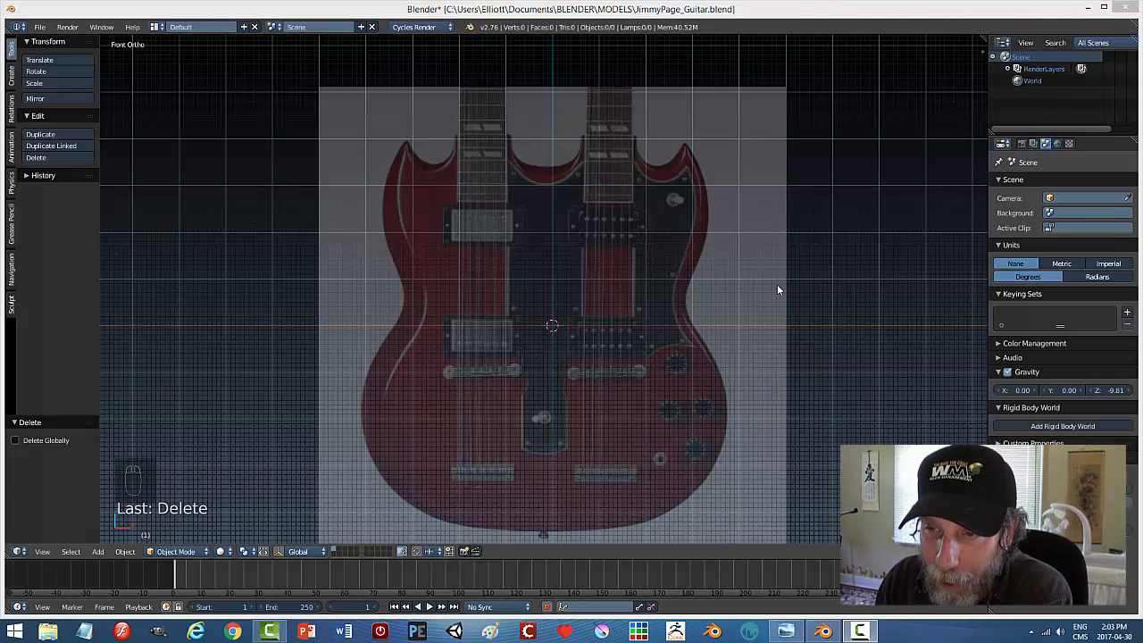
Check the guitar photo in Windows Photo Viewer, return to Blender and add a NURBS path at the 3D cursor with the transform manipulator shown.
{"action": "left_click", "coordinate": [798, 631]}
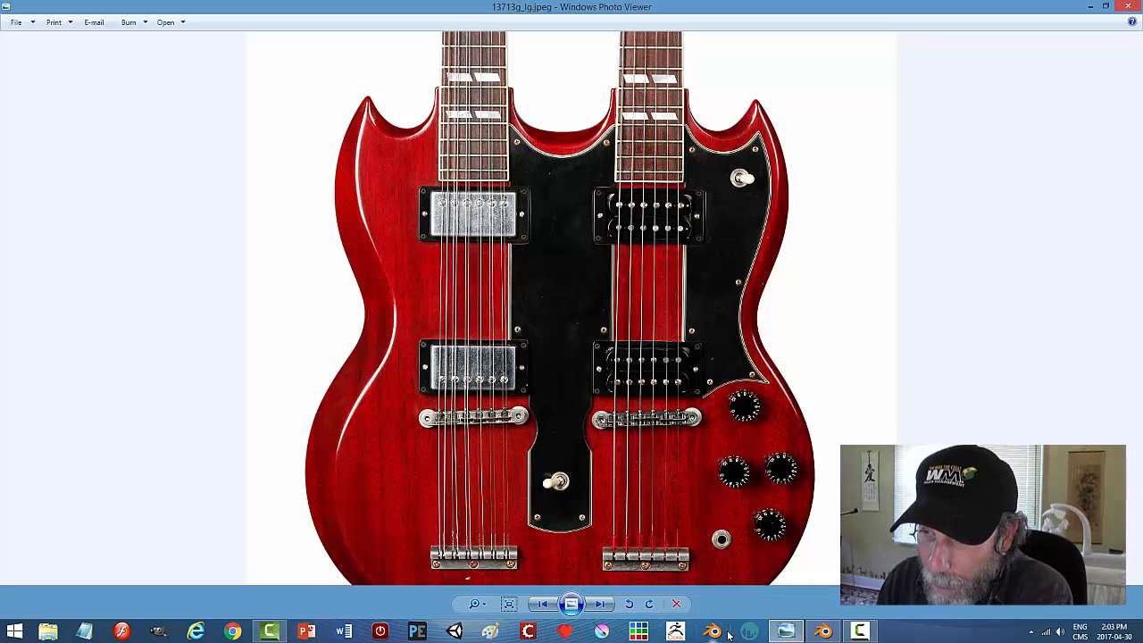
{"action": "left_click", "coordinate": [823, 631]}
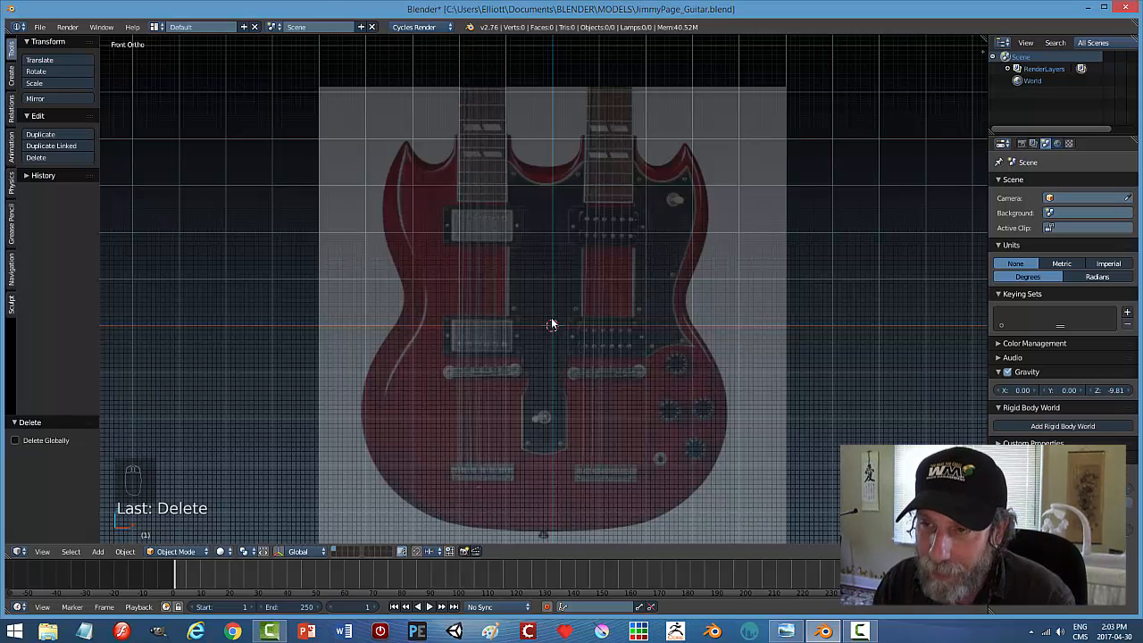
{"action": "key", "text": "shift+a"}
{"action": "mouse_move", "coordinate": [680, 330]}
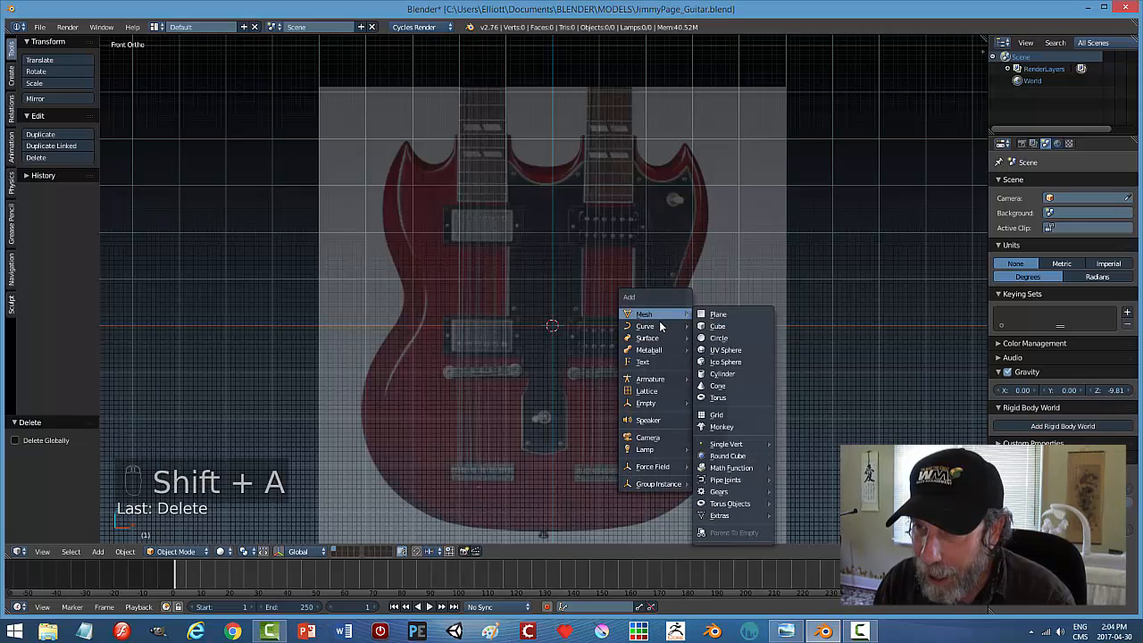
{"action": "left_click", "coordinate": [728, 380]}
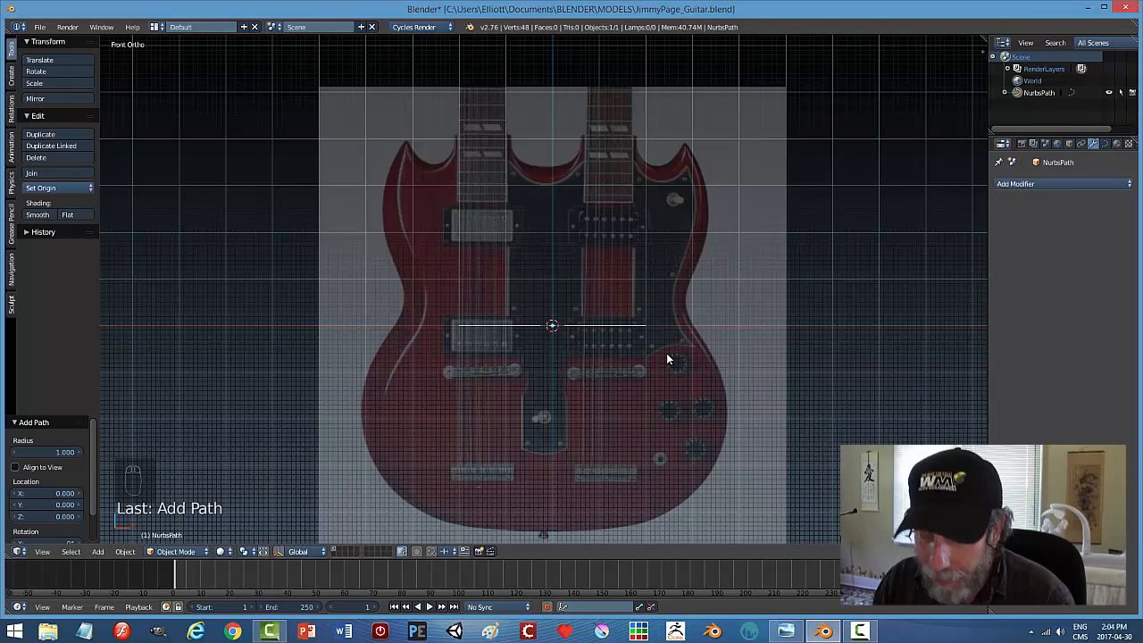
{"action": "key", "text": "ctrl+space"}
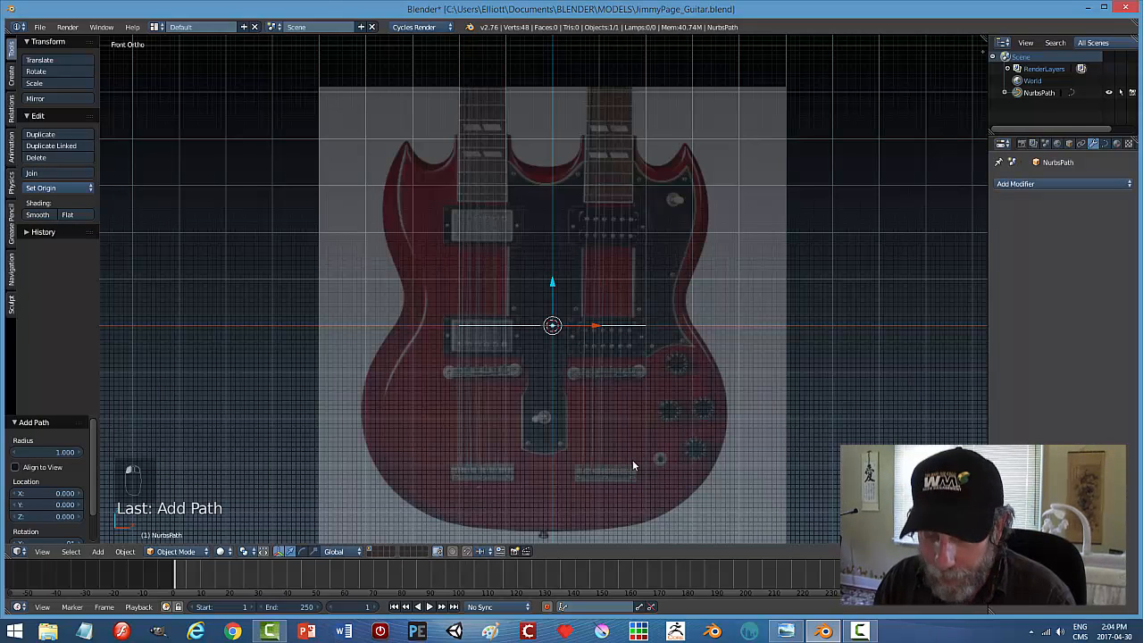
Rotate the path 90° about Y and lower it along Z until its bottom end nears the guitar body's bottom edge.
{"action": "key", "text": "r"}
{"action": "key", "text": "y"}
{"action": "key", "text": "9"}
{"action": "key", "text": "0"}
{"action": "key", "text": "Return"}
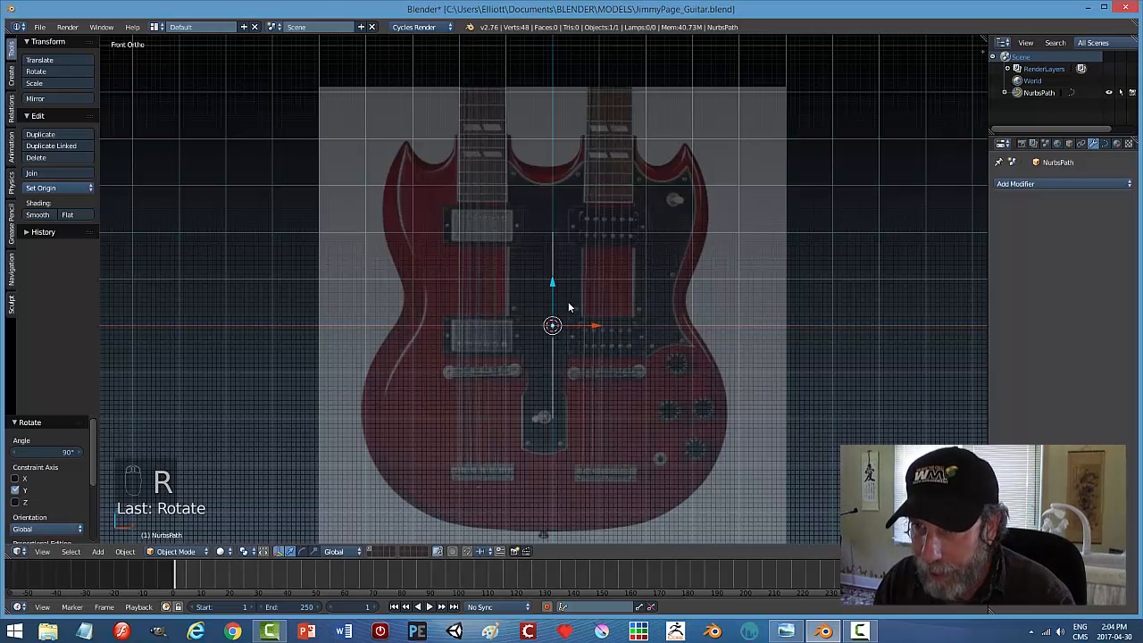
{"action": "left_click_drag", "start_coordinate": [553, 284], "coordinate": [552, 335]}
{"action": "mouse_move", "coordinate": [545, 399]}
{"action": "left_mouse_down"}
{"action": "mouse_move", "coordinate": [551, 426]}
{"action": "mouse_move", "coordinate": [553, 384]}
{"action": "left_mouse_up"}
Enter Edit Mode on the path and lower its bottom end point by about 0.179 along Z onto the body's bottom edge.
{"action": "key", "text": "Tab"}
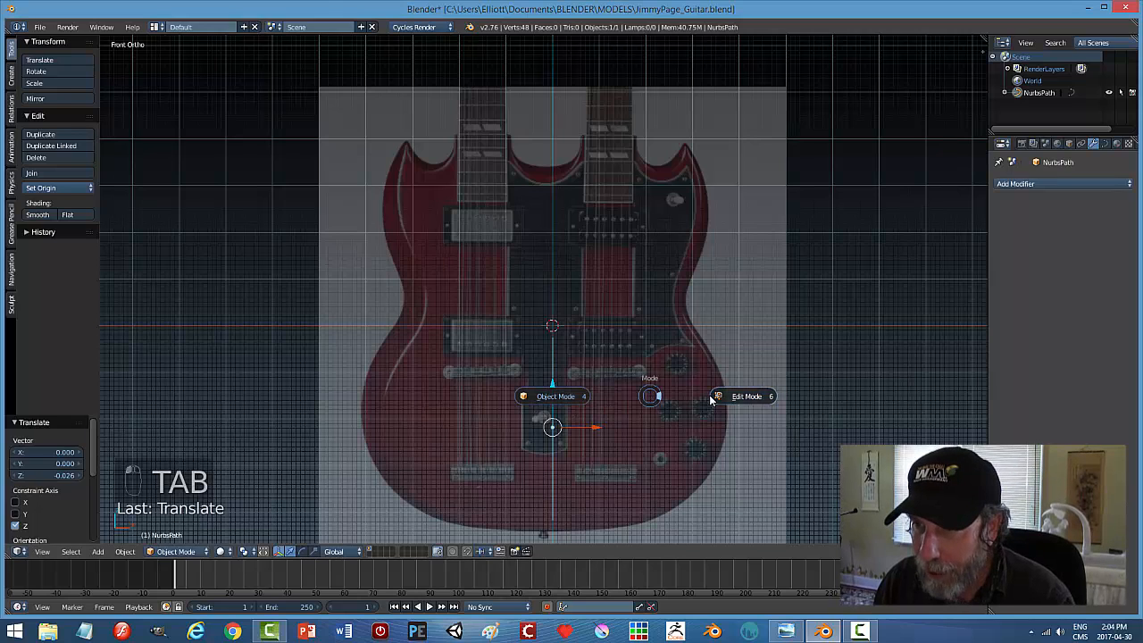
{"action": "left_click", "coordinate": [712, 399]}
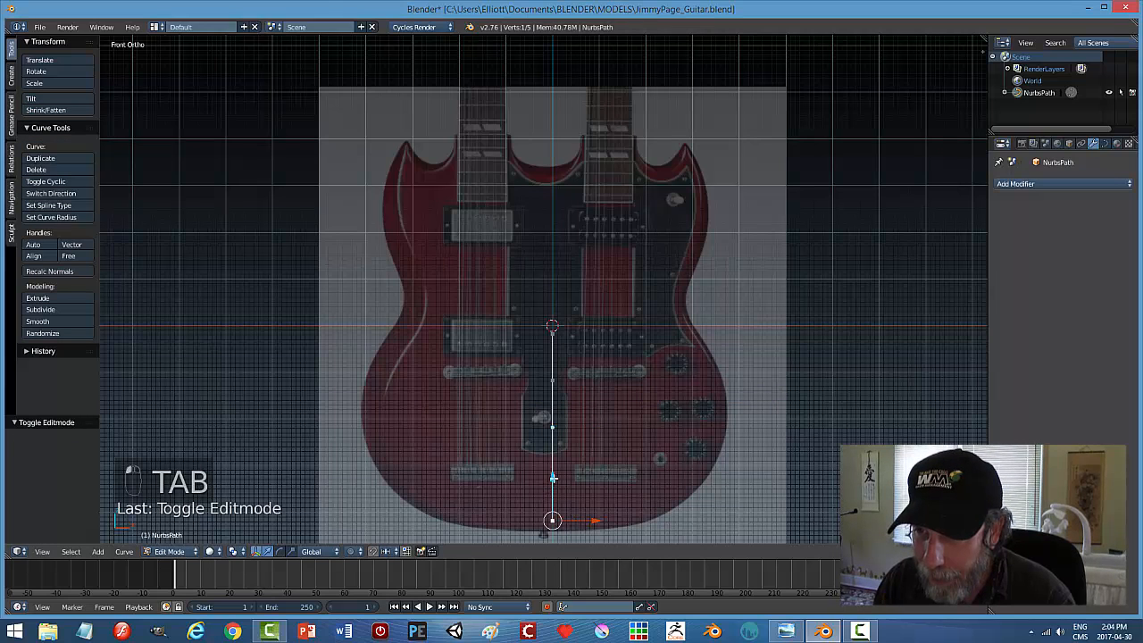
{"action": "left_click_drag", "start_coordinate": [554, 478], "coordinate": [645, 493]}
Select the path's three upper control points and move them about 3.403 along negative X toward the guitar's left side.
{"action": "middle_click_drag", "start_coordinate": [645, 494], "coordinate": [664, 408], "text": "shift"}
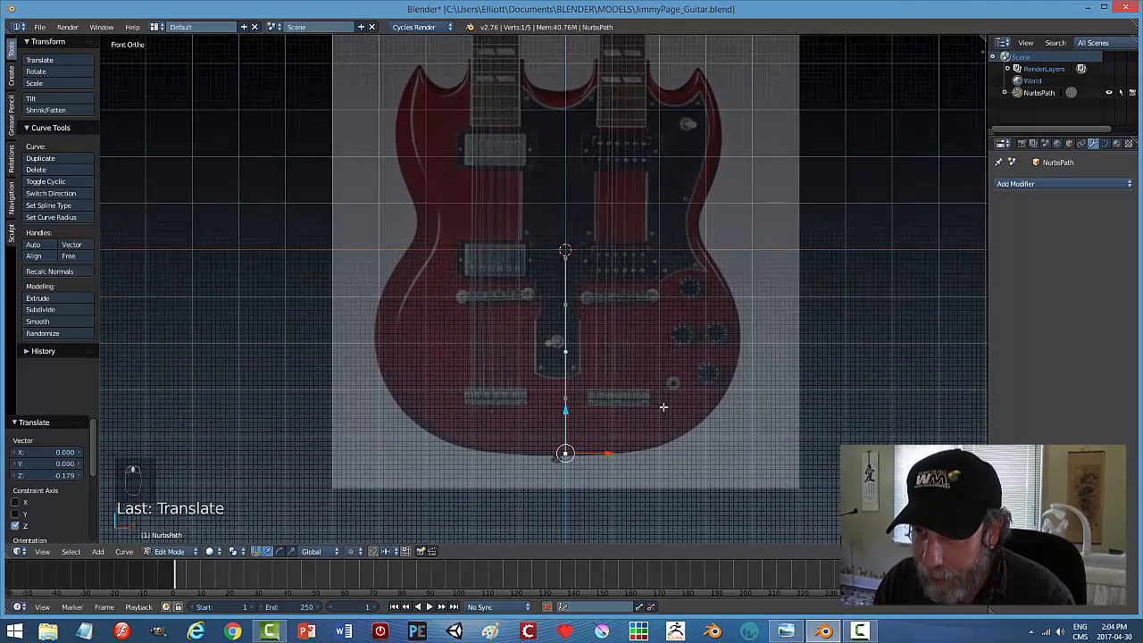
{"action": "scroll", "coordinate": [694, 427], "scroll_direction": "up", "scroll_amount": 3}
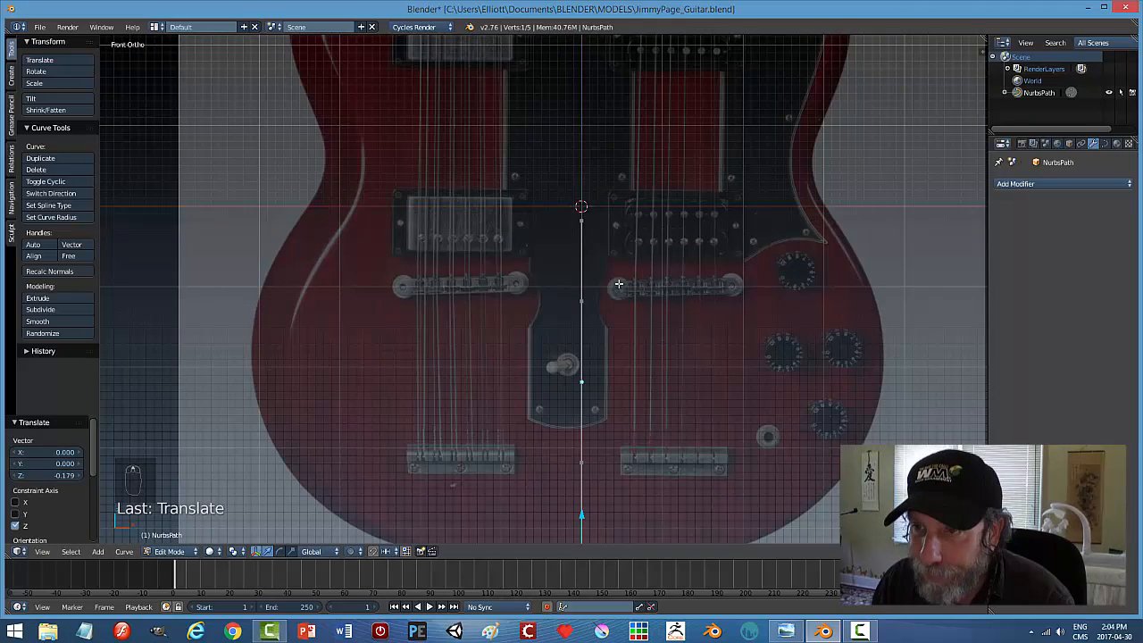
{"action": "right_click", "coordinate": [582, 221]}
{"action": "right_click", "coordinate": [581, 301], "text": "shift"}
{"action": "right_click", "coordinate": [582, 371], "text": "shift"}
{"action": "left_click_drag", "start_coordinate": [622, 300], "coordinate": [348, 340]}
Move the remaining lower control point about -3.588 in X and below the body, and shift the point above it about -1.307 in X.
{"action": "right_click", "coordinate": [586, 462]}
{"action": "middle_click_drag", "start_coordinate": [688, 458], "coordinate": [690, 336], "text": "shift"}
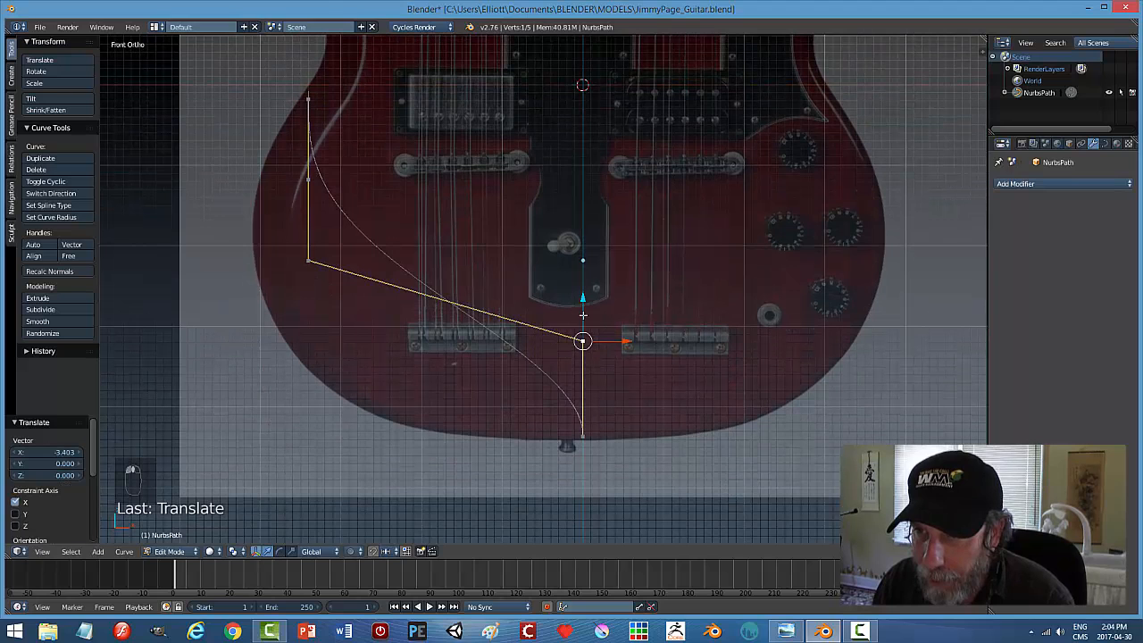
{"action": "left_click_drag", "start_coordinate": [629, 341], "coordinate": [327, 400]}
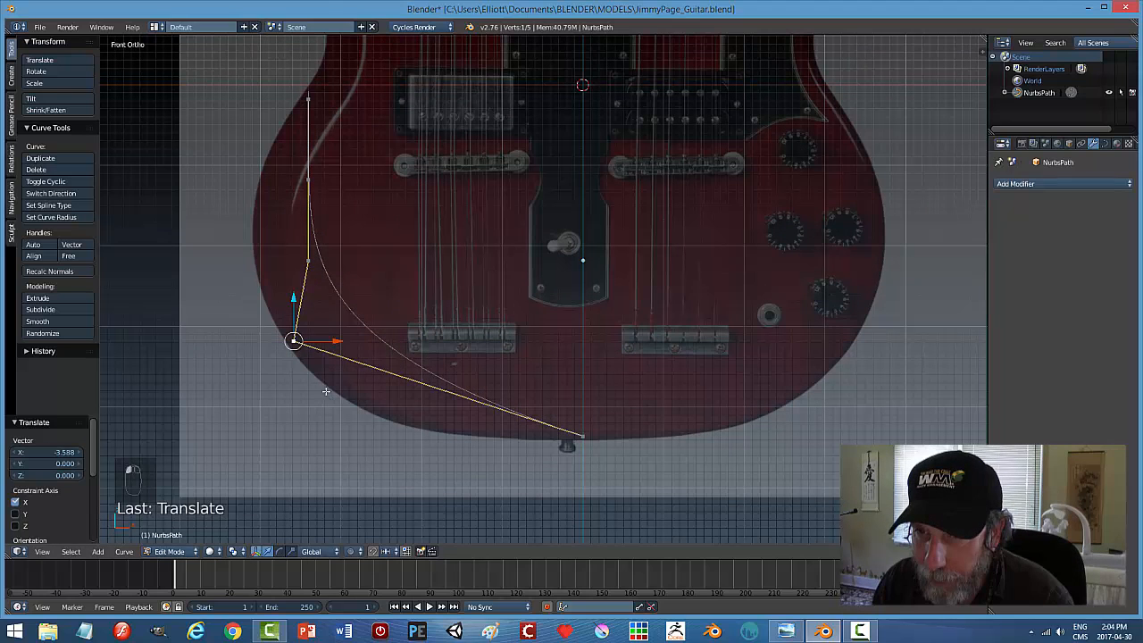
{"action": "left_click_drag", "start_coordinate": [297, 304], "coordinate": [298, 426]}
{"action": "right_click", "coordinate": [308, 267]}
{"action": "left_click_drag", "start_coordinate": [357, 261], "coordinate": [252, 289]}
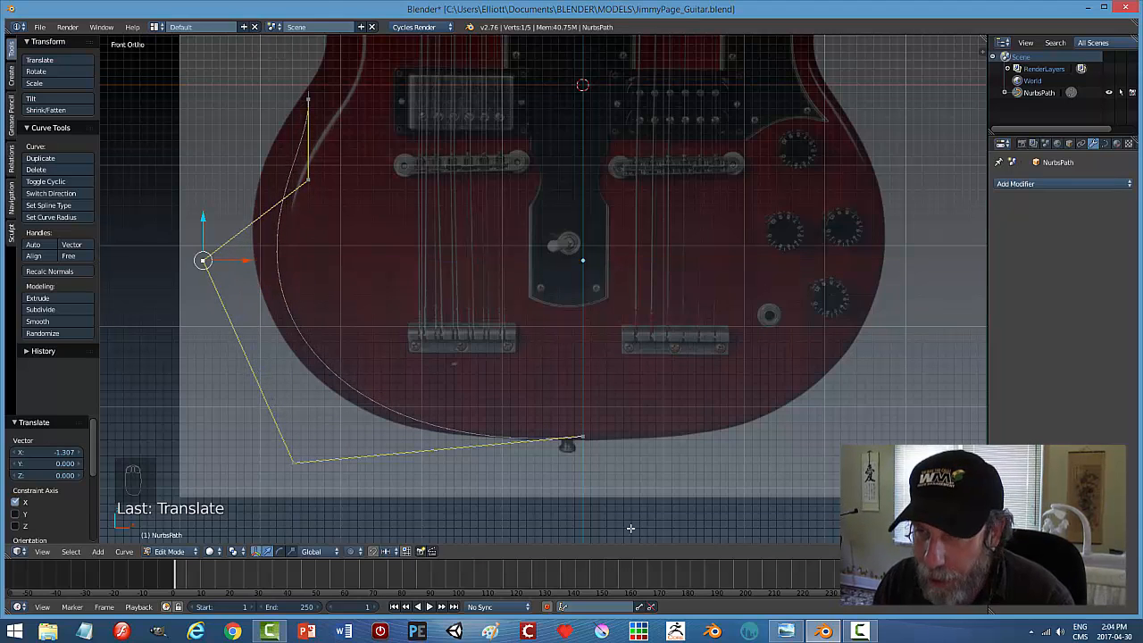
Switch to Windows Photo Viewer to examine the whole guitar body and its lower edge, and return to Blender.
{"action": "left_click", "coordinate": [785, 631]}
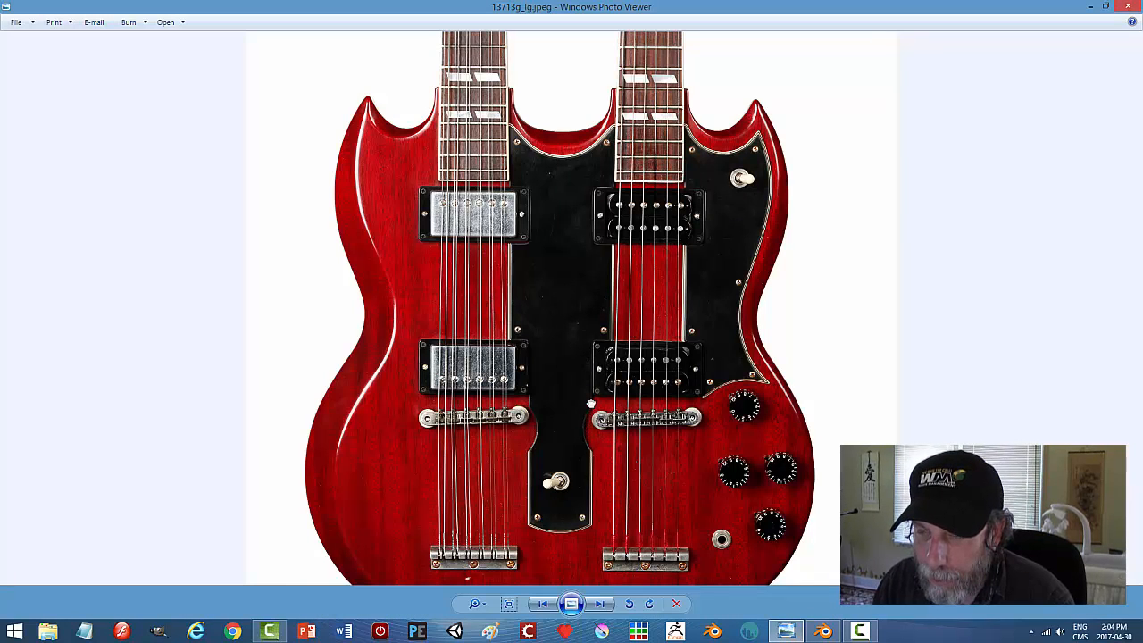
{"action": "scroll", "coordinate": [595, 382], "scroll_direction": "down", "scroll_amount": 2}
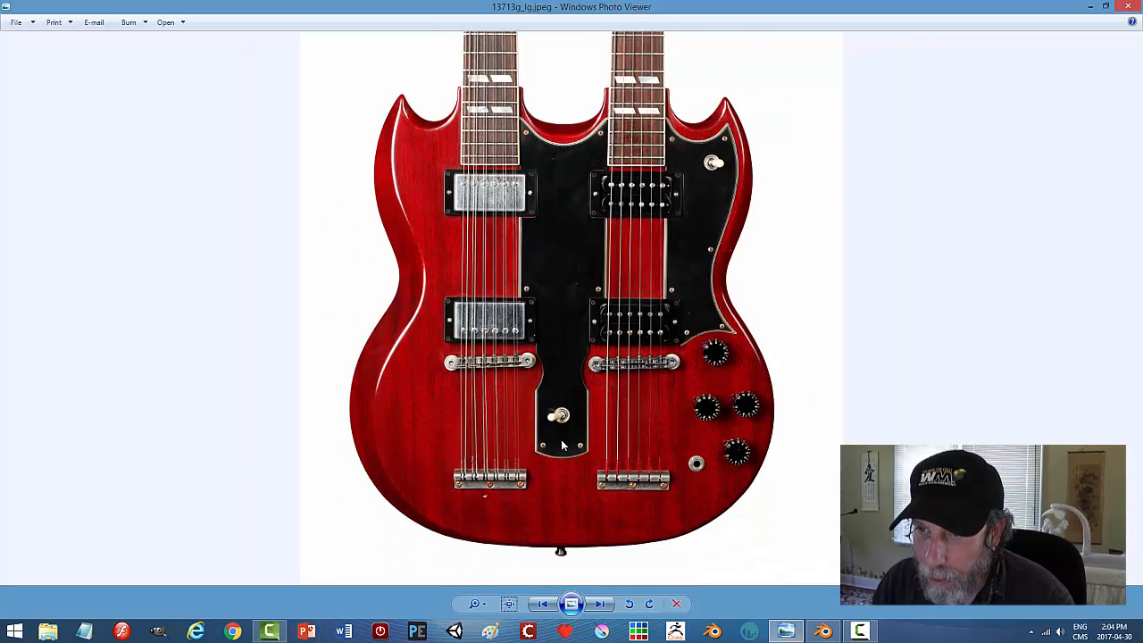
{"action": "scroll", "coordinate": [562, 445], "scroll_direction": "up", "scroll_amount": 1}
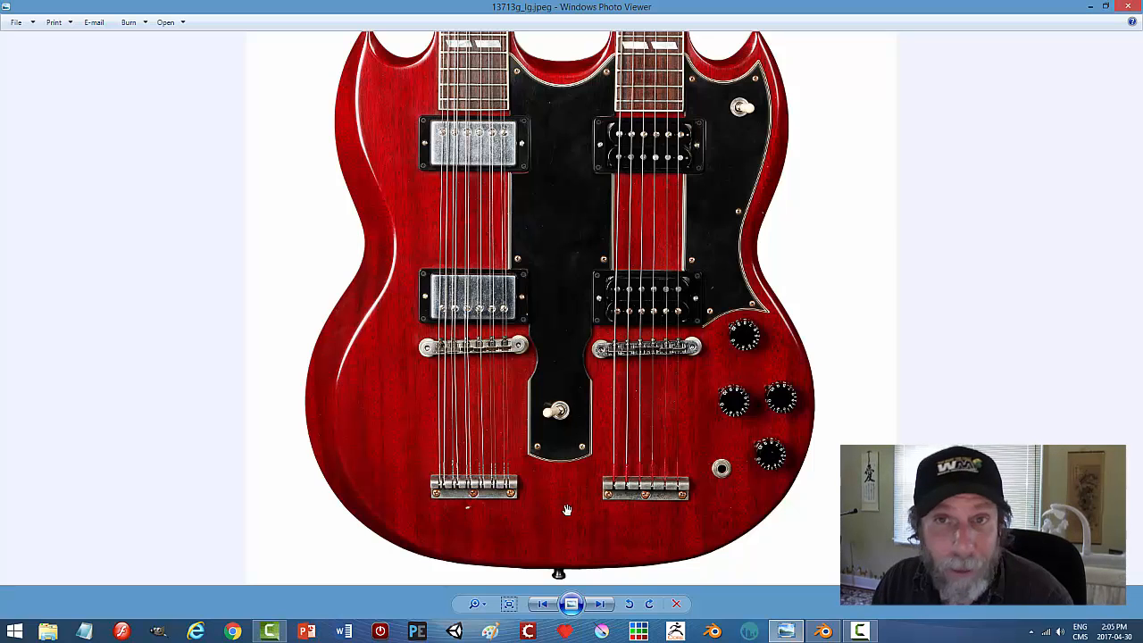
{"action": "left_click", "coordinate": [823, 631]}
Move the path's top end point about 0.317 along X toward the highlight line below the waist.
{"action": "middle_click_drag", "start_coordinate": [404, 237], "coordinate": [476, 314], "text": "shift"}
{"action": "right_click", "coordinate": [346, 181]}
{"action": "key", "text": "g"}
{"action": "key", "text": "x"}
{"action": "left_click", "coordinate": [409, 181]}
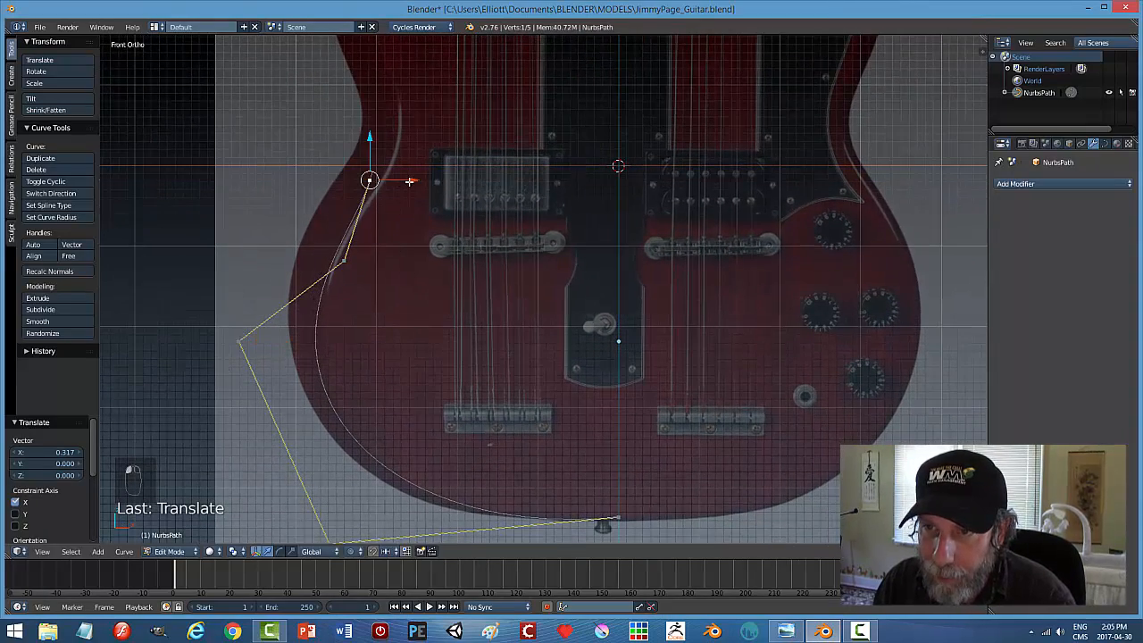
Extrude the path's top end about 1.875 up along Z past the waist, and shift the previous end point about 0.177 along X.
{"action": "middle_click_drag", "start_coordinate": [425, 247], "coordinate": [434, 302], "text": "shift"}
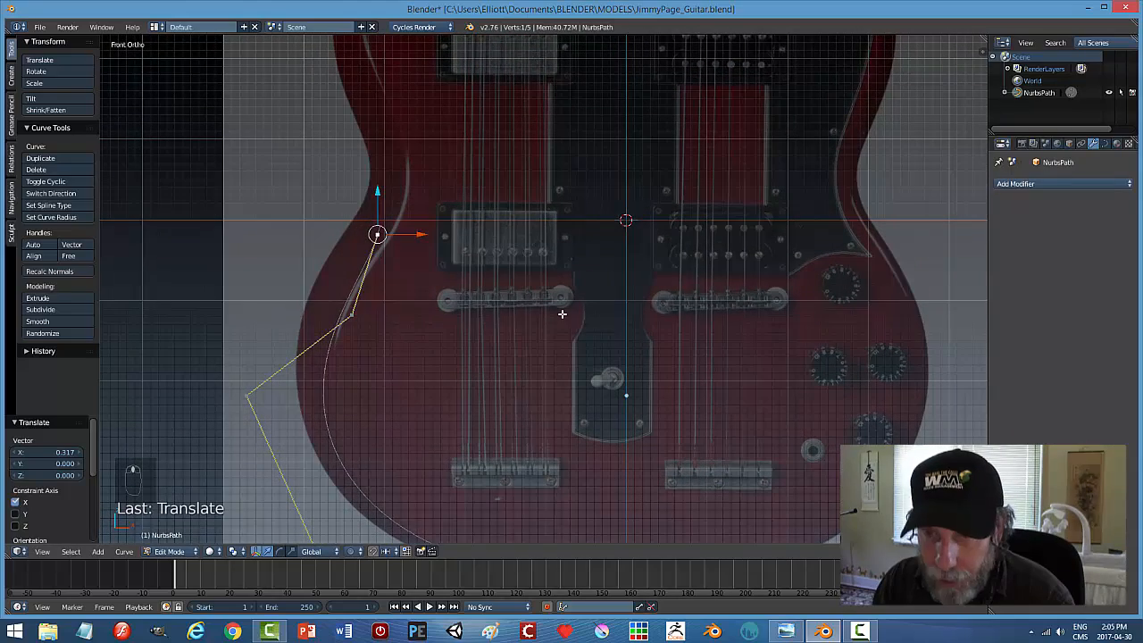
{"action": "key", "text": "e"}
{"action": "middle_click_drag", "start_coordinate": [426, 243], "coordinate": [436, 366], "text": "shift"}
{"action": "left_click_drag", "start_coordinate": [390, 313], "coordinate": [388, 208]}
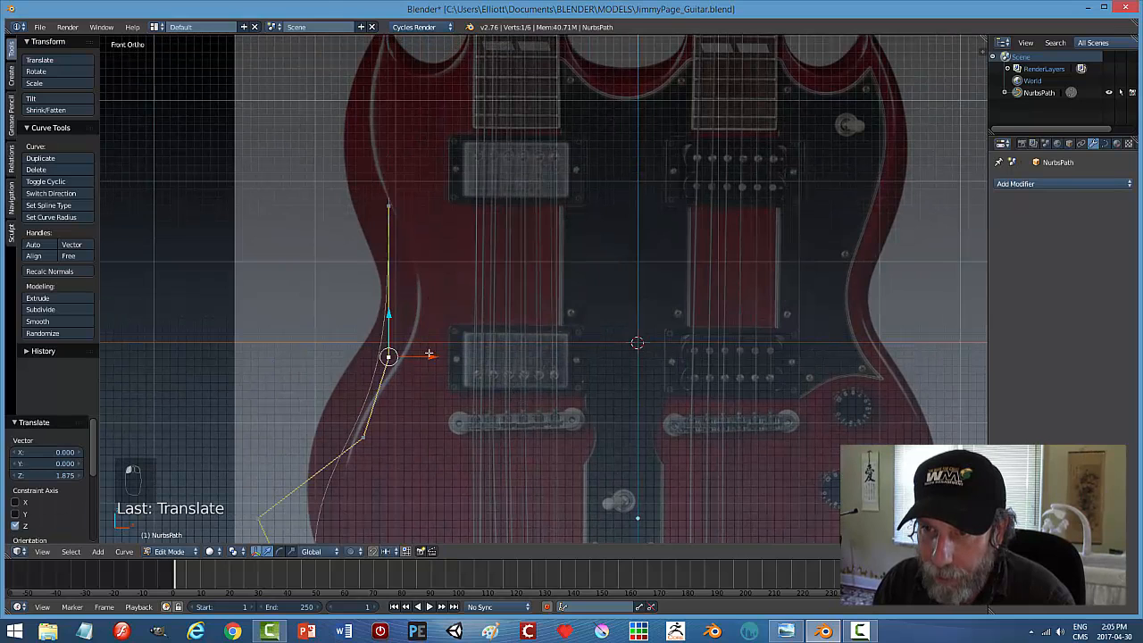
{"action": "left_click_drag", "start_coordinate": [431, 354], "coordinate": [444, 355]}
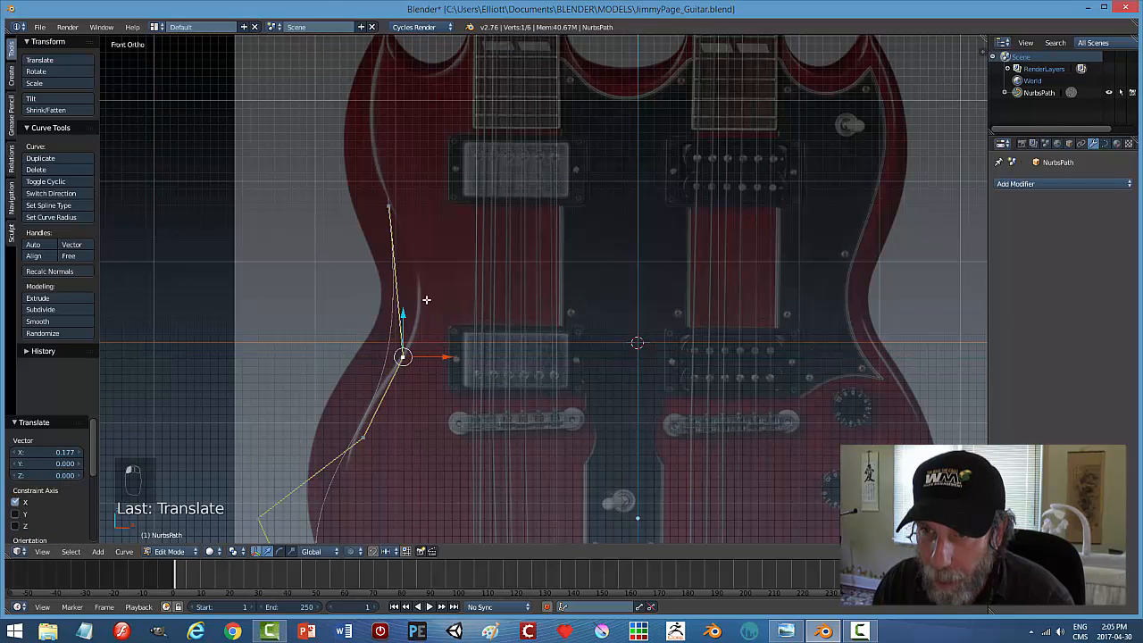
Subdivide the top segment once and move the new midpoint inward at the waist by about 0.502 in X and 0.066 in Z.
{"action": "right_click", "coordinate": [390, 207], "text": "shift"}
{"action": "key", "text": "w"}
{"action": "left_click", "coordinate": [489, 277]}
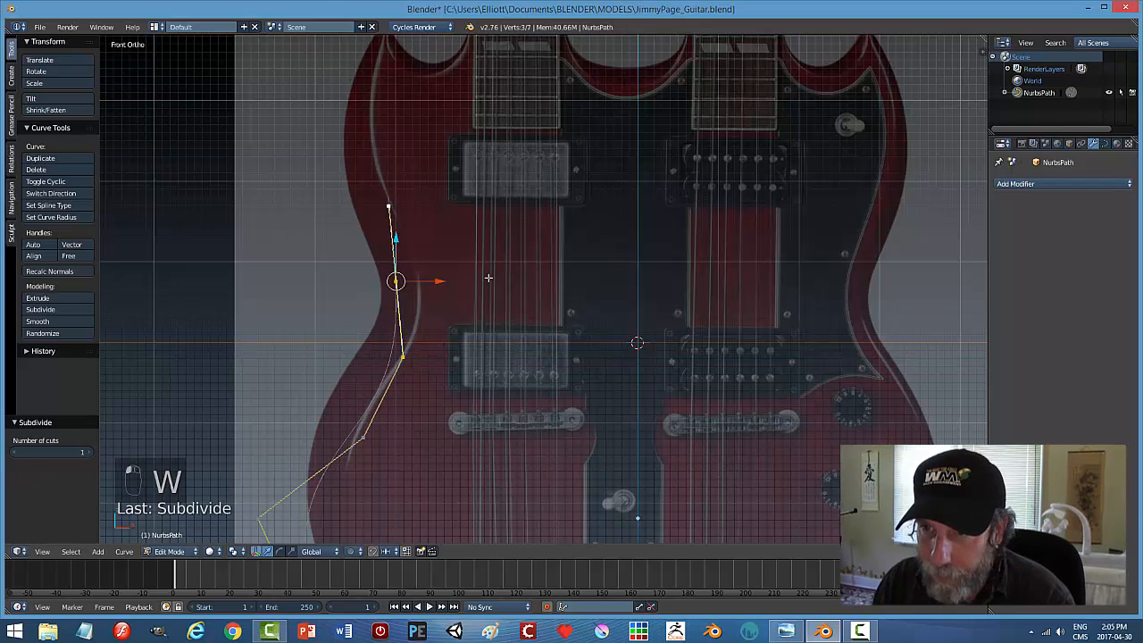
{"action": "left_click", "coordinate": [397, 282]}
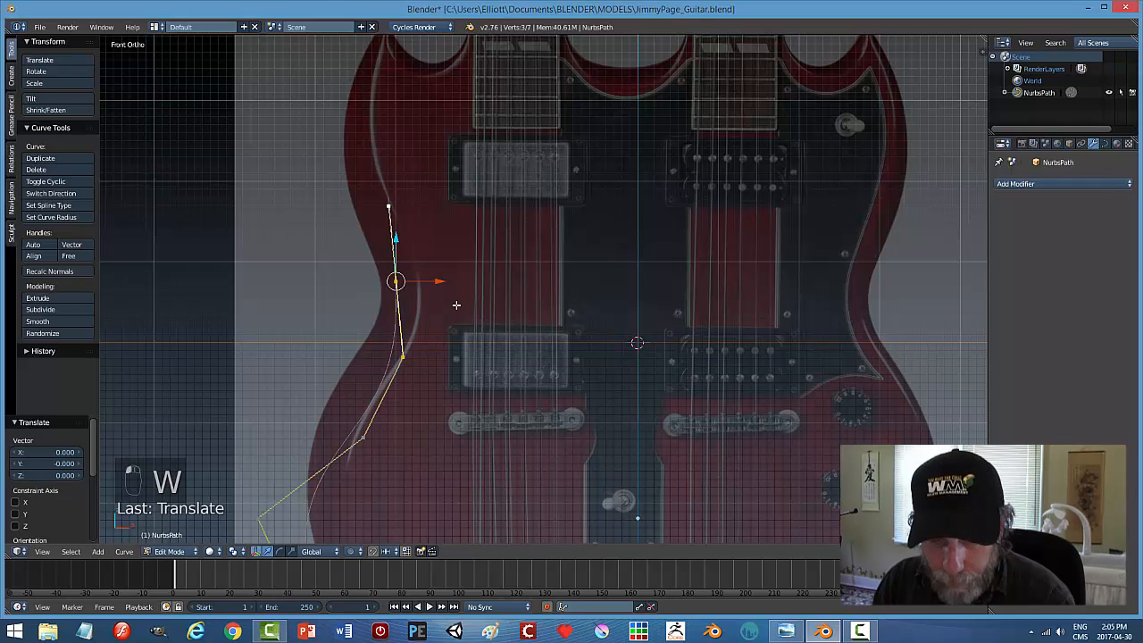
{"action": "key", "text": "a"}
{"action": "right_click", "coordinate": [398, 283]}
{"action": "key", "text": "g"}
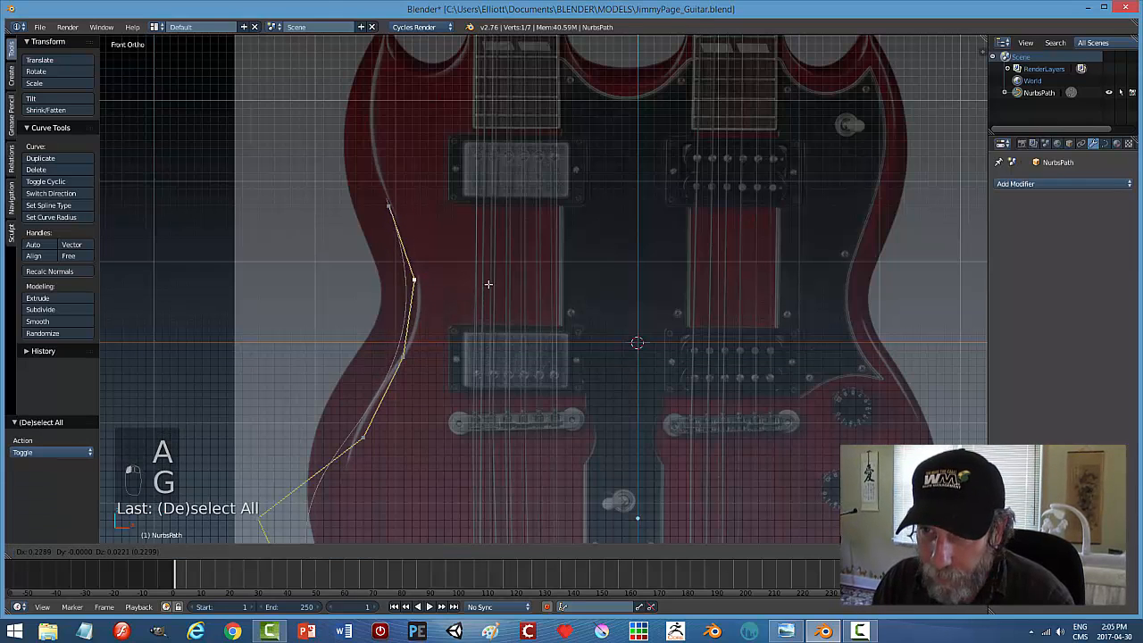
{"action": "left_click", "coordinate": [507, 282]}
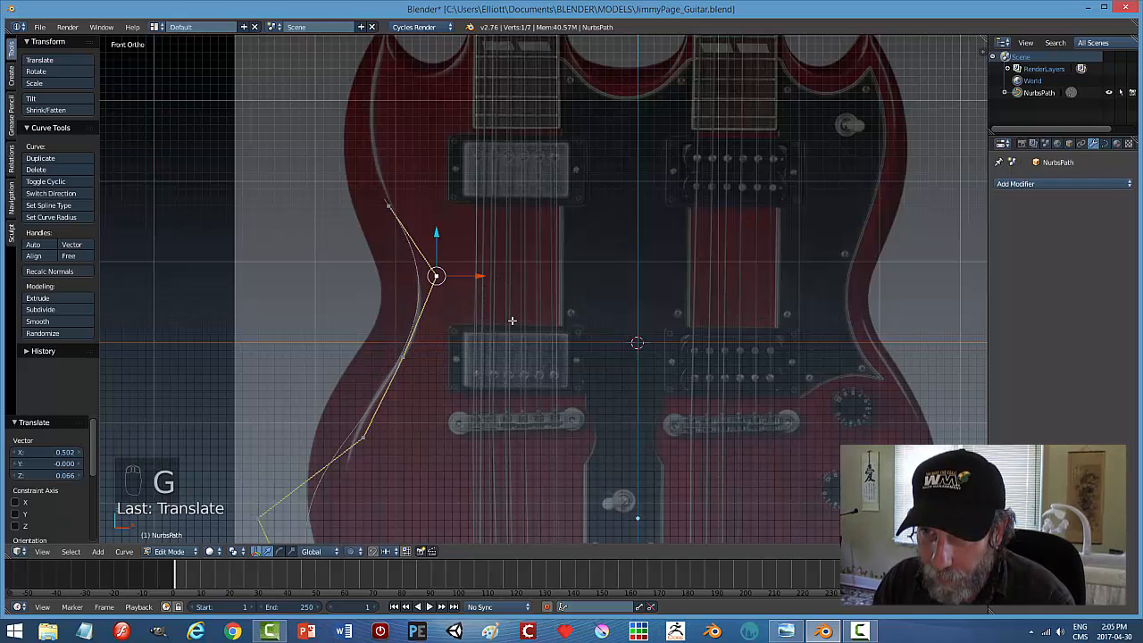
Move the outermost control point beside the lower bout about 0.399 inward along X.
{"action": "middle_click_drag", "start_coordinate": [515, 424], "coordinate": [515, 269], "text": "shift"}
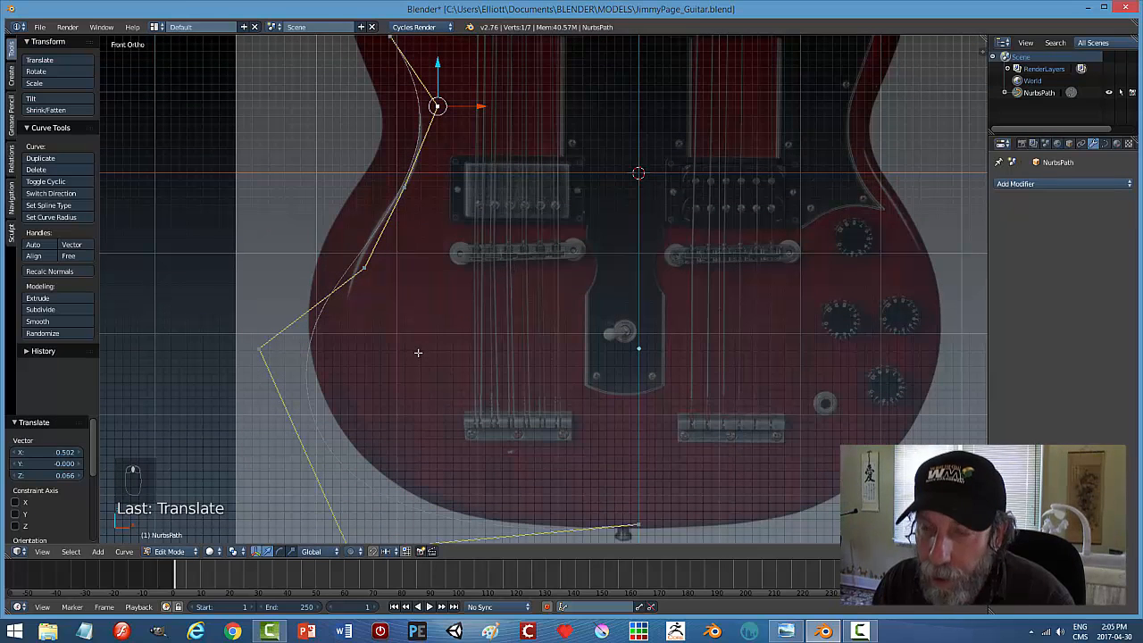
{"action": "right_click", "coordinate": [264, 349]}
{"action": "key", "text": "g"}
{"action": "key", "text": "x"}
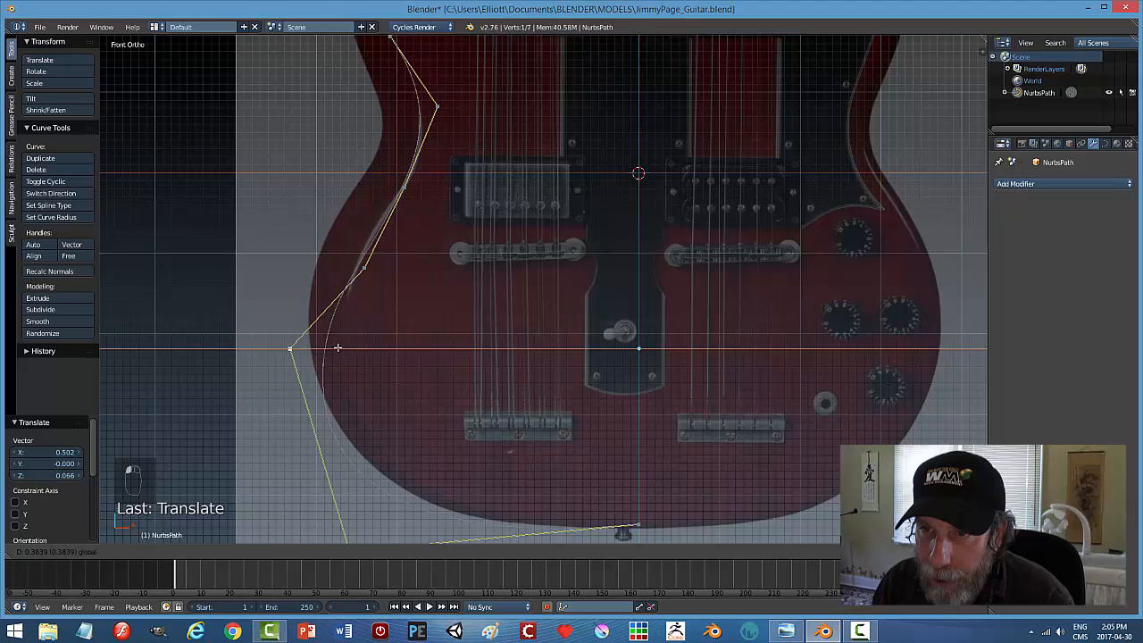
{"action": "left_click", "coordinate": [390, 348]}
Raise the control point below the body's lower-left corner by about 0.239 along Z.
{"action": "scroll", "coordinate": [450, 425], "scroll_direction": "down", "scroll_amount": 1}
{"action": "right_click", "coordinate": [381, 504]}
{"action": "key", "text": "g"}
{"action": "key", "text": "z"}
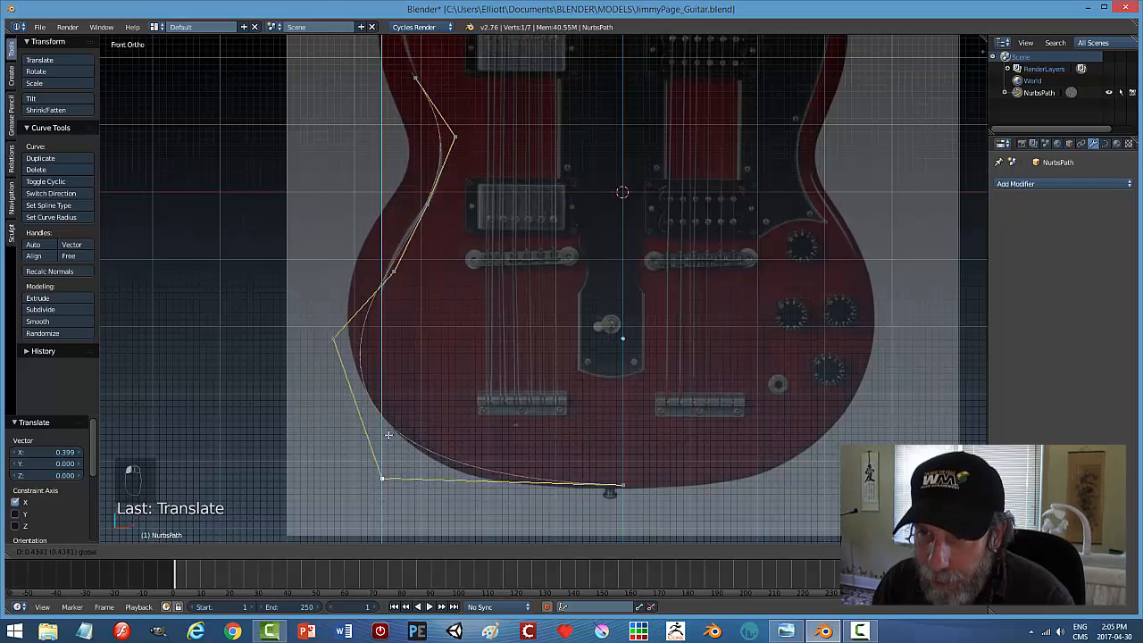
{"action": "left_click", "coordinate": [387, 446]}
Raise the control point just below the waist along Z to follow the body's inner highlight line.
{"action": "right_click", "coordinate": [331, 343]}
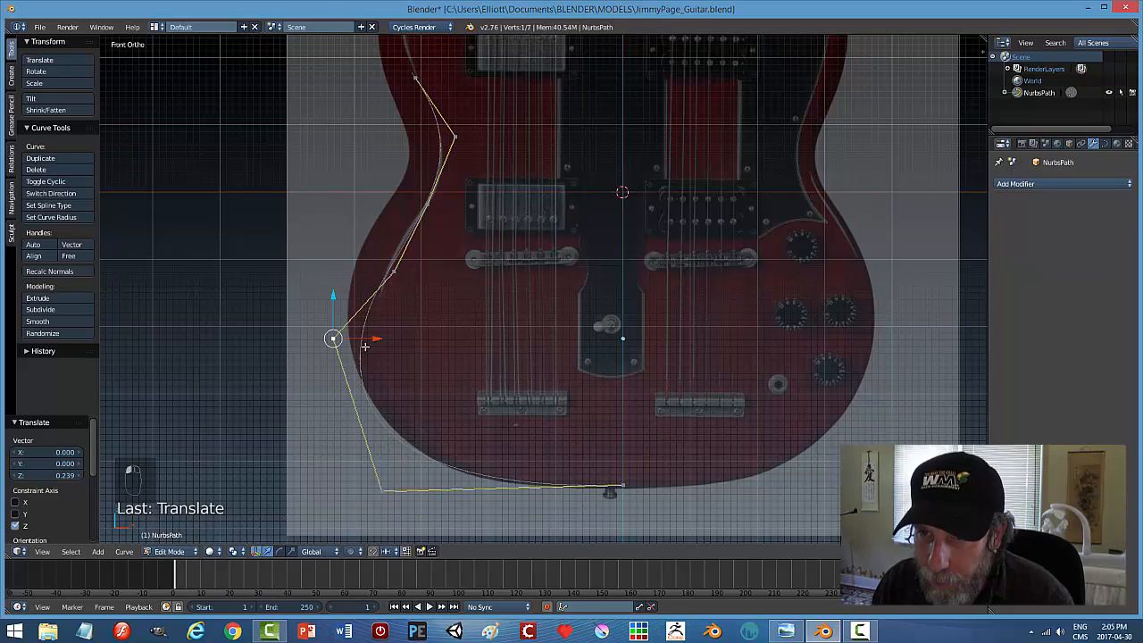
{"action": "right_click", "coordinate": [393, 276]}
{"action": "left_click_drag", "start_coordinate": [399, 234], "coordinate": [400, 209]}
Shift the outermost lower-bout point about 0.204 inward along X and raise the lower-left corner point along Z.
{"action": "right_click", "coordinate": [331, 337]}
{"action": "left_click_drag", "start_coordinate": [374, 336], "coordinate": [390, 335]}
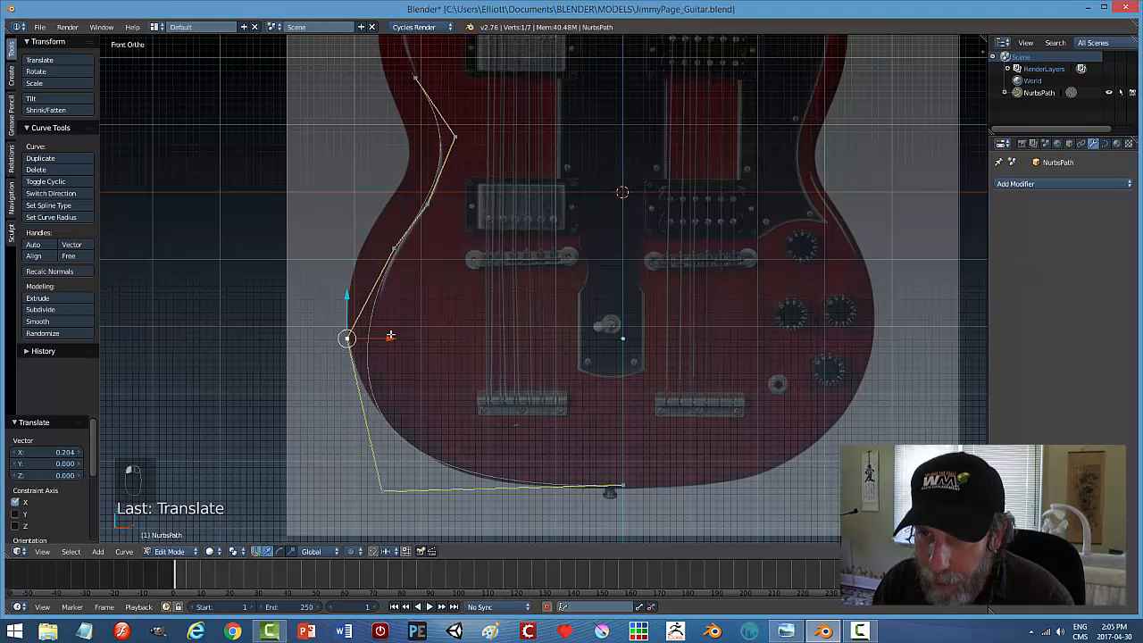
{"action": "right_click", "coordinate": [381, 487]}
{"action": "left_click_drag", "start_coordinate": [384, 443], "coordinate": [384, 417]}
Subdivide the path segment between the bottom end point and the lower-left corner point with one cut.
{"action": "right_click", "coordinate": [622, 484]}
{"action": "key", "text": "w"}
{"action": "left_click", "coordinate": [570, 444]}
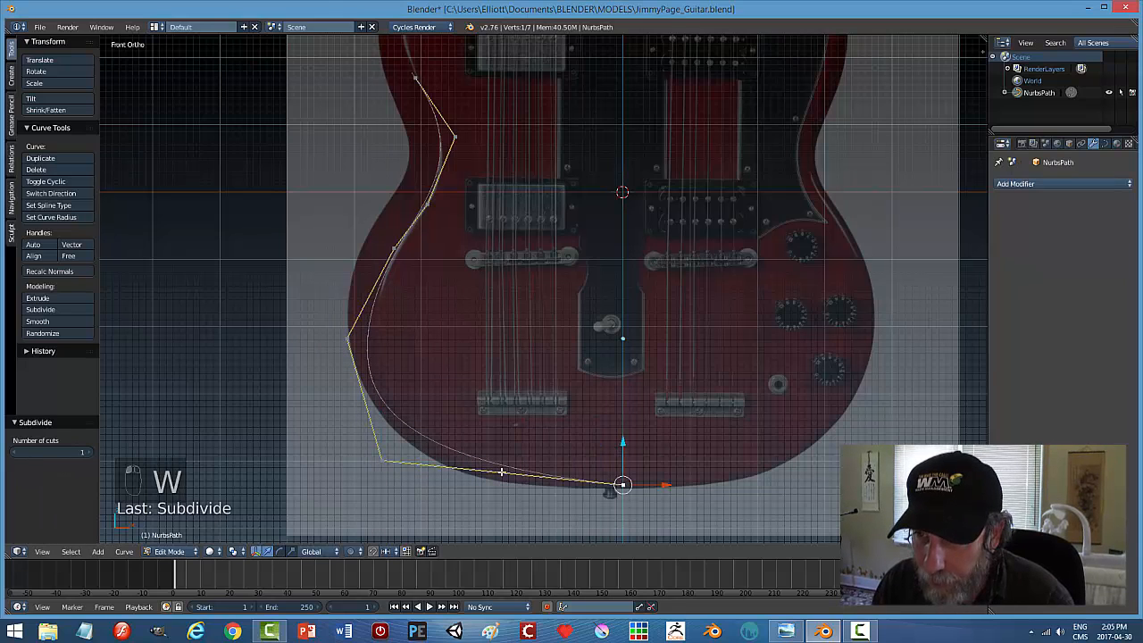
{"action": "right_click", "coordinate": [382, 461], "text": "shift"}
{"action": "key", "text": "w"}
{"action": "left_click", "coordinate": [548, 419]}
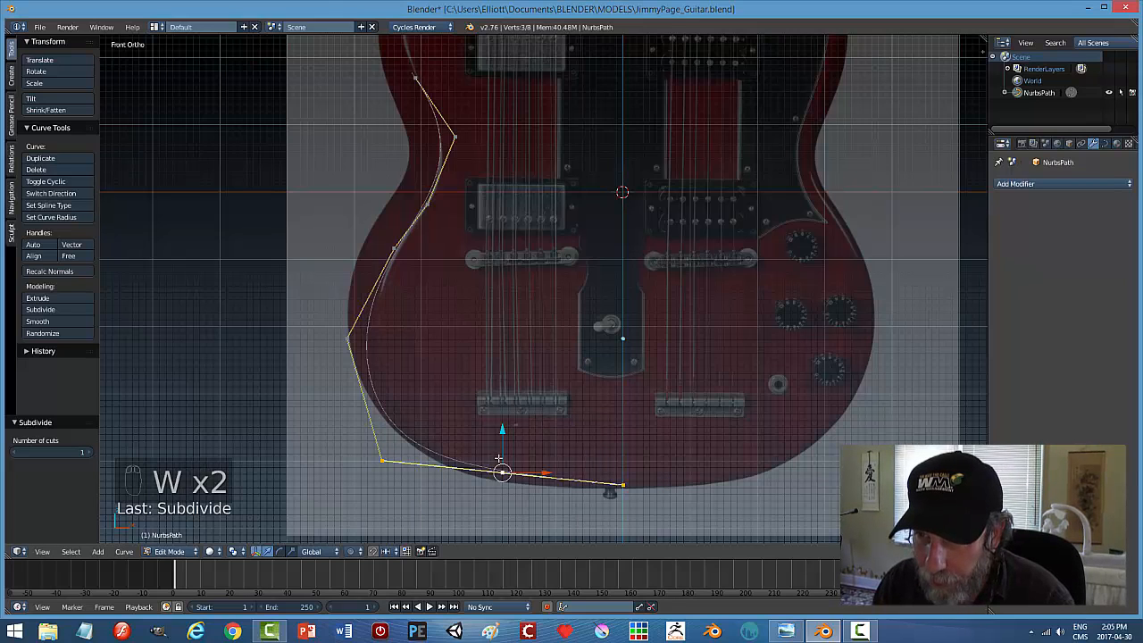
Move the new bottom midpoint about 0.035 in X and -0.133 in Z to follow the body's lower edge.
{"action": "key", "text": "a"}
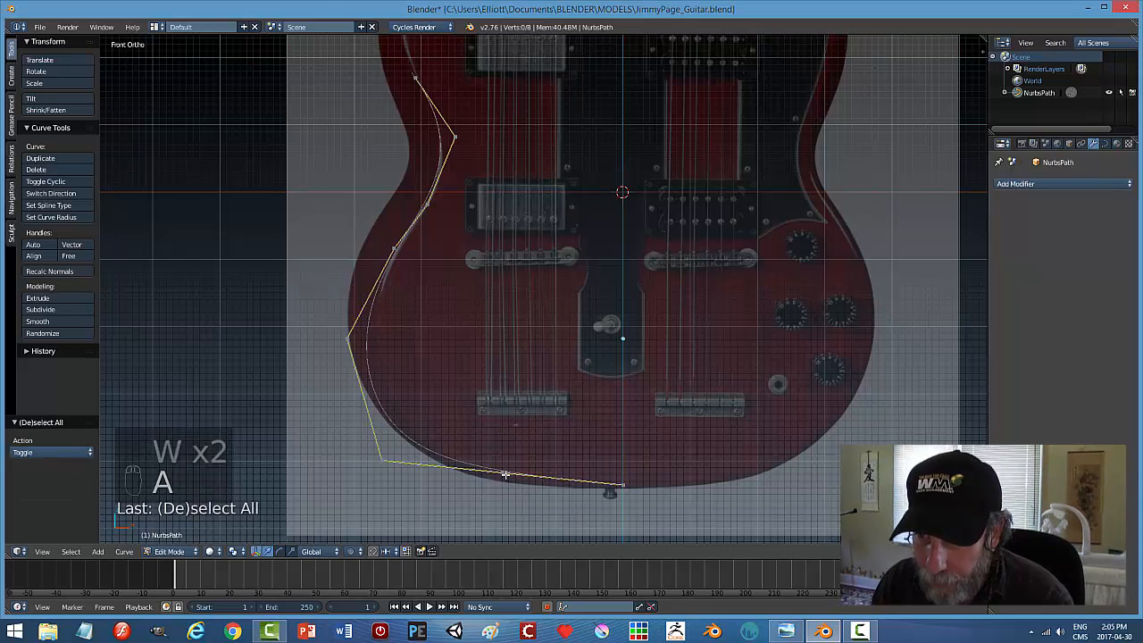
{"action": "right_click", "coordinate": [505, 475]}
{"action": "key", "text": "g"}
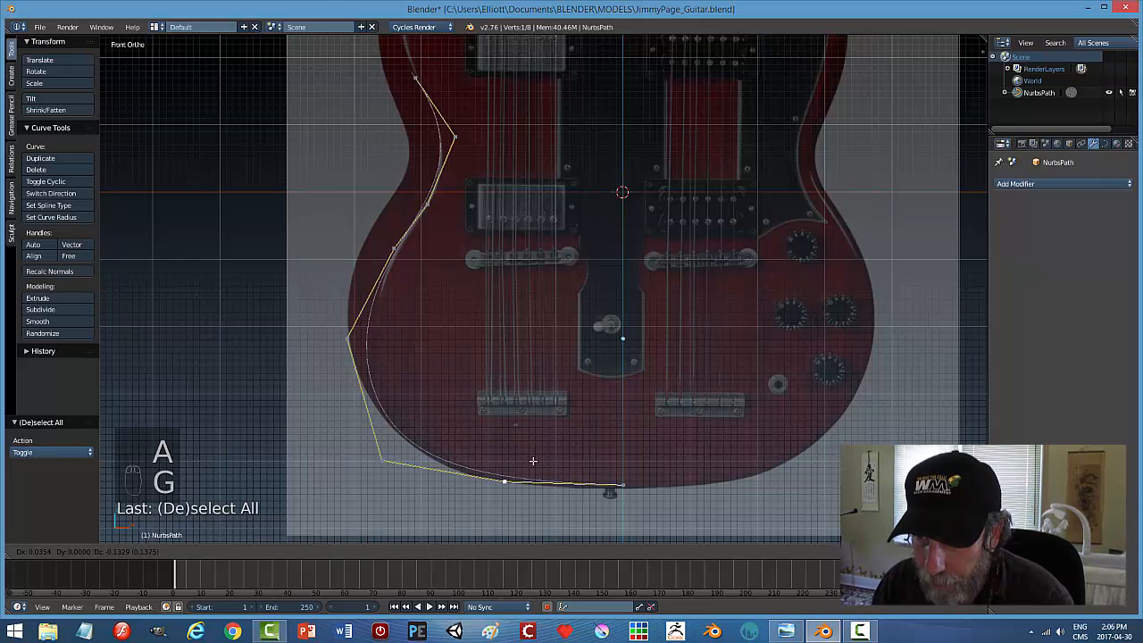
{"action": "left_click", "coordinate": [533, 461]}
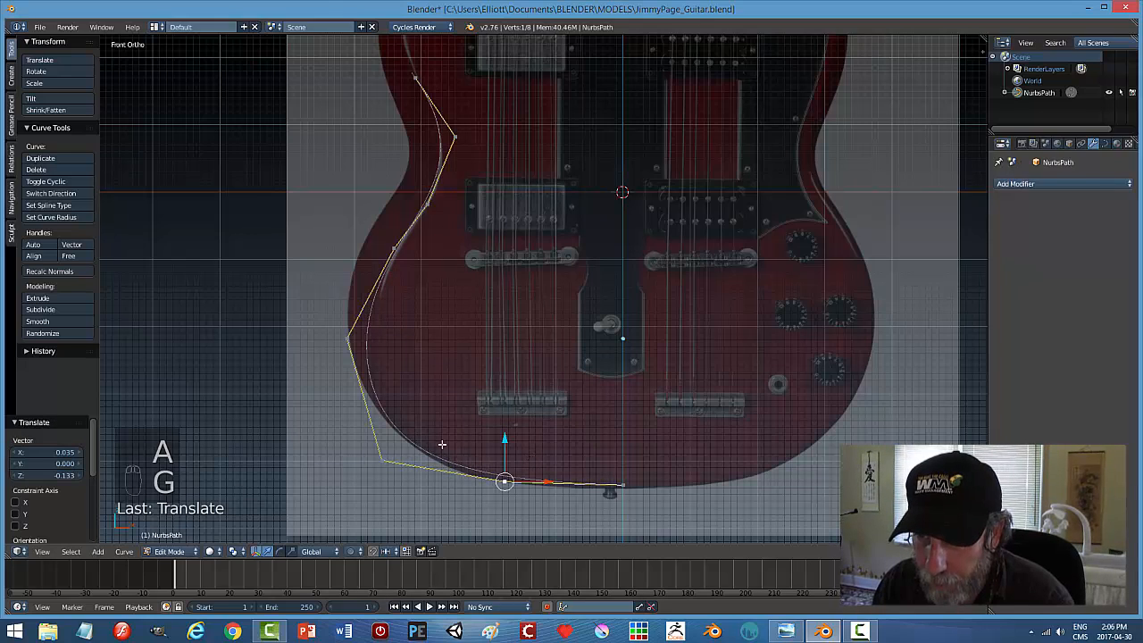
Move the lower-left corner point about 0.186 in X and 0.044 in Z, and the outermost lower-bout point about 0.071 in X and -0.018 in Z.
{"action": "right_click", "coordinate": [385, 459]}
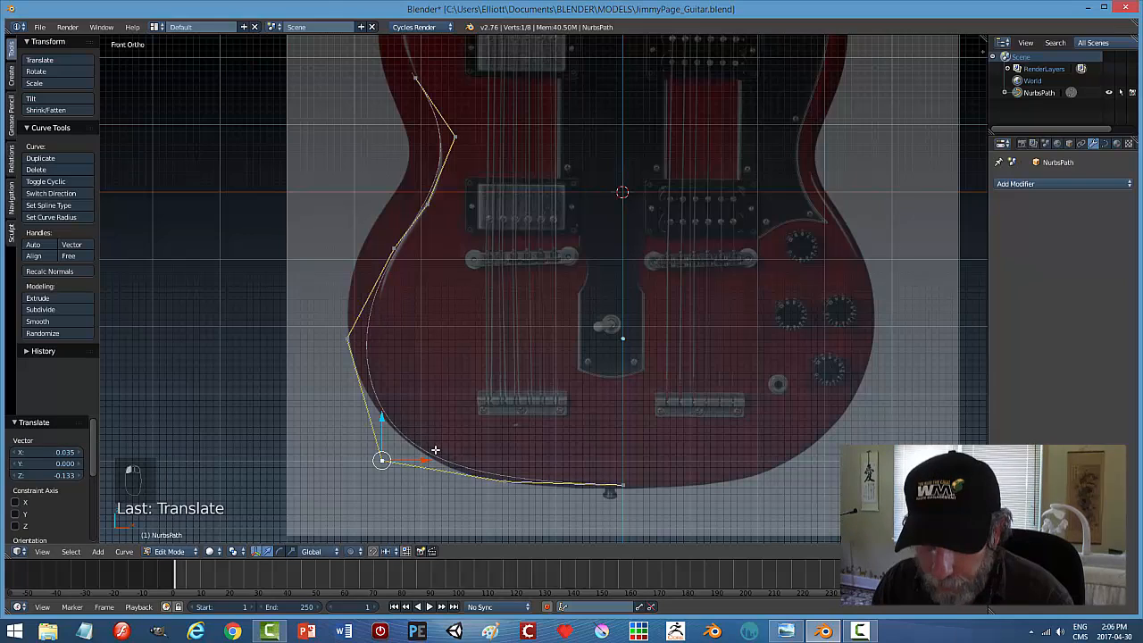
{"action": "key", "text": "g"}
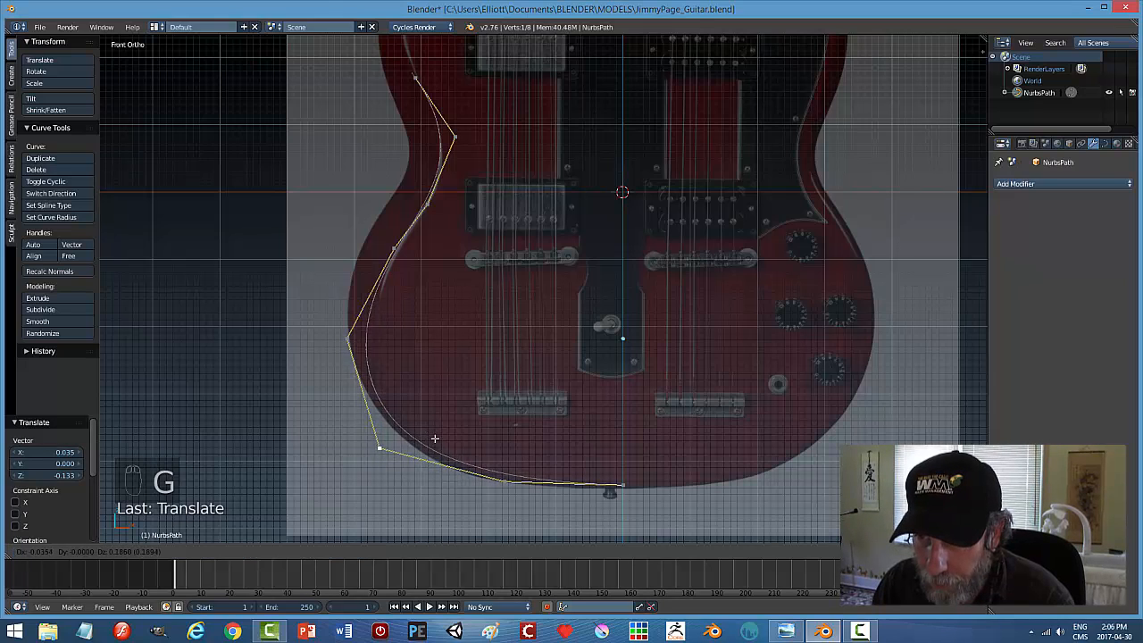
{"action": "left_click", "coordinate": [447, 445]}
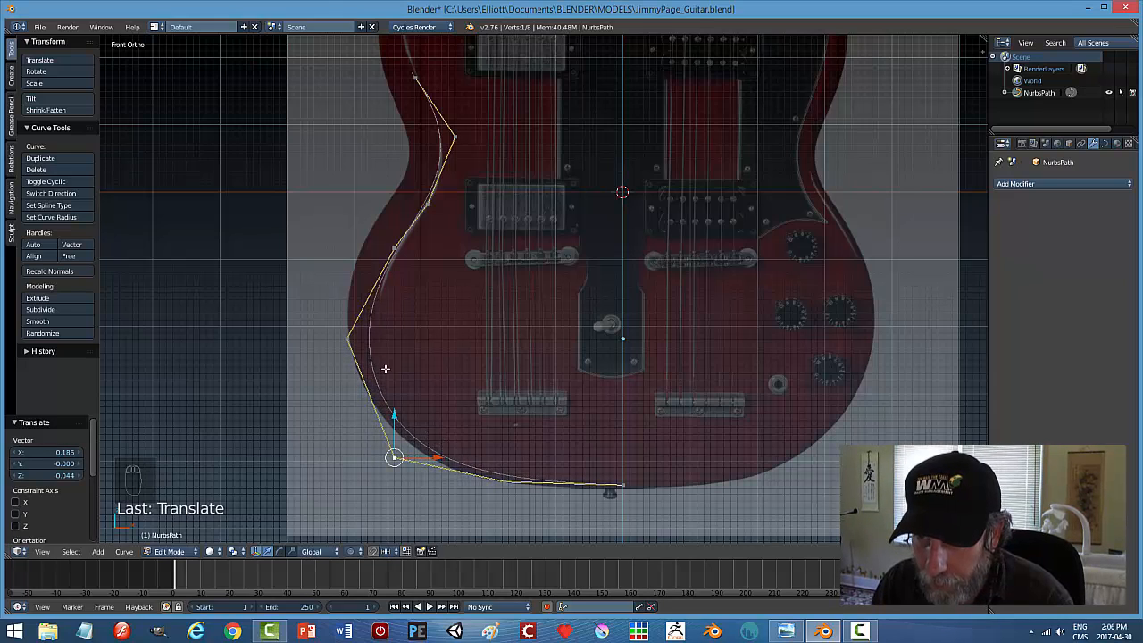
{"action": "right_click", "coordinate": [342, 338]}
{"action": "key", "text": "g"}
{"action": "left_click", "coordinate": [442, 347]}
Extrude a new control point from the path's upper end about 1.754 up along Z into the left horn.
{"action": "middle_click_drag", "start_coordinate": [479, 283], "coordinate": [480, 331], "text": "shift"}
{"action": "right_click", "coordinate": [443, 237]}
{"action": "key", "text": "e"}
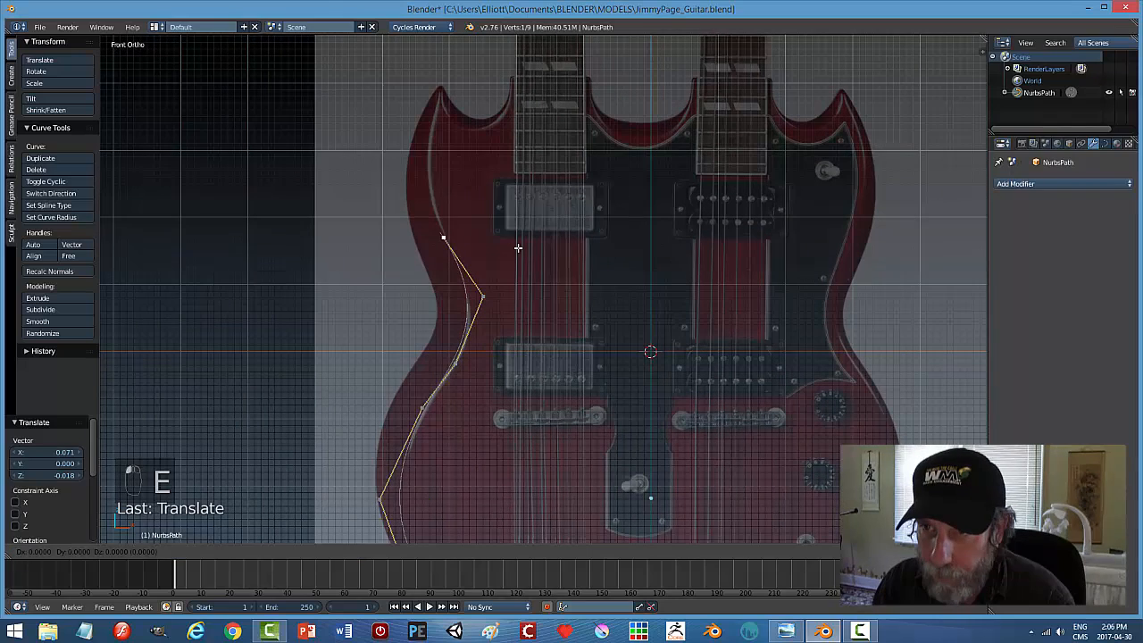
{"action": "left_click", "coordinate": [427, 88]}
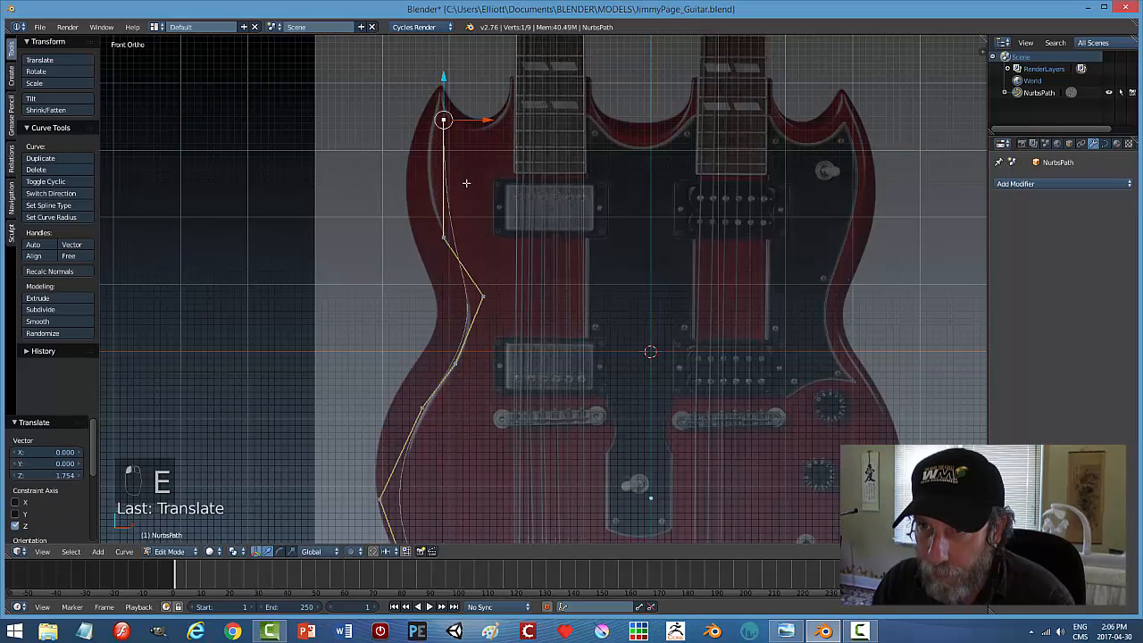
Shift the new horn point about -0.266 along X and lower it along Z beside the horn's inner highlight line.
{"action": "key", "text": "g"}
{"action": "key", "text": "x"}
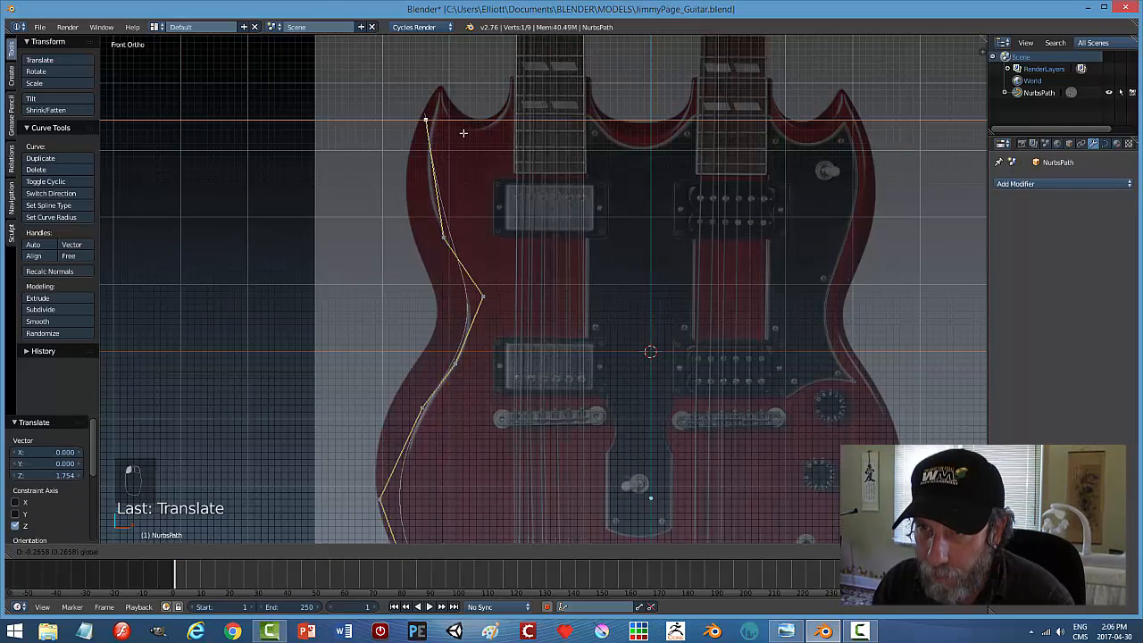
{"action": "left_click", "coordinate": [463, 133]}
{"action": "key", "text": "g"}
{"action": "key", "text": "z"}
{"action": "left_click", "coordinate": [430, 109]}
Extrude the upper end point and place the new point at the left horn's tip, about 0.230 in X and 0.815 in Z away.
{"action": "key", "text": "e"}
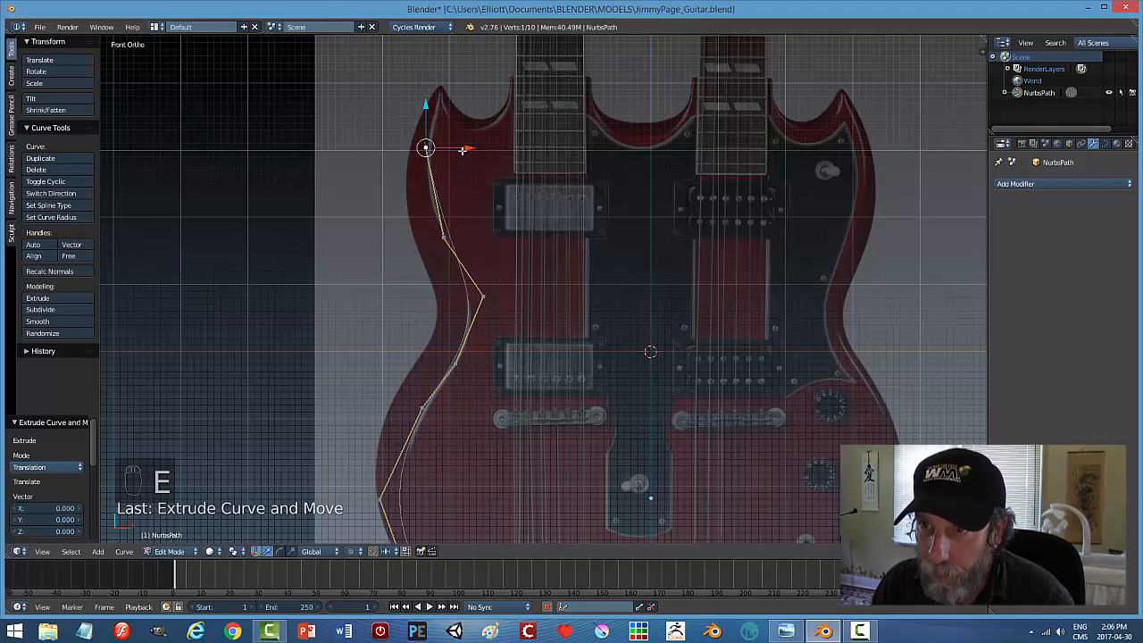
{"action": "key", "text": "g"}
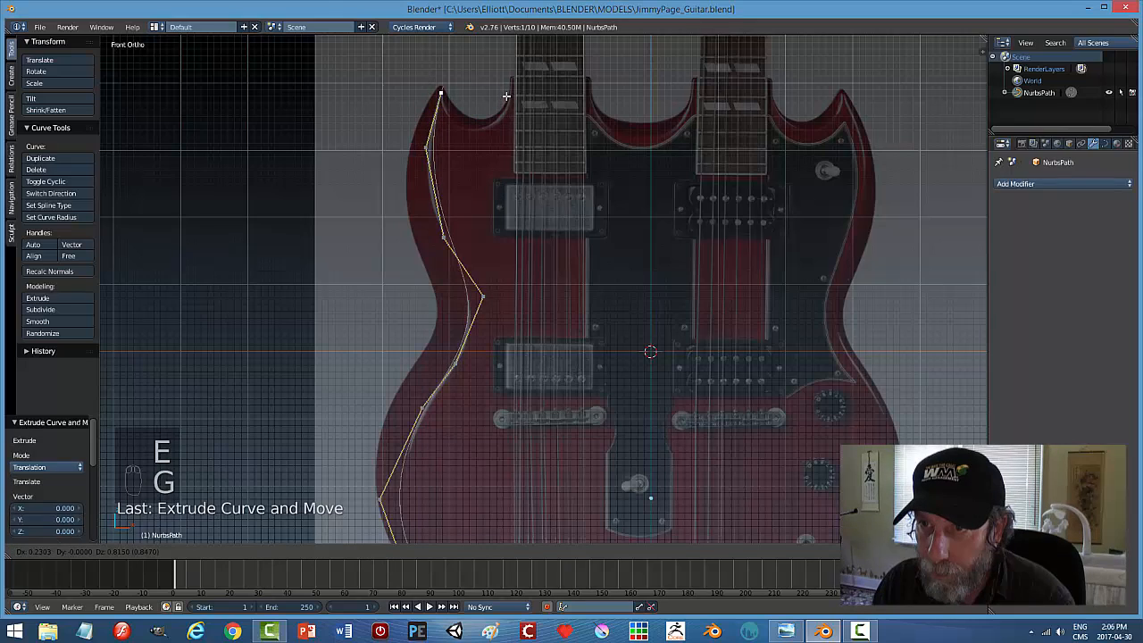
{"action": "left_click", "coordinate": [507, 96]}
Shift the control point just below the horn tip about -0.142 along X and switch to Object Mode.
{"action": "right_click", "coordinate": [425, 150]}
{"action": "key", "text": "g"}
{"action": "key", "text": "x"}
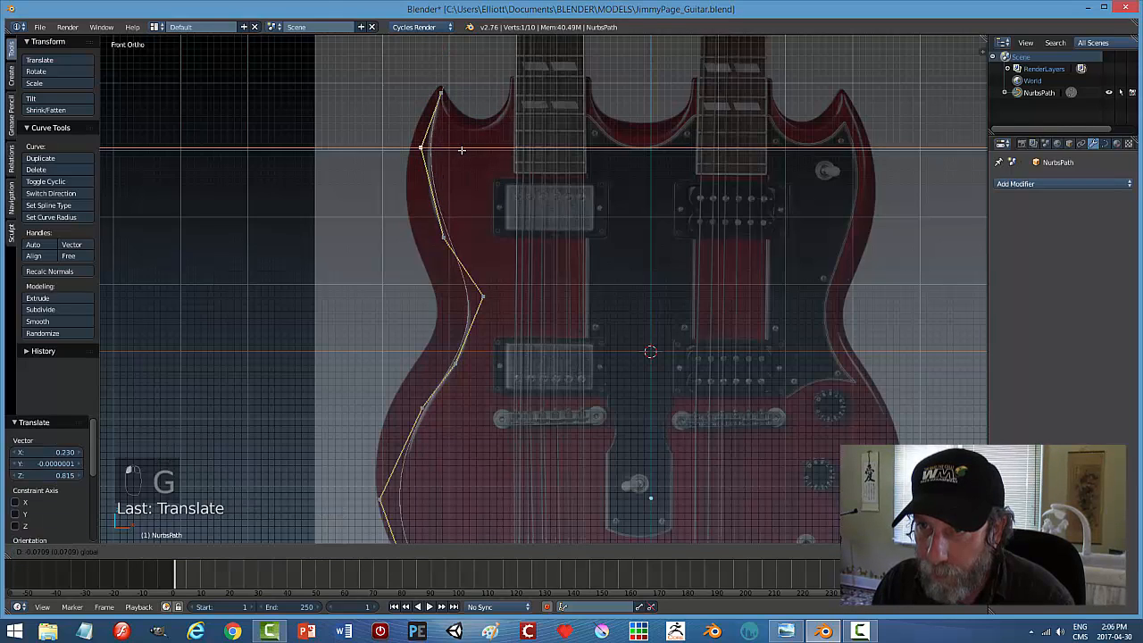
{"action": "left_click", "coordinate": [458, 149]}
{"action": "key", "text": "Tab"}
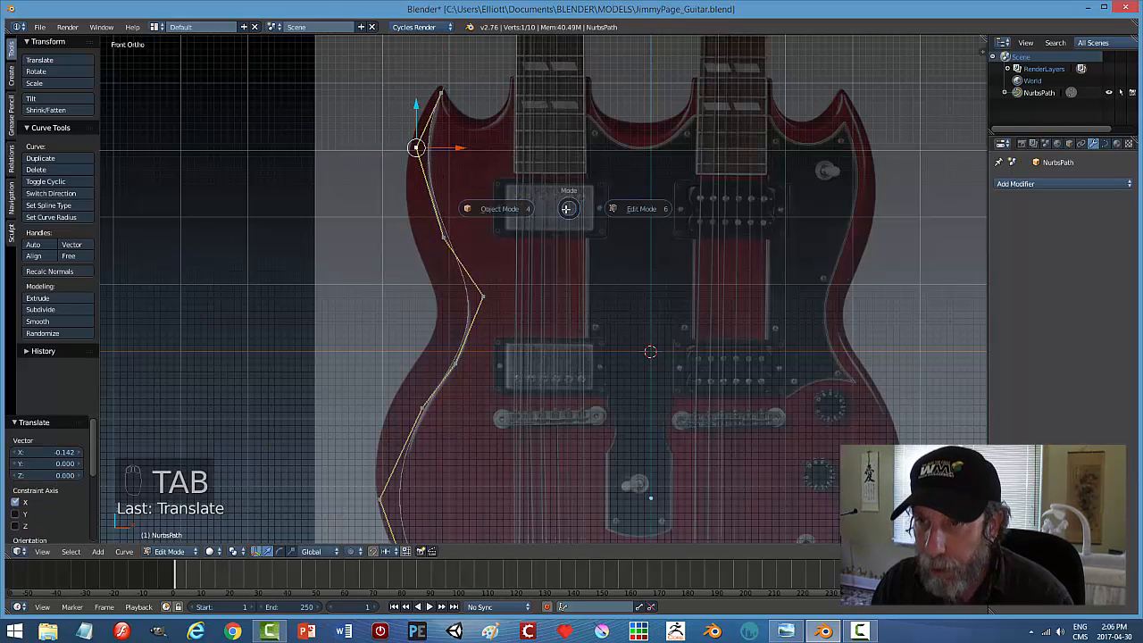
{"action": "left_click", "coordinate": [504, 209]}
Back in Edit Mode, extrude the horn-tip point and place the new point about 0.159 in X and -0.399 in Z on the horn's inner edge.
{"action": "scroll", "coordinate": [555, 309], "scroll_direction": "down", "scroll_amount": 3}
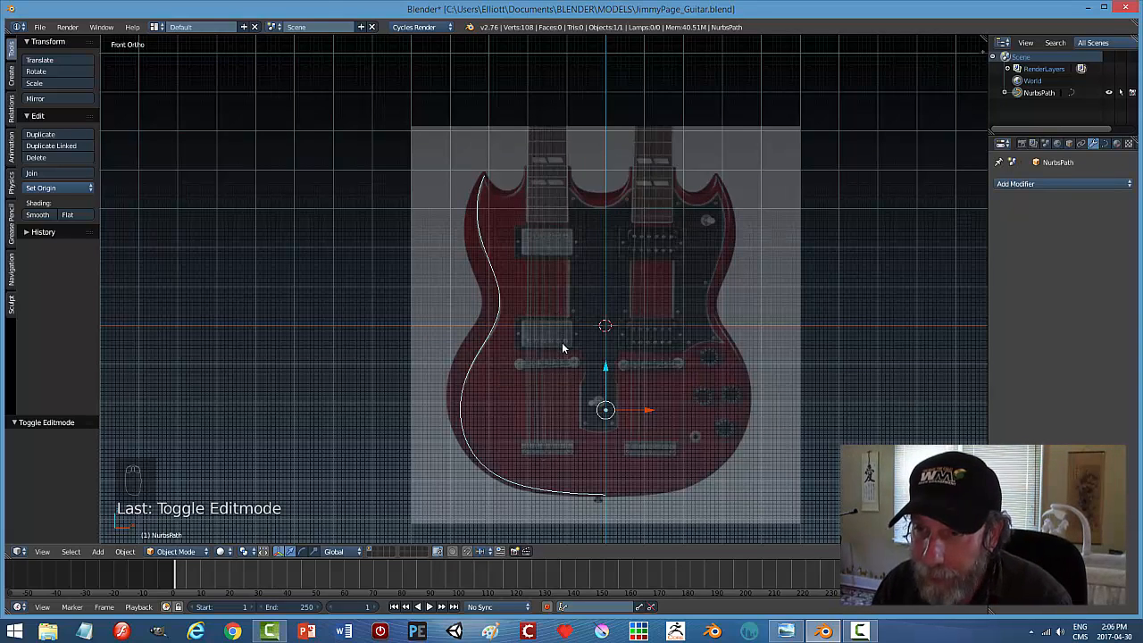
{"action": "scroll", "coordinate": [562, 342], "scroll_direction": "up", "scroll_amount": 3}
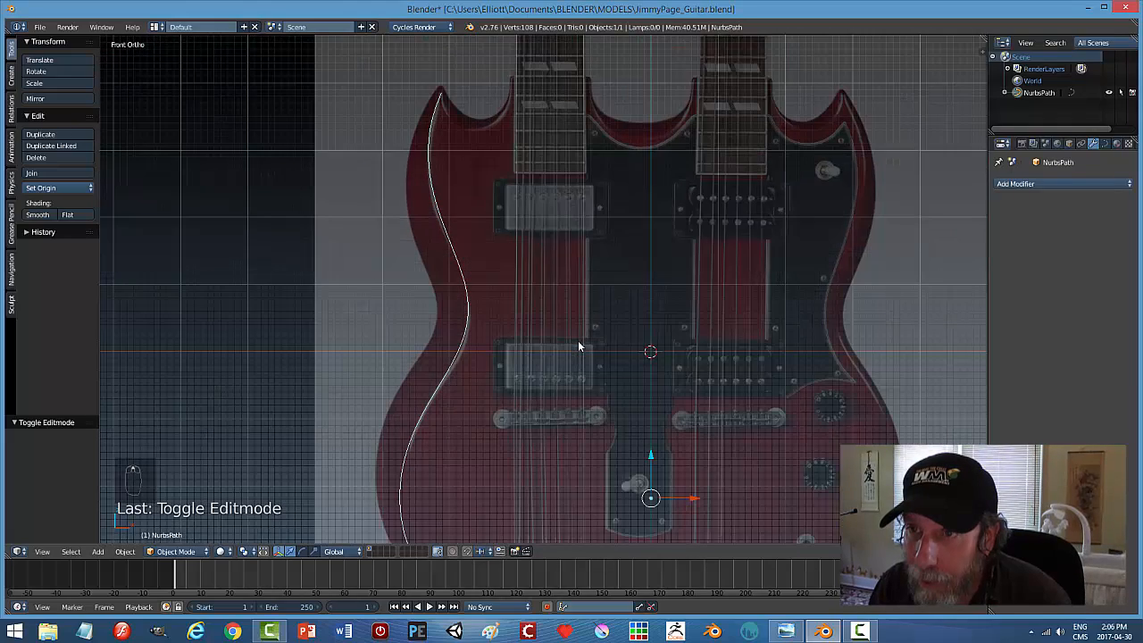
{"action": "middle_click_drag", "start_coordinate": [529, 259], "coordinate": [573, 418], "text": "shift"}
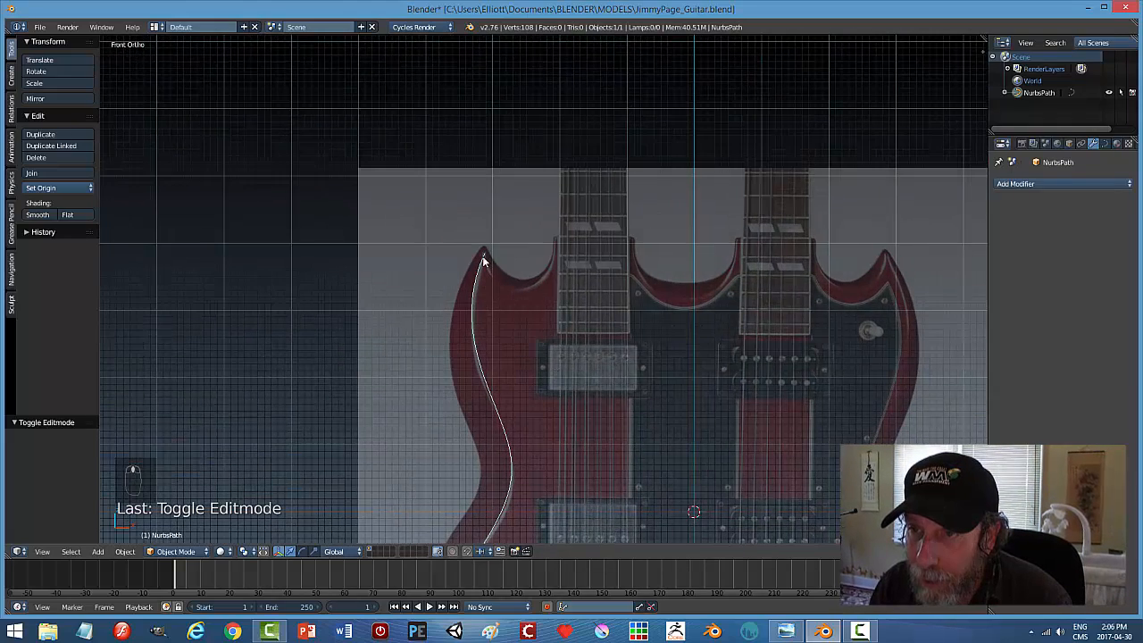
{"action": "key", "text": "Tab"}
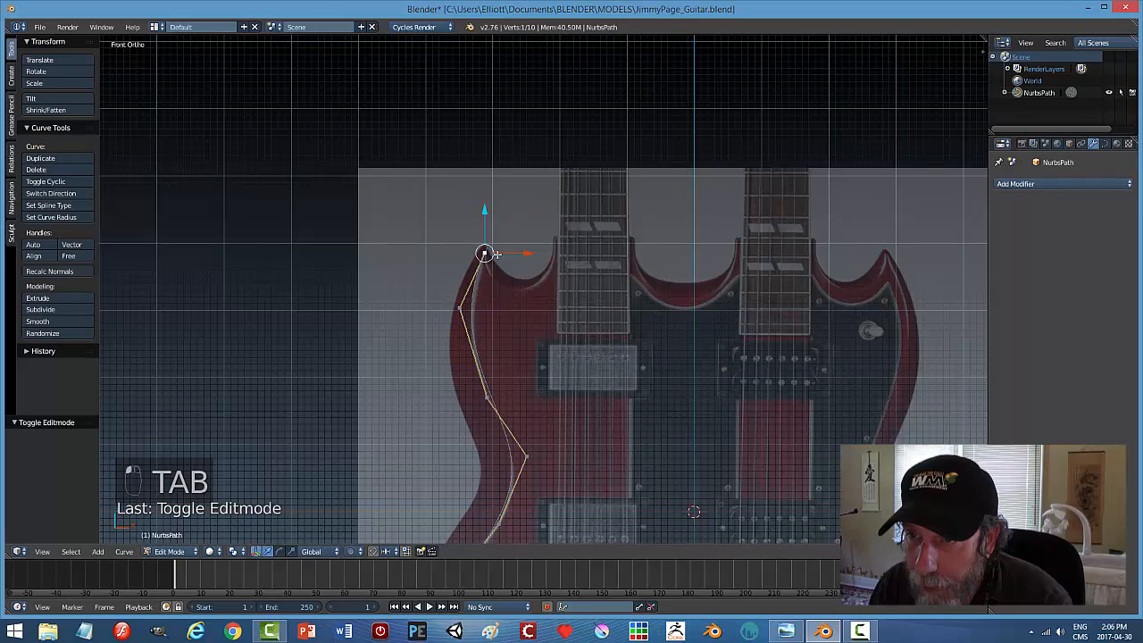
{"action": "left_click_drag", "start_coordinate": [488, 222], "coordinate": [488, 220]}
{"action": "key", "text": "e"}
{"action": "left_click", "coordinate": [555, 295]}
{"action": "key", "text": "g"}
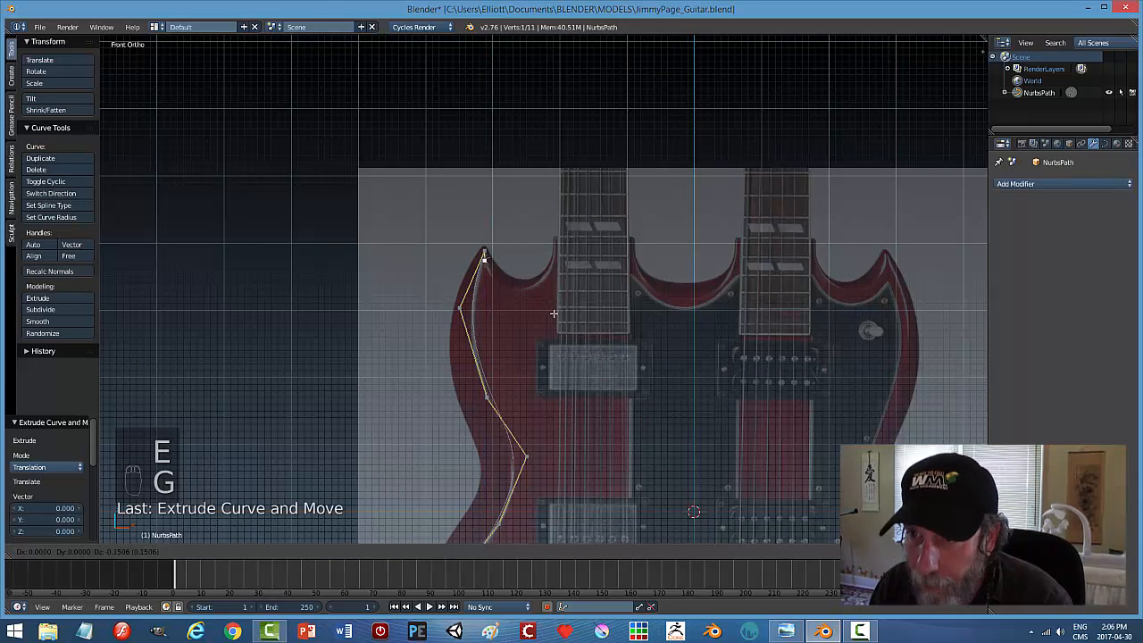
{"action": "left_click", "coordinate": [564, 327]}
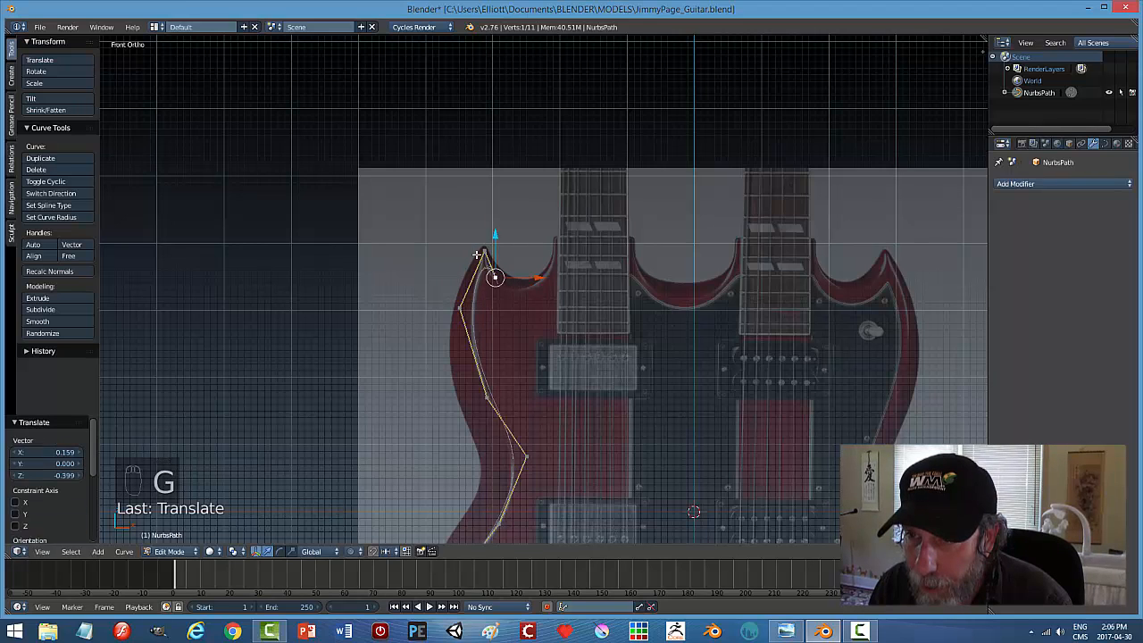
Subdivide the segment between the horn-tip point and the new inner-edge point with one cut and deselect all points.
{"action": "scroll", "coordinate": [489, 252], "scroll_direction": "up", "scroll_amount": 3}
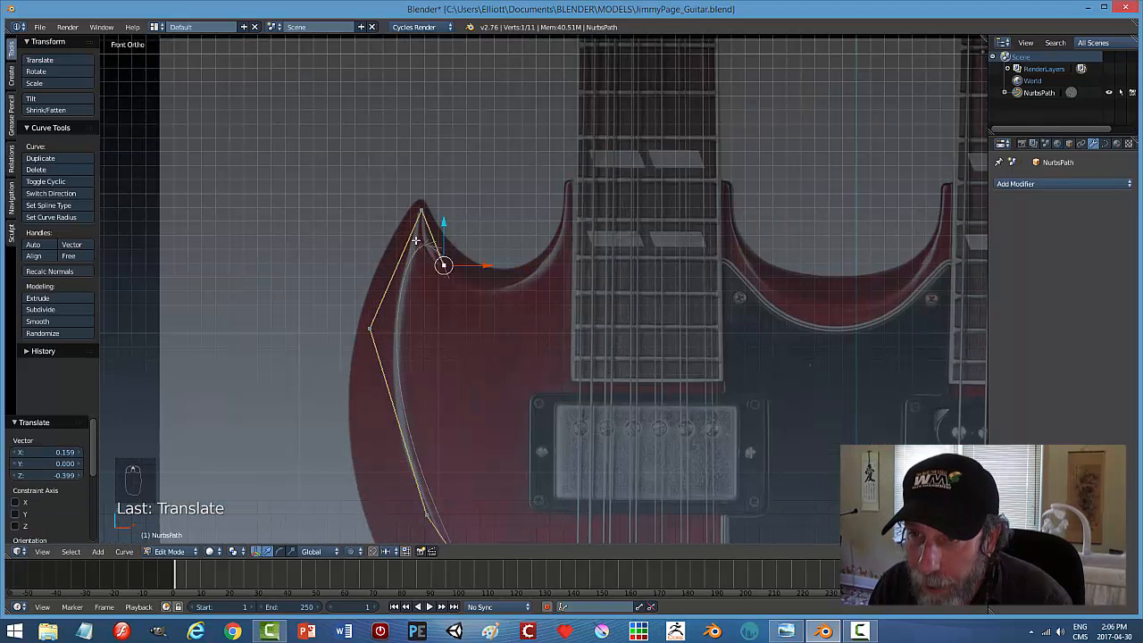
{"action": "right_click", "coordinate": [421, 211], "text": "shift"}
{"action": "key", "text": "w"}
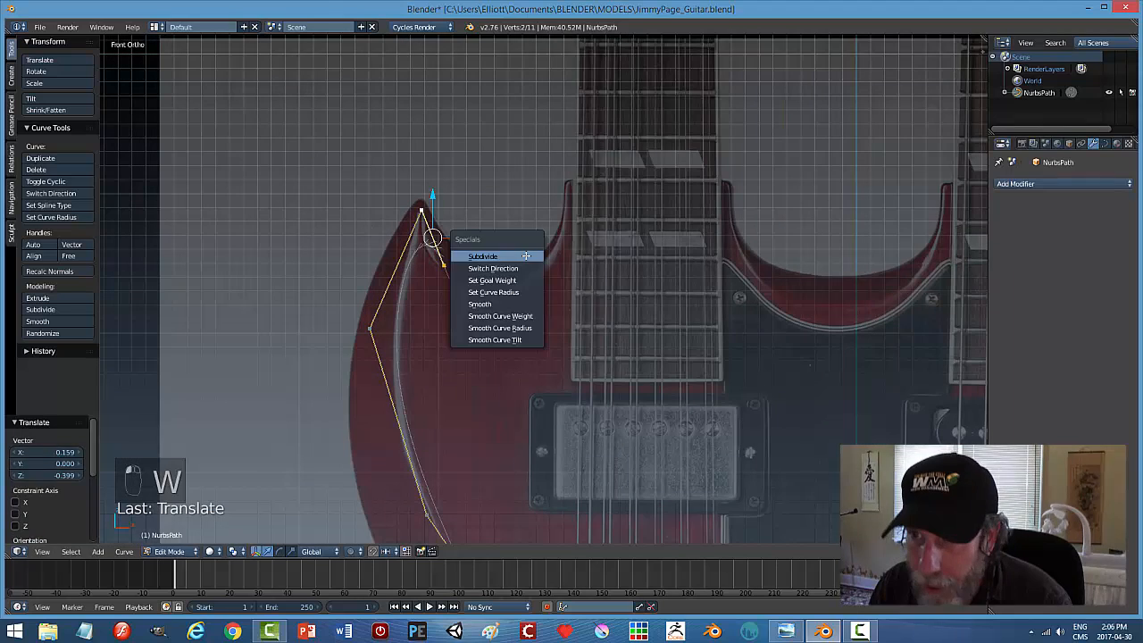
{"action": "left_click", "coordinate": [483, 256]}
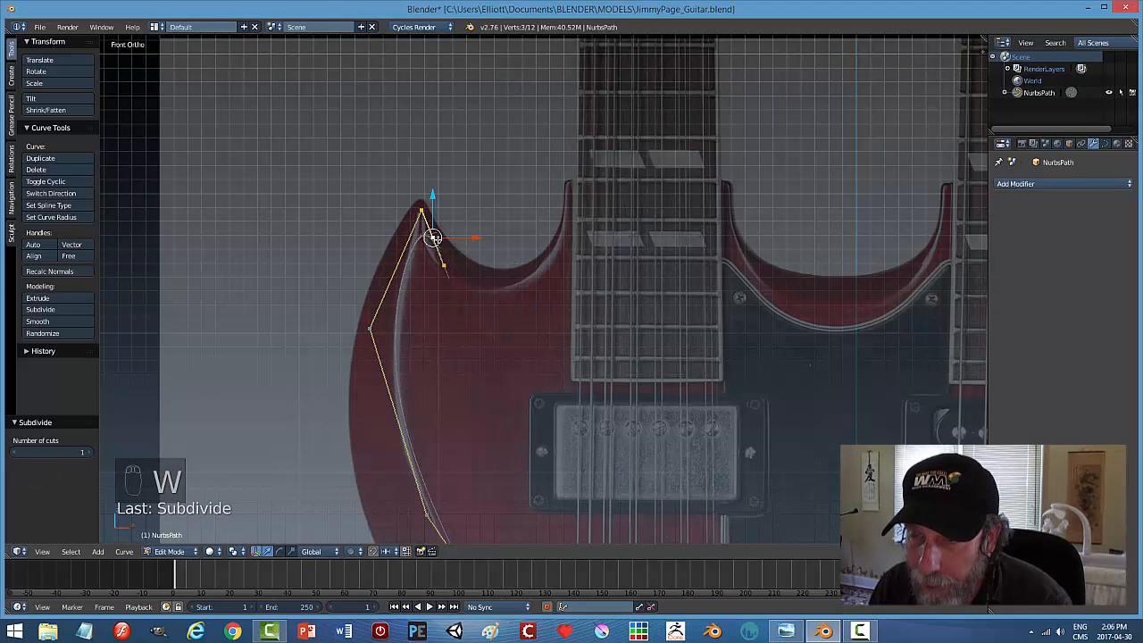
{"action": "left_click", "coordinate": [433, 238]}
{"action": "key", "text": "a"}
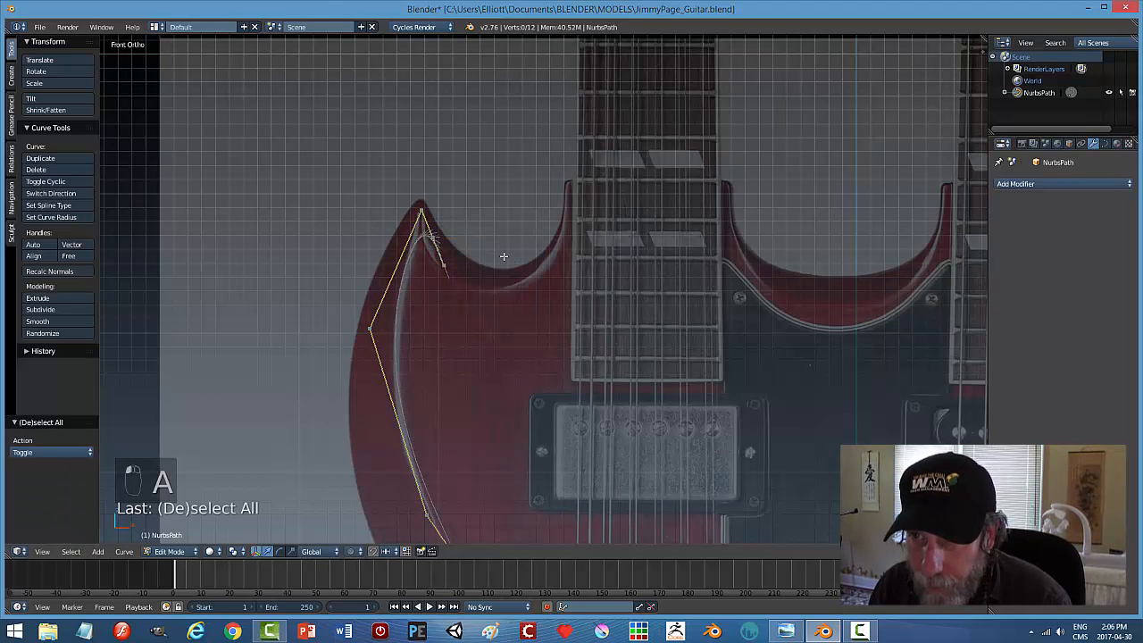
Move the new midpoint about -0.077 in X and 0.192 in Z, close to the horn-tip point, to sharpen the tip.
{"action": "right_click", "coordinate": [429, 241]}
{"action": "key", "text": "g"}
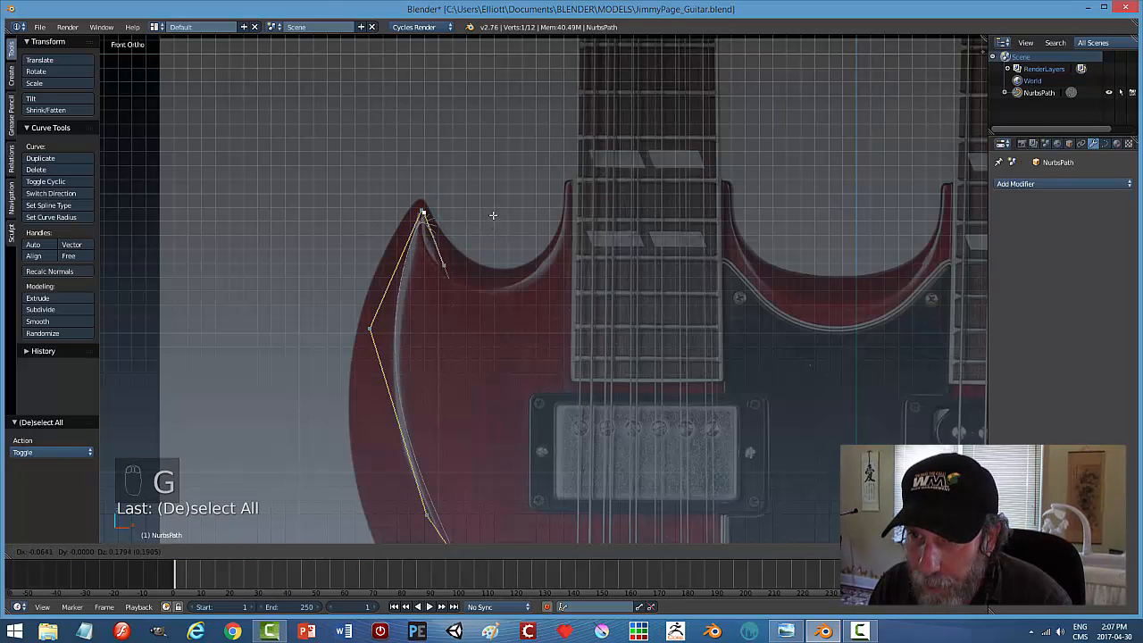
{"action": "left_click", "coordinate": [492, 218]}
Extrude the path's inner end point about 0.427 in X and -0.184 in Z to the bottom of the left cutaway.
{"action": "right_click", "coordinate": [448, 265]}
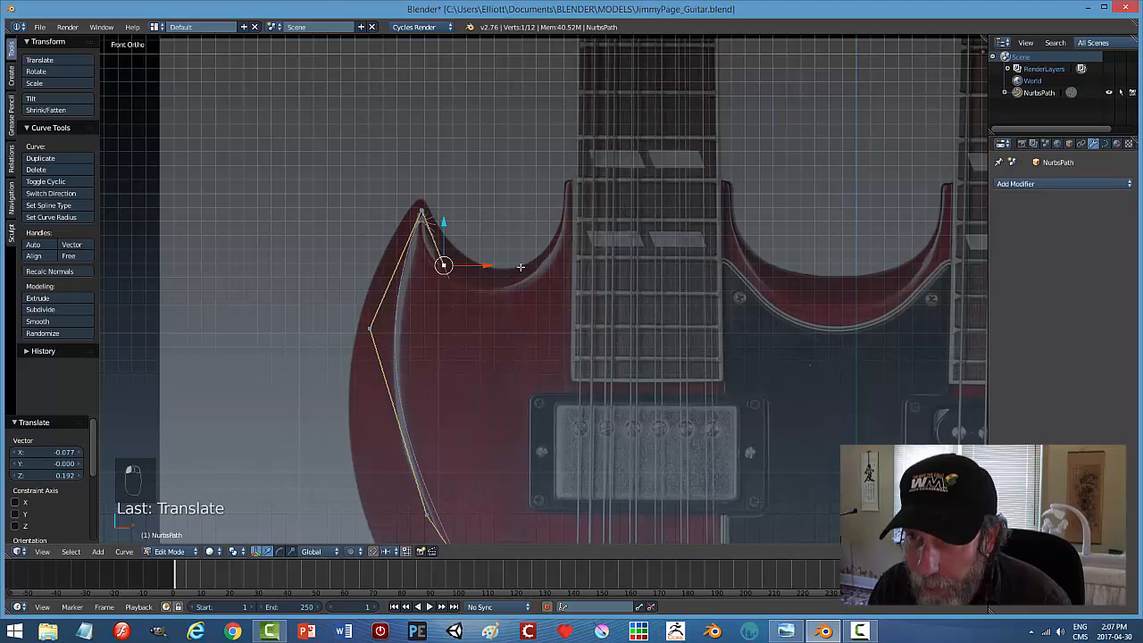
{"action": "key", "text": "e"}
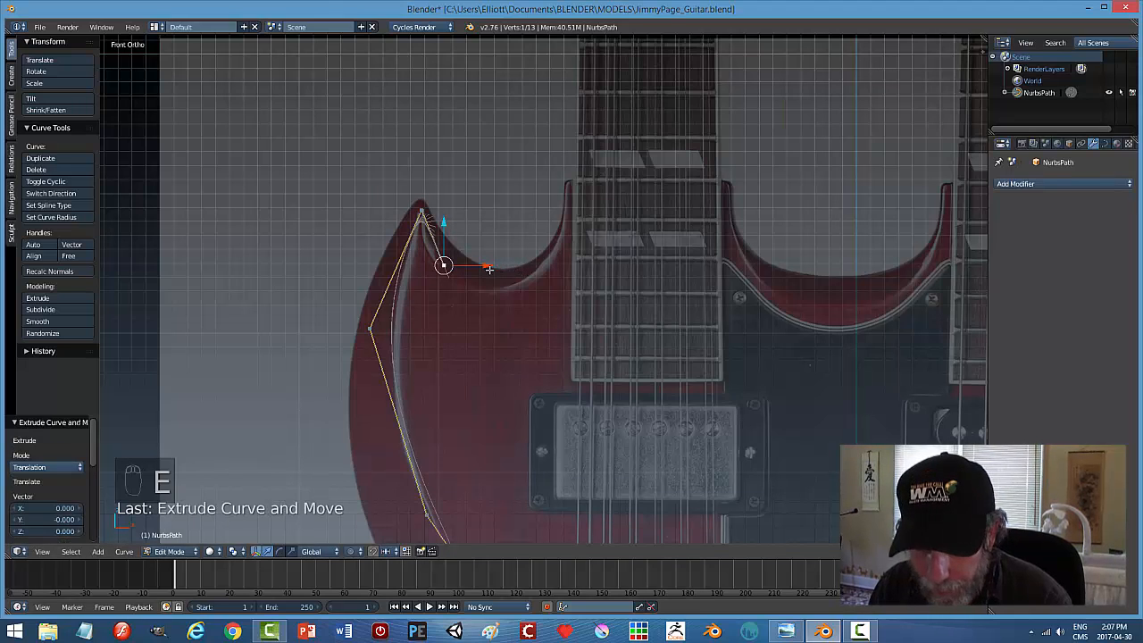
{"action": "key", "text": "g"}
{"action": "left_click", "coordinate": [546, 295]}
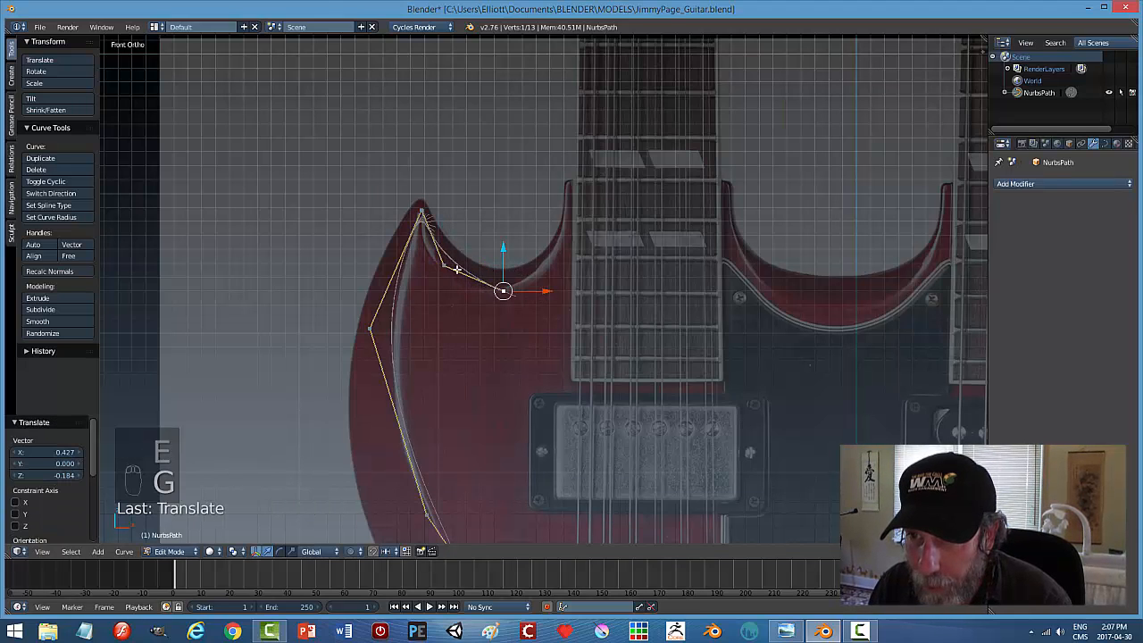
Lower the control point on the horn's inner edge to nearly the height of the cutaway's bottom point.
{"action": "right_click", "coordinate": [459, 271]}
{"action": "key", "text": "g"}
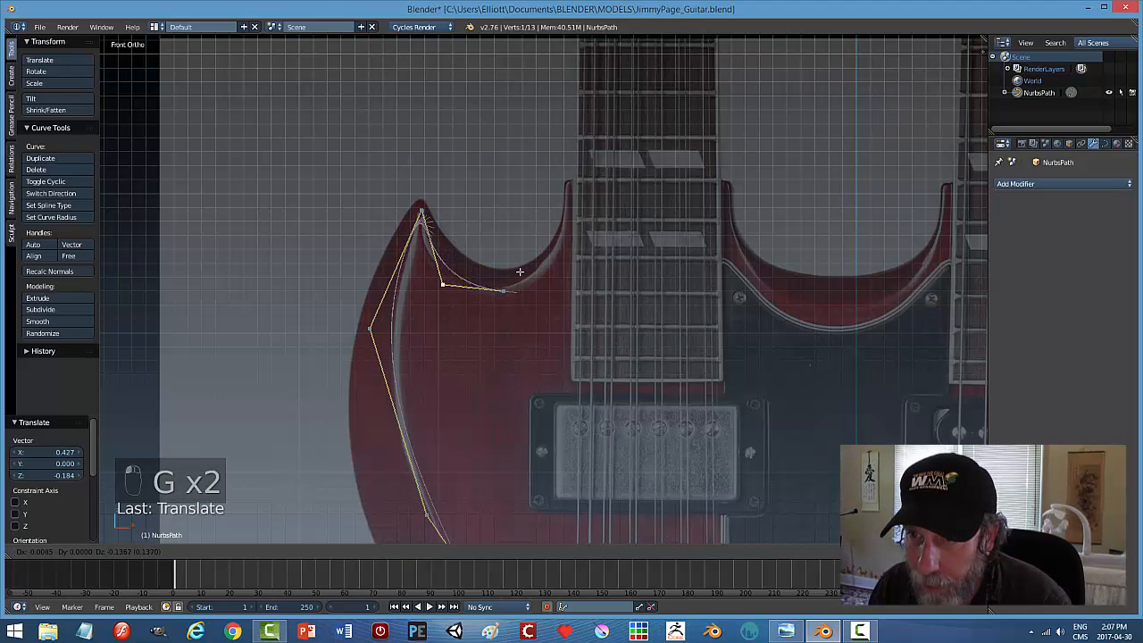
{"action": "left_click", "coordinate": [523, 274]}
Check the curve in Object Mode and raise the horn-tip control point about 0.077 along Z in Edit Mode.
{"action": "key", "text": "Tab"}
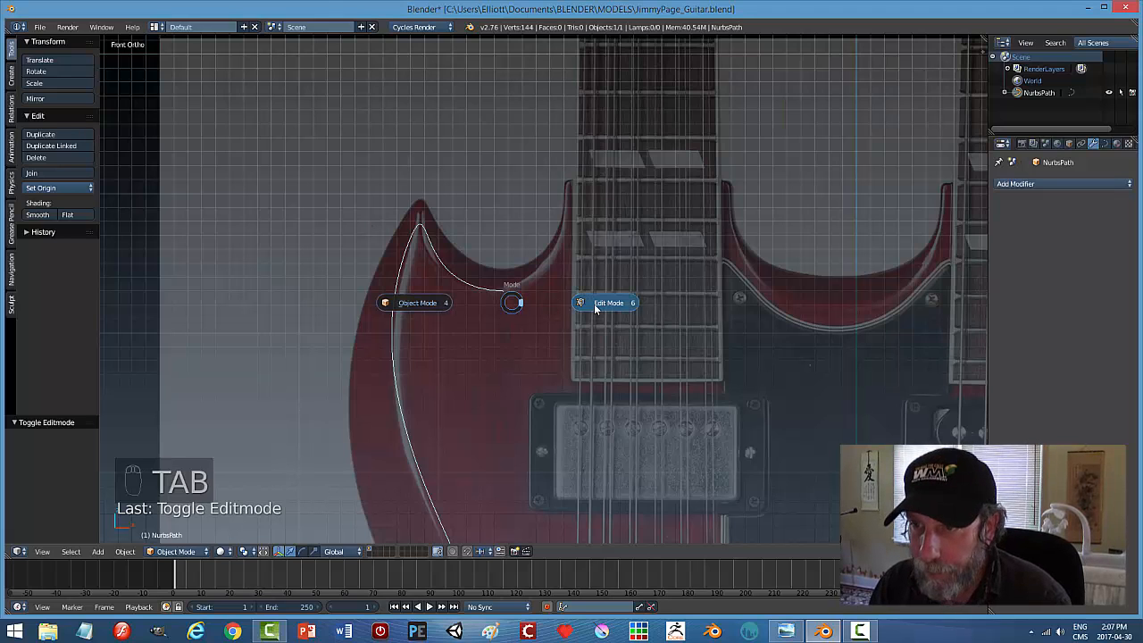
{"action": "key", "text": "Tab"}
{"action": "right_click", "coordinate": [423, 212]}
{"action": "key", "text": "g"}
{"action": "key", "text": "z"}
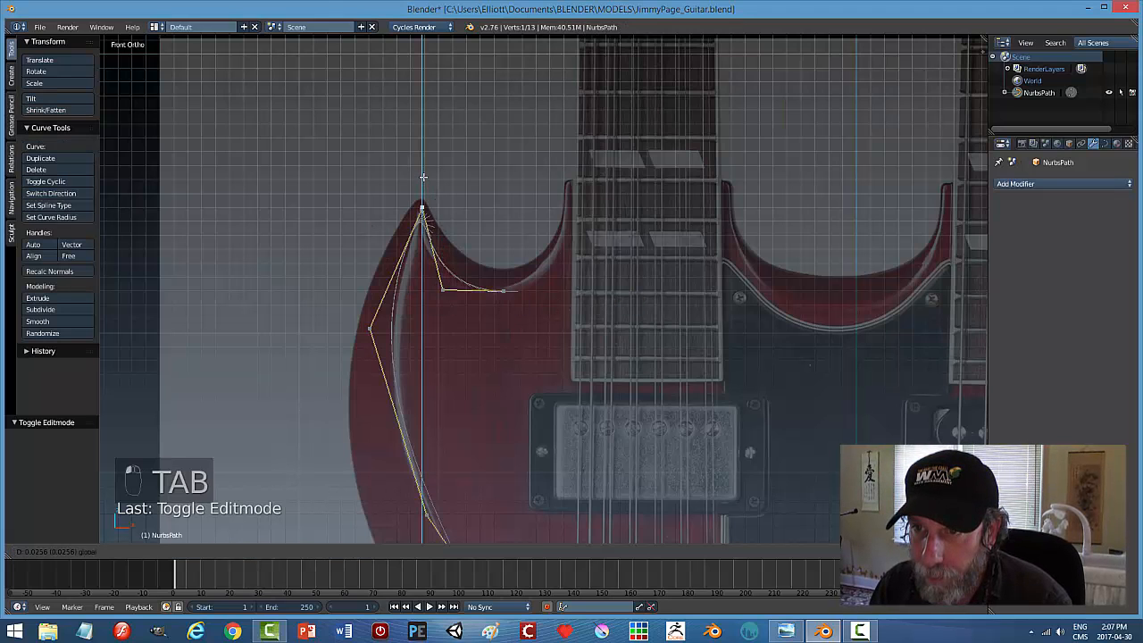
{"action": "left_click", "coordinate": [423, 170]}
Extrude the cutaway's bottom end point about 0.419 in X and 0.312 in Z toward the left neck's edge.
{"action": "right_click", "coordinate": [505, 293]}
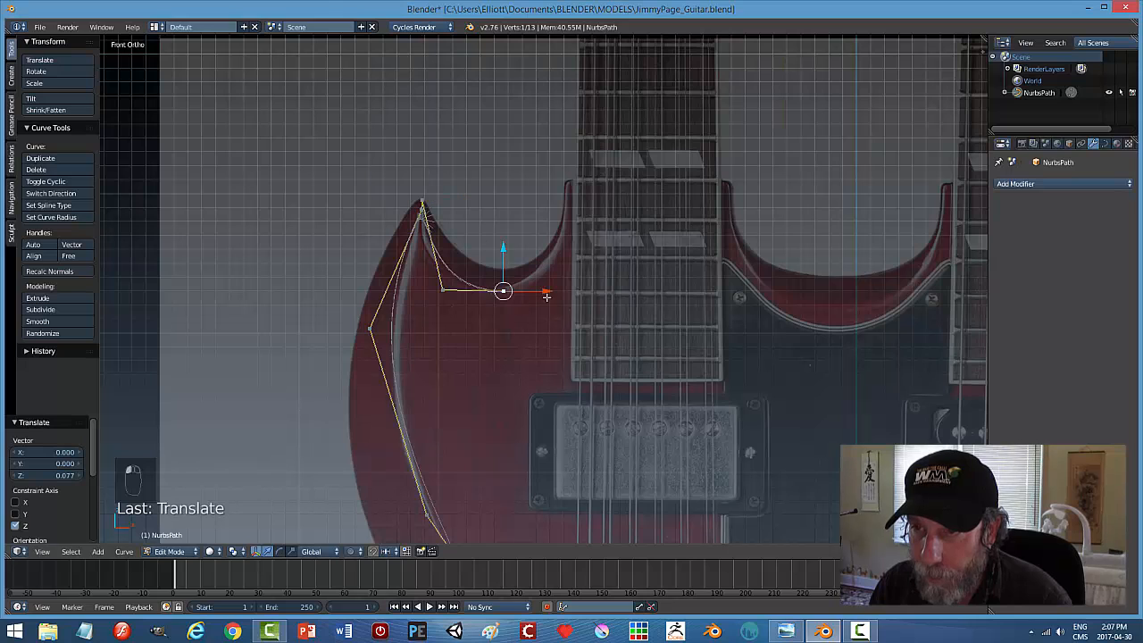
{"action": "key", "text": "e"}
{"action": "right_click", "coordinate": [574, 299]}
{"action": "key", "text": "g"}
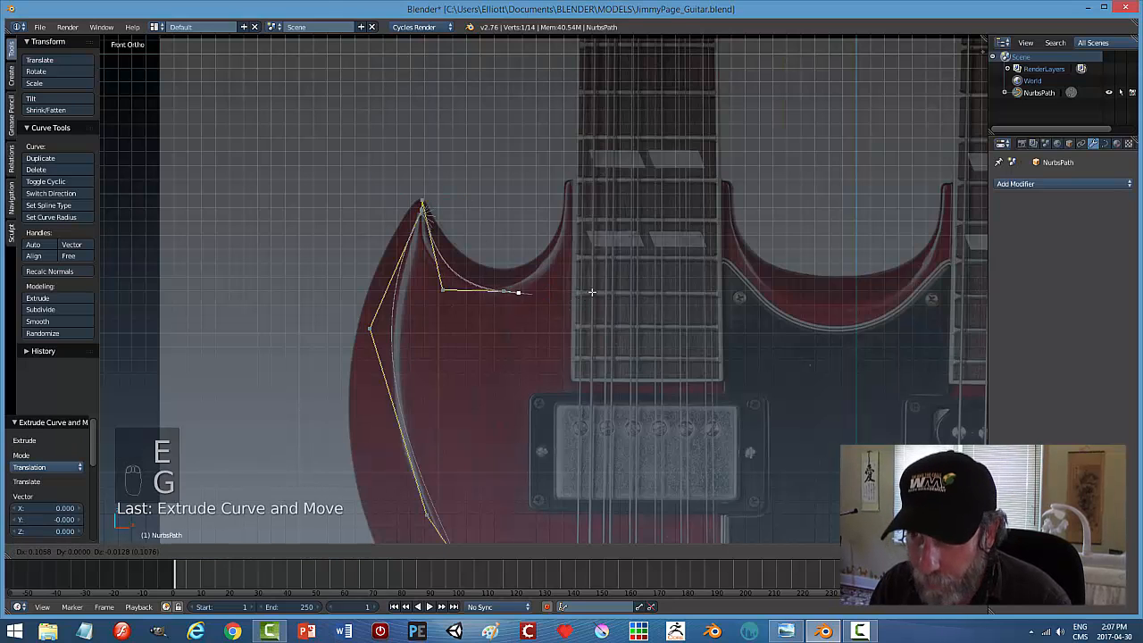
{"action": "left_click", "coordinate": [633, 256]}
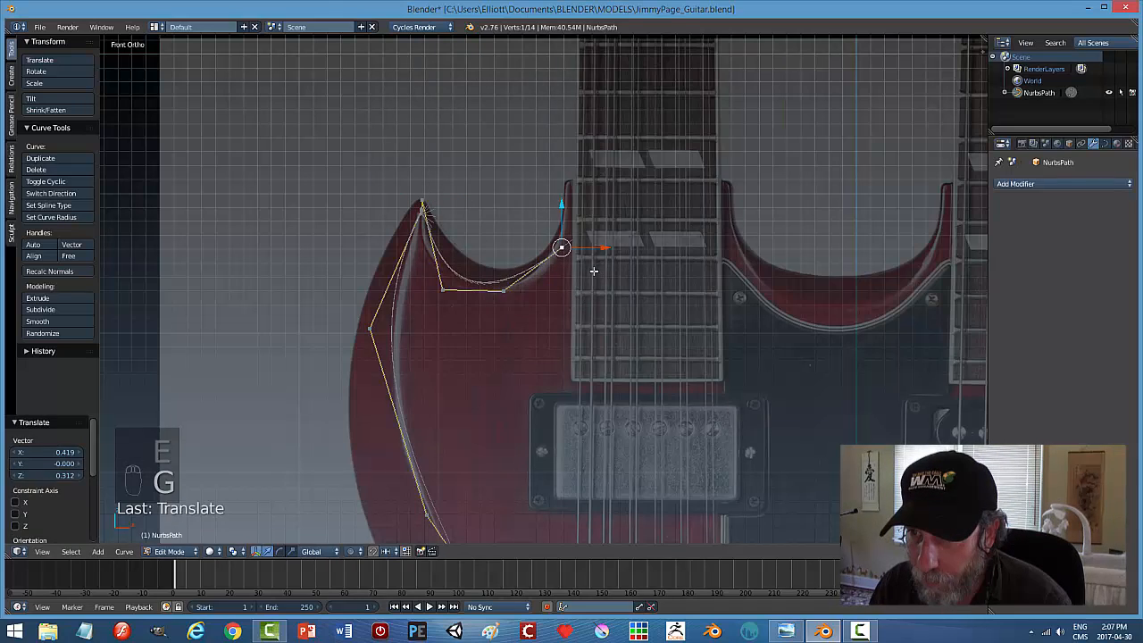
Shift the cutaway's bottom control point nearest the neck about 0.162 along X.
{"action": "right_click", "coordinate": [505, 292]}
{"action": "key", "text": "g"}
{"action": "key", "text": "x"}
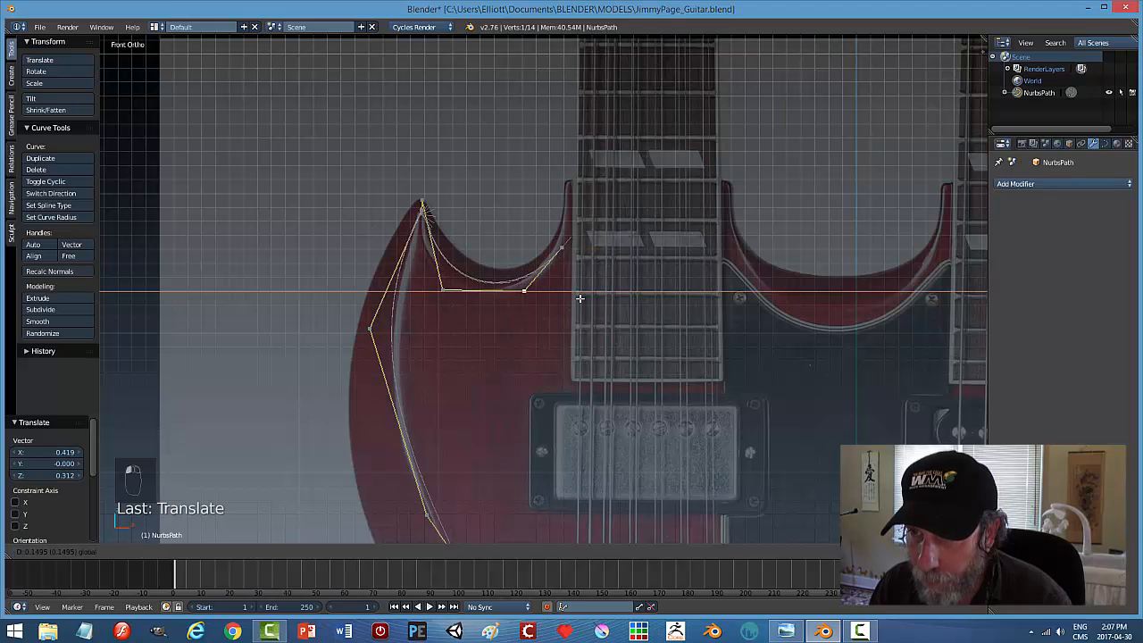
{"action": "left_click", "coordinate": [562, 297]}
Lower both bottom control points of the left cutaway together by about 0.038 along Z.
{"action": "right_click", "coordinate": [446, 292]}
{"action": "right_click", "coordinate": [533, 291], "text": "shift"}
{"action": "key", "text": "g"}
{"action": "key", "text": "z"}
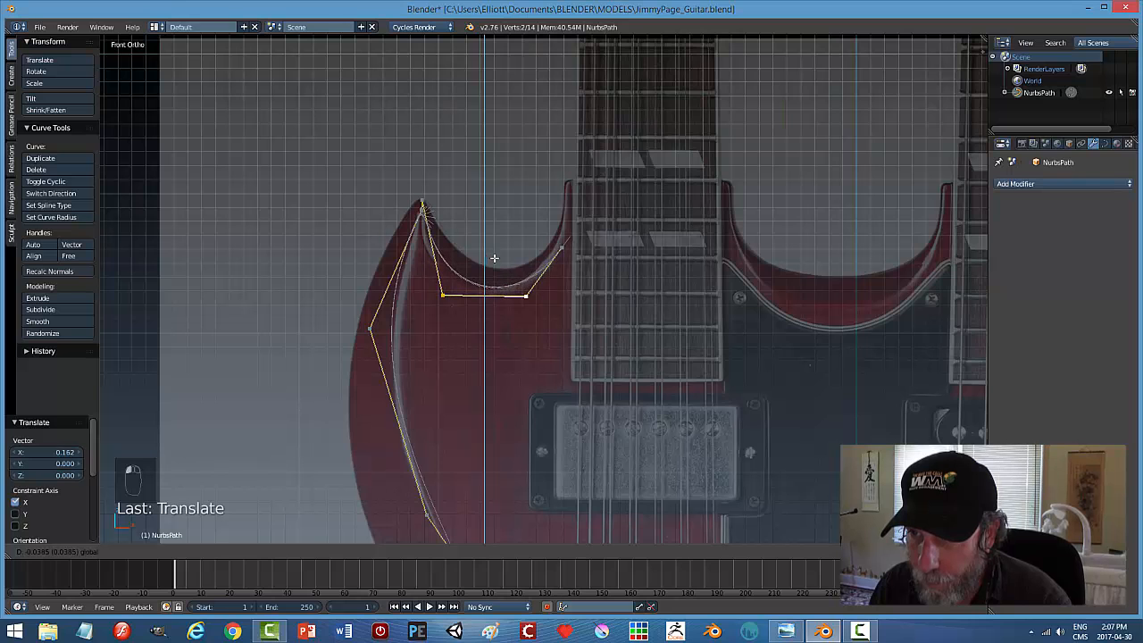
{"action": "left_click", "coordinate": [491, 258]}
Raise the path's end point beside the left neck about 0.051 along Z.
{"action": "right_click", "coordinate": [563, 223]}
{"action": "key", "text": "g"}
{"action": "key", "text": "z"}
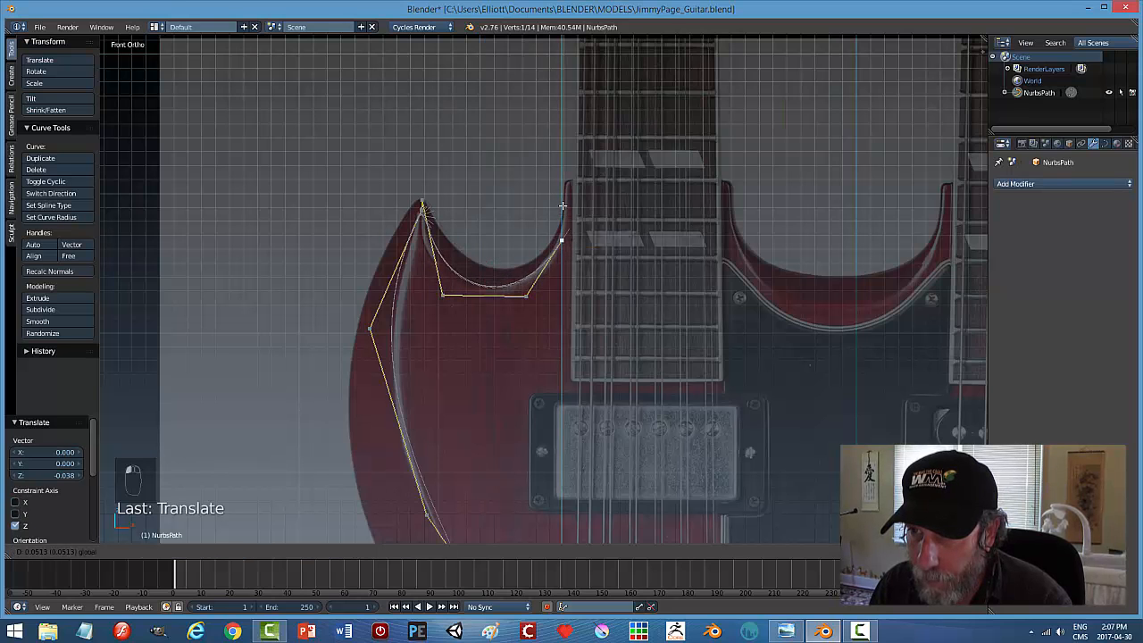
{"action": "left_click", "coordinate": [562, 206]}
Extrude the path's end point about 0.341 along Z up the left edge of the left neck.
{"action": "middle_click_drag", "start_coordinate": [616, 300], "coordinate": [622, 384], "text": "shift"}
{"action": "scroll", "coordinate": [624, 384], "scroll_direction": "up", "scroll_amount": 2}
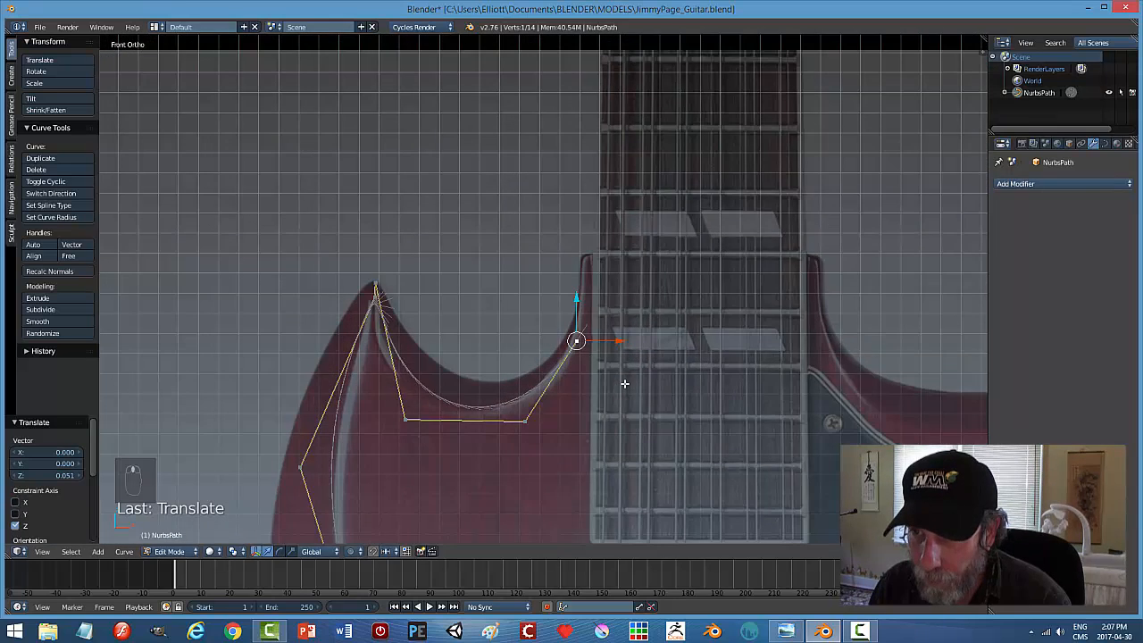
{"action": "key", "text": "e"}
{"action": "key", "text": "z"}
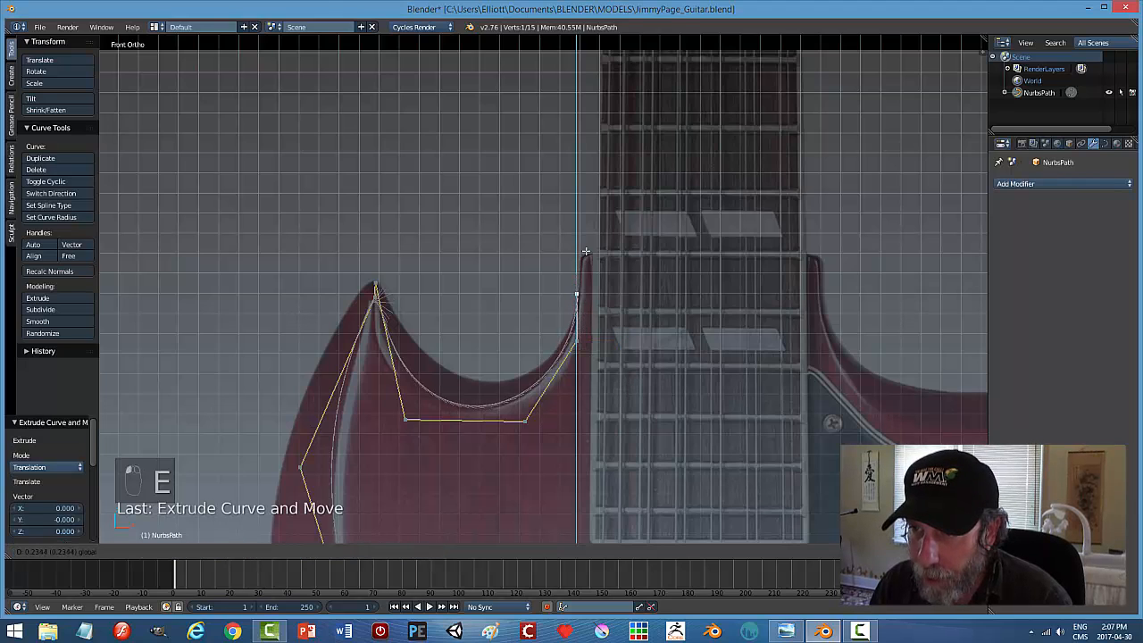
{"action": "left_click", "coordinate": [589, 233]}
Shift the new end point beside the left neck about 0.042 in X and 0.059 in Z onto the body's corner.
{"action": "key", "text": "g"}
{"action": "key", "text": "x"}
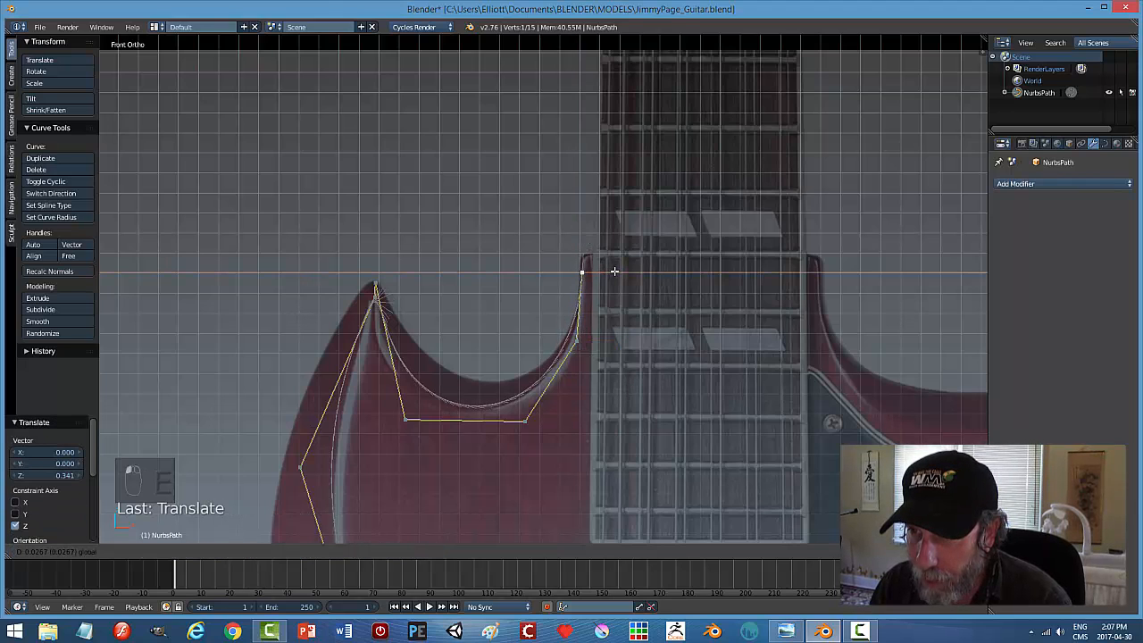
{"action": "left_click", "coordinate": [617, 271]}
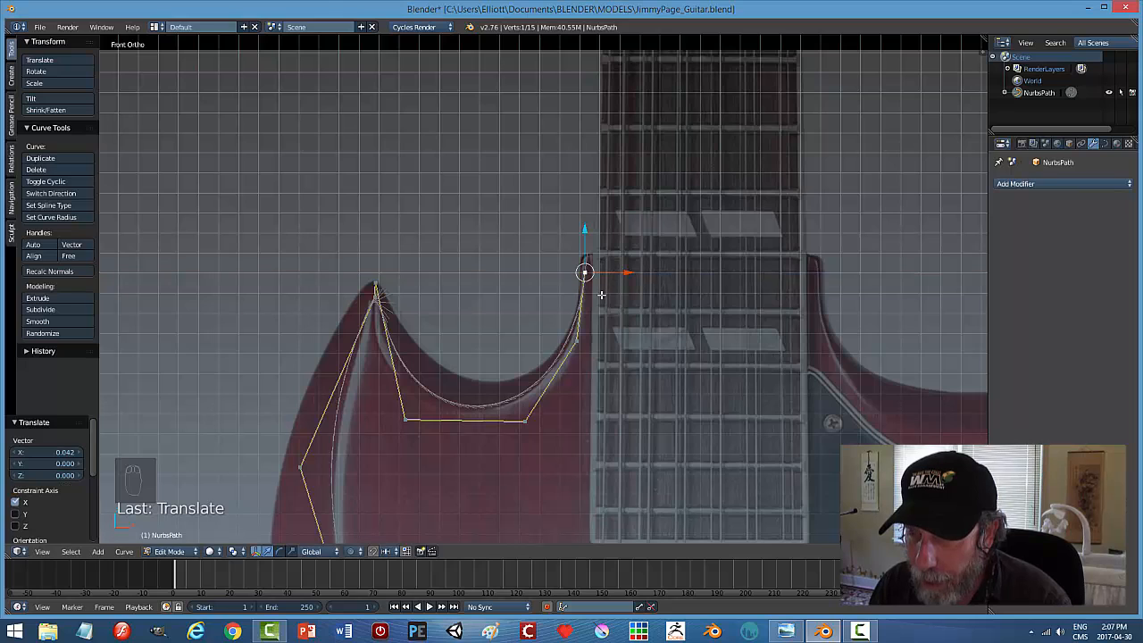
{"action": "left_click_drag", "start_coordinate": [585, 231], "coordinate": [585, 219]}
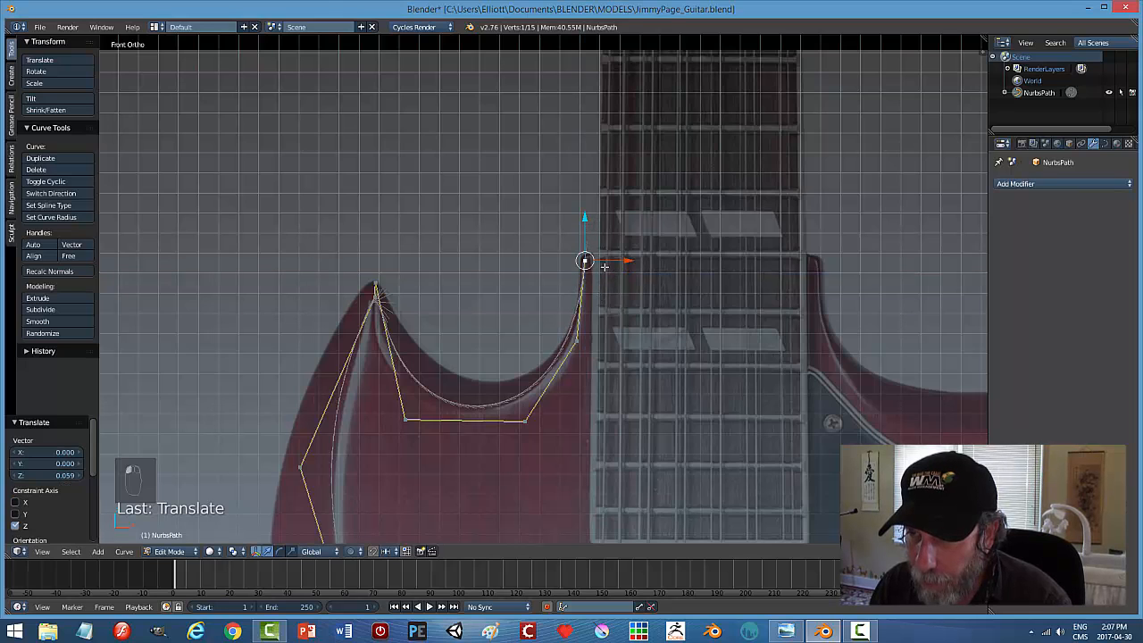
Move the control point below the path's end about 0.033 along X and lower the cutaway's bottom point nearest the horn about 0.056 along Z.
{"action": "right_click", "coordinate": [574, 341]}
{"action": "left_click_drag", "start_coordinate": [607, 341], "coordinate": [612, 343]}
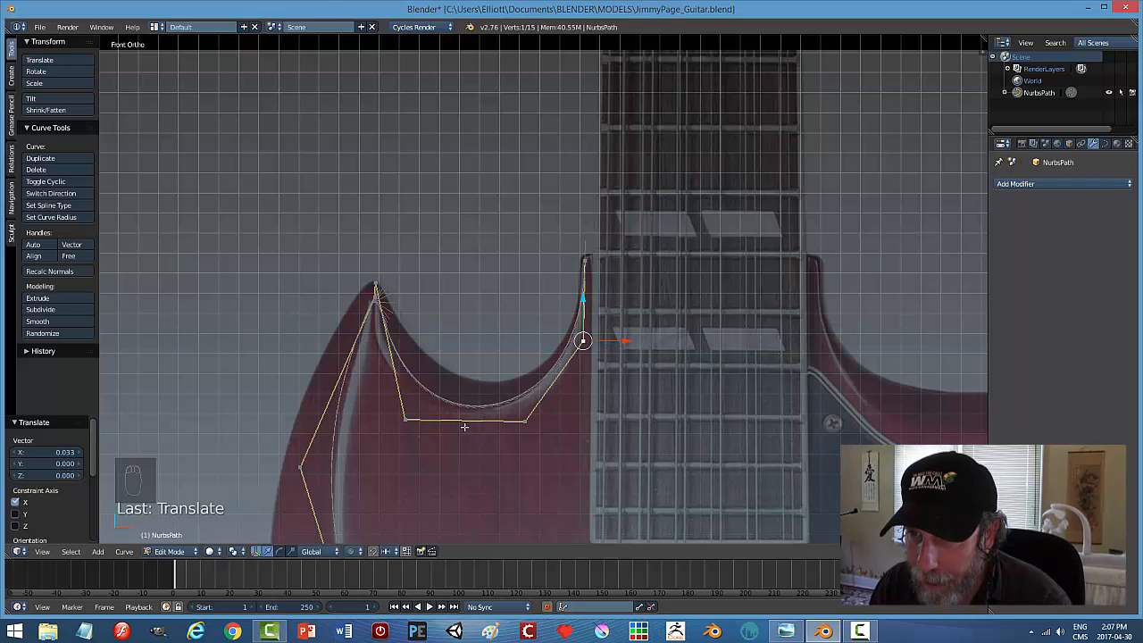
{"action": "right_click", "coordinate": [403, 419]}
{"action": "left_click_drag", "start_coordinate": [406, 378], "coordinate": [407, 390]}
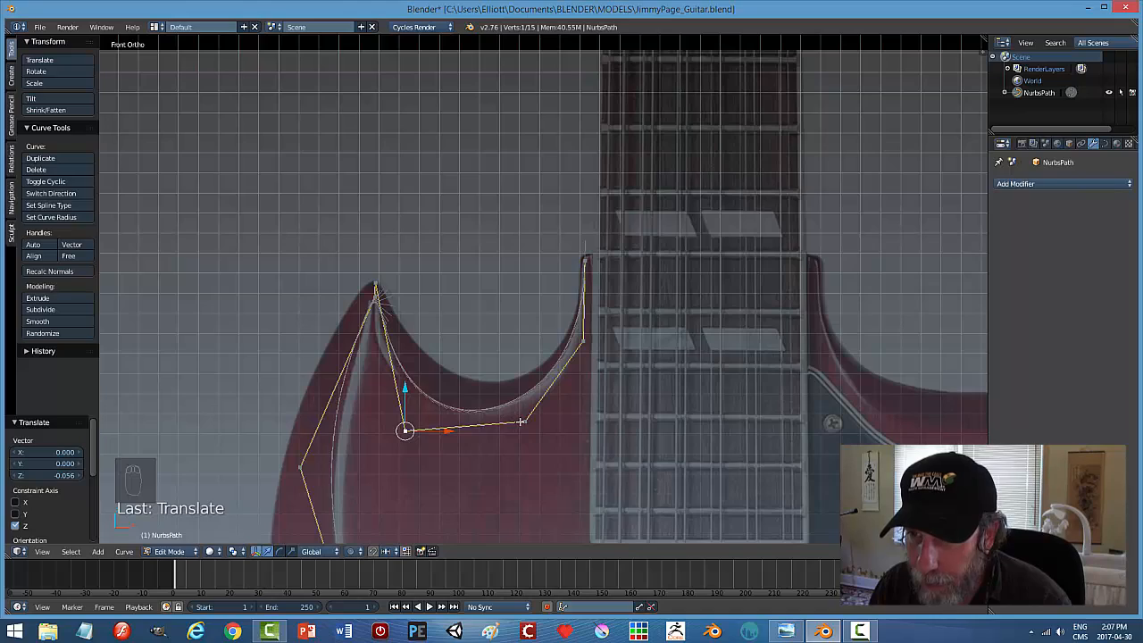
Examine the whole traced outline against the reference image in Object Mode.
{"action": "key", "text": "Tab"}
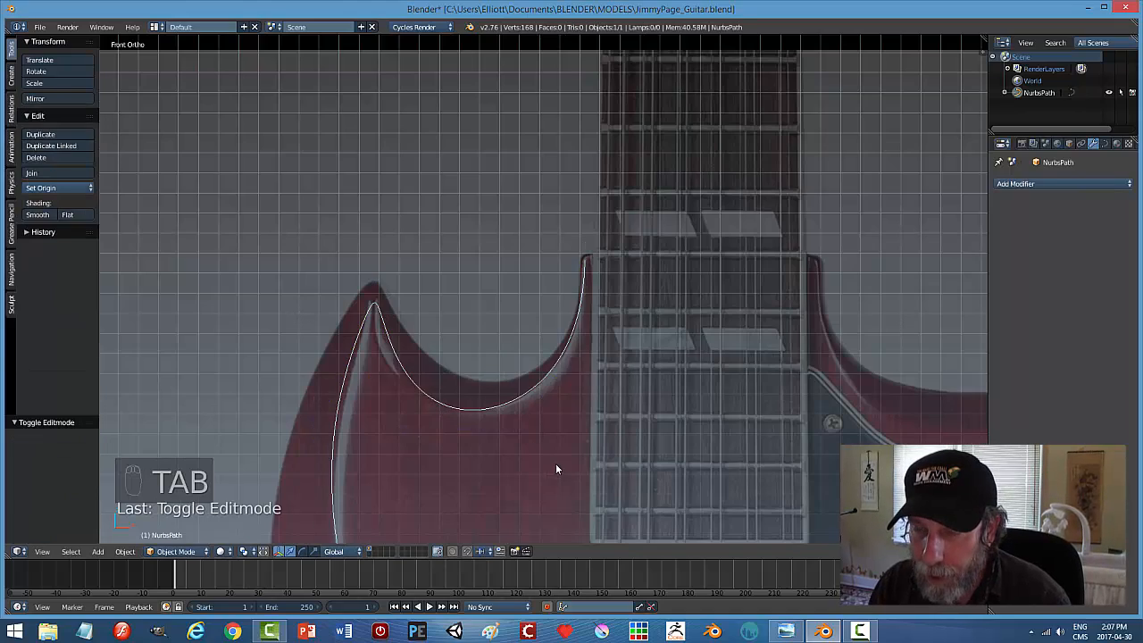
{"action": "scroll", "coordinate": [556, 462], "scroll_direction": "down", "scroll_amount": 3}
{"action": "scroll", "coordinate": [555, 464], "scroll_direction": "down", "scroll_amount": 3}
{"action": "scroll", "coordinate": [545, 312], "scroll_direction": "up", "scroll_amount": 4}
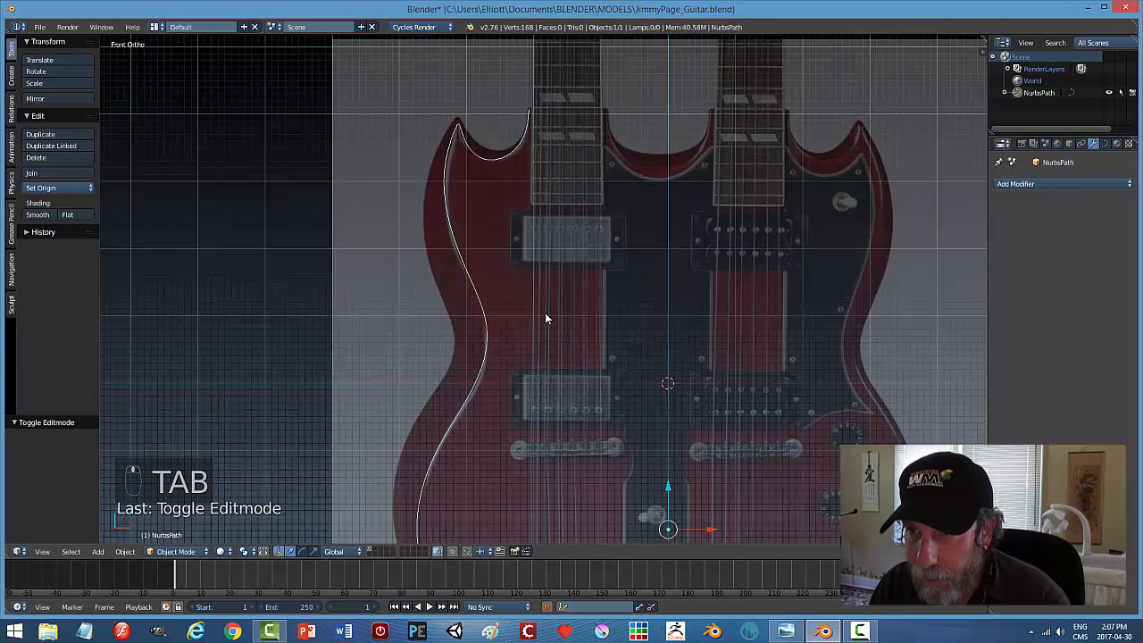
{"action": "scroll", "coordinate": [575, 384], "scroll_direction": "down", "scroll_amount": 2}
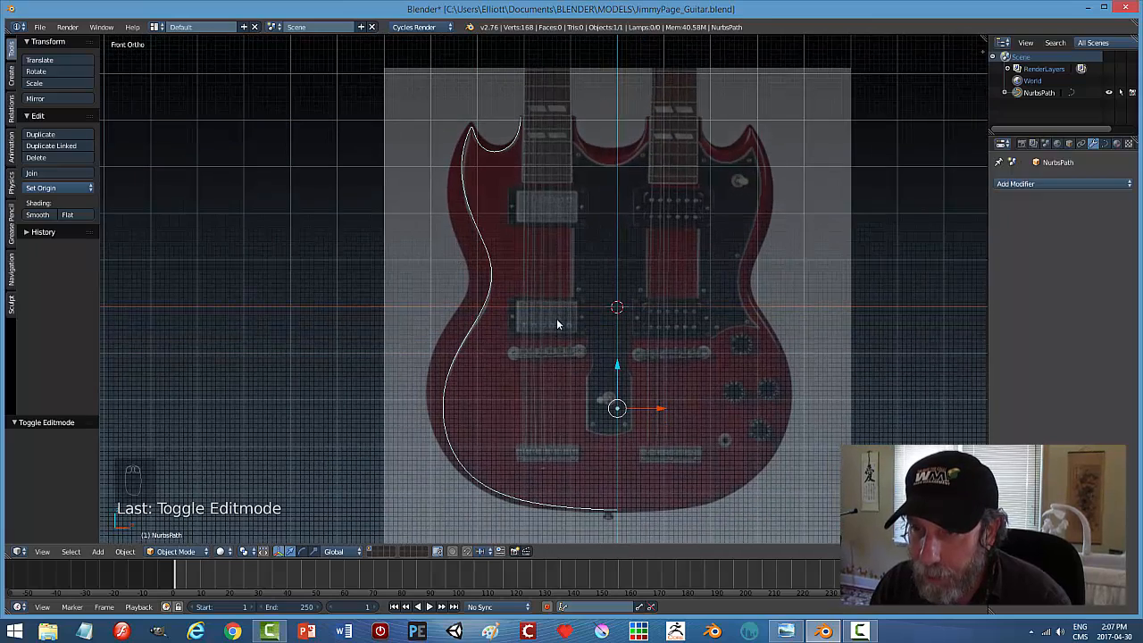
{"action": "scroll", "coordinate": [561, 402], "scroll_direction": "up", "scroll_amount": 2}
{"action": "scroll", "coordinate": [538, 245], "scroll_direction": "down", "scroll_amount": 2}
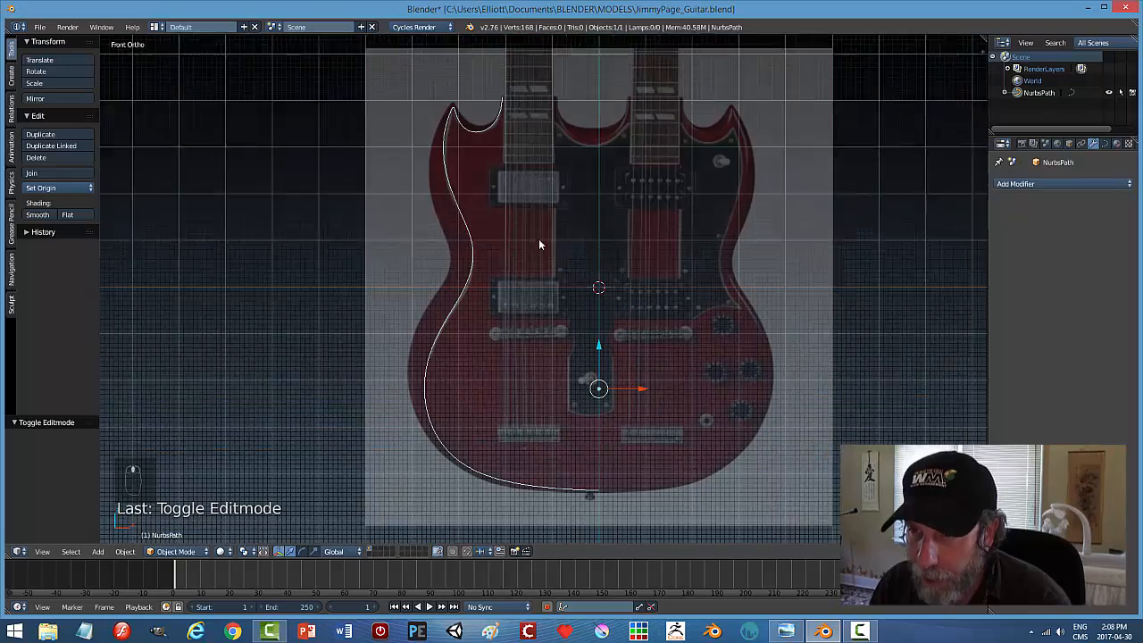
In Edit Mode, lower the control point on the body's bottom edge nearest the center line about 0.135 along Z.
{"action": "key", "text": "Tab"}
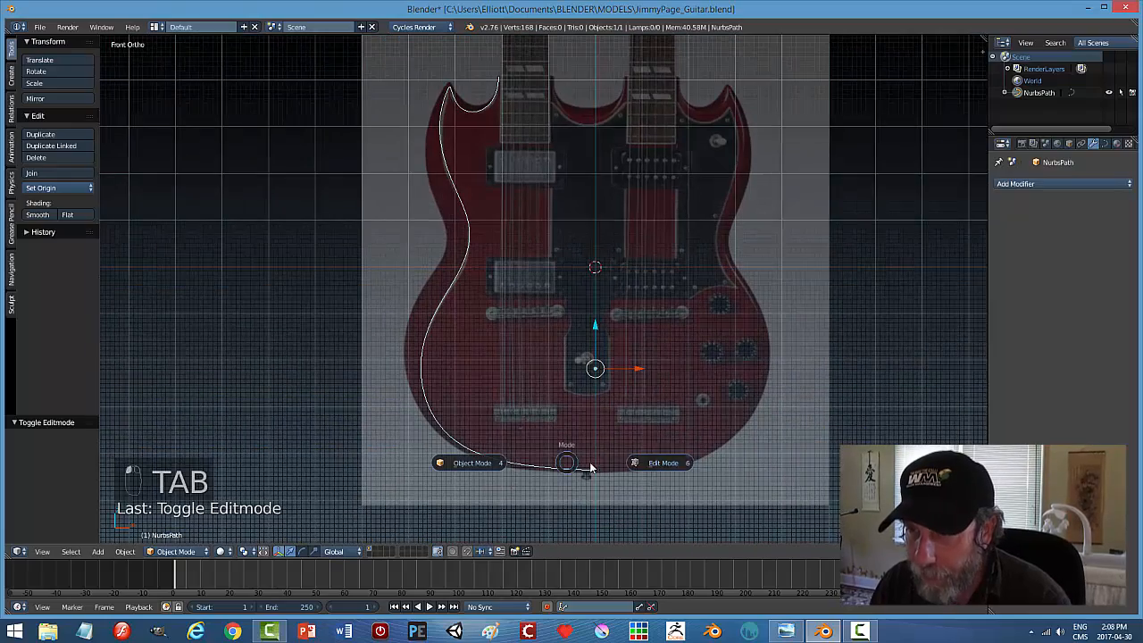
{"action": "scroll", "coordinate": [589, 469], "scroll_direction": "up", "scroll_amount": 3}
{"action": "scroll", "coordinate": [541, 255], "scroll_direction": "down", "scroll_amount": 1}
{"action": "scroll", "coordinate": [536, 303], "scroll_direction": "up", "scroll_amount": 2}
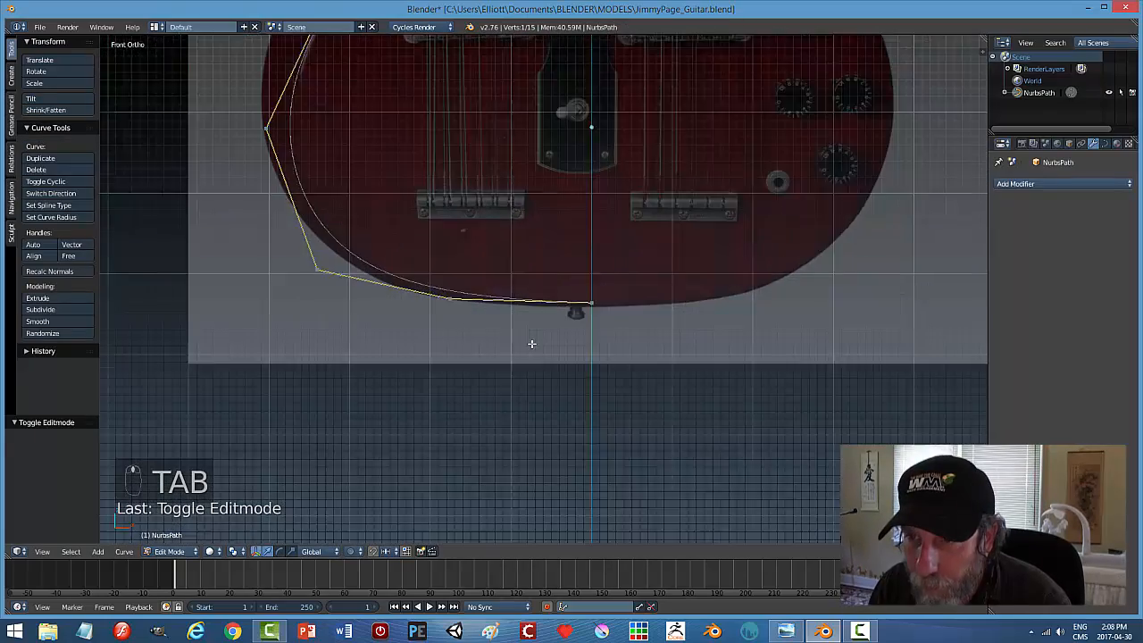
{"action": "right_click", "coordinate": [432, 302]}
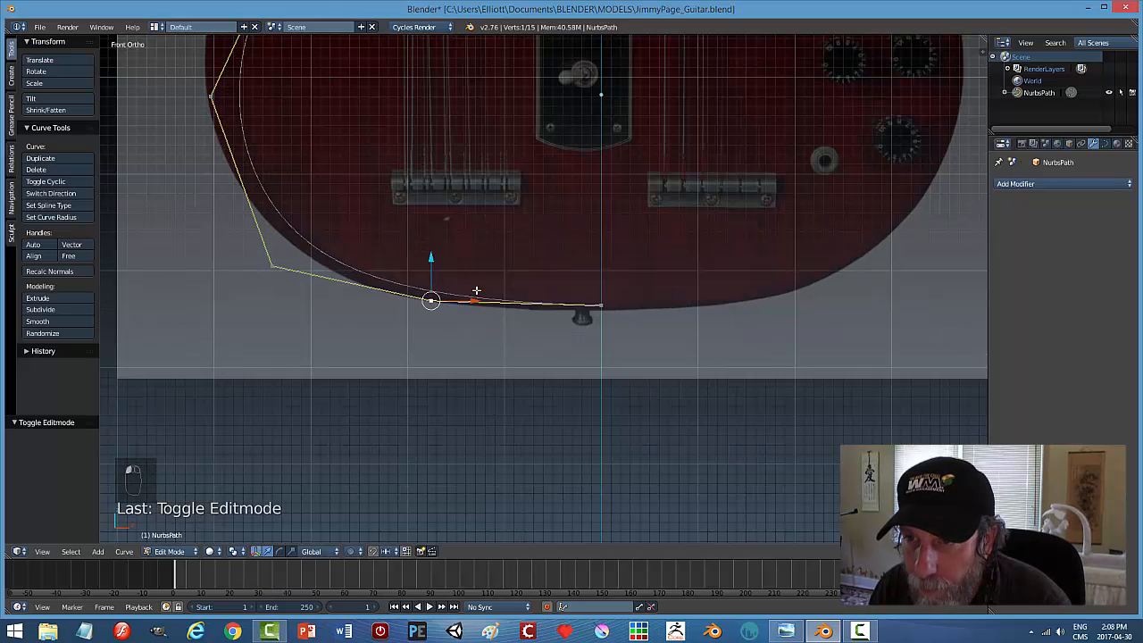
{"action": "key", "text": "g"}
{"action": "key", "text": "z"}
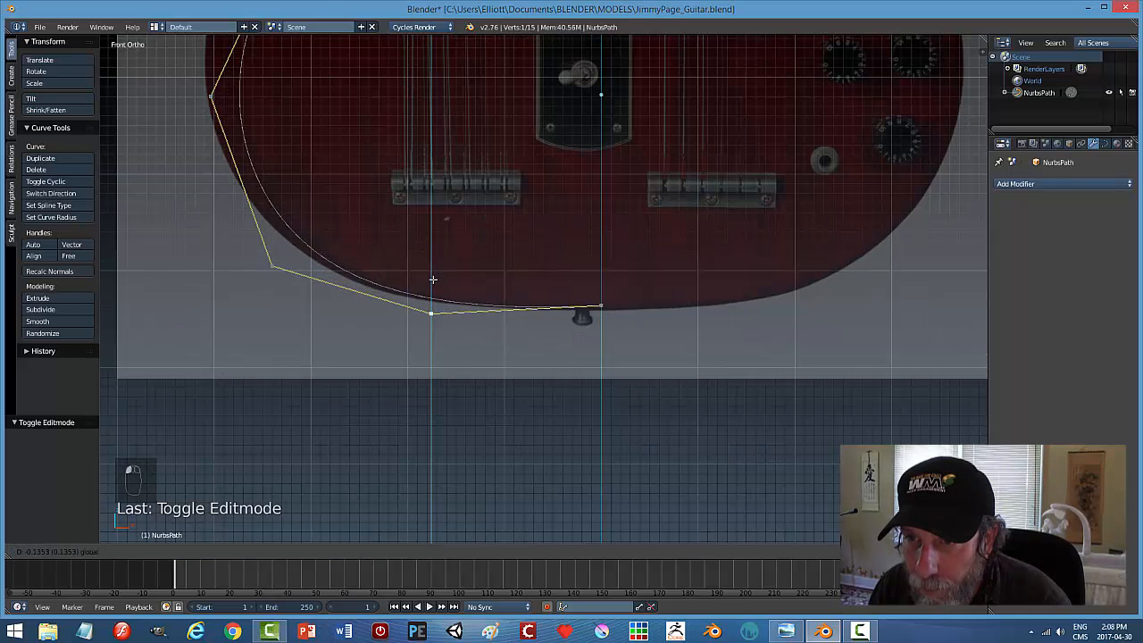
{"action": "right_click", "coordinate": [272, 266]}
{"action": "key", "text": "g"}
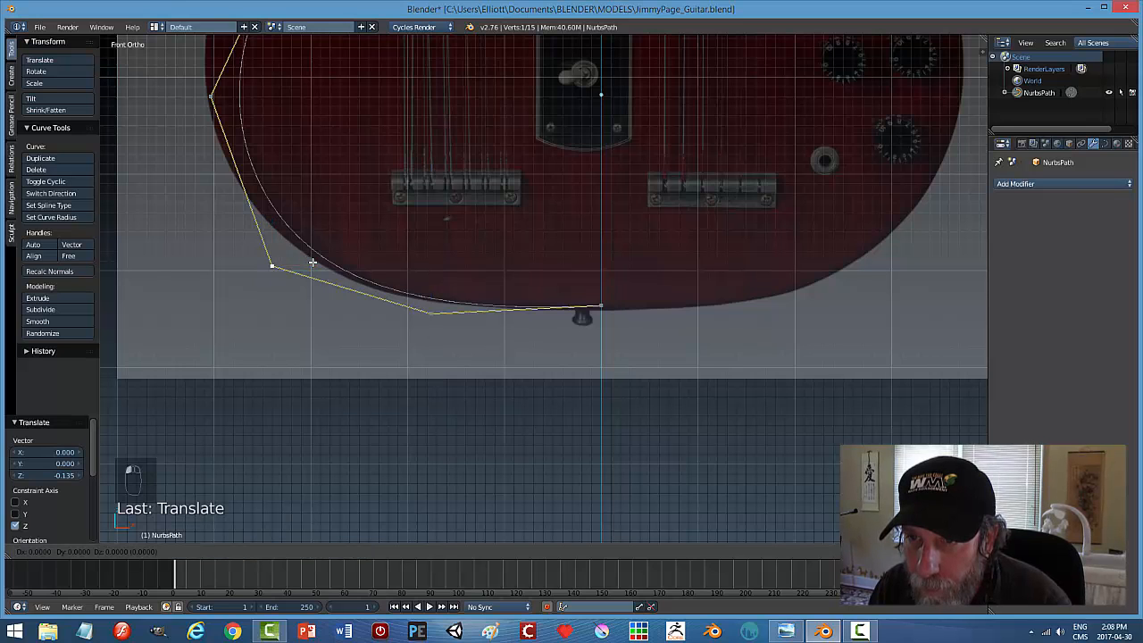
{"action": "right_click", "coordinate": [314, 261]}
Save the guitar scene over the existing JimmyPage_Guitar.blend file.
{"action": "scroll", "coordinate": [563, 238], "scroll_direction": "down", "scroll_amount": 3}
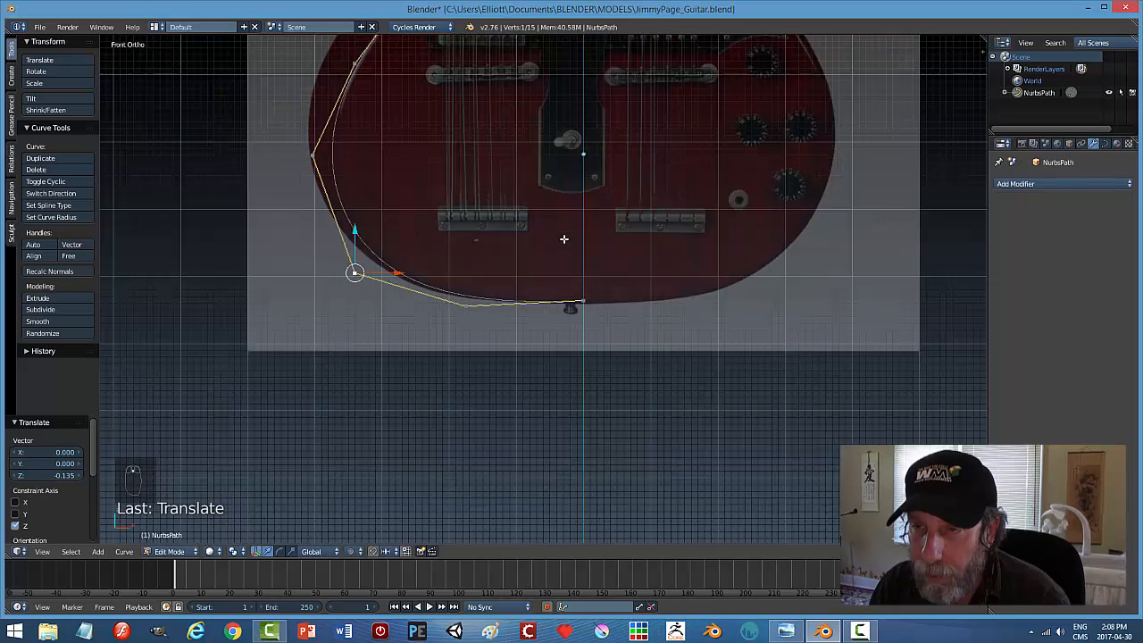
{"action": "middle_click_drag", "start_coordinate": [581, 104], "coordinate": [585, 379], "text": "shift"}
{"action": "scroll", "coordinate": [566, 326], "scroll_direction": "up", "scroll_amount": 1}
{"action": "middle_click_drag", "start_coordinate": [560, 286], "coordinate": [594, 443], "text": "shift"}
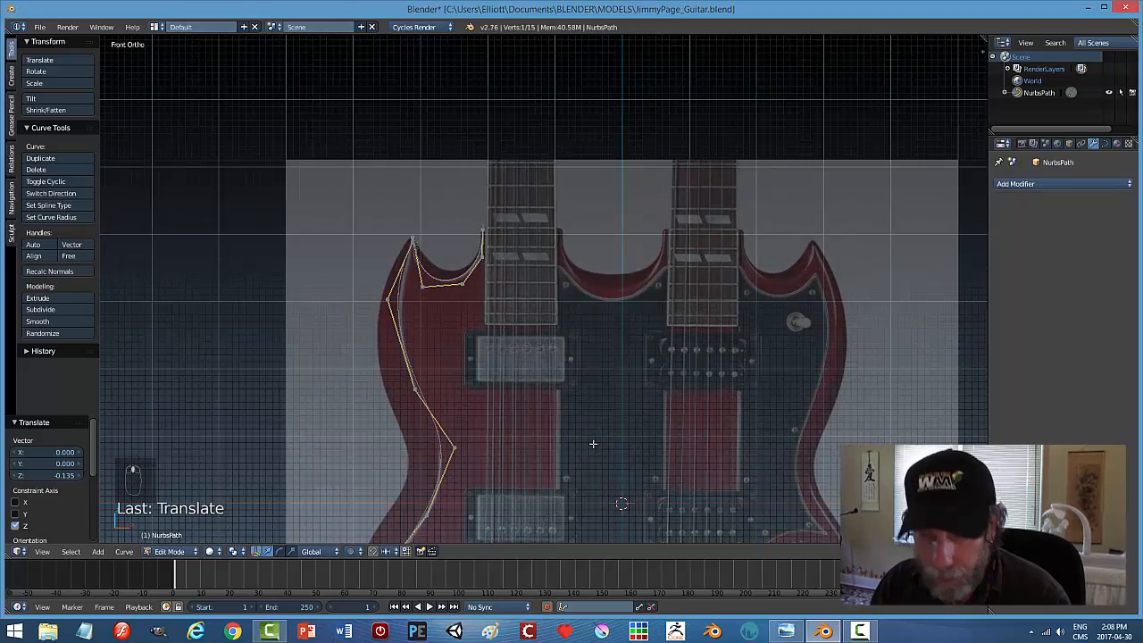
{"action": "key", "text": "ctrl+s"}
{"action": "left_click", "coordinate": [594, 444]}
Extrude the path's end point about 1.184 along X across the left neck.
{"action": "middle_click_drag", "start_coordinate": [562, 353], "coordinate": [566, 411], "text": "shift"}
{"action": "scroll", "coordinate": [579, 470], "scroll_direction": "up", "scroll_amount": 3}
{"action": "right_click", "coordinate": [472, 353]}
{"action": "key", "text": "e"}
{"action": "left_click", "coordinate": [570, 367]}
{"action": "left_click_drag", "start_coordinate": [518, 352], "coordinate": [658, 353]}
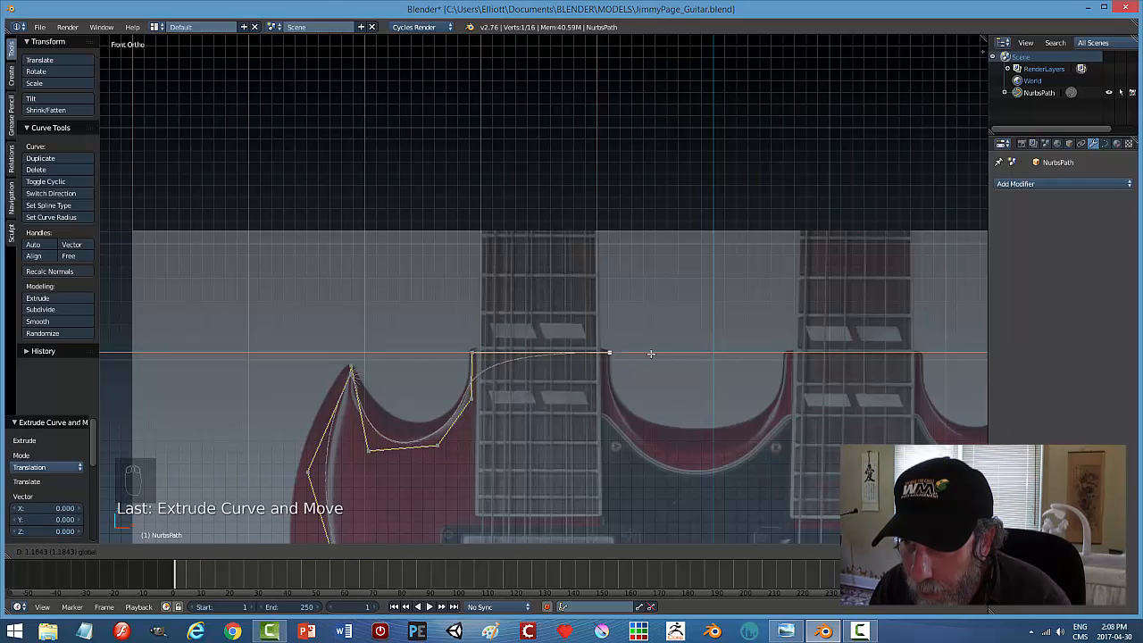
Subdivide the segment crossing the left neck and move the new point about -0.595 along X onto the corner at the neck's left edge.
{"action": "right_click", "coordinate": [471, 354], "text": "shift"}
{"action": "key", "text": "w"}
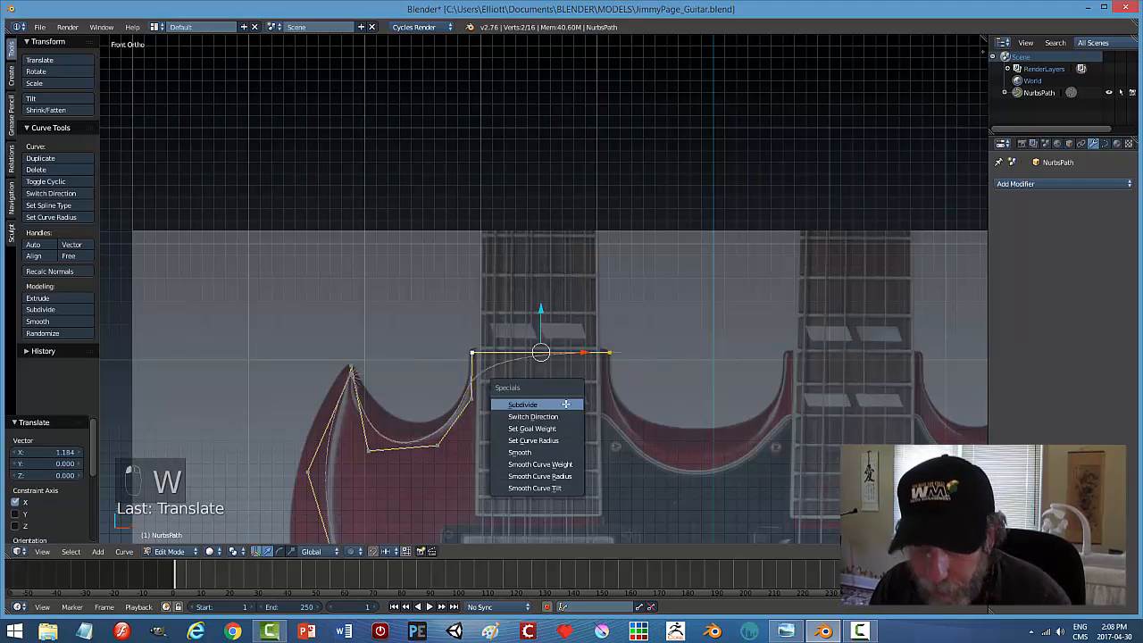
{"action": "left_click", "coordinate": [565, 403]}
{"action": "left_click_drag", "start_coordinate": [581, 351], "coordinate": [476, 313]}
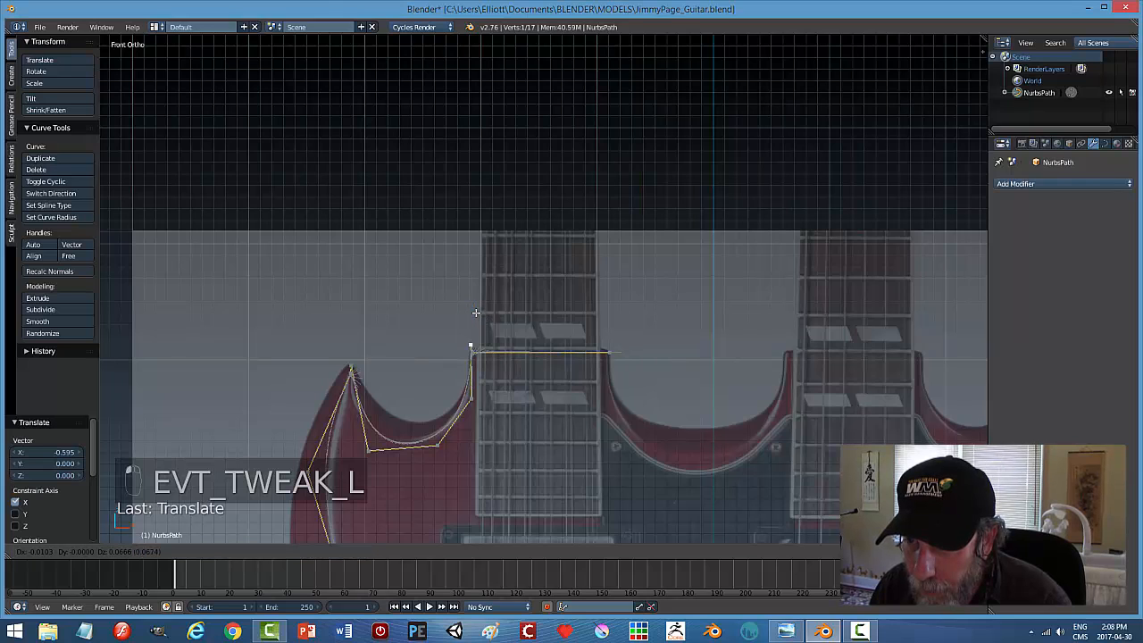
{"action": "right_click", "coordinate": [476, 312]}
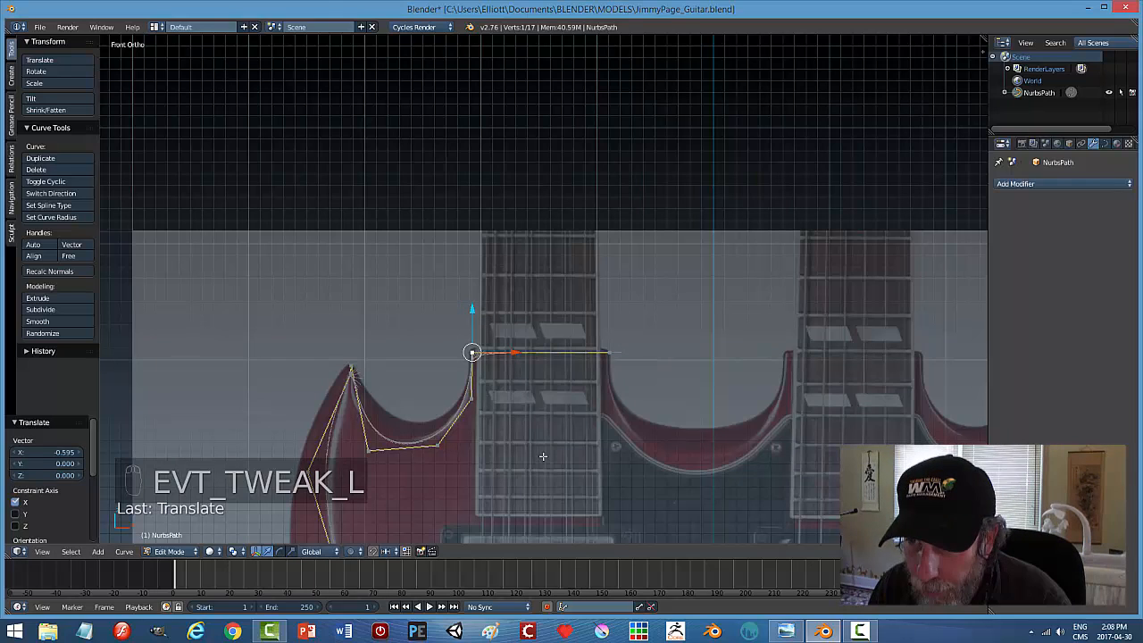
Check the corner in Object Mode and move one of its two overlapping control points up onto the body's corner beside the left neck.
{"action": "key", "text": "a"}
{"action": "key", "text": "Tab"}
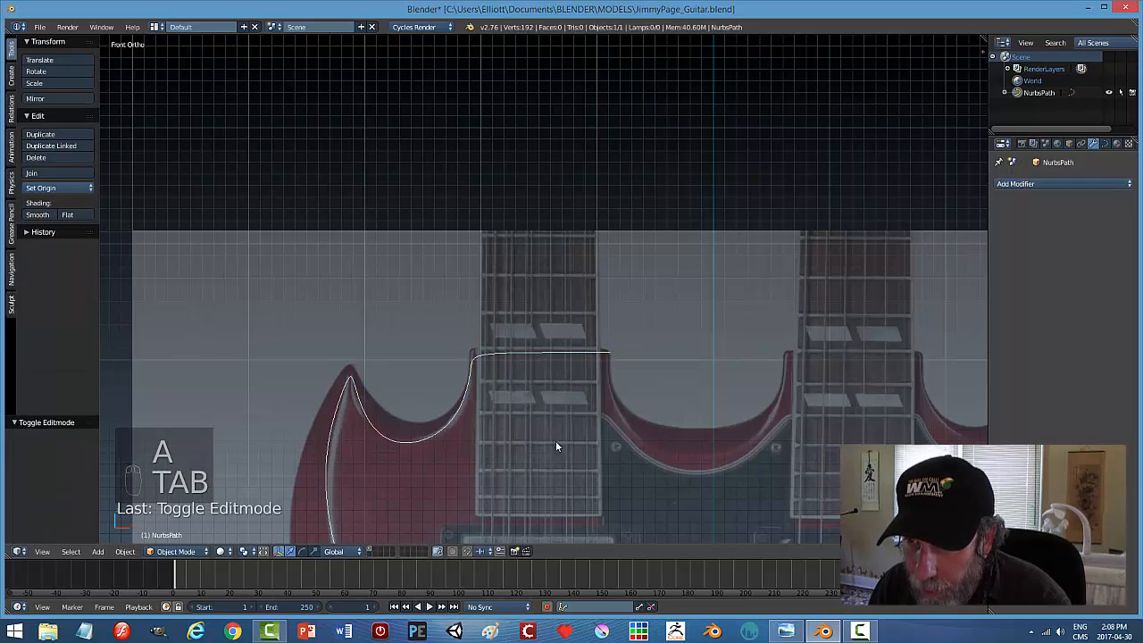
{"action": "scroll", "coordinate": [555, 440], "scroll_direction": "up", "scroll_amount": 2}
{"action": "key", "text": "Tab"}
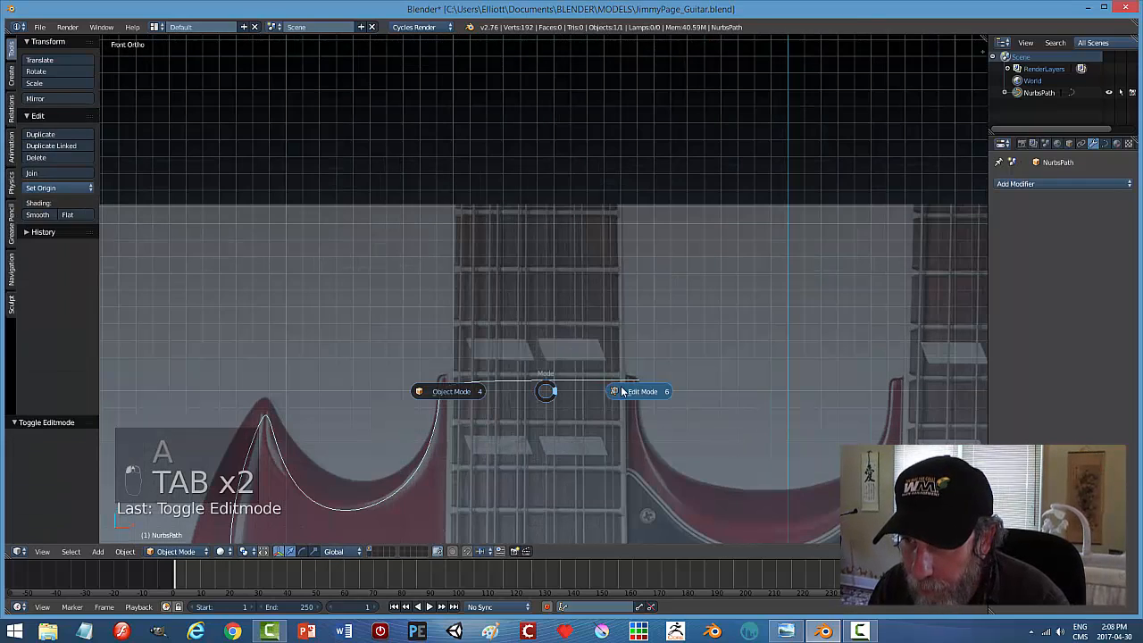
{"action": "scroll", "coordinate": [435, 491], "scroll_direction": "up", "scroll_amount": 4}
{"action": "middle_click_drag", "start_coordinate": [436, 490], "coordinate": [544, 357], "text": "shift"}
{"action": "scroll", "coordinate": [543, 357], "scroll_direction": "up", "scroll_amount": 2}
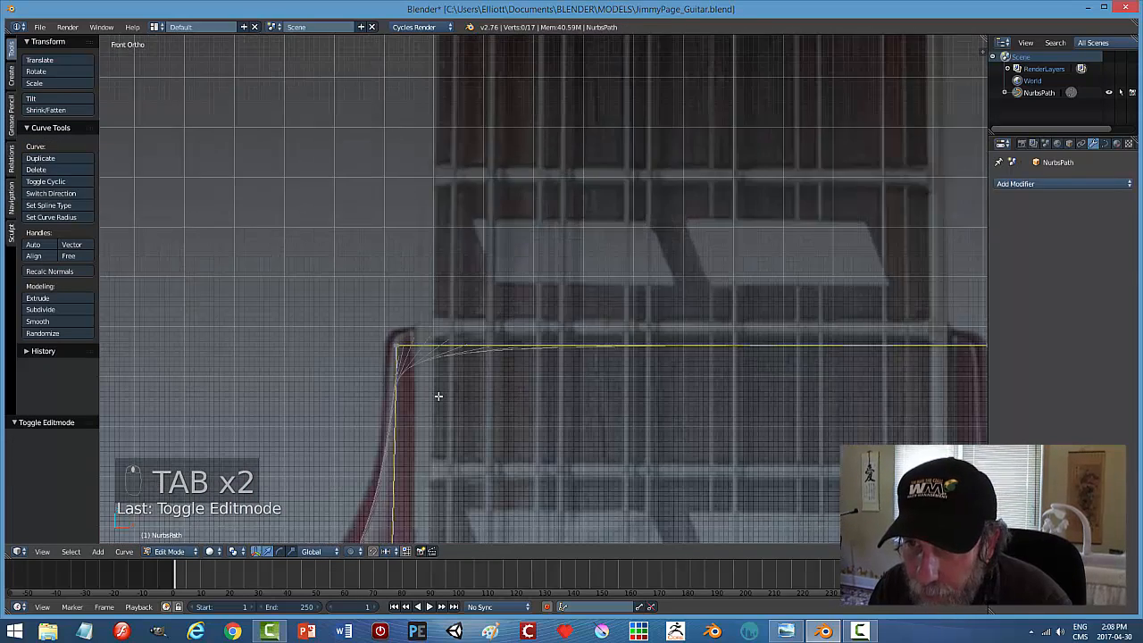
{"action": "left_click", "coordinate": [396, 364]}
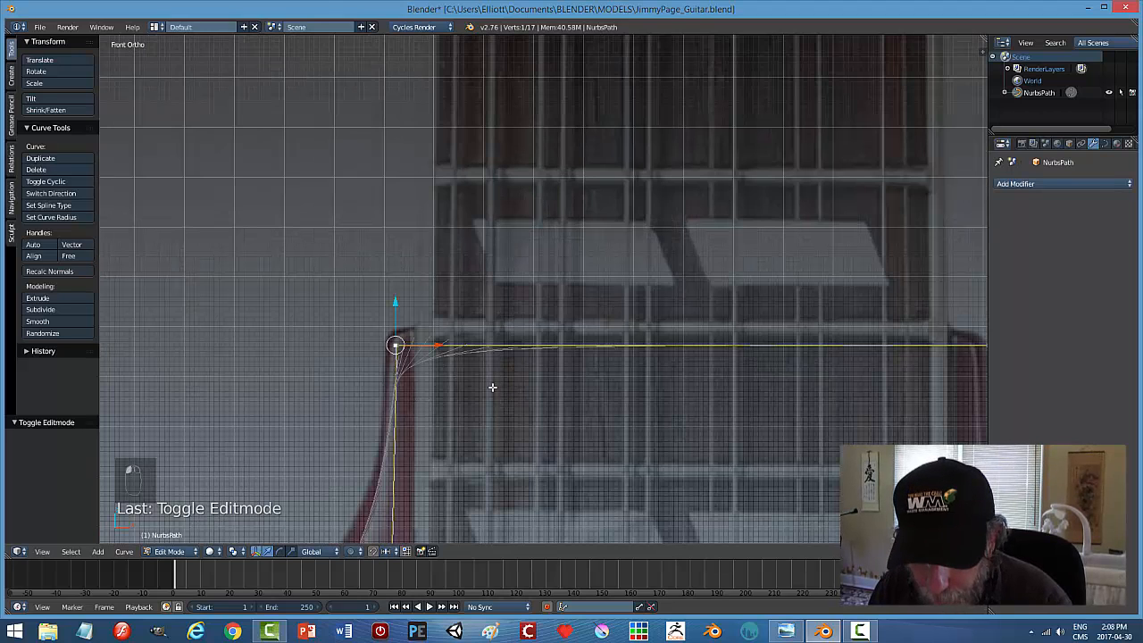
{"action": "key", "text": "g"}
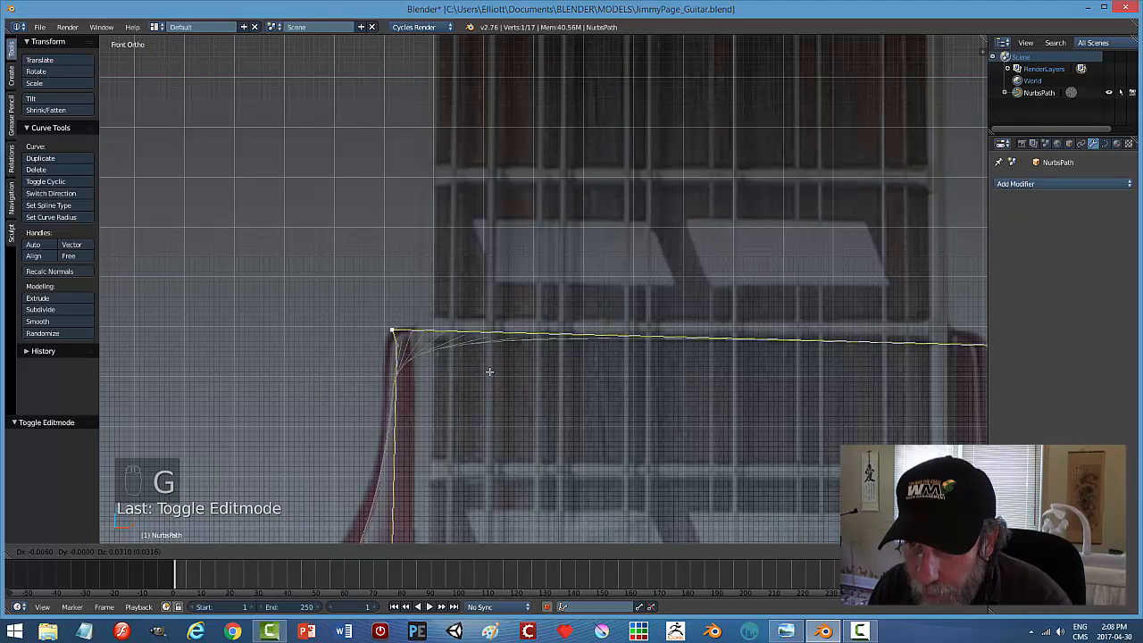
{"action": "left_click", "coordinate": [503, 372]}
Raise the other control point of that corner about 0.129 along Z and nudge the control point below it slightly along X toward the neck.
{"action": "right_click", "coordinate": [398, 346]}
{"action": "left_click_drag", "start_coordinate": [435, 344], "coordinate": [394, 248]}
{"action": "left_click", "coordinate": [394, 248]}
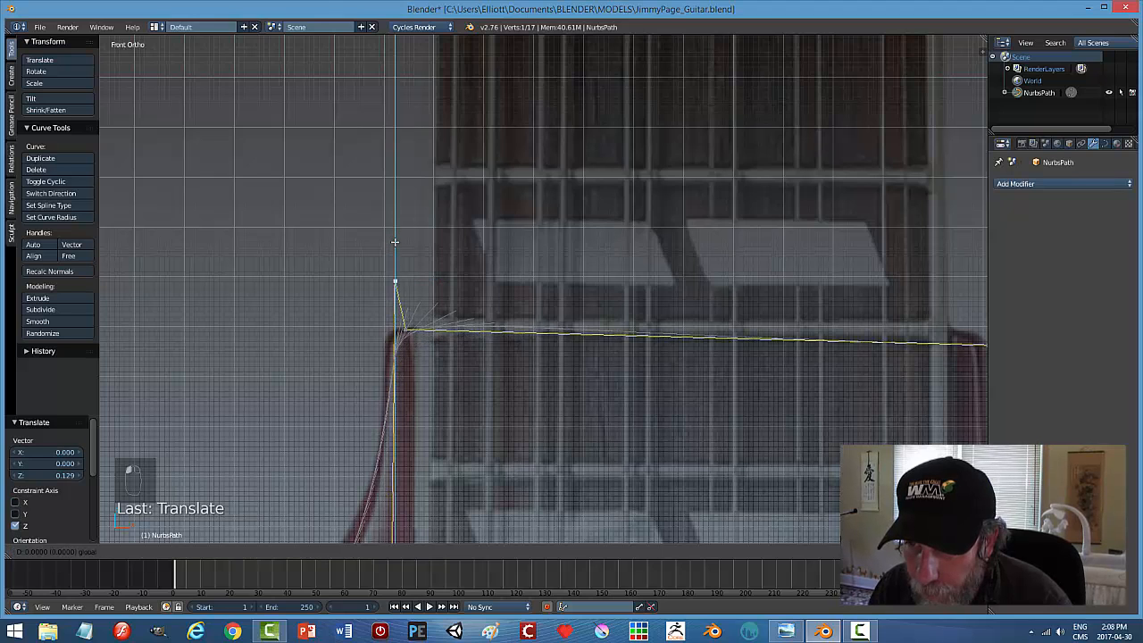
{"action": "scroll", "coordinate": [464, 434], "scroll_direction": "down", "scroll_amount": 3}
{"action": "right_click", "coordinate": [458, 436]}
{"action": "left_click_drag", "start_coordinate": [500, 434], "coordinate": [505, 435]}
{"action": "key", "text": "Tab"}
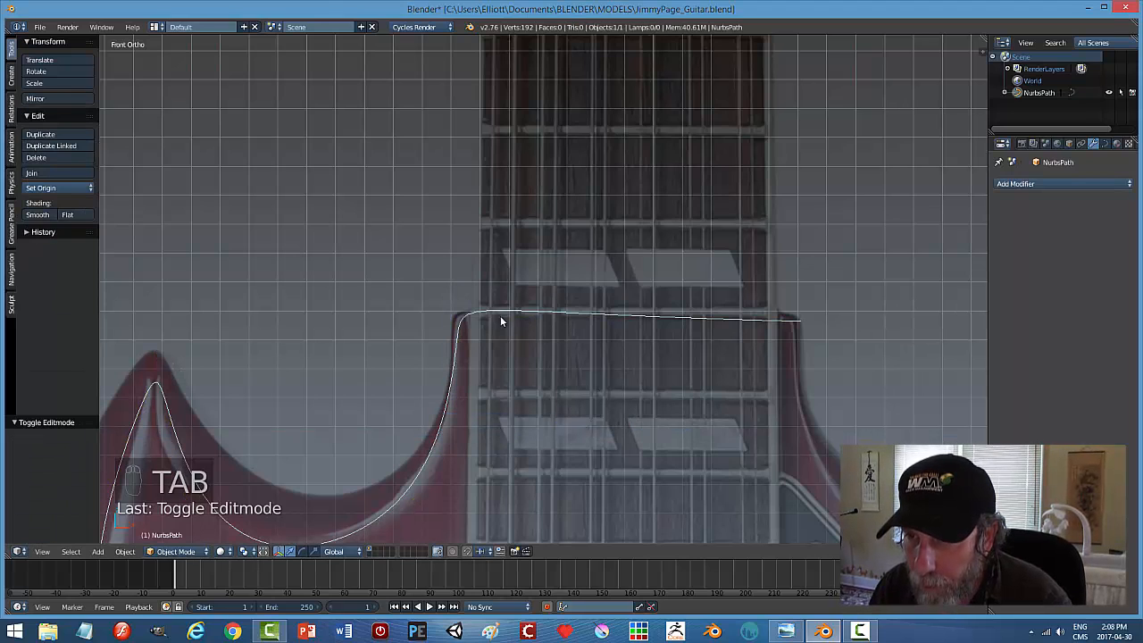
Move the path's end point at the left neck's right edge about 0.025 in Z and -0.029 in X.
{"action": "key", "text": "Tab"}
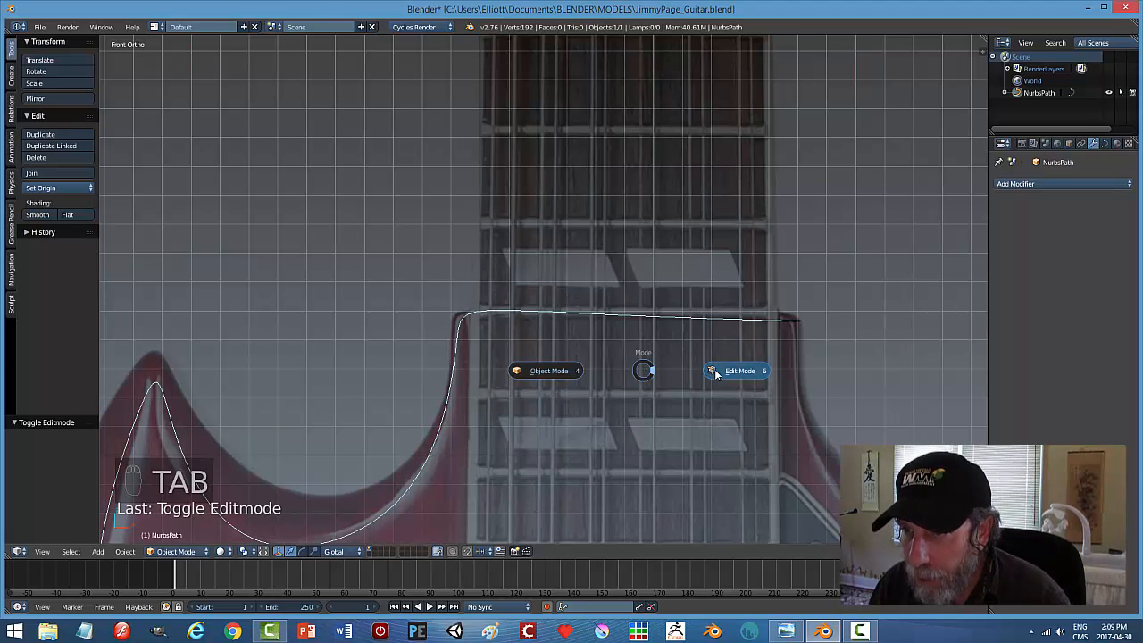
{"action": "right_click", "coordinate": [798, 319]}
{"action": "key", "text": "g"}
{"action": "key", "text": "z"}
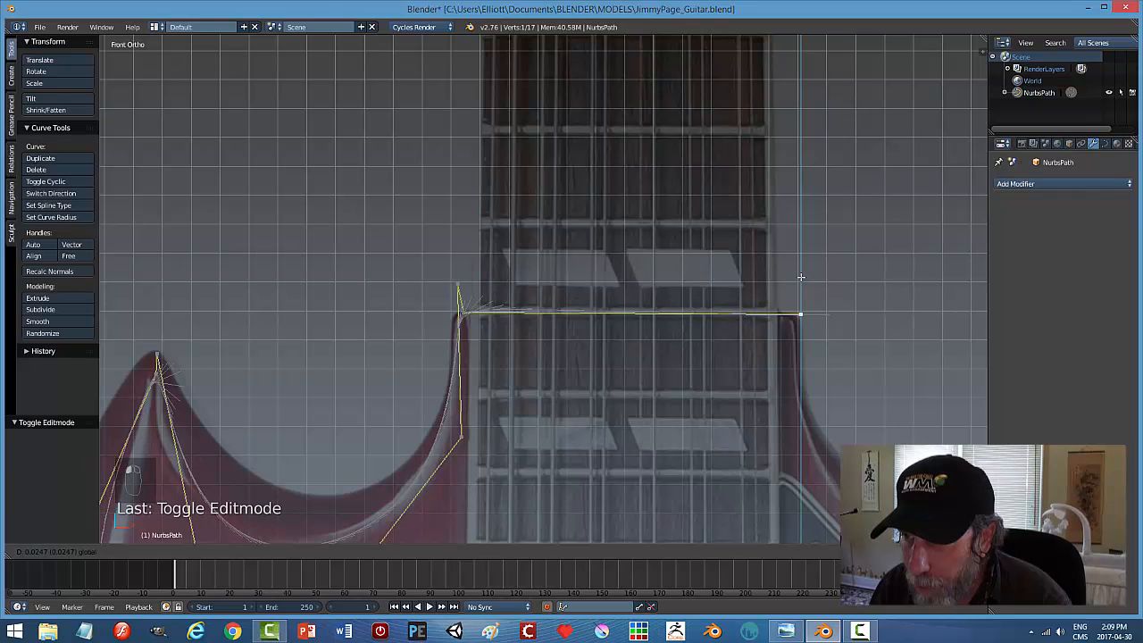
{"action": "left_click", "coordinate": [801, 277]}
{"action": "key", "text": "g"}
{"action": "key", "text": "x"}
{"action": "left_click", "coordinate": [838, 312]}
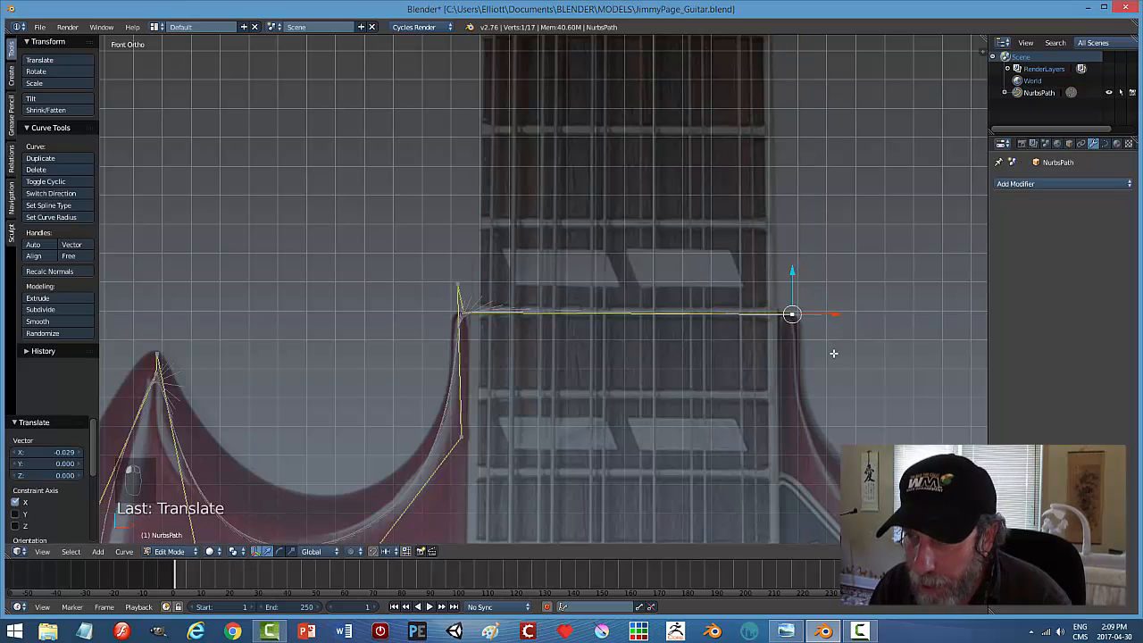
Extrude the end point about -0.220 along Z down the left neck's right edge and subdivide the new segment.
{"action": "middle_click_drag", "start_coordinate": [807, 448], "coordinate": [691, 331], "text": "shift"}
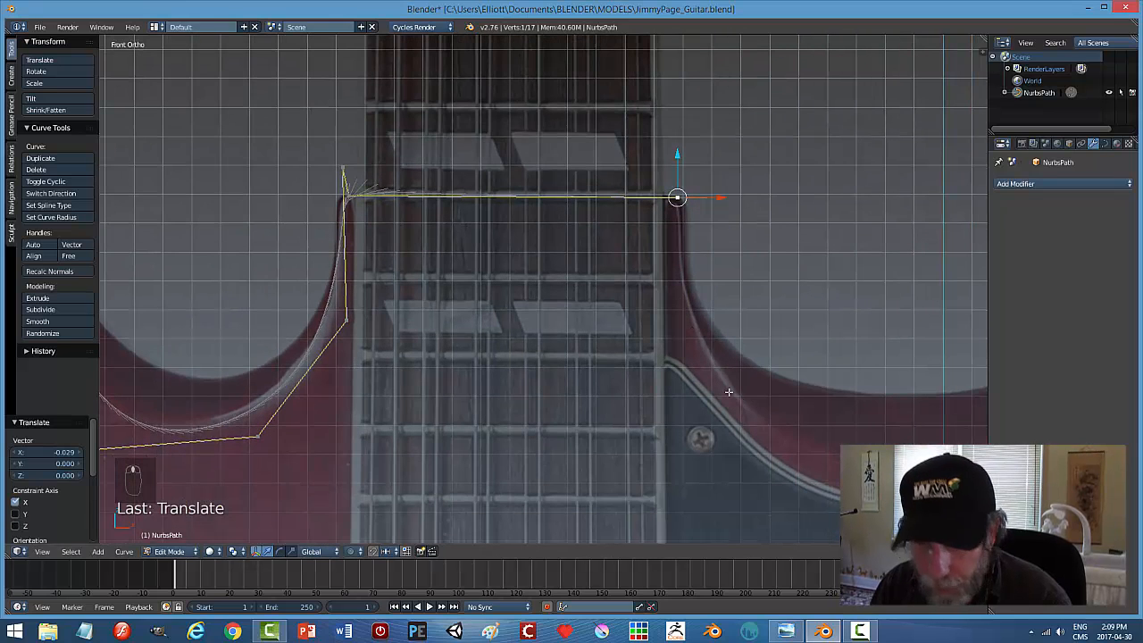
{"action": "key", "text": "e"}
{"action": "left_click_drag", "start_coordinate": [680, 161], "coordinate": [694, 227]}
{"action": "right_click", "coordinate": [677, 197], "text": "shift"}
{"action": "key", "text": "w"}
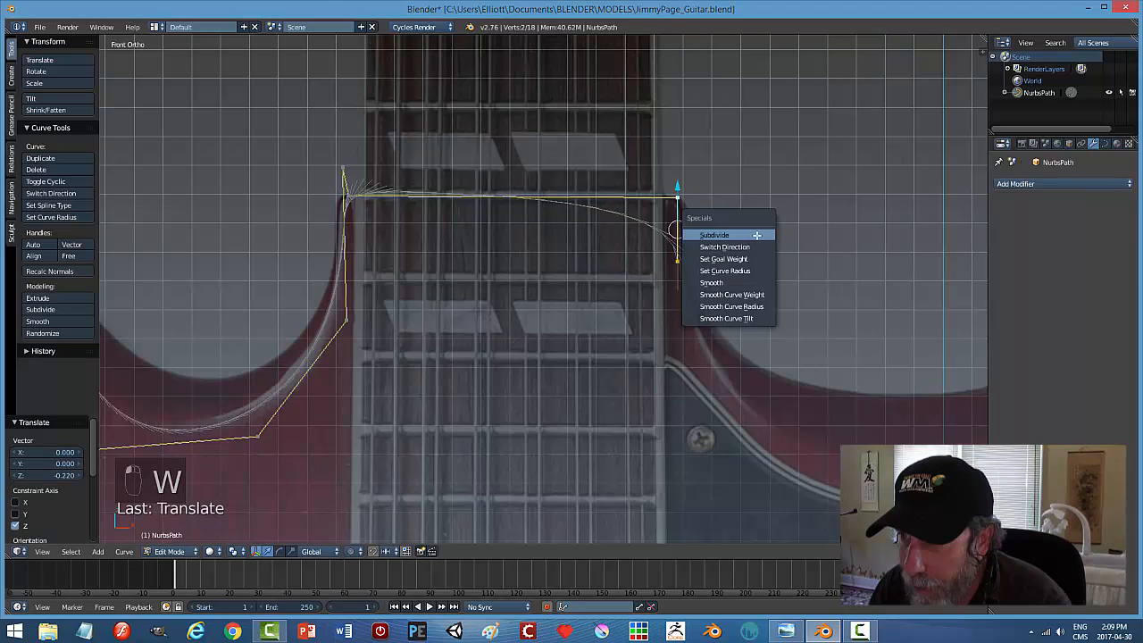
{"action": "left_click", "coordinate": [758, 235]}
Move the subdivided point just outside the body's corner at the left neck's right edge and shift the end point below it about 0.019 along X.
{"action": "left_click_drag", "start_coordinate": [683, 191], "coordinate": [727, 187]}
{"action": "right_click", "coordinate": [677, 261]}
{"action": "left_click_drag", "start_coordinate": [729, 265], "coordinate": [735, 262]}
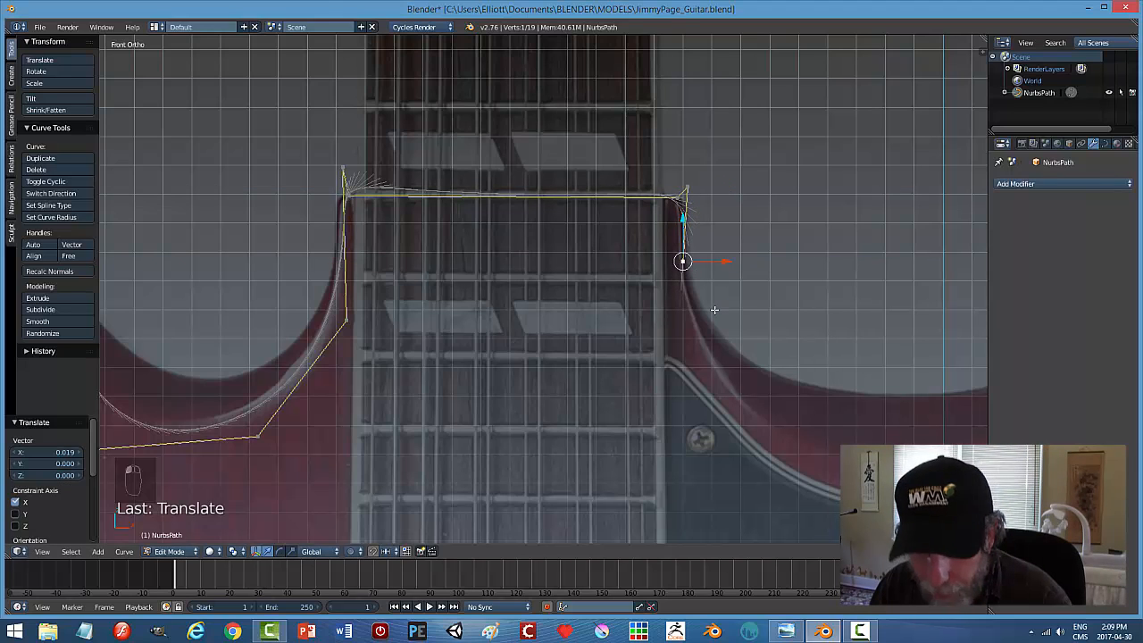
Extrude the path's end point about 0.239 in X and -0.367 in Z into the middle cutaway and adjust the point above it along Z.
{"action": "key", "text": "e"}
{"action": "key", "text": "g"}
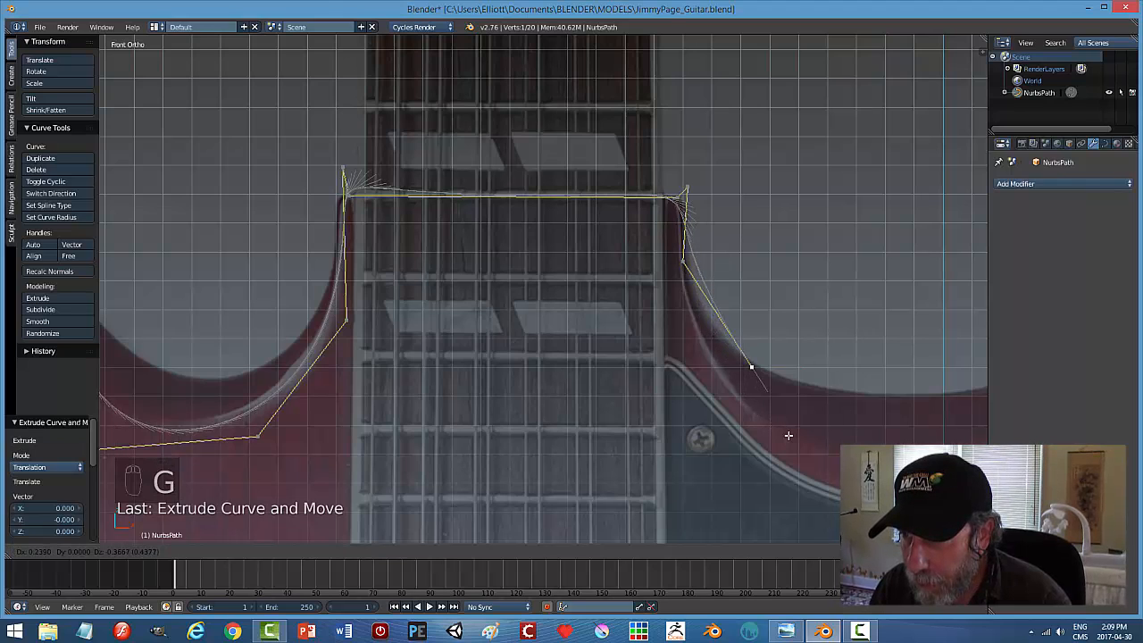
{"action": "left_click", "coordinate": [748, 364]}
{"action": "right_click", "coordinate": [682, 261]}
{"action": "key", "text": "g"}
{"action": "key", "text": "z"}
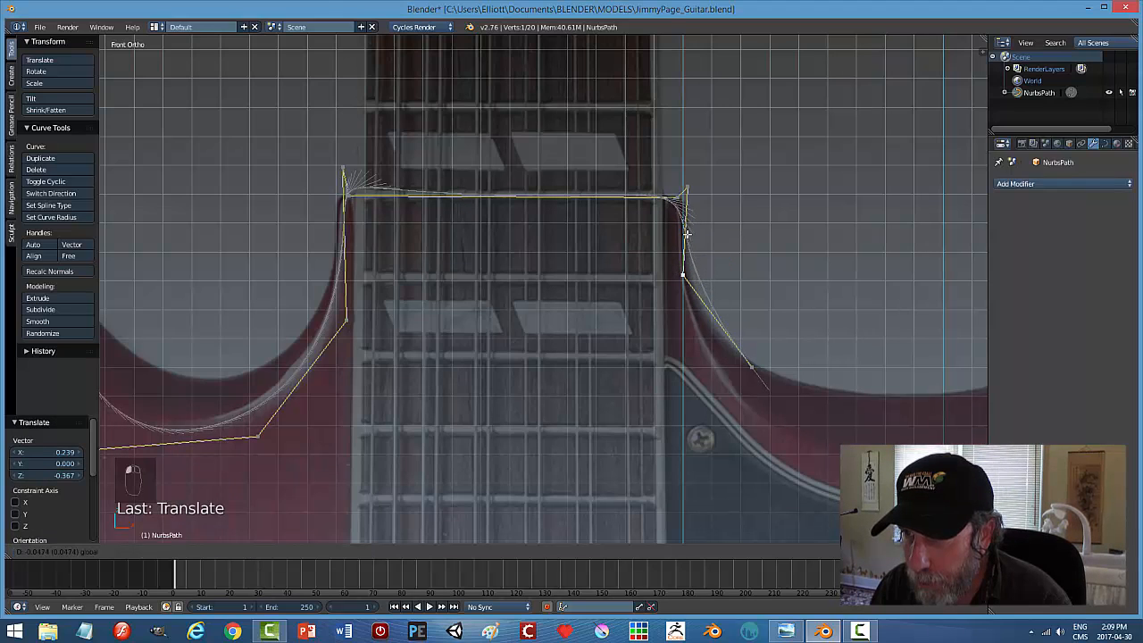
{"action": "left_click", "coordinate": [685, 224]}
Subdivide the new segment below the left neck's right edge and move the added point down and toward the neck.
{"action": "right_click", "coordinate": [750, 366], "text": "shift"}
{"action": "key", "text": "w"}
{"action": "left_click", "coordinate": [830, 343]}
{"action": "right_click", "coordinate": [717, 315]}
{"action": "key", "text": "g"}
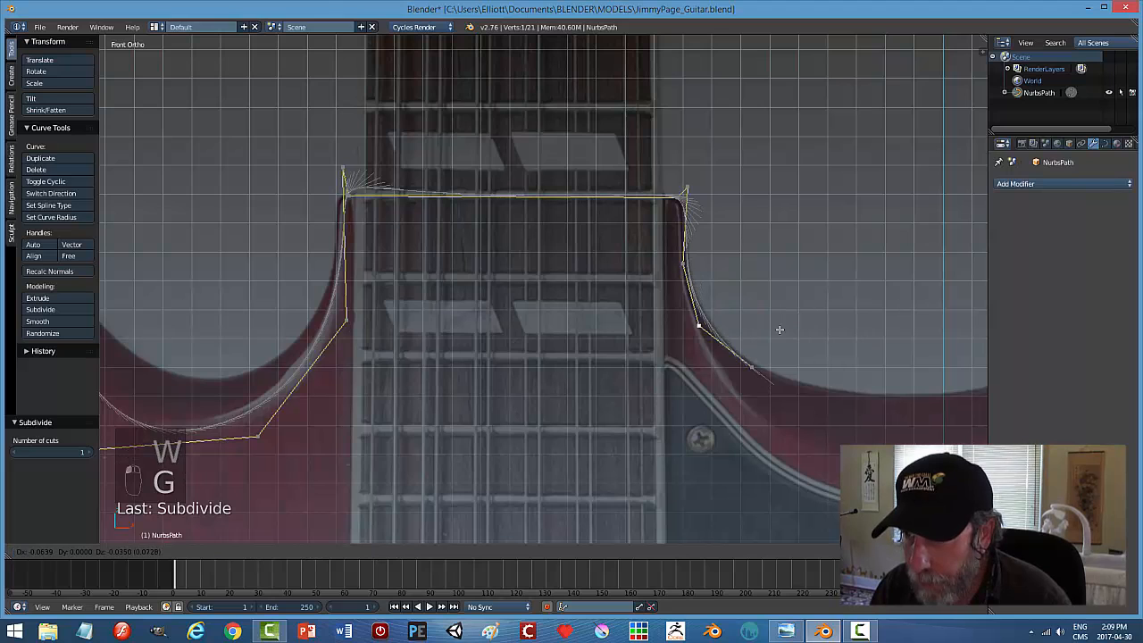
{"action": "left_click", "coordinate": [784, 332]}
{"action": "key", "text": "Tab"}
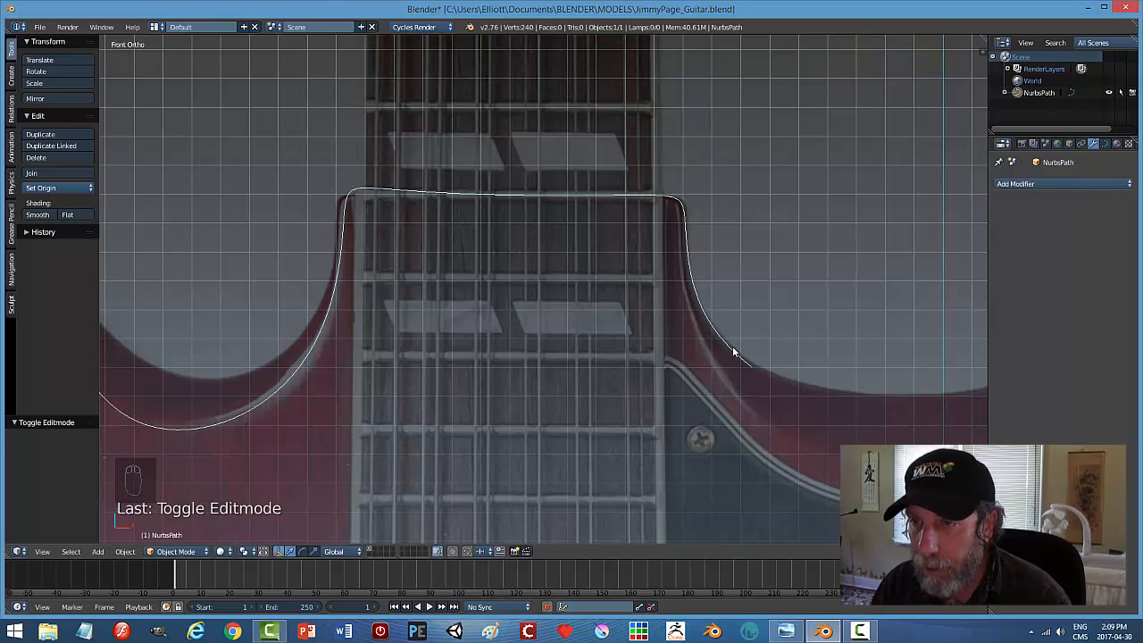
{"action": "key", "text": "Tab"}
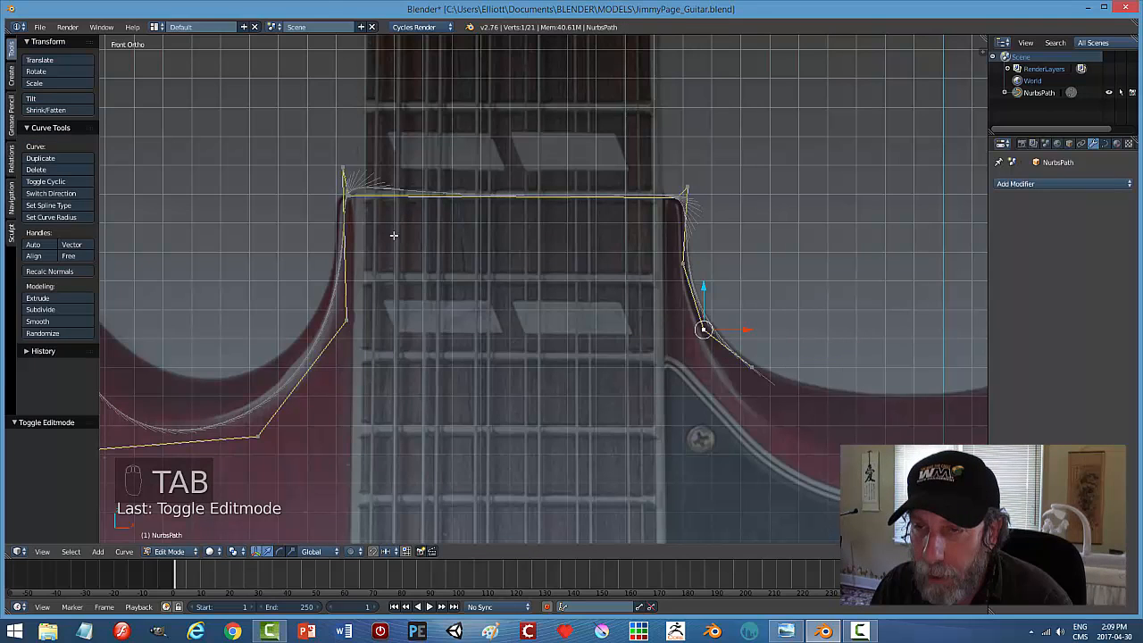
Flatten the control points across the top of the body at the left neck by scaling them to 0 along Z.
{"action": "key", "text": "b"}
{"action": "key", "text": "b"}
{"action": "left_click_drag", "start_coordinate": [255, 146], "coordinate": [721, 225]}
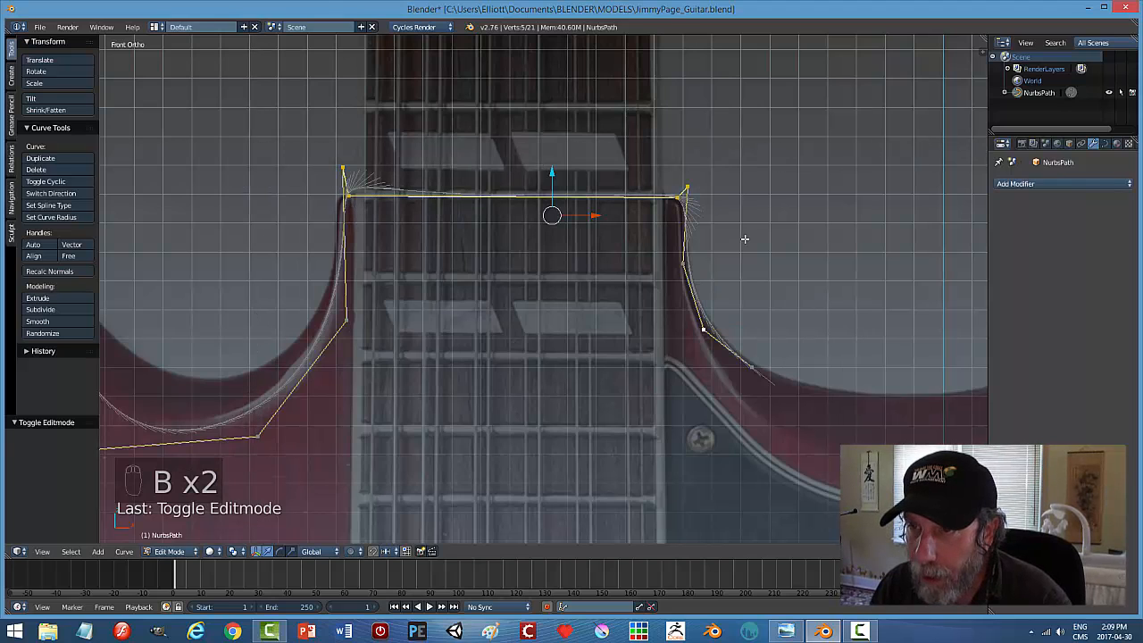
{"action": "key", "text": "s"}
{"action": "key", "text": "z"}
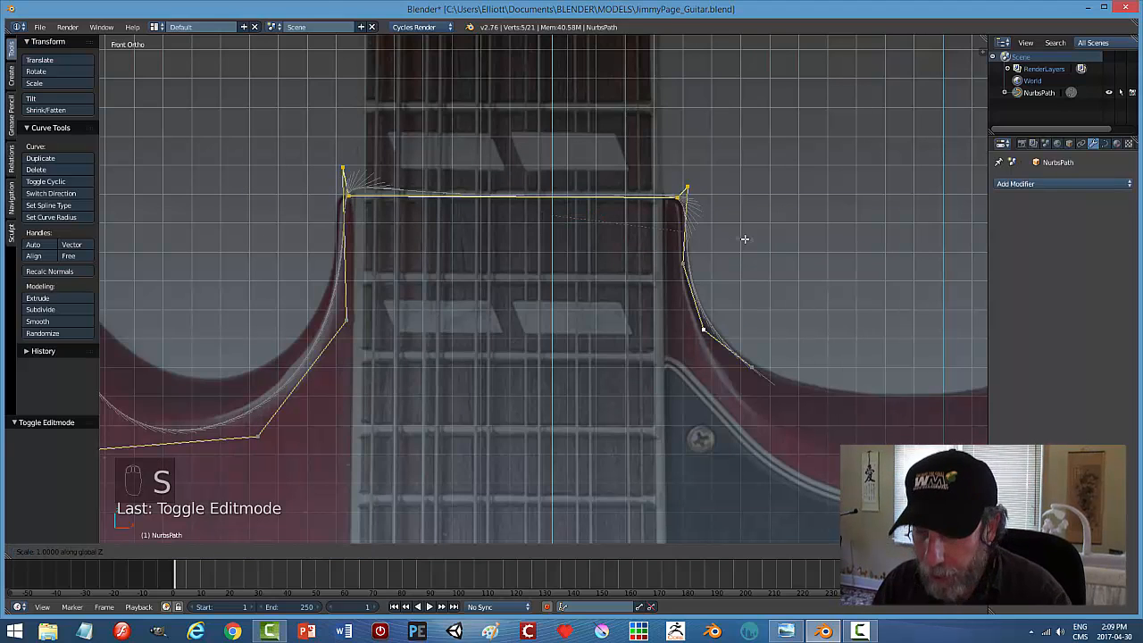
{"action": "key", "text": "0"}
{"action": "key", "text": "Return"}
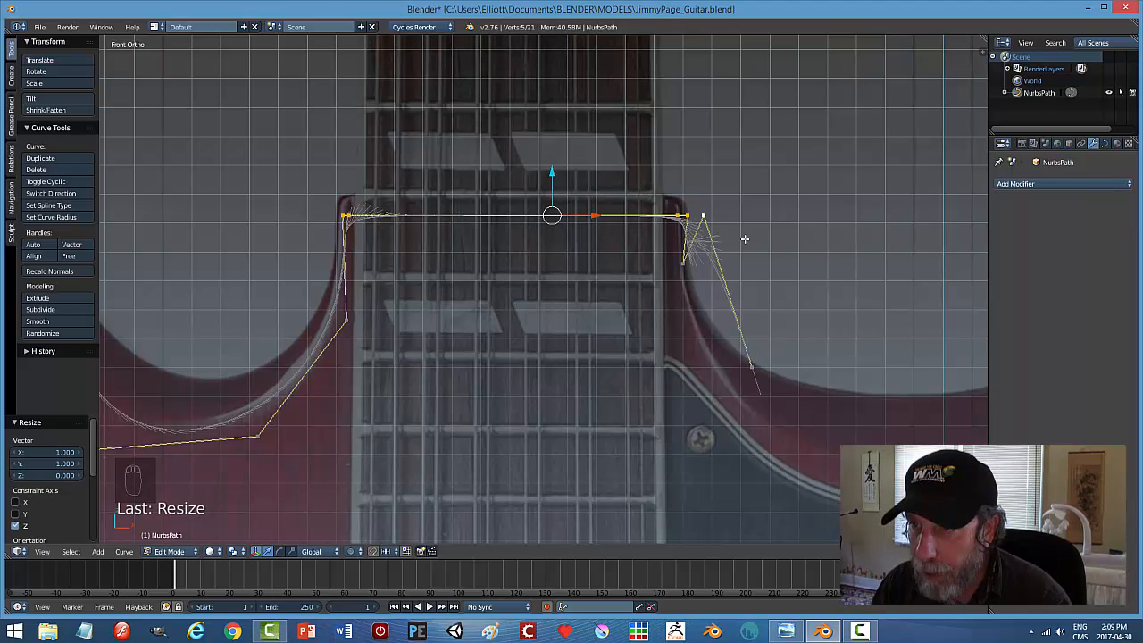
{"action": "key", "text": "Tab"}
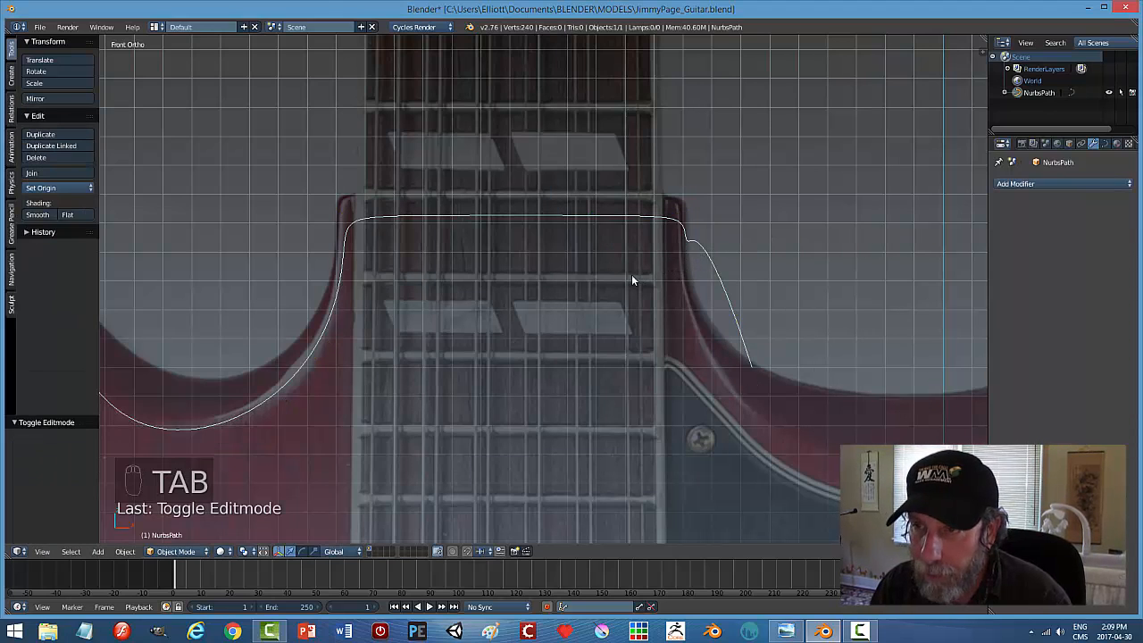
{"action": "key", "text": "Tab"}
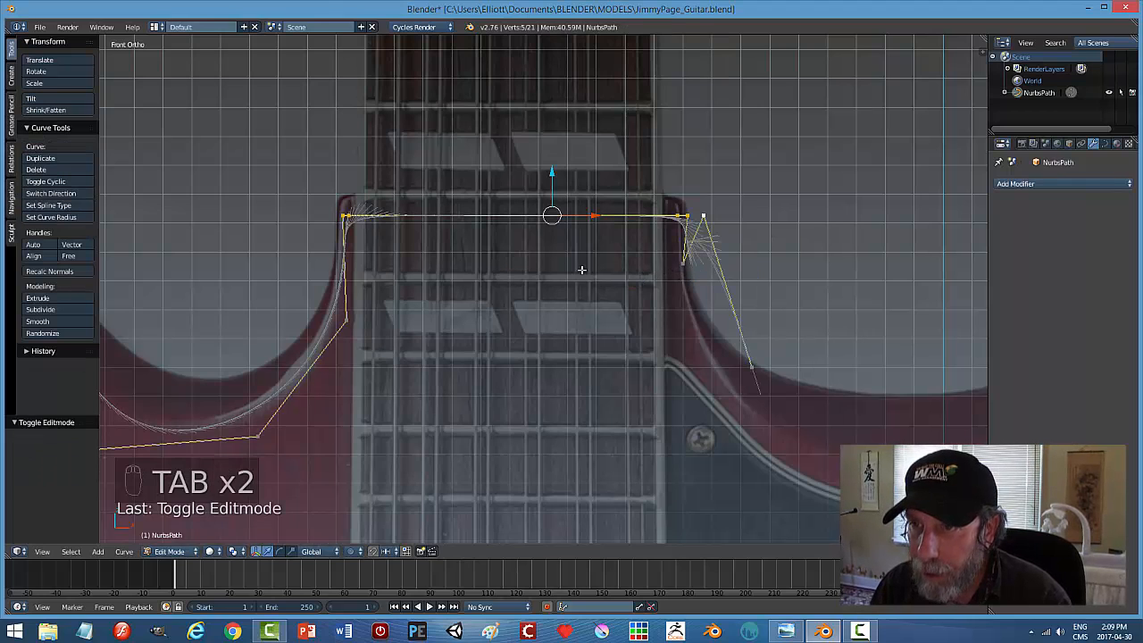
Raise the flattened points about 0.078 along Z and lower the outermost right one along Z back onto the middle cutaway's edge.
{"action": "left_click_drag", "start_coordinate": [549, 176], "coordinate": [551, 154]}
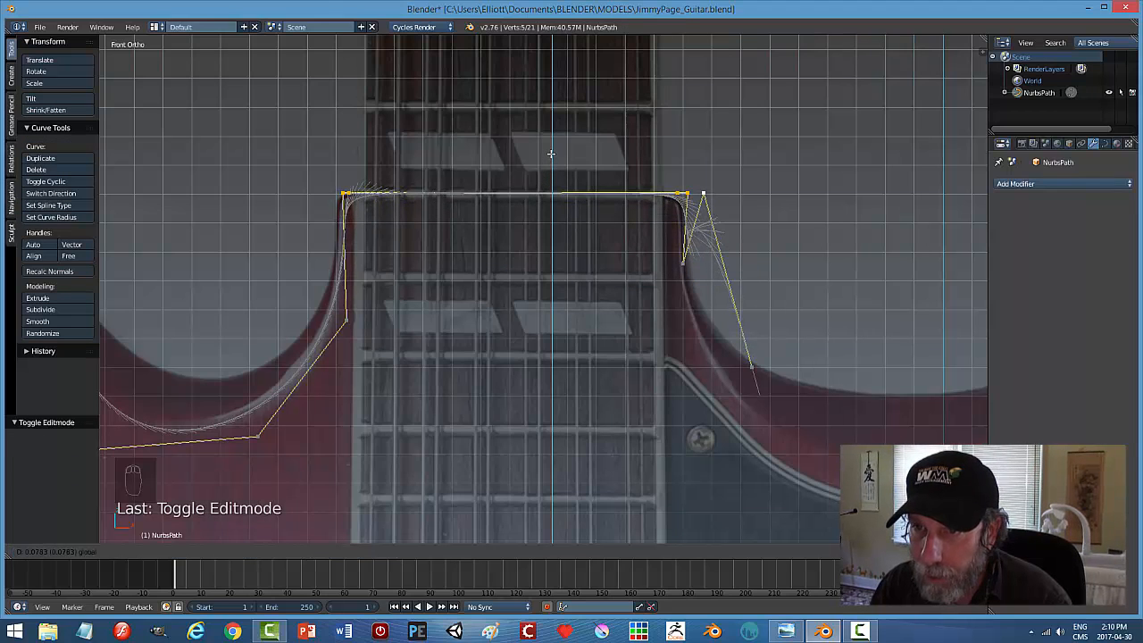
{"action": "right_click", "coordinate": [702, 193]}
{"action": "key", "text": "g"}
{"action": "key", "text": "z"}
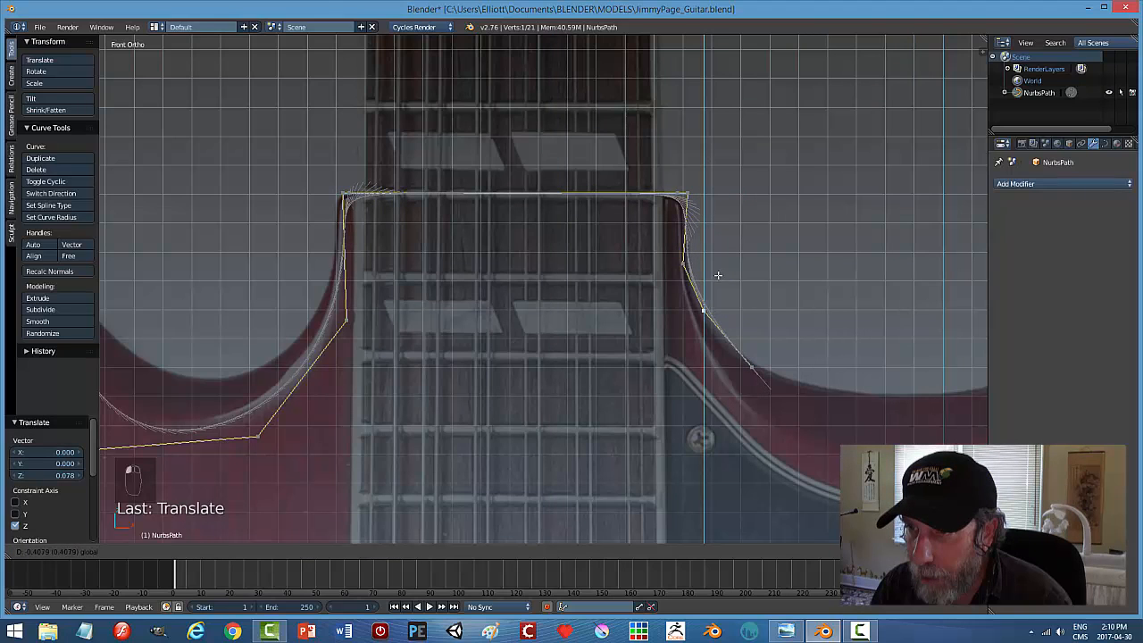
{"action": "left_click", "coordinate": [718, 280]}
{"action": "key", "text": "Tab"}
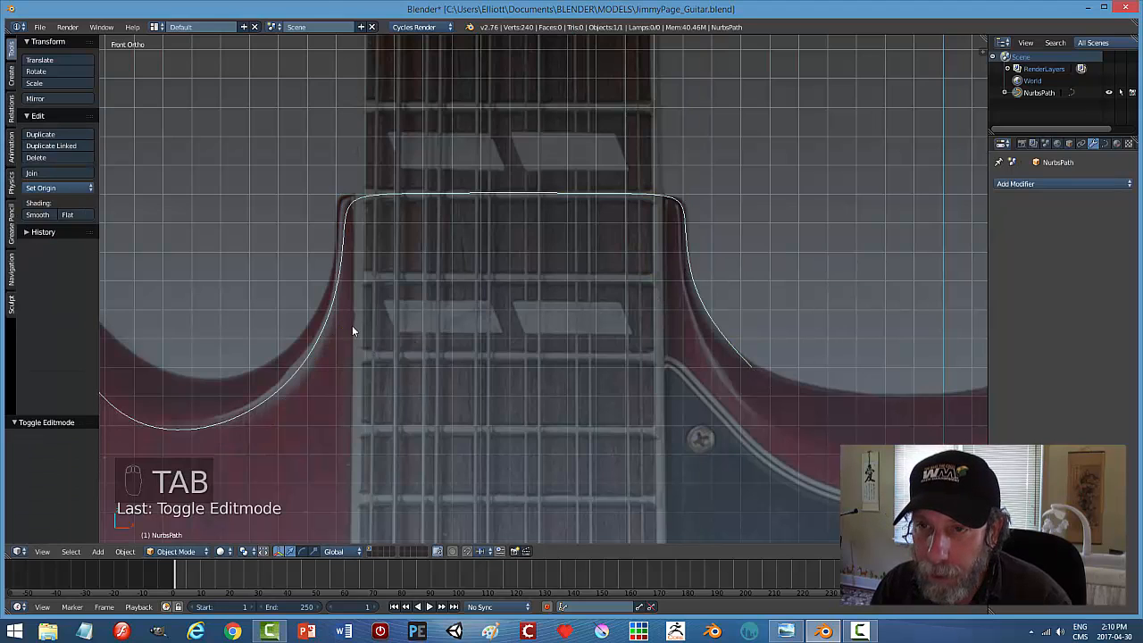
{"action": "key", "text": "Tab"}
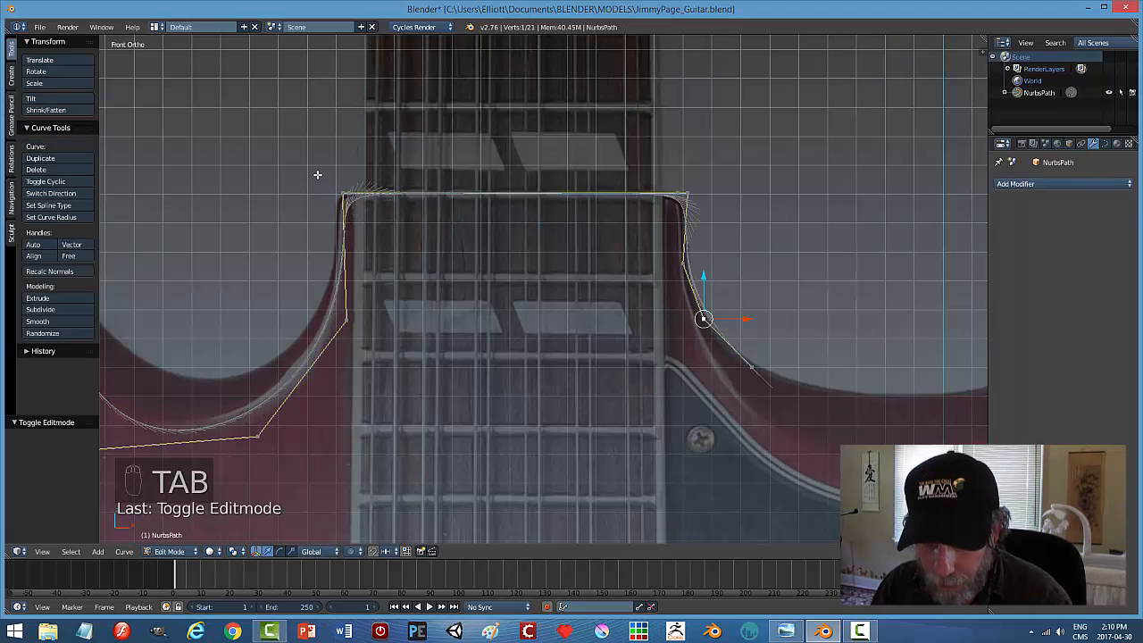
Shift the control points at the body's corner on the left neck's left edge about -0.019 along X.
{"action": "key", "text": "b"}
{"action": "key", "text": "b"}
{"action": "left_click_drag", "start_coordinate": [295, 161], "coordinate": [381, 239]}
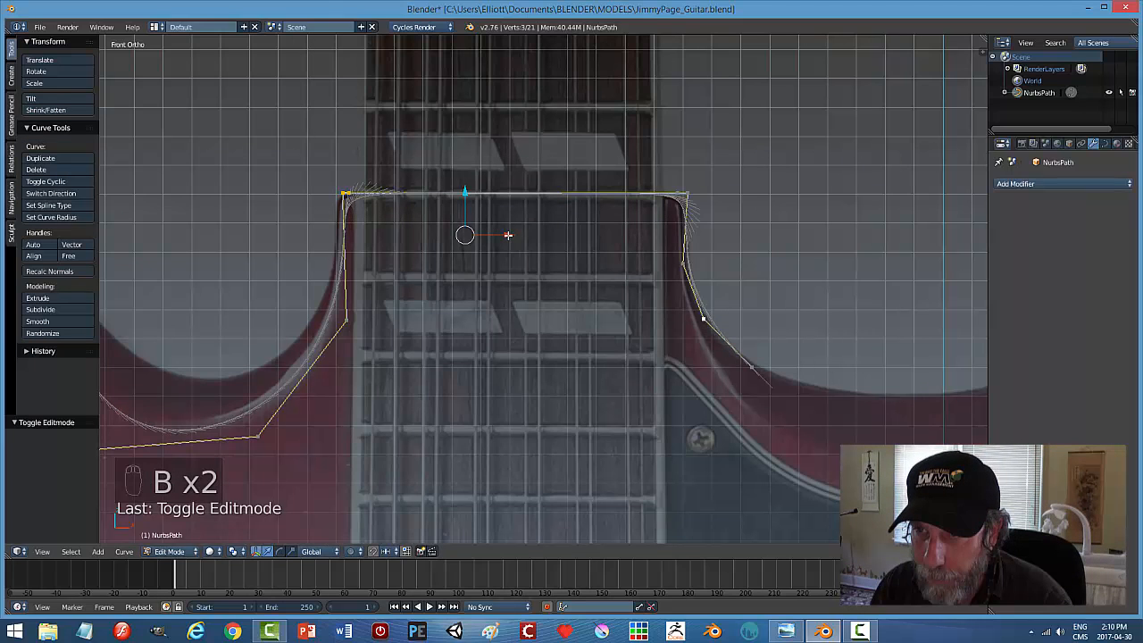
{"action": "key", "text": "g"}
{"action": "key", "text": "x"}
{"action": "left_click", "coordinate": [500, 236]}
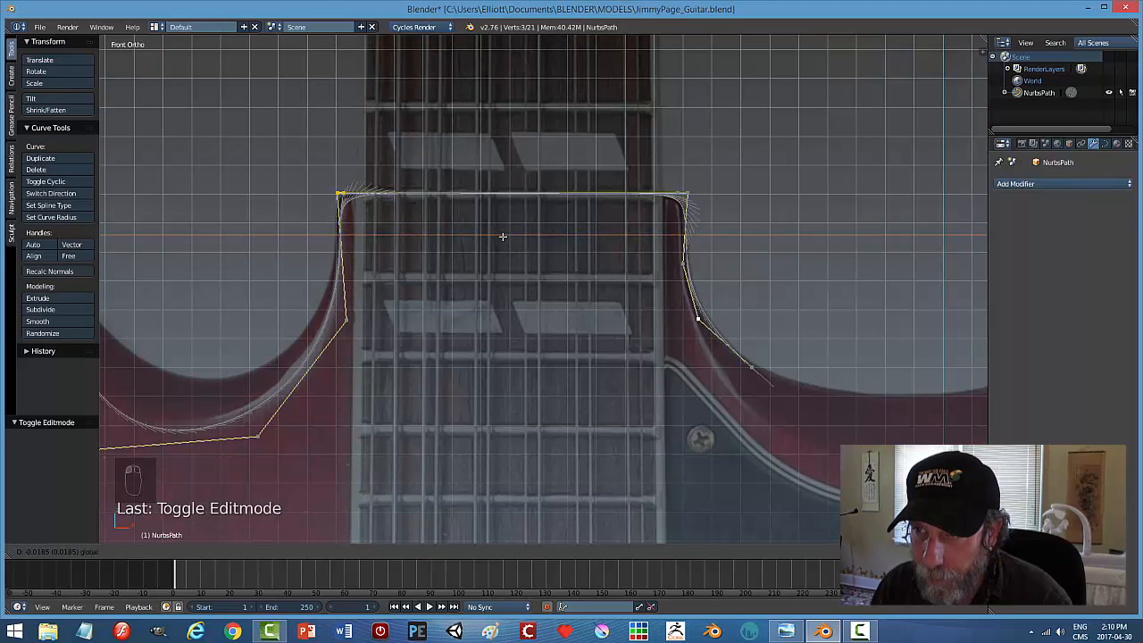
{"action": "key", "text": "a"}
{"action": "key", "text": "Tab"}
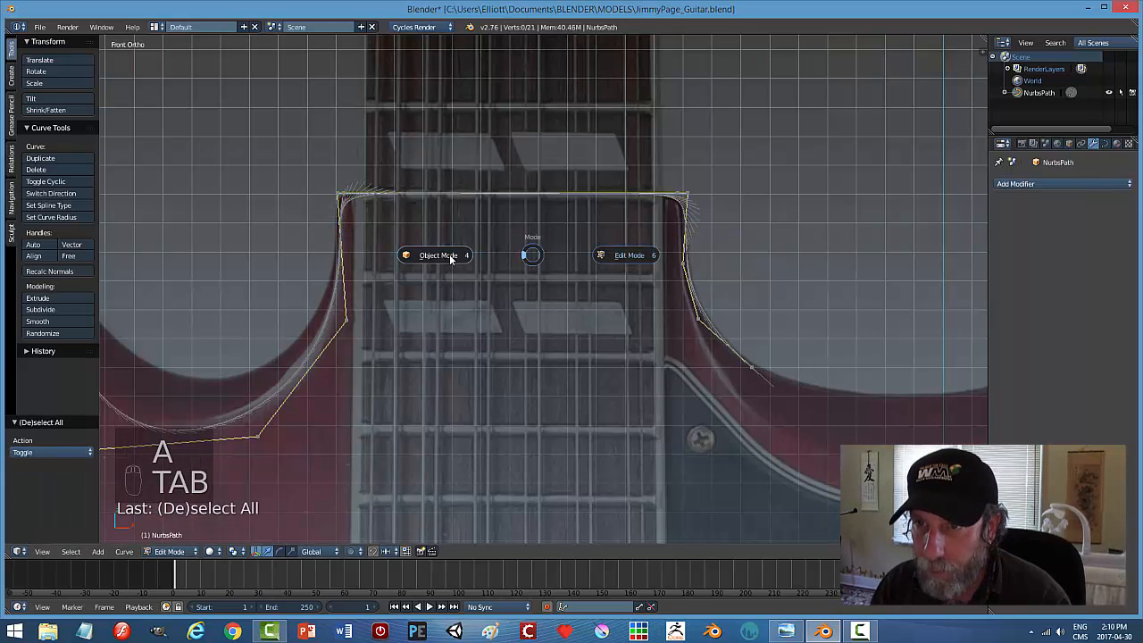
{"action": "scroll", "coordinate": [513, 291], "scroll_direction": "down", "scroll_amount": 3}
{"action": "scroll", "coordinate": [533, 317], "scroll_direction": "down", "scroll_amount": 1}
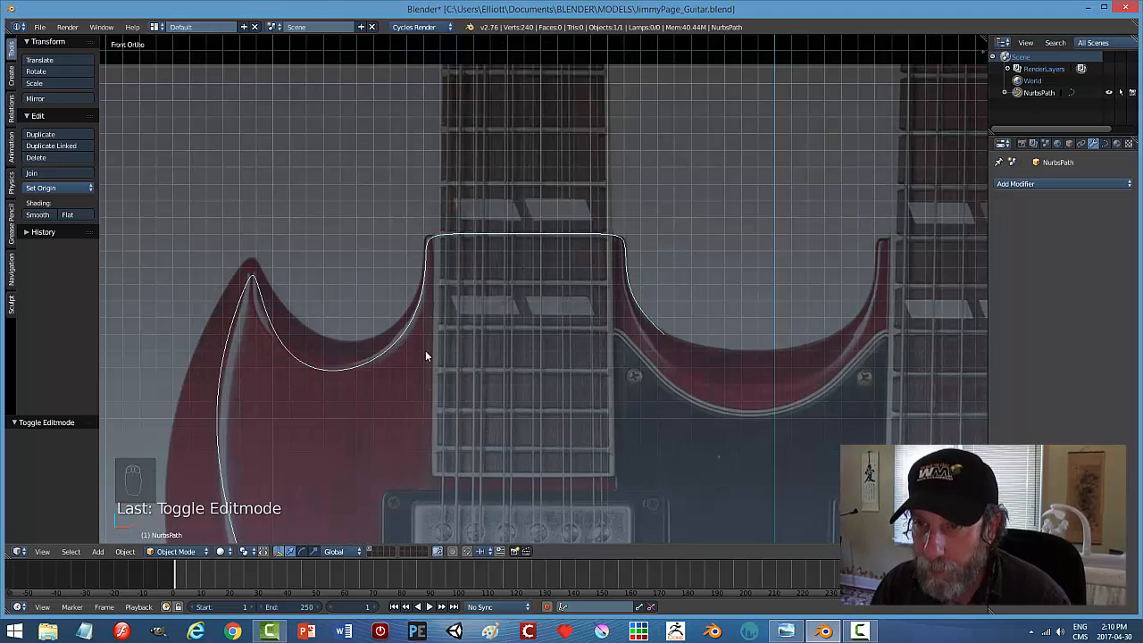
Shift the left cutaway's lower point nearest the neck along X and the point above it about -0.011 along X.
{"action": "key", "text": "Tab"}
{"action": "left_click", "coordinate": [502, 352]}
{"action": "right_click", "coordinate": [377, 374]}
{"action": "left_click_drag", "start_coordinate": [422, 373], "coordinate": [432, 358]}
{"action": "right_click", "coordinate": [429, 307]}
{"action": "left_click_drag", "start_coordinate": [460, 309], "coordinate": [456, 308]}
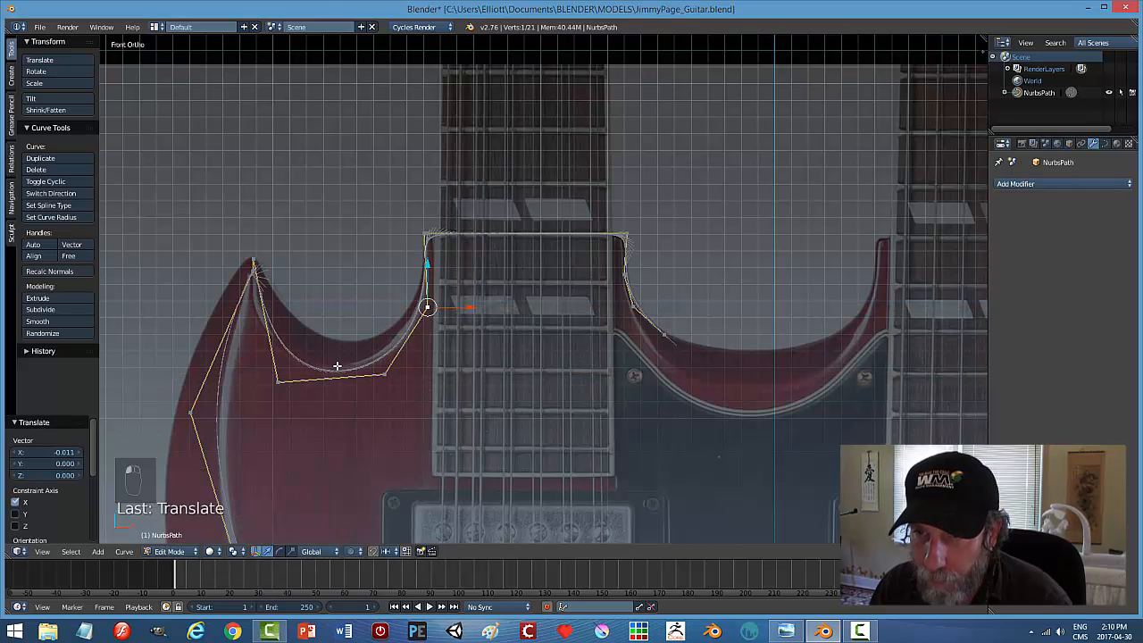
Move the left cutaway's lower point below the horn about -0.057 in X and 0.043 in Z.
{"action": "right_click", "coordinate": [278, 378]}
{"action": "left_click_drag", "start_coordinate": [330, 379], "coordinate": [321, 379]}
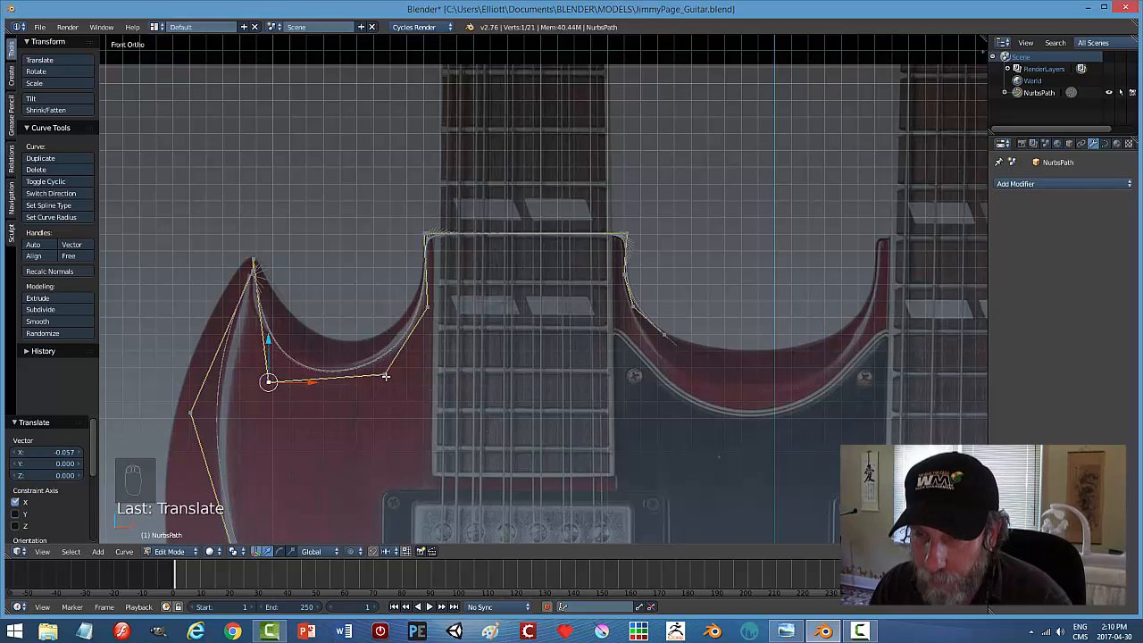
{"action": "right_click", "coordinate": [385, 375]}
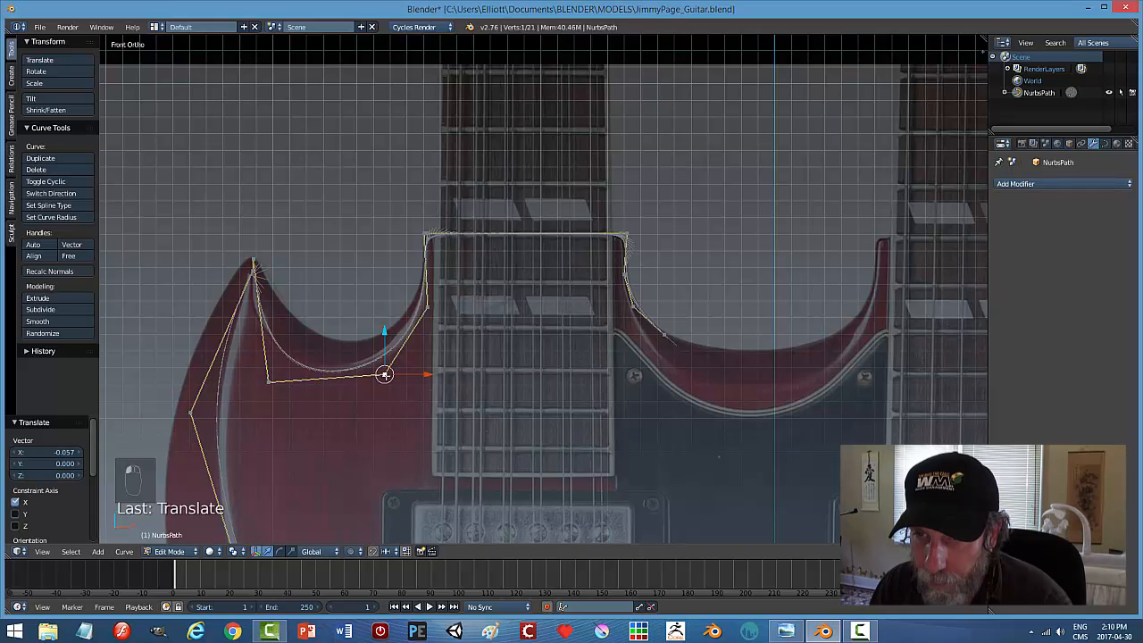
{"action": "right_click", "coordinate": [267, 380]}
{"action": "key", "text": "g"}
{"action": "key", "text": "y"}
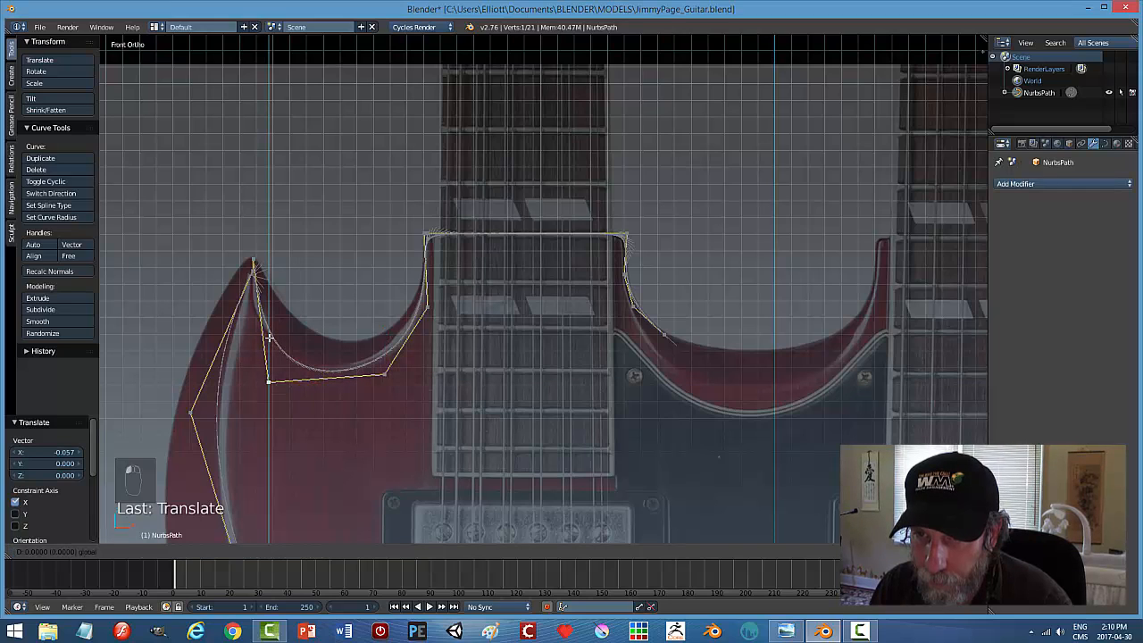
{"action": "left_click", "coordinate": [268, 333]}
Nudge the point beside the left neck's left edge along X and raise the lower cutaway point next to it slightly along Z.
{"action": "right_click", "coordinate": [426, 307]}
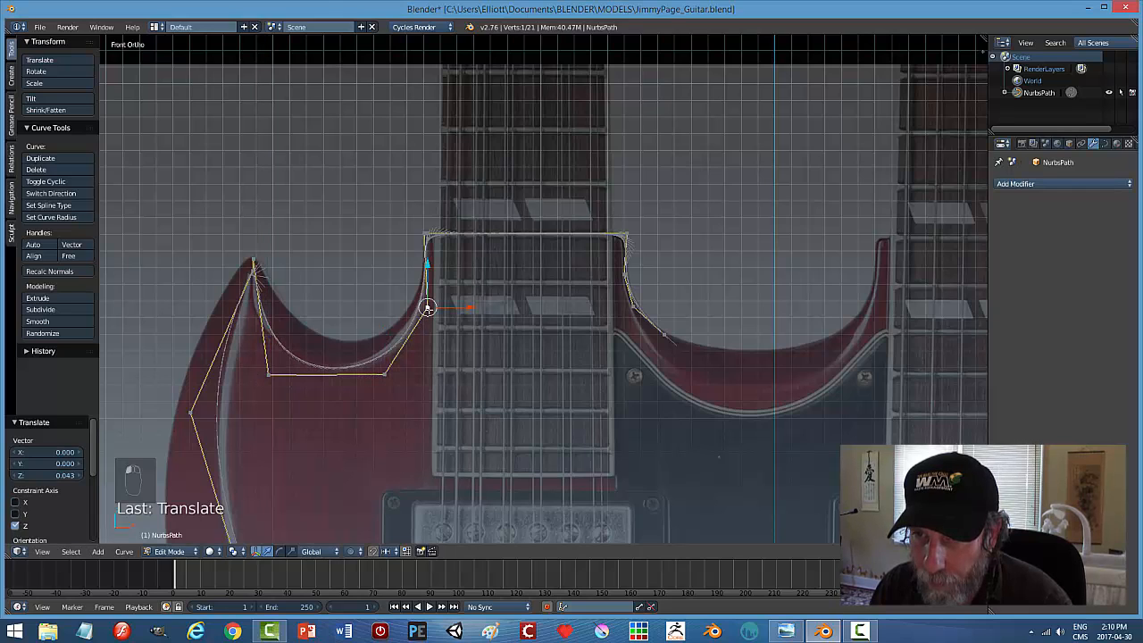
{"action": "left_click_drag", "start_coordinate": [457, 309], "coordinate": [457, 308]}
{"action": "right_click", "coordinate": [385, 374]}
{"action": "left_click_drag", "start_coordinate": [384, 336], "coordinate": [383, 329]}
Lower the path's end point in the middle cutaway along Z.
{"action": "right_click", "coordinate": [663, 333]}
{"action": "middle_click_drag", "start_coordinate": [705, 329], "coordinate": [593, 328], "text": "shift"}
{"action": "left_click_drag", "start_coordinate": [550, 300], "coordinate": [554, 324]}
Extrude the end point about 0.60 in X and -0.21 in Z toward the cutaway's middle and lower the preceding point about 0.167 along Z.
{"action": "key", "text": "e"}
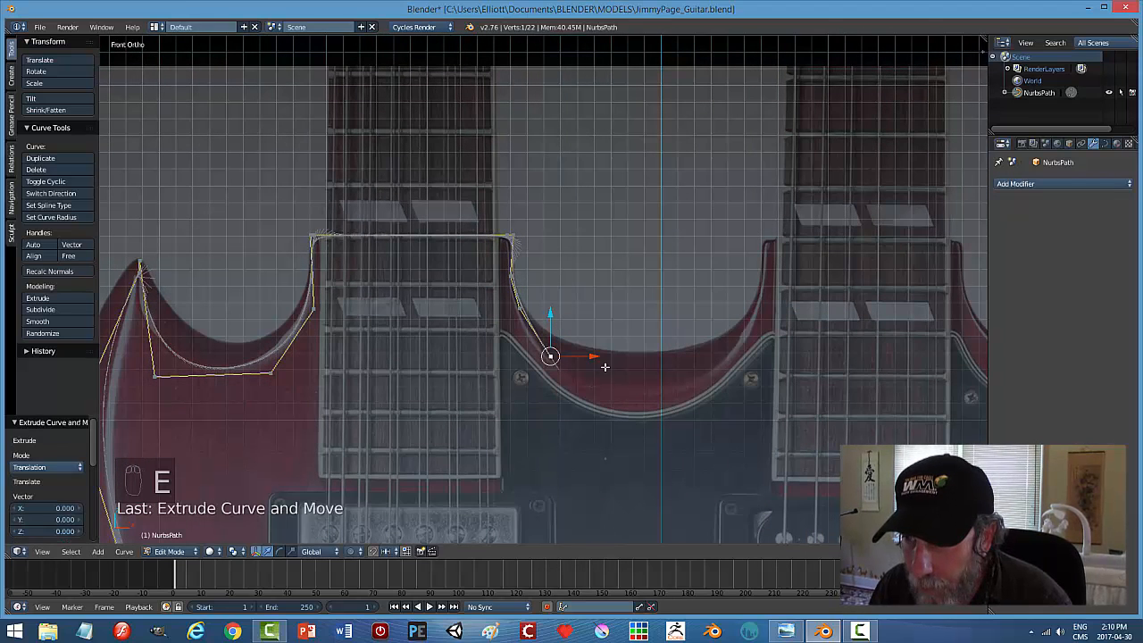
{"action": "key", "text": "g"}
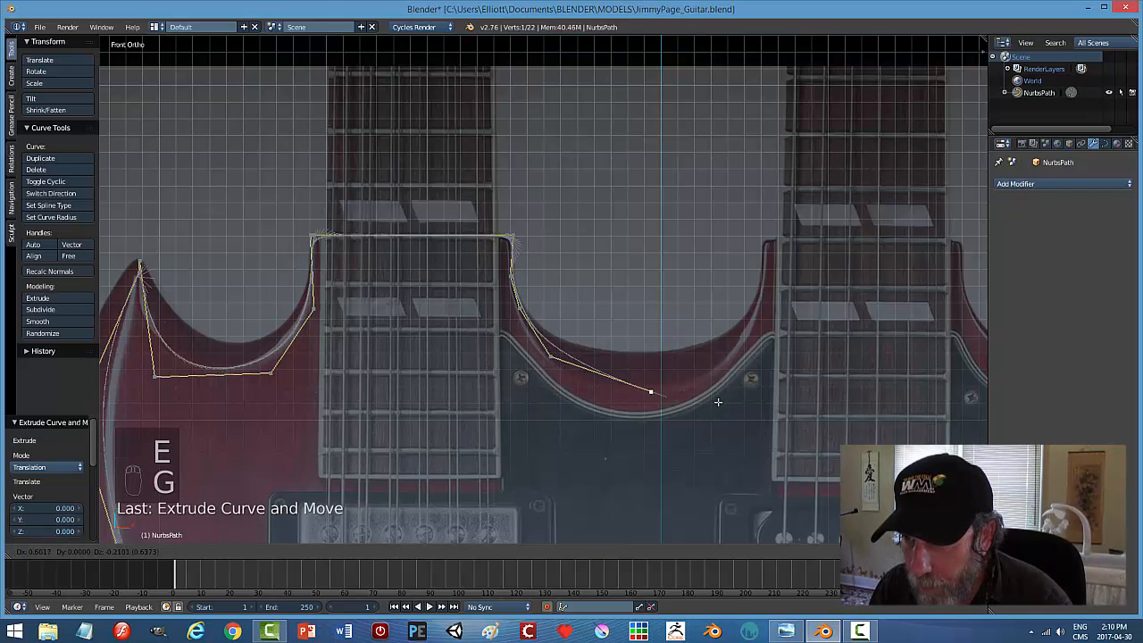
{"action": "left_click", "coordinate": [718, 401]}
{"action": "right_click", "coordinate": [551, 357]}
{"action": "left_click_drag", "start_coordinate": [551, 315], "coordinate": [551, 345]}
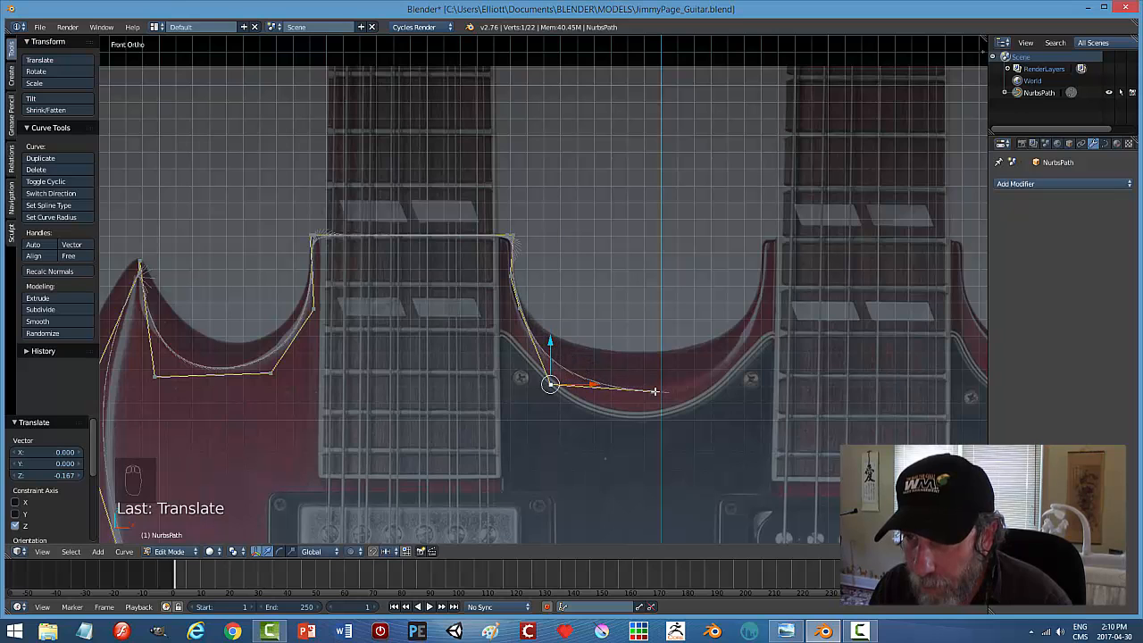
Extrude the end point about 0.577 along X toward the right neck and delete the extruded vertex.
{"action": "middle_click_drag", "start_coordinate": [698, 414], "coordinate": [510, 356], "text": "shift"}
{"action": "key", "text": "e"}
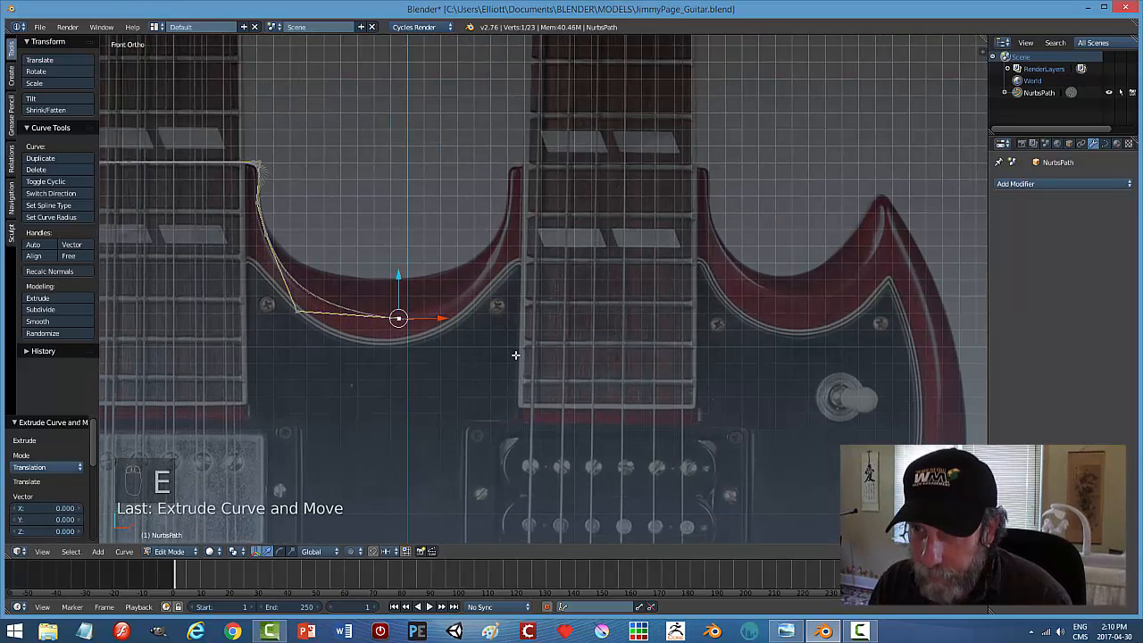
{"action": "left_click_drag", "start_coordinate": [444, 319], "coordinate": [541, 317]}
{"action": "left_click_drag", "start_coordinate": [502, 266], "coordinate": [541, 320]}
{"action": "right_click", "coordinate": [541, 320]}
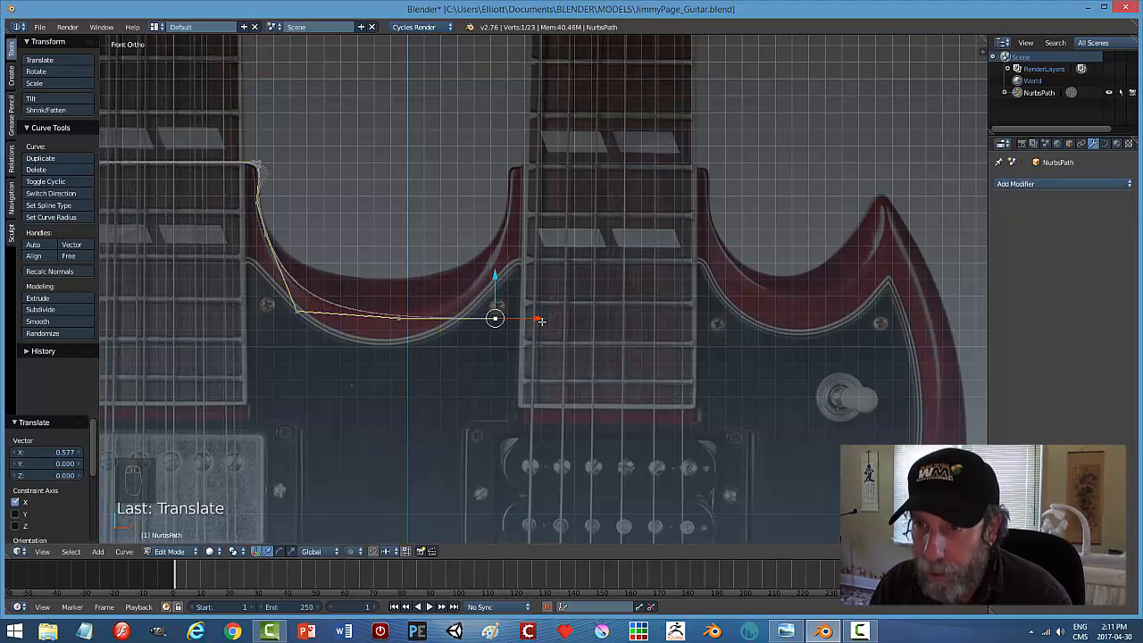
{"action": "key", "text": "x"}
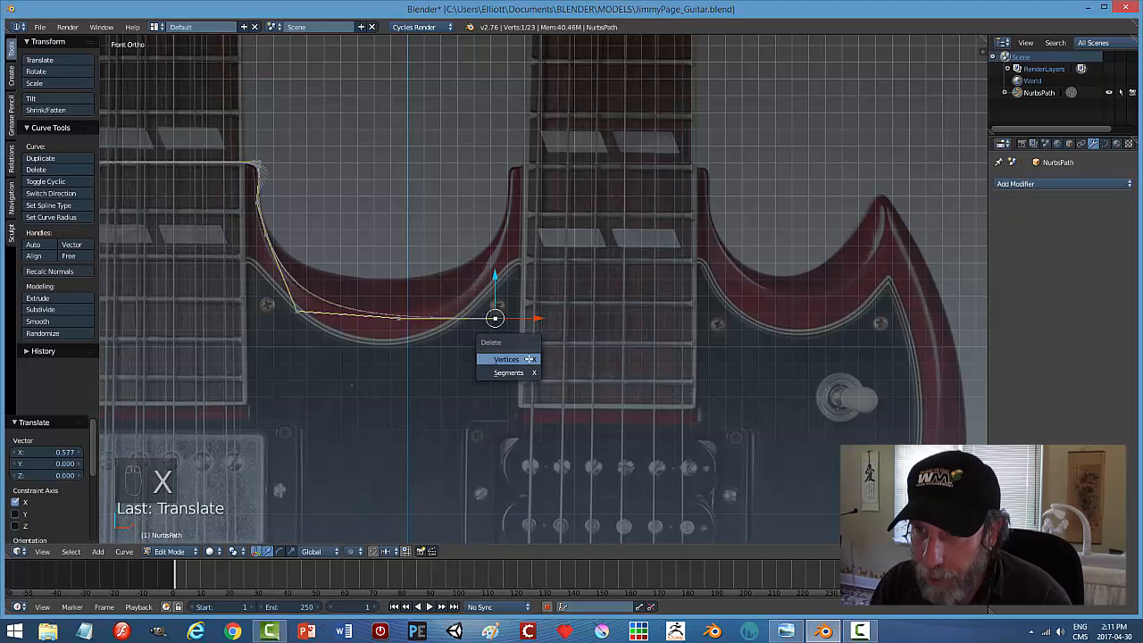
{"action": "left_click", "coordinate": [489, 358]}
Raise the second-to-last control point, at the middle cutaway's lower left, about 0.016 along Z.
{"action": "key", "text": "Tab"}
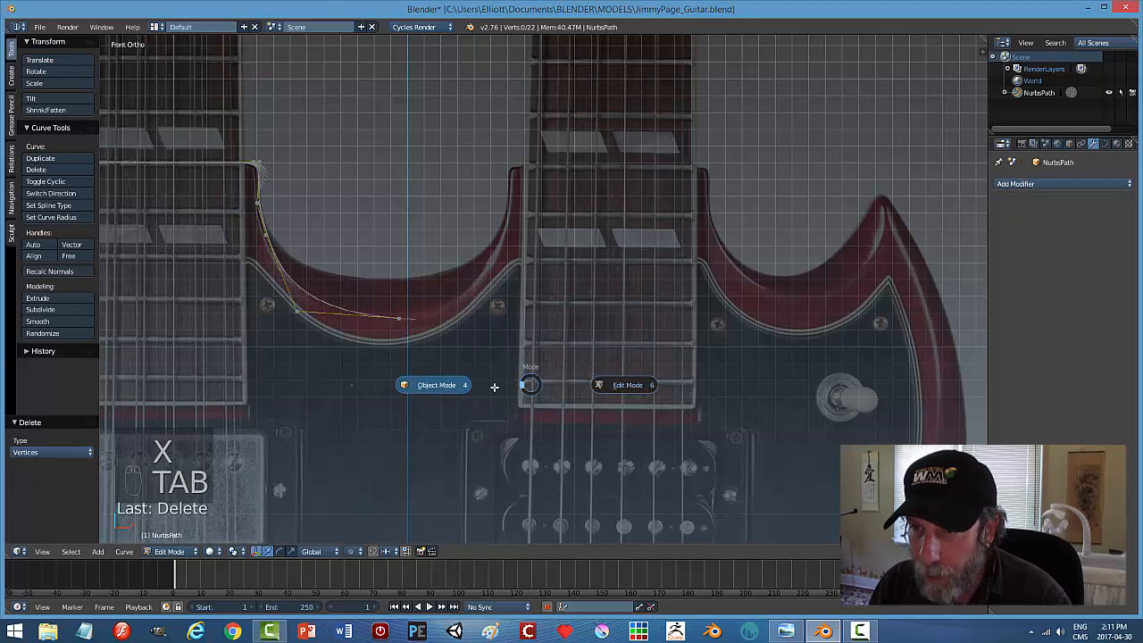
{"action": "scroll", "coordinate": [421, 366], "scroll_direction": "down", "scroll_amount": 1}
{"action": "scroll", "coordinate": [422, 368], "scroll_direction": "down", "scroll_amount": 3}
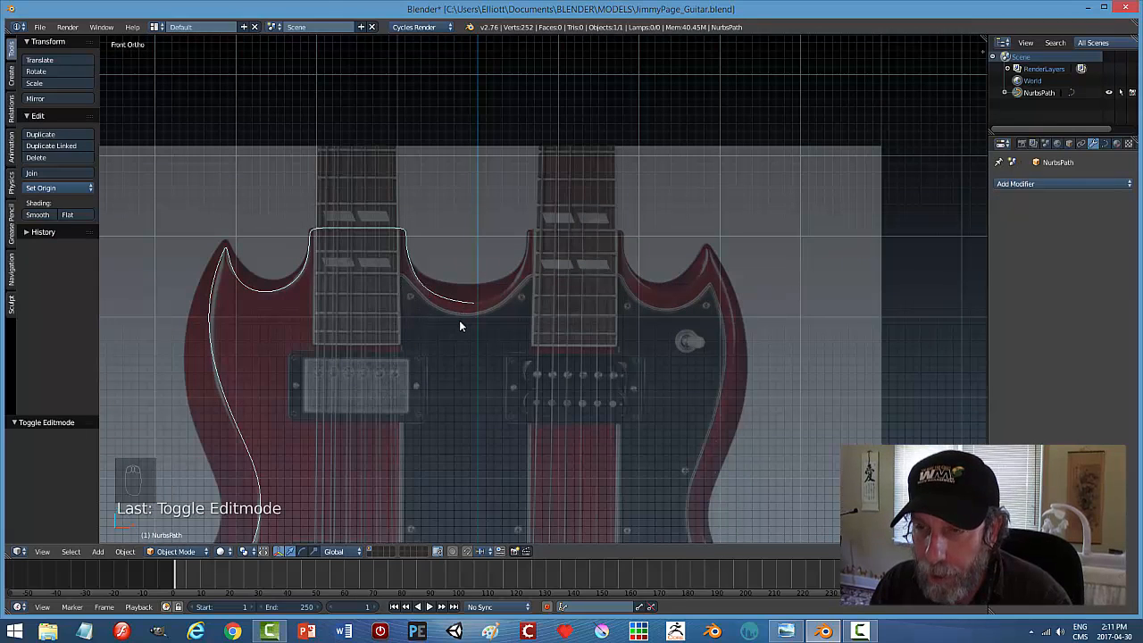
{"action": "key", "text": "Tab"}
{"action": "scroll", "coordinate": [424, 346], "scroll_direction": "up", "scroll_amount": 3}
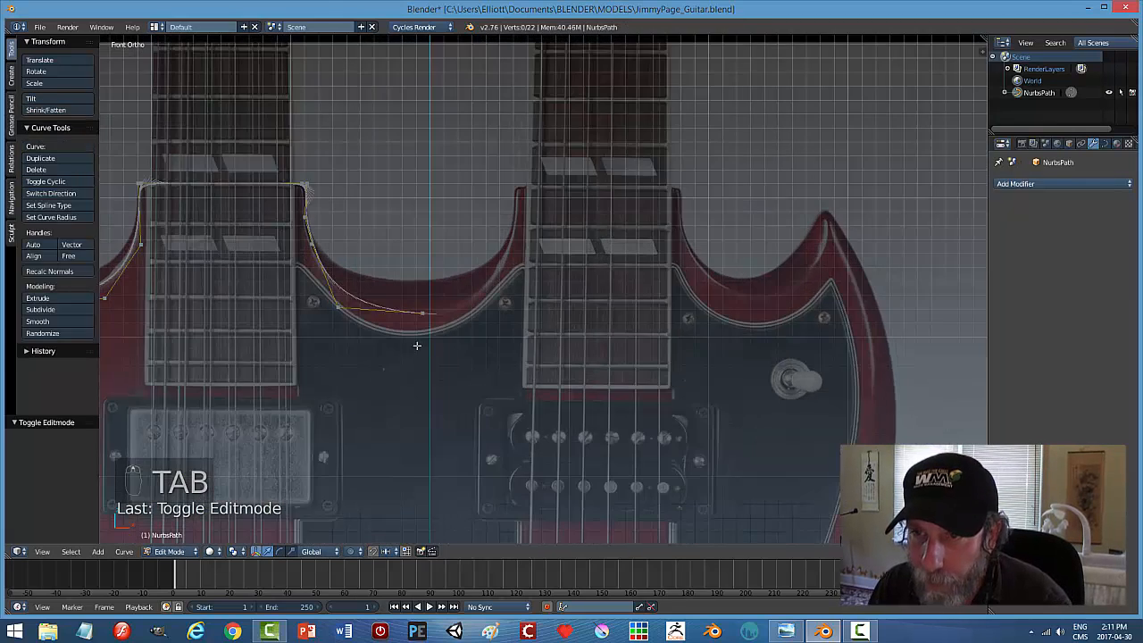
{"action": "right_click", "coordinate": [338, 307]}
{"action": "scroll", "coordinate": [551, 369], "scroll_direction": "up", "scroll_amount": 4}
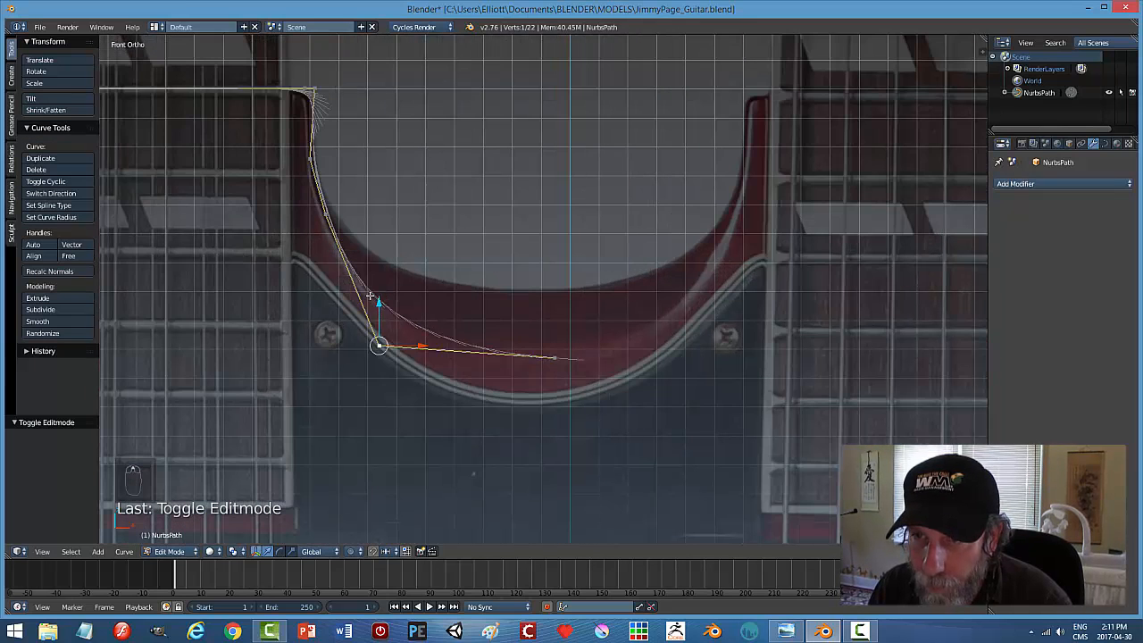
{"action": "key", "text": "g"}
{"action": "key", "text": "z"}
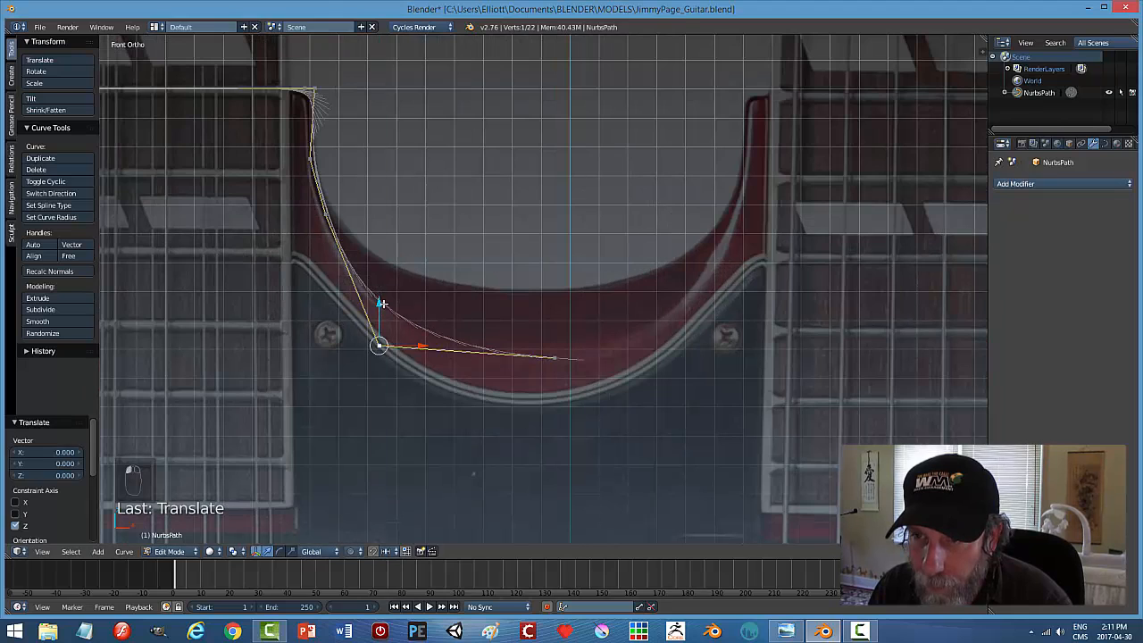
{"action": "left_click", "coordinate": [381, 299]}
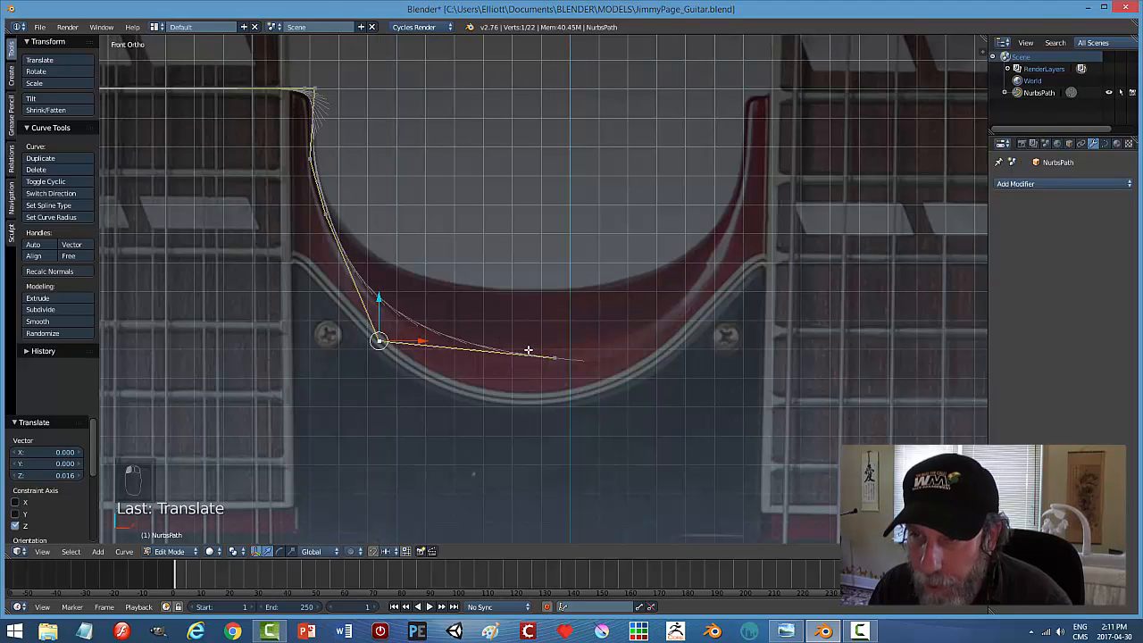
Raise the path's end point in the middle cutaway along Z and shift the second-to-last control point about 0.037 along X.
{"action": "right_click", "coordinate": [559, 356]}
{"action": "key", "text": "g"}
{"action": "key", "text": "z"}
{"action": "left_click_drag", "start_coordinate": [551, 318], "coordinate": [552, 313]}
{"action": "right_click", "coordinate": [380, 346]}
{"action": "left_click_drag", "start_coordinate": [423, 346], "coordinate": [431, 349]}
{"action": "left_click", "coordinate": [433, 349]}
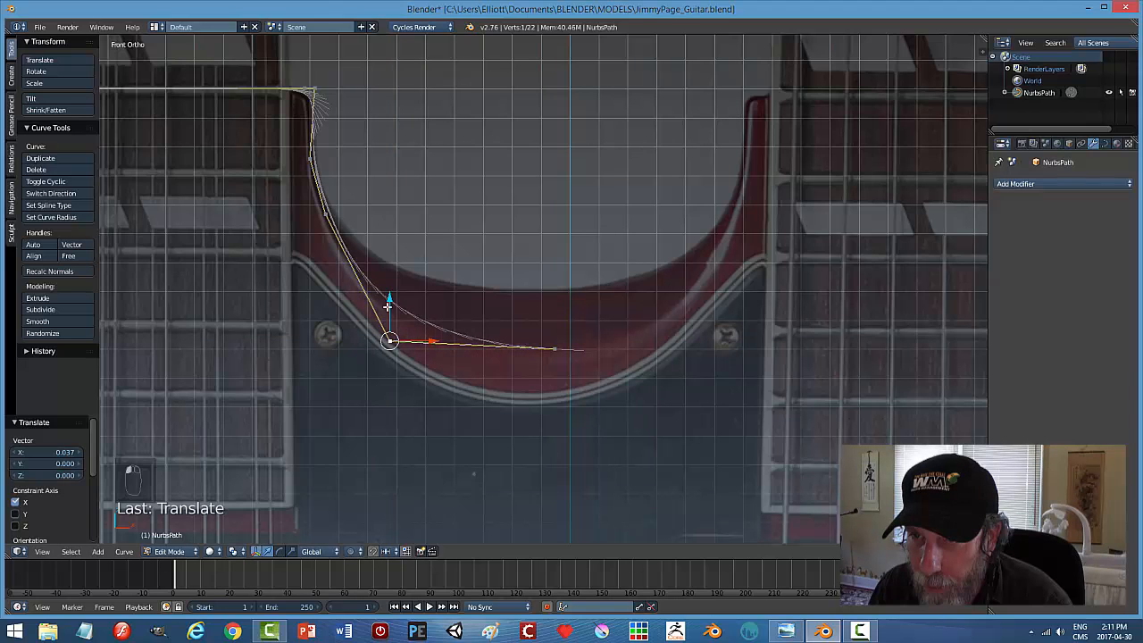
Lower the second-to-last control point about 0.091 along Z, with a further move of about 0.072 in X and -0.004 in Z.
{"action": "key", "text": "g"}
{"action": "key", "text": "z"}
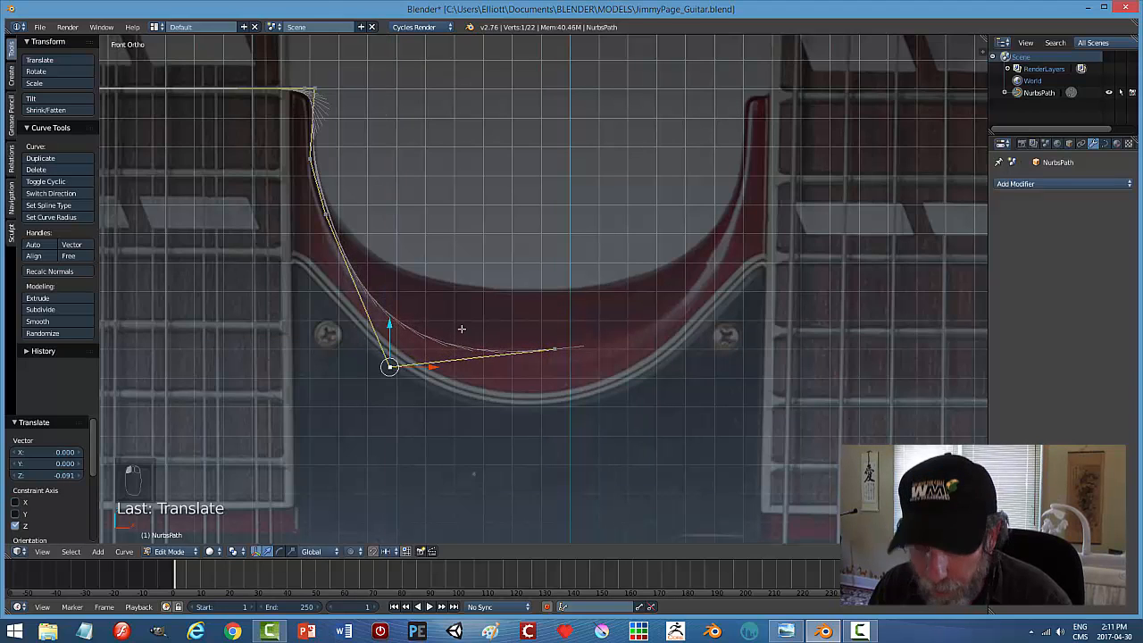
{"action": "left_click", "coordinate": [462, 329]}
{"action": "key", "text": "g"}
{"action": "left_click", "coordinate": [481, 331]}
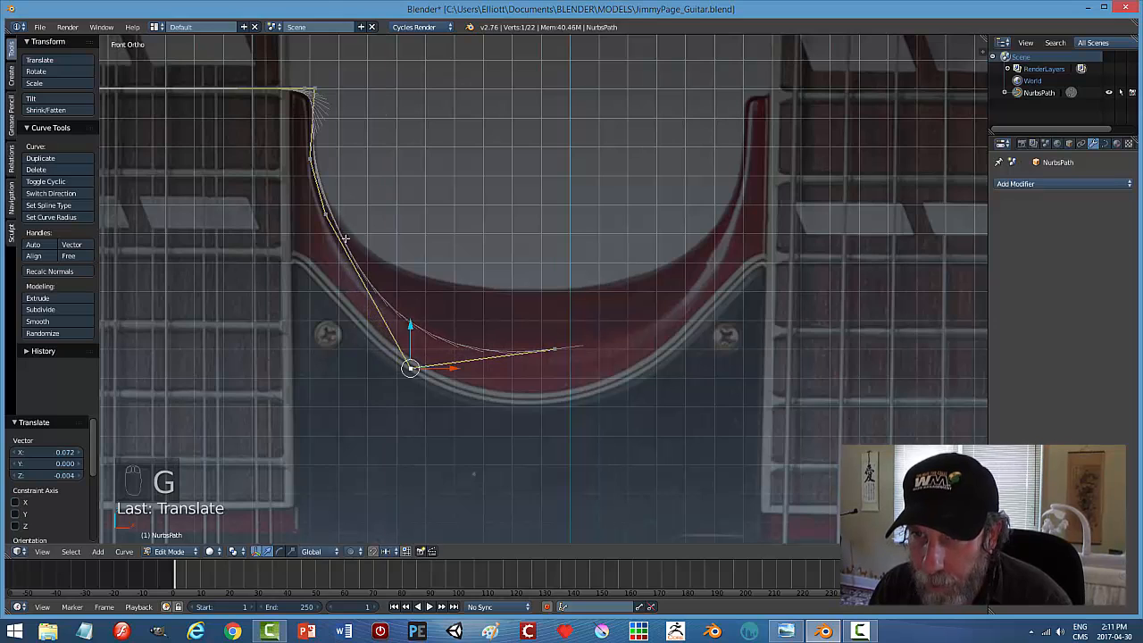
Shift the control point on the middle cutaway's upper left side about -0.037 along X and return to Object Mode.
{"action": "right_click", "coordinate": [328, 217]}
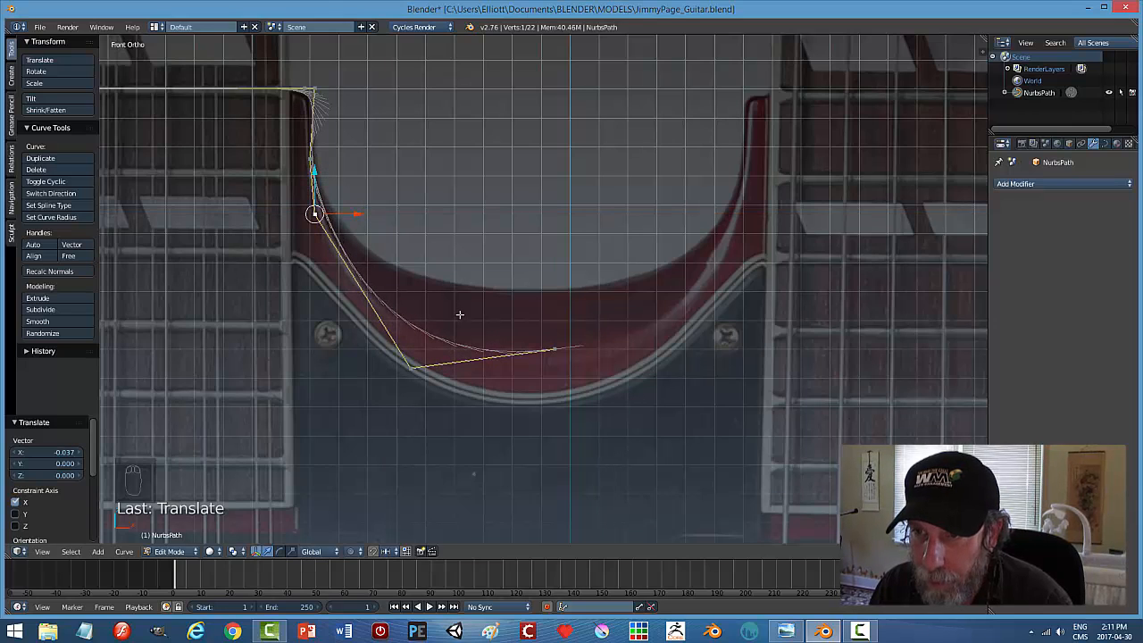
{"action": "key", "text": "Tab"}
{"action": "scroll", "coordinate": [531, 381], "scroll_direction": "down", "scroll_amount": 5}
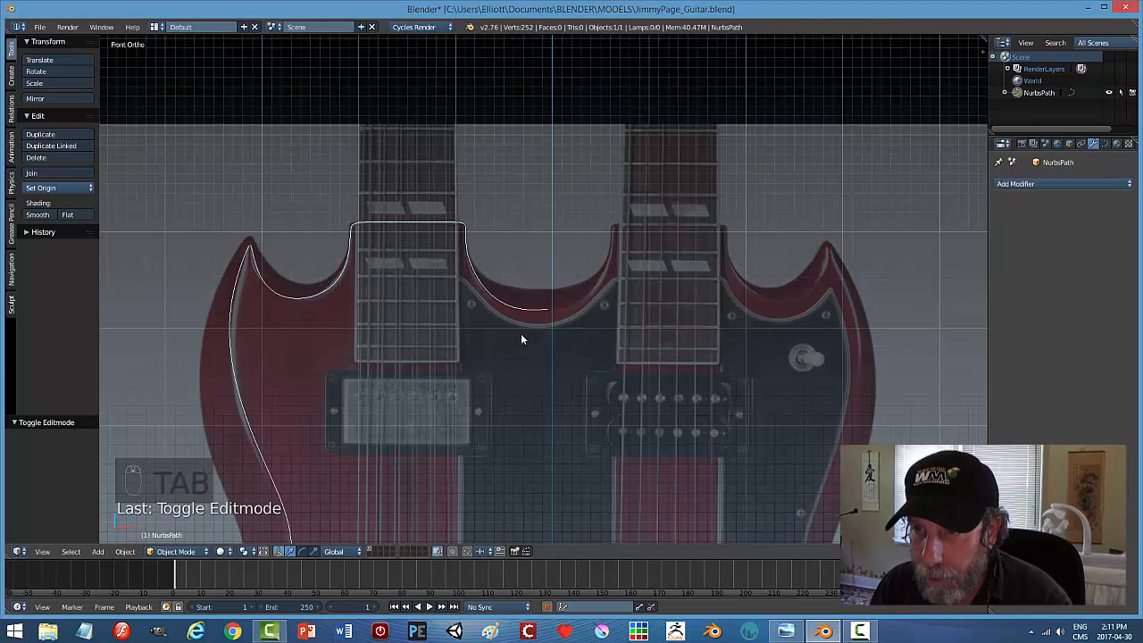
{"action": "scroll", "coordinate": [522, 332], "scroll_direction": "up", "scroll_amount": 3}
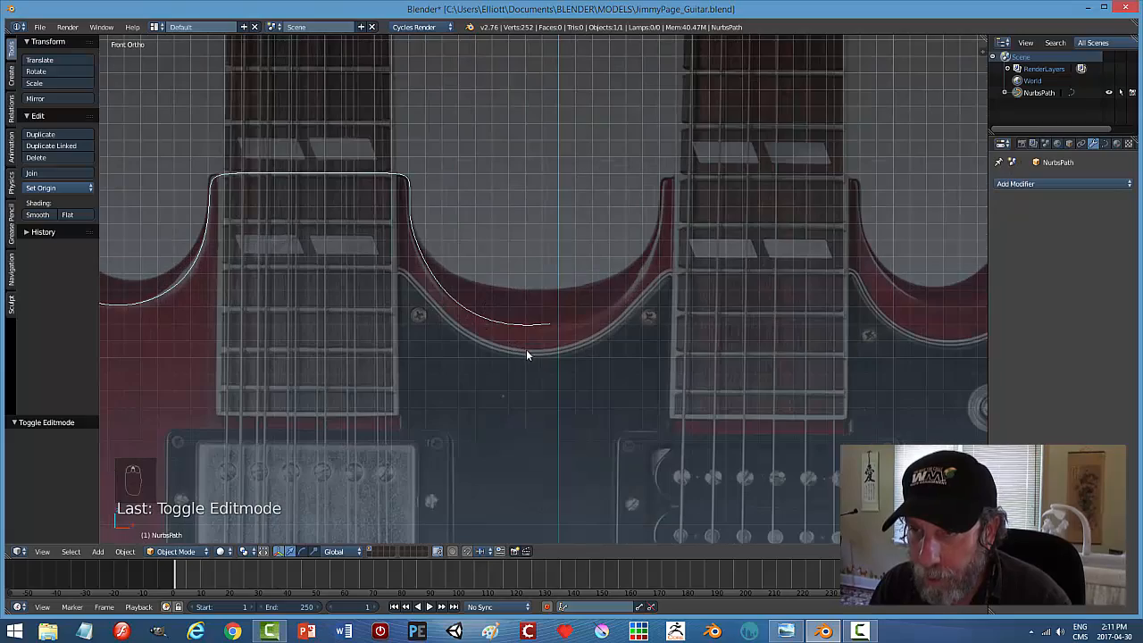
{"action": "scroll", "coordinate": [552, 354], "scroll_direction": "down", "scroll_amount": 7}
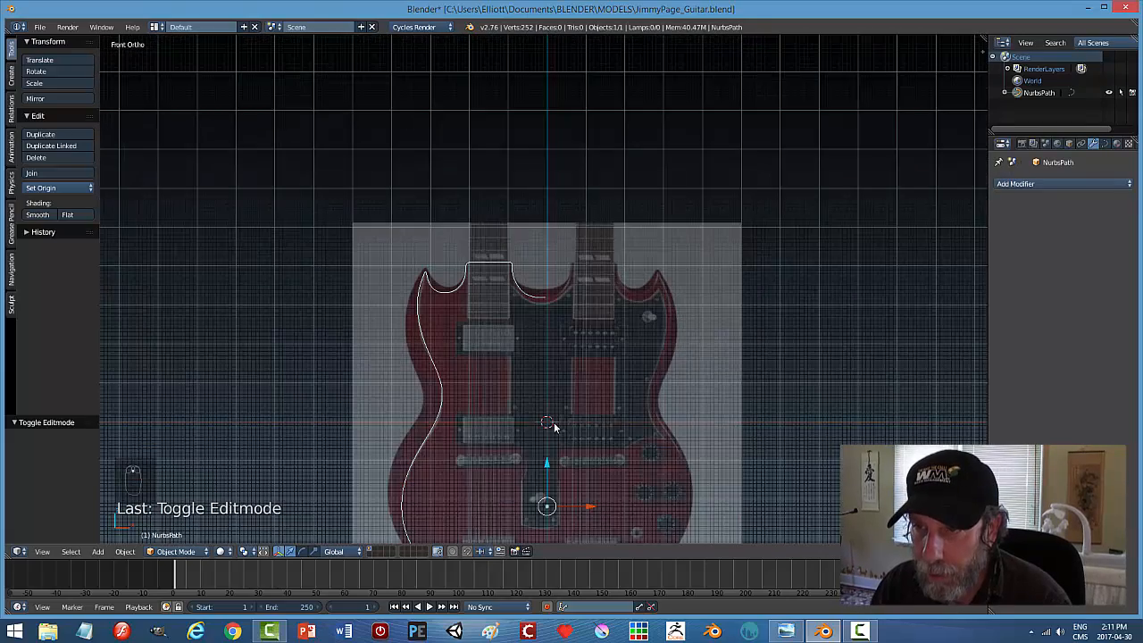
{"action": "scroll", "coordinate": [566, 369], "scroll_direction": "up", "scroll_amount": 1}
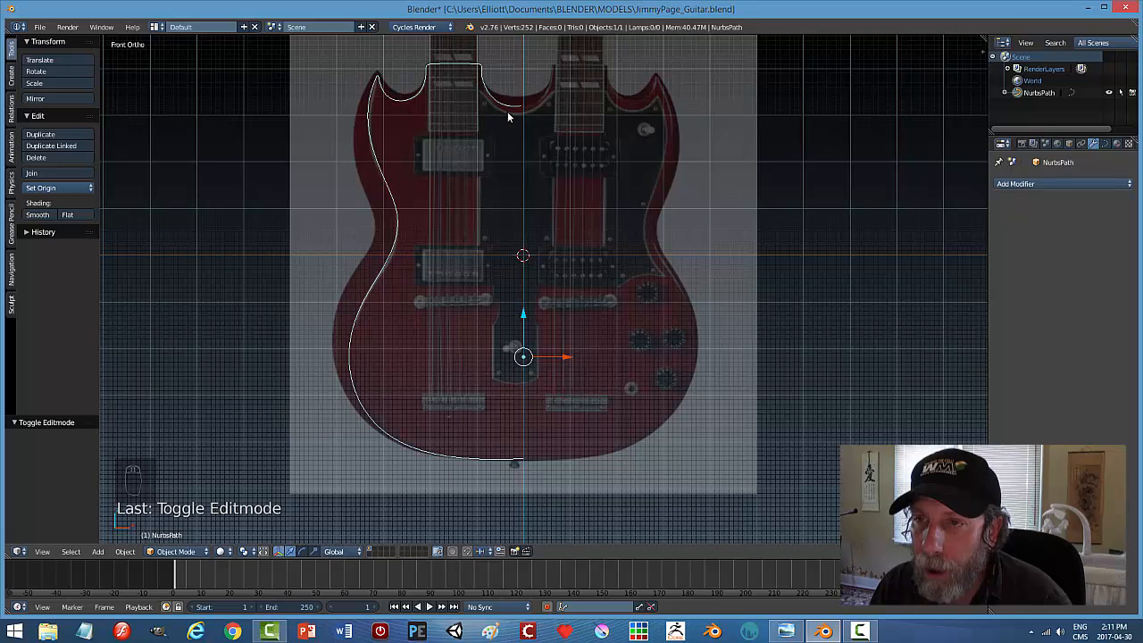
Try a Mirror modifier on the path with the Z axis enabled and the X axis disabled.
{"action": "left_click", "coordinate": [1026, 184]}
{"action": "left_click", "coordinate": [931, 264]}
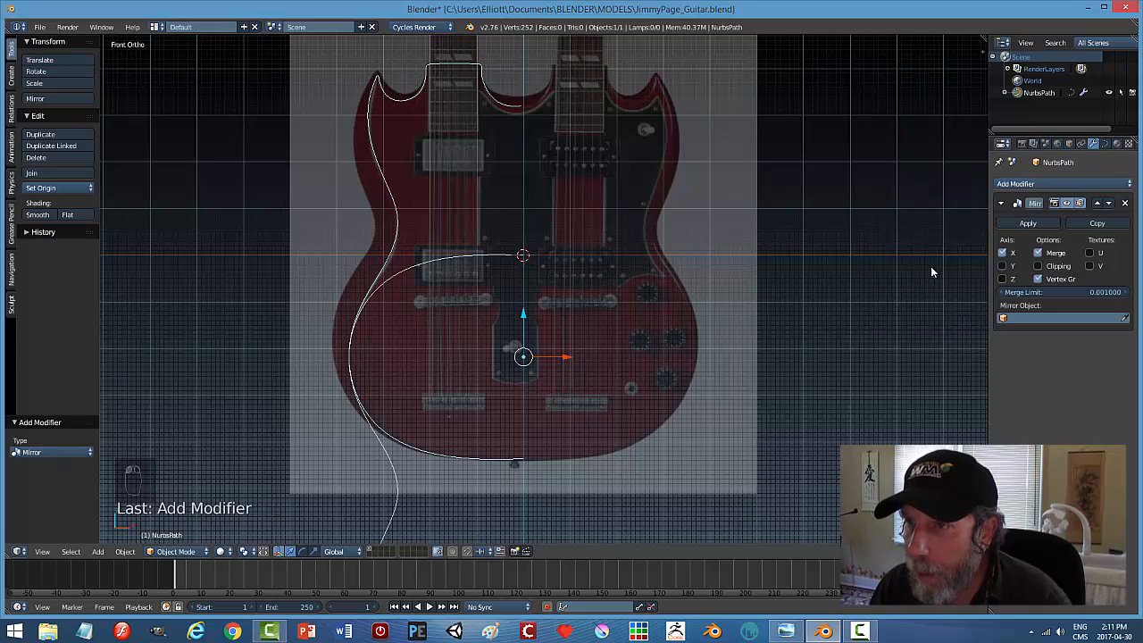
{"action": "left_click", "coordinate": [1002, 278]}
{"action": "left_click", "coordinate": [1002, 253]}
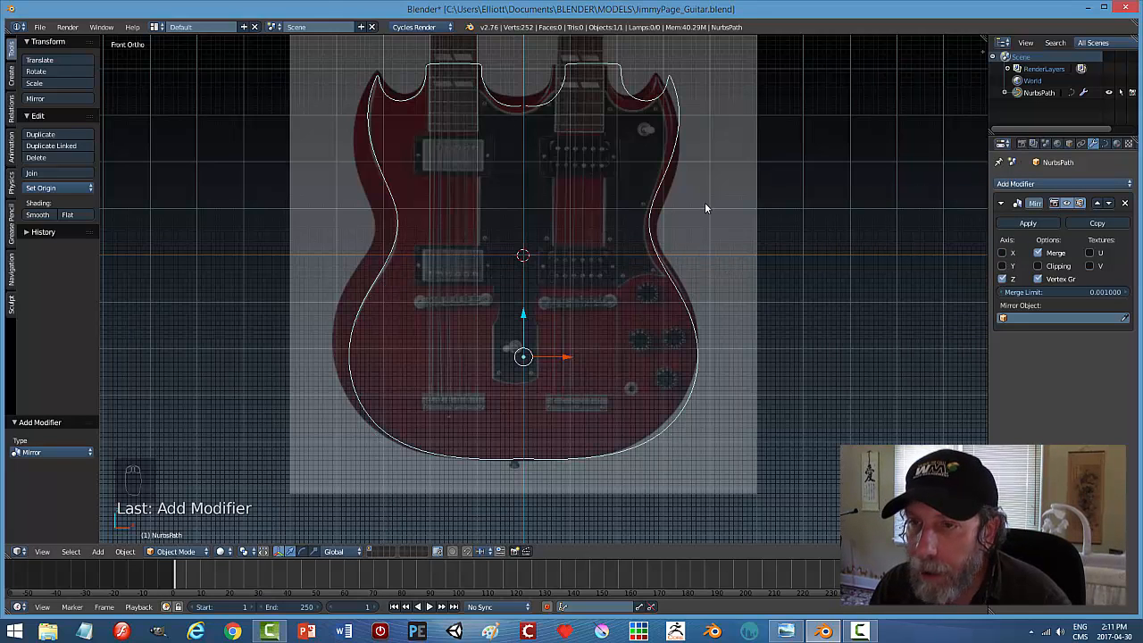
{"action": "scroll", "coordinate": [728, 207], "scroll_direction": "up", "scroll_amount": 3}
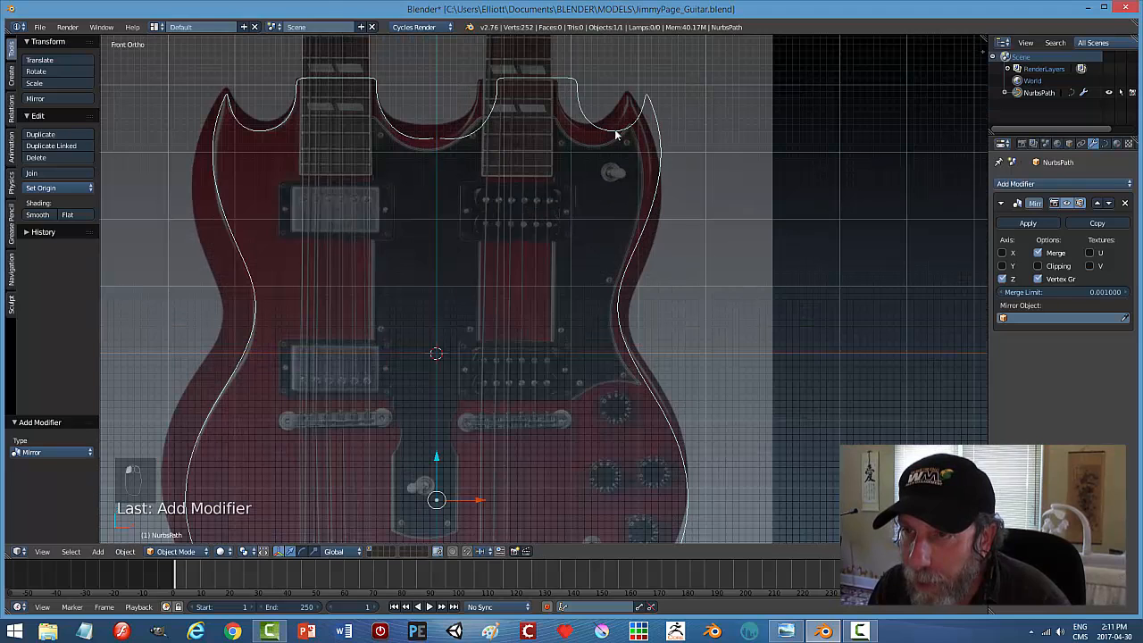
Check the mirrored outline in Edit Mode and Object Mode against the photo and remove the Mirror modifier.
{"action": "key", "text": "Tab"}
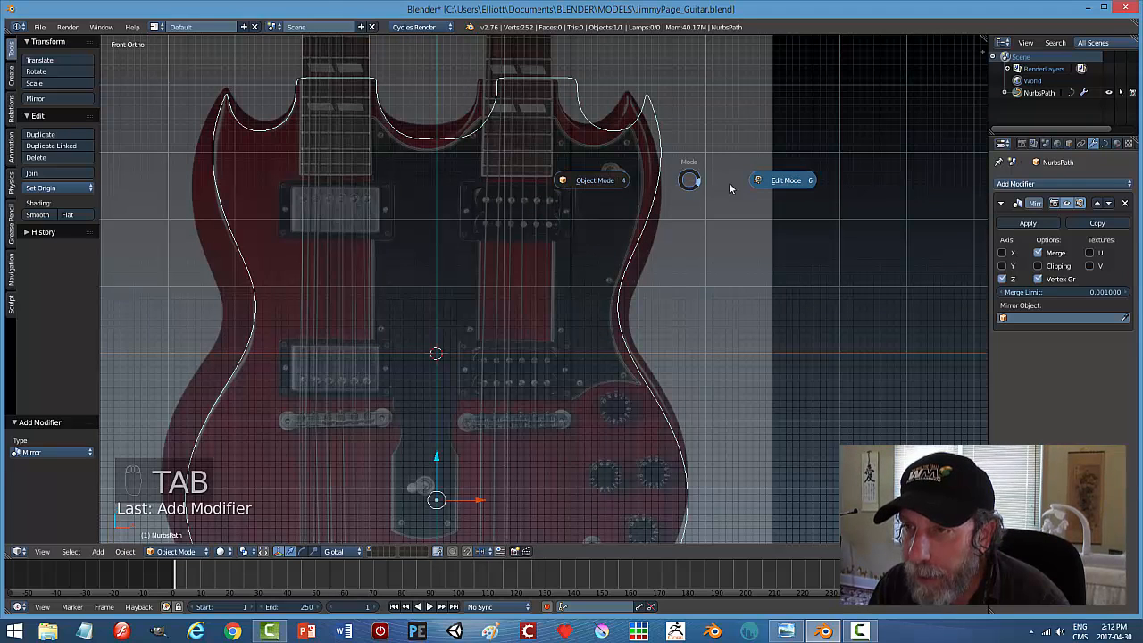
{"action": "left_click", "coordinate": [785, 179]}
{"action": "key", "text": "Tab"}
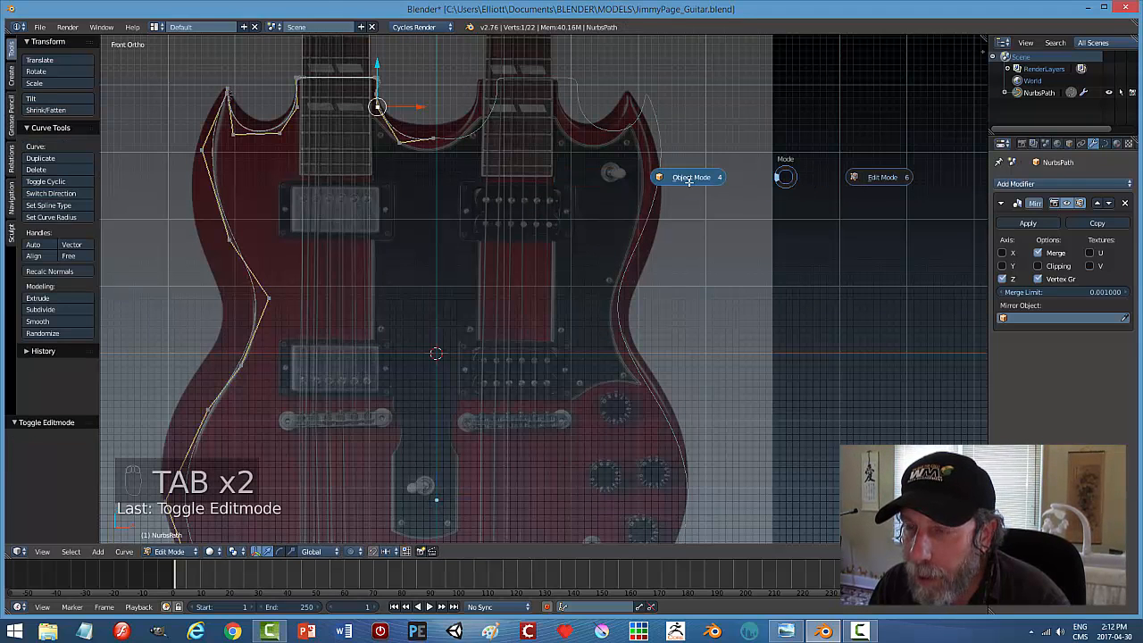
{"action": "left_click", "coordinate": [740, 221]}
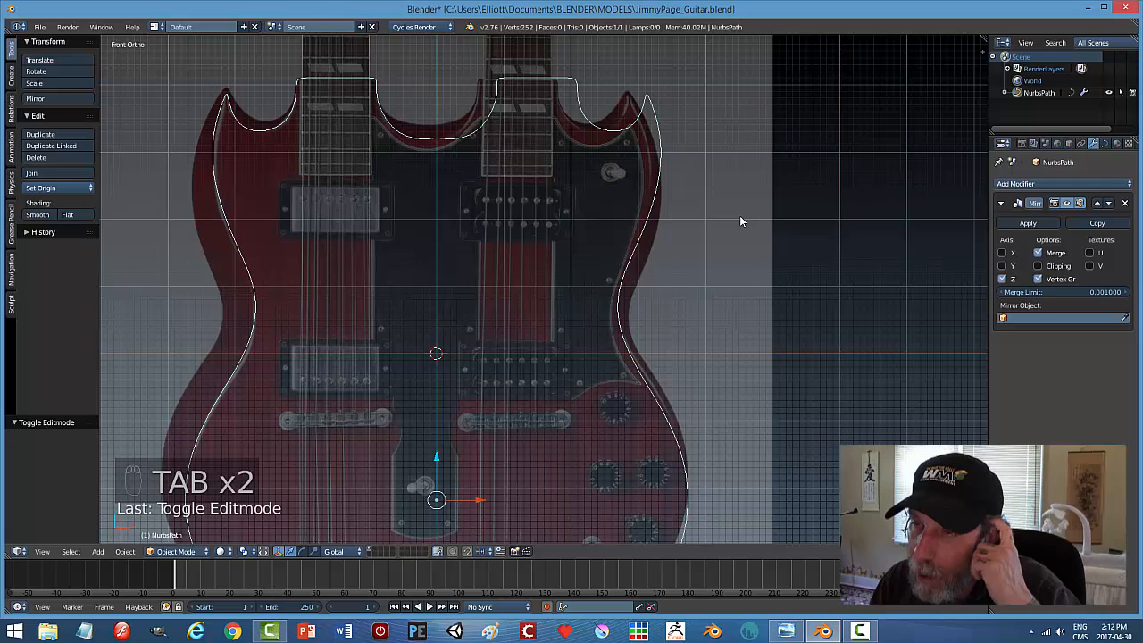
{"action": "scroll", "coordinate": [703, 247], "scroll_direction": "down", "scroll_amount": 1}
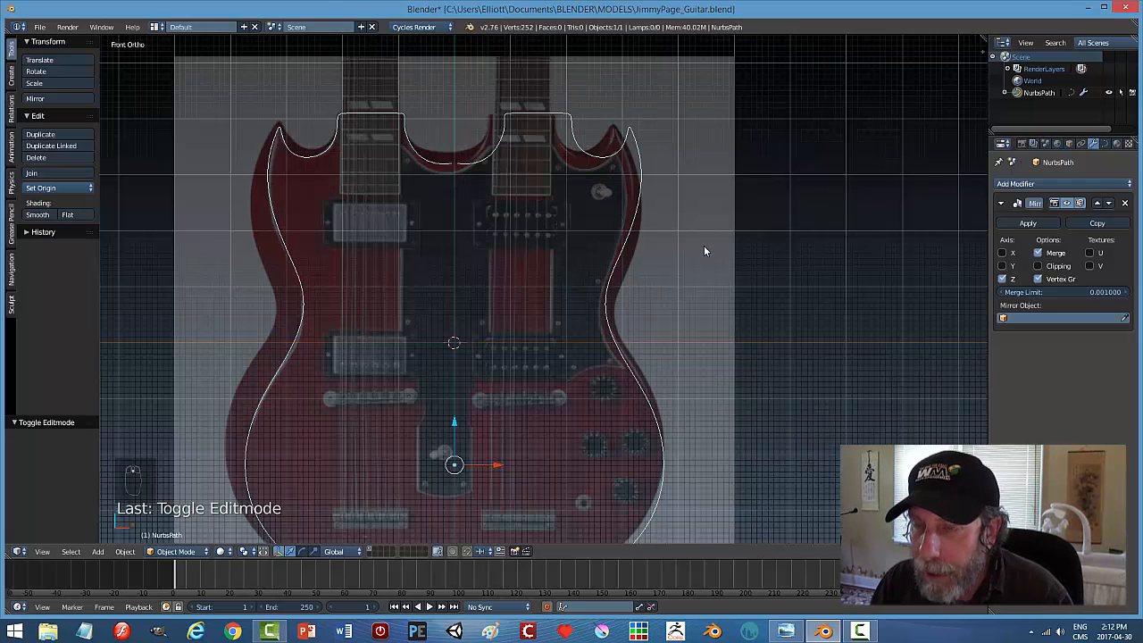
{"action": "scroll", "coordinate": [704, 247], "scroll_direction": "down", "scroll_amount": 1}
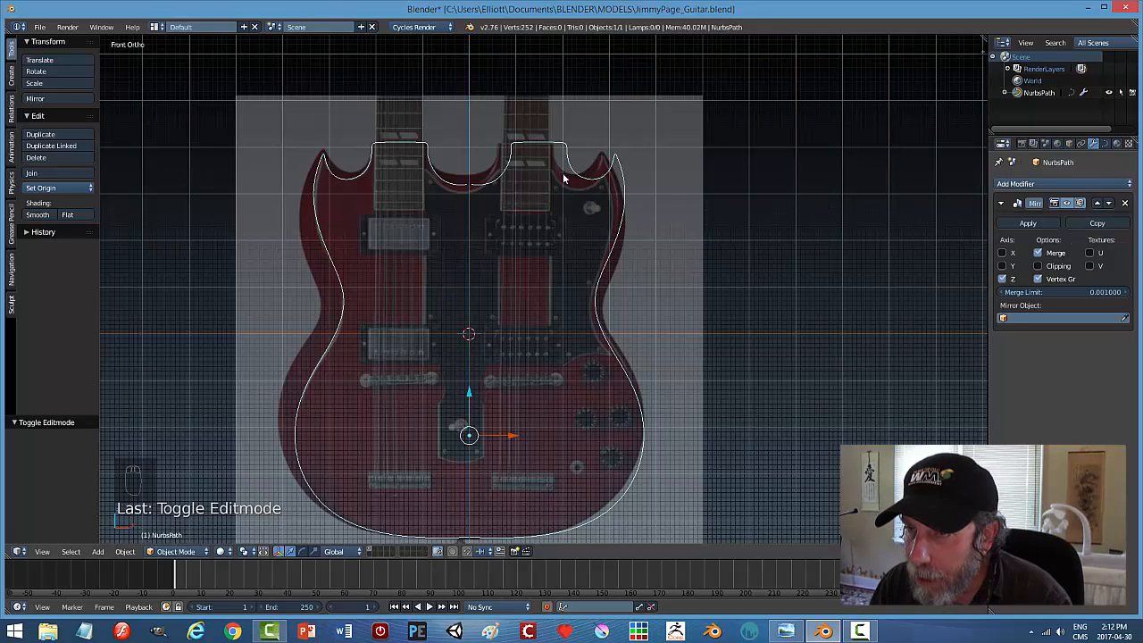
{"action": "left_click", "coordinate": [1124, 202]}
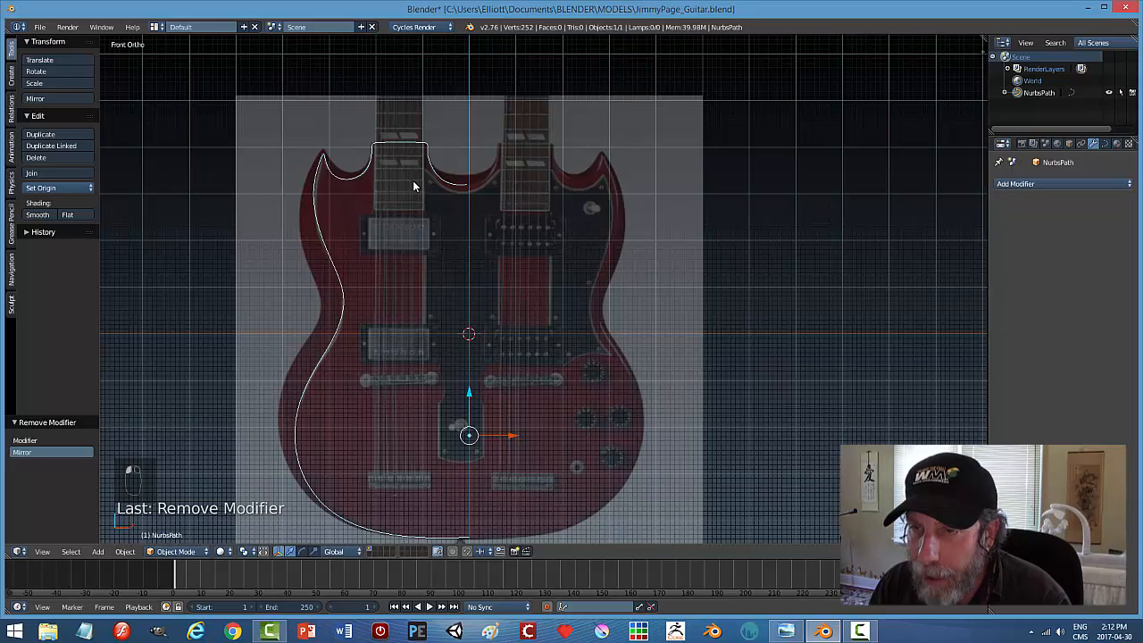
Duplicate the half-outline path in place and rotate the copy 180° about the global Z axis.
{"action": "key", "text": "Tab"}
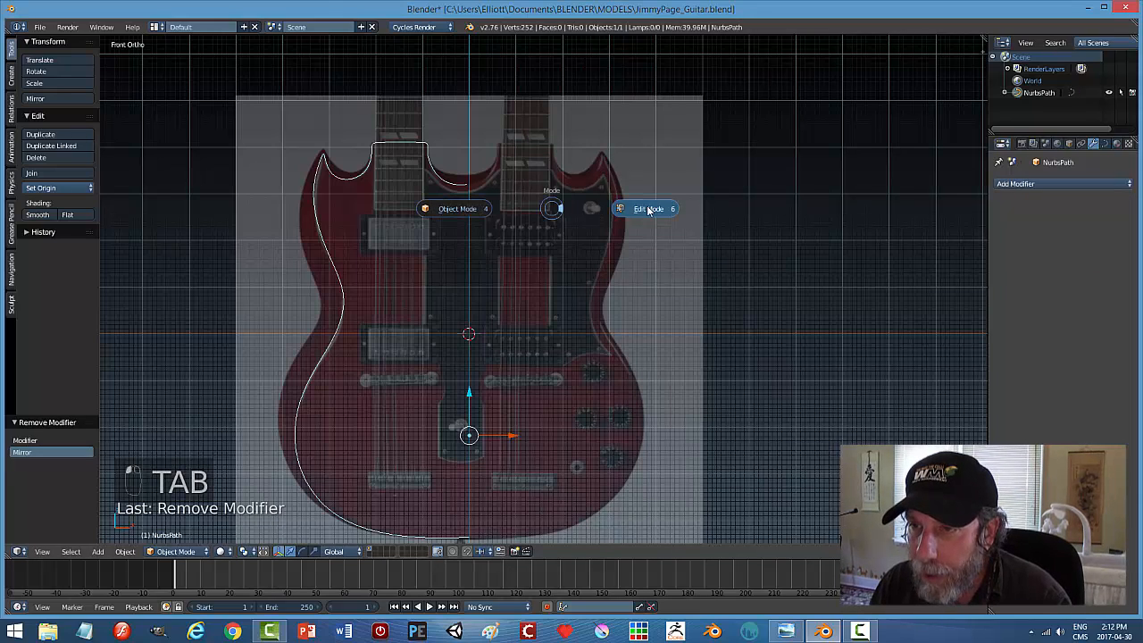
{"action": "left_click", "coordinate": [481, 212]}
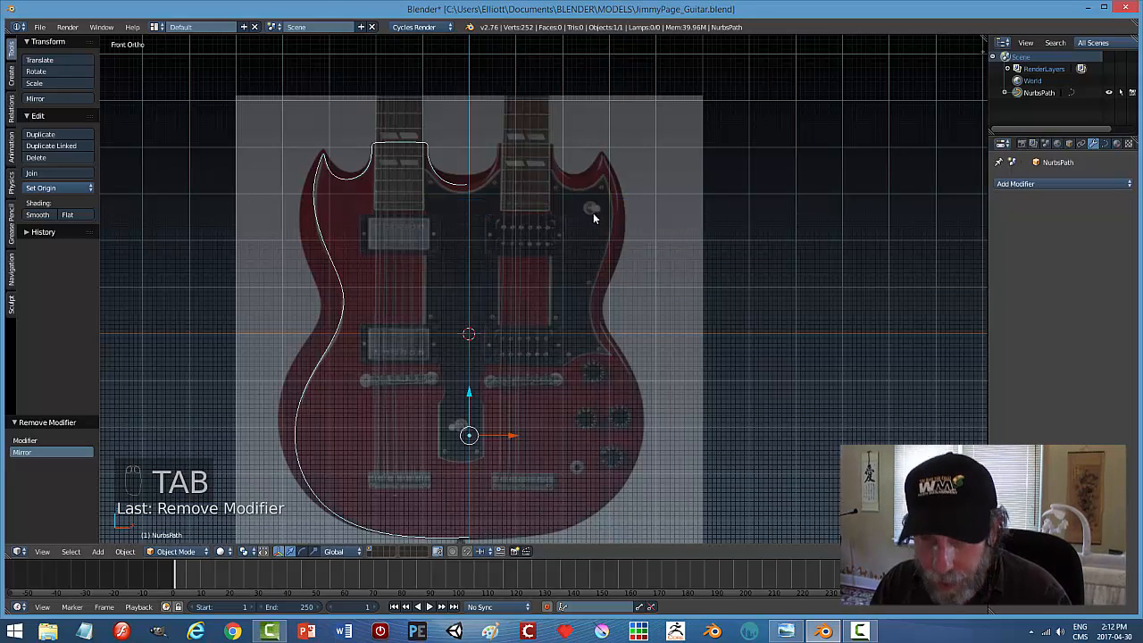
{"action": "key", "text": "shift+d"}
{"action": "right_click", "coordinate": [593, 213]}
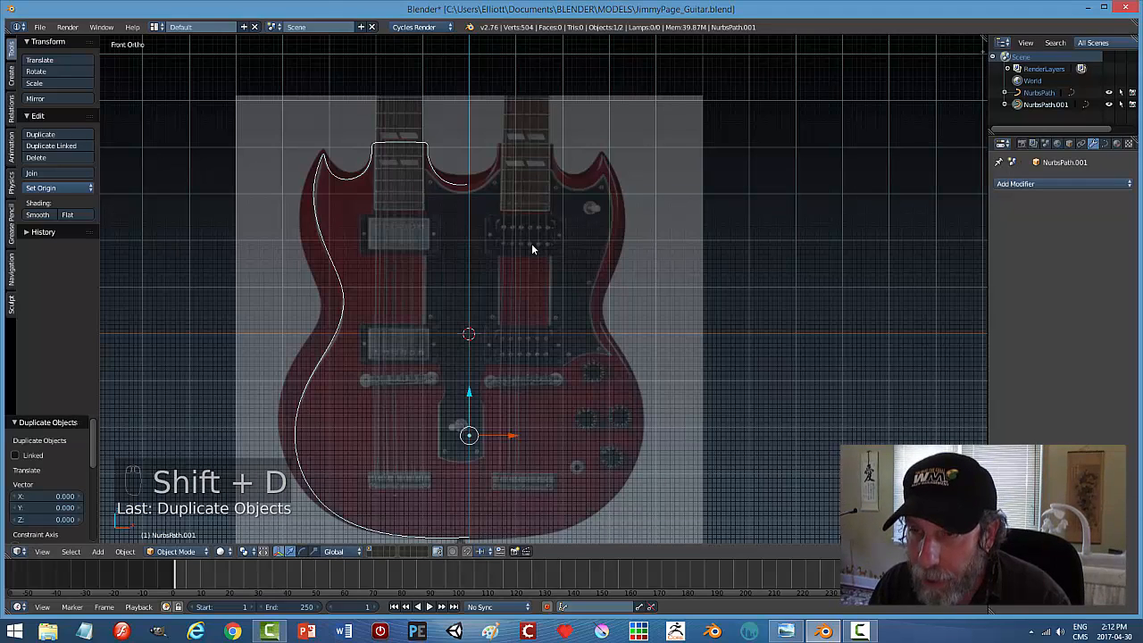
{"action": "type", "text": "r"}
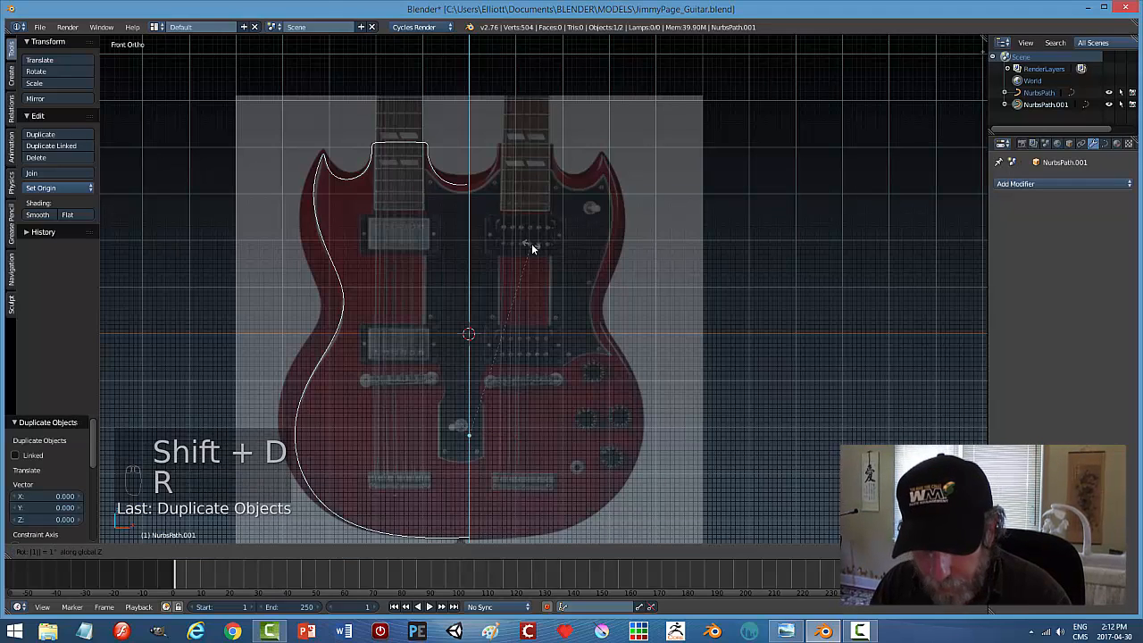
{"action": "type", "text": "80"}
{"action": "key", "text": "Return"}
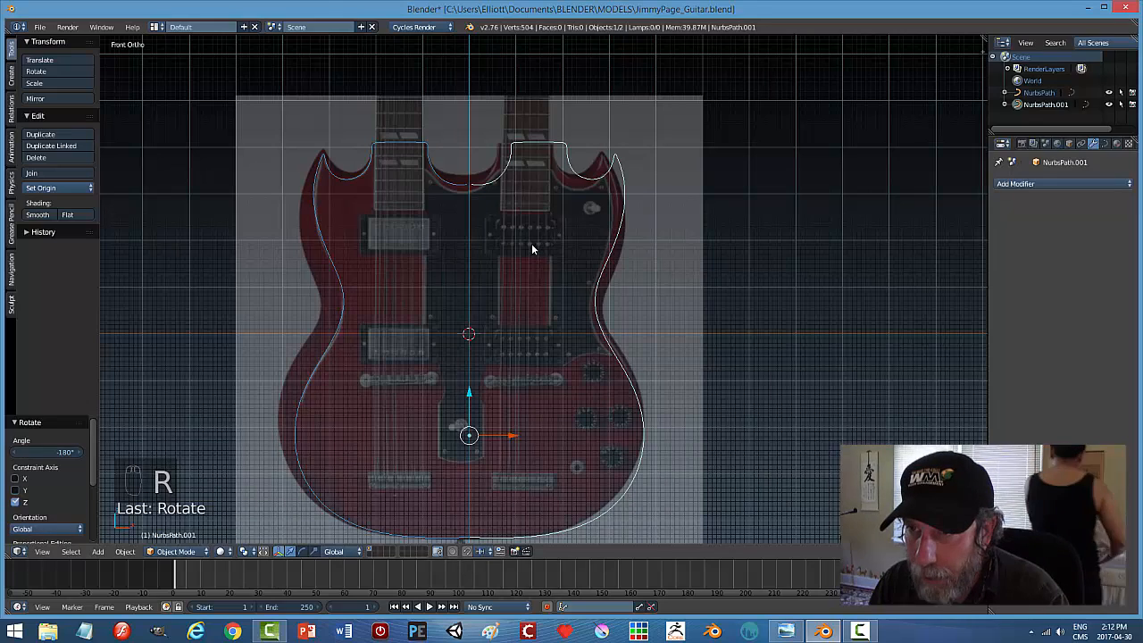
Shift the rotated copy about -0.242 along X over the guitar's right half and enter Edit Mode on it.
{"action": "left_click_drag", "start_coordinate": [510, 438], "coordinate": [501, 438]}
{"action": "scroll", "coordinate": [670, 311], "scroll_direction": "up", "scroll_amount": 5}
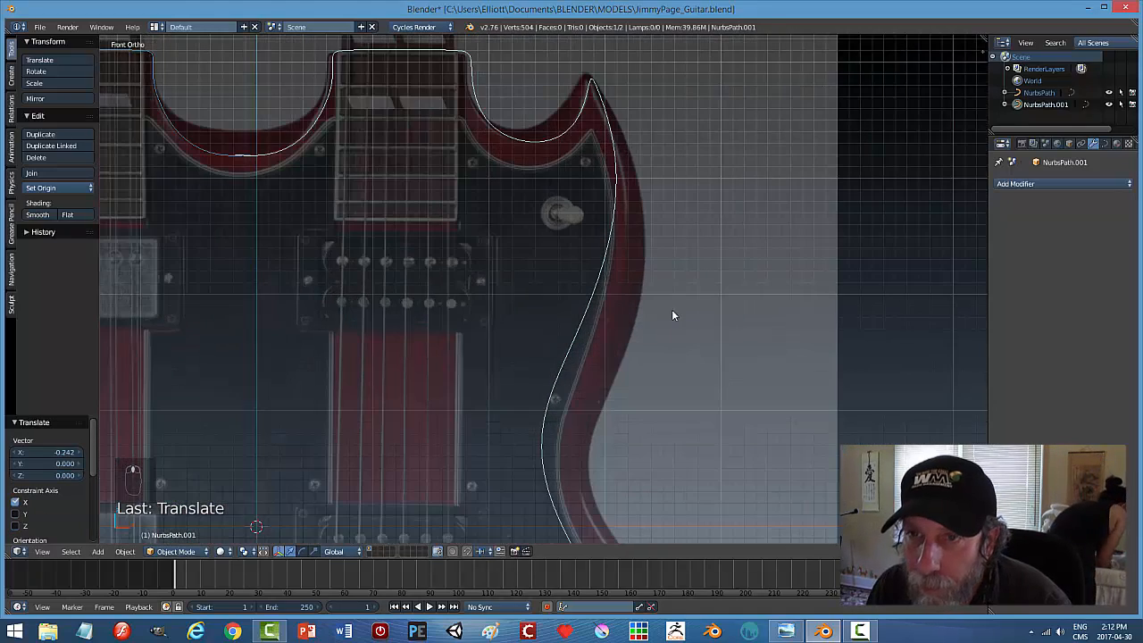
{"action": "middle_click_drag", "start_coordinate": [678, 293], "coordinate": [696, 294], "text": "shift"}
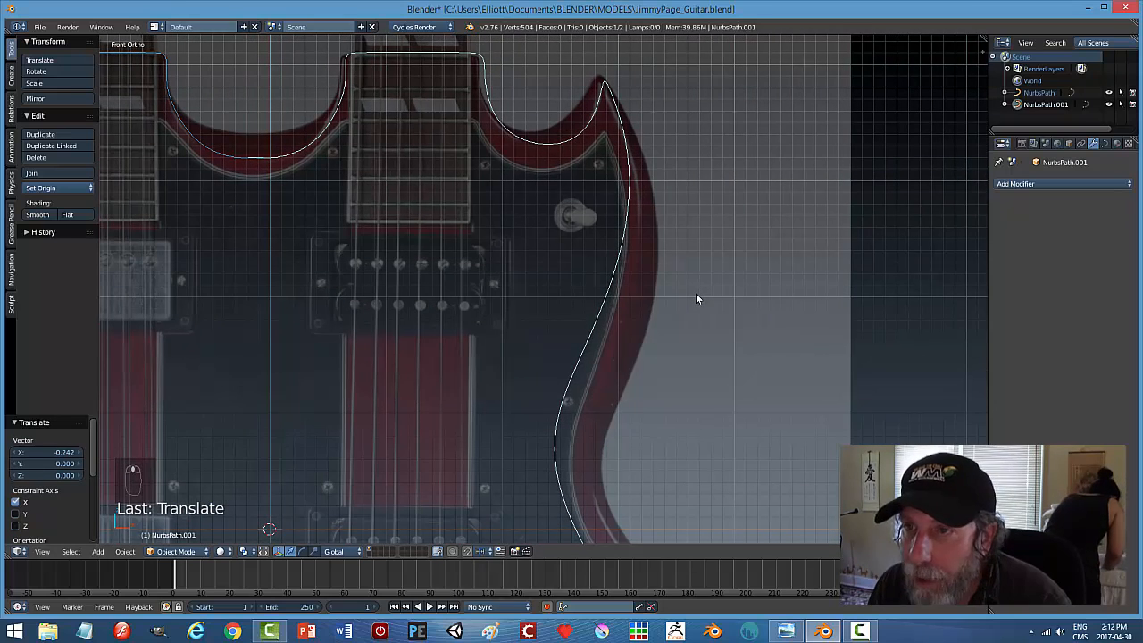
{"action": "key", "text": "Tab"}
{"action": "left_click", "coordinate": [759, 297]}
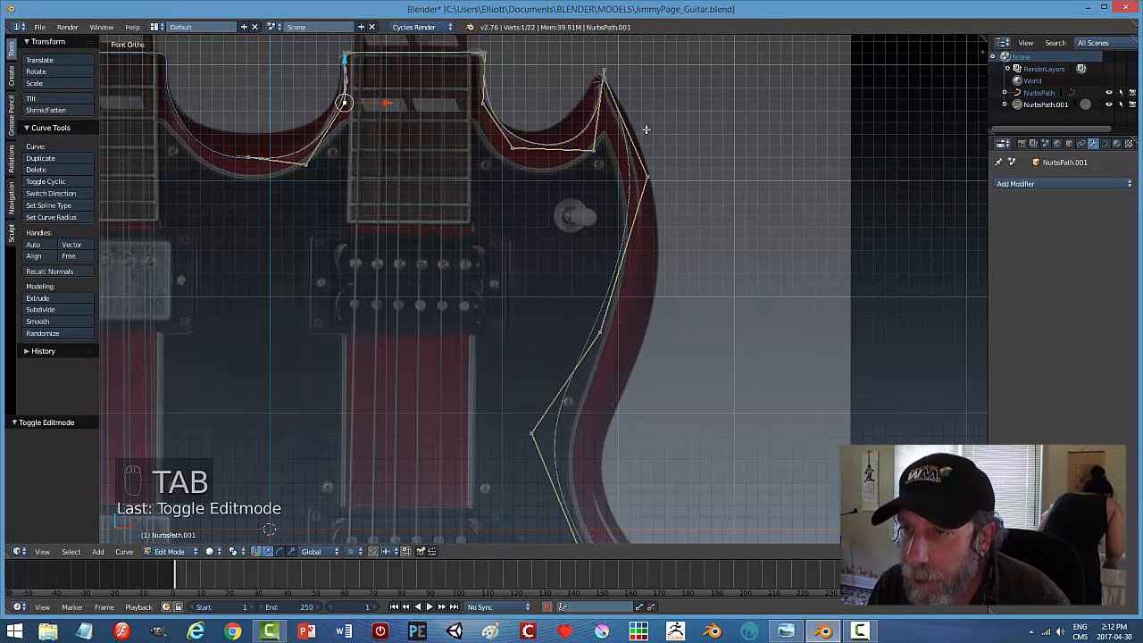
Select the two control points at the right horn's tip, shift them slightly inward along X and lower them about 0.021 along Z.
{"action": "right_click", "coordinate": [604, 81]}
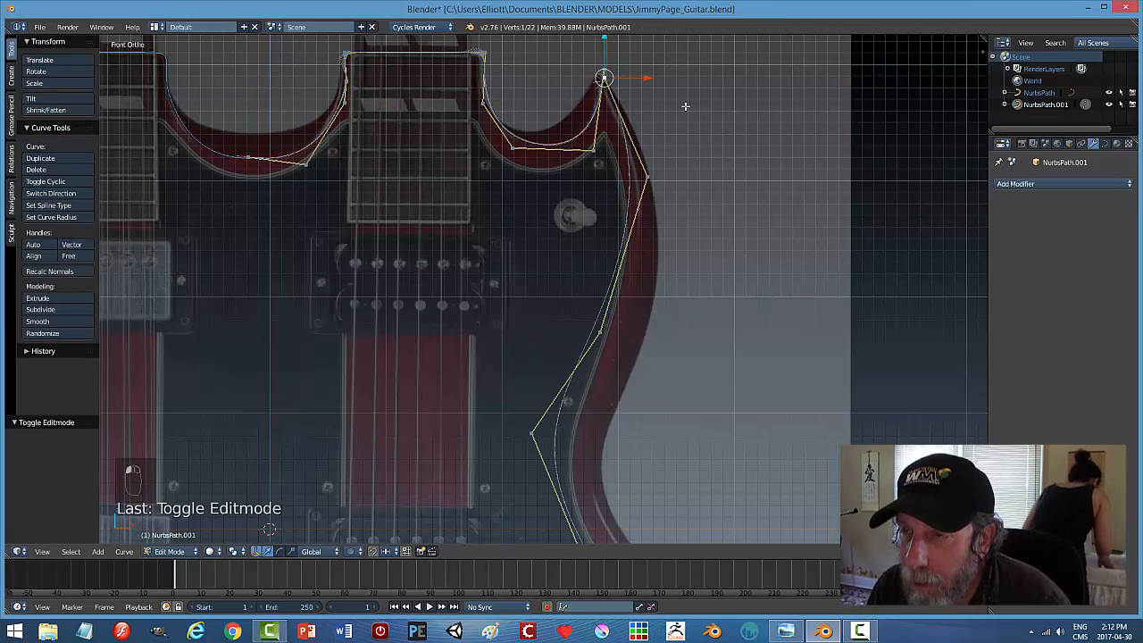
{"action": "scroll", "coordinate": [688, 110], "scroll_direction": "up", "scroll_amount": 1}
{"action": "middle_click_drag", "start_coordinate": [717, 108], "coordinate": [690, 229], "text": "shift"}
{"action": "scroll", "coordinate": [690, 229], "scroll_direction": "up", "scroll_amount": 1}
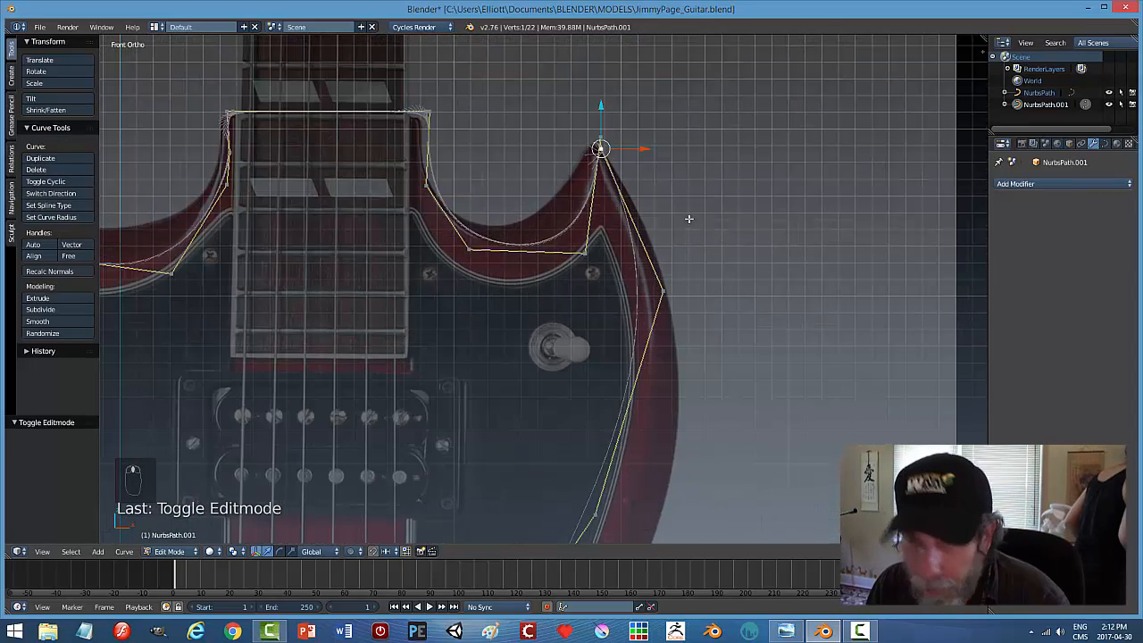
{"action": "key", "text": "a"}
{"action": "key", "text": "b"}
{"action": "left_click_drag", "start_coordinate": [566, 108], "coordinate": [627, 155]}
{"action": "key", "text": "g"}
{"action": "key", "text": "x"}
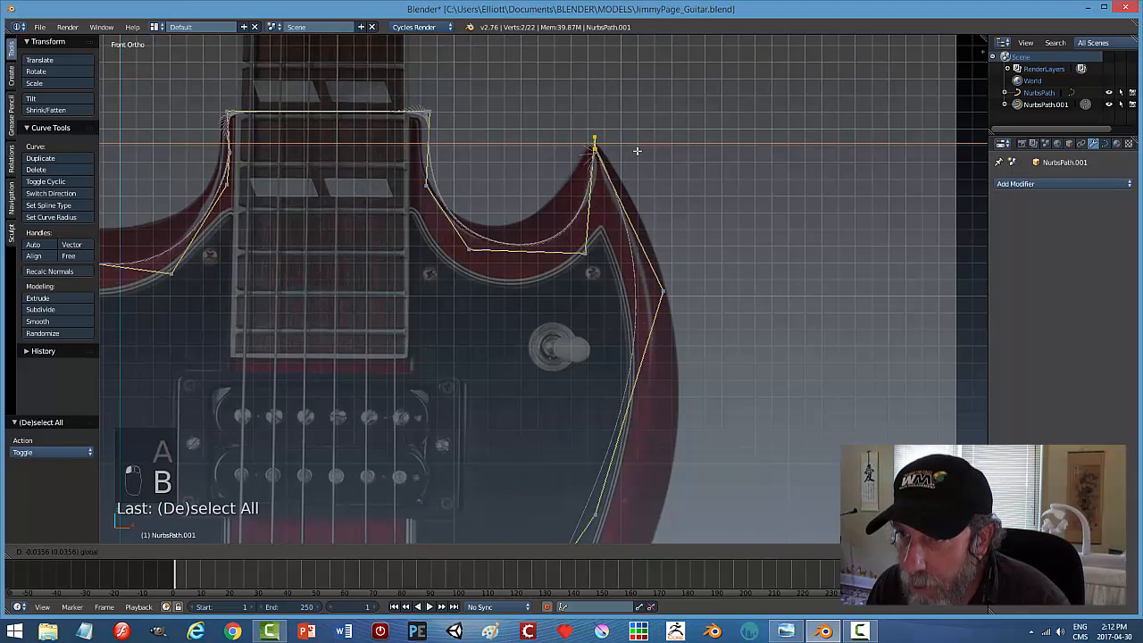
{"action": "left_click", "coordinate": [611, 139]}
{"action": "left_click", "coordinate": [599, 102]}
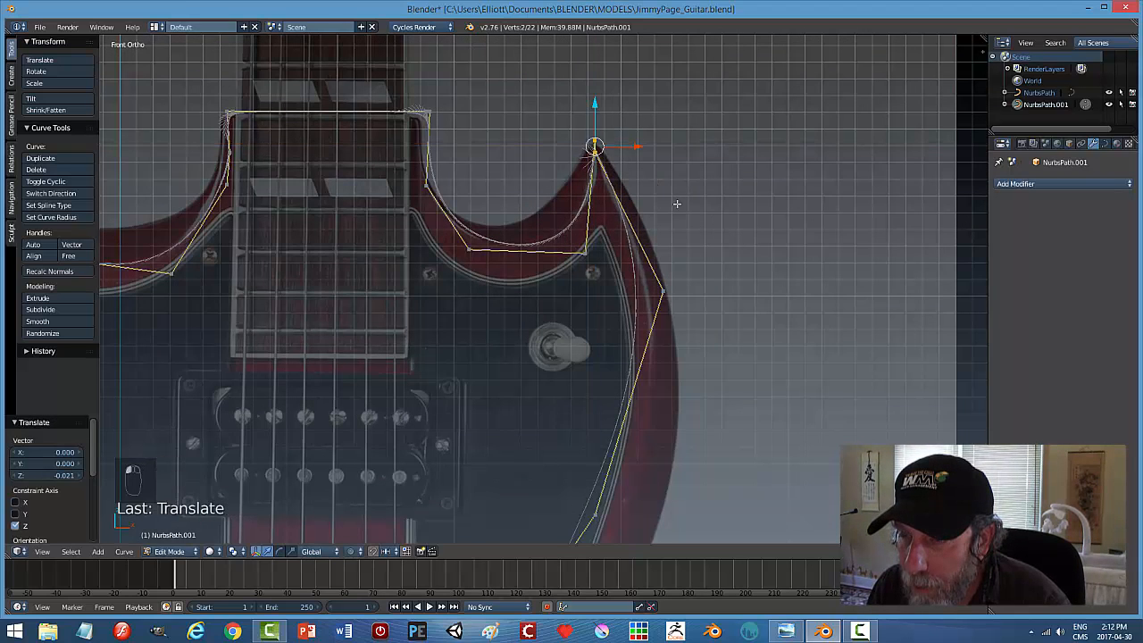
Move the control point on the right horn's outer edge about 0.078 outward along X.
{"action": "middle_click_drag", "start_coordinate": [712, 276], "coordinate": [692, 192], "text": "shift"}
{"action": "right_click", "coordinate": [642, 207]}
{"action": "key", "text": "g"}
{"action": "key", "text": "x"}
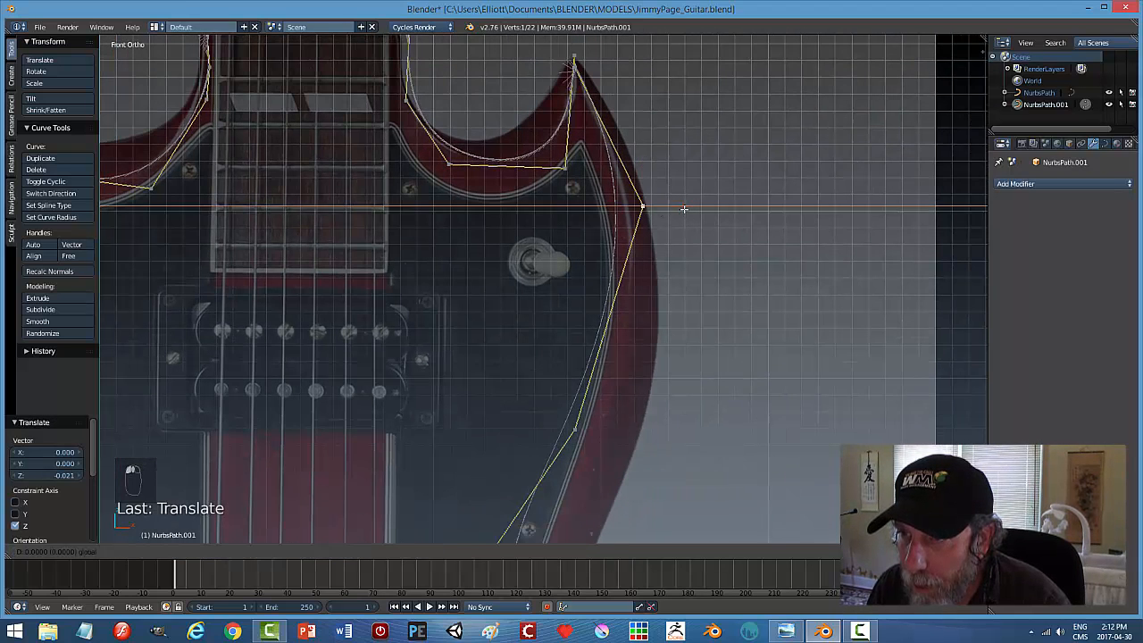
{"action": "left_click", "coordinate": [697, 212]}
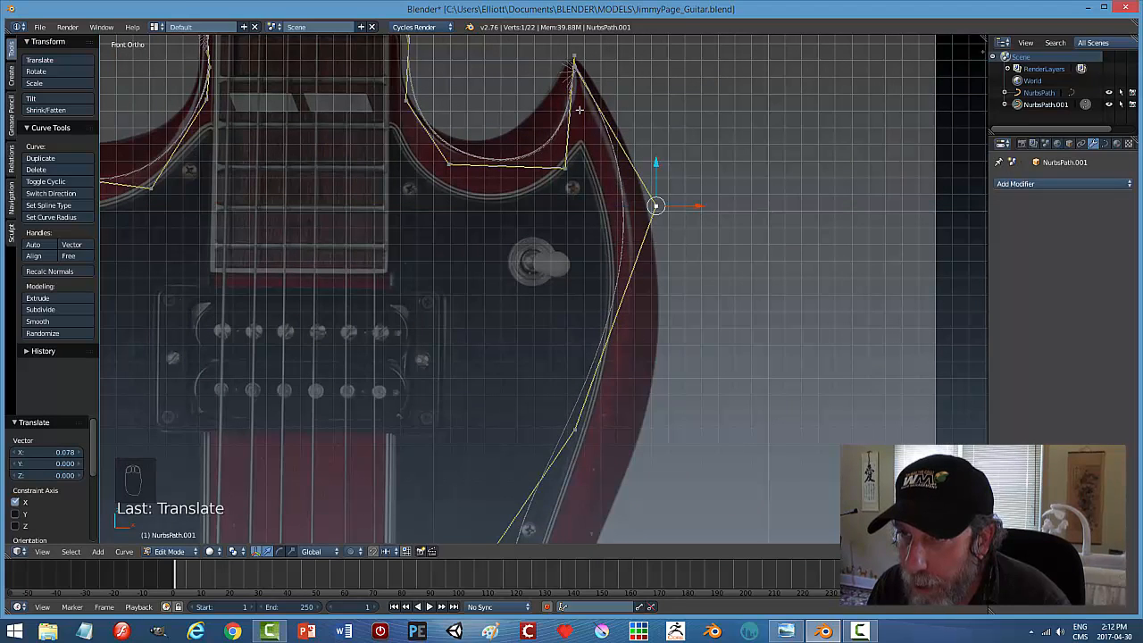
Move the next control point down, between the right horn and the waist, about 0.285 outward along X.
{"action": "middle_click_drag", "start_coordinate": [703, 275], "coordinate": [700, 147], "text": "shift"}
{"action": "right_click", "coordinate": [579, 236]}
{"action": "key", "text": "g"}
{"action": "key", "text": "x"}
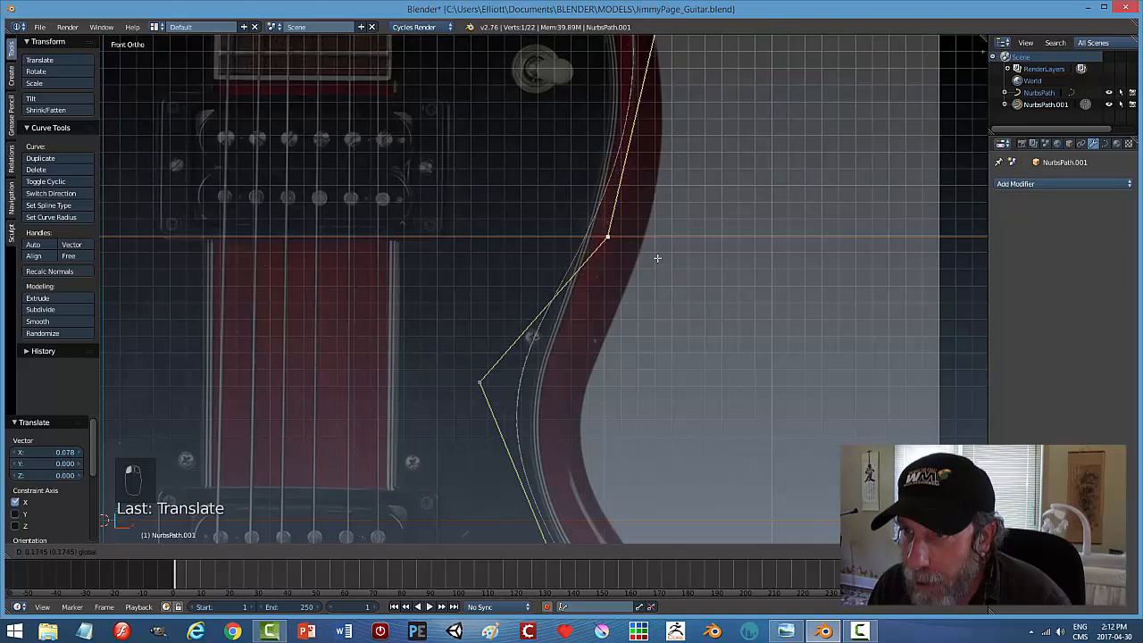
{"action": "left_click", "coordinate": [672, 264]}
Pull the control point on the right horn's outer edge back about -0.032 along X.
{"action": "middle_click_drag", "start_coordinate": [722, 253], "coordinate": [722, 332], "text": "shift"}
{"action": "right_click", "coordinate": [643, 183]}
{"action": "key", "text": "g"}
{"action": "key", "text": "x"}
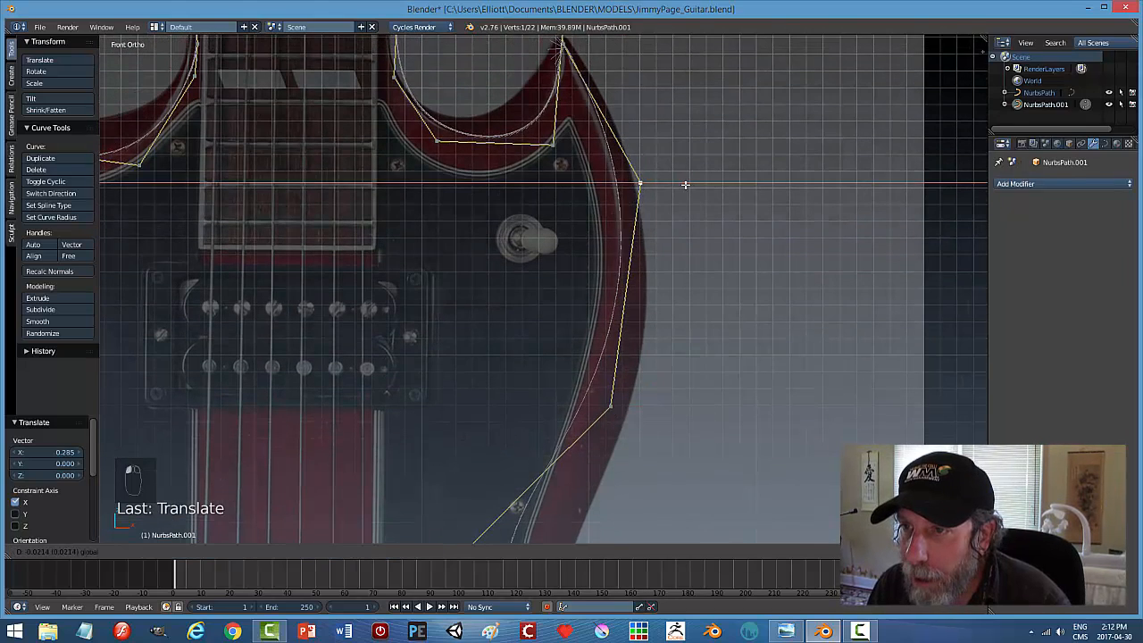
{"action": "left_click", "coordinate": [606, 200]}
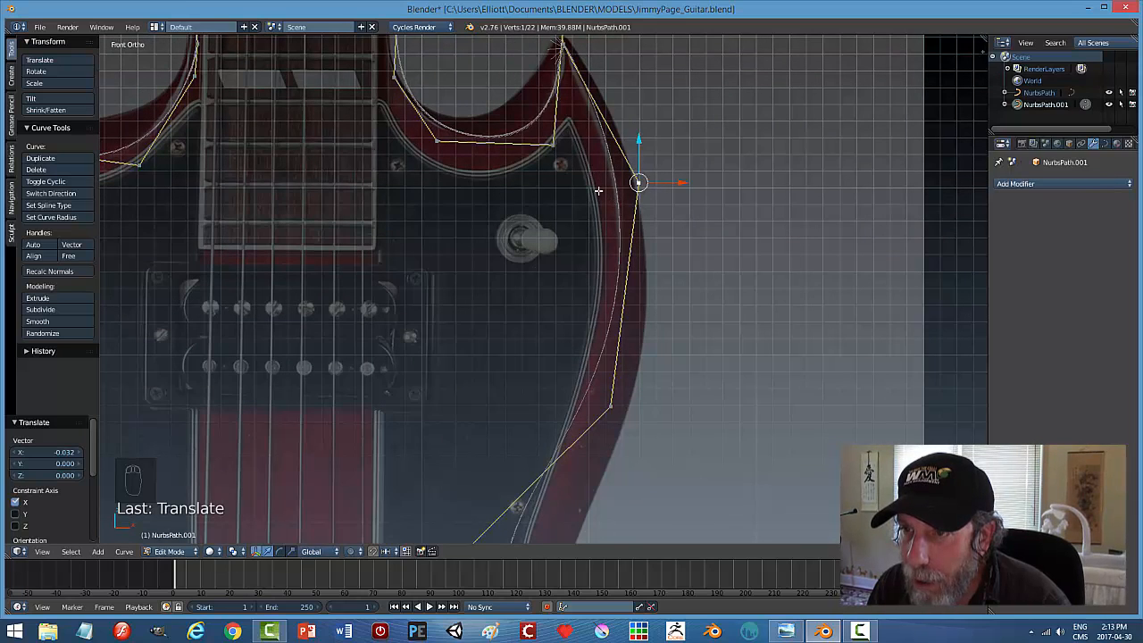
Move the control point at the right side's waist about 0.363 outward along X.
{"action": "middle_click_drag", "start_coordinate": [569, 485], "coordinate": [578, 298], "text": "shift"}
{"action": "right_click", "coordinate": [472, 364]}
{"action": "key", "text": "g"}
{"action": "key", "text": "x"}
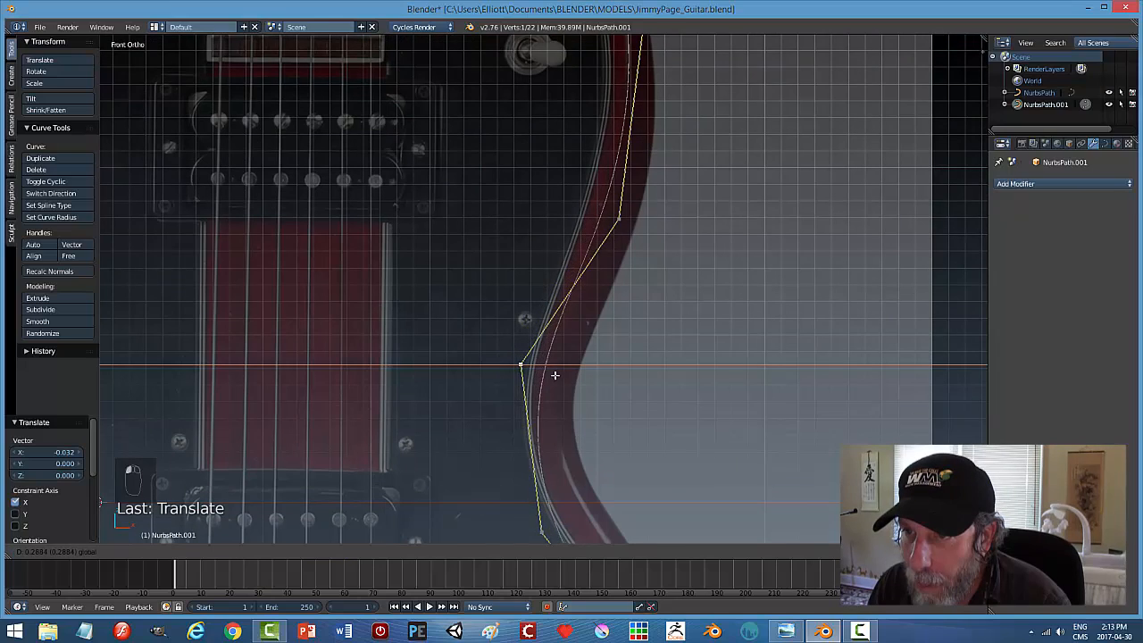
{"action": "left_click", "coordinate": [566, 376]}
Move the control point just below the right waist about 0.210 outward along X.
{"action": "middle_click_drag", "start_coordinate": [629, 401], "coordinate": [612, 141], "text": "shift"}
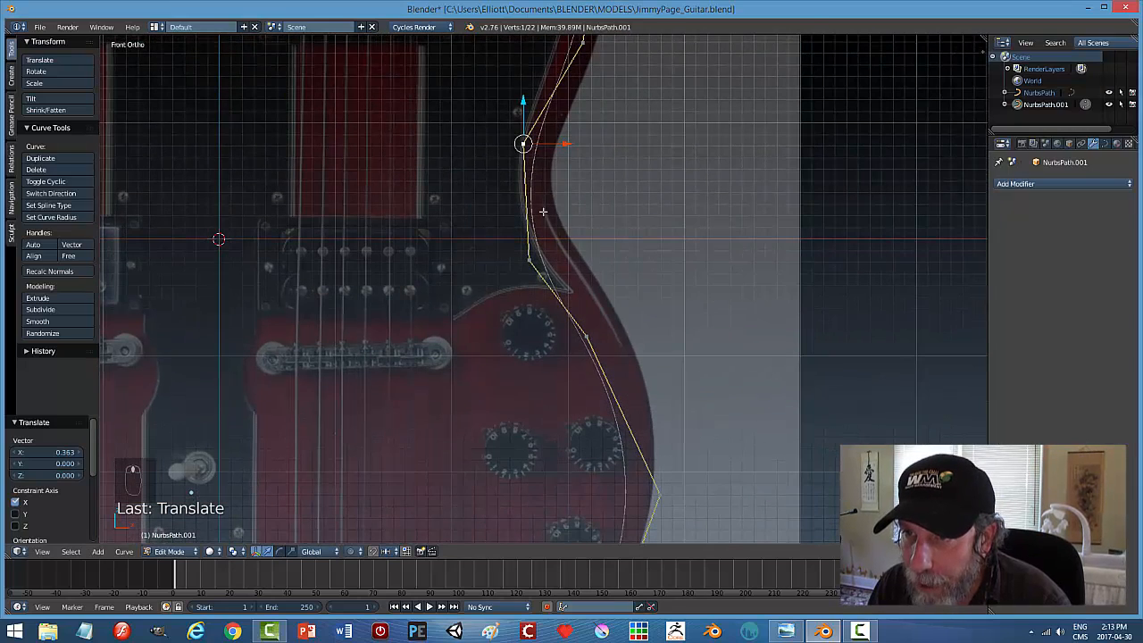
{"action": "right_click", "coordinate": [531, 261]}
{"action": "key", "text": "g"}
{"action": "key", "text": "x"}
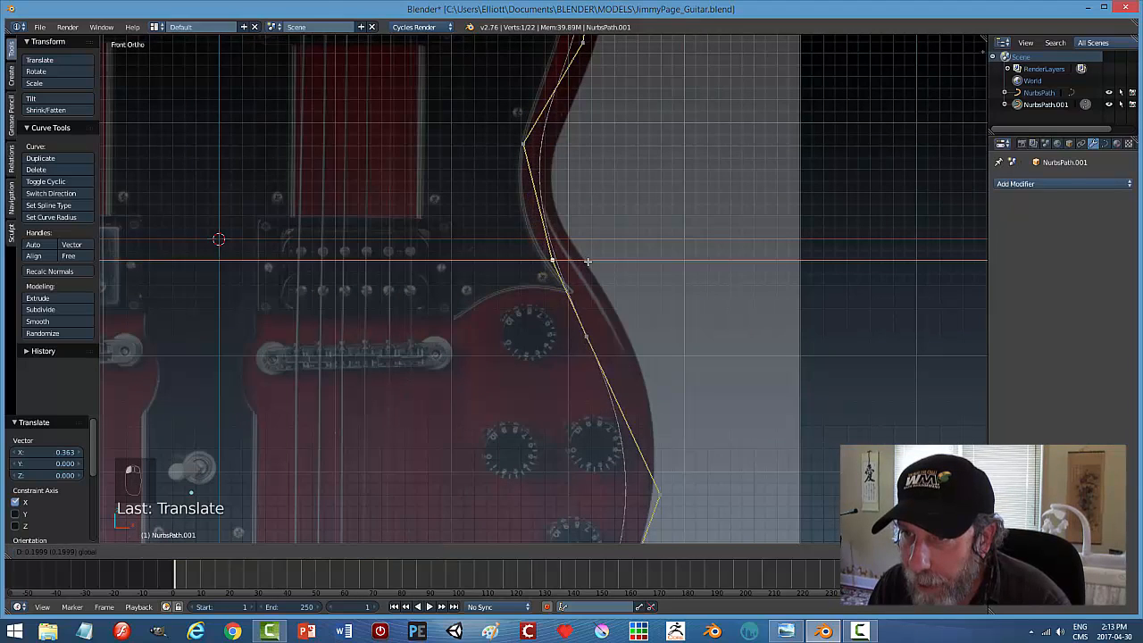
{"action": "left_click", "coordinate": [588, 260]}
Move the control point at the upper edge of the right lower bout outward and up, about 0.28 along X and 0.19 along Z.
{"action": "right_click", "coordinate": [582, 336]}
{"action": "key", "text": "g"}
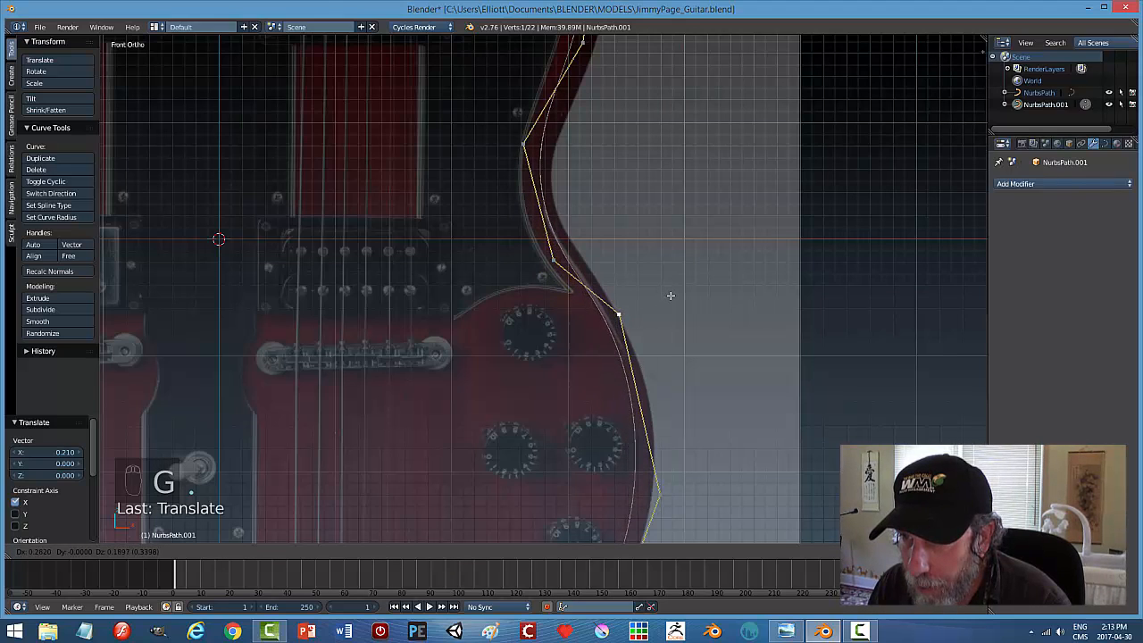
{"action": "left_click", "coordinate": [670, 295]}
Shift the right waist's control point about -0.031 along X and -0.082 along Z.
{"action": "right_click", "coordinate": [525, 145]}
{"action": "key", "text": "g"}
{"action": "left_click", "coordinate": [618, 147]}
{"action": "scroll", "coordinate": [632, 161], "scroll_direction": "down", "scroll_amount": 1}
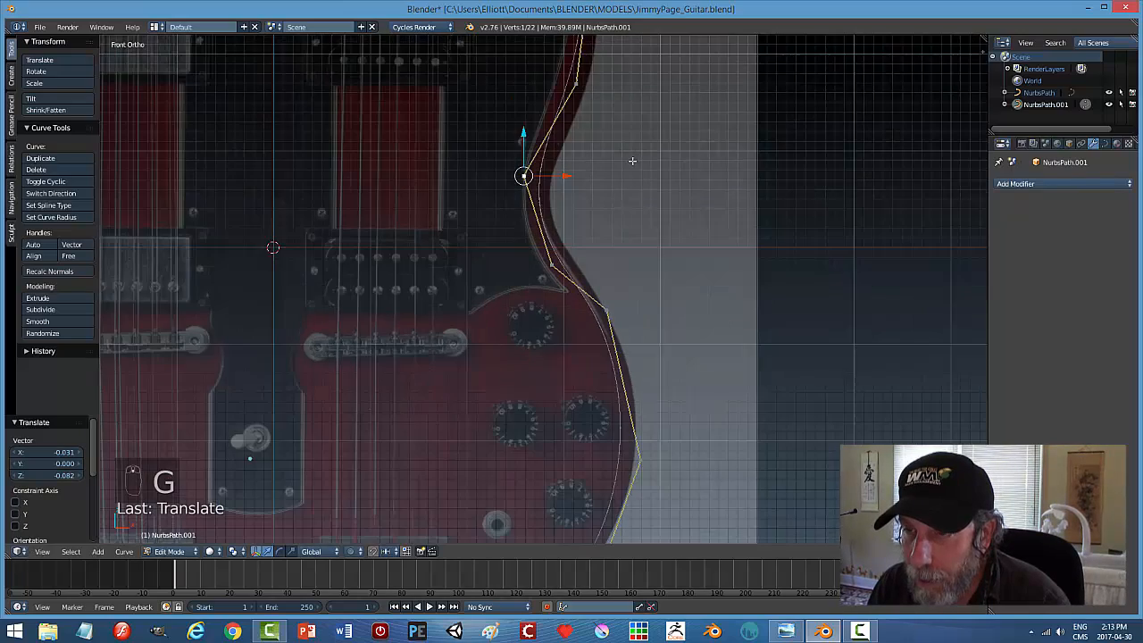
Move the control point at the widest part of the right lower bout about 0.195 along X and -0.018 along Z.
{"action": "scroll", "coordinate": [632, 161], "scroll_direction": "down", "scroll_amount": 2}
{"action": "middle_click_drag", "start_coordinate": [633, 159], "coordinate": [569, 96], "text": "shift"}
{"action": "right_click", "coordinate": [566, 307]}
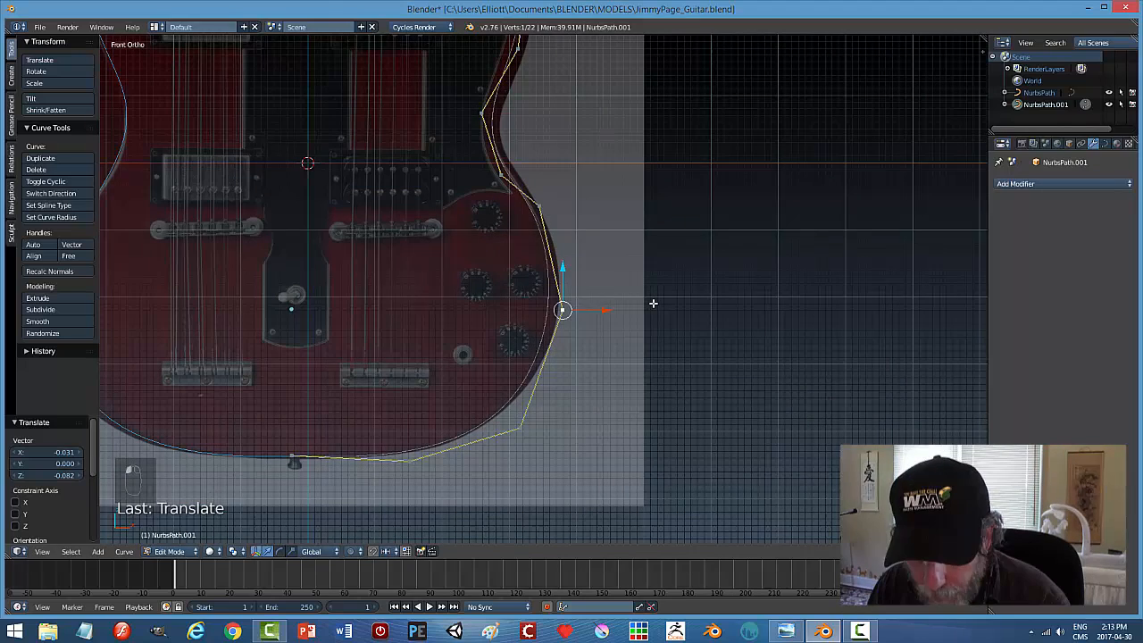
{"action": "key", "text": "g"}
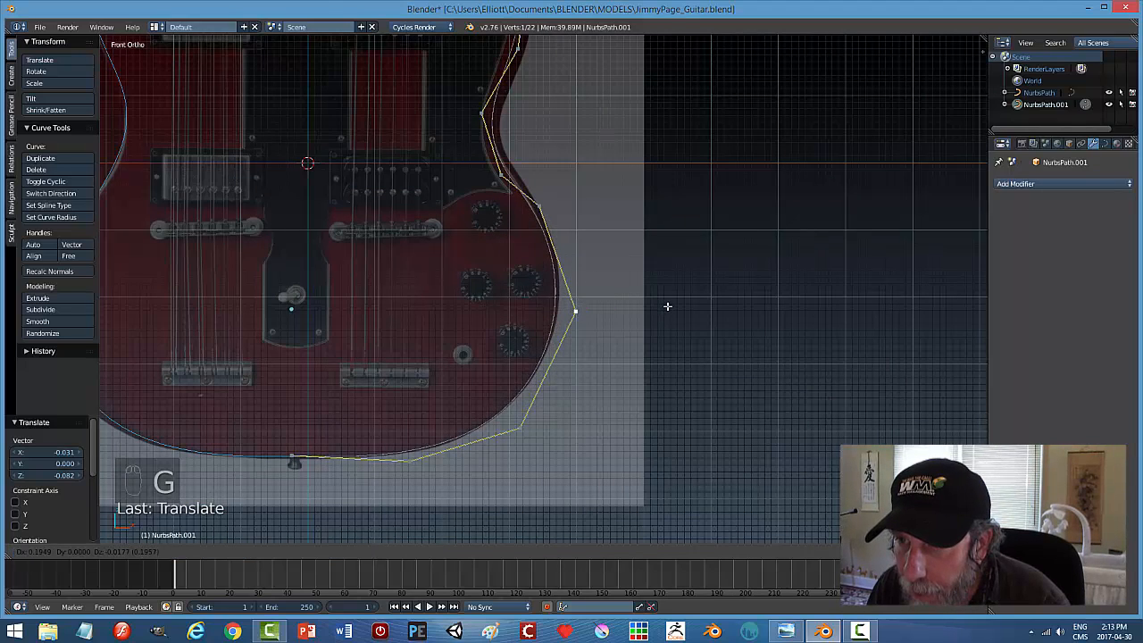
{"action": "left_click", "coordinate": [667, 306]}
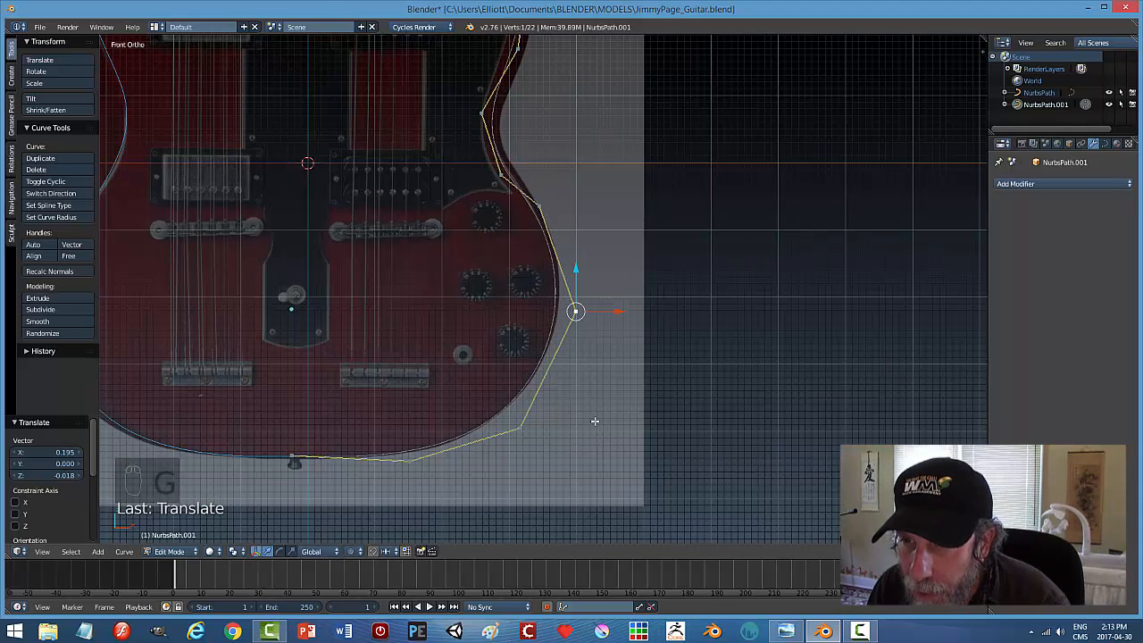
Leave curve editing and examine how both outline halves fit the reference photo, from an angled view and in front view.
{"action": "key", "text": "a"}
{"action": "key", "text": "Tab"}
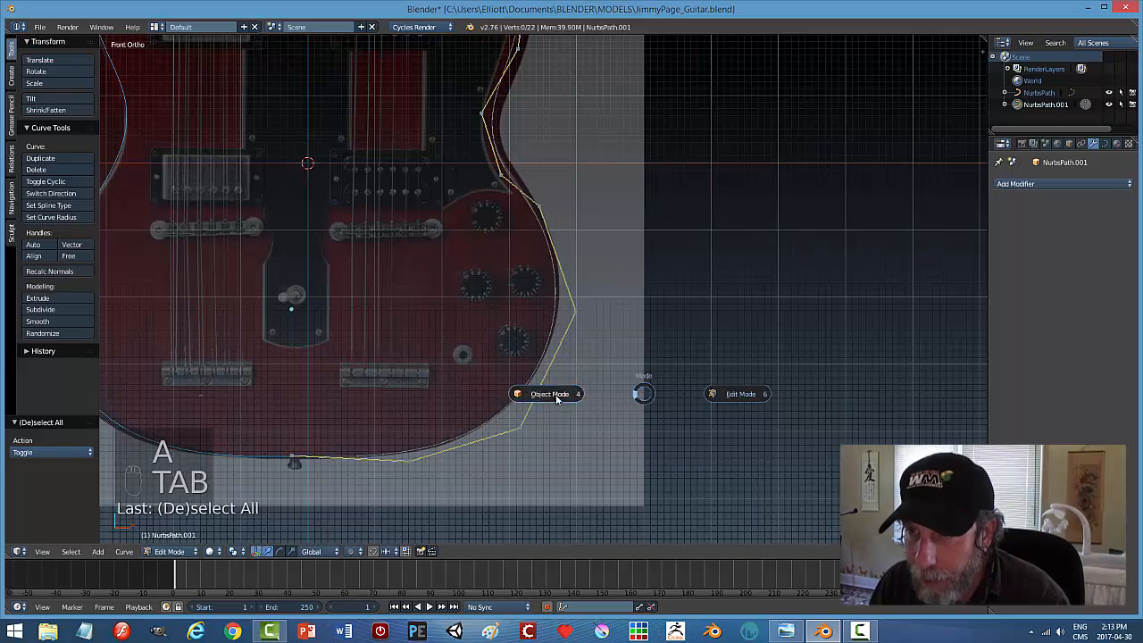
{"action": "scroll", "coordinate": [641, 321], "scroll_direction": "down", "scroll_amount": 3}
{"action": "scroll", "coordinate": [601, 251], "scroll_direction": "up", "scroll_amount": 6}
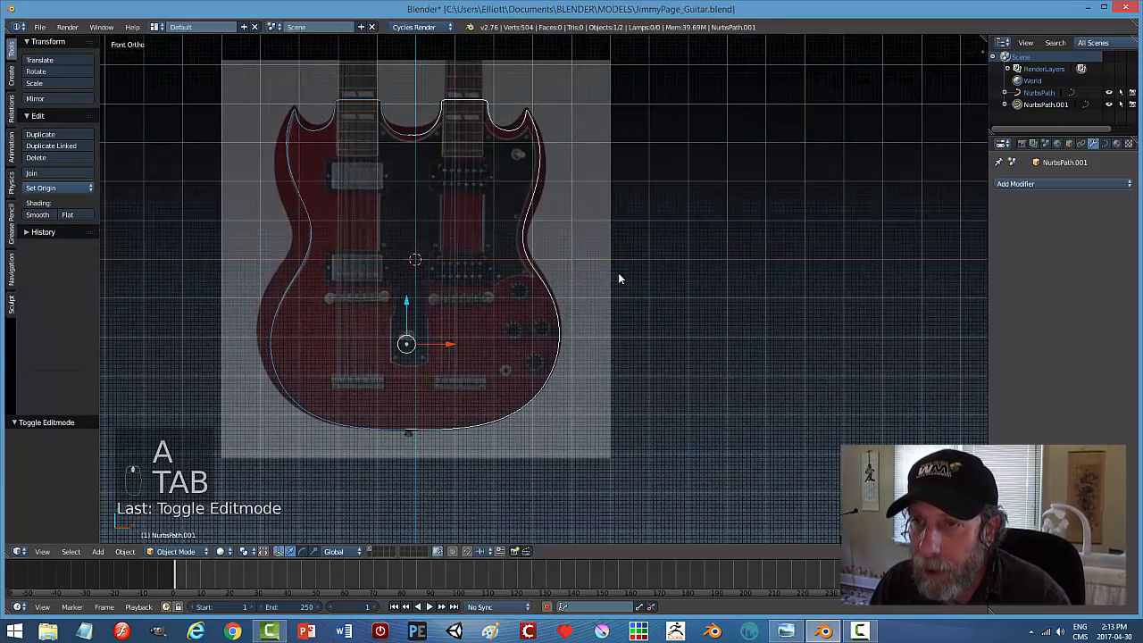
{"action": "scroll", "coordinate": [636, 343], "scroll_direction": "down", "scroll_amount": 1}
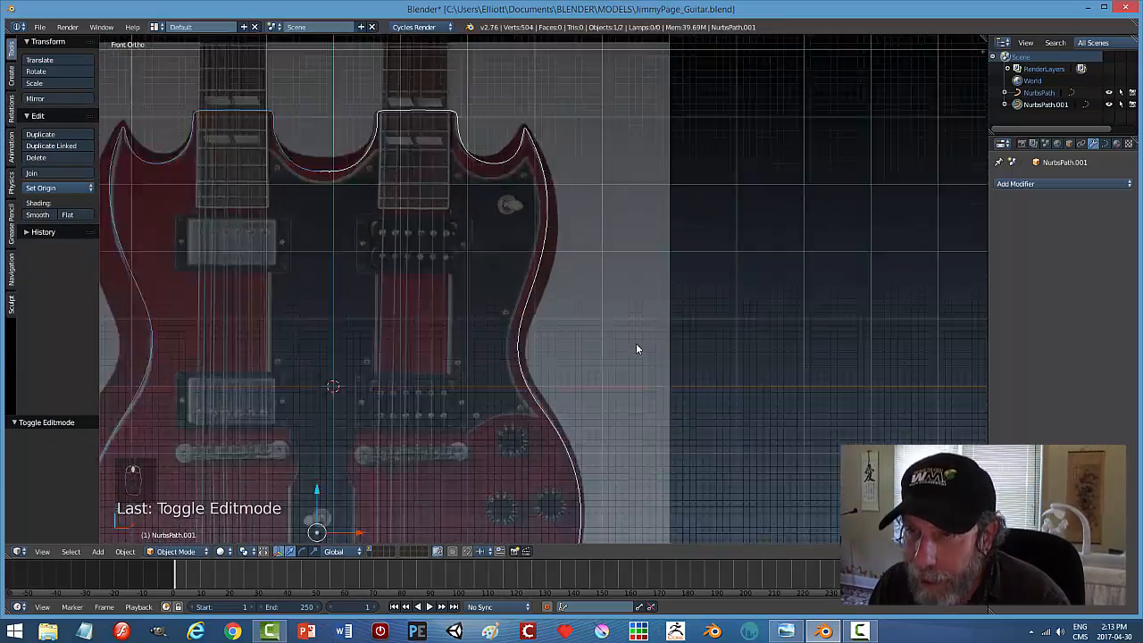
{"action": "middle_click_drag", "start_coordinate": [628, 330], "coordinate": [651, 247], "text": "shift"}
{"action": "middle_click_drag", "start_coordinate": [654, 346], "coordinate": [662, 378], "text": "shift"}
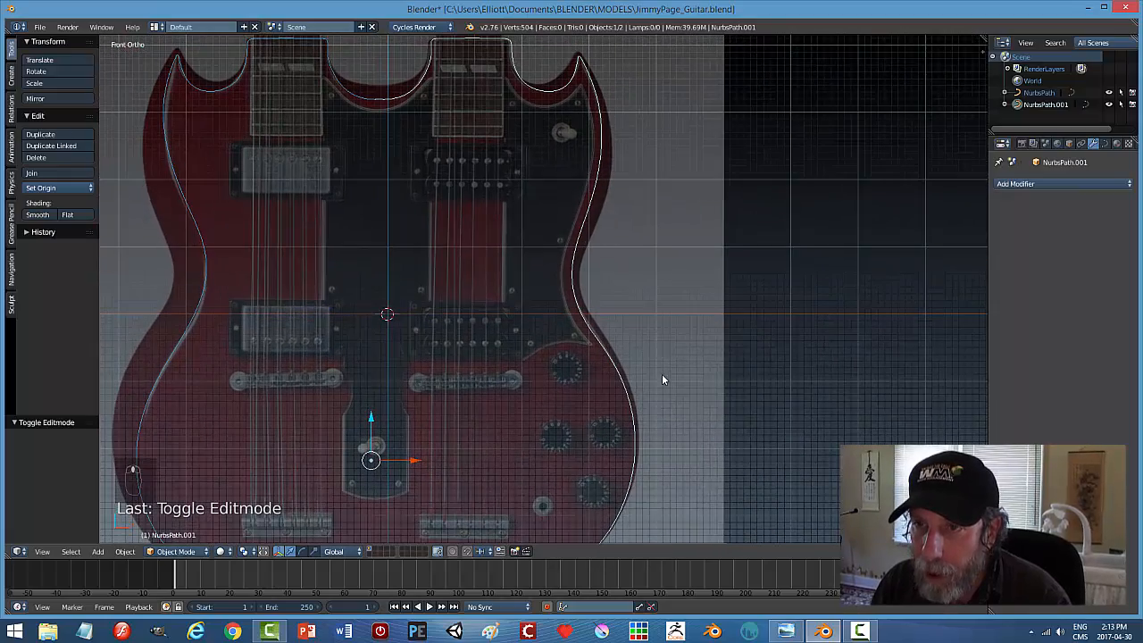
{"action": "middle_click_drag", "start_coordinate": [654, 292], "coordinate": [651, 295]}
{"action": "scroll", "coordinate": [645, 272], "scroll_direction": "down", "scroll_amount": 3}
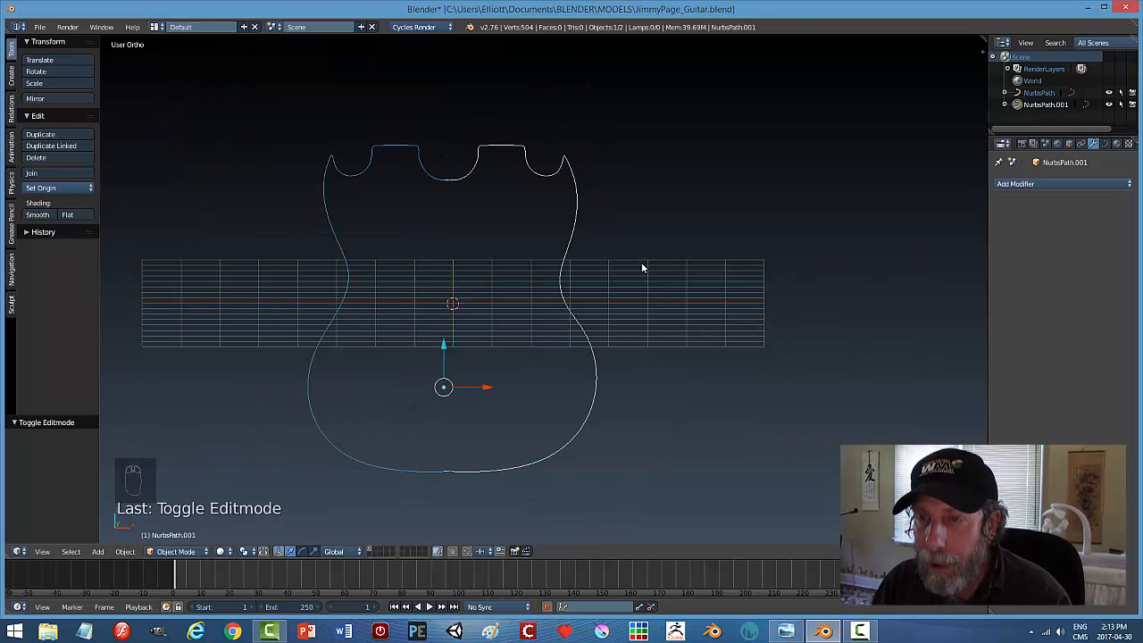
{"action": "key", "text": "KP_1"}
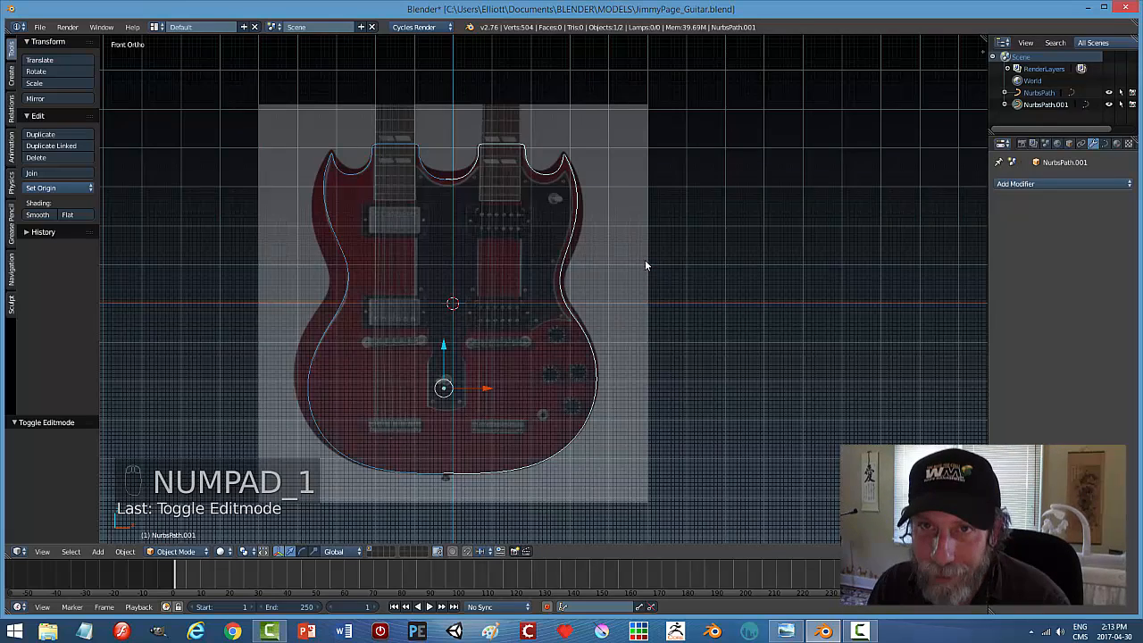
{"action": "scroll", "coordinate": [638, 268], "scroll_direction": "up", "scroll_amount": 5}
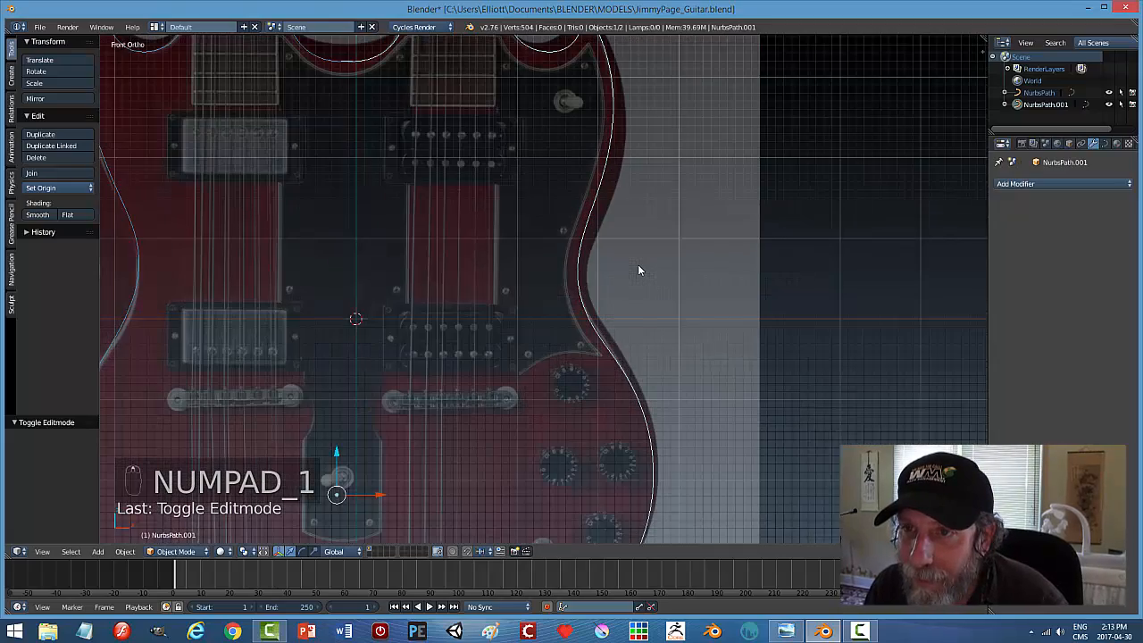
{"action": "scroll", "coordinate": [637, 268], "scroll_direction": "down", "scroll_amount": 3}
{"action": "scroll", "coordinate": [587, 322], "scroll_direction": "up", "scroll_amount": 3}
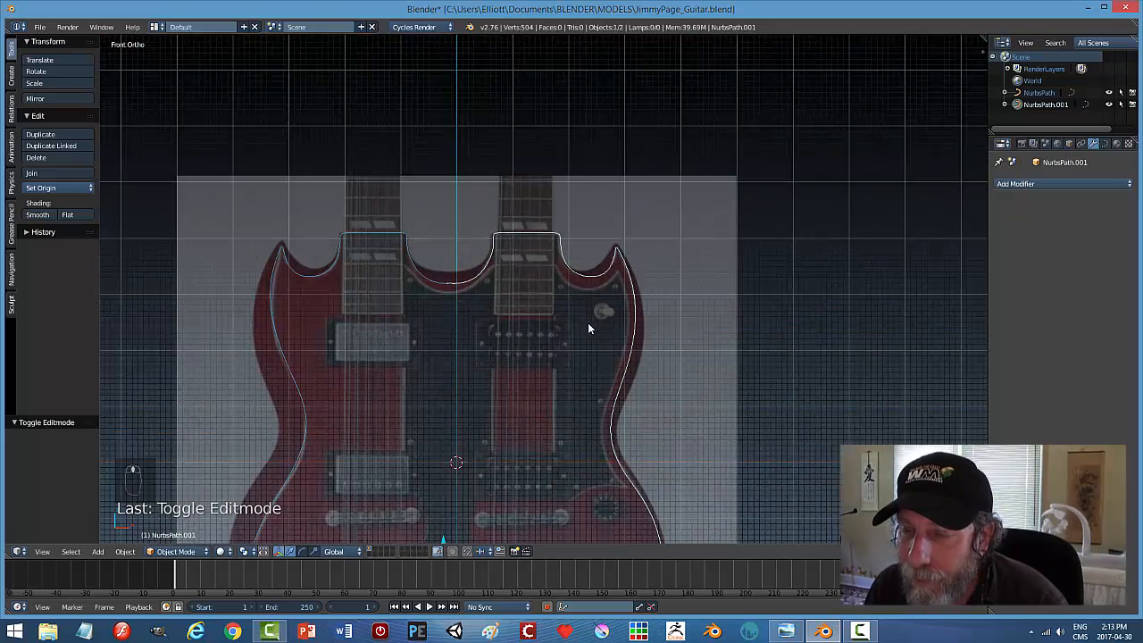
{"action": "scroll", "coordinate": [482, 325], "scroll_direction": "up", "scroll_amount": 1}
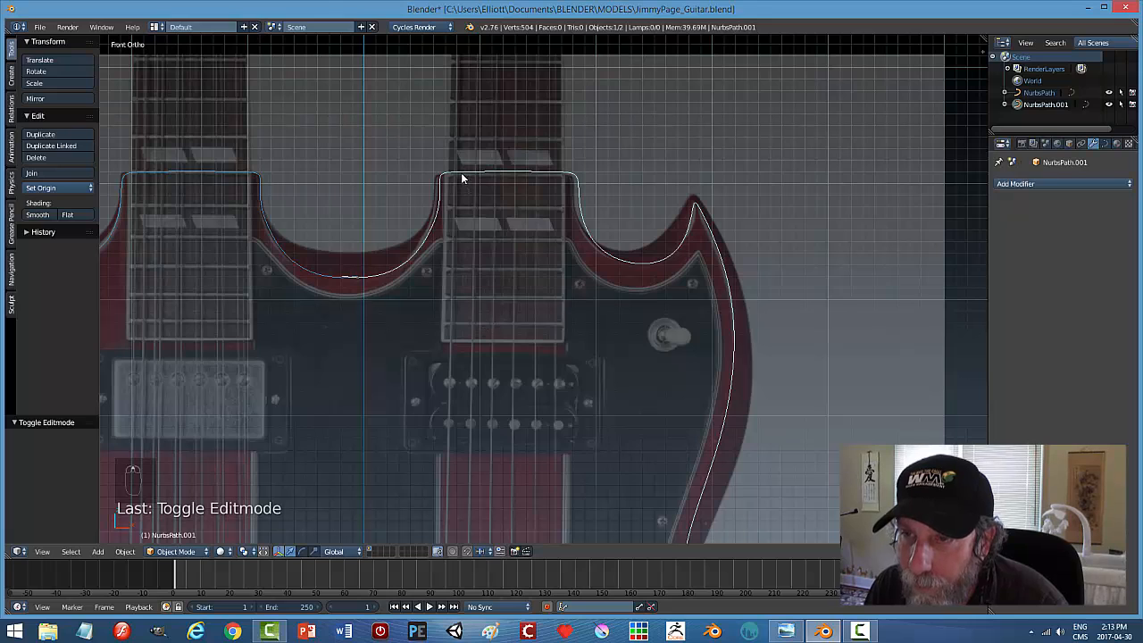
Shift the control points on the inner side of the right neck pocket slightly toward the body's centre, the lowest by about -0.005 along X.
{"action": "key", "text": "Tab"}
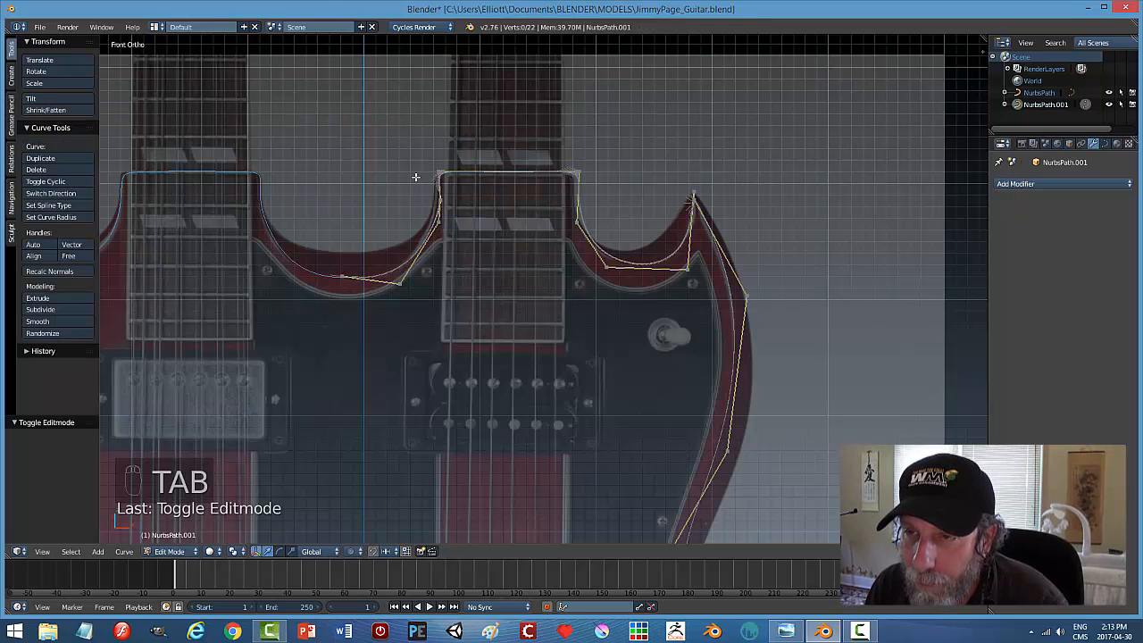
{"action": "key", "text": "b"}
{"action": "key", "text": "b"}
{"action": "left_click_drag", "start_coordinate": [401, 131], "coordinate": [466, 245]}
{"action": "left_click_drag", "start_coordinate": [487, 189], "coordinate": [469, 223]}
{"action": "right_click", "coordinate": [438, 226]}
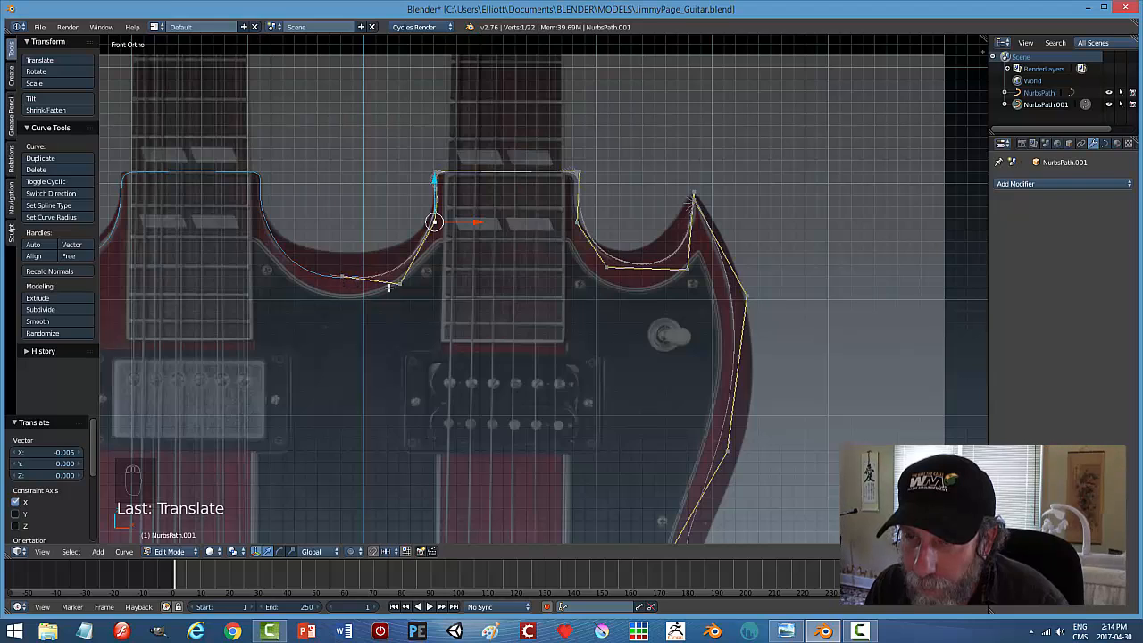
Refine the right cutaway: move the pocket-side control point about -0.031 along X, the next slightly toward the neck, and raise the one below the horn slightly.
{"action": "right_click", "coordinate": [577, 223]}
{"action": "left_click_drag", "start_coordinate": [621, 222], "coordinate": [617, 223]}
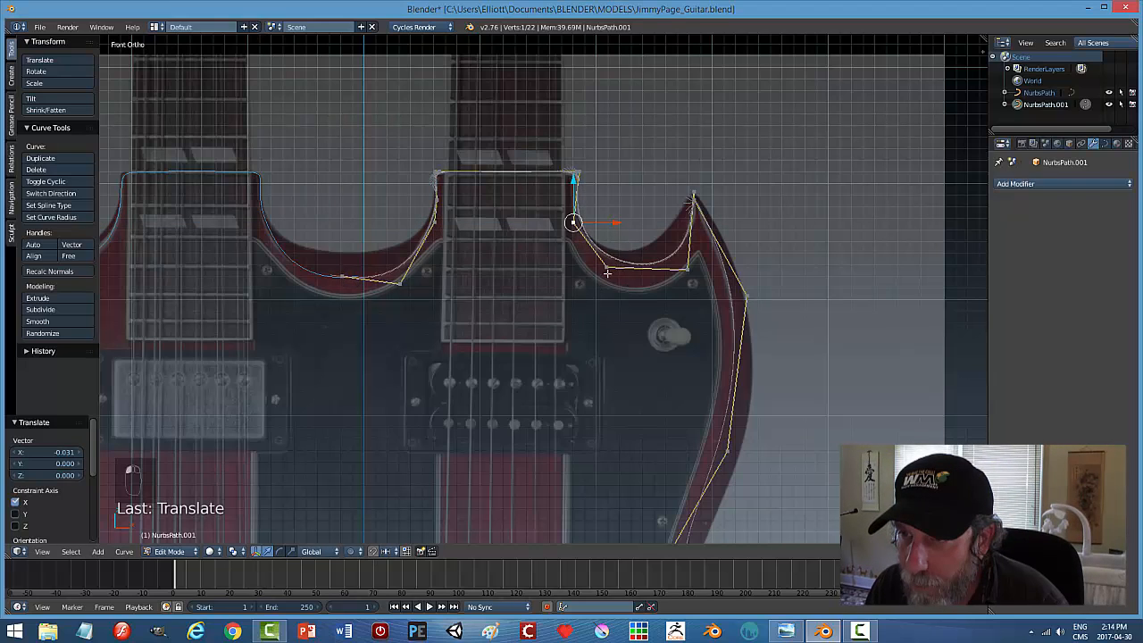
{"action": "right_click", "coordinate": [604, 268]}
{"action": "left_click_drag", "start_coordinate": [648, 268], "coordinate": [639, 266]}
{"action": "right_click", "coordinate": [685, 268]}
{"action": "left_click_drag", "start_coordinate": [688, 227], "coordinate": [687, 225]}
{"action": "key", "text": "a"}
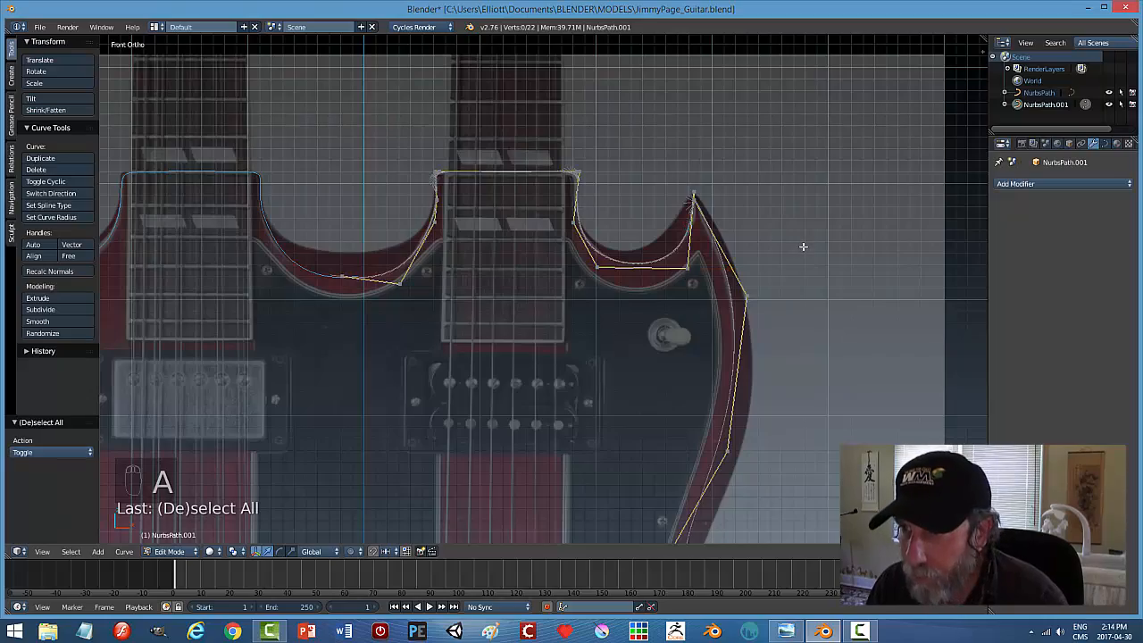
Move the control point at the widest part of the right lower bout a further 0.089 or so outward along X.
{"action": "scroll", "coordinate": [801, 245], "scroll_direction": "down", "scroll_amount": 2}
{"action": "middle_click_drag", "start_coordinate": [774, 366], "coordinate": [732, 127], "text": "shift"}
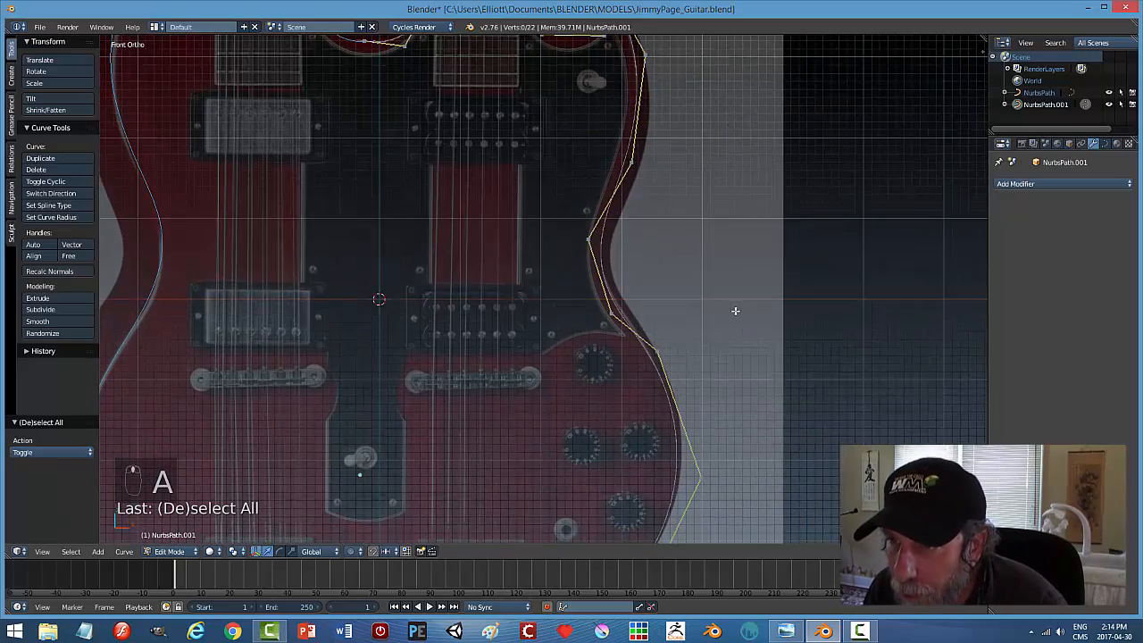
{"action": "middle_click_drag", "start_coordinate": [735, 310], "coordinate": [702, 194], "text": "shift"}
{"action": "middle_click_drag", "start_coordinate": [699, 265], "coordinate": [702, 153], "text": "shift"}
{"action": "middle_click_drag", "start_coordinate": [678, 304], "coordinate": [671, 238], "text": "shift"}
{"action": "right_click", "coordinate": [668, 226]}
{"action": "key", "text": "g"}
{"action": "key", "text": "x"}
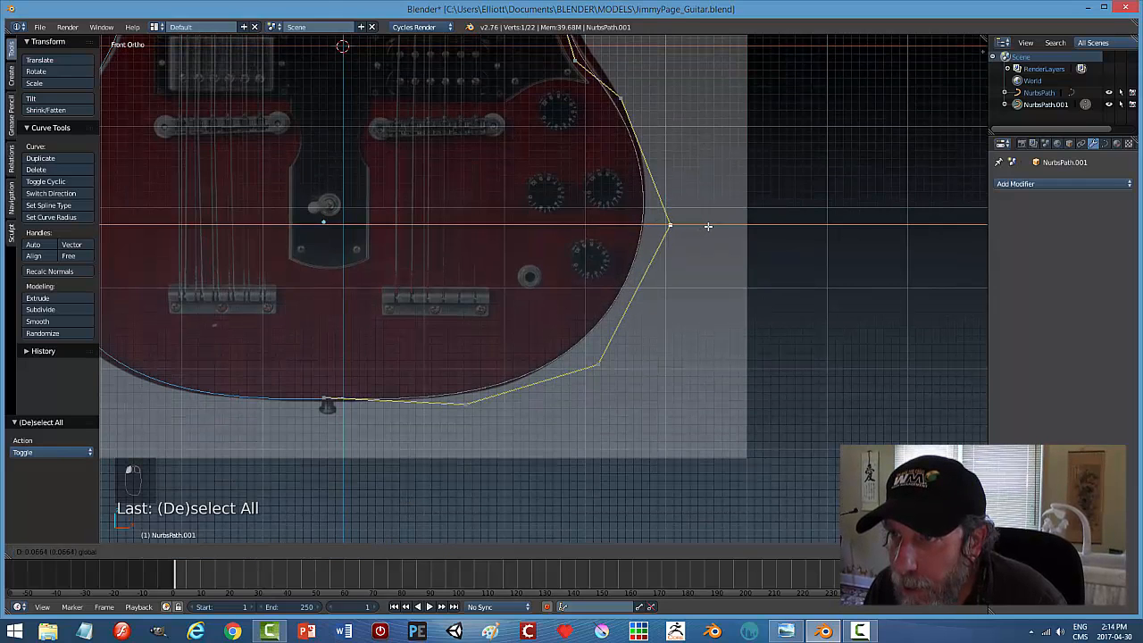
{"action": "left_click", "coordinate": [710, 225]}
Lower the bottom edge's control point next to the path's end by about 0.022 along Z.
{"action": "right_click", "coordinate": [466, 404]}
{"action": "key", "text": "g"}
{"action": "key", "text": "z"}
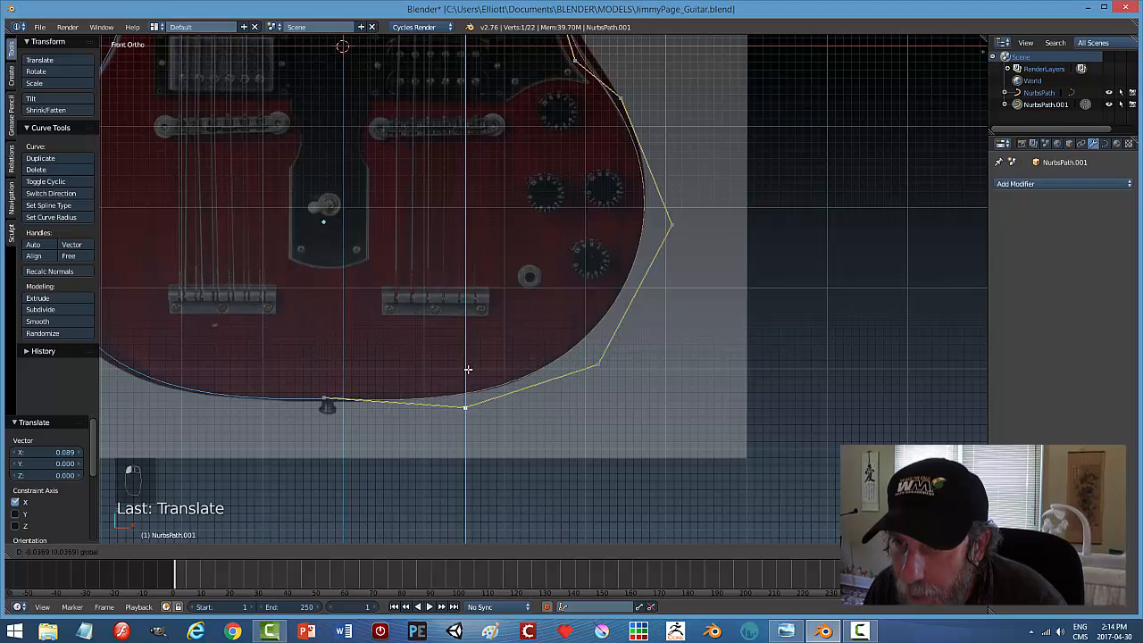
{"action": "left_click", "coordinate": [468, 367]}
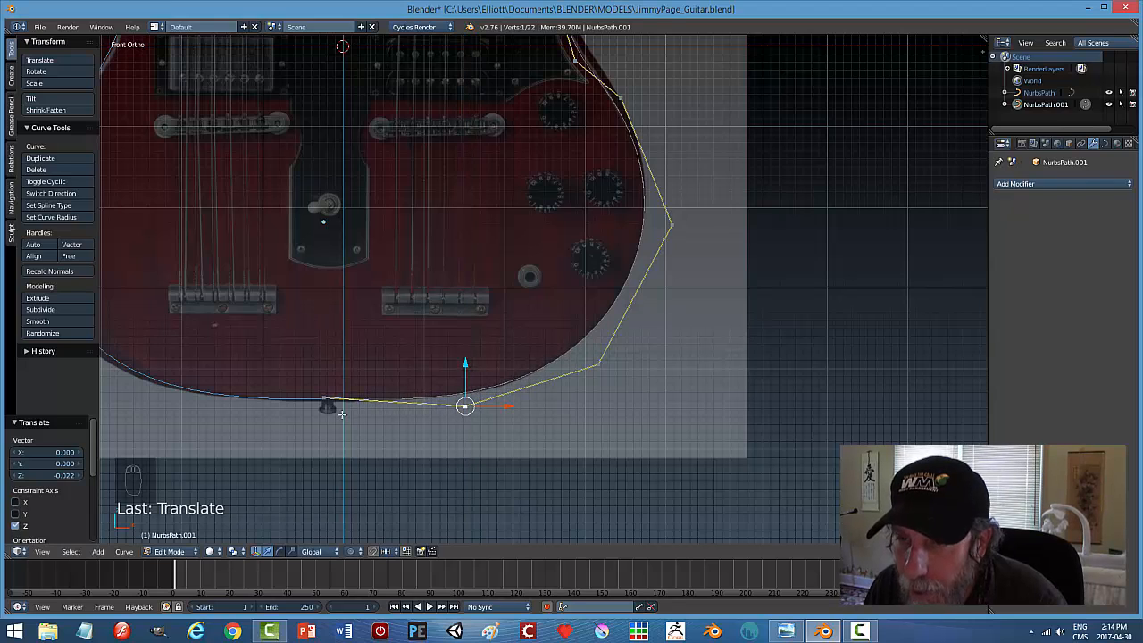
Lower the right path's bottom end point slightly along Z and move it about 0.214 along X to the centre line.
{"action": "right_click", "coordinate": [327, 402]}
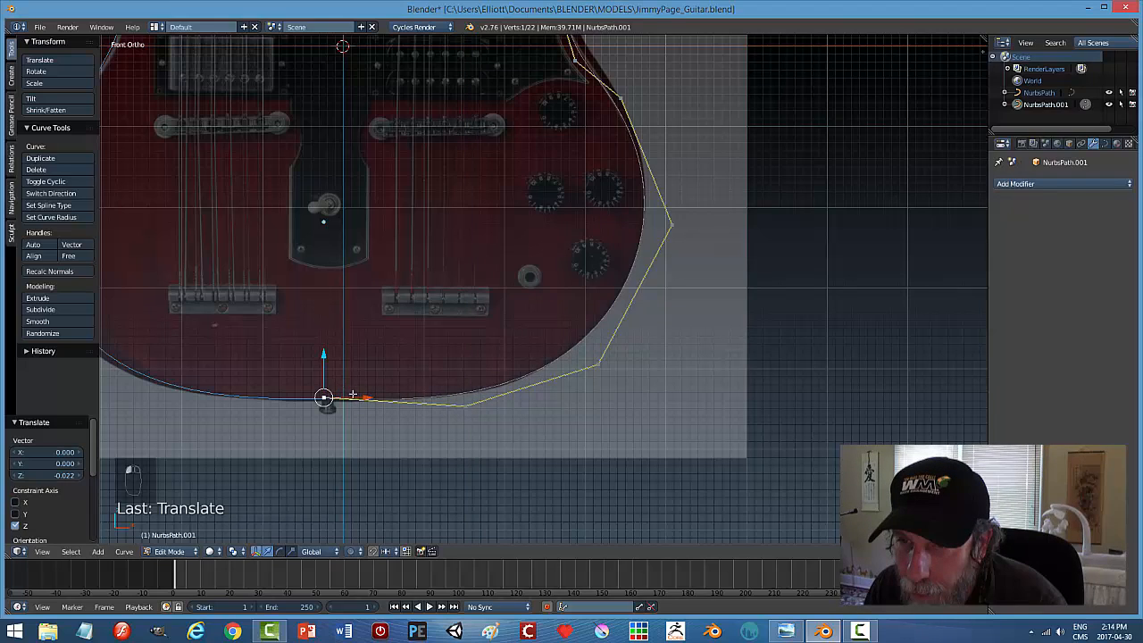
{"action": "left_click_drag", "start_coordinate": [325, 354], "coordinate": [328, 359]}
{"action": "left_click_drag", "start_coordinate": [367, 403], "coordinate": [381, 403]}
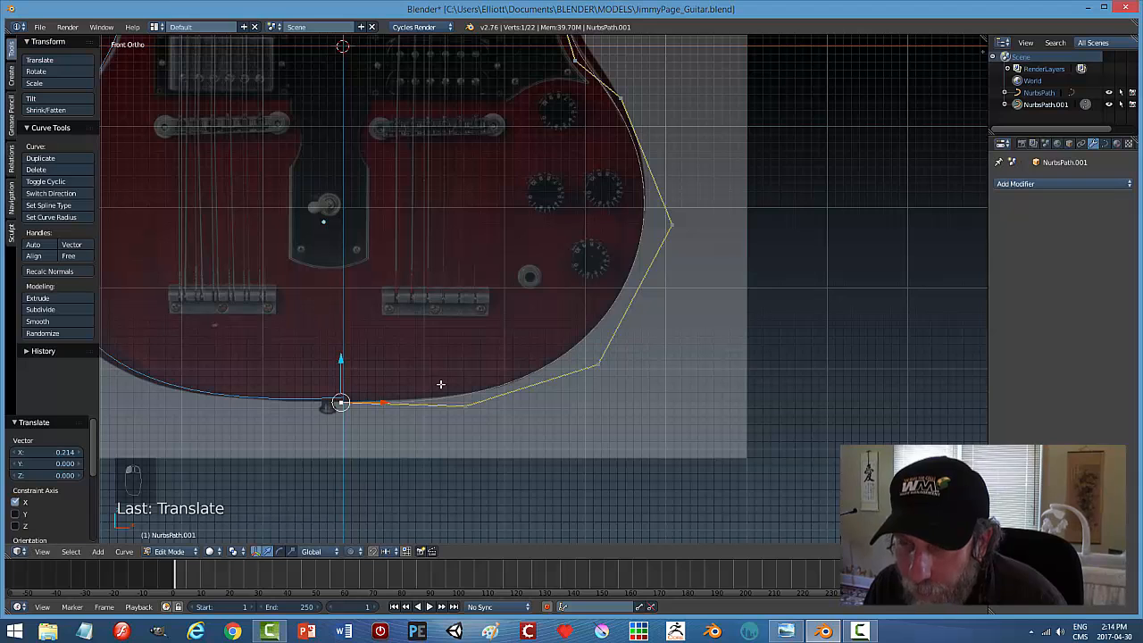
Select the right path's three bottom control points, including its end point, and raise them slightly along Z to meet the left half.
{"action": "key", "text": "Tab"}
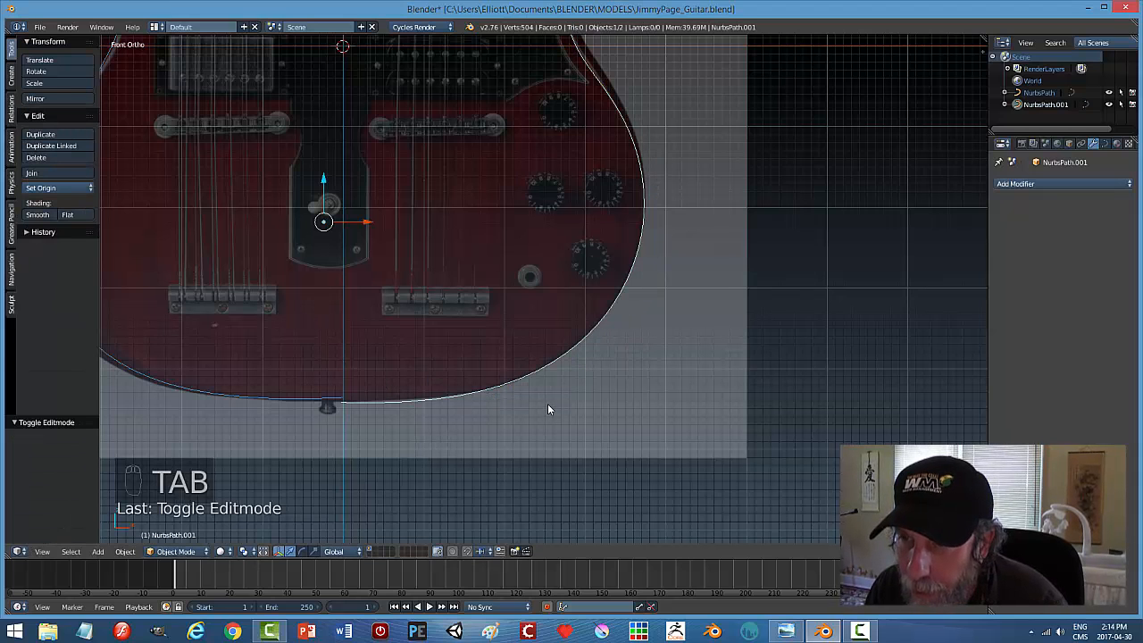
{"action": "scroll", "coordinate": [548, 410], "scroll_direction": "down", "scroll_amount": 2}
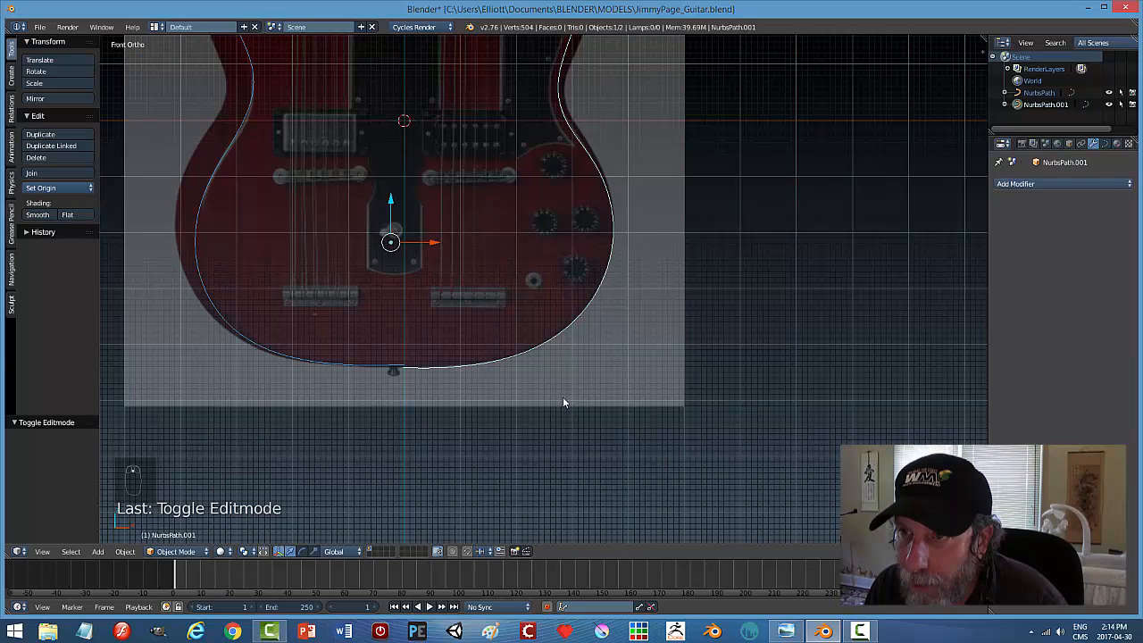
{"action": "key", "text": "Tab"}
{"action": "right_click", "coordinate": [580, 343]}
{"action": "right_click", "coordinate": [495, 369], "text": "shift"}
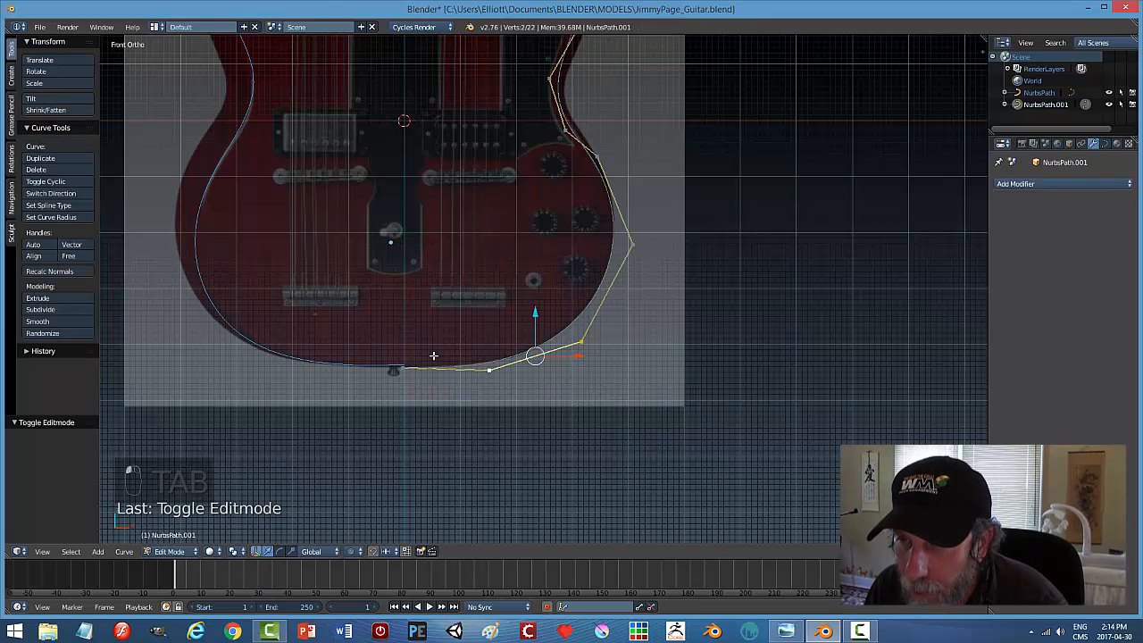
{"action": "right_click", "coordinate": [403, 367], "text": "shift"}
{"action": "left_click_drag", "start_coordinate": [492, 318], "coordinate": [494, 315]}
{"action": "key", "text": "a"}
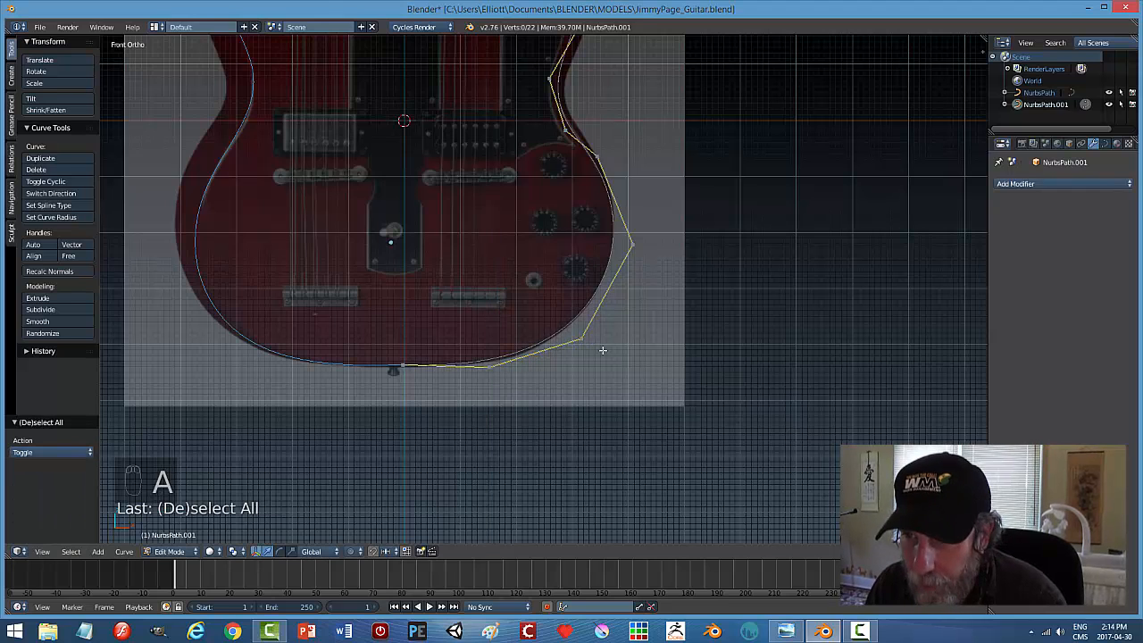
Check the whole body outline against the reference photo in Object Mode, and return to Edit Mode on the right path.
{"action": "key", "text": "Tab"}
{"action": "scroll", "coordinate": [605, 362], "scroll_direction": "down", "scroll_amount": 1}
{"action": "scroll", "coordinate": [605, 360], "scroll_direction": "down", "scroll_amount": 3}
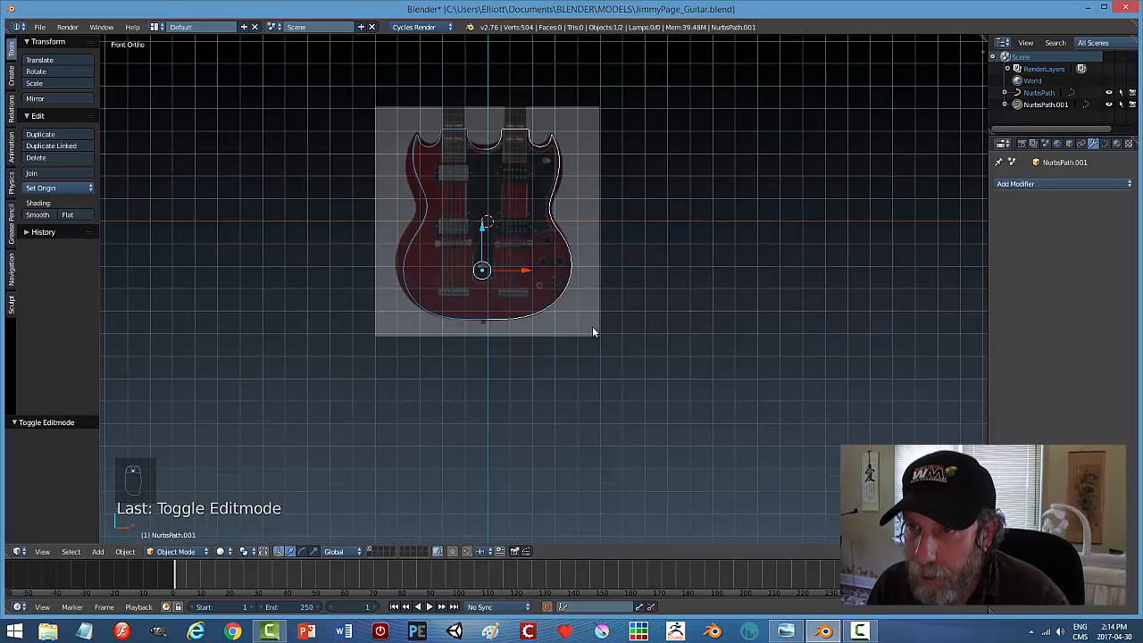
{"action": "scroll", "coordinate": [620, 342], "scroll_direction": "up", "scroll_amount": 3}
{"action": "scroll", "coordinate": [665, 298], "scroll_direction": "up", "scroll_amount": 2}
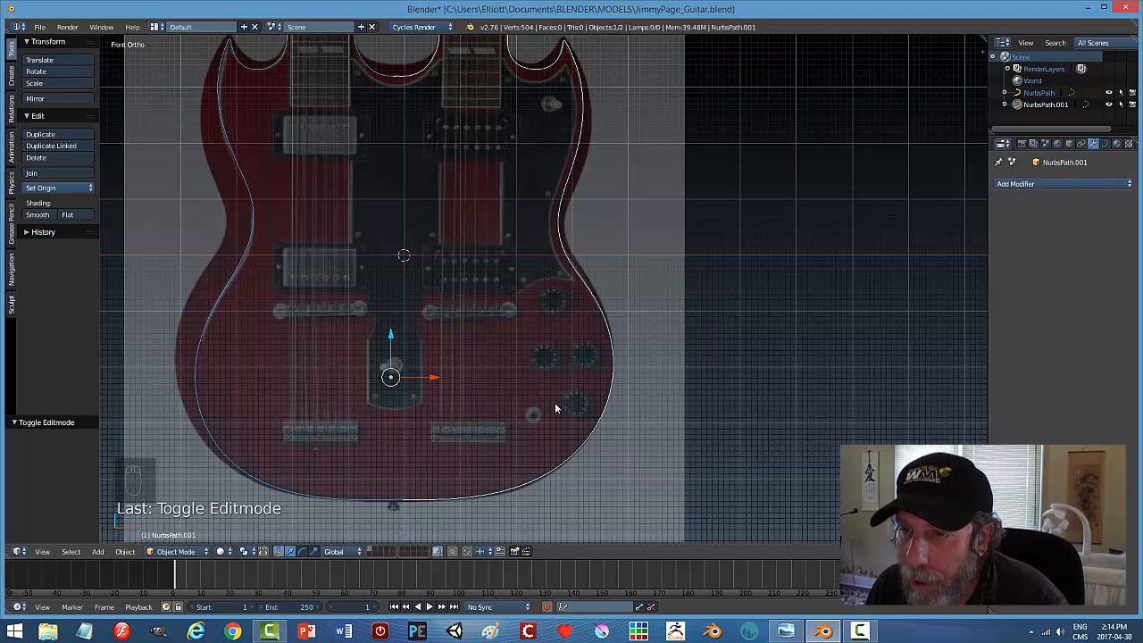
{"action": "middle_click_drag", "start_coordinate": [671, 377], "coordinate": [694, 281], "text": "shift"}
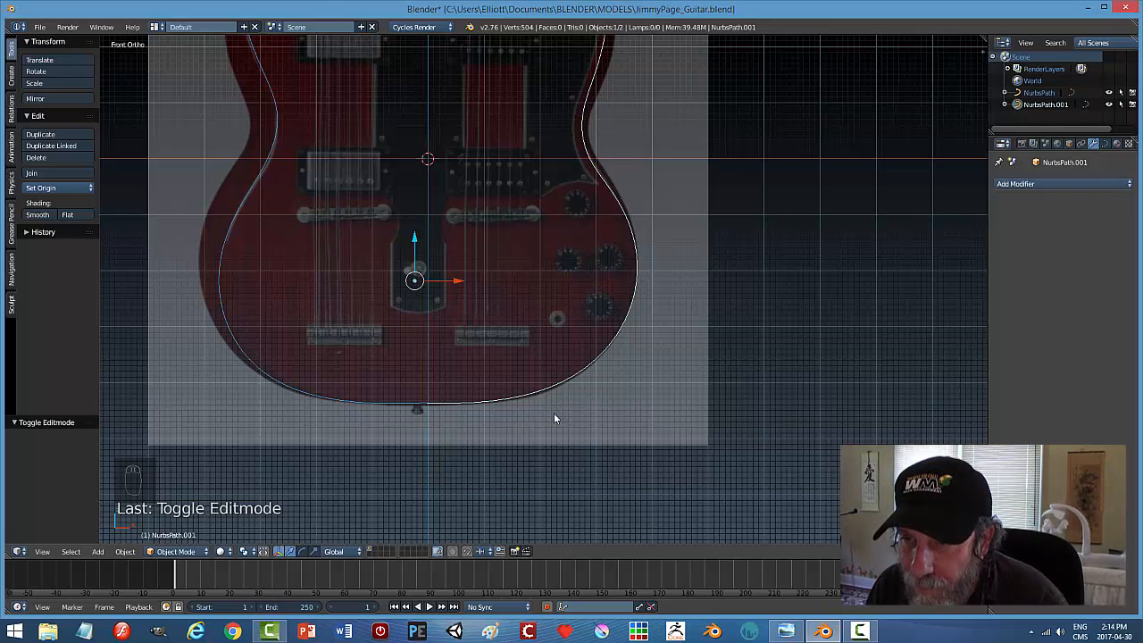
{"action": "key", "text": "Tab"}
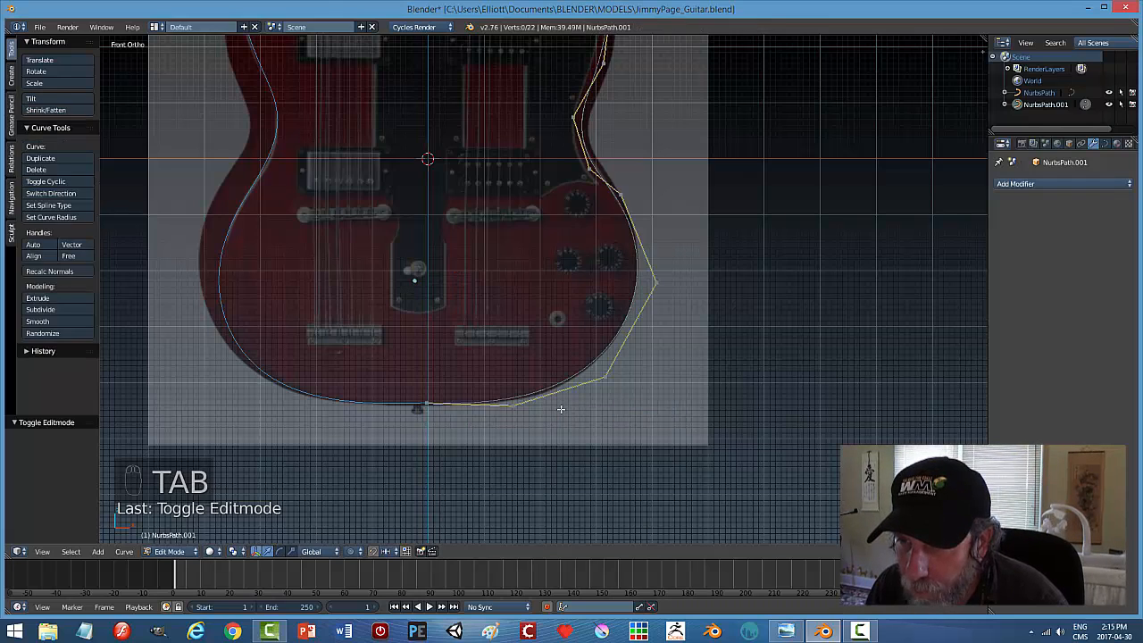
Lower the right path's lower corner control point by 0.085 along Z and check the full outline in Object Mode.
{"action": "right_click", "coordinate": [603, 380]}
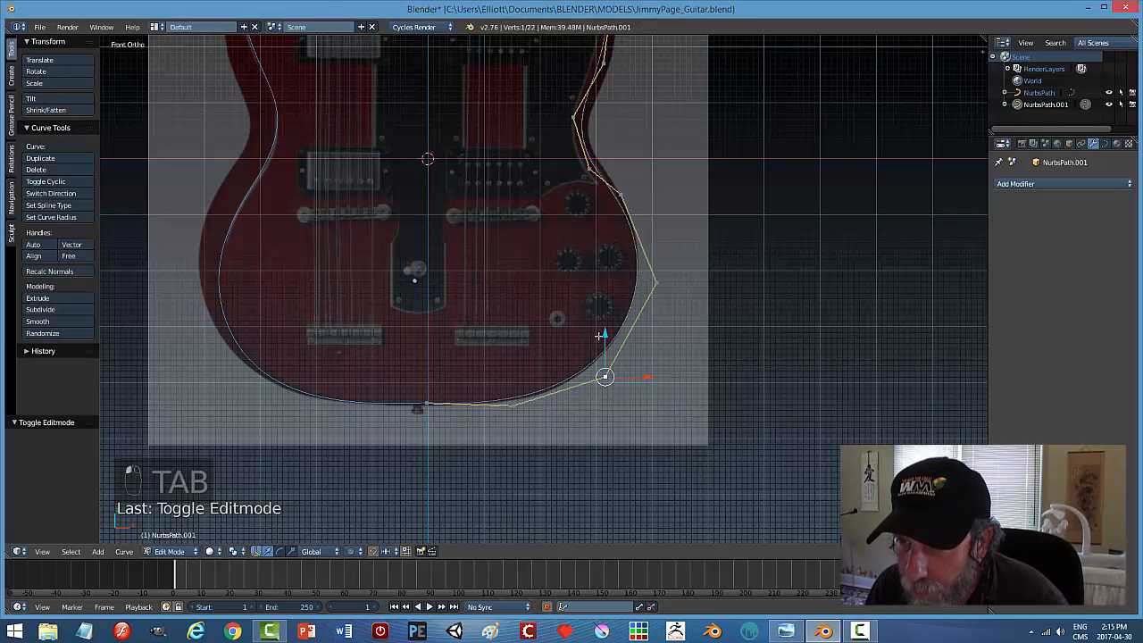
{"action": "key", "text": "g"}
{"action": "key", "text": "z"}
{"action": "left_click", "coordinate": [667, 349]}
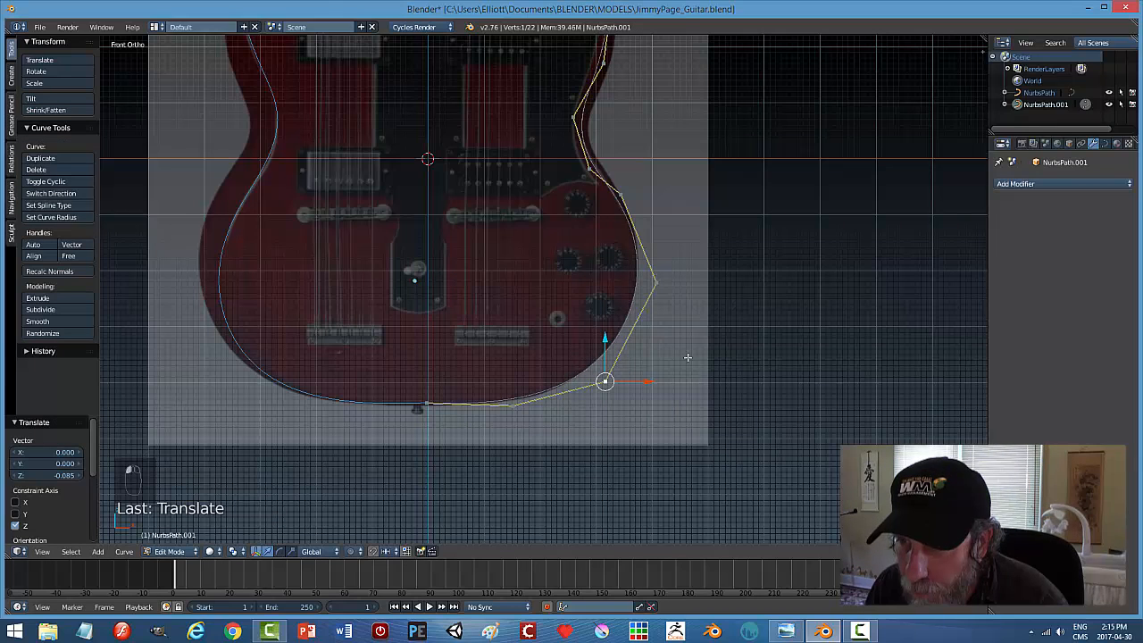
{"action": "key", "text": "Tab"}
{"action": "left_click", "coordinate": [618, 363]}
{"action": "scroll", "coordinate": [662, 357], "scroll_direction": "down", "scroll_amount": 4}
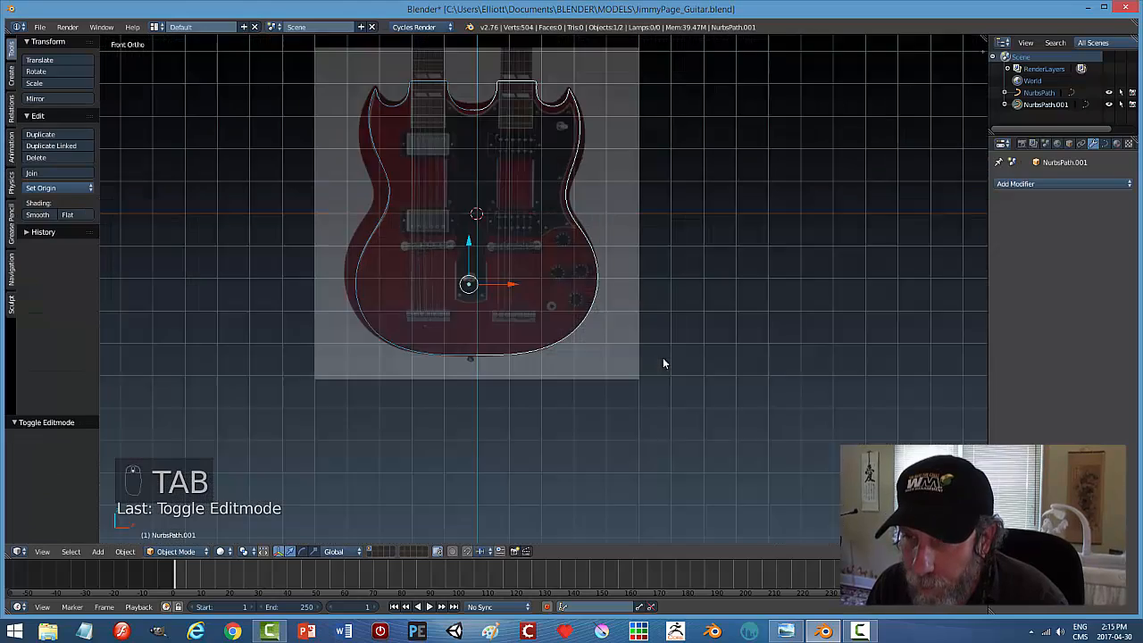
{"action": "scroll", "coordinate": [640, 340], "scroll_direction": "up", "scroll_amount": 3}
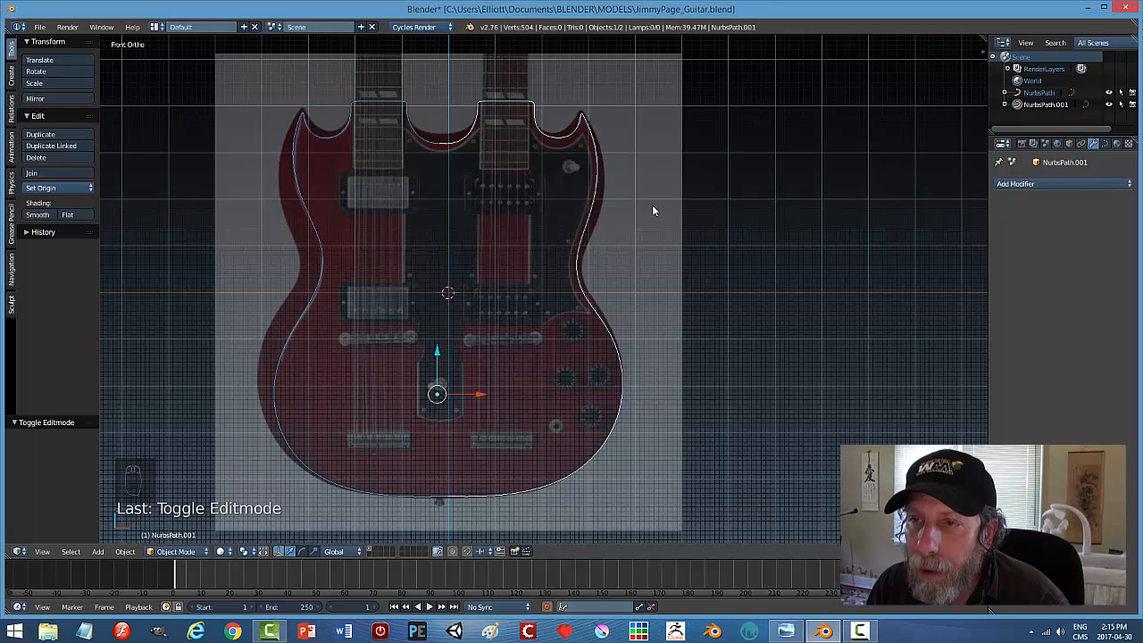
{"action": "scroll", "coordinate": [653, 211], "scroll_direction": "up", "scroll_amount": 1}
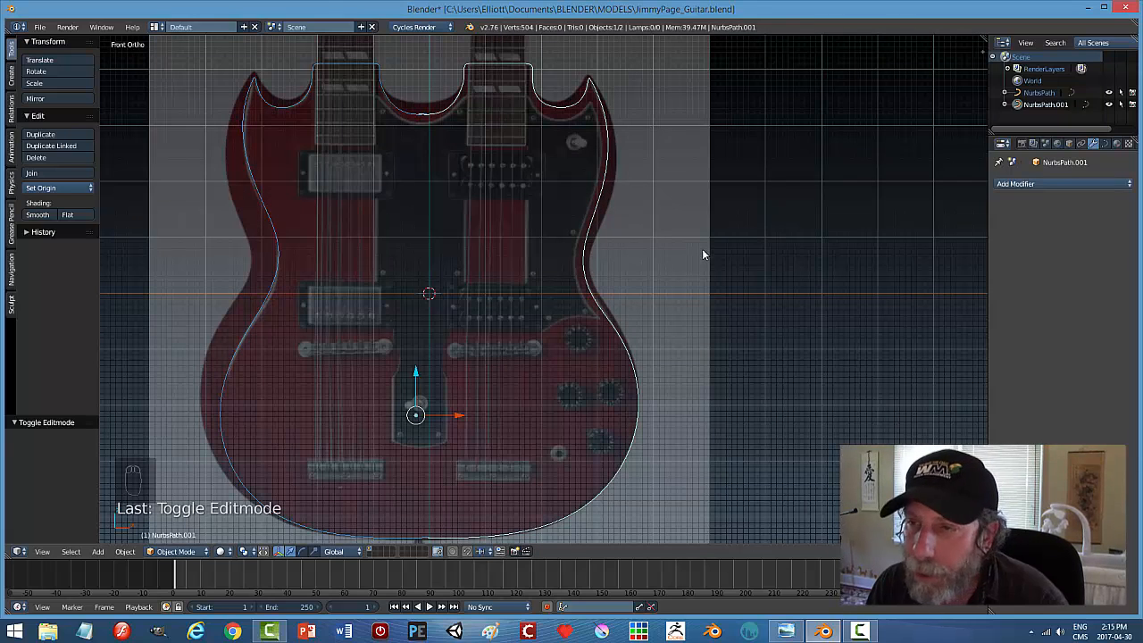
{"action": "mouse_move", "coordinate": [671, 285]}
{"action": "middle_mouse_down", "text": "shift"}
{"action": "mouse_move", "coordinate": [663, 243]}
{"action": "mouse_move", "coordinate": [667, 279]}
{"action": "middle_mouse_up", "text": "shift"}
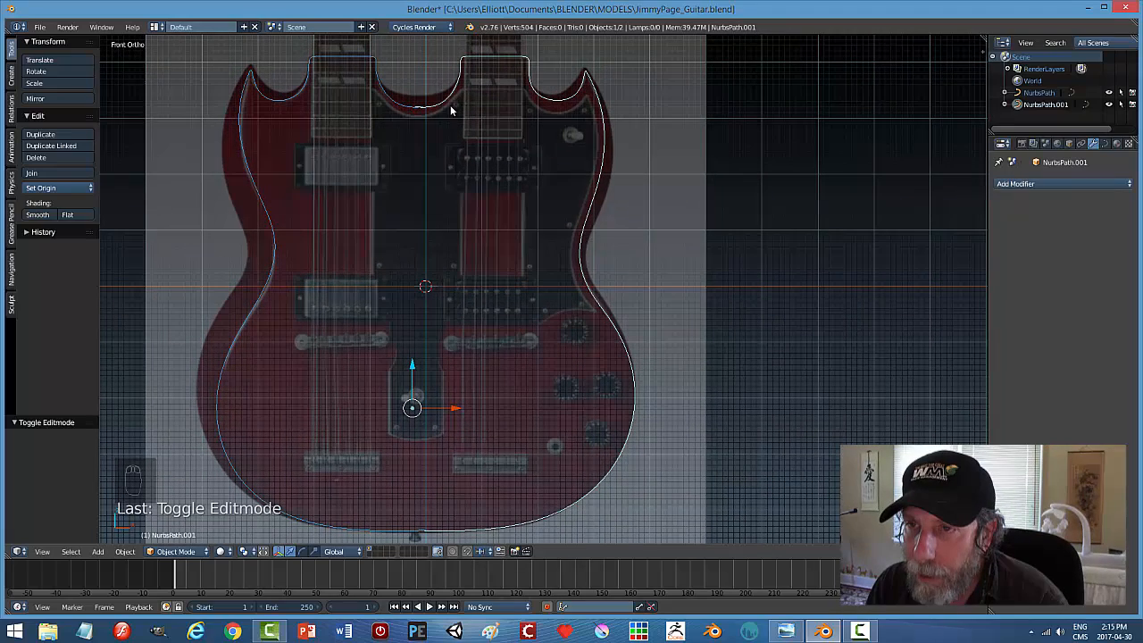
Select the left and right outline paths and join them into one curve object, ending in Object Mode.
{"action": "left_click", "coordinate": [334, 61]}
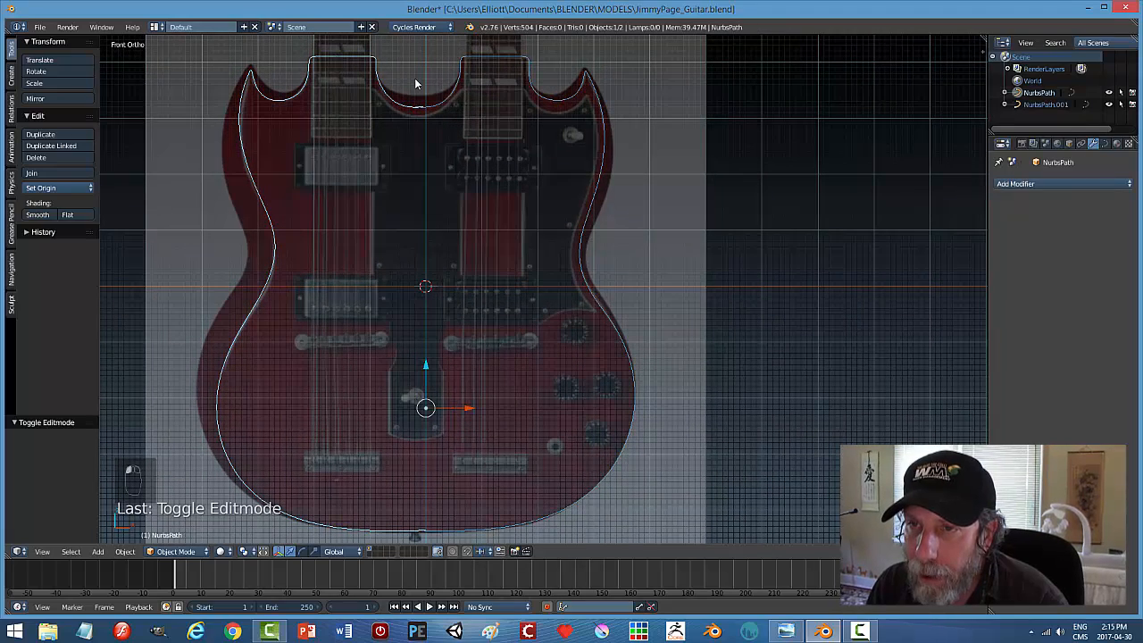
{"action": "left_click", "coordinate": [469, 61], "text": "shift"}
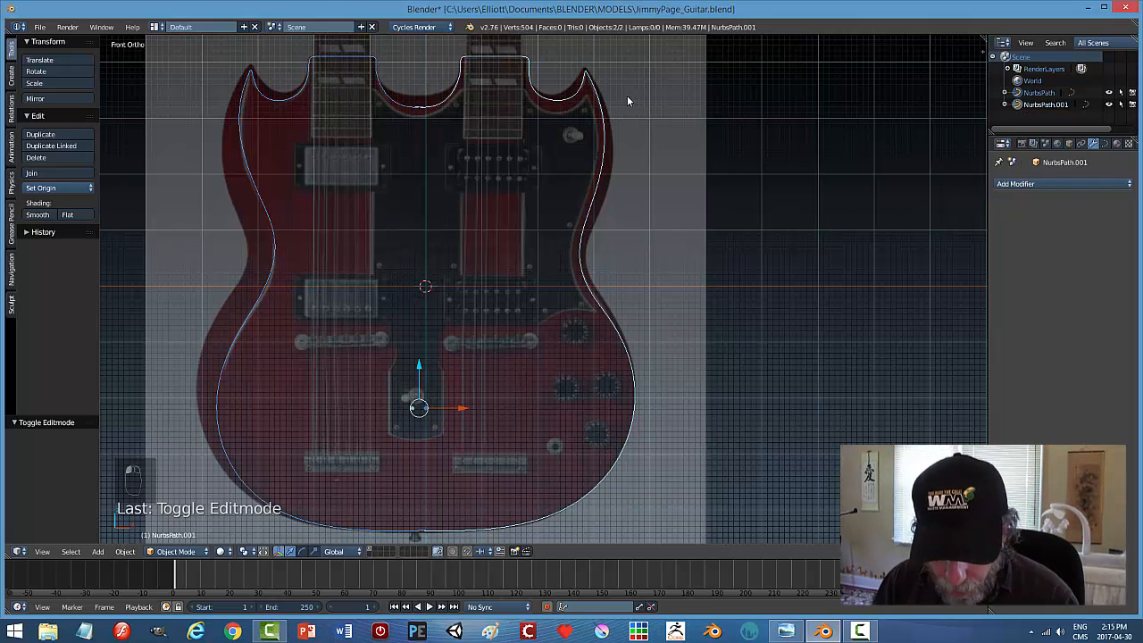
{"action": "key", "text": "ctrl+j"}
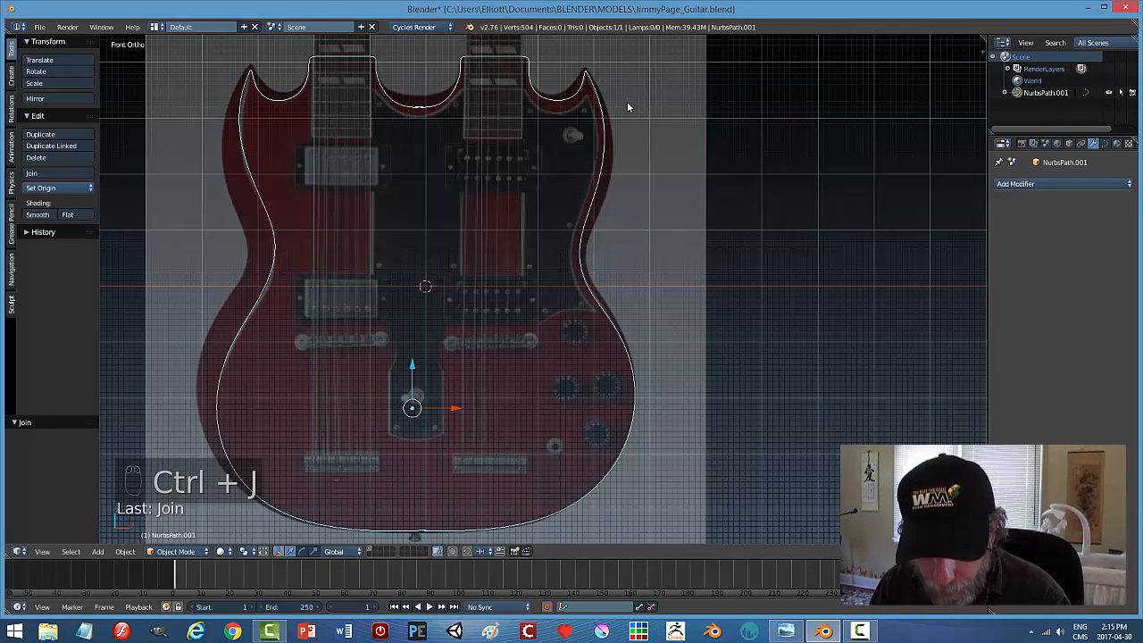
{"action": "key", "text": "Tab"}
{"action": "key", "text": "Tab"}
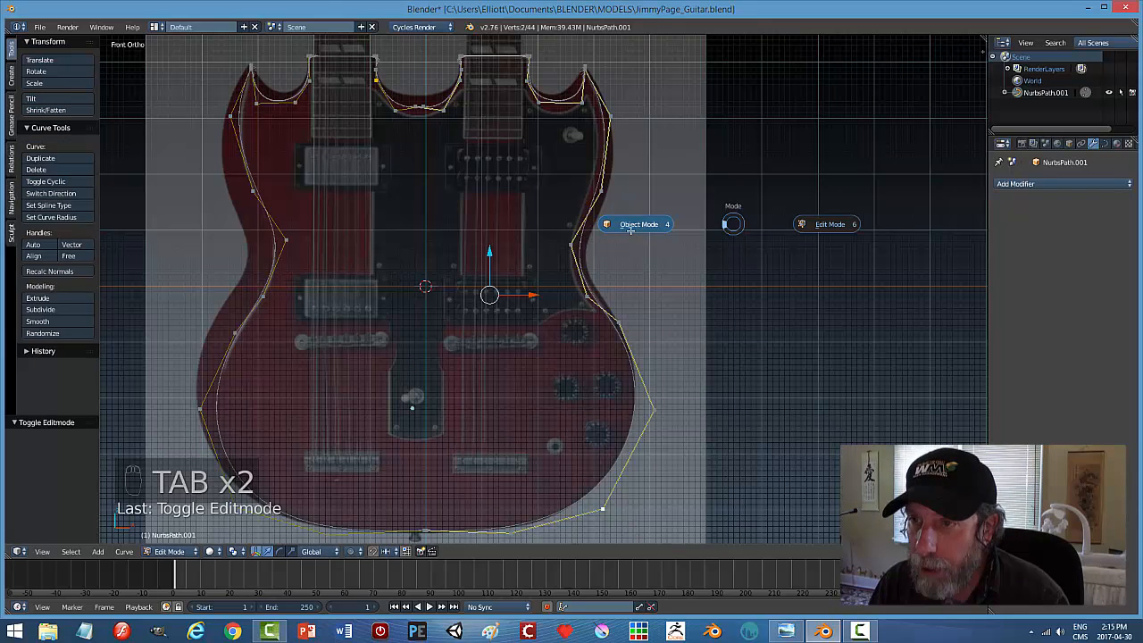
{"action": "left_click", "coordinate": [671, 224]}
Convert the joined guitar outline curve to a mesh.
{"action": "key", "text": "alt+c"}
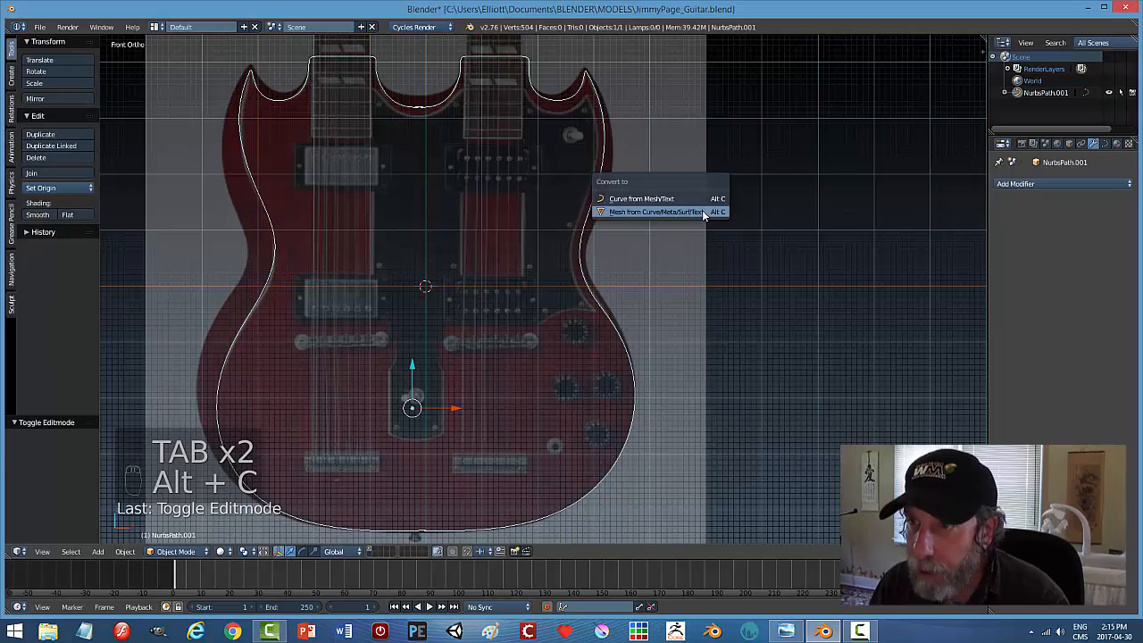
{"action": "left_click", "coordinate": [701, 212]}
{"action": "scroll", "coordinate": [465, 148], "scroll_direction": "up", "scroll_amount": 1}
{"action": "scroll", "coordinate": [527, 260], "scroll_direction": "up", "scroll_amount": 2}
In Edit Mode, delete the left half's overlapping end vertex at the dip between the two necks.
{"action": "key", "text": "Tab"}
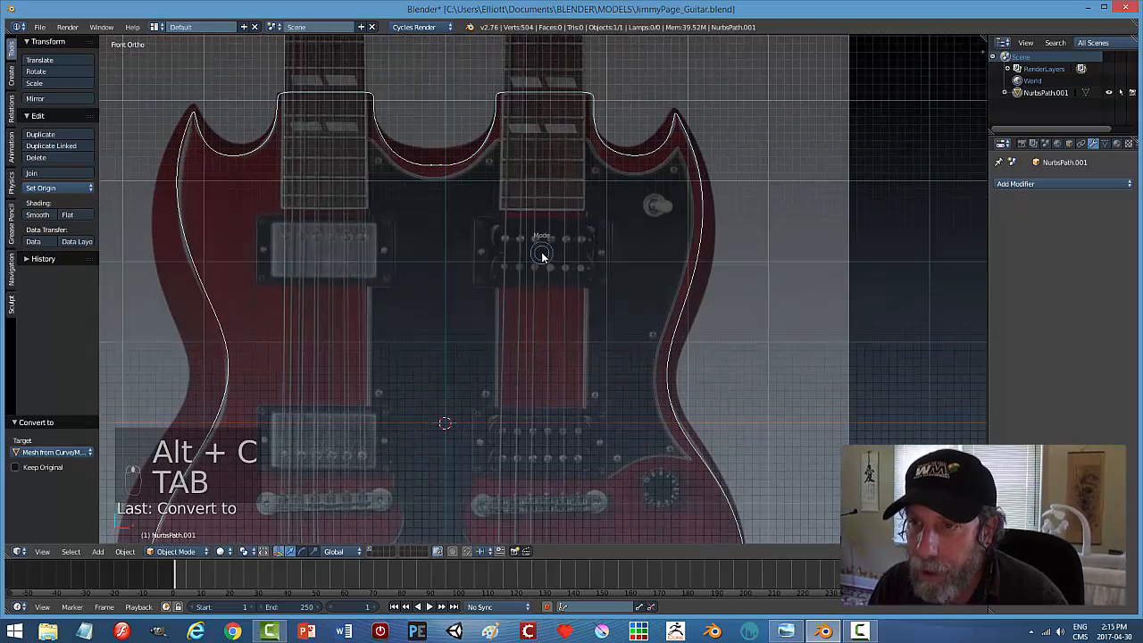
{"action": "scroll", "coordinate": [445, 210], "scroll_direction": "up", "scroll_amount": 3}
{"action": "scroll", "coordinate": [444, 210], "scroll_direction": "down", "scroll_amount": 3}
{"action": "scroll", "coordinate": [500, 295], "scroll_direction": "up", "scroll_amount": 6}
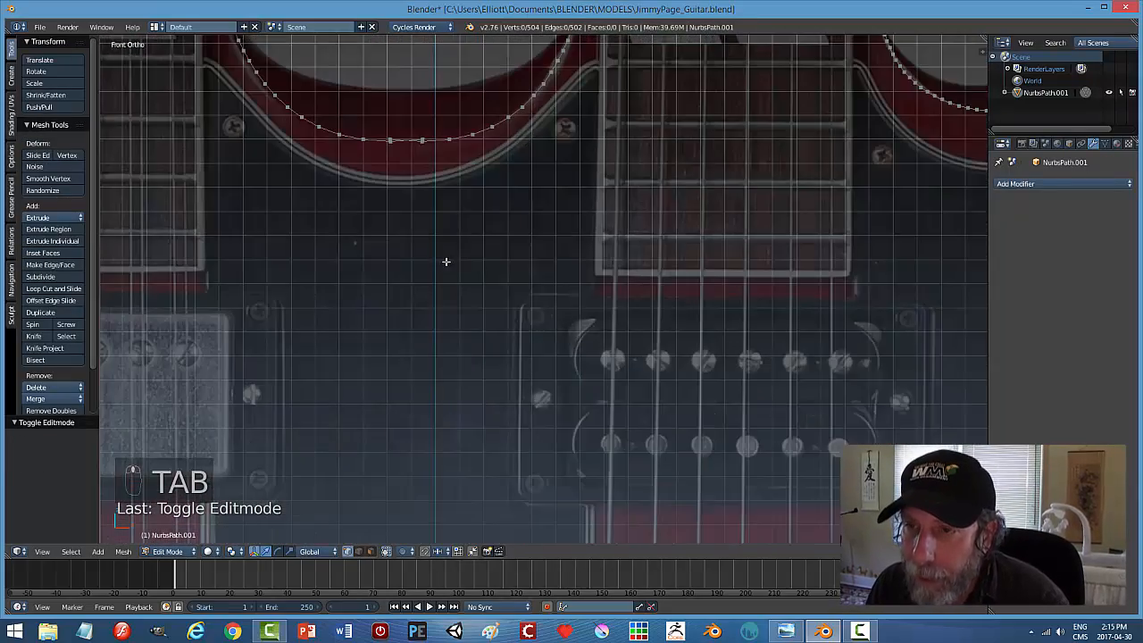
{"action": "scroll", "coordinate": [511, 358], "scroll_direction": "up", "scroll_amount": 1}
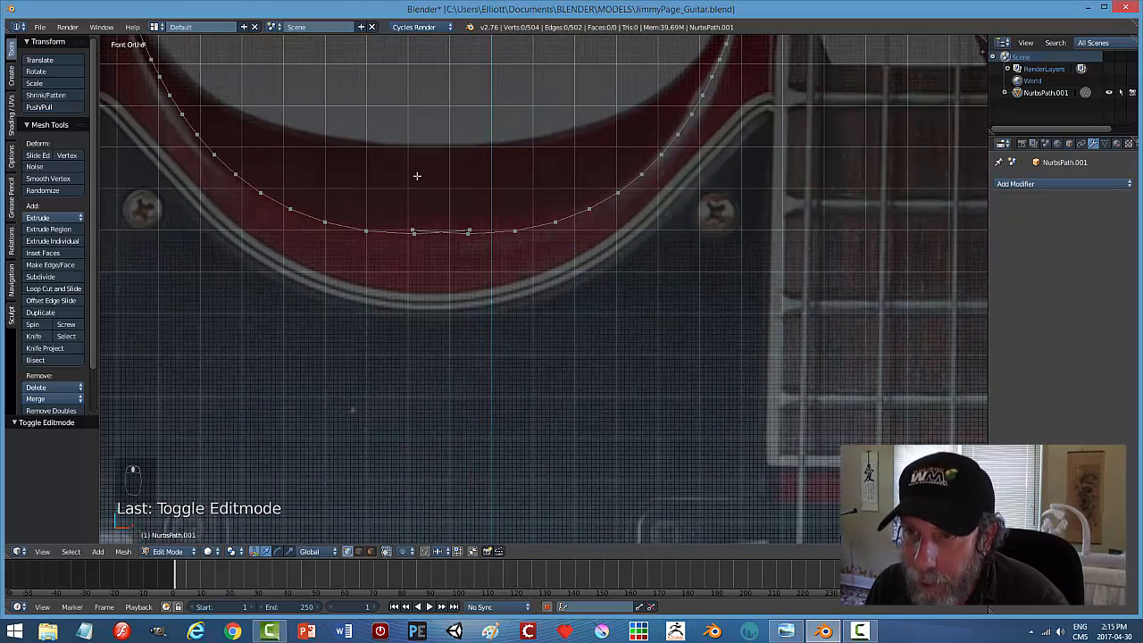
{"action": "right_click", "coordinate": [412, 229]}
{"action": "key", "text": "x"}
{"action": "left_click", "coordinate": [456, 201]}
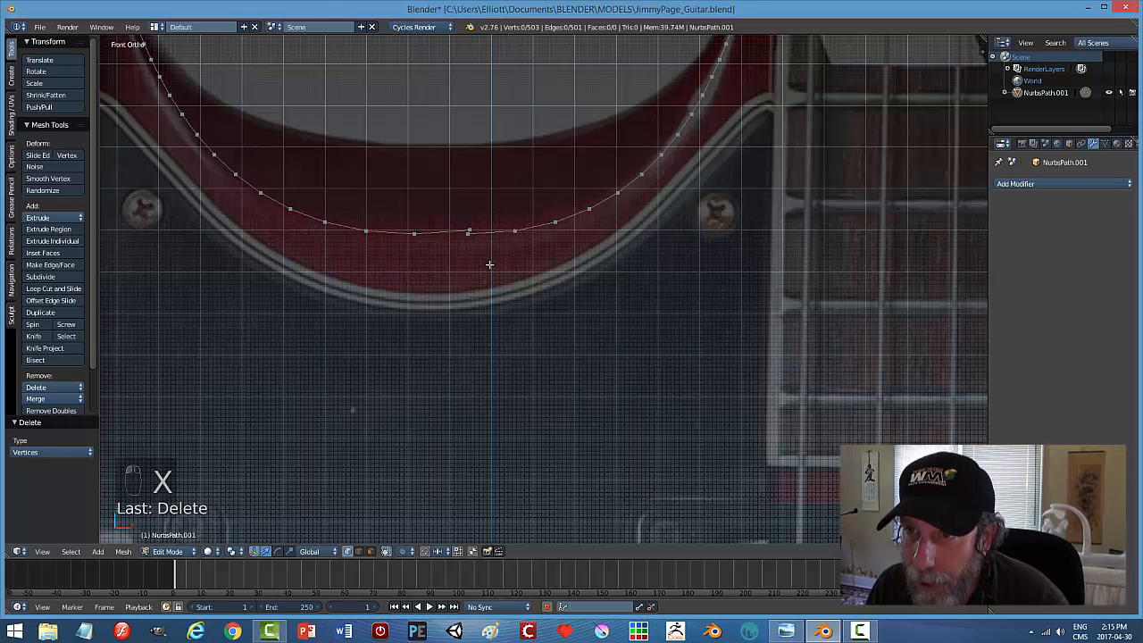
Merge the two nearly coincident vertices in the dip between the necks at their centre.
{"action": "right_click", "coordinate": [471, 230]}
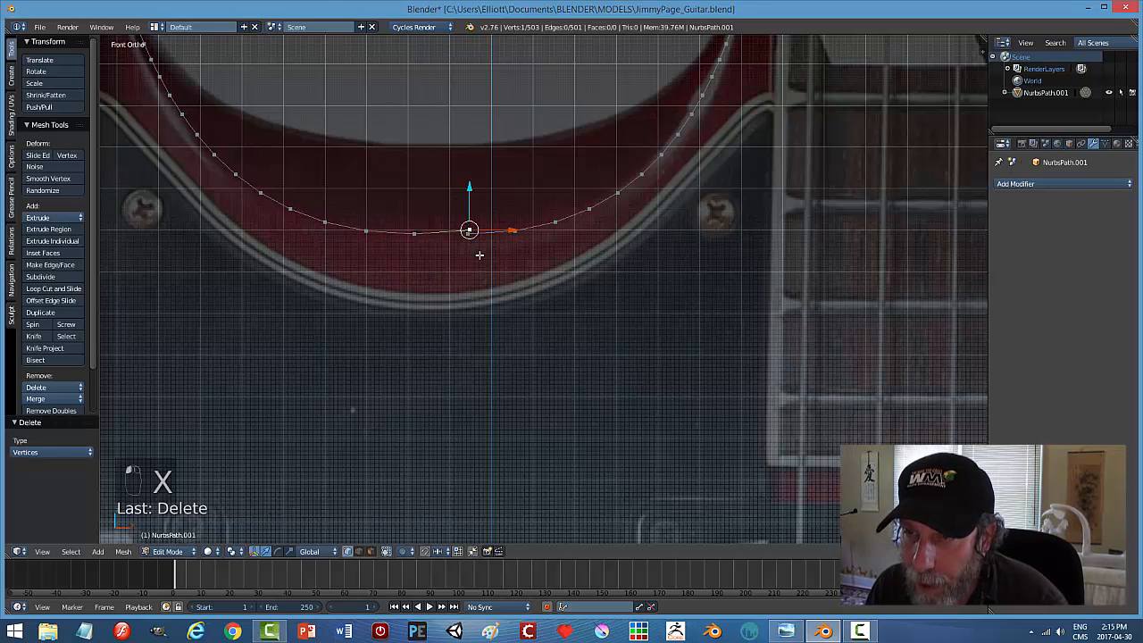
{"action": "key", "text": "a"}
{"action": "key", "text": "b"}
{"action": "left_click_drag", "start_coordinate": [449, 195], "coordinate": [490, 266]}
{"action": "key", "text": "alt+m"}
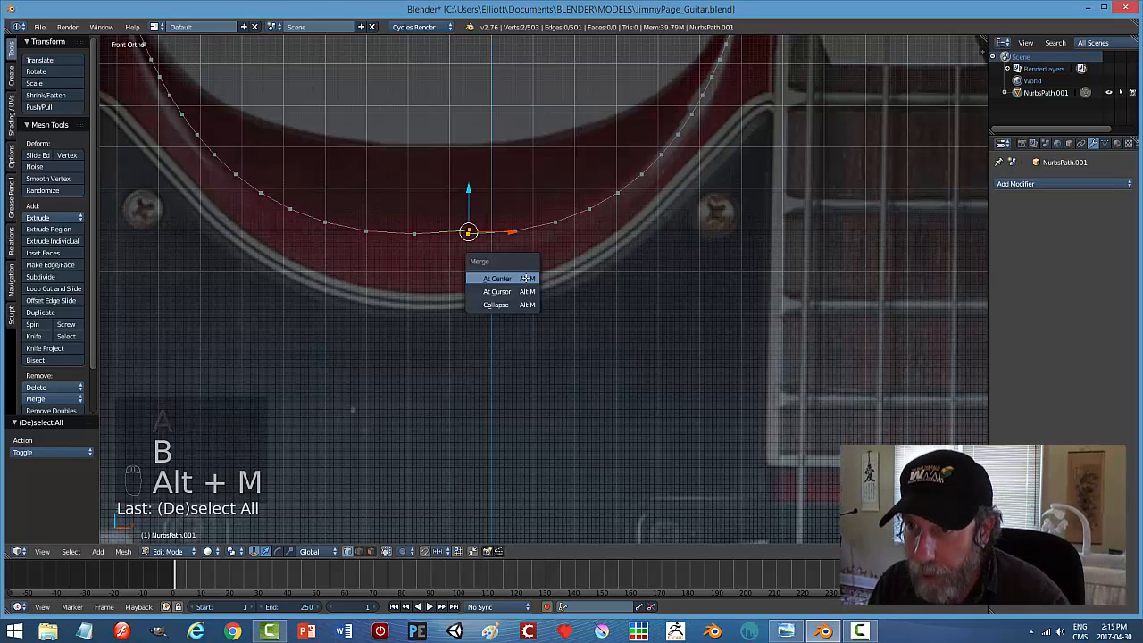
{"action": "left_click", "coordinate": [522, 276]}
Lower the merged vertex between the necks by 0.004 along Z, then shift it about 0.016 toward the left half.
{"action": "left_click_drag", "start_coordinate": [468, 193], "coordinate": [468, 199]}
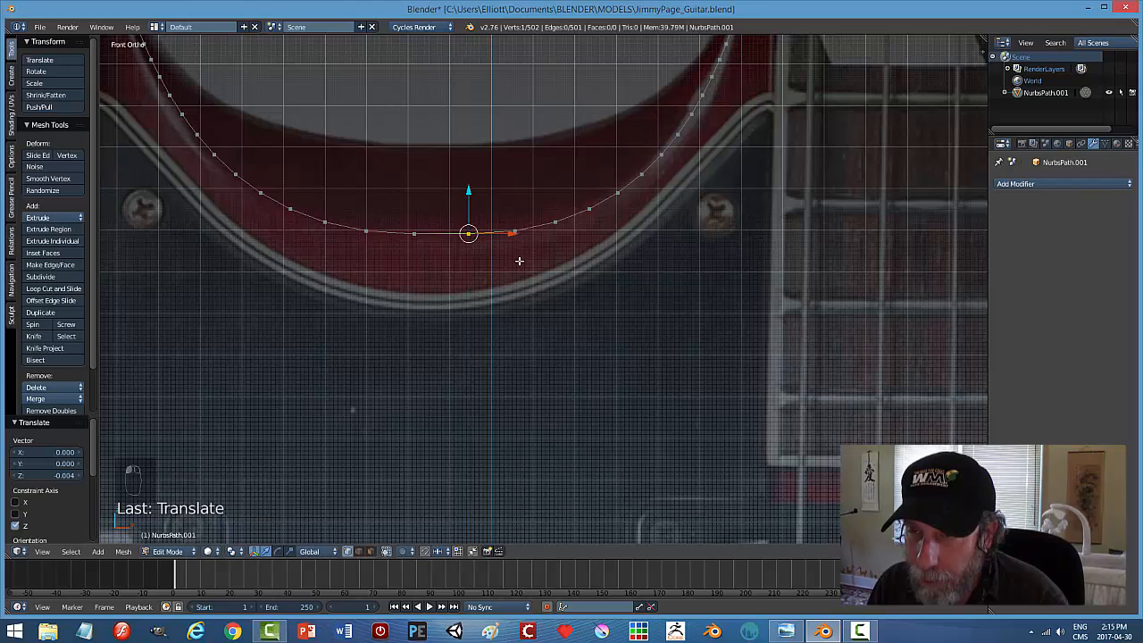
{"action": "key", "text": "g"}
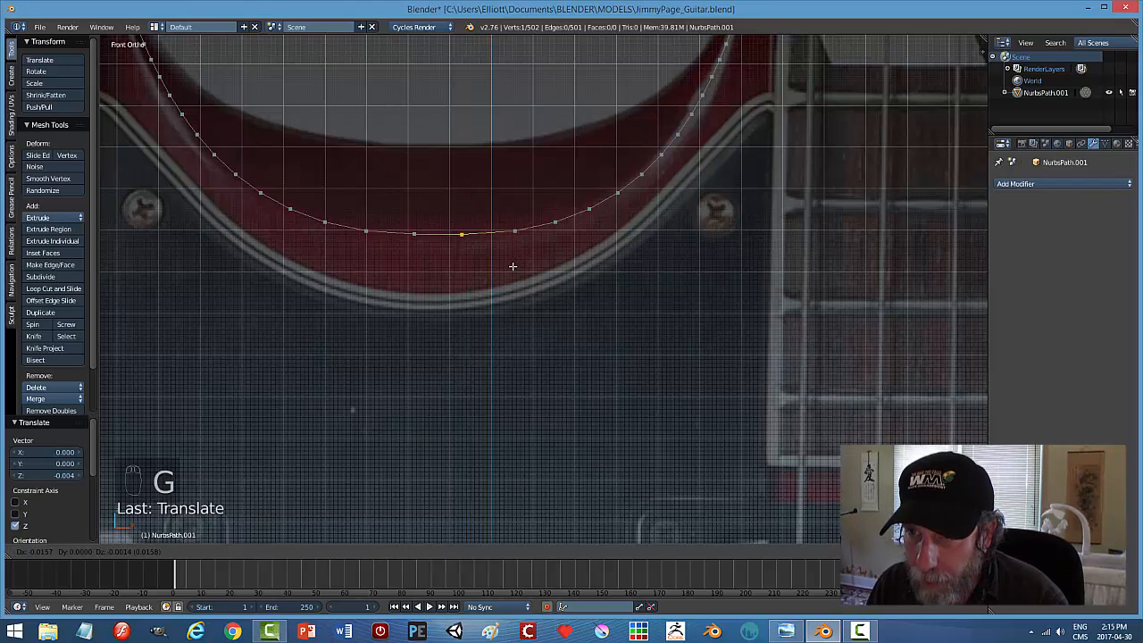
{"action": "left_click", "coordinate": [513, 266]}
{"action": "key", "text": "a"}
Merge the two end vertices at the centre of the body's bottom edge at their midpoint.
{"action": "scroll", "coordinate": [552, 294], "scroll_direction": "down", "scroll_amount": 5}
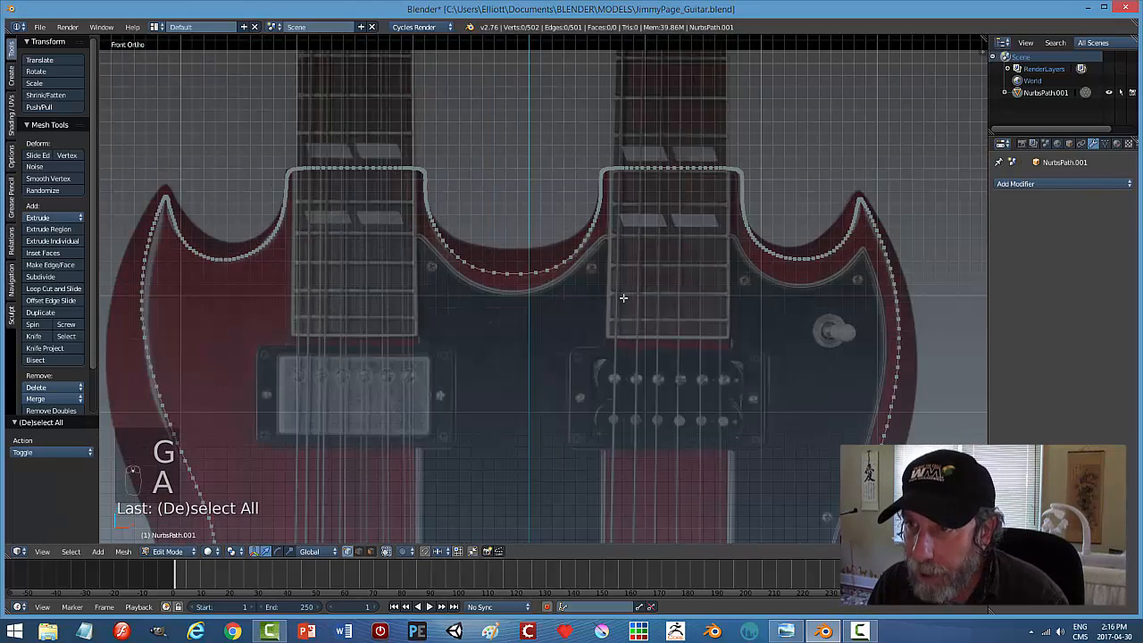
{"action": "scroll", "coordinate": [574, 309], "scroll_direction": "up", "scroll_amount": 3}
{"action": "middle_click_drag", "start_coordinate": [559, 366], "coordinate": [565, 105], "text": "shift"}
{"action": "middle_click_drag", "start_coordinate": [503, 344], "coordinate": [546, 141], "text": "shift"}
{"action": "scroll", "coordinate": [539, 293], "scroll_direction": "up", "scroll_amount": 3}
{"action": "middle_click_drag", "start_coordinate": [489, 260], "coordinate": [534, 150], "text": "shift"}
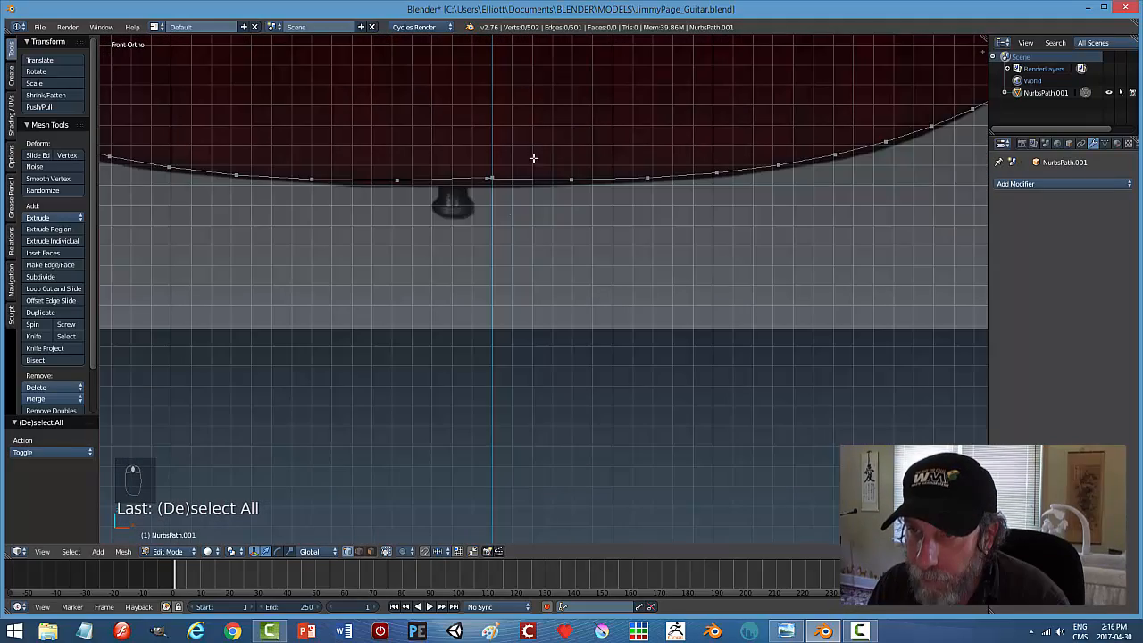
{"action": "key", "text": "b"}
{"action": "left_click_drag", "start_coordinate": [475, 159], "coordinate": [502, 197]}
{"action": "key", "text": "alt+m"}
{"action": "left_click", "coordinate": [552, 210]}
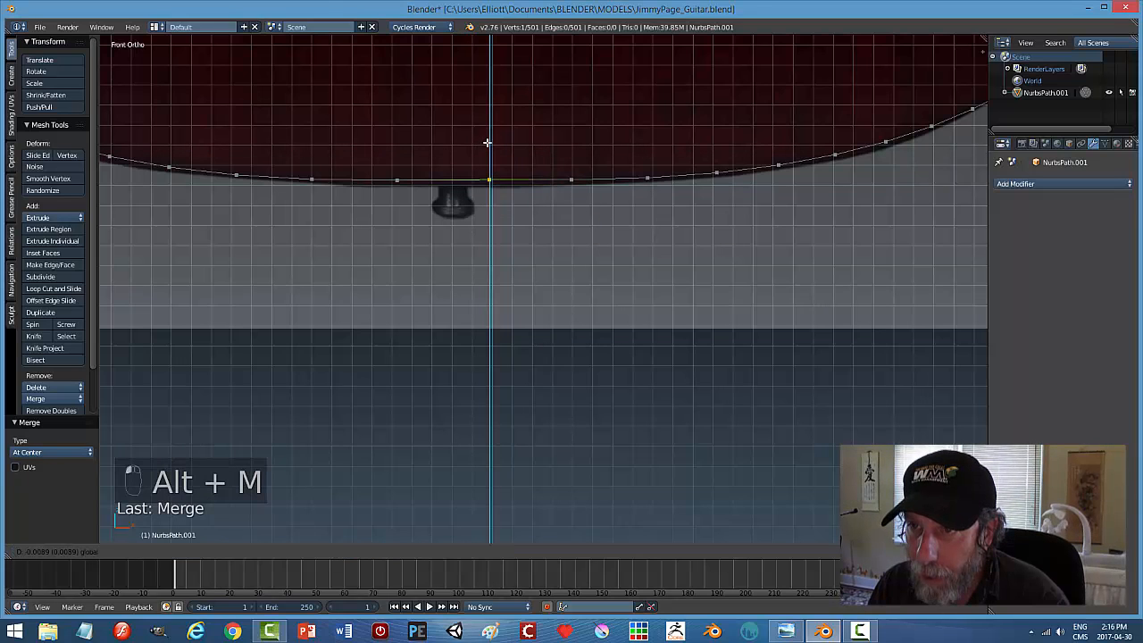
Lower the merged bottom-edge vertex by 0.018 along Z and clear the selection.
{"action": "left_click_drag", "start_coordinate": [488, 138], "coordinate": [513, 237]}
{"action": "scroll", "coordinate": [515, 267], "scroll_direction": "down", "scroll_amount": 3}
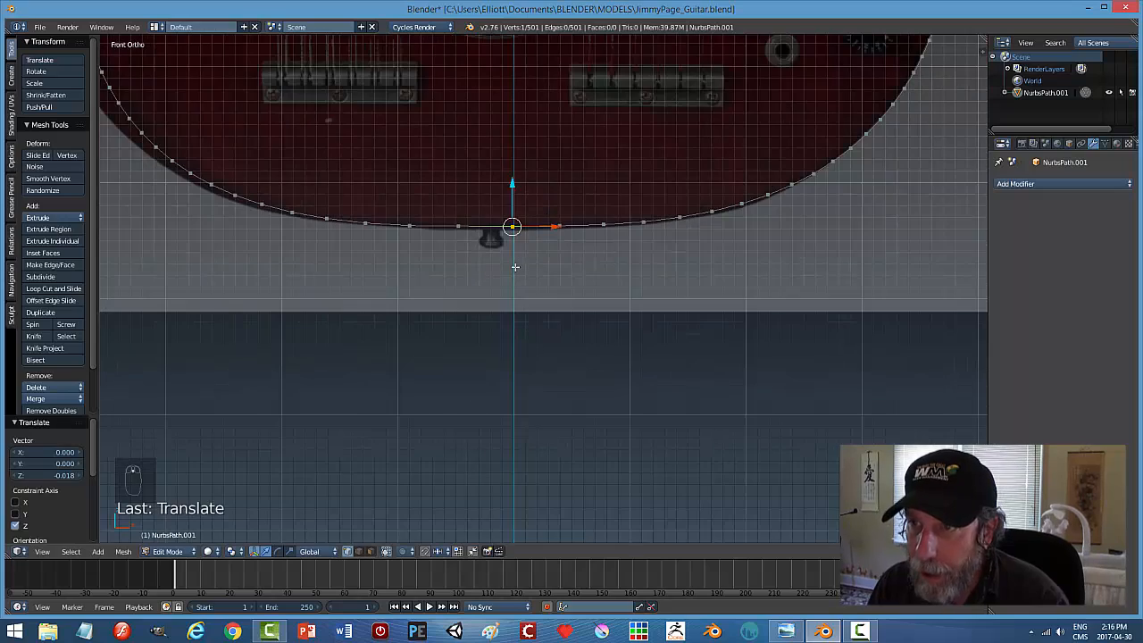
{"action": "key", "text": "a"}
Return to Object Mode and save the guitar file over the existing version.
{"action": "key", "text": "Tab"}
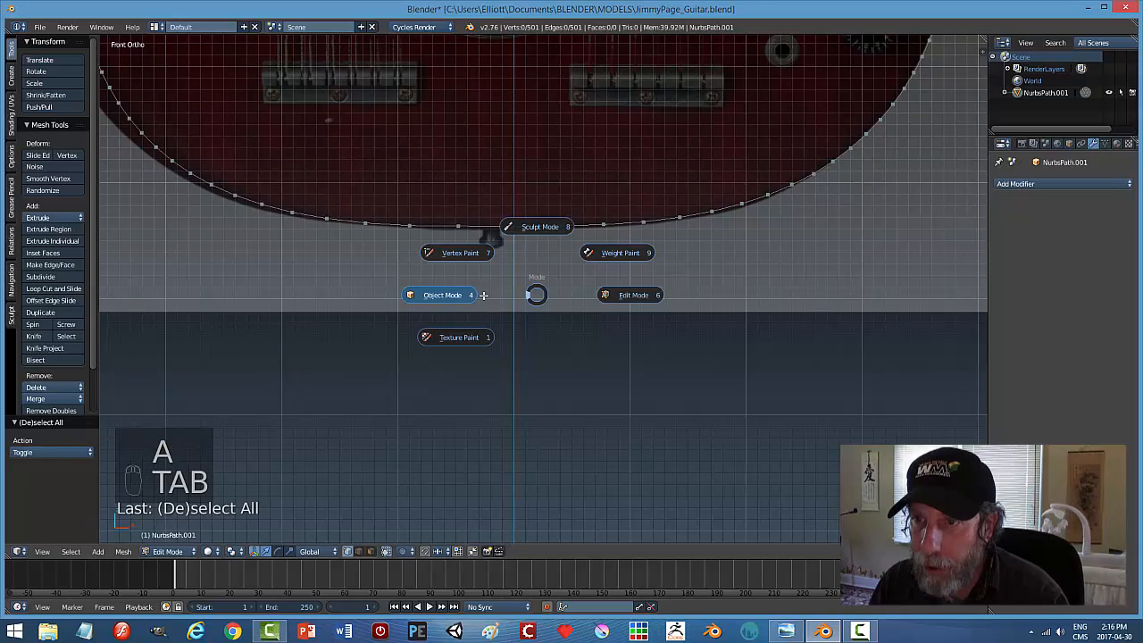
{"action": "scroll", "coordinate": [601, 299], "scroll_direction": "down", "scroll_amount": 3}
{"action": "scroll", "coordinate": [651, 243], "scroll_direction": "down", "scroll_amount": 3}
{"action": "middle_click_drag", "start_coordinate": [673, 209], "coordinate": [663, 250], "text": "shift"}
{"action": "key", "text": "ctrl+s"}
{"action": "left_click", "coordinate": [687, 249]}
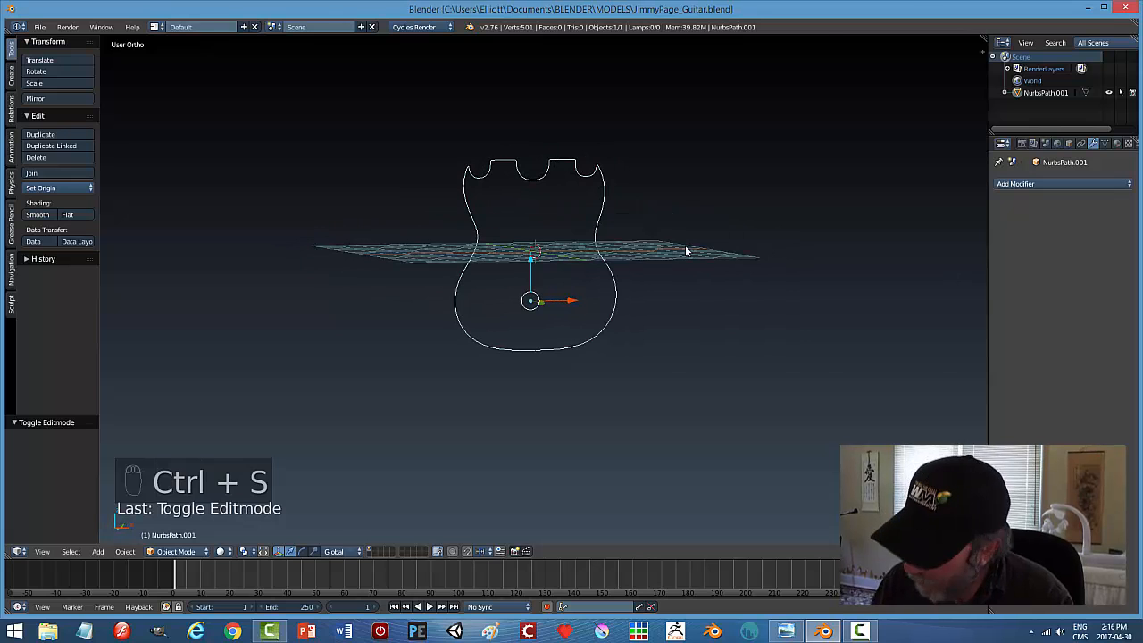
Put an in-place duplicate of the body outline mesh on layer 10 and display only that layer.
{"action": "key", "text": "KP_1"}
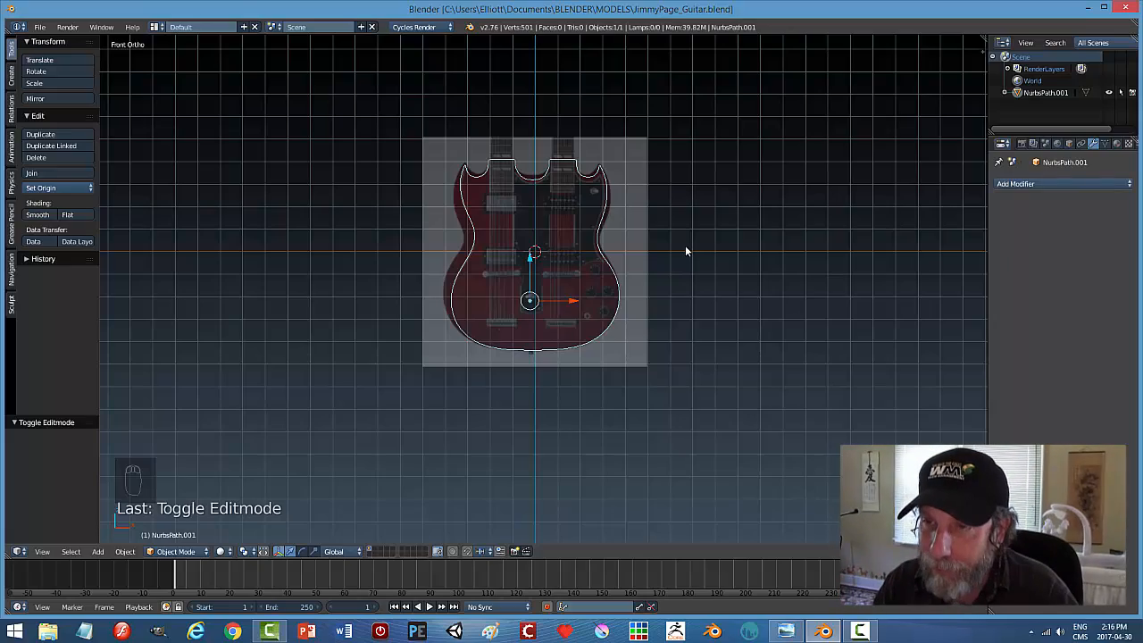
{"action": "scroll", "coordinate": [484, 281], "scroll_direction": "up", "scroll_amount": 5}
{"action": "scroll", "coordinate": [615, 287], "scroll_direction": "up", "scroll_amount": 3}
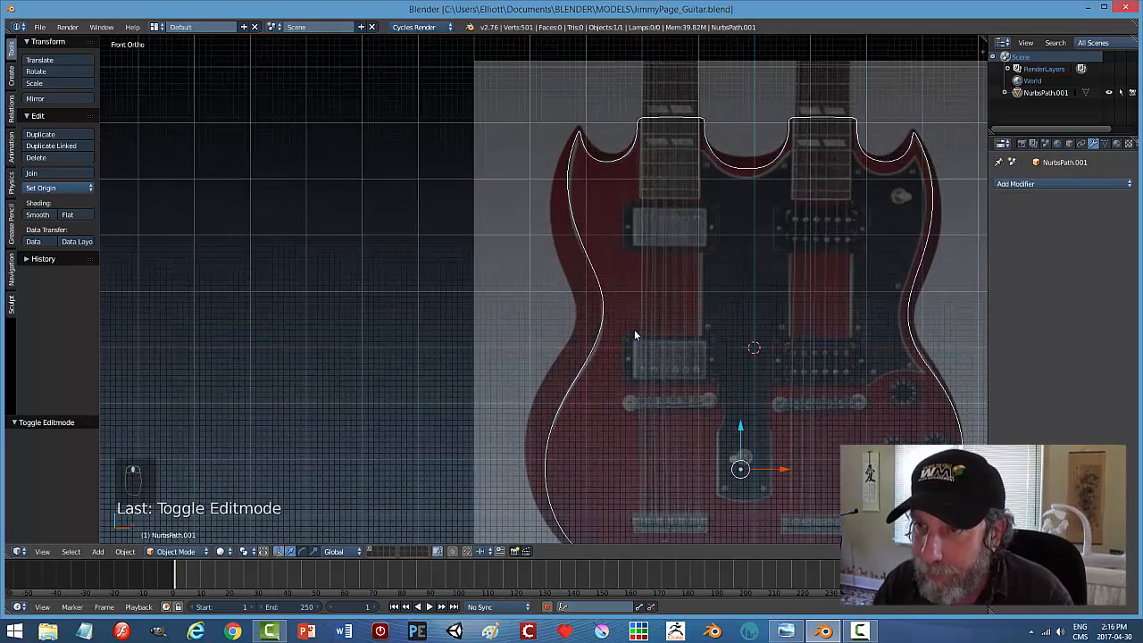
{"action": "middle_click_drag", "start_coordinate": [664, 297], "coordinate": [552, 232], "text": "shift"}
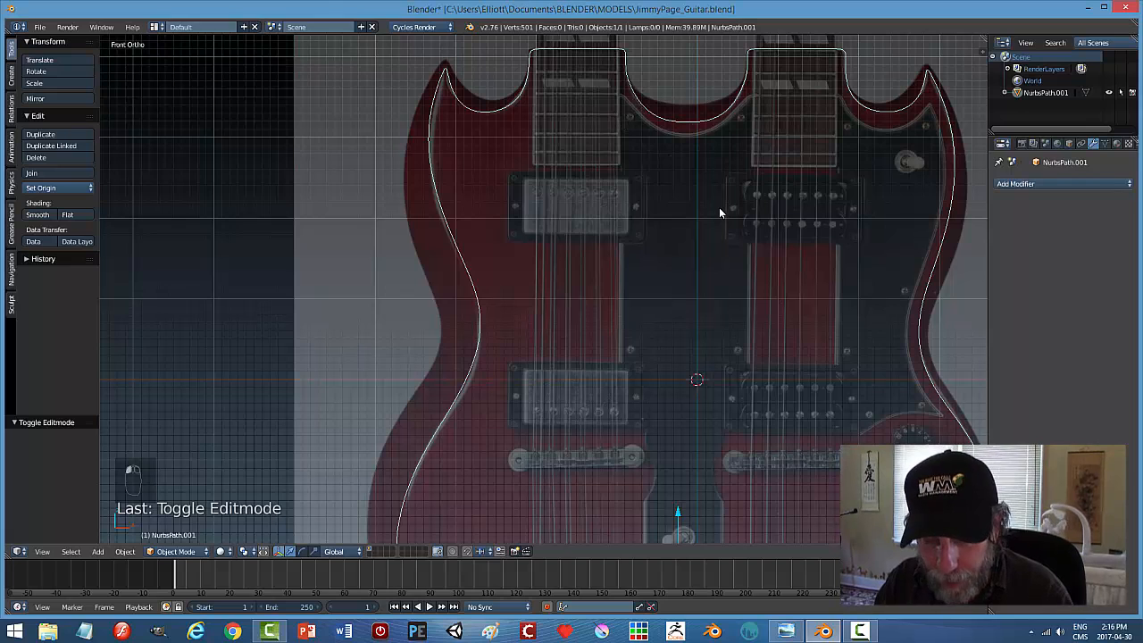
{"action": "key", "text": "shift+d"}
{"action": "key", "text": "m"}
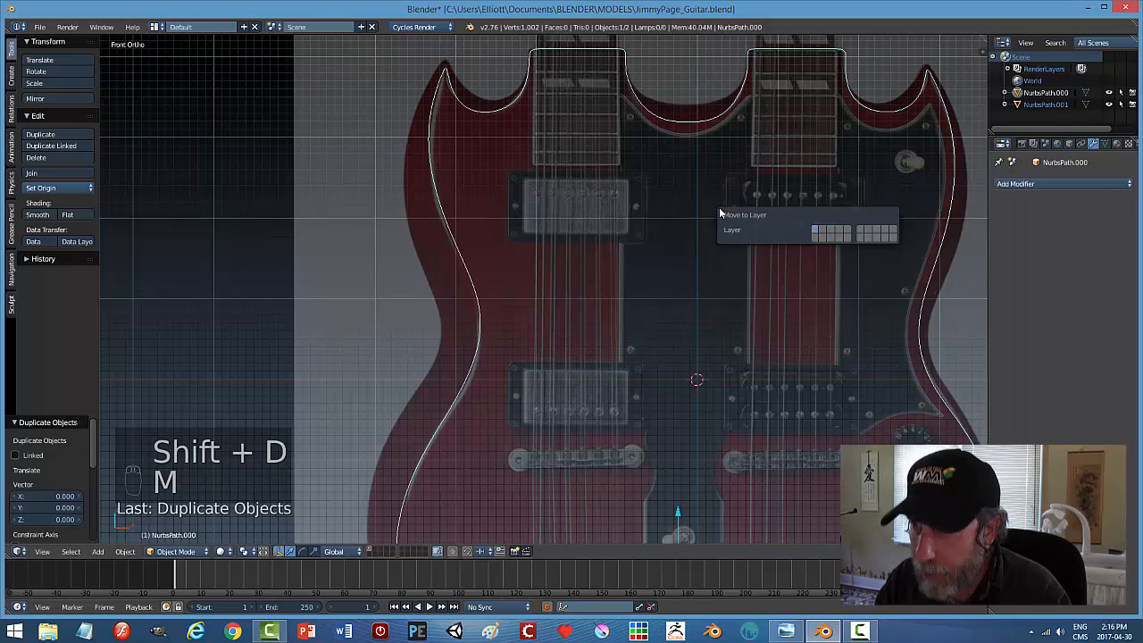
{"action": "left_click", "coordinate": [893, 230]}
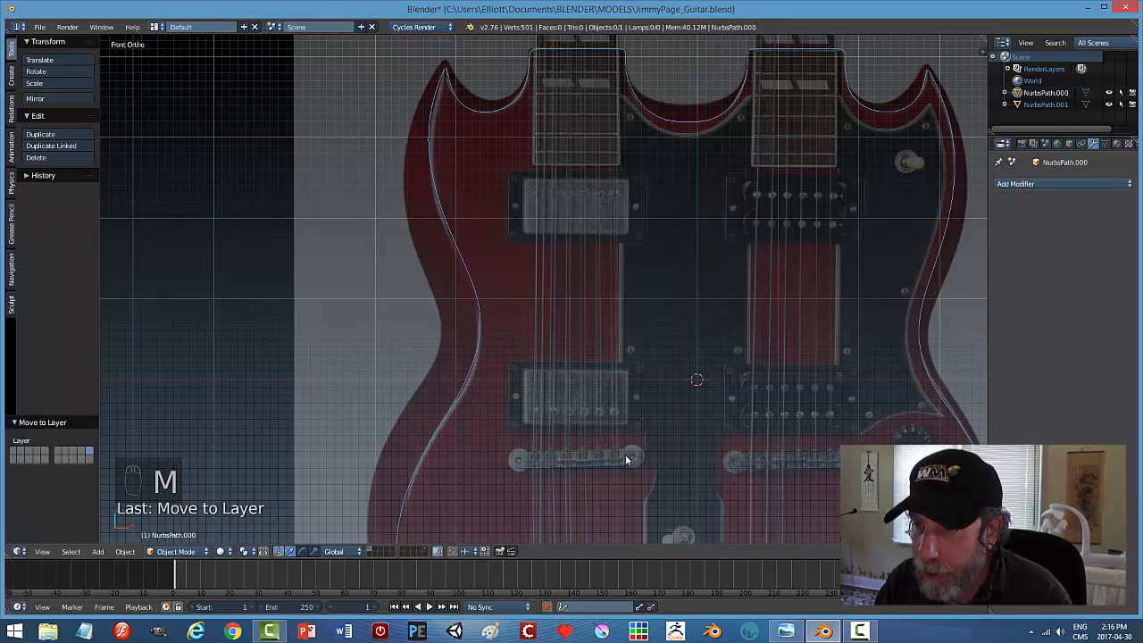
{"action": "left_click", "coordinate": [426, 549]}
In Edit Mode, select all vertices of the duplicated outline and fill them with a single face.
{"action": "middle_click_drag", "start_coordinate": [766, 382], "coordinate": [697, 394], "text": "shift"}
{"action": "key", "text": "Tab"}
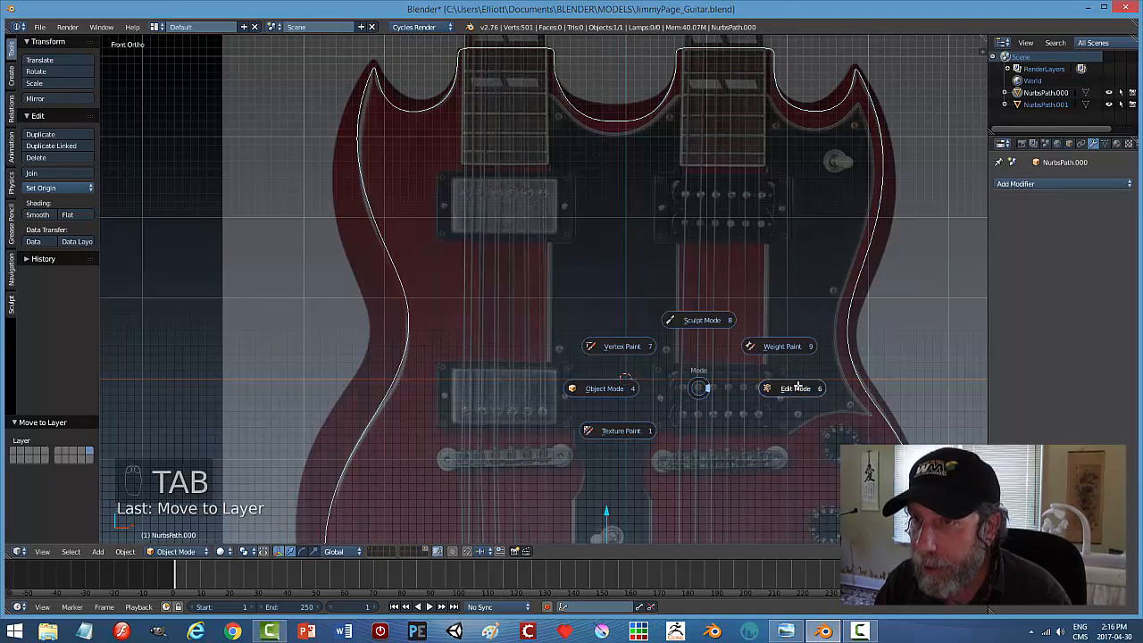
{"action": "key", "text": "a"}
{"action": "key", "text": "a"}
{"action": "key", "text": "f"}
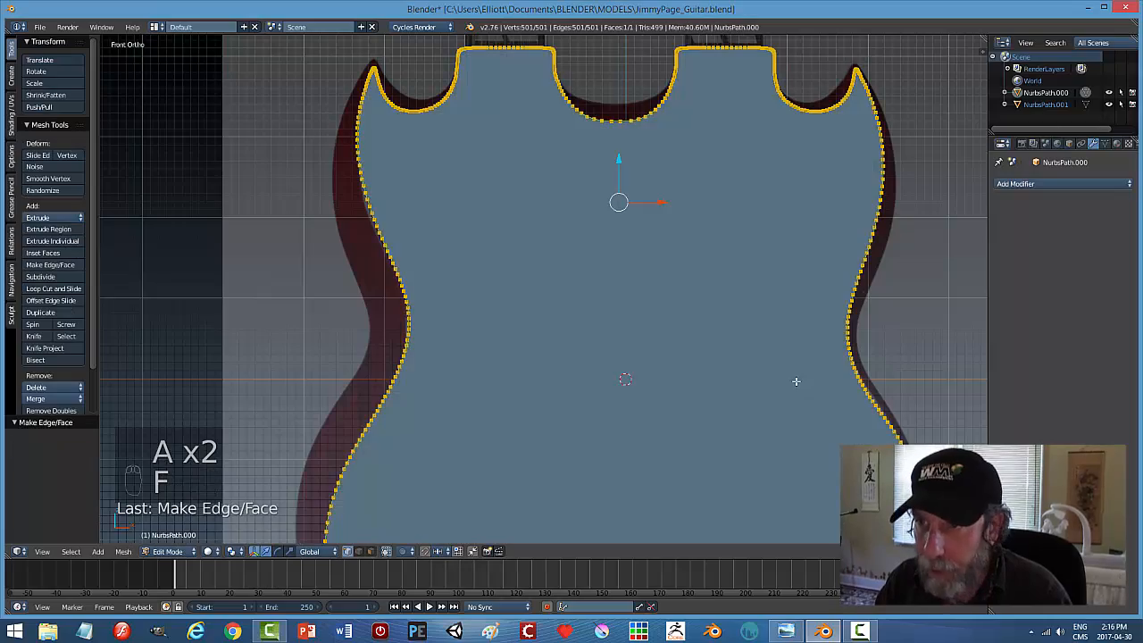
Extrude the filled body face about 0.59 along Y and select the whole mesh.
{"action": "scroll", "coordinate": [831, 409], "scroll_direction": "down", "scroll_amount": 5}
{"action": "middle_click_drag", "start_coordinate": [760, 452], "coordinate": [735, 326]}
{"action": "key", "text": "e"}
{"action": "right_click", "coordinate": [648, 378]}
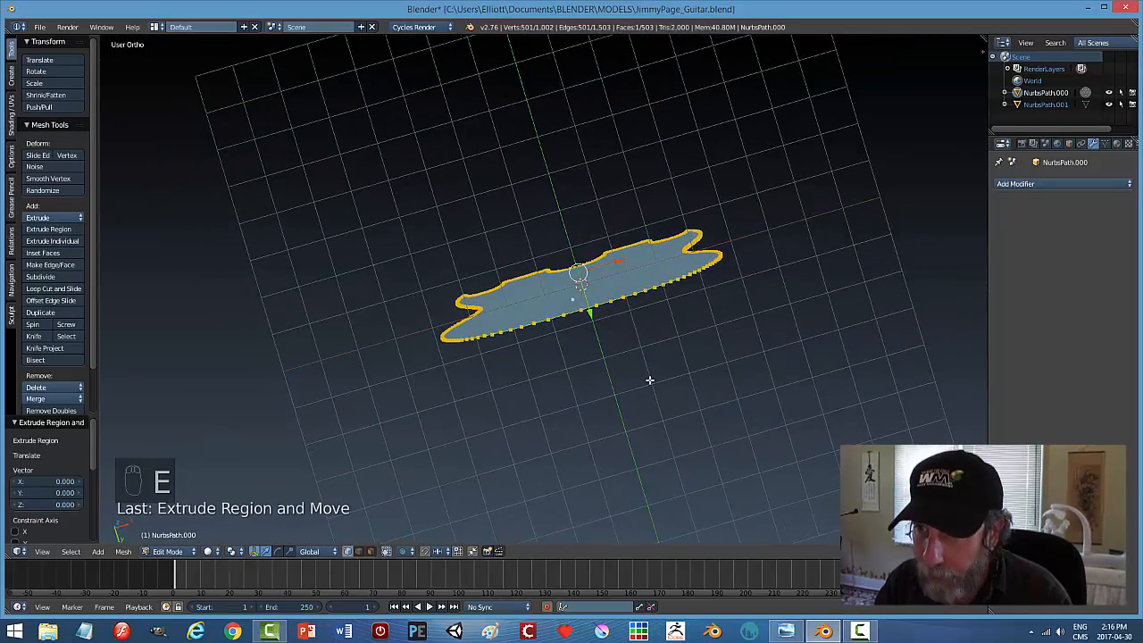
{"action": "key", "text": "e"}
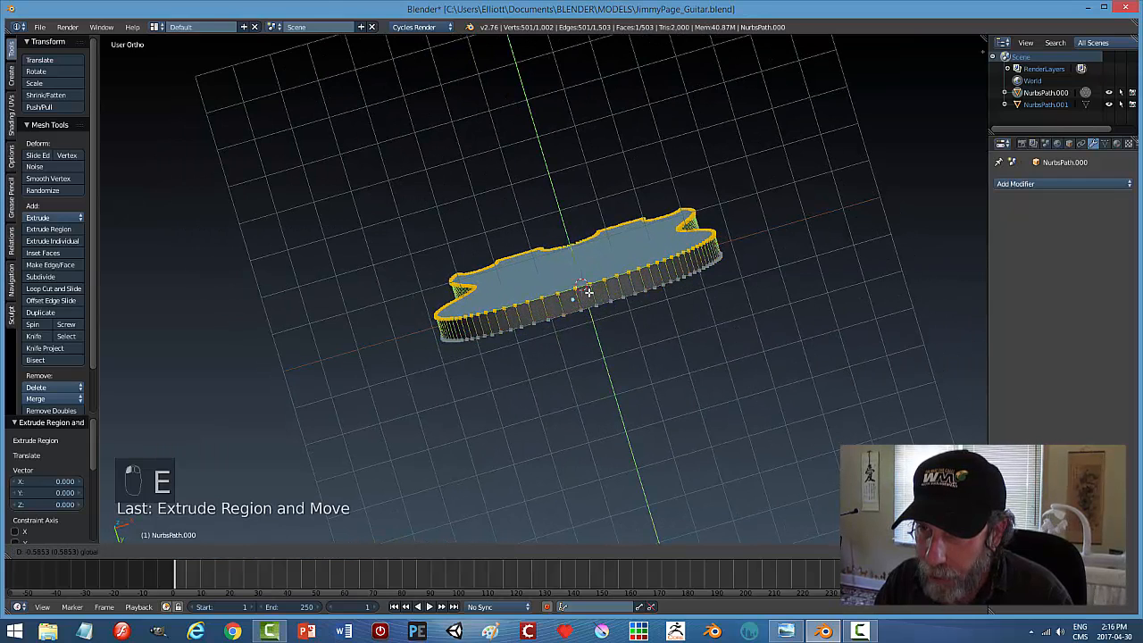
{"action": "left_click_drag", "start_coordinate": [588, 293], "coordinate": [590, 295]}
{"action": "key", "text": "a"}
{"action": "key", "text": "a"}
{"action": "key", "text": "a"}
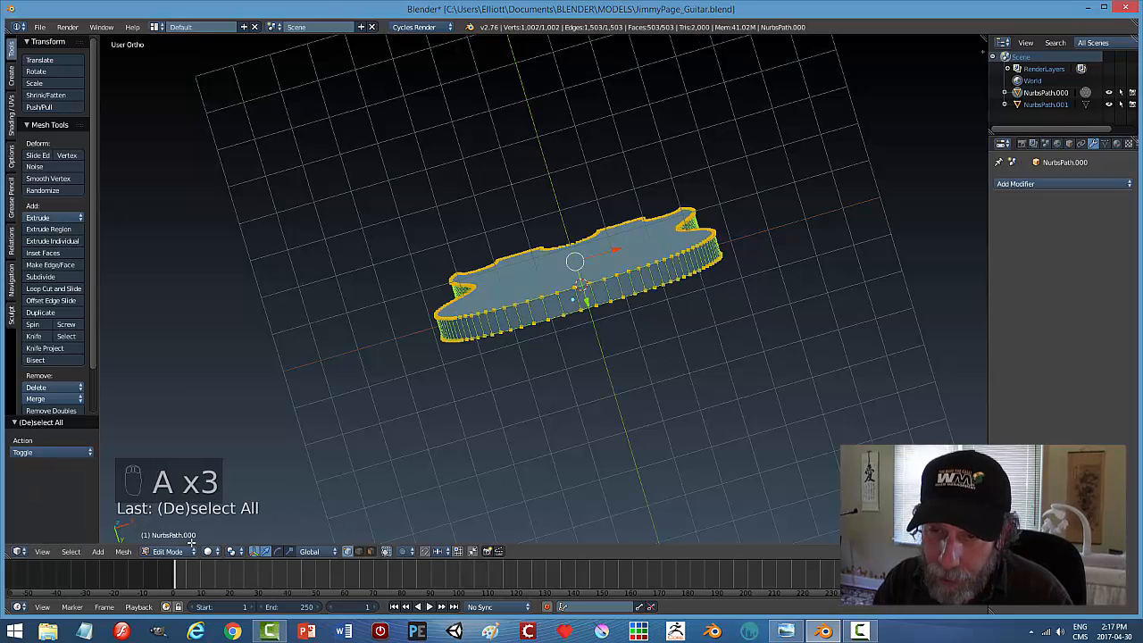
Recalculate the normals of the whole selected body mesh so they face outside.
{"action": "left_click", "coordinate": [123, 551]}
{"action": "mouse_move", "coordinate": [170, 360]}
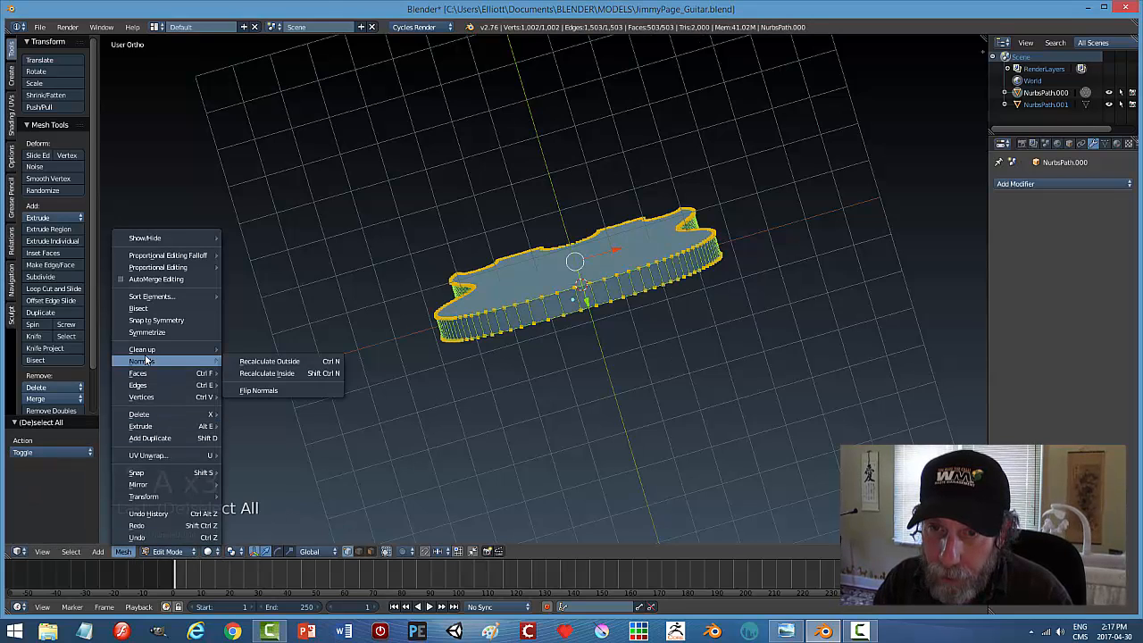
{"action": "left_click", "coordinate": [292, 361]}
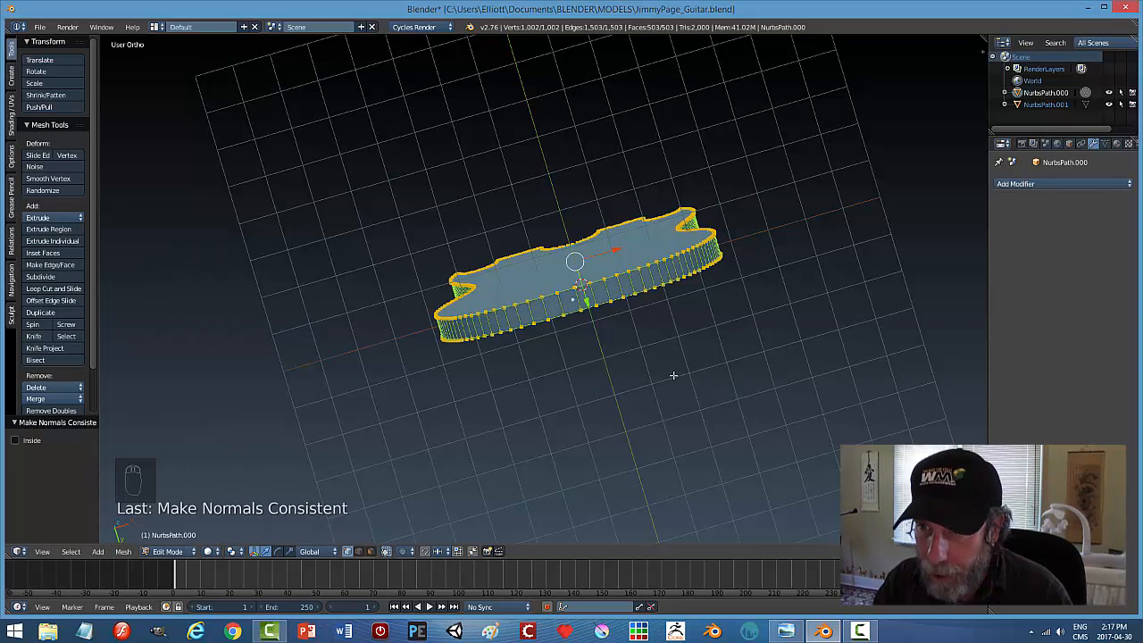
In edge select mode, select the outline edges of both flat body faces and try to bevel them.
{"action": "key", "text": "ctrl+Tab"}
{"action": "left_click", "coordinate": [655, 387]}
{"action": "key", "text": "a"}
{"action": "middle_click_drag", "start_coordinate": [681, 347], "coordinate": [694, 391]}
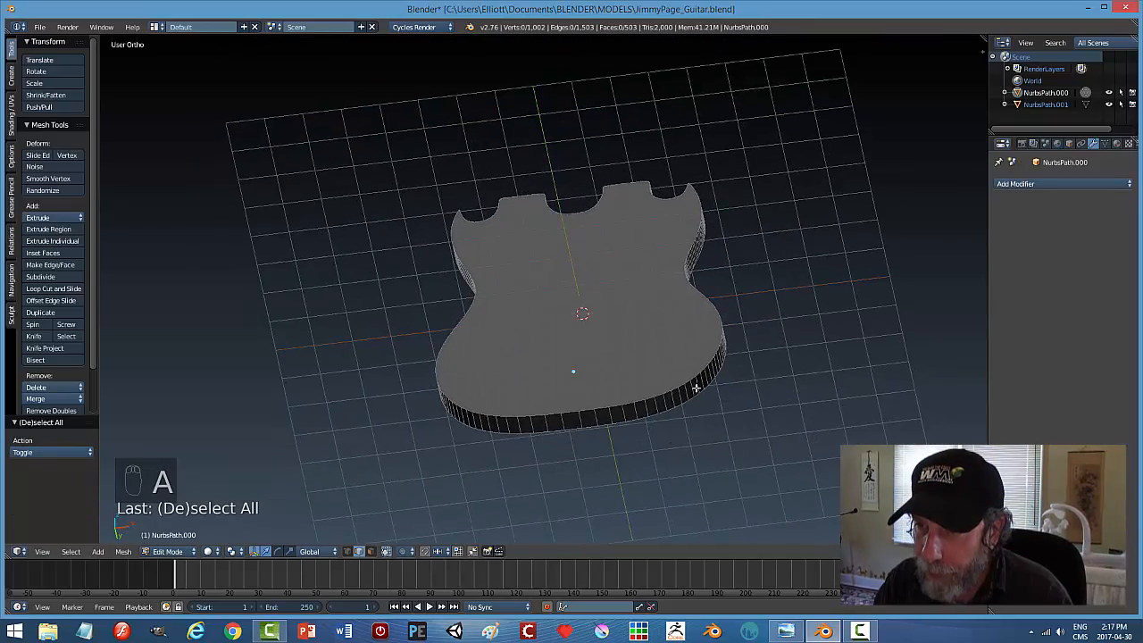
{"action": "key", "text": "alt+shift+space"}
{"action": "key", "text": "Escape"}
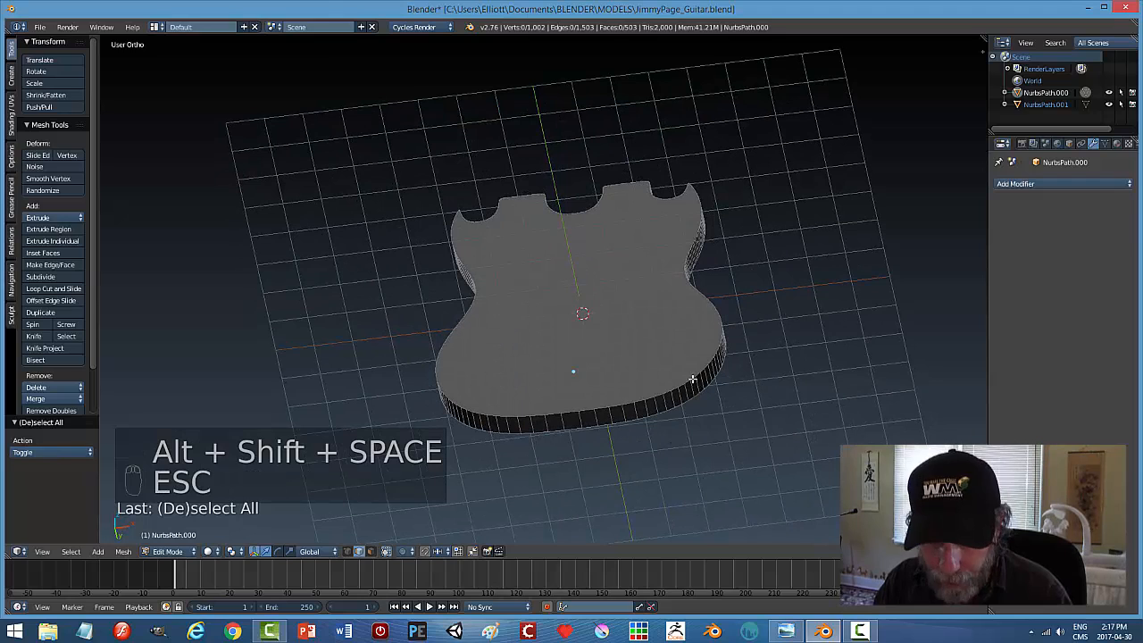
{"action": "right_click", "coordinate": [692, 378], "text": "alt"}
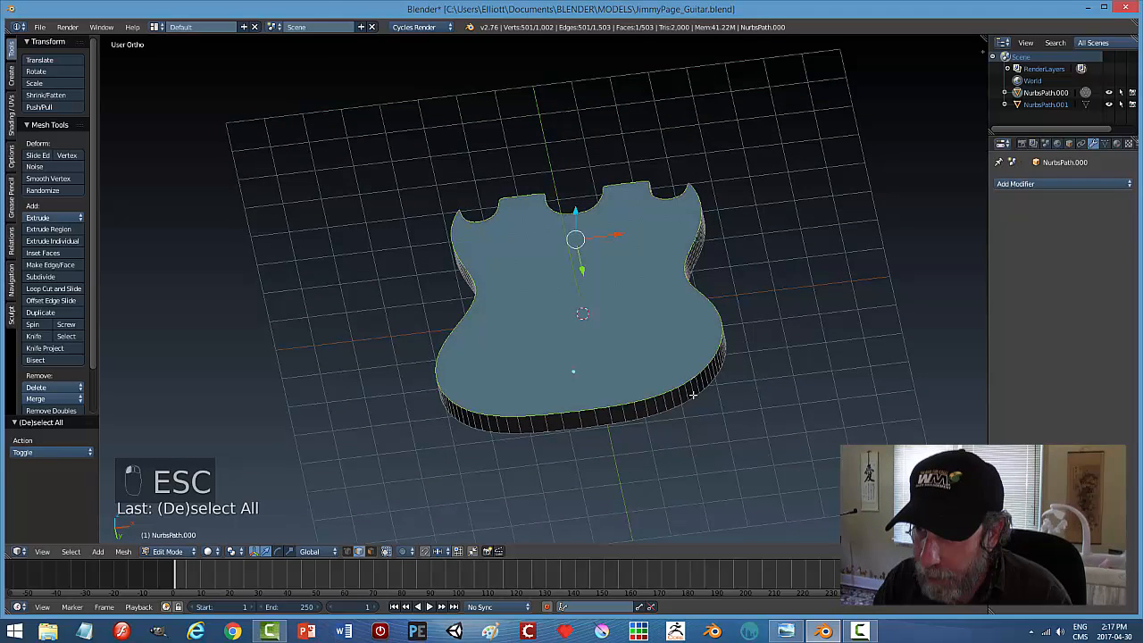
{"action": "key", "text": "ctrl+z"}
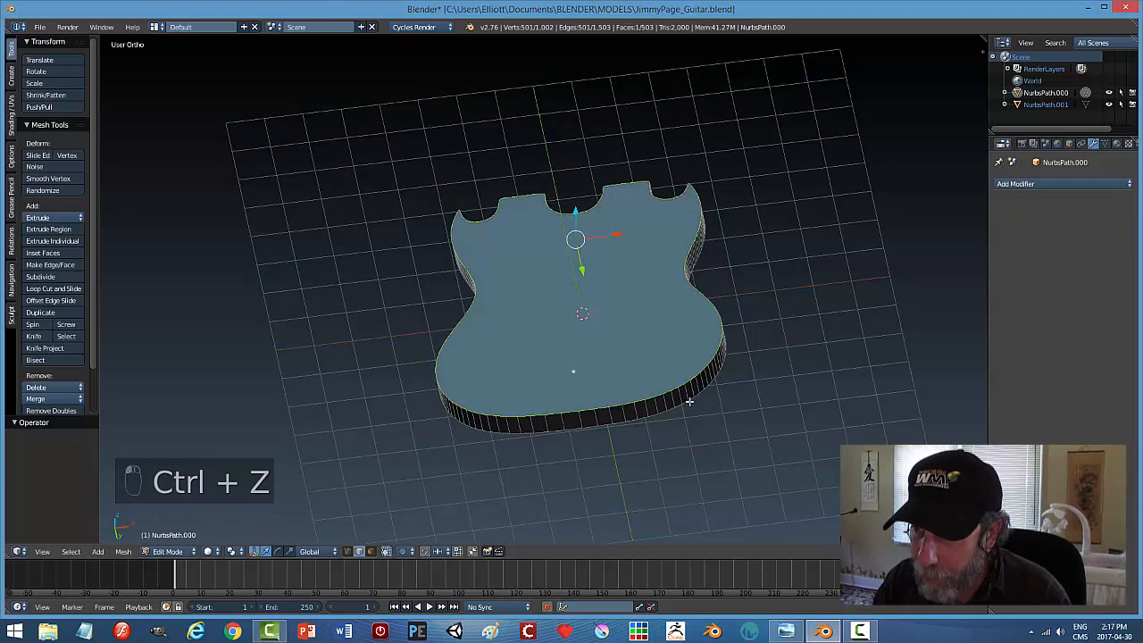
{"action": "middle_click_drag", "start_coordinate": [786, 403], "coordinate": [829, 373]}
{"action": "key", "text": "ctrl+b"}
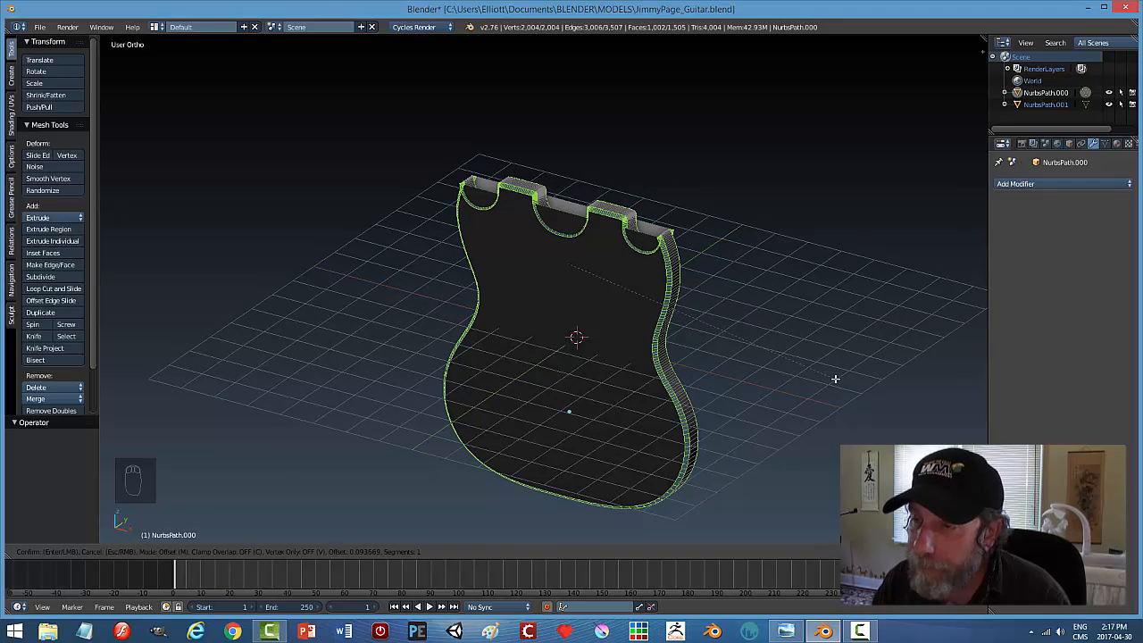
{"action": "right_click", "coordinate": [835, 379]}
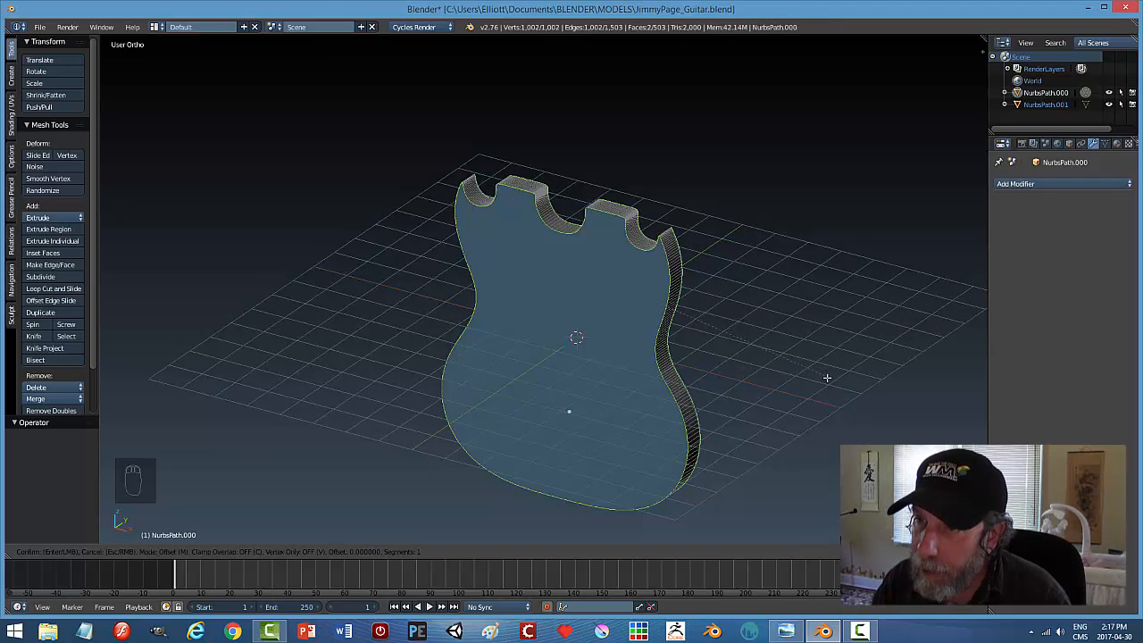
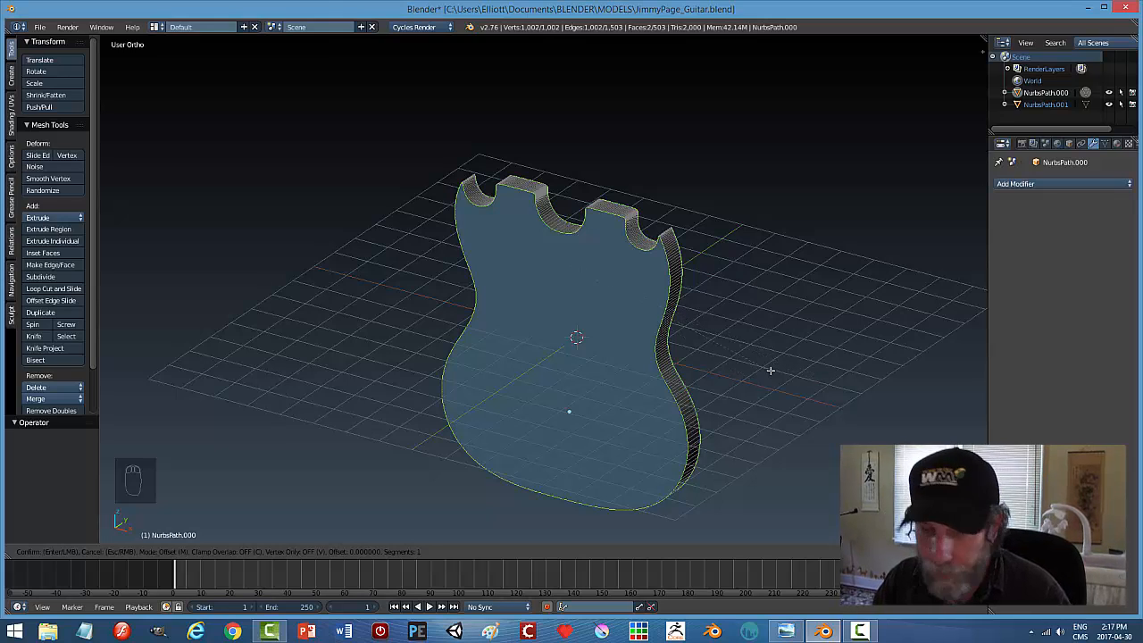
{"action": "key", "text": "Escape"}
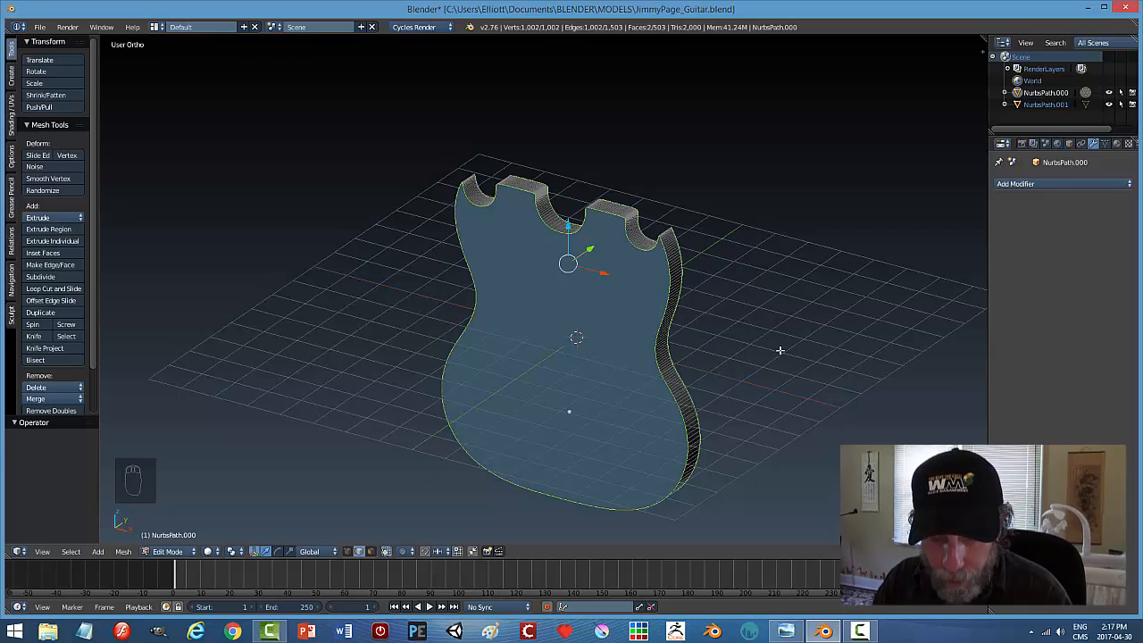
Reselect the front and back outline edge loops and retry the bevel with an offset of about 0.28.
{"action": "key", "text": "a"}
{"action": "middle_click_drag", "start_coordinate": [778, 349], "coordinate": [714, 268]}
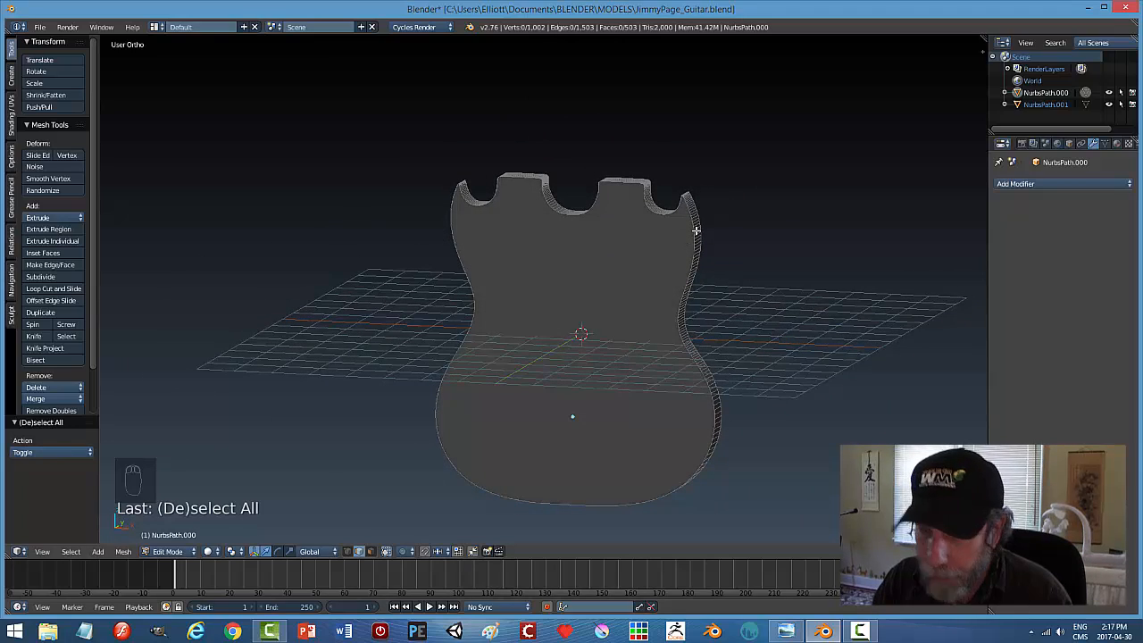
{"action": "key", "text": "a"}
{"action": "middle_click_drag", "start_coordinate": [839, 327], "coordinate": [800, 369]}
{"action": "scroll", "coordinate": [649, 298], "scroll_direction": "up", "scroll_amount": 2}
{"action": "right_click", "coordinate": [685, 275]}
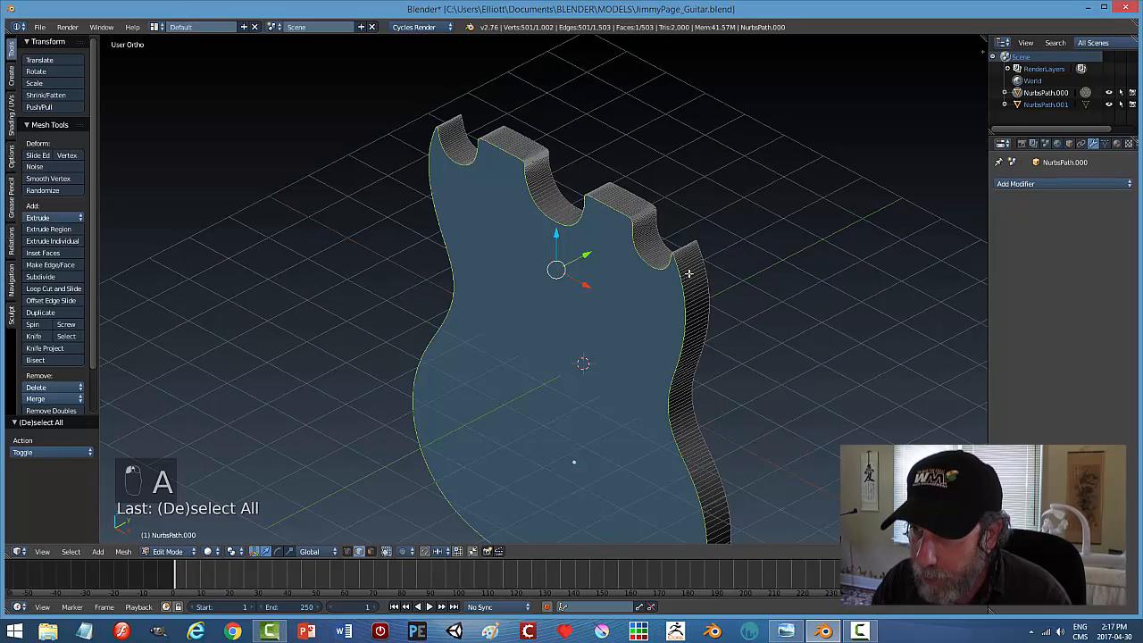
{"action": "right_click", "coordinate": [708, 263], "text": "shift"}
{"action": "key", "text": "ctrl+b"}
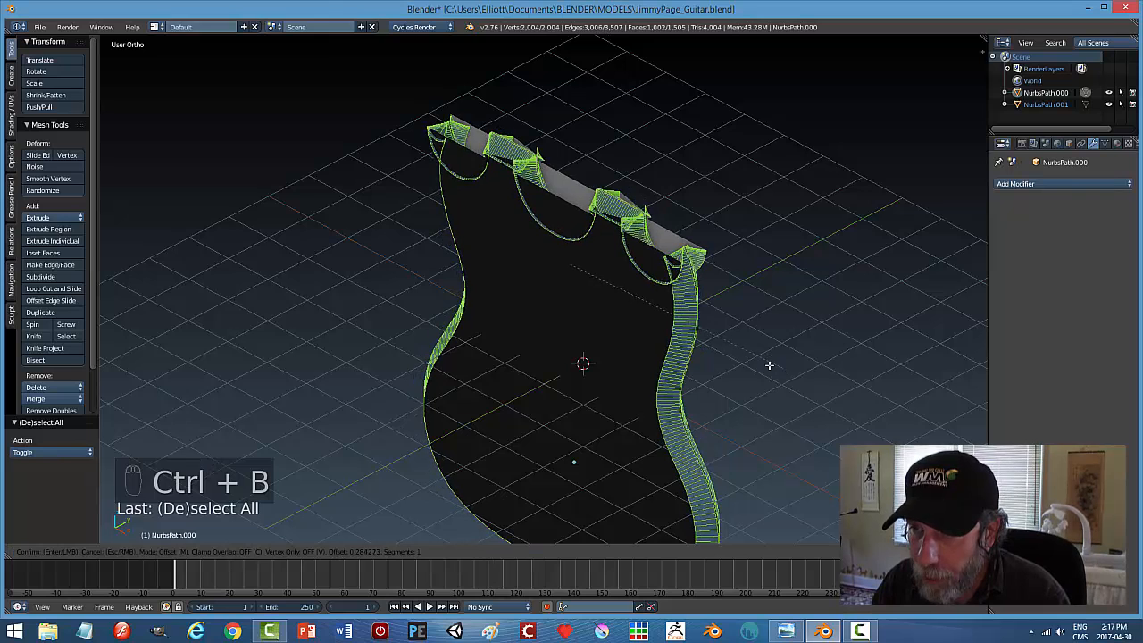
{"action": "left_click", "coordinate": [768, 365]}
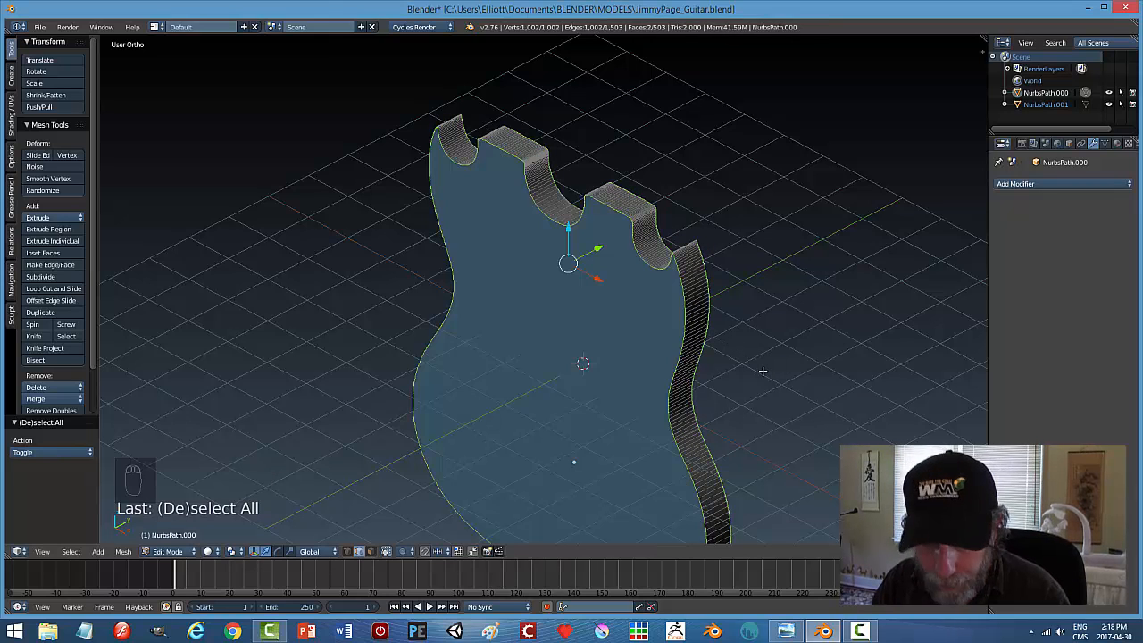
Switch the body mesh to face select mode and clear the selection.
{"action": "key", "text": "a"}
{"action": "key", "text": "ctrl+Tab"}
{"action": "left_click", "coordinate": [753, 382]}
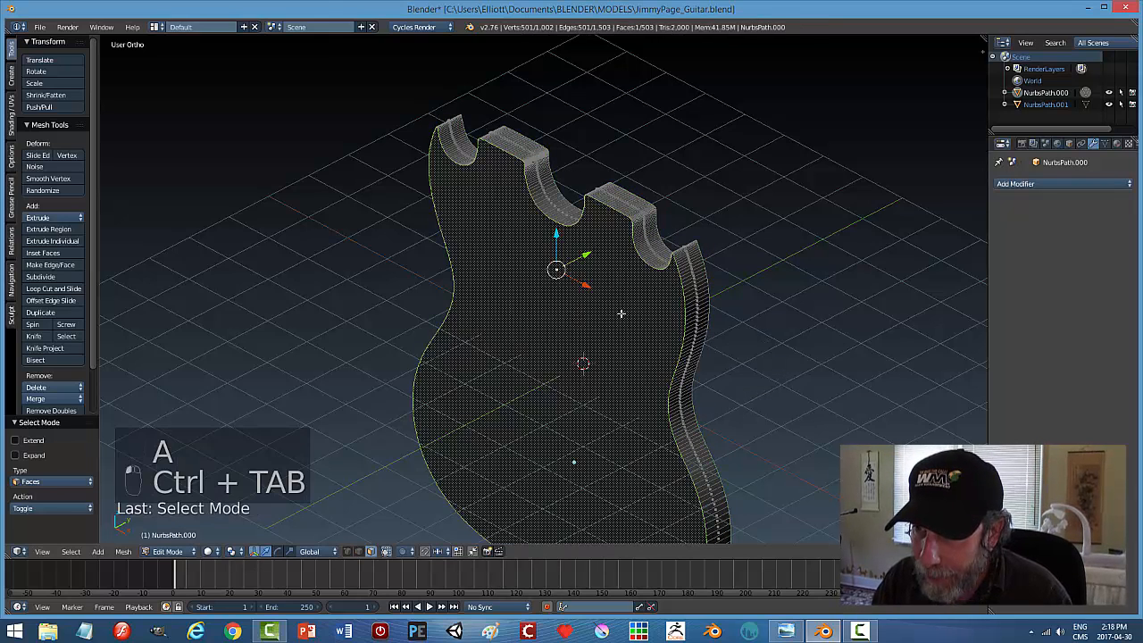
{"action": "mouse_move", "coordinate": [780, 327]}
{"action": "middle_mouse_down"}
{"action": "mouse_move", "coordinate": [789, 287]}
{"action": "mouse_move", "coordinate": [837, 260]}
{"action": "mouse_move", "coordinate": [829, 339]}
{"action": "mouse_move", "coordinate": [790, 327]}
{"action": "middle_mouse_up"}
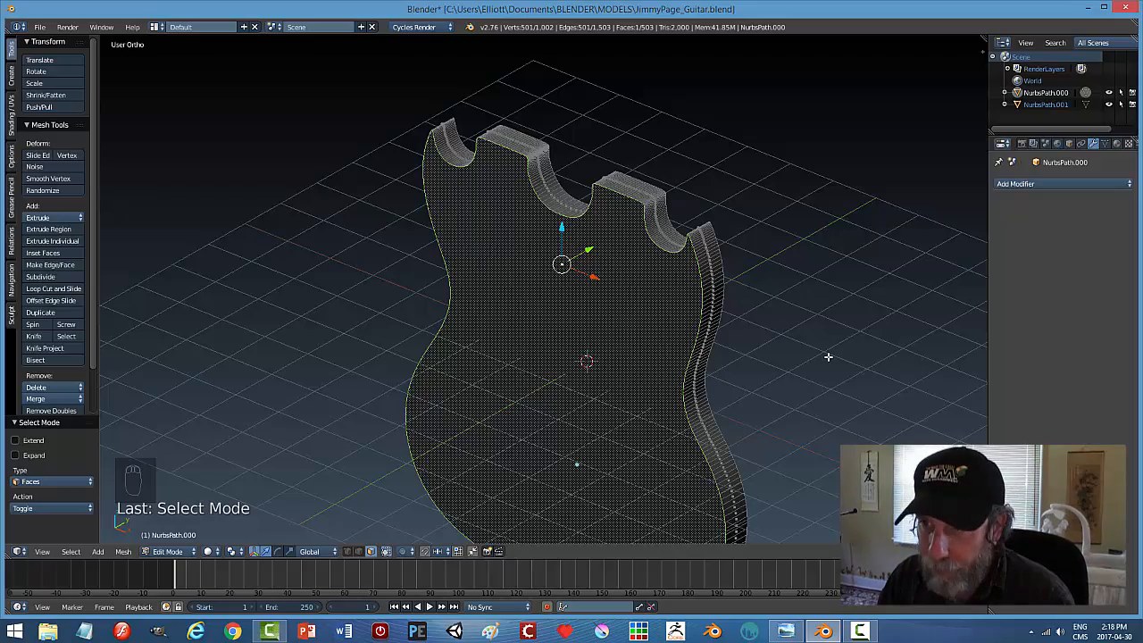
{"action": "key", "text": "a"}
In Object Mode, shade the body smooth and enable Auto Smooth with an angle of 25°.
{"action": "key", "text": "Tab"}
{"action": "middle_click_drag", "start_coordinate": [793, 407], "coordinate": [748, 345]}
{"action": "left_click", "coordinate": [38, 215]}
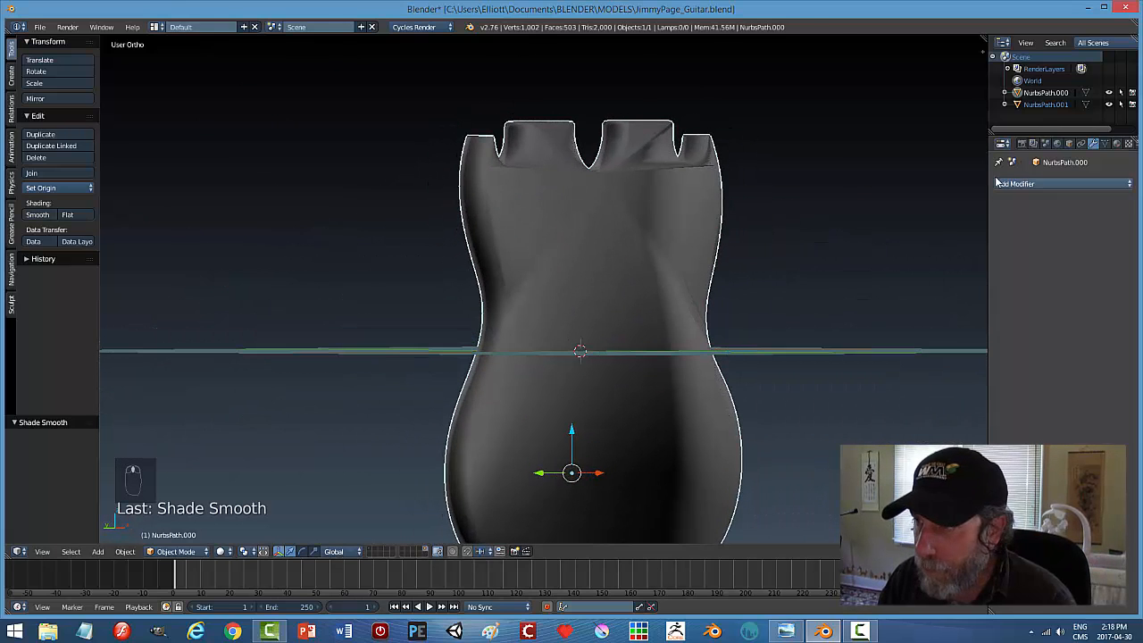
{"action": "left_click", "coordinate": [1105, 145]}
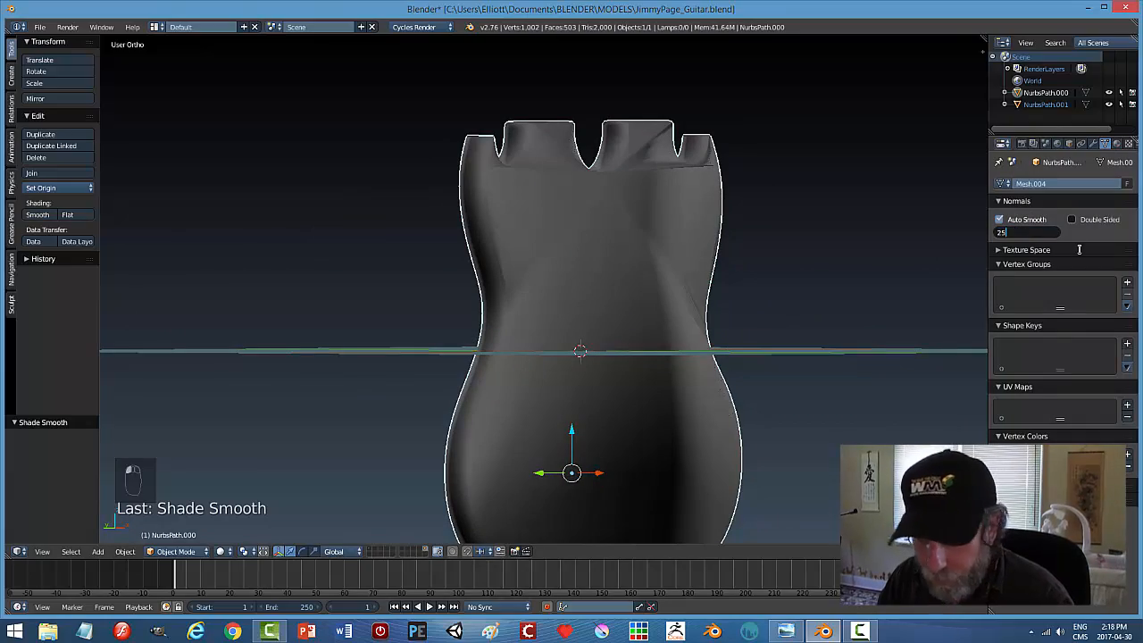
{"action": "key", "text": "Return"}
{"action": "middle_click_drag", "start_coordinate": [738, 270], "coordinate": [732, 331]}
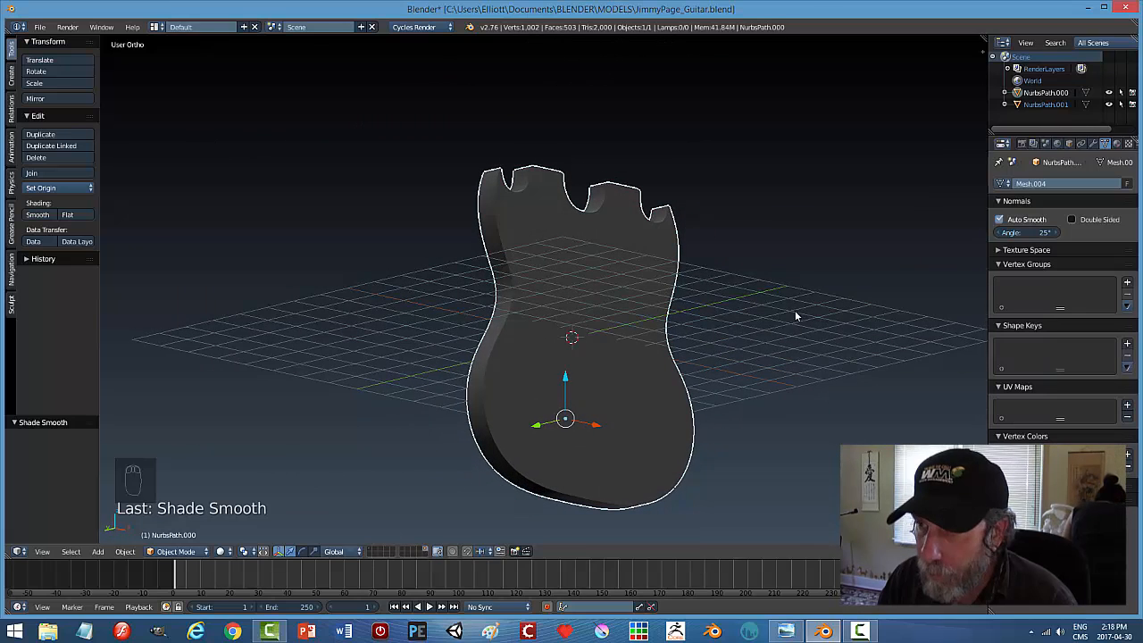
Try a Catmull-Clark Subdivision Surface modifier with 2 view subdivisions on the body, and remove it.
{"action": "left_click", "coordinate": [1094, 143]}
{"action": "left_click", "coordinate": [1019, 184]}
{"action": "left_click", "coordinate": [924, 381]}
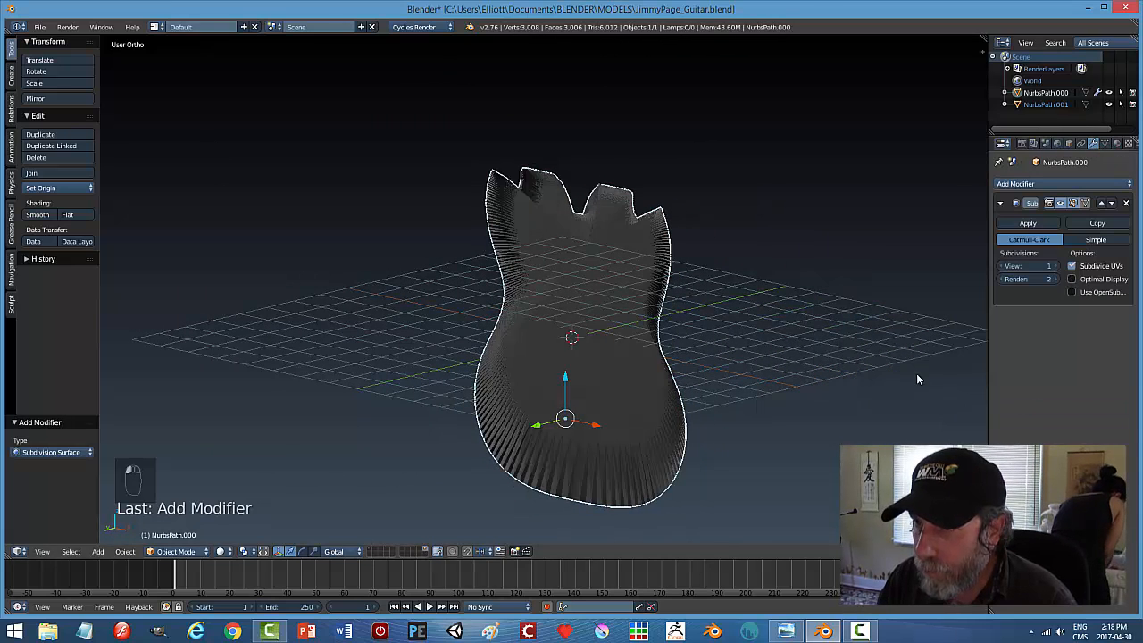
{"action": "mouse_move", "coordinate": [794, 280]}
{"action": "middle_mouse_down"}
{"action": "mouse_move", "coordinate": [840, 297]}
{"action": "mouse_move", "coordinate": [635, 347]}
{"action": "mouse_move", "coordinate": [635, 319]}
{"action": "mouse_move", "coordinate": [759, 295]}
{"action": "mouse_move", "coordinate": [732, 362]}
{"action": "mouse_move", "coordinate": [776, 296]}
{"action": "mouse_move", "coordinate": [872, 240]}
{"action": "mouse_move", "coordinate": [757, 317]}
{"action": "mouse_move", "coordinate": [727, 302]}
{"action": "mouse_move", "coordinate": [719, 270]}
{"action": "mouse_move", "coordinate": [712, 339]}
{"action": "mouse_move", "coordinate": [723, 349]}
{"action": "mouse_move", "coordinate": [795, 317]}
{"action": "mouse_move", "coordinate": [892, 305]}
{"action": "mouse_move", "coordinate": [790, 349]}
{"action": "mouse_move", "coordinate": [779, 326]}
{"action": "mouse_move", "coordinate": [786, 273]}
{"action": "mouse_move", "coordinate": [802, 268]}
{"action": "mouse_move", "coordinate": [768, 299]}
{"action": "mouse_move", "coordinate": [778, 268]}
{"action": "middle_mouse_up"}
{"action": "left_click", "coordinate": [1052, 267]}
{"action": "left_click", "coordinate": [1126, 203]}
In Edit Mode with edge selection, add three evenly spaced loop cuts around the body's side wall and deselect everything.
{"action": "scroll", "coordinate": [719, 269], "scroll_direction": "up", "scroll_amount": 3}
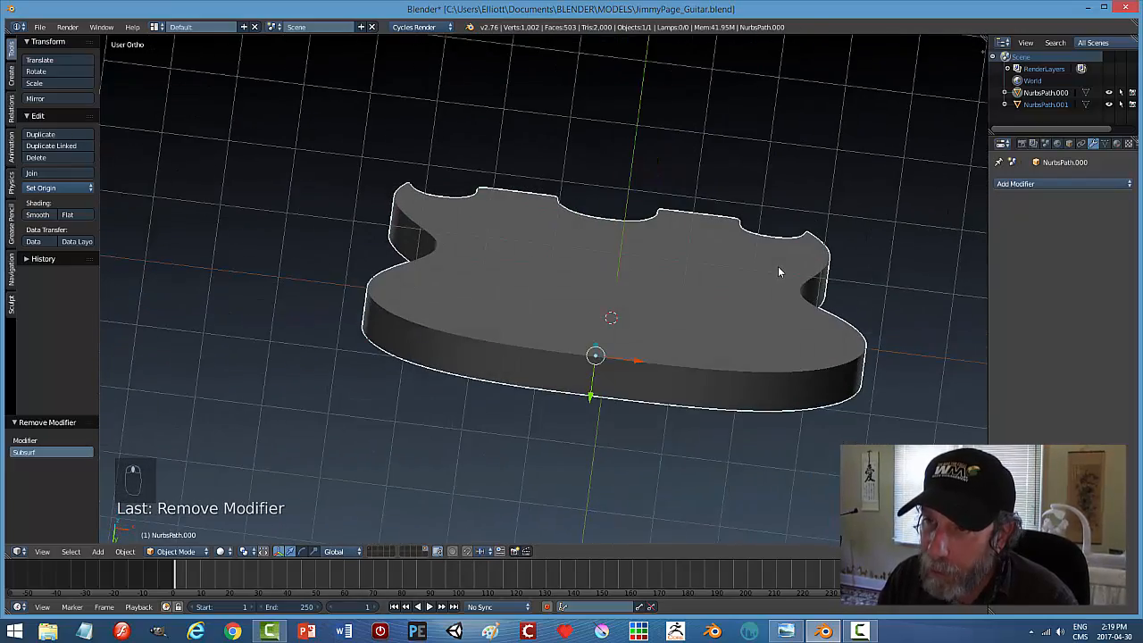
{"action": "middle_click_drag", "start_coordinate": [760, 337], "coordinate": [807, 317]}
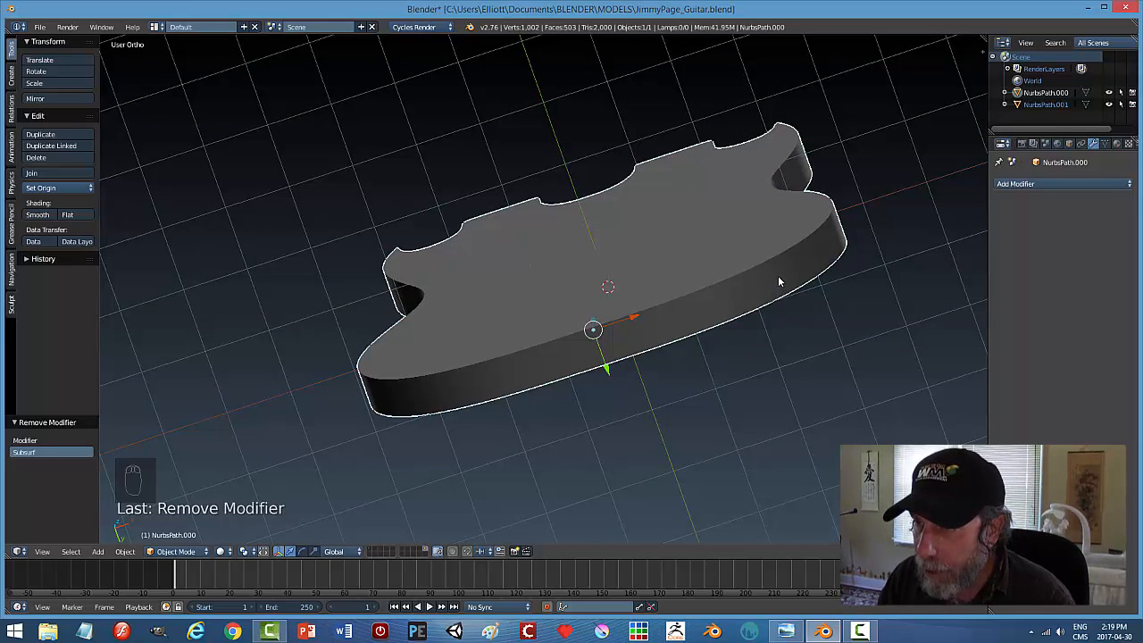
{"action": "key", "text": "Tab"}
{"action": "left_click", "coordinate": [860, 278]}
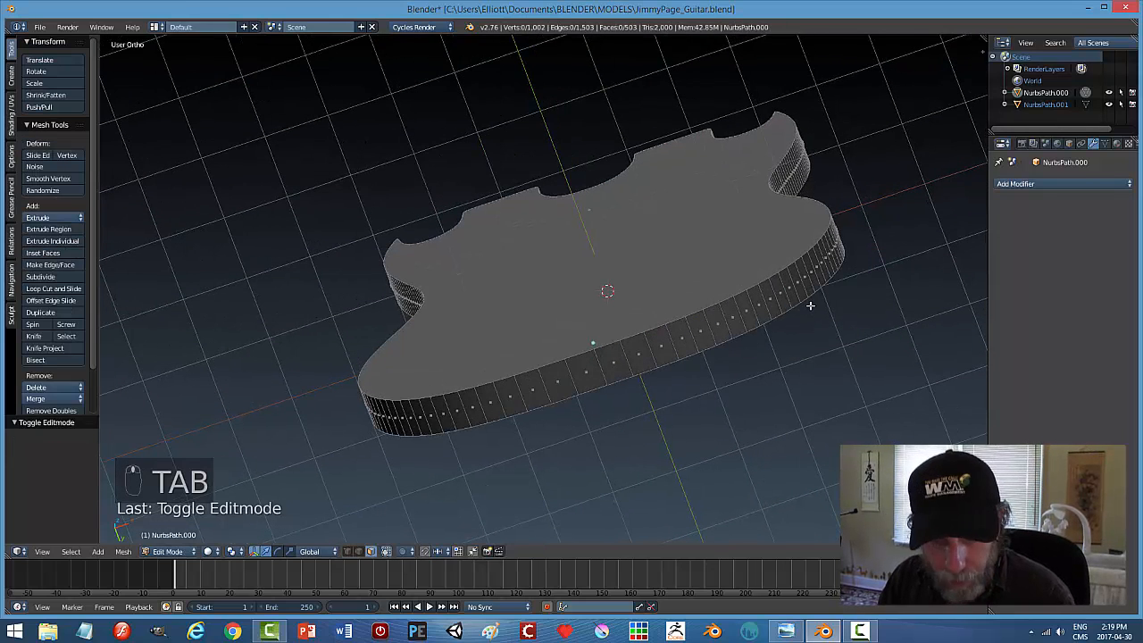
{"action": "key", "text": "ctrl+Tab"}
{"action": "left_click", "coordinate": [773, 294]}
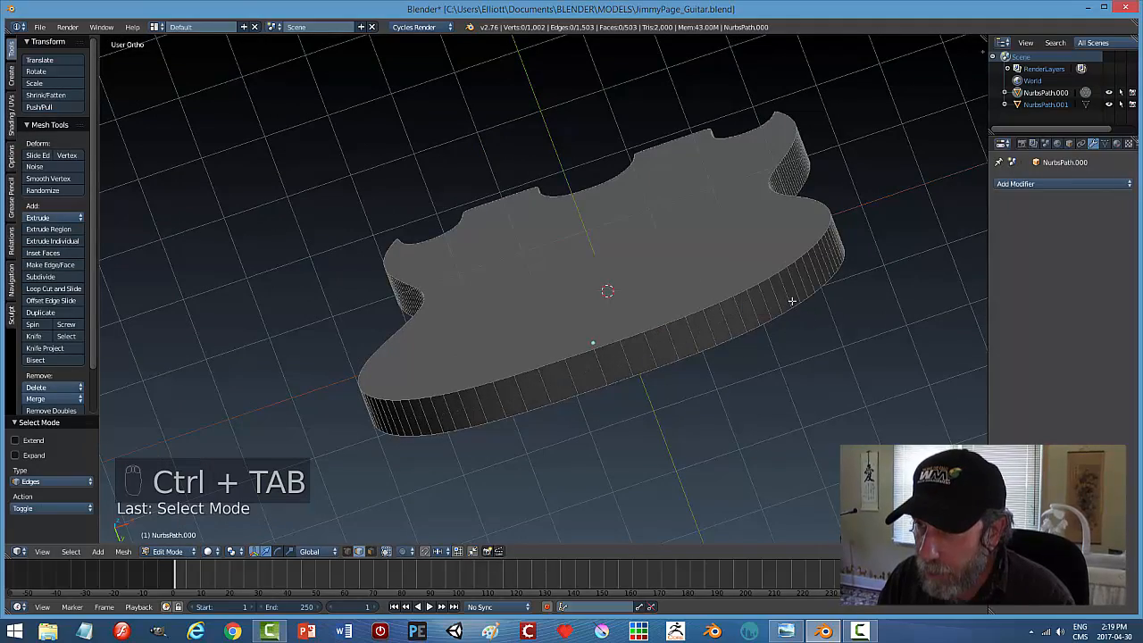
{"action": "middle_click_drag", "start_coordinate": [787, 271], "coordinate": [720, 326]}
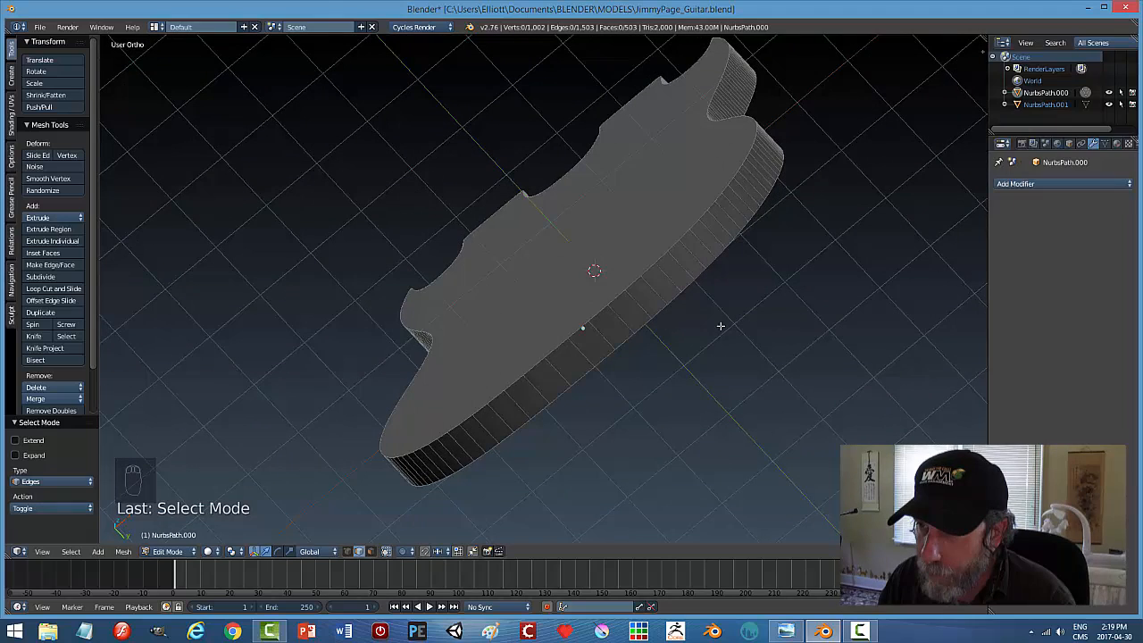
{"action": "key", "text": "ctrl+r"}
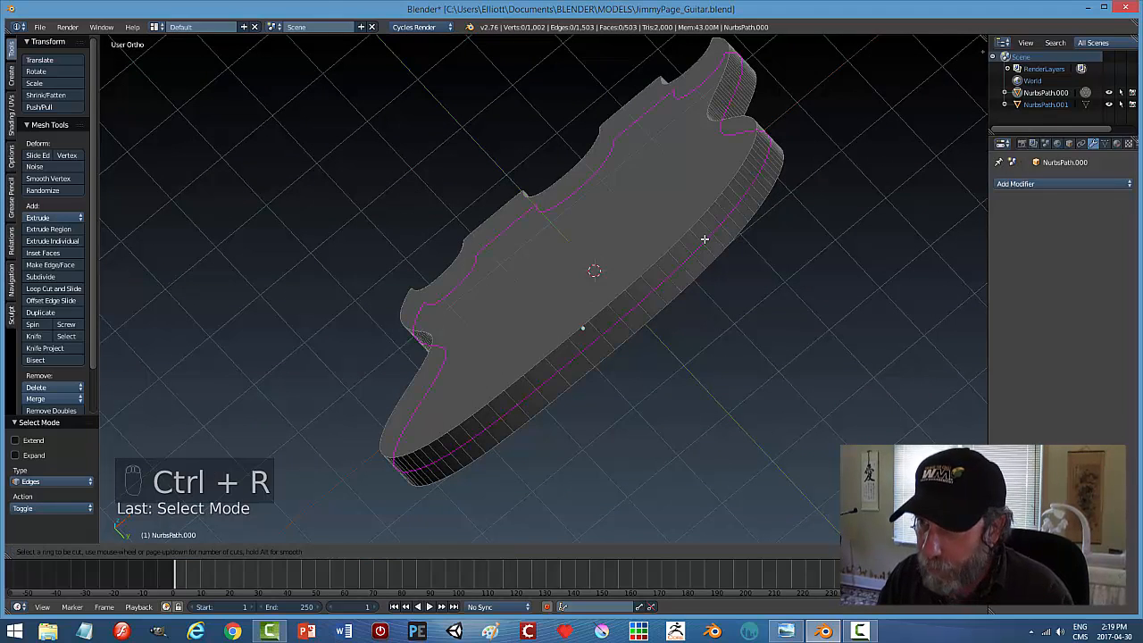
{"action": "left_click", "coordinate": [704, 239]}
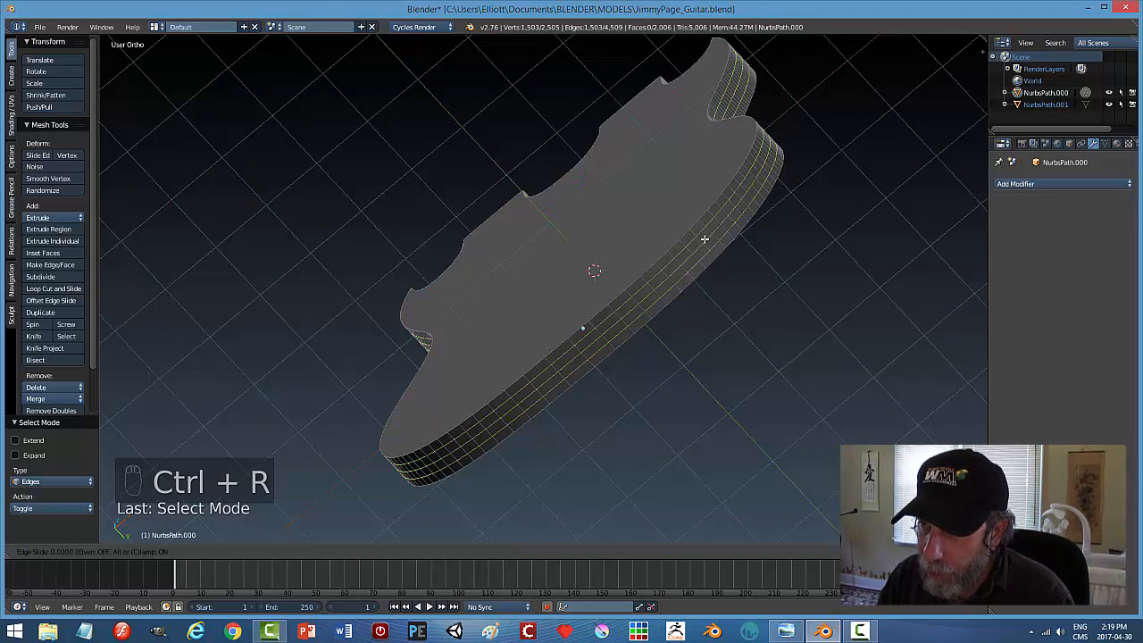
{"action": "key", "text": "a"}
Return to Object Mode, test a Subdivision Surface modifier on the loop-cut body, and remove it.
{"action": "key", "text": "Tab"}
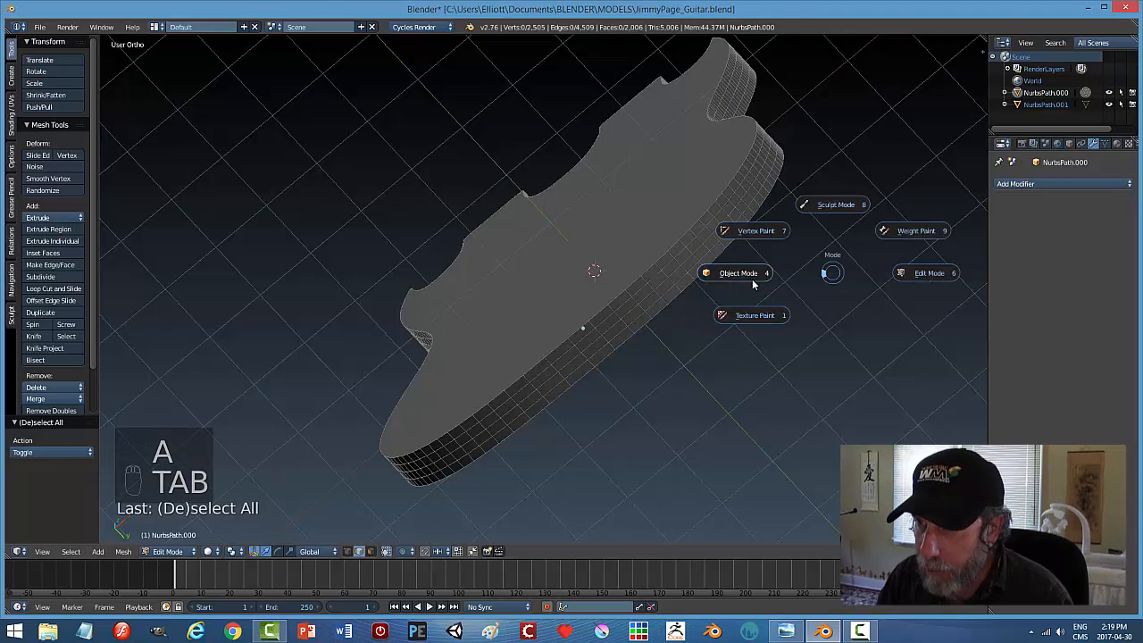
{"action": "left_click", "coordinate": [740, 271]}
{"action": "left_click", "coordinate": [1045, 184]}
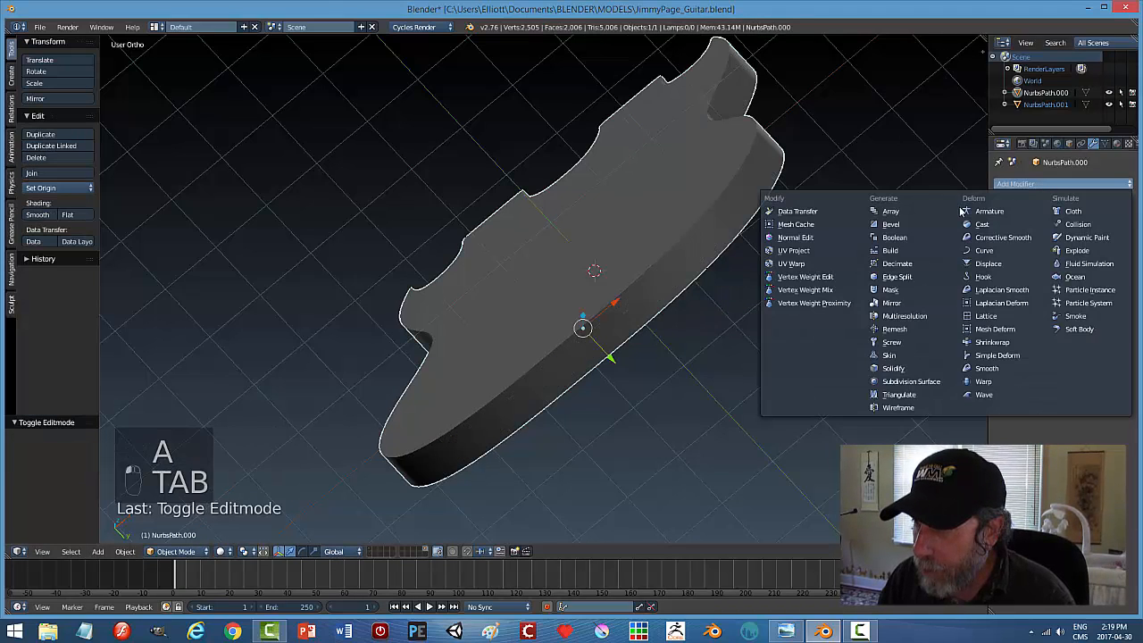
{"action": "left_click", "coordinate": [909, 381]}
{"action": "middle_click_drag", "start_coordinate": [816, 273], "coordinate": [883, 330]}
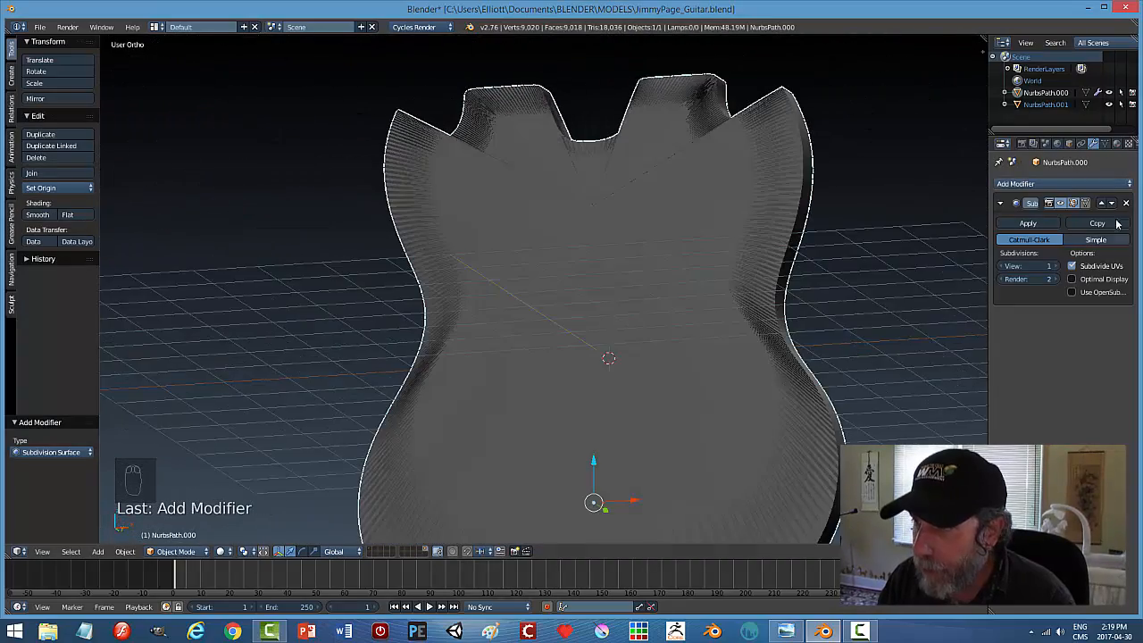
{"action": "left_click", "coordinate": [1126, 203]}
{"action": "middle_click_drag", "start_coordinate": [762, 325], "coordinate": [763, 253]}
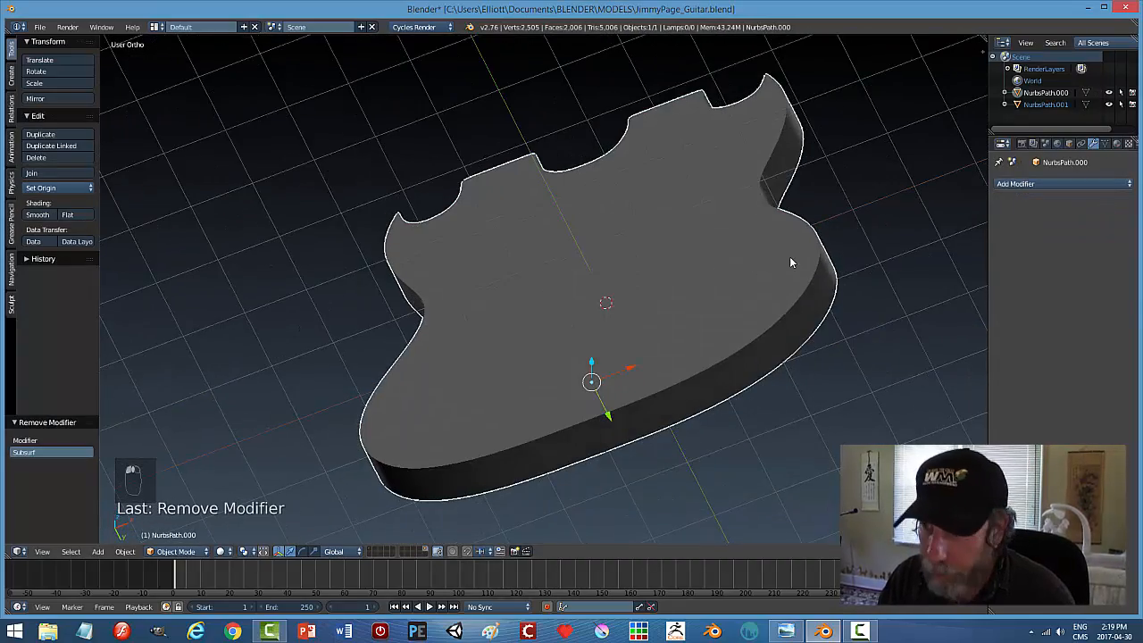
Undo the loop cuts and both Subdivision Surface tests, going back to the plain smooth-shaded body.
{"action": "key", "text": "ctrl+z"}
{"action": "key", "text": "ctrl+z"}
{"action": "key", "text": "ctrl+z"}
{"action": "key", "text": "ctrl+z"}
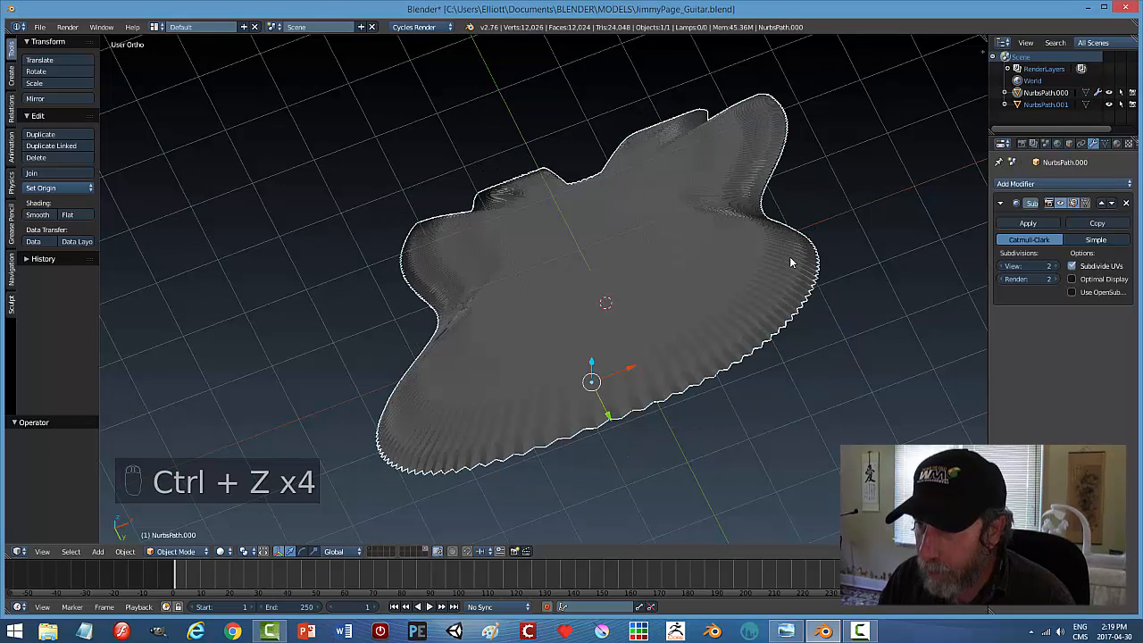
{"action": "key", "text": "ctrl+z"}
{"action": "key", "text": "ctrl+z"}
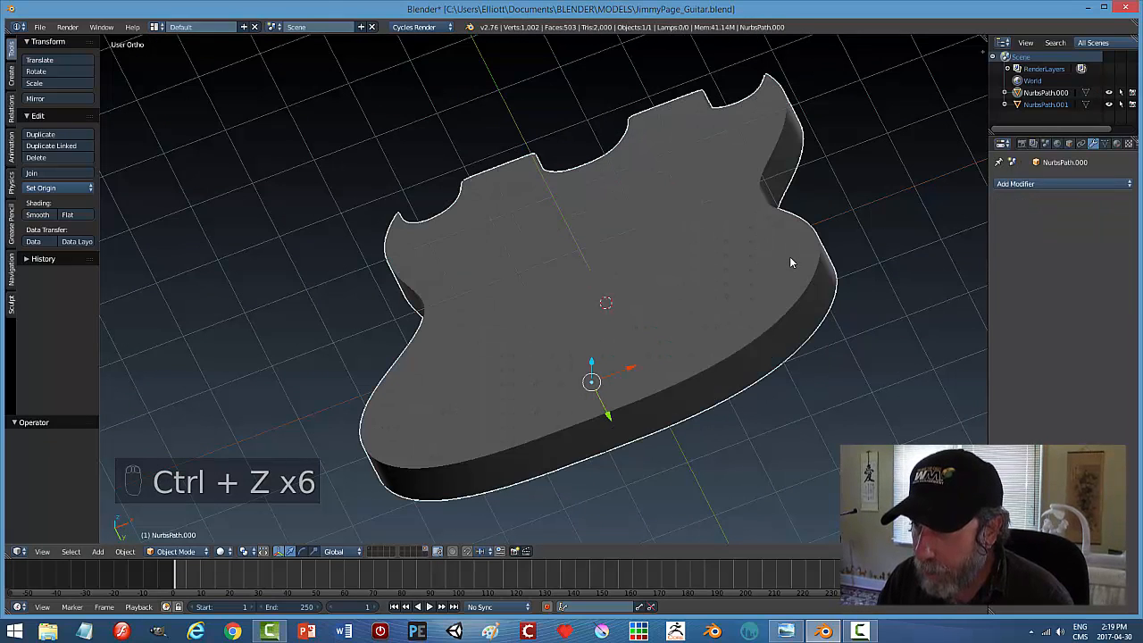
In Edit Mode, select the body's large front face, separate it into its own object, and return to Object Mode.
{"action": "key", "text": "Tab"}
{"action": "key", "text": "Tab"}
{"action": "left_click", "coordinate": [889, 247]}
{"action": "middle_click_drag", "start_coordinate": [828, 292], "coordinate": [830, 319]}
{"action": "right_click", "coordinate": [670, 283]}
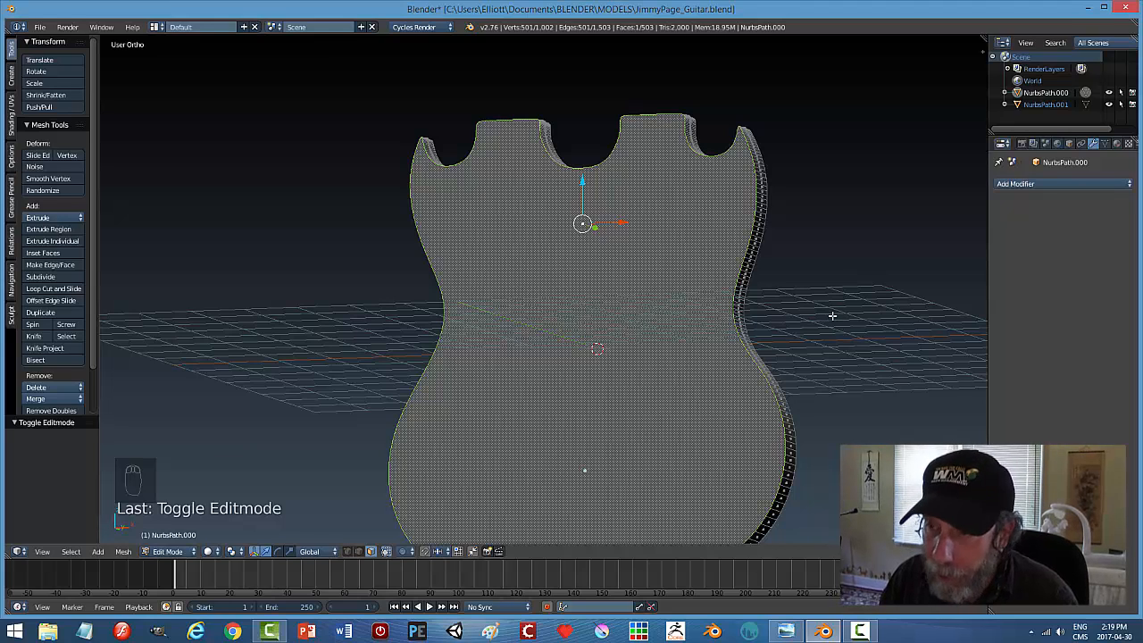
{"action": "key", "text": "p"}
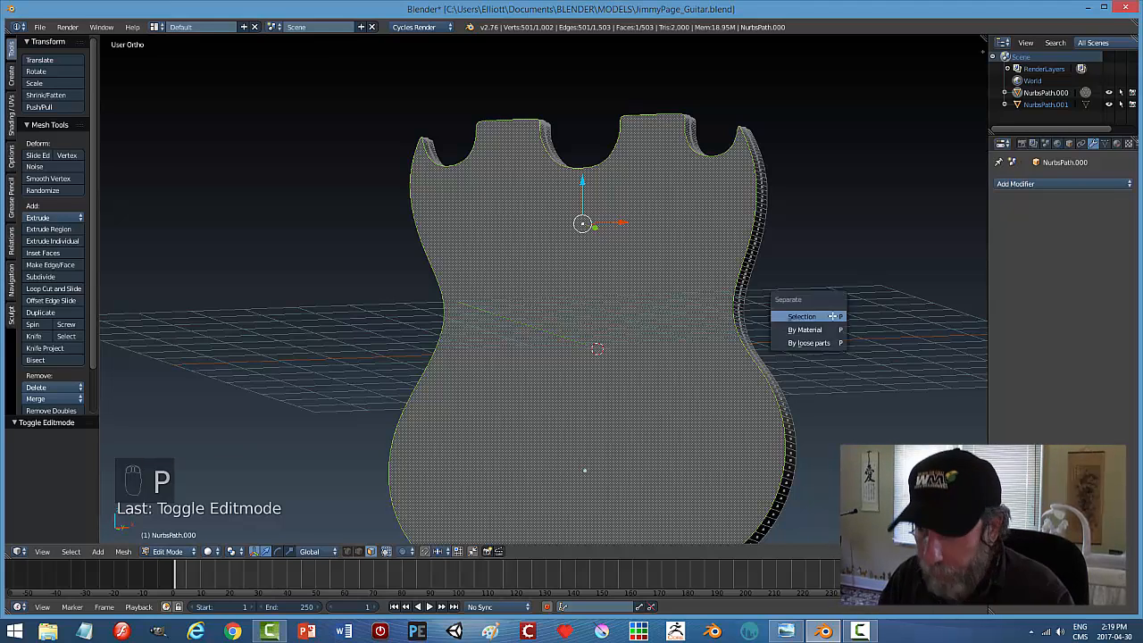
{"action": "left_click", "coordinate": [831, 315]}
{"action": "key", "text": "Tab"}
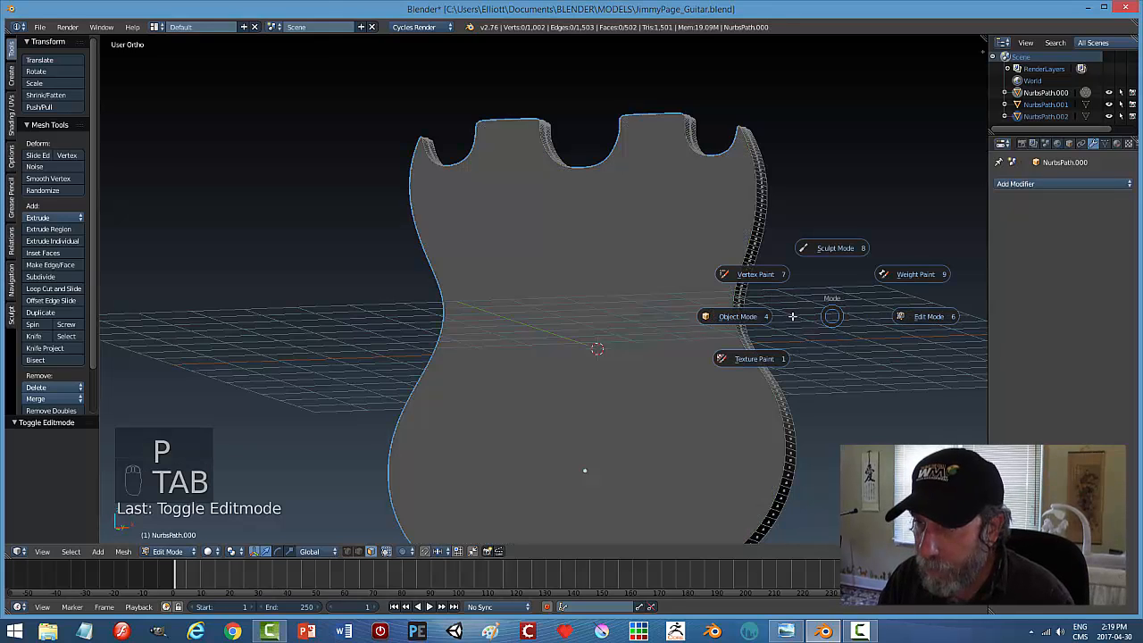
{"action": "left_click", "coordinate": [737, 316]}
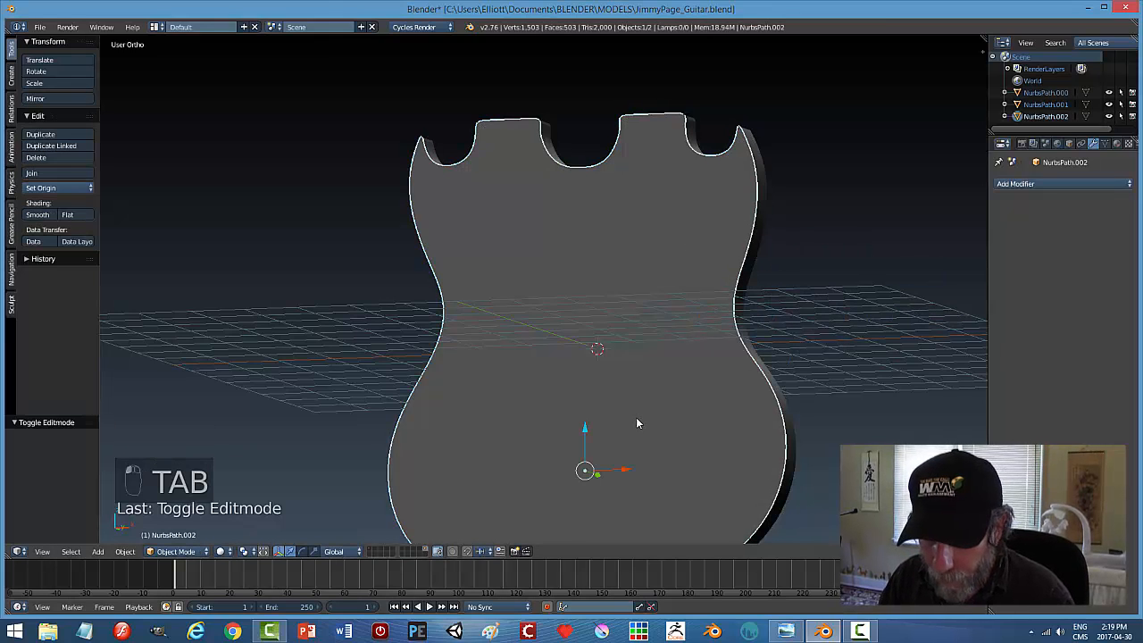
Select the separated front face and move it to the first layer of the second layer row.
{"action": "key", "text": "m"}
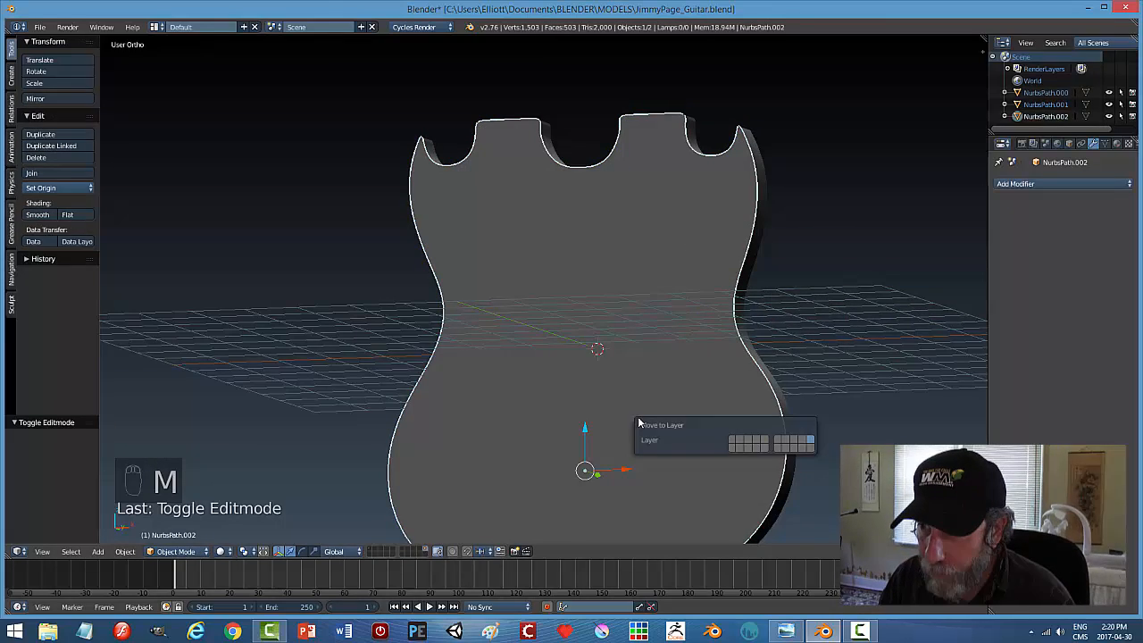
{"action": "left_click", "coordinate": [729, 448]}
{"action": "middle_click_drag", "start_coordinate": [711, 344], "coordinate": [673, 338]}
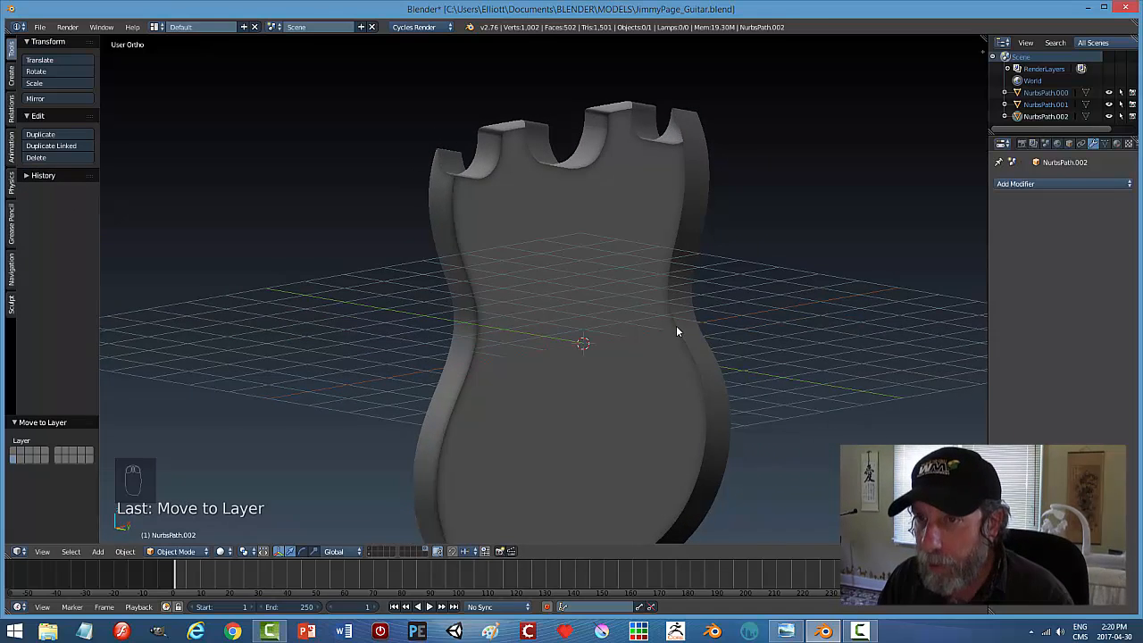
In Edit Mode with edge selection, select the open front outline loop of the body and try to bevel it.
{"action": "right_click", "coordinate": [693, 298]}
{"action": "key", "text": "Tab"}
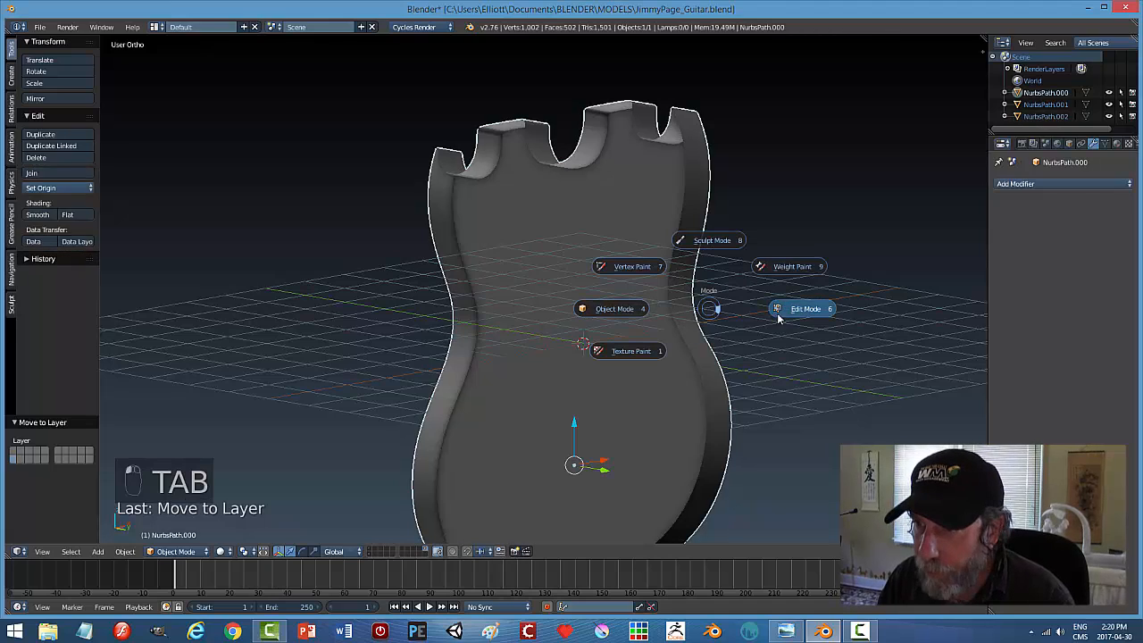
{"action": "left_click", "coordinate": [778, 312]}
{"action": "middle_click_drag", "start_coordinate": [771, 312], "coordinate": [715, 304]}
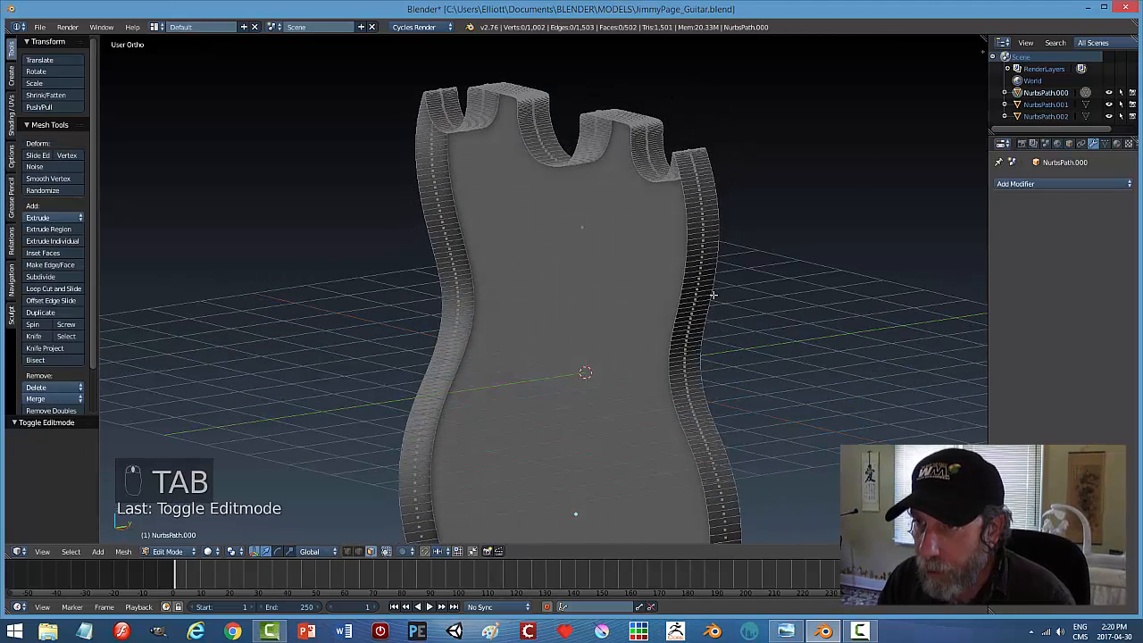
{"action": "key", "text": "ctrl+Tab"}
{"action": "left_click", "coordinate": [672, 295]}
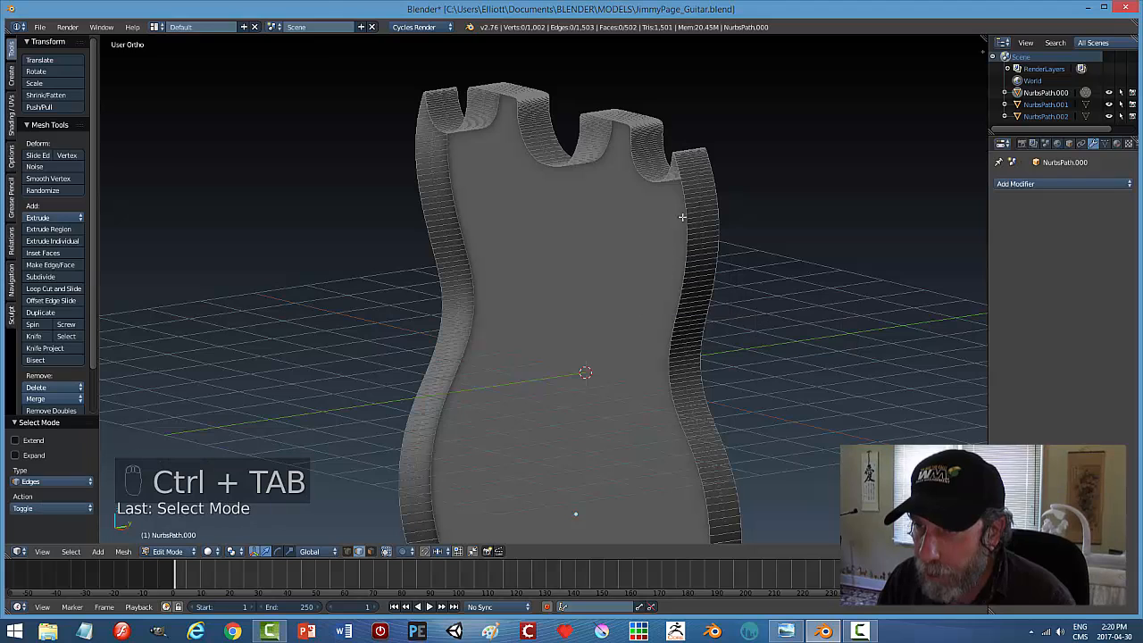
{"action": "right_click", "coordinate": [687, 205], "text": "alt"}
{"action": "key", "text": "ctrl+b"}
{"action": "key", "text": "ctrl+b"}
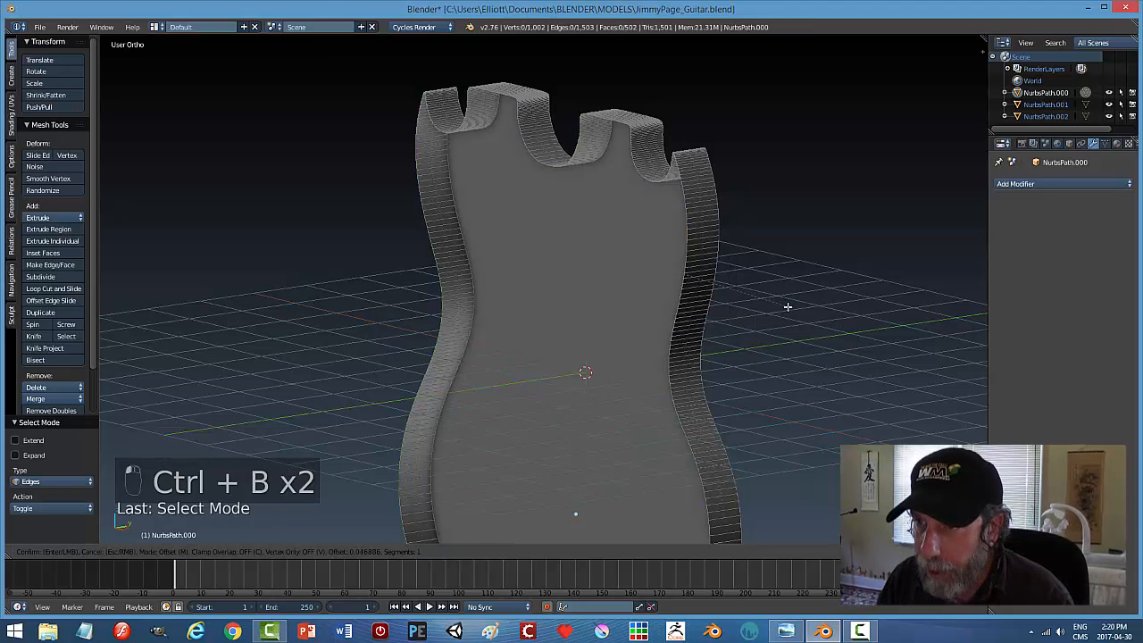
{"action": "key", "text": "Escape"}
Return to Object Mode and apply the body's rotation and scale.
{"action": "key", "text": "Tab"}
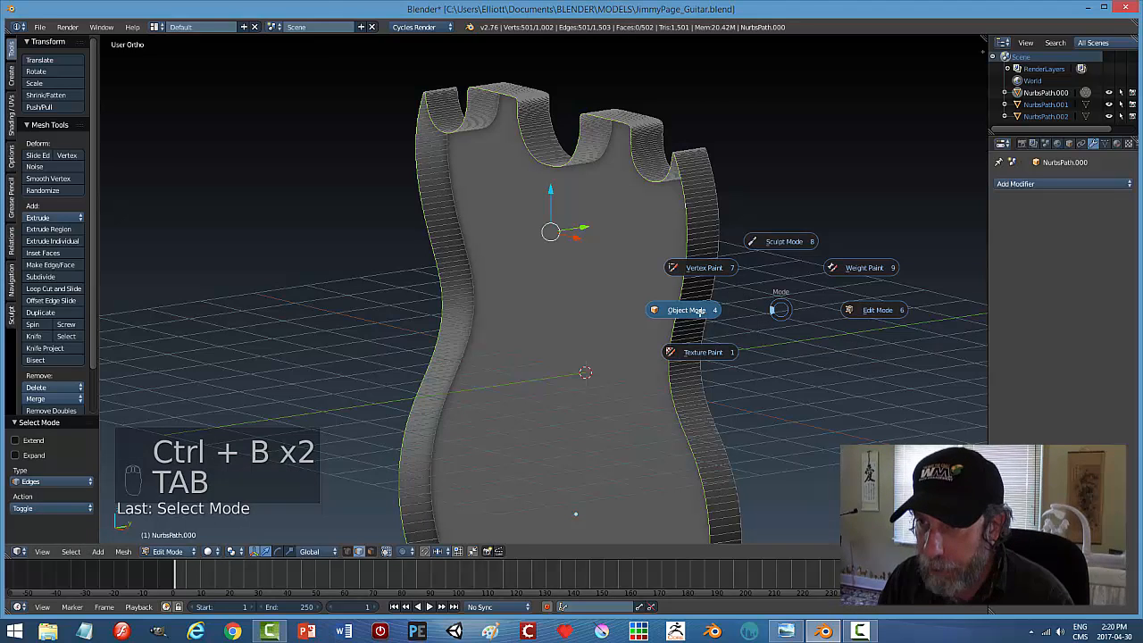
{"action": "left_click", "coordinate": [125, 551]}
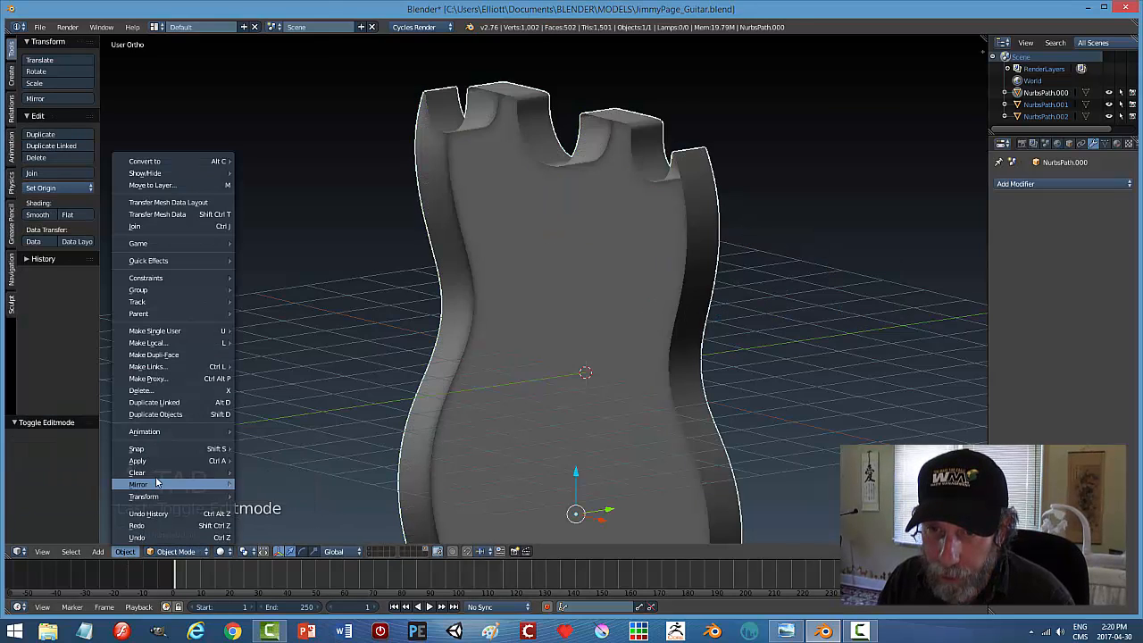
{"action": "mouse_move", "coordinate": [178, 460]}
{"action": "left_click", "coordinate": [294, 496]}
Try the bevel on the front outline loop again in Edit Mode, cancel it, and deselect everything.
{"action": "key", "text": "Tab"}
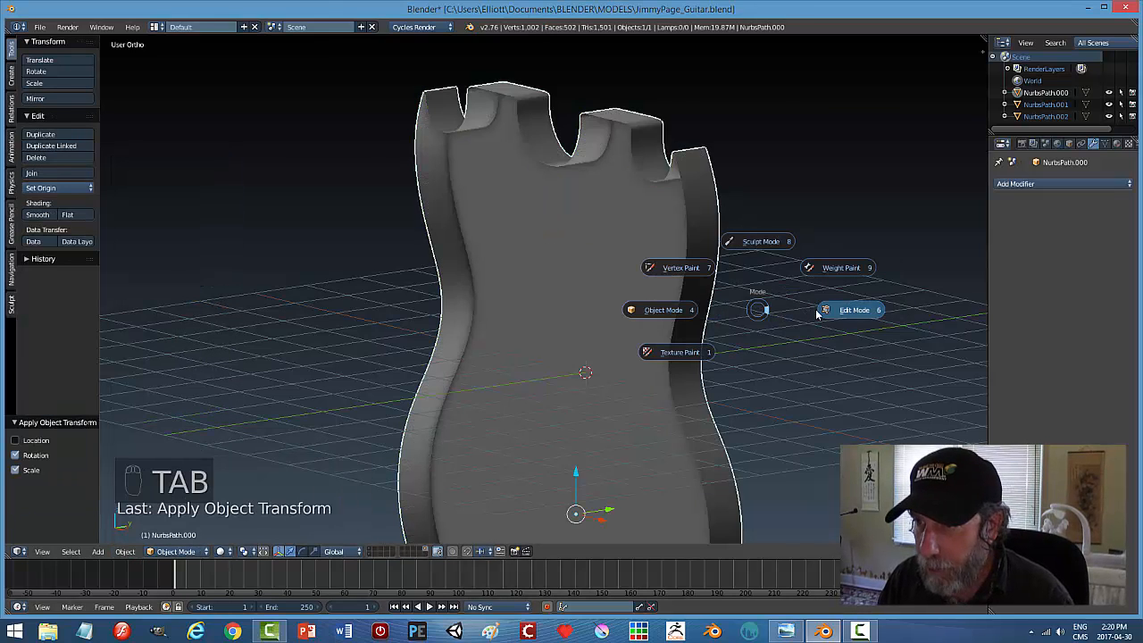
{"action": "key", "text": "ctrl+b"}
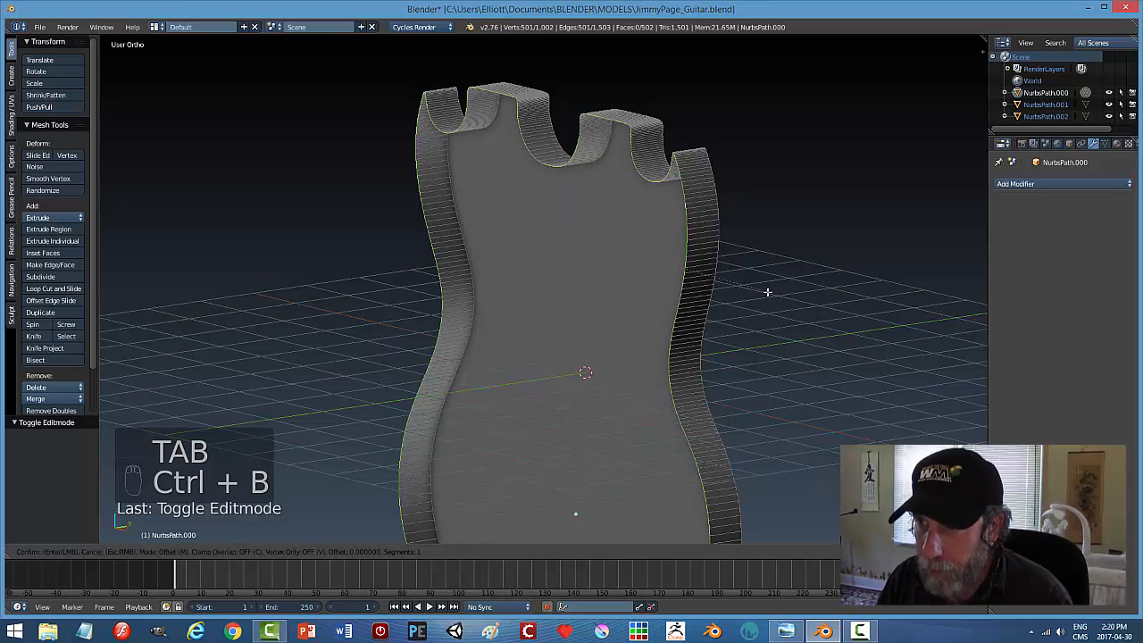
{"action": "right_click", "coordinate": [761, 296]}
{"action": "middle_click_drag", "start_coordinate": [739, 312], "coordinate": [751, 296]}
{"action": "key", "text": "a"}
{"action": "key", "text": "Tab"}
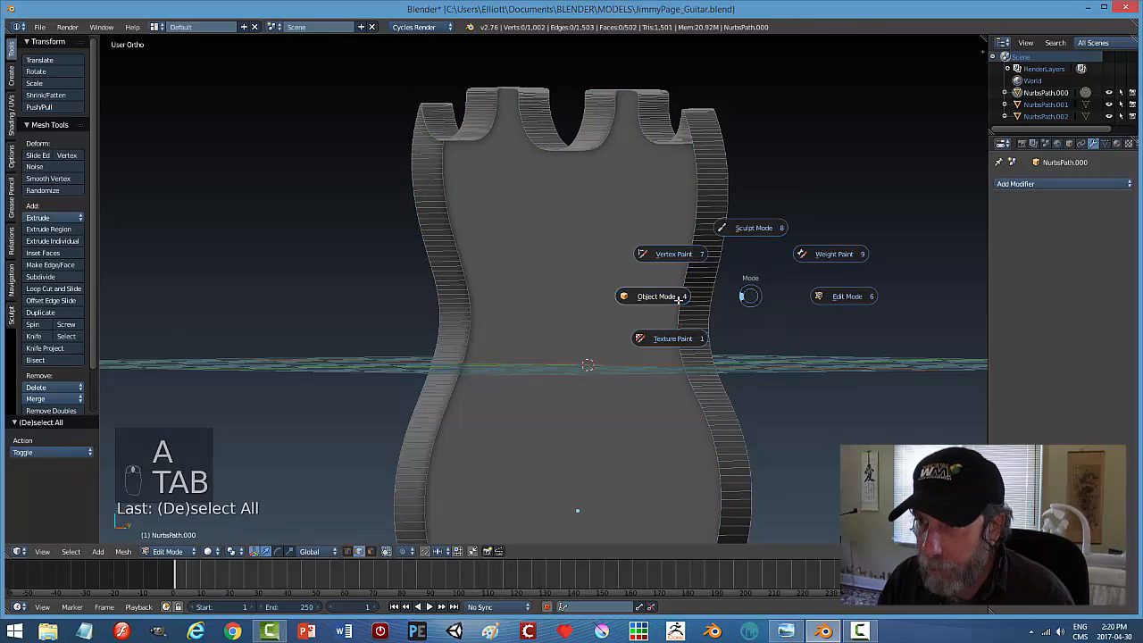
In Object Mode, test a Subdivision Surface modifier with 2 view subdivisions on the open-fronted body, and remove it.
{"action": "left_click", "coordinate": [1059, 185]}
{"action": "left_click", "coordinate": [904, 382]}
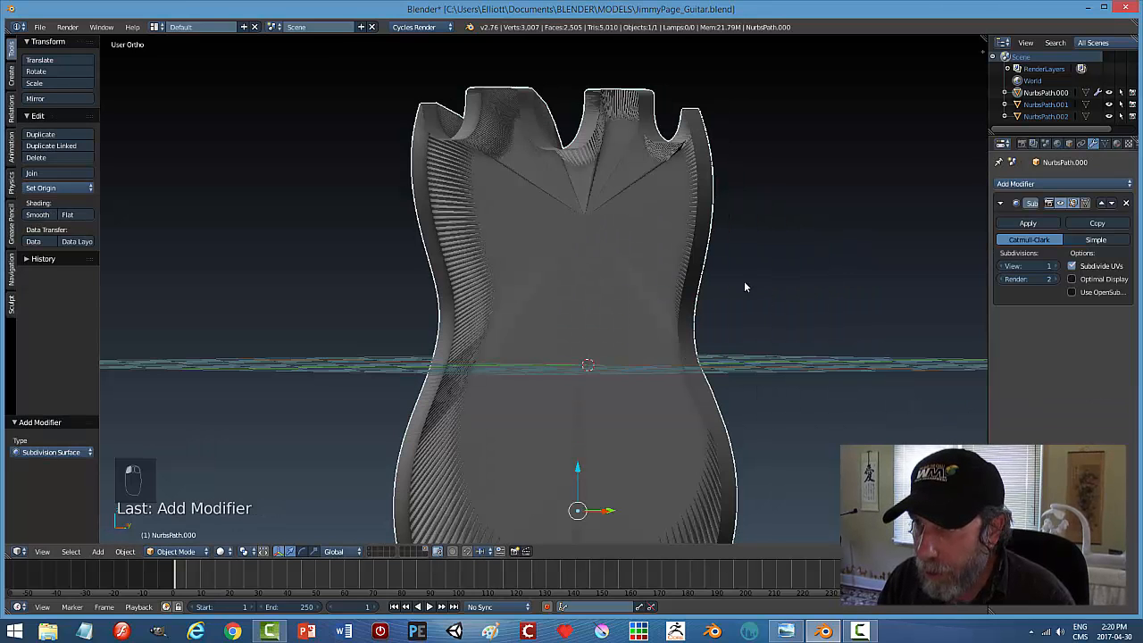
{"action": "left_click", "coordinate": [1056, 266]}
{"action": "mouse_move", "coordinate": [822, 274]}
{"action": "middle_mouse_down"}
{"action": "mouse_move", "coordinate": [787, 315]}
{"action": "mouse_move", "coordinate": [789, 295]}
{"action": "mouse_move", "coordinate": [783, 306]}
{"action": "mouse_move", "coordinate": [839, 284]}
{"action": "middle_mouse_up"}
{"action": "left_click", "coordinate": [1126, 203]}
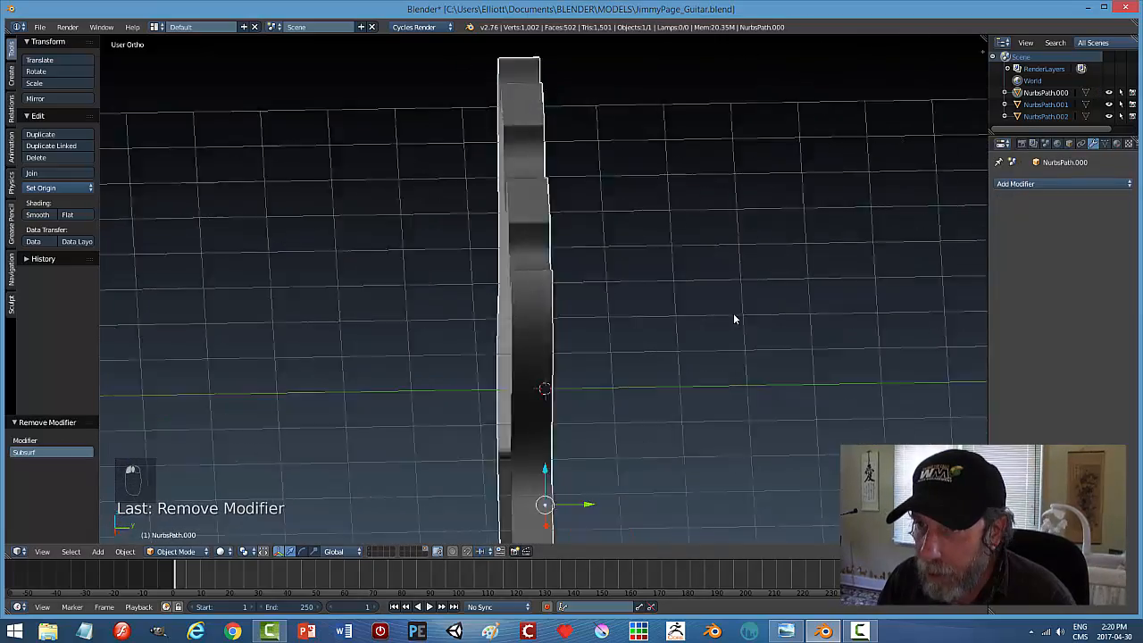
In Edit Mode with face selection, separate the body's large back face into its own object and return to Object Mode.
{"action": "middle_click_drag", "start_coordinate": [735, 319], "coordinate": [658, 318]}
{"action": "key", "text": "Tab"}
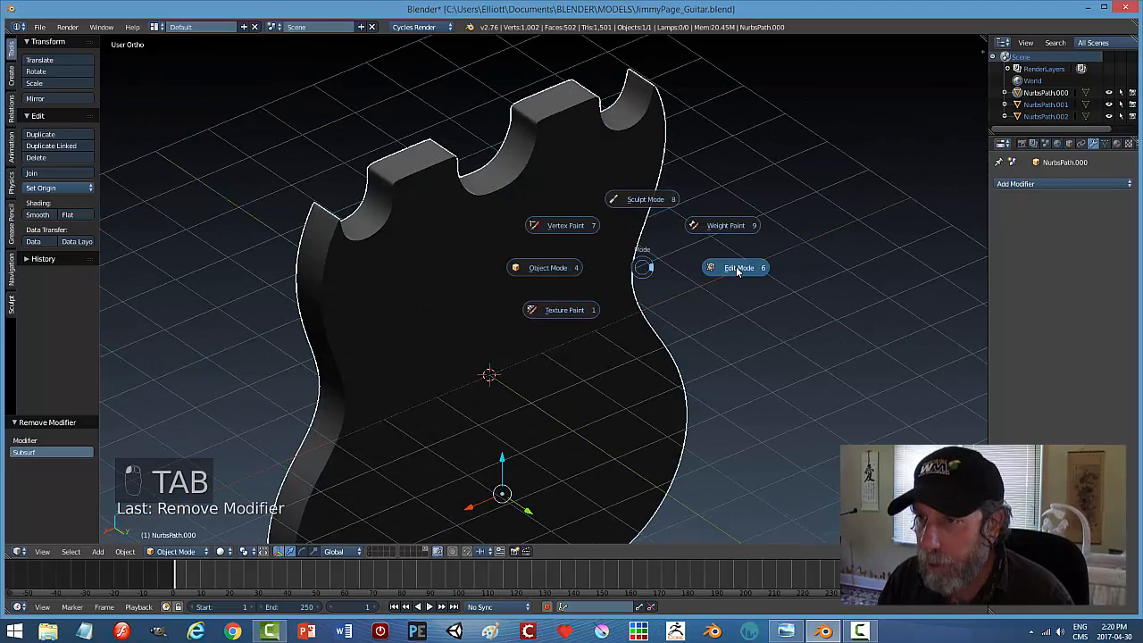
{"action": "middle_click_drag", "start_coordinate": [570, 292], "coordinate": [569, 293]}
{"action": "key", "text": "ctrl+Tab"}
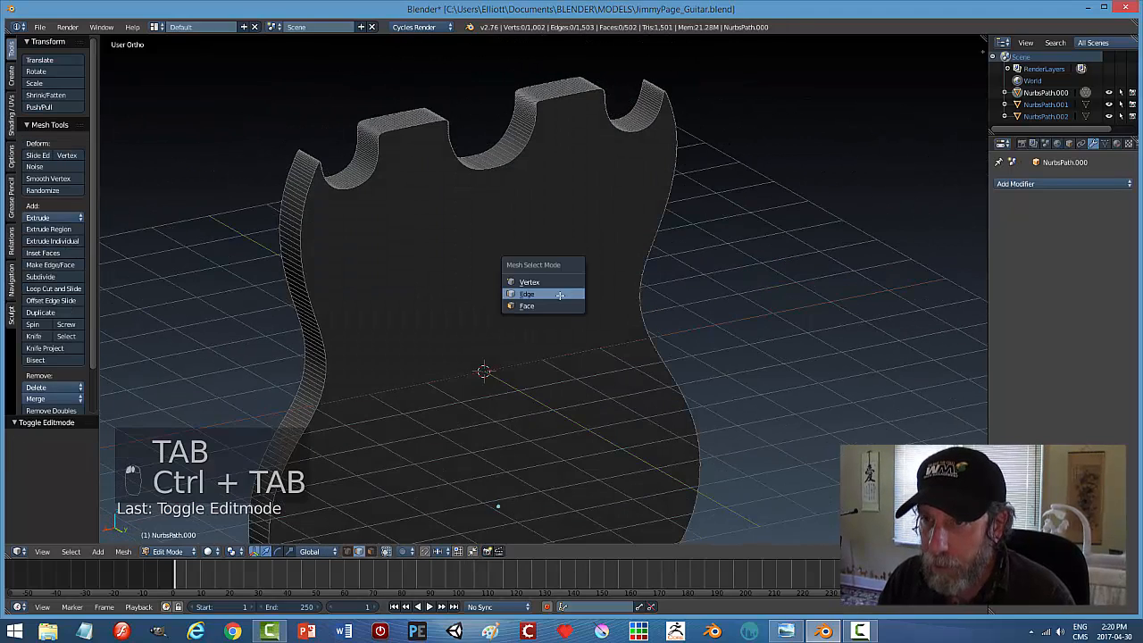
{"action": "left_click", "coordinate": [544, 306]}
{"action": "key", "text": "p"}
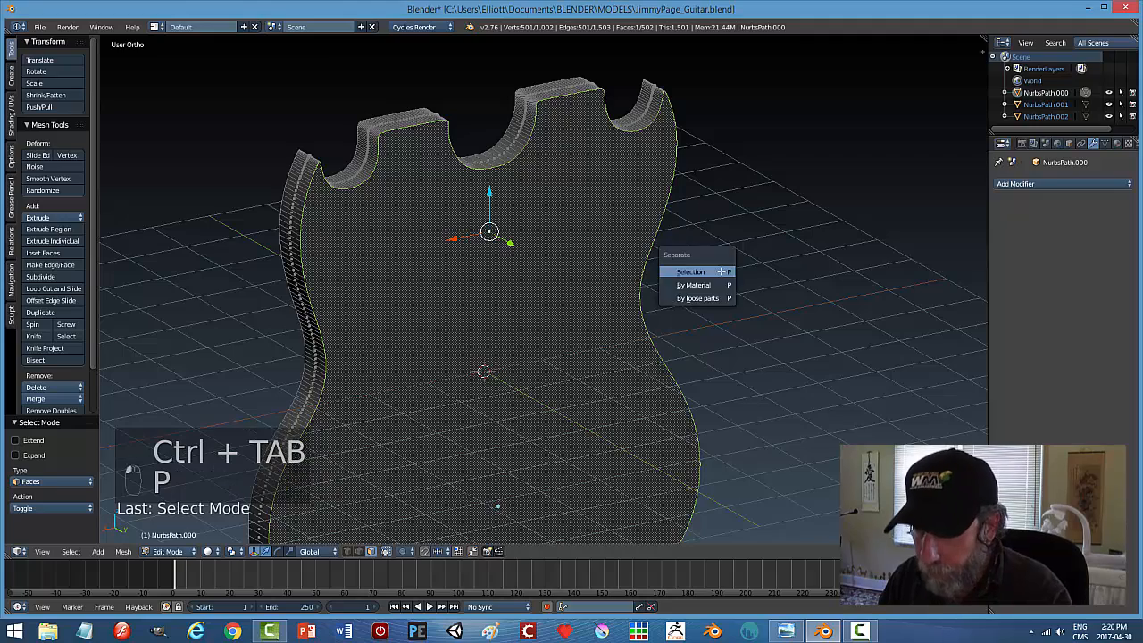
{"action": "left_click", "coordinate": [721, 271]}
{"action": "key", "text": "Tab"}
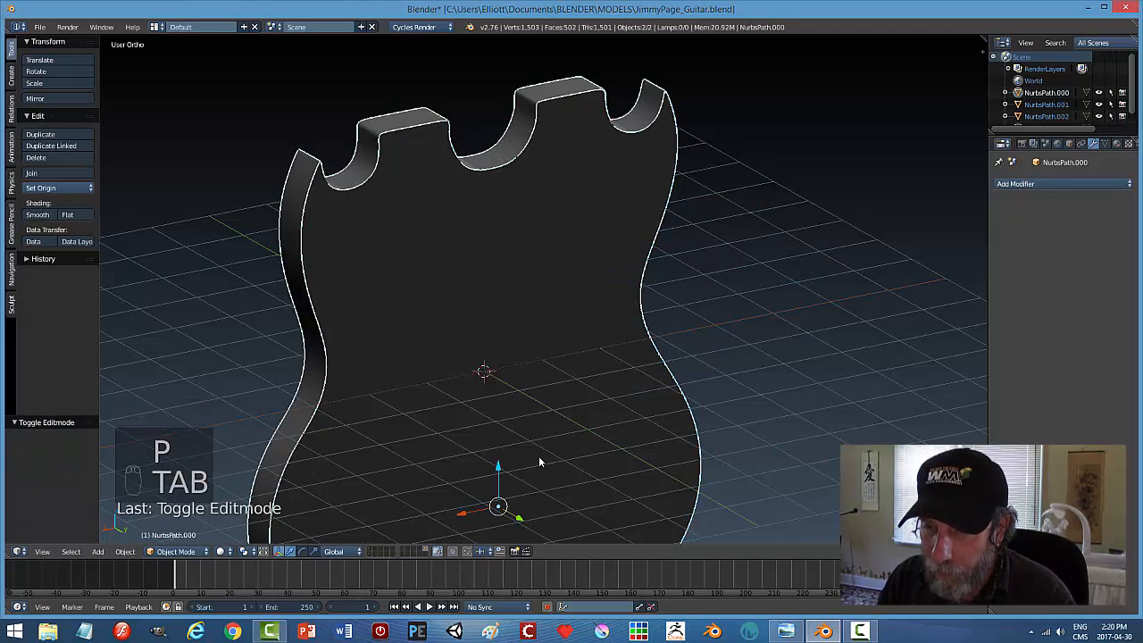
Select only the separated back face and move it to the first layer of the second layer row.
{"action": "middle_click_drag", "start_coordinate": [516, 283], "coordinate": [596, 268]}
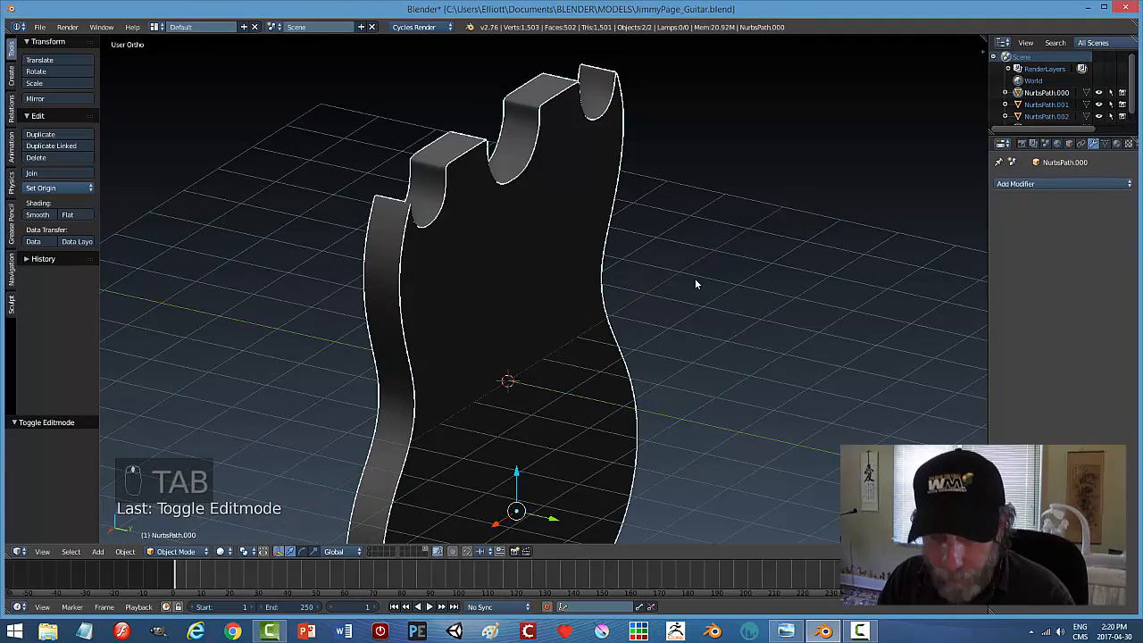
{"action": "key", "text": "a"}
{"action": "right_click", "coordinate": [577, 282]}
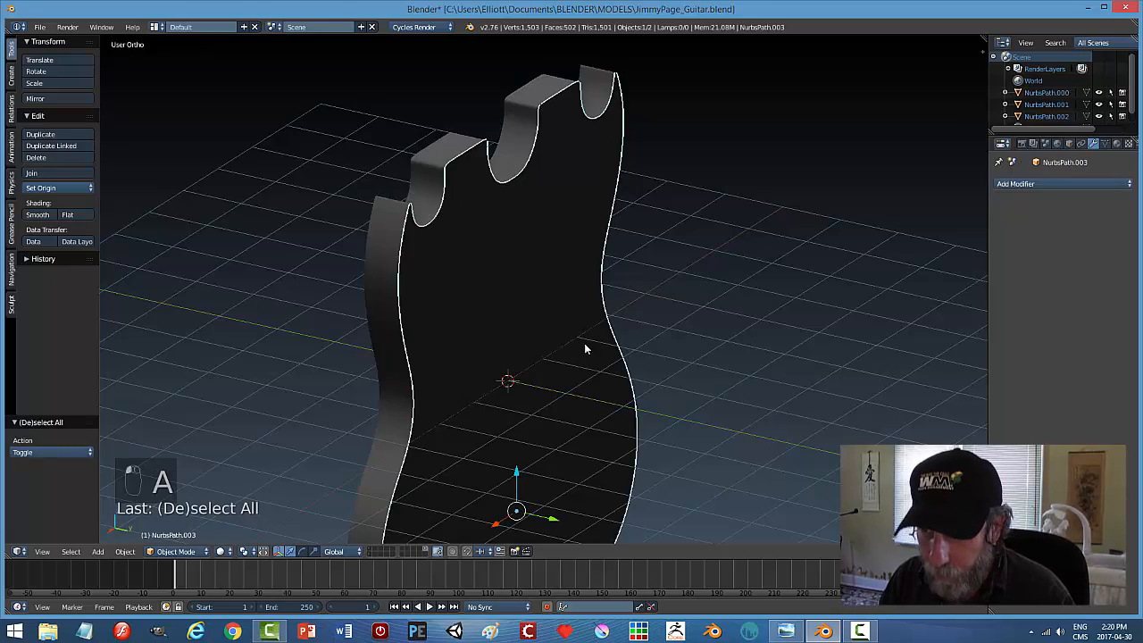
{"action": "key", "text": "m"}
{"action": "left_click", "coordinate": [679, 374]}
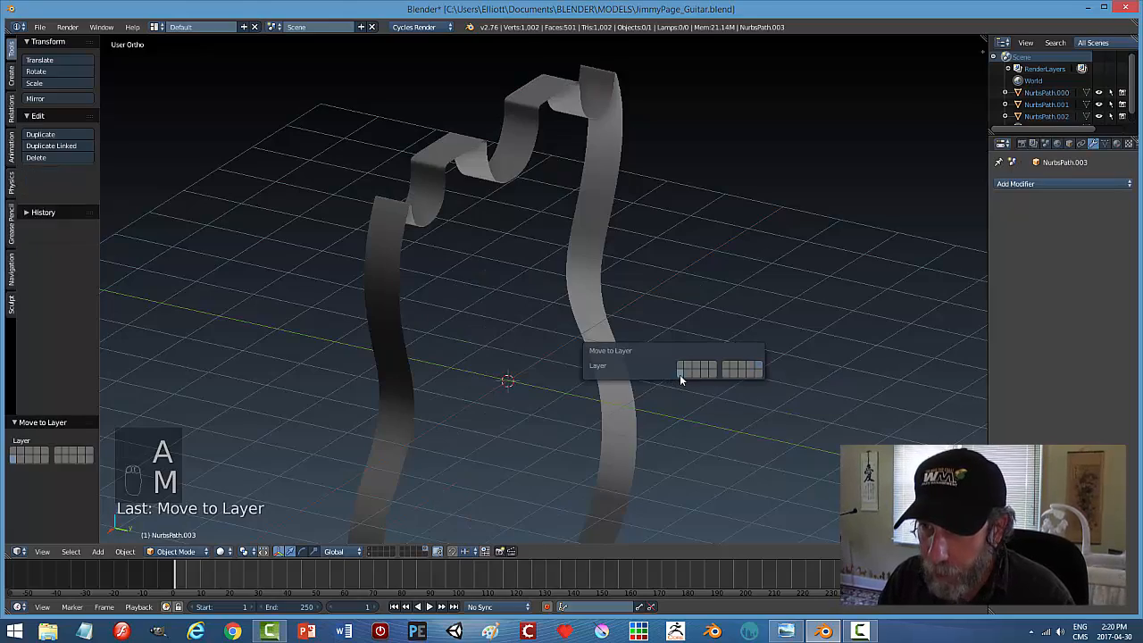
Test a Catmull-Clark Subdivision Surface modifier on the remaining side wall strip, and remove it.
{"action": "right_click", "coordinate": [420, 252]}
{"action": "middle_click_drag", "start_coordinate": [421, 251], "coordinate": [942, 234]}
{"action": "left_click", "coordinate": [1002, 185]}
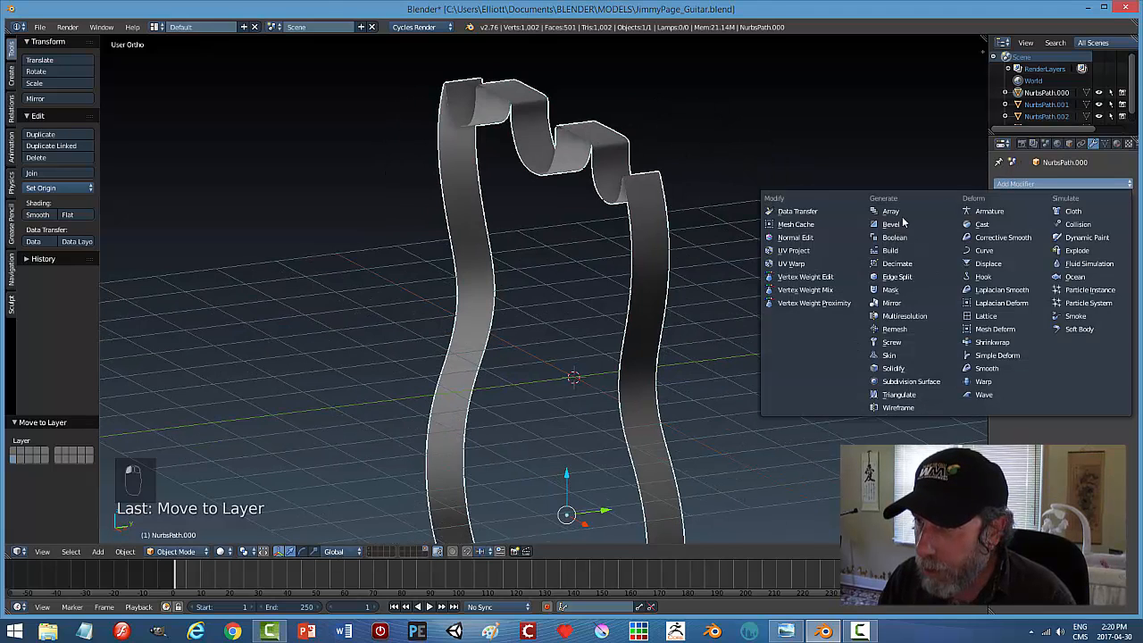
{"action": "left_click", "coordinate": [905, 381]}
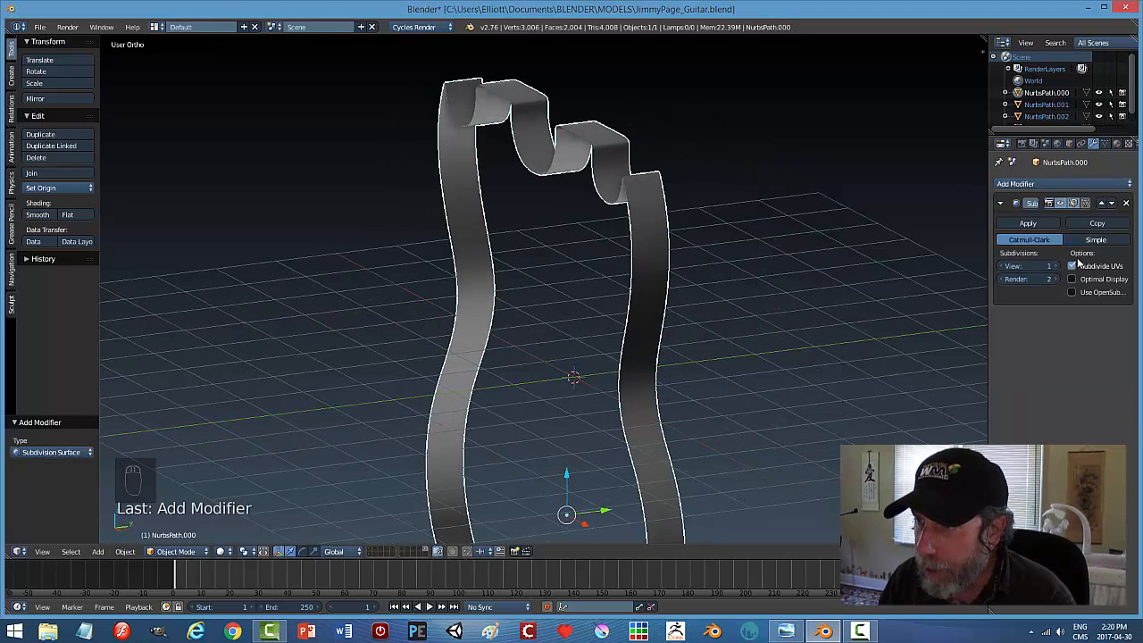
{"action": "left_click", "coordinate": [1127, 205]}
In Edit Mode with edge selection, select the whole front outline edge loop of the side wall.
{"action": "middle_click_drag", "start_coordinate": [929, 285], "coordinate": [785, 270]}
{"action": "key", "text": "Tab"}
{"action": "key", "text": "ctrl+Tab"}
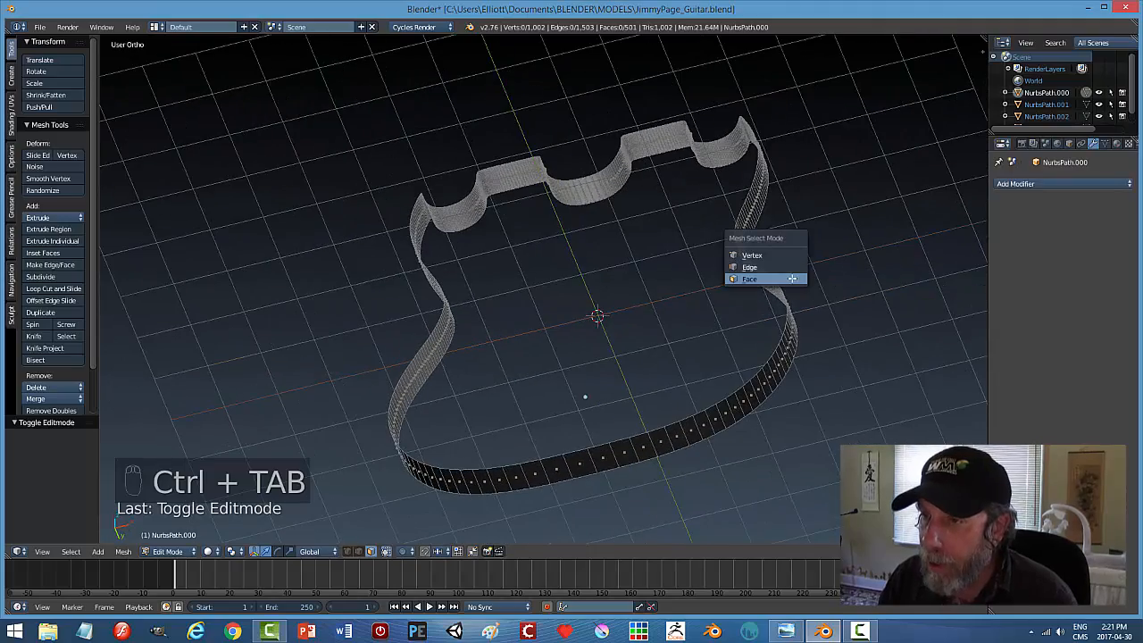
{"action": "left_click", "coordinate": [754, 267]}
{"action": "right_click", "coordinate": [786, 306], "text": "alt"}
{"action": "middle_click_drag", "start_coordinate": [842, 318], "coordinate": [799, 443]}
{"action": "mouse_move", "coordinate": [784, 356]}
{"action": "middle_mouse_down"}
{"action": "mouse_move", "coordinate": [786, 368]}
{"action": "mouse_move", "coordinate": [801, 342]}
{"action": "middle_mouse_up"}
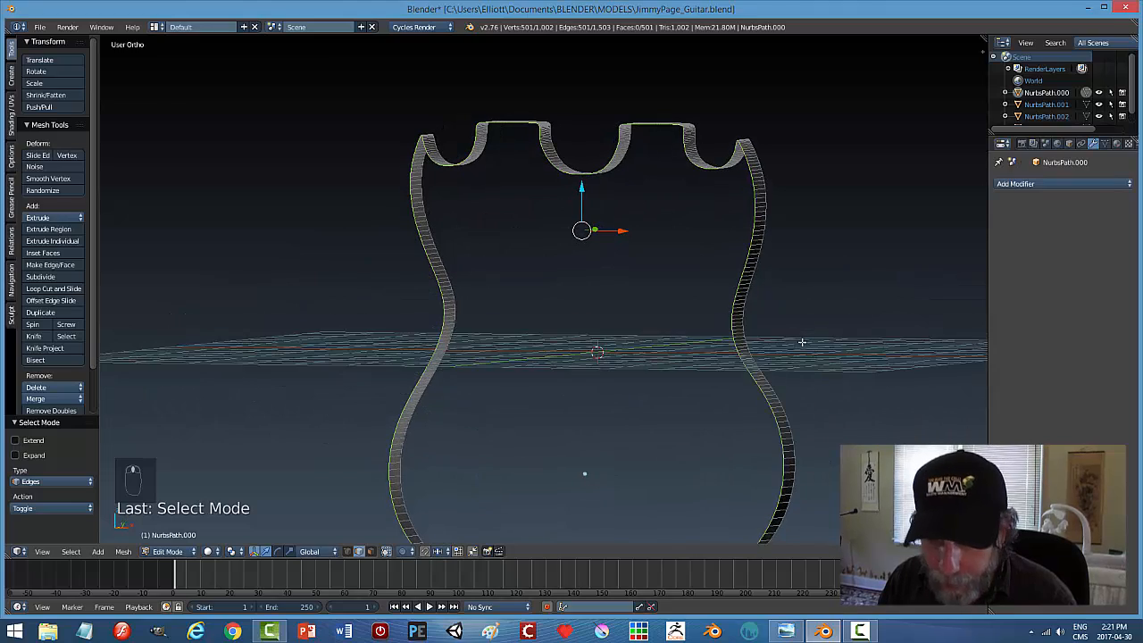
Extrude the front edge loop, scale it slightly inward, and move it about -0.099 along the Y axis.
{"action": "key", "text": "e"}
{"action": "key", "text": "s"}
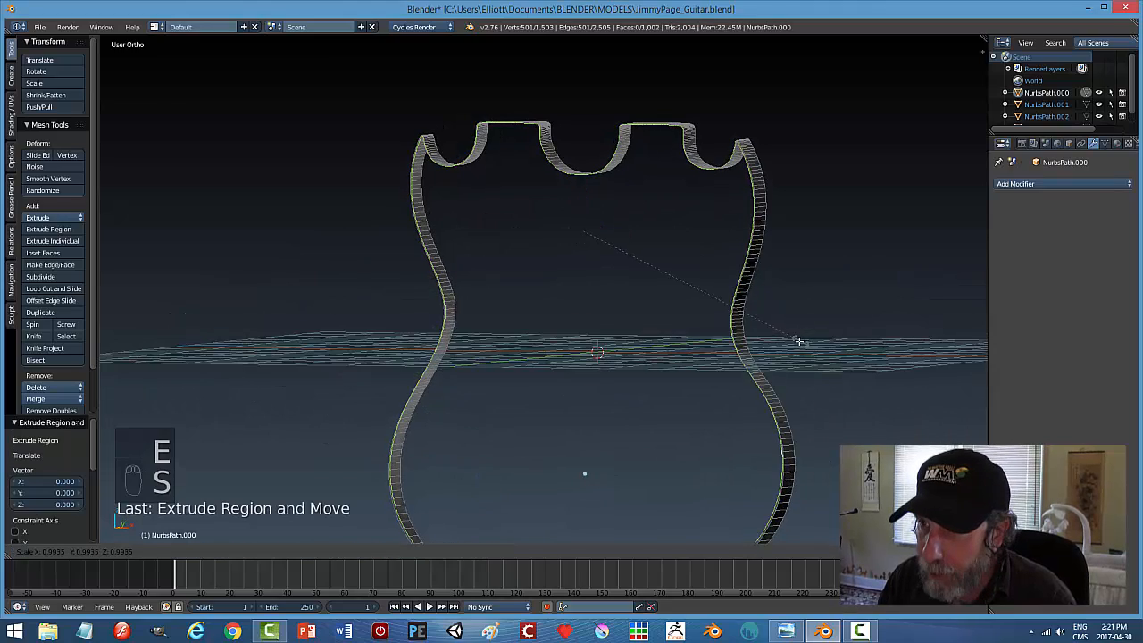
{"action": "left_click", "coordinate": [793, 347]}
{"action": "middle_click_drag", "start_coordinate": [811, 276], "coordinate": [655, 312]}
{"action": "left_click_drag", "start_coordinate": [597, 306], "coordinate": [598, 301]}
{"action": "middle_click_drag", "start_coordinate": [865, 260], "coordinate": [576, 239]}
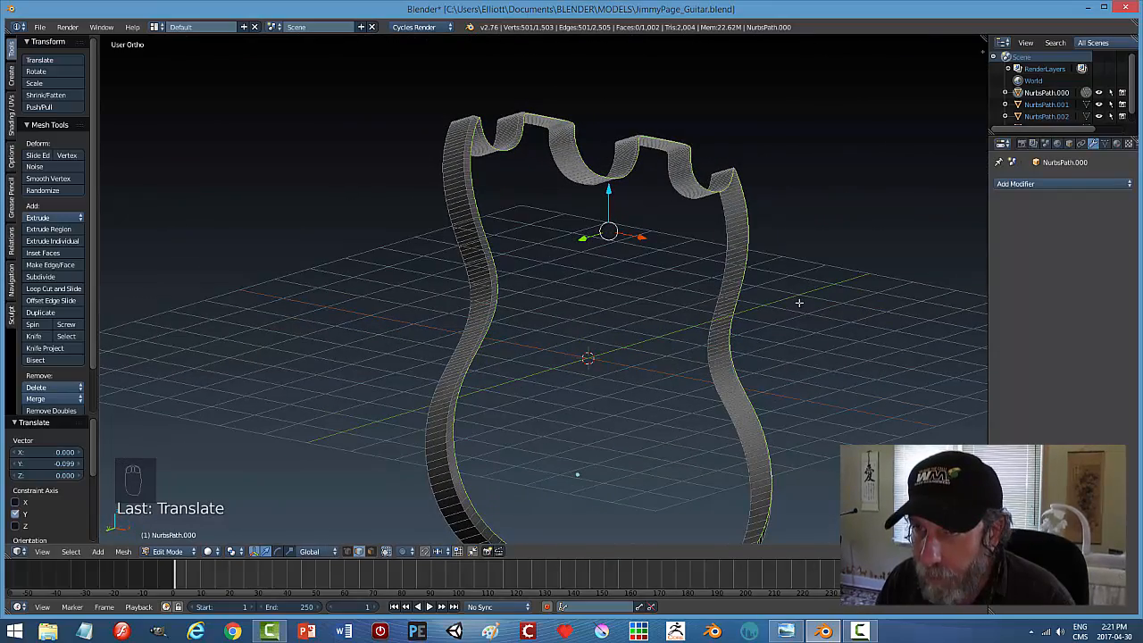
Extrude the front edge loop again in place and fill it with a single face.
{"action": "key", "text": "e"}
{"action": "right_click", "coordinate": [697, 271]}
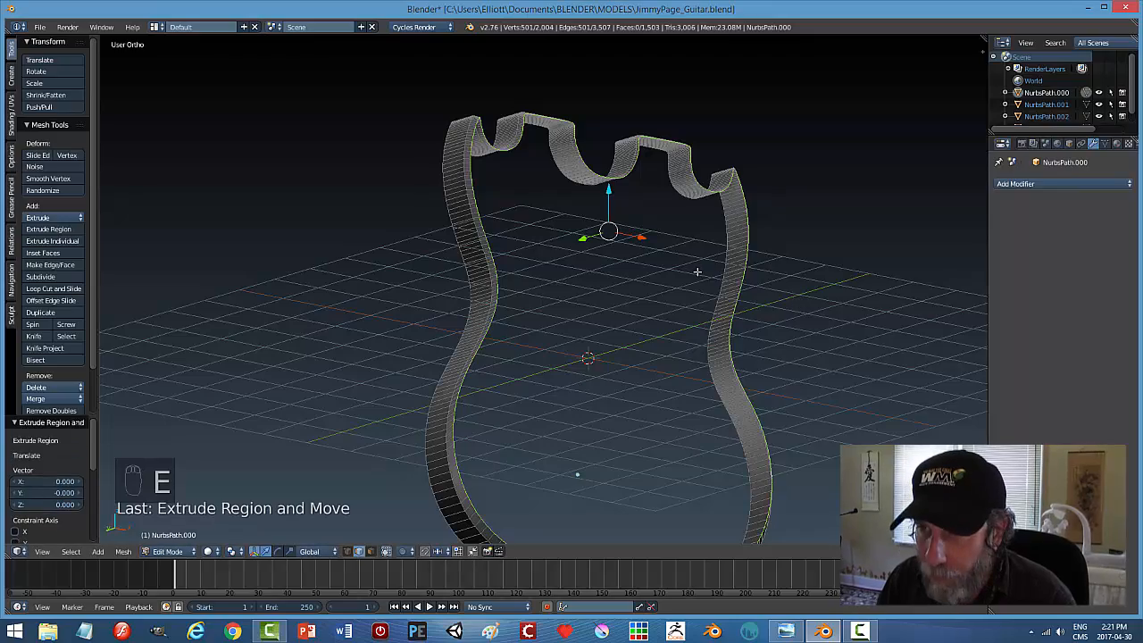
{"action": "key", "text": "f"}
Scale the new front face to about 0.982 along Z and about 0.98 along X, deselect everything, and return to Object Mode.
{"action": "middle_click_drag", "start_coordinate": [730, 273], "coordinate": [623, 263]}
{"action": "key", "text": "s"}
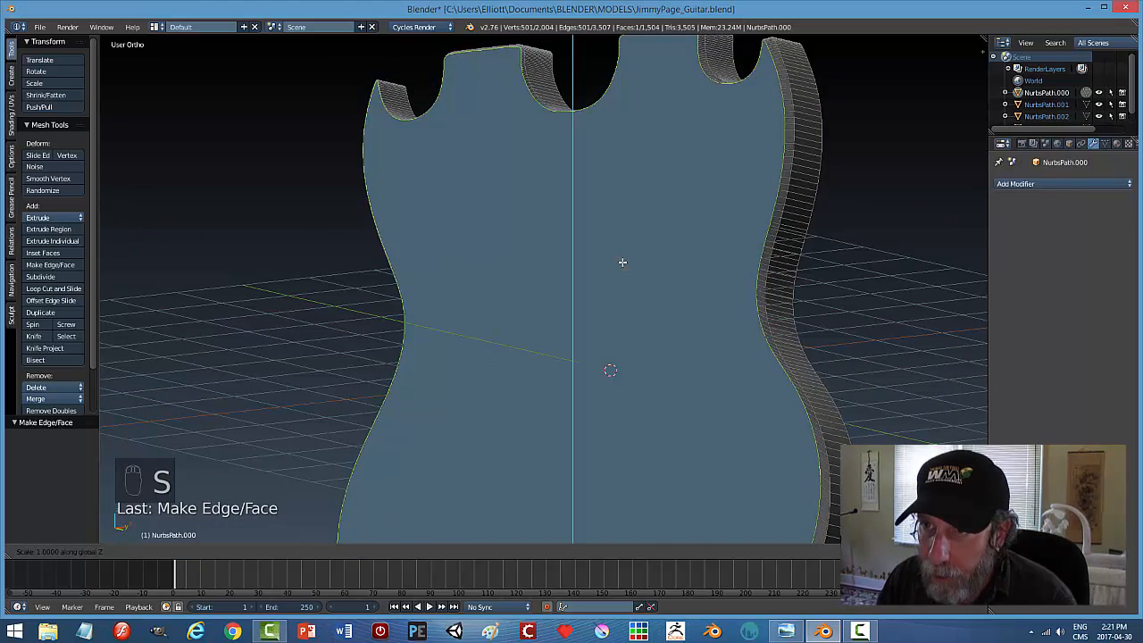
{"action": "left_click", "coordinate": [621, 261]}
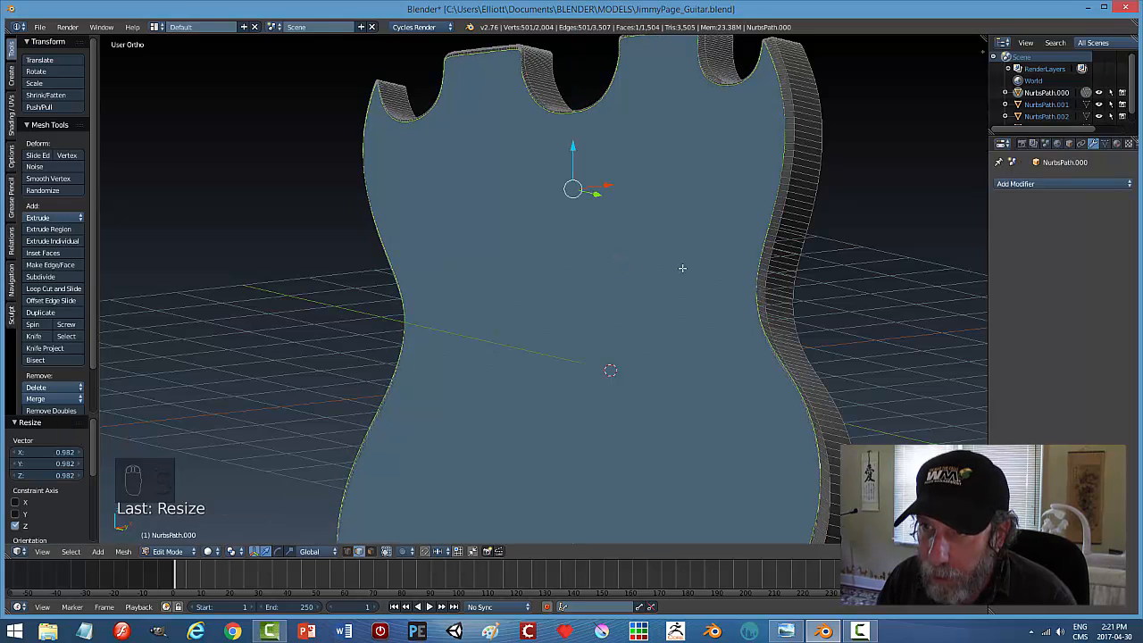
{"action": "middle_click_drag", "start_coordinate": [699, 268], "coordinate": [740, 276]}
{"action": "key", "text": "s"}
{"action": "key", "text": "x"}
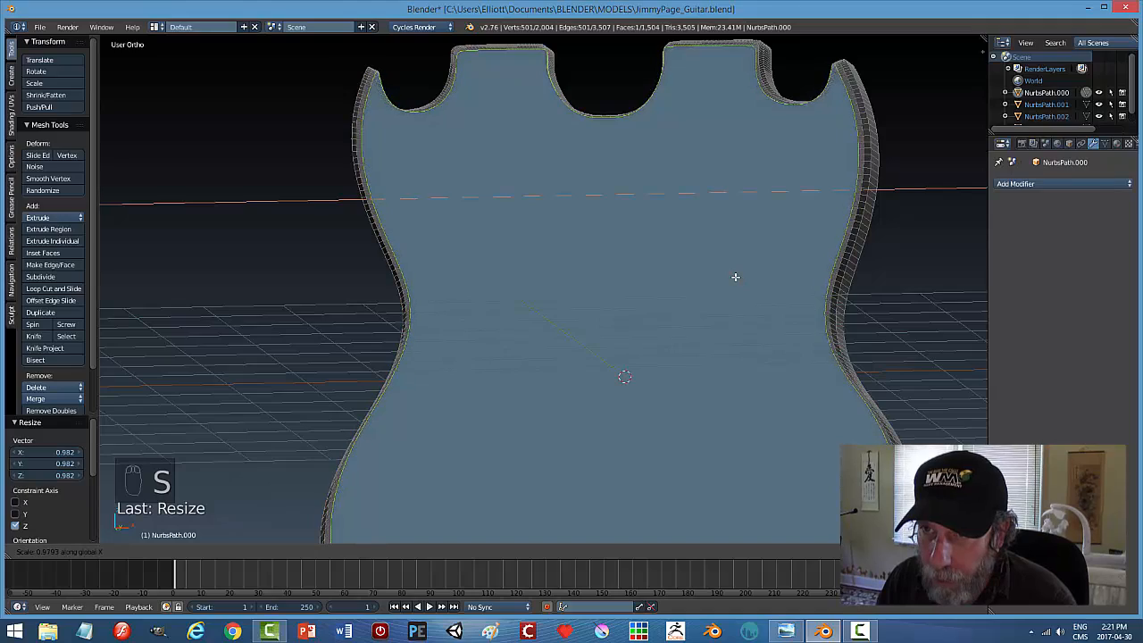
{"action": "left_click", "coordinate": [738, 277]}
{"action": "key", "text": "a"}
{"action": "middle_click_drag", "start_coordinate": [795, 293], "coordinate": [759, 320]}
{"action": "key", "text": "Tab"}
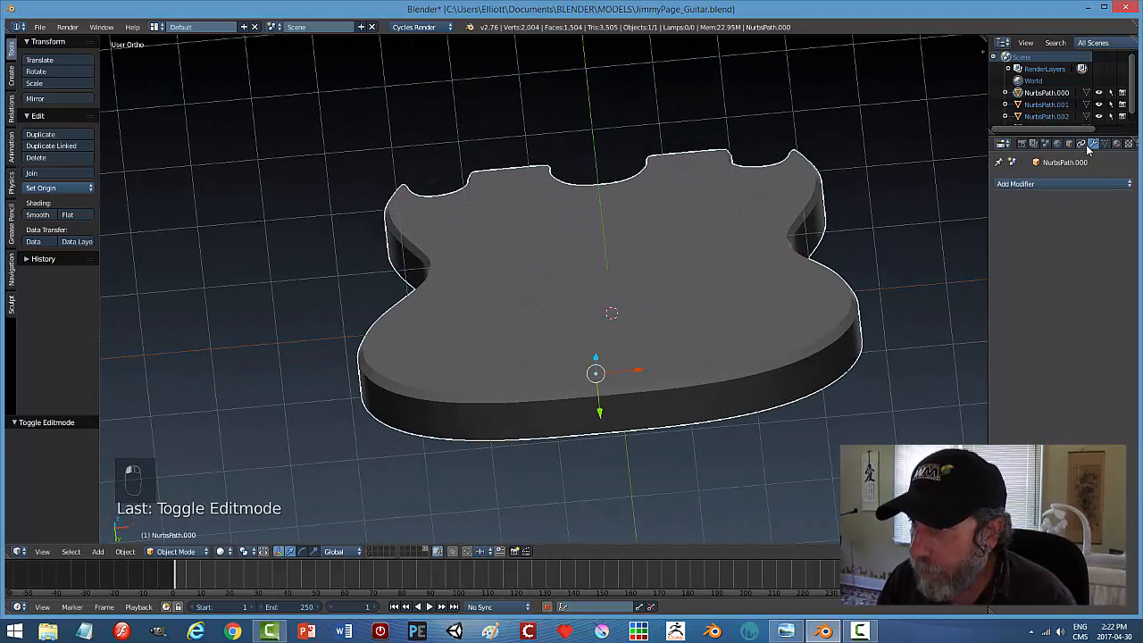
Try a Bevel modifier on the guitar body with the percent, width and offset methods, and remove the modifier.
{"action": "left_click", "coordinate": [1050, 184]}
{"action": "left_click", "coordinate": [893, 224]}
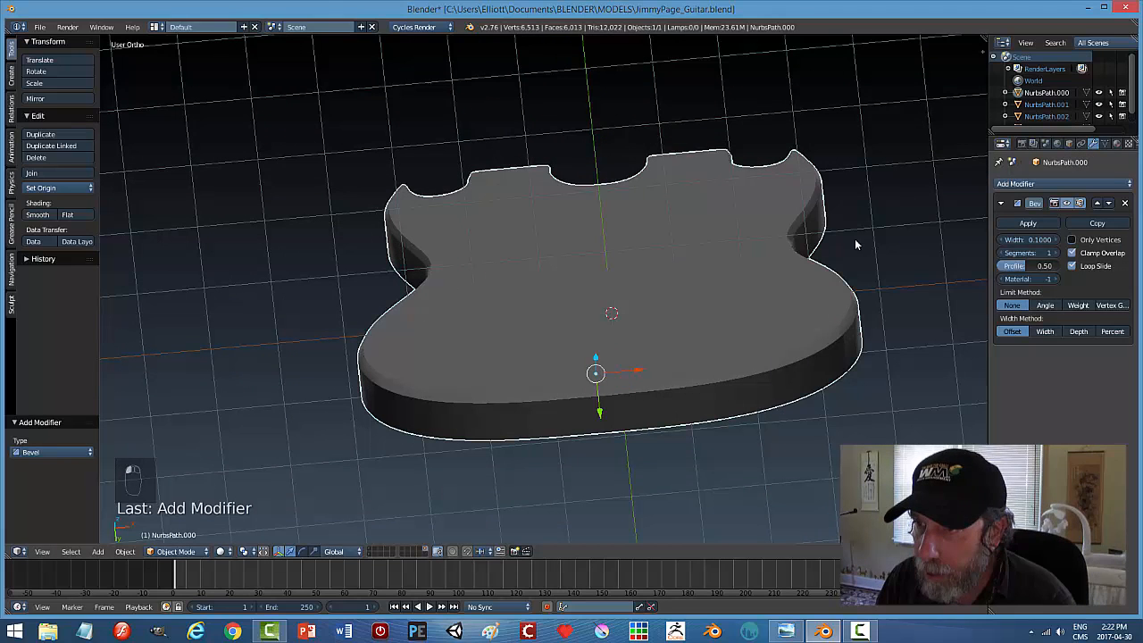
{"action": "left_click", "coordinate": [1112, 332]}
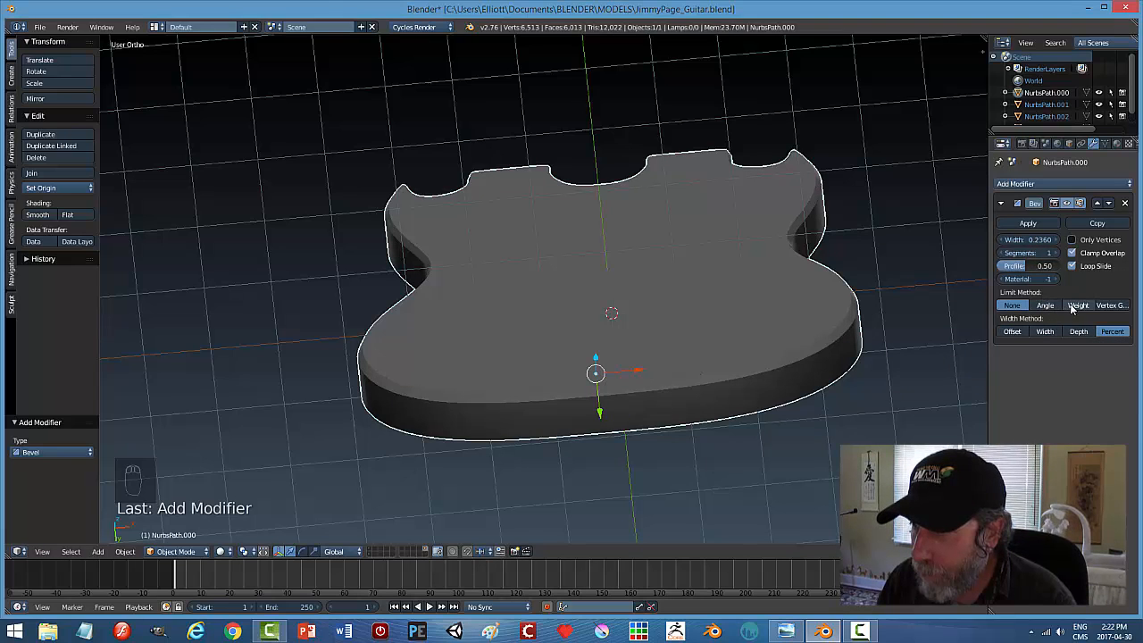
{"action": "left_click", "coordinate": [1040, 332]}
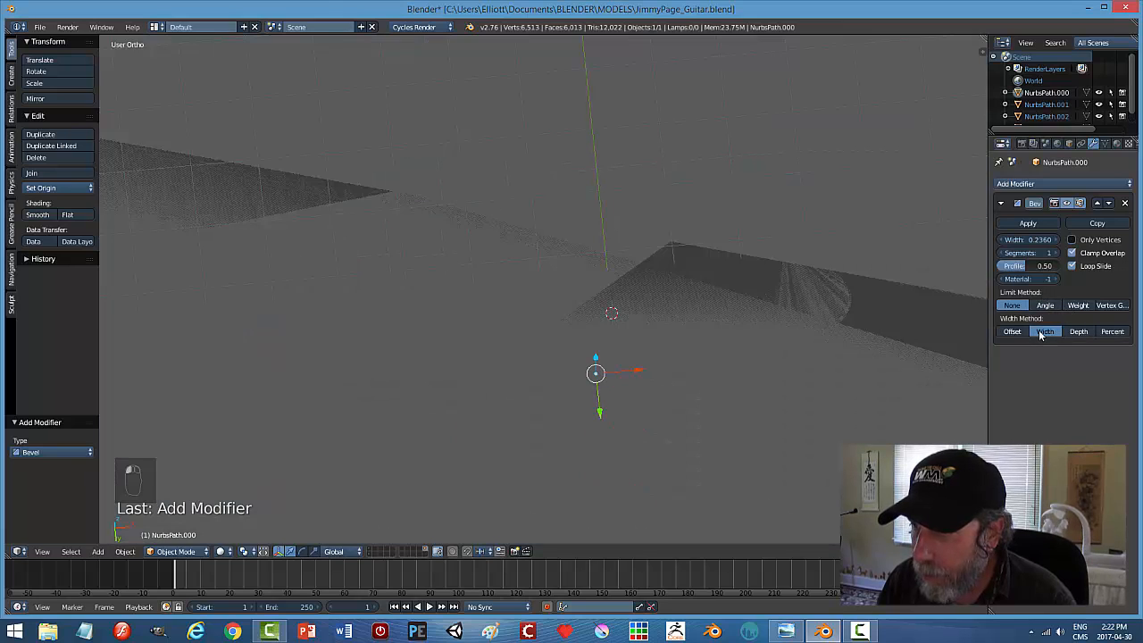
{"action": "left_click", "coordinate": [1013, 332]}
{"action": "middle_click_drag", "start_coordinate": [838, 299], "coordinate": [810, 338]}
{"action": "left_click", "coordinate": [1125, 202]}
Add a Subdivision Surface modifier to the guitar body and set its viewport subdivisions to 2.
{"action": "middle_click_drag", "start_coordinate": [796, 240], "coordinate": [792, 278]}
{"action": "left_click", "coordinate": [1071, 182]}
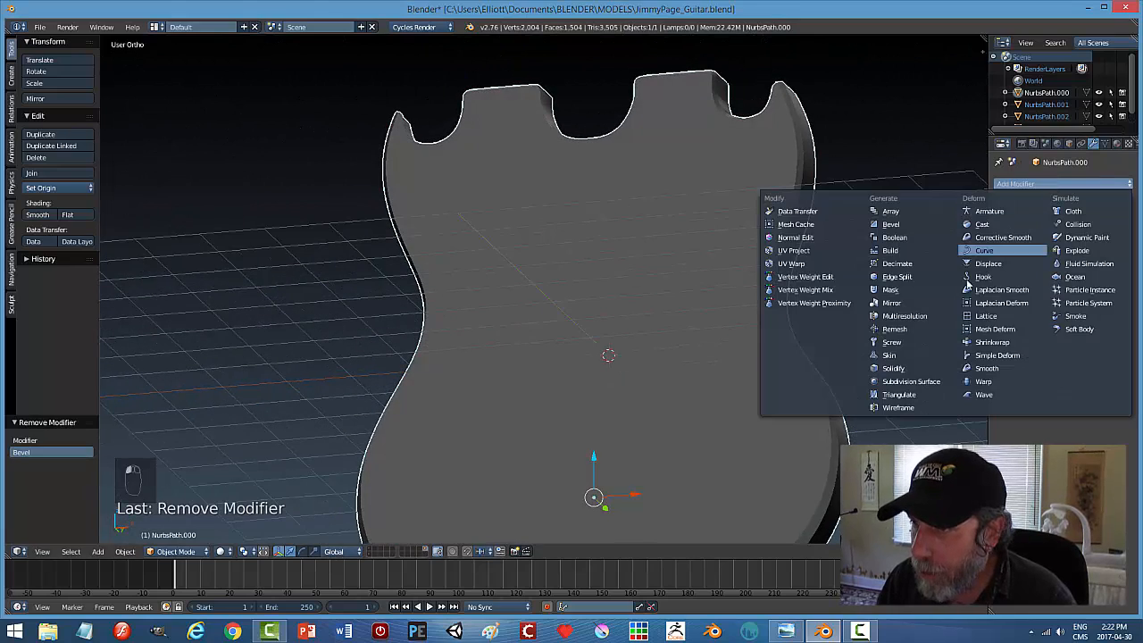
{"action": "left_click", "coordinate": [928, 382]}
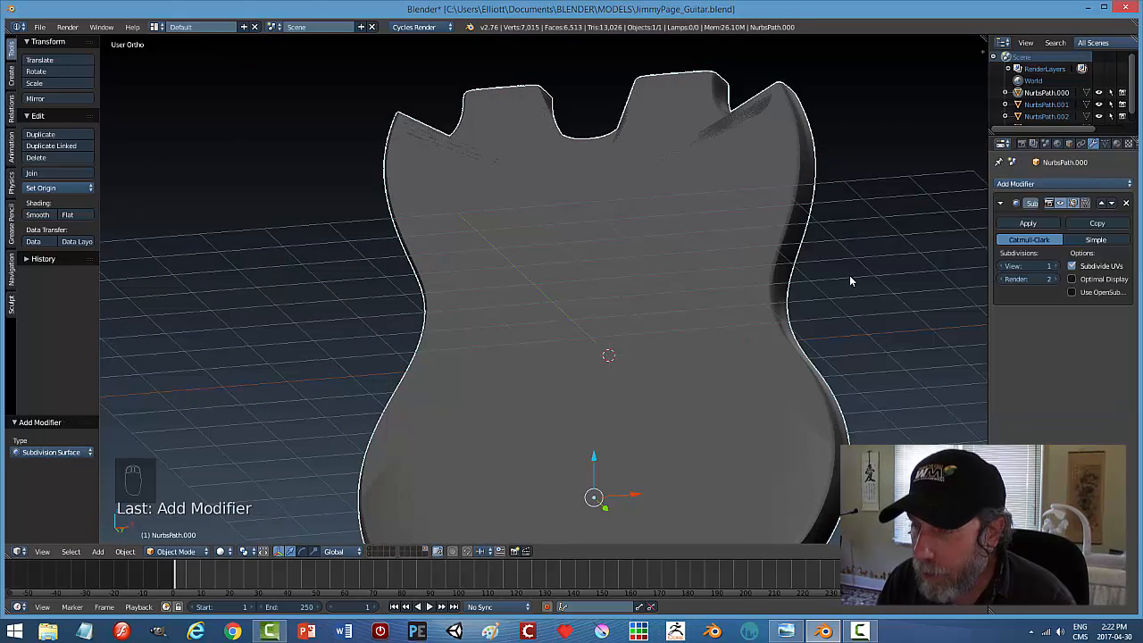
{"action": "middle_click_drag", "start_coordinate": [849, 275], "coordinate": [968, 262]}
{"action": "left_click", "coordinate": [1054, 267]}
{"action": "middle_click_drag", "start_coordinate": [807, 385], "coordinate": [770, 181]}
{"action": "scroll", "coordinate": [639, 282], "scroll_direction": "up", "scroll_amount": 5}
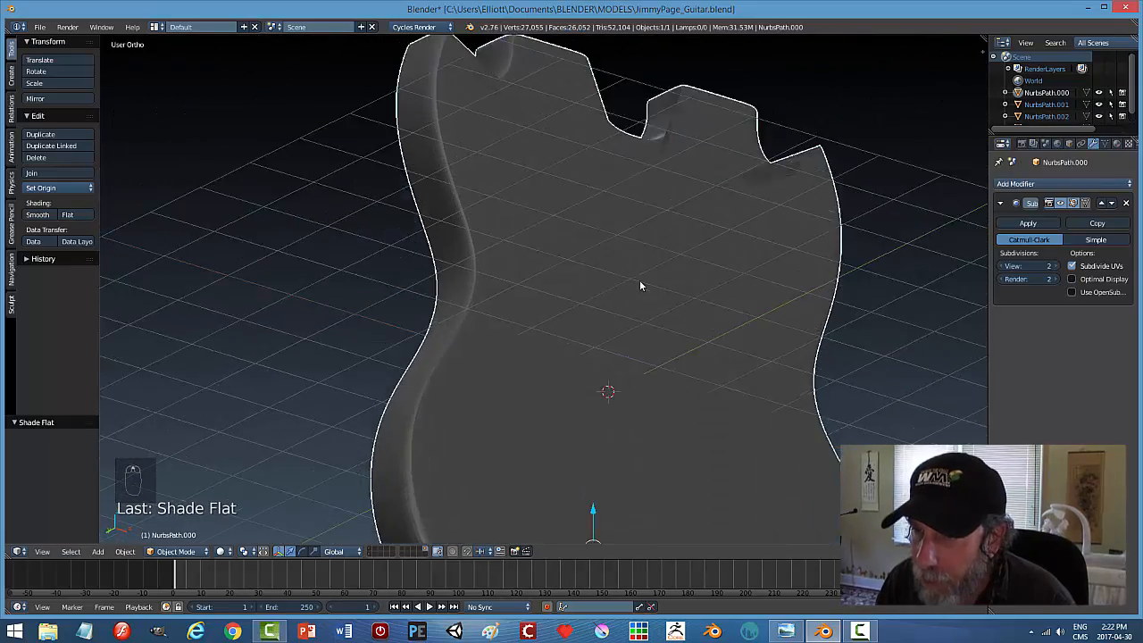
{"action": "scroll", "coordinate": [636, 275], "scroll_direction": "down", "scroll_amount": 8}
{"action": "middle_click_drag", "start_coordinate": [636, 269], "coordinate": [659, 259]}
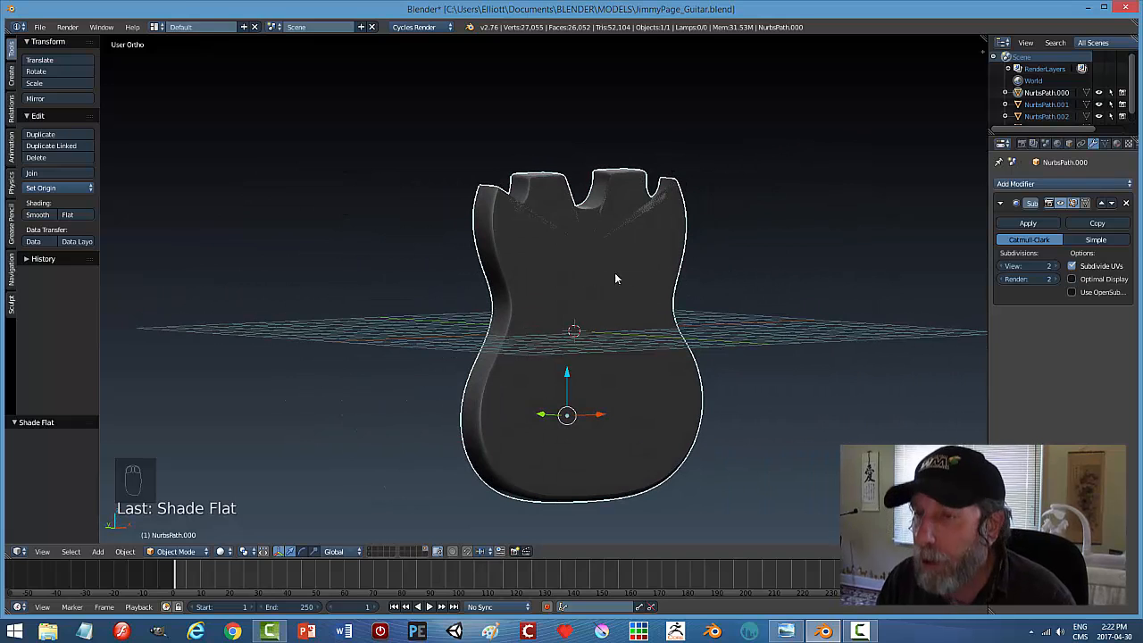
In Edit Mode with face selection, extrude the body's large front face in place and return to Object Mode.
{"action": "key", "text": "Tab"}
{"action": "left_click", "coordinate": [660, 284]}
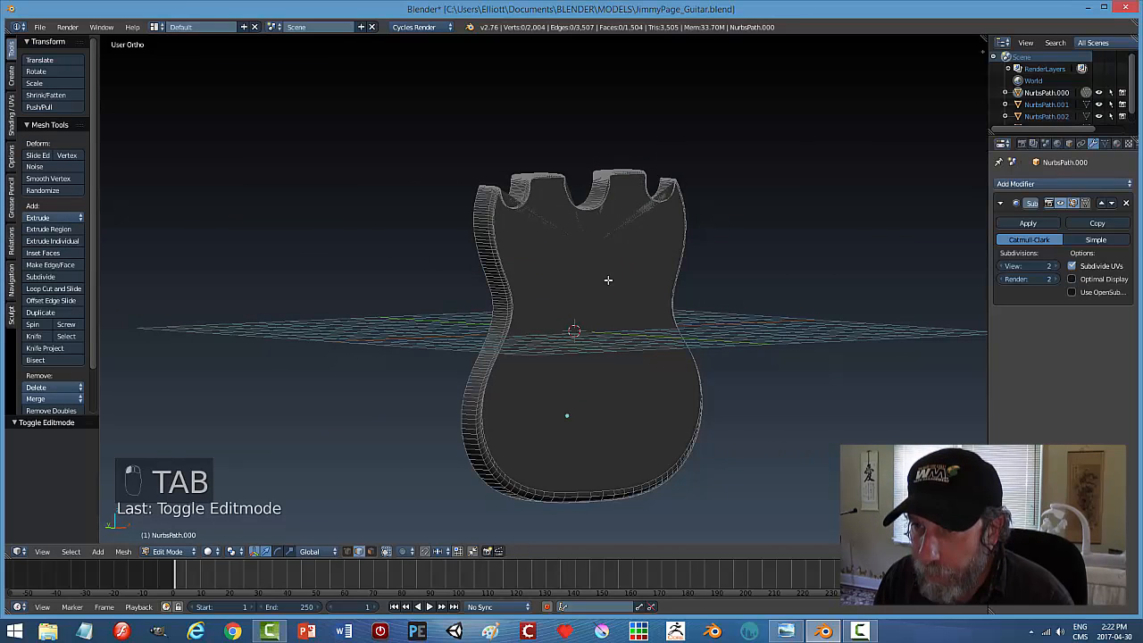
{"action": "key", "text": "ctrl+Tab"}
{"action": "left_click", "coordinate": [664, 300]}
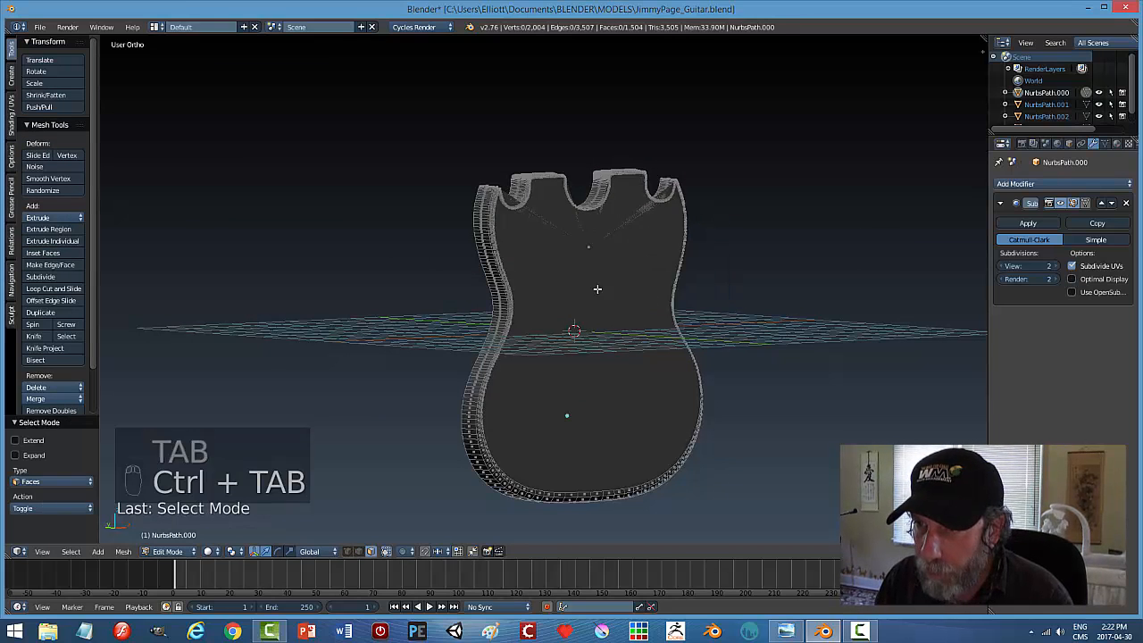
{"action": "right_click", "coordinate": [709, 288]}
{"action": "key", "text": "e"}
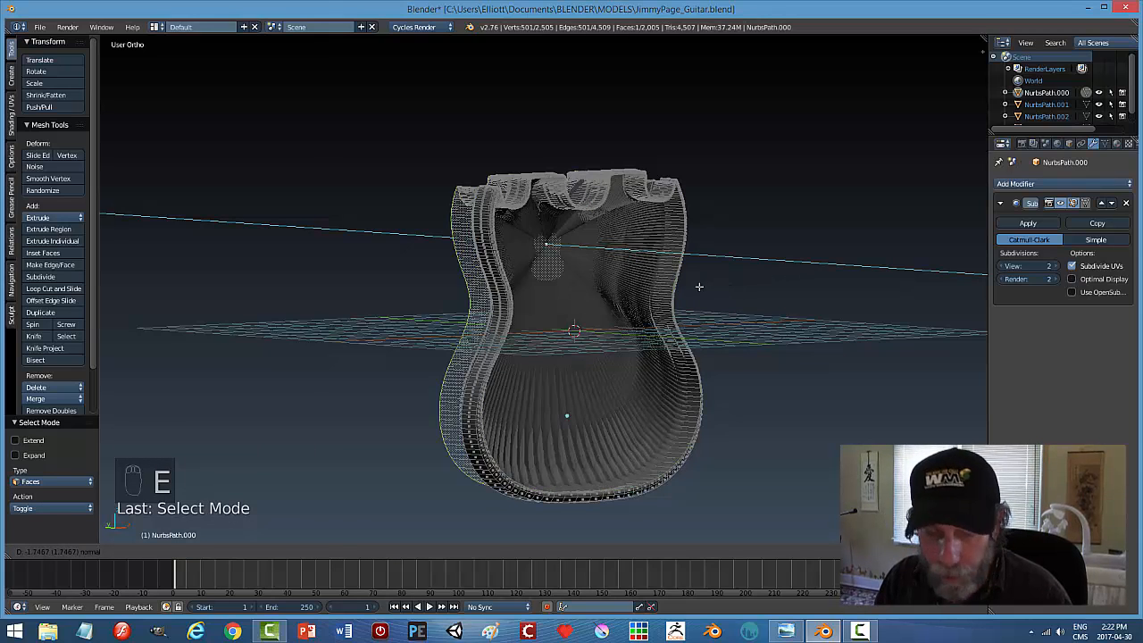
{"action": "right_click", "coordinate": [699, 285]}
{"action": "key", "text": "Tab"}
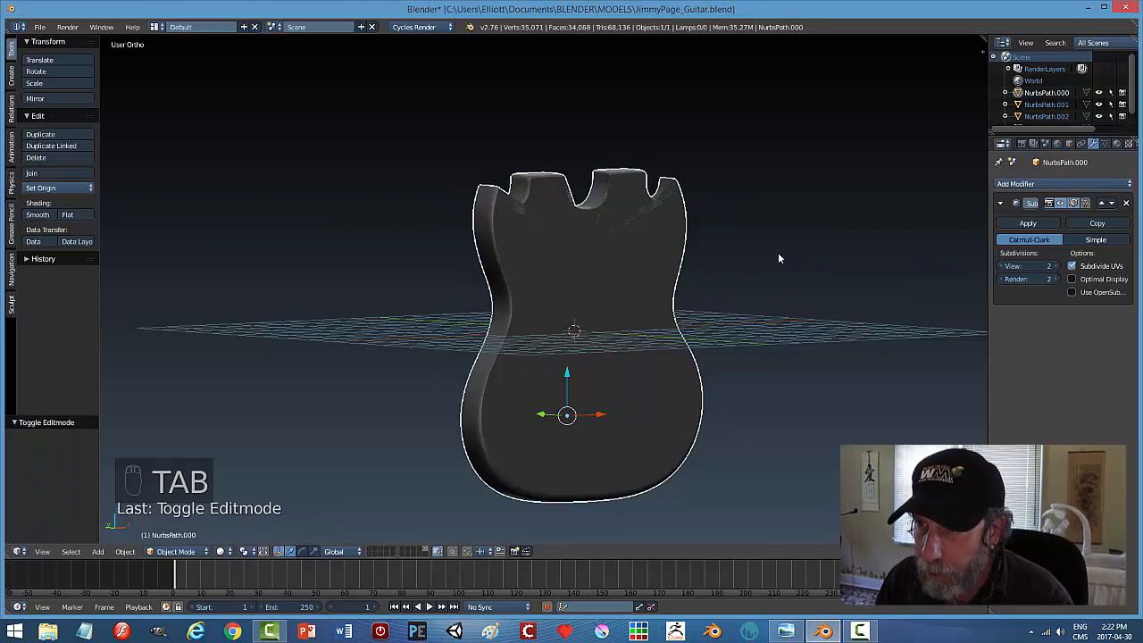
Separate the selected front face into its own object and return to Object Mode.
{"action": "middle_click_drag", "start_coordinate": [771, 252], "coordinate": [585, 270]}
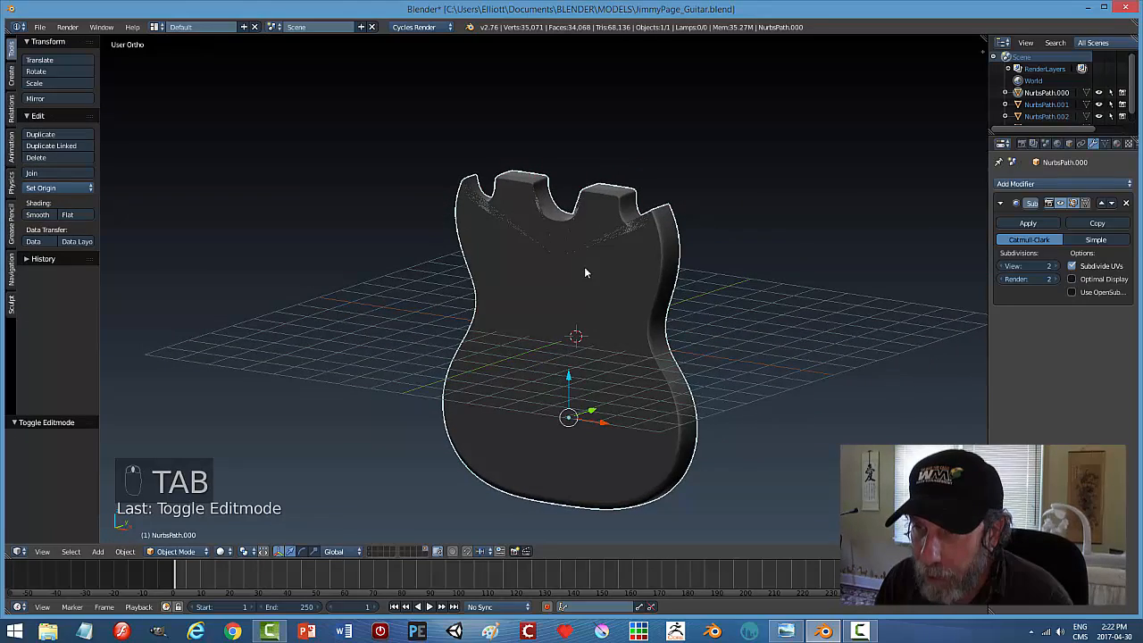
{"action": "scroll", "coordinate": [739, 274], "scroll_direction": "up", "scroll_amount": 3}
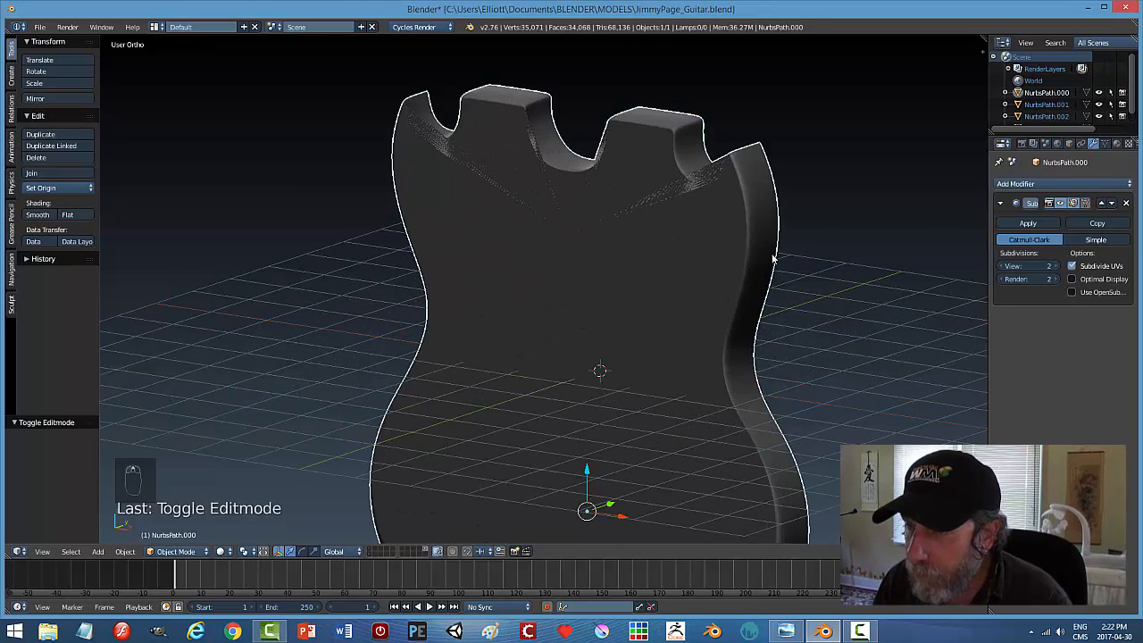
{"action": "key", "text": "Tab"}
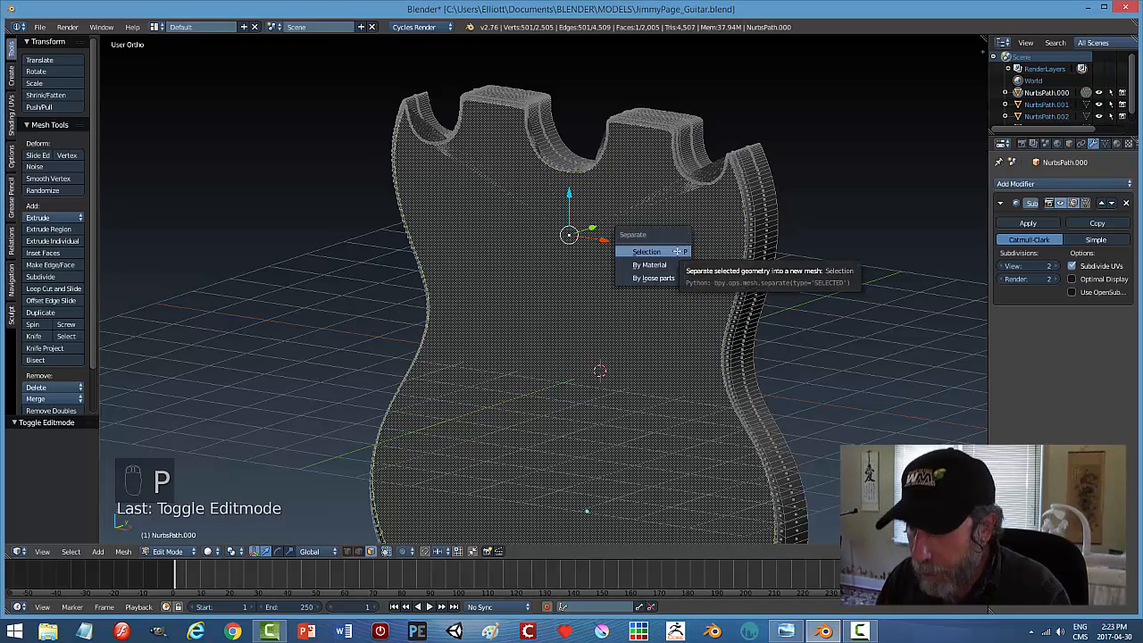
{"action": "left_click", "coordinate": [646, 252]}
{"action": "key", "text": "Tab"}
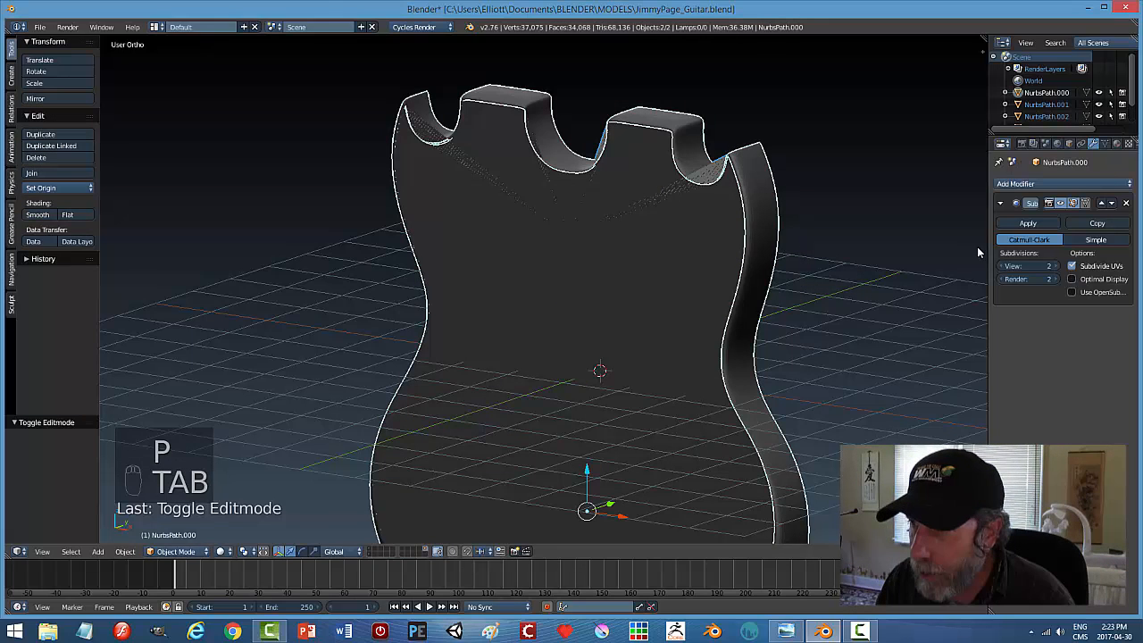
Select the separated front face, turn off its Subdivision Surface display in the viewport, and deselect everything.
{"action": "right_click", "coordinate": [767, 247]}
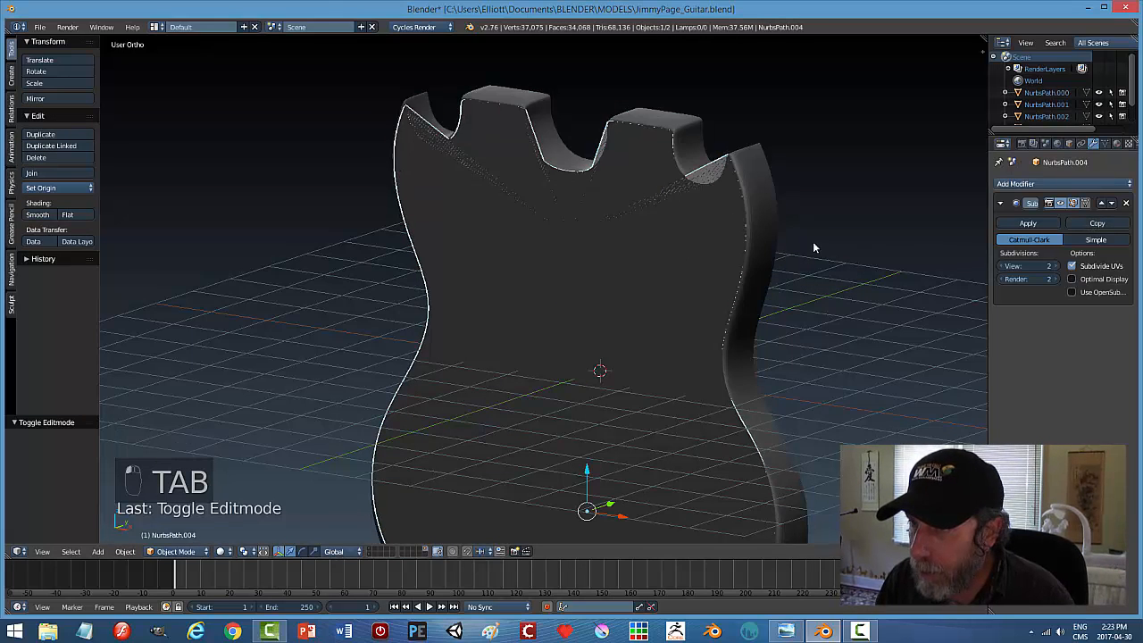
{"action": "middle_click_drag", "start_coordinate": [751, 252], "coordinate": [579, 235]}
{"action": "key", "text": "a"}
{"action": "scroll", "coordinate": [743, 241], "scroll_direction": "down", "scroll_amount": 2}
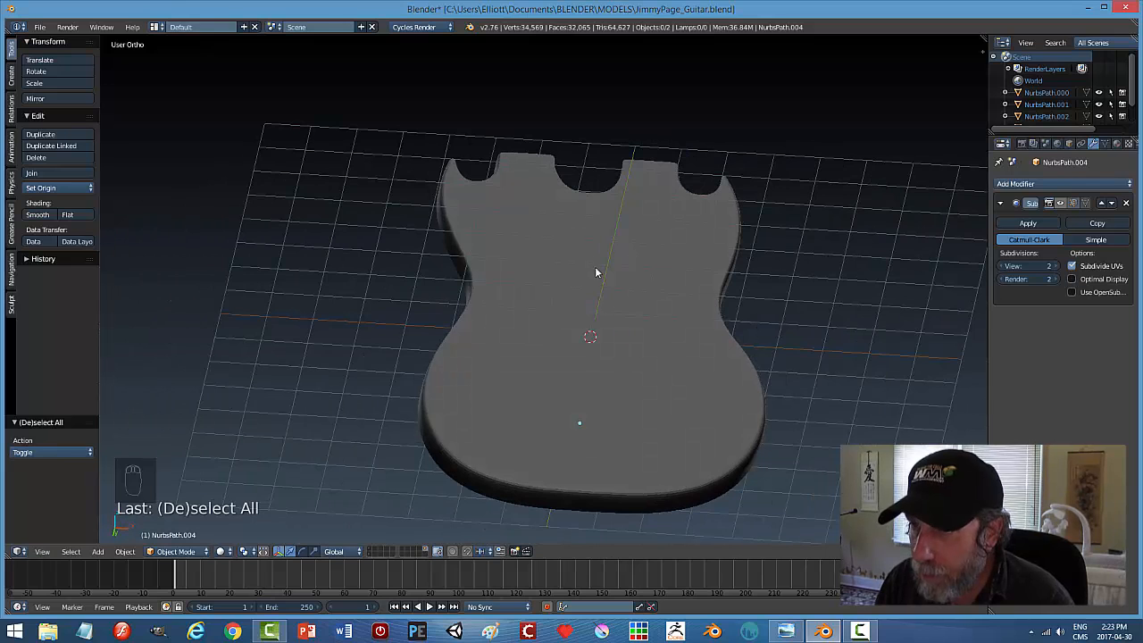
{"action": "middle_click_drag", "start_coordinate": [624, 321], "coordinate": [775, 301]}
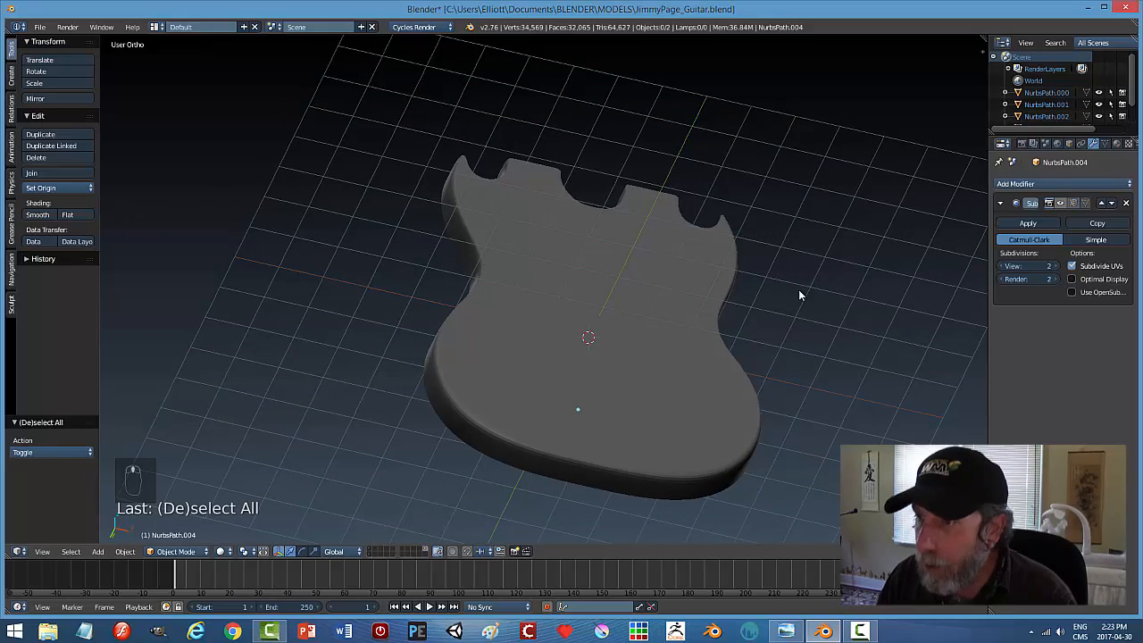
Turn off the grid floor display and switch the viewport matcap to a shiny metallic one.
{"action": "key", "text": "n"}
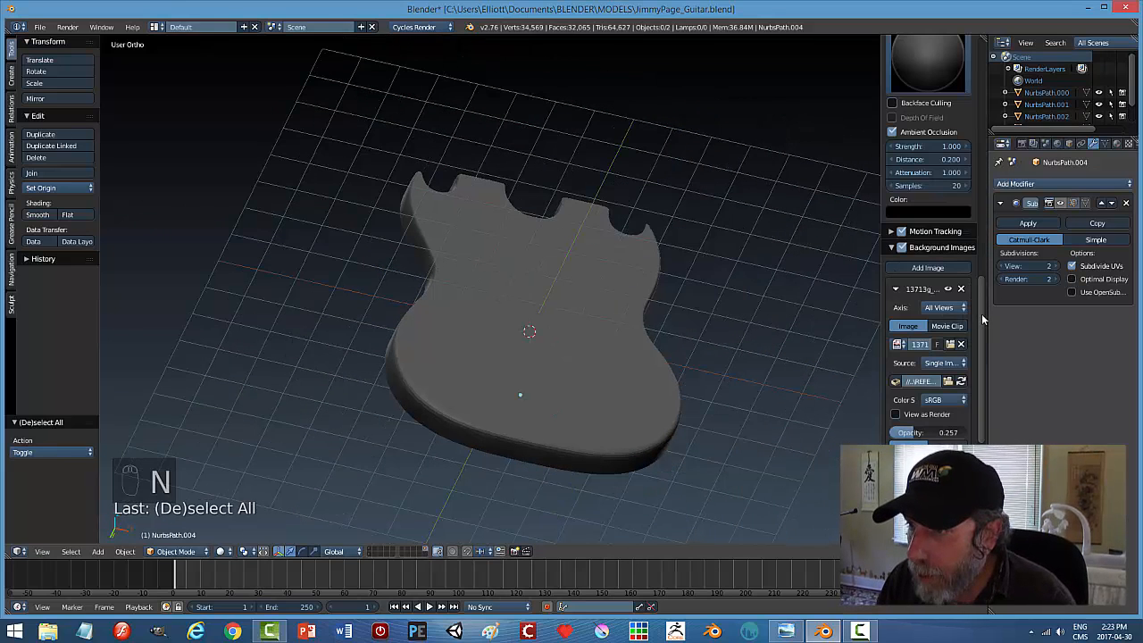
{"action": "scroll", "coordinate": [983, 308], "scroll_direction": "up", "scroll_amount": 12}
{"action": "left_click", "coordinate": [893, 230]}
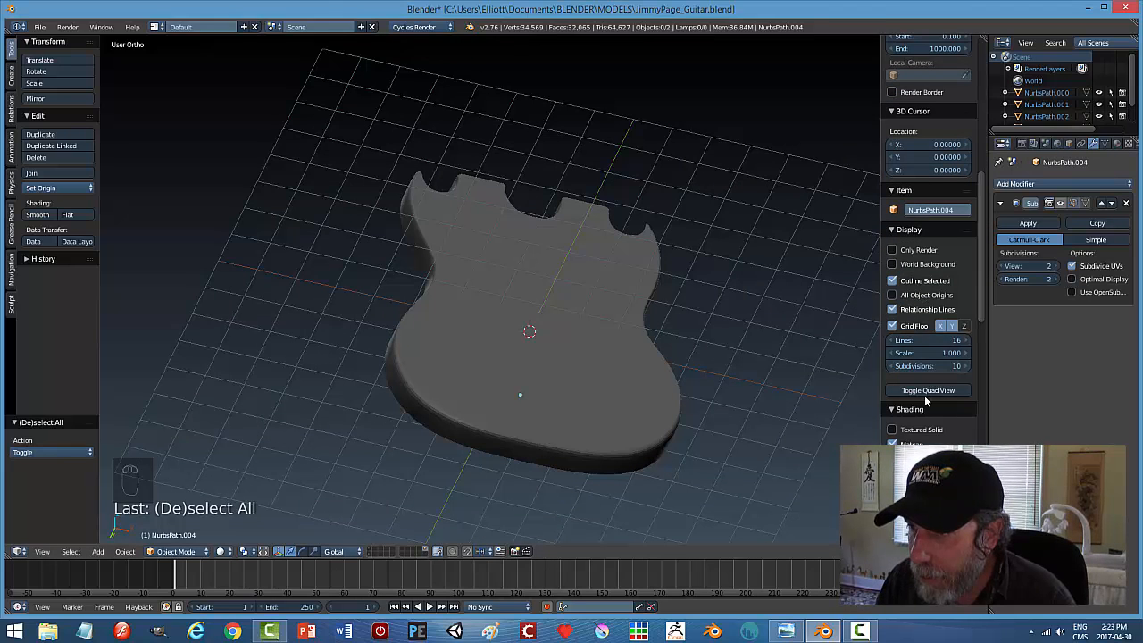
{"action": "mouse_move", "coordinate": [981, 265]}
{"action": "left_mouse_down"}
{"action": "mouse_move", "coordinate": [978, 341]}
{"action": "mouse_move", "coordinate": [978, 290]}
{"action": "left_mouse_up"}
{"action": "left_click", "coordinate": [905, 219]}
{"action": "middle_click_drag", "start_coordinate": [697, 303], "coordinate": [702, 346]}
{"action": "left_click", "coordinate": [926, 386]}
{"action": "left_click", "coordinate": [865, 237]}
{"action": "key", "text": "n"}
Select the body's side wall, apply smooth shading to it, and deselect everything.
{"action": "middle_click_drag", "start_coordinate": [781, 318], "coordinate": [705, 308]}
{"action": "scroll", "coordinate": [704, 308], "scroll_direction": "up", "scroll_amount": 3}
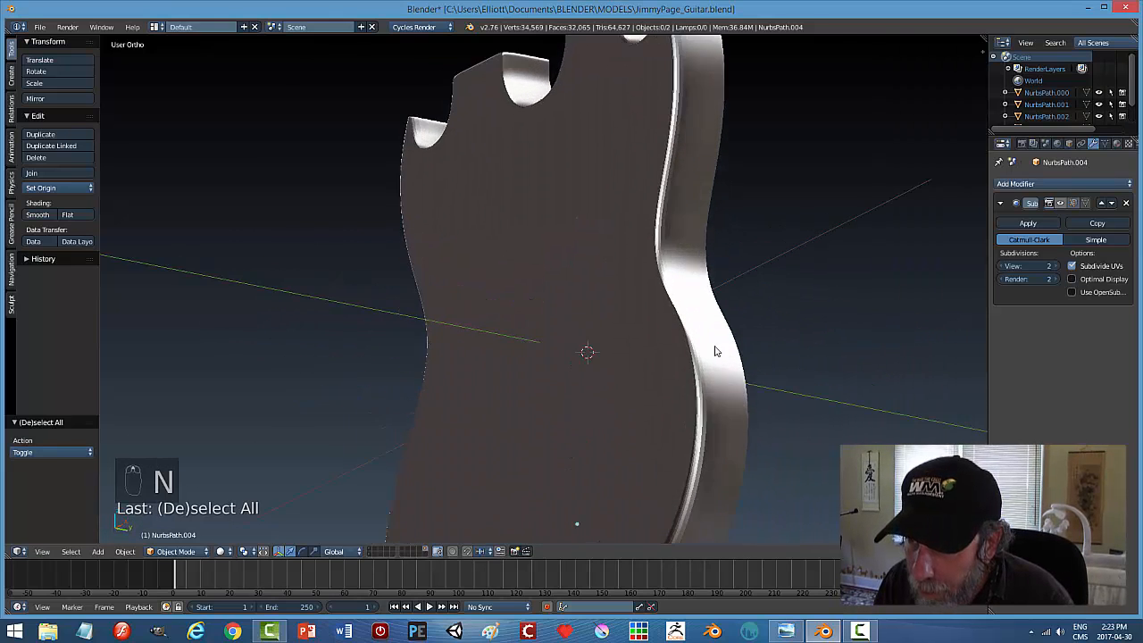
{"action": "right_click", "coordinate": [685, 246]}
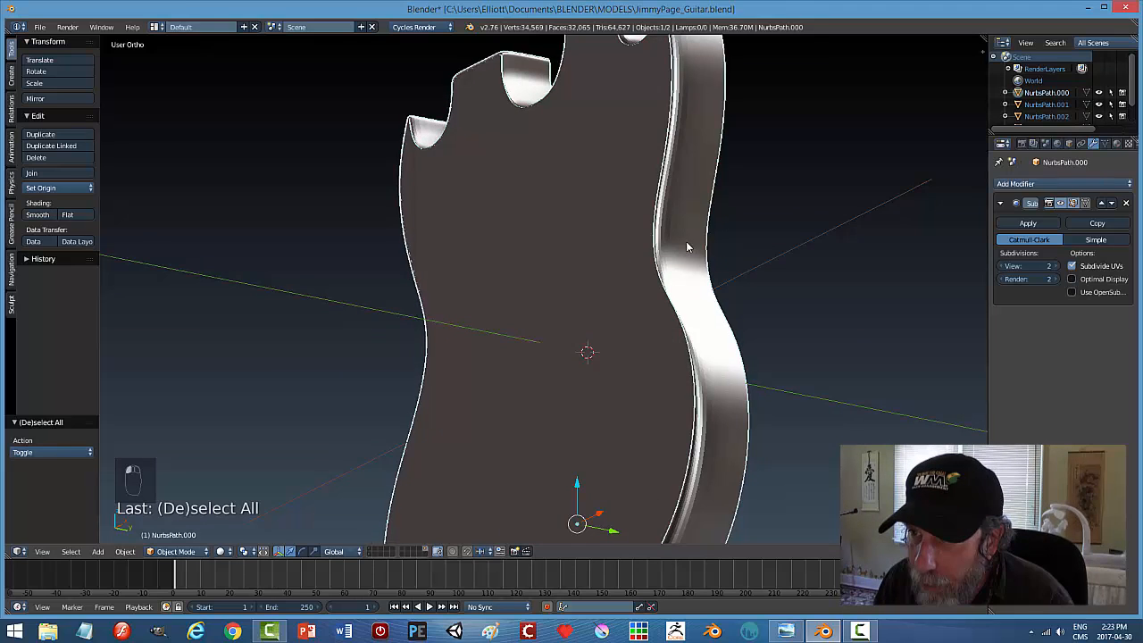
{"action": "left_click", "coordinate": [40, 215]}
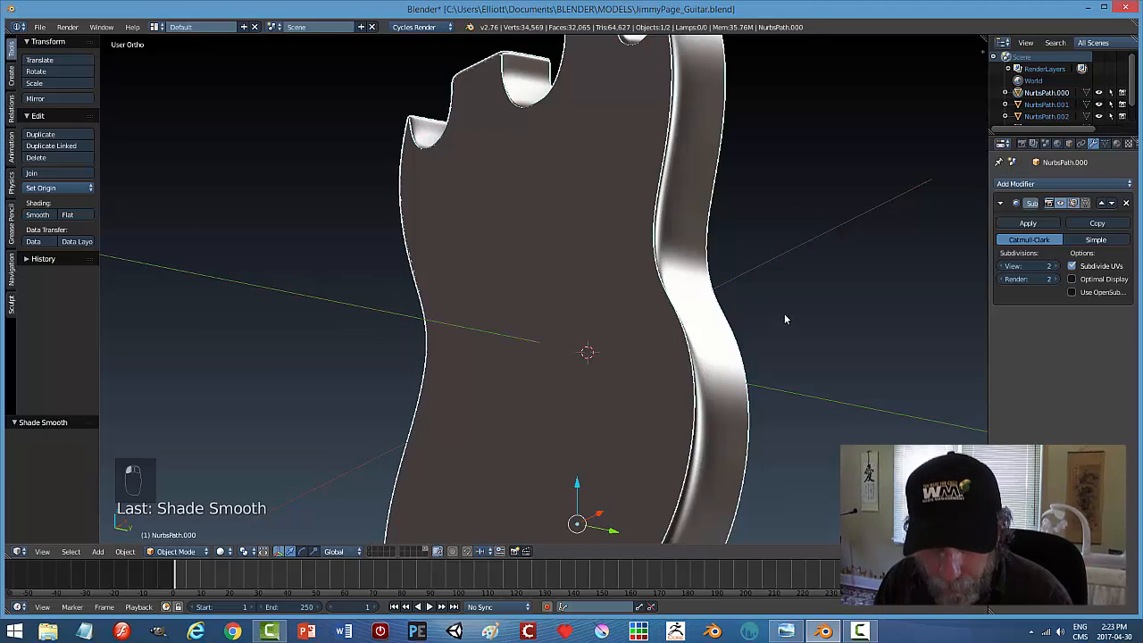
{"action": "key", "text": "a"}
Inspect the body's reflections and open back, and switch the viewport matcap to a plain gray one.
{"action": "mouse_move", "coordinate": [767, 309]}
{"action": "middle_mouse_down"}
{"action": "mouse_move", "coordinate": [674, 351]}
{"action": "mouse_move", "coordinate": [730, 277]}
{"action": "mouse_move", "coordinate": [760, 260]}
{"action": "mouse_move", "coordinate": [797, 270]}
{"action": "mouse_move", "coordinate": [821, 334]}
{"action": "mouse_move", "coordinate": [806, 368]}
{"action": "mouse_move", "coordinate": [694, 361]}
{"action": "middle_mouse_up"}
{"action": "middle_click_drag", "start_coordinate": [804, 287], "coordinate": [369, 336]}
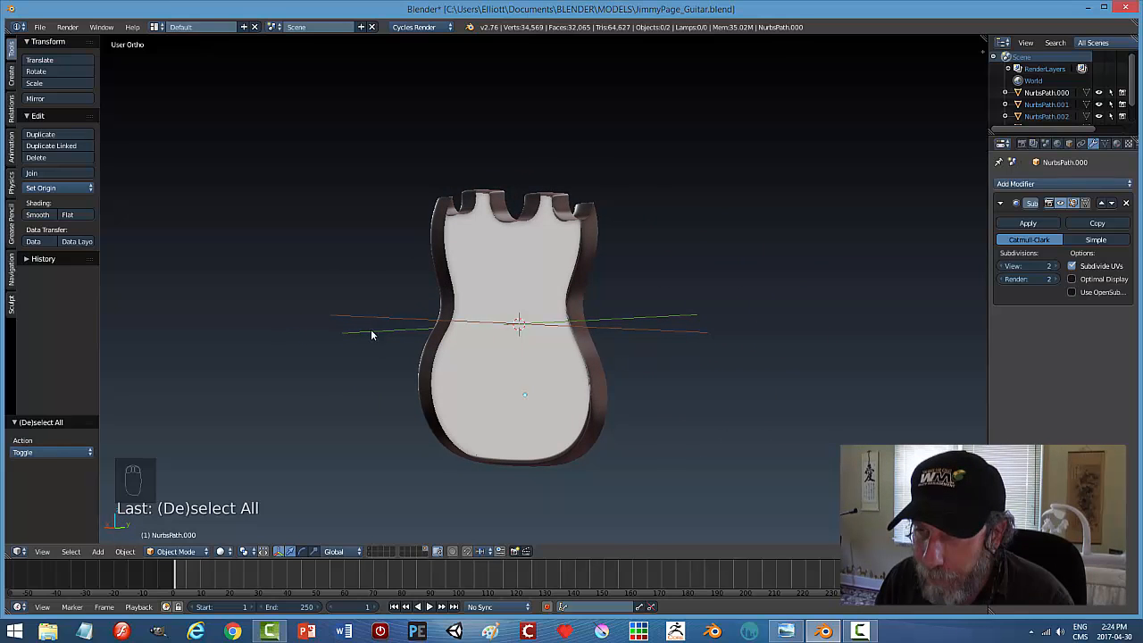
{"action": "middle_click_drag", "start_coordinate": [511, 300], "coordinate": [544, 335]}
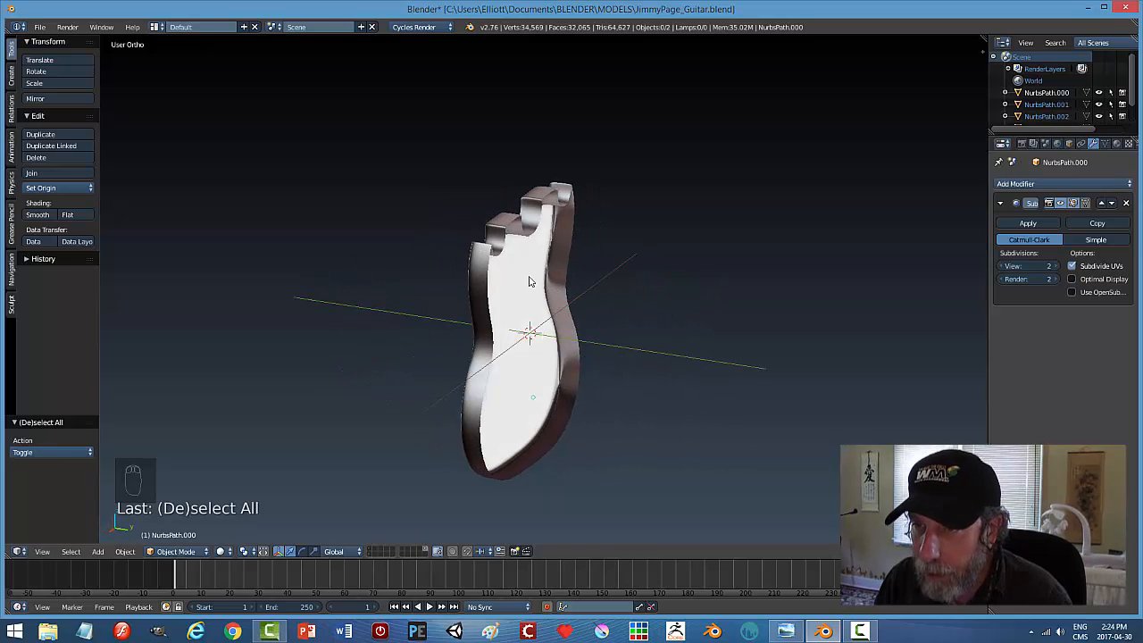
{"action": "key", "text": "n"}
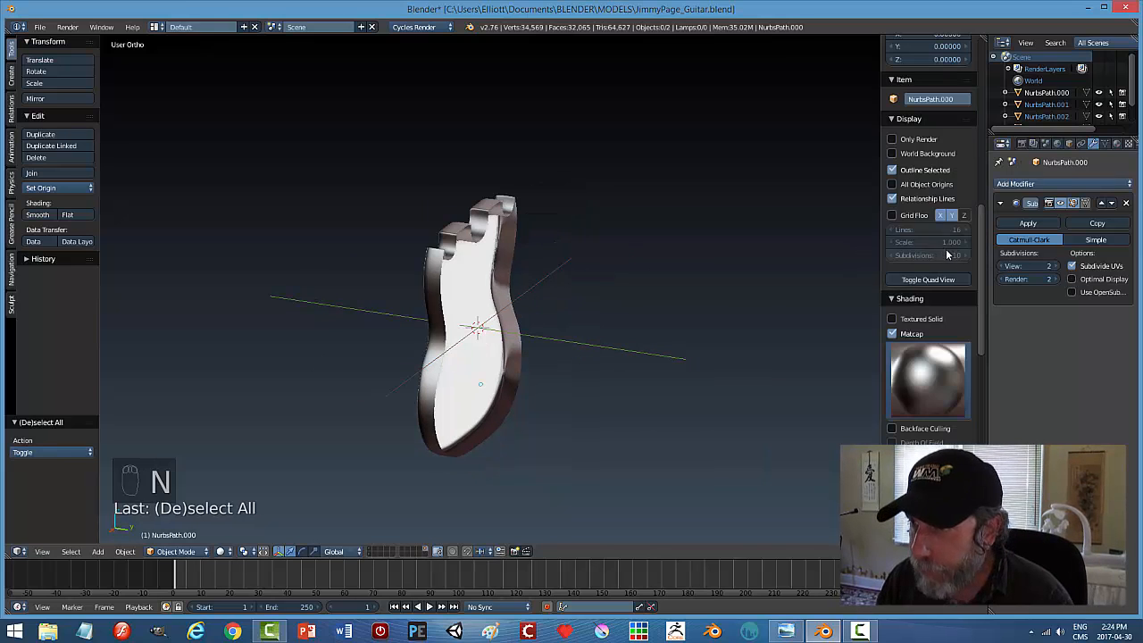
{"action": "left_click", "coordinate": [938, 366]}
{"action": "left_click", "coordinate": [926, 185]}
{"action": "middle_click_drag", "start_coordinate": [606, 350], "coordinate": [465, 280]}
{"action": "key", "text": "n"}
In Edit Mode with edge selection, select the side wall's back outline loop and fill it with a single face.
{"action": "key", "text": "Tab"}
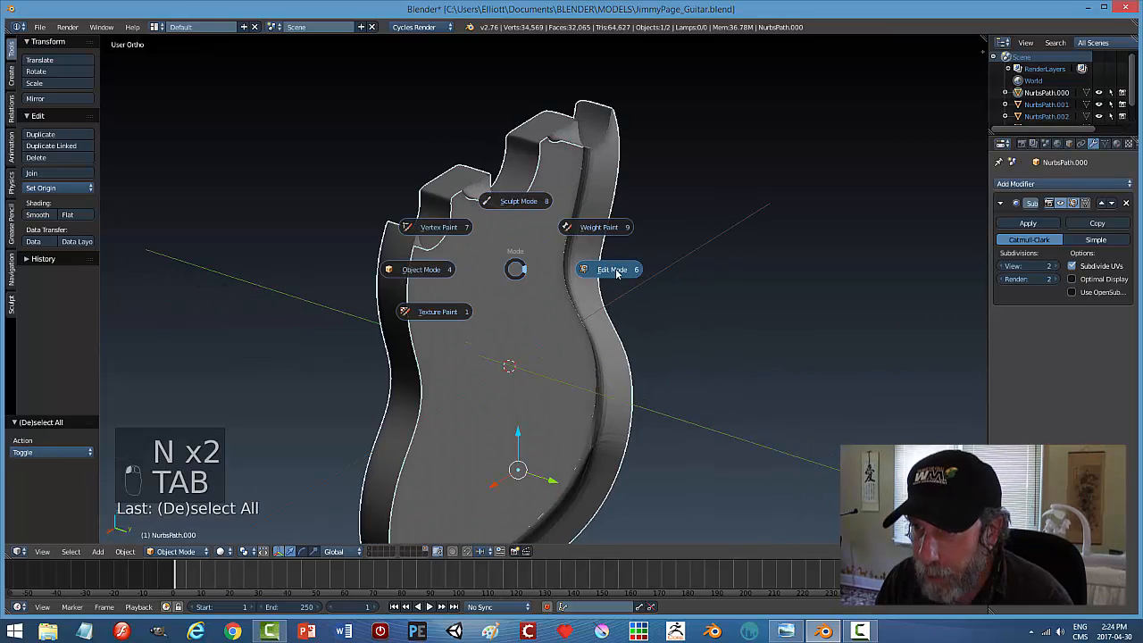
{"action": "key", "text": "alt+super"}
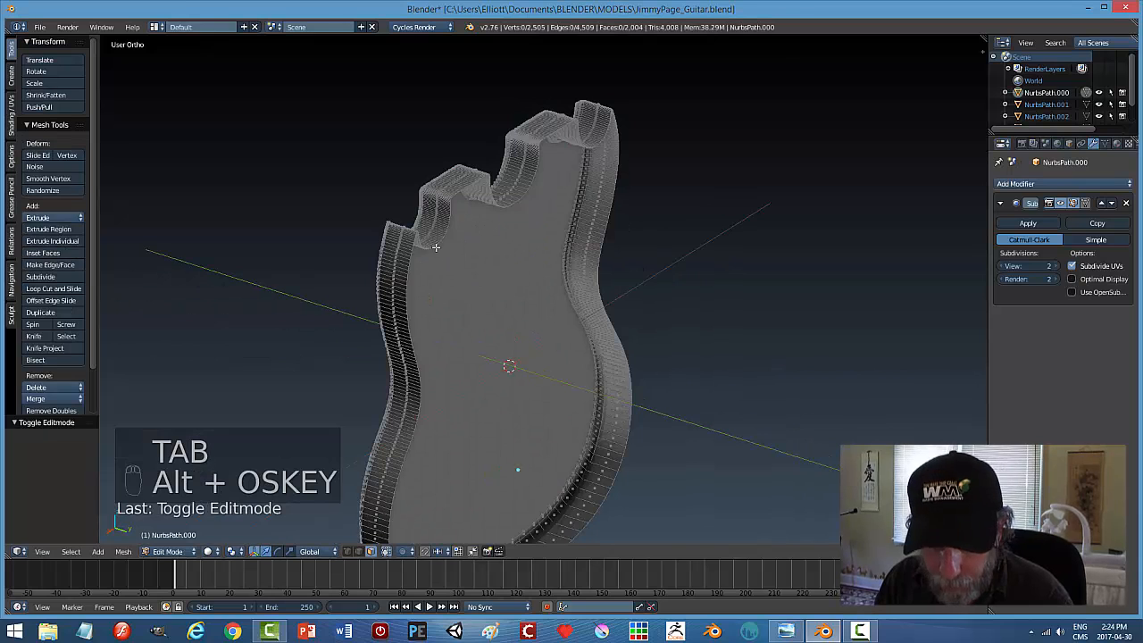
{"action": "key", "text": "ctrl+Tab"}
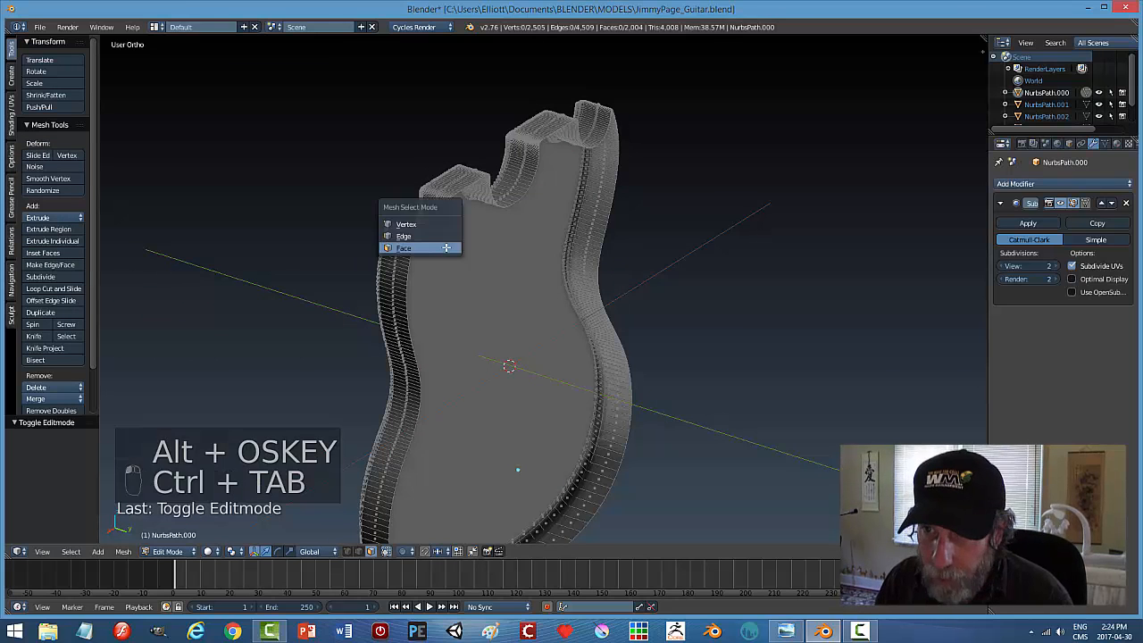
{"action": "left_click", "coordinate": [432, 239]}
{"action": "middle_click_drag", "start_coordinate": [637, 255], "coordinate": [601, 258]}
{"action": "key", "text": "f"}
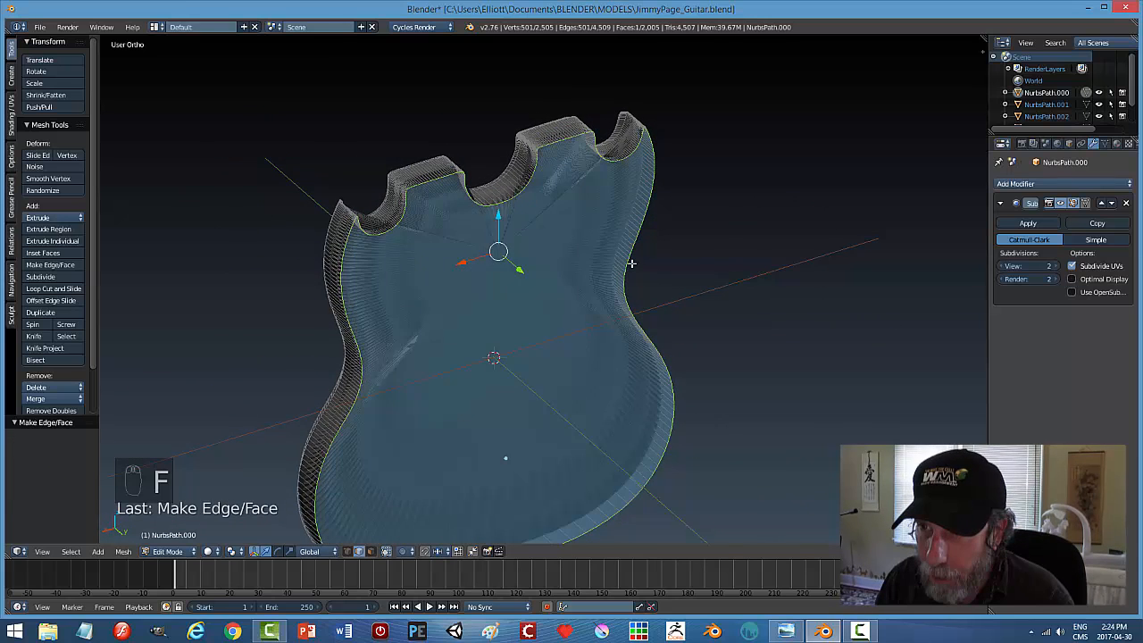
Separate the new back face into its own object, return to Object Mode, and clear the selection.
{"action": "scroll", "coordinate": [618, 281], "scroll_direction": "down", "scroll_amount": 2}
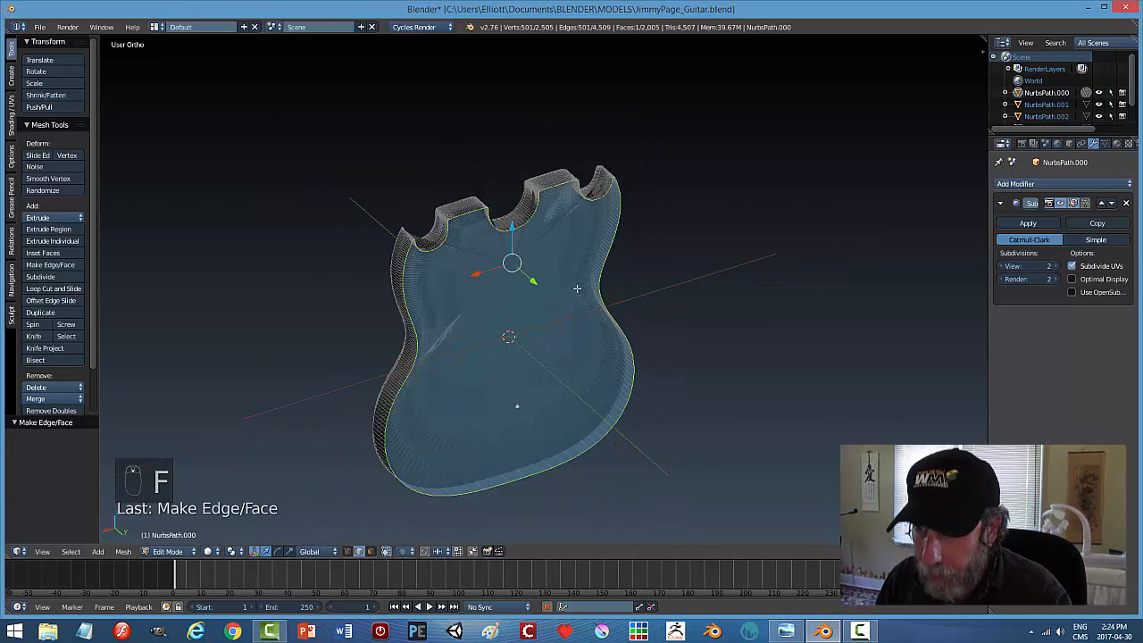
{"action": "key", "text": "p"}
{"action": "left_click", "coordinate": [577, 288]}
{"action": "key", "text": "Tab"}
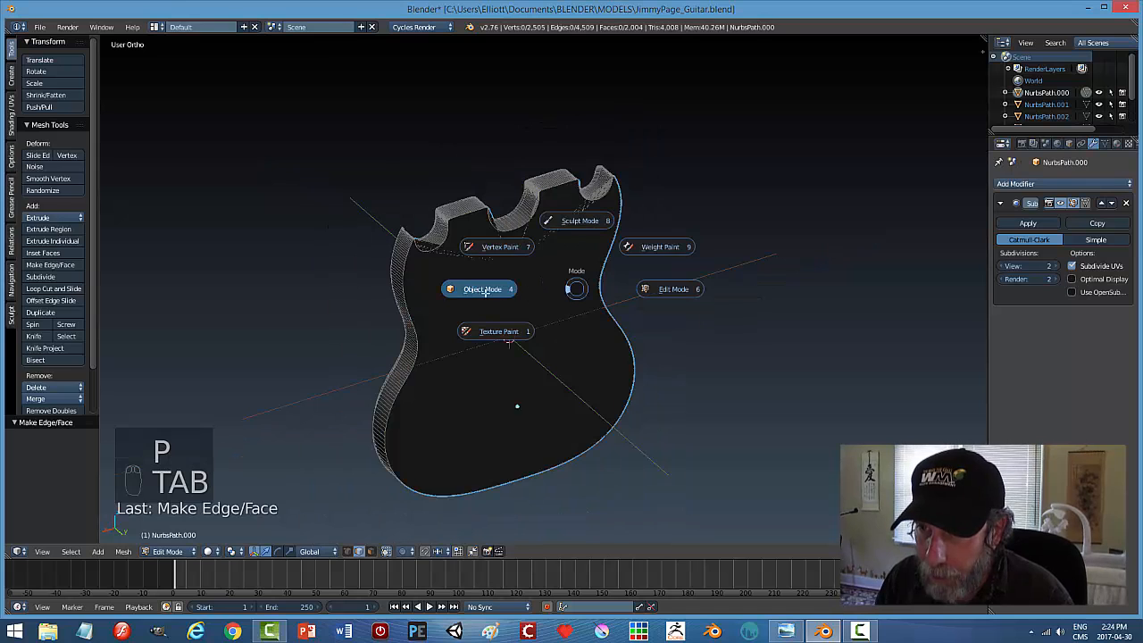
{"action": "left_click", "coordinate": [486, 290]}
{"action": "middle_click_drag", "start_coordinate": [661, 282], "coordinate": [569, 268]}
{"action": "right_click", "coordinate": [615, 274]}
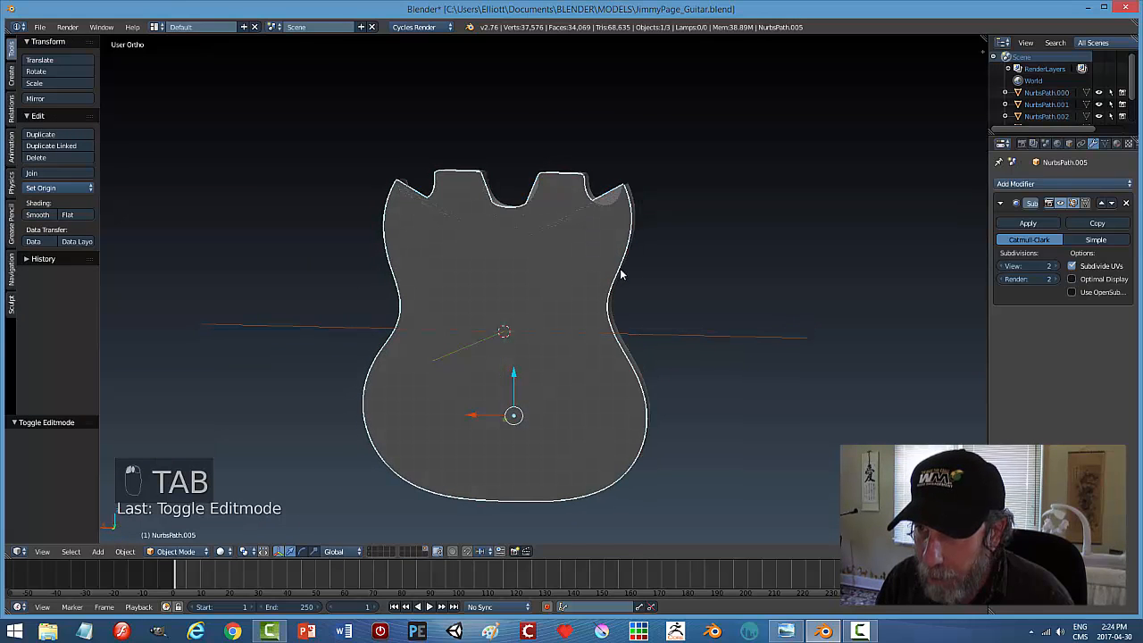
{"action": "middle_click_drag", "start_coordinate": [779, 301], "coordinate": [676, 319]}
{"action": "key", "text": "a"}
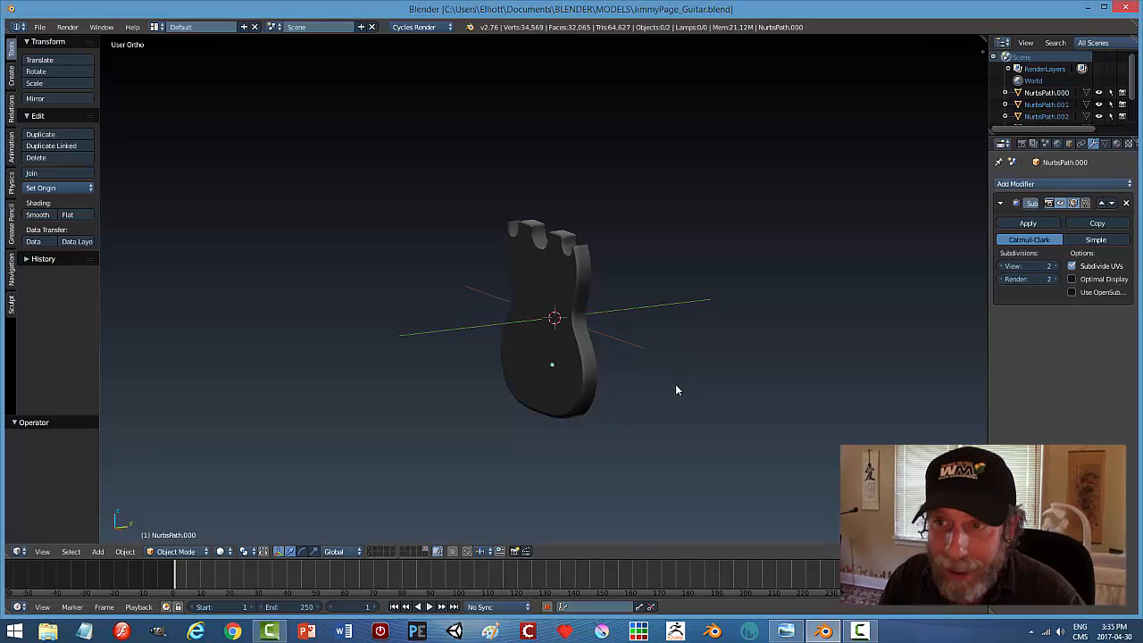
Select the body's side wall and open it in Edit Mode with vertex selection, seen in the right orthographic view.
{"action": "scroll", "coordinate": [675, 384], "scroll_direction": "up", "scroll_amount": 3}
{"action": "mouse_move", "coordinate": [674, 384]}
{"action": "middle_mouse_down"}
{"action": "mouse_move", "coordinate": [670, 371]}
{"action": "mouse_move", "coordinate": [636, 375]}
{"action": "mouse_move", "coordinate": [658, 383]}
{"action": "mouse_move", "coordinate": [679, 365]}
{"action": "mouse_move", "coordinate": [732, 355]}
{"action": "mouse_move", "coordinate": [675, 385]}
{"action": "middle_mouse_up"}
{"action": "right_click", "coordinate": [549, 268]}
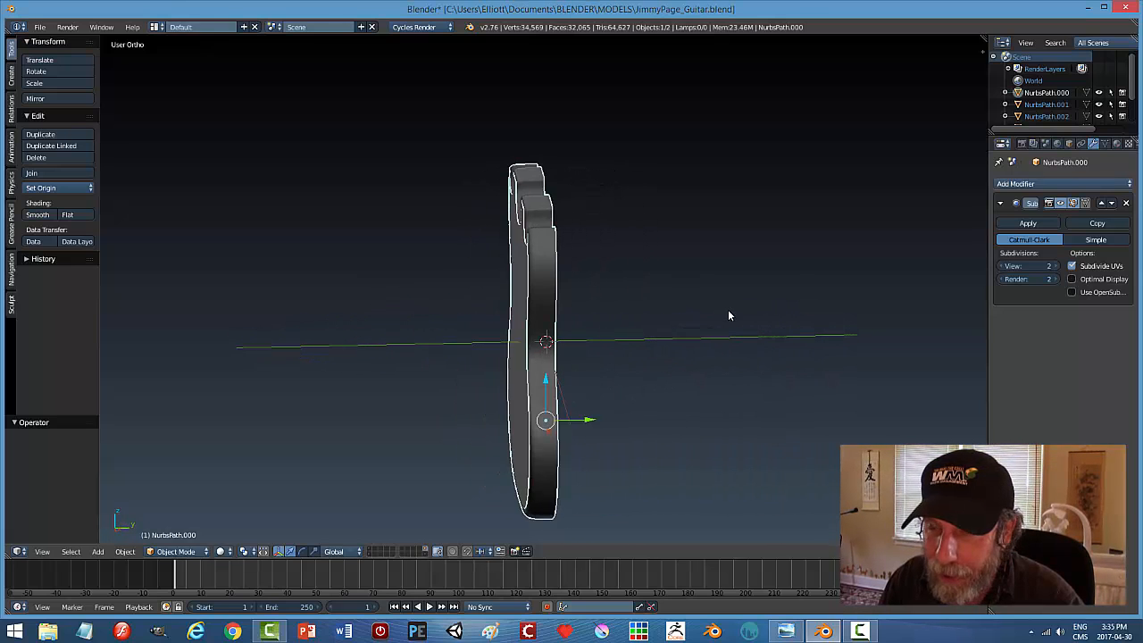
{"action": "key", "text": "KP_3"}
{"action": "key", "text": "KP_3"}
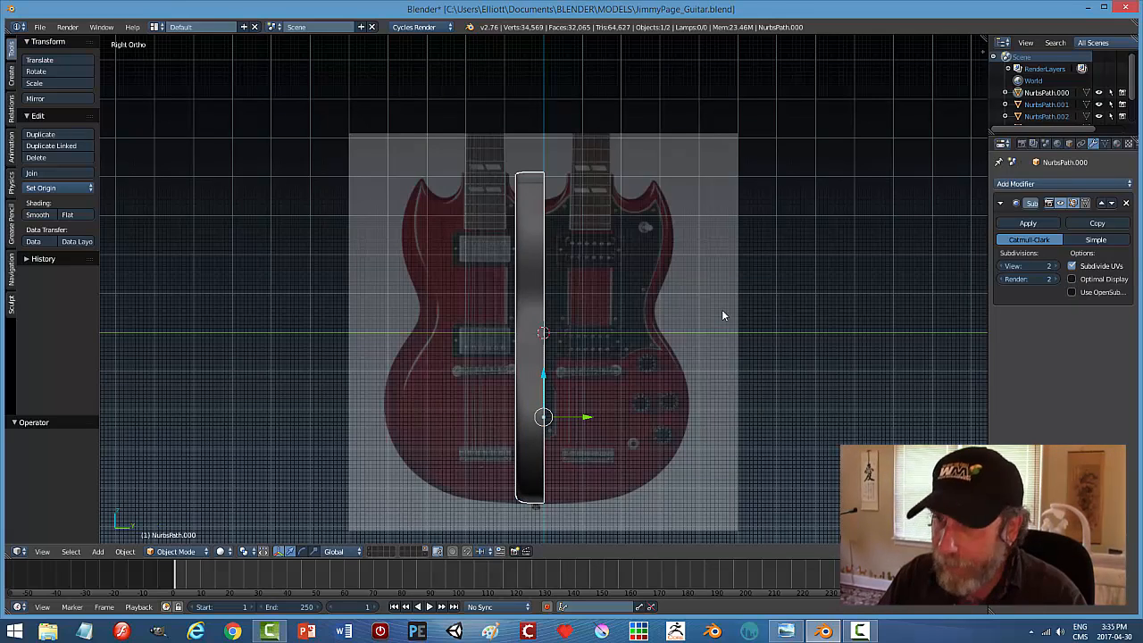
{"action": "key", "text": "Tab"}
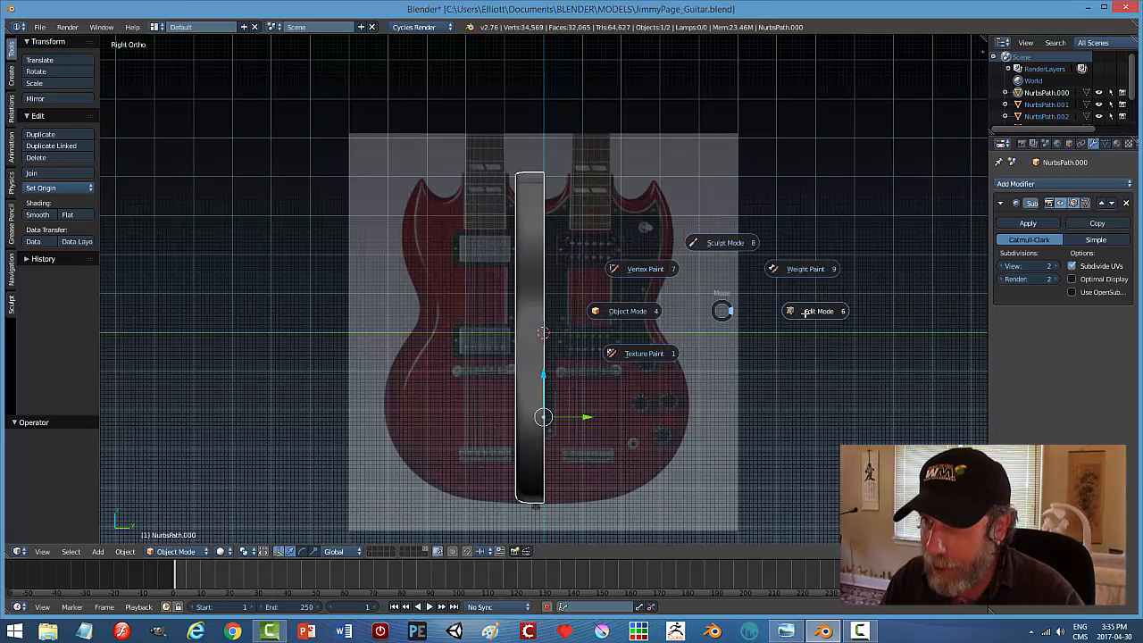
{"action": "left_click", "coordinate": [733, 315]}
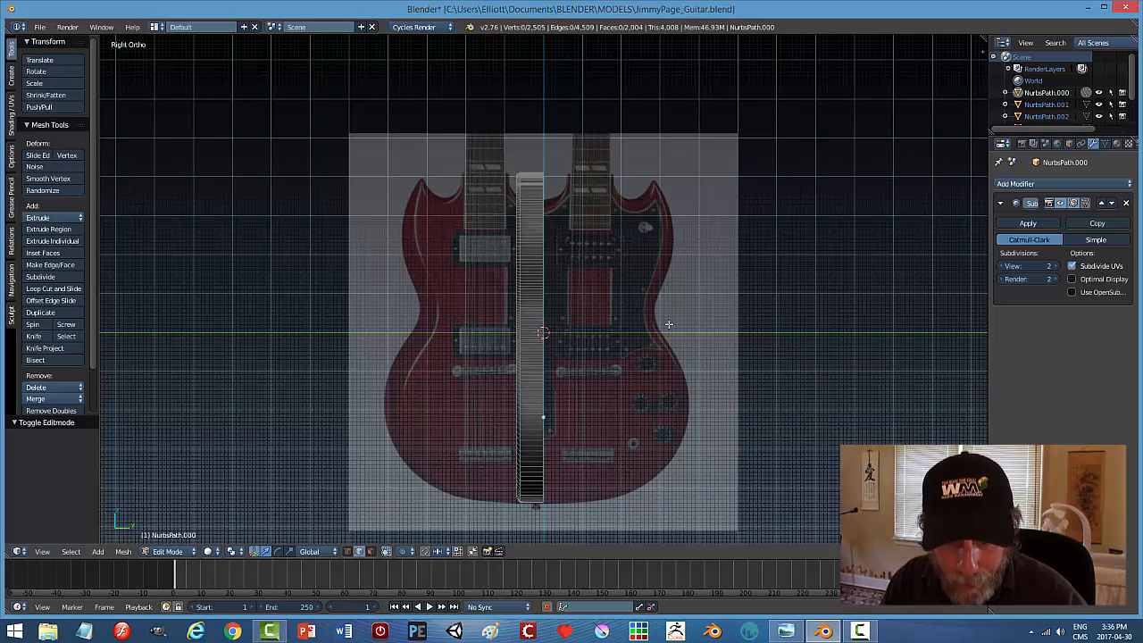
{"action": "key", "text": "ctrl+Tab"}
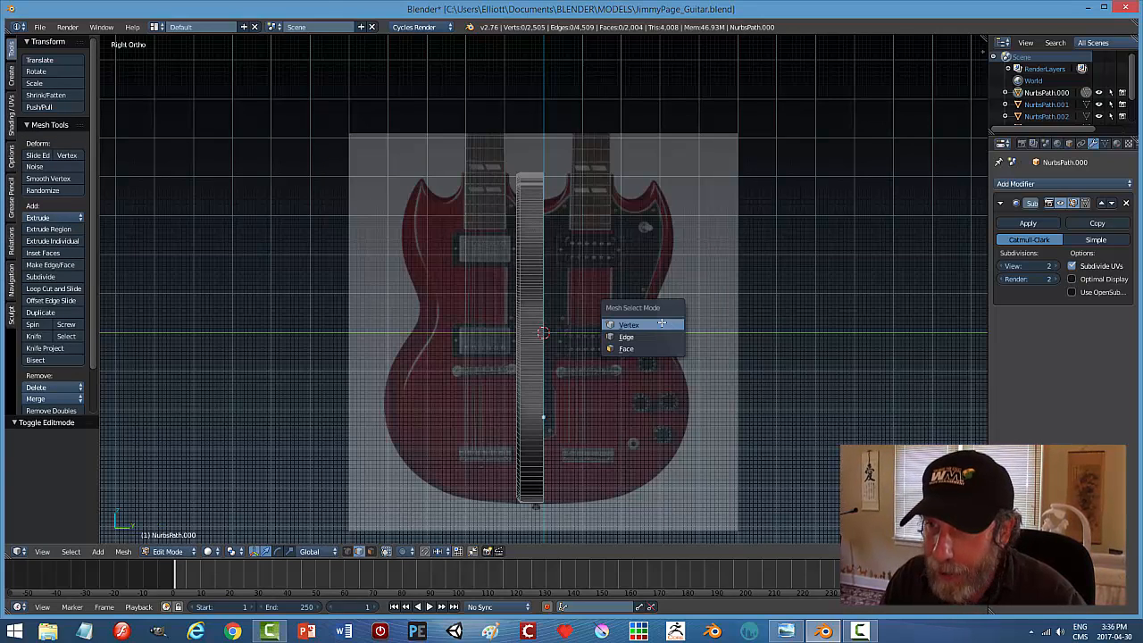
{"action": "left_click", "coordinate": [659, 323]}
In wireframe, move all vertices of the wall's back edge about 0.31 units toward the front, and return to solid-shaded Object Mode.
{"action": "key", "text": "z"}
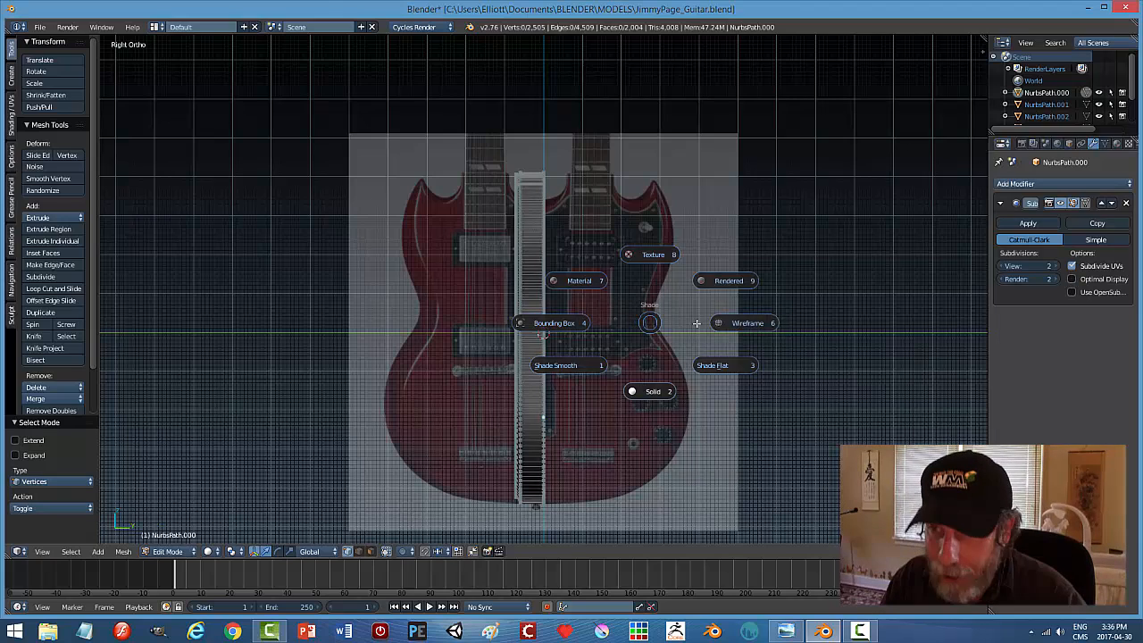
{"action": "left_click", "coordinate": [755, 323]}
{"action": "key", "text": "b"}
{"action": "left_click_drag", "start_coordinate": [572, 528], "coordinate": [533, 149]}
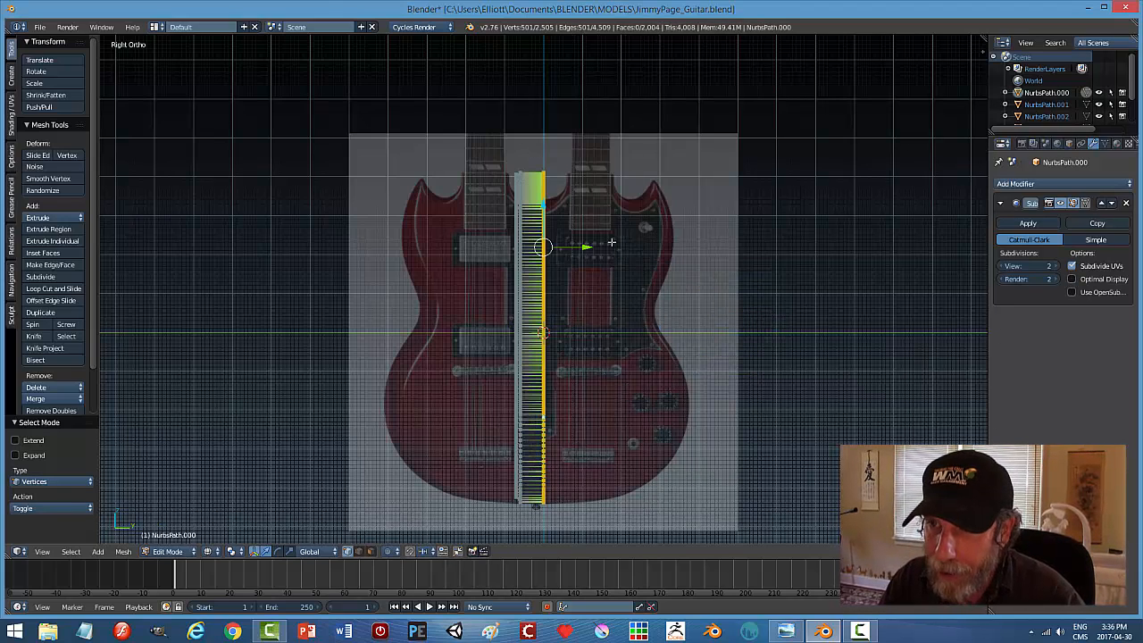
{"action": "key", "text": "g"}
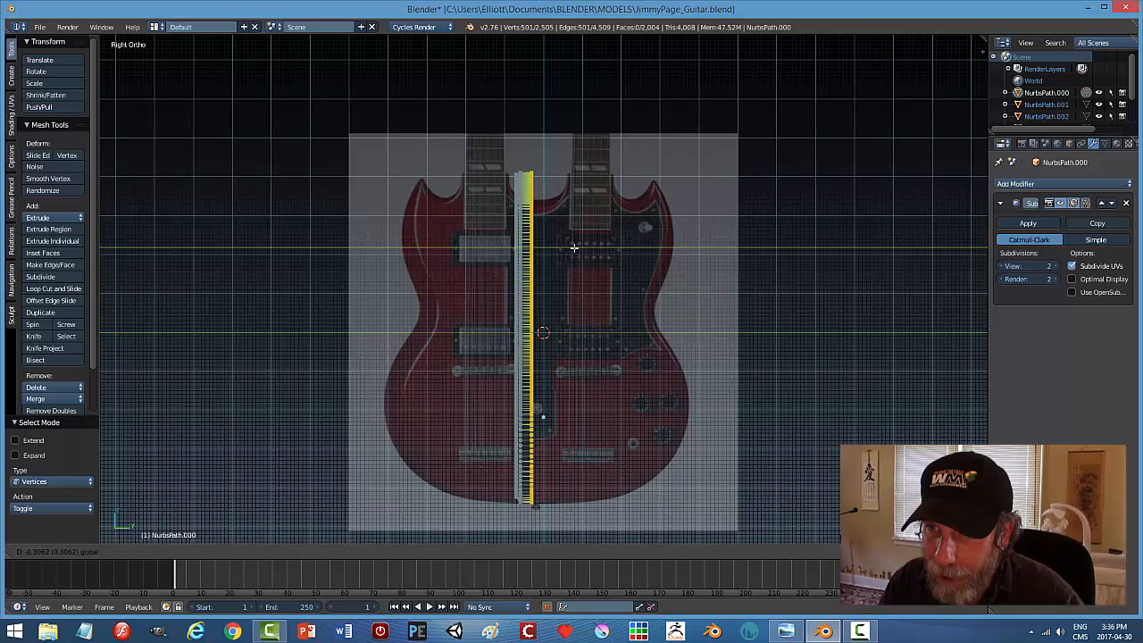
{"action": "left_click", "coordinate": [574, 247]}
{"action": "key", "text": "a"}
{"action": "key", "text": "Tab"}
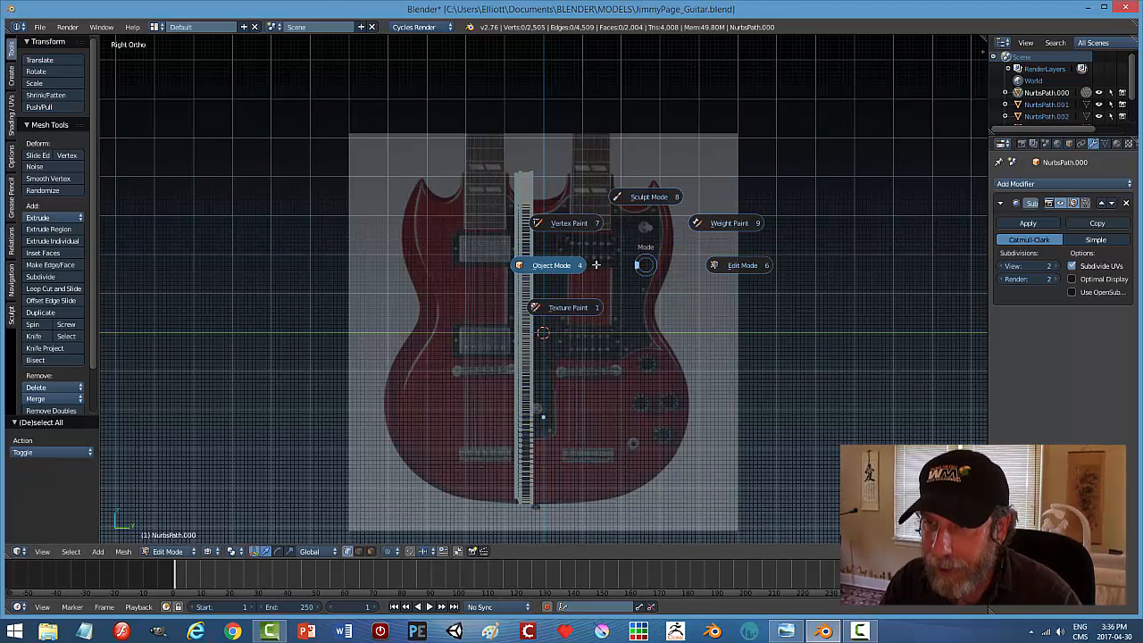
{"action": "left_click", "coordinate": [609, 266]}
{"action": "key", "text": "z"}
{"action": "left_click", "coordinate": [653, 278]}
{"action": "middle_click_drag", "start_coordinate": [653, 281], "coordinate": [699, 295]}
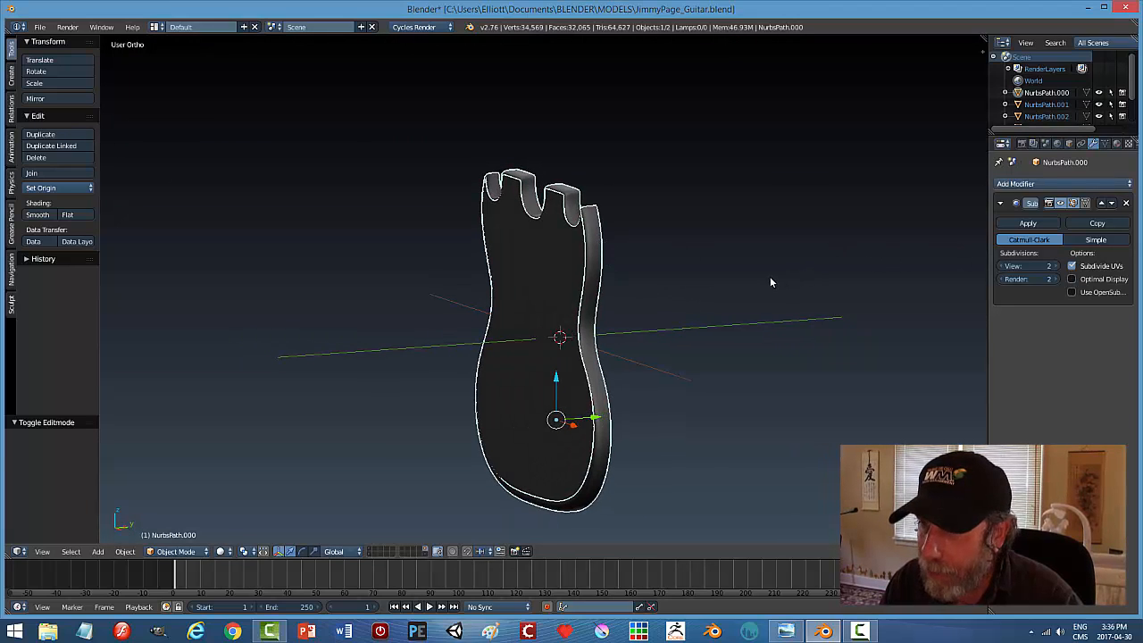
Remove the Subdivision Surface modifier from the separate flat face and apply the one on the side wall.
{"action": "key", "text": "a"}
{"action": "right_click", "coordinate": [562, 254]}
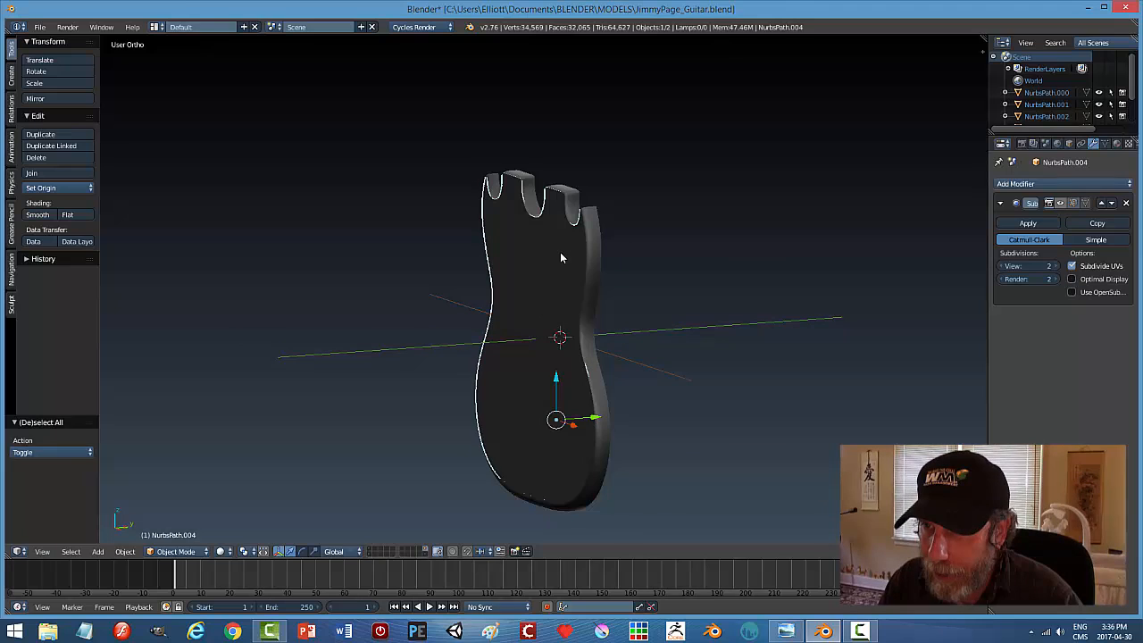
{"action": "left_click", "coordinate": [1125, 202]}
{"action": "middle_click_drag", "start_coordinate": [828, 293], "coordinate": [533, 281]}
{"action": "right_click", "coordinate": [521, 253]}
{"action": "middle_click_drag", "start_coordinate": [626, 257], "coordinate": [683, 256]}
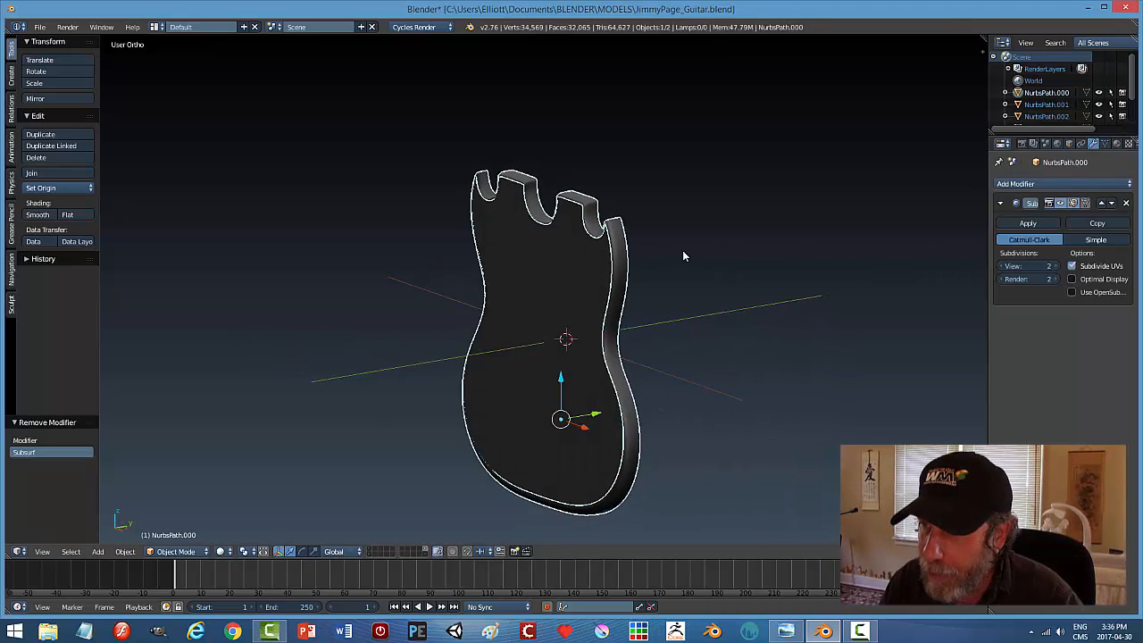
{"action": "left_click", "coordinate": [1027, 223]}
Add the flat face to the selection and join it with the side wall into one object.
{"action": "middle_click_drag", "start_coordinate": [808, 272], "coordinate": [757, 287]}
{"action": "right_click", "coordinate": [547, 289], "text": "shift"}
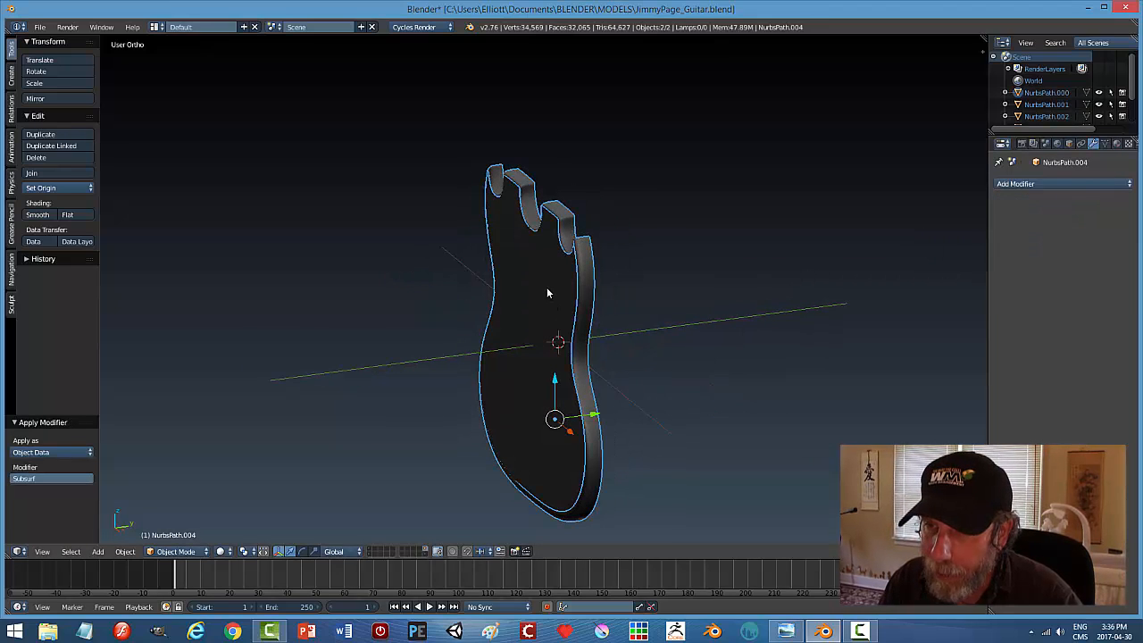
{"action": "key", "text": "ctrl+j"}
Add a Mirror modifier to the joined body, mirroring across Y instead of X.
{"action": "middle_click_drag", "start_coordinate": [681, 324], "coordinate": [647, 325]}
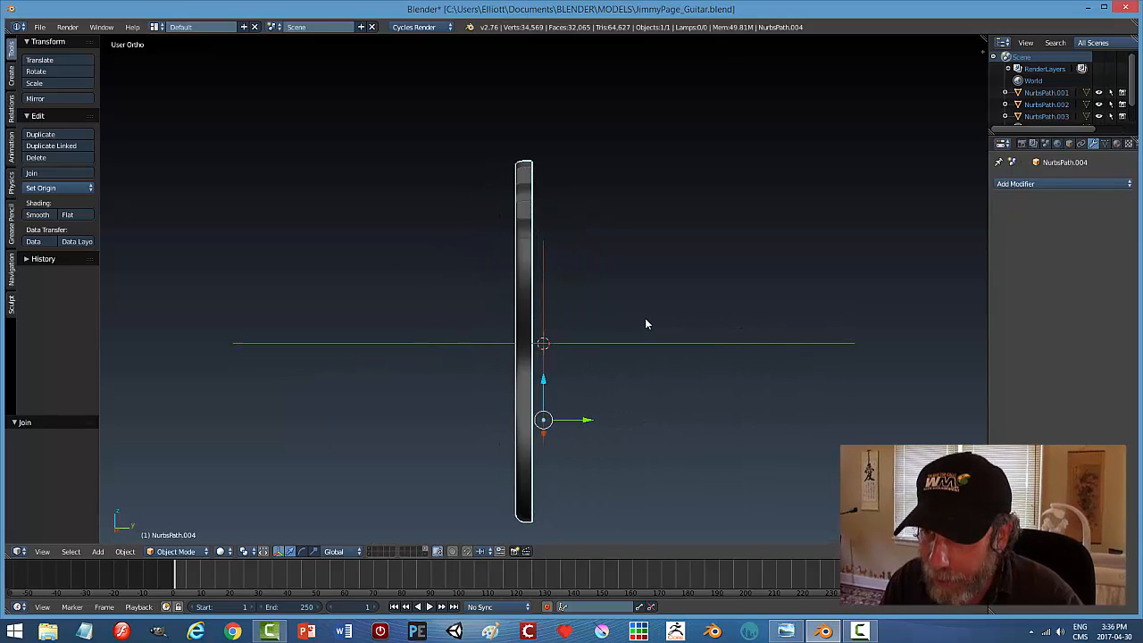
{"action": "left_click", "coordinate": [1026, 183]}
{"action": "left_click", "coordinate": [892, 302]}
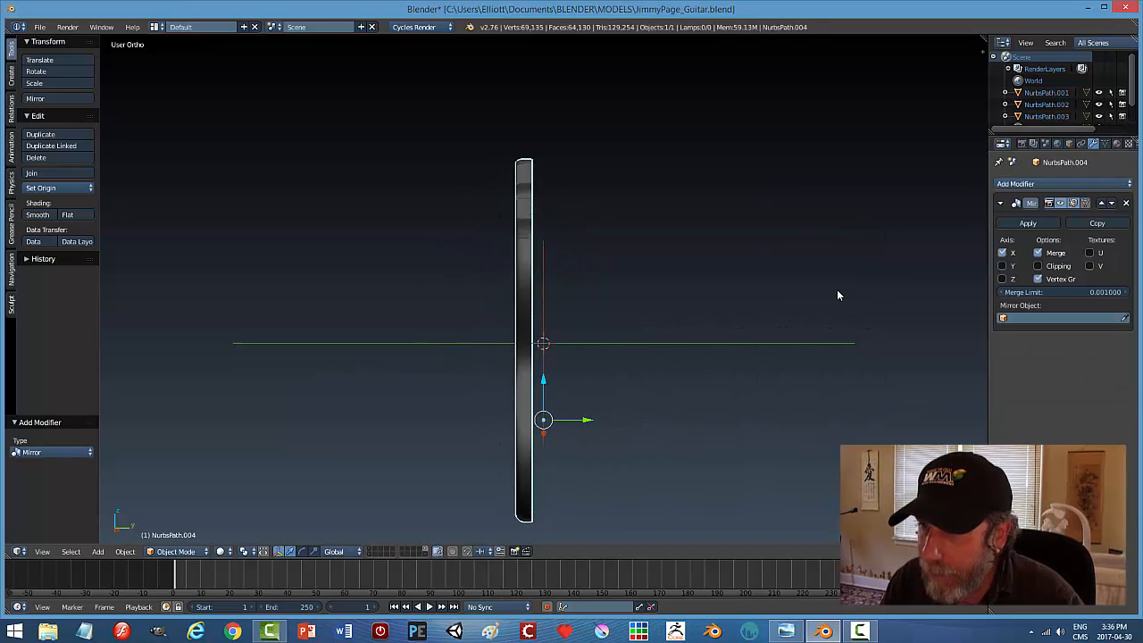
{"action": "left_click", "coordinate": [1002, 266]}
{"action": "left_click", "coordinate": [1001, 253]}
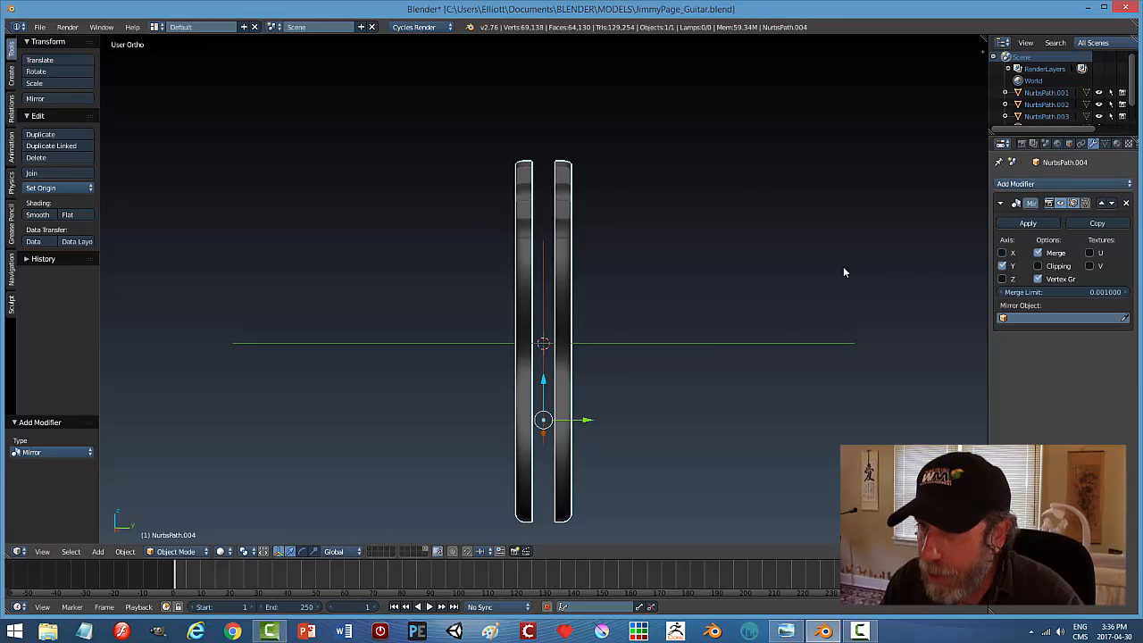
{"action": "key", "text": "Tab"}
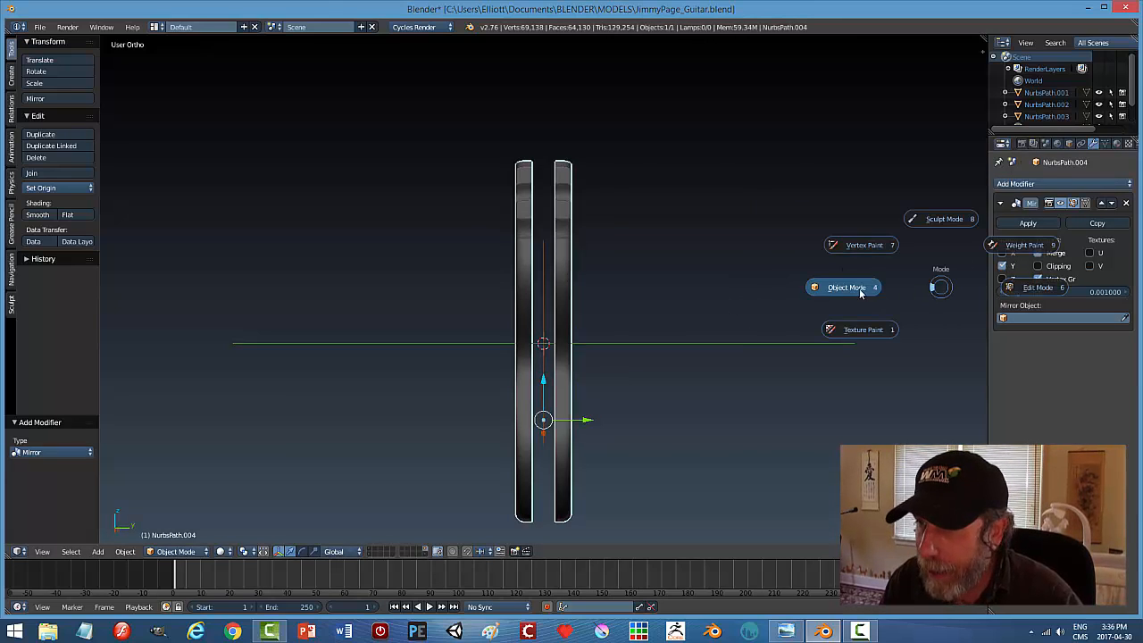
{"action": "left_click", "coordinate": [831, 288]}
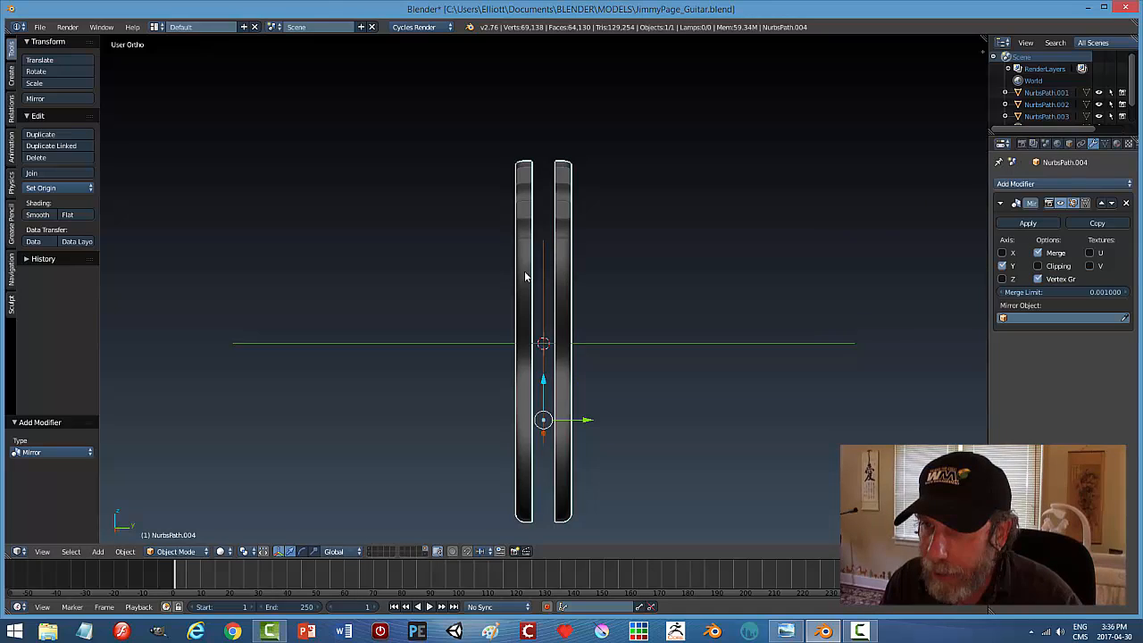
In Edit Mode, enable mirror Clipping and move the whole mesh 0.361 along Y so the two halves meet.
{"action": "key", "text": "Tab"}
{"action": "left_click", "coordinate": [609, 272]}
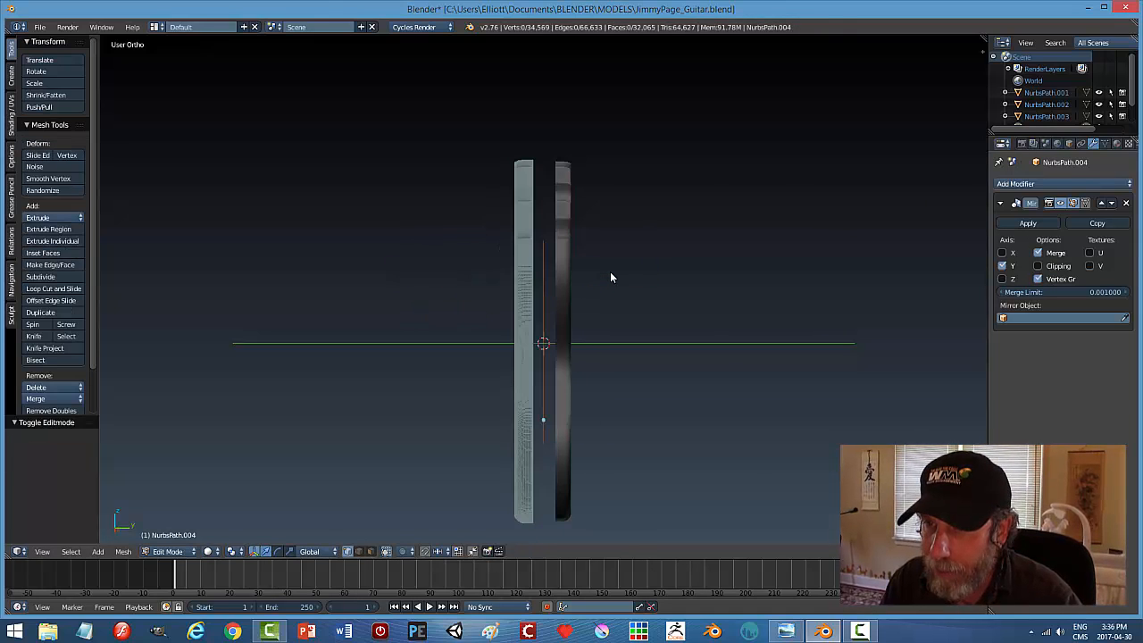
{"action": "key", "text": "a"}
{"action": "left_click", "coordinate": [1037, 266]}
{"action": "scroll", "coordinate": [690, 325], "scroll_direction": "up", "scroll_amount": 1}
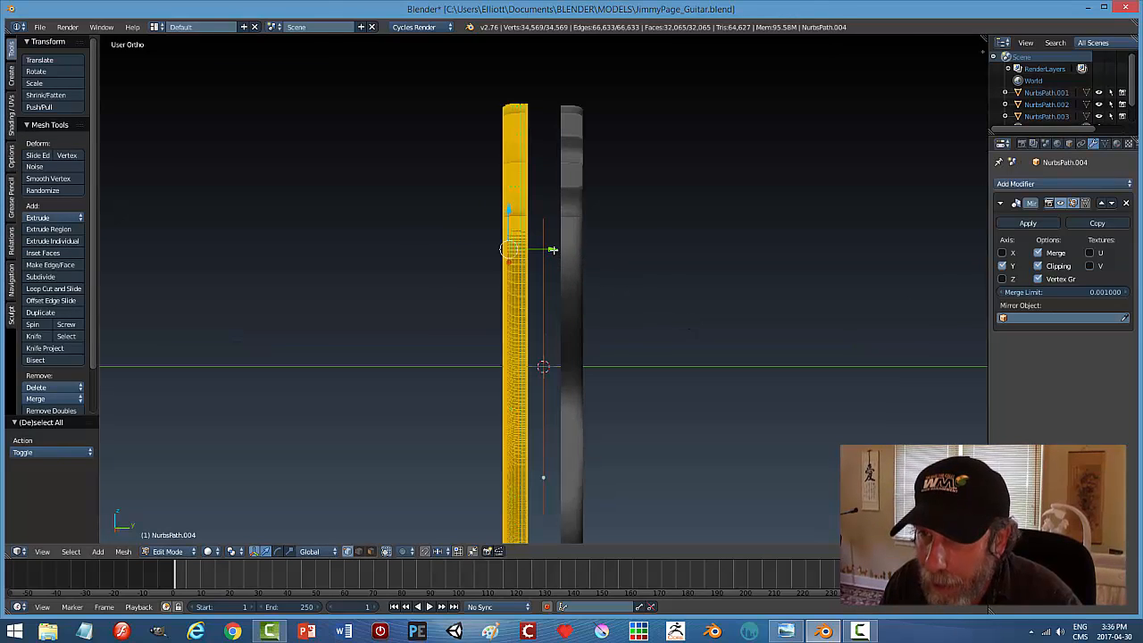
{"action": "key", "text": "g"}
{"action": "key", "text": "y"}
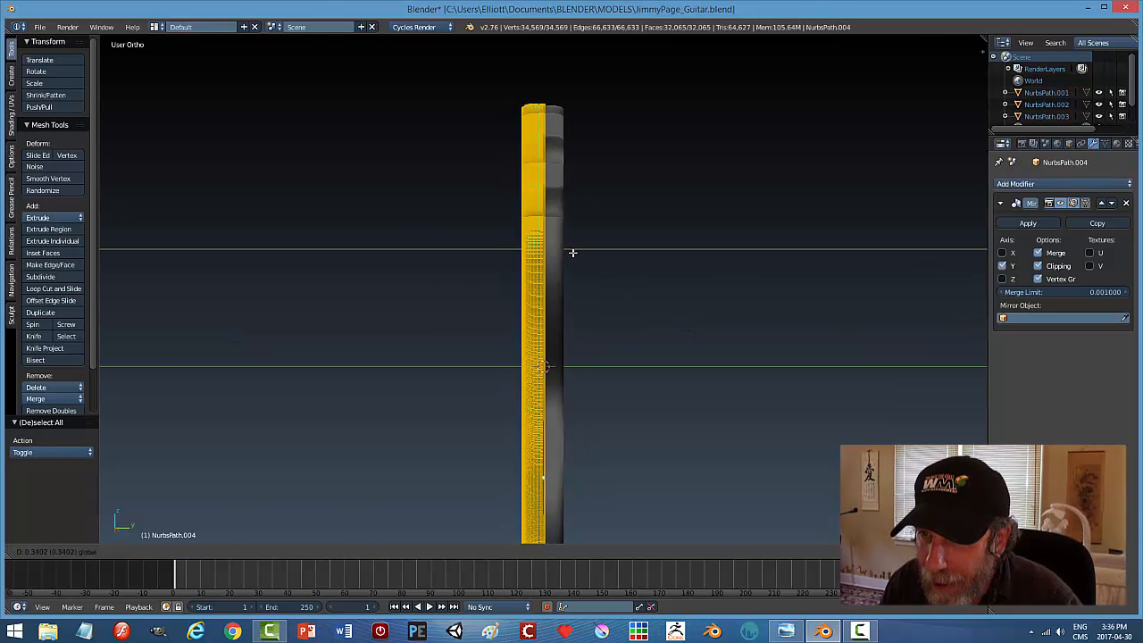
{"action": "left_click", "coordinate": [574, 253]}
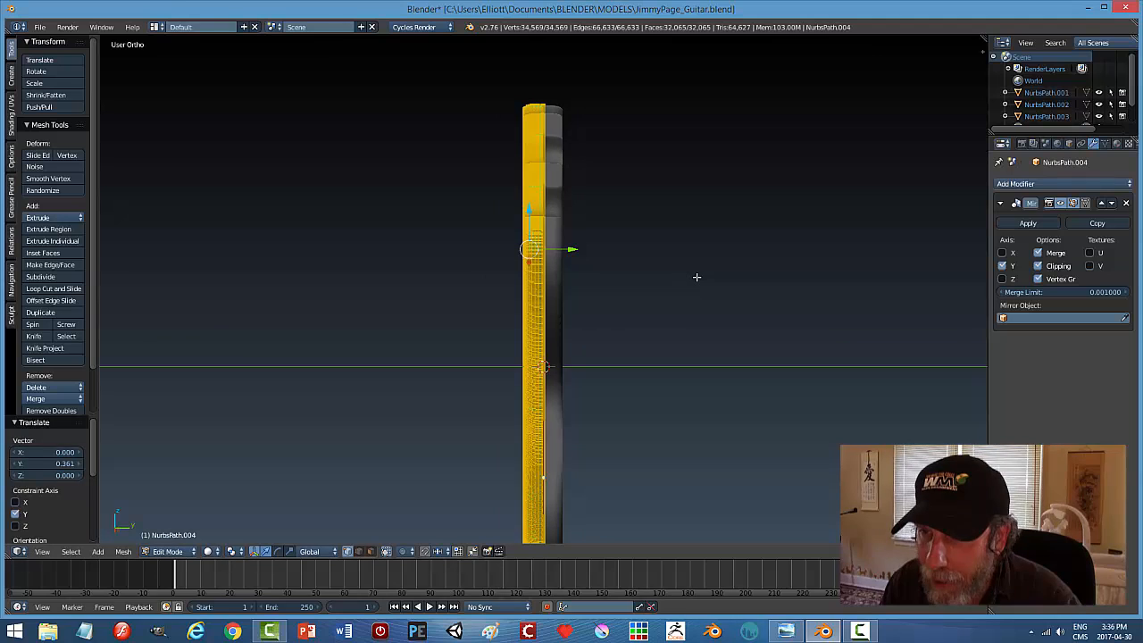
Clear the mesh selection, return to Object Mode and apply the Mirror modifier to the body.
{"action": "key", "text": "a"}
{"action": "key", "text": "Tab"}
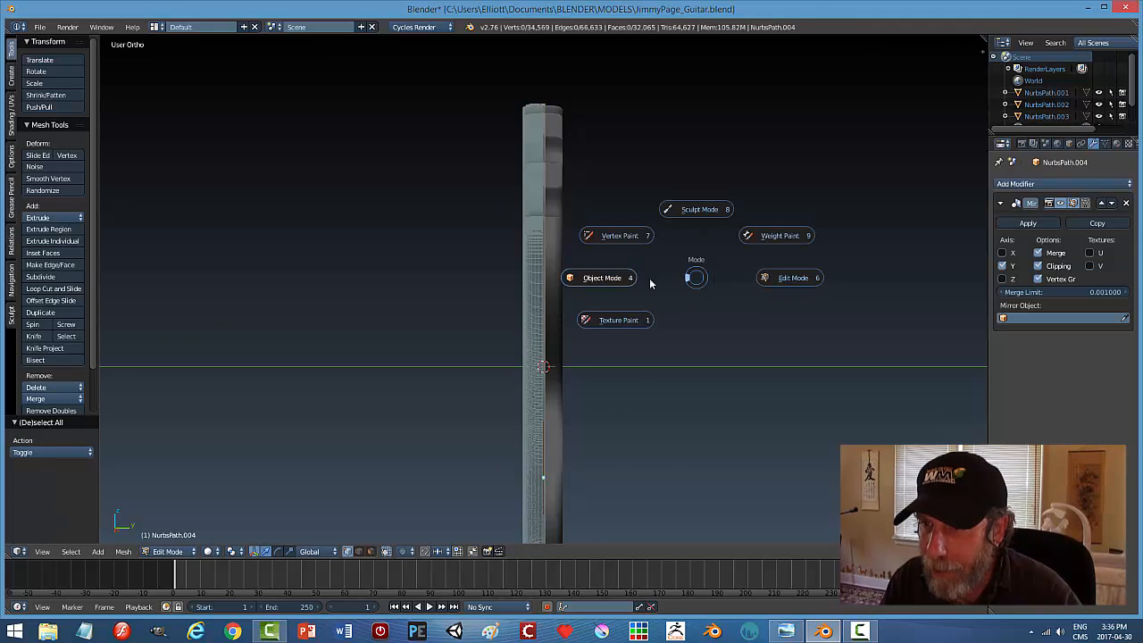
{"action": "left_click", "coordinate": [649, 280]}
{"action": "middle_click_drag", "start_coordinate": [765, 273], "coordinate": [638, 250]}
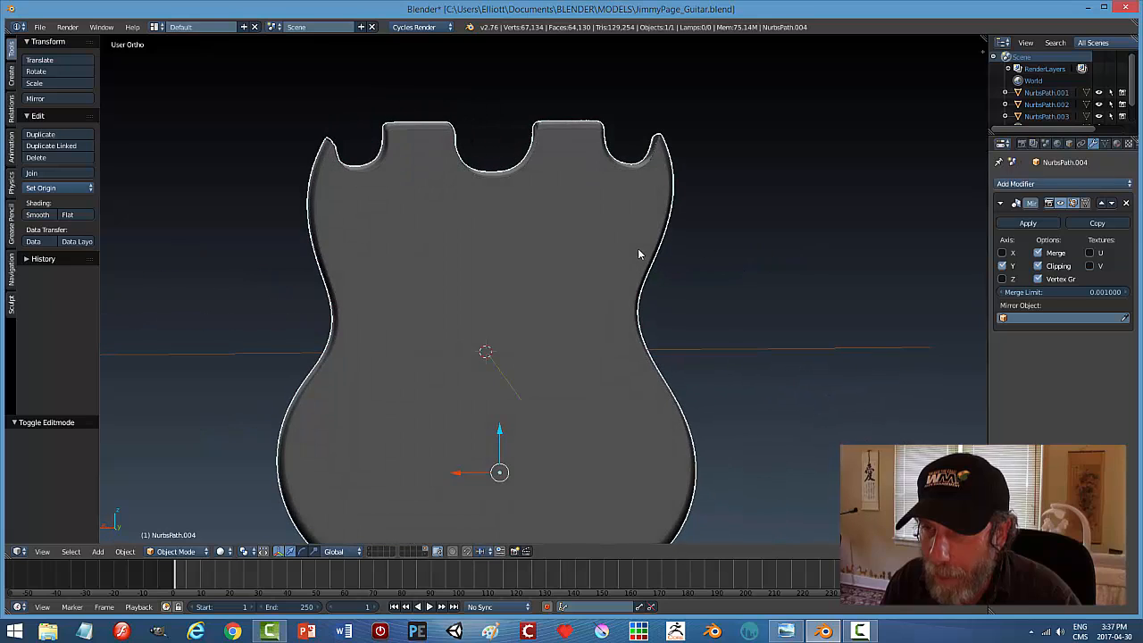
{"action": "left_click", "coordinate": [1028, 223]}
{"action": "scroll", "coordinate": [847, 298], "scroll_direction": "down", "scroll_amount": 3}
{"action": "middle_click_drag", "start_coordinate": [752, 306], "coordinate": [512, 186]}
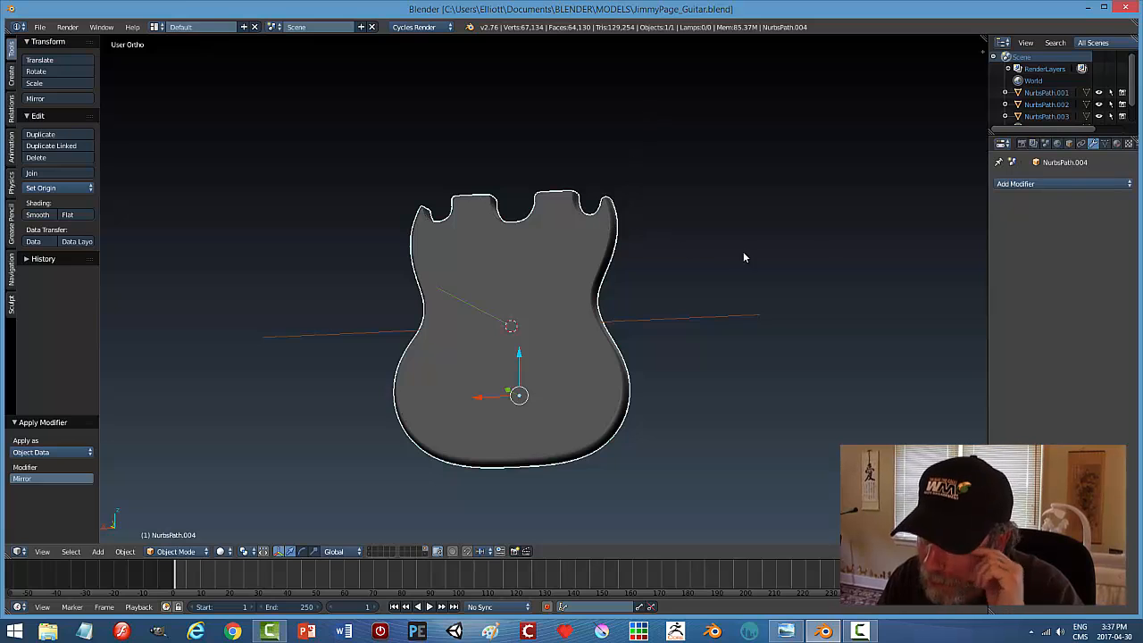
Remove duplicate vertices from the entire body mesh in Edit Mode and return to Object Mode.
{"action": "key", "text": "ctrl+Tab"}
{"action": "left_click", "coordinate": [831, 253]}
{"action": "key", "text": "a"}
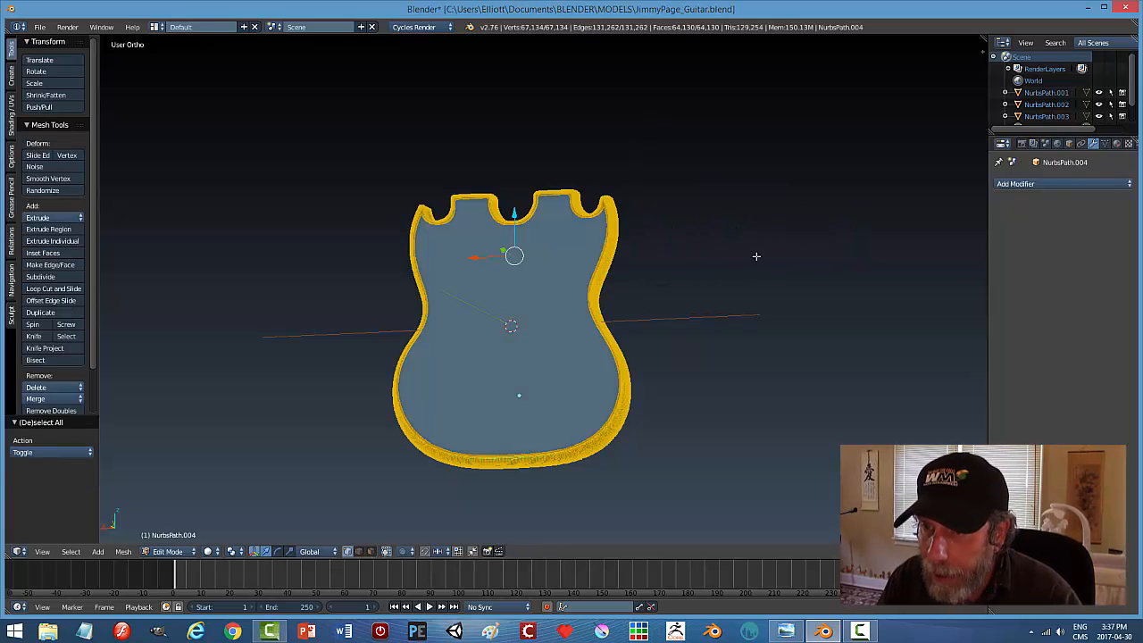
{"action": "left_click", "coordinate": [54, 410]}
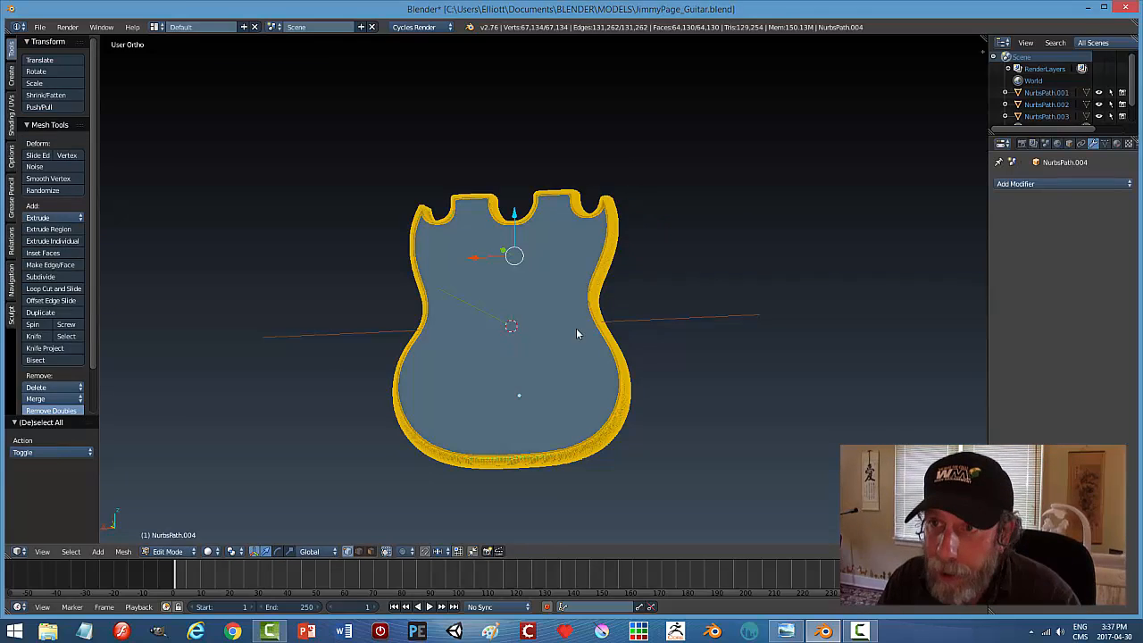
{"action": "key", "text": "a"}
{"action": "key", "text": "ctrl+Tab"}
{"action": "left_click", "coordinate": [706, 270]}
Compare the body's outline with the guitar reference image in a wireframe front view.
{"action": "middle_click_drag", "start_coordinate": [740, 276], "coordinate": [811, 247]}
{"action": "key", "text": "KP_1"}
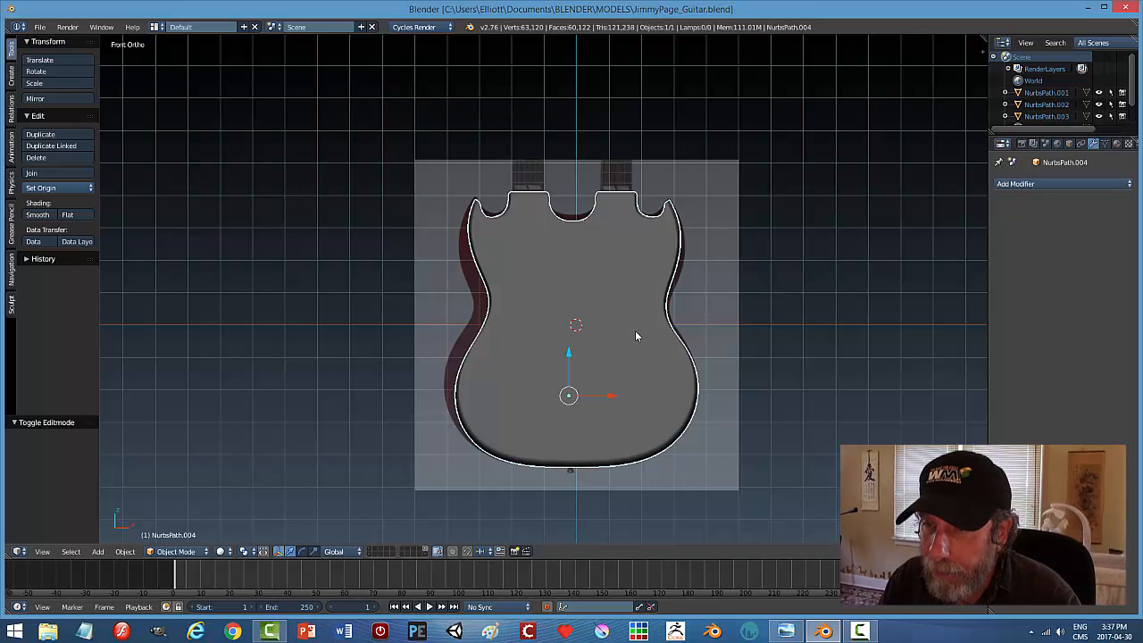
{"action": "scroll", "coordinate": [718, 325], "scroll_direction": "up", "scroll_amount": 1}
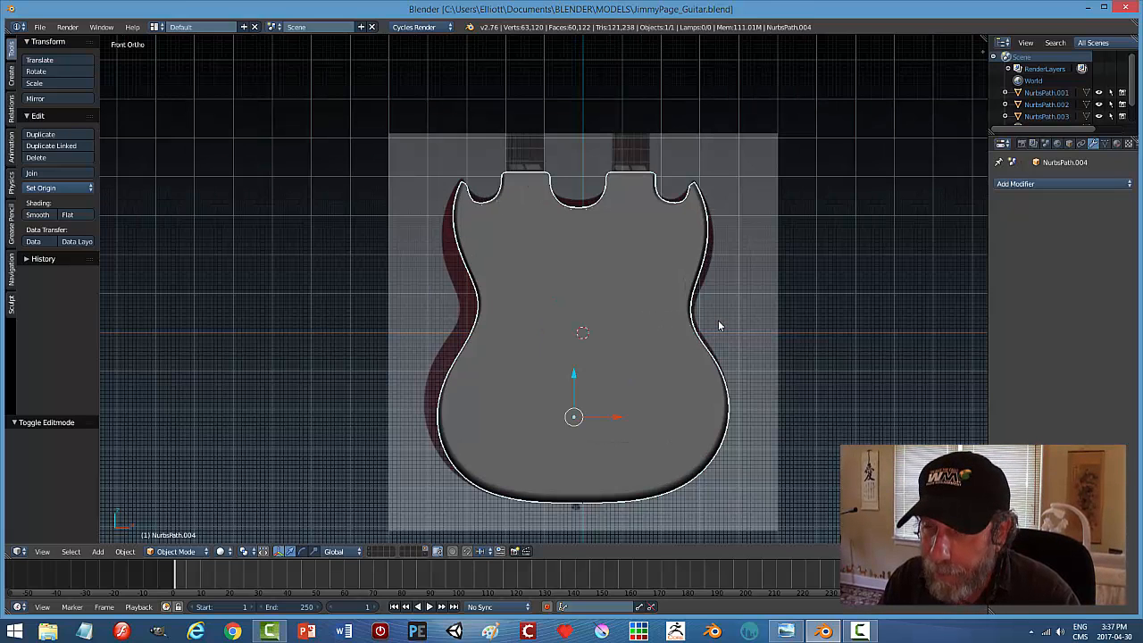
{"action": "key", "text": "z"}
{"action": "left_click", "coordinate": [754, 286]}
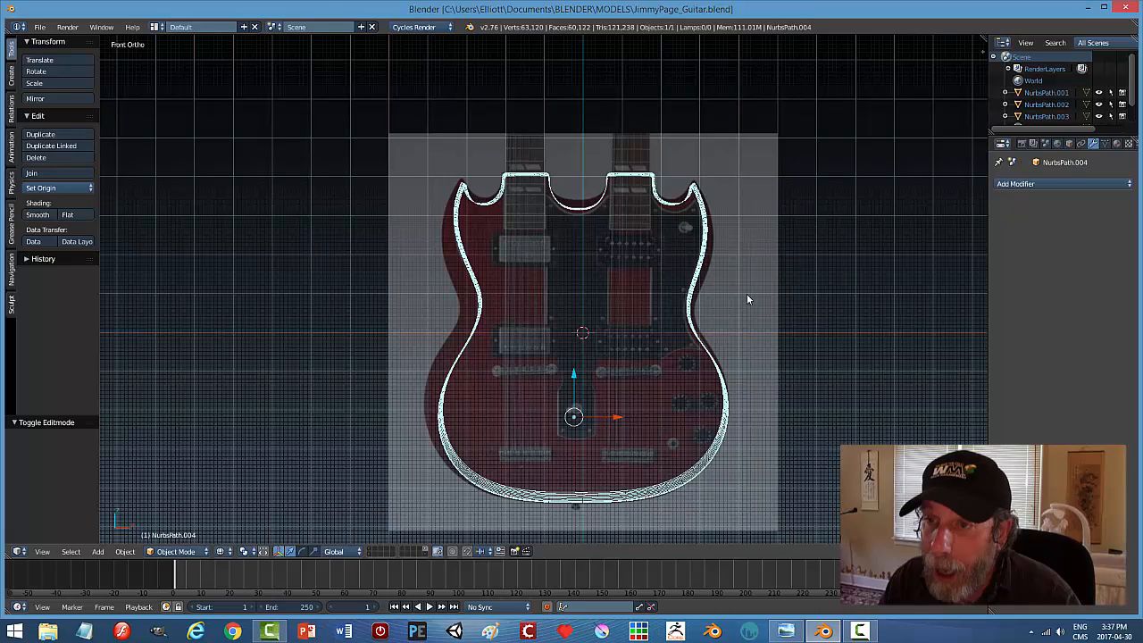
{"action": "scroll", "coordinate": [747, 295], "scroll_direction": "up", "scroll_amount": 3}
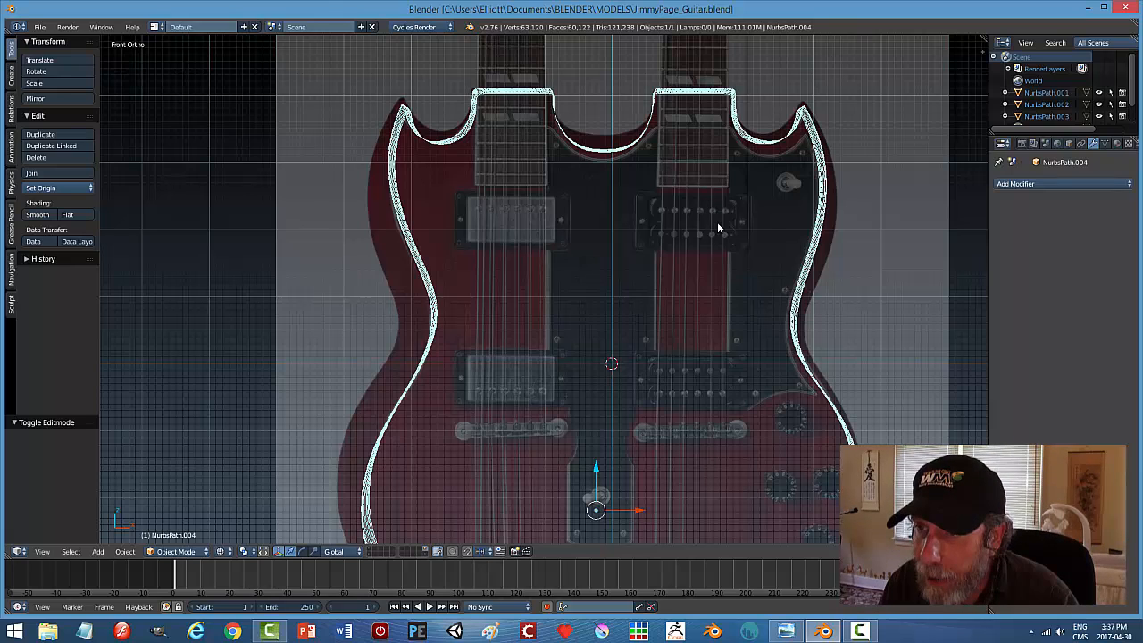
Reselect the guitar body in Object Mode and set its origin to its geometry, using the median center.
{"action": "key", "text": "a"}
{"action": "key", "text": "Tab"}
{"action": "key", "text": "Escape"}
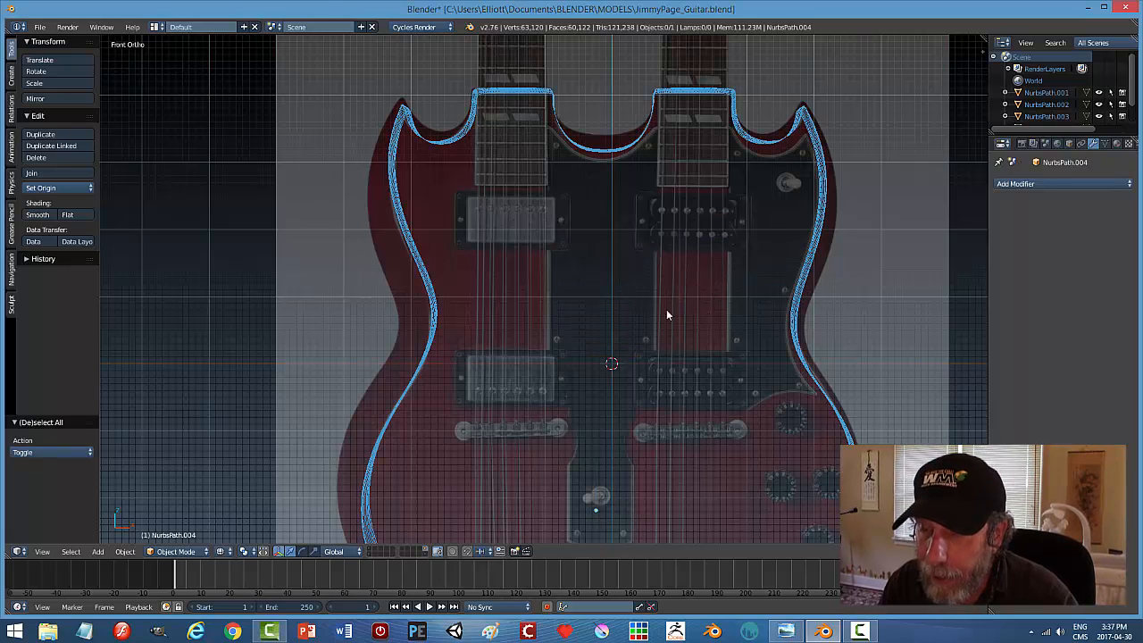
{"action": "left_click", "coordinate": [58, 187]}
{"action": "left_click", "coordinate": [45, 211]}
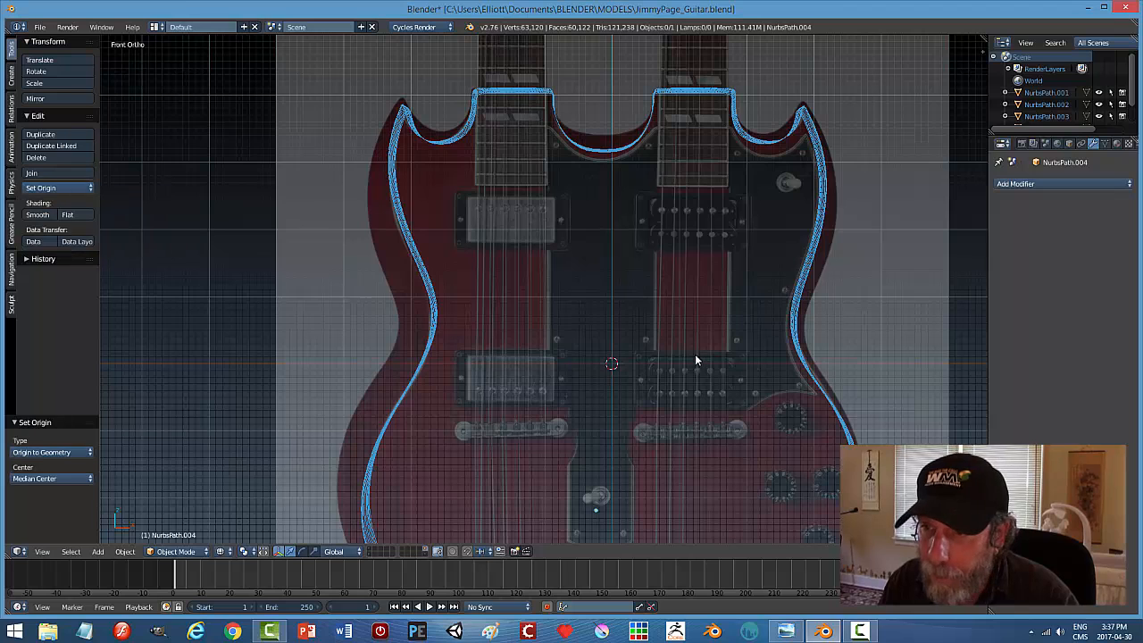
{"action": "scroll", "coordinate": [677, 353], "scroll_direction": "down", "scroll_amount": 3}
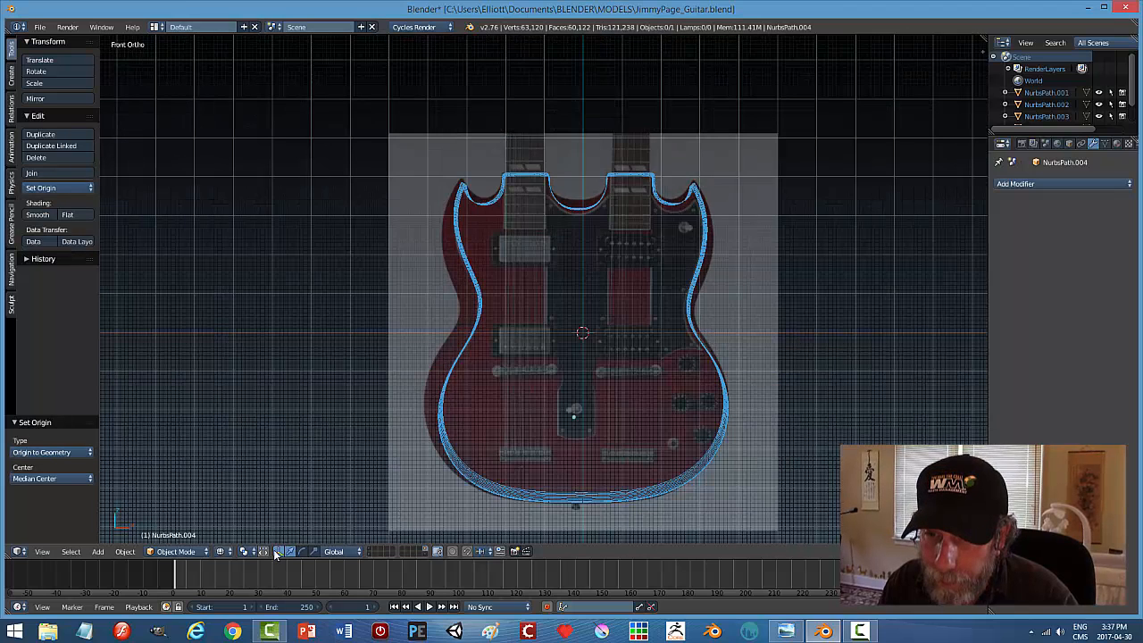
{"action": "right_click", "coordinate": [691, 329]}
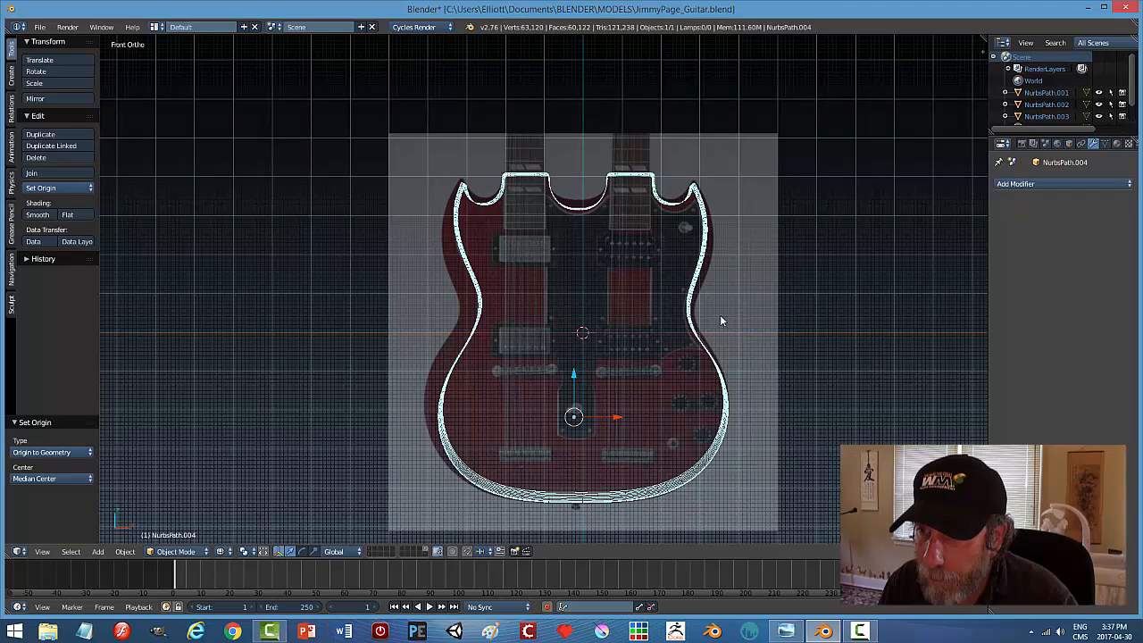
{"action": "left_click", "coordinate": [65, 188]}
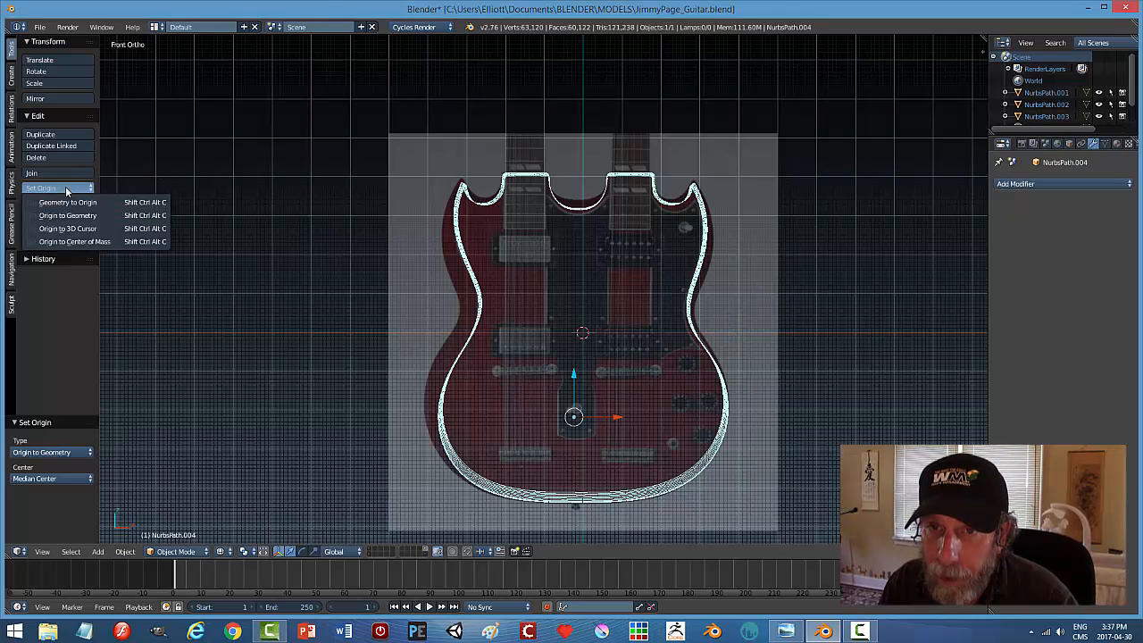
{"action": "left_click", "coordinate": [72, 214]}
Scale the body along X by 1.009 to fit the width of the reference image.
{"action": "scroll", "coordinate": [764, 290], "scroll_direction": "up", "scroll_amount": 2}
{"action": "key", "text": "s"}
{"action": "key", "text": "x"}
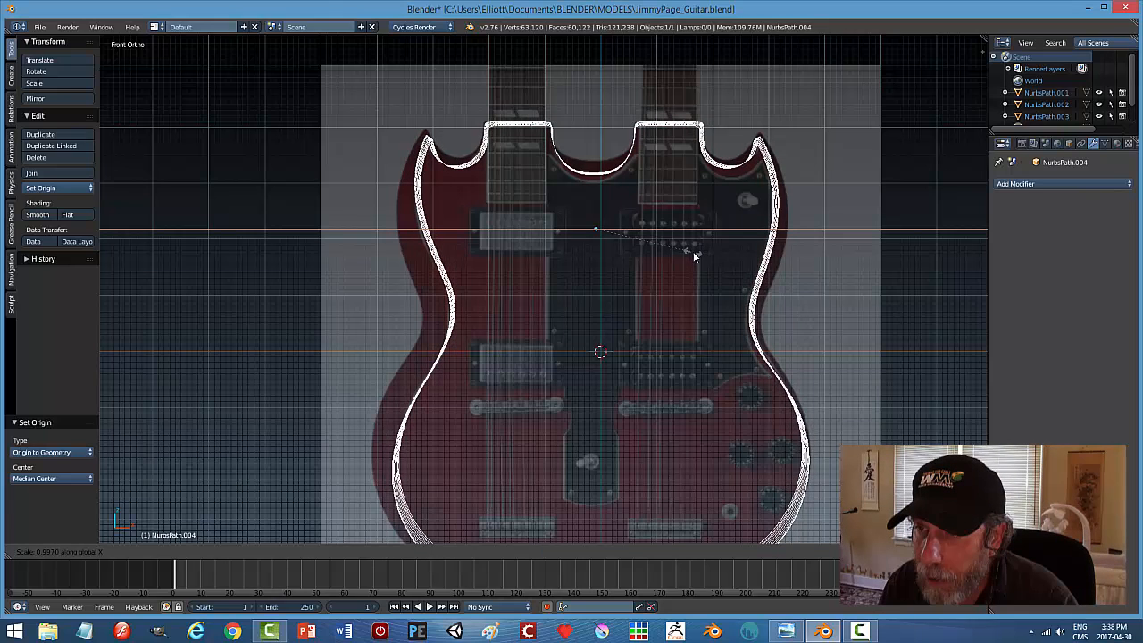
{"action": "left_click", "coordinate": [693, 251]}
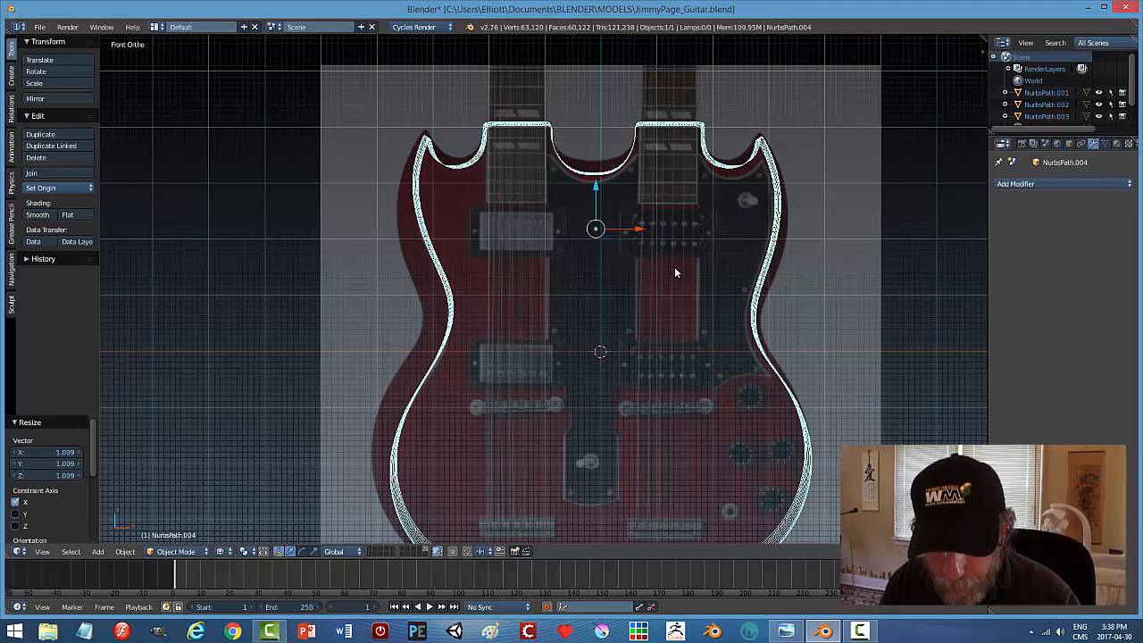
Scale the body along Z by 1.052 to fit the height of the reference guitar.
{"action": "key", "text": "s"}
{"action": "key", "text": "y"}
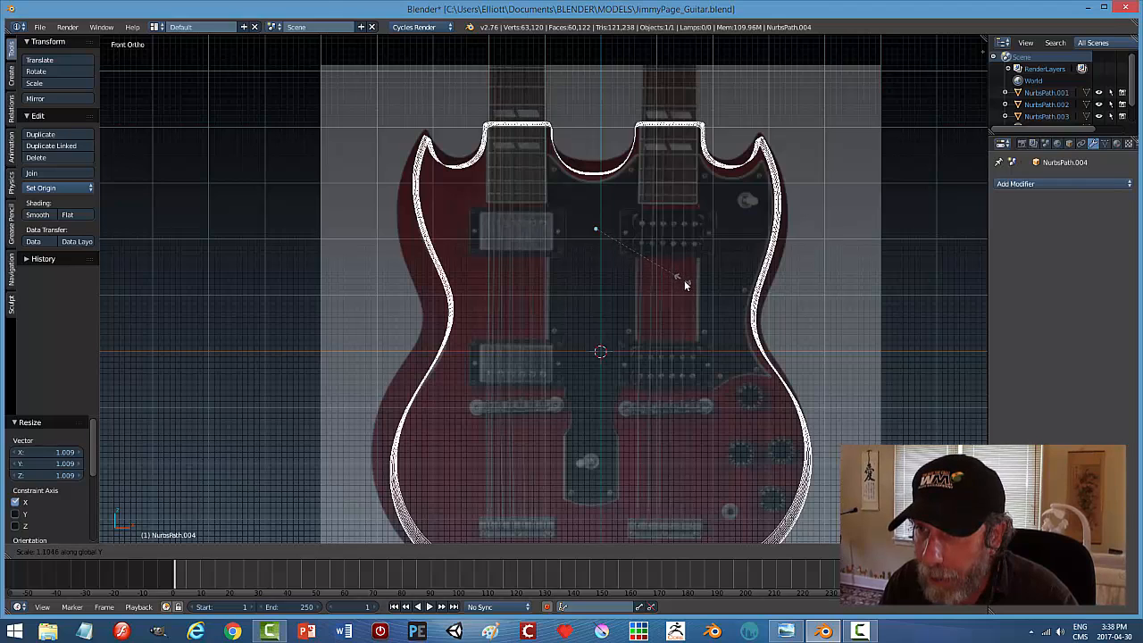
{"action": "key", "text": "Escape"}
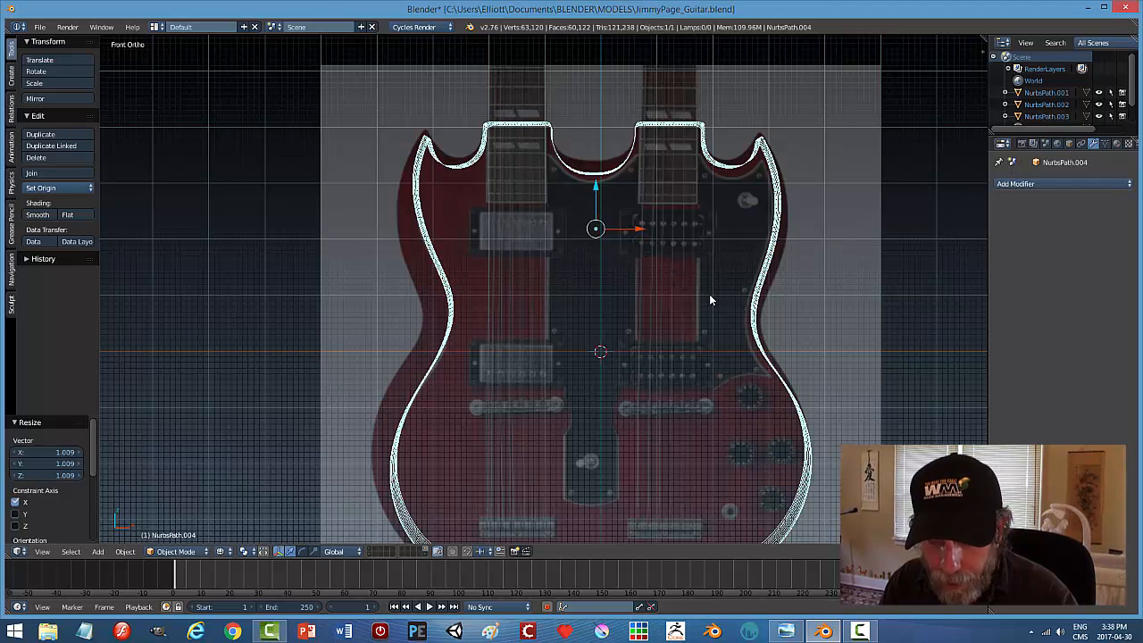
{"action": "key", "text": "s"}
{"action": "key", "text": "z"}
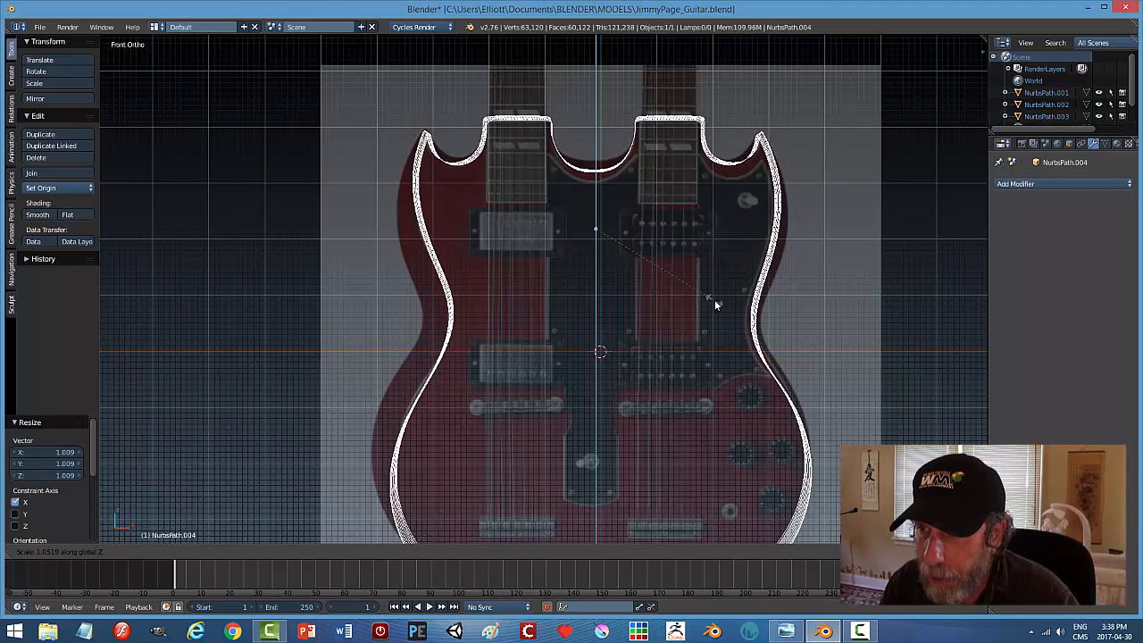
{"action": "left_click", "coordinate": [714, 299]}
Widen the body by scaling it along X by 1.048.
{"action": "key", "text": "s"}
{"action": "key", "text": "x"}
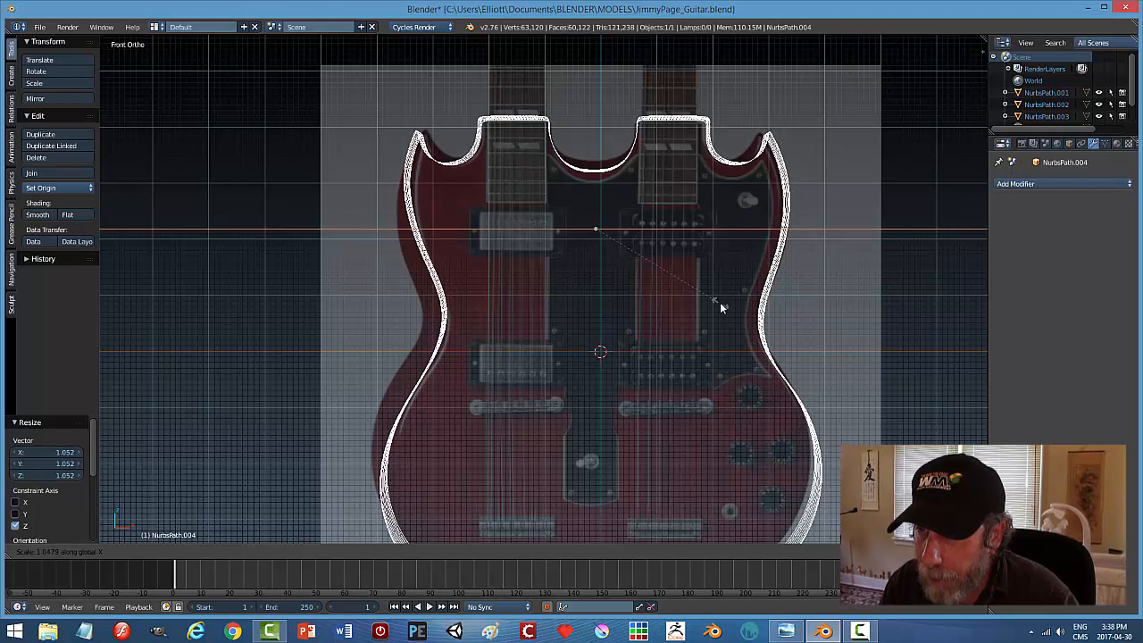
{"action": "left_click", "coordinate": [722, 307]}
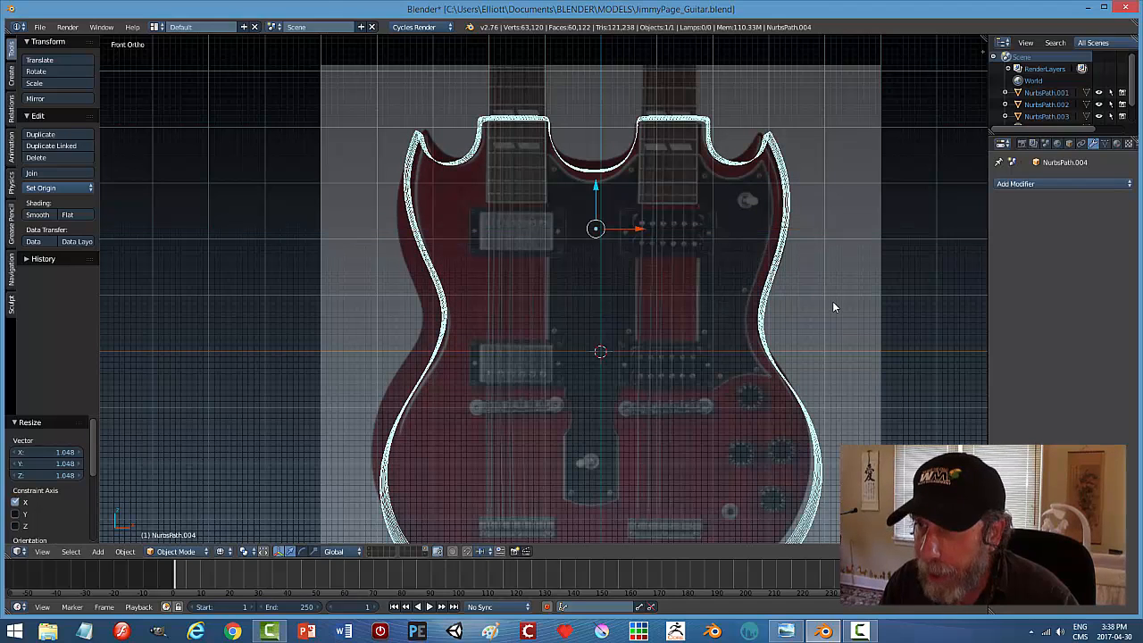
Inspect the scaled body in solid shading from an angle and from the front, ending in front wireframe view.
{"action": "middle_click_drag", "start_coordinate": [821, 266], "coordinate": [804, 282]}
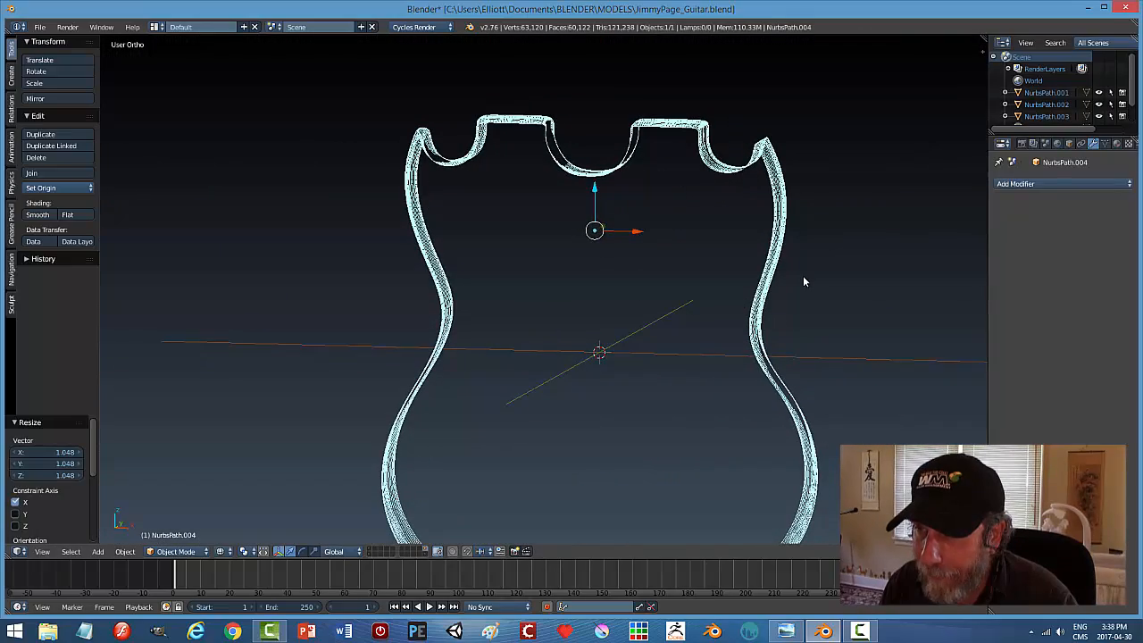
{"action": "key", "text": "z"}
{"action": "left_click", "coordinate": [810, 340]}
{"action": "scroll", "coordinate": [703, 285], "scroll_direction": "down", "scroll_amount": 3}
{"action": "mouse_move", "coordinate": [703, 284]}
{"action": "middle_mouse_down"}
{"action": "mouse_move", "coordinate": [729, 273]}
{"action": "mouse_move", "coordinate": [670, 331]}
{"action": "mouse_move", "coordinate": [668, 291]}
{"action": "mouse_move", "coordinate": [709, 331]}
{"action": "mouse_move", "coordinate": [681, 280]}
{"action": "middle_mouse_up"}
{"action": "key", "text": "KP_1"}
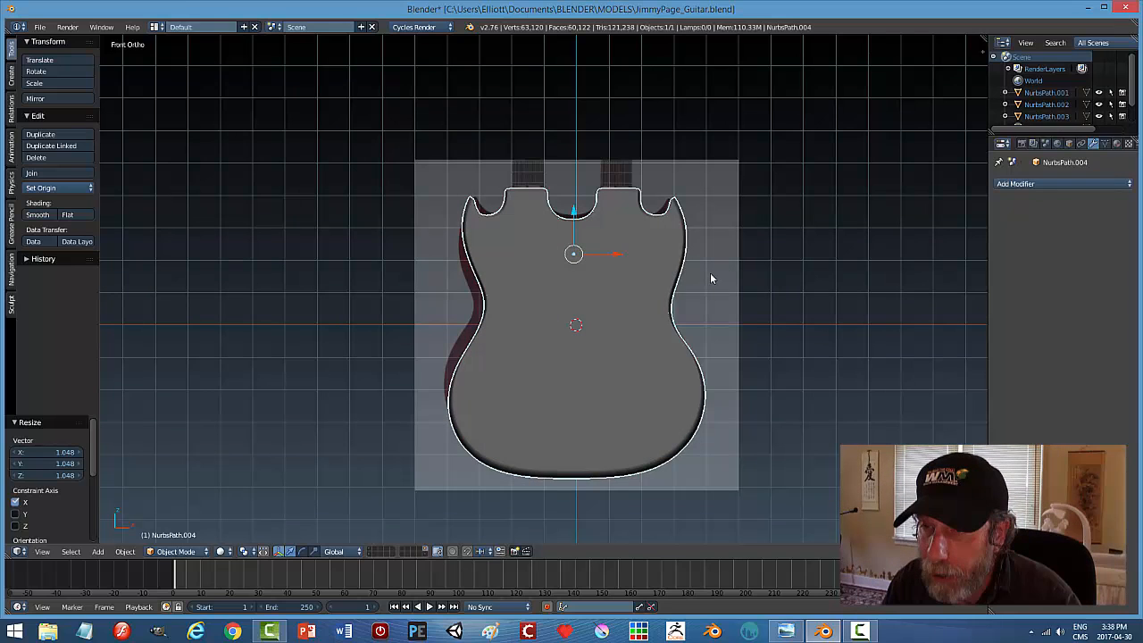
{"action": "key", "text": "z"}
{"action": "left_click", "coordinate": [807, 274]}
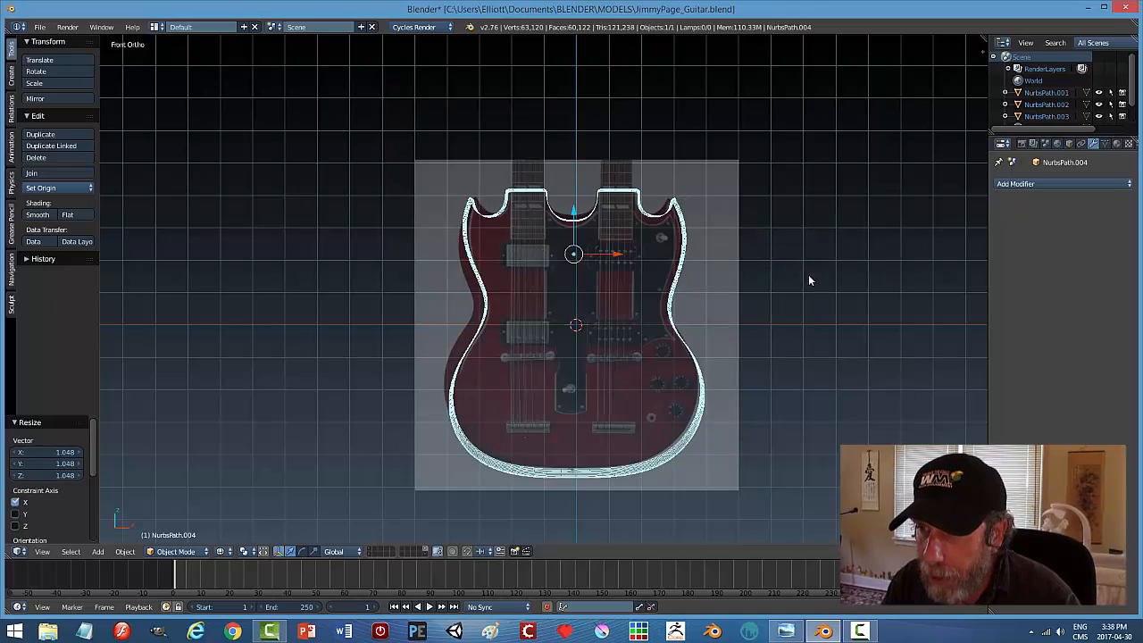
Narrow the body against the reference image by scaling it along X by 0.936.
{"action": "scroll", "coordinate": [762, 290], "scroll_direction": "up", "scroll_amount": 1}
{"action": "scroll", "coordinate": [761, 290], "scroll_direction": "up", "scroll_amount": 2}
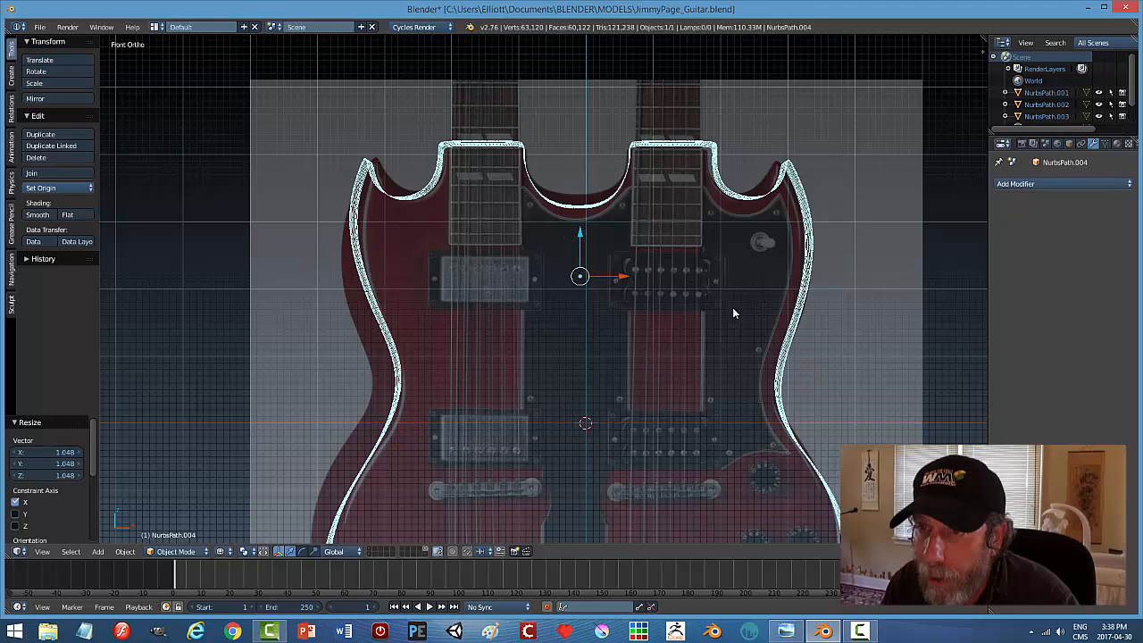
{"action": "key", "text": "s"}
{"action": "key", "text": "x"}
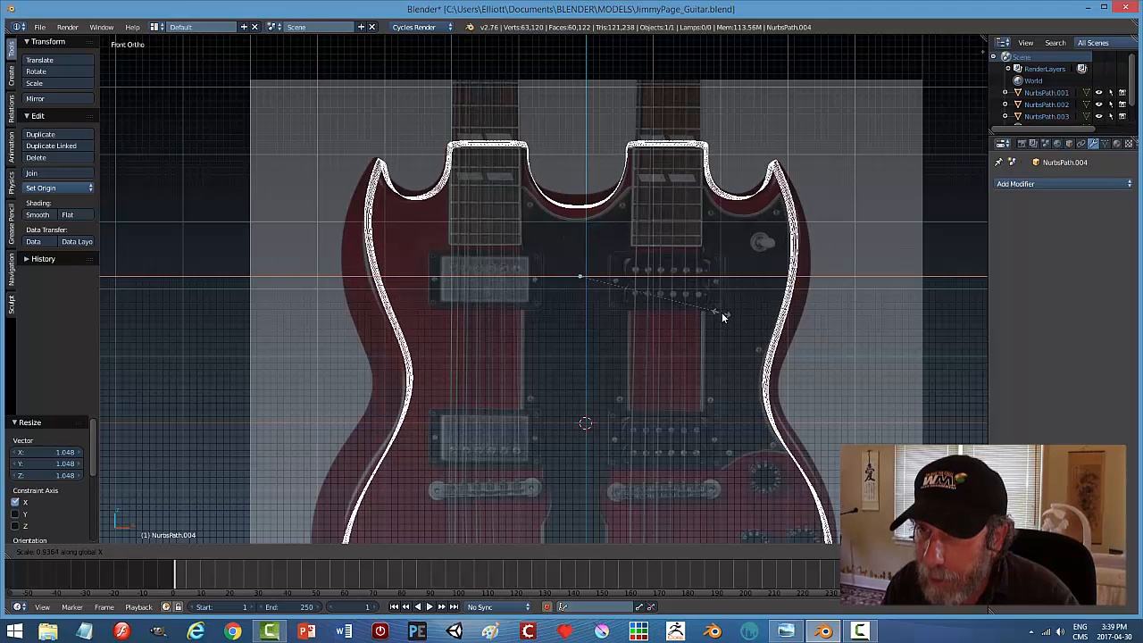
{"action": "left_click", "coordinate": [722, 314]}
Compare the narrowed body's horns, waist and lower sides with the reference guitar in the front view.
{"action": "middle_click_drag", "start_coordinate": [795, 333], "coordinate": [791, 262], "text": "shift"}
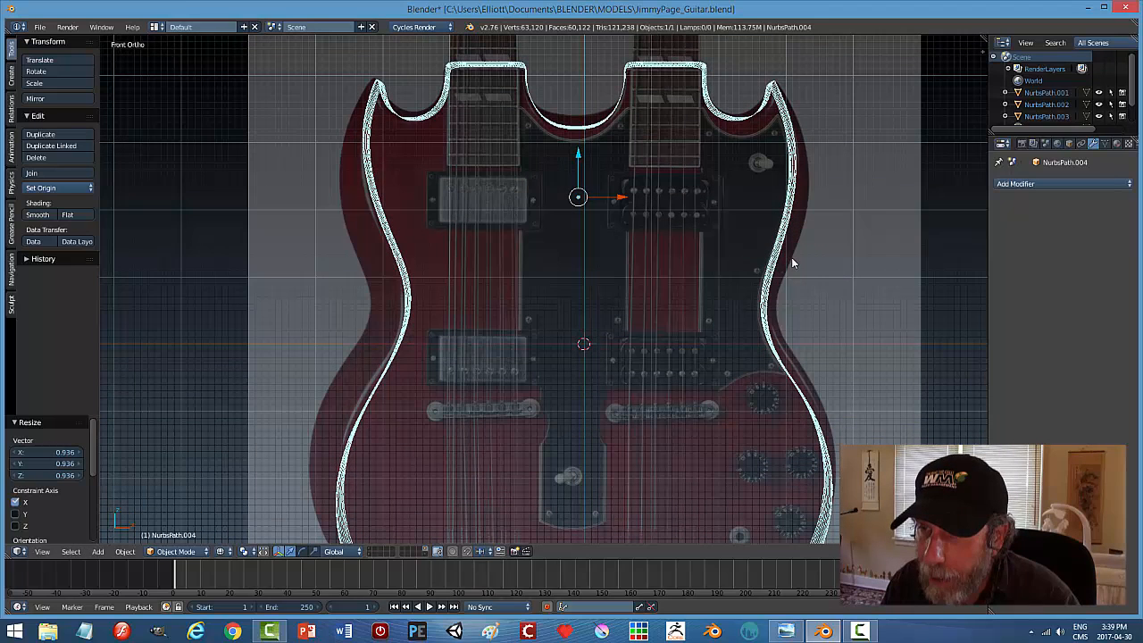
{"action": "middle_click_drag", "start_coordinate": [664, 355], "coordinate": [663, 348], "text": "shift"}
{"action": "scroll", "coordinate": [661, 341], "scroll_direction": "up", "scroll_amount": 1}
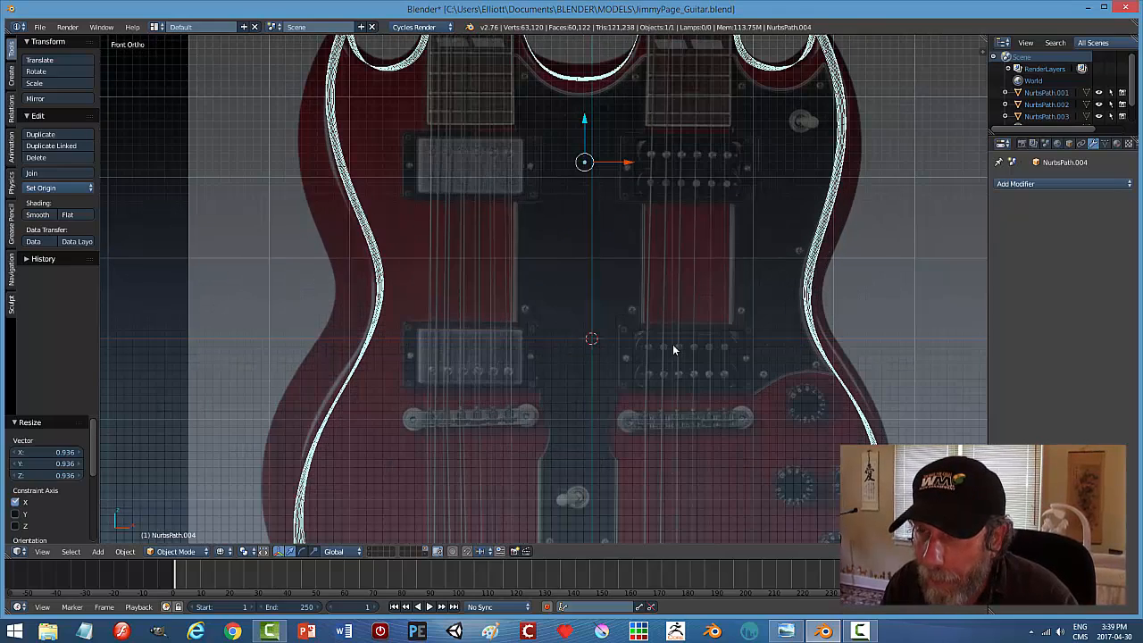
{"action": "scroll", "coordinate": [673, 350], "scroll_direction": "down", "scroll_amount": 1}
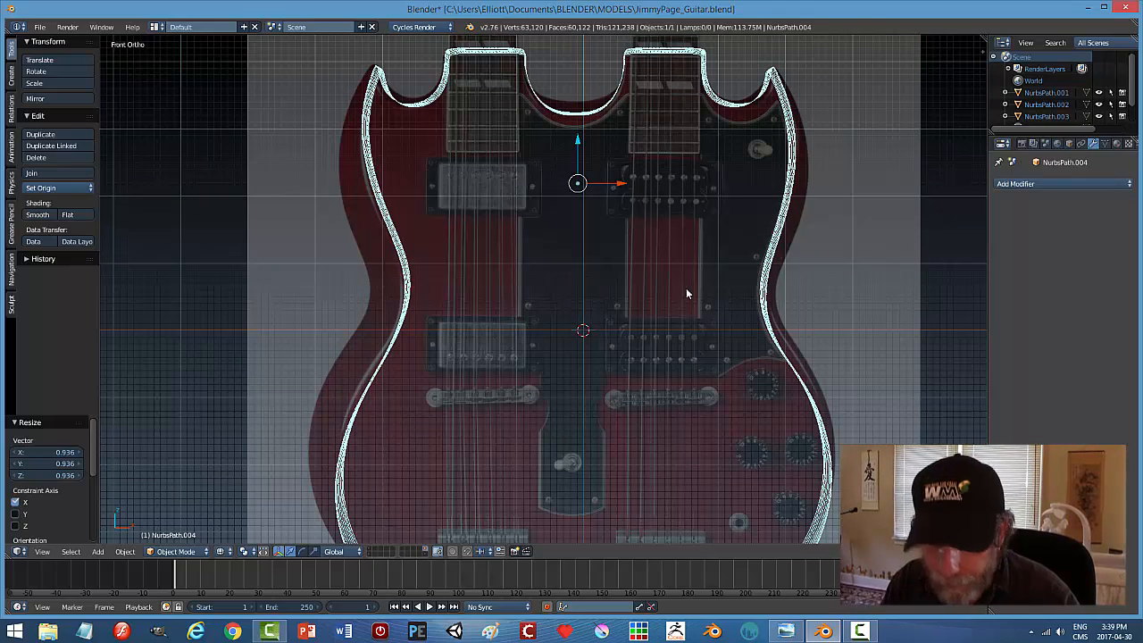
{"action": "key", "text": "z"}
{"action": "left_click", "coordinate": [779, 289]}
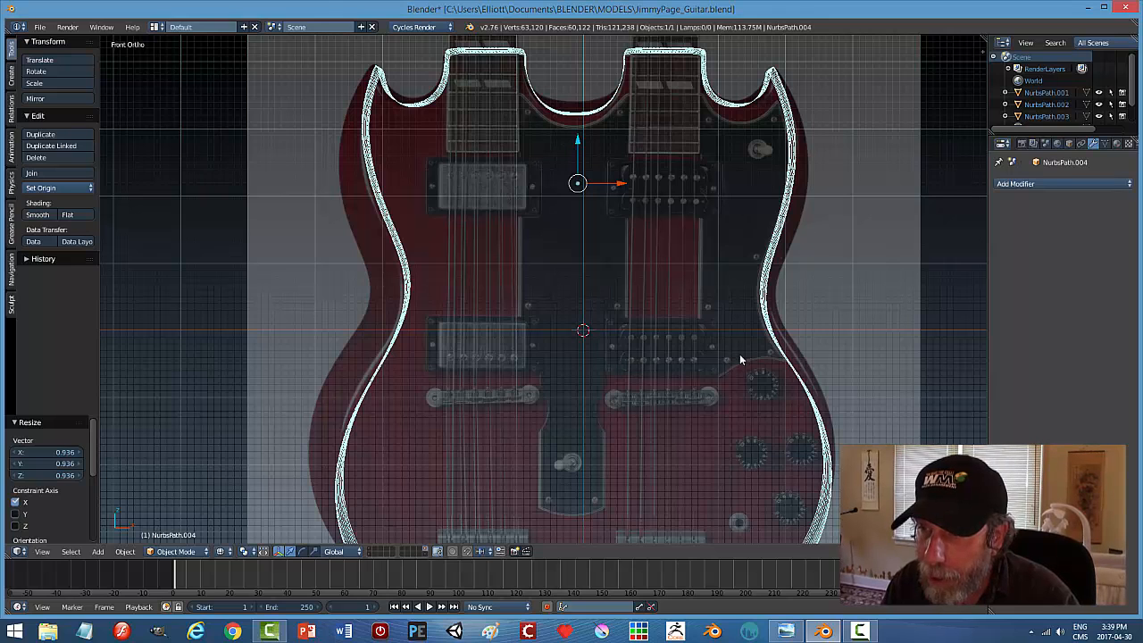
{"action": "scroll", "coordinate": [714, 371], "scroll_direction": "up", "scroll_amount": 1}
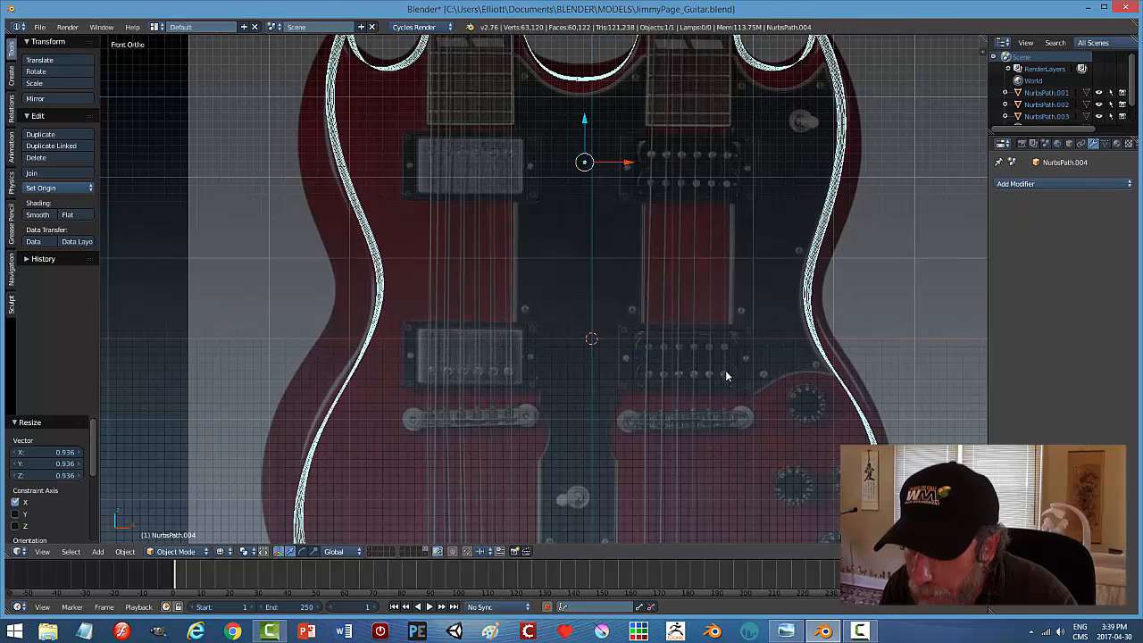
Shift the inner body outline (NurbsPath.004) about 0.08 units in the positive X direction over the guitar reference.
{"action": "scroll", "coordinate": [725, 371], "scroll_direction": "up", "scroll_amount": 1}
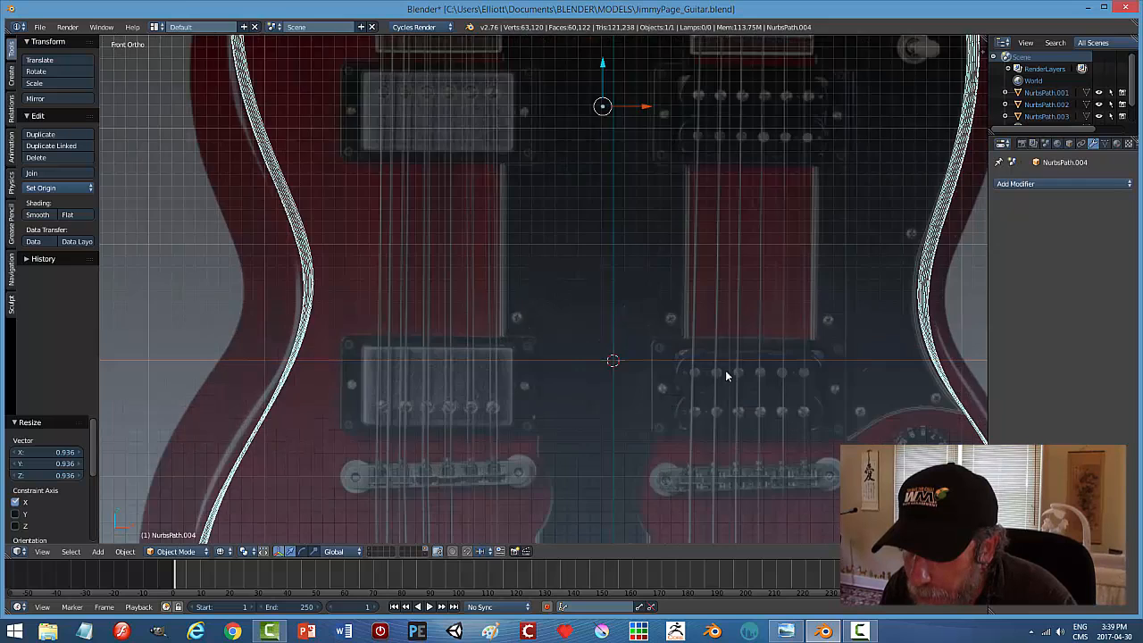
{"action": "scroll", "coordinate": [725, 373], "scroll_direction": "down", "scroll_amount": 3}
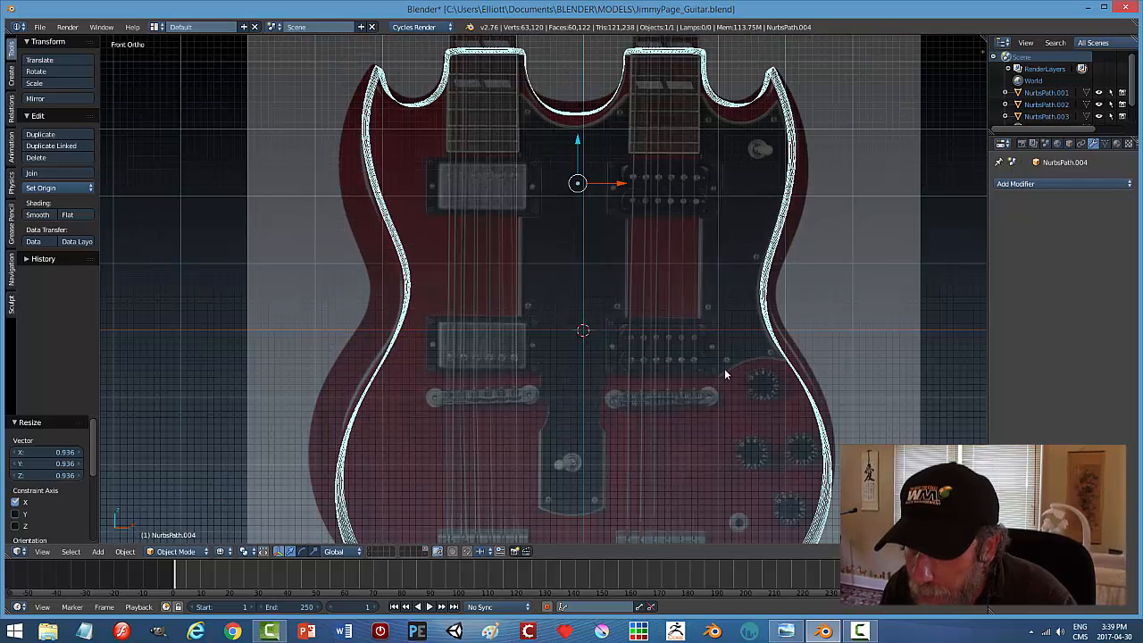
{"action": "scroll", "coordinate": [725, 374], "scroll_direction": "up", "scroll_amount": 1}
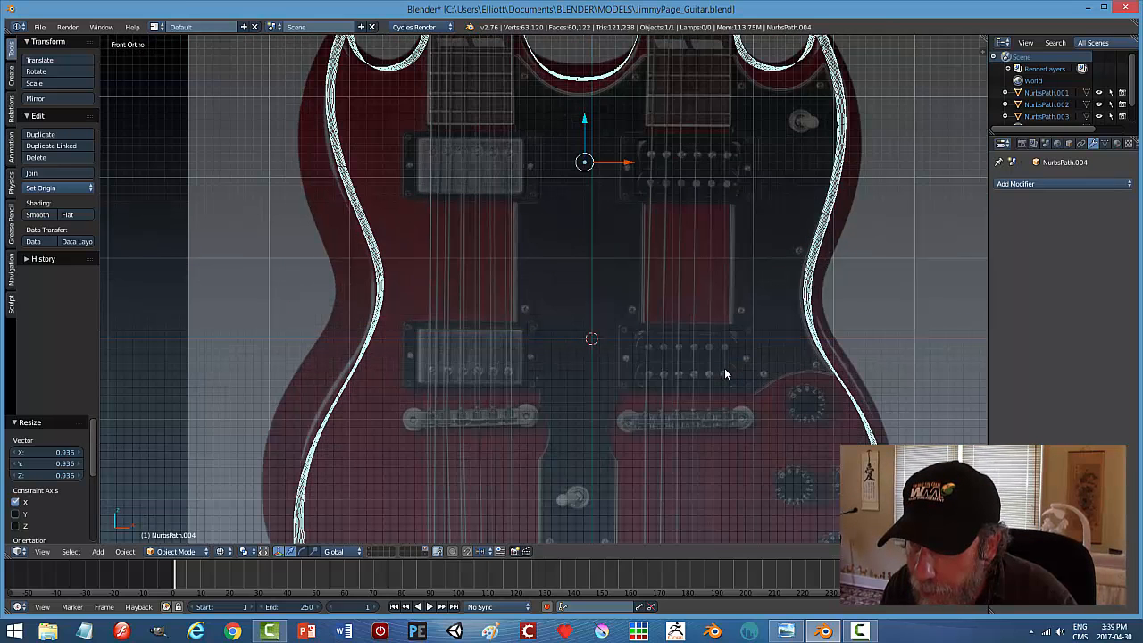
{"action": "scroll", "coordinate": [724, 373], "scroll_direction": "down", "scroll_amount": 1}
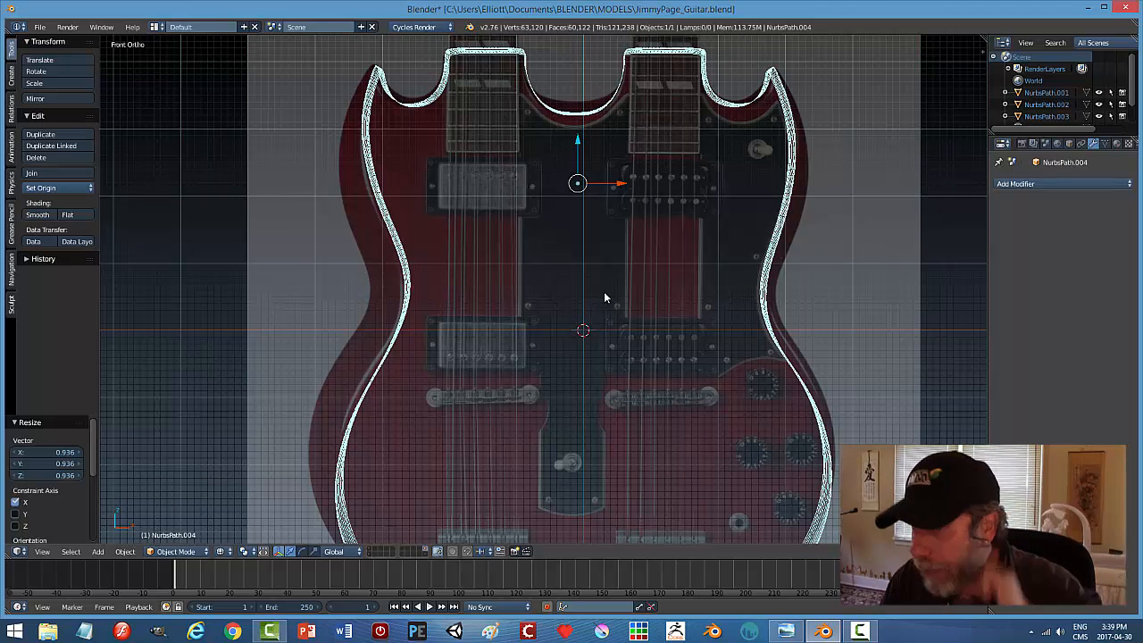
{"action": "scroll", "coordinate": [625, 304], "scroll_direction": "up", "scroll_amount": 1}
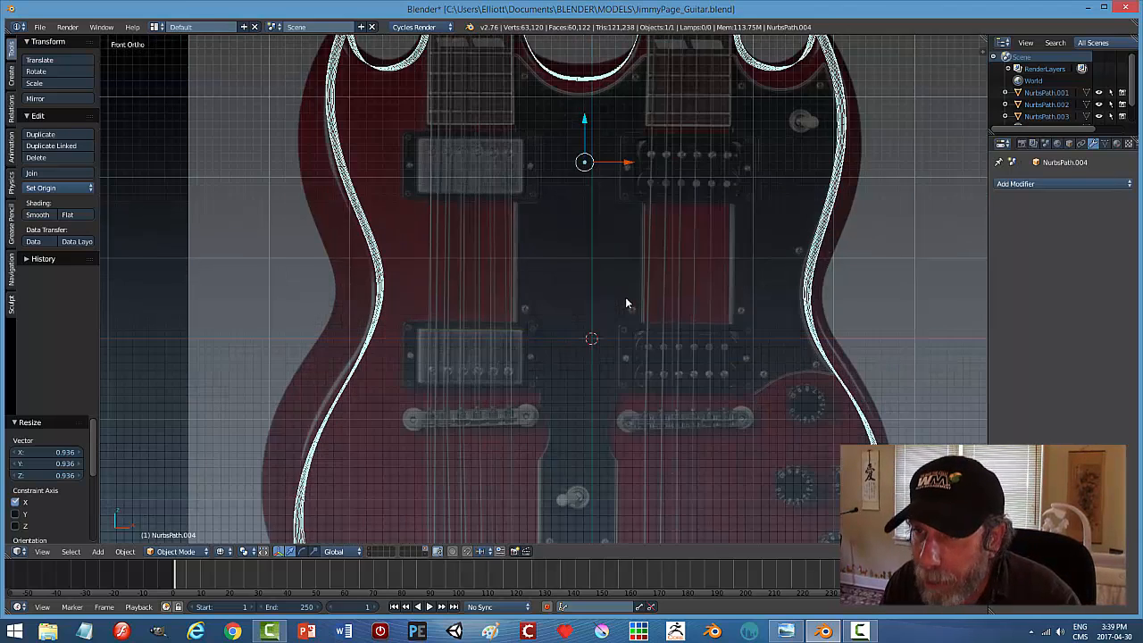
{"action": "left_click_drag", "start_coordinate": [627, 166], "coordinate": [632, 164]}
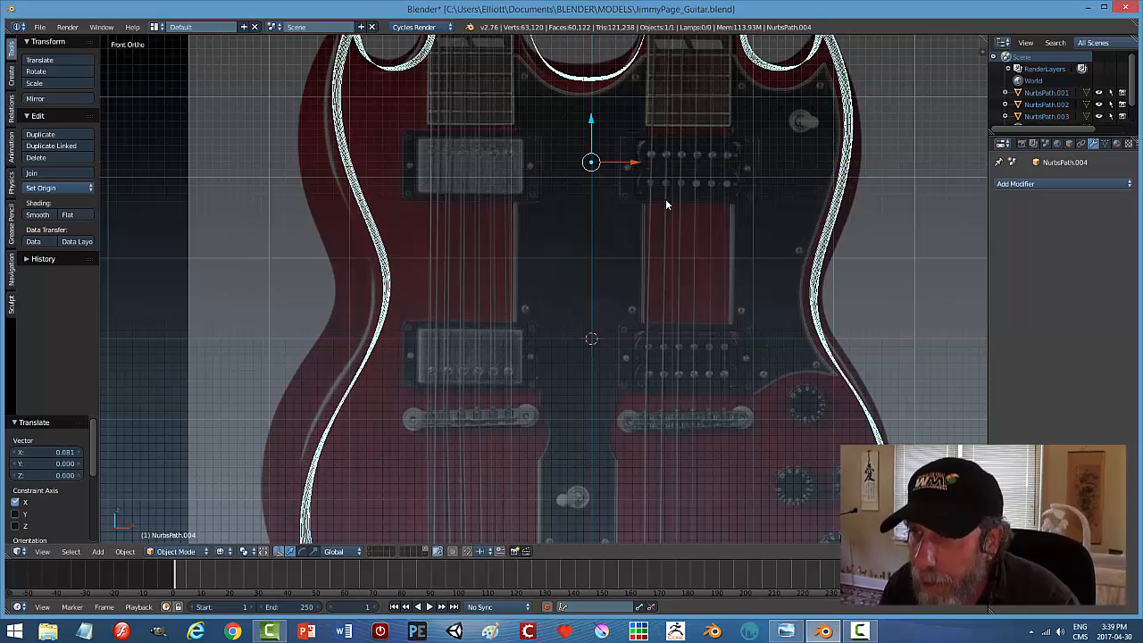
Add a mesh plane and rotate it 90° about the X axis so it faces the front view.
{"action": "middle_click_drag", "start_coordinate": [711, 202], "coordinate": [697, 227], "text": "shift"}
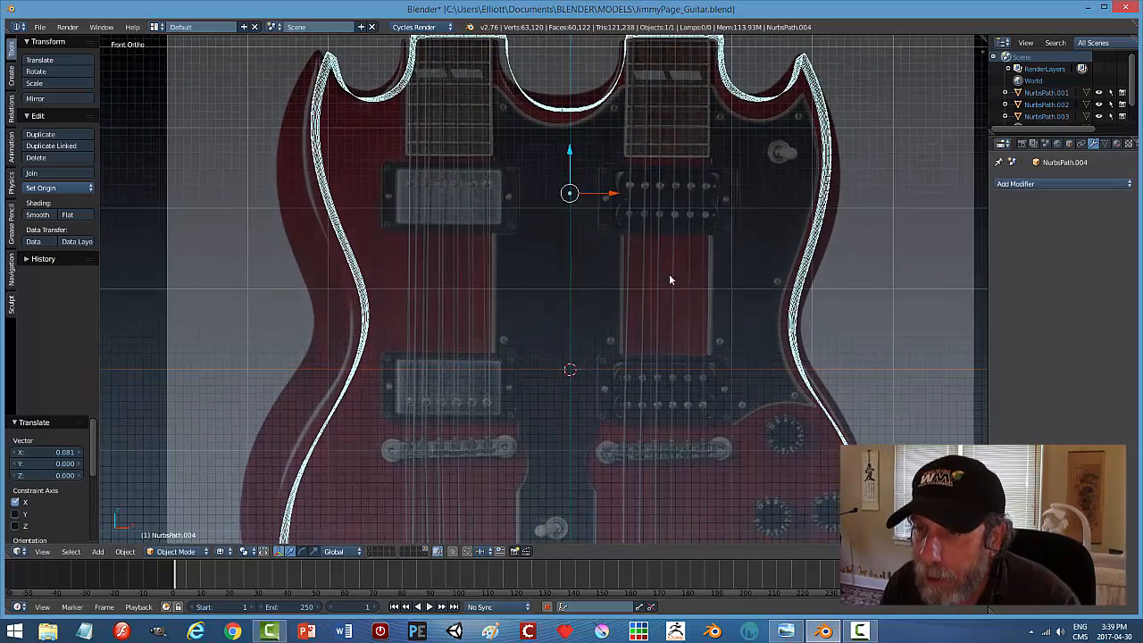
{"action": "key", "text": "shift+a"}
{"action": "mouse_move", "coordinate": [665, 263]}
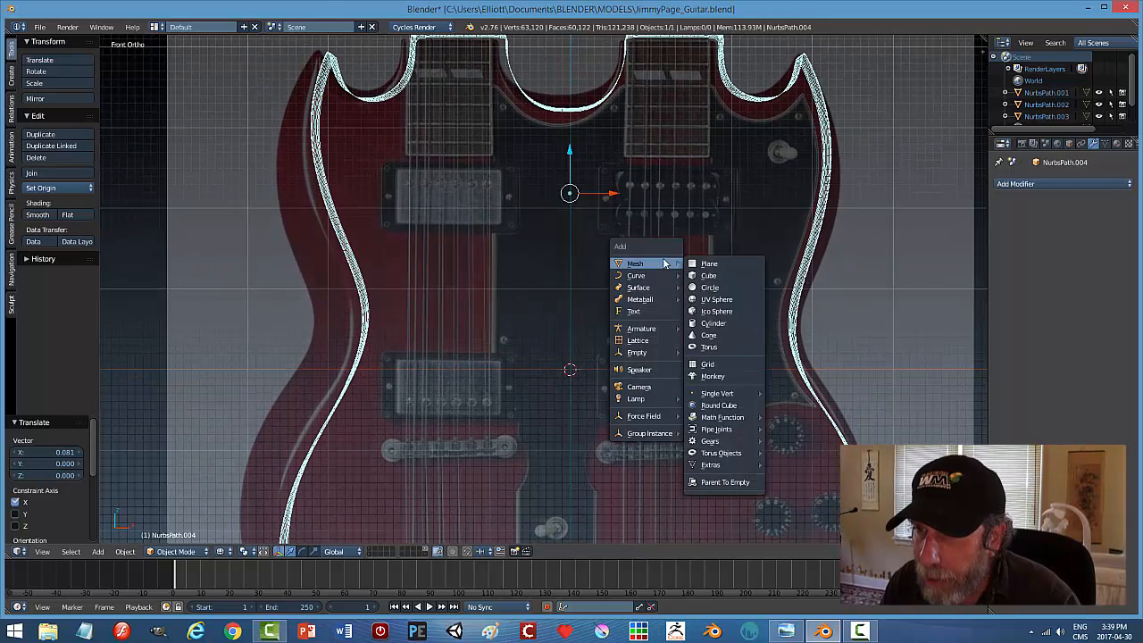
{"action": "left_click", "coordinate": [712, 263]}
{"action": "type", "text": "rx90"}
{"action": "key", "text": "Return"}
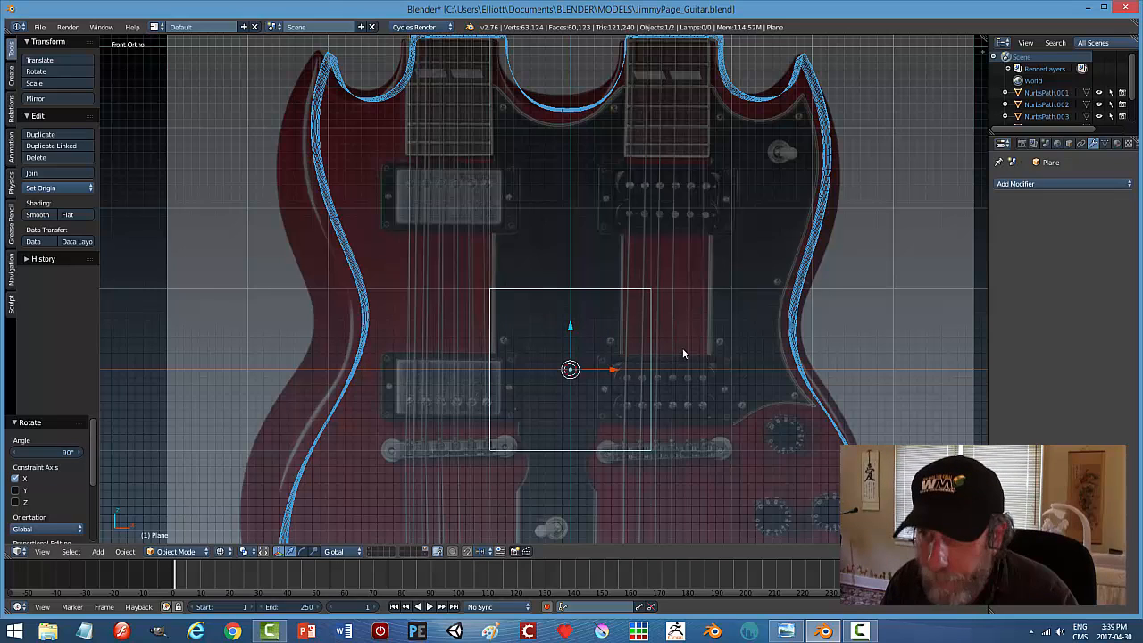
Move the plane about -0.18 along X and scale its width to about 0.78 to match the black centre section.
{"action": "key", "text": "g"}
{"action": "key", "text": "x"}
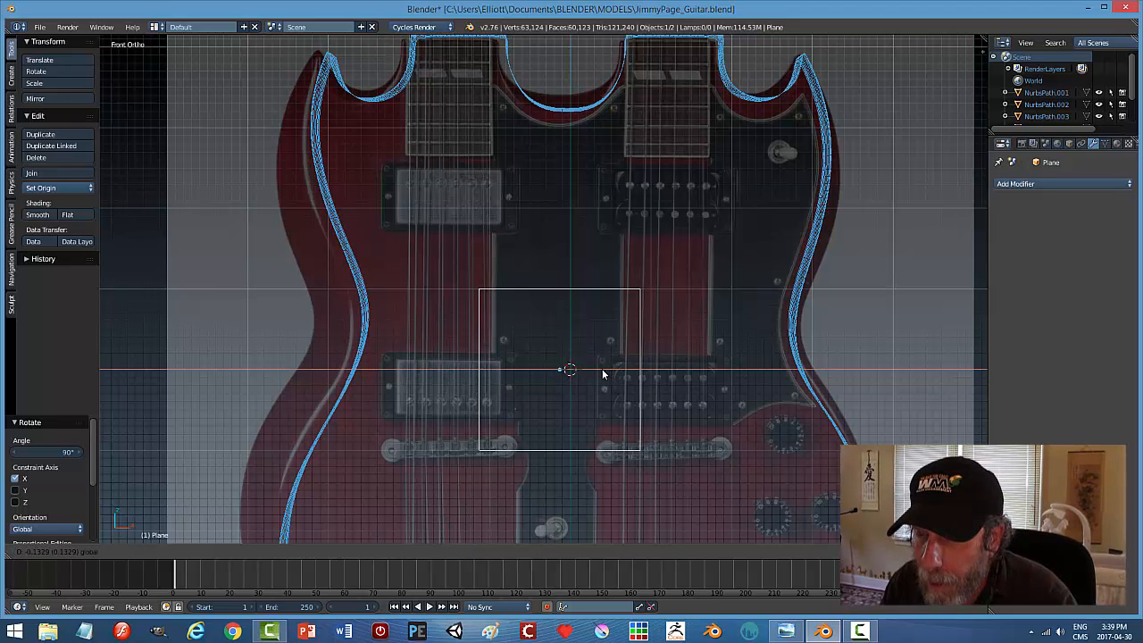
{"action": "left_click", "coordinate": [599, 374]}
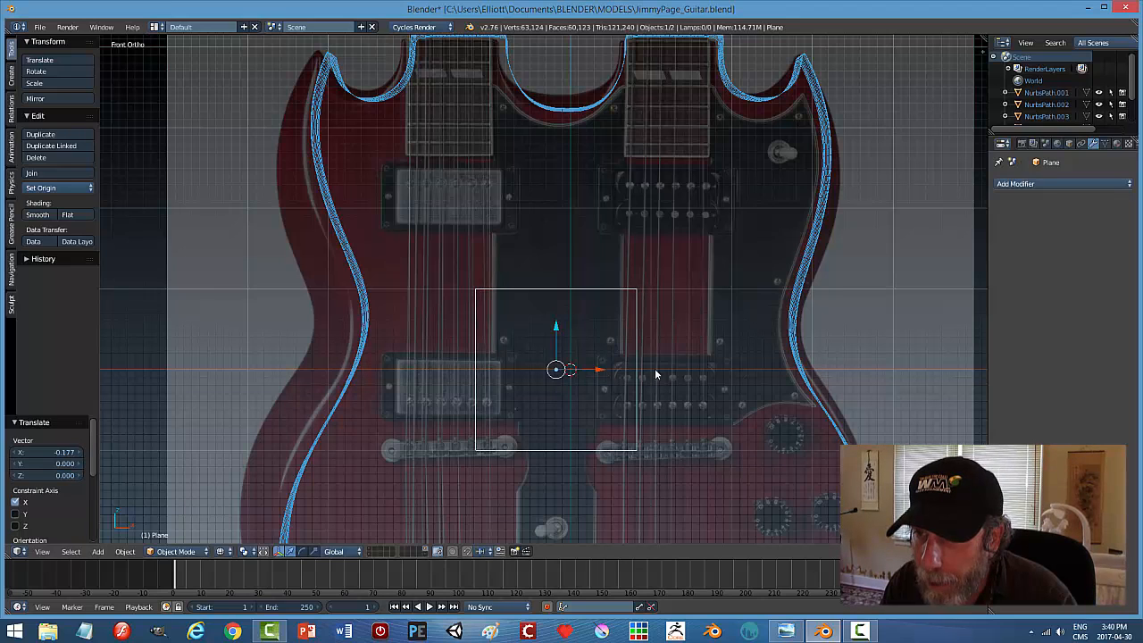
{"action": "key", "text": "s"}
{"action": "key", "text": "x"}
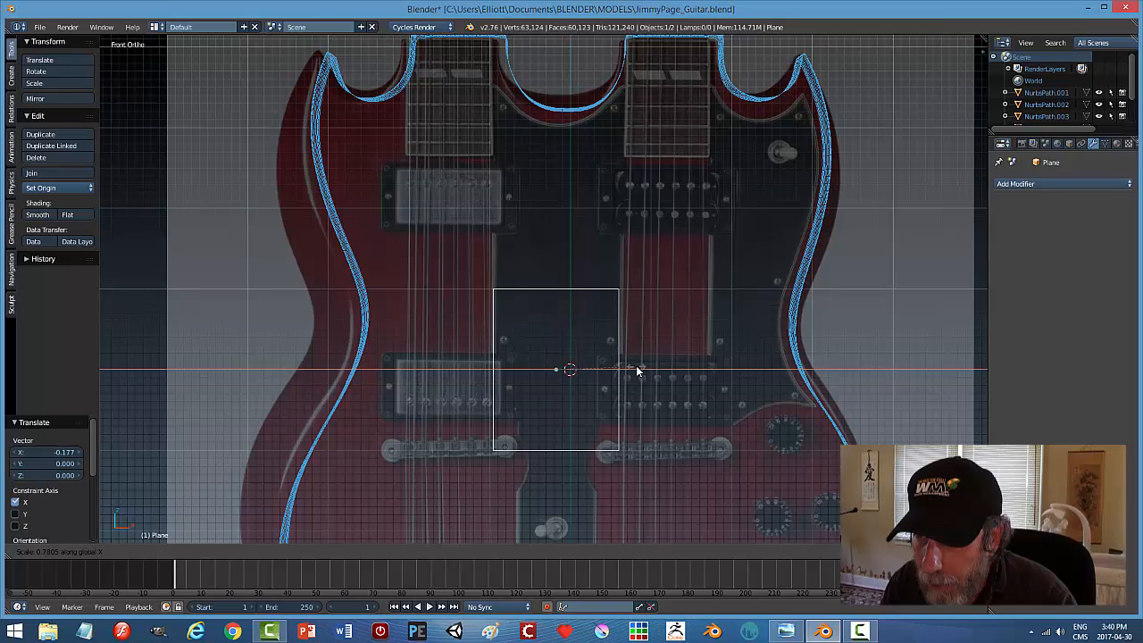
{"action": "left_click", "coordinate": [637, 370]}
Raise the plane about 2.5 units along Z to the upper pickguard and widen it along X by about 1.06.
{"action": "left_click_drag", "start_coordinate": [557, 325], "coordinate": [554, 121]}
{"action": "scroll", "coordinate": [632, 161], "scroll_direction": "up", "scroll_amount": 1}
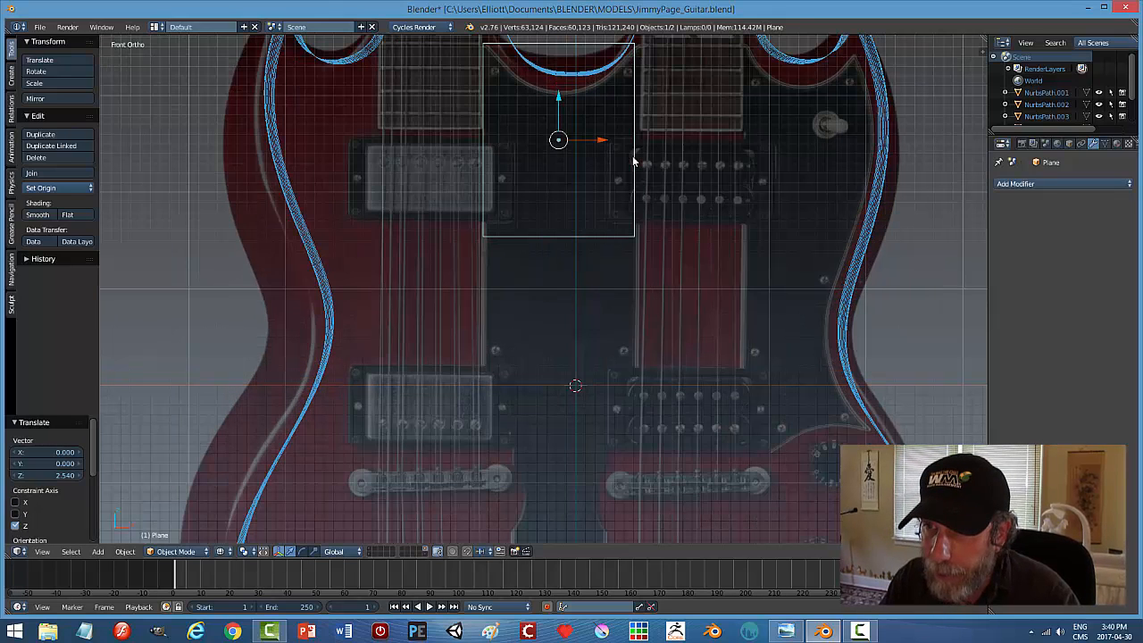
{"action": "key", "text": "s"}
{"action": "key", "text": "x"}
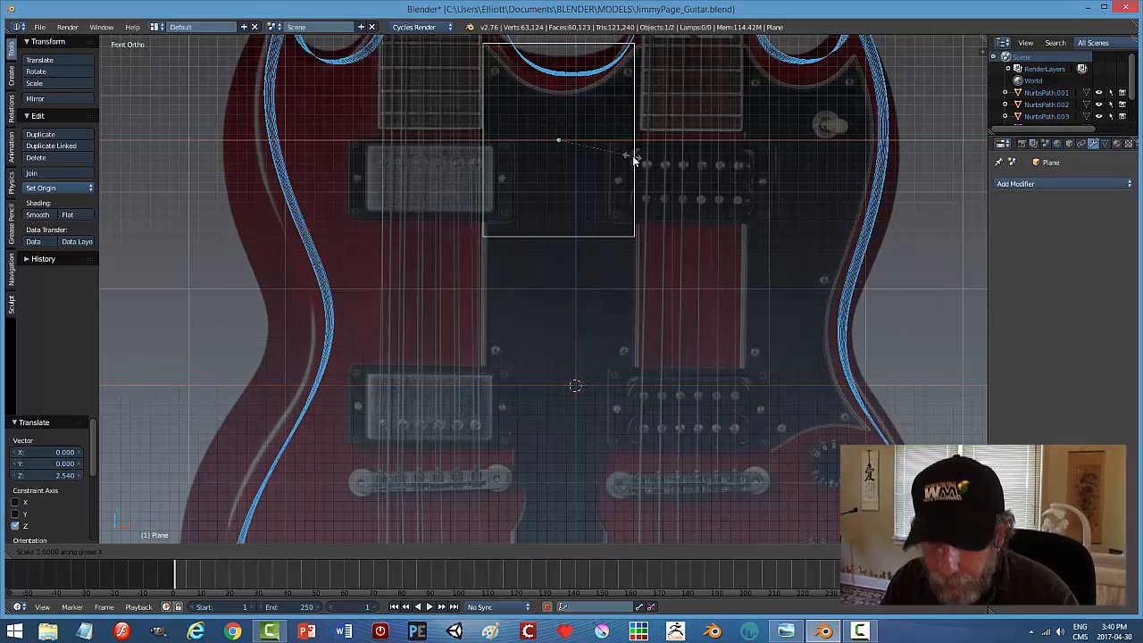
{"action": "left_click", "coordinate": [637, 162]}
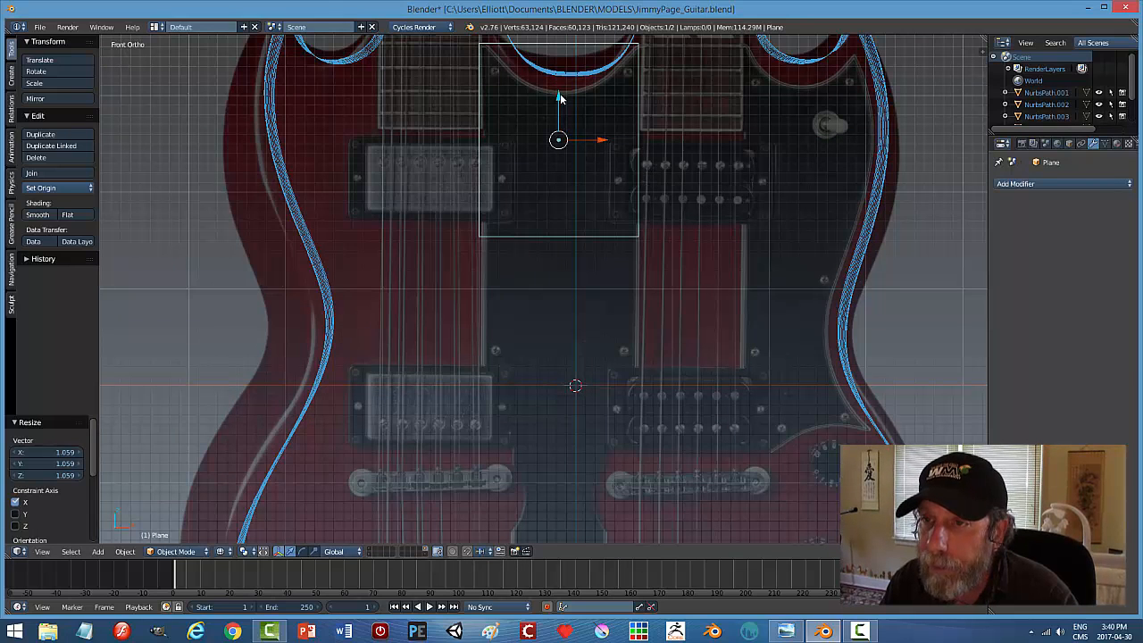
{"action": "left_click_drag", "start_coordinate": [560, 93], "coordinate": [560, 96]}
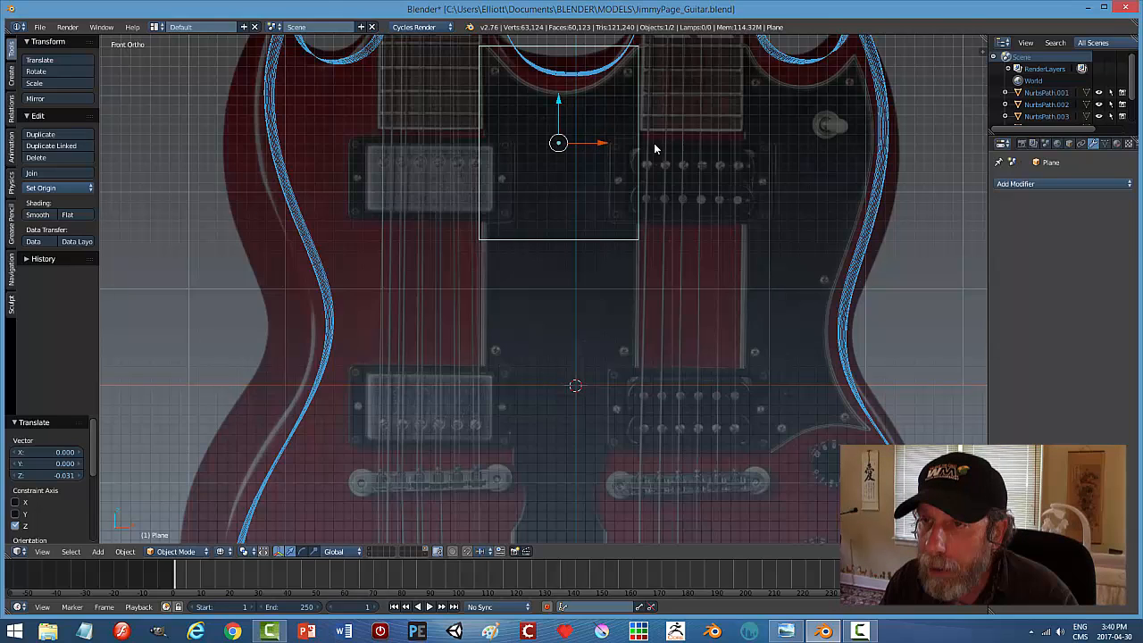
Shift the body outline curve about -0.08 along X and reselect the plane.
{"action": "right_click", "coordinate": [763, 56]}
{"action": "left_click_drag", "start_coordinate": [621, 175], "coordinate": [612, 173]}
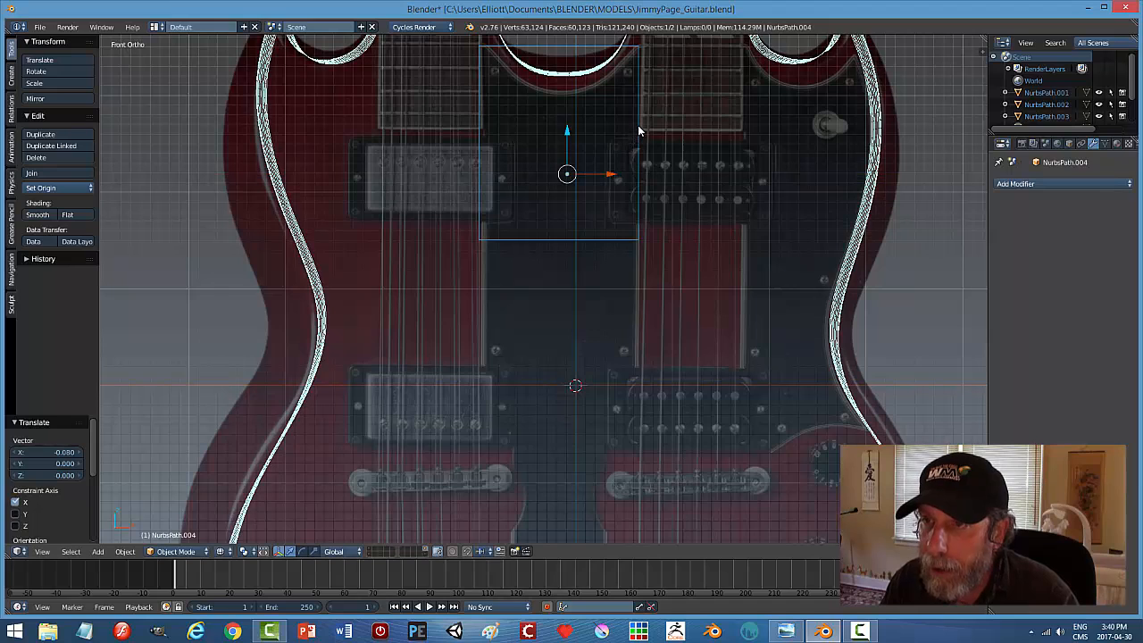
{"action": "right_click", "coordinate": [637, 130]}
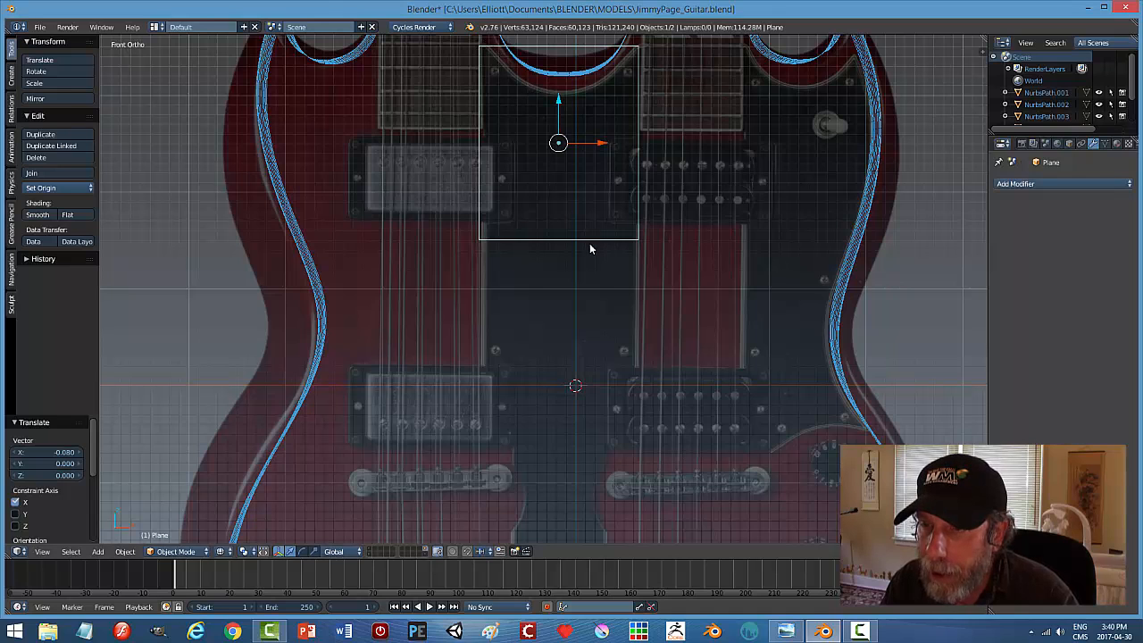
In Edit Mode, move only the plane's bottom edge about 1.28 units down toward the lower pickups.
{"action": "scroll", "coordinate": [589, 217], "scroll_direction": "down", "scroll_amount": 1}
{"action": "key", "text": "Tab"}
{"action": "left_click", "coordinate": [692, 250]}
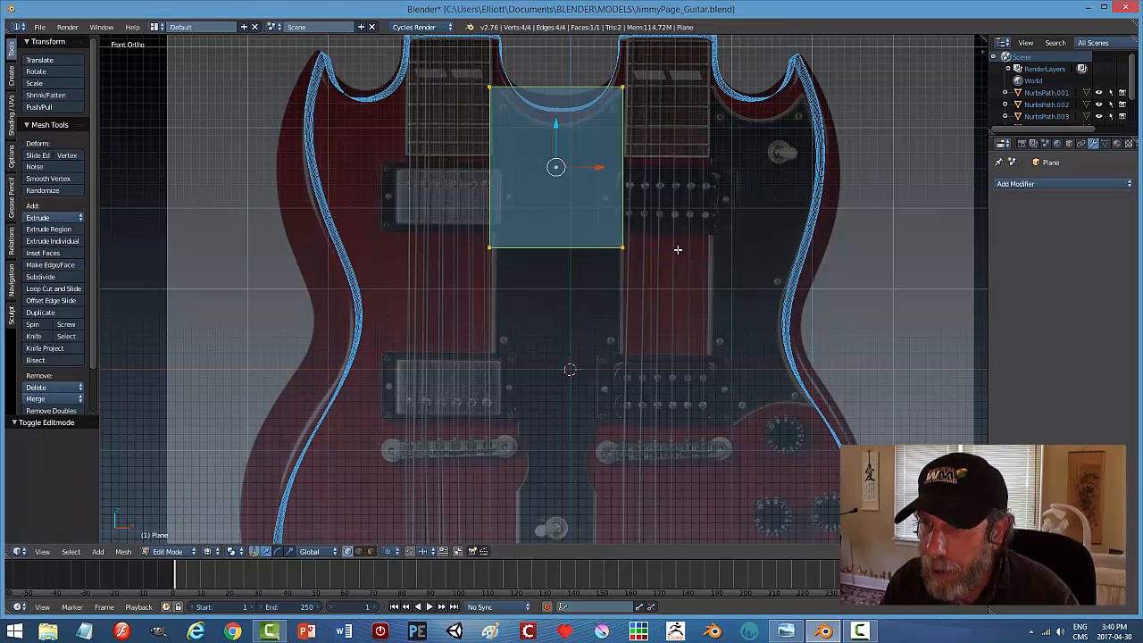
{"action": "key", "text": "ctrl+Tab"}
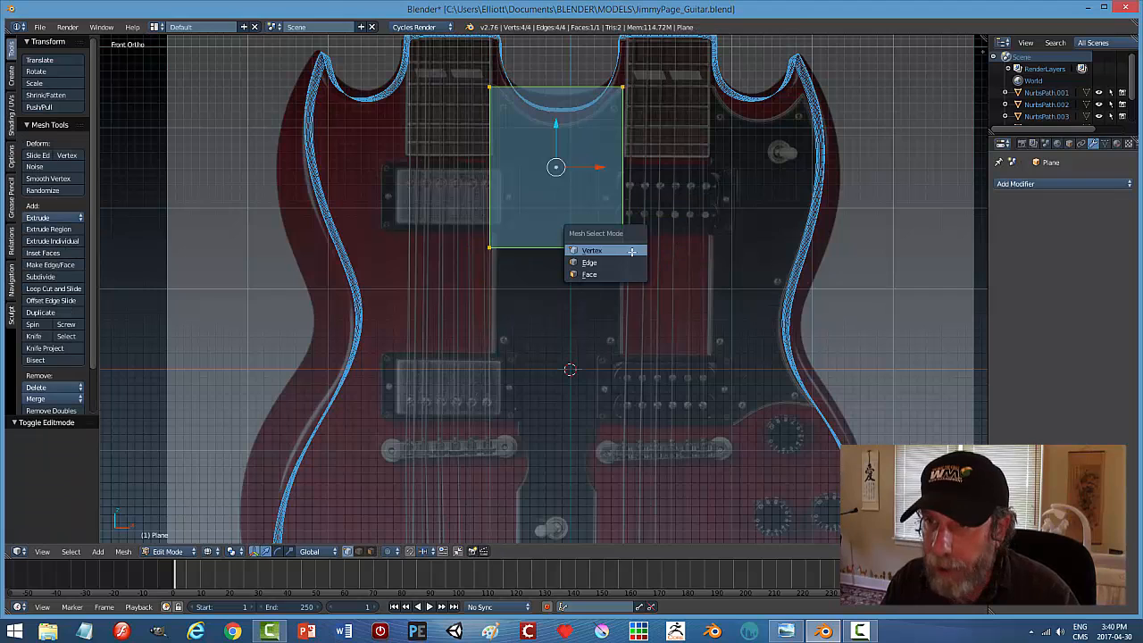
{"action": "left_click", "coordinate": [571, 262]}
{"action": "key", "text": "a"}
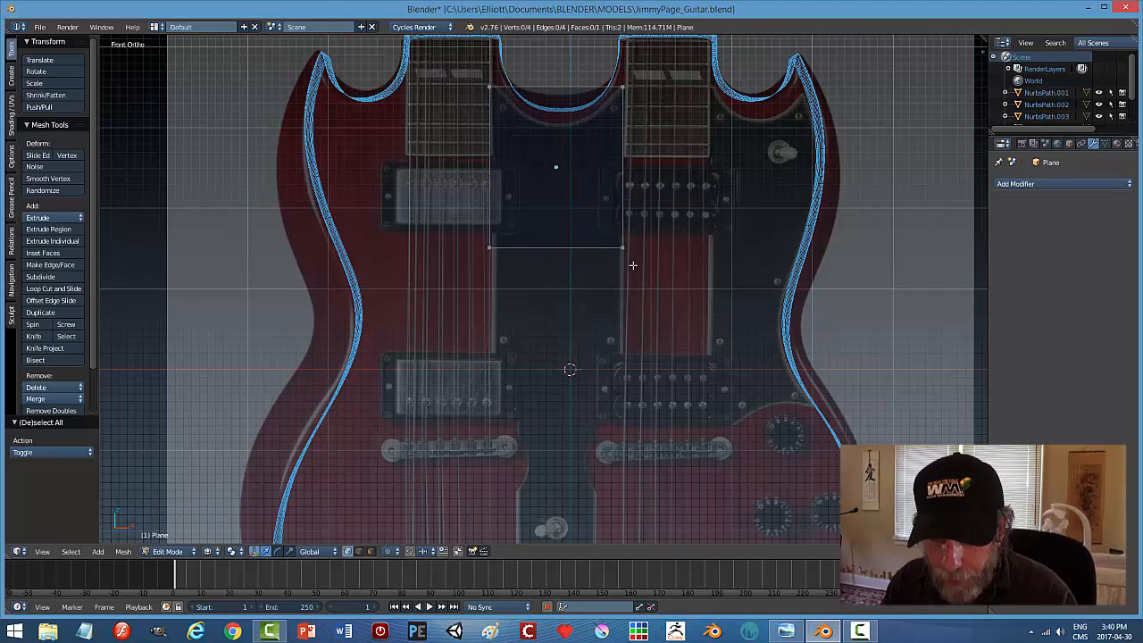
{"action": "key", "text": "b"}
{"action": "left_click_drag", "start_coordinate": [459, 234], "coordinate": [672, 267]}
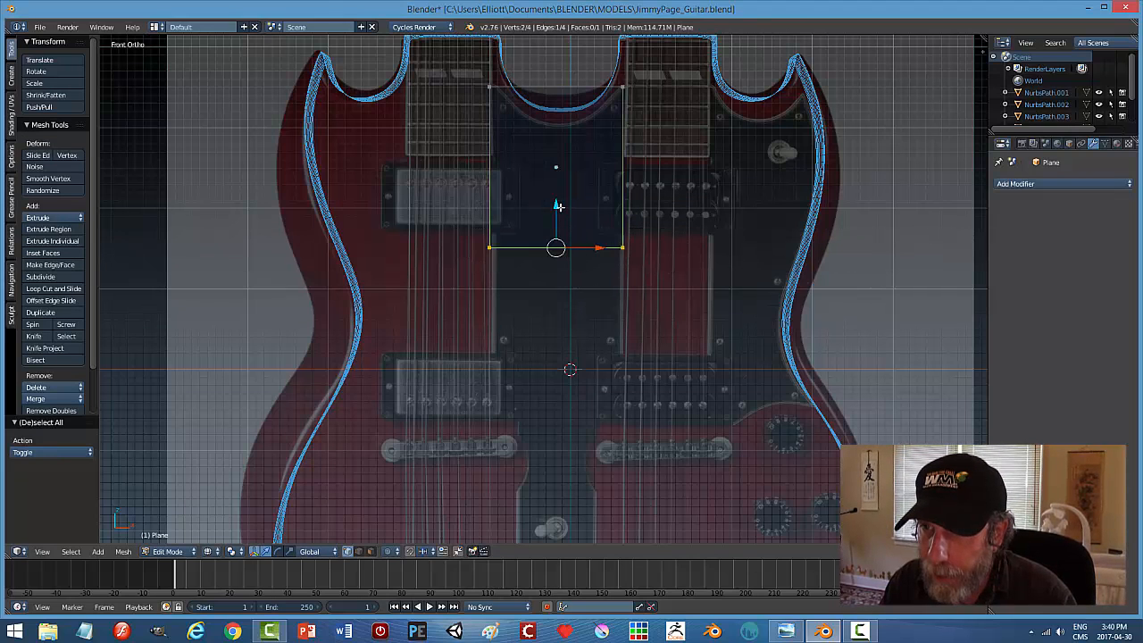
{"action": "key", "text": "g"}
{"action": "key", "text": "y"}
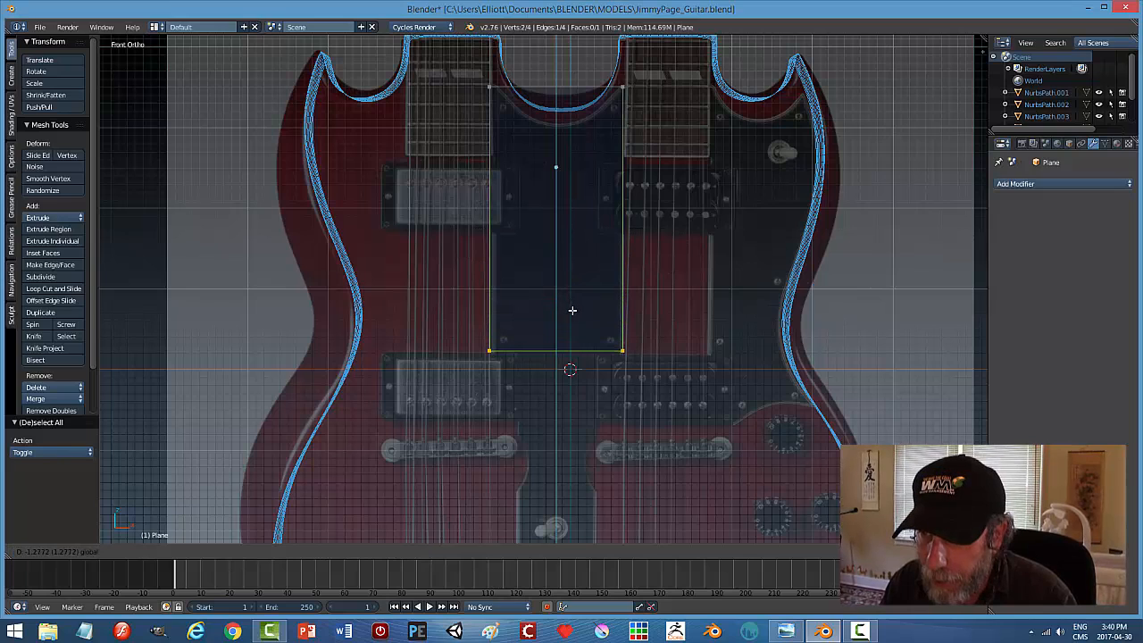
{"action": "left_click", "coordinate": [573, 311]}
Fine-tune the plane's bottom edge by lowering it about 0.02 units to meet the top of the lower pickups.
{"action": "middle_click_drag", "start_coordinate": [647, 339], "coordinate": [651, 274], "text": "shift"}
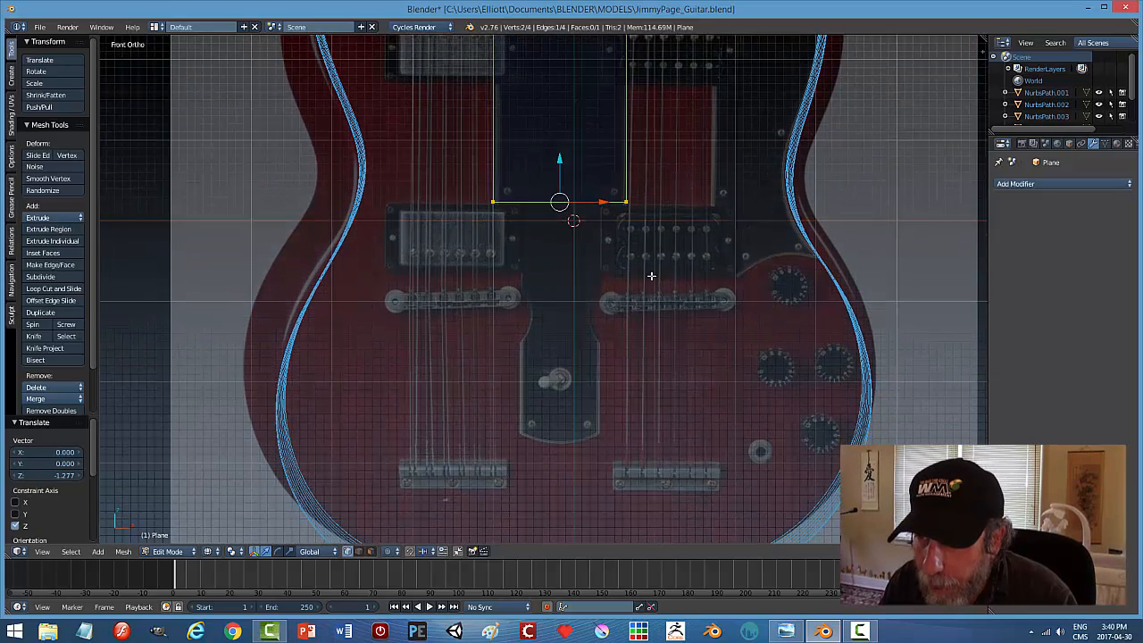
{"action": "scroll", "coordinate": [651, 277], "scroll_direction": "up", "scroll_amount": 2}
{"action": "left_click_drag", "start_coordinate": [564, 125], "coordinate": [564, 128]}
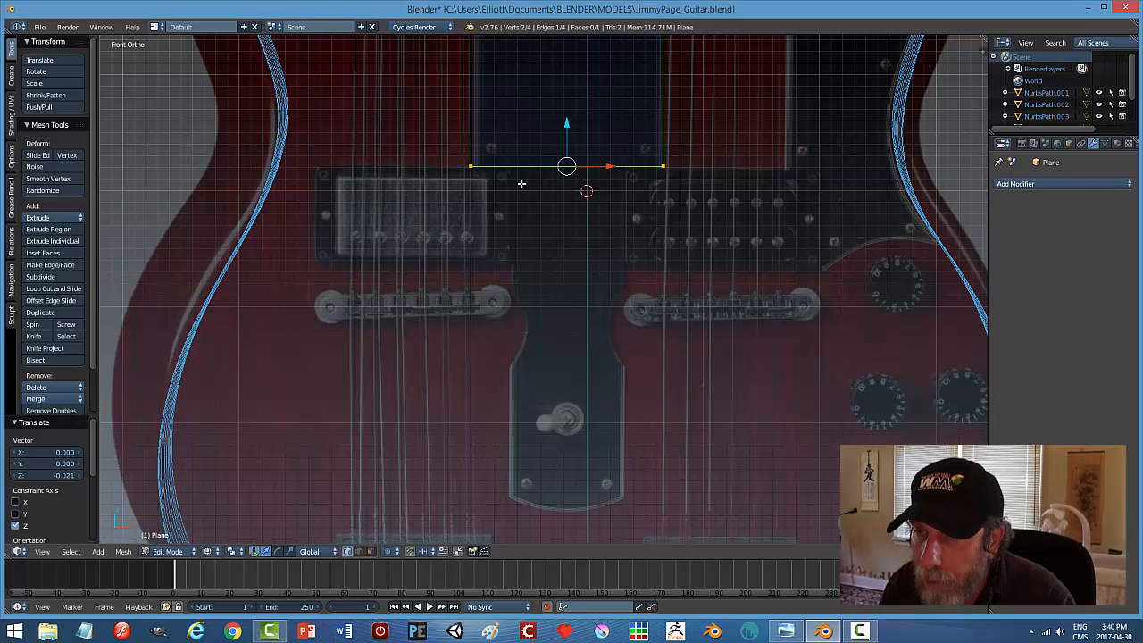
Add two vertical loop cuts to the plane and spread them along X by about 1.75 to match the switch plate's width.
{"action": "key", "text": "ctrl+r"}
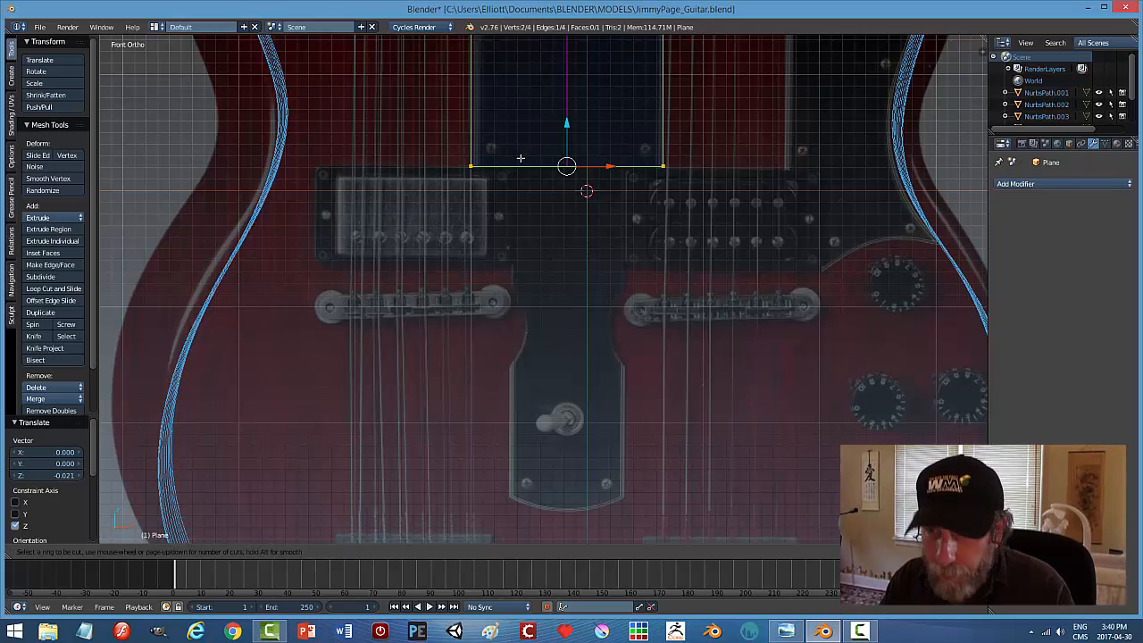
{"action": "scroll", "coordinate": [521, 158], "scroll_direction": "up", "scroll_amount": 1}
{"action": "left_click", "coordinate": [520, 158]}
{"action": "right_click", "coordinate": [521, 158]}
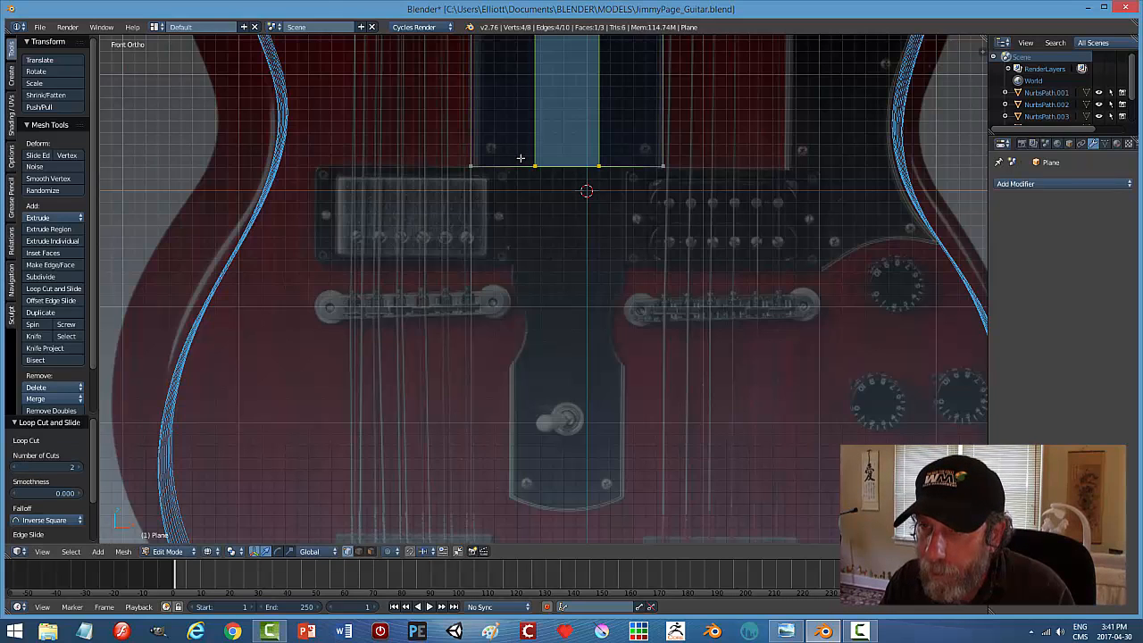
{"action": "key", "text": "s"}
{"action": "key", "text": "x"}
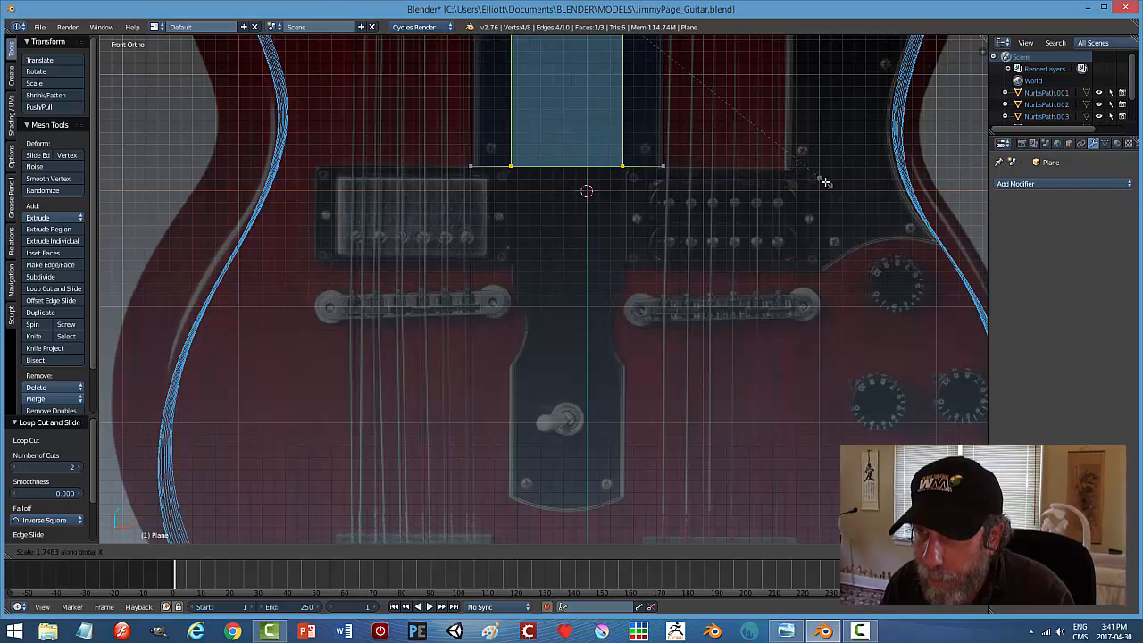
{"action": "left_click", "coordinate": [823, 183]}
{"action": "key", "text": "a"}
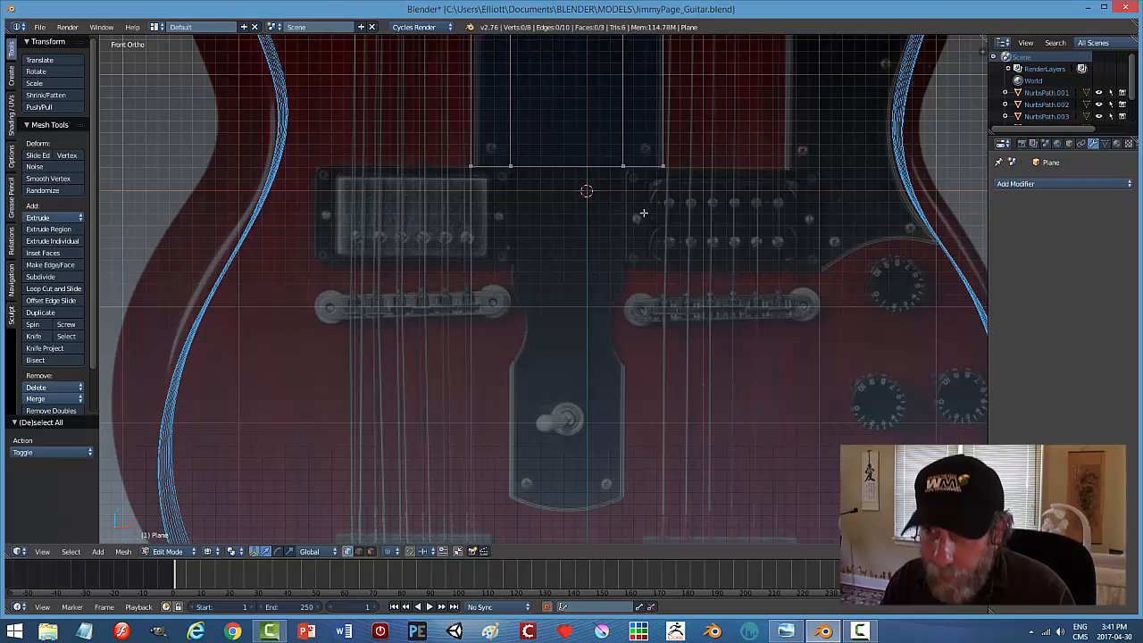
Extrude the middle segment of the plane's bottom edge about 2.85 units down to the lower end of the switch plate.
{"action": "right_click", "coordinate": [609, 164]}
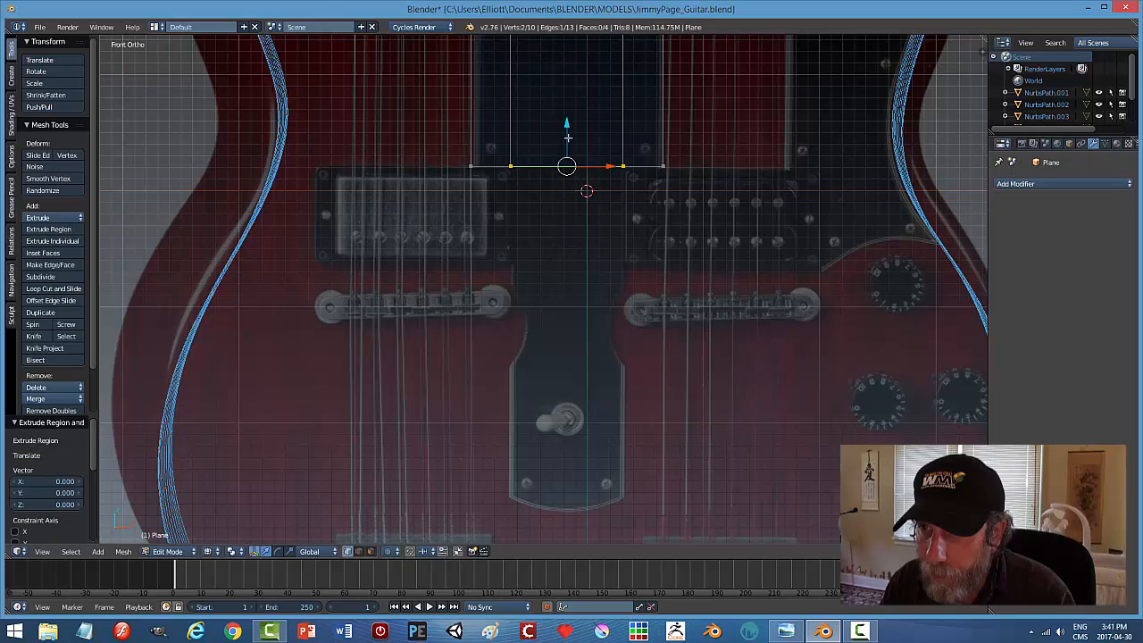
{"action": "key", "text": "e"}
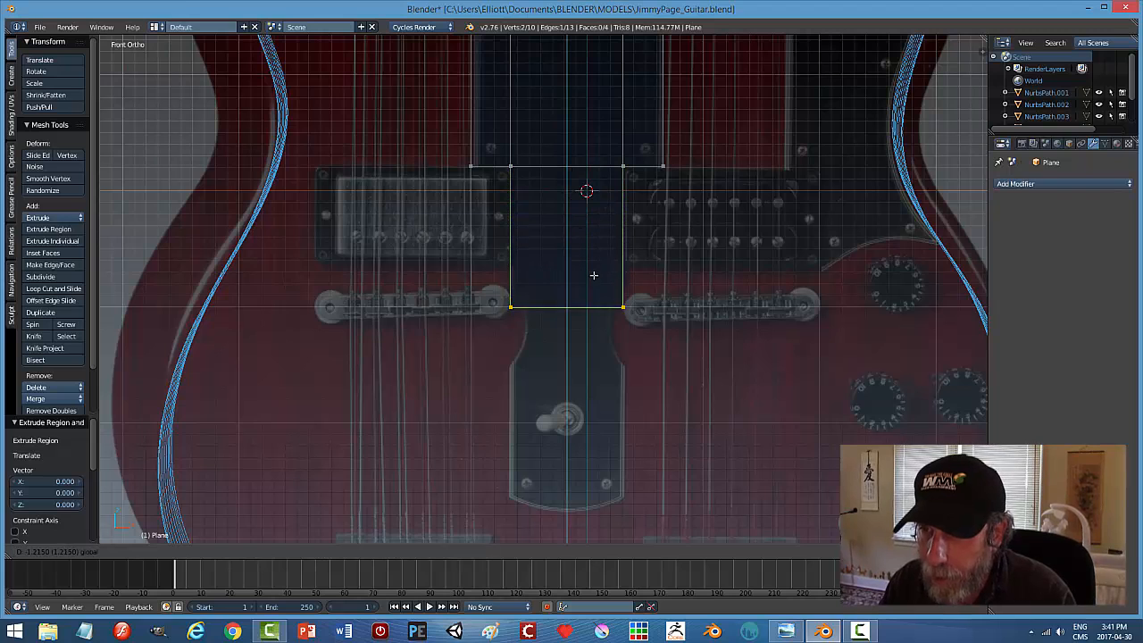
{"action": "left_click", "coordinate": [587, 460]}
{"action": "middle_click_drag", "start_coordinate": [734, 446], "coordinate": [708, 468], "text": "shift"}
{"action": "mouse_move", "coordinate": [708, 270]}
{"action": "middle_mouse_down", "text": "shift"}
{"action": "mouse_move", "coordinate": [714, 540]}
{"action": "mouse_move", "coordinate": [707, 283]}
{"action": "middle_mouse_up", "text": "shift"}
{"action": "middle_click_drag", "start_coordinate": [693, 332], "coordinate": [703, 237], "text": "shift"}
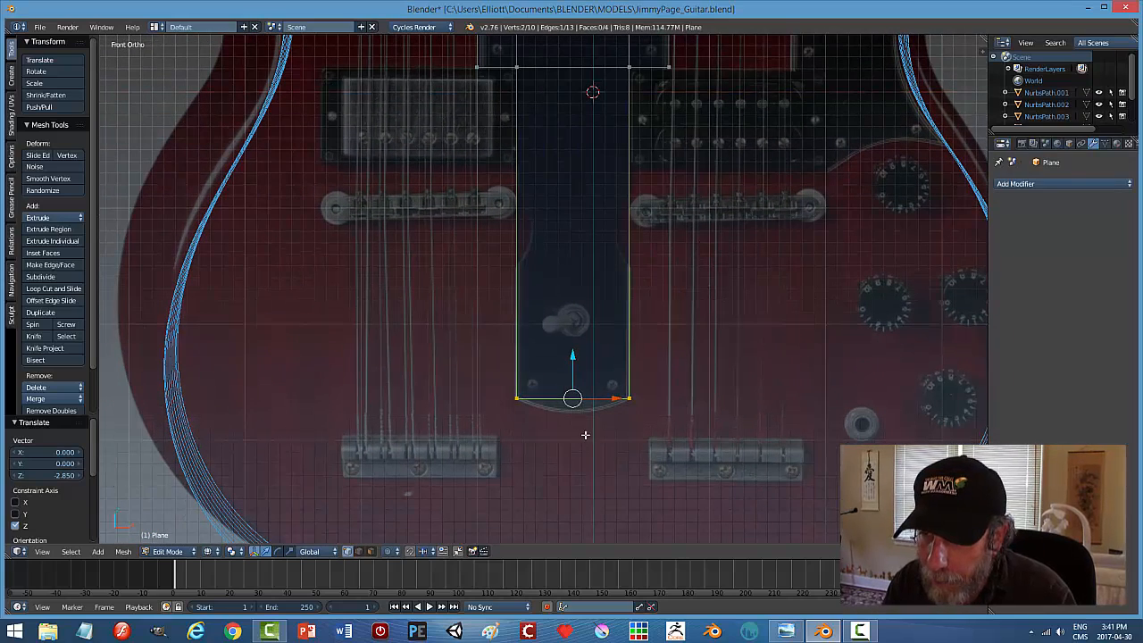
{"action": "scroll", "coordinate": [586, 453], "scroll_direction": "up", "scroll_amount": 1}
{"action": "scroll", "coordinate": [603, 437], "scroll_direction": "up", "scroll_amount": 2}
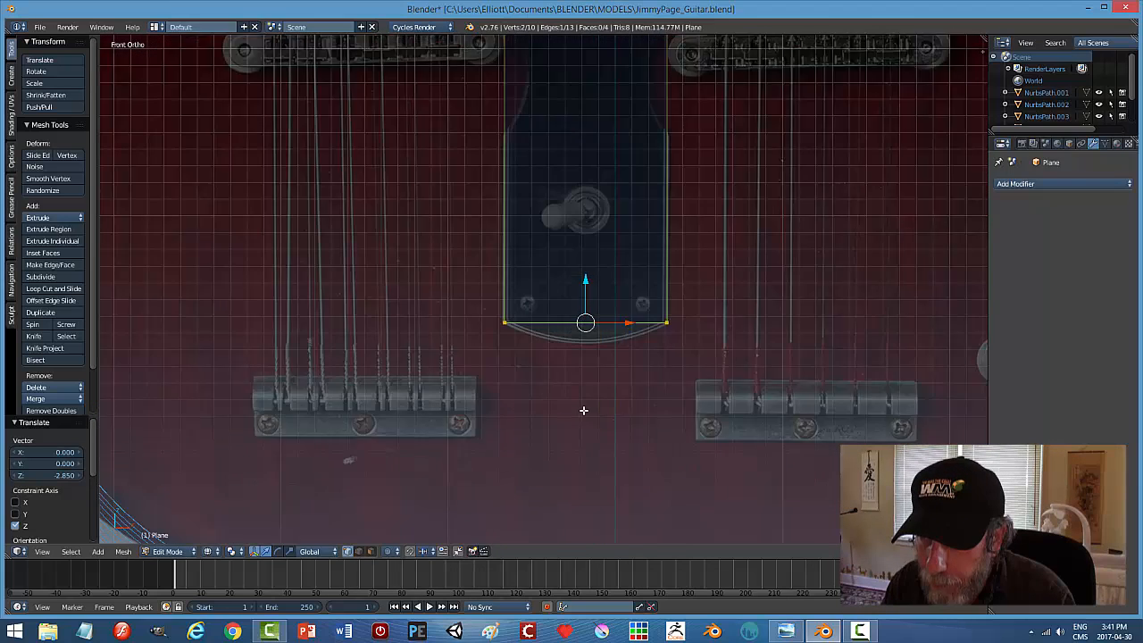
{"action": "scroll", "coordinate": [586, 415], "scroll_direction": "down", "scroll_amount": 1}
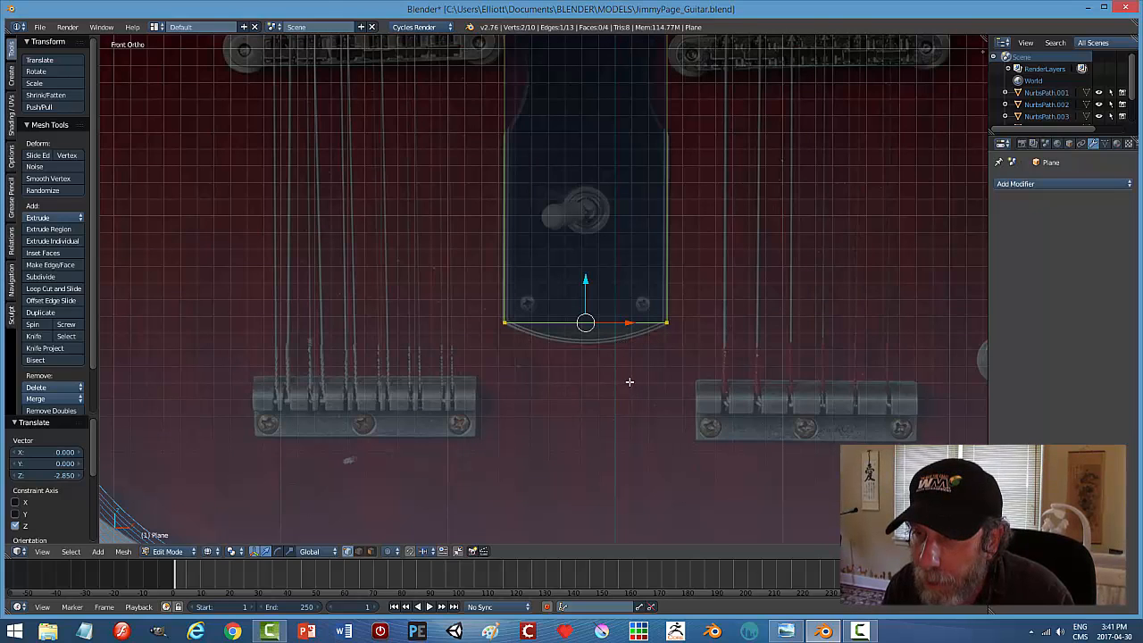
{"action": "middle_click_drag", "start_coordinate": [716, 292], "coordinate": [711, 434], "text": "shift"}
{"action": "middle_click_drag", "start_coordinate": [712, 378], "coordinate": [714, 475], "text": "shift"}
{"action": "key", "text": "a"}
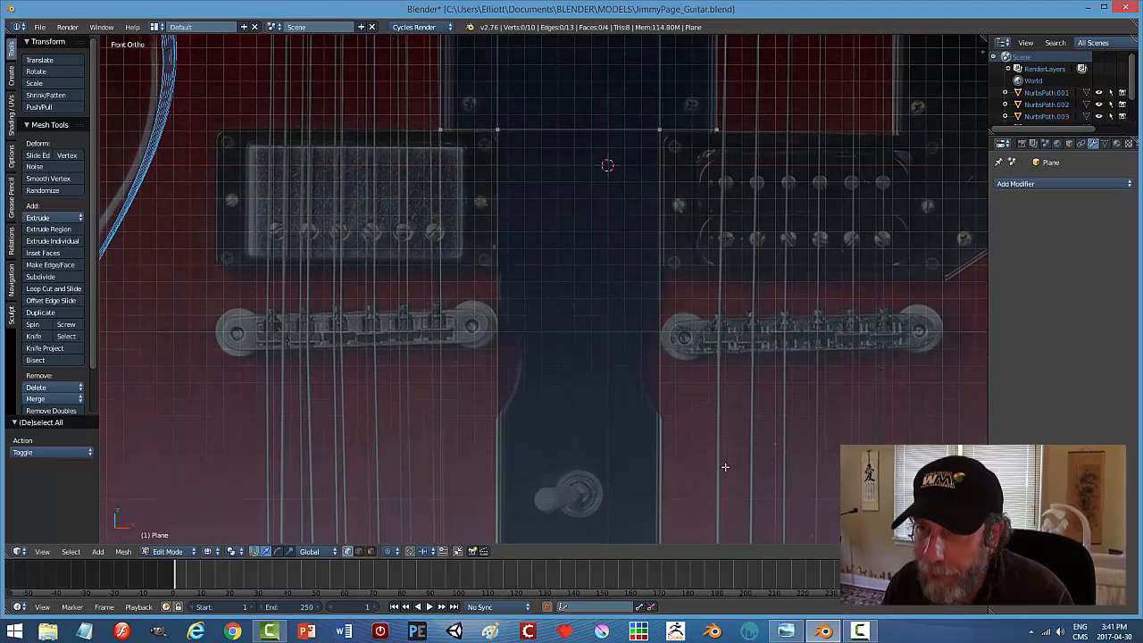
Set the mesh selection mode to vertices and return the plane to Object Mode.
{"action": "key", "text": "ctrl+Tab"}
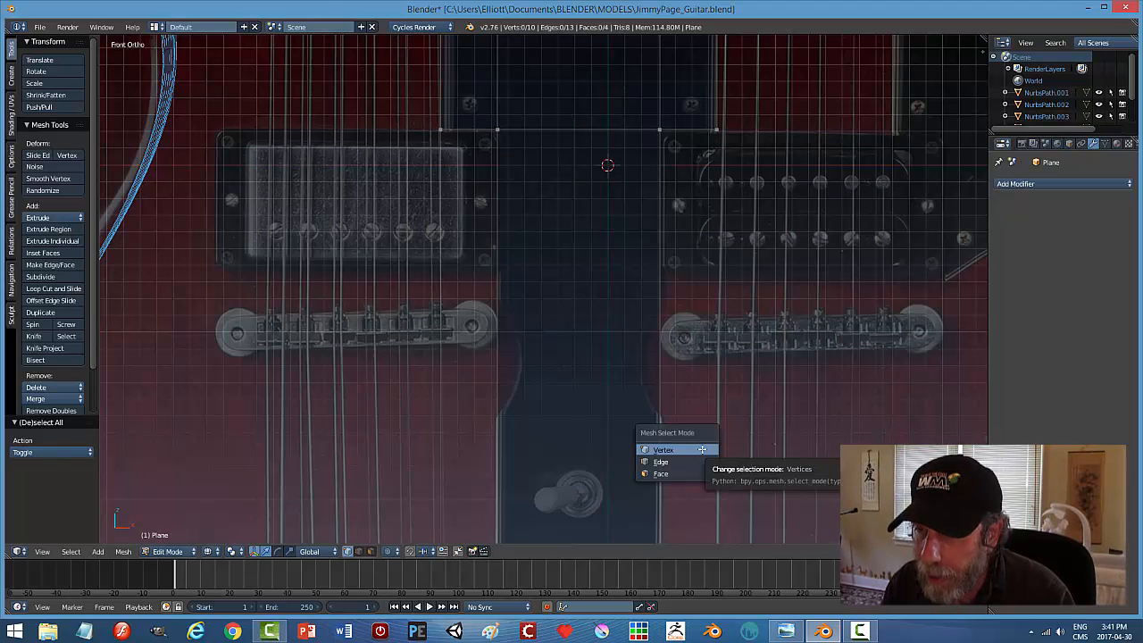
{"action": "left_click", "coordinate": [702, 449]}
{"action": "key", "text": "Tab"}
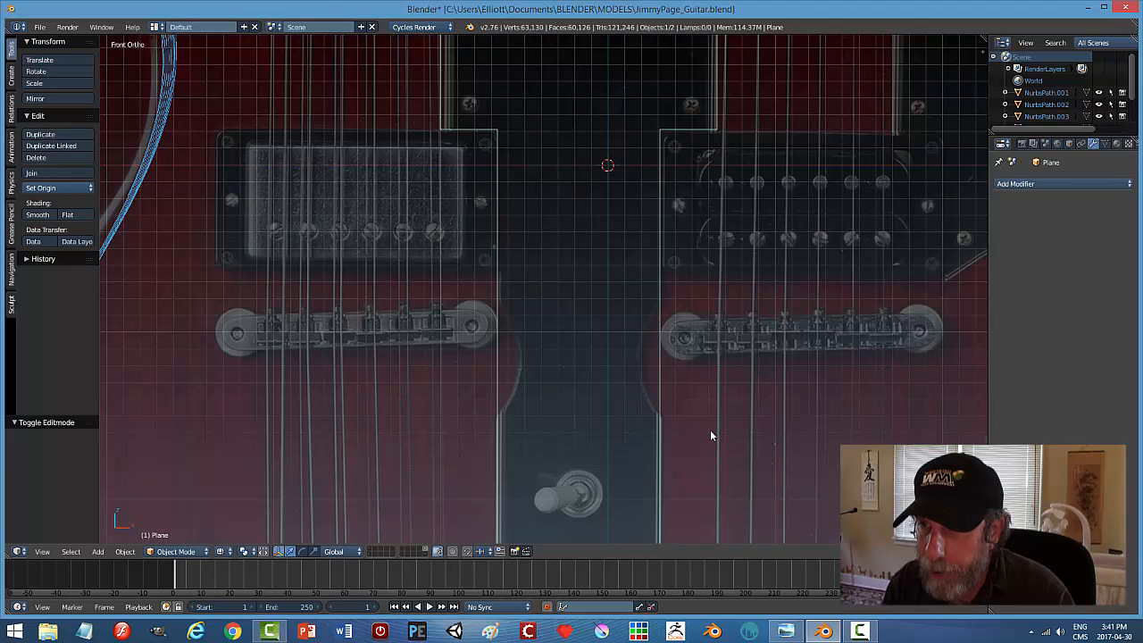
{"action": "key", "text": "shift+s"}
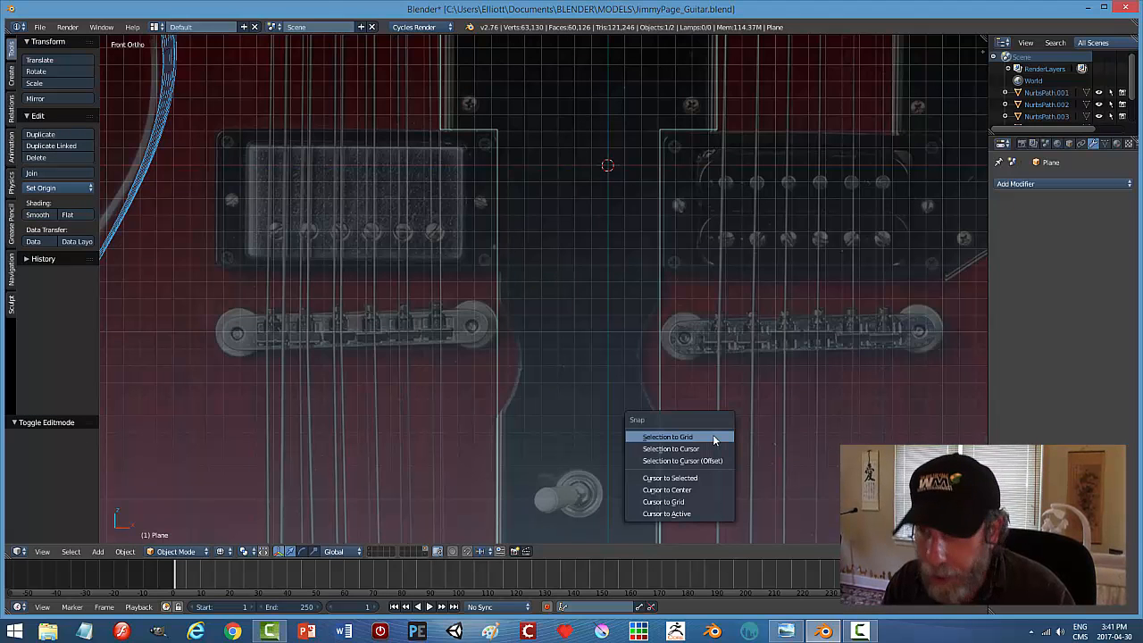
{"action": "key", "text": "Escape"}
{"action": "key", "text": "shift+a"}
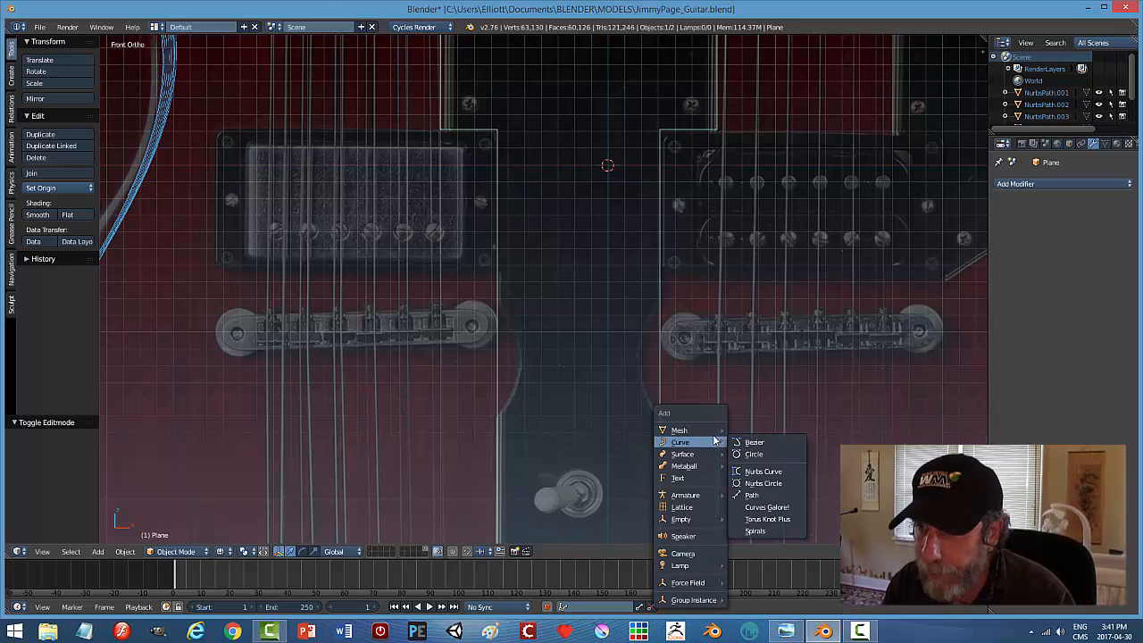
{"action": "left_click", "coordinate": [747, 451]}
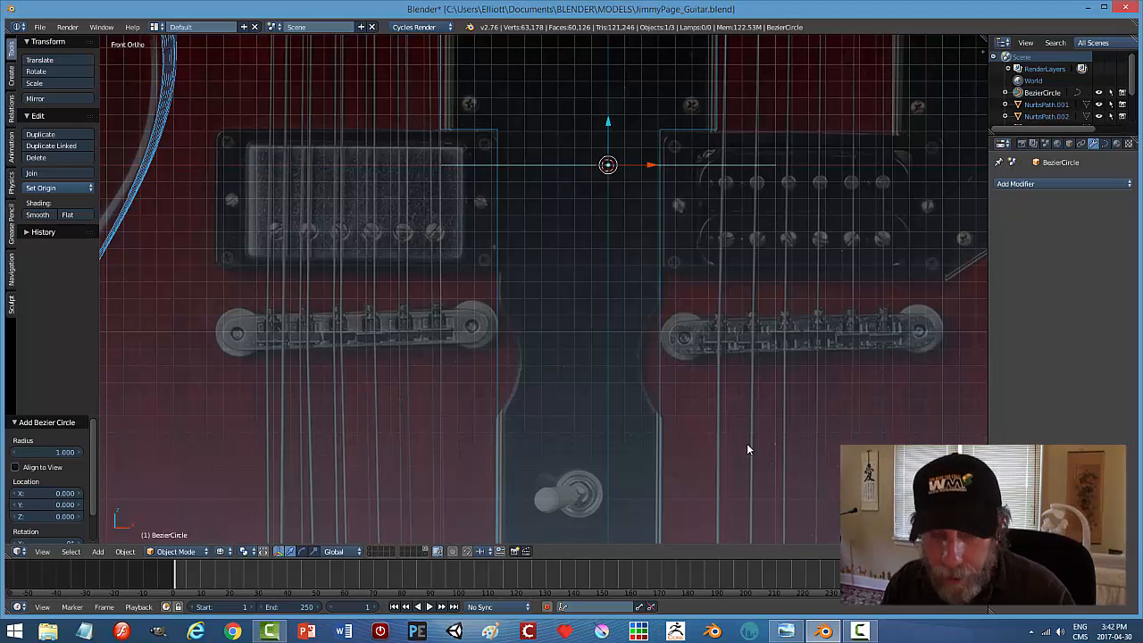
{"action": "key", "text": "x"}
{"action": "left_click", "coordinate": [748, 439]}
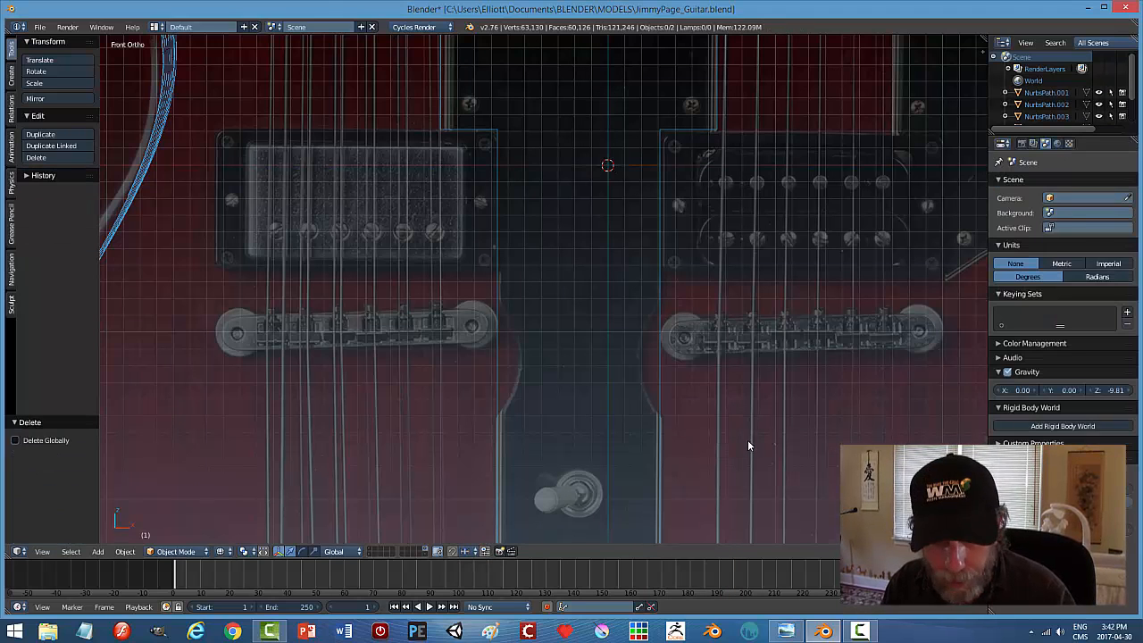
Add a 32-vertex mesh circle of radius 1 and rotate it 90° about X to face the front view.
{"action": "key", "text": "shift+a"}
{"action": "mouse_move", "coordinate": [742, 431]}
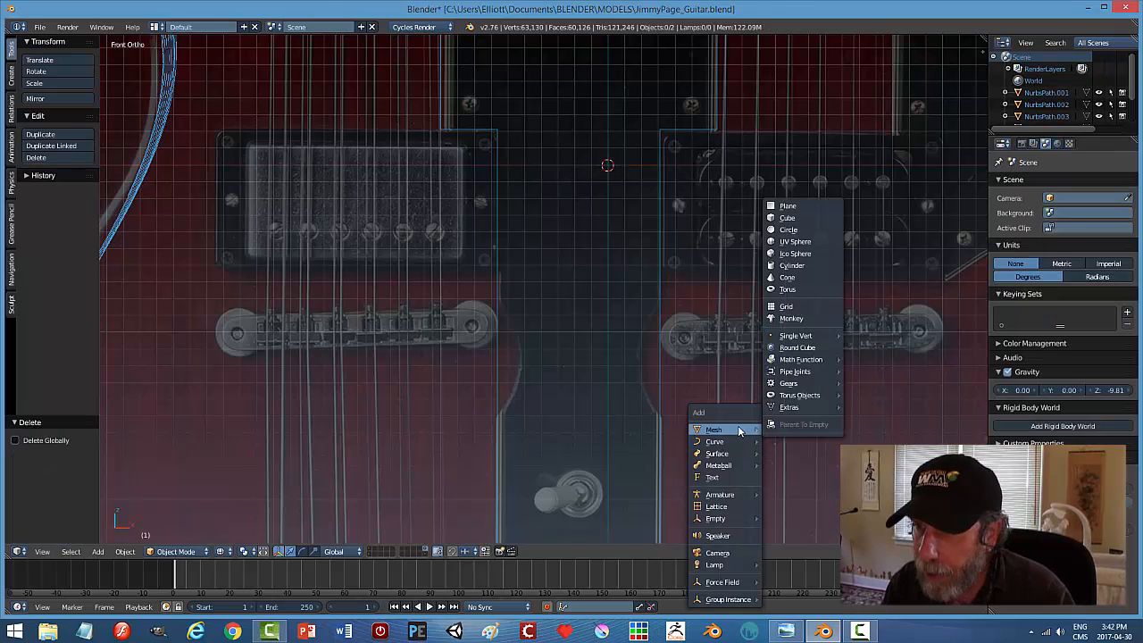
{"action": "left_click", "coordinate": [789, 229]}
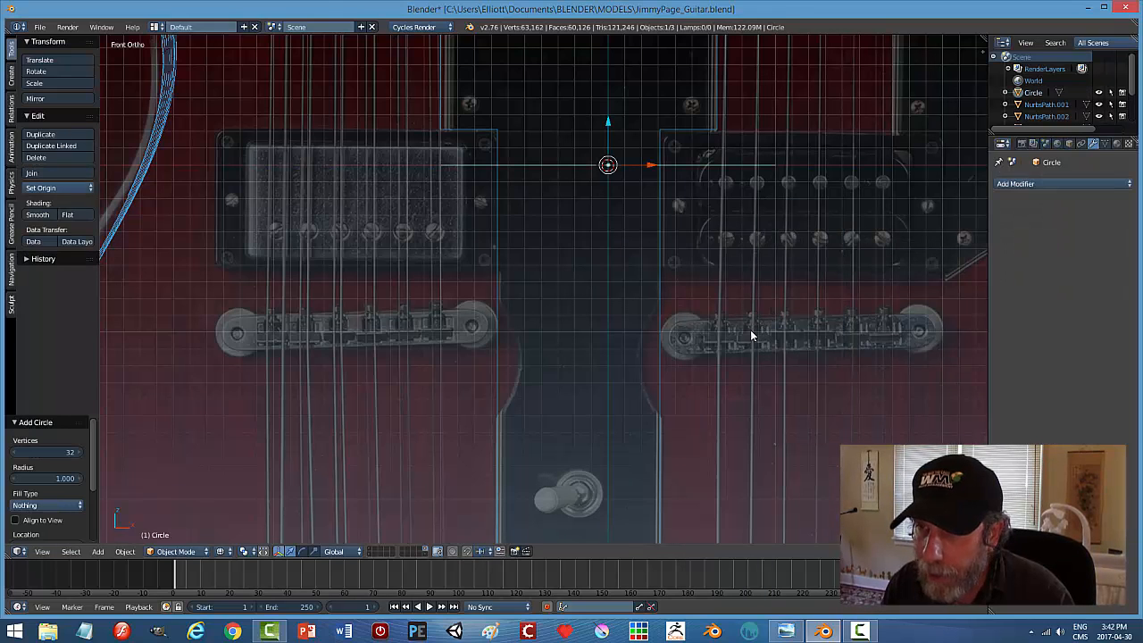
{"action": "type", "text": "rx90"}
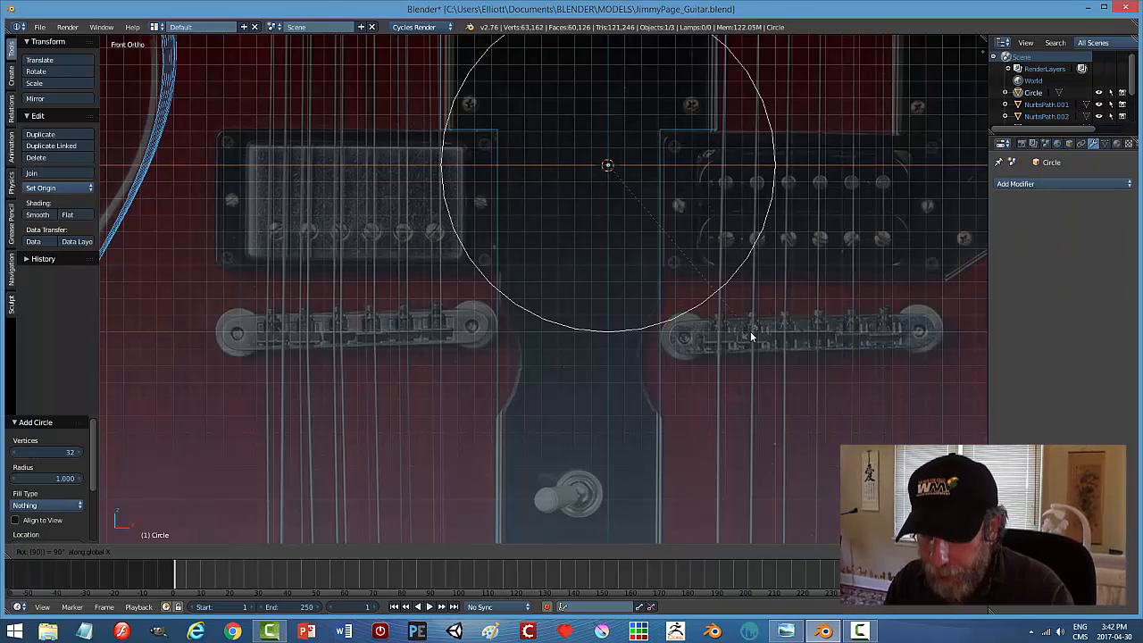
{"action": "key", "text": "Return"}
Move the circle over the left bridge and scale it down toward the size of the switch plate's left curved notch.
{"action": "left_click_drag", "start_coordinate": [612, 124], "coordinate": [393, 368]}
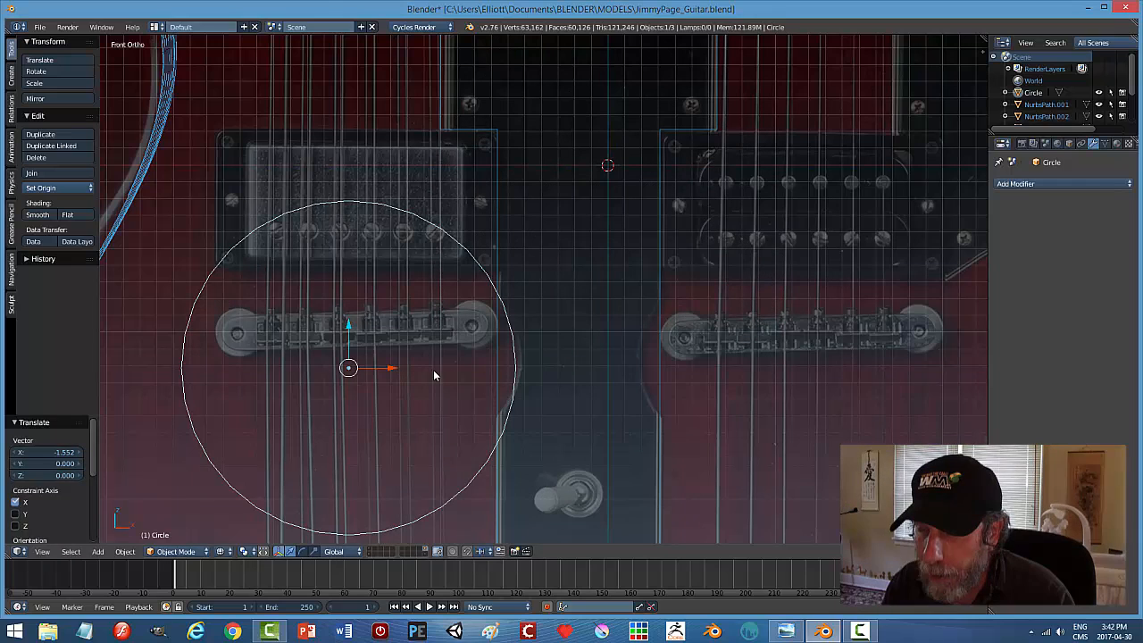
{"action": "key", "text": "s"}
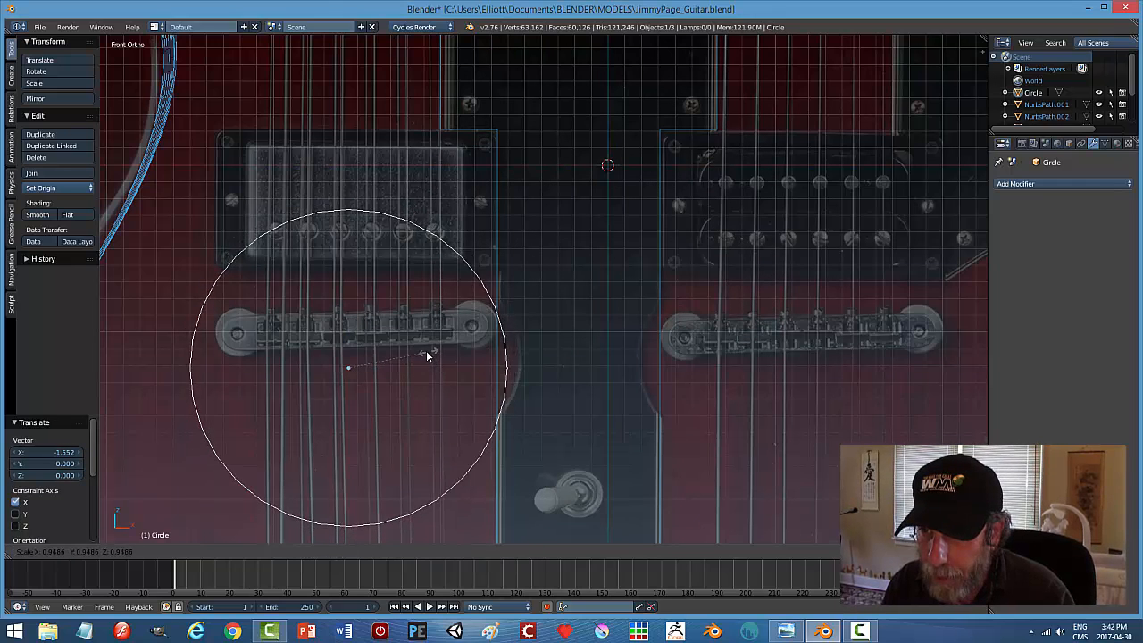
{"action": "left_click", "coordinate": [420, 351]}
{"action": "left_click_drag", "start_coordinate": [394, 368], "coordinate": [421, 370]}
{"action": "left_click", "coordinate": [376, 317]}
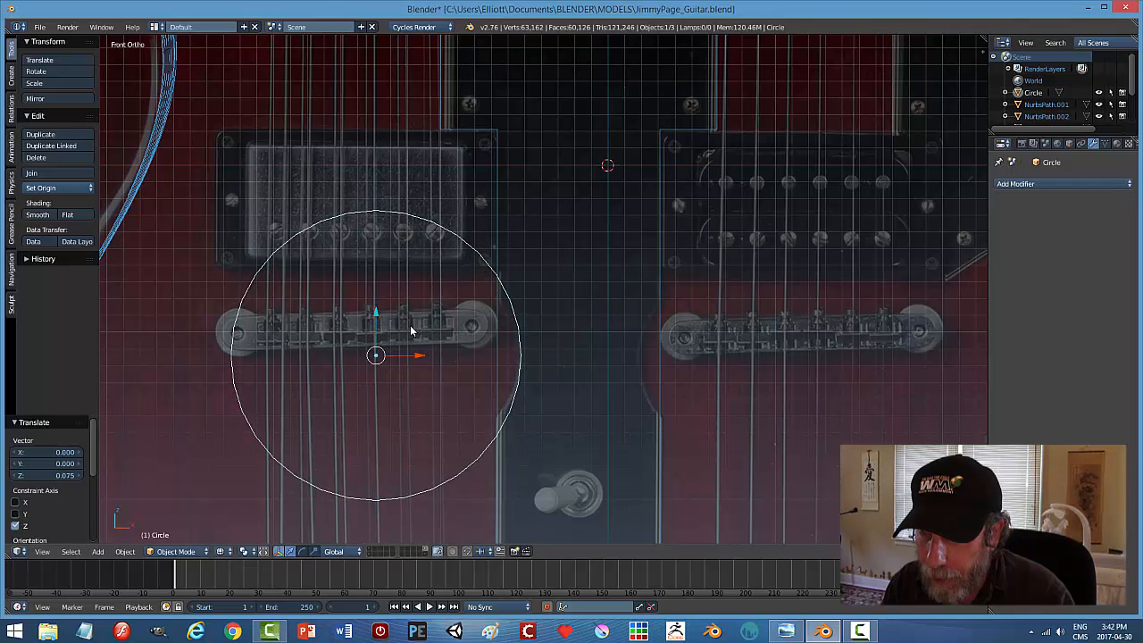
Scale the circle by about 0.955 and shift it about 0.025 units along X toward the switch plate.
{"action": "key", "text": "s"}
{"action": "left_click", "coordinate": [451, 343]}
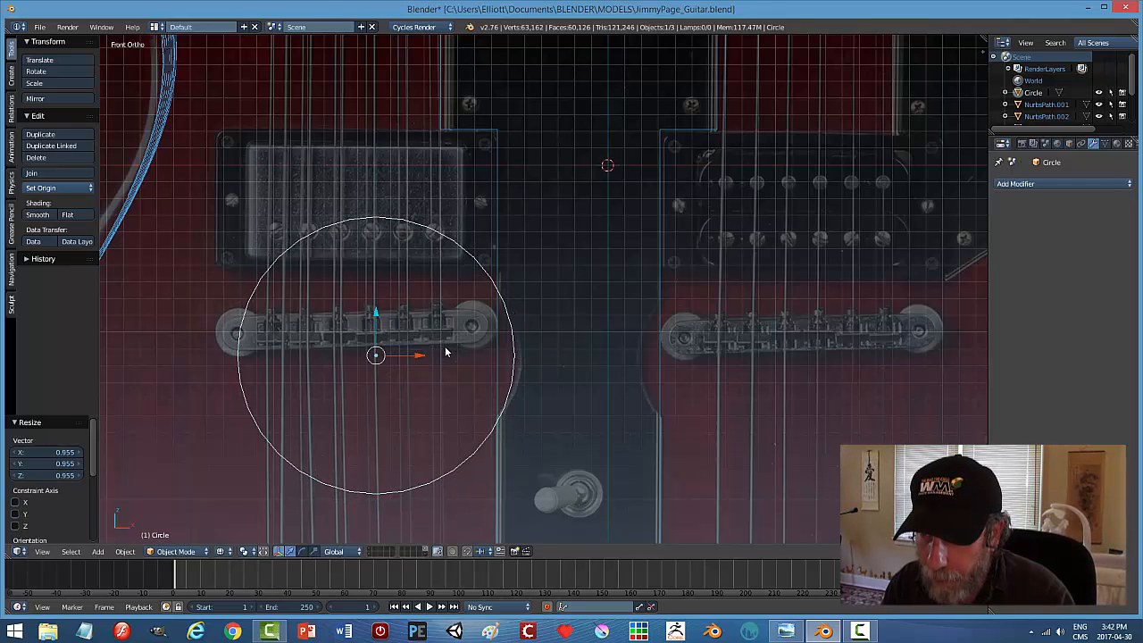
{"action": "left_click_drag", "start_coordinate": [423, 353], "coordinate": [427, 354]}
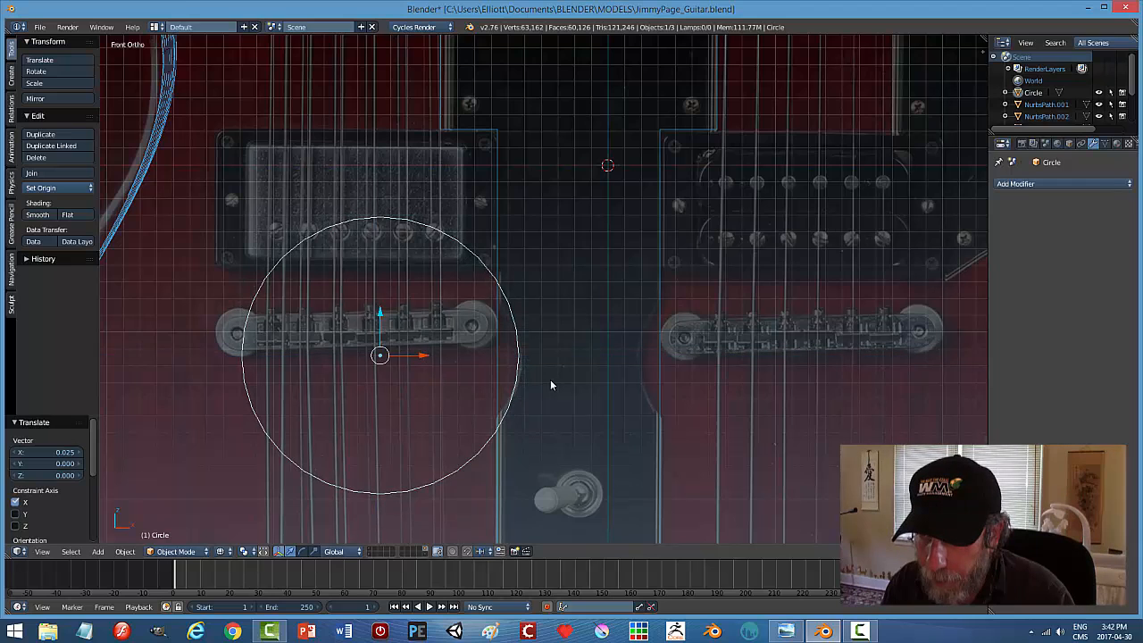
Shrink the circle further and shift it about 0.17 units along X so its edge follows the left notch's curve.
{"action": "scroll", "coordinate": [550, 379], "scroll_direction": "up", "scroll_amount": 3}
{"action": "key", "text": "s"}
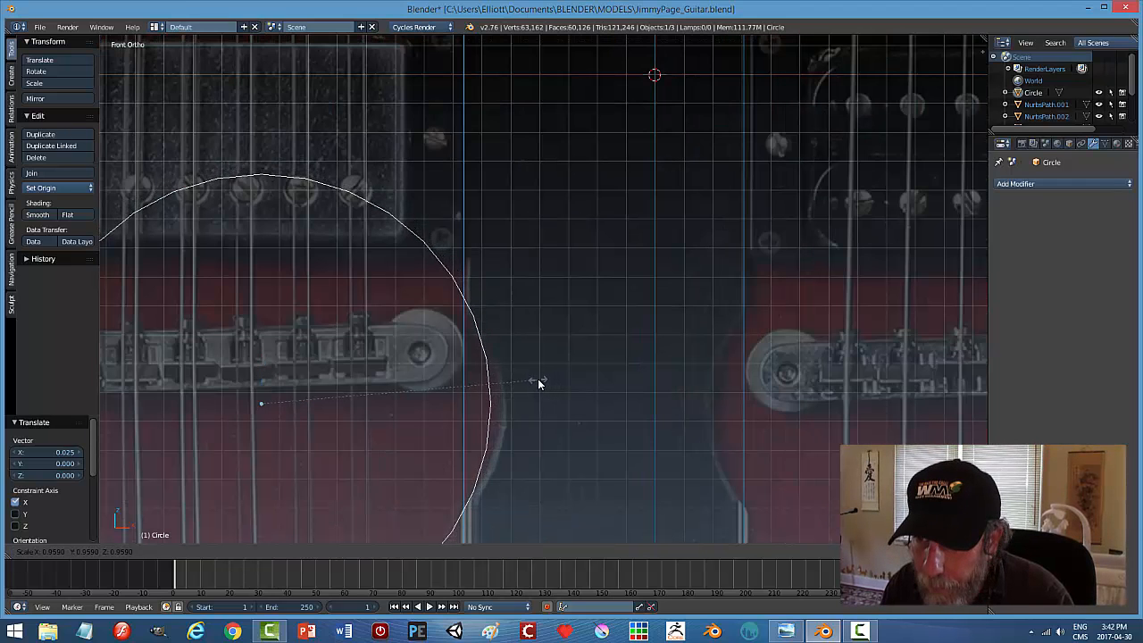
{"action": "left_click", "coordinate": [497, 393]}
{"action": "left_click_drag", "start_coordinate": [308, 410], "coordinate": [376, 411]}
{"action": "key", "text": "s"}
{"action": "left_click", "coordinate": [485, 419]}
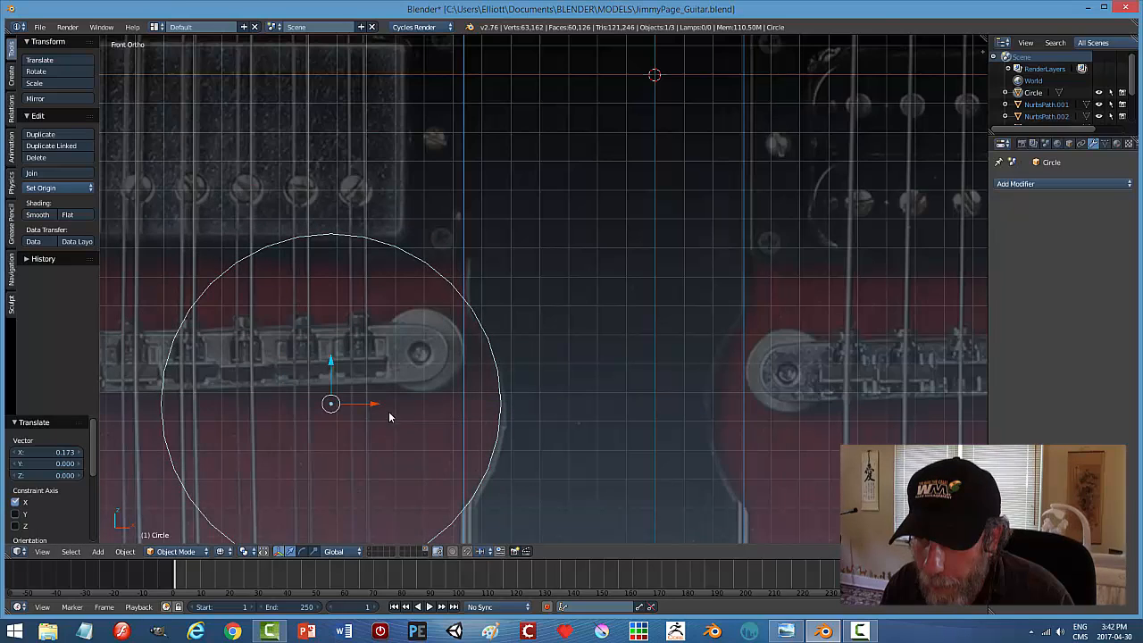
Fill the circle's outline with a single face in Edit Mode, set face selection and return to Object Mode.
{"action": "middle_click_drag", "start_coordinate": [593, 386], "coordinate": [620, 308], "text": "shift"}
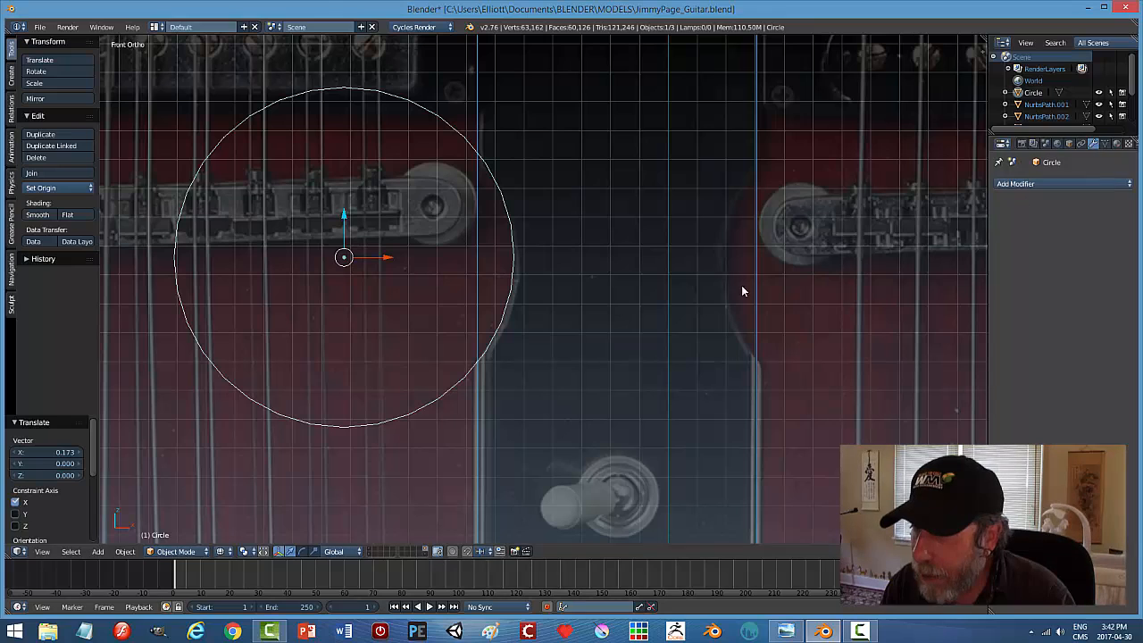
{"action": "key", "text": "ctrl+Tab"}
{"action": "left_click", "coordinate": [738, 350]}
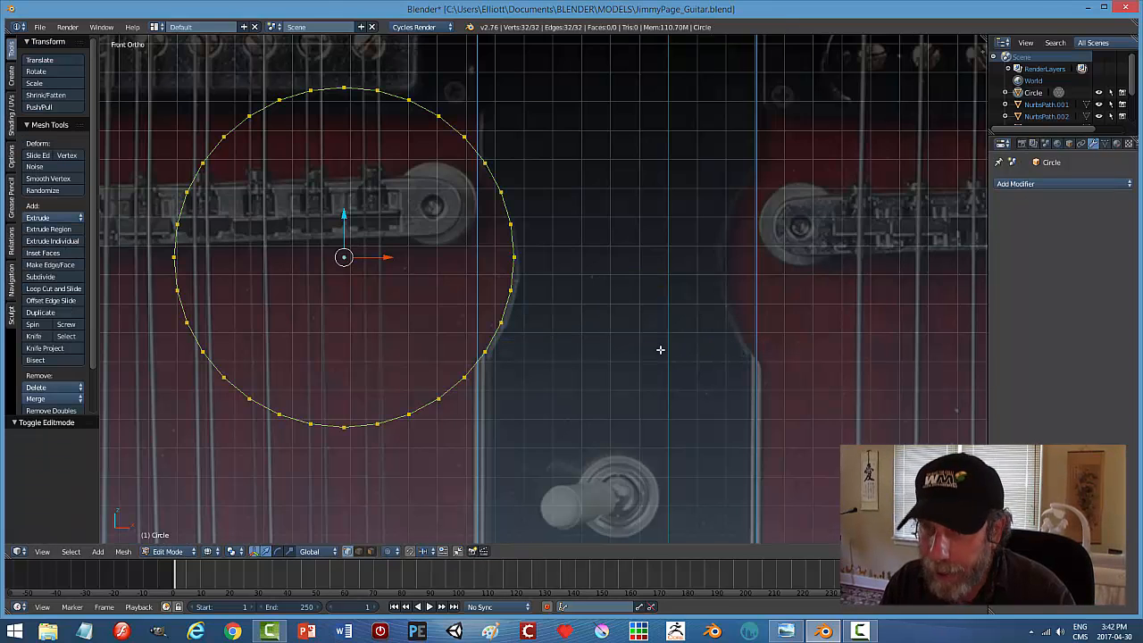
{"action": "key", "text": "f"}
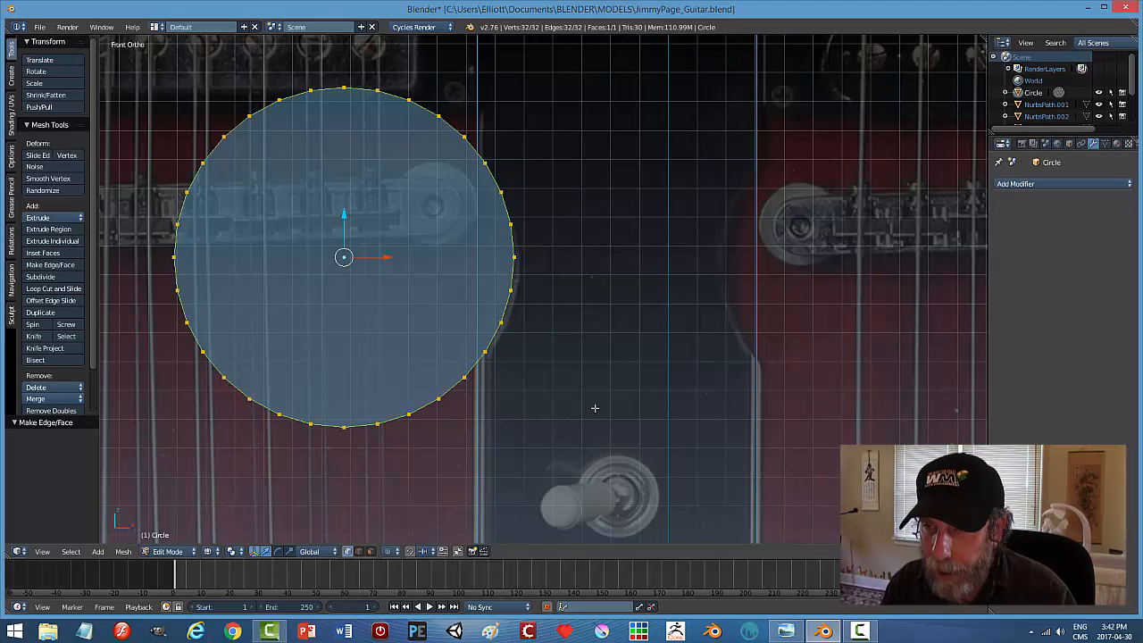
{"action": "key", "text": "a"}
{"action": "key", "text": "ctrl+Tab"}
{"action": "left_click", "coordinate": [558, 432]}
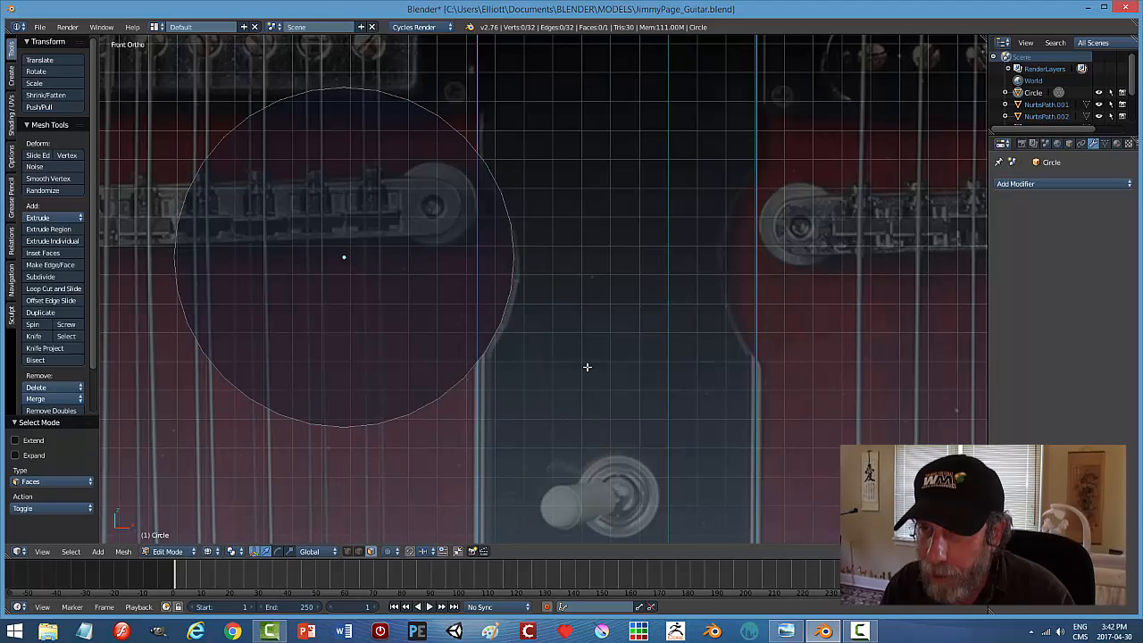
{"action": "key", "text": "Tab"}
{"action": "left_click", "coordinate": [614, 345]}
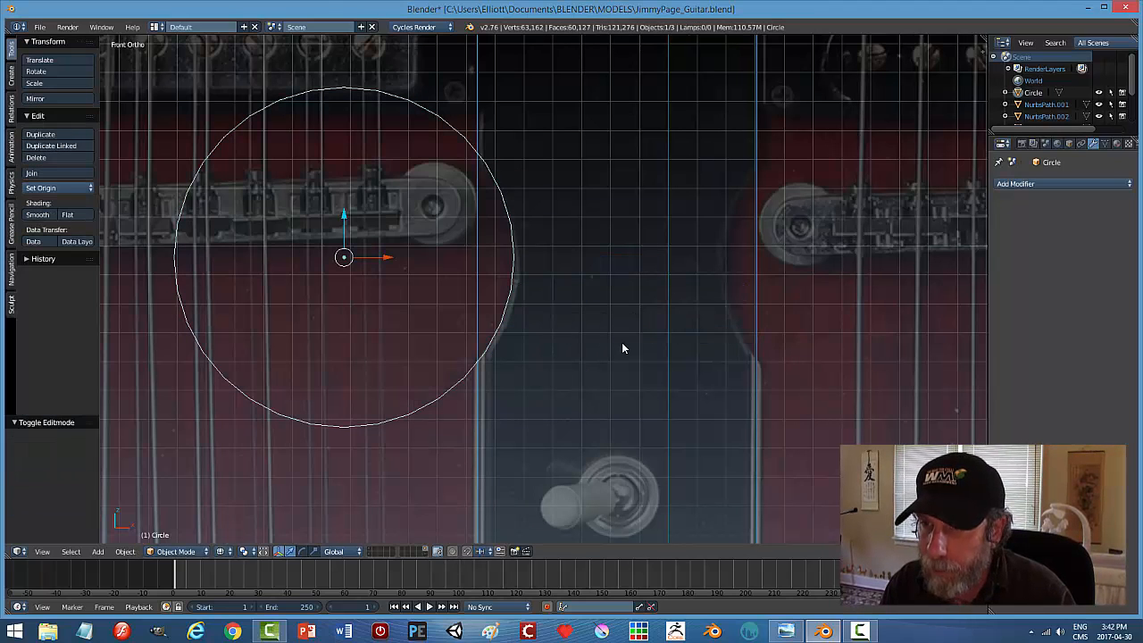
Add a Mirror modifier to the circle with only the Z axis enabled and the pickguard plane as the mirror object.
{"action": "left_click", "coordinate": [1042, 184]}
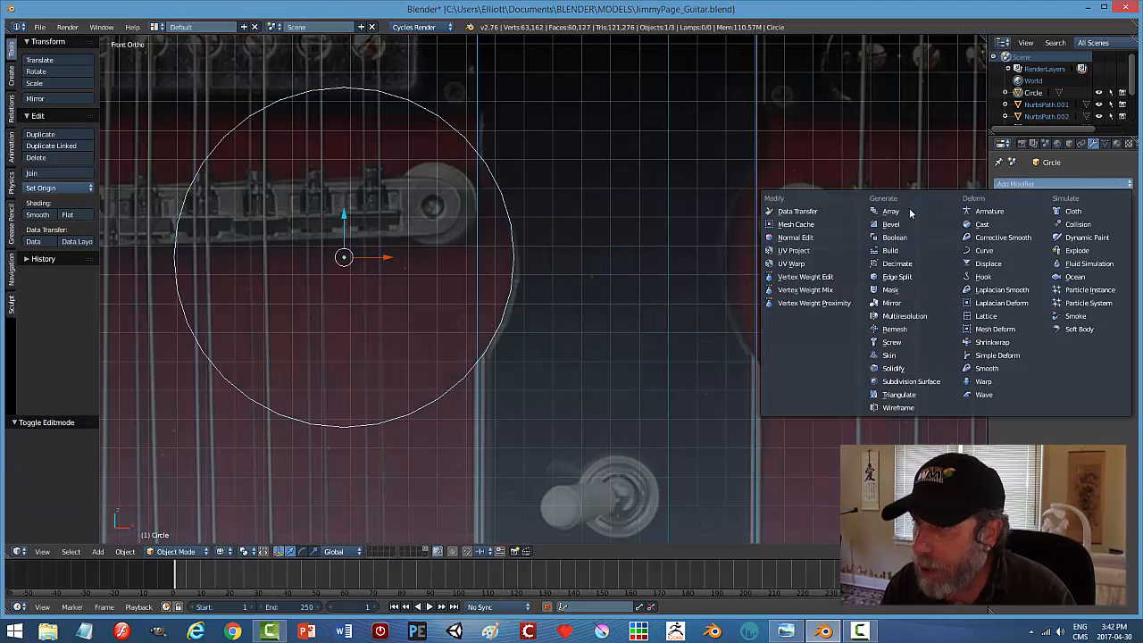
{"action": "left_click", "coordinate": [929, 303]}
{"action": "left_click", "coordinate": [1002, 279]}
{"action": "left_click", "coordinate": [1002, 252]}
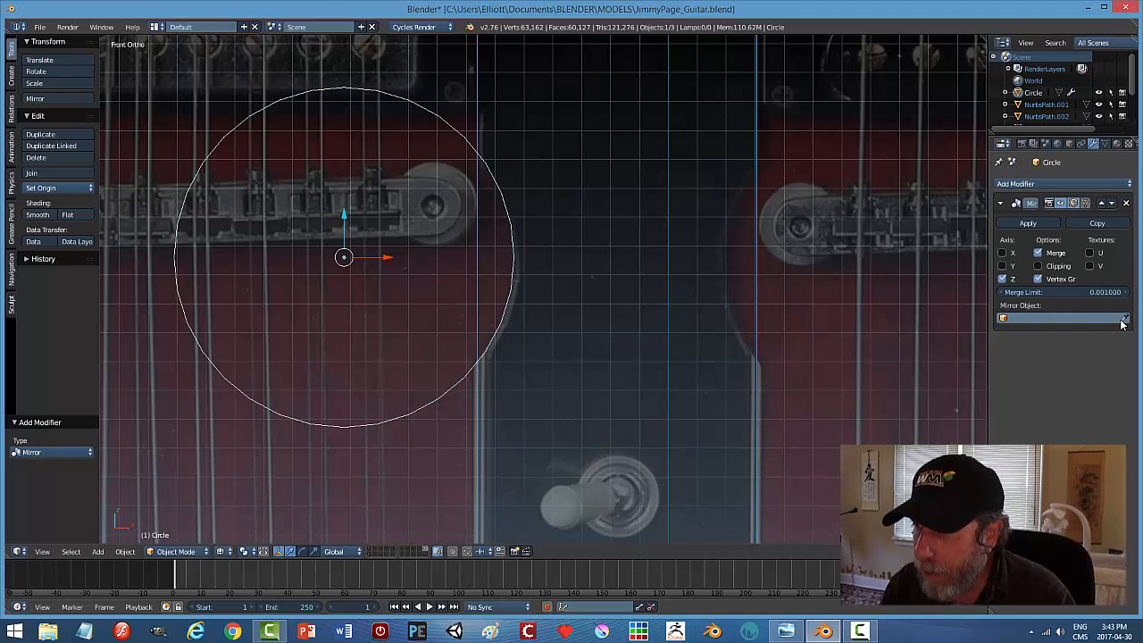
{"action": "left_click", "coordinate": [760, 368]}
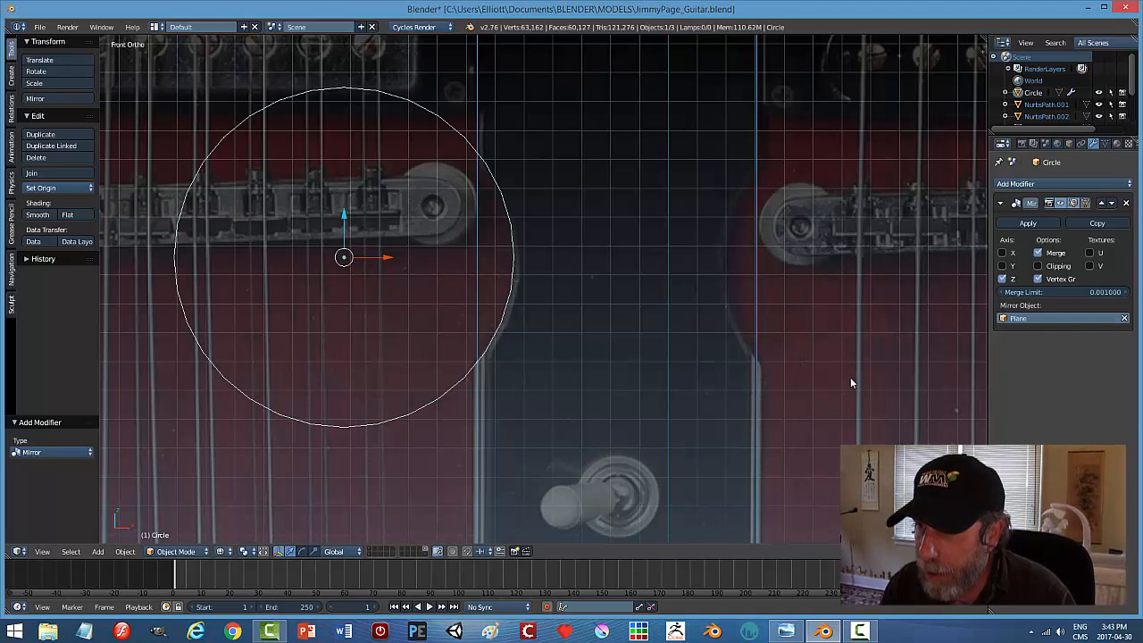
Try mirroring the circle on the Y axis instead of Z and inspect the whole guitar body for the copy.
{"action": "left_click", "coordinate": [1002, 266]}
{"action": "left_click", "coordinate": [1003, 279]}
{"action": "scroll", "coordinate": [743, 361], "scroll_direction": "down", "scroll_amount": 5}
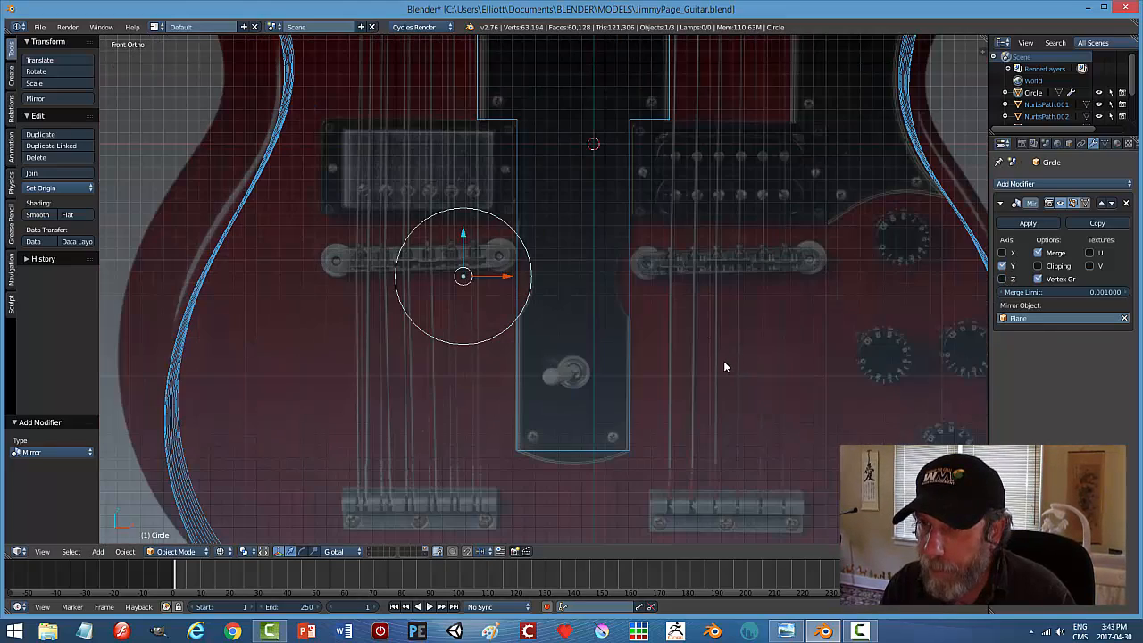
{"action": "scroll", "coordinate": [723, 361], "scroll_direction": "down", "scroll_amount": 1}
{"action": "scroll", "coordinate": [724, 364], "scroll_direction": "down", "scroll_amount": 3}
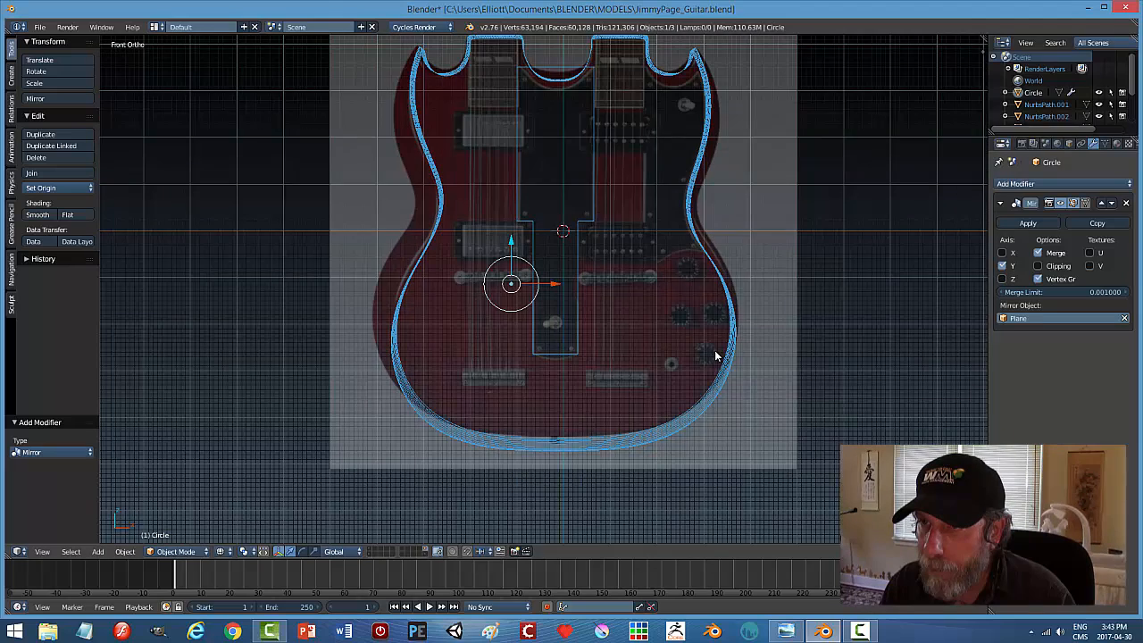
{"action": "scroll", "coordinate": [708, 355], "scroll_direction": "up", "scroll_amount": 5}
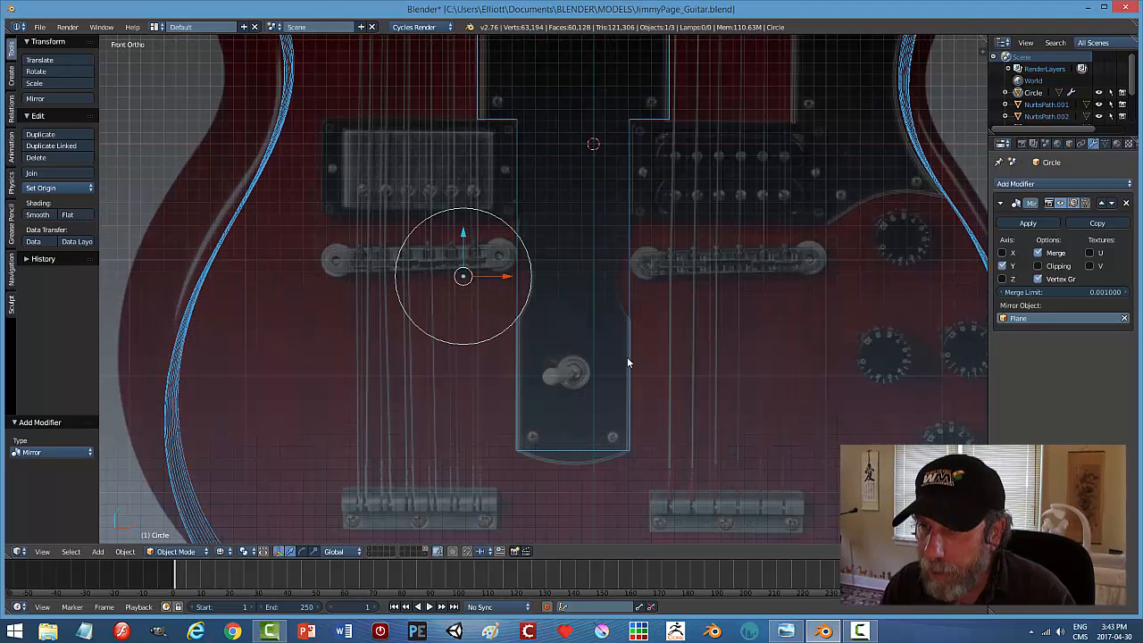
{"action": "right_click", "coordinate": [628, 363]}
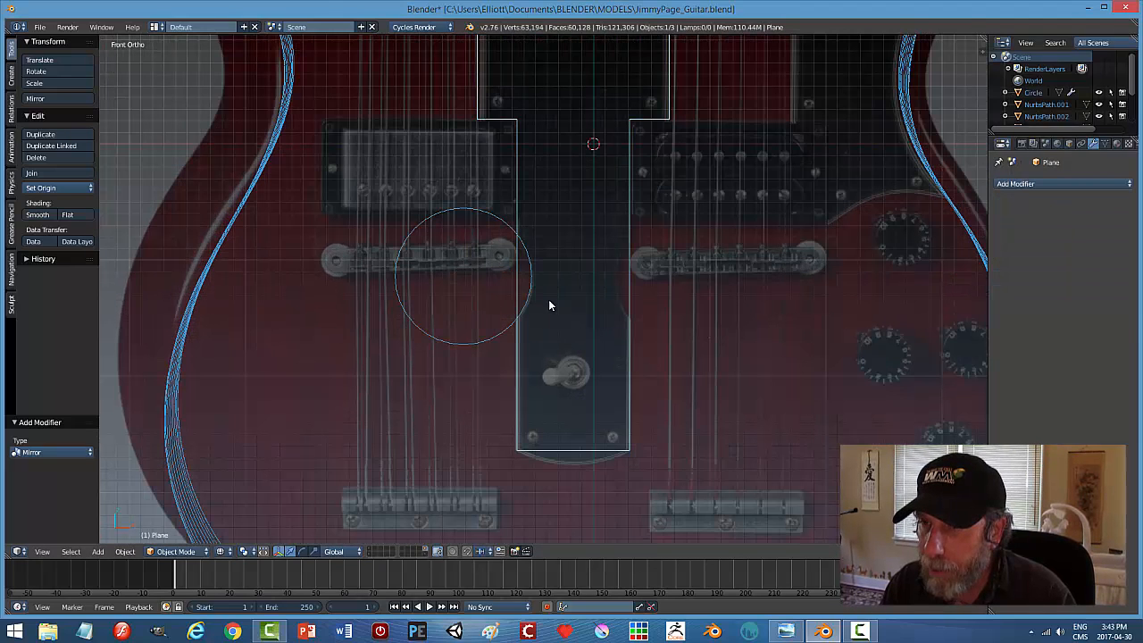
{"action": "right_click", "coordinate": [533, 276]}
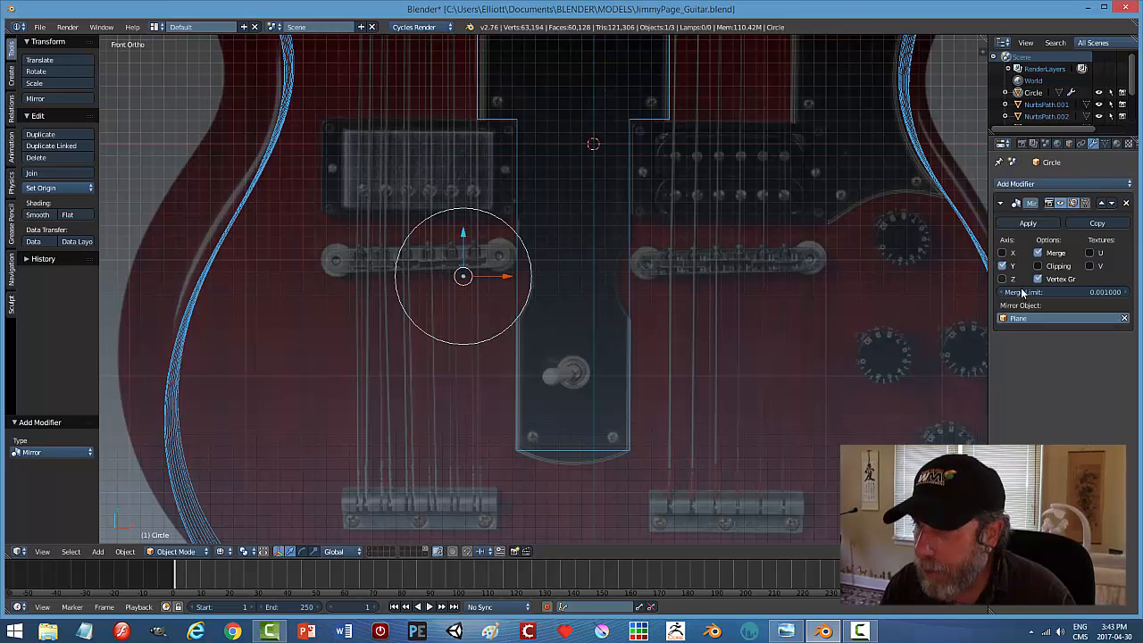
Clear the modifier's mirror object, switch from the Y axis back to Z, and pick the pickguard plane again.
{"action": "left_click", "coordinate": [1124, 318]}
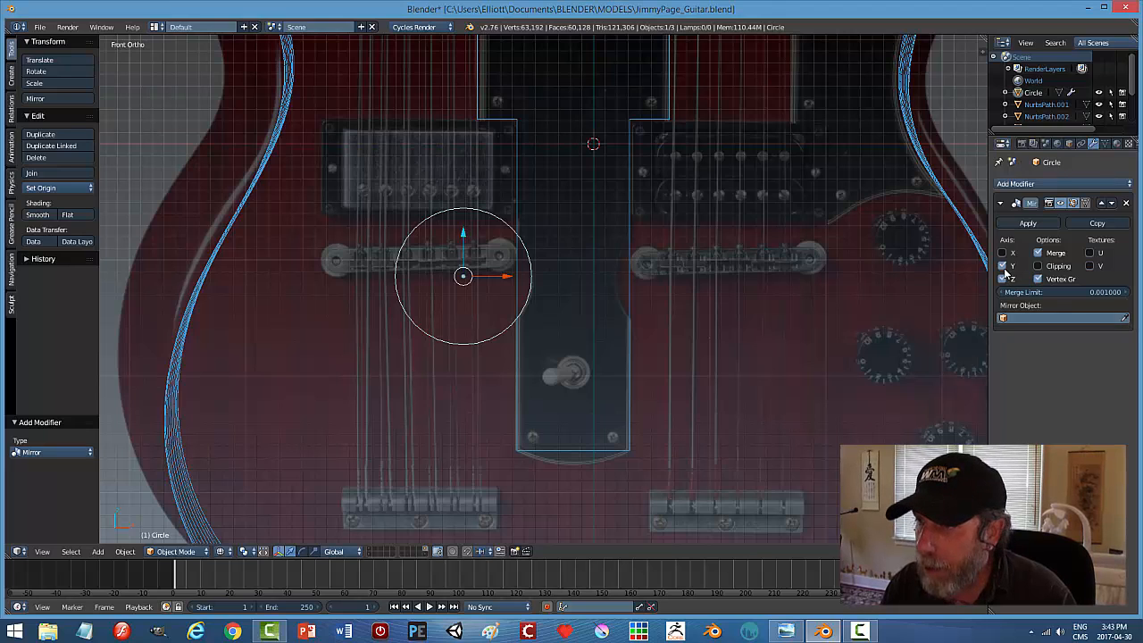
{"action": "left_click", "coordinate": [1006, 267]}
{"action": "left_click", "coordinate": [1124, 318]}
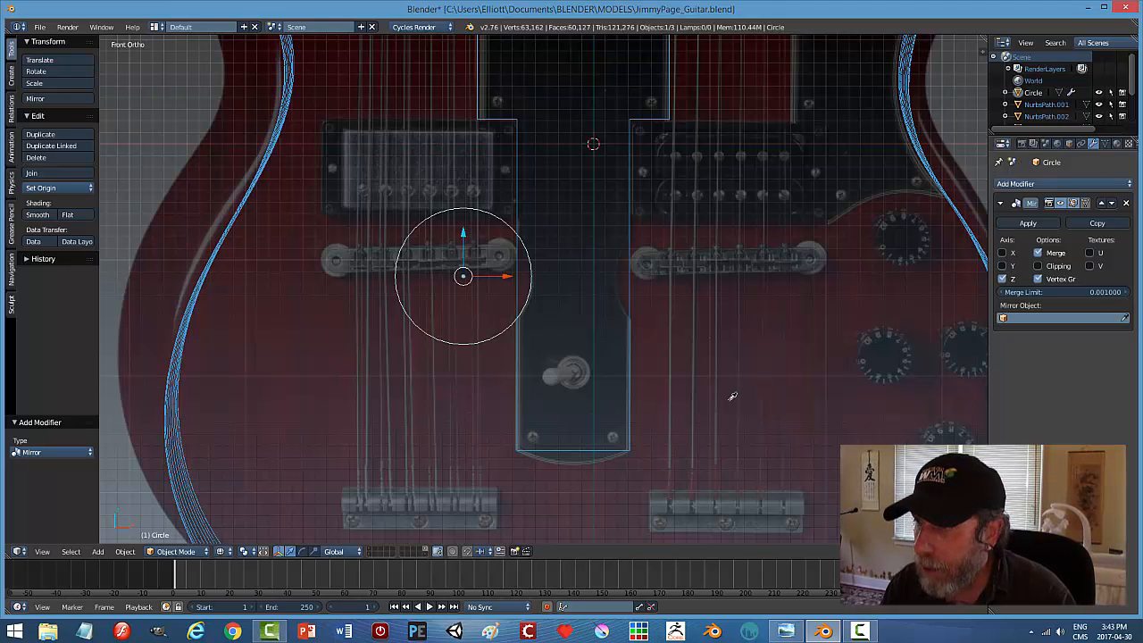
{"action": "left_click", "coordinate": [630, 432]}
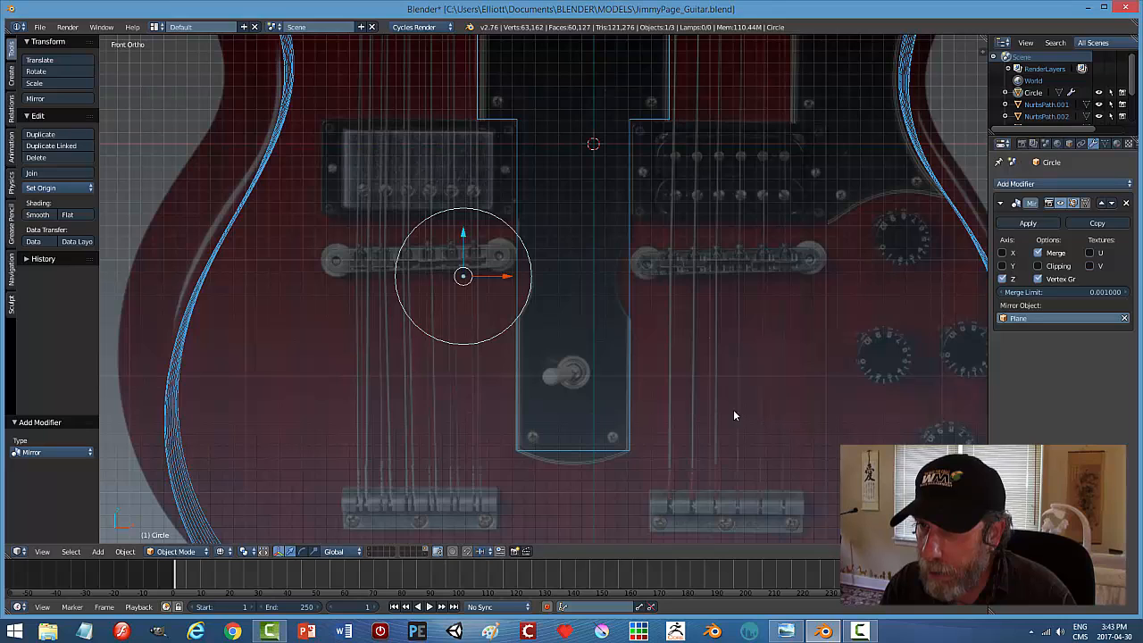
Mirror the circle on the X axis only, across to the right bridge, and apply the Mirror modifier.
{"action": "left_click", "coordinate": [1001, 253]}
{"action": "left_click", "coordinate": [1002, 279]}
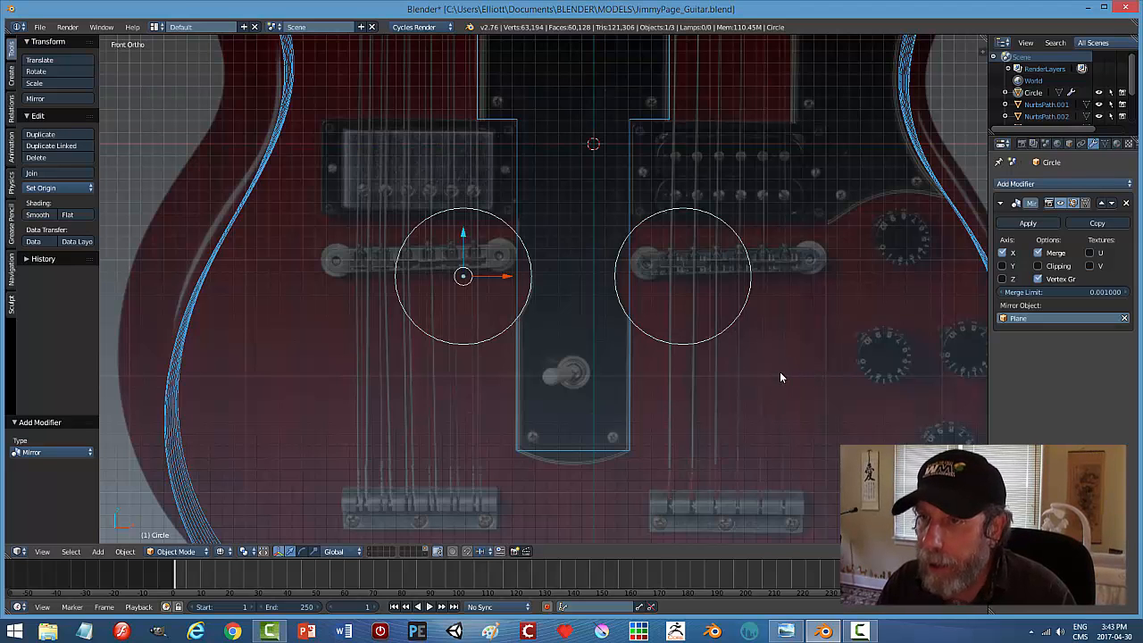
{"action": "scroll", "coordinate": [751, 389], "scroll_direction": "up", "scroll_amount": 3}
{"action": "scroll", "coordinate": [753, 391], "scroll_direction": "down", "scroll_amount": 1}
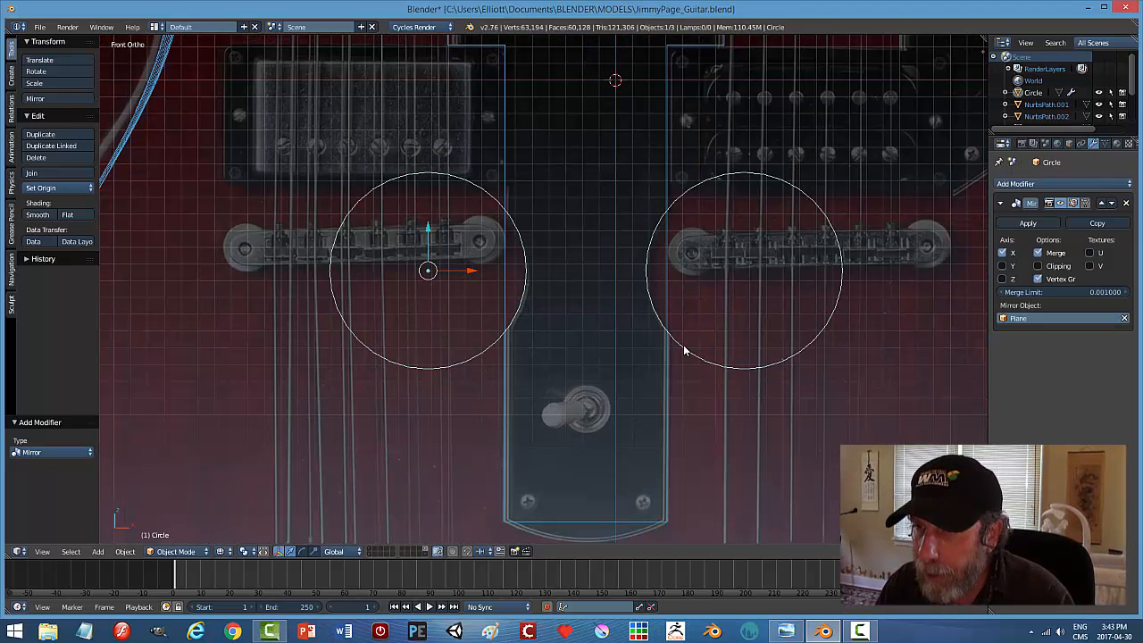
{"action": "left_click", "coordinate": [1028, 224]}
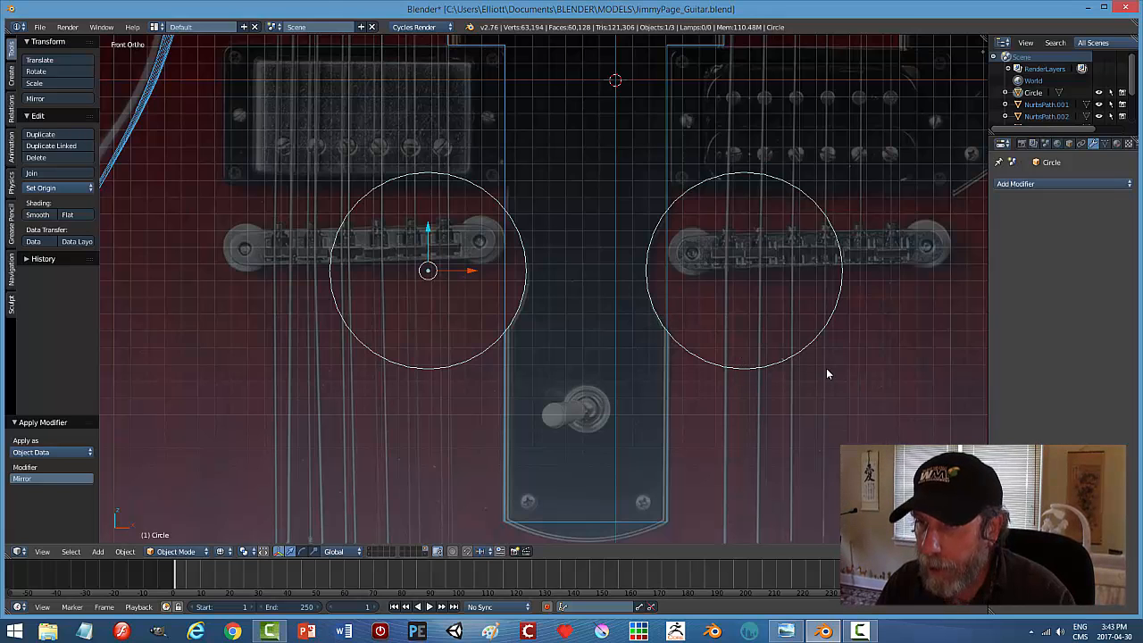
Switch the viewport to solid shading in Object Mode and hide the guitar body, leaving the pickguard plane and circles.
{"action": "key", "text": "Tab"}
{"action": "left_click", "coordinate": [929, 373]}
{"action": "key", "text": "Tab"}
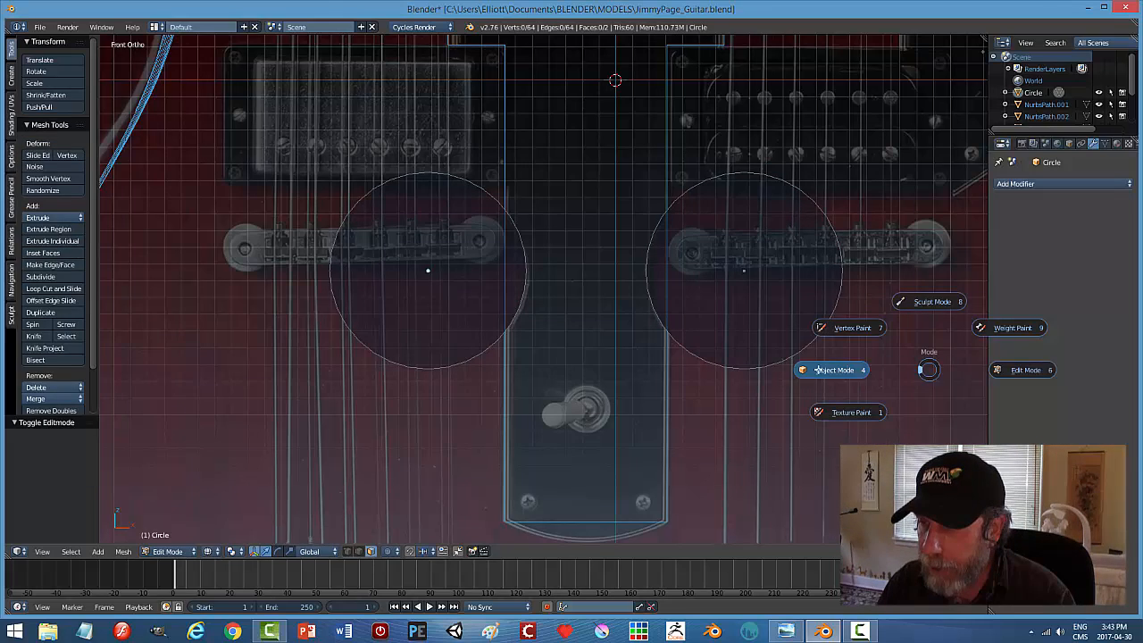
{"action": "left_click", "coordinate": [895, 368]}
{"action": "key", "text": "z"}
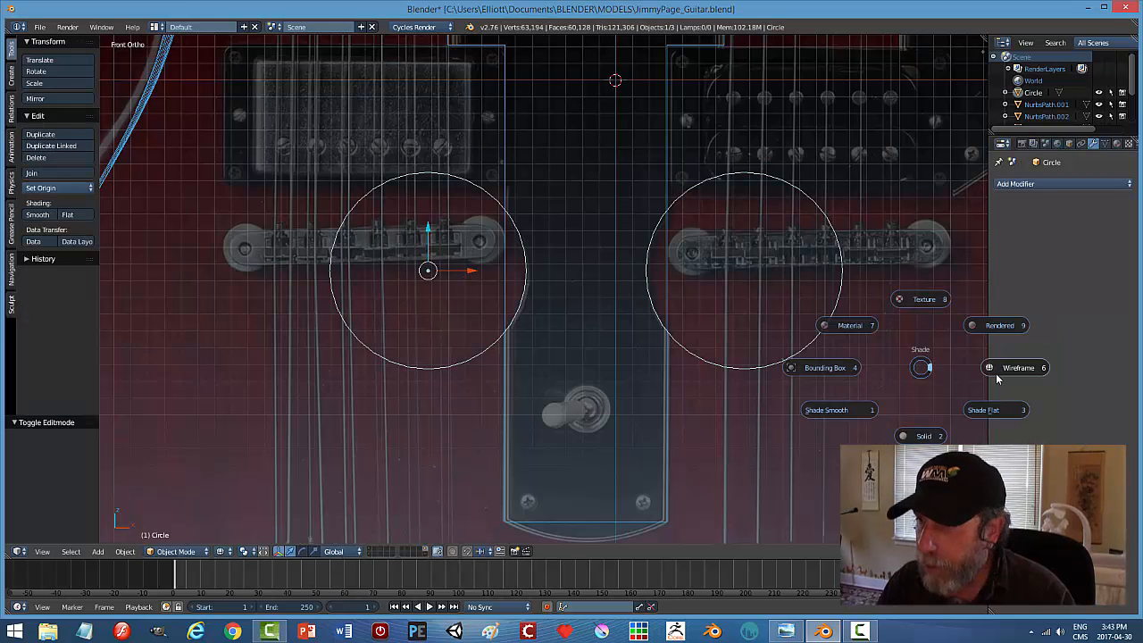
{"action": "left_click", "coordinate": [849, 400]}
{"action": "scroll", "coordinate": [809, 375], "scroll_direction": "down", "scroll_amount": 8}
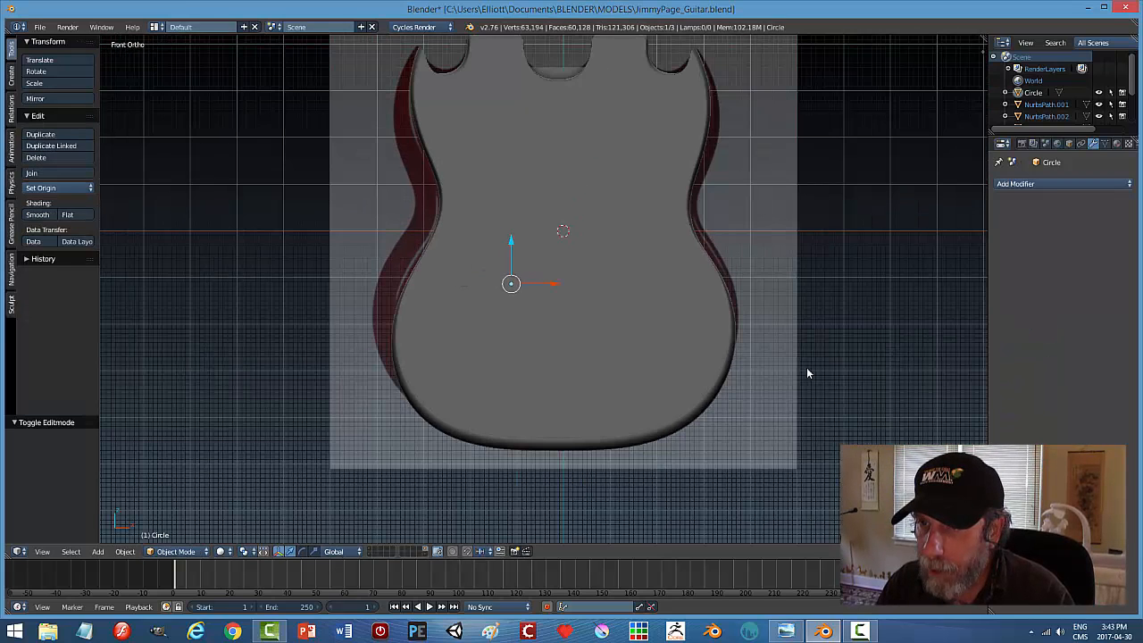
{"action": "middle_click_drag", "start_coordinate": [720, 395], "coordinate": [712, 323]}
{"action": "right_click", "coordinate": [712, 323]}
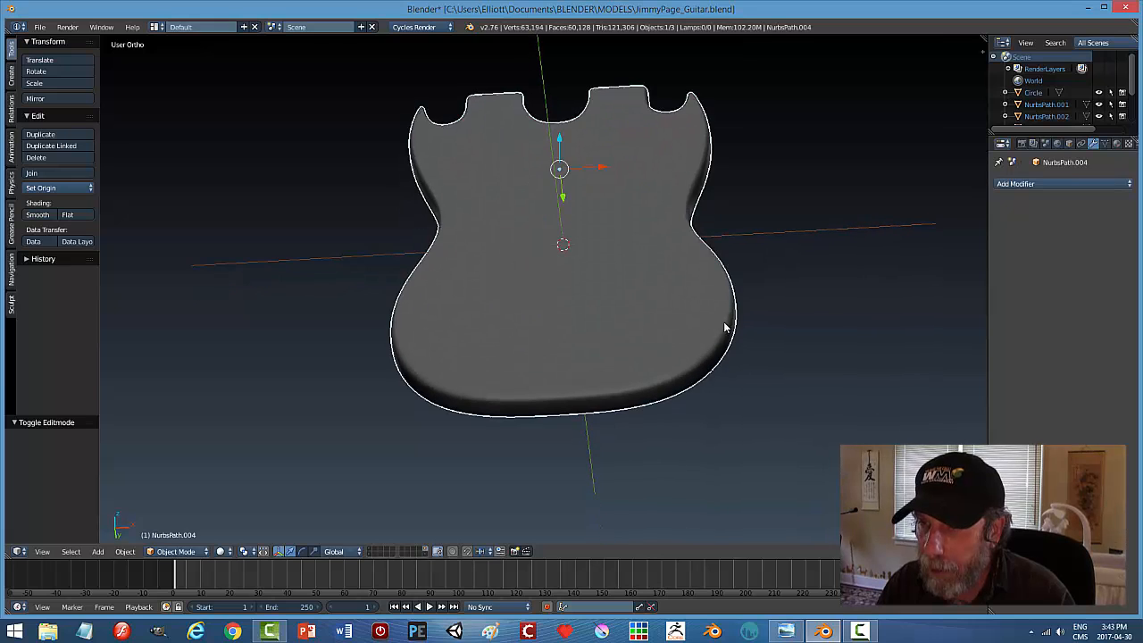
{"action": "key", "text": "h"}
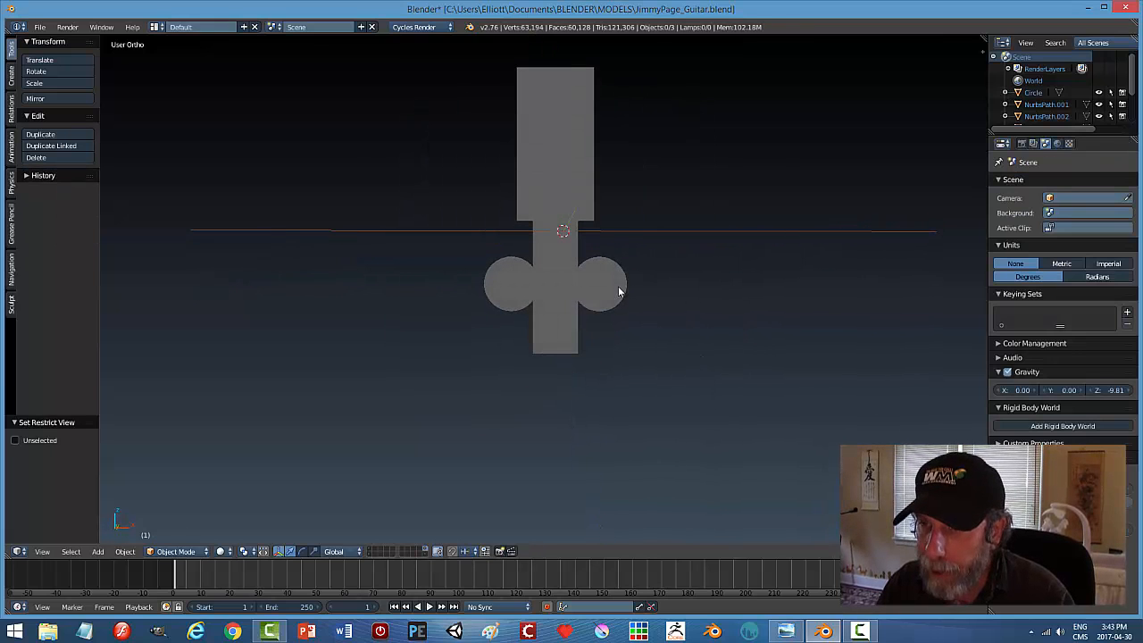
Try cutting the two circles out of the flat pickguard plane with an applied Boolean Difference modifier, and hide the circles.
{"action": "right_click", "coordinate": [618, 292]}
{"action": "scroll", "coordinate": [720, 373], "scroll_direction": "up", "scroll_amount": 5}
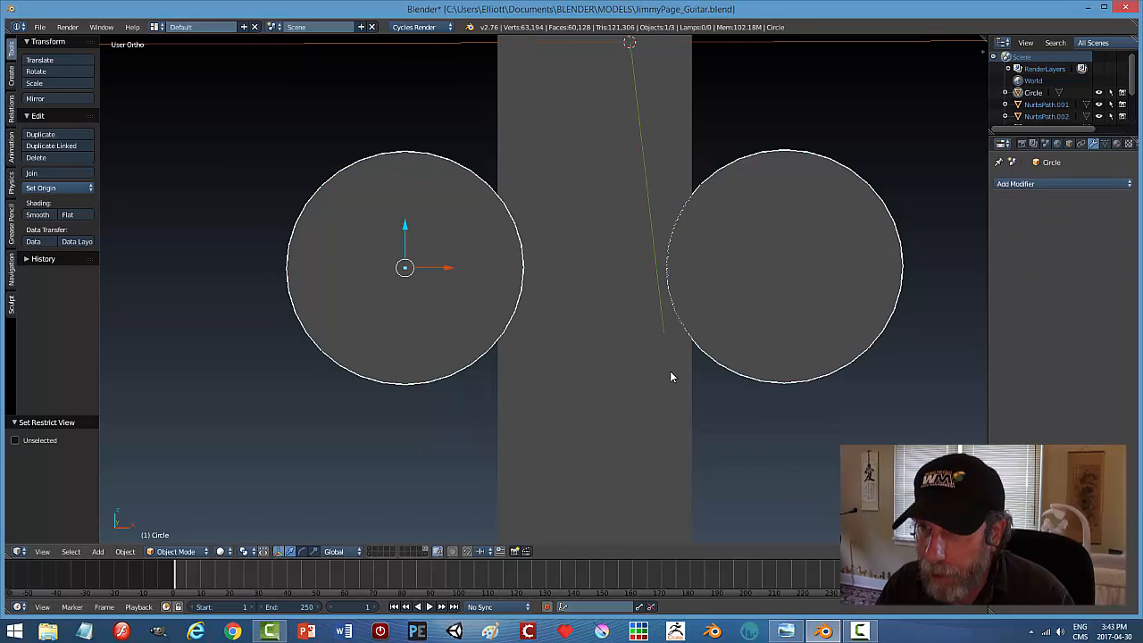
{"action": "scroll", "coordinate": [710, 376], "scroll_direction": "down", "scroll_amount": 3}
{"action": "middle_click_drag", "start_coordinate": [712, 385], "coordinate": [654, 302]}
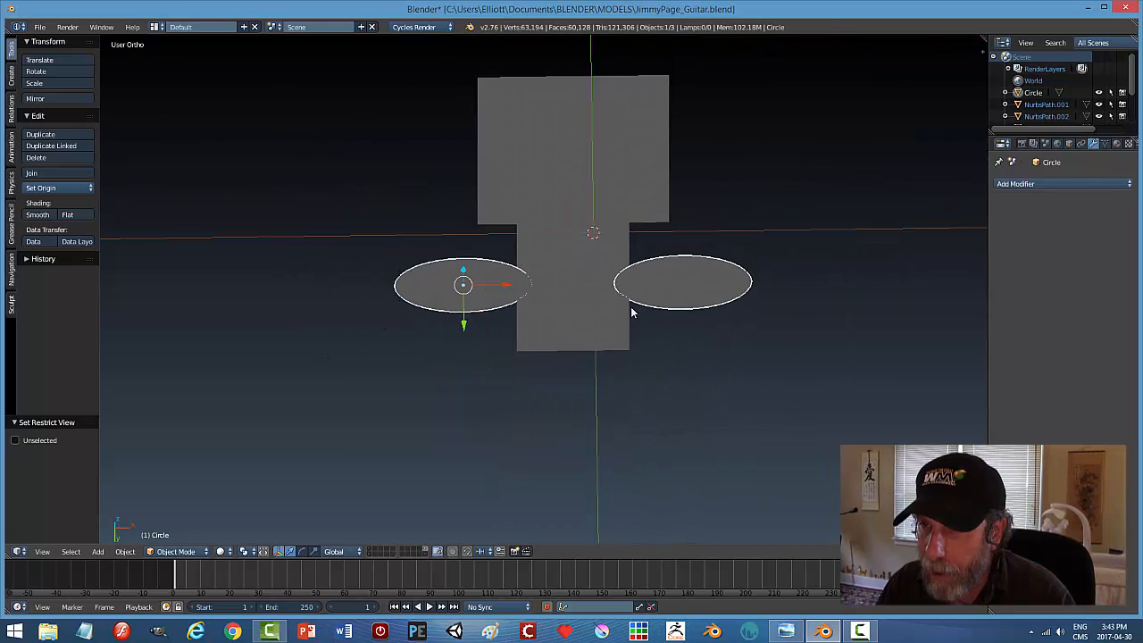
{"action": "right_click", "coordinate": [598, 322]}
{"action": "left_click", "coordinate": [1021, 185]}
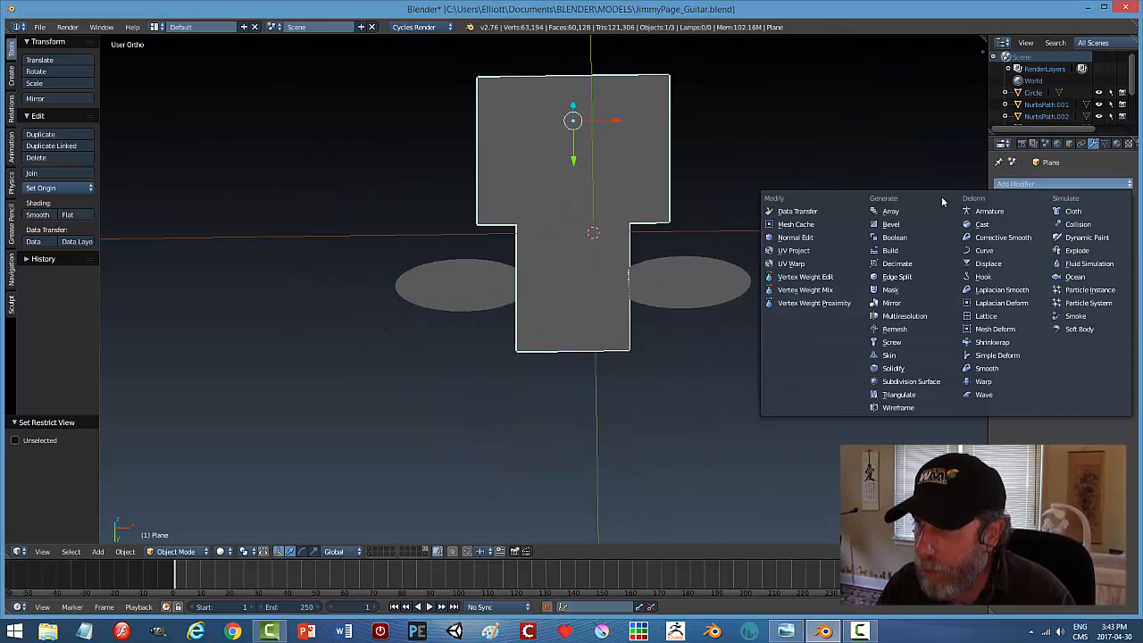
{"action": "left_click", "coordinate": [904, 239]}
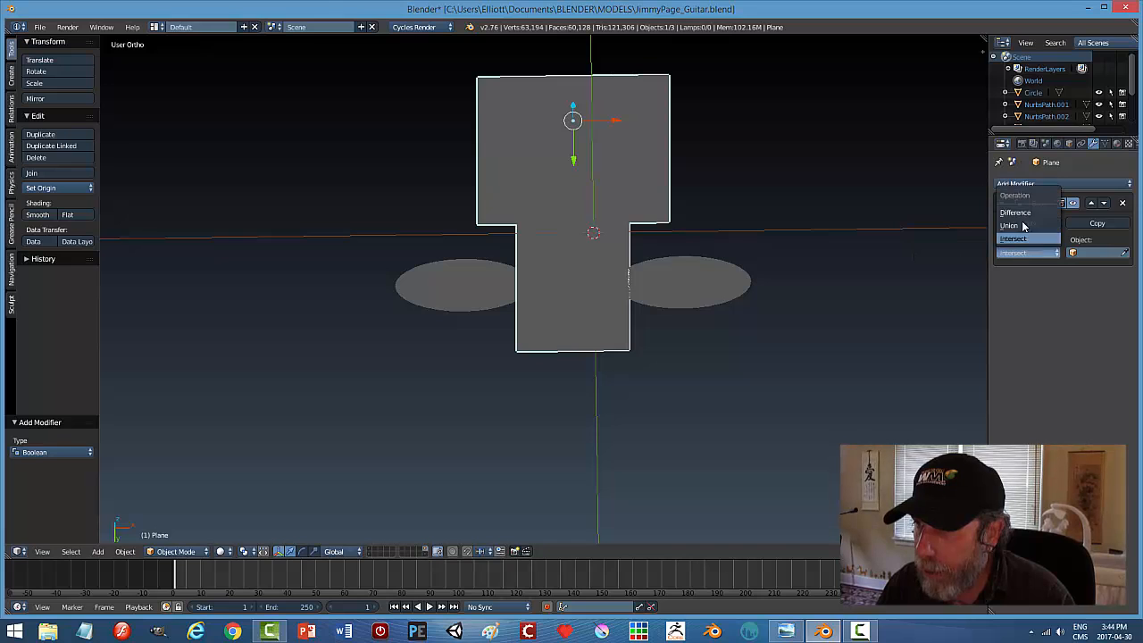
{"action": "left_click", "coordinate": [1124, 252]}
{"action": "left_click", "coordinate": [698, 268]}
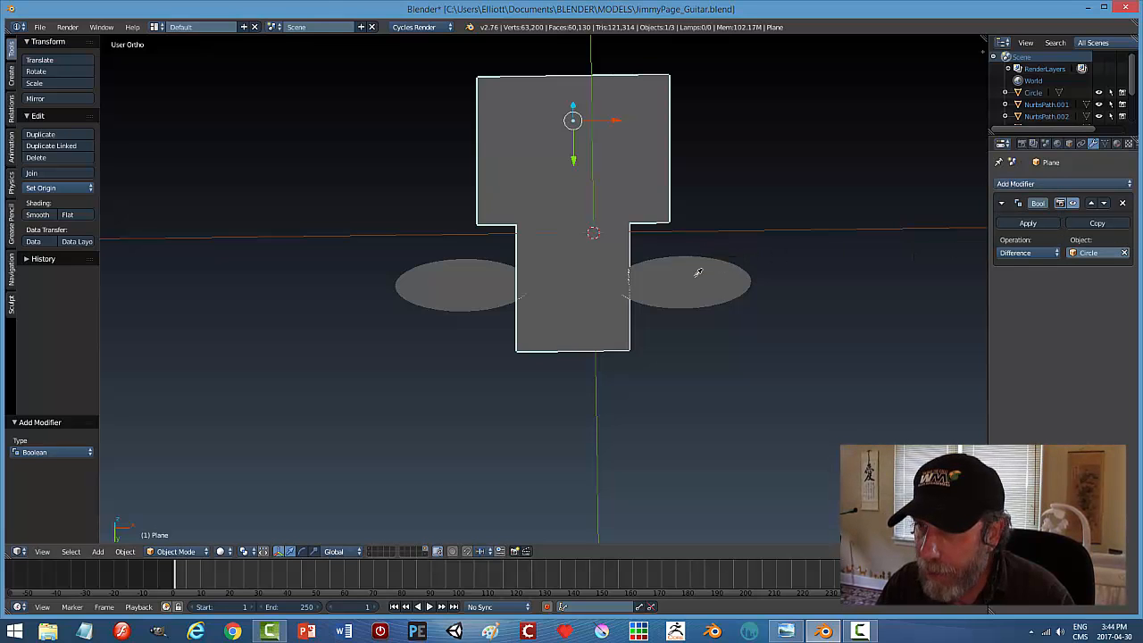
{"action": "left_click", "coordinate": [1028, 223]}
{"action": "right_click", "coordinate": [669, 283]}
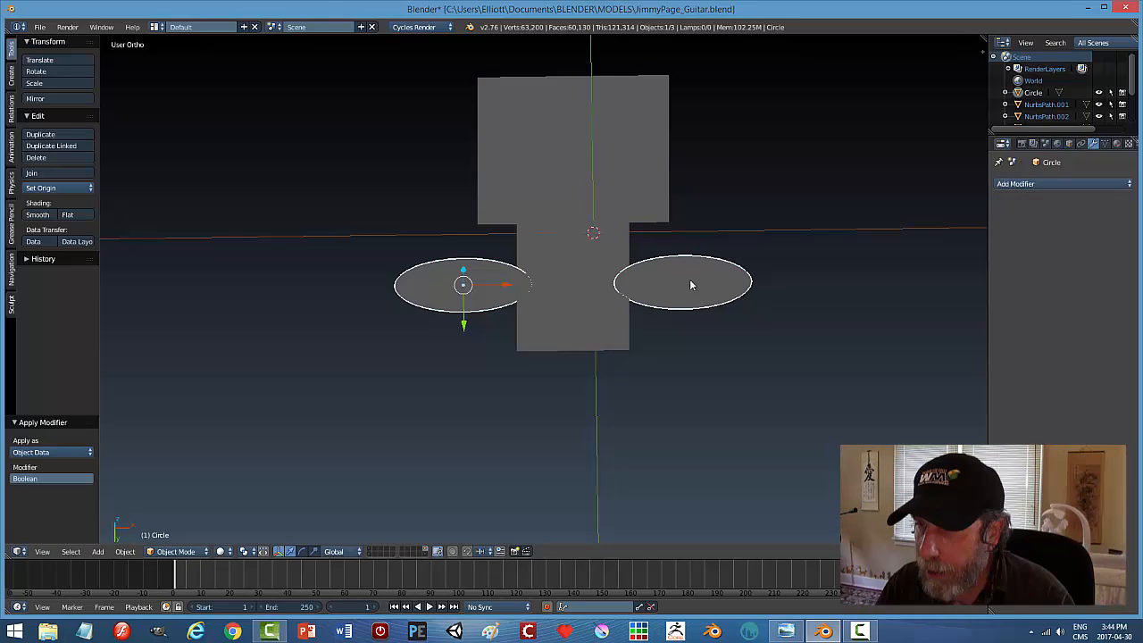
{"action": "key", "text": "h"}
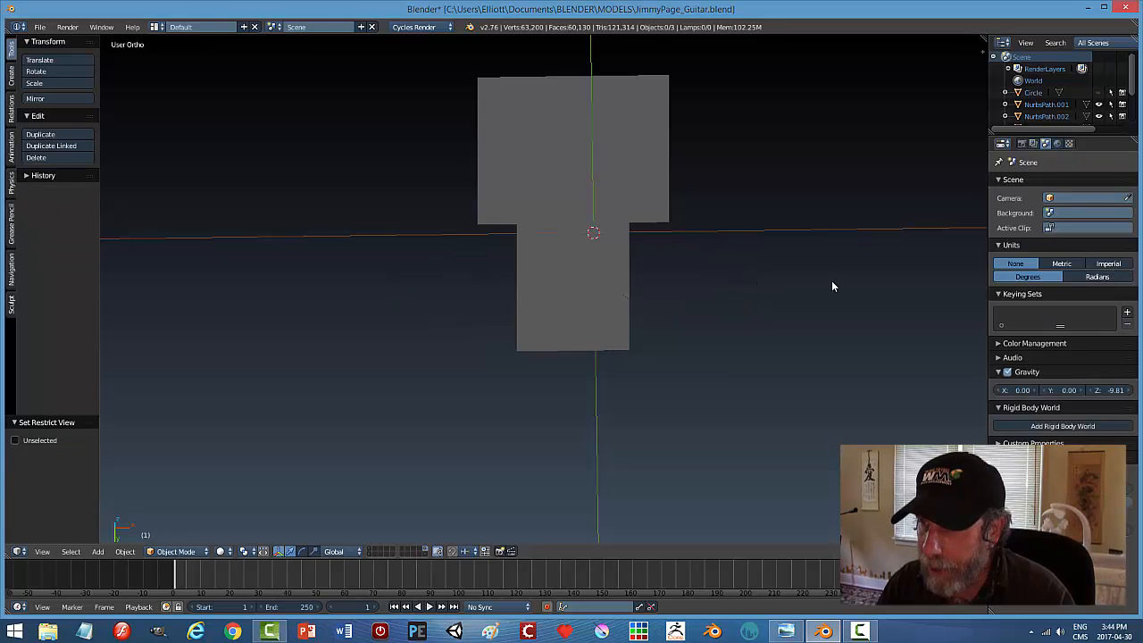
Undo the Boolean cut and remove the Boolean modifier from the pickguard plane.
{"action": "key", "text": "ctrl+z"}
{"action": "key", "text": "ctrl+z"}
{"action": "key", "text": "ctrl+z"}
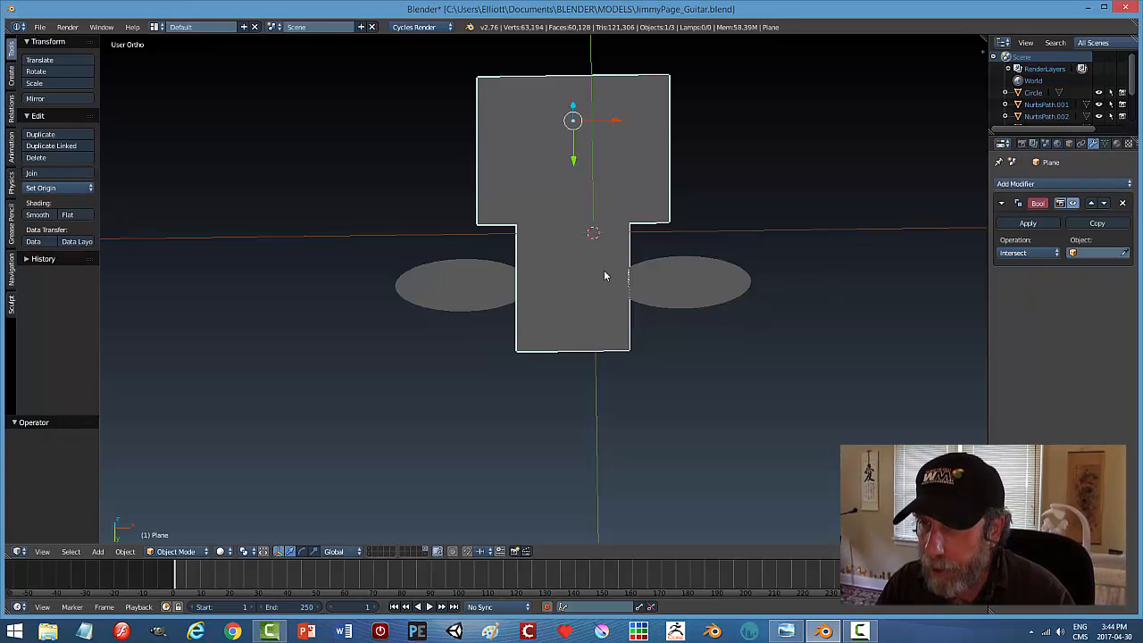
{"action": "left_click", "coordinate": [1122, 202]}
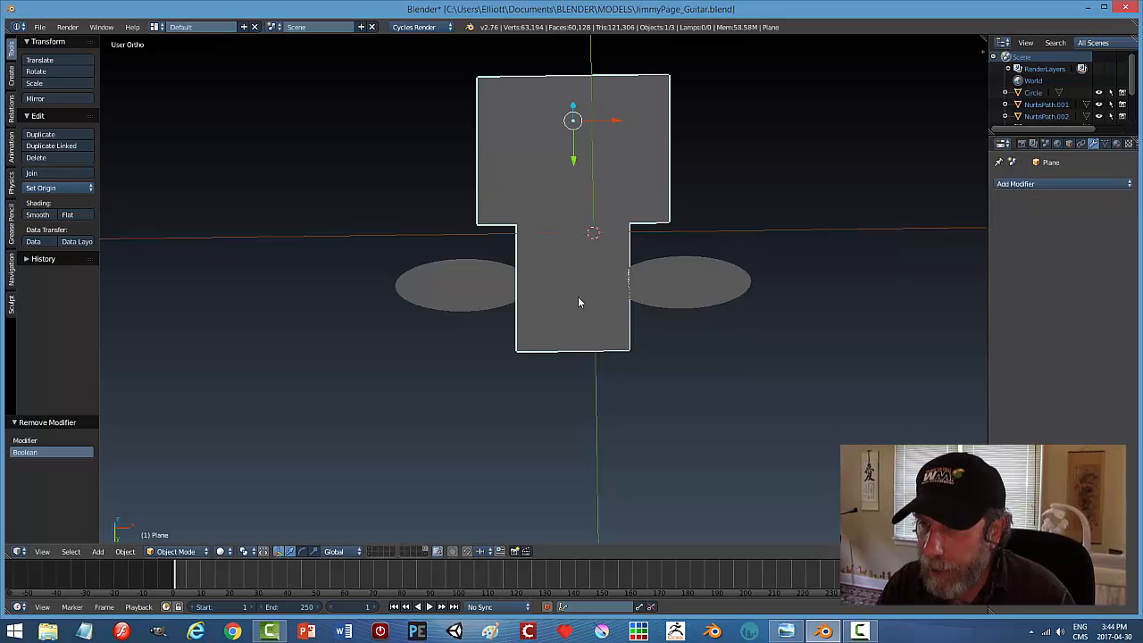
Extrude all faces of the pickguard plane about 0.051 along negative Y to give it thickness.
{"action": "mouse_move", "coordinate": [667, 383]}
{"action": "middle_mouse_down"}
{"action": "mouse_move", "coordinate": [667, 352]}
{"action": "mouse_move", "coordinate": [664, 366]}
{"action": "middle_mouse_up"}
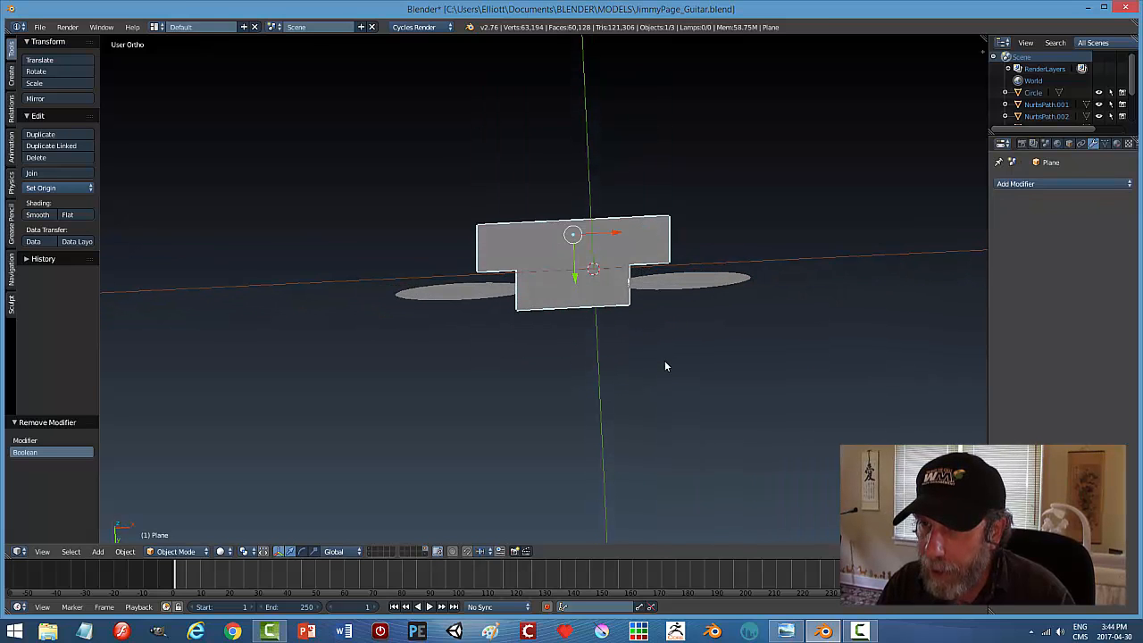
{"action": "key", "text": "Tab"}
{"action": "left_click", "coordinate": [688, 367]}
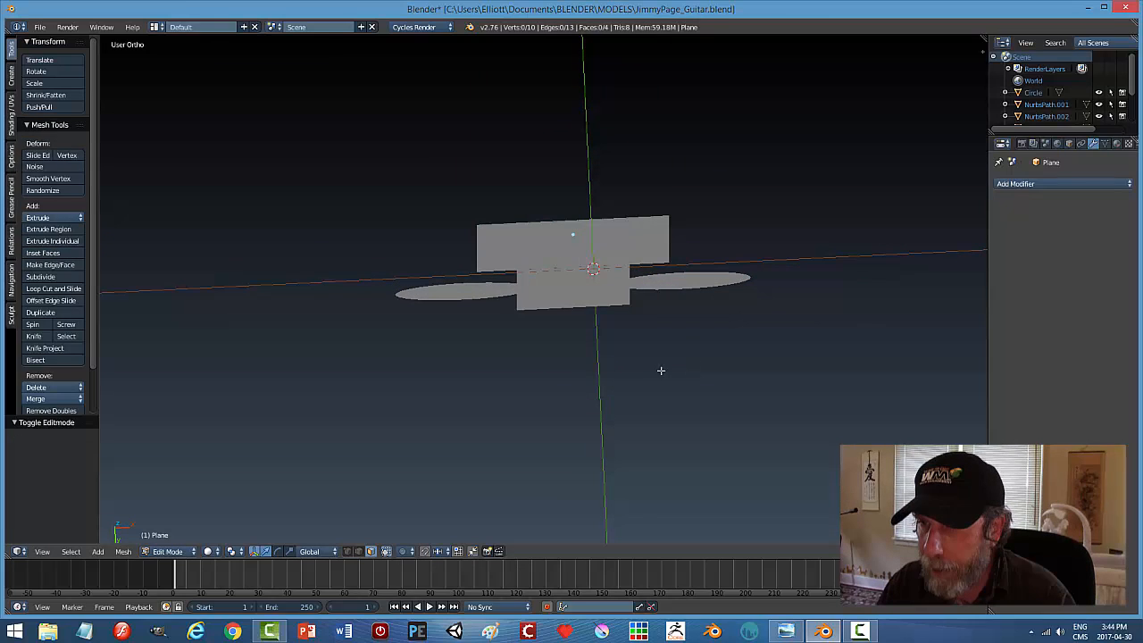
{"action": "key", "text": "a"}
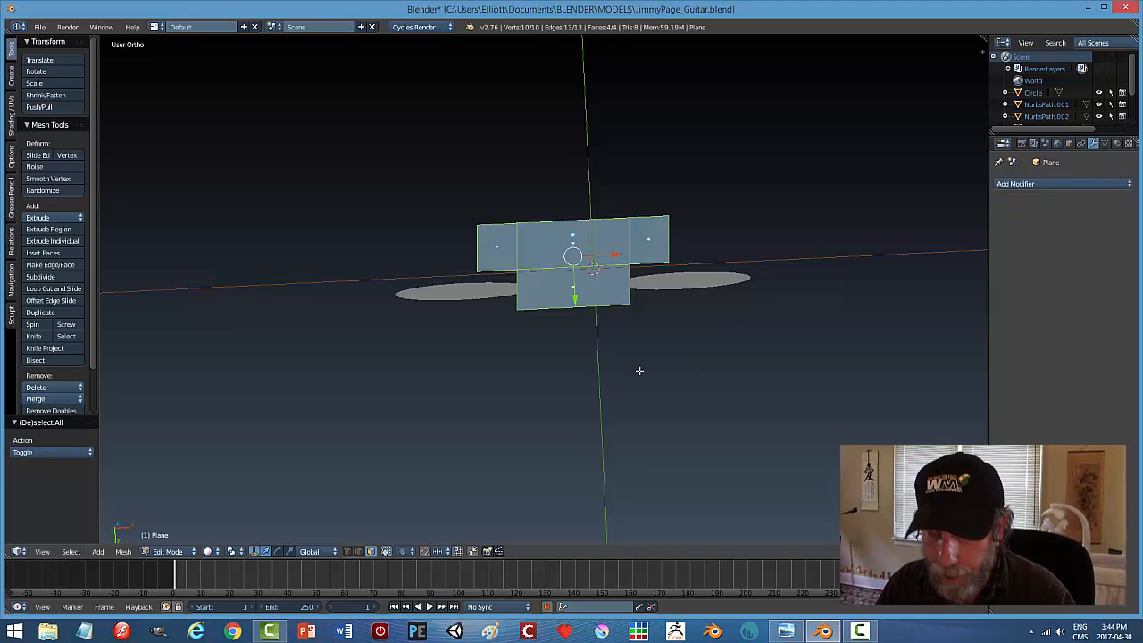
{"action": "key", "text": "e"}
{"action": "middle_click_drag", "start_coordinate": [609, 378], "coordinate": [587, 358]}
{"action": "left_click_drag", "start_coordinate": [575, 330], "coordinate": [576, 327]}
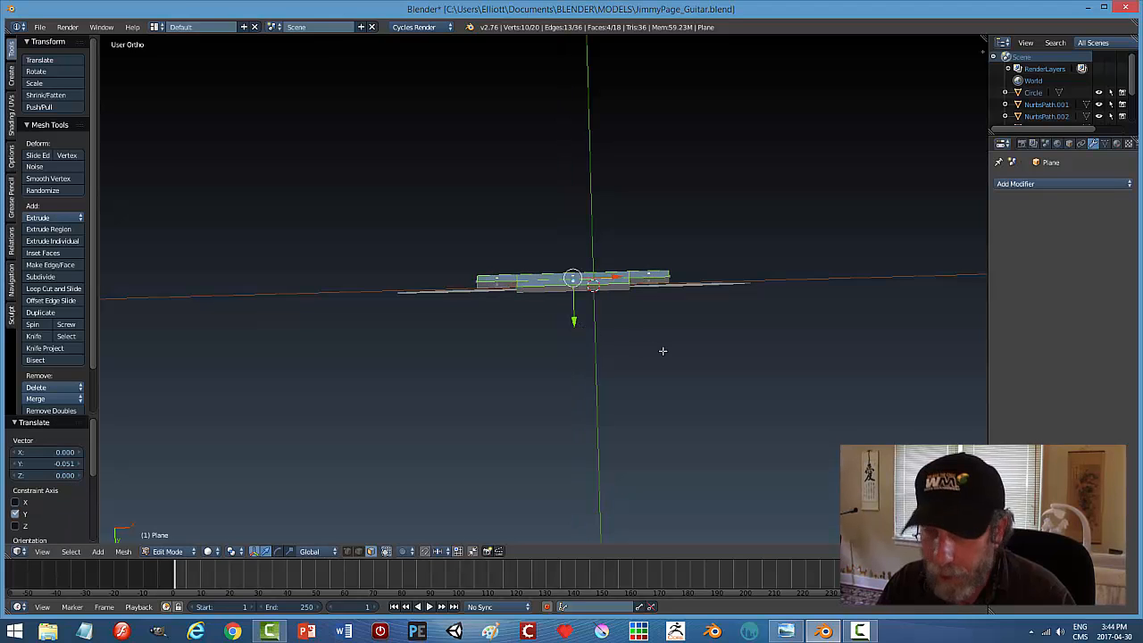
{"action": "key", "text": "a"}
{"action": "key", "text": "Tab"}
Extrude both circles along the Y axis into thick discs that pass through the pickguard.
{"action": "middle_click_drag", "start_coordinate": [712, 343], "coordinate": [714, 353]}
{"action": "right_click", "coordinate": [679, 287]}
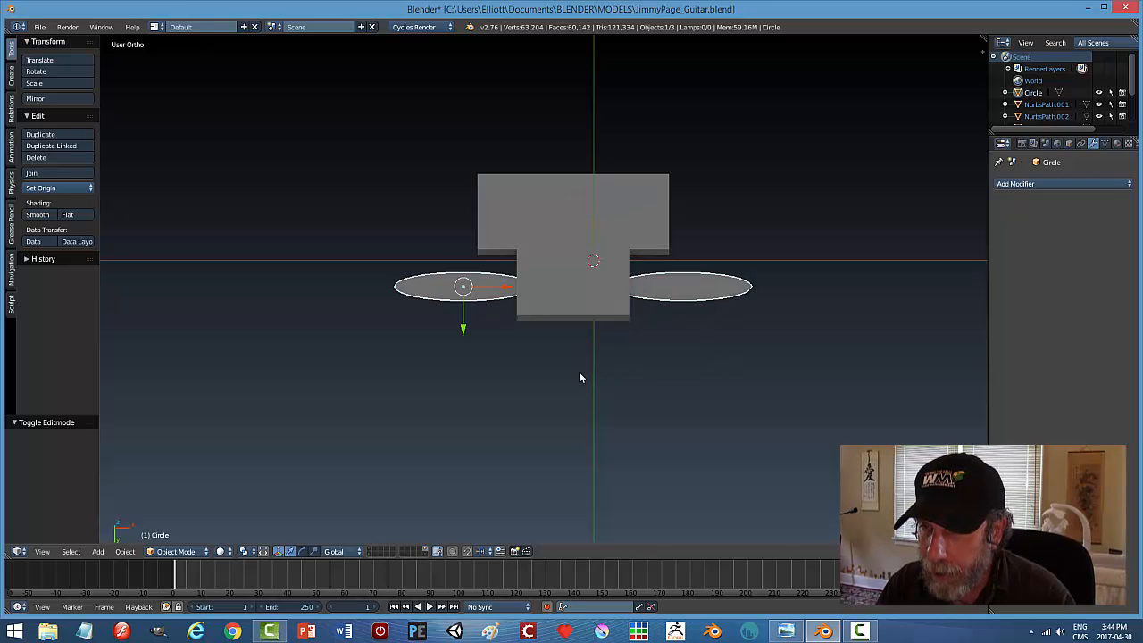
{"action": "key", "text": "Tab"}
{"action": "left_click", "coordinate": [676, 374]}
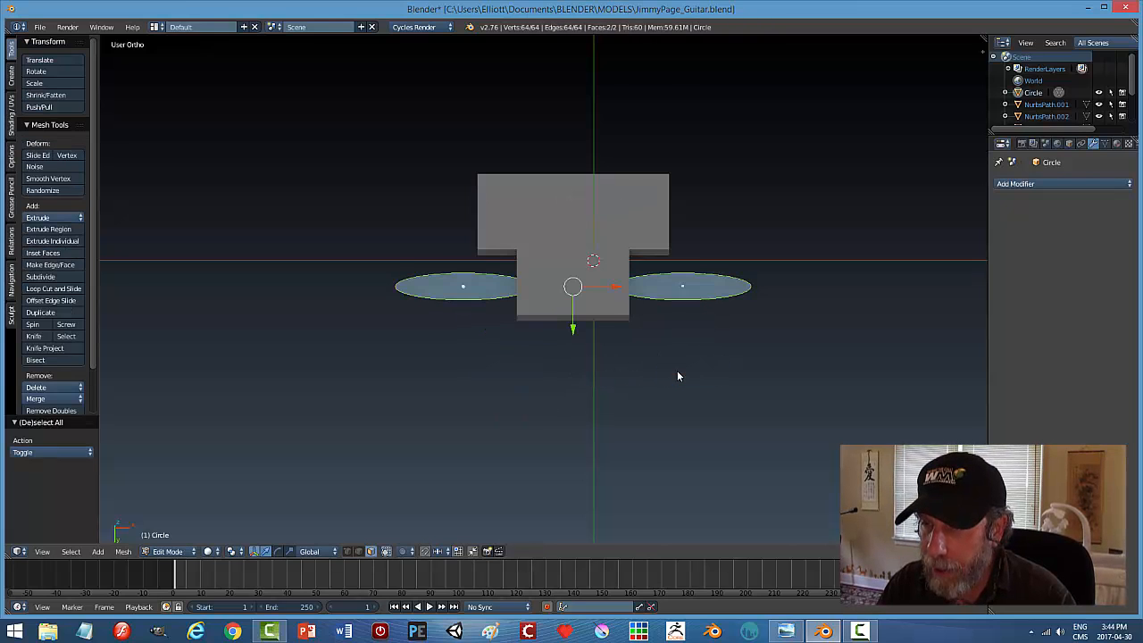
{"action": "key", "text": "e"}
{"action": "left_click", "coordinate": [674, 385]}
{"action": "left_click_drag", "start_coordinate": [575, 325], "coordinate": [576, 301]}
{"action": "key", "text": "a"}
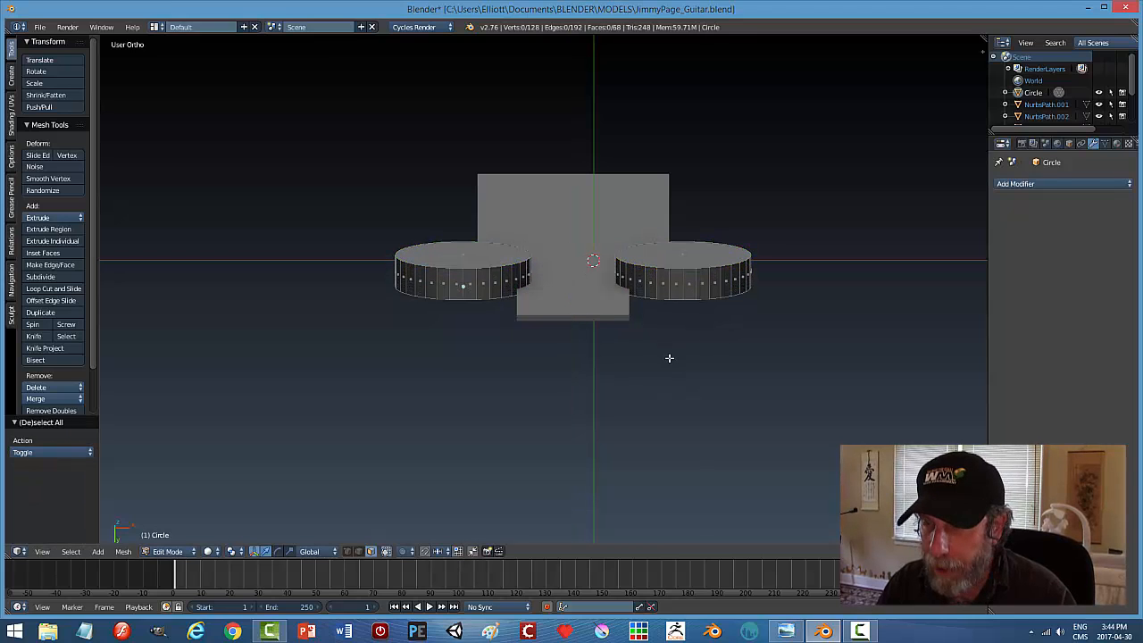
{"action": "key", "text": "Tab"}
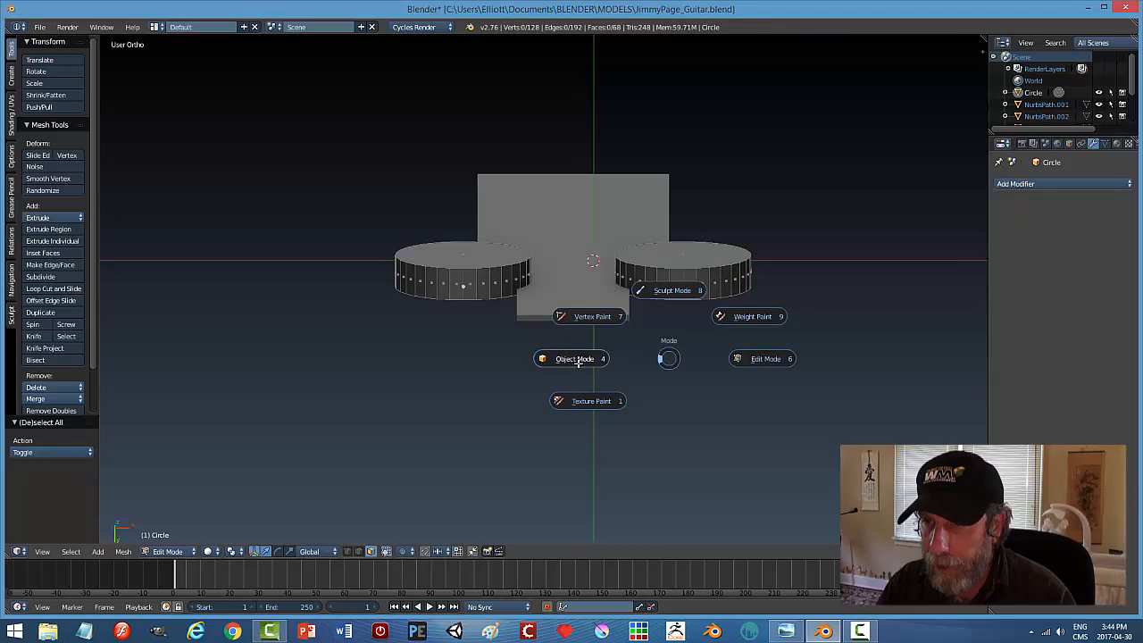
Apply the rotation and scale of the disc object.
{"action": "left_click", "coordinate": [125, 551]}
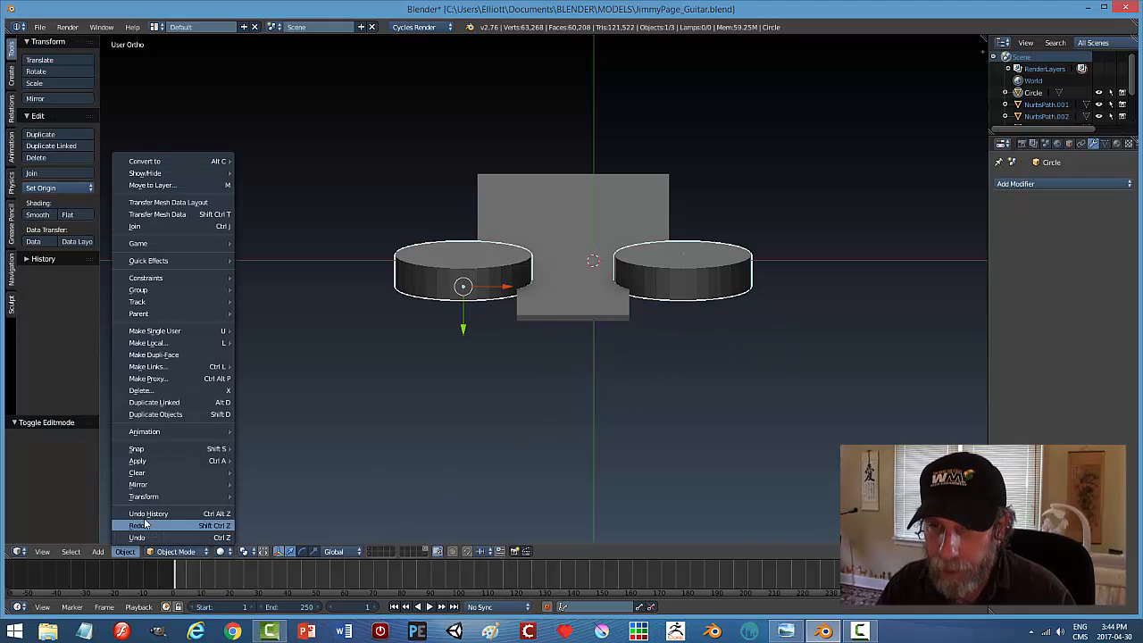
{"action": "mouse_move", "coordinate": [144, 461]}
{"action": "left_click", "coordinate": [310, 494]}
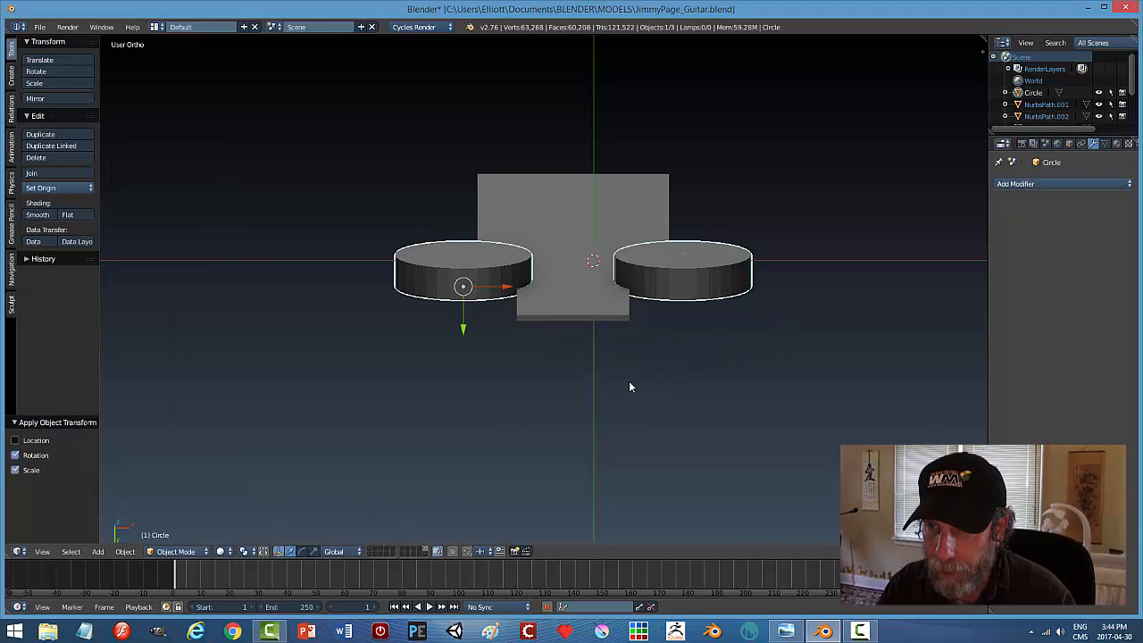
Cut the discs out of the pickguard with a Boolean Difference modifier targeting the Circle object, and apply it.
{"action": "middle_click_drag", "start_coordinate": [629, 375], "coordinate": [622, 403]}
{"action": "right_click", "coordinate": [614, 348]}
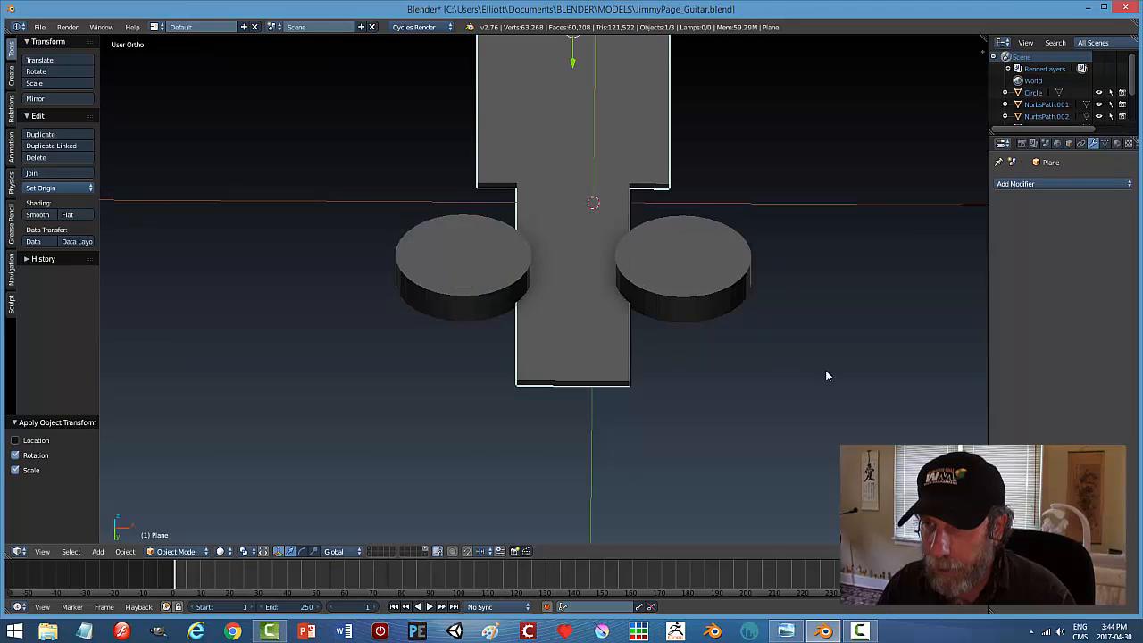
{"action": "left_click", "coordinate": [1012, 184]}
{"action": "left_click", "coordinate": [893, 236]}
{"action": "left_click", "coordinate": [1026, 252]}
{"action": "left_click", "coordinate": [1013, 213]}
{"action": "left_click", "coordinate": [1124, 253]}
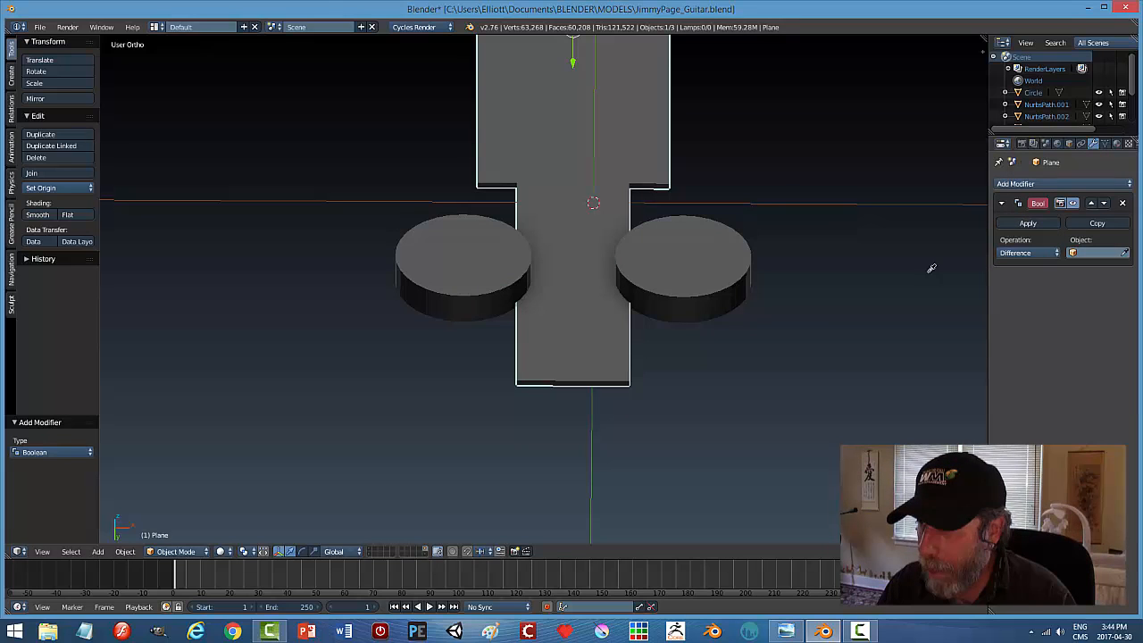
{"action": "left_click", "coordinate": [748, 265]}
{"action": "left_click", "coordinate": [1028, 224]}
Hide the disc cutters and compare the notched pickguard with the reference image in front view.
{"action": "right_click", "coordinate": [691, 281]}
{"action": "key", "text": "h"}
{"action": "middle_click_drag", "start_coordinate": [742, 312], "coordinate": [738, 389]}
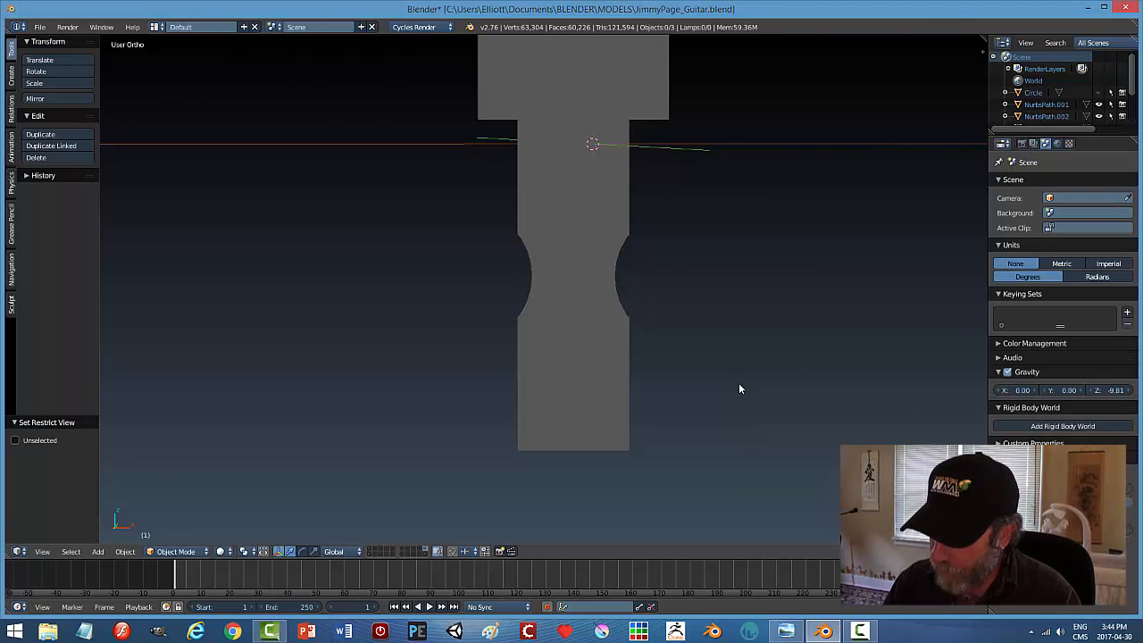
{"action": "key", "text": "KP_1"}
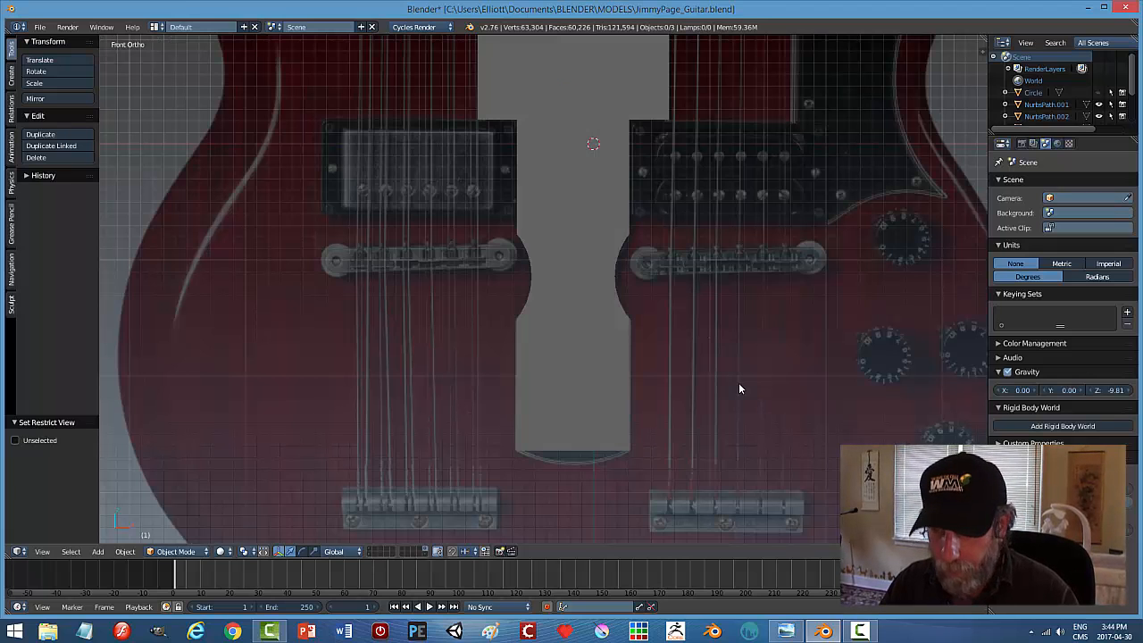
Reveal the hidden objects, try moving the guitar body and discs along the Y axis, and undo the move.
{"action": "key", "text": "alt+h"}
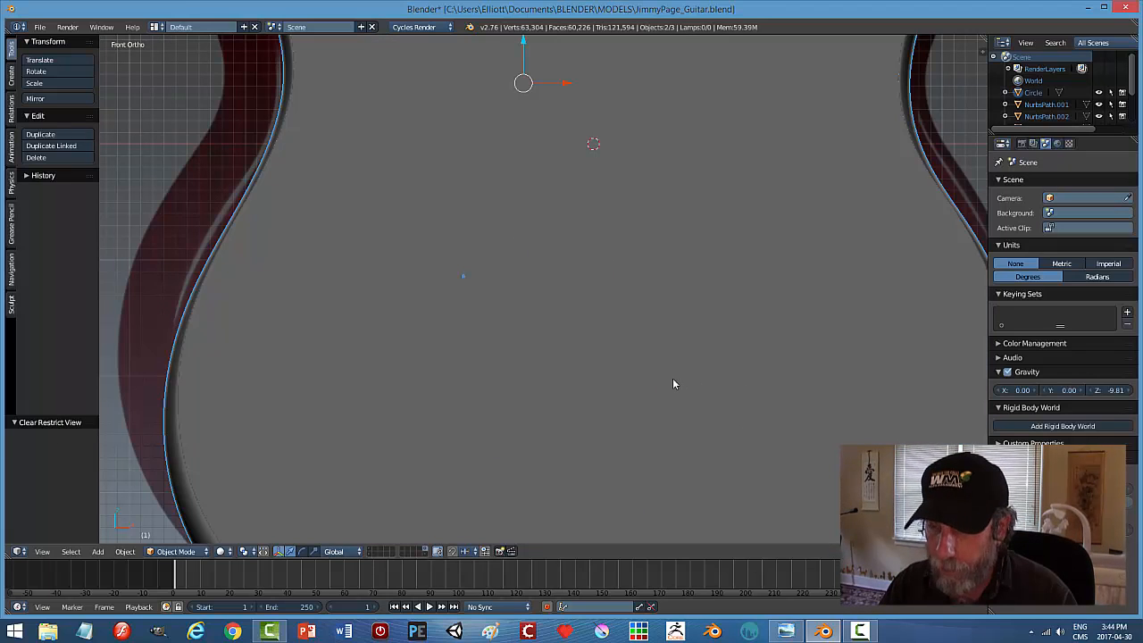
{"action": "scroll", "coordinate": [750, 398], "scroll_direction": "down", "scroll_amount": 5}
{"action": "middle_click_drag", "start_coordinate": [714, 408], "coordinate": [719, 305]}
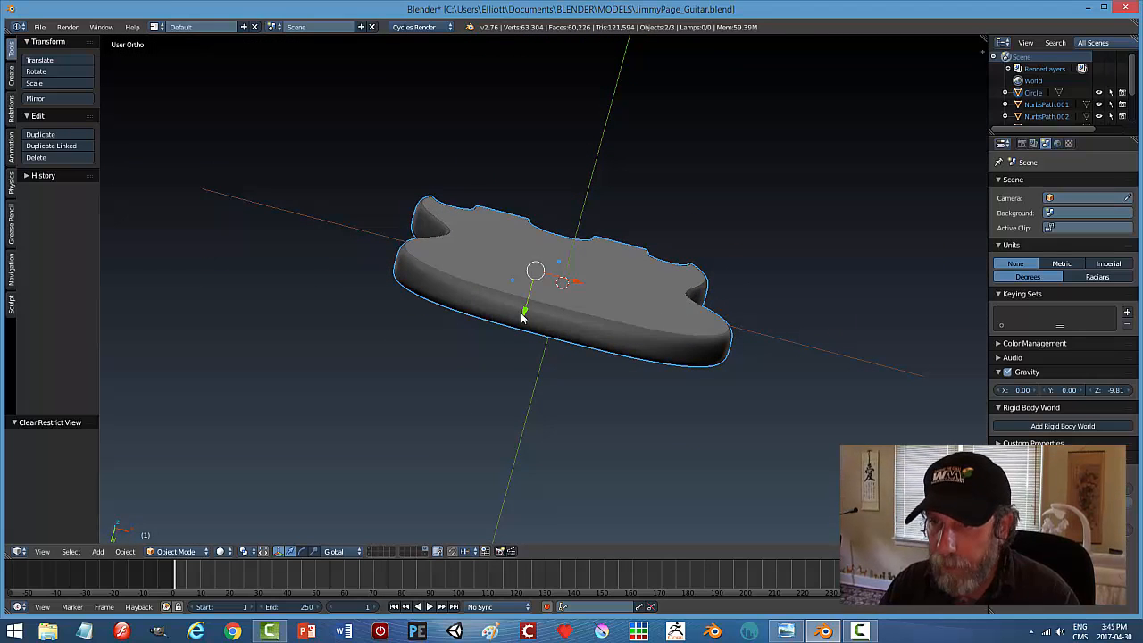
{"action": "left_click_drag", "start_coordinate": [523, 309], "coordinate": [527, 301]}
{"action": "key", "text": "ctrl+z"}
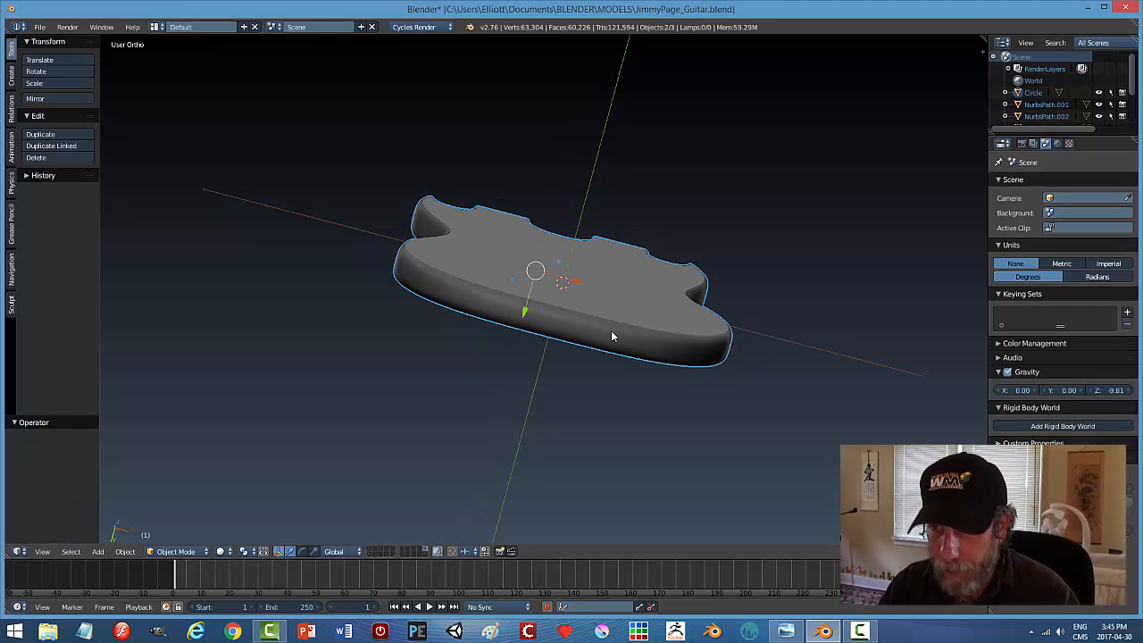
{"action": "key", "text": "h"}
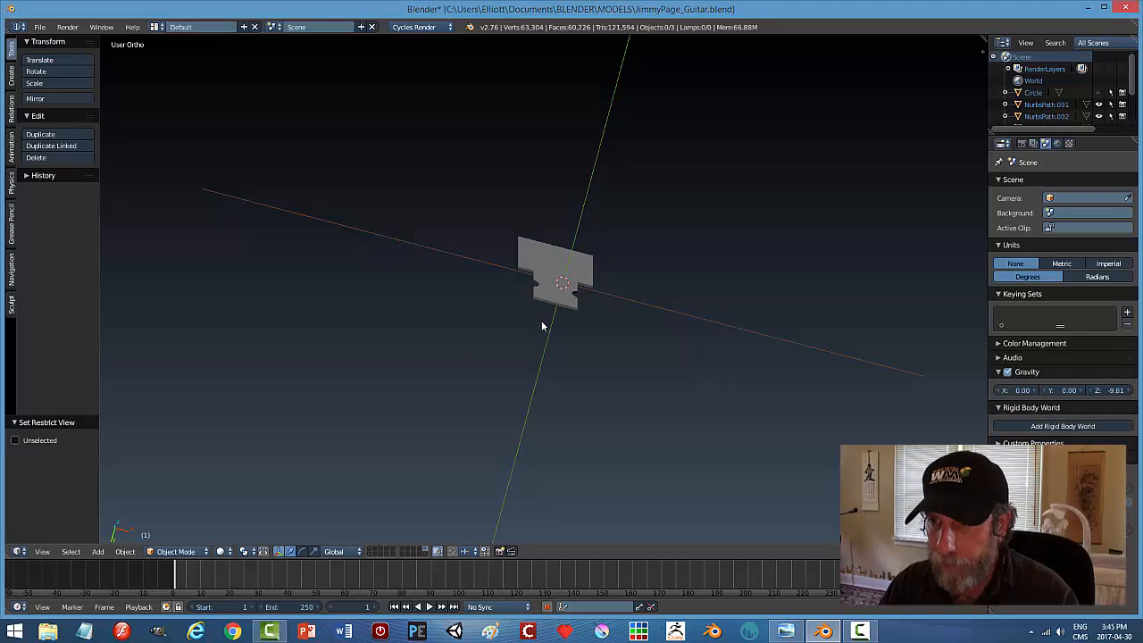
{"action": "right_click", "coordinate": [551, 288]}
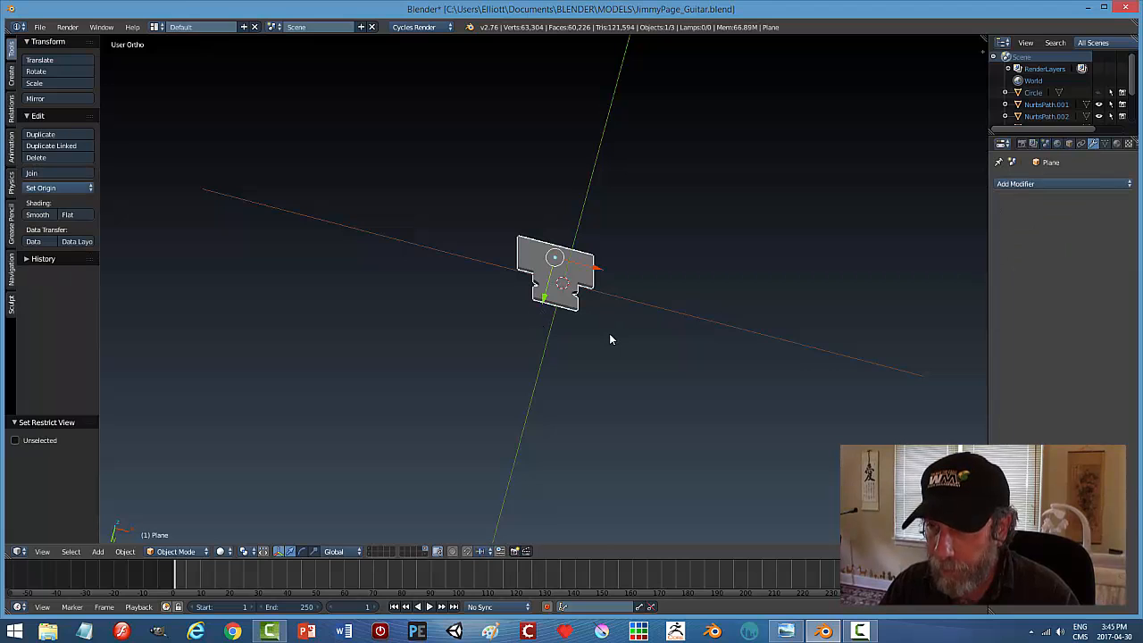
{"action": "key", "text": "alt+h"}
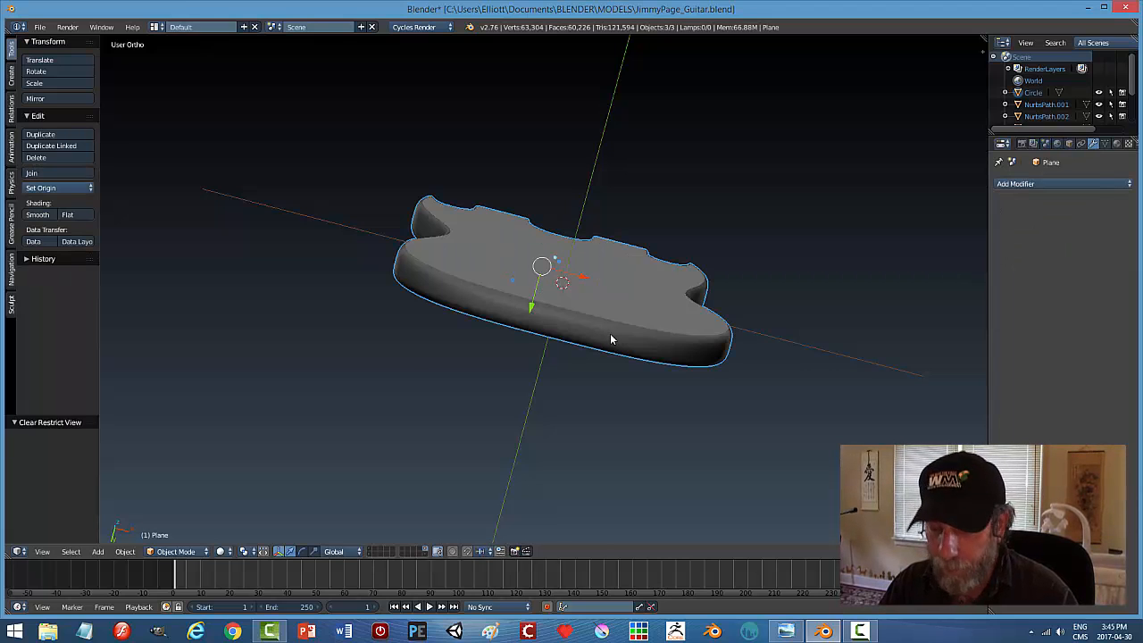
{"action": "key", "text": "h"}
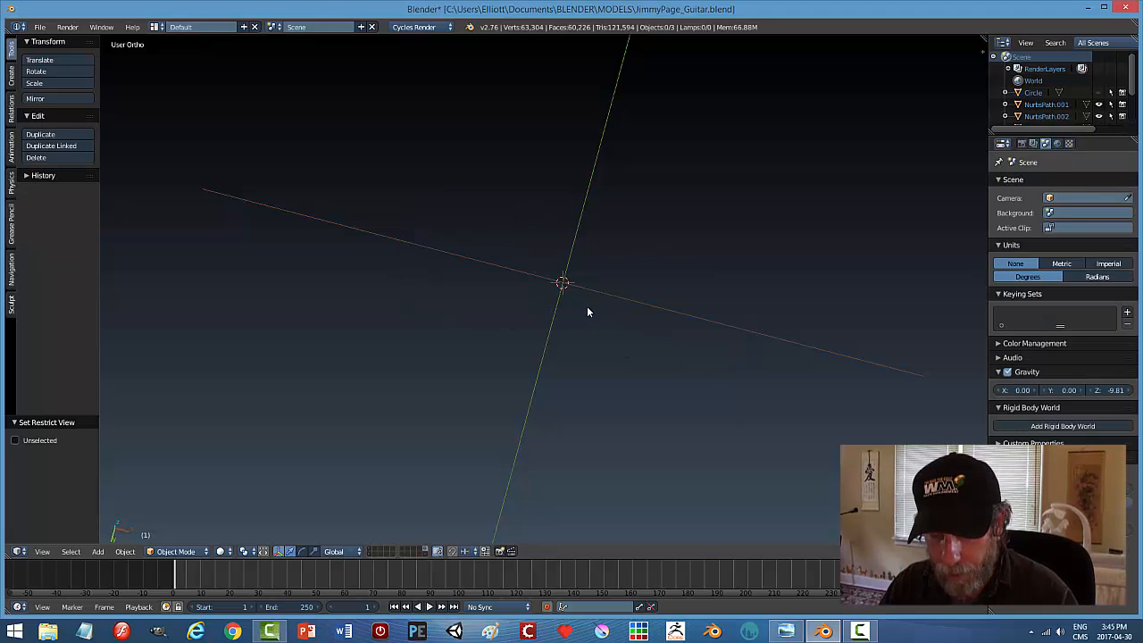
{"action": "key", "text": "alt+h"}
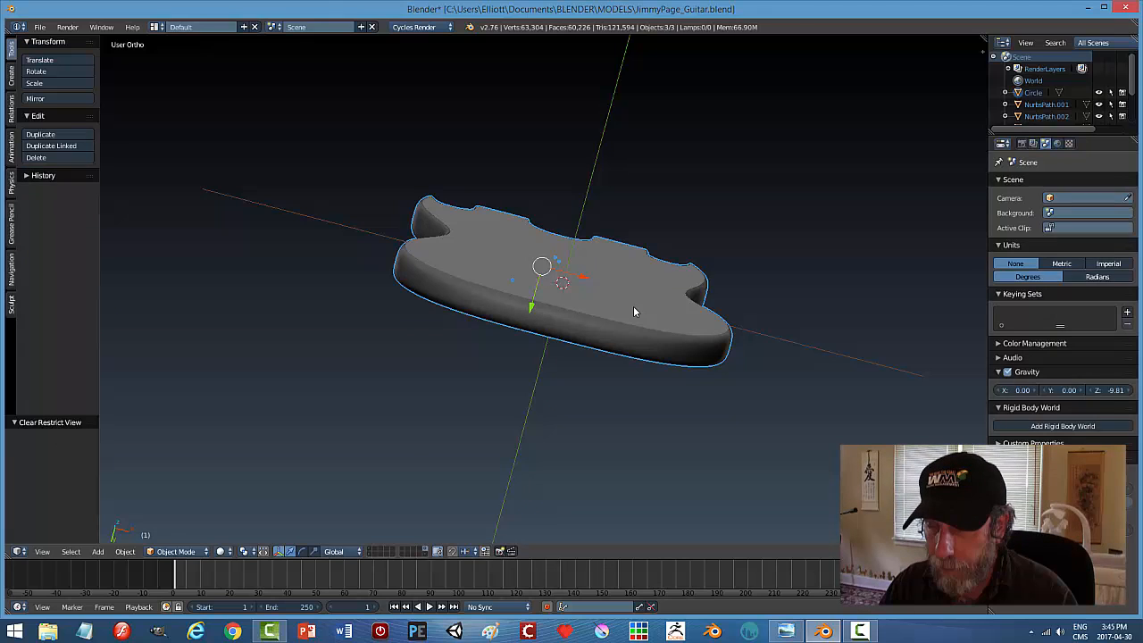
{"action": "key", "text": "h"}
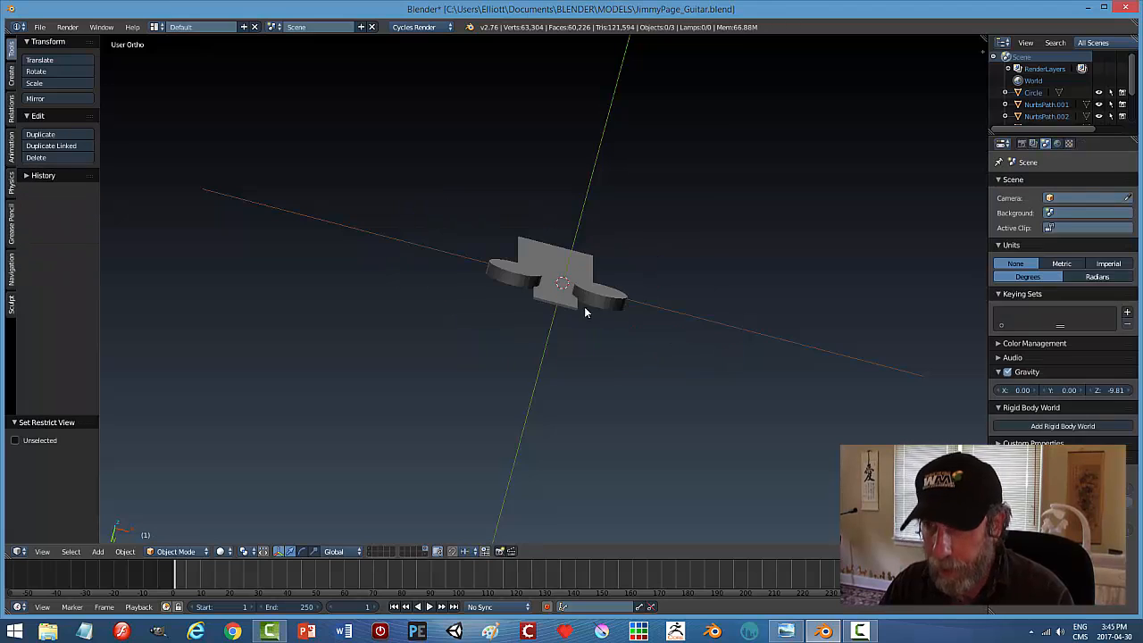
{"action": "right_click", "coordinate": [532, 281]}
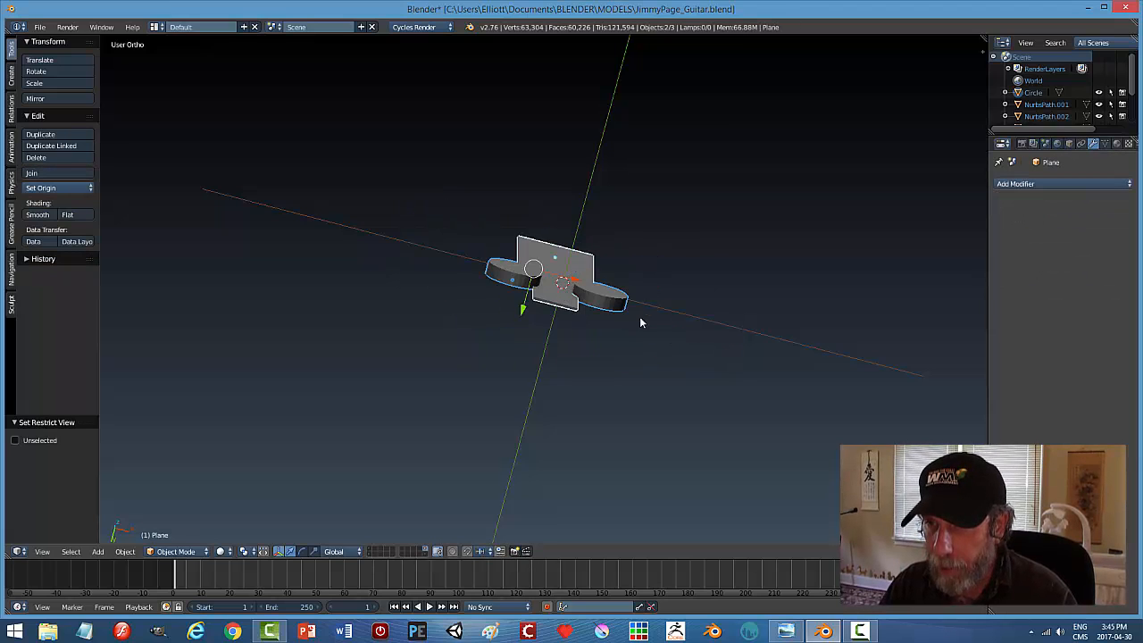
{"action": "mouse_move", "coordinate": [574, 320]}
{"action": "middle_mouse_down"}
{"action": "mouse_move", "coordinate": [586, 331]}
{"action": "mouse_move", "coordinate": [574, 333]}
{"action": "middle_mouse_up"}
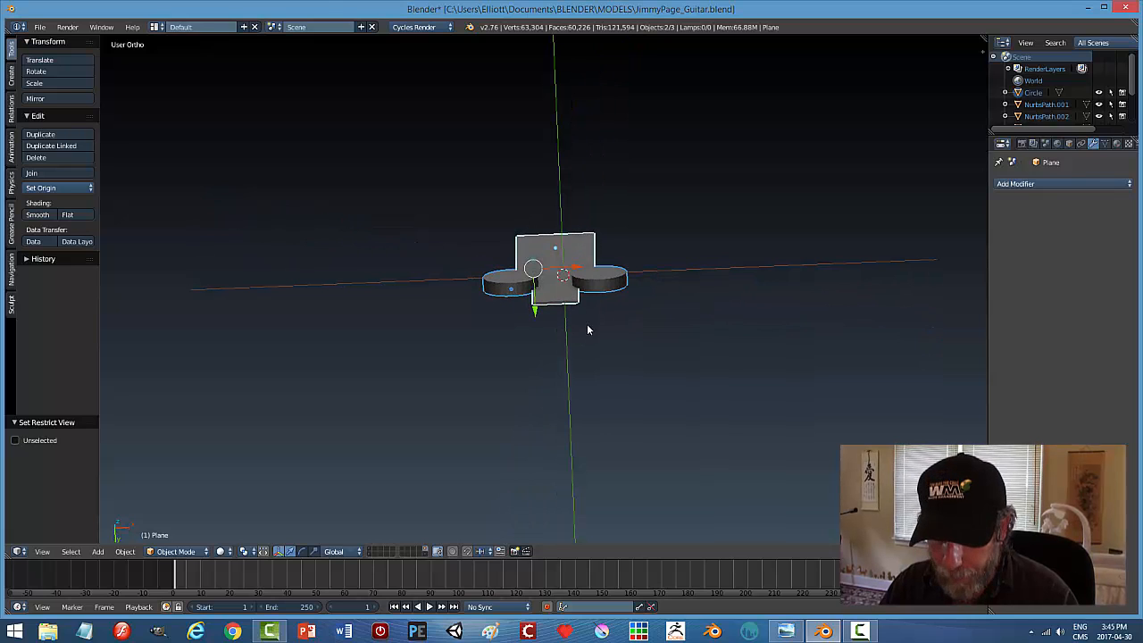
{"action": "key", "text": "alt+h"}
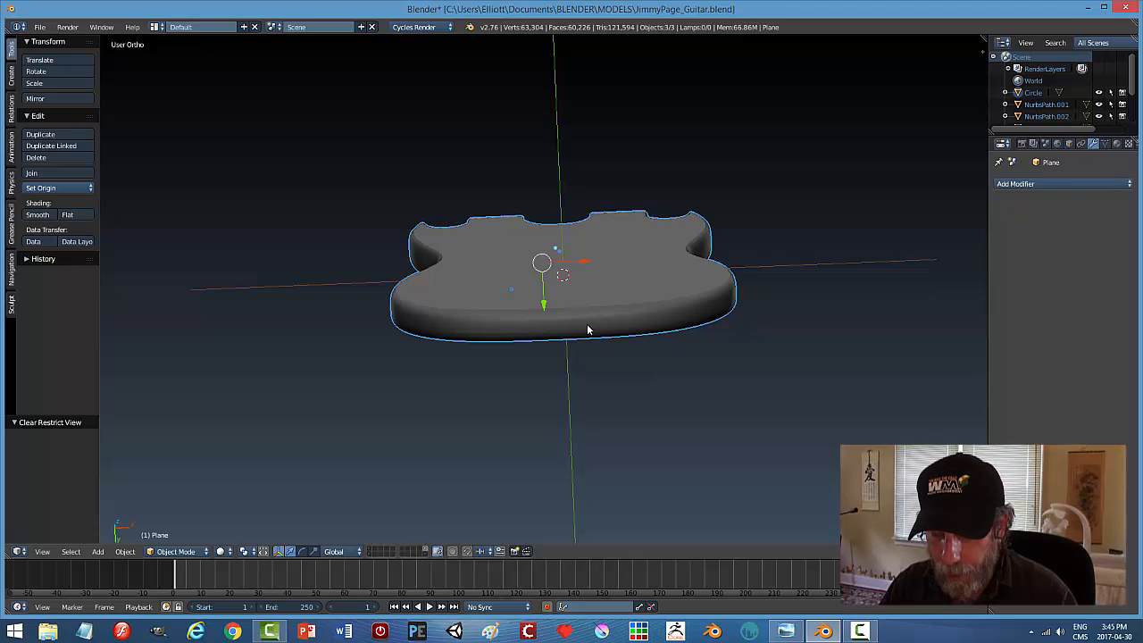
{"action": "key", "text": "g"}
{"action": "key", "text": "z"}
{"action": "right_click", "coordinate": [598, 314]}
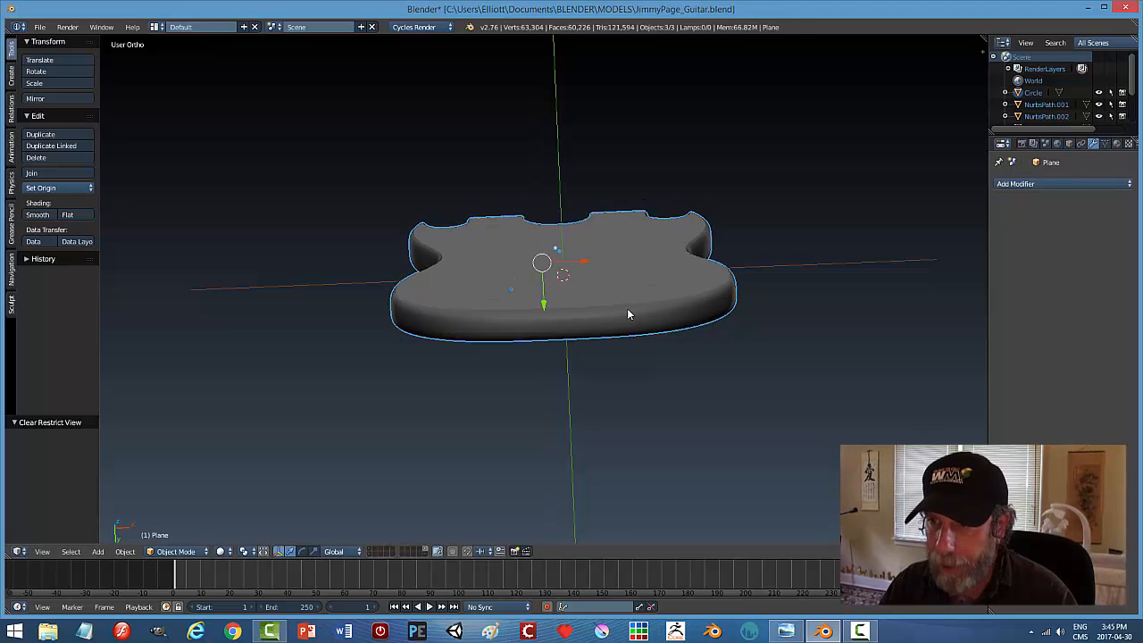
Hide the guitar body, move the pickguard and discs along the Y axis well clear of it, and reveal the body again.
{"action": "key", "text": "h"}
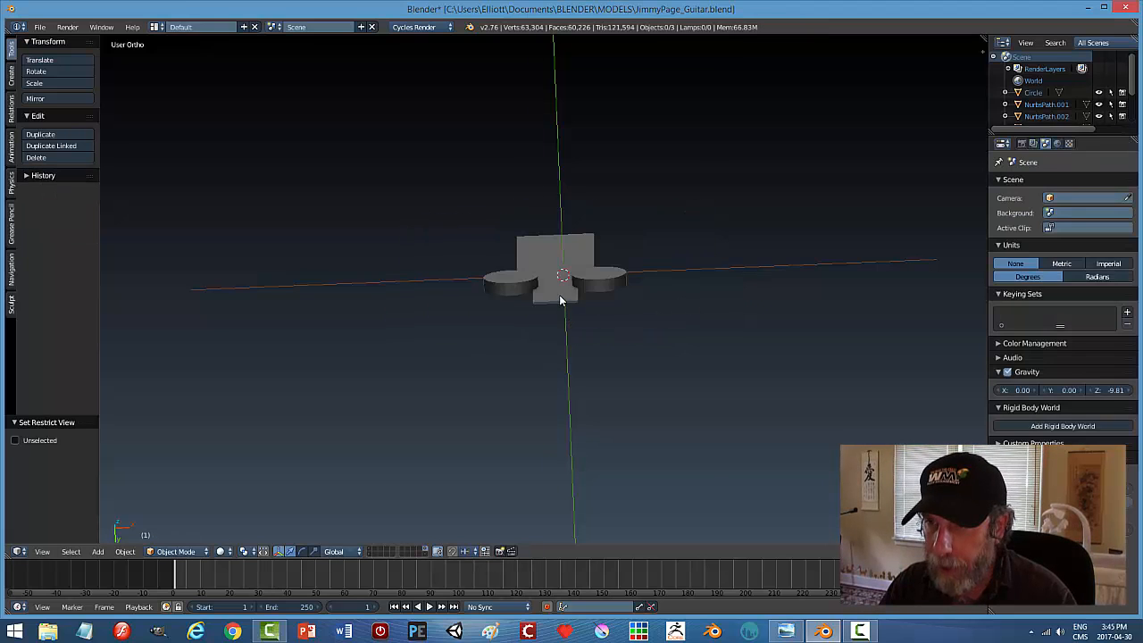
{"action": "right_click", "coordinate": [526, 284]}
{"action": "key", "text": "g"}
{"action": "key", "text": "z"}
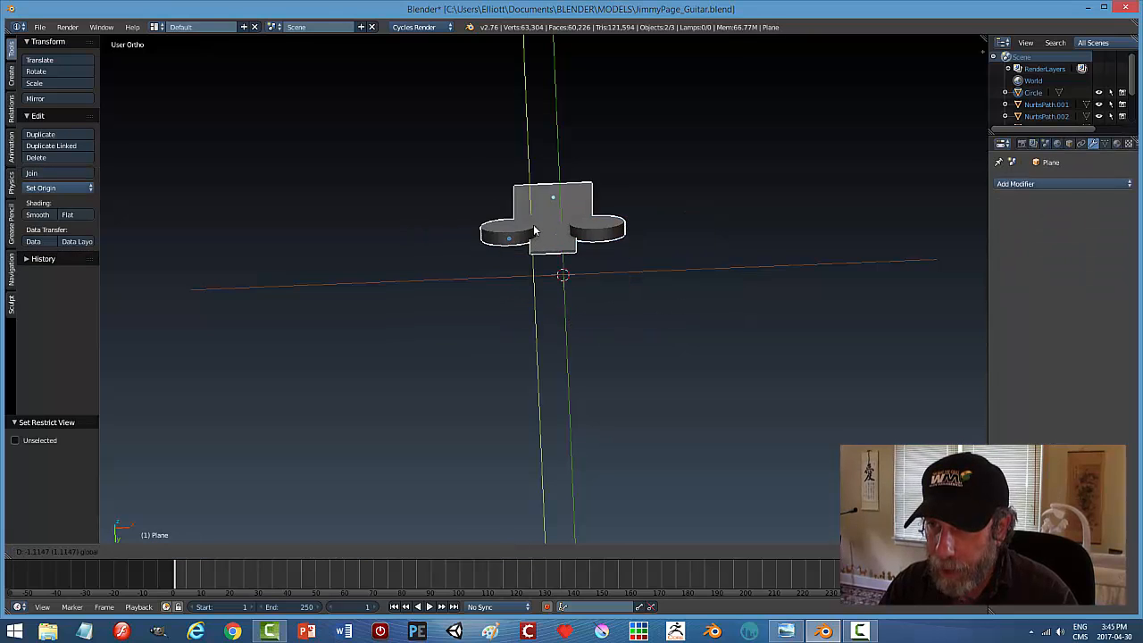
{"action": "left_click", "coordinate": [531, 178]}
{"action": "key", "text": "alt+h"}
{"action": "middle_click_drag", "start_coordinate": [688, 247], "coordinate": [641, 242]}
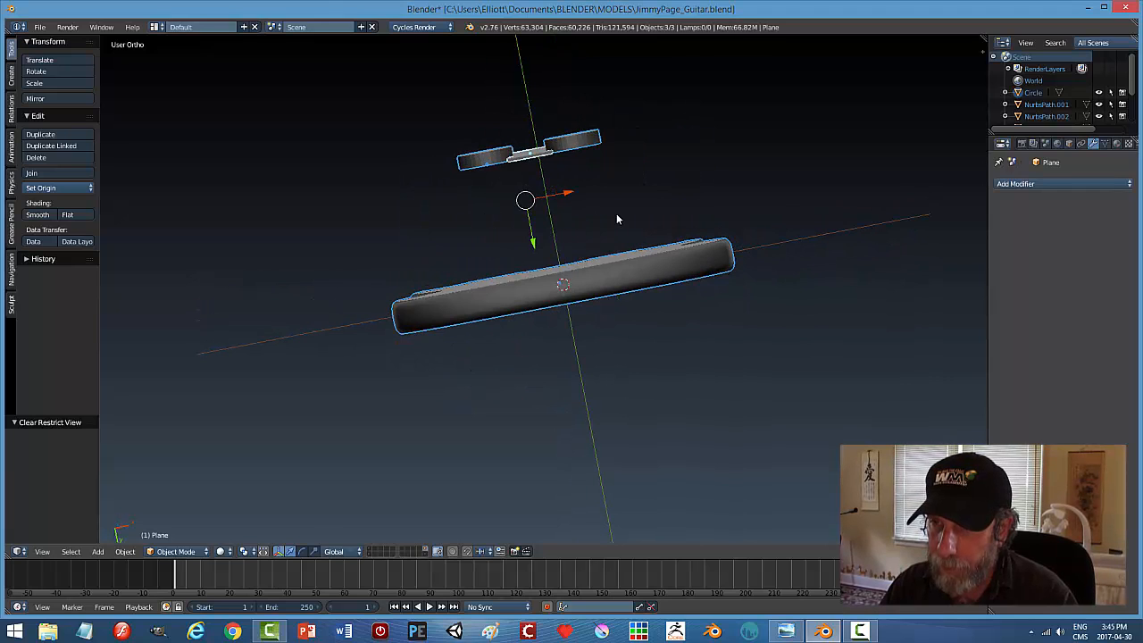
Move the pickguard and discs together 2.501 along the Y axis onto the face of the guitar body.
{"action": "key", "text": "a"}
{"action": "right_click", "coordinate": [544, 153], "text": "shift"}
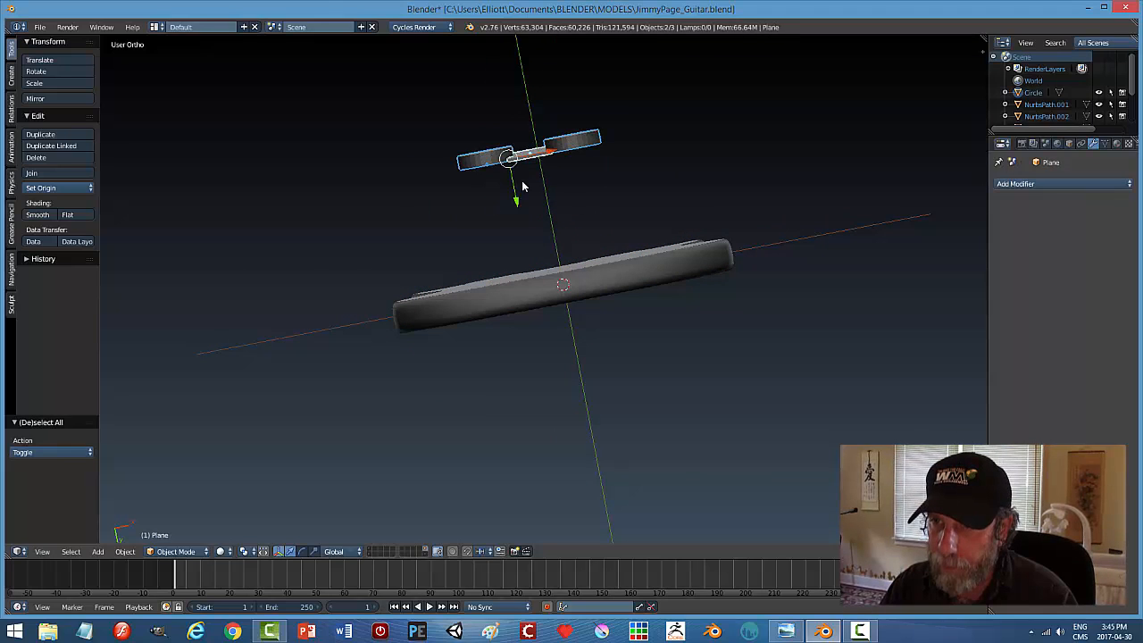
{"action": "key", "text": "g"}
{"action": "key", "text": "y"}
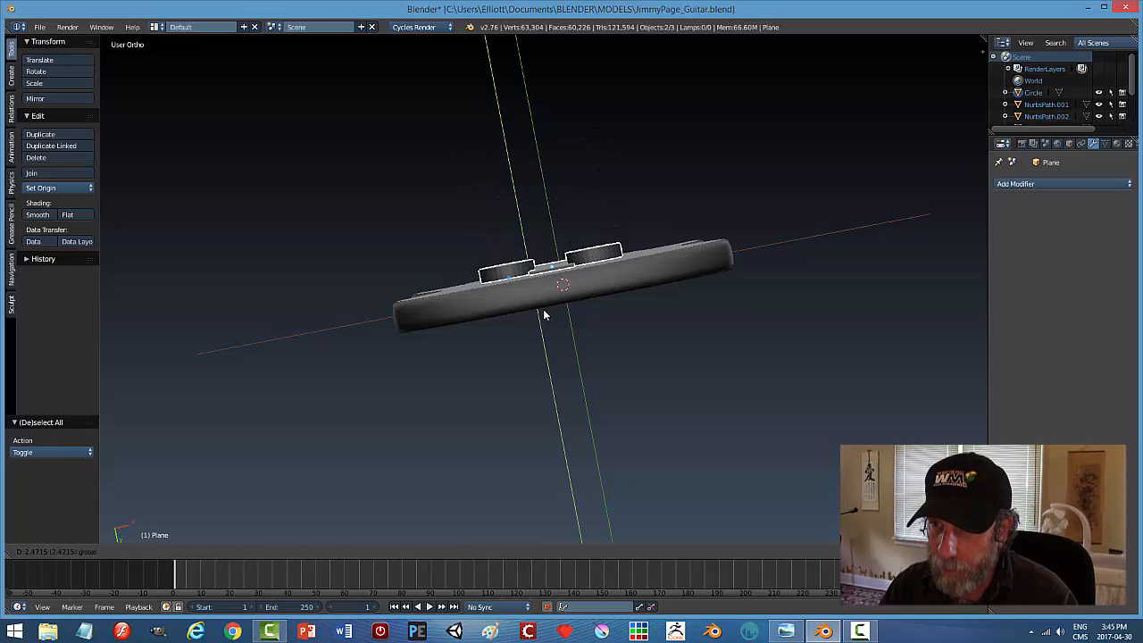
{"action": "left_click", "coordinate": [542, 314]}
{"action": "middle_click_drag", "start_coordinate": [590, 315], "coordinate": [656, 331]}
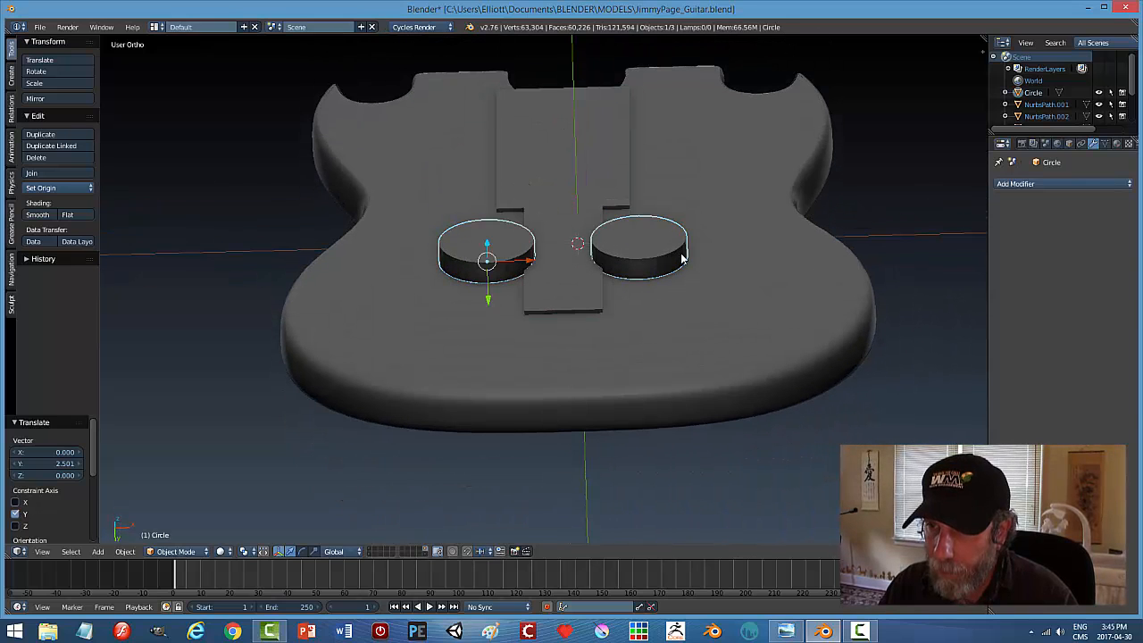
Hide the disc cutters and nudge the pickguard 0.022 along the Y axis against the body.
{"action": "key", "text": "h"}
{"action": "middle_click_drag", "start_coordinate": [656, 272], "coordinate": [526, 201]}
{"action": "right_click", "coordinate": [525, 201]}
{"action": "left_click_drag", "start_coordinate": [564, 62], "coordinate": [566, 59]}
Compare the pickguard outline with the reference image in wireframe front view, from the lower end up to the curve between the necks.
{"action": "key", "text": "KP_1"}
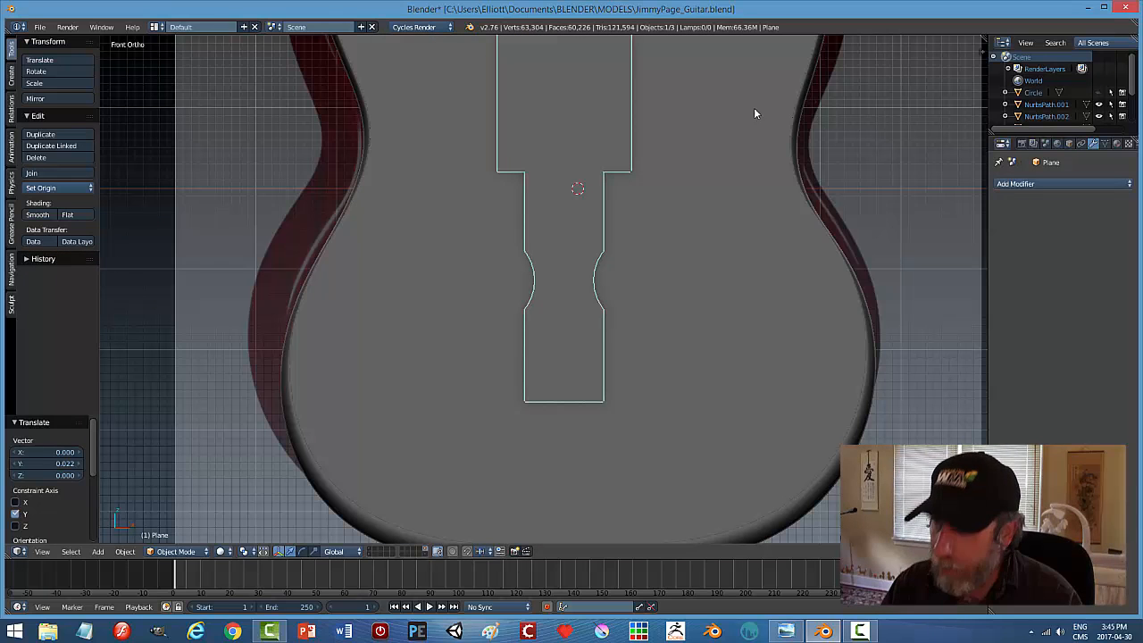
{"action": "middle_click_drag", "start_coordinate": [683, 193], "coordinate": [682, 384], "text": "shift"}
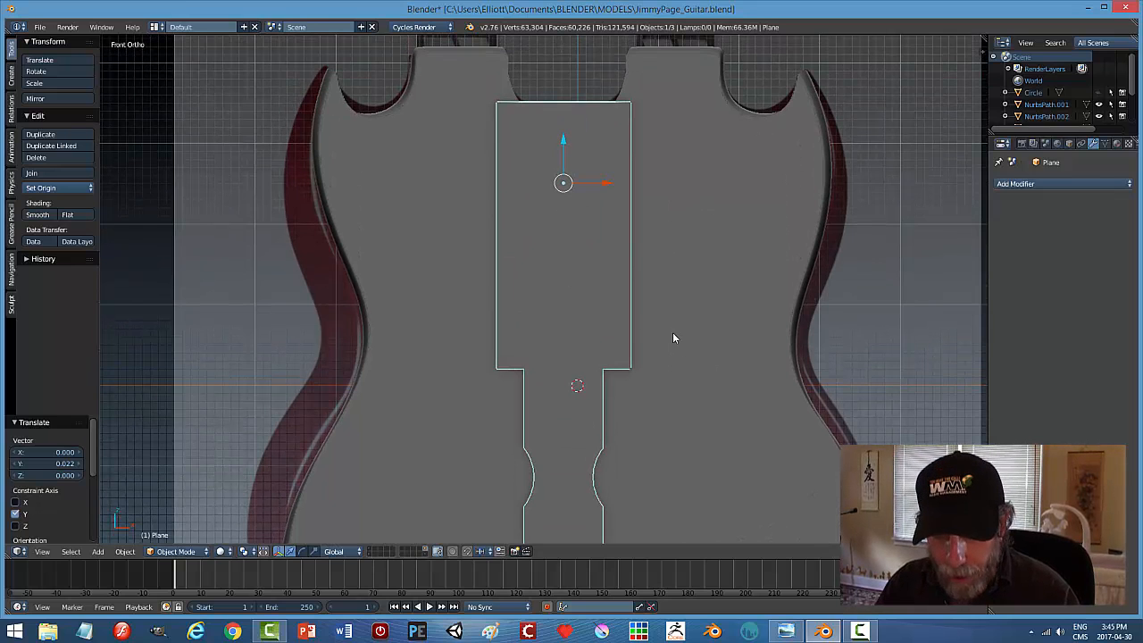
{"action": "key", "text": "z"}
{"action": "left_click", "coordinate": [757, 334]}
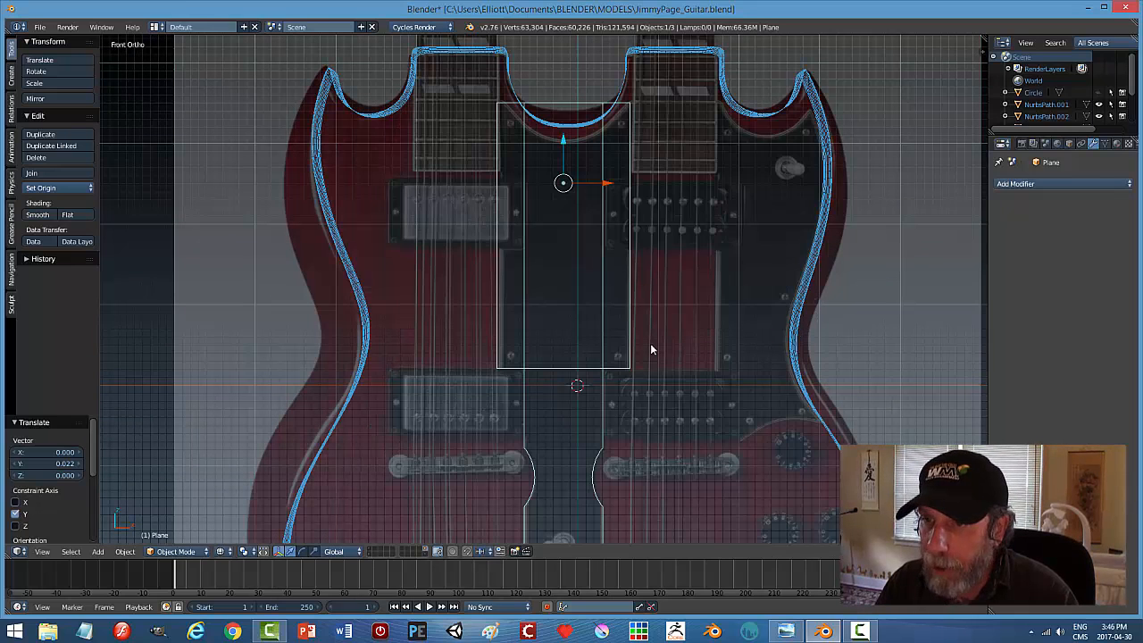
{"action": "middle_click_drag", "start_coordinate": [641, 401], "coordinate": [635, 284], "text": "shift"}
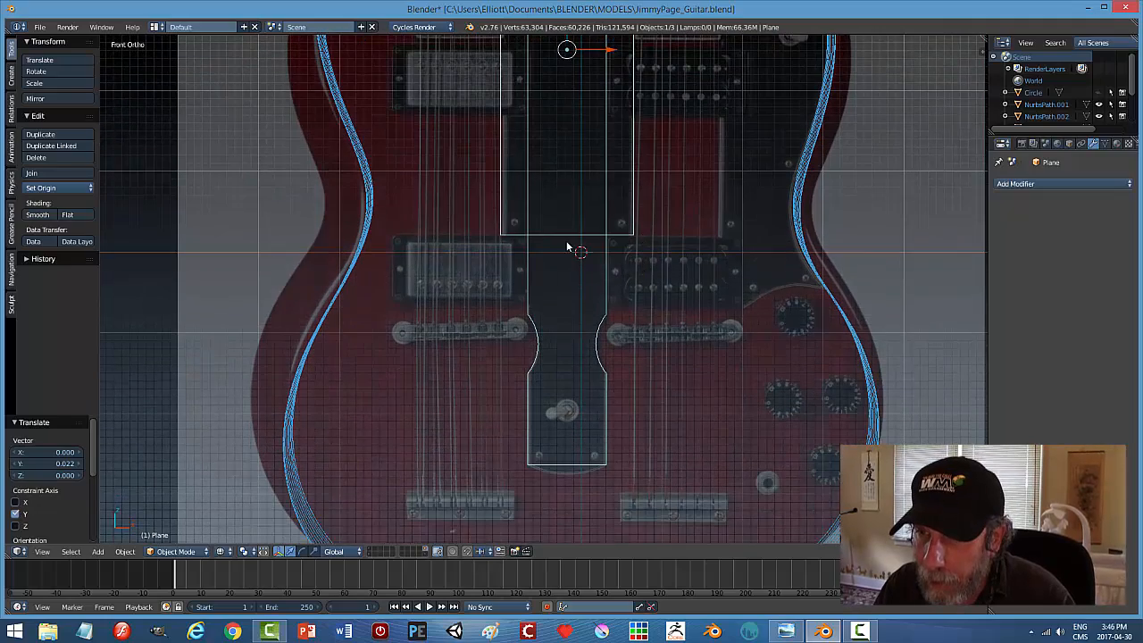
{"action": "scroll", "coordinate": [590, 282], "scroll_direction": "up", "scroll_amount": 4}
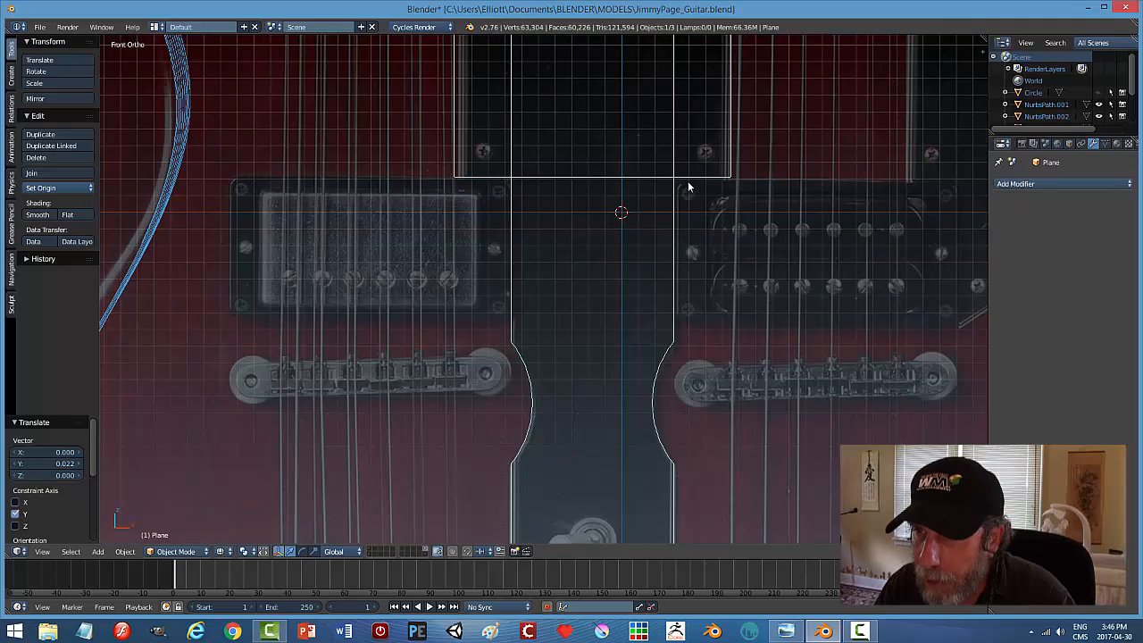
{"action": "scroll", "coordinate": [667, 270], "scroll_direction": "down", "scroll_amount": 3}
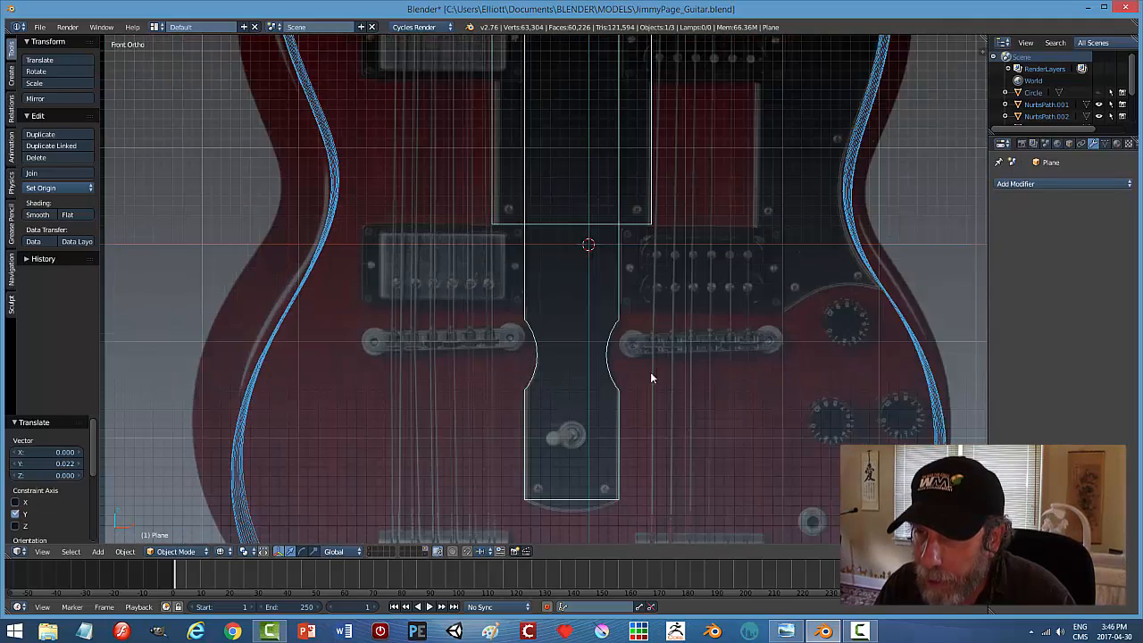
{"action": "middle_click_drag", "start_coordinate": [651, 496], "coordinate": [650, 317], "text": "shift"}
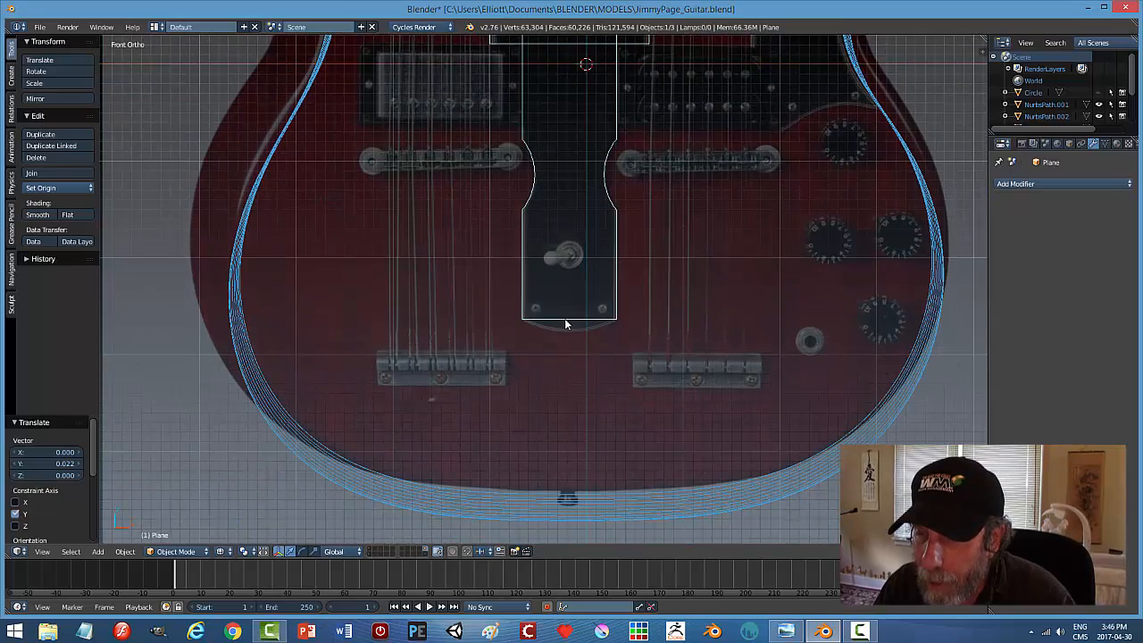
{"action": "middle_click_drag", "start_coordinate": [634, 169], "coordinate": [622, 446], "text": "shift"}
{"action": "scroll", "coordinate": [611, 384], "scroll_direction": "up", "scroll_amount": 2}
{"action": "middle_click_drag", "start_coordinate": [658, 301], "coordinate": [660, 324], "text": "shift"}
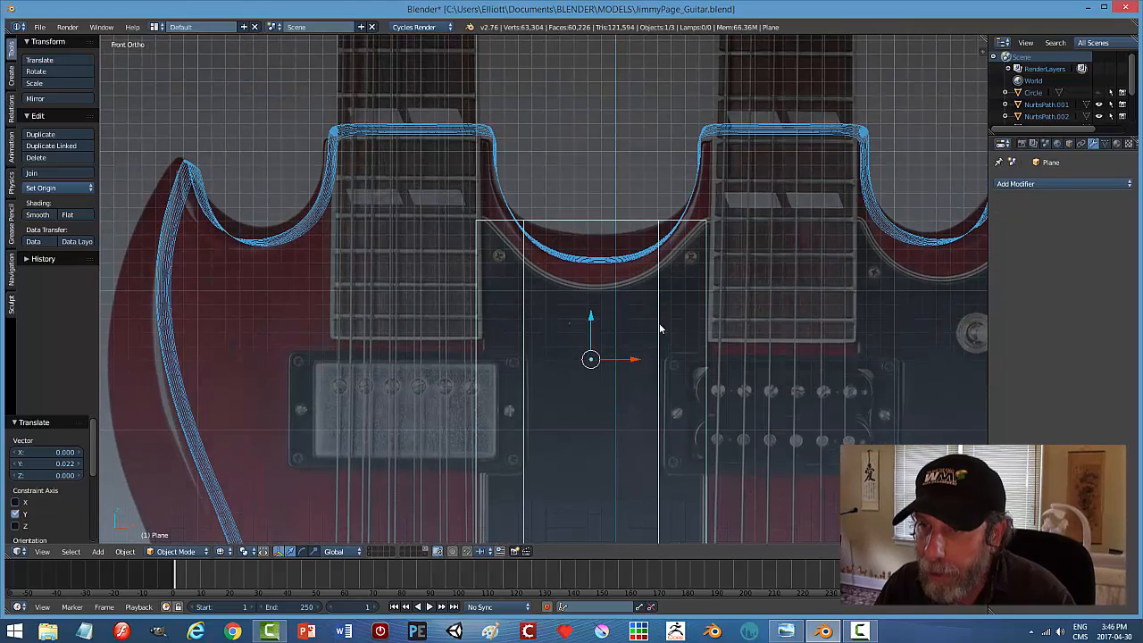
{"action": "scroll", "coordinate": [680, 357], "scroll_direction": "down", "scroll_amount": 3}
Reveal the paired disc cutters and rotate them 90° about the Y axis.
{"action": "key", "text": "alt+h"}
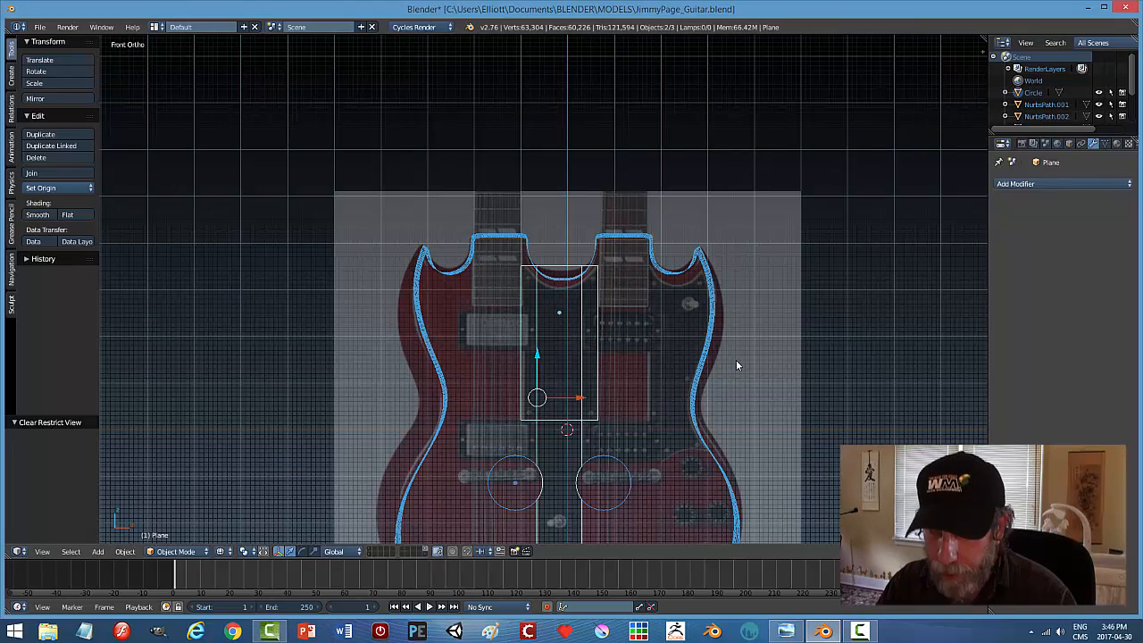
{"action": "right_click", "coordinate": [612, 457]}
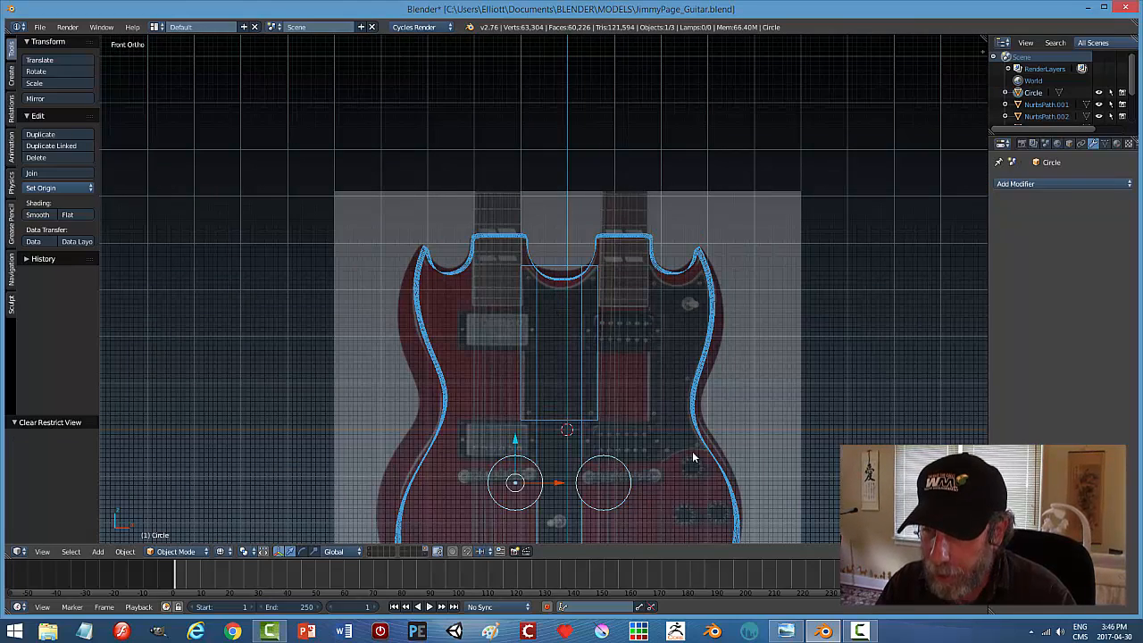
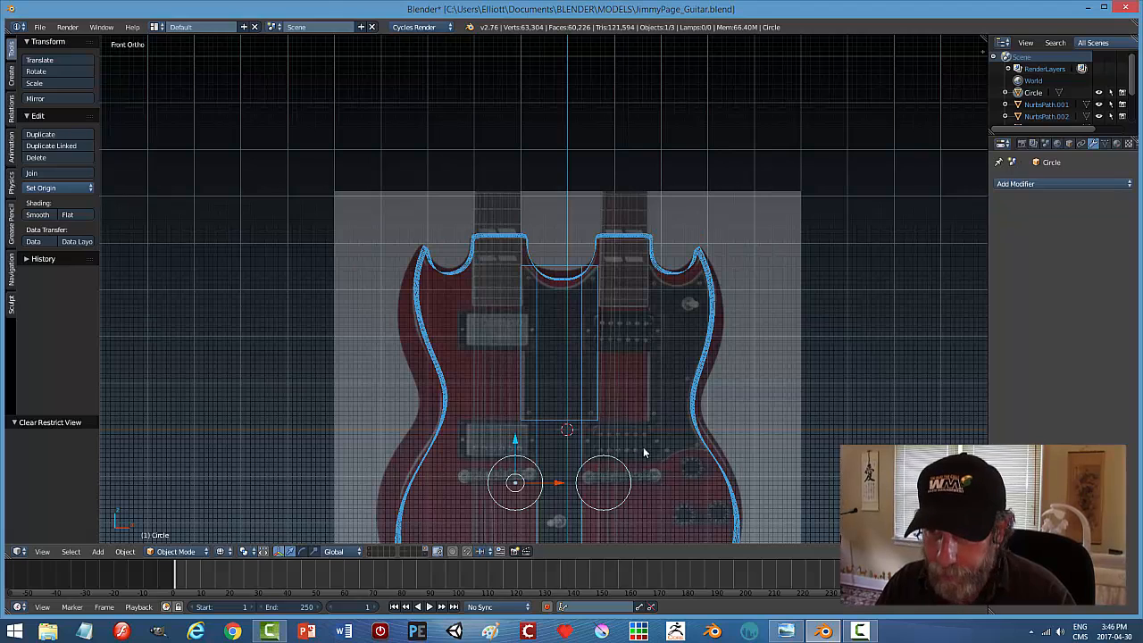
{"action": "type", "text": "ry90"}
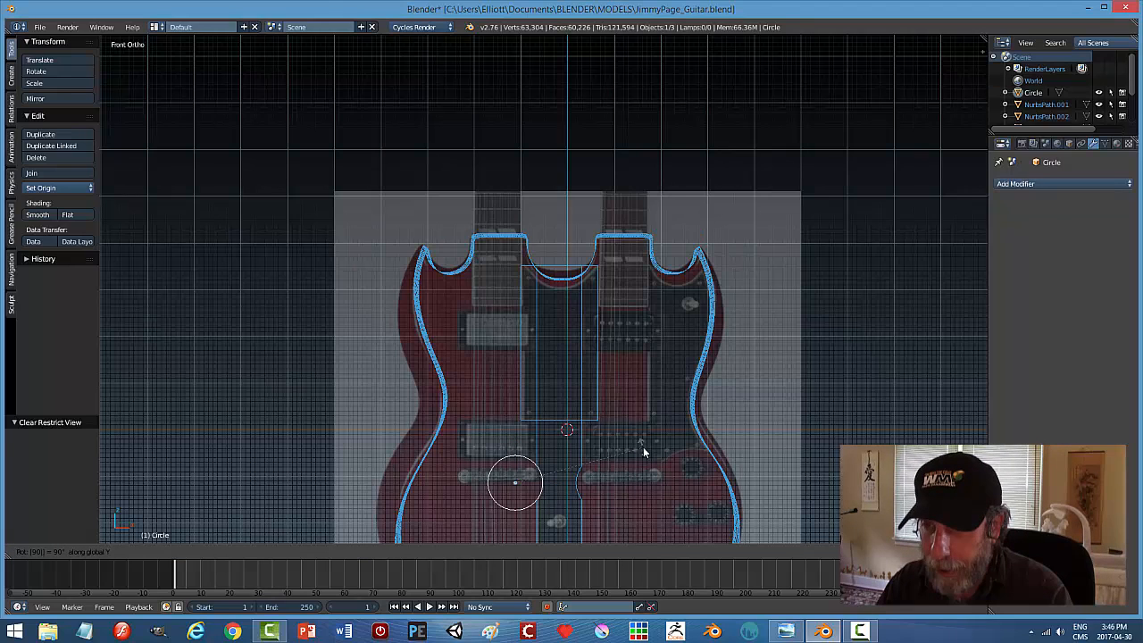
{"action": "key", "text": "Return"}
Move the disc pair up and sideways until the lower disc matches the curved pickguard edge between the two necks.
{"action": "key", "text": "g"}
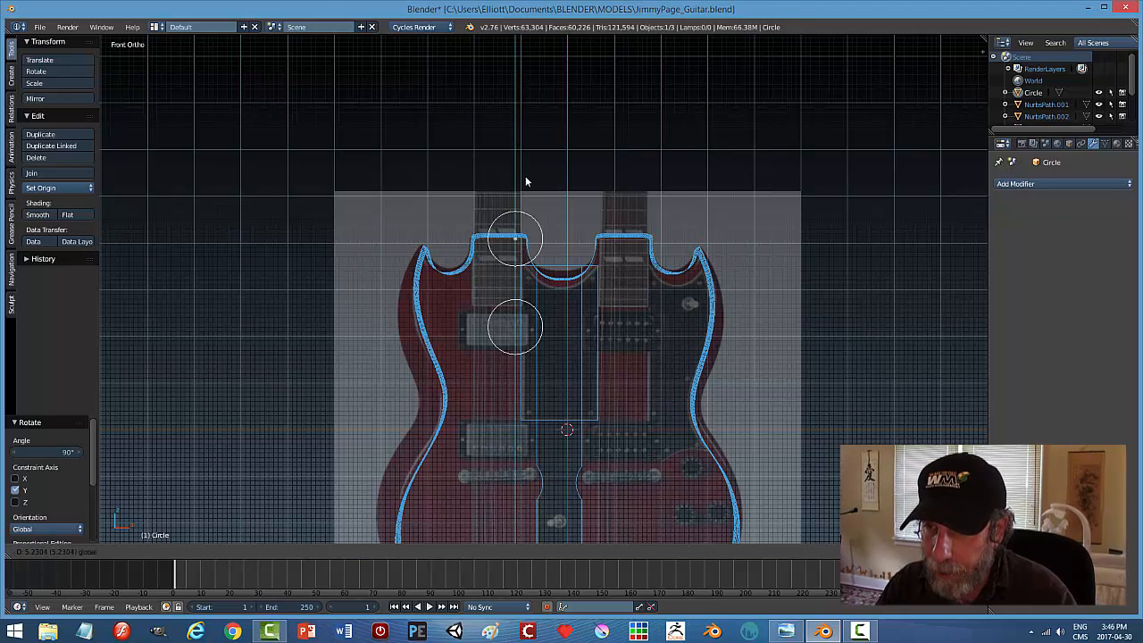
{"action": "left_click_drag", "start_coordinate": [526, 186], "coordinate": [527, 158]}
{"action": "left_click_drag", "start_coordinate": [563, 205], "coordinate": [603, 206]}
{"action": "left_click_drag", "start_coordinate": [564, 167], "coordinate": [566, 135]}
{"action": "scroll", "coordinate": [639, 281], "scroll_direction": "up", "scroll_amount": 4}
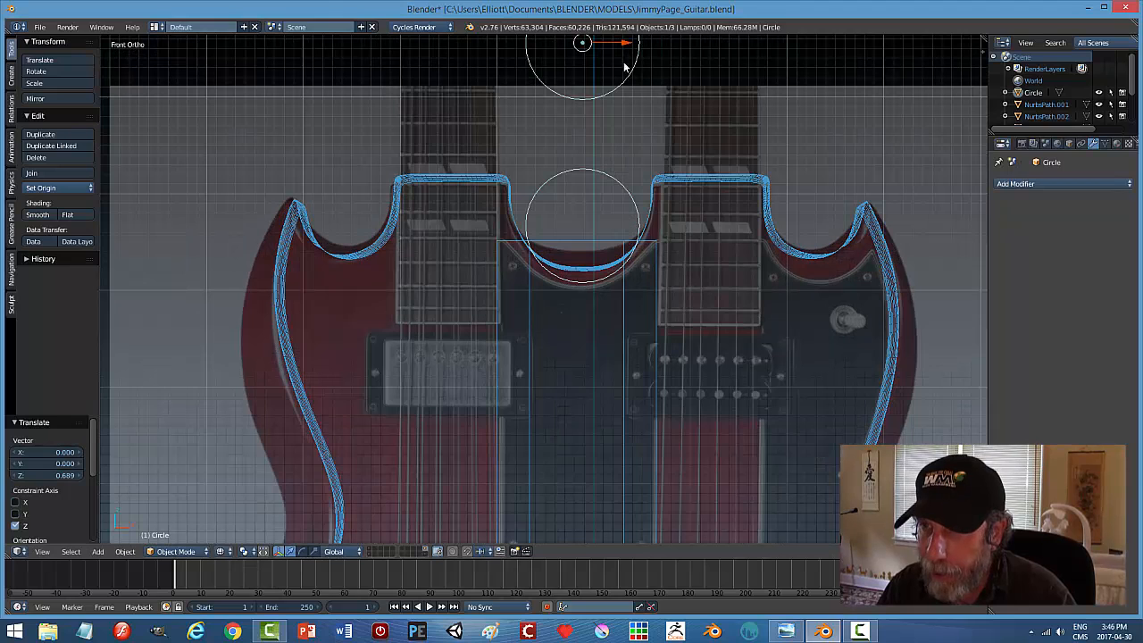
{"action": "left_click_drag", "start_coordinate": [627, 49], "coordinate": [625, 50]}
Delete all vertices of the upper disc in Edit Mode and return to Object Mode.
{"action": "key", "text": "Tab"}
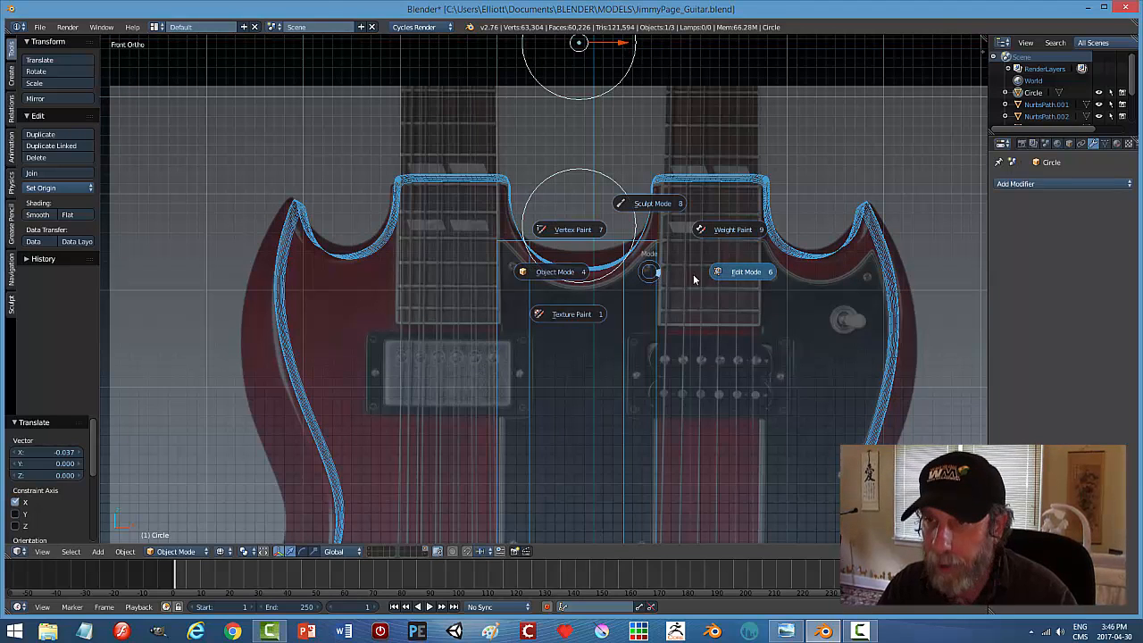
{"action": "left_click", "coordinate": [734, 273]}
{"action": "right_click", "coordinate": [580, 67]}
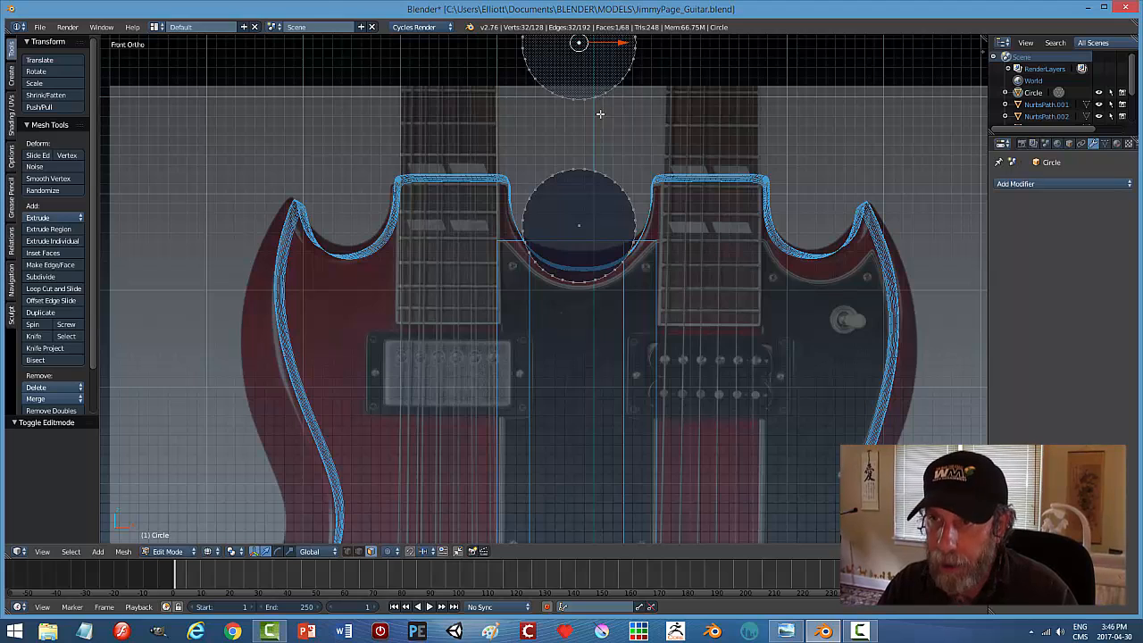
{"action": "key", "text": "ctrl+l"}
{"action": "key", "text": "x"}
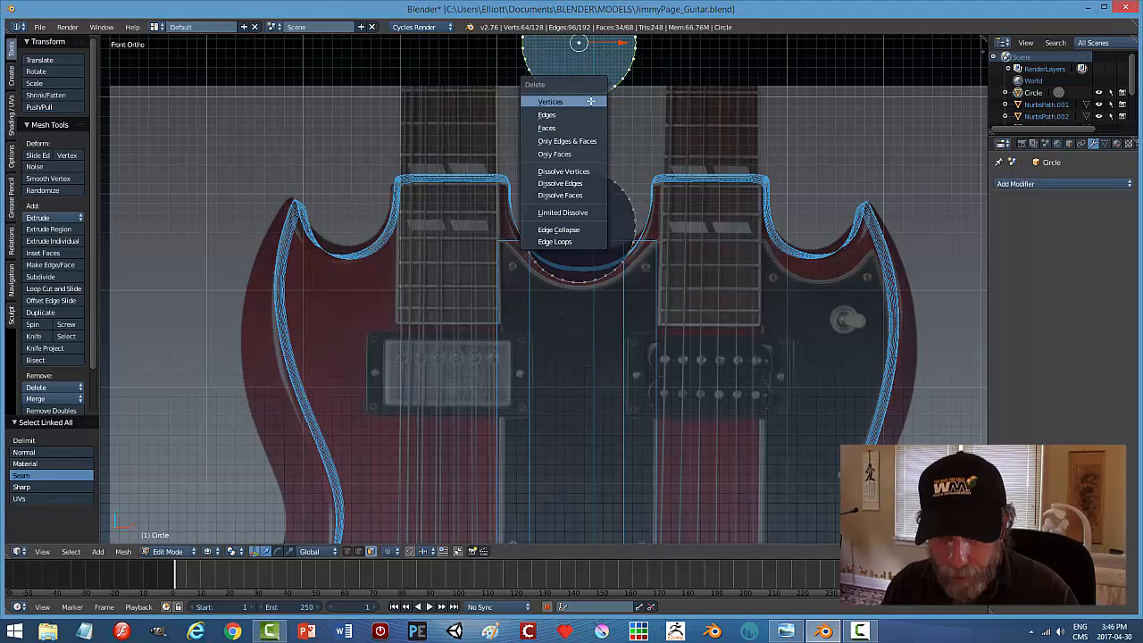
{"action": "left_click", "coordinate": [590, 101]}
{"action": "key", "text": "Tab"}
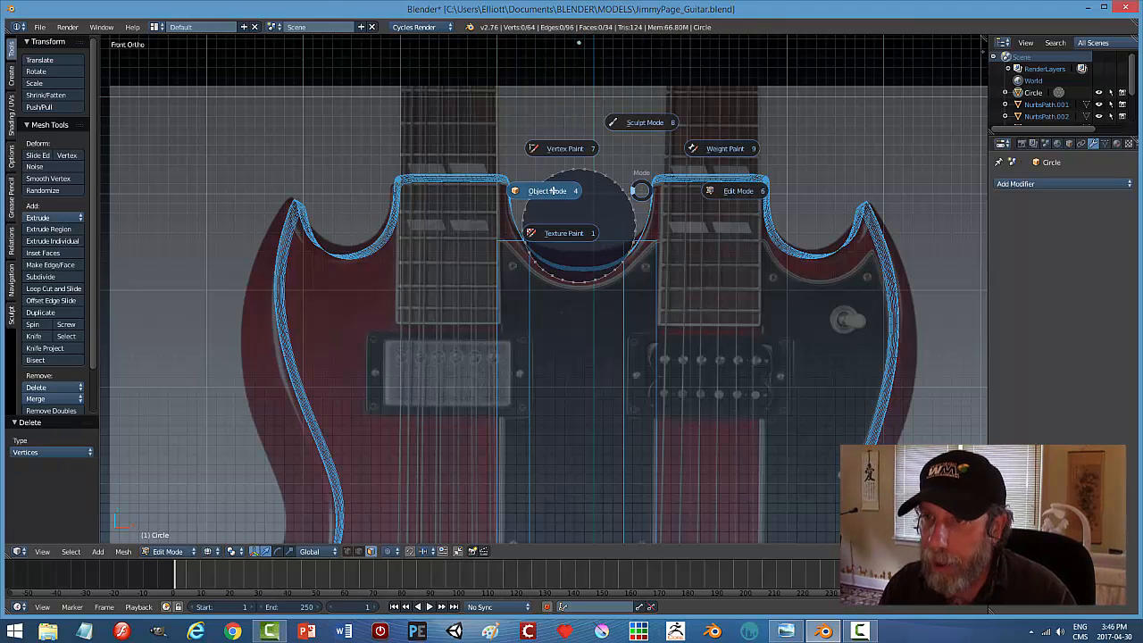
{"action": "left_click", "coordinate": [551, 187]}
Set the disc's origin to its geometry and scale it up by a factor of about 1.32.
{"action": "left_click", "coordinate": [54, 188]}
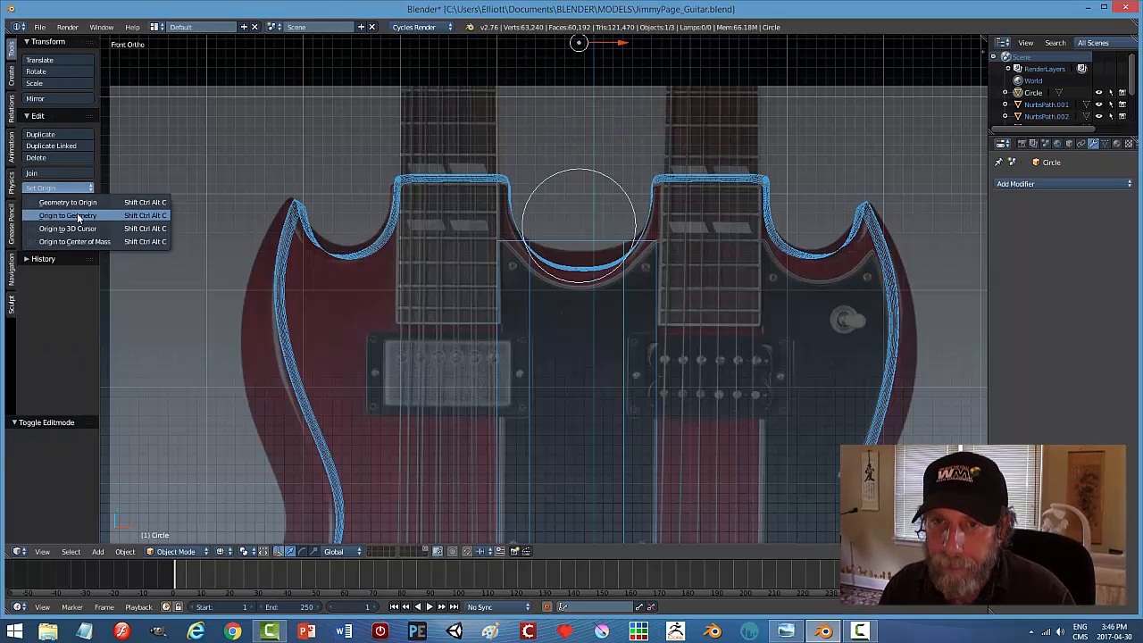
{"action": "left_click", "coordinate": [63, 215]}
{"action": "key", "text": "s"}
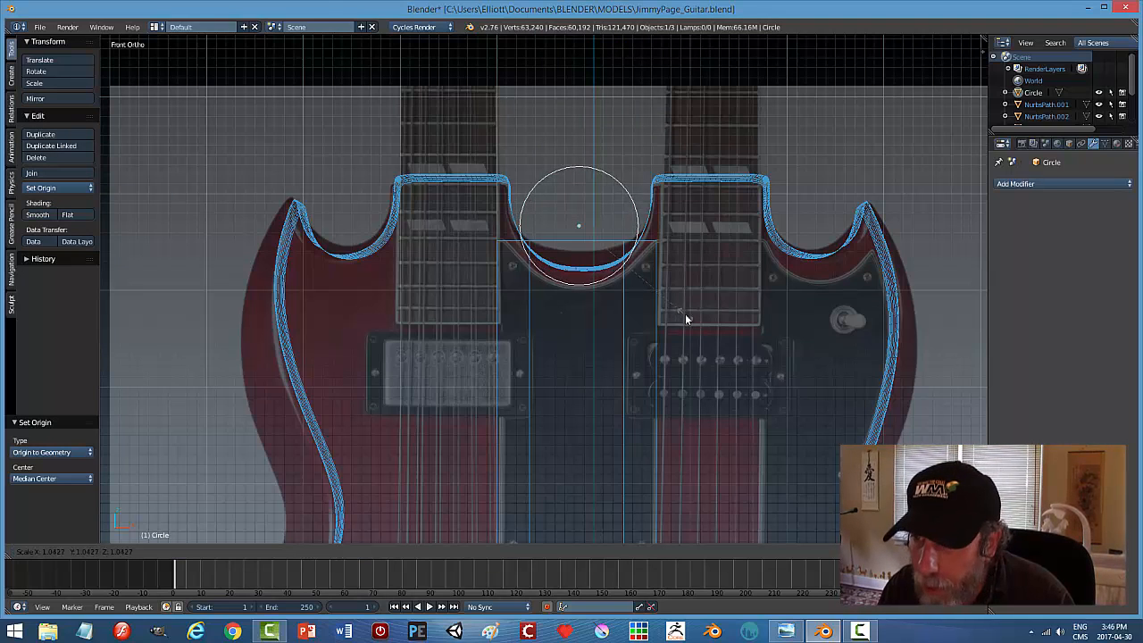
{"action": "left_click", "coordinate": [731, 320]}
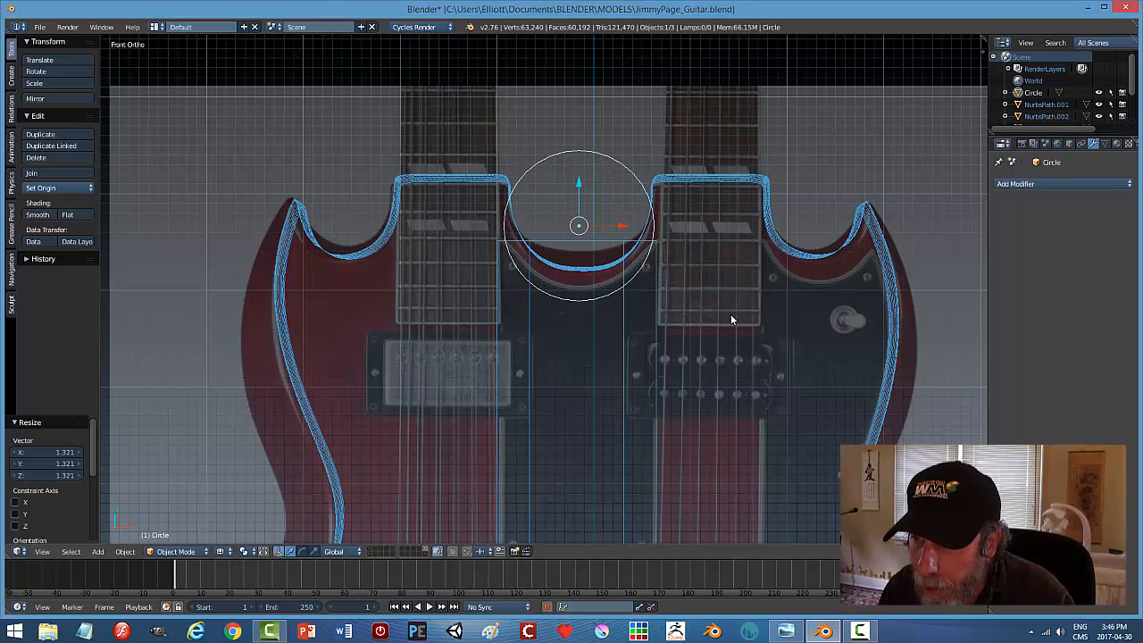
Raise the disc by about 0.148 and another 0.043 along Z, and widen it about 1.104 times along X.
{"action": "left_click_drag", "start_coordinate": [581, 173], "coordinate": [580, 161]}
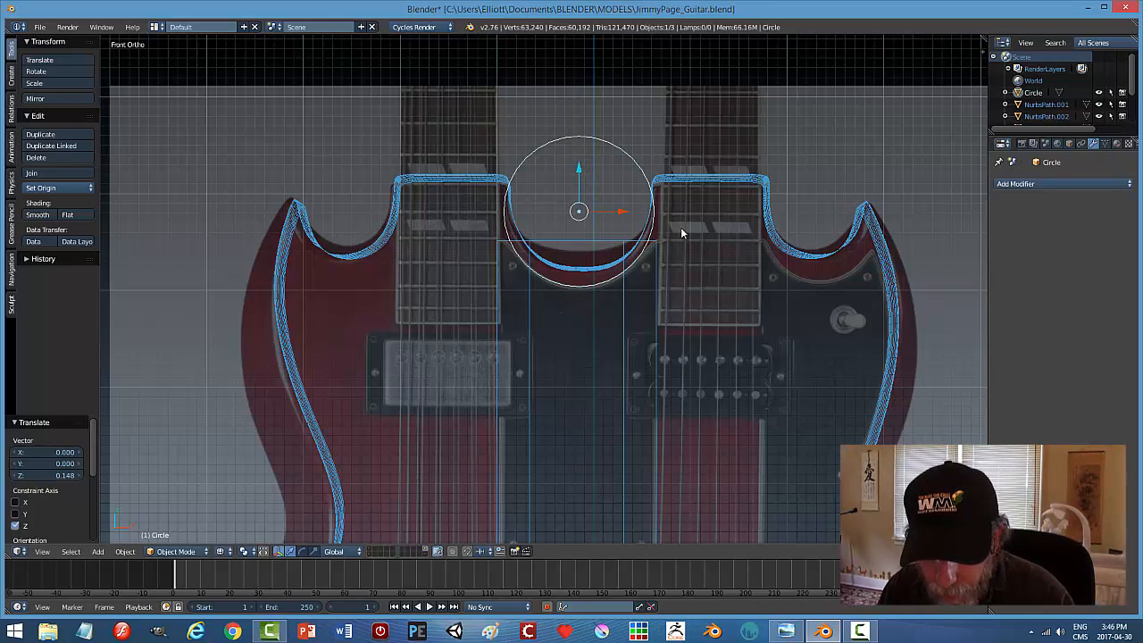
{"action": "key", "text": "s"}
{"action": "key", "text": "x"}
{"action": "left_click", "coordinate": [693, 230]}
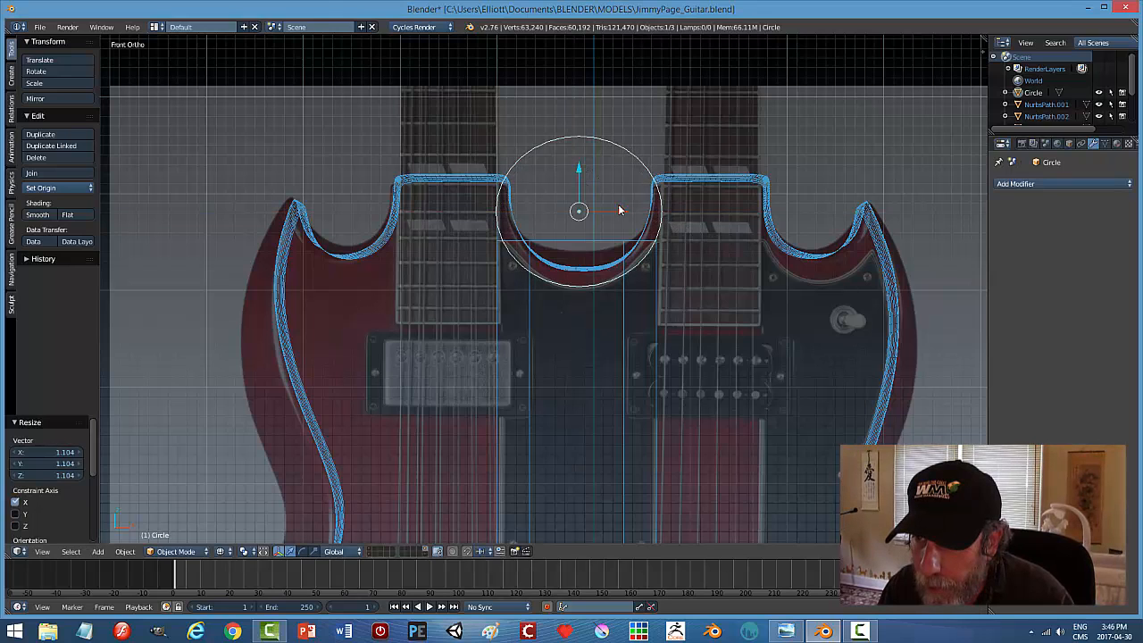
{"action": "left_click_drag", "start_coordinate": [576, 167], "coordinate": [575, 163]}
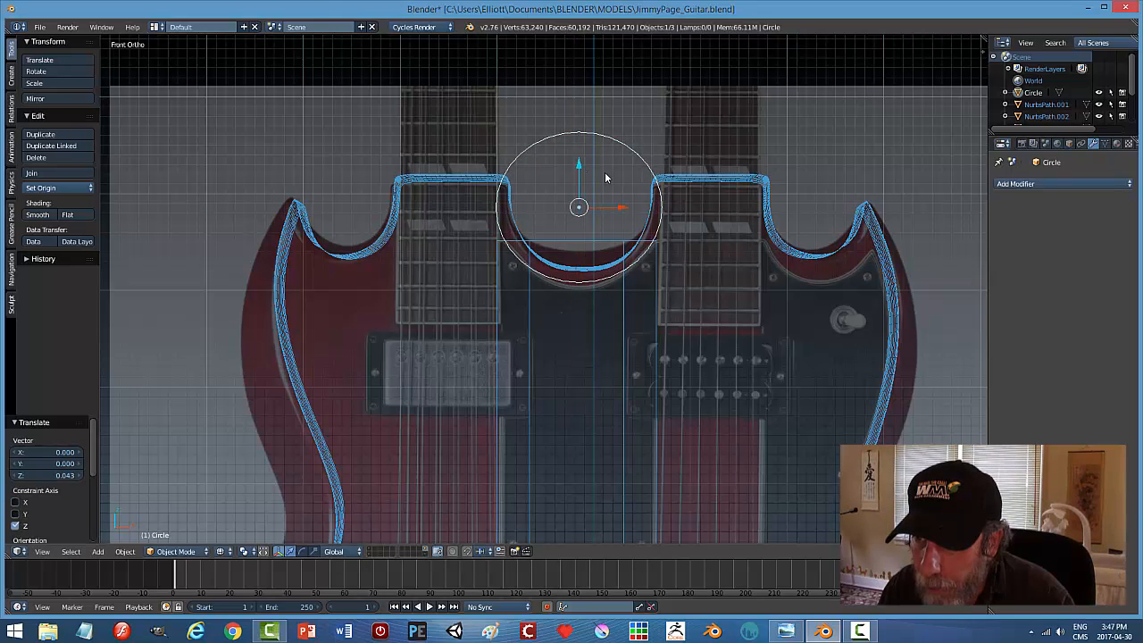
Narrow the disc along X and lower it about 0.055 along Z.
{"action": "key", "text": "s"}
{"action": "key", "text": "x"}
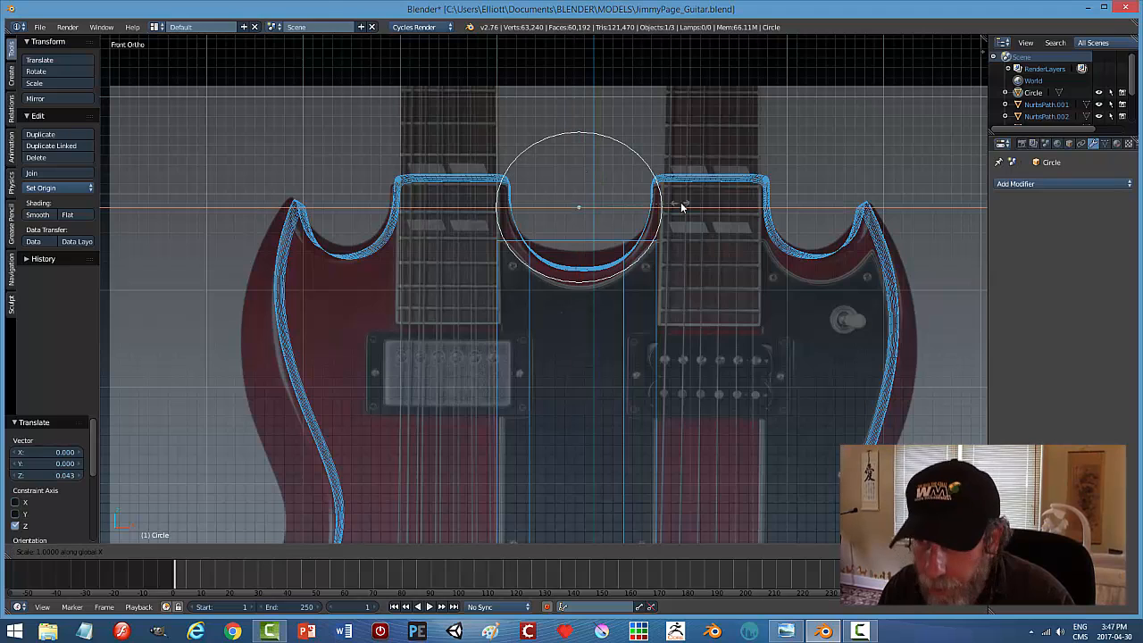
{"action": "left_click", "coordinate": [673, 208]}
{"action": "left_click_drag", "start_coordinate": [580, 167], "coordinate": [582, 174]}
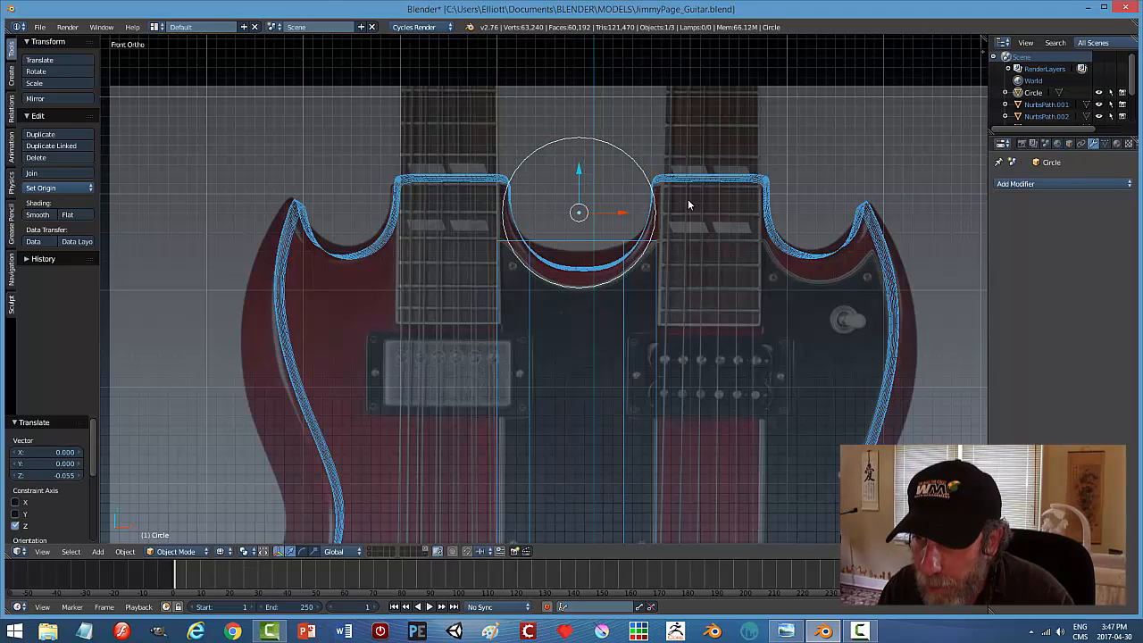
Scale the disc uniformly and raise it until its lower arc follows the pickguard's curved edge in the reference image.
{"action": "key", "text": "s"}
{"action": "left_click", "coordinate": [713, 214]}
{"action": "left_click_drag", "start_coordinate": [581, 168], "coordinate": [582, 158]}
{"action": "key", "text": "s"}
{"action": "left_click", "coordinate": [678, 205]}
Move the disc about 0.1 along Y through the pickguard and display the model in solid shading.
{"action": "middle_click_drag", "start_coordinate": [731, 297], "coordinate": [595, 249]}
{"action": "left_click_drag", "start_coordinate": [548, 195], "coordinate": [554, 197]}
{"action": "middle_click_drag", "start_coordinate": [610, 250], "coordinate": [695, 246]}
{"action": "key", "text": "z"}
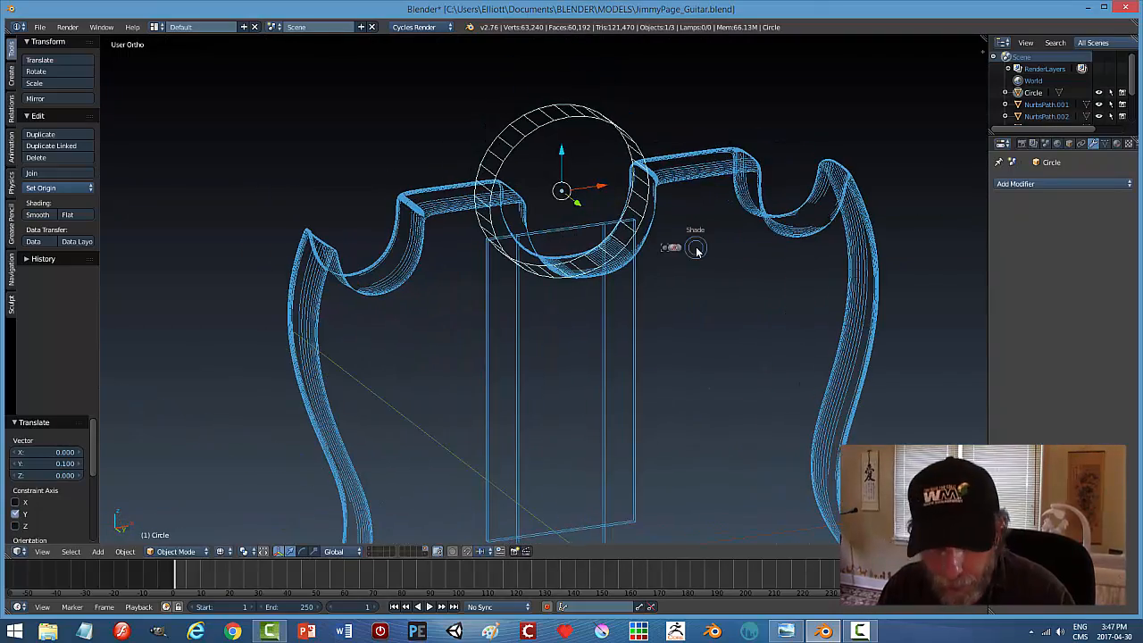
{"action": "left_click", "coordinate": [697, 307]}
{"action": "right_click", "coordinate": [649, 323]}
{"action": "left_click", "coordinate": [1021, 184]}
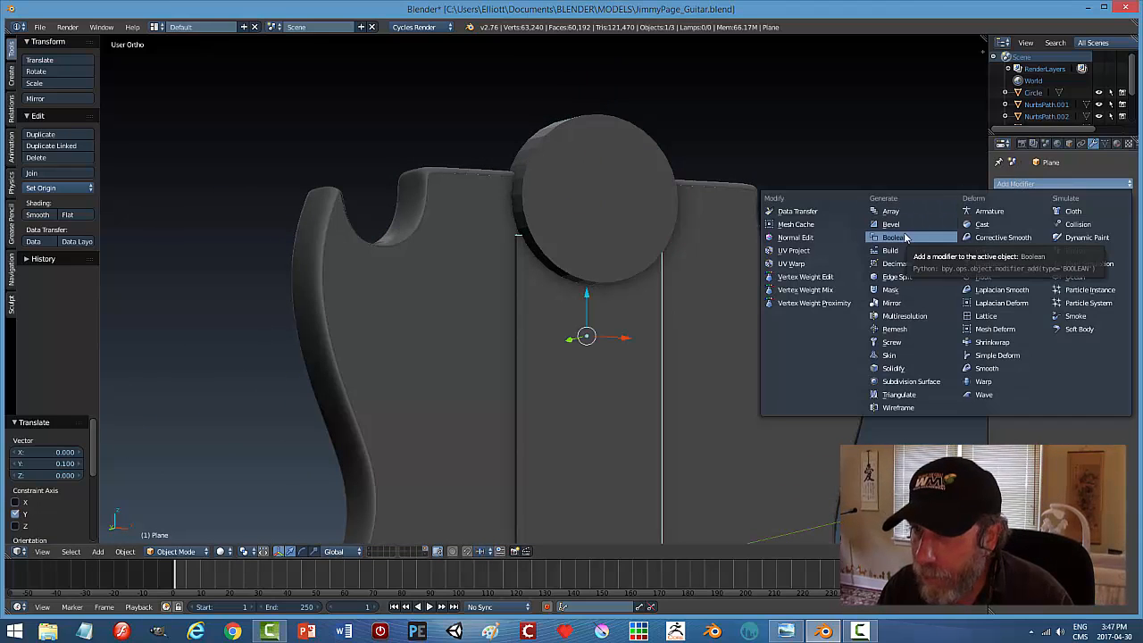
{"action": "middle_click_drag", "start_coordinate": [741, 271], "coordinate": [707, 266]}
Shift the disc about -0.013 along X in front view to centre it over the pickguard.
{"action": "right_click", "coordinate": [590, 270]}
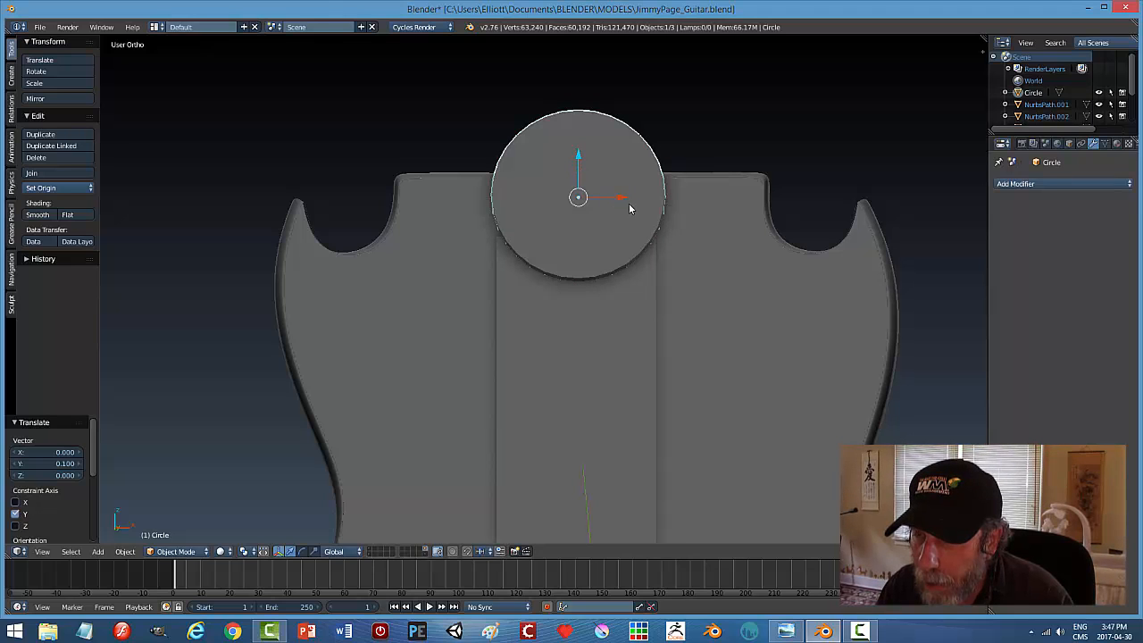
{"action": "key", "text": "KP_1"}
{"action": "scroll", "coordinate": [700, 236], "scroll_direction": "up", "scroll_amount": 3}
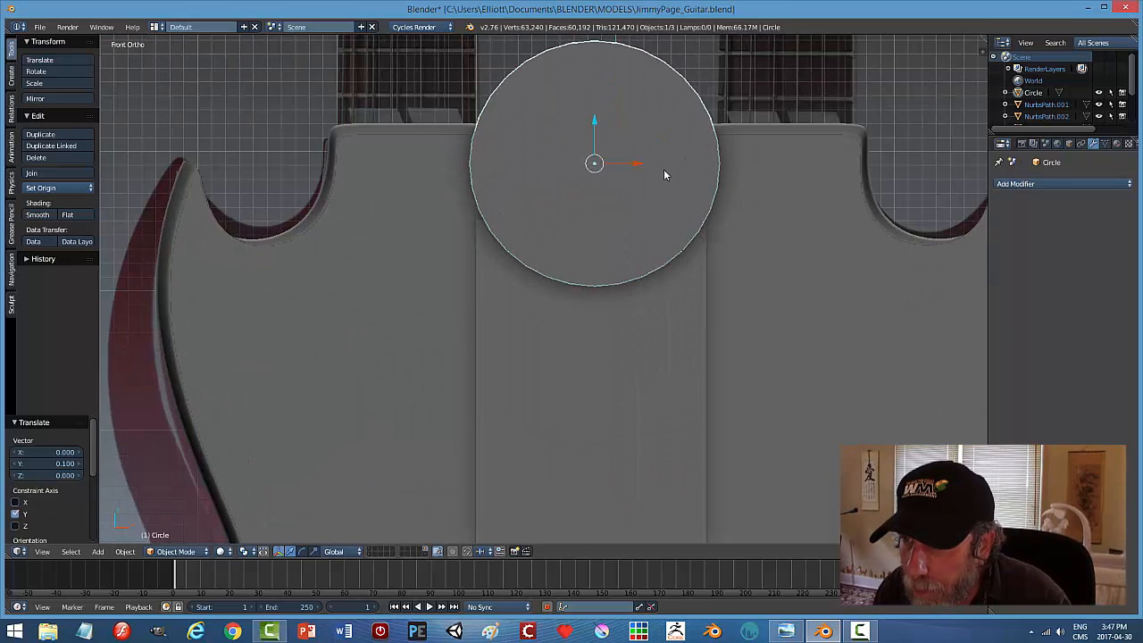
{"action": "left_click_drag", "start_coordinate": [640, 167], "coordinate": [637, 163]}
Add a Boolean modifier to the pickguard with operation Difference and object Circle, and apply it.
{"action": "right_click", "coordinate": [643, 375]}
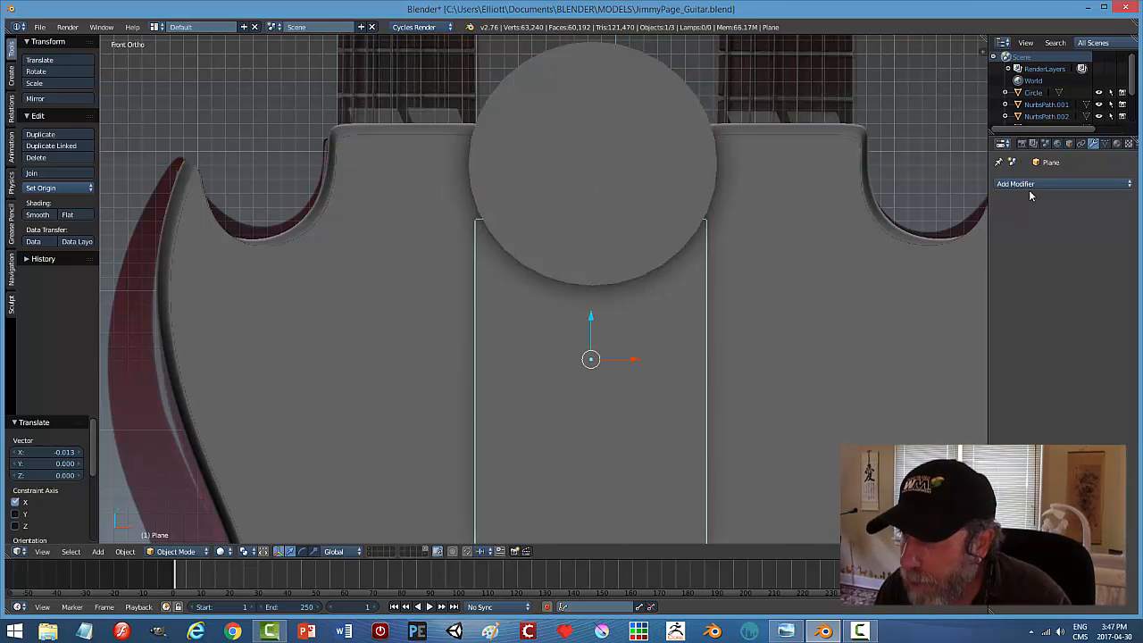
{"action": "left_click", "coordinate": [1026, 183]}
{"action": "left_click", "coordinate": [892, 237]}
{"action": "left_click", "coordinate": [1009, 253]}
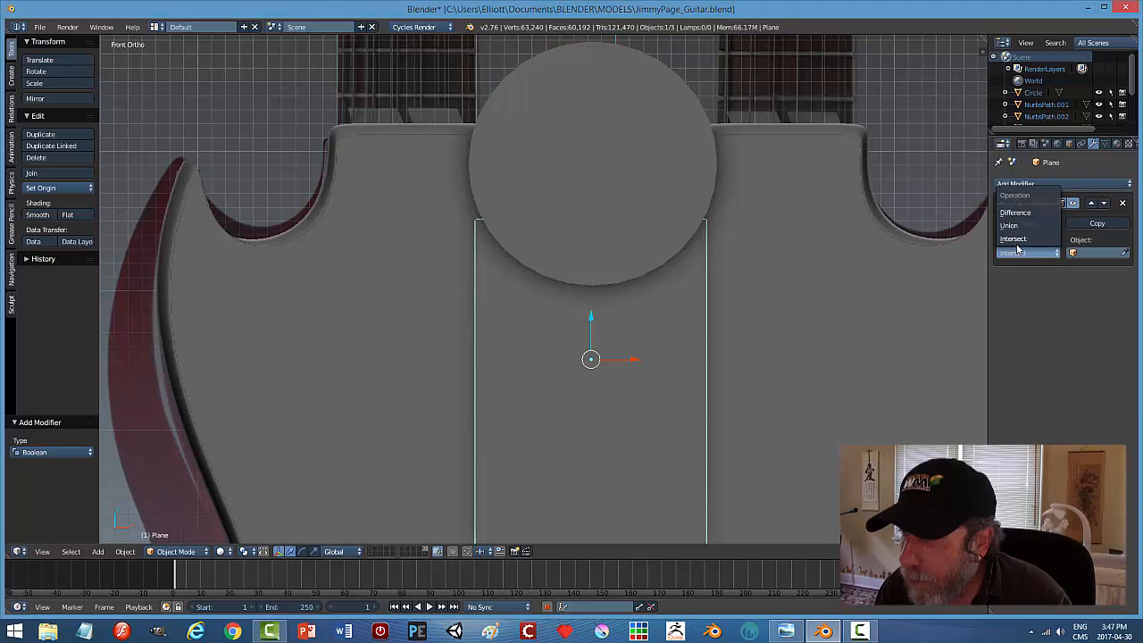
{"action": "left_click", "coordinate": [1027, 225]}
{"action": "left_click", "coordinate": [645, 194]}
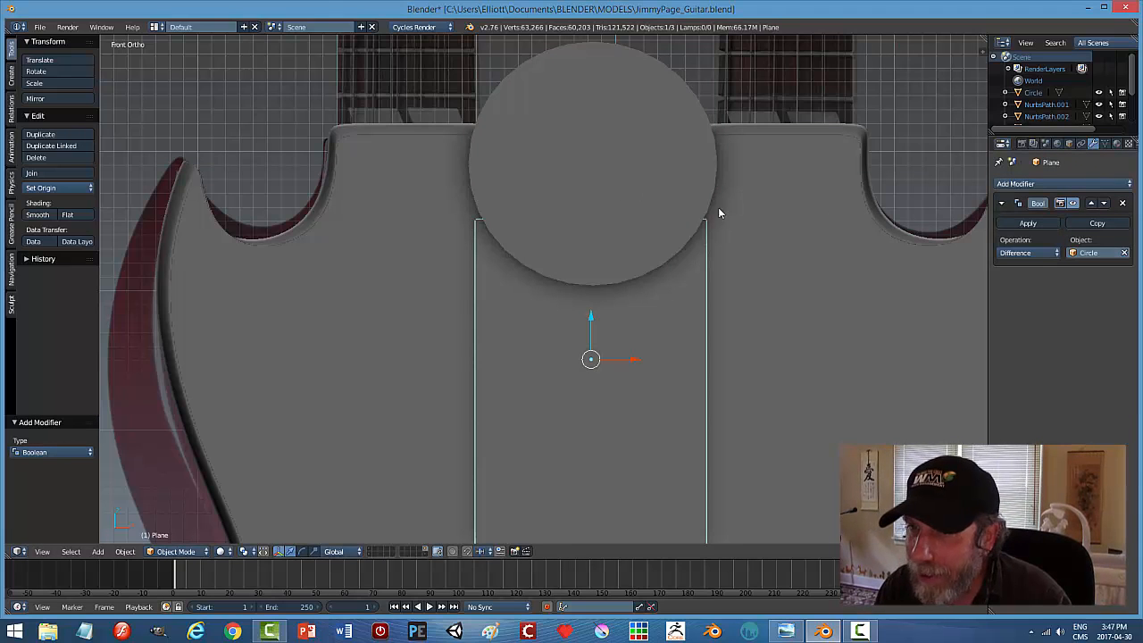
{"action": "left_click", "coordinate": [1027, 224]}
Hide the disc cutter to expose the curved cut at the pickguard's upper edge.
{"action": "right_click", "coordinate": [673, 207]}
{"action": "key", "text": "h"}
{"action": "scroll", "coordinate": [665, 252], "scroll_direction": "down", "scroll_amount": 2}
{"action": "middle_click_drag", "start_coordinate": [678, 252], "coordinate": [704, 261]}
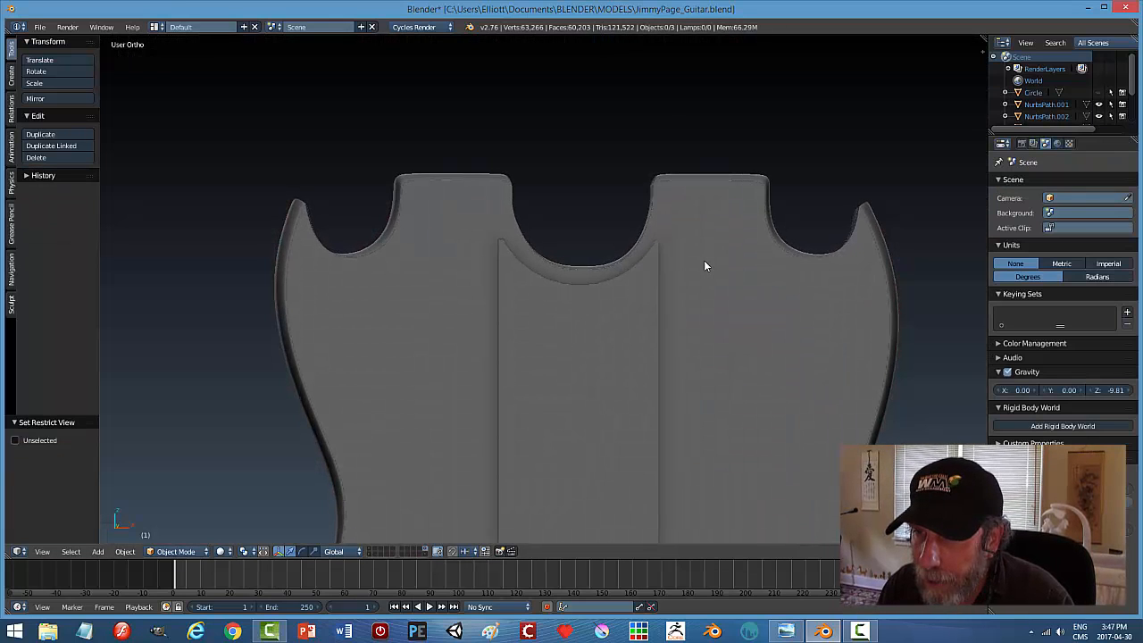
Nudge the pickguard about 0.006 along X and deselect it.
{"action": "right_click", "coordinate": [655, 339]}
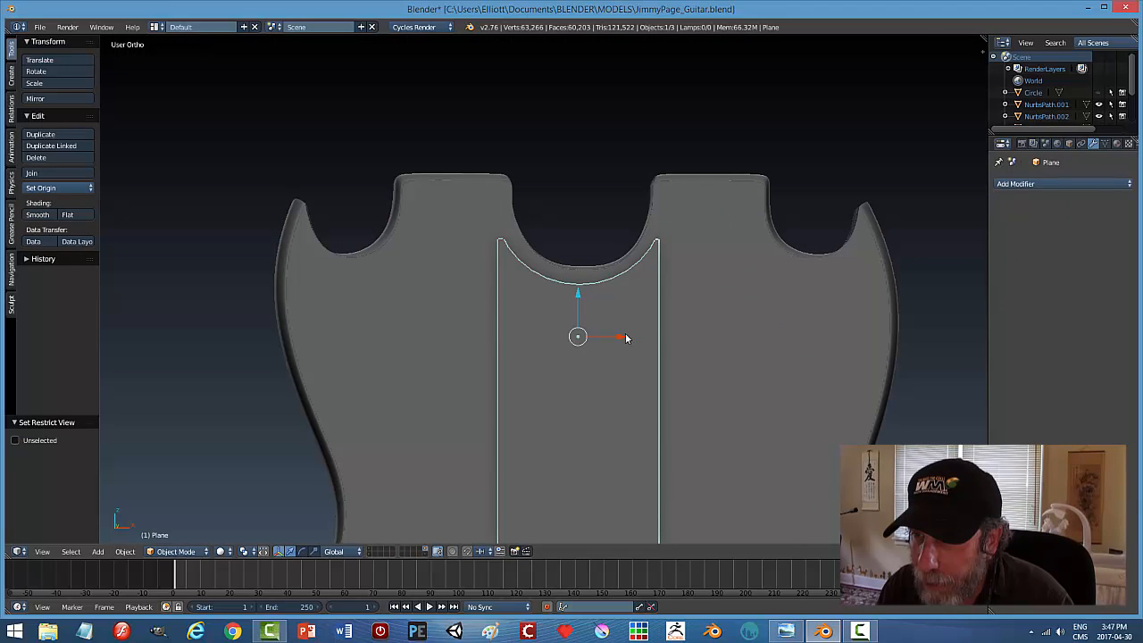
{"action": "left_click_drag", "start_coordinate": [622, 336], "coordinate": [625, 336]}
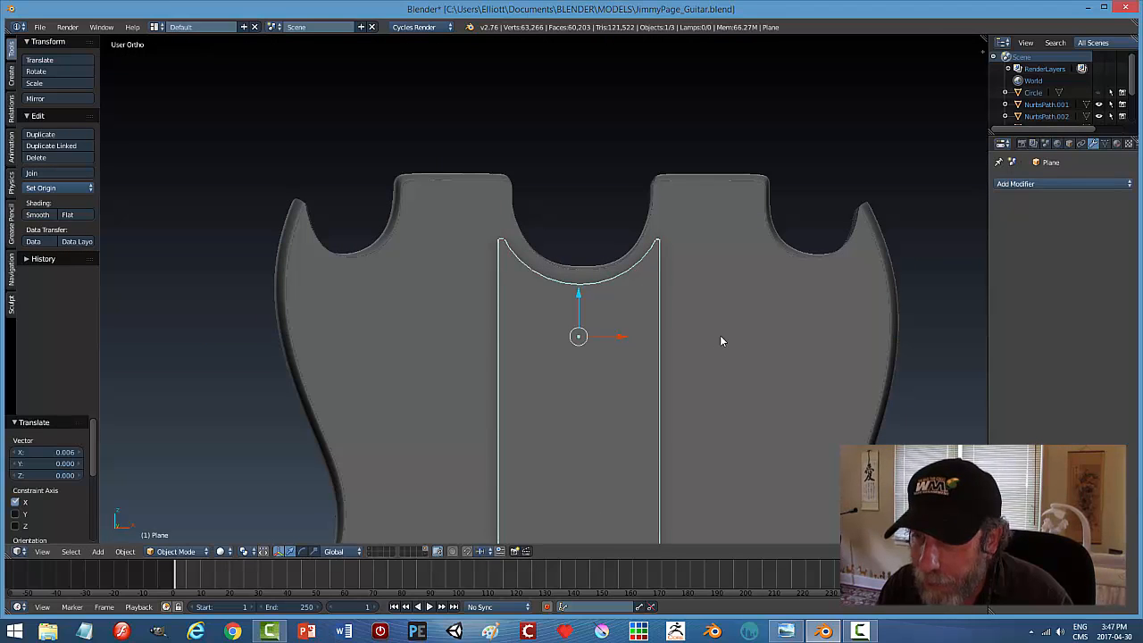
{"action": "scroll", "coordinate": [739, 337], "scroll_direction": "down", "scroll_amount": 4}
{"action": "key", "text": "a"}
{"action": "middle_click_drag", "start_coordinate": [733, 351], "coordinate": [682, 439]}
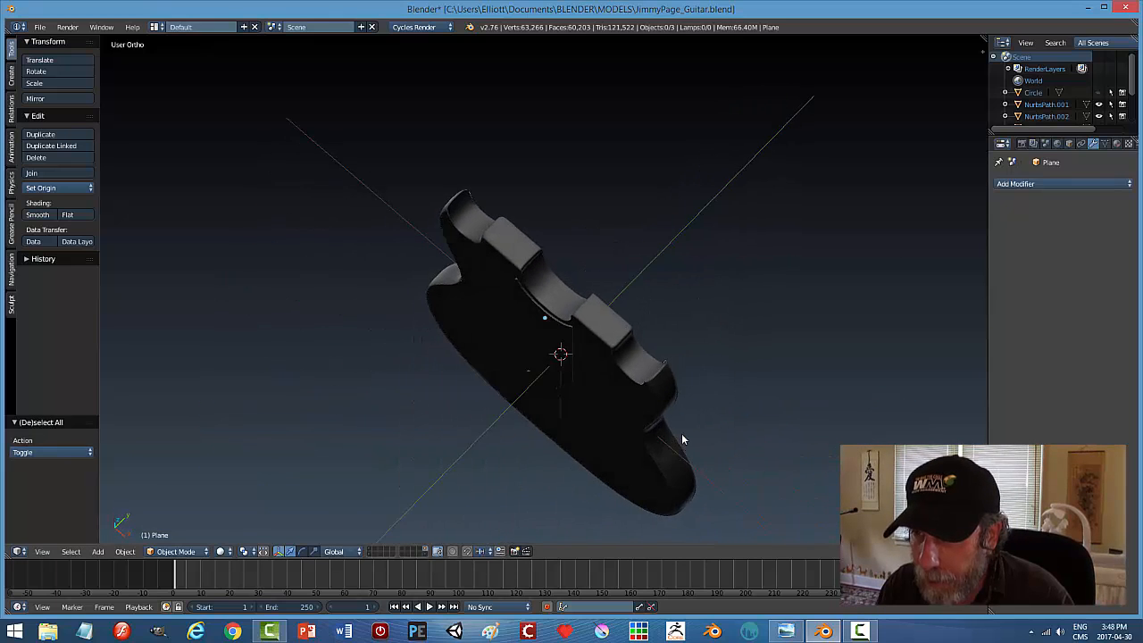
Compare the cut pickguard with the reference image in wireframe front view, from the neck curve down to the lower end.
{"action": "key", "text": "KP_1"}
{"action": "scroll", "coordinate": [750, 332], "scroll_direction": "up", "scroll_amount": 1}
{"action": "key", "text": "z"}
{"action": "left_click", "coordinate": [835, 334]}
{"action": "scroll", "coordinate": [657, 409], "scroll_direction": "down", "scroll_amount": 1}
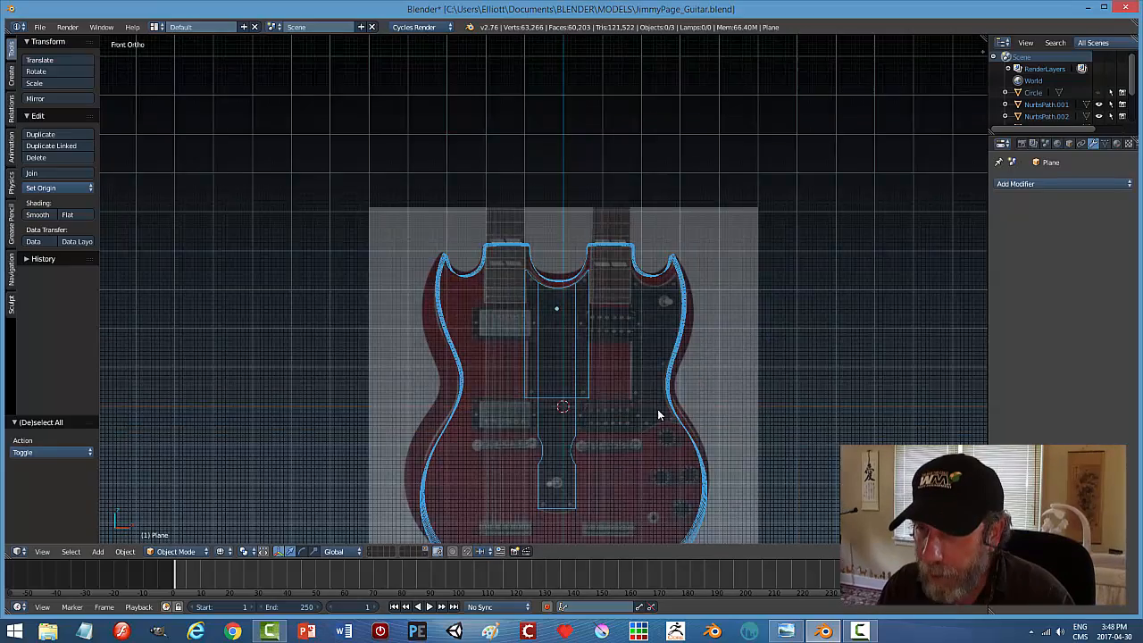
{"action": "scroll", "coordinate": [657, 408], "scroll_direction": "up", "scroll_amount": 3}
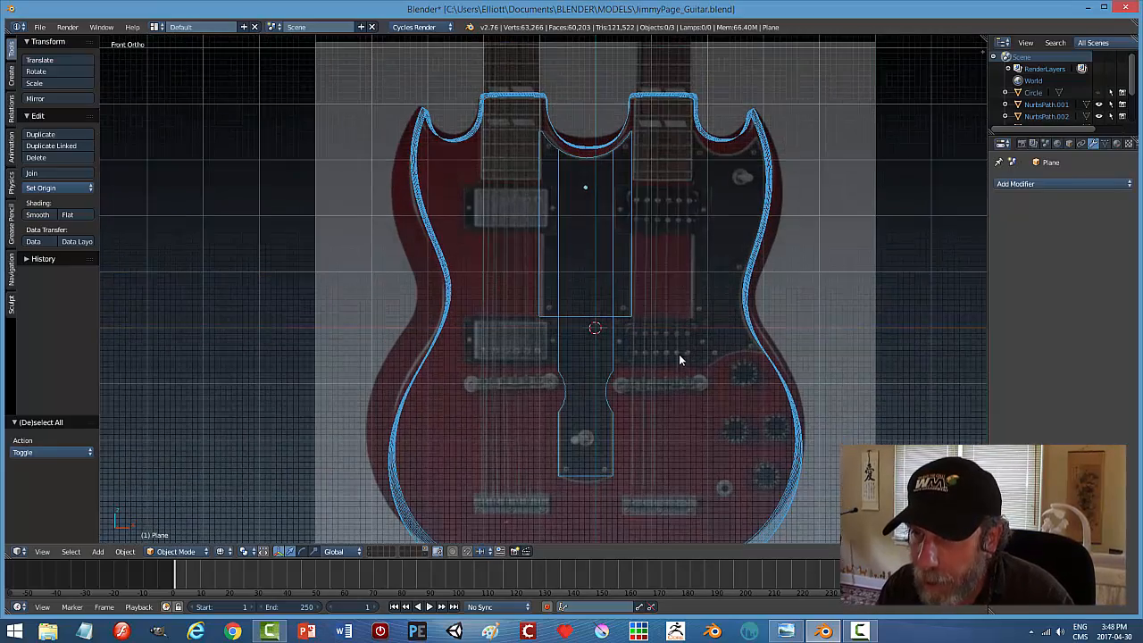
{"action": "scroll", "coordinate": [681, 330], "scroll_direction": "down", "scroll_amount": 1}
{"action": "scroll", "coordinate": [682, 307], "scroll_direction": "up", "scroll_amount": 1}
{"action": "scroll", "coordinate": [683, 306], "scroll_direction": "down", "scroll_amount": 1}
{"action": "scroll", "coordinate": [682, 308], "scroll_direction": "up", "scroll_amount": 4}
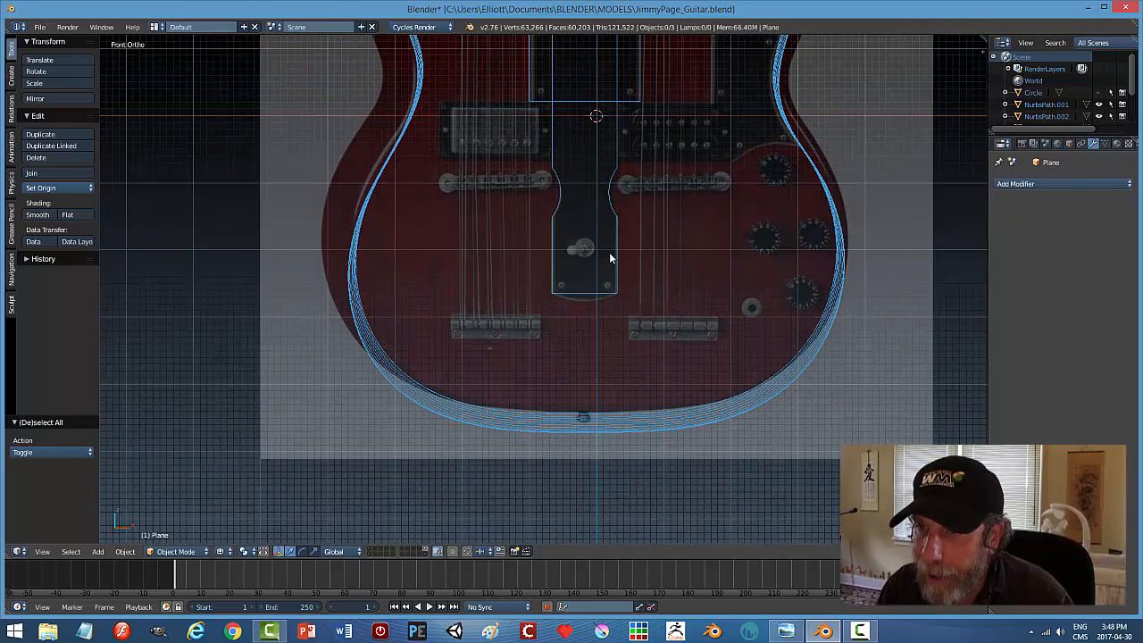
{"action": "scroll", "coordinate": [683, 288], "scroll_direction": "down", "scroll_amount": 3}
{"action": "middle_click_drag", "start_coordinate": [681, 298], "coordinate": [588, 225]}
{"action": "right_click", "coordinate": [593, 218]}
{"action": "key", "text": "Tab"}
{"action": "left_click", "coordinate": [766, 226]}
{"action": "key", "text": "ctrl+r"}
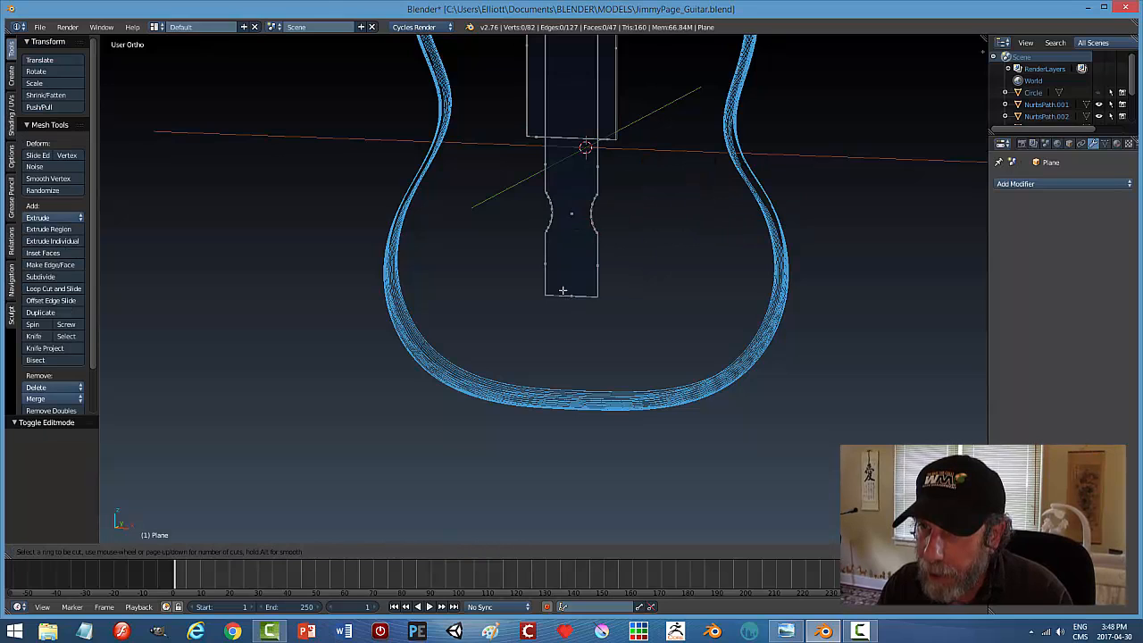
{"action": "key", "text": "Escape"}
{"action": "key", "text": "Tab"}
{"action": "left_click", "coordinate": [580, 254]}
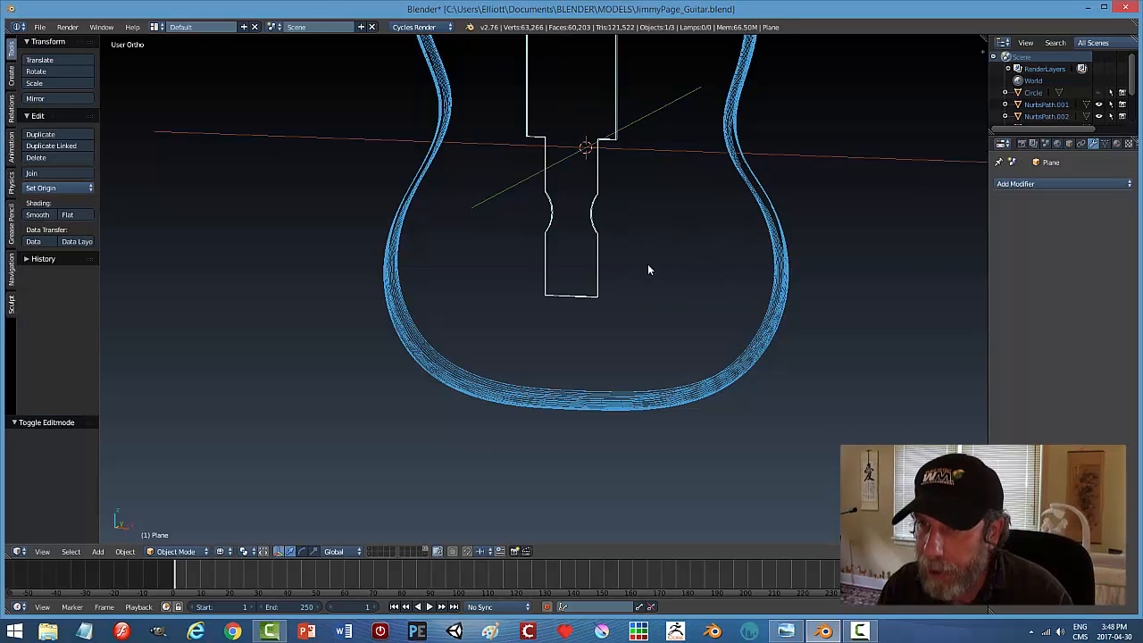
Enter Edit Mode on the pickguard with vertex selection and box-select the vertices of its lower edge.
{"action": "middle_click_drag", "start_coordinate": [649, 264], "coordinate": [669, 265]}
{"action": "key", "text": "KP_1"}
{"action": "scroll", "coordinate": [665, 311], "scroll_direction": "up", "scroll_amount": 8}
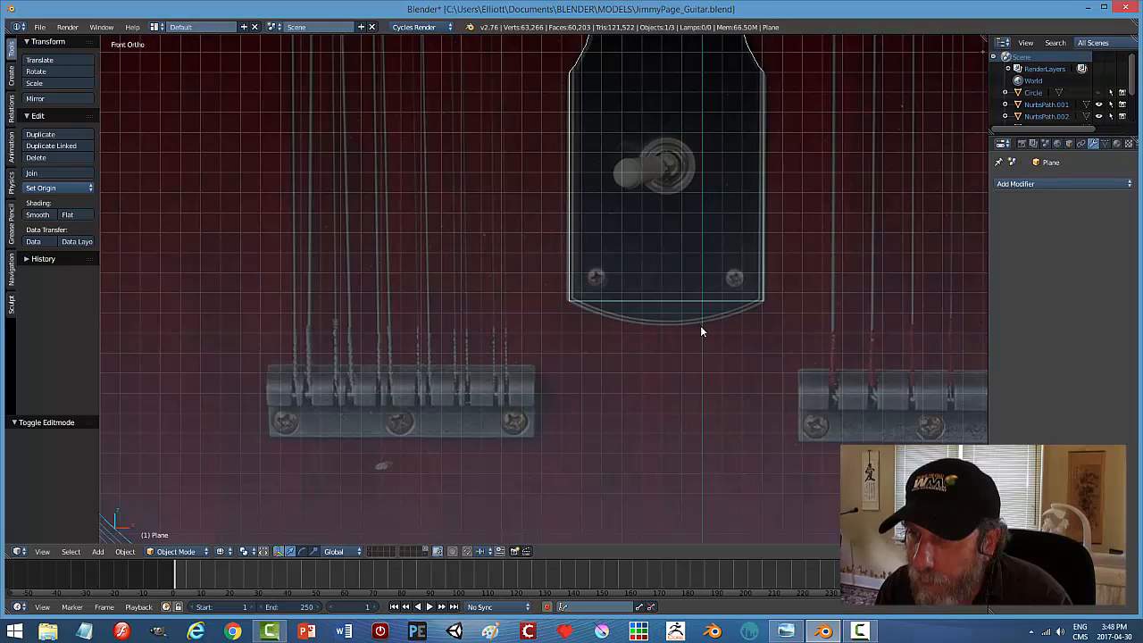
{"action": "scroll", "coordinate": [692, 322], "scroll_direction": "up", "scroll_amount": 2}
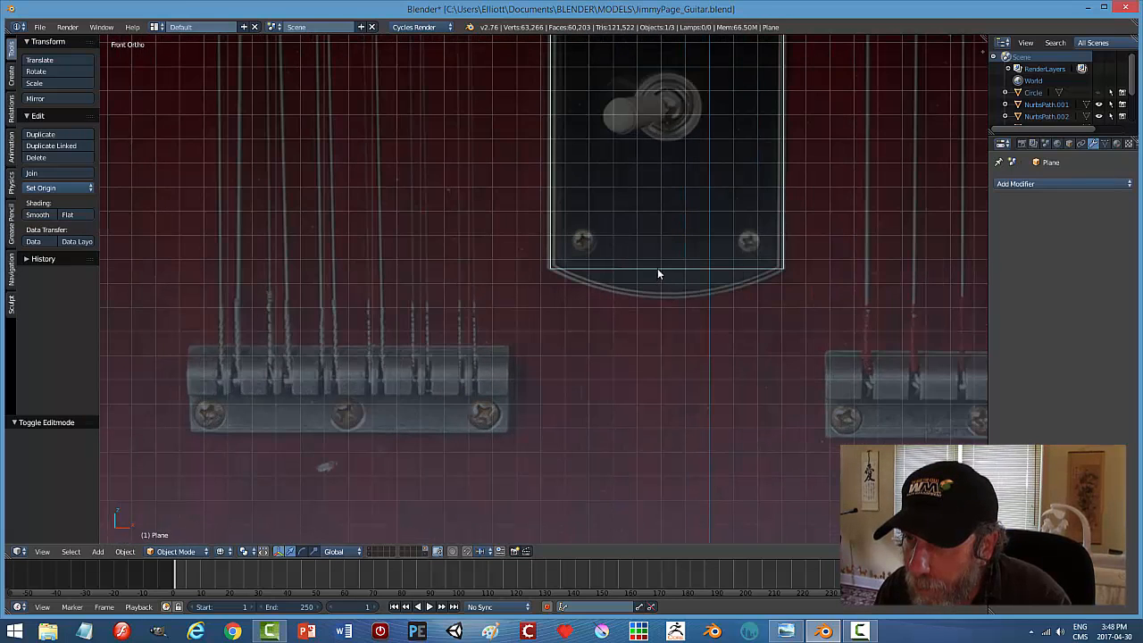
{"action": "key", "text": "Tab"}
{"action": "left_click", "coordinate": [755, 272]}
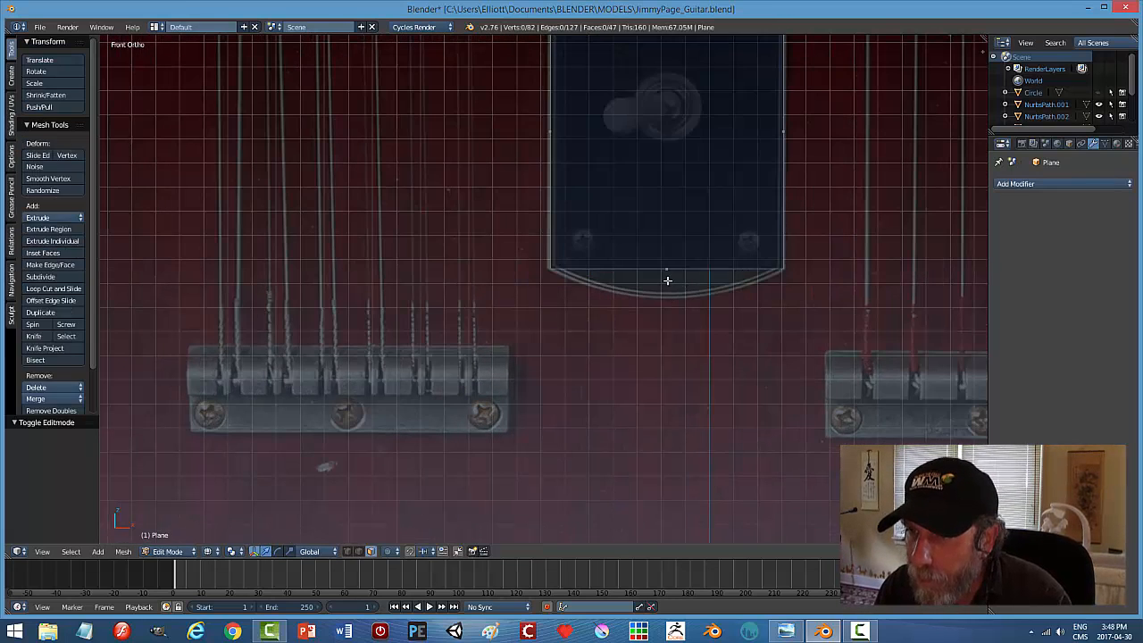
{"action": "key", "text": "ctrl+Tab"}
{"action": "left_click", "coordinate": [594, 301]}
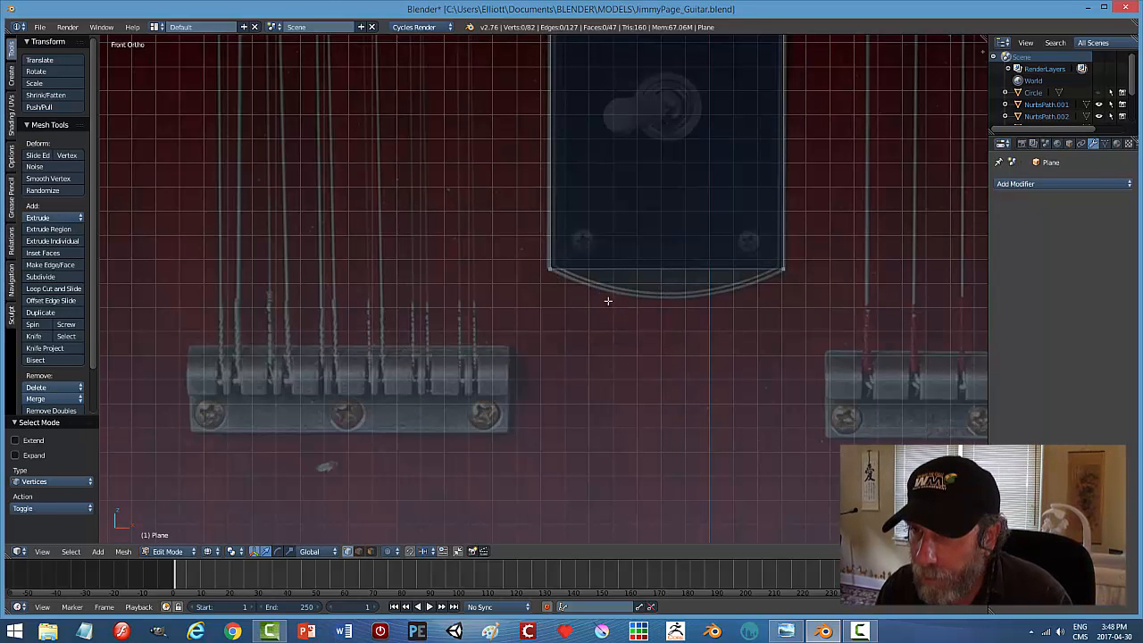
{"action": "key", "text": "b"}
{"action": "left_click_drag", "start_coordinate": [808, 304], "coordinate": [493, 240]}
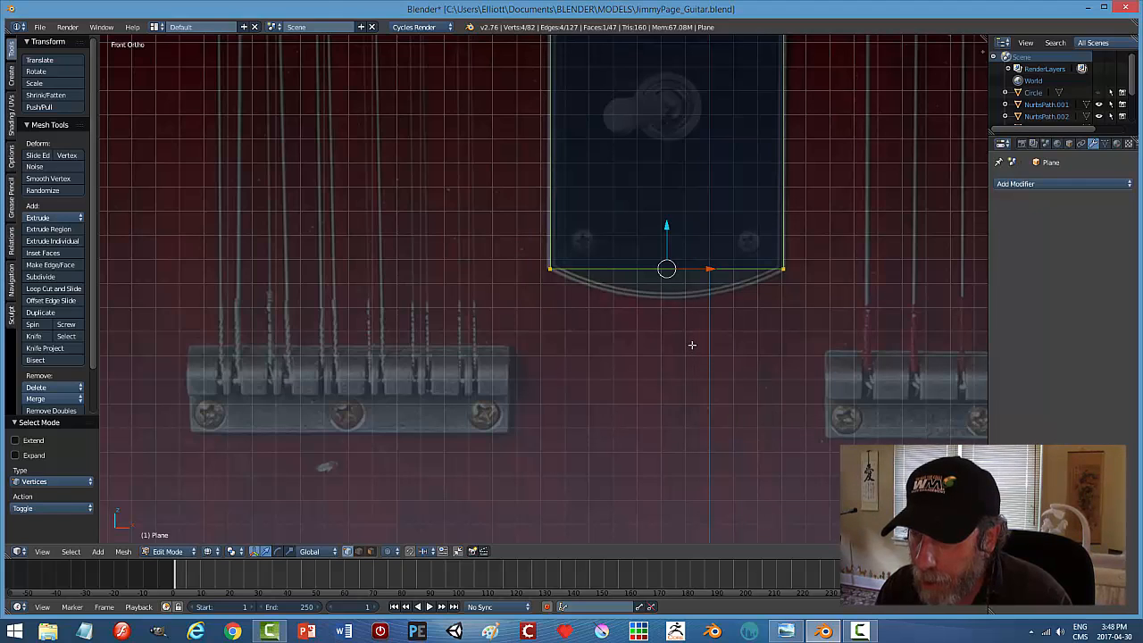
{"action": "middle_click_drag", "start_coordinate": [693, 349], "coordinate": [681, 291]}
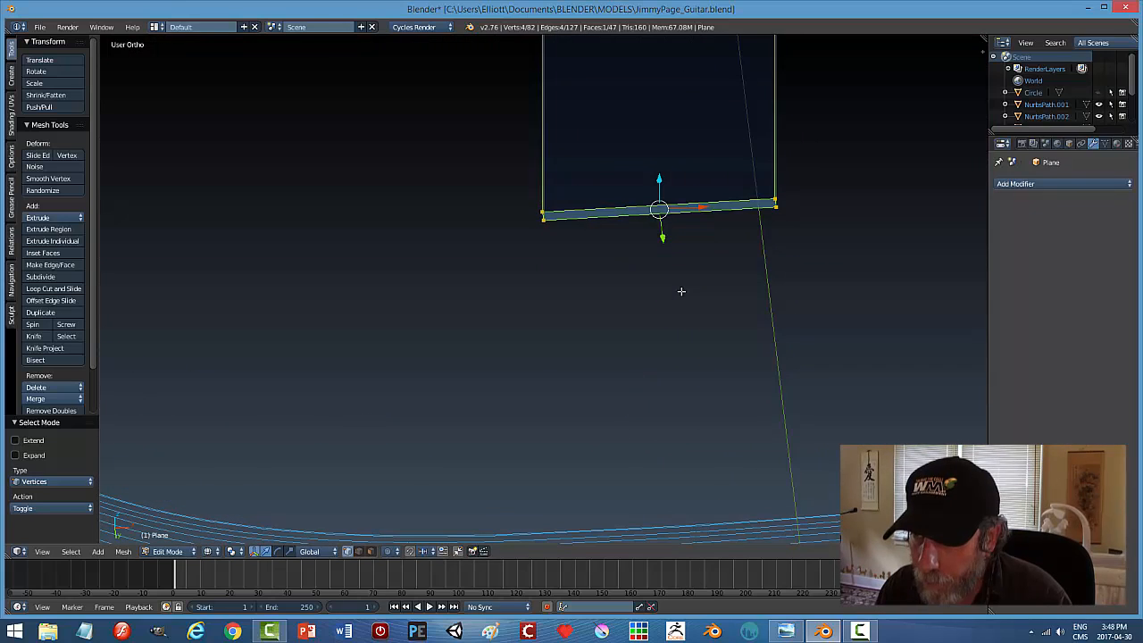
Clear the selection and add five evenly spaced, unslid loop cuts across the pickguard's lower end face in solid shading.
{"action": "key", "text": "a"}
{"action": "key", "text": "z"}
{"action": "left_click", "coordinate": [658, 276]}
{"action": "middle_click_drag", "start_coordinate": [684, 273], "coordinate": [665, 203]}
{"action": "key", "text": "ctrl+r"}
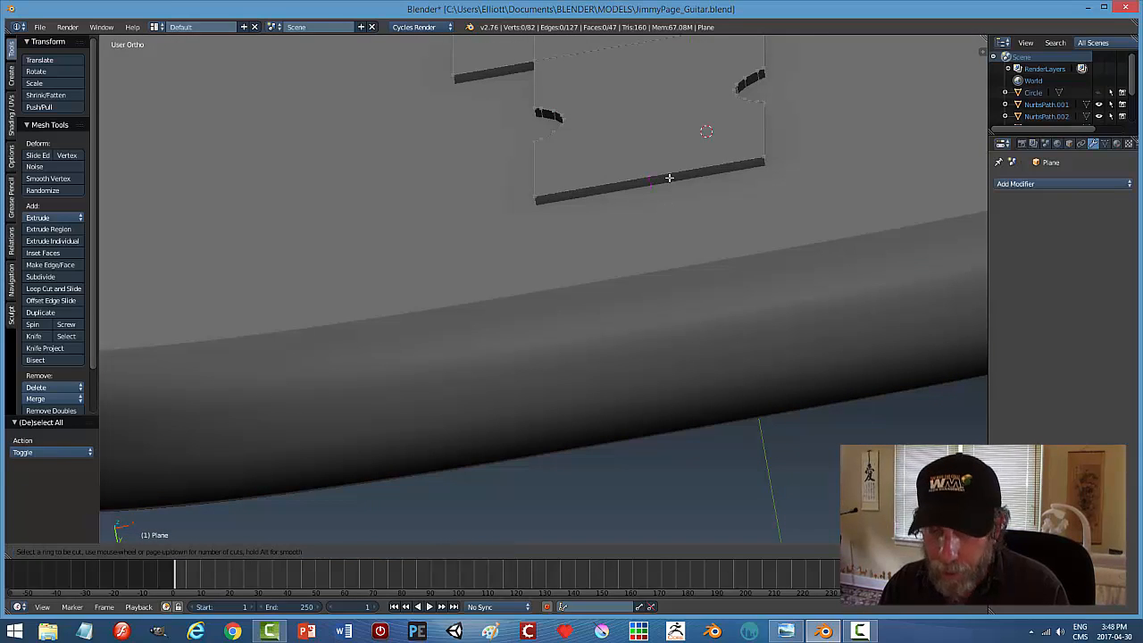
{"action": "scroll", "coordinate": [669, 177], "scroll_direction": "up", "scroll_amount": 1}
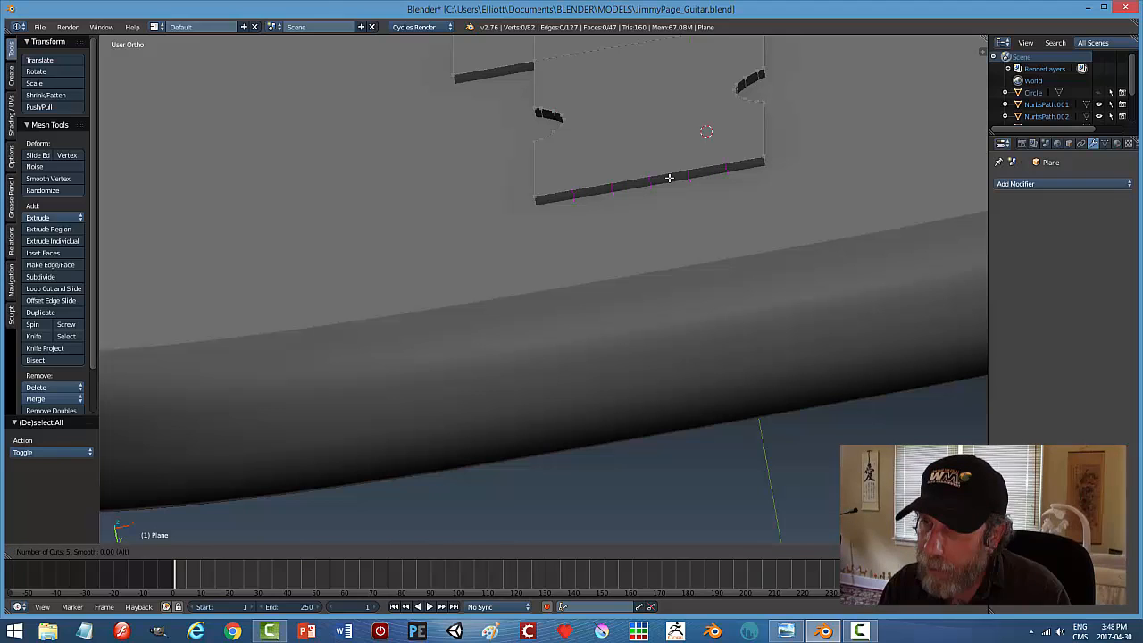
{"action": "left_click", "coordinate": [669, 178]}
{"action": "right_click", "coordinate": [669, 179]}
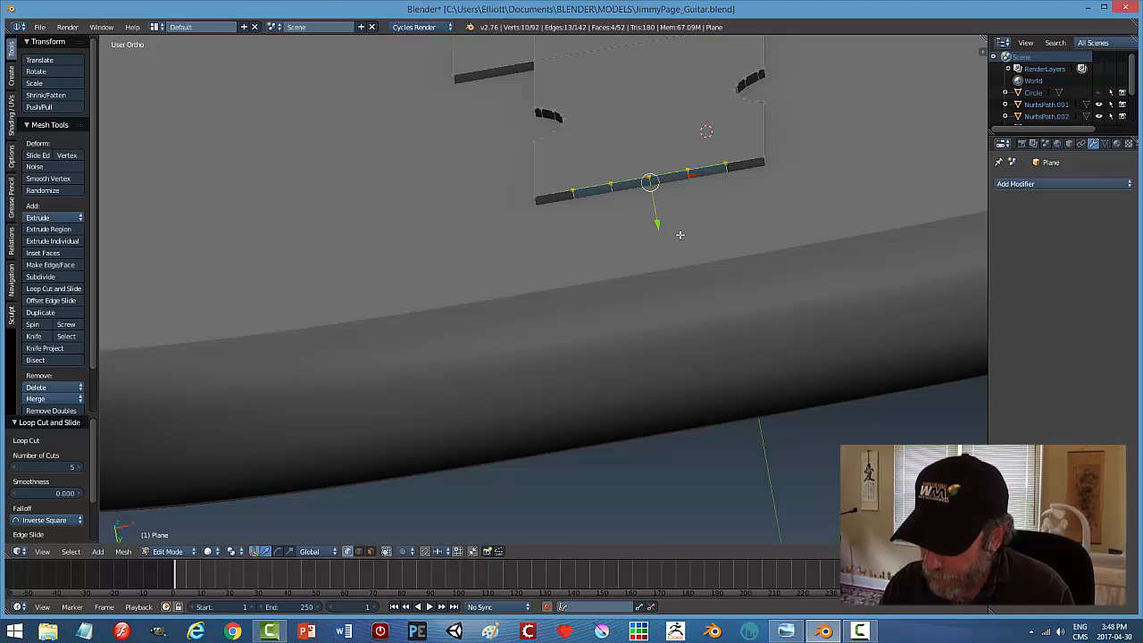
Deselect the new vertices and show the pickguard's lower edge in wireframe front view over the reference image.
{"action": "key", "text": "KP_8"}
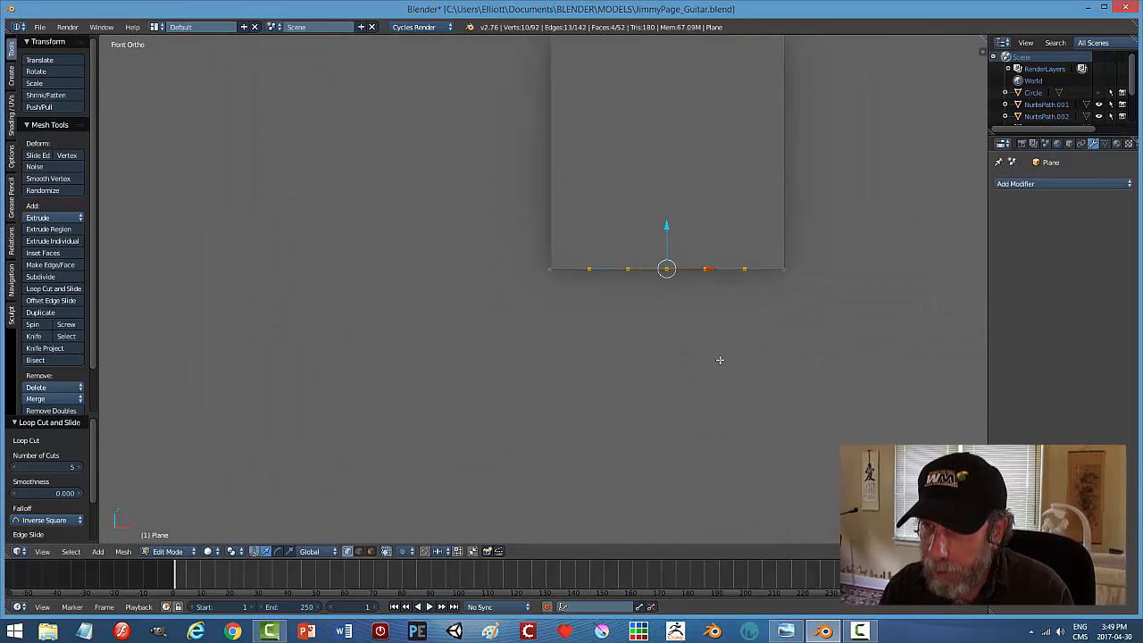
{"action": "key", "text": "a"}
{"action": "key", "text": "z"}
{"action": "left_click", "coordinate": [799, 369]}
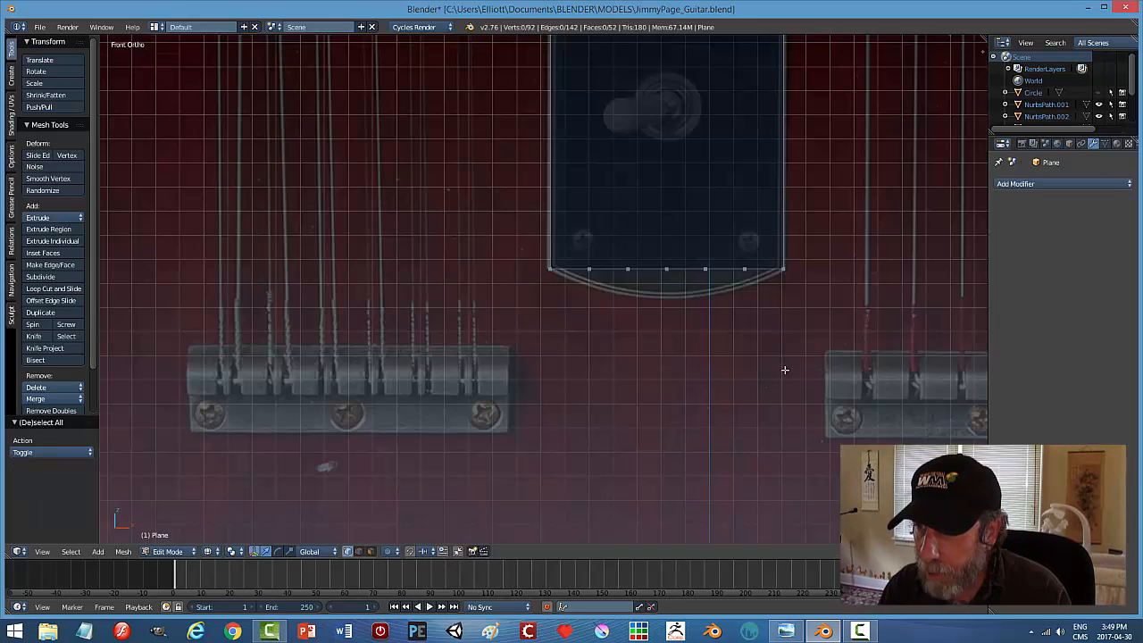
Select the inner vertices along the pickguard's lower edge and lower them 0.056 along Z toward the reference curve.
{"action": "scroll", "coordinate": [710, 361], "scroll_direction": "up", "scroll_amount": 1}
{"action": "key", "text": "b"}
{"action": "left_click_drag", "start_coordinate": [580, 247], "coordinate": [795, 278]}
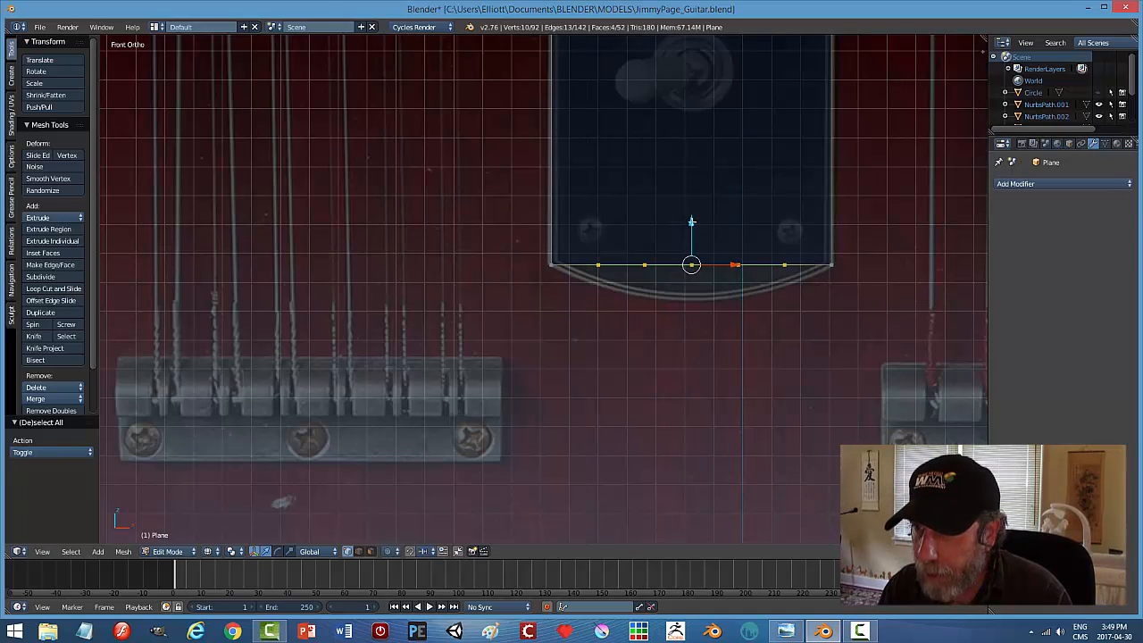
{"action": "key", "text": "g"}
{"action": "key", "text": "z"}
{"action": "left_click", "coordinate": [791, 284]}
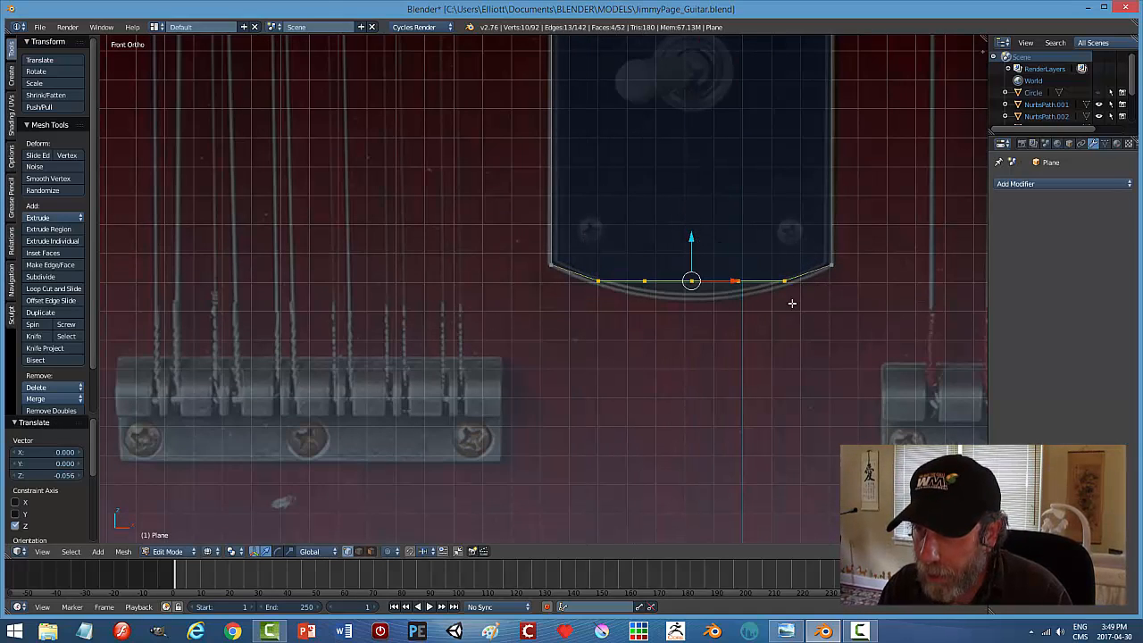
Select only the middle three vertex columns of the lower edge, lower them about 0.045 along Z, and clear the selection.
{"action": "key", "text": "a"}
{"action": "key", "text": "b"}
{"action": "left_click_drag", "start_coordinate": [636, 267], "coordinate": [750, 297]}
{"action": "key", "text": "g"}
{"action": "key", "text": "z"}
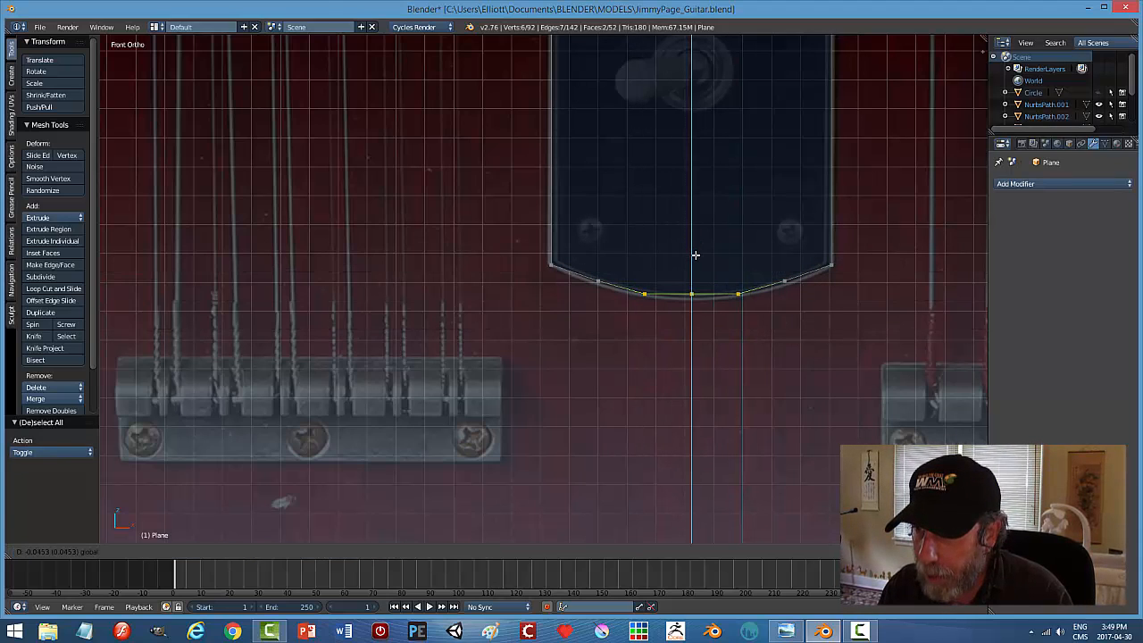
{"action": "left_click", "coordinate": [696, 255]}
{"action": "key", "text": "a"}
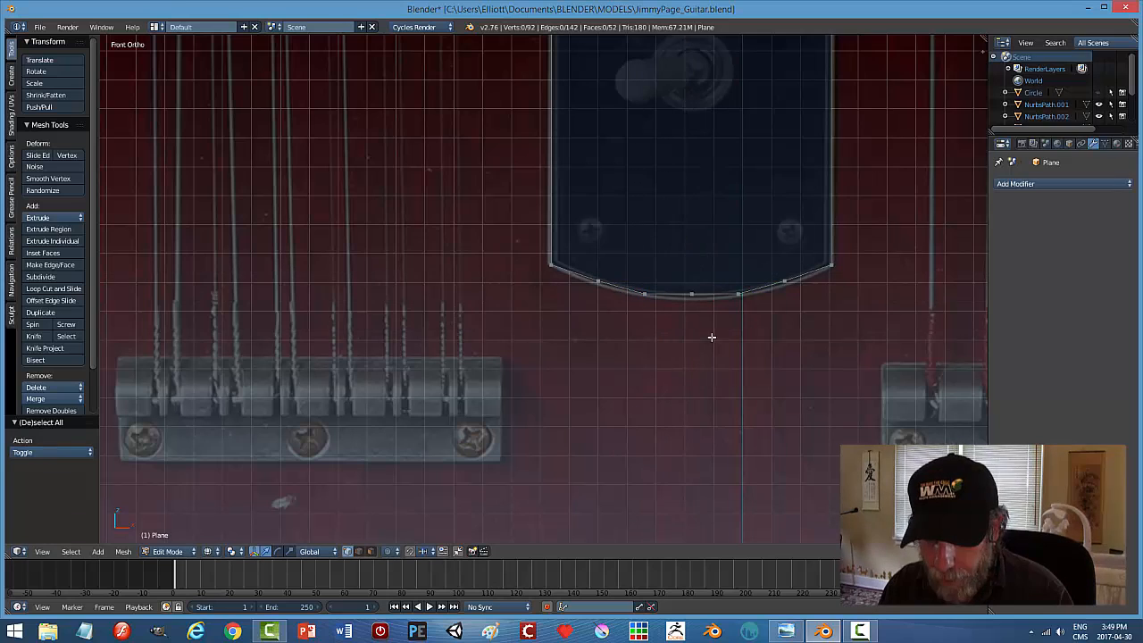
Lower the centre vertices of the bottom edge along Z onto the reference curve and return to Object Mode.
{"action": "key", "text": "b"}
{"action": "left_click_drag", "start_coordinate": [676, 282], "coordinate": [705, 299]}
{"action": "key", "text": "g"}
{"action": "key", "text": "z"}
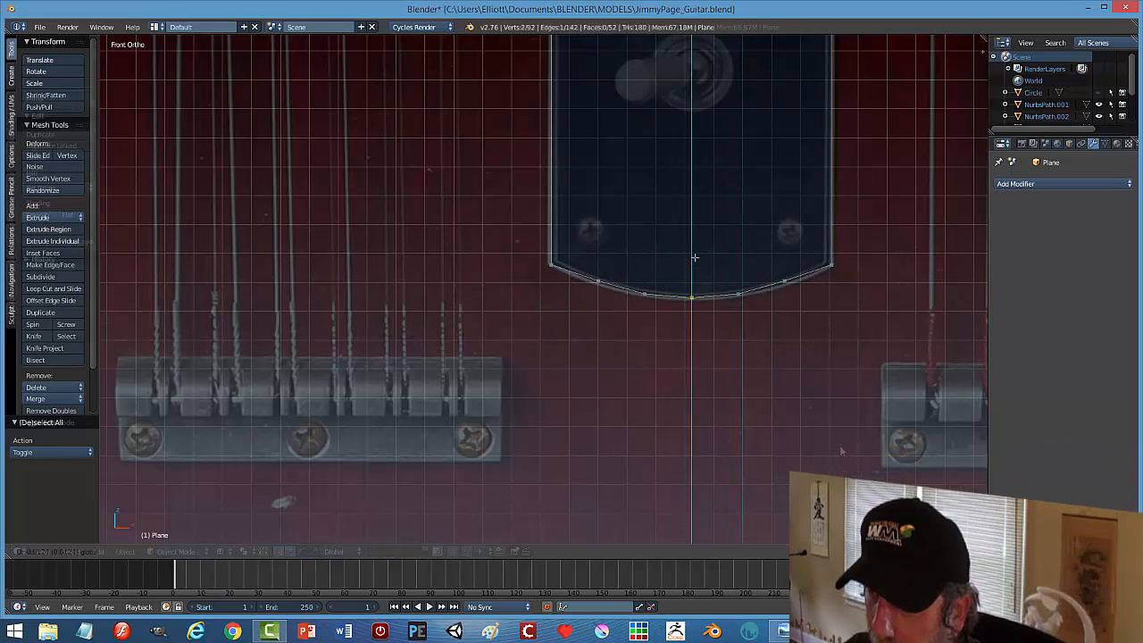
{"action": "left_click", "coordinate": [693, 257]}
{"action": "key", "text": "Tab"}
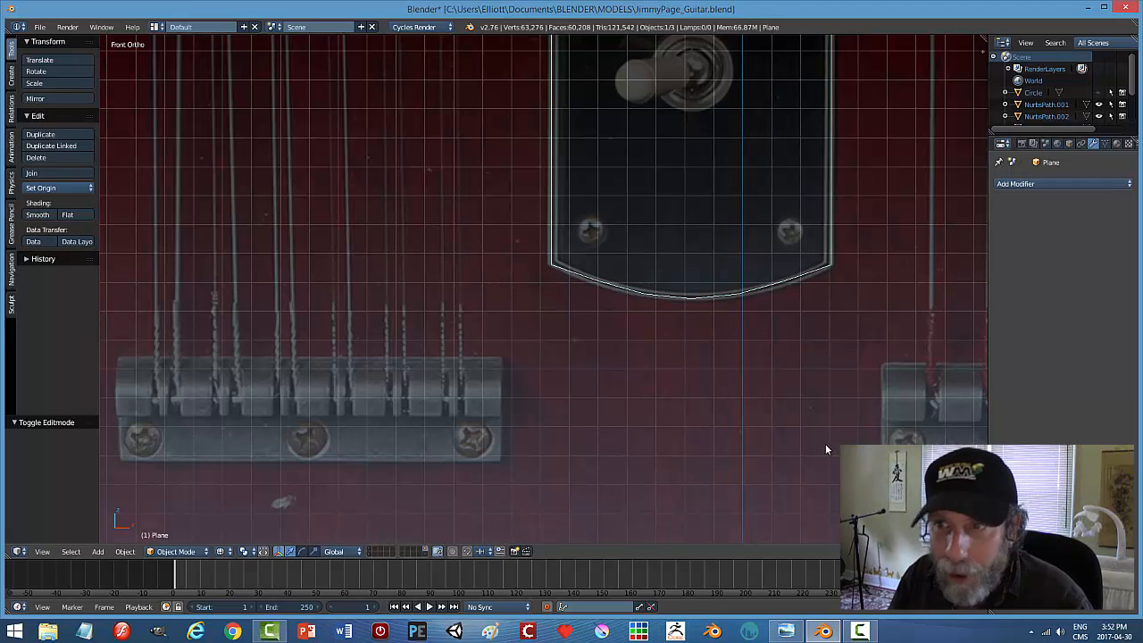
Examine the rounded lower edge's vertices from below, then compare the whole pickguard outline with the reference in front view.
{"action": "key", "text": "Tab"}
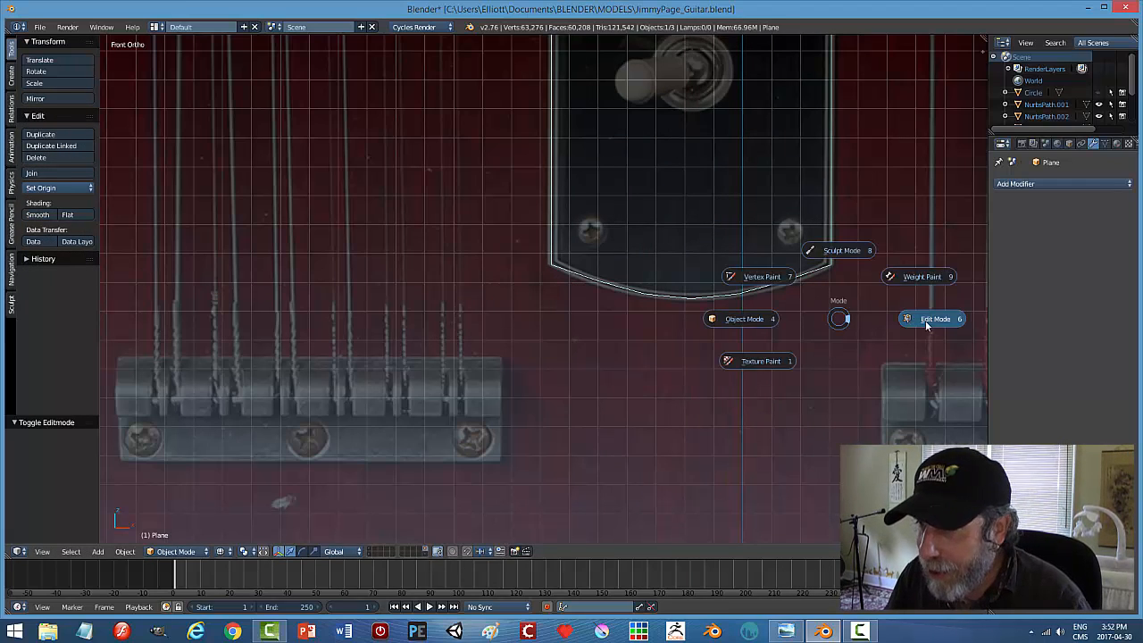
{"action": "left_click", "coordinate": [925, 321]}
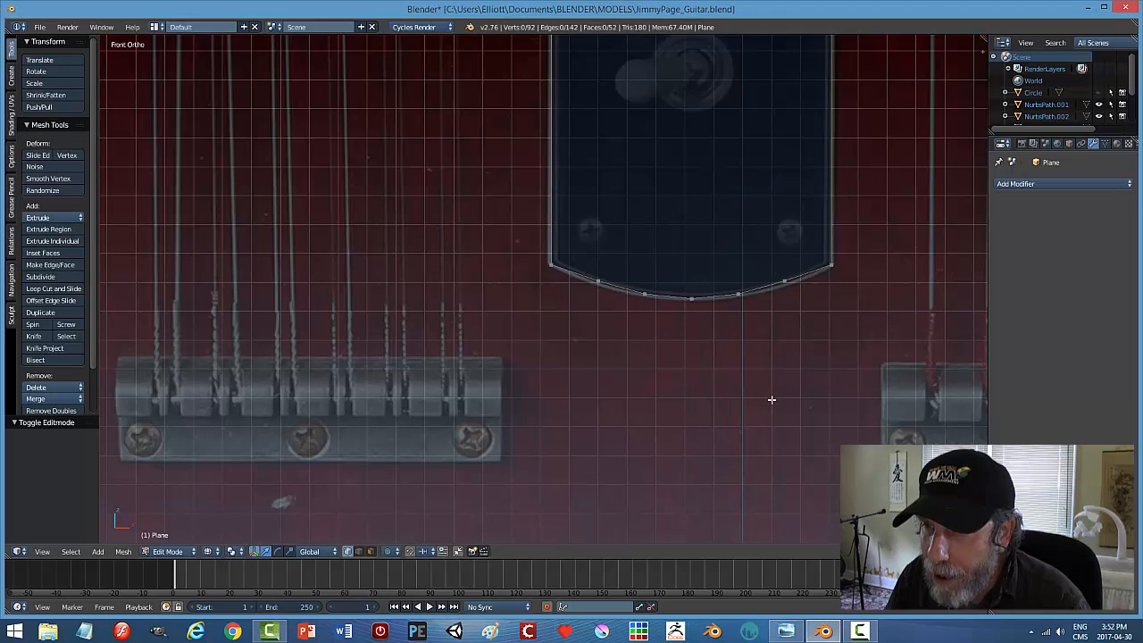
{"action": "middle_click_drag", "start_coordinate": [771, 395], "coordinate": [772, 350]}
{"action": "key", "text": "Tab"}
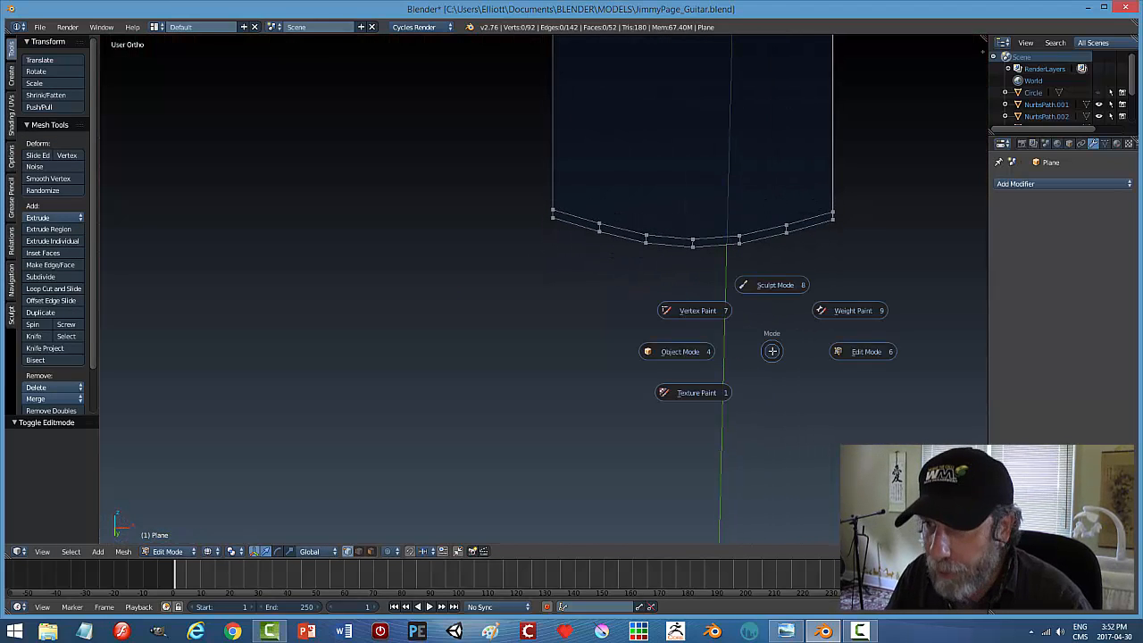
{"action": "left_click", "coordinate": [671, 352]}
{"action": "key", "text": "KP_1"}
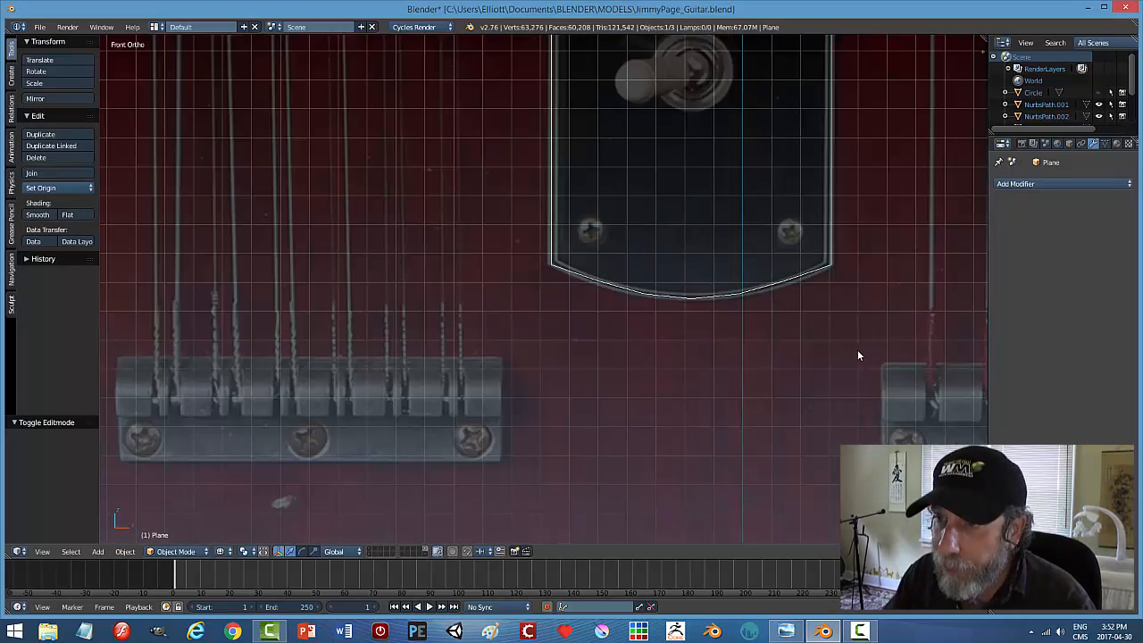
{"action": "scroll", "coordinate": [830, 357], "scroll_direction": "down", "scroll_amount": 5}
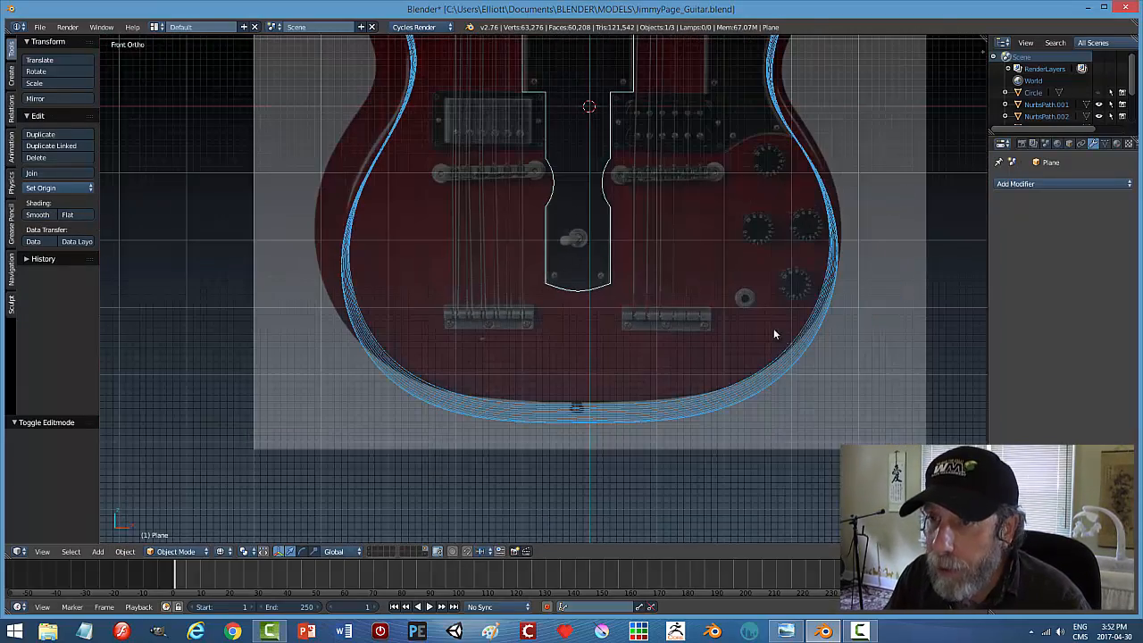
{"action": "middle_click_drag", "start_coordinate": [712, 242], "coordinate": [736, 443], "text": "shift"}
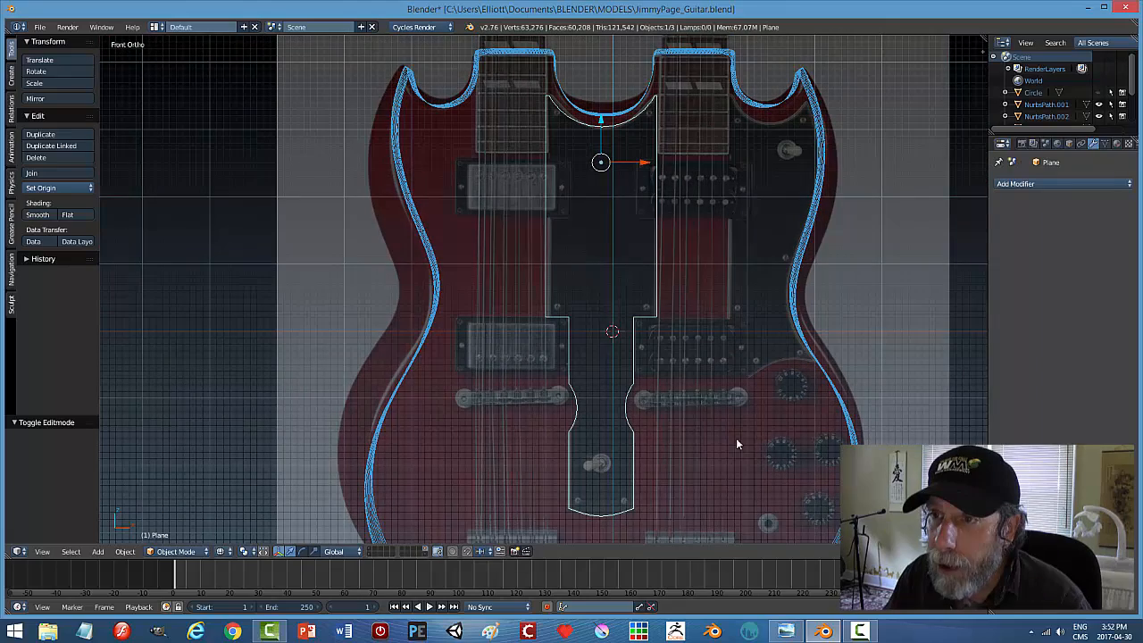
{"action": "scroll", "coordinate": [730, 399], "scroll_direction": "up", "scroll_amount": 2}
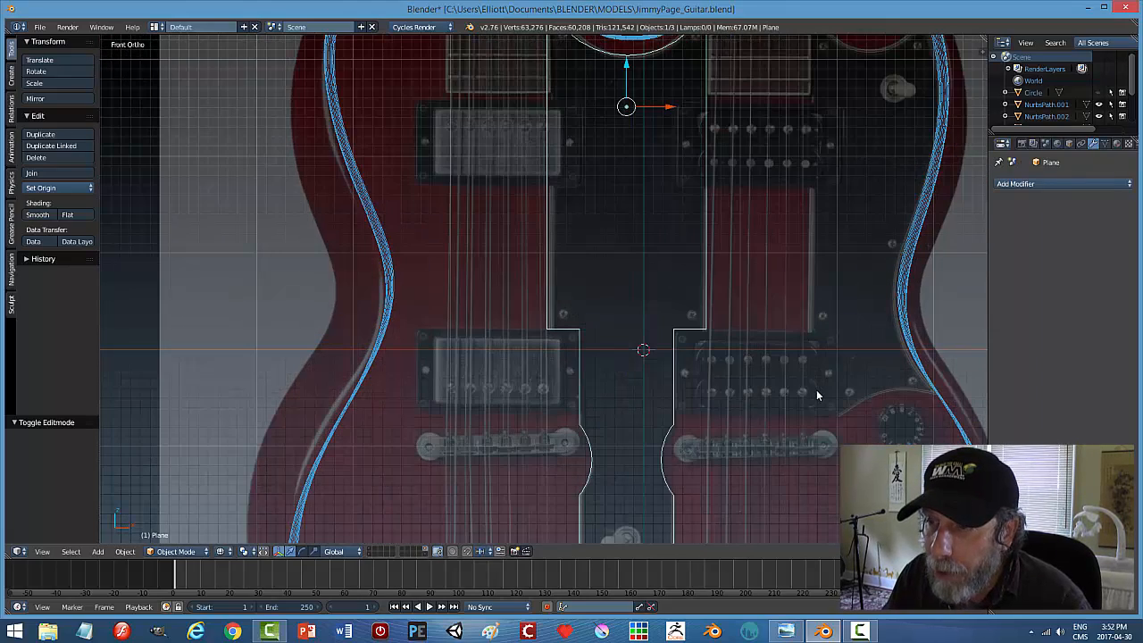
{"action": "scroll", "coordinate": [816, 394], "scroll_direction": "down", "scroll_amount": 2}
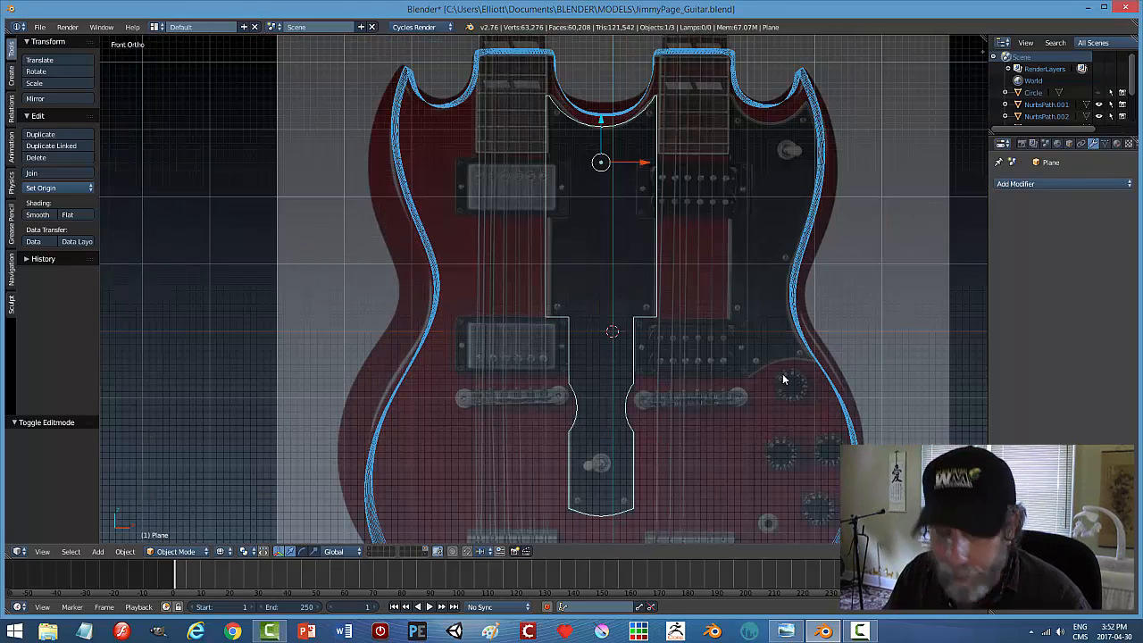
Show the pickguard in solid shading and enter Edit Mode with edge selection and nothing selected.
{"action": "key", "text": "z"}
{"action": "left_click", "coordinate": [780, 442]}
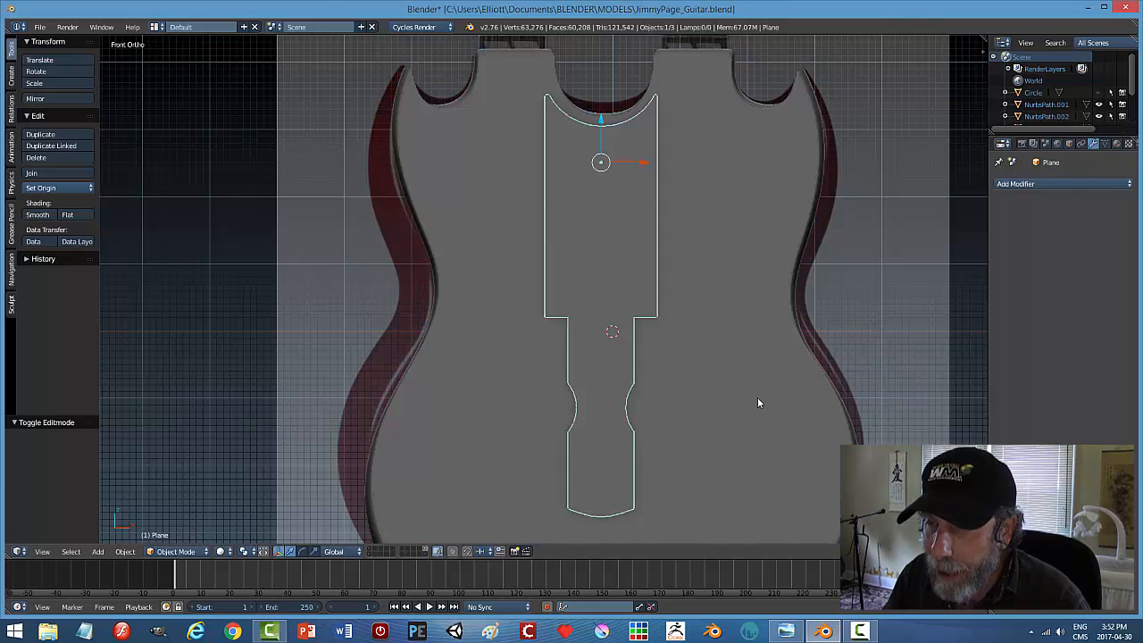
{"action": "middle_click_drag", "start_coordinate": [757, 406], "coordinate": [730, 334]}
{"action": "scroll", "coordinate": [736, 265], "scroll_direction": "up", "scroll_amount": 4}
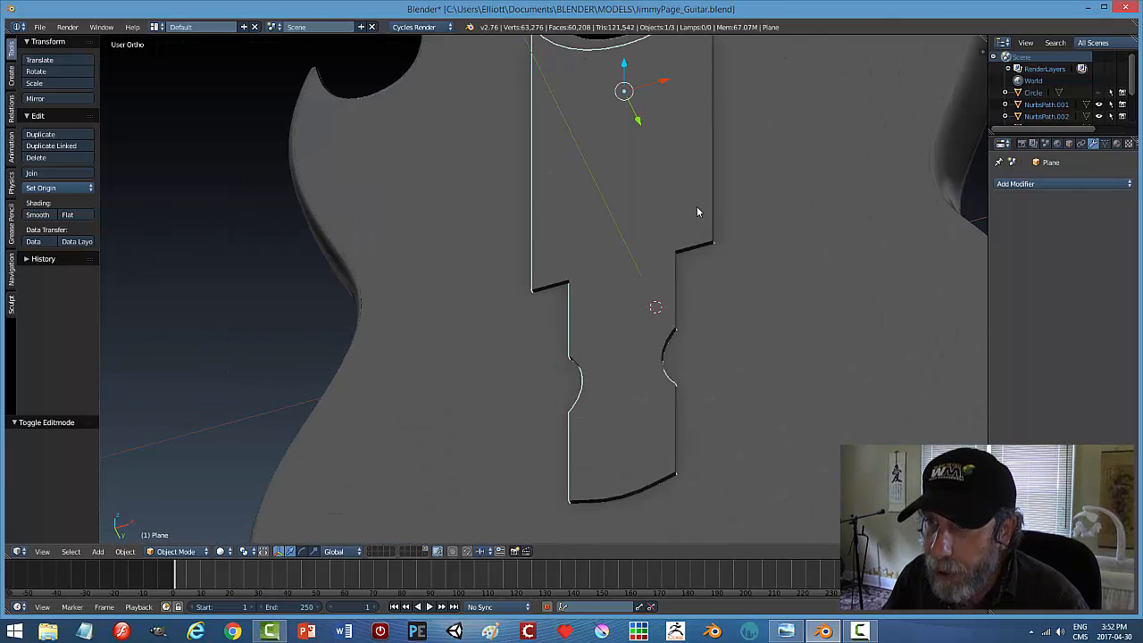
{"action": "key", "text": "Tab"}
{"action": "left_click", "coordinate": [740, 231]}
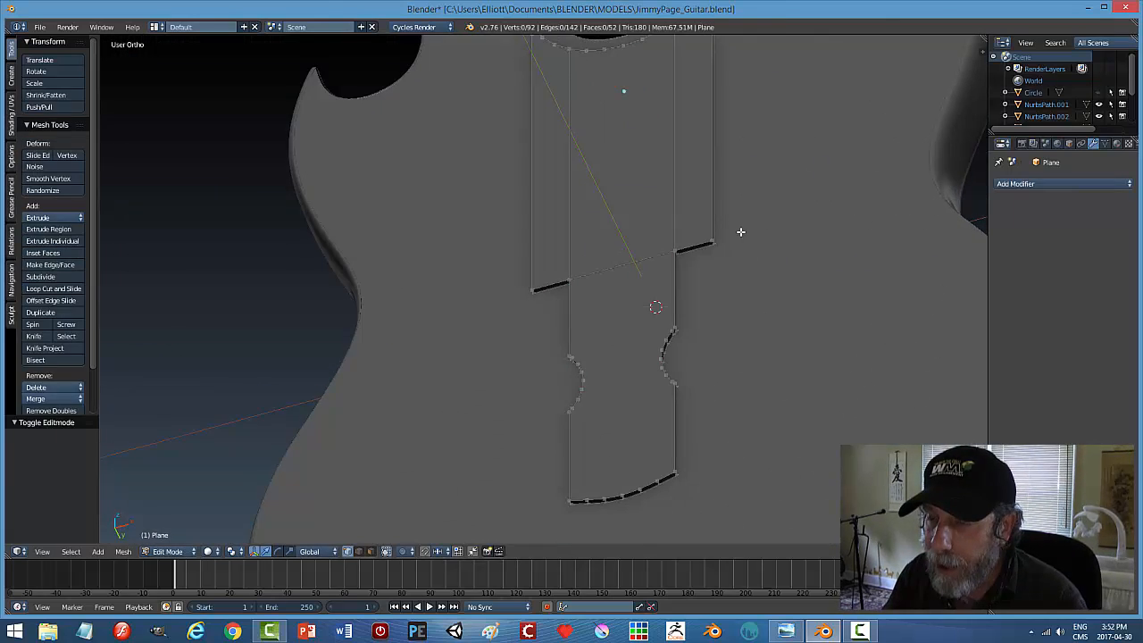
{"action": "key", "text": "ctrl+Tab"}
{"action": "left_click", "coordinate": [713, 245]}
{"action": "right_click", "coordinate": [704, 243]}
{"action": "key", "text": "a"}
Return to Object Mode and apply the pickguard's rotation and scale.
{"action": "key", "text": "Tab"}
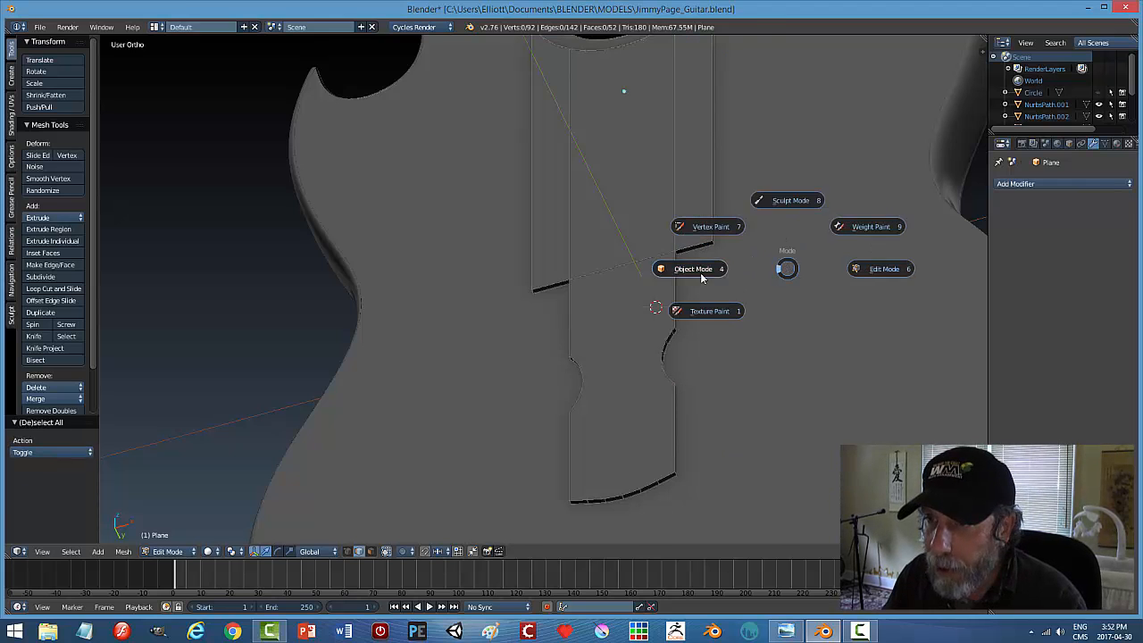
{"action": "left_click", "coordinate": [702, 271]}
{"action": "left_click", "coordinate": [124, 550]}
{"action": "mouse_move", "coordinate": [157, 461]}
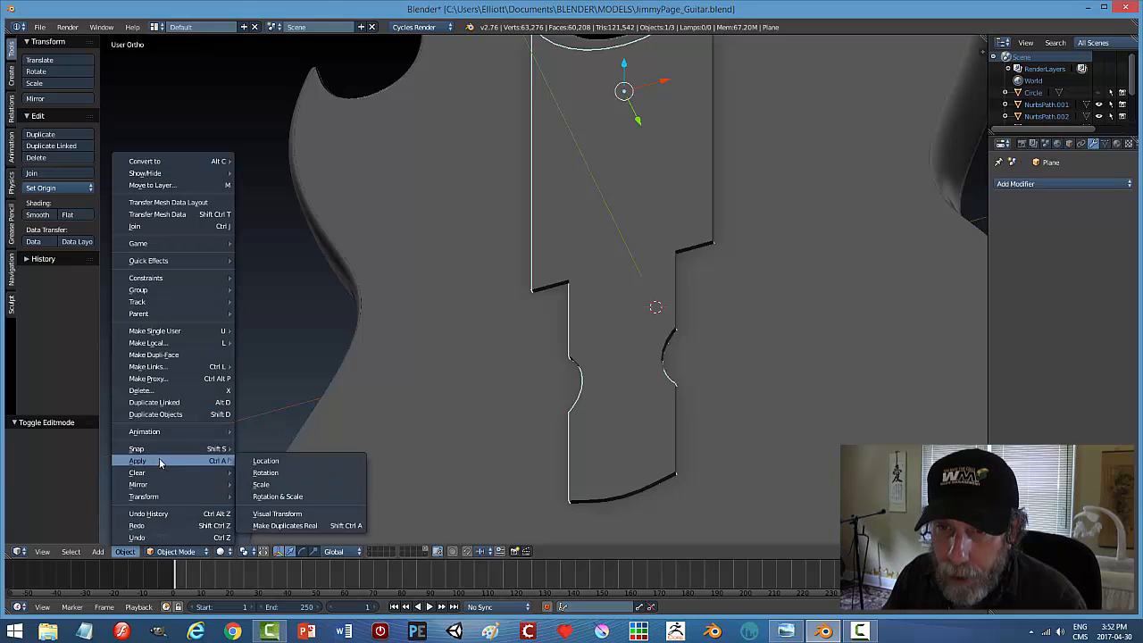
{"action": "left_click", "coordinate": [276, 496]}
In Edit Mode, select the front outline edges of the pickguard's narrow lower part and one wide upper side, excluding the interior edge.
{"action": "key", "text": "Tab"}
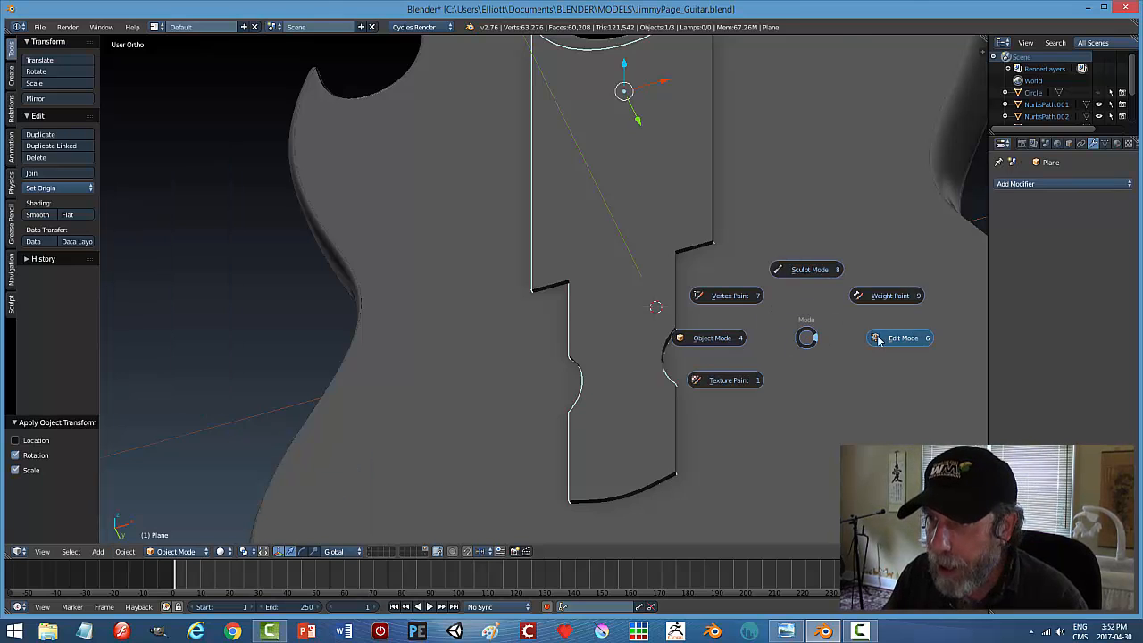
{"action": "left_click", "coordinate": [900, 337]}
{"action": "right_click", "coordinate": [674, 315], "text": "alt"}
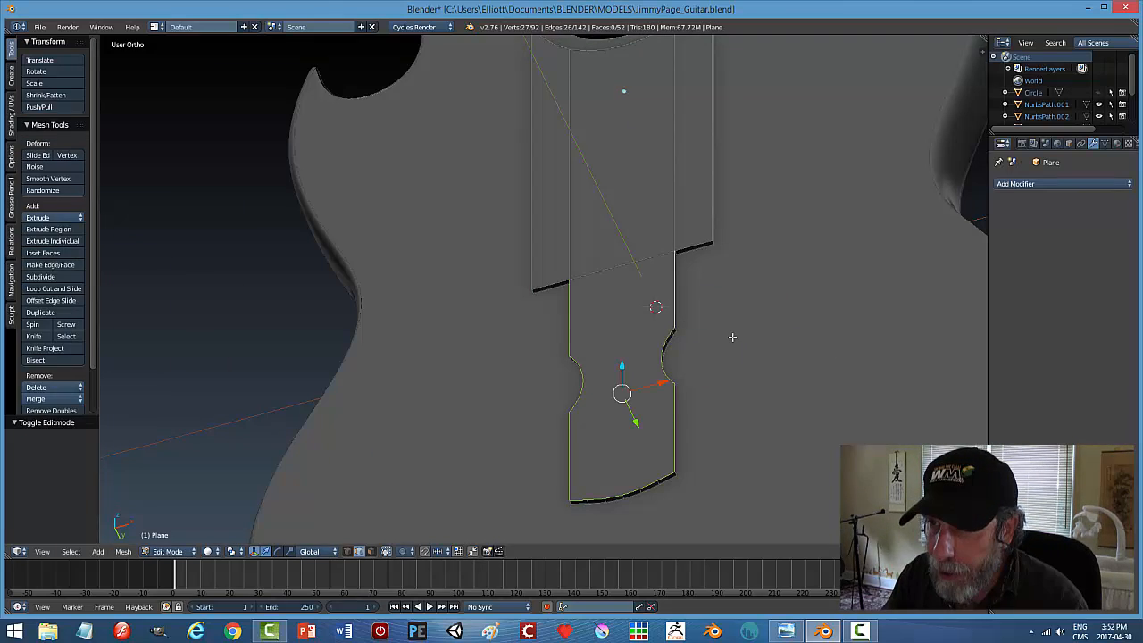
{"action": "right_click", "coordinate": [697, 245], "text": "alt+shift"}
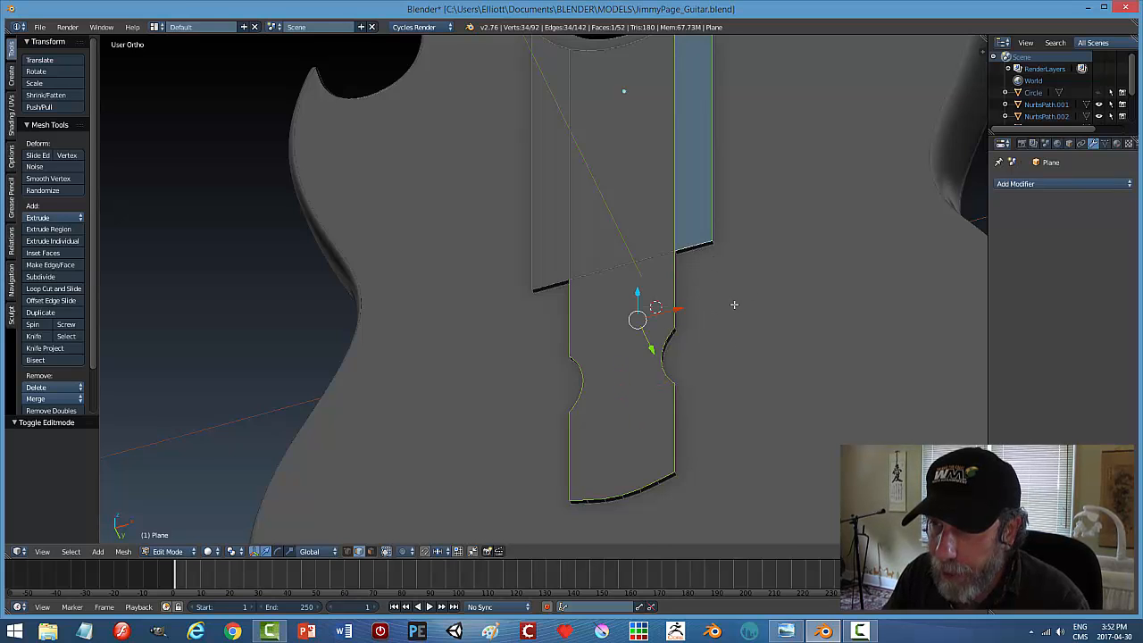
{"action": "scroll", "coordinate": [733, 305], "scroll_direction": "up", "scroll_amount": 1}
{"action": "right_click", "coordinate": [678, 197], "text": "shift"}
Add the opposite upper side's front outline edges to the selection and deselect the interior edge between the faces.
{"action": "mouse_move", "coordinate": [722, 292]}
{"action": "middle_mouse_down"}
{"action": "mouse_move", "coordinate": [783, 309]}
{"action": "mouse_move", "coordinate": [786, 293]}
{"action": "mouse_move", "coordinate": [738, 306]}
{"action": "middle_mouse_up"}
{"action": "right_click", "coordinate": [584, 290], "text": "alt+shift"}
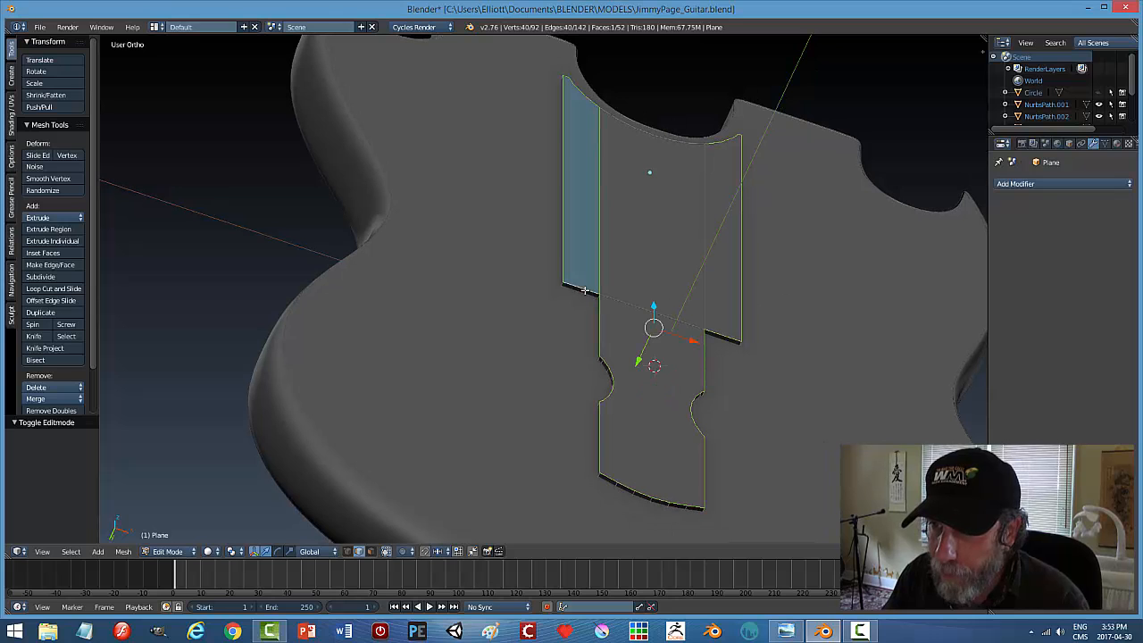
{"action": "right_click", "coordinate": [598, 251], "text": "shift"}
{"action": "middle_click_drag", "start_coordinate": [643, 271], "coordinate": [620, 329]}
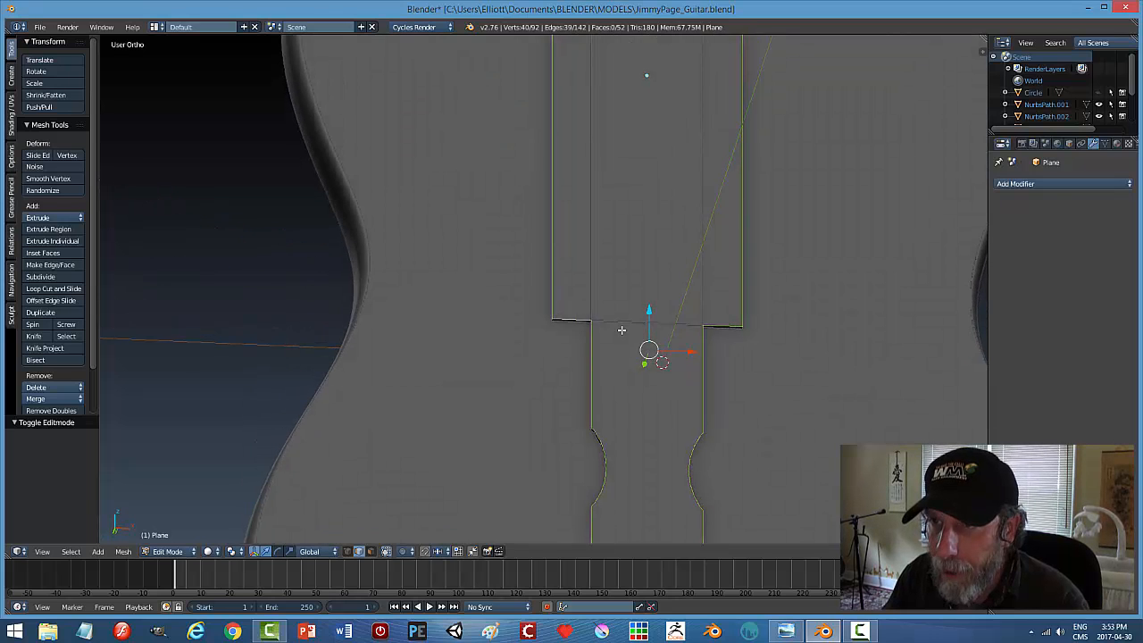
{"action": "scroll", "coordinate": [634, 254], "scroll_direction": "down", "scroll_amount": 4}
{"action": "middle_click_drag", "start_coordinate": [631, 231], "coordinate": [586, 252]}
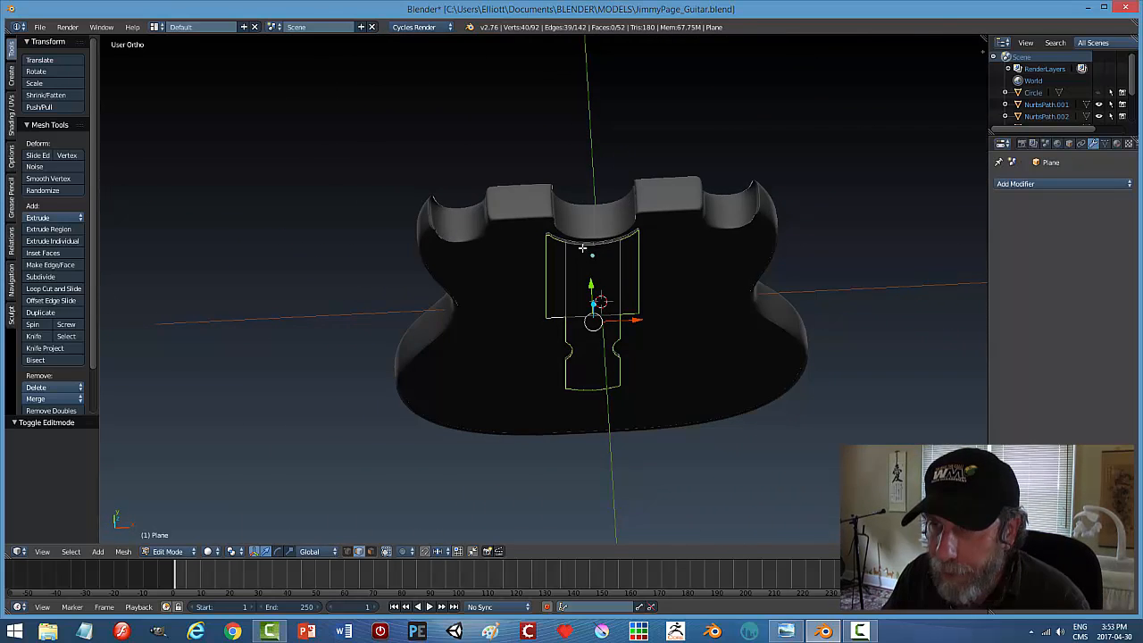
Add the remaining front edges of the upper neck curve to the selection and leave the interior vertical edges unselected.
{"action": "right_click", "coordinate": [581, 243], "text": "alt+shift"}
{"action": "middle_click_drag", "start_coordinate": [683, 297], "coordinate": [625, 254]}
{"action": "right_click", "coordinate": [617, 243], "text": "shift"}
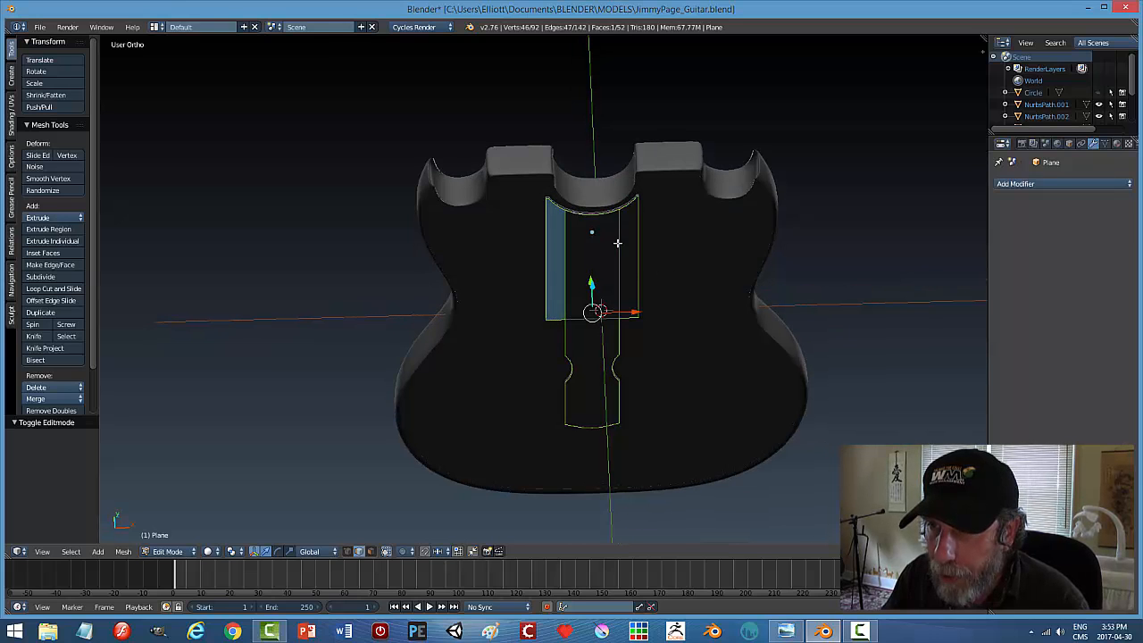
{"action": "right_click", "coordinate": [562, 235], "text": "shift"}
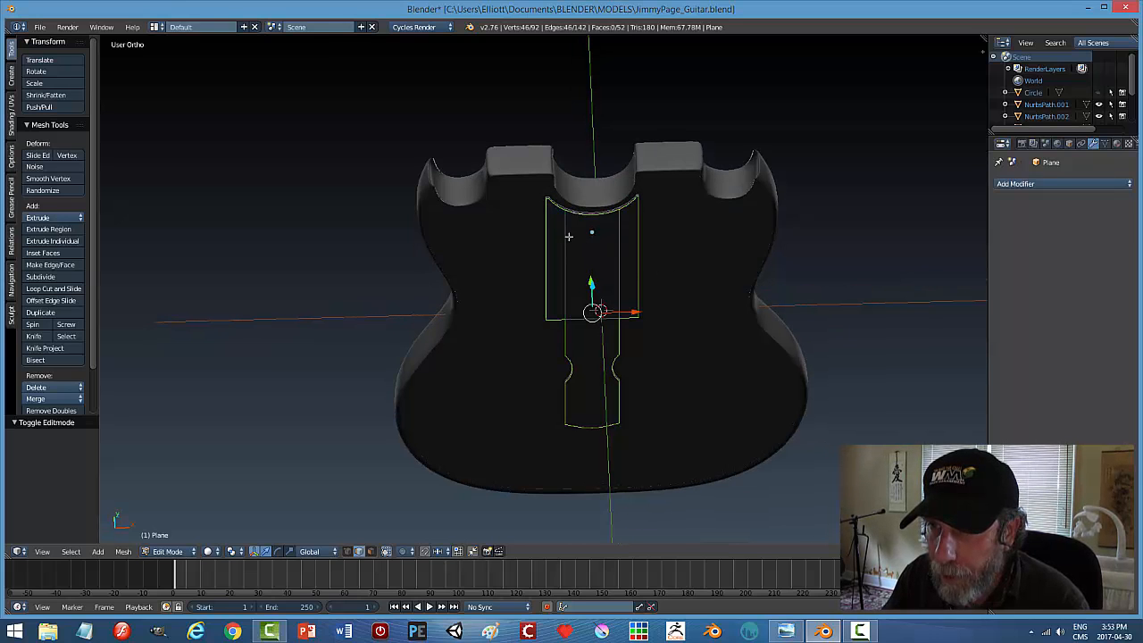
Inspect the selected front edges up close along the upper neck curve and around the rest of the pickguard outline.
{"action": "middle_click_drag", "start_coordinate": [729, 328], "coordinate": [689, 356]}
{"action": "scroll", "coordinate": [671, 324], "scroll_direction": "up", "scroll_amount": 3}
{"action": "scroll", "coordinate": [688, 356], "scroll_direction": "up", "scroll_amount": 4}
{"action": "middle_click_drag", "start_coordinate": [613, 208], "coordinate": [709, 382], "text": "shift"}
{"action": "scroll", "coordinate": [708, 473], "scroll_direction": "up", "scroll_amount": 3}
{"action": "middle_click_drag", "start_coordinate": [707, 473], "coordinate": [593, 213], "text": "shift"}
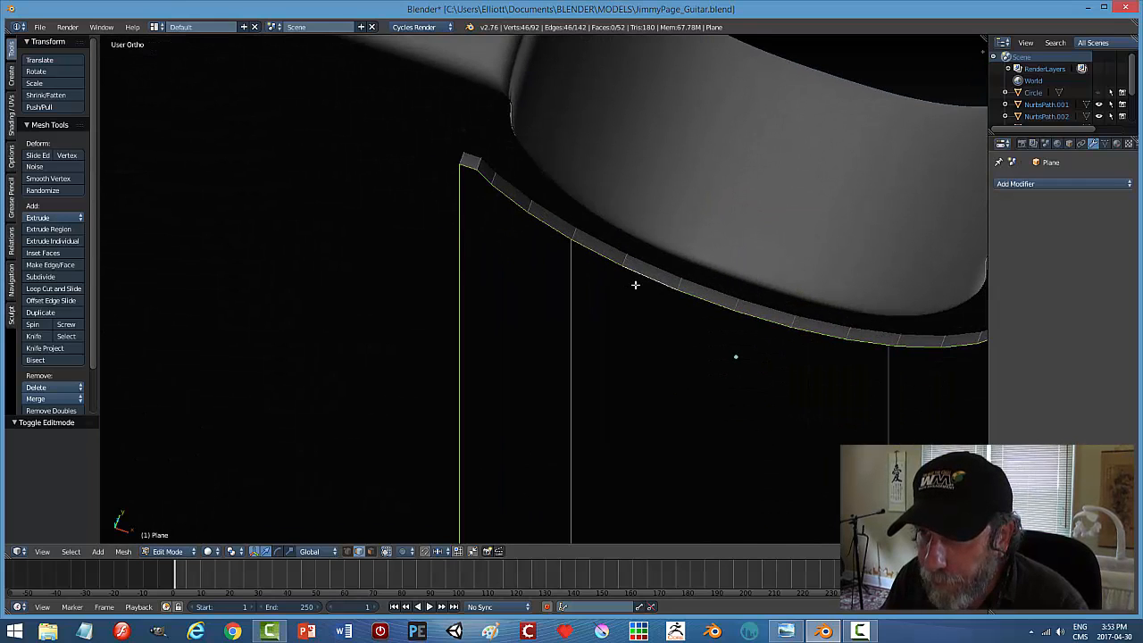
{"action": "right_click", "coordinate": [640, 272], "text": "shift"}
{"action": "right_click", "coordinate": [649, 276], "text": "shift"}
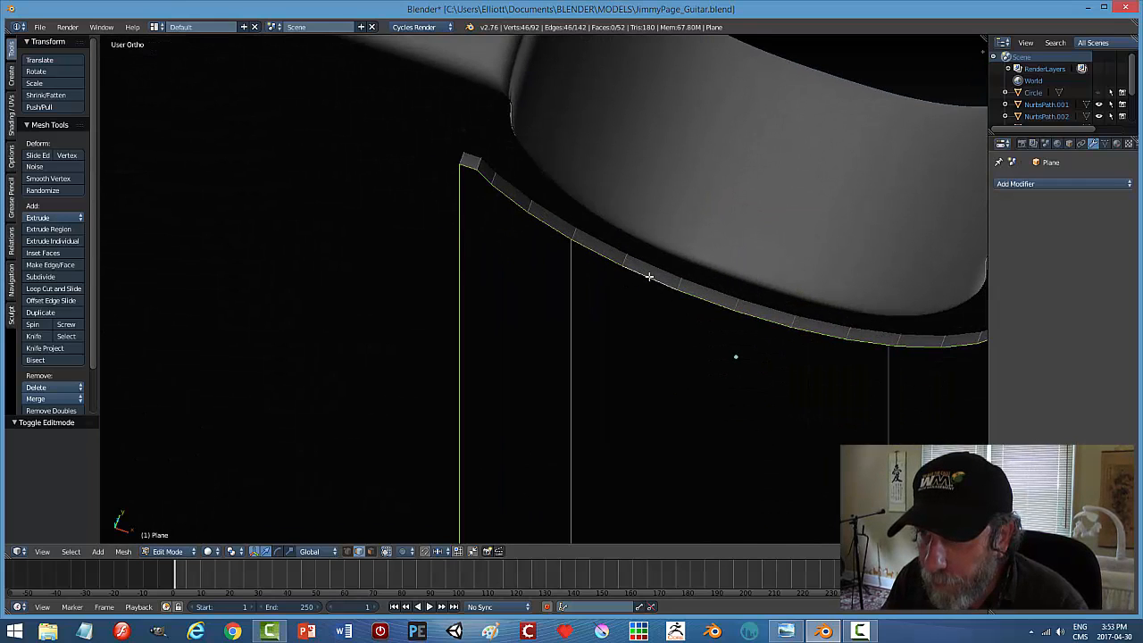
{"action": "middle_click_drag", "start_coordinate": [696, 368], "coordinate": [688, 197]}
{"action": "scroll", "coordinate": [691, 201], "scroll_direction": "down", "scroll_amount": 4}
{"action": "middle_click_drag", "start_coordinate": [733, 338], "coordinate": [707, 393]}
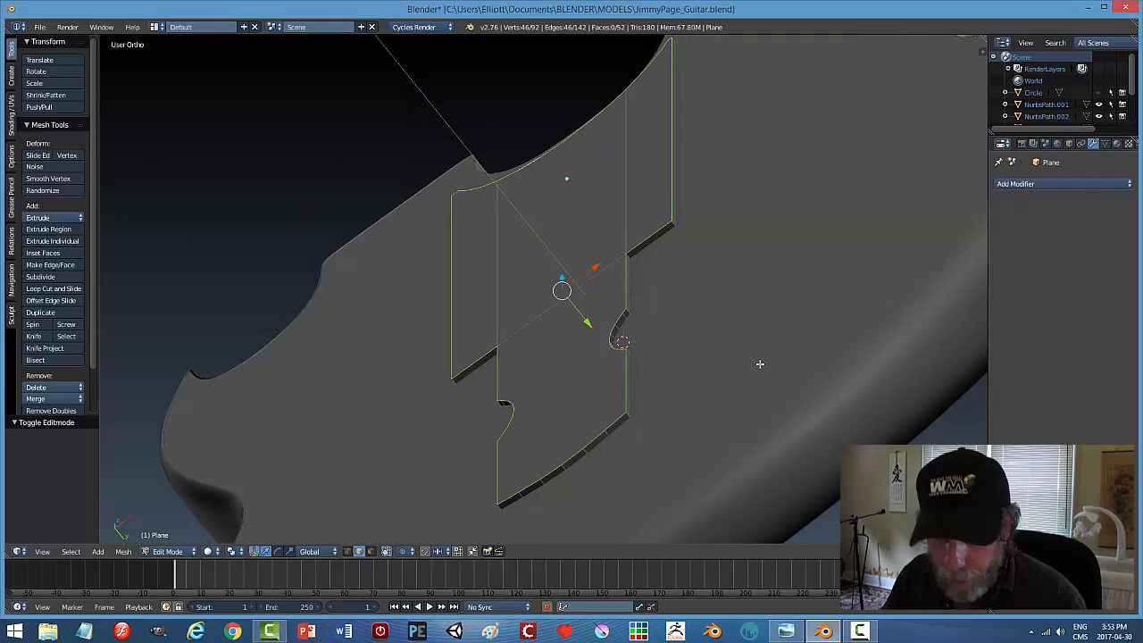
Bevel the selected front outline with three segments and an offset of about 0.018, clear the selection, and return to Object Mode.
{"action": "key", "text": "ctrl+b"}
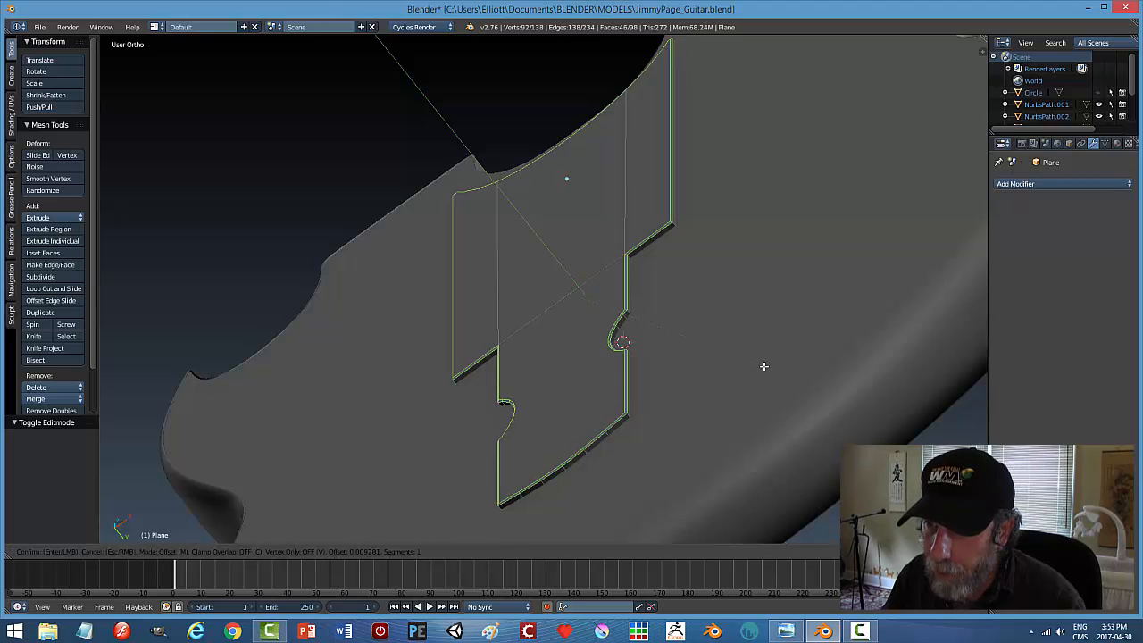
{"action": "scroll", "coordinate": [765, 366], "scroll_direction": "up", "scroll_amount": 1}
{"action": "scroll", "coordinate": [765, 366], "scroll_direction": "up", "scroll_amount": 1}
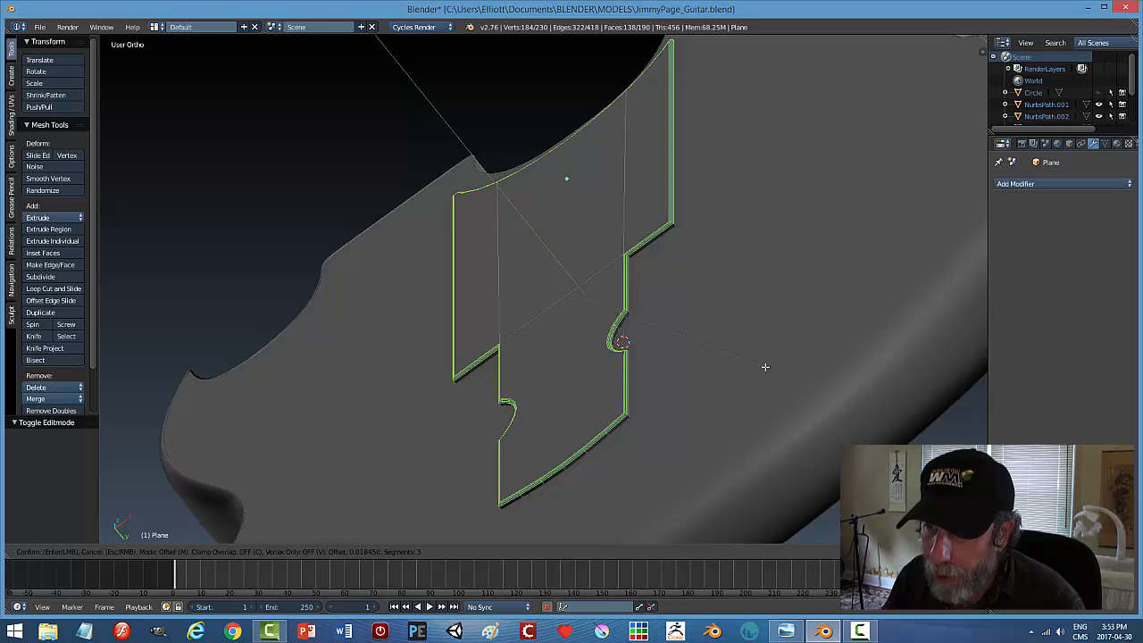
{"action": "left_click", "coordinate": [764, 366]}
{"action": "key", "text": "a"}
{"action": "key", "text": "Tab"}
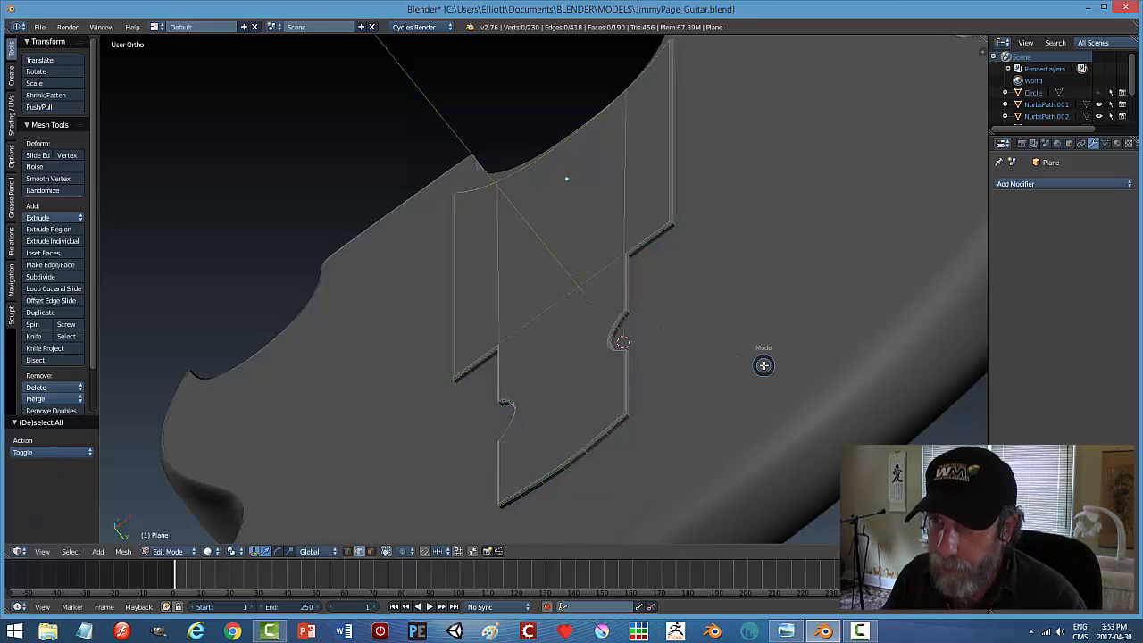
{"action": "left_click", "coordinate": [677, 365]}
Check the beveled pickguard with nothing selected, then select it again in a side-on view of the body.
{"action": "scroll", "coordinate": [673, 315], "scroll_direction": "down", "scroll_amount": 3}
{"action": "middle_click_drag", "start_coordinate": [670, 314], "coordinate": [726, 348]}
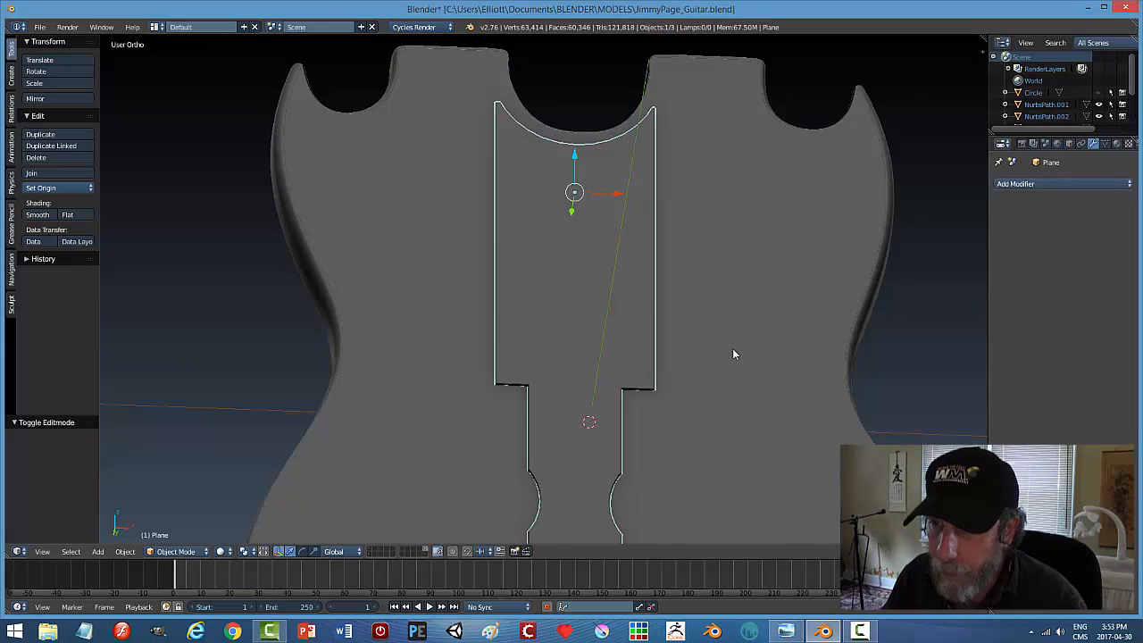
{"action": "key", "text": "a"}
{"action": "scroll", "coordinate": [714, 358], "scroll_direction": "up", "scroll_amount": 3}
{"action": "middle_click_drag", "start_coordinate": [707, 413], "coordinate": [812, 365]}
{"action": "right_click", "coordinate": [580, 305]}
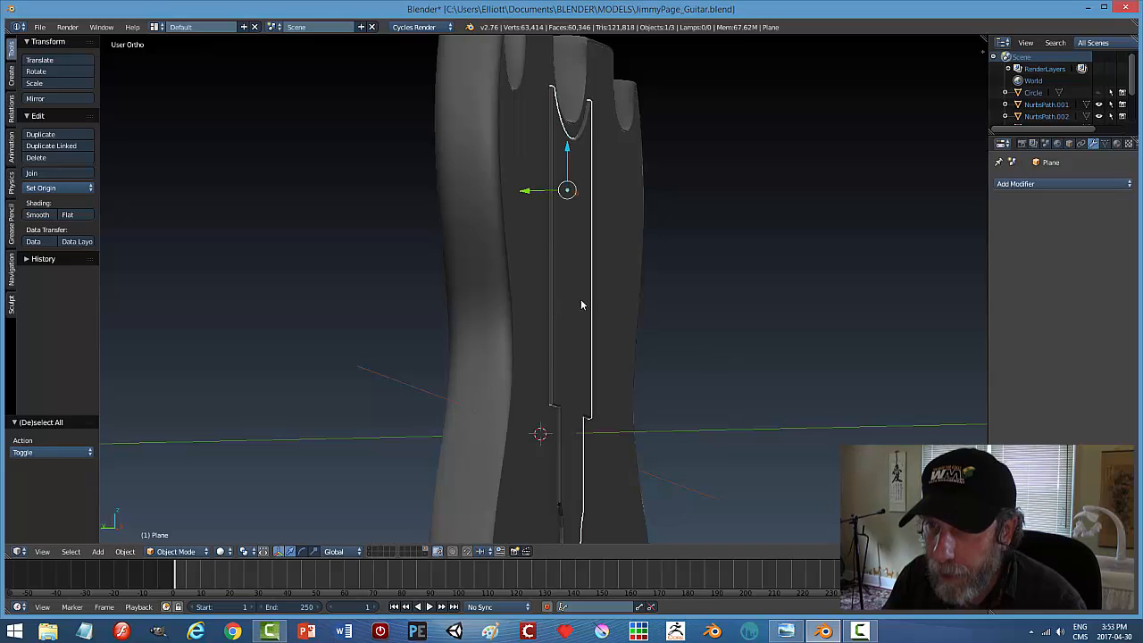
Deselect the pickguard and display the model in wireframe from the front over the reference photo.
{"action": "middle_click_drag", "start_coordinate": [721, 323], "coordinate": [786, 309]}
{"action": "key", "text": "a"}
{"action": "scroll", "coordinate": [759, 328], "scroll_direction": "down", "scroll_amount": 3}
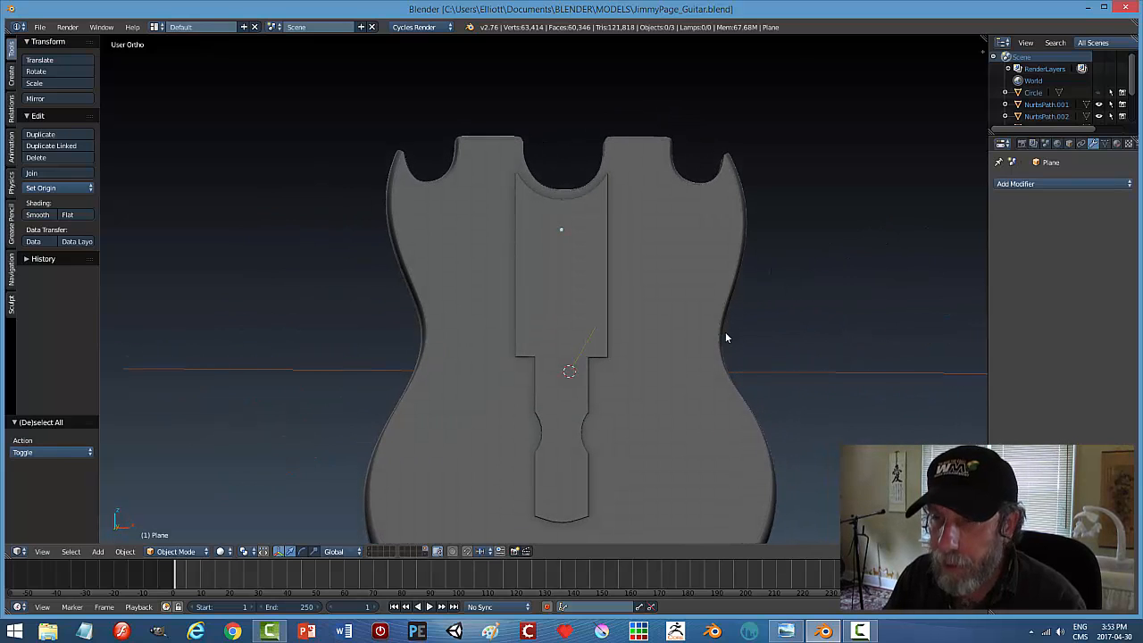
{"action": "key", "text": "KP_1"}
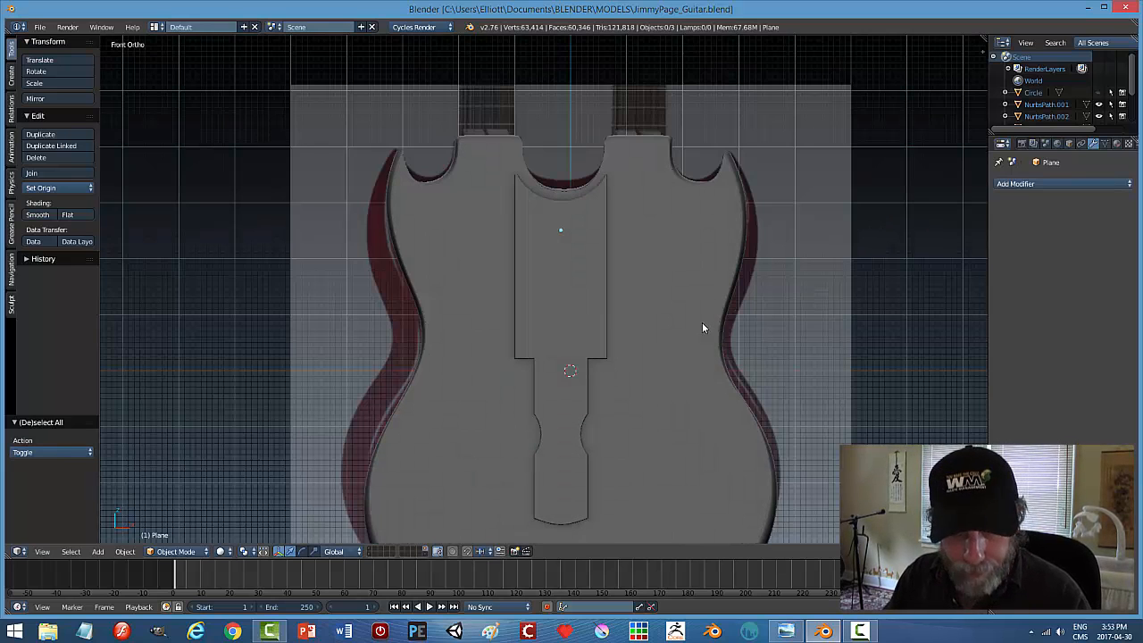
{"action": "key", "text": "z"}
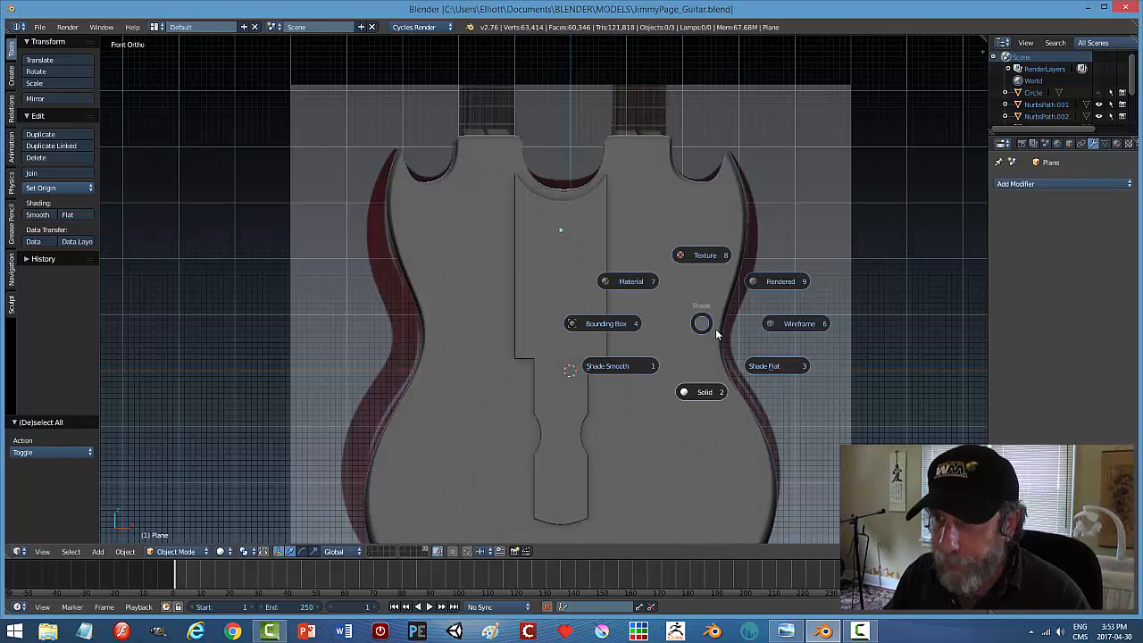
{"action": "left_click", "coordinate": [783, 330]}
Compare the pickguard's outline with the reference photo up close, especially along the upper neck curve.
{"action": "scroll", "coordinate": [778, 336], "scroll_direction": "up", "scroll_amount": 6}
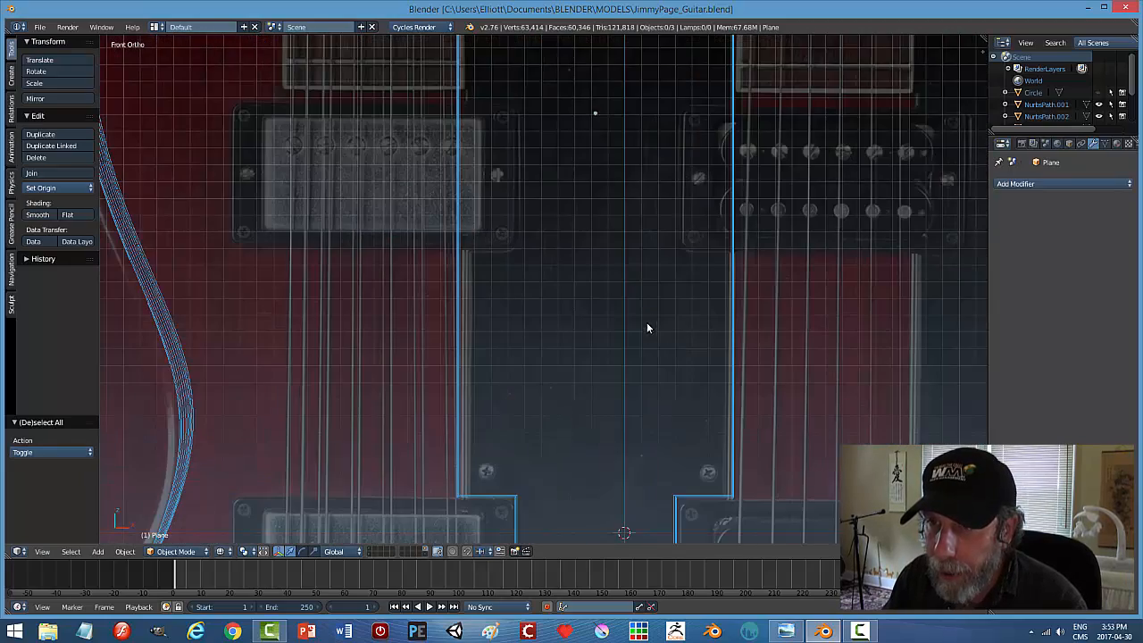
{"action": "scroll", "coordinate": [641, 312], "scroll_direction": "down", "scroll_amount": 1}
{"action": "middle_click_drag", "start_coordinate": [651, 272], "coordinate": [639, 371], "text": "shift"}
{"action": "scroll", "coordinate": [609, 322], "scroll_direction": "up", "scroll_amount": 2}
{"action": "middle_click_drag", "start_coordinate": [627, 229], "coordinate": [644, 337], "text": "shift"}
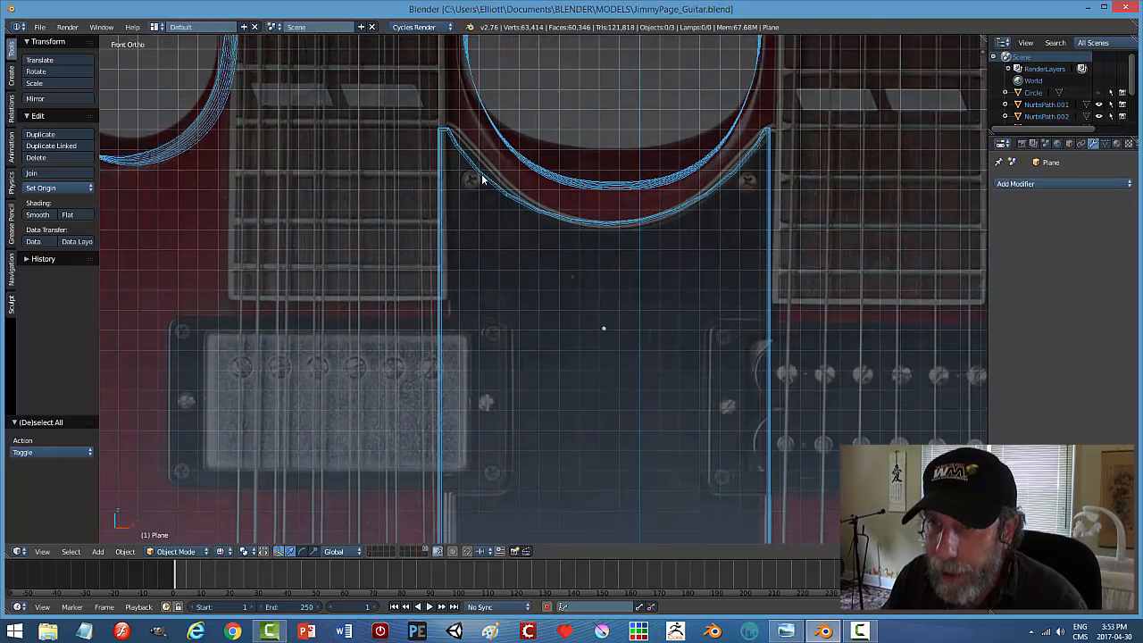
{"action": "scroll", "coordinate": [593, 285], "scroll_direction": "down", "scroll_amount": 7}
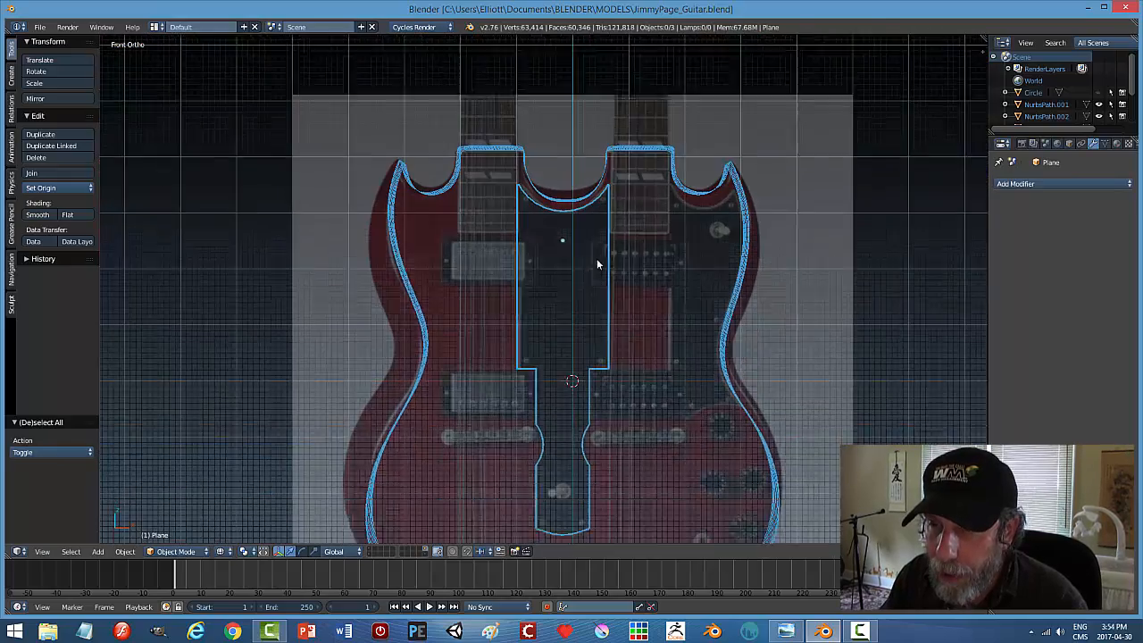
{"action": "scroll", "coordinate": [661, 336], "scroll_direction": "up", "scroll_amount": 3}
{"action": "scroll", "coordinate": [706, 332], "scroll_direction": "down", "scroll_amount": 3}
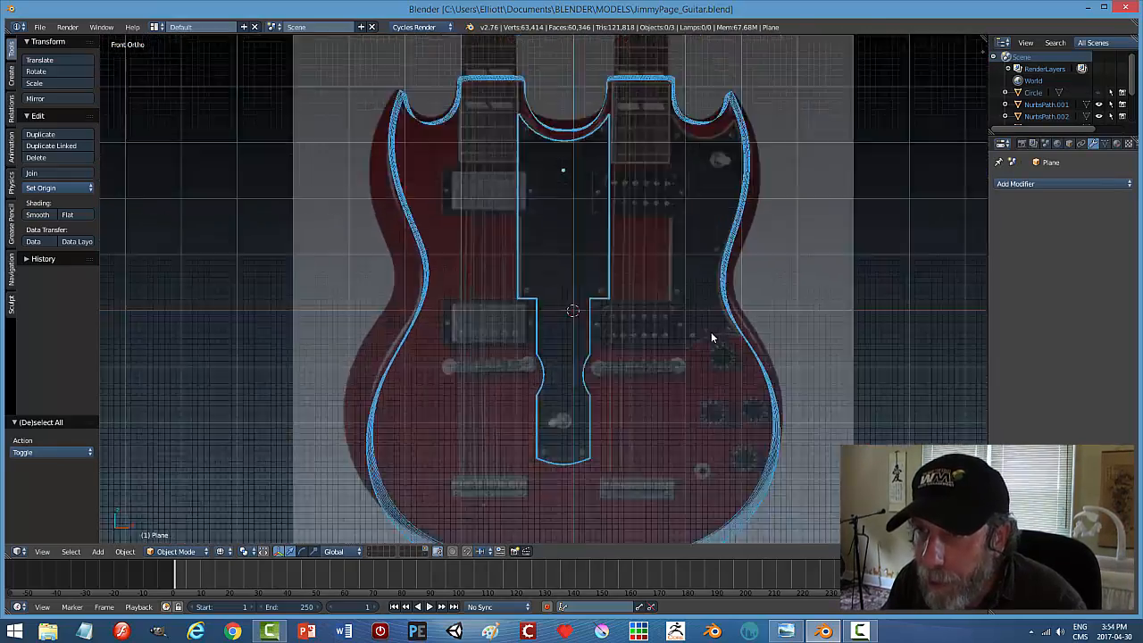
Widen the guitar body by a factor of 1.015 along X and shift it -0.021 along X.
{"action": "right_click", "coordinate": [602, 232]}
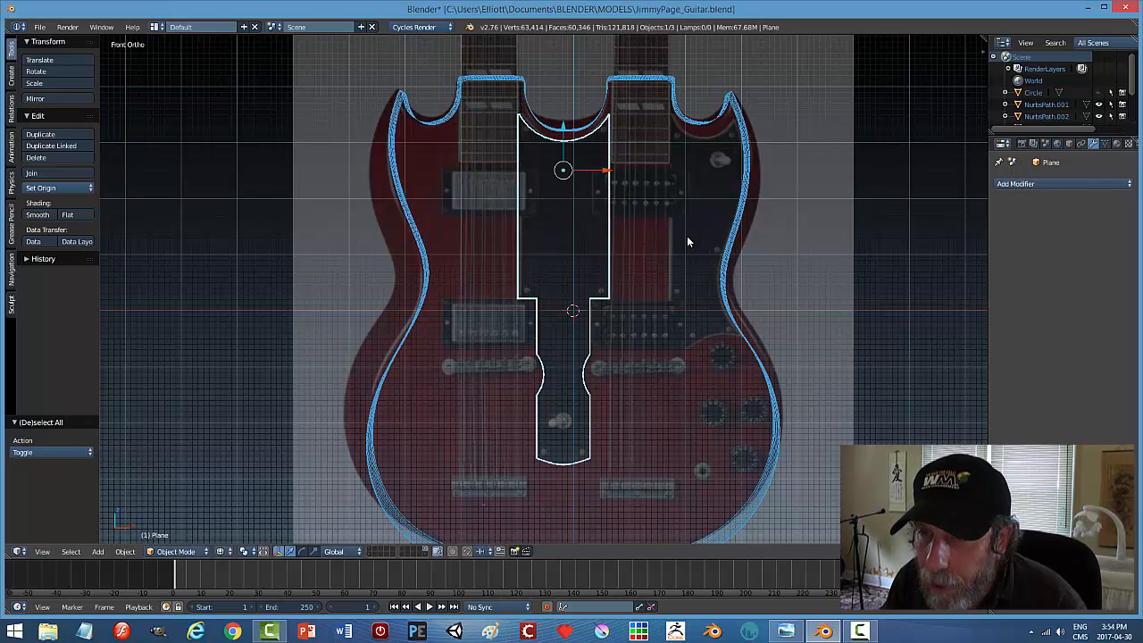
{"action": "key", "text": "a"}
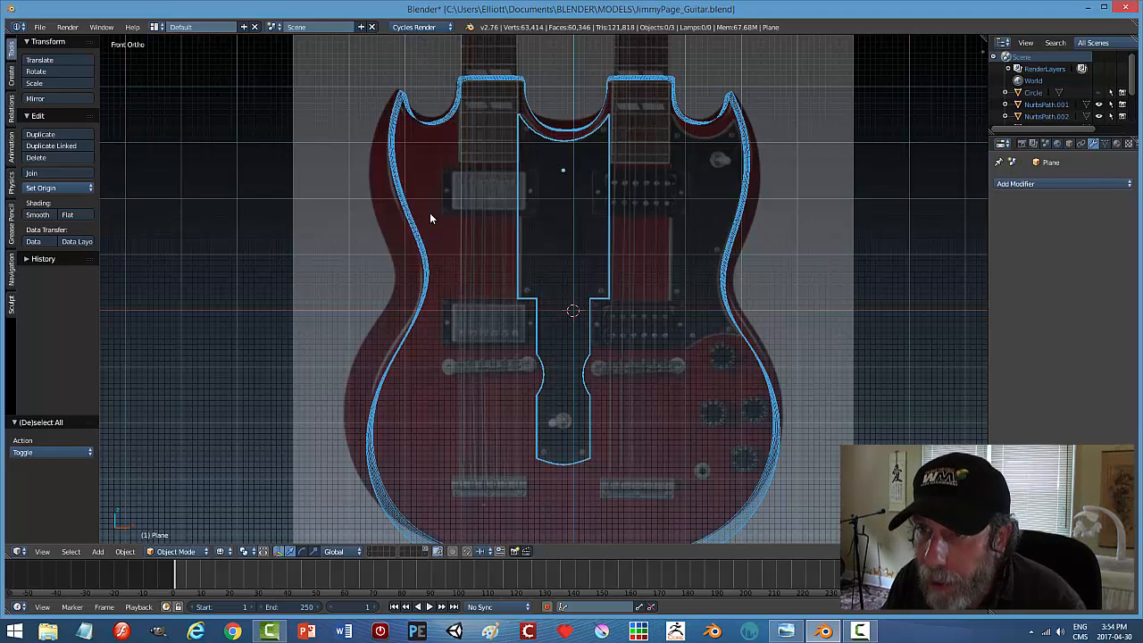
{"action": "right_click", "coordinate": [413, 233]}
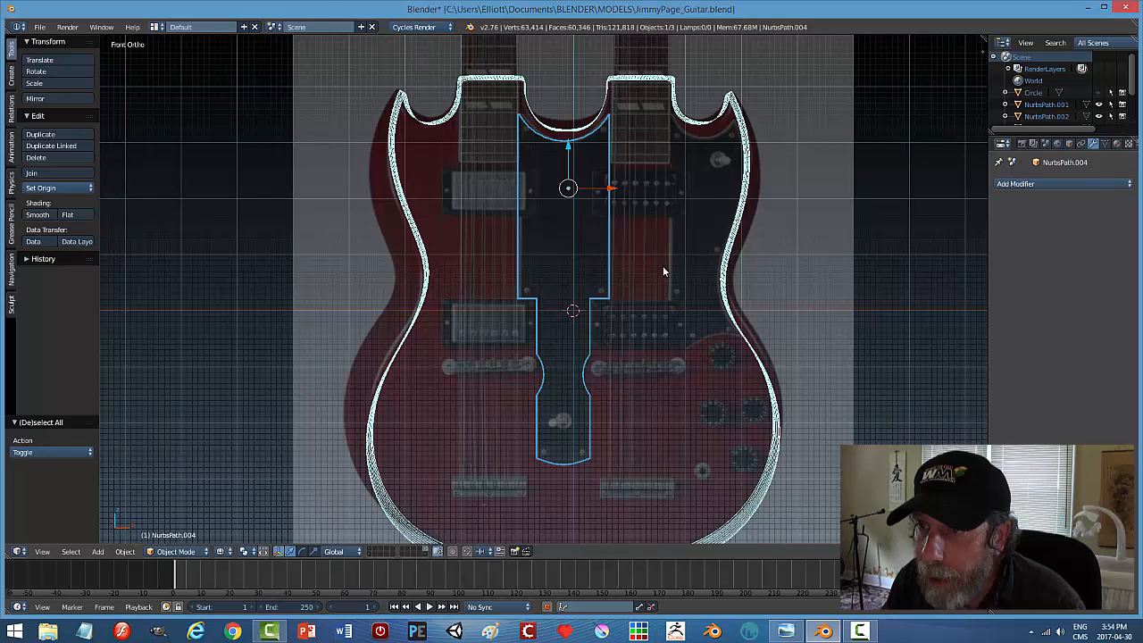
{"action": "key", "text": "s"}
{"action": "key", "text": "x"}
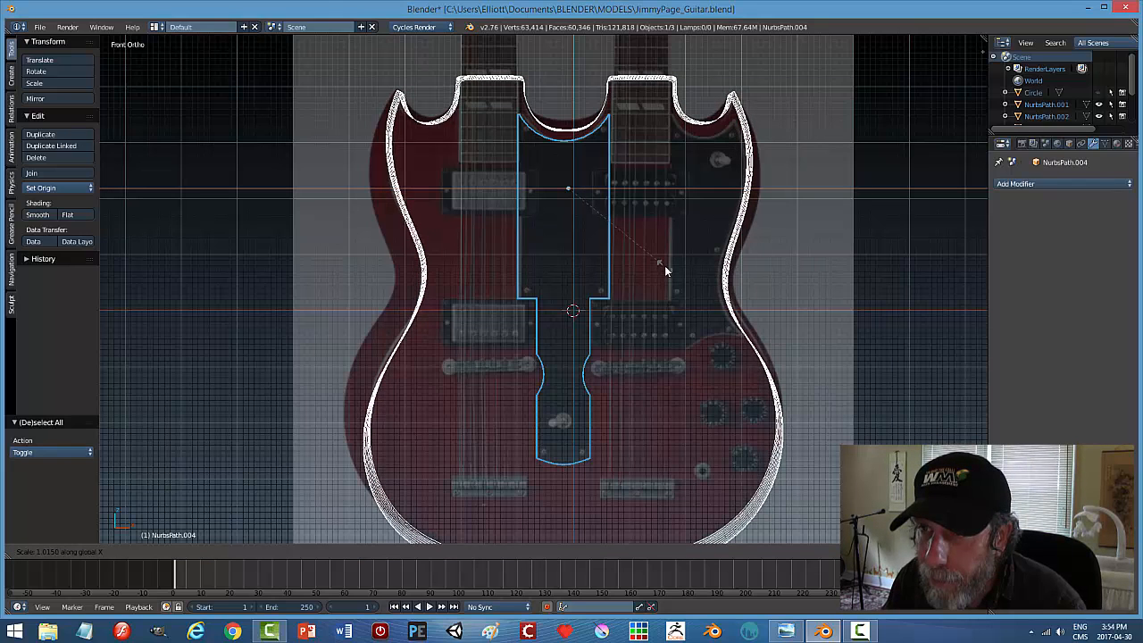
{"action": "left_click", "coordinate": [664, 265]}
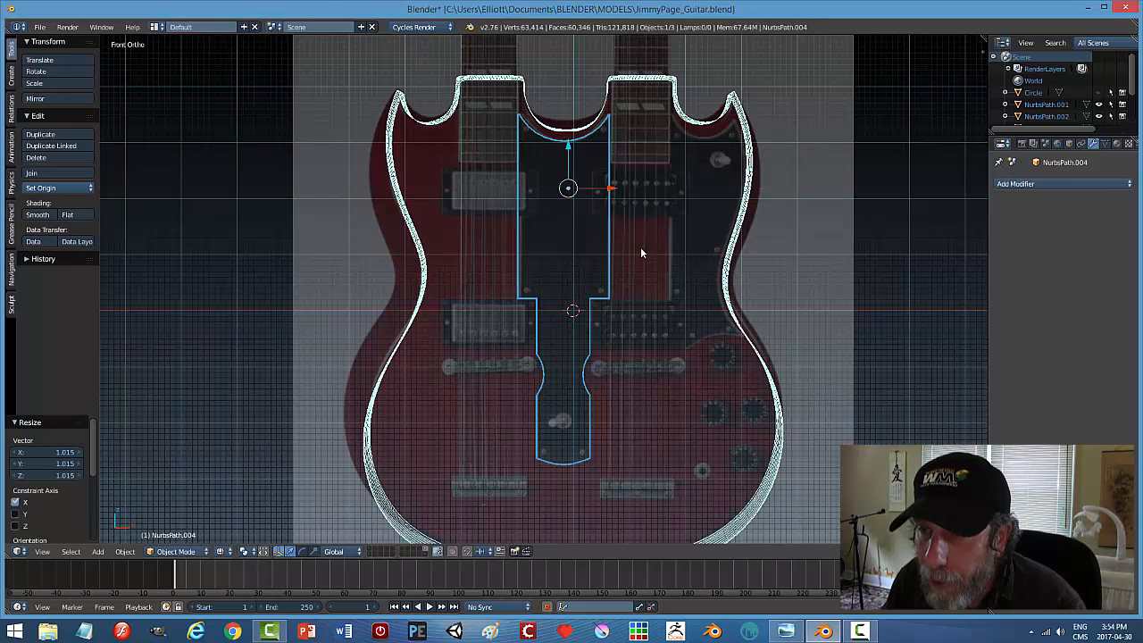
{"action": "left_click_drag", "start_coordinate": [610, 188], "coordinate": [609, 189]}
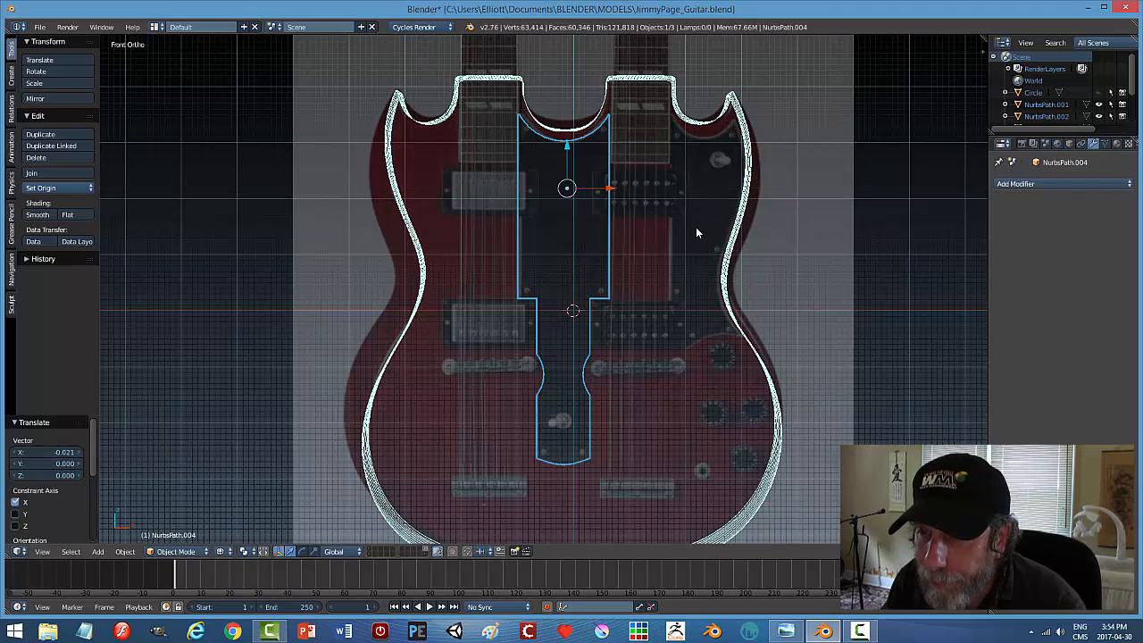
Deselect the guitar body and save the file over the existing version.
{"action": "key", "text": "a"}
{"action": "scroll", "coordinate": [697, 233], "scroll_direction": "down", "scroll_amount": 2}
{"action": "scroll", "coordinate": [662, 236], "scroll_direction": "up", "scroll_amount": 6}
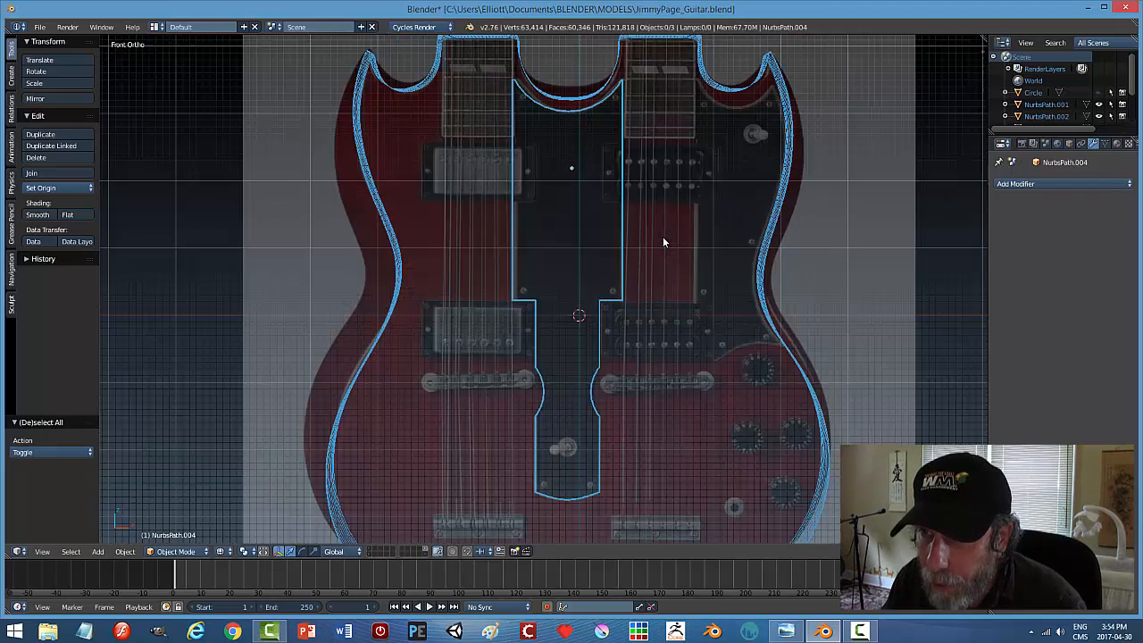
{"action": "scroll", "coordinate": [670, 232], "scroll_direction": "down", "scroll_amount": 3}
{"action": "scroll", "coordinate": [705, 321], "scroll_direction": "up", "scroll_amount": 4}
{"action": "key", "text": "ctrl+s"}
{"action": "left_click", "coordinate": [718, 315]}
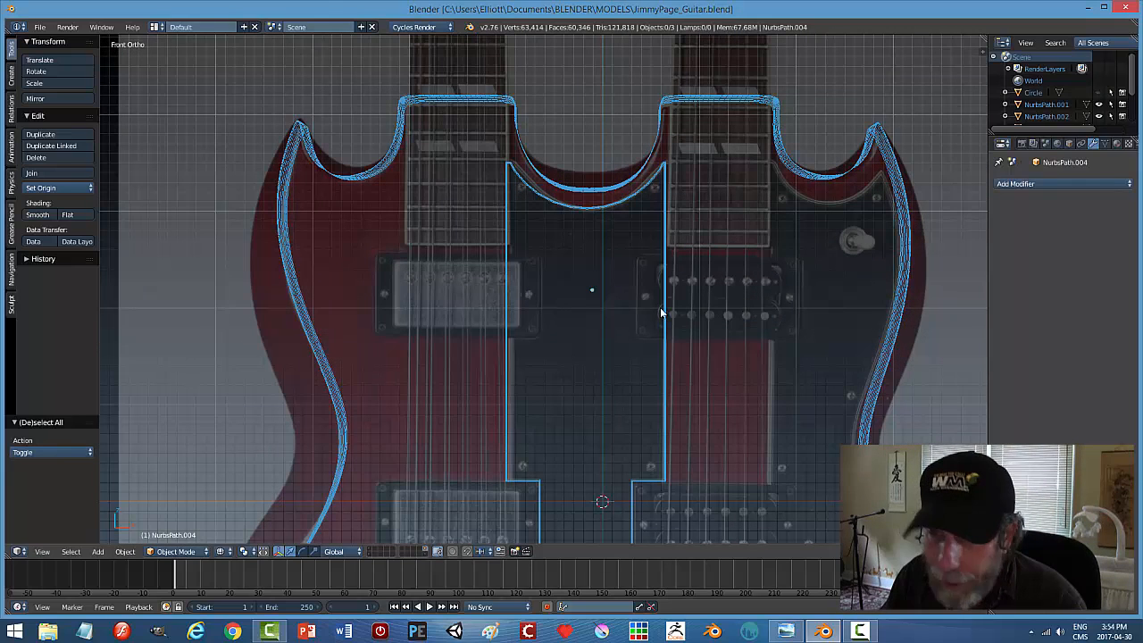
Add a 32-vertex mesh circle and rotate it 90° about X so it faces the front.
{"action": "scroll", "coordinate": [814, 350], "scroll_direction": "down", "scroll_amount": 1}
{"action": "scroll", "coordinate": [814, 351], "scroll_direction": "down", "scroll_amount": 2}
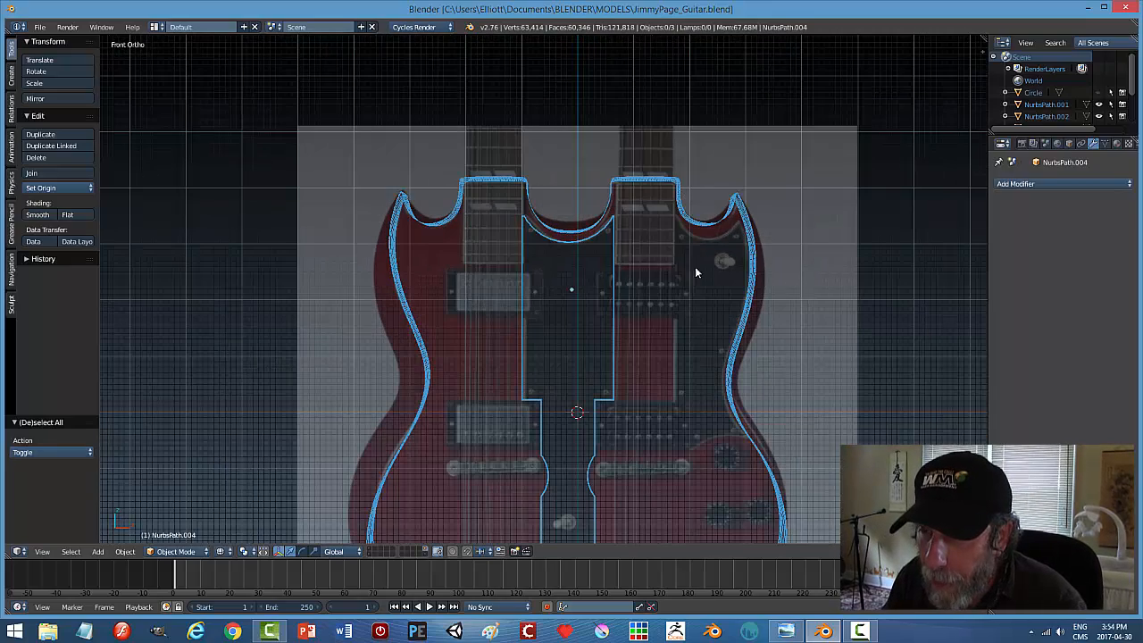
{"action": "scroll", "coordinate": [683, 365], "scroll_direction": "up", "scroll_amount": 3}
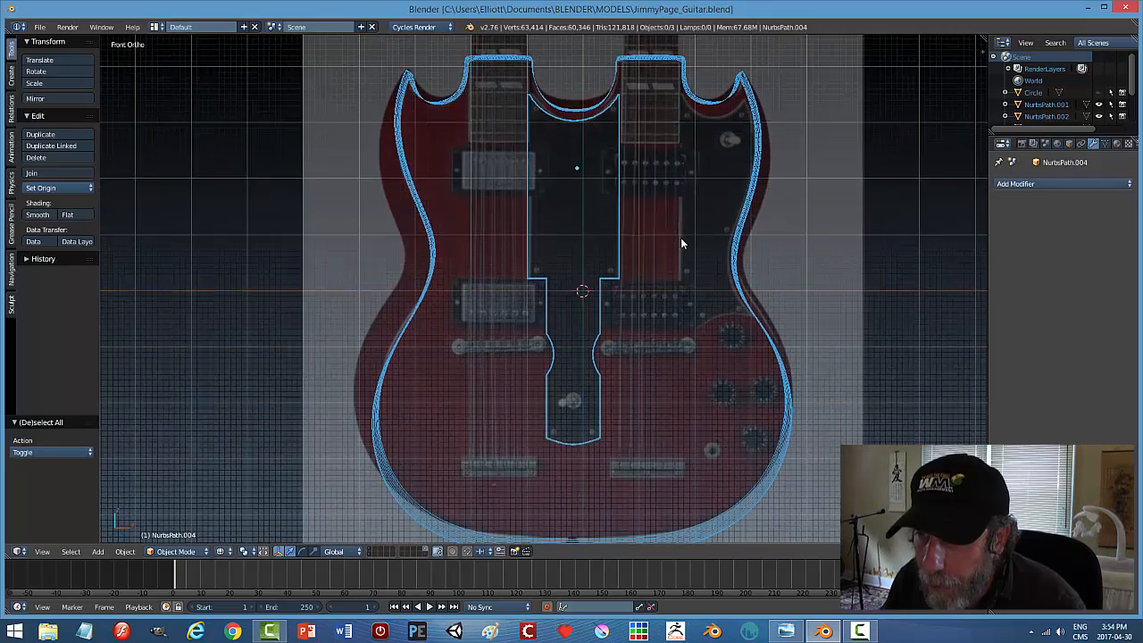
{"action": "scroll", "coordinate": [619, 294], "scroll_direction": "down", "scroll_amount": 1}
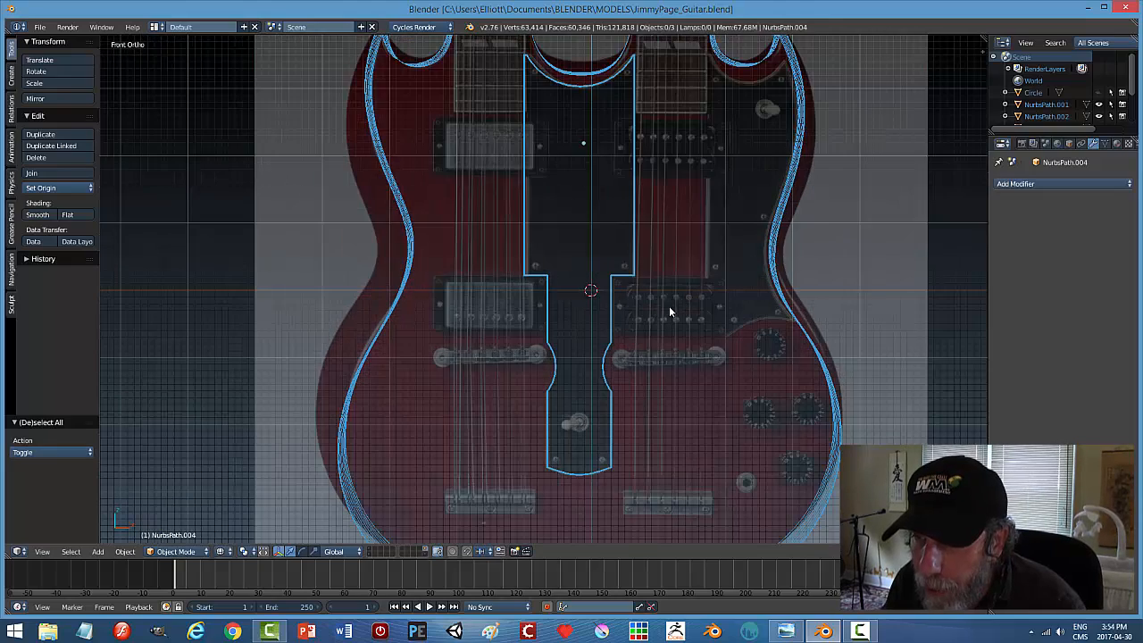
{"action": "scroll", "coordinate": [668, 306], "scroll_direction": "down", "scroll_amount": 1}
{"action": "key", "text": "shift+a"}
{"action": "mouse_move", "coordinate": [764, 256]}
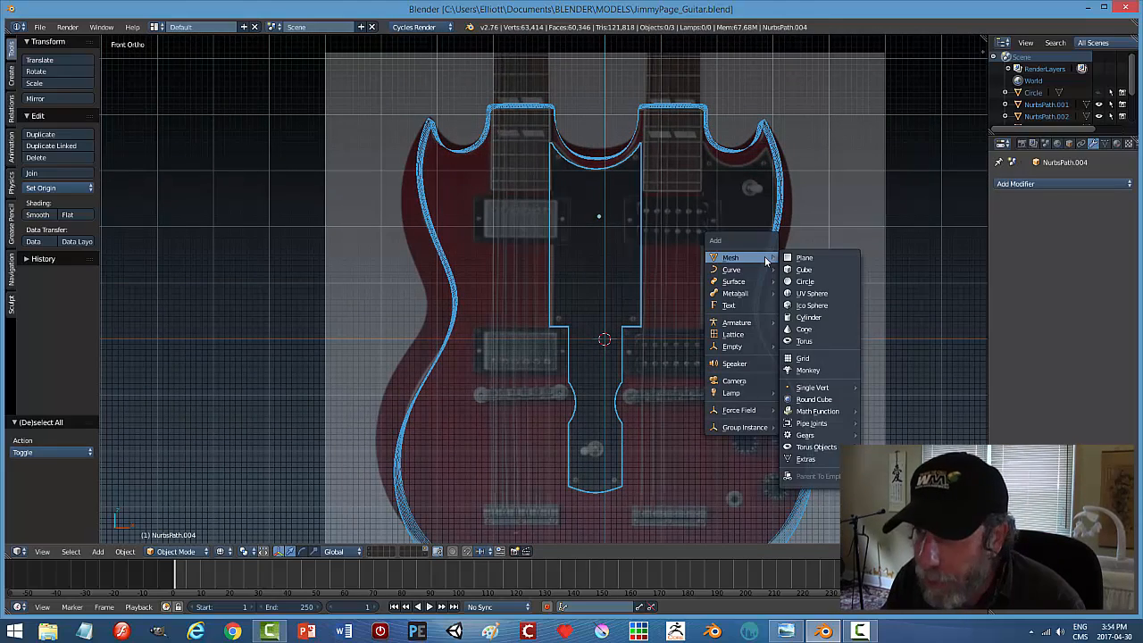
{"action": "left_click", "coordinate": [784, 281]}
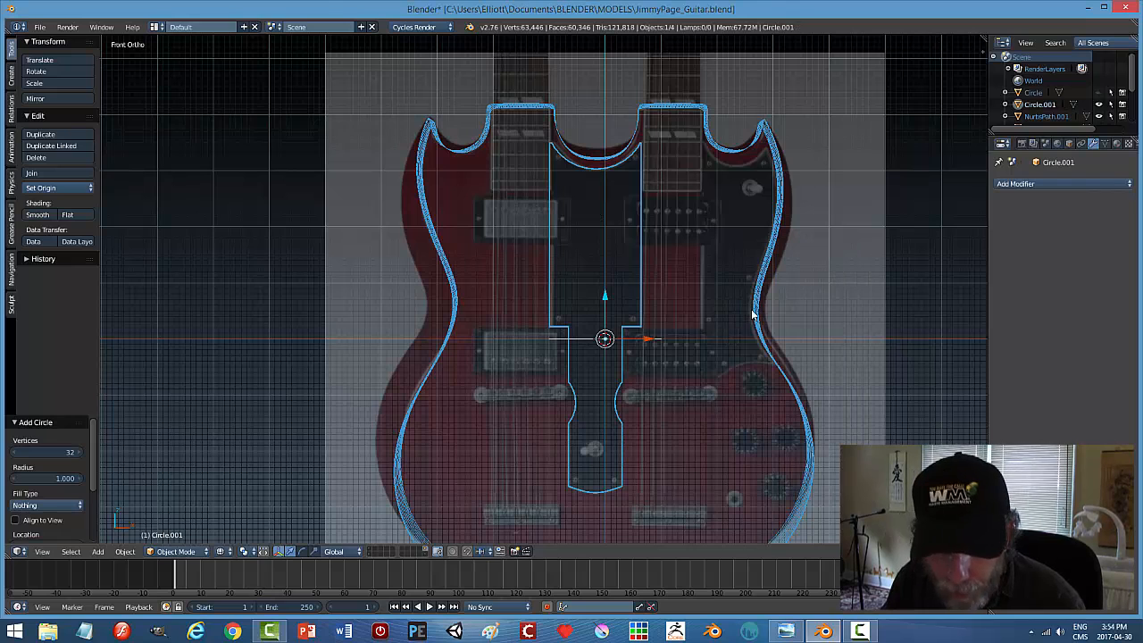
{"action": "type", "text": "rx90"}
{"action": "key", "text": "Return"}
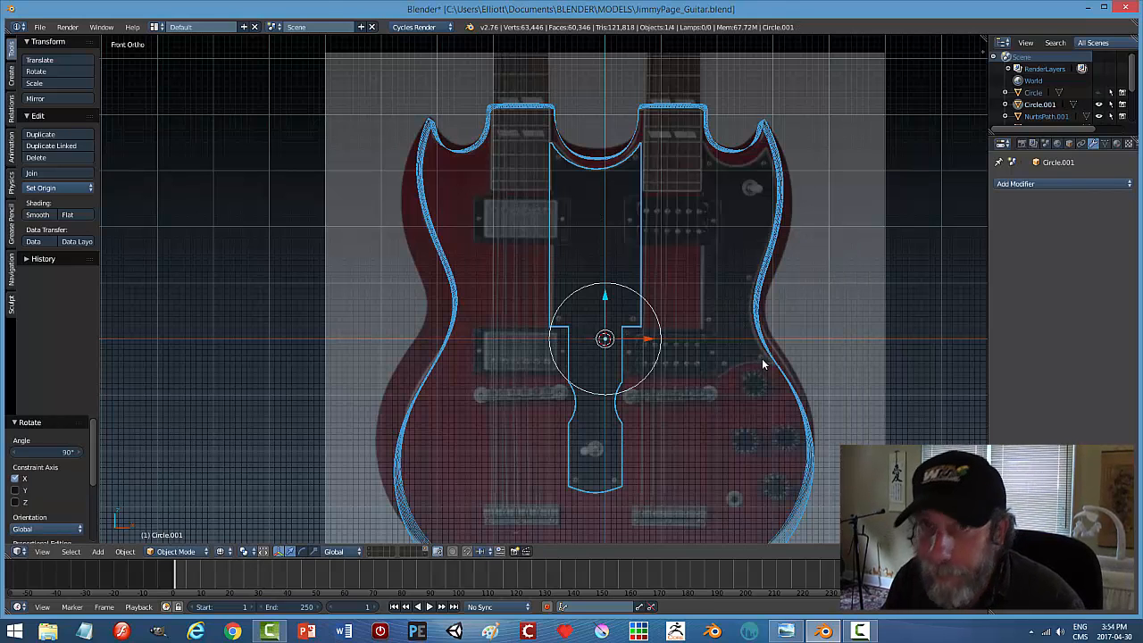
Scale the circle to 0.129 and place it over the screw at the lower-left corner of the pickguard's wide section.
{"action": "key", "text": "s"}
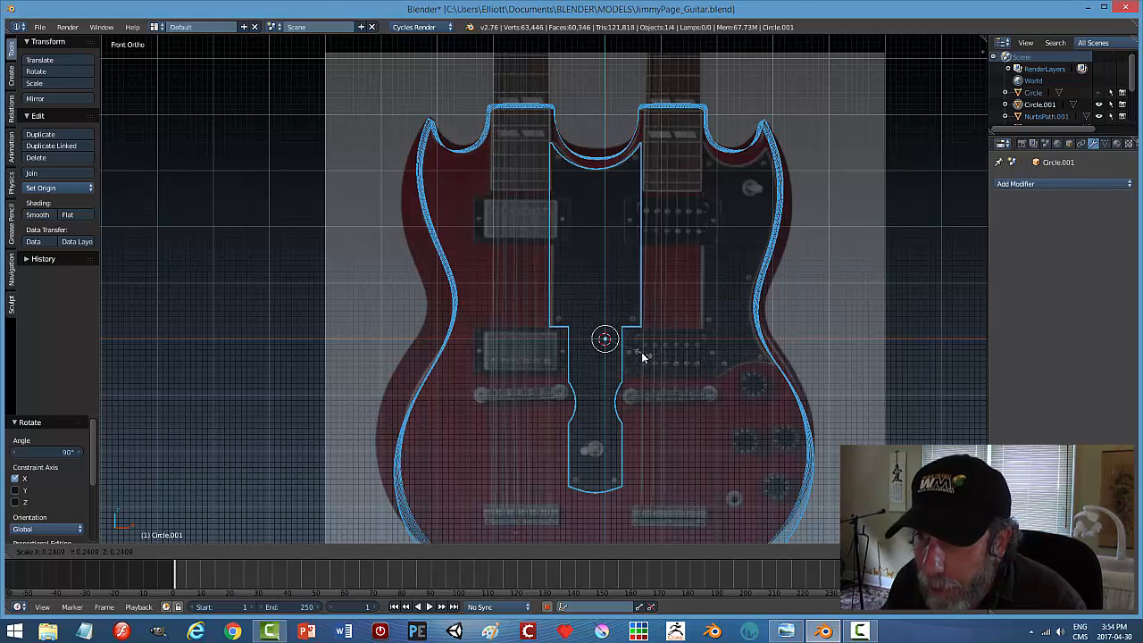
{"action": "left_click", "coordinate": [624, 350]}
{"action": "key", "text": "KP_Decimal"}
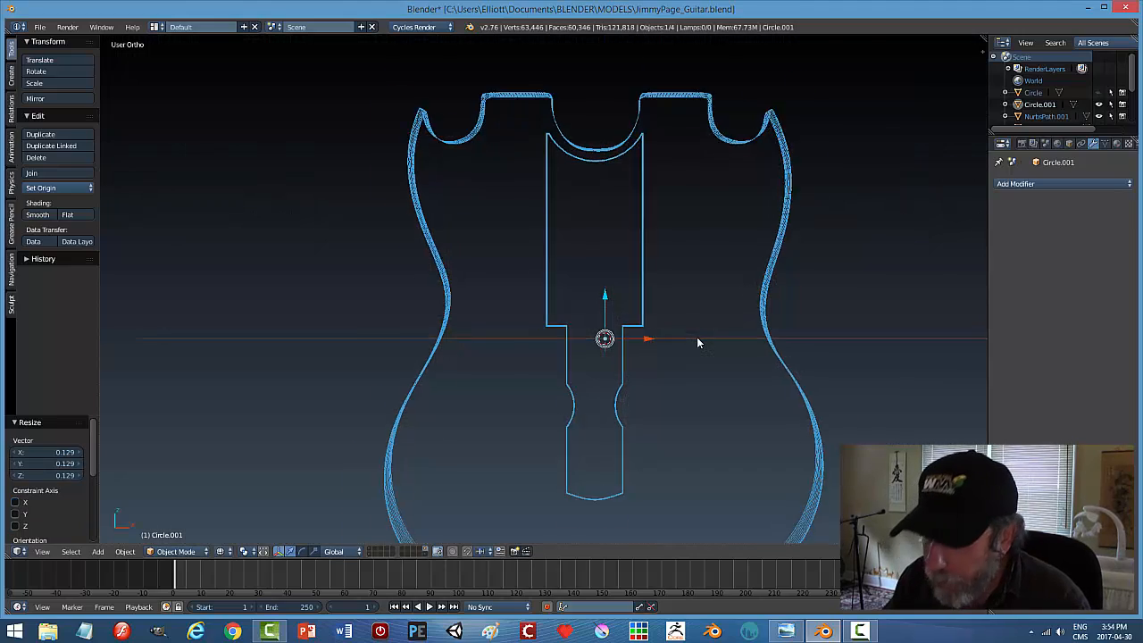
{"action": "scroll", "coordinate": [688, 345], "scroll_direction": "down", "scroll_amount": 9}
{"action": "scroll", "coordinate": [679, 361], "scroll_direction": "down", "scroll_amount": 2}
{"action": "left_click_drag", "start_coordinate": [543, 250], "coordinate": [542, 156]}
{"action": "left_click_drag", "start_coordinate": [585, 191], "coordinate": [429, 228]}
{"action": "left_click_drag", "start_coordinate": [391, 166], "coordinate": [391, 181]}
{"action": "left_click_drag", "start_coordinate": [429, 221], "coordinate": [429, 223]}
Shrink the circle to about 0.4 of its size and nudge it to match the reference screw head.
{"action": "key", "text": "s"}
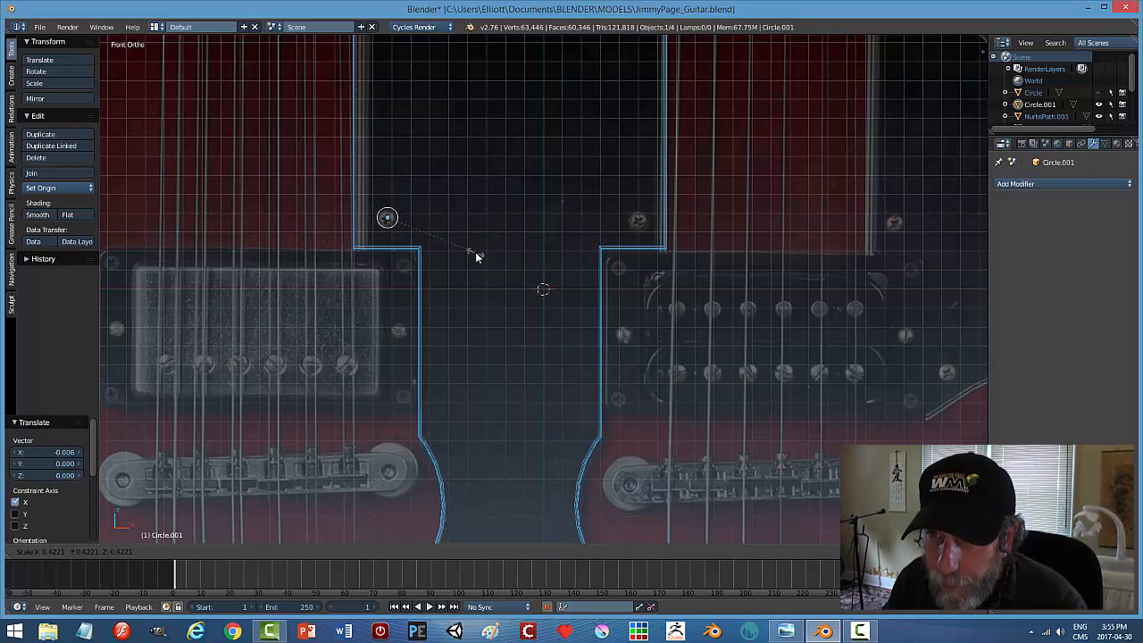
{"action": "left_click", "coordinate": [467, 253]}
{"action": "left_click_drag", "start_coordinate": [389, 173], "coordinate": [388, 180]}
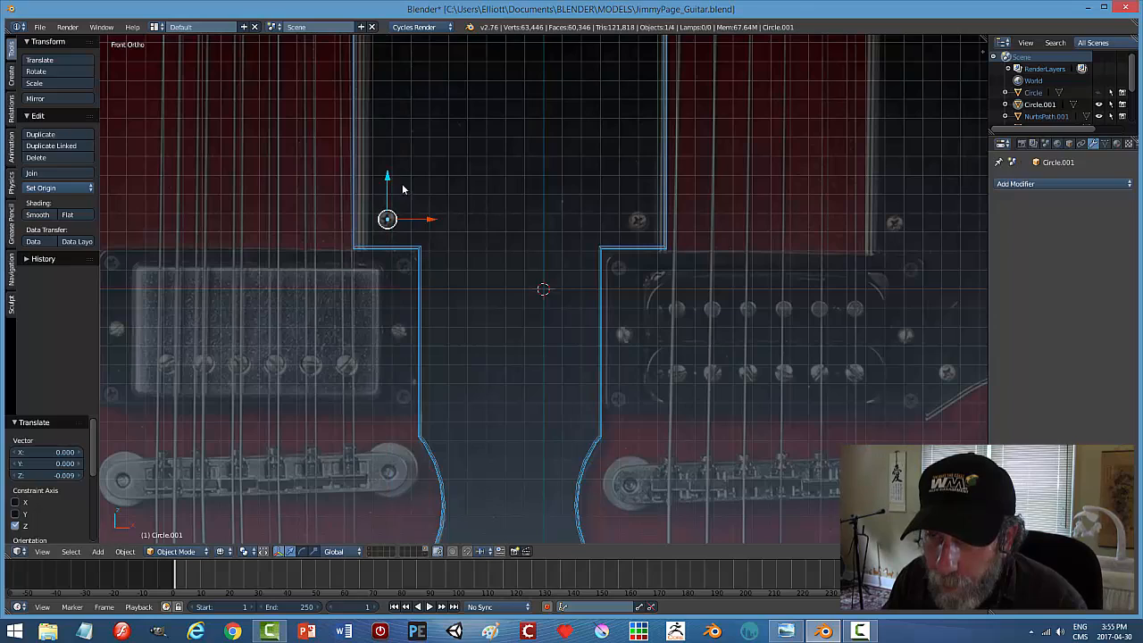
{"action": "left_click_drag", "start_coordinate": [429, 221], "coordinate": [429, 223]}
Move the circle -0.480 along Y in front of the body and fill it with a face in Edit Mode.
{"action": "middle_click_drag", "start_coordinate": [580, 248], "coordinate": [548, 176]}
{"action": "left_click_drag", "start_coordinate": [540, 159], "coordinate": [459, 181]}
{"action": "middle_click_drag", "start_coordinate": [517, 259], "coordinate": [632, 218]}
{"action": "key", "text": "Tab"}
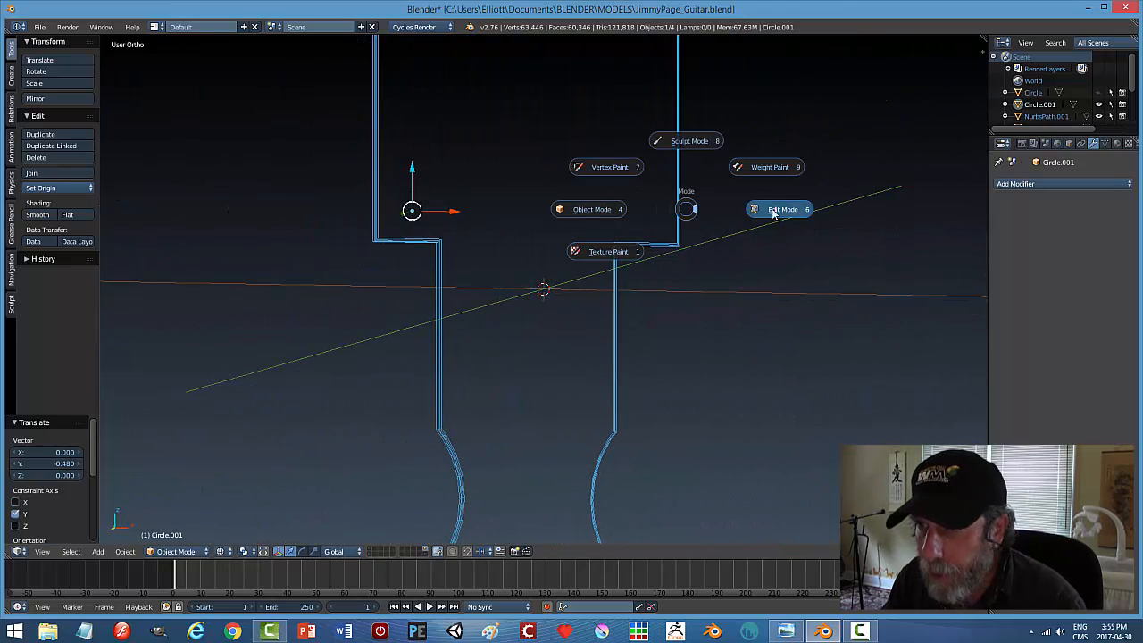
{"action": "left_click", "coordinate": [778, 209]}
{"action": "key", "text": "f"}
Extrude the circle's face -0.019 along Y to give the screw head its thickness.
{"action": "middle_click_drag", "start_coordinate": [541, 252], "coordinate": [600, 329]}
{"action": "key", "text": "KP_Decimal"}
{"action": "scroll", "coordinate": [455, 288], "scroll_direction": "down", "scroll_amount": 2}
{"action": "middle_click_drag", "start_coordinate": [672, 329], "coordinate": [658, 327]}
{"action": "key", "text": "e"}
{"action": "right_click", "coordinate": [646, 326]}
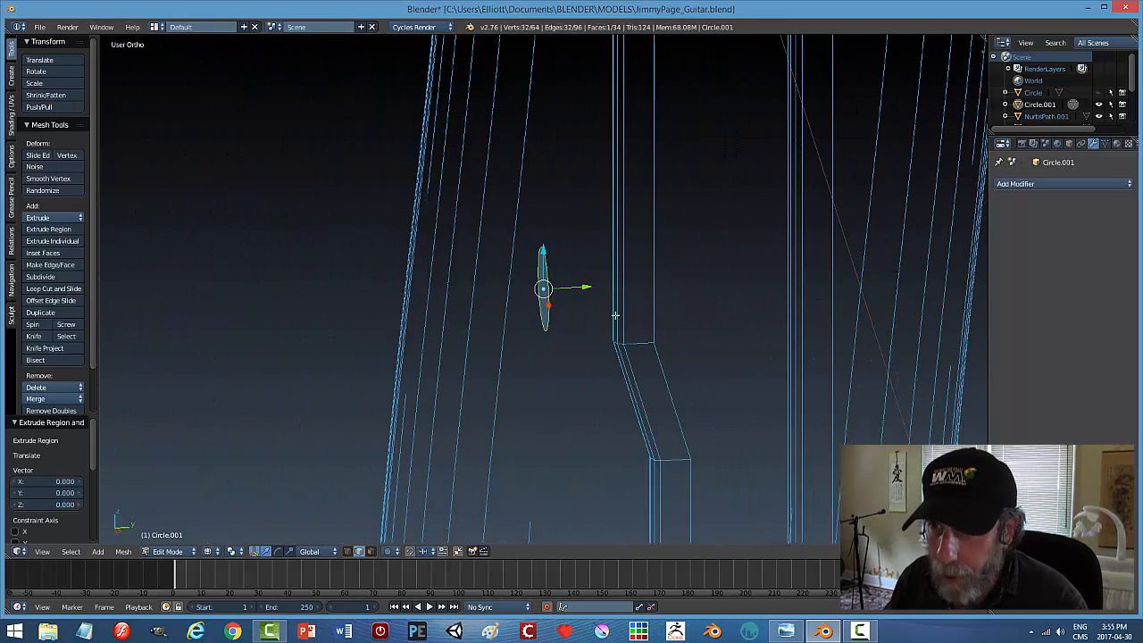
{"action": "left_click_drag", "start_coordinate": [586, 287], "coordinate": [571, 291]}
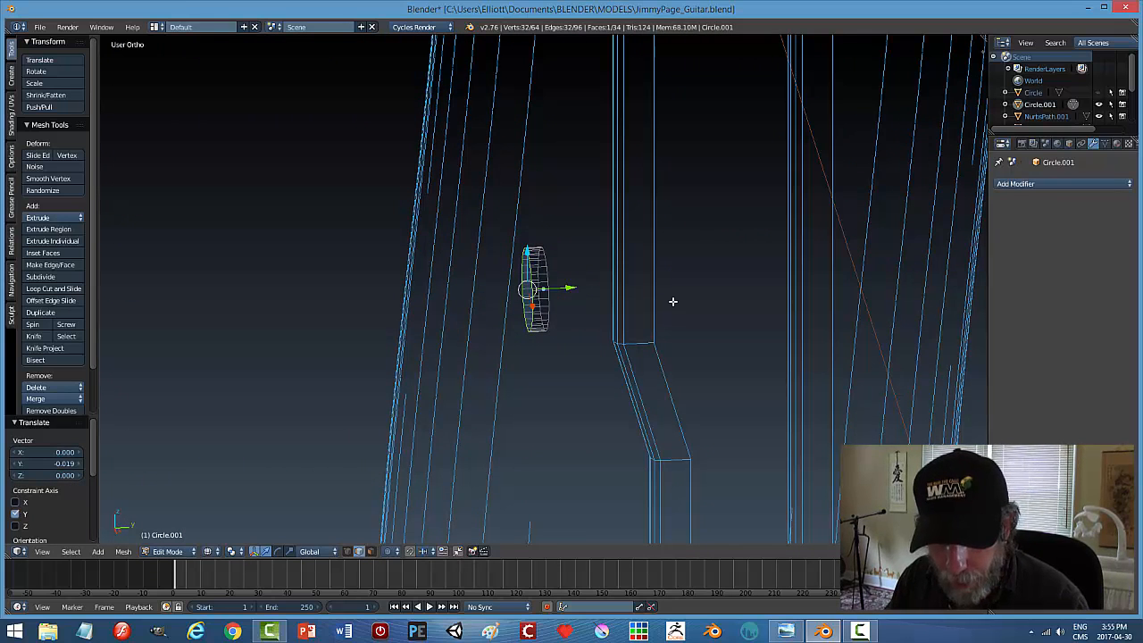
Bevel the extruded front of the screw head with four segments and an offset of about 0.21, then return to Object Mode.
{"action": "key", "text": "ctrl+b"}
{"action": "scroll", "coordinate": [866, 357], "scroll_direction": "up", "scroll_amount": 3}
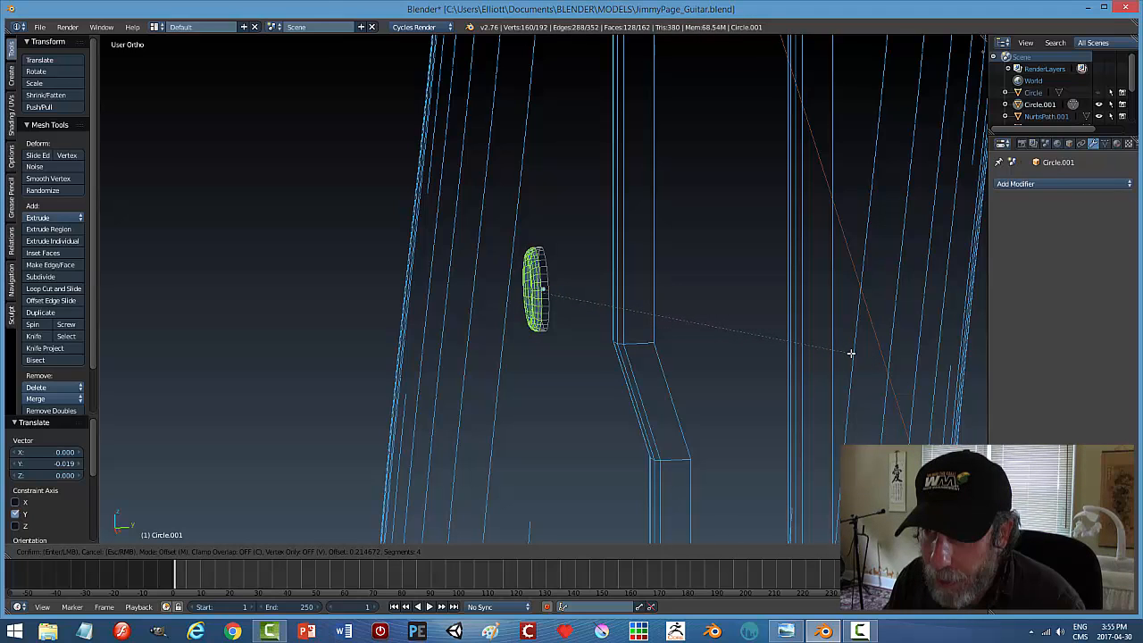
{"action": "left_click", "coordinate": [852, 350]}
{"action": "key", "text": "a"}
{"action": "key", "text": "Tab"}
{"action": "left_click", "coordinate": [691, 358]}
Switch to solid shading and move the screw head 0.105 along Y onto the pickguard's surface.
{"action": "key", "text": "z"}
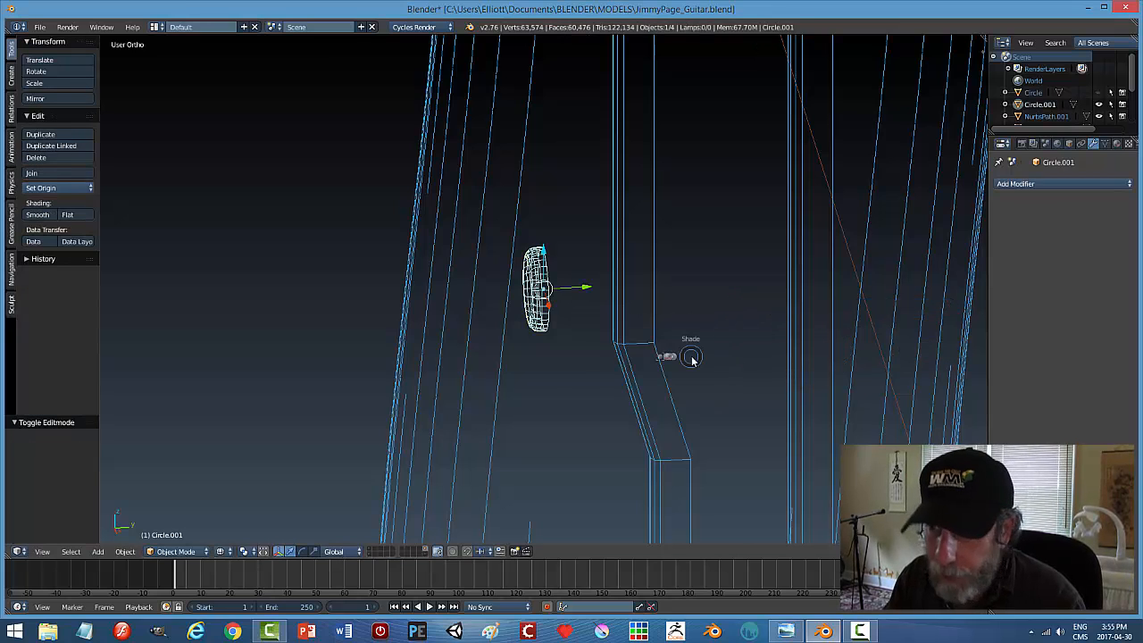
{"action": "left_click", "coordinate": [687, 421]}
{"action": "left_click_drag", "start_coordinate": [585, 291], "coordinate": [664, 281]}
{"action": "scroll", "coordinate": [702, 323], "scroll_direction": "down", "scroll_amount": 3}
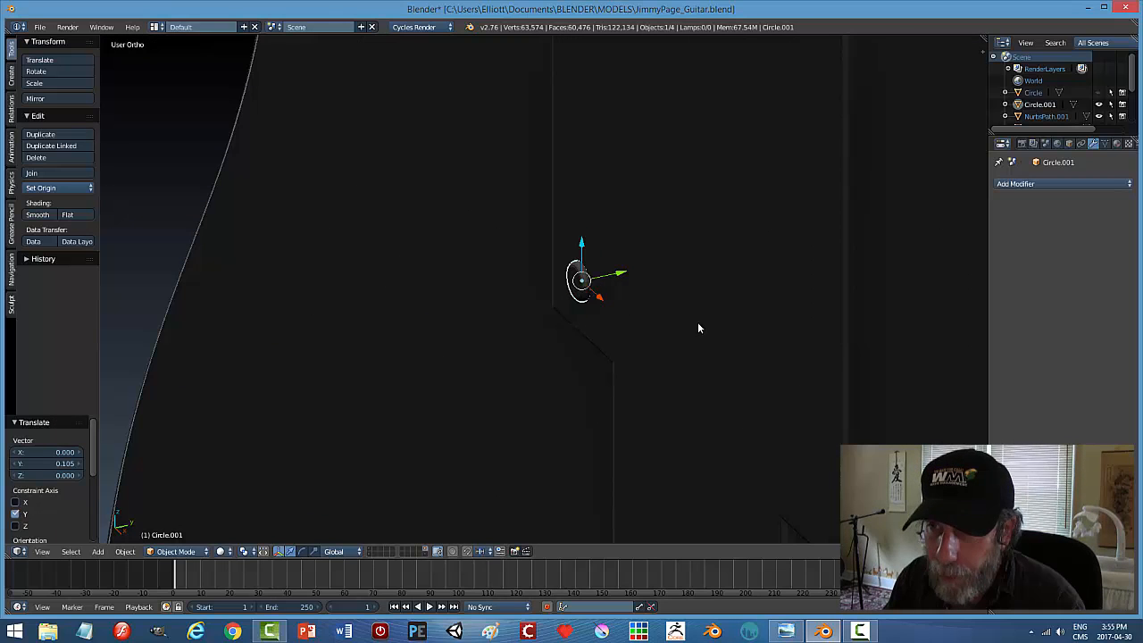
Check the screw head's placement from the front, keep it selected, and save the file over the existing version.
{"action": "key", "text": "a"}
{"action": "middle_click_drag", "start_coordinate": [719, 324], "coordinate": [671, 319]}
{"action": "right_click", "coordinate": [550, 284]}
{"action": "key", "text": "ctrl+shift+s"}
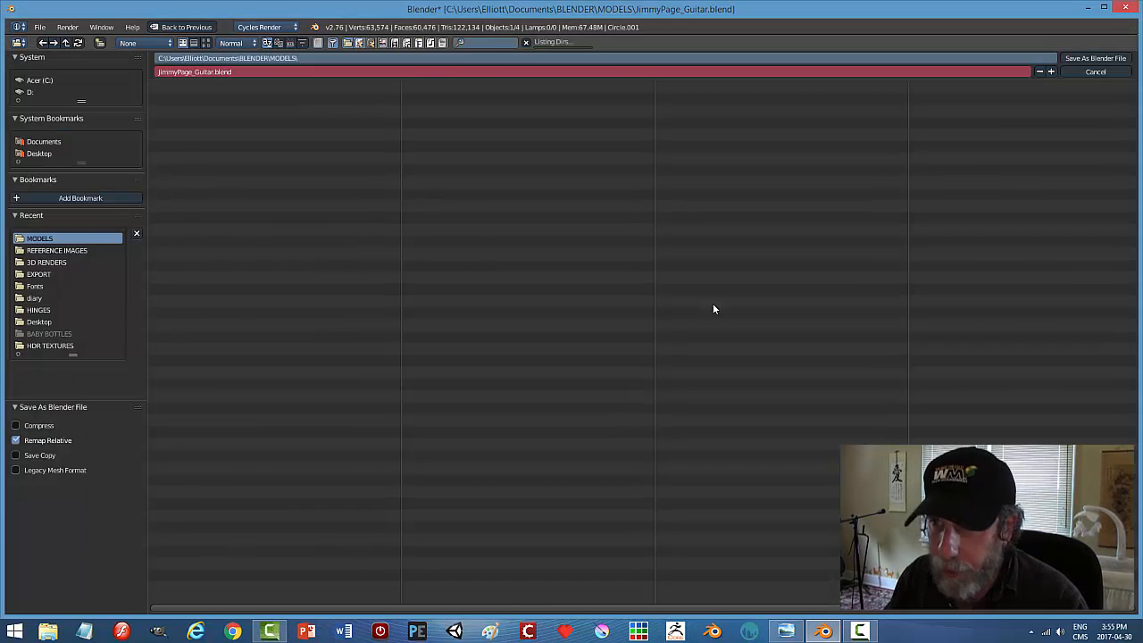
{"action": "key", "text": "Escape"}
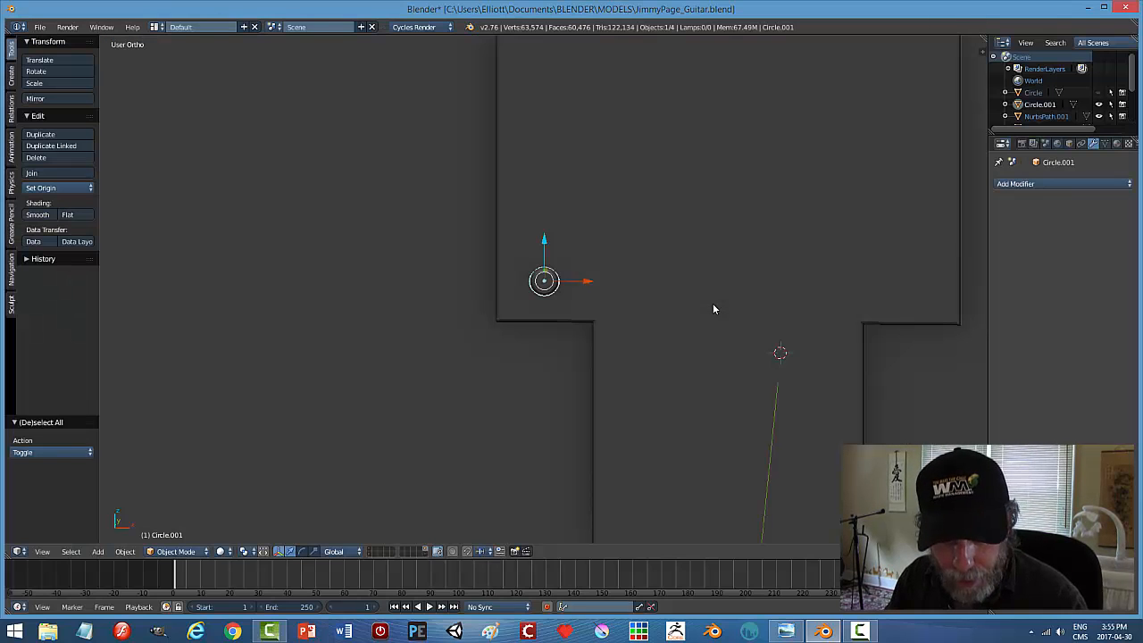
{"action": "key", "text": "ctrl+s"}
{"action": "left_click", "coordinate": [712, 304]}
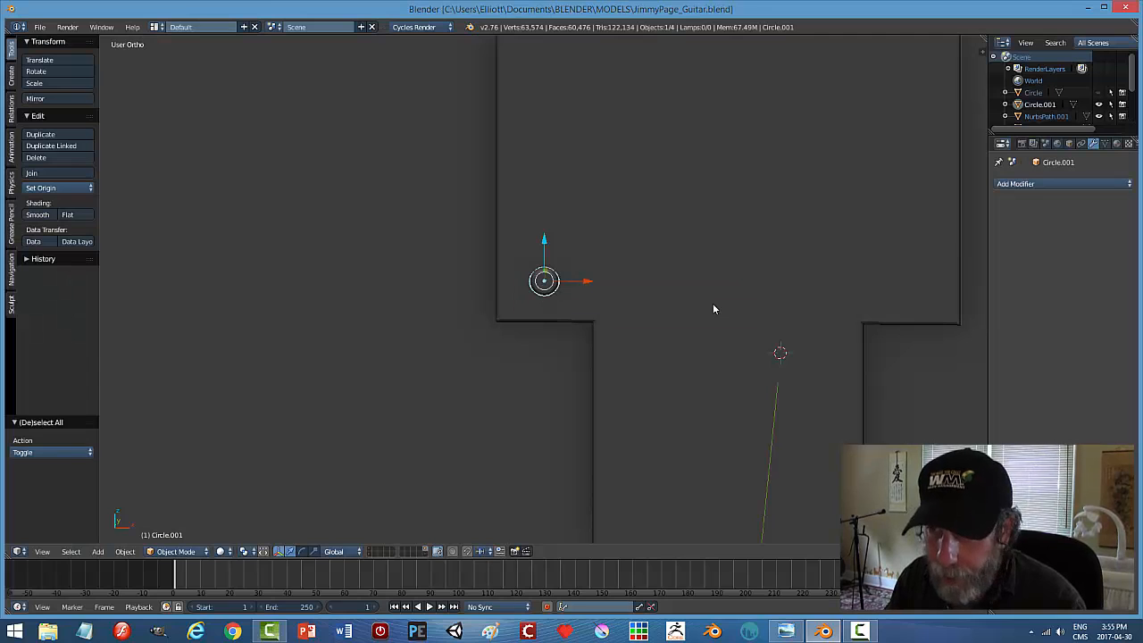
Snap the 3D cursor to the screw head, add a cube there and scale it to 0.021.
{"action": "key", "text": "shift+s"}
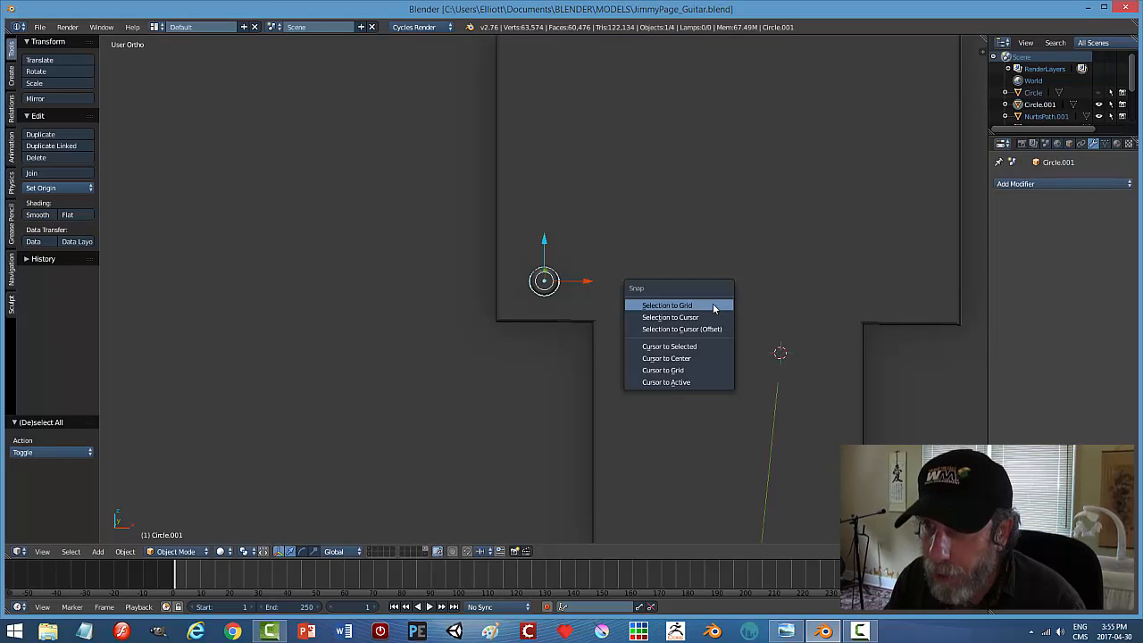
{"action": "left_click", "coordinate": [700, 348]}
{"action": "scroll", "coordinate": [711, 327], "scroll_direction": "up", "scroll_amount": 2}
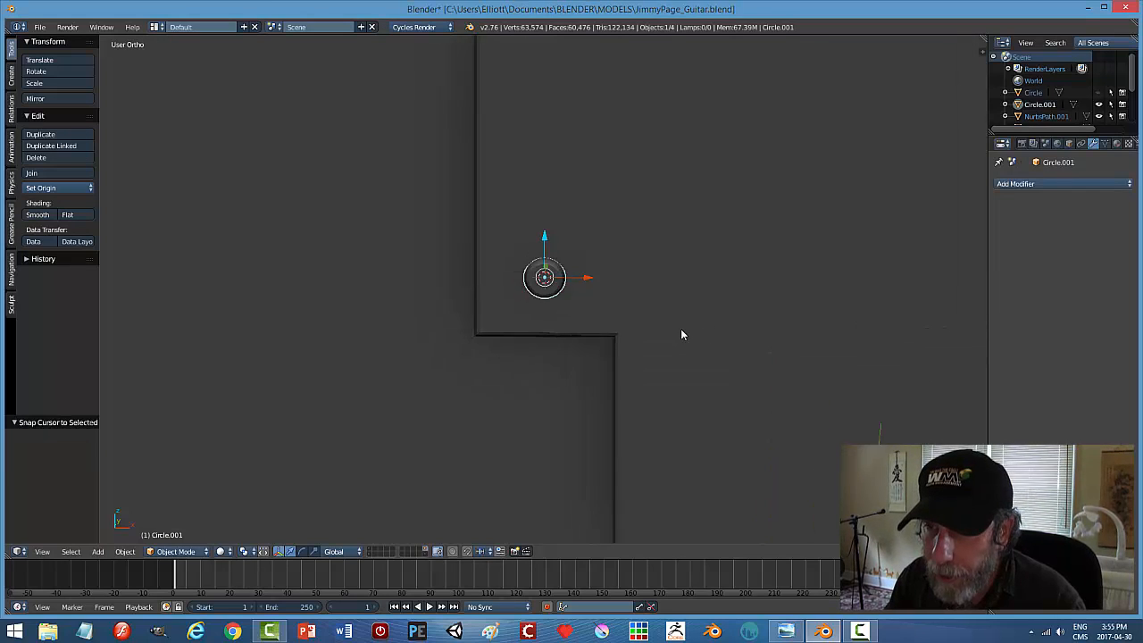
{"action": "middle_click_drag", "start_coordinate": [687, 329], "coordinate": [752, 327], "text": "shift"}
{"action": "key", "text": "shift+a"}
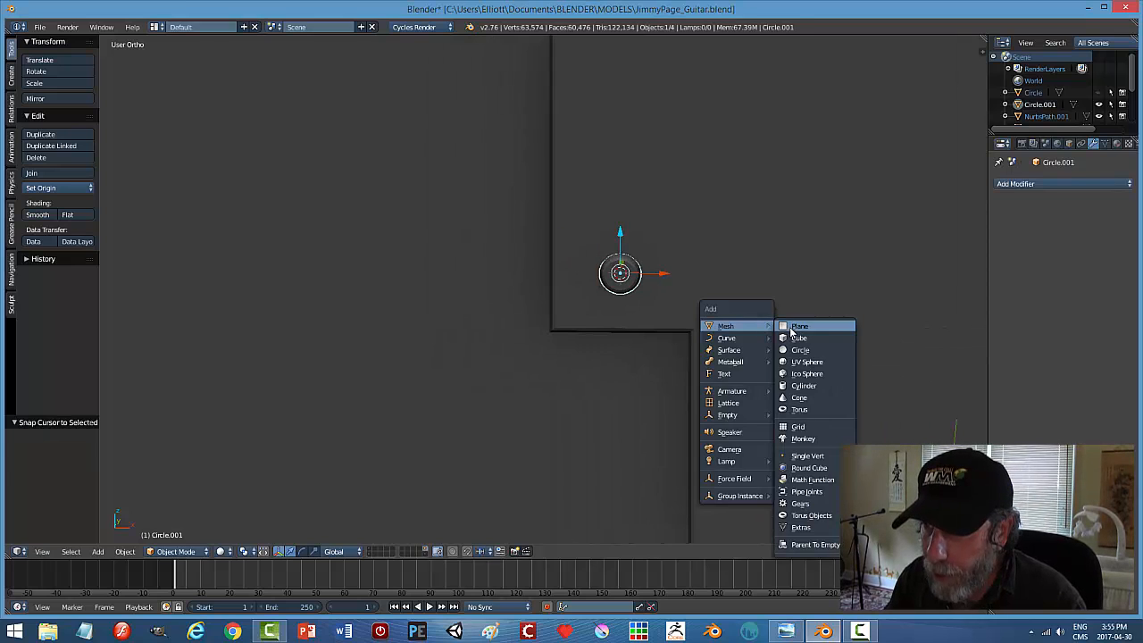
{"action": "left_click", "coordinate": [791, 327]}
{"action": "key", "text": "s"}
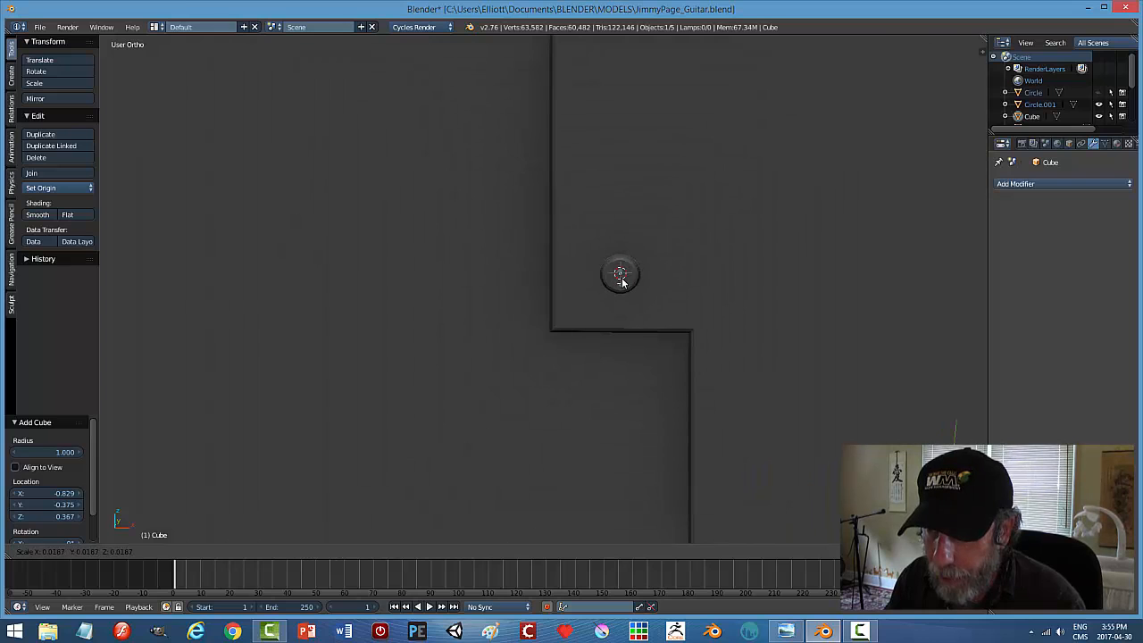
{"action": "left_click", "coordinate": [619, 276]}
{"action": "scroll", "coordinate": [673, 291], "scroll_direction": "up", "scroll_amount": 1}
{"action": "scroll", "coordinate": [673, 287], "scroll_direction": "up", "scroll_amount": 4}
{"action": "middle_click_drag", "start_coordinate": [826, 309], "coordinate": [740, 300], "text": "shift"}
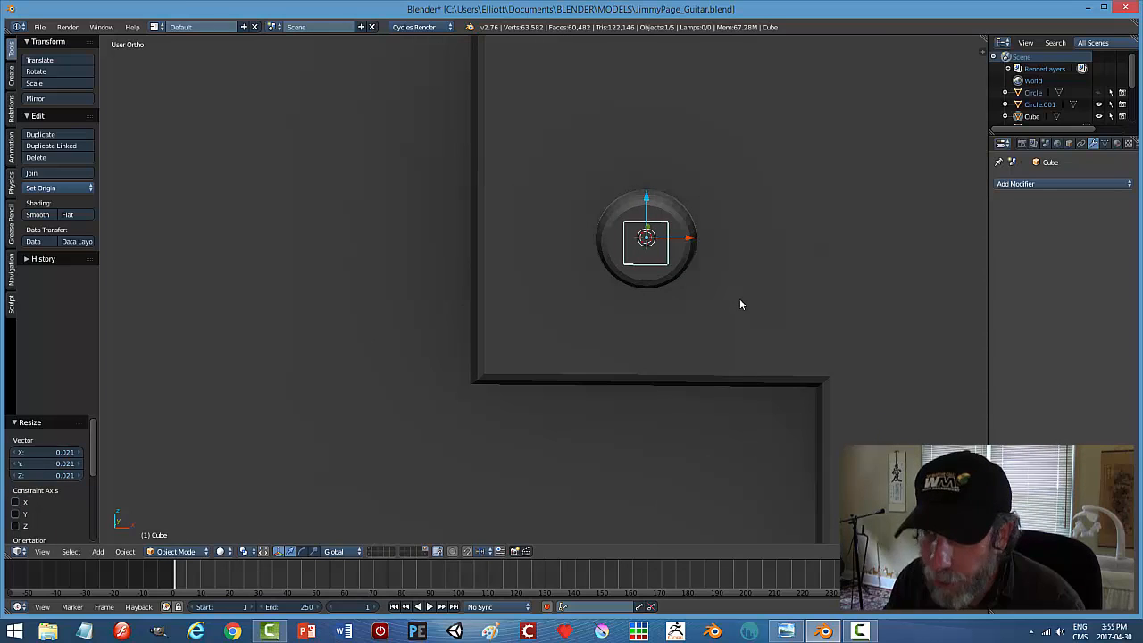
Flatten the cube into a slot-shaped bar by scaling it 0.386 along Z and about 1.5 along X.
{"action": "key", "text": "s"}
{"action": "key", "text": "z"}
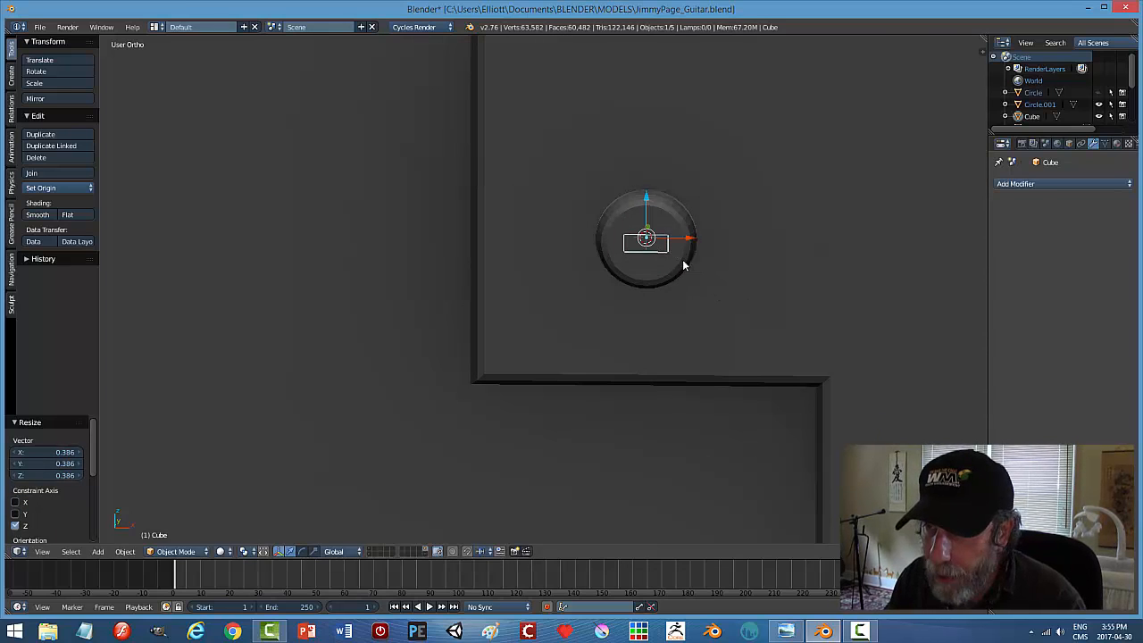
{"action": "left_click", "coordinate": [686, 262]}
{"action": "key", "text": "s"}
{"action": "key", "text": "x"}
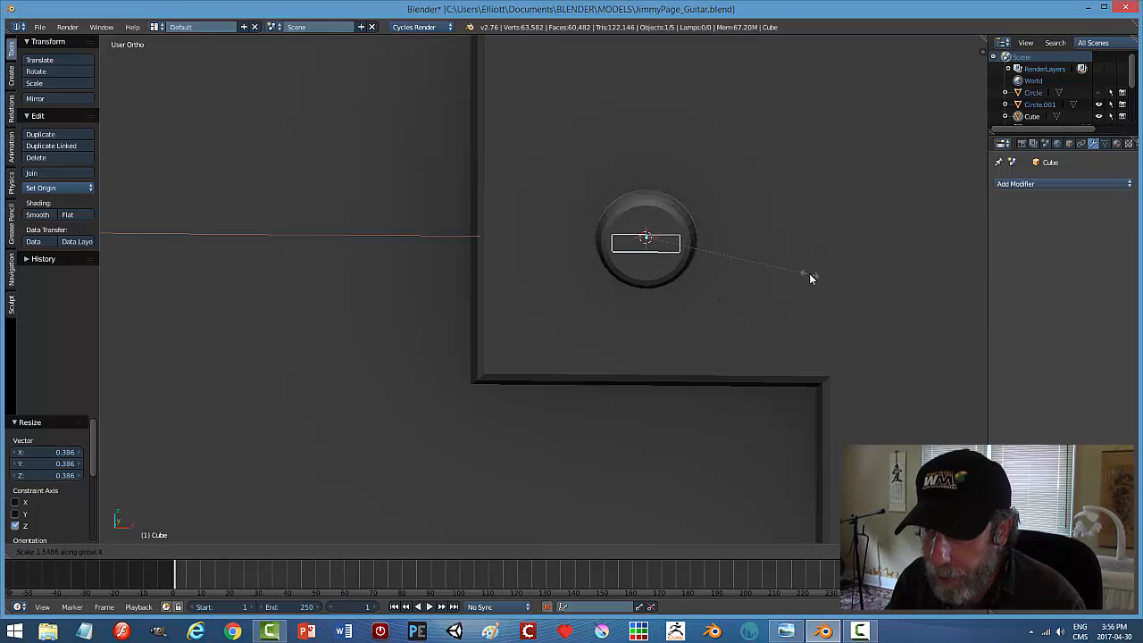
{"action": "left_click", "coordinate": [810, 279]}
Thin the bar to 0.294 along Y and position it in the screw head's front with Y moves of -0.042 and 0.021.
{"action": "middle_click_drag", "start_coordinate": [794, 274], "coordinate": [734, 282]}
{"action": "left_click_drag", "start_coordinate": [731, 280], "coordinate": [696, 293]}
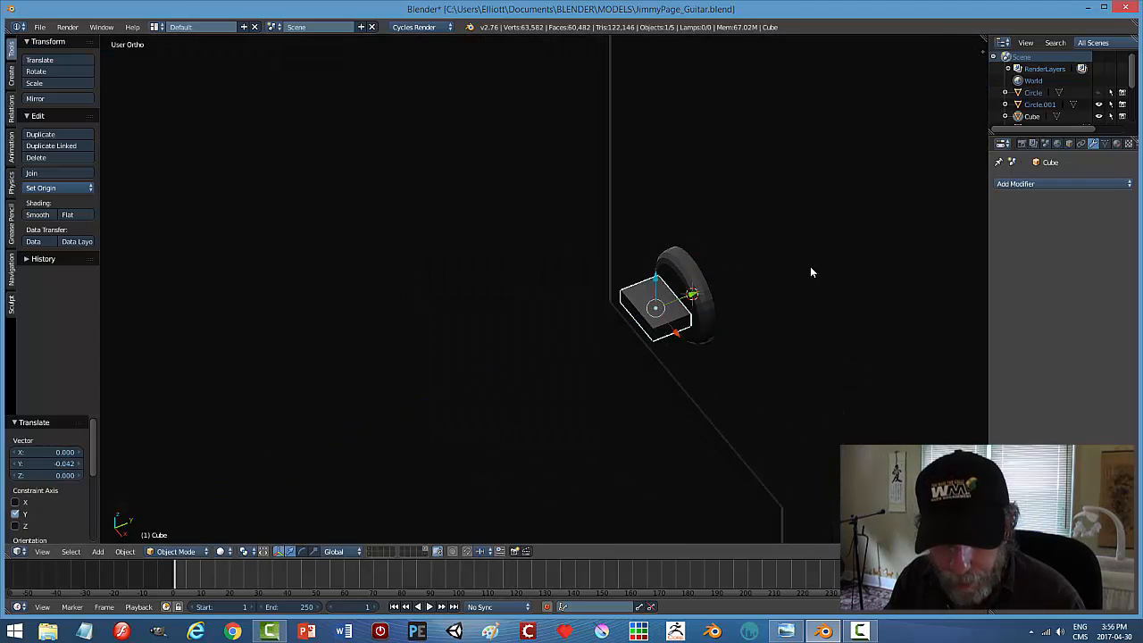
{"action": "key", "text": "s"}
{"action": "key", "text": "y"}
{"action": "left_click", "coordinate": [680, 310]}
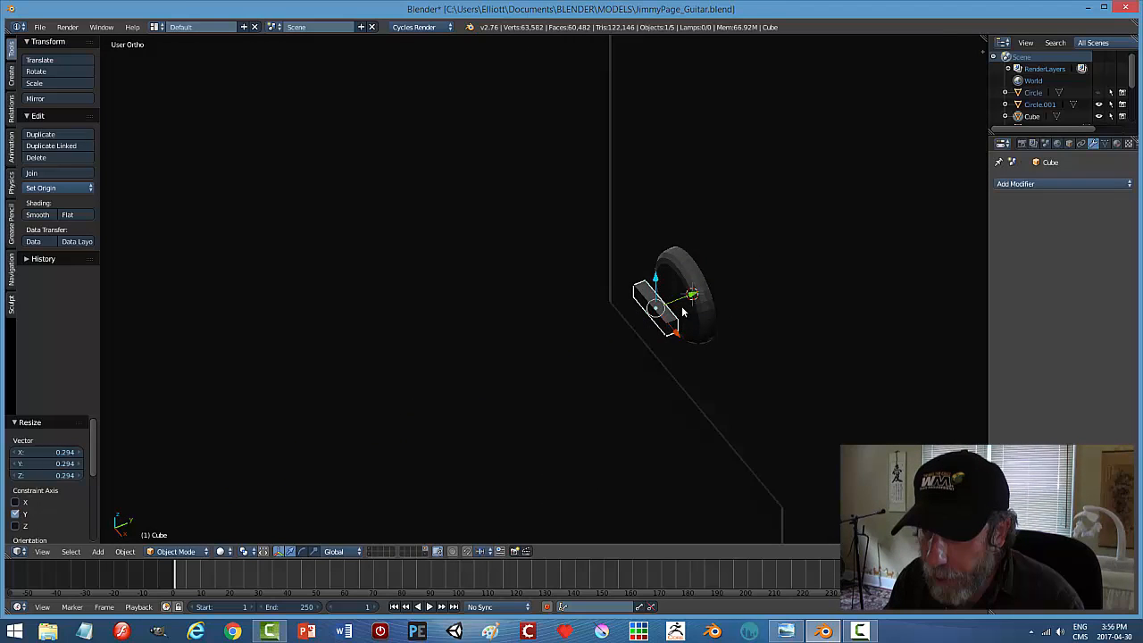
{"action": "left_click_drag", "start_coordinate": [693, 297], "coordinate": [711, 289]}
{"action": "middle_click_drag", "start_coordinate": [710, 288], "coordinate": [807, 259]}
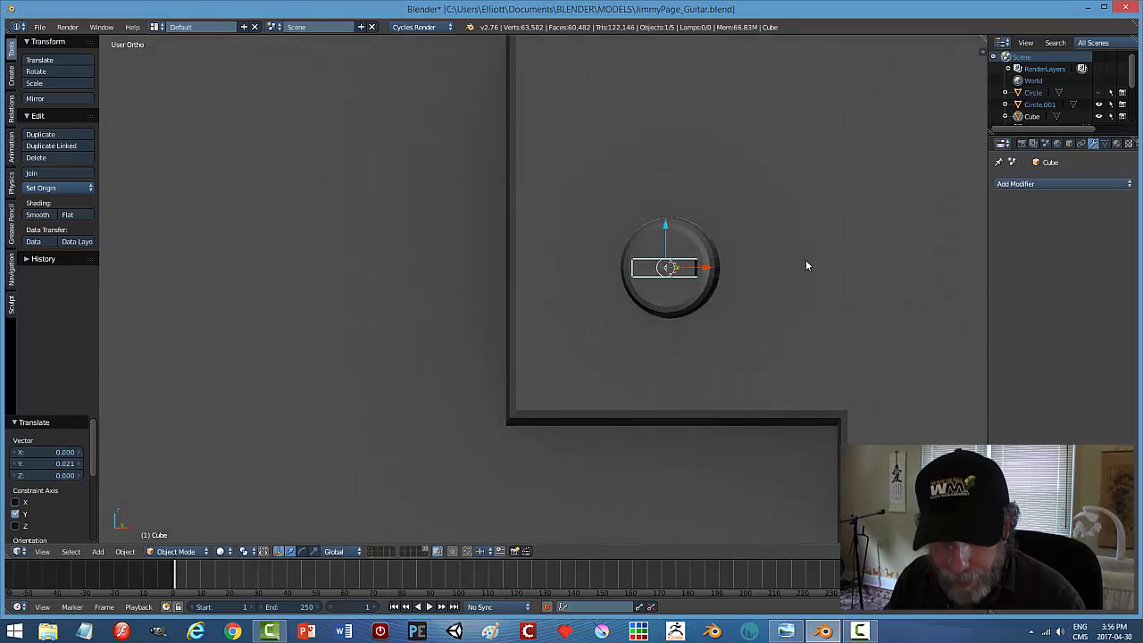
Duplicate the bar, rotate the copy 90° about Y, and join both bars into one cross.
{"action": "key", "text": "shift+d"}
{"action": "left_click", "coordinate": [805, 260]}
{"action": "type", "text": "ry90"}
{"action": "key", "text": "Return"}
{"action": "scroll", "coordinate": [718, 282], "scroll_direction": "up", "scroll_amount": 4}
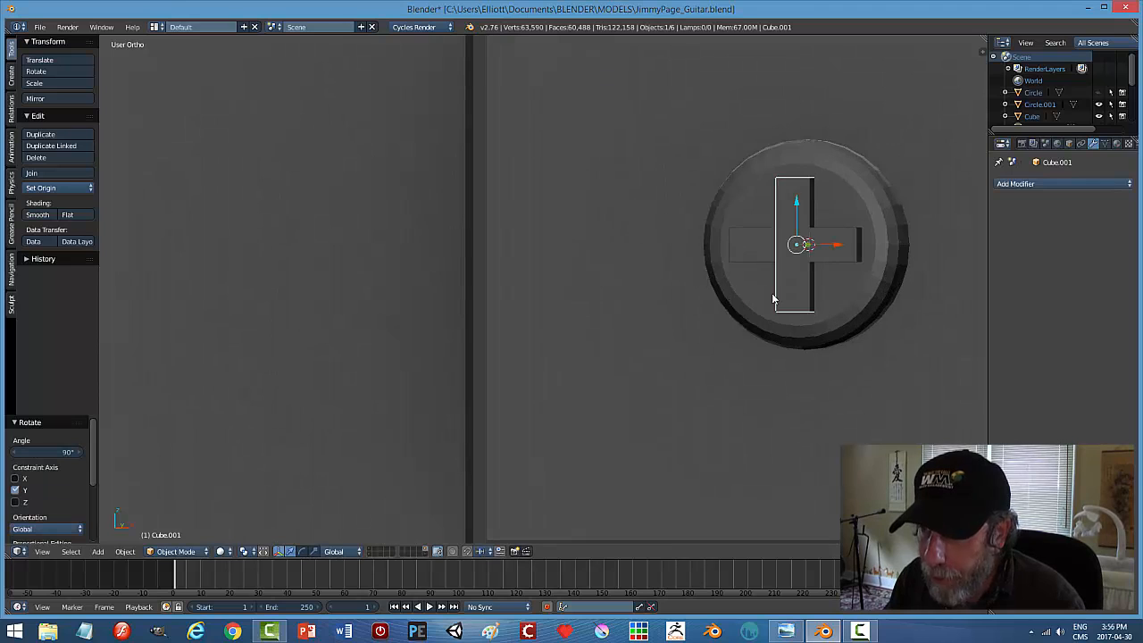
{"action": "right_click", "coordinate": [837, 258], "text": "shift"}
{"action": "key", "text": "ctrl+j"}
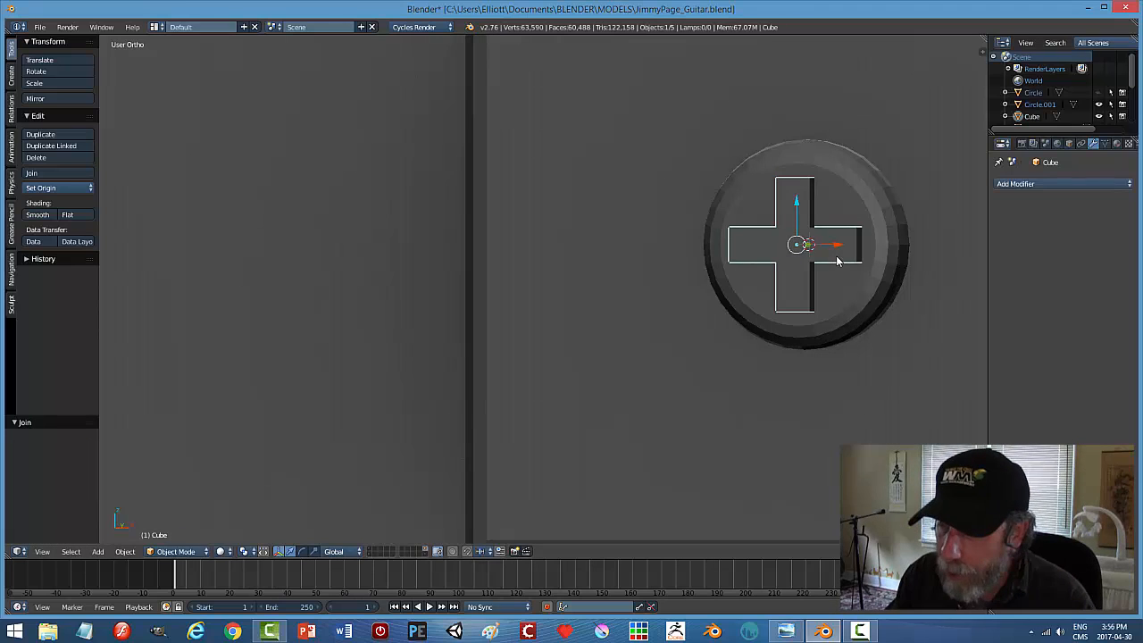
Add a Boolean modifier set to Difference on the screw head, use the cross as its object, and apply it.
{"action": "right_click", "coordinate": [868, 284]}
{"action": "left_click", "coordinate": [1050, 184]}
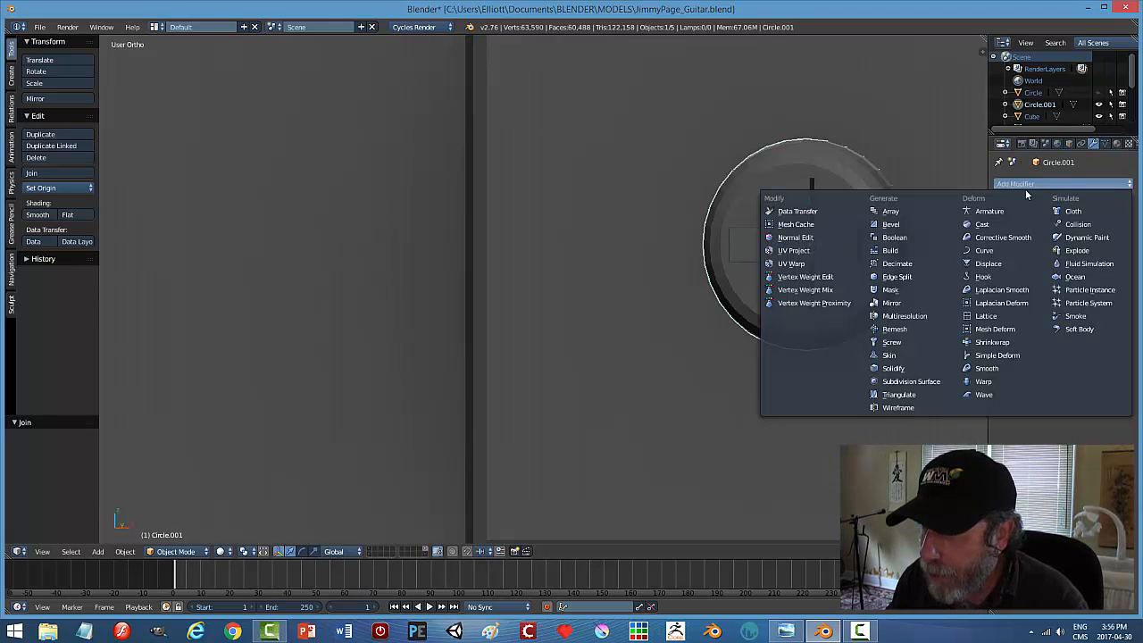
{"action": "left_click", "coordinate": [911, 234]}
{"action": "left_click", "coordinate": [1038, 254]}
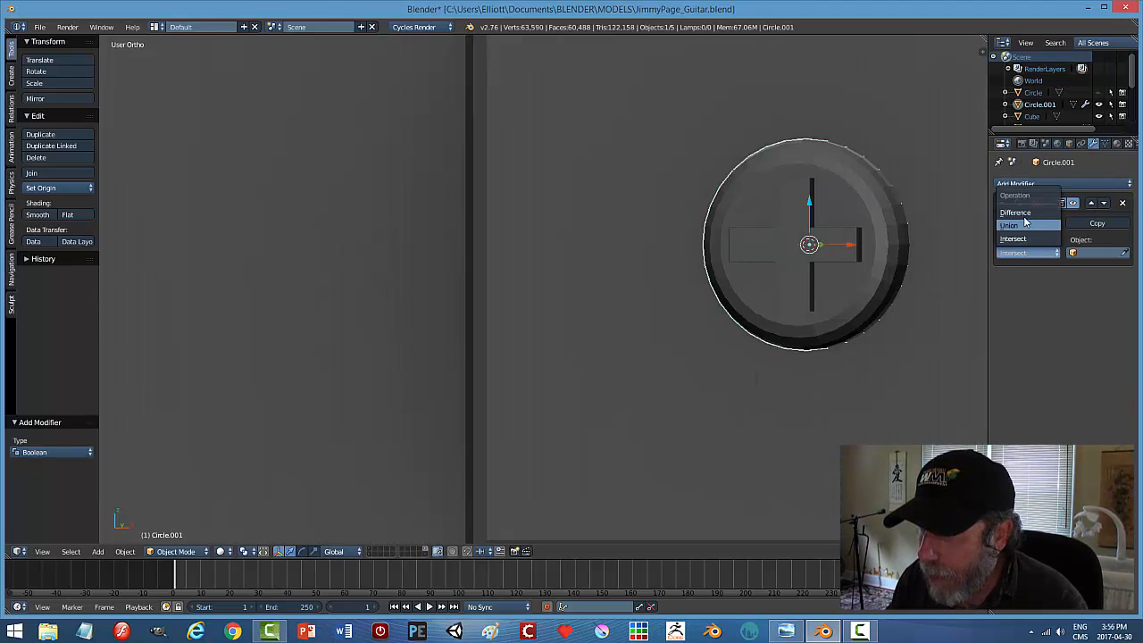
{"action": "left_click", "coordinate": [1026, 219]}
{"action": "left_click", "coordinate": [1125, 254]}
{"action": "left_click", "coordinate": [856, 234]}
Unhide all objects and delete the cross cutter together with the old hidden circle.
{"action": "right_click", "coordinate": [847, 238]}
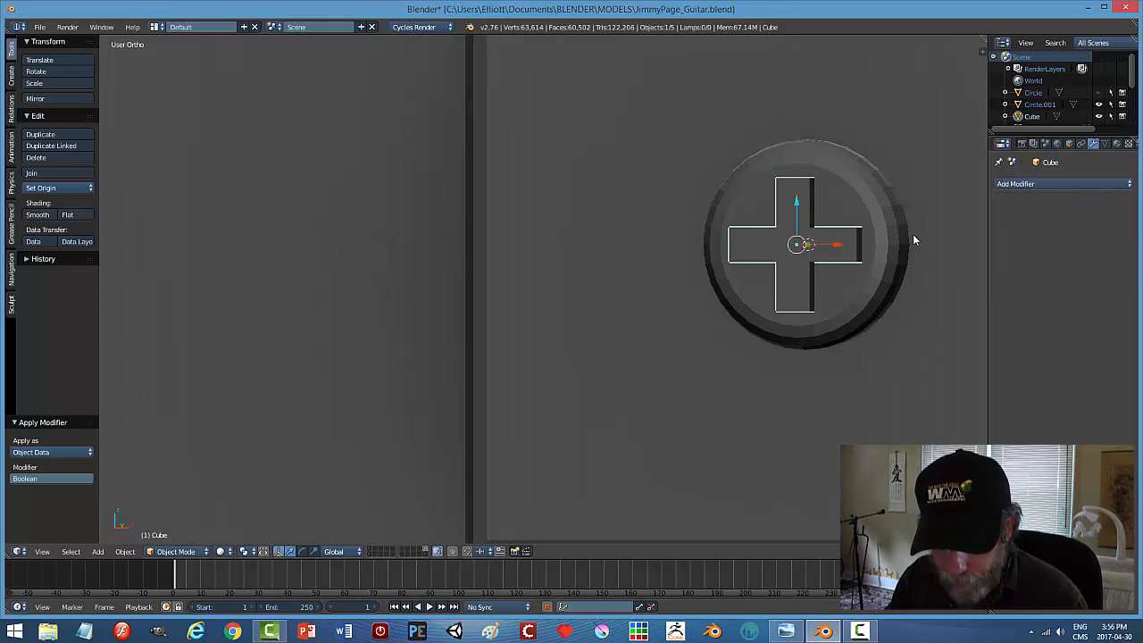
{"action": "key", "text": "h"}
{"action": "key", "text": "alt+h"}
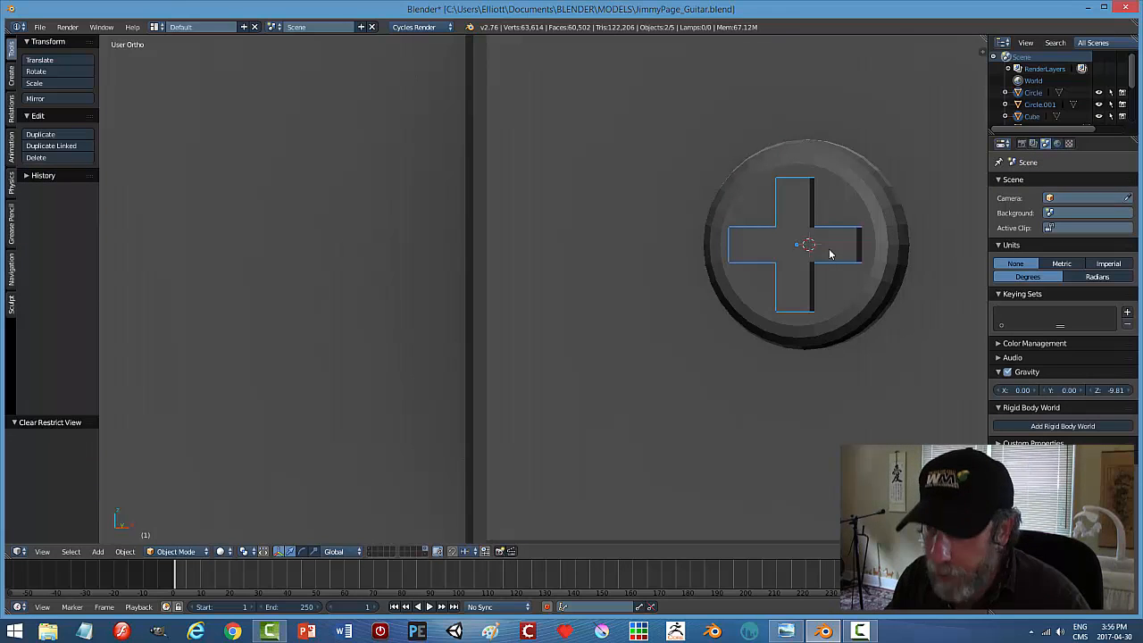
{"action": "key", "text": "x"}
{"action": "left_click", "coordinate": [806, 248]}
{"action": "scroll", "coordinate": [839, 259], "scroll_direction": "down", "scroll_amount": 5}
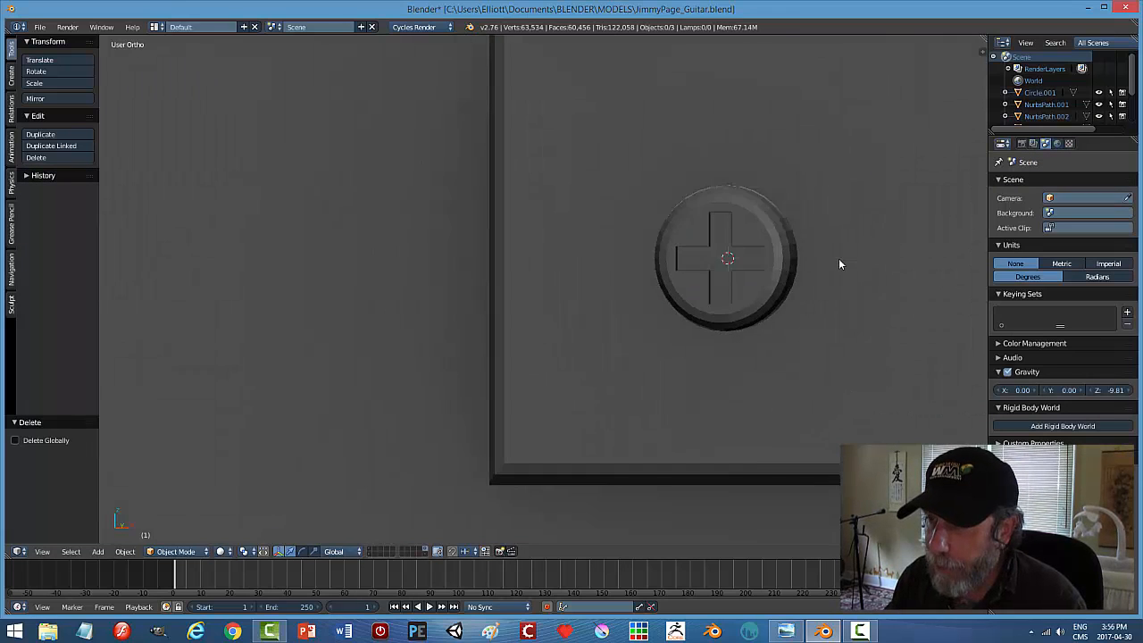
Shade the screw head smooth and enable Auto Smooth with an angle of 25°.
{"action": "right_click", "coordinate": [649, 268]}
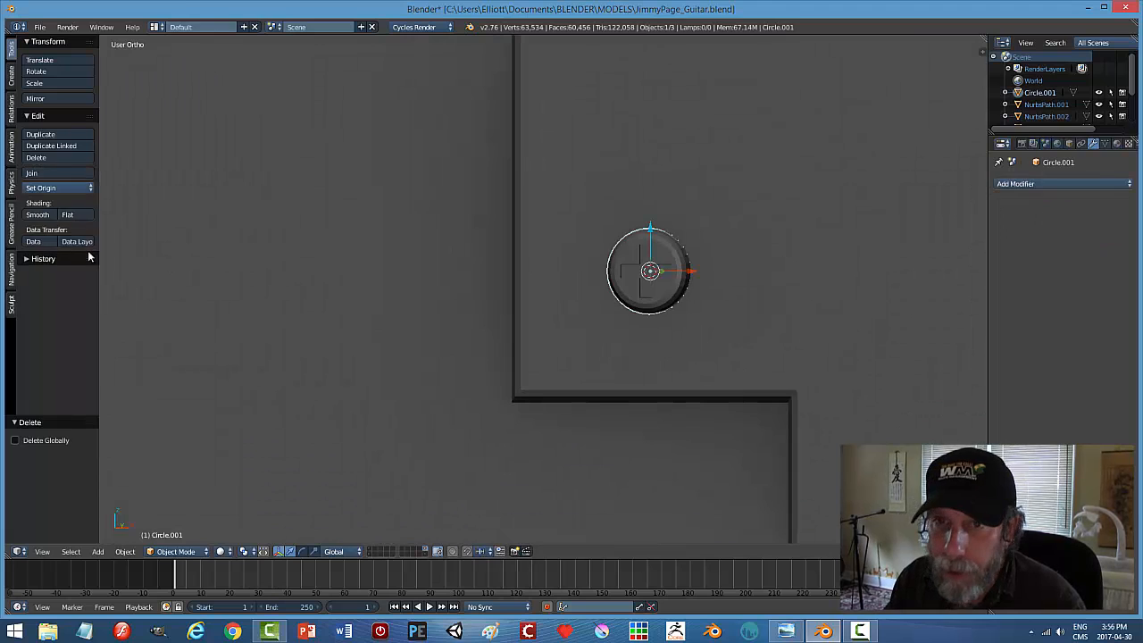
{"action": "left_click", "coordinate": [48, 216]}
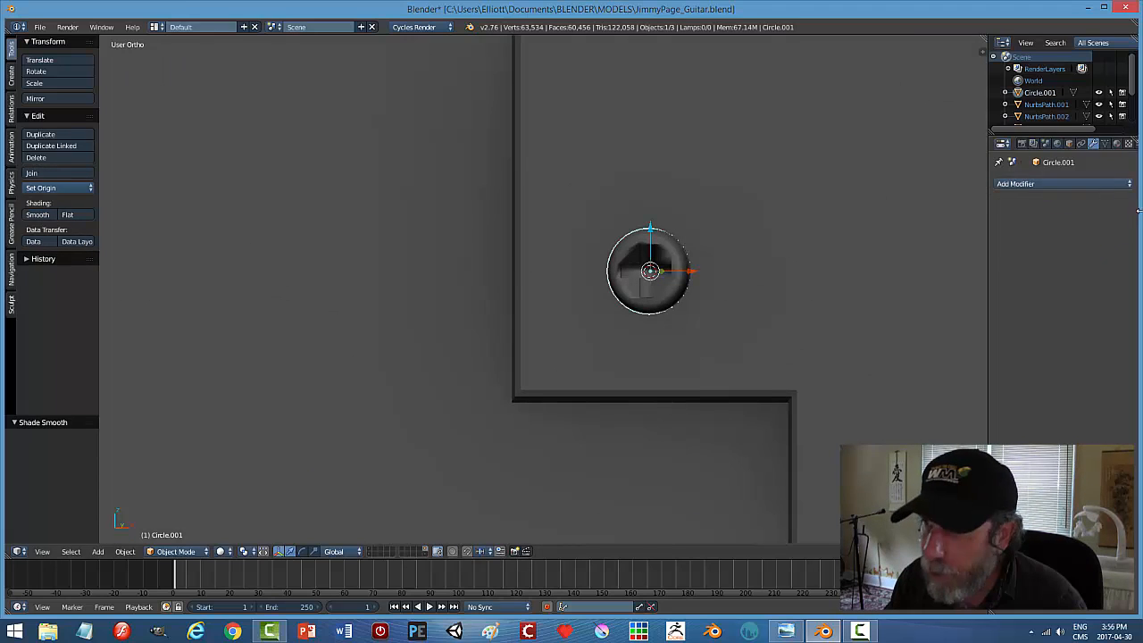
{"action": "left_click", "coordinate": [1105, 143]}
{"action": "left_click", "coordinate": [1000, 219]}
{"action": "left_click", "coordinate": [1027, 233]}
{"action": "type", "text": "25"}
{"action": "key", "text": "Return"}
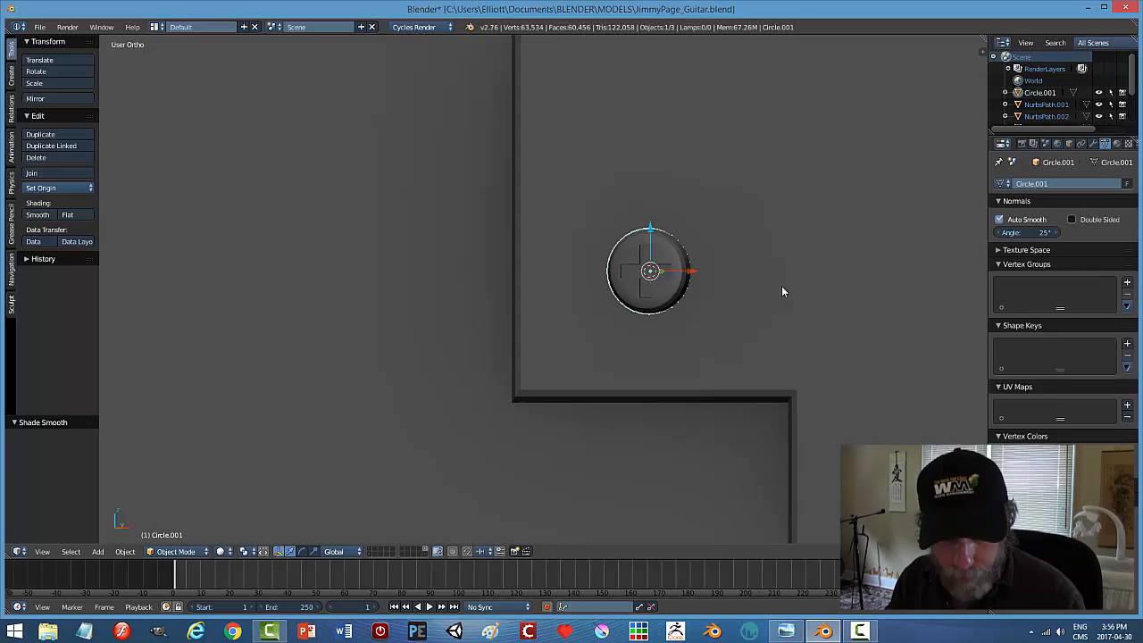
Deselect everything and save the file over the existing version.
{"action": "key", "text": "a"}
{"action": "scroll", "coordinate": [775, 297], "scroll_direction": "down", "scroll_amount": 2}
{"action": "key", "text": "ctrl+s"}
{"action": "left_click", "coordinate": [745, 303]}
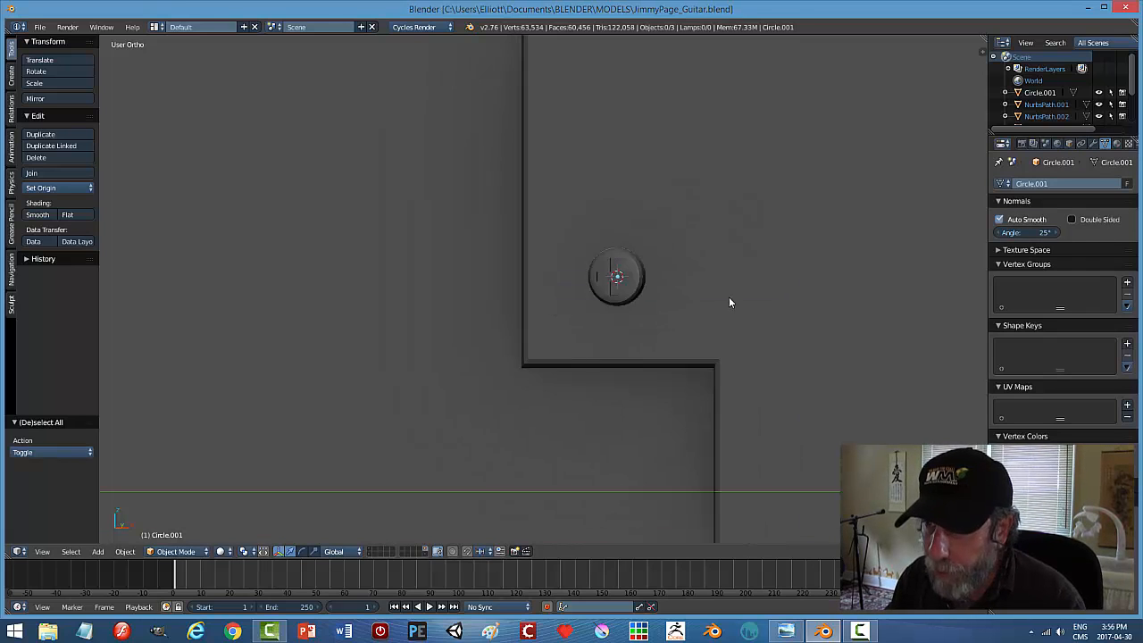
Examine the slotted screw head from the front and at an angle, comparing wireframe and solid shading against the reference photo.
{"action": "scroll", "coordinate": [714, 291], "scroll_direction": "down", "scroll_amount": 3}
{"action": "key", "text": "KP_1"}
{"action": "key", "text": "z"}
{"action": "left_click", "coordinate": [825, 286]}
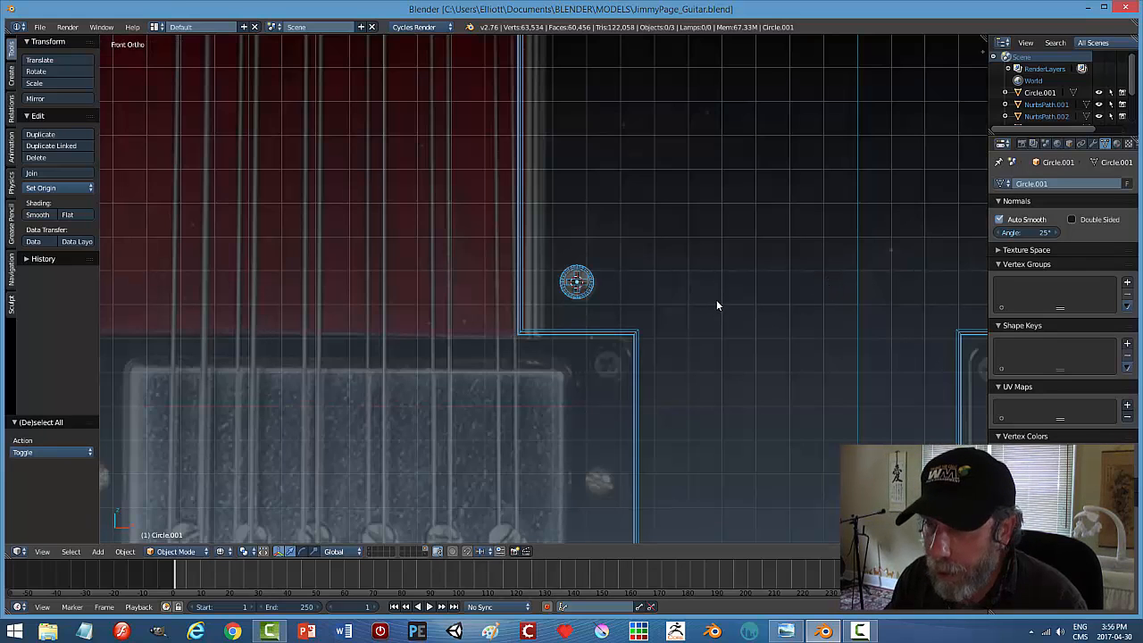
{"action": "key", "text": "z"}
{"action": "left_click", "coordinate": [752, 355]}
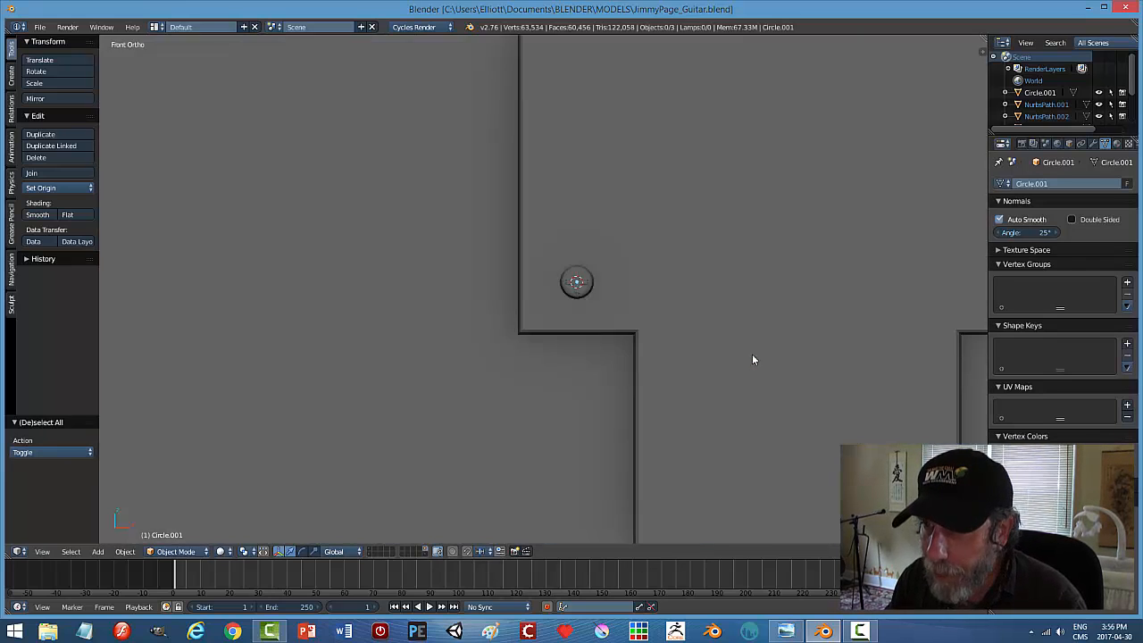
{"action": "middle_click_drag", "start_coordinate": [598, 308], "coordinate": [724, 309]}
{"action": "key", "text": "KP_1"}
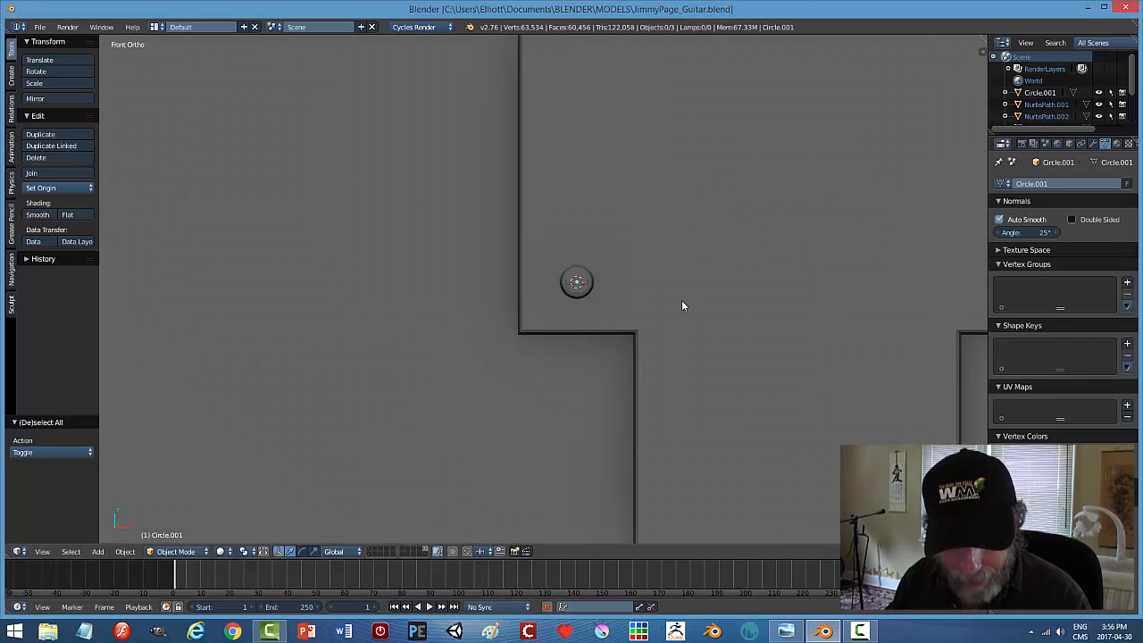
In front wireframe view, duplicate the screw head 1.334 along X to the pickguard's opposite corner.
{"action": "key", "text": "z"}
{"action": "left_click", "coordinate": [777, 301]}
{"action": "scroll", "coordinate": [758, 308], "scroll_direction": "down", "scroll_amount": 6}
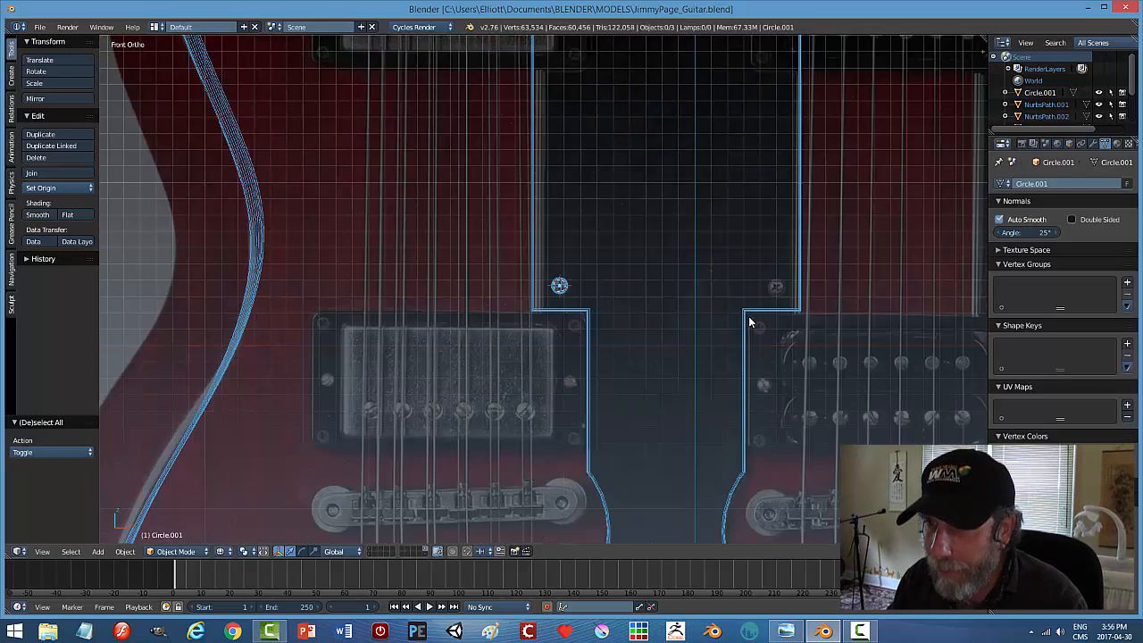
{"action": "right_click", "coordinate": [555, 287]}
{"action": "key", "text": "shift+d"}
{"action": "key", "text": "x"}
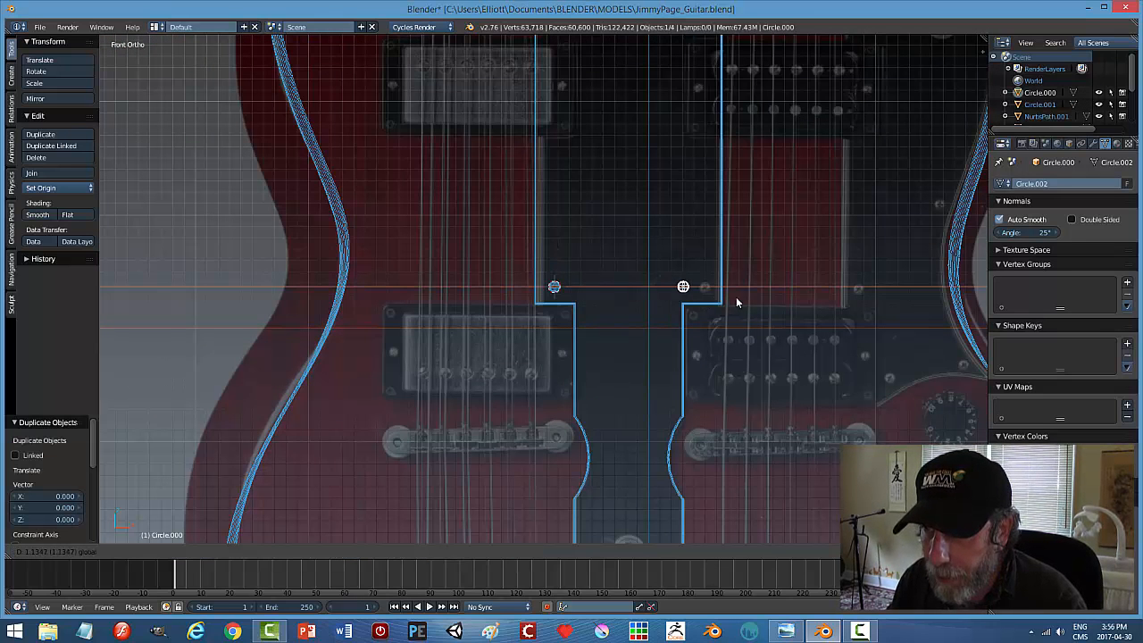
{"action": "left_click", "coordinate": [746, 297]}
Duplicate both screw heads and move the copies 2.795 along Z to the pickguard's upper corners.
{"action": "middle_click_drag", "start_coordinate": [637, 138], "coordinate": [640, 281], "text": "shift"}
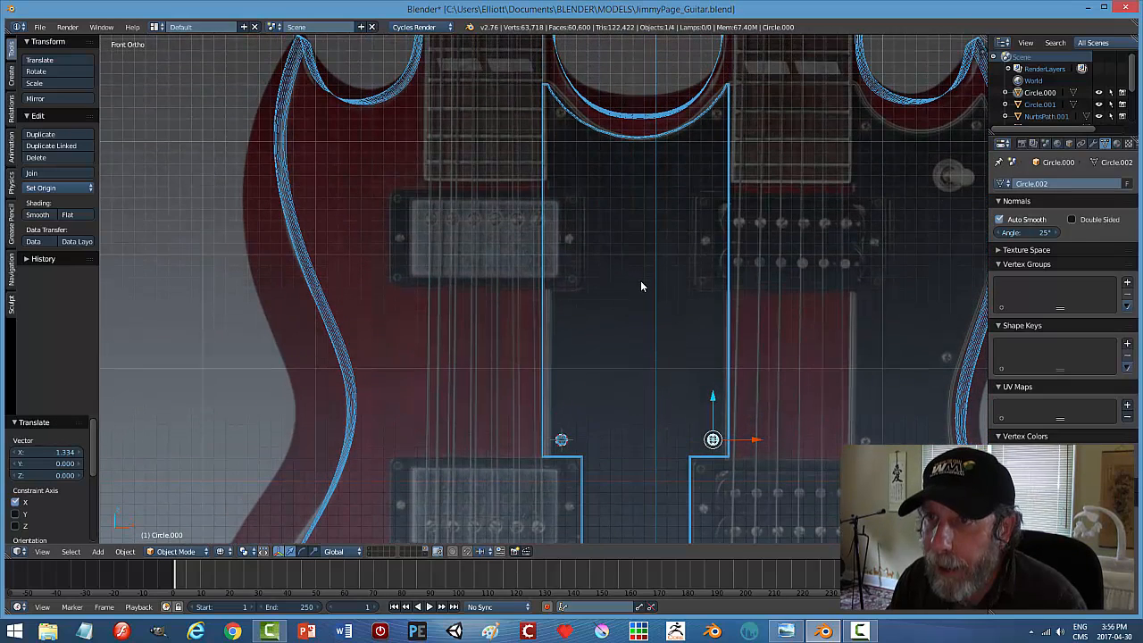
{"action": "right_click", "coordinate": [559, 441], "text": "shift"}
{"action": "key", "text": "shift+d"}
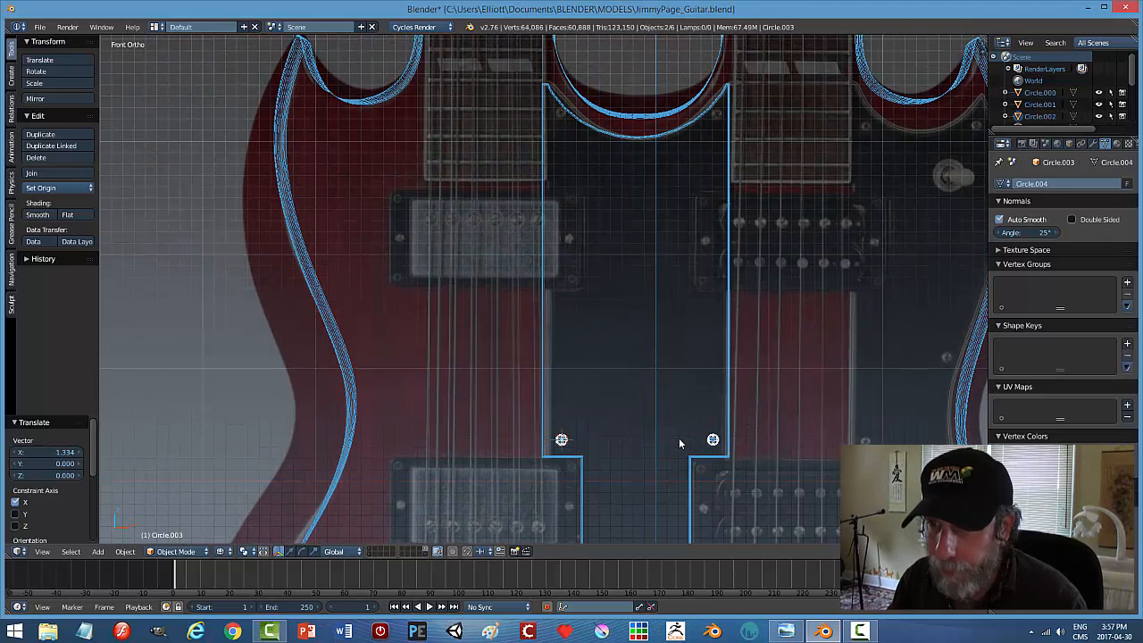
{"action": "right_click", "coordinate": [675, 430]}
{"action": "key", "text": "g"}
{"action": "key", "text": "y"}
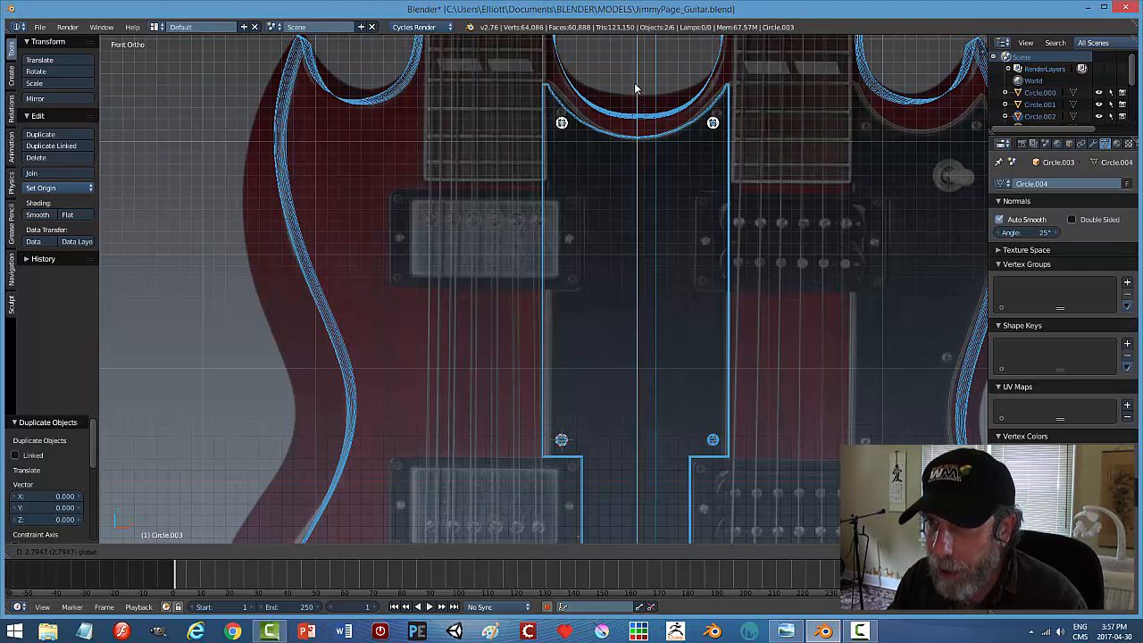
{"action": "left_click", "coordinate": [635, 87]}
Duplicate the right-hand screw head onto the pickguard's lower right screw hole, and copy that one -0.672 along X to the lower left hole.
{"action": "middle_click_drag", "start_coordinate": [685, 431], "coordinate": [710, 151], "text": "shift"}
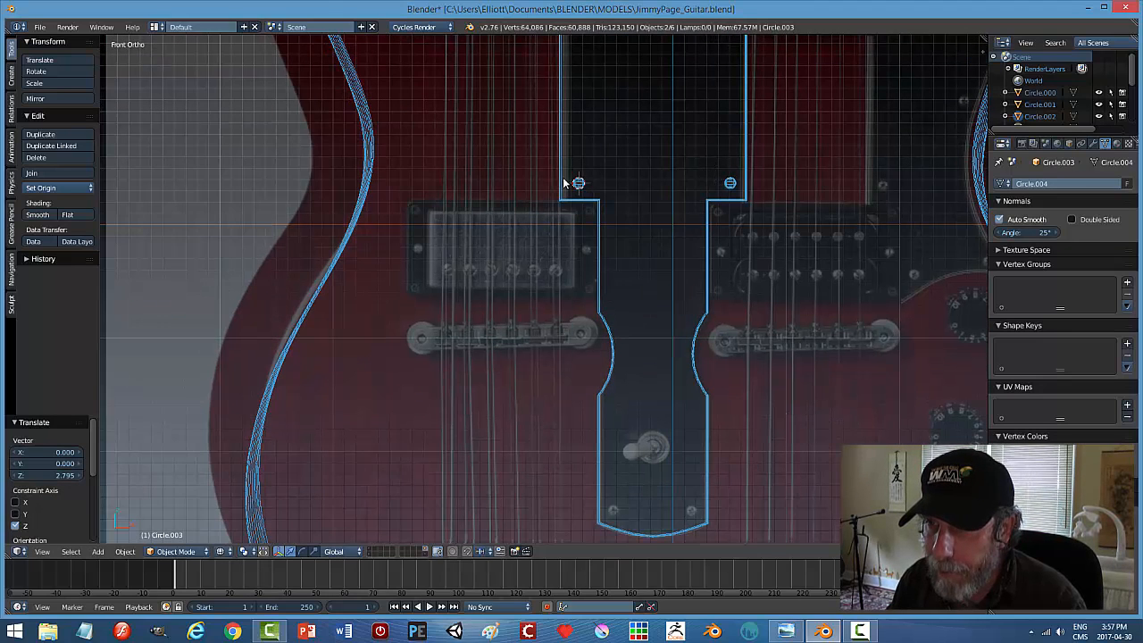
{"action": "right_click", "coordinate": [739, 185]}
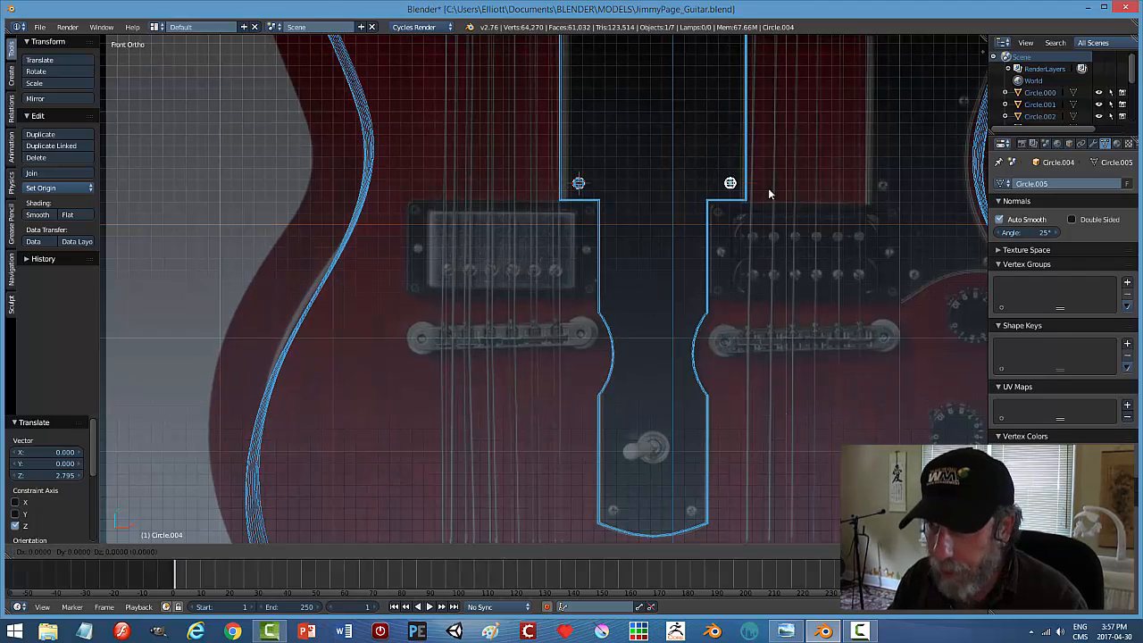
{"action": "key", "text": "shift+d"}
{"action": "key", "text": "x"}
{"action": "left_click", "coordinate": [693, 169]}
{"action": "left_click_drag", "start_coordinate": [683, 145], "coordinate": [690, 472]}
{"action": "left_click_drag", "start_coordinate": [723, 511], "coordinate": [661, 511]}
{"action": "key", "text": "shift+d"}
{"action": "right_click", "coordinate": [759, 507]}
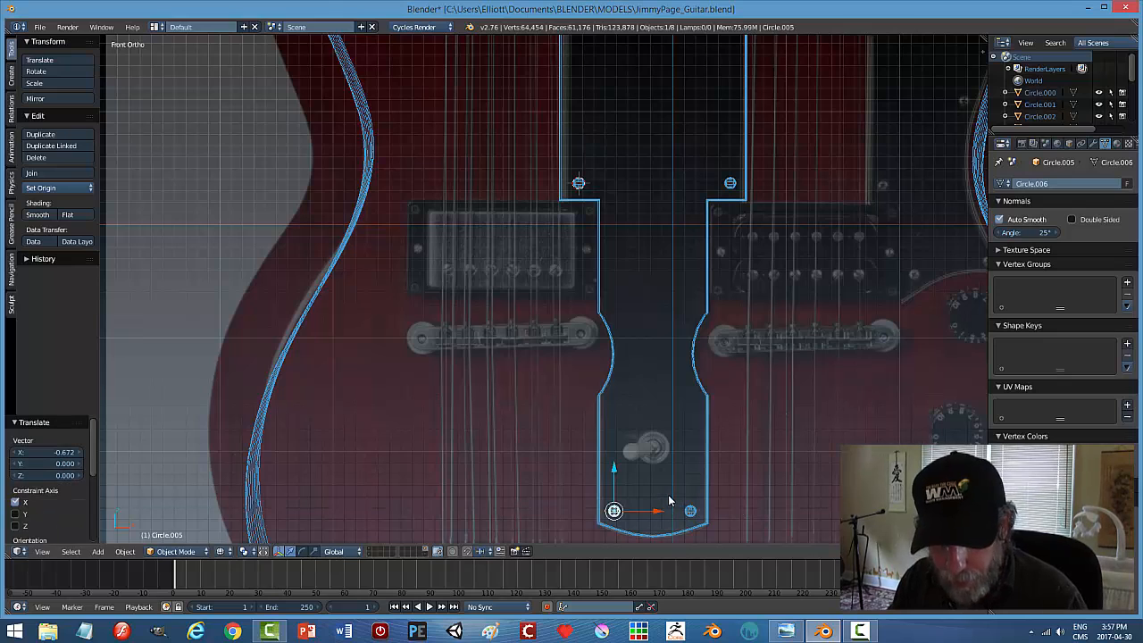
Rotate the lower left screw head about Y, and rotate the lower right one about -20° about Y.
{"action": "key", "text": "r"}
{"action": "key", "text": "y"}
{"action": "left_click", "coordinate": [669, 524]}
{"action": "right_click", "coordinate": [704, 515]}
{"action": "key", "text": "r"}
{"action": "key", "text": "y"}
{"action": "left_click", "coordinate": [715, 508]}
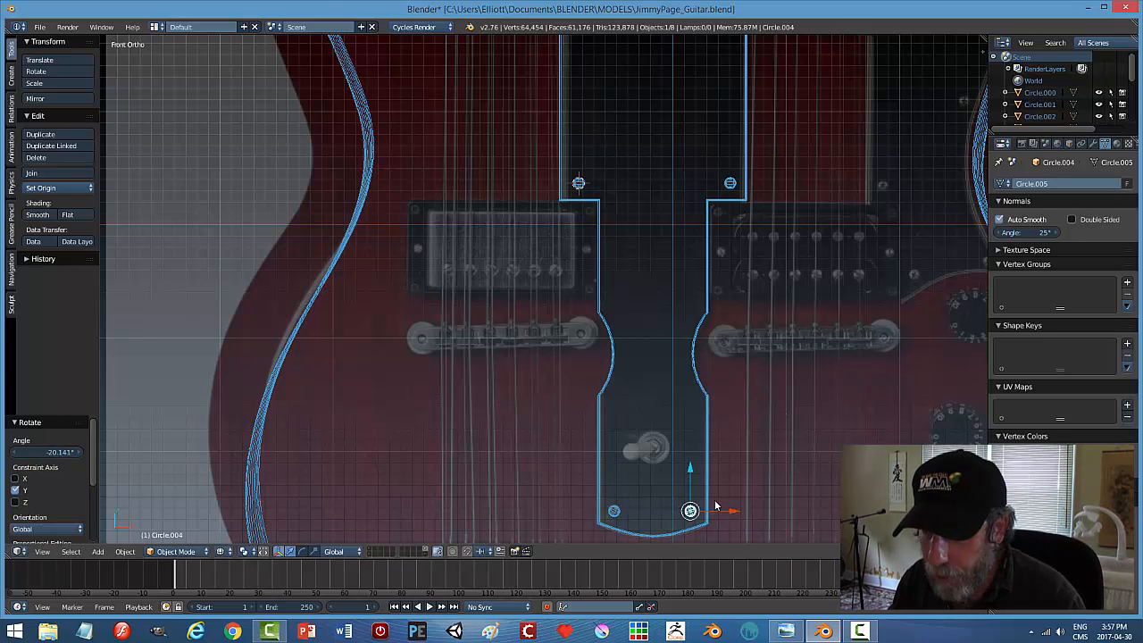
Rotate the original screw head at the pickguard's left step about -48° about Y.
{"action": "right_click", "coordinate": [578, 186]}
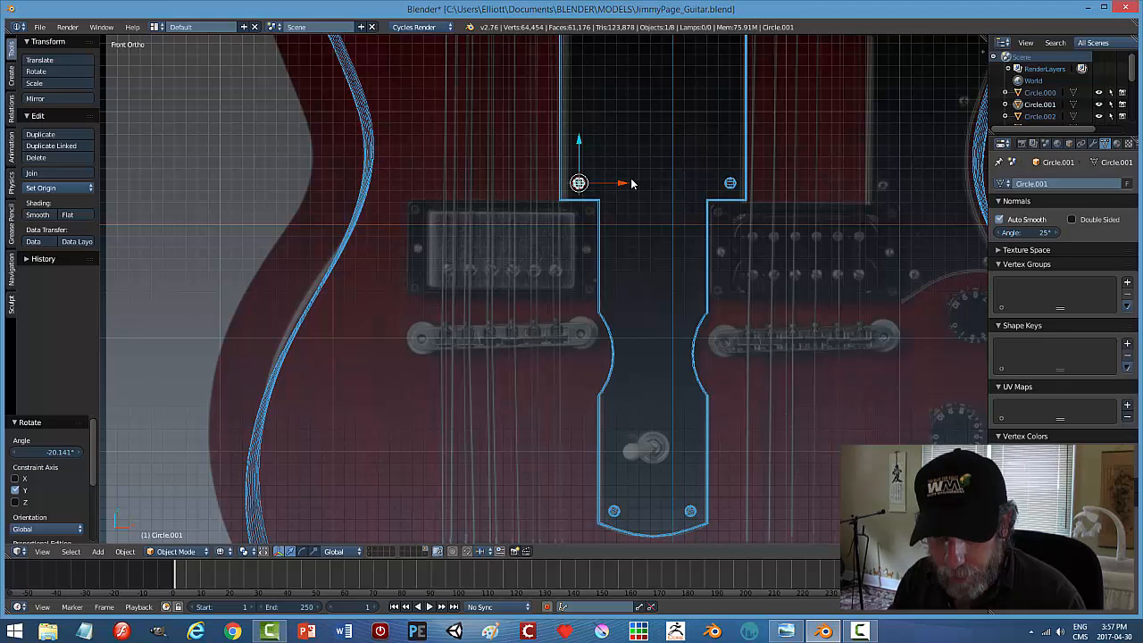
{"action": "key", "text": "r"}
{"action": "key", "text": "y"}
{"action": "left_click", "coordinate": [643, 130]}
{"action": "scroll", "coordinate": [694, 104], "scroll_direction": "down", "scroll_amount": 3}
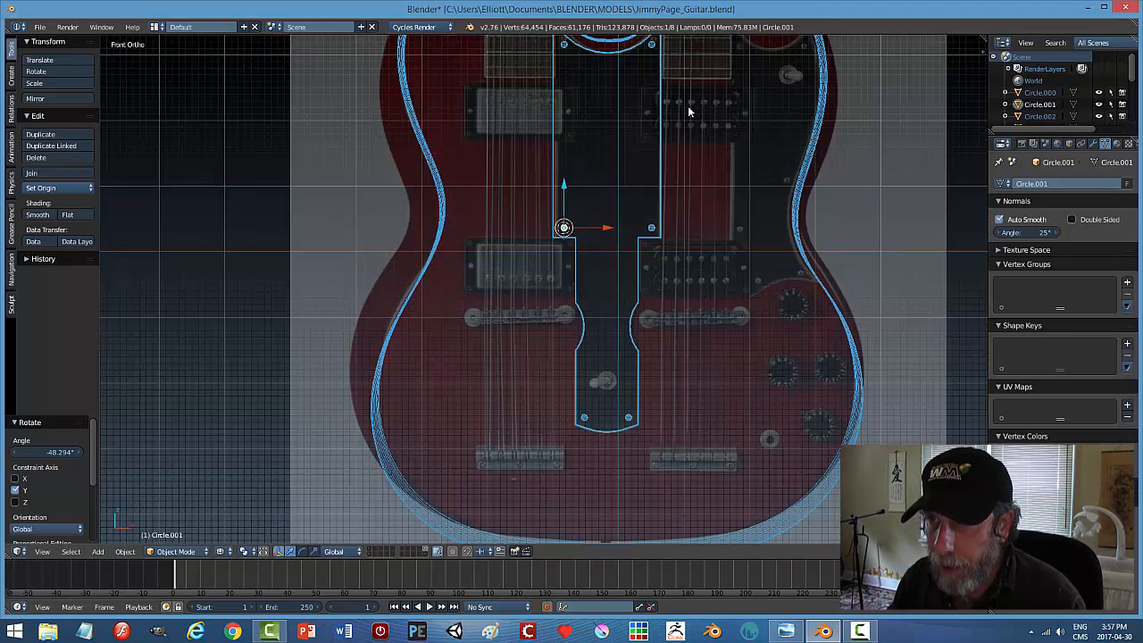
Rotate the screw head at the pickguard's upper right corner about 20° about Y.
{"action": "middle_click_drag", "start_coordinate": [690, 111], "coordinate": [687, 215], "text": "shift"}
{"action": "right_click", "coordinate": [651, 146]}
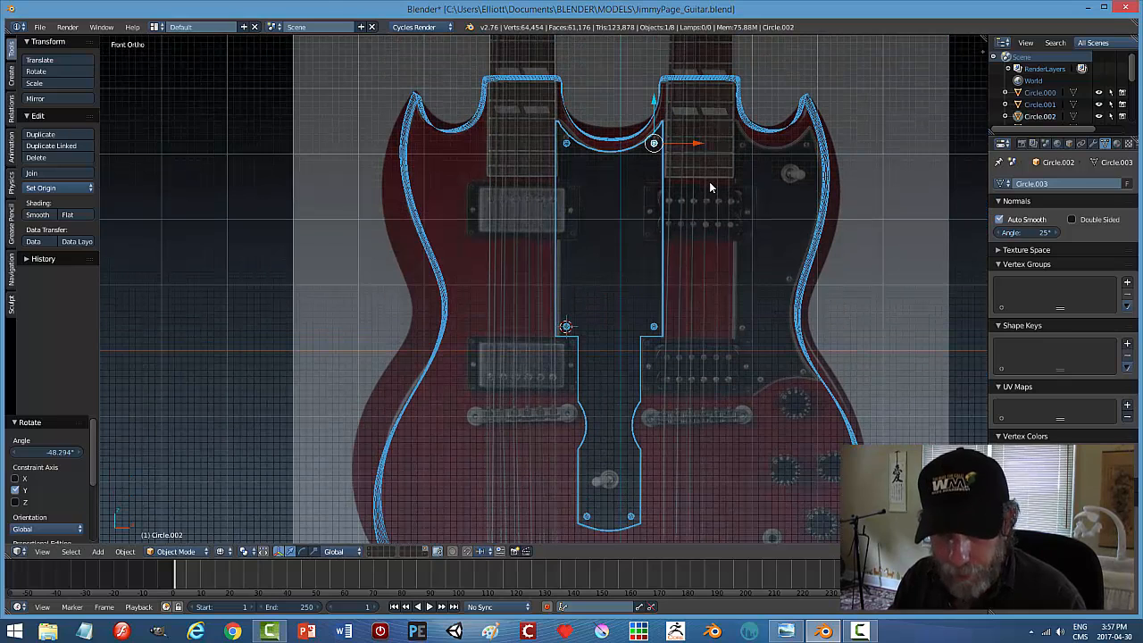
{"action": "key", "text": "r"}
{"action": "key", "text": "y"}
{"action": "left_click", "coordinate": [699, 212]}
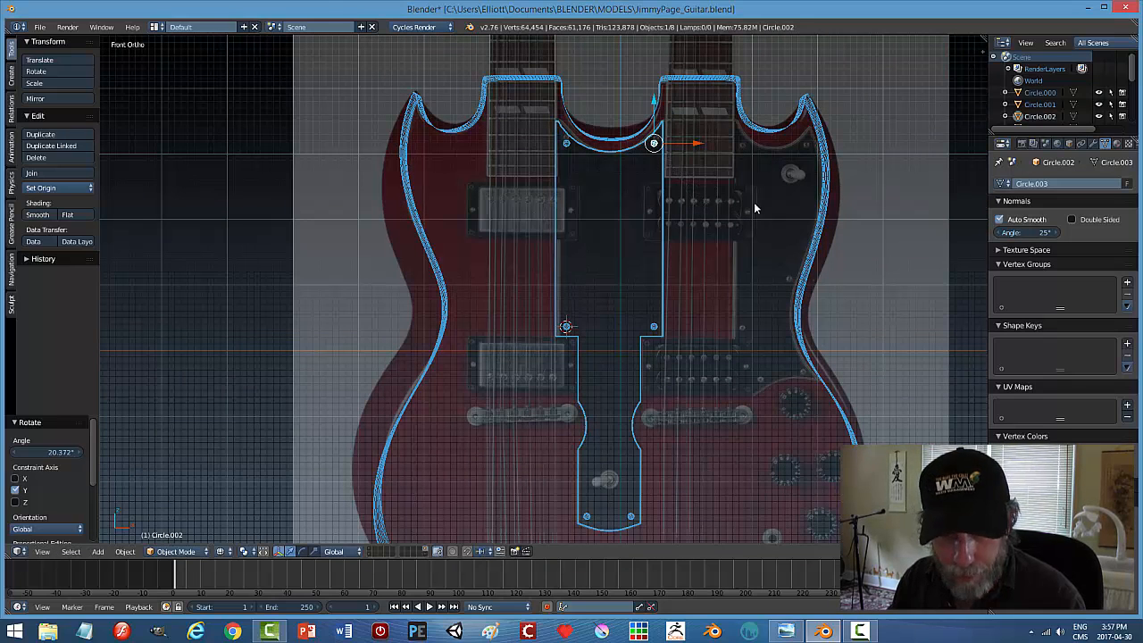
Check the placed screw heads on the pickguard in solid shading and save the file.
{"action": "key", "text": "a"}
{"action": "key", "text": "z"}
{"action": "left_click", "coordinate": [752, 258]}
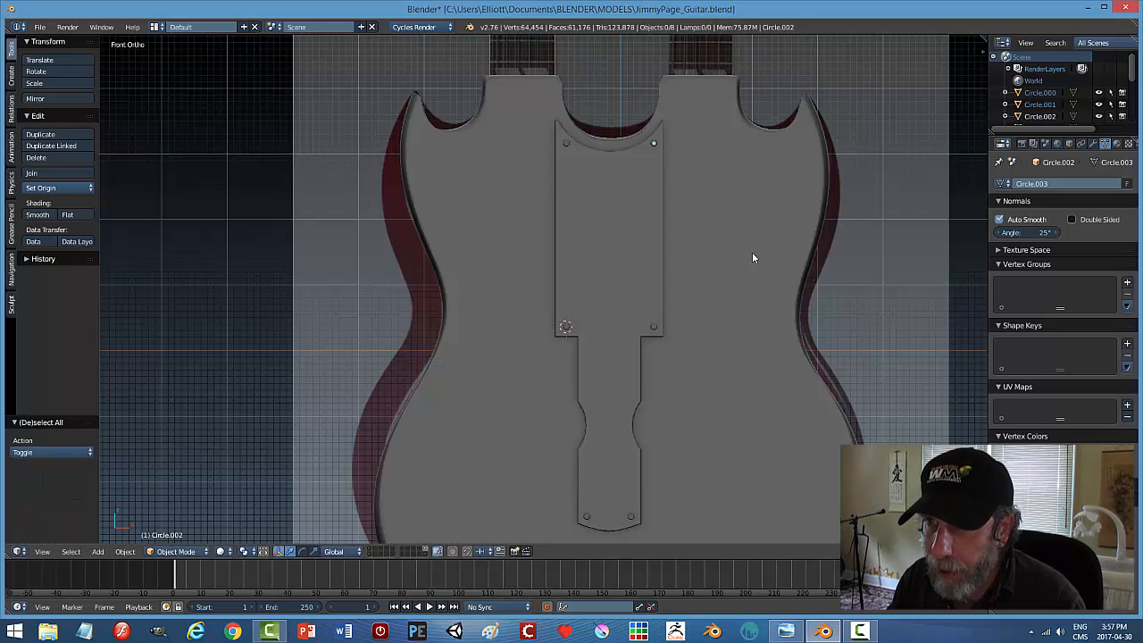
{"action": "key", "text": "a"}
{"action": "scroll", "coordinate": [733, 267], "scroll_direction": "up", "scroll_amount": 2}
{"action": "key", "text": "a"}
{"action": "middle_click_drag", "start_coordinate": [740, 275], "coordinate": [669, 250]}
{"action": "scroll", "coordinate": [786, 283], "scroll_direction": "down", "scroll_amount": 3}
{"action": "key", "text": "ctrl+s"}
{"action": "left_click", "coordinate": [671, 253]}
{"action": "key", "text": "KP_1"}
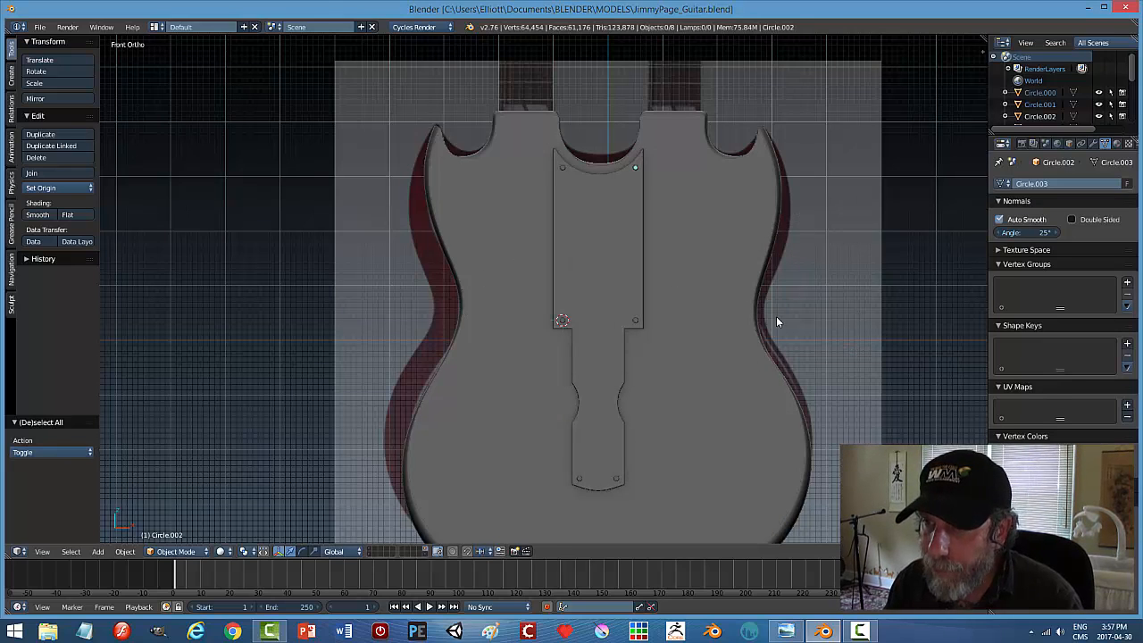
Examine the outline of the second, right-hand pickguard on the reference image in wireframe shading.
{"action": "key", "text": "z"}
{"action": "left_click", "coordinate": [934, 288]}
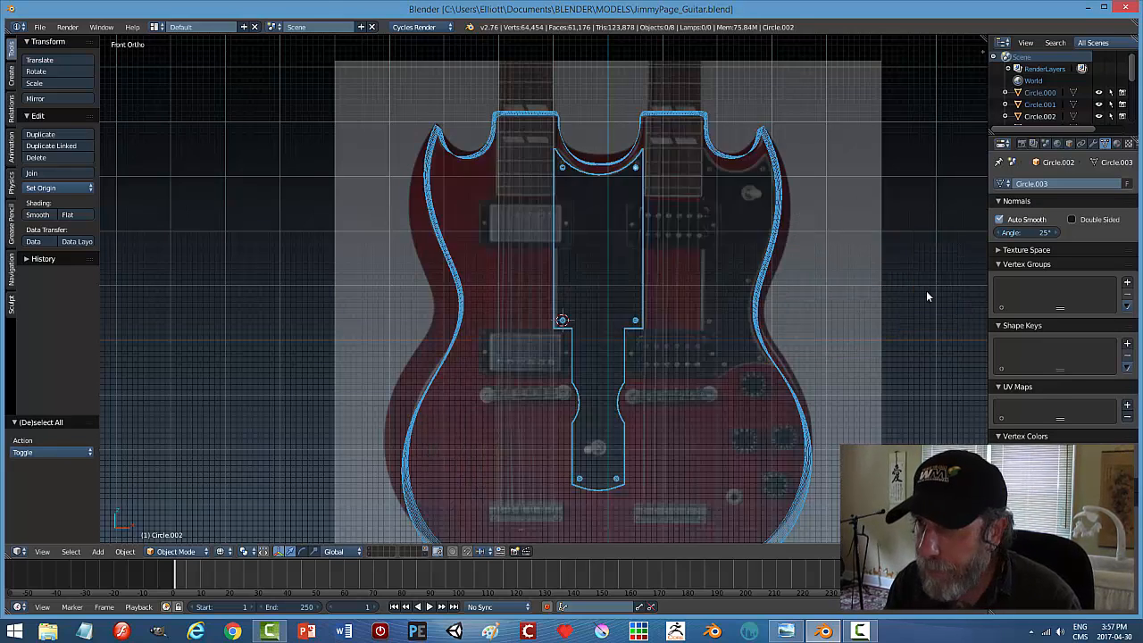
{"action": "scroll", "coordinate": [831, 294], "scroll_direction": "up", "scroll_amount": 2}
{"action": "scroll", "coordinate": [831, 292], "scroll_direction": "up", "scroll_amount": 1}
{"action": "scroll", "coordinate": [835, 286], "scroll_direction": "down", "scroll_amount": 2}
{"action": "middle_click_drag", "start_coordinate": [794, 405], "coordinate": [773, 172], "text": "shift"}
{"action": "middle_click_drag", "start_coordinate": [611, 192], "coordinate": [616, 398], "text": "shift"}
{"action": "scroll", "coordinate": [536, 327], "scroll_direction": "up", "scroll_amount": 1}
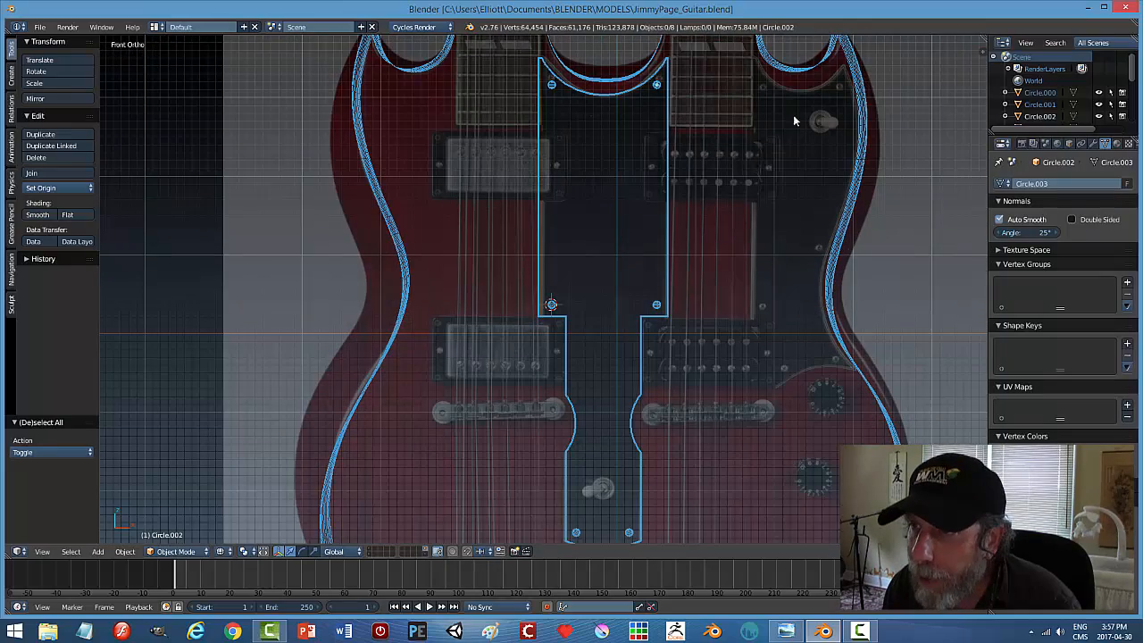
{"action": "middle_click_drag", "start_coordinate": [751, 232], "coordinate": [626, 234], "text": "shift"}
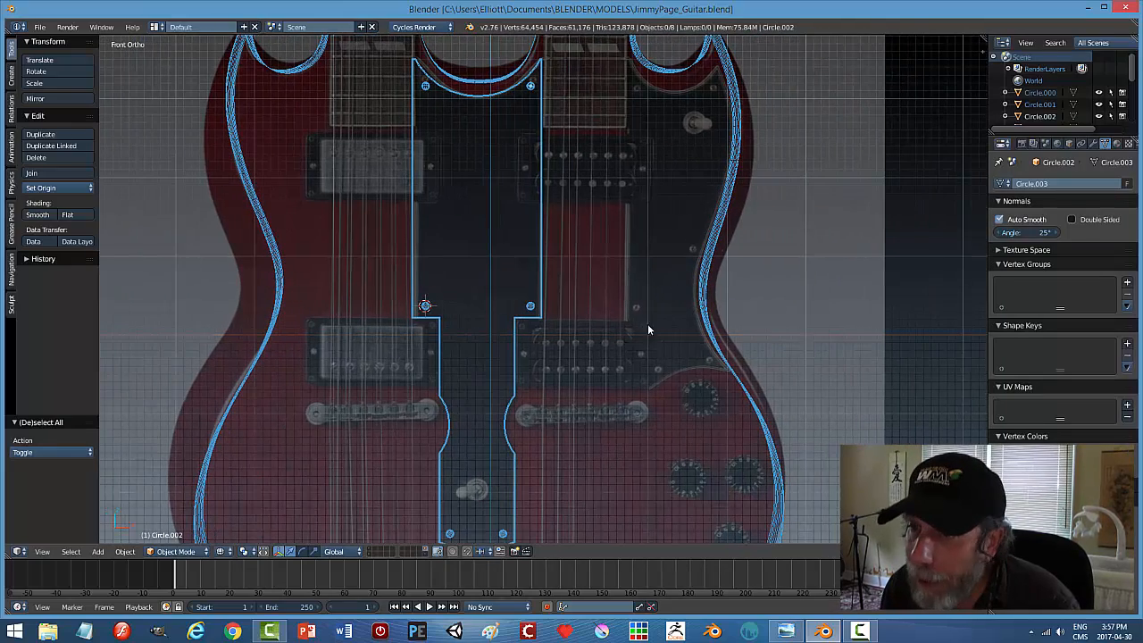
{"action": "middle_click_drag", "start_coordinate": [667, 175], "coordinate": [656, 235], "text": "shift"}
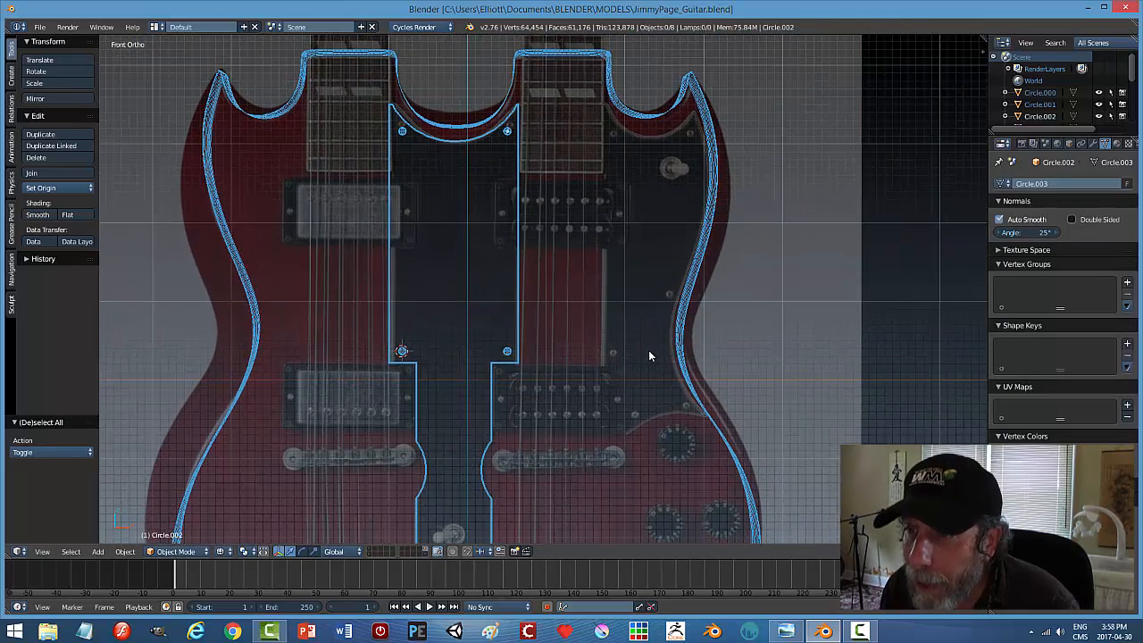
{"action": "scroll", "coordinate": [638, 276], "scroll_direction": "down", "scroll_amount": 1}
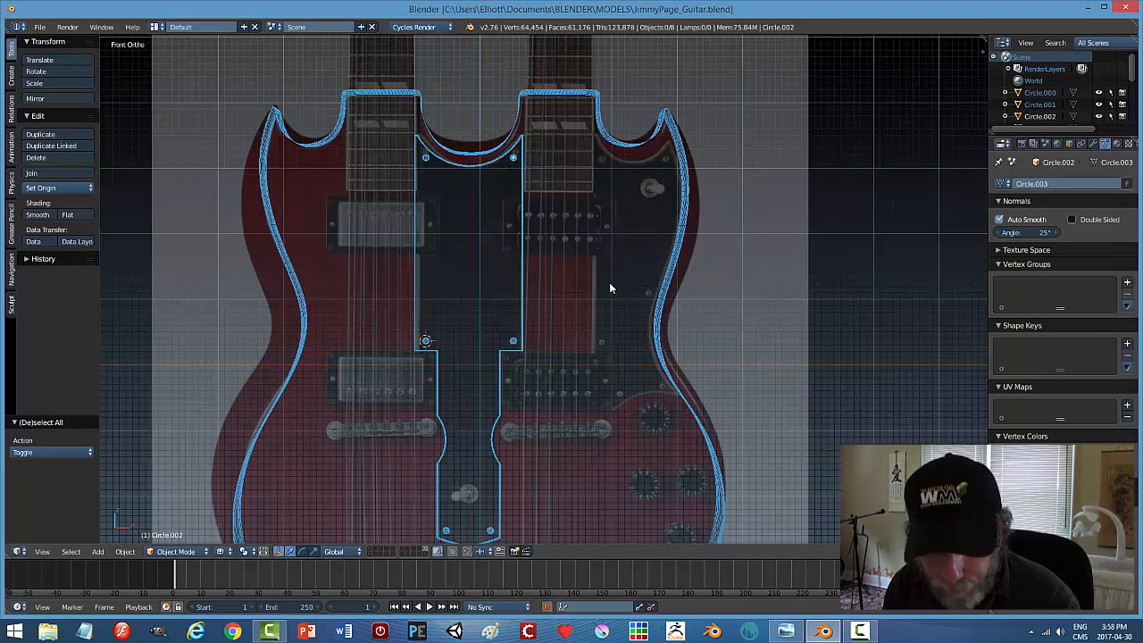
Snap the 3D cursor to the scene center and add a Path curve there.
{"action": "key", "text": "shift+s"}
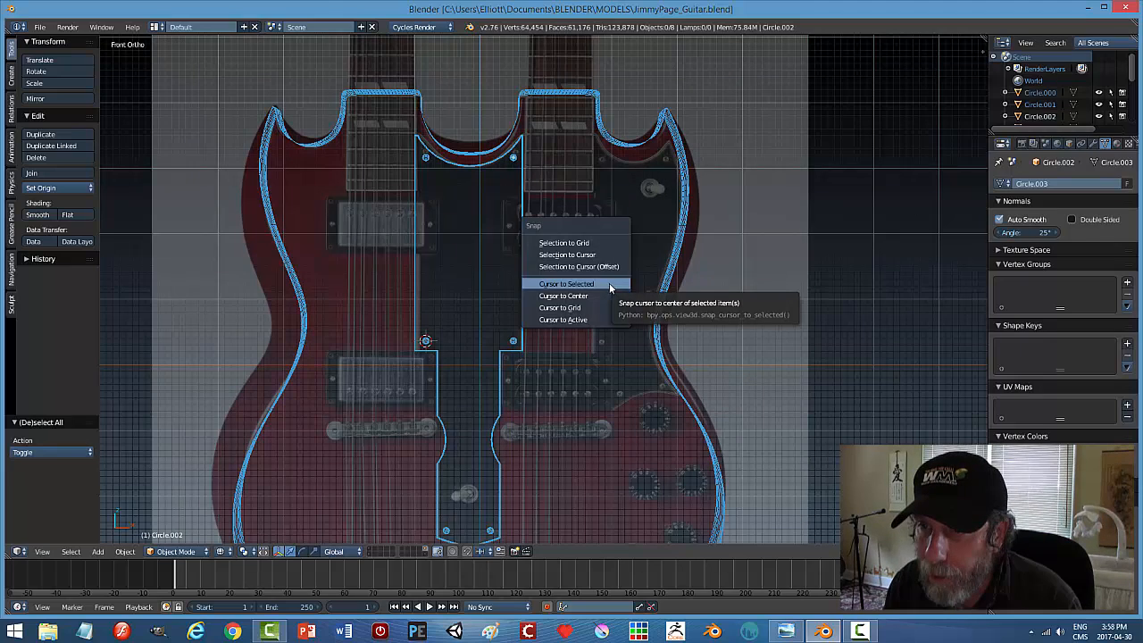
{"action": "left_click", "coordinate": [606, 295]}
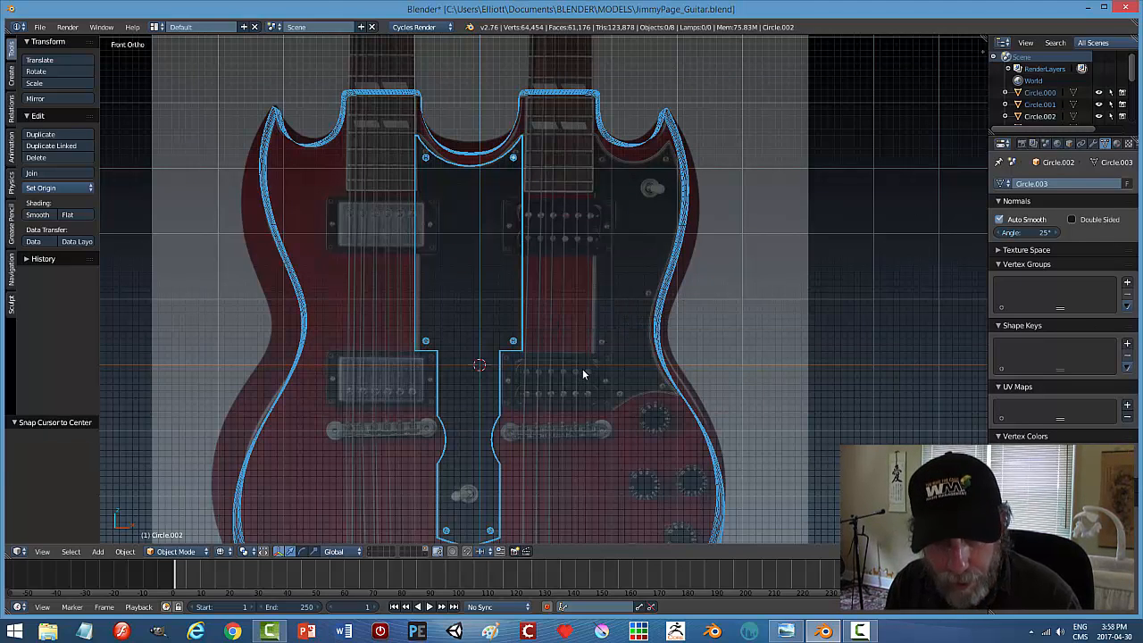
{"action": "key", "text": "shift+a"}
{"action": "mouse_move", "coordinate": [583, 372]}
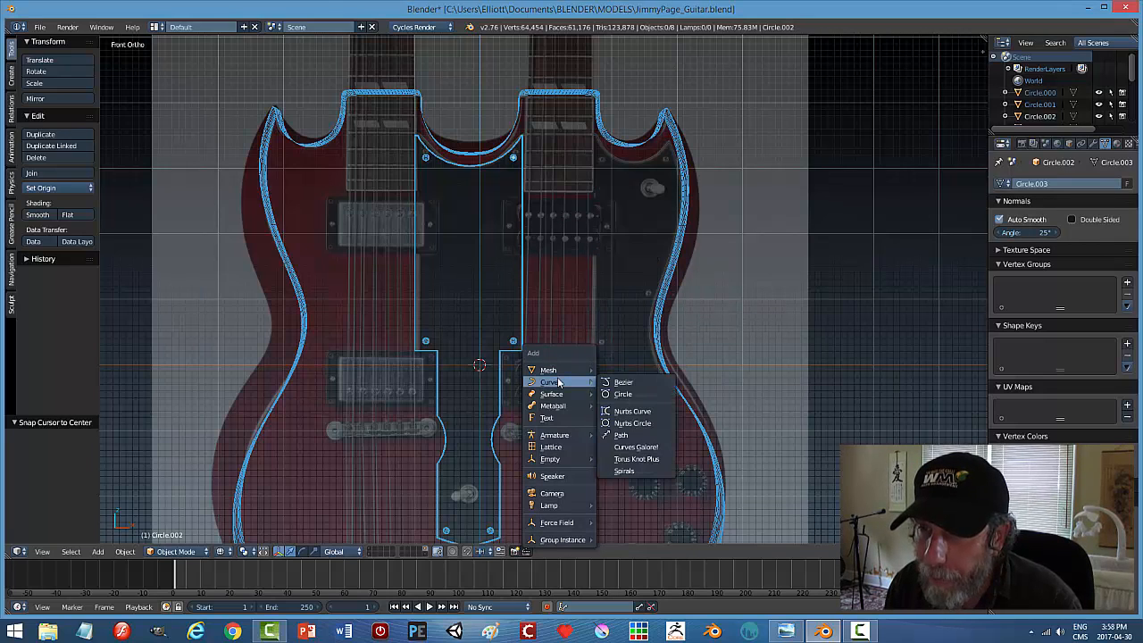
{"action": "left_click", "coordinate": [625, 434]}
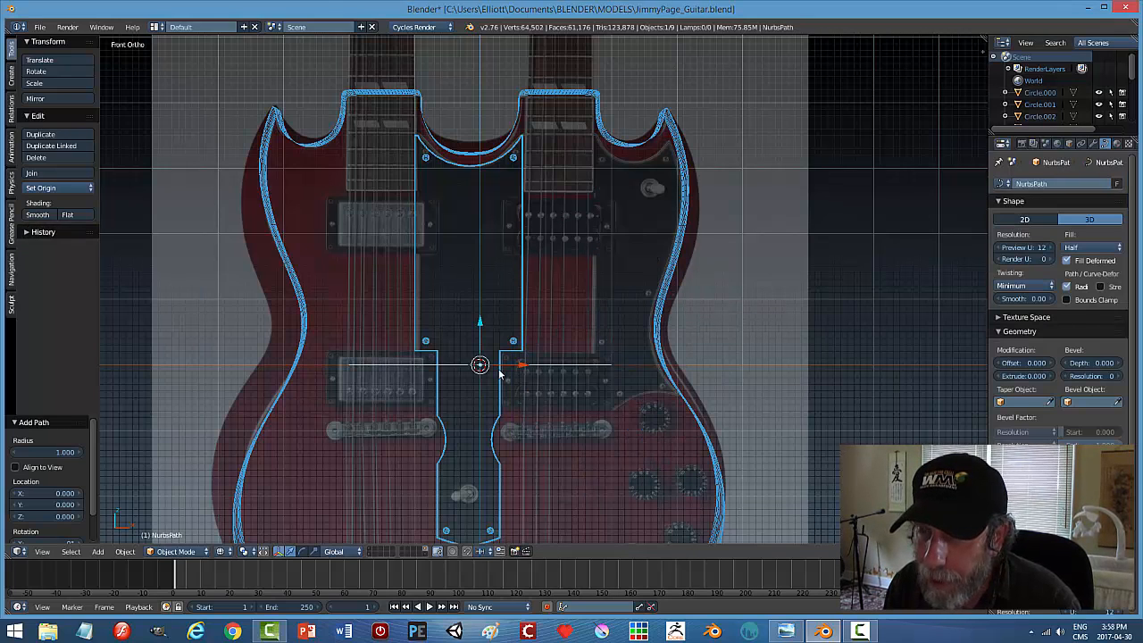
Rotate the path 90° about Y, move it onto the right-hand pickguard's straight inner edge, and enter Edit Mode.
{"action": "type", "text": "ry90"}
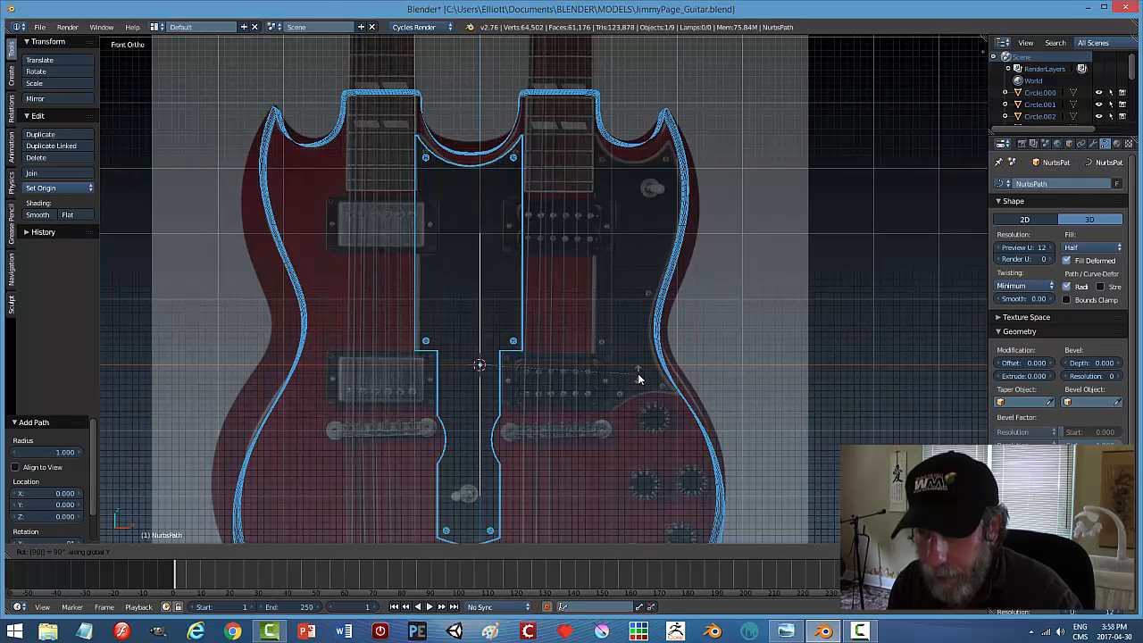
{"action": "key", "text": "Return"}
{"action": "left_click_drag", "start_coordinate": [531, 373], "coordinate": [642, 364]}
{"action": "left_click_drag", "start_coordinate": [595, 320], "coordinate": [657, 223]}
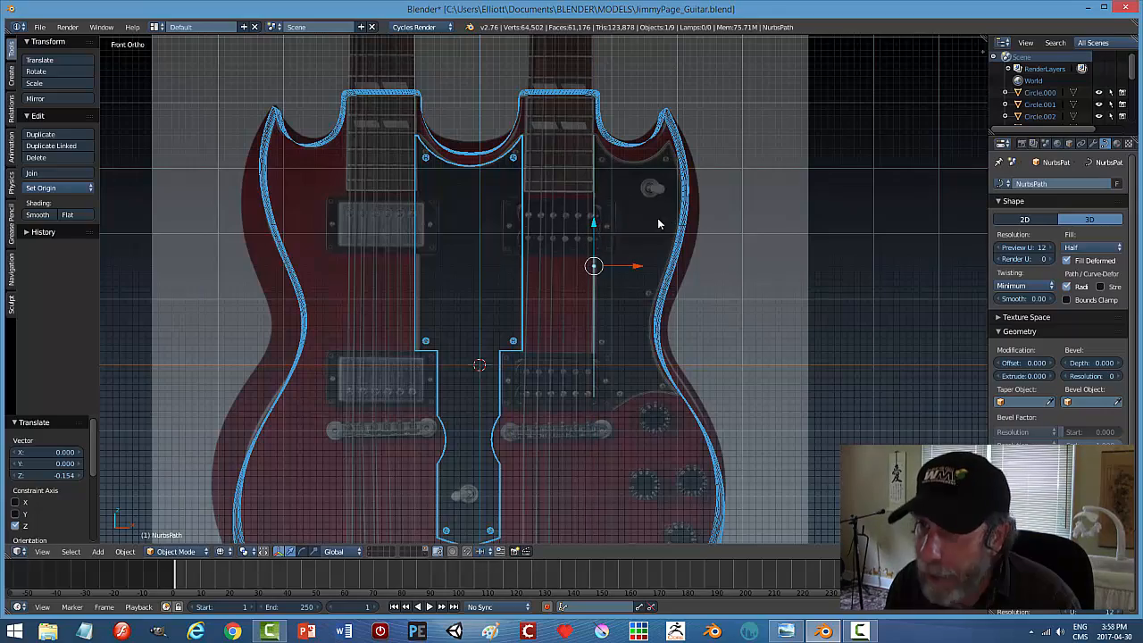
{"action": "key", "text": "Tab"}
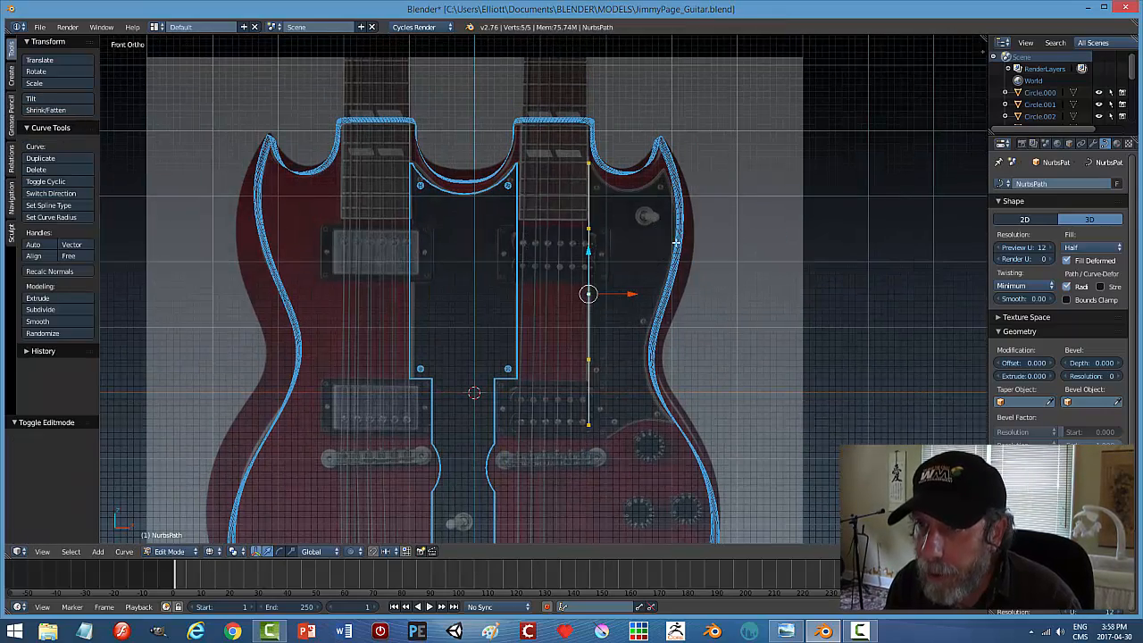
Examine the right-hand pickguard's lower corner beside the pickup on the model's reference image and in Windows Photo Viewer, and return to Blender.
{"action": "scroll", "coordinate": [675, 238], "scroll_direction": "up", "scroll_amount": 4}
{"action": "scroll", "coordinate": [704, 219], "scroll_direction": "down", "scroll_amount": 5}
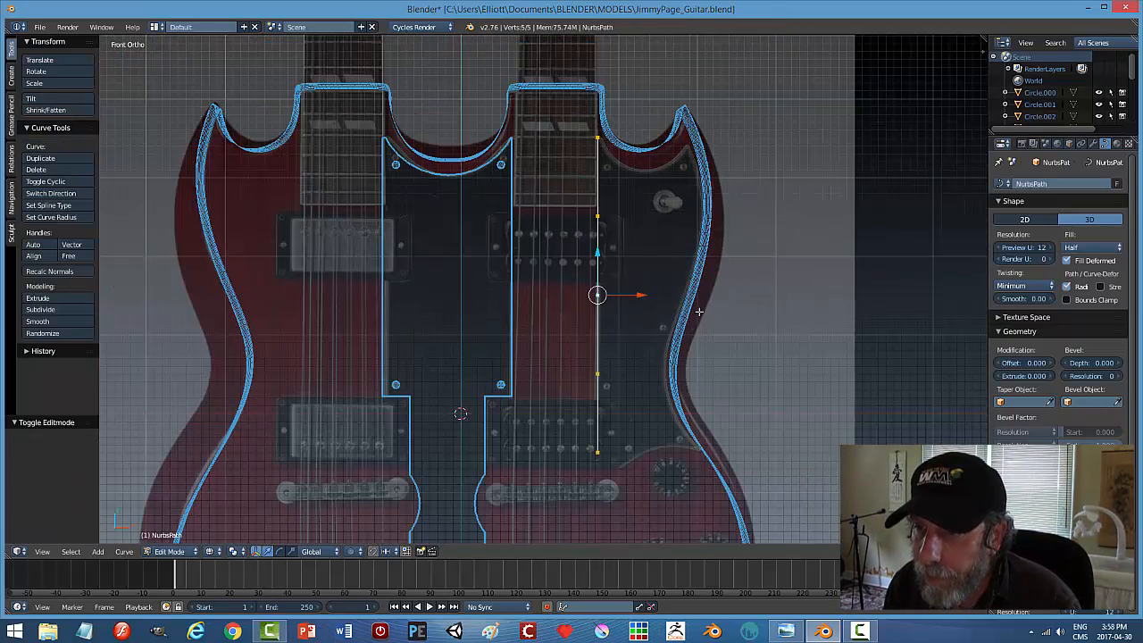
{"action": "scroll", "coordinate": [668, 446], "scroll_direction": "up", "scroll_amount": 5}
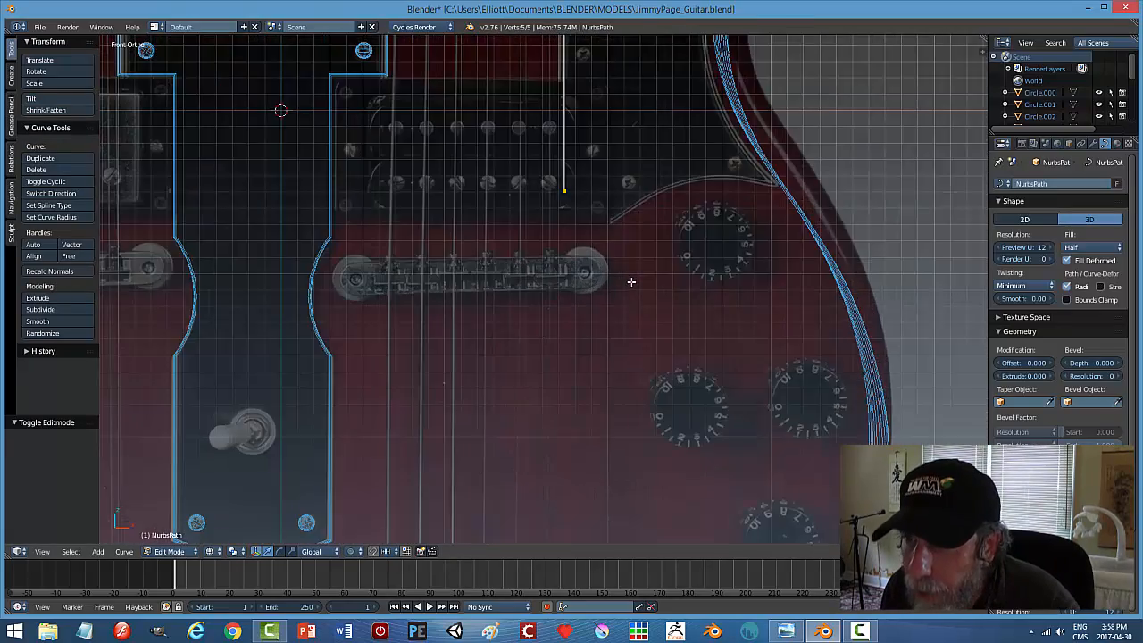
{"action": "middle_click_drag", "start_coordinate": [648, 208], "coordinate": [603, 318], "text": "shift"}
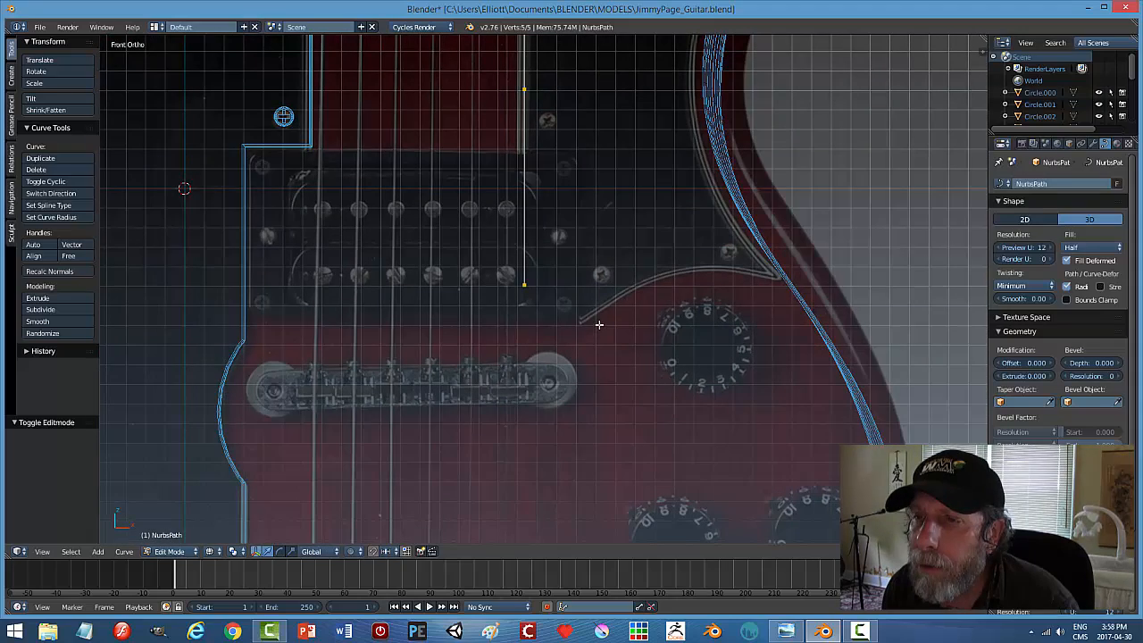
{"action": "scroll", "coordinate": [650, 333], "scroll_direction": "up", "scroll_amount": 1}
{"action": "left_click", "coordinate": [786, 631]}
{"action": "scroll", "coordinate": [708, 406], "scroll_direction": "up", "scroll_amount": 2}
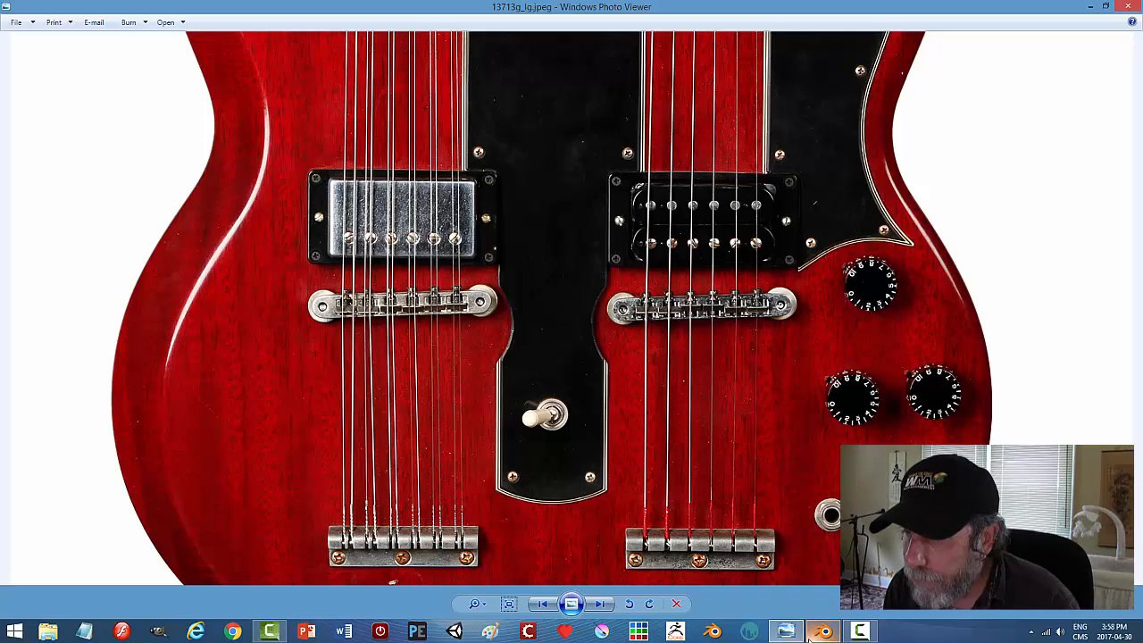
{"action": "mouse_move", "coordinate": [821, 634]}
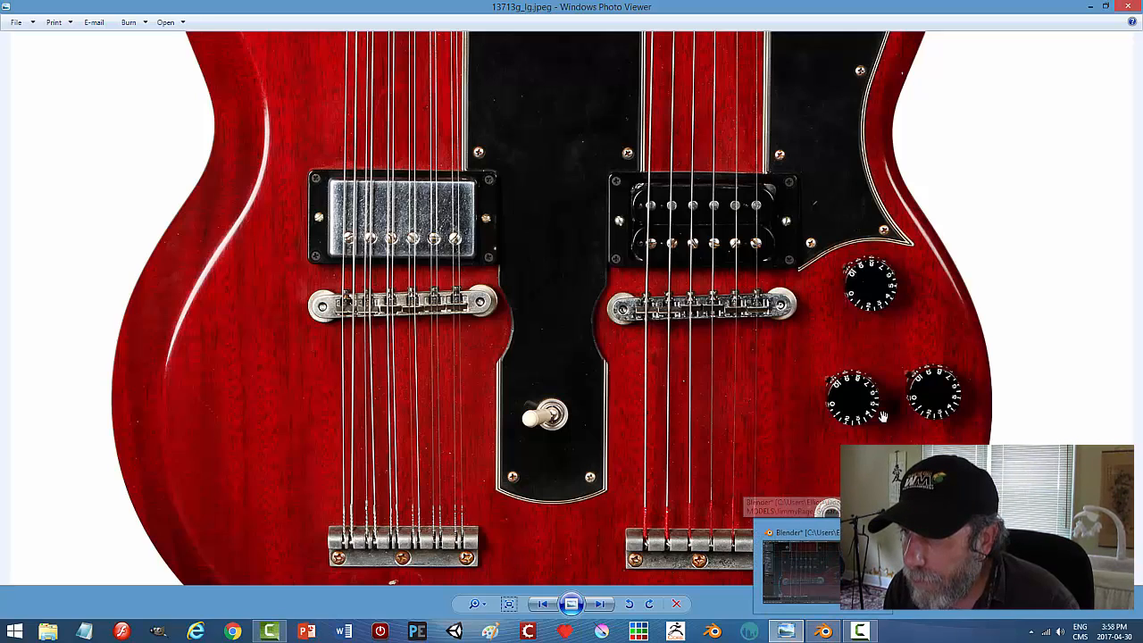
{"action": "scroll", "coordinate": [883, 331], "scroll_direction": "up", "scroll_amount": 2}
{"action": "scroll", "coordinate": [883, 330], "scroll_direction": "down", "scroll_amount": 1}
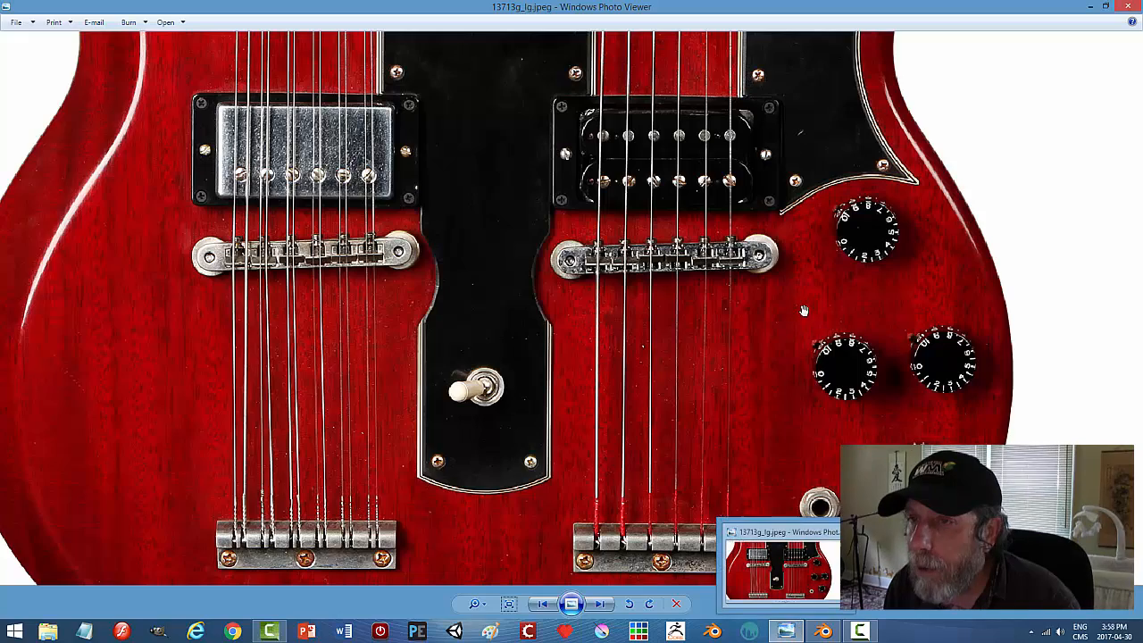
{"action": "scroll", "coordinate": [795, 307], "scroll_direction": "up", "scroll_amount": 1}
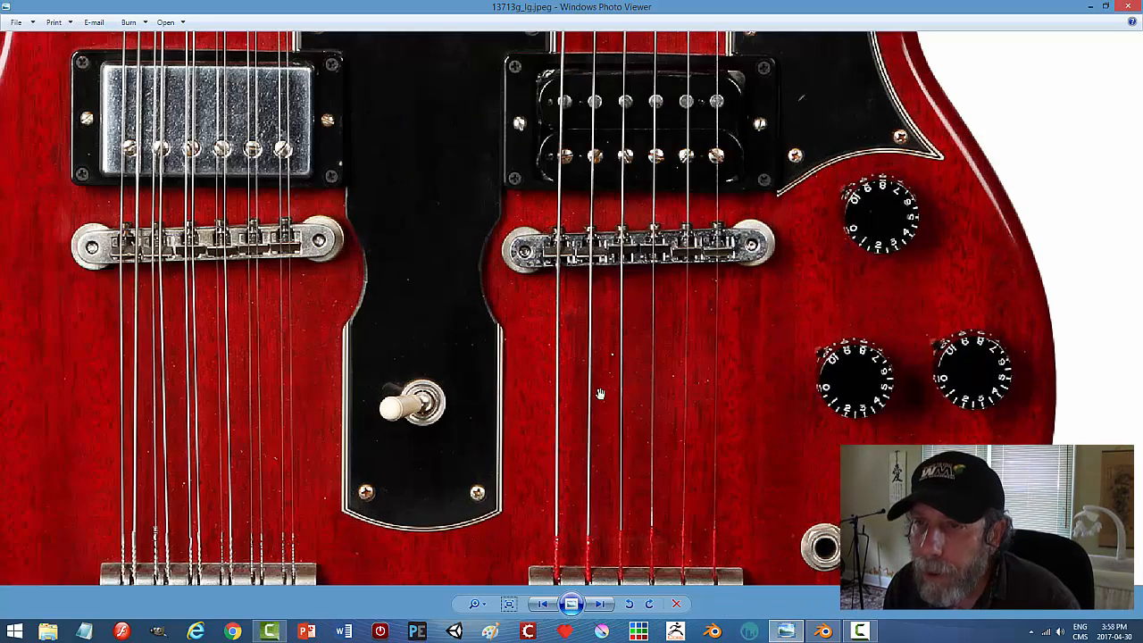
{"action": "left_click_drag", "start_coordinate": [590, 280], "coordinate": [603, 374]}
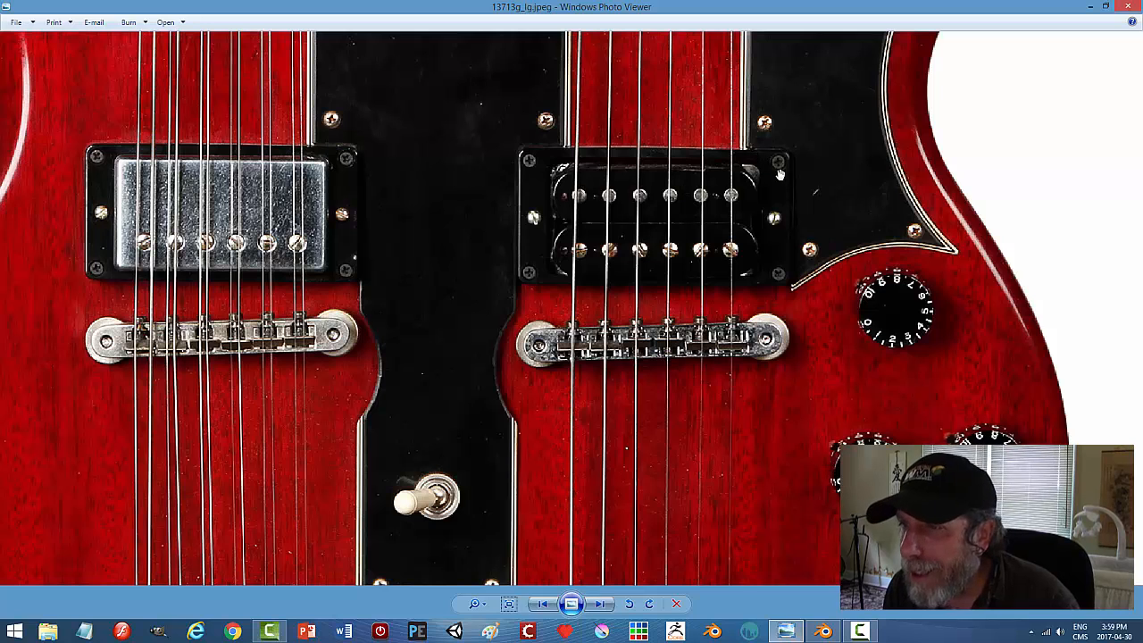
{"action": "scroll", "coordinate": [814, 288], "scroll_direction": "up", "scroll_amount": 2}
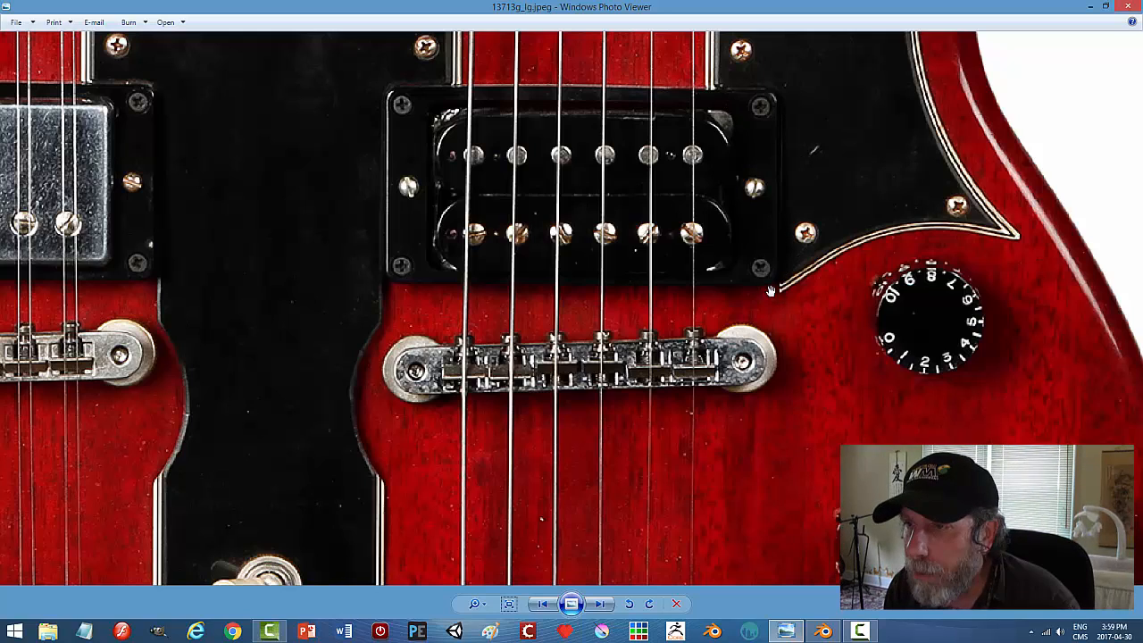
{"action": "left_click", "coordinate": [823, 631]}
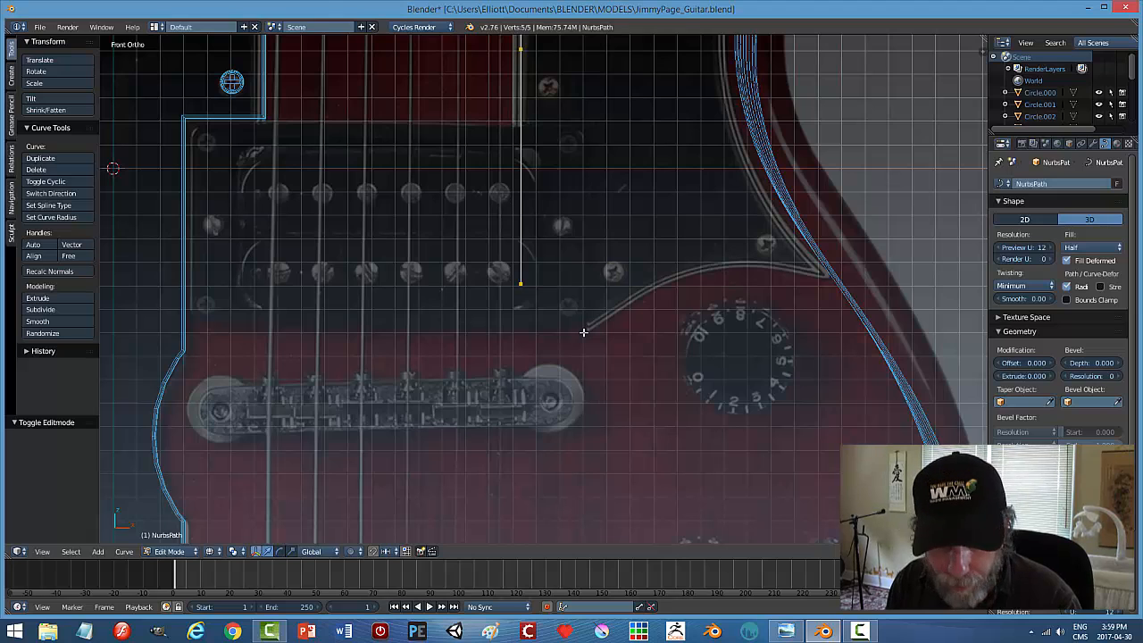
Try to extrude the path about 0.294 along X and -0.185 along Z, and onward along the pickguard's lower curve, undoing the second extrusion.
{"action": "key", "text": "e"}
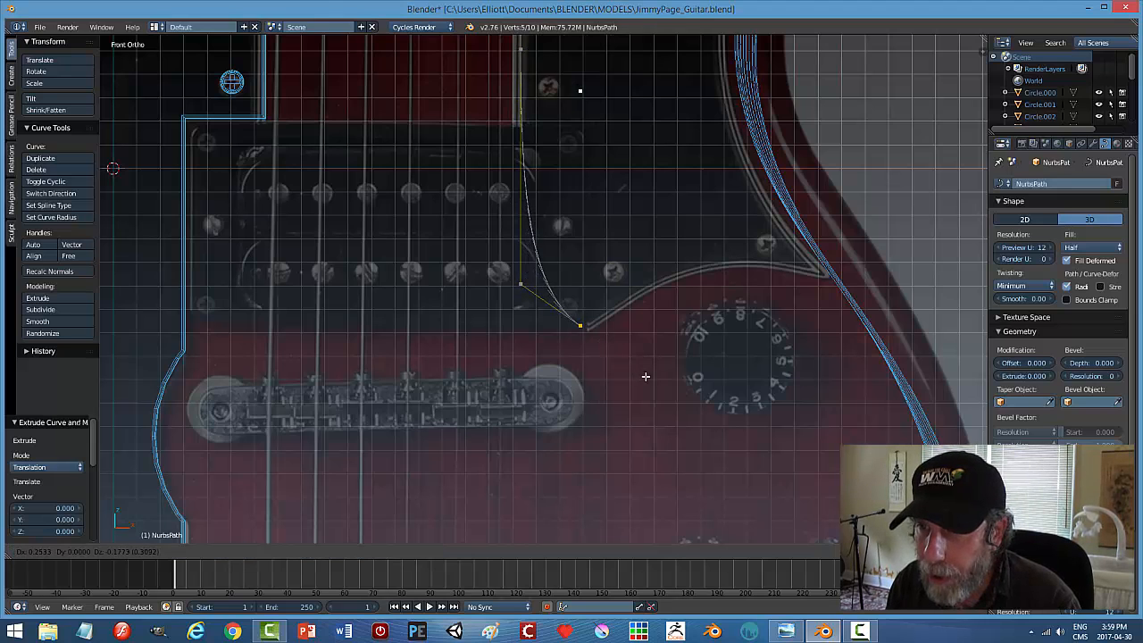
{"action": "left_click", "coordinate": [651, 376]}
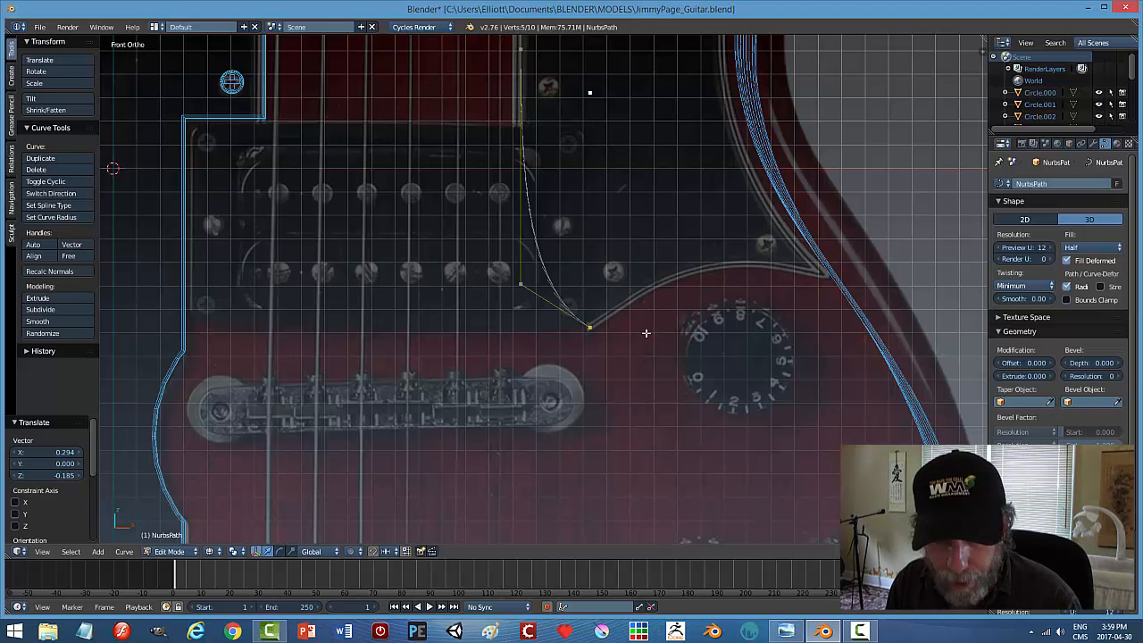
{"action": "key", "text": "e"}
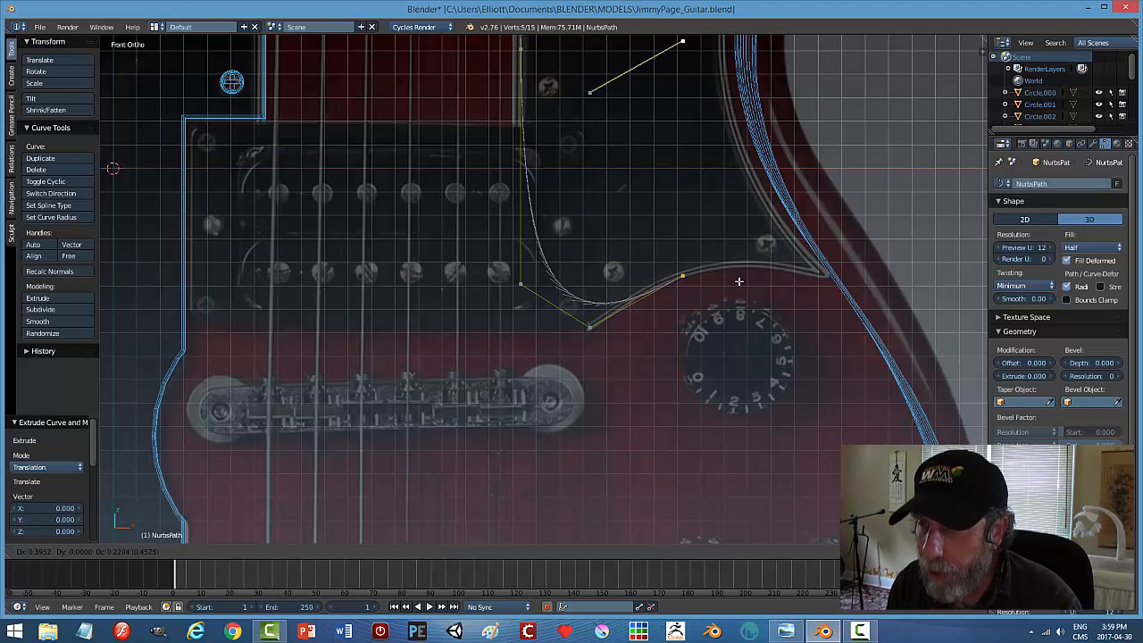
{"action": "left_click", "coordinate": [738, 282]}
{"action": "scroll", "coordinate": [789, 232], "scroll_direction": "down", "scroll_amount": 3}
{"action": "key", "text": "ctrl+z"}
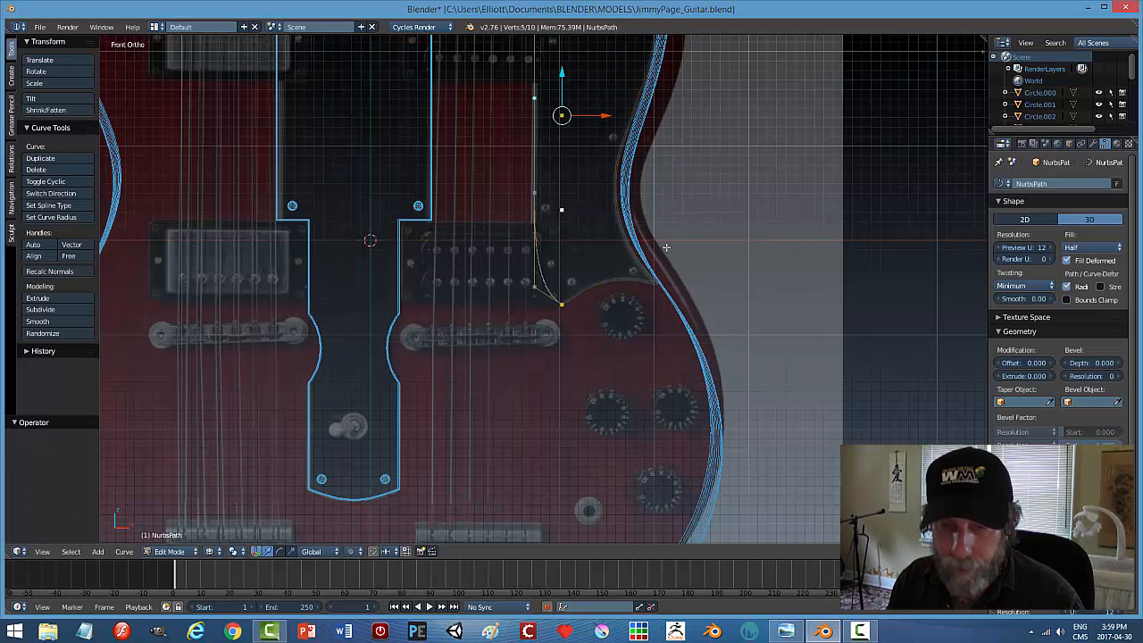
Try to delete two stray extruded control points inside the right-hand pickguard, and undo back to the straight path.
{"action": "key", "text": "a"}
{"action": "right_click", "coordinate": [561, 120]}
{"action": "right_click", "coordinate": [561, 211], "text": "shift"}
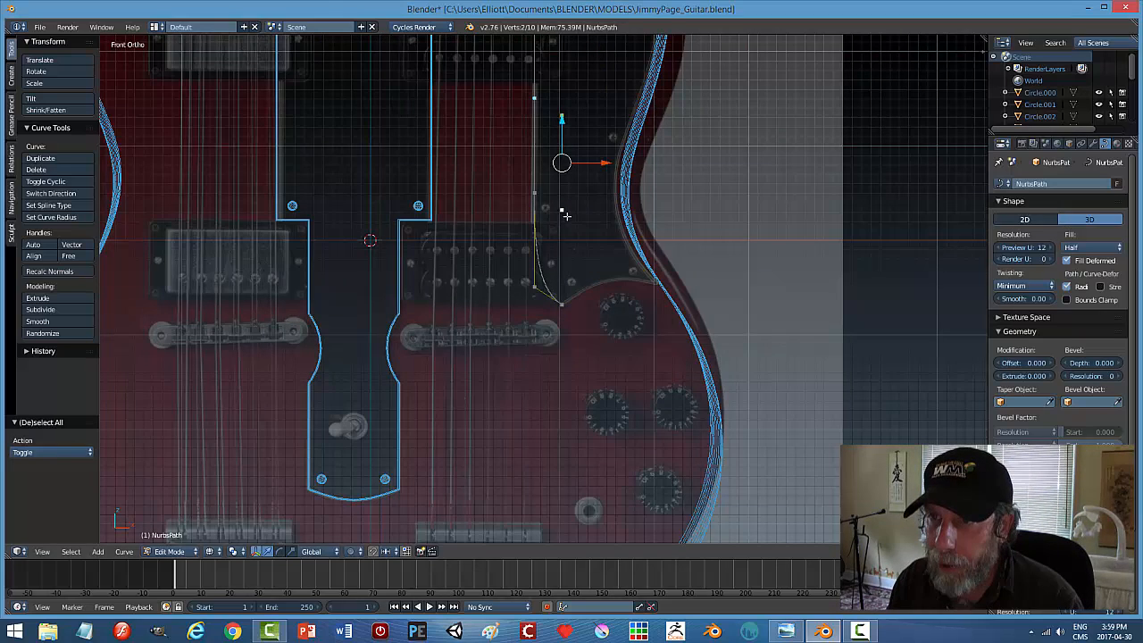
{"action": "key", "text": "x"}
{"action": "left_click", "coordinate": [621, 217]}
{"action": "scroll", "coordinate": [607, 192], "scroll_direction": "down", "scroll_amount": 2}
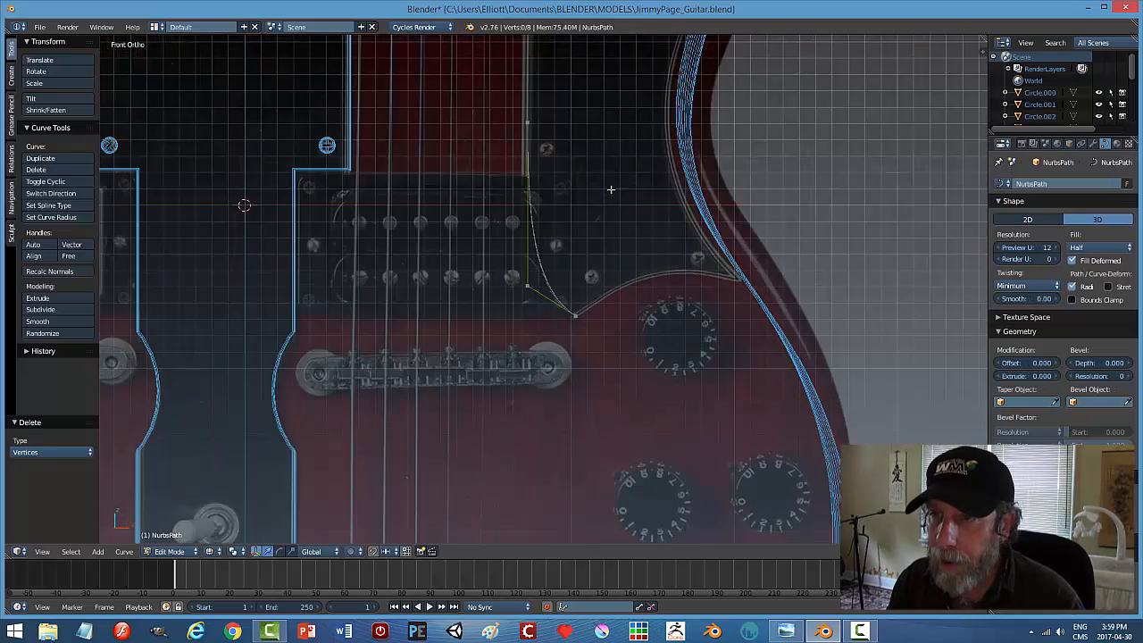
{"action": "scroll", "coordinate": [602, 184], "scroll_direction": "down", "scroll_amount": 3}
{"action": "middle_click_drag", "start_coordinate": [600, 185], "coordinate": [603, 224], "text": "shift"}
{"action": "scroll", "coordinate": [612, 223], "scroll_direction": "up", "scroll_amount": 2}
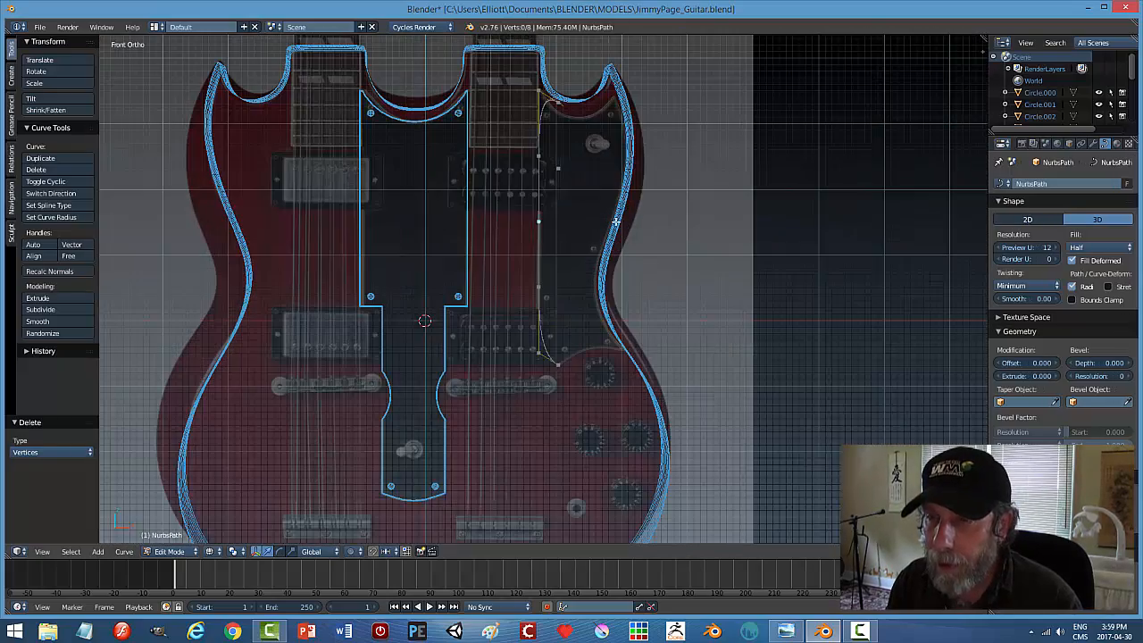
{"action": "key", "text": "ctrl+z"}
{"action": "key", "text": "ctrl+z"}
{"action": "key", "text": "ctrl+z"}
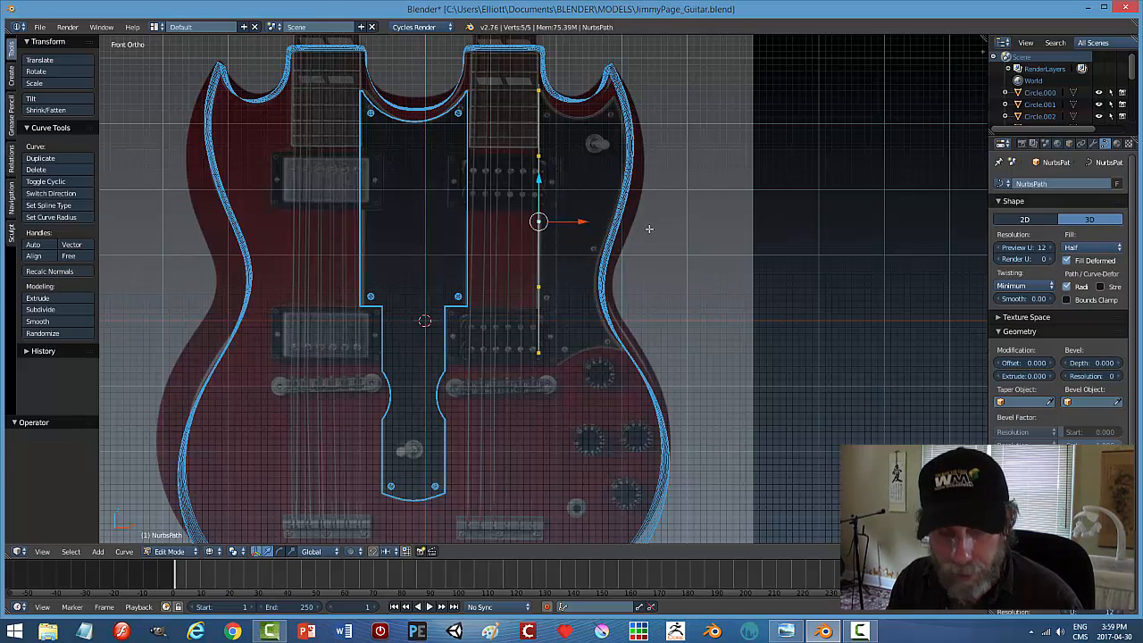
Extrude the path's lower endpoint about 0.291 along X and -0.190 along Z to the right-hand pickguard's lower tip.
{"action": "key", "text": "a"}
{"action": "right_click", "coordinate": [538, 352]}
{"action": "scroll", "coordinate": [538, 357], "scroll_direction": "up", "scroll_amount": 5}
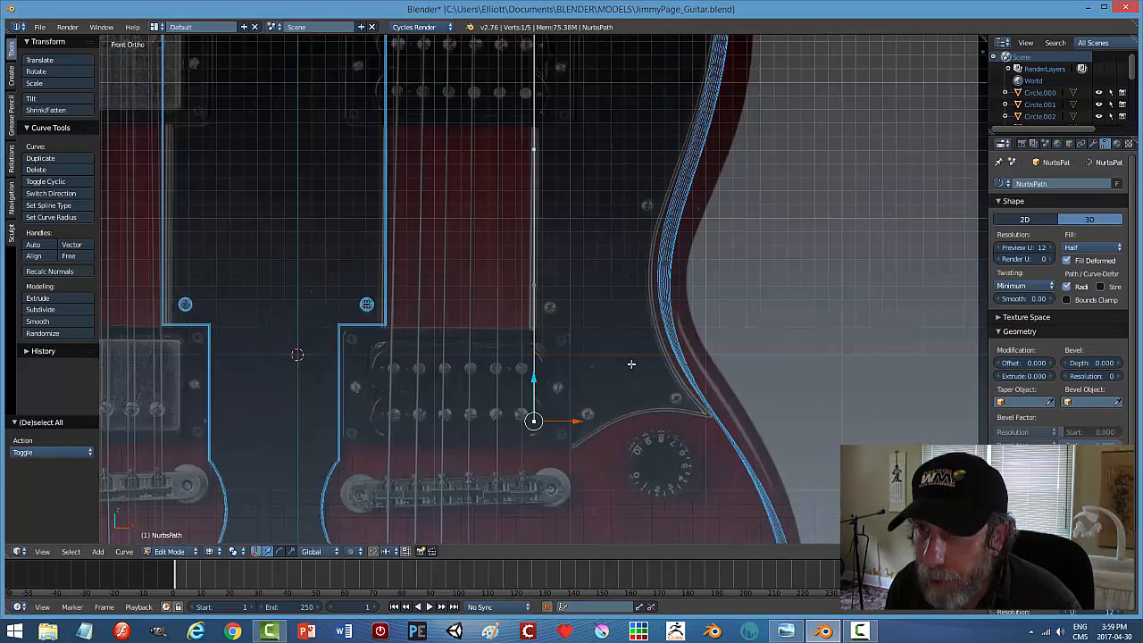
{"action": "scroll", "coordinate": [642, 368], "scroll_direction": "up", "scroll_amount": 3}
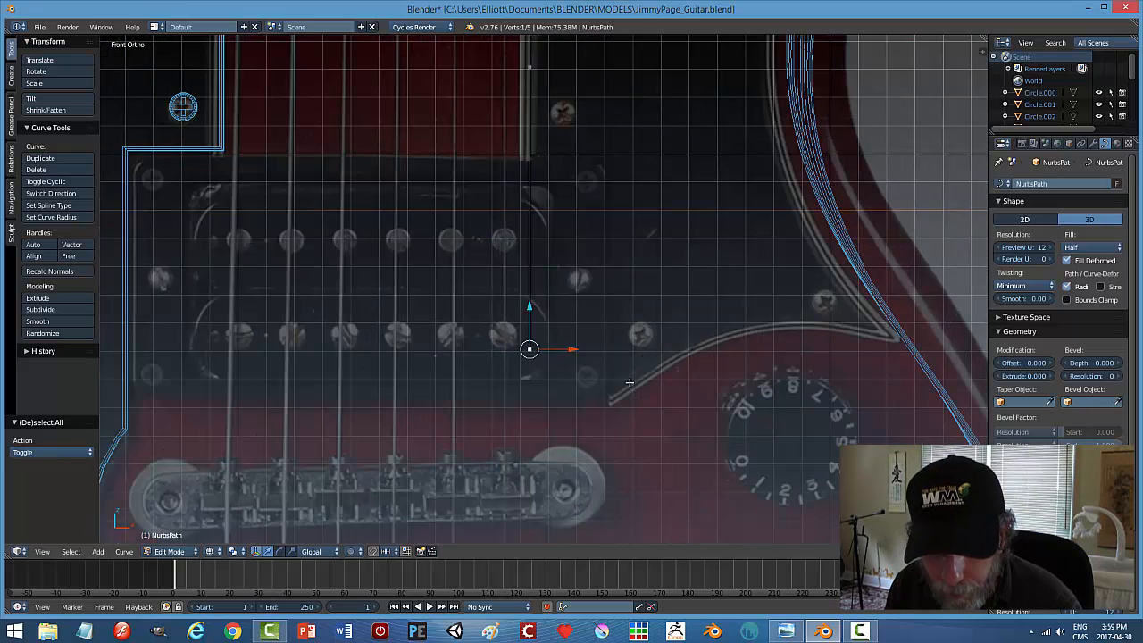
{"action": "key", "text": "g"}
{"action": "left_click", "coordinate": [712, 437]}
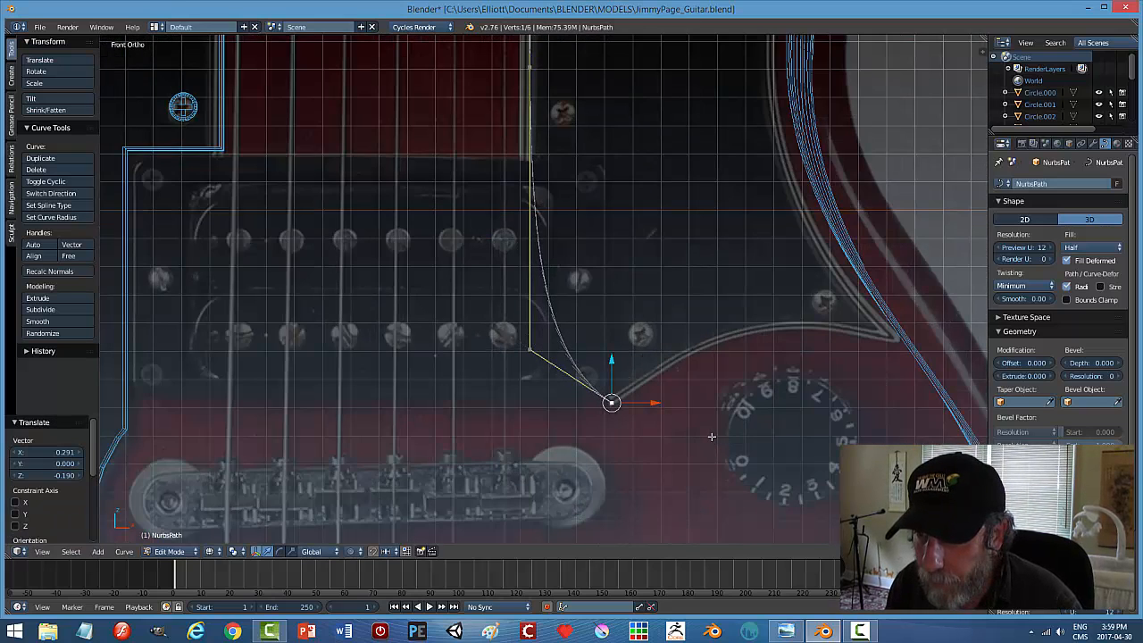
Subdivide the segment leading to the lower tip and move its midpoint about -0.093 along X to round the corner.
{"action": "right_click", "coordinate": [531, 351], "text": "shift"}
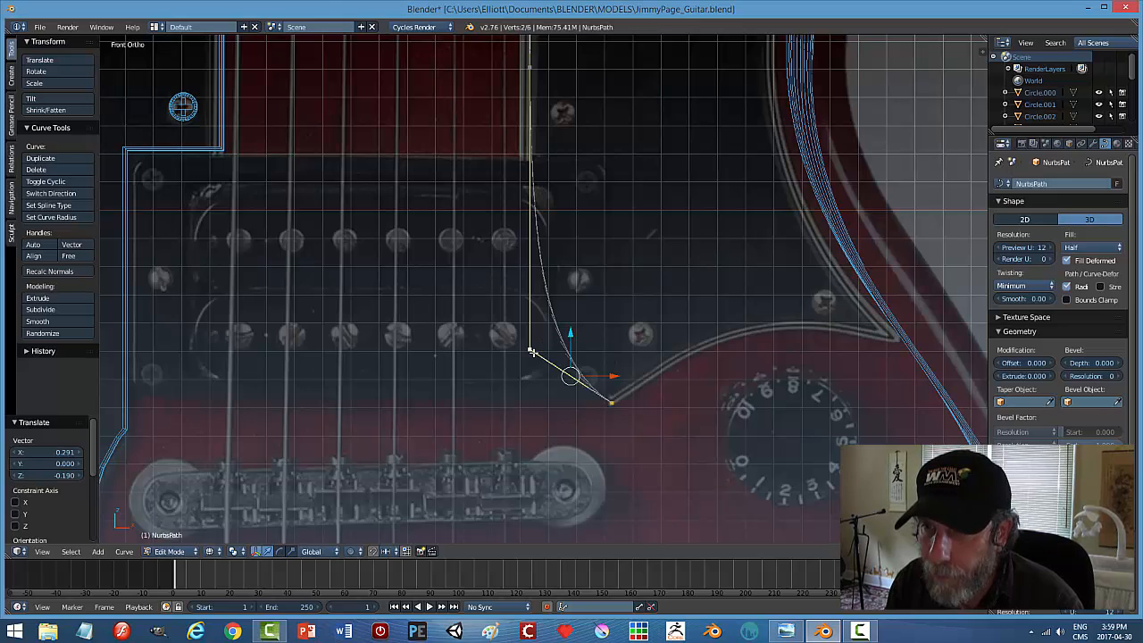
{"action": "key", "text": "w"}
{"action": "left_click", "coordinate": [635, 335]}
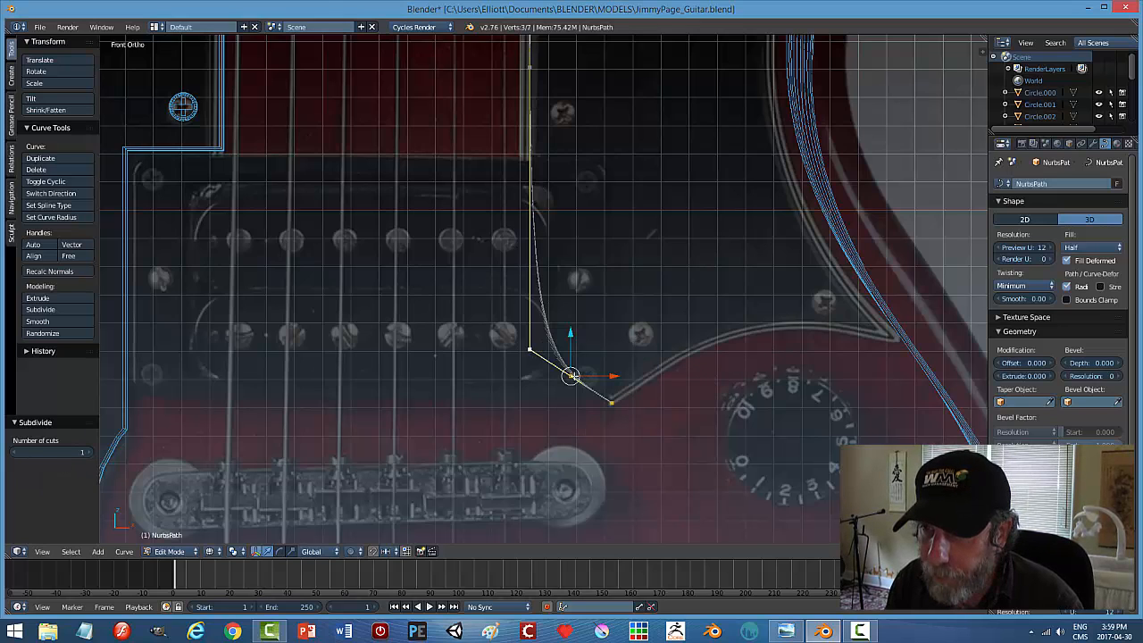
{"action": "left_click_drag", "start_coordinate": [618, 375], "coordinate": [590, 390]}
Extrude the path from the lower tip a short way up along the pickguard's lower curve.
{"action": "right_click", "coordinate": [610, 402]}
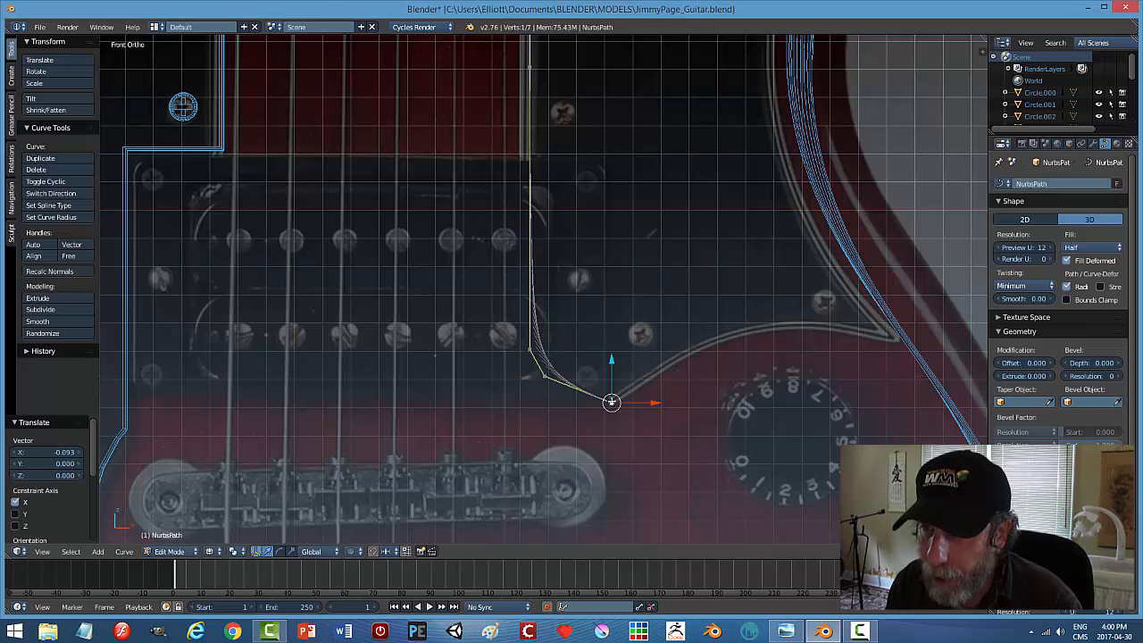
{"action": "key", "text": "e"}
{"action": "right_click", "coordinate": [711, 380]}
{"action": "key", "text": "g"}
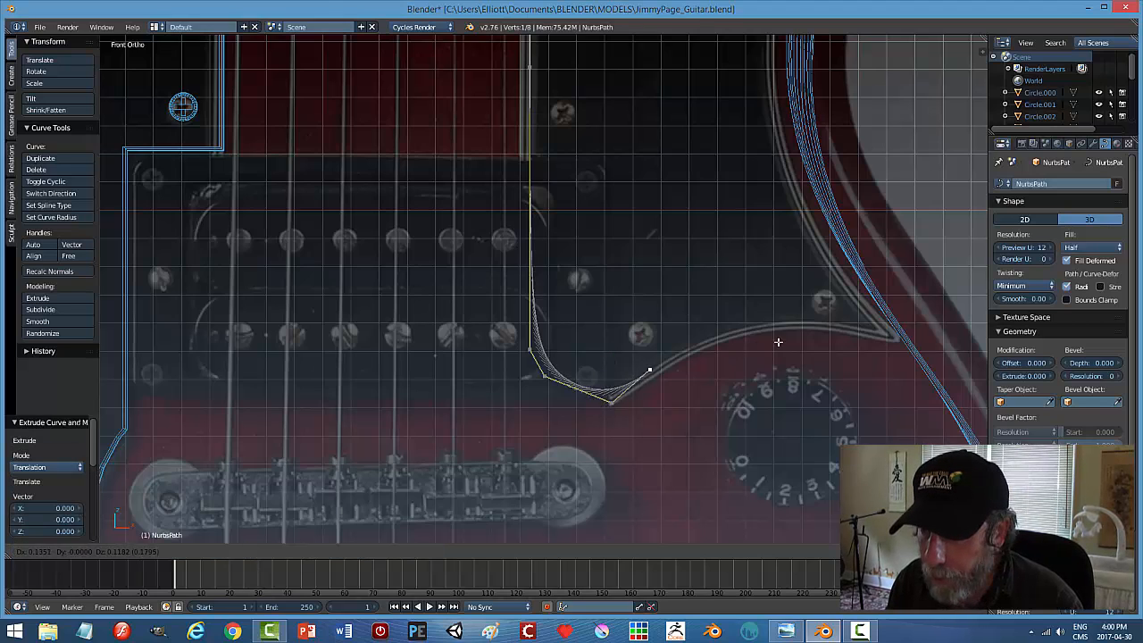
{"action": "left_click", "coordinate": [796, 323]}
Subdivide the segment after the lower tip and move its midpoint about -0.093 along X and -0.046 along Z, close to the tip.
{"action": "right_click", "coordinate": [611, 402], "text": "shift"}
{"action": "key", "text": "w"}
{"action": "left_click", "coordinate": [647, 402]}
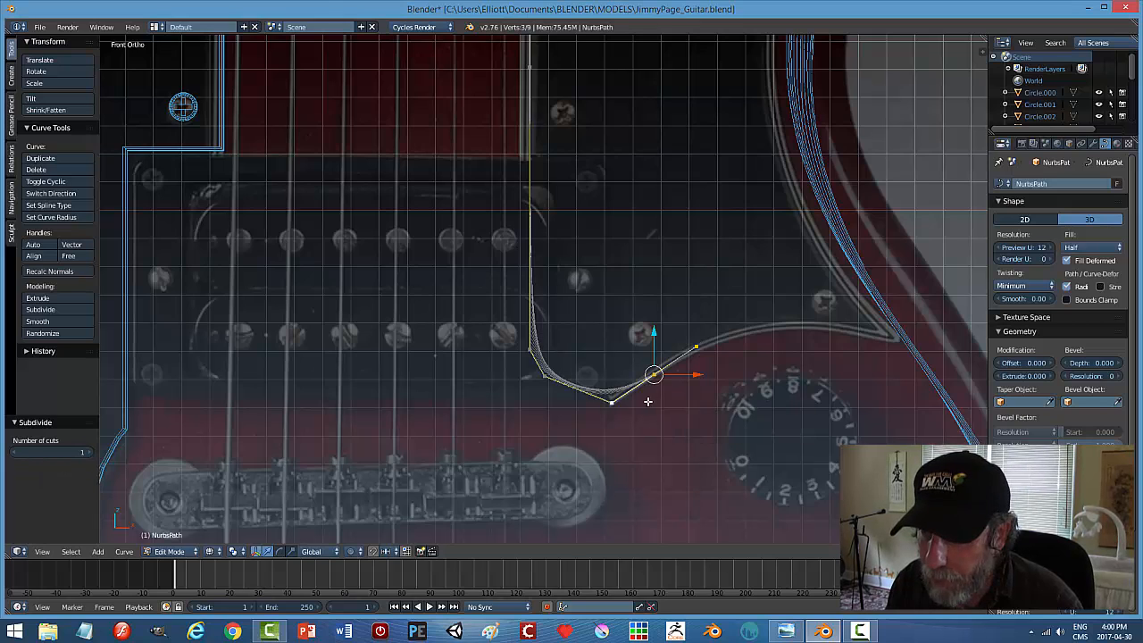
{"action": "left_click", "coordinate": [652, 375]}
{"action": "key", "text": "a"}
{"action": "right_click", "coordinate": [657, 377]}
{"action": "key", "text": "g"}
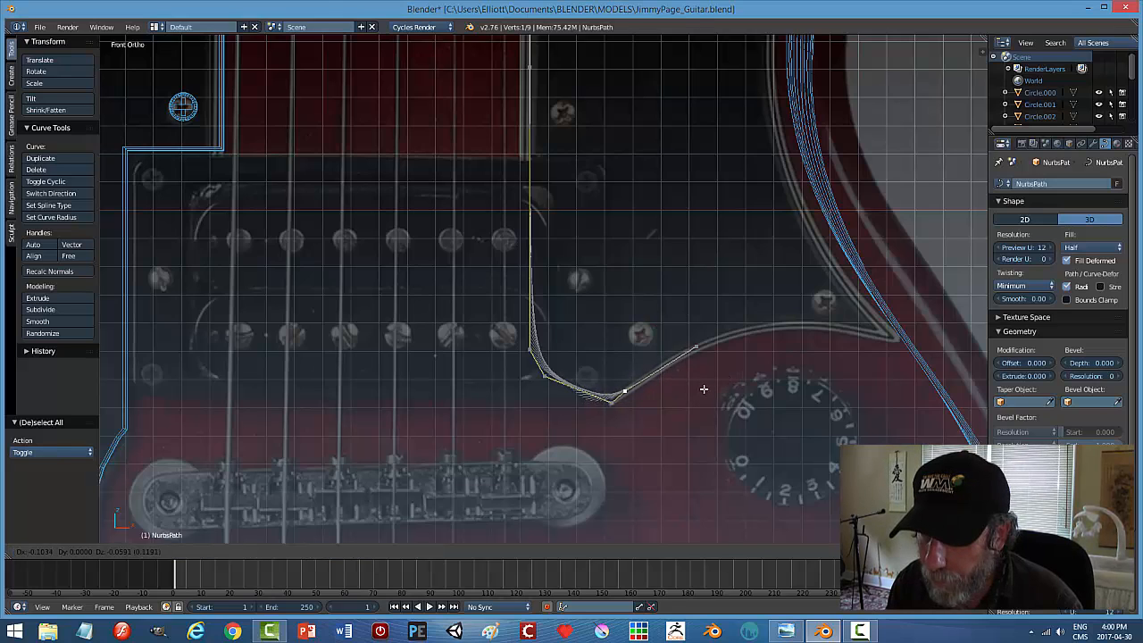
{"action": "left_click", "coordinate": [705, 386]}
Move the path's endpoint about 0.302 along X and 0.076 along Z to the crest of the lower curve above the knob.
{"action": "right_click", "coordinate": [702, 349]}
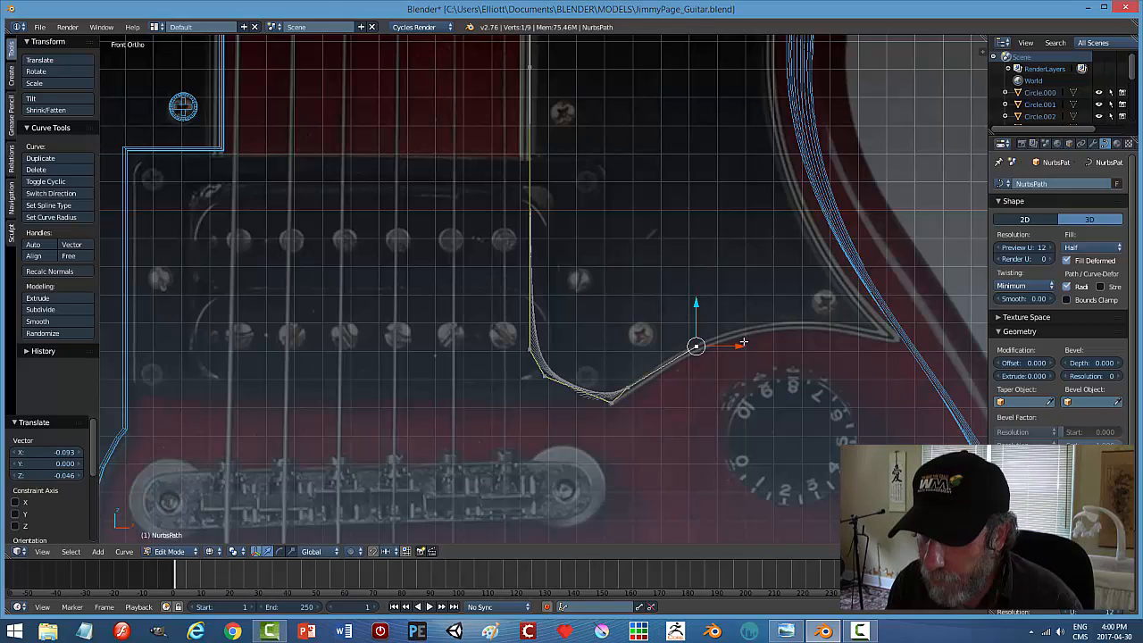
{"action": "key", "text": "g"}
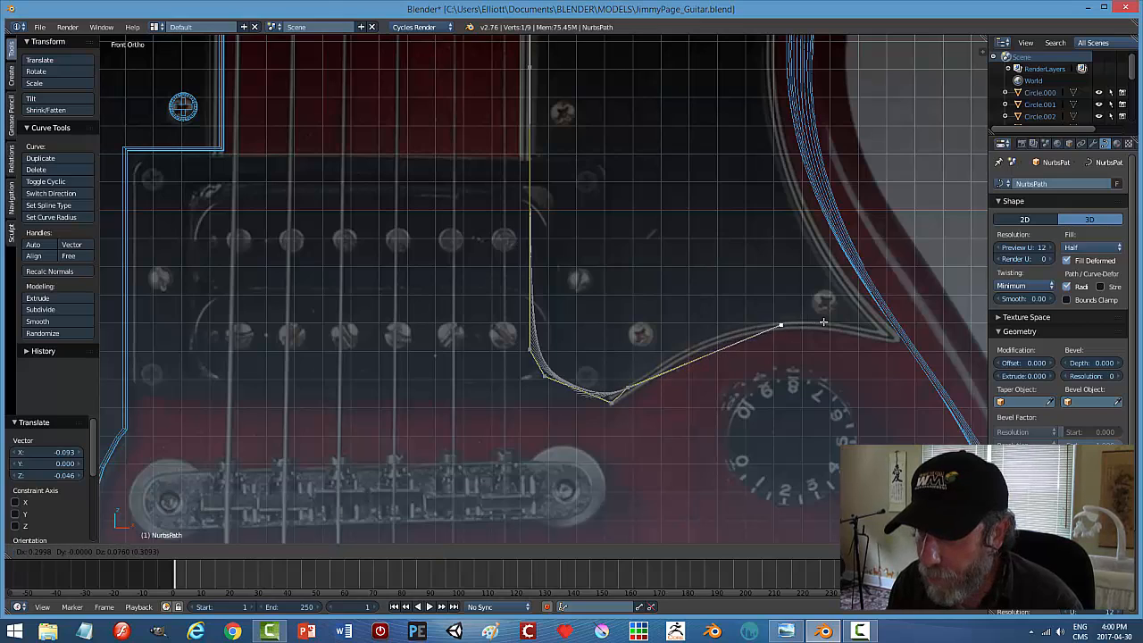
{"action": "left_click", "coordinate": [819, 325]}
Subdivide the segment to the crest, raise its midpoint along Z, and shift the point beside the lower tip about 0.023 along X.
{"action": "right_click", "coordinate": [633, 383], "text": "shift"}
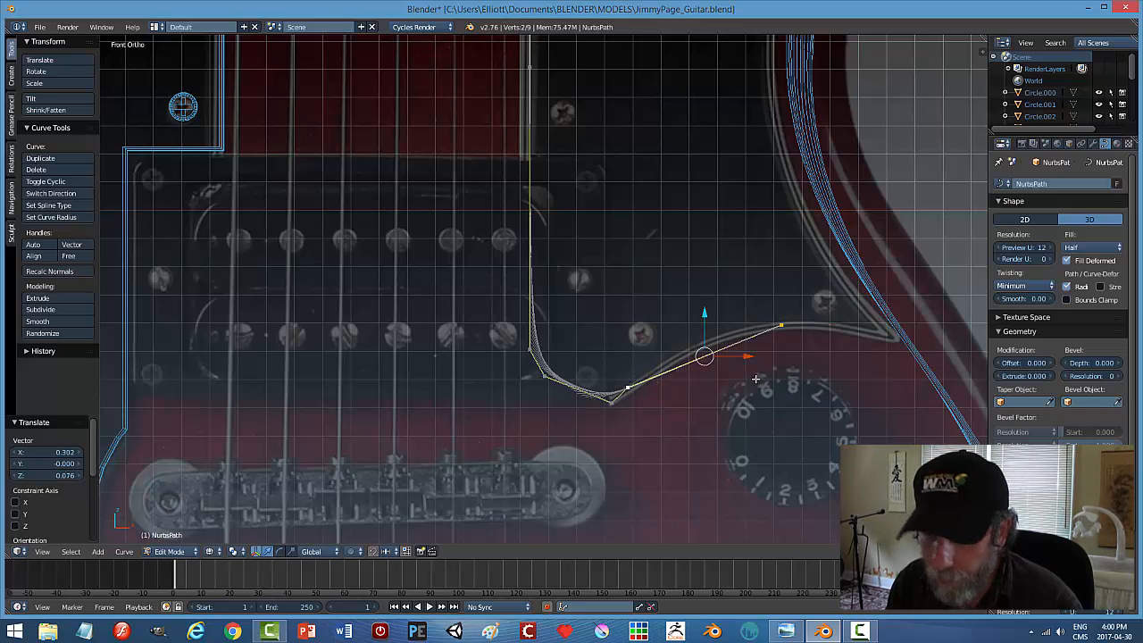
{"action": "key", "text": "w"}
{"action": "left_click", "coordinate": [690, 382]}
{"action": "right_click", "coordinate": [705, 356]}
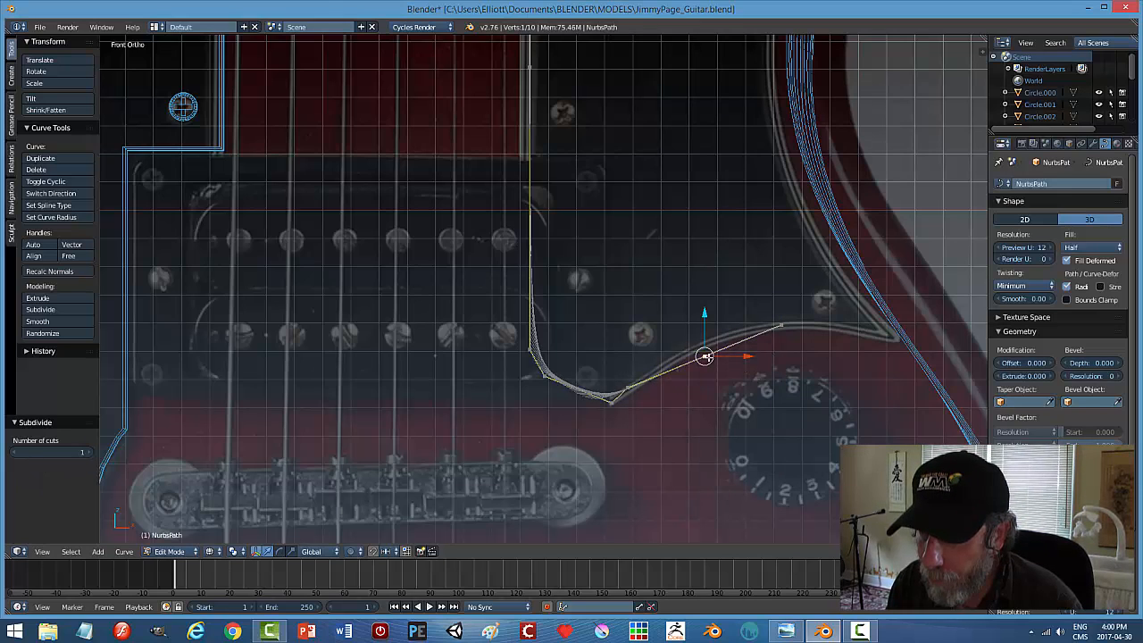
{"action": "left_click_drag", "start_coordinate": [705, 316], "coordinate": [706, 296]}
{"action": "right_click", "coordinate": [633, 388]}
{"action": "left_click_drag", "start_coordinate": [654, 388], "coordinate": [669, 390]}
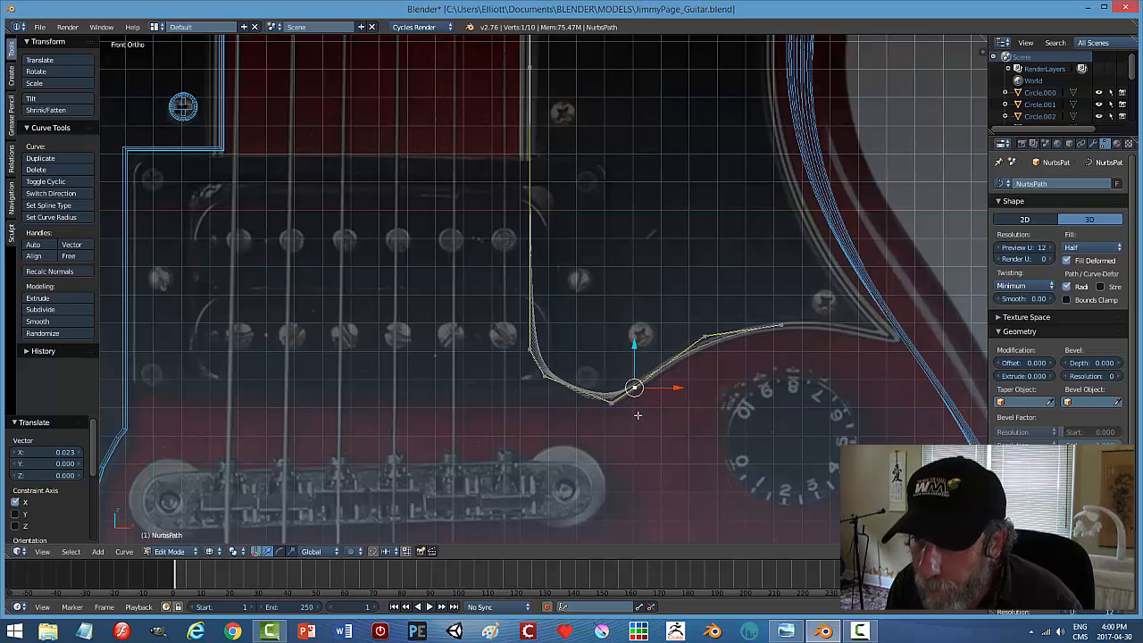
Extrude the endpoint about 0.395 X, -0.040 Z to the pickguard's pointed outer corner, and again about -0.190 X, 0.247 Z up the outer edge.
{"action": "right_click", "coordinate": [783, 327]}
{"action": "middle_click_drag", "start_coordinate": [805, 398], "coordinate": [649, 418], "text": "shift"}
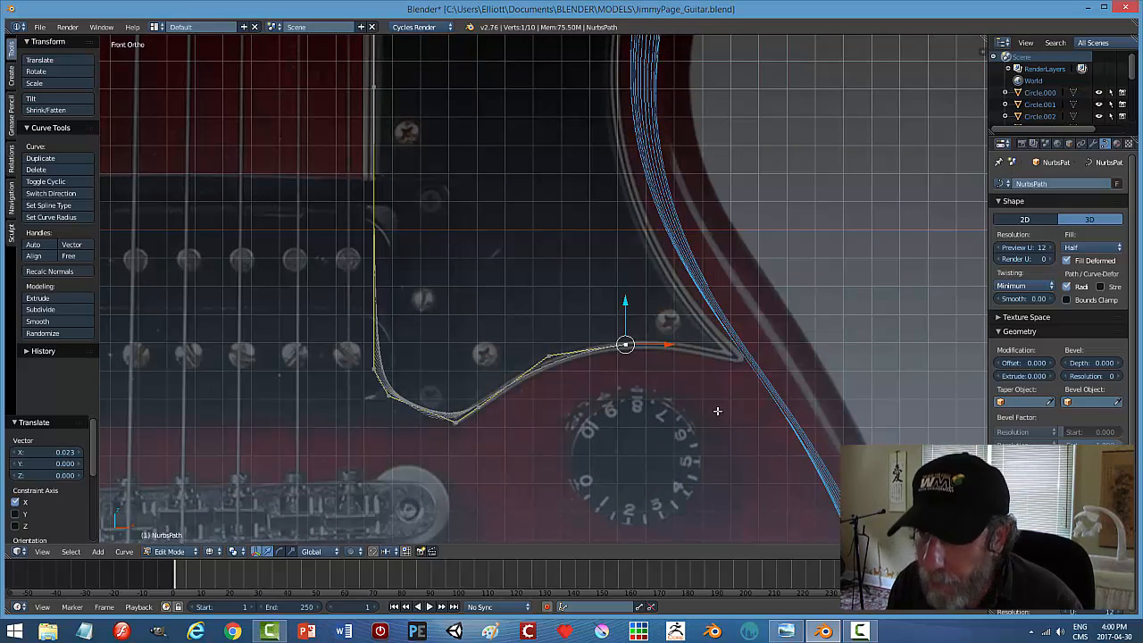
{"action": "key", "text": "e"}
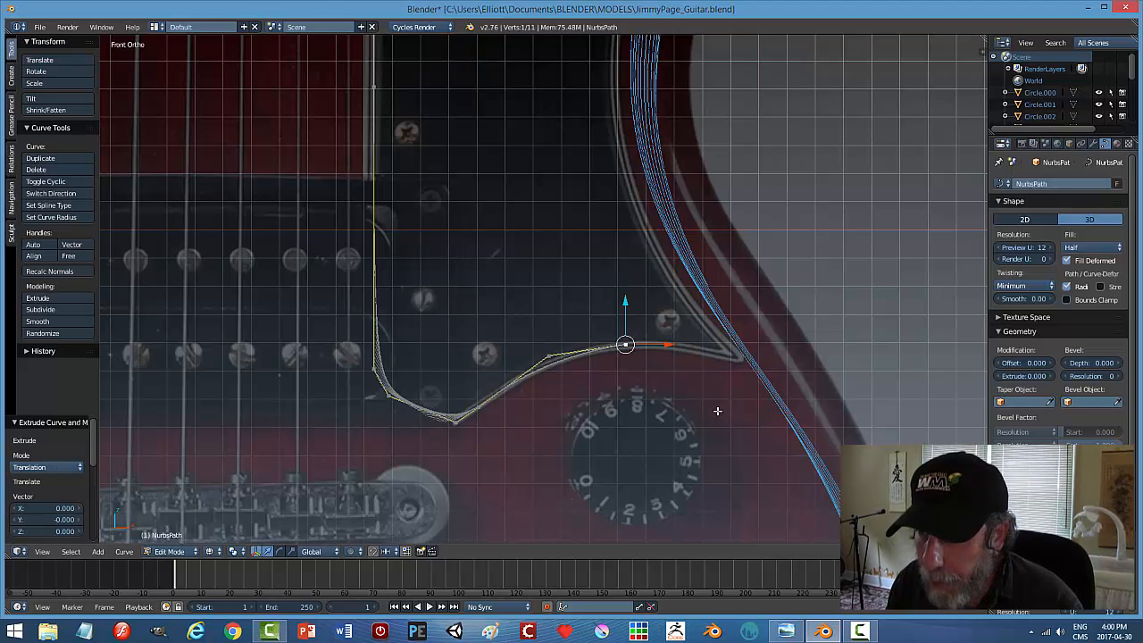
{"action": "left_click", "coordinate": [828, 421]}
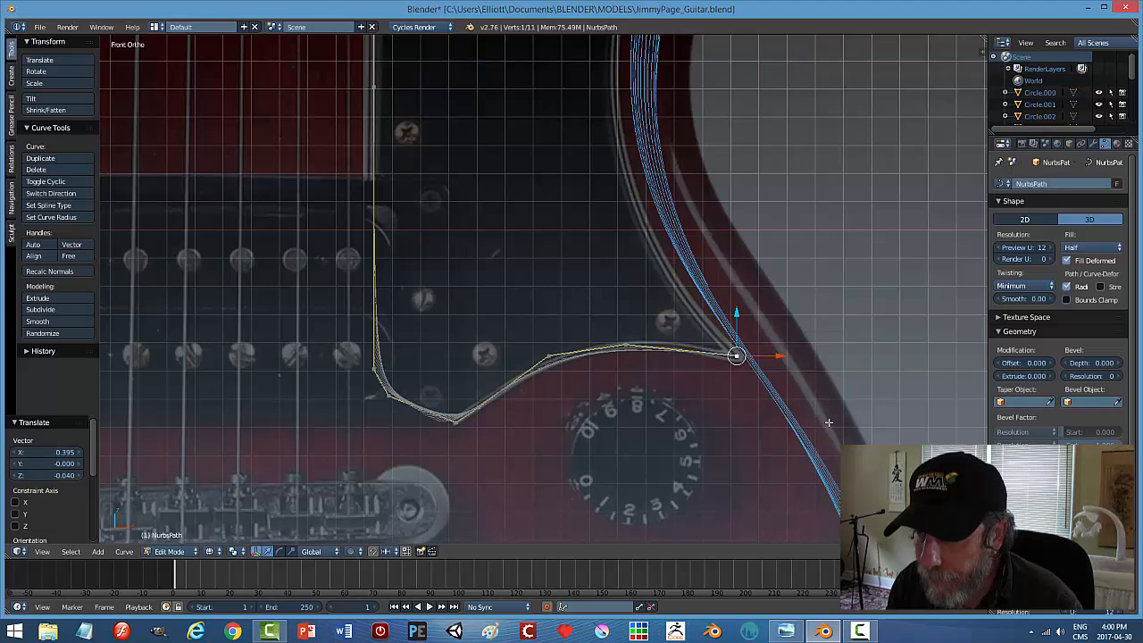
{"action": "key", "text": "e"}
{"action": "left_click", "coordinate": [773, 350]}
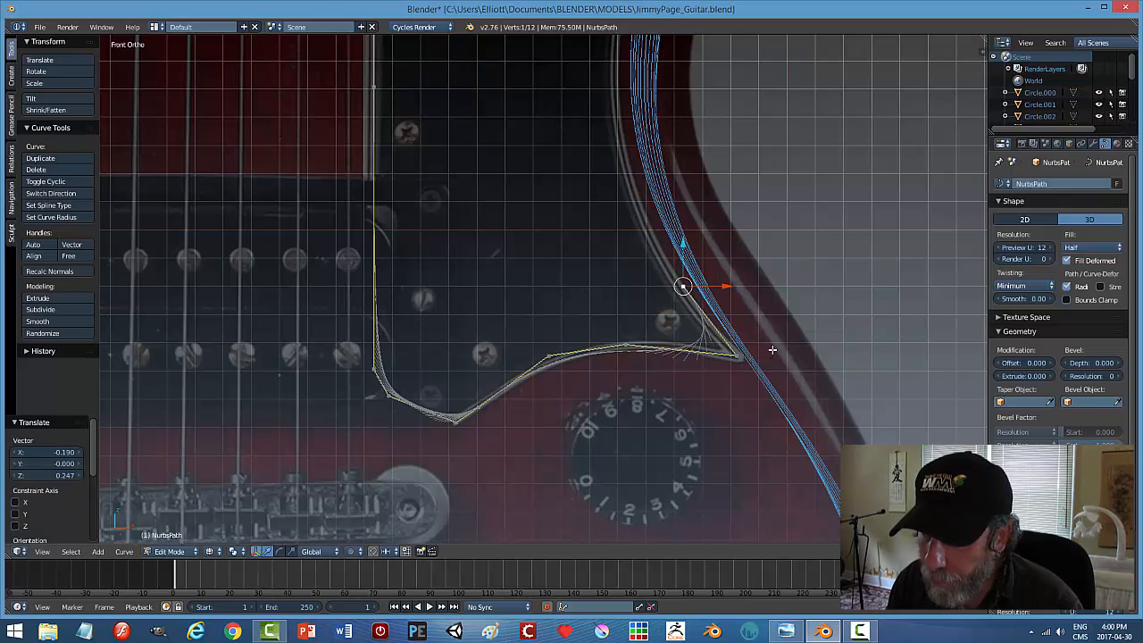
Subdivide the outer-edge segment and move its midpoint down along Z and about 0.082 along X onto the pointed corner.
{"action": "right_click", "coordinate": [736, 357], "text": "shift"}
{"action": "key", "text": "w"}
{"action": "left_click", "coordinate": [786, 378]}
{"action": "right_click", "coordinate": [710, 322]}
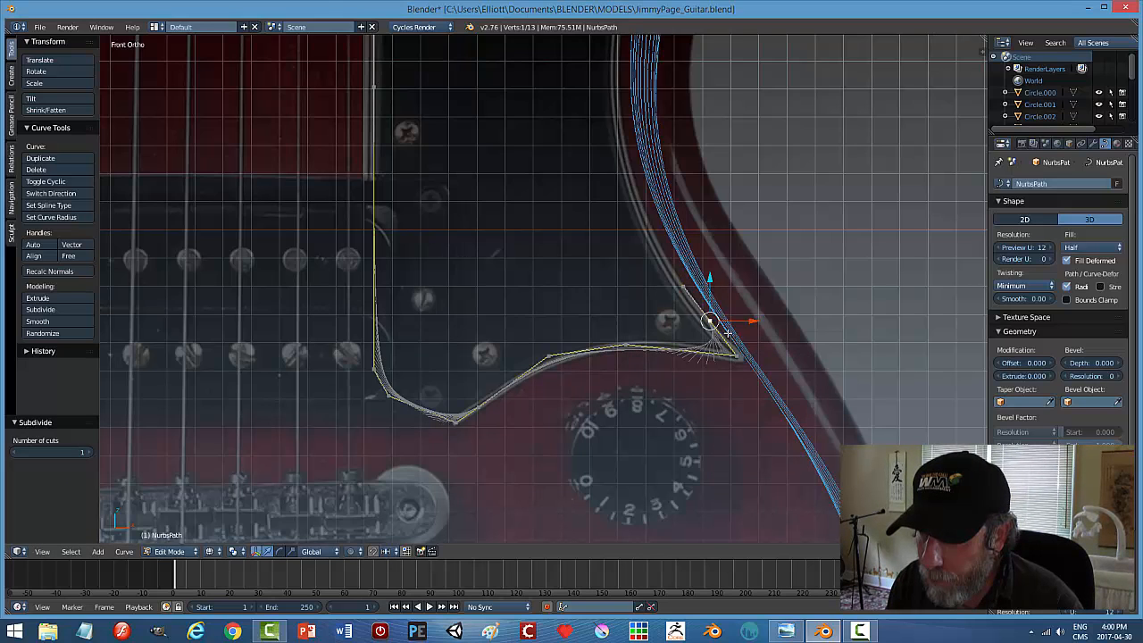
{"action": "key", "text": "g"}
{"action": "key", "text": "z"}
{"action": "left_click", "coordinate": [741, 344]}
{"action": "key", "text": "g"}
{"action": "key", "text": "x"}
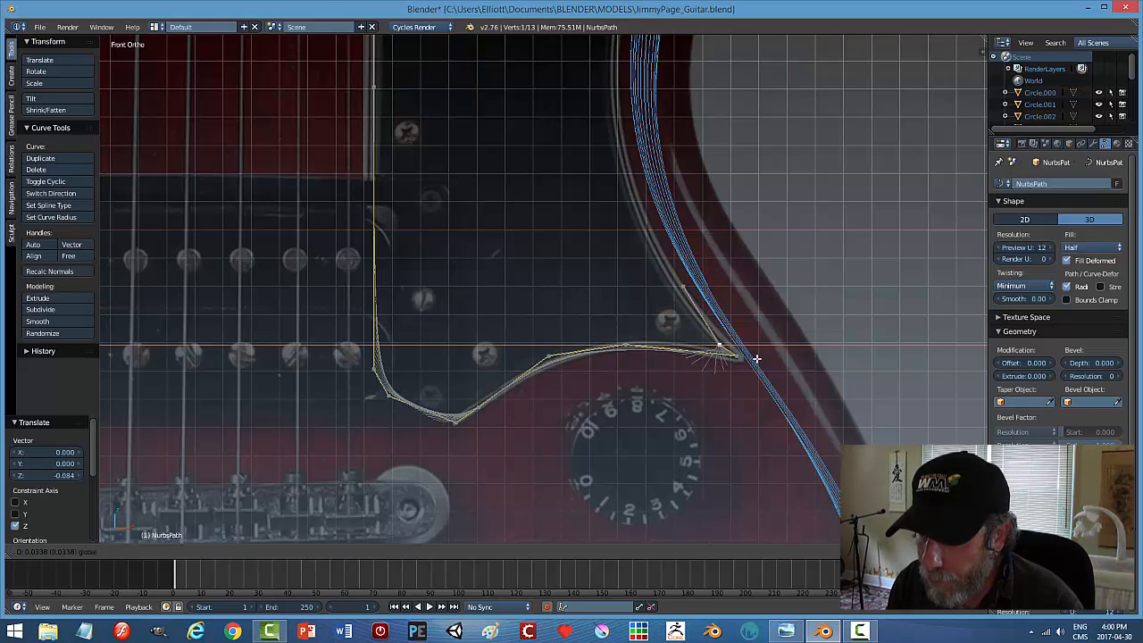
{"action": "left_click", "coordinate": [766, 370]}
{"action": "key", "text": "g"}
{"action": "key", "text": "z"}
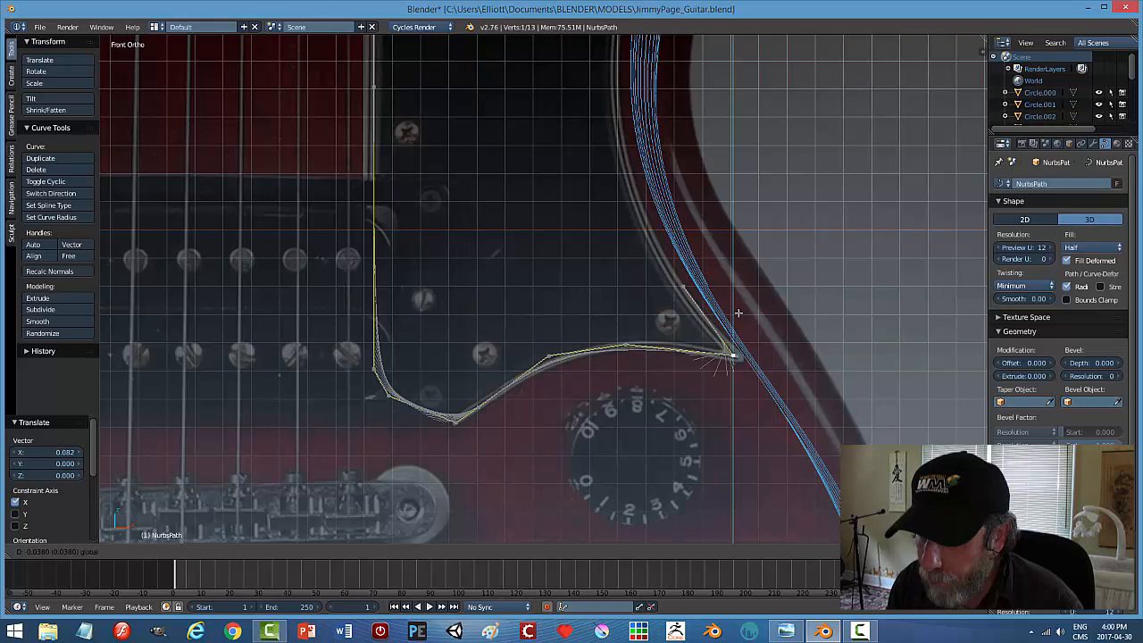
{"action": "left_click", "coordinate": [737, 313]}
Check the curve in Object Mode, return to Edit Mode, and fine-tune the corner control point by about -0.025 X and -0.027 Z.
{"action": "key", "text": "Tab"}
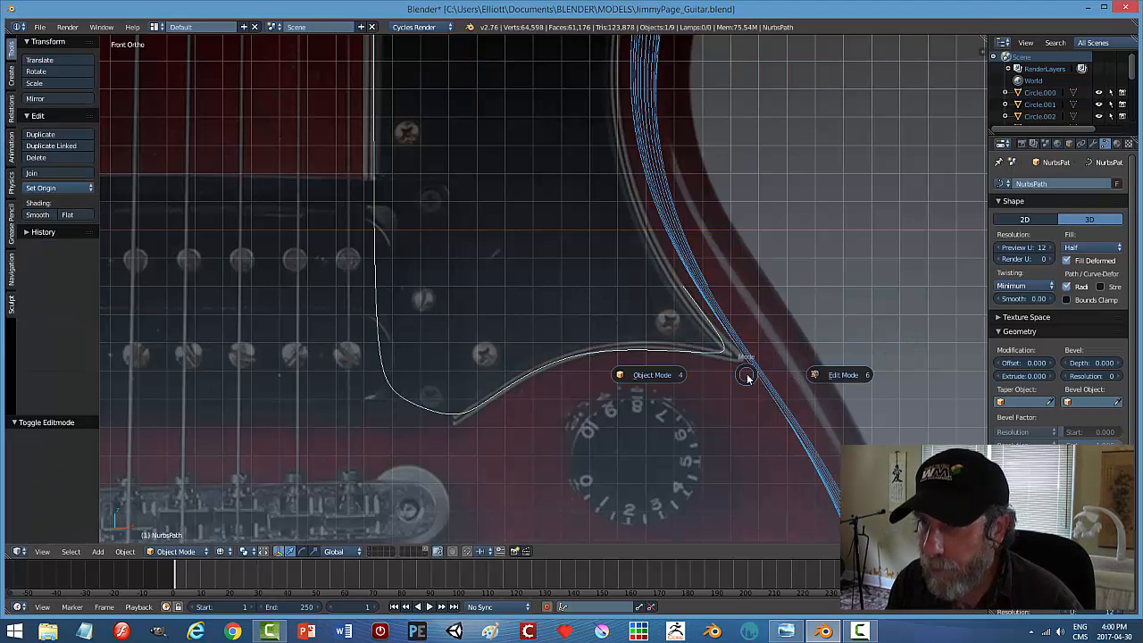
{"action": "key", "text": "Tab"}
{"action": "left_click_drag", "start_coordinate": [734, 312], "coordinate": [737, 326]}
{"action": "key", "text": "g"}
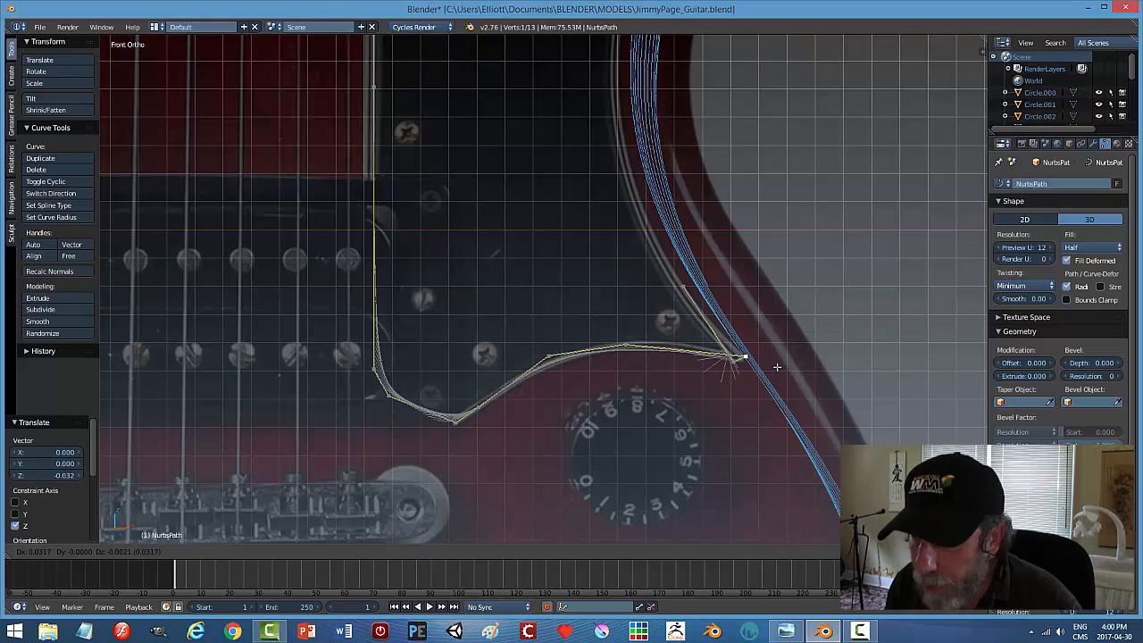
{"action": "left_click", "coordinate": [757, 373]}
{"action": "scroll", "coordinate": [784, 394], "scroll_direction": "up", "scroll_amount": 4}
{"action": "scroll", "coordinate": [784, 393], "scroll_direction": "down", "scroll_amount": 2}
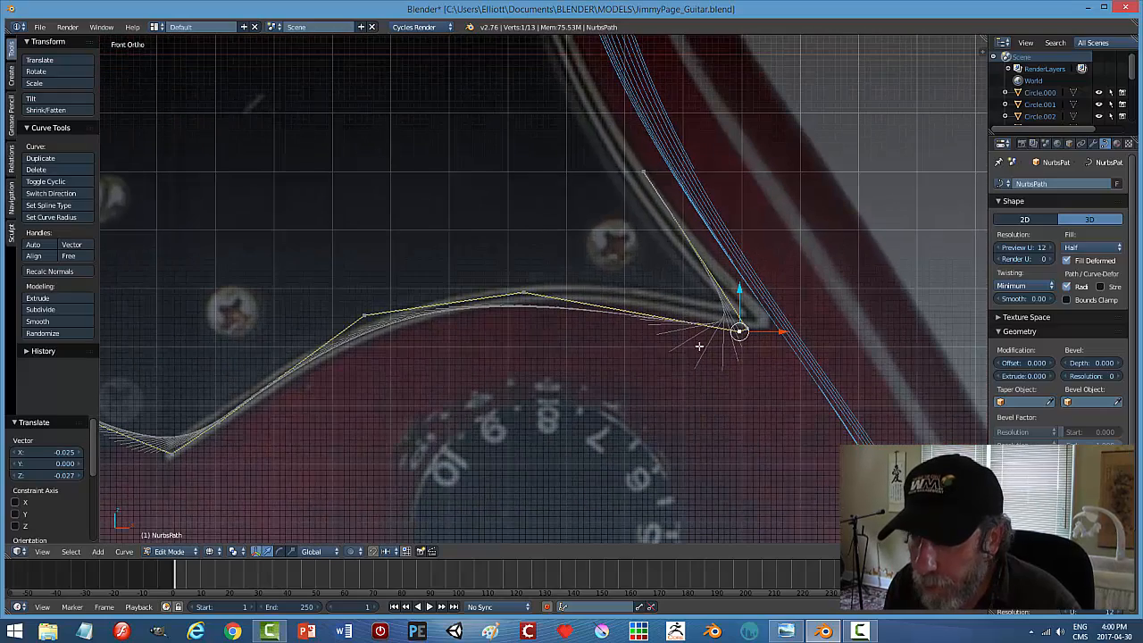
Move the neighbouring corner control point about 0.109 along X and -0.063 along Z past the pointed corner, and shift it about -0.015 along X.
{"action": "key", "text": "a"}
{"action": "right_click", "coordinate": [747, 327]}
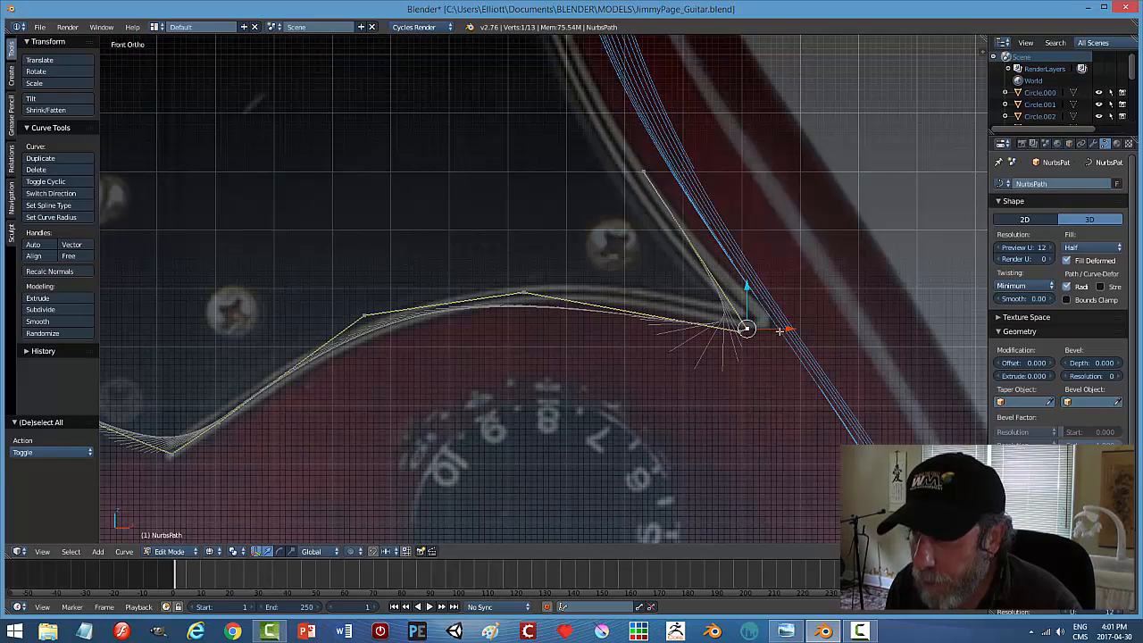
{"action": "key", "text": "g"}
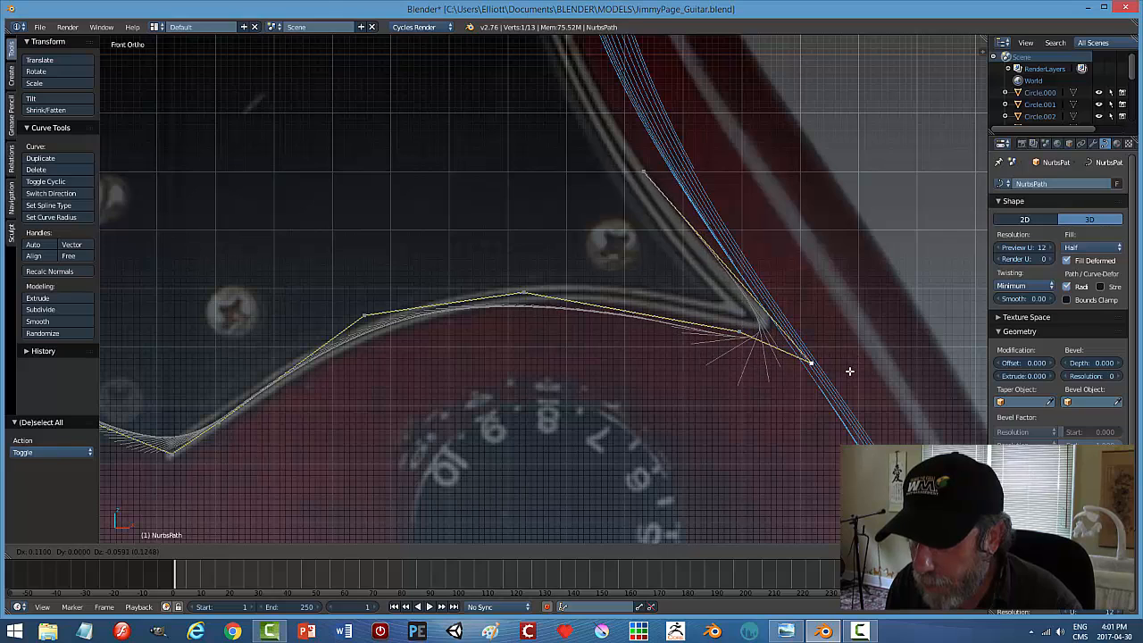
{"action": "left_click", "coordinate": [808, 365]}
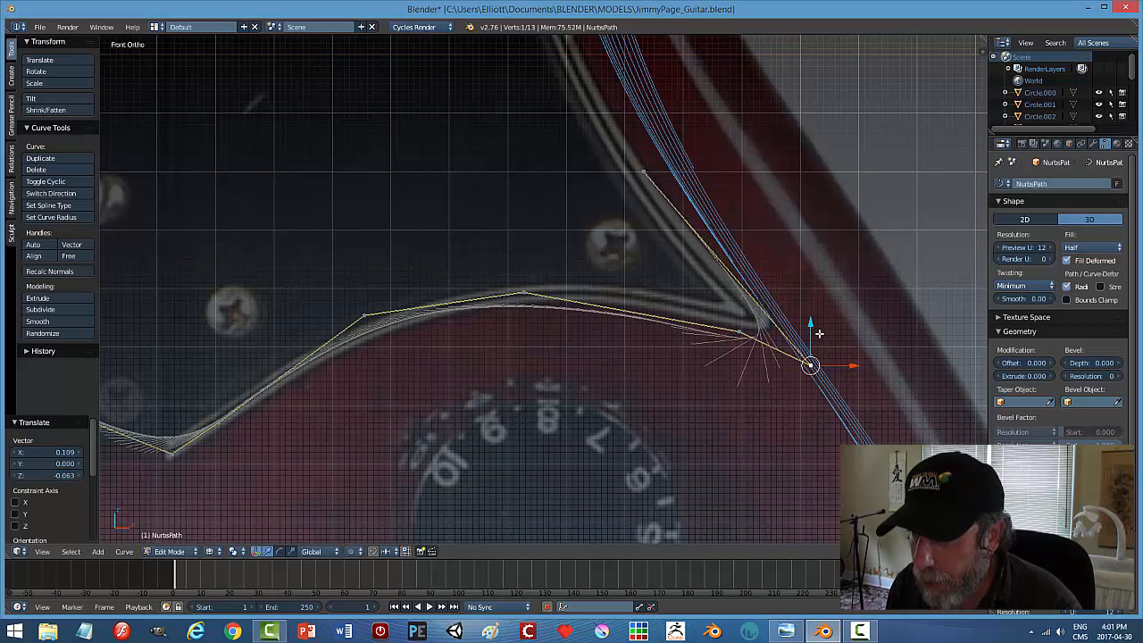
{"action": "left_click_drag", "start_coordinate": [848, 365], "coordinate": [833, 367]}
Move the other corner control point about 0.057 along X and -0.003 along Z, and leave Edit Mode to check the outline.
{"action": "right_click", "coordinate": [738, 336]}
{"action": "key", "text": "g"}
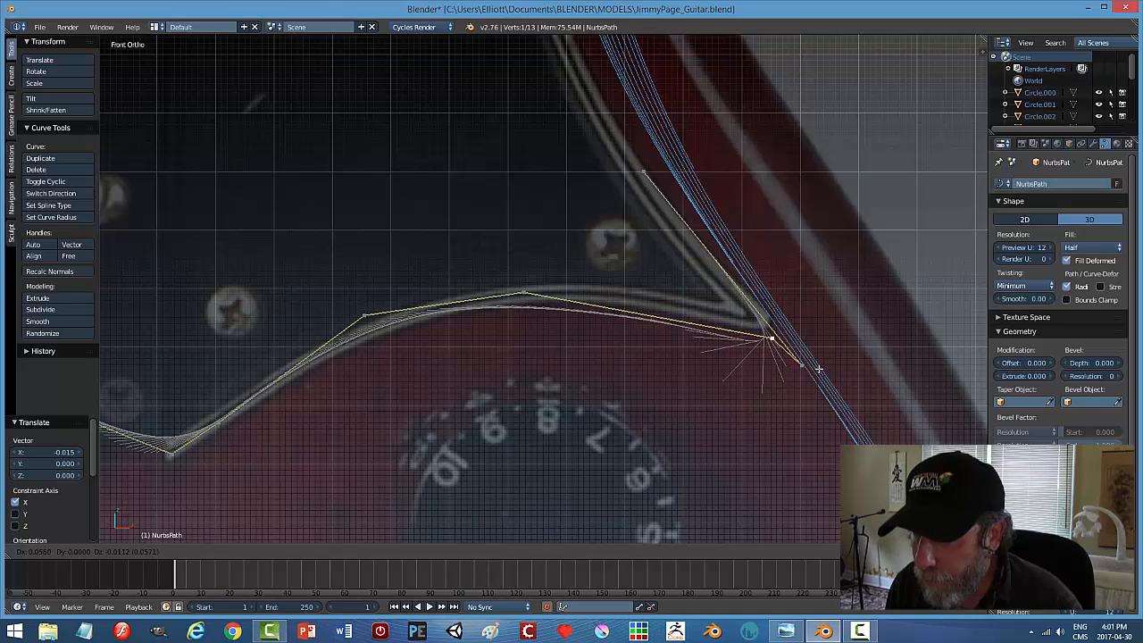
{"action": "left_click", "coordinate": [818, 364]}
{"action": "key", "text": "Tab"}
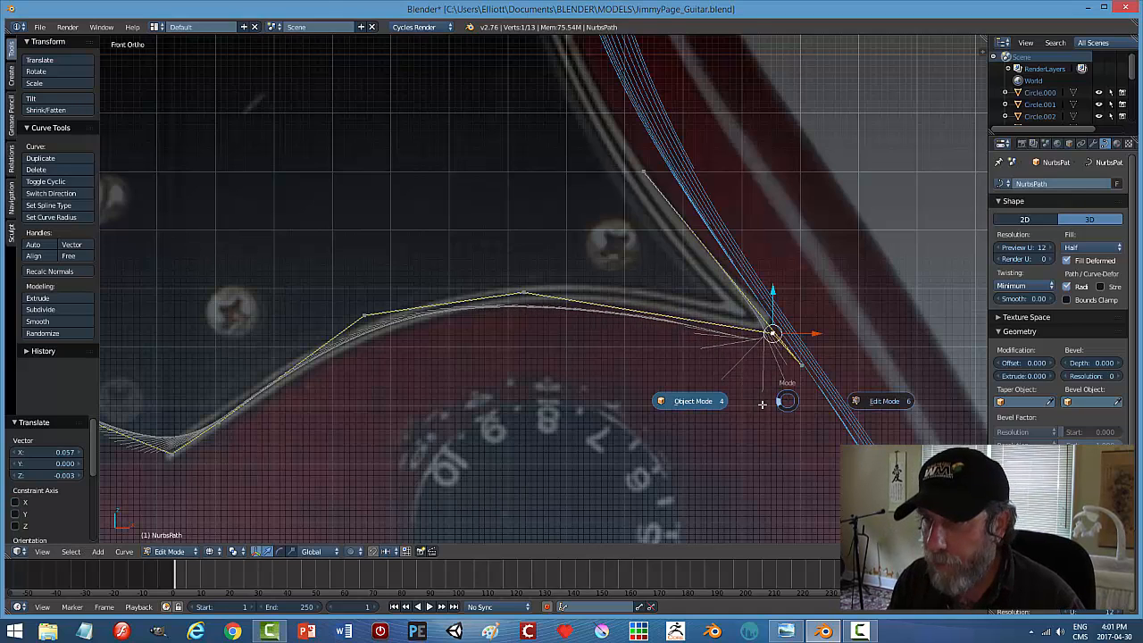
{"action": "scroll", "coordinate": [773, 395], "scroll_direction": "down", "scroll_amount": 4}
{"action": "scroll", "coordinate": [775, 399], "scroll_direction": "down", "scroll_amount": 2}
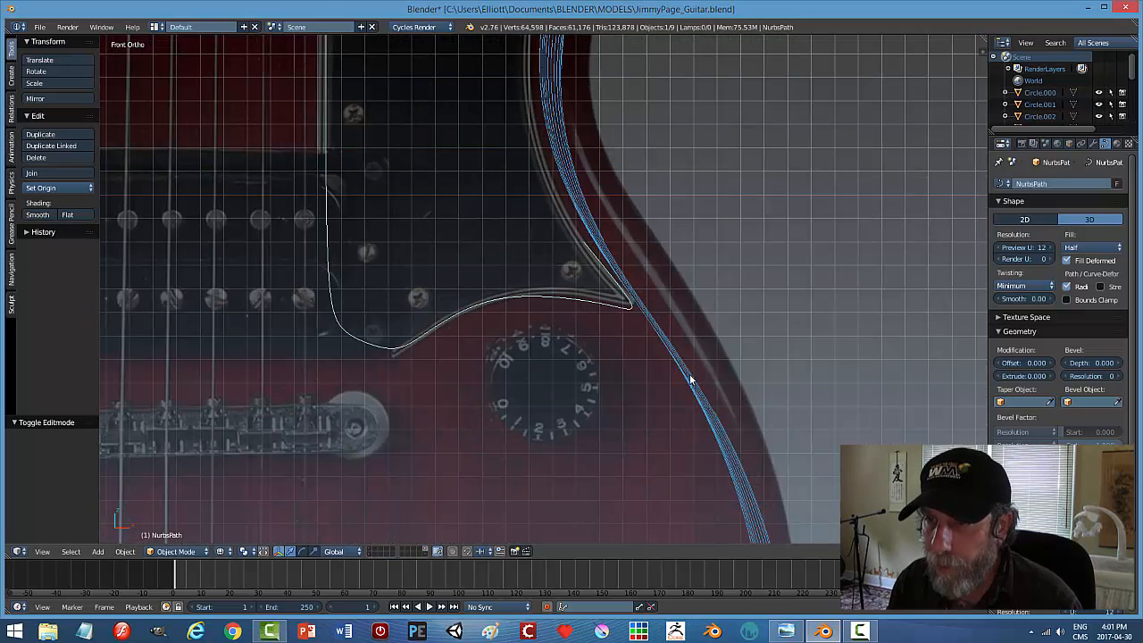
{"action": "scroll", "coordinate": [666, 386], "scroll_direction": "up", "scroll_amount": 2}
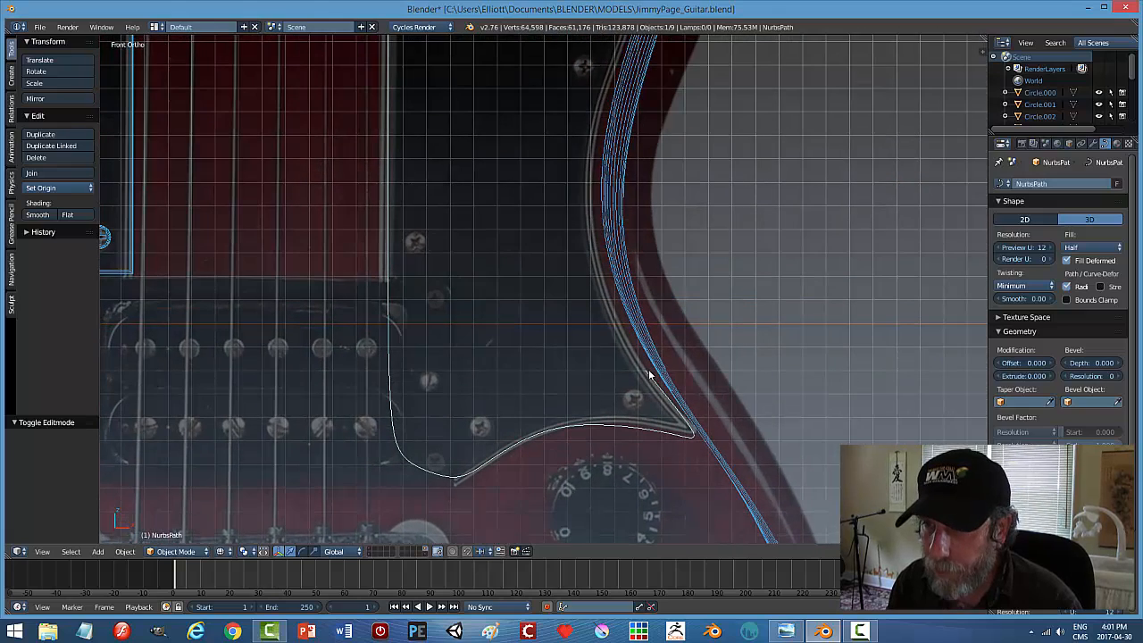
In Edit Mode, extrude the path's endpoint about -0.261 along X and 0.727 along Z up the pickguard's outer edge.
{"action": "key", "text": "Tab"}
{"action": "right_click", "coordinate": [647, 370]}
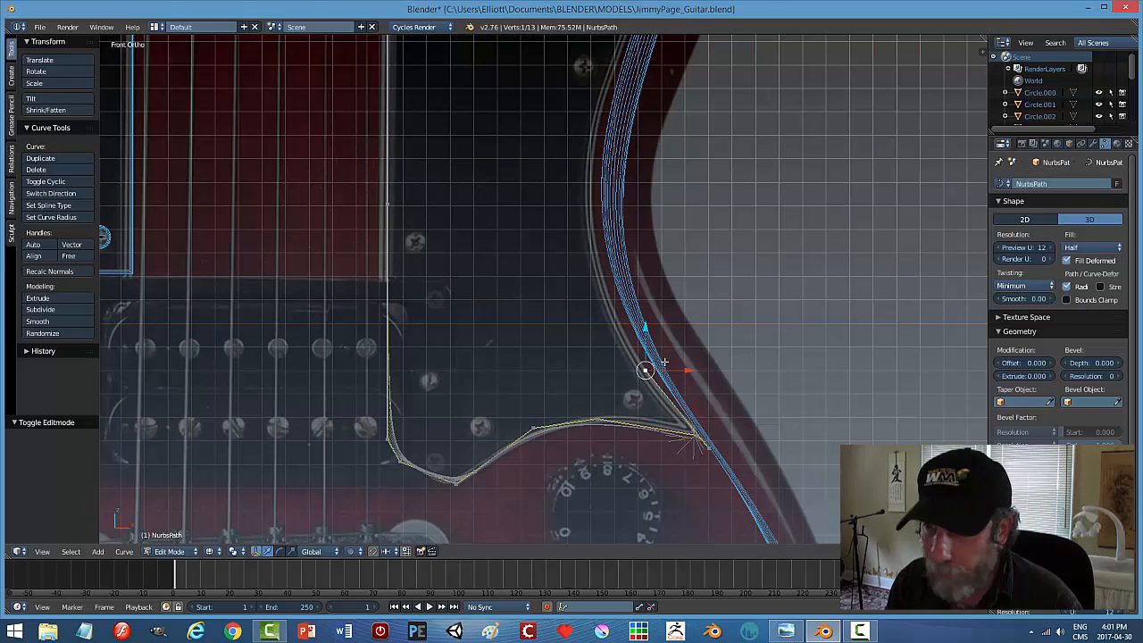
{"action": "key", "text": "e"}
{"action": "right_click", "coordinate": [664, 362]}
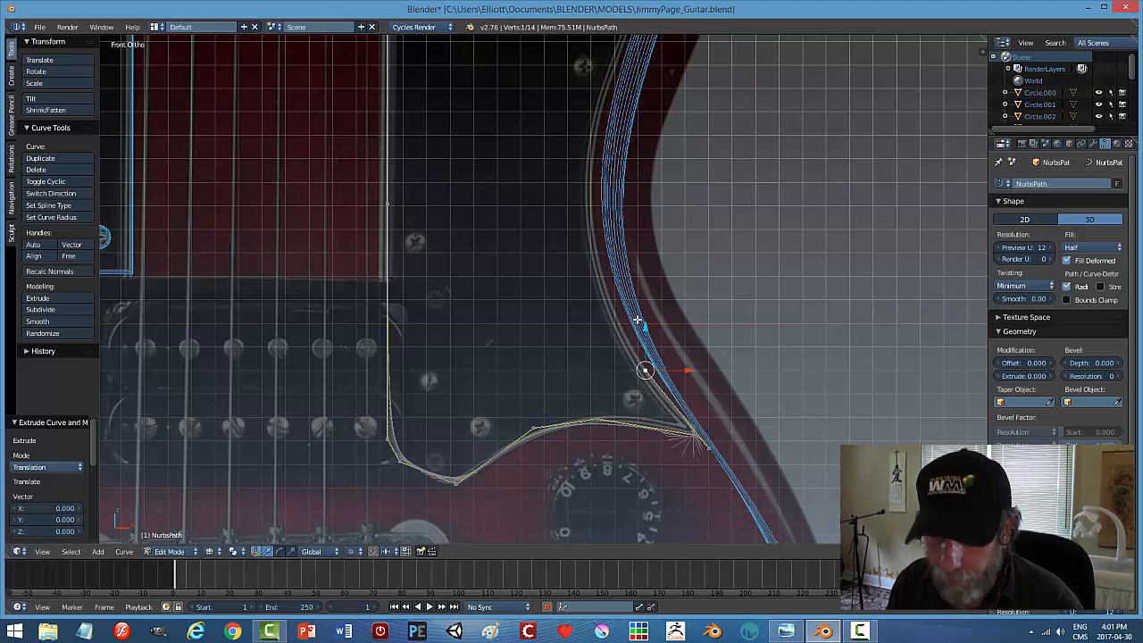
{"action": "key", "text": "g"}
{"action": "left_click", "coordinate": [603, 223]}
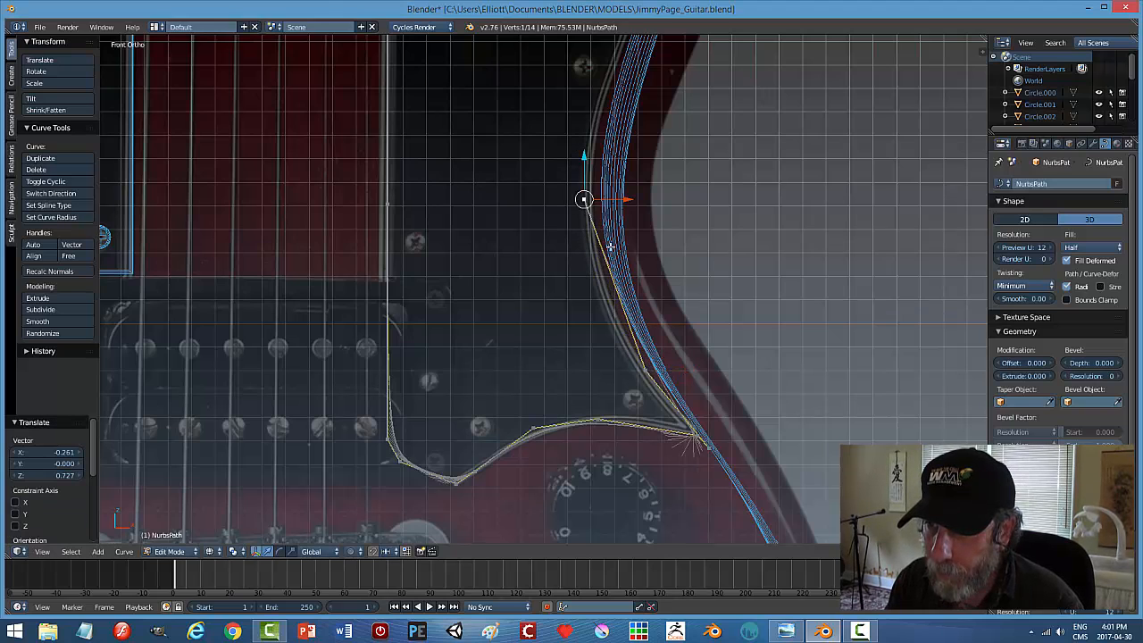
Add the neighbouring control point to the selection and subdivide the path's last segment along the pickguard's outer edge.
{"action": "right_click", "coordinate": [659, 375], "text": "shift"}
{"action": "key", "text": "w"}
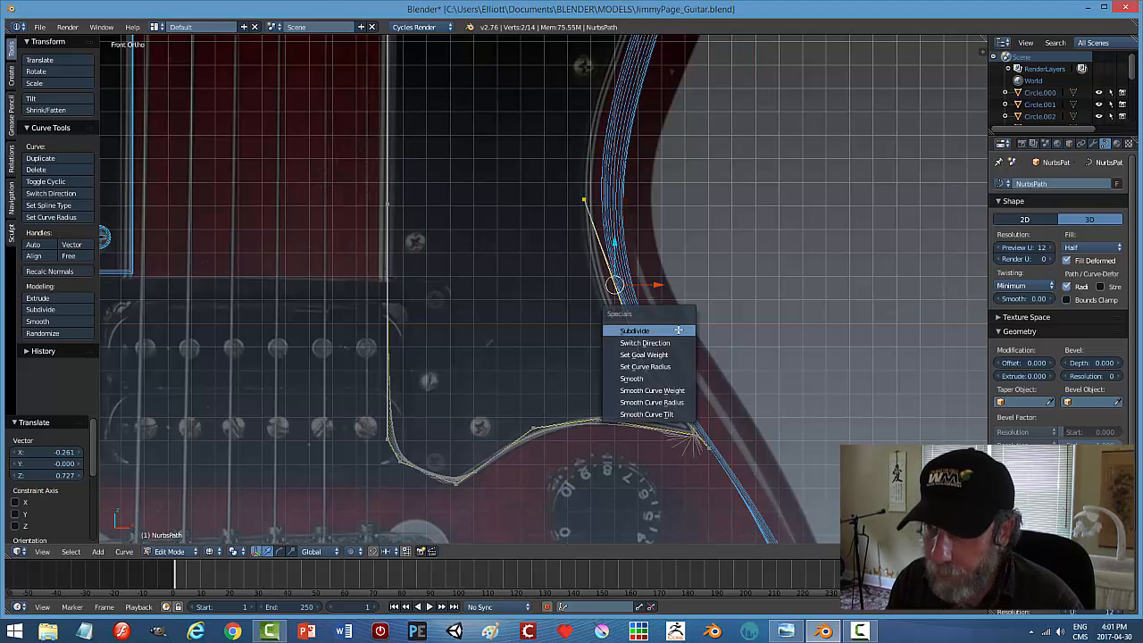
{"action": "left_click", "coordinate": [678, 329]}
{"action": "key", "text": "g"}
{"action": "key", "text": "x"}
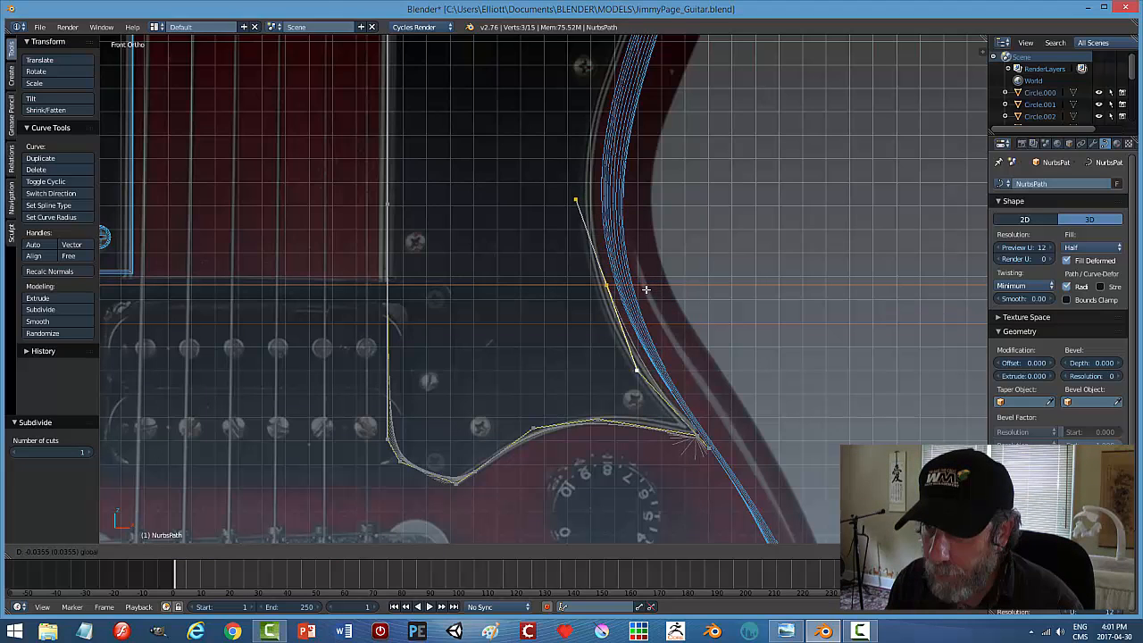
{"action": "left_click", "coordinate": [644, 289]}
{"action": "key", "text": "ctrl+z"}
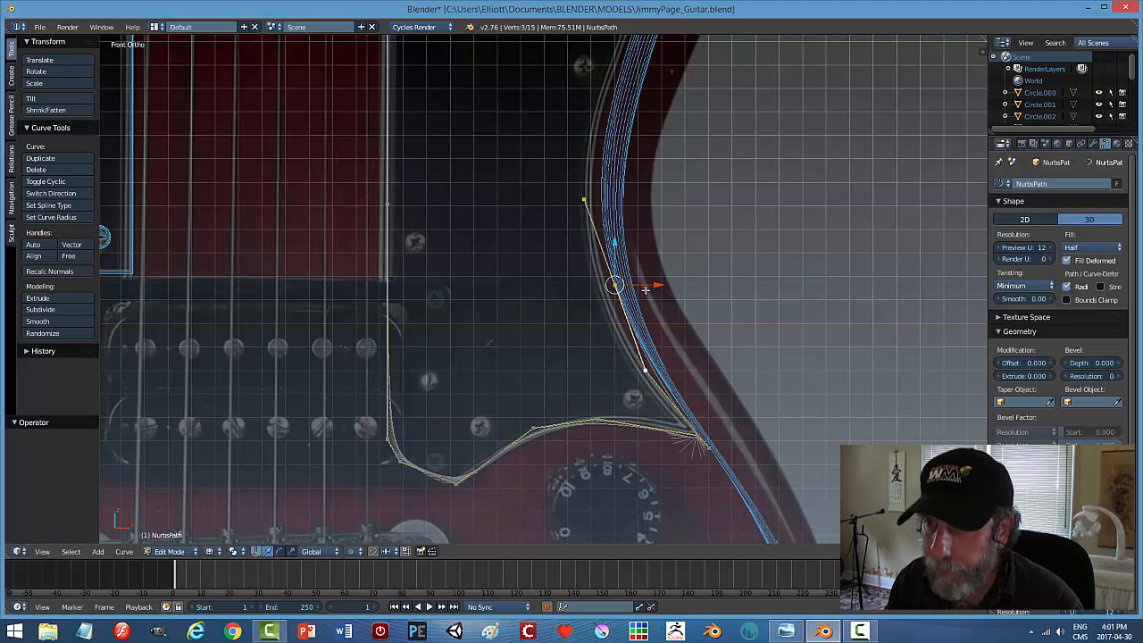
Select only the new middle control point and shift it slightly in negative X onto the pickguard's edge.
{"action": "key", "text": "a"}
{"action": "right_click", "coordinate": [611, 285]}
{"action": "key", "text": "g"}
{"action": "key", "text": "x"}
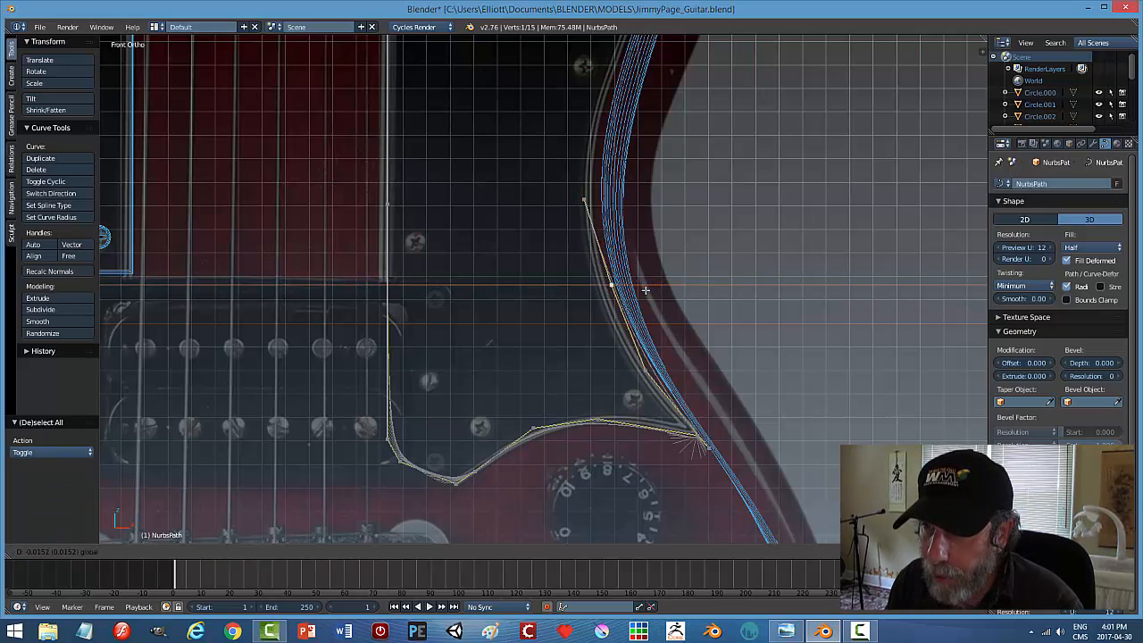
{"action": "left_click", "coordinate": [633, 294]}
Raise the path's upper endpoint about 0.370 along Z and nudge it slightly in positive X onto the outer edge.
{"action": "middle_click_drag", "start_coordinate": [664, 256], "coordinate": [699, 441], "text": "shift"}
{"action": "key", "text": "g"}
{"action": "key", "text": "z"}
{"action": "left_click", "coordinate": [648, 290]}
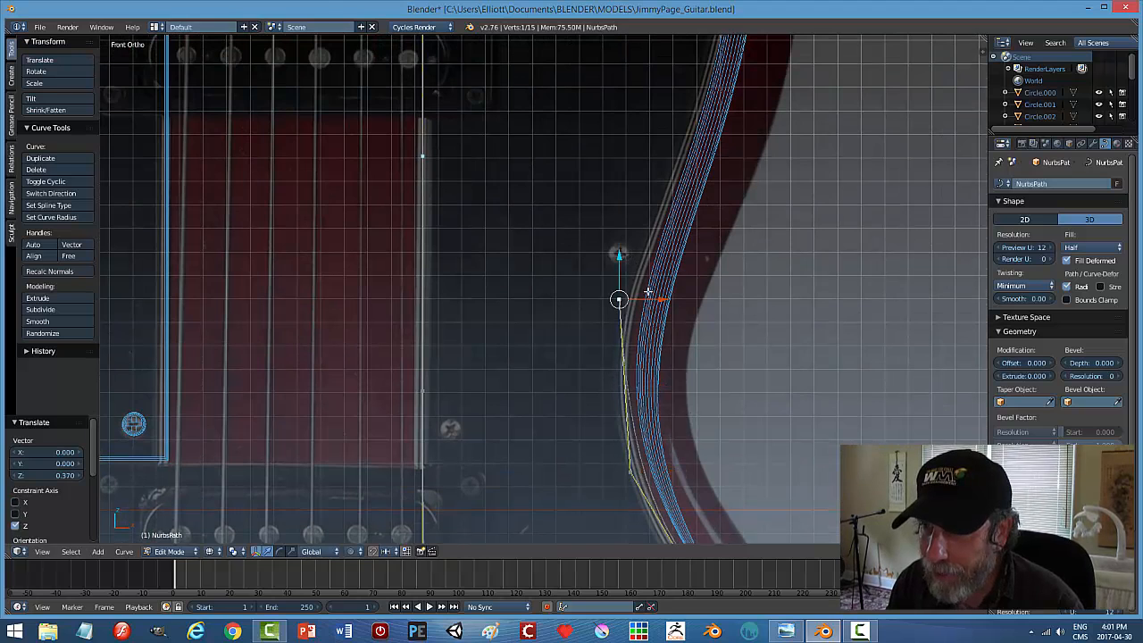
{"action": "left_click_drag", "start_coordinate": [657, 300], "coordinate": [668, 301]}
Move the control point just below the endpoint about -0.058 along X at the pickguard's waist.
{"action": "right_click", "coordinate": [630, 478]}
{"action": "key", "text": "g"}
{"action": "key", "text": "x"}
{"action": "left_click", "coordinate": [686, 490]}
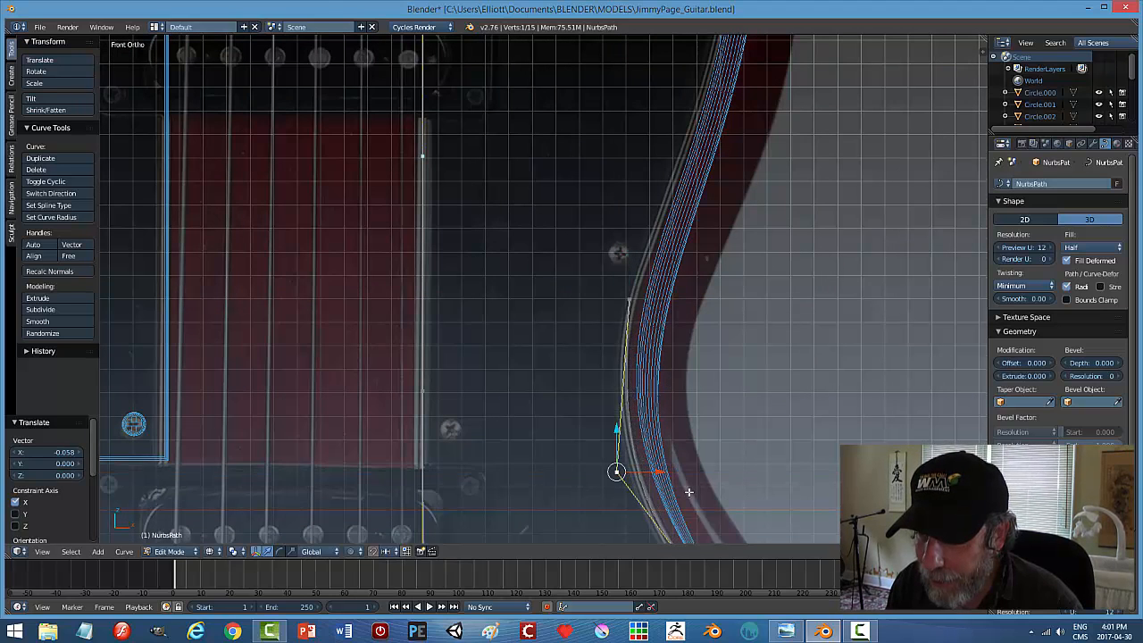
Extrude the path's upper endpoint about 0.403 along X and 1.388 along Z up the pickguard's outer edge.
{"action": "scroll", "coordinate": [689, 492], "scroll_direction": "down", "scroll_amount": 3}
{"action": "middle_click_drag", "start_coordinate": [675, 359], "coordinate": [676, 532], "text": "shift"}
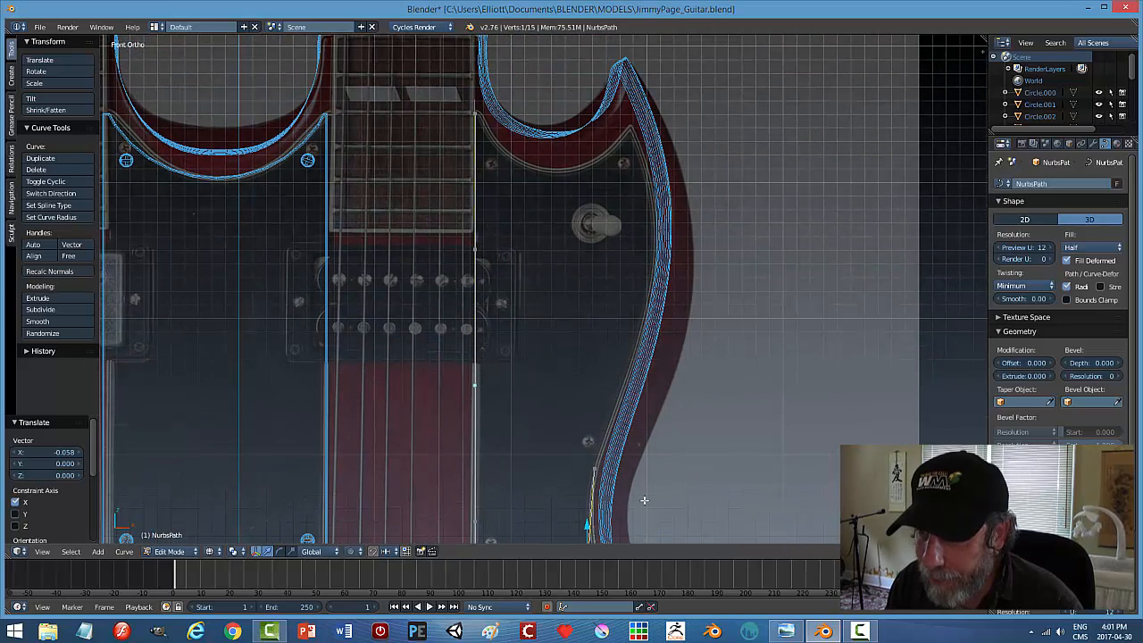
{"action": "right_click", "coordinate": [593, 469]}
{"action": "key", "text": "e"}
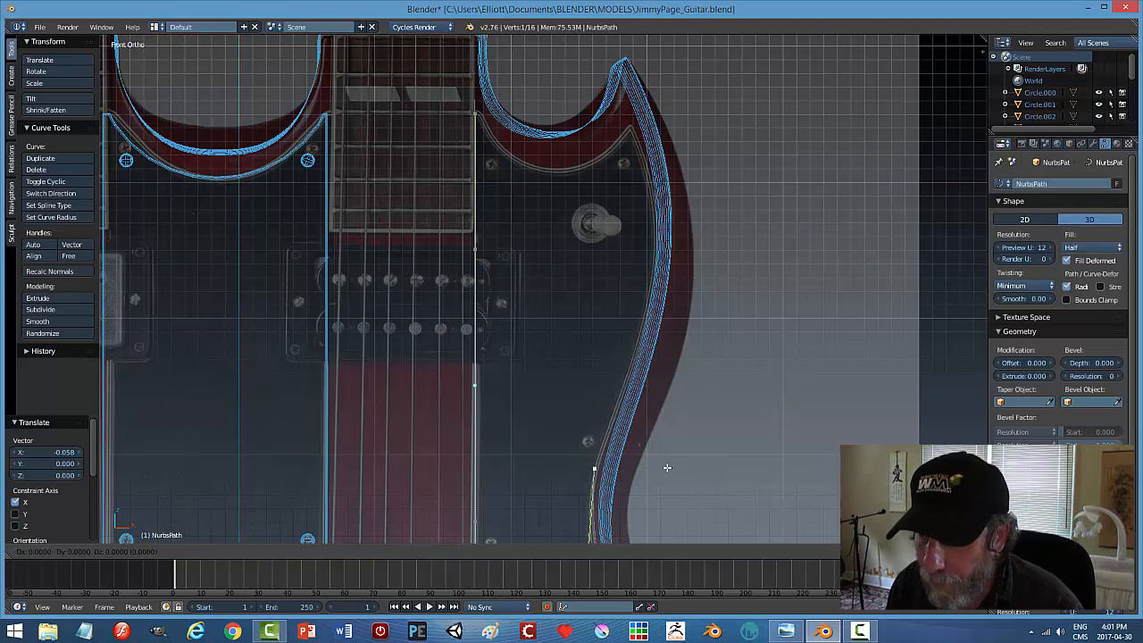
{"action": "right_click", "coordinate": [667, 467]}
{"action": "key", "text": "g"}
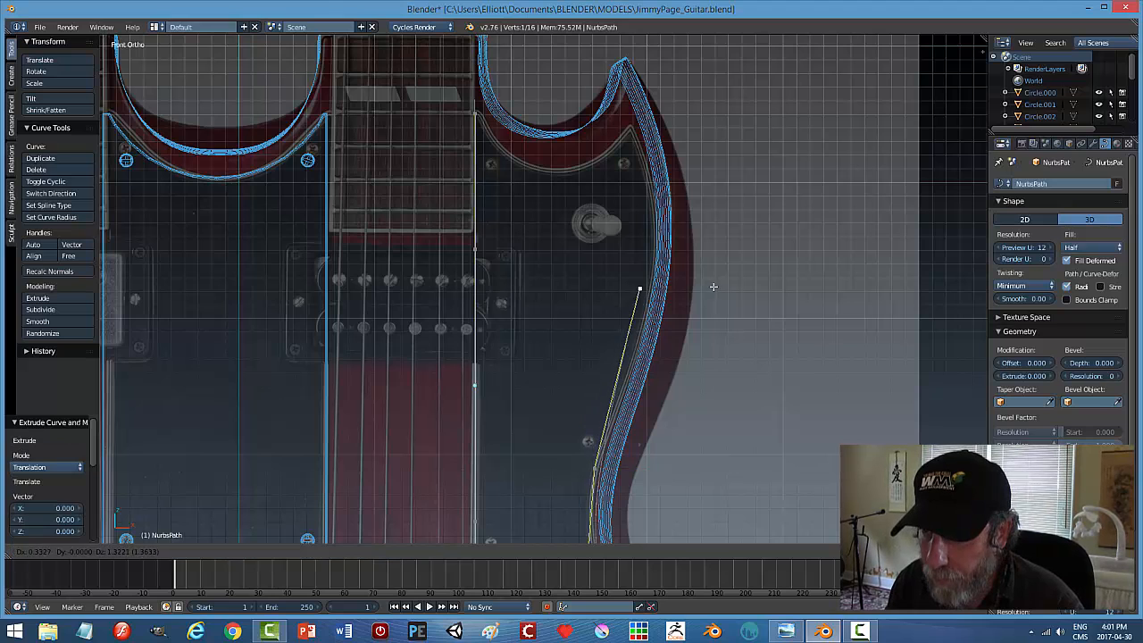
{"action": "left_click", "coordinate": [721, 278]}
Extrude the endpoint about -0.136 along X and 1.094 along Z to the horn tip, and shift the preceding control point 0.070 along X.
{"action": "middle_click_drag", "start_coordinate": [708, 296], "coordinate": [758, 393], "text": "shift"}
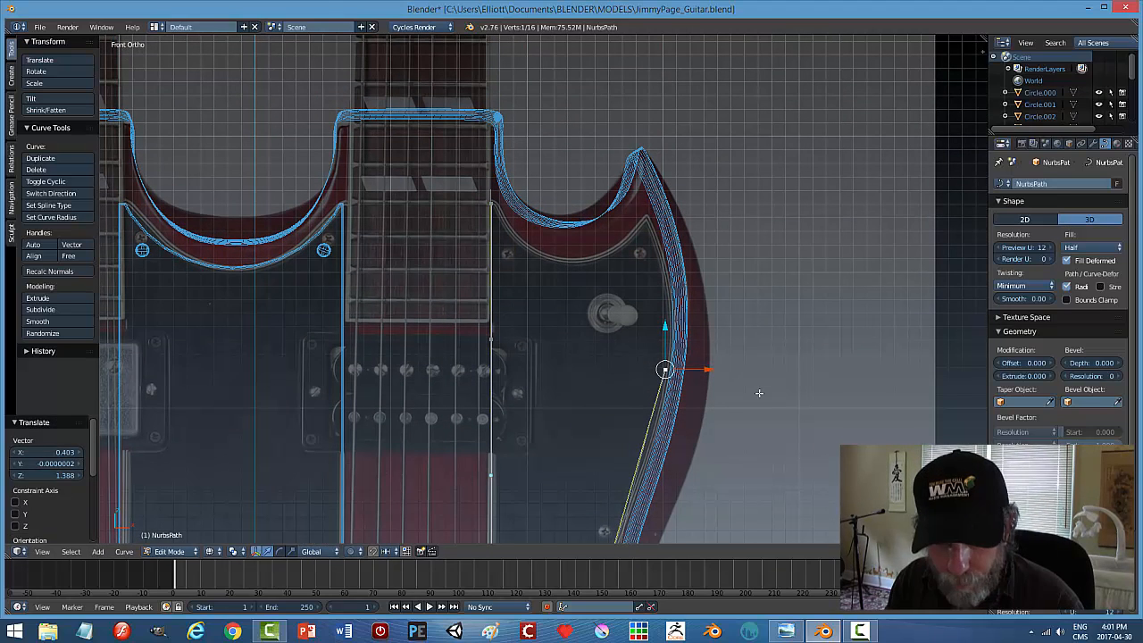
{"action": "key", "text": "e"}
{"action": "left_click", "coordinate": [740, 246]}
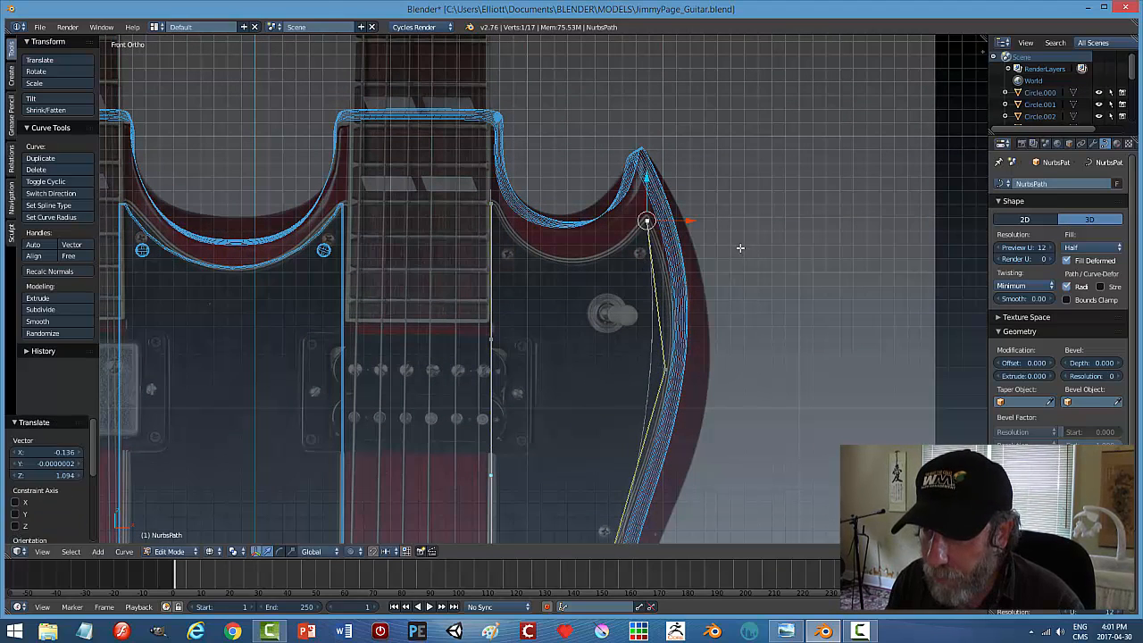
{"action": "right_click", "coordinate": [671, 369]}
{"action": "key", "text": "g"}
{"action": "key", "text": "x"}
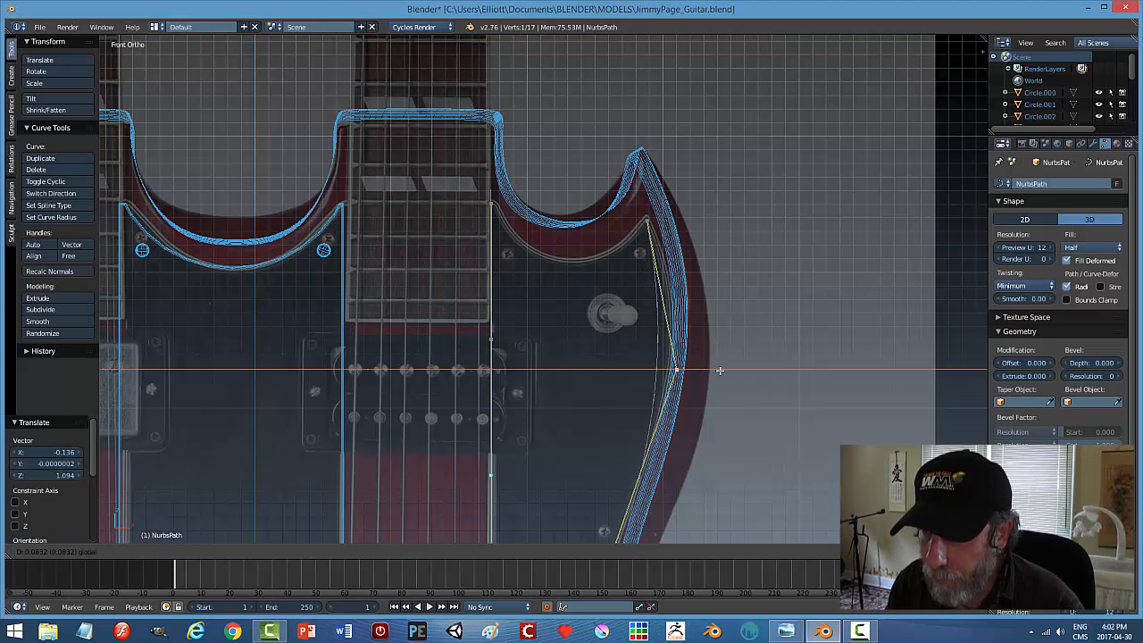
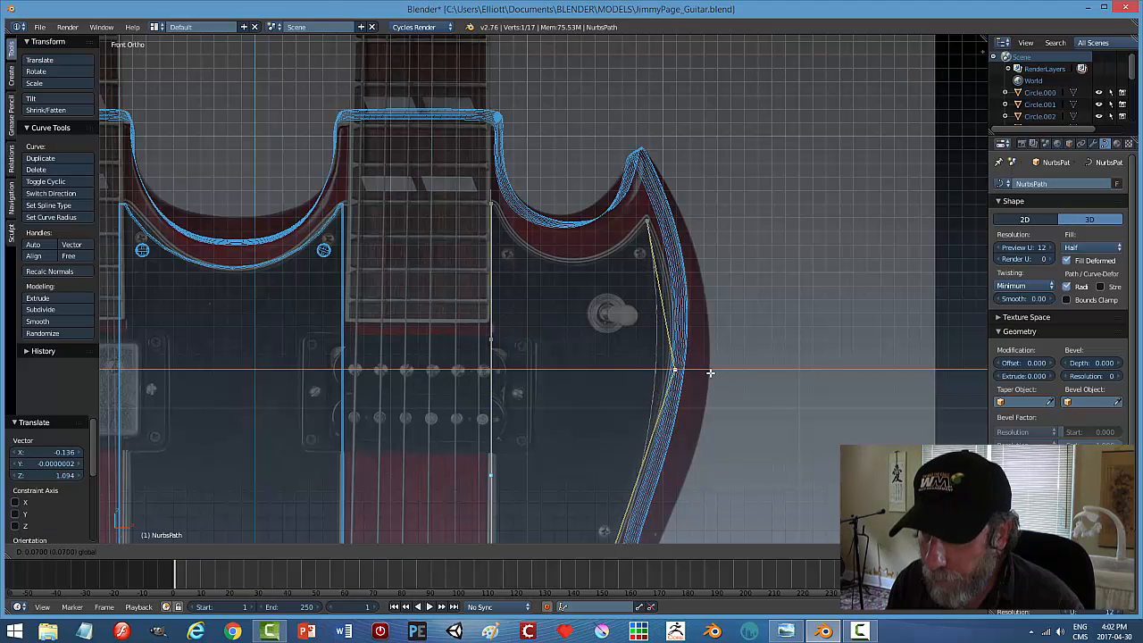
{"action": "left_click", "coordinate": [710, 372]}
Move the upper control point at the pickguard's waist about -0.114 along X.
{"action": "scroll", "coordinate": [665, 347], "scroll_direction": "down", "scroll_amount": 4, "text": "shift"}
{"action": "right_click", "coordinate": [617, 387]}
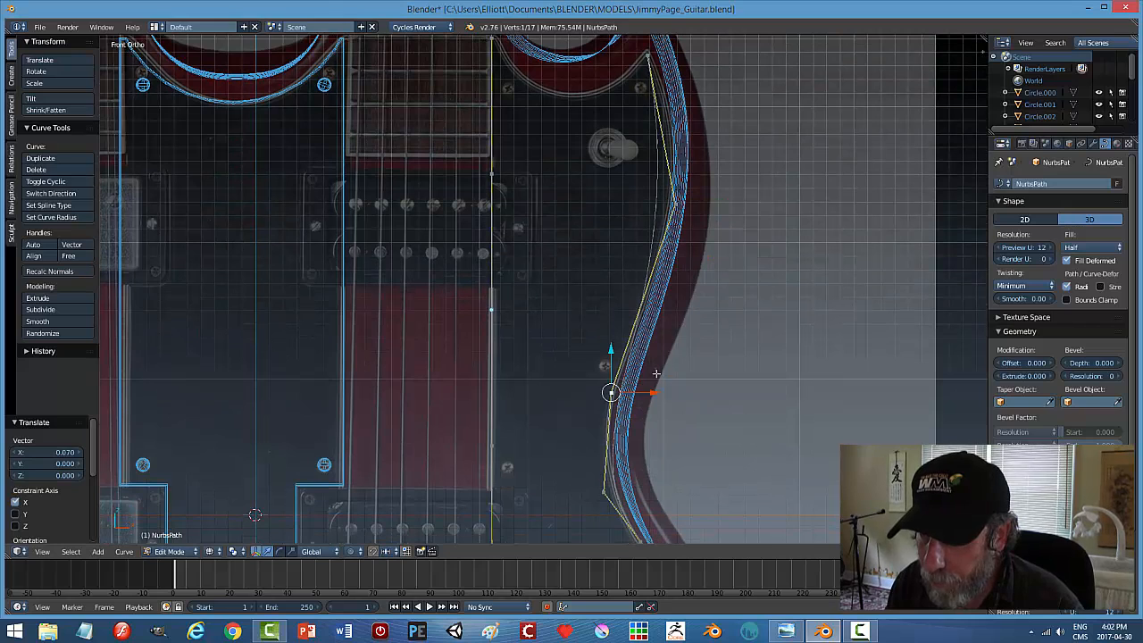
{"action": "key", "text": "g"}
{"action": "key", "text": "x"}
{"action": "left_click", "coordinate": [639, 393]}
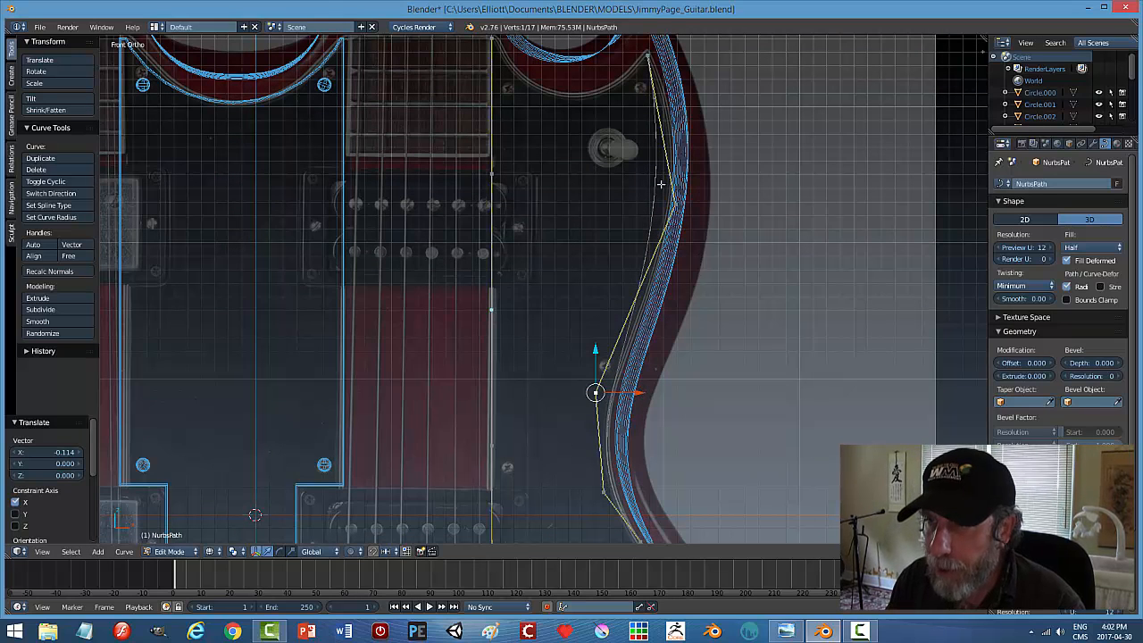
Subdivide the segment between the waist and upper bulge control points, and check the outline in Object Mode.
{"action": "middle_click_drag", "start_coordinate": [706, 254], "coordinate": [723, 310], "text": "shift"}
{"action": "right_click", "coordinate": [693, 262]}
{"action": "right_click", "coordinate": [614, 445], "text": "shift"}
{"action": "key", "text": "w"}
{"action": "left_click", "coordinate": [708, 433]}
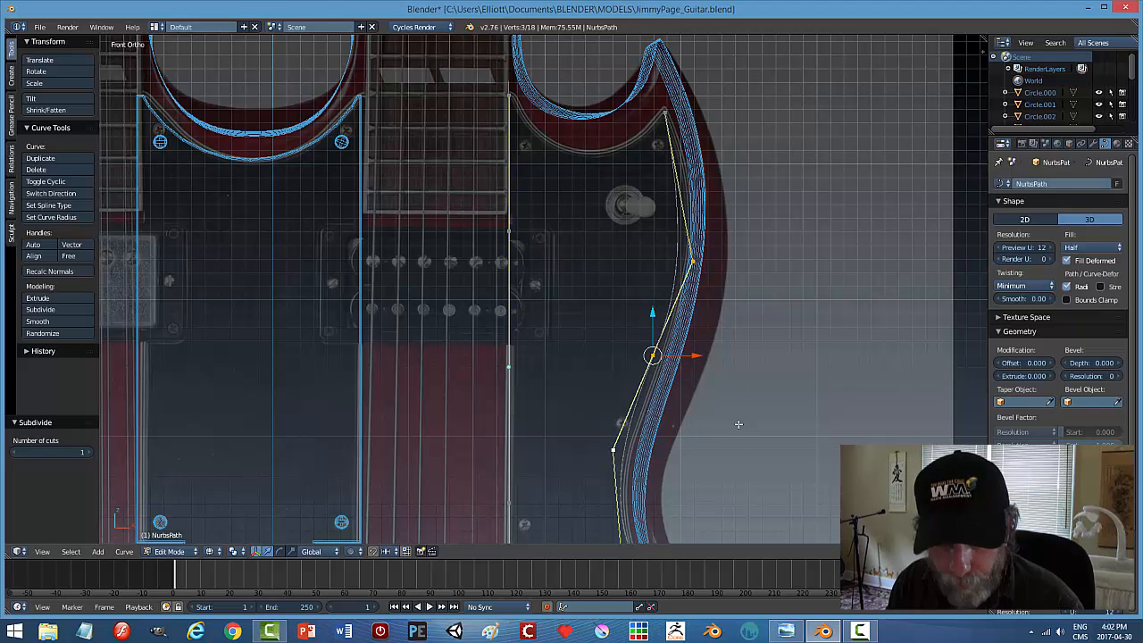
{"action": "key", "text": "a"}
{"action": "scroll", "coordinate": [741, 425], "scroll_direction": "up", "scroll_amount": 2}
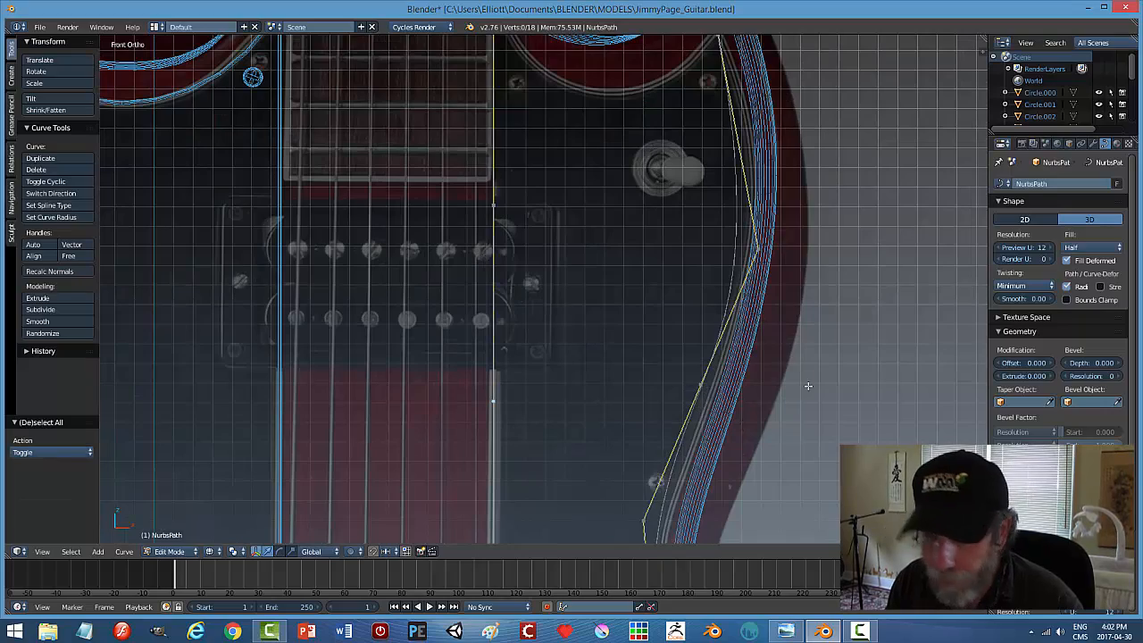
{"action": "key", "text": "Tab"}
{"action": "scroll", "coordinate": [801, 391], "scroll_direction": "down", "scroll_amount": 3}
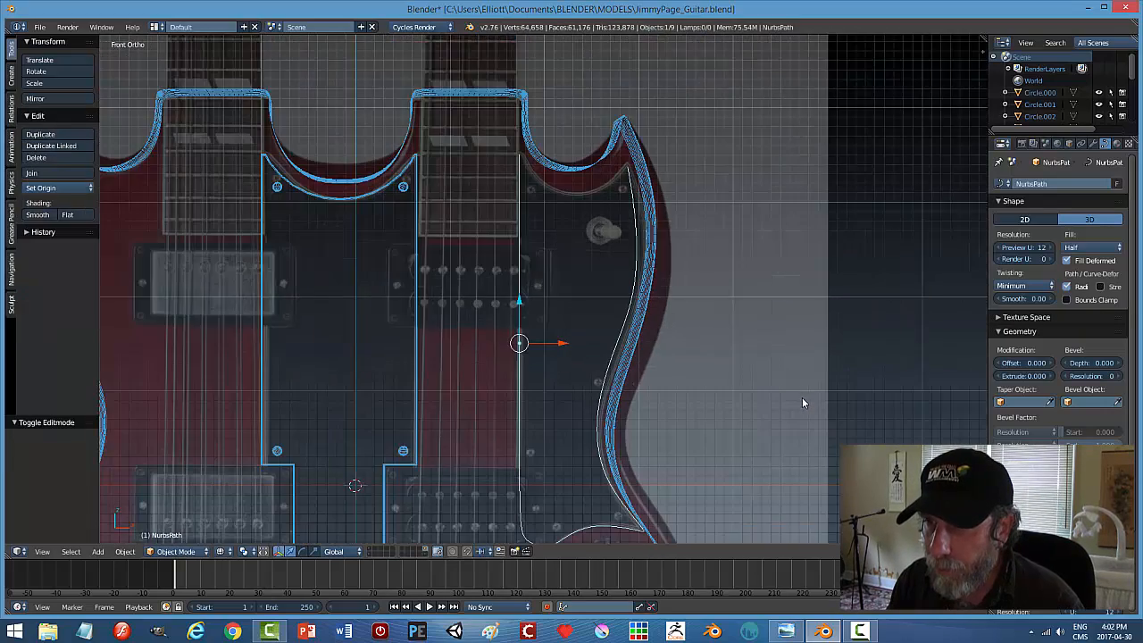
{"action": "scroll", "coordinate": [802, 402], "scroll_direction": "down", "scroll_amount": 2}
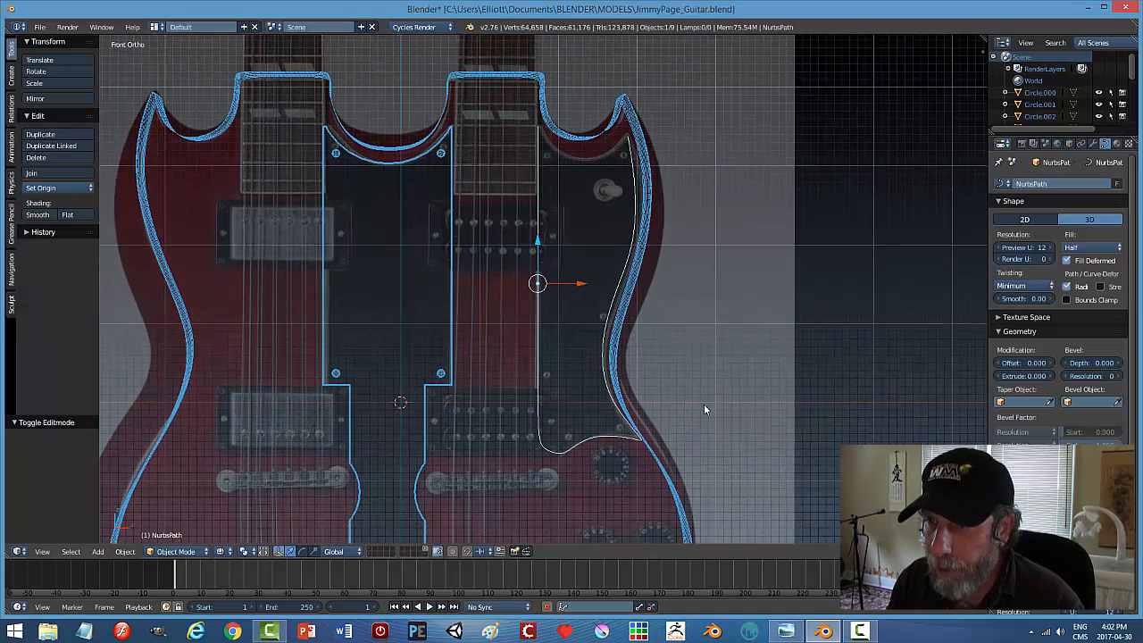
{"action": "middle_click_drag", "start_coordinate": [688, 271], "coordinate": [702, 416], "text": "shift"}
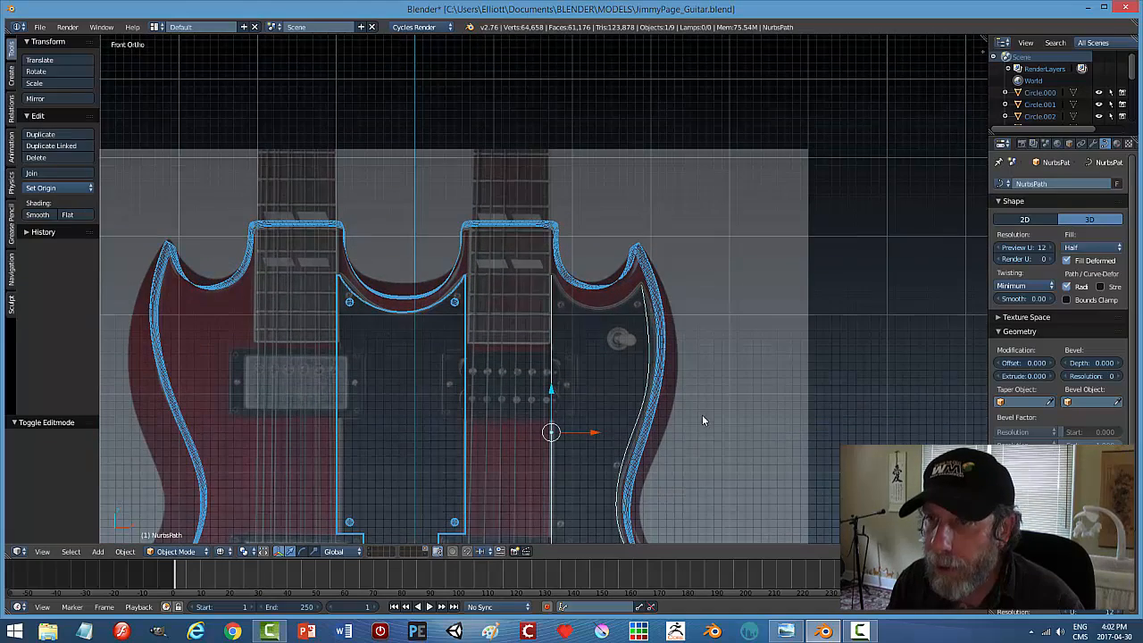
In Edit Mode, extrude the path's other endpoint from the inner upper corner down along the pickguard's curved top edge.
{"action": "key", "text": "Tab"}
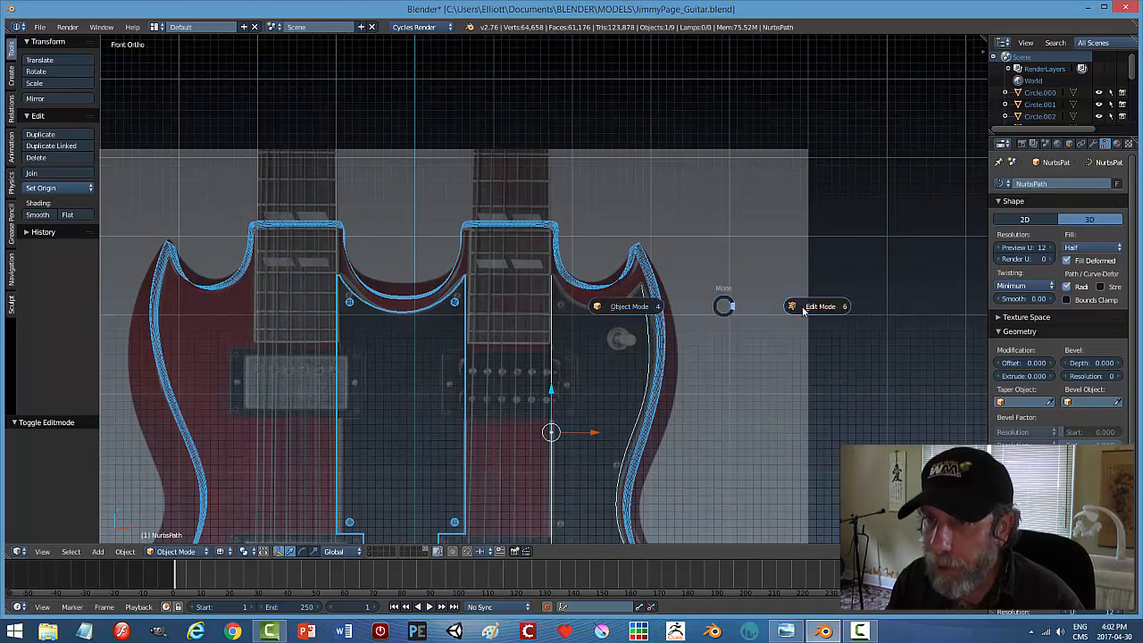
{"action": "left_click", "coordinate": [807, 308]}
{"action": "middle_click_drag", "start_coordinate": [651, 327], "coordinate": [649, 365], "text": "shift"}
{"action": "right_click", "coordinate": [549, 315]}
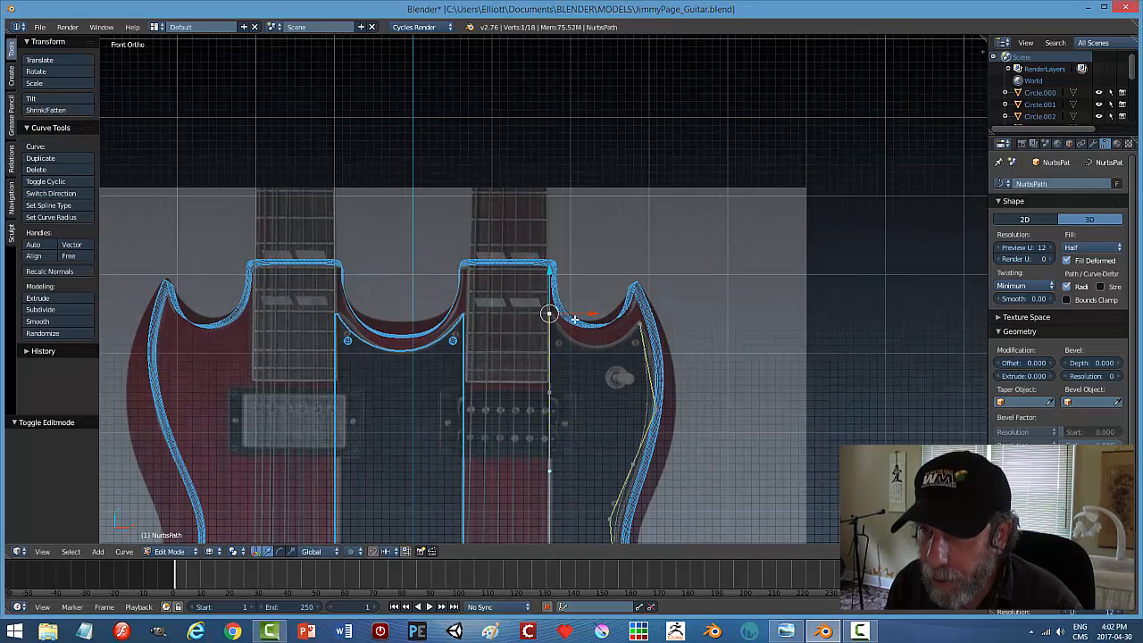
{"action": "scroll", "coordinate": [554, 328], "scroll_direction": "up", "scroll_amount": 4}
{"action": "key", "text": "e"}
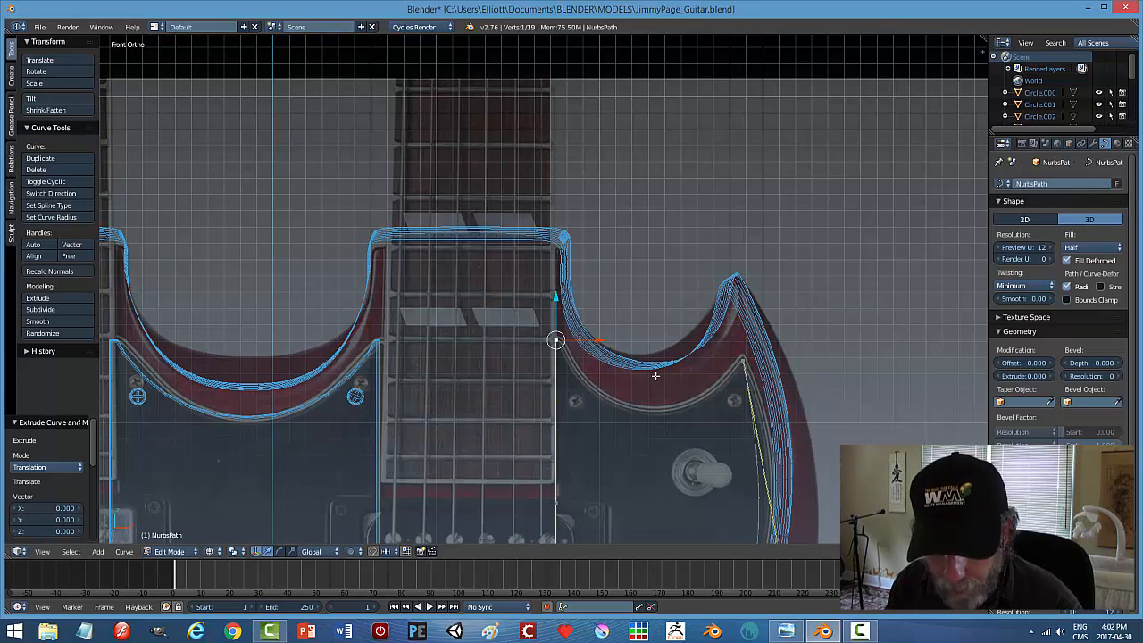
{"action": "key", "text": "g"}
{"action": "left_click", "coordinate": [699, 426]}
Subdivide the new top-edge segment and move its middle control point about -0.157 along X and 0.241 along Z past the corner.
{"action": "right_click", "coordinate": [556, 340], "text": "shift"}
{"action": "key", "text": "w"}
{"action": "left_click", "coordinate": [619, 361]}
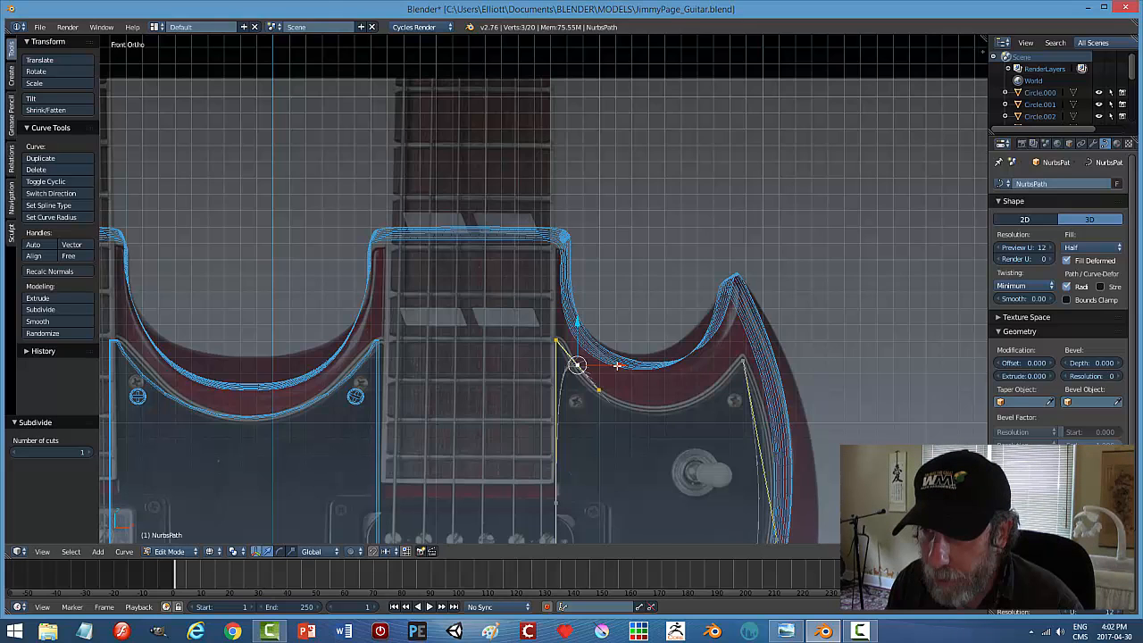
{"action": "left_click", "coordinate": [577, 366]}
{"action": "key", "text": "a"}
{"action": "right_click", "coordinate": [577, 366]}
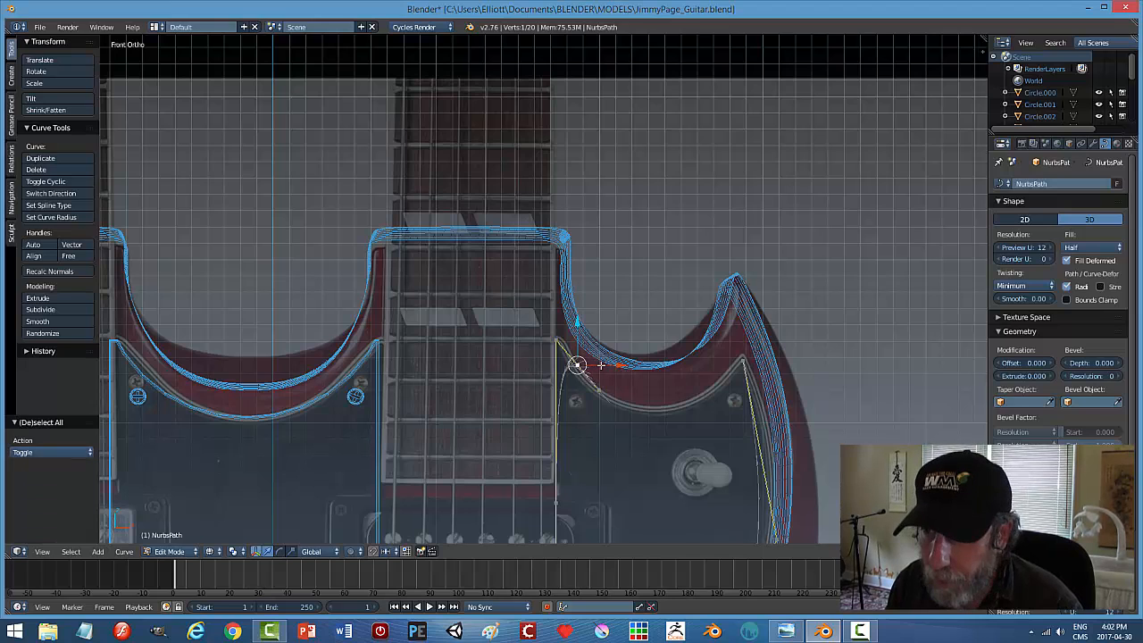
{"action": "key", "text": "g"}
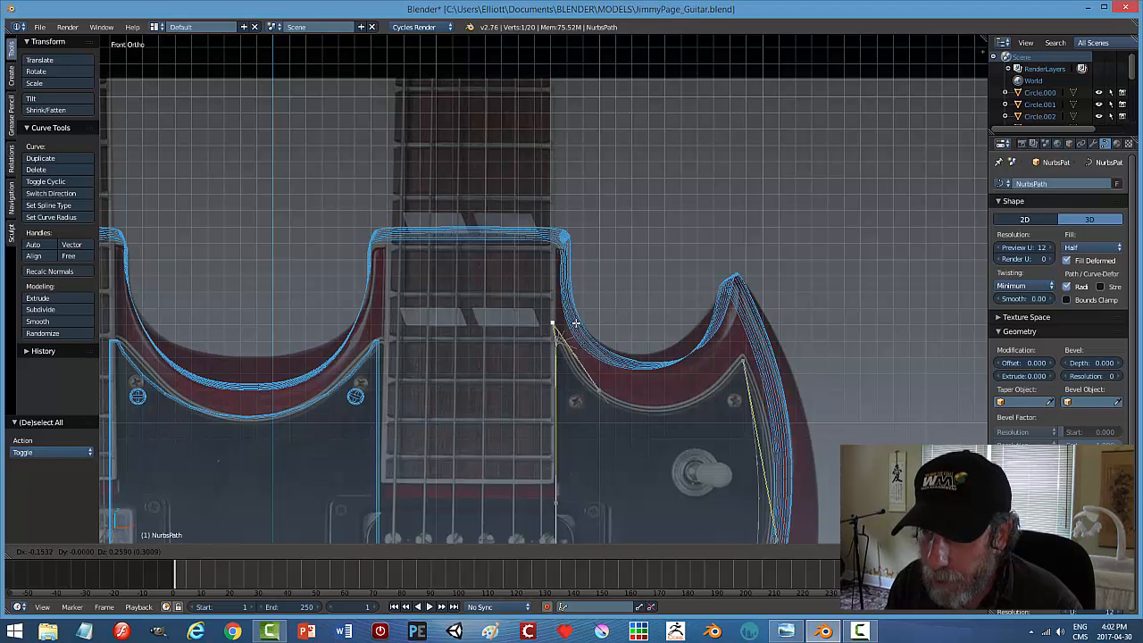
{"action": "left_click", "coordinate": [576, 331]}
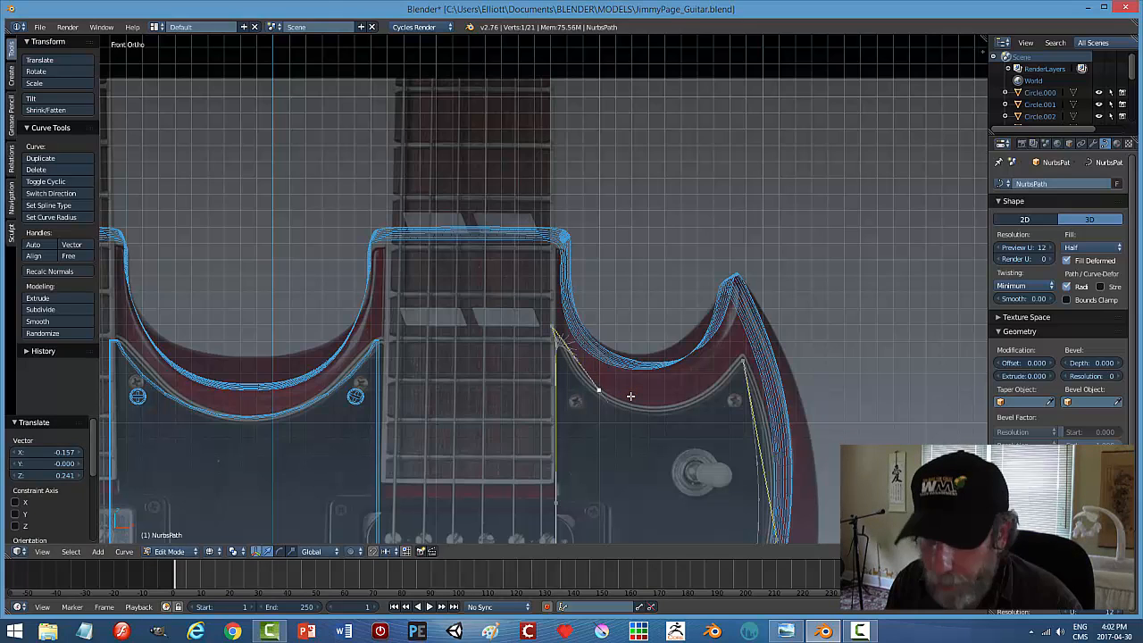
Extrude the top-edge endpoint about 0.441 along X and -0.135 along Z, and lower the preceding control point about -0.128 along Z.
{"action": "key", "text": "e"}
{"action": "left_click", "coordinate": [703, 418]}
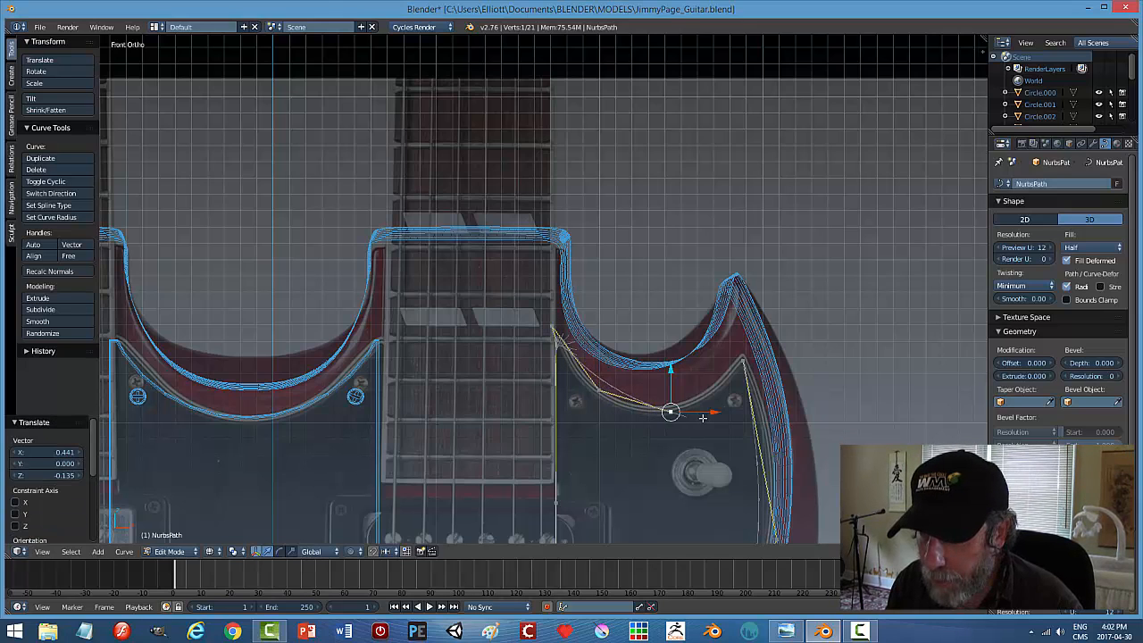
{"action": "right_click", "coordinate": [605, 394]}
{"action": "key", "text": "g"}
{"action": "key", "text": "z"}
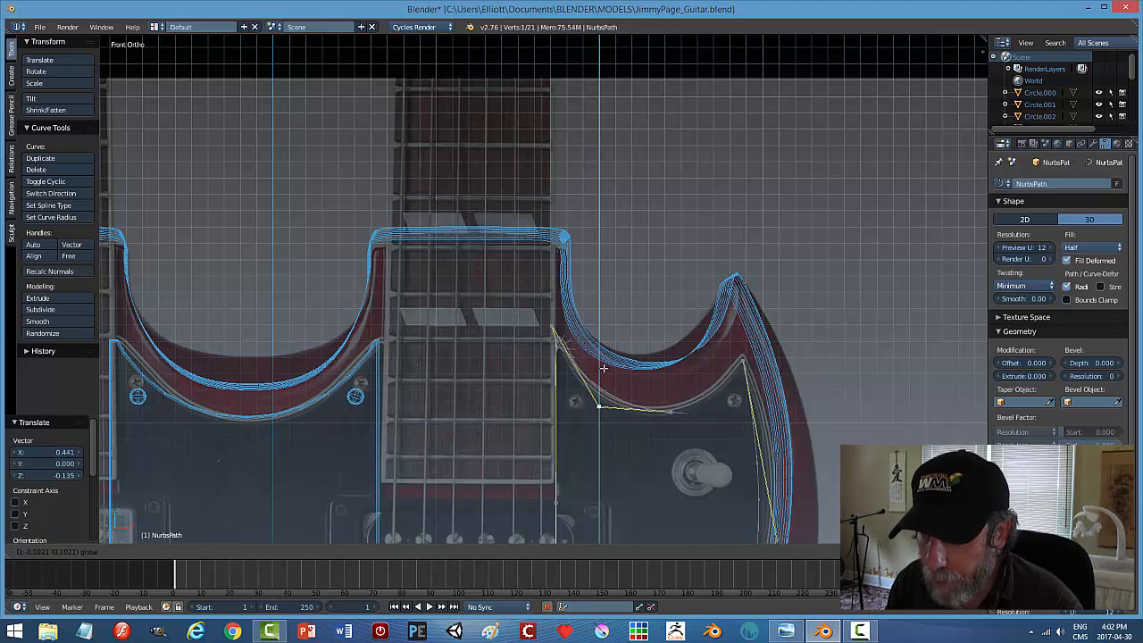
{"action": "left_click", "coordinate": [615, 377]}
Extrude the endpoint about 0.430 along X and 0.306 along Z to the horn tip, and move the preceding point 0.131 X and -0.026 Z.
{"action": "middle_click_drag", "start_coordinate": [694, 433], "coordinate": [679, 428], "text": "shift"}
{"action": "right_click", "coordinate": [655, 407]}
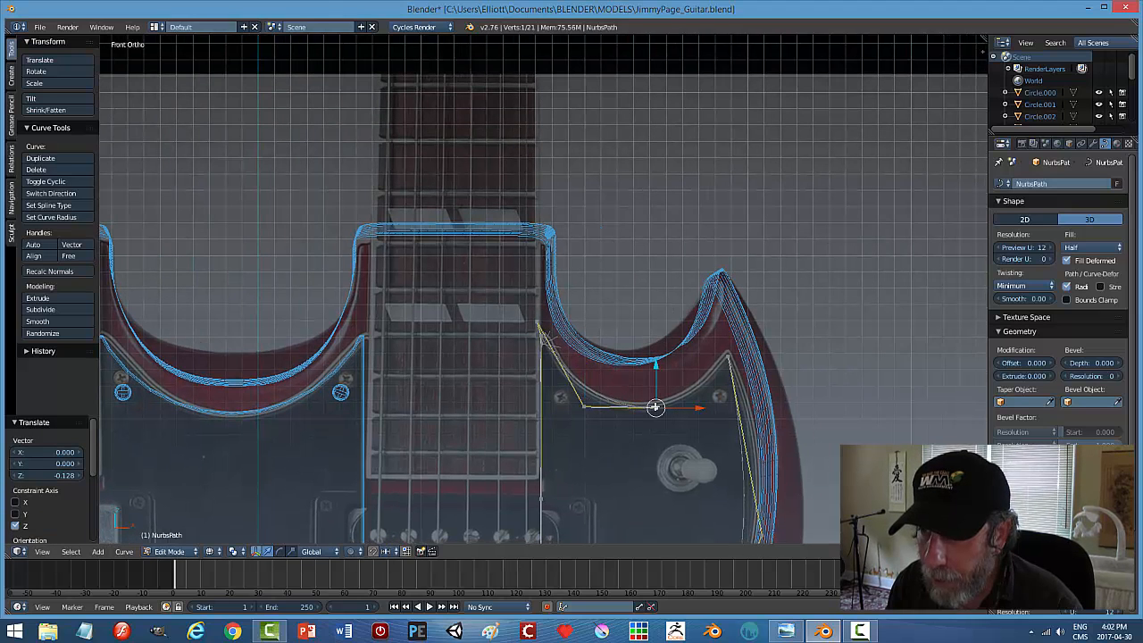
{"action": "key", "text": "e"}
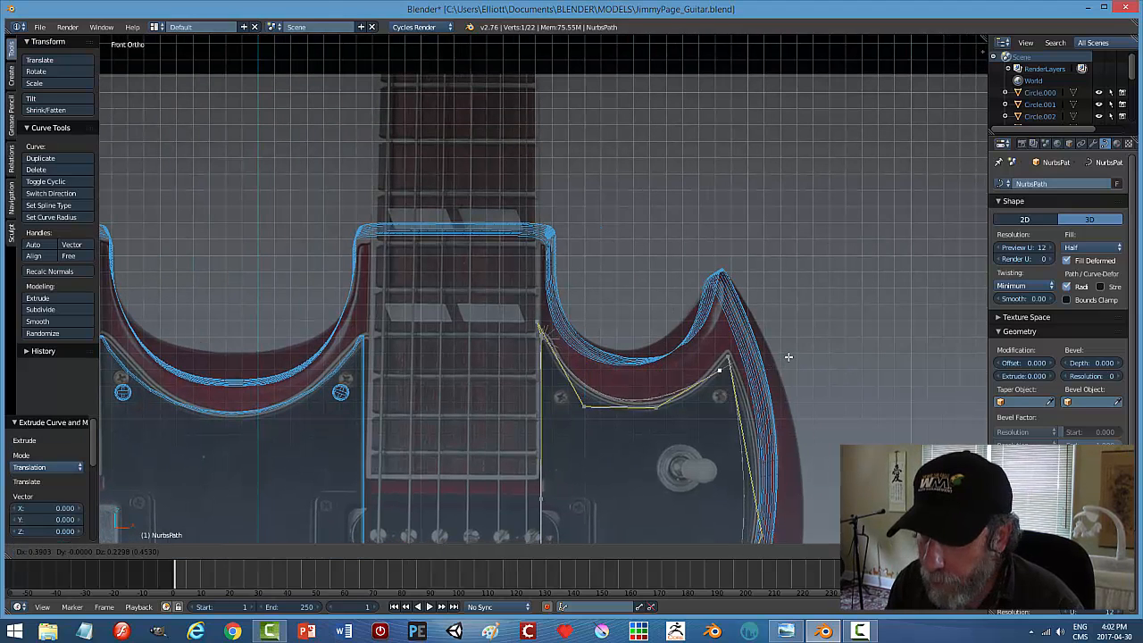
{"action": "left_click", "coordinate": [791, 348]}
{"action": "right_click", "coordinate": [659, 408]}
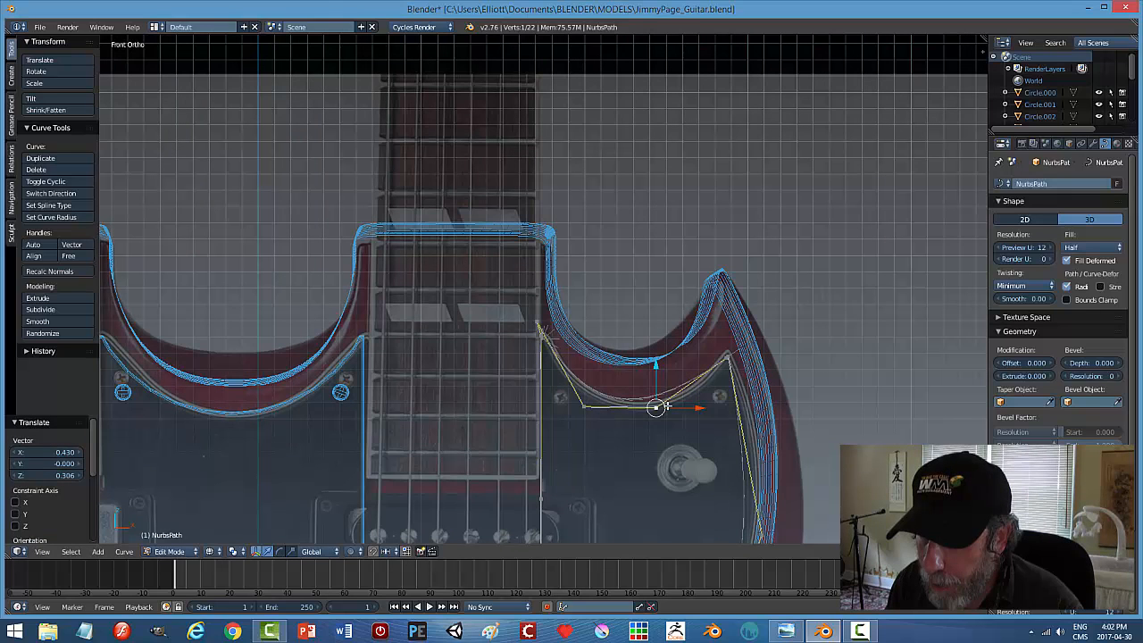
{"action": "key", "text": "g"}
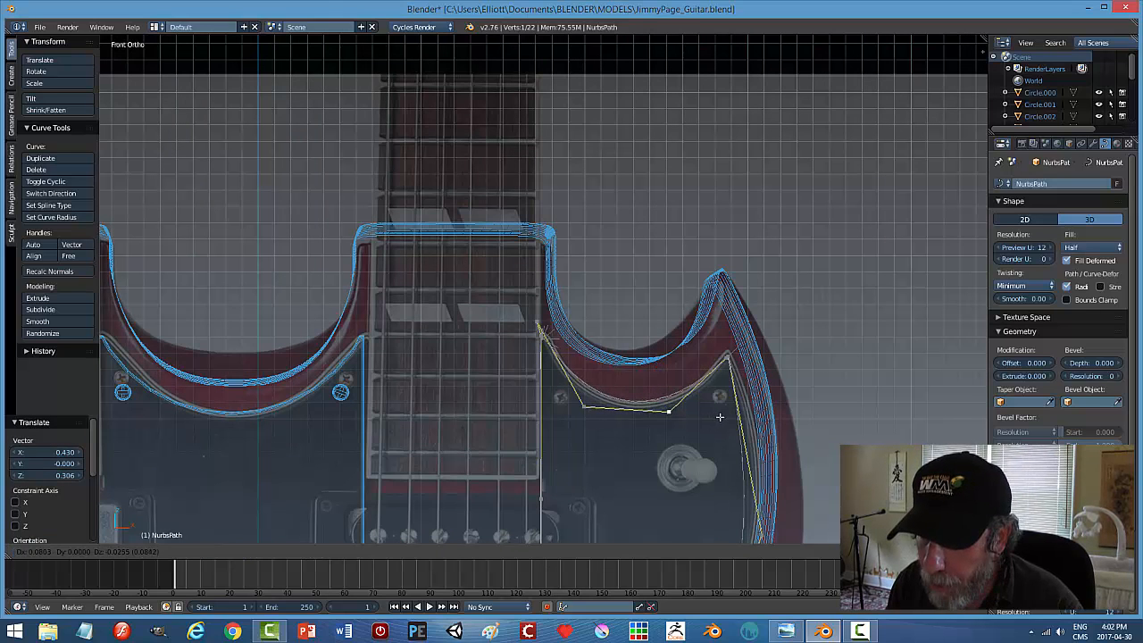
{"action": "left_click", "coordinate": [726, 417]}
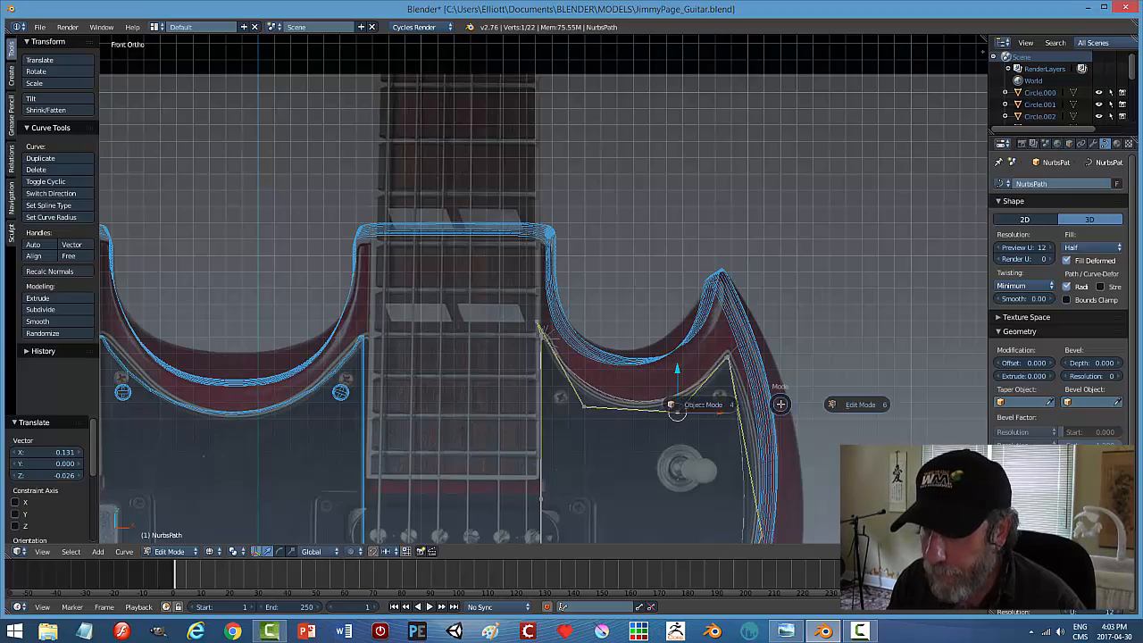
Check the pickguard outline in Object Mode, from the top edge down to the lower pointed corner.
{"action": "key", "text": "Tab"}
{"action": "scroll", "coordinate": [786, 407], "scroll_direction": "down", "scroll_amount": 3}
{"action": "middle_click_drag", "start_coordinate": [725, 443], "coordinate": [776, 253], "text": "shift"}
{"action": "mouse_move", "coordinate": [707, 393]}
{"action": "middle_mouse_down", "text": "shift"}
{"action": "mouse_move", "coordinate": [707, 263]}
{"action": "mouse_move", "coordinate": [695, 360]}
{"action": "middle_mouse_up", "text": "shift"}
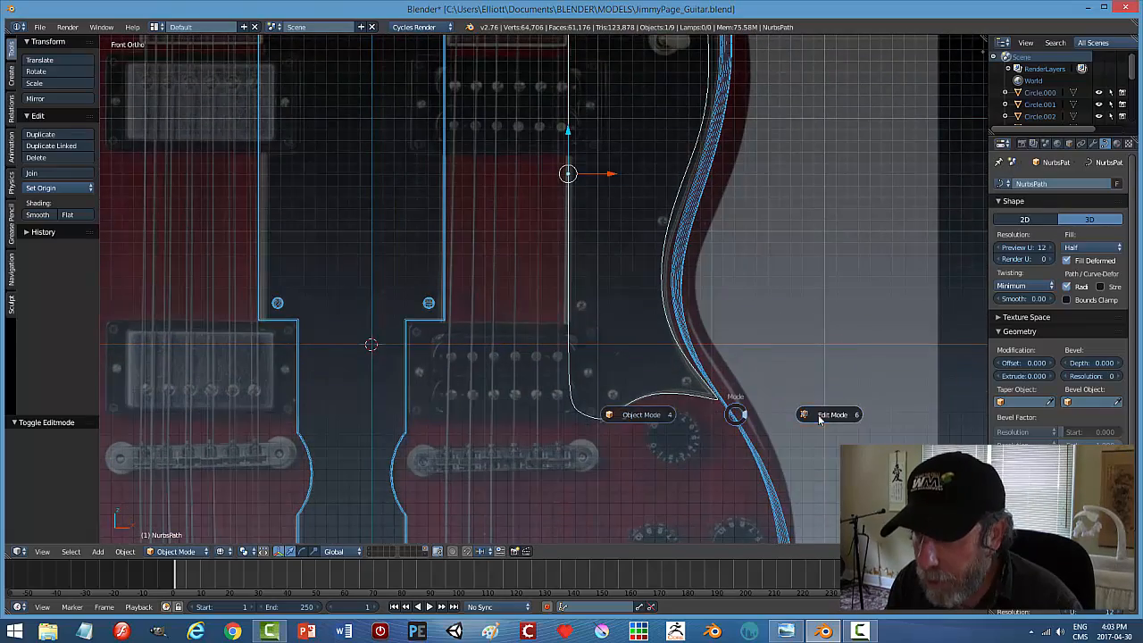
Move the three control points at the pickguard's lower pointed corner -0.079 along X and 0.040 along Z, then return to Object Mode.
{"action": "key", "text": "Tab"}
{"action": "scroll", "coordinate": [769, 431], "scroll_direction": "up", "scroll_amount": 2}
{"action": "scroll", "coordinate": [683, 302], "scroll_direction": "down", "scroll_amount": 3}
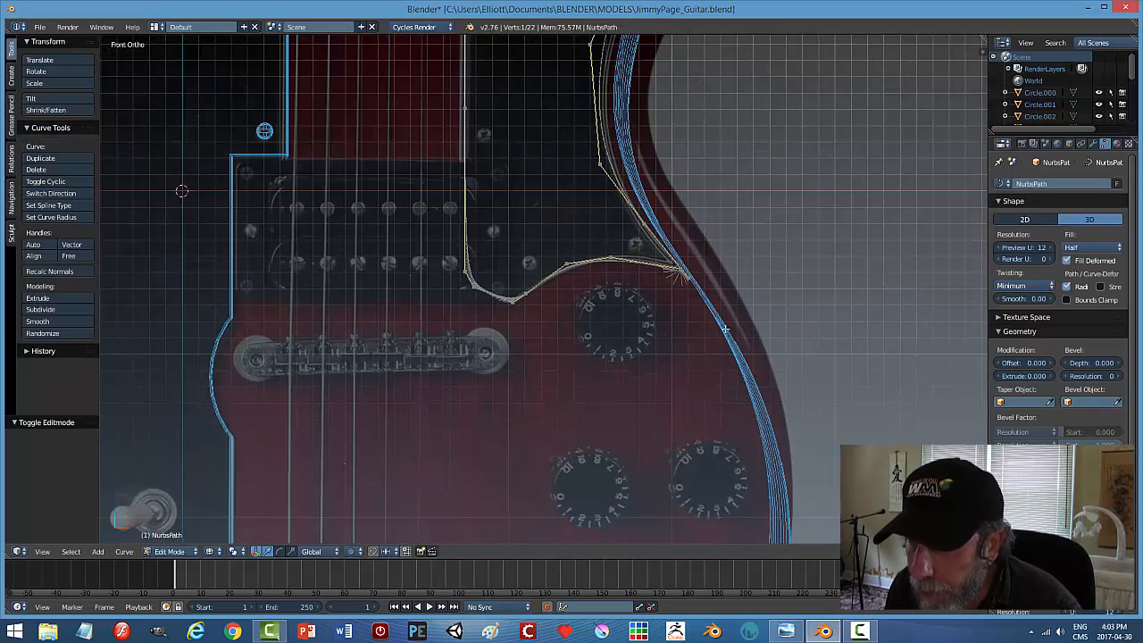
{"action": "scroll", "coordinate": [720, 323], "scroll_direction": "up", "scroll_amount": 6}
{"action": "key", "text": "b"}
{"action": "left_click_drag", "start_coordinate": [818, 324], "coordinate": [688, 224]}
{"action": "key", "text": "g"}
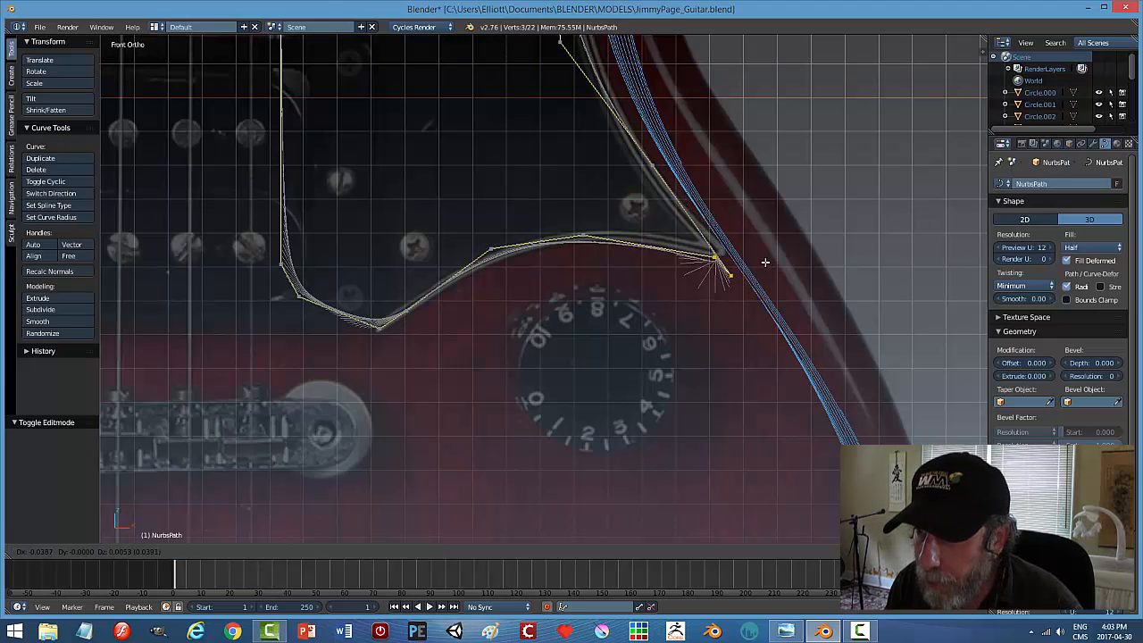
{"action": "left_click", "coordinate": [753, 251]}
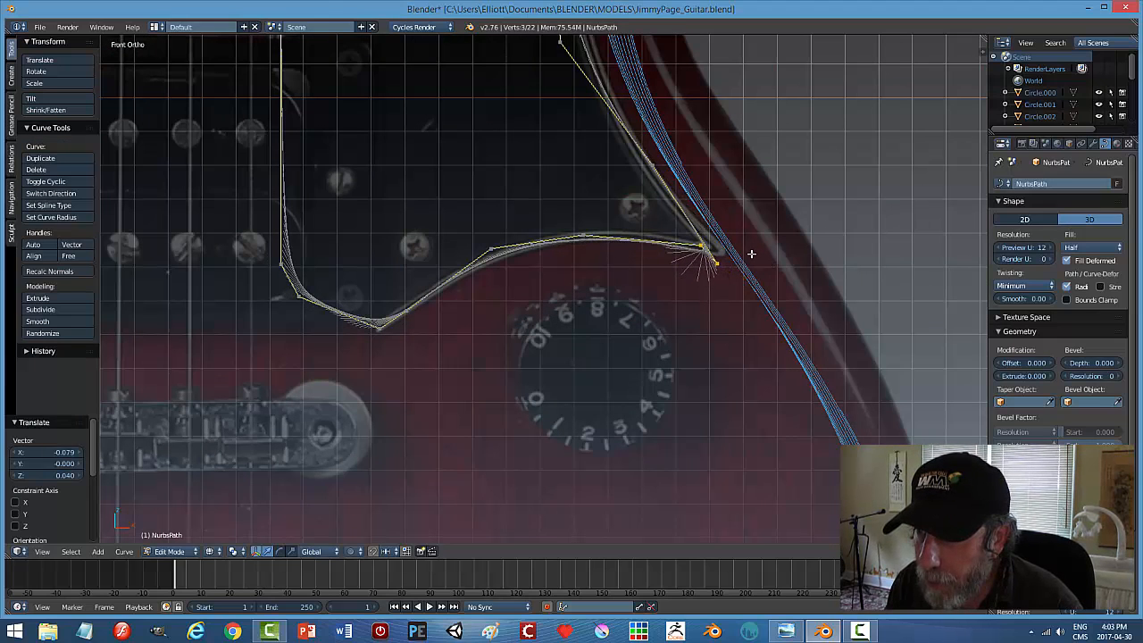
{"action": "key", "text": "a"}
{"action": "key", "text": "Tab"}
{"action": "left_click", "coordinate": [676, 270]}
Inspect the pickguard outline from an angle and from the front, and compare its lower corner with the guitar photo in Windows Photo Viewer.
{"action": "scroll", "coordinate": [729, 334], "scroll_direction": "down", "scroll_amount": 5}
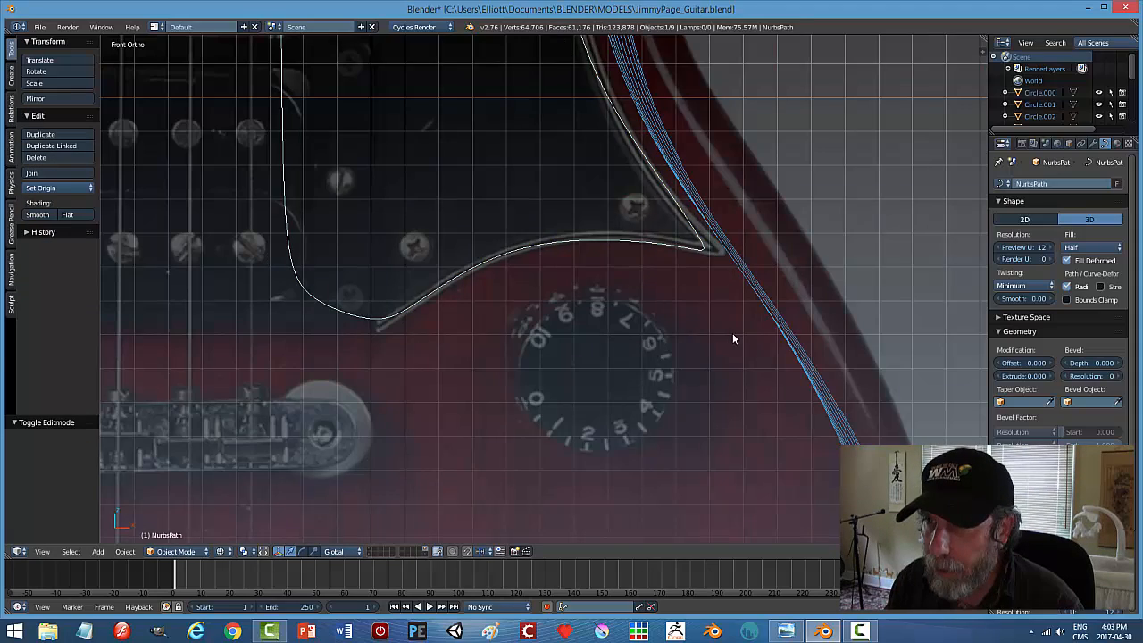
{"action": "middle_click_drag", "start_coordinate": [733, 334], "coordinate": [617, 352]}
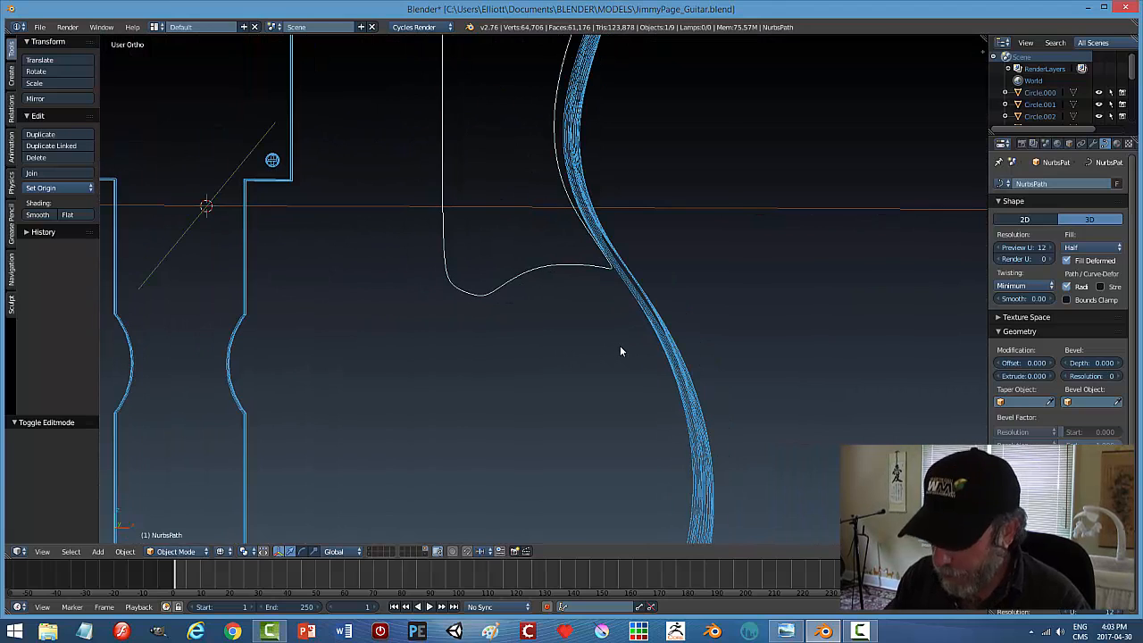
{"action": "key", "text": "KP_1"}
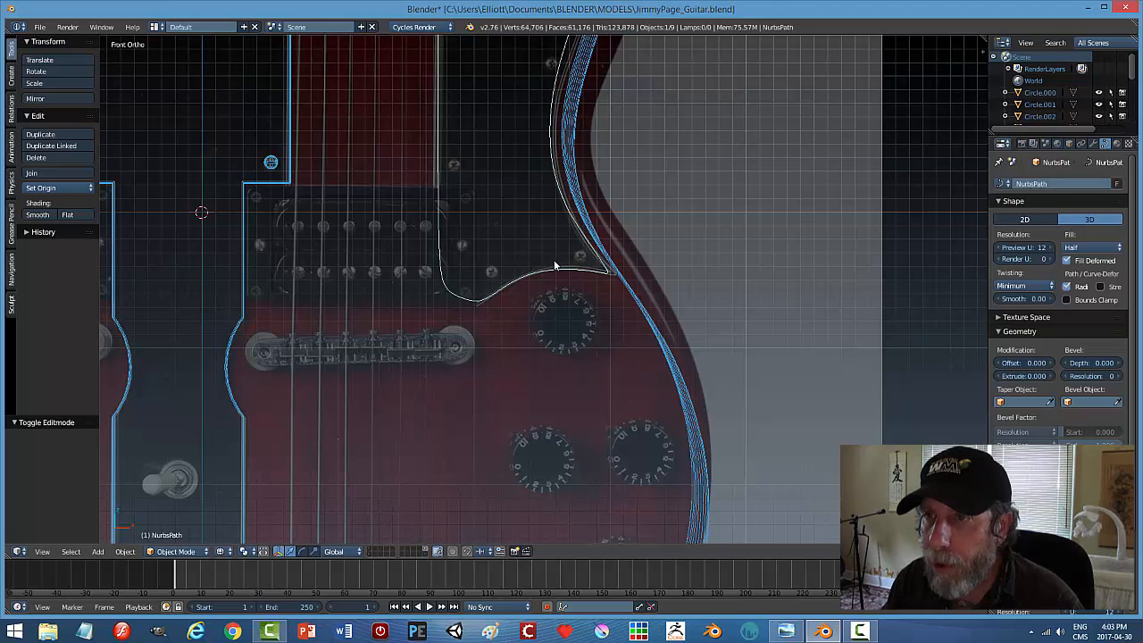
{"action": "middle_click_drag", "start_coordinate": [631, 331], "coordinate": [661, 413], "text": "shift"}
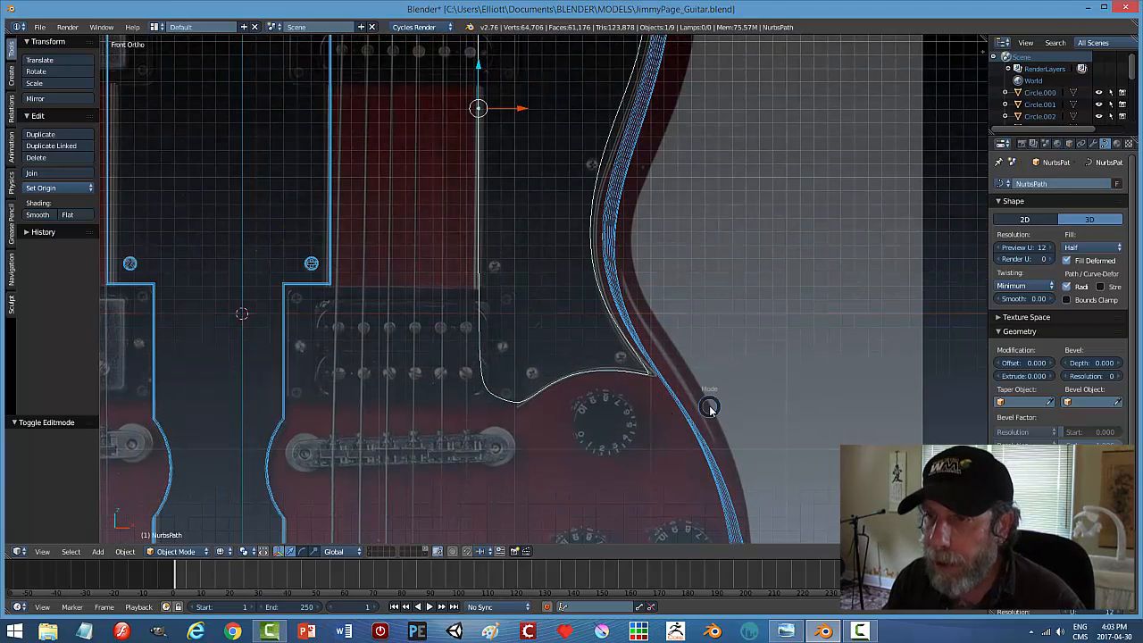
{"action": "key", "text": "ctrl+Tab"}
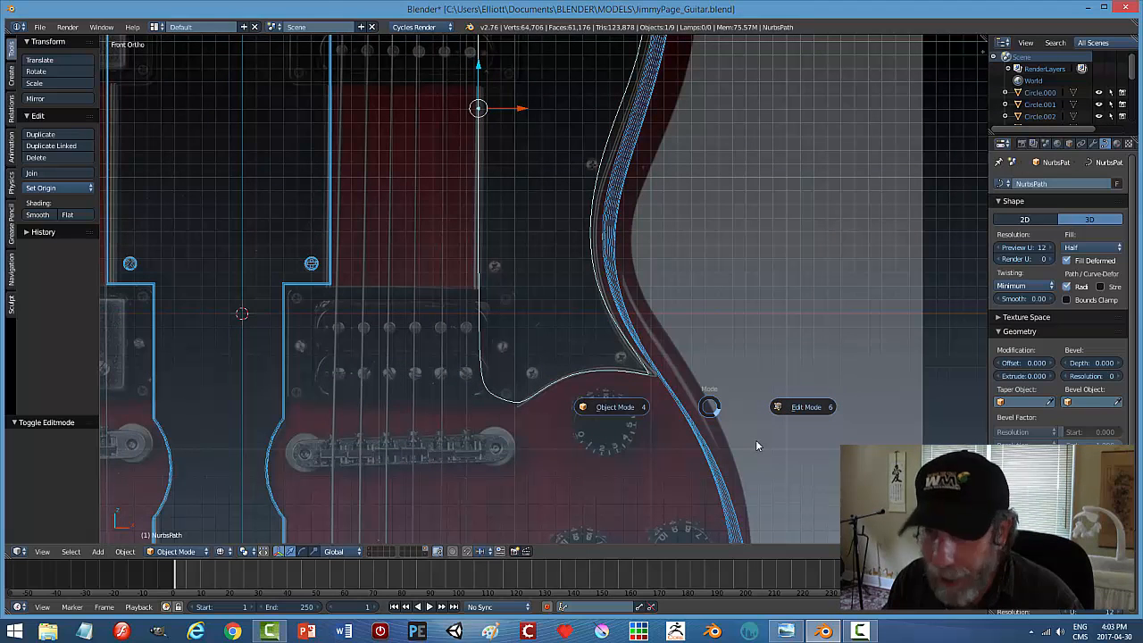
{"action": "key", "text": "Escape"}
{"action": "left_click", "coordinate": [786, 631]}
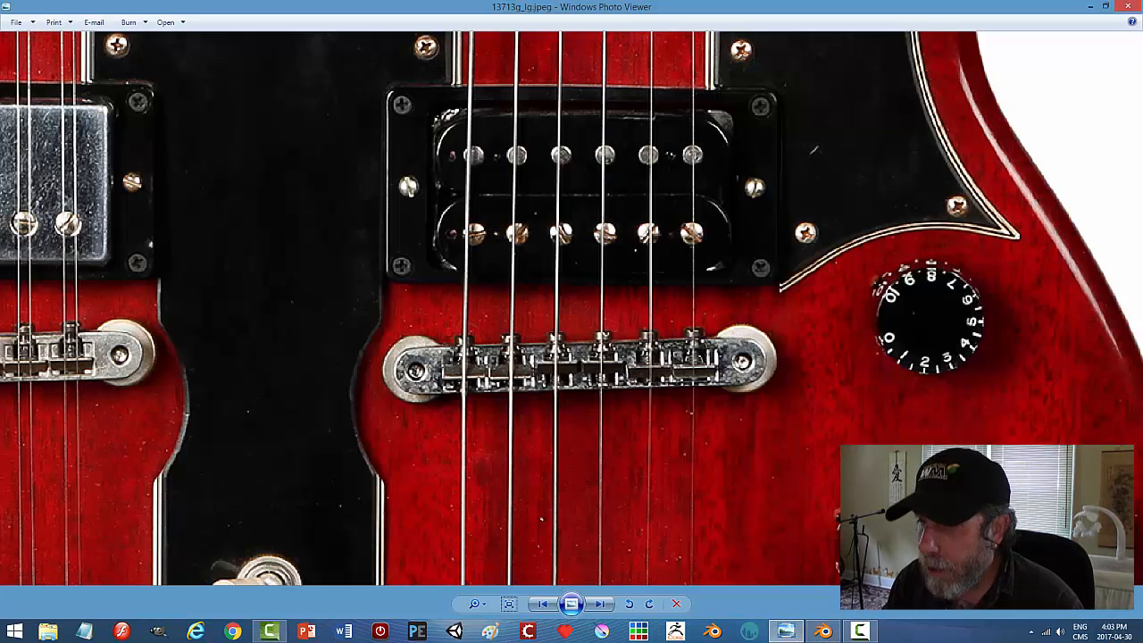
{"action": "left_click", "coordinate": [823, 631]}
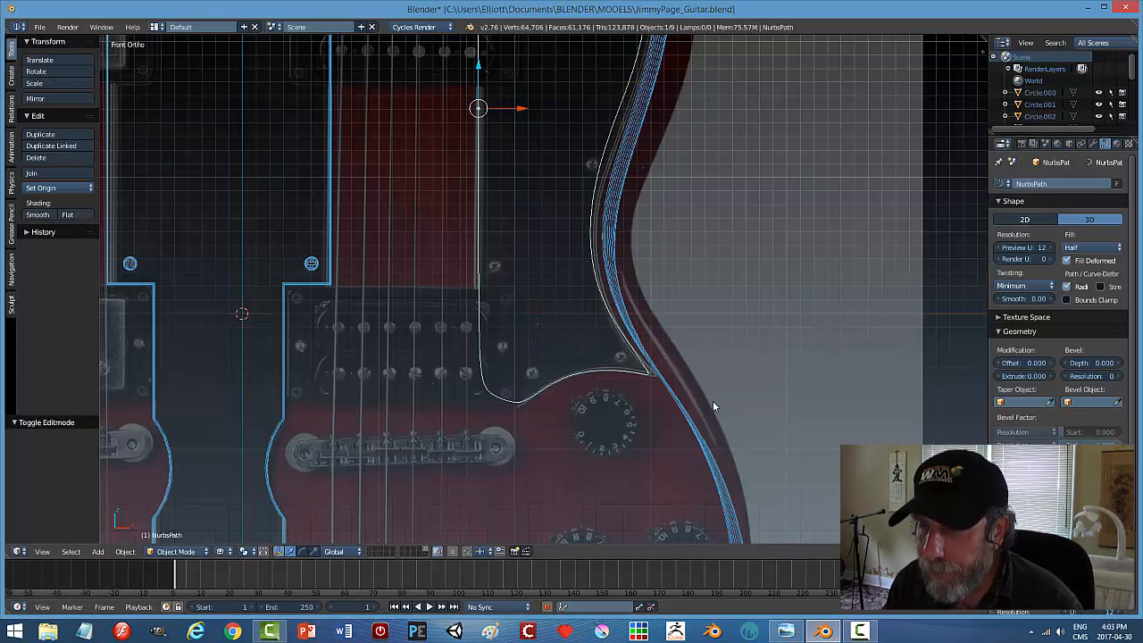
Shift the two control points at the pickguard's lower pointed corner -0.043 along X.
{"action": "key", "text": "Tab"}
{"action": "scroll", "coordinate": [722, 404], "scroll_direction": "up", "scroll_amount": 2}
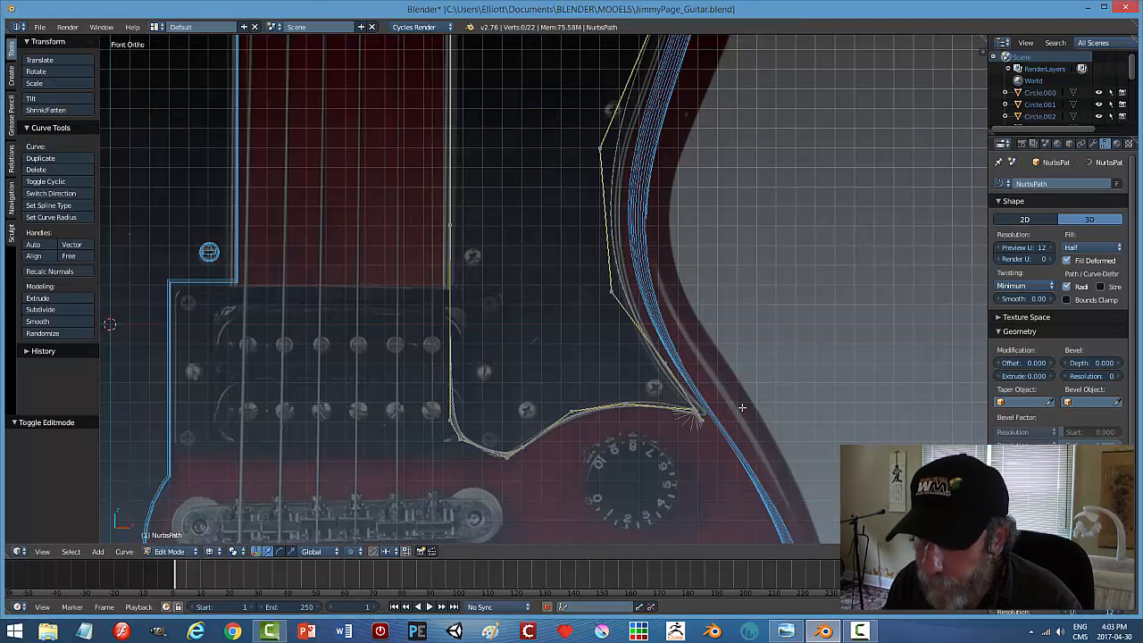
{"action": "key", "text": "b"}
{"action": "left_click_drag", "start_coordinate": [751, 470], "coordinate": [668, 398]}
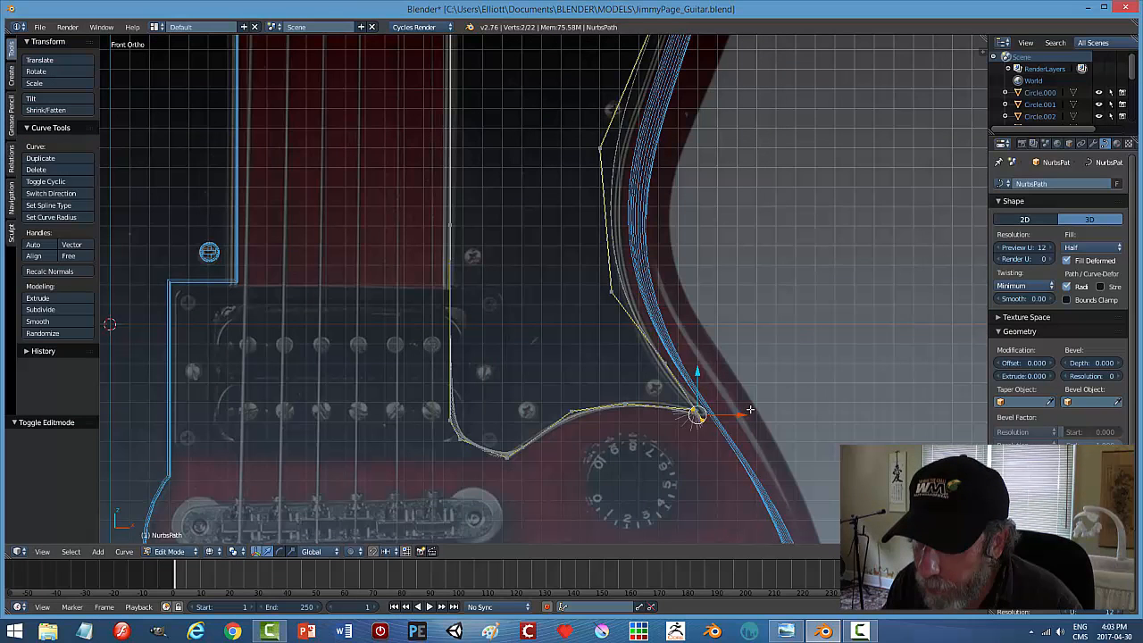
{"action": "left_click_drag", "start_coordinate": [747, 412], "coordinate": [738, 414]}
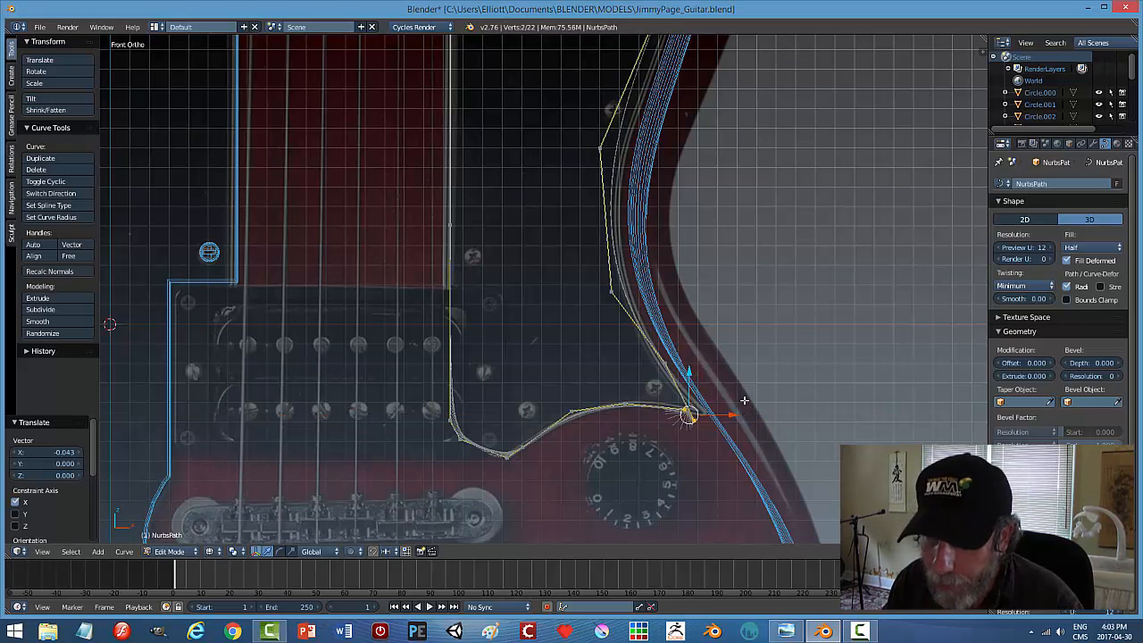
Move the control point just above the lower corner -0.055 along X, and adjust the upper waist point slightly along X.
{"action": "right_click", "coordinate": [665, 363]}
{"action": "left_click_drag", "start_coordinate": [698, 363], "coordinate": [686, 369]}
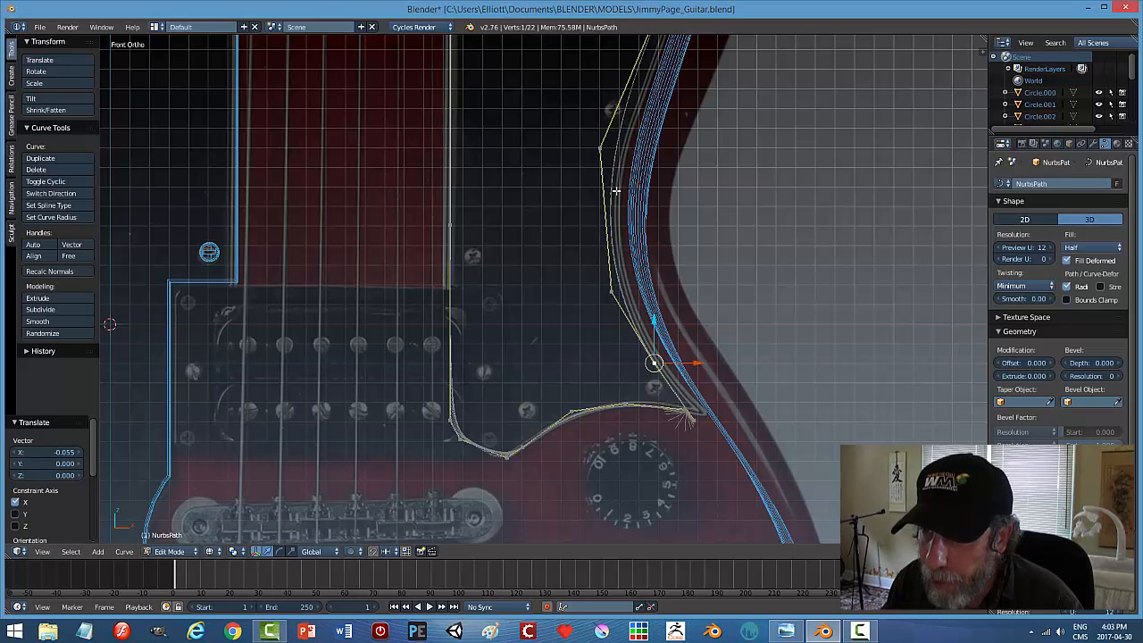
{"action": "right_click", "coordinate": [599, 152]}
{"action": "left_click_drag", "start_coordinate": [631, 151], "coordinate": [636, 156]}
{"action": "key", "text": "Tab"}
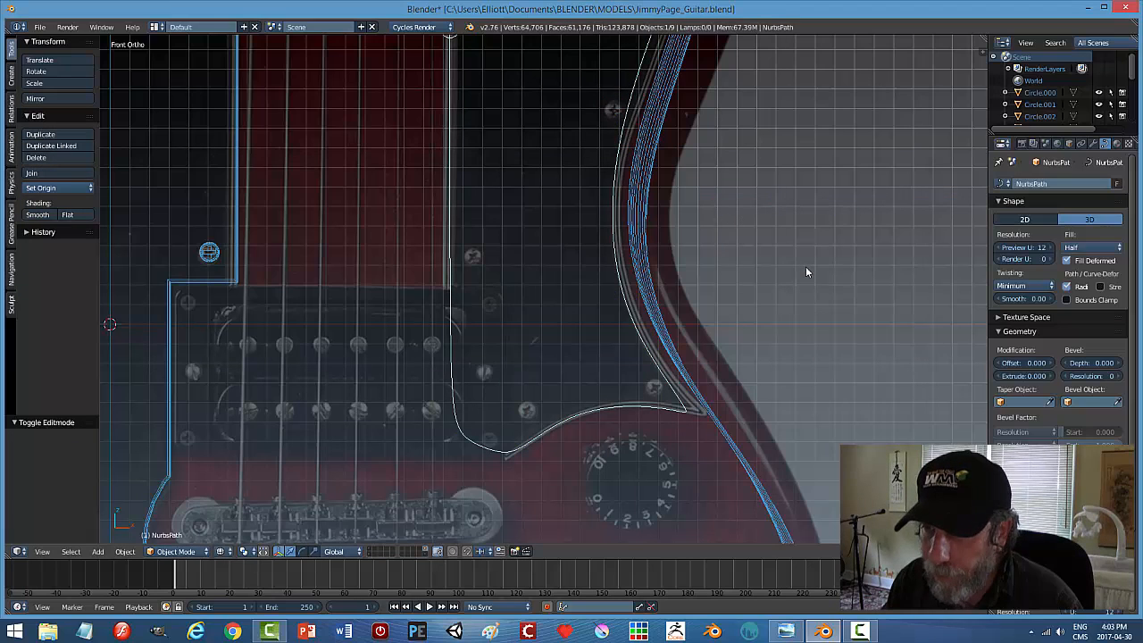
Save the model over the existing JimmyPage_Guitar.blend file.
{"action": "scroll", "coordinate": [806, 270], "scroll_direction": "down", "scroll_amount": 5}
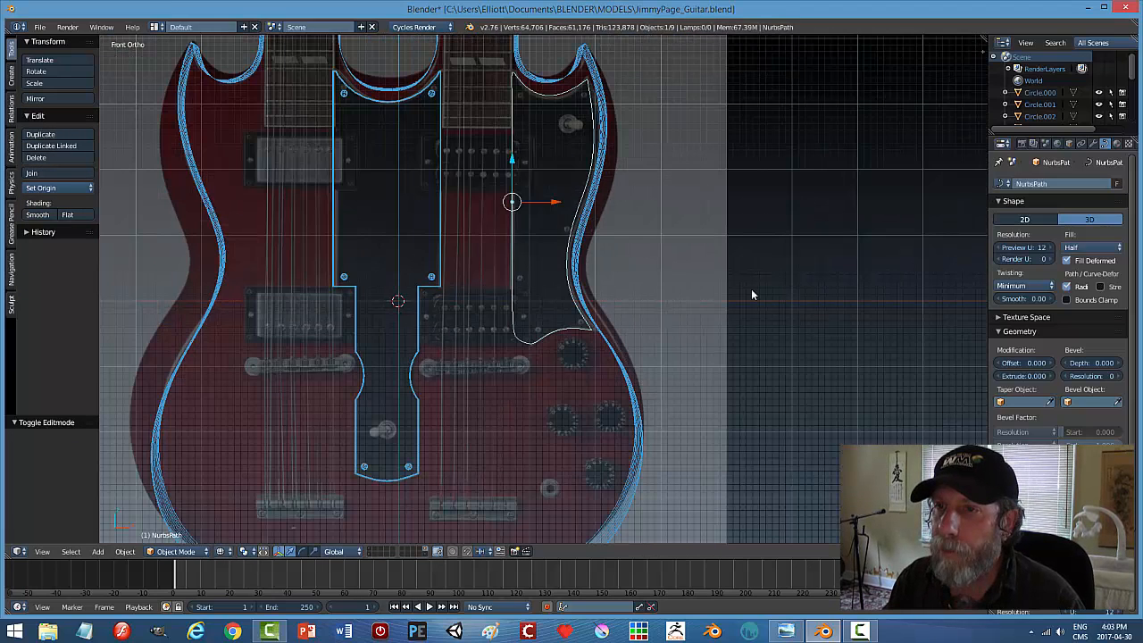
{"action": "key", "text": "ctrl+s"}
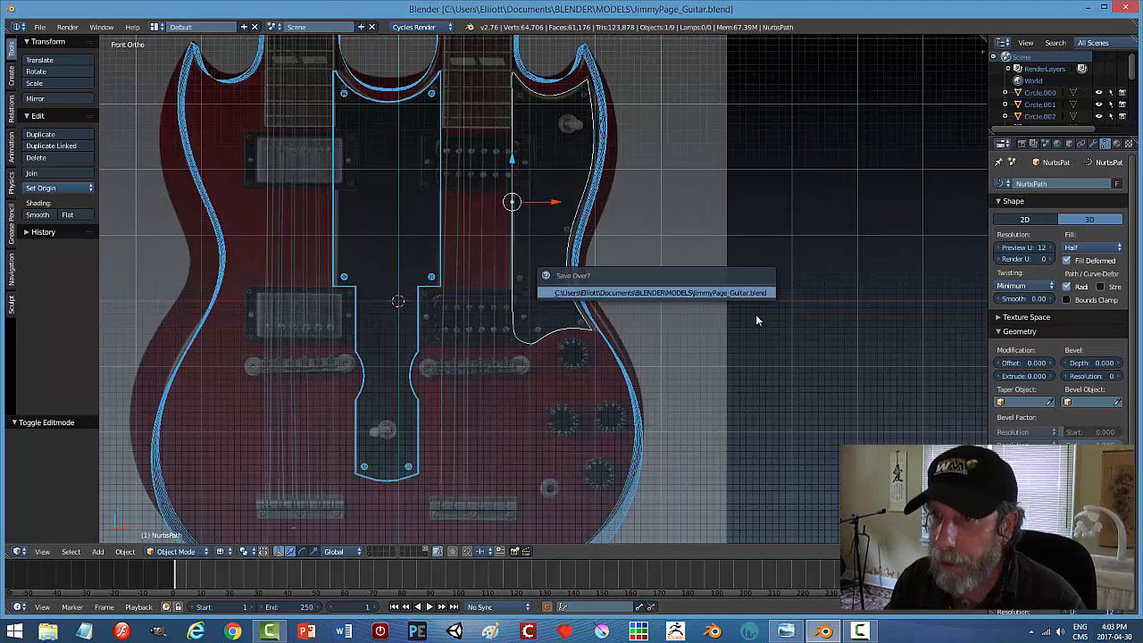
{"action": "left_click", "coordinate": [749, 305]}
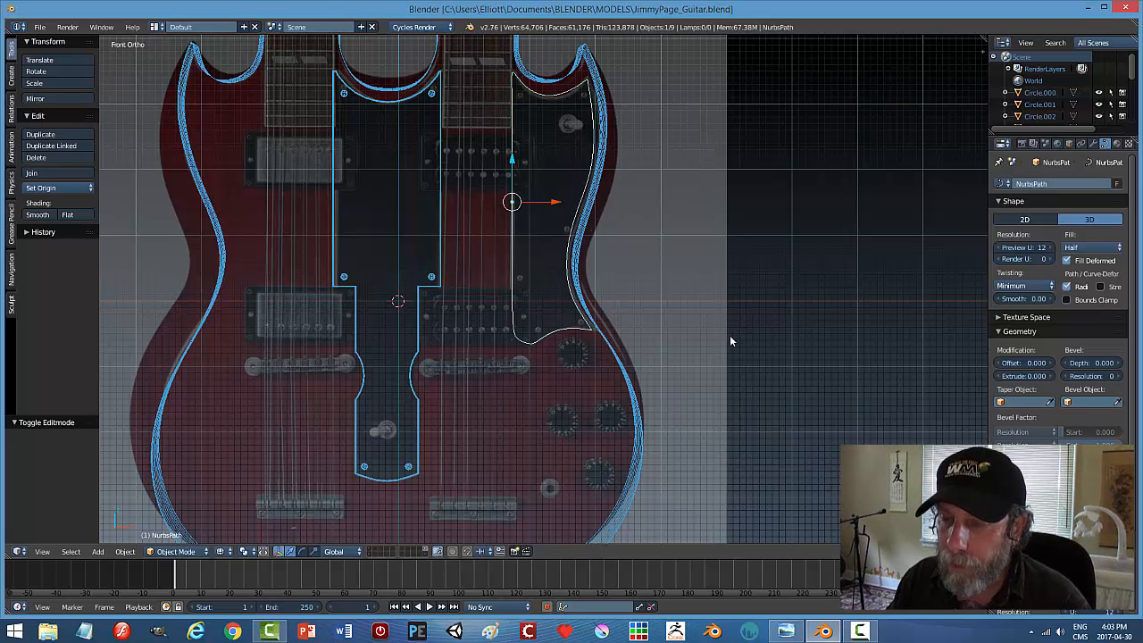
{"action": "scroll", "coordinate": [714, 344], "scroll_direction": "up", "scroll_amount": 3}
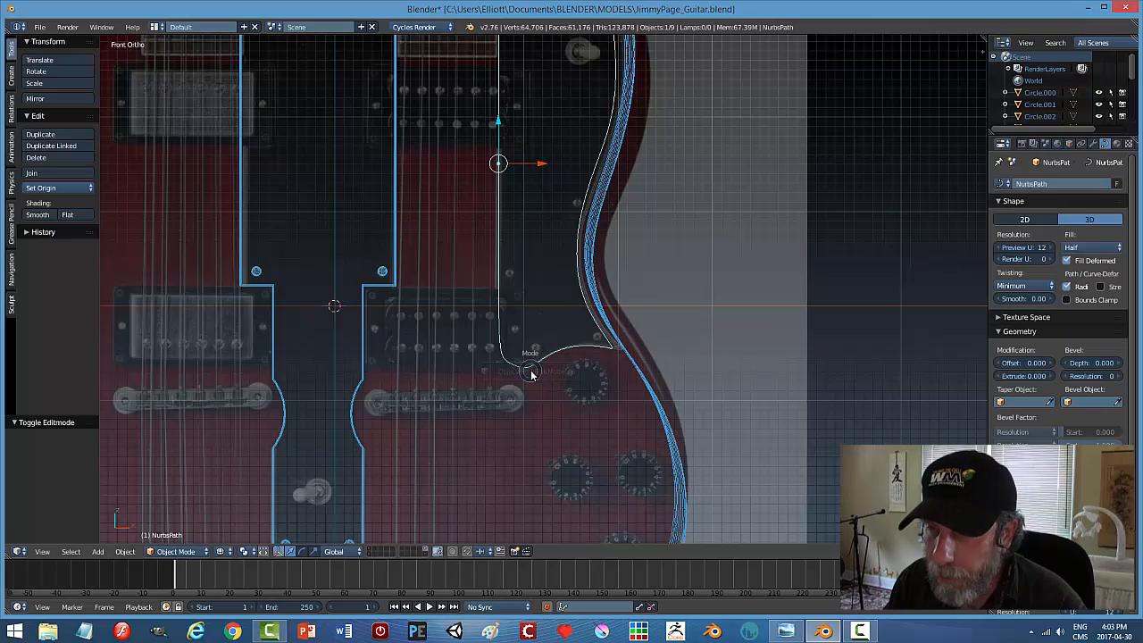
Move the control point at the pickguard curve's lower-left bend down by 0.038 on Z in Edit Mode, then return to Object Mode.
{"action": "left_click", "coordinate": [625, 372]}
{"action": "scroll", "coordinate": [672, 328], "scroll_direction": "up", "scroll_amount": 2}
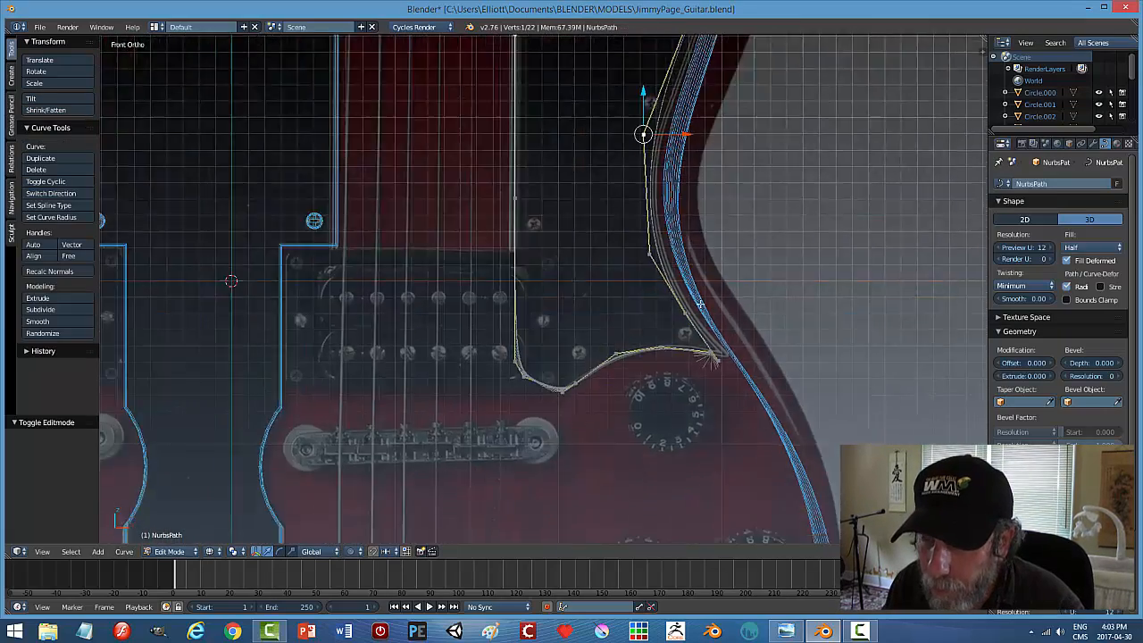
{"action": "scroll", "coordinate": [671, 328], "scroll_direction": "up", "scroll_amount": 5}
{"action": "right_click", "coordinate": [722, 308]}
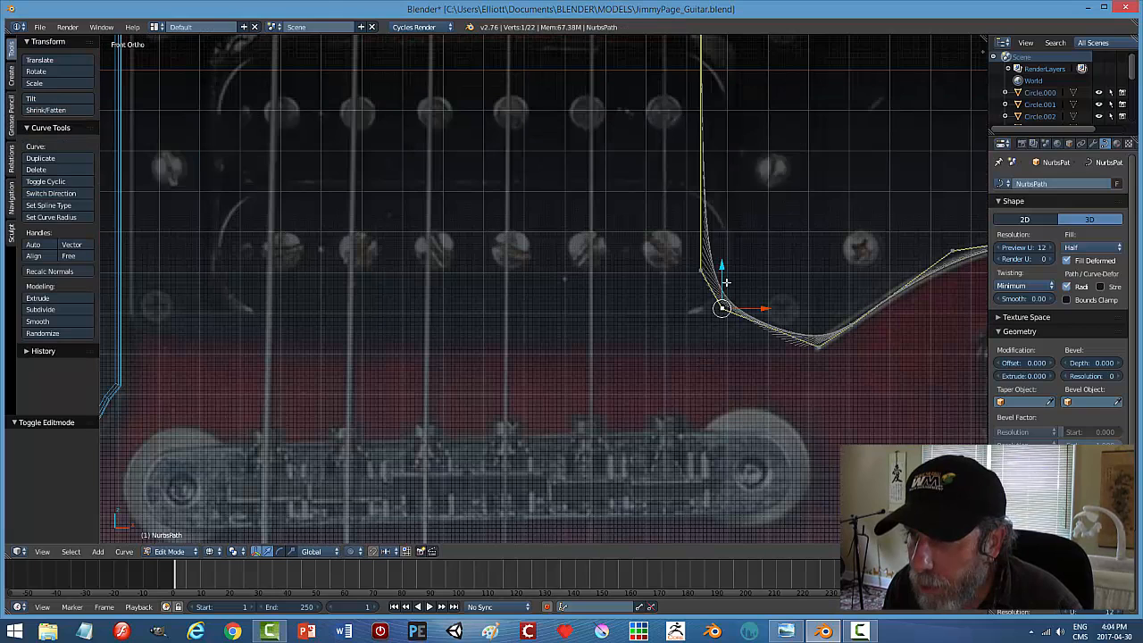
{"action": "left_click_drag", "start_coordinate": [726, 275], "coordinate": [727, 290]}
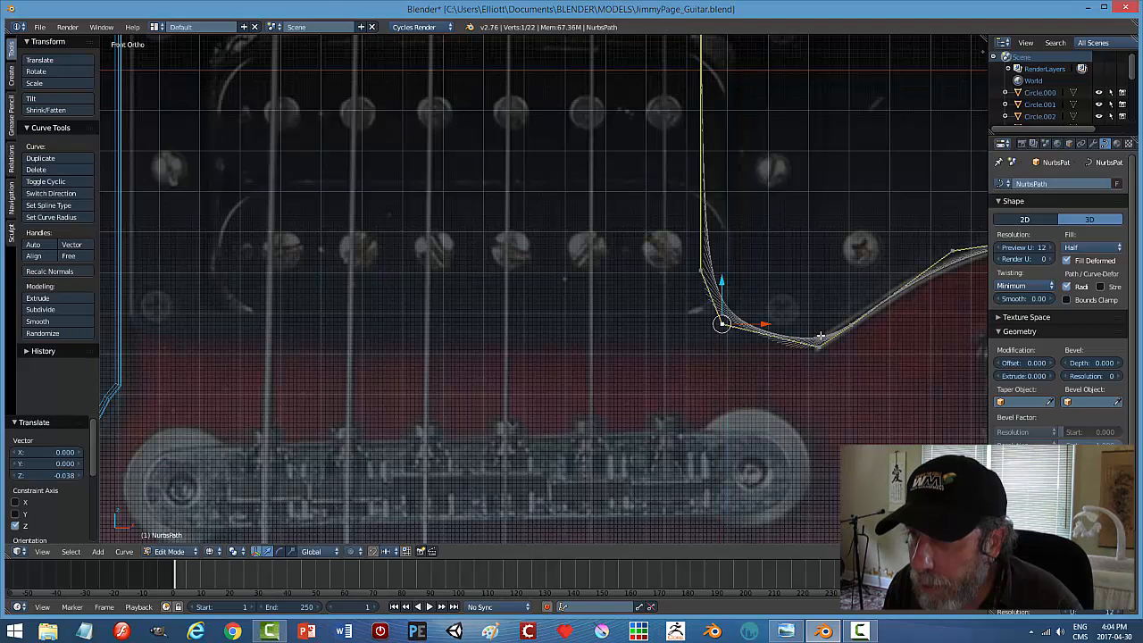
{"action": "key", "text": "a"}
{"action": "key", "text": "Tab"}
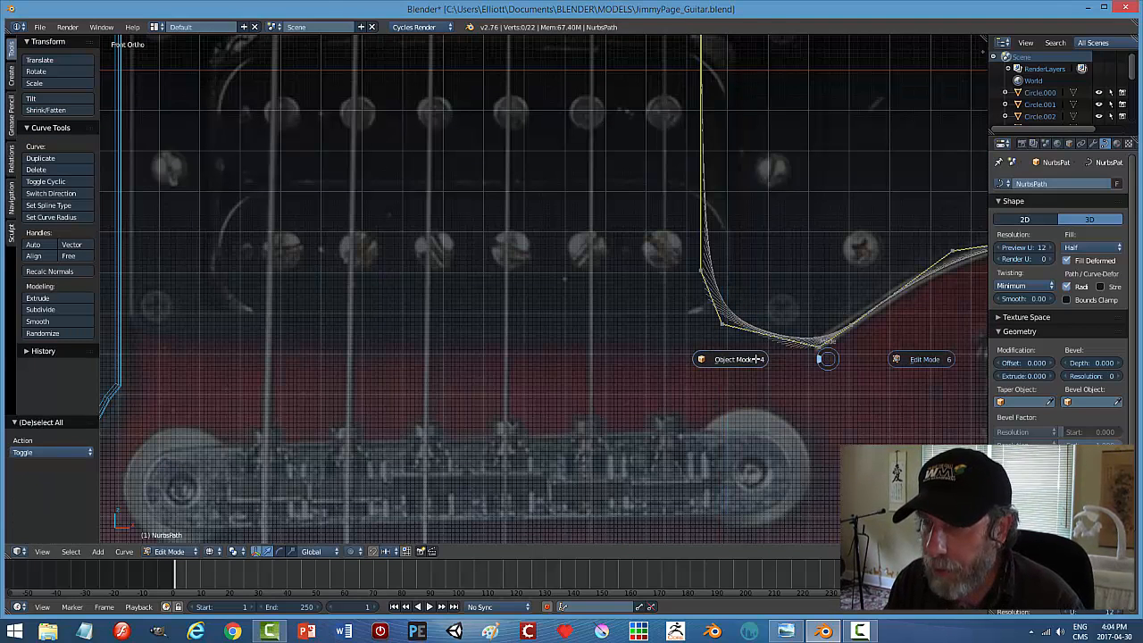
{"action": "left_click", "coordinate": [758, 358]}
{"action": "scroll", "coordinate": [842, 343], "scroll_direction": "down", "scroll_amount": 6}
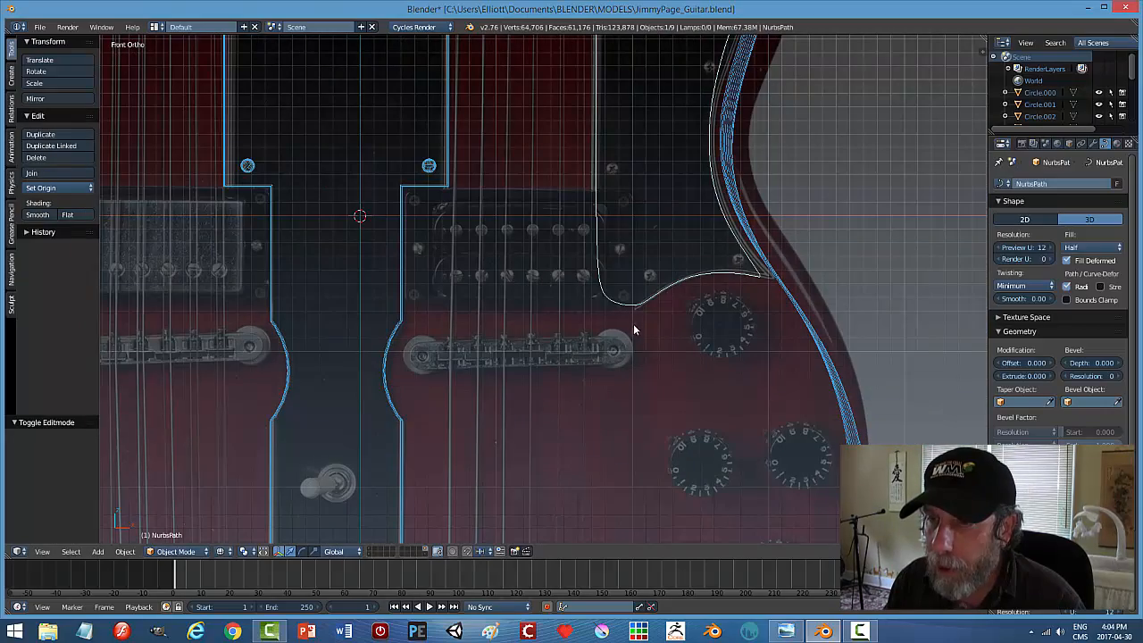
Straighten the pickguard curve's left edge by scaling its control points to 0 along X.
{"action": "scroll", "coordinate": [700, 251], "scroll_direction": "down", "scroll_amount": 2}
{"action": "middle_click_drag", "start_coordinate": [676, 216], "coordinate": [708, 356], "text": "shift"}
{"action": "scroll", "coordinate": [688, 340], "scroll_direction": "up", "scroll_amount": 1}
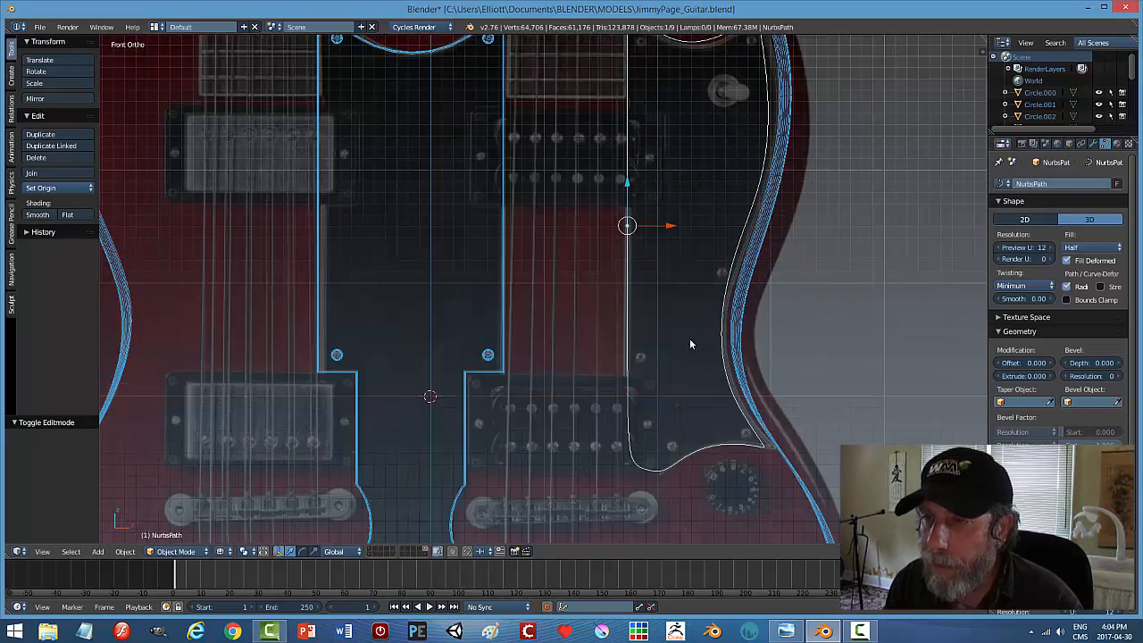
{"action": "scroll", "coordinate": [689, 337], "scroll_direction": "down", "scroll_amount": 2}
{"action": "key", "text": "Tab"}
{"action": "left_click", "coordinate": [785, 276]}
{"action": "key", "text": "b"}
{"action": "left_click_drag", "start_coordinate": [577, 65], "coordinate": [610, 435]}
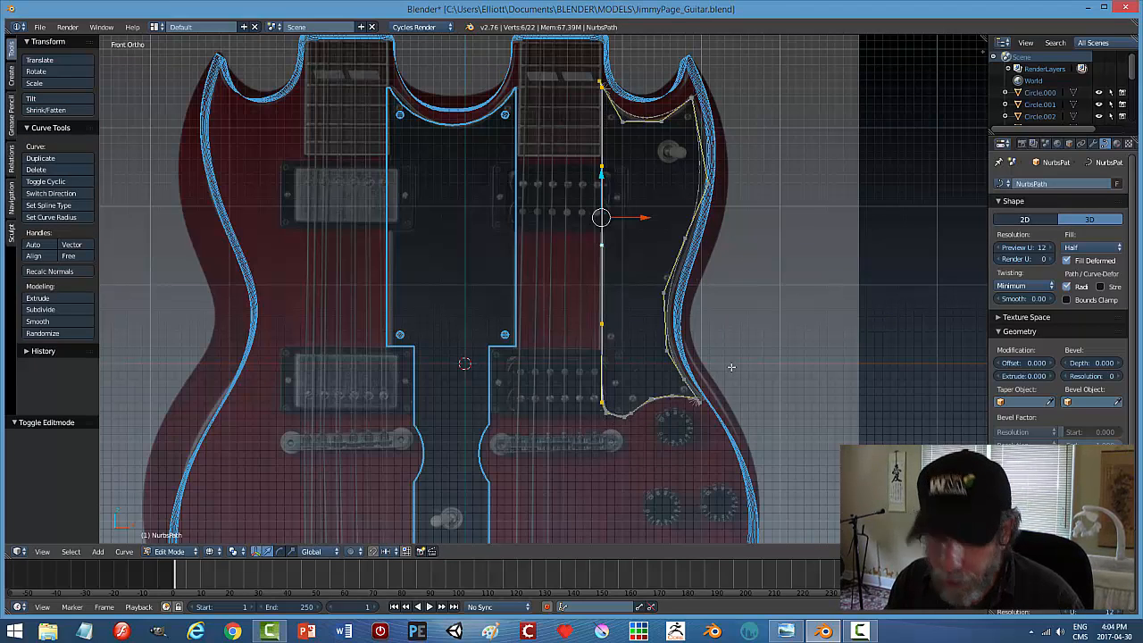
{"action": "key", "text": "s"}
{"action": "key", "text": "x"}
{"action": "key", "text": "0"}
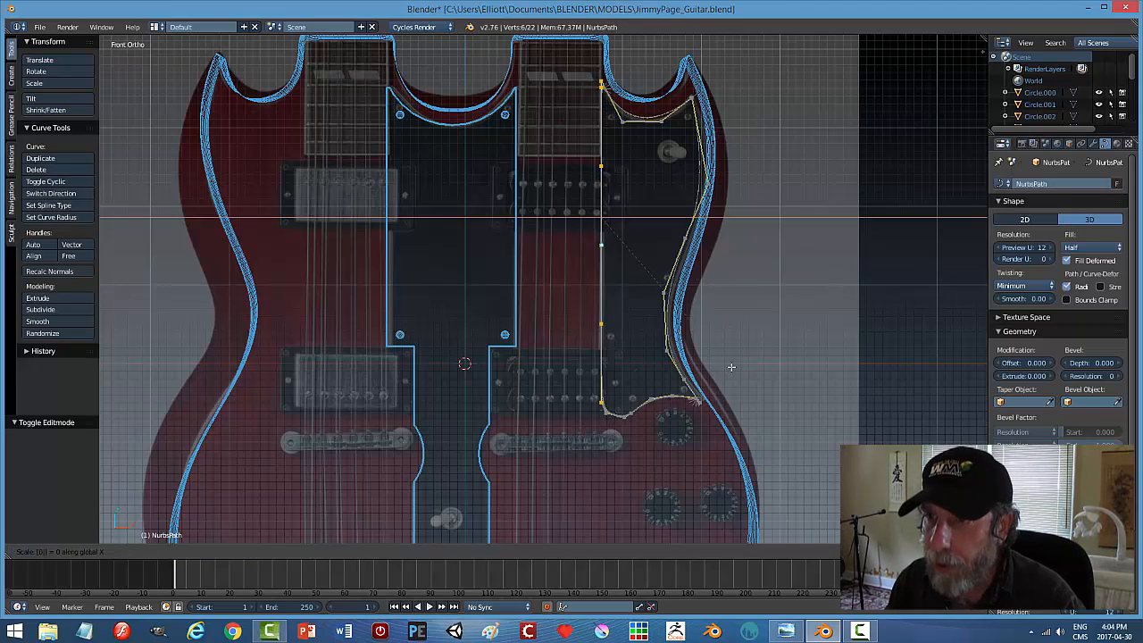
{"action": "key", "text": "Return"}
{"action": "key", "text": "Tab"}
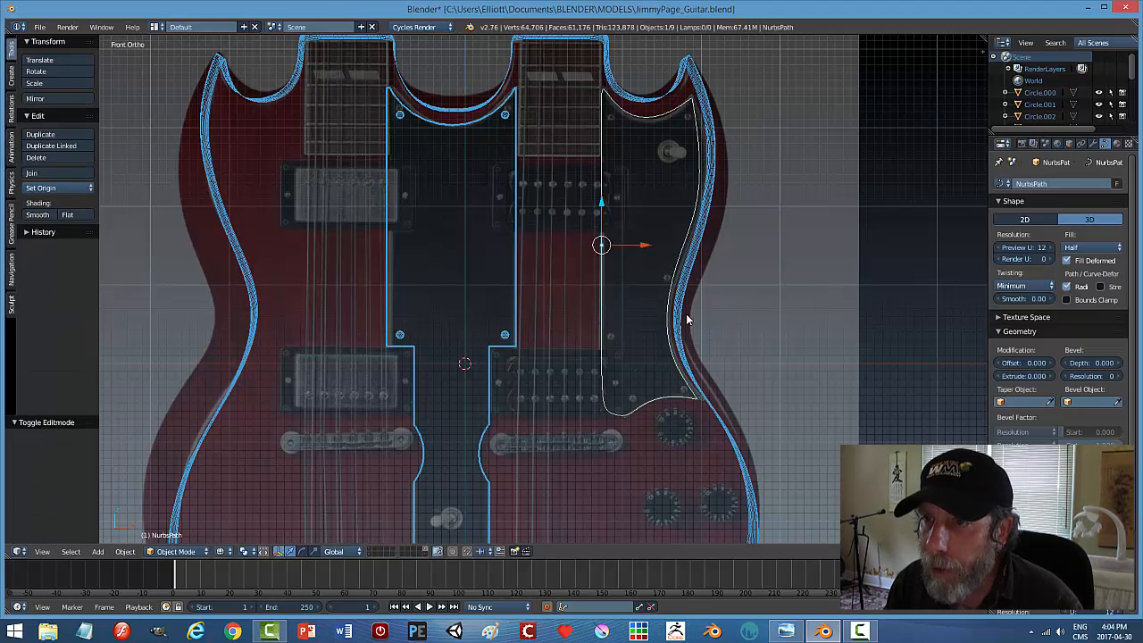
Shift the lowest control point of the pickguard curve's straight left edge by -0.009 along X, then return to Object Mode.
{"action": "scroll", "coordinate": [696, 311], "scroll_direction": "up", "scroll_amount": 5}
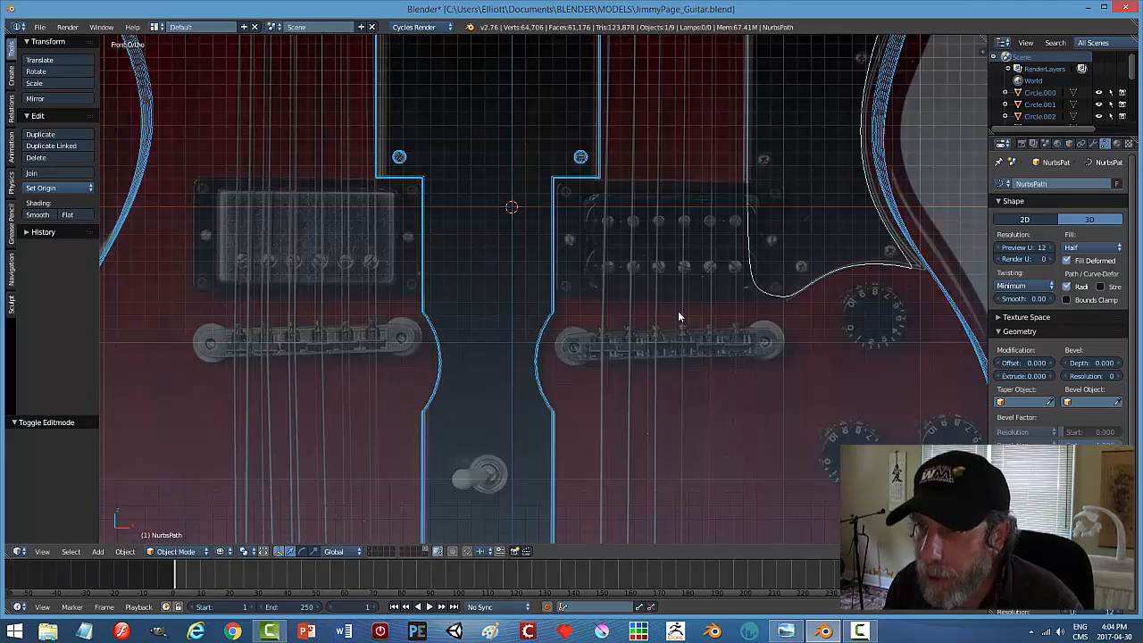
{"action": "middle_click_drag", "start_coordinate": [820, 249], "coordinate": [684, 304], "text": "shift"}
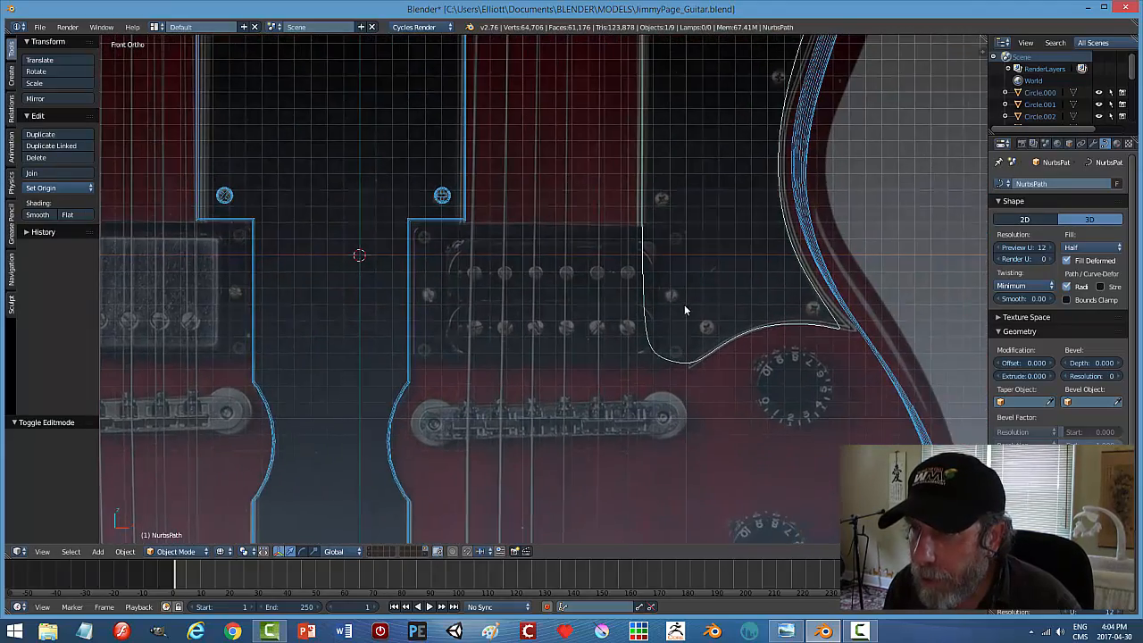
{"action": "scroll", "coordinate": [683, 303], "scroll_direction": "down", "scroll_amount": 1}
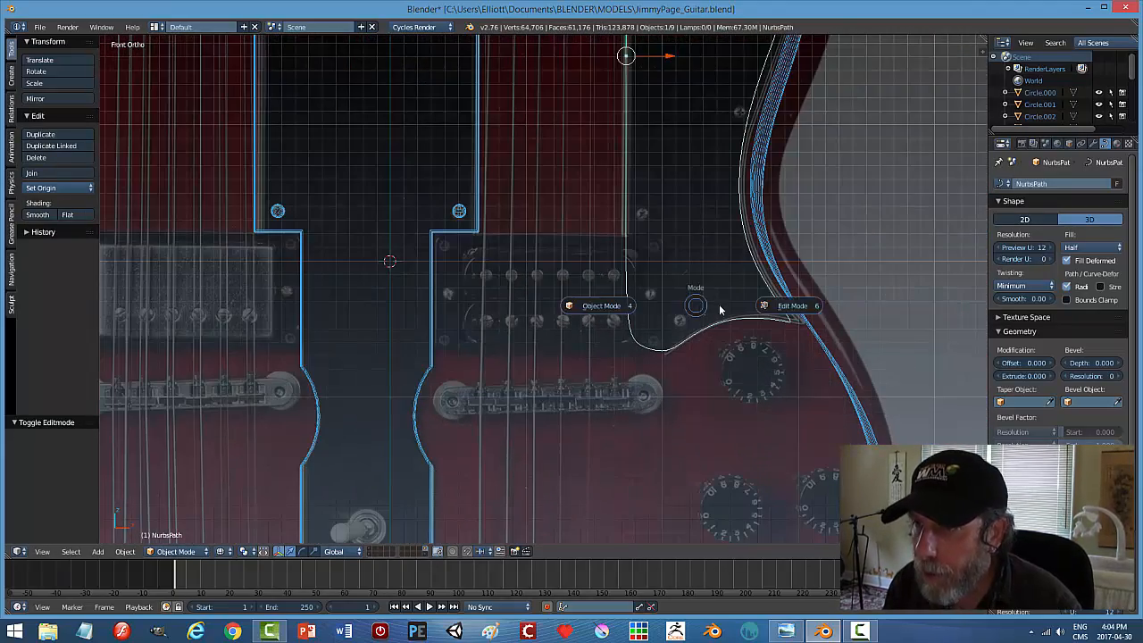
{"action": "key", "text": "Tab"}
{"action": "right_click", "coordinate": [624, 326]}
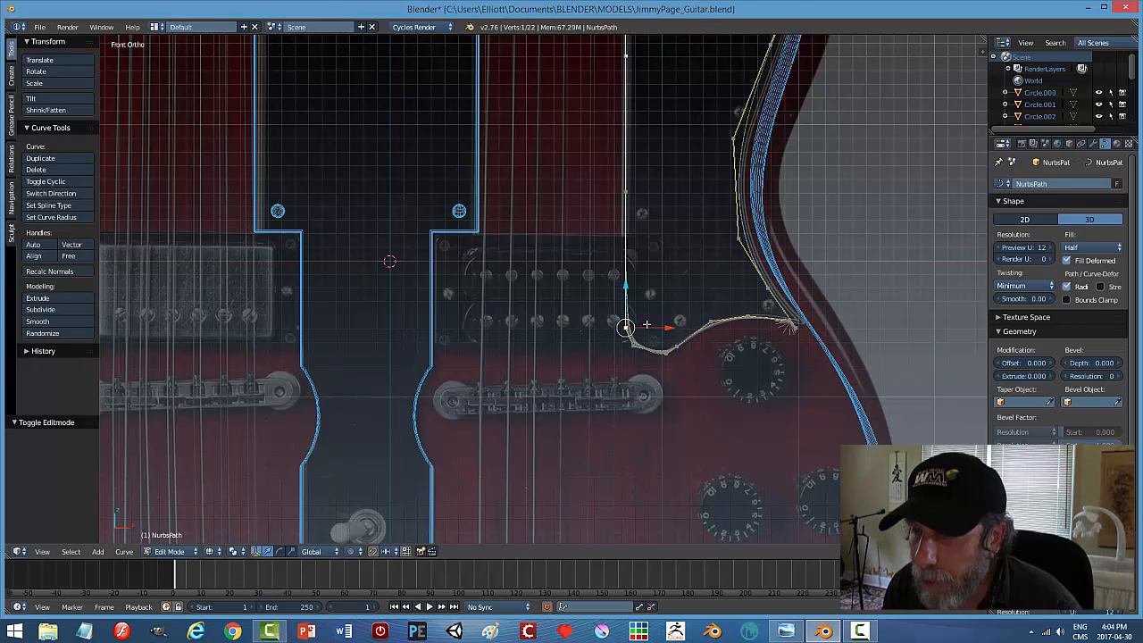
{"action": "right_click", "coordinate": [637, 348]}
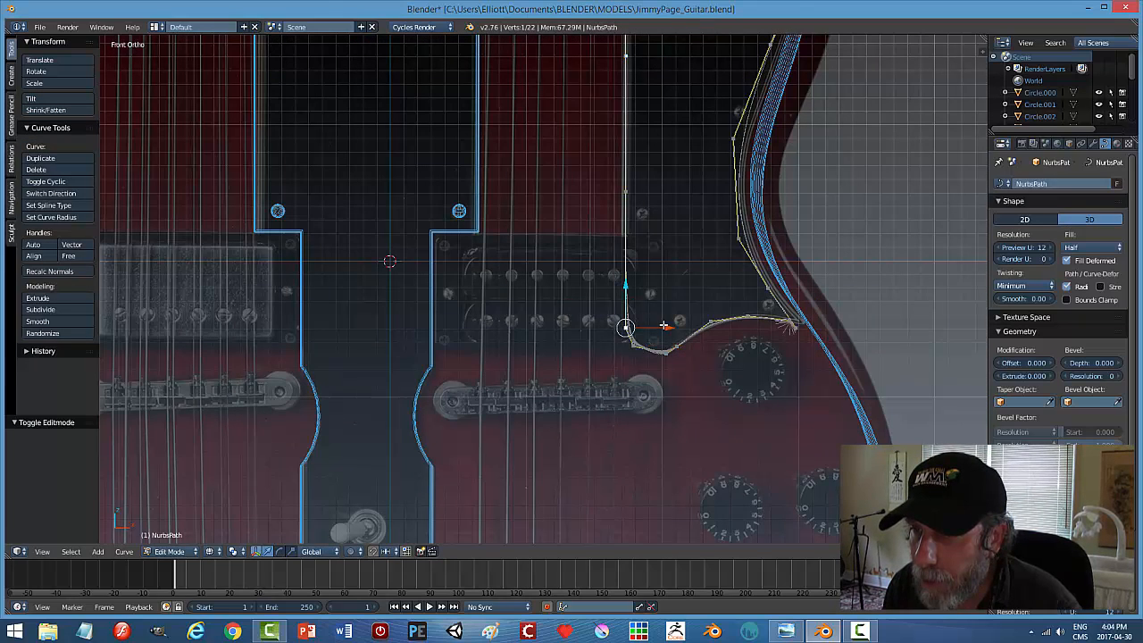
{"action": "key", "text": "g"}
{"action": "key", "text": "x"}
{"action": "left_click", "coordinate": [662, 329]}
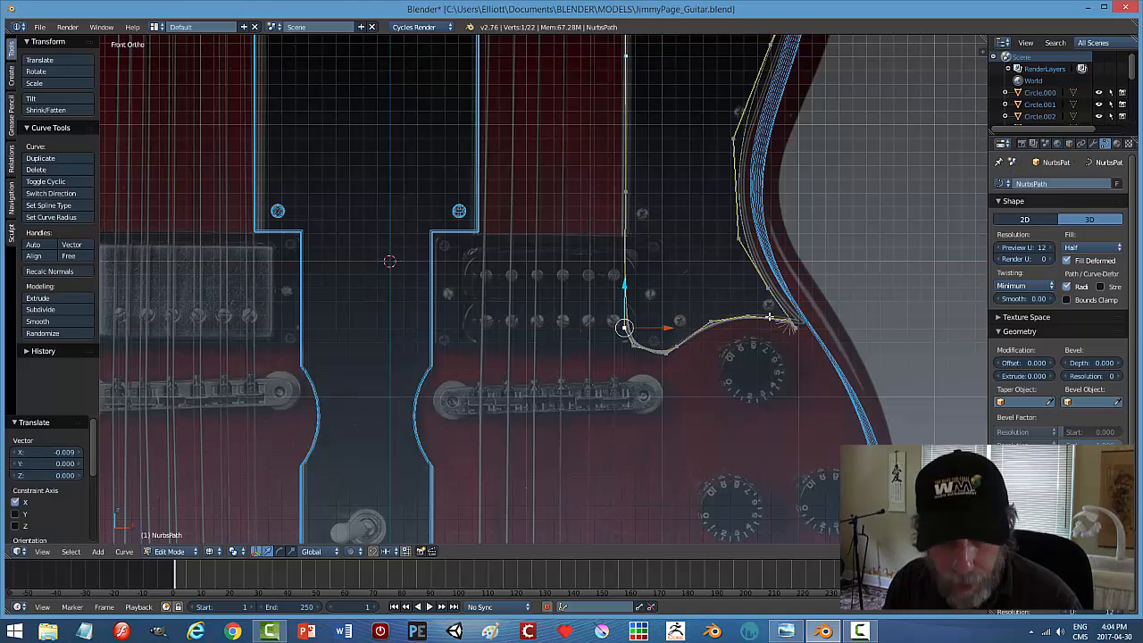
{"action": "key", "text": "a"}
{"action": "key", "text": "Tab"}
{"action": "left_click", "coordinate": [678, 316]}
Convert the pickguard curve to a mesh from the front view.
{"action": "scroll", "coordinate": [773, 309], "scroll_direction": "down", "scroll_amount": 4}
{"action": "scroll", "coordinate": [734, 309], "scroll_direction": "down", "scroll_amount": 2}
{"action": "middle_click_drag", "start_coordinate": [734, 309], "coordinate": [738, 290]}
{"action": "key", "text": "KP_1"}
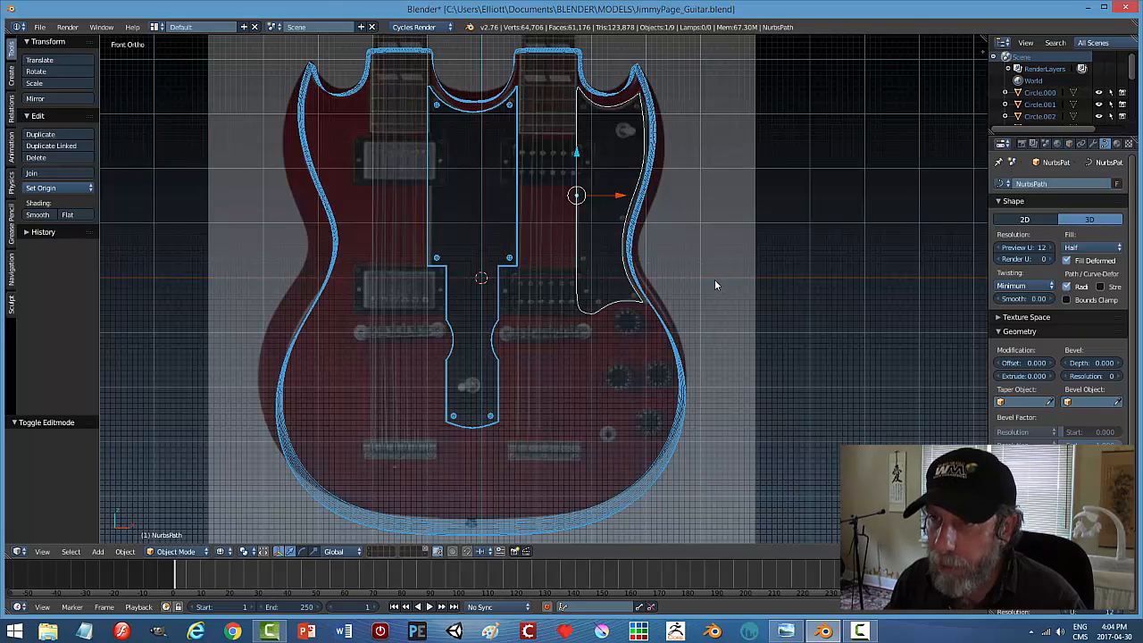
{"action": "key", "text": "alt+c"}
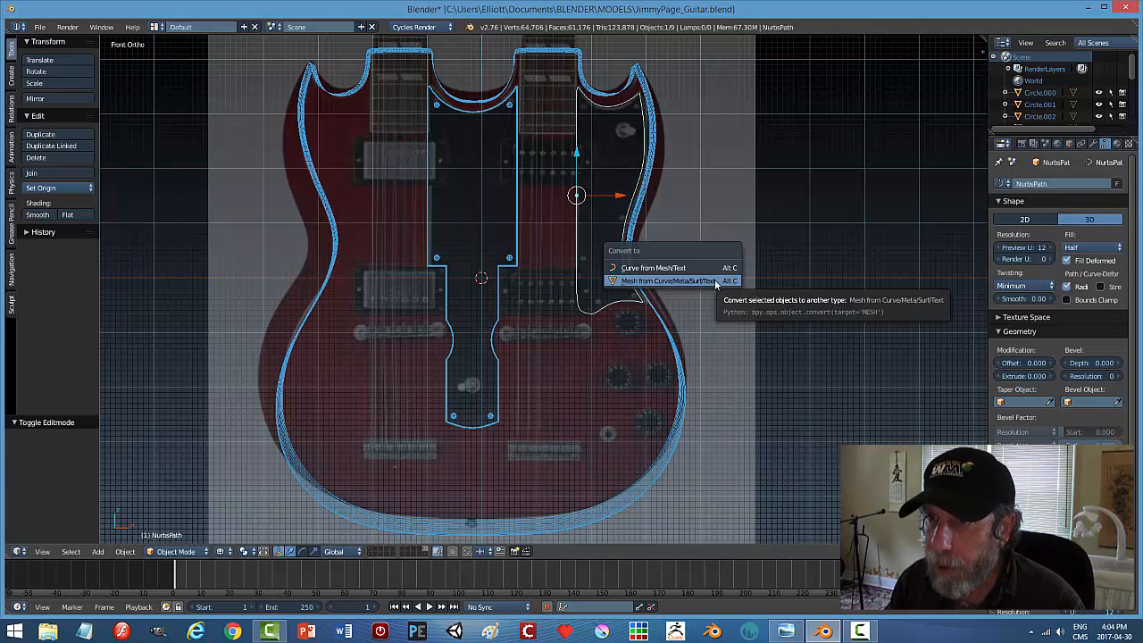
{"action": "left_click", "coordinate": [714, 283]}
Move the pickguard outline by -0.535 along Y, toward the front of the guitar body.
{"action": "middle_click_drag", "start_coordinate": [726, 259], "coordinate": [594, 241]}
{"action": "left_click_drag", "start_coordinate": [607, 210], "coordinate": [578, 214]}
{"action": "middle_click_drag", "start_coordinate": [571, 279], "coordinate": [720, 274]}
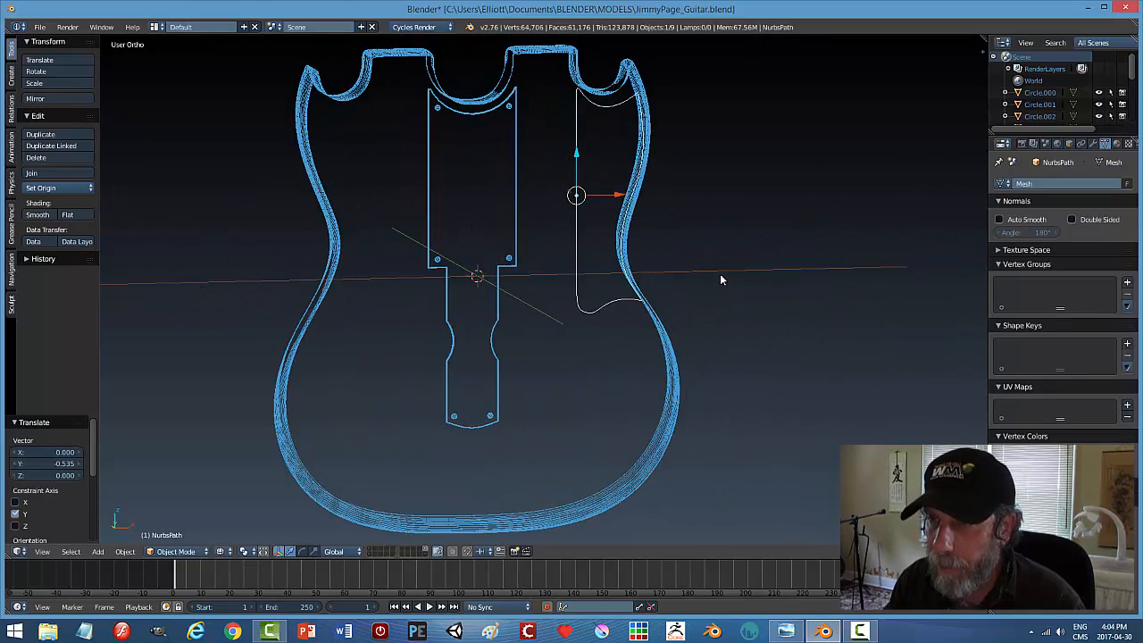
Fill the whole pickguard outline with a face in Edit Mode.
{"action": "key", "text": "Tab"}
{"action": "left_click", "coordinate": [759, 278]}
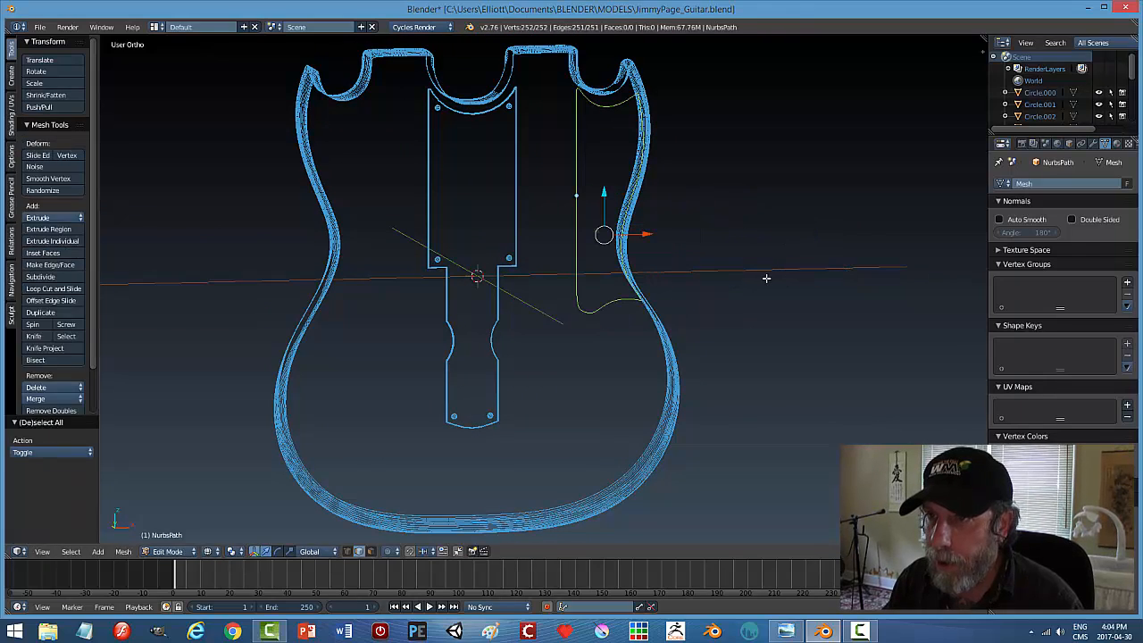
{"action": "middle_click_drag", "start_coordinate": [712, 314], "coordinate": [706, 302]}
{"action": "key", "text": "f"}
Extrude the pickguard face by -0.055 along Y to give it thickness, then return to Object Mode.
{"action": "middle_click_drag", "start_coordinate": [774, 292], "coordinate": [641, 324]}
{"action": "key", "text": "e"}
{"action": "right_click", "coordinate": [640, 322]}
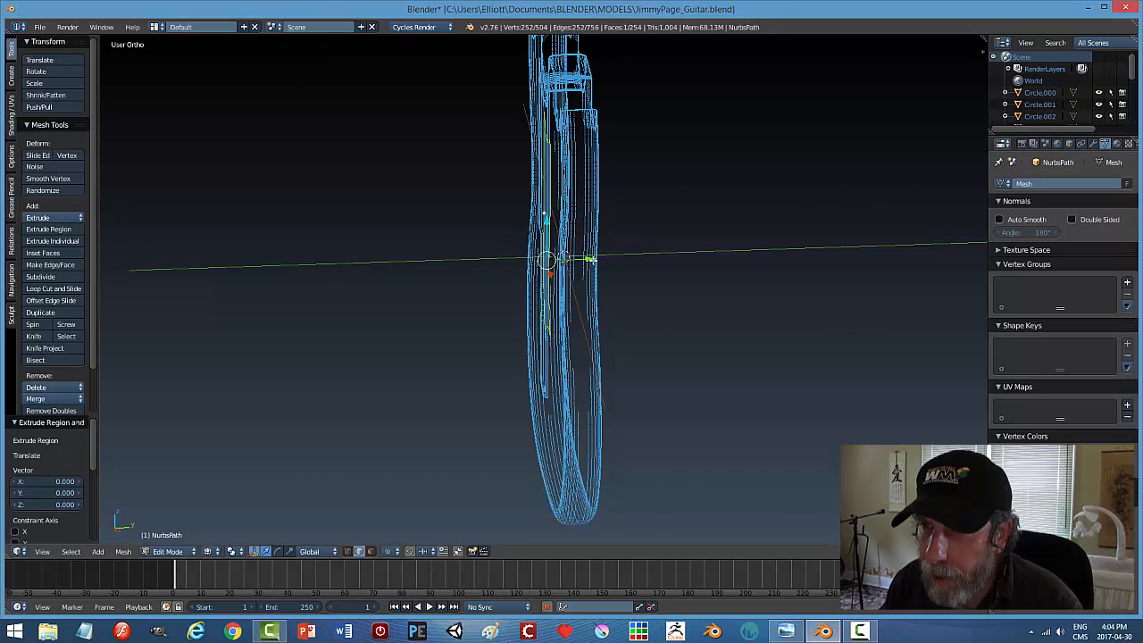
{"action": "key", "text": "g"}
{"action": "key", "text": "y"}
{"action": "left_click", "coordinate": [605, 268]}
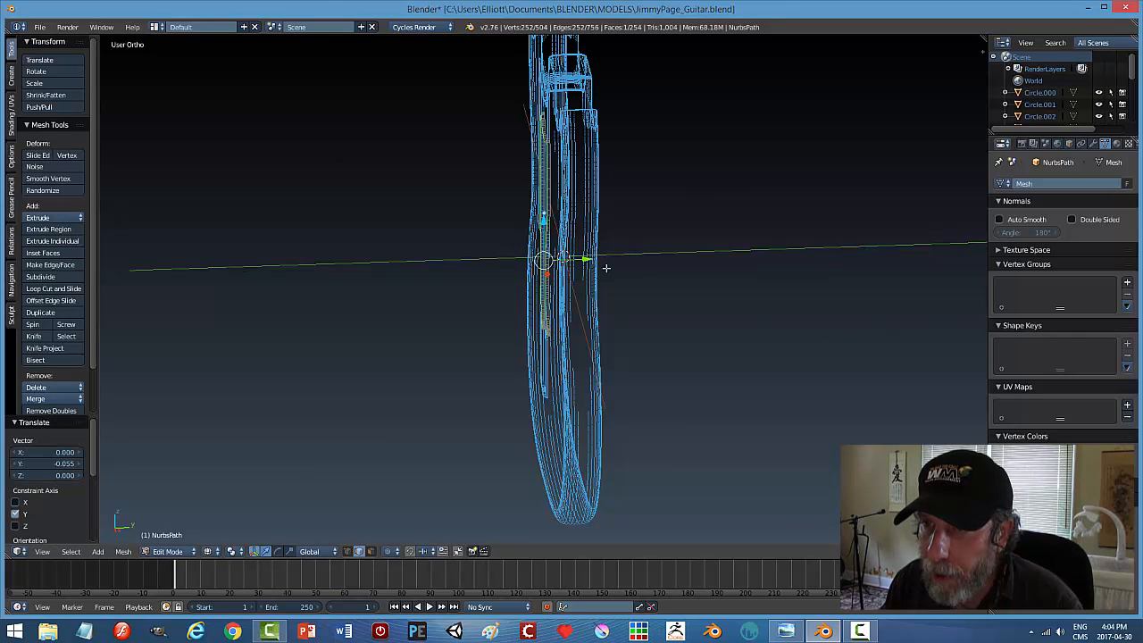
{"action": "key", "text": "Tab"}
{"action": "left_click", "coordinate": [844, 281]}
Switch to solid shading and move the pickguard along Y toward the guitar body's front surface.
{"action": "key", "text": "z"}
{"action": "left_click", "coordinate": [847, 346]}
{"action": "middle_click_drag", "start_coordinate": [848, 344], "coordinate": [665, 318]}
{"action": "key", "text": "g"}
{"action": "key", "text": "y"}
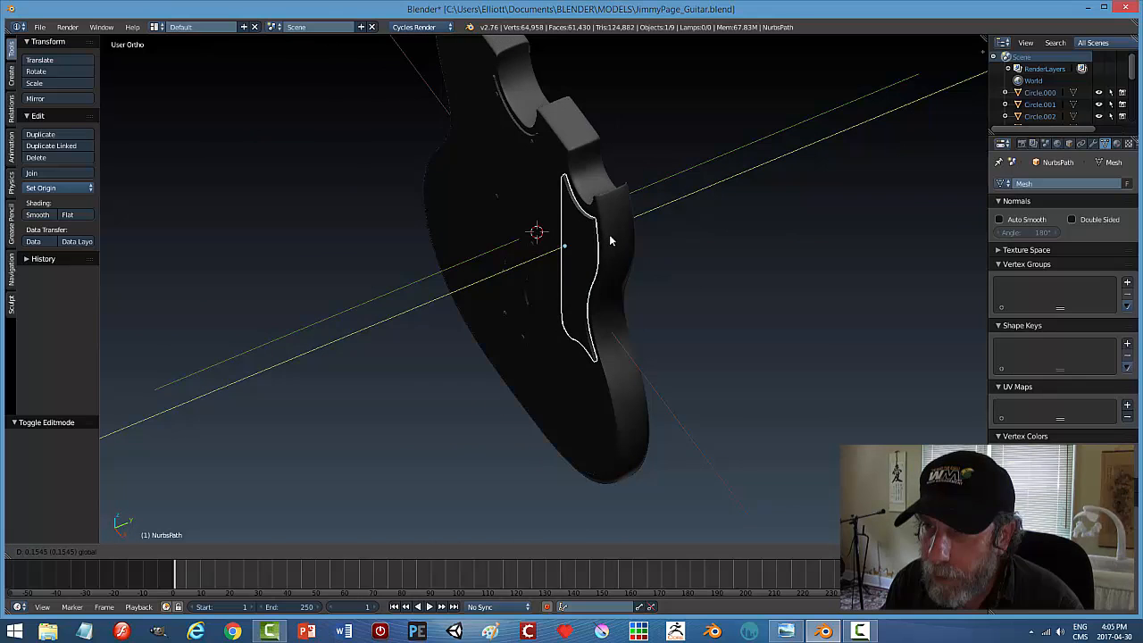
{"action": "left_click", "coordinate": [612, 237]}
Fine-tune the pickguard's seating on the body by moving it -0.007 along Y.
{"action": "key", "text": "a"}
{"action": "middle_click_drag", "start_coordinate": [746, 299], "coordinate": [751, 214]}
{"action": "right_click", "coordinate": [639, 258]}
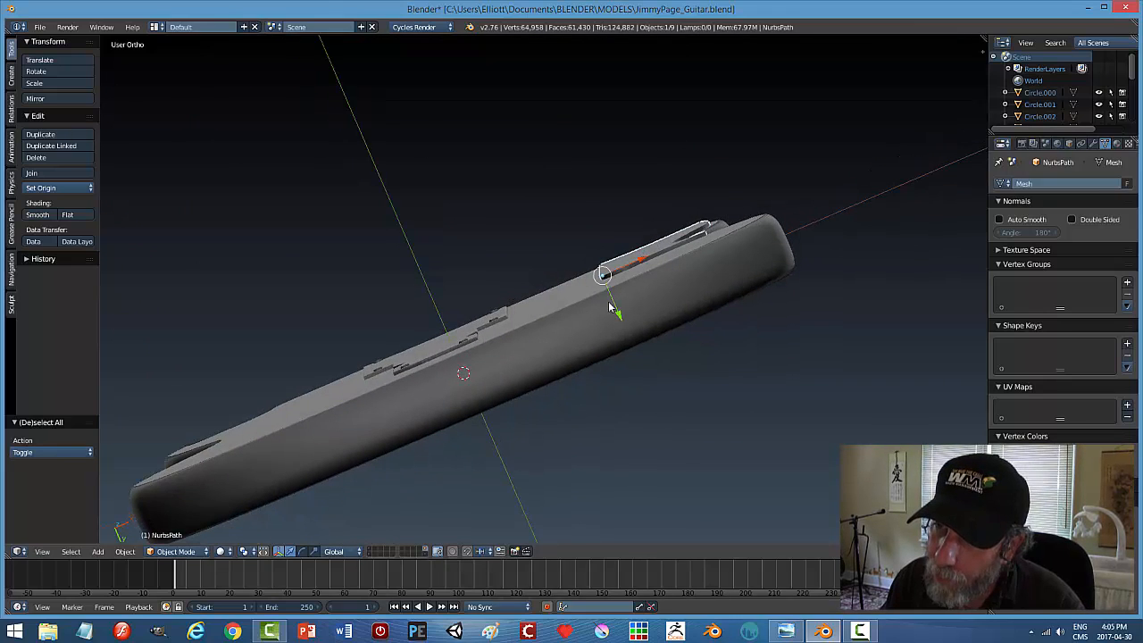
{"action": "left_click_drag", "start_coordinate": [618, 314], "coordinate": [623, 314]}
{"action": "middle_click_drag", "start_coordinate": [828, 279], "coordinate": [823, 328]}
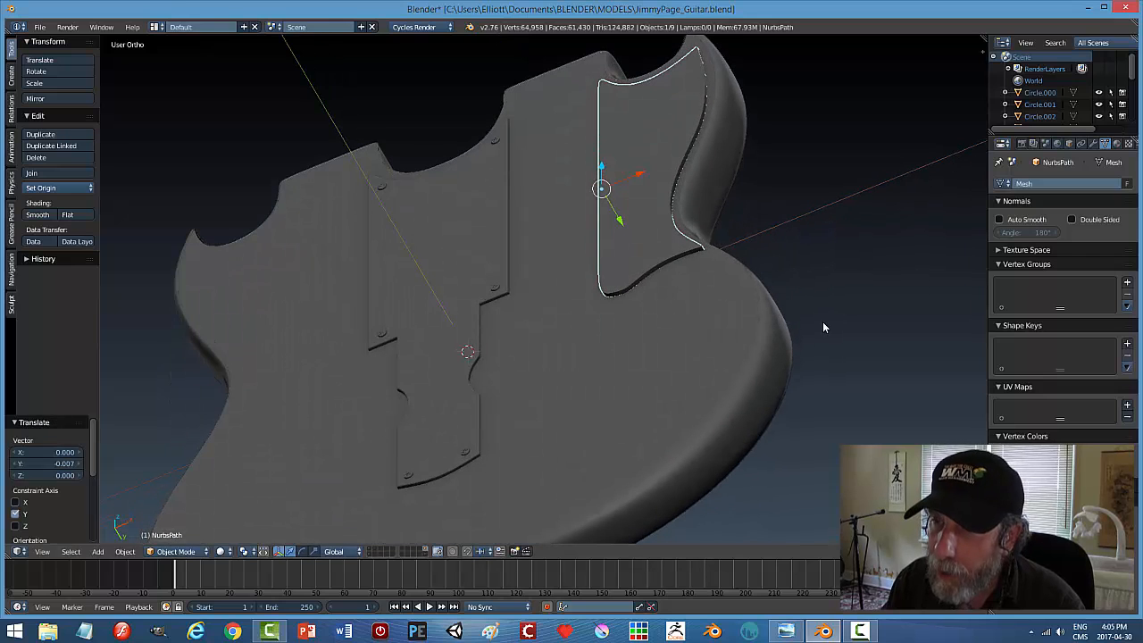
Apply the pickguard's rotation and scale.
{"action": "left_click", "coordinate": [125, 551]}
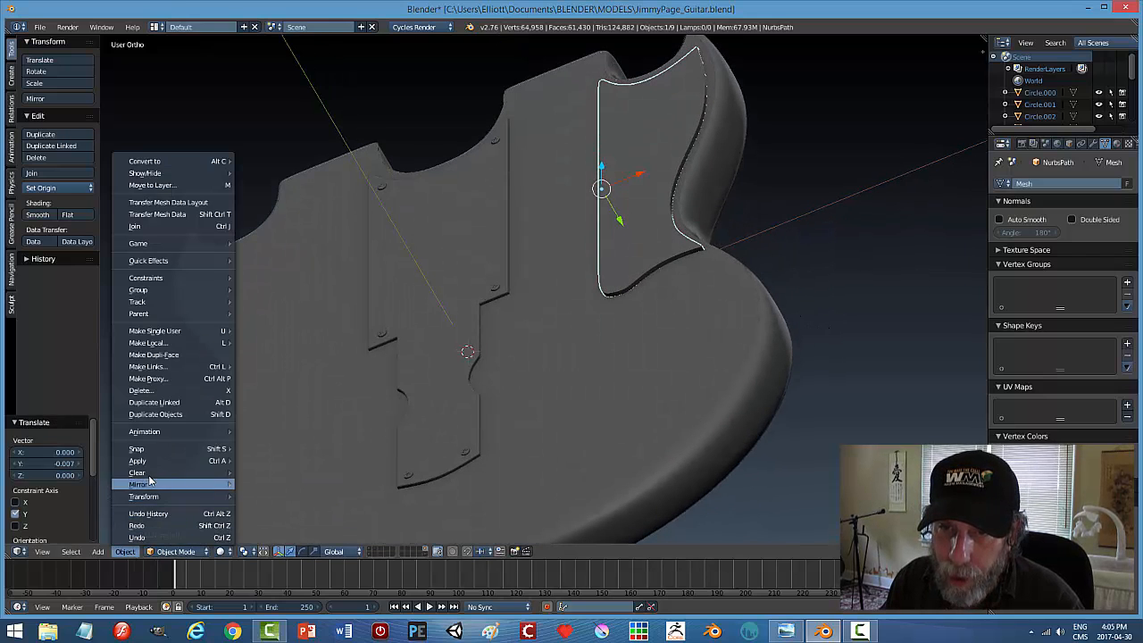
{"action": "mouse_move", "coordinate": [156, 460]}
{"action": "left_click", "coordinate": [279, 496]}
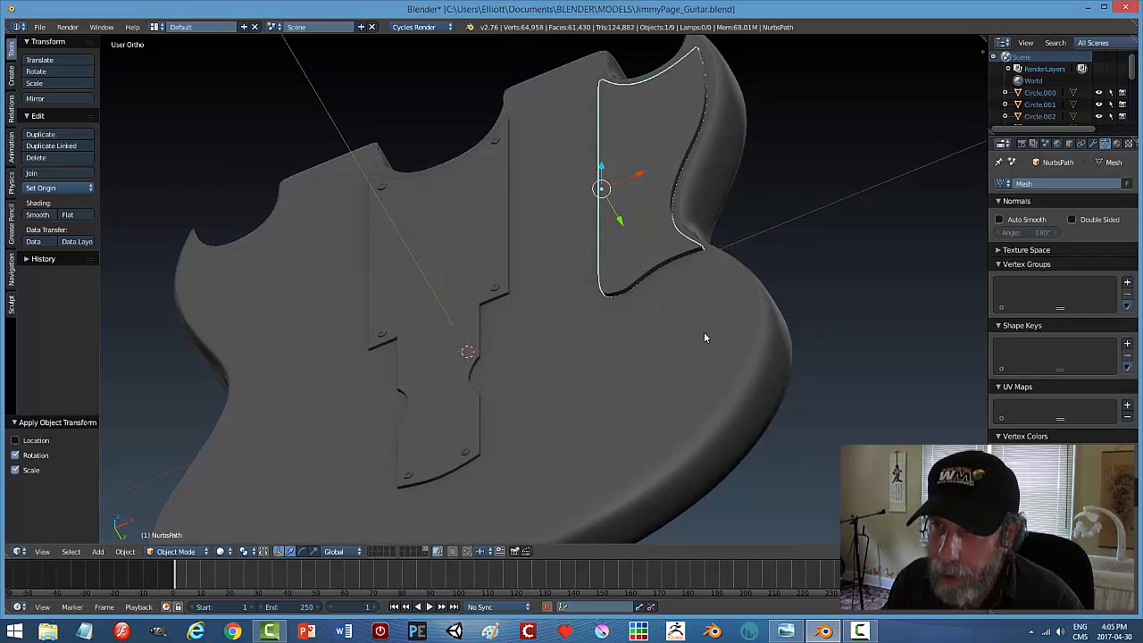
Bevel the border of the pickguard's front face by about 0.018 with 3 segments, then return to Object Mode.
{"action": "key", "text": "Tab"}
{"action": "left_click", "coordinate": [760, 340]}
{"action": "key", "text": "ctrl+Tab"}
{"action": "left_click", "coordinate": [756, 342]}
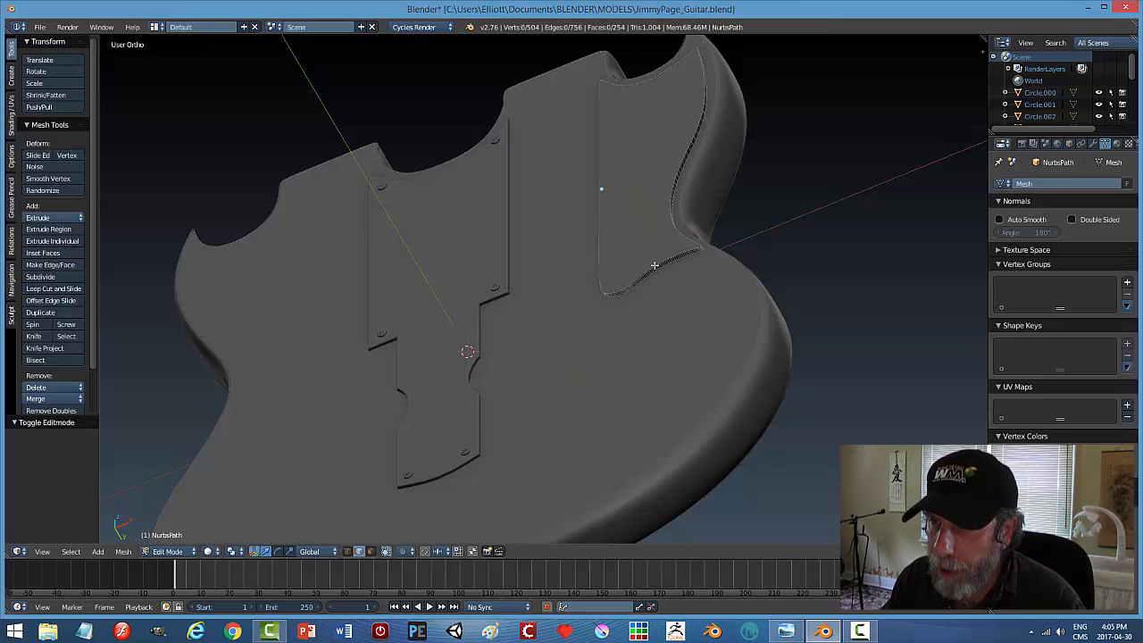
{"action": "key", "text": "l"}
{"action": "scroll", "coordinate": [777, 254], "scroll_direction": "up", "scroll_amount": 4}
{"action": "middle_click_drag", "start_coordinate": [787, 285], "coordinate": [819, 268]}
{"action": "key", "text": "ctrl+b"}
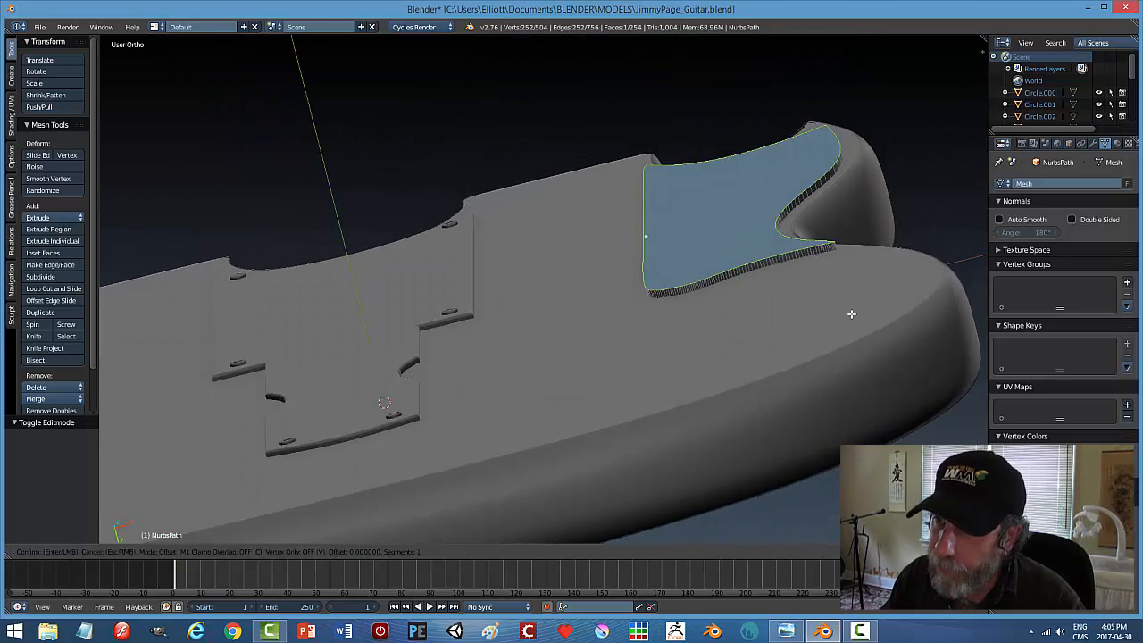
{"action": "scroll", "coordinate": [852, 321], "scroll_direction": "up", "scroll_amount": 1}
{"action": "scroll", "coordinate": [852, 321], "scroll_direction": "up", "scroll_amount": 1}
{"action": "left_click", "coordinate": [852, 321]}
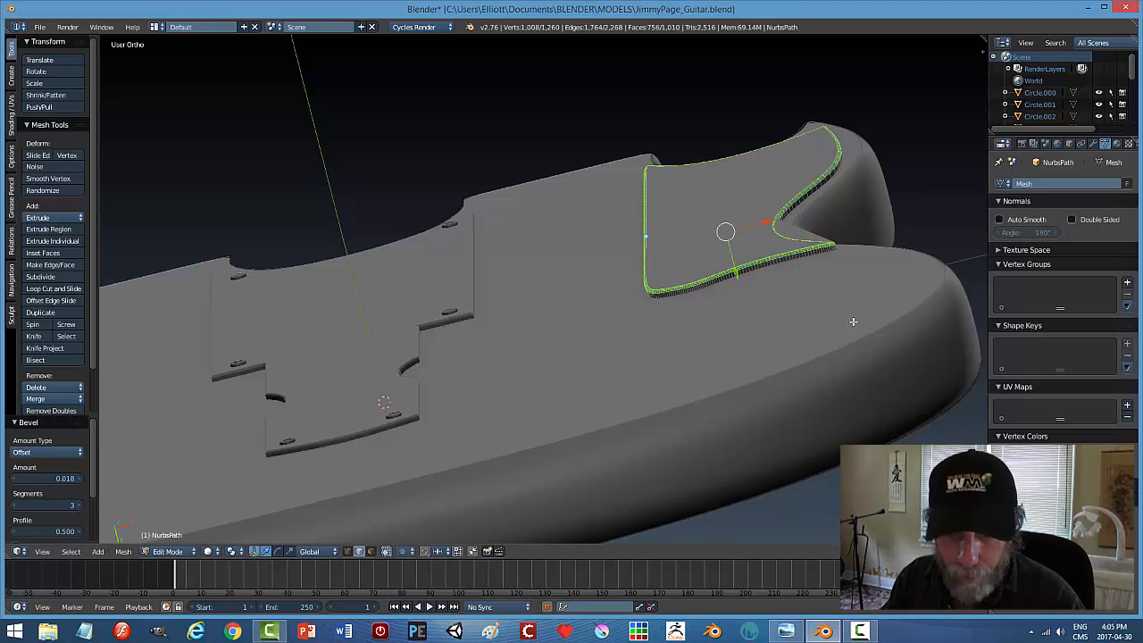
{"action": "key", "text": "a"}
{"action": "key", "text": "Tab"}
{"action": "left_click", "coordinate": [763, 335]}
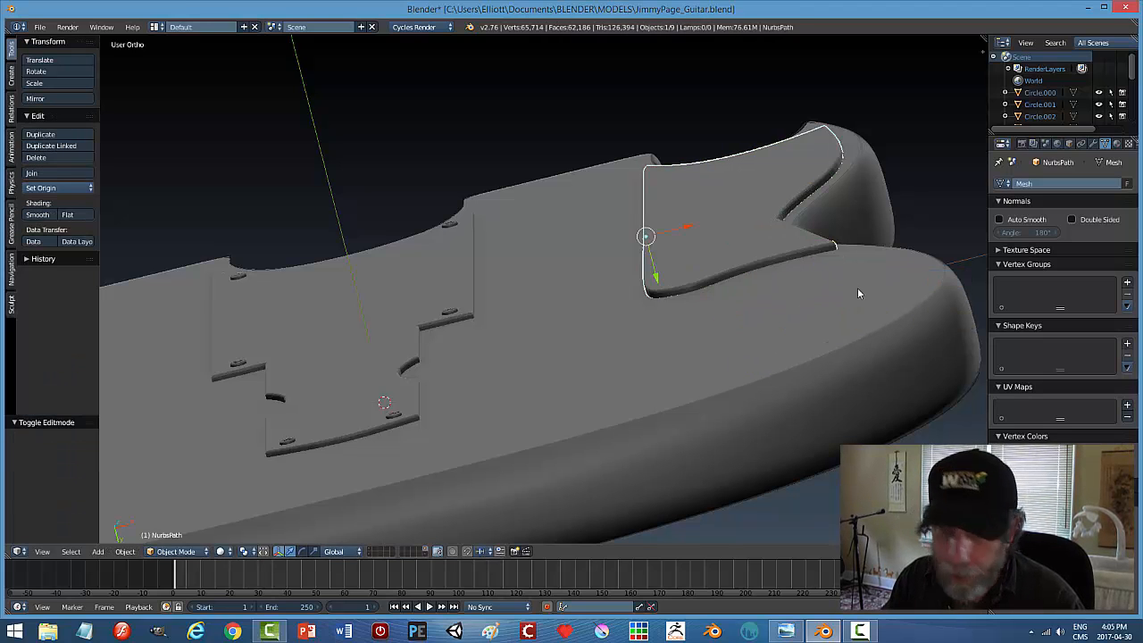
Nudge the pickguard slightly along Y in the left side view to adjust its seating, then deselect everything.
{"action": "key", "text": "a"}
{"action": "middle_click_drag", "start_coordinate": [859, 283], "coordinate": [809, 305]}
{"action": "right_click", "coordinate": [690, 277]}
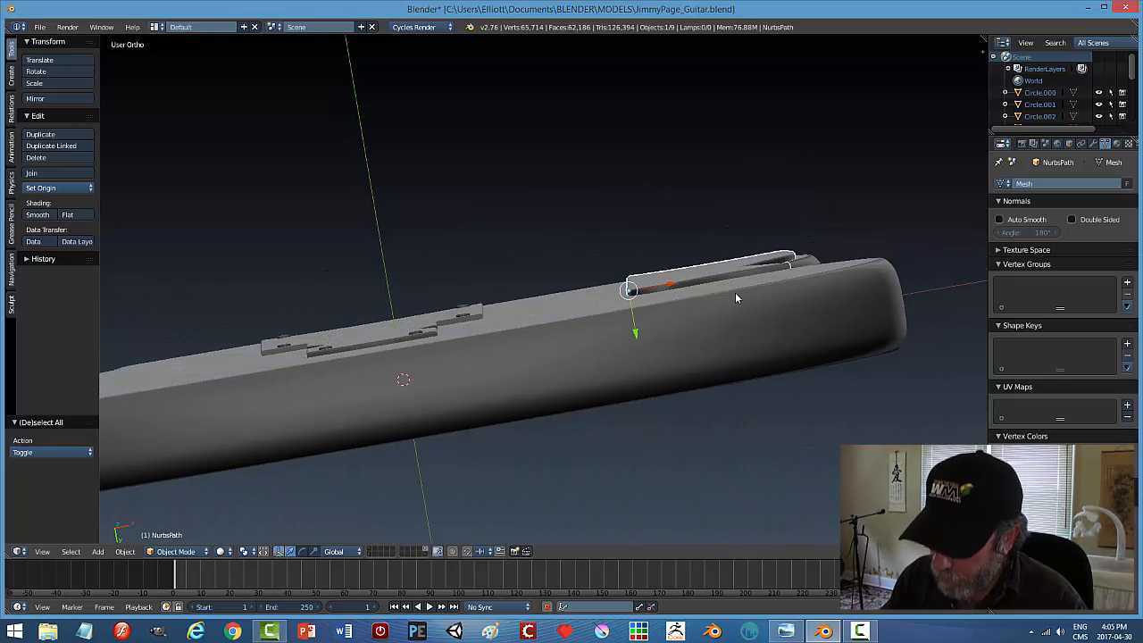
{"action": "key", "text": "KP_3"}
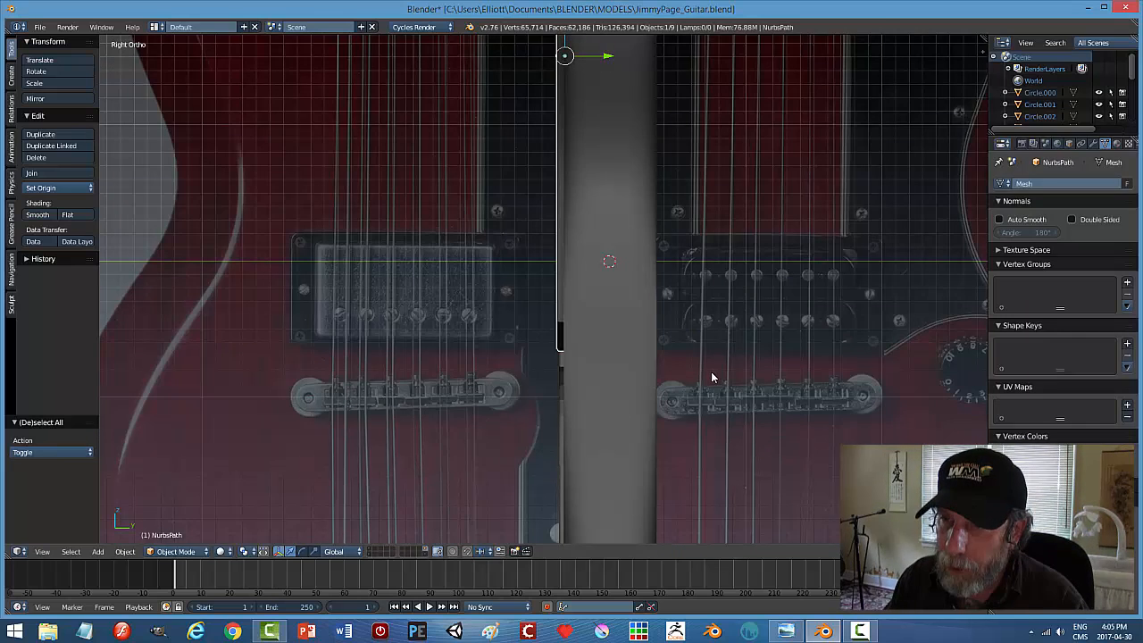
{"action": "middle_click_drag", "start_coordinate": [657, 295], "coordinate": [763, 411], "text": "shift"}
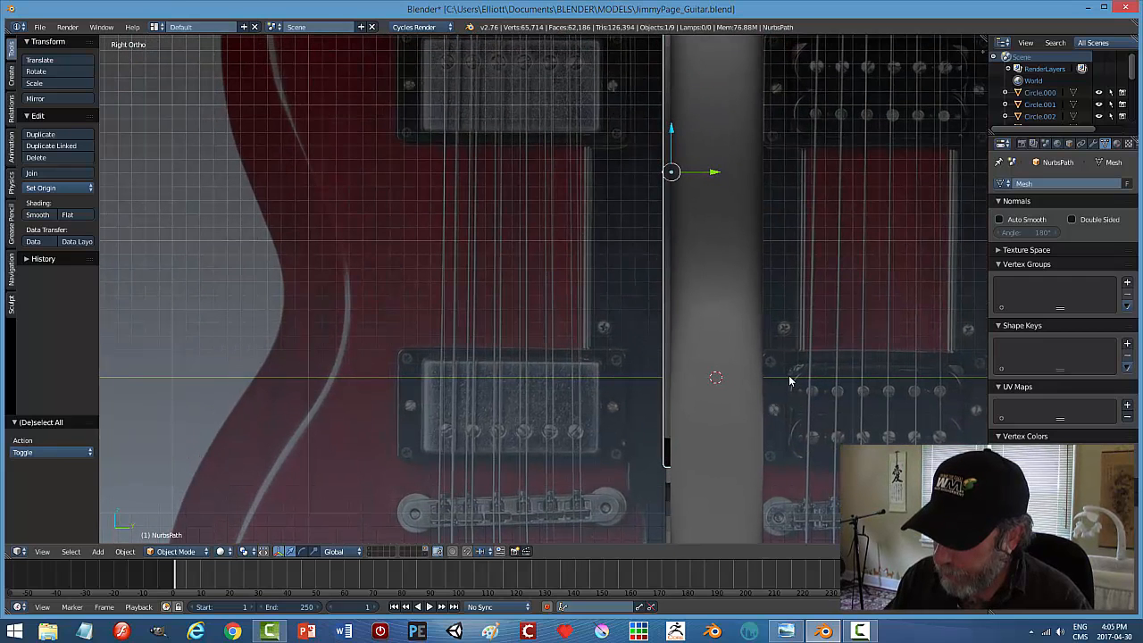
{"action": "key", "text": "KP_4"}
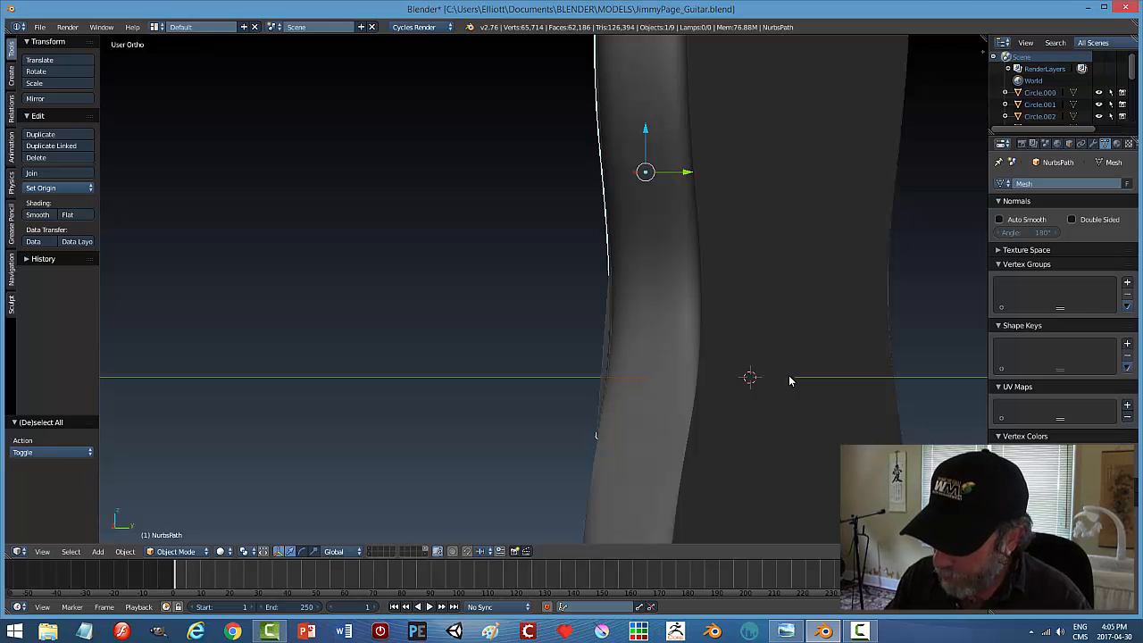
{"action": "key", "text": "KP_3"}
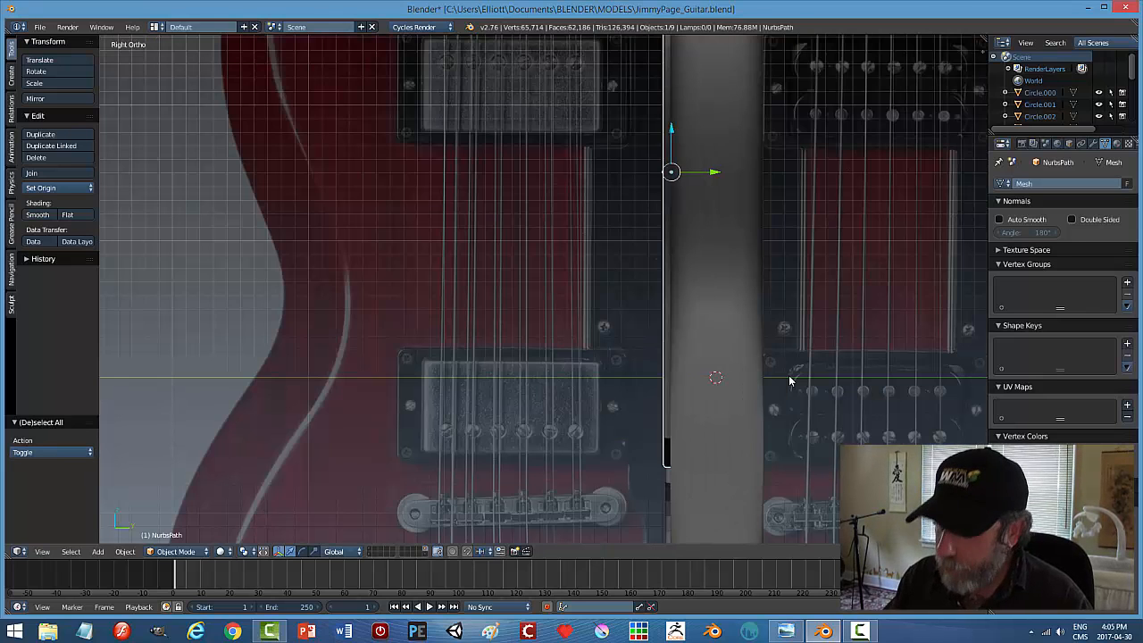
{"action": "key", "text": "ctrl+KP_3"}
{"action": "left_click_drag", "start_coordinate": [375, 173], "coordinate": [372, 168]}
{"action": "middle_click_drag", "start_coordinate": [684, 286], "coordinate": [632, 301]}
{"action": "key", "text": "a"}
{"action": "scroll", "coordinate": [632, 301], "scroll_direction": "up", "scroll_amount": 4}
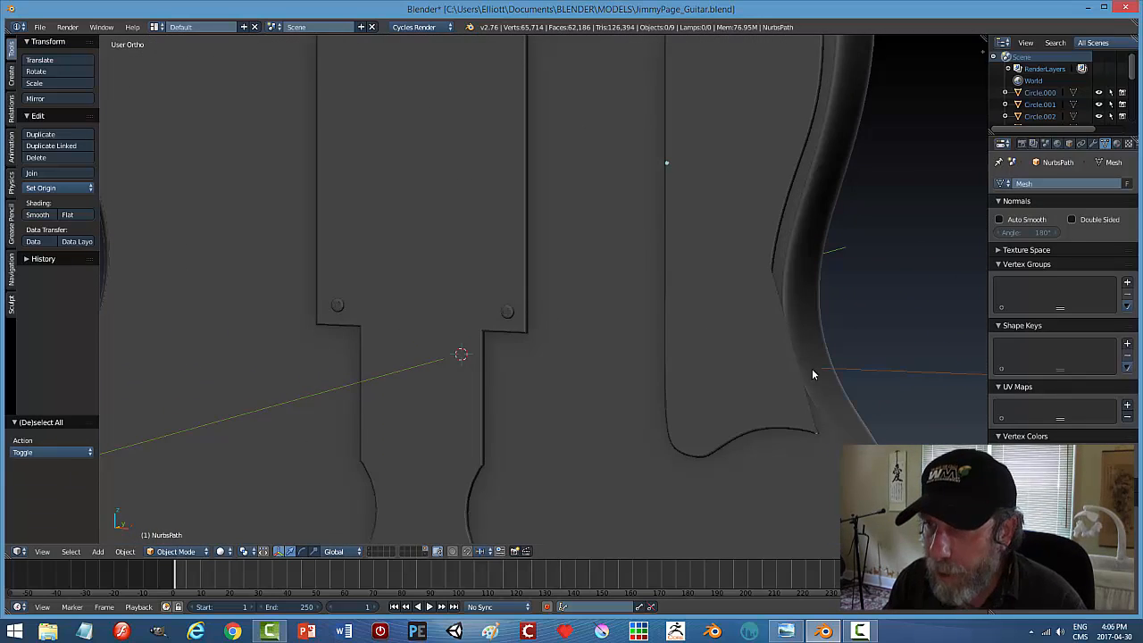
Inspect the pickguard's beveled border near the body's waist in Edit Mode with face selection and select its front face.
{"action": "middle_click_drag", "start_coordinate": [786, 364], "coordinate": [820, 355]}
{"action": "right_click", "coordinate": [751, 345]}
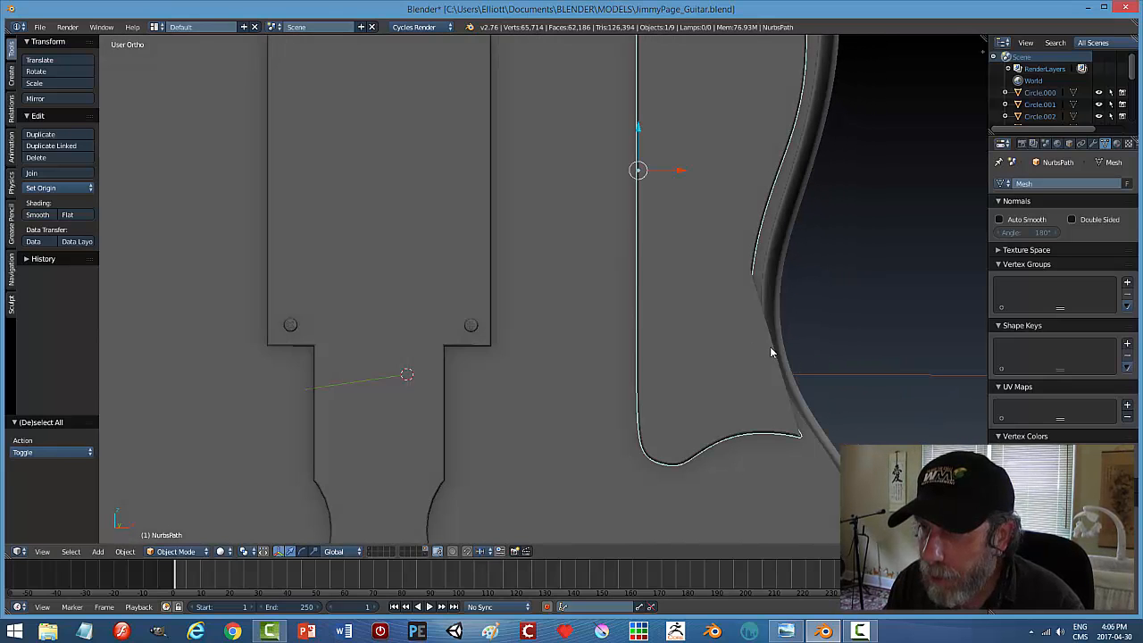
{"action": "left_click", "coordinate": [951, 346]}
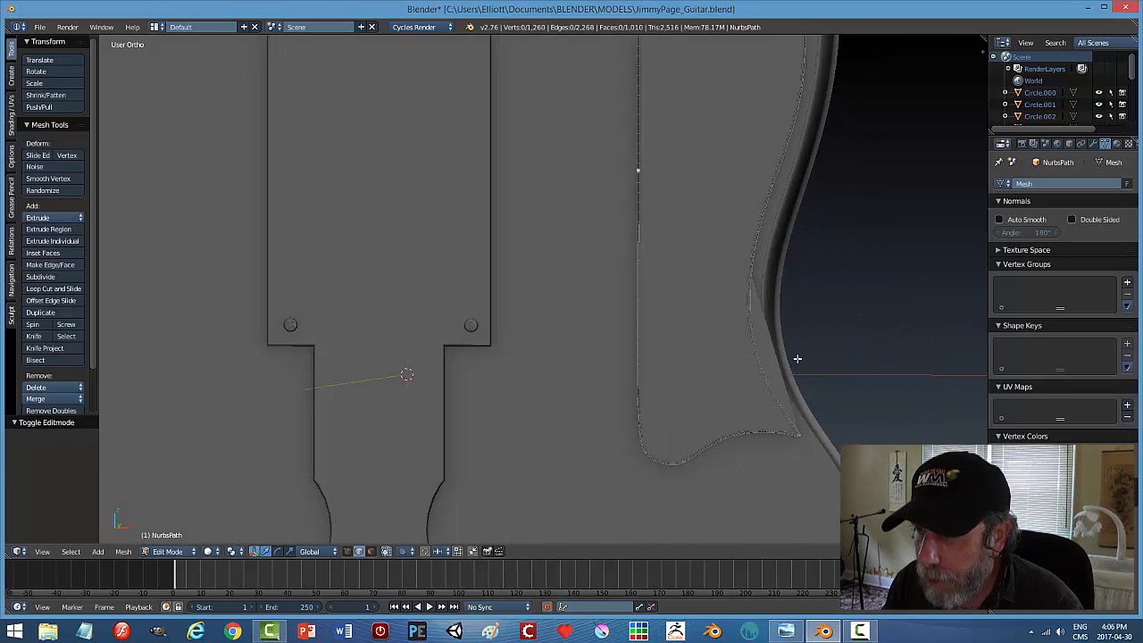
{"action": "middle_click_drag", "start_coordinate": [831, 368], "coordinate": [712, 361], "text": "shift"}
{"action": "scroll", "coordinate": [723, 357], "scroll_direction": "up", "scroll_amount": 2}
{"action": "scroll", "coordinate": [778, 371], "scroll_direction": "up", "scroll_amount": 2}
{"action": "middle_click_drag", "start_coordinate": [782, 371], "coordinate": [615, 201], "text": "shift"}
{"action": "key", "text": "ctrl+Tab"}
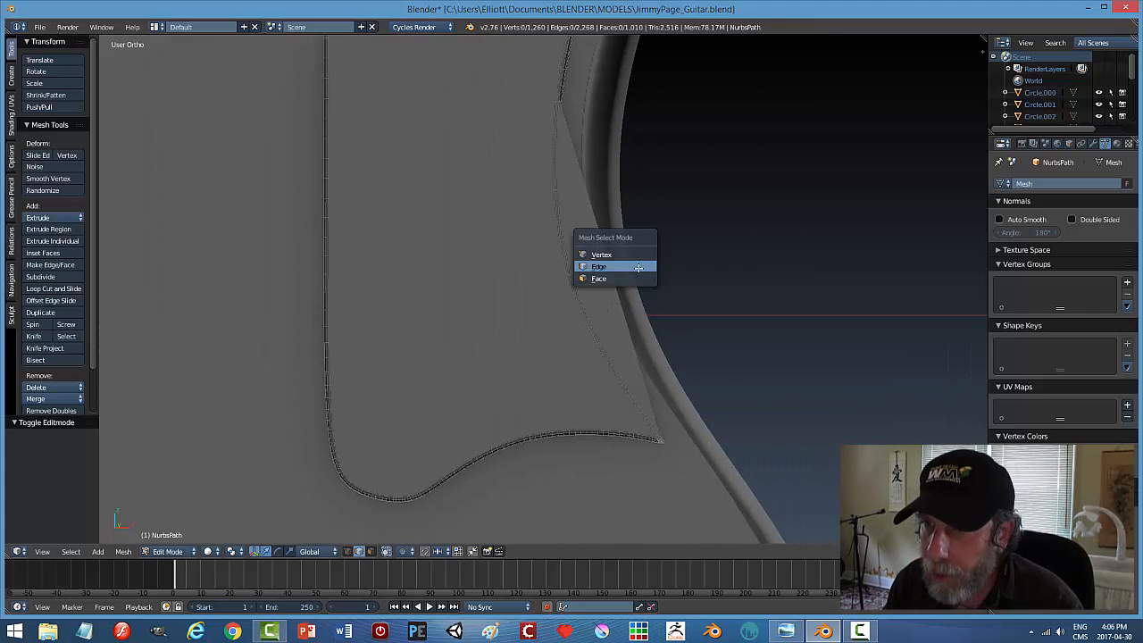
{"action": "left_click", "coordinate": [598, 278]}
{"action": "middle_click_drag", "start_coordinate": [721, 268], "coordinate": [758, 253]}
{"action": "scroll", "coordinate": [718, 265], "scroll_direction": "down", "scroll_amount": 6}
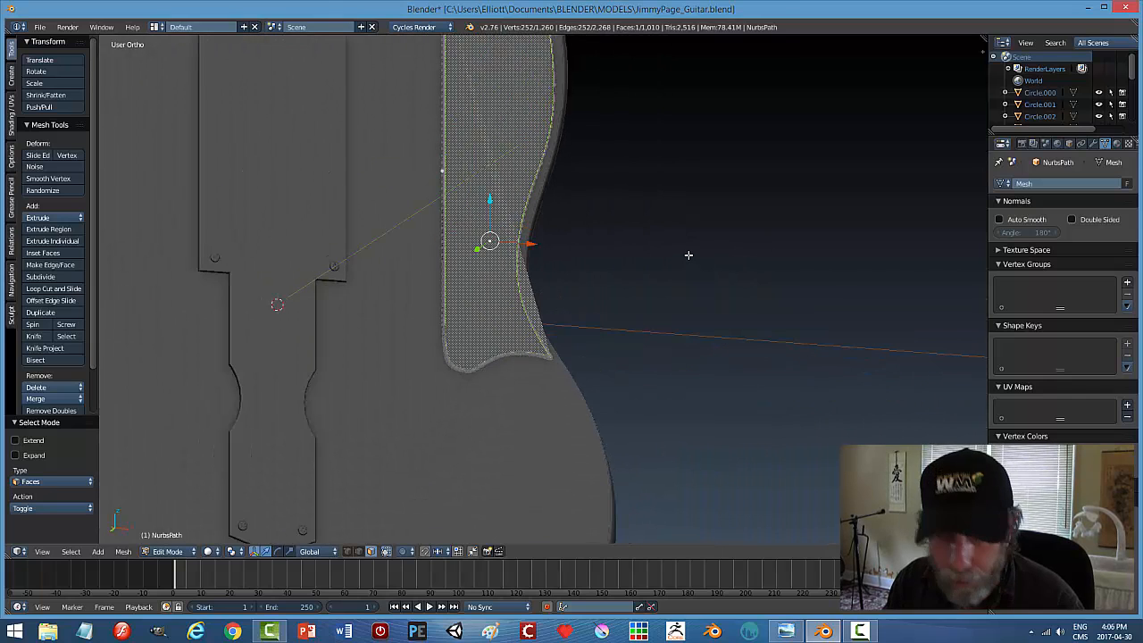
Undo the recent pickguard edits back to the state before its front-face border was beveled.
{"action": "key", "text": "ctrl+z"}
{"action": "key", "text": "ctrl+z"}
{"action": "key", "text": "ctrl+z"}
{"action": "key", "text": "ctrl+z"}
{"action": "key", "text": "ctrl+z"}
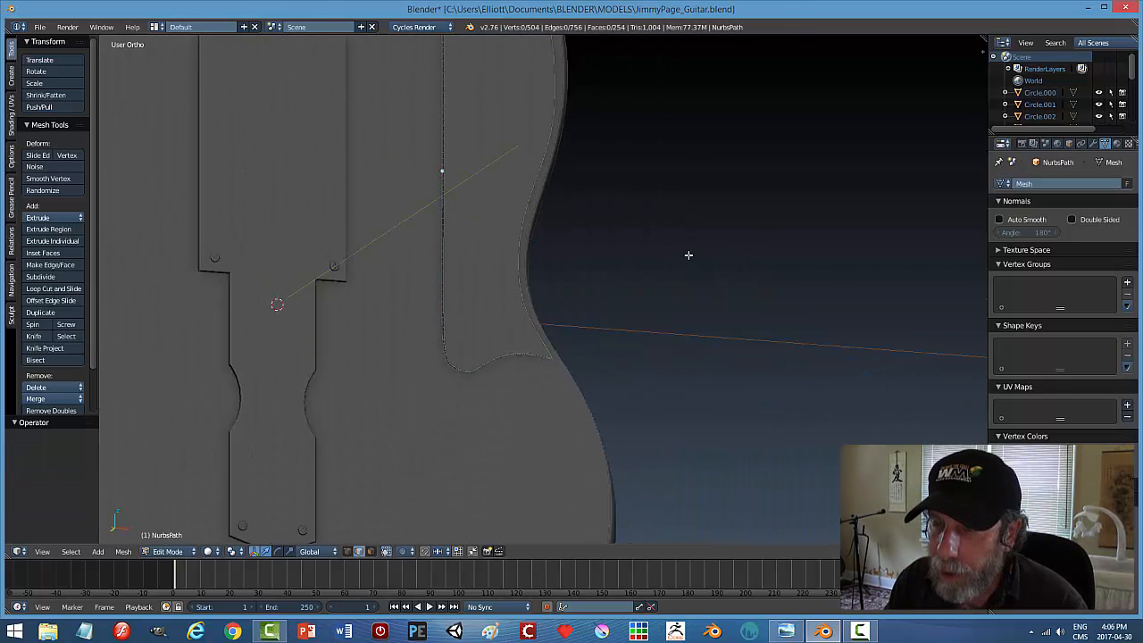
Bevel the border edge loop of the pickguard's front face by about 0.008, then return to Object Mode.
{"action": "middle_click_drag", "start_coordinate": [571, 284], "coordinate": [616, 215]}
{"action": "middle_click_drag", "start_coordinate": [625, 319], "coordinate": [651, 326]}
{"action": "key", "text": "ctrl+Tab"}
{"action": "left_click", "coordinate": [615, 303]}
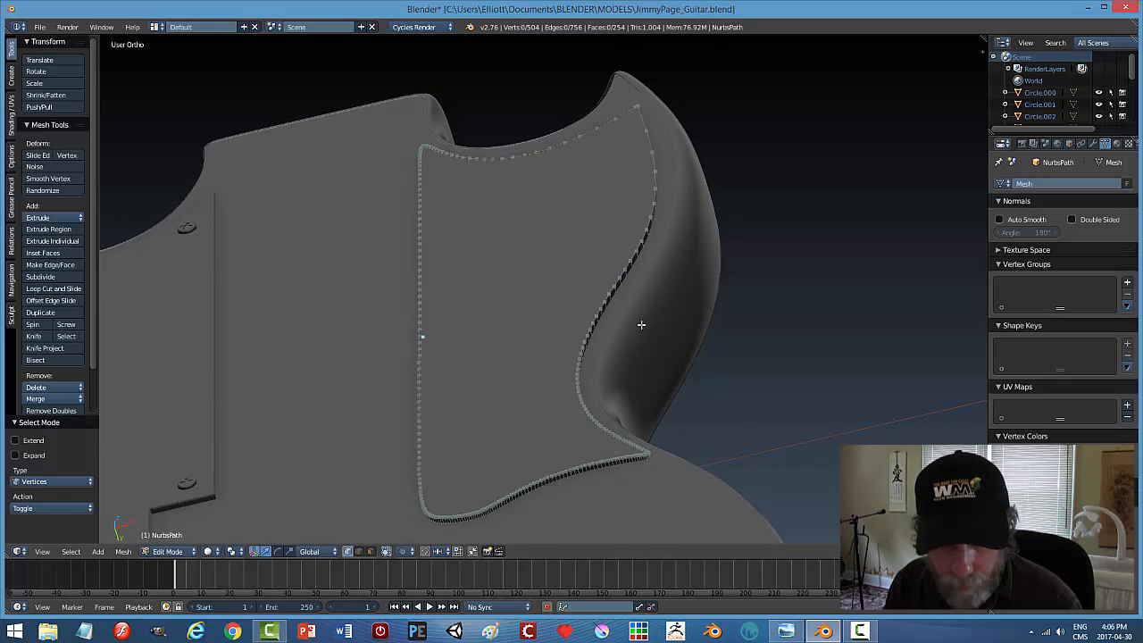
{"action": "key", "text": "ctrl+Tab"}
{"action": "left_click", "coordinate": [614, 337]}
{"action": "right_click", "coordinate": [609, 297], "text": "alt"}
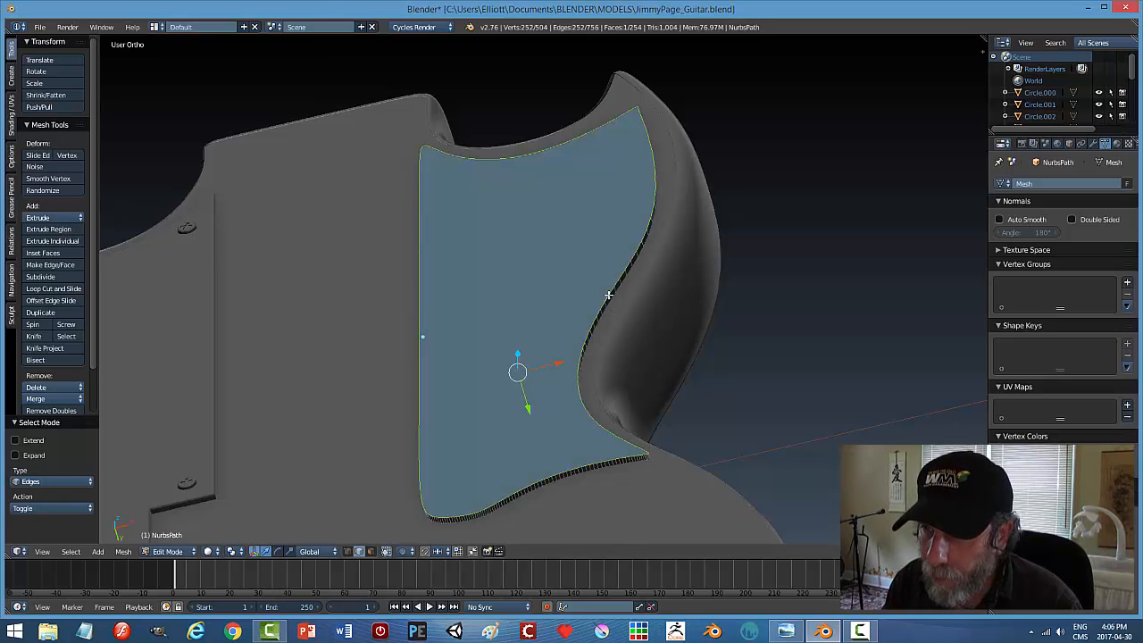
{"action": "key", "text": "ctrl+b"}
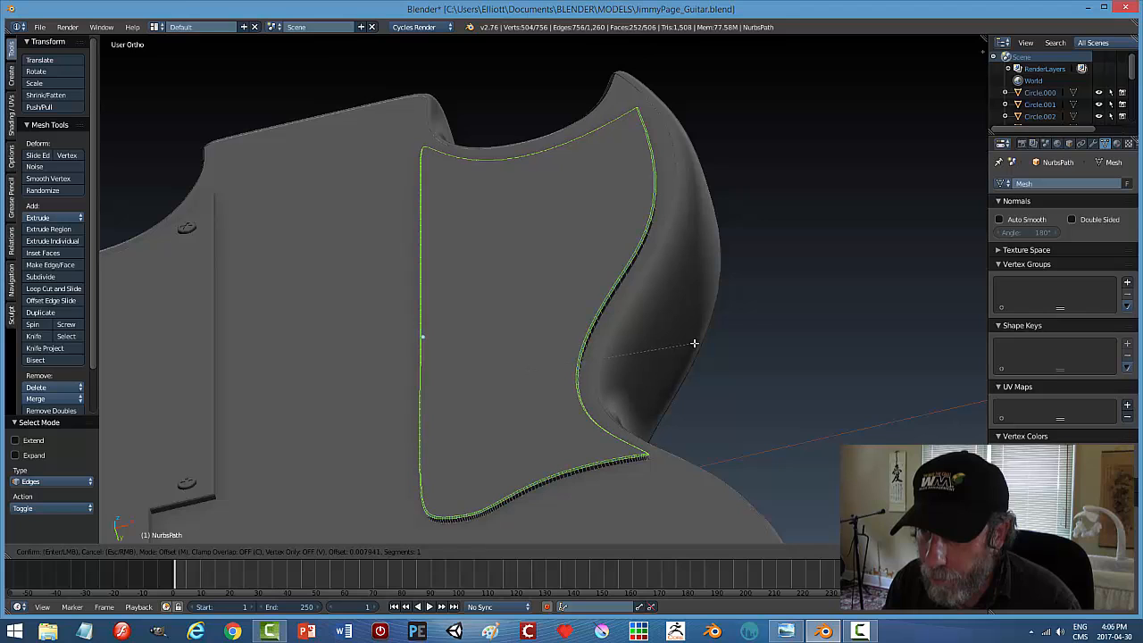
{"action": "left_click", "coordinate": [694, 343]}
{"action": "key", "text": "a"}
{"action": "key", "text": "Tab"}
{"action": "left_click", "coordinate": [649, 349]}
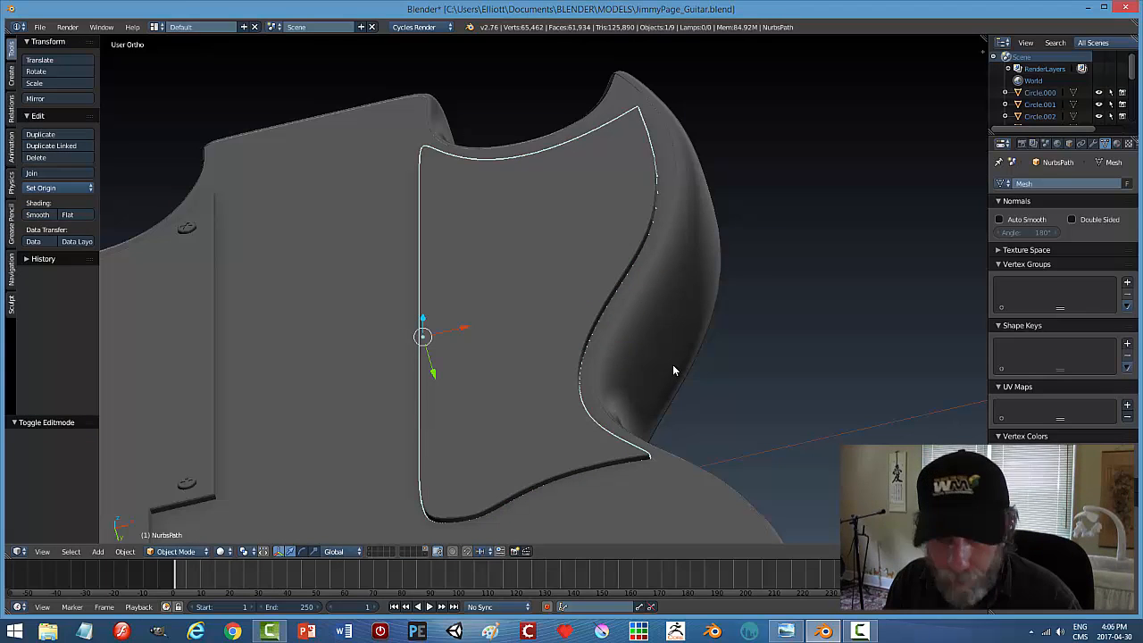
Set the pickguard's origin to its geometry.
{"action": "key", "text": "a"}
{"action": "middle_click_drag", "start_coordinate": [675, 355], "coordinate": [704, 339]}
{"action": "right_click", "coordinate": [551, 417]}
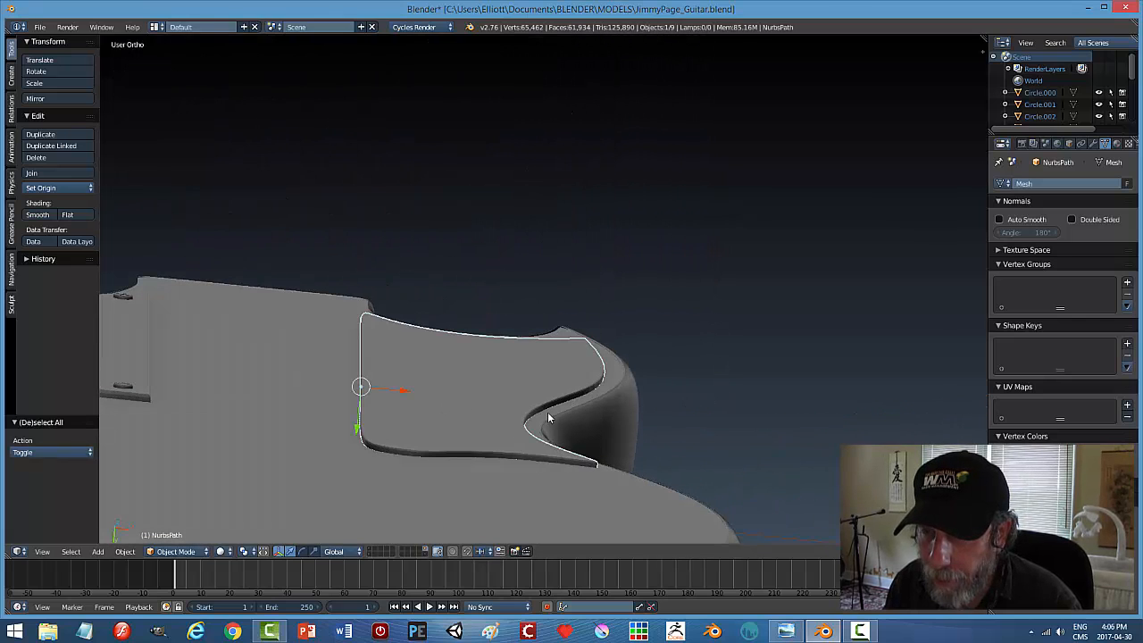
{"action": "key", "text": "ctrl+KP_3"}
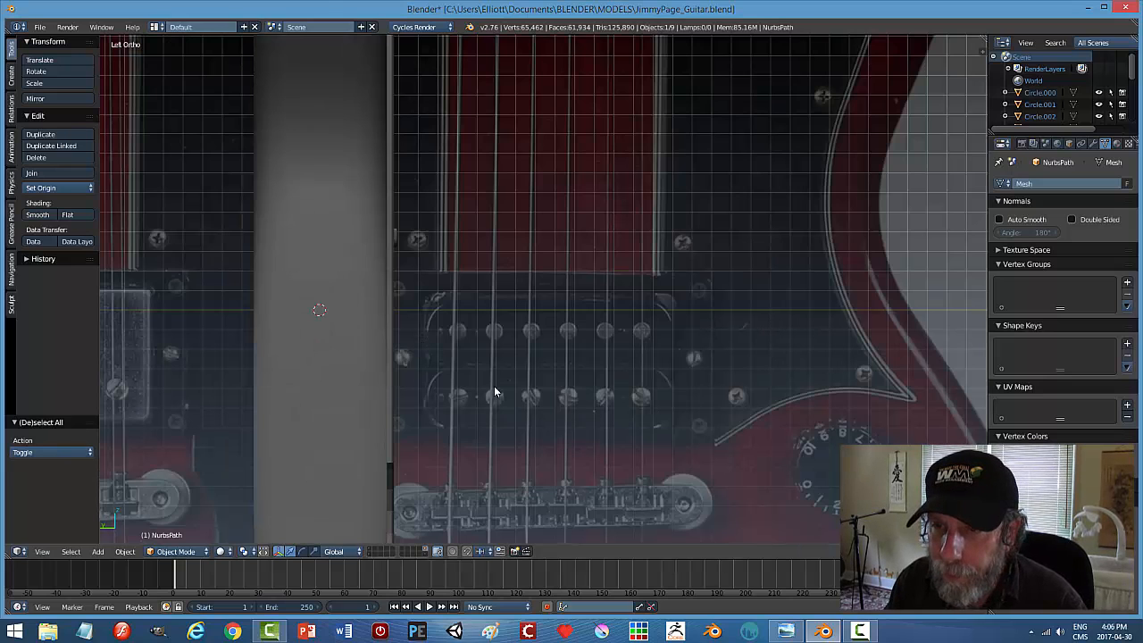
{"action": "middle_click_drag", "start_coordinate": [437, 360], "coordinate": [389, 336]}
{"action": "right_click", "coordinate": [444, 349]}
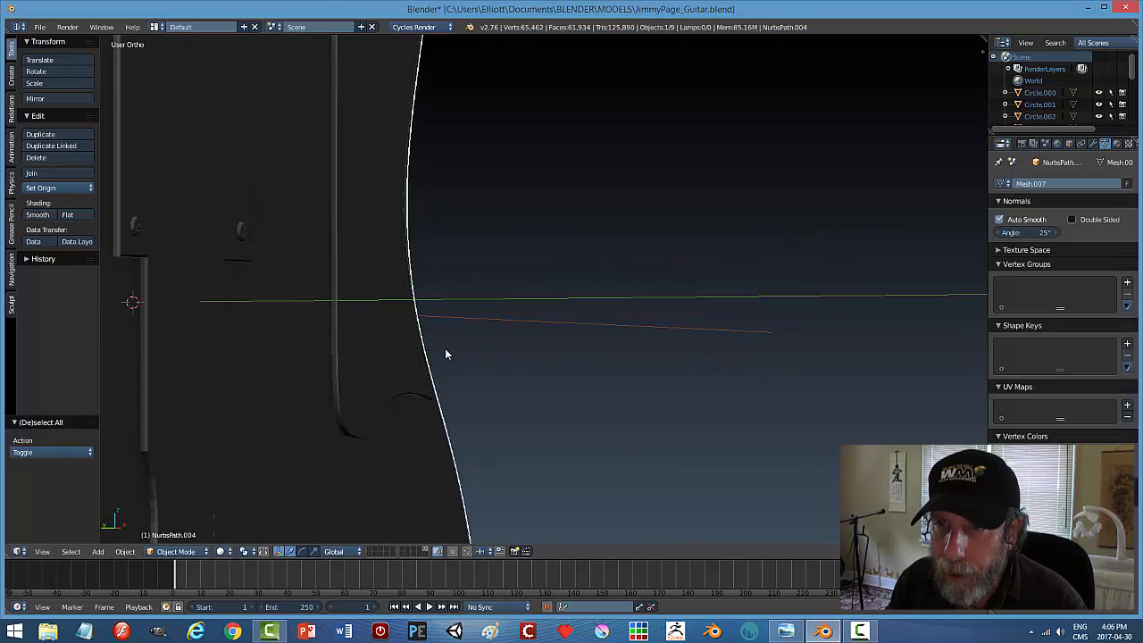
{"action": "right_click", "coordinate": [340, 253]}
{"action": "left_click", "coordinate": [38, 188]}
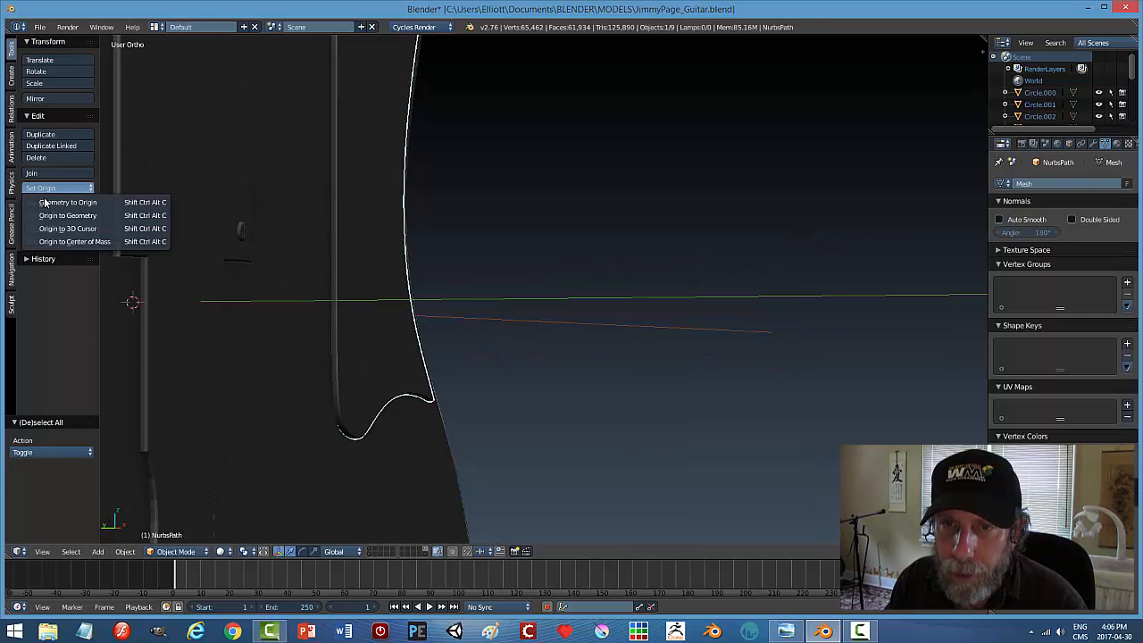
{"action": "left_click", "coordinate": [44, 213]}
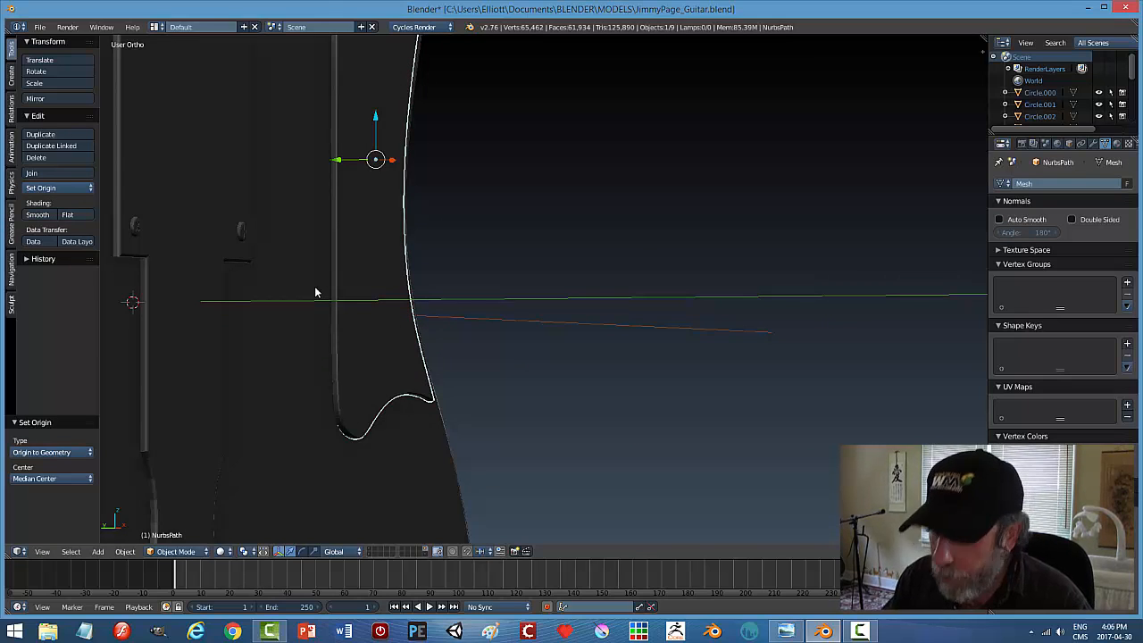
Nudge the pickguard slightly along Y in the left side view, deselect it, and save over JimmyPage_Guitar.blend.
{"action": "key", "text": "ctrl+KP_3"}
{"action": "left_click_drag", "start_coordinate": [349, 164], "coordinate": [349, 163]}
{"action": "middle_click_drag", "start_coordinate": [370, 174], "coordinate": [561, 252]}
{"action": "key", "text": "a"}
{"action": "scroll", "coordinate": [548, 278], "scroll_direction": "down", "scroll_amount": 3}
{"action": "key", "text": "ctrl+s"}
{"action": "left_click", "coordinate": [664, 261]}
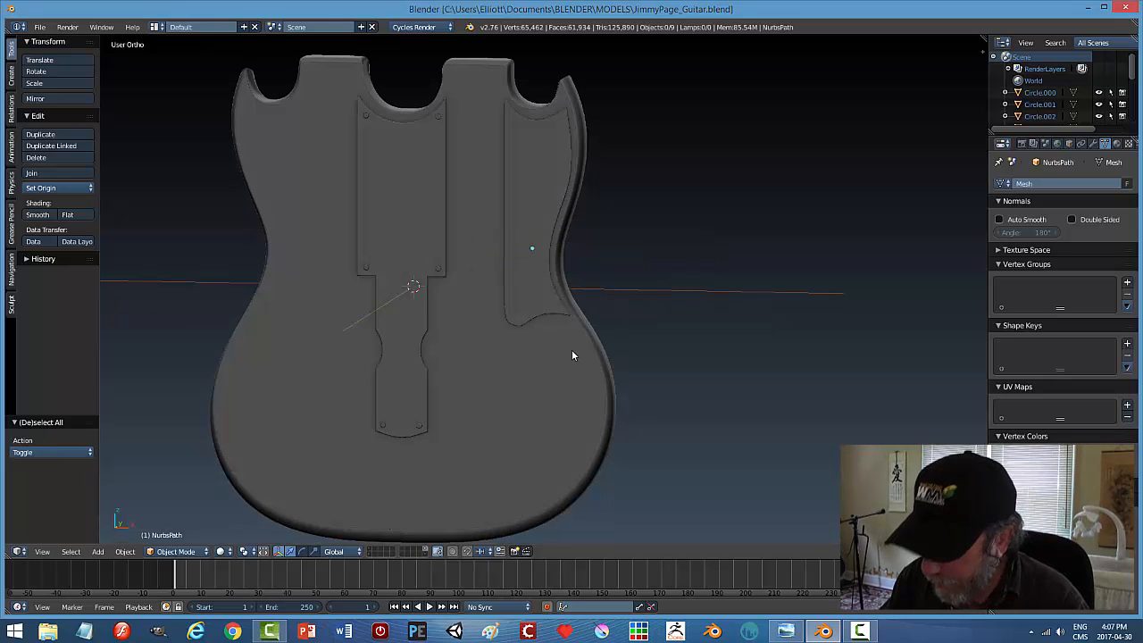
Display the guitar in wireframe from the front over the reference photo.
{"action": "key", "text": "KP_1"}
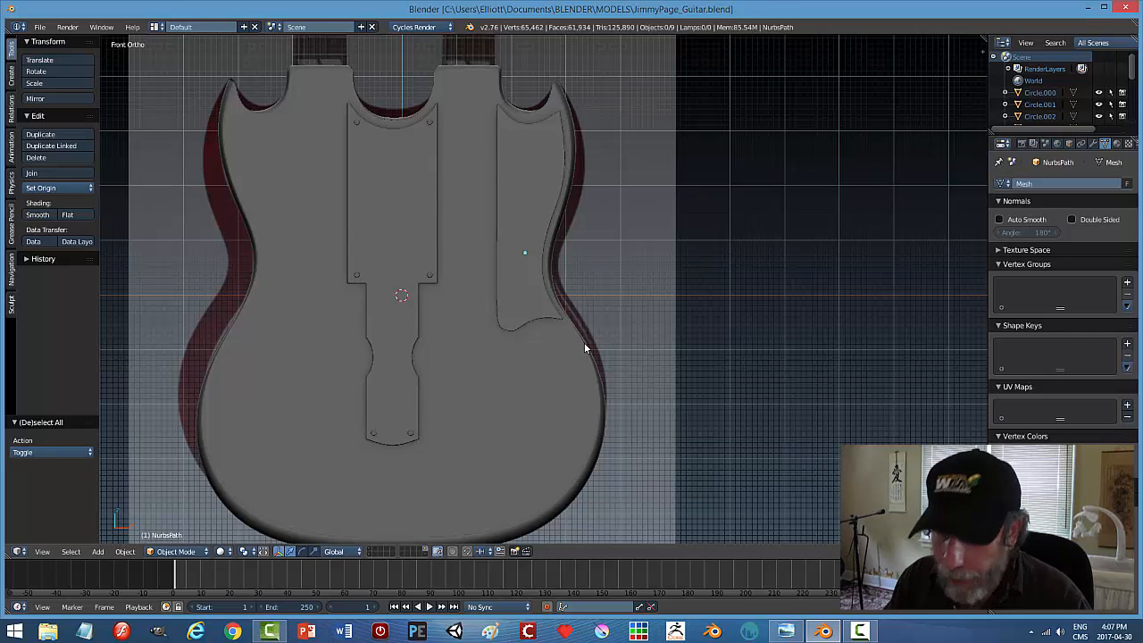
{"action": "key", "text": "z"}
{"action": "left_click", "coordinate": [680, 348]}
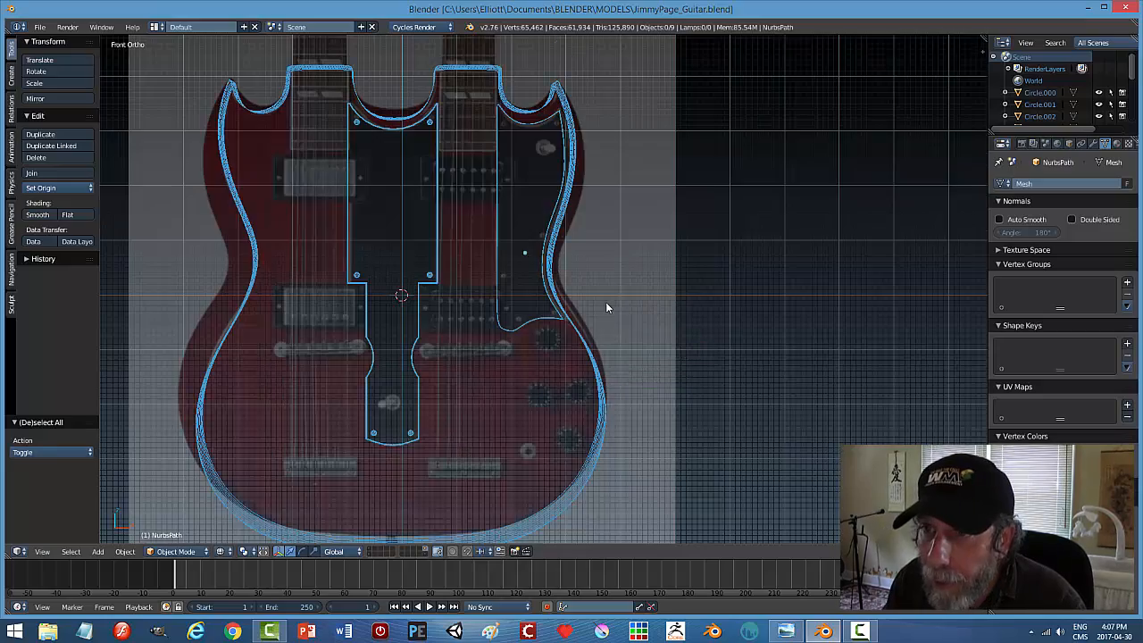
{"action": "scroll", "coordinate": [605, 301], "scroll_direction": "up", "scroll_amount": 4}
{"action": "scroll", "coordinate": [544, 242], "scroll_direction": "down", "scroll_amount": 3}
Duplicate the central plate's upper-right screw, move the copy 1.350 along X, and lower it slightly onto the pickguard's upper-left screw in the photo.
{"action": "right_click", "coordinate": [543, 116]}
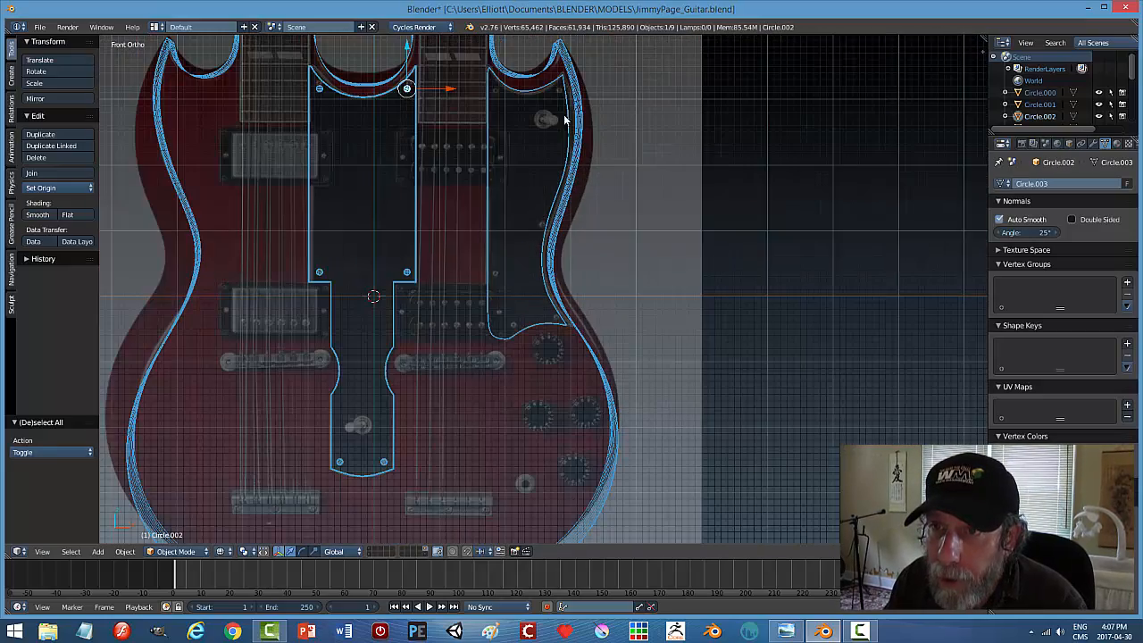
{"action": "scroll", "coordinate": [596, 310], "scroll_direction": "up", "scroll_amount": 5}
{"action": "middle_click_drag", "start_coordinate": [570, 346], "coordinate": [548, 201], "text": "shift"}
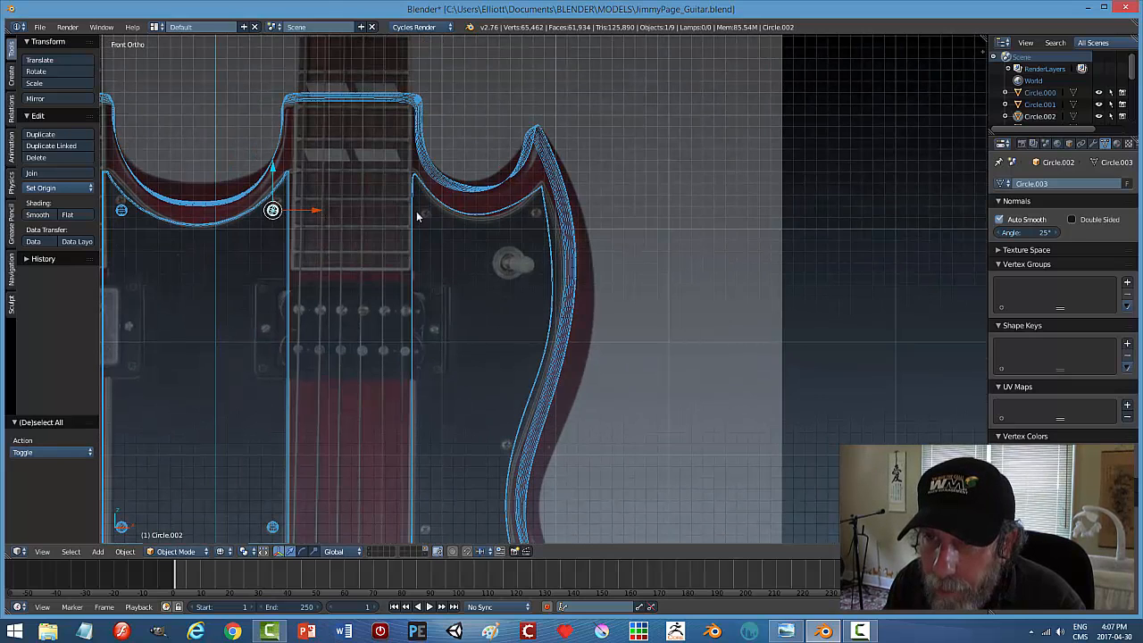
{"action": "key", "text": "shift+d"}
{"action": "right_click", "coordinate": [489, 278]}
{"action": "key", "text": "g"}
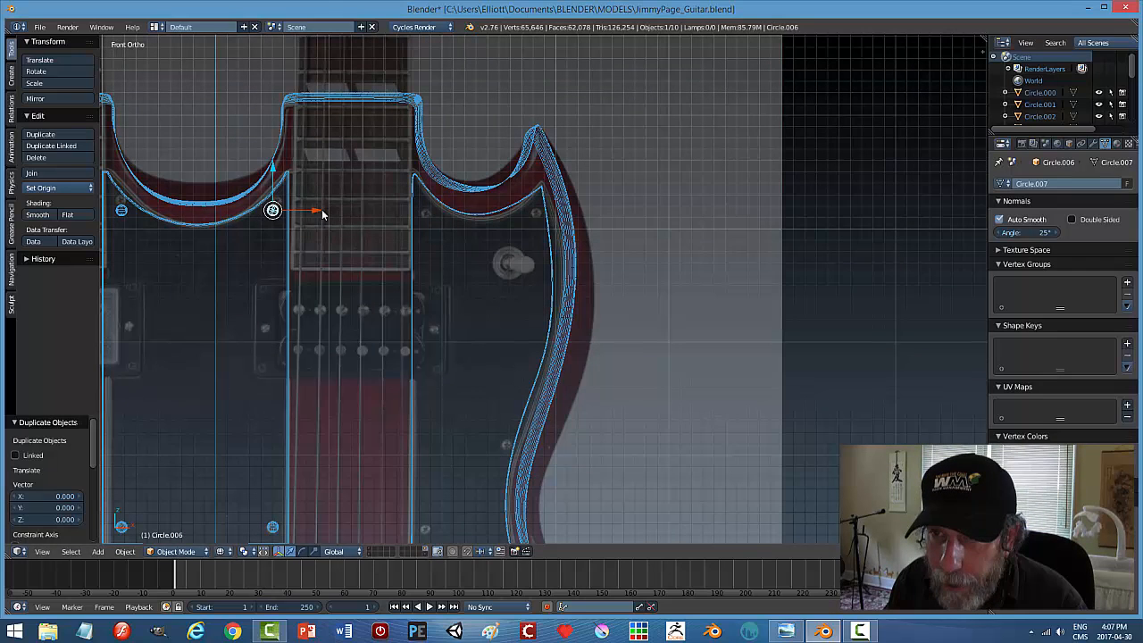
{"action": "key", "text": "x"}
{"action": "left_click", "coordinate": [469, 239]}
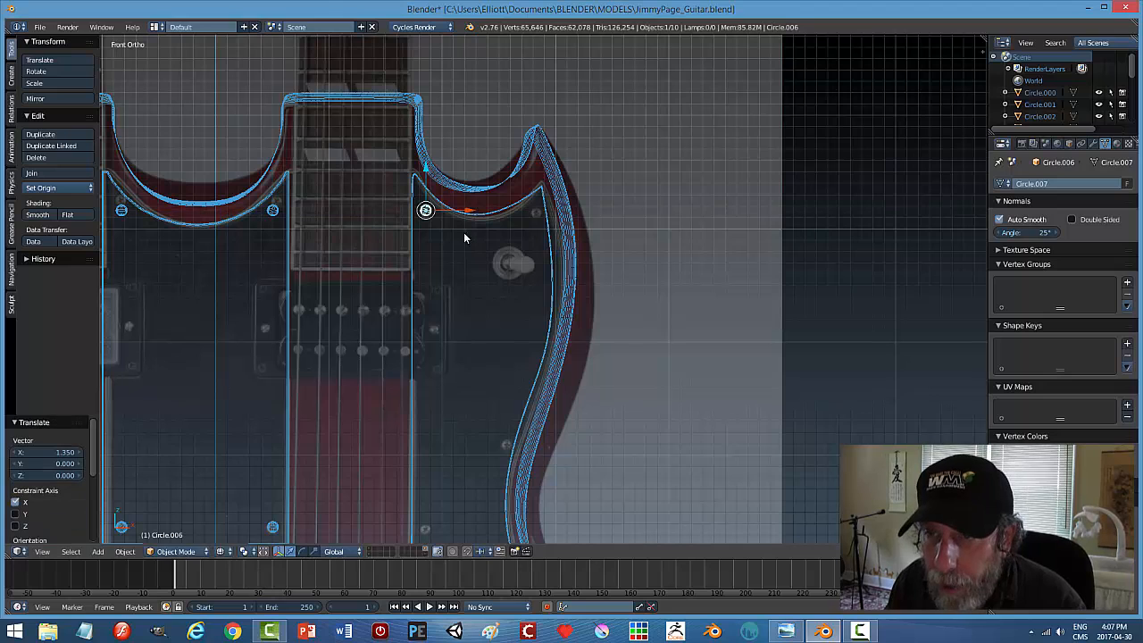
{"action": "left_click_drag", "start_coordinate": [426, 170], "coordinate": [432, 180]}
Duplicate the pickguard's upper-left screw and move the copy 0.951 along X to the upper-right screw position.
{"action": "key", "text": "shift+d"}
{"action": "right_click", "coordinate": [455, 226]}
{"action": "key", "text": "x"}
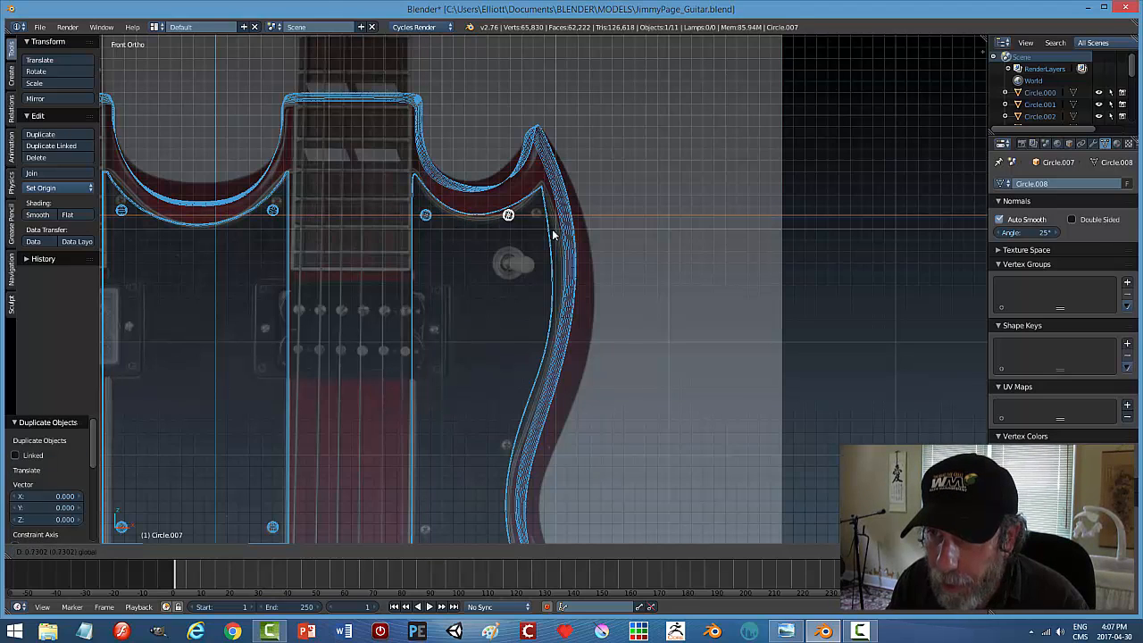
{"action": "left_click", "coordinate": [576, 244]}
Duplicate the pickguard's upper-left screw and move the copy -2.779 along Z to the lower screw position on the straight edge.
{"action": "middle_click_drag", "start_coordinate": [620, 287], "coordinate": [635, 150], "text": "shift"}
{"action": "right_click", "coordinate": [443, 78]}
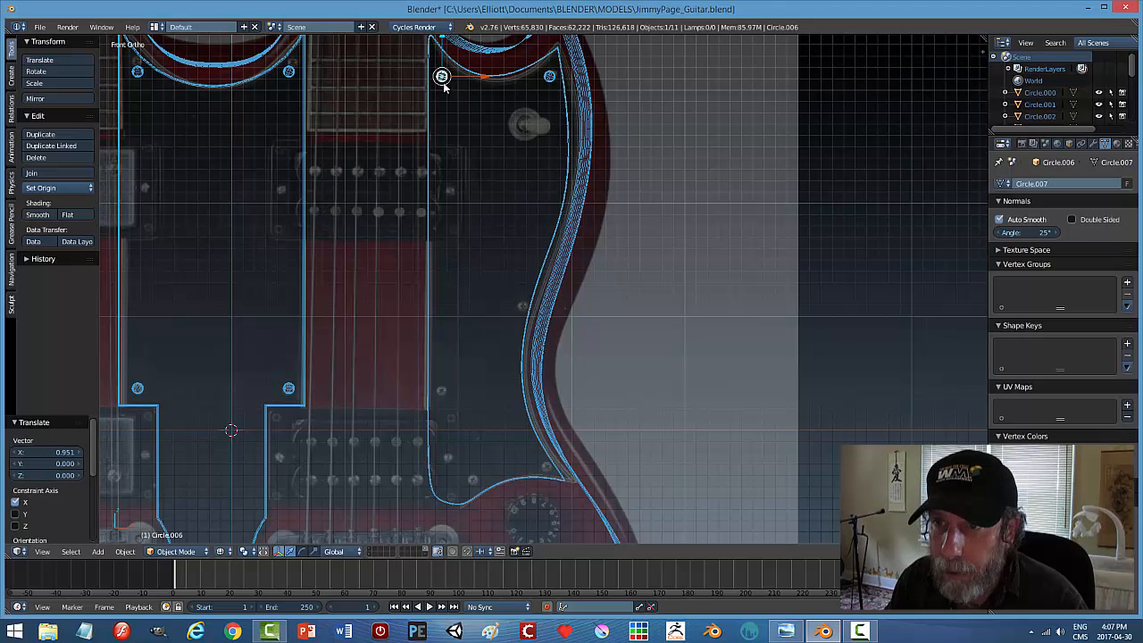
{"action": "key", "text": "shift+d"}
{"action": "key", "text": "Escape"}
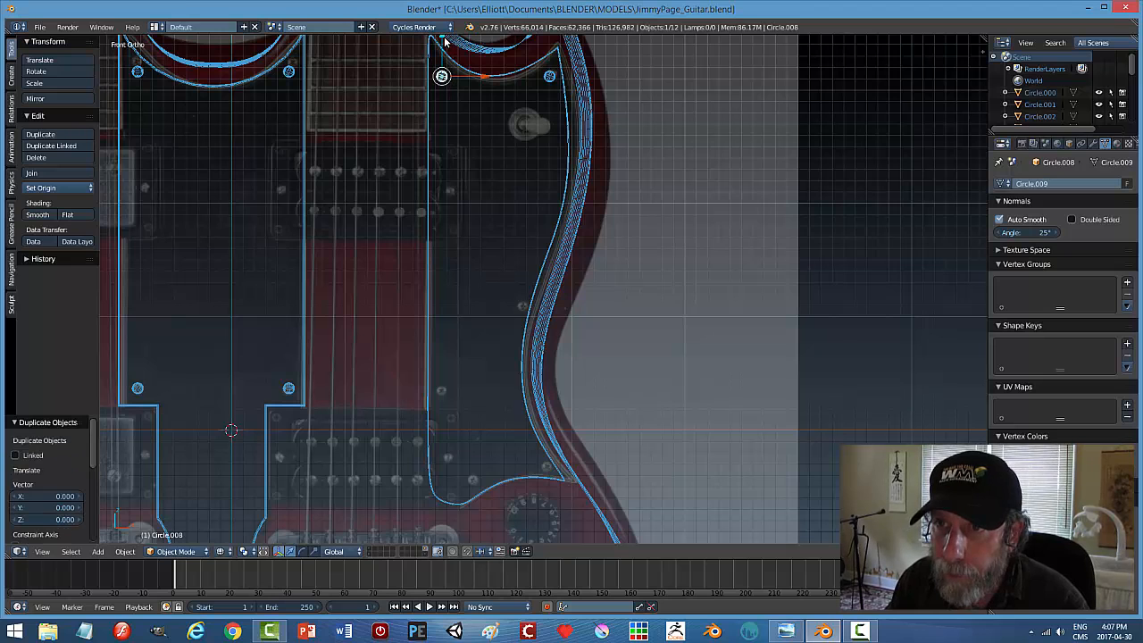
{"action": "left_click_drag", "start_coordinate": [447, 48], "coordinate": [467, 357]}
Duplicate the straight edge's lower screw and move the copy along X and -0.781 along Z onto the screw near the pickguard's lower curve.
{"action": "middle_click_drag", "start_coordinate": [557, 409], "coordinate": [554, 302], "text": "shift"}
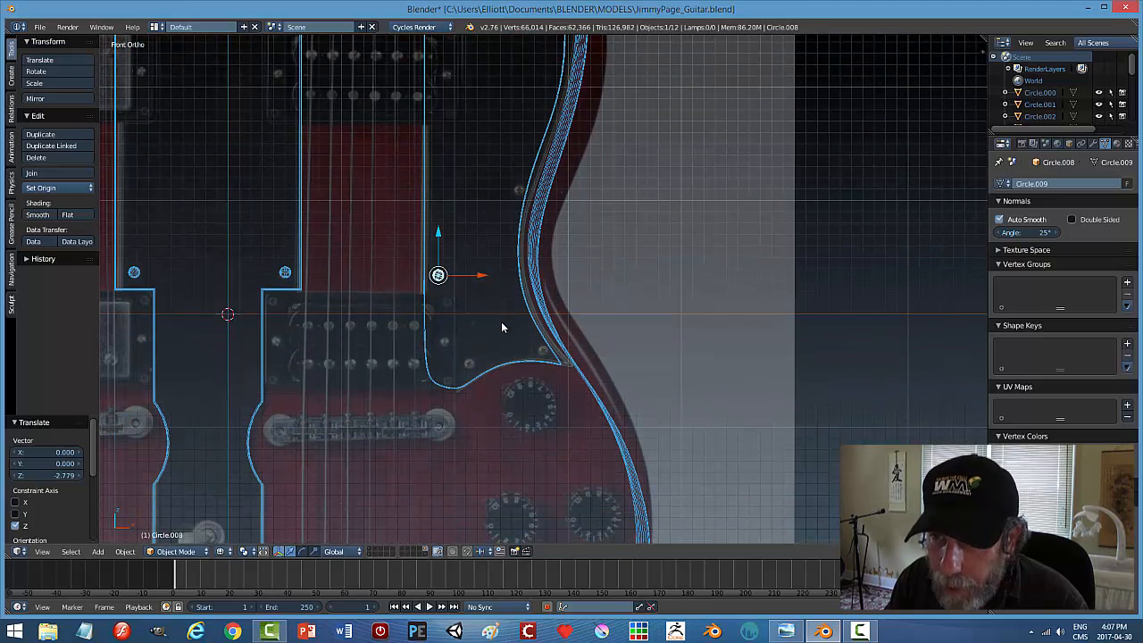
{"action": "middle_click_drag", "start_coordinate": [499, 366], "coordinate": [488, 308], "text": "shift"}
{"action": "scroll", "coordinate": [488, 309], "scroll_direction": "up", "scroll_amount": 3}
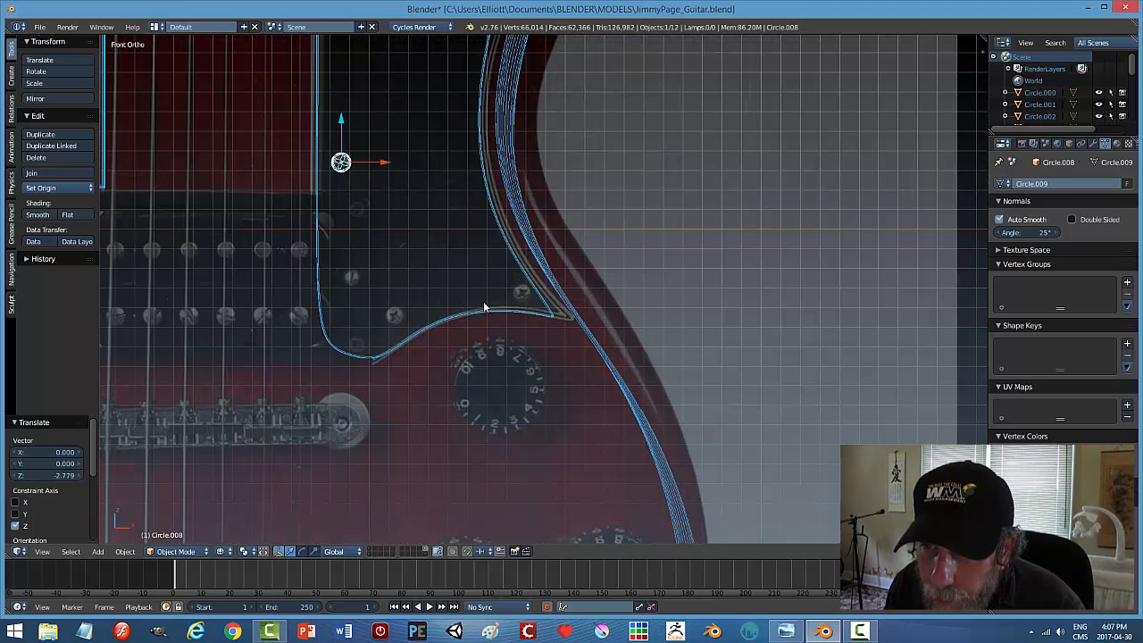
{"action": "scroll", "coordinate": [484, 307], "scroll_direction": "down", "scroll_amount": 1}
{"action": "key", "text": "shift+d"}
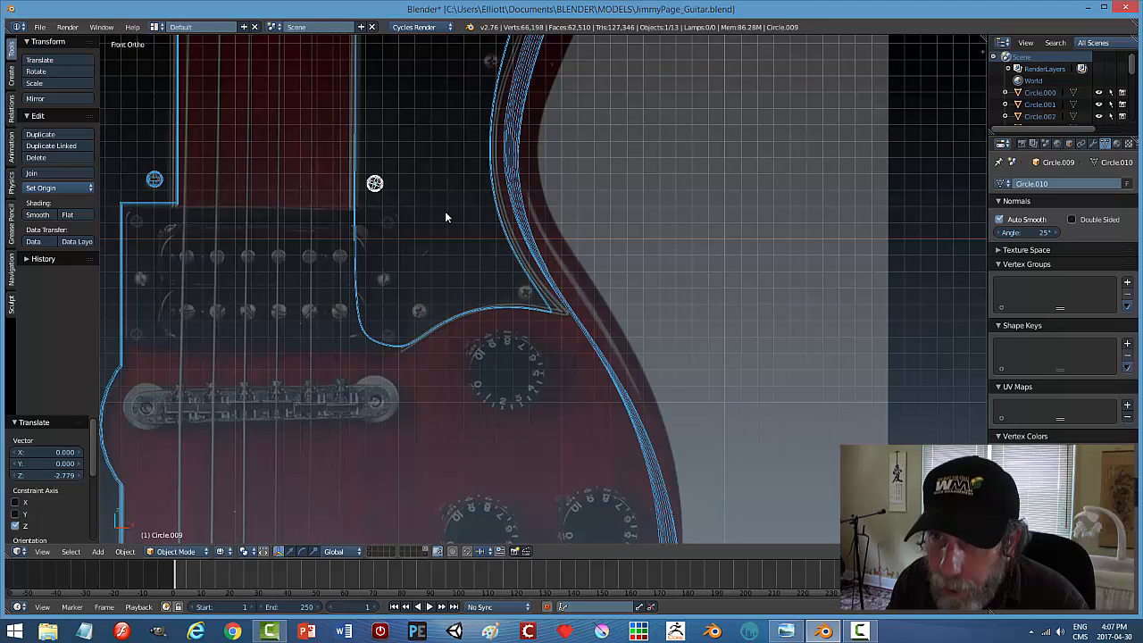
{"action": "key", "text": "x"}
{"action": "left_click", "coordinate": [459, 205]}
{"action": "key", "text": "g"}
{"action": "key", "text": "z"}
{"action": "left_click", "coordinate": [412, 266]}
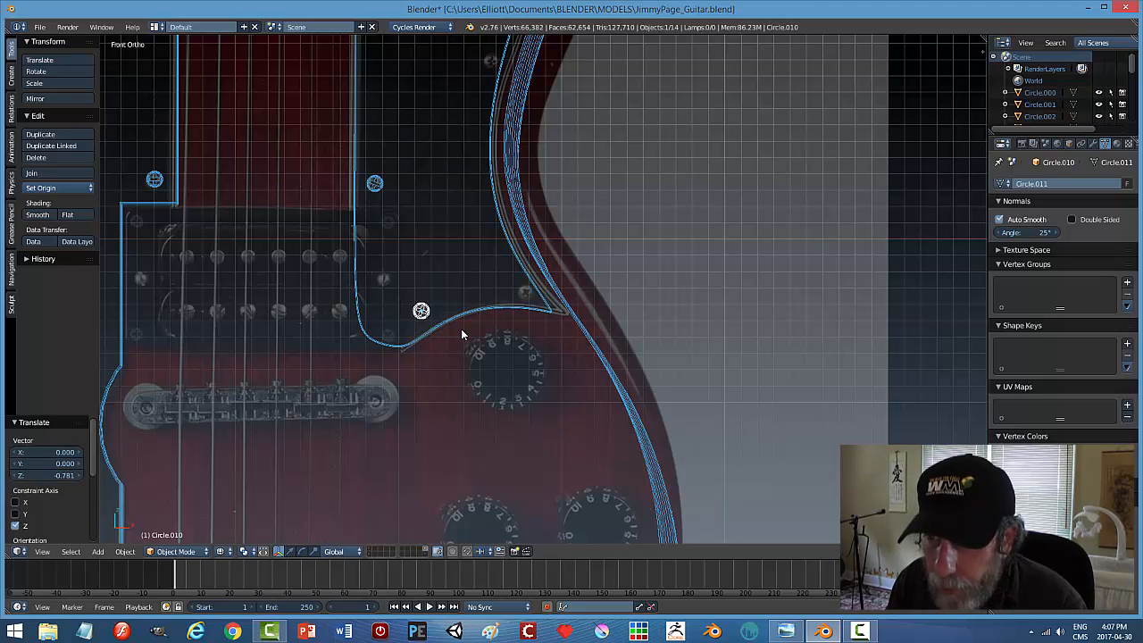
Duplicate the screw near the pickguard's lower curve and move the copy 0.584 along X and 0.142 along Z to the pickguard's lower-right tip.
{"action": "key", "text": "shift+d"}
{"action": "key", "text": "x"}
{"action": "left_click", "coordinate": [553, 300]}
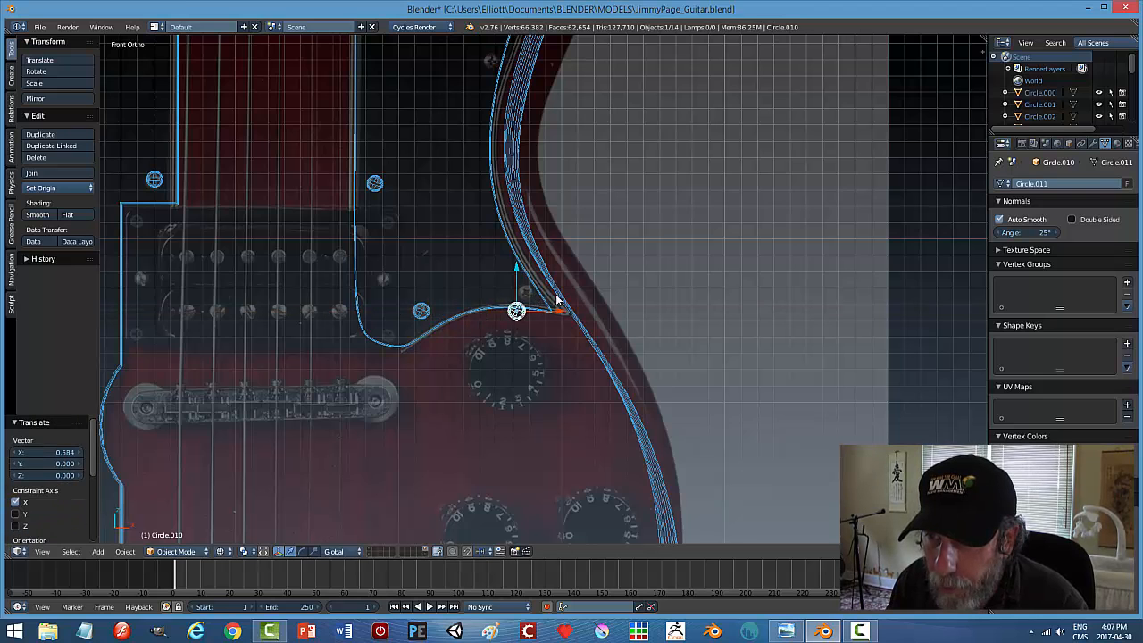
{"action": "key", "text": "g"}
{"action": "key", "text": "z"}
{"action": "left_click", "coordinate": [581, 252]}
Duplicate the straight edge's lower screw and move the copy 0.748 along Z and 0.697 along X onto the curved edge's middle screw.
{"action": "middle_click_drag", "start_coordinate": [615, 266], "coordinate": [653, 344], "text": "shift"}
{"action": "right_click", "coordinate": [412, 260]}
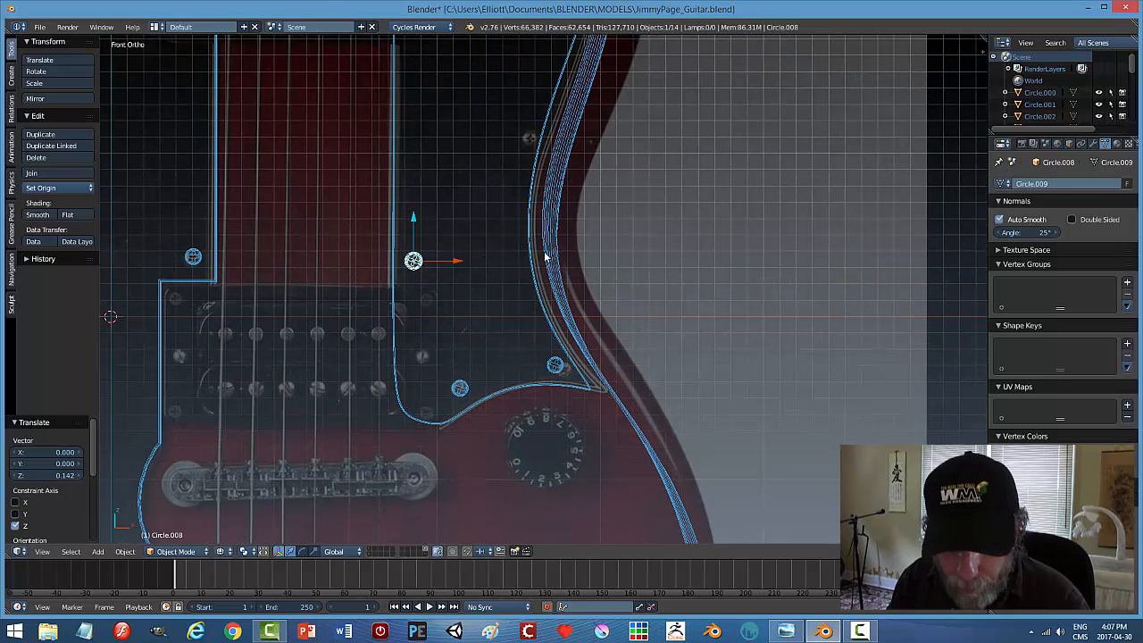
{"action": "key", "text": "shift+d"}
{"action": "key", "text": "z"}
{"action": "left_click", "coordinate": [449, 128]}
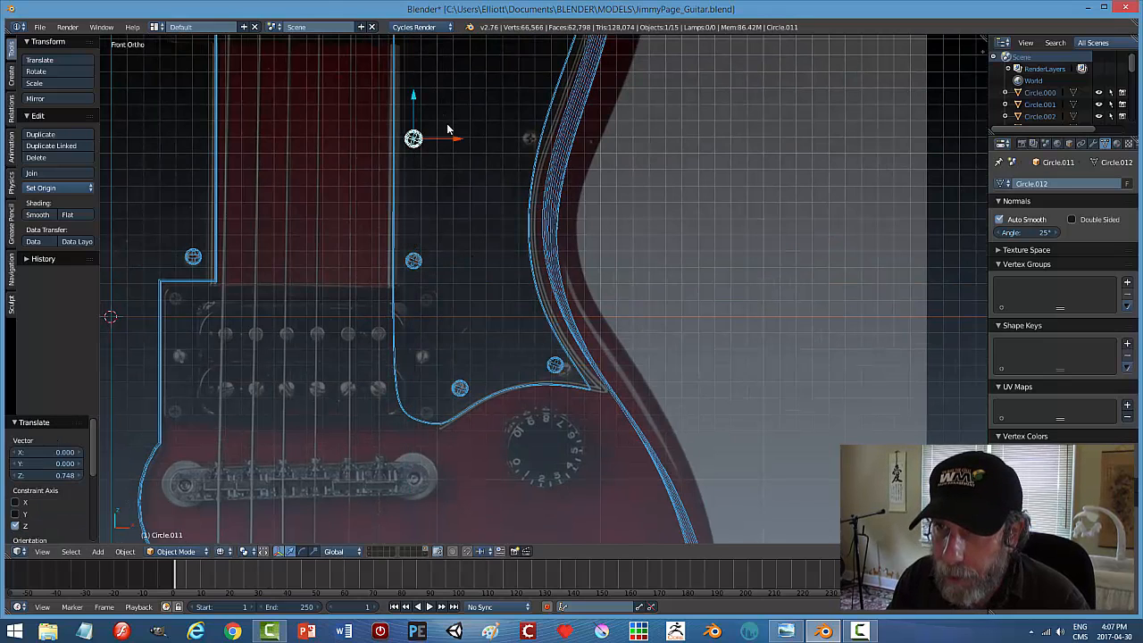
{"action": "left_click_drag", "start_coordinate": [454, 143], "coordinate": [567, 152]}
{"action": "left_click", "coordinate": [579, 158]}
Clear the selection, switch the viewport to solid shading, and save the file over the existing one.
{"action": "middle_click_drag", "start_coordinate": [648, 169], "coordinate": [628, 337], "text": "shift"}
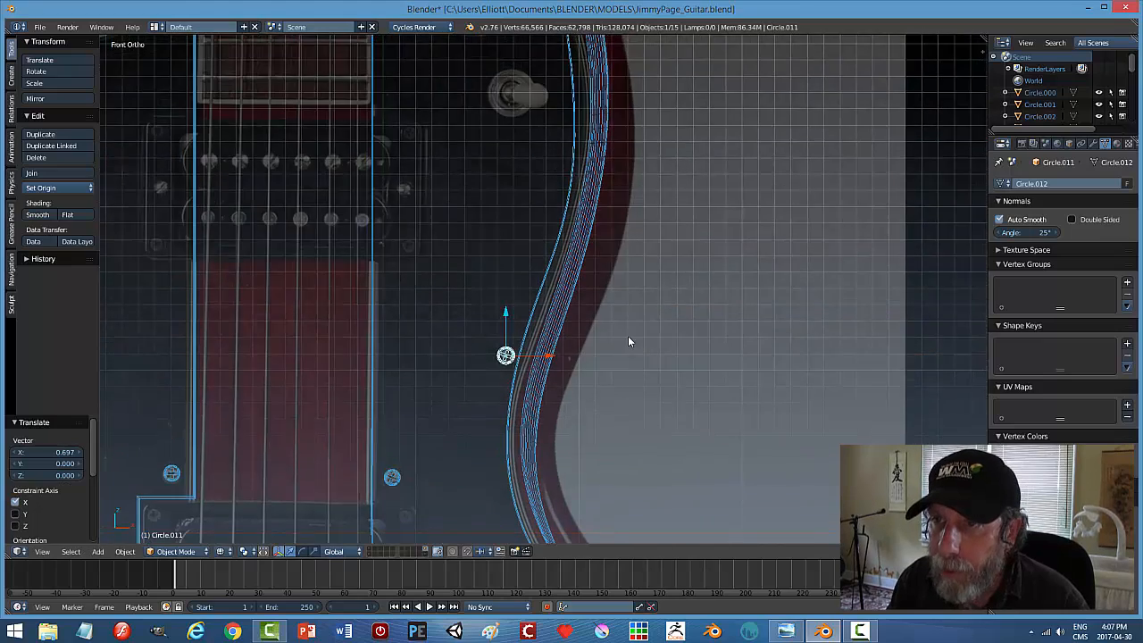
{"action": "scroll", "coordinate": [628, 336], "scroll_direction": "down", "scroll_amount": 2}
{"action": "key", "text": "a"}
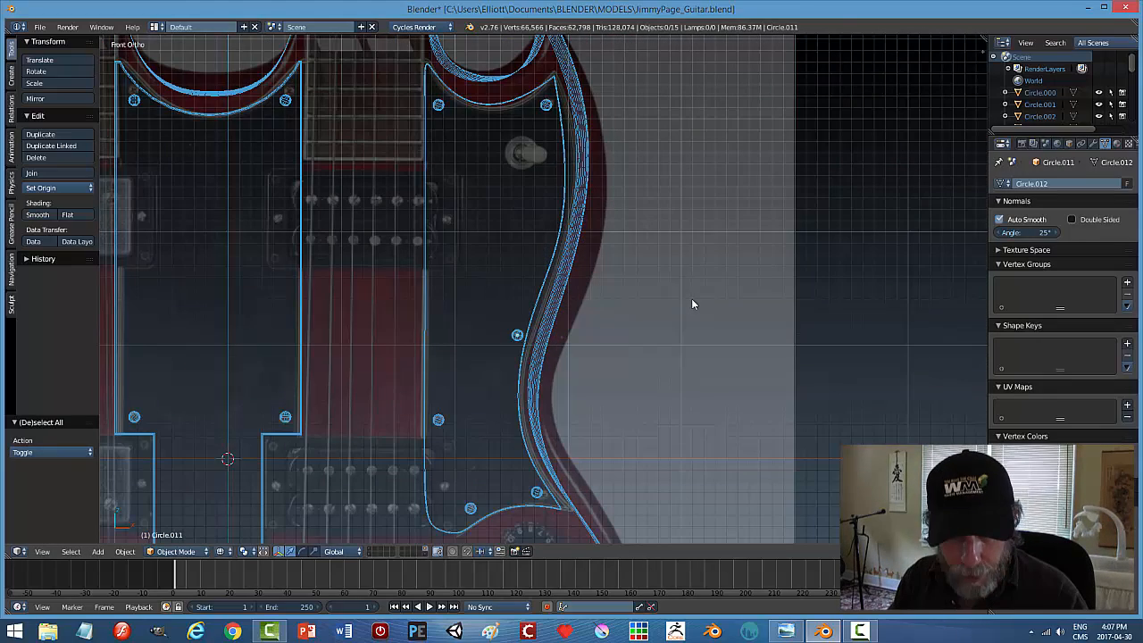
{"action": "key", "text": "z"}
{"action": "left_click", "coordinate": [692, 366]}
{"action": "mouse_move", "coordinate": [689, 320]}
{"action": "middle_mouse_down"}
{"action": "mouse_move", "coordinate": [673, 339]}
{"action": "mouse_move", "coordinate": [648, 311]}
{"action": "mouse_move", "coordinate": [595, 318]}
{"action": "mouse_move", "coordinate": [677, 247]}
{"action": "mouse_move", "coordinate": [679, 329]}
{"action": "mouse_move", "coordinate": [548, 255]}
{"action": "mouse_move", "coordinate": [630, 258]}
{"action": "mouse_move", "coordinate": [620, 291]}
{"action": "mouse_move", "coordinate": [571, 308]}
{"action": "mouse_move", "coordinate": [533, 355]}
{"action": "mouse_move", "coordinate": [566, 334]}
{"action": "mouse_move", "coordinate": [574, 288]}
{"action": "mouse_move", "coordinate": [576, 339]}
{"action": "middle_mouse_up"}
{"action": "scroll", "coordinate": [671, 332], "scroll_direction": "down", "scroll_amount": 2}
{"action": "key", "text": "ctrl+s"}
{"action": "left_click", "coordinate": [678, 329]}
Select the pickguard and its six screws and join them into one object.
{"action": "scroll", "coordinate": [619, 331], "scroll_direction": "down", "scroll_amount": 4}
{"action": "scroll", "coordinate": [576, 339], "scroll_direction": "up", "scroll_amount": 3}
{"action": "right_click", "coordinate": [493, 179]}
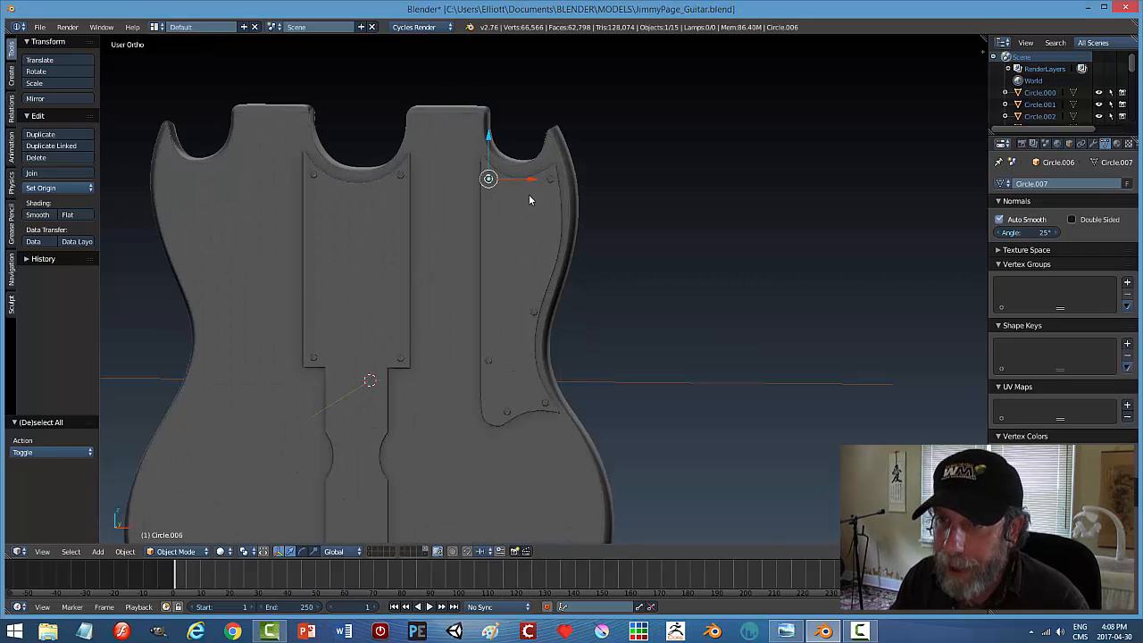
{"action": "right_click", "coordinate": [550, 179], "text": "shift"}
{"action": "right_click", "coordinate": [534, 313], "text": "shift"}
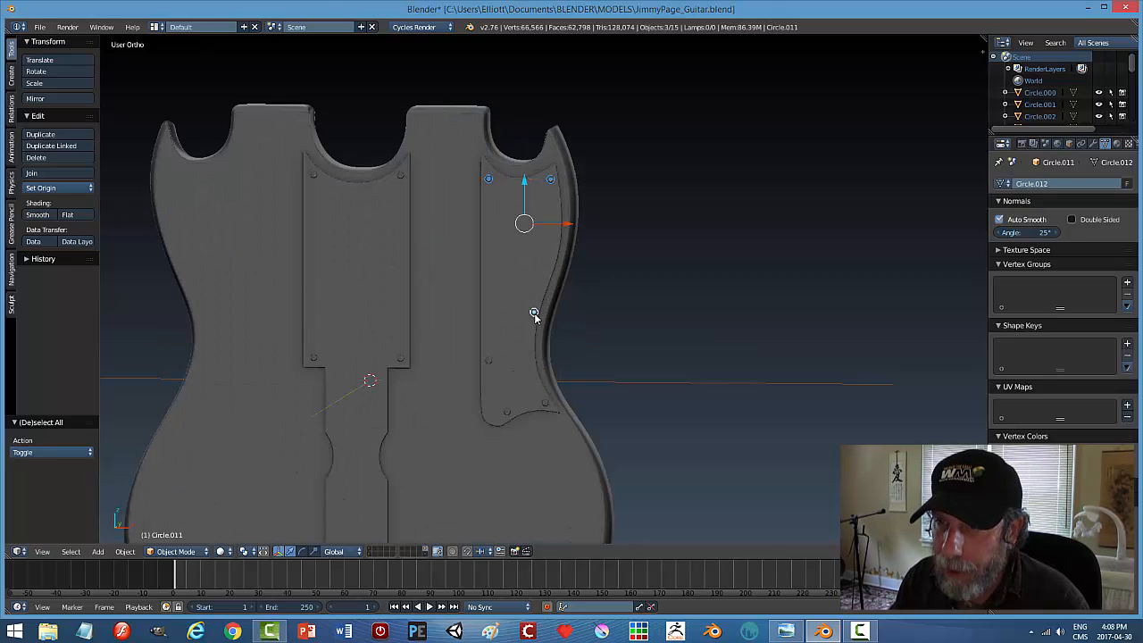
{"action": "right_click", "coordinate": [496, 360], "text": "shift"}
{"action": "right_click", "coordinate": [492, 364], "text": "shift"}
{"action": "right_click", "coordinate": [512, 411], "text": "shift"}
{"action": "right_click", "coordinate": [548, 404], "text": "shift"}
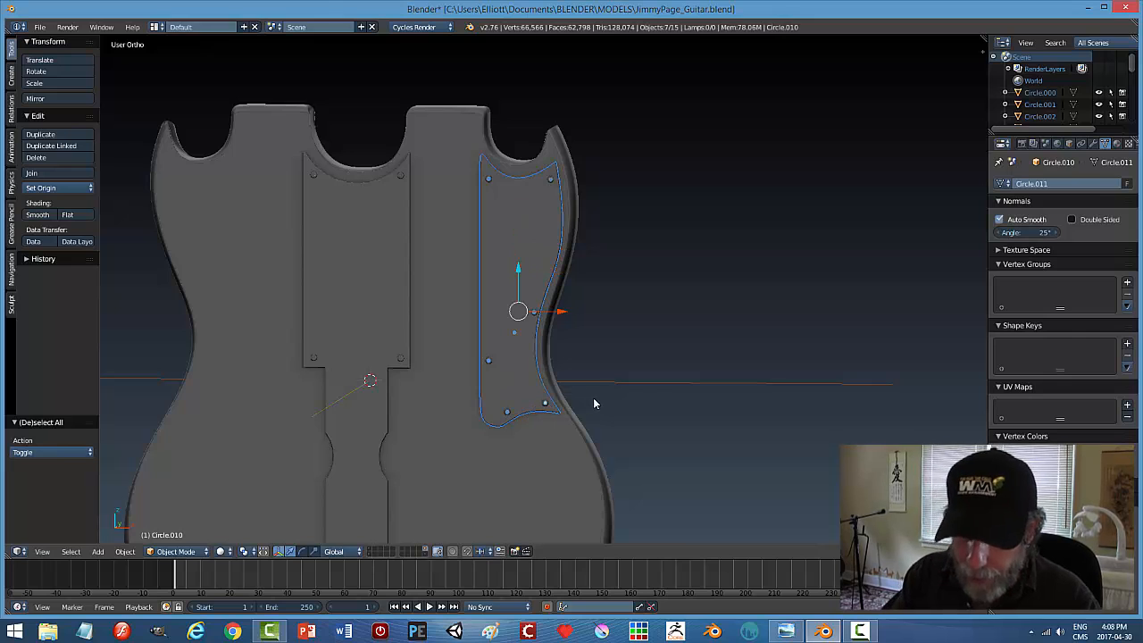
{"action": "key", "text": "ctrl+j"}
Join the central plate's six screws with the plate, keeping the plate as the active object.
{"action": "right_click", "coordinate": [401, 175]}
{"action": "right_click", "coordinate": [314, 175], "text": "shift"}
{"action": "right_click", "coordinate": [315, 361], "text": "shift"}
{"action": "right_click", "coordinate": [401, 359], "text": "shift"}
{"action": "scroll", "coordinate": [406, 455], "scroll_direction": "down", "scroll_amount": 3}
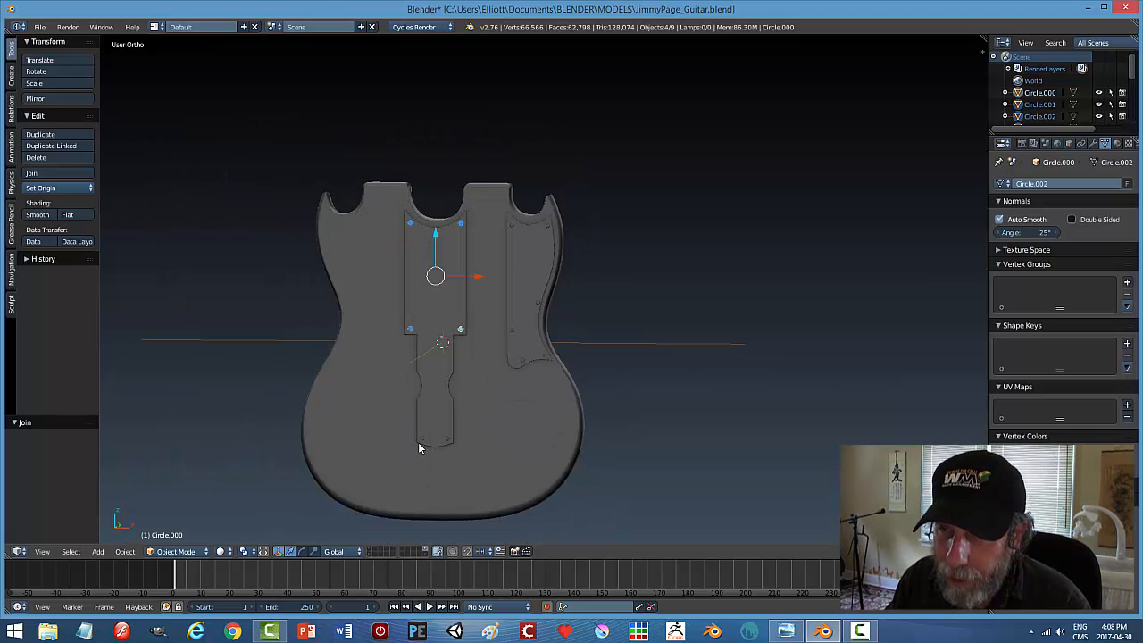
{"action": "right_click", "coordinate": [429, 443], "text": "shift"}
{"action": "right_click", "coordinate": [453, 440], "text": "shift"}
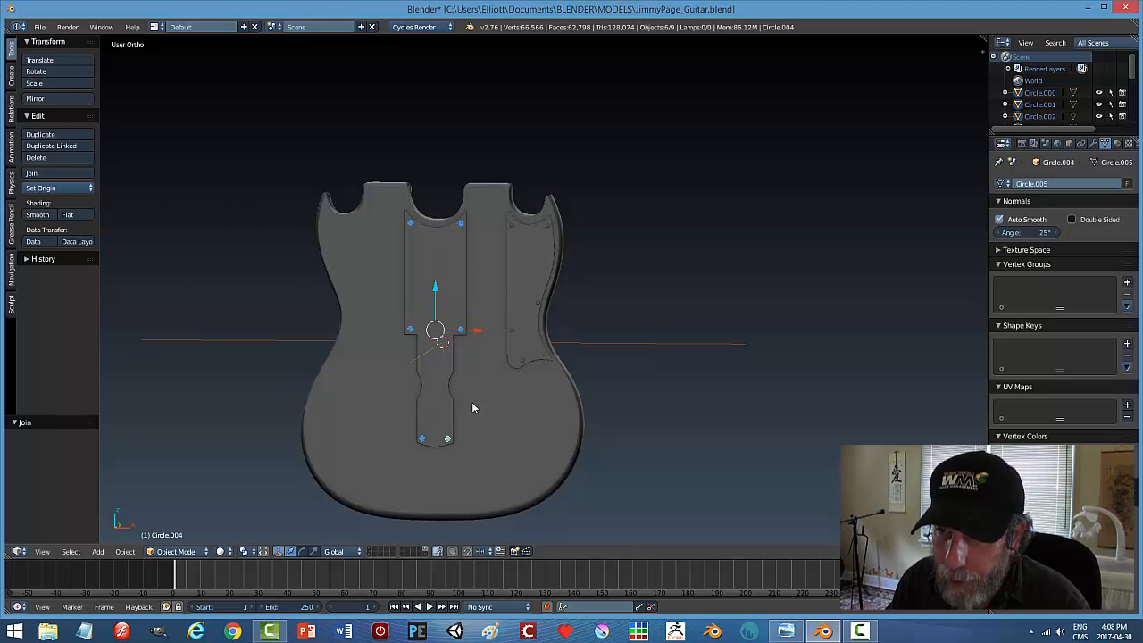
{"action": "right_click", "coordinate": [453, 402], "text": "shift"}
{"action": "key", "text": "ctrl+j"}
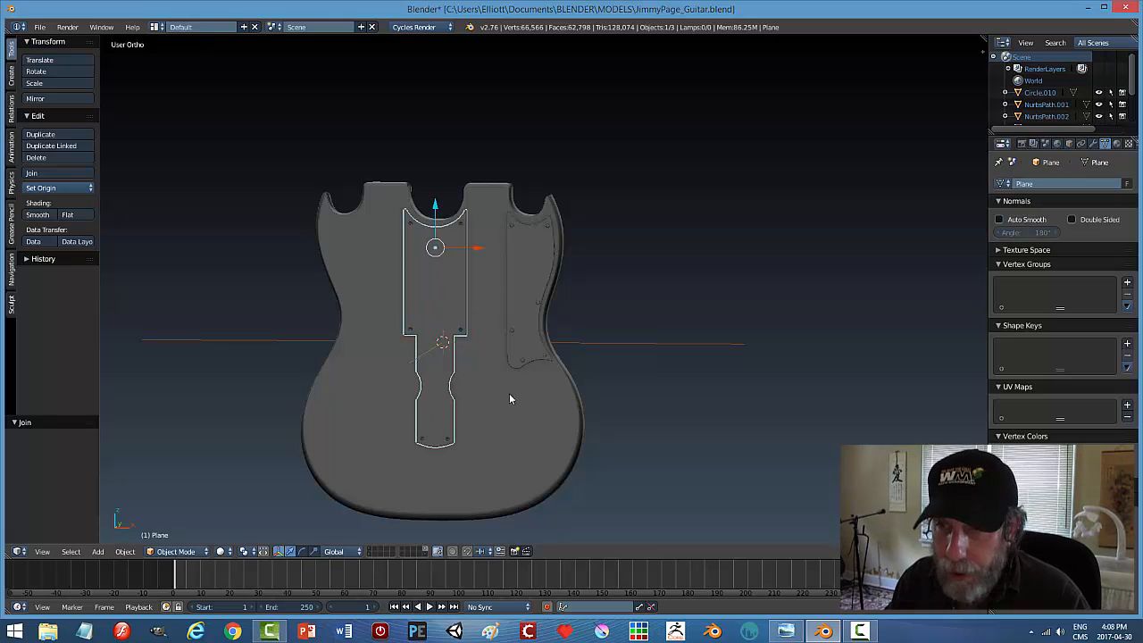
Enable Auto Smooth on the joined central plate and set its angle to 15°.
{"action": "scroll", "coordinate": [505, 395], "scroll_direction": "up", "scroll_amount": 6}
{"action": "right_click", "coordinate": [498, 194]}
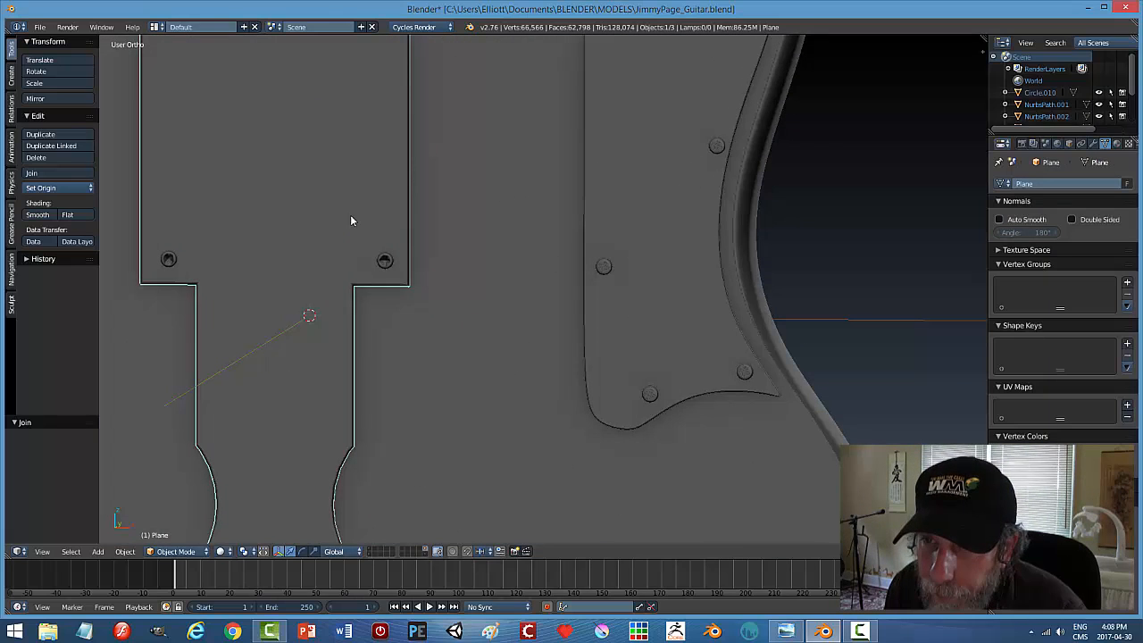
{"action": "right_click", "coordinate": [386, 190]}
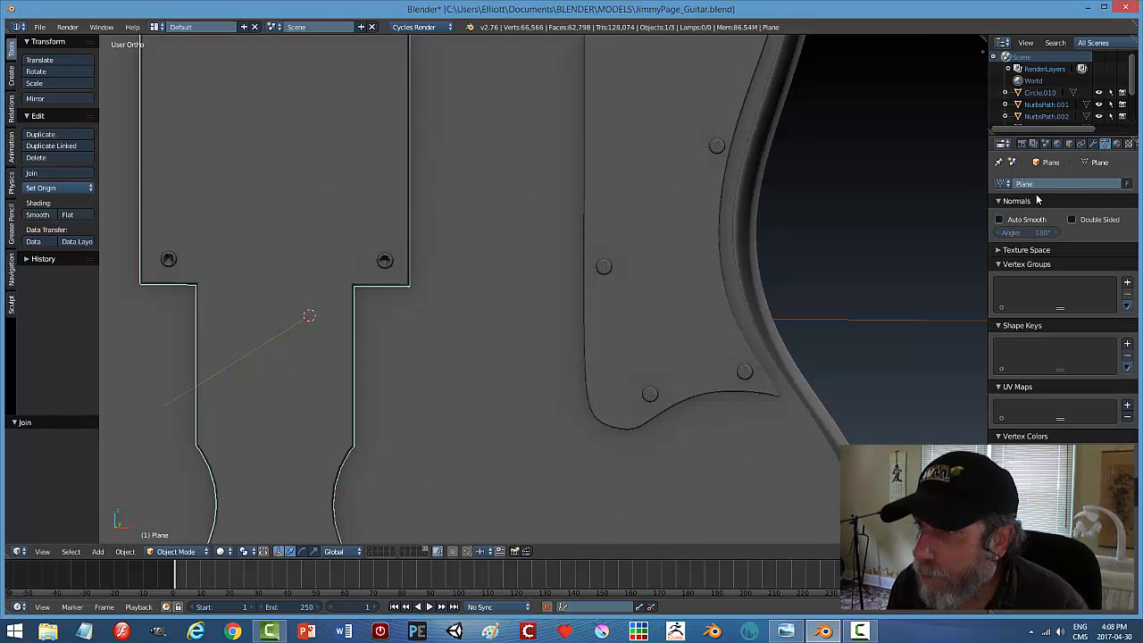
{"action": "left_click", "coordinate": [999, 220]}
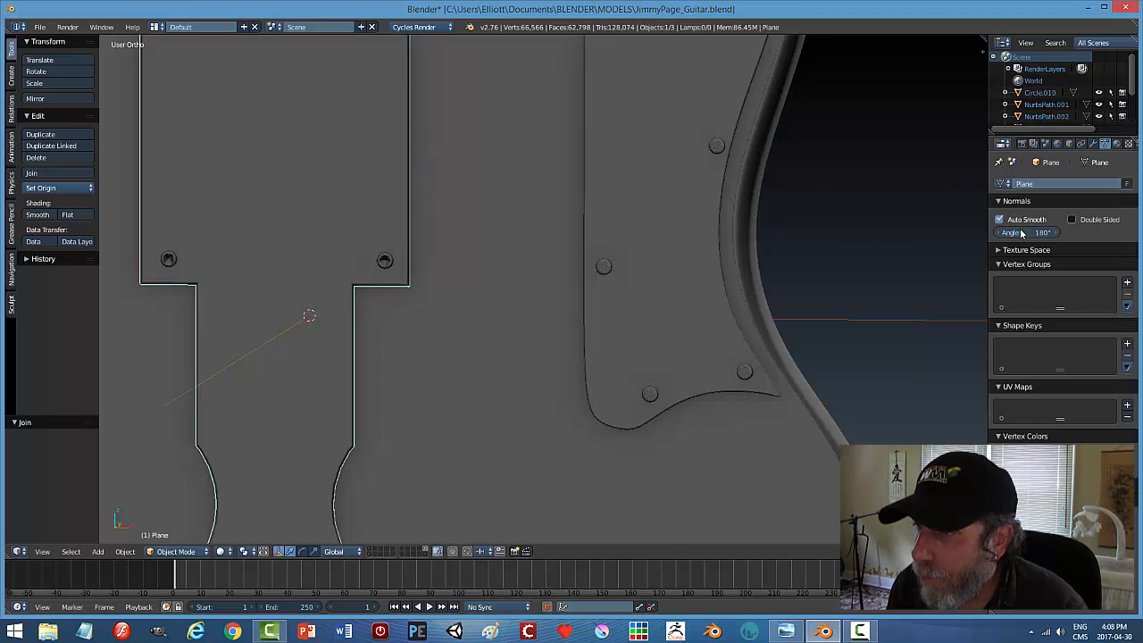
{"action": "left_click", "coordinate": [1026, 232]}
{"action": "type", "text": "15"}
{"action": "key", "text": "Return"}
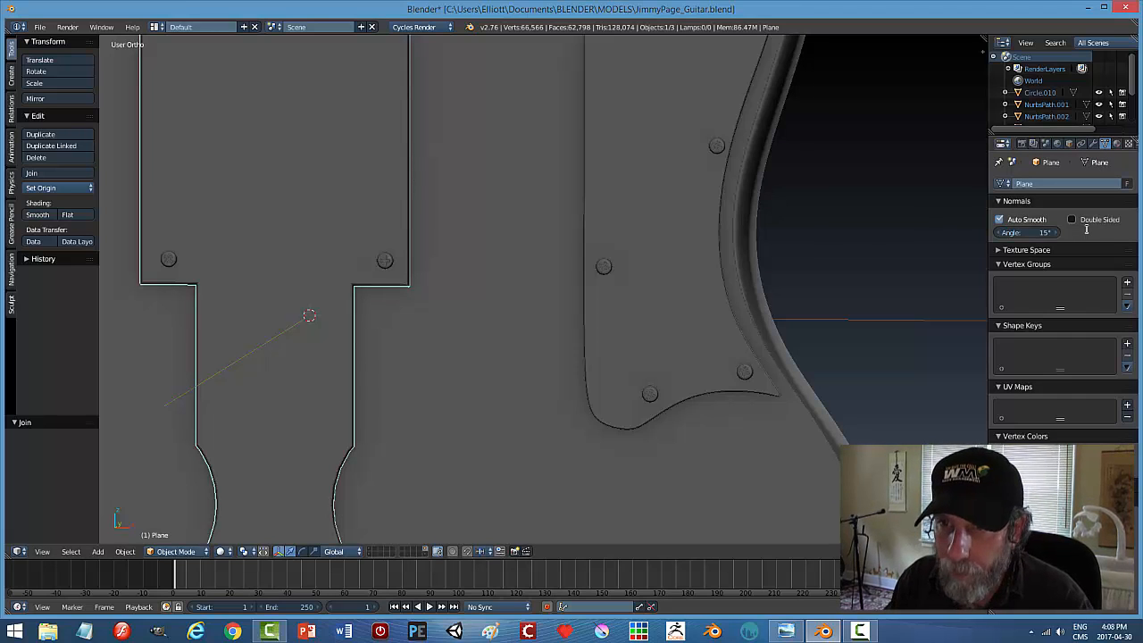
Check the shading of both joined plates and save the file over the existing one.
{"action": "key", "text": "a"}
{"action": "key", "text": "a"}
{"action": "scroll", "coordinate": [467, 286], "scroll_direction": "down", "scroll_amount": 3}
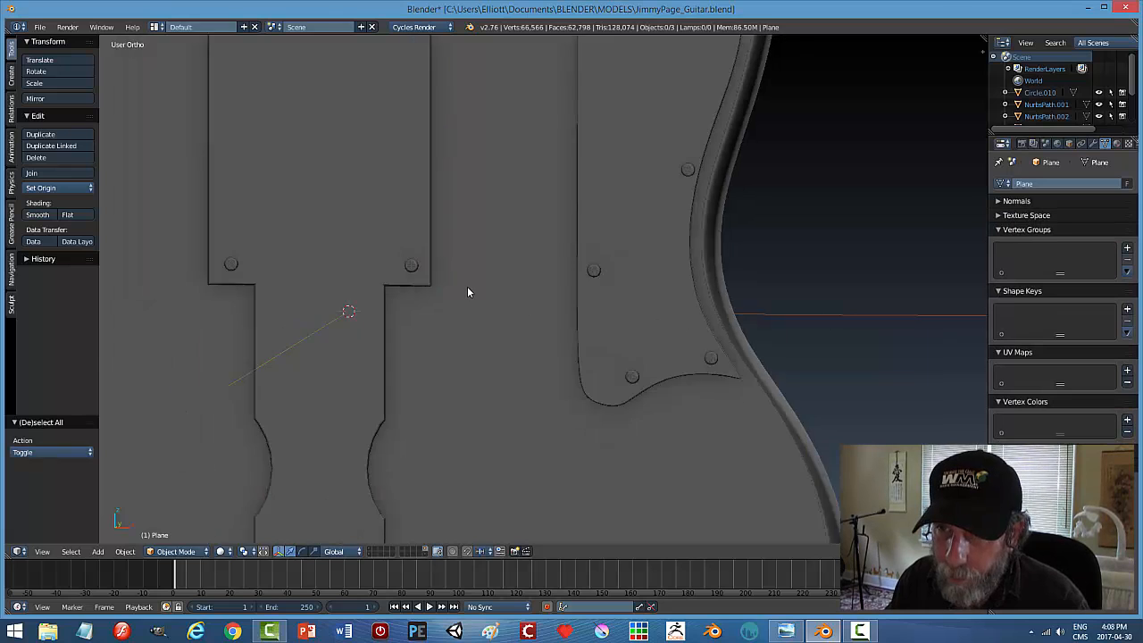
{"action": "middle_click_drag", "start_coordinate": [467, 302], "coordinate": [480, 283]}
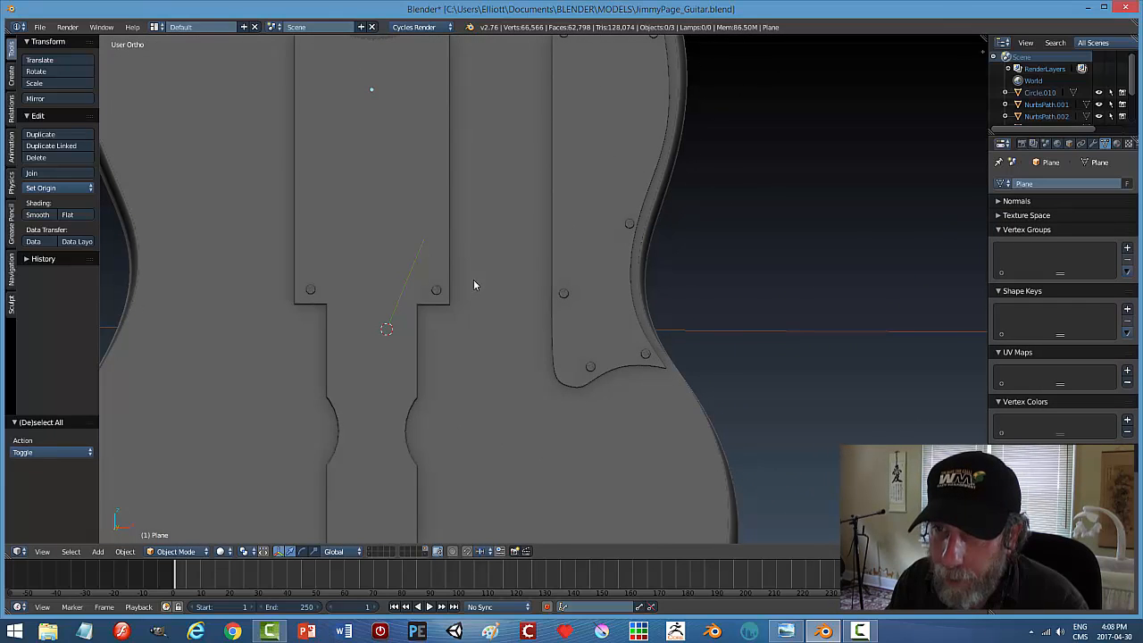
{"action": "right_click", "coordinate": [381, 244]}
{"action": "right_click", "coordinate": [597, 238]}
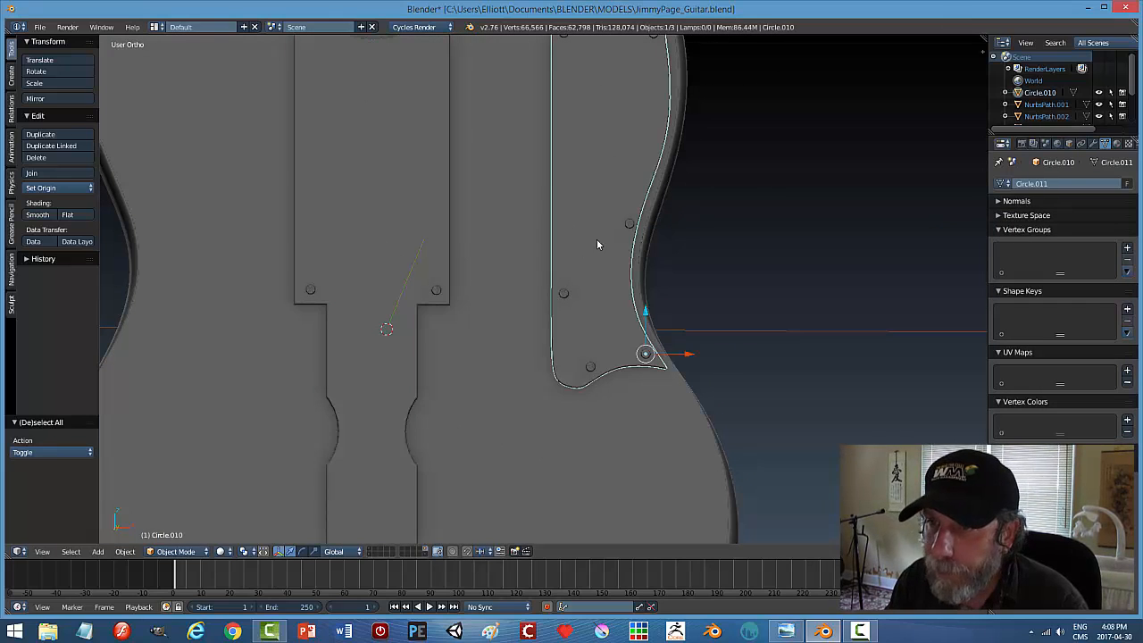
{"action": "scroll", "coordinate": [670, 299], "scroll_direction": "down", "scroll_amount": 5}
{"action": "key", "text": "ctrl+s"}
{"action": "left_click", "coordinate": [659, 305]}
Compare the plates and screws with the reference photo in a front wireframe view.
{"action": "key", "text": "KP_1"}
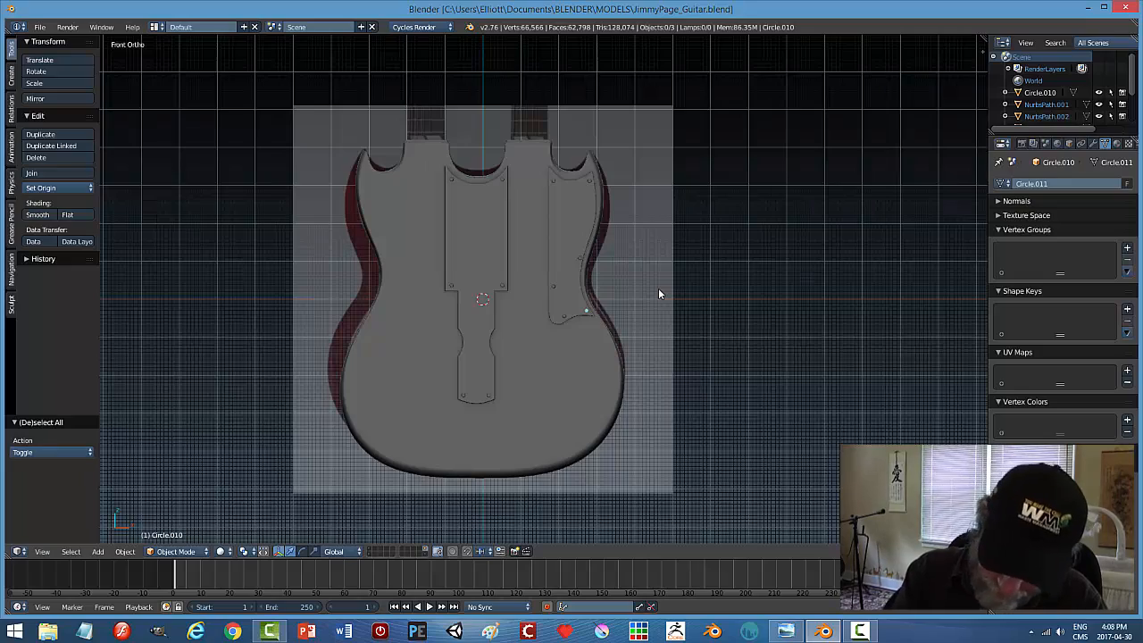
{"action": "key", "text": "z"}
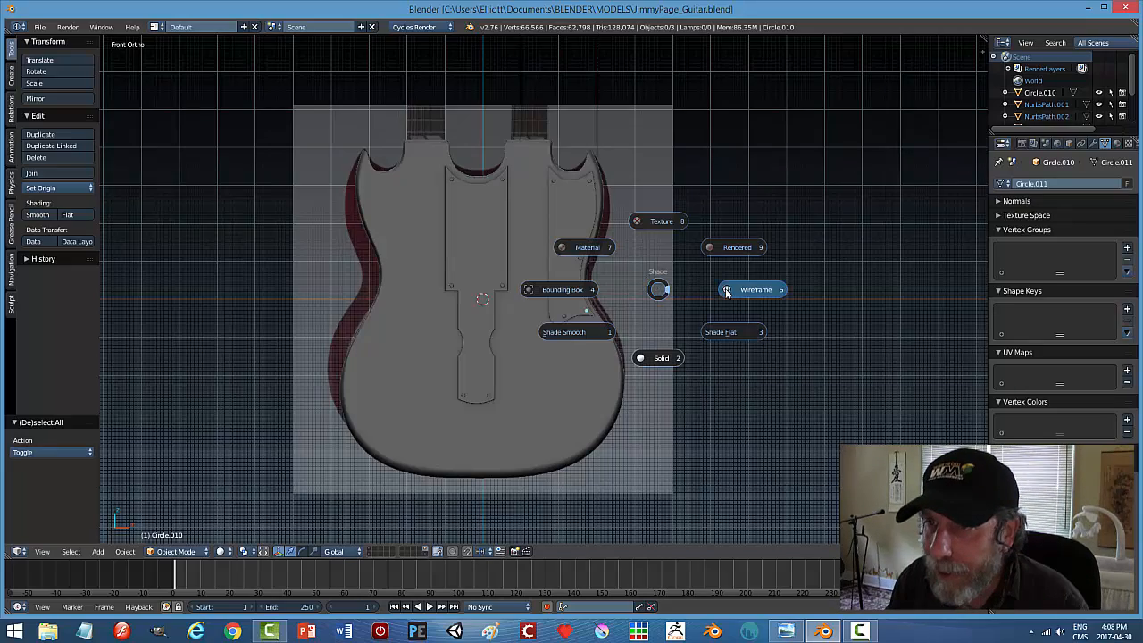
{"action": "left_click", "coordinate": [725, 290]}
{"action": "scroll", "coordinate": [650, 324], "scroll_direction": "up", "scroll_amount": 5}
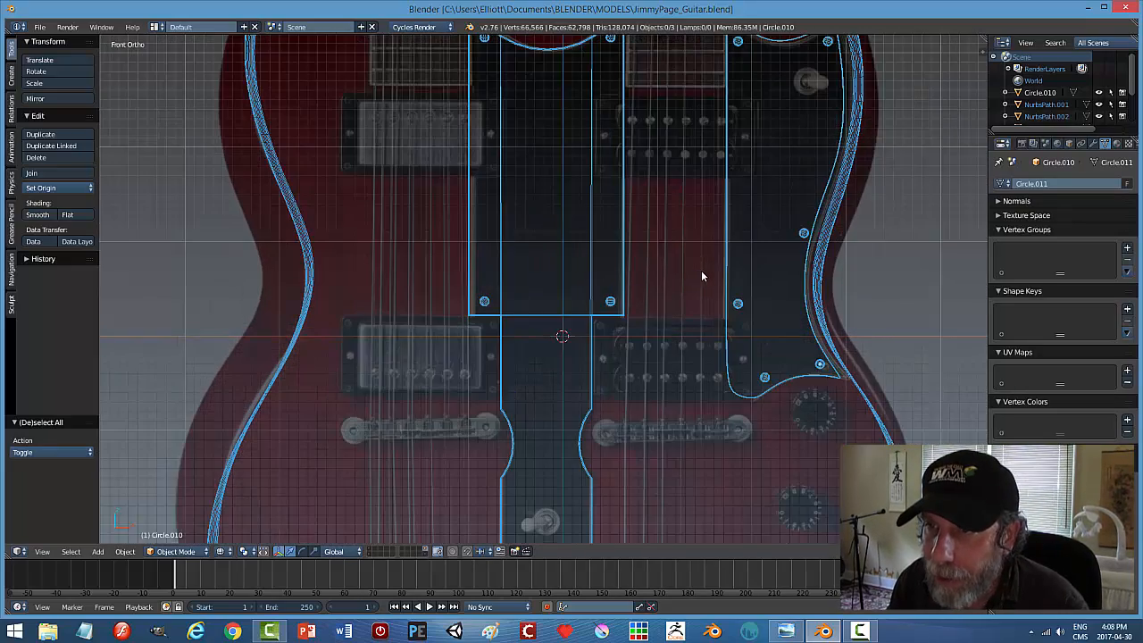
{"action": "scroll", "coordinate": [456, 210], "scroll_direction": "up", "scroll_amount": 2}
{"action": "scroll", "coordinate": [457, 209], "scroll_direction": "down", "scroll_amount": 3}
{"action": "middle_click_drag", "start_coordinate": [456, 209], "coordinate": [510, 171], "text": "shift"}
{"action": "scroll", "coordinate": [632, 327], "scroll_direction": "up", "scroll_amount": 2}
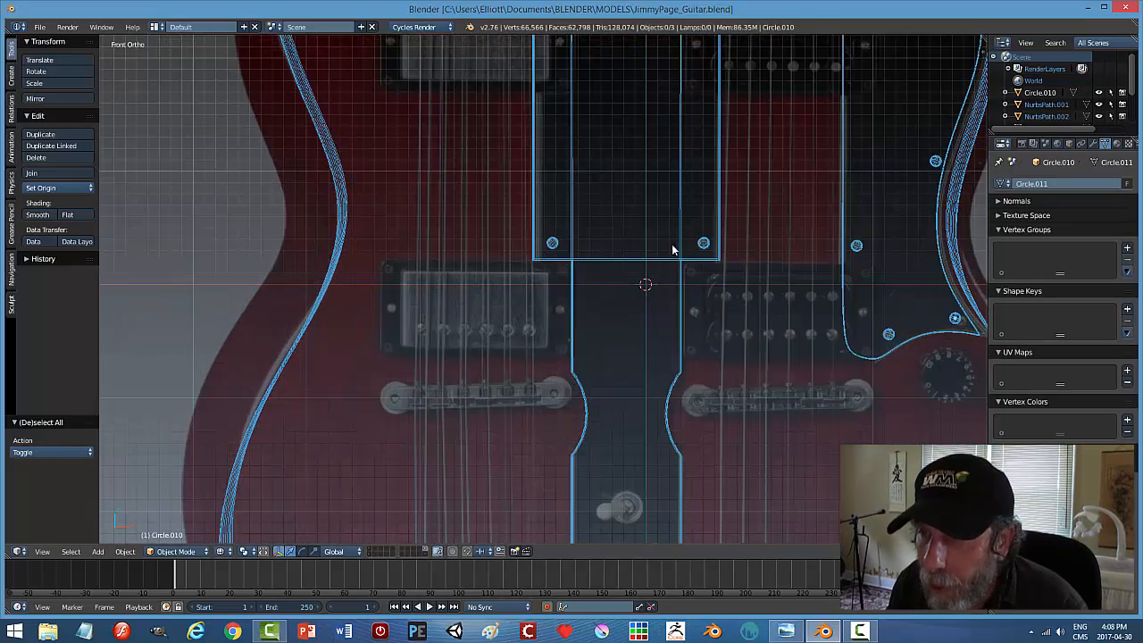
Open the central plate in Edit Mode with solid shading at the inner corner below its lower-right screw.
{"action": "right_click", "coordinate": [651, 265]}
{"action": "key", "text": "Tab"}
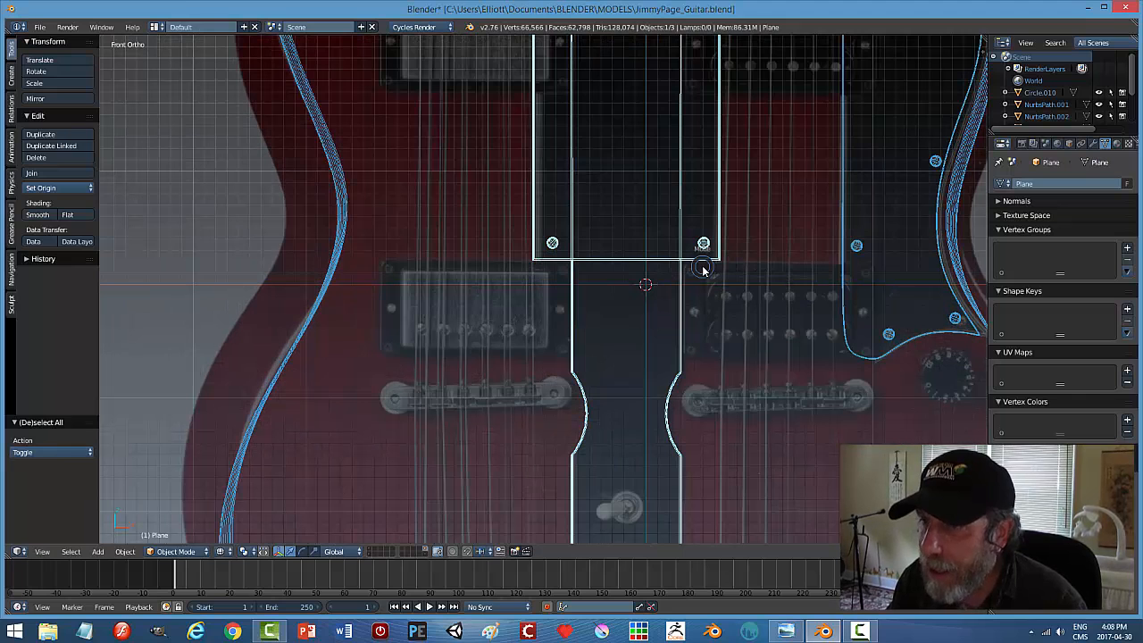
{"action": "left_click", "coordinate": [784, 269]}
{"action": "key", "text": "z"}
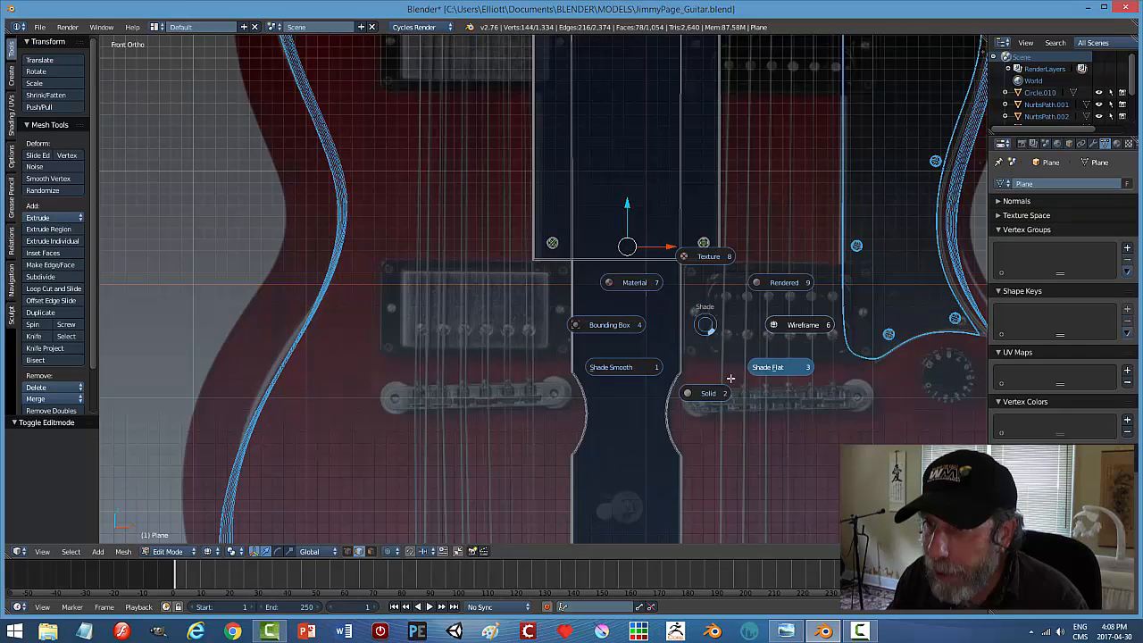
{"action": "left_click", "coordinate": [719, 400]}
{"action": "middle_click_drag", "start_coordinate": [749, 391], "coordinate": [440, 386]}
{"action": "scroll", "coordinate": [734, 334], "scroll_direction": "up", "scroll_amount": 4}
{"action": "scroll", "coordinate": [440, 385], "scroll_direction": "up", "scroll_amount": 2}
{"action": "scroll", "coordinate": [439, 386], "scroll_direction": "up", "scroll_amount": 5}
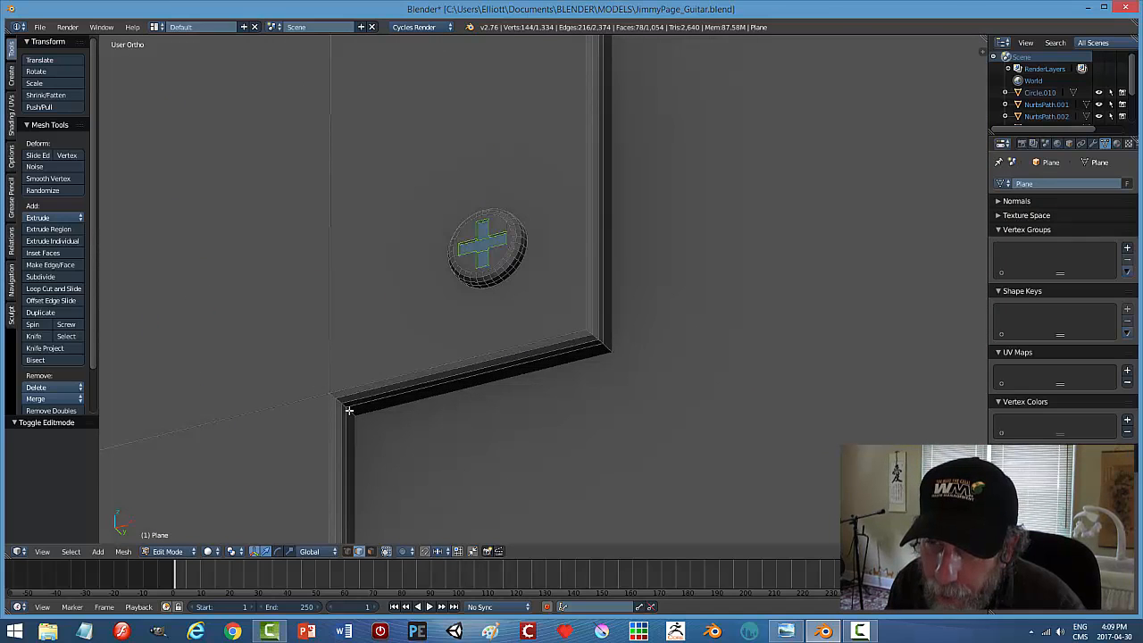
{"action": "scroll", "coordinate": [350, 410], "scroll_direction": "down", "scroll_amount": 2}
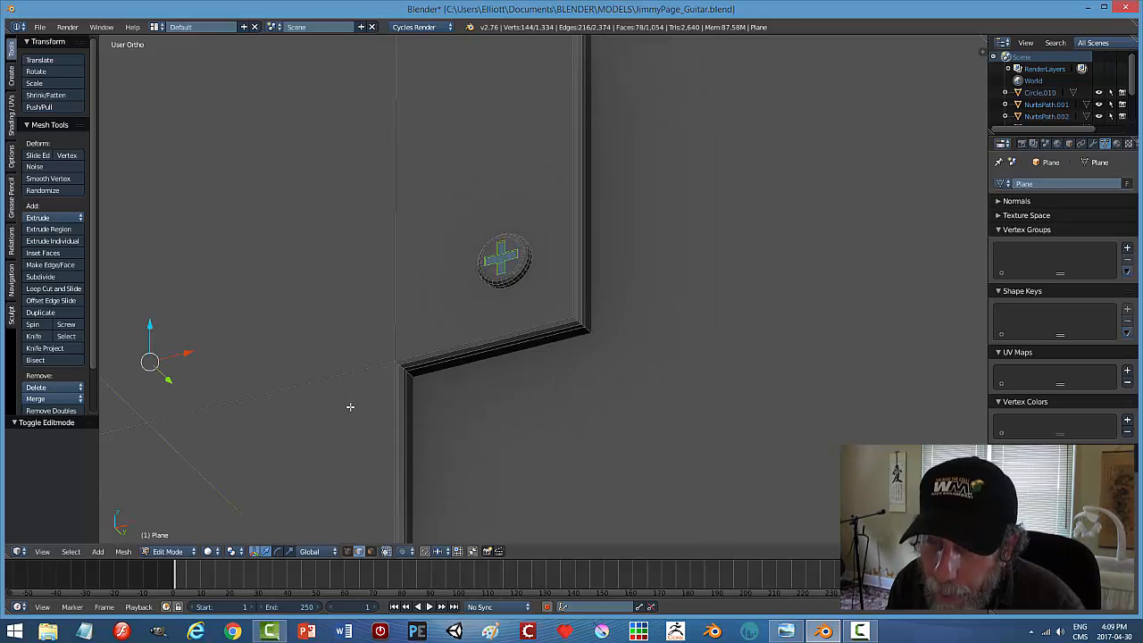
{"action": "scroll", "coordinate": [396, 403], "scroll_direction": "up", "scroll_amount": 2}
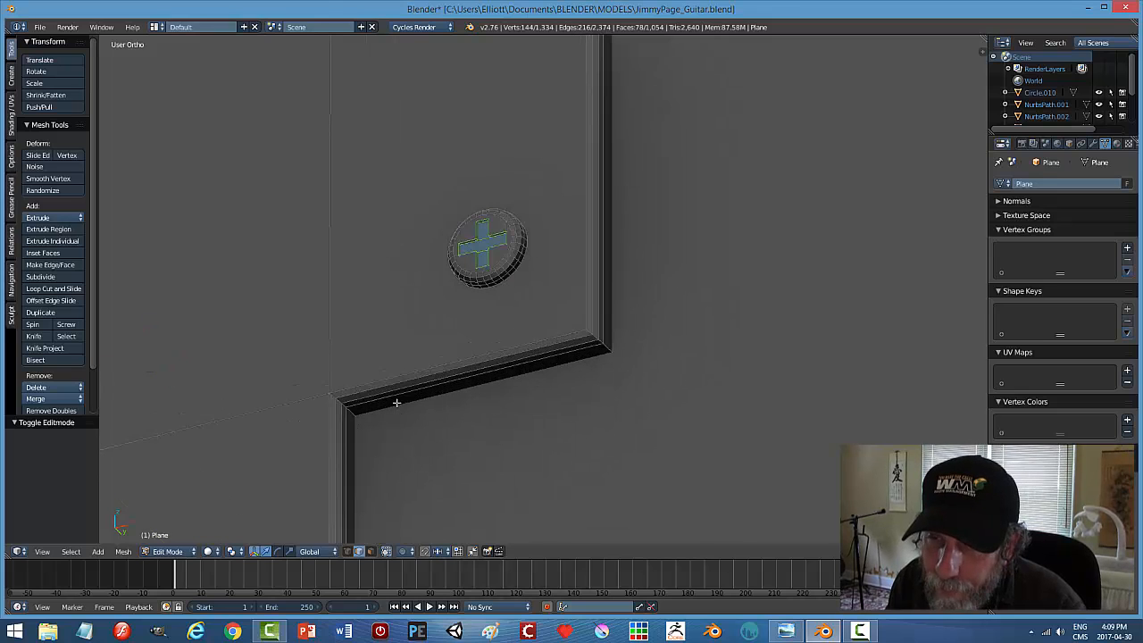
{"action": "key", "text": "ctrl+Tab"}
{"action": "left_click", "coordinate": [349, 407]}
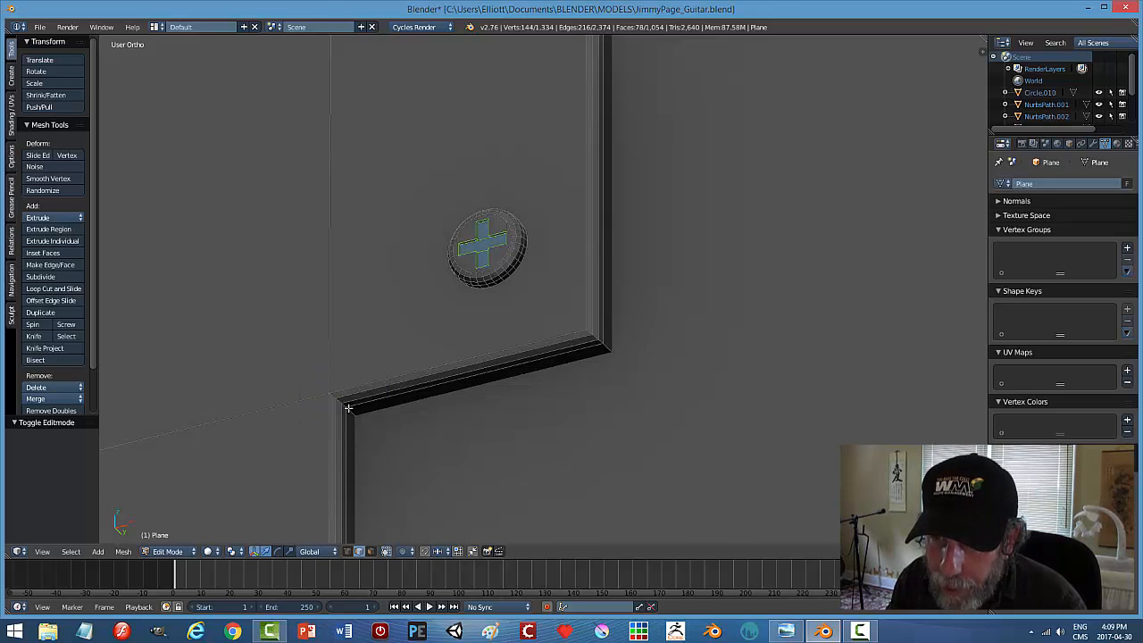
{"action": "key", "text": "ctrl+b"}
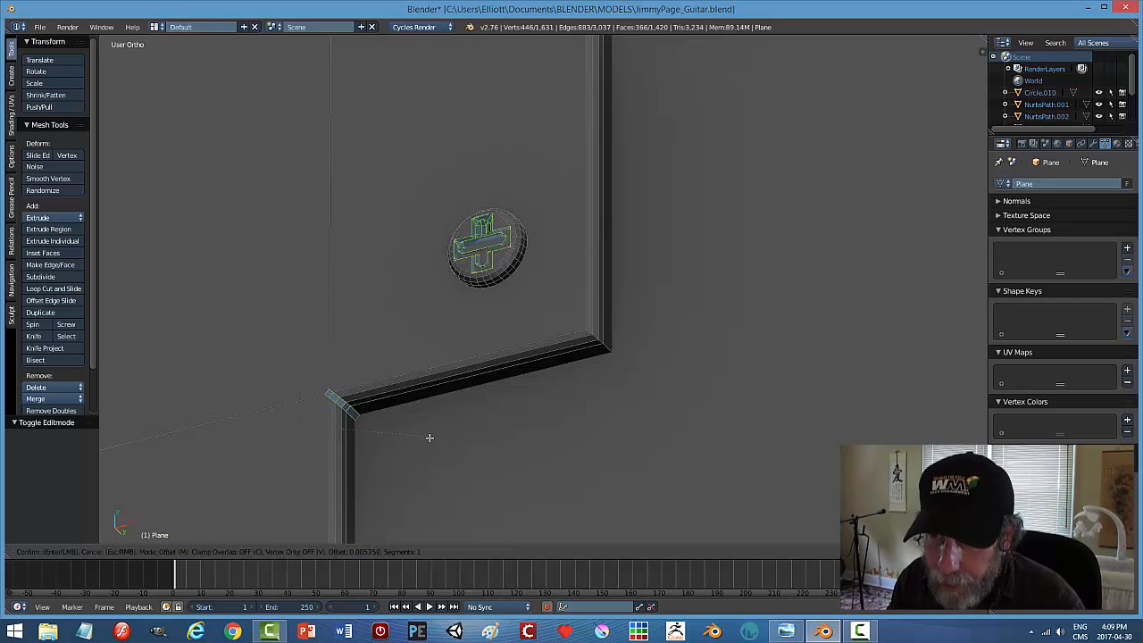
{"action": "key", "text": "Escape"}
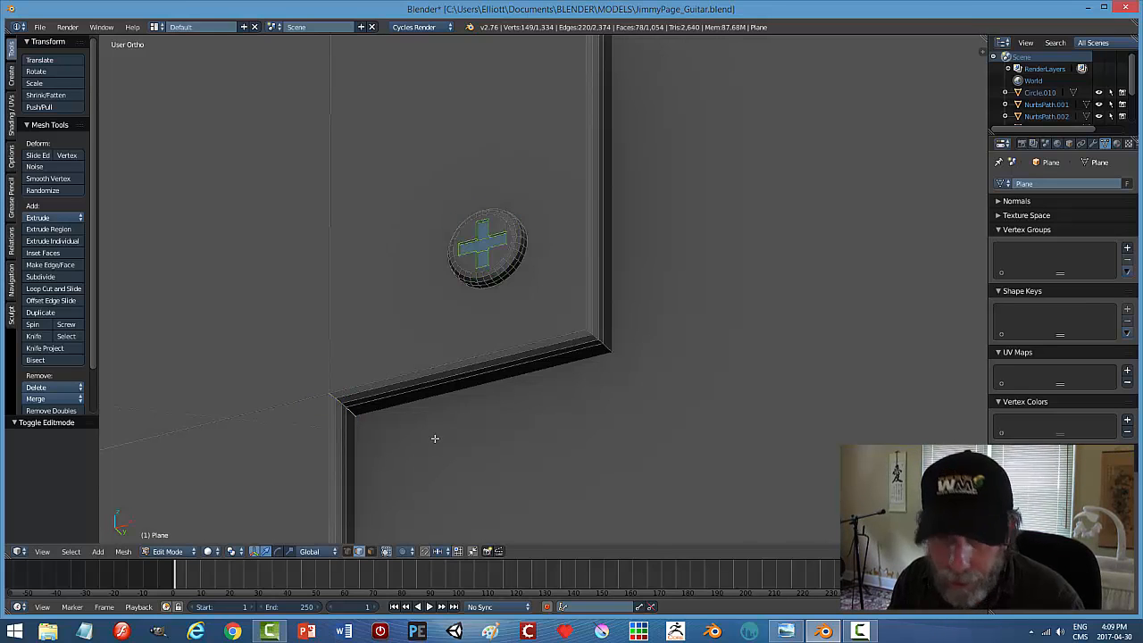
{"action": "key", "text": "ctrl+z"}
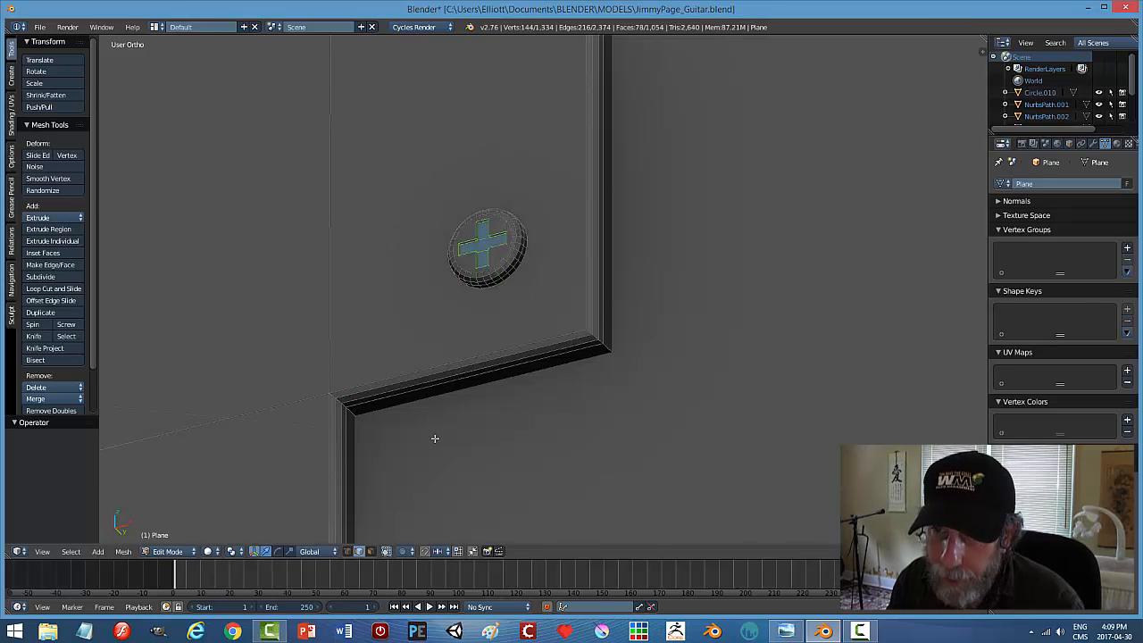
Try beveling only the edges running across the rim at the central plate's right inner corner, and undo the bevel.
{"action": "key", "text": "a"}
{"action": "right_click", "coordinate": [345, 404]}
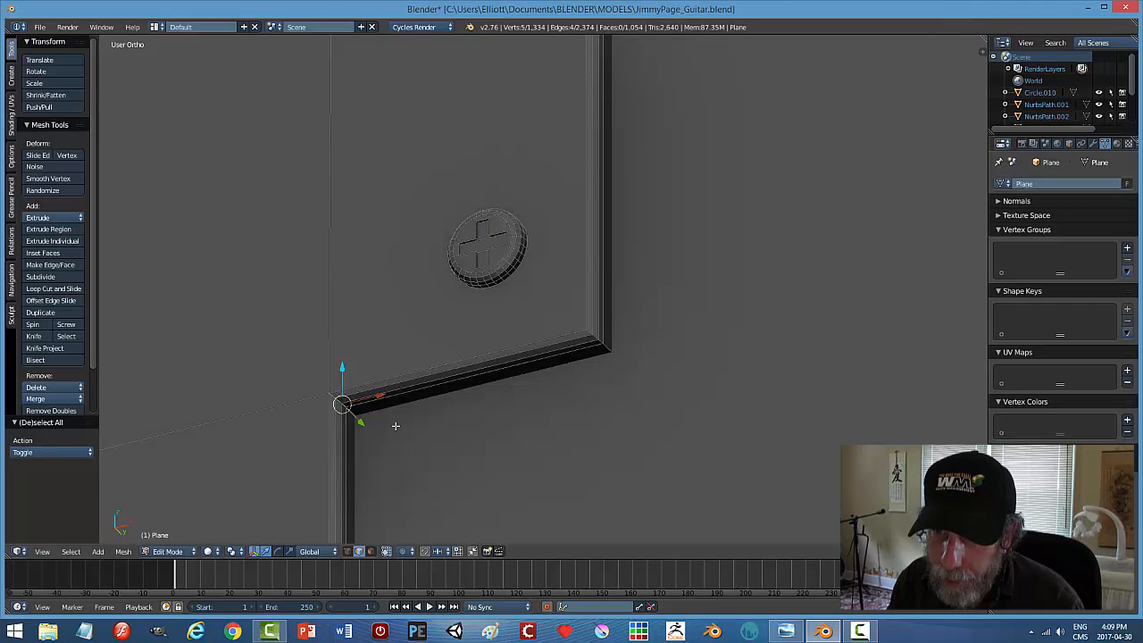
{"action": "key", "text": "ctrl+b"}
{"action": "scroll", "coordinate": [431, 437], "scroll_direction": "up", "scroll_amount": 2}
{"action": "left_click", "coordinate": [431, 438]}
{"action": "key", "text": "a"}
{"action": "key", "text": "Tab"}
{"action": "left_click", "coordinate": [416, 437]}
{"action": "middle_click_drag", "start_coordinate": [414, 440], "coordinate": [363, 423]}
{"action": "key", "text": "ctrl+z"}
Bevel the edges across the rim at both inner corners of the central plate with an offset of about 0.024.
{"action": "key", "text": "Tab"}
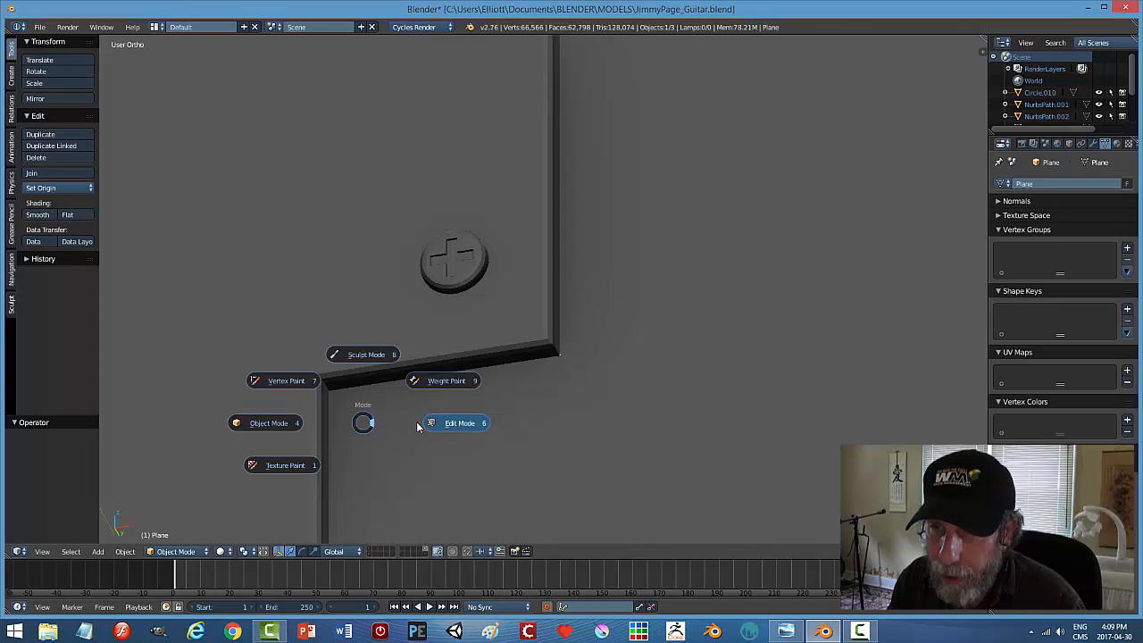
{"action": "left_click", "coordinate": [375, 413]}
{"action": "key", "text": "a"}
{"action": "right_click", "coordinate": [327, 380]}
{"action": "middle_click_drag", "start_coordinate": [271, 421], "coordinate": [324, 426]}
{"action": "scroll", "coordinate": [290, 406], "scroll_direction": "up", "scroll_amount": 3}
{"action": "middle_click_drag", "start_coordinate": [355, 359], "coordinate": [315, 460], "text": "shift"}
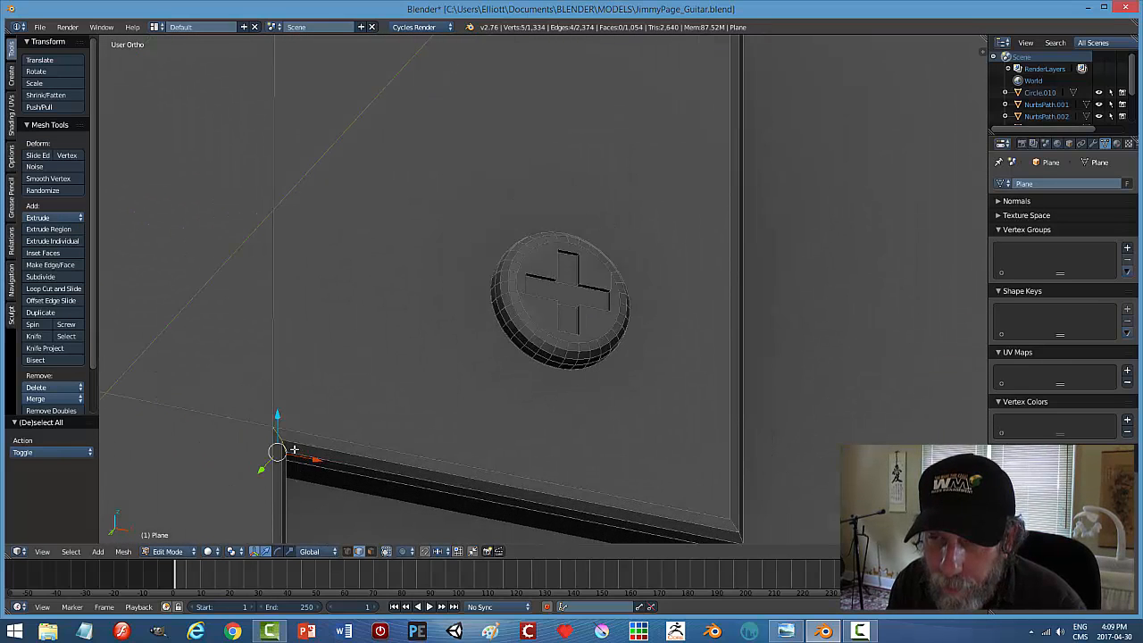
{"action": "middle_click_drag", "start_coordinate": [295, 449], "coordinate": [268, 419]}
{"action": "key", "text": "l"}
{"action": "mouse_move", "coordinate": [460, 394]}
{"action": "middle_mouse_down"}
{"action": "mouse_move", "coordinate": [405, 387]}
{"action": "mouse_move", "coordinate": [447, 394]}
{"action": "middle_mouse_up"}
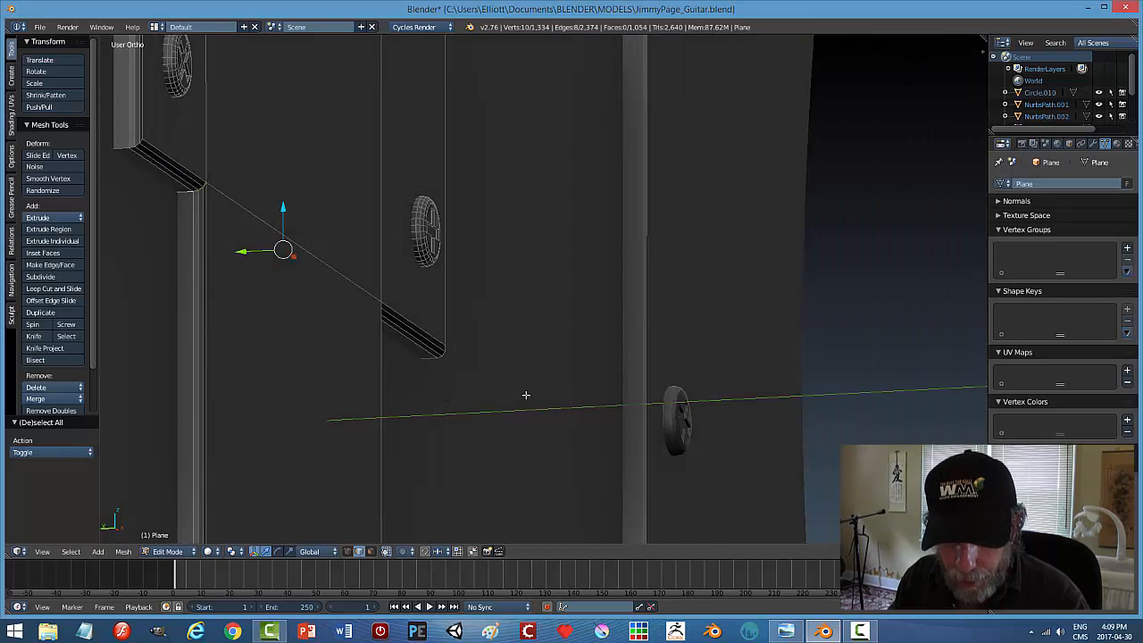
{"action": "key", "text": "ctrl+b"}
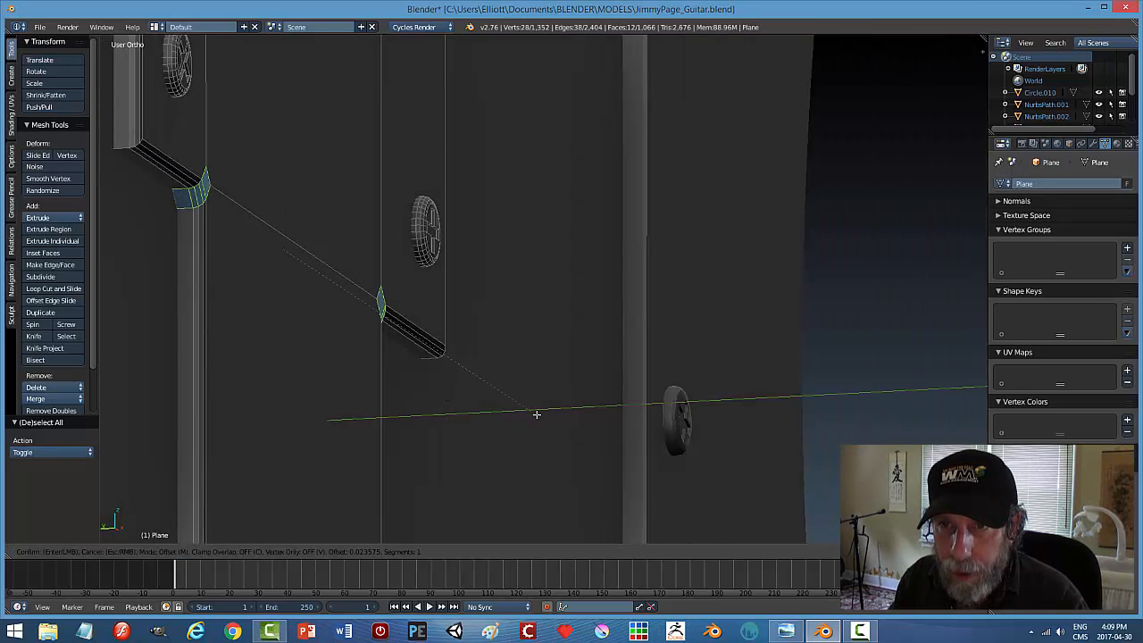
{"action": "left_click", "coordinate": [536, 414]}
{"action": "key", "text": "a"}
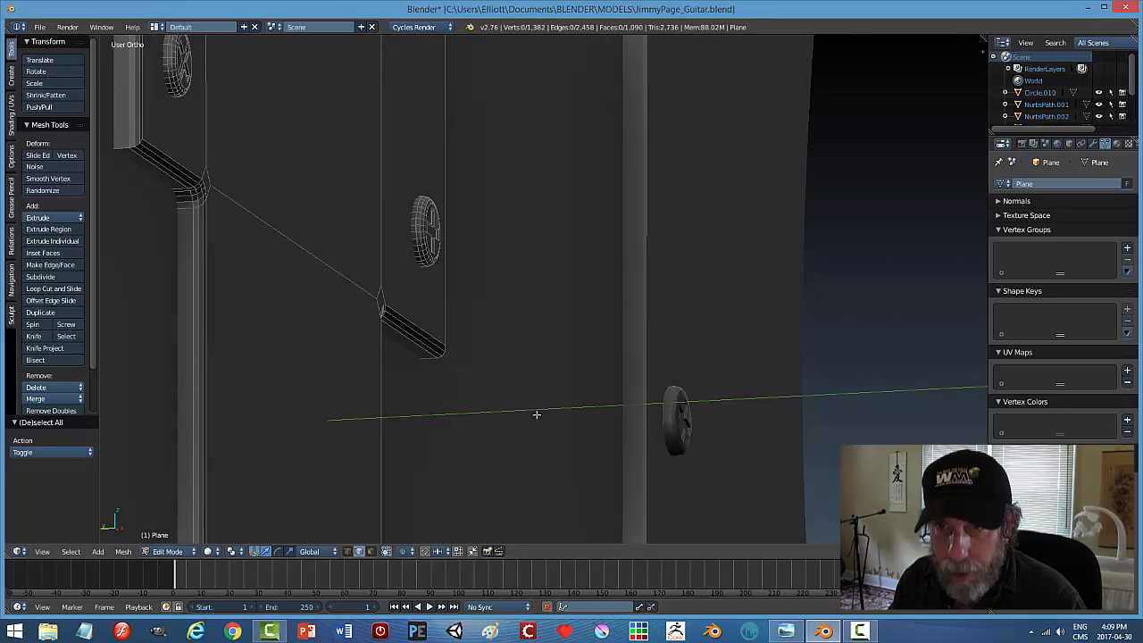
Return the central plate to Object Mode, deselect everything and save the file over the existing one.
{"action": "key", "text": "Tab"}
{"action": "left_click", "coordinate": [446, 415]}
{"action": "scroll", "coordinate": [525, 387], "scroll_direction": "down", "scroll_amount": 3}
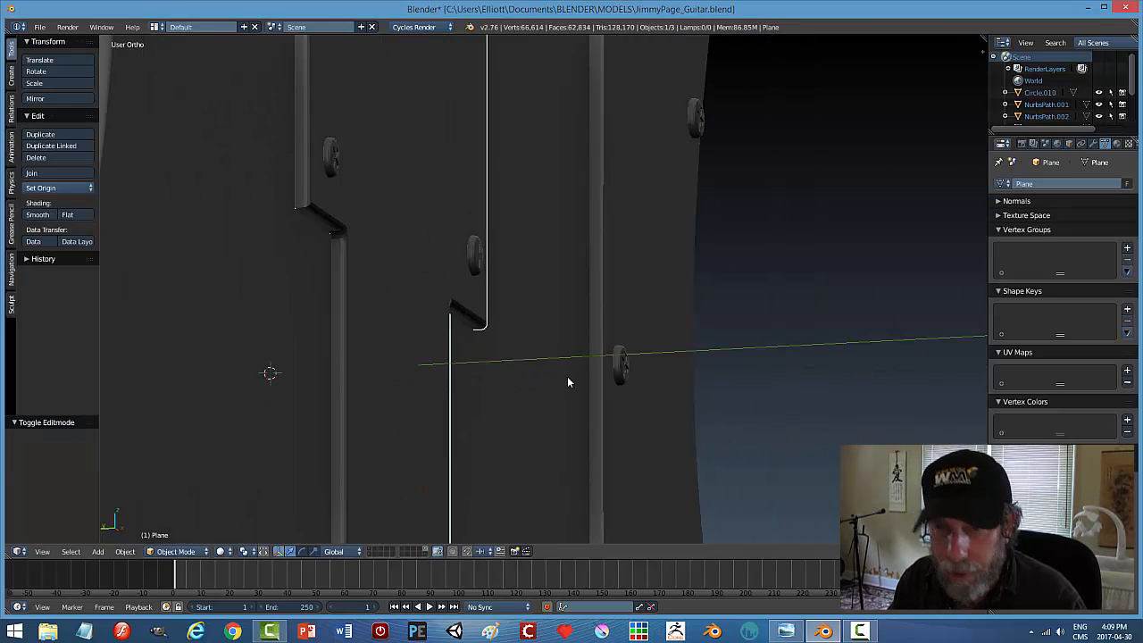
{"action": "key", "text": "a"}
{"action": "middle_click_drag", "start_coordinate": [596, 368], "coordinate": [494, 386]}
{"action": "scroll", "coordinate": [490, 386], "scroll_direction": "down", "scroll_amount": 4}
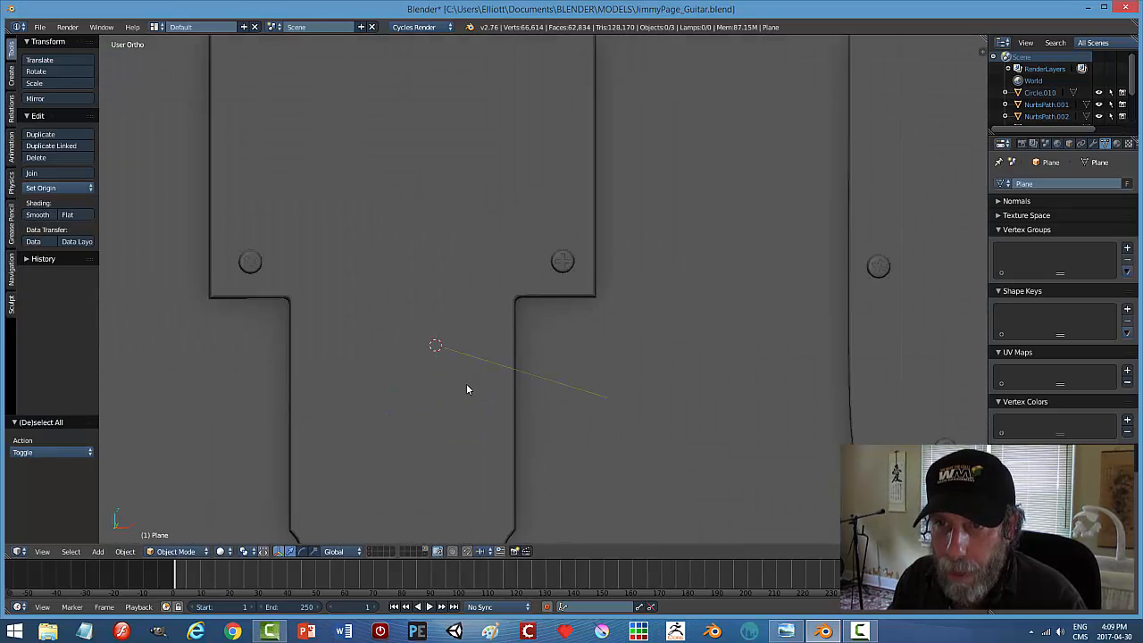
{"action": "key", "text": "ctrl+s"}
{"action": "left_click", "coordinate": [517, 372]}
{"action": "scroll", "coordinate": [537, 374], "scroll_direction": "down", "scroll_amount": 3}
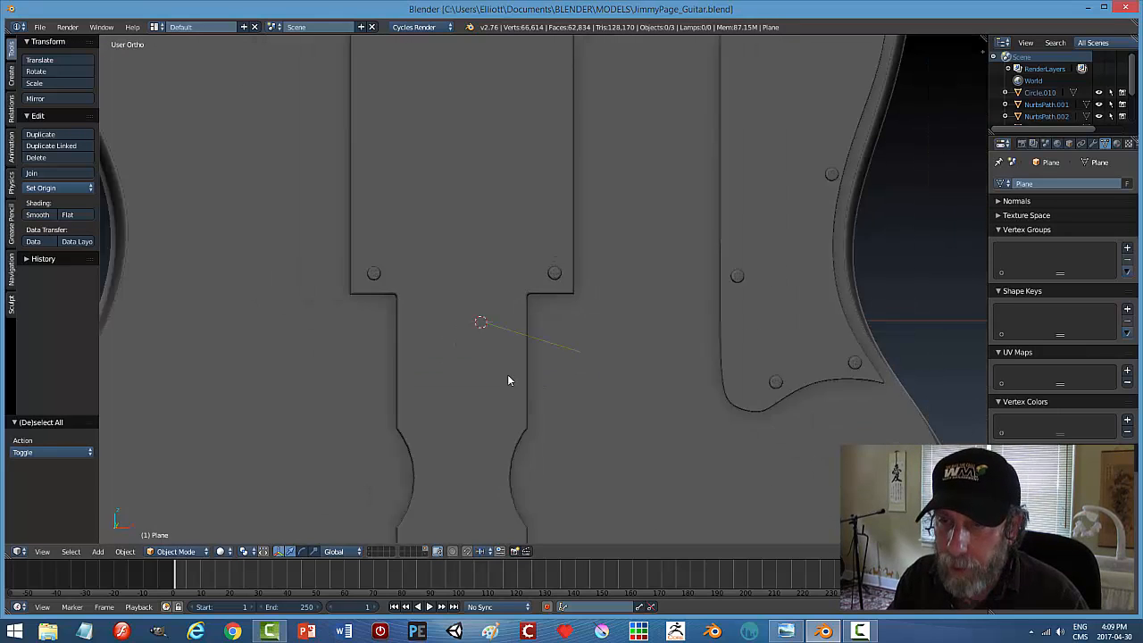
In a front wireframe view, add a cube and move it over the reference photo's left pickup, about -1.558 in X and -0.179 in Z.
{"action": "mouse_move", "coordinate": [482, 341]}
{"action": "middle_mouse_down"}
{"action": "mouse_move", "coordinate": [497, 290]}
{"action": "mouse_move", "coordinate": [487, 358]}
{"action": "middle_mouse_up"}
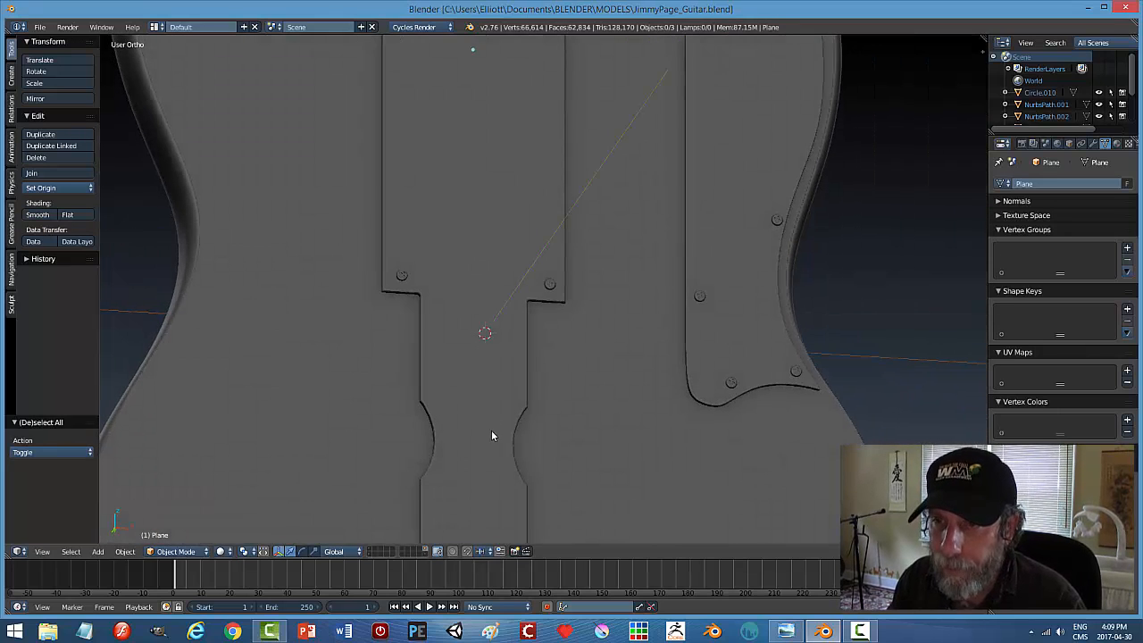
{"action": "middle_click_drag", "start_coordinate": [494, 431], "coordinate": [491, 314], "text": "shift"}
{"action": "key", "text": "KP_1"}
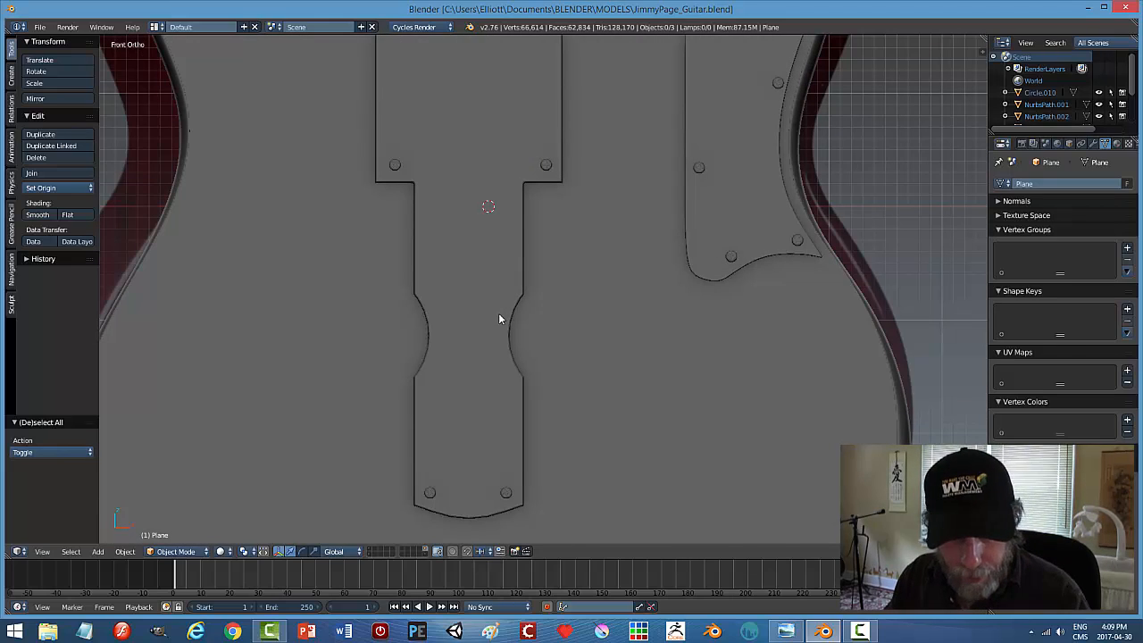
{"action": "key", "text": "z"}
{"action": "left_click", "coordinate": [611, 328]}
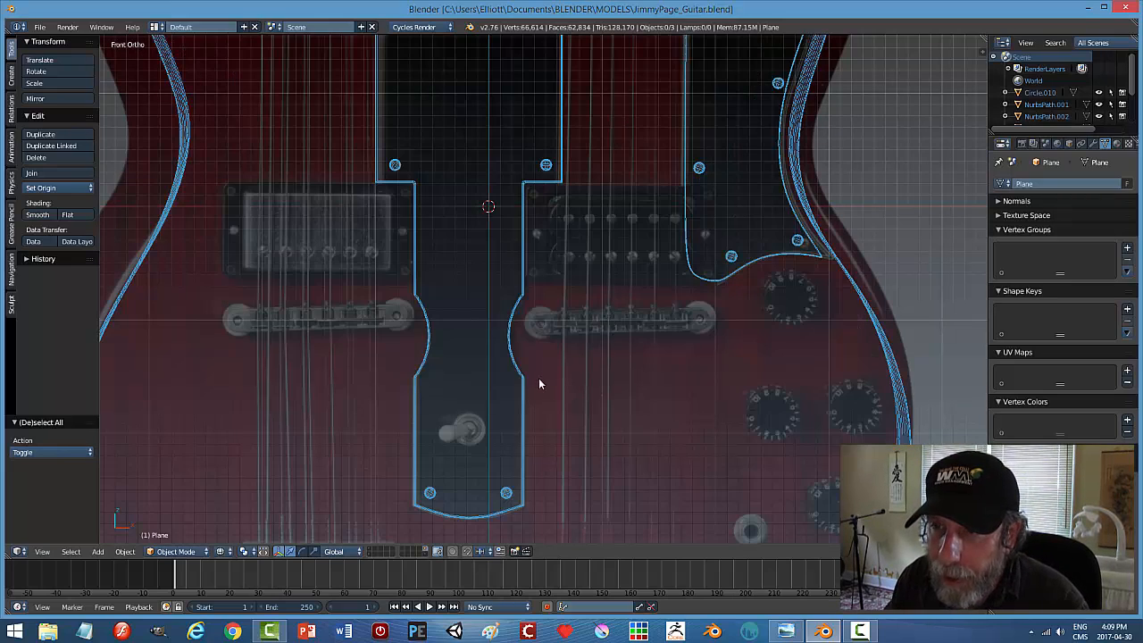
{"action": "scroll", "coordinate": [539, 383], "scroll_direction": "up", "scroll_amount": 3}
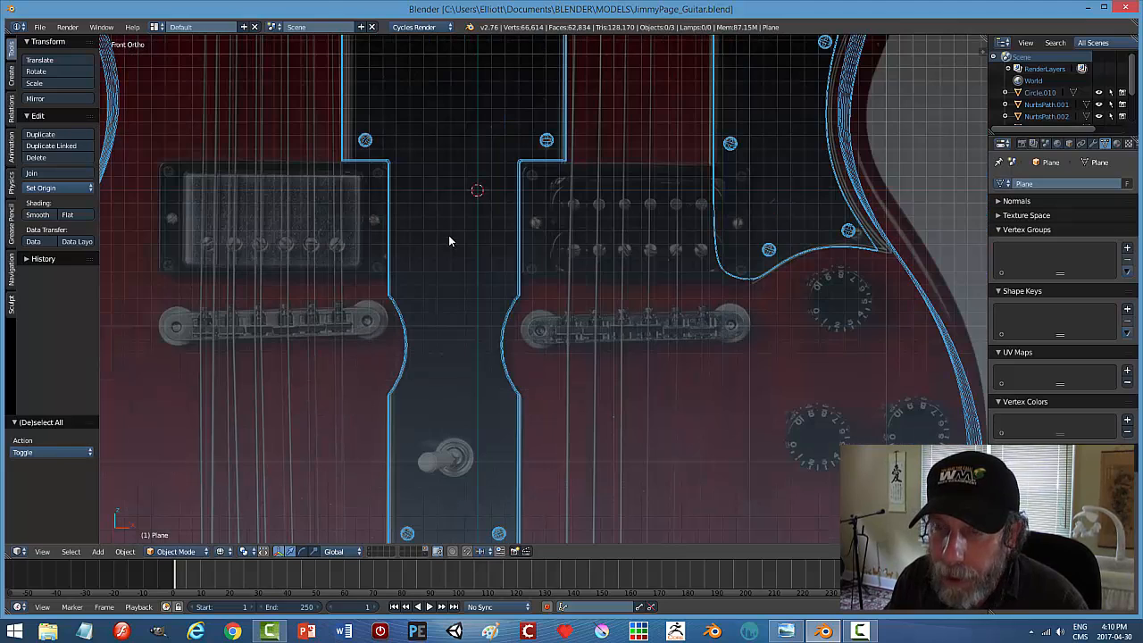
{"action": "middle_click_drag", "start_coordinate": [454, 225], "coordinate": [563, 286], "text": "shift"}
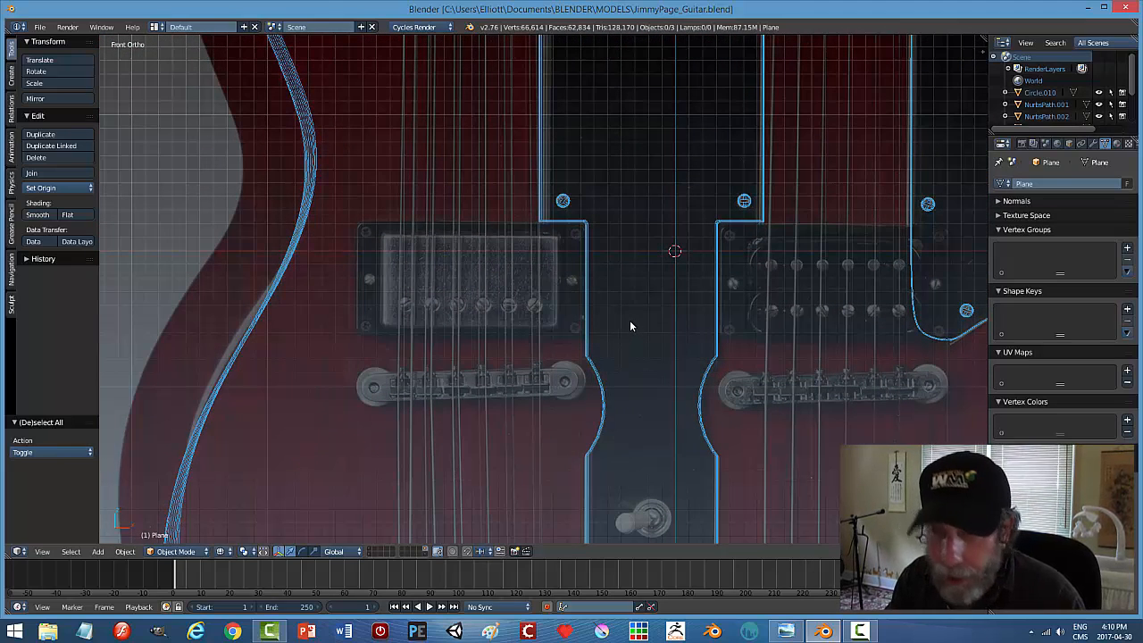
{"action": "key", "text": "shift+a"}
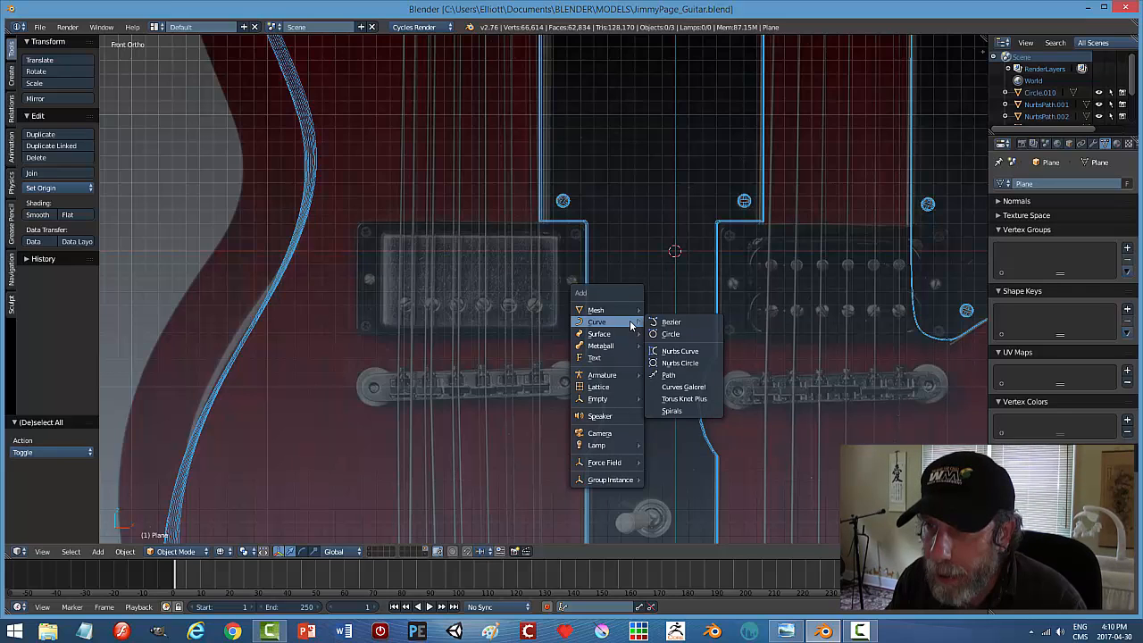
{"action": "mouse_move", "coordinate": [623, 310]}
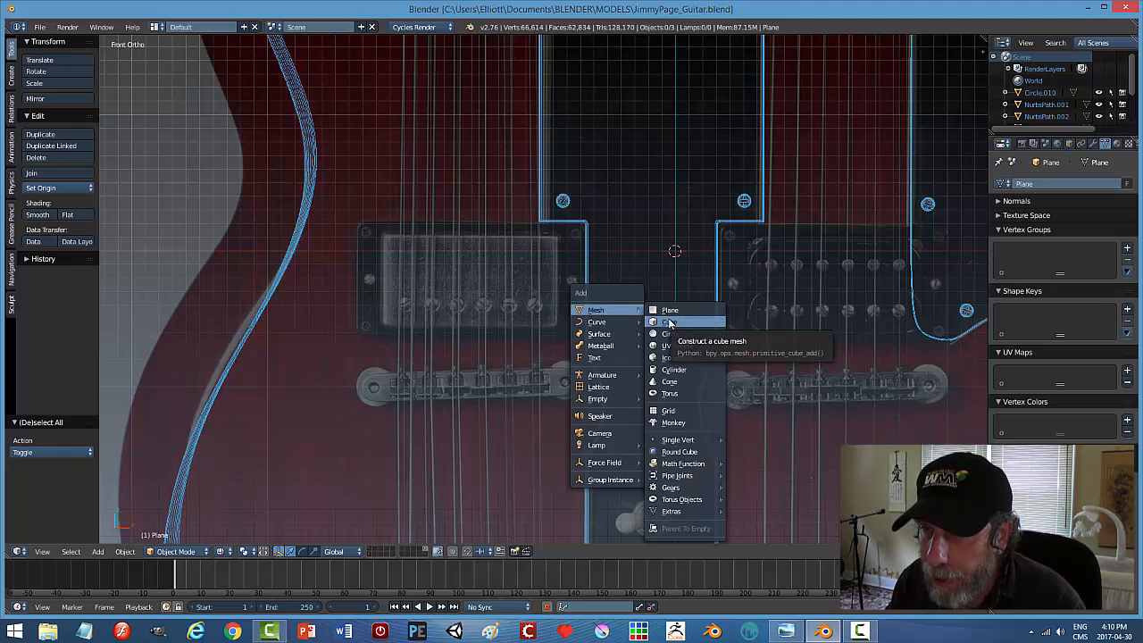
{"action": "left_click", "coordinate": [671, 323]}
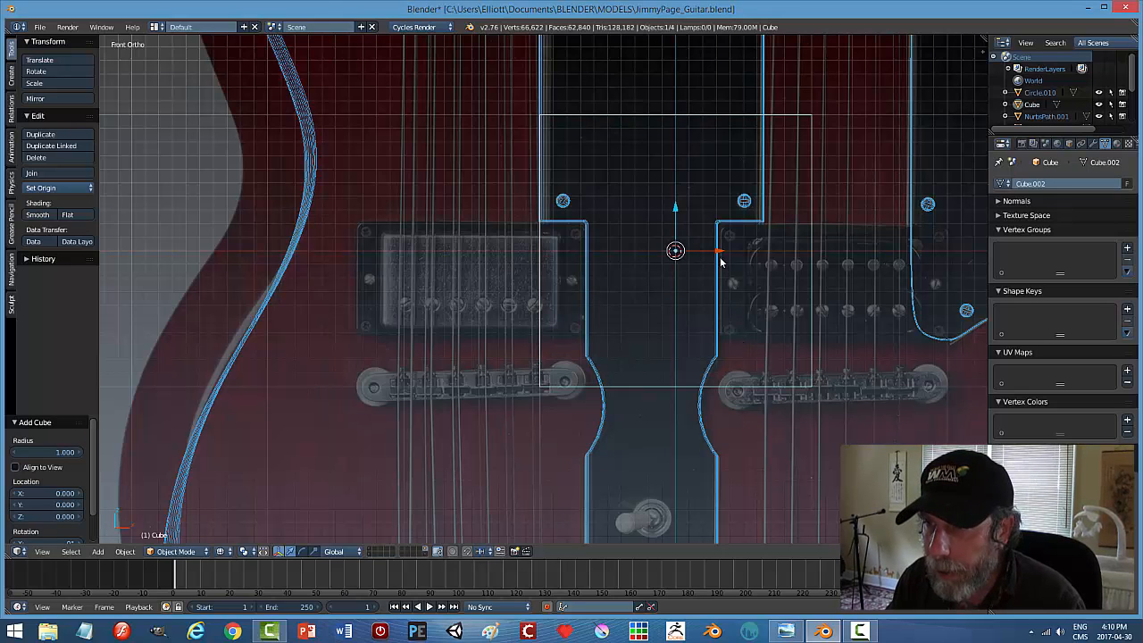
{"action": "left_click_drag", "start_coordinate": [706, 254], "coordinate": [496, 279]}
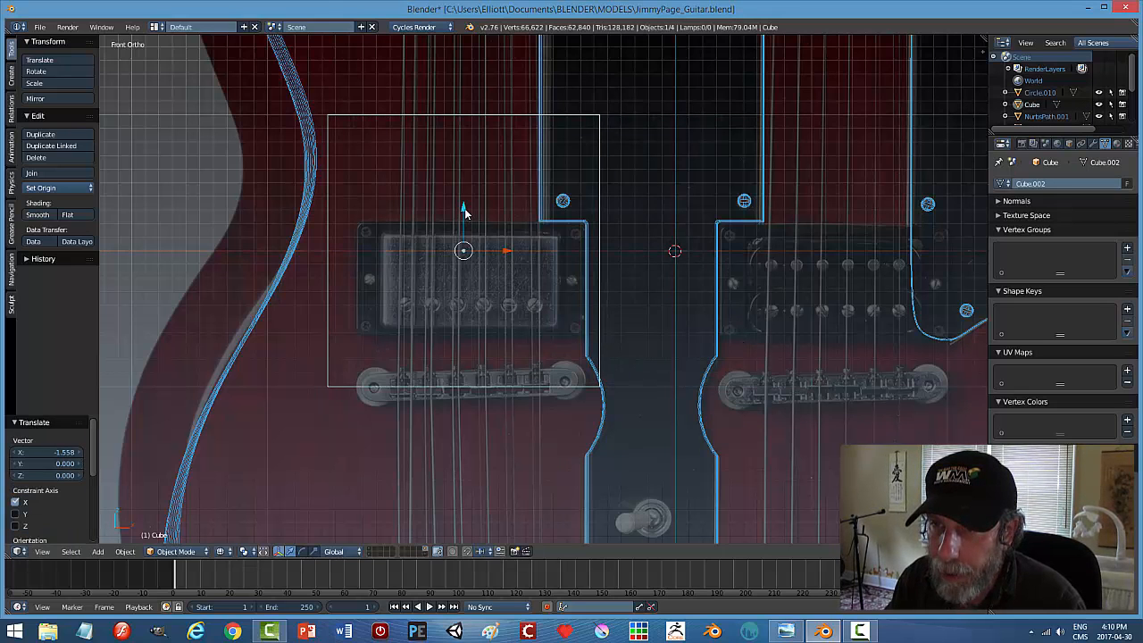
{"action": "left_click_drag", "start_coordinate": [466, 231], "coordinate": [468, 242]}
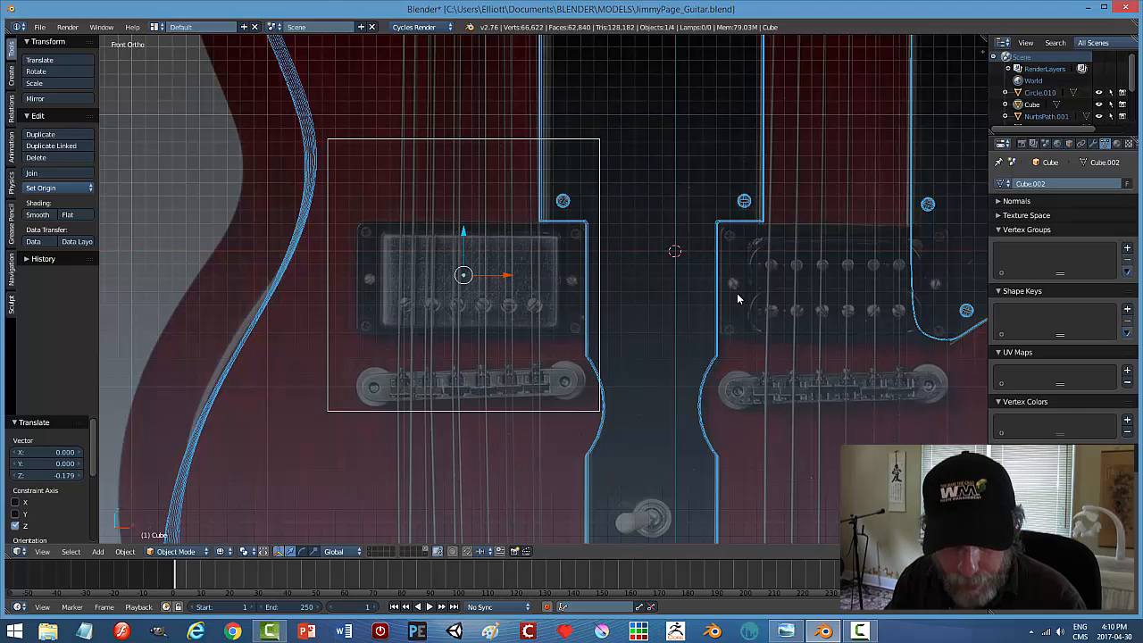
Scale the cube to 0.838 along X and shift it 0.044 in X to match the left pickup's width.
{"action": "key", "text": "s"}
{"action": "key", "text": "x"}
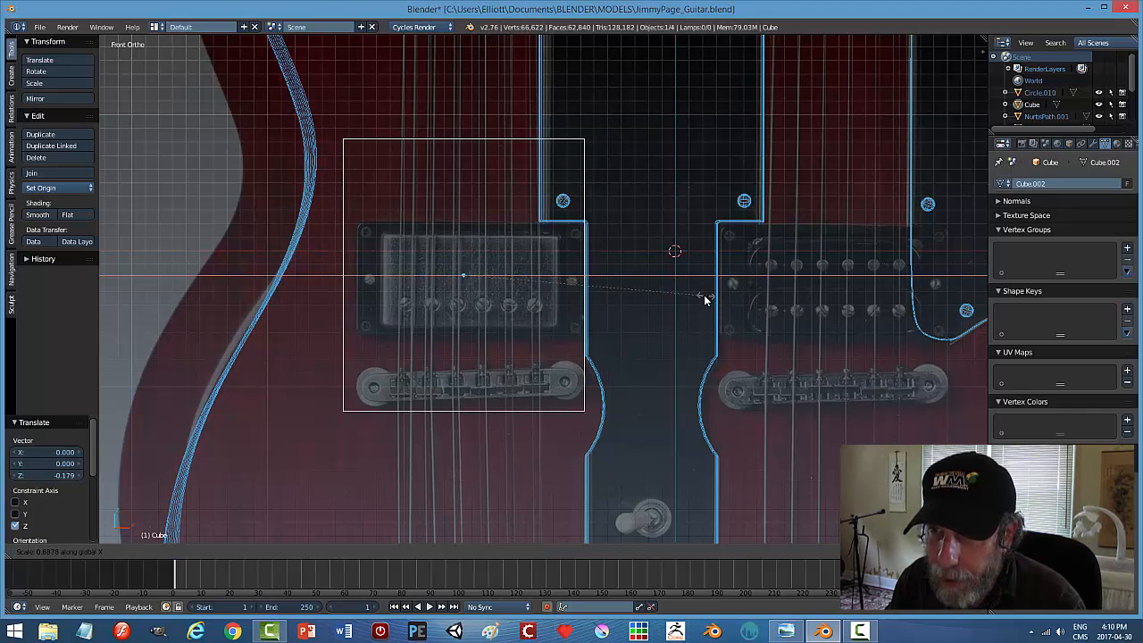
{"action": "left_click", "coordinate": [692, 296]}
{"action": "key", "text": "g"}
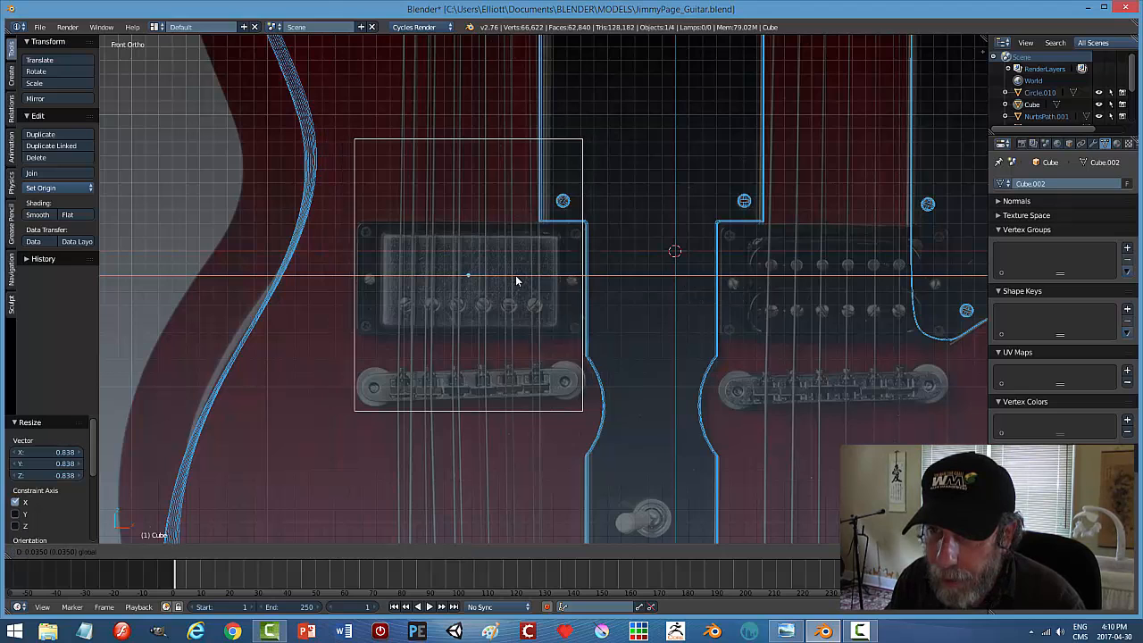
{"action": "left_click", "coordinate": [517, 279]}
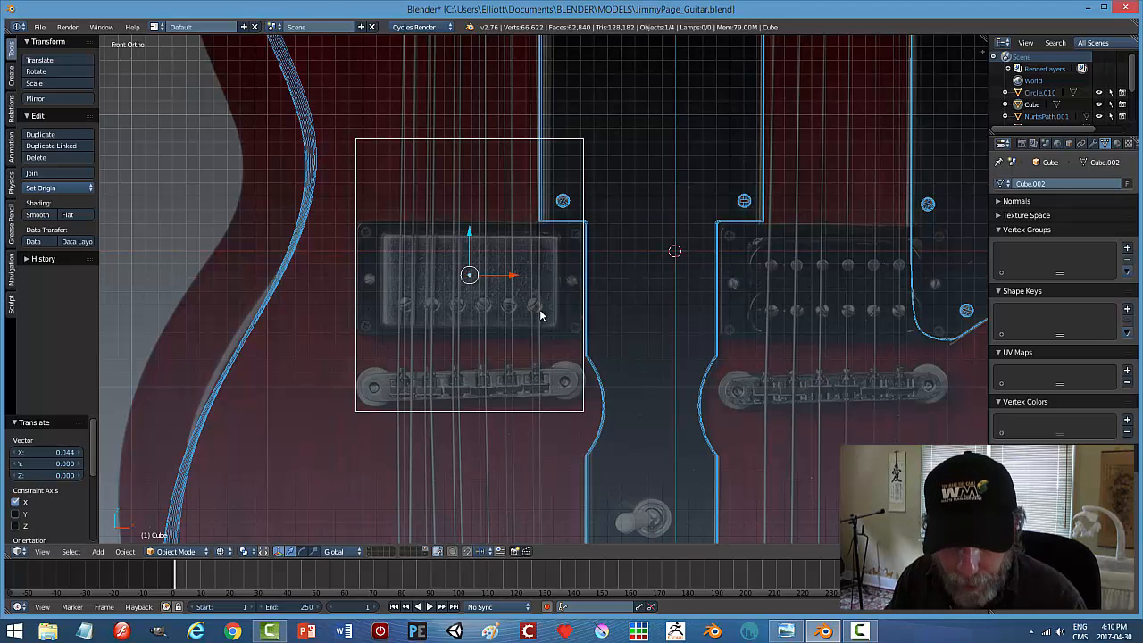
Scale the cube along Z to the pickup frame's height and adjust its vertical position to match the photo.
{"action": "key", "text": "s"}
{"action": "key", "text": "z"}
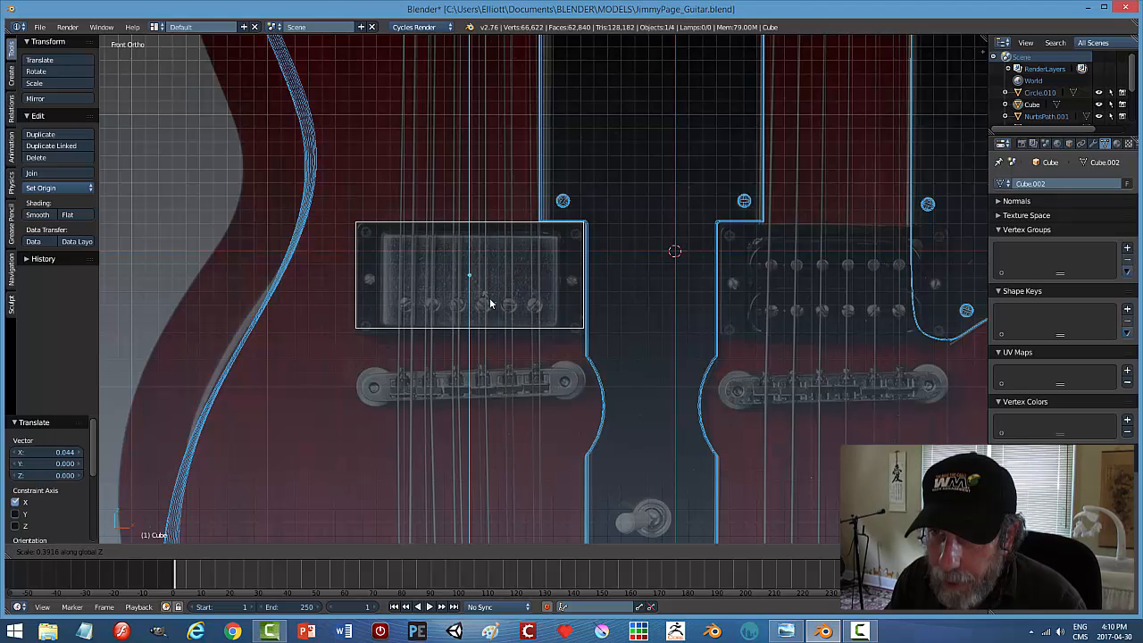
{"action": "left_click", "coordinate": [489, 299]}
{"action": "key", "text": "g"}
{"action": "key", "text": "z"}
{"action": "left_click", "coordinate": [472, 240]}
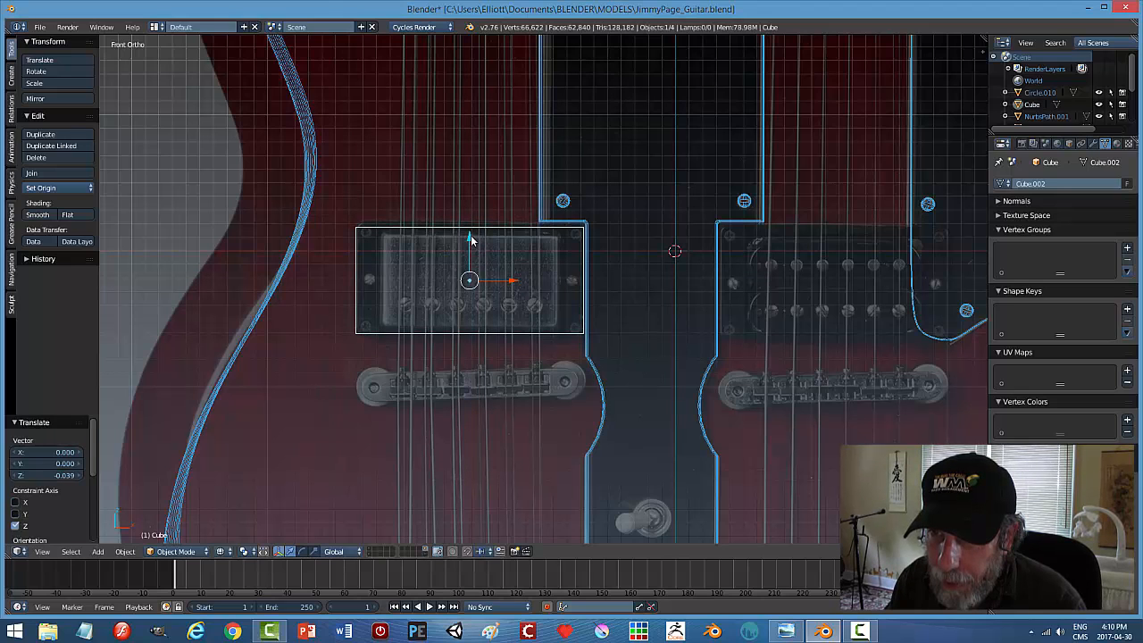
{"action": "key", "text": "s"}
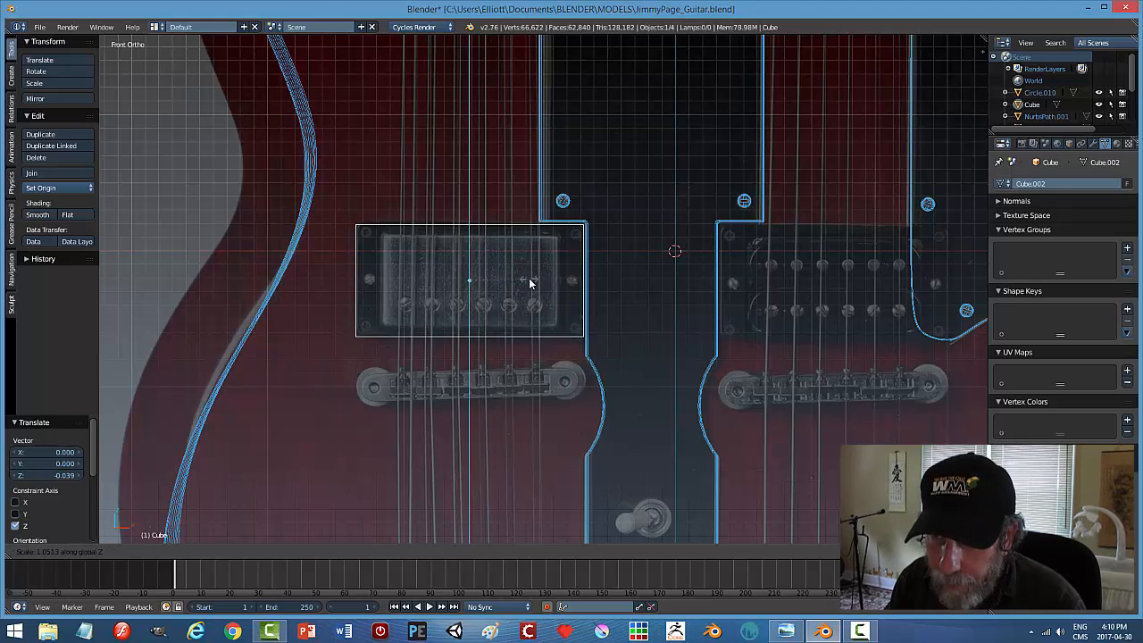
{"action": "left_click", "coordinate": [526, 284]}
{"action": "left_click_drag", "start_coordinate": [467, 238], "coordinate": [467, 242]}
Flatten the cube to about 0.075 along Y and move it -0.262 in Y toward the guitar's front face.
{"action": "mouse_move", "coordinate": [725, 274]}
{"action": "middle_mouse_down"}
{"action": "mouse_move", "coordinate": [709, 286]}
{"action": "mouse_move", "coordinate": [717, 280]}
{"action": "middle_mouse_up"}
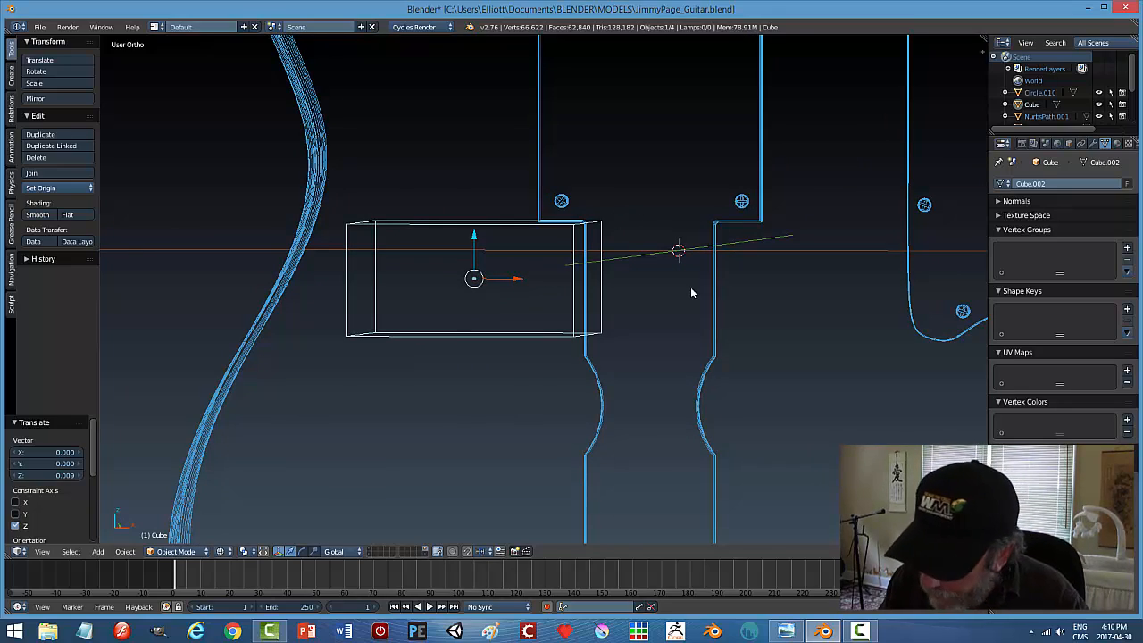
{"action": "key", "text": "KP_1"}
{"action": "middle_click_drag", "start_coordinate": [686, 293], "coordinate": [735, 286]}
{"action": "key", "text": "s"}
{"action": "key", "text": "y"}
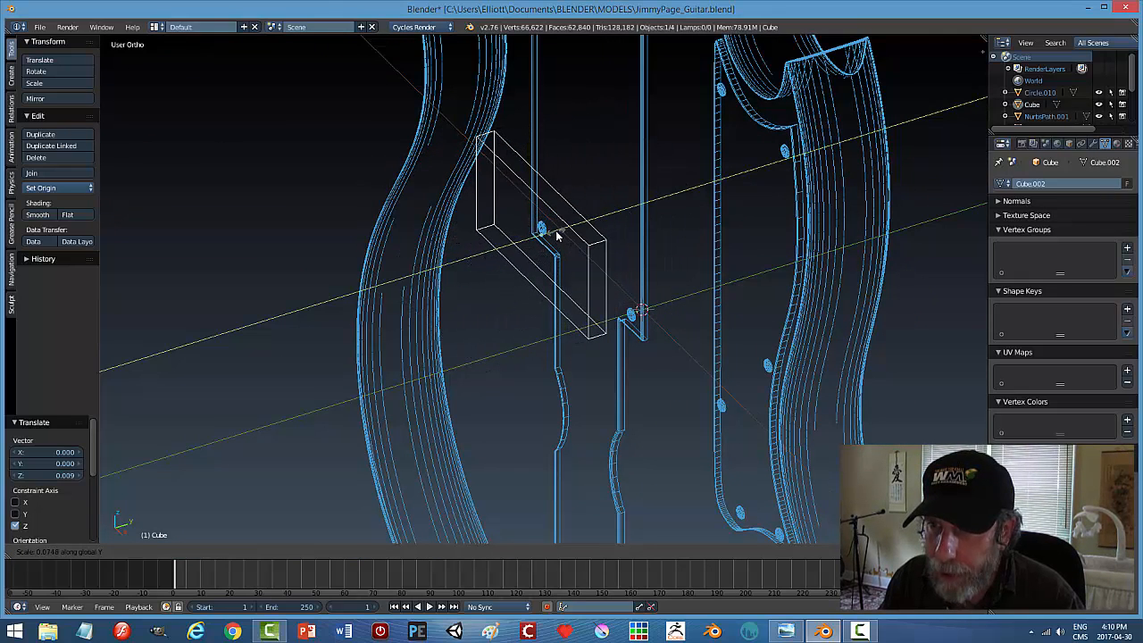
{"action": "left_click", "coordinate": [580, 239]}
{"action": "left_click_drag", "start_coordinate": [581, 227], "coordinate": [551, 237]}
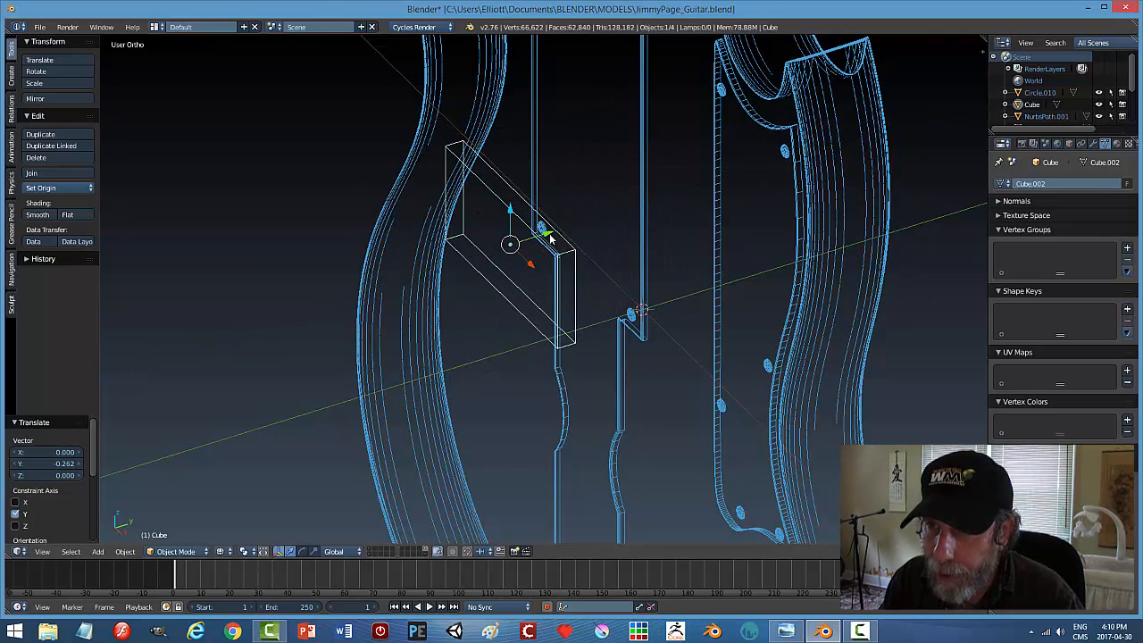
Switch to solid shading and move the flattened cube another -0.189 in Y so it protrudes from the guitar body.
{"action": "key", "text": "z"}
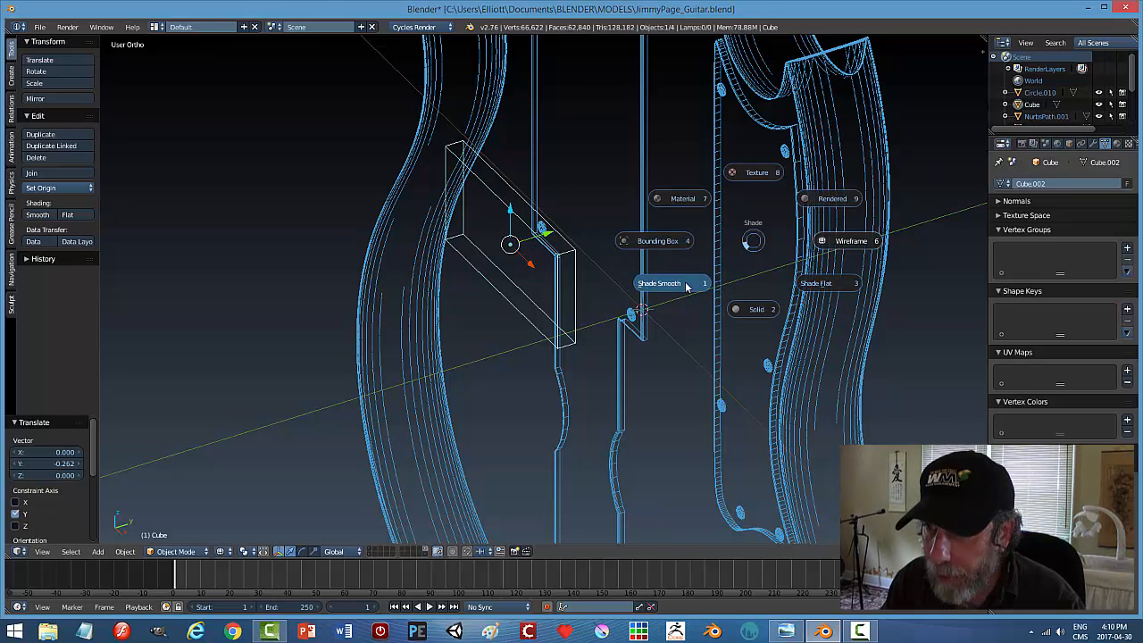
{"action": "left_click", "coordinate": [755, 309]}
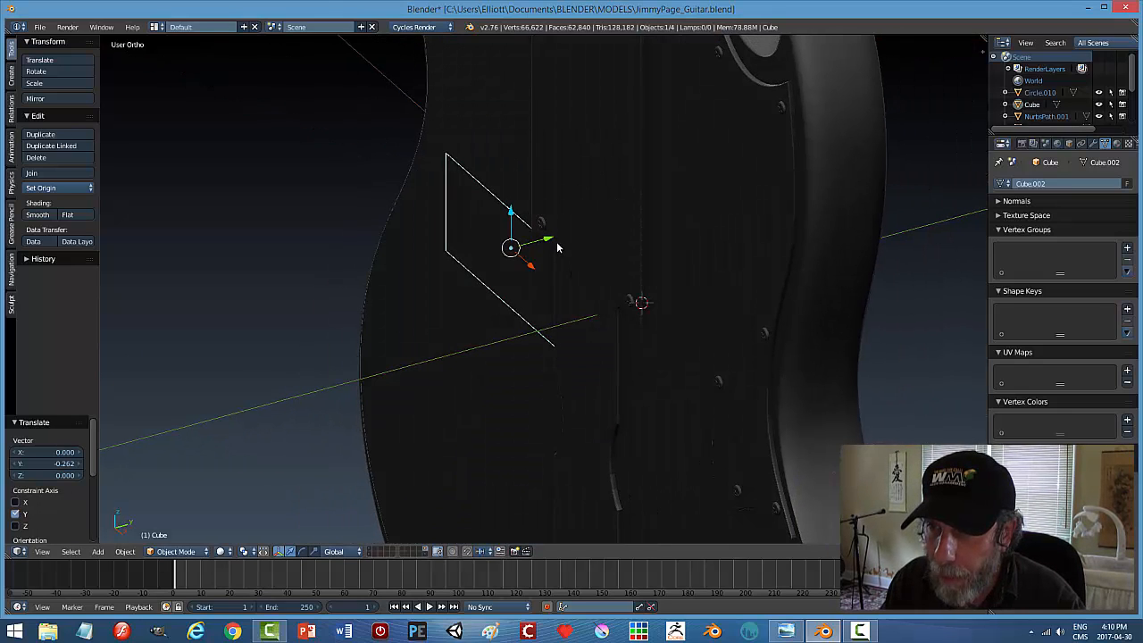
{"action": "key", "text": "g"}
{"action": "key", "text": "y"}
{"action": "left_click_drag", "start_coordinate": [541, 247], "coordinate": [529, 250]}
{"action": "middle_click_drag", "start_coordinate": [529, 250], "coordinate": [661, 198]}
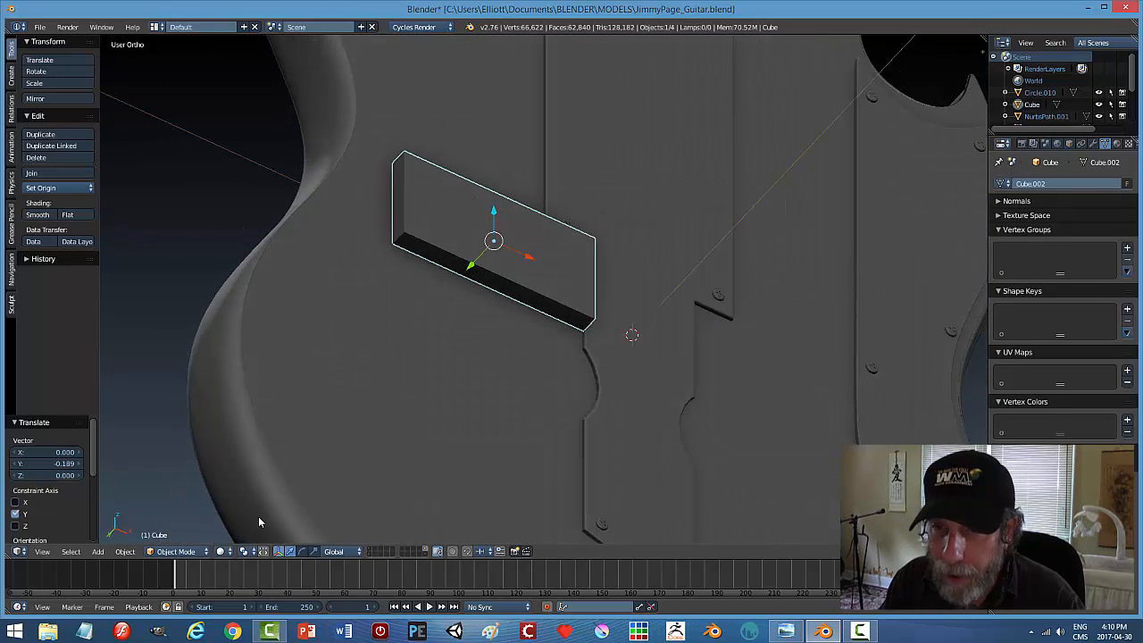
Apply the pickup block's rotation and scale, and open it in Edit Mode with nothing selected.
{"action": "left_click", "coordinate": [125, 551]}
{"action": "mouse_move", "coordinate": [143, 461]}
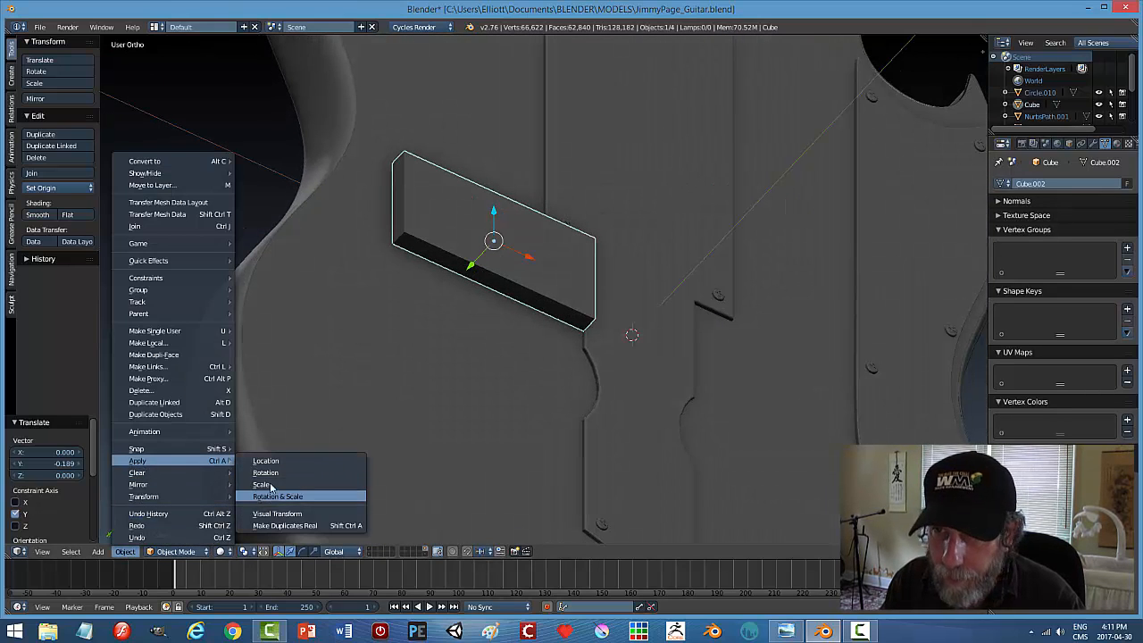
{"action": "left_click", "coordinate": [257, 496]}
{"action": "key", "text": "Tab"}
{"action": "key", "text": "a"}
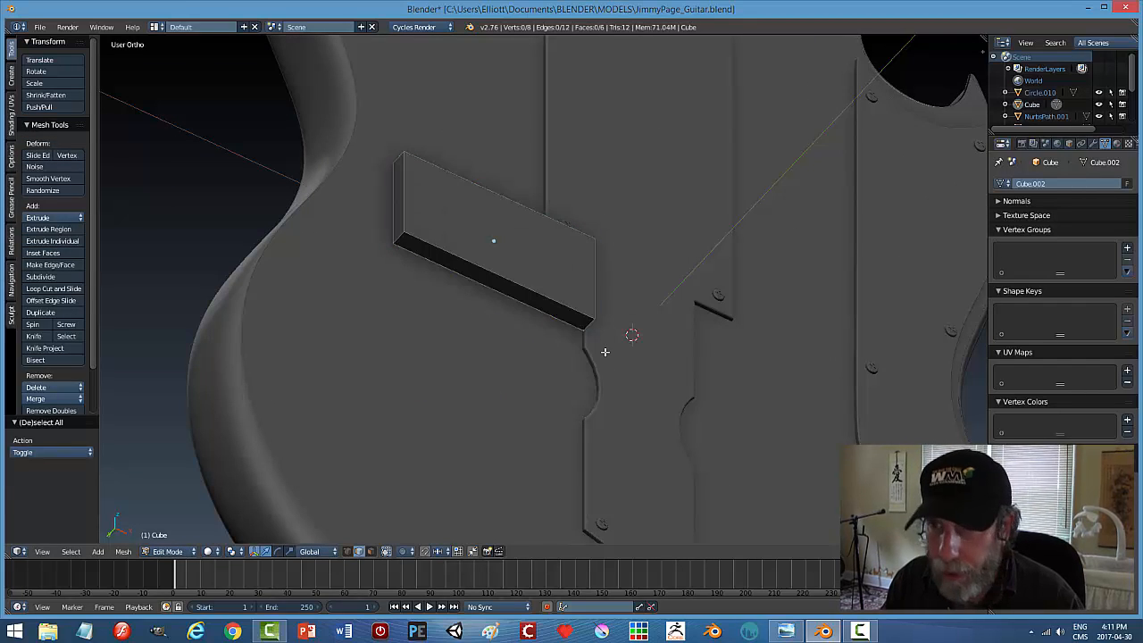
Bevel the pickup block's four corner edges with a 0.065 offset and 5 segments, matching the rounded frame in the reference photo.
{"action": "key", "text": "ctrl+Tab"}
{"action": "key", "text": "Escape"}
{"action": "middle_click_drag", "start_coordinate": [614, 353], "coordinate": [590, 320]}
{"action": "right_click", "coordinate": [589, 320]}
{"action": "right_click", "coordinate": [379, 260], "text": "shift"}
{"action": "right_click", "coordinate": [374, 183], "text": "shift"}
{"action": "middle_click_drag", "start_coordinate": [377, 184], "coordinate": [534, 223]}
{"action": "right_click", "coordinate": [537, 221], "text": "shift"}
{"action": "key", "text": "KP_1"}
{"action": "key", "text": "z"}
{"action": "left_click", "coordinate": [715, 220]}
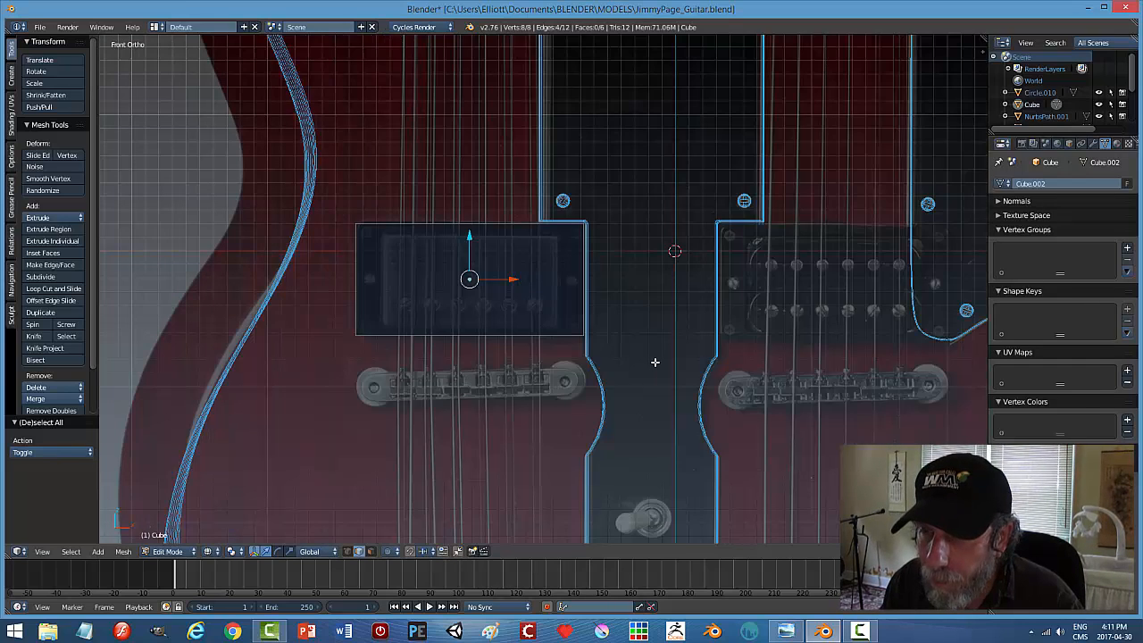
{"action": "scroll", "coordinate": [654, 362], "scroll_direction": "up", "scroll_amount": 2}
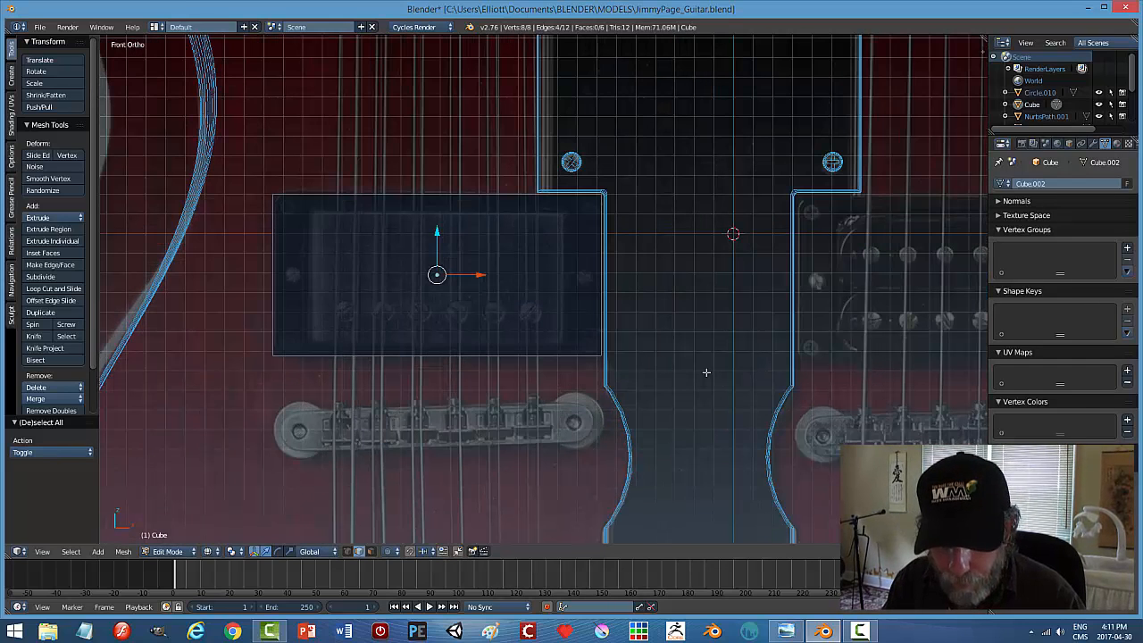
{"action": "key", "text": "ctrl+b"}
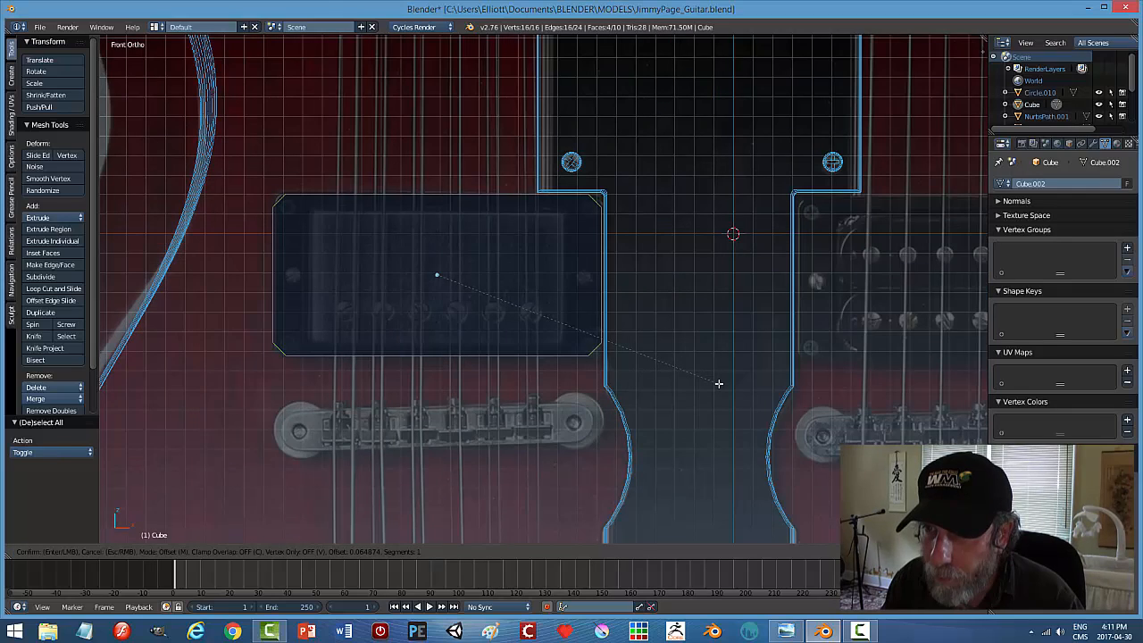
{"action": "scroll", "coordinate": [718, 383], "scroll_direction": "up", "scroll_amount": 3}
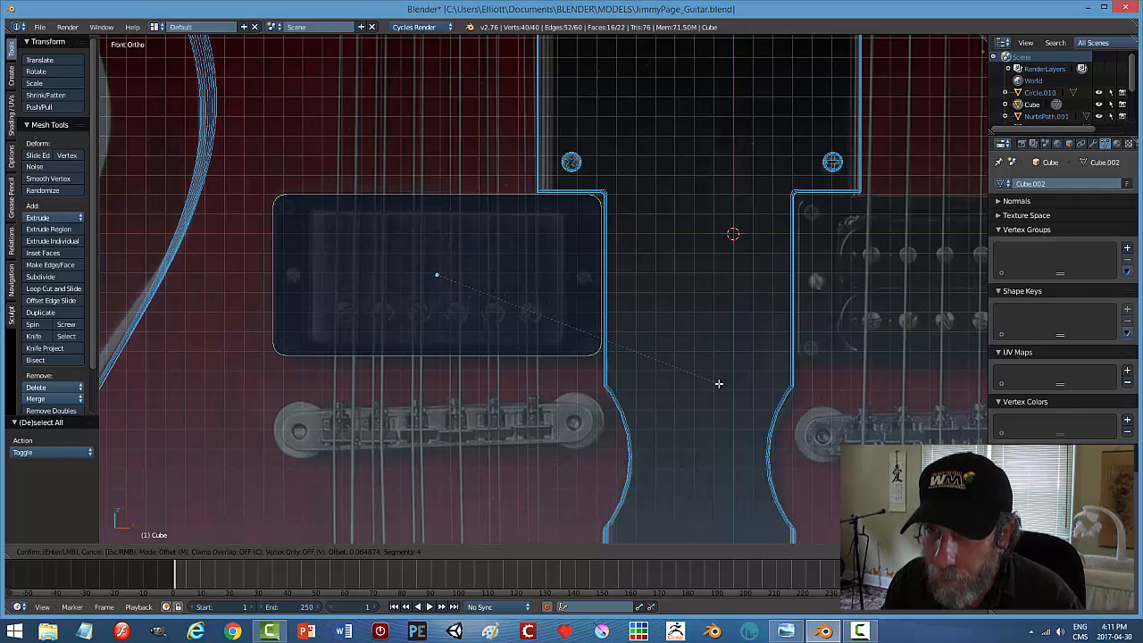
{"action": "left_click", "coordinate": [719, 383]}
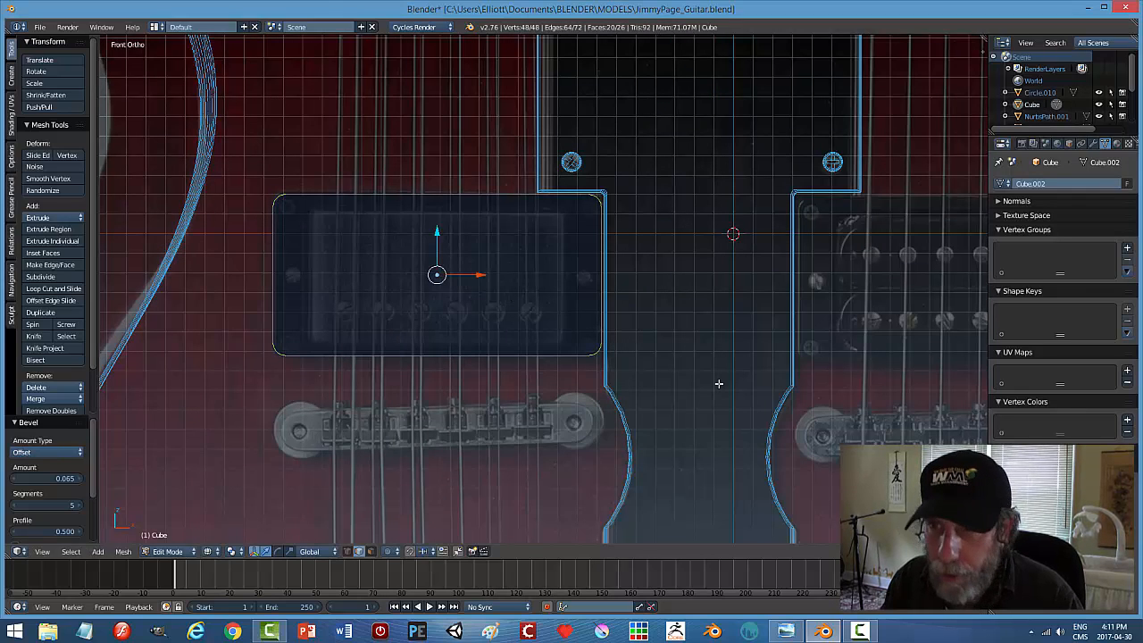
Return to Object Mode with solid shading and scale the pickup block to 0.730 along Y.
{"action": "key", "text": "a"}
{"action": "key", "text": "Tab"}
{"action": "left_click", "coordinate": [694, 377]}
{"action": "middle_click_drag", "start_coordinate": [694, 377], "coordinate": [632, 403]}
{"action": "key", "text": "z"}
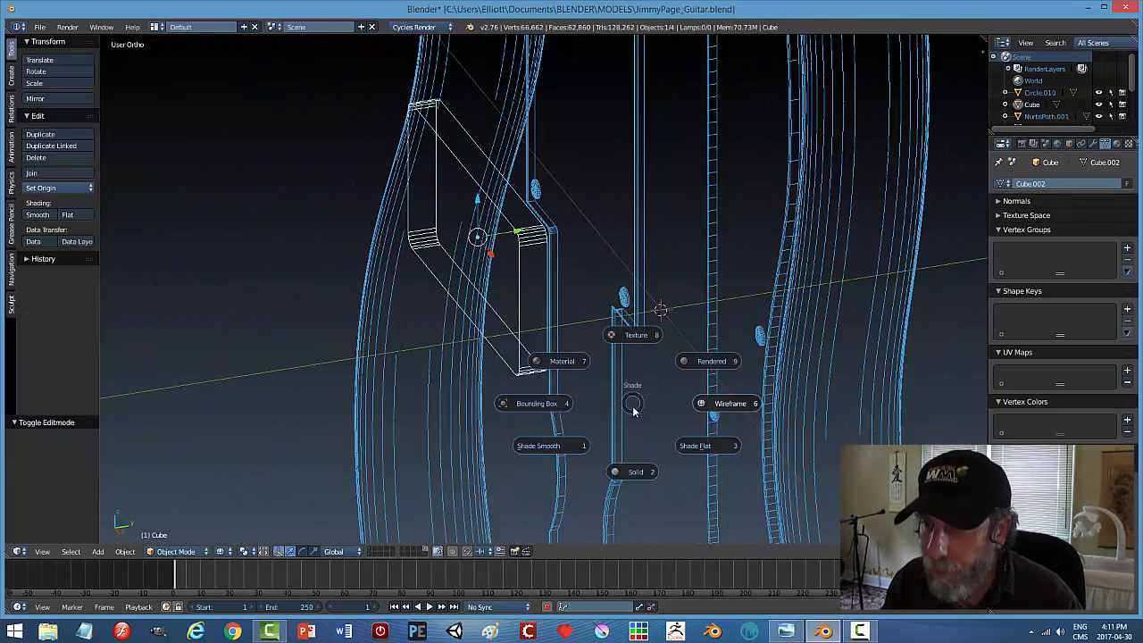
{"action": "left_click", "coordinate": [631, 472]}
{"action": "key", "text": "s"}
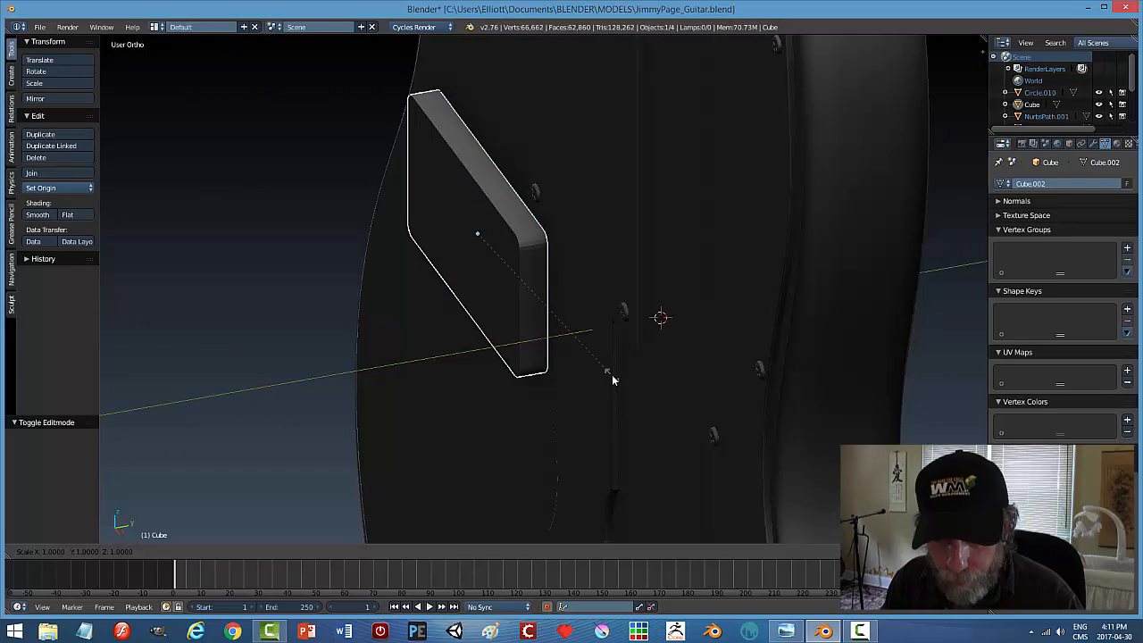
{"action": "left_click", "coordinate": [561, 364]}
Bevel the outline of the block's front face in Edit Mode with 3 segments and about 0.027 offset, then return to Object Mode.
{"action": "key", "text": "Tab"}
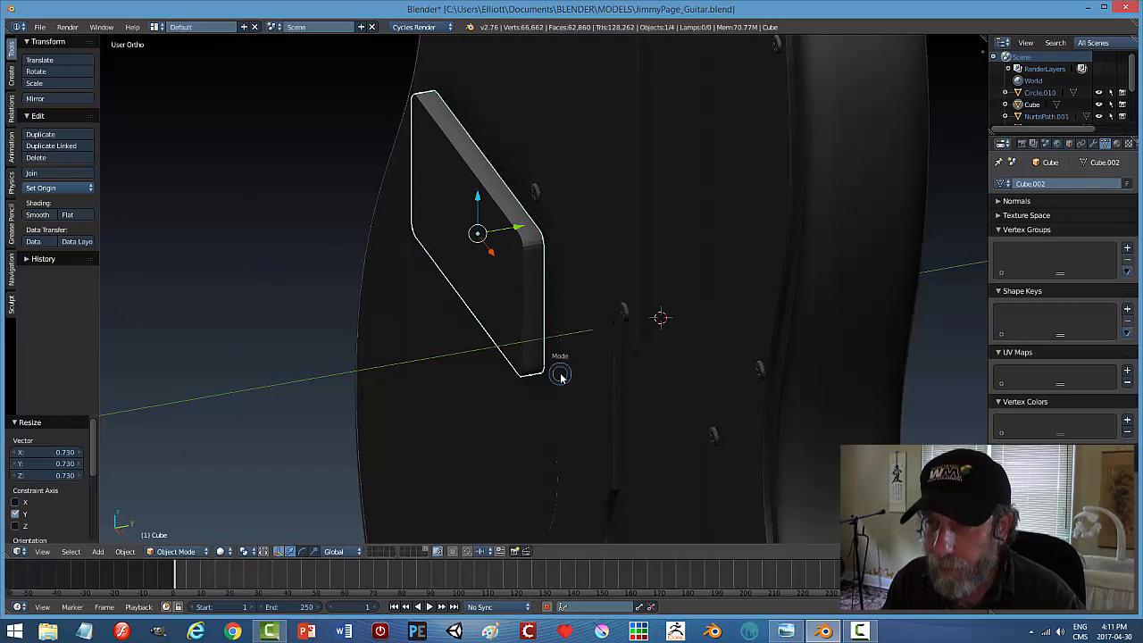
{"action": "left_click", "coordinate": [651, 375]}
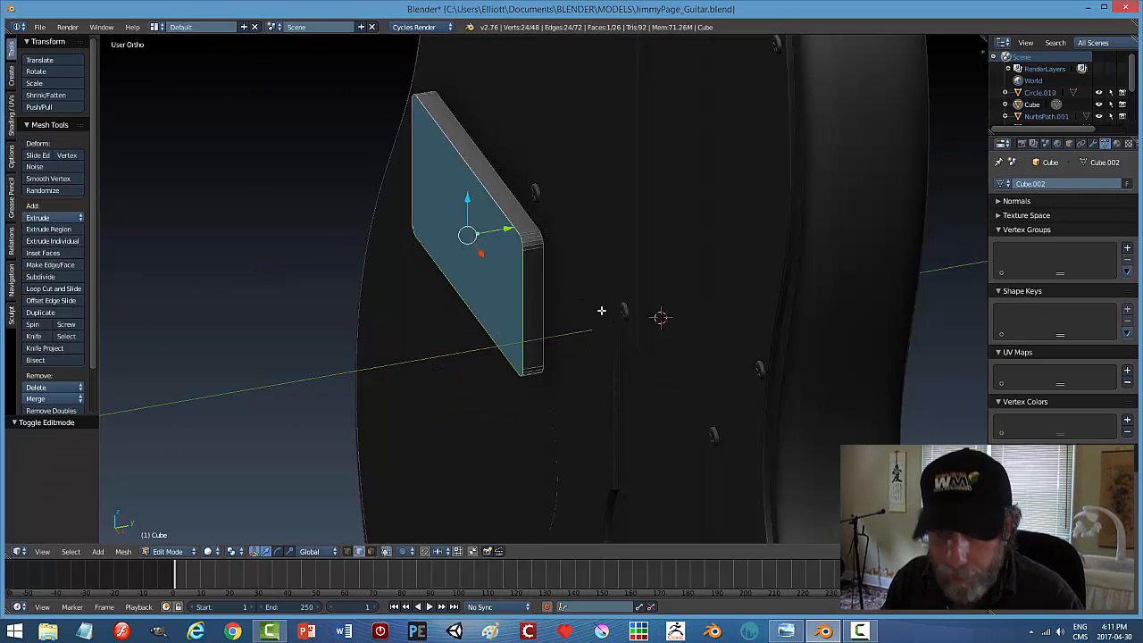
{"action": "key", "text": "ctrl+b"}
{"action": "scroll", "coordinate": [646, 321], "scroll_direction": "up", "scroll_amount": 2}
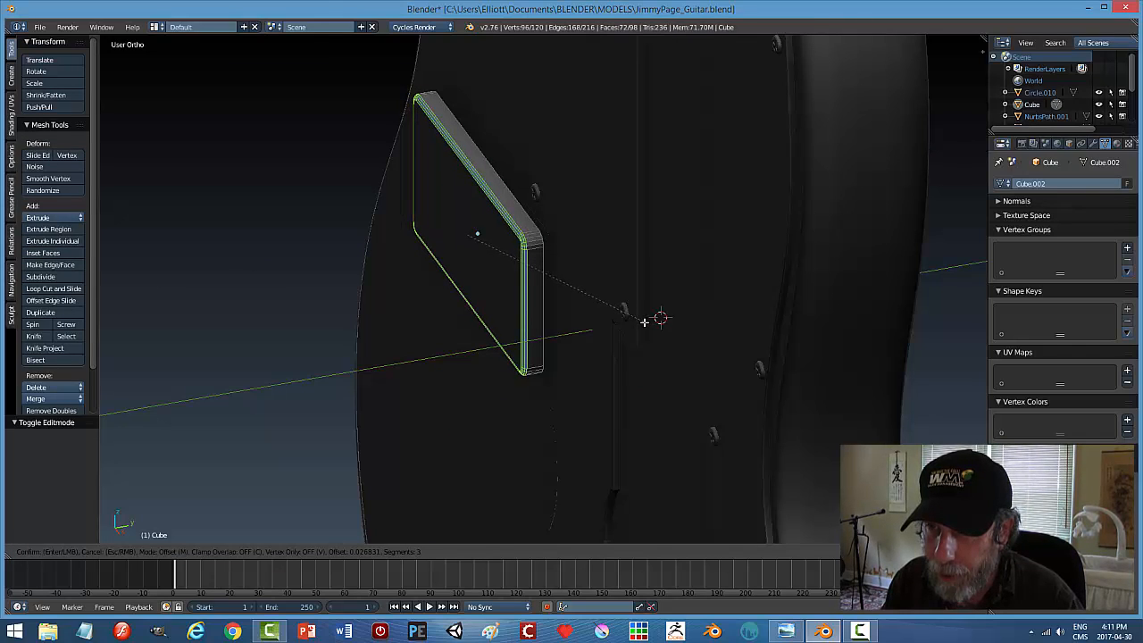
{"action": "left_click", "coordinate": [647, 320]}
{"action": "key", "text": "a"}
{"action": "key", "text": "Tab"}
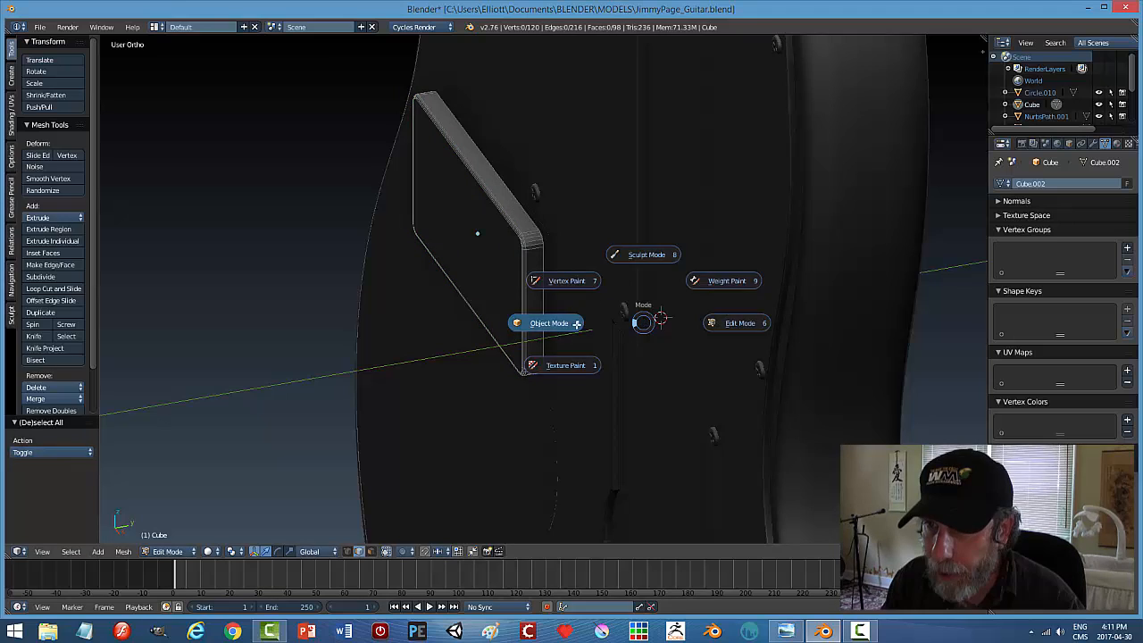
{"action": "left_click", "coordinate": [549, 322]}
Move the pickup block 0.030 in Y toward the guitar body and deselect it.
{"action": "left_click_drag", "start_coordinate": [525, 229], "coordinate": [528, 231]}
{"action": "middle_click_drag", "start_coordinate": [547, 333], "coordinate": [644, 285]}
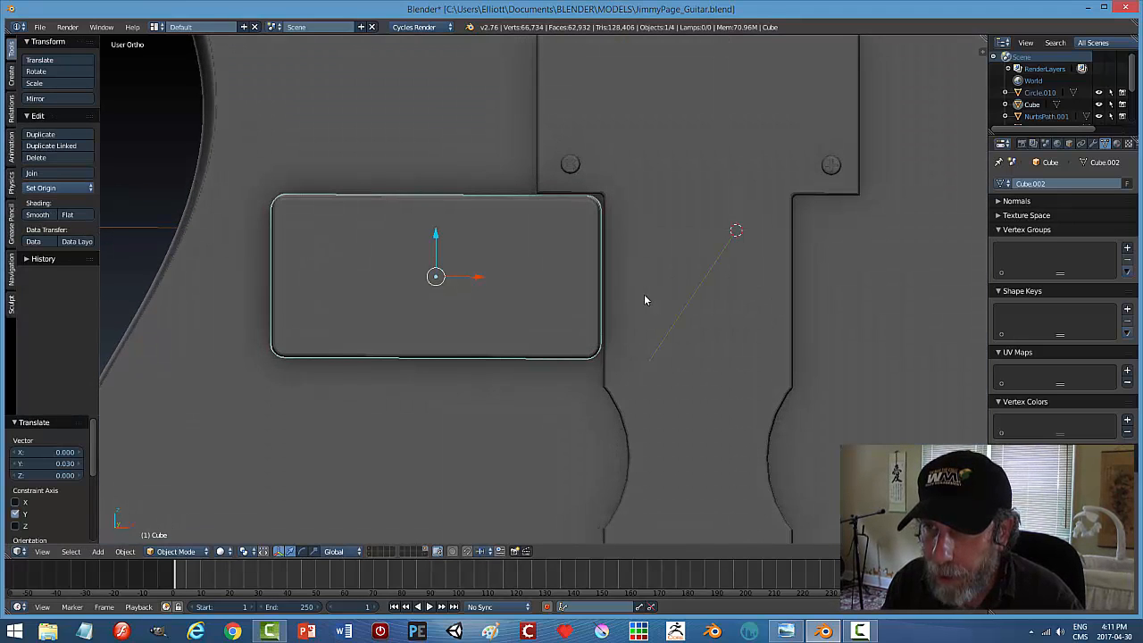
{"action": "key", "text": "a"}
{"action": "middle_click_drag", "start_coordinate": [625, 335], "coordinate": [525, 299]}
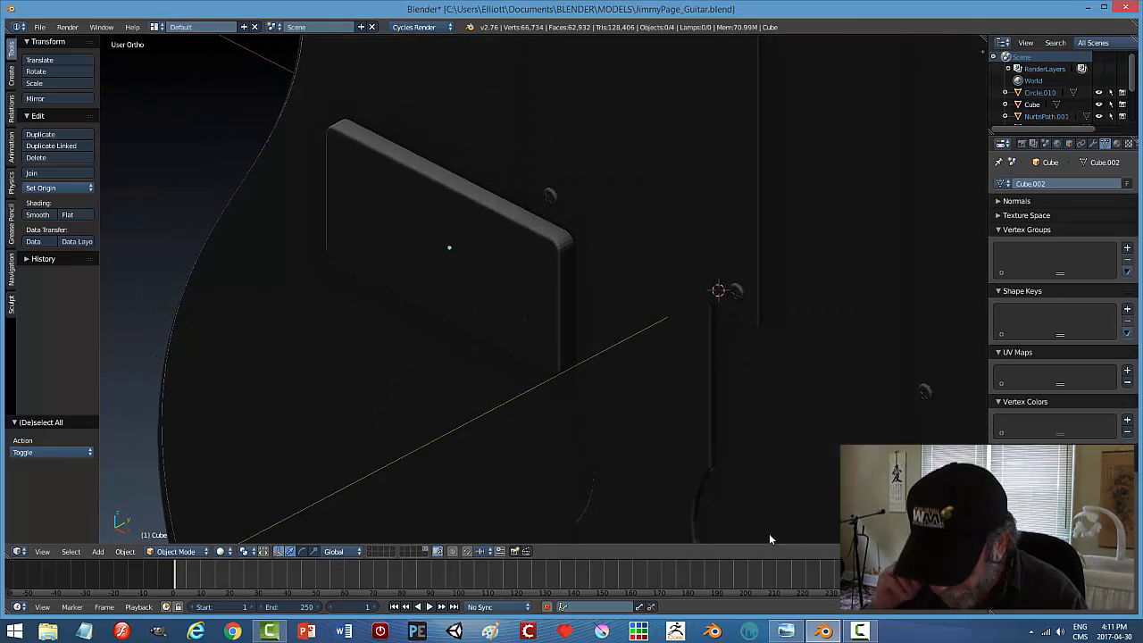
Duplicate the pickup frame in place, working in a front wireframe view over the reference photo.
{"action": "key", "text": "KP_1"}
{"action": "key", "text": "z"}
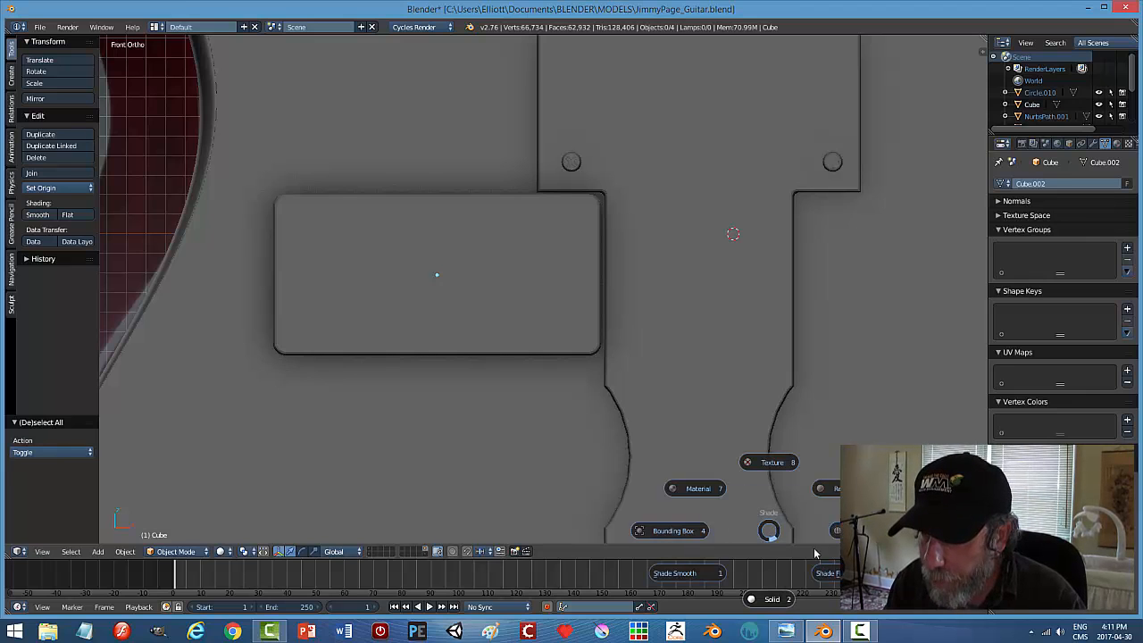
{"action": "left_click", "coordinate": [834, 529]}
{"action": "scroll", "coordinate": [656, 423], "scroll_direction": "up", "scroll_amount": 2}
{"action": "scroll", "coordinate": [655, 426], "scroll_direction": "down", "scroll_amount": 2}
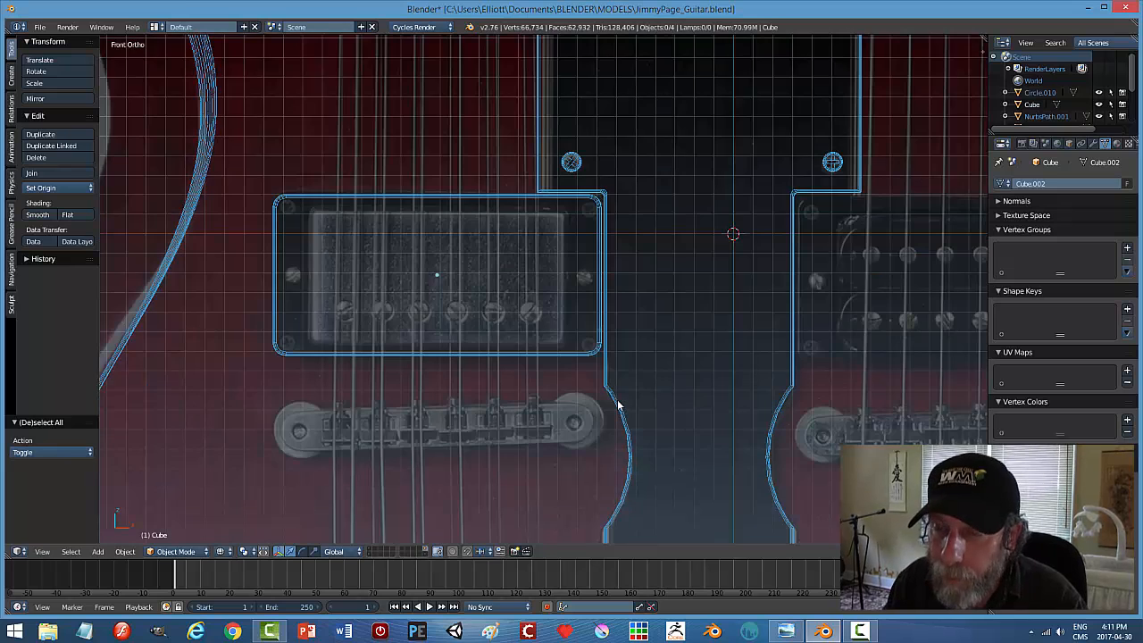
{"action": "right_click", "coordinate": [510, 198]}
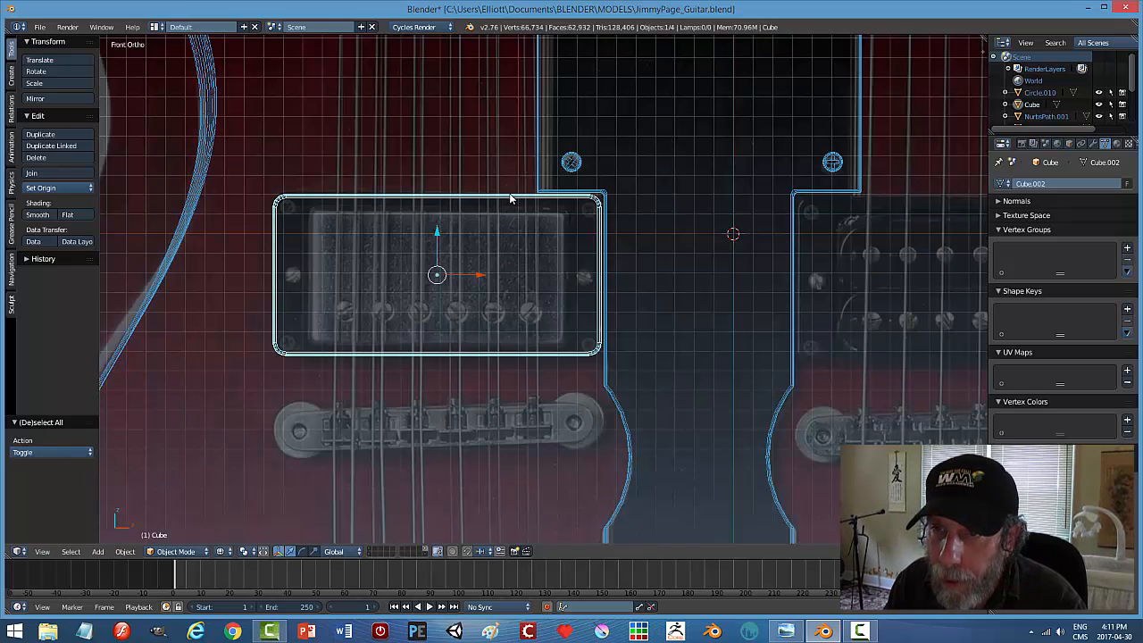
{"action": "key", "text": "shift+d"}
{"action": "right_click", "coordinate": [608, 266]}
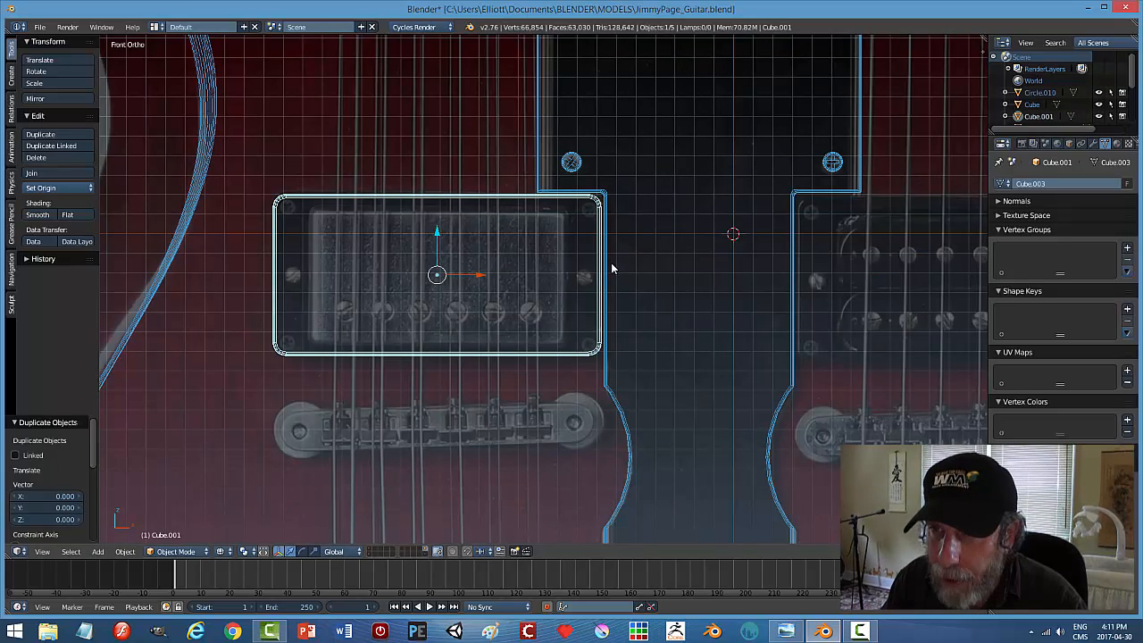
Scale the duplicate to 0.770 along X and 0.848 along Z to fit the pickup's inner cover in the photo.
{"action": "key", "text": "s"}
{"action": "key", "text": "x"}
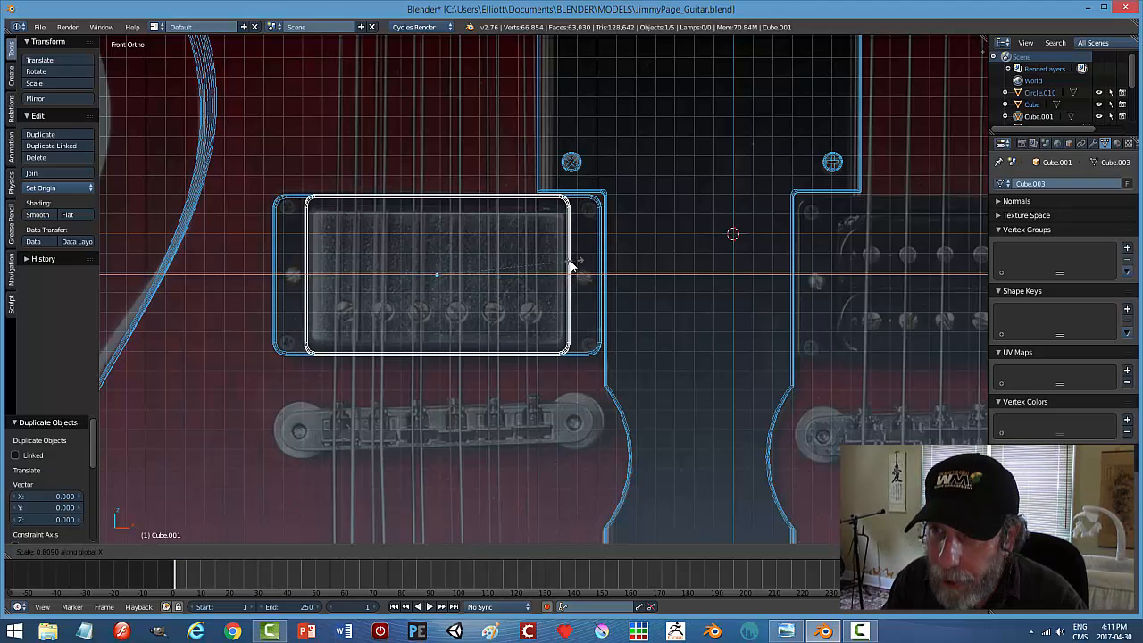
{"action": "left_click", "coordinate": [570, 264]}
{"action": "key", "text": "s"}
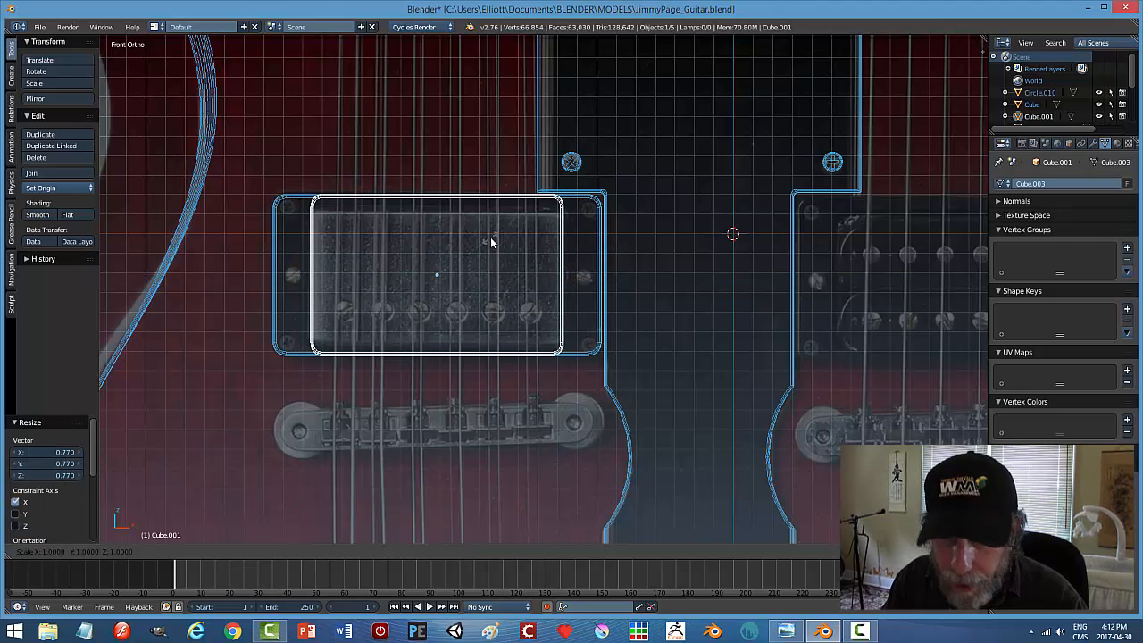
{"action": "key", "text": "z"}
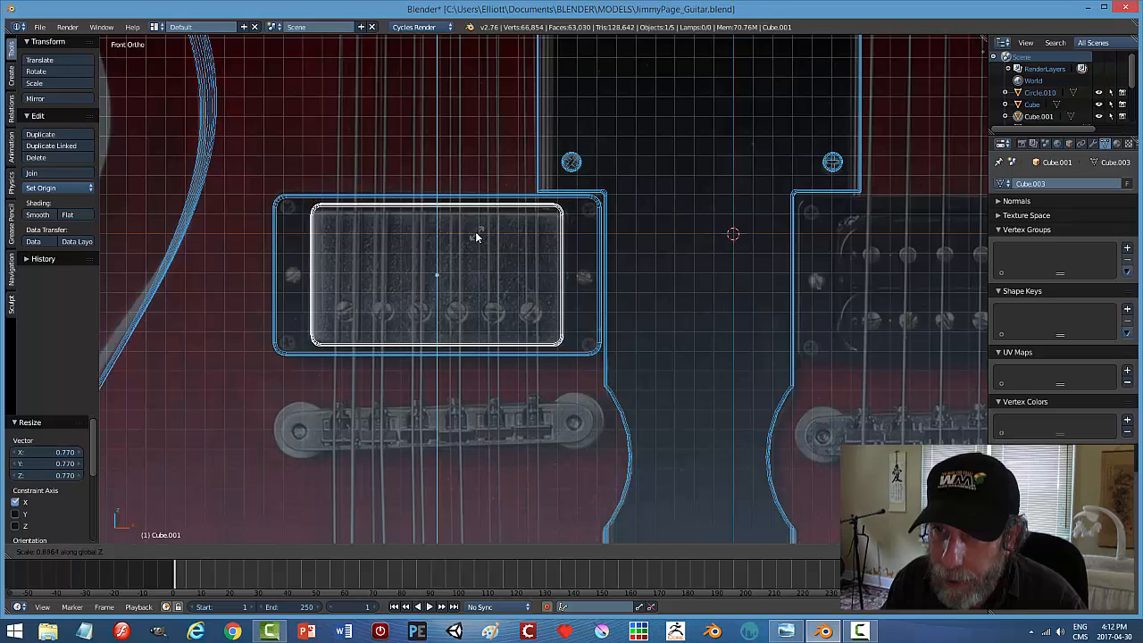
{"action": "left_click", "coordinate": [469, 234]}
Move the inner cover -0.109 in Y in front of the frame and flatten it to 0.475 along Y.
{"action": "middle_click_drag", "start_coordinate": [468, 234], "coordinate": [580, 308]}
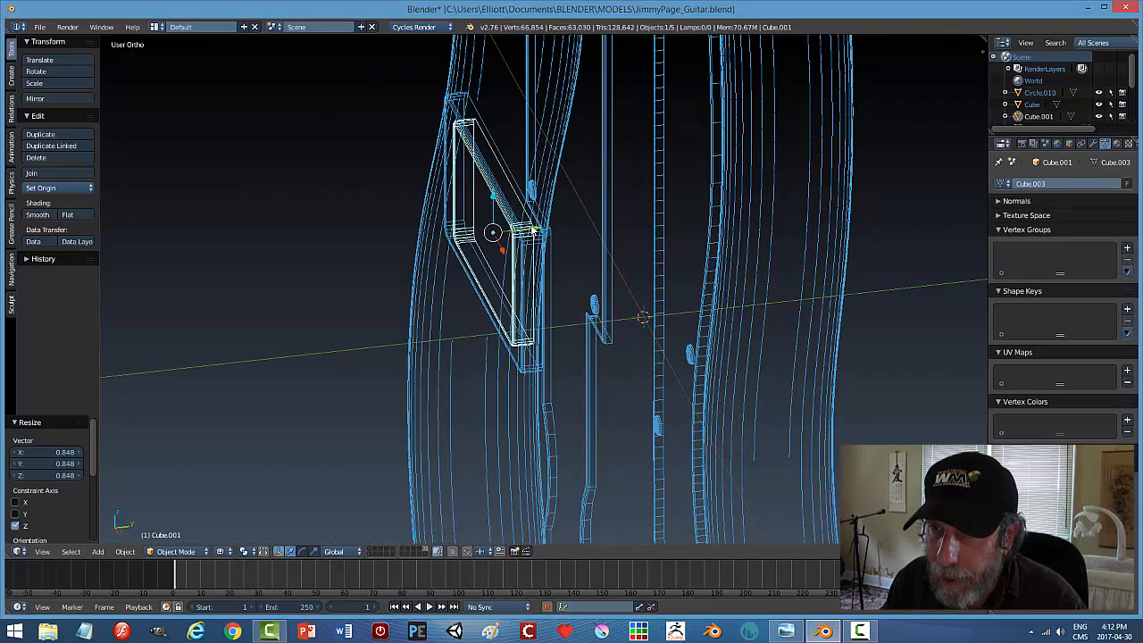
{"action": "key", "text": "g"}
{"action": "key", "text": "y"}
{"action": "left_click", "coordinate": [570, 248]}
{"action": "key", "text": "s"}
{"action": "key", "text": "y"}
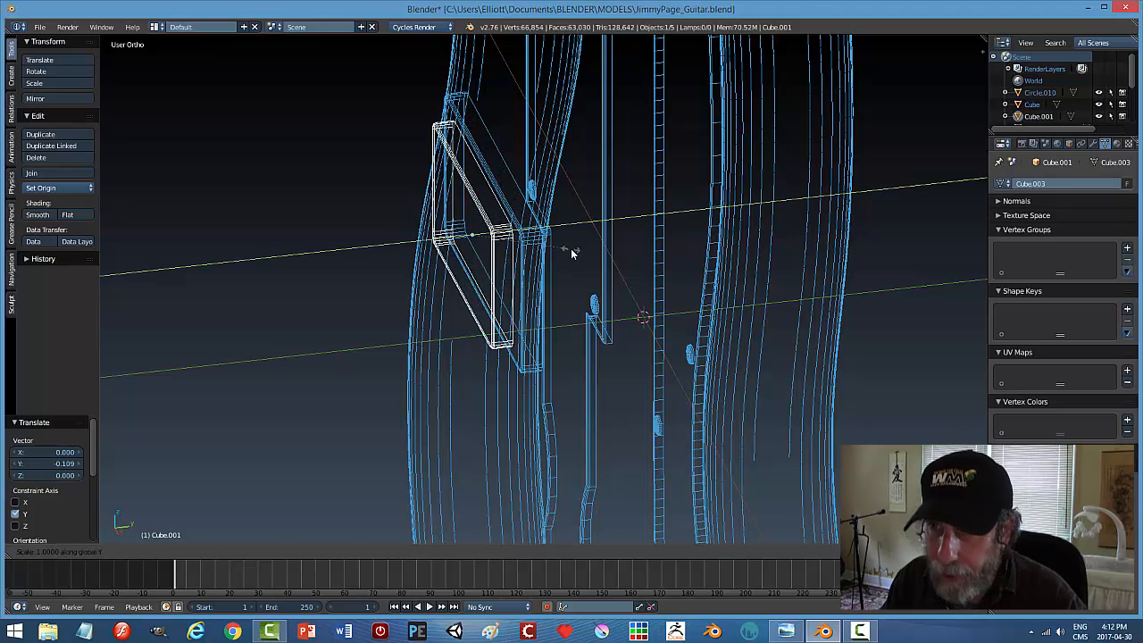
{"action": "left_click", "coordinate": [516, 250]}
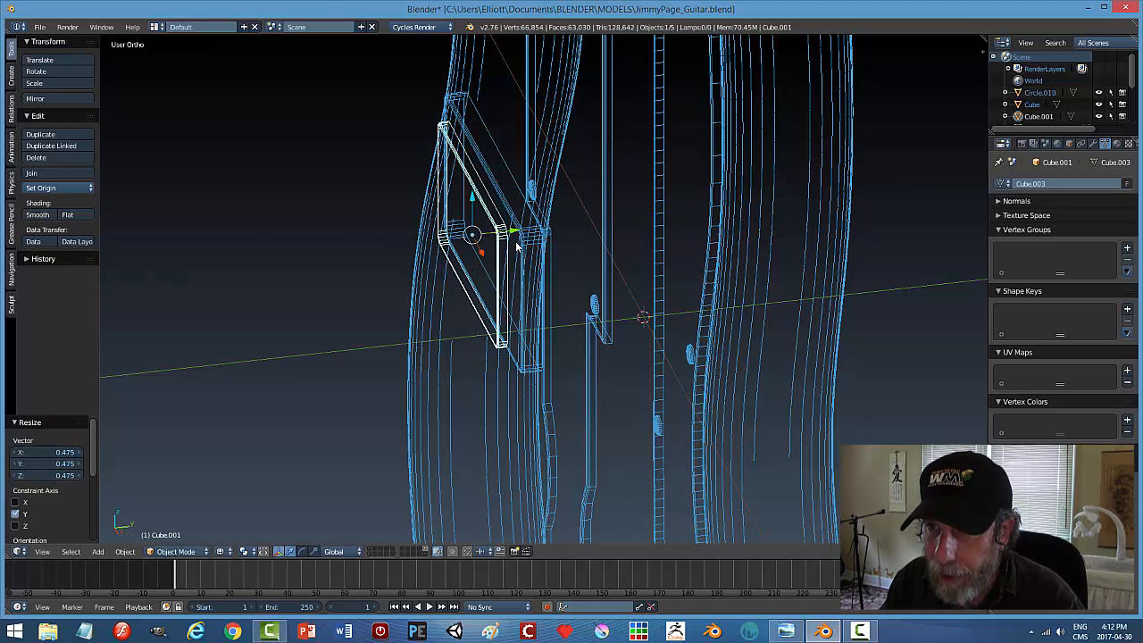
Move the inner cover back 0.031 in Y, switch to solid shading, nudge it another 0.005 in Y and deselect it.
{"action": "key", "text": "g"}
{"action": "key", "text": "y"}
{"action": "left_click", "coordinate": [524, 236]}
{"action": "key", "text": "z"}
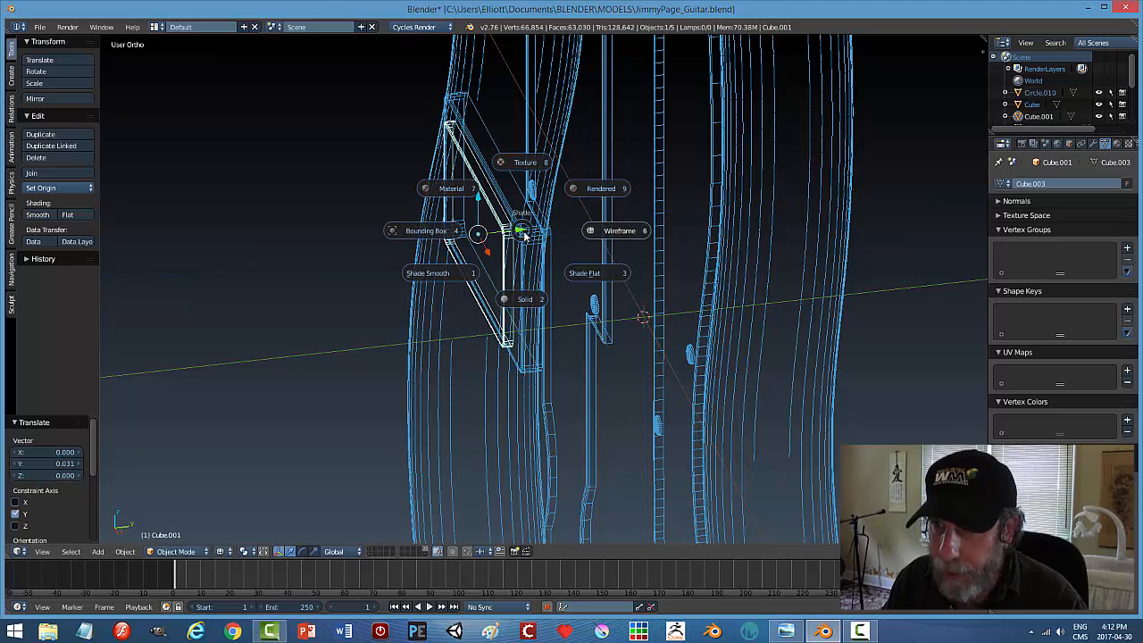
{"action": "left_click", "coordinate": [519, 298]}
{"action": "middle_click_drag", "start_coordinate": [582, 254], "coordinate": [590, 247]}
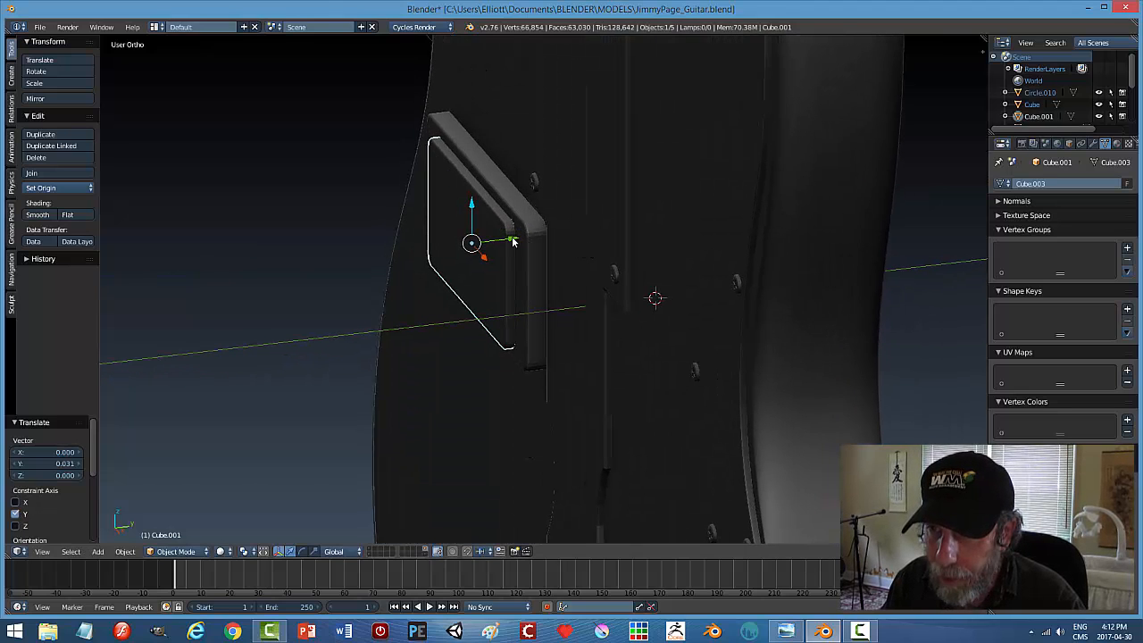
{"action": "key", "text": "g"}
{"action": "key", "text": "y"}
{"action": "left_click", "coordinate": [553, 254]}
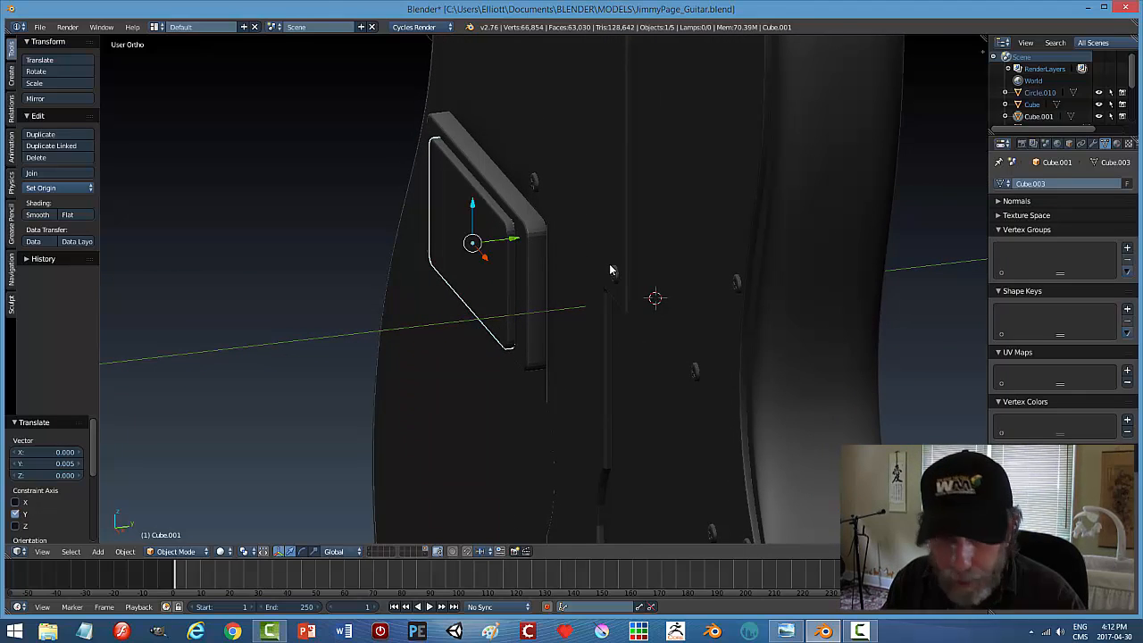
{"action": "key", "text": "a"}
{"action": "scroll", "coordinate": [637, 278], "scroll_direction": "down", "scroll_amount": 4}
{"action": "middle_click_drag", "start_coordinate": [571, 284], "coordinate": [641, 295]}
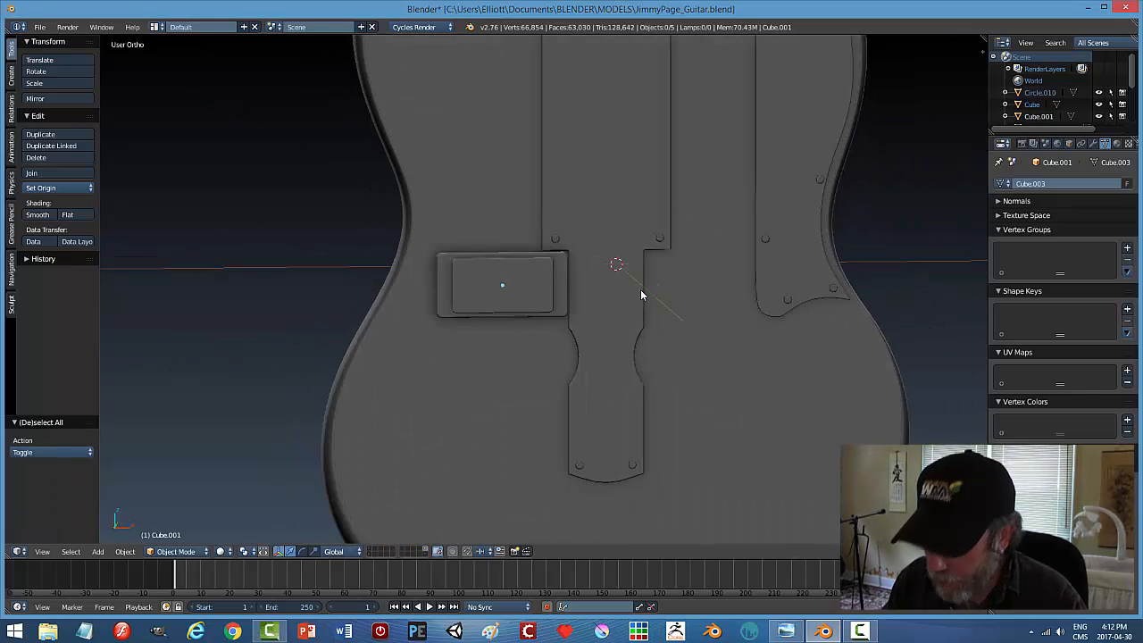
Narrow the inner cover slightly along X in the front wireframe view to match the reference photo, and deselect it.
{"action": "key", "text": "KP_1"}
{"action": "key", "text": "z"}
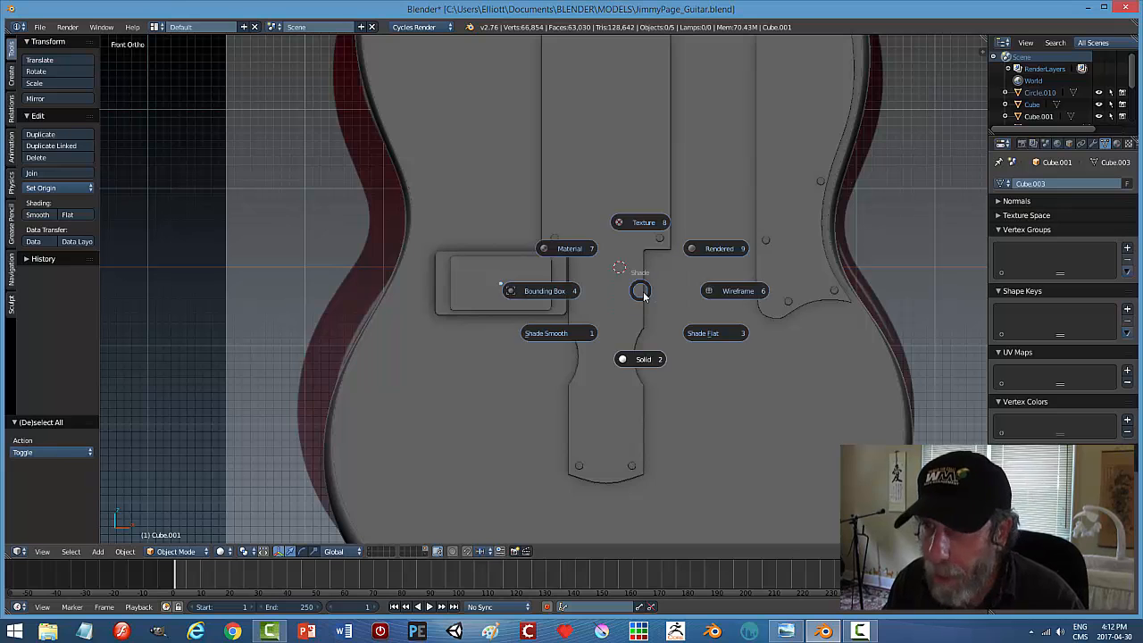
{"action": "left_click", "coordinate": [714, 289]}
{"action": "scroll", "coordinate": [591, 340], "scroll_direction": "up", "scroll_amount": 1}
{"action": "scroll", "coordinate": [585, 346], "scroll_direction": "up", "scroll_amount": 4}
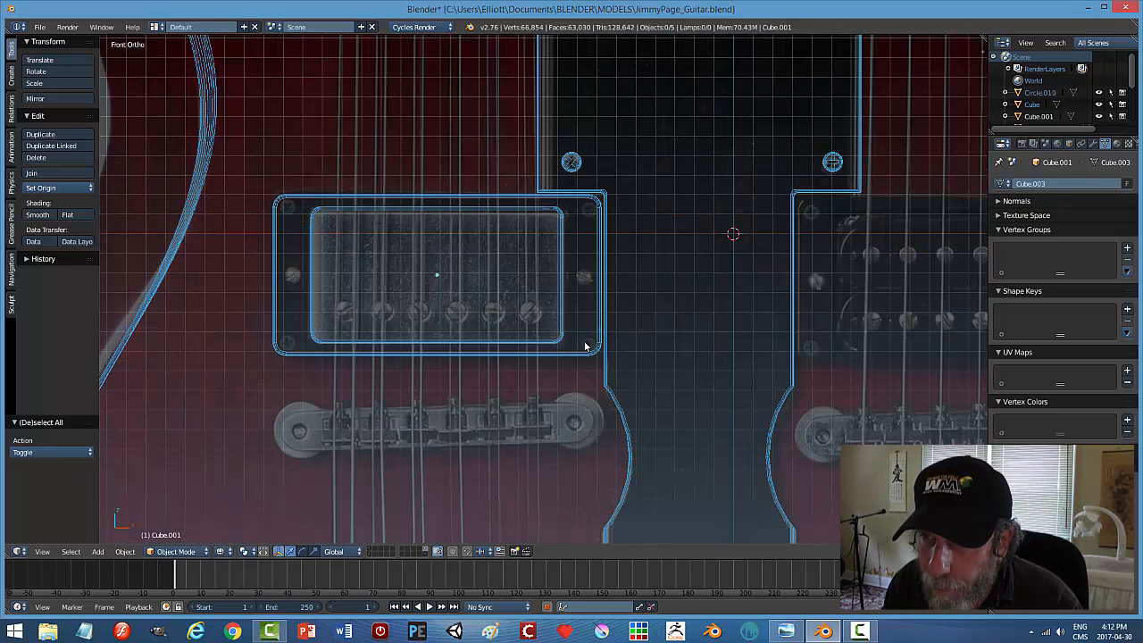
{"action": "right_click", "coordinate": [562, 265]}
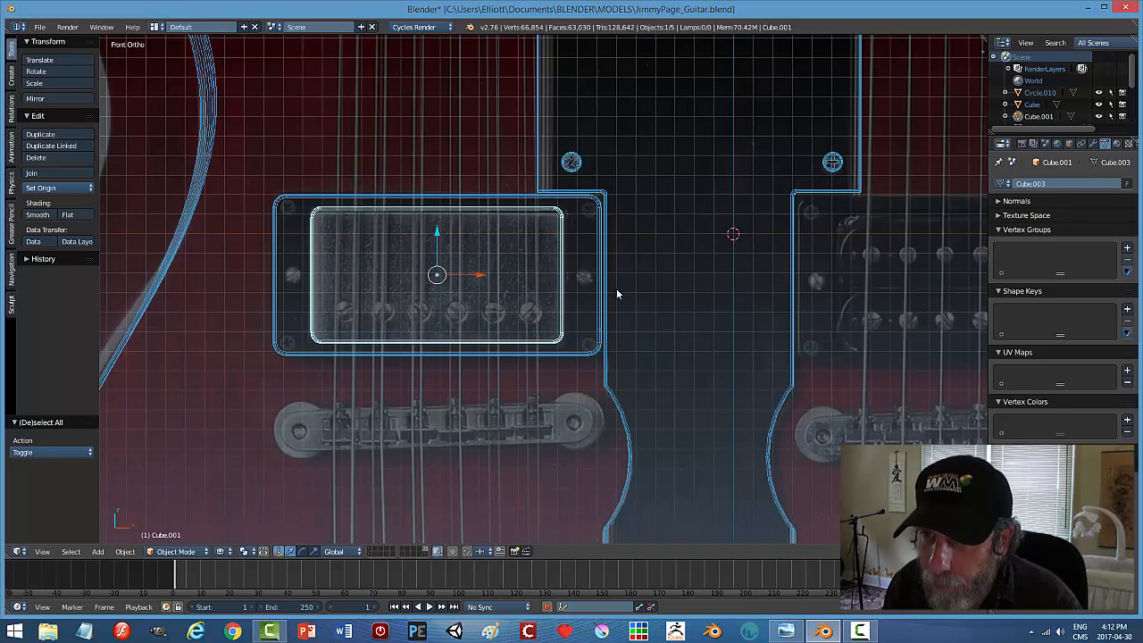
{"action": "key", "text": "s"}
{"action": "key", "text": "x"}
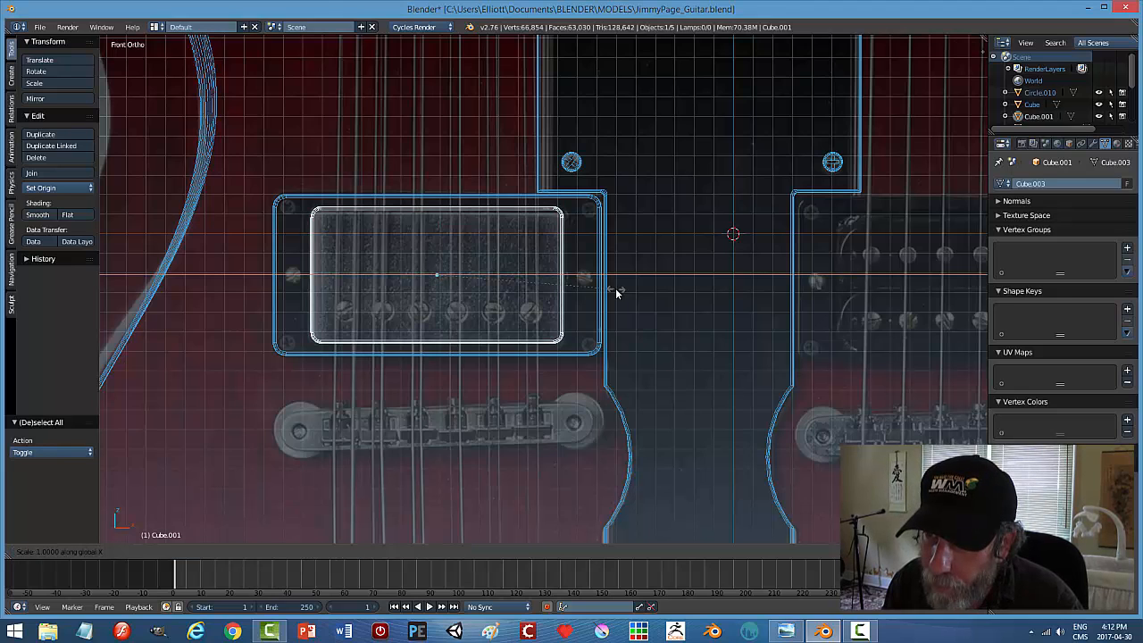
{"action": "left_click", "coordinate": [625, 292]}
{"action": "key", "text": "a"}
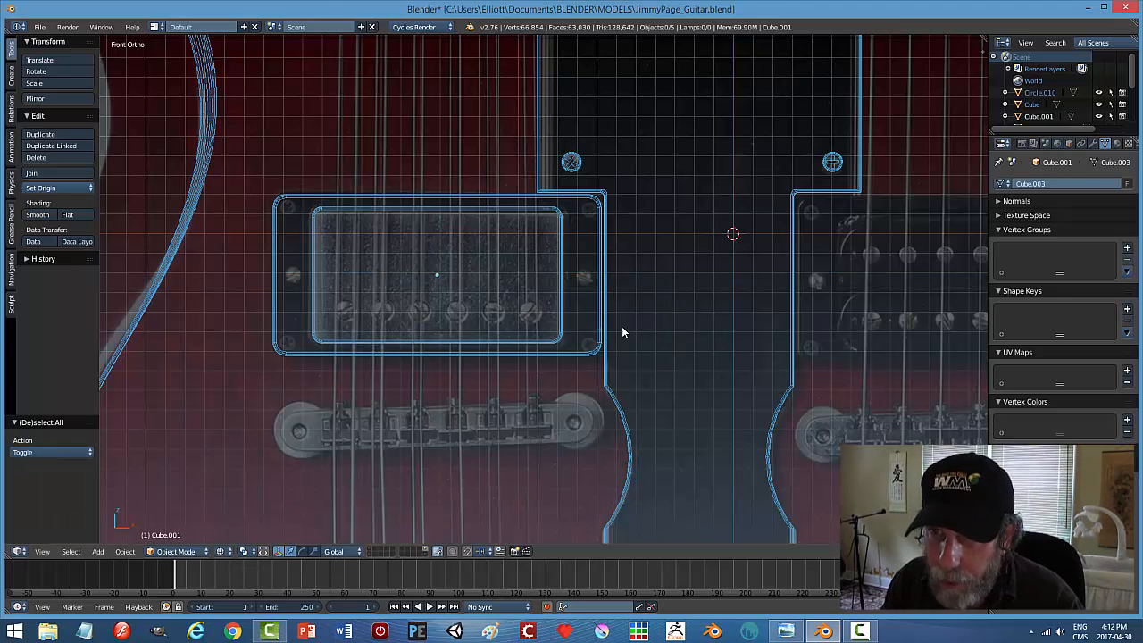
Save the guitar model over the existing file and focus on the pickup's screws in the photo.
{"action": "key", "text": "ctrl+s"}
{"action": "left_click", "coordinate": [624, 332]}
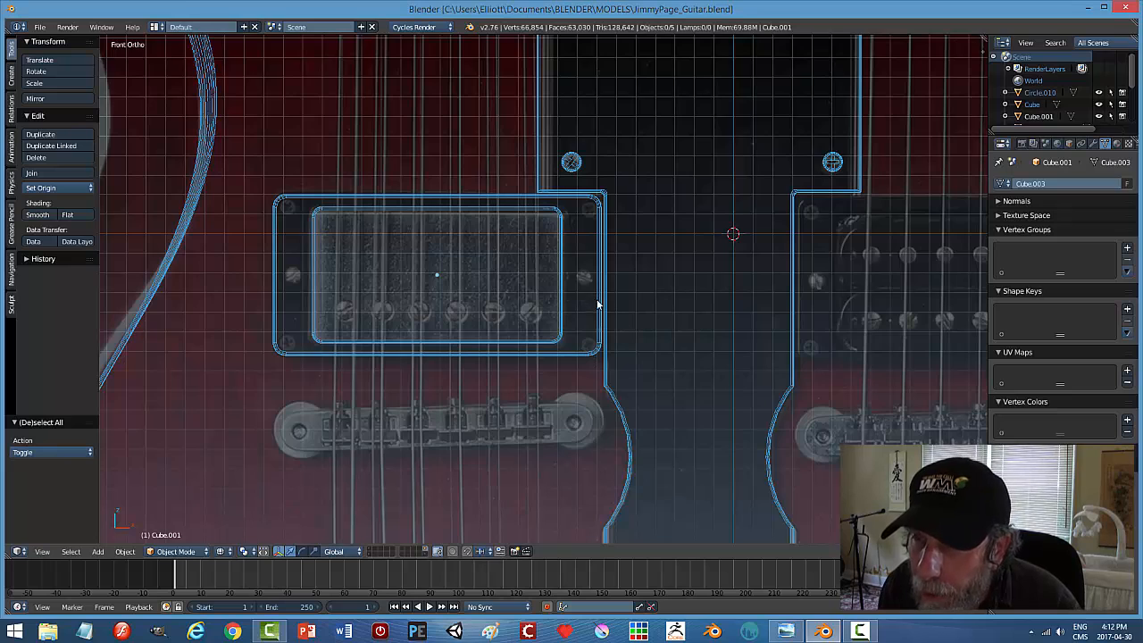
{"action": "scroll", "coordinate": [598, 308], "scroll_direction": "up", "scroll_amount": 2}
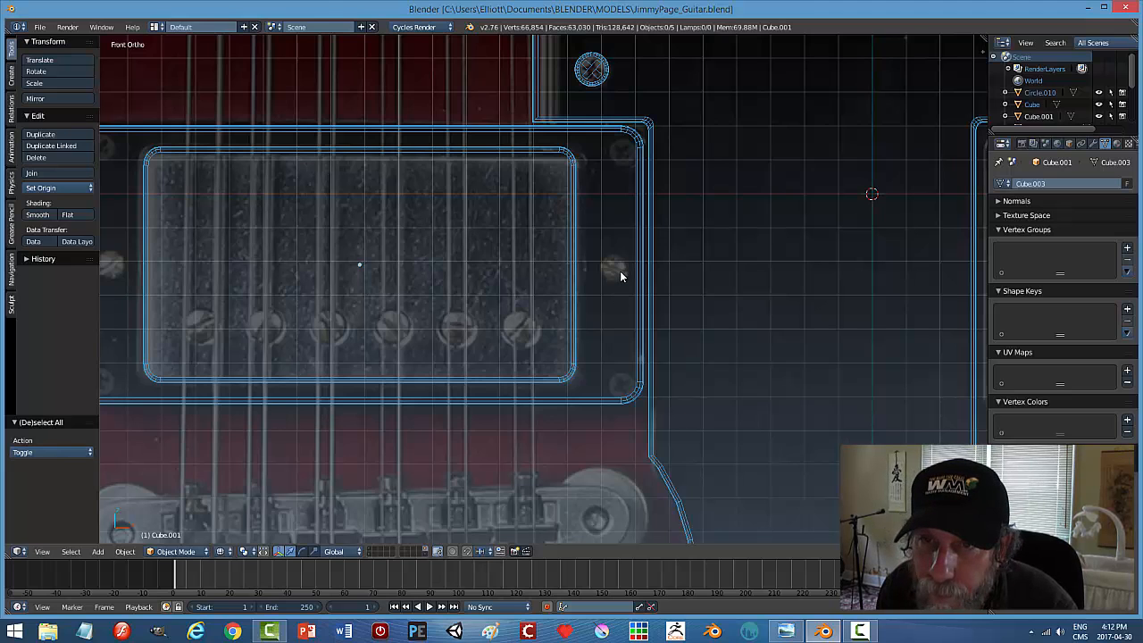
{"action": "scroll", "coordinate": [620, 276], "scroll_direction": "down", "scroll_amount": 1}
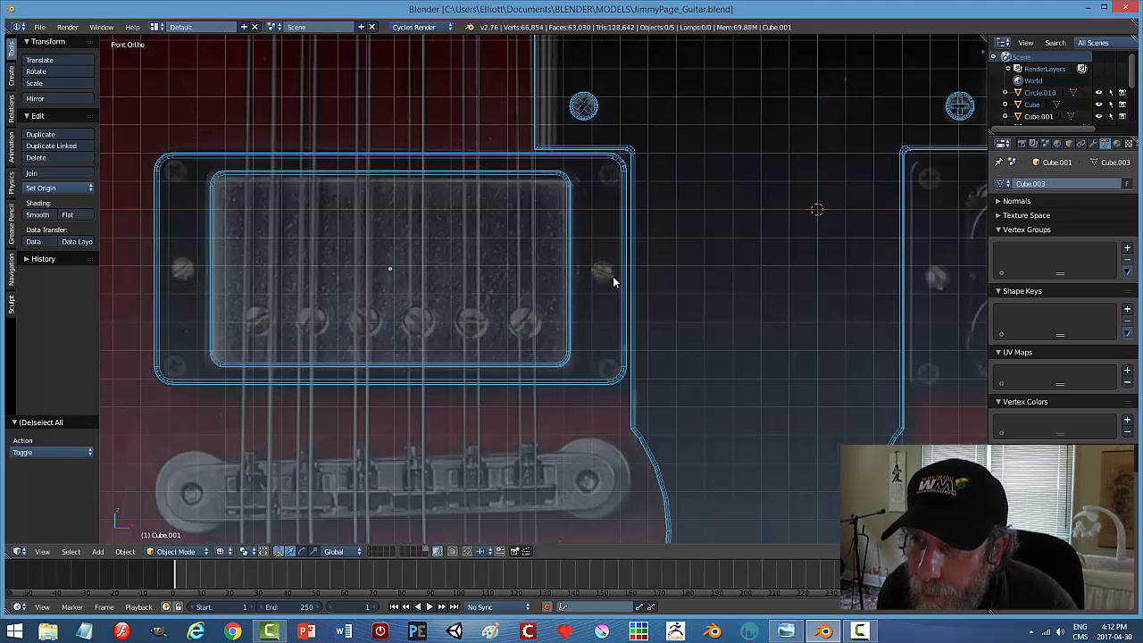
Duplicate the pickguard screw nearest the pickup in place and separate the copy into its own object.
{"action": "right_click", "coordinate": [591, 109]}
{"action": "key", "text": "Tab"}
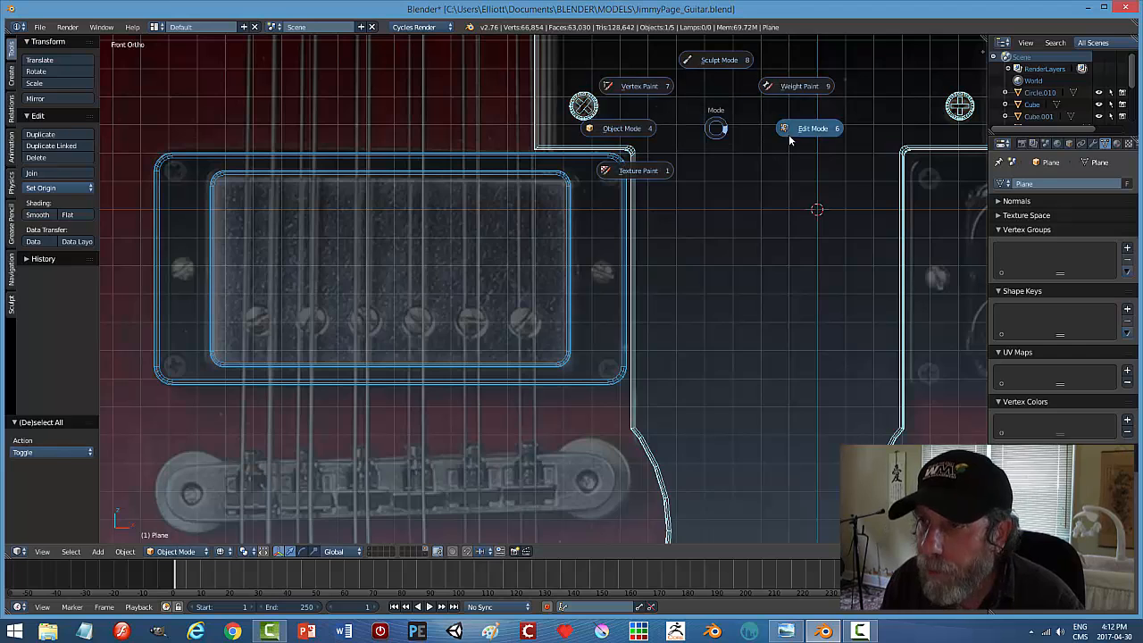
{"action": "left_click", "coordinate": [798, 134]}
{"action": "right_click", "coordinate": [583, 105]}
{"action": "key", "text": "ctrl+l"}
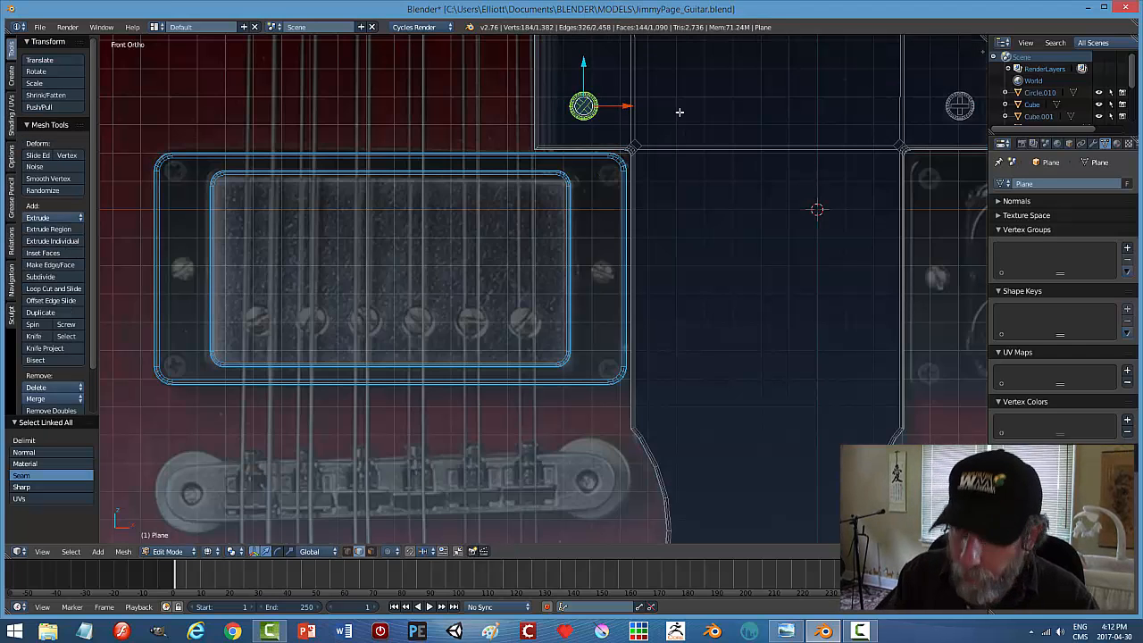
{"action": "key", "text": "shift+d"}
{"action": "right_click", "coordinate": [679, 112]}
{"action": "key", "text": "p"}
{"action": "left_click", "coordinate": [679, 110]}
{"action": "key", "text": "Tab"}
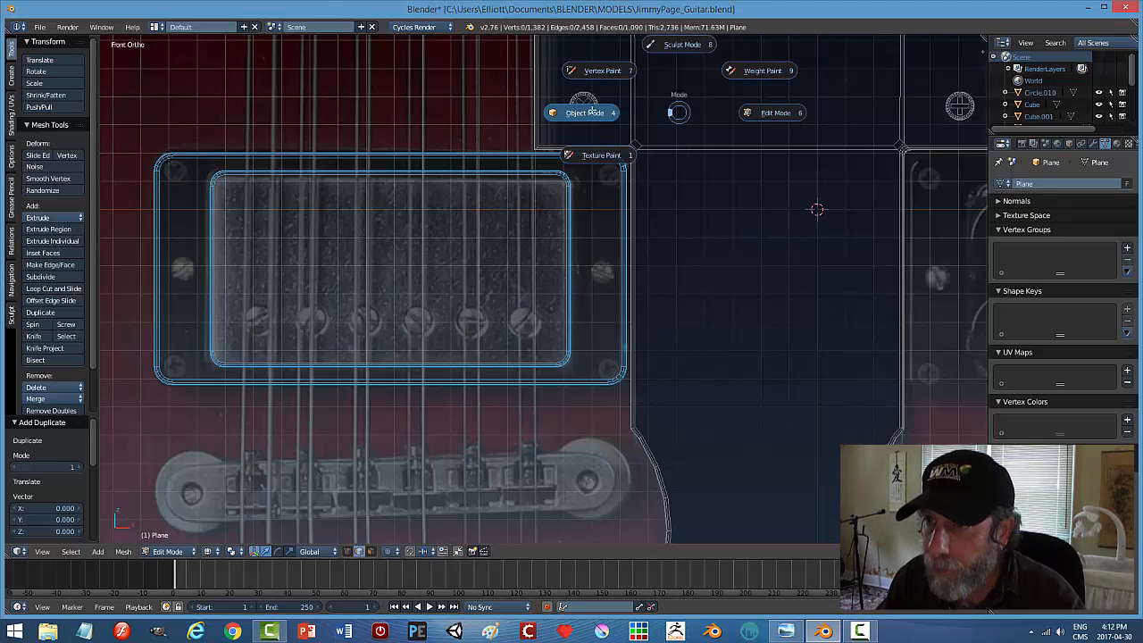
{"action": "left_click", "coordinate": [594, 111]}
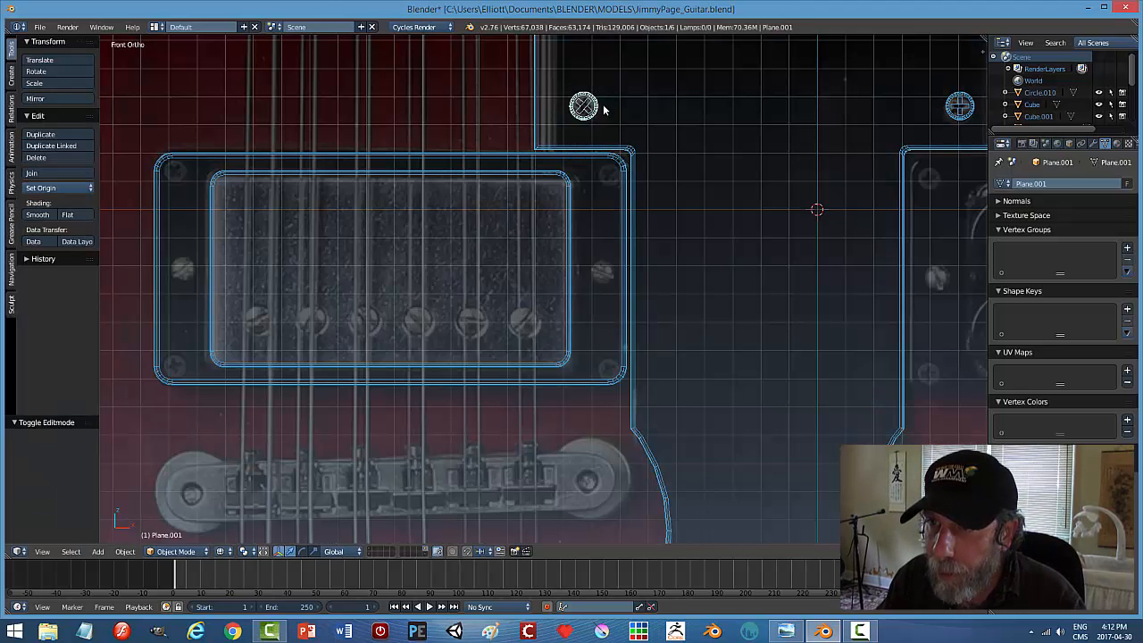
Set the separated screw's origin to its geometry and move it over the pickup frame's right side screw in the photo.
{"action": "left_click", "coordinate": [83, 188]}
{"action": "left_click", "coordinate": [105, 215]}
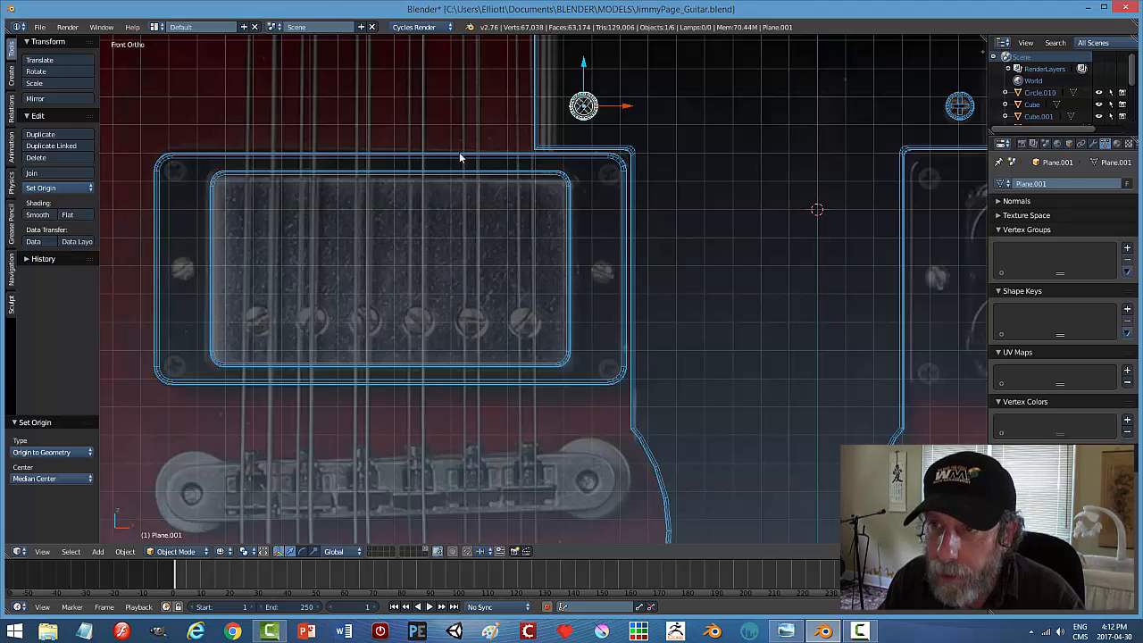
{"action": "left_click_drag", "start_coordinate": [582, 62], "coordinate": [594, 240]}
{"action": "left_click_drag", "start_coordinate": [624, 284], "coordinate": [638, 283]}
{"action": "left_click_drag", "start_coordinate": [597, 242], "coordinate": [603, 236]}
Duplicate the side screw, move the copy -1.480 in X onto the frame's left side, and rotate it 40.595° about Y.
{"action": "left_click_drag", "start_coordinate": [636, 276], "coordinate": [225, 277]}
{"action": "key", "text": "shift+d"}
{"action": "left_click", "coordinate": [708, 257]}
{"action": "key", "text": "r"}
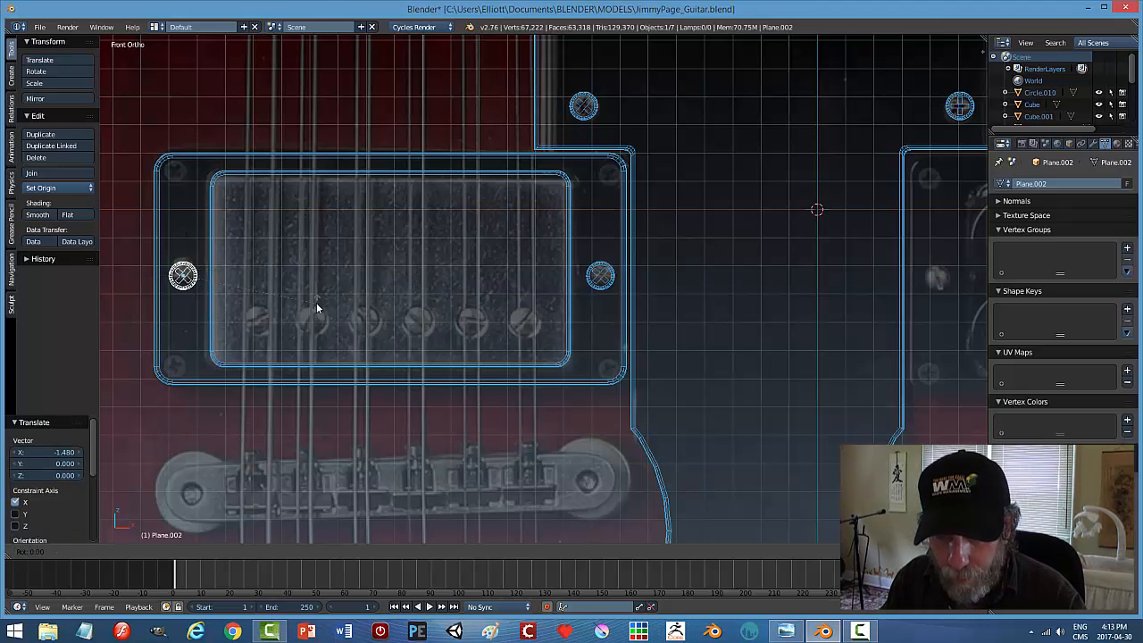
{"action": "key", "text": "y"}
{"action": "left_click", "coordinate": [259, 357]}
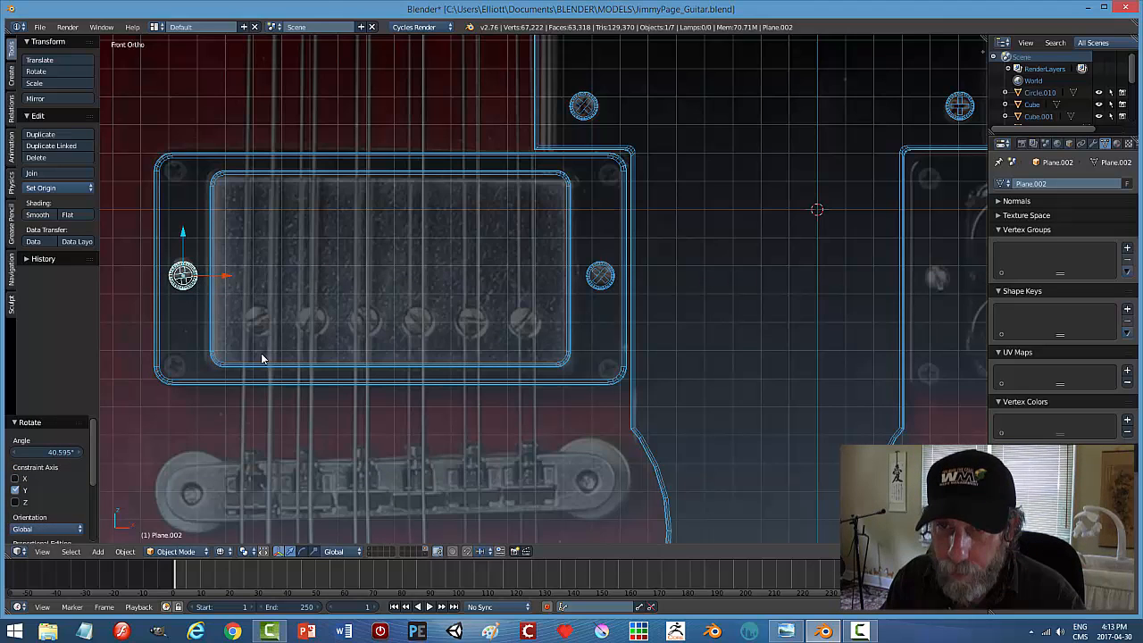
Move both side screws along Y onto the front of the pickup frame in solid shading, and deselect them.
{"action": "right_click", "coordinate": [602, 284], "text": "shift"}
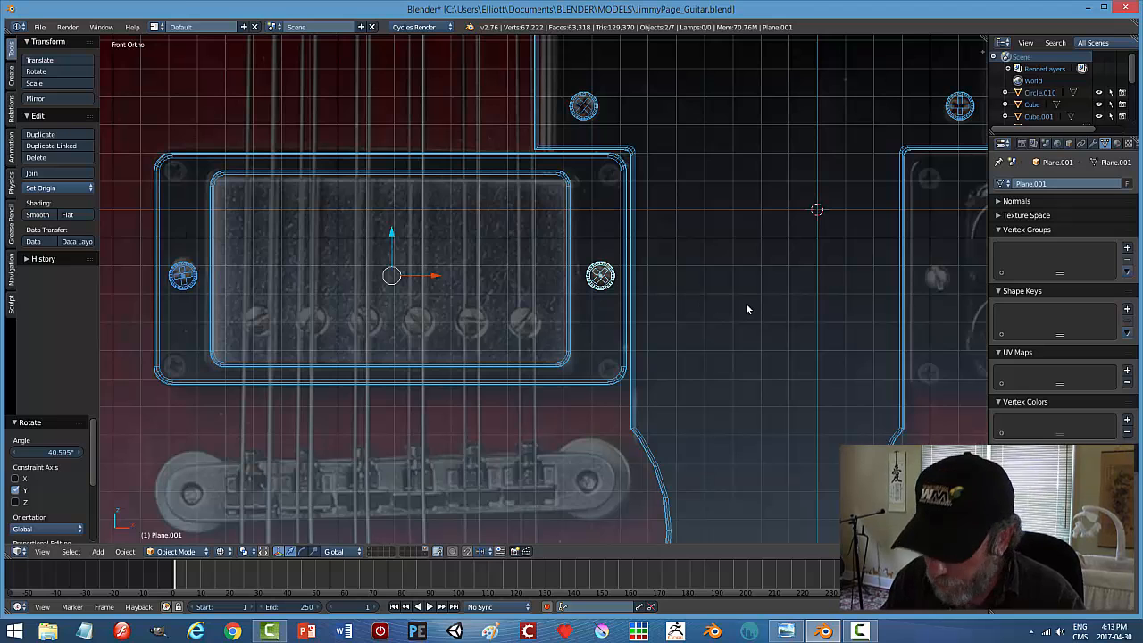
{"action": "key", "text": "z"}
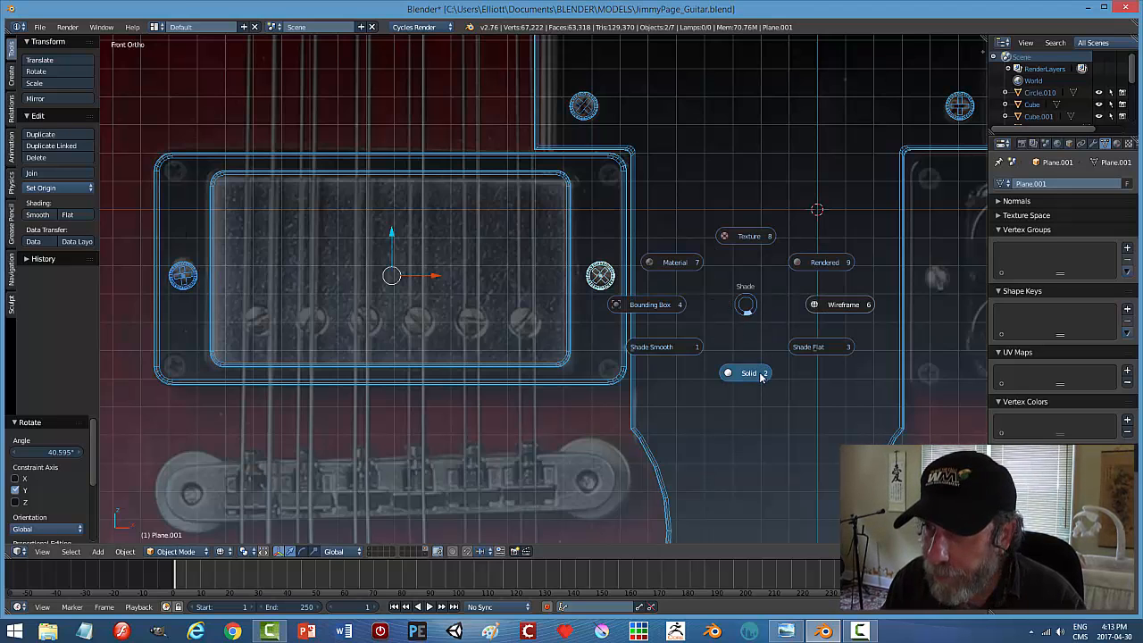
{"action": "left_click", "coordinate": [759, 375]}
{"action": "mouse_move", "coordinate": [672, 390]}
{"action": "middle_mouse_down"}
{"action": "mouse_move", "coordinate": [676, 279]}
{"action": "mouse_move", "coordinate": [675, 295]}
{"action": "middle_mouse_up"}
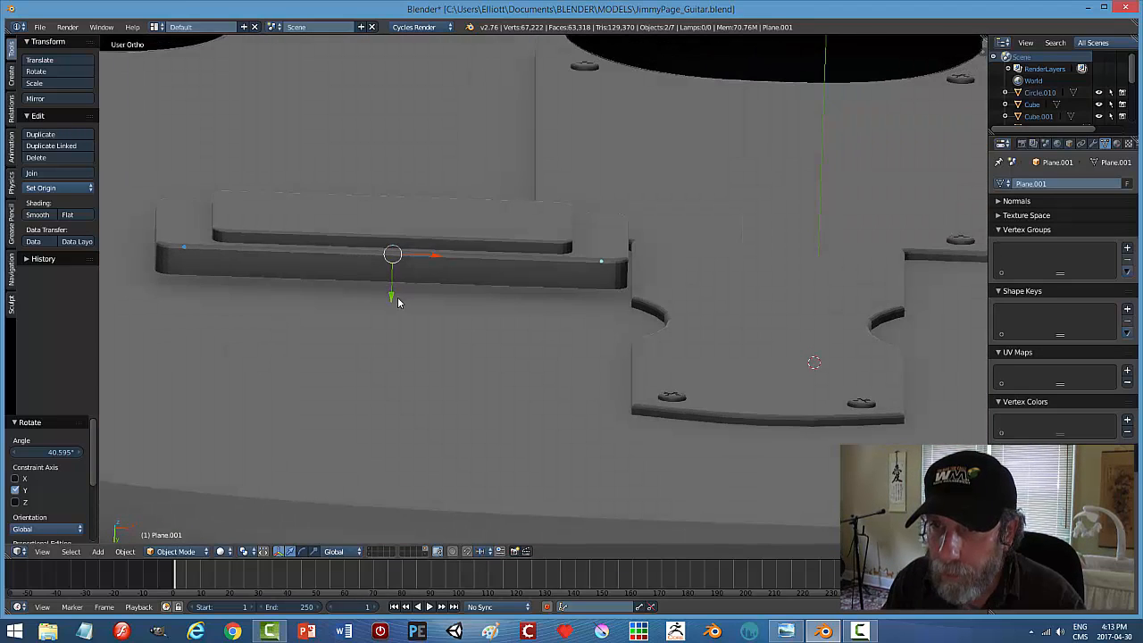
{"action": "left_click_drag", "start_coordinate": [392, 298], "coordinate": [396, 275]}
{"action": "key", "text": "a"}
Save the guitar model over the existing file.
{"action": "middle_click_drag", "start_coordinate": [562, 299], "coordinate": [561, 350]}
{"action": "key", "text": "ctrl+s"}
{"action": "left_click", "coordinate": [566, 348]}
Duplicate the right side screw in the front wireframe view and move the copy 0.342 in Z toward the frame's upper-right corner.
{"action": "key", "text": "KP_1"}
{"action": "key", "text": "z"}
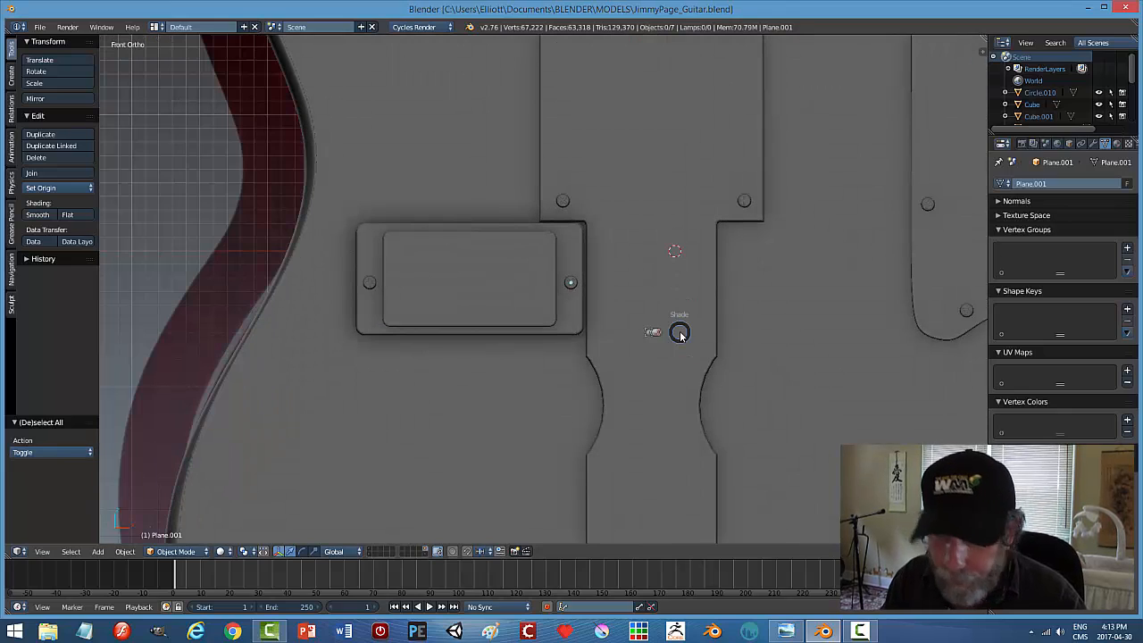
{"action": "left_click", "coordinate": [770, 334]}
{"action": "scroll", "coordinate": [666, 373], "scroll_direction": "up", "scroll_amount": 4}
{"action": "scroll", "coordinate": [666, 372], "scroll_direction": "up", "scroll_amount": 2}
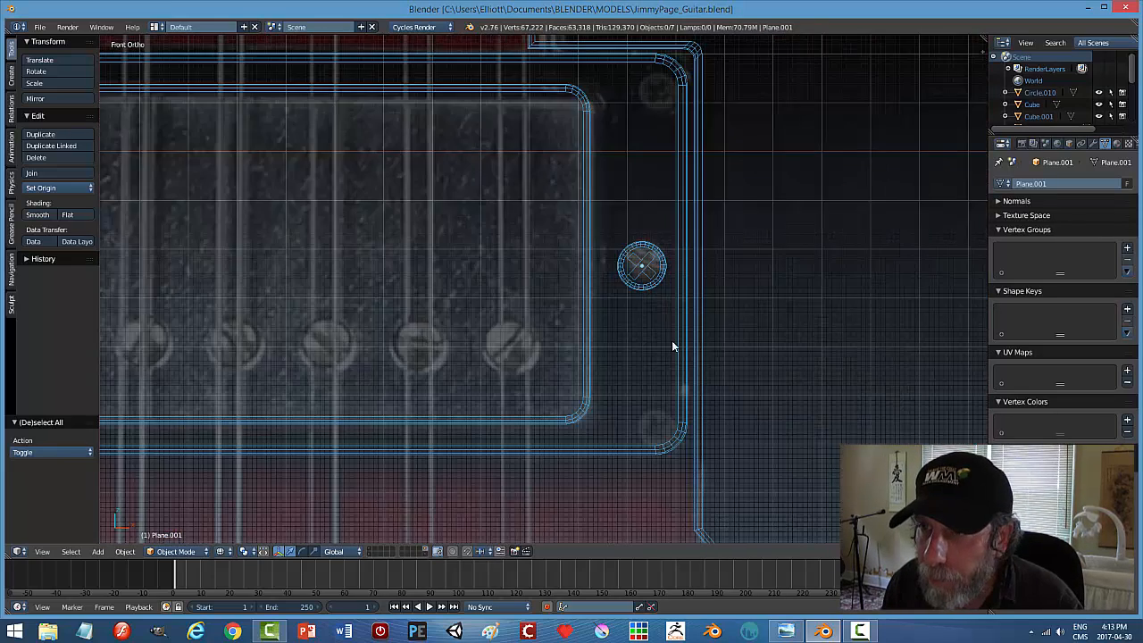
{"action": "scroll", "coordinate": [682, 332], "scroll_direction": "down", "scroll_amount": 1}
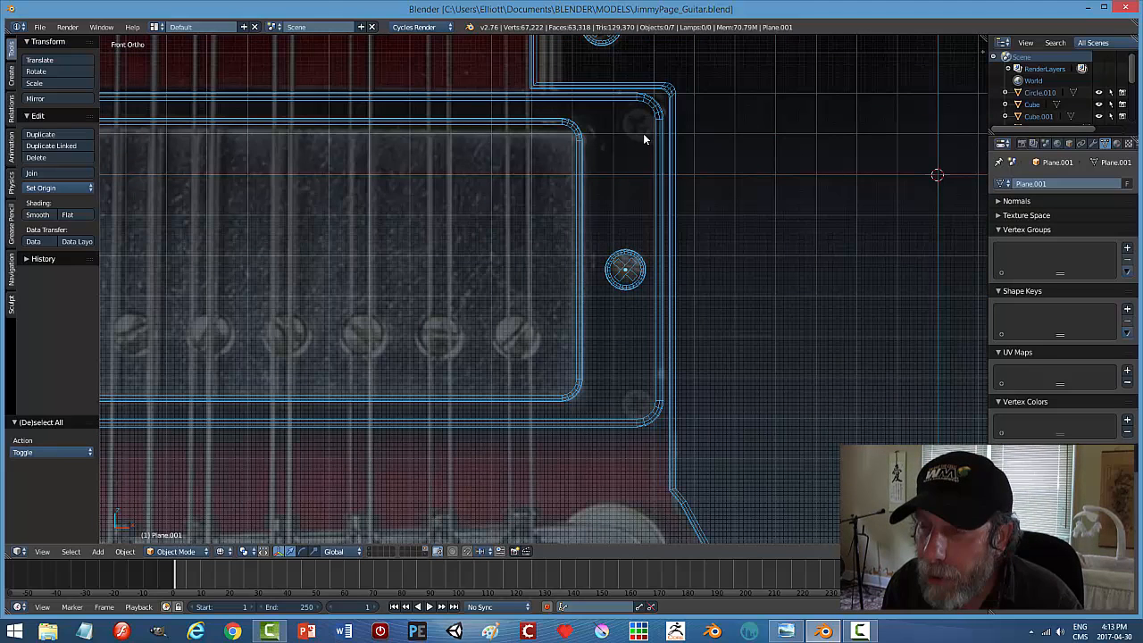
{"action": "right_click", "coordinate": [636, 274]}
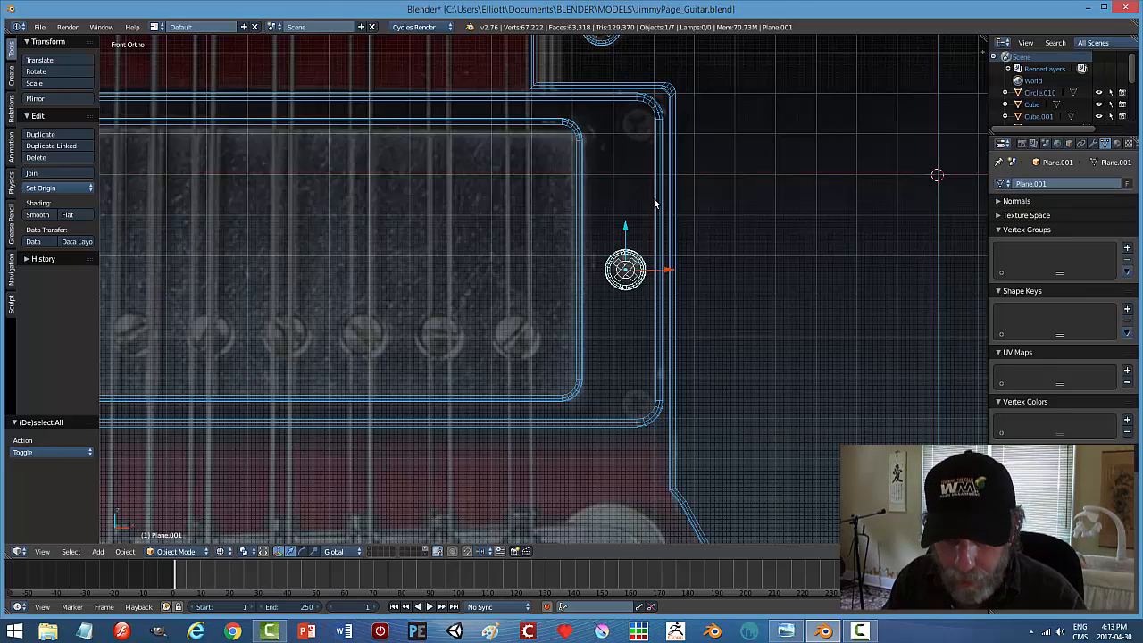
{"action": "key", "text": "shift+d"}
{"action": "key", "text": "y"}
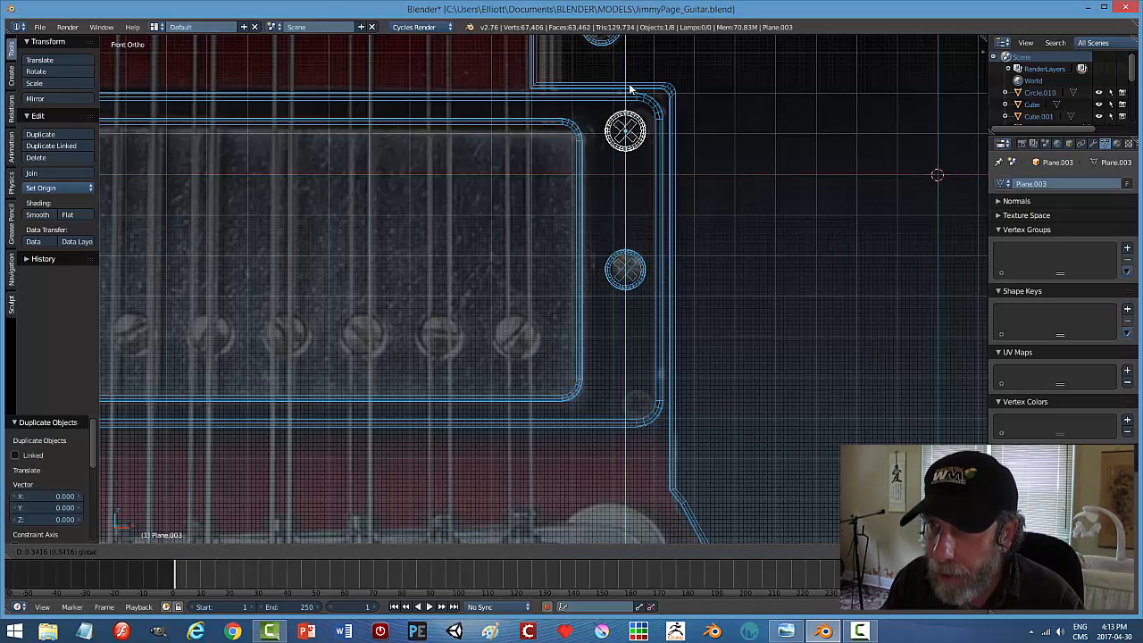
{"action": "left_click", "coordinate": [630, 90]}
Scale the corner screw to about 0.8 and move it 0.016 in X and 0.016 in Z to match the photo.
{"action": "key", "text": "s"}
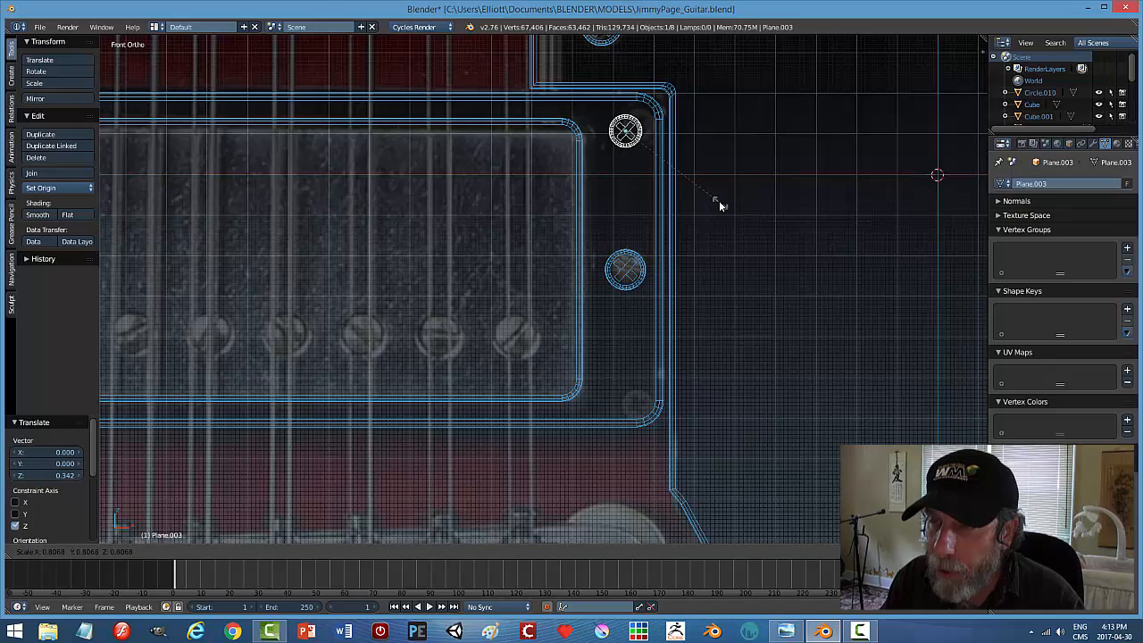
{"action": "left_click", "coordinate": [716, 200]}
{"action": "key", "text": "g"}
{"action": "key", "text": "x"}
{"action": "left_click", "coordinate": [675, 136]}
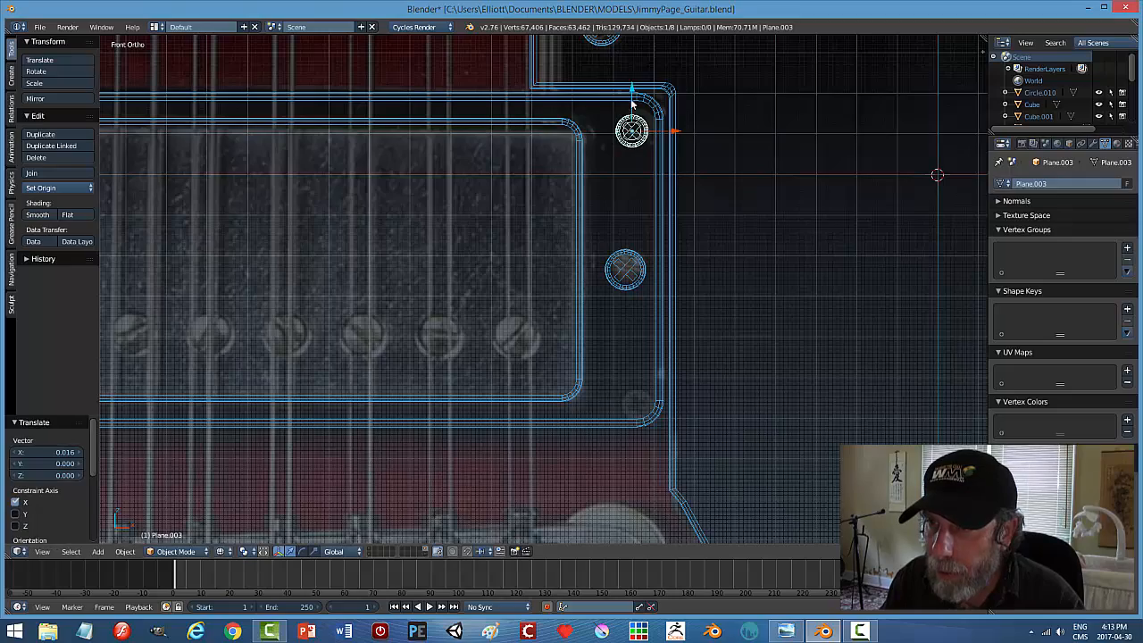
{"action": "left_click_drag", "start_coordinate": [632, 94], "coordinate": [631, 88]}
Flatten the upper-right corner screw to 0.591 along Y in solid shading and deselect it.
{"action": "middle_click_drag", "start_coordinate": [723, 270], "coordinate": [758, 168]}
{"action": "key", "text": "z"}
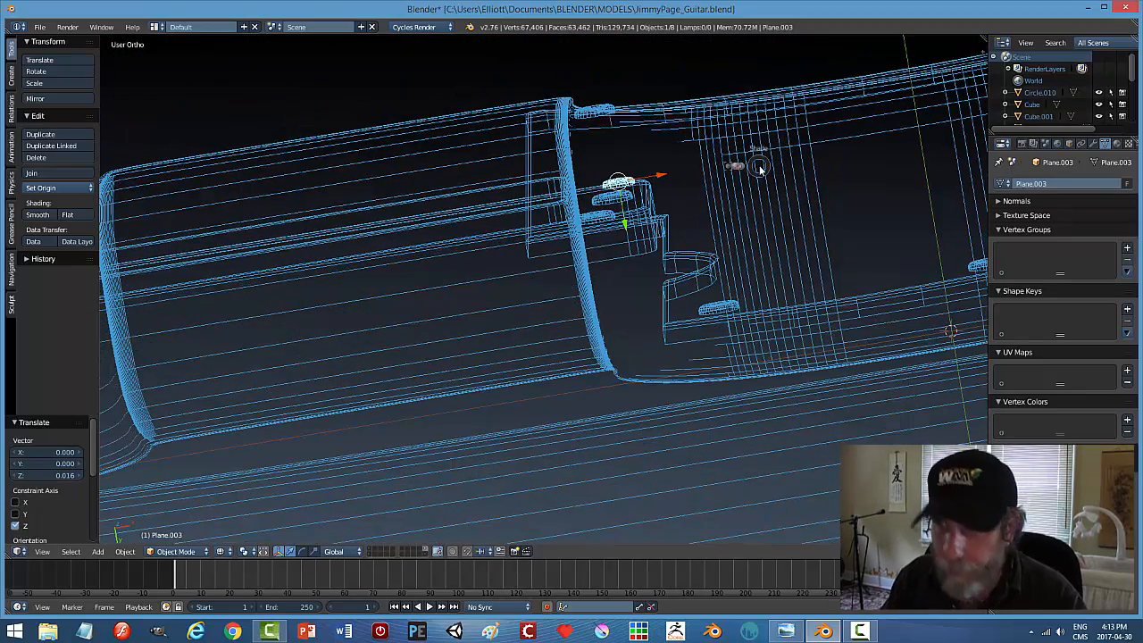
{"action": "left_click", "coordinate": [757, 236]}
{"action": "middle_click_drag", "start_coordinate": [715, 247], "coordinate": [708, 246]}
{"action": "key", "text": "s"}
{"action": "key", "text": "y"}
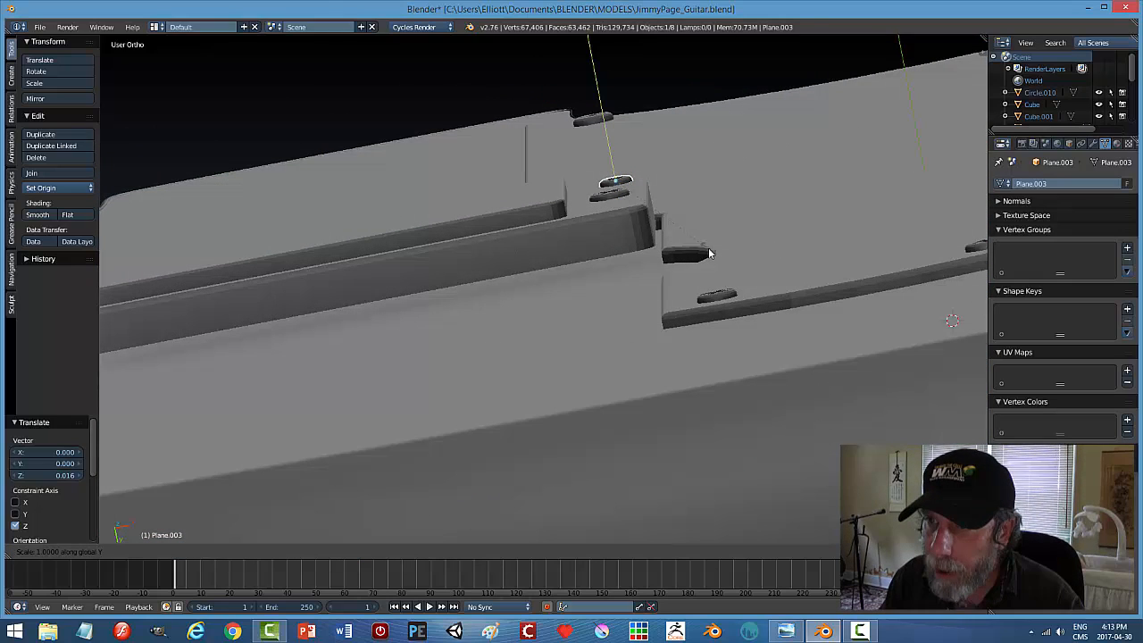
{"action": "left_click", "coordinate": [660, 225]}
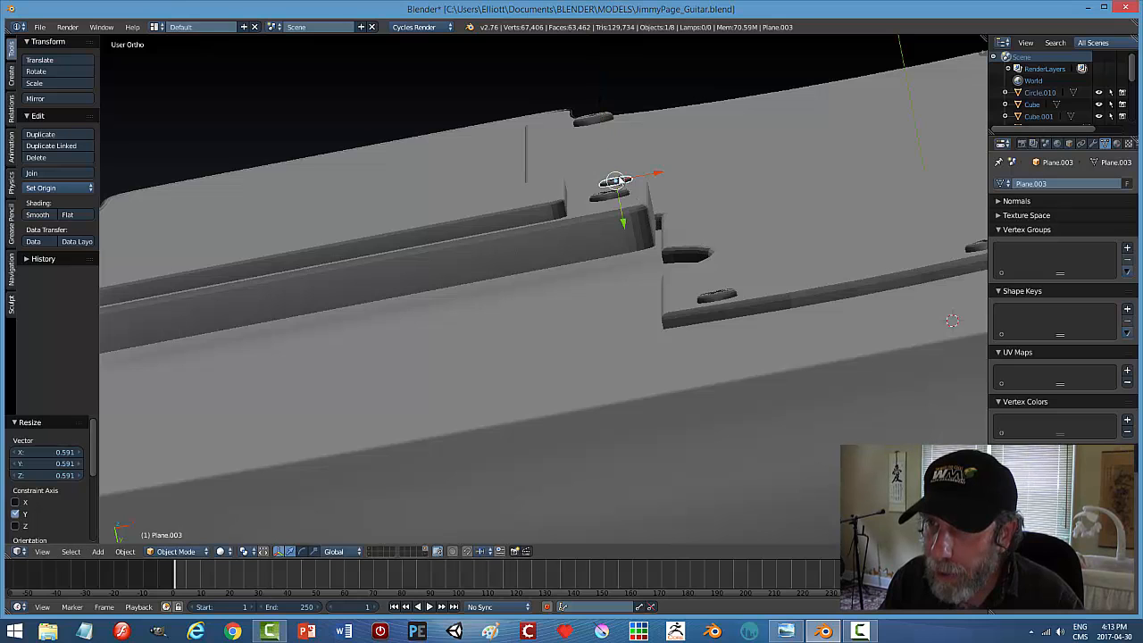
{"action": "key", "text": "a"}
Rotate the upper-right corner screw 64.812° about Y.
{"action": "middle_click_drag", "start_coordinate": [723, 206], "coordinate": [696, 220]}
{"action": "right_click", "coordinate": [618, 106]}
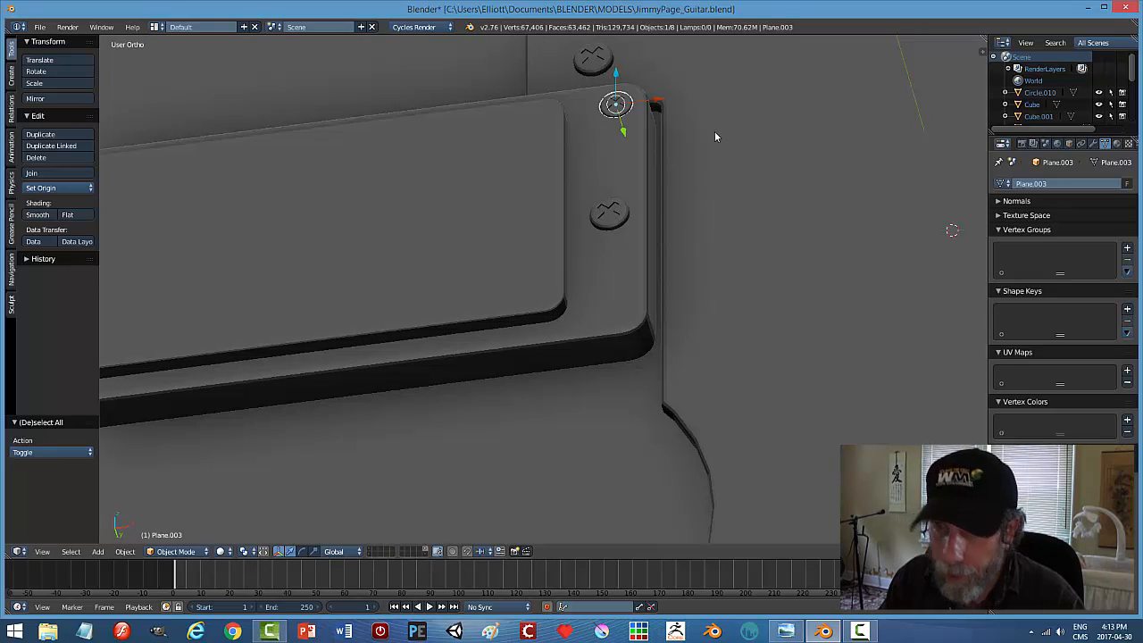
{"action": "key", "text": "r"}
{"action": "key", "text": "y"}
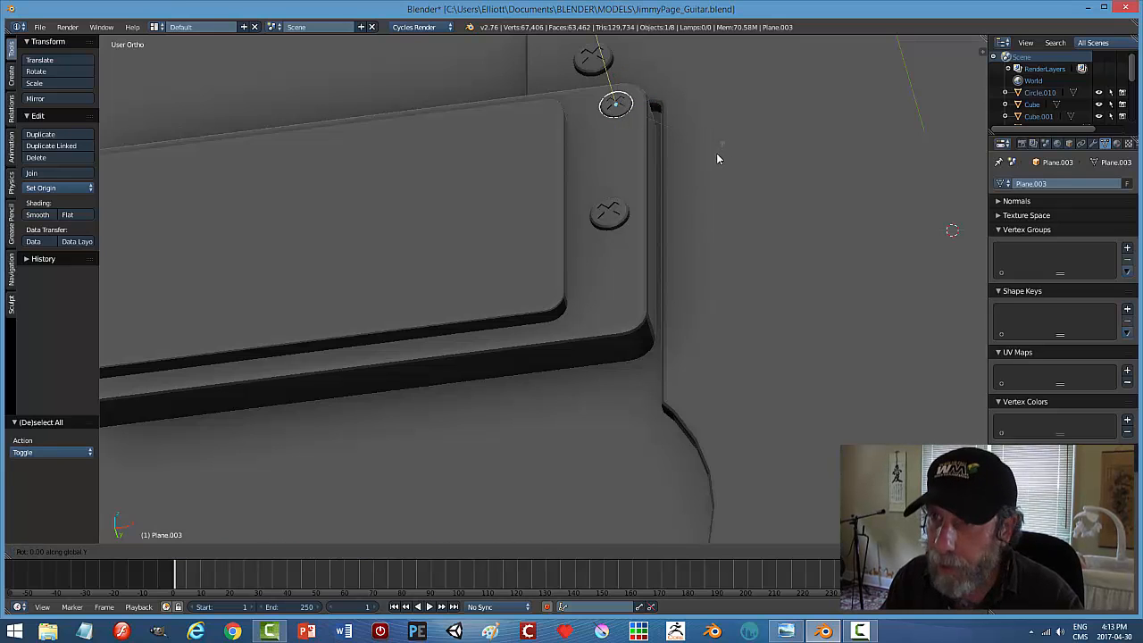
{"action": "left_click", "coordinate": [621, 183]}
Duplicate the corner screw about -0.673 in Z to the frame's lower-right corner in front wireframe view, and rotate the copy -56.091° about Y.
{"action": "key", "text": "KP_1"}
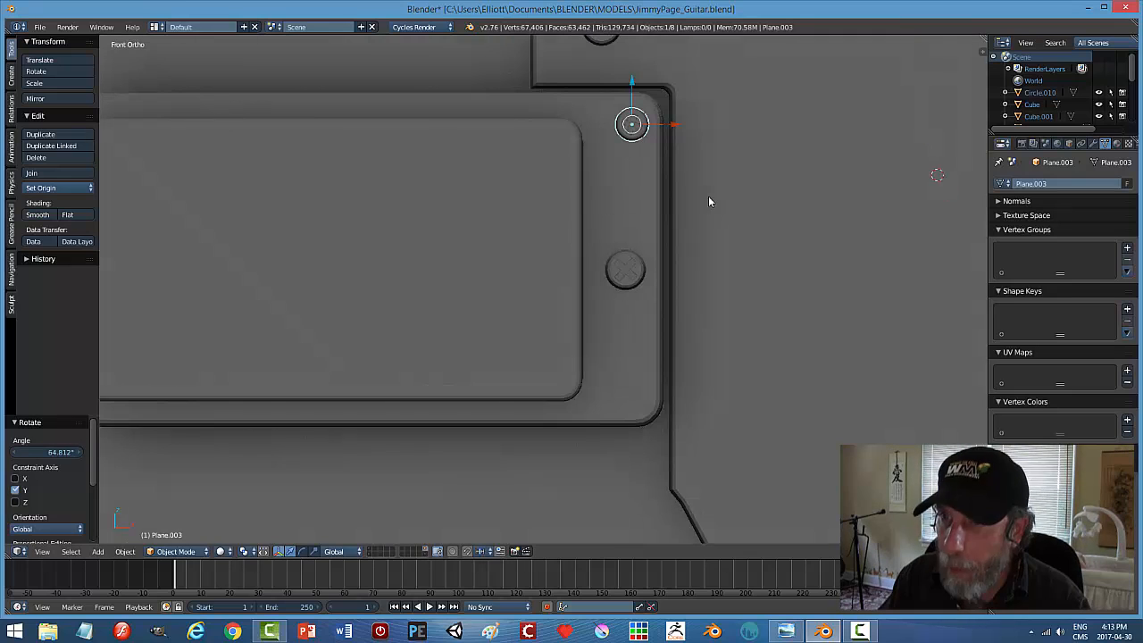
{"action": "key", "text": "z"}
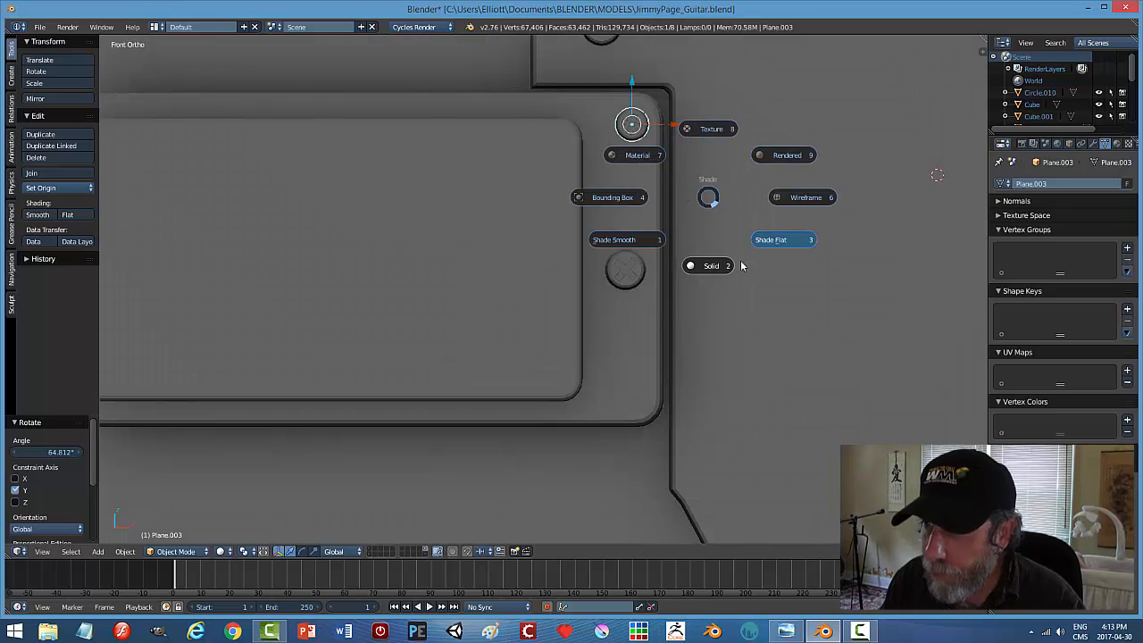
{"action": "left_click", "coordinate": [806, 200]}
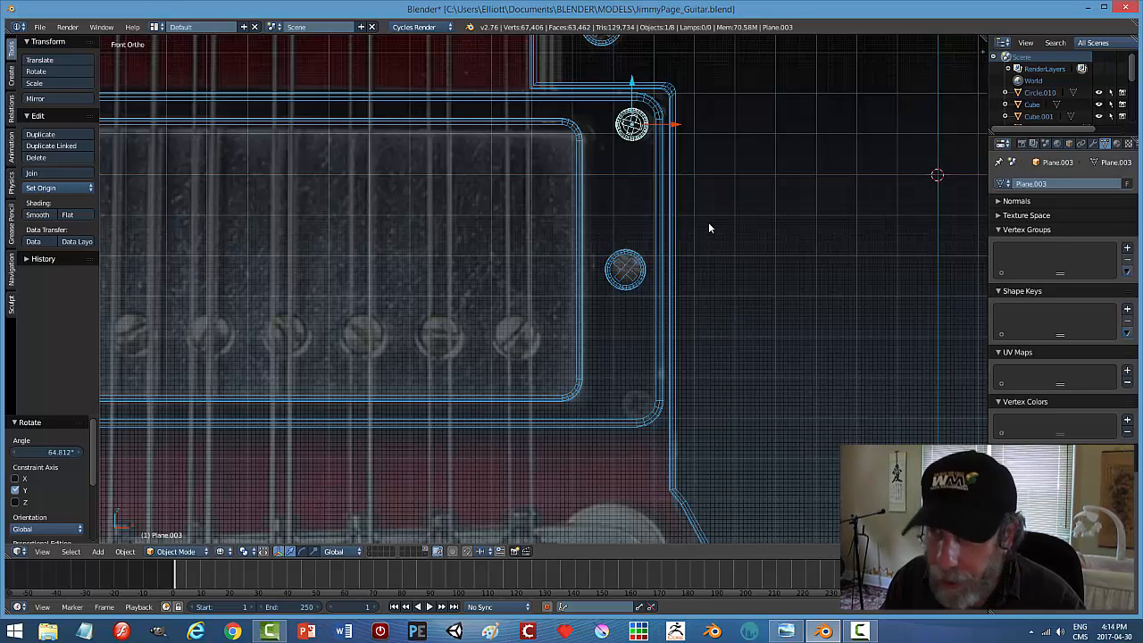
{"action": "key", "text": "shift+d"}
{"action": "key", "text": "z"}
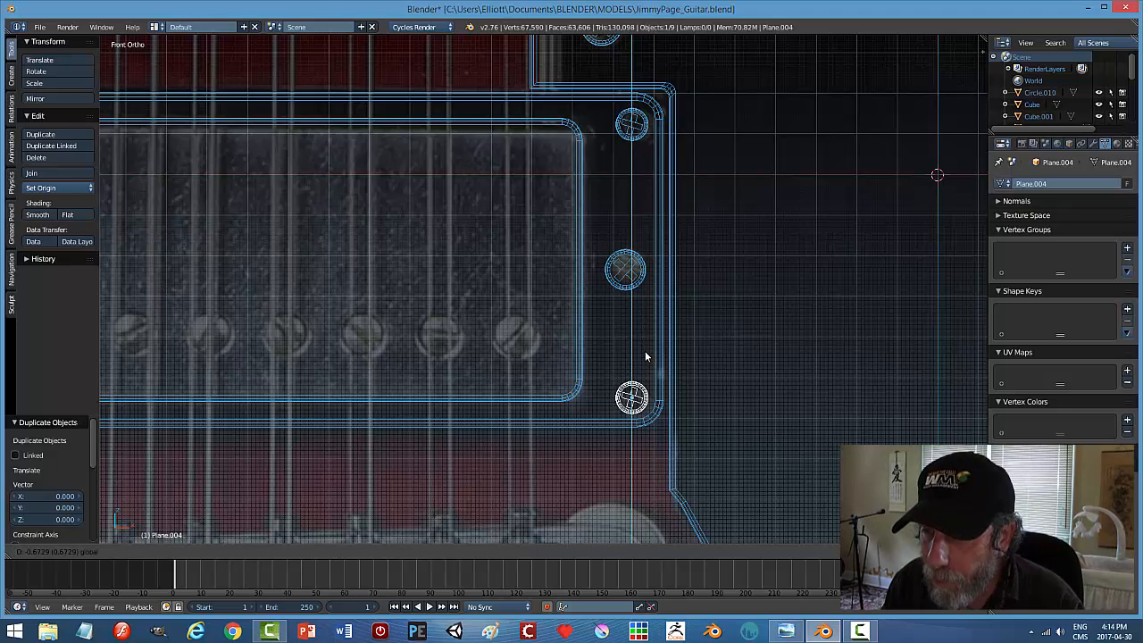
{"action": "left_click", "coordinate": [646, 355]}
{"action": "key", "text": "r"}
{"action": "key", "text": "y"}
{"action": "left_click", "coordinate": [638, 325]}
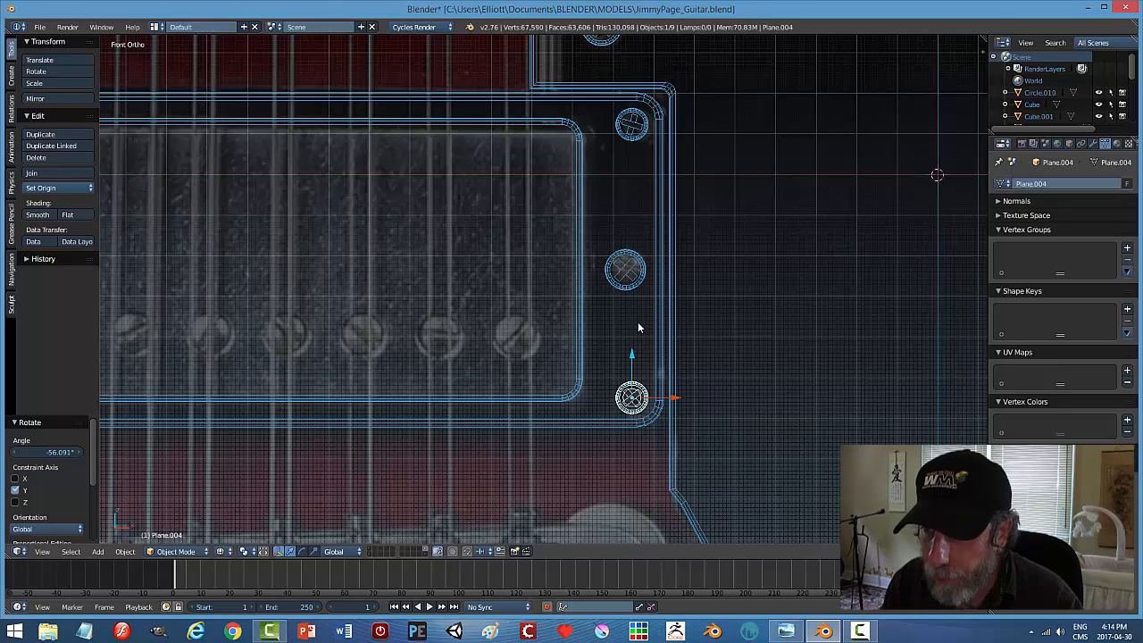
Duplicate both right corner screws, move the copies -1.520 in X to the frame's left corners, and nudge them another -0.004 in X.
{"action": "scroll", "coordinate": [681, 336], "scroll_direction": "down", "scroll_amount": 2}
{"action": "middle_click_drag", "start_coordinate": [548, 328], "coordinate": [649, 330], "text": "shift"}
{"action": "right_click", "coordinate": [710, 180], "text": "shift"}
{"action": "key", "text": "shift+d"}
{"action": "left_click", "coordinate": [837, 238]}
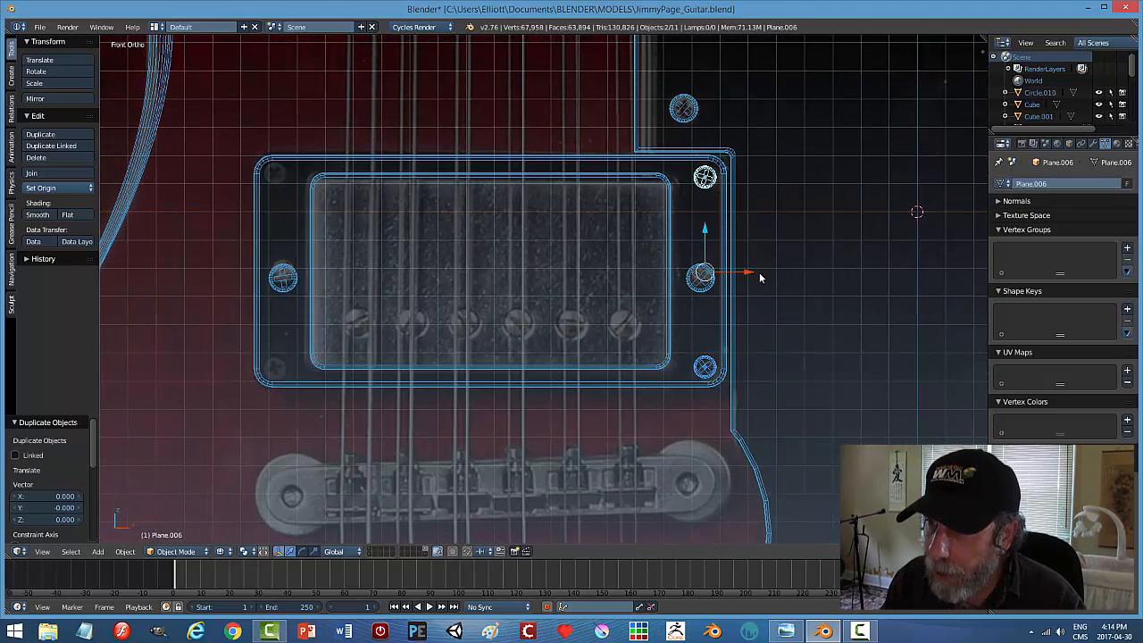
{"action": "left_click_drag", "start_coordinate": [714, 274], "coordinate": [324, 279]}
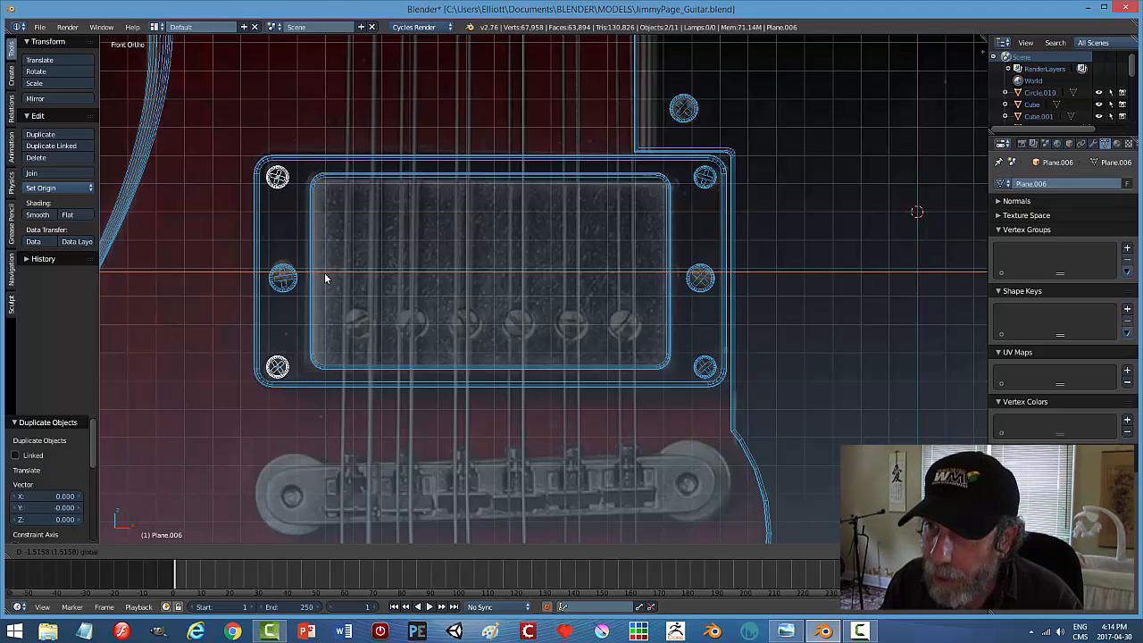
{"action": "left_click", "coordinate": [324, 278]}
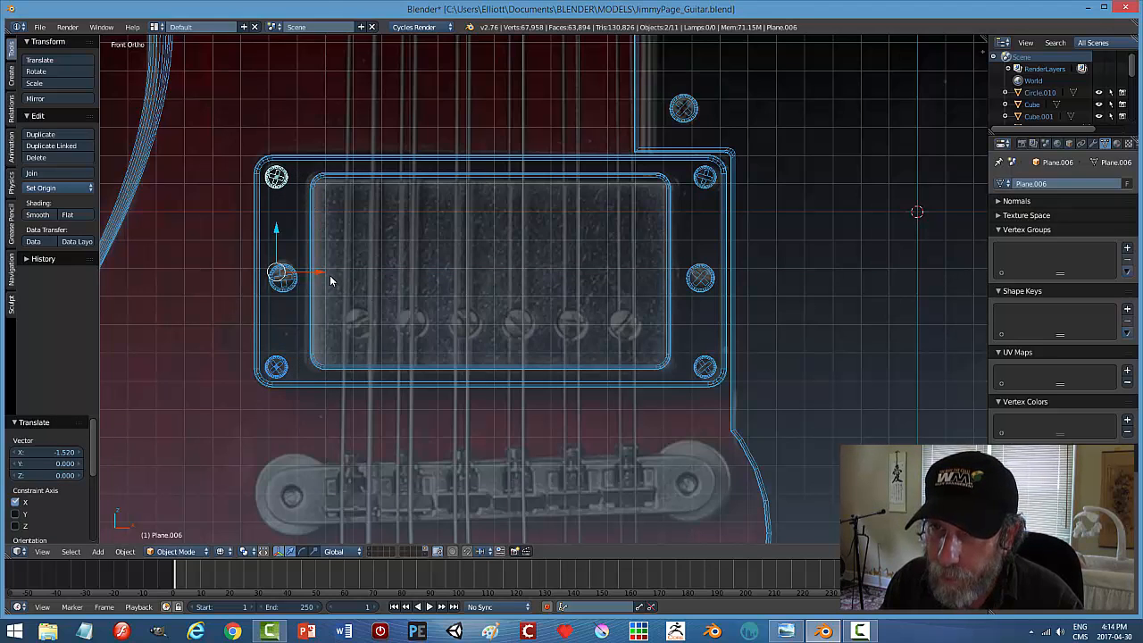
{"action": "left_click_drag", "start_coordinate": [323, 276], "coordinate": [323, 273]}
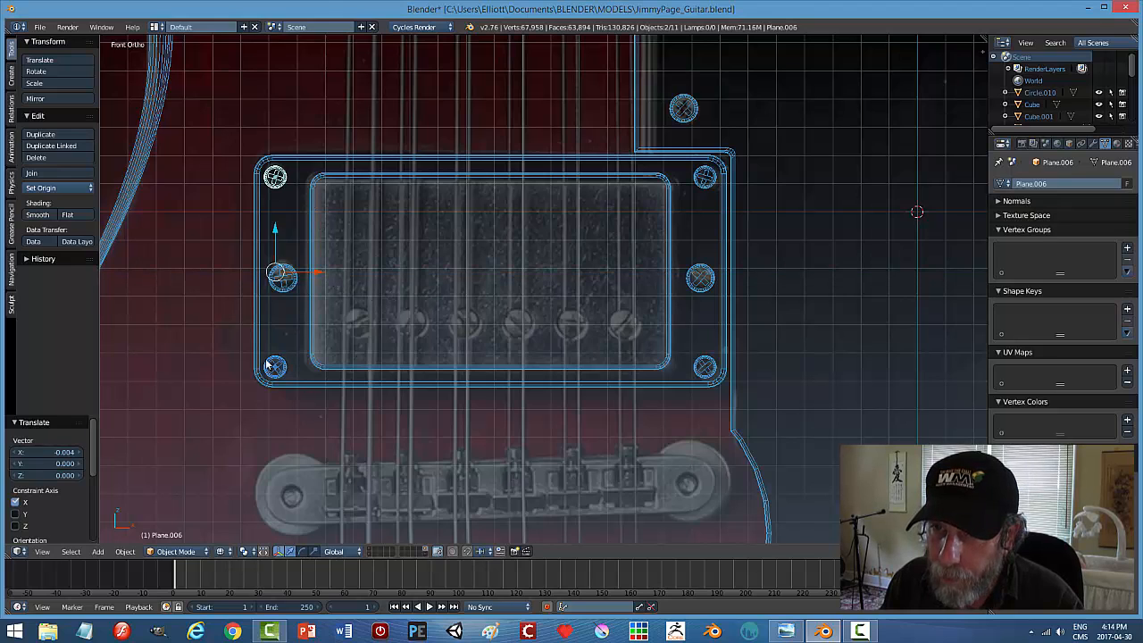
Raise both lower corner screws 0.011 in Z.
{"action": "right_click", "coordinate": [274, 370]}
{"action": "right_click", "coordinate": [712, 370]}
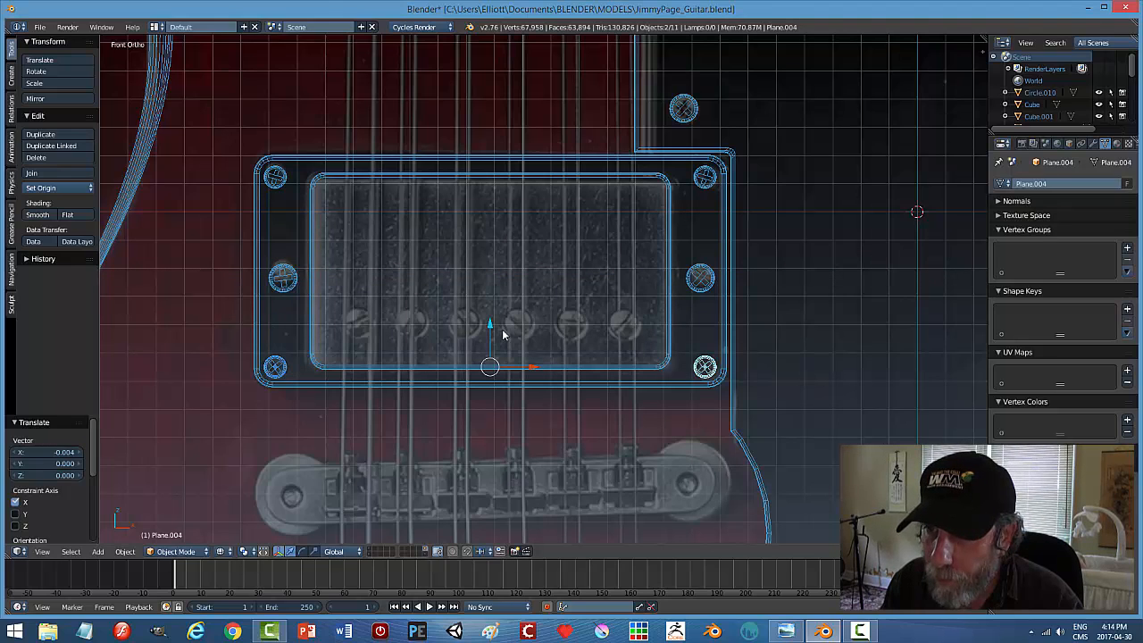
{"action": "left_click_drag", "start_coordinate": [491, 327], "coordinate": [488, 326]}
Rotate the lower-left corner screw 26.755° about Y.
{"action": "right_click", "coordinate": [282, 361]}
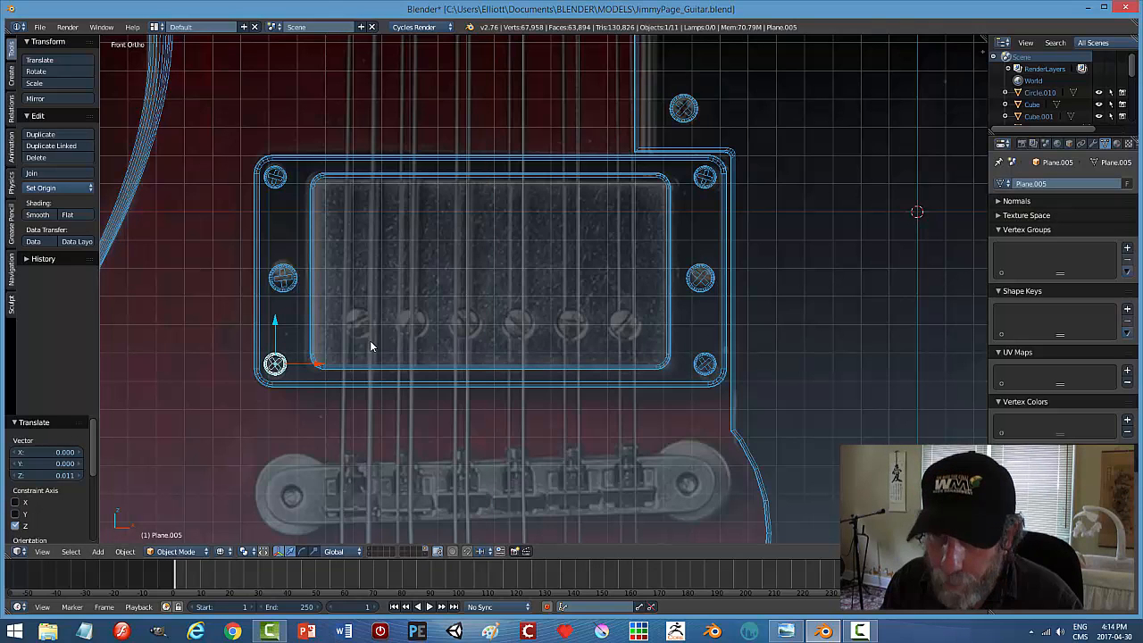
{"action": "key", "text": "r"}
{"action": "key", "text": "y"}
{"action": "left_click", "coordinate": [349, 383]}
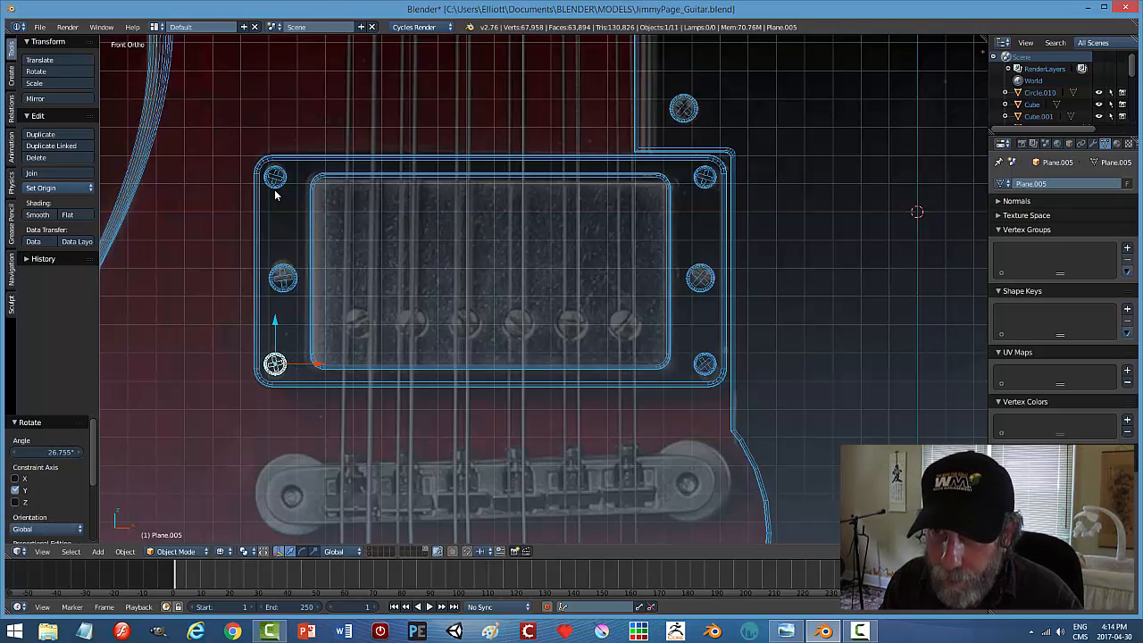
Rotate the pickup frame's upper-left corner screw about Y to vary its slot angle.
{"action": "right_click", "coordinate": [274, 178]}
{"action": "key", "text": "r"}
{"action": "key", "text": "y"}
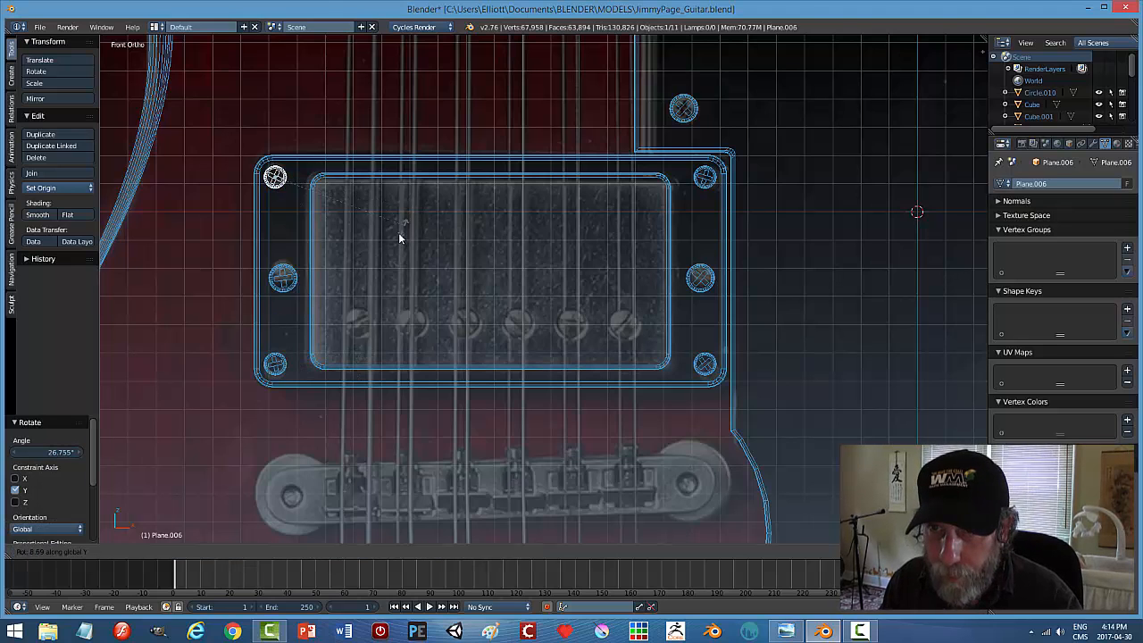
{"action": "left_click", "coordinate": [409, 259]}
{"action": "key", "text": "a"}
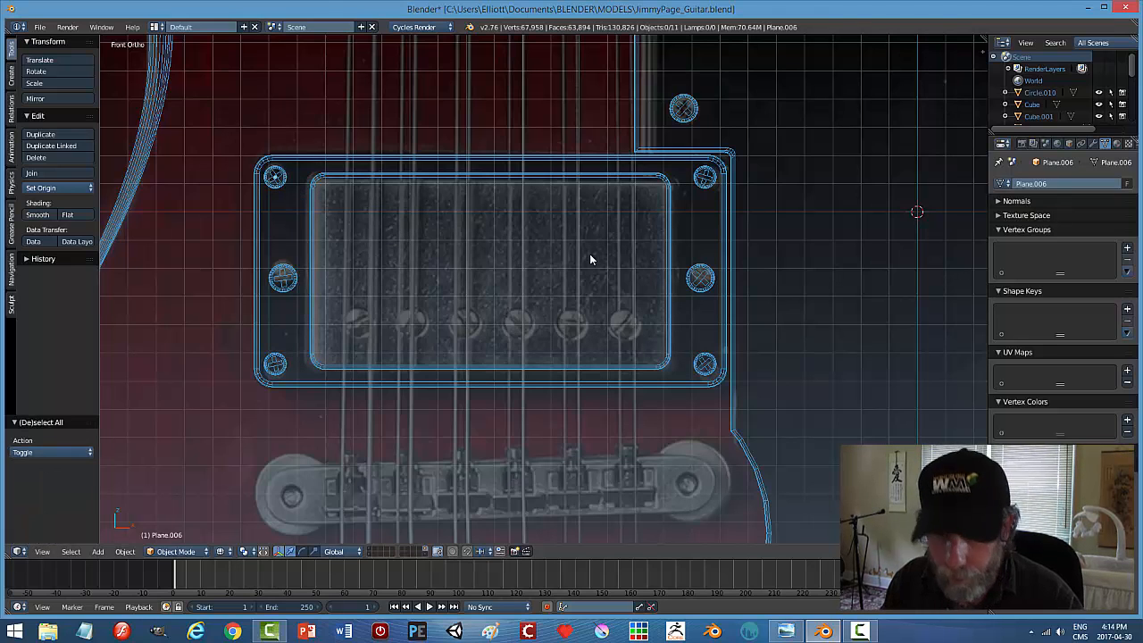
Return to solid shading and save the guitar file over the existing version.
{"action": "key", "text": "z"}
{"action": "left_click", "coordinate": [588, 312]}
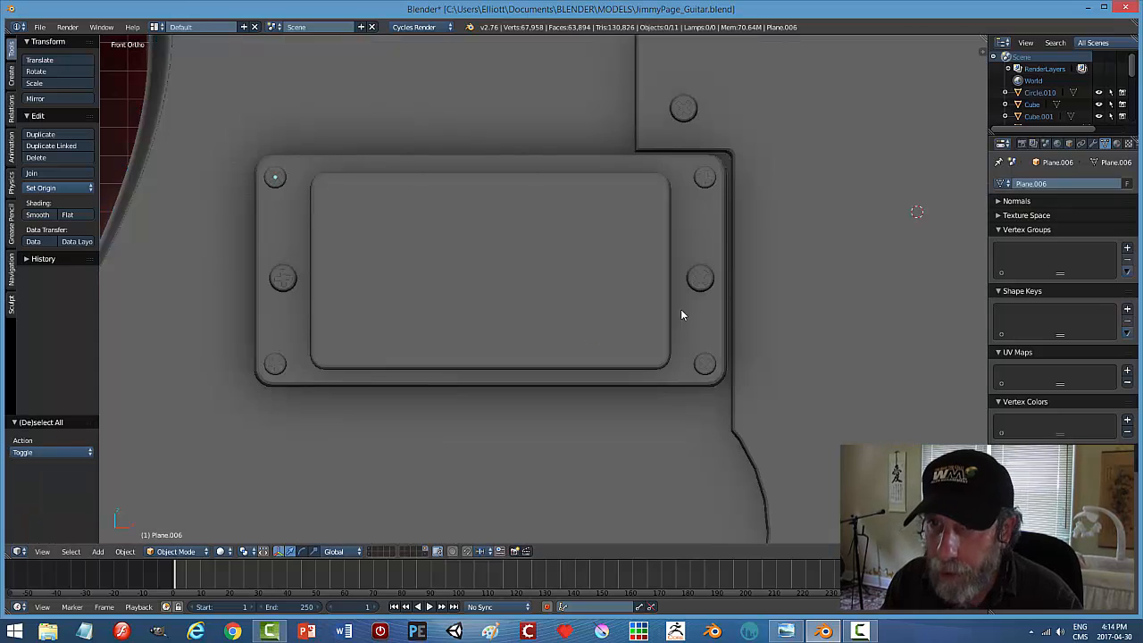
{"action": "key", "text": "a"}
{"action": "scroll", "coordinate": [777, 285], "scroll_direction": "down", "scroll_amount": 7}
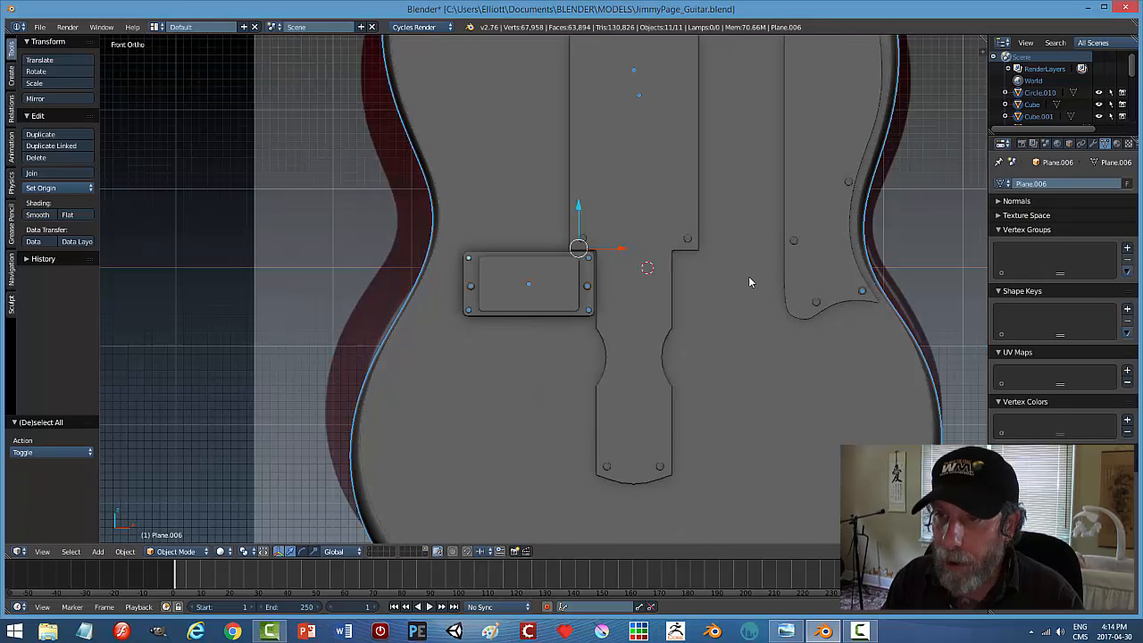
{"action": "key", "text": "ctrl+s"}
{"action": "left_click", "coordinate": [748, 276]}
Join all six side and corner screws to the pickup's beveled frame.
{"action": "key", "text": "a"}
{"action": "middle_click_drag", "start_coordinate": [698, 311], "coordinate": [572, 344]}
{"action": "scroll", "coordinate": [571, 344], "scroll_direction": "up", "scroll_amount": 4}
{"action": "right_click", "coordinate": [539, 328]}
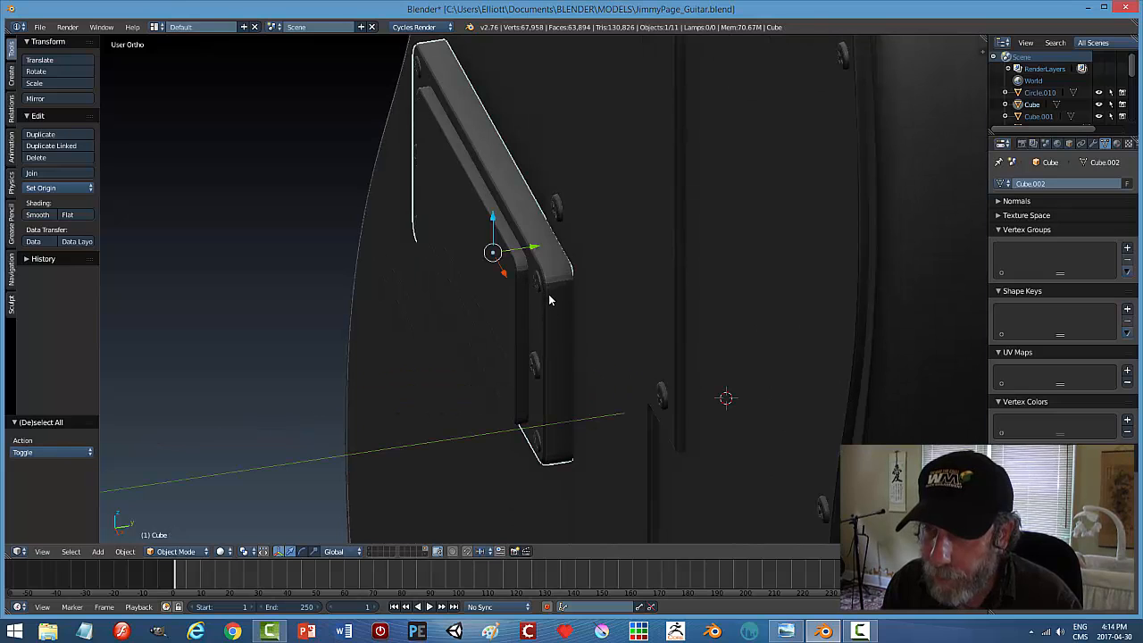
{"action": "right_click", "coordinate": [538, 286]}
{"action": "right_click", "coordinate": [534, 368], "text": "shift"}
{"action": "right_click", "coordinate": [537, 439], "text": "shift"}
{"action": "middle_click_drag", "start_coordinate": [482, 434], "coordinate": [643, 382]}
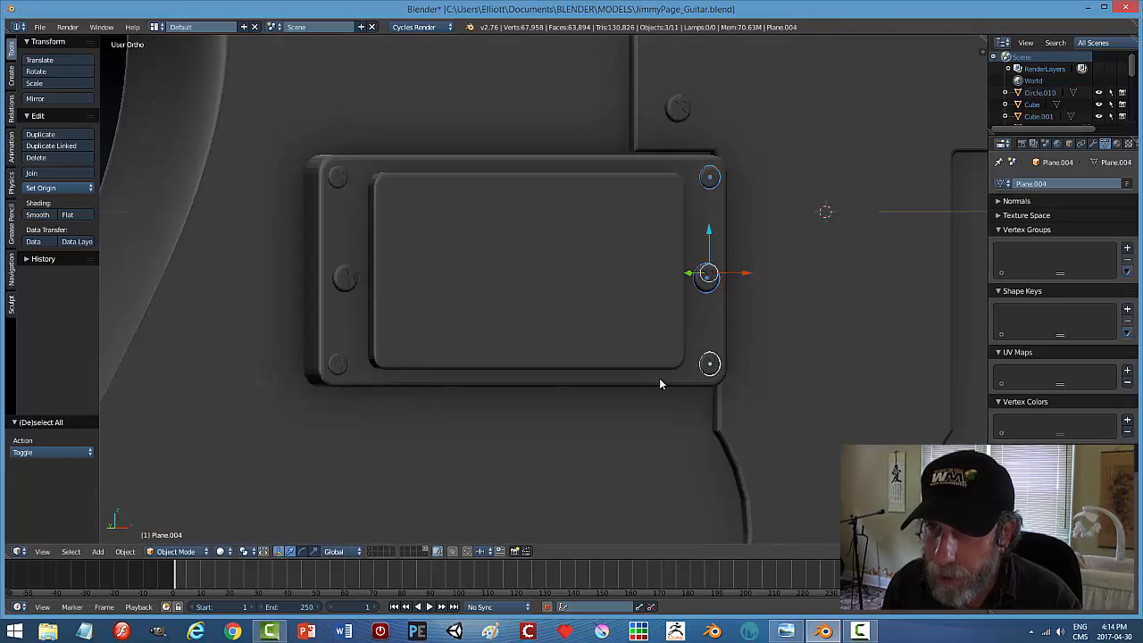
{"action": "right_click", "coordinate": [401, 352], "text": "shift"}
{"action": "right_click", "coordinate": [407, 266], "text": "shift"}
{"action": "right_click", "coordinate": [405, 173], "text": "shift"}
{"action": "right_click", "coordinate": [405, 204], "text": "shift"}
{"action": "key", "text": "ctrl+j"}
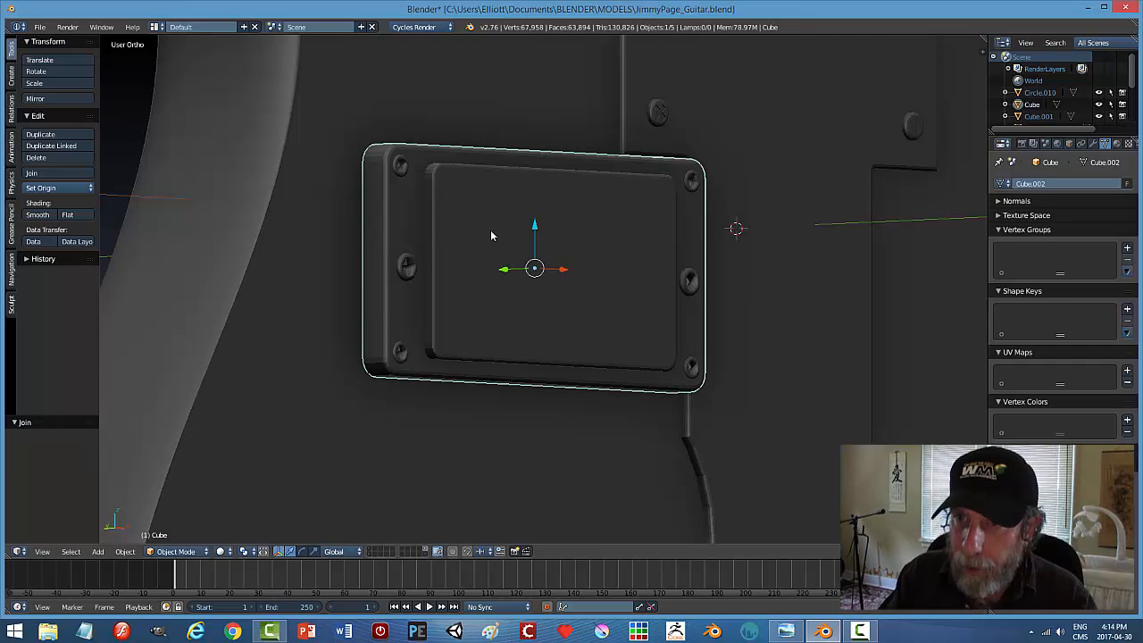
Join the pickup's raised inner cover to the frame and reselect the combined pickup.
{"action": "right_click", "coordinate": [463, 225]}
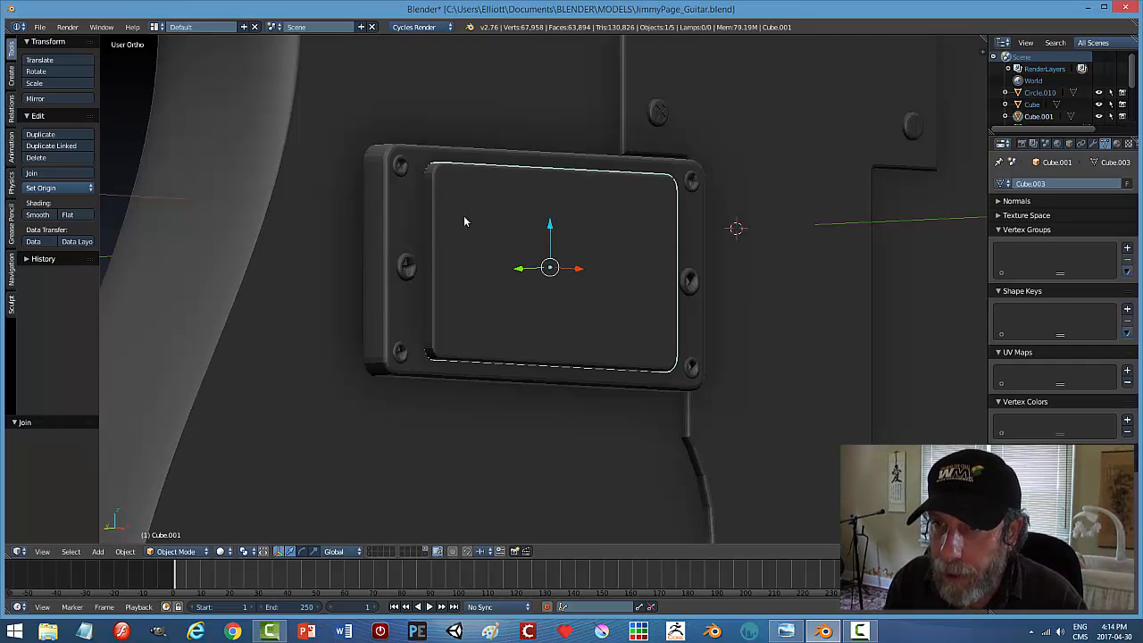
{"action": "right_click", "coordinate": [408, 213], "text": "shift"}
{"action": "key", "text": "ctrl+j"}
{"action": "right_click", "coordinate": [408, 212]}
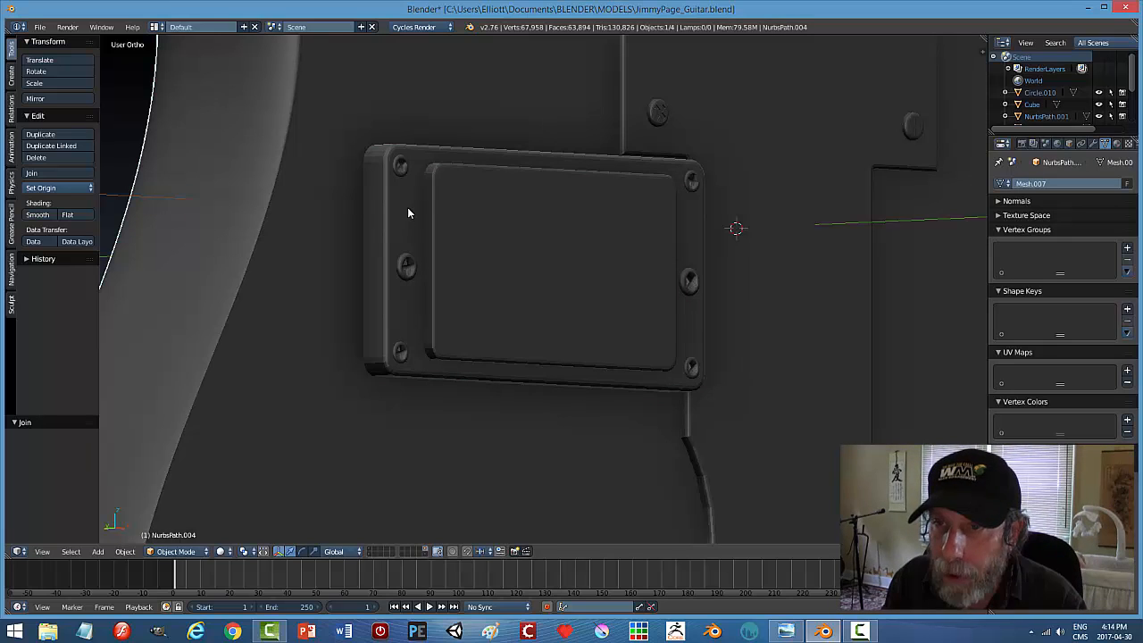
{"action": "right_click", "coordinate": [490, 220]}
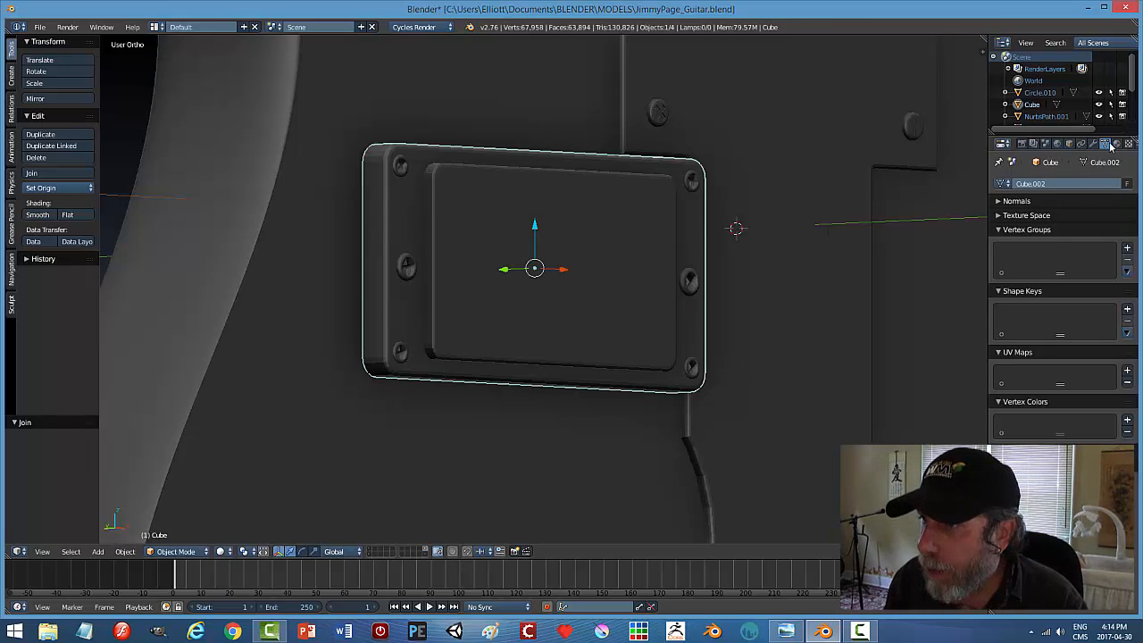
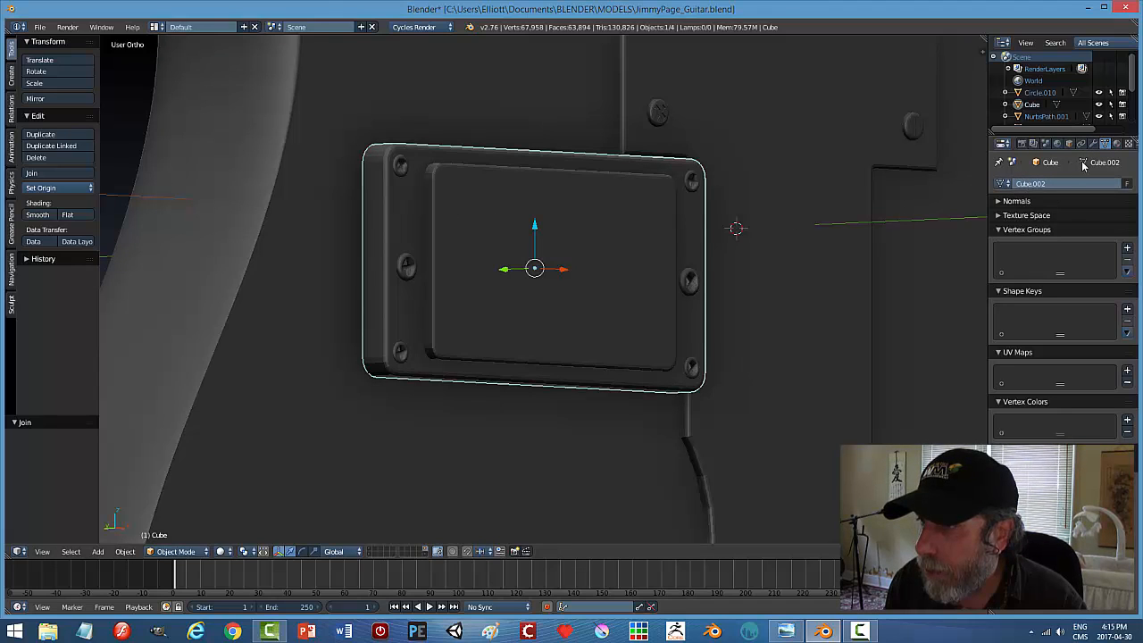
Enable Auto Smooth on the joined pickup's mesh with an angle of 25°.
{"action": "right_click", "coordinate": [346, 215]}
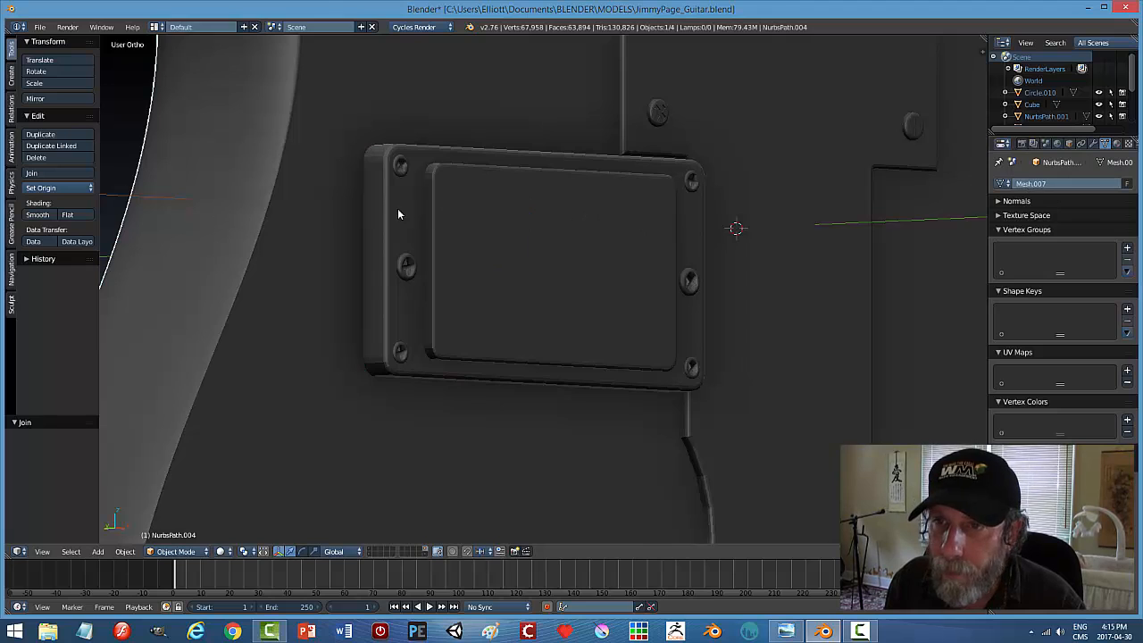
{"action": "right_click", "coordinate": [469, 201]}
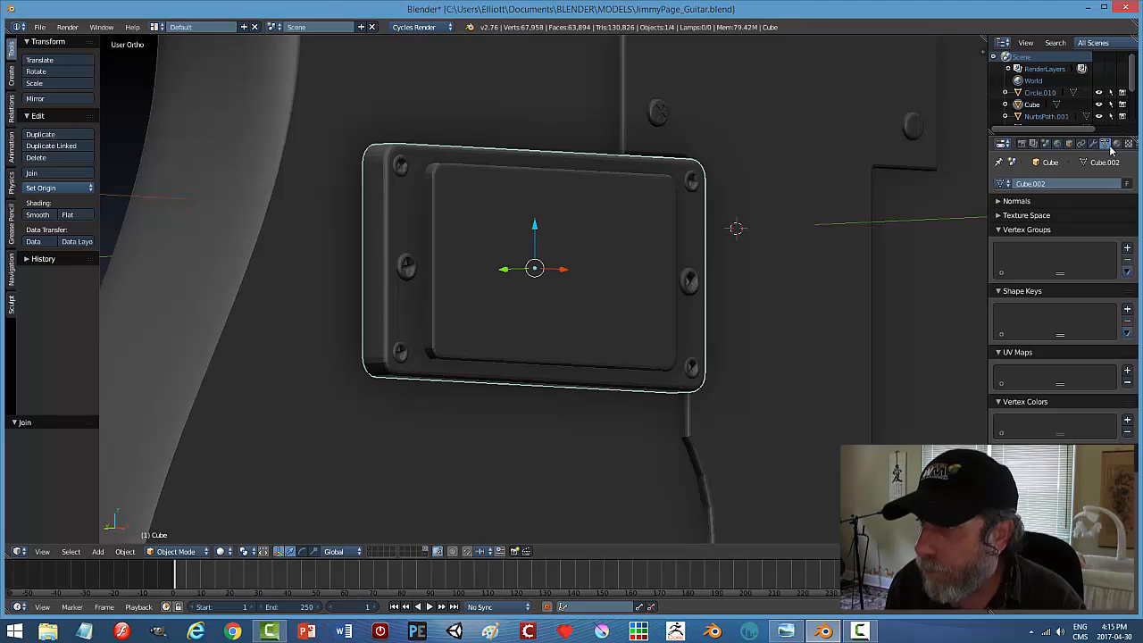
{"action": "left_click", "coordinate": [1094, 144]}
{"action": "left_click", "coordinate": [1105, 144]}
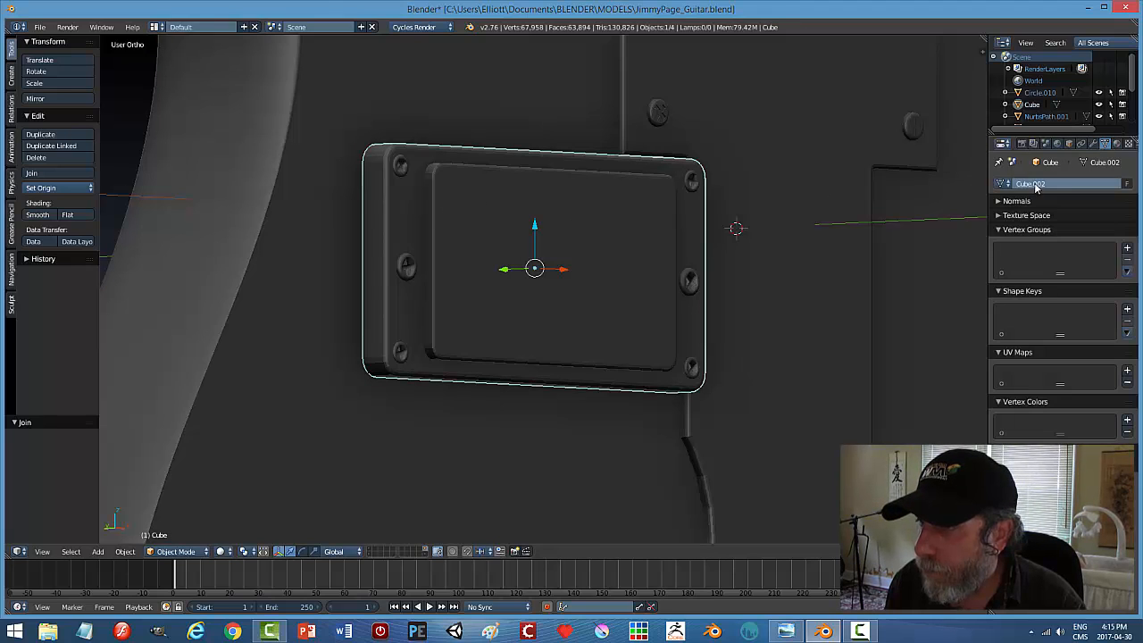
{"action": "left_click", "coordinate": [998, 202]}
{"action": "left_click", "coordinate": [1000, 219]}
{"action": "left_click", "coordinate": [1036, 232]}
{"action": "type", "text": "25"}
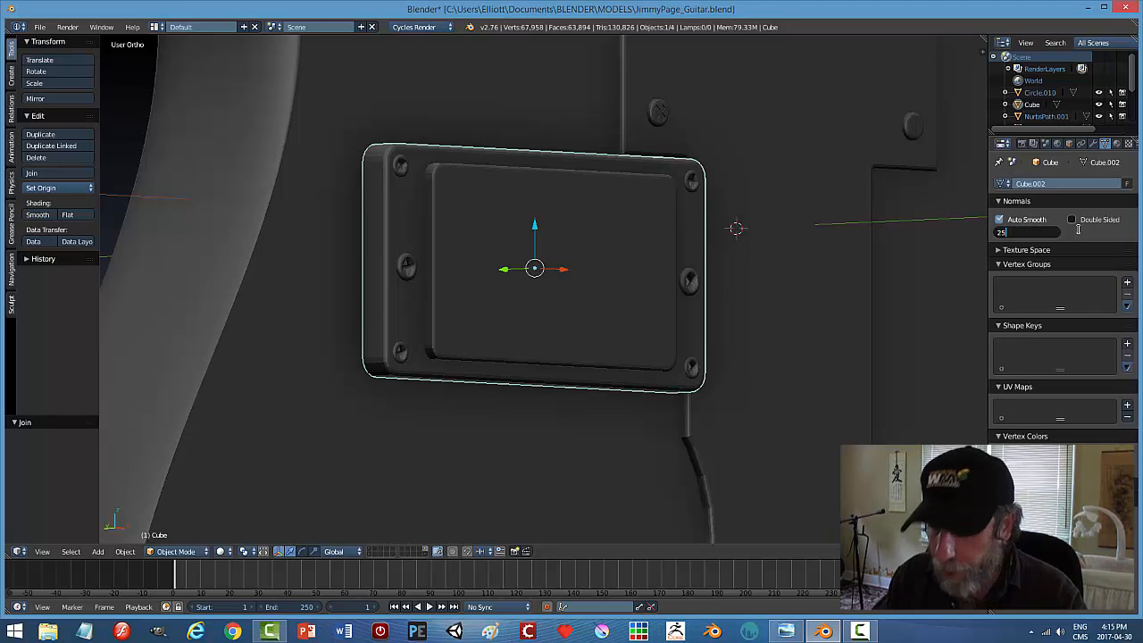
{"action": "key", "text": "Return"}
Nudge the joined pickup on the guitar body, deselect it, and save over the existing file.
{"action": "middle_click_drag", "start_coordinate": [598, 321], "coordinate": [688, 347]}
{"action": "key", "text": "g"}
{"action": "left_click", "coordinate": [525, 275]}
{"action": "key", "text": "a"}
{"action": "scroll", "coordinate": [687, 347], "scroll_direction": "down", "scroll_amount": 5}
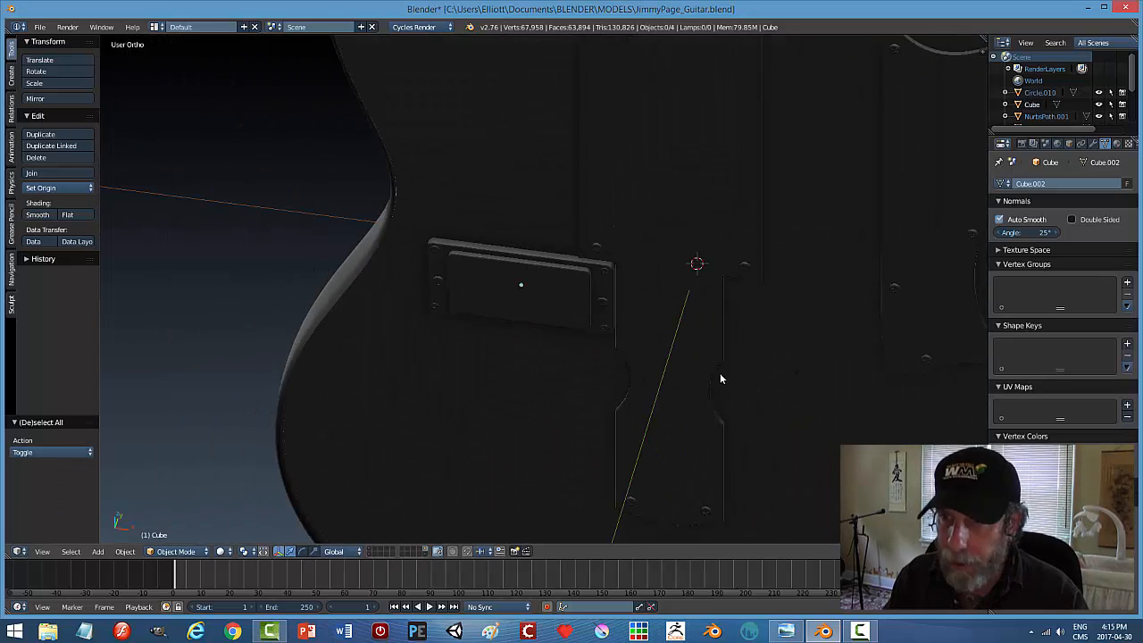
{"action": "key", "text": "ctrl+s"}
{"action": "left_click", "coordinate": [719, 373]}
Add a 32-vertex mesh circle of radius 1.000 in front wireframe view.
{"action": "middle_click_drag", "start_coordinate": [685, 307], "coordinate": [685, 328]}
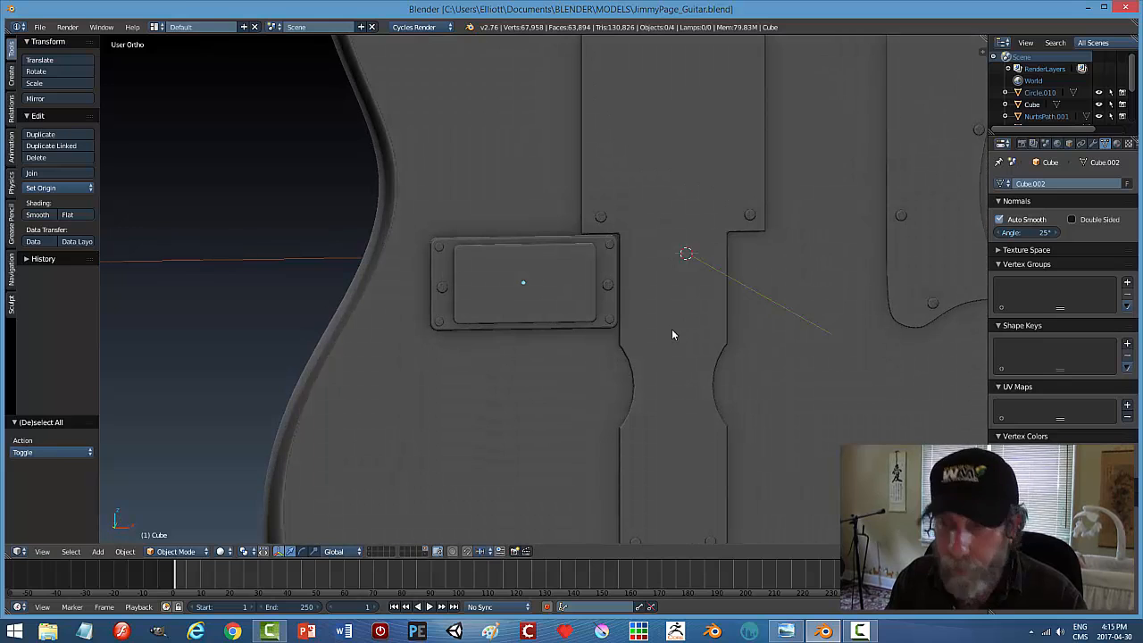
{"action": "key", "text": "KP_1"}
{"action": "key", "text": "z"}
{"action": "left_click", "coordinate": [752, 342]}
{"action": "scroll", "coordinate": [634, 383], "scroll_direction": "up", "scroll_amount": 5}
{"action": "middle_click_drag", "start_coordinate": [556, 345], "coordinate": [693, 293], "text": "shift"}
{"action": "scroll", "coordinate": [673, 317], "scroll_direction": "up", "scroll_amount": 2}
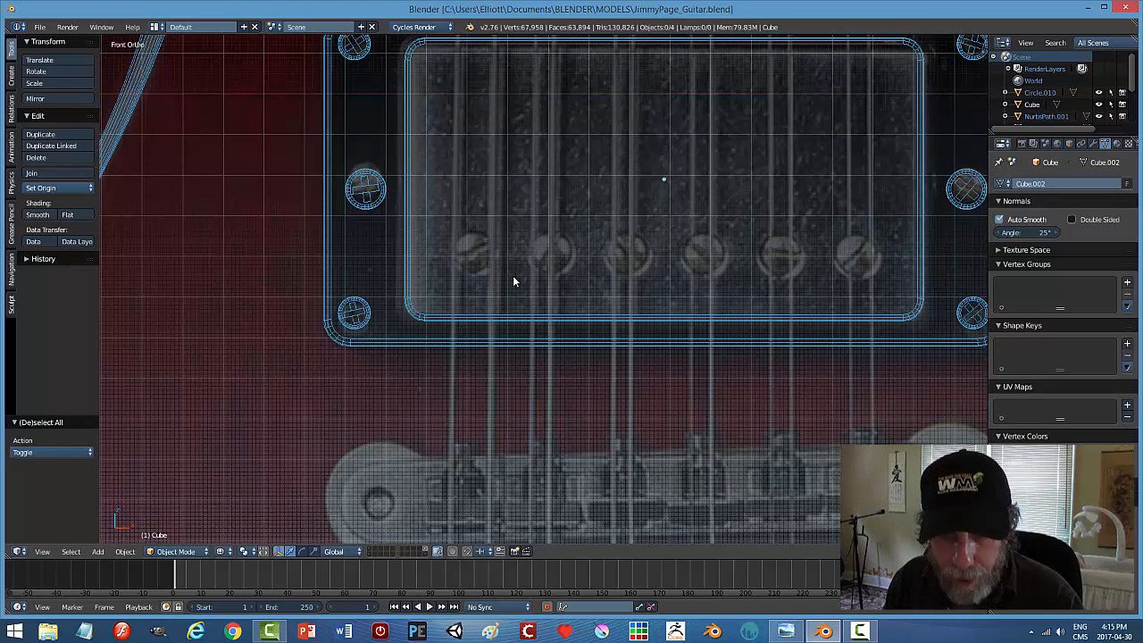
{"action": "key", "text": "shift+a"}
{"action": "left_click", "coordinate": [554, 301]}
{"action": "scroll", "coordinate": [752, 261], "scroll_direction": "down", "scroll_amount": 5}
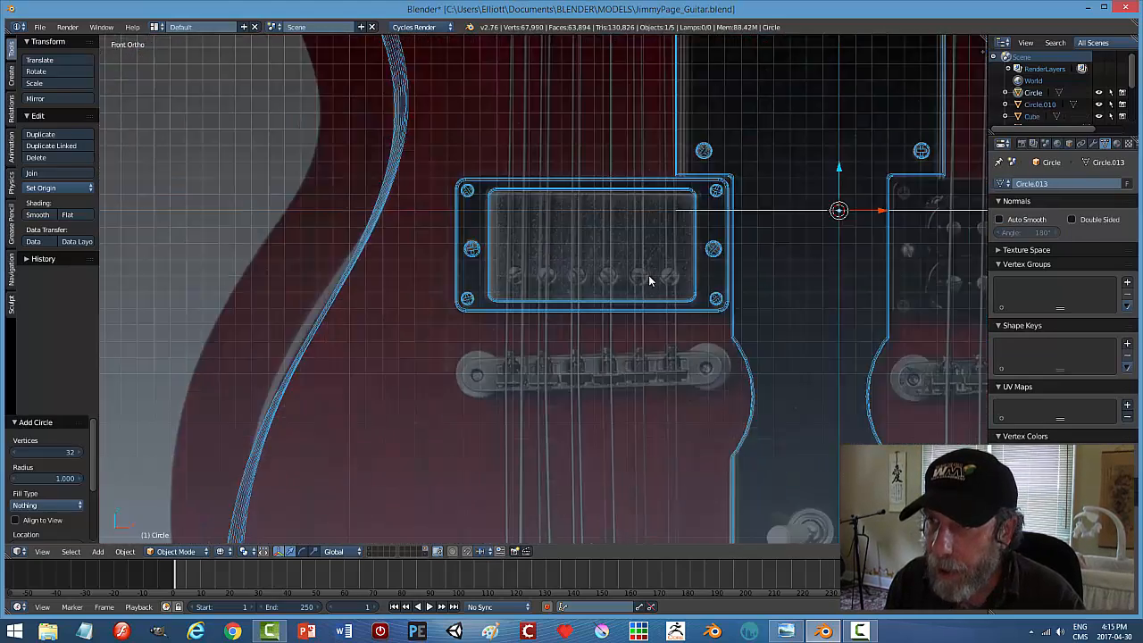
Rotate the circle 90° about X and scale it uniformly to 0.125.
{"action": "key", "text": "r"}
{"action": "key", "text": "x"}
{"action": "key", "text": "9"}
{"action": "key", "text": "0"}
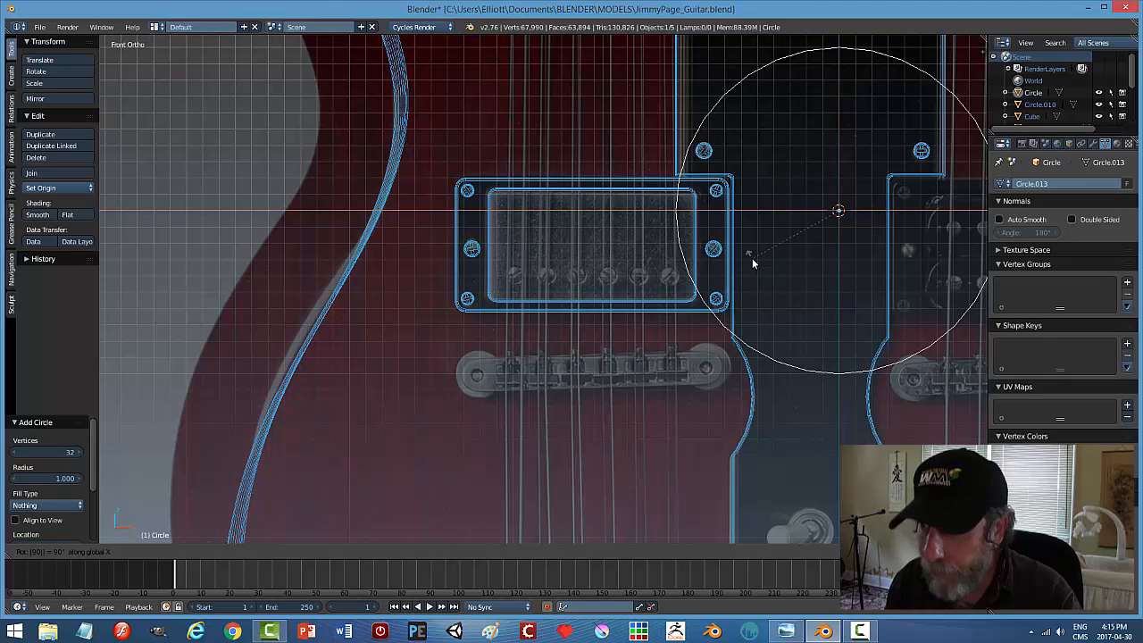
{"action": "key", "text": "Return"}
{"action": "key", "text": "s"}
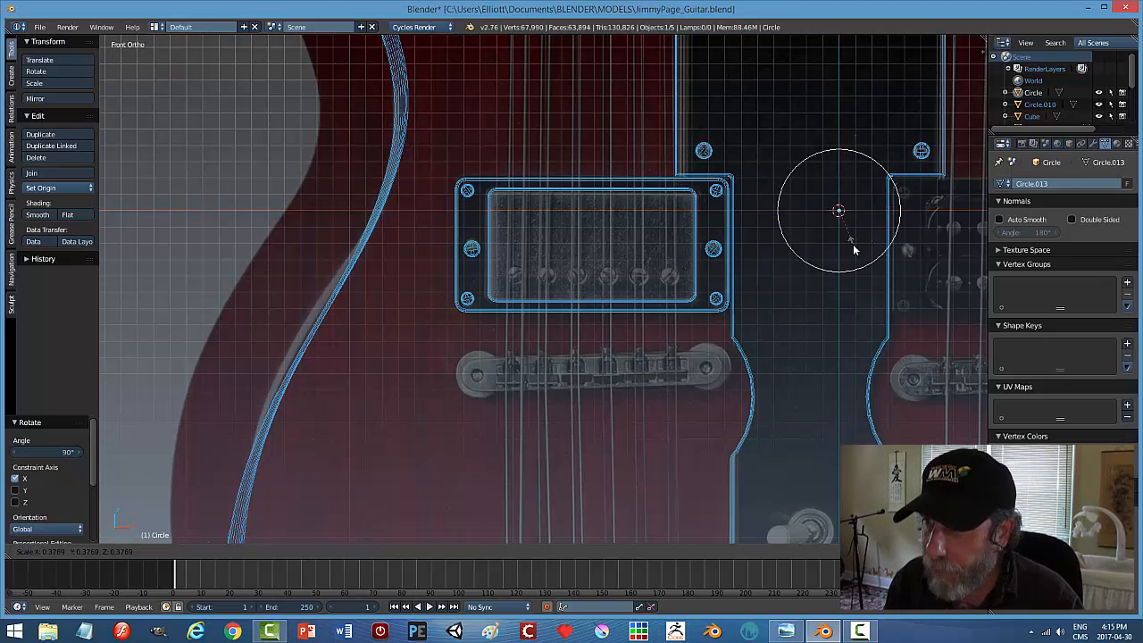
{"action": "left_click", "coordinate": [841, 228]}
Move the circle -1.985 in X and -0.412 in Z onto the leftmost pole screw in the photo, scaling it down in between.
{"action": "key", "text": "g"}
{"action": "key", "text": "x"}
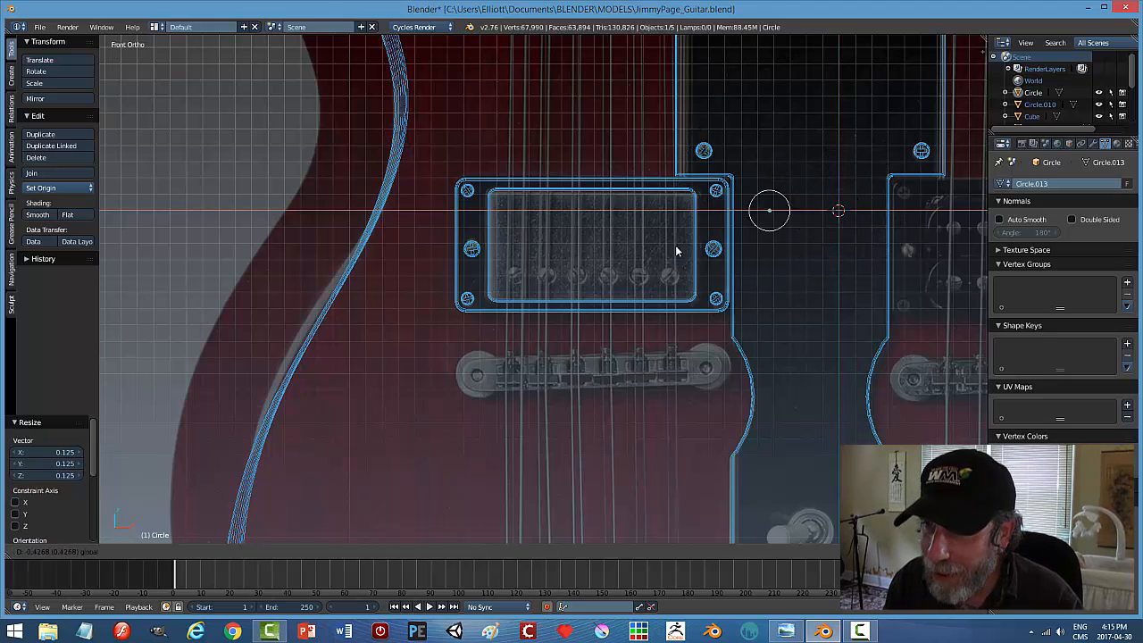
{"action": "left_click", "coordinate": [600, 266]}
{"action": "key", "text": "s"}
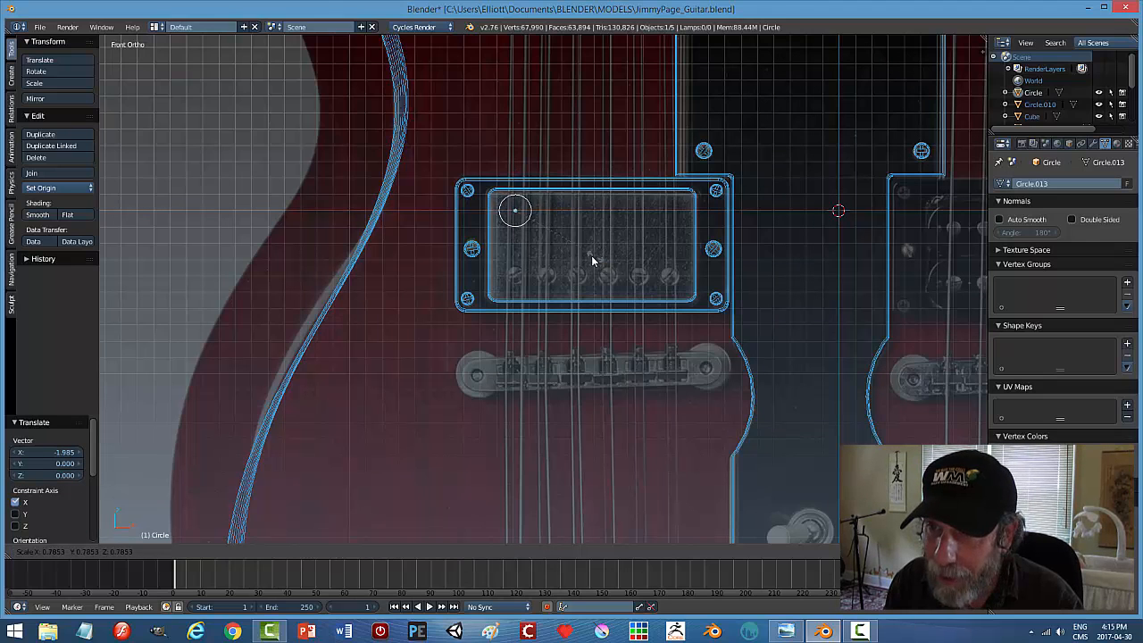
{"action": "left_click", "coordinate": [564, 256]}
{"action": "key", "text": "g"}
{"action": "key", "text": "z"}
{"action": "left_click", "coordinate": [526, 246]}
Raise the circle slightly in Z and scale it by 0.752 to match the leftmost pole screw in the photo.
{"action": "scroll", "coordinate": [593, 317], "scroll_direction": "up", "scroll_amount": 8}
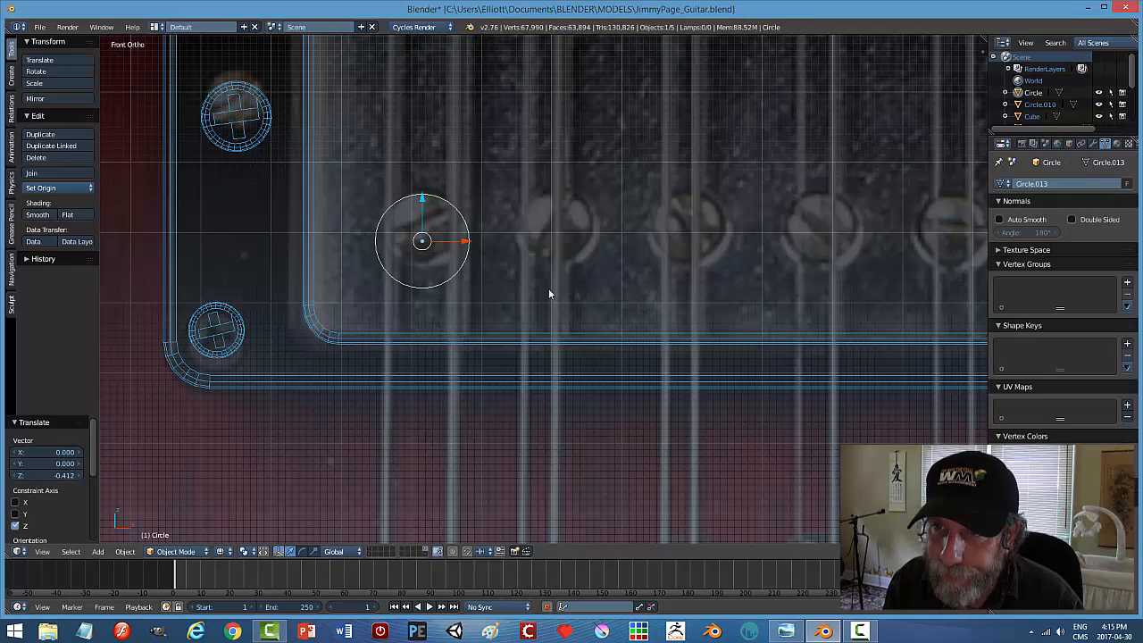
{"action": "key", "text": "g"}
{"action": "key", "text": "z"}
{"action": "left_click", "coordinate": [422, 185]}
{"action": "key", "text": "s"}
{"action": "left_click", "coordinate": [579, 218]}
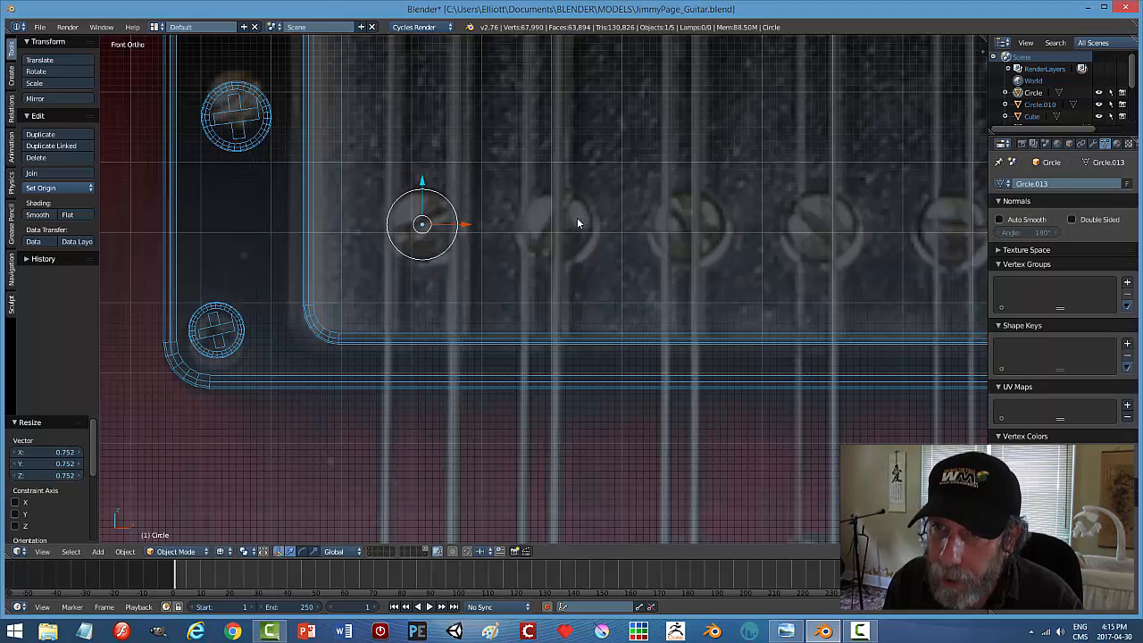
{"action": "left_click_drag", "start_coordinate": [423, 182], "coordinate": [427, 183]}
Move the circle -0.404 in Y toward the pickup's front.
{"action": "mouse_move", "coordinate": [615, 221]}
{"action": "middle_mouse_down"}
{"action": "mouse_move", "coordinate": [612, 243]}
{"action": "mouse_move", "coordinate": [605, 237]}
{"action": "middle_mouse_up"}
{"action": "key", "text": "g"}
{"action": "key", "text": "y"}
{"action": "left_click", "coordinate": [440, 247]}
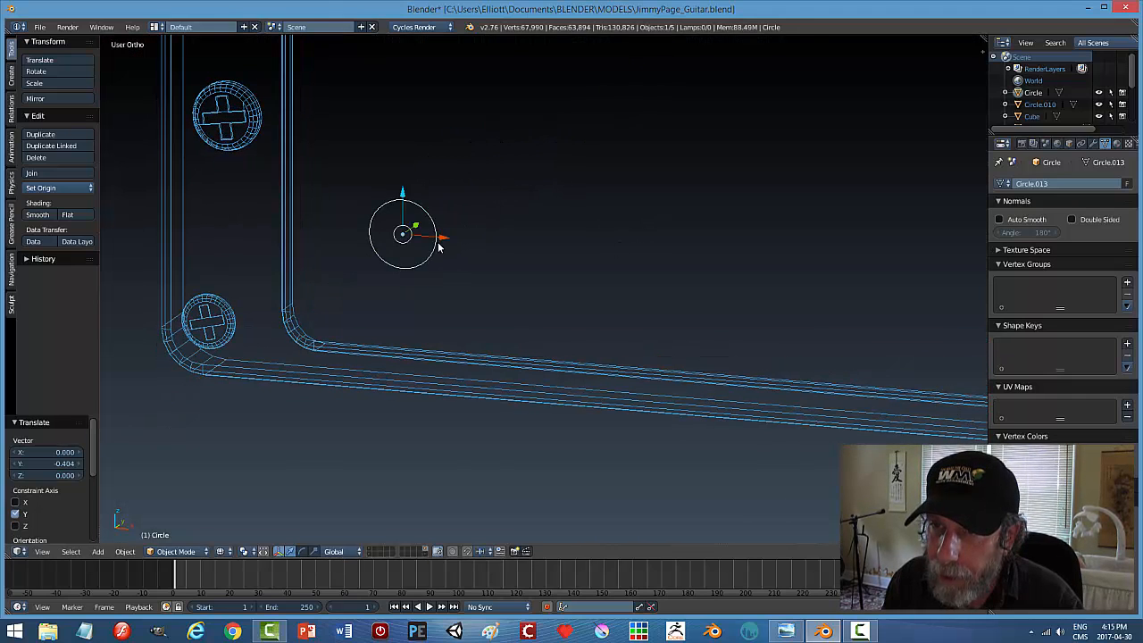
{"action": "key", "text": "KP_1"}
Fill the pole-screw circle with a face and extrude it -0.020 in Y.
{"action": "middle_click_drag", "start_coordinate": [545, 254], "coordinate": [463, 197]}
{"action": "middle_click_drag", "start_coordinate": [532, 262], "coordinate": [557, 235]}
{"action": "key", "text": "Tab"}
{"action": "left_click", "coordinate": [595, 268]}
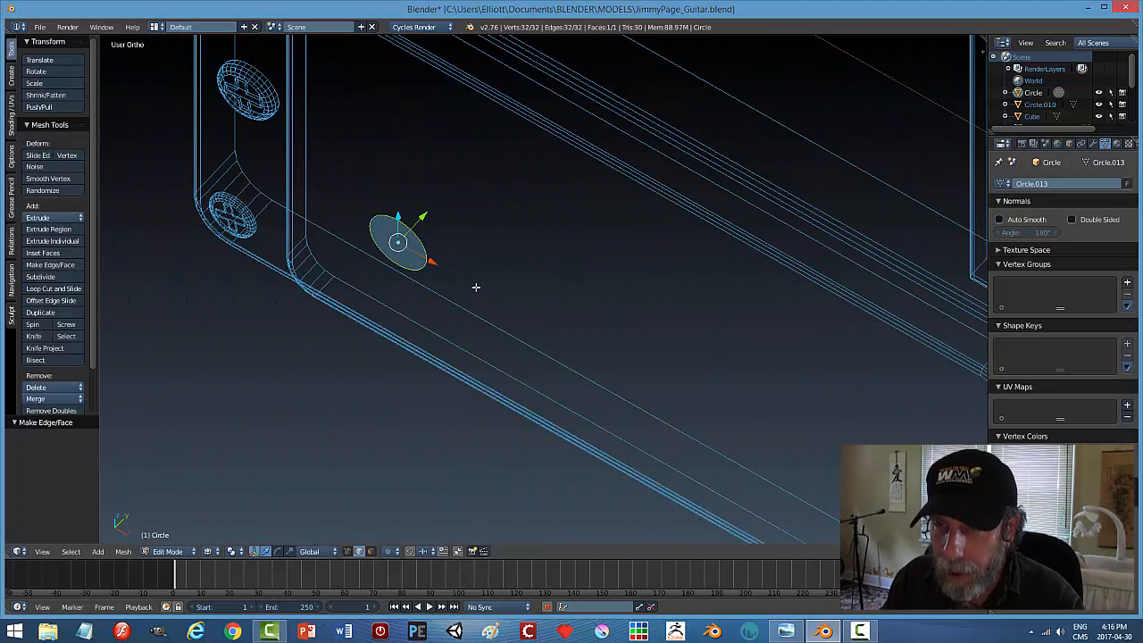
{"action": "key", "text": "e"}
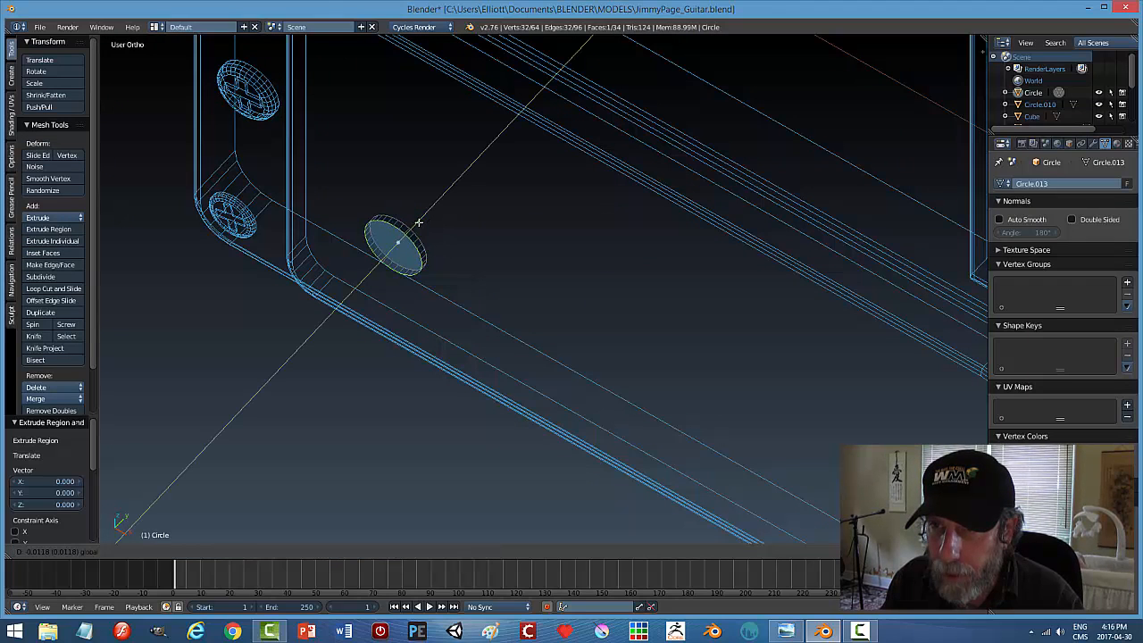
{"action": "left_click", "coordinate": [419, 222]}
Bevel the pole screw's front rim by 0.138 with 3 segments and return to Object Mode.
{"action": "key", "text": "ctrl+b"}
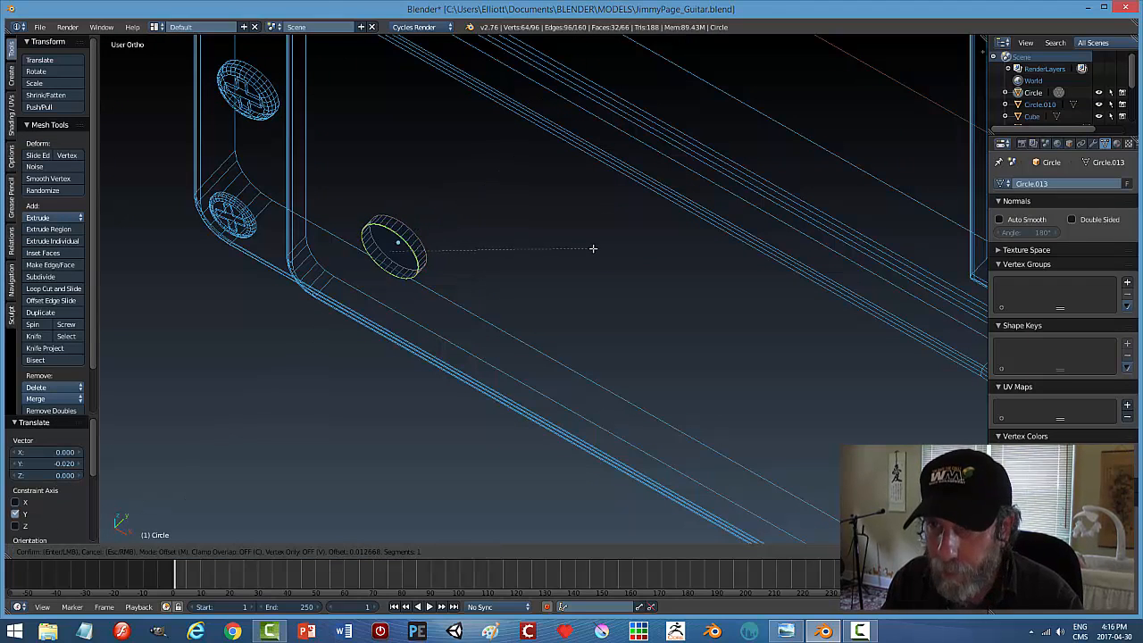
{"action": "scroll", "coordinate": [676, 271], "scroll_direction": "up", "scroll_amount": 2}
{"action": "left_click", "coordinate": [676, 271]}
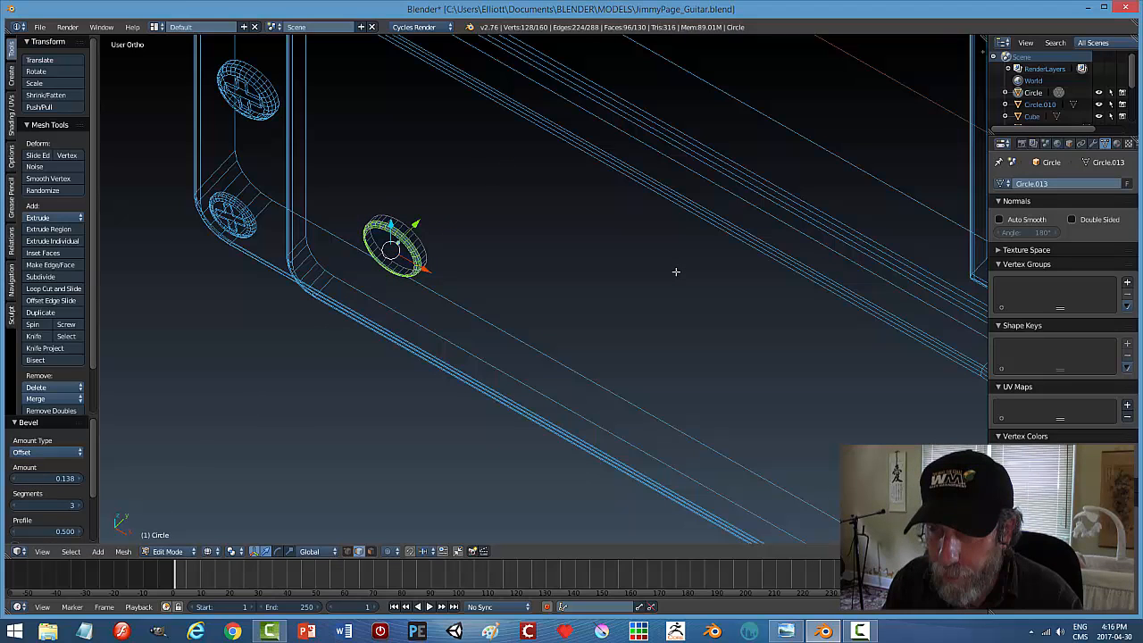
{"action": "key", "text": "a"}
{"action": "key", "text": "Tab"}
{"action": "left_click", "coordinate": [588, 271]}
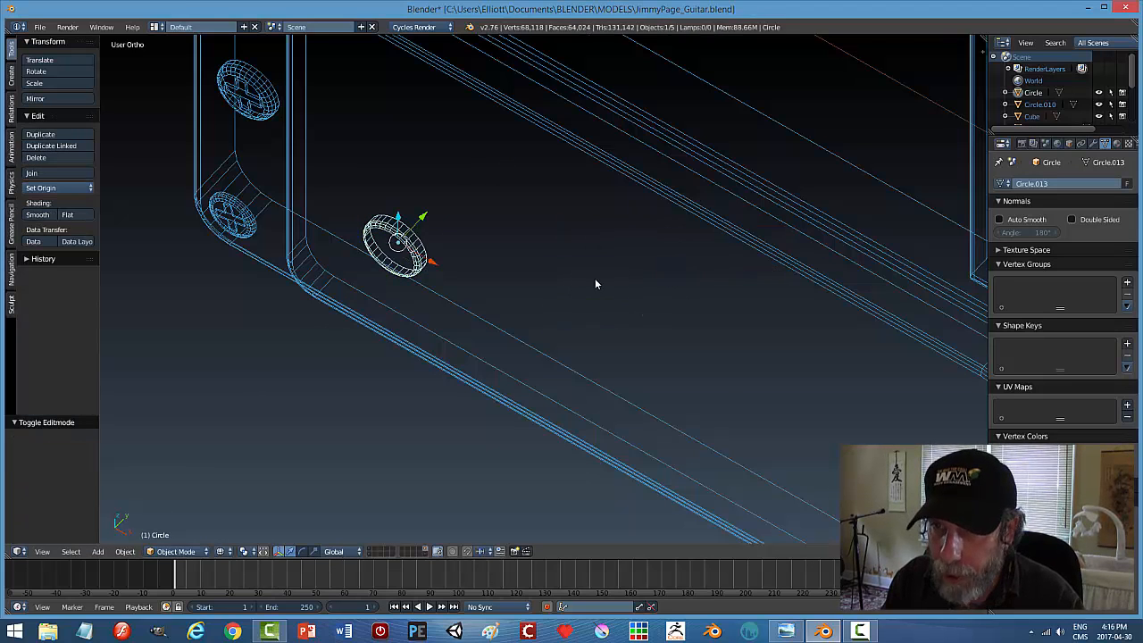
Switch to solid shading and move the pole screw -0.041 in Y against the pickup cover.
{"action": "middle_click_drag", "start_coordinate": [570, 288], "coordinate": [602, 274]}
{"action": "key", "text": "z"}
{"action": "left_click", "coordinate": [586, 303]}
{"action": "mouse_move", "coordinate": [608, 326]}
{"action": "middle_mouse_down"}
{"action": "mouse_move", "coordinate": [547, 317]}
{"action": "mouse_move", "coordinate": [482, 268]}
{"action": "middle_mouse_up"}
{"action": "key", "text": "g"}
{"action": "key", "text": "y"}
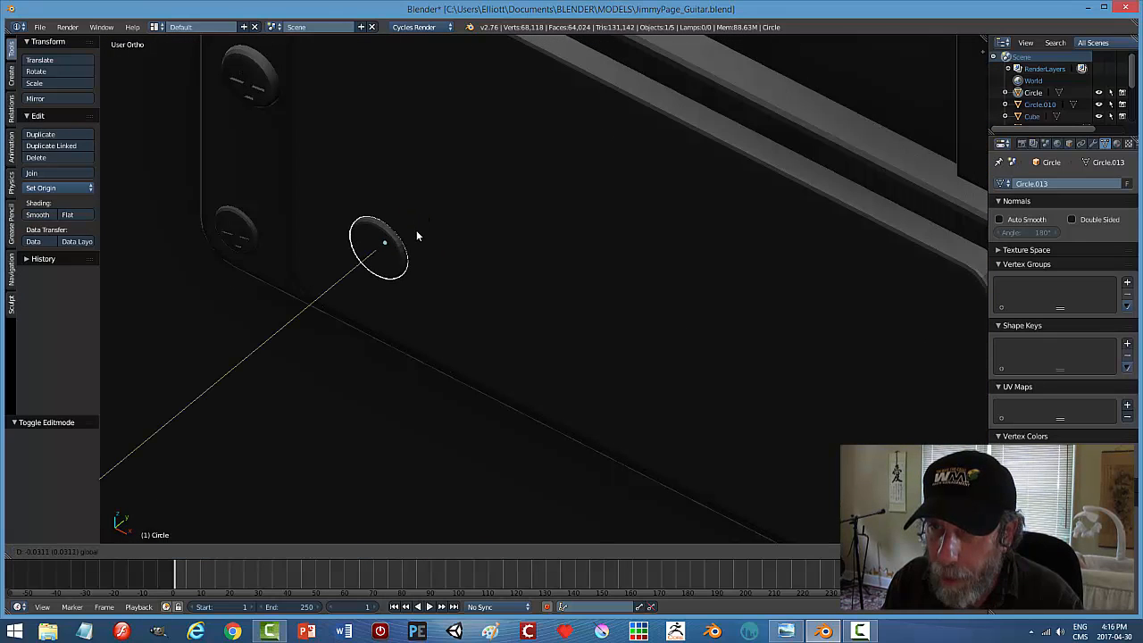
{"action": "left_click", "coordinate": [416, 237]}
Scale the pole screw by 0.591 along Y and move it -0.001 in Y.
{"action": "middle_click_drag", "start_coordinate": [491, 265], "coordinate": [465, 278]}
{"action": "key", "text": "s"}
{"action": "key", "text": "y"}
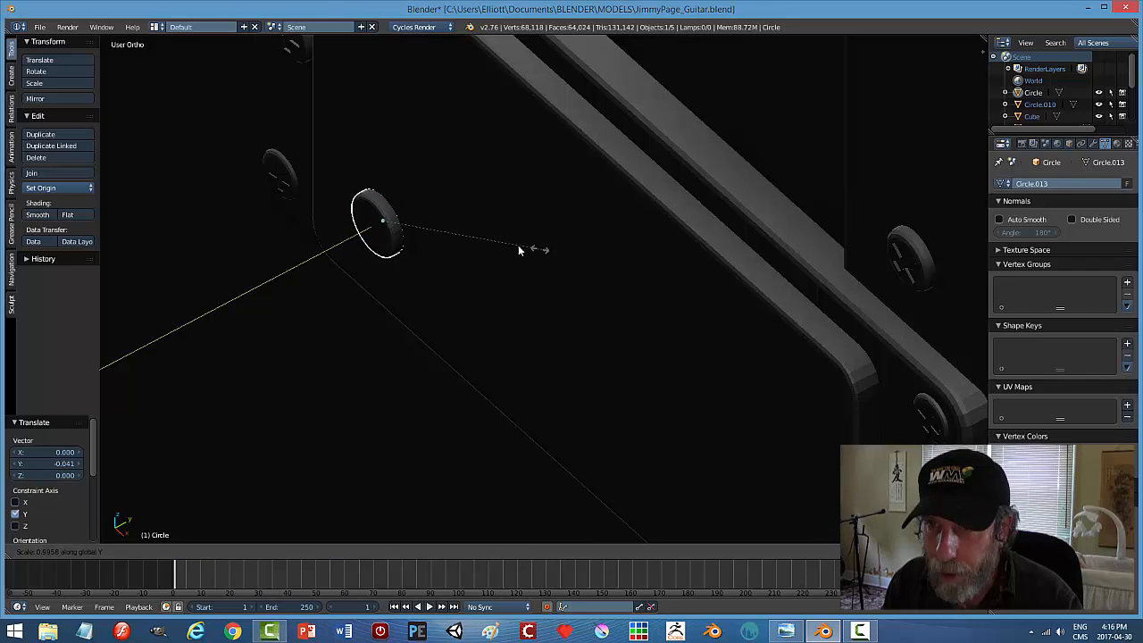
{"action": "left_click", "coordinate": [479, 241]}
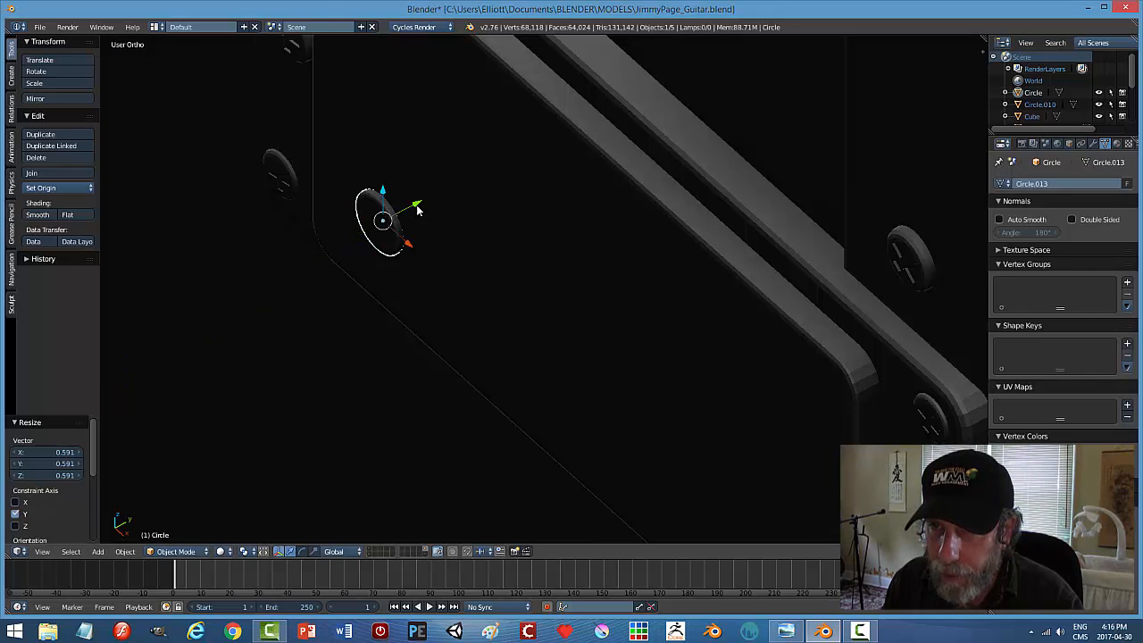
{"action": "key", "text": "g"}
{"action": "key", "text": "y"}
{"action": "left_click", "coordinate": [418, 213]}
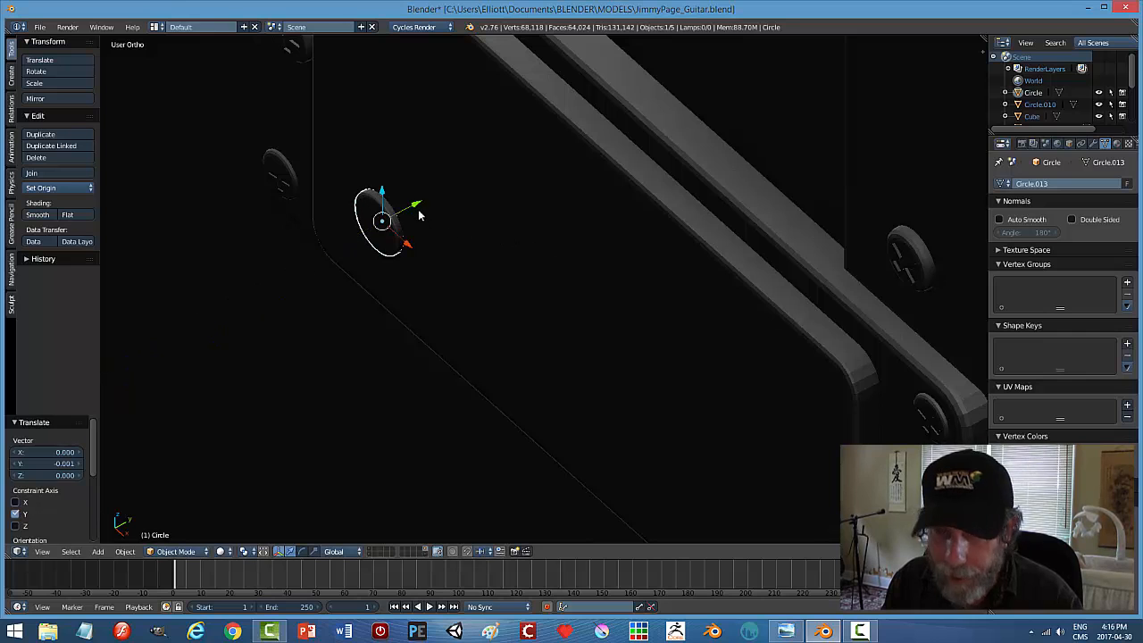
Select the pole screw on the pickup cover and snap the 3D cursor to it.
{"action": "key", "text": "a"}
{"action": "middle_click_drag", "start_coordinate": [510, 278], "coordinate": [629, 211]}
{"action": "right_click", "coordinate": [482, 216]}
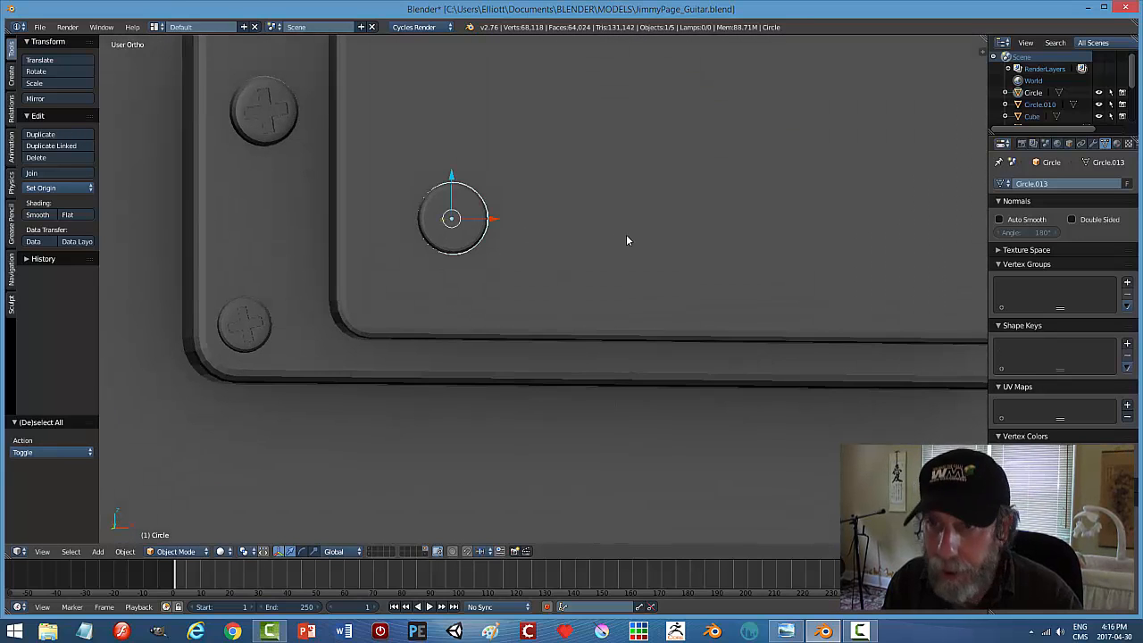
{"action": "key", "text": "shift+s"}
{"action": "left_click", "coordinate": [590, 224]}
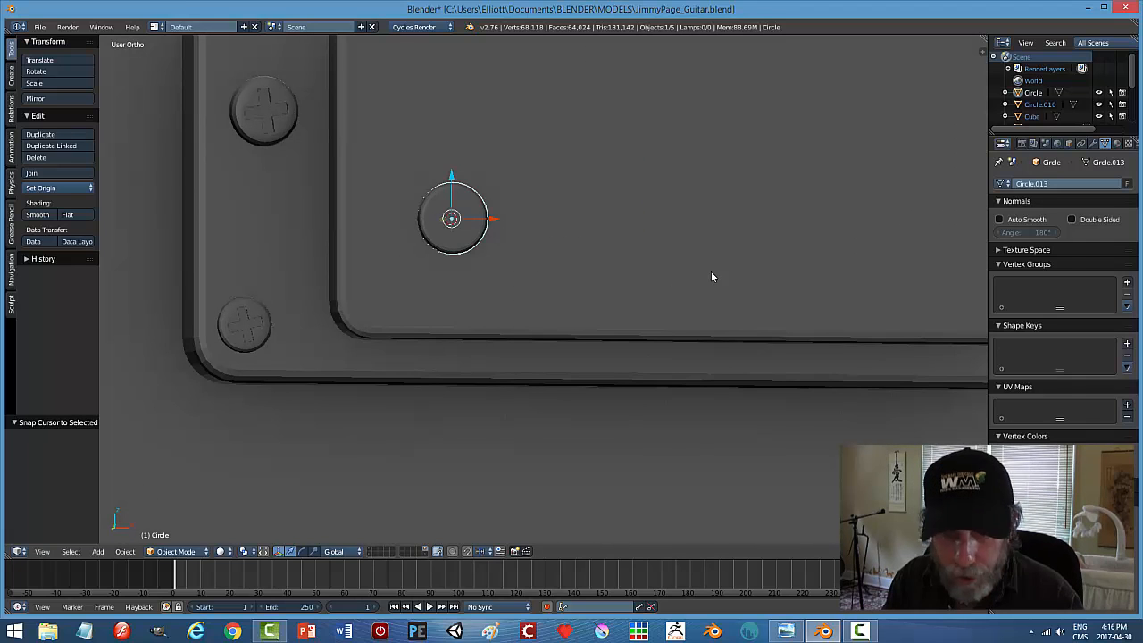
Add a cube at the 3D cursor, scale it to 0.015 and stretch it by 2.557 along X.
{"action": "key", "text": "shift+a"}
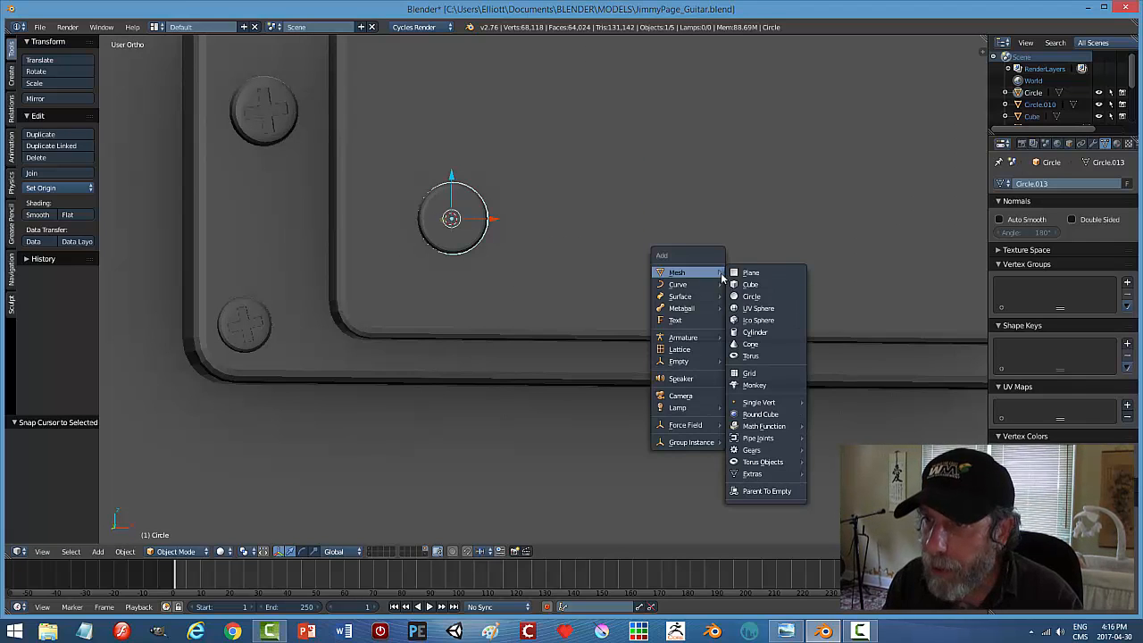
{"action": "left_click", "coordinate": [748, 284]}
{"action": "key", "text": "s"}
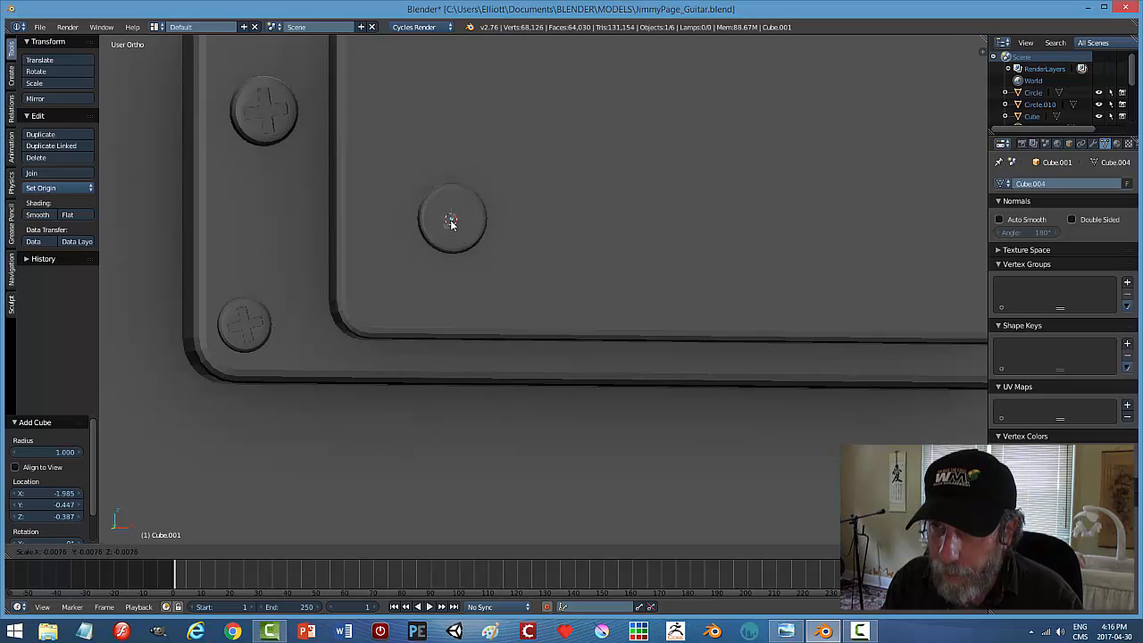
{"action": "left_click", "coordinate": [453, 226]}
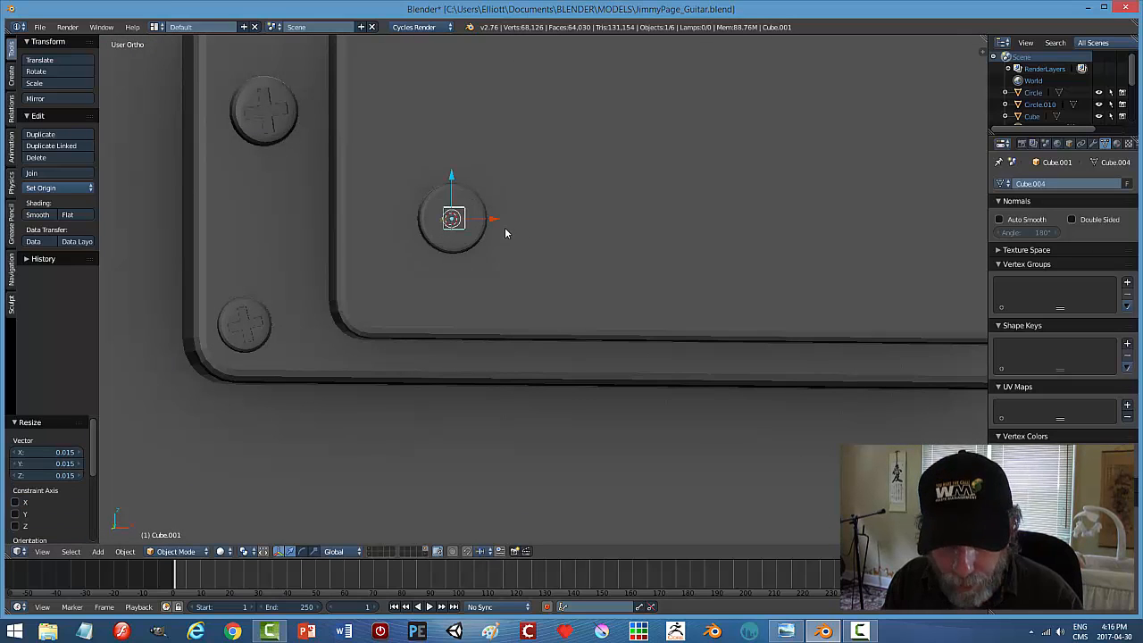
{"action": "key", "text": "s"}
{"action": "key", "text": "x"}
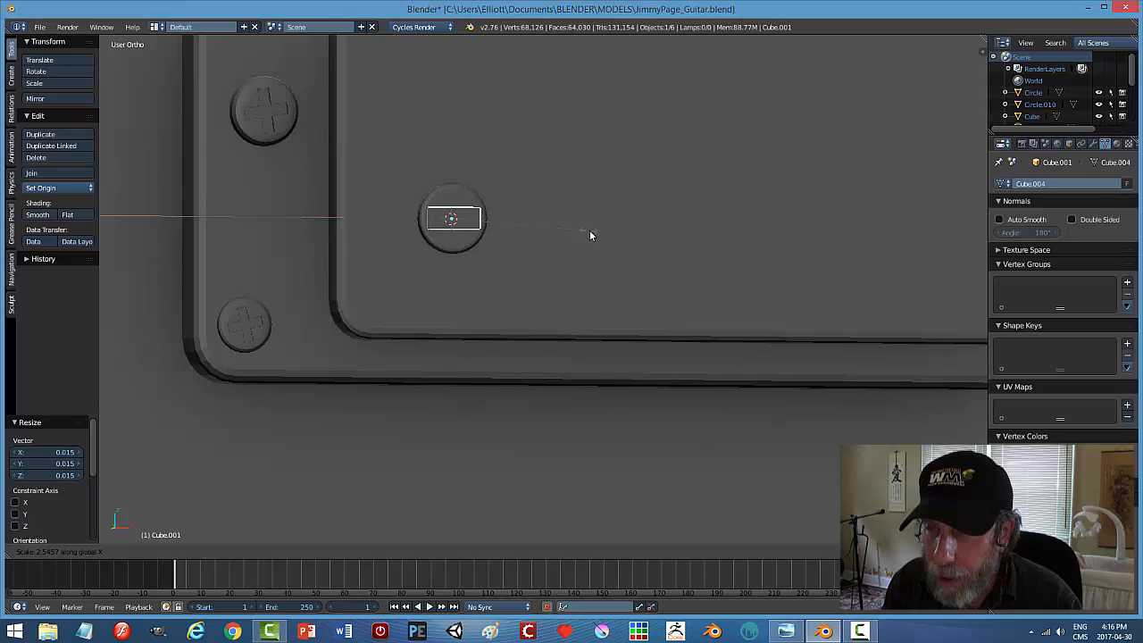
{"action": "left_click", "coordinate": [590, 235]}
Compare the cube with the reference photo, scale it by 0.645 along Z and widen it along X to span the pole screw.
{"action": "key", "text": "KP_1"}
{"action": "key", "text": "z"}
{"action": "left_click", "coordinate": [668, 230]}
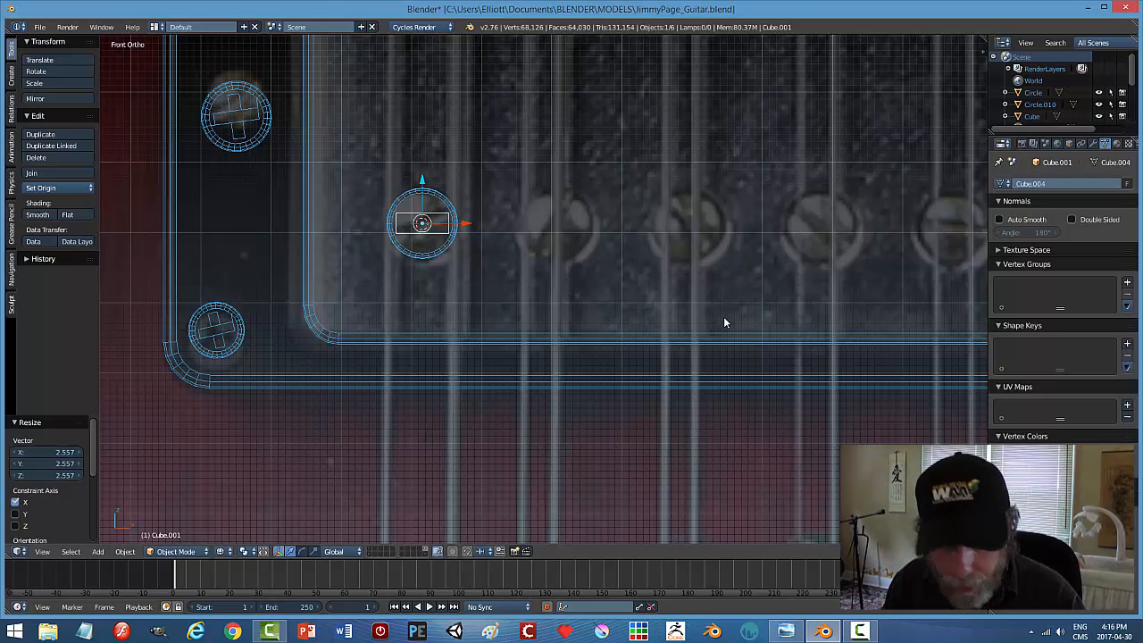
{"action": "key", "text": "z"}
{"action": "left_click", "coordinate": [723, 382]}
{"action": "middle_click_drag", "start_coordinate": [628, 283], "coordinate": [620, 288]}
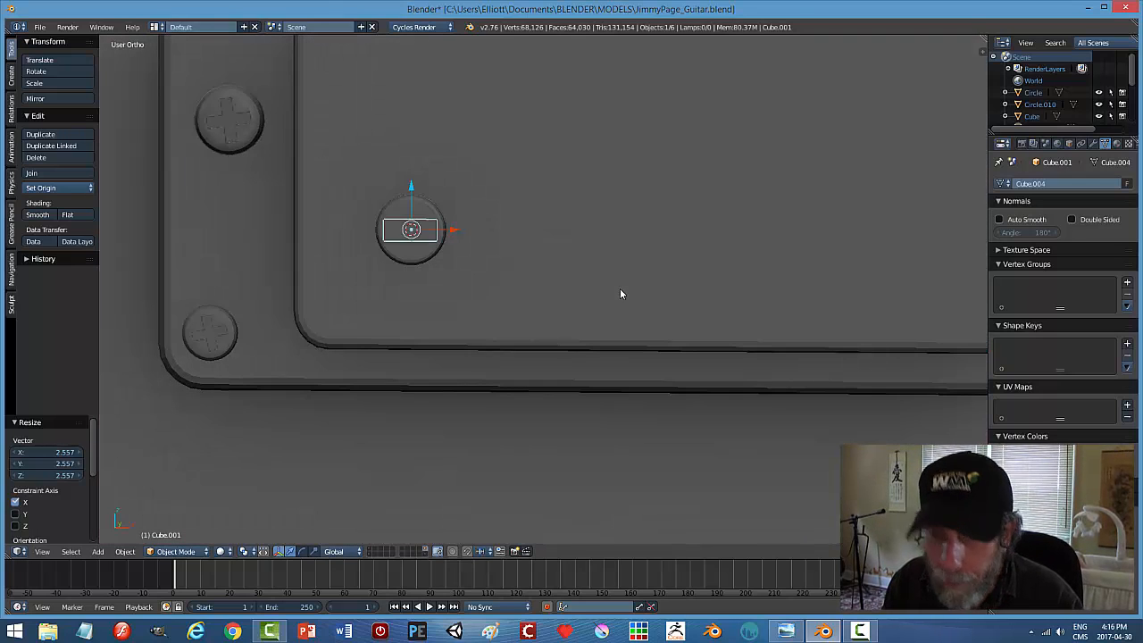
{"action": "key", "text": "s"}
{"action": "key", "text": "z"}
{"action": "left_click", "coordinate": [546, 263]}
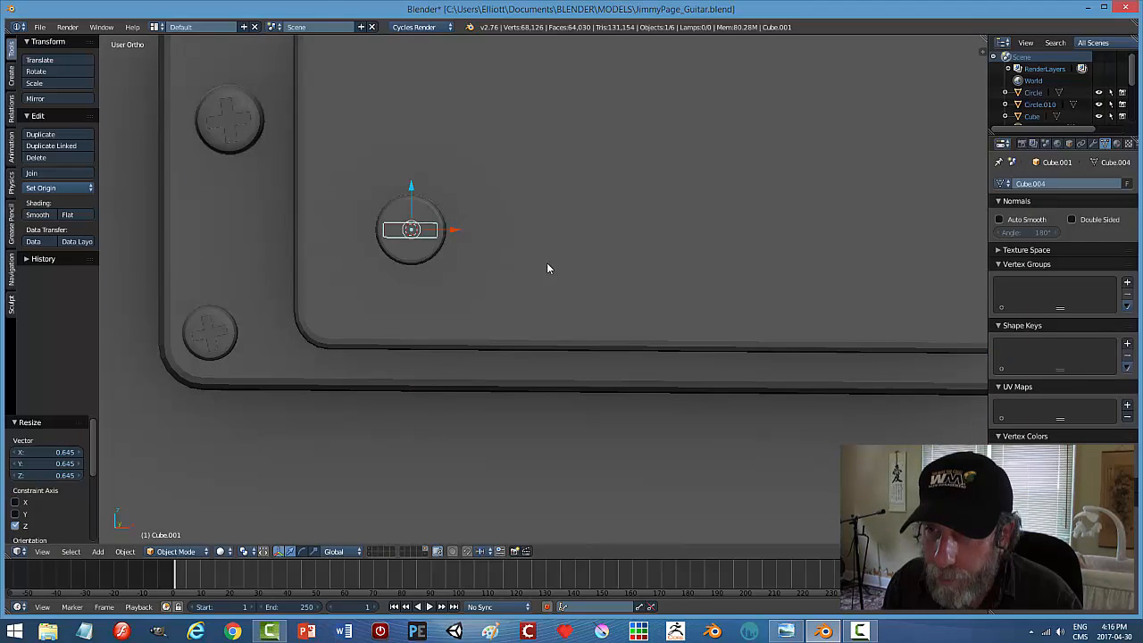
{"action": "key", "text": "s"}
{"action": "key", "text": "x"}
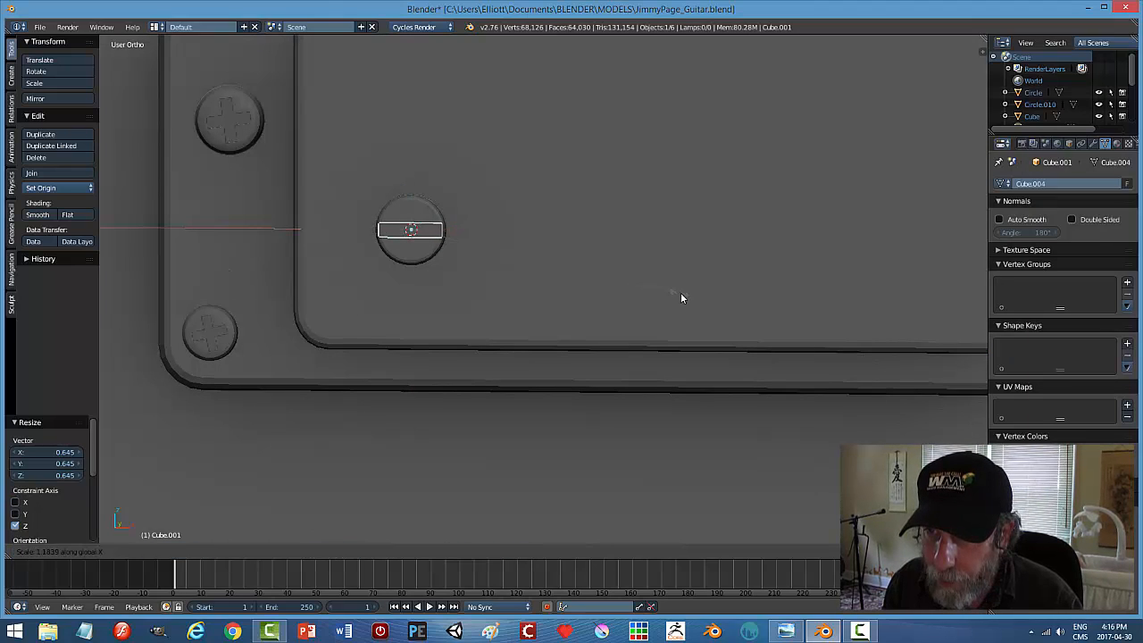
{"action": "left_click", "coordinate": [718, 296]}
Thin the cube along Y and position it with Y moves of -0.051 and 0.035 so it sinks into the pole screw's front.
{"action": "middle_click_drag", "start_coordinate": [656, 235], "coordinate": [473, 202]}
{"action": "left_click_drag", "start_coordinate": [440, 182], "coordinate": [410, 195]}
{"action": "key", "text": "s"}
{"action": "key", "text": "y"}
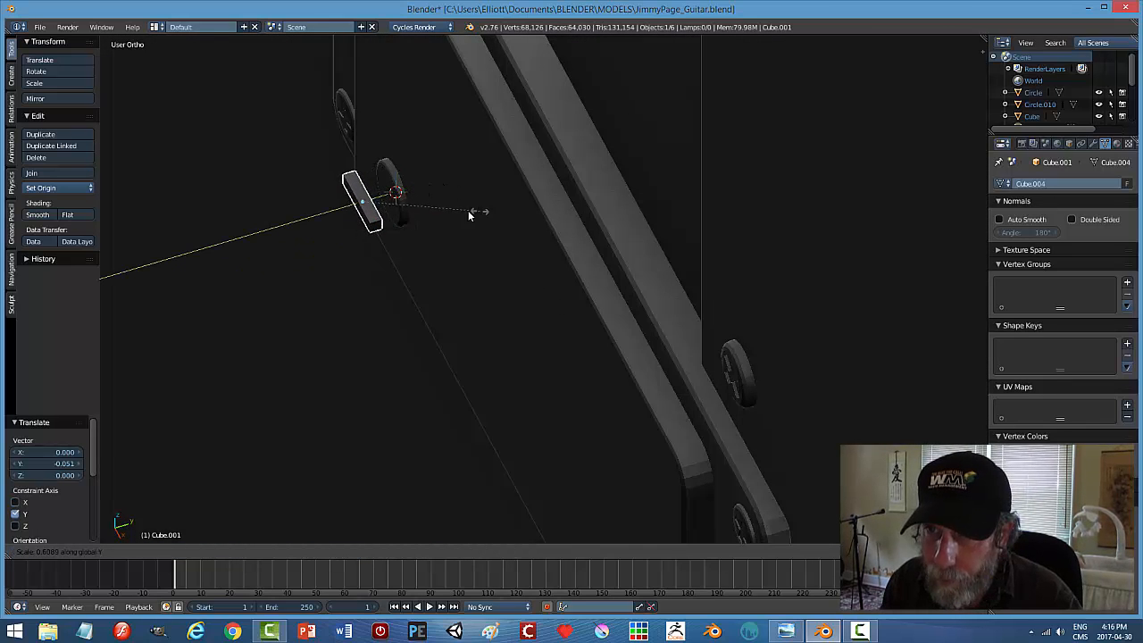
{"action": "left_click", "coordinate": [454, 213]}
{"action": "key", "text": "g"}
{"action": "key", "text": "y"}
{"action": "left_click", "coordinate": [428, 185]}
Add a Boolean modifier to the pole screw, set to Difference with the slot cube as its object.
{"action": "scroll", "coordinate": [459, 224], "scroll_direction": "up", "scroll_amount": 5}
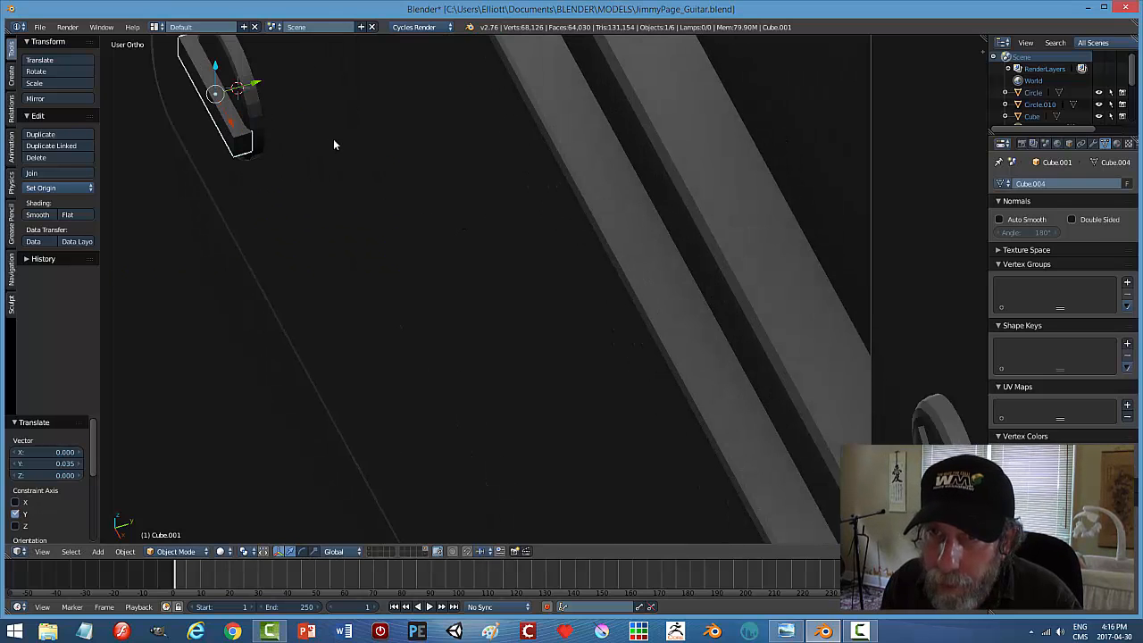
{"action": "middle_click_drag", "start_coordinate": [380, 158], "coordinate": [444, 171]}
{"action": "middle_click_drag", "start_coordinate": [466, 234], "coordinate": [382, 205]}
{"action": "right_click", "coordinate": [375, 192]}
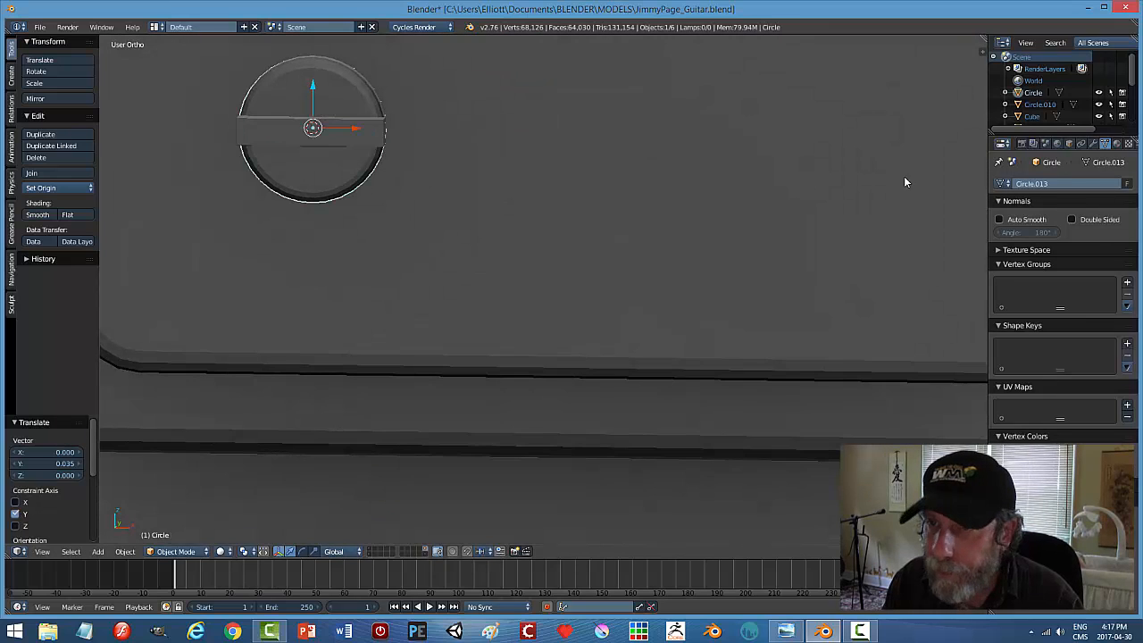
{"action": "left_click", "coordinate": [1093, 143]}
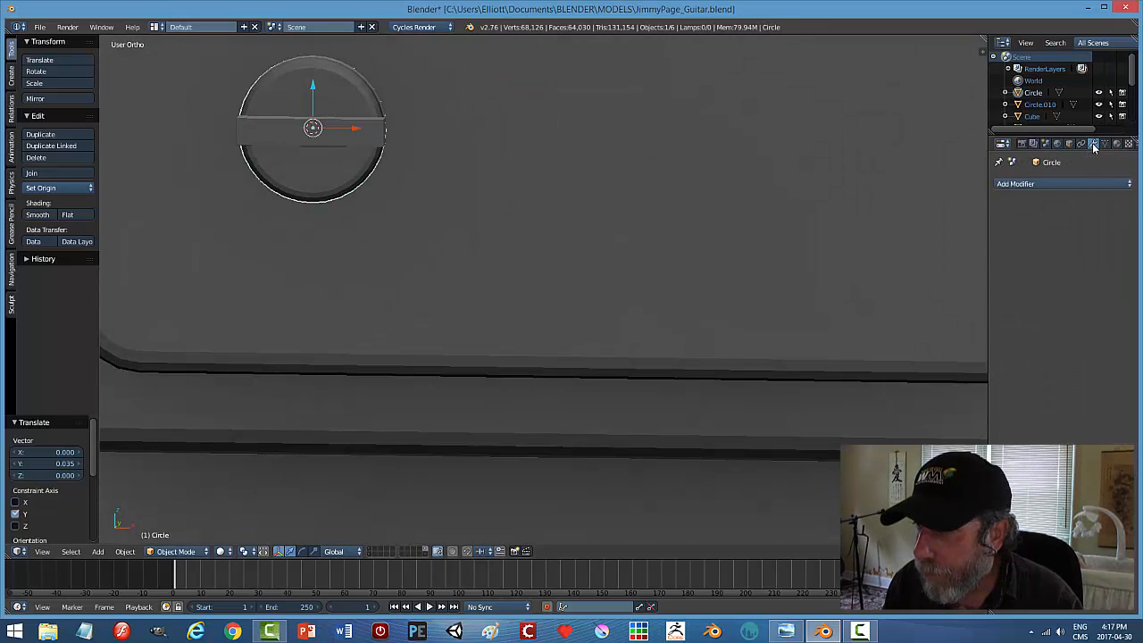
{"action": "left_click", "coordinate": [1017, 185]}
{"action": "left_click", "coordinate": [893, 237]}
{"action": "left_click", "coordinate": [1022, 252]}
{"action": "left_click", "coordinate": [1024, 213]}
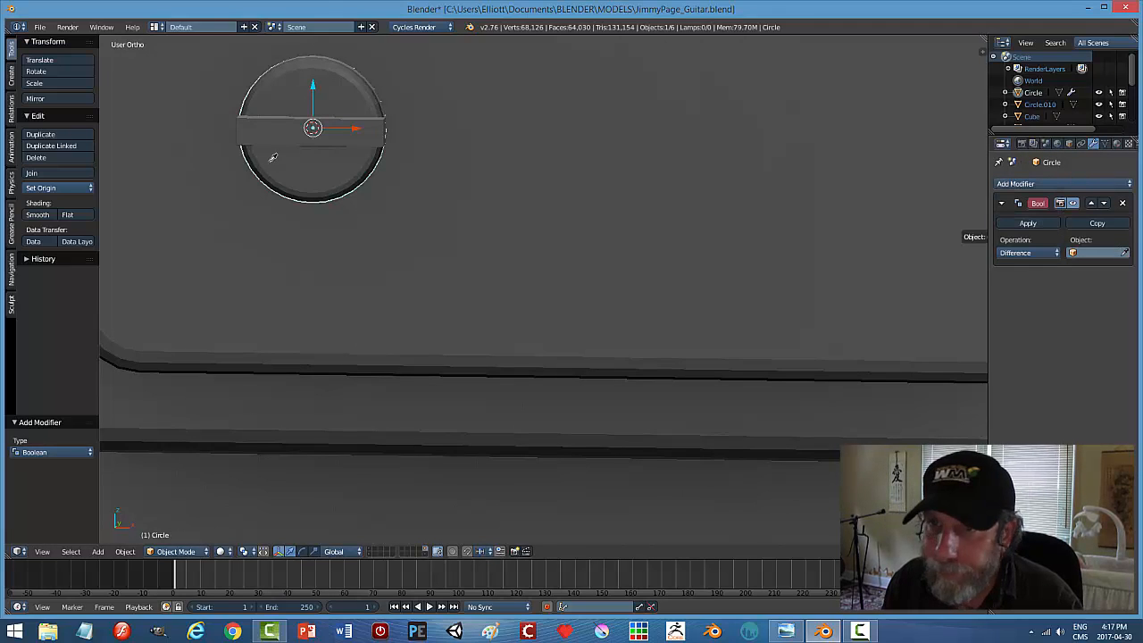
{"action": "left_click", "coordinate": [352, 124]}
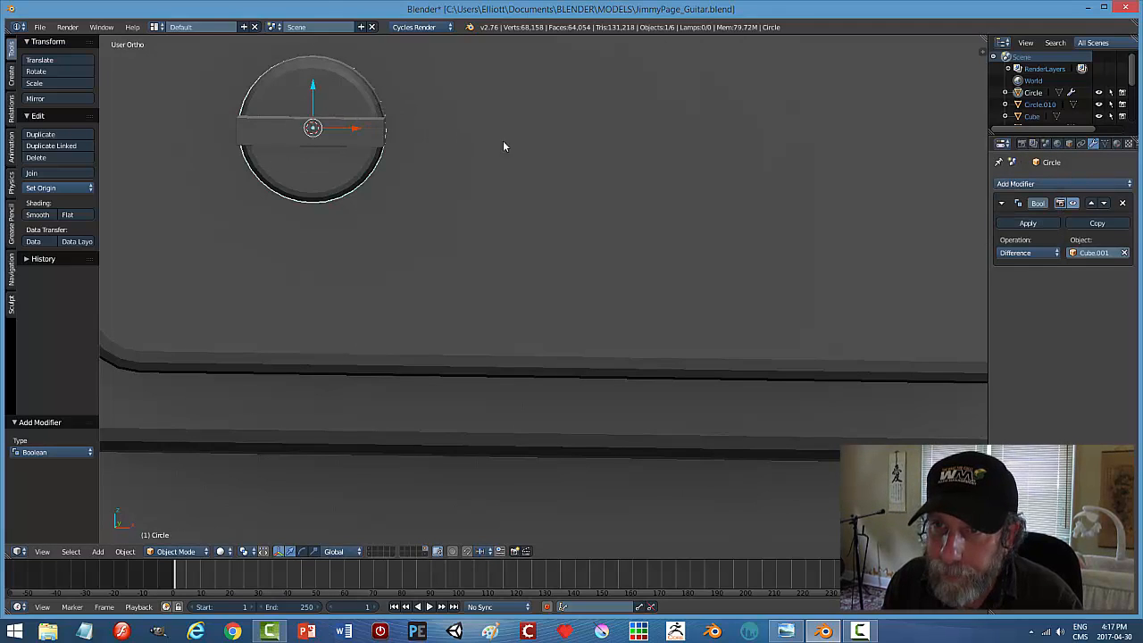
Apply the pole screw's Boolean modifier and hide the cutter cube.
{"action": "left_click", "coordinate": [1027, 223]}
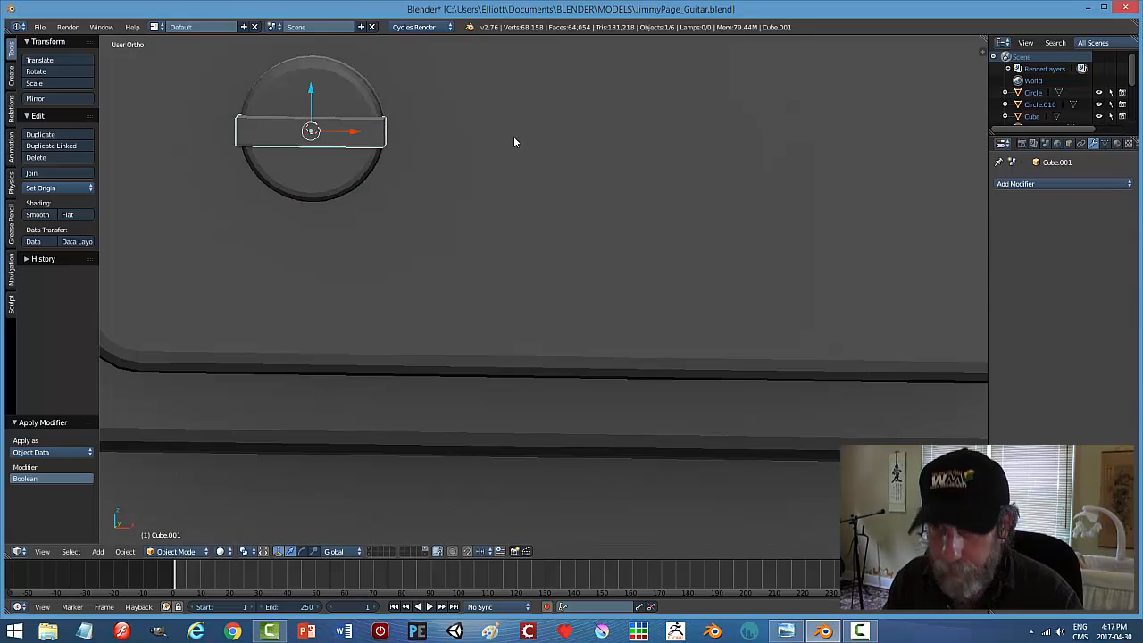
{"action": "key", "text": "h"}
{"action": "scroll", "coordinate": [384, 179], "scroll_direction": "down", "scroll_amount": 2}
{"action": "right_click", "coordinate": [414, 215]}
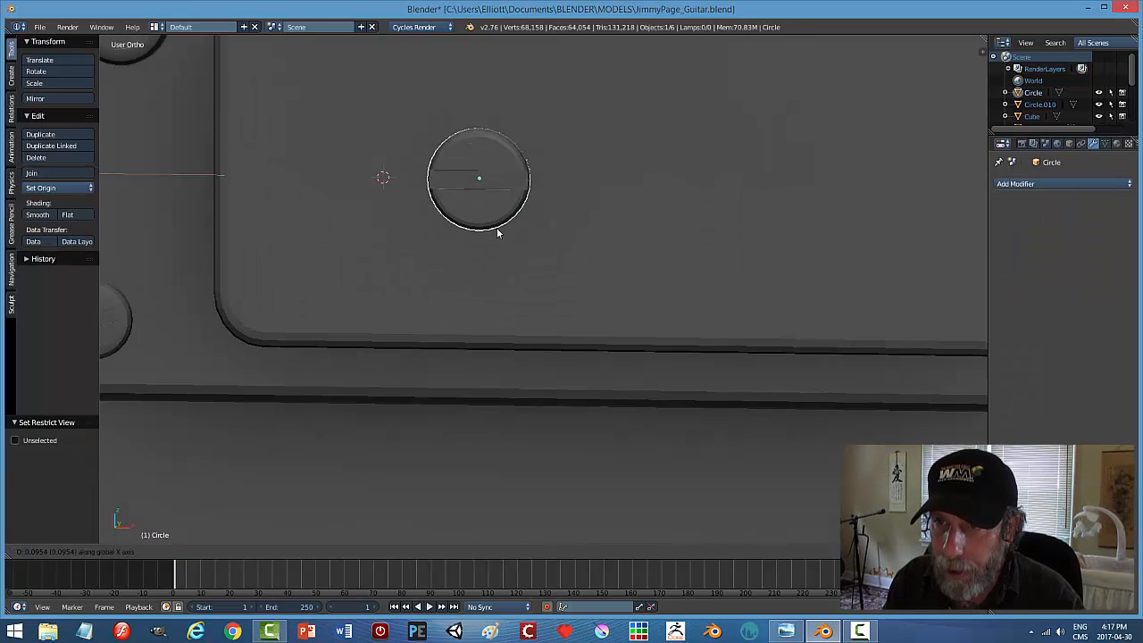
Shade the slotted pole screw smooth and enable Auto Smooth with an angle of 25°.
{"action": "middle_click_drag", "start_coordinate": [548, 214], "coordinate": [564, 174]}
{"action": "left_click", "coordinate": [37, 214]}
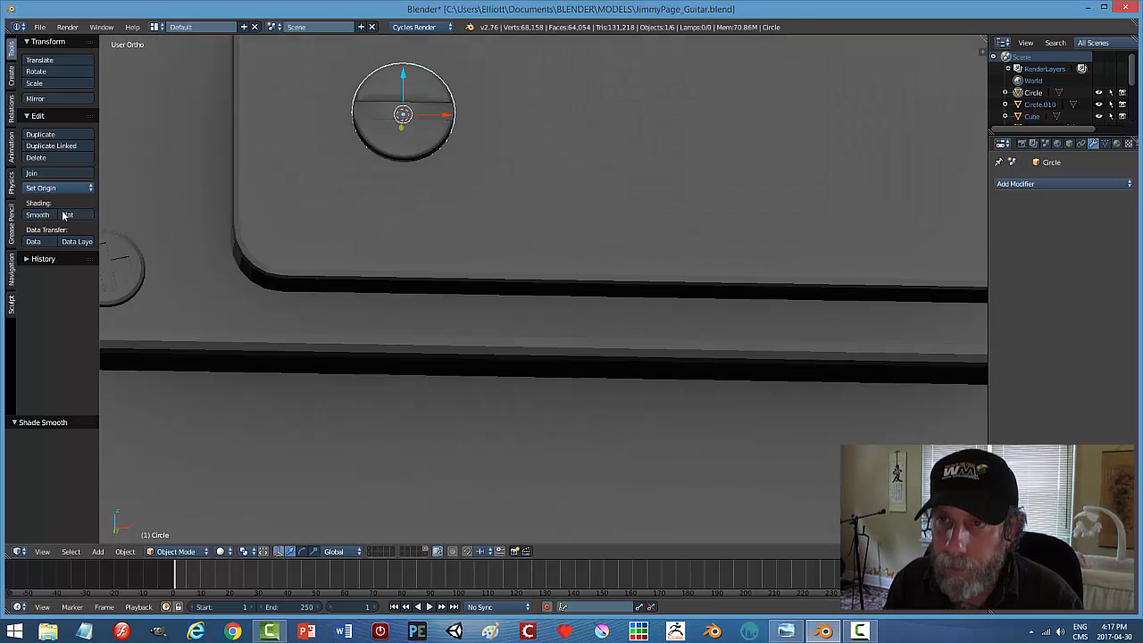
{"action": "left_click", "coordinate": [1105, 144]}
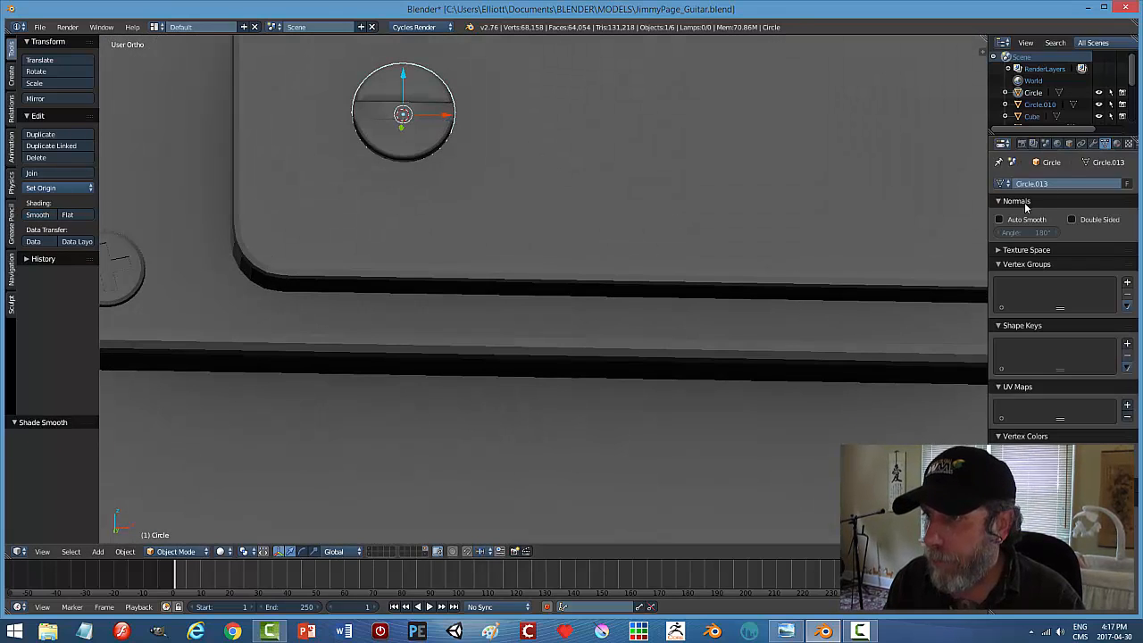
{"action": "left_click", "coordinate": [998, 220]}
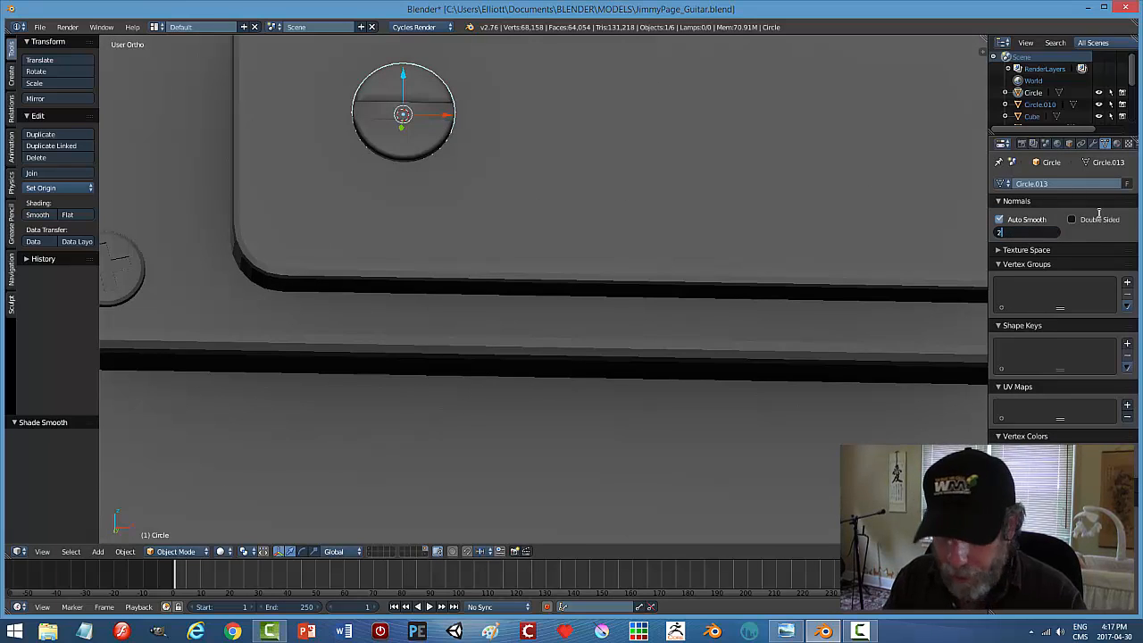
{"action": "key", "text": "a"}
{"action": "scroll", "coordinate": [661, 225], "scroll_direction": "down", "scroll_amount": 4}
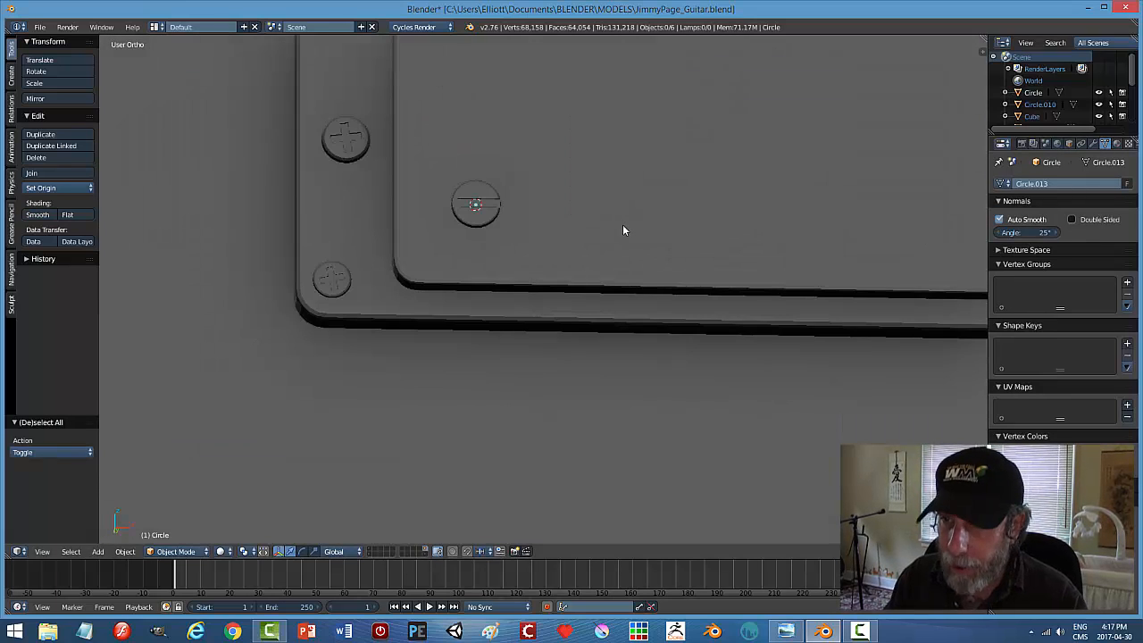
In wireframe front view, rotate the pole screw -27.784° about Y to match the slot in the reference photo.
{"action": "key", "text": "KP_1"}
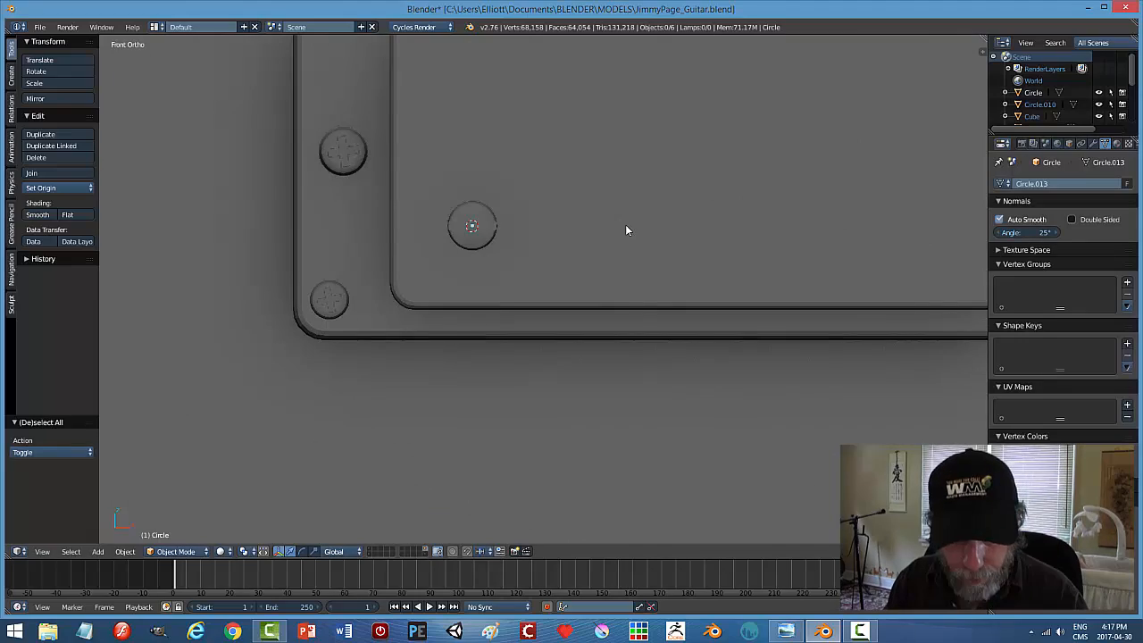
{"action": "key", "text": "z"}
{"action": "left_click", "coordinate": [719, 225]}
{"action": "scroll", "coordinate": [523, 307], "scroll_direction": "up", "scroll_amount": 5}
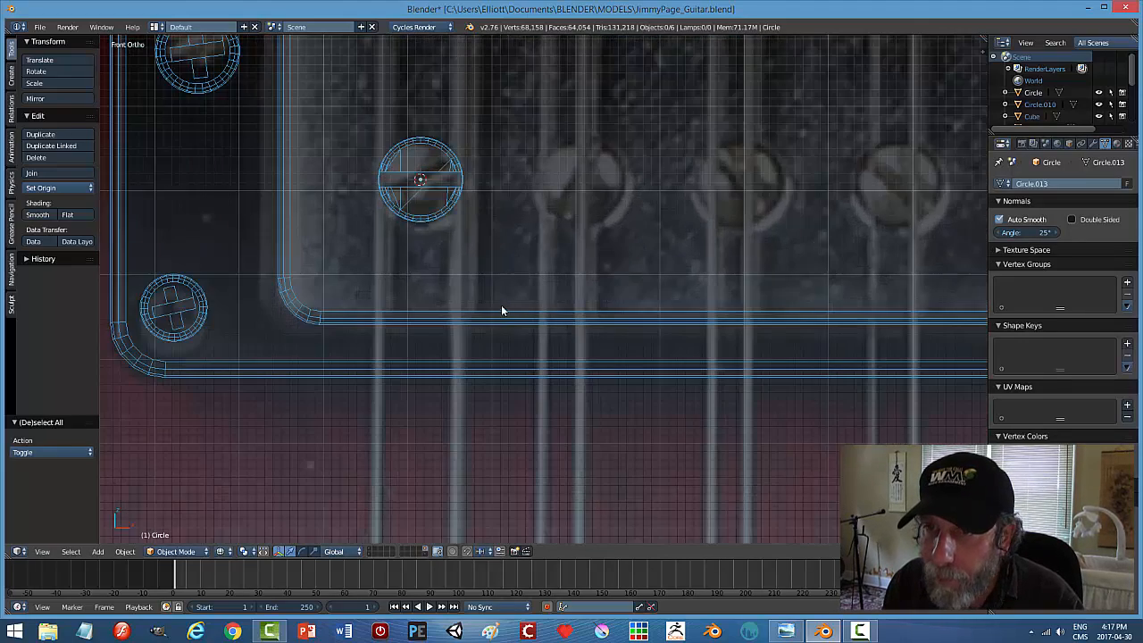
{"action": "right_click", "coordinate": [370, 141]}
{"action": "scroll", "coordinate": [509, 215], "scroll_direction": "down", "scroll_amount": 4}
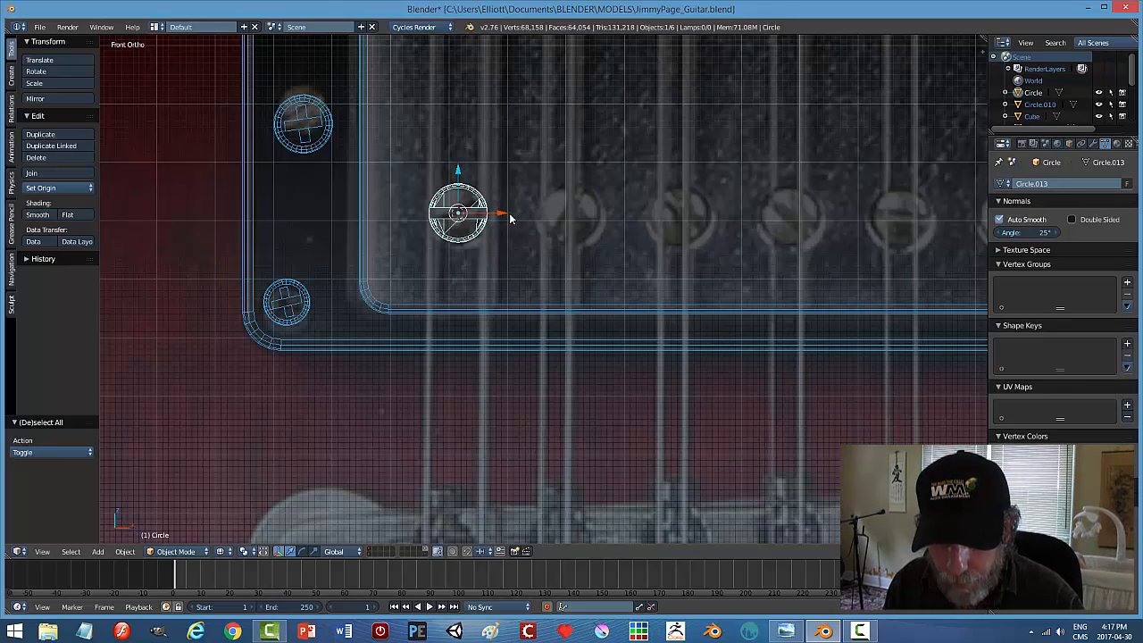
{"action": "key", "text": "r"}
{"action": "key", "text": "y"}
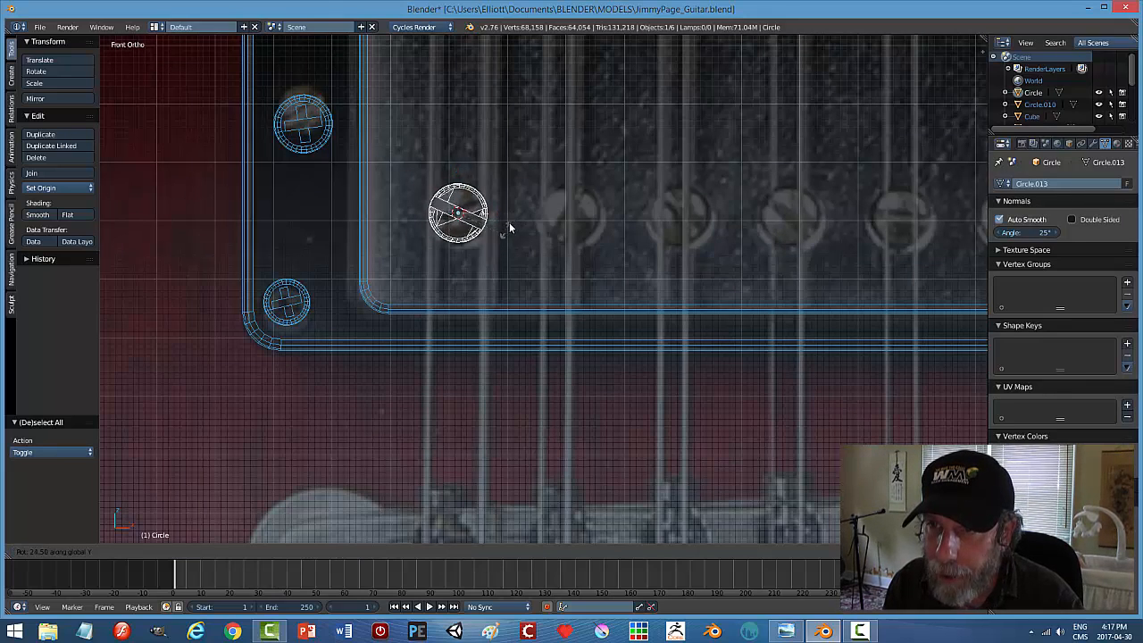
{"action": "left_click", "coordinate": [531, 230]}
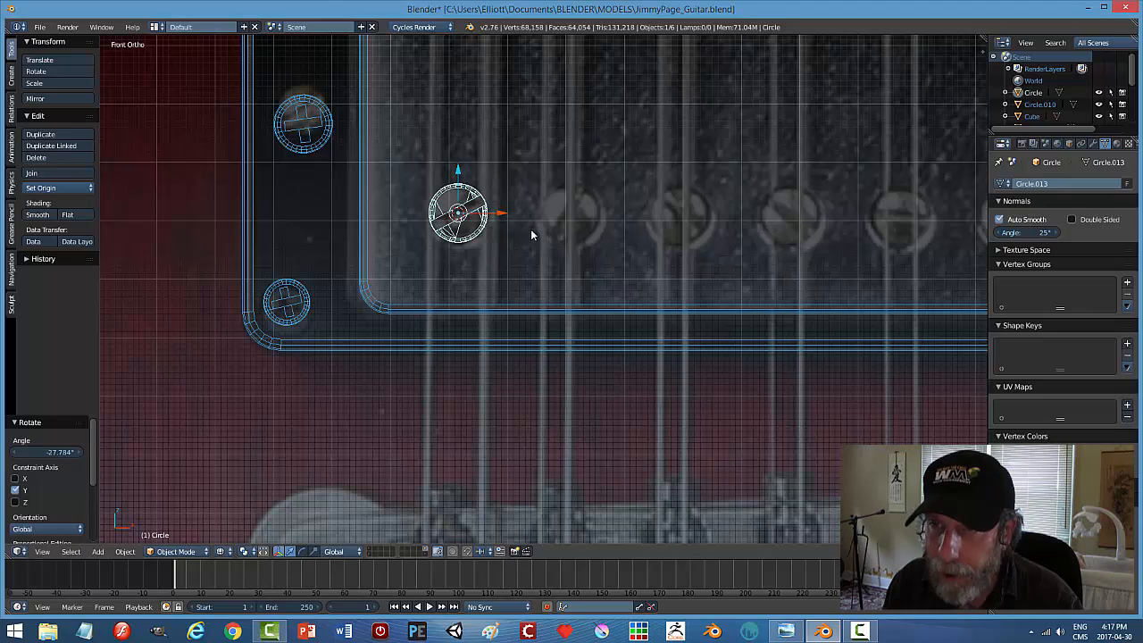
Duplicate the first pole screw, move the copy 0.191 in X and rotate it about Y to match the second photographed slot.
{"action": "key", "text": "shift+d"}
{"action": "right_click", "coordinate": [494, 212]}
{"action": "left_click_drag", "start_coordinate": [494, 212], "coordinate": [605, 227]}
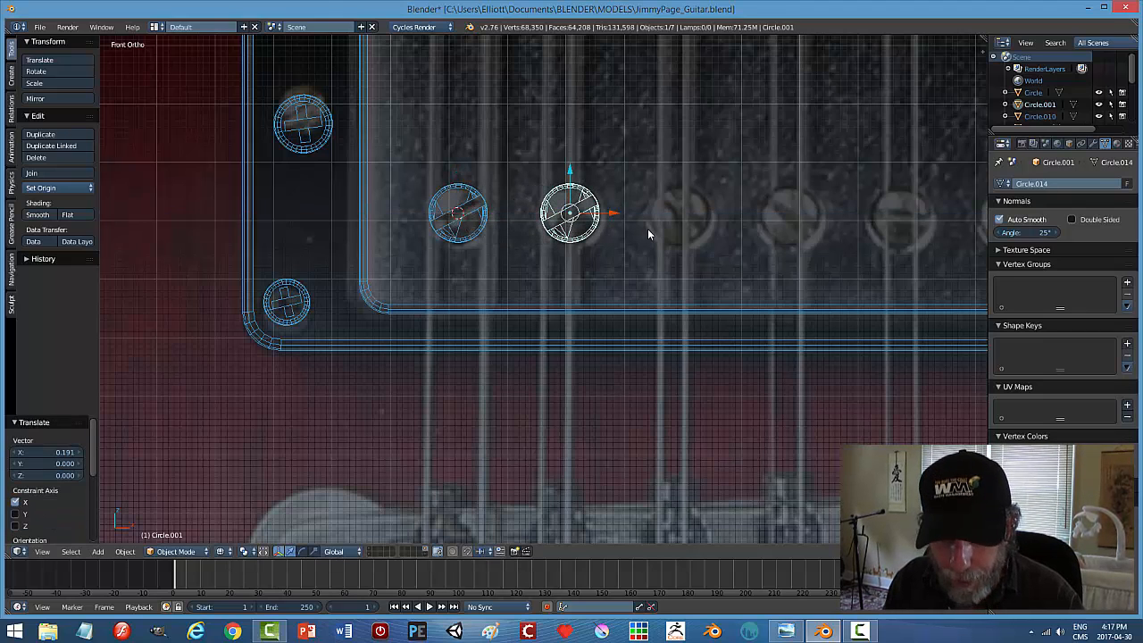
{"action": "key", "text": "r"}
{"action": "key", "text": "y"}
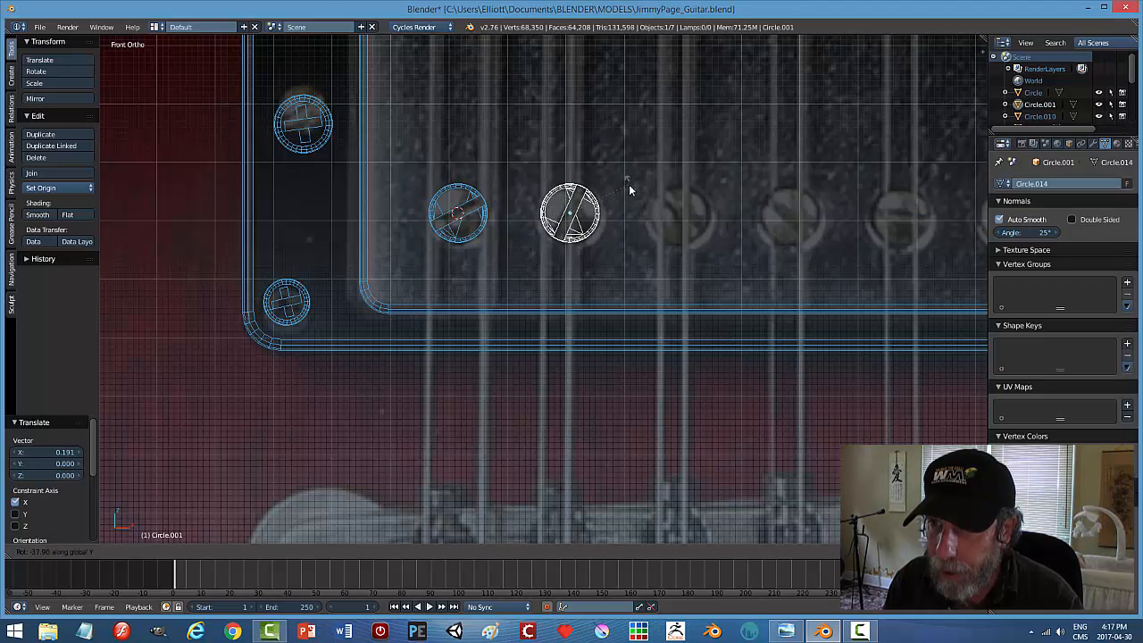
{"action": "left_click", "coordinate": [630, 207]}
Duplicate the second pole screw, move the copy 0.191 in X and rotate it about Y to match the third photographed slot.
{"action": "key", "text": "shift+d"}
{"action": "right_click", "coordinate": [624, 244]}
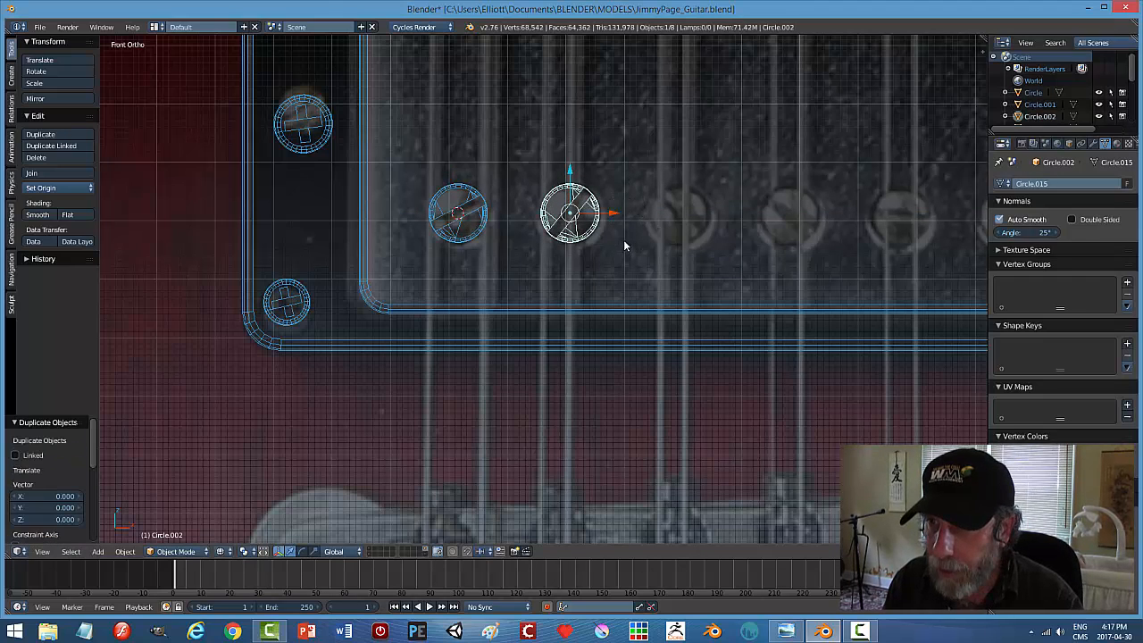
{"action": "left_click_drag", "start_coordinate": [630, 214], "coordinate": [728, 235]}
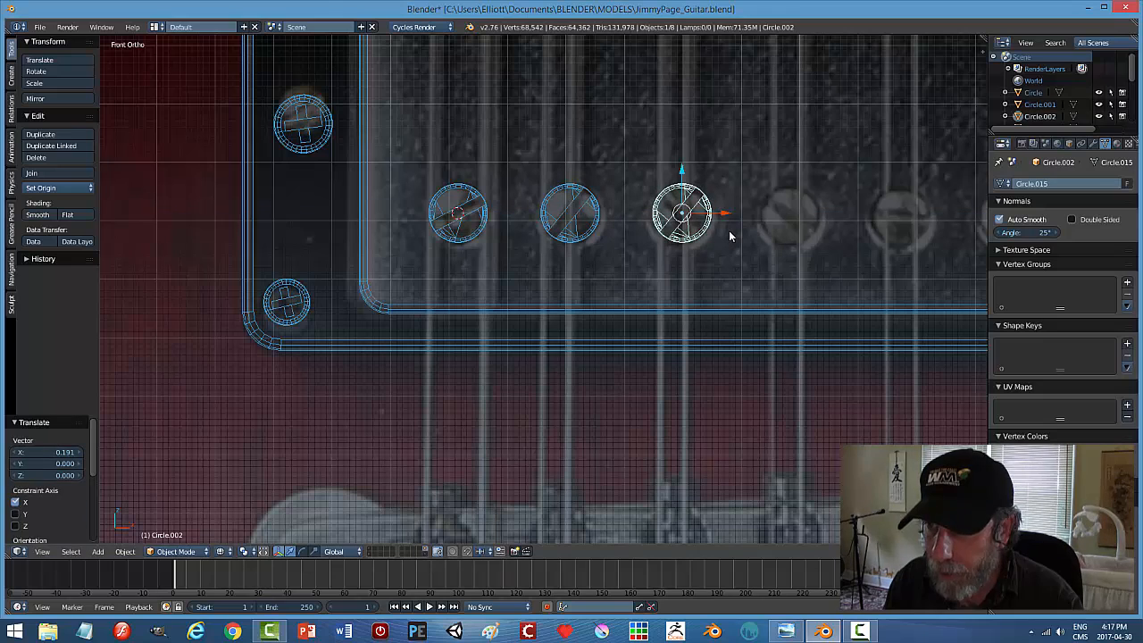
{"action": "key", "text": "r"}
{"action": "key", "text": "y"}
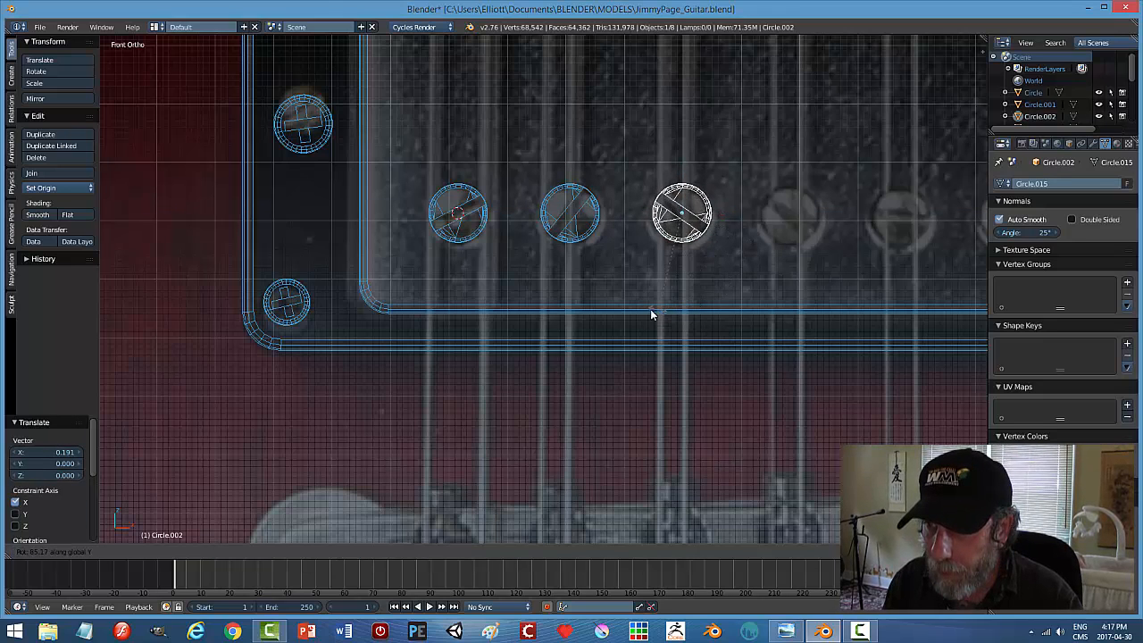
{"action": "left_click", "coordinate": [643, 309]}
Duplicate the third pole screw, move the copy 0.184 in X and rotate it -10.171° about Y to match the fourth photographed slot.
{"action": "key", "text": "shift+d"}
{"action": "right_click", "coordinate": [783, 276]}
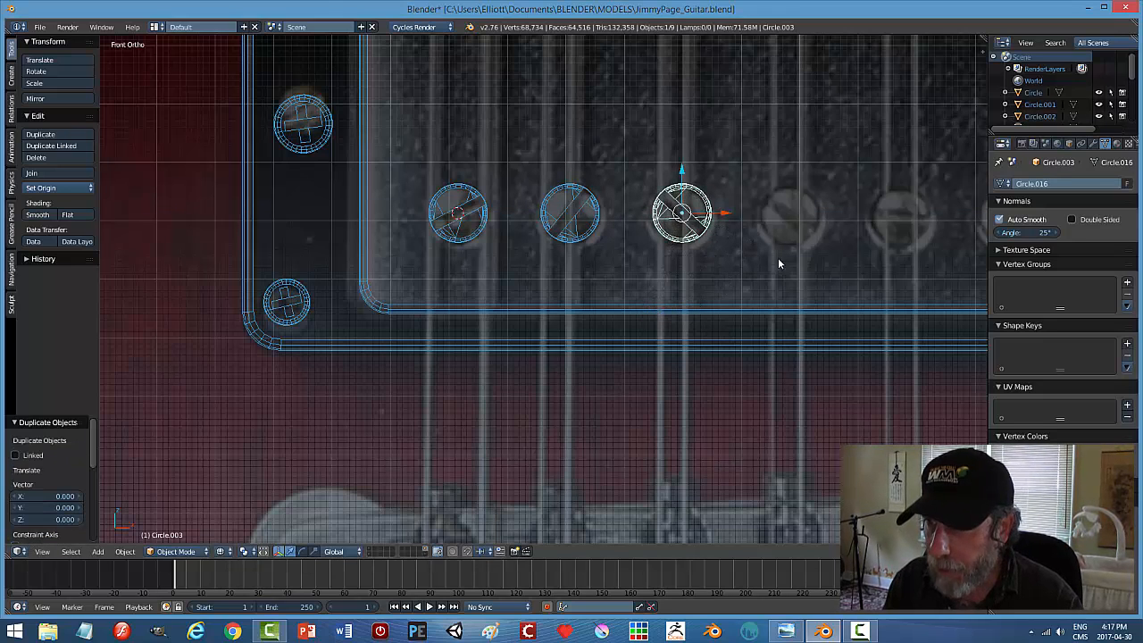
{"action": "left_click_drag", "start_coordinate": [730, 214], "coordinate": [837, 237]}
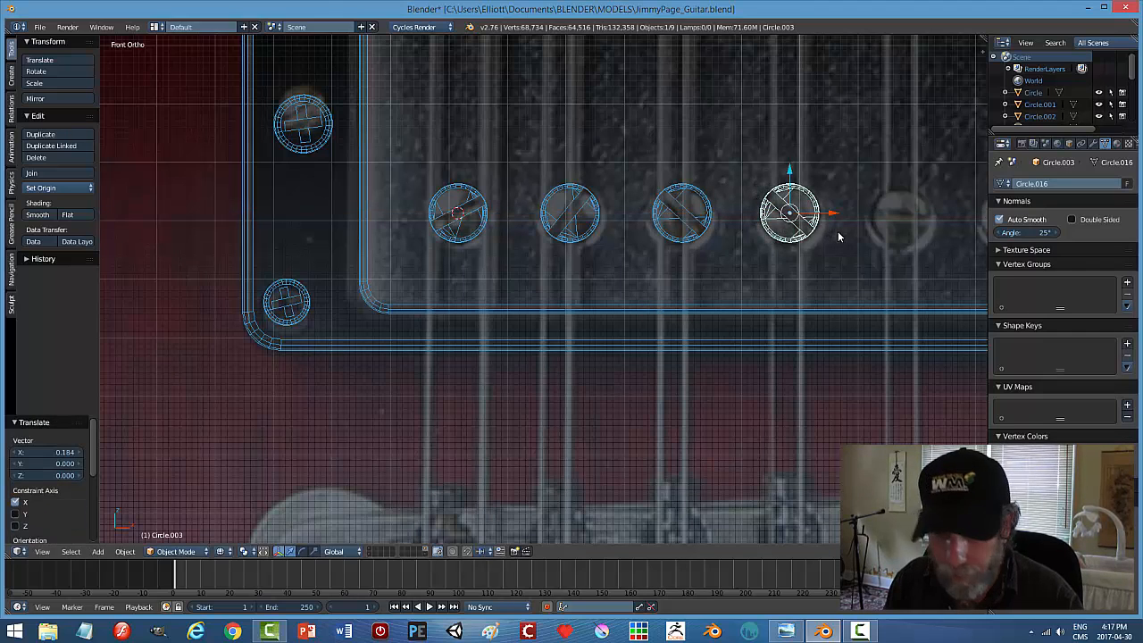
{"action": "key", "text": "r"}
{"action": "key", "text": "y"}
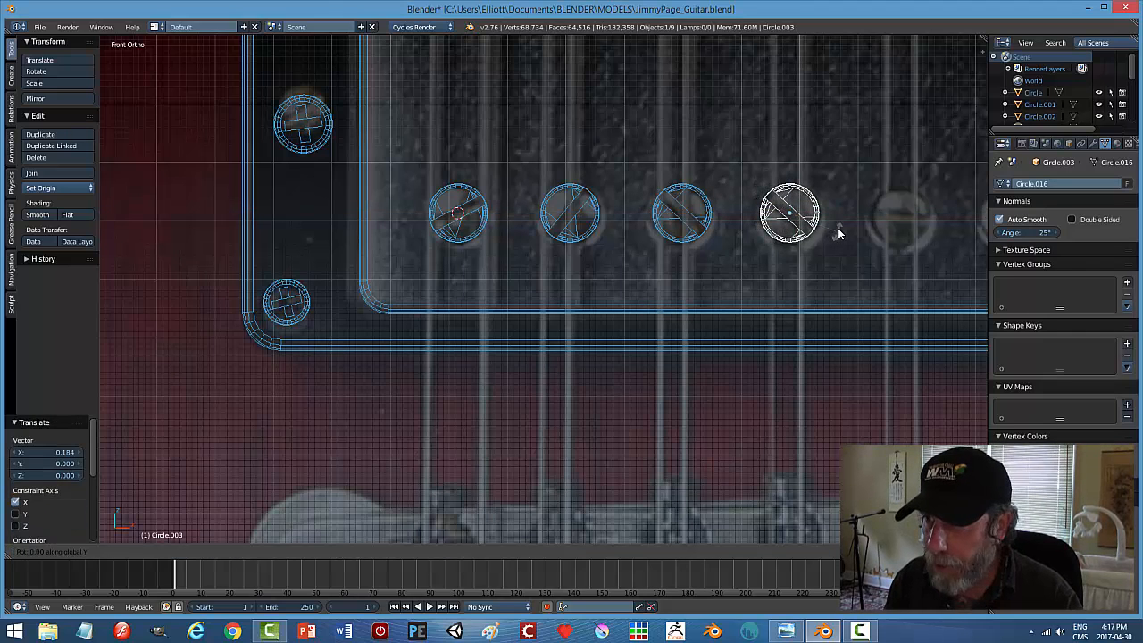
{"action": "left_click", "coordinate": [840, 228]}
Duplicate the fourth pole screw, move the copy 0.196 in X and rotate it -43.312° about Y to match the fifth photographed slot.
{"action": "middle_click_drag", "start_coordinate": [855, 263], "coordinate": [693, 252], "text": "shift"}
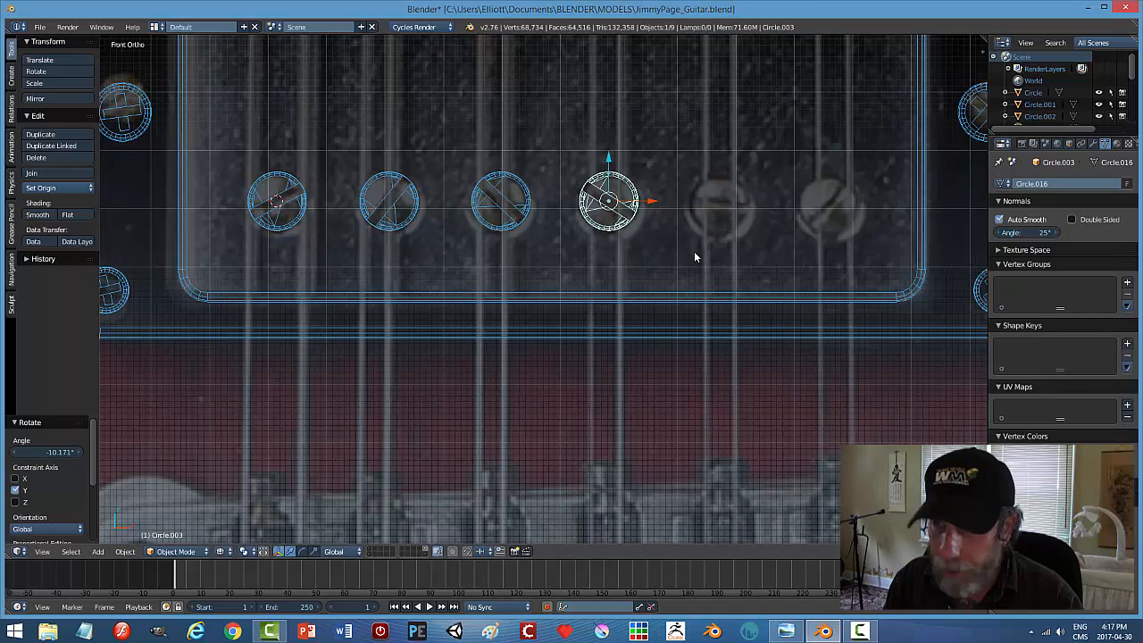
{"action": "key", "text": "shift+d"}
{"action": "right_click", "coordinate": [688, 242]}
{"action": "left_click_drag", "start_coordinate": [661, 205], "coordinate": [767, 222]}
{"action": "key", "text": "r"}
{"action": "key", "text": "y"}
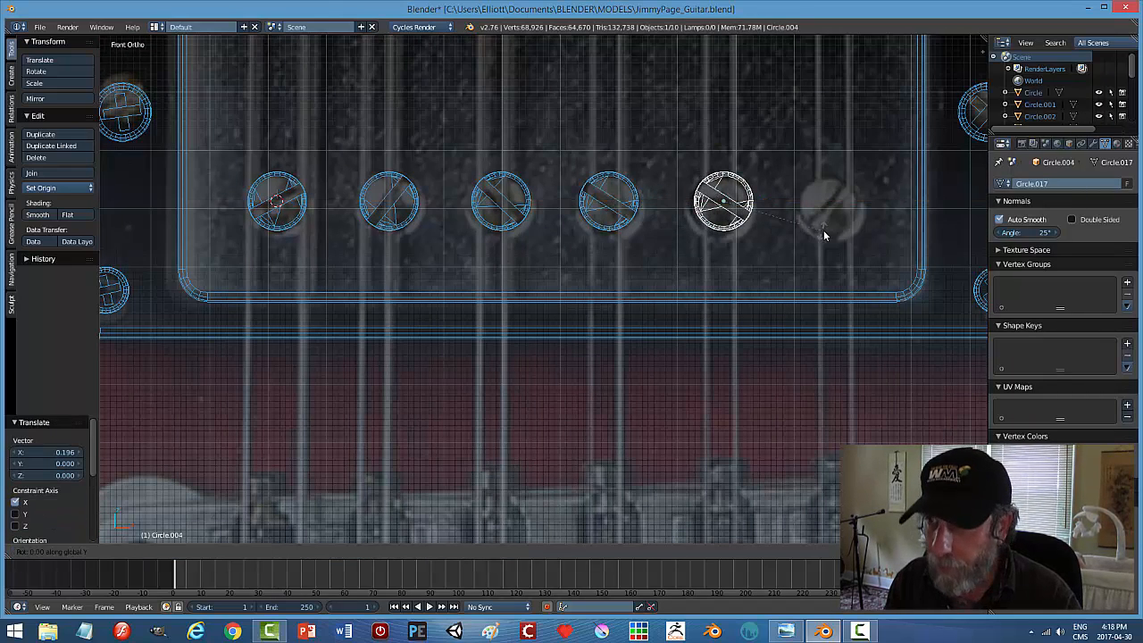
{"action": "left_click", "coordinate": [808, 176]}
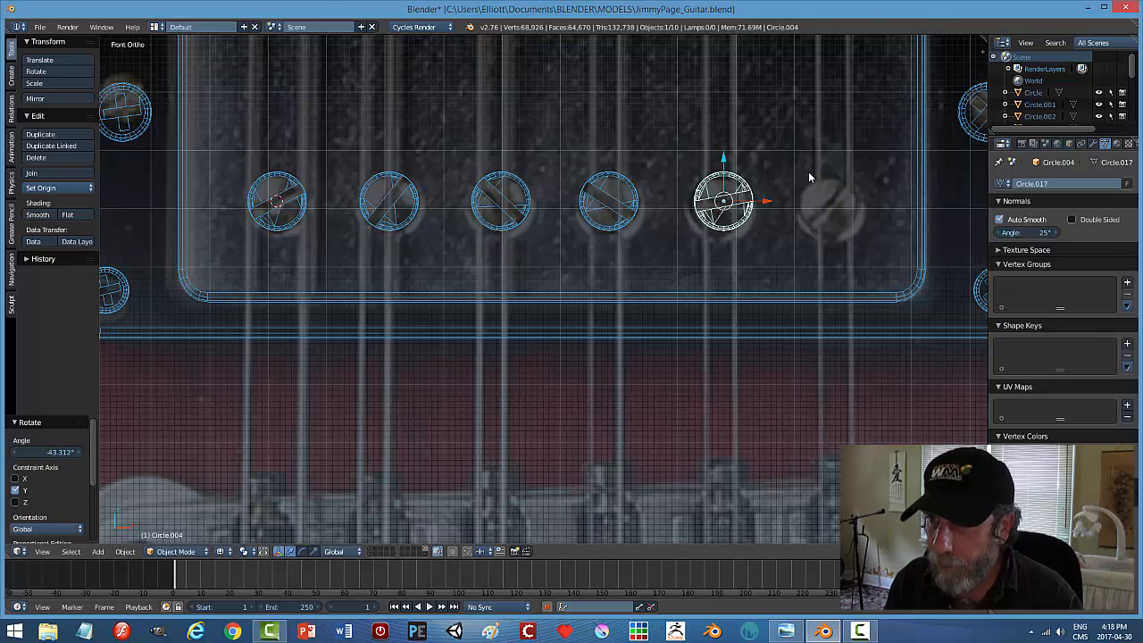
Duplicate the fifth pole screw, move the copy along X onto the sixth photographed screw and rotate it about Y to match the slot.
{"action": "key", "text": "shift+d"}
{"action": "right_click", "coordinate": [780, 237]}
{"action": "left_click_drag", "start_coordinate": [765, 205], "coordinate": [874, 231]}
{"action": "key", "text": "r"}
{"action": "key", "text": "y"}
{"action": "left_click", "coordinate": [879, 186]}
{"action": "key", "text": "a"}
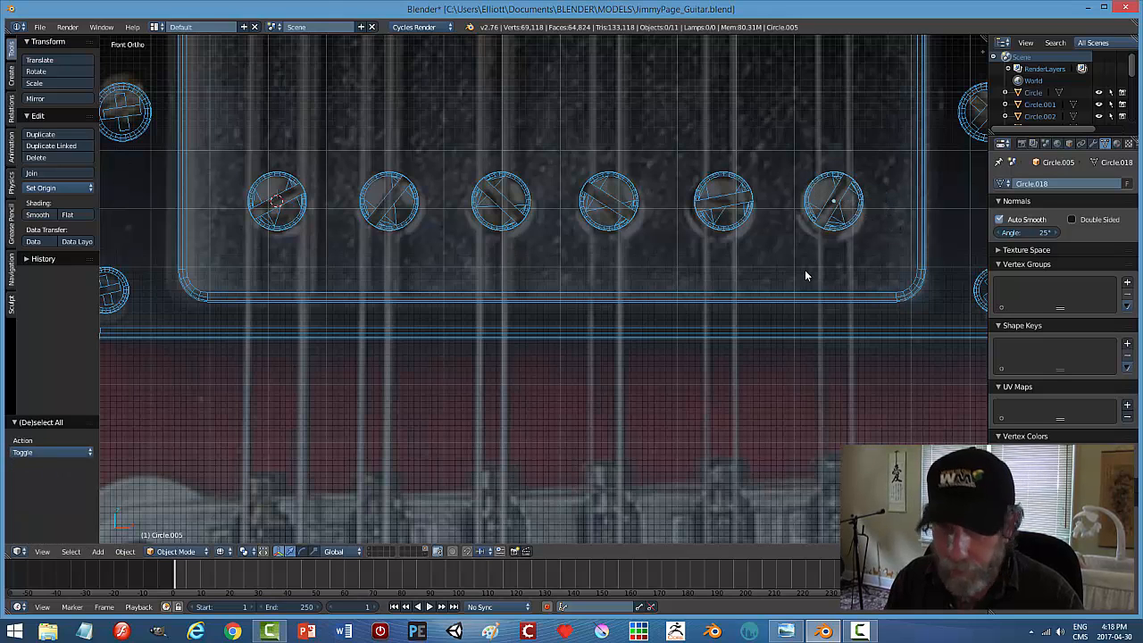
In solid shading, select all six pole screws and the pickup last, join them into one object and deselect it.
{"action": "key", "text": "z"}
{"action": "left_click", "coordinate": [804, 343]}
{"action": "scroll", "coordinate": [724, 313], "scroll_direction": "down", "scroll_amount": 6}
{"action": "mouse_move", "coordinate": [633, 358]}
{"action": "middle_mouse_down"}
{"action": "mouse_move", "coordinate": [623, 275]}
{"action": "mouse_move", "coordinate": [633, 255]}
{"action": "mouse_move", "coordinate": [617, 333]}
{"action": "mouse_move", "coordinate": [598, 325]}
{"action": "mouse_move", "coordinate": [651, 254]}
{"action": "mouse_move", "coordinate": [547, 350]}
{"action": "middle_mouse_up"}
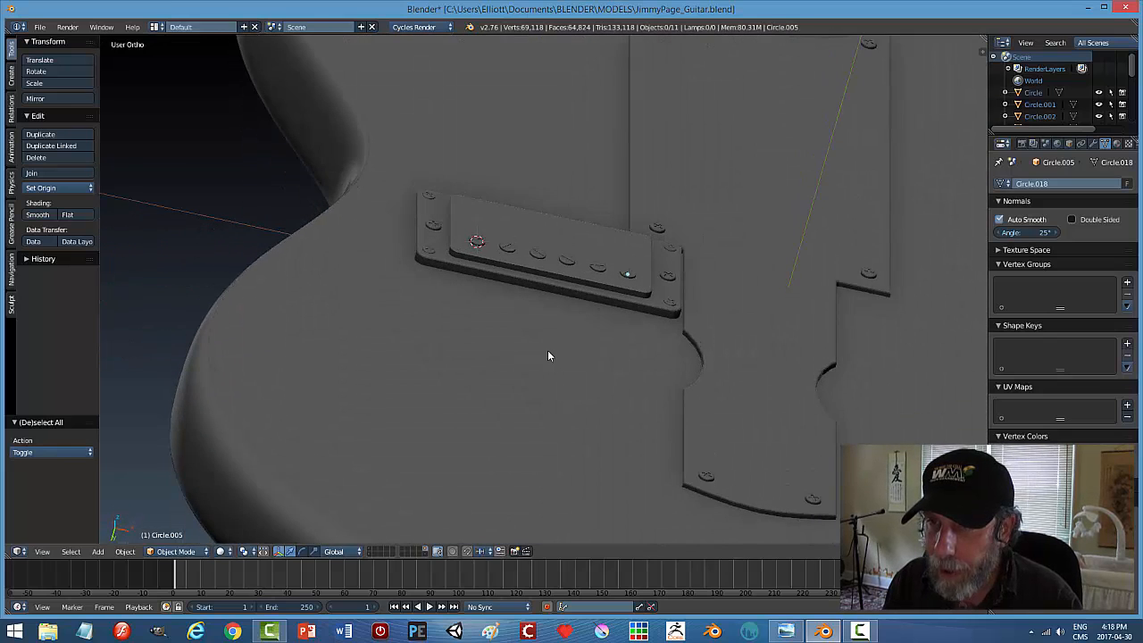
{"action": "scroll", "coordinate": [507, 301], "scroll_direction": "up", "scroll_amount": 5}
{"action": "right_click", "coordinate": [305, 121]}
{"action": "right_click", "coordinate": [413, 138], "text": "shift"}
{"action": "right_click", "coordinate": [523, 162], "text": "shift"}
{"action": "right_click", "coordinate": [627, 185], "text": "shift"}
{"action": "right_click", "coordinate": [738, 208], "text": "shift"}
{"action": "right_click", "coordinate": [844, 232], "text": "shift"}
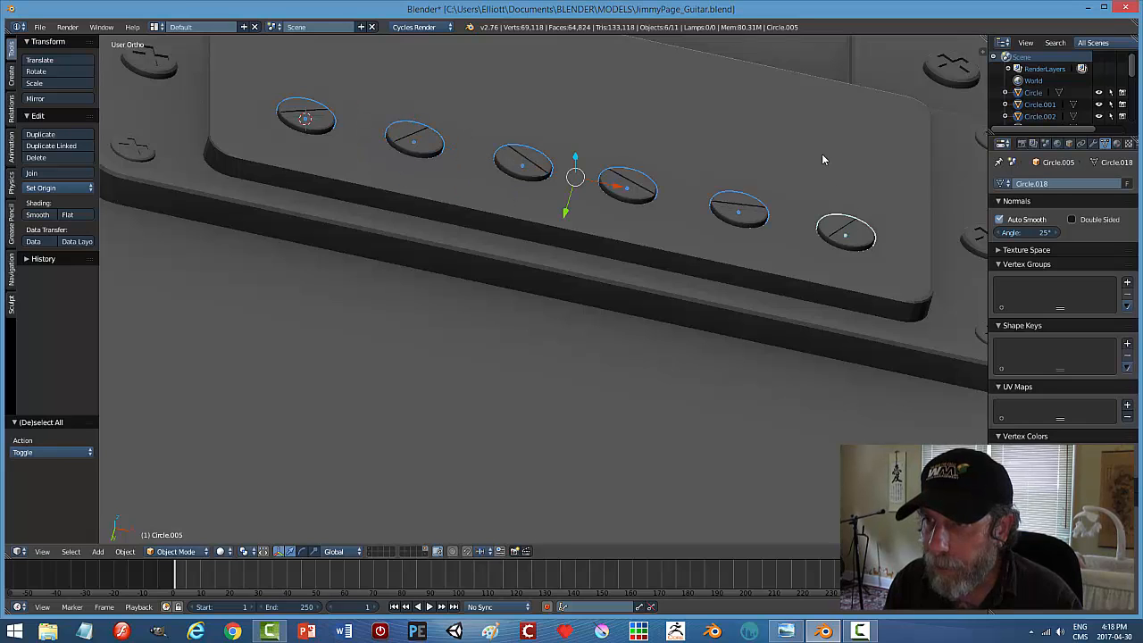
{"action": "right_click", "coordinate": [822, 158], "text": "shift"}
{"action": "key", "text": "ctrl+j"}
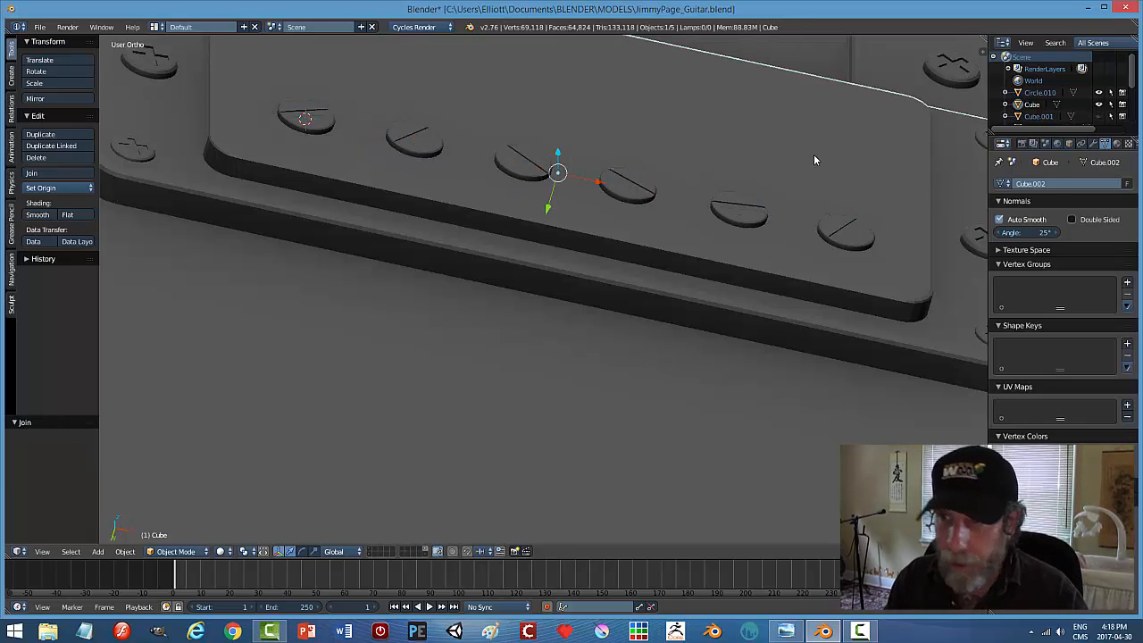
{"action": "key", "text": "a"}
In wireframe front view, duplicate the joined pickup and move the copy 2.342 in Z onto the upper left pickup in the photo.
{"action": "scroll", "coordinate": [692, 242], "scroll_direction": "down", "scroll_amount": 5}
{"action": "scroll", "coordinate": [764, 205], "scroll_direction": "down", "scroll_amount": 5}
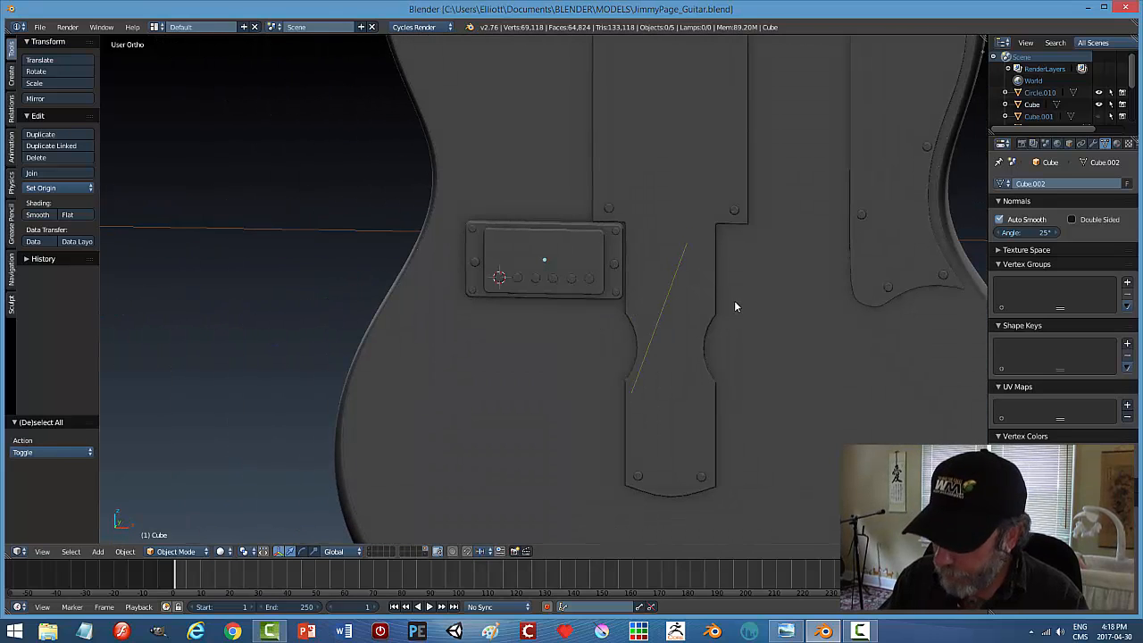
{"action": "key", "text": "KP_1"}
{"action": "key", "text": "z"}
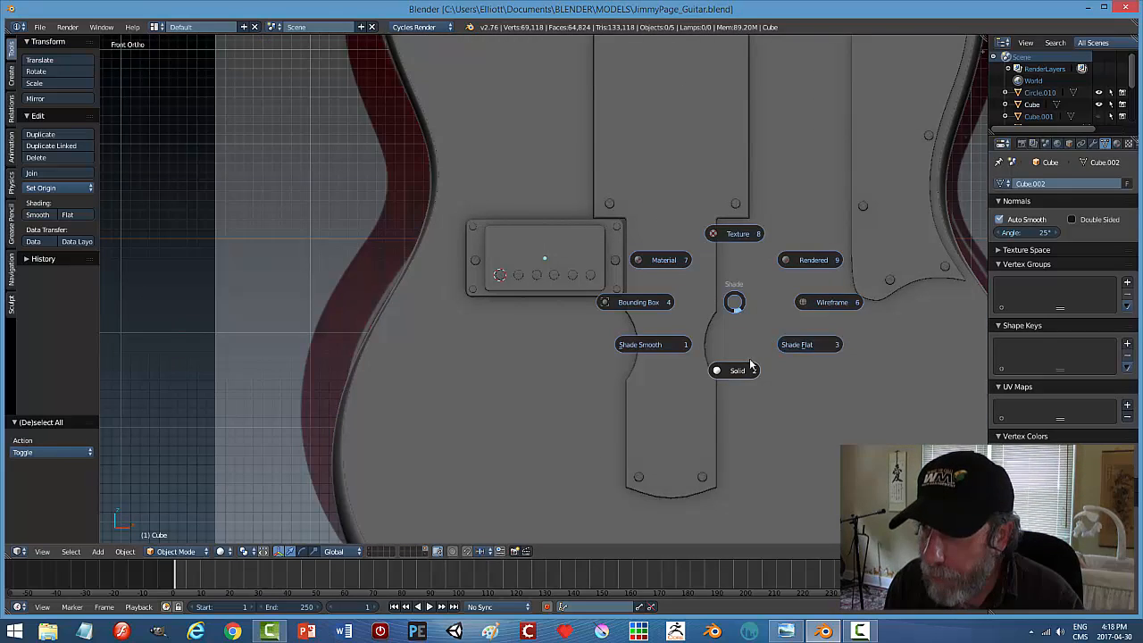
{"action": "left_click", "coordinate": [809, 331]}
{"action": "scroll", "coordinate": [656, 337], "scroll_direction": "up", "scroll_amount": 4}
{"action": "scroll", "coordinate": [657, 336], "scroll_direction": "up", "scroll_amount": 3}
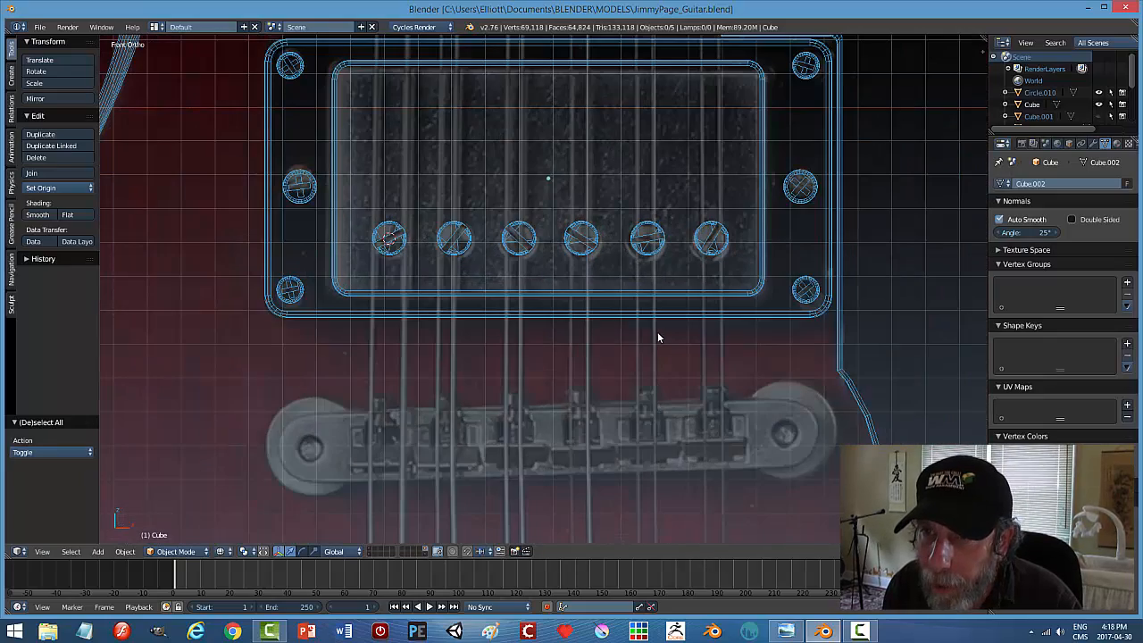
{"action": "scroll", "coordinate": [658, 336], "scroll_direction": "down", "scroll_amount": 8}
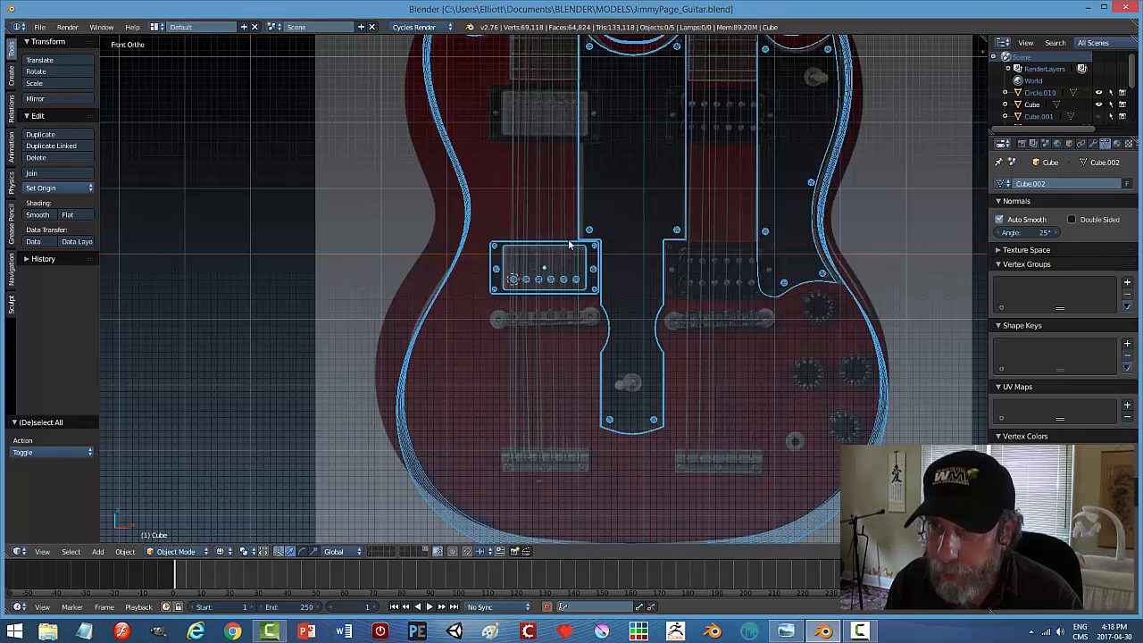
{"action": "key", "text": "a"}
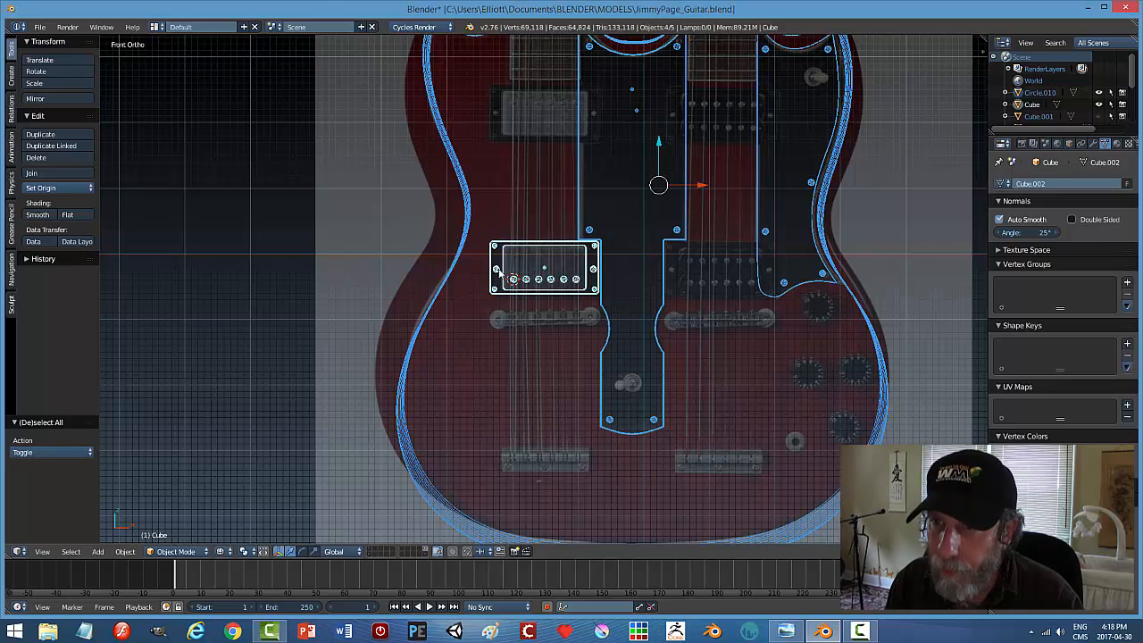
{"action": "right_click", "coordinate": [539, 251]}
{"action": "key", "text": "shift+d"}
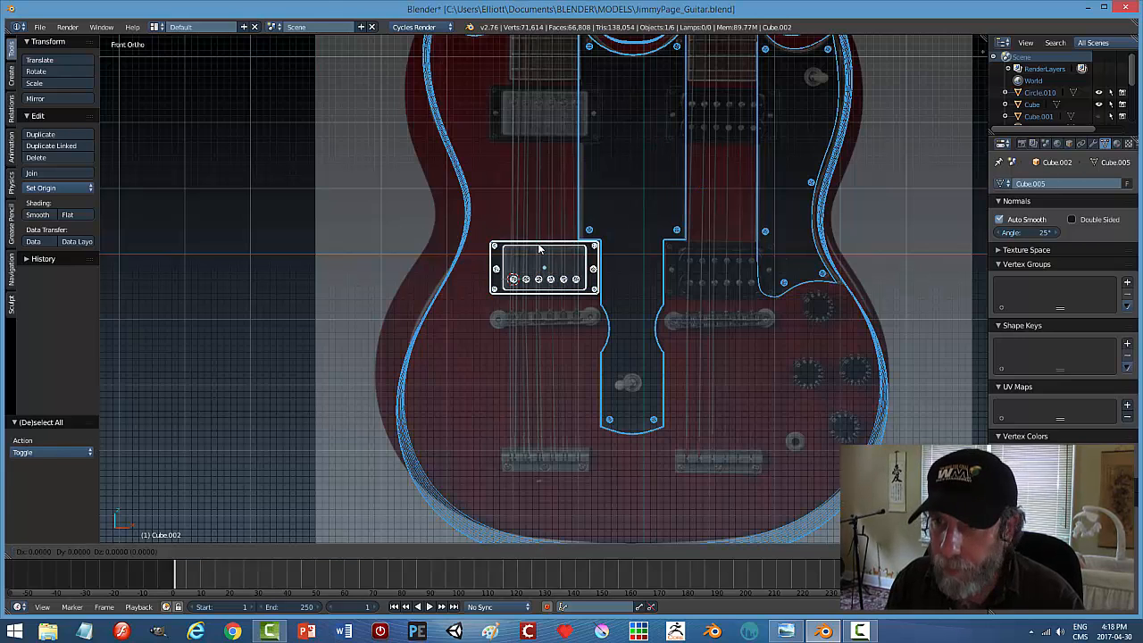
{"action": "key", "text": "Escape"}
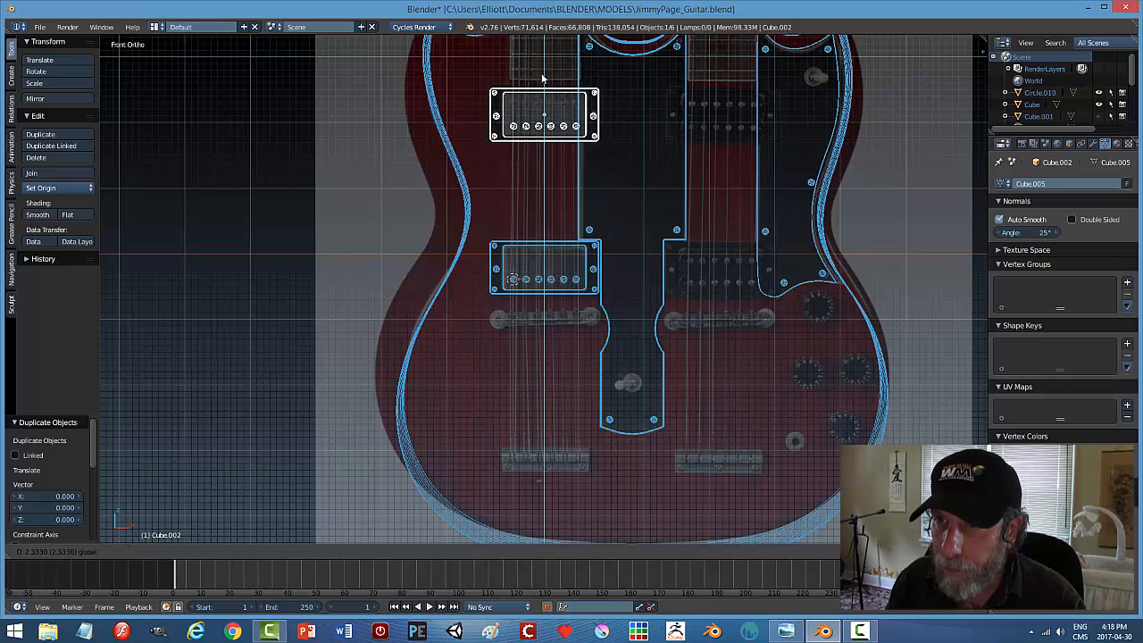
{"action": "left_click", "coordinate": [544, 80]}
Fine-tune the upper pickup copy by moving it -0.020 in Z to line up with the photo.
{"action": "scroll", "coordinate": [779, 176], "scroll_direction": "up", "scroll_amount": 4}
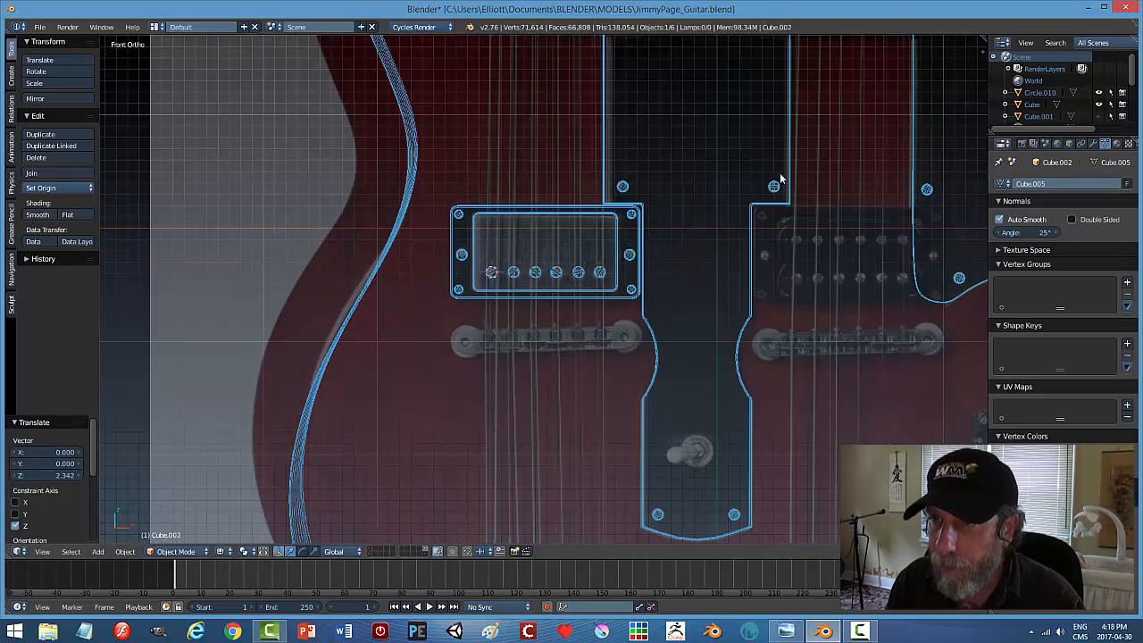
{"action": "scroll", "coordinate": [638, 413], "scroll_direction": "up", "scroll_amount": 4}
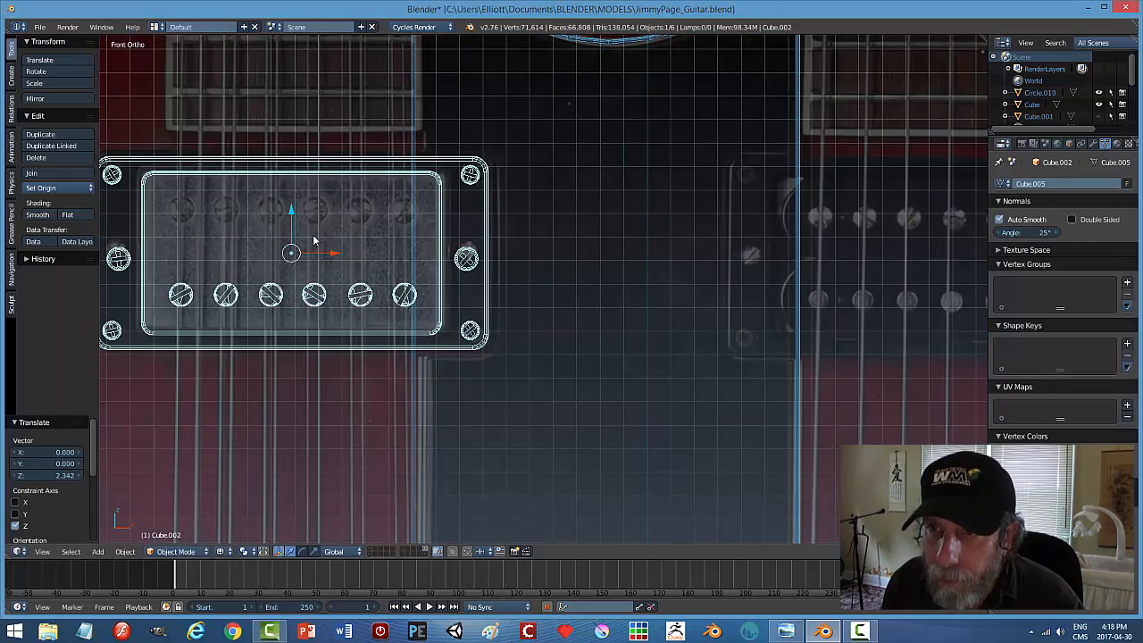
{"action": "left_click_drag", "start_coordinate": [294, 216], "coordinate": [291, 220]}
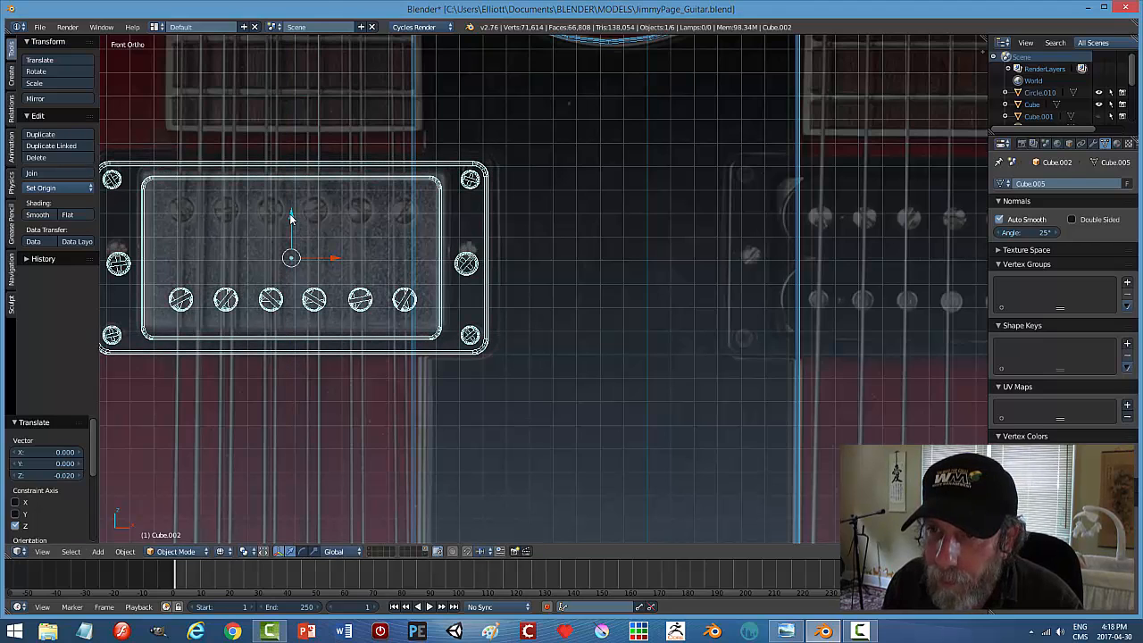
Inspect the upper pickup in solid shading, briefly hiding and unhiding it, and look over both pickups on the guitar body.
{"action": "key", "text": "z"}
{"action": "left_click", "coordinate": [561, 346]}
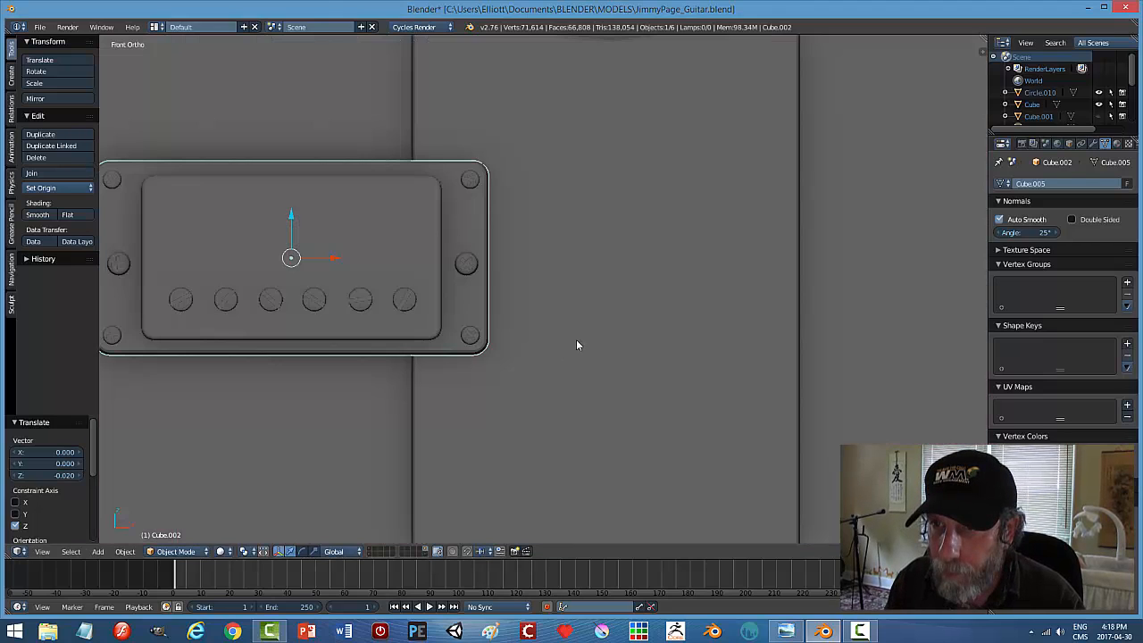
{"action": "key", "text": "a"}
{"action": "middle_click_drag", "start_coordinate": [608, 345], "coordinate": [569, 384]}
{"action": "right_click", "coordinate": [399, 238]}
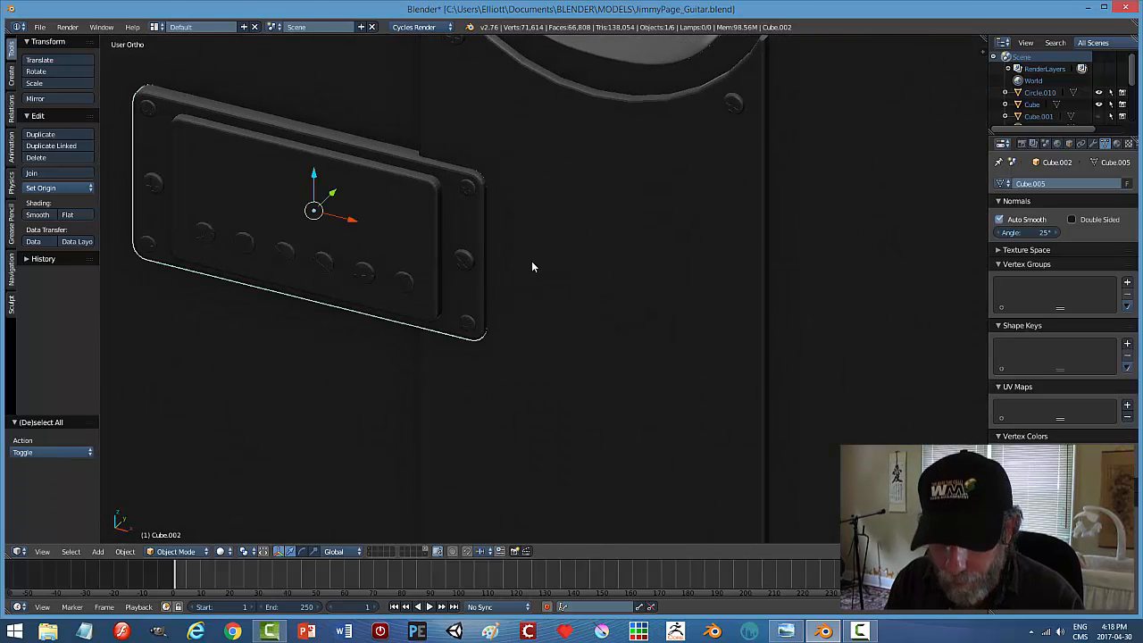
{"action": "key", "text": "h"}
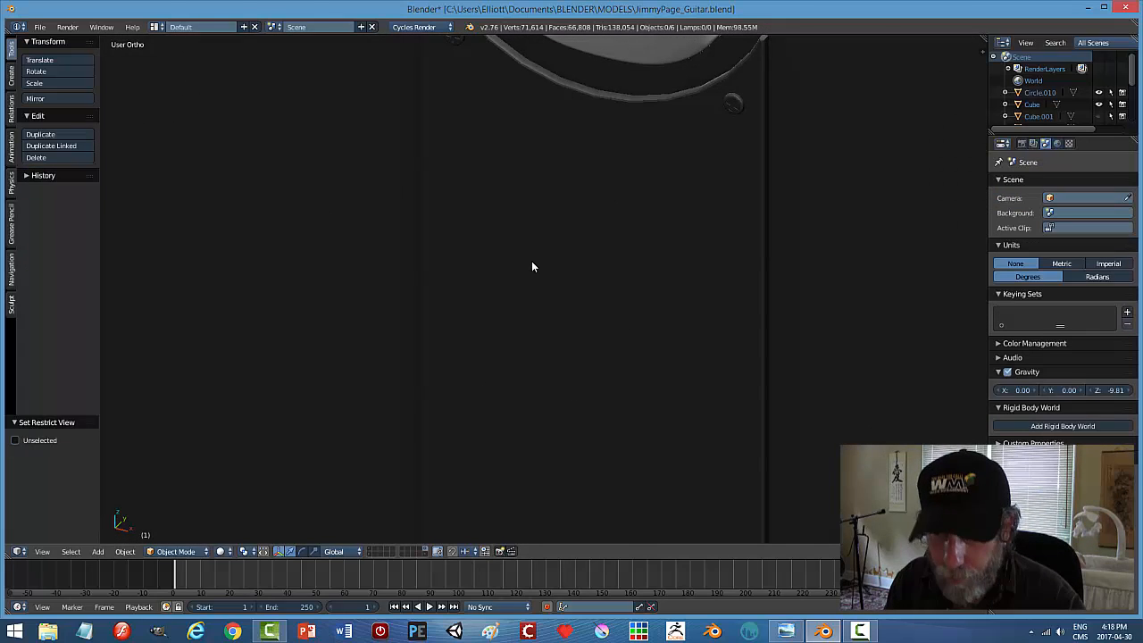
{"action": "key", "text": "alt+h"}
{"action": "key", "text": "a"}
{"action": "scroll", "coordinate": [523, 288], "scroll_direction": "down", "scroll_amount": 4}
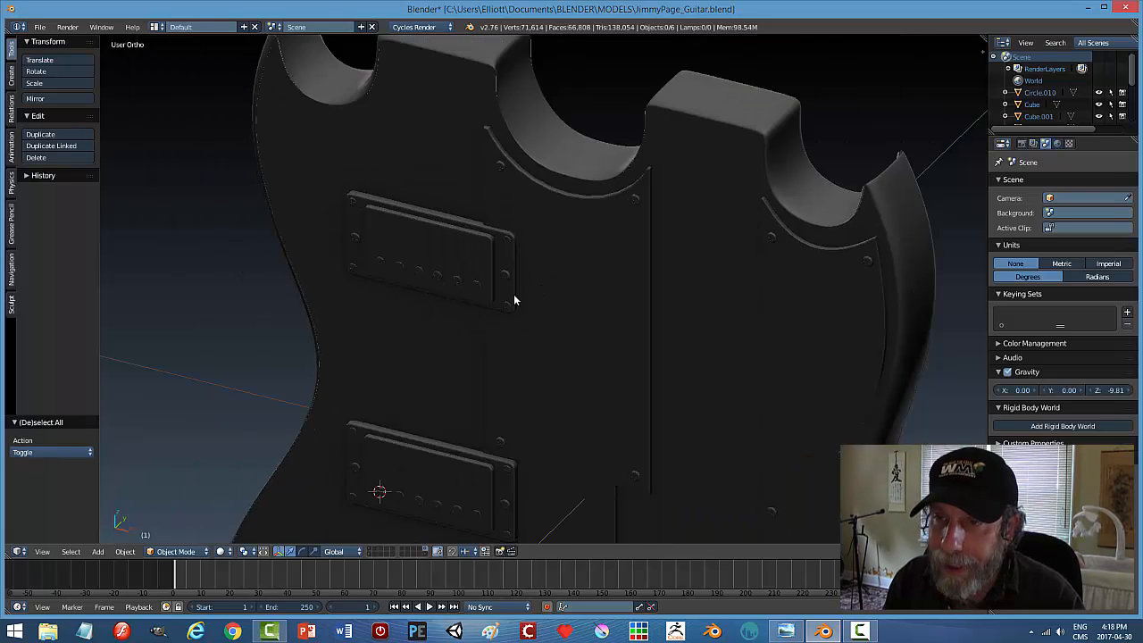
{"action": "scroll", "coordinate": [495, 314], "scroll_direction": "down", "scroll_amount": 3}
{"action": "middle_click_drag", "start_coordinate": [491, 320], "coordinate": [525, 295]}
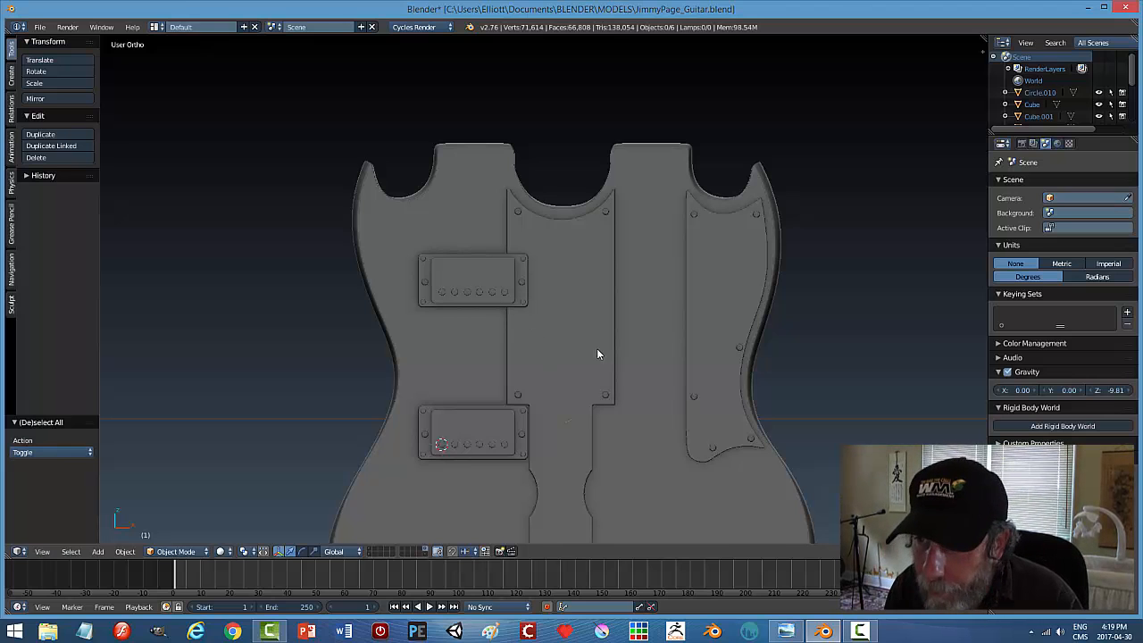
{"action": "middle_click_drag", "start_coordinate": [598, 354], "coordinate": [597, 349]}
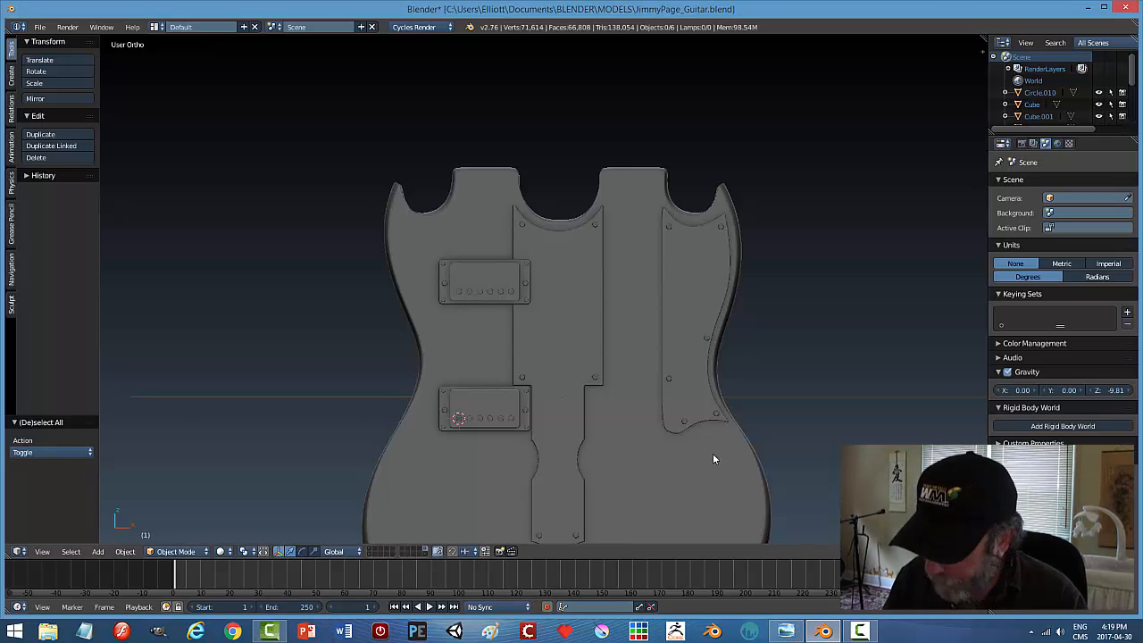
Return to front view and save the guitar file over the existing one.
{"action": "key", "text": "KP_1"}
{"action": "middle_click_drag", "start_coordinate": [659, 410], "coordinate": [659, 368], "text": "shift"}
{"action": "key", "text": "ctrl+s"}
{"action": "left_click", "coordinate": [659, 369]}
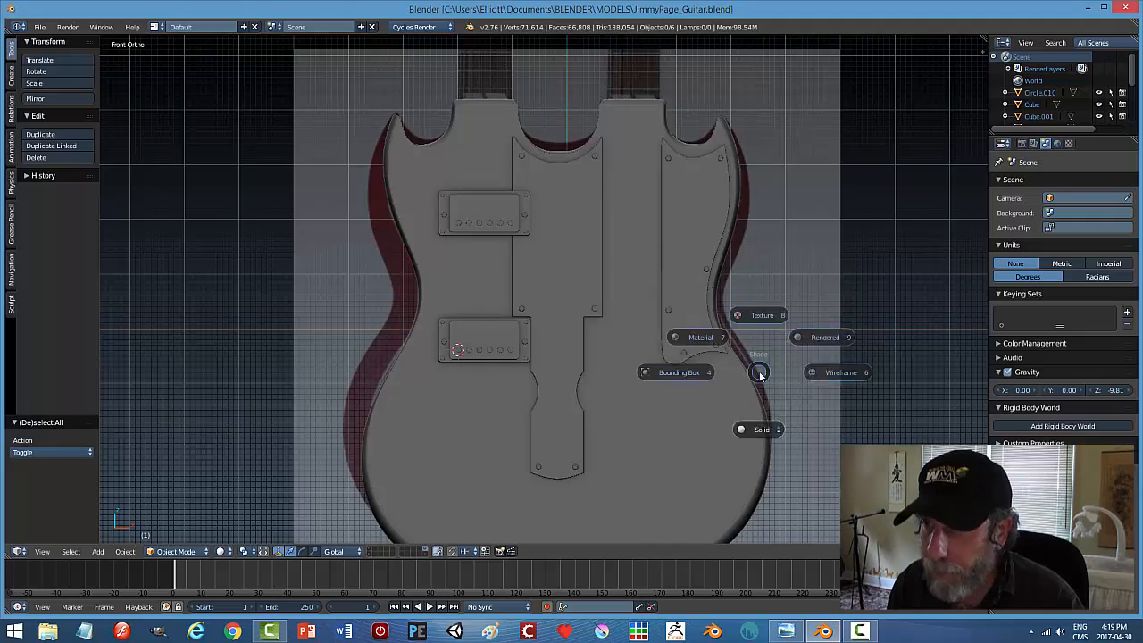
In wireframe, select both left pickups, duplicate them and move the copies 2.704 in X onto the right neck's photographed pickups.
{"action": "key", "text": "z"}
{"action": "scroll", "coordinate": [668, 417], "scroll_direction": "up", "scroll_amount": 4}
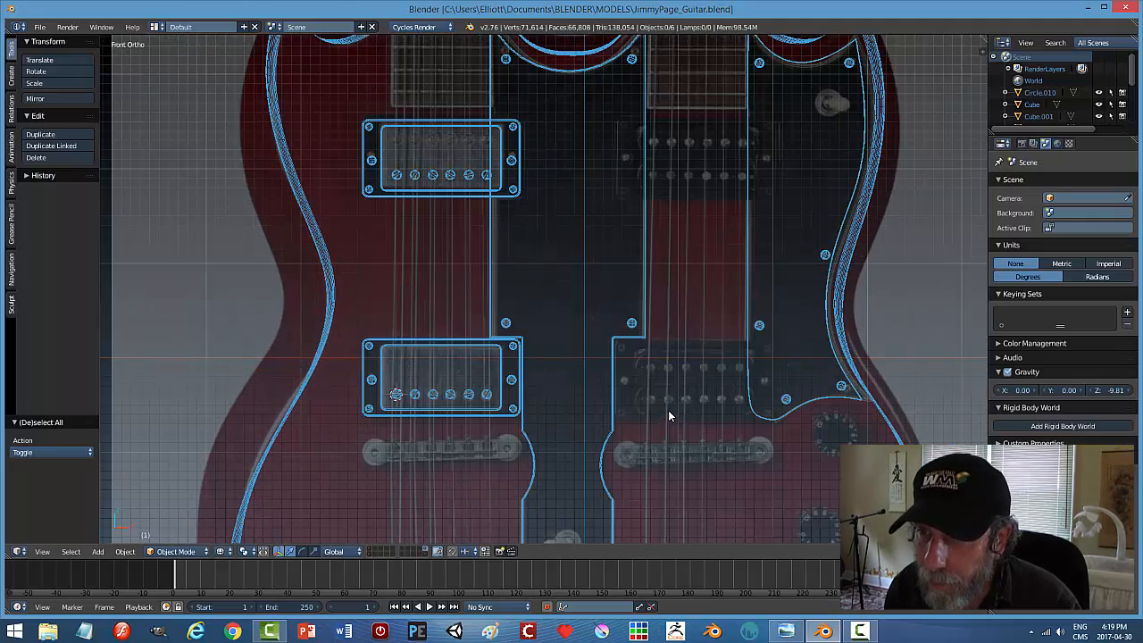
{"action": "middle_click_drag", "start_coordinate": [758, 327], "coordinate": [645, 378], "text": "shift"}
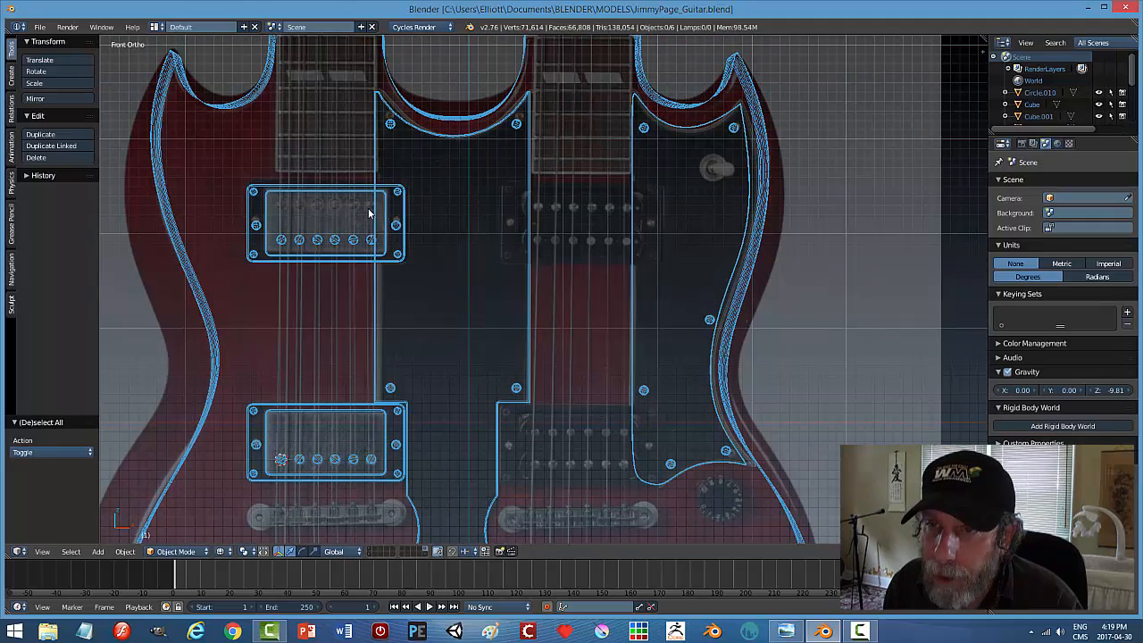
{"action": "right_click", "coordinate": [412, 350]}
{"action": "right_click", "coordinate": [316, 200]}
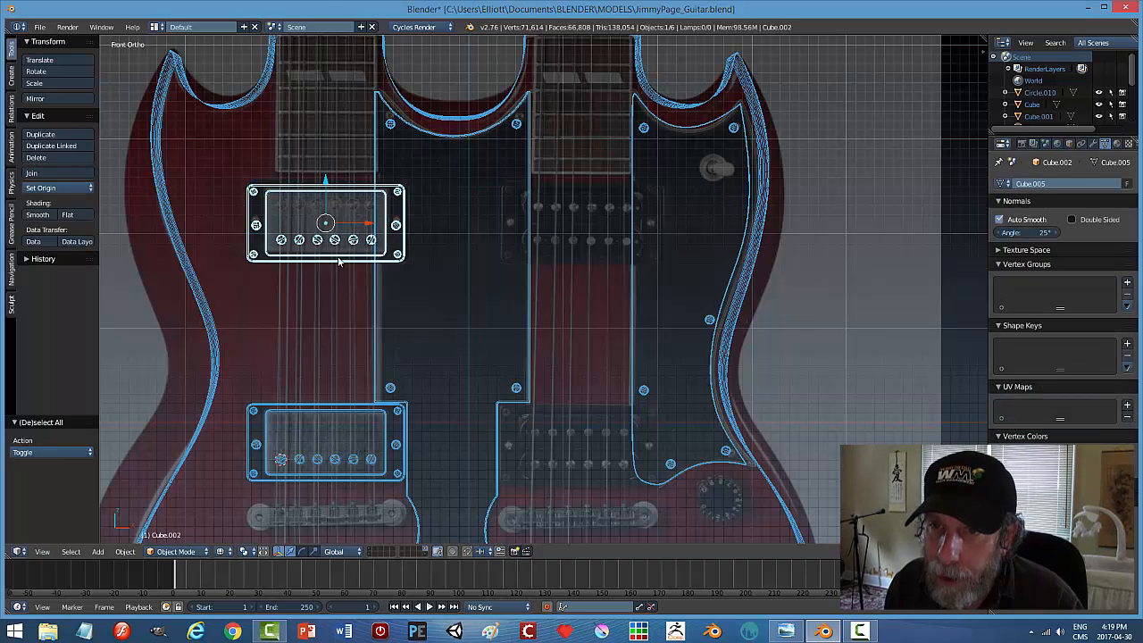
{"action": "right_click", "coordinate": [331, 409], "text": "shift"}
{"action": "key", "text": "shift+d"}
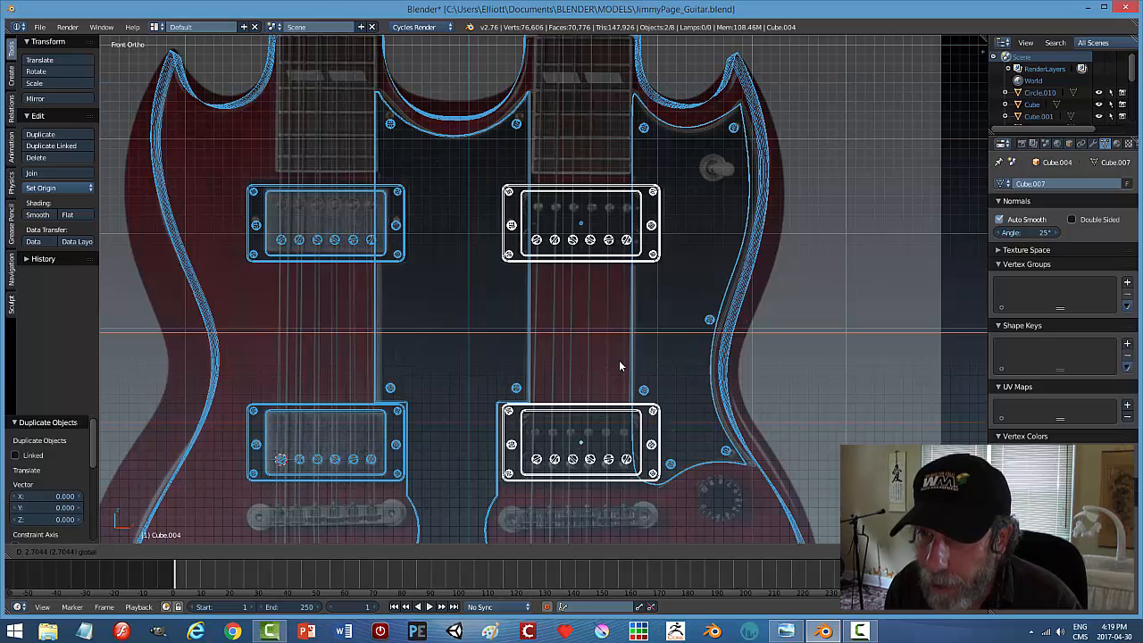
{"action": "left_click", "coordinate": [619, 365]}
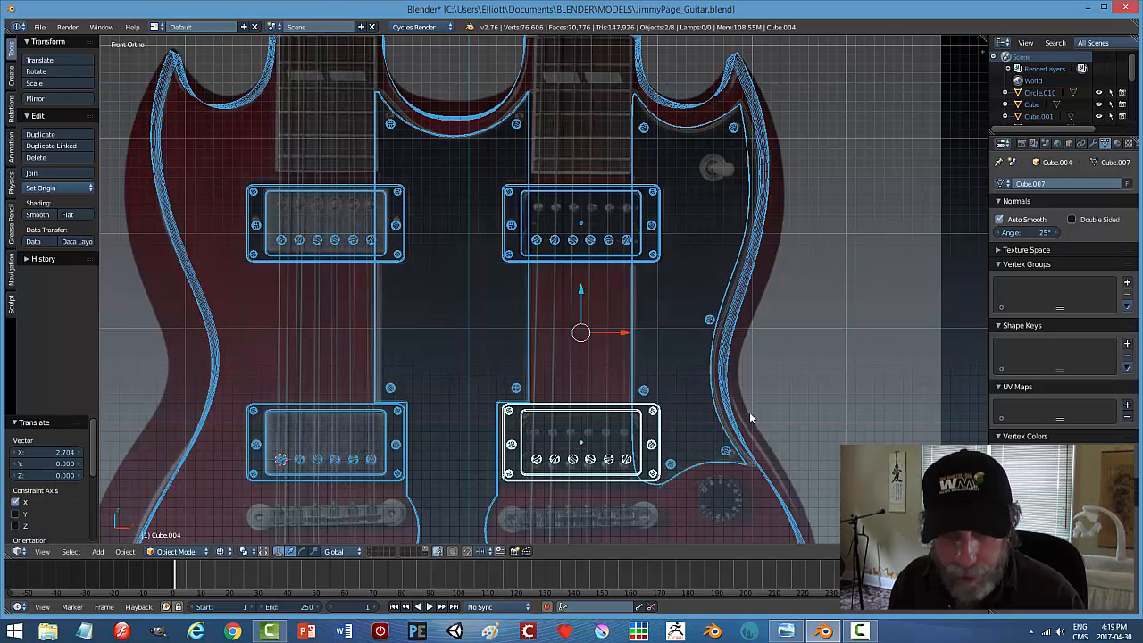
Deselect everything, stay in Object Mode and examine all four pickups on the body in solid shading.
{"action": "key", "text": "a"}
{"action": "key", "text": "Tab"}
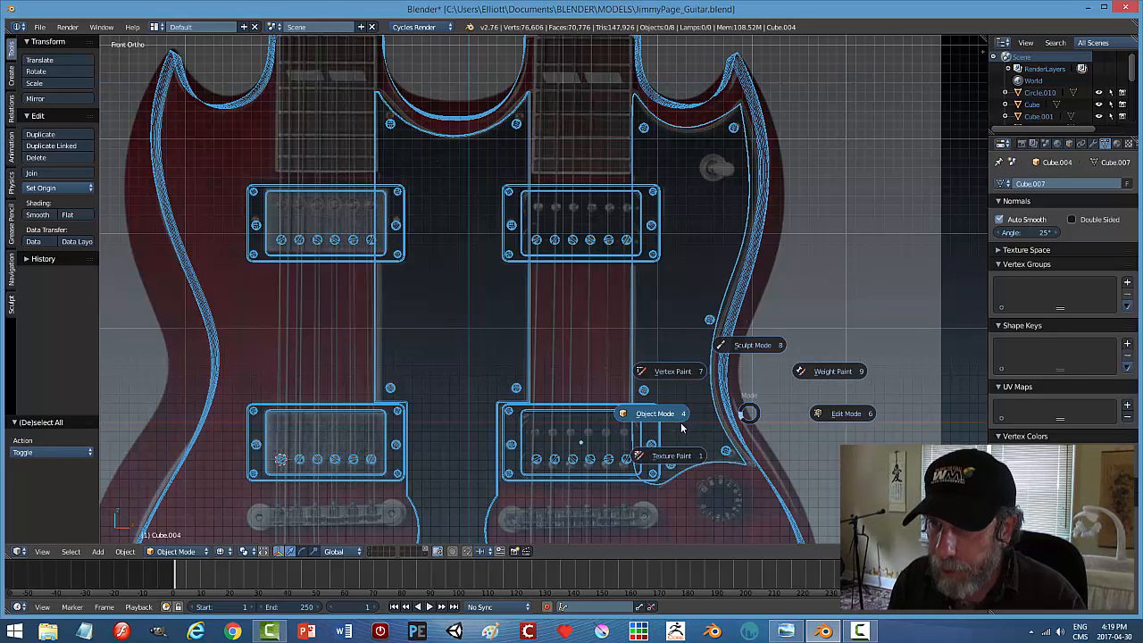
{"action": "left_click", "coordinate": [684, 433]}
{"action": "key", "text": "z"}
{"action": "left_click", "coordinate": [755, 466]}
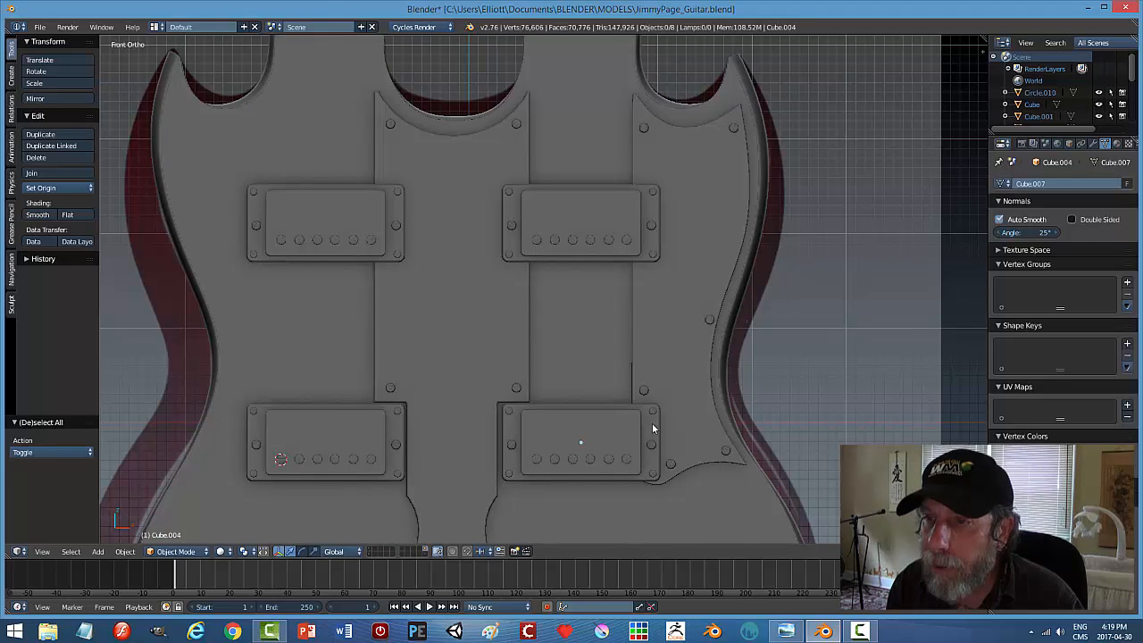
{"action": "mouse_move", "coordinate": [718, 407]}
{"action": "middle_mouse_down"}
{"action": "mouse_move", "coordinate": [712, 385]}
{"action": "mouse_move", "coordinate": [726, 408]}
{"action": "middle_mouse_up"}
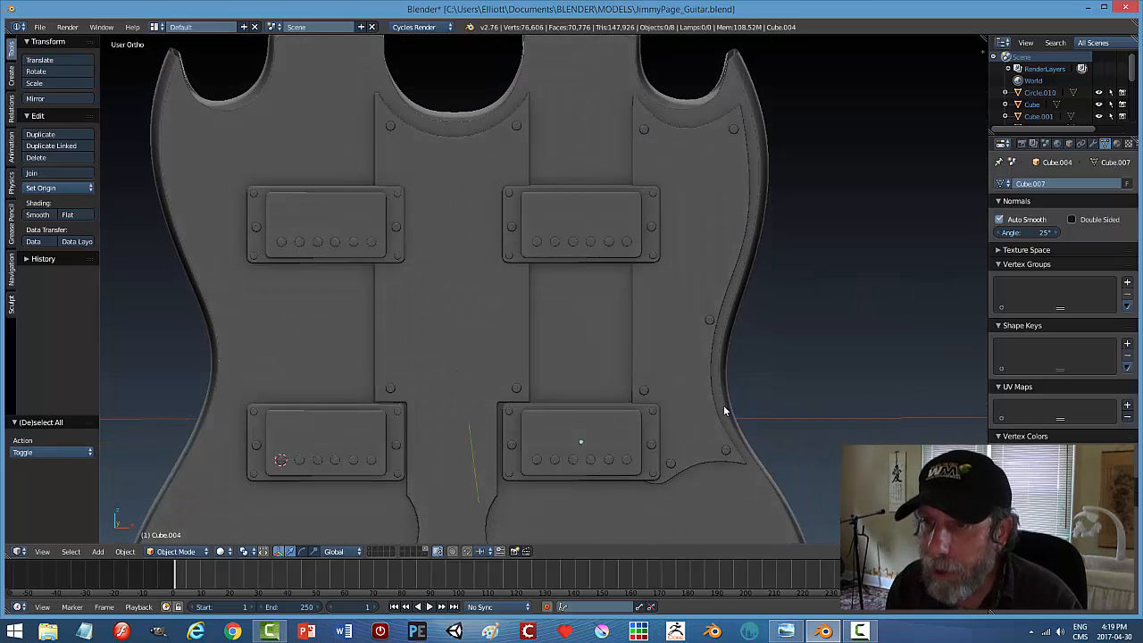
Select both pickups on the right neck, nudge them slightly along X and deselect everything.
{"action": "right_click", "coordinate": [579, 436]}
{"action": "right_click", "coordinate": [581, 255], "text": "shift"}
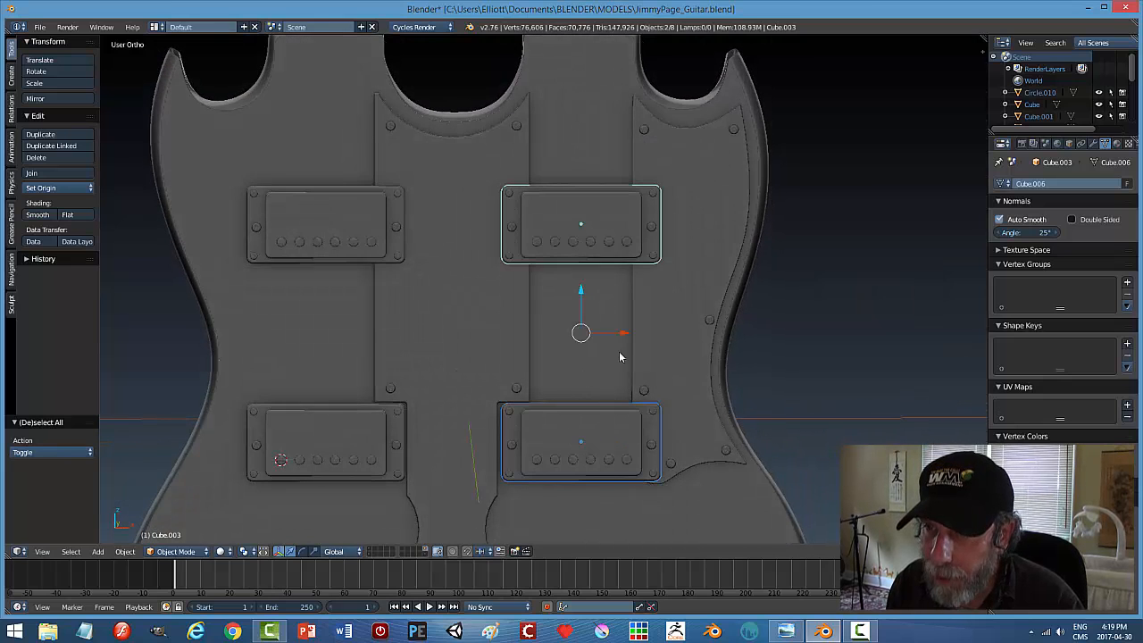
{"action": "left_click_drag", "start_coordinate": [626, 336], "coordinate": [625, 336]}
{"action": "key", "text": "a"}
{"action": "scroll", "coordinate": [687, 357], "scroll_direction": "down", "scroll_amount": 3}
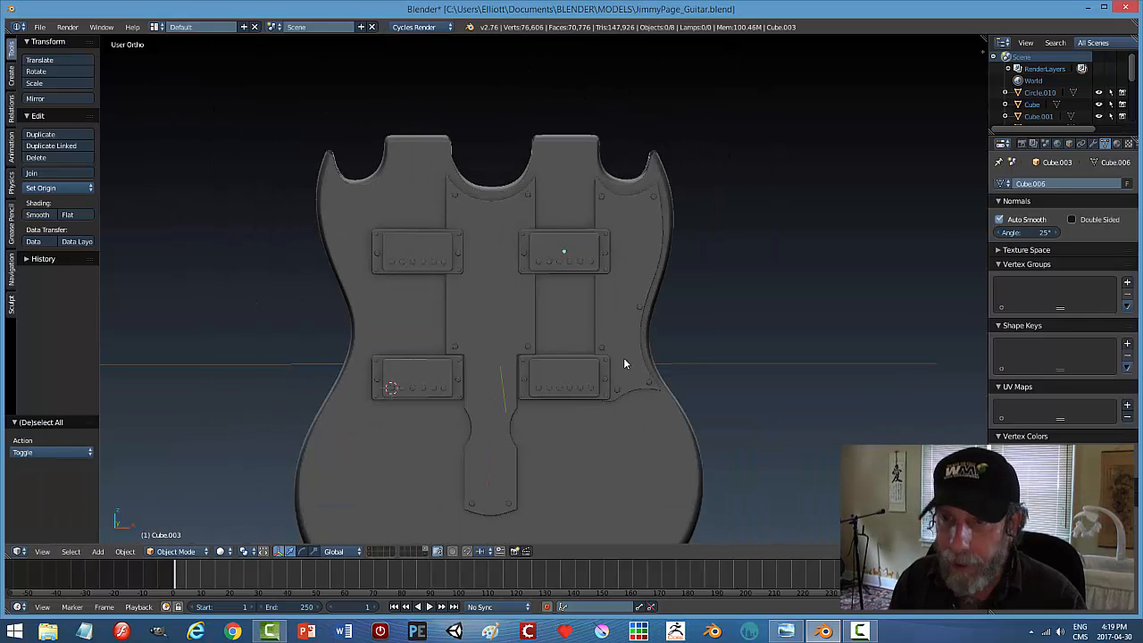
Switch the viewport matcap to metallic silver and examine the guitar body and all four pickups from several angles.
{"action": "mouse_move", "coordinate": [653, 359]}
{"action": "middle_mouse_down"}
{"action": "mouse_move", "coordinate": [671, 388]}
{"action": "mouse_move", "coordinate": [651, 360]}
{"action": "mouse_move", "coordinate": [617, 426]}
{"action": "mouse_move", "coordinate": [724, 345]}
{"action": "mouse_move", "coordinate": [700, 309]}
{"action": "mouse_move", "coordinate": [604, 419]}
{"action": "mouse_move", "coordinate": [589, 401]}
{"action": "mouse_move", "coordinate": [714, 379]}
{"action": "middle_mouse_up"}
{"action": "scroll", "coordinate": [604, 419], "scroll_direction": "down", "scroll_amount": 3}
{"action": "key", "text": "n"}
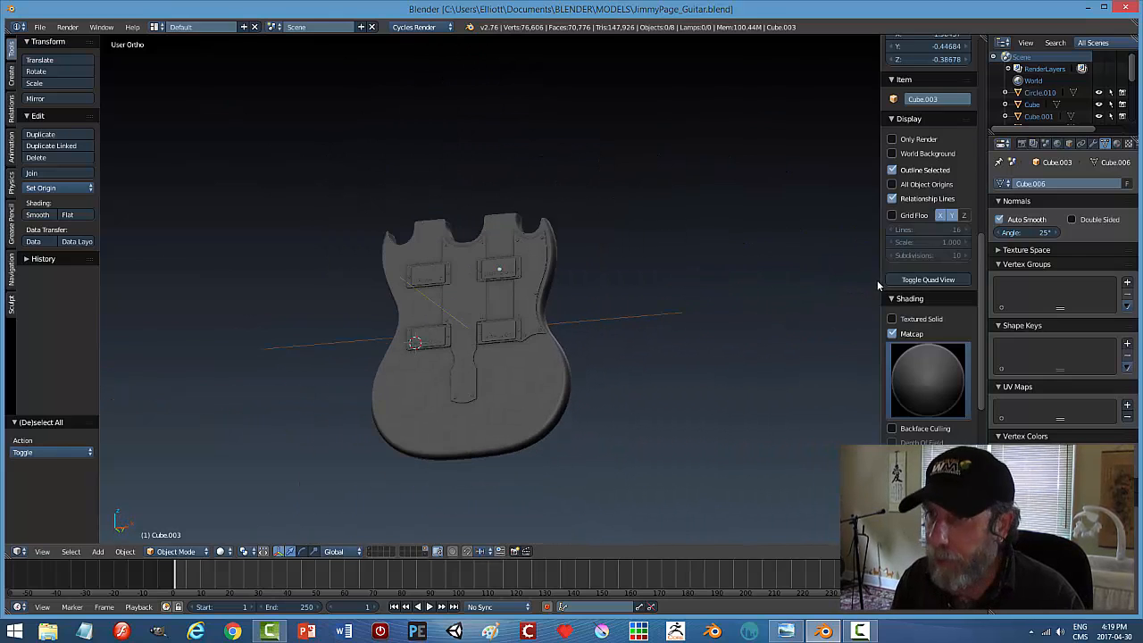
{"action": "left_click", "coordinate": [924, 379]}
{"action": "left_click", "coordinate": [868, 256]}
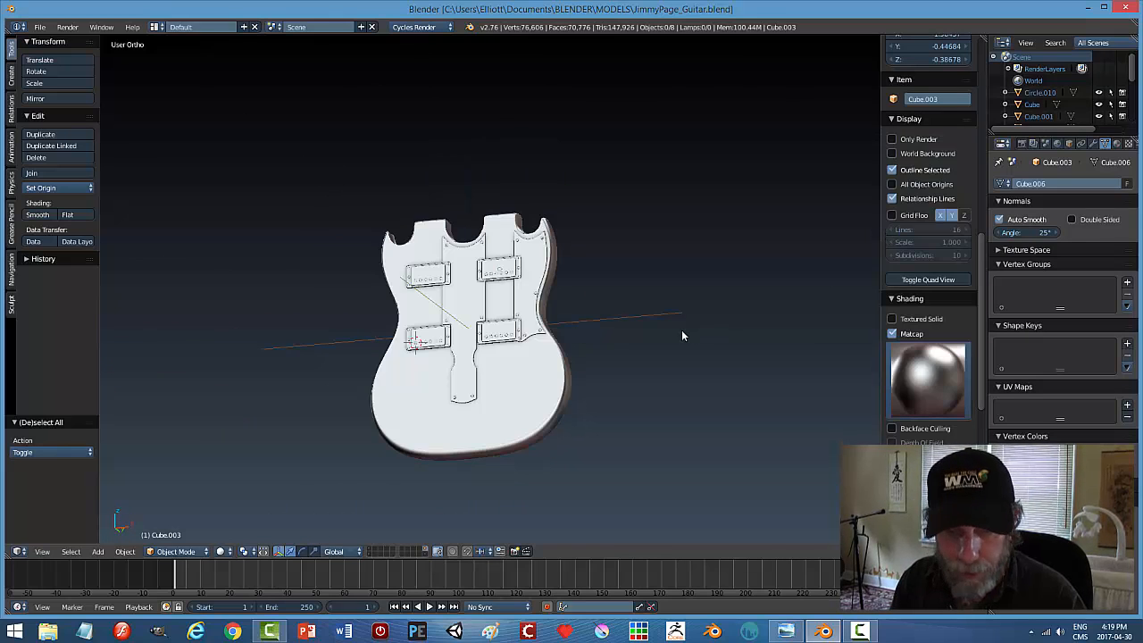
{"action": "key", "text": "n"}
{"action": "middle_click_drag", "start_coordinate": [669, 330], "coordinate": [585, 304]}
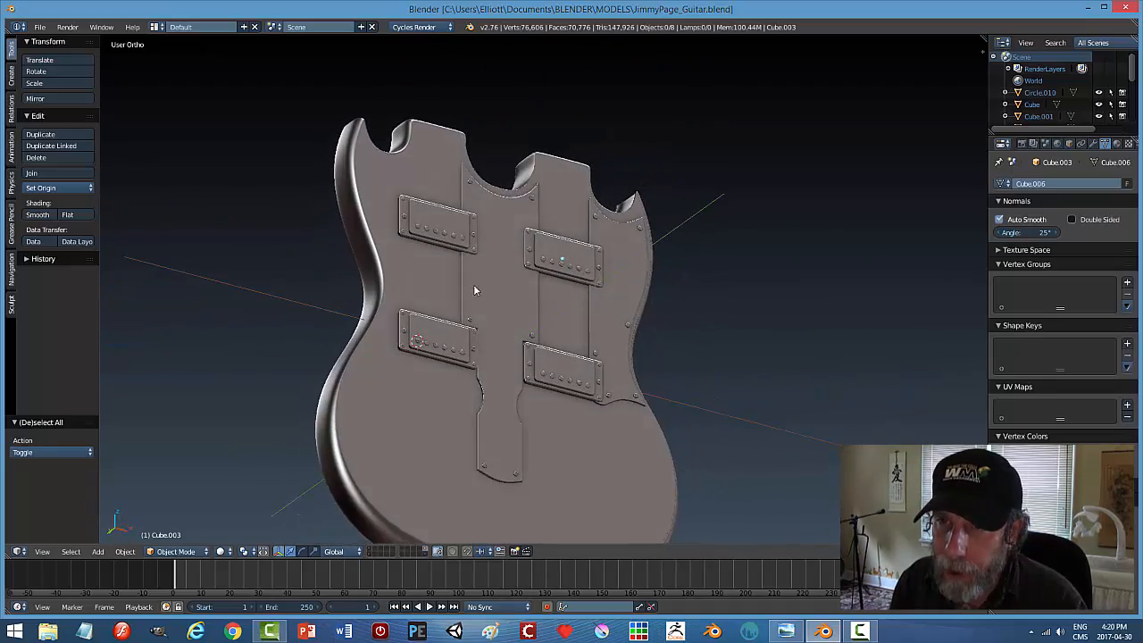
{"action": "middle_click_drag", "start_coordinate": [336, 311], "coordinate": [479, 301]}
Try the pink, red and glossy red matcaps in turn and look over the guitar body in the glossy red one.
{"action": "key", "text": "n"}
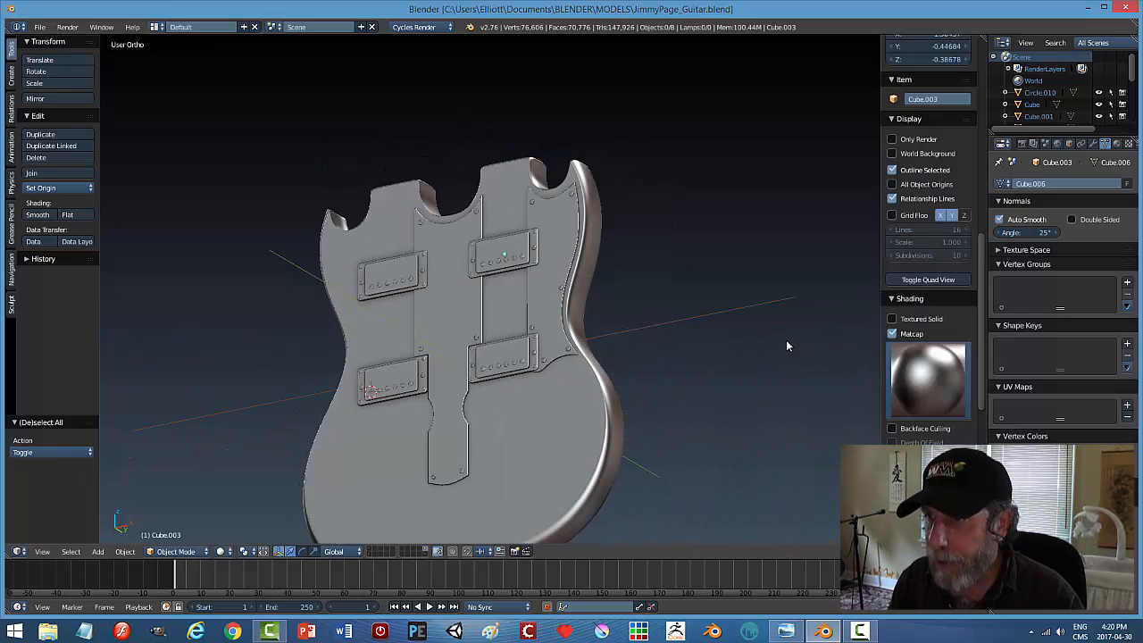
{"action": "left_click", "coordinate": [946, 386]}
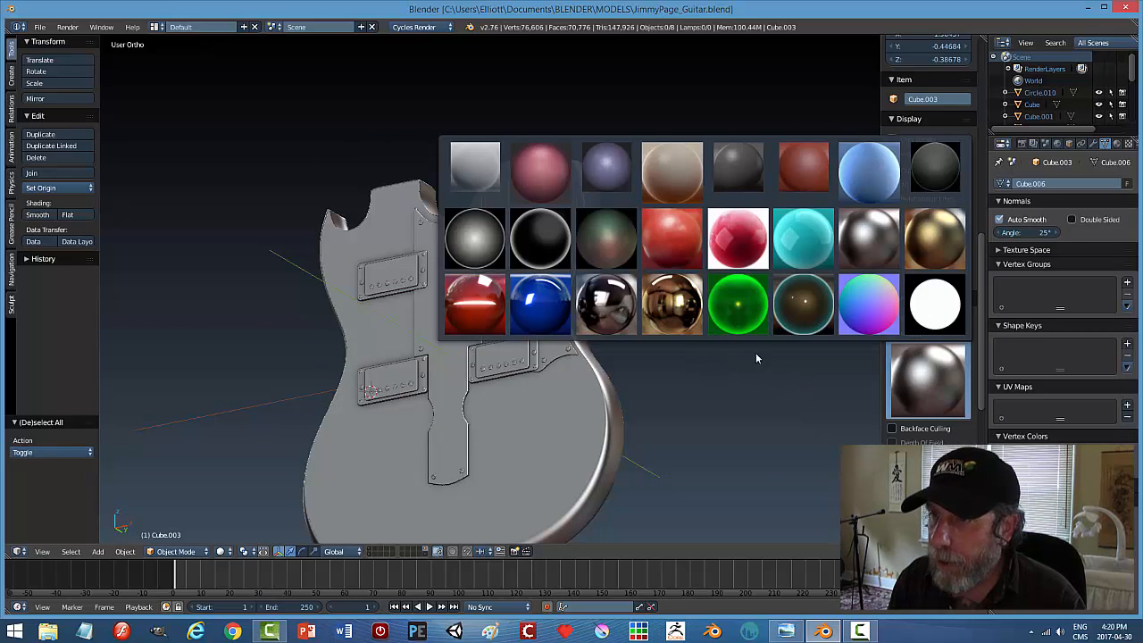
{"action": "left_click", "coordinate": [738, 237]}
{"action": "left_click", "coordinate": [928, 382]}
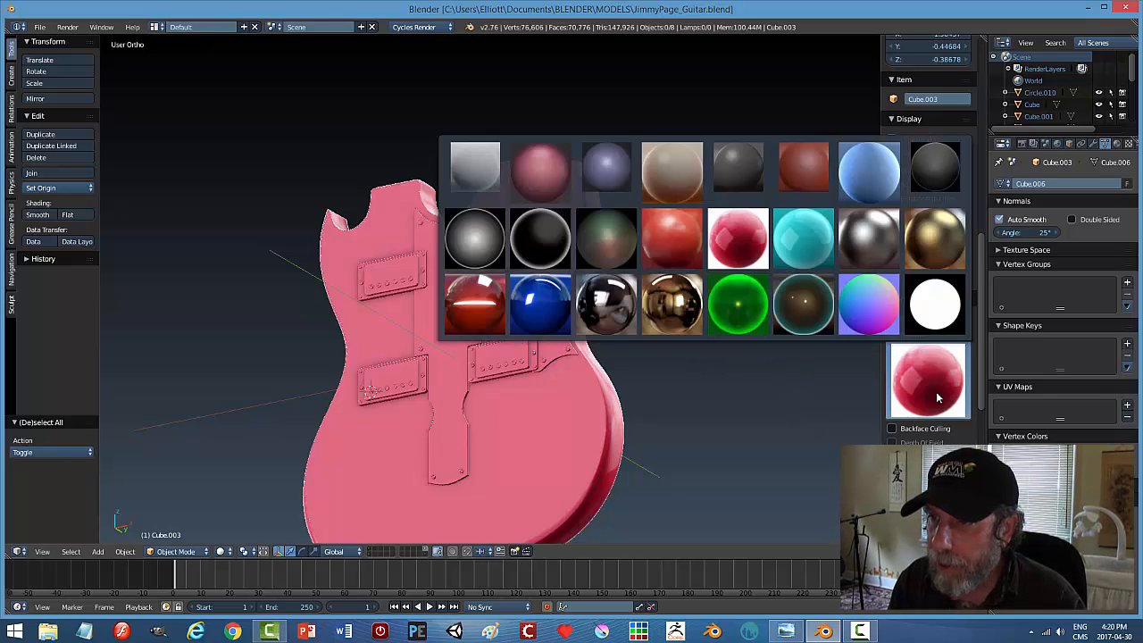
{"action": "left_click", "coordinate": [673, 239]}
{"action": "middle_click_drag", "start_coordinate": [686, 291], "coordinate": [651, 362]}
{"action": "left_click", "coordinate": [930, 379]}
{"action": "left_click", "coordinate": [602, 329]}
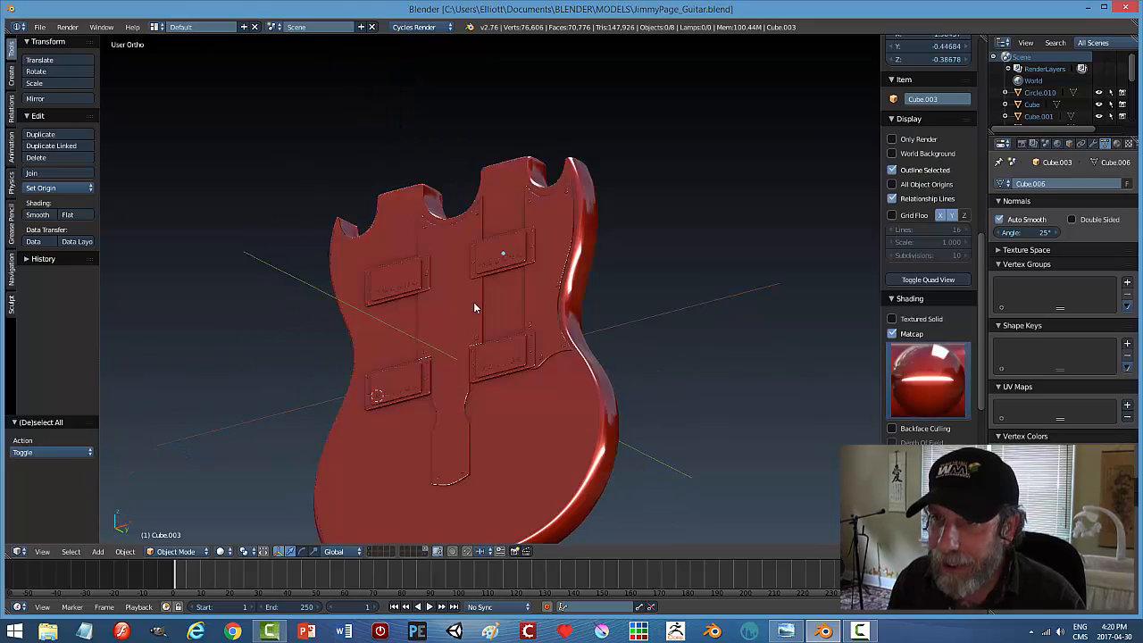
{"action": "middle_click_drag", "start_coordinate": [601, 333], "coordinate": [765, 375]}
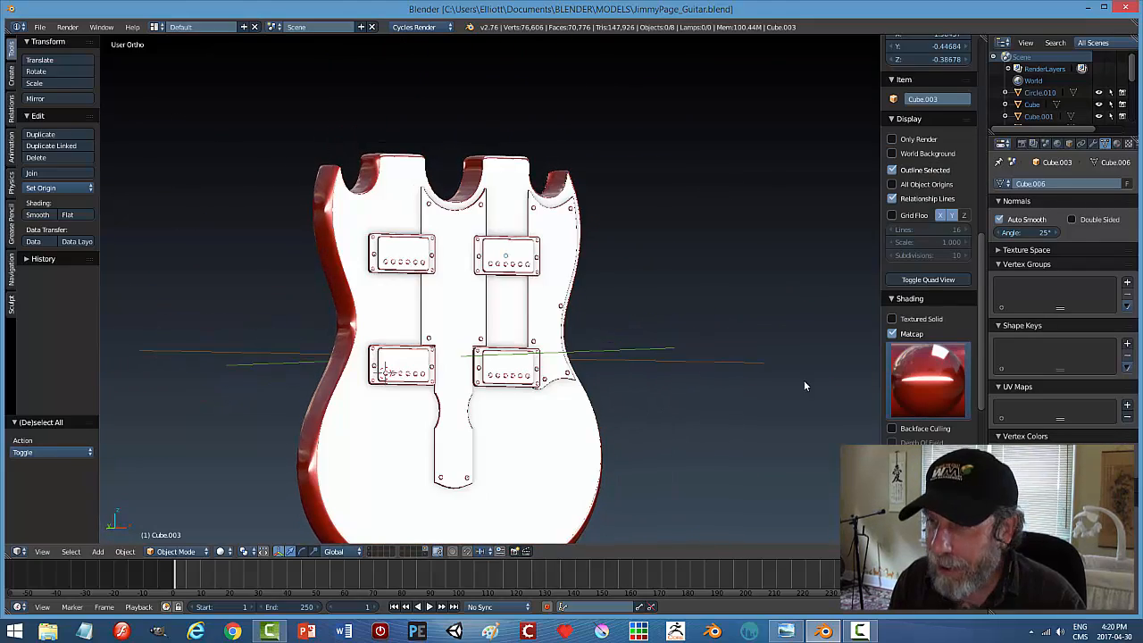
Restore the dark grey matcap and save the guitar file over the existing one.
{"action": "left_click", "coordinate": [920, 380]}
{"action": "left_click", "coordinate": [934, 167]}
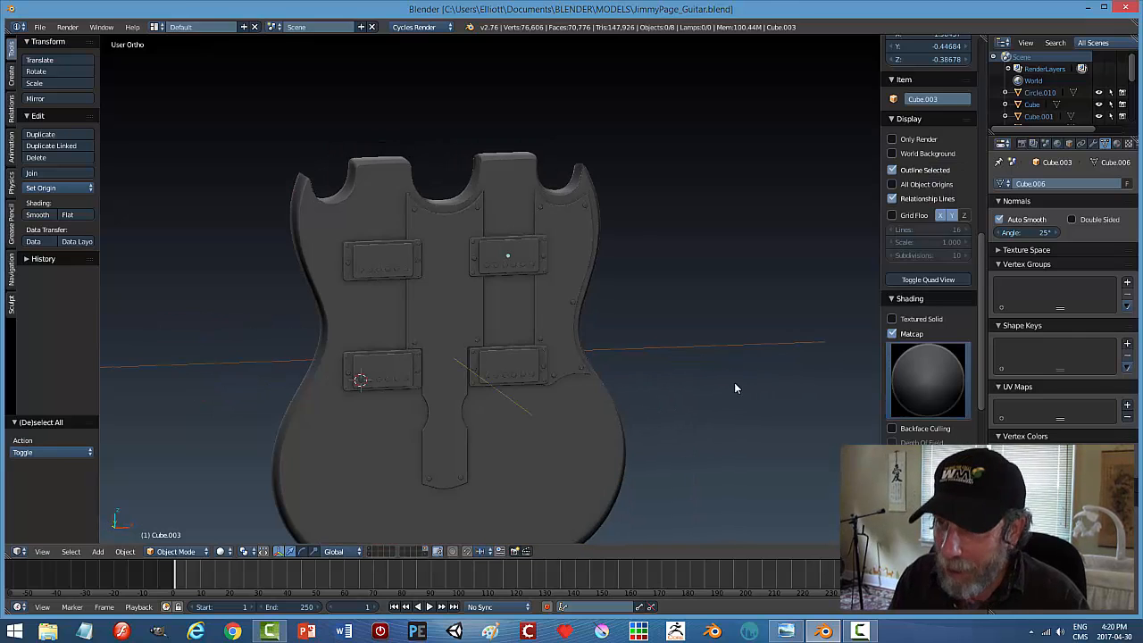
{"action": "key", "text": "n"}
{"action": "mouse_move", "coordinate": [732, 353]}
{"action": "middle_mouse_down"}
{"action": "mouse_move", "coordinate": [758, 362]}
{"action": "mouse_move", "coordinate": [729, 384]}
{"action": "mouse_move", "coordinate": [732, 348]}
{"action": "middle_mouse_up"}
{"action": "key", "text": "ctrl+s"}
{"action": "left_click", "coordinate": [758, 362]}
In front wireframe view, compare the upper pickup on the right neck with the screws and outlines in the reference photo.
{"action": "key", "text": "KP_1"}
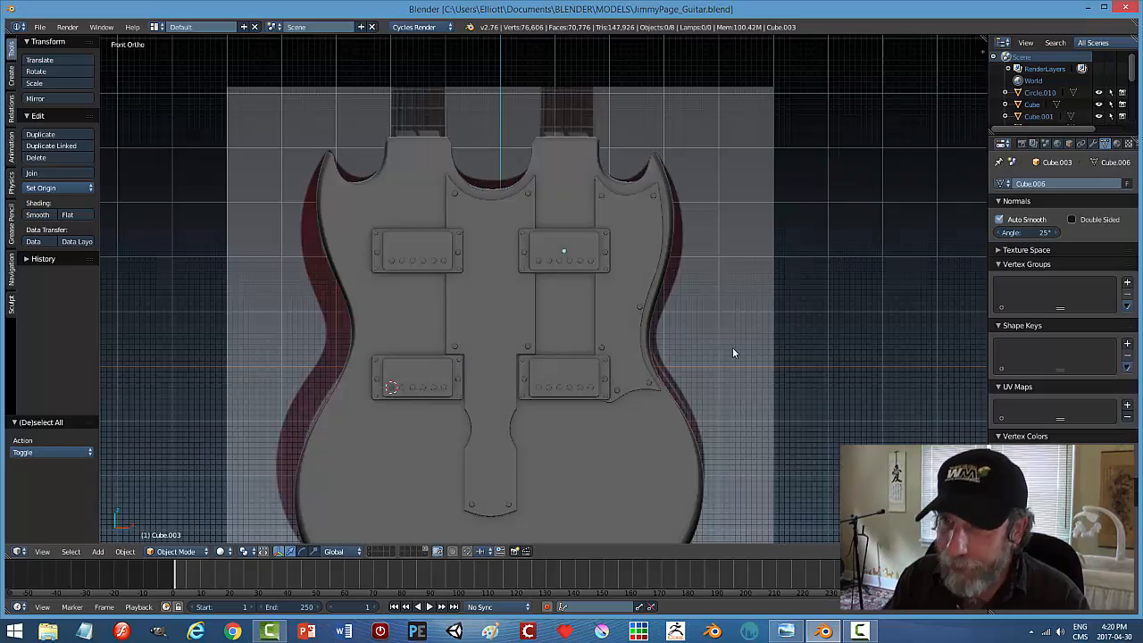
{"action": "key", "text": "z"}
{"action": "left_click", "coordinate": [813, 357]}
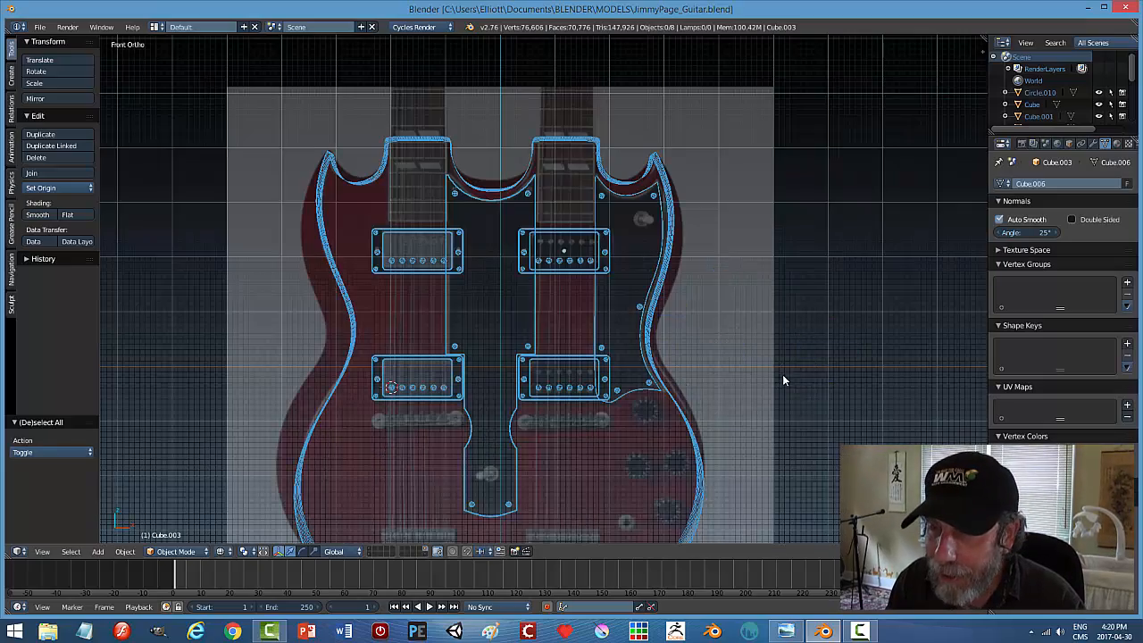
{"action": "scroll", "coordinate": [778, 371], "scroll_direction": "up", "scroll_amount": 5}
{"action": "scroll", "coordinate": [779, 370], "scroll_direction": "up", "scroll_amount": 2}
{"action": "middle_click_drag", "start_coordinate": [732, 237], "coordinate": [686, 379], "text": "shift"}
{"action": "scroll", "coordinate": [684, 379], "scroll_direction": "up", "scroll_amount": 2}
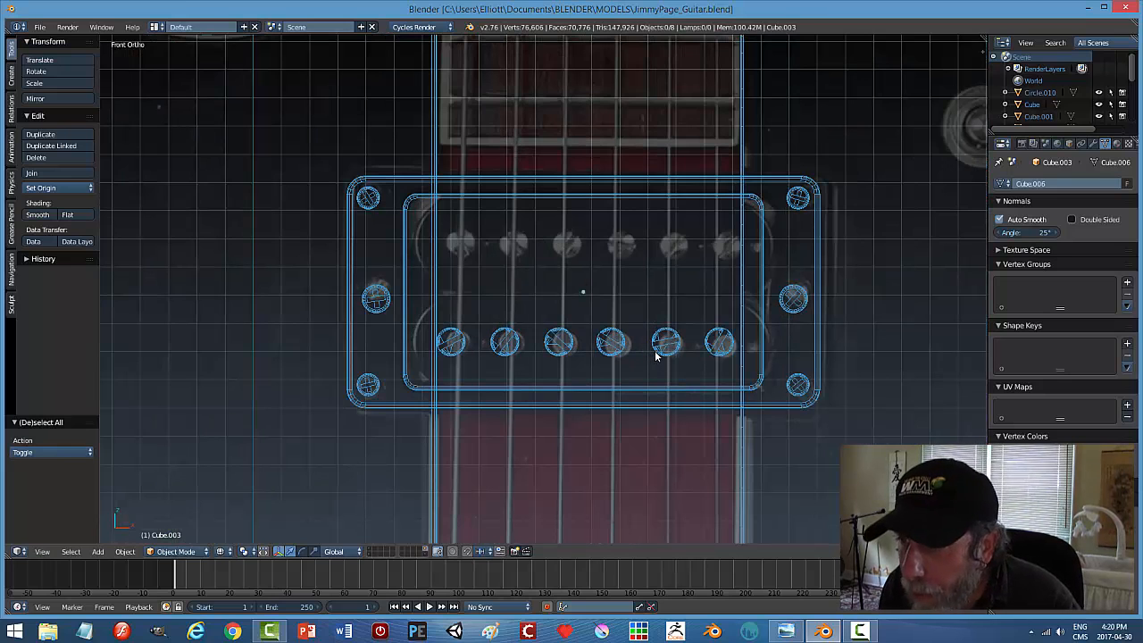
{"action": "scroll", "coordinate": [657, 355], "scroll_direction": "up", "scroll_amount": 2}
{"action": "middle_click_drag", "start_coordinate": [693, 338], "coordinate": [699, 345]}
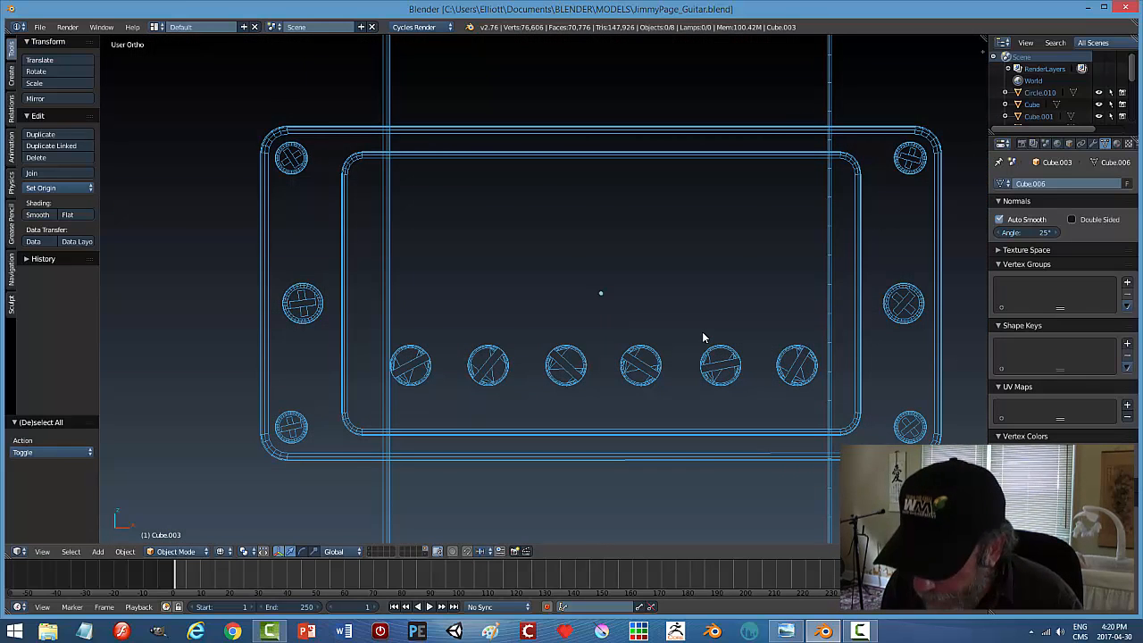
{"action": "key", "text": "KP_1"}
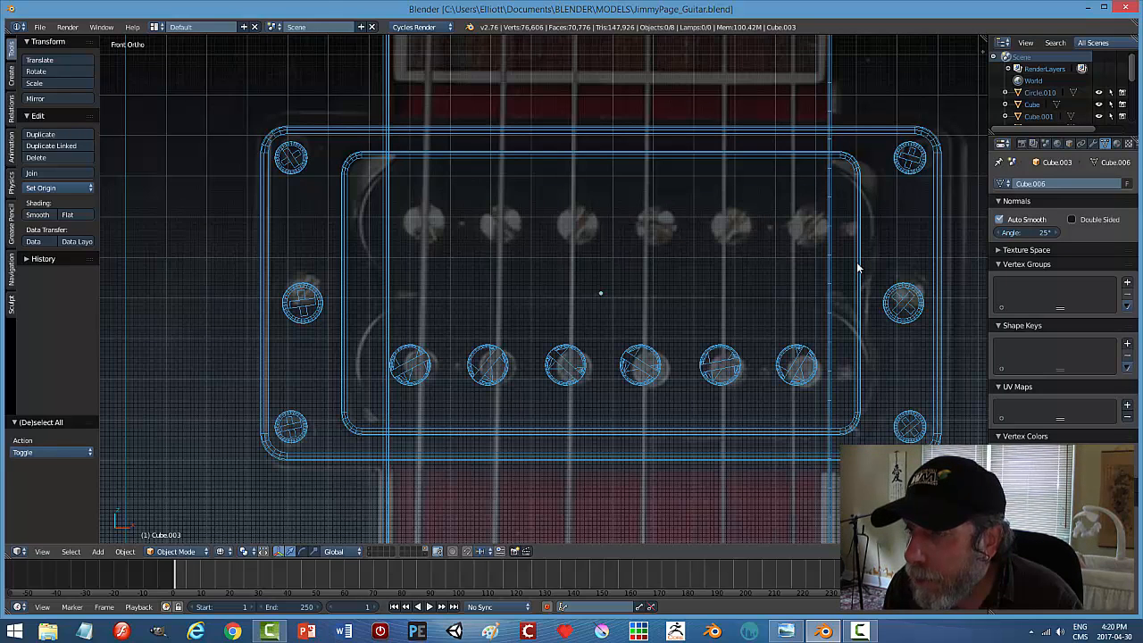
Select the upper pickup on the right neck and inspect its cover and screws at an angle in solid shading.
{"action": "right_click", "coordinate": [429, 157]}
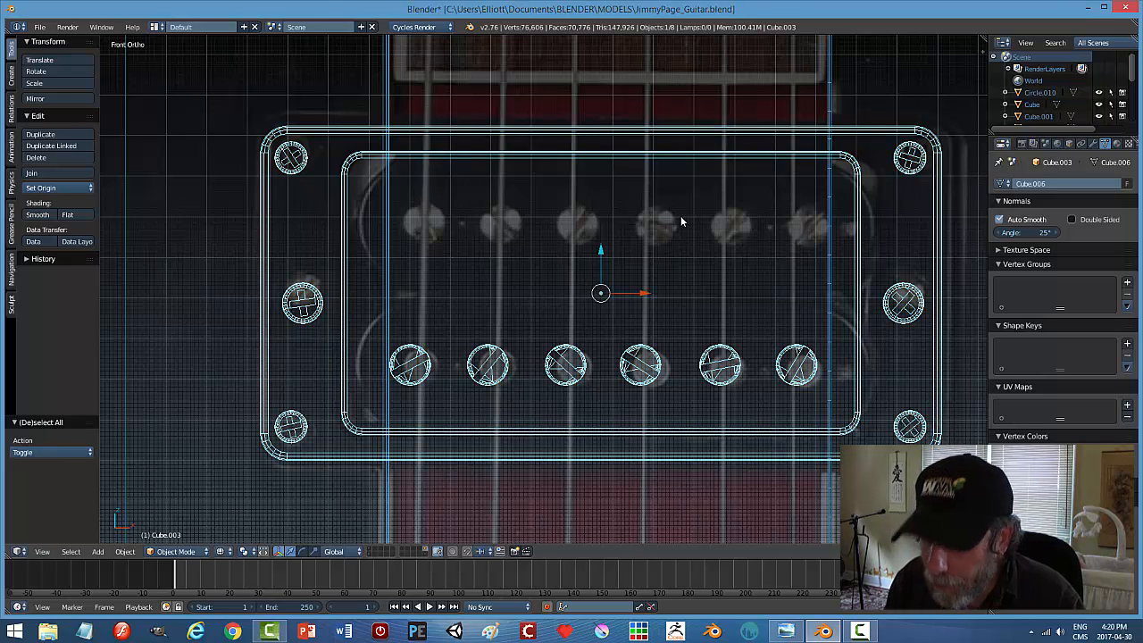
{"action": "key", "text": "z"}
{"action": "left_click", "coordinate": [681, 283]}
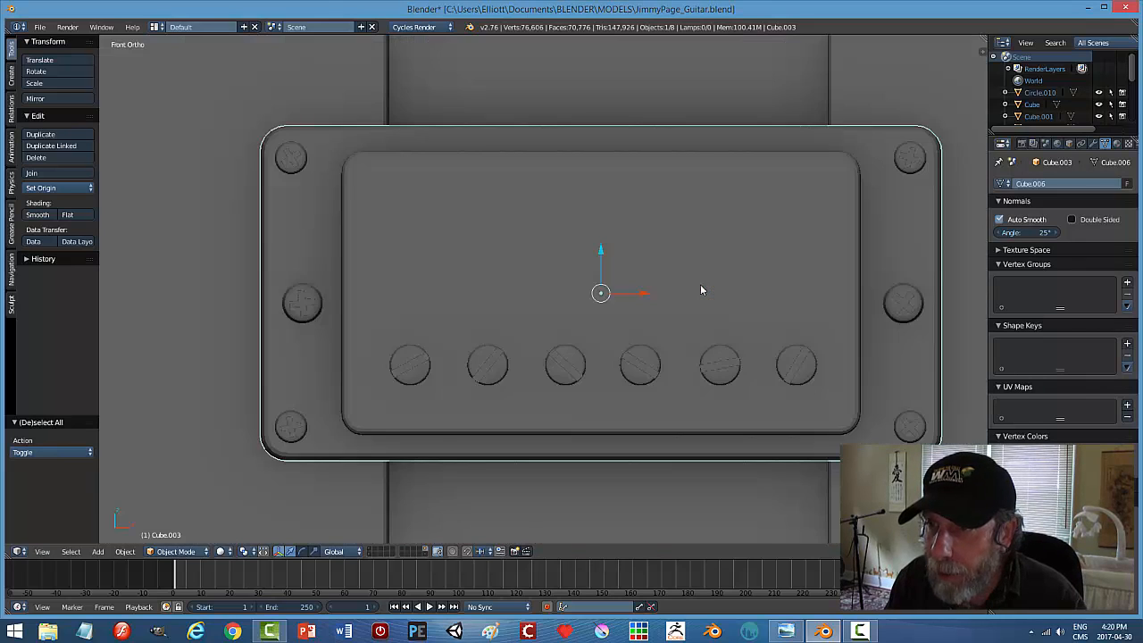
{"action": "right_click", "coordinate": [862, 260]}
{"action": "middle_click_drag", "start_coordinate": [862, 260], "coordinate": [785, 176]}
{"action": "right_click", "coordinate": [854, 241]}
{"action": "middle_click_drag", "start_coordinate": [854, 241], "coordinate": [852, 156]}
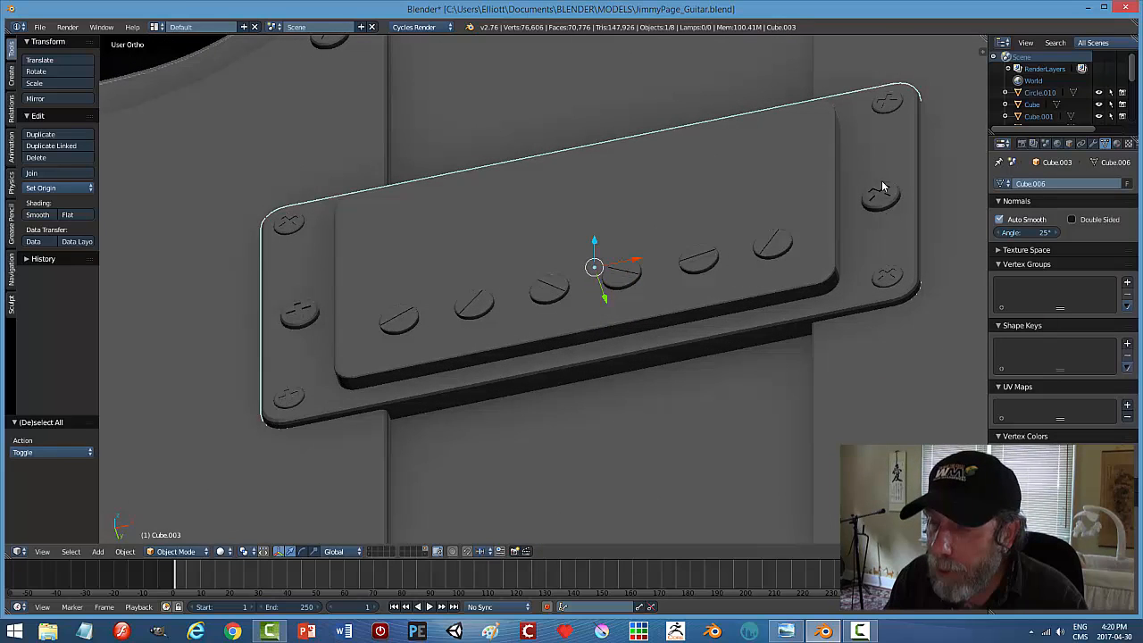
In Edit Mode with face selection, grow the selection from the cover's top face to the whole cover and separate it into its own object.
{"action": "key", "text": "Tab"}
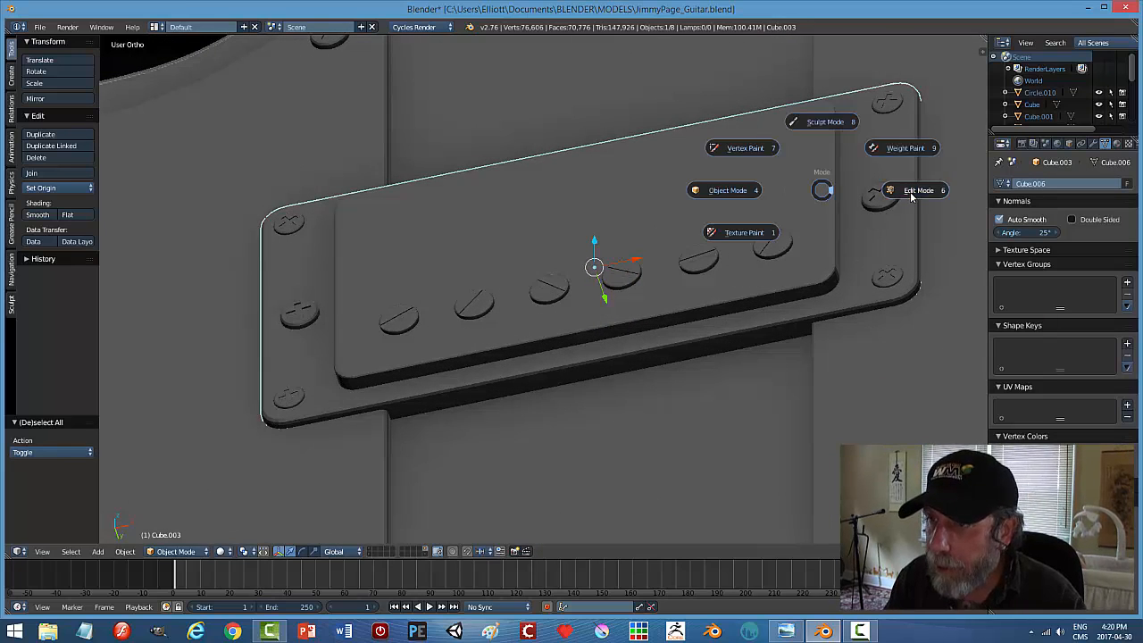
{"action": "left_click", "coordinate": [761, 203]}
{"action": "key", "text": "ctrl+Tab"}
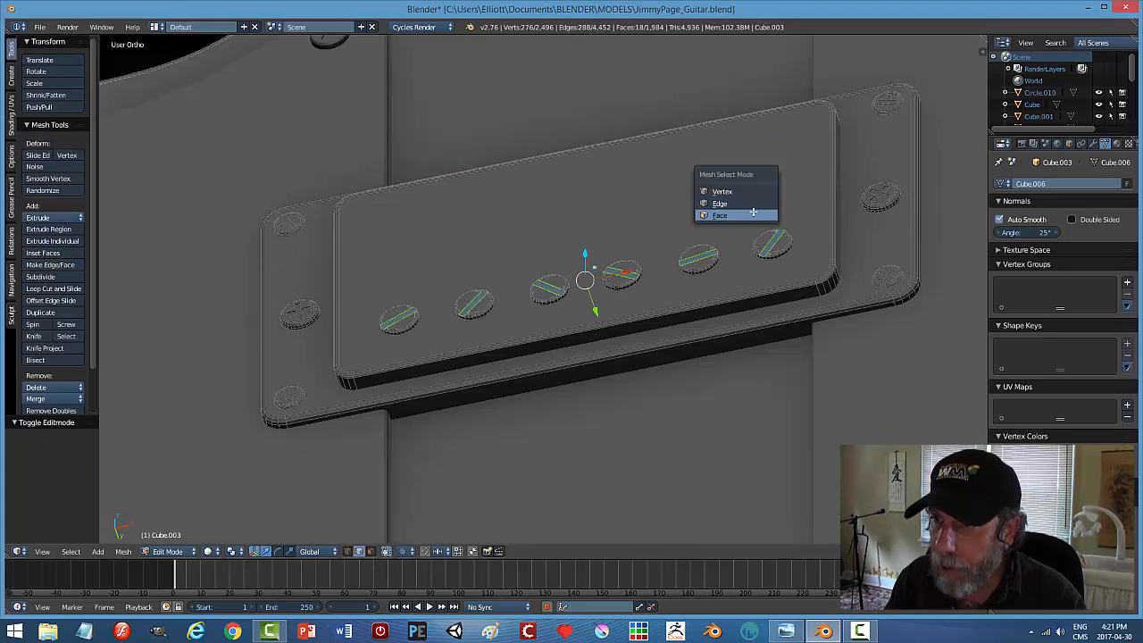
{"action": "left_click", "coordinate": [750, 212]}
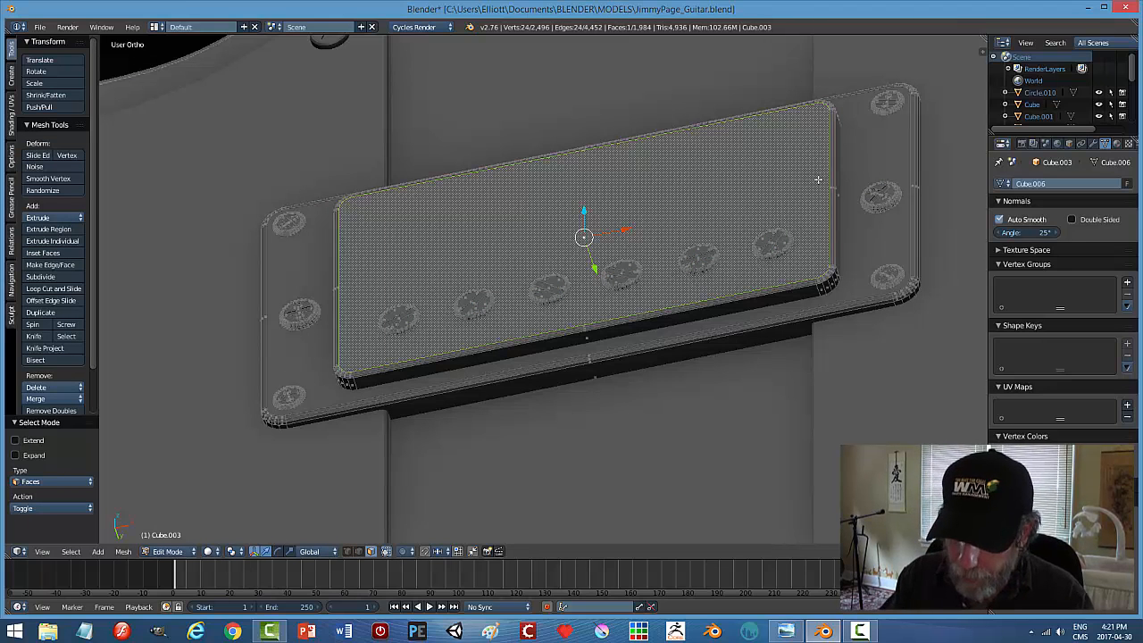
{"action": "key", "text": "ctrl+KP_Add"}
{"action": "key", "text": "ctrl+KP_Add"}
{"action": "key", "text": "ctrl+KP_Add"}
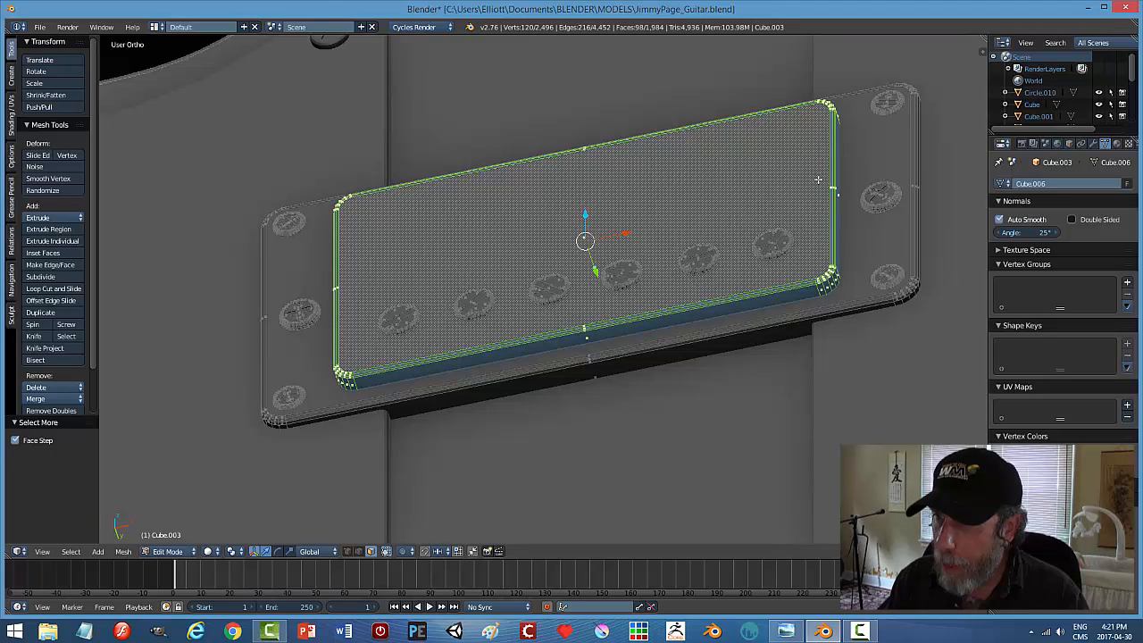
{"action": "key", "text": "p"}
{"action": "left_click", "coordinate": [818, 180]}
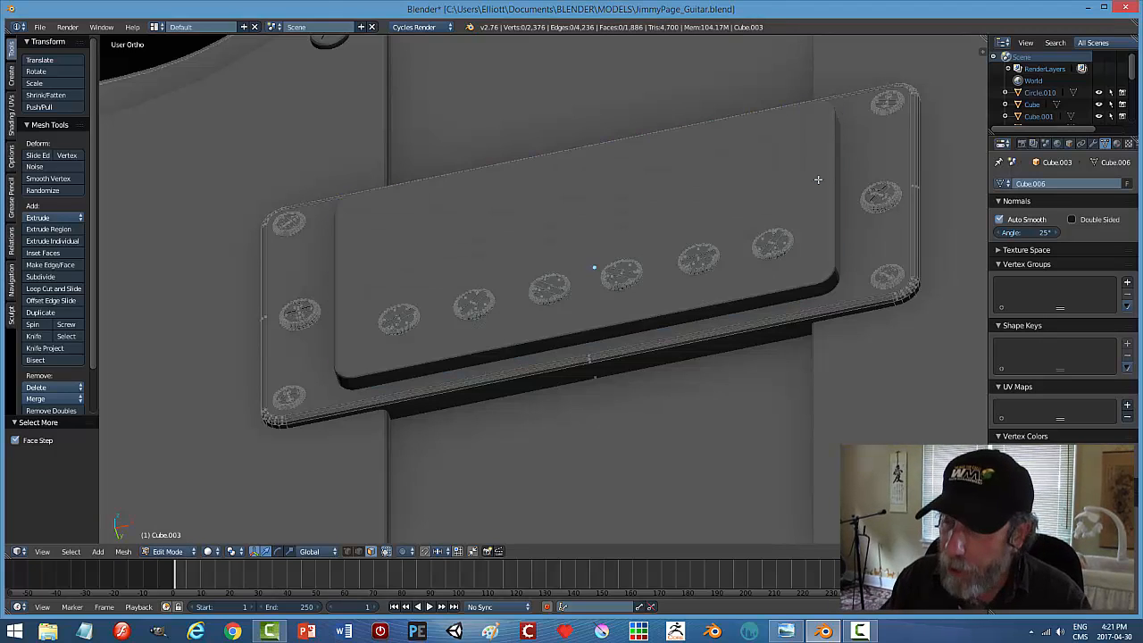
Return to Object Mode and move the separated pickup cover 0.029 along Y into the frame.
{"action": "key", "text": "Tab"}
{"action": "left_click", "coordinate": [739, 181]}
{"action": "right_click", "coordinate": [812, 206]}
{"action": "right_click", "coordinate": [872, 162]}
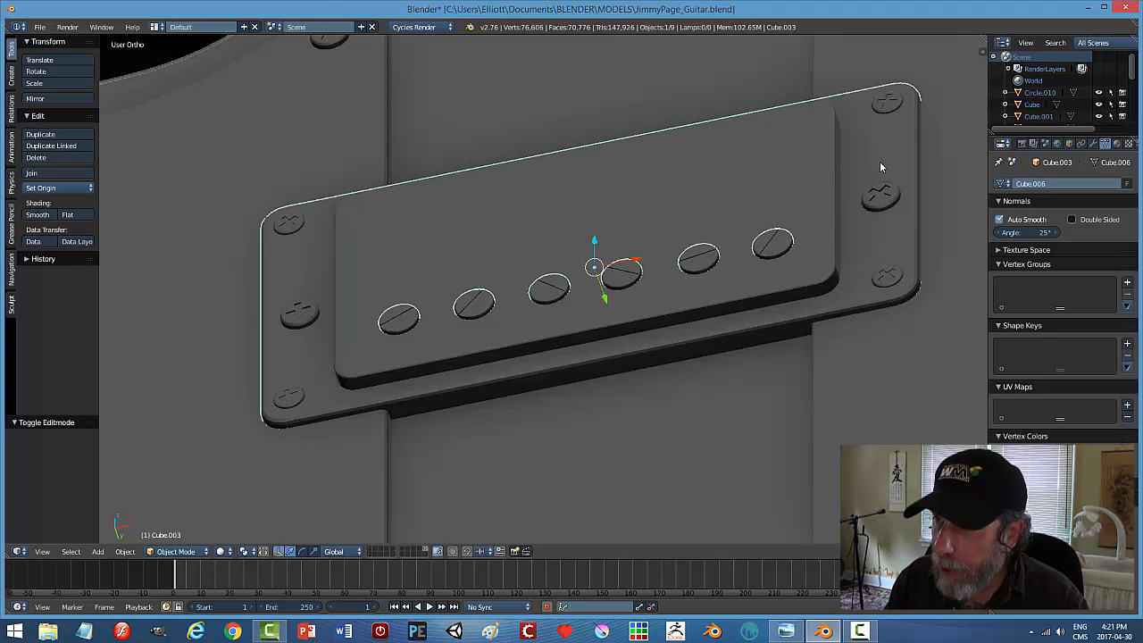
{"action": "right_click", "coordinate": [799, 272]}
{"action": "middle_click_drag", "start_coordinate": [799, 273], "coordinate": [814, 239]}
{"action": "mouse_move", "coordinate": [603, 305]}
{"action": "left_mouse_down"}
{"action": "mouse_move", "coordinate": [604, 287]}
{"action": "mouse_move", "coordinate": [610, 316]}
{"action": "left_mouse_up"}
Cut the cover's opening out of the pickup frame by applying a Boolean Difference modifier with Cube.005 as the object.
{"action": "right_click", "coordinate": [871, 220]}
{"action": "middle_click_drag", "start_coordinate": [884, 177], "coordinate": [884, 221]}
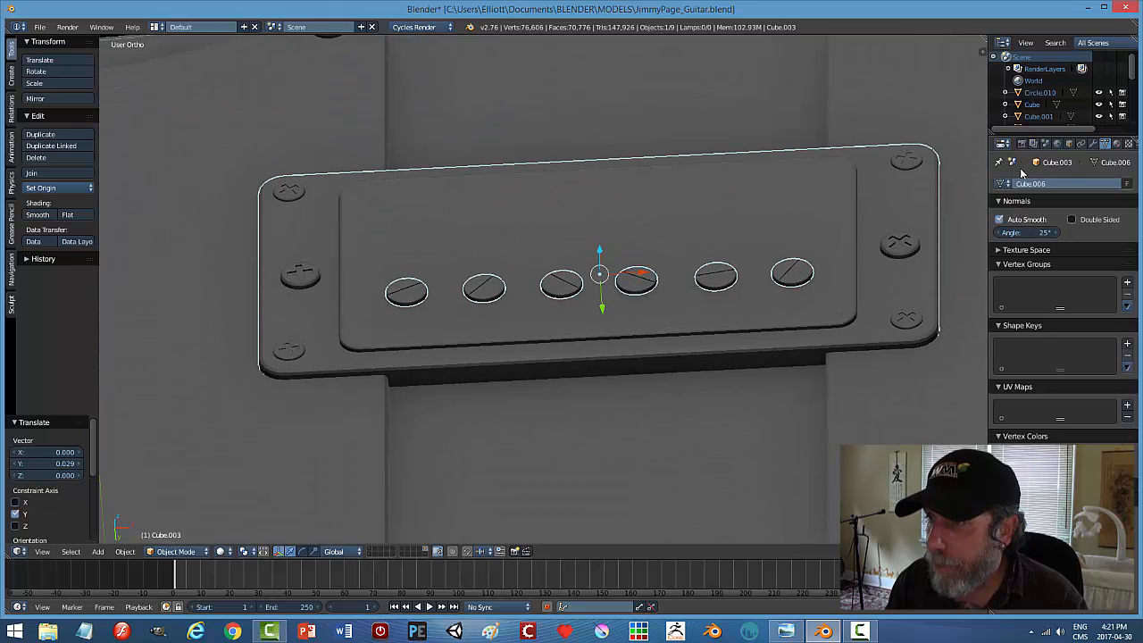
{"action": "left_click", "coordinate": [1093, 143]}
{"action": "left_click", "coordinate": [1018, 185]}
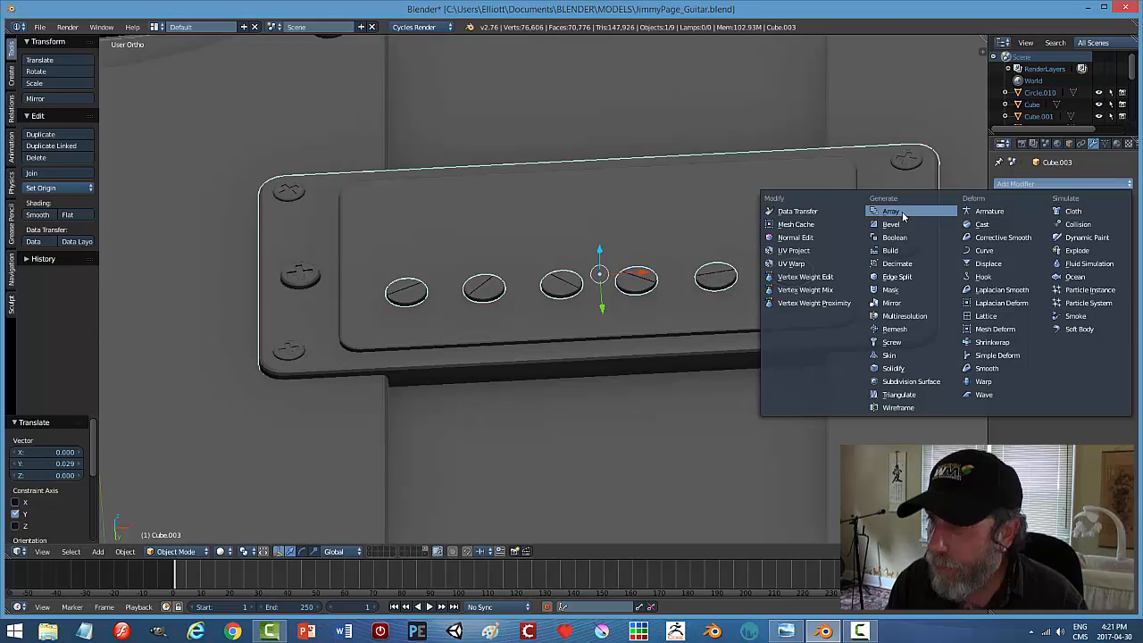
{"action": "left_click", "coordinate": [894, 237]}
{"action": "left_click", "coordinate": [1022, 254]}
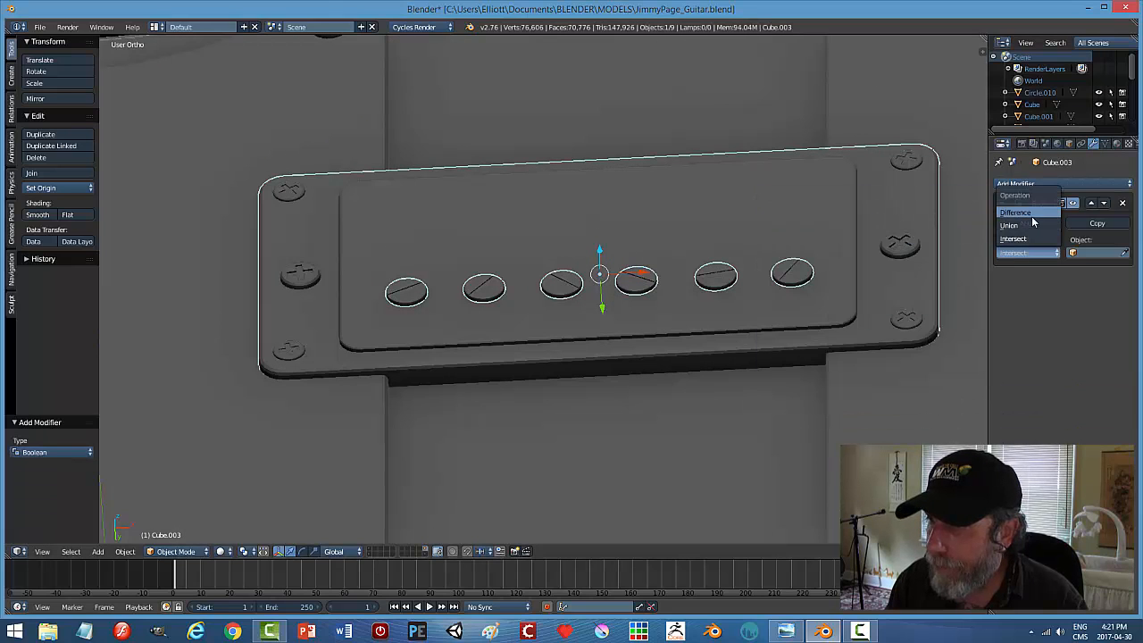
{"action": "left_click", "coordinate": [1025, 214]}
{"action": "left_click", "coordinate": [1125, 254]}
{"action": "left_click", "coordinate": [816, 209]}
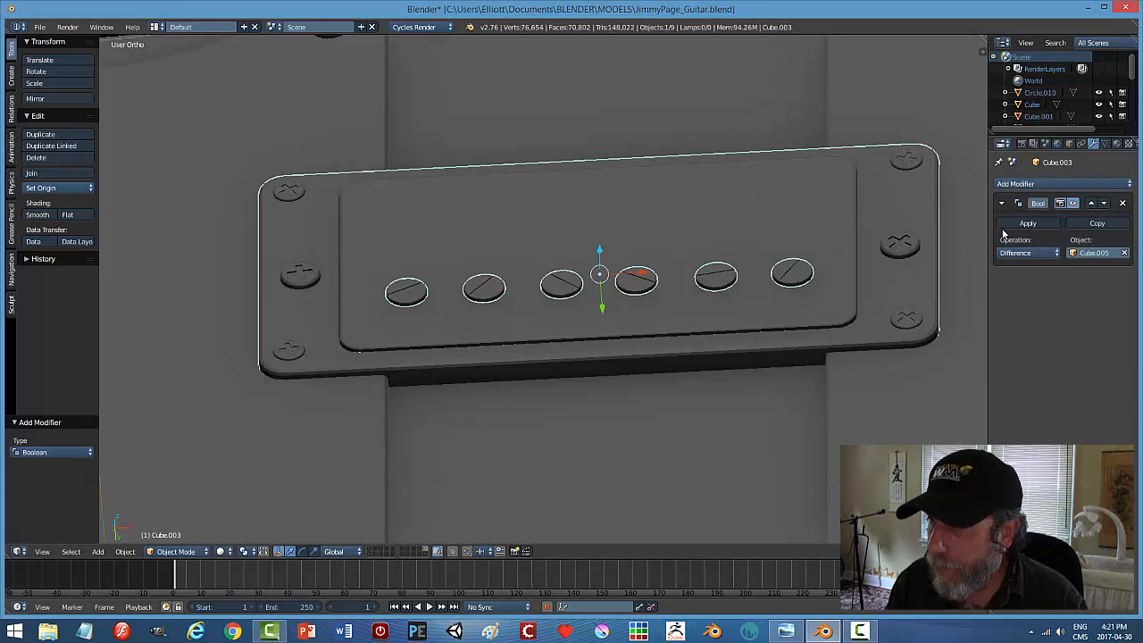
{"action": "left_click", "coordinate": [1028, 223]}
Hide the pickup cover and examine the opening in the frame and the six pole screws from several angles.
{"action": "right_click", "coordinate": [826, 212]}
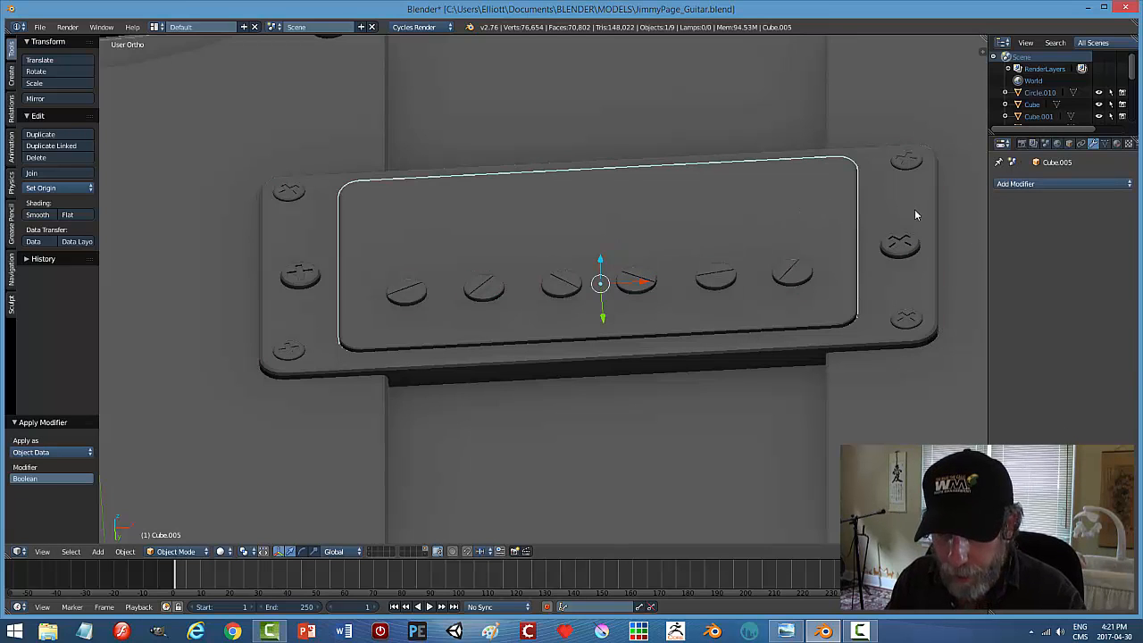
{"action": "key", "text": "h"}
{"action": "scroll", "coordinate": [768, 228], "scroll_direction": "down", "scroll_amount": 2}
{"action": "middle_click_drag", "start_coordinate": [761, 218], "coordinate": [784, 302]}
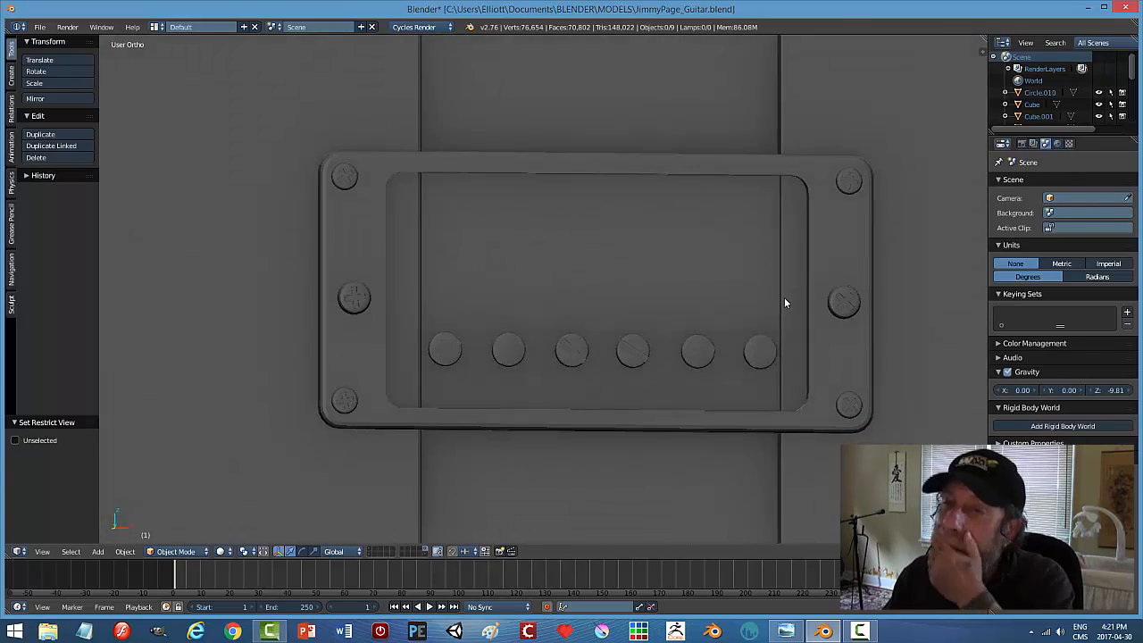
{"action": "middle_click_drag", "start_coordinate": [711, 281], "coordinate": [604, 293]}
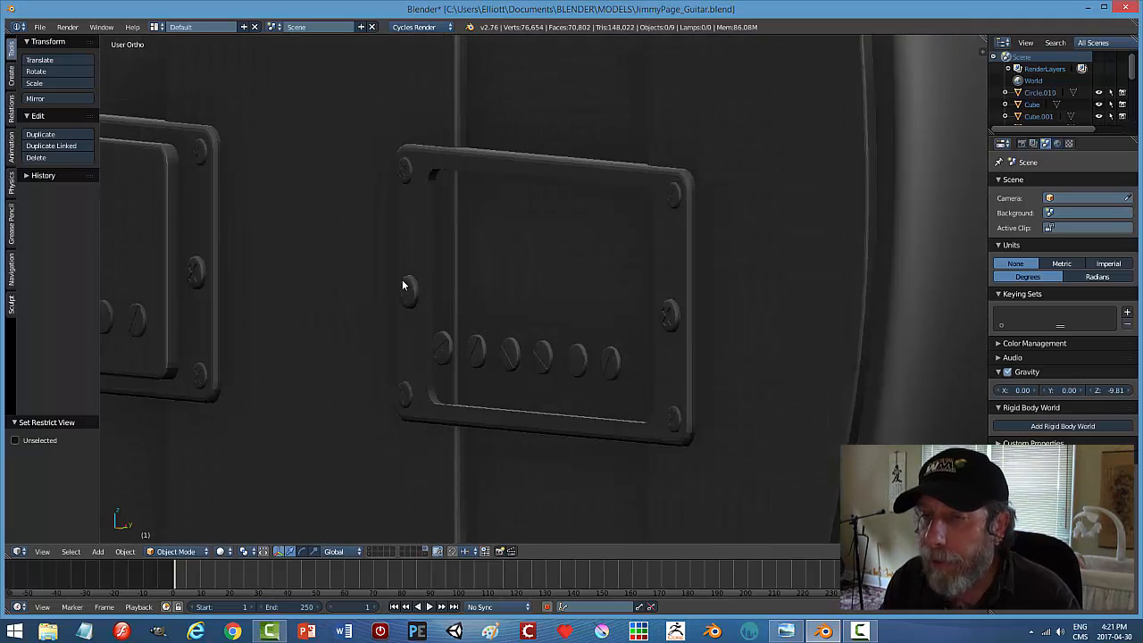
{"action": "middle_click_drag", "start_coordinate": [525, 273], "coordinate": [549, 310]}
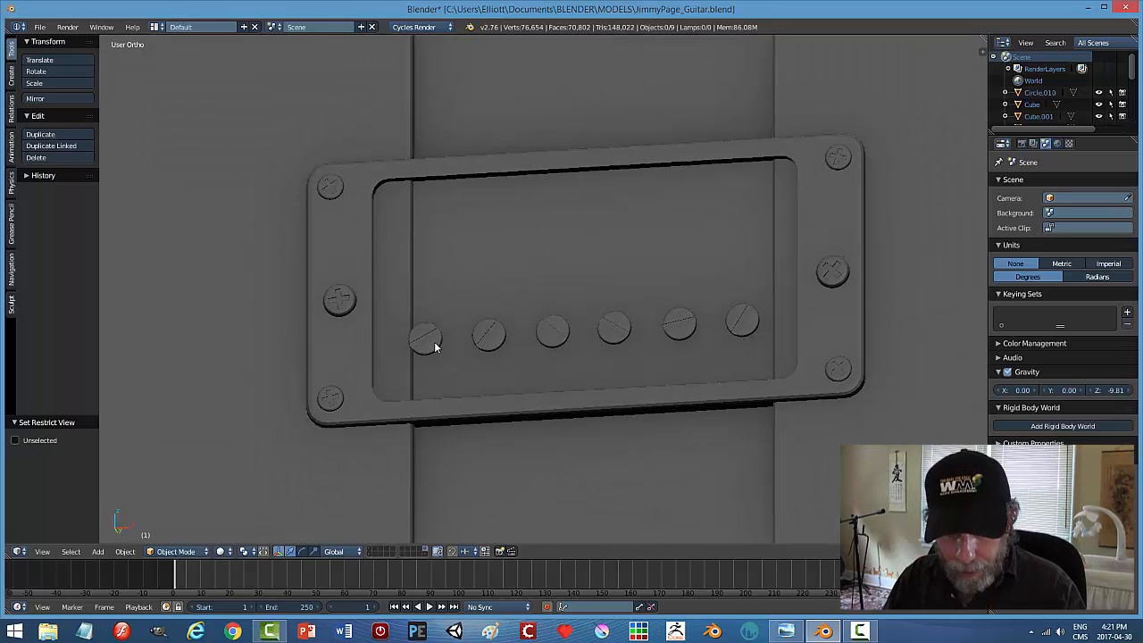
Unhide the pickup cover and enter Edit Mode on it.
{"action": "key", "text": "alt+h"}
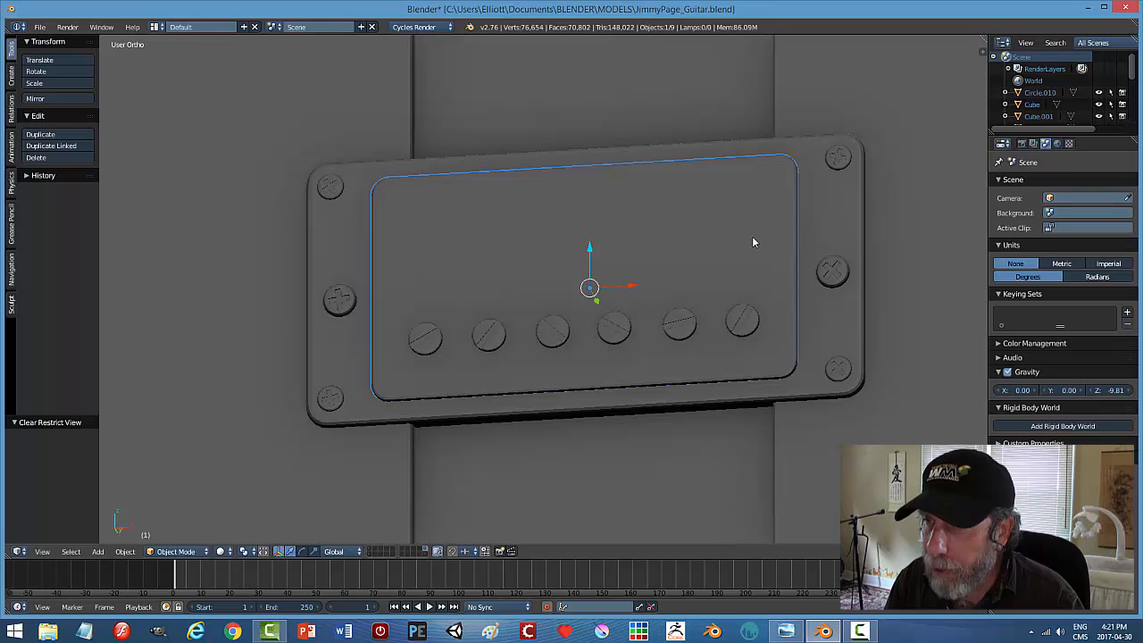
{"action": "key", "text": "Tab"}
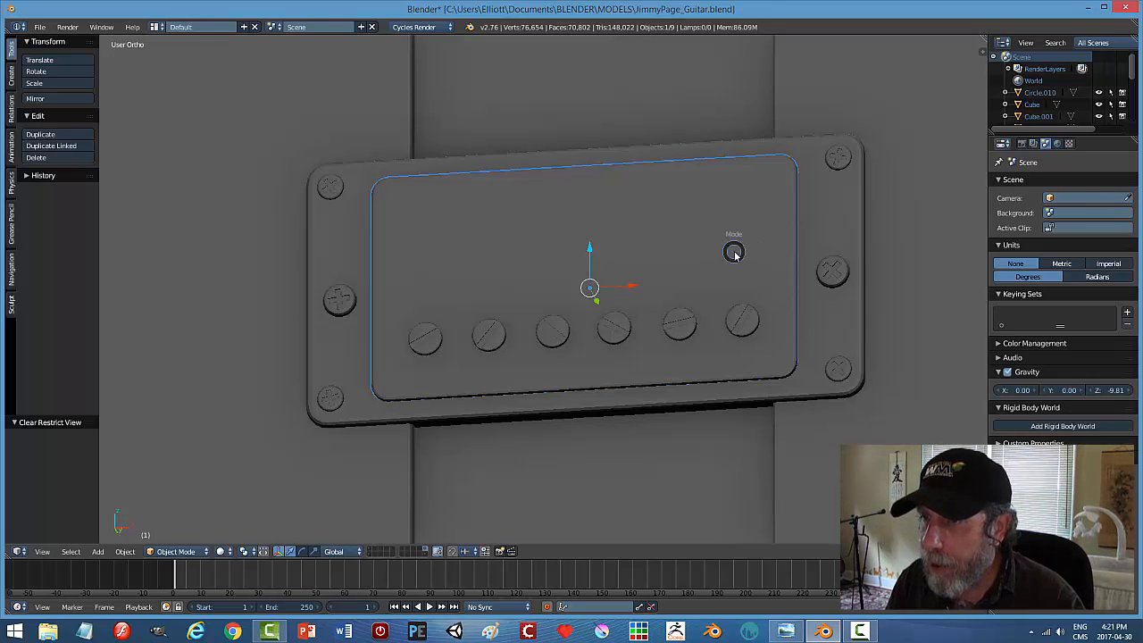
{"action": "left_click", "coordinate": [750, 260]}
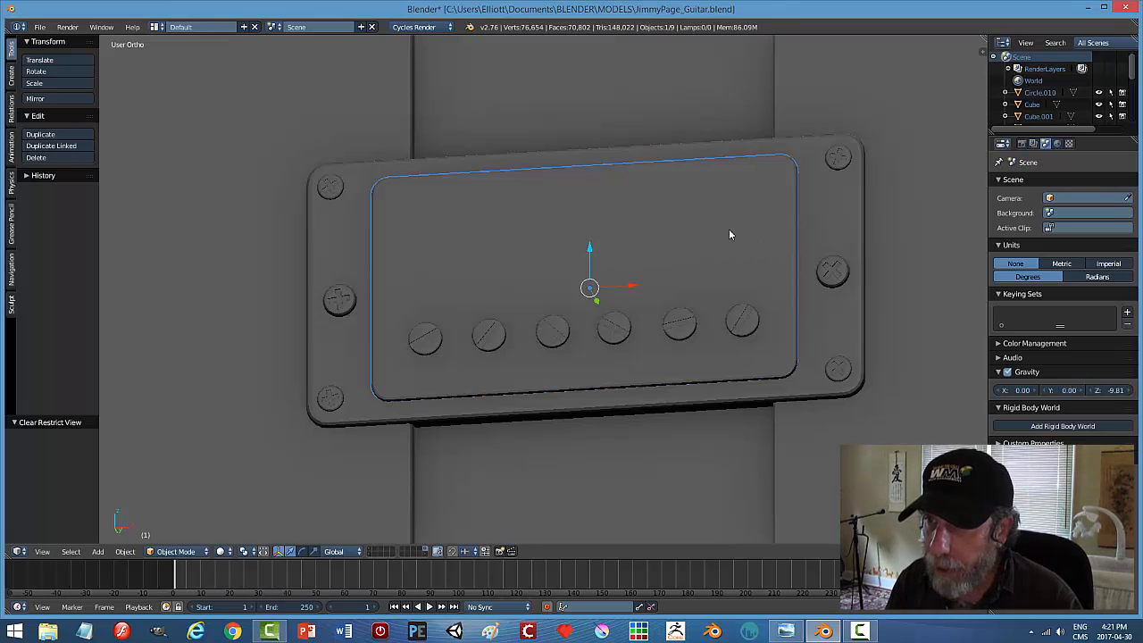
{"action": "right_click", "coordinate": [722, 228]}
{"action": "key", "text": "Tab"}
{"action": "left_click", "coordinate": [823, 203]}
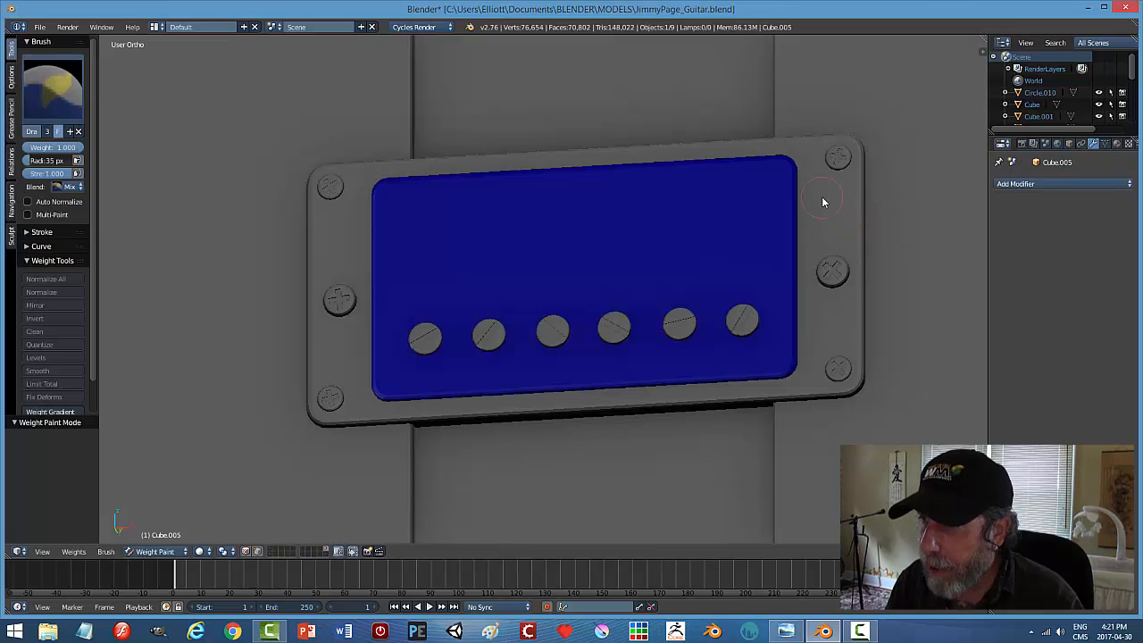
{"action": "left_click", "coordinate": [156, 551]}
{"action": "left_click", "coordinate": [154, 524]}
{"action": "key", "text": "Tab"}
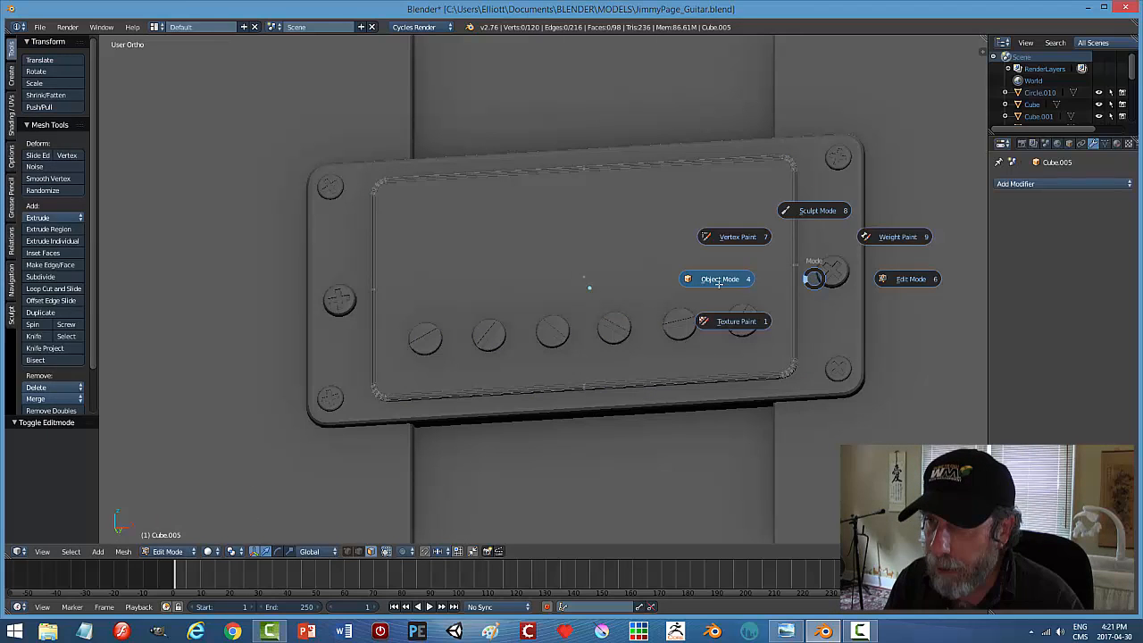
Grow the selection from the cover's top face and delete the selected faces, keeping only the back face and adjoining side faces.
{"action": "left_click", "coordinate": [853, 224]}
{"action": "right_click", "coordinate": [777, 239]}
{"action": "key", "text": "Tab"}
{"action": "key", "text": "Tab"}
{"action": "left_click", "coordinate": [858, 233]}
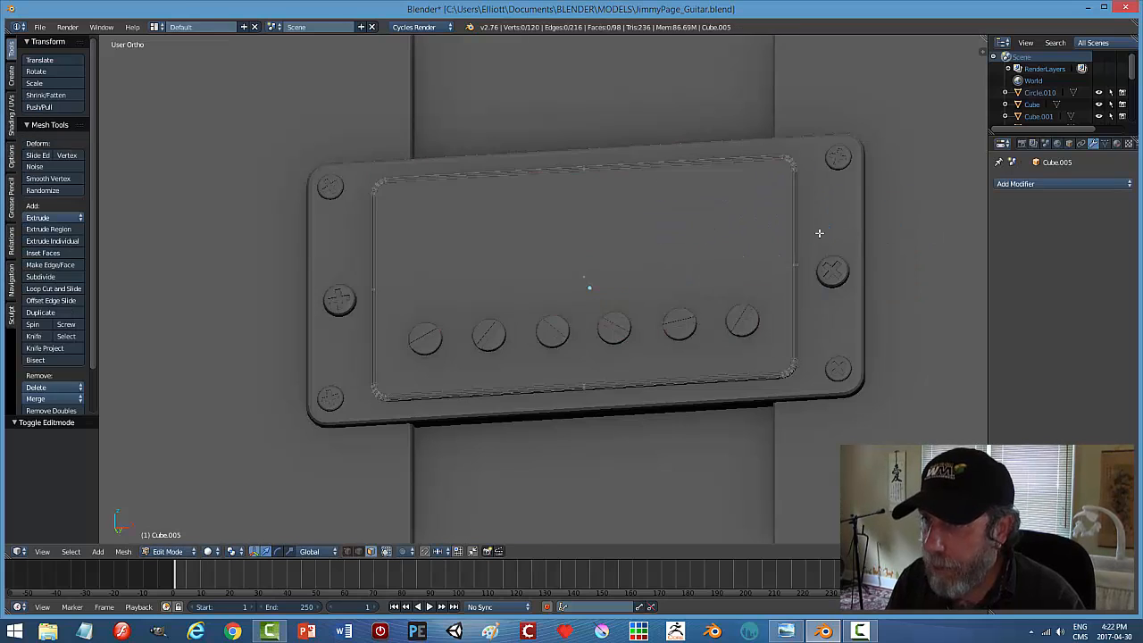
{"action": "key", "text": "ctrl+KP_Add"}
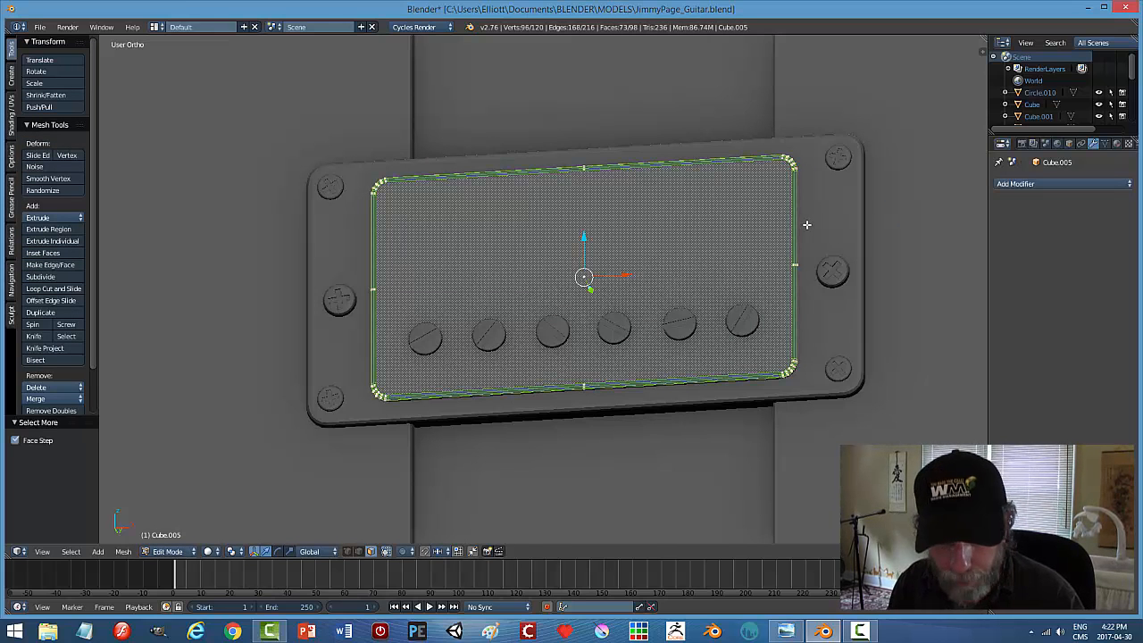
{"action": "key", "text": "x"}
{"action": "left_click", "coordinate": [792, 250]}
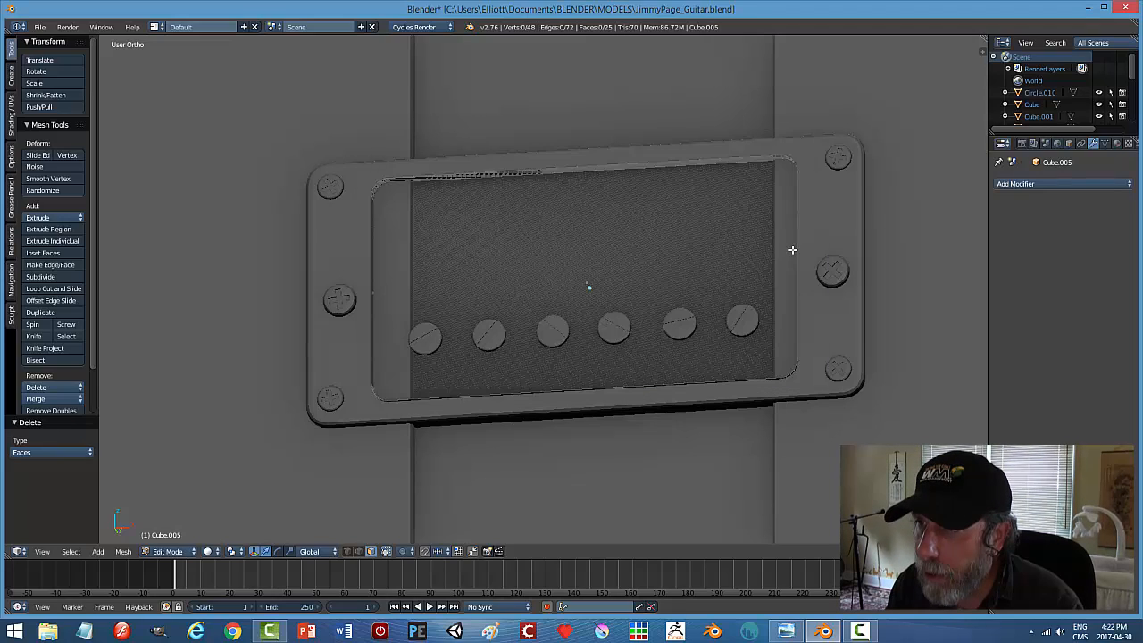
Select the cover's remaining back face and nudge it slightly along Y.
{"action": "mouse_move", "coordinate": [597, 251]}
{"action": "middle_mouse_down"}
{"action": "mouse_move", "coordinate": [566, 294]}
{"action": "mouse_move", "coordinate": [577, 294]}
{"action": "mouse_move", "coordinate": [580, 269]}
{"action": "middle_mouse_up"}
{"action": "right_click", "coordinate": [580, 269]}
{"action": "middle_click_drag", "start_coordinate": [689, 262], "coordinate": [673, 288]}
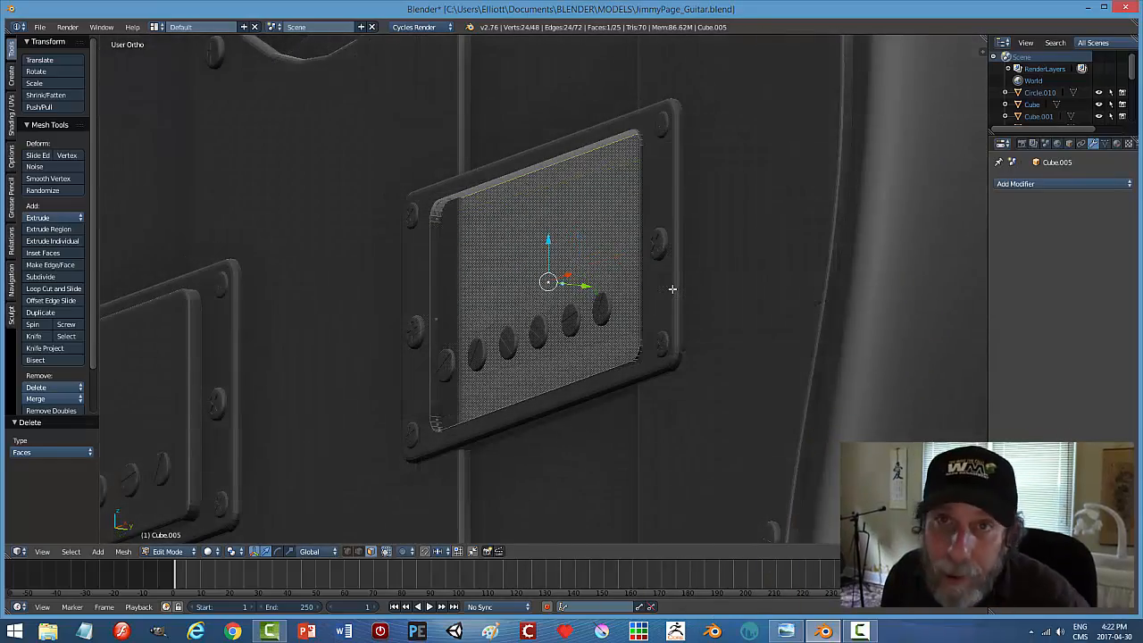
{"action": "middle_click_drag", "start_coordinate": [631, 257], "coordinate": [591, 296]}
{"action": "left_click_drag", "start_coordinate": [581, 297], "coordinate": [574, 297]}
{"action": "middle_click_drag", "start_coordinate": [552, 298], "coordinate": [739, 281]}
Flip the normal direction of the cover's back face and return to Object Mode.
{"action": "key", "text": "a"}
{"action": "right_click", "coordinate": [692, 285]}
{"action": "middle_click_drag", "start_coordinate": [855, 294], "coordinate": [748, 307]}
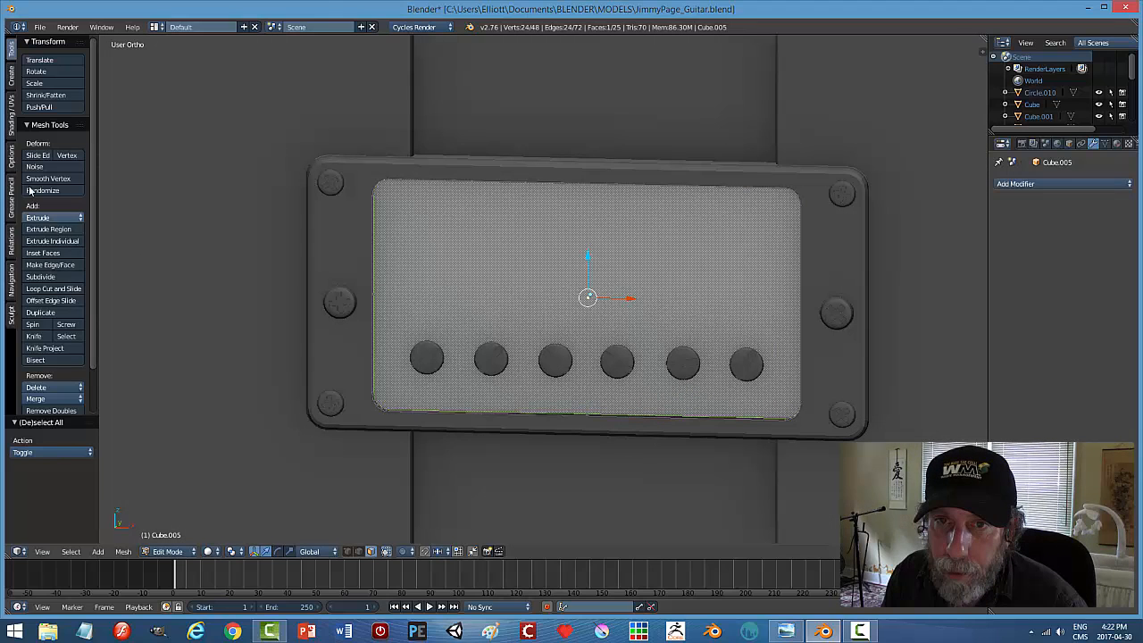
{"action": "left_click", "coordinate": [10, 124]}
{"action": "left_click", "coordinate": [46, 157]}
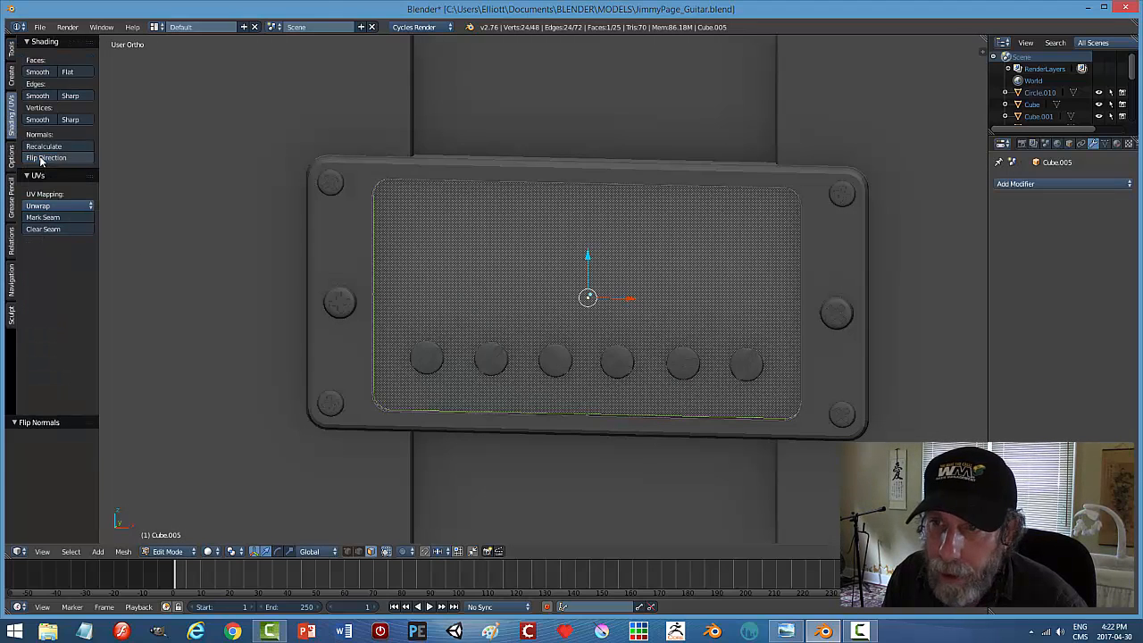
{"action": "key", "text": "a"}
{"action": "mouse_move", "coordinate": [582, 278]}
{"action": "middle_mouse_down"}
{"action": "mouse_move", "coordinate": [541, 307]}
{"action": "mouse_move", "coordinate": [508, 311]}
{"action": "mouse_move", "coordinate": [535, 316]}
{"action": "mouse_move", "coordinate": [562, 295]}
{"action": "mouse_move", "coordinate": [526, 281]}
{"action": "mouse_move", "coordinate": [428, 280]}
{"action": "middle_mouse_up"}
{"action": "key", "text": "Tab"}
{"action": "left_click", "coordinate": [482, 297]}
In Edit Mode, delete the loop of side faces around the remaining cover piece, then return to Object Mode.
{"action": "key", "text": "a"}
{"action": "scroll", "coordinate": [596, 298], "scroll_direction": "down", "scroll_amount": 2}
{"action": "scroll", "coordinate": [515, 284], "scroll_direction": "up", "scroll_amount": 1}
{"action": "scroll", "coordinate": [515, 287], "scroll_direction": "up", "scroll_amount": 3}
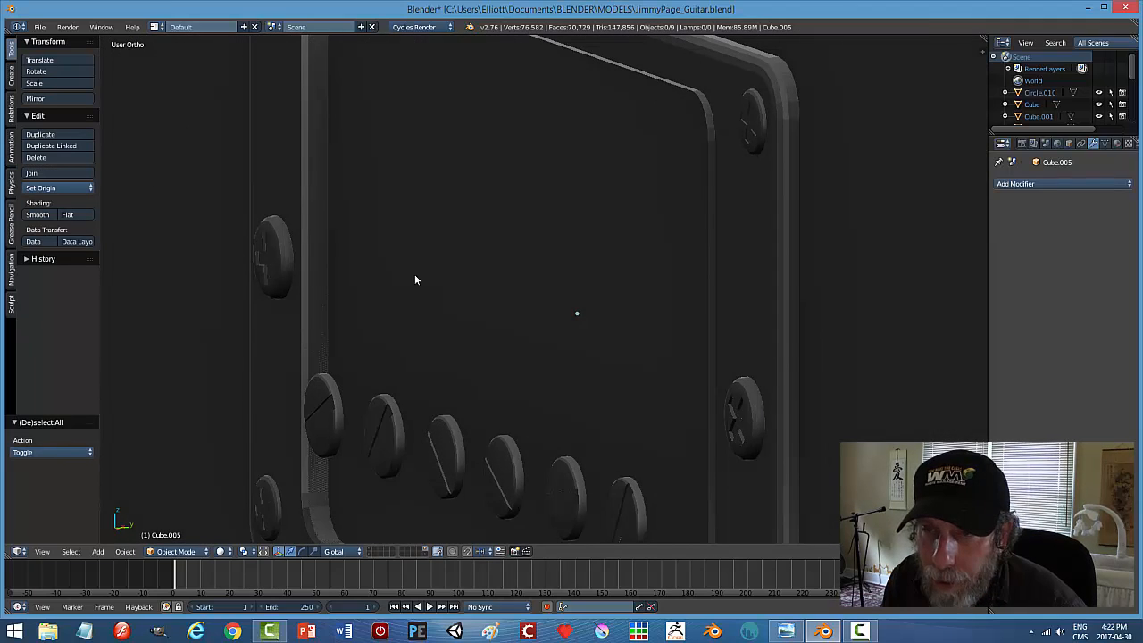
{"action": "right_click", "coordinate": [402, 245]}
{"action": "scroll", "coordinate": [419, 263], "scroll_direction": "up", "scroll_amount": 3}
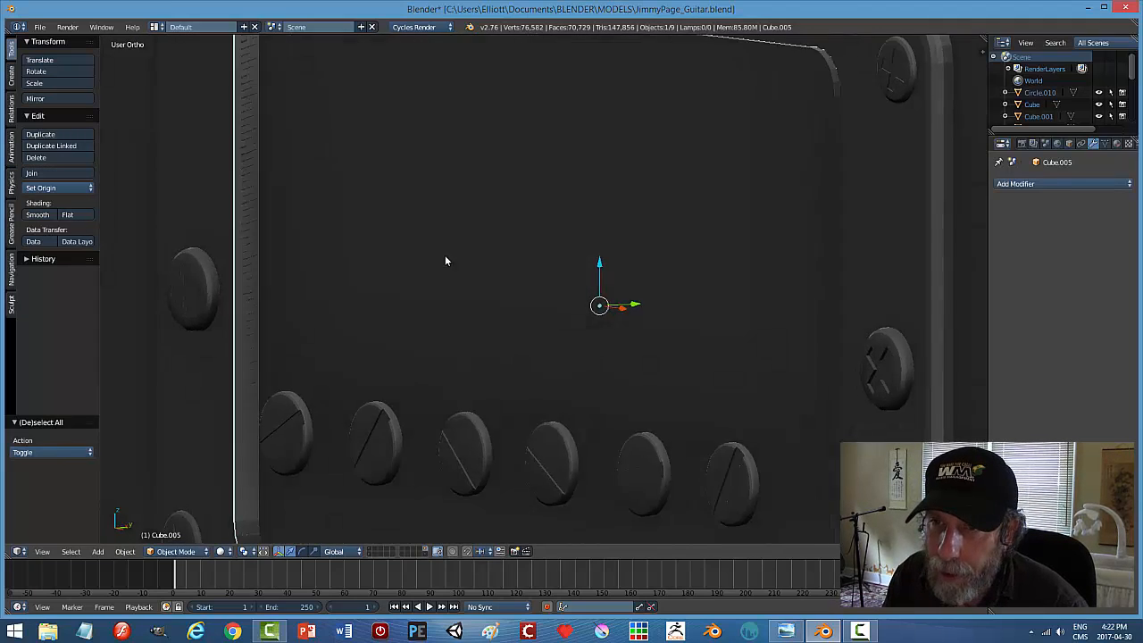
{"action": "middle_click_drag", "start_coordinate": [464, 256], "coordinate": [407, 278]}
{"action": "key", "text": "Tab"}
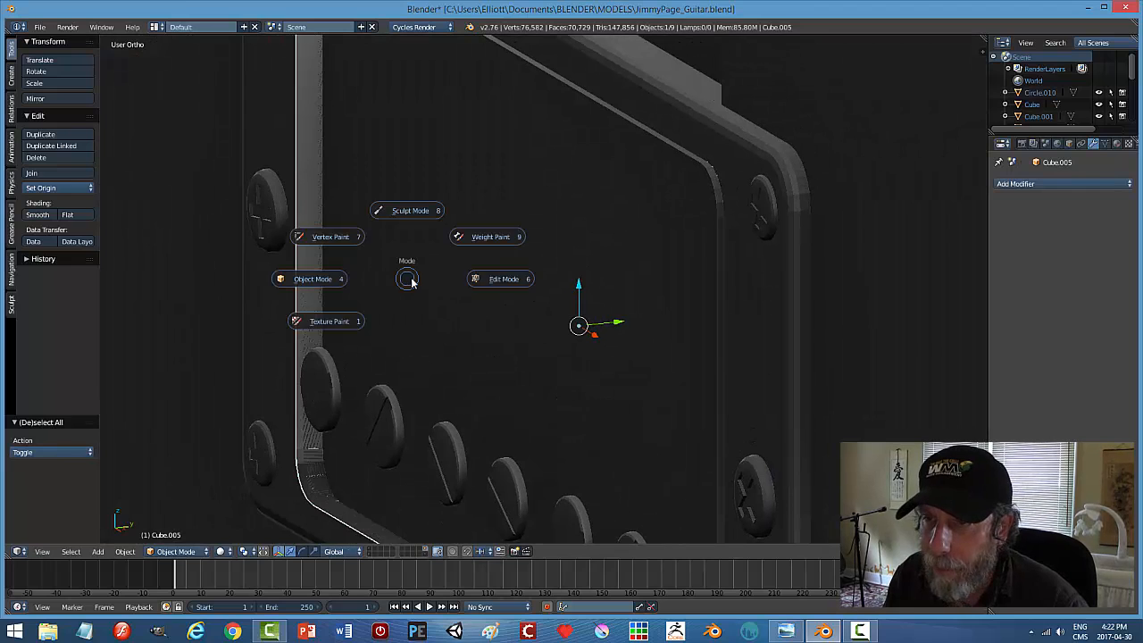
{"action": "left_click", "coordinate": [483, 278]}
{"action": "right_click", "coordinate": [313, 190]}
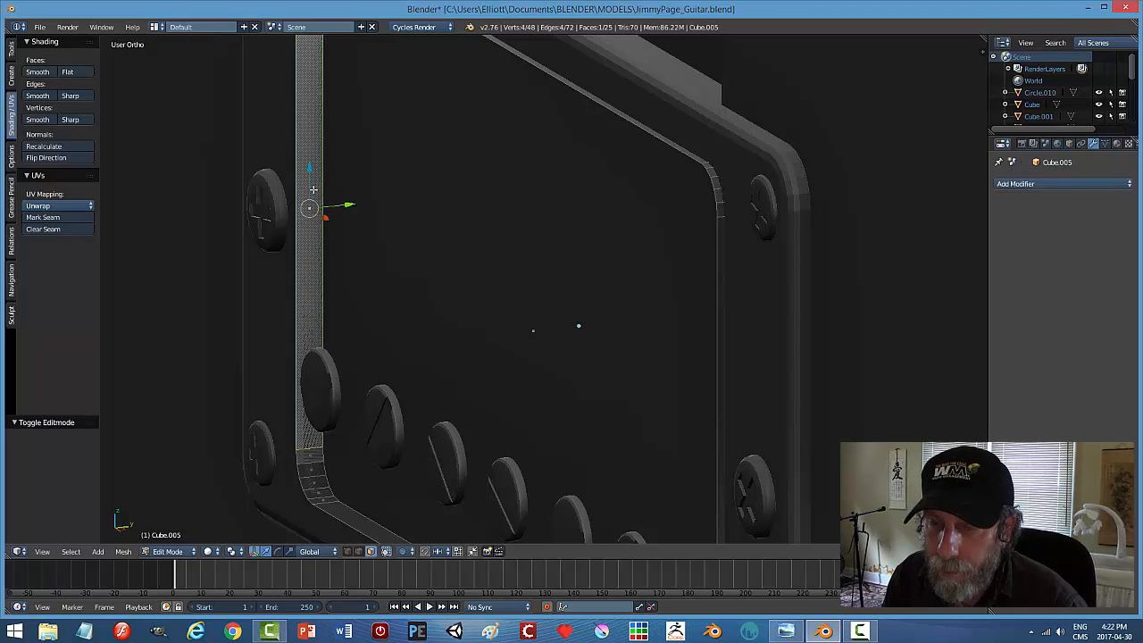
{"action": "right_click", "coordinate": [312, 458], "text": "alt"}
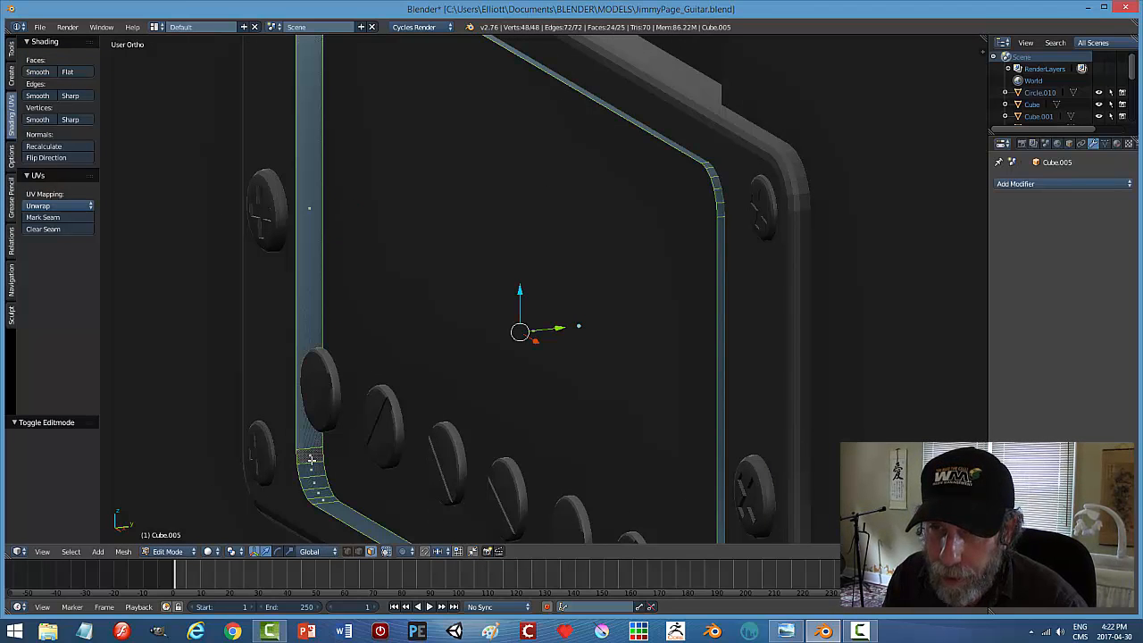
{"action": "key", "text": "x"}
{"action": "left_click", "coordinate": [458, 402]}
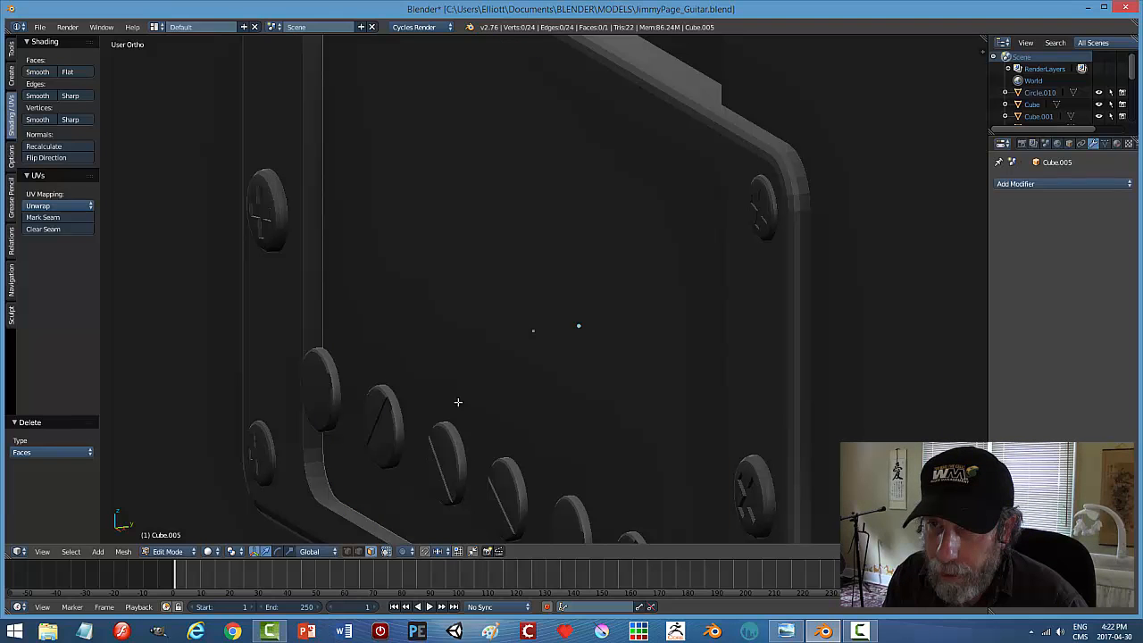
{"action": "key", "text": "Tab"}
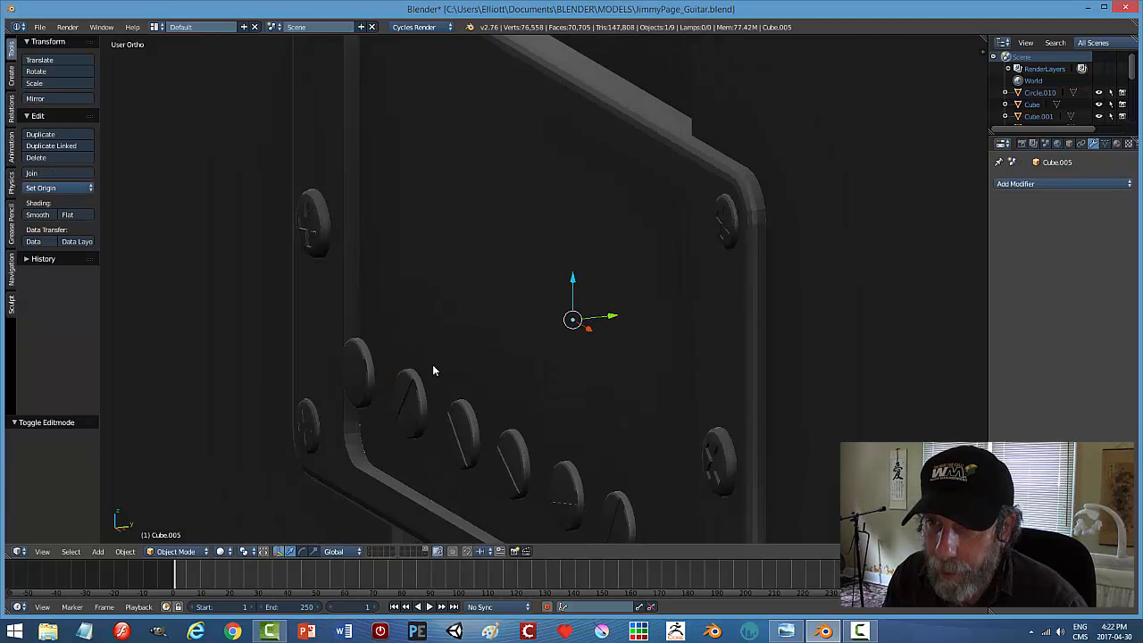
{"action": "left_click", "coordinate": [414, 393]}
Check the pickup frame's recess from the front and side, then save over JimmyPage_Guitar.blend.
{"action": "middle_click_drag", "start_coordinate": [451, 352], "coordinate": [492, 261]}
{"action": "right_click", "coordinate": [492, 260]}
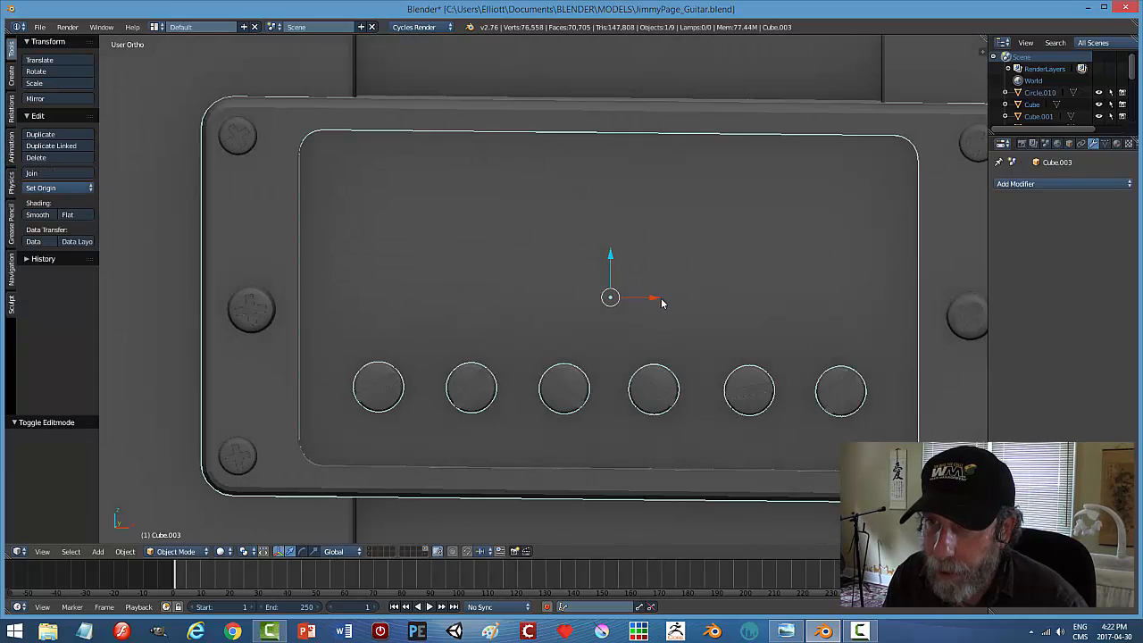
{"action": "key", "text": "a"}
{"action": "scroll", "coordinate": [635, 312], "scroll_direction": "down", "scroll_amount": 3}
{"action": "middle_click_drag", "start_coordinate": [702, 289], "coordinate": [646, 267]}
{"action": "key", "text": "ctrl+s"}
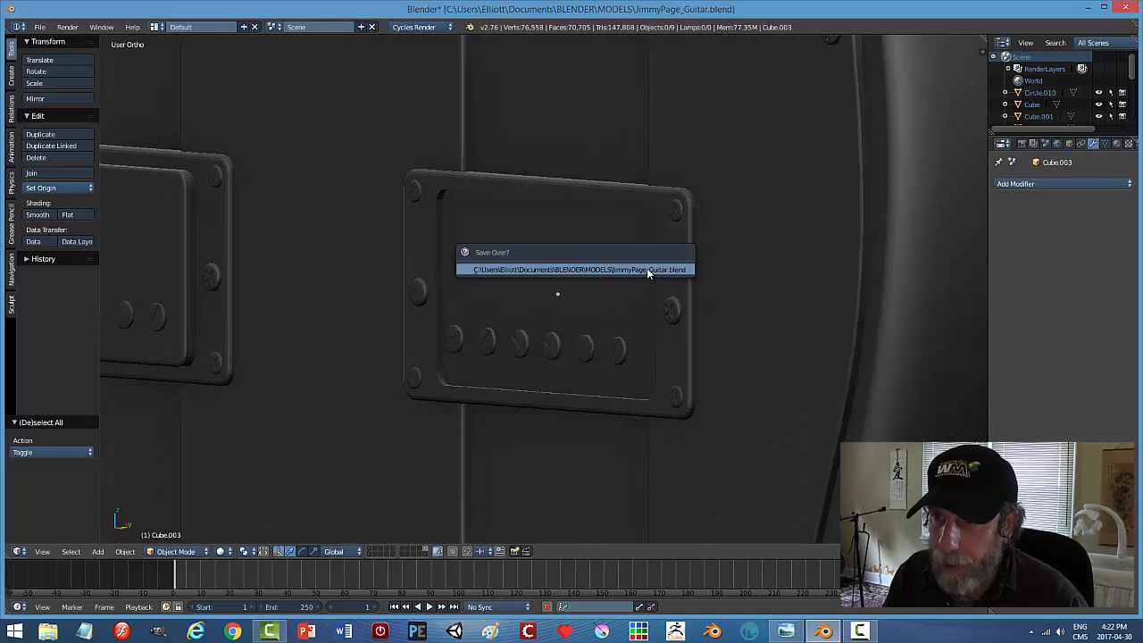
{"action": "left_click", "coordinate": [646, 268]}
Switch to the front wireframe view over the reference photo and add a 32-vertex mesh circle of radius 1.
{"action": "middle_click_drag", "start_coordinate": [601, 303], "coordinate": [656, 301]}
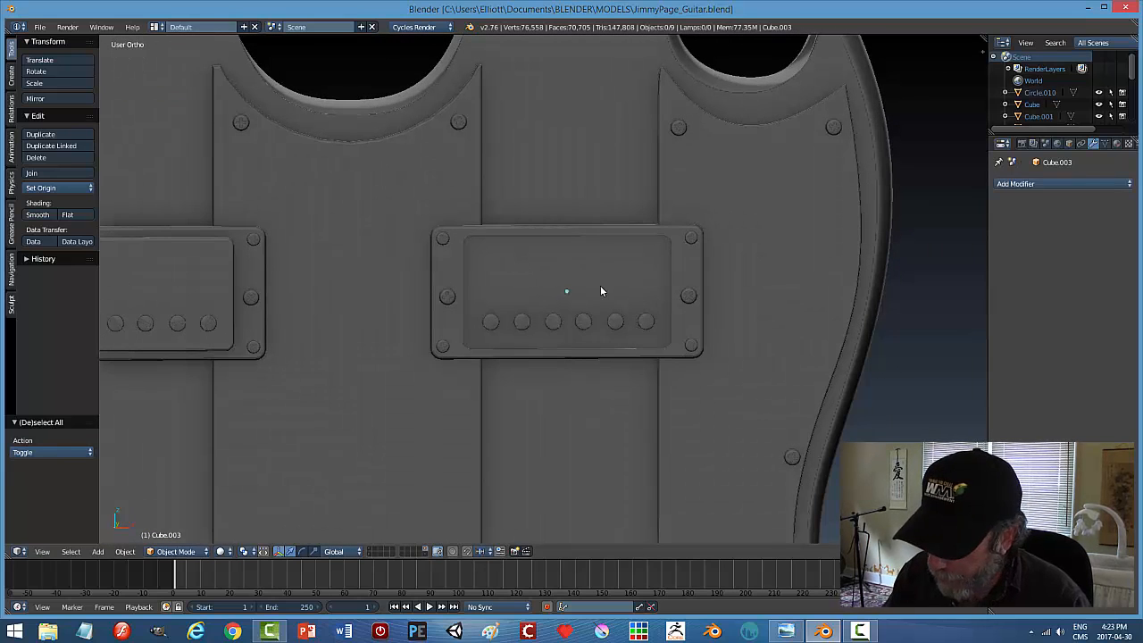
{"action": "key", "text": "KP_1"}
{"action": "key", "text": "z"}
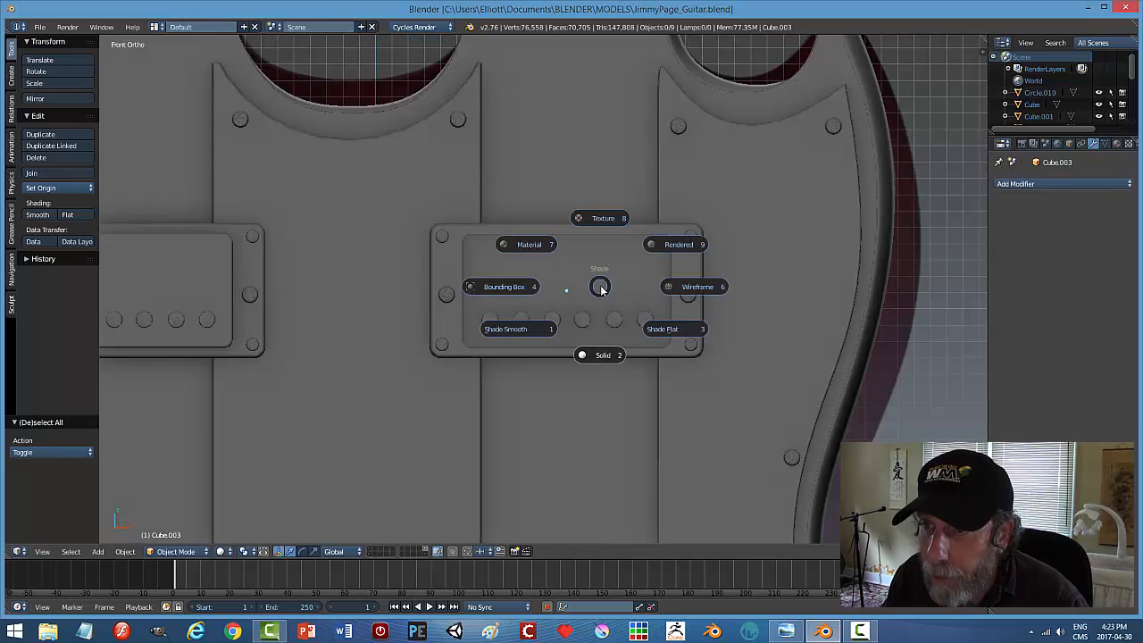
{"action": "left_click", "coordinate": [677, 289]}
{"action": "scroll", "coordinate": [581, 313], "scroll_direction": "up", "scroll_amount": 2}
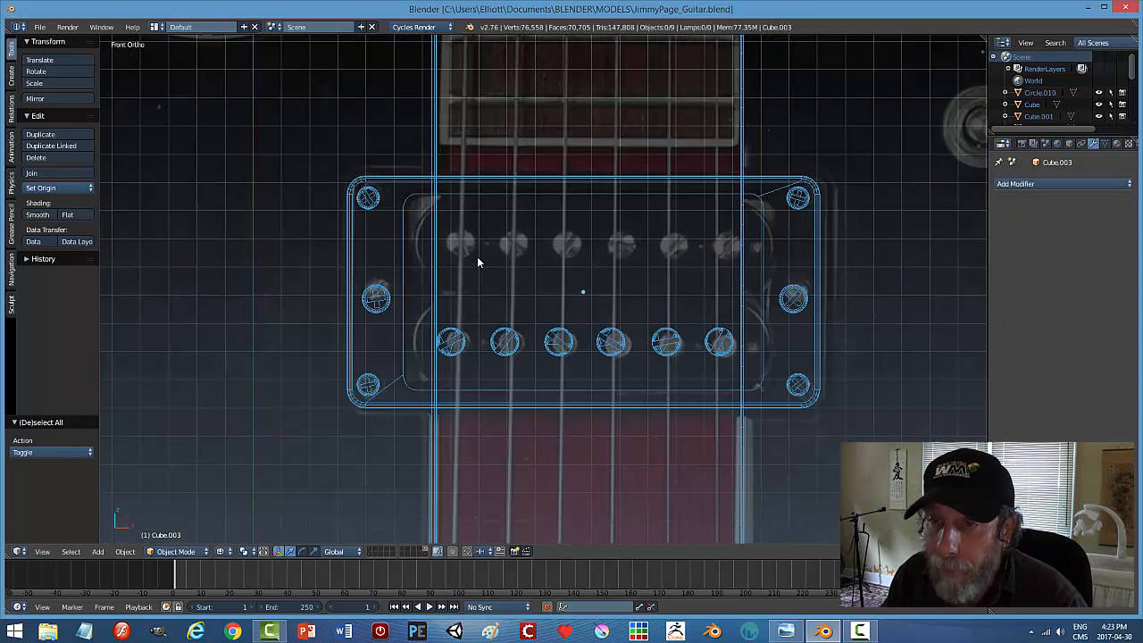
{"action": "key", "text": "shift+a"}
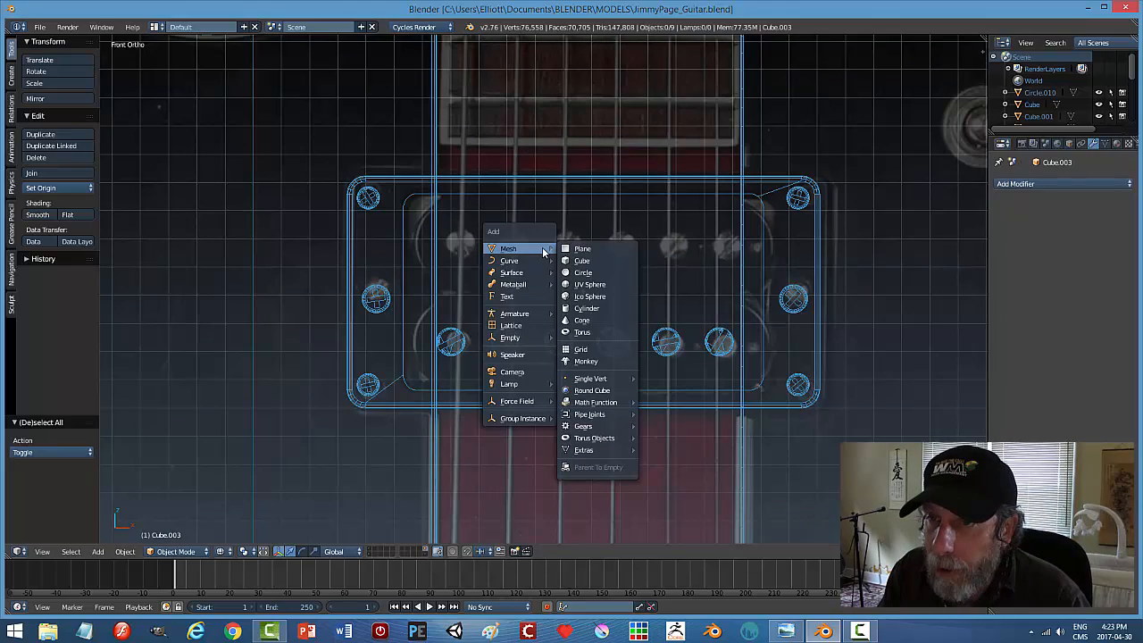
{"action": "left_click", "coordinate": [583, 272]}
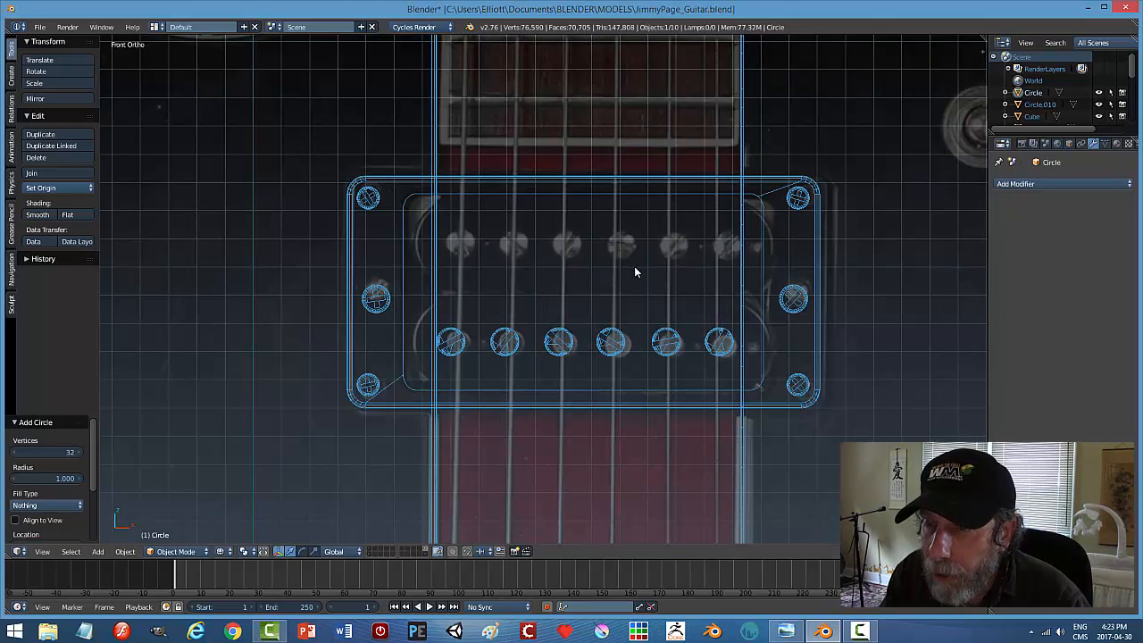
Rotate the circle 90 degrees about X and move it up and 2.974 along X onto the right neck's upper pickup.
{"action": "scroll", "coordinate": [633, 266], "scroll_direction": "down", "scroll_amount": 1}
{"action": "scroll", "coordinate": [633, 266], "scroll_direction": "down", "scroll_amount": 7}
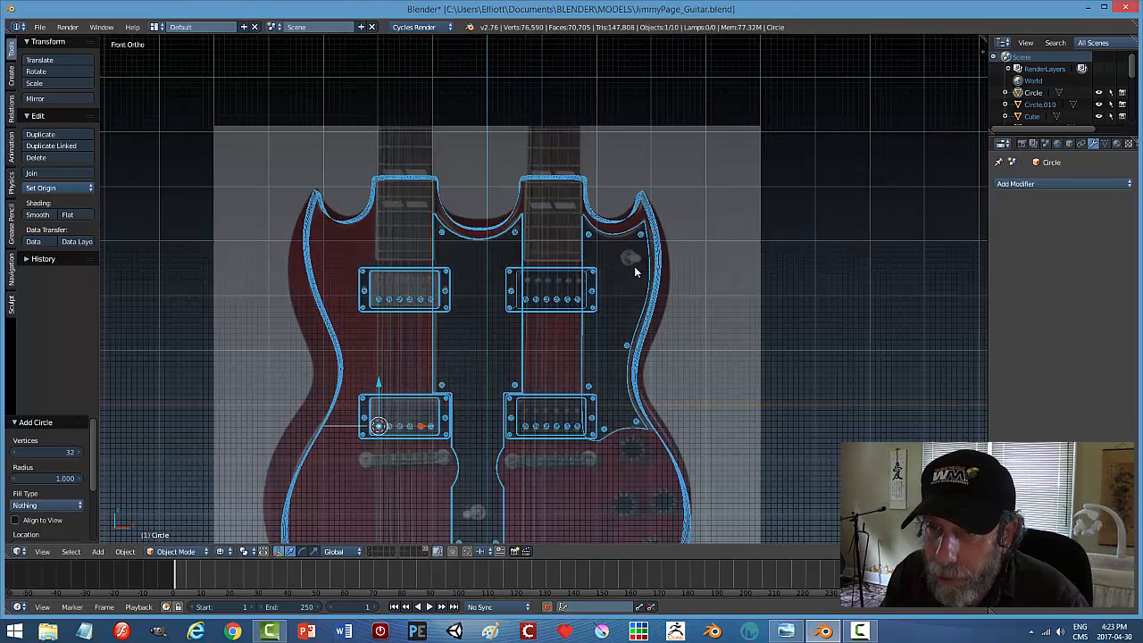
{"action": "key", "text": "r"}
{"action": "key", "text": "x"}
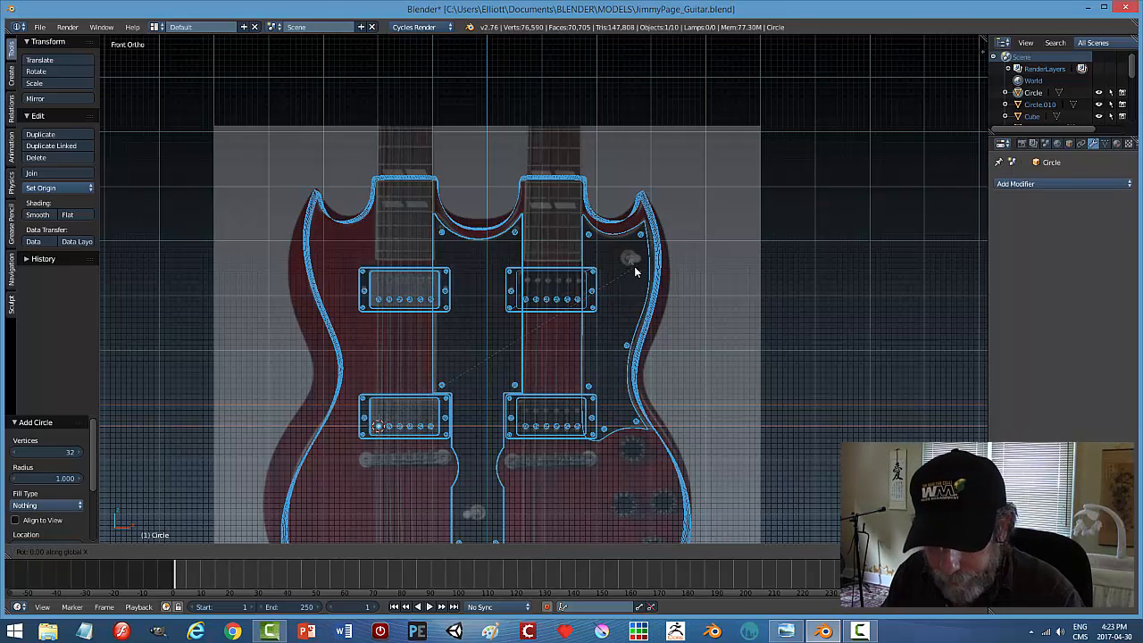
{"action": "key", "text": "9"}
{"action": "key", "text": "0"}
{"action": "key", "text": "Return"}
{"action": "left_click_drag", "start_coordinate": [383, 385], "coordinate": [384, 245]}
{"action": "left_click_drag", "start_coordinate": [438, 293], "coordinate": [600, 295]}
{"action": "scroll", "coordinate": [607, 312], "scroll_direction": "up", "scroll_amount": 7}
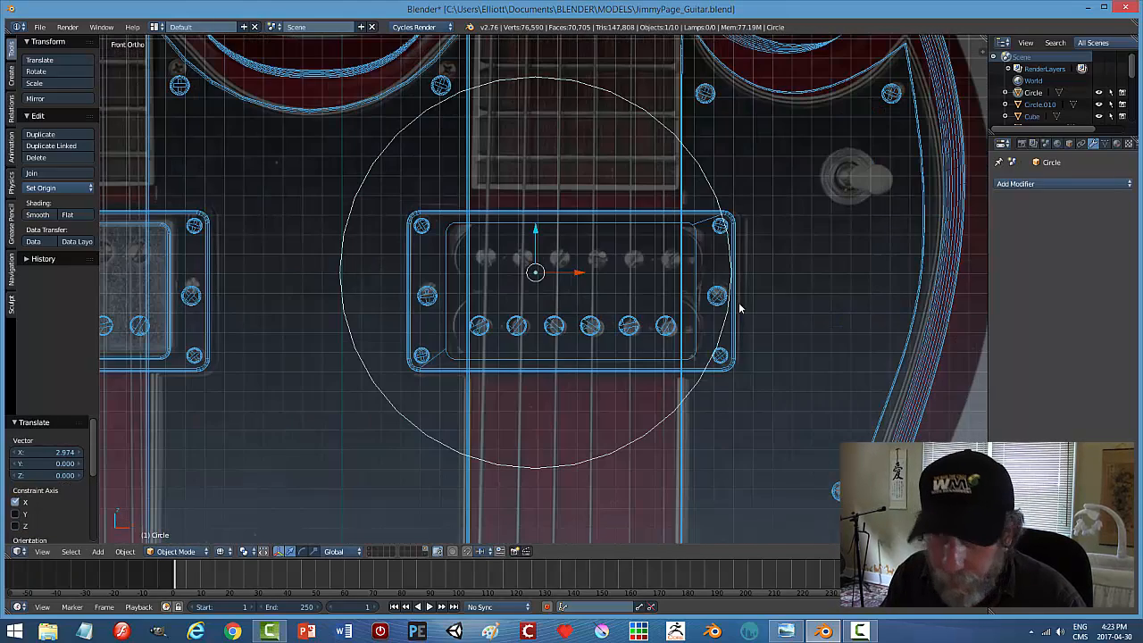
Scale the circle down and place it around the first pole piece of the photo's upper row.
{"action": "key", "text": "s"}
{"action": "left_click", "coordinate": [567, 288]}
{"action": "left_click_drag", "start_coordinate": [571, 279], "coordinate": [486, 216]}
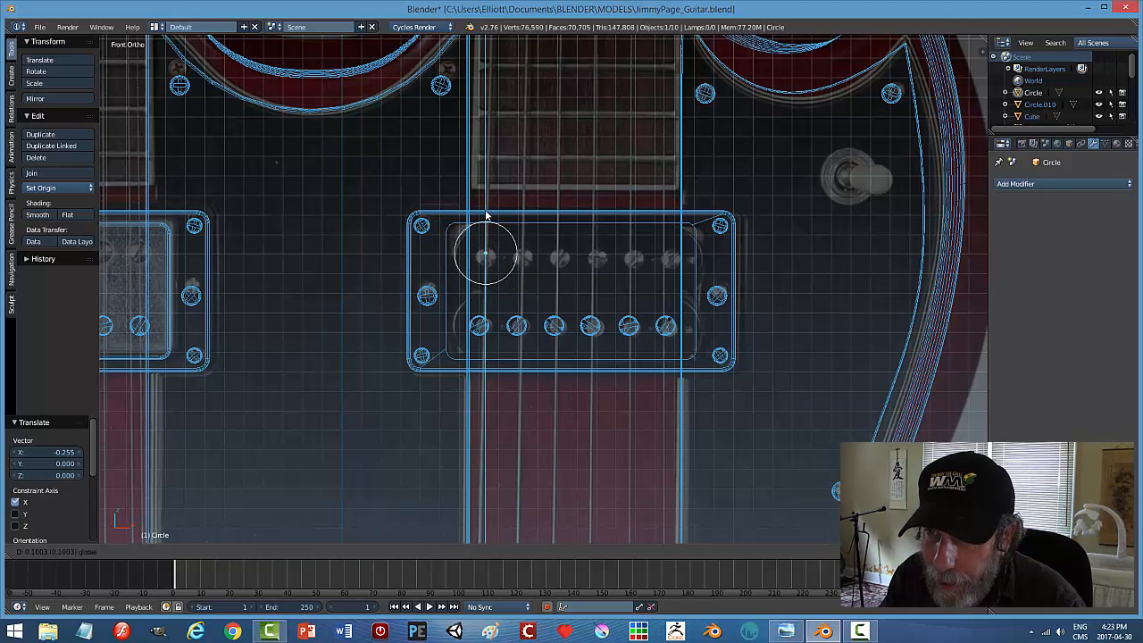
{"action": "scroll", "coordinate": [553, 260], "scroll_direction": "up", "scroll_amount": 3}
{"action": "key", "text": "s"}
{"action": "left_click", "coordinate": [541, 258]}
{"action": "left_click_drag", "start_coordinate": [442, 186], "coordinate": [441, 192]}
{"action": "left_click_drag", "start_coordinate": [487, 232], "coordinate": [479, 232]}
Fine-tune the circle's scale and position to match the rounded left end of the upper bobbin in the photo.
{"action": "key", "text": "s"}
{"action": "left_click", "coordinate": [507, 239]}
{"action": "left_click_drag", "start_coordinate": [476, 234], "coordinate": [478, 234]}
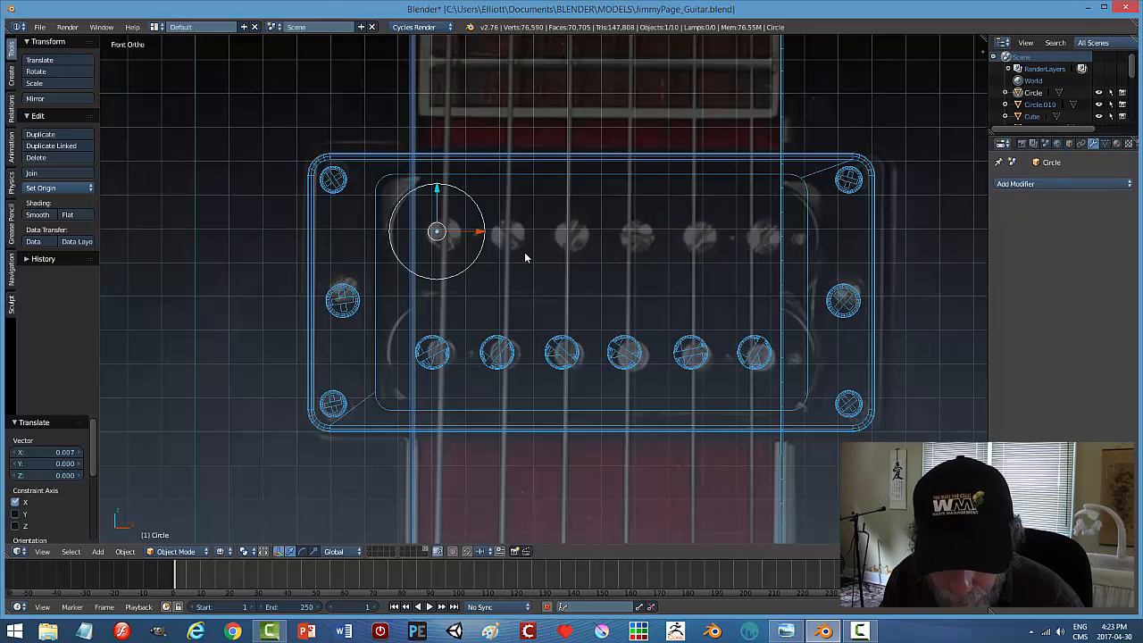
{"action": "key", "text": "s"}
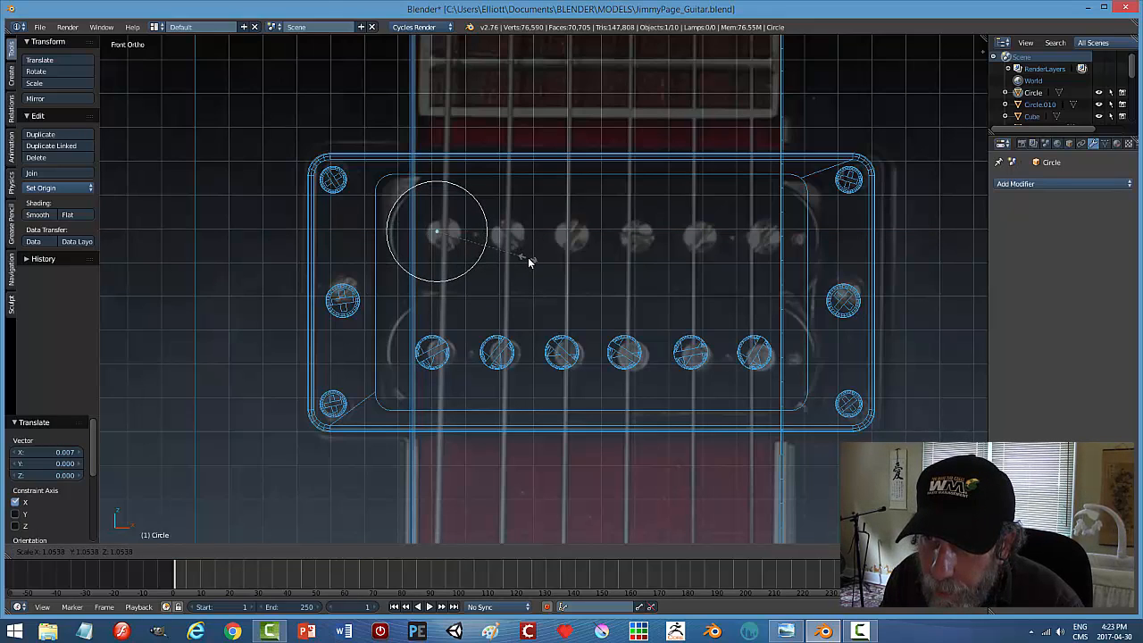
{"action": "left_click", "coordinate": [527, 258]}
{"action": "left_click_drag", "start_coordinate": [476, 232], "coordinate": [478, 232]}
{"action": "left_click_drag", "start_coordinate": [439, 191], "coordinate": [438, 194]}
In Edit Mode with vertex selection, delete the circle's right-hand vertices to leave a left semicircle, and select all the remaining vertices.
{"action": "key", "text": "Tab"}
{"action": "left_click", "coordinate": [542, 239]}
{"action": "key", "text": "ctrl+Tab"}
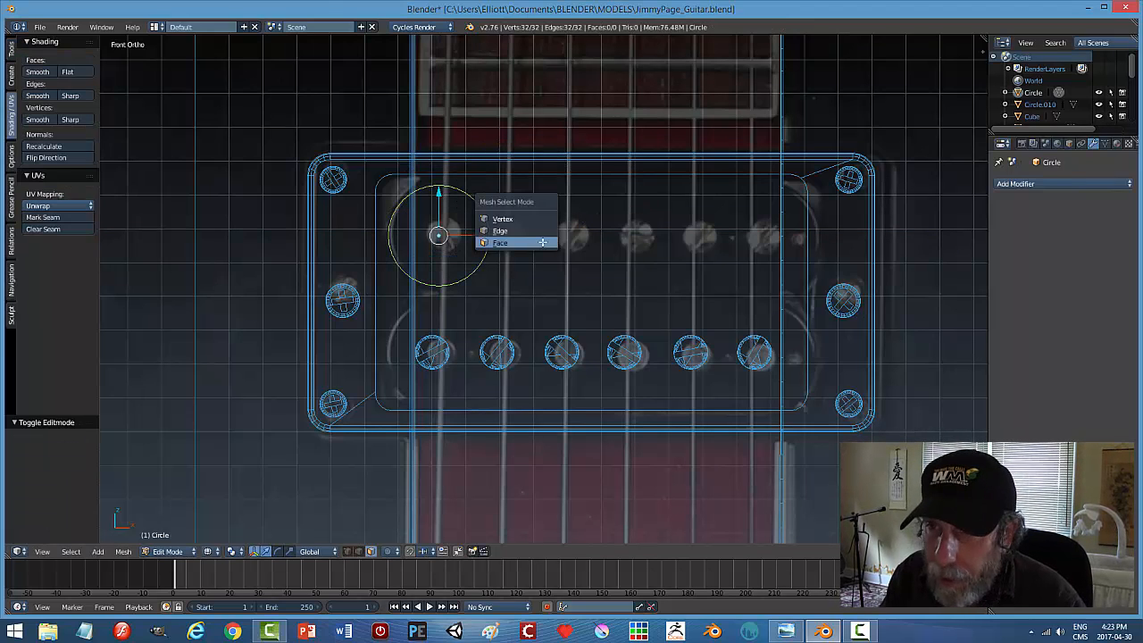
{"action": "left_click", "coordinate": [511, 220]}
{"action": "key", "text": "a"}
{"action": "key", "text": "b"}
{"action": "left_click_drag", "start_coordinate": [591, 328], "coordinate": [445, 138]}
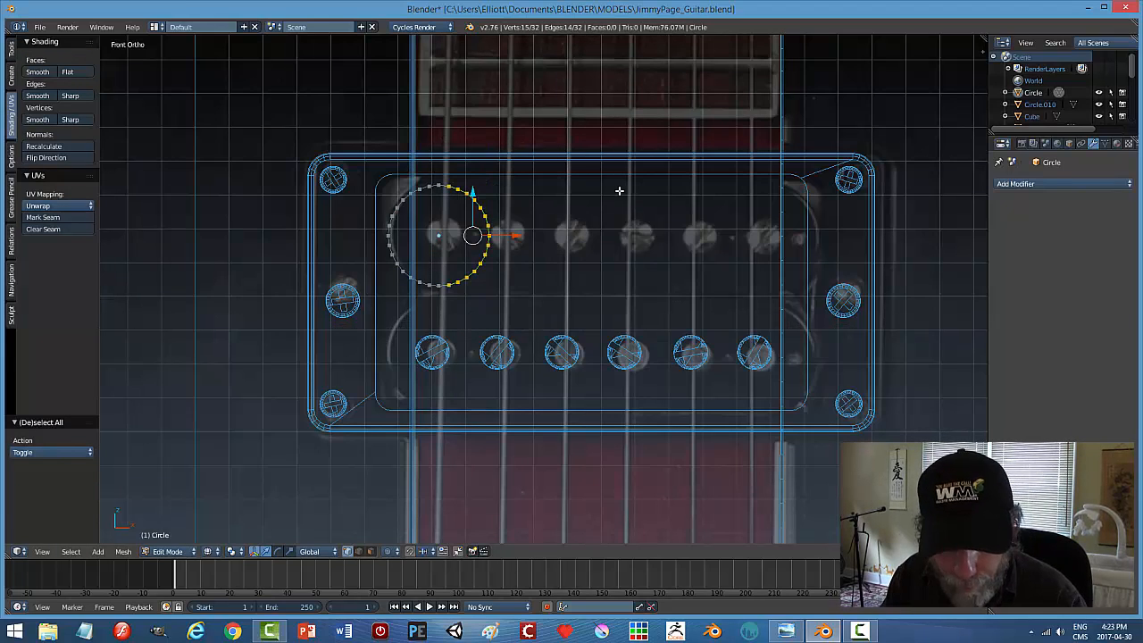
{"action": "key", "text": "x"}
{"action": "left_click", "coordinate": [600, 168]}
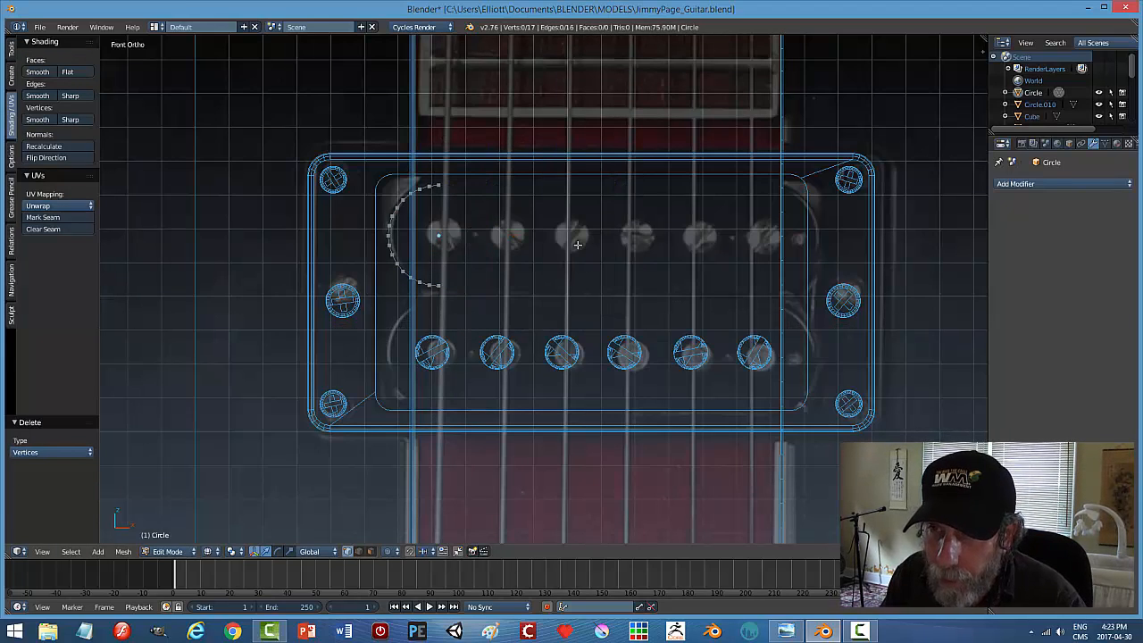
{"action": "key", "text": "a"}
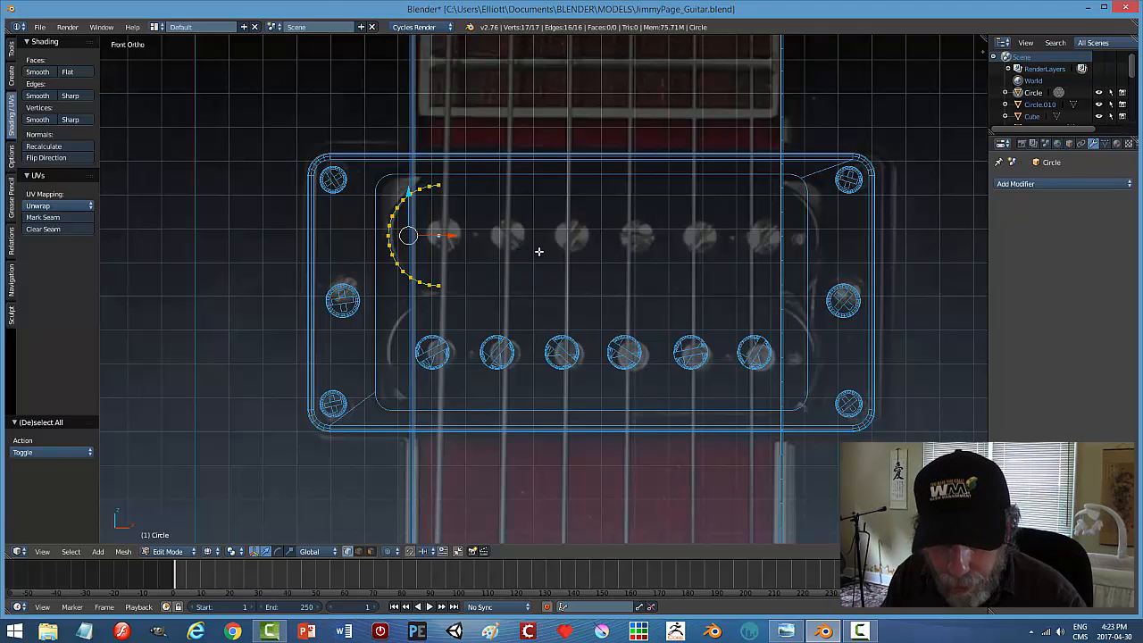
Duplicate the left semicircle, rotate the copy 180 degrees about Y and move it 1.098 along X to the upper bobbin's right end.
{"action": "key", "text": "shift+d"}
{"action": "right_click", "coordinate": [538, 252]}
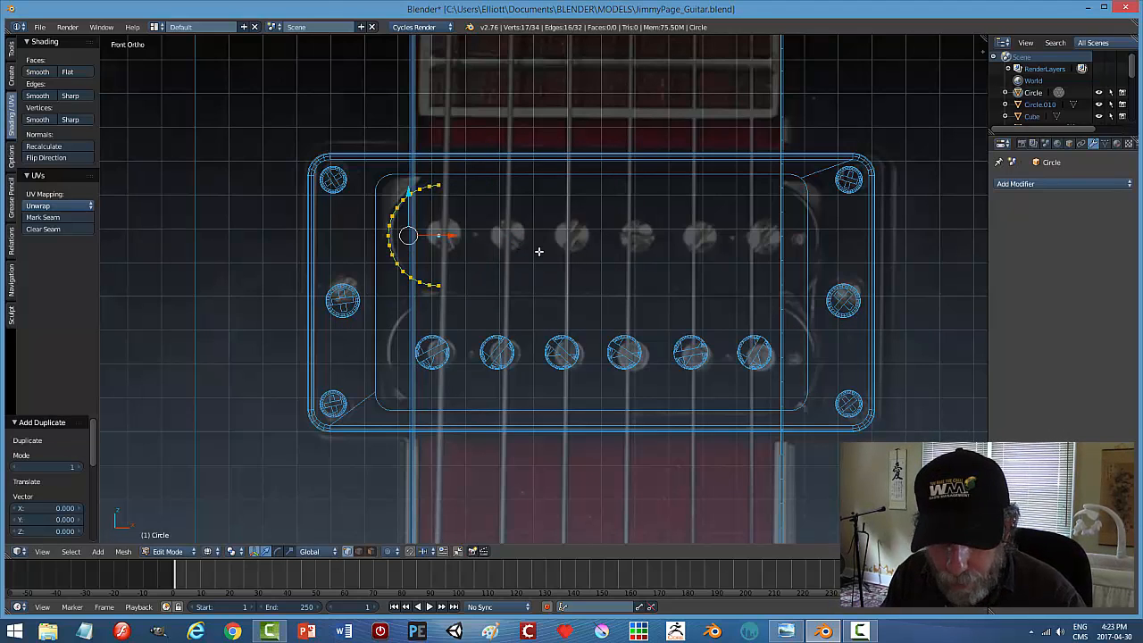
{"action": "key", "text": "r"}
{"action": "key", "text": "y"}
{"action": "key", "text": "1"}
{"action": "key", "text": "8"}
{"action": "key", "text": "0"}
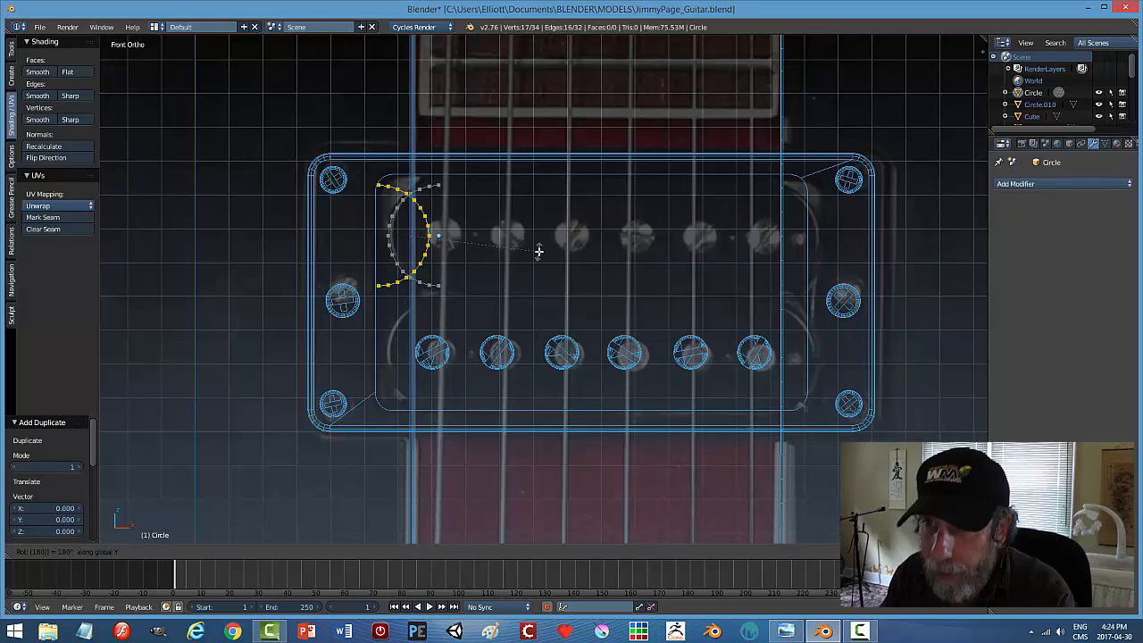
{"action": "key", "text": "Return"}
{"action": "key", "text": "g"}
{"action": "key", "text": "x"}
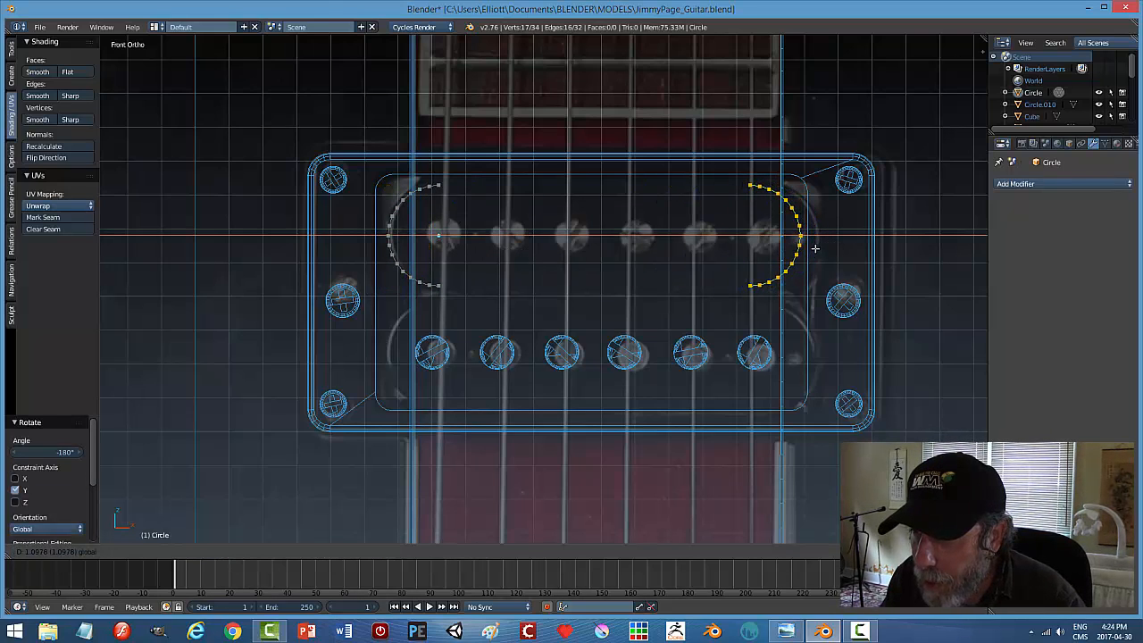
{"action": "left_click", "coordinate": [814, 248]}
Connect the two semicircles' upper endpoints and lower endpoints with straight edges to close the bobbin outline.
{"action": "right_click", "coordinate": [750, 186]}
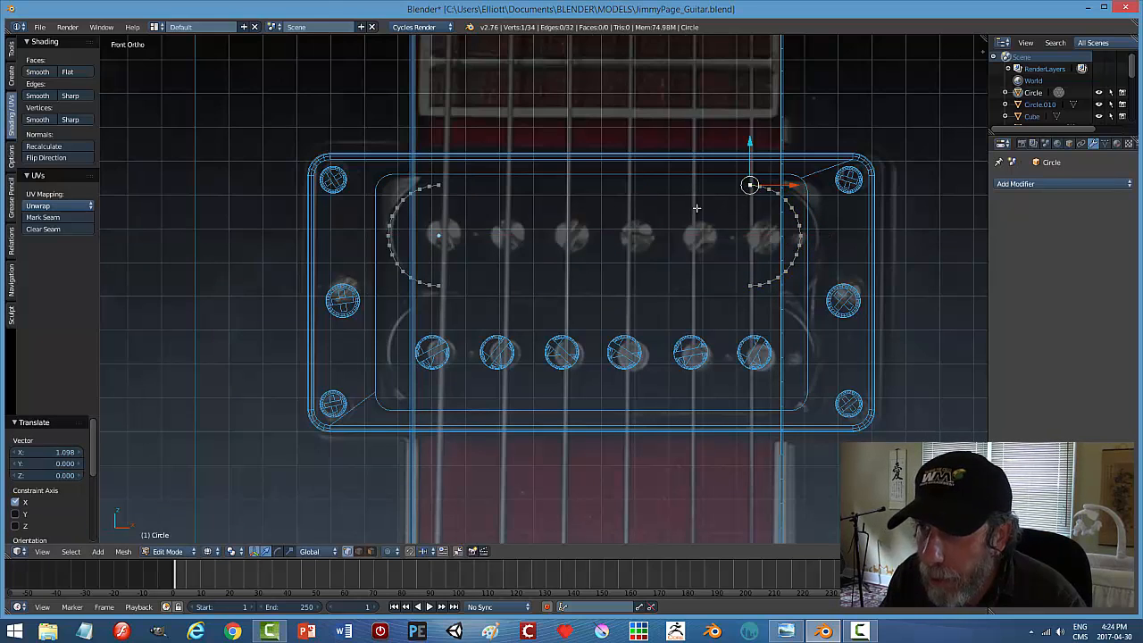
{"action": "right_click", "coordinate": [443, 189], "text": "shift"}
{"action": "key", "text": "f"}
{"action": "right_click", "coordinate": [735, 288]}
{"action": "right_click", "coordinate": [442, 287], "text": "shift"}
{"action": "key", "text": "f"}
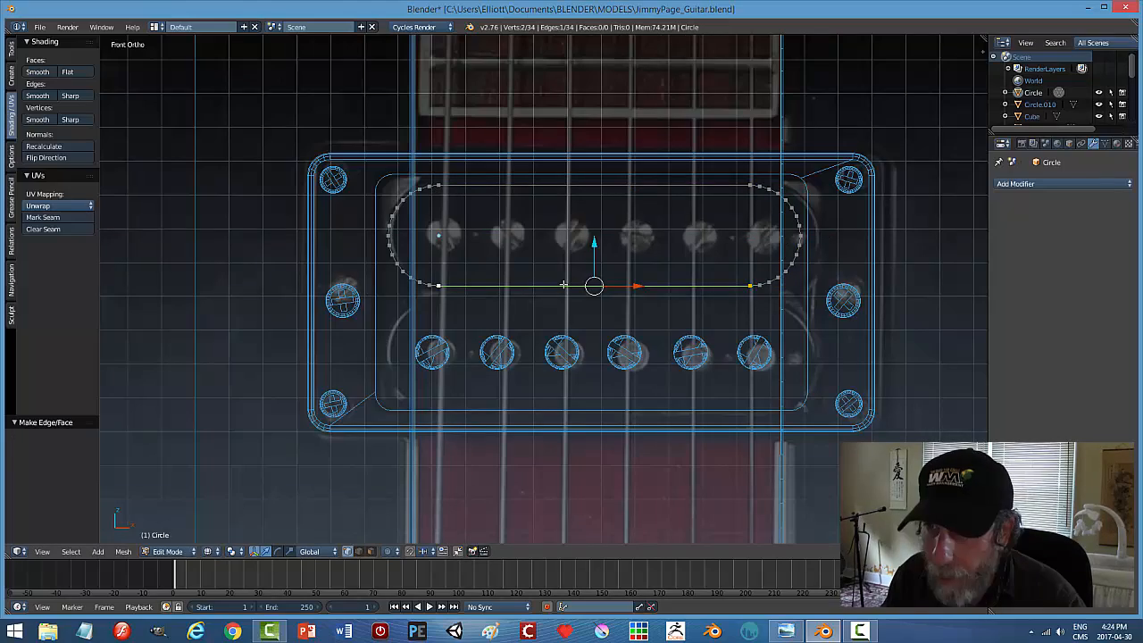
Fill the closed bobbin outline with a face and extrude it slightly to give the bobbin thickness.
{"action": "key", "text": "a"}
{"action": "middle_click_drag", "start_coordinate": [605, 329], "coordinate": [595, 269]}
{"action": "key", "text": "f"}
{"action": "key", "text": "e"}
{"action": "right_click", "coordinate": [630, 293]}
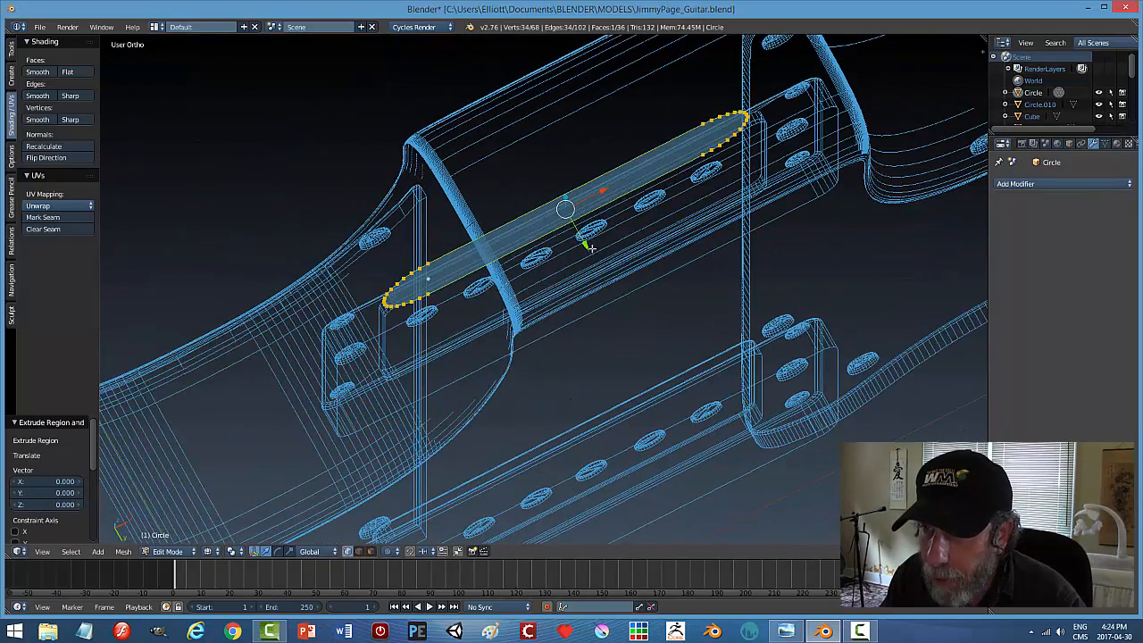
{"action": "key", "text": "g"}
{"action": "left_click", "coordinate": [580, 234]}
Recalculate the normals of the whole bobbin mesh, then return to Object Mode with solid shading.
{"action": "key", "text": "a"}
{"action": "key", "text": "a"}
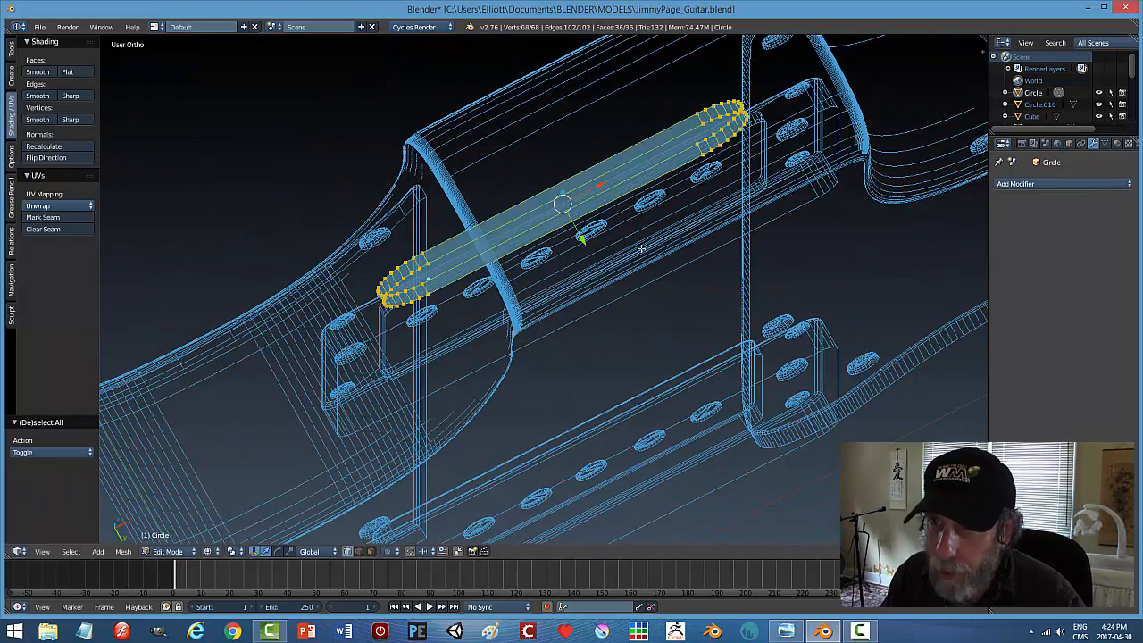
{"action": "left_click", "coordinate": [123, 551]}
{"action": "mouse_move", "coordinate": [180, 367]}
{"action": "left_click", "coordinate": [294, 360]}
{"action": "key", "text": "a"}
{"action": "key", "text": "ctrl+Tab"}
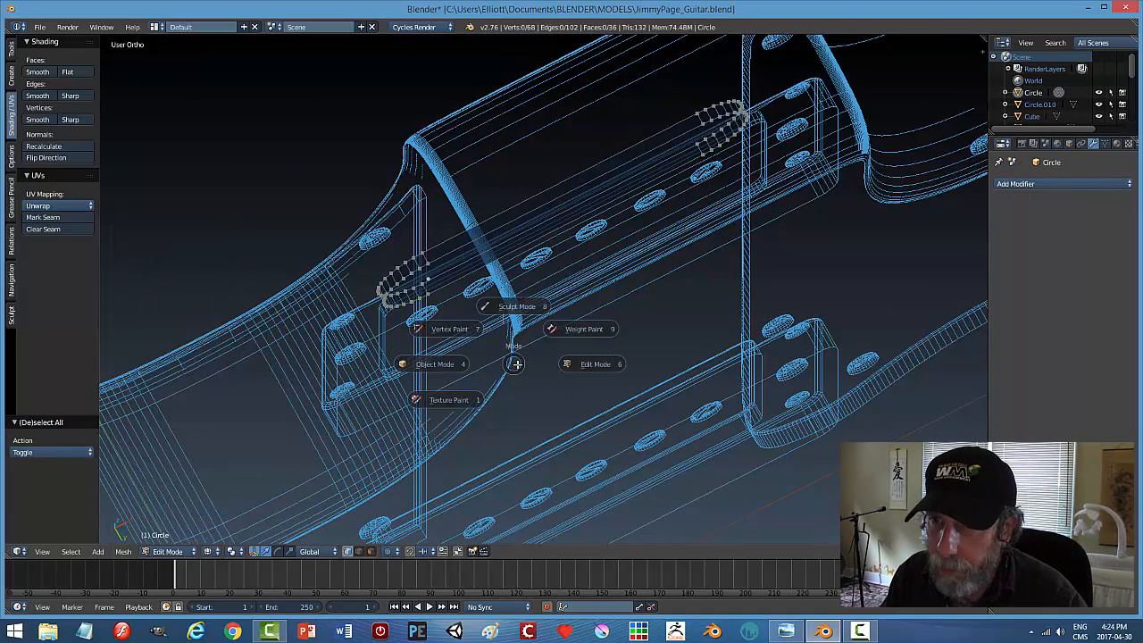
{"action": "left_click", "coordinate": [437, 365]}
{"action": "key", "text": "z"}
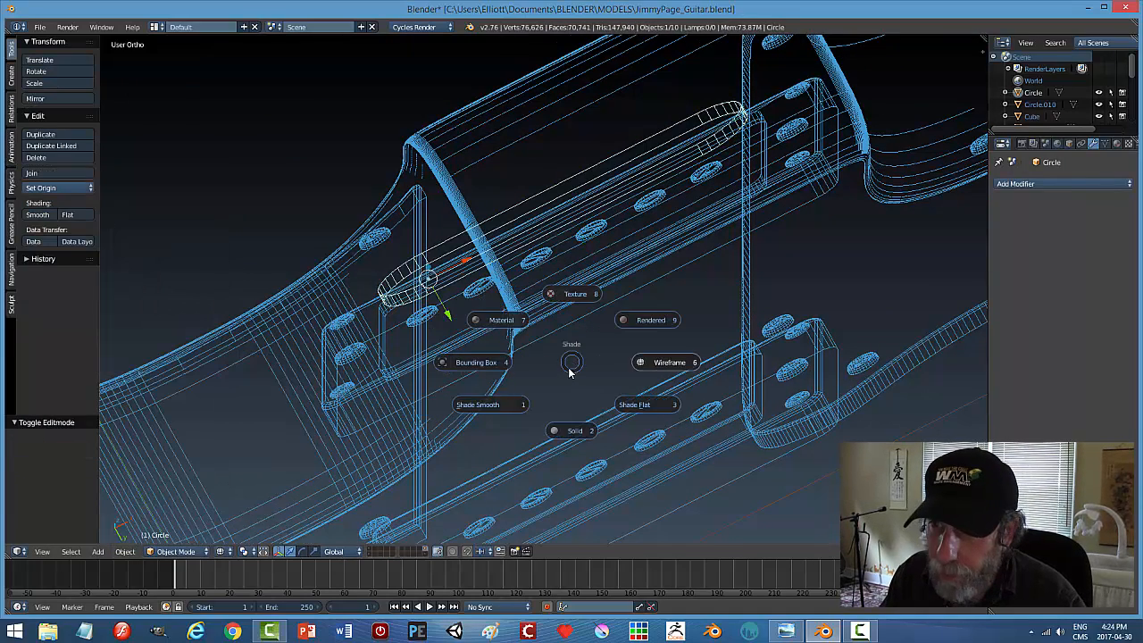
{"action": "left_click", "coordinate": [573, 430]}
Move the bobbin along Y so it sits inside the pickup frame's opening.
{"action": "middle_click_drag", "start_coordinate": [625, 367], "coordinate": [468, 308]}
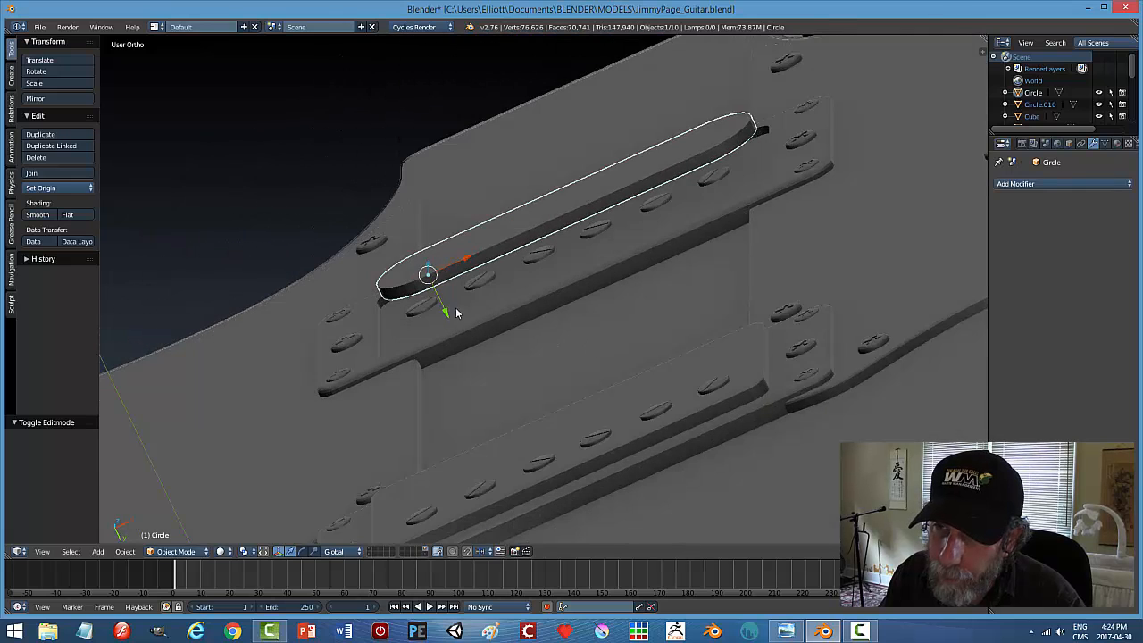
{"action": "key", "text": "g"}
{"action": "key", "text": "y"}
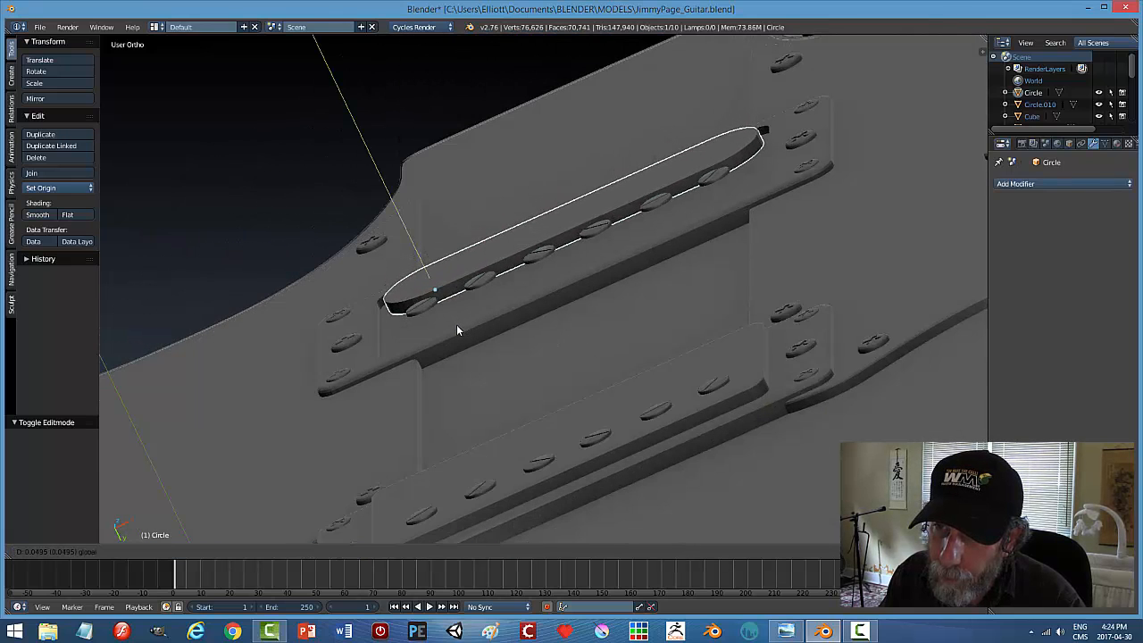
{"action": "left_click", "coordinate": [482, 329]}
{"action": "middle_click_drag", "start_coordinate": [484, 330], "coordinate": [647, 348]}
In edge selection mode, select the bobbin's front edge loop and bevel it slightly with three segments, then return to Object Mode.
{"action": "key", "text": "Tab"}
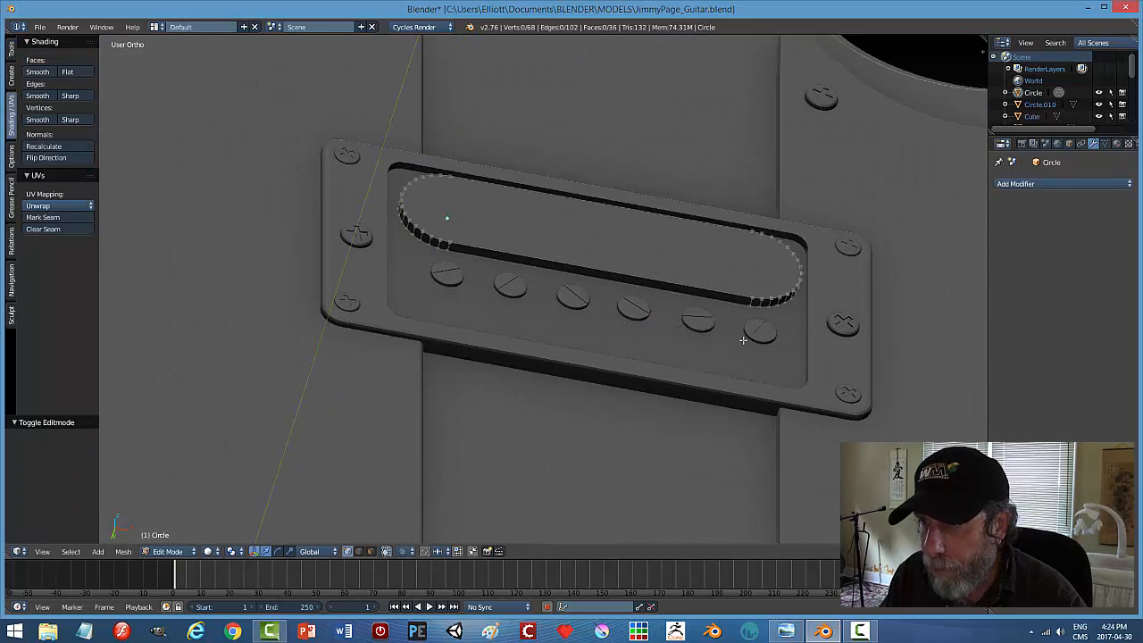
{"action": "key", "text": "ctrl+Tab"}
{"action": "left_click", "coordinate": [704, 310]}
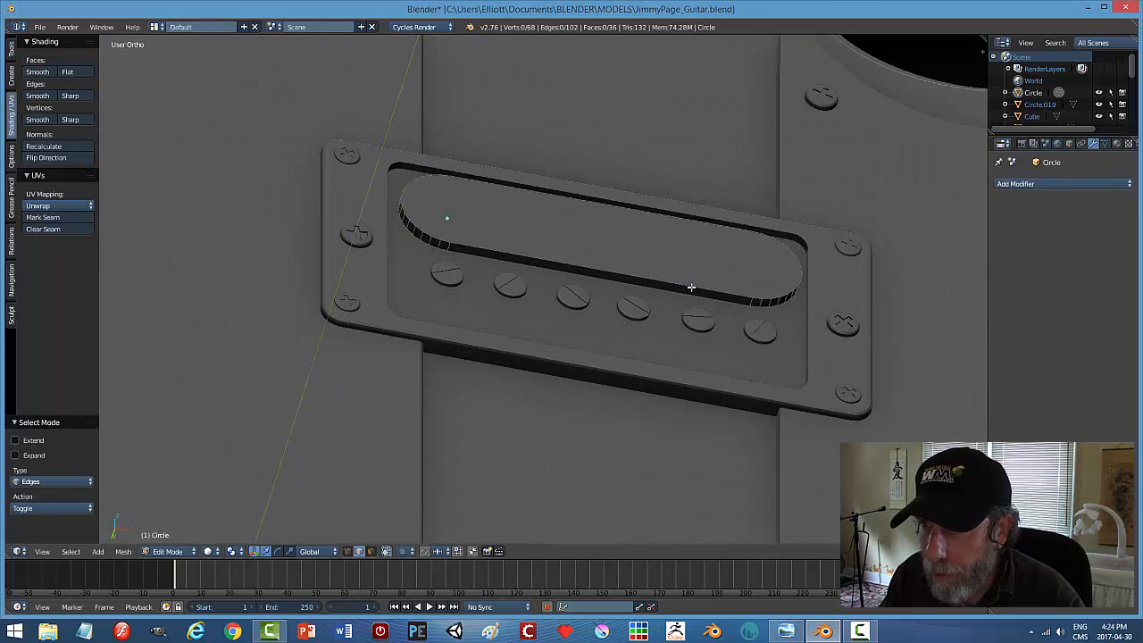
{"action": "left_click", "coordinate": [693, 285], "text": "alt"}
{"action": "middle_click_drag", "start_coordinate": [769, 328], "coordinate": [763, 314]}
{"action": "key", "text": "ctrl+b"}
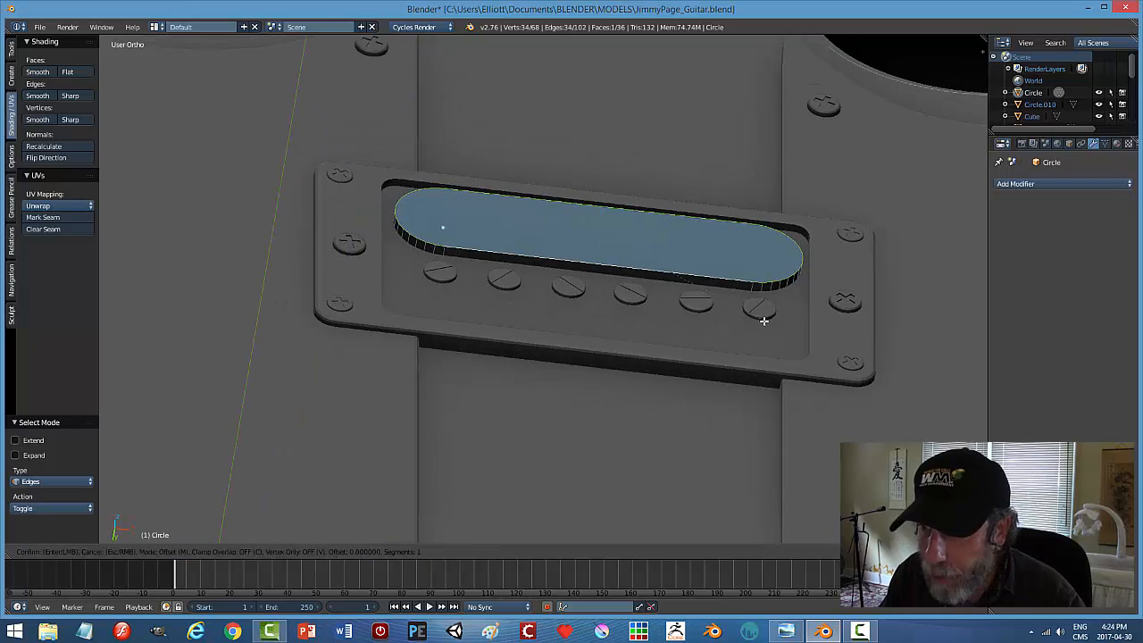
{"action": "scroll", "coordinate": [775, 351], "scroll_direction": "up", "scroll_amount": 2}
{"action": "left_click", "coordinate": [775, 353]}
{"action": "key", "text": "a"}
{"action": "key", "text": "Tab"}
{"action": "left_click", "coordinate": [768, 335]}
{"action": "key", "text": "a"}
Select the right-neck pickup frame and show it in front-view wireframe over the reference photo.
{"action": "middle_click_drag", "start_coordinate": [740, 330], "coordinate": [654, 364]}
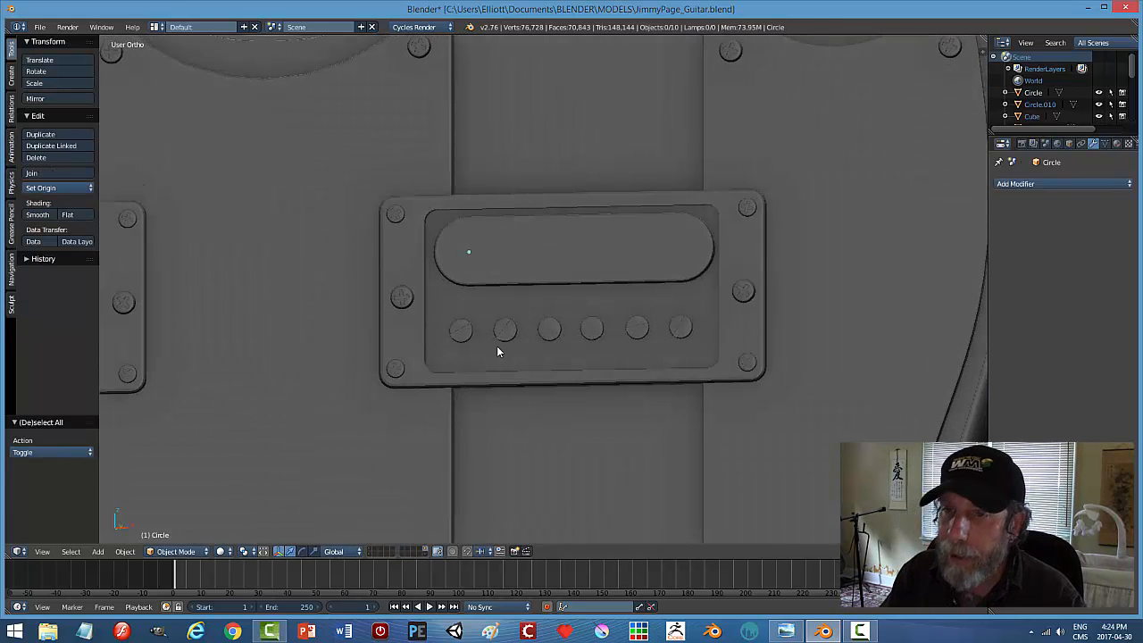
{"action": "right_click", "coordinate": [471, 332]}
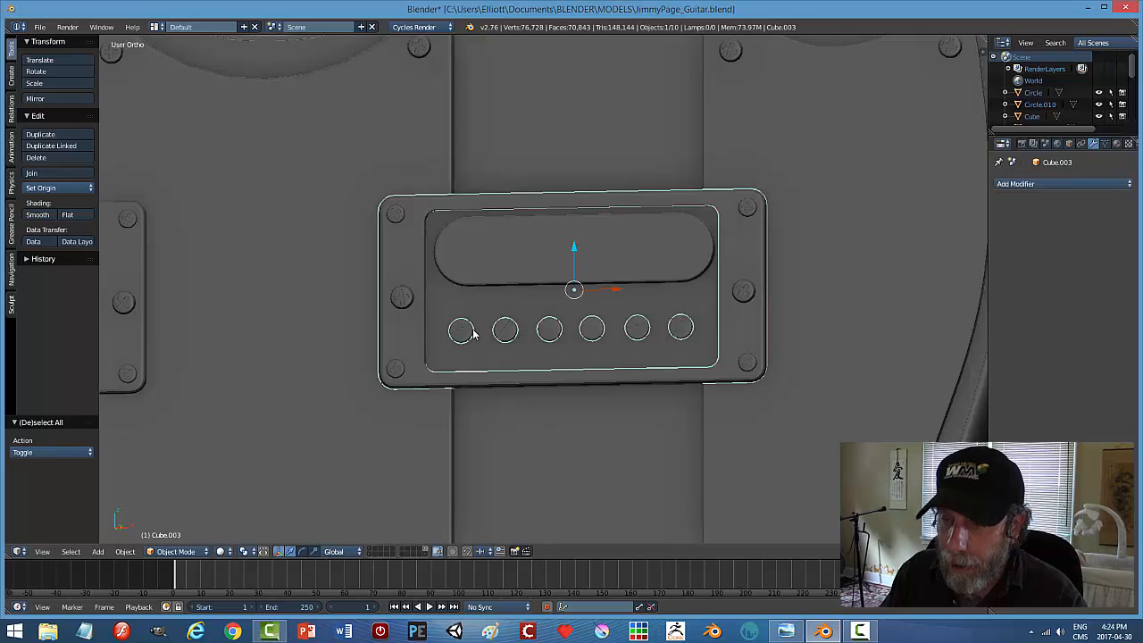
{"action": "key", "text": "KP_1"}
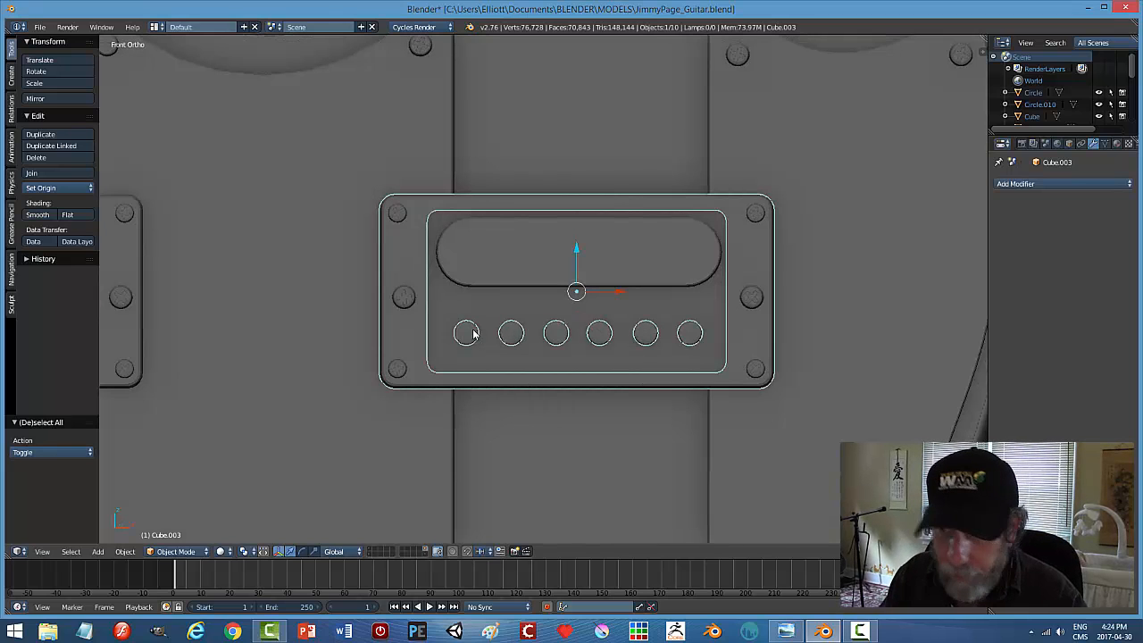
{"action": "key", "text": "z"}
{"action": "left_click", "coordinate": [536, 344]}
{"action": "scroll", "coordinate": [656, 356], "scroll_direction": "up", "scroll_amount": 1}
{"action": "scroll", "coordinate": [656, 356], "scroll_direction": "up", "scroll_amount": 2}
{"action": "scroll", "coordinate": [585, 361], "scroll_direction": "down", "scroll_amount": 2}
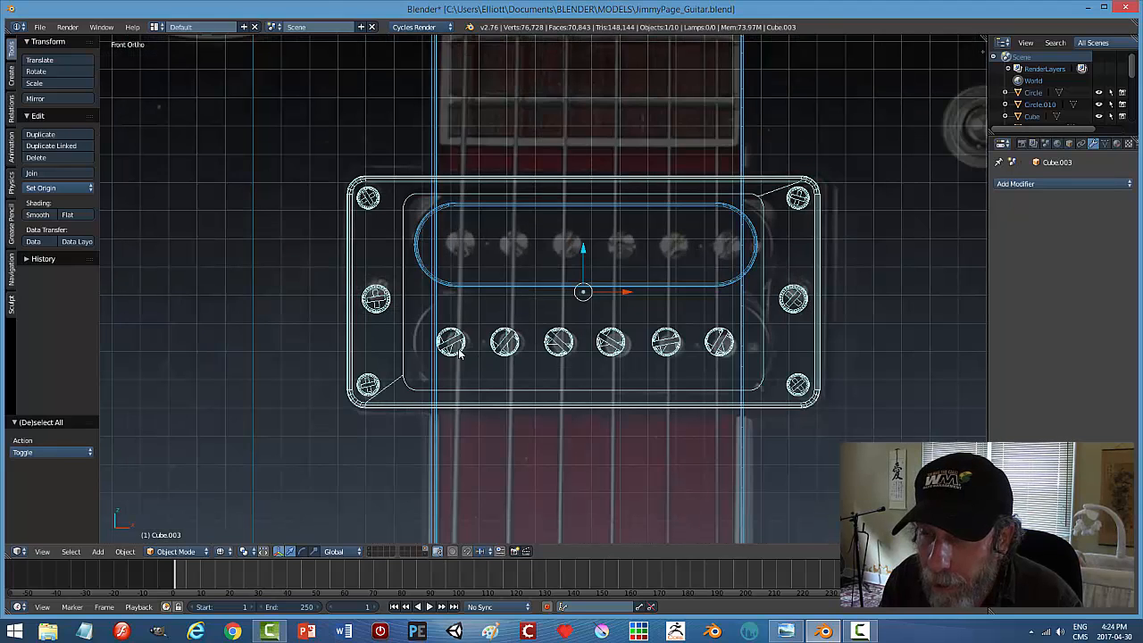
Select the complete linked geometry of the frame's six lower-row pole screws and separate it into its own object.
{"action": "key", "text": "Tab"}
{"action": "left_click", "coordinate": [505, 342]}
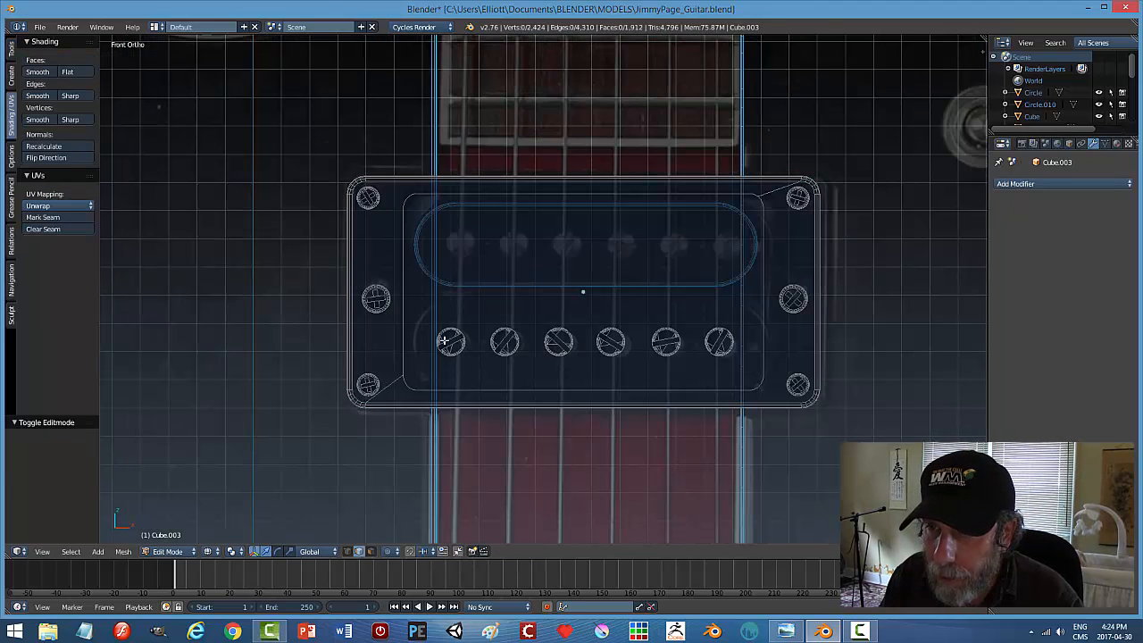
{"action": "right_click", "coordinate": [505, 341], "text": "shift"}
{"action": "right_click", "coordinate": [560, 341], "text": "shift"}
{"action": "right_click", "coordinate": [612, 341], "text": "shift"}
{"action": "right_click", "coordinate": [665, 338], "text": "shift"}
{"action": "right_click", "coordinate": [720, 340], "text": "shift"}
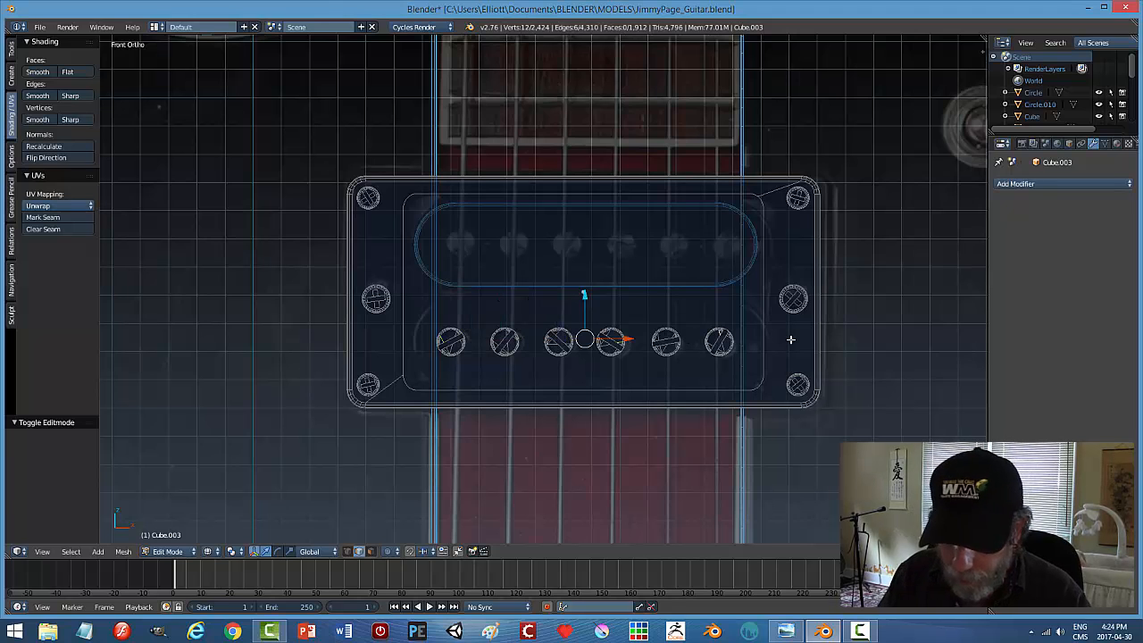
{"action": "key", "text": "ctrl+l"}
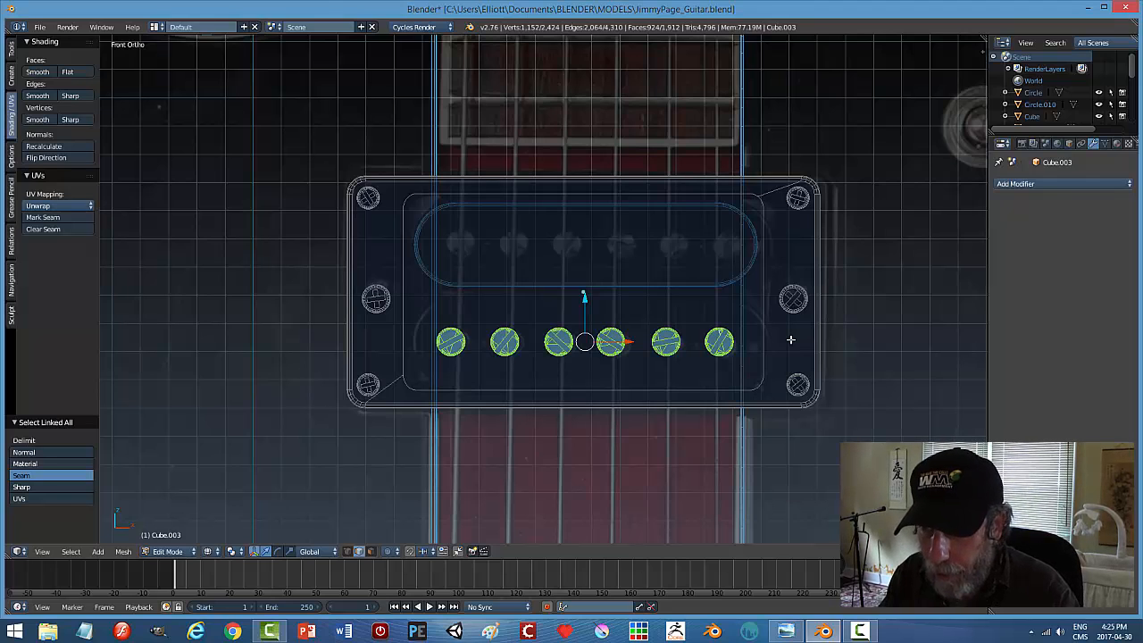
{"action": "key", "text": "x"}
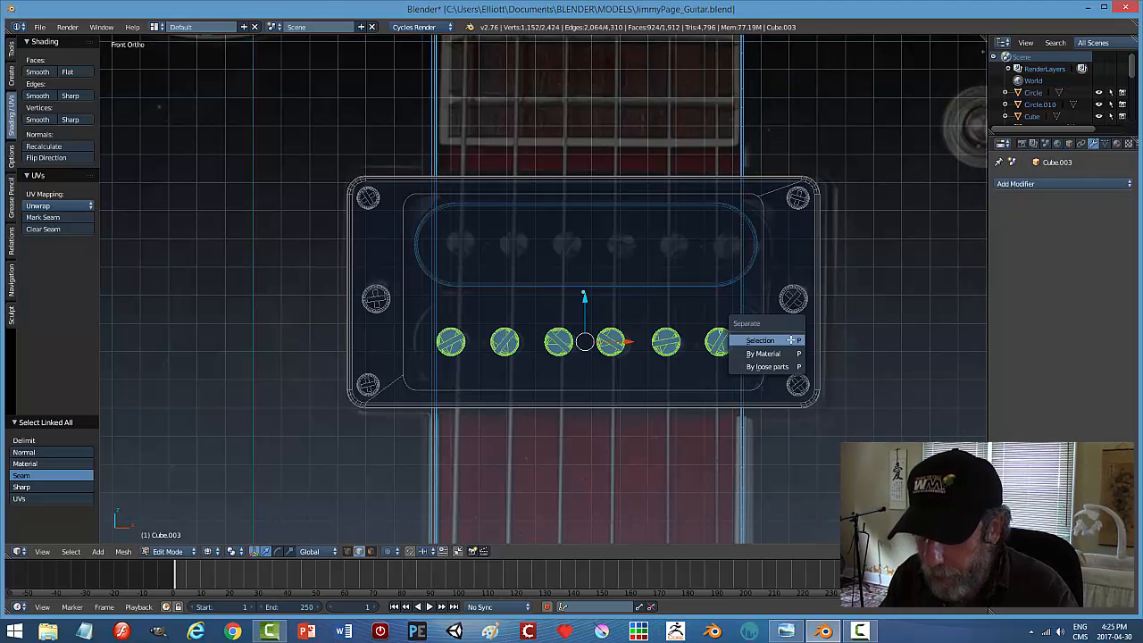
{"action": "left_click", "coordinate": [790, 340]}
{"action": "key", "text": "Tab"}
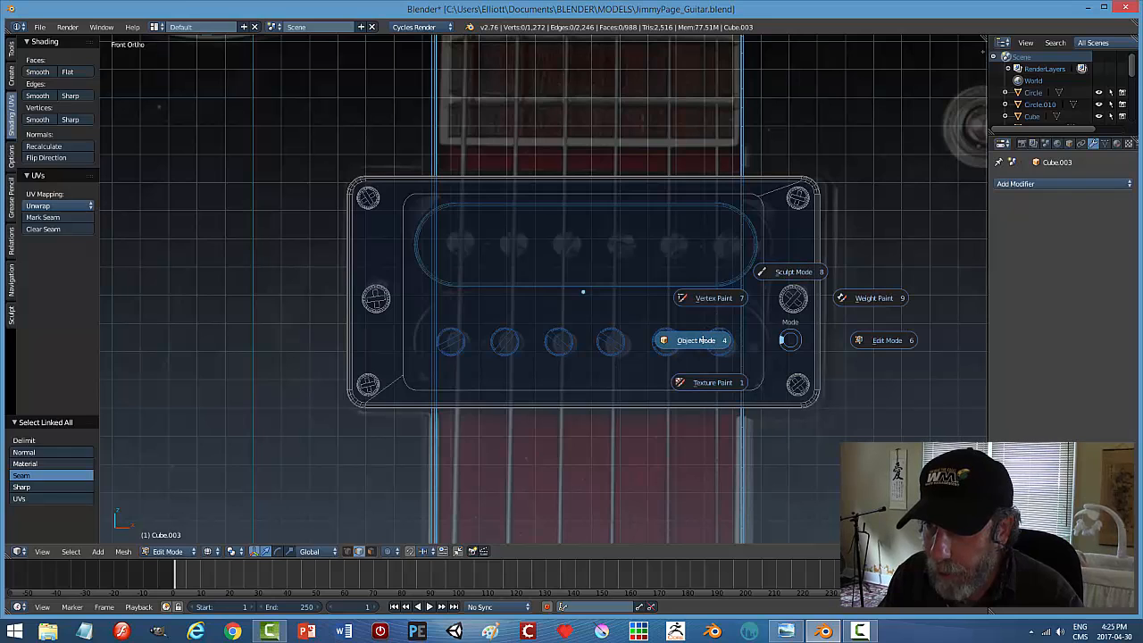
{"action": "left_click", "coordinate": [701, 337]}
Move the separated pole screws 0.344 up along Z onto the upper bobbin.
{"action": "right_click", "coordinate": [607, 339]}
{"action": "key", "text": "g"}
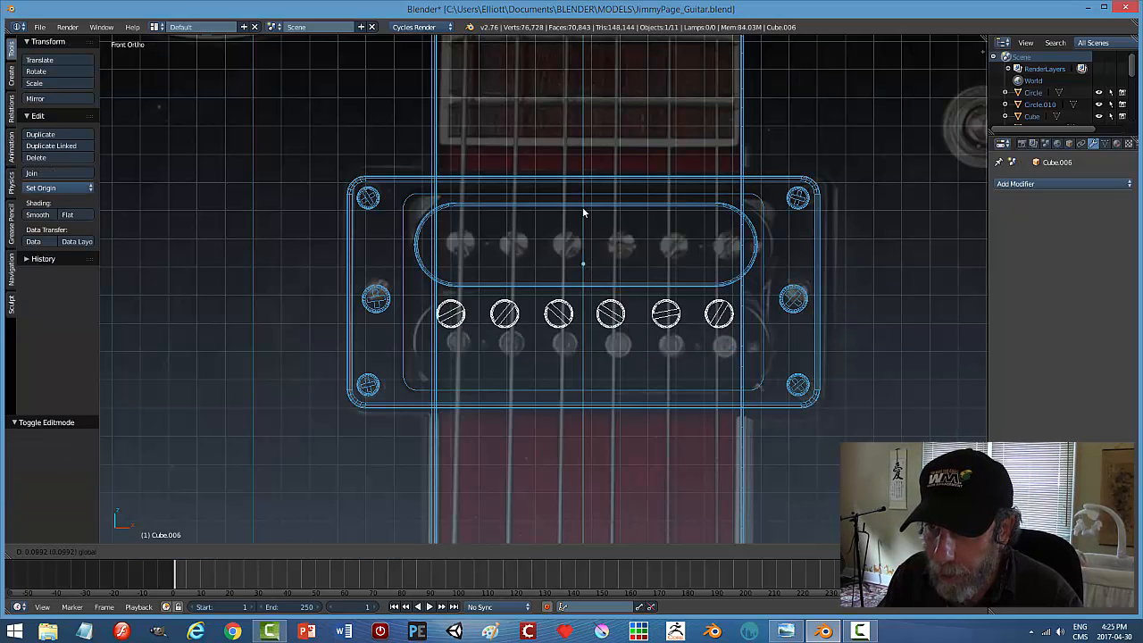
{"action": "left_click", "coordinate": [591, 157]}
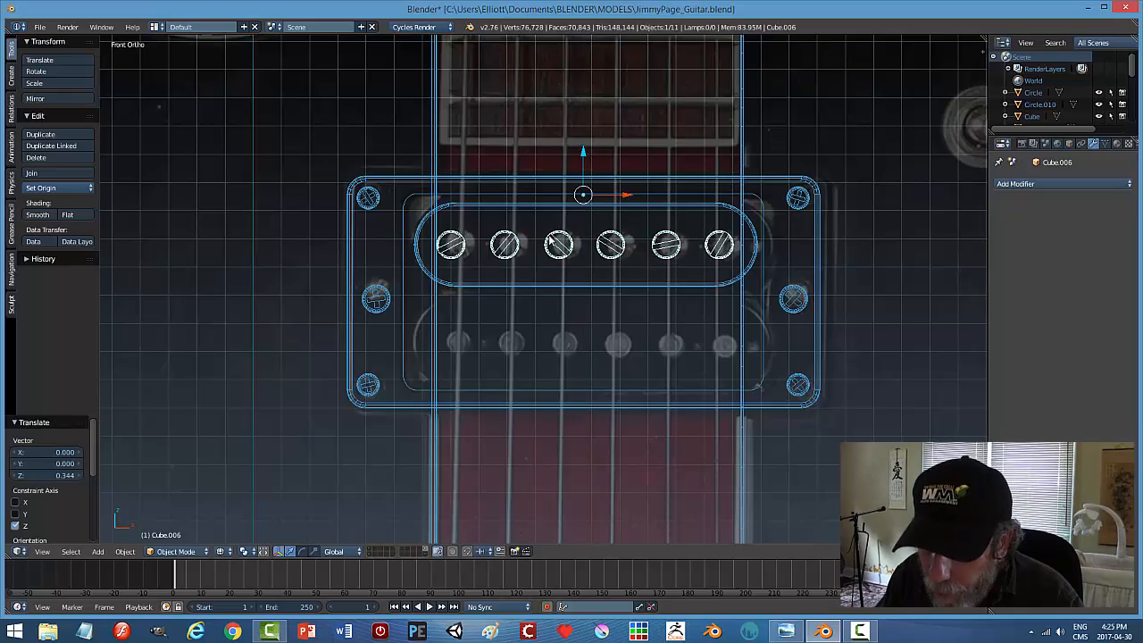
Adjust the pole screws along Y in solid shading so their heads sit on the bobbin's front surface, finishing with a -0.023 move.
{"action": "middle_click_drag", "start_coordinate": [658, 380], "coordinate": [663, 264]}
{"action": "left_click_drag", "start_coordinate": [582, 310], "coordinate": [582, 328]}
{"action": "key", "text": "z"}
{"action": "left_click", "coordinate": [579, 384]}
{"action": "mouse_move", "coordinate": [628, 335]}
{"action": "middle_mouse_down"}
{"action": "mouse_move", "coordinate": [635, 354]}
{"action": "mouse_move", "coordinate": [615, 316]}
{"action": "middle_mouse_up"}
{"action": "left_click_drag", "start_coordinate": [593, 288], "coordinate": [591, 282]}
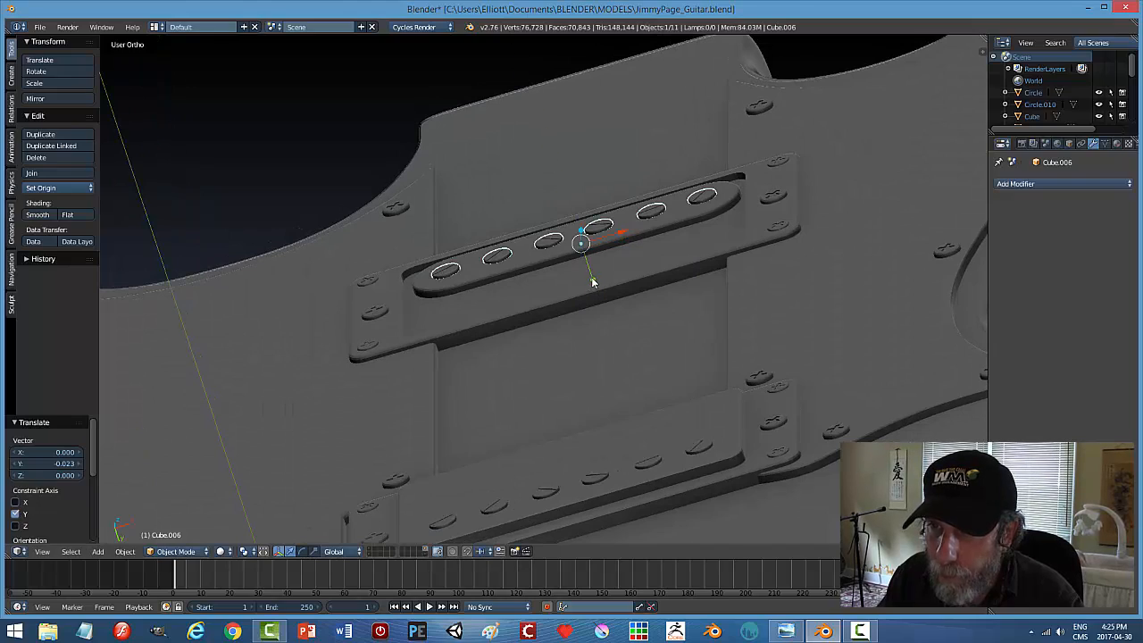
Join the row of pole screws with the upper bobbin into one object.
{"action": "key", "text": "a"}
{"action": "middle_click_drag", "start_coordinate": [642, 294], "coordinate": [522, 373]}
{"action": "middle_click_drag", "start_coordinate": [513, 415], "coordinate": [617, 375]}
{"action": "scroll", "coordinate": [612, 384], "scroll_direction": "up", "scroll_amount": 3}
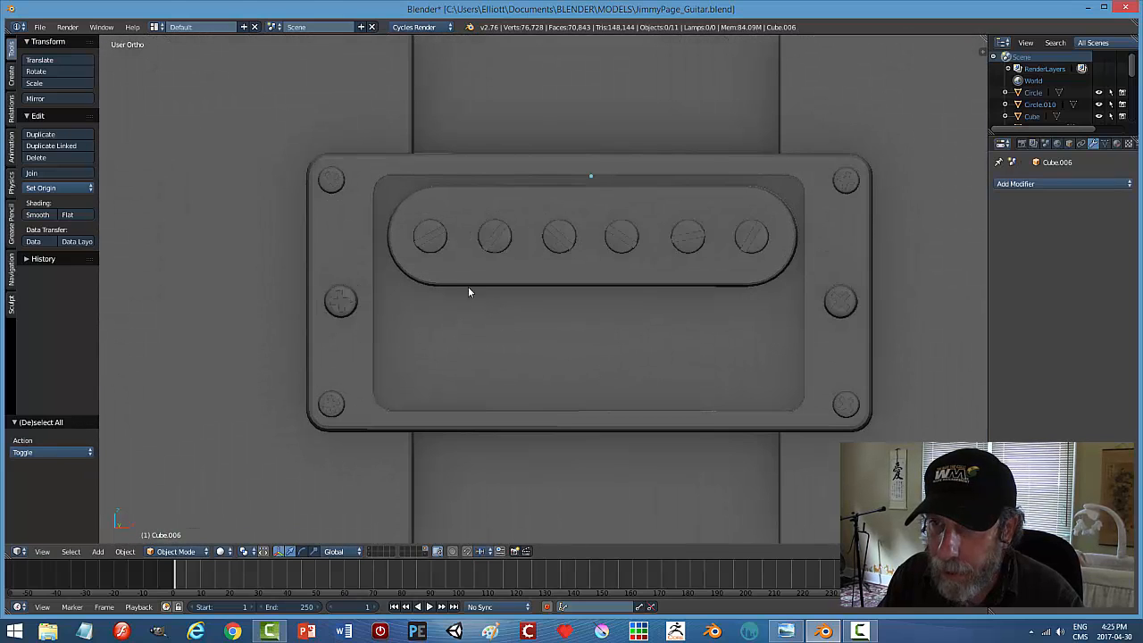
{"action": "right_click", "coordinate": [433, 244]}
{"action": "right_click", "coordinate": [536, 213], "text": "shift"}
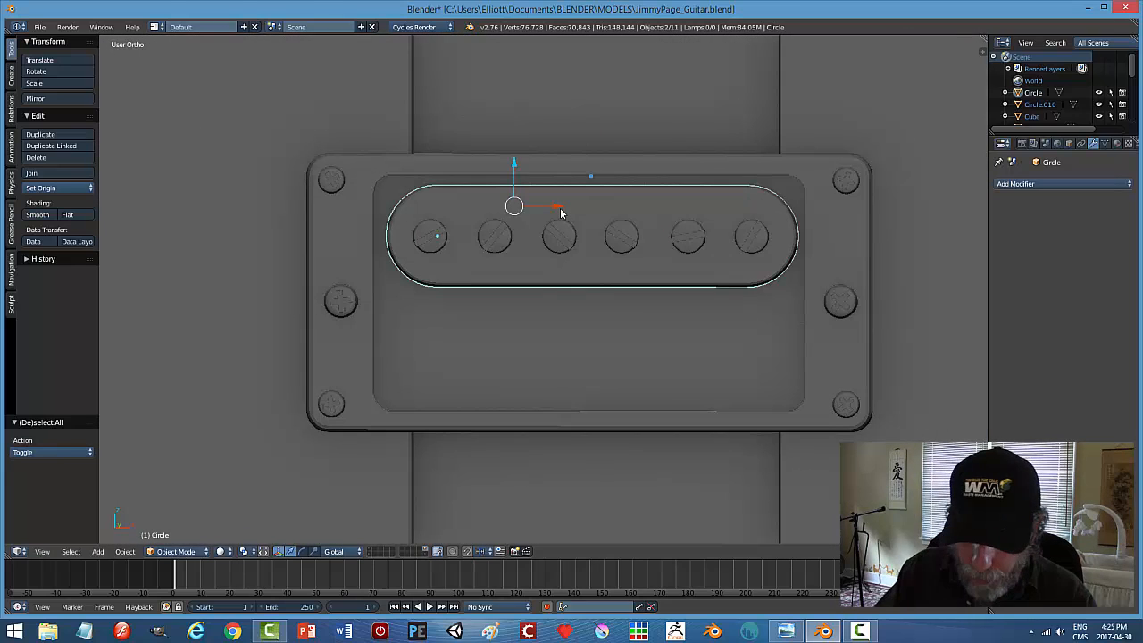
{"action": "key", "text": "ctrl+j"}
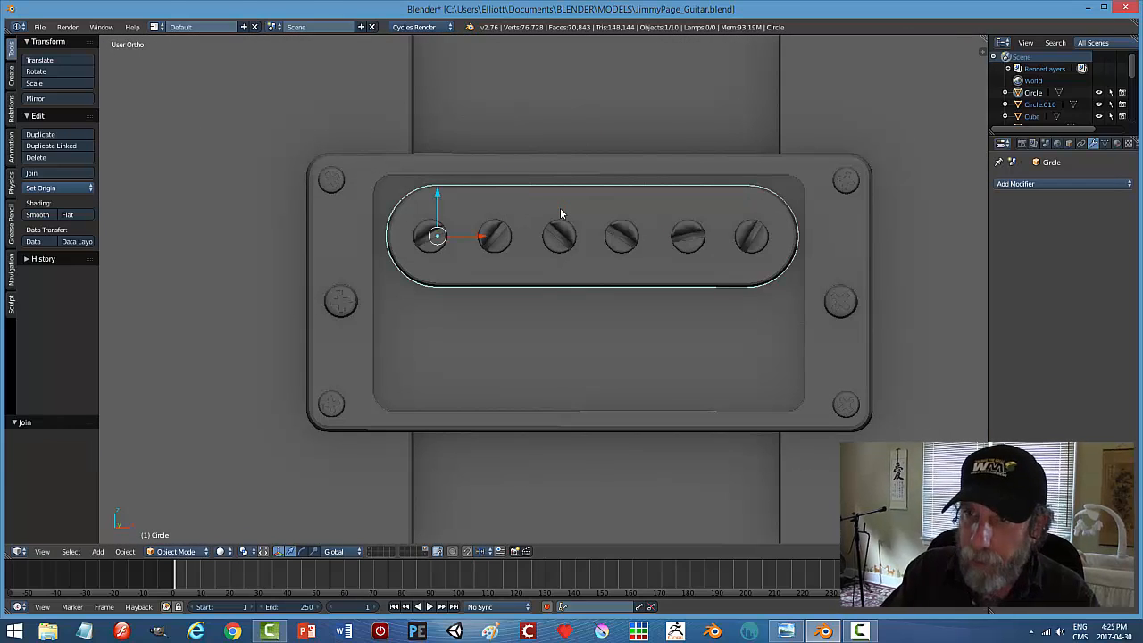
Set the Auto Smooth angle of the upper pickup bobbin mesh to 25°, deselect it, and save the file.
{"action": "left_click", "coordinate": [1105, 143]}
{"action": "left_click", "coordinate": [1015, 233]}
{"action": "type", "text": "25"}
{"action": "key", "text": "Return"}
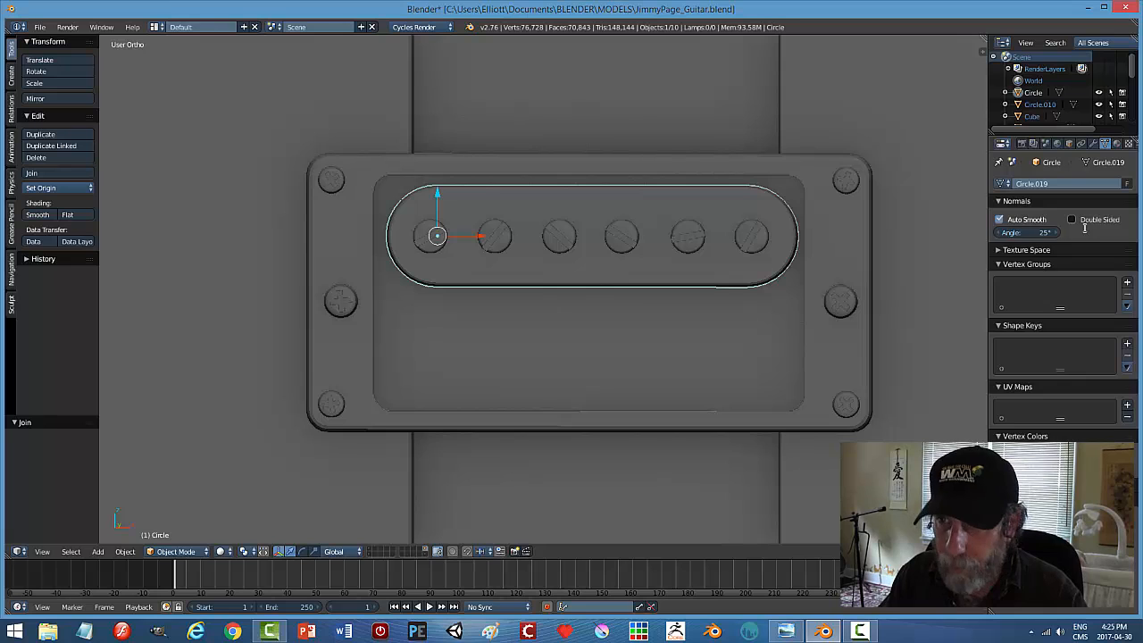
{"action": "left_click", "coordinate": [1016, 200]}
{"action": "key", "text": "a"}
{"action": "key", "text": "ctrl+s"}
{"action": "left_click", "coordinate": [673, 236]}
Duplicate the bobbin with its screws and move the copy about 0.347 down along Z, matching the lower bobbin in the reference.
{"action": "key", "text": "KP_1"}
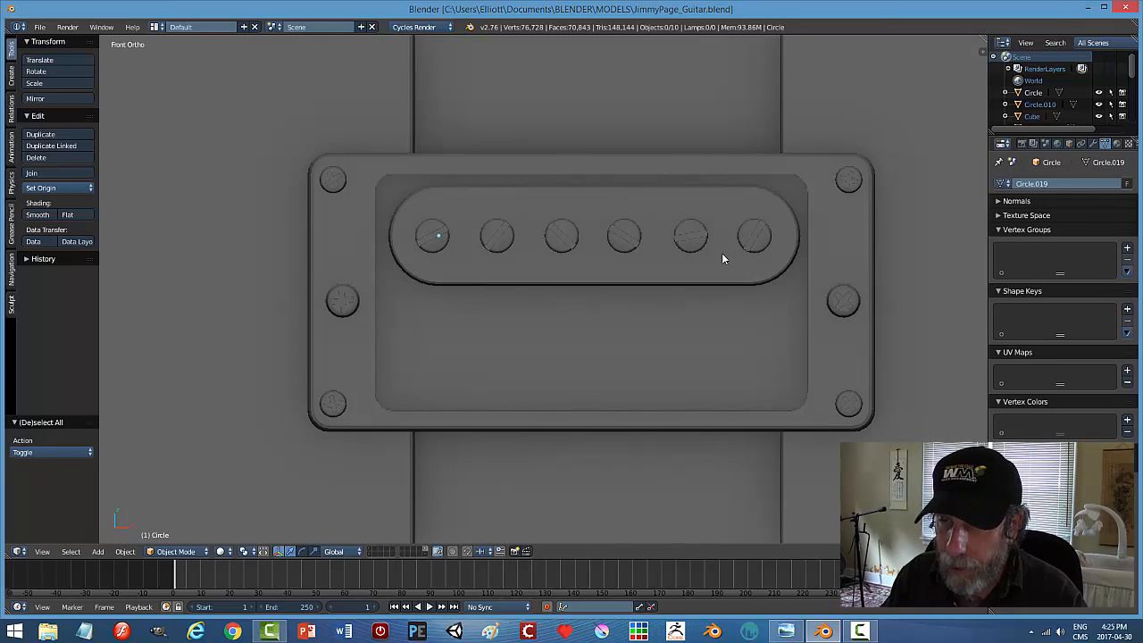
{"action": "key", "text": "z"}
{"action": "left_click", "coordinate": [716, 331]}
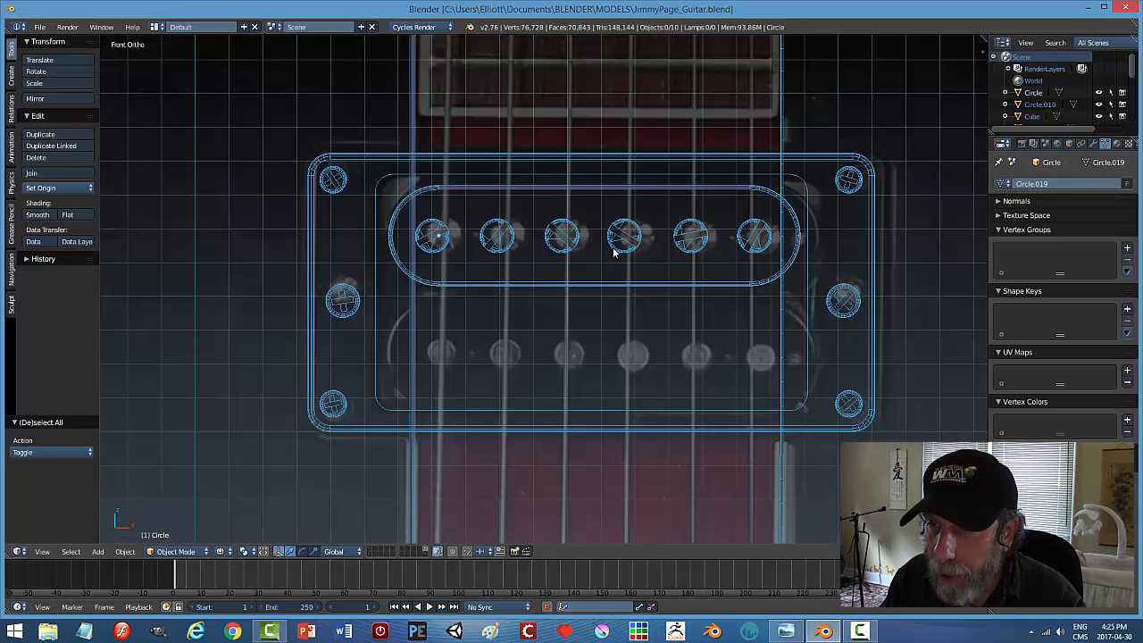
{"action": "right_click", "coordinate": [628, 196]}
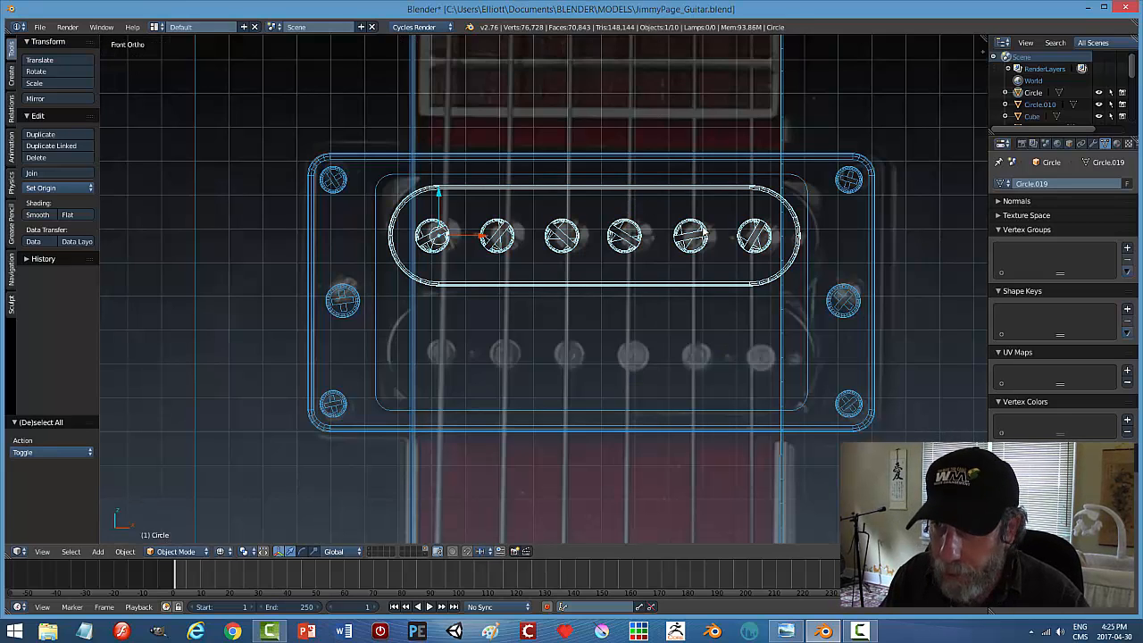
{"action": "key", "text": "shift+d"}
{"action": "key", "text": "z"}
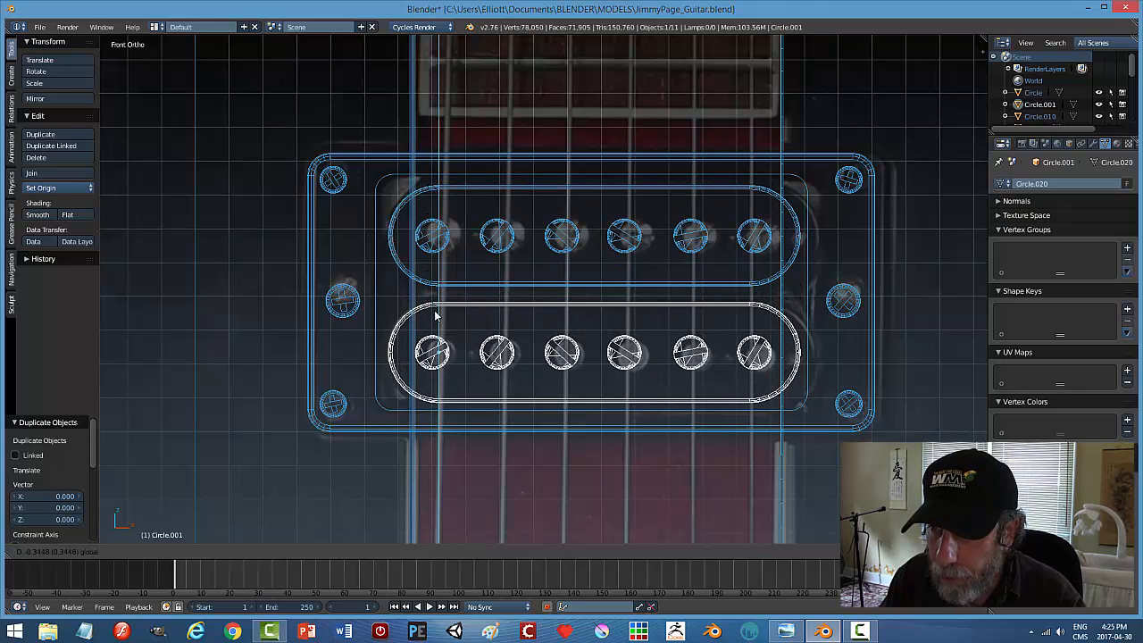
{"action": "left_click", "coordinate": [649, 327]}
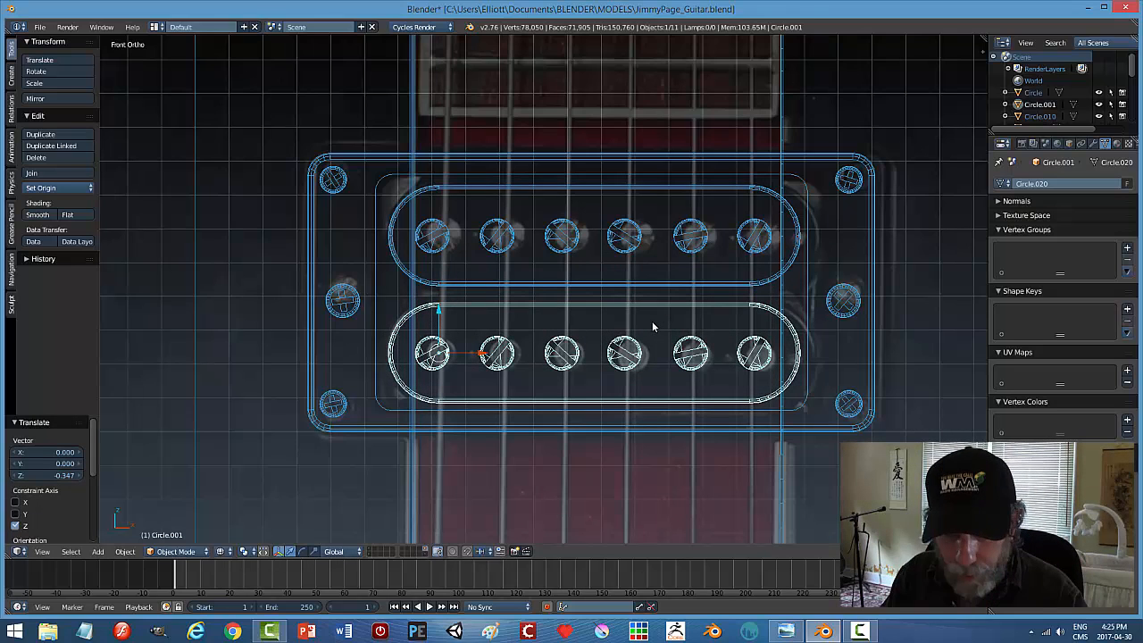
{"action": "key", "text": "z"}
{"action": "left_click", "coordinate": [650, 390]}
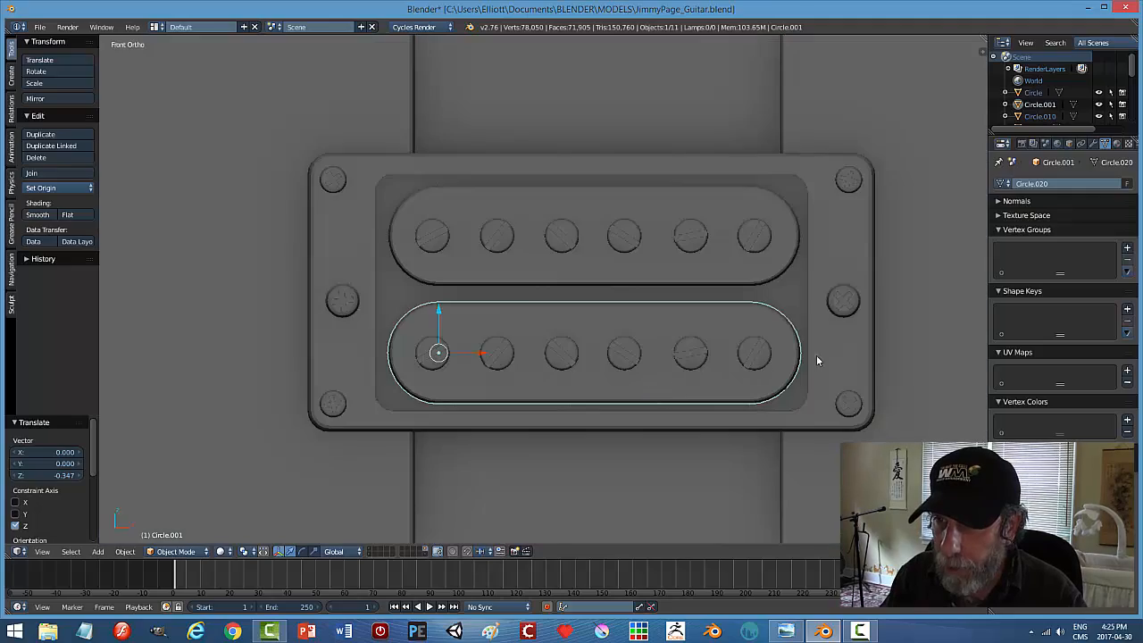
Deselect everything and save the guitar model over the existing file.
{"action": "key", "text": "a"}
{"action": "scroll", "coordinate": [773, 354], "scroll_direction": "down", "scroll_amount": 5}
{"action": "middle_click_drag", "start_coordinate": [760, 354], "coordinate": [703, 321]}
{"action": "key", "text": "ctrl+s"}
{"action": "left_click", "coordinate": [703, 322]}
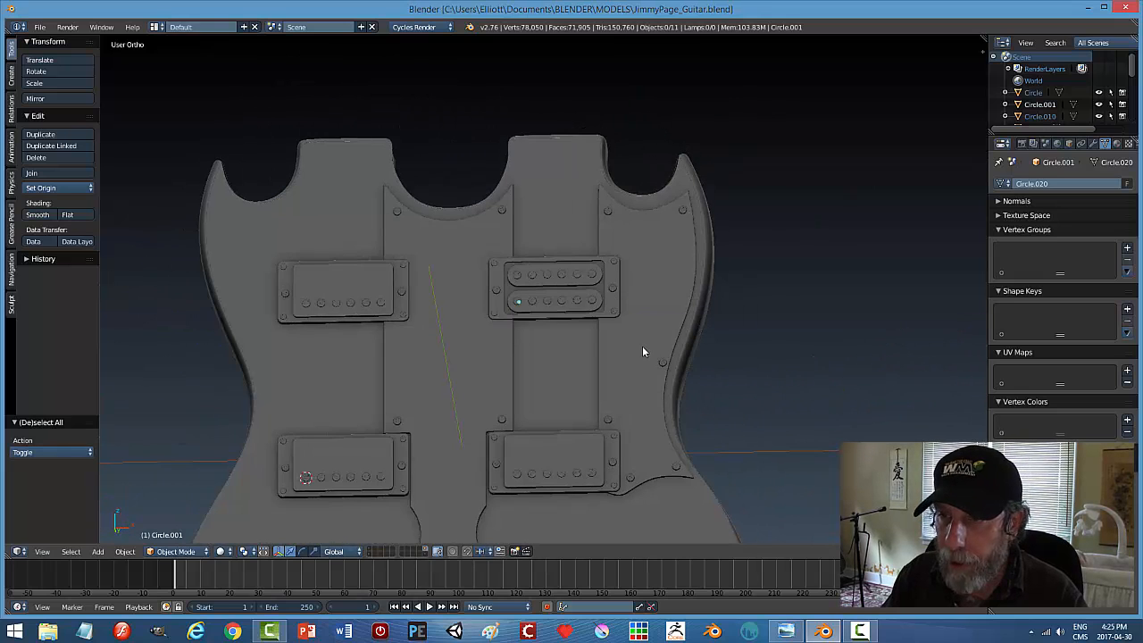
Join the two bobbins with their surrounding pickup frame into one object.
{"action": "scroll", "coordinate": [642, 345], "scroll_direction": "up", "scroll_amount": 2}
{"action": "scroll", "coordinate": [642, 345], "scroll_direction": "down", "scroll_amount": 3}
{"action": "right_click", "coordinate": [573, 302]}
{"action": "scroll", "coordinate": [612, 305], "scroll_direction": "up", "scroll_amount": 3}
{"action": "right_click", "coordinate": [637, 283], "text": "shift"}
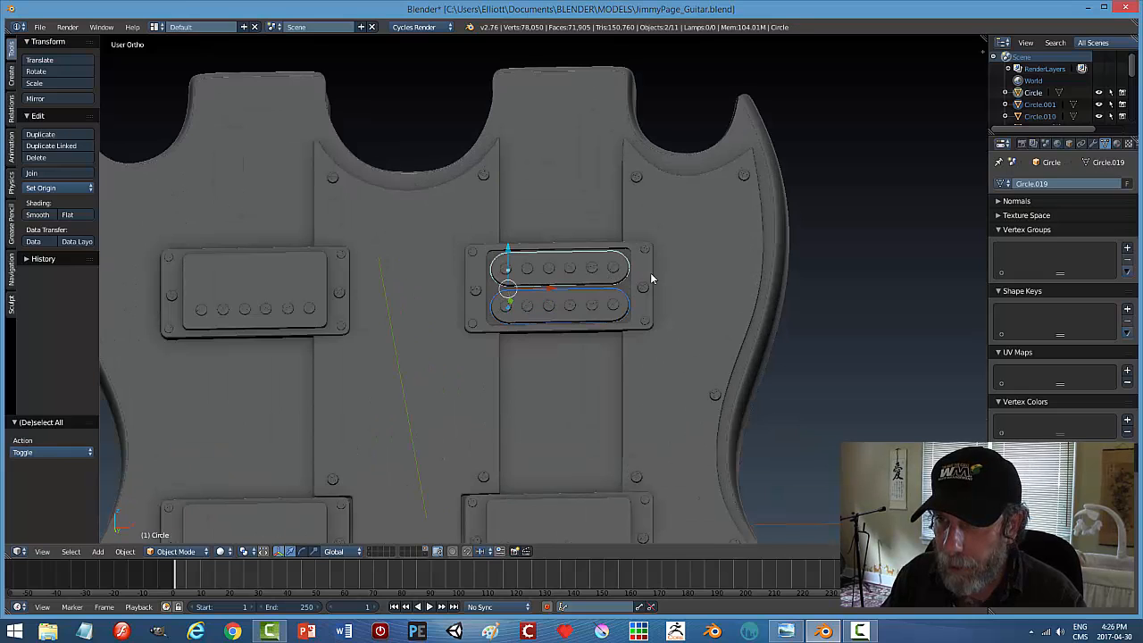
{"action": "right_click", "coordinate": [651, 277], "text": "shift"}
{"action": "key", "text": "ctrl+j"}
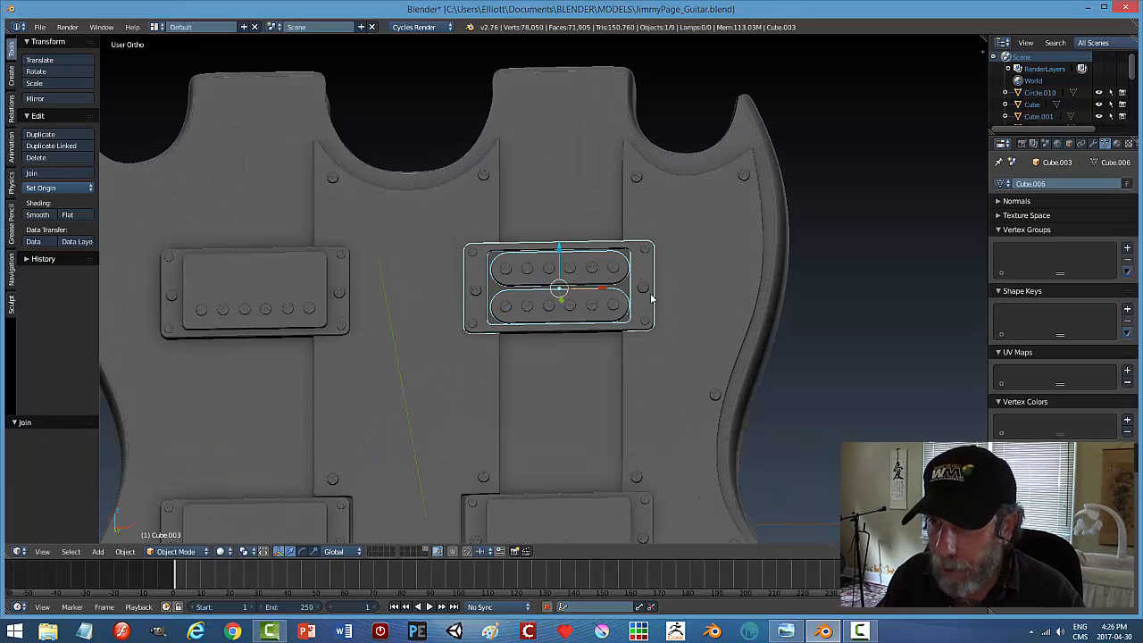
Delete the old lower pickup under the finished two-bobbin pickup.
{"action": "right_click", "coordinate": [645, 289]}
{"action": "right_click", "coordinate": [628, 304]}
{"action": "right_click", "coordinate": [618, 503]}
{"action": "key", "text": "Delete"}
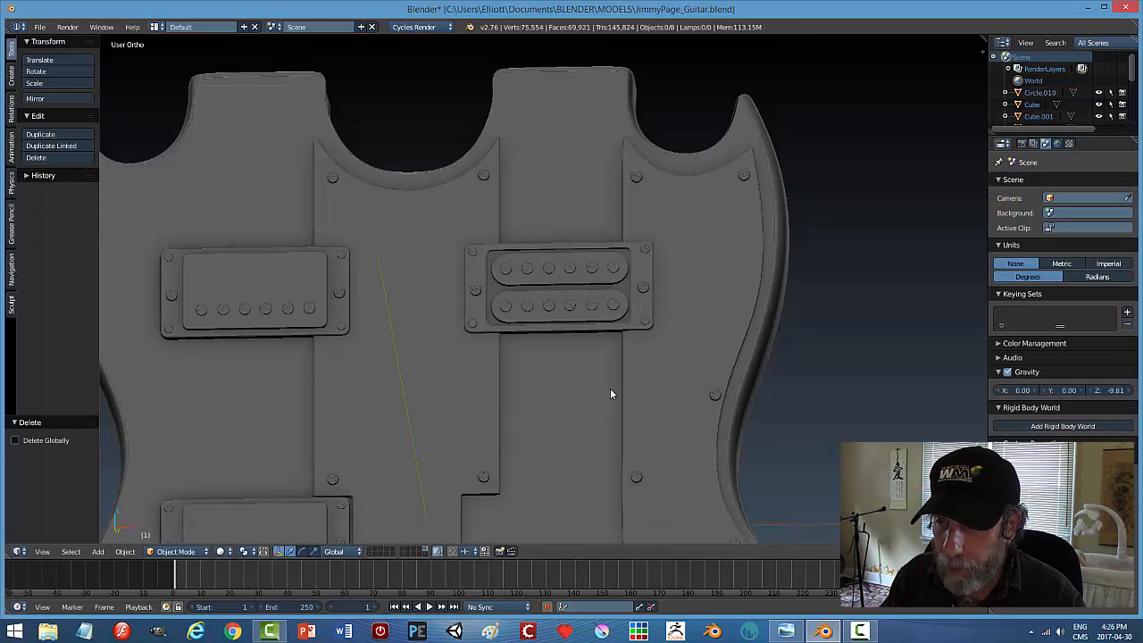
Duplicate the finished pickup and move the copy about 2.4 down along Z into the empty lower pickup position.
{"action": "scroll", "coordinate": [609, 388], "scroll_direction": "down", "scroll_amount": 3}
{"action": "right_click", "coordinate": [576, 306]}
{"action": "key", "text": "shift+d"}
{"action": "key", "text": "Escape"}
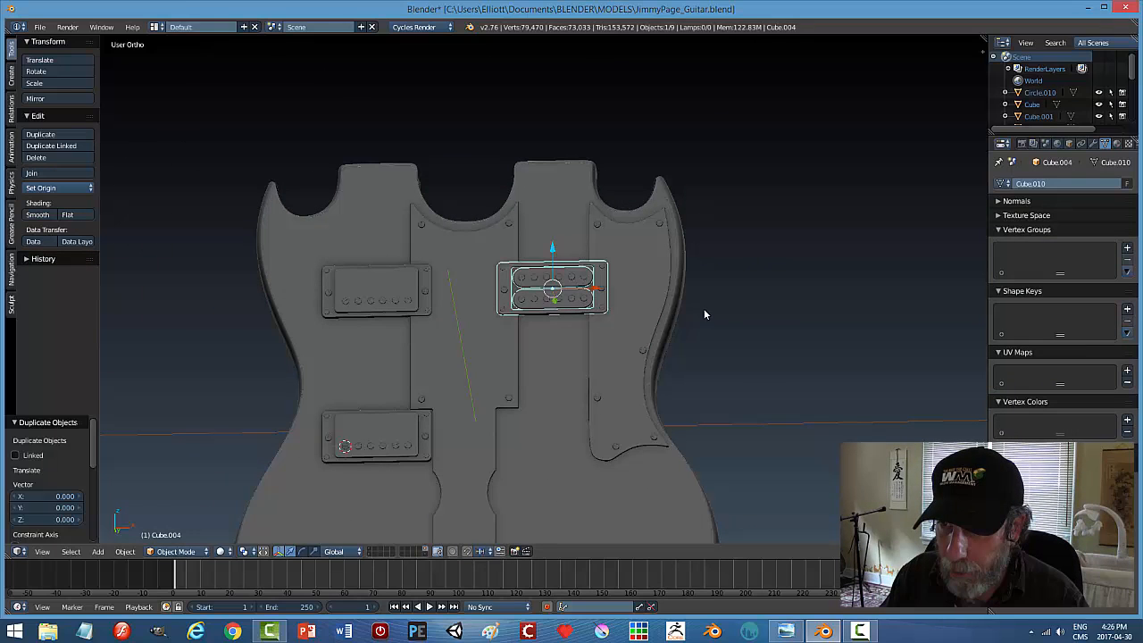
{"action": "key", "text": "g"}
{"action": "key", "text": "z"}
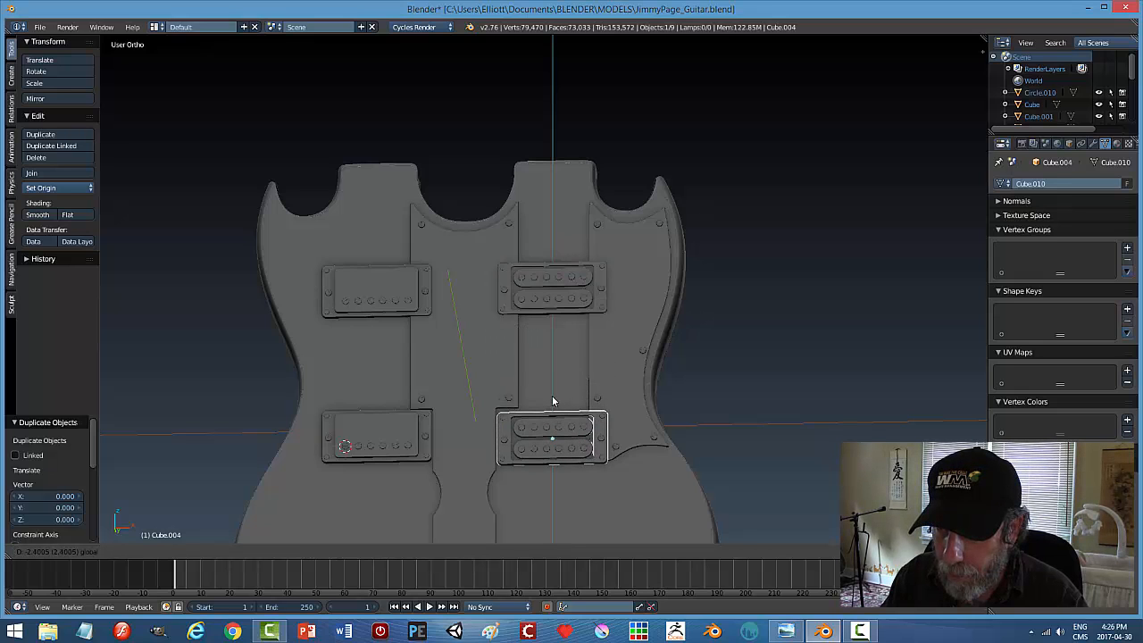
{"action": "left_click", "coordinate": [555, 401]}
{"action": "scroll", "coordinate": [654, 390], "scroll_direction": "up", "scroll_amount": 1}
{"action": "middle_click_drag", "start_coordinate": [654, 383], "coordinate": [665, 380]}
{"action": "key", "text": "a"}
{"action": "scroll", "coordinate": [672, 377], "scroll_direction": "down", "scroll_amount": 1}
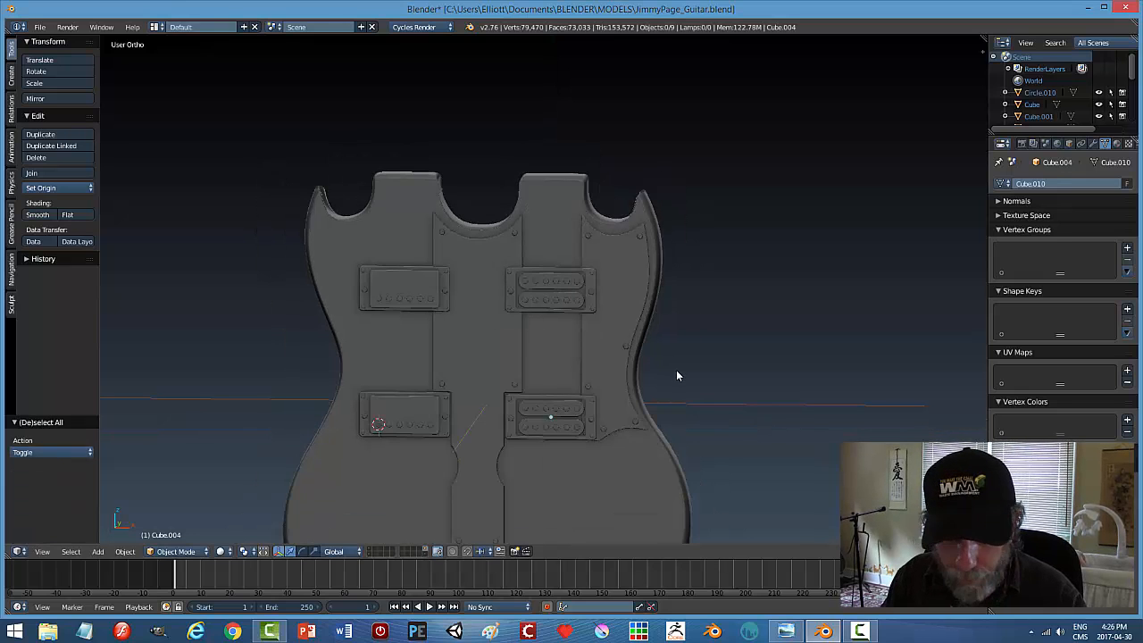
Examine the control knobs and lower body hardware of the reference image in front wireframe view.
{"action": "middle_click_drag", "start_coordinate": [687, 413], "coordinate": [604, 387]}
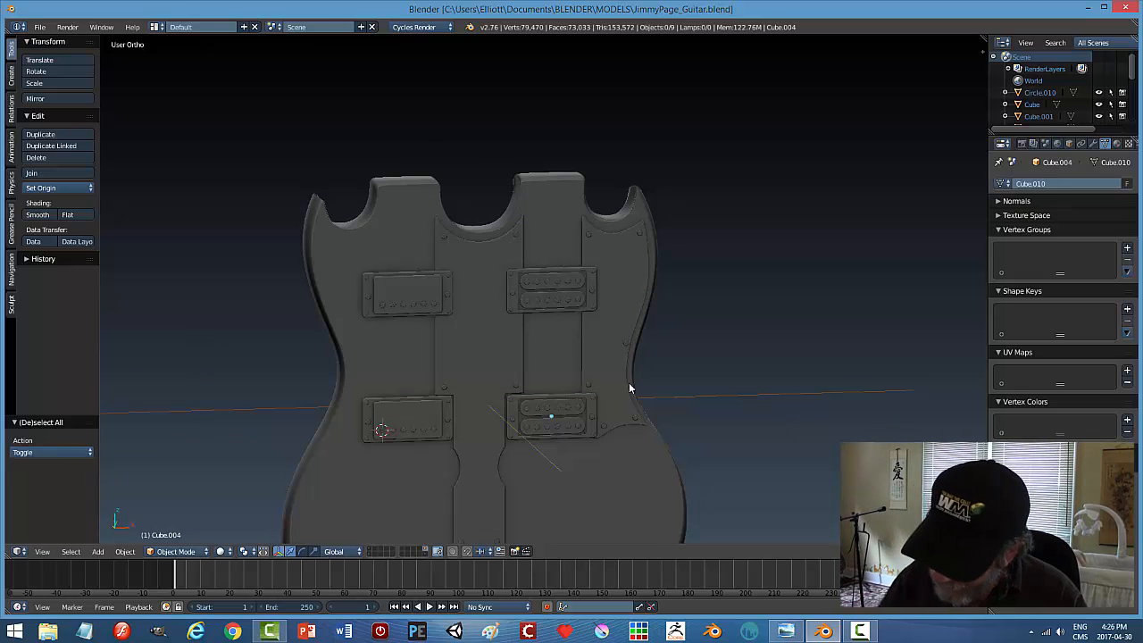
{"action": "key", "text": "KP_1"}
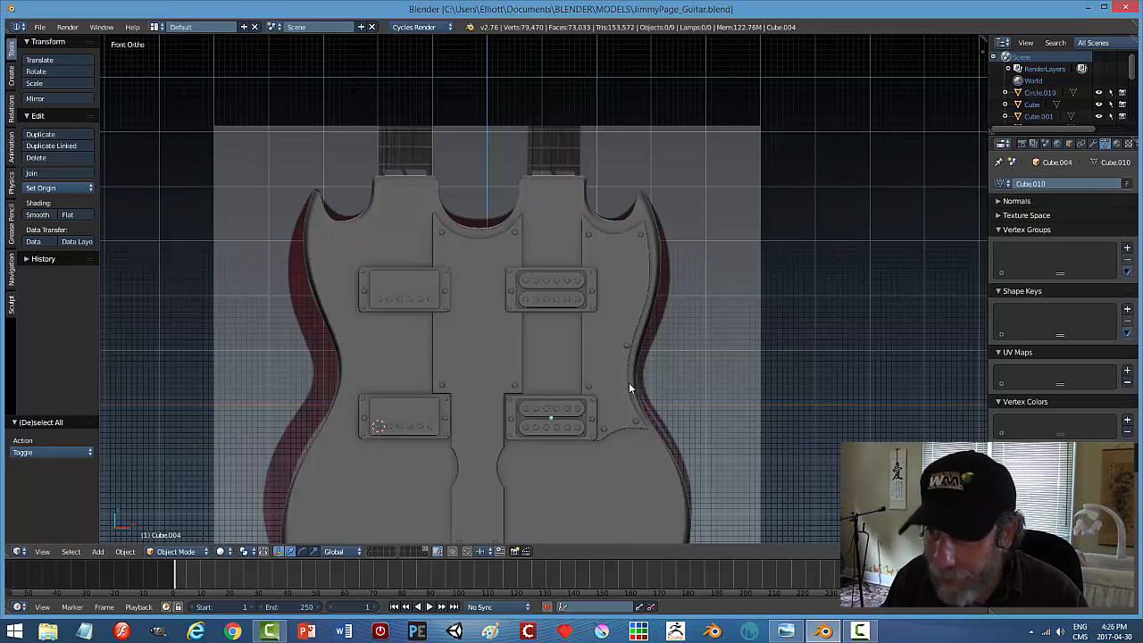
{"action": "key", "text": "z"}
{"action": "left_click", "coordinate": [709, 385]}
{"action": "scroll", "coordinate": [687, 397], "scroll_direction": "up", "scroll_amount": 1}
{"action": "scroll", "coordinate": [672, 412], "scroll_direction": "down", "scroll_amount": 1}
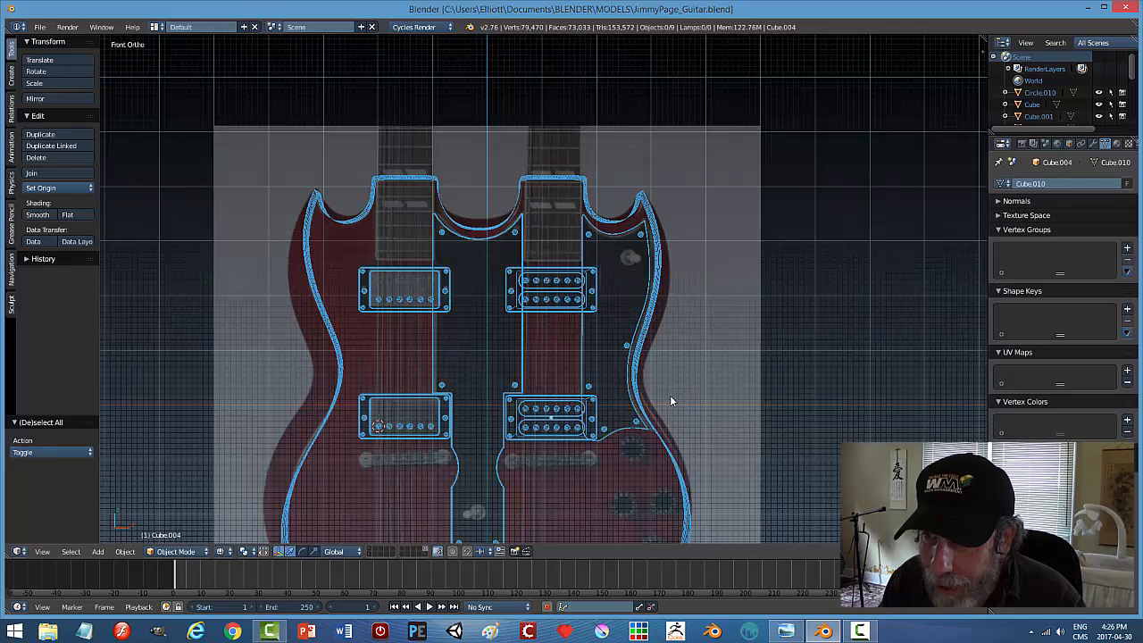
{"action": "middle_click_drag", "start_coordinate": [691, 341], "coordinate": [705, 172], "text": "shift"}
{"action": "scroll", "coordinate": [707, 328], "scroll_direction": "up", "scroll_amount": 5}
{"action": "middle_click_drag", "start_coordinate": [799, 325], "coordinate": [511, 296], "text": "shift"}
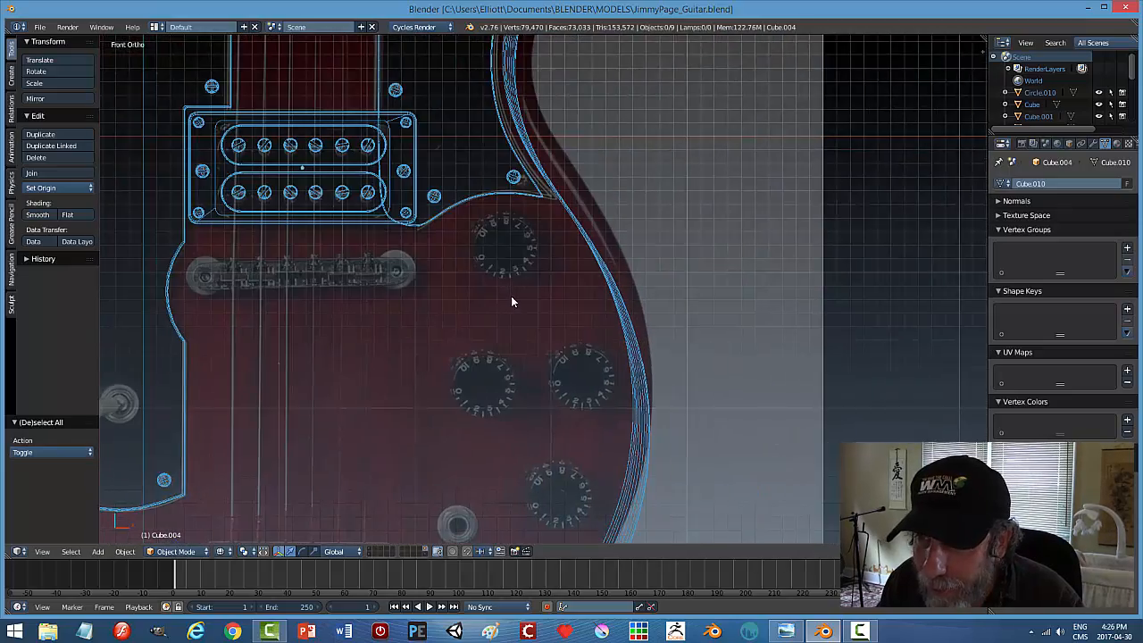
{"action": "scroll", "coordinate": [516, 289], "scroll_direction": "up", "scroll_amount": 2}
{"action": "scroll", "coordinate": [512, 348], "scroll_direction": "up", "scroll_amount": 2}
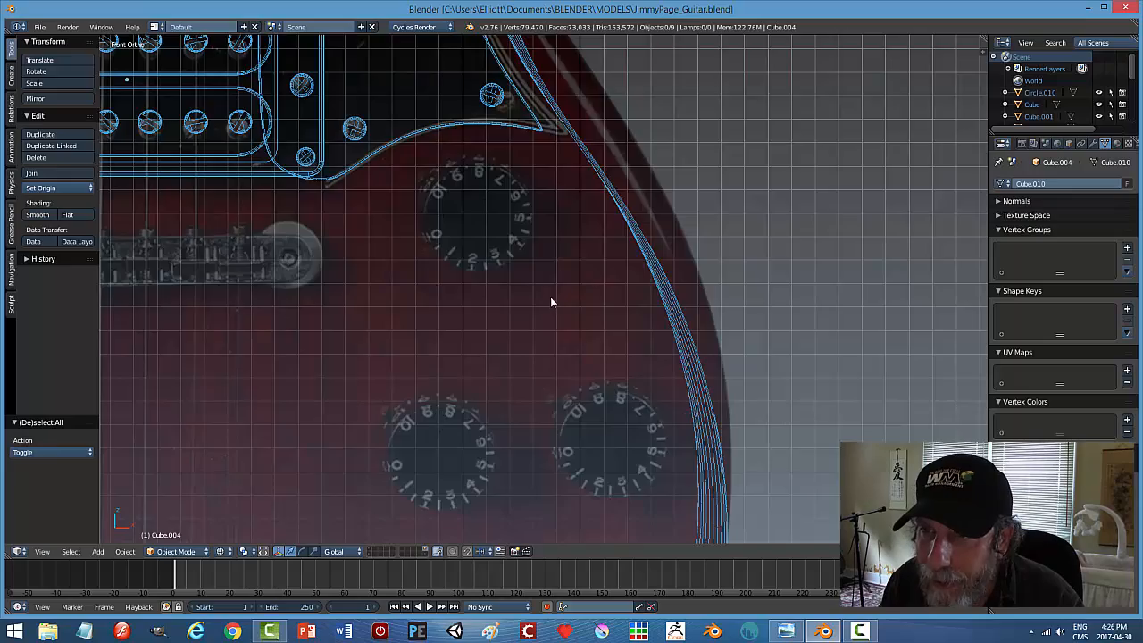
{"action": "scroll", "coordinate": [543, 295], "scroll_direction": "down", "scroll_amount": 4}
{"action": "scroll", "coordinate": [522, 303], "scroll_direction": "up", "scroll_amount": 2}
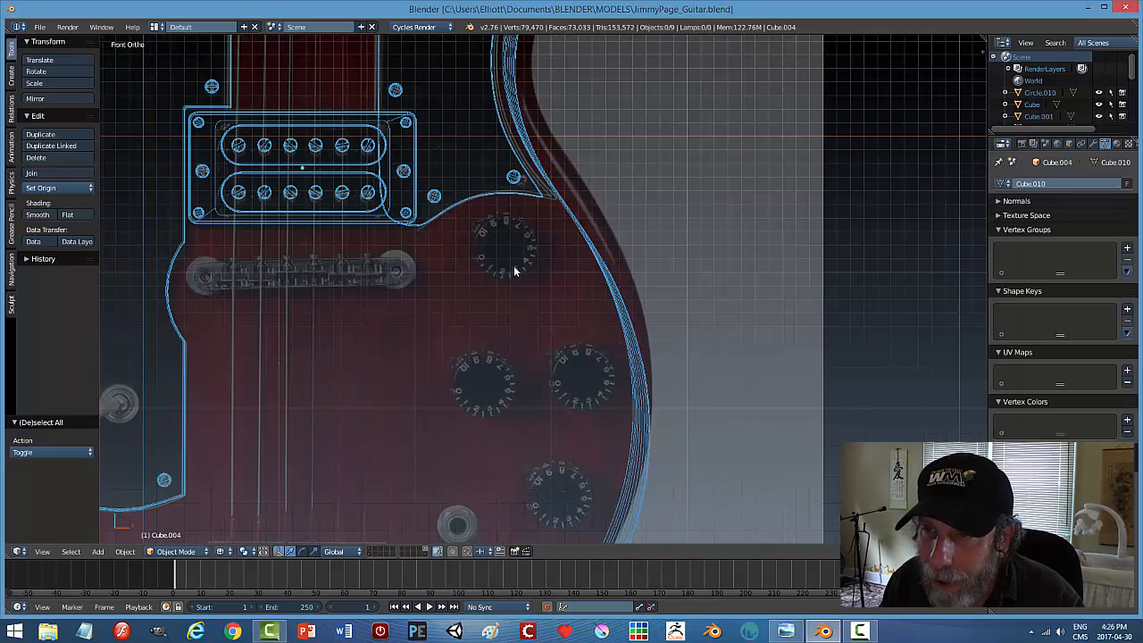
{"action": "scroll", "coordinate": [536, 315], "scroll_direction": "down", "scroll_amount": 2}
{"action": "scroll", "coordinate": [528, 325], "scroll_direction": "down", "scroll_amount": 2}
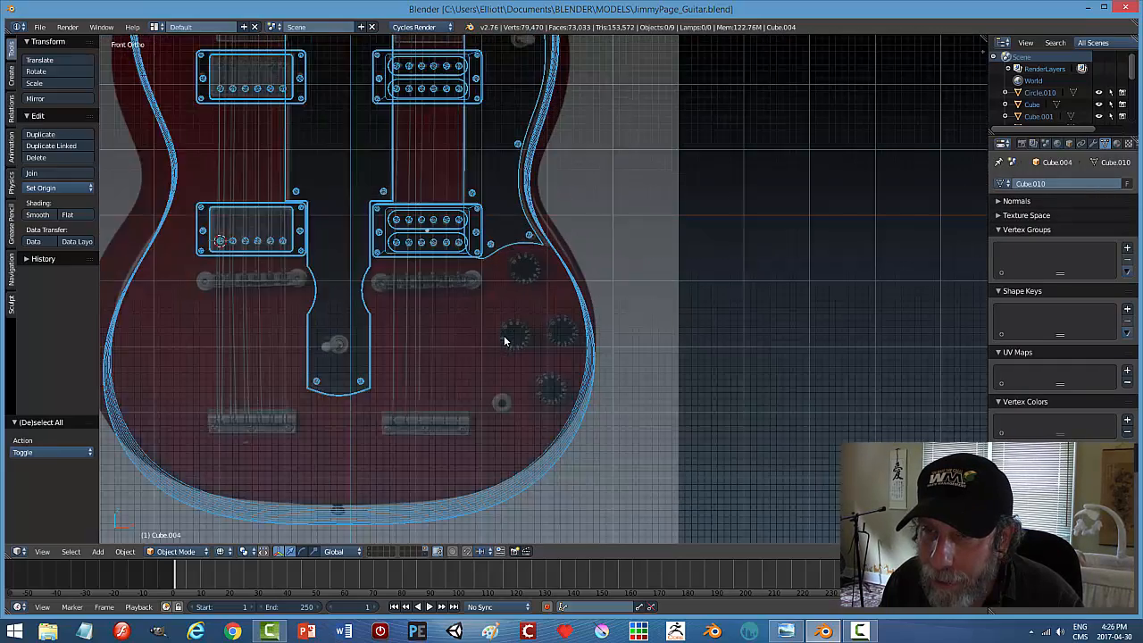
{"action": "scroll", "coordinate": [498, 339], "scroll_direction": "down", "scroll_amount": 3}
{"action": "scroll", "coordinate": [496, 322], "scroll_direction": "down", "scroll_amount": 1}
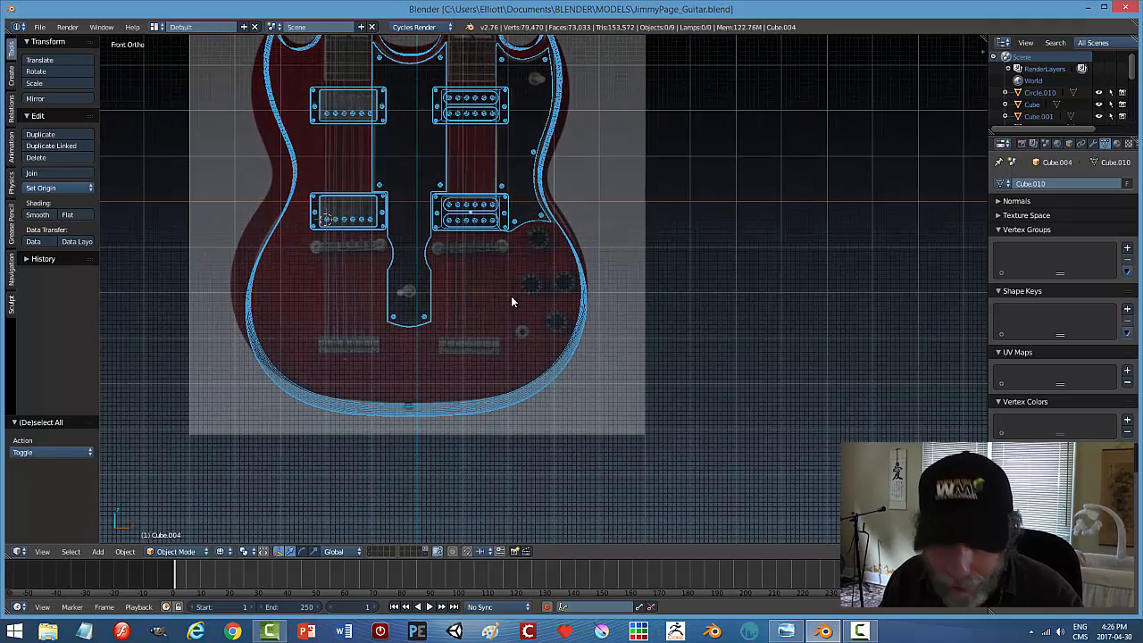
Snap the 3D cursor to the center of the scene.
{"action": "key", "text": "shift+s"}
{"action": "left_click", "coordinate": [513, 296]}
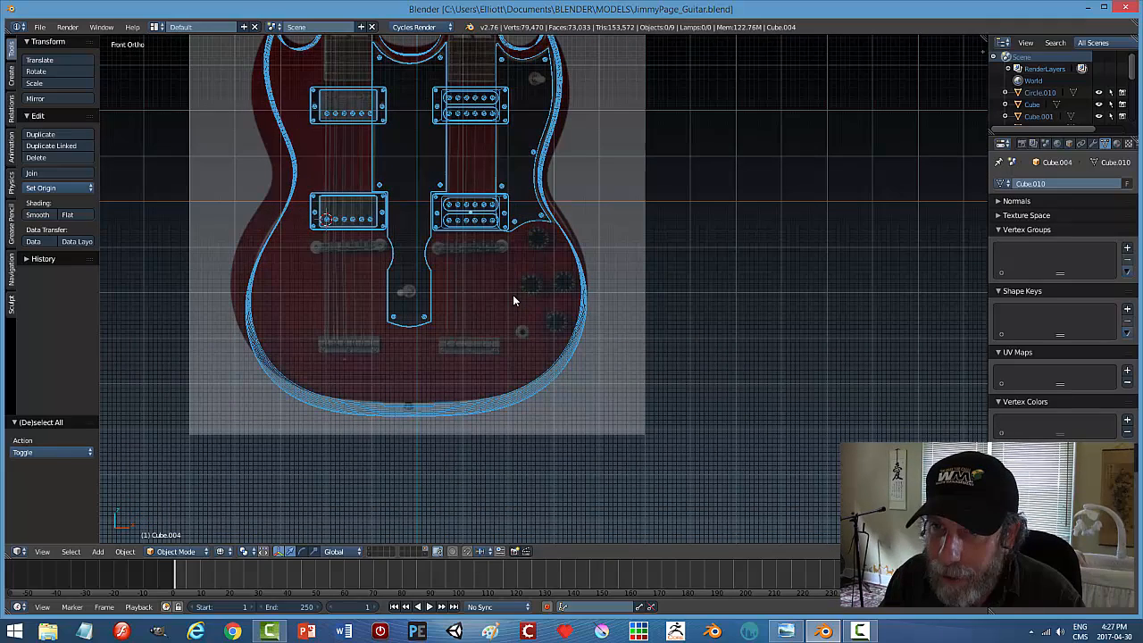
{"action": "key", "text": "shift+s"}
{"action": "left_click", "coordinate": [505, 309]}
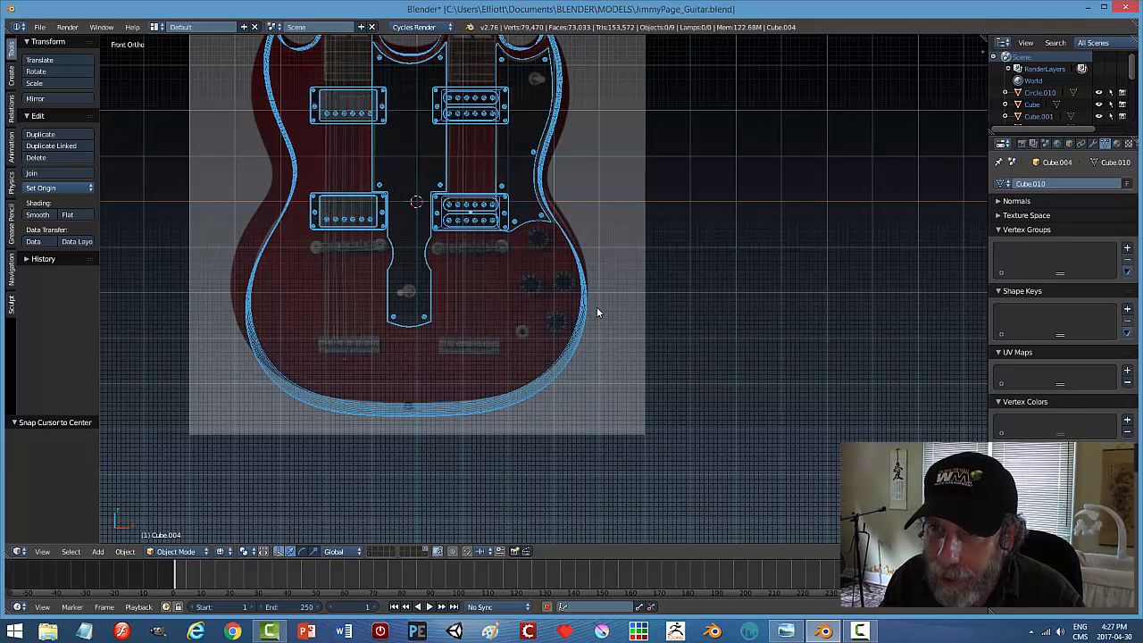
Add a 32-vertex mesh circle with radius 1 and rotate it 90° about X to face the front.
{"action": "key", "text": "shift+a"}
{"action": "mouse_move", "coordinate": [572, 309]}
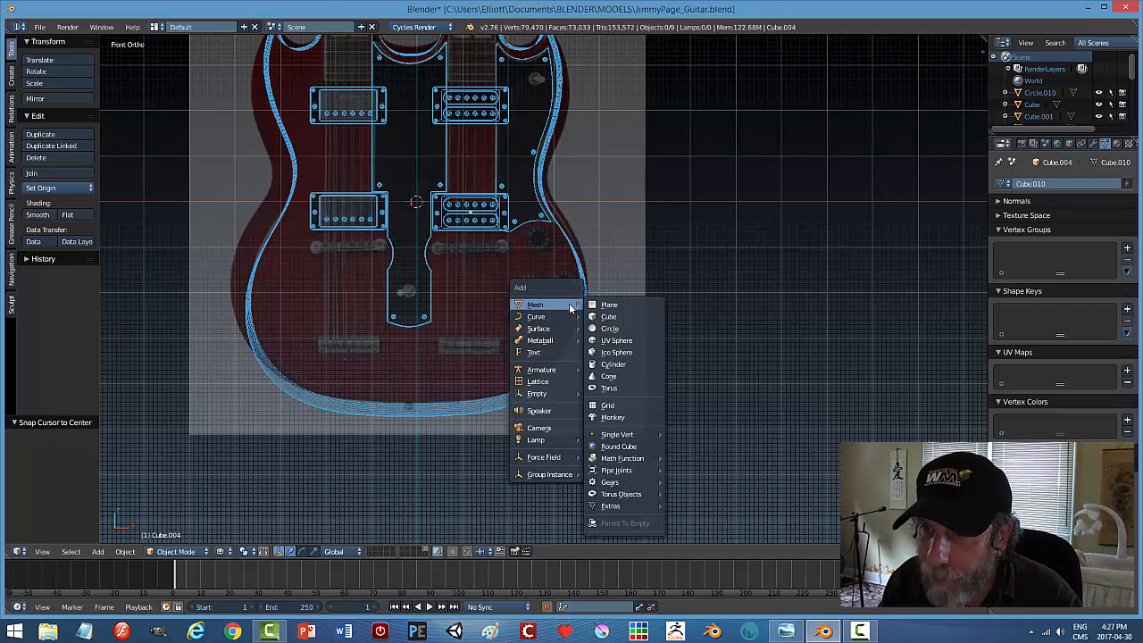
{"action": "left_click", "coordinate": [598, 330]}
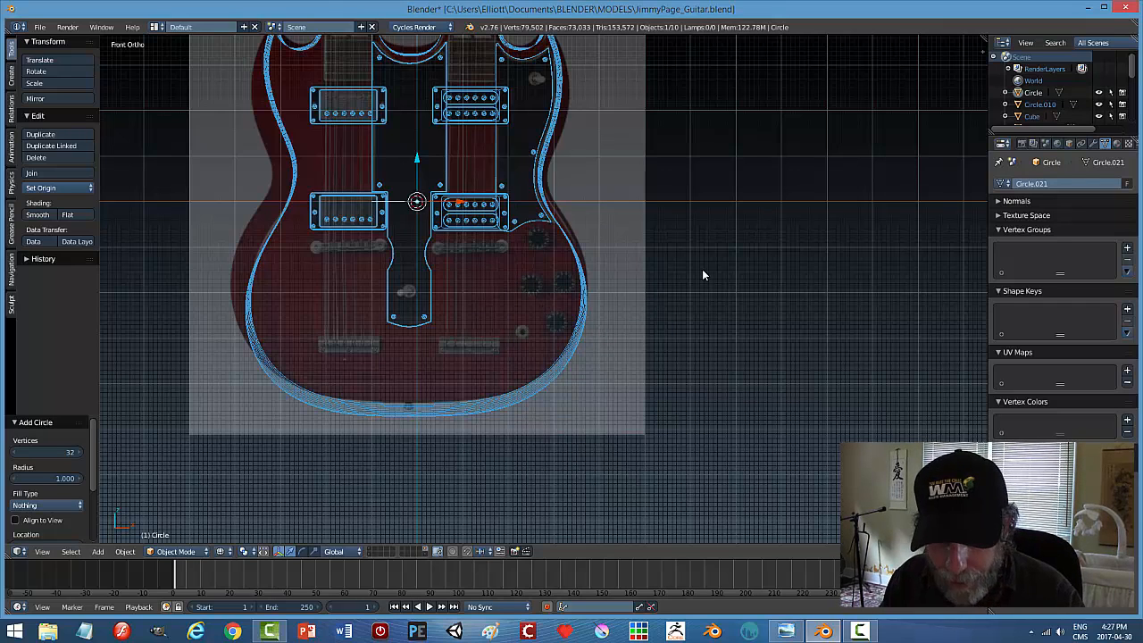
{"action": "key", "text": "r"}
{"action": "key", "text": "x"}
{"action": "key", "text": "9"}
{"action": "key", "text": "0"}
{"action": "key", "text": "Return"}
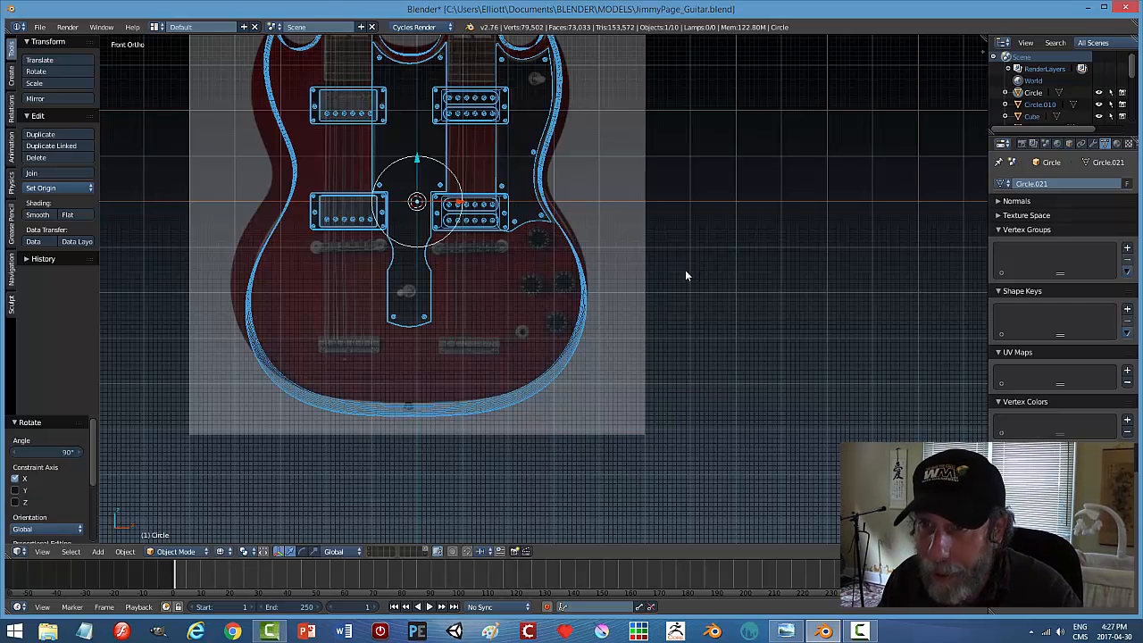
Scale the circle to about 0.251 and move it along X and Z over the uppermost control knob in the reference.
{"action": "key", "text": "s"}
{"action": "left_click", "coordinate": [457, 227]}
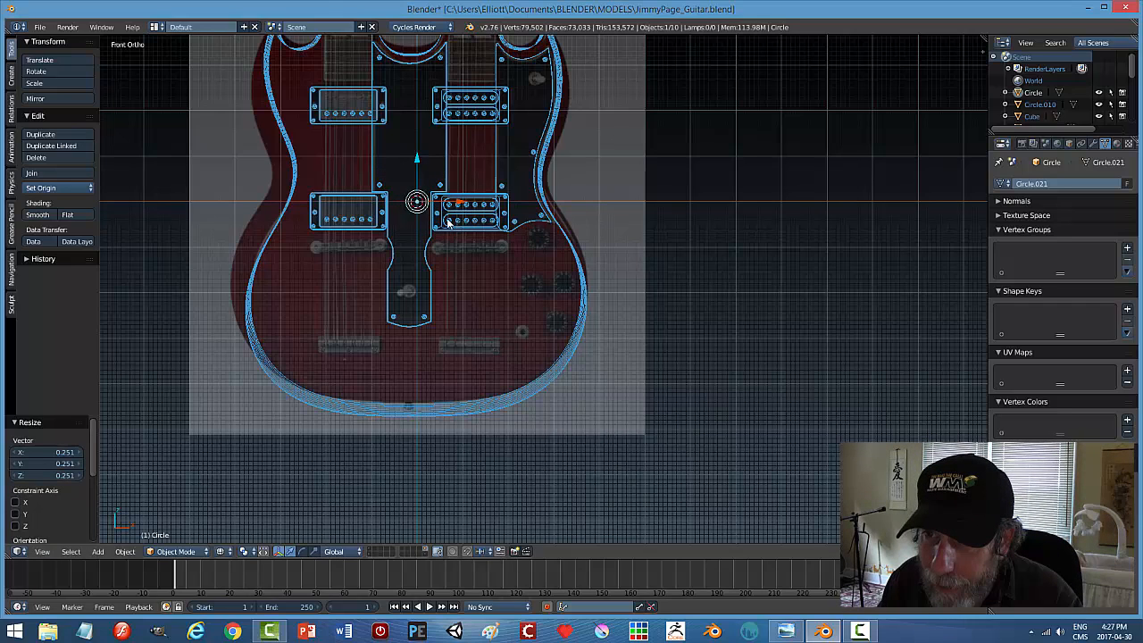
{"action": "key", "text": "g"}
{"action": "key", "text": "x"}
{"action": "left_click", "coordinate": [557, 178]}
{"action": "key", "text": "g"}
{"action": "key", "text": "z"}
{"action": "left_click_drag", "start_coordinate": [539, 171], "coordinate": [539, 208]}
{"action": "scroll", "coordinate": [680, 302], "scroll_direction": "up", "scroll_amount": 8}
{"action": "middle_click_drag", "start_coordinate": [650, 269], "coordinate": [703, 469], "text": "shift"}
{"action": "left_click_drag", "start_coordinate": [577, 234], "coordinate": [589, 234]}
Fine-tune the circle's scale and position to match the outline of the uppermost reference knob.
{"action": "key", "text": "s"}
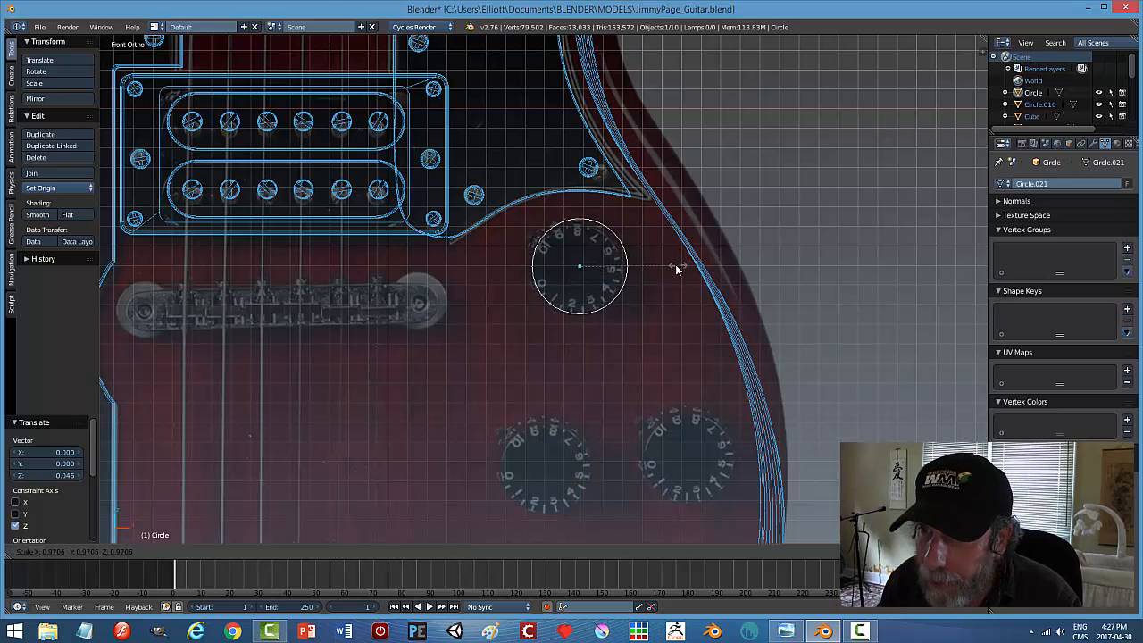
{"action": "left_click", "coordinate": [673, 264]}
{"action": "left_click_drag", "start_coordinate": [628, 268], "coordinate": [626, 268]}
{"action": "key", "text": "s"}
{"action": "left_click", "coordinate": [627, 272]}
Move the circle along Y to the front of the guitar body and fill it with a face.
{"action": "middle_click_drag", "start_coordinate": [626, 271], "coordinate": [653, 224]}
{"action": "left_click_drag", "start_coordinate": [587, 390], "coordinate": [580, 303]}
{"action": "key", "text": "Tab"}
{"action": "key", "text": "a"}
{"action": "key", "text": "f"}
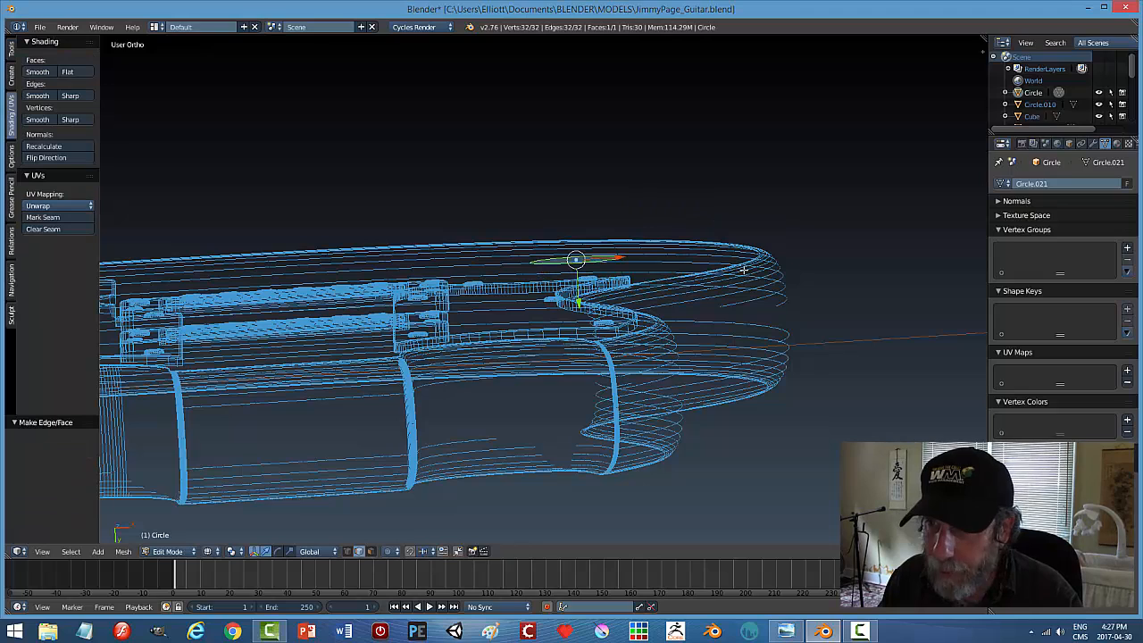
Extrude the filled circle about 0.16 along the body's depth into a knob cylinder and return to Object Mode.
{"action": "key", "text": "e"}
{"action": "right_click", "coordinate": [643, 323]}
{"action": "key", "text": "g"}
{"action": "key", "text": "z"}
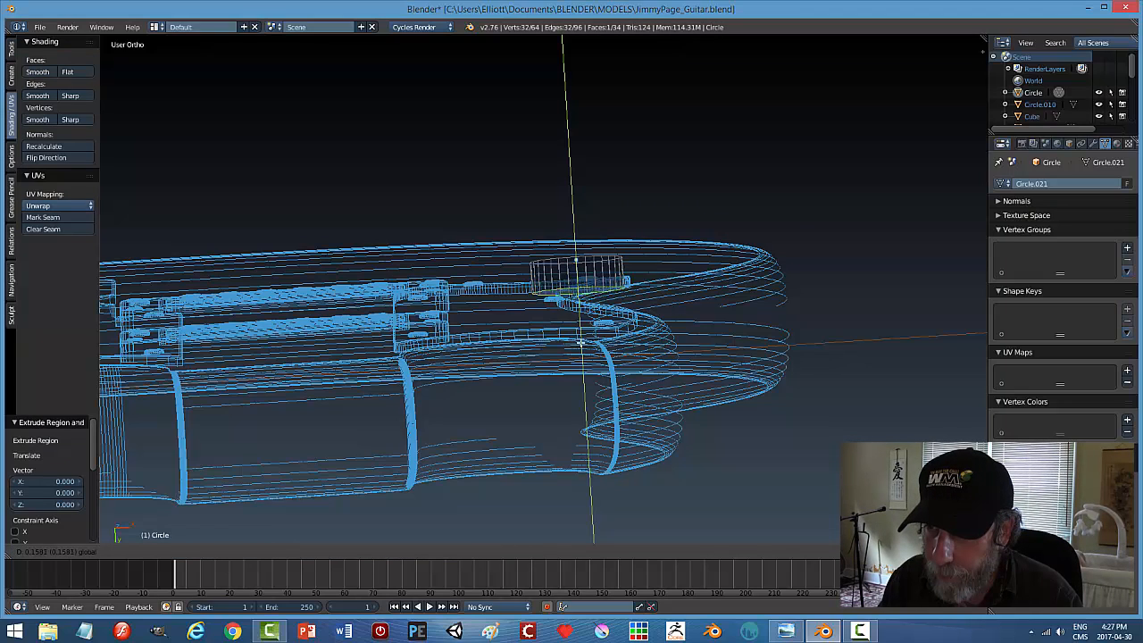
{"action": "left_click", "coordinate": [580, 351]}
{"action": "middle_click_drag", "start_coordinate": [580, 351], "coordinate": [757, 340]}
{"action": "key", "text": "Tab"}
{"action": "left_click", "coordinate": [734, 300]}
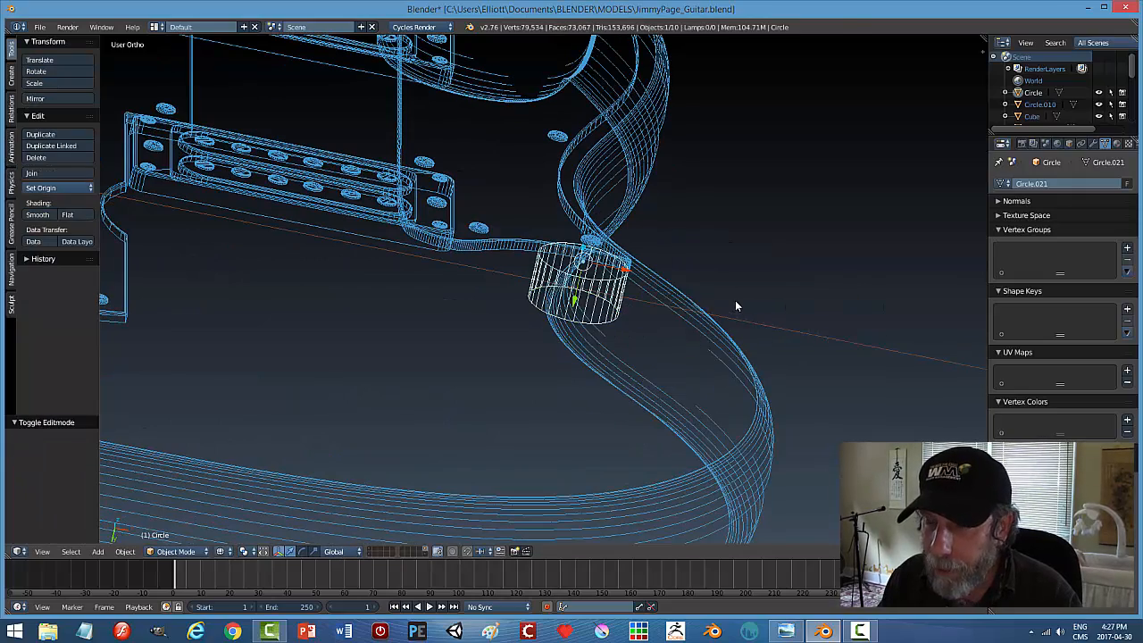
Reposition the knob cylinder in solid view so it stands out from the front face of the body.
{"action": "scroll", "coordinate": [734, 297], "scroll_direction": "down", "scroll_amount": 3}
{"action": "key", "text": "z"}
{"action": "left_click", "coordinate": [727, 364]}
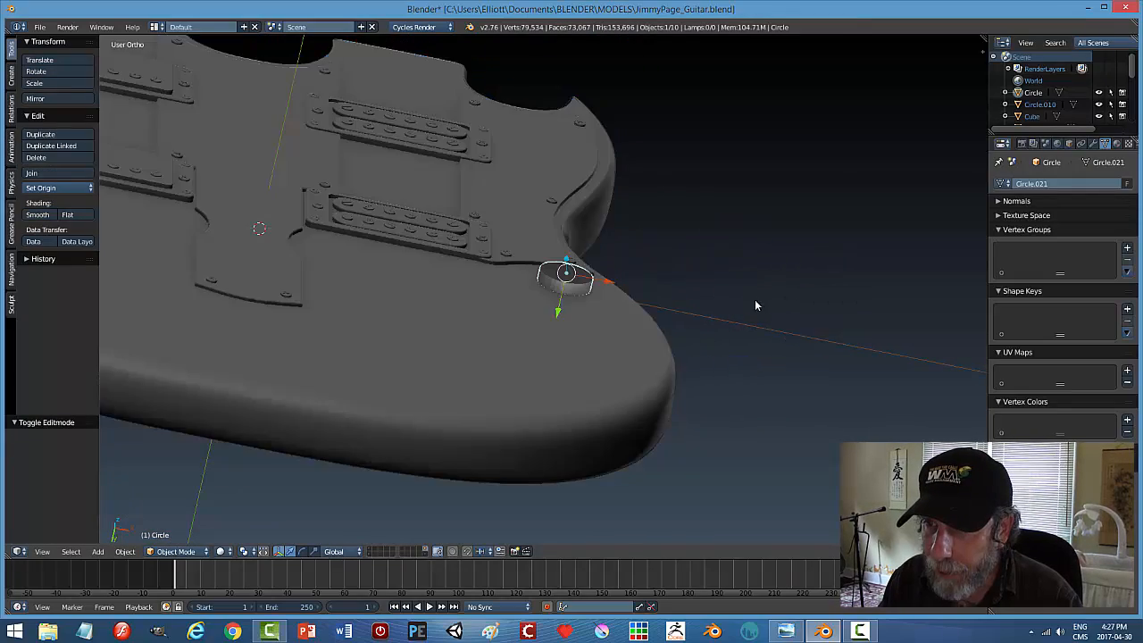
{"action": "scroll", "coordinate": [652, 315], "scroll_direction": "up", "scroll_amount": 4}
{"action": "middle_click_drag", "start_coordinate": [625, 322], "coordinate": [663, 313]}
{"action": "left_click_drag", "start_coordinate": [578, 276], "coordinate": [555, 274]}
{"action": "middle_click_drag", "start_coordinate": [669, 349], "coordinate": [737, 314]}
Recalculate the knob cylinder's normals to face outside and return to Object Mode.
{"action": "key", "text": "Tab"}
{"action": "left_click", "coordinate": [808, 316]}
{"action": "key", "text": "a"}
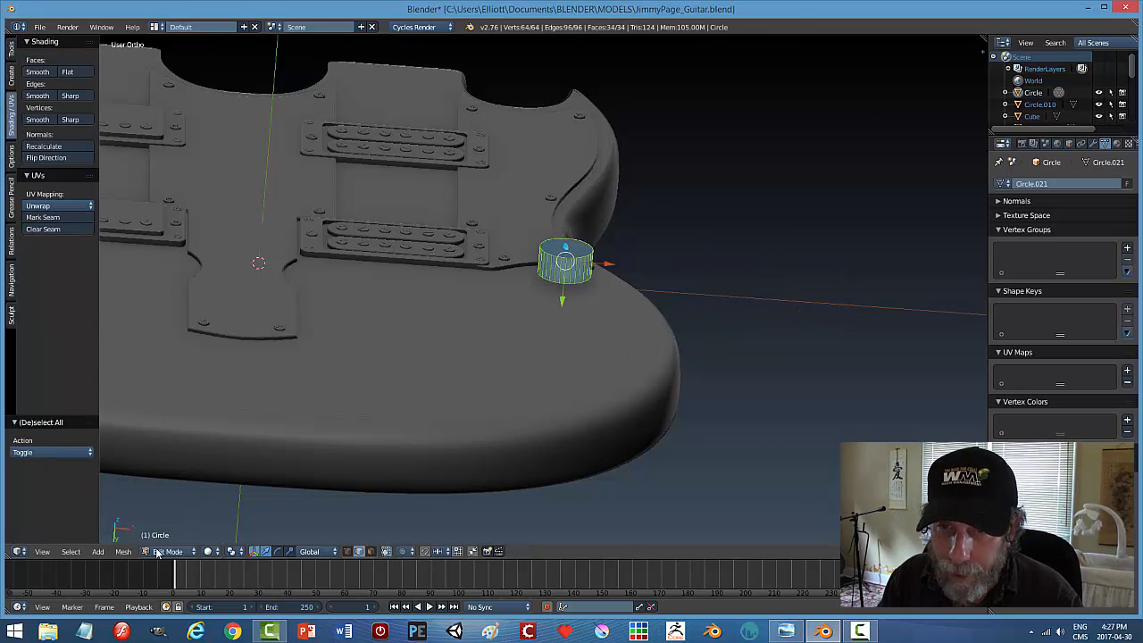
{"action": "left_click", "coordinate": [123, 551]}
{"action": "mouse_move", "coordinate": [183, 362]}
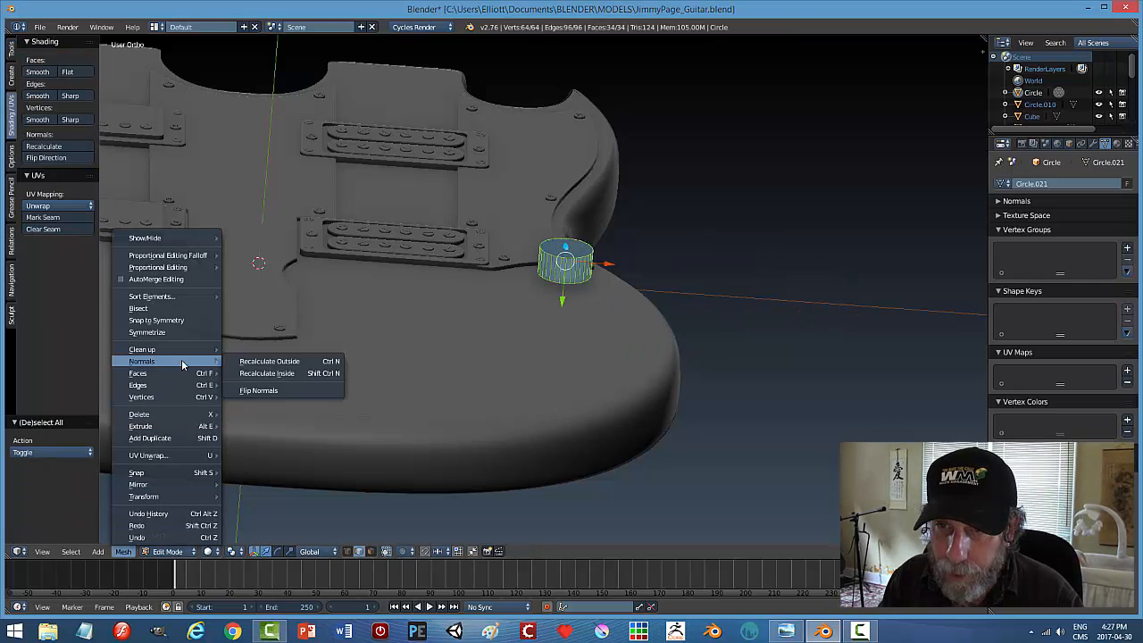
{"action": "left_click", "coordinate": [268, 361]}
{"action": "key", "text": "a"}
{"action": "middle_click_drag", "start_coordinate": [590, 385], "coordinate": [553, 378]}
{"action": "key", "text": "Tab"}
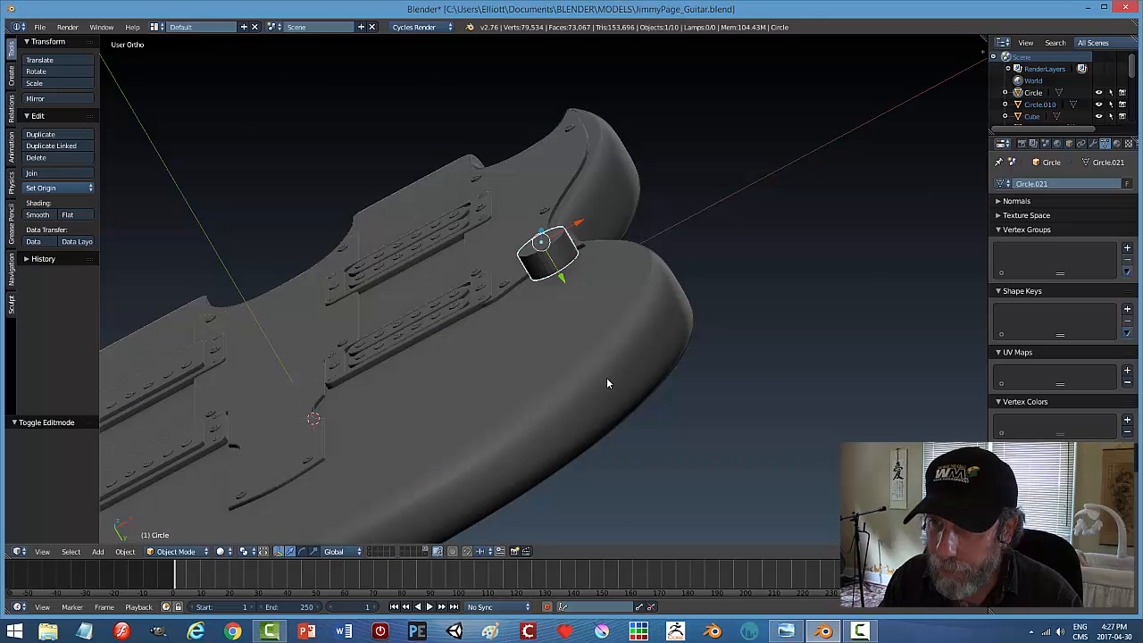
Hide the guitar body to expose the underside of the knob.
{"action": "right_click", "coordinate": [641, 364]}
{"action": "key", "text": "h"}
{"action": "middle_click_drag", "start_coordinate": [680, 369], "coordinate": [582, 293]}
Inset the knob's underside face by about 0.61 to outline a narrower shaft.
{"action": "right_click", "coordinate": [536, 272]}
{"action": "key", "text": "Tab"}
{"action": "right_click", "coordinate": [568, 281]}
{"action": "middle_click_drag", "start_coordinate": [572, 343], "coordinate": [570, 312]}
{"action": "key", "text": "ctrl+Tab"}
{"action": "left_click", "coordinate": [551, 324]}
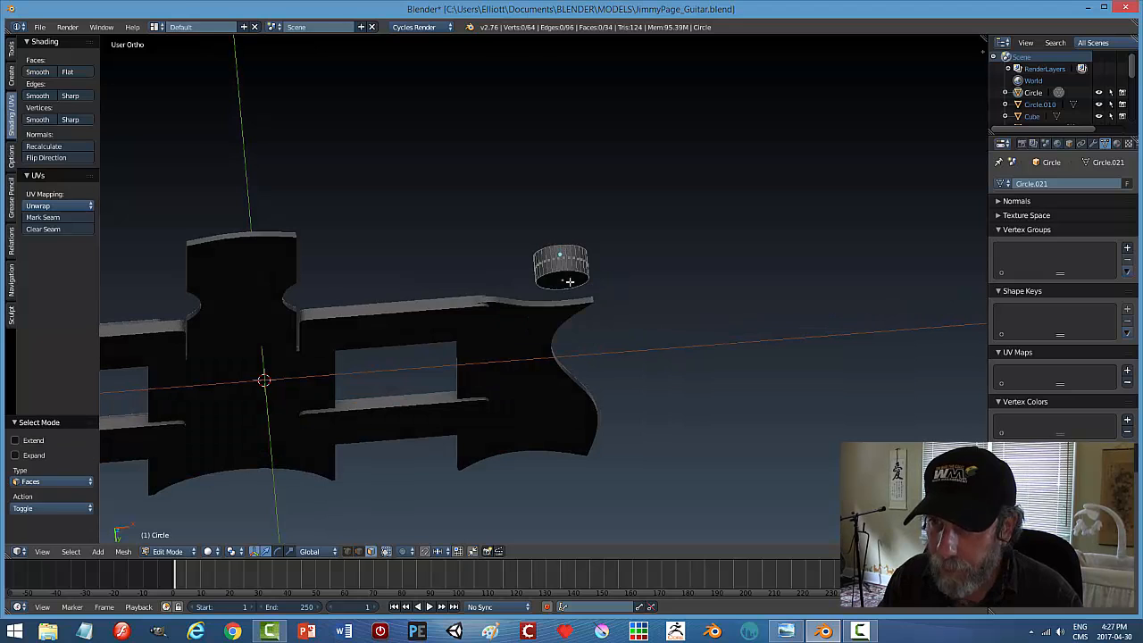
{"action": "key", "text": "i"}
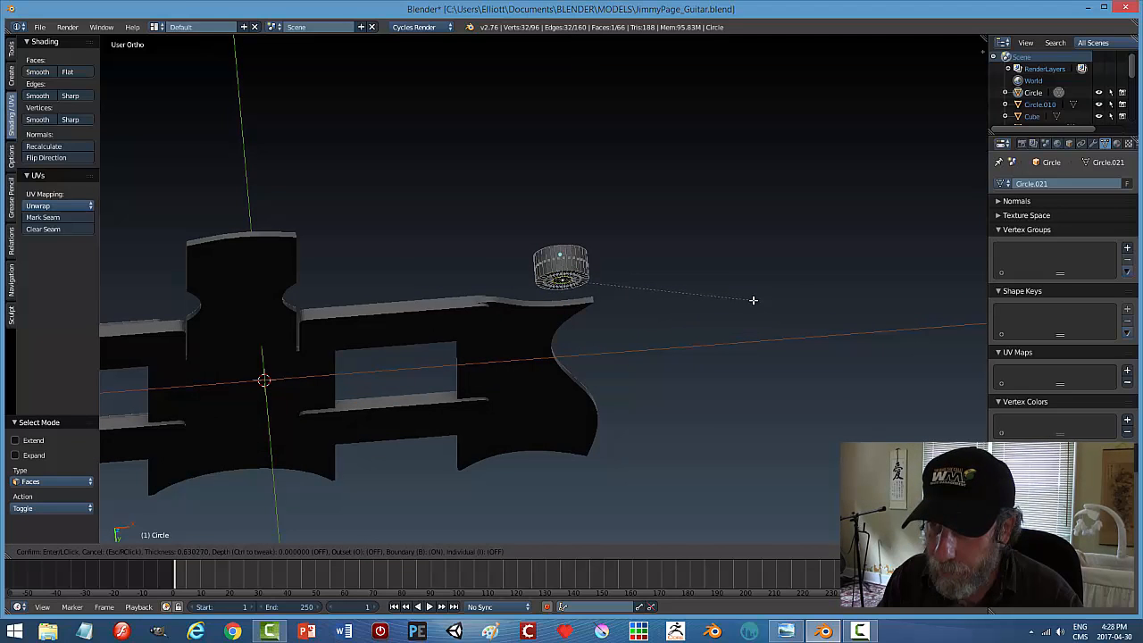
{"action": "left_click", "coordinate": [655, 317]}
{"action": "middle_click_drag", "start_coordinate": [653, 324], "coordinate": [655, 334]}
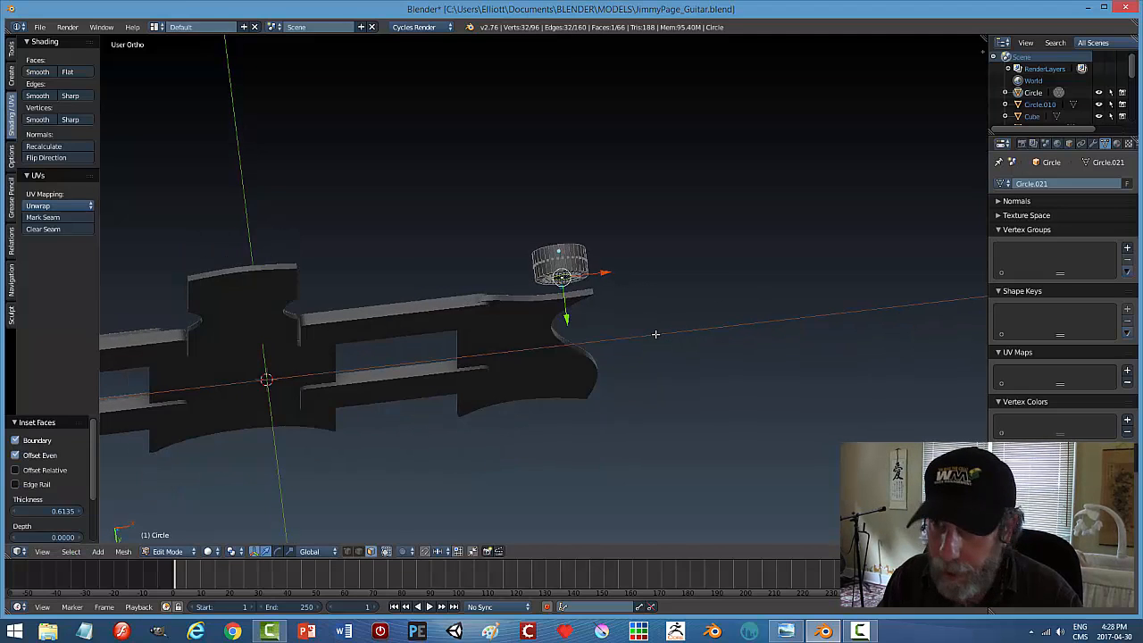
Extrude the inset face toward the body into a short shaft under the knob and return to Object Mode.
{"action": "key", "text": "e"}
{"action": "left_click", "coordinate": [655, 334]}
{"action": "left_click_drag", "start_coordinate": [568, 319], "coordinate": [570, 334]}
{"action": "key", "text": "a"}
{"action": "key", "text": "Tab"}
{"action": "left_click", "coordinate": [622, 325]}
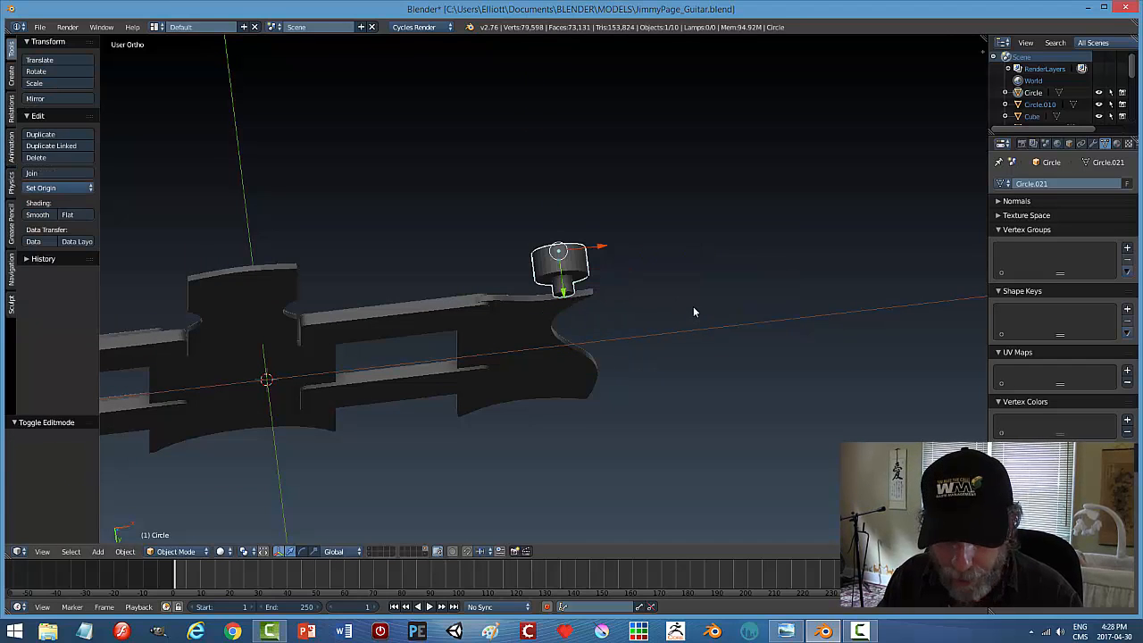
Unhide the guitar body and clear the selection, bringing the front of the guitar back into view.
{"action": "key", "text": "alt+h"}
{"action": "key", "text": "a"}
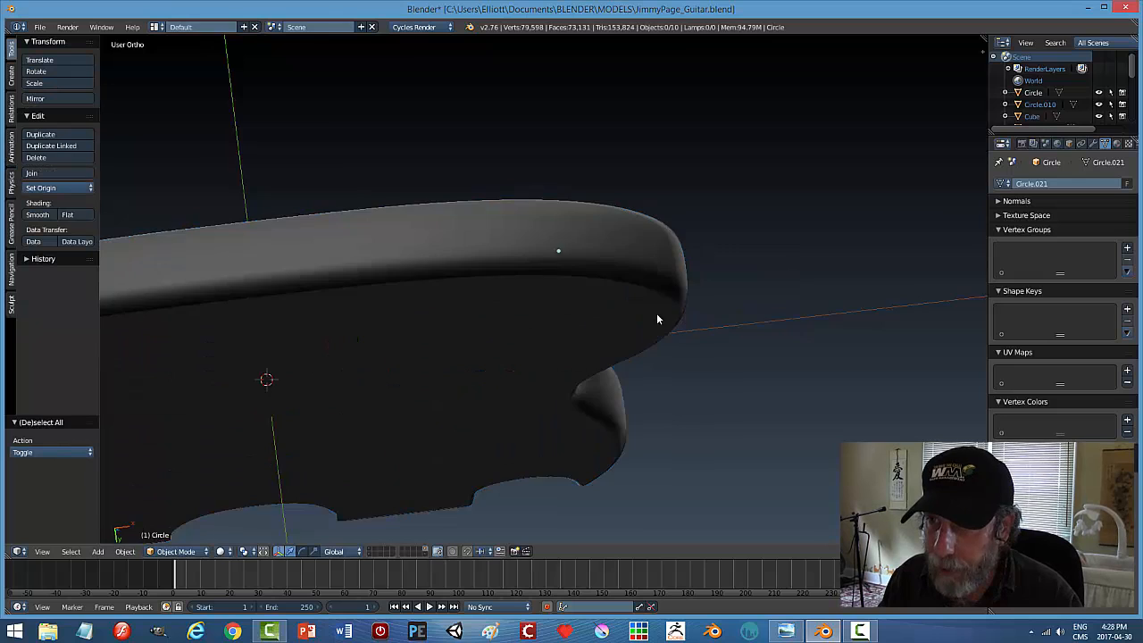
{"action": "scroll", "coordinate": [658, 308], "scroll_direction": "down", "scroll_amount": 6}
{"action": "middle_click_drag", "start_coordinate": [638, 335], "coordinate": [625, 377]}
{"action": "scroll", "coordinate": [625, 378], "scroll_direction": "up", "scroll_amount": 8}
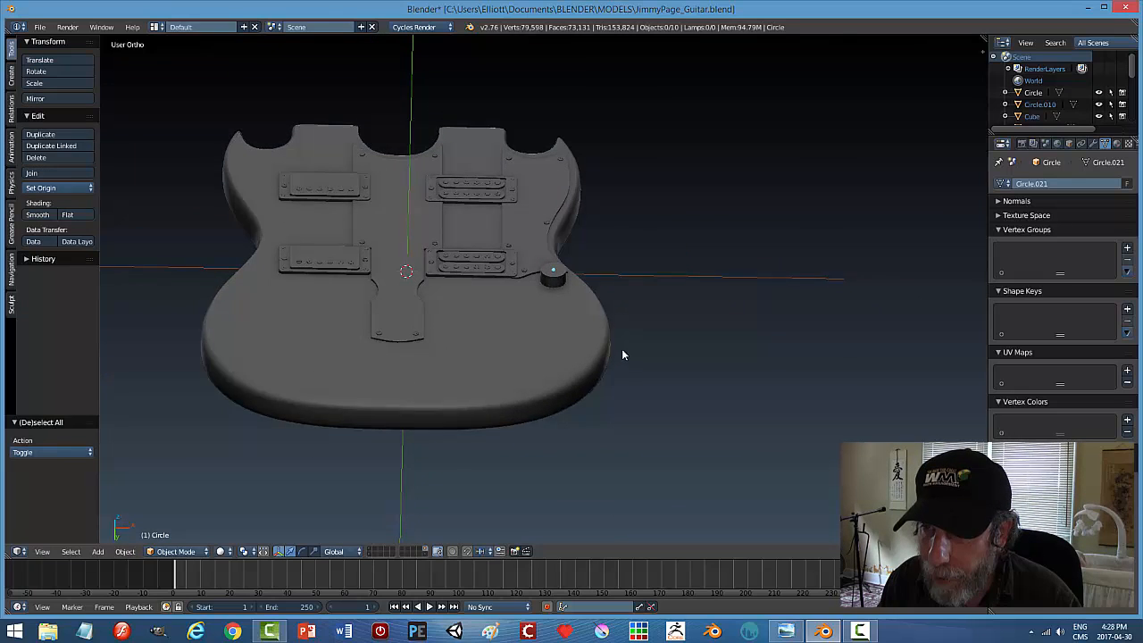
Bevel the edge loop around the knob's outer face with an offset of about 0.055 and additional segments.
{"action": "scroll", "coordinate": [611, 384], "scroll_direction": "up", "scroll_amount": 2}
{"action": "right_click", "coordinate": [509, 316]}
{"action": "key", "text": "Tab"}
{"action": "left_click", "coordinate": [665, 325]}
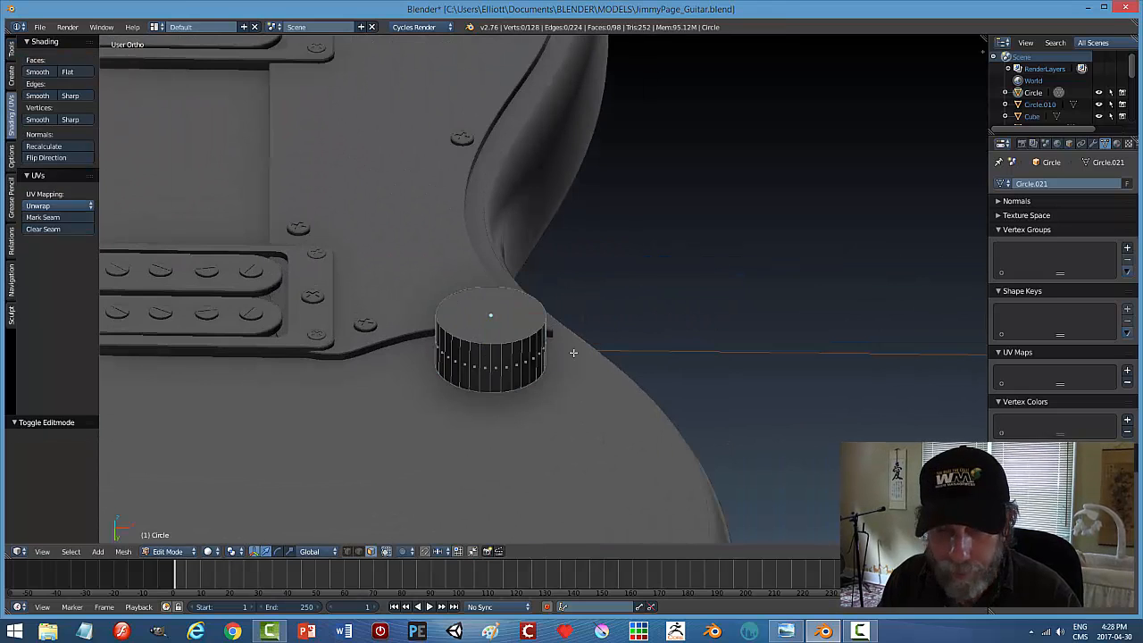
{"action": "key", "text": "ctrl+Tab"}
{"action": "left_click", "coordinate": [541, 339]}
{"action": "right_click", "coordinate": [534, 338], "text": "alt"}
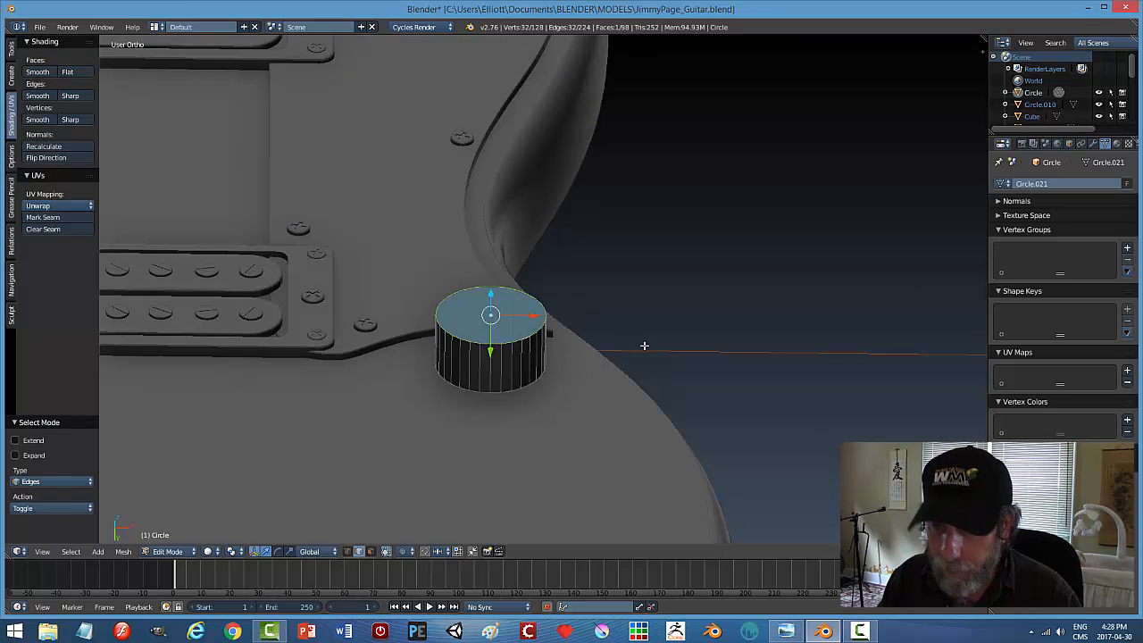
{"action": "key", "text": "ctrl+b"}
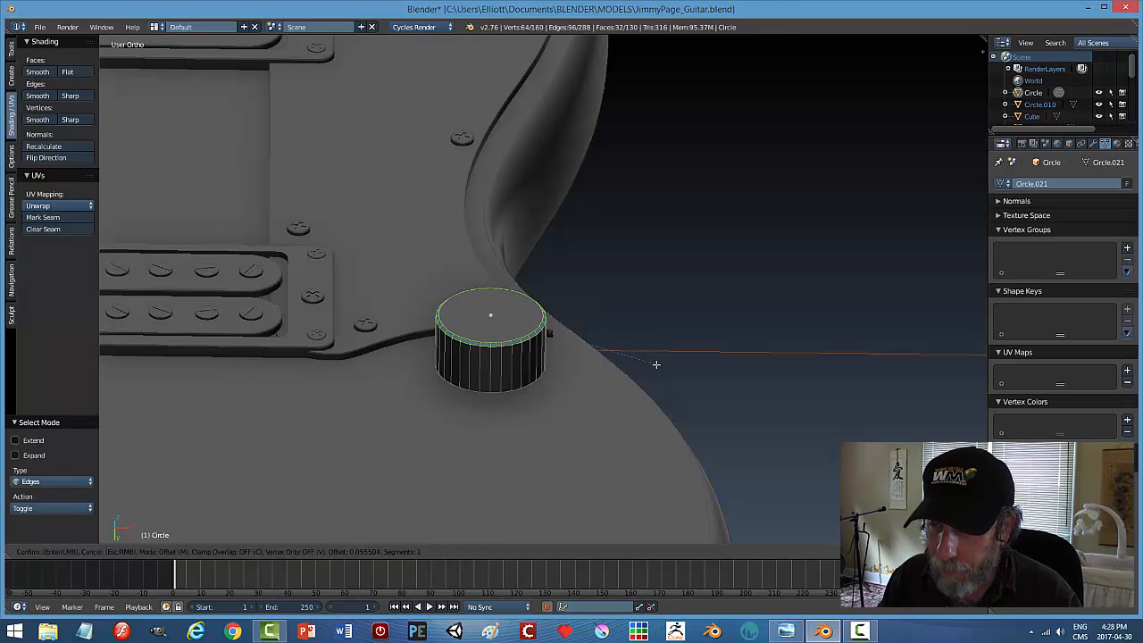
{"action": "scroll", "coordinate": [656, 364], "scroll_direction": "up", "scroll_amount": 1}
{"action": "left_click", "coordinate": [656, 364]}
{"action": "key", "text": "a"}
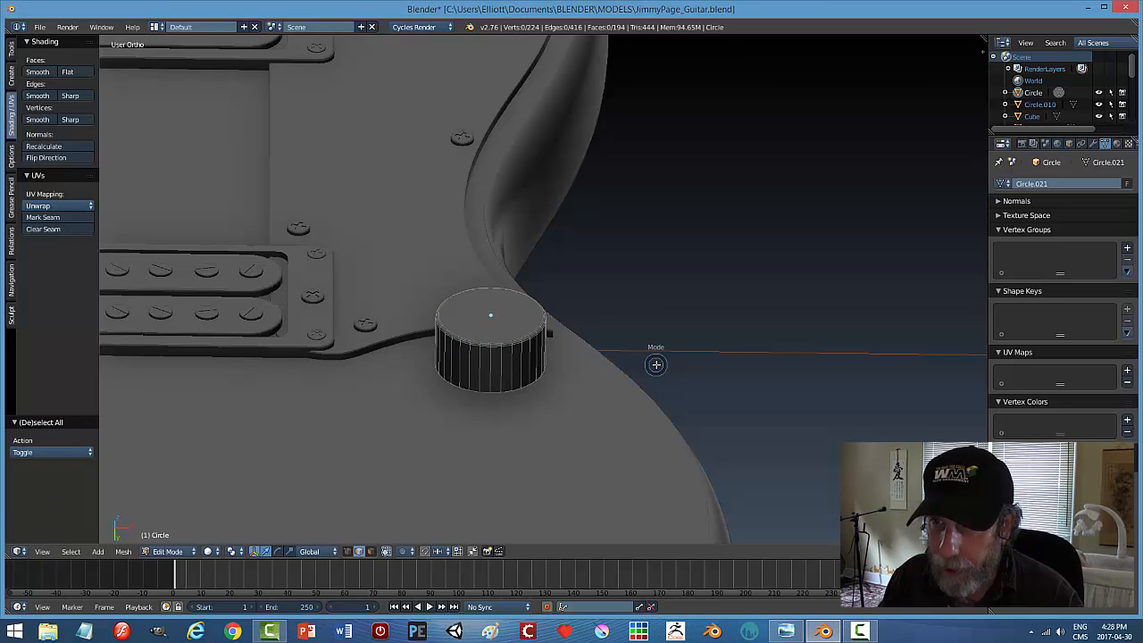
Return to Object Mode and apply smooth shading to the knob.
{"action": "key", "text": "Tab"}
{"action": "left_click", "coordinate": [626, 370]}
{"action": "key", "text": "a"}
{"action": "scroll", "coordinate": [663, 363], "scroll_direction": "down", "scroll_amount": 2}
{"action": "middle_click_drag", "start_coordinate": [662, 363], "coordinate": [688, 361]}
{"action": "right_click", "coordinate": [532, 324]}
{"action": "left_click", "coordinate": [38, 214]}
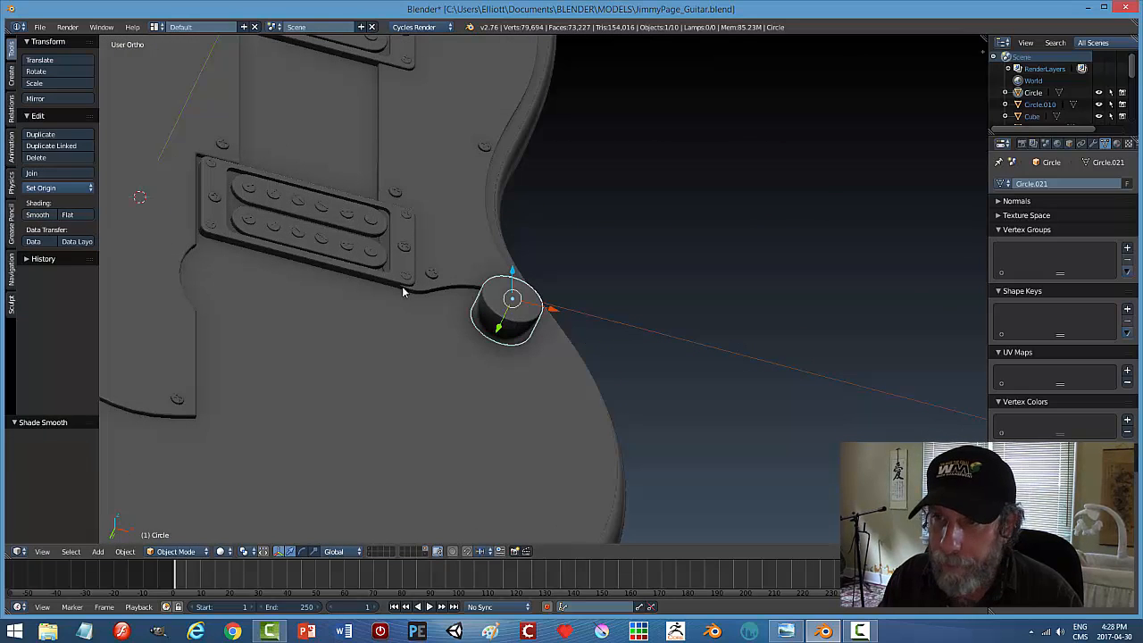
Add an edge loop around the knob's side wall close to its base rim and return to Object Mode.
{"action": "scroll", "coordinate": [544, 334], "scroll_direction": "up", "scroll_amount": 3}
{"action": "key", "text": "Tab"}
{"action": "left_click", "coordinate": [607, 344]}
{"action": "middle_click_drag", "start_coordinate": [516, 389], "coordinate": [509, 367]}
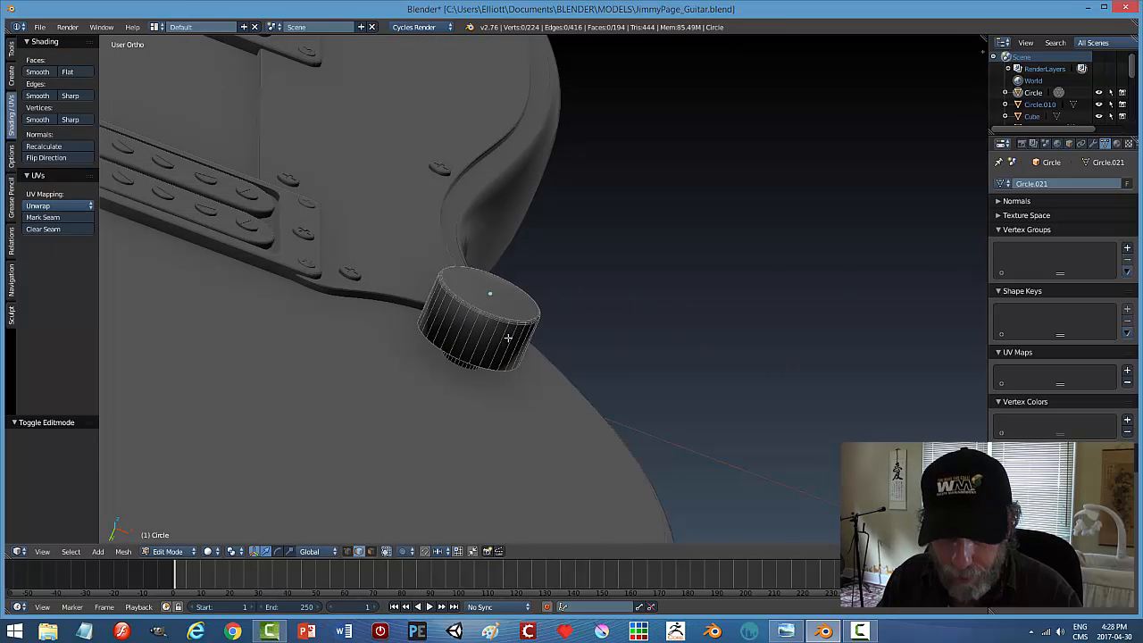
{"action": "key", "text": "ctrl+r"}
{"action": "left_click", "coordinate": [507, 357]}
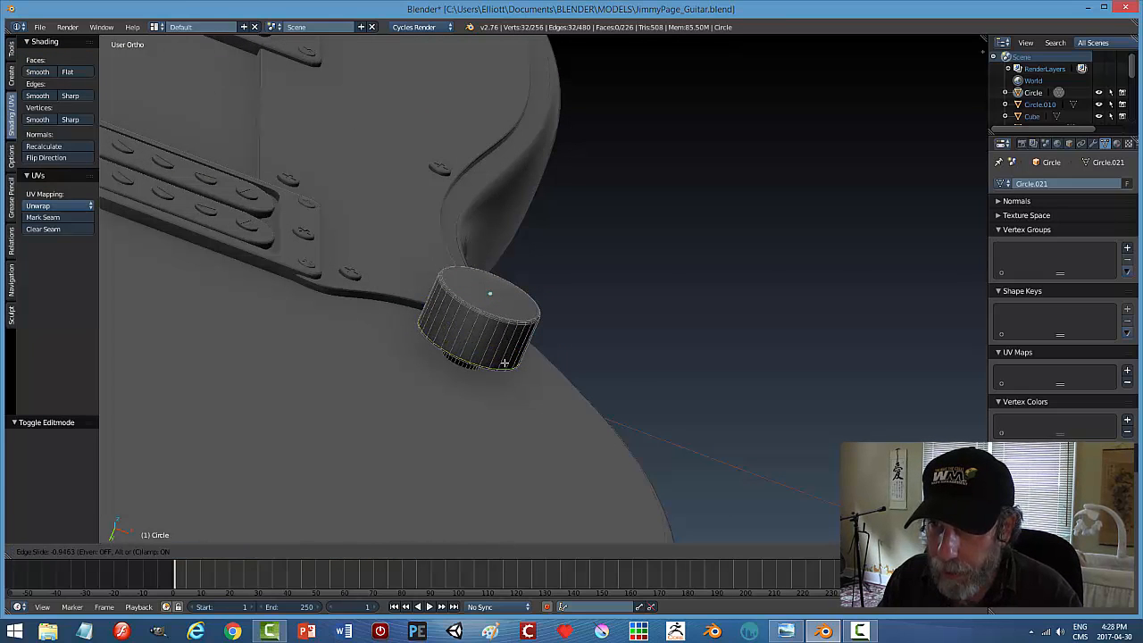
{"action": "left_click", "coordinate": [528, 362]}
{"action": "key", "text": "a"}
{"action": "key", "text": "Tab"}
{"action": "left_click", "coordinate": [499, 359]}
{"action": "key", "text": "a"}
Move the knob along Y to adjust its distance from the body's front face and save over JimmyPage_Guitar.blend.
{"action": "middle_click_drag", "start_coordinate": [617, 339], "coordinate": [536, 304]}
{"action": "right_click", "coordinate": [535, 304]}
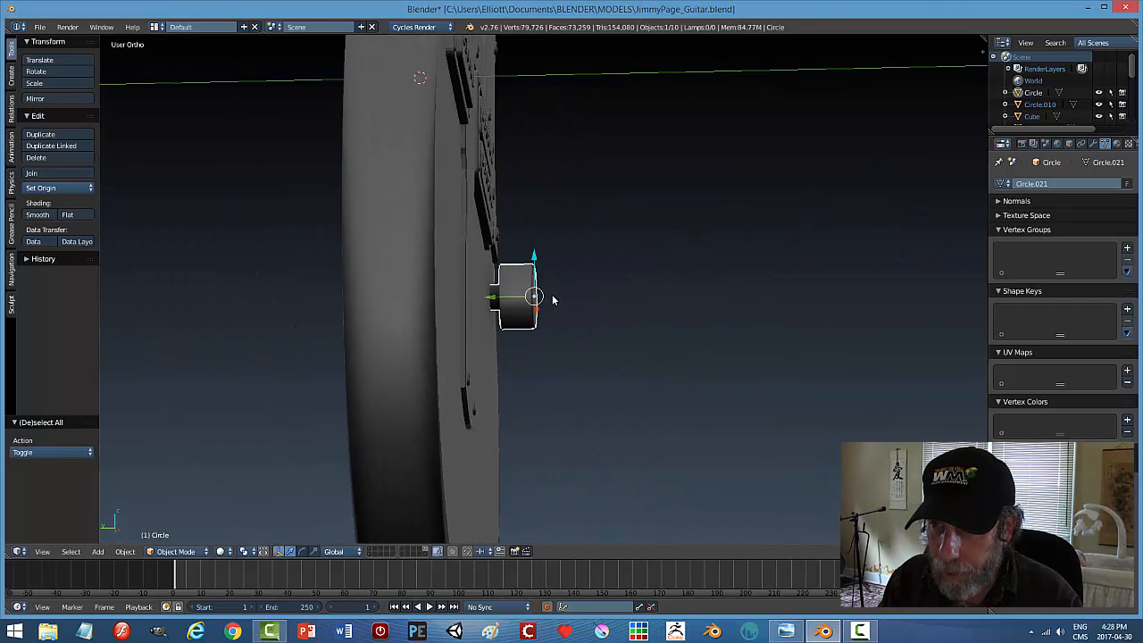
{"action": "key", "text": "g"}
{"action": "key", "text": "y"}
{"action": "left_click", "coordinate": [635, 317]}
{"action": "key", "text": "a"}
{"action": "middle_click_drag", "start_coordinate": [644, 320], "coordinate": [668, 332]}
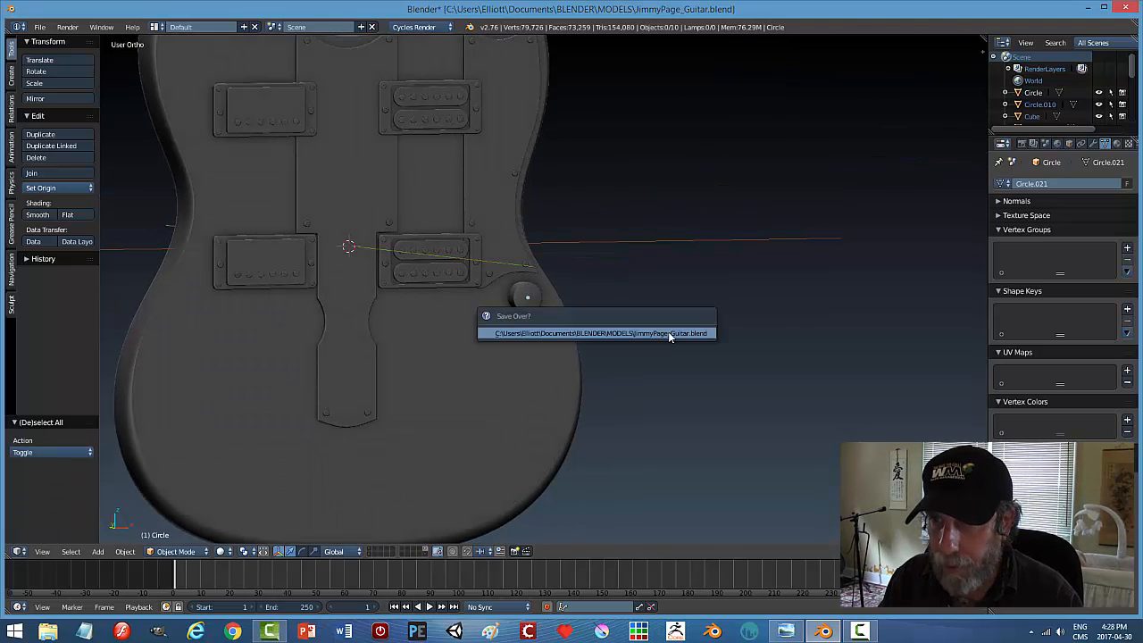
Nudge the knob in front wireframe view to align it with the uppermost reference knob.
{"action": "key", "text": "KP_1"}
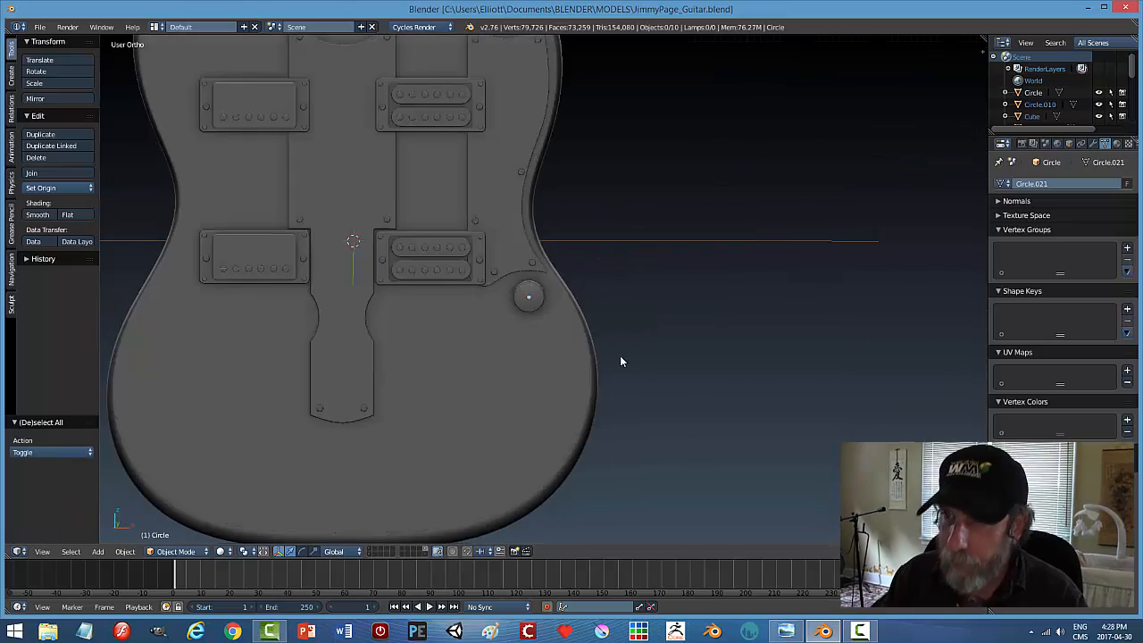
{"action": "left_click", "coordinate": [689, 358]}
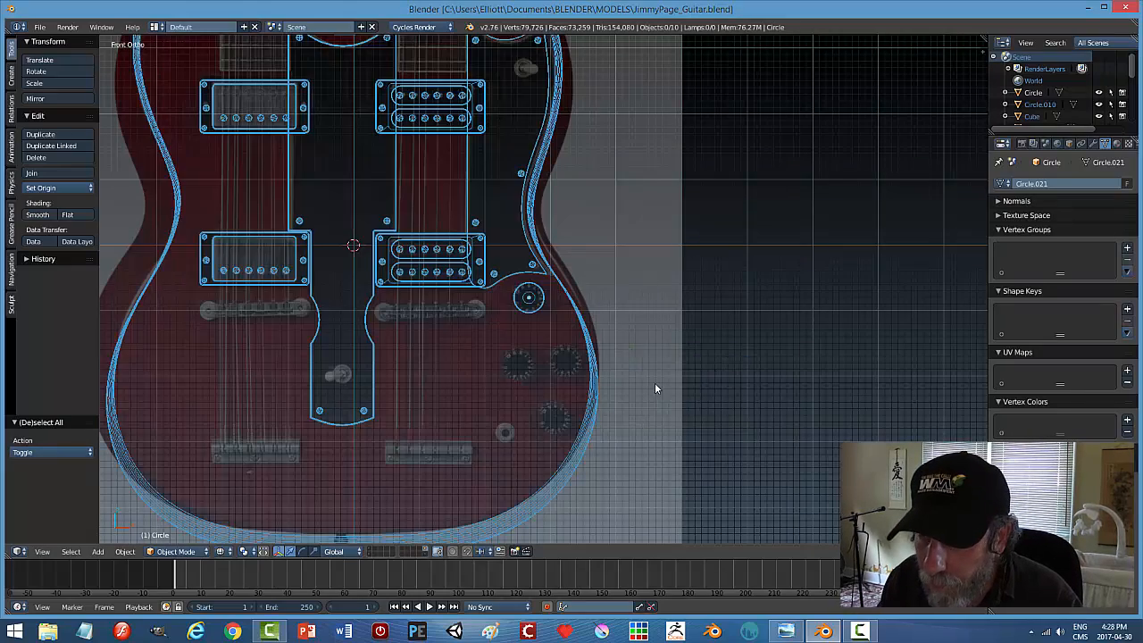
{"action": "scroll", "coordinate": [657, 375], "scroll_direction": "up", "scroll_amount": 5}
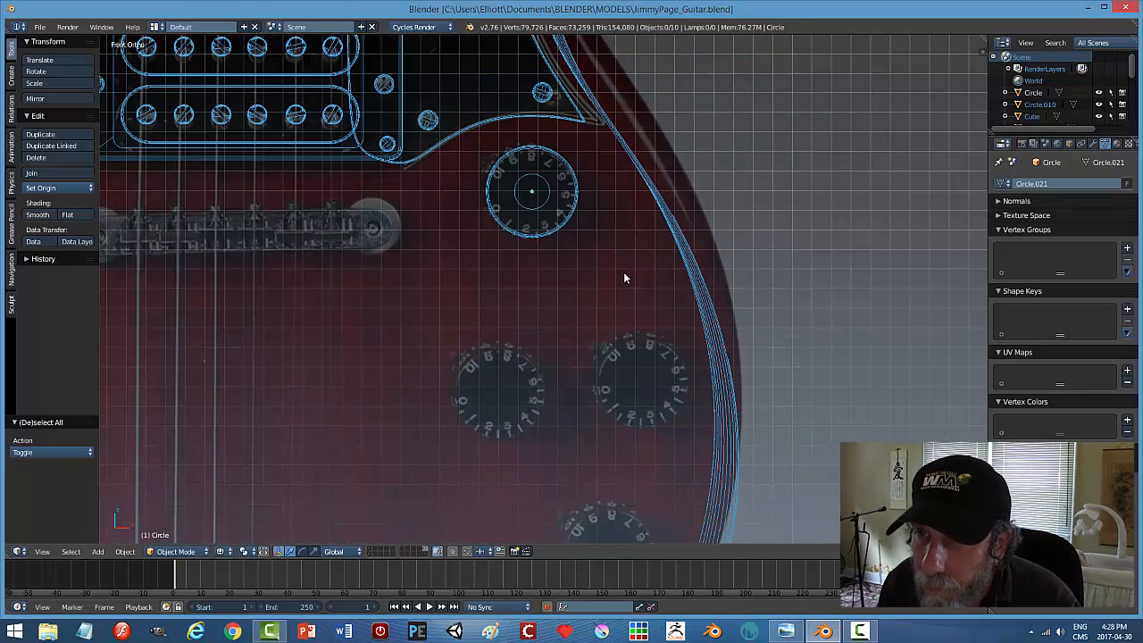
{"action": "key", "text": "shift+d"}
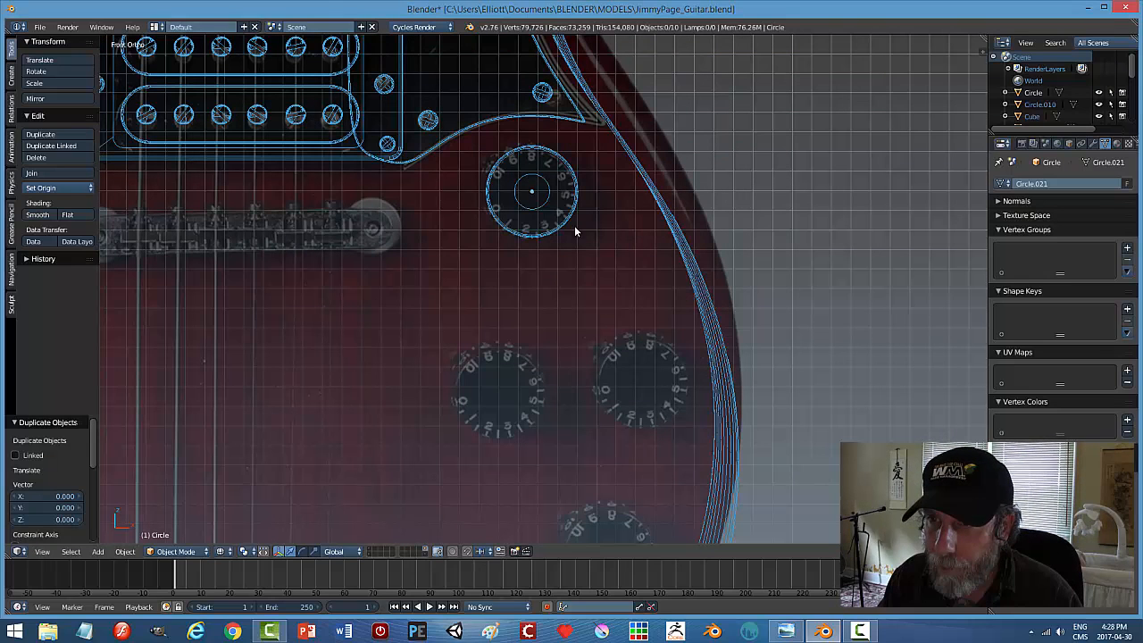
{"action": "right_click", "coordinate": [534, 191]}
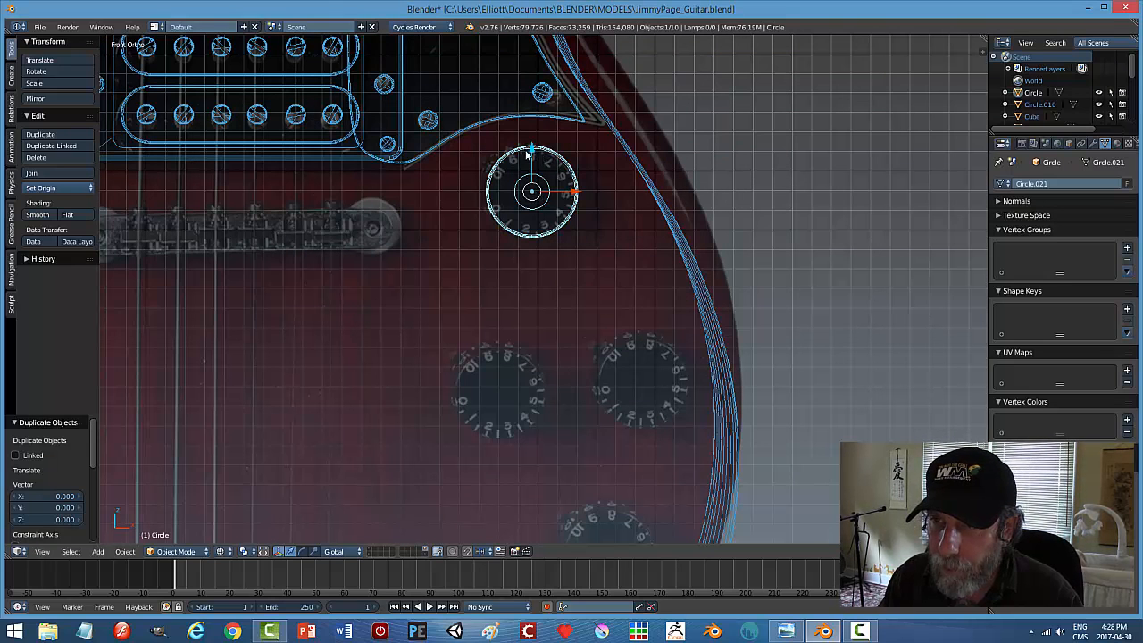
{"action": "key", "text": "g"}
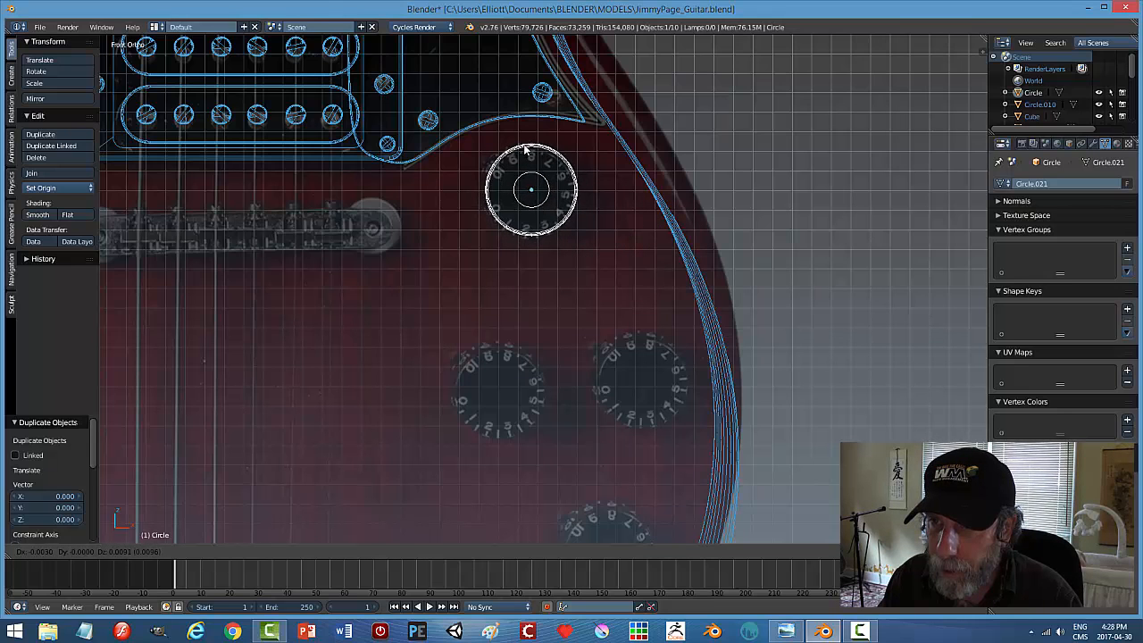
{"action": "left_click", "coordinate": [525, 152]}
Duplicate the knob and place the copy over the inner knob of the middle reference pair.
{"action": "key", "text": "shift+d"}
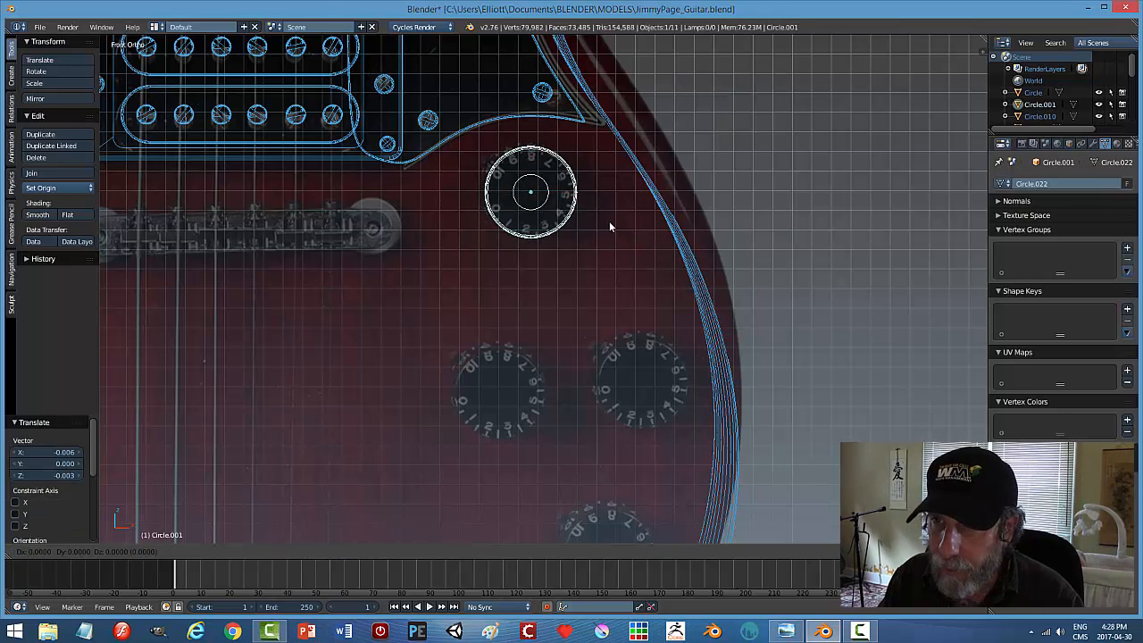
{"action": "right_click", "coordinate": [609, 226]}
{"action": "key", "text": "g"}
{"action": "key", "text": "y"}
{"action": "left_click", "coordinate": [514, 349]}
{"action": "left_click_drag", "start_coordinate": [565, 393], "coordinate": [537, 401]}
{"action": "left_click_drag", "start_coordinate": [498, 353], "coordinate": [498, 354]}
Duplicate that knob and move the copy about 0.75 along X and slightly up onto the outer knob of the pair.
{"action": "key", "text": "shift+d"}
{"action": "right_click", "coordinate": [623, 396]}
{"action": "left_click_drag", "start_coordinate": [551, 395], "coordinate": [689, 393]}
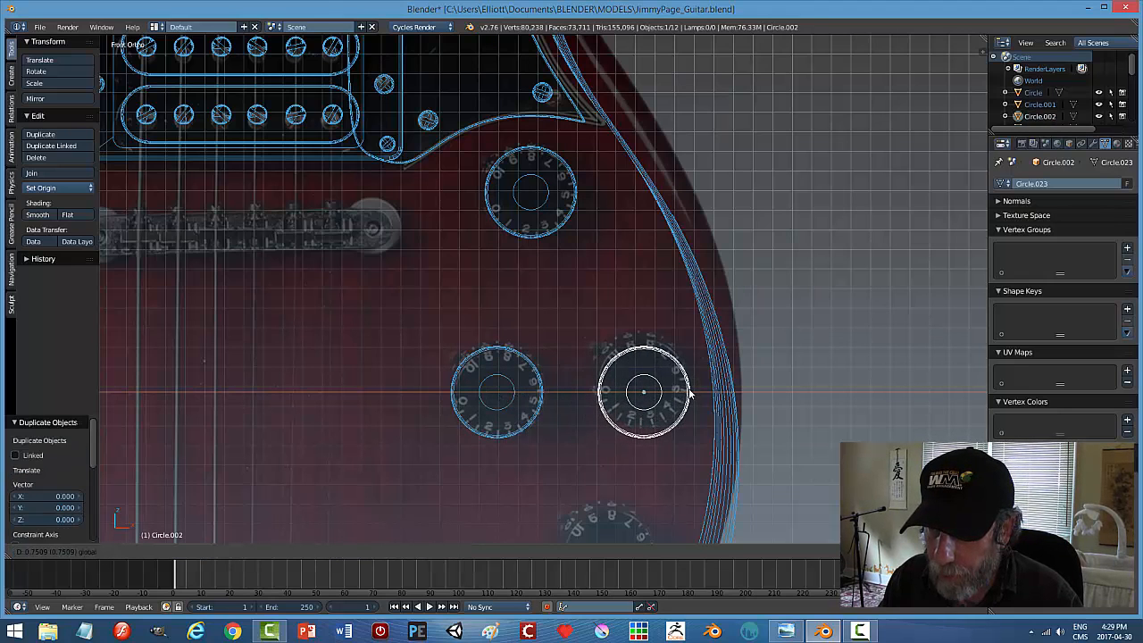
{"action": "left_click", "coordinate": [690, 393]}
{"action": "left_click_drag", "start_coordinate": [646, 351], "coordinate": [645, 344]}
Duplicate the outer knob and align the copy along Z and X with the lowest reference knob.
{"action": "middle_click_drag", "start_coordinate": [672, 406], "coordinate": [670, 187], "text": "shift"}
{"action": "key", "text": "shift+d"}
{"action": "right_click", "coordinate": [679, 264]}
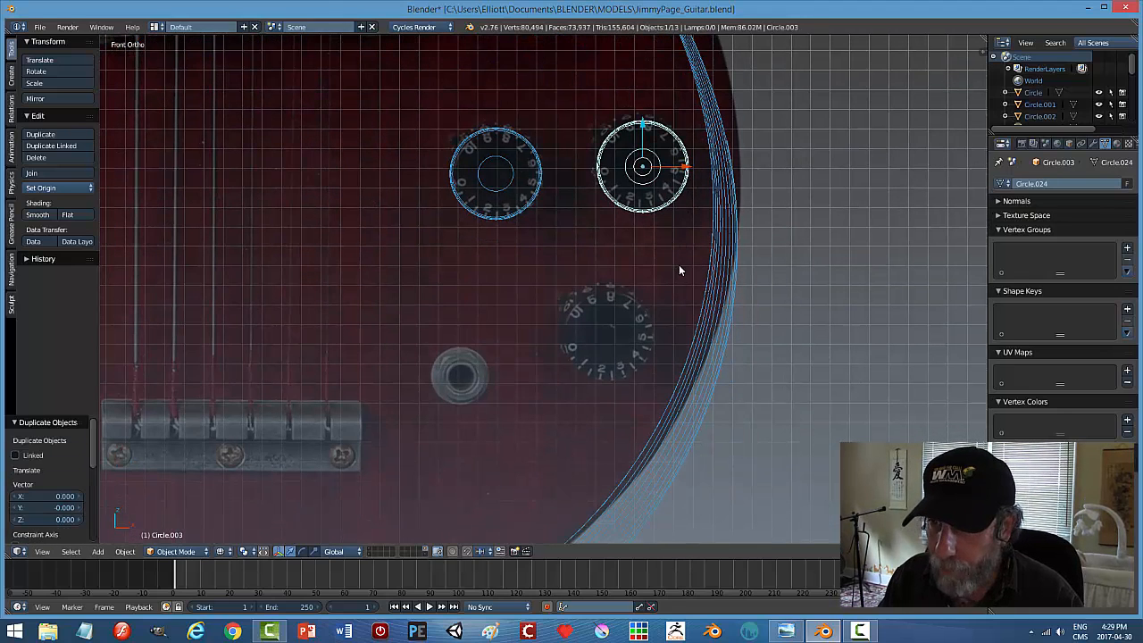
{"action": "left_click_drag", "start_coordinate": [649, 132], "coordinate": [622, 289]}
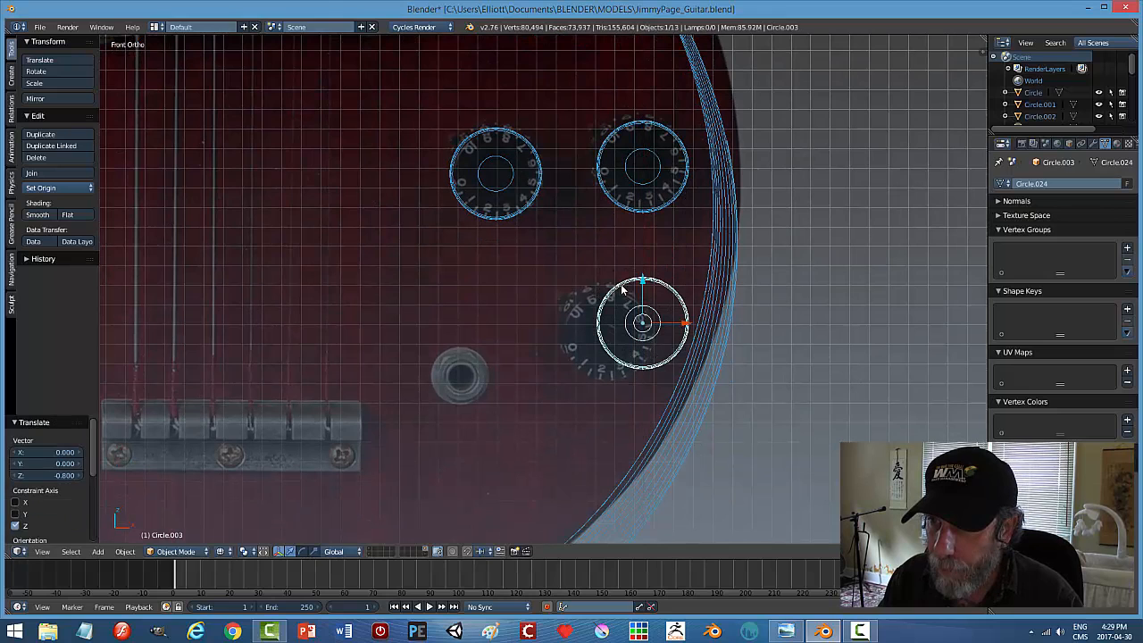
{"action": "left_click_drag", "start_coordinate": [666, 328], "coordinate": [648, 332]}
{"action": "left_click_drag", "start_coordinate": [605, 288], "coordinate": [606, 300]}
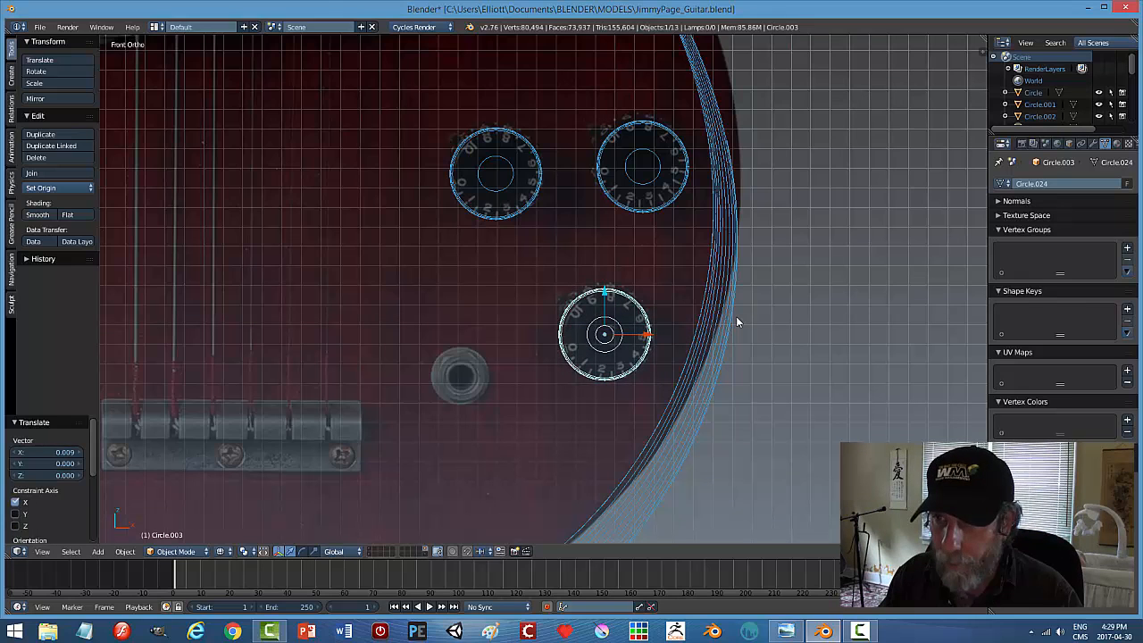
Examine the four placed knobs on the guitar body in solid view from several angles.
{"action": "key", "text": "a"}
{"action": "key", "text": "z"}
{"action": "left_click", "coordinate": [736, 395]}
{"action": "mouse_move", "coordinate": [788, 397]}
{"action": "middle_mouse_down"}
{"action": "mouse_move", "coordinate": [656, 307]}
{"action": "mouse_move", "coordinate": [663, 345]}
{"action": "mouse_move", "coordinate": [775, 357]}
{"action": "middle_mouse_up"}
{"action": "scroll", "coordinate": [688, 390], "scroll_direction": "down", "scroll_amount": 2}
{"action": "middle_click_drag", "start_coordinate": [687, 390], "coordinate": [638, 411]}
{"action": "middle_click_drag", "start_coordinate": [627, 342], "coordinate": [636, 341]}
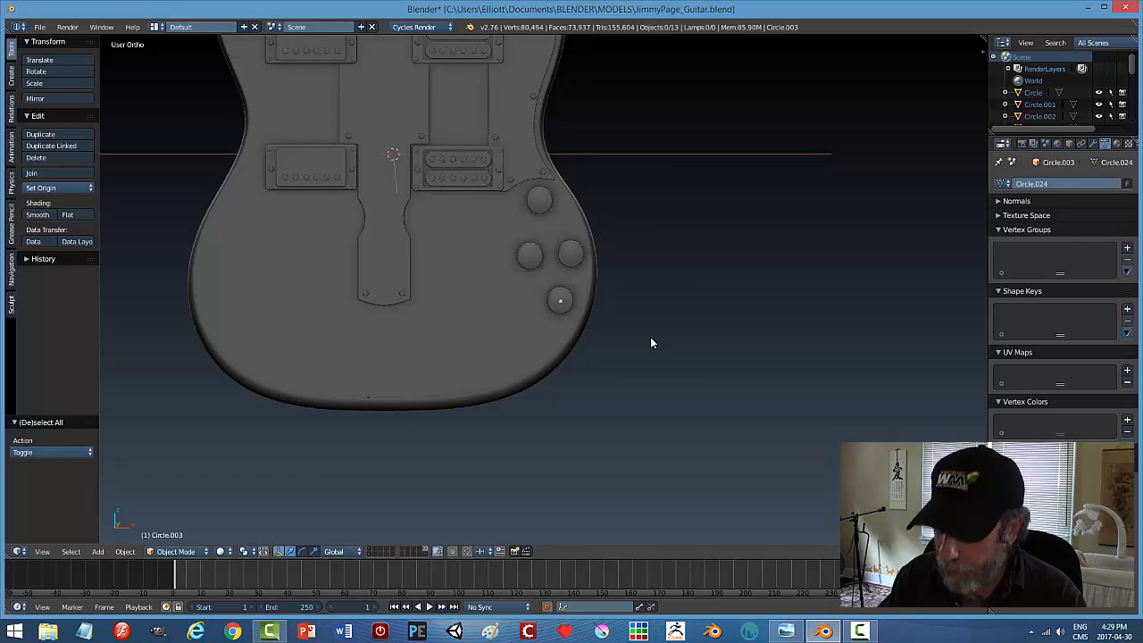
Compare the front wireframe with the guitar photo in Windows Photo Viewer and return to Blender.
{"action": "key", "text": "KP_1"}
{"action": "key", "text": "z"}
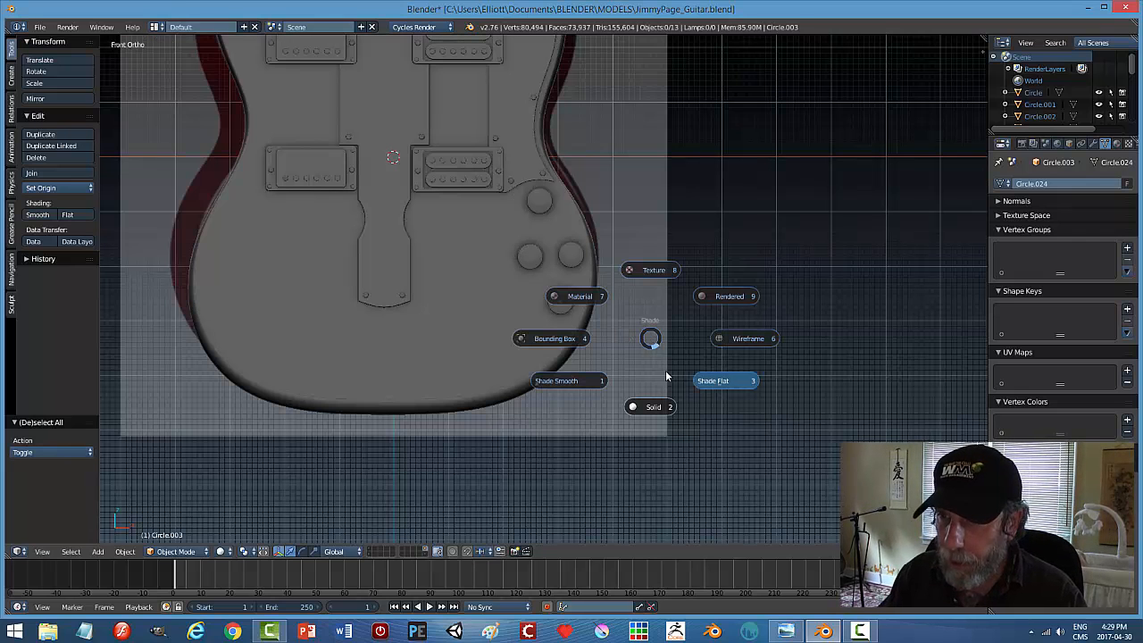
{"action": "left_click", "coordinate": [744, 339]}
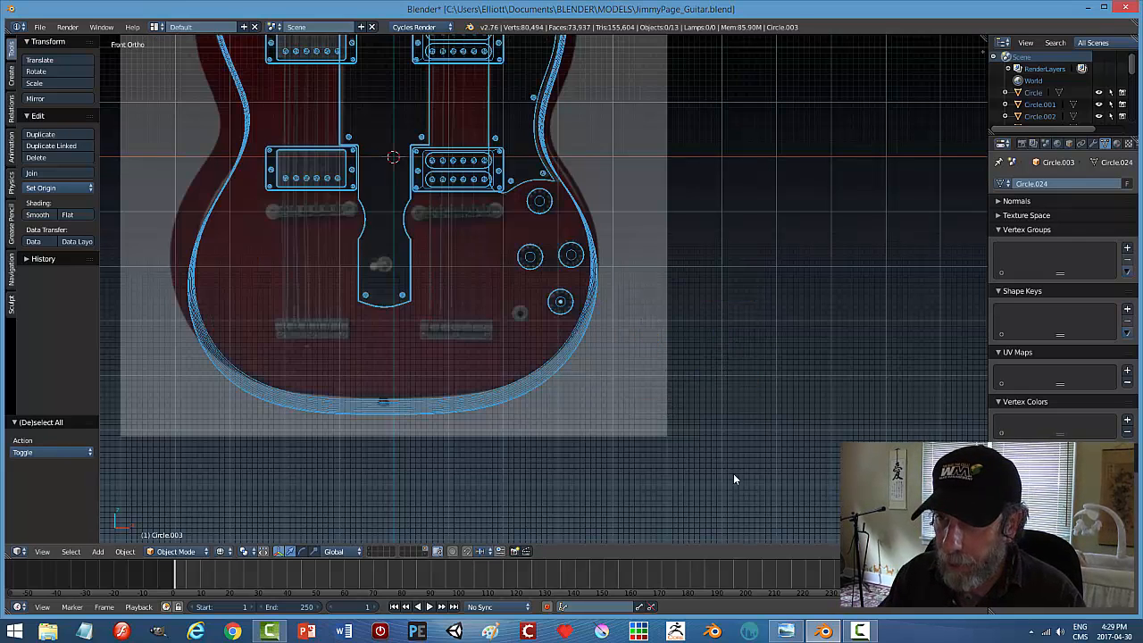
{"action": "left_click", "coordinate": [794, 635]}
{"action": "scroll", "coordinate": [701, 396], "scroll_direction": "down", "scroll_amount": 4}
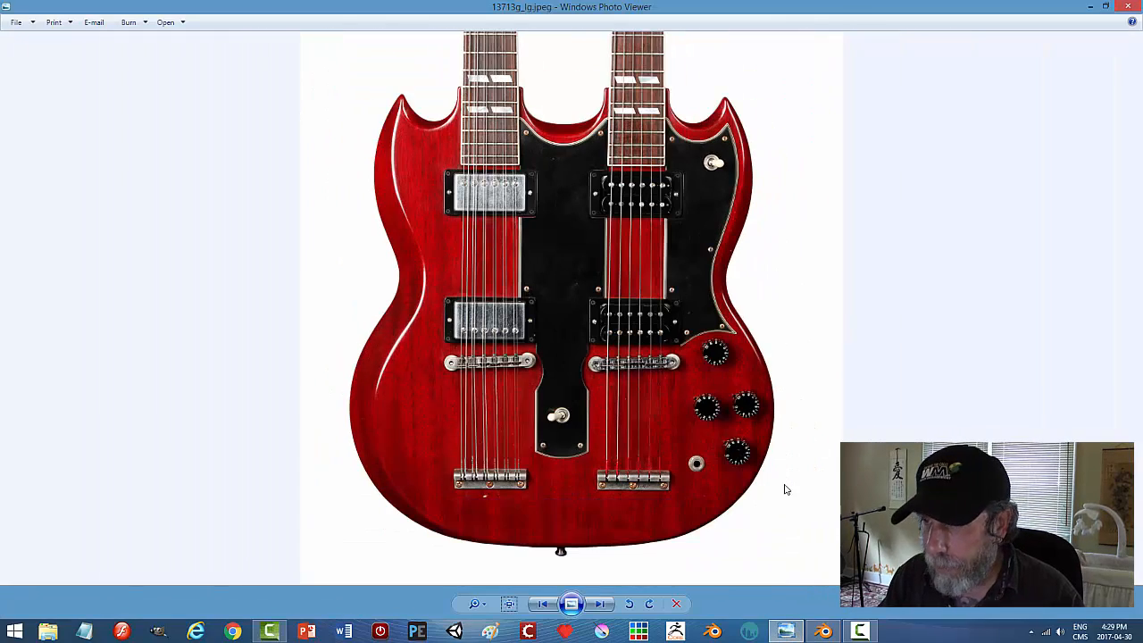
{"action": "left_click", "coordinate": [823, 631]}
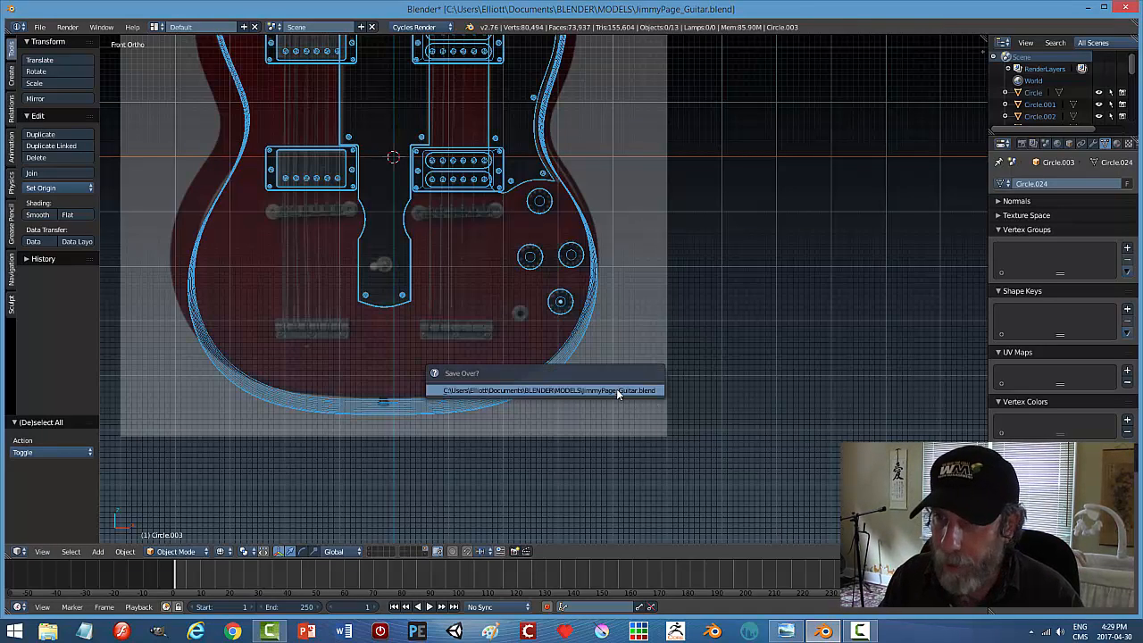
Save over JimmyPage_Guitar.blend and show the whole guitar in solid view.
{"action": "key", "text": "z"}
{"action": "left_click", "coordinate": [677, 451]}
{"action": "middle_click_drag", "start_coordinate": [677, 451], "coordinate": [801, 327]}
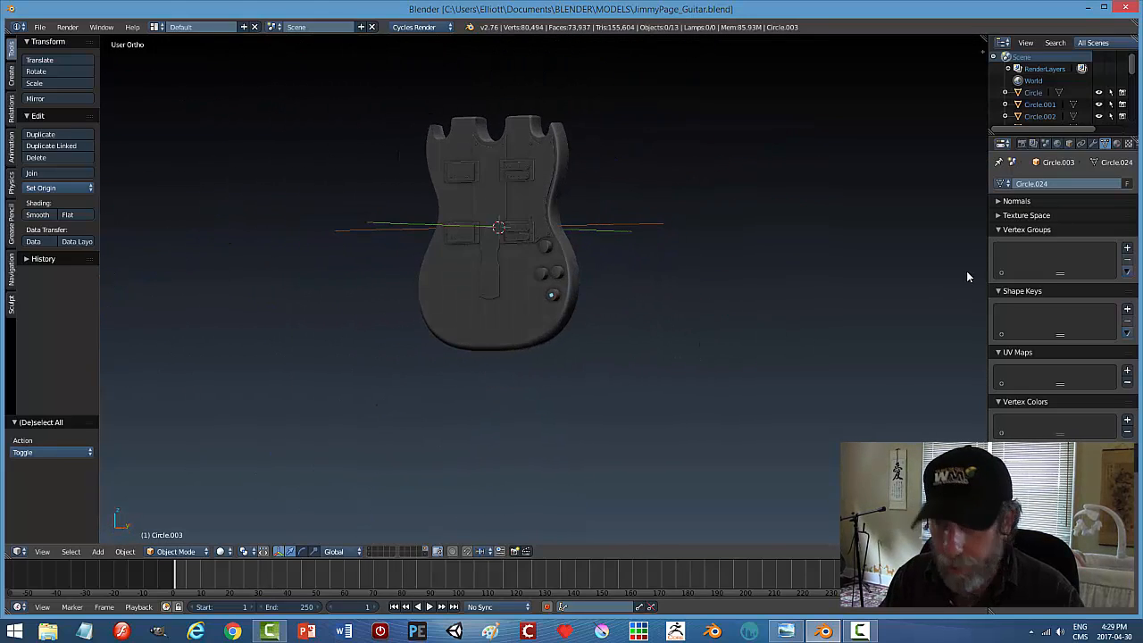
Change the viewport matcap to the glossy dark metallic preset.
{"action": "key", "text": "n"}
{"action": "left_click", "coordinate": [926, 374]}
{"action": "left_click", "coordinate": [871, 233]}
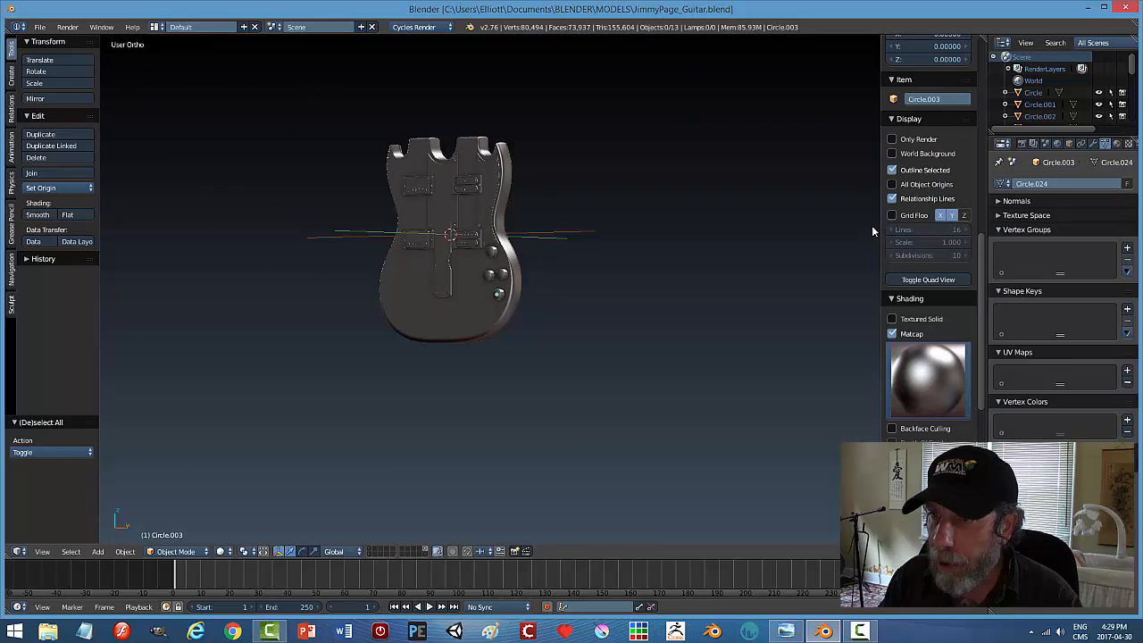
{"action": "key", "text": "n"}
{"action": "middle_click_drag", "start_coordinate": [666, 331], "coordinate": [623, 362]}
Select the black centre plate of the guitar in the front wireframe view and snap the 3D cursor to it.
{"action": "scroll", "coordinate": [607, 377], "scroll_direction": "up", "scroll_amount": 6}
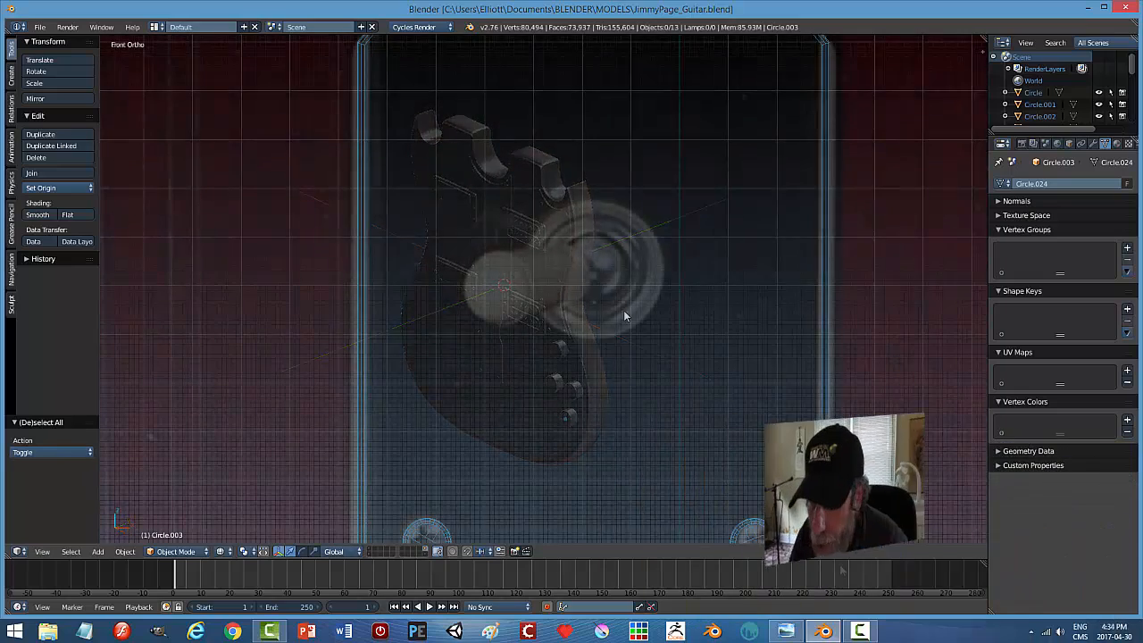
{"action": "scroll", "coordinate": [622, 309], "scroll_direction": "down", "scroll_amount": 5}
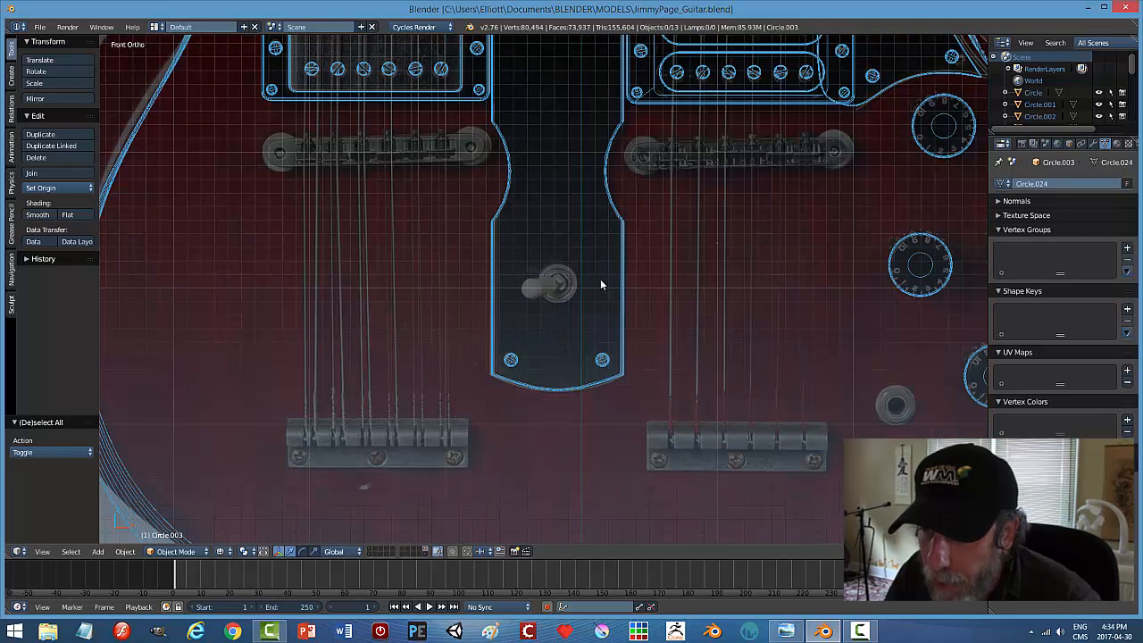
{"action": "right_click", "coordinate": [577, 393]}
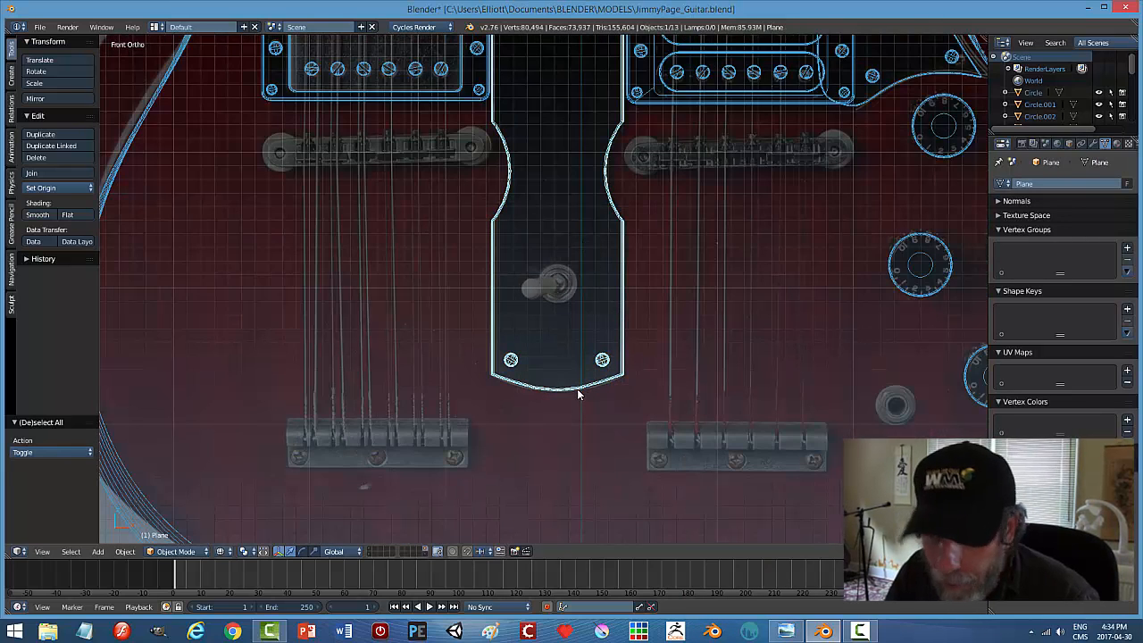
{"action": "key", "text": "shift+s"}
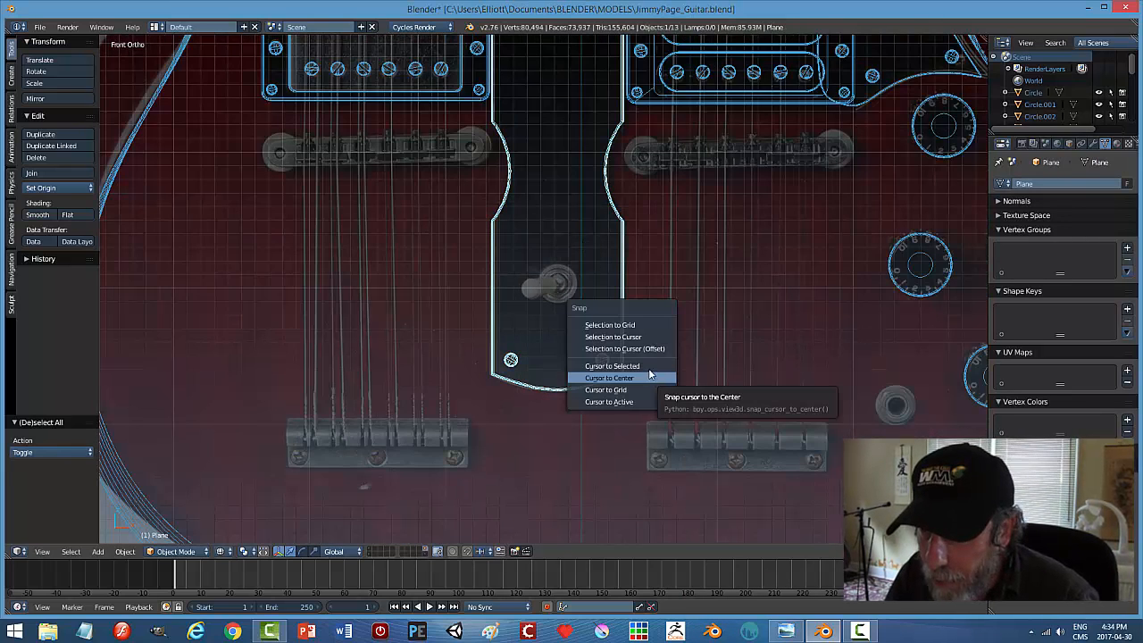
{"action": "left_click", "coordinate": [655, 378]}
Add a 32-vertex mesh circle with a radius of 1 at the 3D cursor.
{"action": "scroll", "coordinate": [647, 319], "scroll_direction": "down", "scroll_amount": 6}
{"action": "scroll", "coordinate": [646, 319], "scroll_direction": "up", "scroll_amount": 4}
{"action": "scroll", "coordinate": [646, 319], "scroll_direction": "up", "scroll_amount": 1}
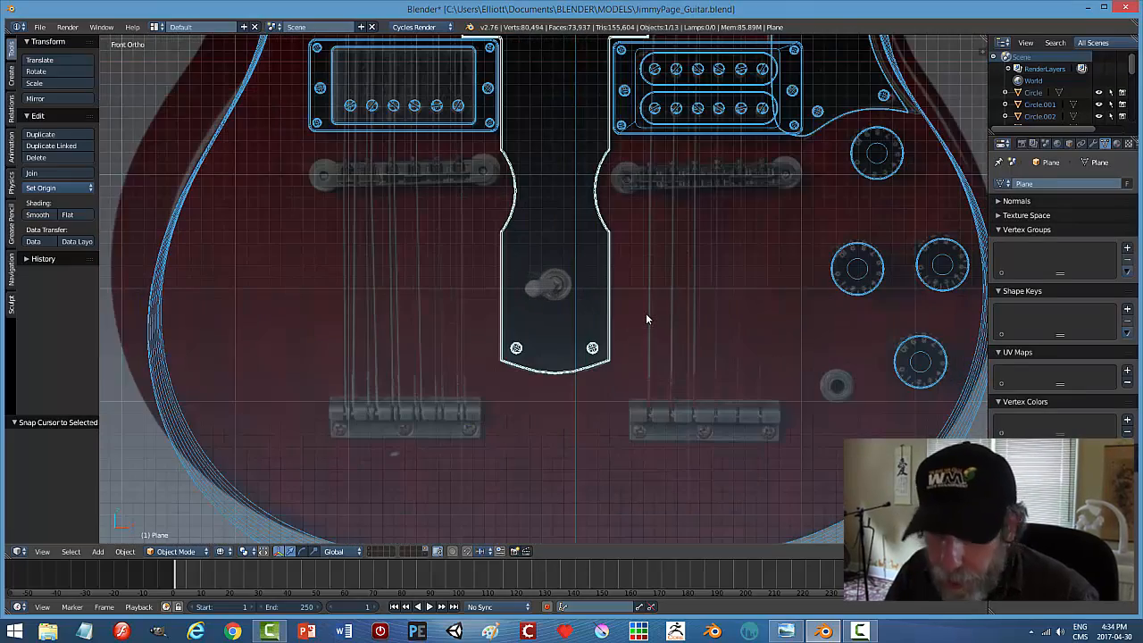
{"action": "key", "text": "shift+a"}
{"action": "mouse_move", "coordinate": [646, 314]}
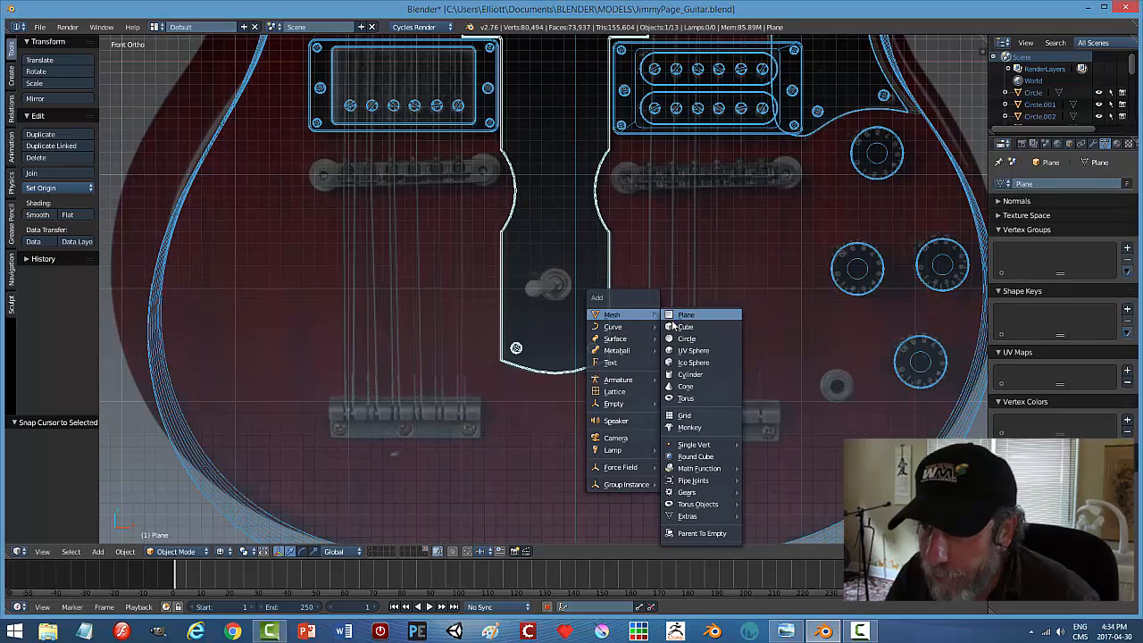
{"action": "left_click", "coordinate": [684, 339]}
{"action": "scroll", "coordinate": [671, 294], "scroll_direction": "down", "scroll_amount": 5}
Rotate the new circle 90° about X and scale it to about 0.245.
{"action": "key", "text": "r"}
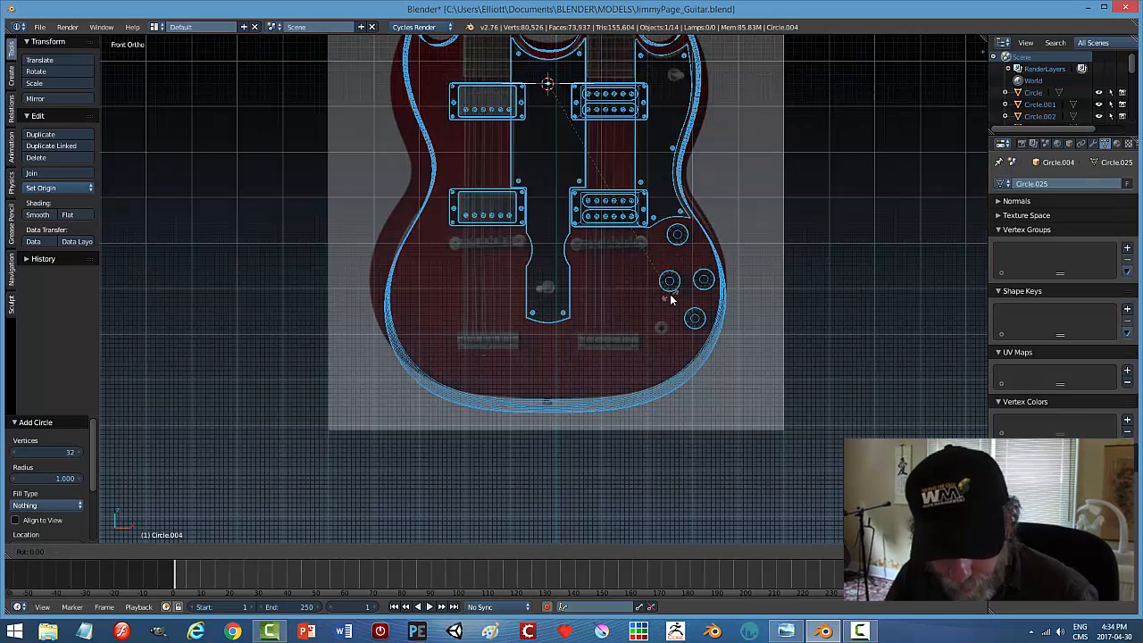
{"action": "key", "text": "x"}
{"action": "key", "text": "9"}
{"action": "key", "text": "0"}
{"action": "key", "text": "Return"}
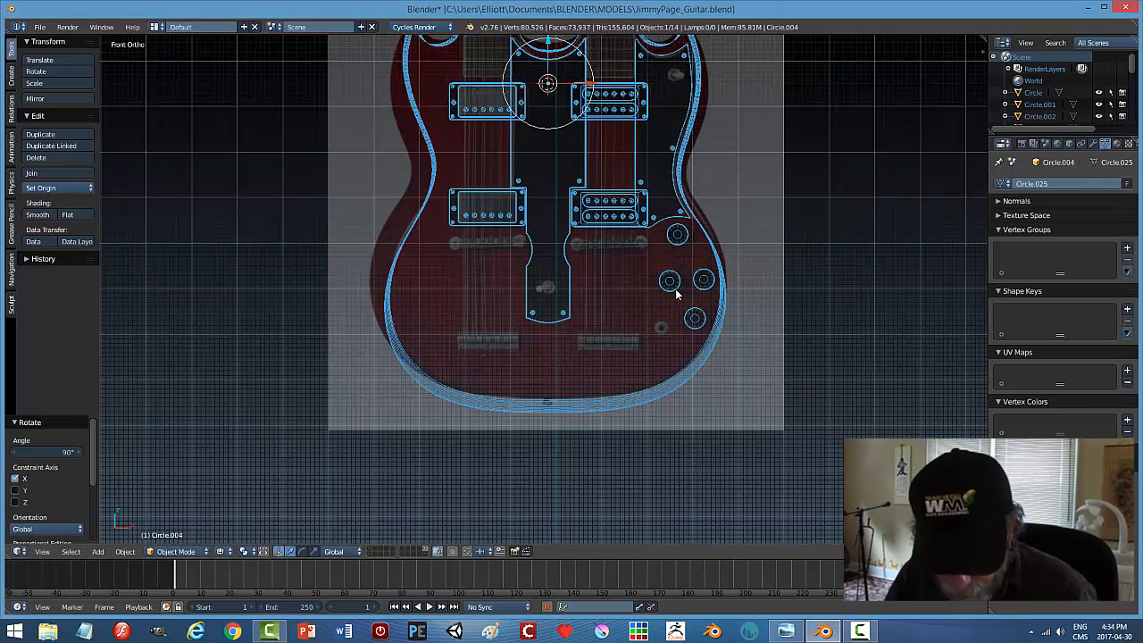
{"action": "key", "text": "s"}
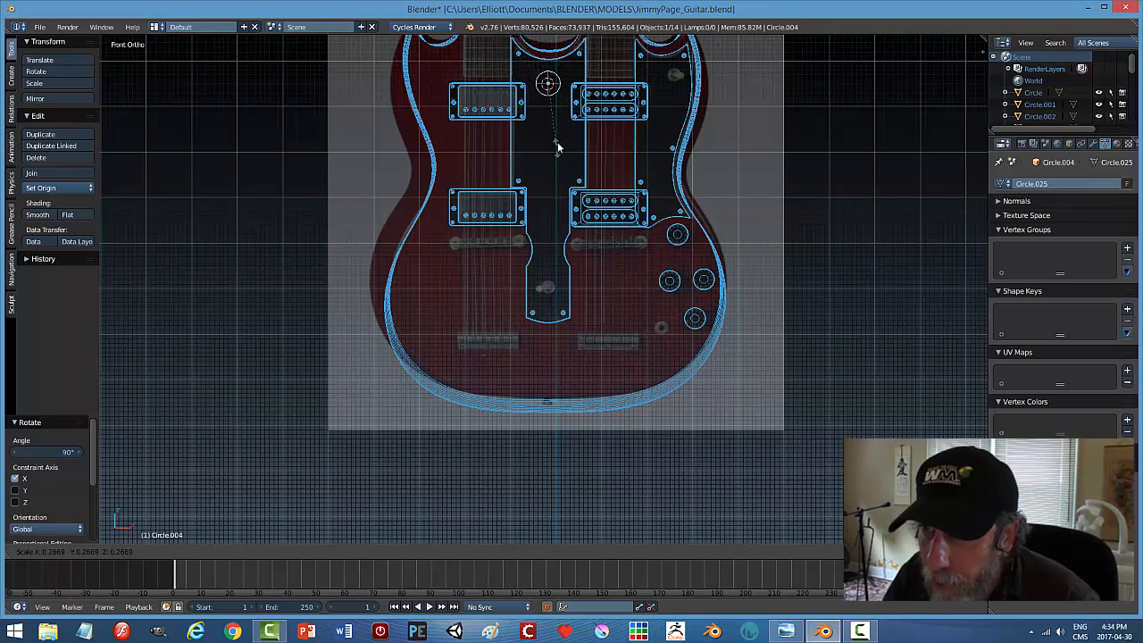
{"action": "left_click", "coordinate": [555, 144]}
{"action": "left_click_drag", "start_coordinate": [548, 34], "coordinate": [550, 67]}
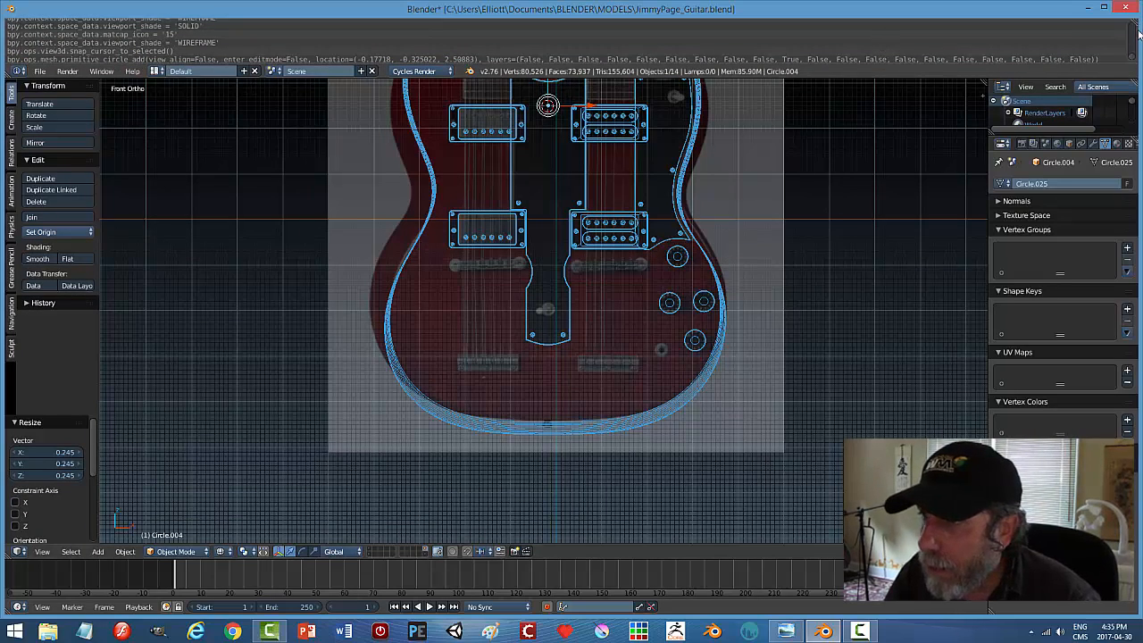
{"action": "left_click_drag", "start_coordinate": [7, 70], "coordinate": [7, 53]}
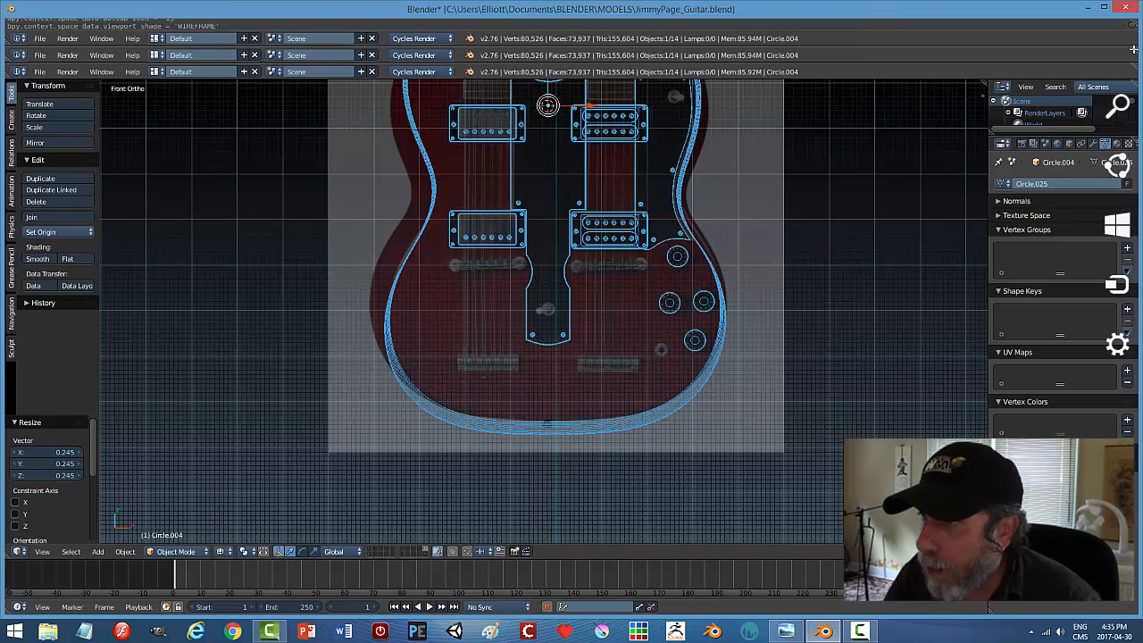
{"action": "left_click_drag", "start_coordinate": [1136, 52], "coordinate": [1100, 64]}
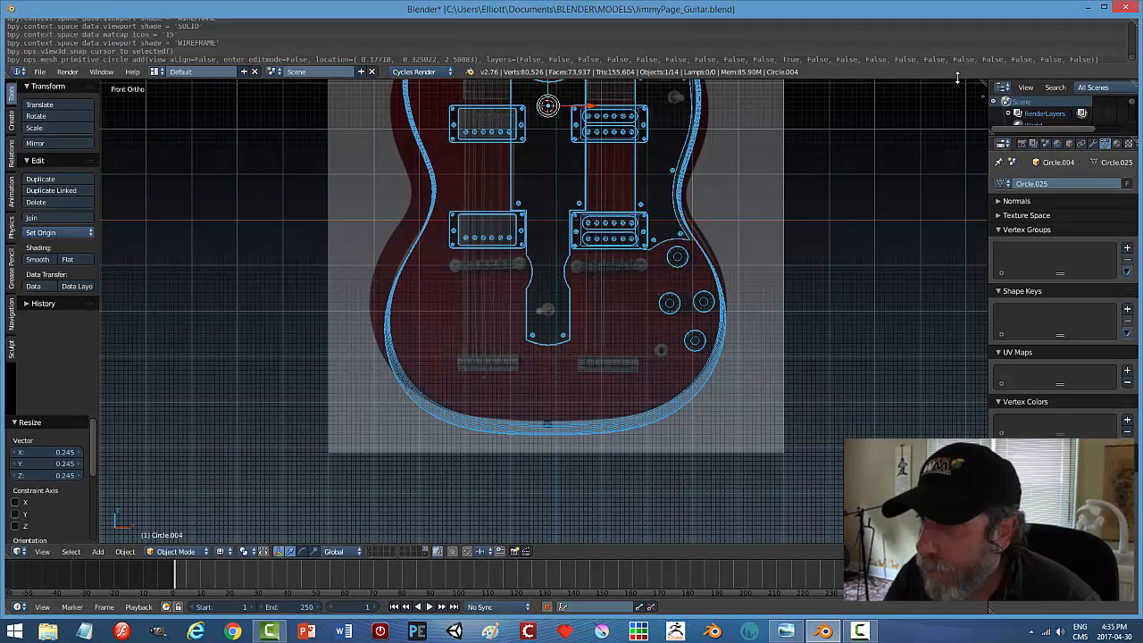
{"action": "left_click_drag", "start_coordinate": [957, 78], "coordinate": [952, 30]}
Move the circle about -4.484 along Z onto the reference toggle switch and scale it by about 0.619.
{"action": "middle_click_drag", "start_coordinate": [844, 110], "coordinate": [845, 204], "text": "shift"}
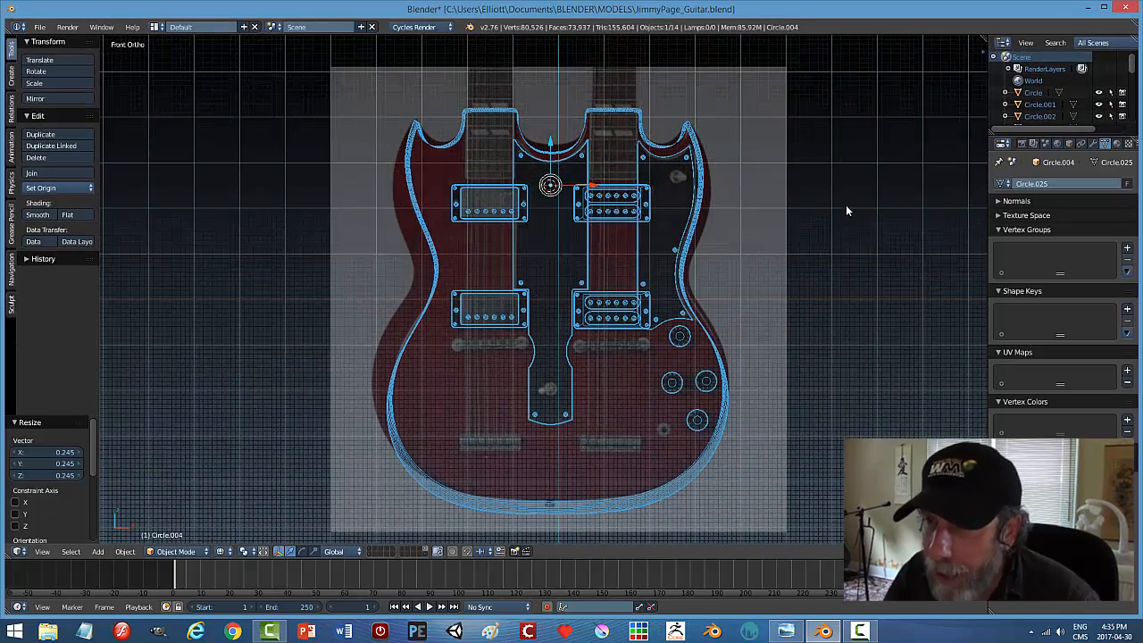
{"action": "scroll", "coordinate": [621, 178], "scroll_direction": "up", "scroll_amount": 2}
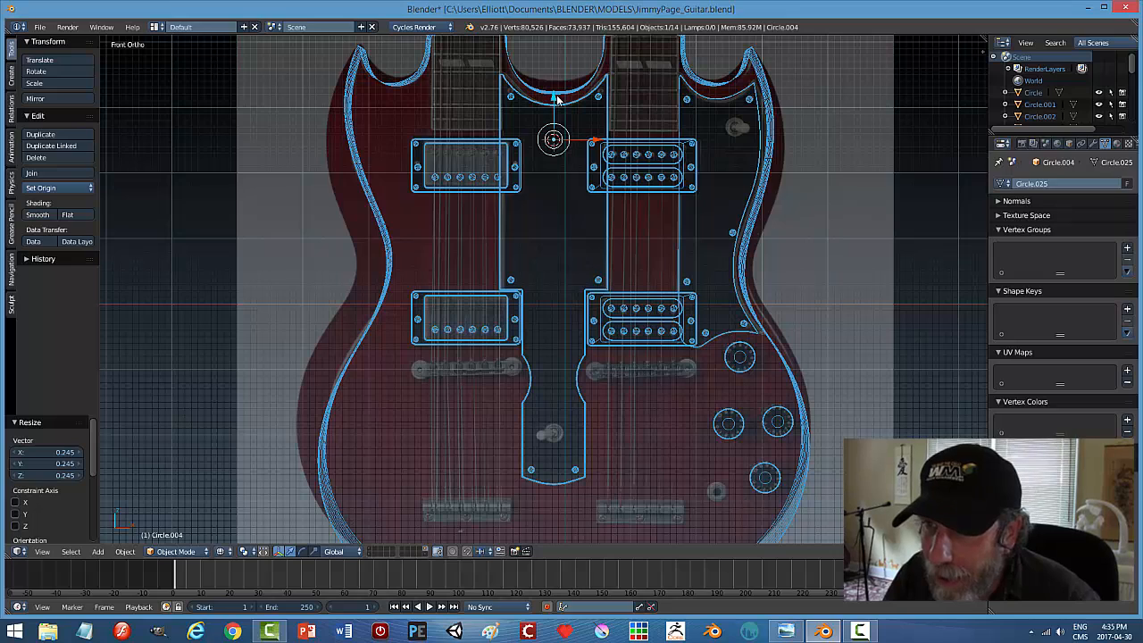
{"action": "key", "text": "g"}
{"action": "key", "text": "y"}
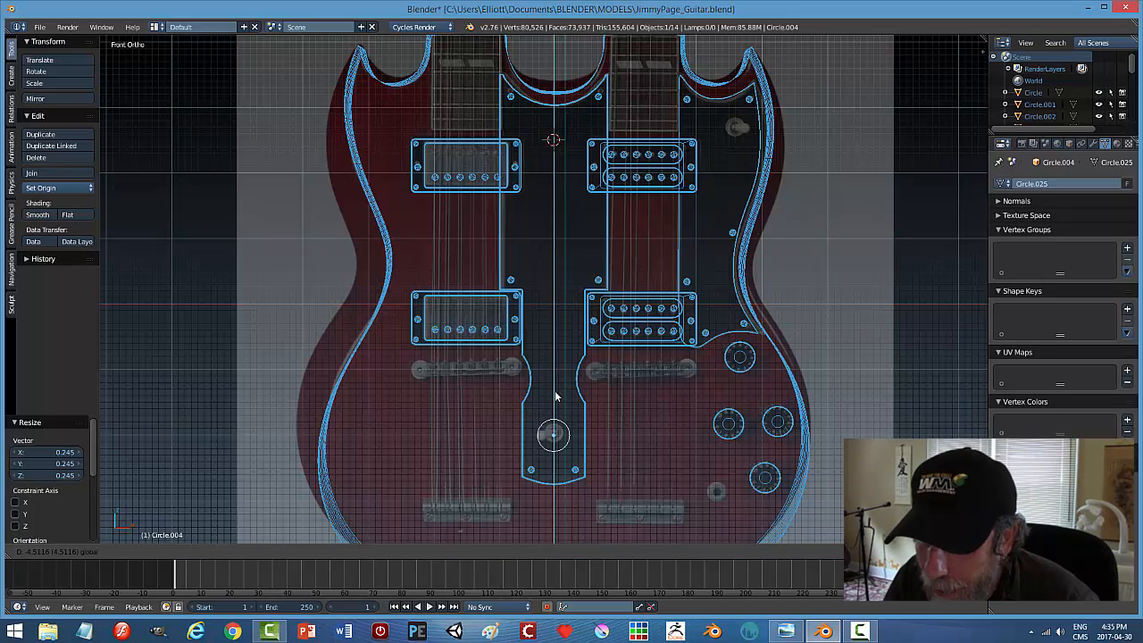
{"action": "left_click", "coordinate": [556, 395]}
{"action": "key", "text": "s"}
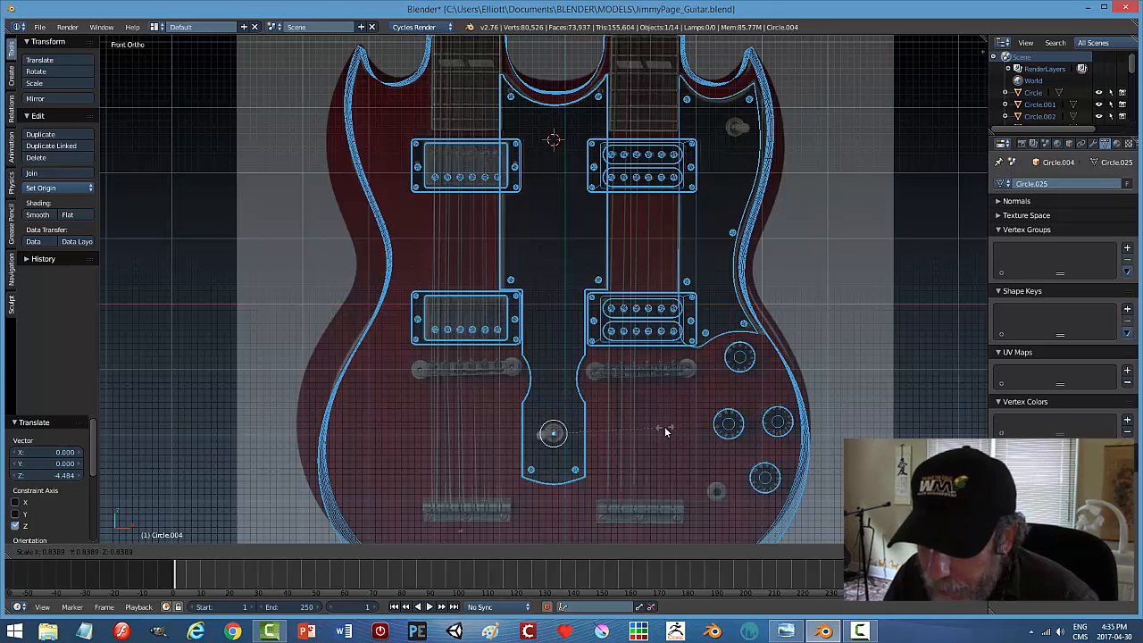
{"action": "left_click", "coordinate": [636, 429]}
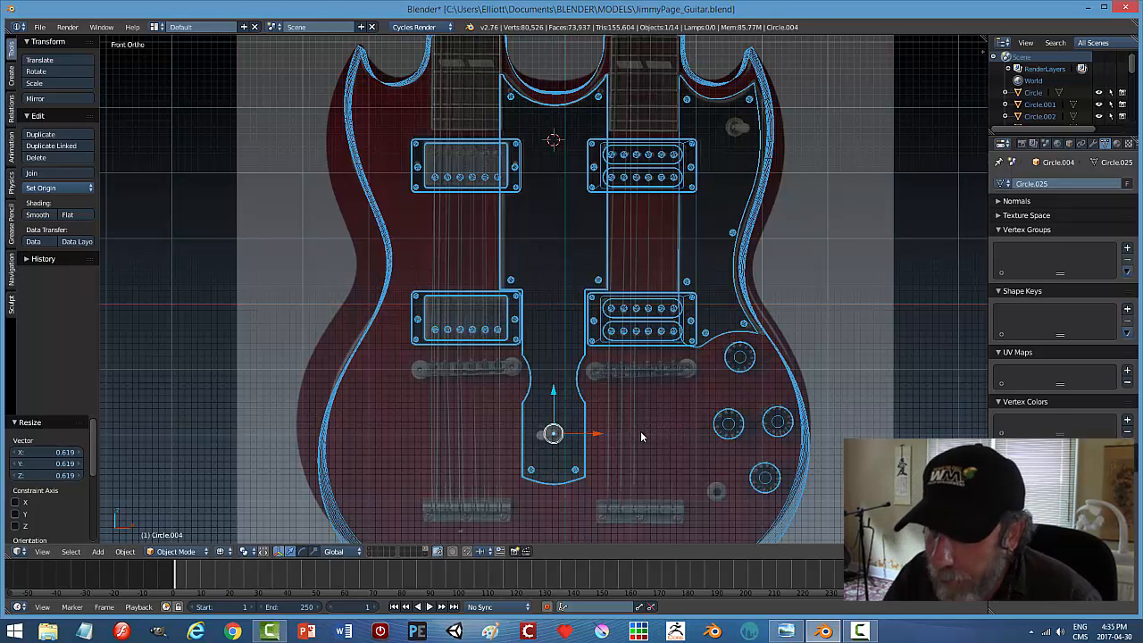
Fit the circle to the toggle switch's outer ring by scaling it about 0.977 and shifting it 0.006 along Z.
{"action": "key", "text": "KP_Decimal"}
{"action": "key", "text": "s"}
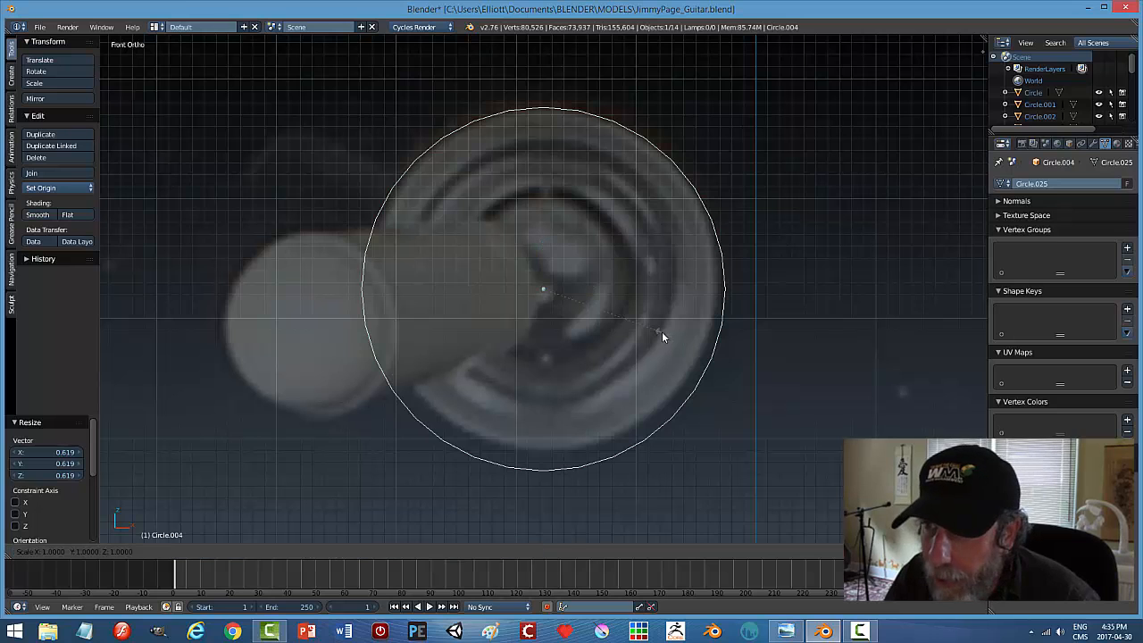
{"action": "right_click", "coordinate": [661, 331]}
{"action": "scroll", "coordinate": [705, 329], "scroll_direction": "down", "scroll_amount": 6}
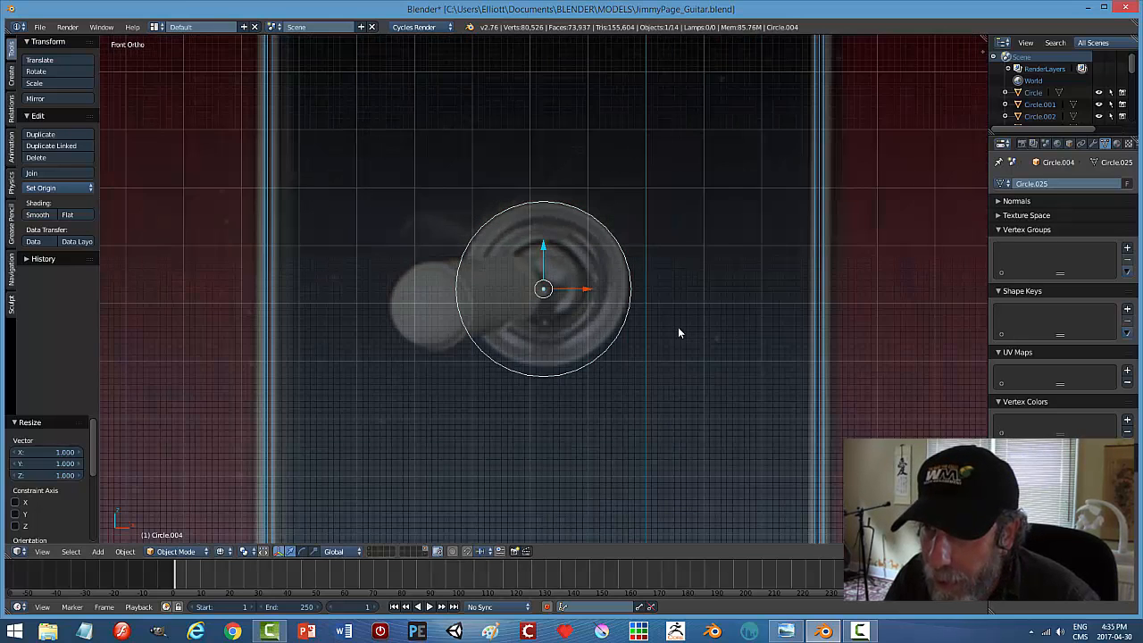
{"action": "key", "text": "s"}
{"action": "left_click", "coordinate": [616, 303]}
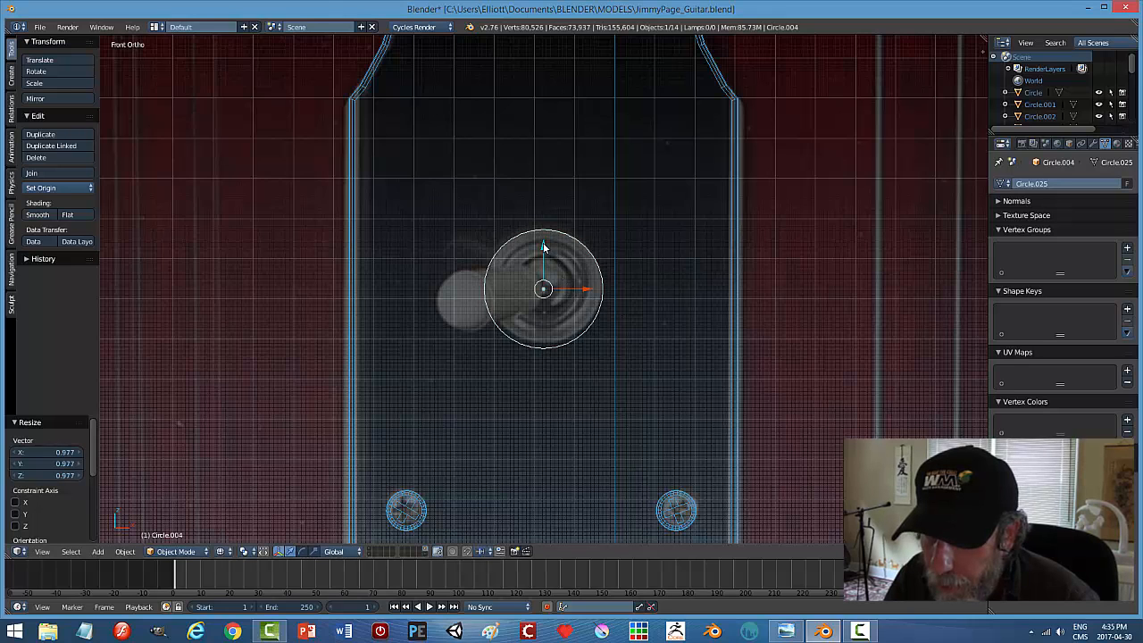
{"action": "left_click_drag", "start_coordinate": [543, 247], "coordinate": [543, 240]}
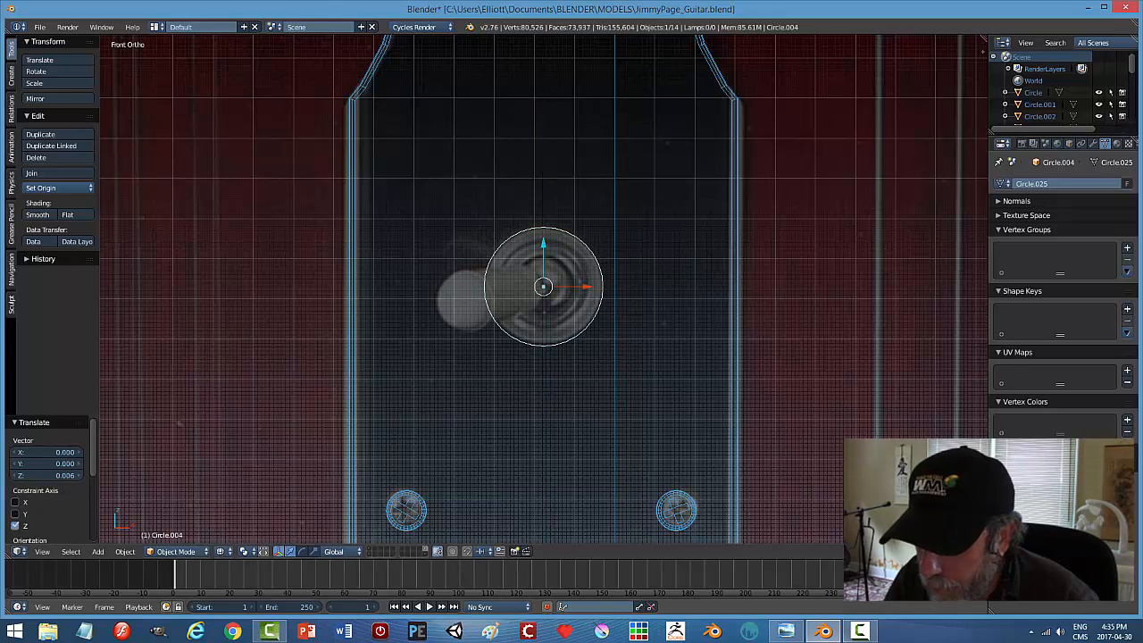
Examine the toggle switch close up in the guitar photo in Windows Photo Viewer and return to Blender.
{"action": "left_click", "coordinate": [786, 632]}
{"action": "scroll", "coordinate": [561, 421], "scroll_direction": "up", "scroll_amount": 5}
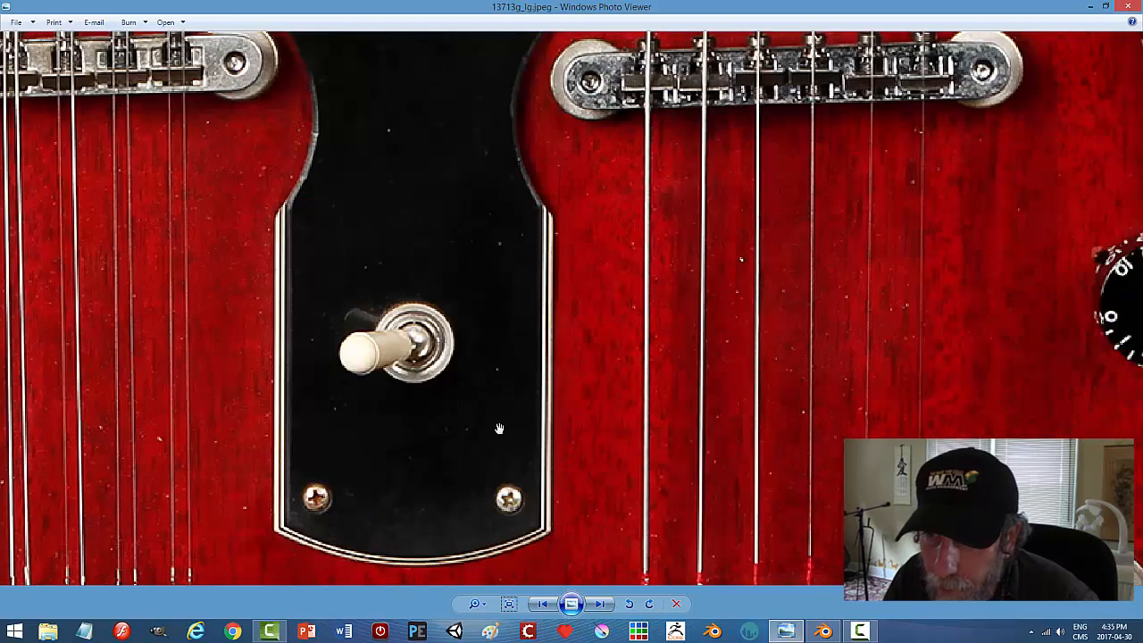
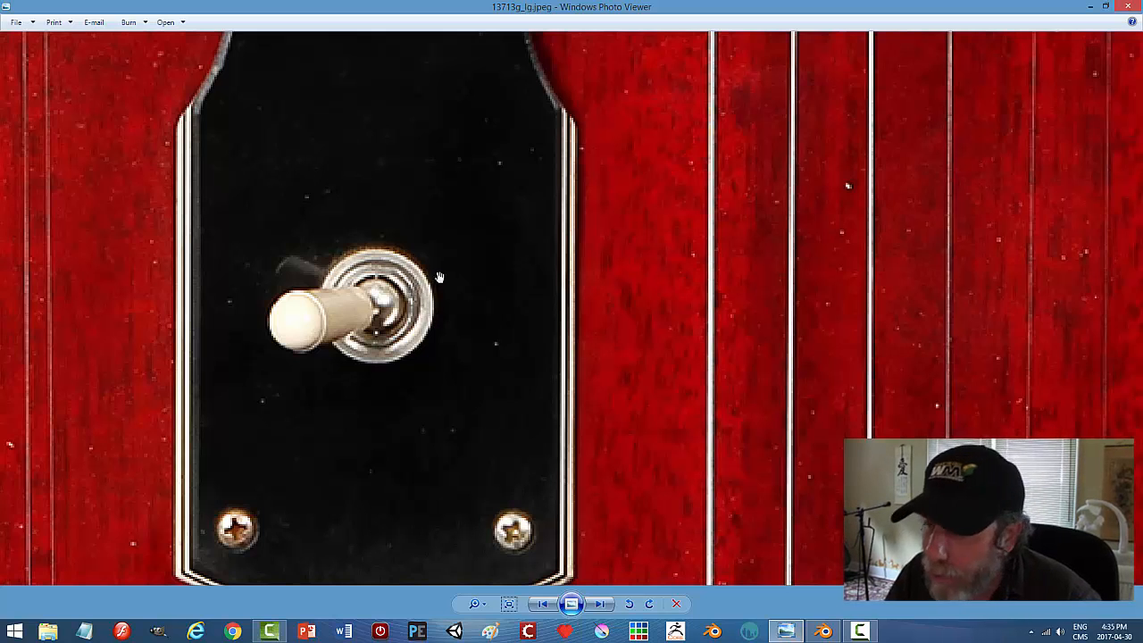
{"action": "left_click", "coordinate": [823, 631]}
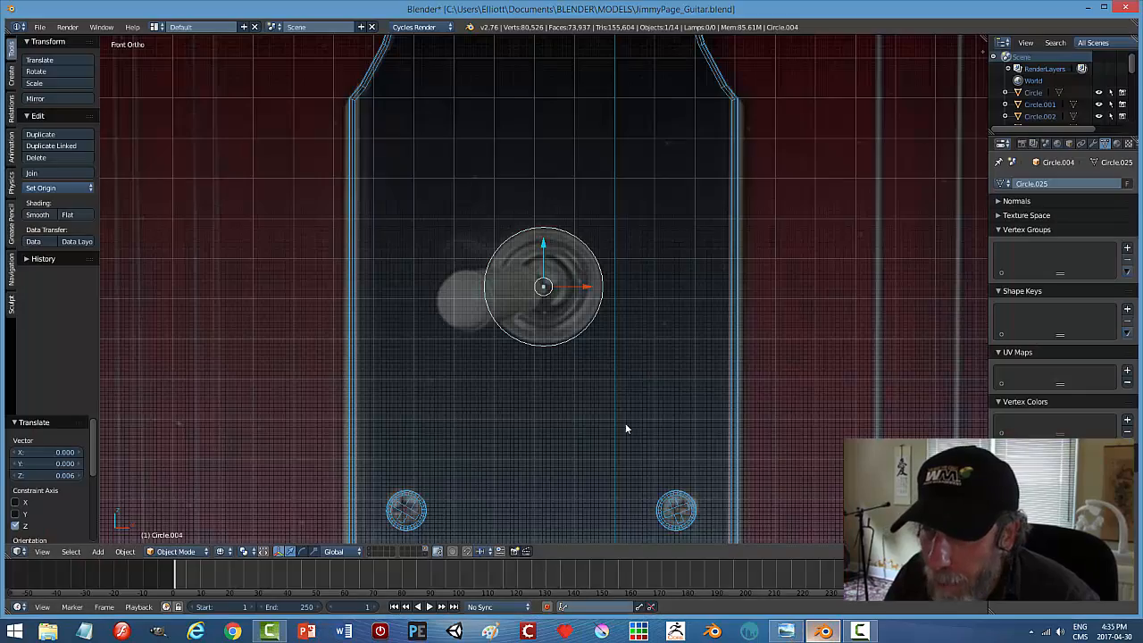
Fill the toggle switch circle with a face in Edit Mode.
{"action": "middle_click_drag", "start_coordinate": [622, 396], "coordinate": [611, 289]}
{"action": "scroll", "coordinate": [611, 289], "scroll_direction": "up", "scroll_amount": 2}
{"action": "key", "text": "Tab"}
{"action": "left_click", "coordinate": [615, 308]}
{"action": "key", "text": "f"}
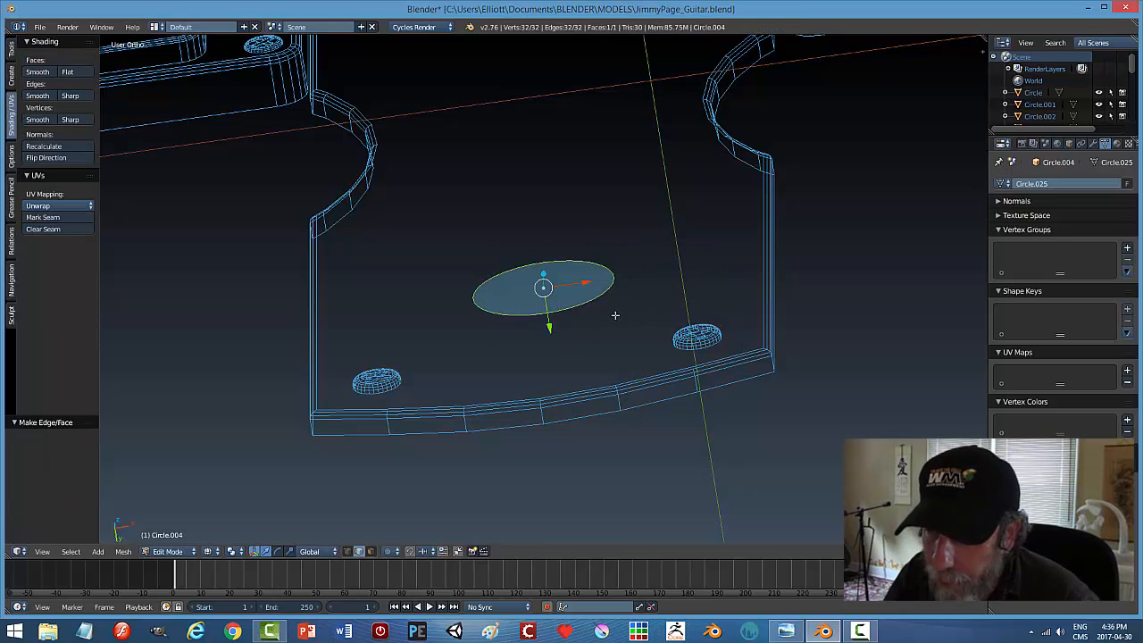
Extrude the circular face and move the extrusion about -0.023 along Y.
{"action": "middle_click_drag", "start_coordinate": [663, 331], "coordinate": [630, 383]}
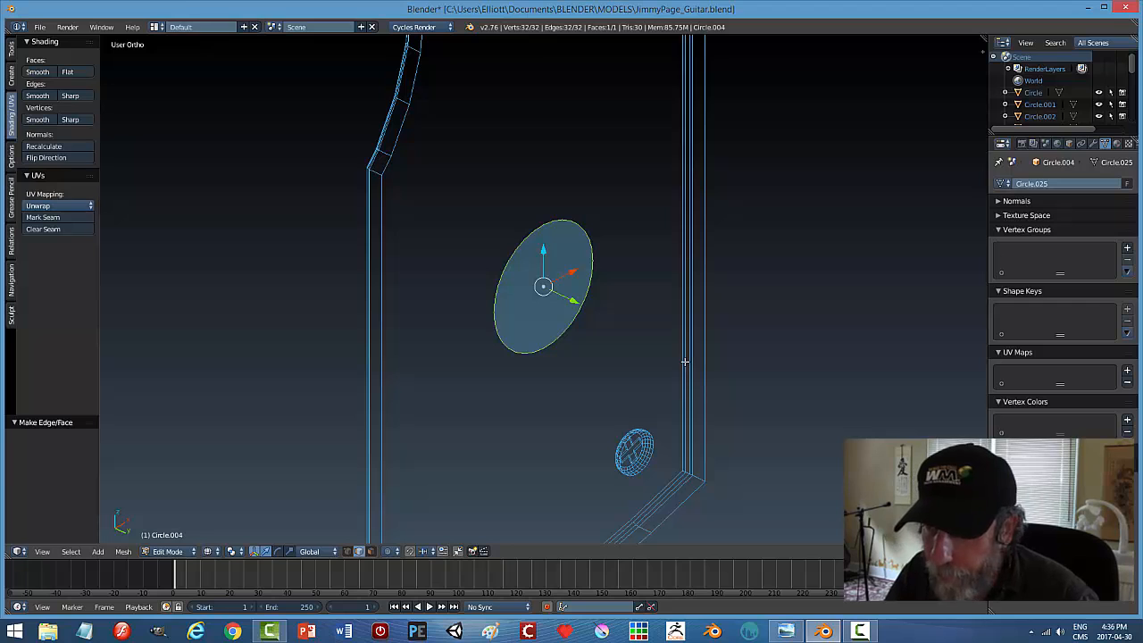
{"action": "middle_click_drag", "start_coordinate": [635, 365], "coordinate": [617, 375]}
{"action": "key", "text": "e"}
{"action": "right_click", "coordinate": [618, 374]}
{"action": "left_click_drag", "start_coordinate": [589, 298], "coordinate": [575, 300]}
{"action": "middle_click_drag", "start_coordinate": [607, 373], "coordinate": [681, 339]}
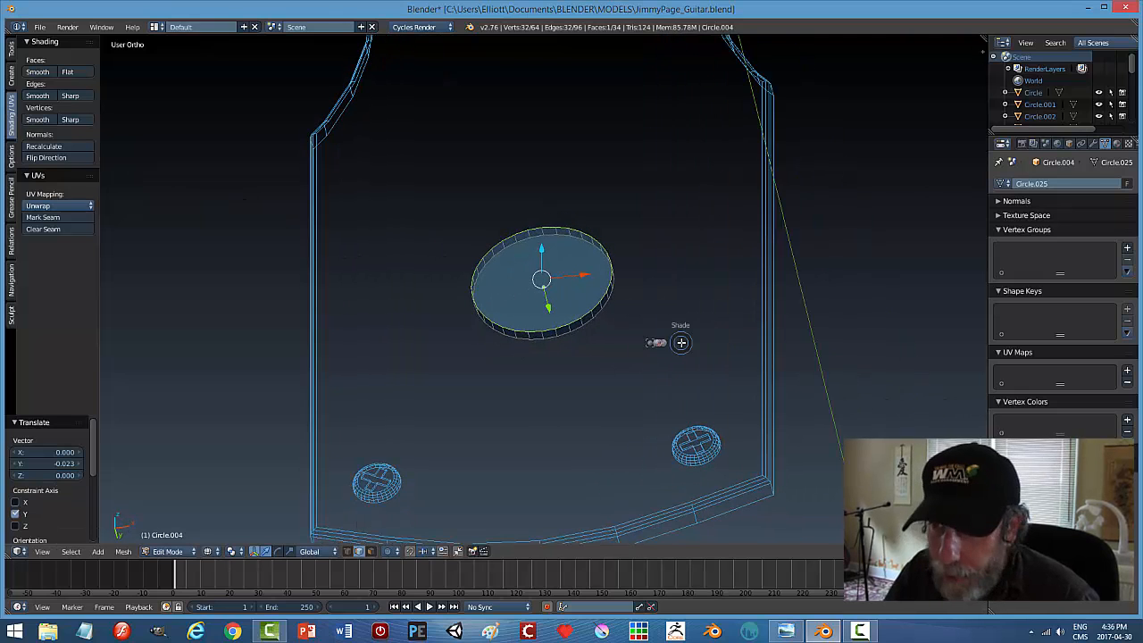
Switch to solid shading and pull the extruded face a further -0.233 or so along Y into a tall cylinder.
{"action": "key", "text": "z"}
{"action": "left_click", "coordinate": [675, 411]}
{"action": "middle_click_drag", "start_coordinate": [614, 350], "coordinate": [583, 320]}
{"action": "left_click_drag", "start_coordinate": [558, 317], "coordinate": [518, 204]}
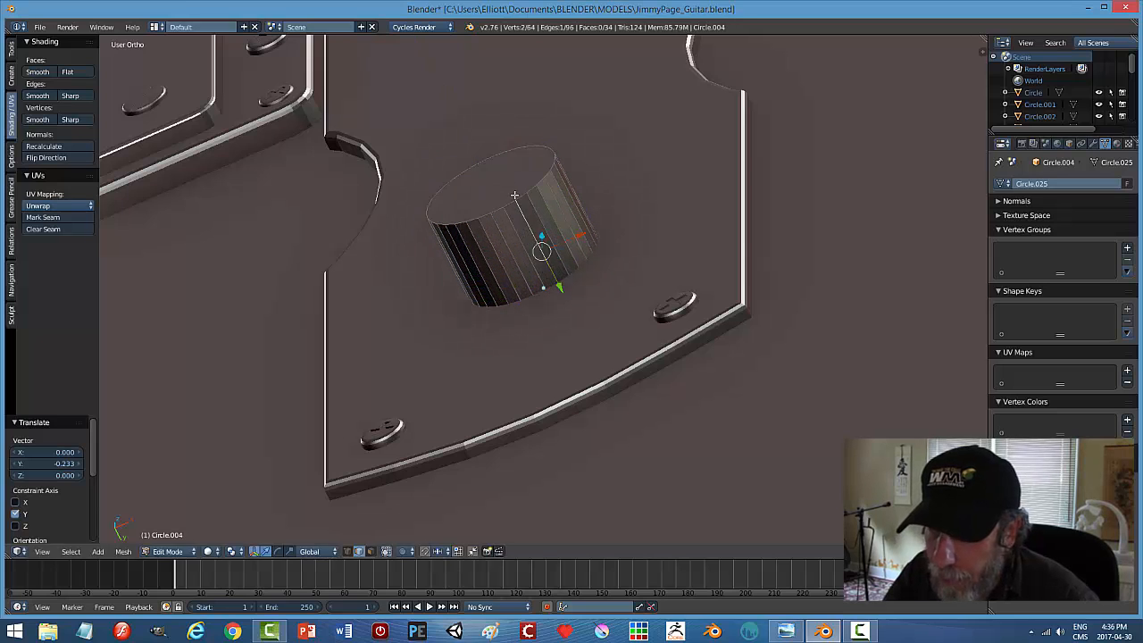
{"action": "right_click", "coordinate": [516, 191]}
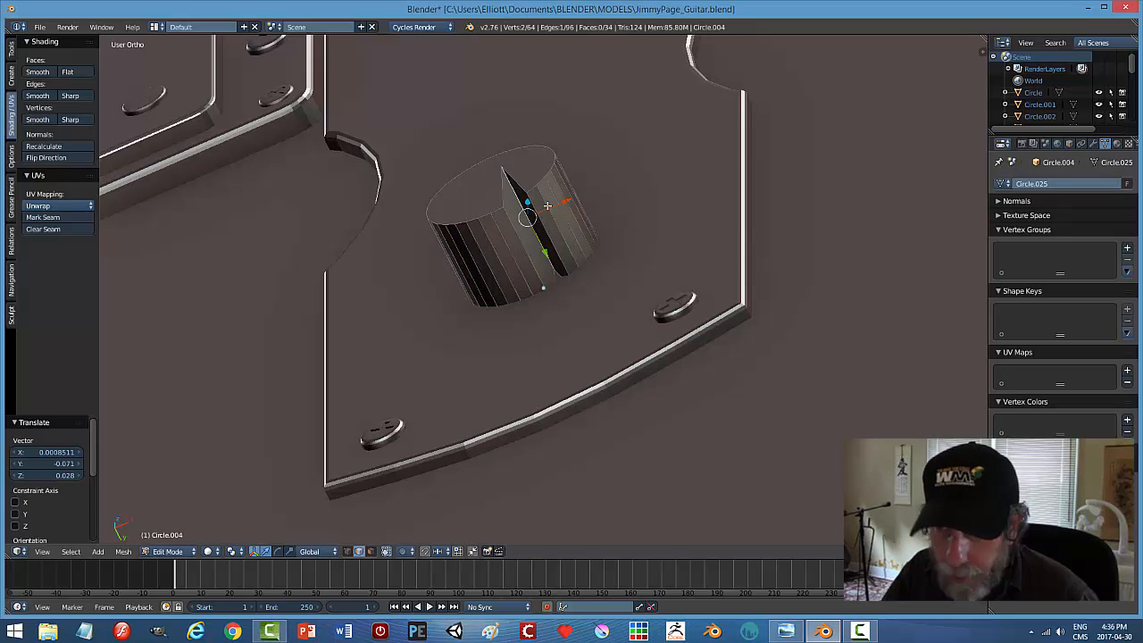
{"action": "key", "text": "a"}
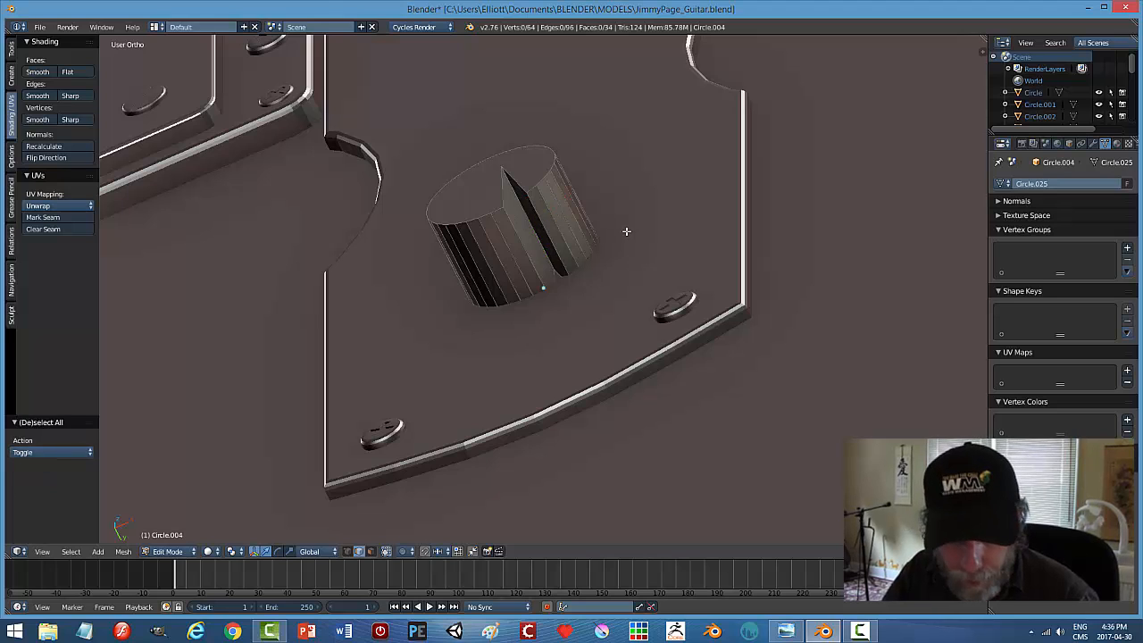
{"action": "key", "text": "ctrl+z"}
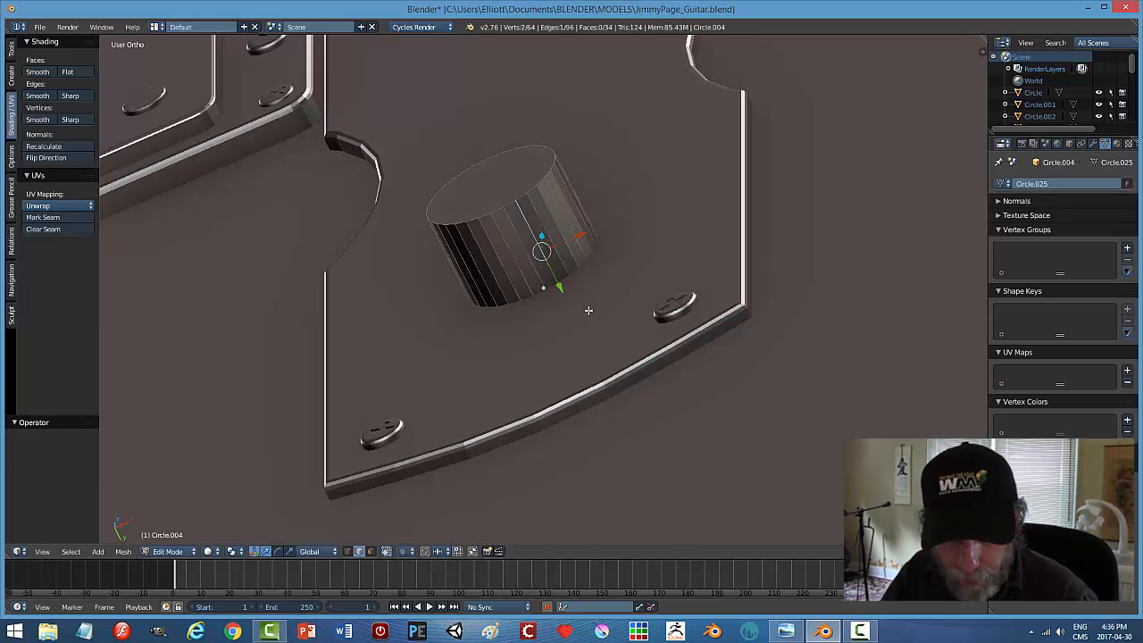
Move the toggle switch cylinder about -0.107 along Y in Object Mode and flatten it to about 0.164 along Y.
{"action": "key", "text": "Tab"}
{"action": "left_click", "coordinate": [549, 293]}
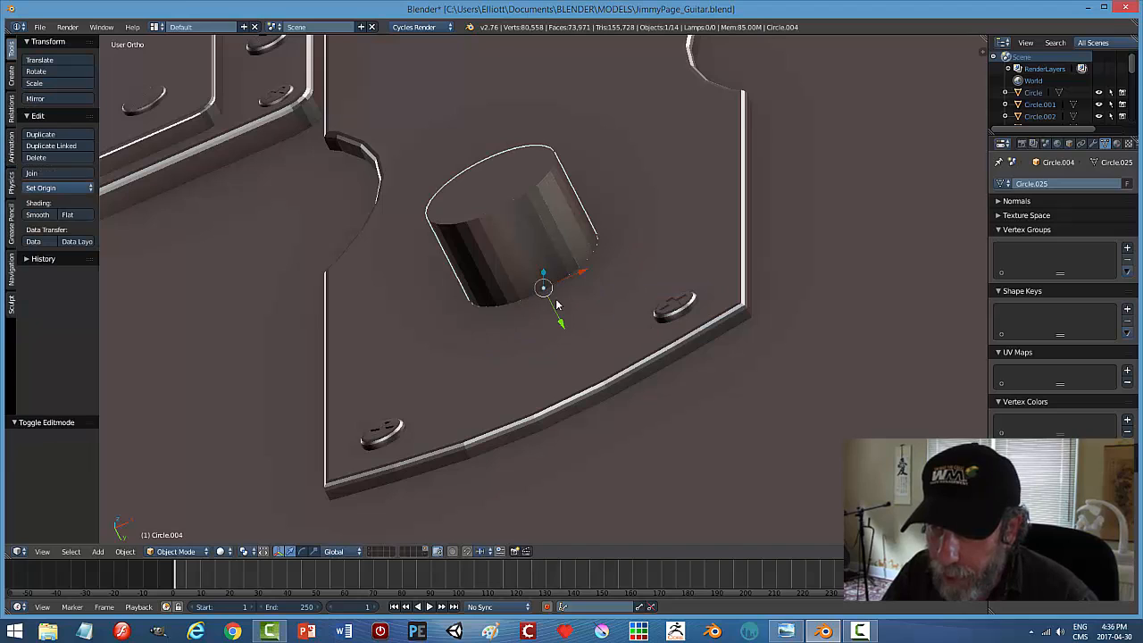
{"action": "left_click_drag", "start_coordinate": [564, 332], "coordinate": [542, 285]}
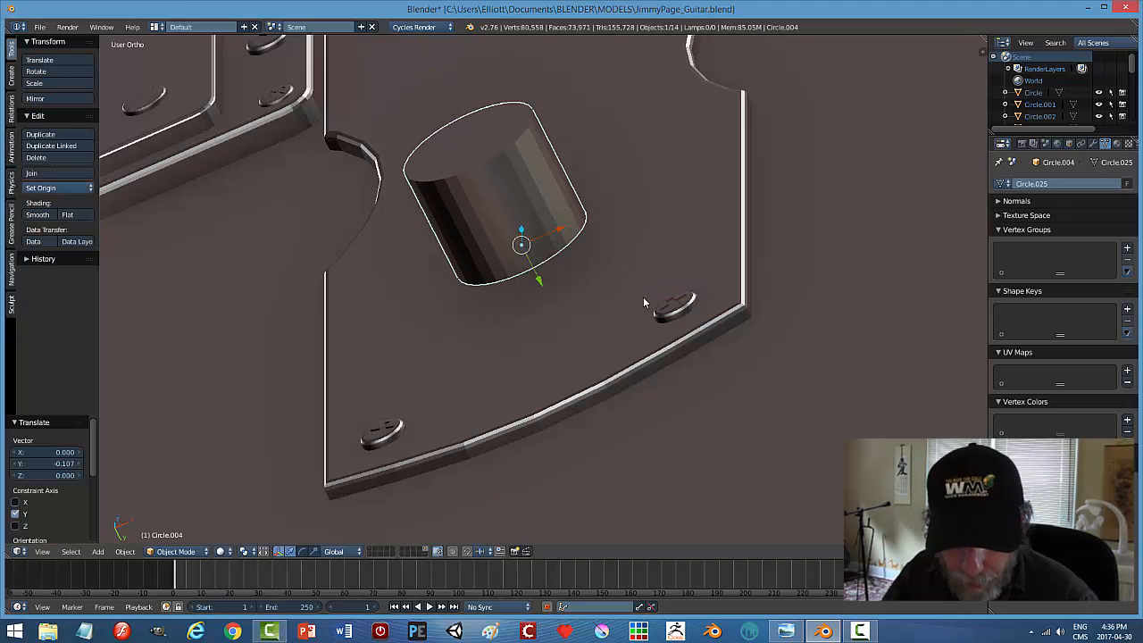
{"action": "key", "text": "s"}
{"action": "key", "text": "y"}
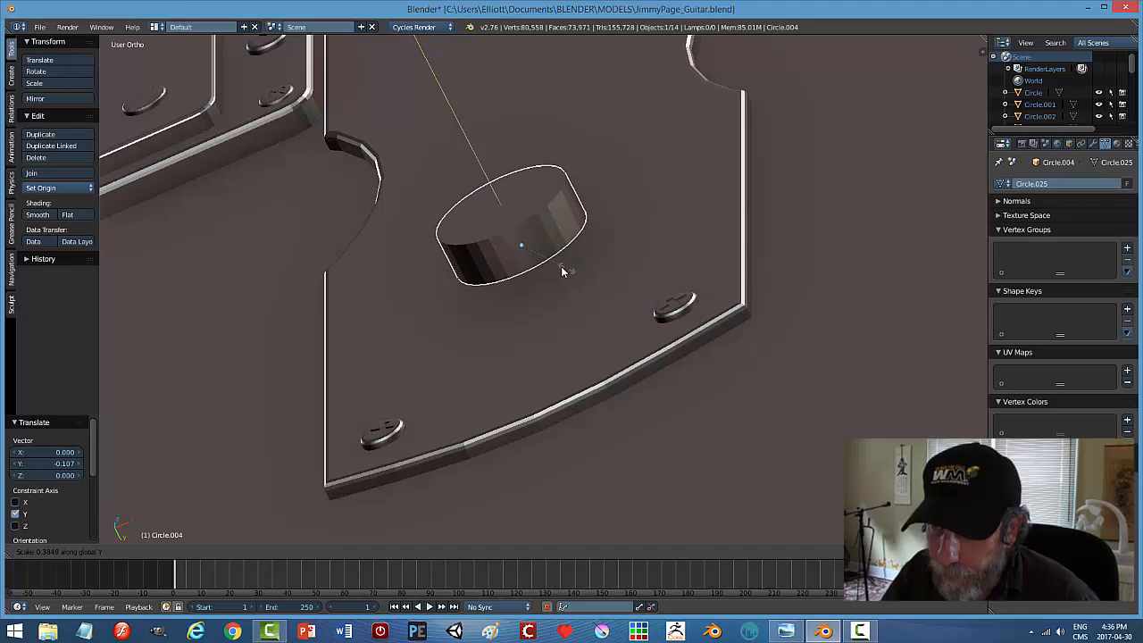
{"action": "left_click", "coordinate": [545, 257]}
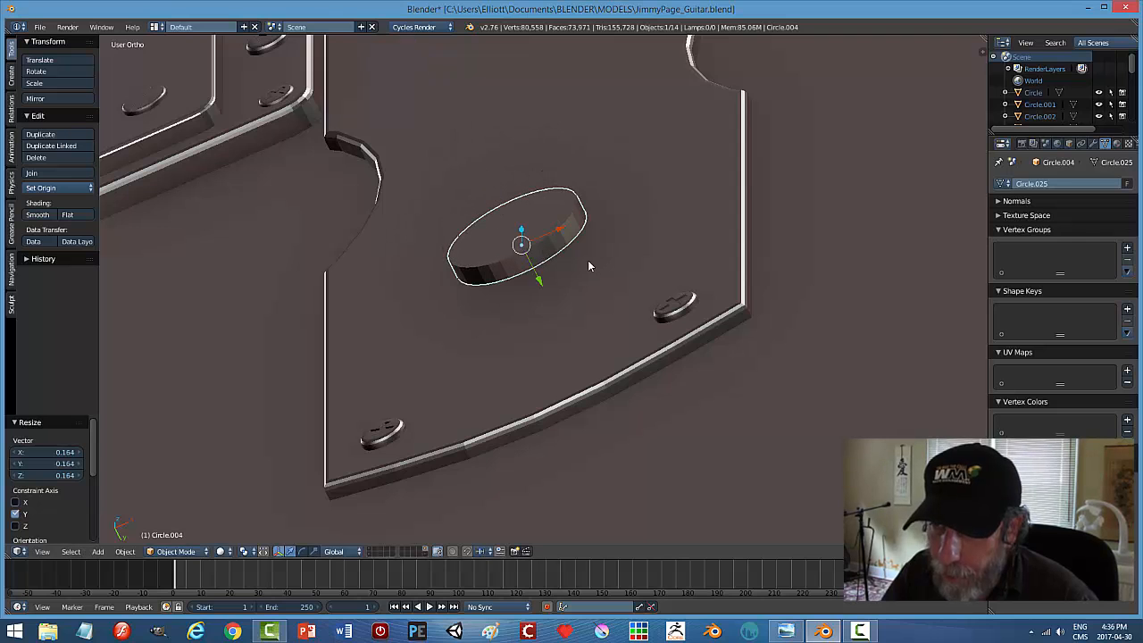
Move the flattened disc about 0.059 along Y towards the centre plate.
{"action": "middle_click_drag", "start_coordinate": [588, 266], "coordinate": [553, 268]}
{"action": "key", "text": "g"}
{"action": "key", "text": "y"}
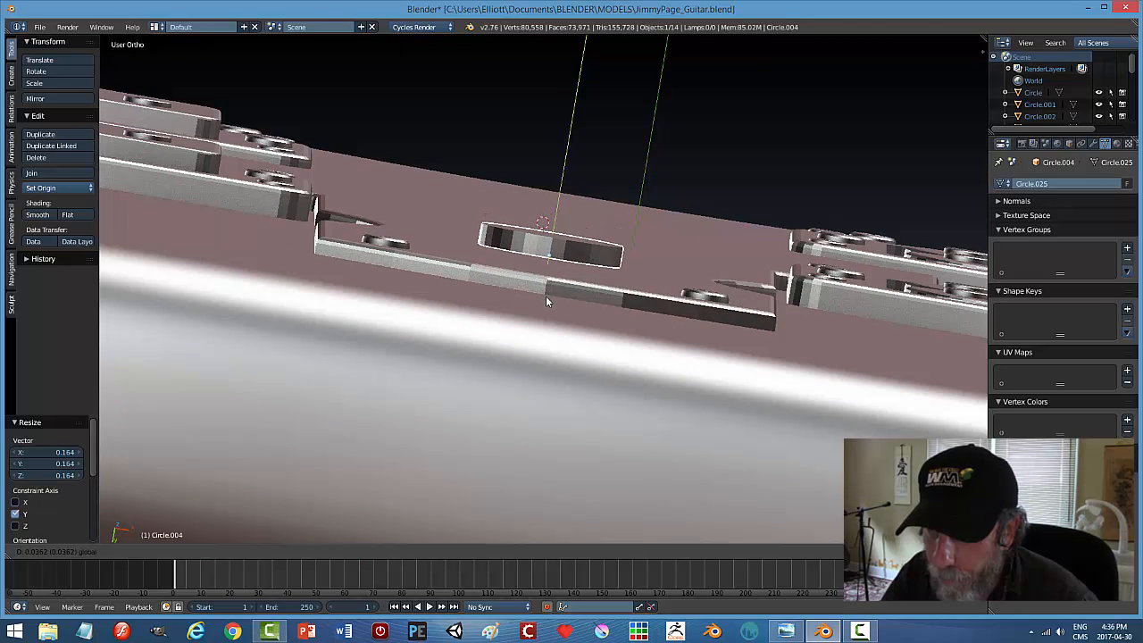
{"action": "left_click", "coordinate": [545, 305]}
Change the viewport matcap from the shiny metal to a matte dark grey material.
{"action": "middle_click_drag", "start_coordinate": [631, 283], "coordinate": [603, 344]}
{"action": "key", "text": "n"}
{"action": "left_click", "coordinate": [920, 379]}
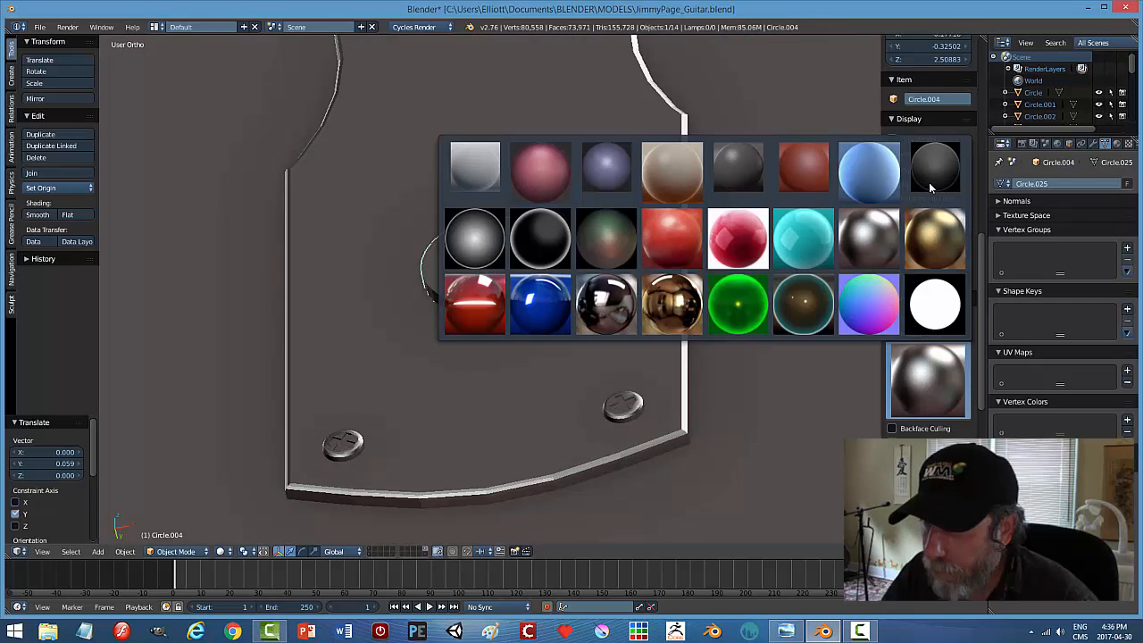
{"action": "left_click", "coordinate": [866, 239]}
{"action": "key", "text": "n"}
{"action": "middle_click_drag", "start_coordinate": [738, 309], "coordinate": [648, 331]}
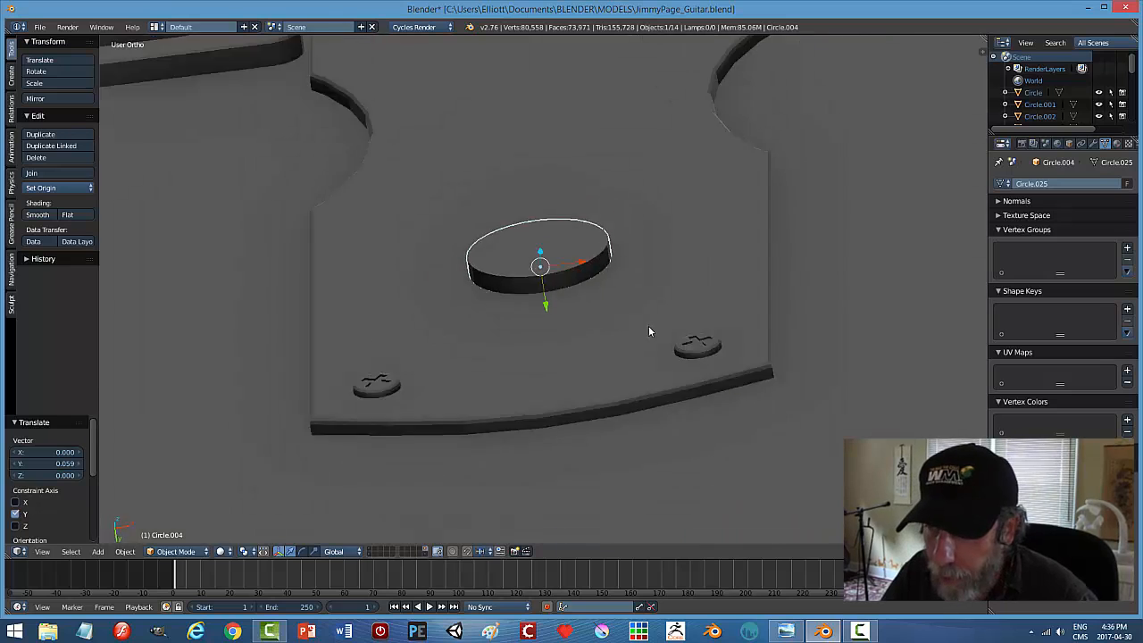
Select the disc's top face in Edit Mode with face selection and inset it to leave a narrow outer rim.
{"action": "scroll", "coordinate": [650, 349], "scroll_direction": "up", "scroll_amount": 3}
{"action": "right_click", "coordinate": [731, 239]}
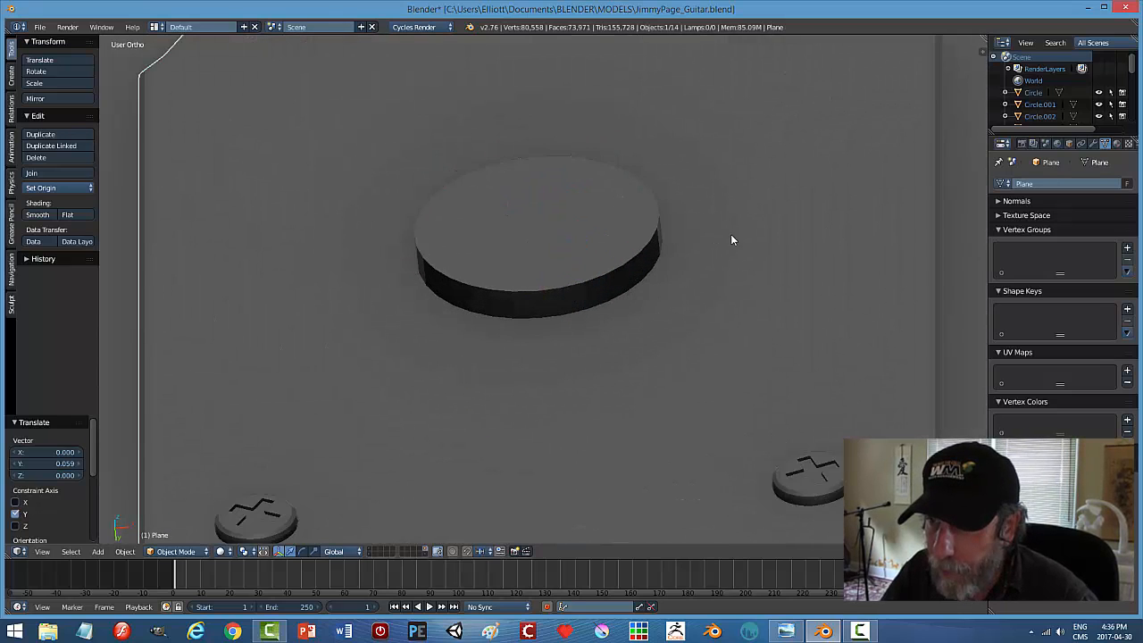
{"action": "right_click", "coordinate": [599, 235]}
{"action": "key", "text": "Tab"}
{"action": "left_click", "coordinate": [606, 217]}
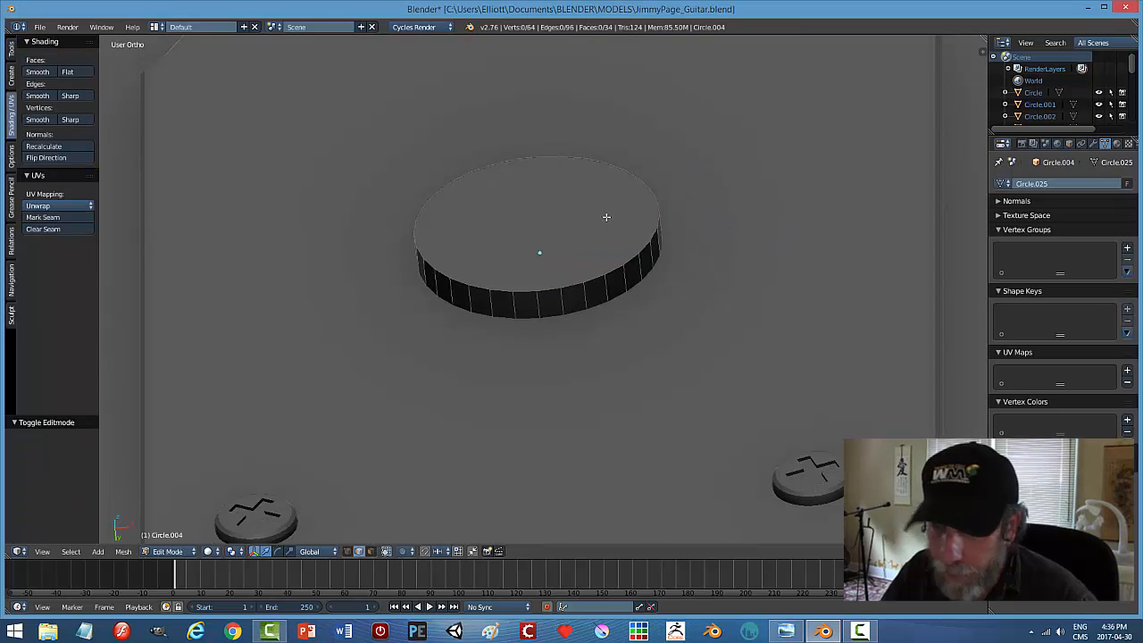
{"action": "key", "text": "ctrl+Tab"}
{"action": "left_click", "coordinate": [596, 226]}
{"action": "right_click", "coordinate": [625, 223]}
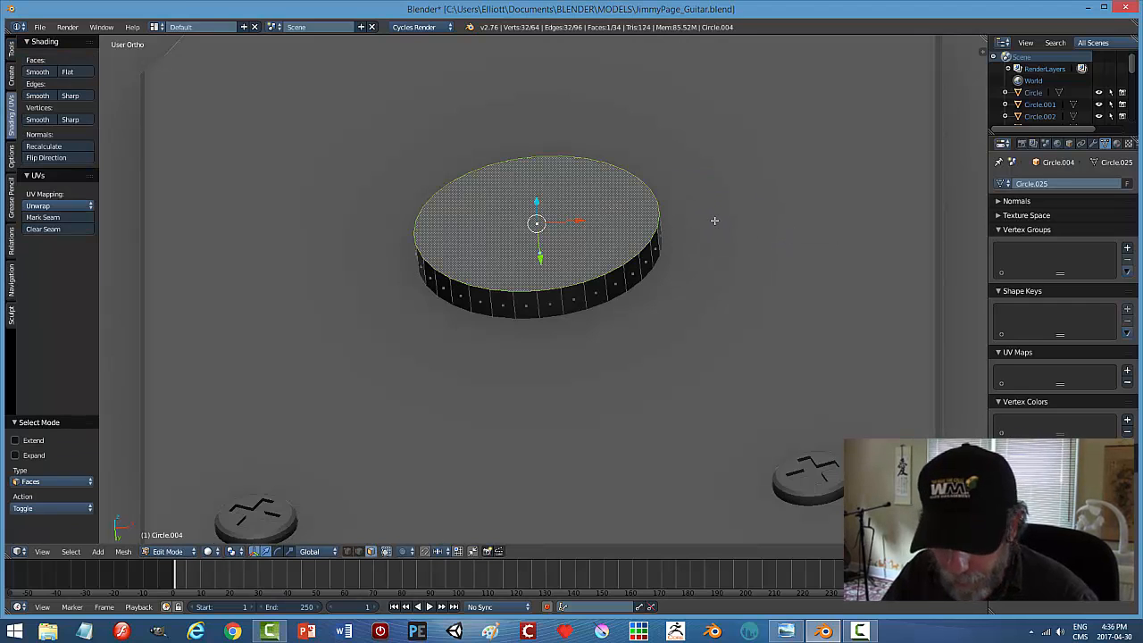
{"action": "key", "text": "i"}
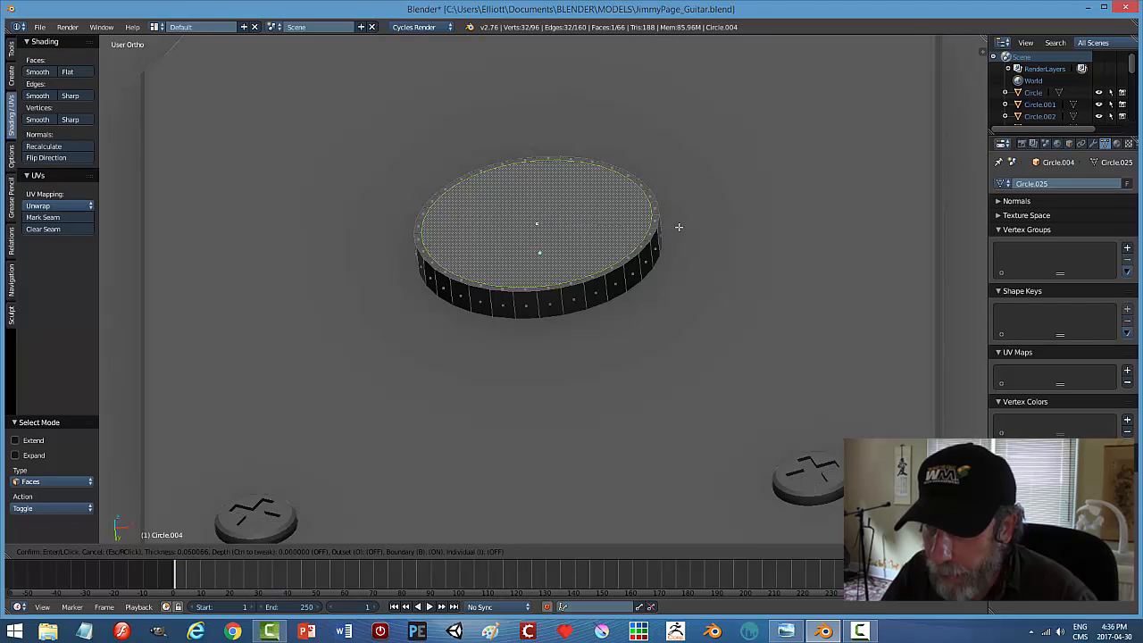
{"action": "left_click", "coordinate": [651, 236]}
Extrude the inset face, sink it about 0.004 along Y and scale it to about 0.977.
{"action": "middle_click_drag", "start_coordinate": [598, 289], "coordinate": [596, 280]}
{"action": "key", "text": "e"}
{"action": "left_click", "coordinate": [597, 279]}
{"action": "left_click_drag", "start_coordinate": [541, 255], "coordinate": [542, 261]}
{"action": "key", "text": "s"}
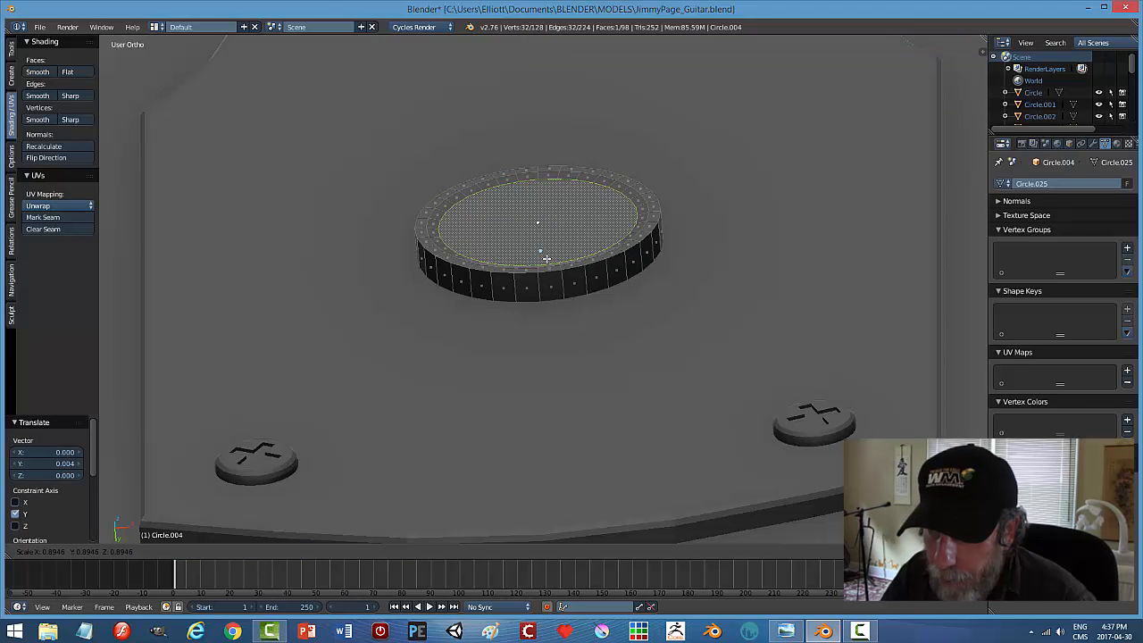
{"action": "left_click", "coordinate": [547, 262]}
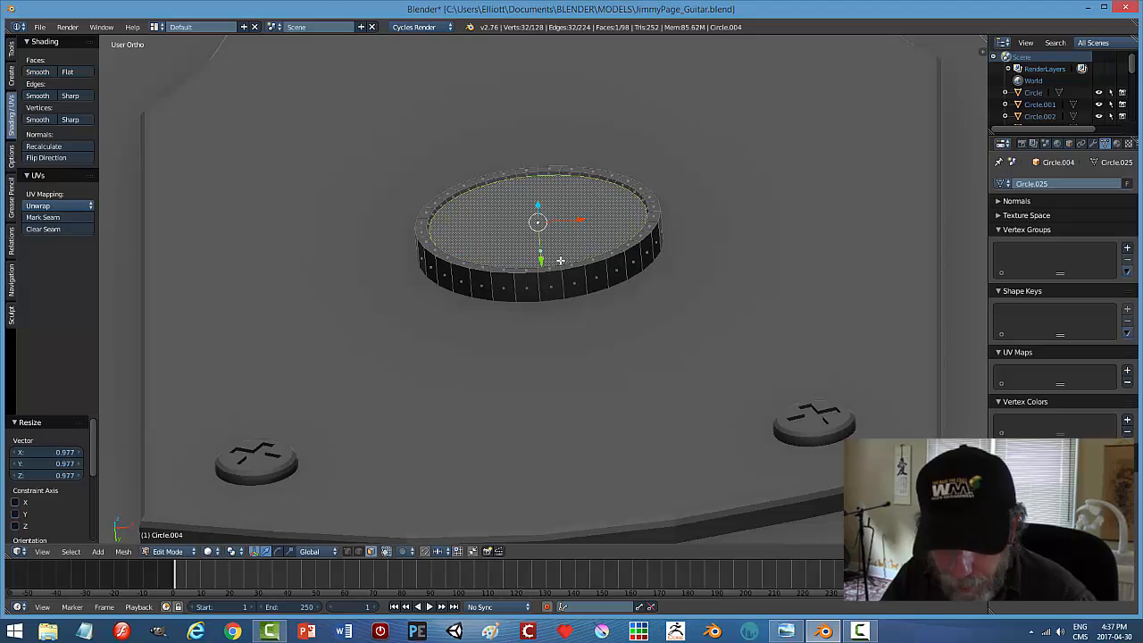
Extrude the sunken face about -0.005 along Y and inset it with a thickness of about 0.0302.
{"action": "key", "text": "e"}
{"action": "right_click", "coordinate": [635, 257]}
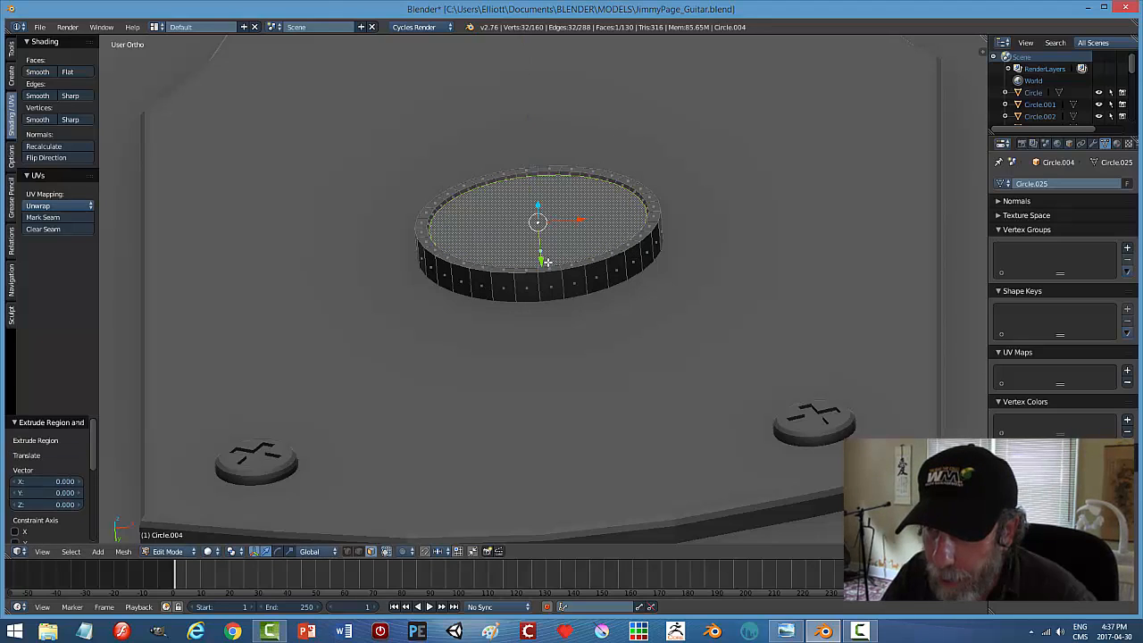
{"action": "key", "text": "g"}
{"action": "key", "text": "z"}
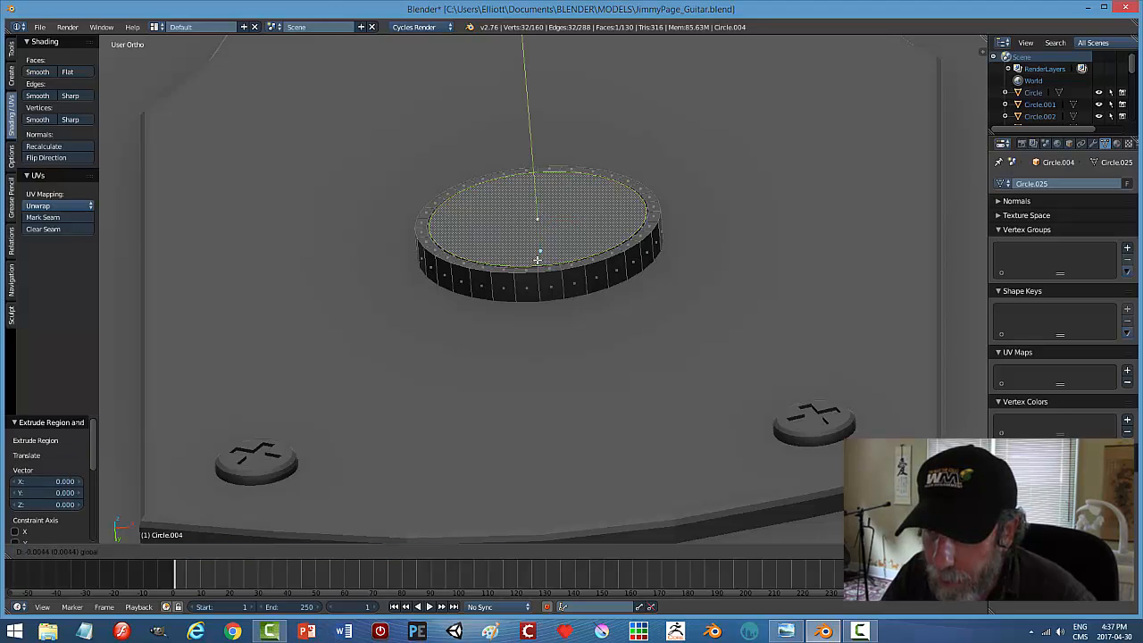
{"action": "left_click", "coordinate": [538, 258]}
{"action": "key", "text": "i"}
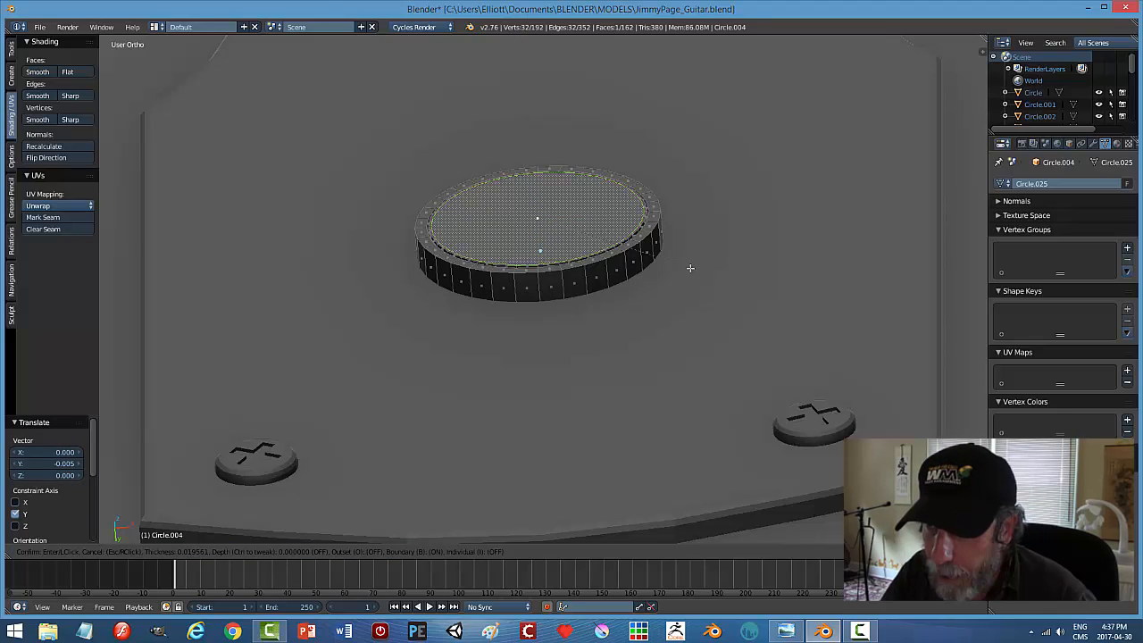
{"action": "left_click", "coordinate": [681, 269]}
{"action": "scroll", "coordinate": [636, 296], "scroll_direction": "up", "scroll_amount": 2}
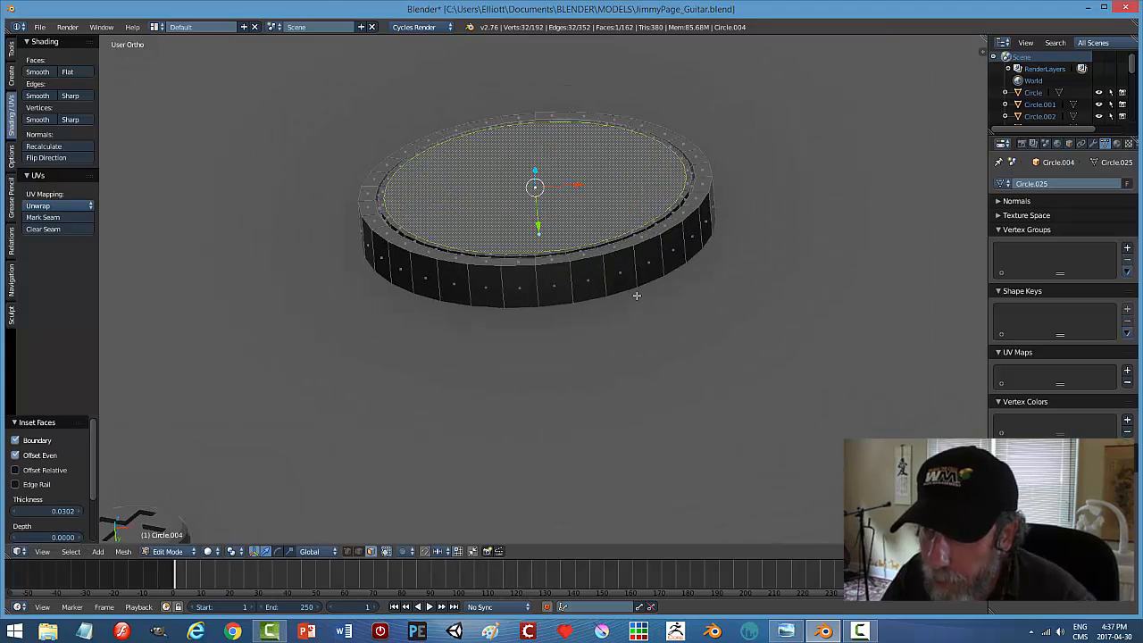
Extrude the inner face about 0.006 along Y into the disc and scale it to about 0.925.
{"action": "key", "text": "e"}
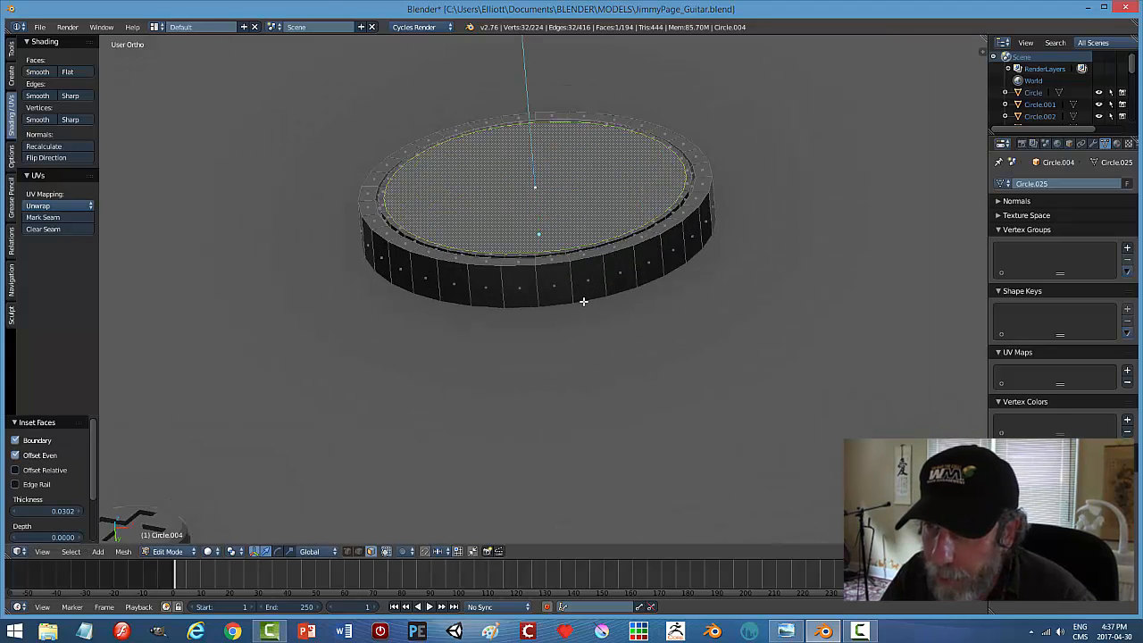
{"action": "right_click", "coordinate": [583, 301]}
{"action": "left_click_drag", "start_coordinate": [539, 228], "coordinate": [542, 235]}
{"action": "scroll", "coordinate": [668, 239], "scroll_direction": "up", "scroll_amount": 1}
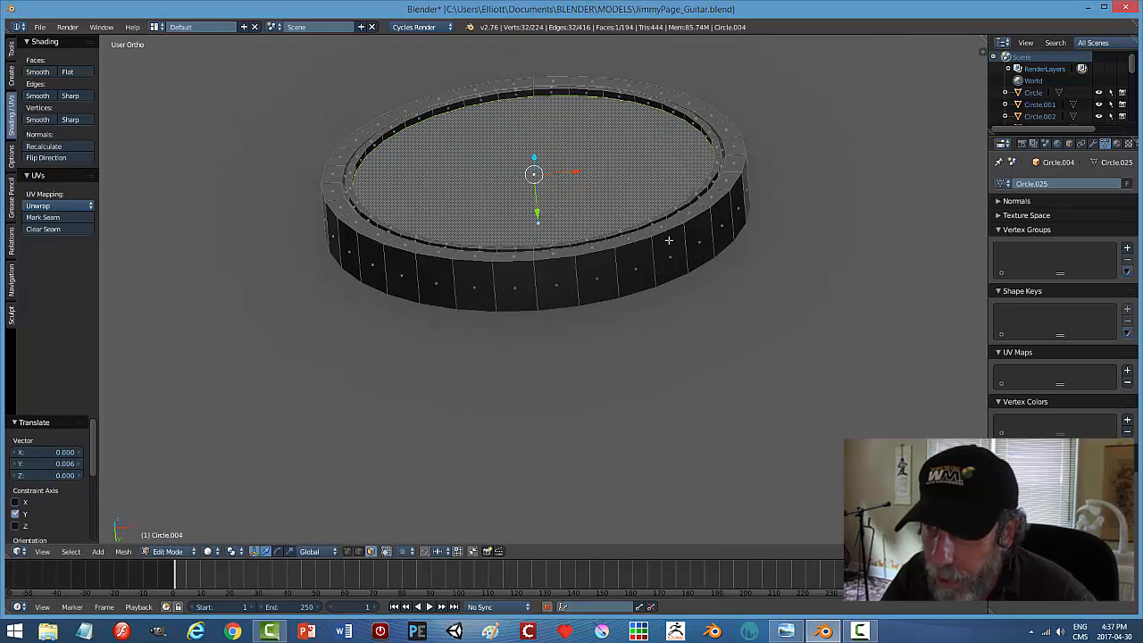
{"action": "key", "text": "s"}
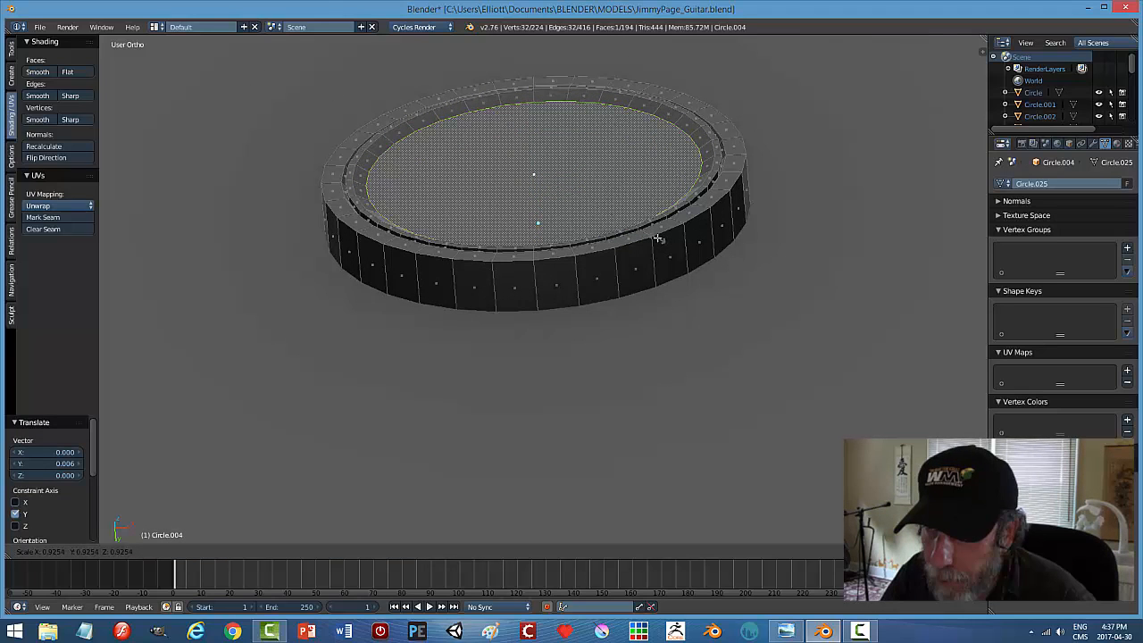
{"action": "left_click", "coordinate": [659, 237]}
{"action": "scroll", "coordinate": [657, 271], "scroll_direction": "down", "scroll_amount": 1}
{"action": "middle_click_drag", "start_coordinate": [674, 272], "coordinate": [665, 284]}
Compare the disc's rings in front view with the toggle switch photo in Windows Photo Viewer and return to Blender.
{"action": "key", "text": "KP_1"}
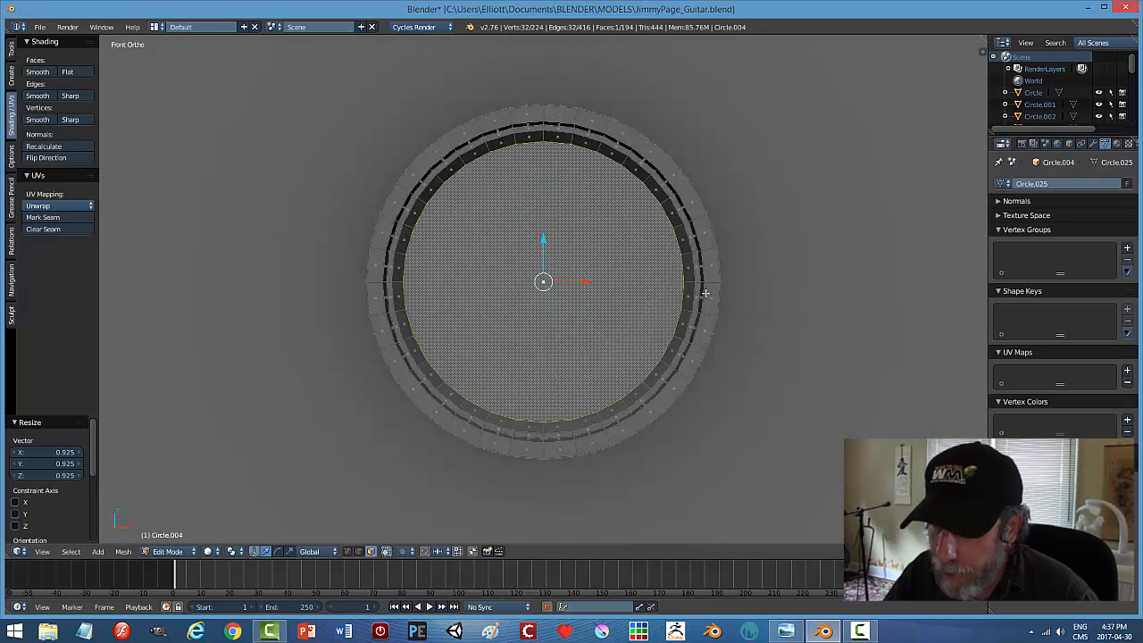
{"action": "key", "text": "alt+Tab"}
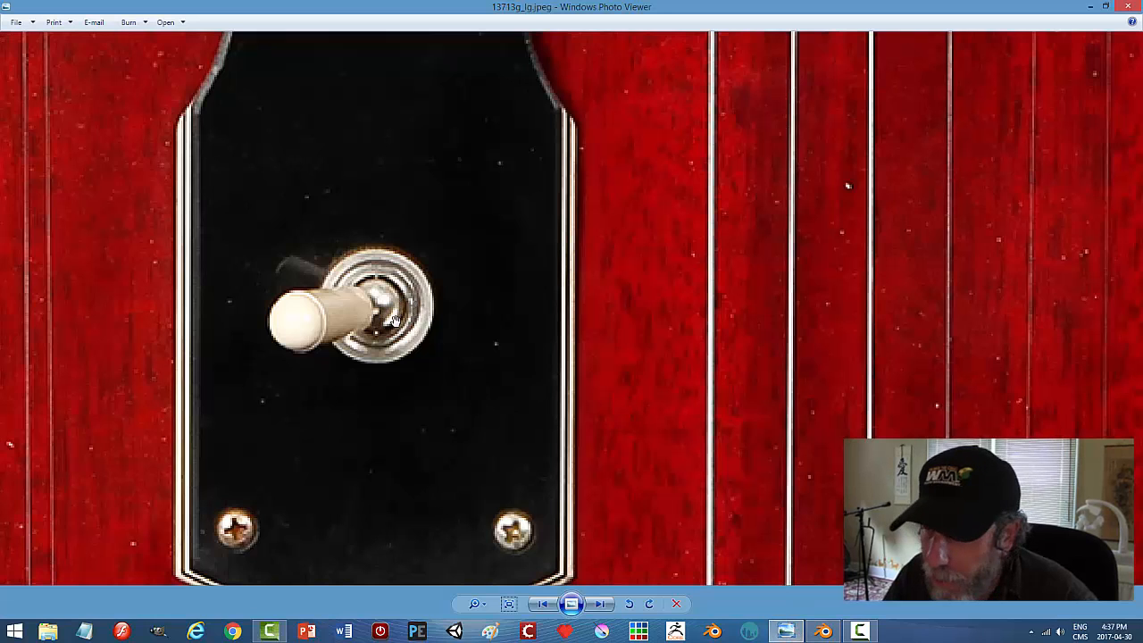
{"action": "left_click", "coordinate": [824, 631]}
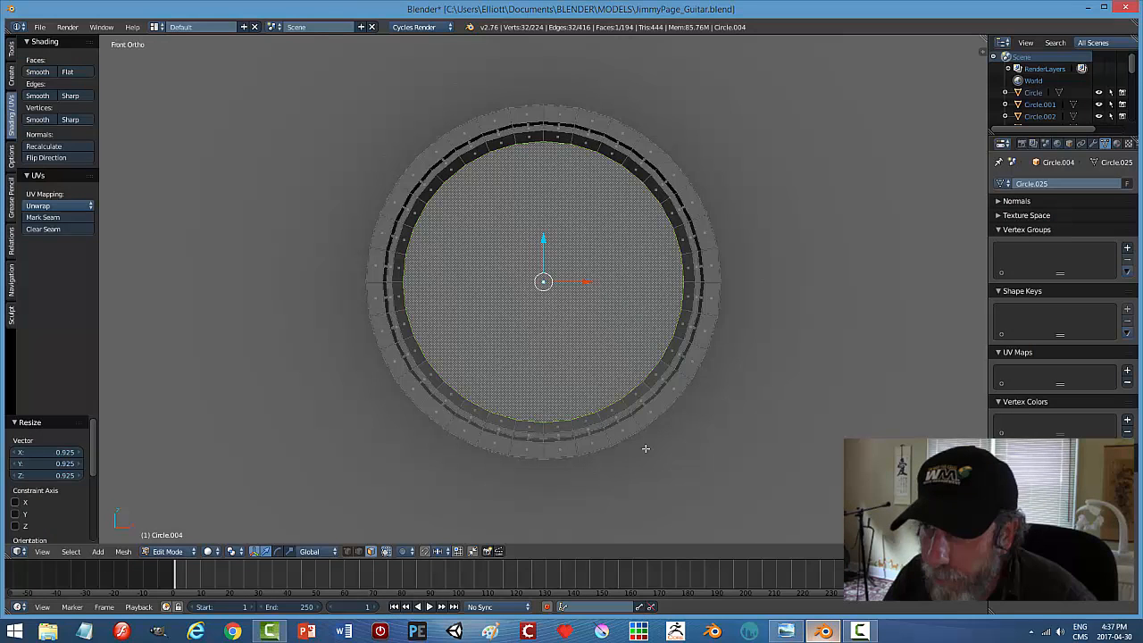
{"action": "middle_click_drag", "start_coordinate": [638, 440], "coordinate": [635, 355]}
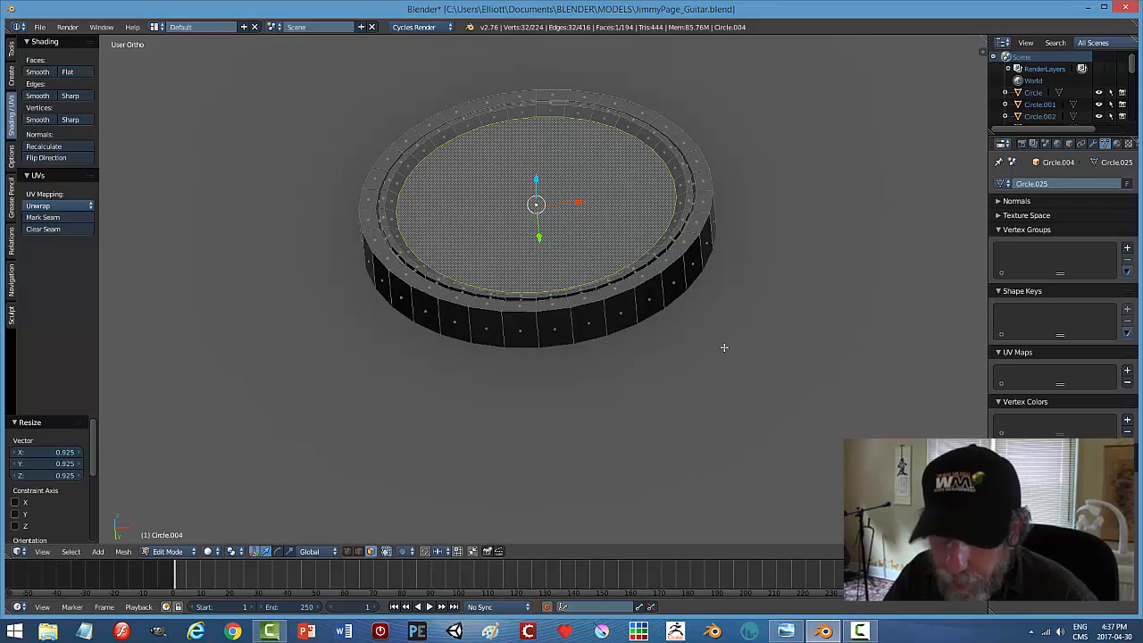
Extrude the central face about -0.011 along Y and inset it to form a raised inner ring.
{"action": "key", "text": "e"}
{"action": "right_click", "coordinate": [723, 347]}
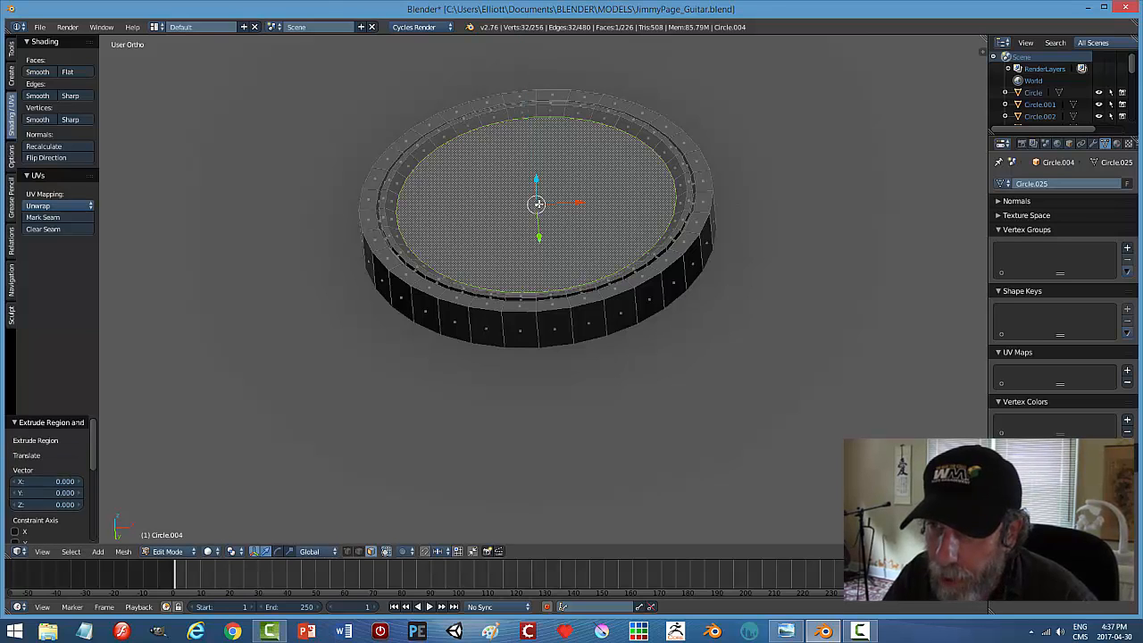
{"action": "key", "text": "g"}
{"action": "key", "text": "z"}
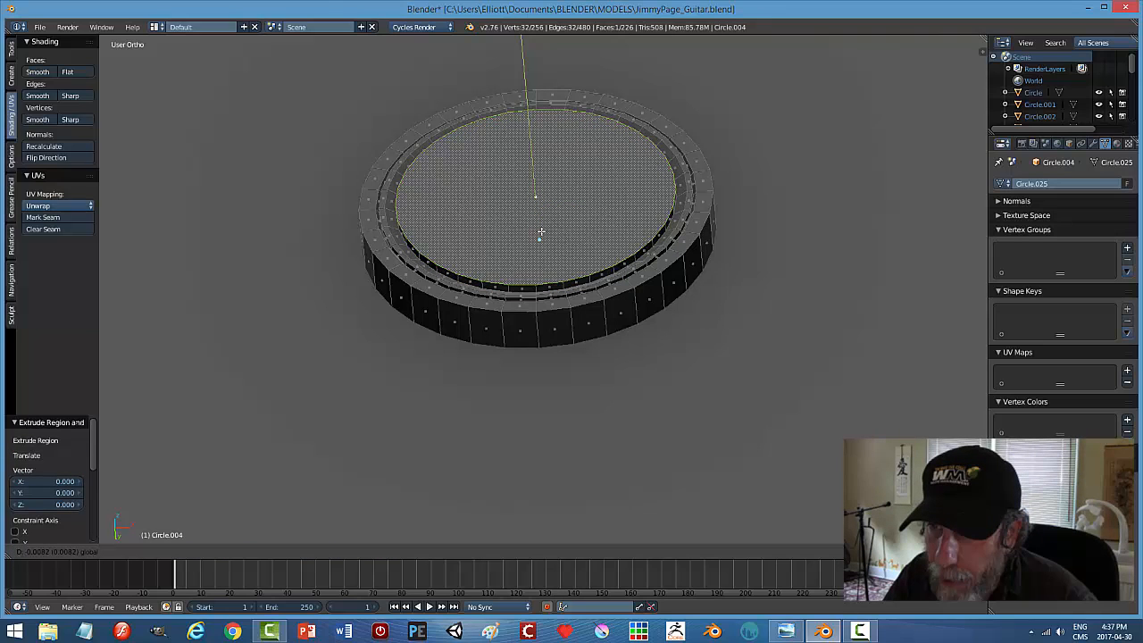
{"action": "left_click", "coordinate": [540, 231]}
{"action": "key", "text": "i"}
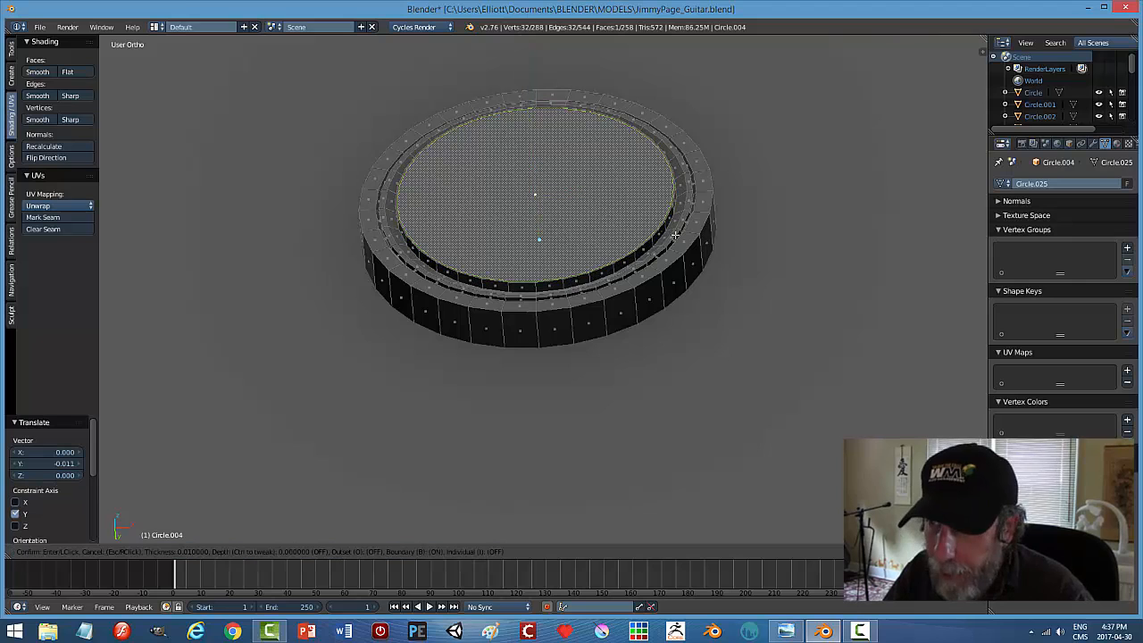
{"action": "left_click", "coordinate": [599, 243]}
{"action": "middle_click_drag", "start_coordinate": [601, 255], "coordinate": [604, 248]}
Extrude the central face and push it along Y down into the disc to hollow out the middle.
{"action": "key", "text": "e"}
{"action": "right_click", "coordinate": [587, 243]}
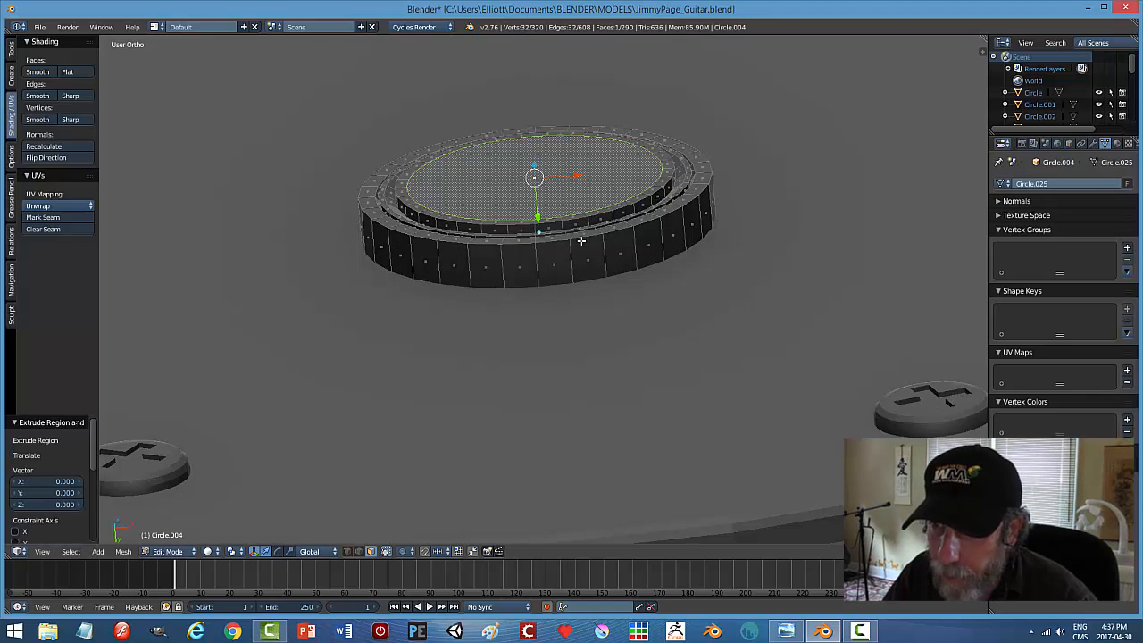
{"action": "left_click_drag", "start_coordinate": [541, 220], "coordinate": [545, 246]}
{"action": "key", "text": "a"}
Select the face loop on top of the inner ring and lower it slightly along Y.
{"action": "middle_click_drag", "start_coordinate": [607, 267], "coordinate": [640, 279]}
{"action": "right_click", "coordinate": [661, 171], "text": "alt"}
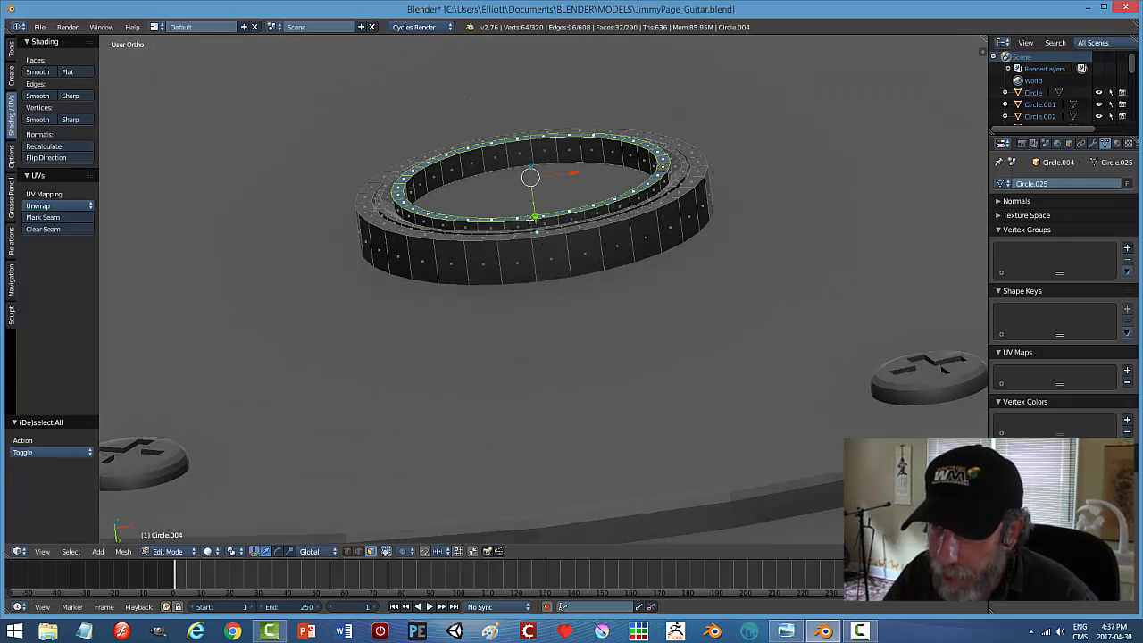
{"action": "left_click_drag", "start_coordinate": [539, 219], "coordinate": [540, 231]}
{"action": "key", "text": "a"}
{"action": "middle_click_drag", "start_coordinate": [676, 247], "coordinate": [678, 270]}
Switch to edge selection, return to Object Mode and apply the rotation and scale of the toggle switch base.
{"action": "key", "text": "ctrl+Tab"}
{"action": "left_click", "coordinate": [667, 256]}
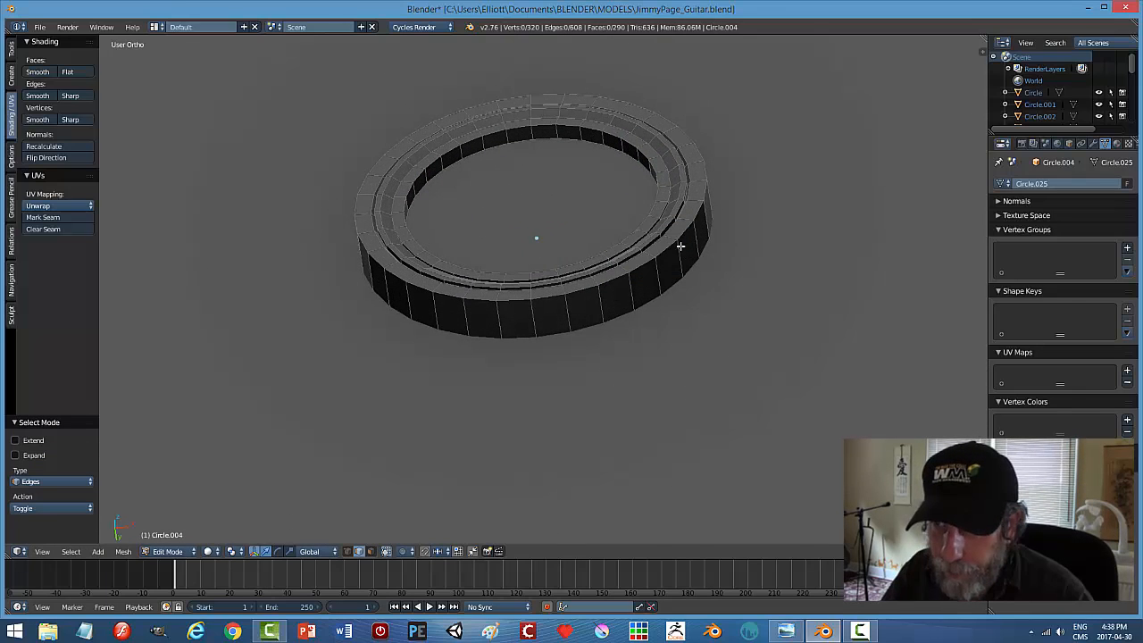
{"action": "key", "text": "Tab"}
{"action": "left_click", "coordinate": [585, 253]}
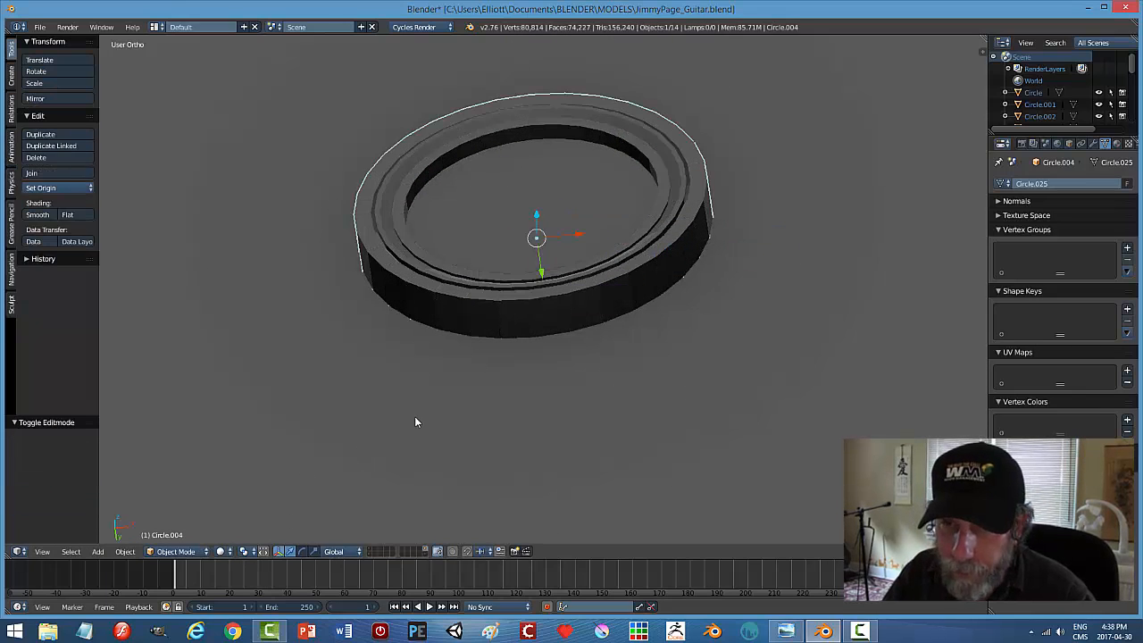
{"action": "left_click", "coordinate": [125, 551]}
{"action": "mouse_move", "coordinate": [157, 466]}
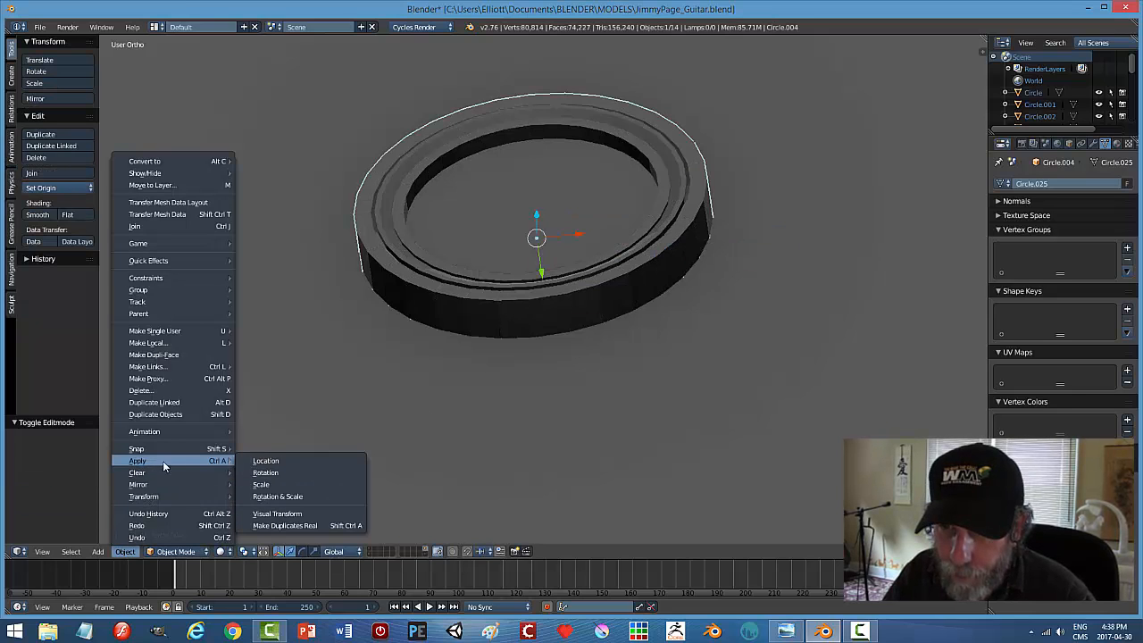
{"action": "left_click", "coordinate": [272, 497]}
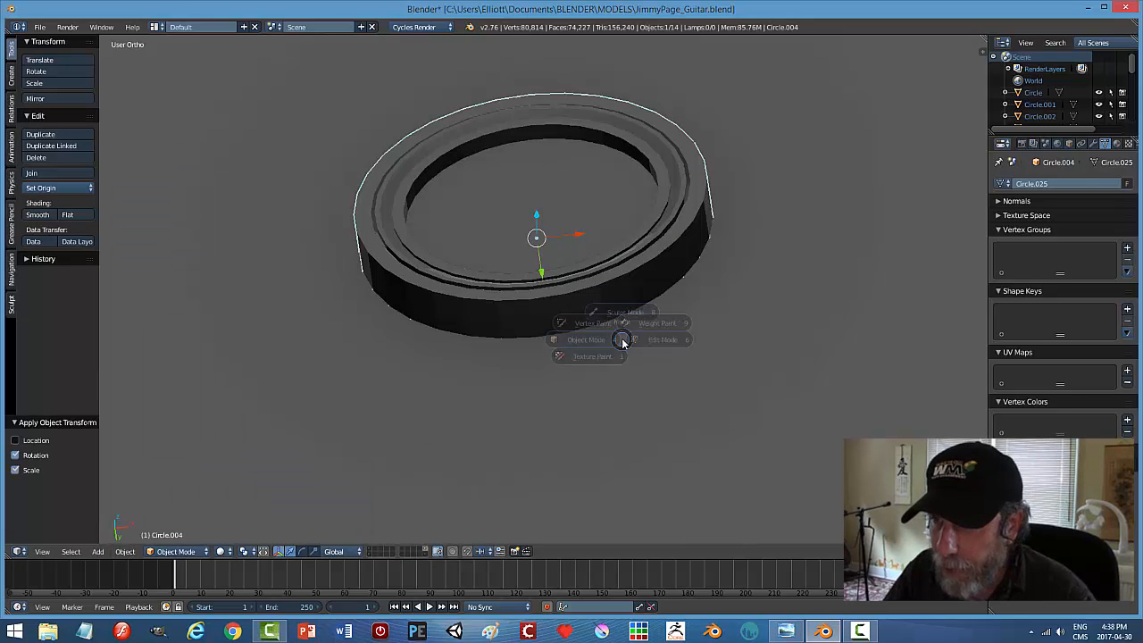
Bevel the upper edge loops of the toggle base's outer and inner rings by about 0.002 with 3 segments.
{"action": "left_click", "coordinate": [697, 344]}
{"action": "scroll", "coordinate": [678, 312], "scroll_direction": "up", "scroll_amount": 4}
{"action": "key", "text": "ctrl+Tab"}
{"action": "left_click", "coordinate": [670, 274]}
{"action": "right_click", "coordinate": [661, 253], "text": "alt"}
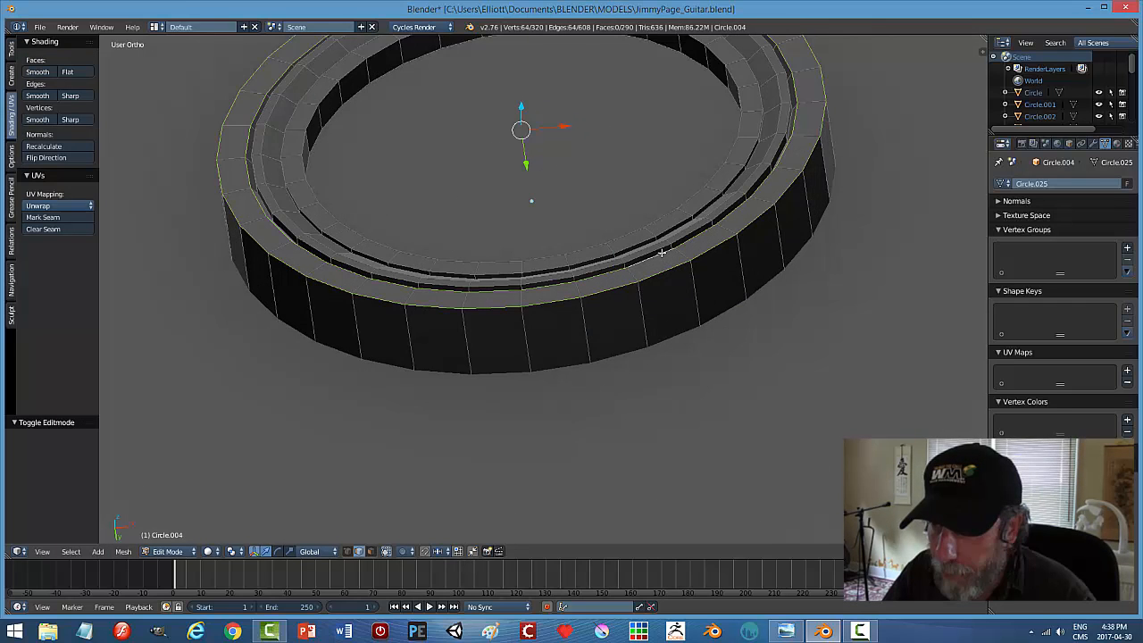
{"action": "middle_click_drag", "start_coordinate": [677, 322], "coordinate": [695, 344]}
{"action": "right_click", "coordinate": [700, 361], "text": "alt+shift"}
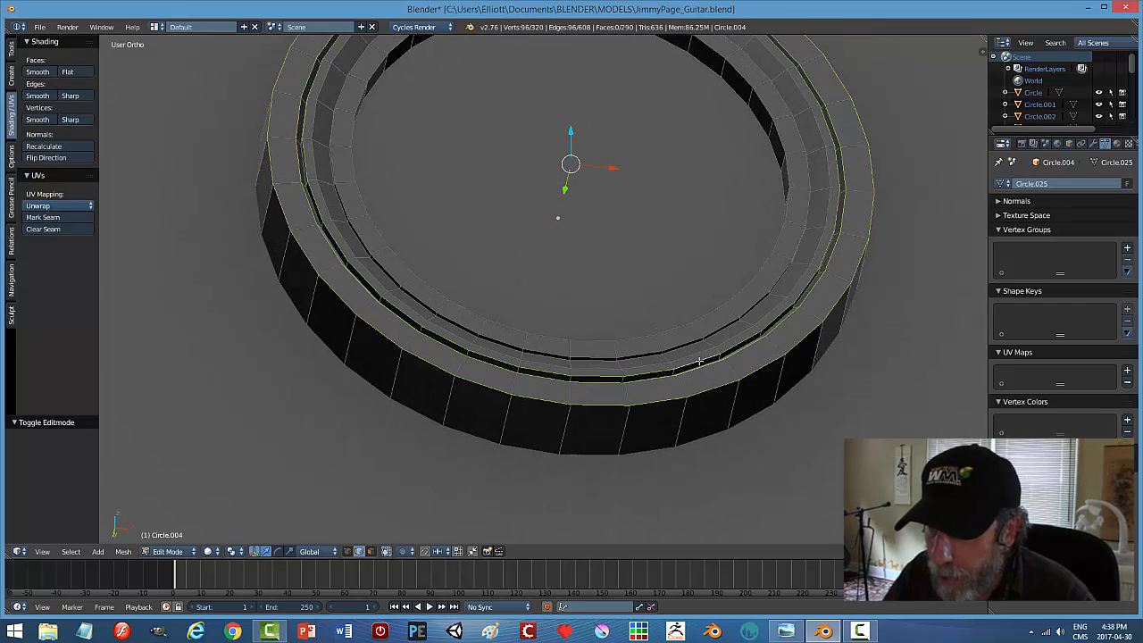
{"action": "right_click", "coordinate": [694, 347], "text": "alt+shift"}
{"action": "right_click", "coordinate": [682, 325], "text": "alt+shift"}
{"action": "mouse_move", "coordinate": [704, 395]}
{"action": "middle_mouse_down"}
{"action": "mouse_move", "coordinate": [694, 383]}
{"action": "mouse_move", "coordinate": [705, 434]}
{"action": "mouse_move", "coordinate": [741, 455]}
{"action": "mouse_move", "coordinate": [711, 396]}
{"action": "middle_mouse_up"}
{"action": "key", "text": "ctrl+b"}
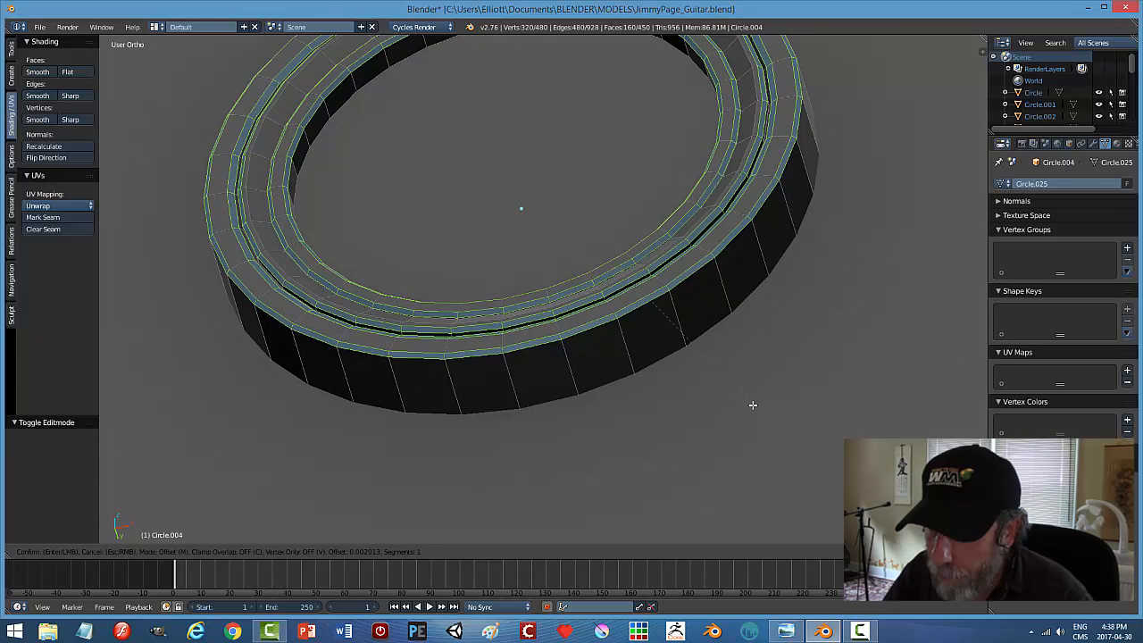
{"action": "scroll", "coordinate": [752, 405], "scroll_direction": "up", "scroll_amount": 2}
{"action": "left_click", "coordinate": [752, 405]}
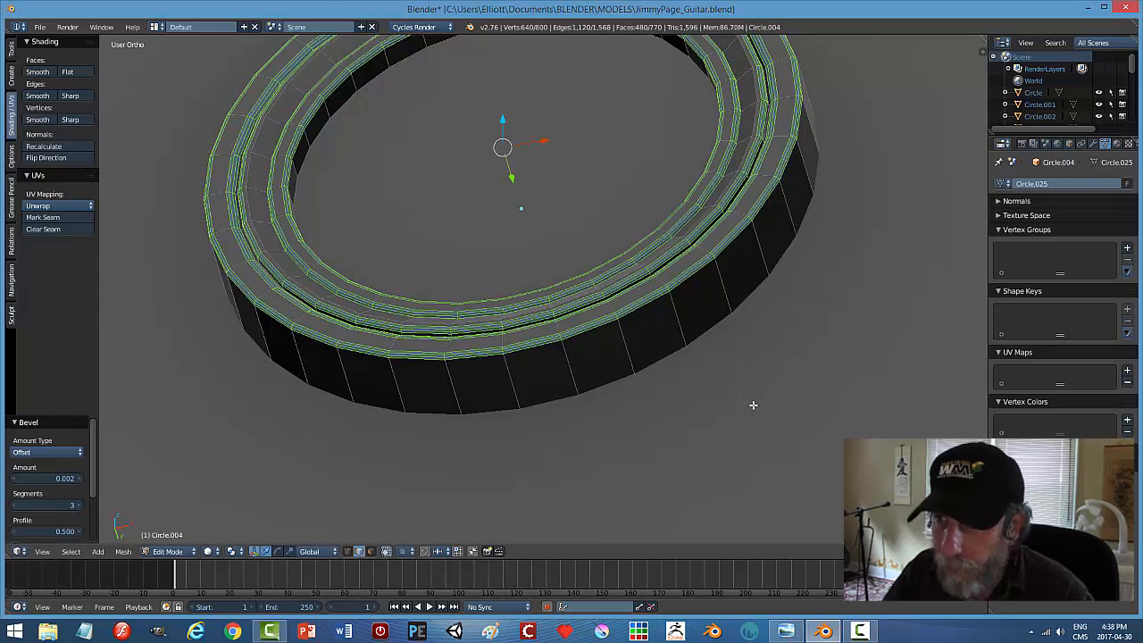
Return to Object Mode and apply smooth shading to the toggle switch base.
{"action": "key", "text": "a"}
{"action": "key", "text": "Tab"}
{"action": "left_click", "coordinate": [684, 402]}
{"action": "scroll", "coordinate": [645, 401], "scroll_direction": "down", "scroll_amount": 3}
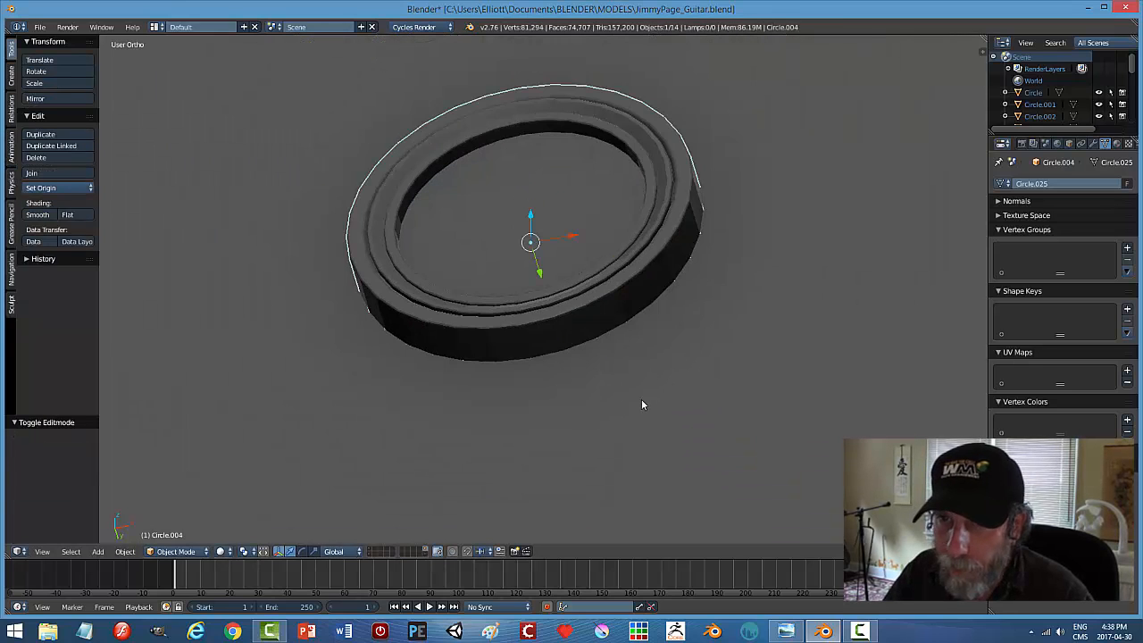
{"action": "middle_click_drag", "start_coordinate": [644, 401], "coordinate": [579, 407]}
{"action": "left_click", "coordinate": [39, 215]}
{"action": "middle_click_drag", "start_coordinate": [680, 301], "coordinate": [714, 283]}
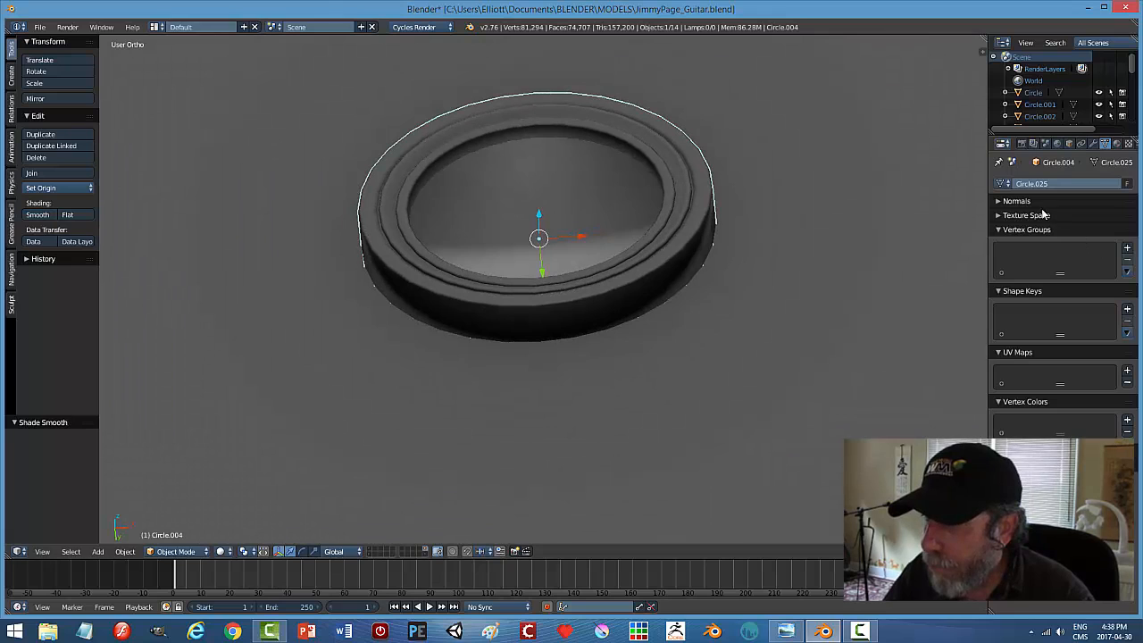
Add a Subdivision Surface modifier to the toggle base and set its view subdivisions to 2.
{"action": "left_click", "coordinate": [1093, 144]}
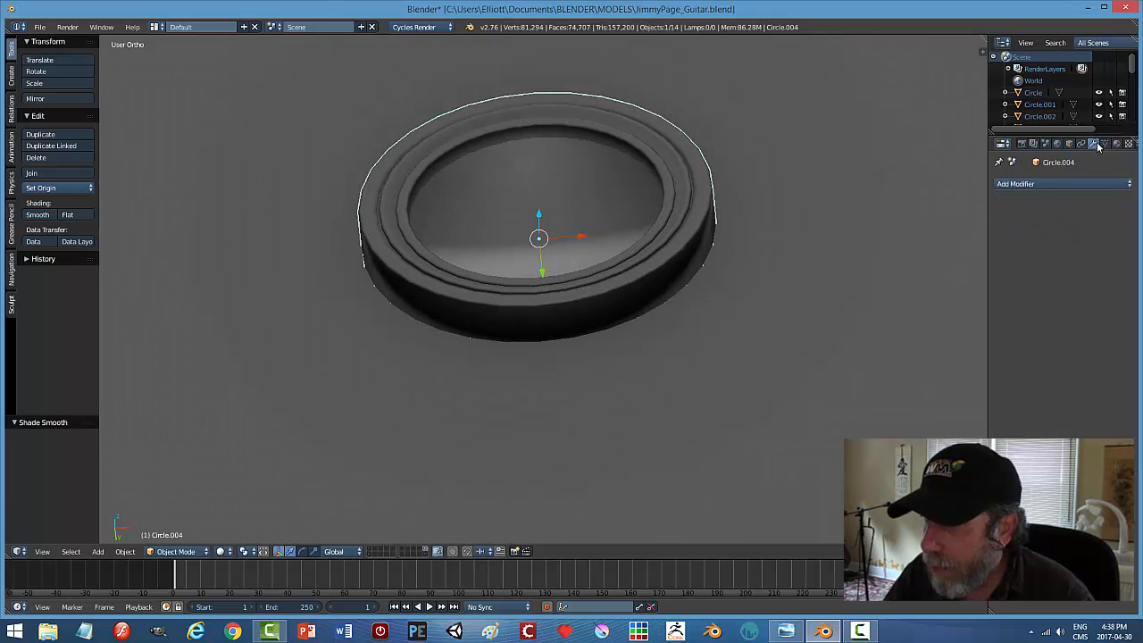
{"action": "left_click", "coordinate": [1060, 183]}
{"action": "left_click", "coordinate": [910, 375]}
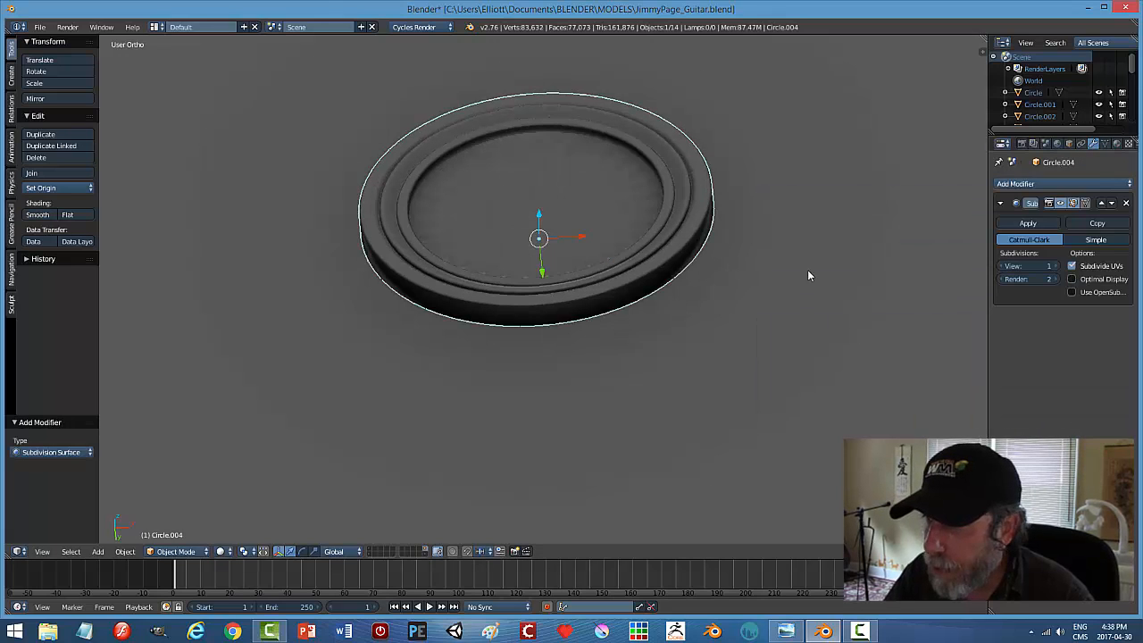
{"action": "left_click", "coordinate": [1055, 266]}
Add one loop cut around the toggle base's outer wall, slide it close to the lower edge, and return to Object Mode.
{"action": "middle_click_drag", "start_coordinate": [718, 304], "coordinate": [712, 273]}
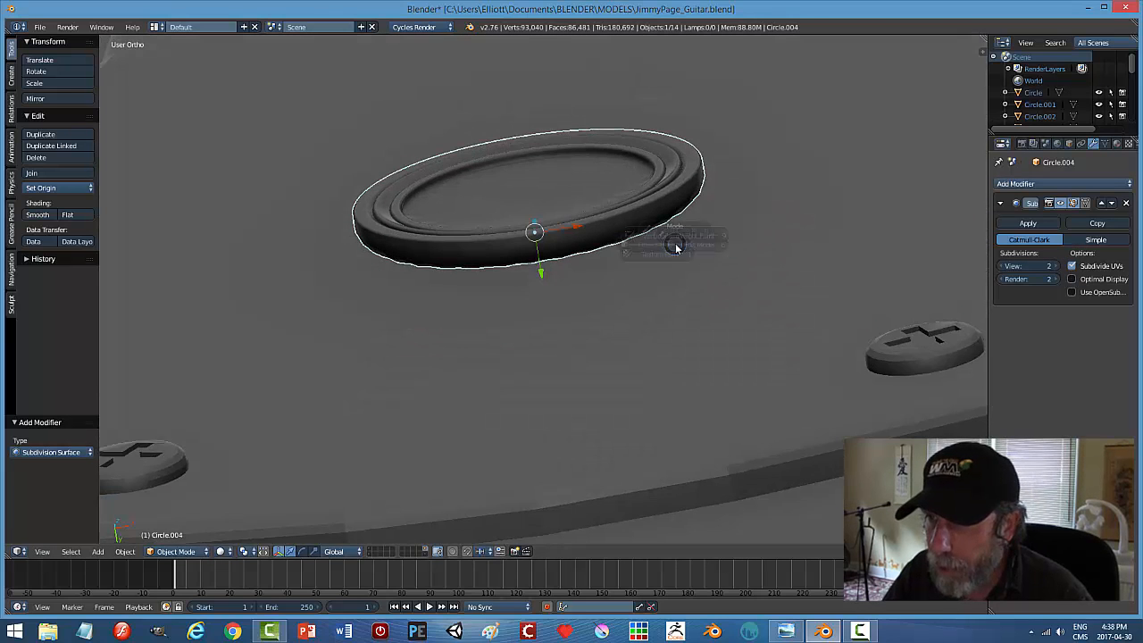
{"action": "left_click", "coordinate": [656, 223]}
{"action": "key", "text": "ctrl+r"}
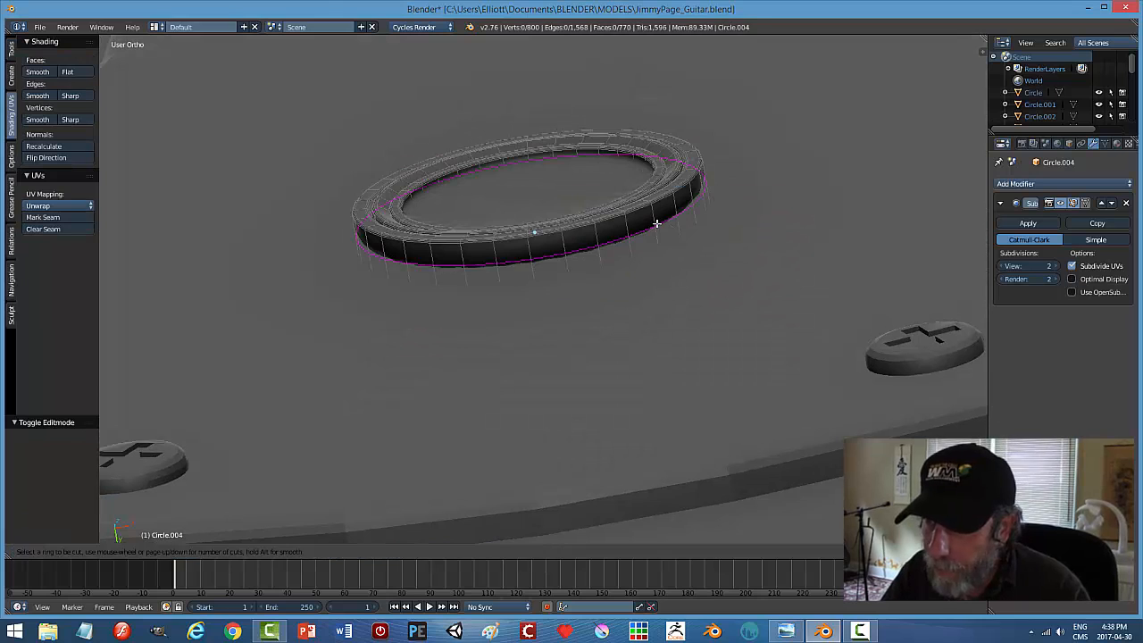
{"action": "left_click", "coordinate": [657, 225]}
{"action": "left_click", "coordinate": [658, 238]}
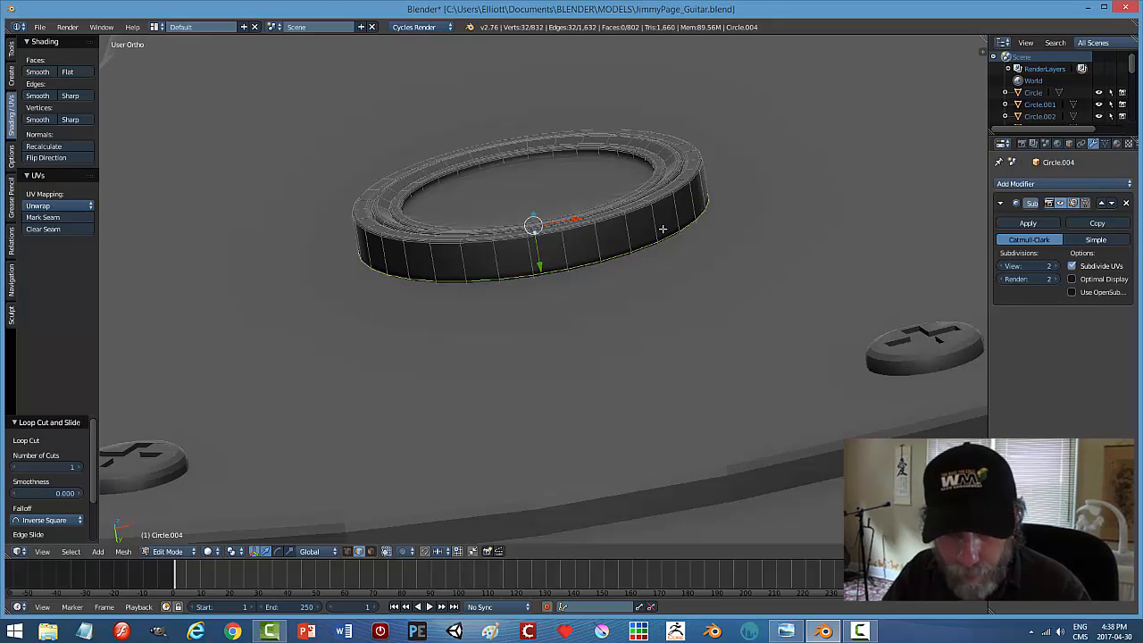
{"action": "key", "text": "a"}
{"action": "key", "text": "Tab"}
{"action": "left_click", "coordinate": [596, 230]}
{"action": "scroll", "coordinate": [692, 220], "scroll_direction": "down", "scroll_amount": 2}
{"action": "mouse_move", "coordinate": [691, 220]}
{"action": "middle_mouse_down"}
{"action": "mouse_move", "coordinate": [685, 257]}
{"action": "mouse_move", "coordinate": [691, 233]}
{"action": "middle_mouse_up"}
{"action": "middle_click_drag", "start_coordinate": [592, 288], "coordinate": [591, 271]}
{"action": "left_click_drag", "start_coordinate": [545, 289], "coordinate": [548, 293]}
{"action": "key", "text": "a"}
{"action": "middle_click_drag", "start_coordinate": [675, 288], "coordinate": [598, 270]}
Extrude the recess's central face in place with zero offset to tighten its rim, then return to Object Mode.
{"action": "right_click", "coordinate": [573, 223]}
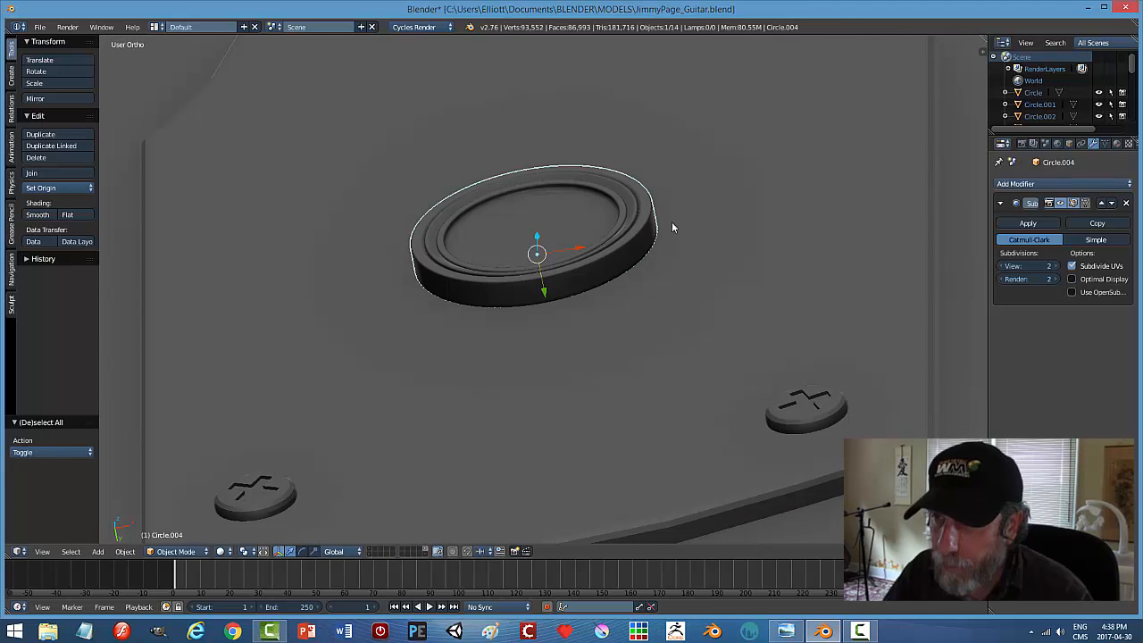
{"action": "key", "text": "Tab"}
{"action": "left_click", "coordinate": [754, 224]}
{"action": "key", "text": "ctrl+Tab"}
{"action": "left_click", "coordinate": [513, 227]}
{"action": "right_click", "coordinate": [536, 234]}
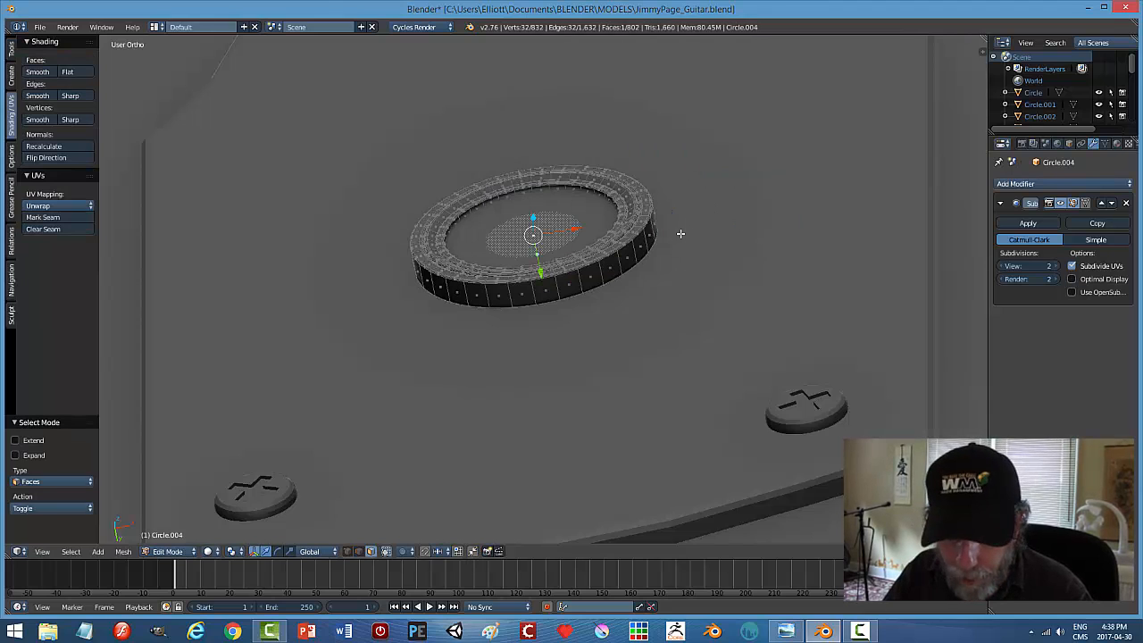
{"action": "key", "text": "e"}
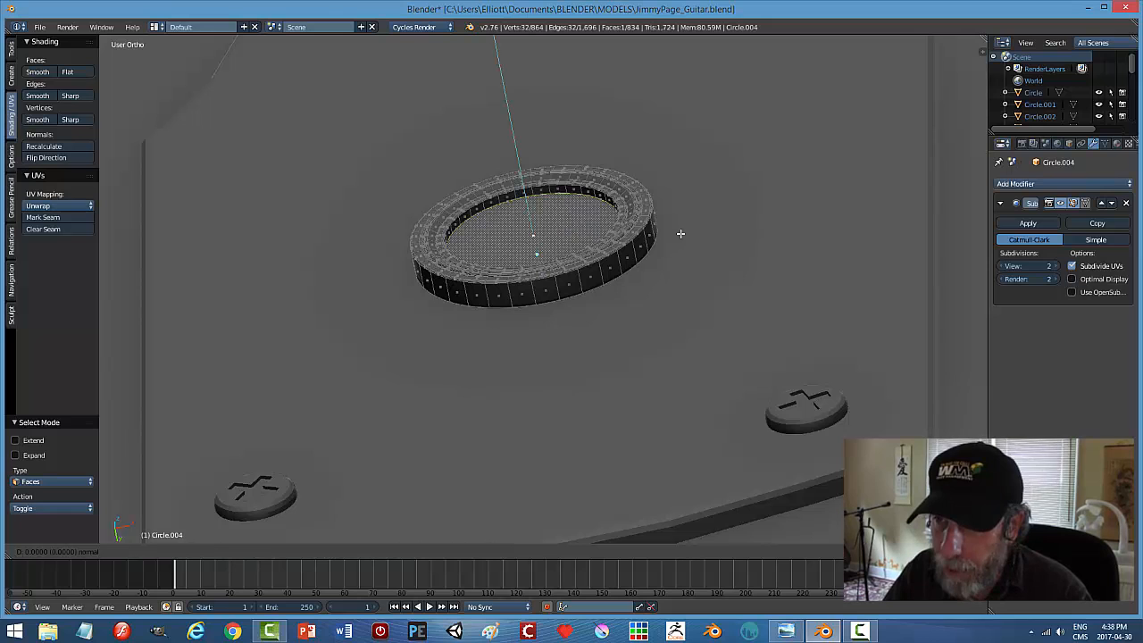
{"action": "left_click", "coordinate": [680, 234]}
{"action": "key", "text": "a"}
{"action": "key", "text": "Tab"}
{"action": "left_click", "coordinate": [615, 236]}
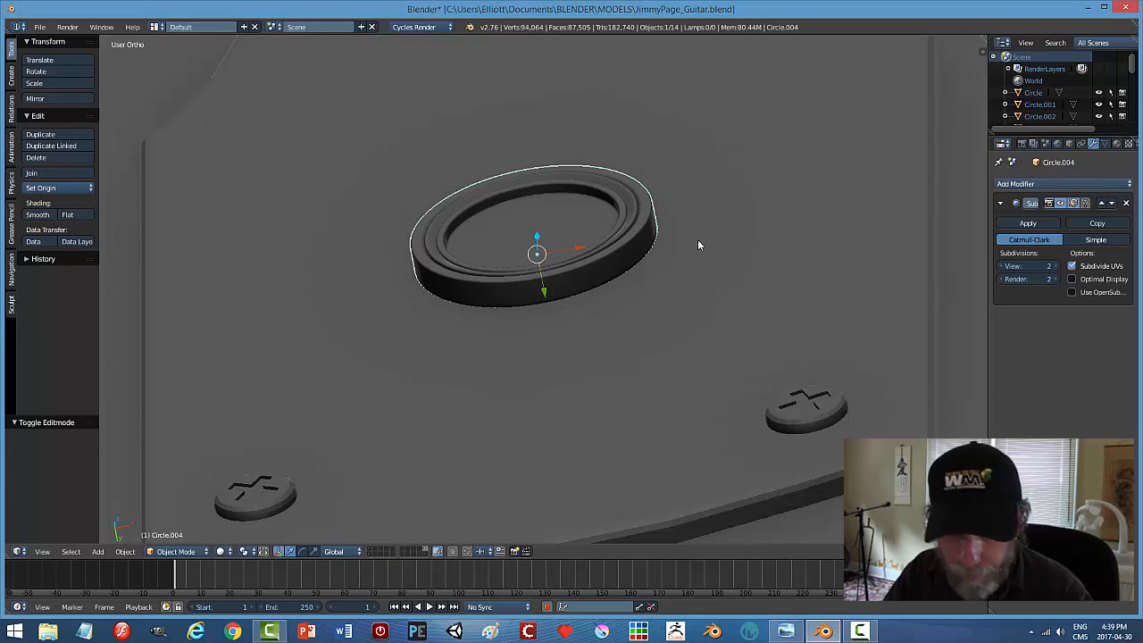
Compare the toggle base with the reference in front wireframe view and check the switch photo in Windows Photo Viewer.
{"action": "key", "text": "a"}
{"action": "scroll", "coordinate": [602, 234], "scroll_direction": "down", "scroll_amount": 6}
{"action": "middle_click_drag", "start_coordinate": [599, 233], "coordinate": [621, 338]}
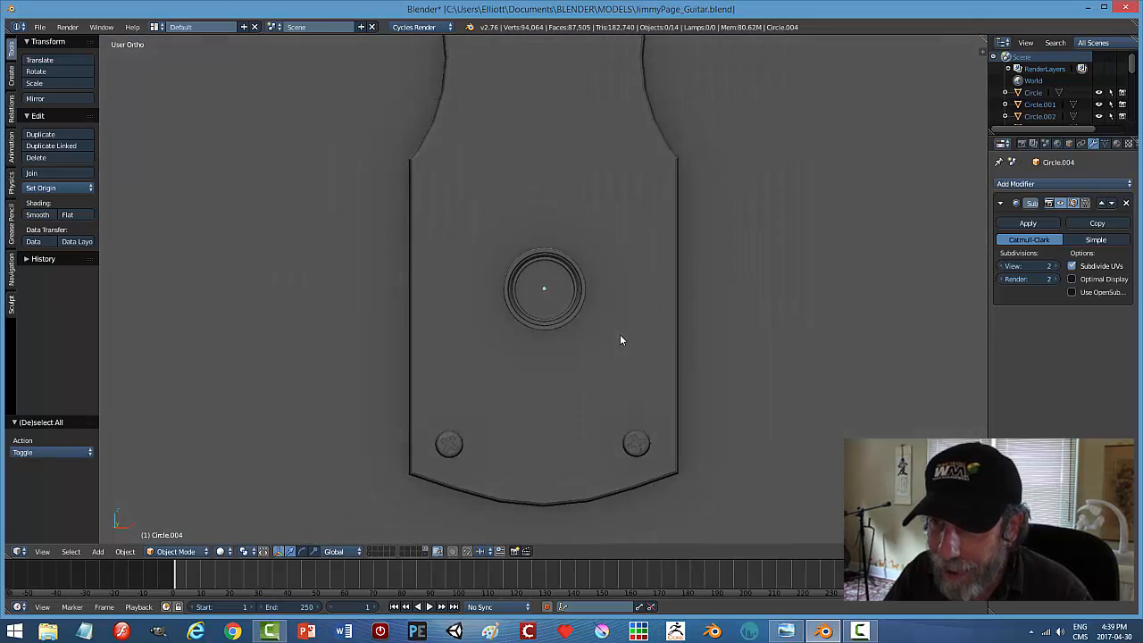
{"action": "scroll", "coordinate": [606, 314], "scroll_direction": "down", "scroll_amount": 2}
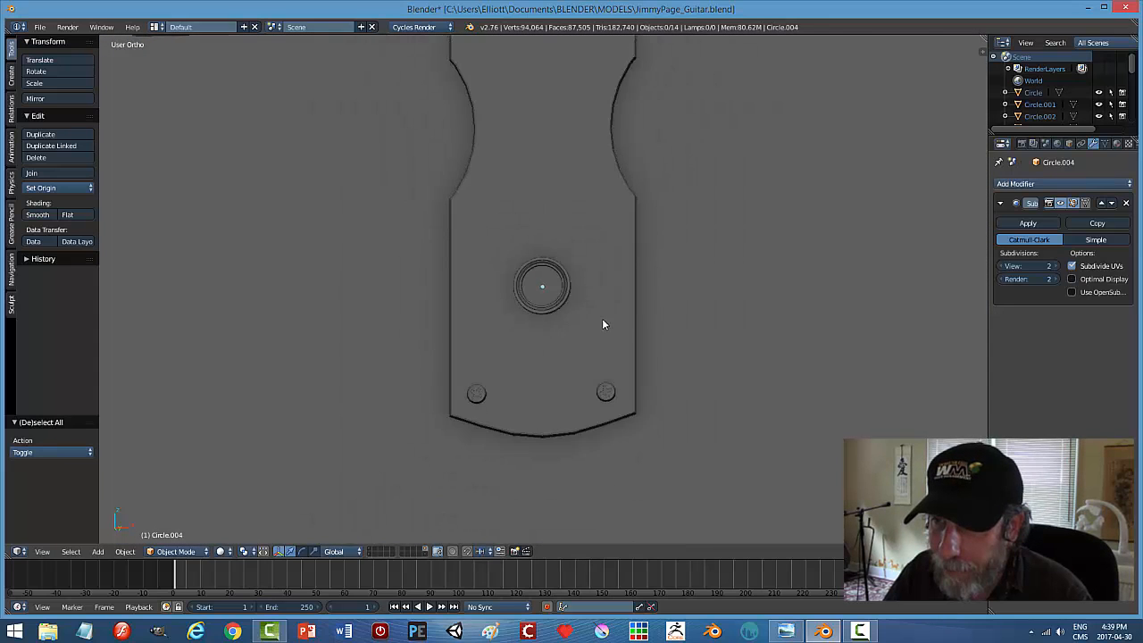
{"action": "scroll", "coordinate": [602, 318], "scroll_direction": "down", "scroll_amount": 2}
{"action": "mouse_move", "coordinate": [592, 324]}
{"action": "middle_mouse_down"}
{"action": "mouse_move", "coordinate": [592, 286]}
{"action": "mouse_move", "coordinate": [601, 314]}
{"action": "middle_mouse_up"}
{"action": "key", "text": "KP_1"}
{"action": "key", "text": "z"}
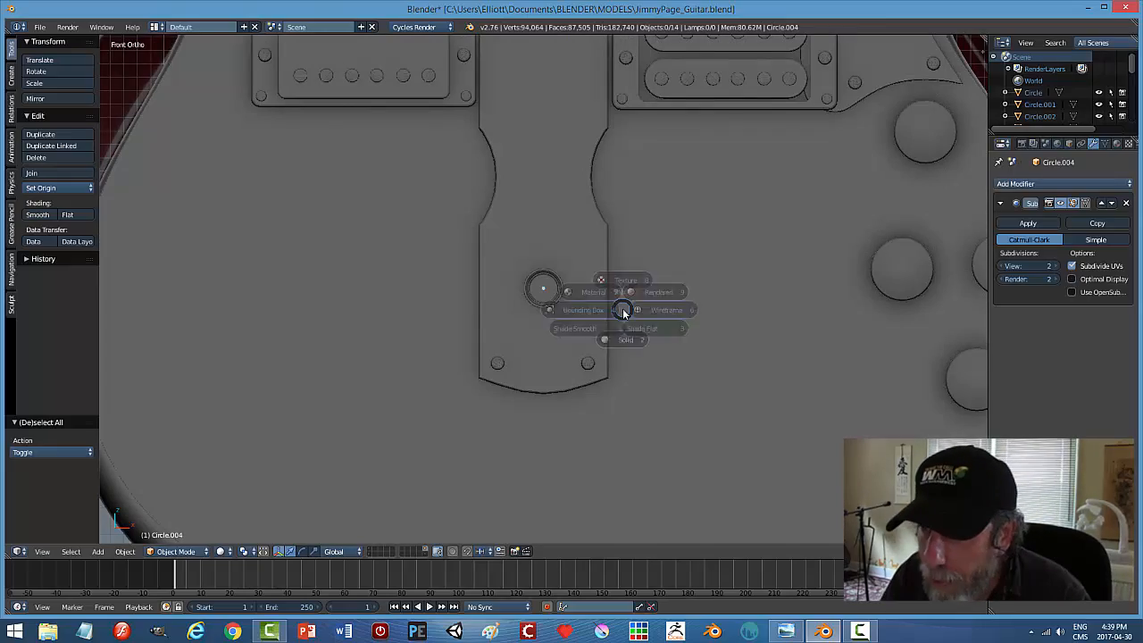
{"action": "left_click", "coordinate": [705, 320]}
{"action": "scroll", "coordinate": [576, 335], "scroll_direction": "up", "scroll_amount": 15}
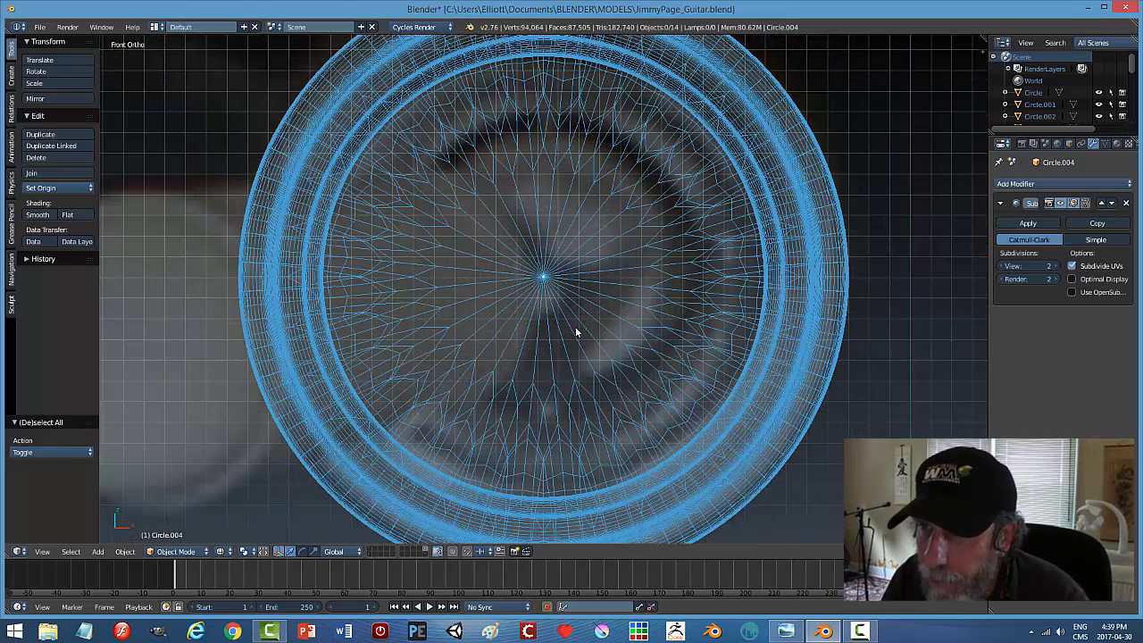
{"action": "scroll", "coordinate": [571, 324], "scroll_direction": "down", "scroll_amount": 2}
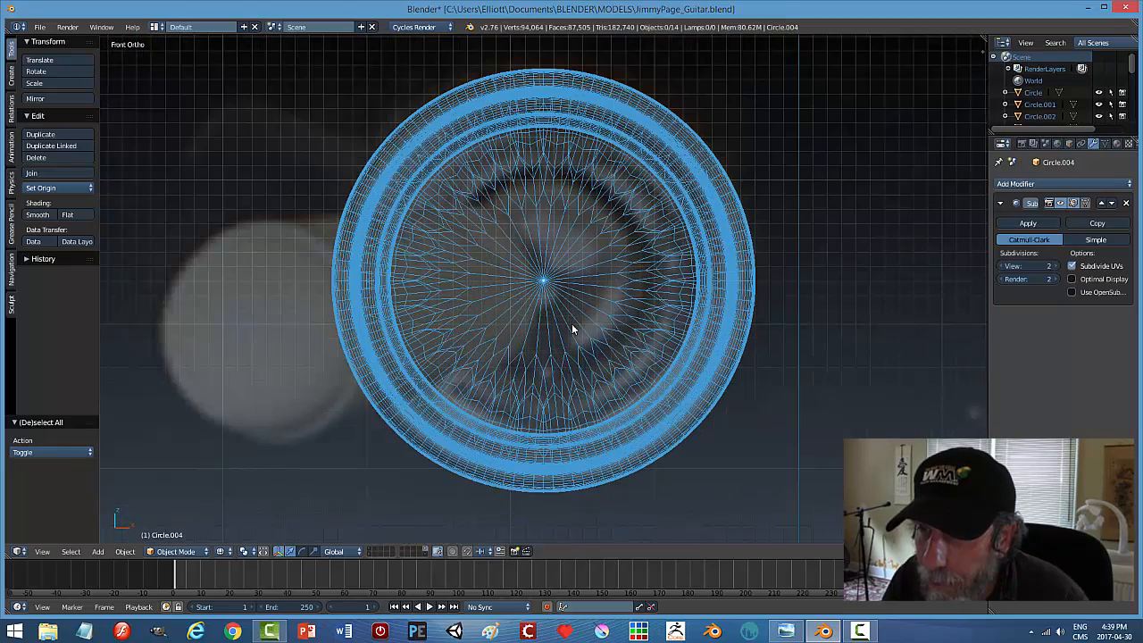
{"action": "scroll", "coordinate": [572, 328], "scroll_direction": "down", "scroll_amount": 2}
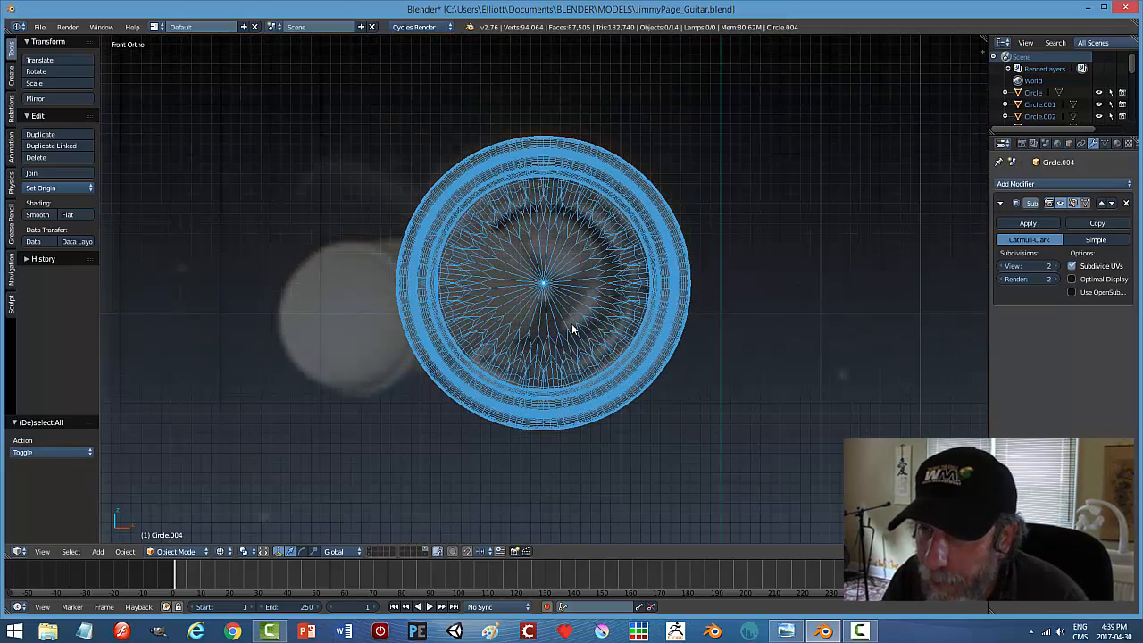
{"action": "scroll", "coordinate": [573, 330], "scroll_direction": "down", "scroll_amount": 2}
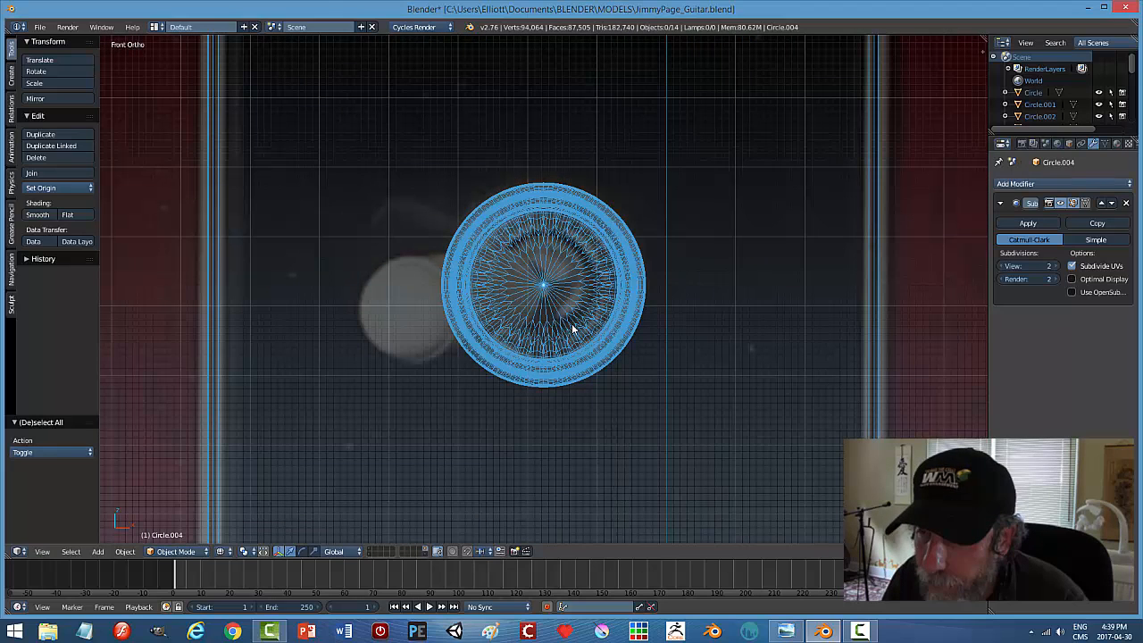
{"action": "left_click", "coordinate": [785, 631]}
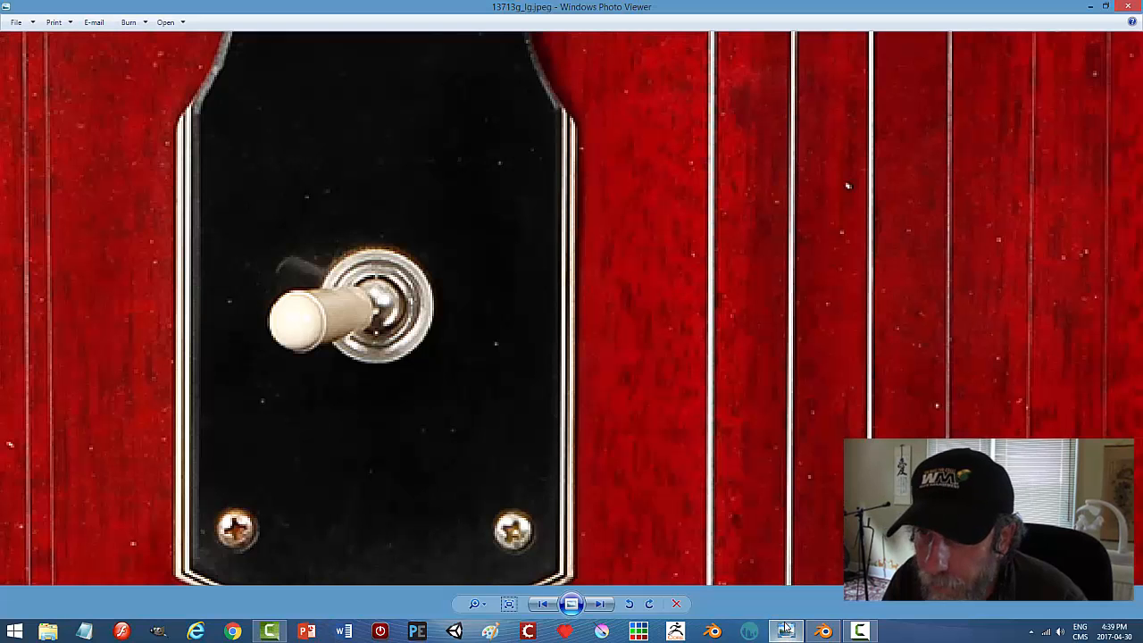
{"action": "left_click", "coordinate": [823, 632]}
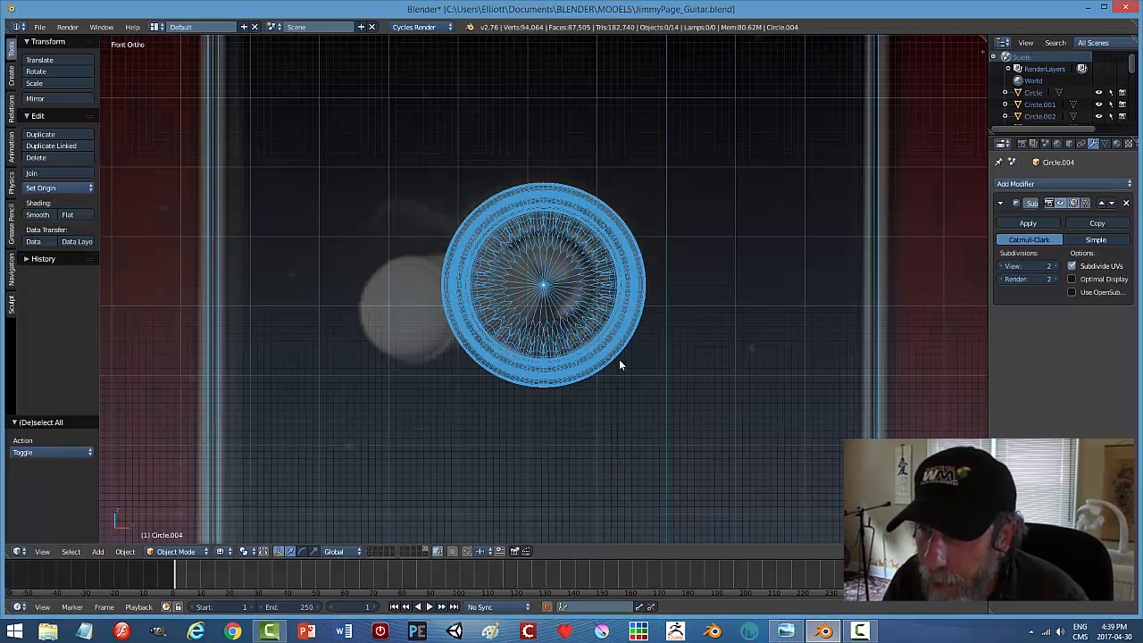
Turn off the Subdivision Surface modifier's viewport display and check the toggle base against the reference in front view.
{"action": "middle_click_drag", "start_coordinate": [618, 389], "coordinate": [638, 361]}
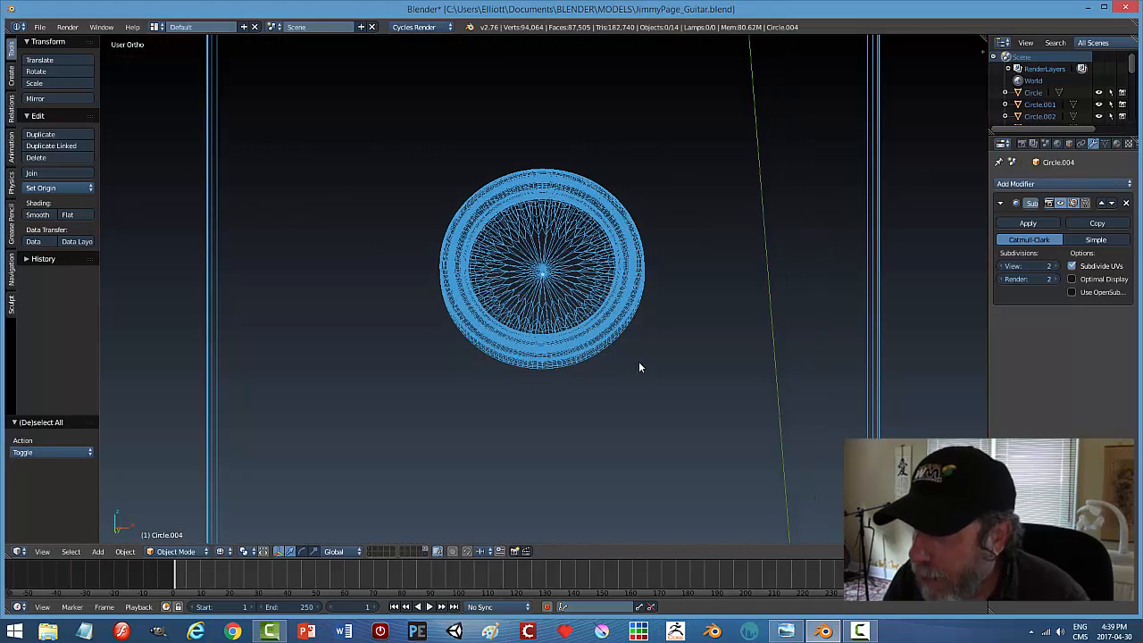
{"action": "left_click", "coordinate": [1061, 203]}
{"action": "scroll", "coordinate": [622, 355], "scroll_direction": "up", "scroll_amount": 2}
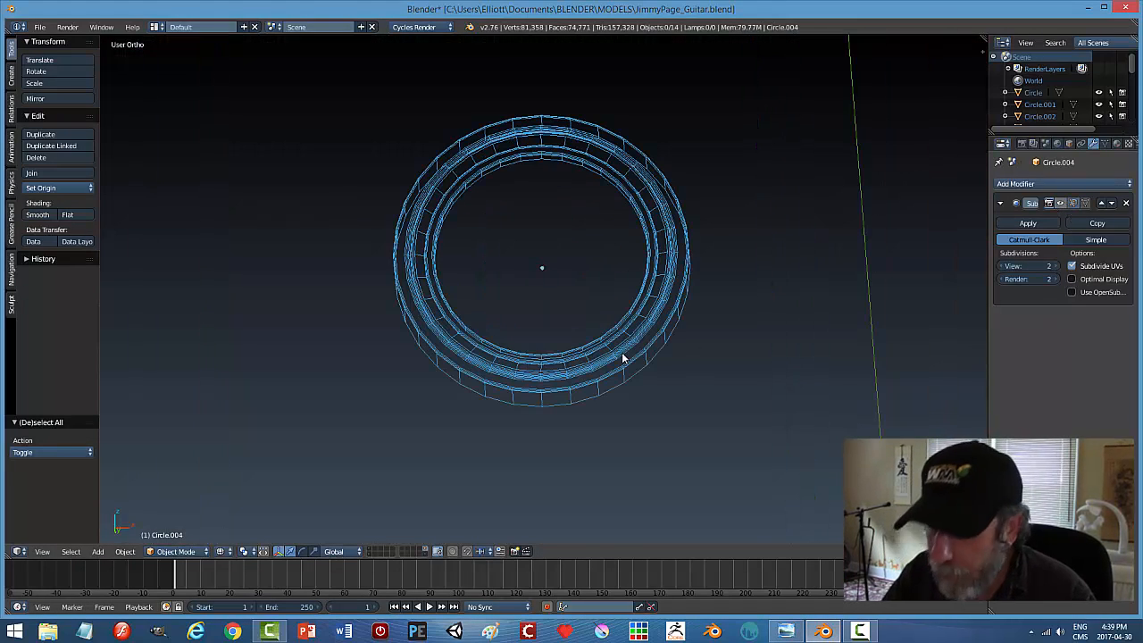
{"action": "key", "text": "KP_1"}
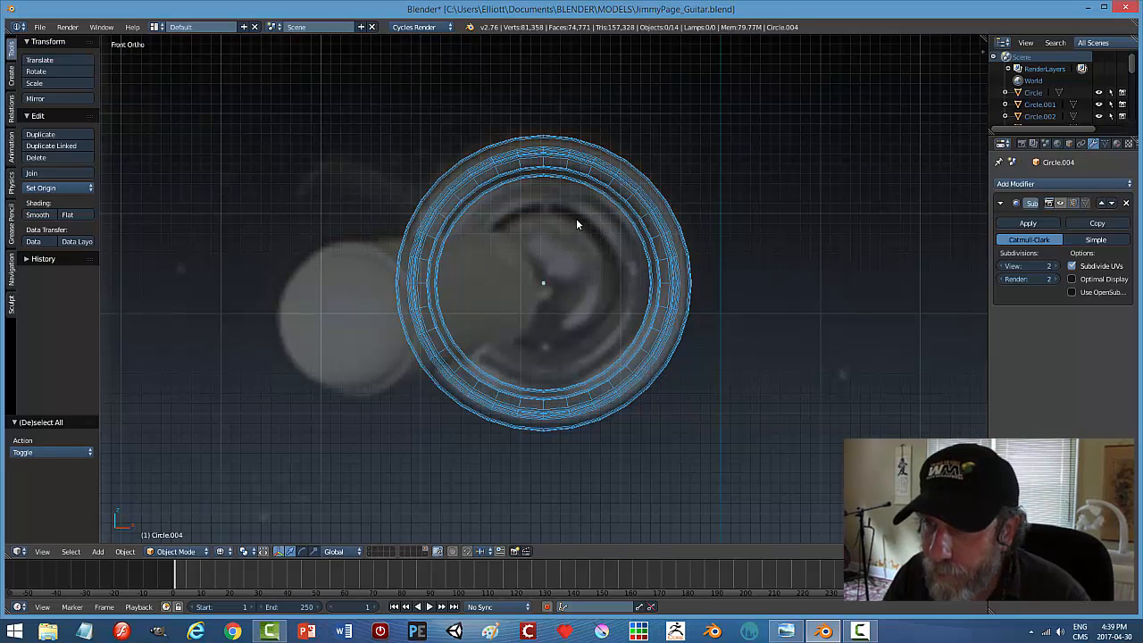
{"action": "scroll", "coordinate": [621, 279], "scroll_direction": "up", "scroll_amount": 4}
{"action": "scroll", "coordinate": [622, 277], "scroll_direction": "down", "scroll_amount": 3}
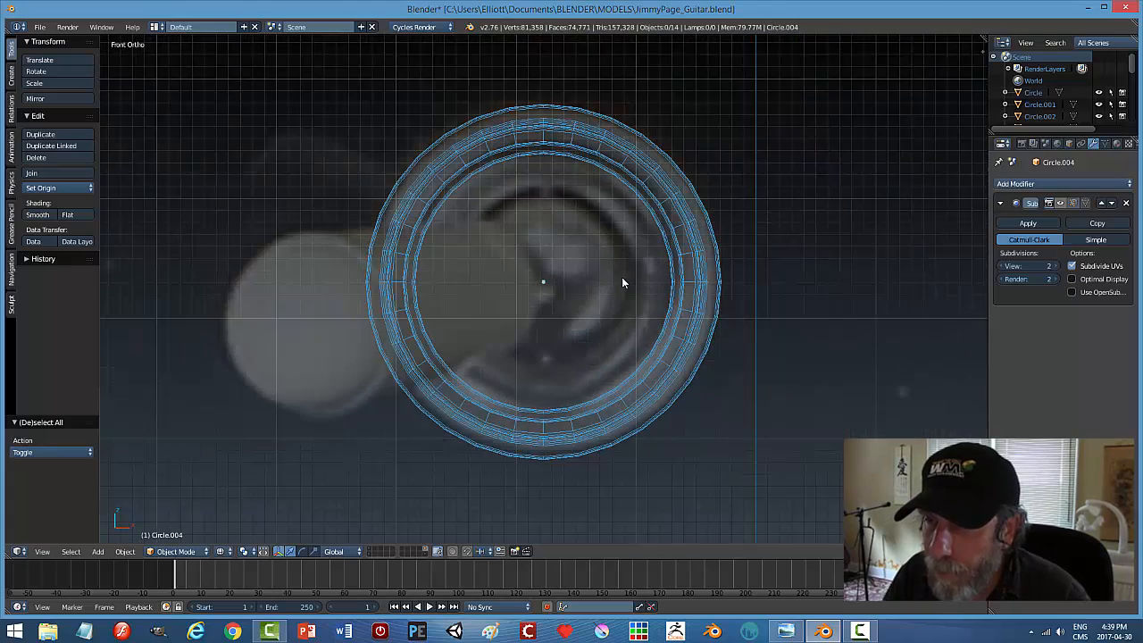
Select the toggle switch base and enter Edit Mode.
{"action": "right_click", "coordinate": [711, 245]}
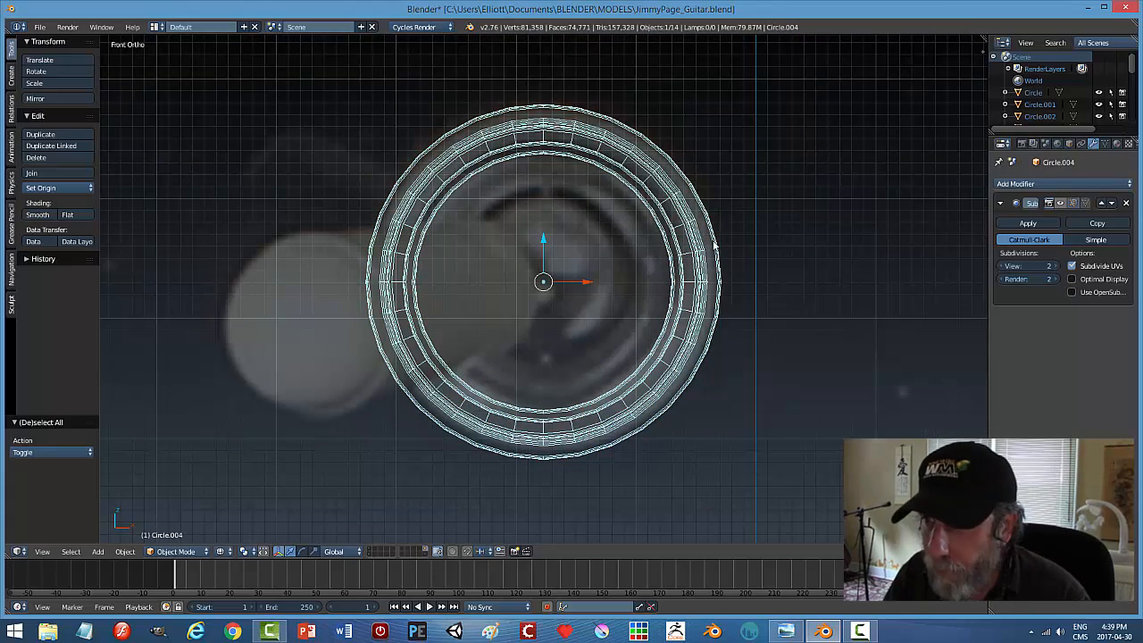
{"action": "key", "text": "Tab"}
{"action": "left_click", "coordinate": [791, 239]}
{"action": "scroll", "coordinate": [652, 267], "scroll_direction": "up", "scroll_amount": 3}
{"action": "scroll", "coordinate": [651, 267], "scroll_direction": "down", "scroll_amount": 4}
{"action": "scroll", "coordinate": [652, 267], "scroll_direction": "up", "scroll_amount": 2}
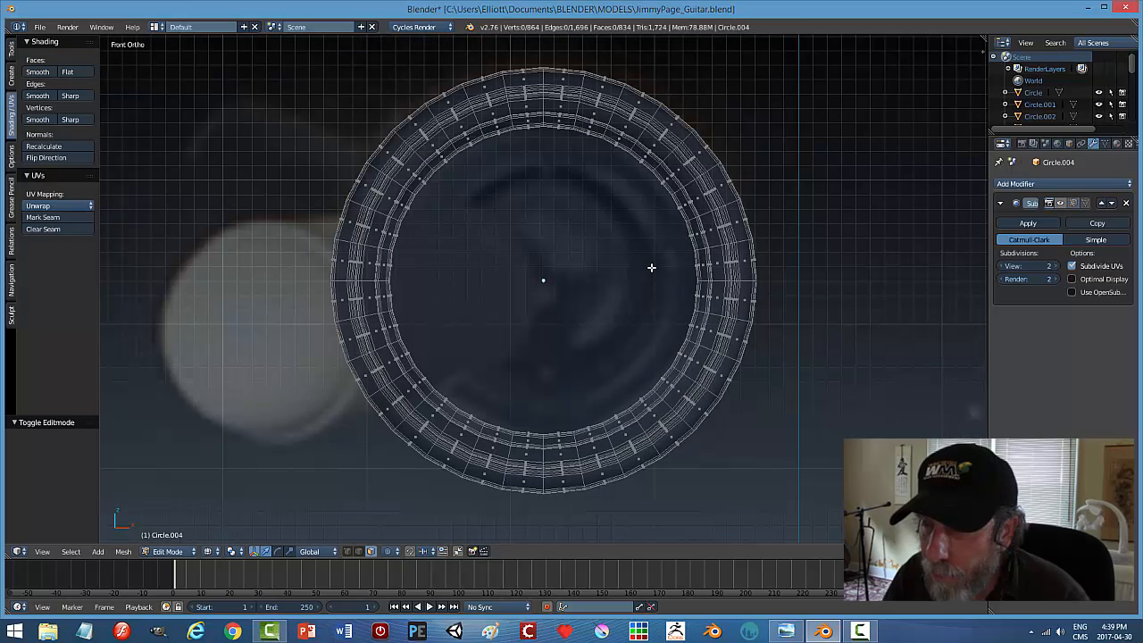
{"action": "key", "text": "ctrl+Tab"}
{"action": "left_click", "coordinate": [578, 247]}
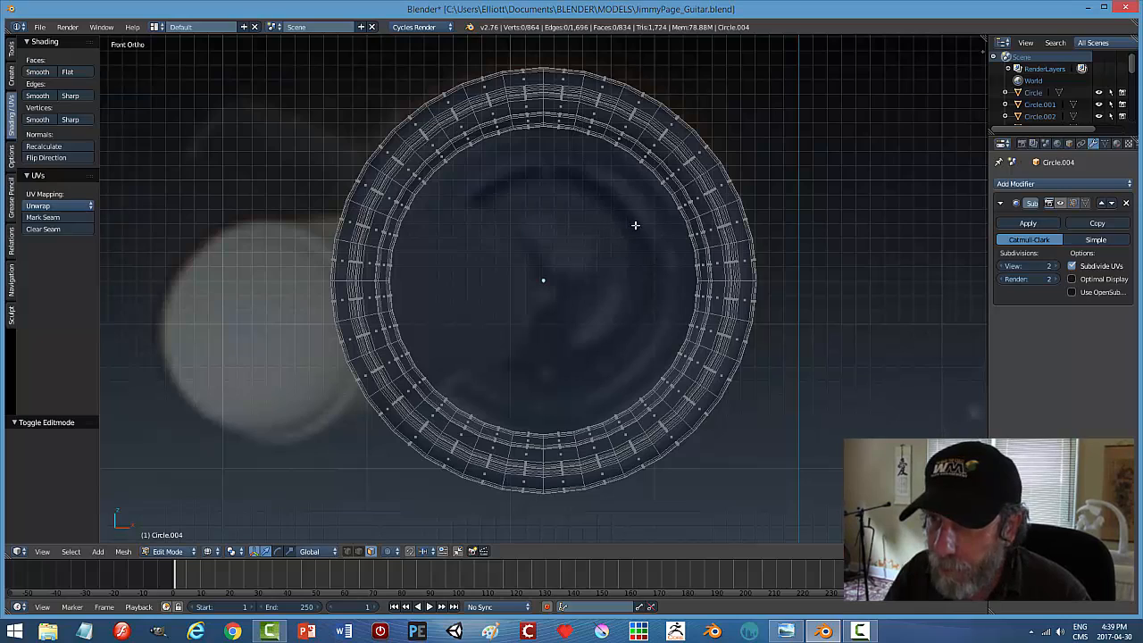
{"action": "right_click", "coordinate": [658, 182]}
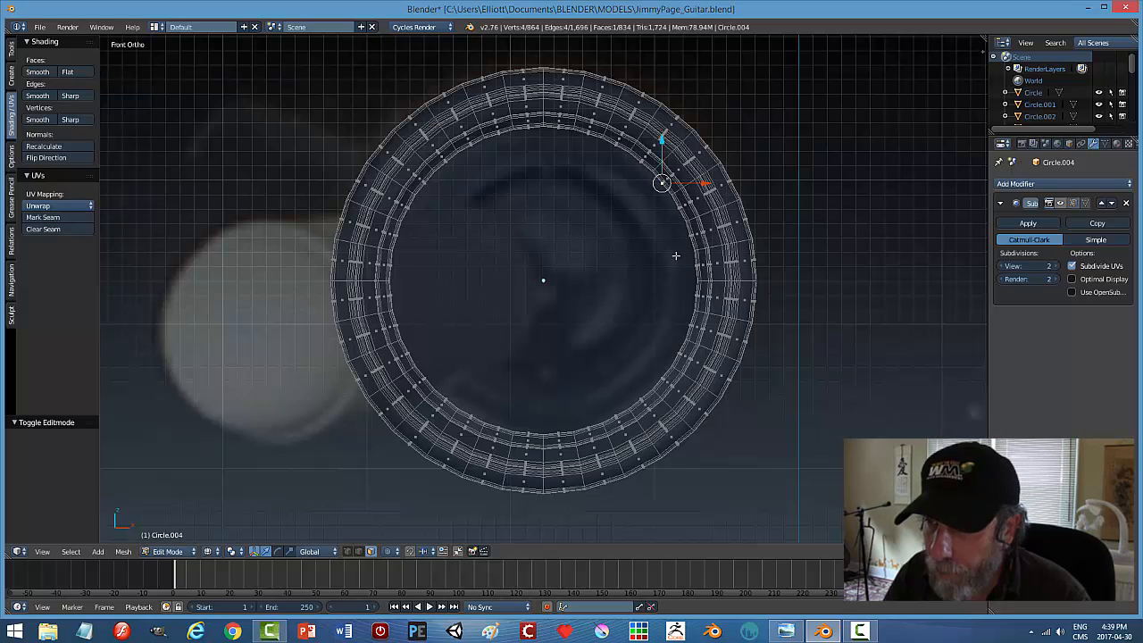
{"action": "scroll", "coordinate": [672, 257], "scroll_direction": "up", "scroll_amount": 5}
{"action": "scroll", "coordinate": [672, 257], "scroll_direction": "down", "scroll_amount": 5}
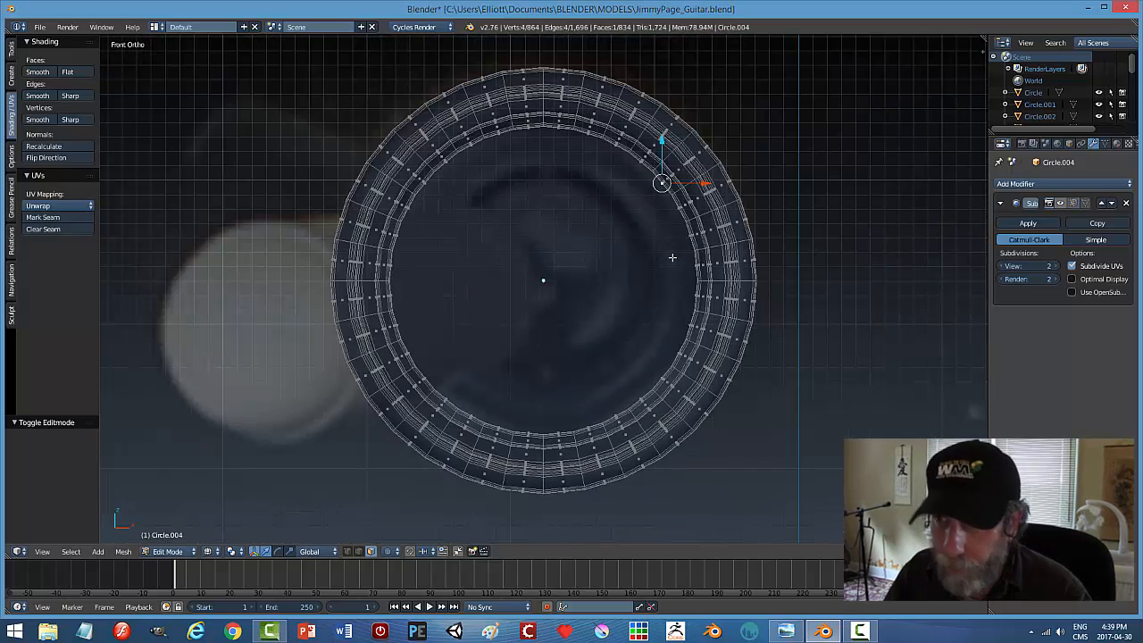
{"action": "key", "text": "a"}
In face select mode with solid shading, select the recess's central face and grow the selection over its surrounding wall.
{"action": "key", "text": "ctrl+Tab"}
{"action": "left_click", "coordinate": [660, 259]}
{"action": "middle_click_drag", "start_coordinate": [635, 343], "coordinate": [560, 218]}
{"action": "key", "text": "z"}
{"action": "left_click", "coordinate": [552, 276]}
{"action": "right_click", "coordinate": [529, 188]}
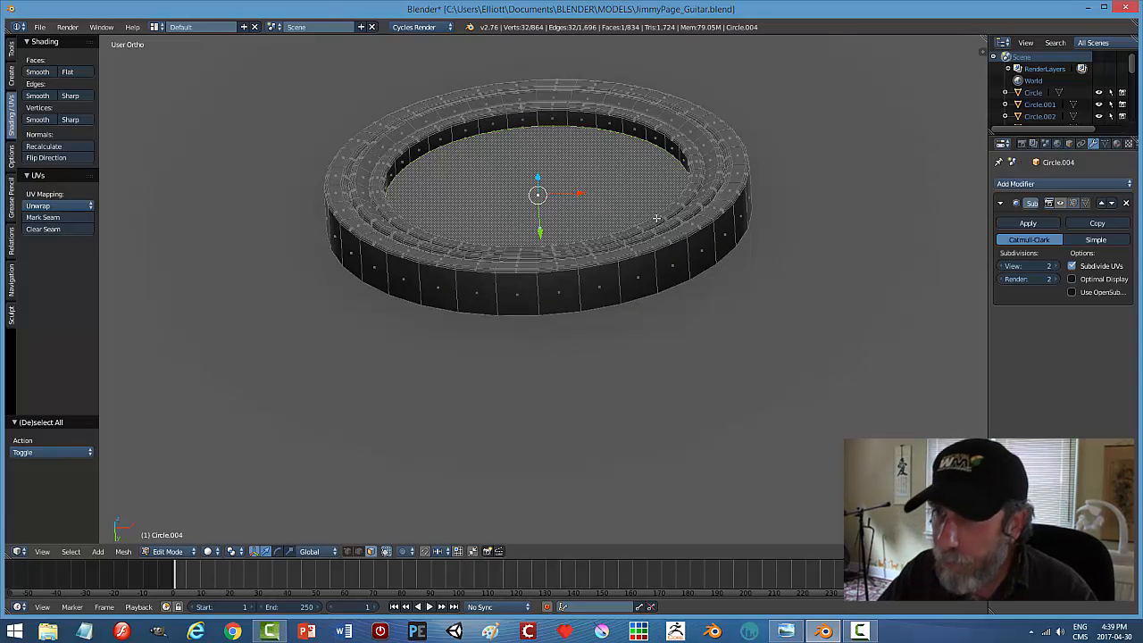
{"action": "key", "text": "ctrl+KP_Add"}
{"action": "key", "text": "ctrl+KP_Add"}
{"action": "key", "text": "ctrl+KP_Add"}
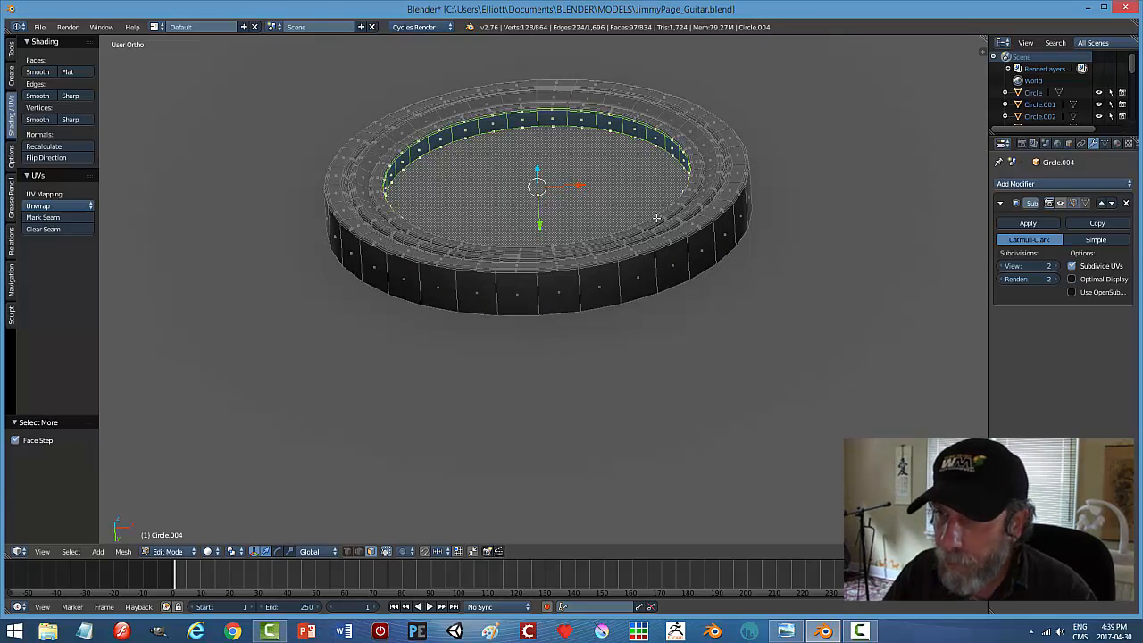
{"action": "scroll", "coordinate": [708, 191], "scroll_direction": "up", "scroll_amount": 3}
{"action": "middle_click_drag", "start_coordinate": [719, 161], "coordinate": [750, 229]}
{"action": "key", "text": "ctrl+KP_Add"}
{"action": "scroll", "coordinate": [750, 229], "scroll_direction": "down", "scroll_amount": 3}
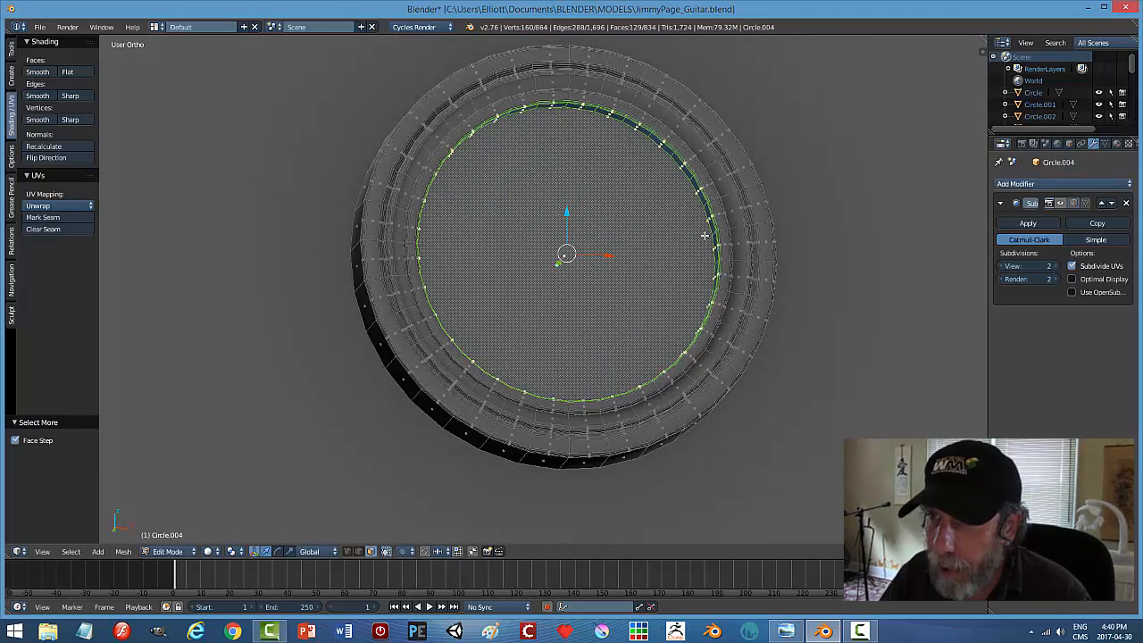
Scale the selected recess down by about 0.807, and again by about 0.90 against the reference in front wireframe view.
{"action": "key", "text": "s"}
{"action": "left_click", "coordinate": [678, 236]}
{"action": "middle_click_drag", "start_coordinate": [676, 258], "coordinate": [658, 236]}
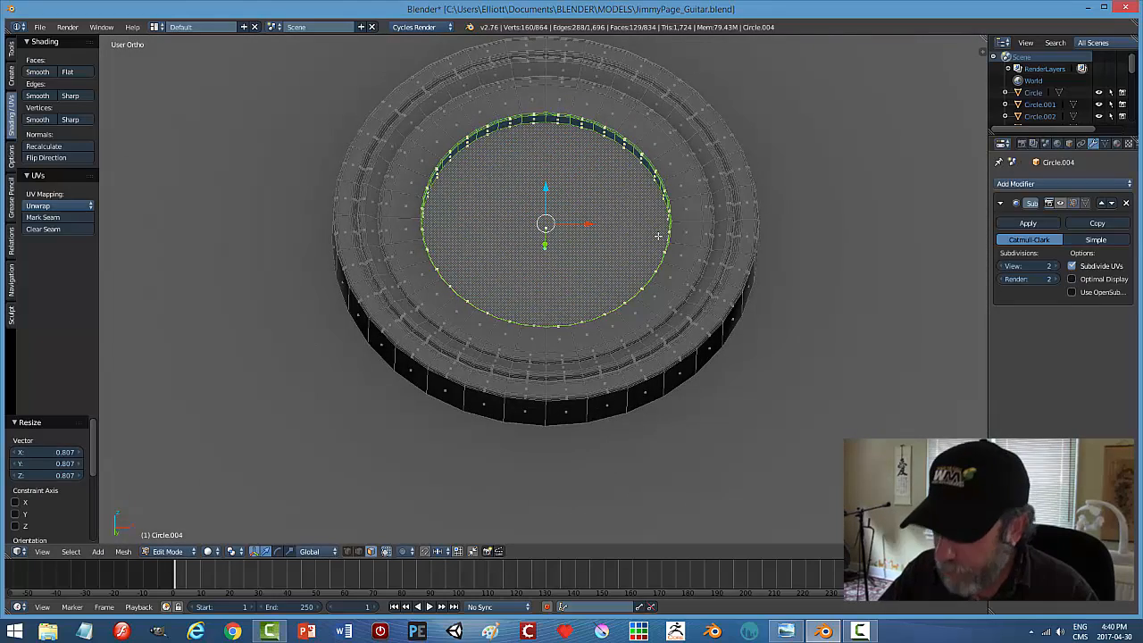
{"action": "key", "text": "KP_1"}
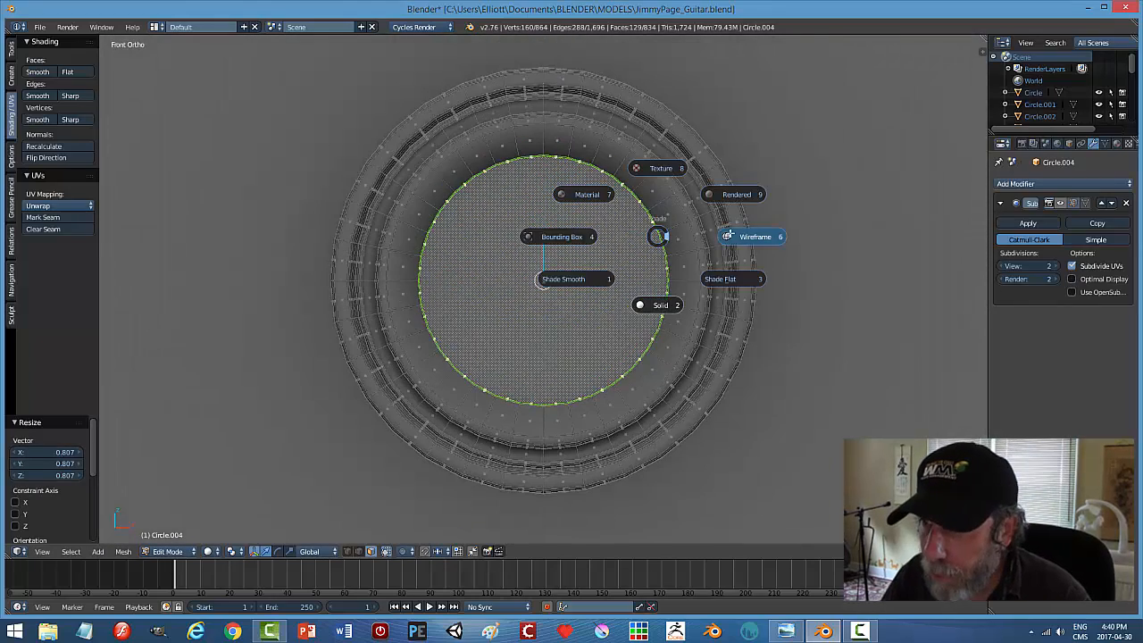
{"action": "left_click", "coordinate": [731, 237]}
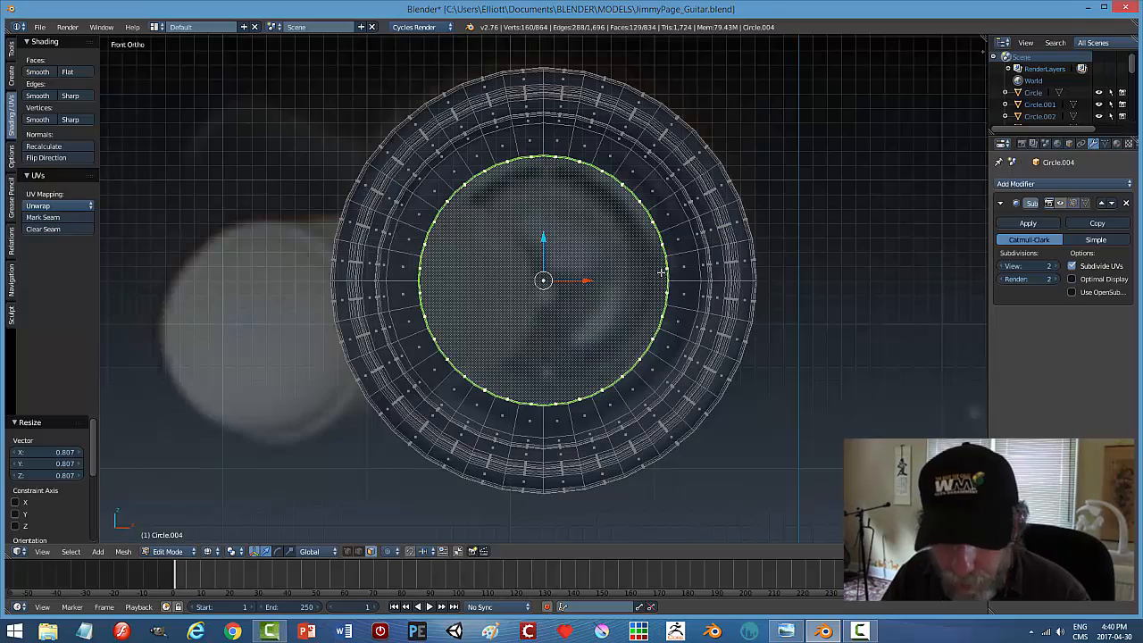
{"action": "key", "text": "s"}
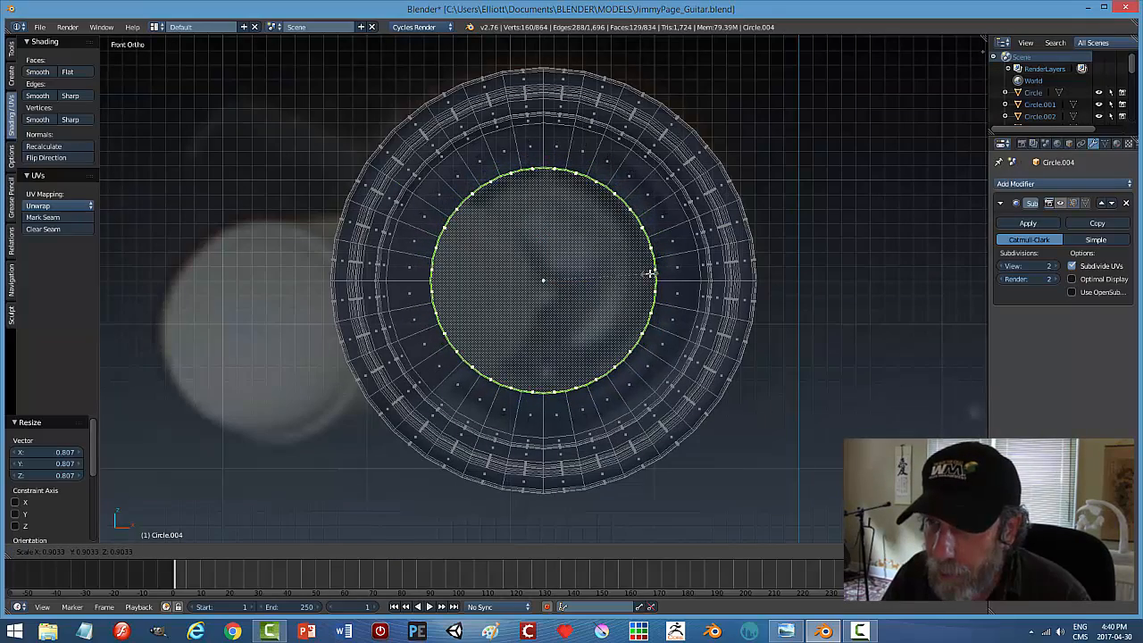
{"action": "left_click", "coordinate": [649, 274]}
Return to Object Mode in solid shading and turn the Subdivision Surface modifier's viewport display back on.
{"action": "key", "text": "a"}
{"action": "key", "text": "Tab"}
{"action": "left_click", "coordinate": [689, 312]}
{"action": "middle_click_drag", "start_coordinate": [700, 339], "coordinate": [896, 265]}
{"action": "key", "text": "z"}
{"action": "left_click", "coordinate": [678, 310]}
{"action": "left_click", "coordinate": [1060, 202]}
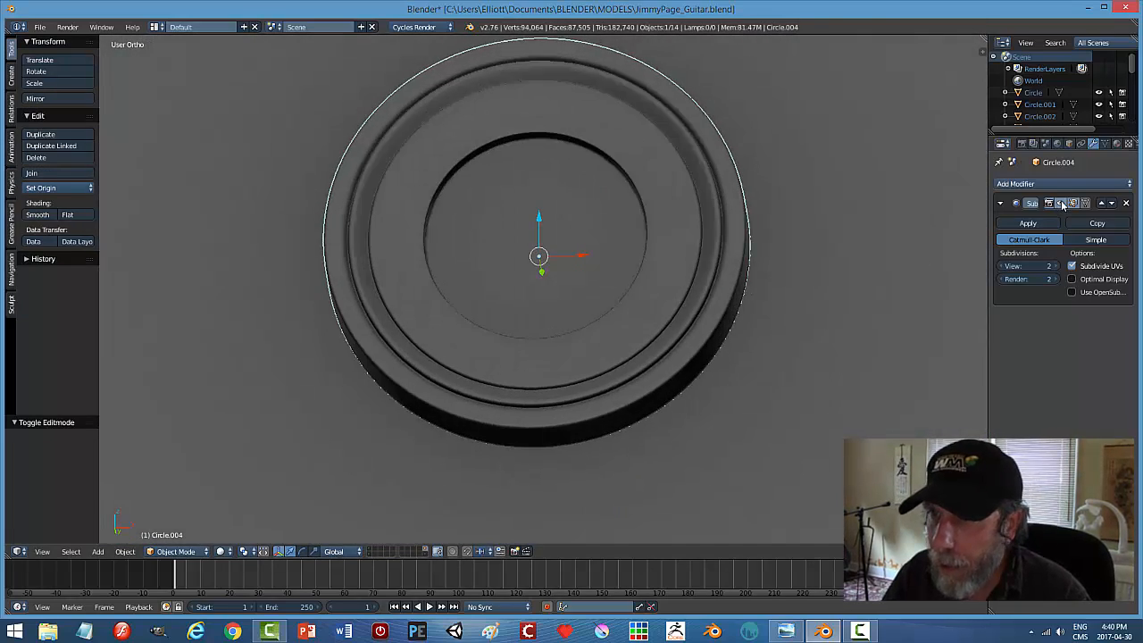
Compare the narrowed recess of the toggle base with the switch photo in Windows Photo Viewer.
{"action": "middle_click_drag", "start_coordinate": [630, 299], "coordinate": [586, 314]}
{"action": "scroll", "coordinate": [620, 334], "scroll_direction": "down", "scroll_amount": 5}
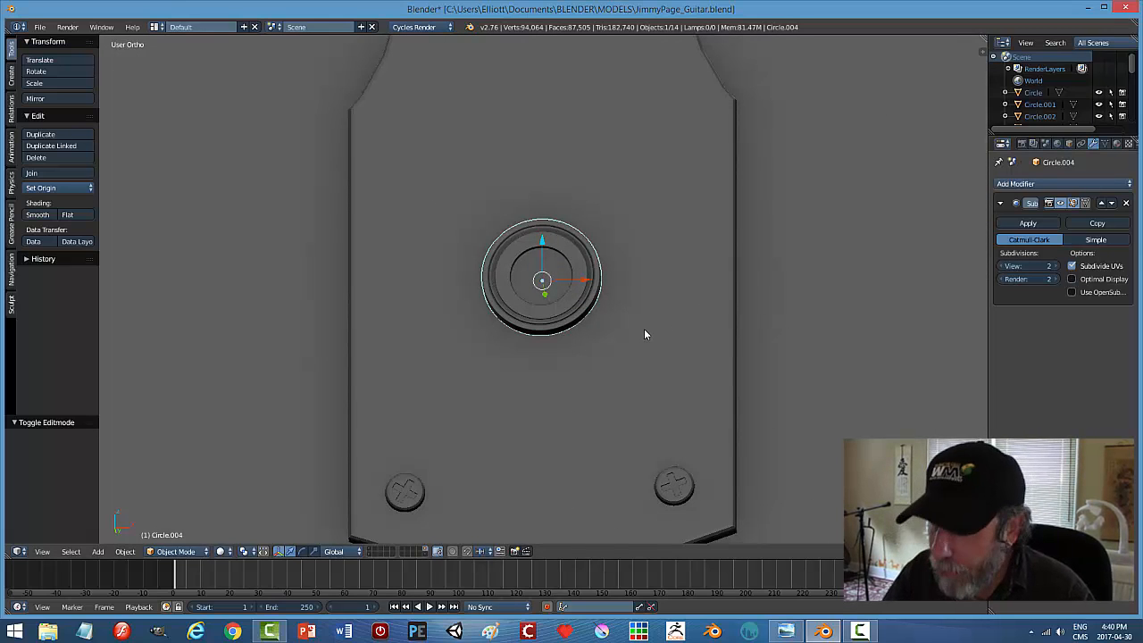
{"action": "left_click", "coordinate": [786, 631]}
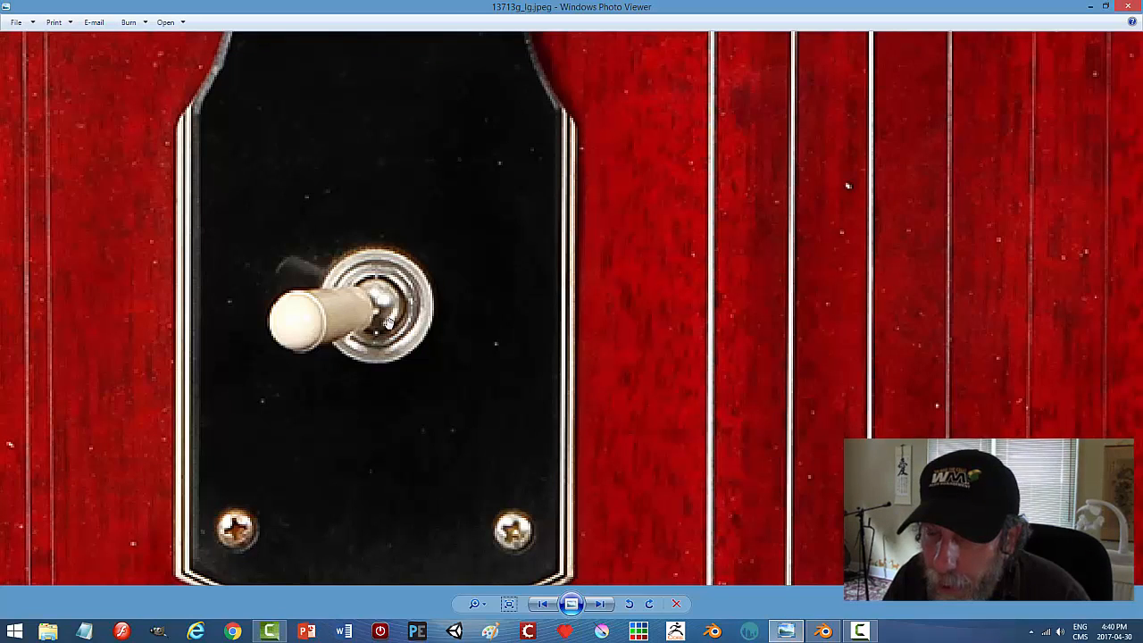
{"action": "left_click", "coordinate": [823, 631]}
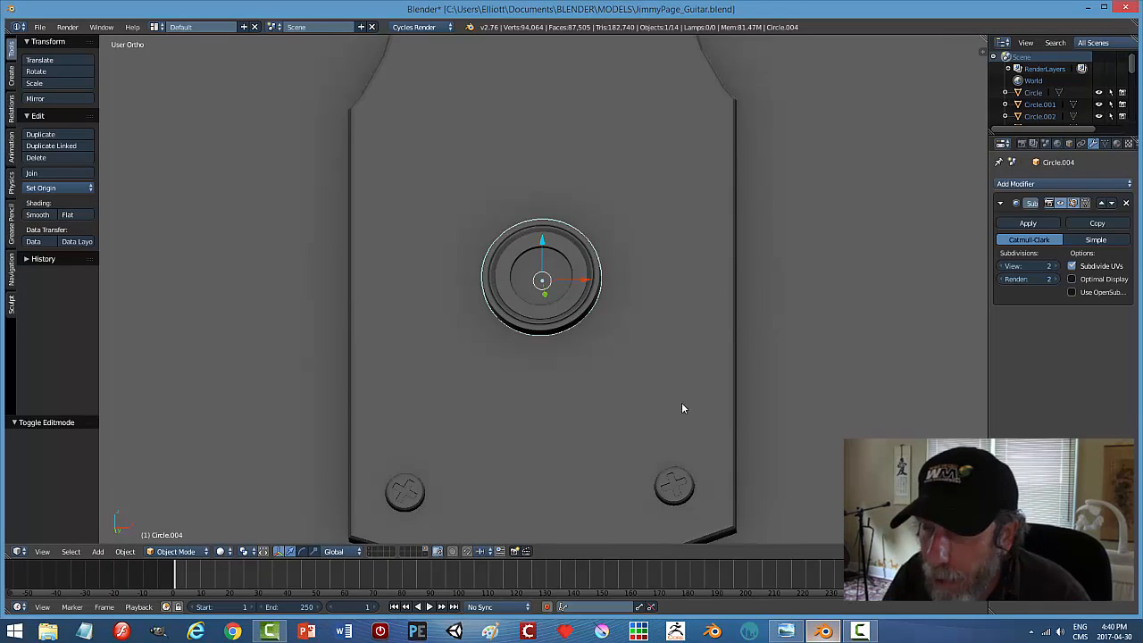
{"action": "scroll", "coordinate": [619, 398], "scroll_direction": "up", "scroll_amount": 6}
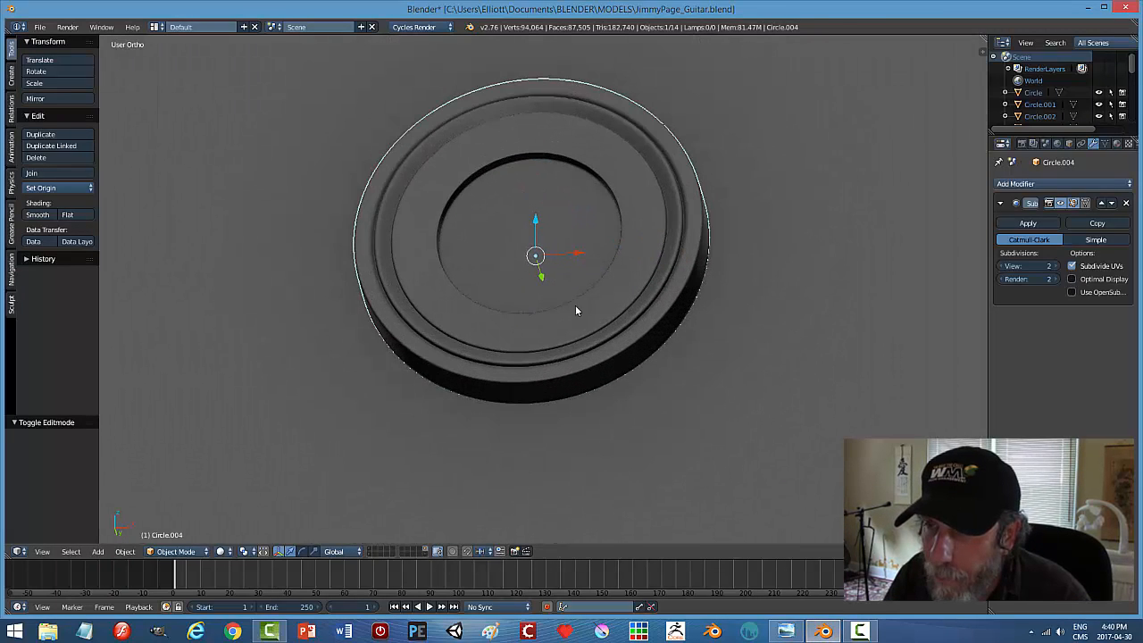
Duplicate the recess's central face in place, separate it into its own object, and return to Object Mode.
{"action": "right_click", "coordinate": [720, 258]}
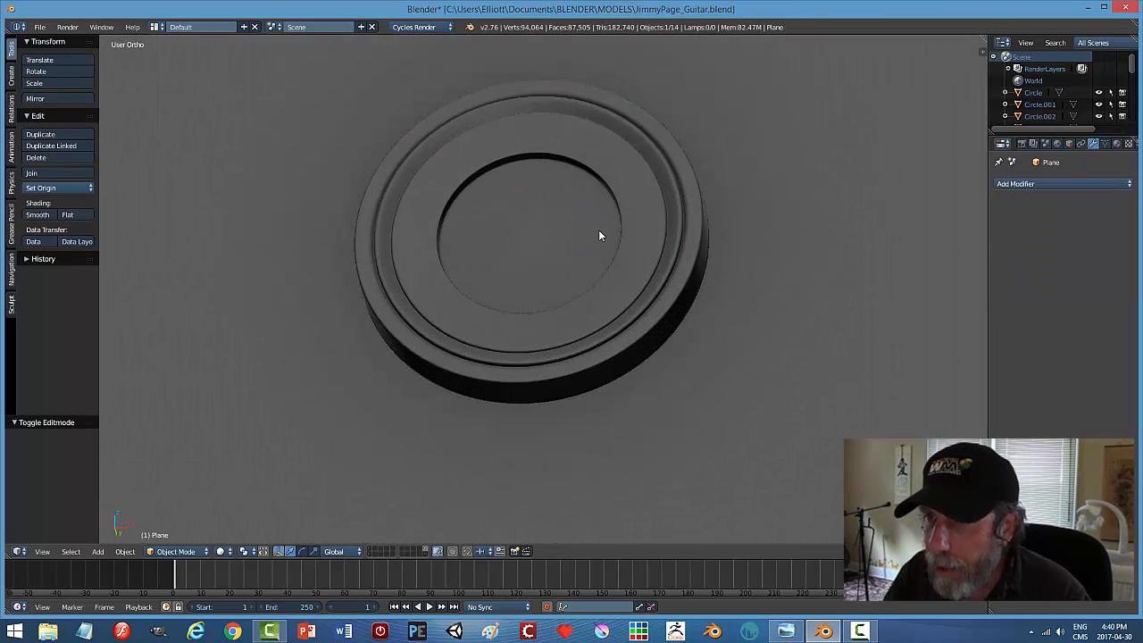
{"action": "right_click", "coordinate": [688, 242]}
{"action": "key", "text": "Tab"}
{"action": "left_click", "coordinate": [774, 242]}
{"action": "middle_click_drag", "start_coordinate": [586, 315], "coordinate": [591, 291]}
{"action": "key", "text": "shift+d"}
{"action": "key", "text": "Escape"}
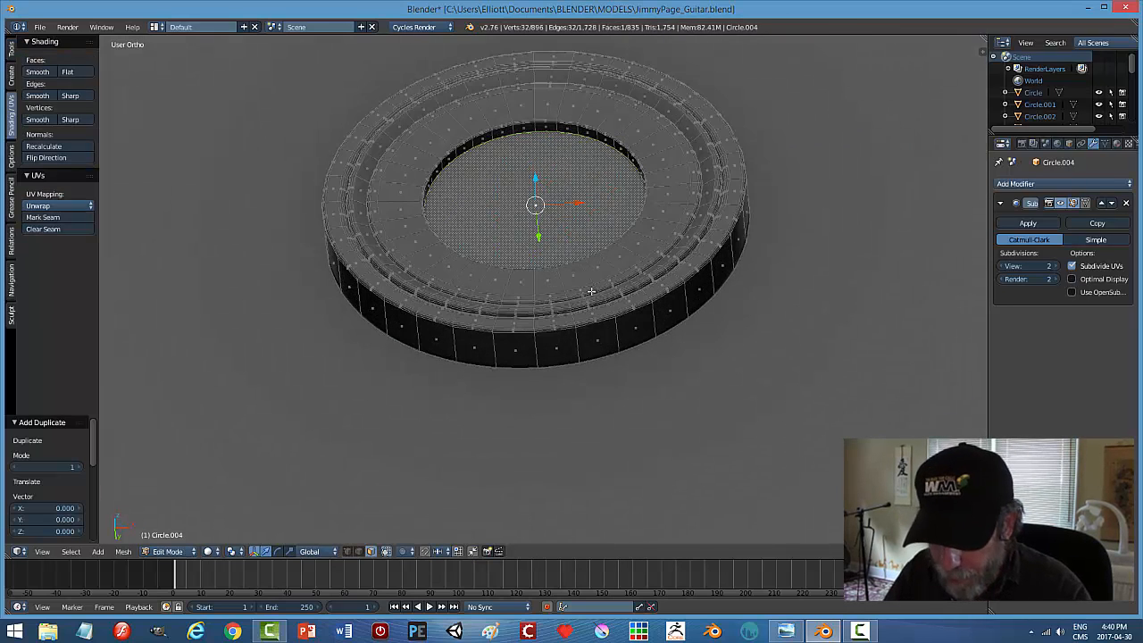
{"action": "key", "text": "p"}
{"action": "left_click", "coordinate": [591, 291]}
{"action": "key", "text": "Tab"}
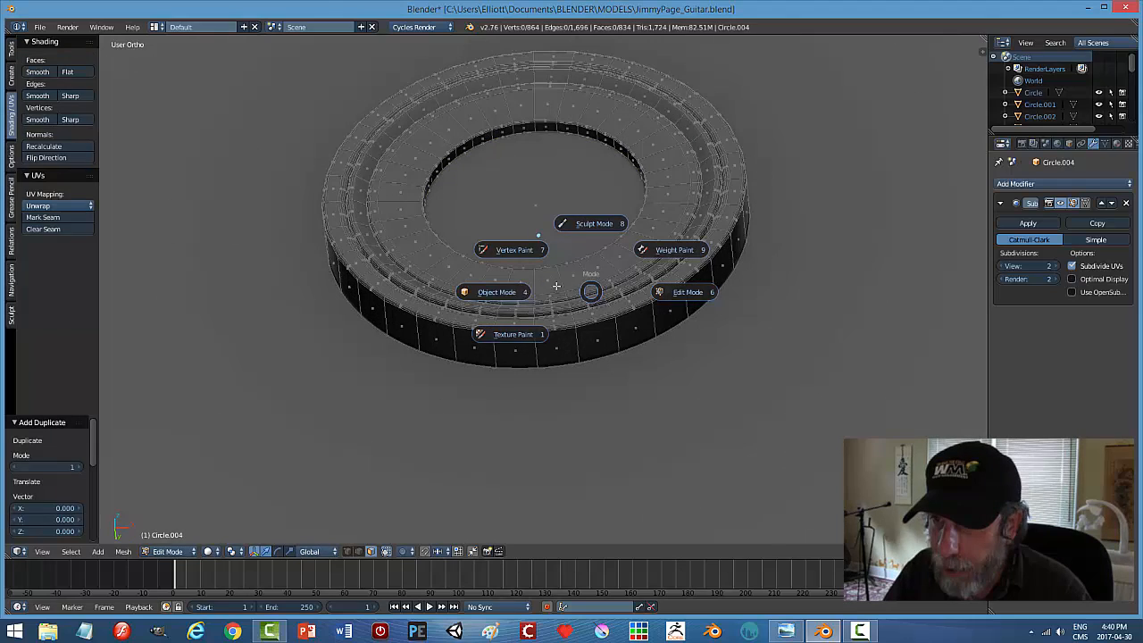
{"action": "left_click", "coordinate": [508, 296]}
Select the separated disc and remove its Subdivision Surface modifier.
{"action": "right_click", "coordinate": [554, 200]}
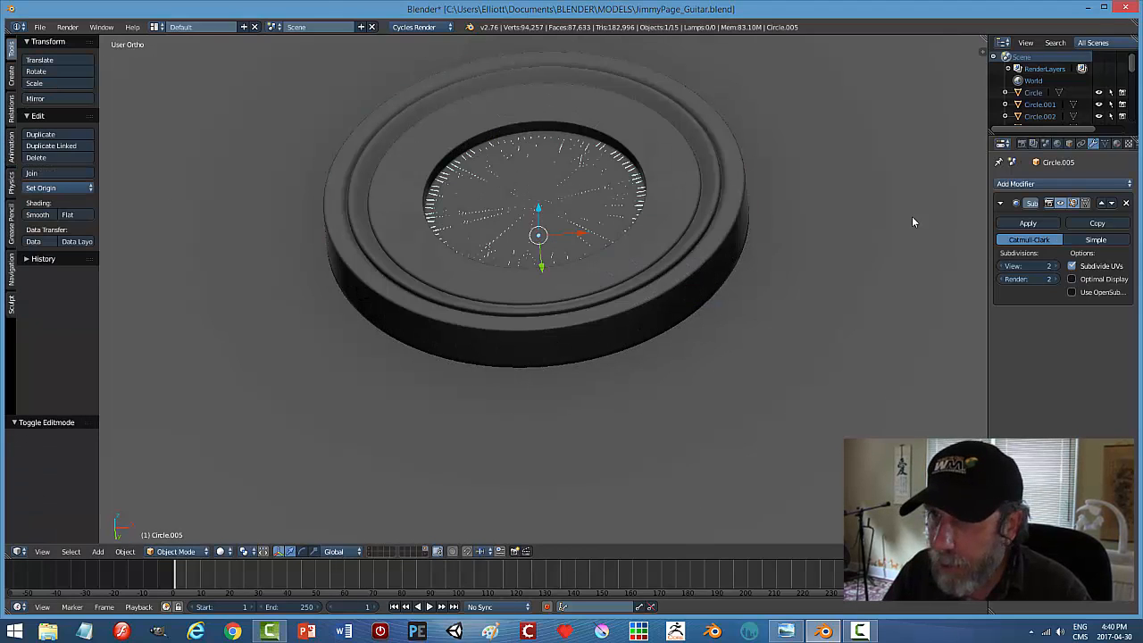
{"action": "right_click", "coordinate": [594, 179]}
{"action": "right_click", "coordinate": [574, 184]}
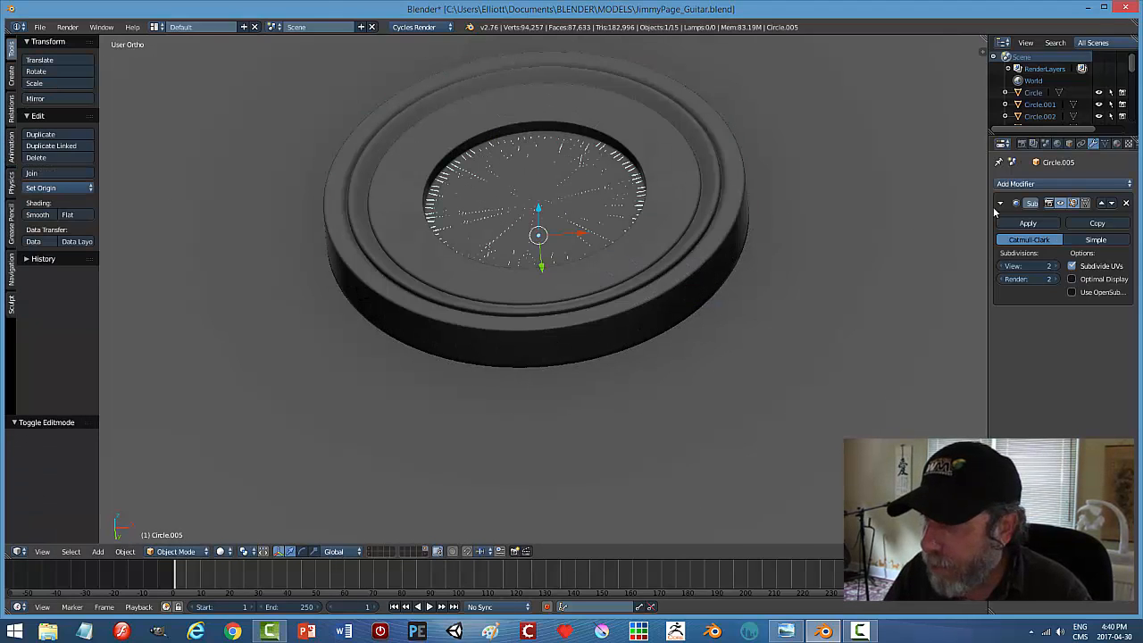
{"action": "left_click", "coordinate": [1125, 202]}
Move the separated disc -0.018 along Y out of the recess and scale it down slightly.
{"action": "middle_click_drag", "start_coordinate": [622, 265], "coordinate": [614, 234]}
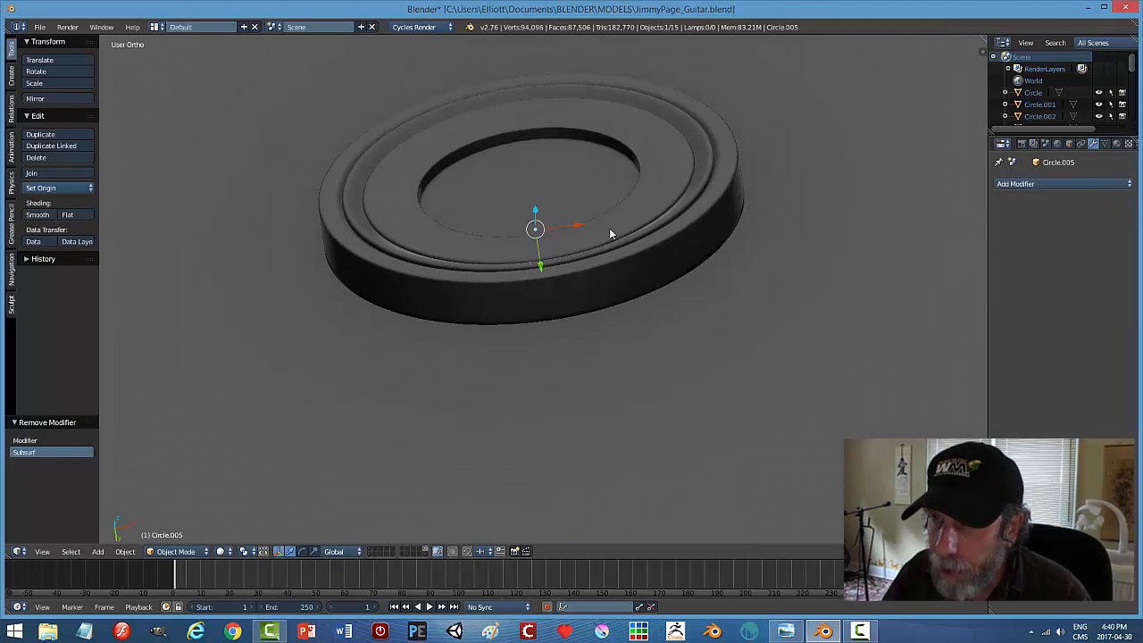
{"action": "right_click", "coordinate": [553, 266]}
{"action": "middle_click_drag", "start_coordinate": [553, 266], "coordinate": [549, 239]}
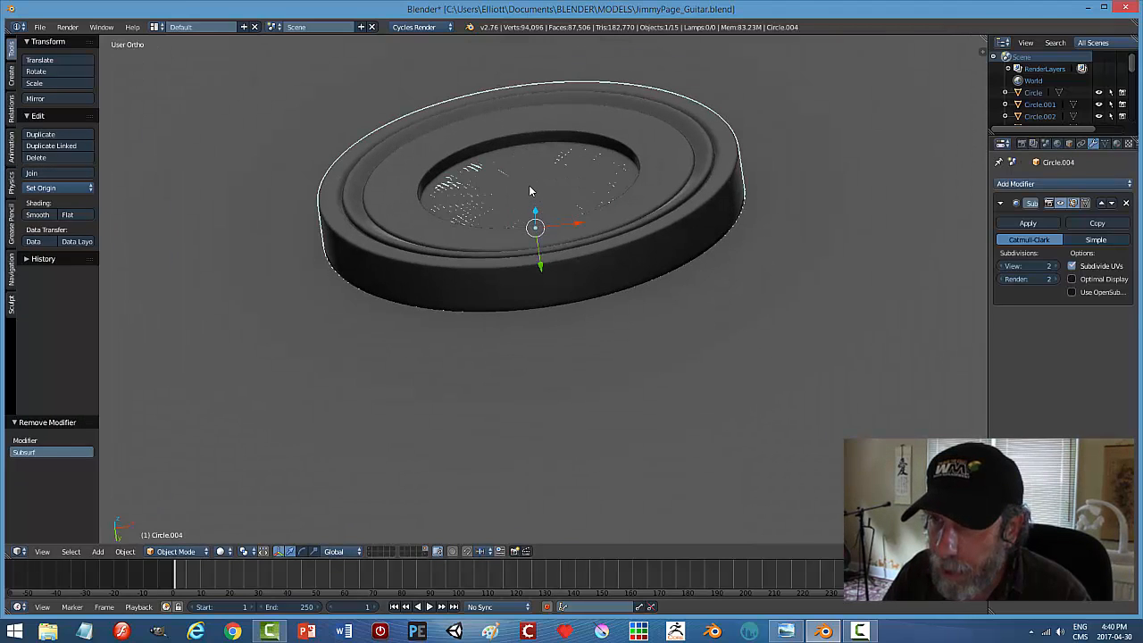
{"action": "right_click", "coordinate": [530, 191]}
{"action": "left_click_drag", "start_coordinate": [542, 264], "coordinate": [539, 235]}
{"action": "key", "text": "s"}
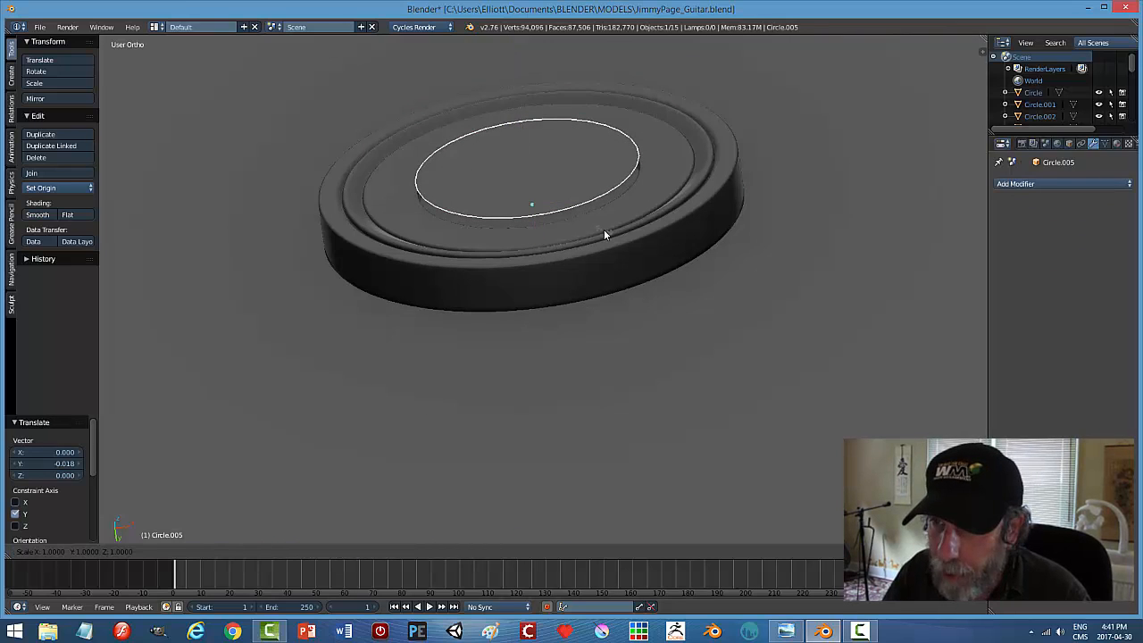
{"action": "left_click", "coordinate": [598, 228]}
Extrude the disc's face in Edit Mode and move it -0.028 along Y to form a short cylinder.
{"action": "key", "text": "Tab"}
{"action": "left_click", "coordinate": [666, 231]}
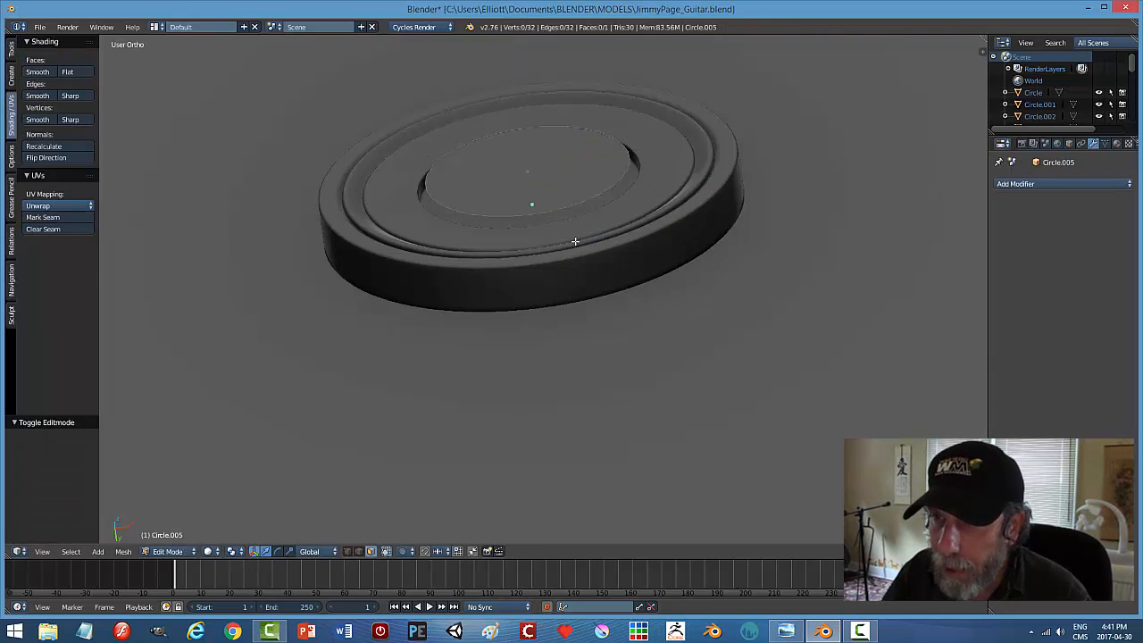
{"action": "middle_click_drag", "start_coordinate": [574, 237], "coordinate": [569, 247]}
{"action": "key", "text": "e"}
{"action": "left_click", "coordinate": [569, 248]}
{"action": "left_click_drag", "start_coordinate": [535, 210], "coordinate": [533, 170]}
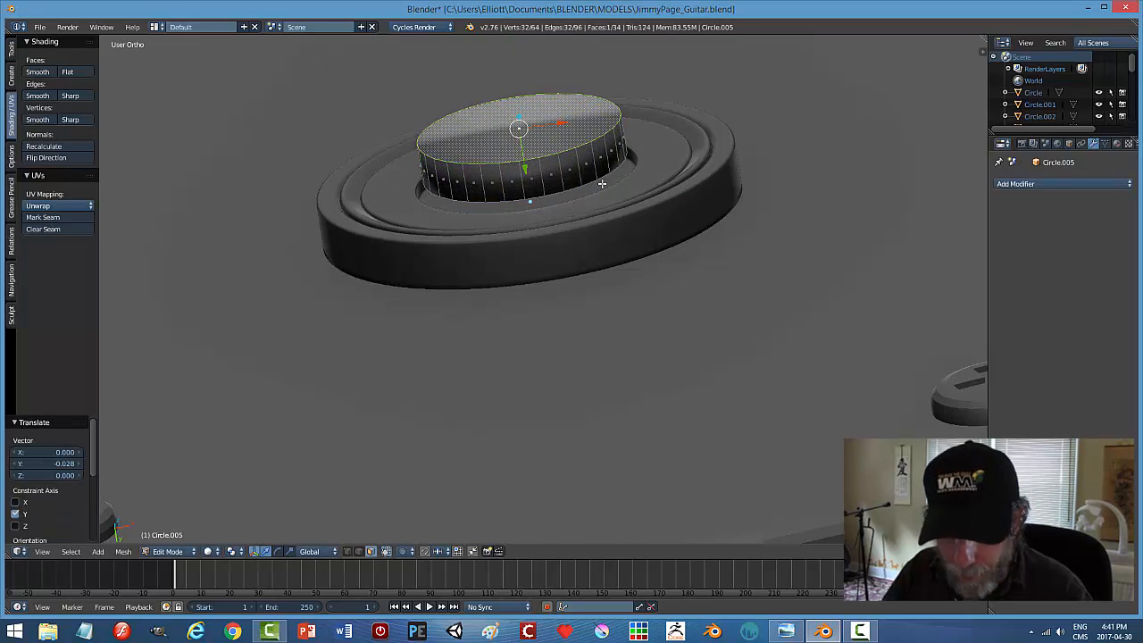
Bevel the cylinder's top edge by about 0.026 with four segments into a rounded dome, then return to Object Mode.
{"action": "key", "text": "ctrl+b"}
{"action": "scroll", "coordinate": [681, 220], "scroll_direction": "up", "scroll_amount": 3}
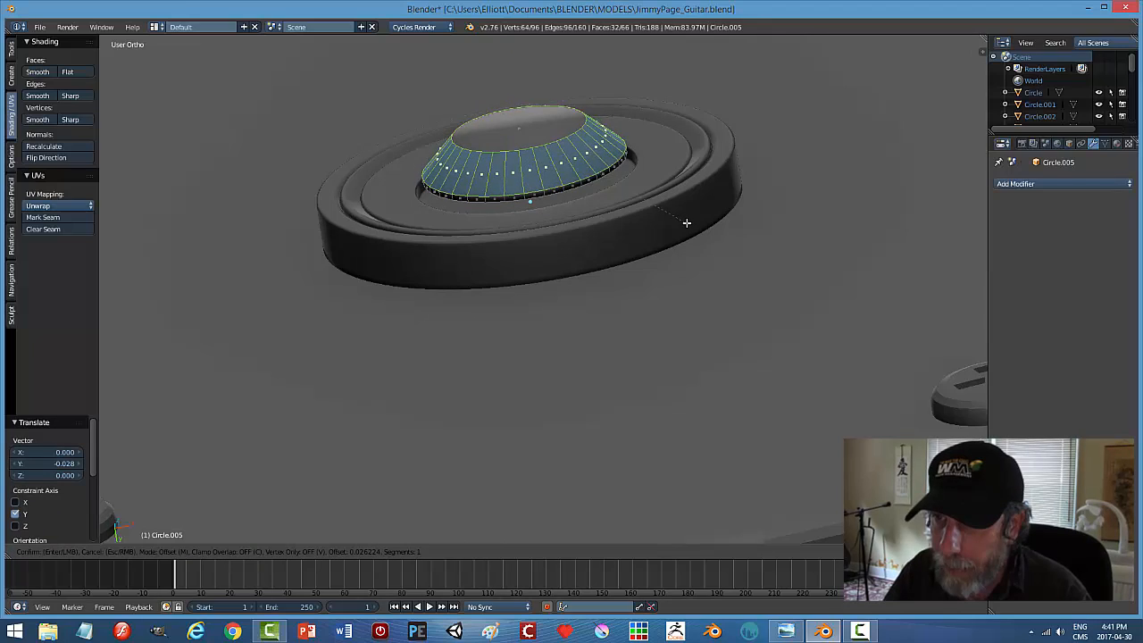
{"action": "left_click", "coordinate": [686, 222]}
{"action": "key", "text": "a"}
{"action": "key", "text": "Tab"}
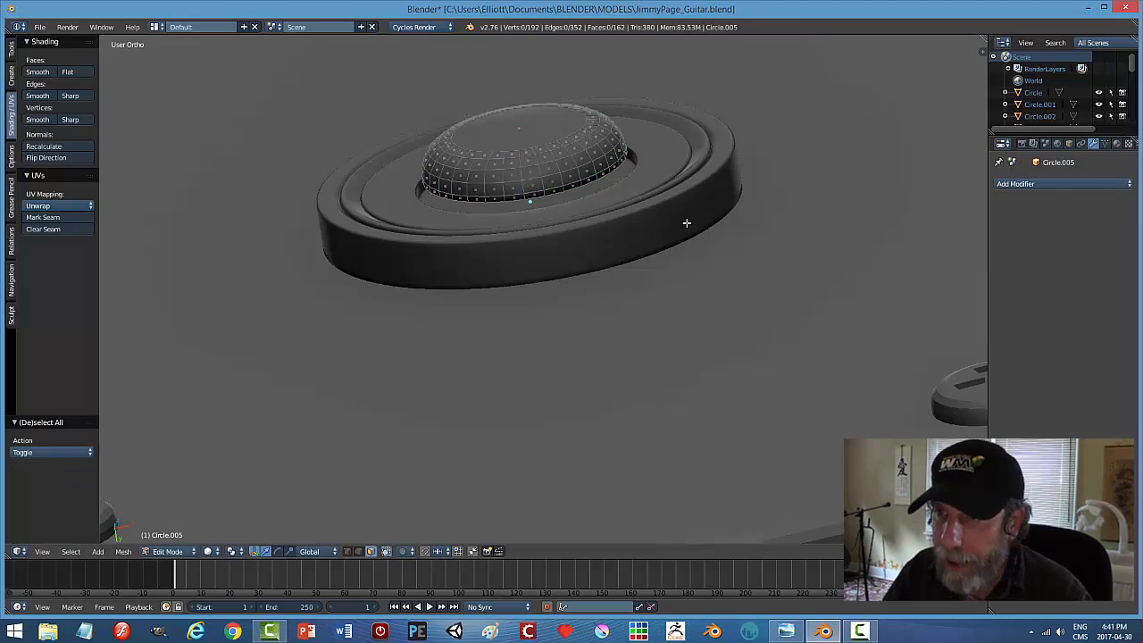
{"action": "left_click", "coordinate": [614, 224]}
Move the dome back along Y to sit deeper in the recess, then deselect it.
{"action": "left_click_drag", "start_coordinate": [535, 243], "coordinate": [546, 258]}
{"action": "key", "text": "a"}
{"action": "scroll", "coordinate": [569, 226], "scroll_direction": "down", "scroll_amount": 3}
{"action": "middle_click_drag", "start_coordinate": [568, 224], "coordinate": [566, 316]}
Enter Edit Mode on the dome and inset its flat top face to a small central disc.
{"action": "right_click", "coordinate": [541, 285]}
{"action": "middle_click_drag", "start_coordinate": [659, 312], "coordinate": [645, 314]}
{"action": "key", "text": "Tab"}
{"action": "left_click", "coordinate": [720, 316]}
{"action": "scroll", "coordinate": [510, 334], "scroll_direction": "up", "scroll_amount": 3}
{"action": "right_click", "coordinate": [475, 295]}
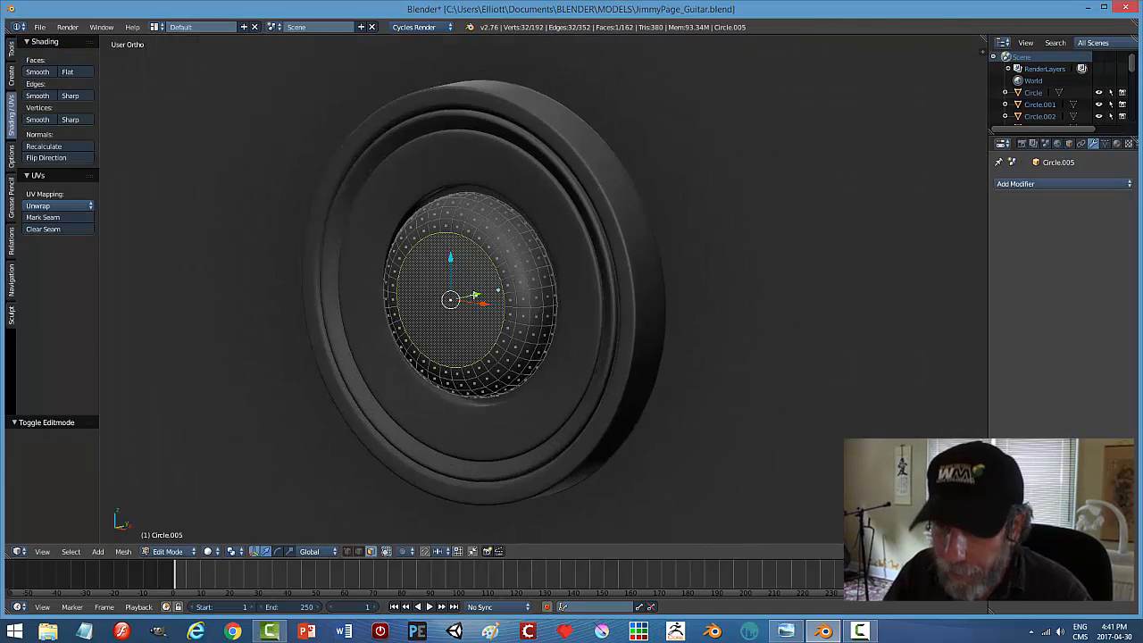
{"action": "key", "text": "i"}
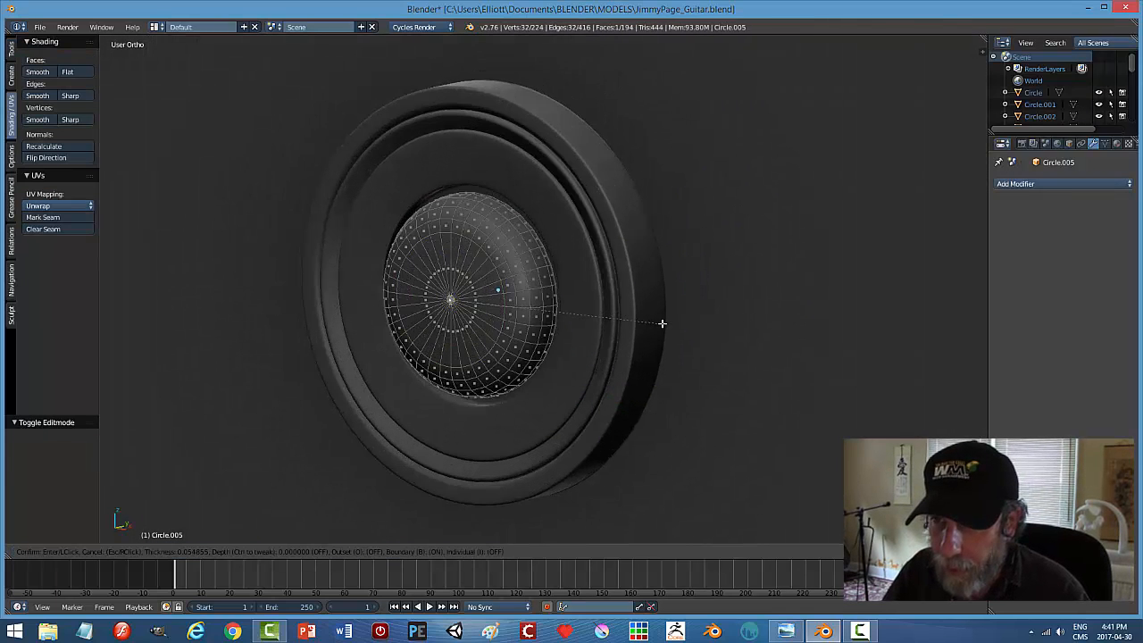
{"action": "left_click", "coordinate": [686, 331]}
Extrude the small central face and move it -0.044 along Y to form a stem.
{"action": "middle_click_drag", "start_coordinate": [553, 378], "coordinate": [520, 387]}
{"action": "key", "text": "e"}
{"action": "right_click", "coordinate": [520, 387]}
{"action": "left_click_drag", "start_coordinate": [454, 306], "coordinate": [404, 326]}
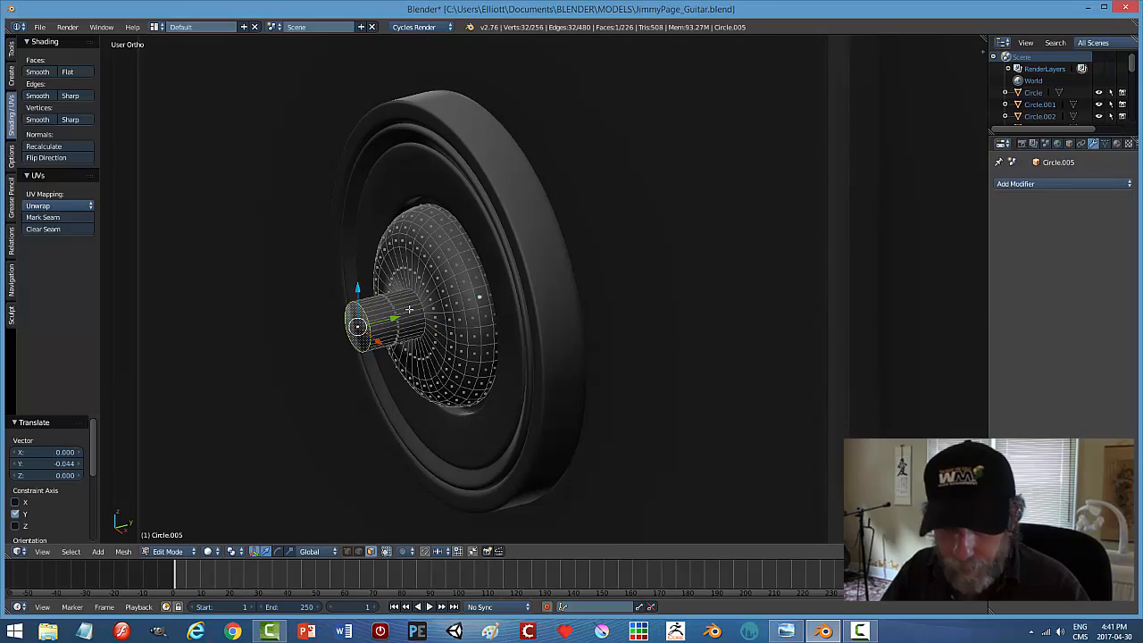
Add an edge loop around the stem, slide it to the stem's base, and return to Object Mode.
{"action": "key", "text": "ctrl+r"}
{"action": "left_click", "coordinate": [426, 309]}
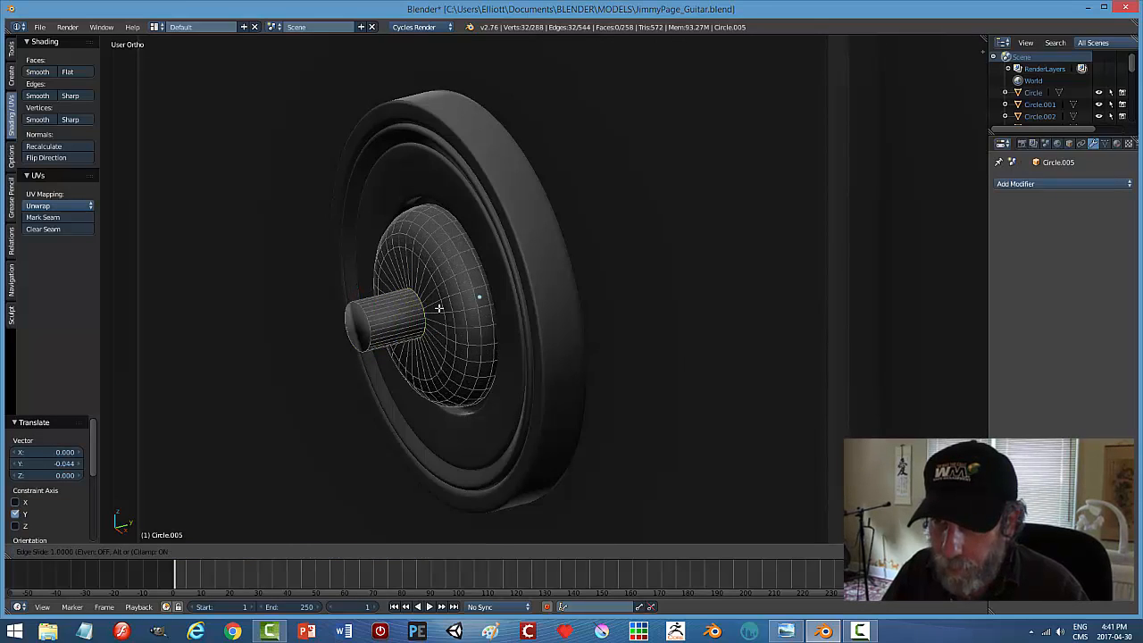
{"action": "left_click", "coordinate": [438, 308]}
{"action": "key", "text": "a"}
{"action": "key", "text": "Tab"}
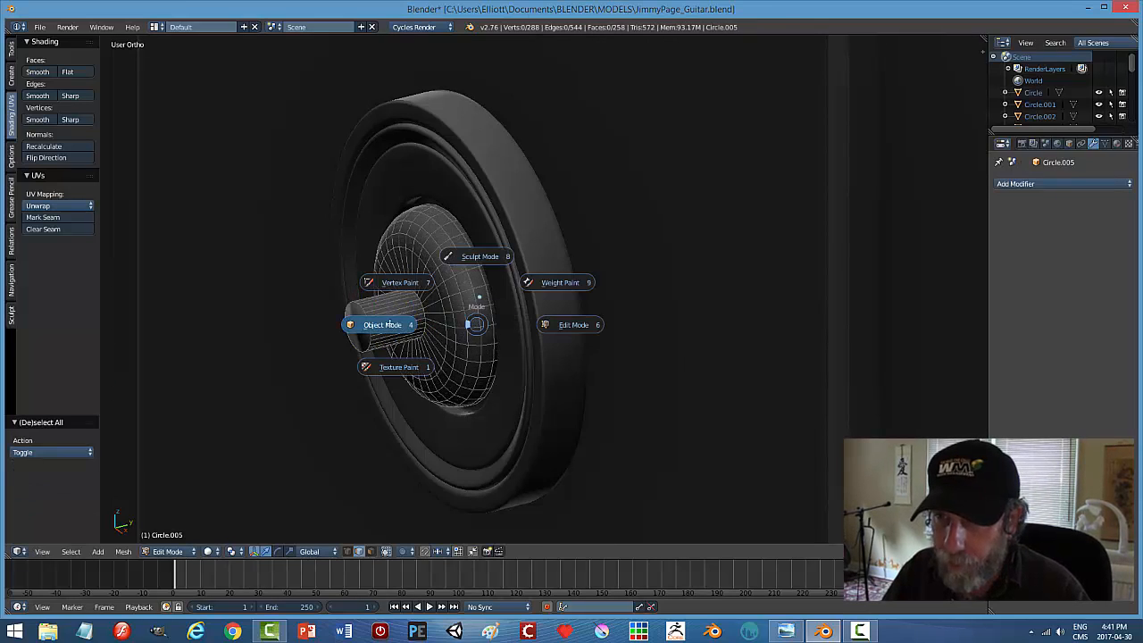
{"action": "left_click", "coordinate": [457, 325]}
Examine the domed switch and its stem on the guitar plate from several angles and distances.
{"action": "scroll", "coordinate": [461, 342], "scroll_direction": "down", "scroll_amount": 3}
{"action": "middle_click_drag", "start_coordinate": [462, 342], "coordinate": [556, 234]}
{"action": "scroll", "coordinate": [582, 271], "scroll_direction": "down", "scroll_amount": 4}
{"action": "middle_click_drag", "start_coordinate": [588, 276], "coordinate": [566, 319]}
{"action": "key", "text": "a"}
{"action": "scroll", "coordinate": [563, 373], "scroll_direction": "down", "scroll_amount": 4}
{"action": "scroll", "coordinate": [563, 299], "scroll_direction": "down", "scroll_amount": 4}
{"action": "scroll", "coordinate": [567, 327], "scroll_direction": "up", "scroll_amount": 6}
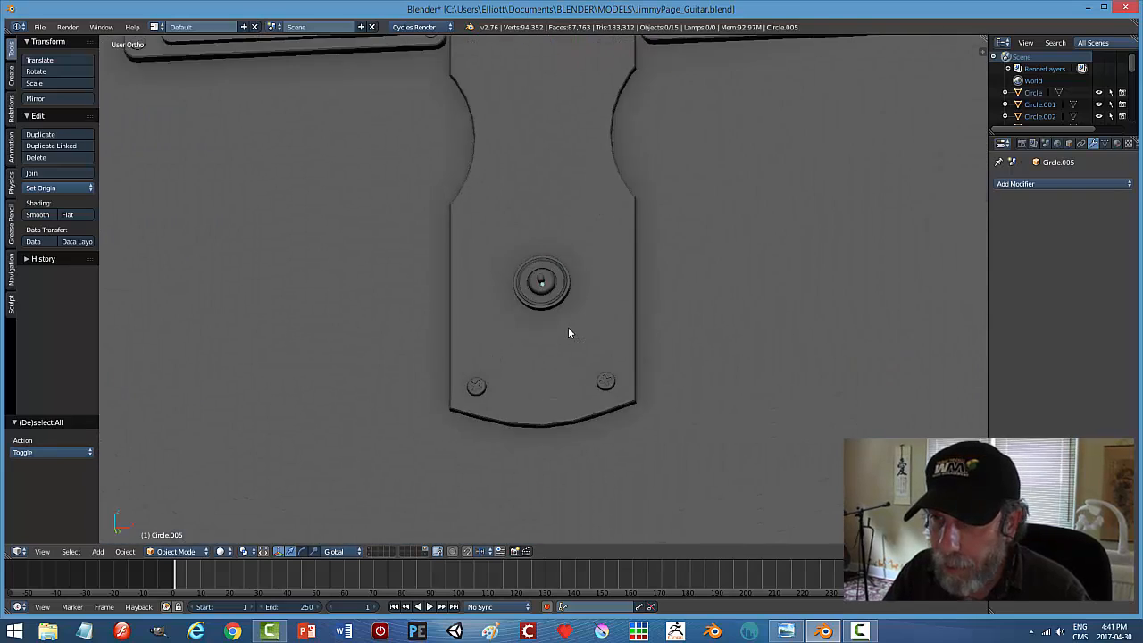
{"action": "scroll", "coordinate": [568, 327], "scroll_direction": "up", "scroll_amount": 5}
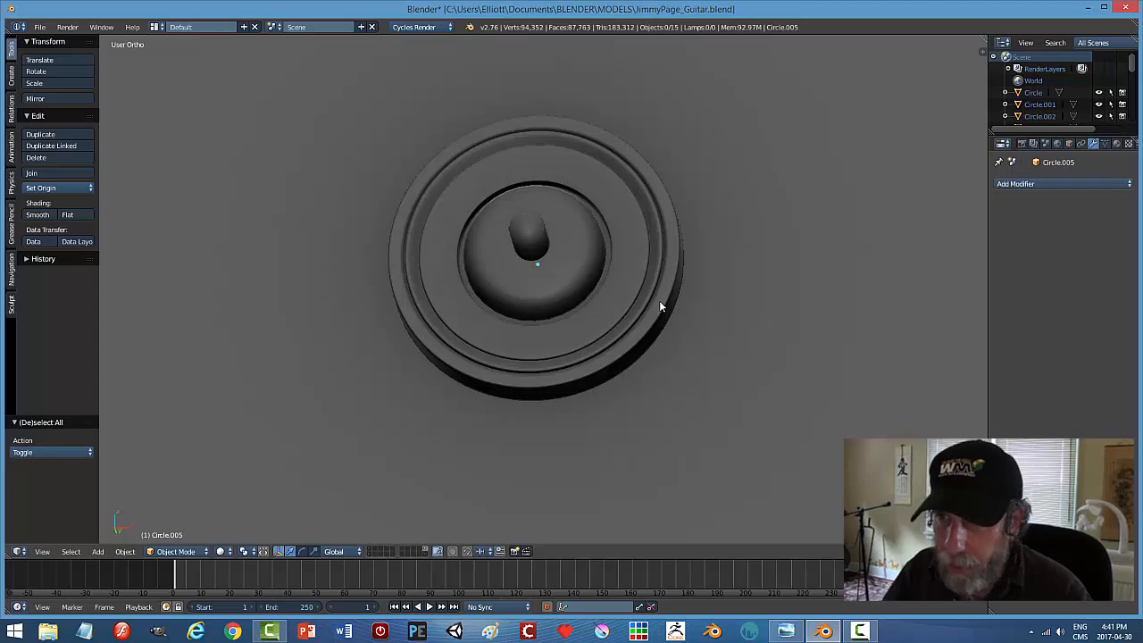
Undo the edits that added the stem to the dome.
{"action": "key", "text": "ctrl+z"}
{"action": "key", "text": "ctrl+z"}
{"action": "key", "text": "ctrl+z"}
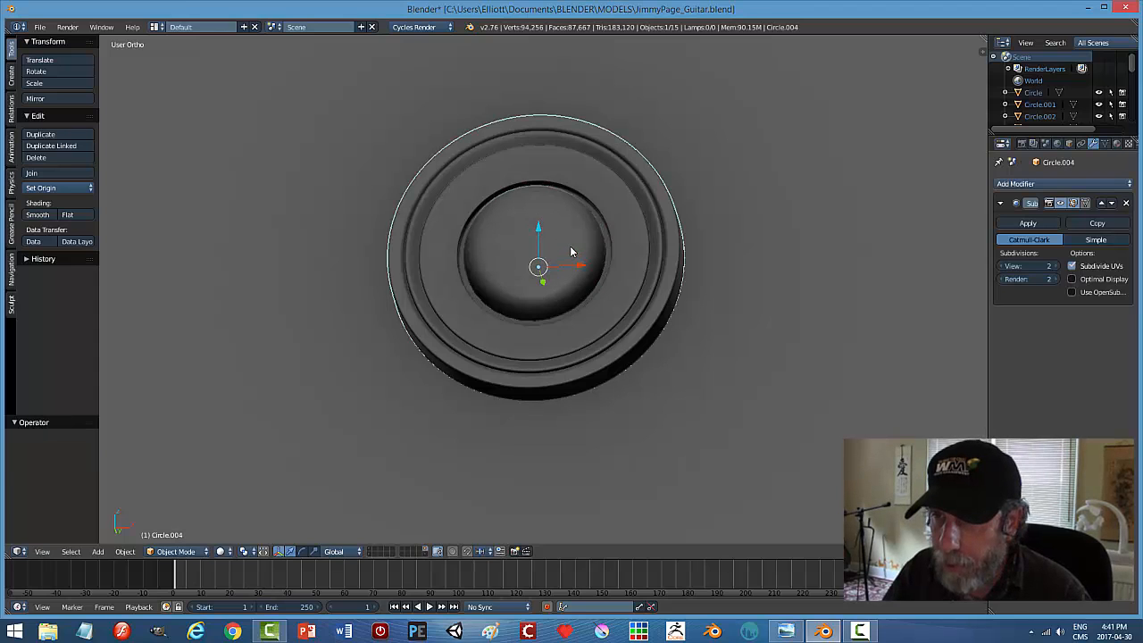
{"action": "key", "text": "Tab"}
{"action": "left_click", "coordinate": [557, 223]}
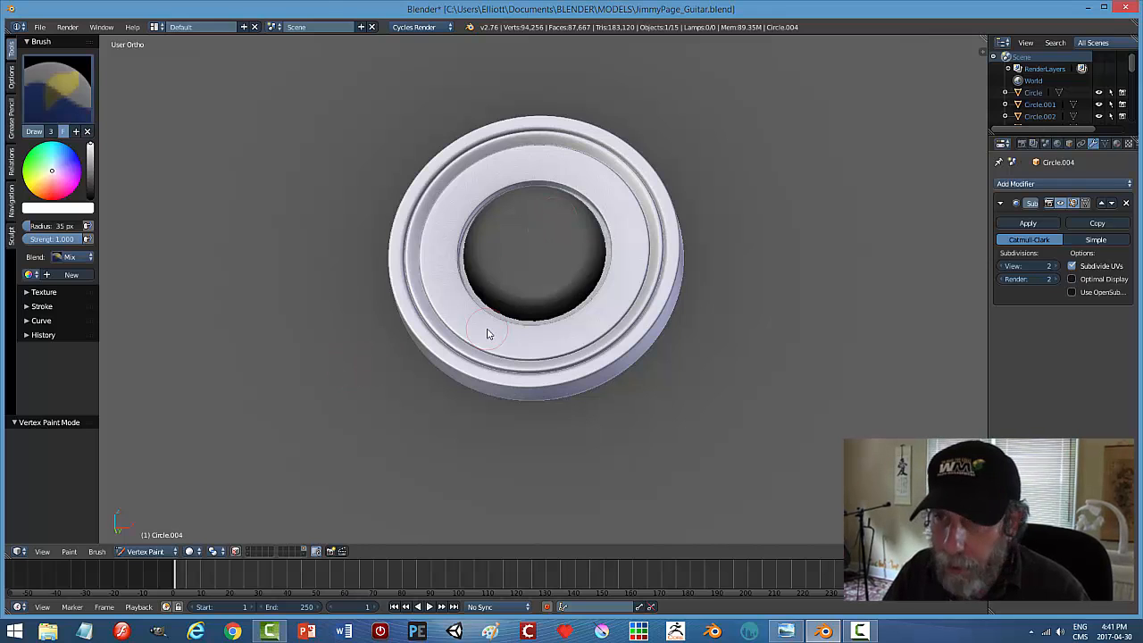
{"action": "key", "text": "Tab"}
{"action": "left_click", "coordinate": [416, 328]}
Select the dome in the centre of the toggle base and enter Edit Mode.
{"action": "right_click", "coordinate": [574, 226]}
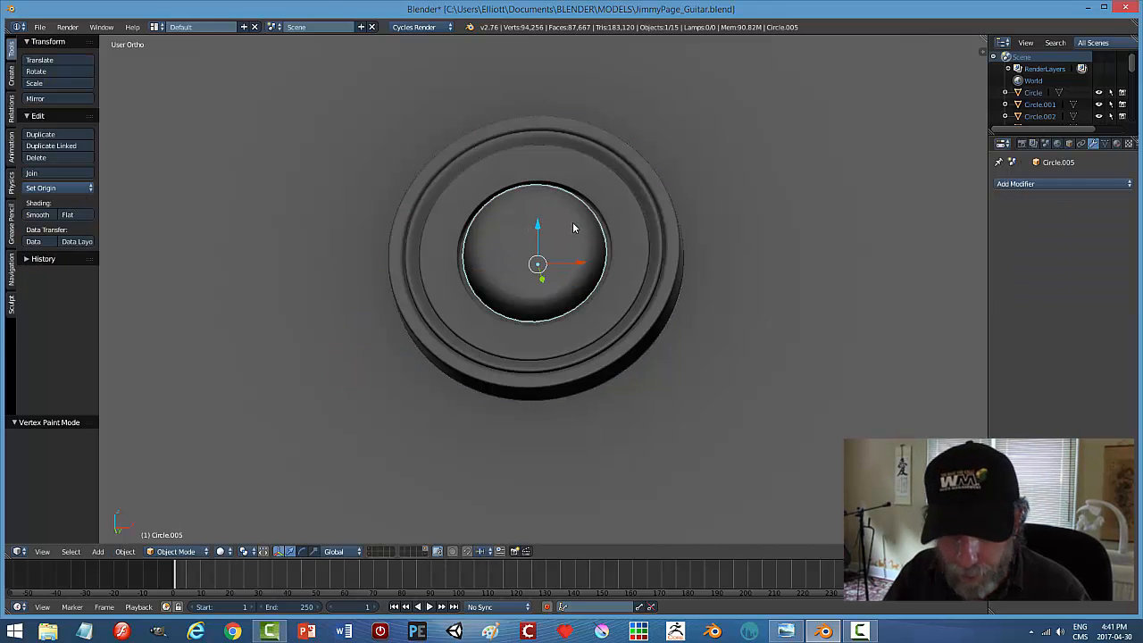
{"action": "key", "text": "Tab"}
{"action": "left_click", "coordinate": [669, 229]}
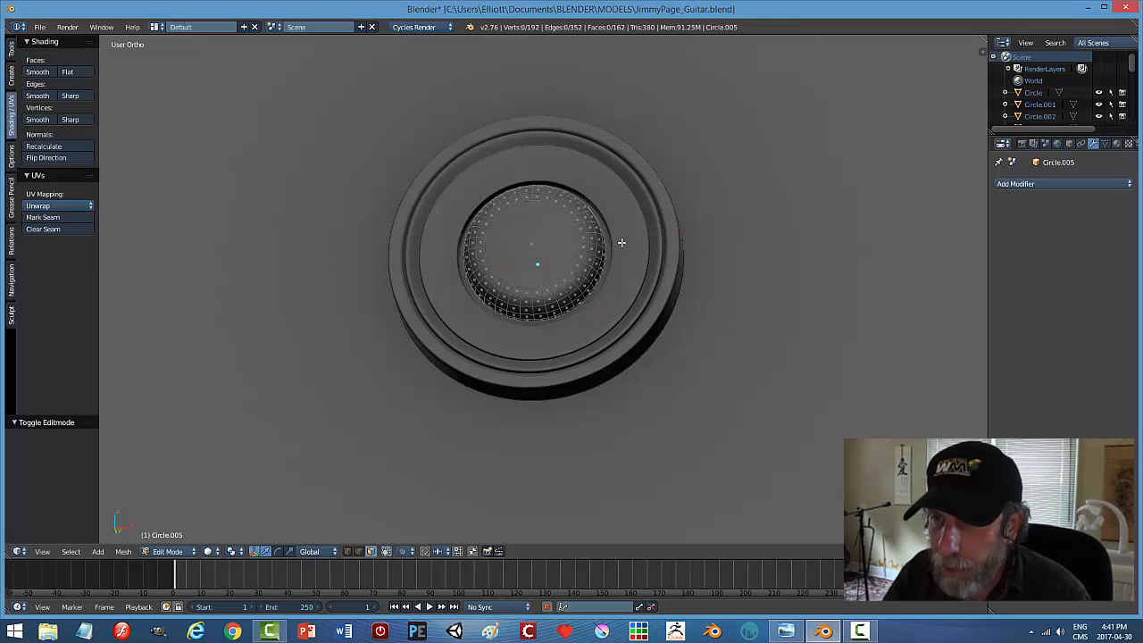
Inset the flat face on top of the dome by about 0.016.
{"action": "scroll", "coordinate": [531, 245], "scroll_direction": "up", "scroll_amount": 3}
{"action": "middle_click_drag", "start_coordinate": [600, 244], "coordinate": [655, 220]}
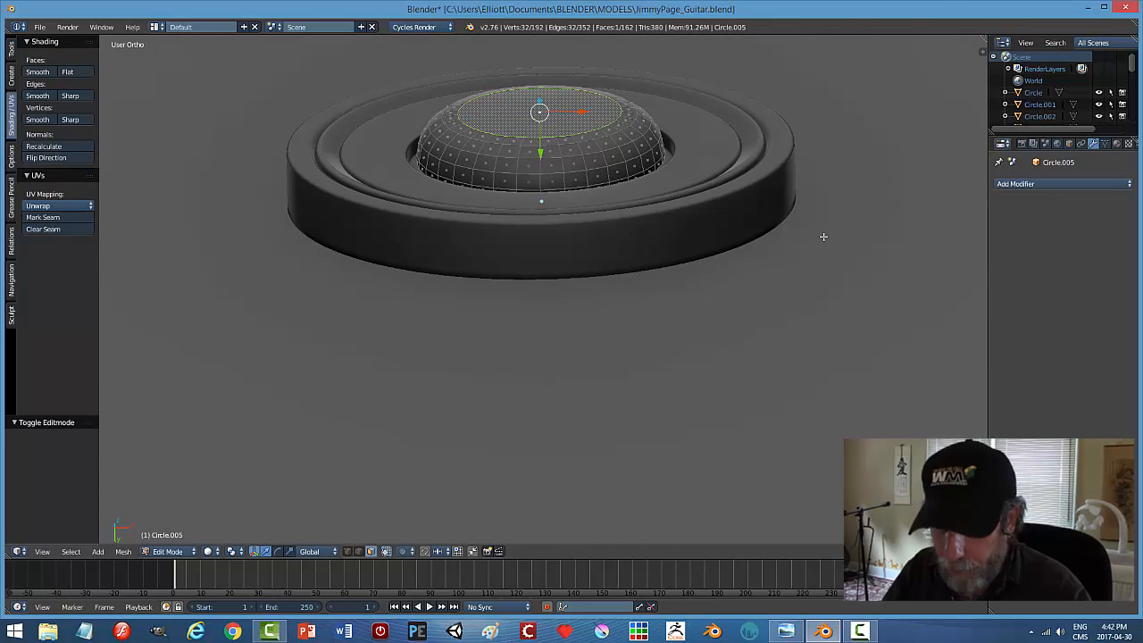
{"action": "key", "text": "i"}
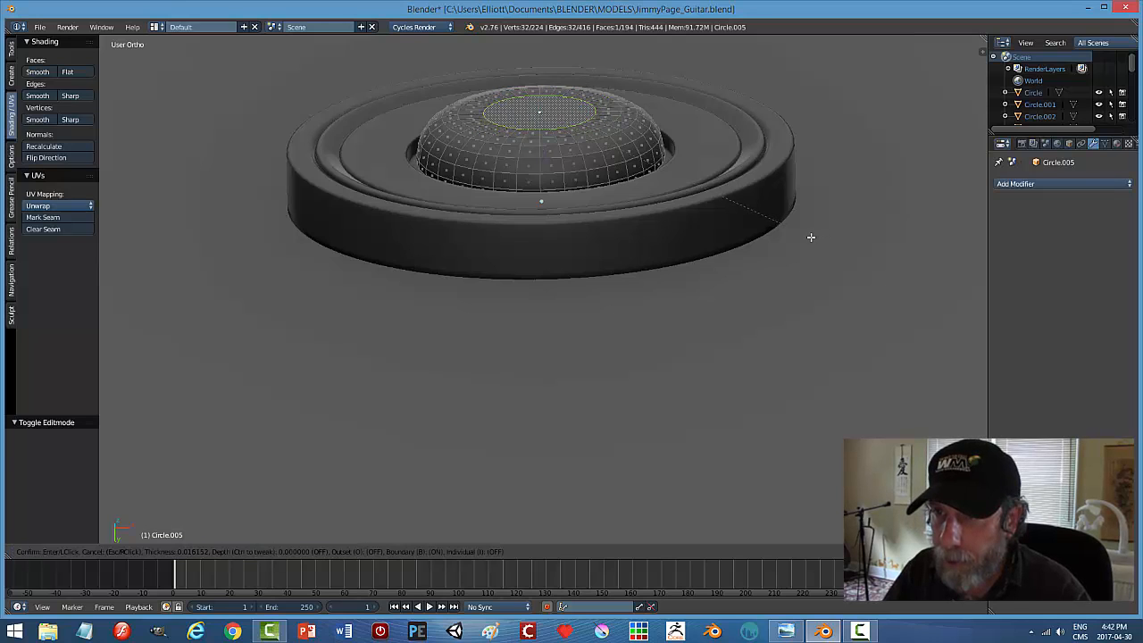
{"action": "left_click", "coordinate": [809, 236]}
Extrude the dome's inset face and move it outward 0.073 along Y to form the stem.
{"action": "scroll", "coordinate": [663, 293], "scroll_direction": "down", "scroll_amount": 3}
{"action": "middle_click_drag", "start_coordinate": [635, 298], "coordinate": [636, 288]}
{"action": "key", "text": "e"}
{"action": "right_click", "coordinate": [637, 288]}
{"action": "left_click_drag", "start_coordinate": [542, 211], "coordinate": [542, 138]}
Add an edge loop around the new stem, slide it down against the dome, and return to Object Mode.
{"action": "key", "text": "ctrl+r"}
{"action": "left_click", "coordinate": [570, 152]}
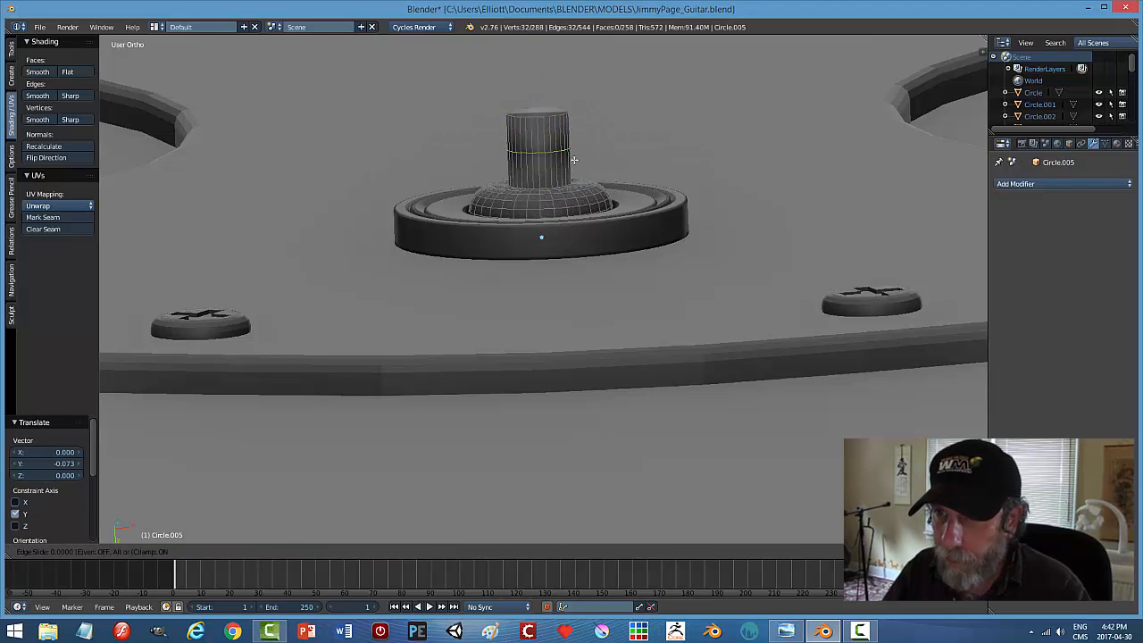
{"action": "right_click", "coordinate": [580, 185]}
{"action": "key", "text": "a"}
{"action": "key", "text": "Tab"}
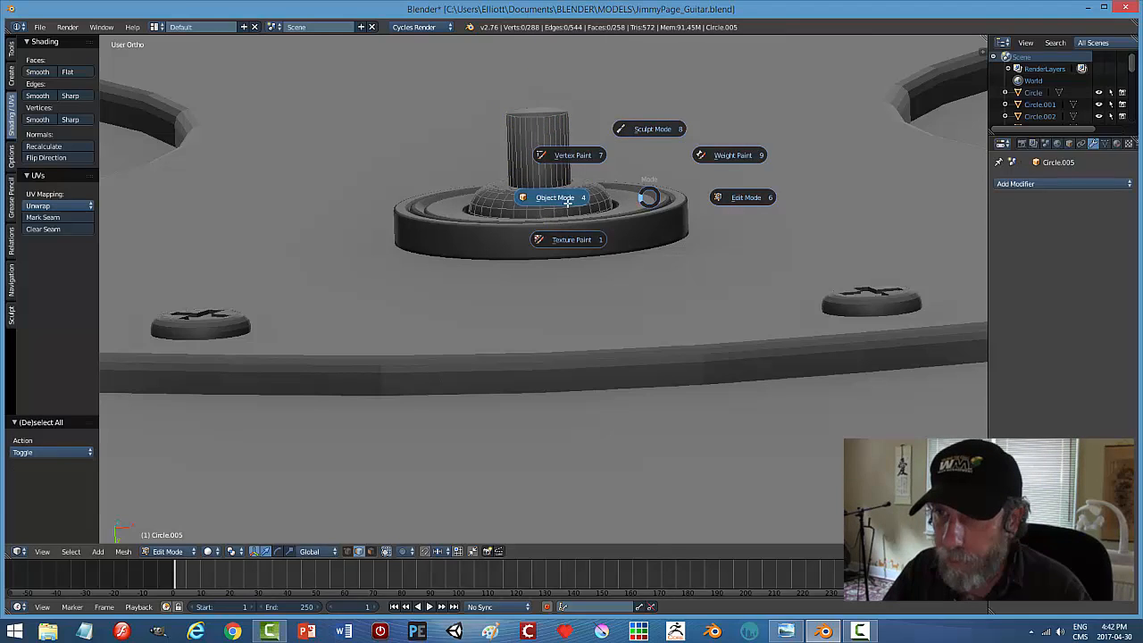
{"action": "left_click", "coordinate": [568, 197]}
Compare the dome and stem with the toggle switch in the reference photo from several angles.
{"action": "scroll", "coordinate": [647, 206], "scroll_direction": "down", "scroll_amount": 3}
{"action": "middle_click_drag", "start_coordinate": [646, 205], "coordinate": [569, 332]}
{"action": "scroll", "coordinate": [636, 221], "scroll_direction": "down", "scroll_amount": 3}
{"action": "left_click", "coordinate": [785, 631]}
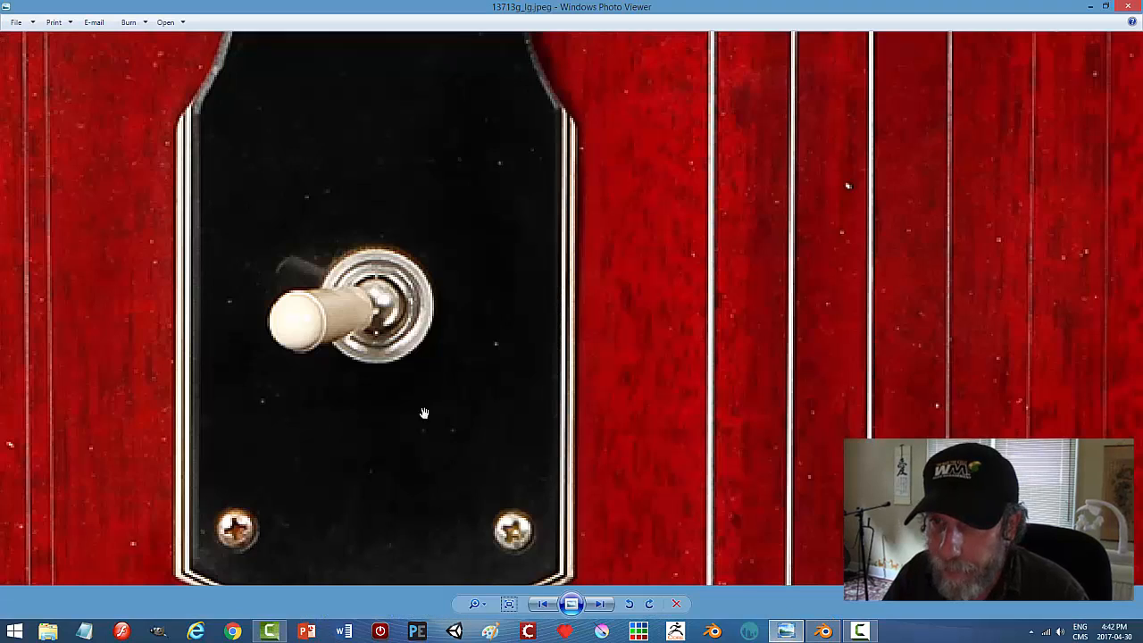
{"action": "left_click", "coordinate": [818, 638]}
{"action": "middle_click_drag", "start_coordinate": [528, 335], "coordinate": [530, 264]}
{"action": "scroll", "coordinate": [529, 263], "scroll_direction": "up", "scroll_amount": 4}
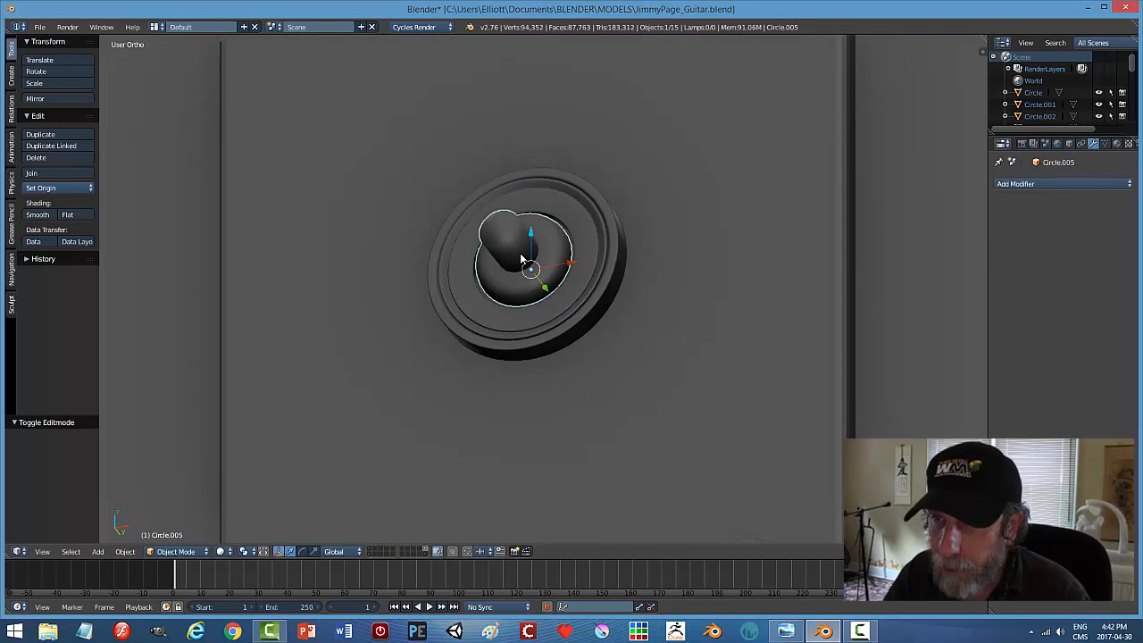
Enter Edit Mode on the dome-and-stem object, switch to face selection, and select the stem's end face.
{"action": "right_click", "coordinate": [623, 248]}
{"action": "right_click", "coordinate": [516, 229]}
{"action": "key", "text": "Tab"}
{"action": "left_click", "coordinate": [609, 225]}
{"action": "middle_click_drag", "start_coordinate": [512, 310], "coordinate": [510, 208]}
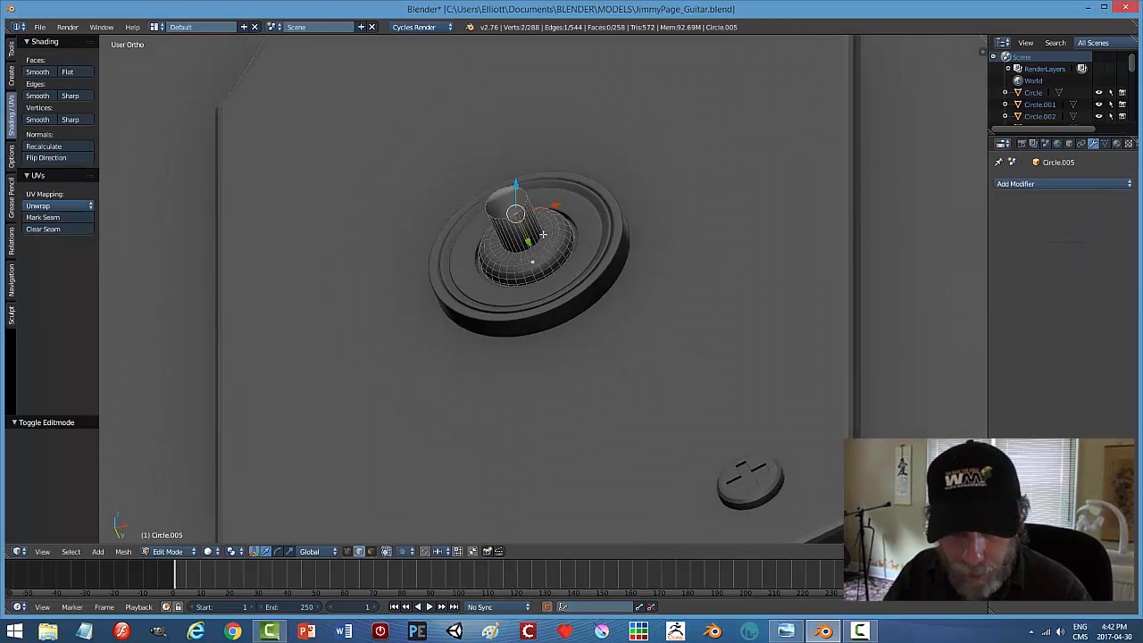
{"action": "key", "text": "a"}
{"action": "key", "text": "Tab"}
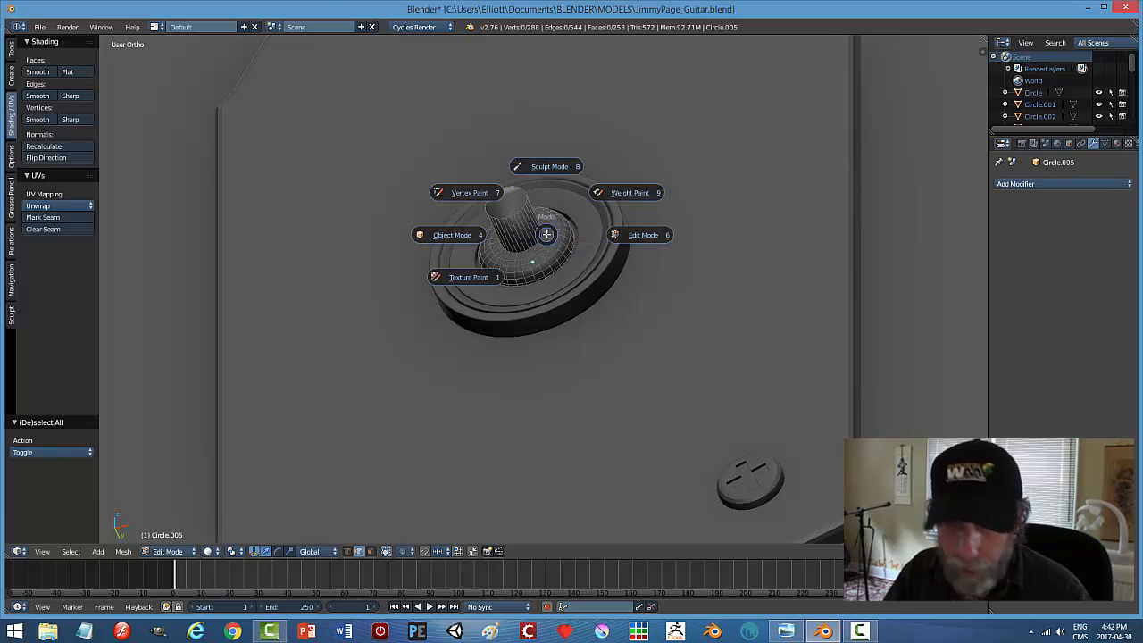
{"action": "key", "text": "Escape"}
{"action": "key", "text": "ctrl+Tab"}
{"action": "left_click", "coordinate": [525, 234]}
{"action": "right_click", "coordinate": [506, 207]}
{"action": "middle_click_drag", "start_coordinate": [506, 203], "coordinate": [594, 387]}
Extrude the stem's end face 0.012 outward, scale it by about 1.296, and nudge it along the stem to form a flared collar.
{"action": "key", "text": "e"}
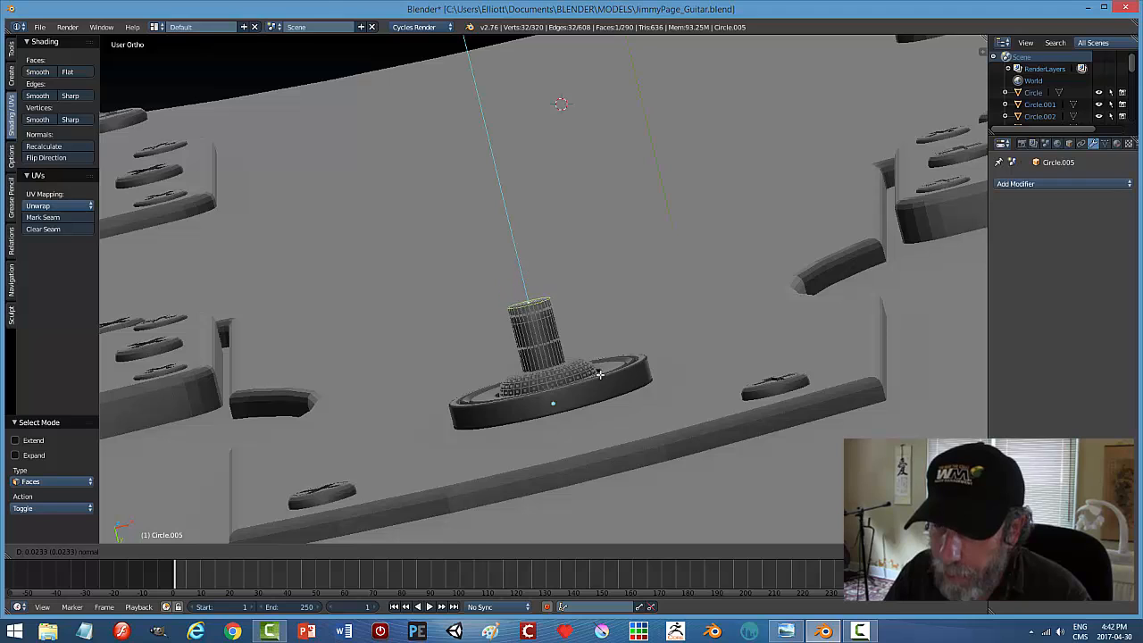
{"action": "left_click", "coordinate": [600, 376]}
{"action": "key", "text": "s"}
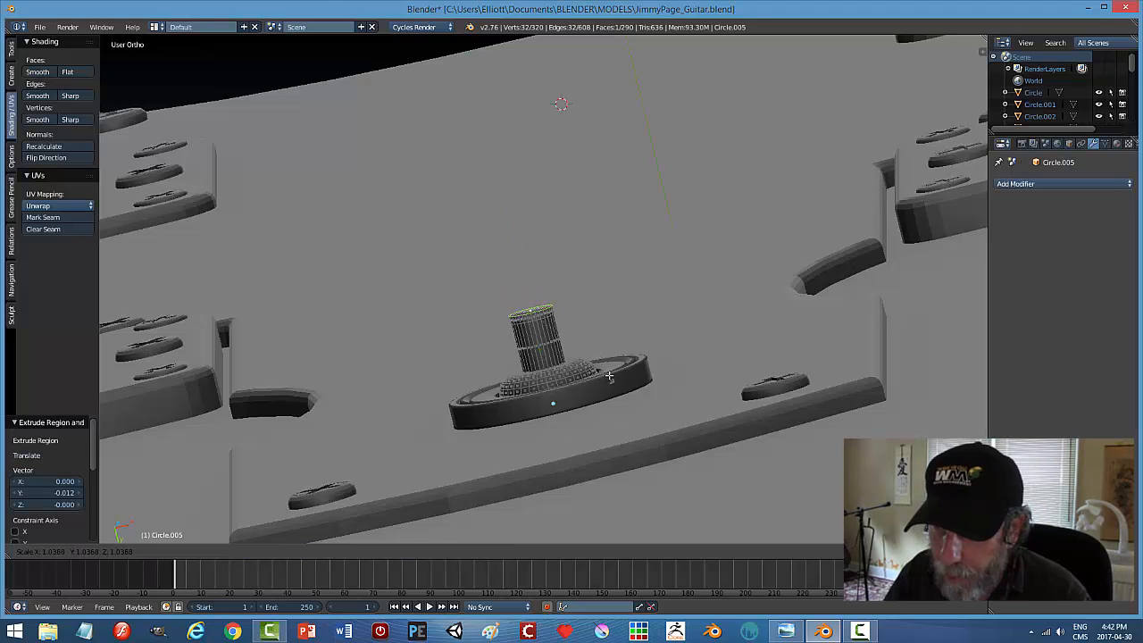
{"action": "left_click", "coordinate": [641, 369]}
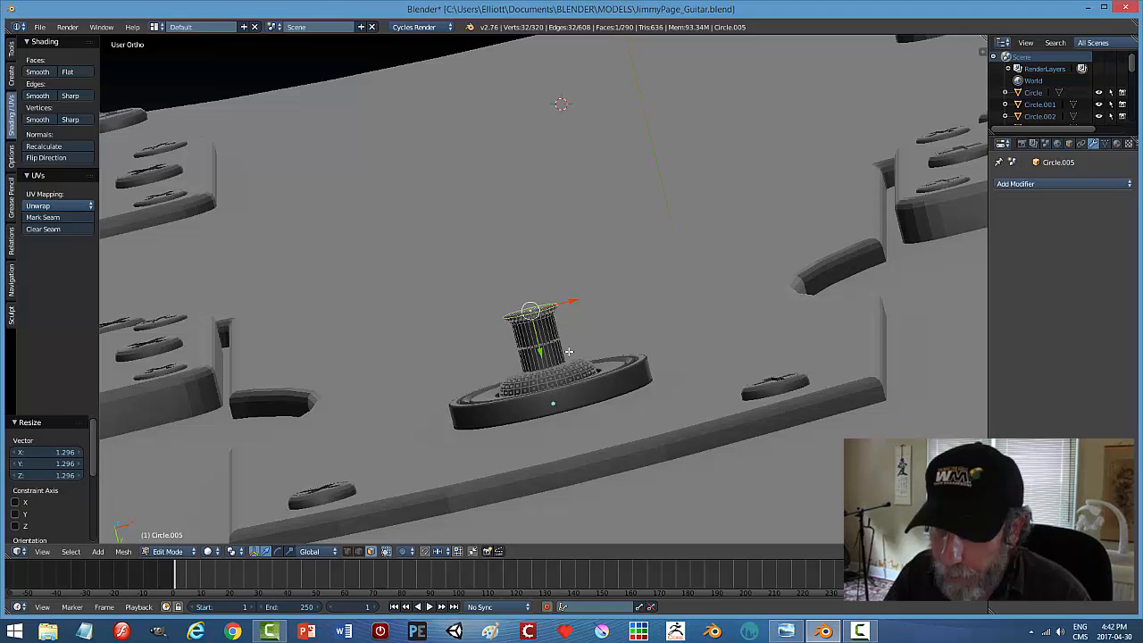
{"action": "key", "text": "g"}
{"action": "key", "text": "z"}
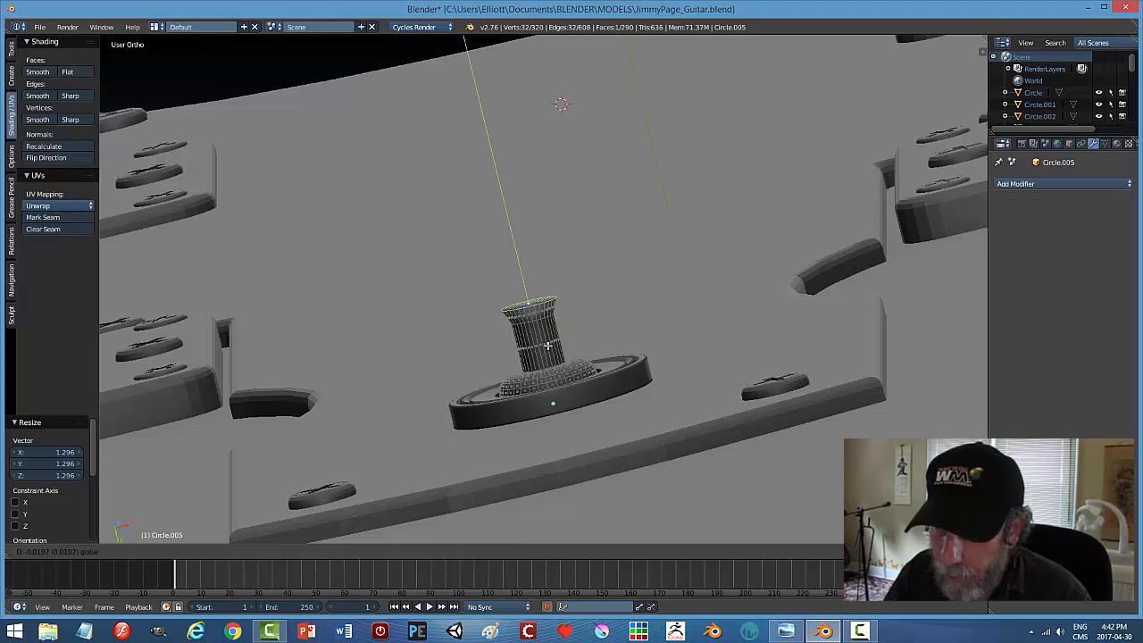
{"action": "left_click", "coordinate": [549, 352]}
Extrude the collar's end face 0.090 outward along Y and scale it by about 1.285 to form a tapered handle.
{"action": "key", "text": "e"}
{"action": "right_click", "coordinate": [570, 348]}
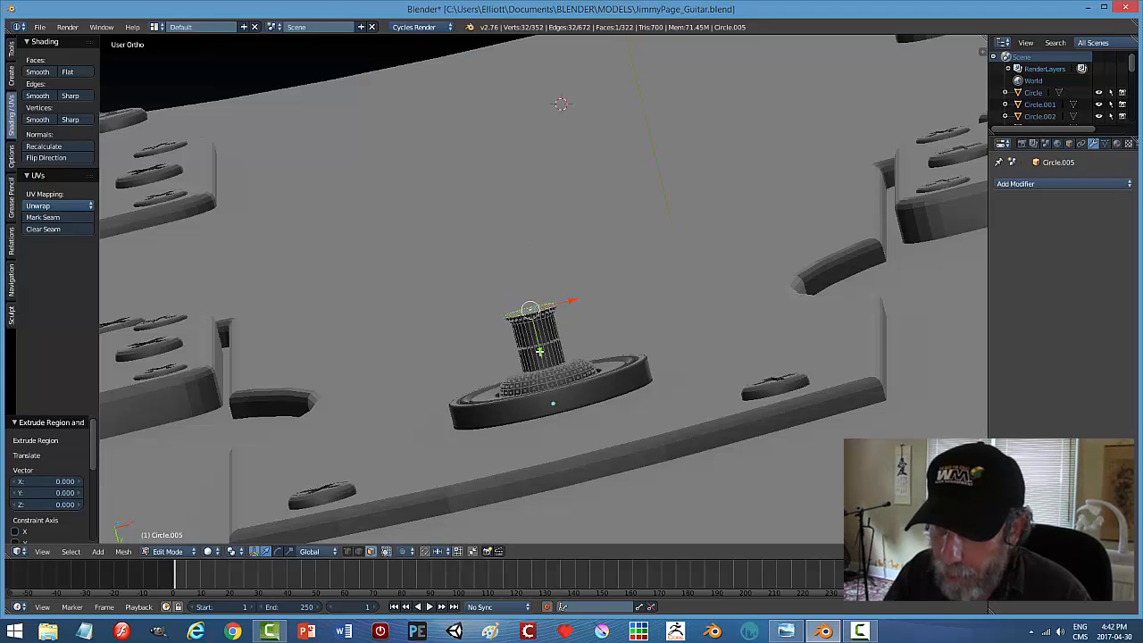
{"action": "key", "text": "g"}
{"action": "key", "text": "y"}
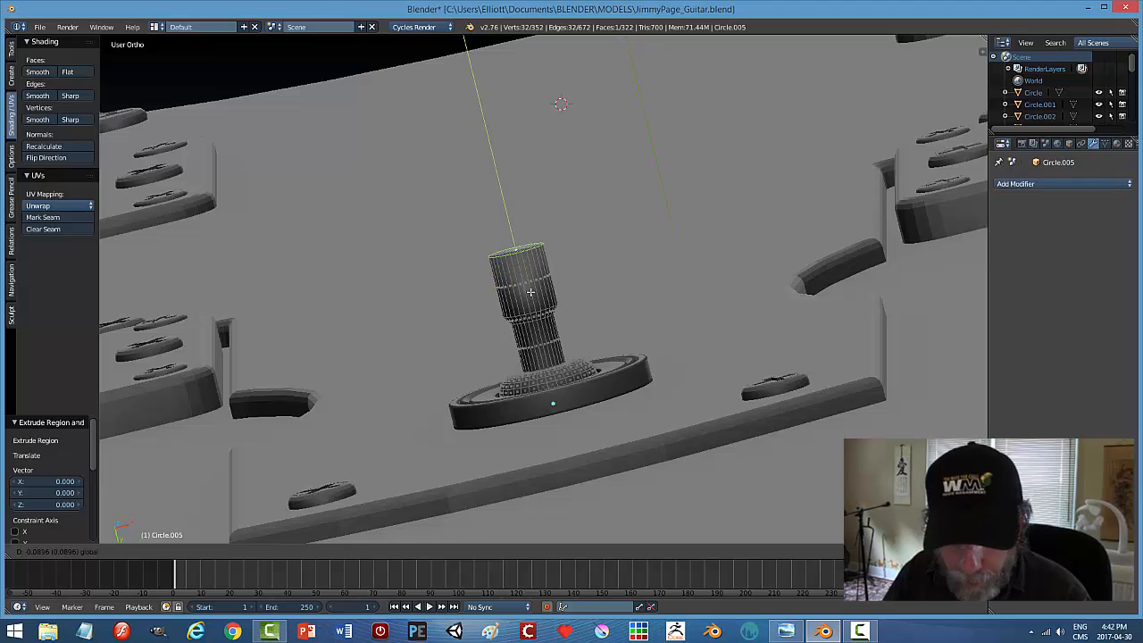
{"action": "left_click", "coordinate": [565, 302]}
{"action": "key", "text": "s"}
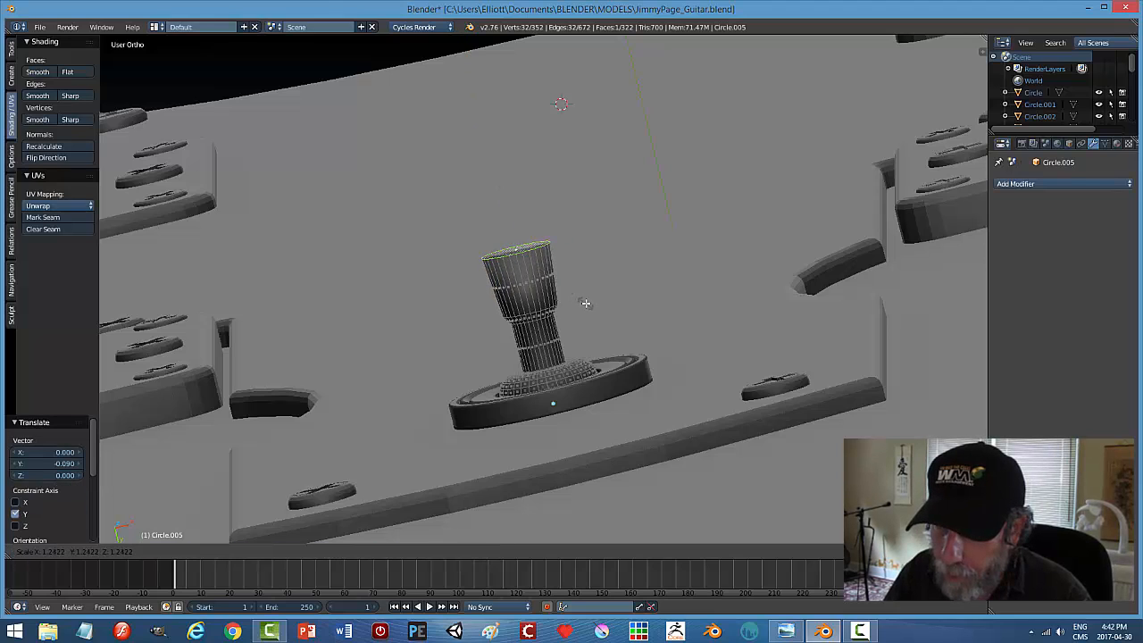
{"action": "left_click", "coordinate": [589, 311]}
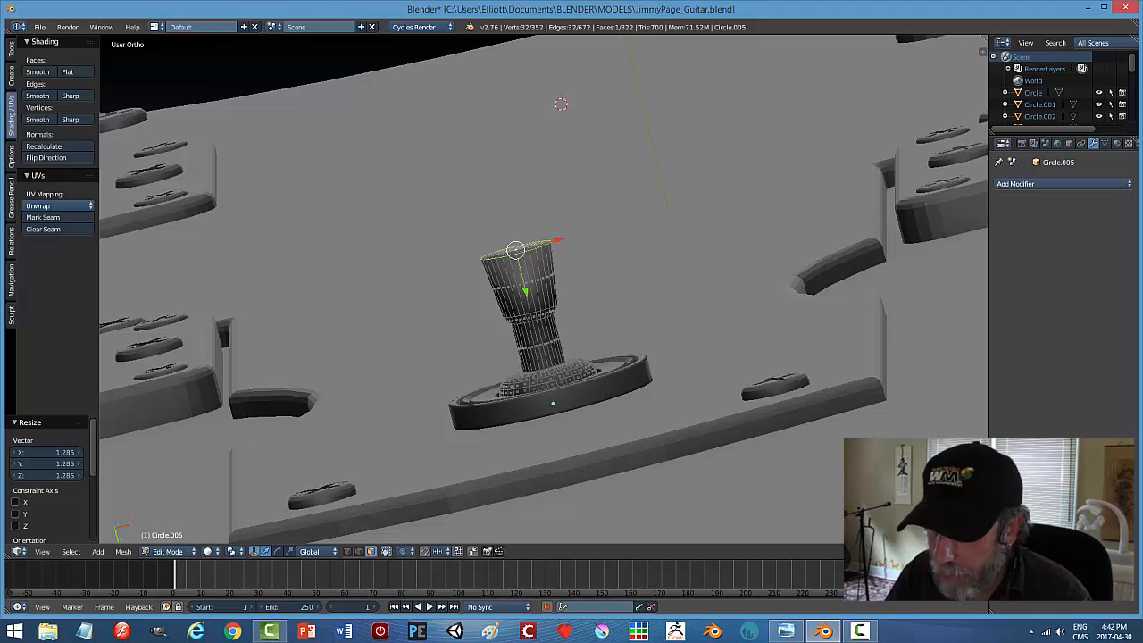
Check the handle against the reference photo and lengthen it by moving its end face 0.031 outward along Y.
{"action": "left_click", "coordinate": [783, 632]}
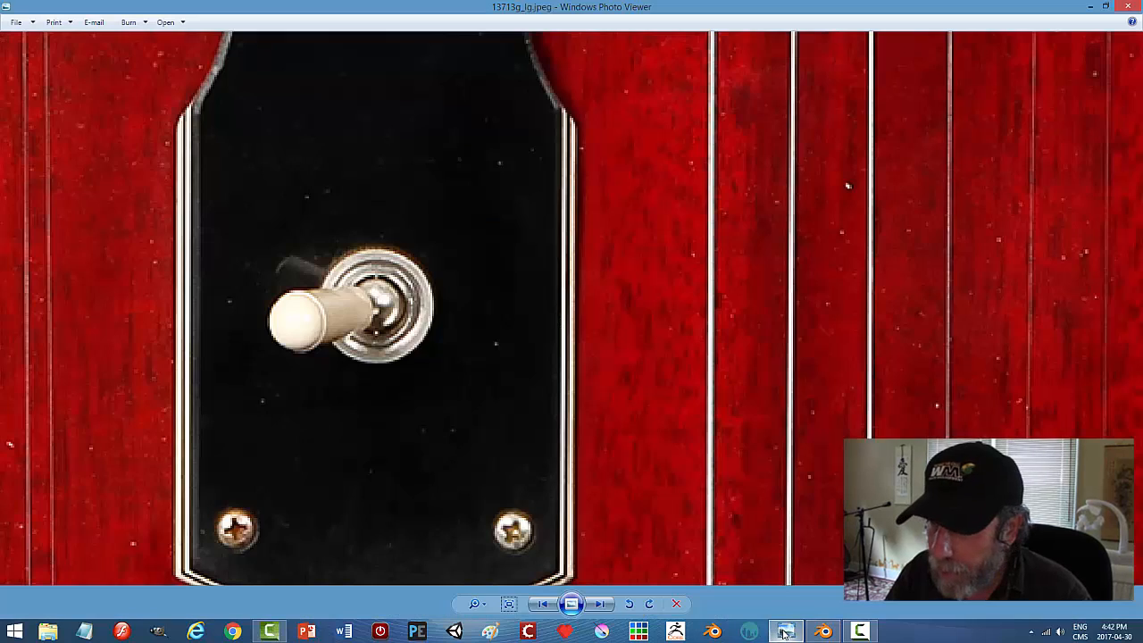
{"action": "left_click", "coordinate": [825, 632]}
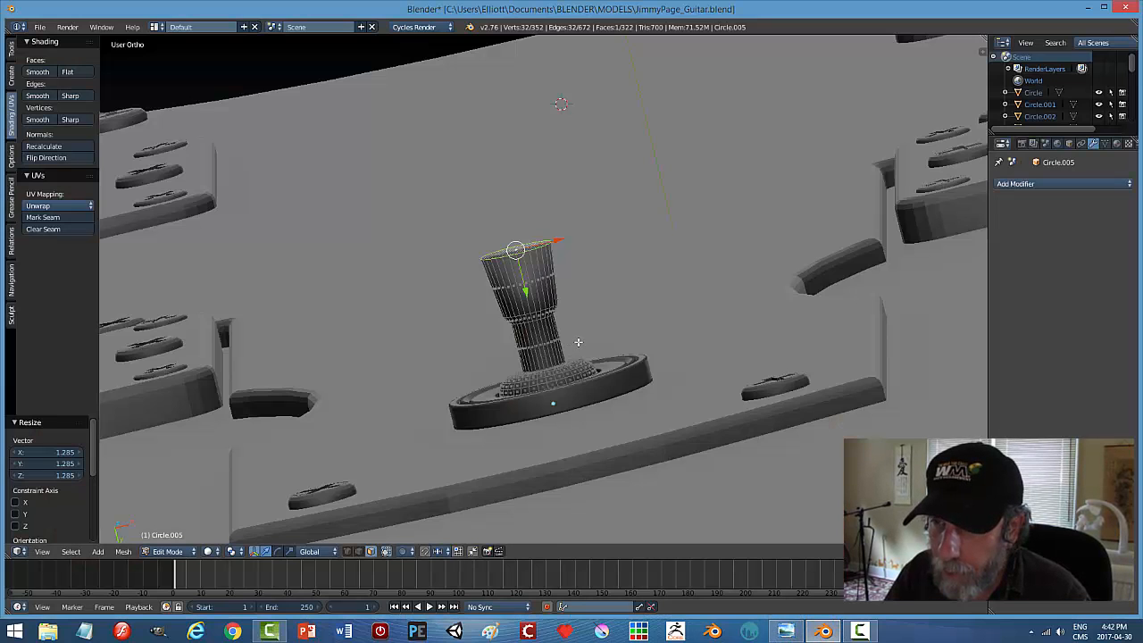
{"action": "key", "text": "g"}
{"action": "key", "text": "y"}
{"action": "left_click", "coordinate": [602, 391]}
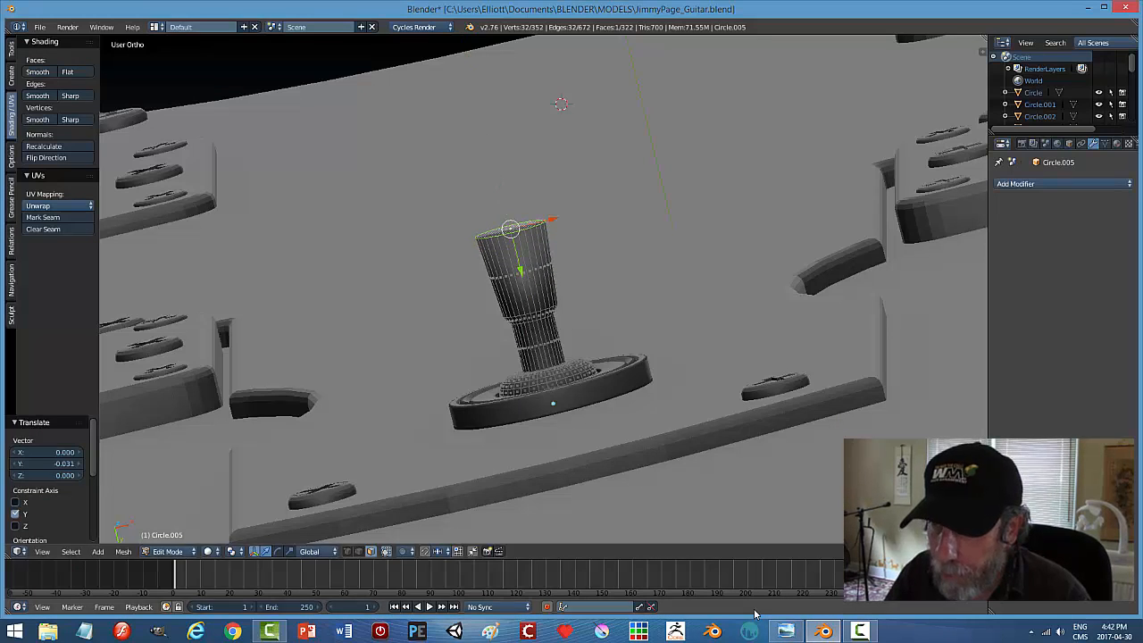
Inset the handle's end face by 0.0082, then extrude it 0.025 outward along Y to form a tip.
{"action": "middle_click_drag", "start_coordinate": [613, 252], "coordinate": [627, 297]}
{"action": "key", "text": "i"}
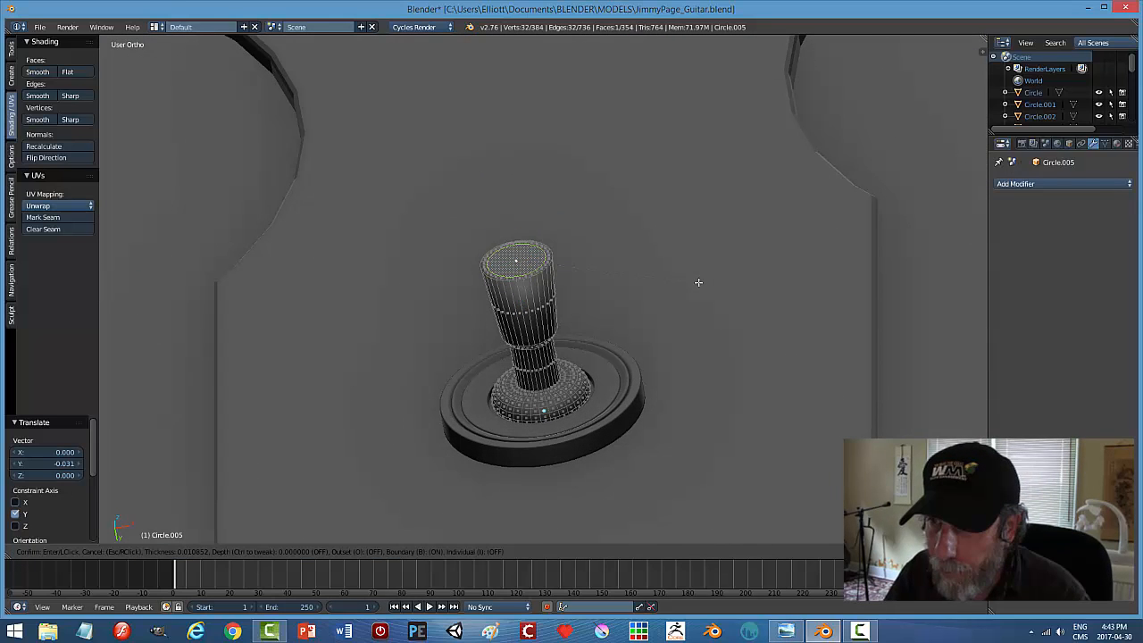
{"action": "left_click", "coordinate": [617, 316]}
{"action": "middle_click_drag", "start_coordinate": [617, 317], "coordinate": [617, 287]}
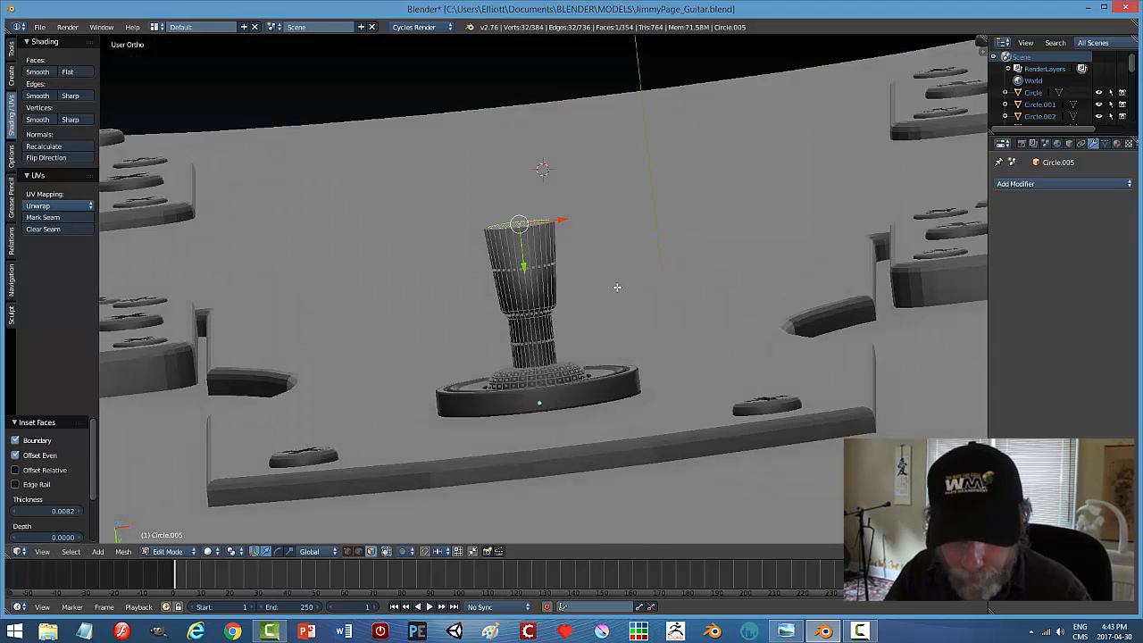
{"action": "key", "text": "e"}
{"action": "right_click", "coordinate": [556, 301]}
{"action": "left_click_drag", "start_coordinate": [528, 270], "coordinate": [538, 257]}
Bevel the handle's tip with four segments and an offset of about 0.023 to round it, and clear the selection.
{"action": "key", "text": "ctrl+b"}
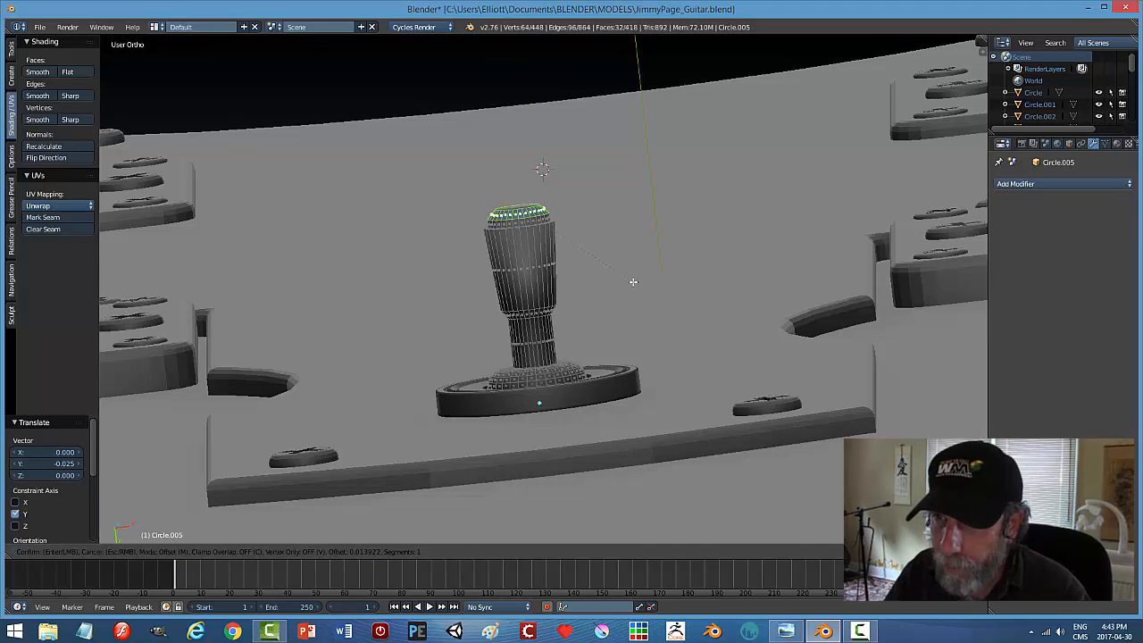
{"action": "scroll", "coordinate": [635, 284], "scroll_direction": "up", "scroll_amount": 1}
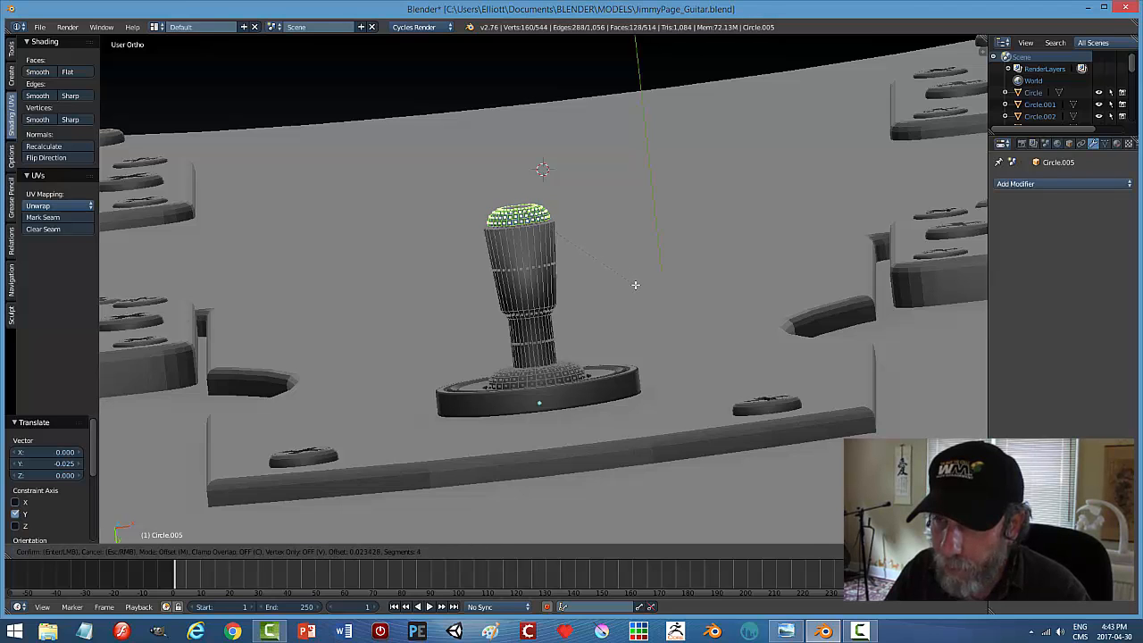
{"action": "left_click", "coordinate": [635, 285]}
{"action": "key", "text": "a"}
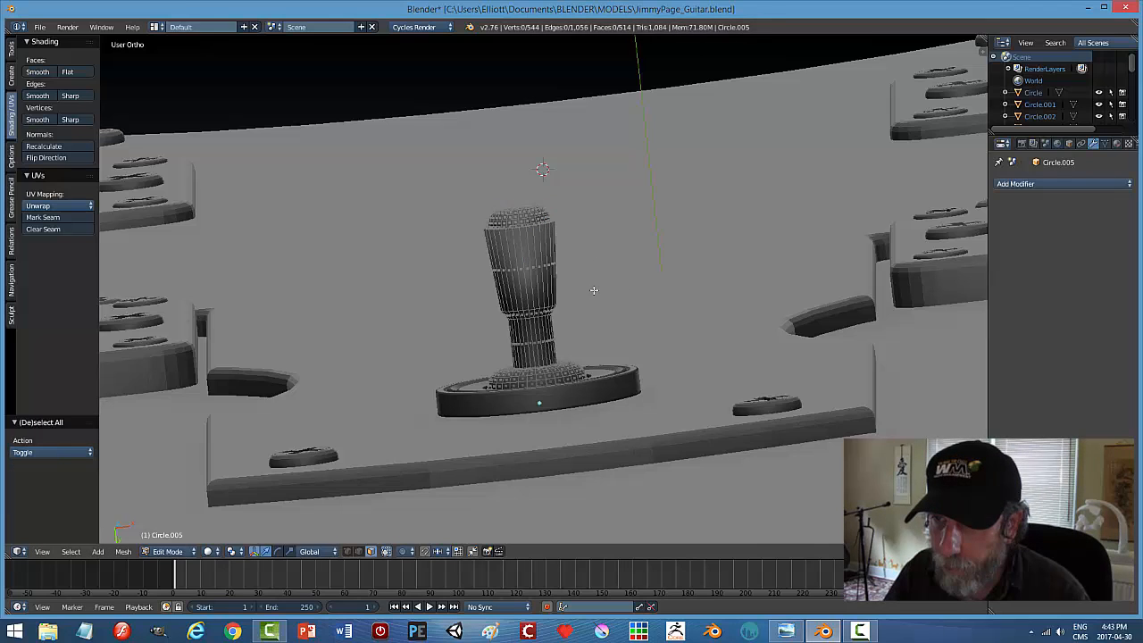
Select the rim edge loop below the rounded tip, bevel it narrowly with three segments, and return to Object Mode.
{"action": "middle_click_drag", "start_coordinate": [594, 290], "coordinate": [594, 299]}
{"action": "scroll", "coordinate": [607, 259], "scroll_direction": "up", "scroll_amount": 5}
{"action": "key", "text": "ctrl+Tab"}
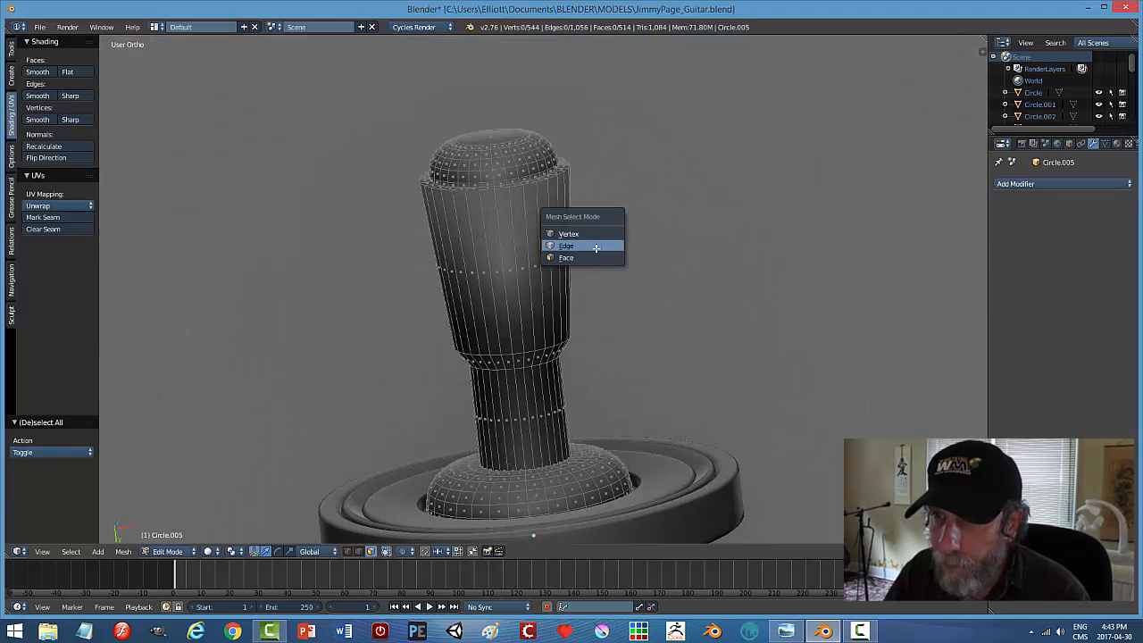
{"action": "left_click", "coordinate": [596, 247]}
{"action": "right_click", "coordinate": [528, 190], "text": "alt"}
{"action": "right_click", "coordinate": [541, 181], "text": "alt+shift"}
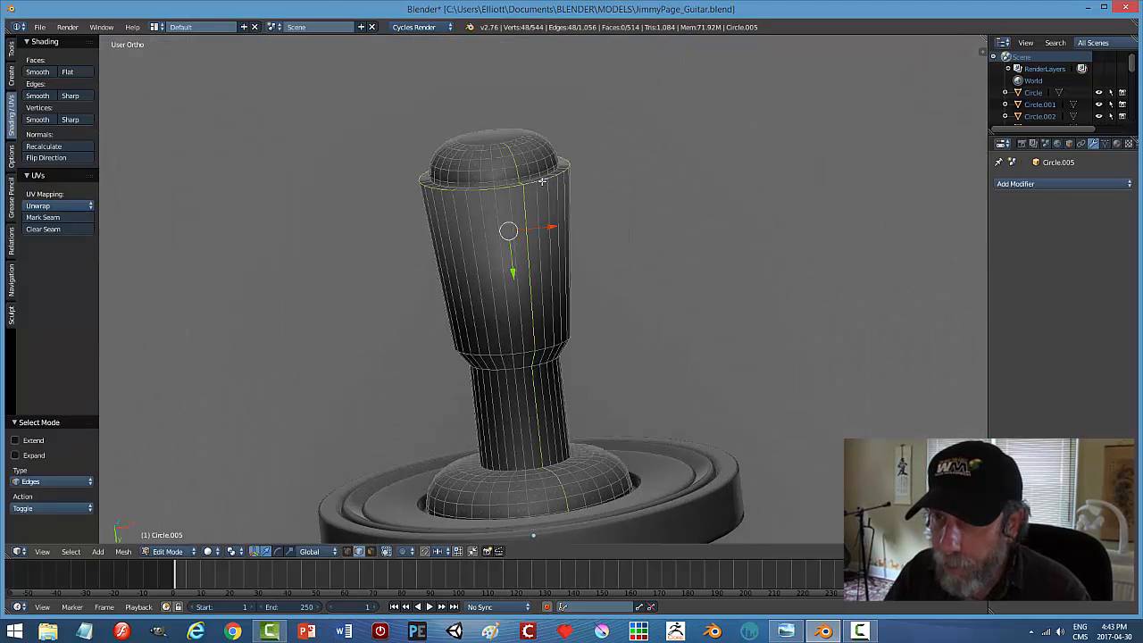
{"action": "right_click", "coordinate": [550, 176], "text": "alt"}
{"action": "key", "text": "ctrl+b"}
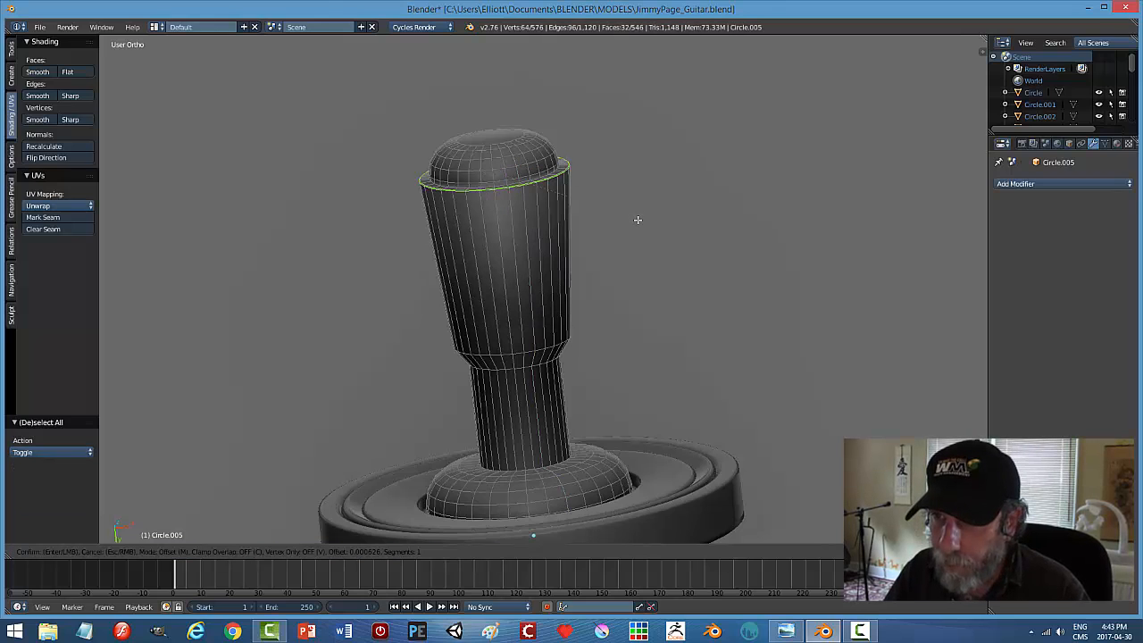
{"action": "scroll", "coordinate": [641, 225], "scroll_direction": "up", "scroll_amount": 2}
{"action": "left_click", "coordinate": [641, 225]}
{"action": "key", "text": "a"}
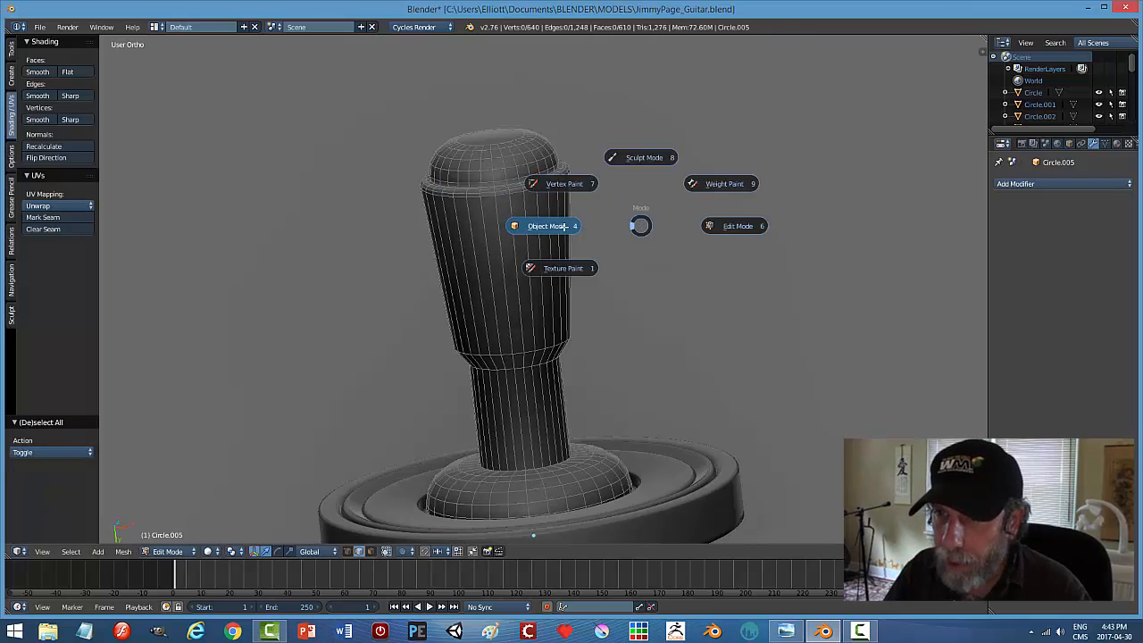
{"action": "left_click", "coordinate": [548, 224]}
{"action": "scroll", "coordinate": [630, 287], "scroll_direction": "down", "scroll_amount": 3}
{"action": "right_click", "coordinate": [607, 287]}
{"action": "key", "text": "Tab"}
{"action": "left_click", "coordinate": [676, 291]}
{"action": "key", "text": "Tab"}
{"action": "left_click", "coordinate": [464, 279]}
Enter Edit Mode on the lever and add an edge loop around the tapered handle, sliding it to the collar end.
{"action": "right_click", "coordinate": [550, 265]}
{"action": "key", "text": "Tab"}
{"action": "left_click", "coordinate": [668, 269]}
{"action": "scroll", "coordinate": [553, 311], "scroll_direction": "up", "scroll_amount": 2}
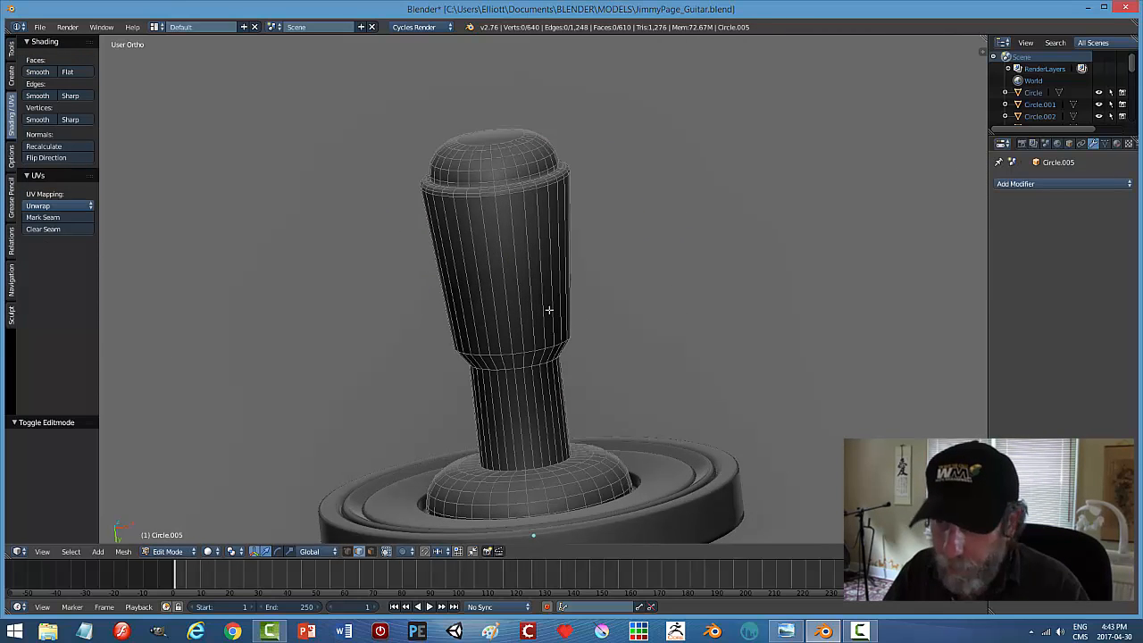
{"action": "key", "text": "ctrl+r"}
{"action": "left_click", "coordinate": [548, 310]}
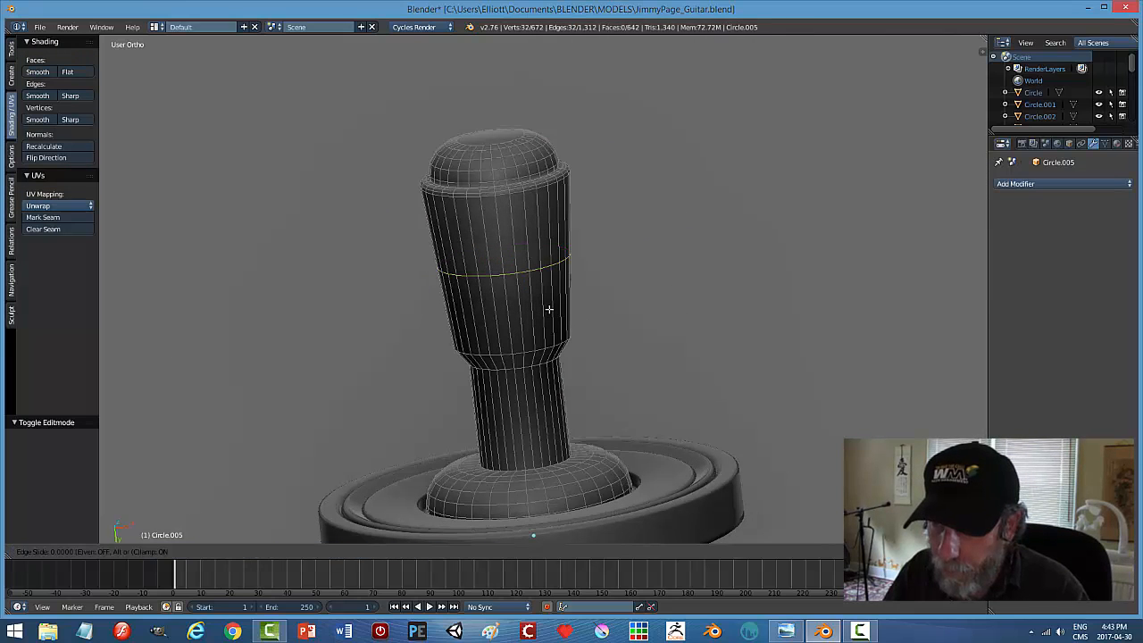
{"action": "left_click", "coordinate": [563, 387]}
Add an edge loop around the stem, slide it up against the flared collar, return to Object Mode, and deselect everything.
{"action": "key", "text": "ctrl+r"}
{"action": "left_click", "coordinate": [544, 380]}
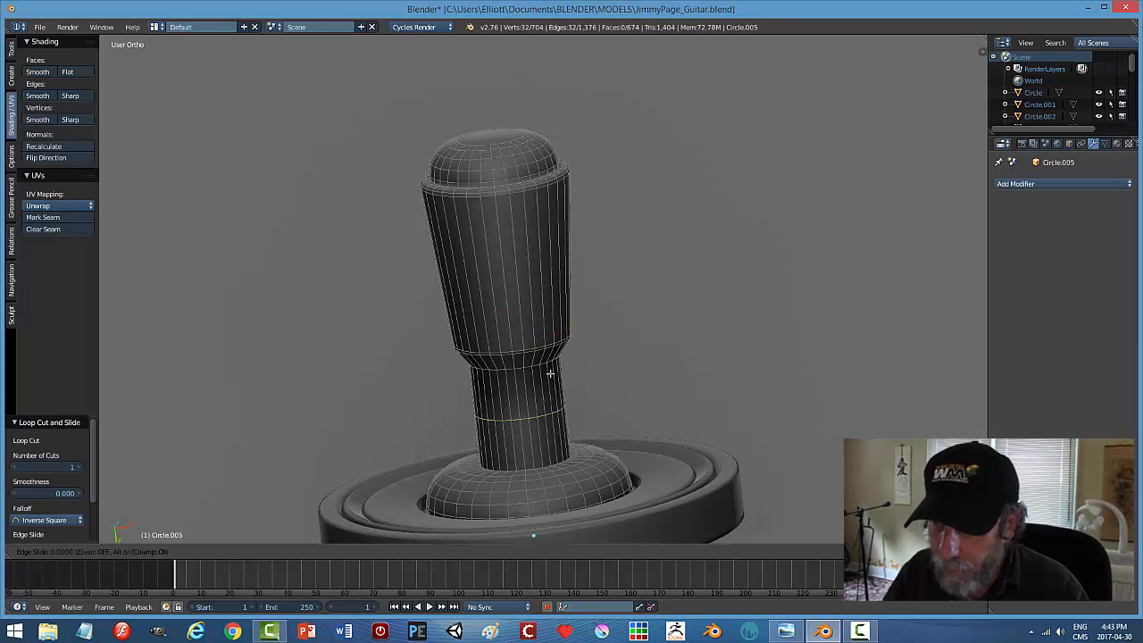
{"action": "left_click", "coordinate": [545, 340]}
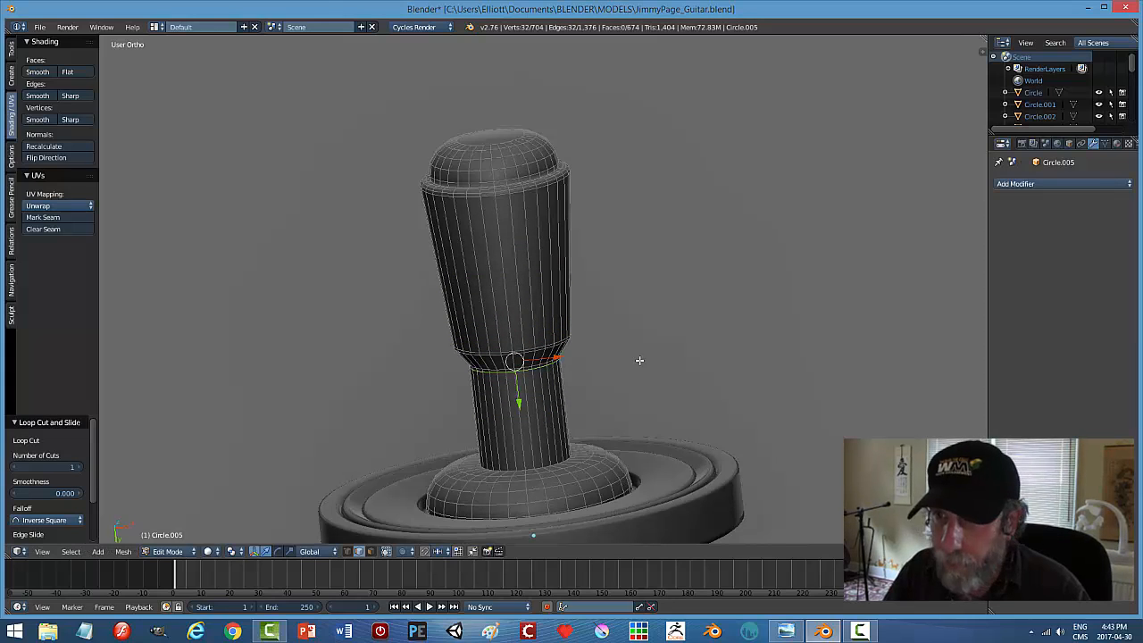
{"action": "key", "text": "a"}
{"action": "key", "text": "Tab"}
{"action": "left_click", "coordinate": [574, 362]}
{"action": "scroll", "coordinate": [641, 333], "scroll_direction": "down", "scroll_amount": 3}
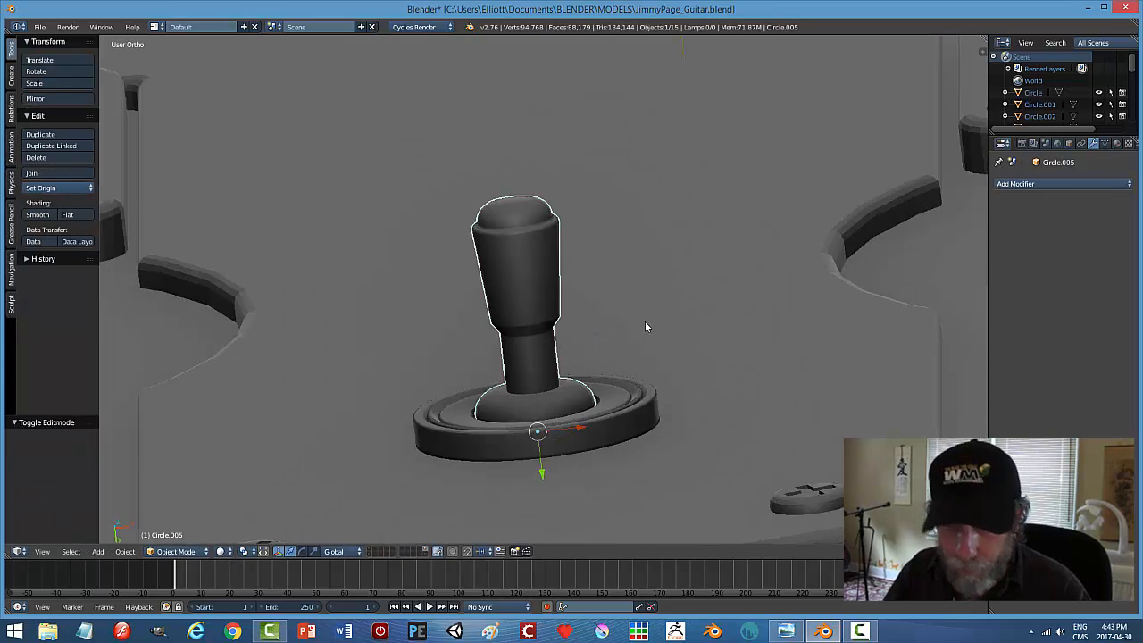
{"action": "key", "text": "a"}
Enter Edit Mode on the toggle lever, switch to face selection, and select the ring of faces around its stem.
{"action": "scroll", "coordinate": [625, 310], "scroll_direction": "down", "scroll_amount": 3}
{"action": "middle_click_drag", "start_coordinate": [615, 303], "coordinate": [553, 359]}
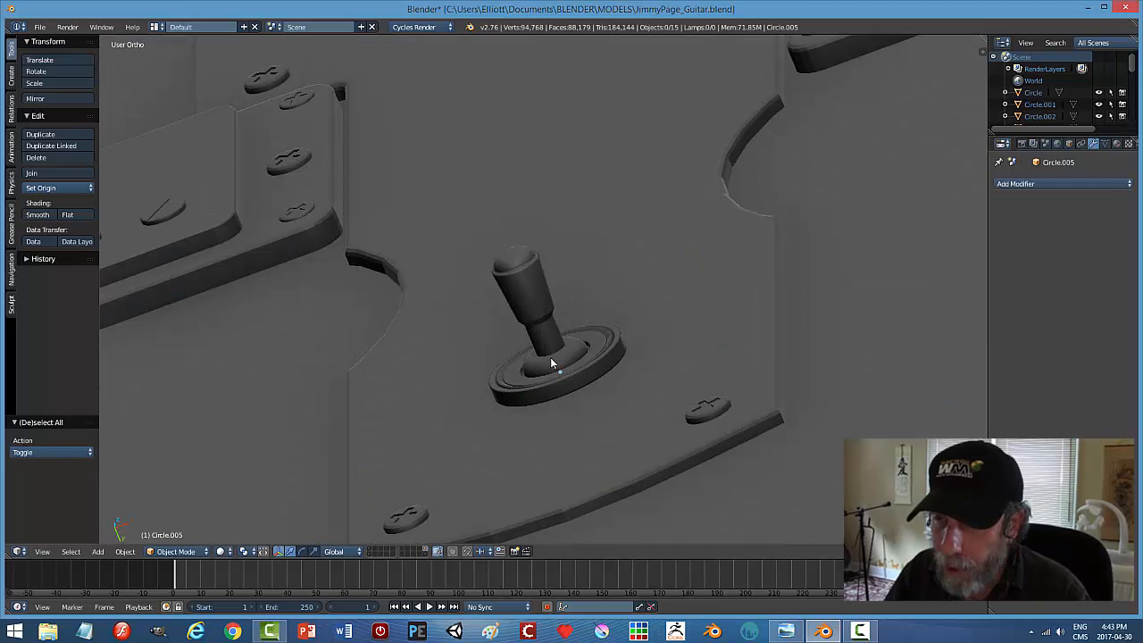
{"action": "right_click", "coordinate": [541, 298]}
{"action": "right_click", "coordinate": [572, 333]}
{"action": "right_click", "coordinate": [542, 334]}
{"action": "key", "text": "Tab"}
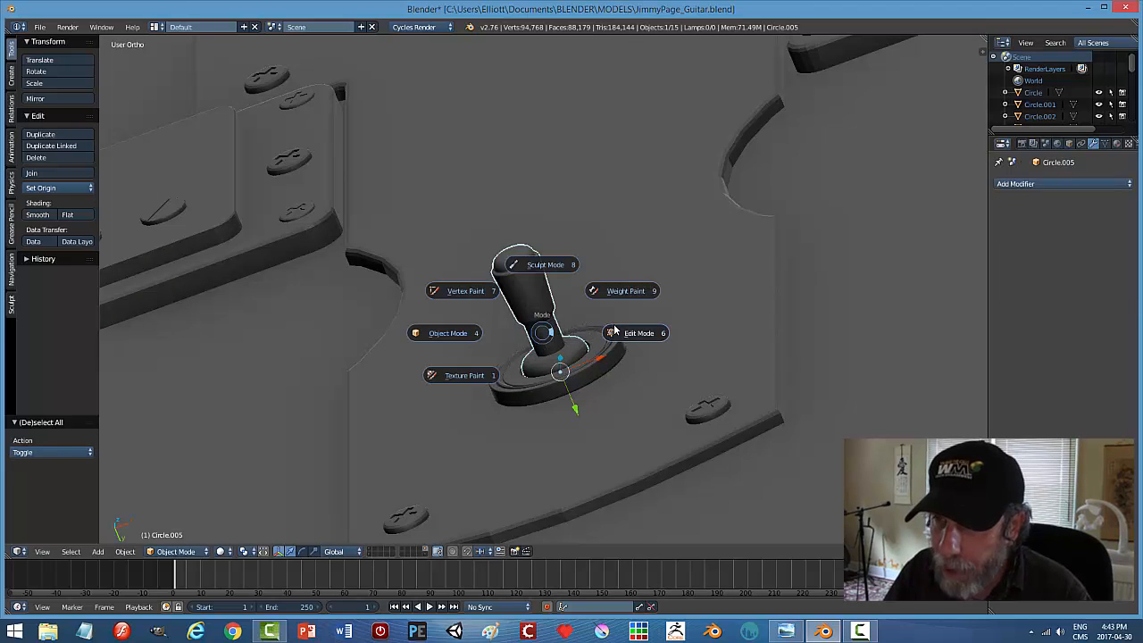
{"action": "left_click", "coordinate": [614, 333]}
{"action": "scroll", "coordinate": [602, 354], "scroll_direction": "up", "scroll_amount": 5}
{"action": "middle_click_drag", "start_coordinate": [590, 314], "coordinate": [574, 273], "text": "shift"}
{"action": "key", "text": "ctrl+Tab"}
{"action": "left_click", "coordinate": [536, 283]}
{"action": "right_click", "coordinate": [528, 291], "text": "alt"}
{"action": "middle_click_drag", "start_coordinate": [644, 277], "coordinate": [664, 258]}
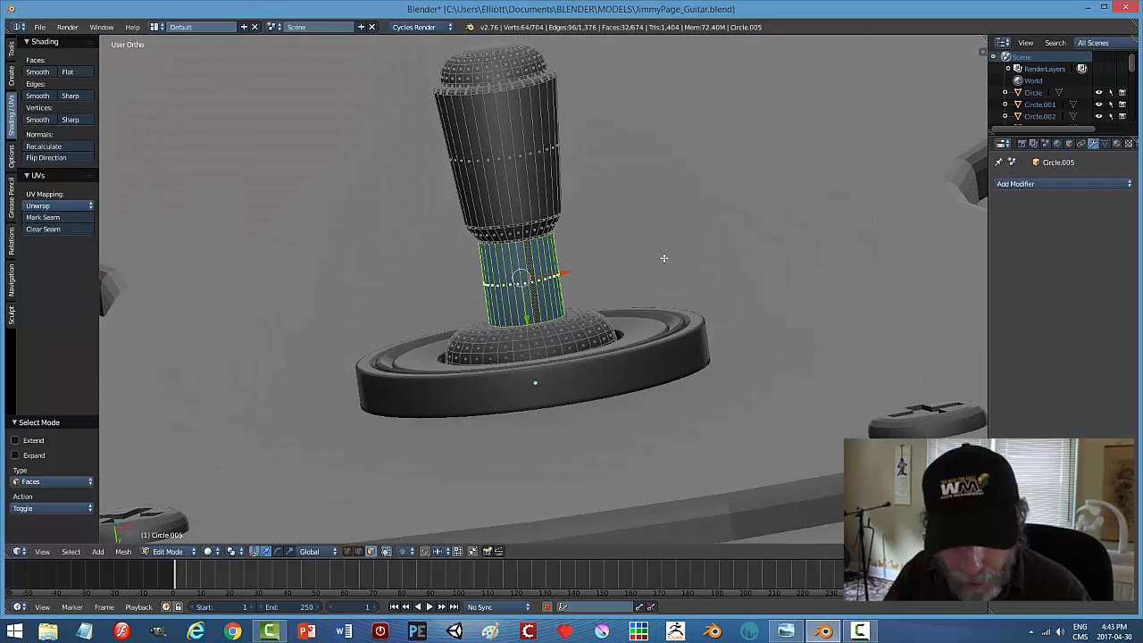
Thin the stem by scaling its faces to about 0.74 on every axis except Y, clear the selection, and return to Object Mode.
{"action": "key", "text": "s"}
{"action": "key", "text": "shift+y"}
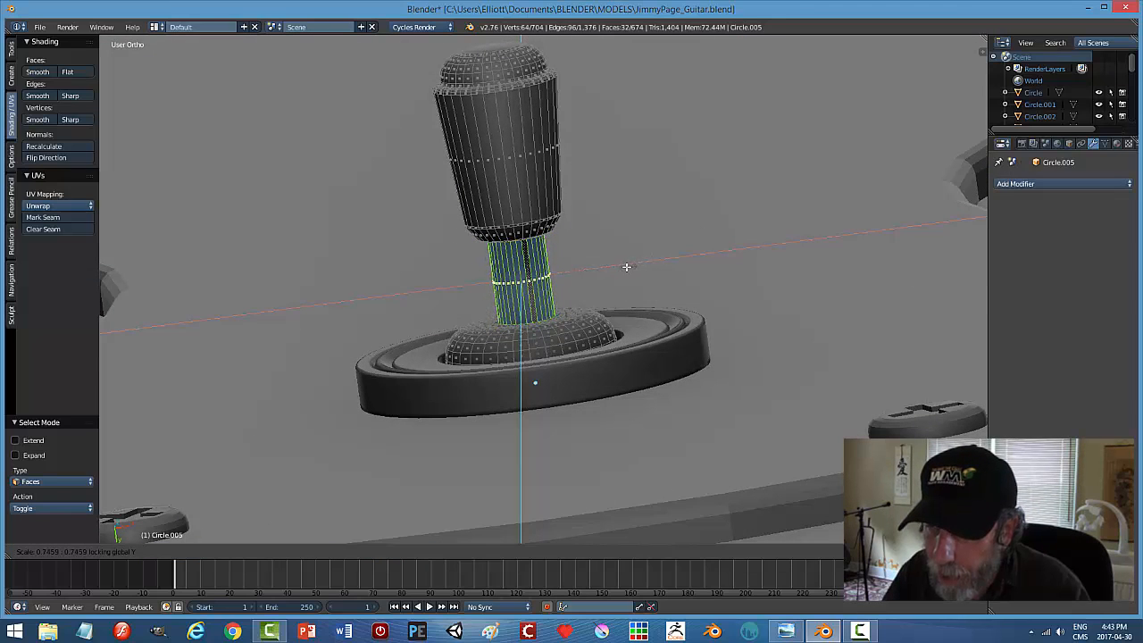
{"action": "left_click", "coordinate": [620, 265]}
{"action": "key", "text": "a"}
{"action": "key", "text": "Tab"}
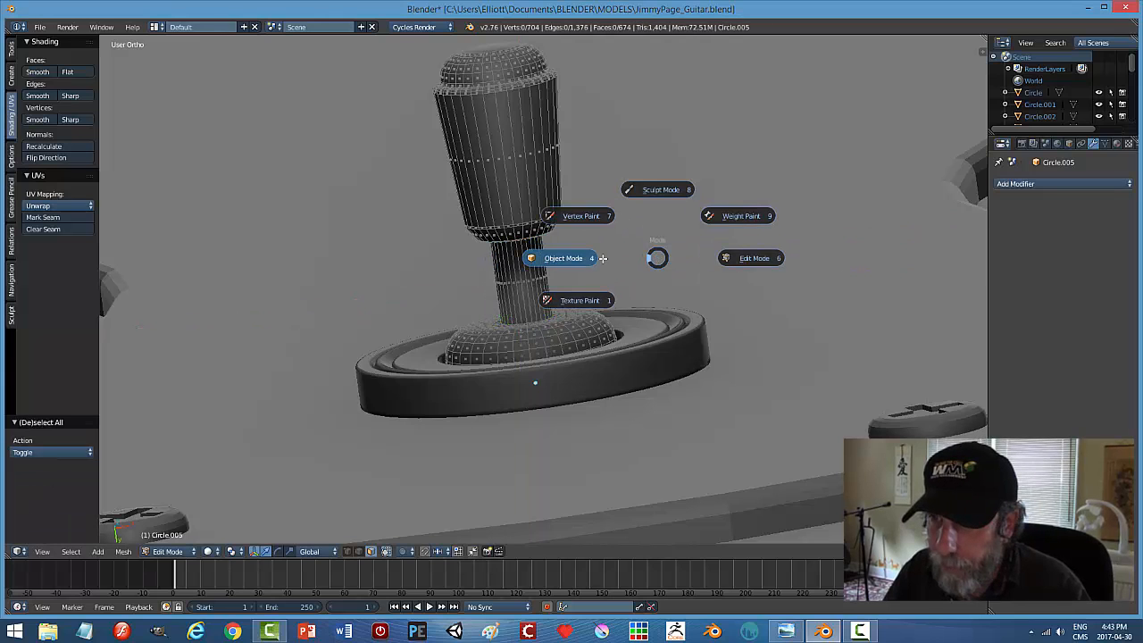
{"action": "left_click", "coordinate": [611, 258]}
Reopen the lever in Edit Mode, select the edge loop at the handle's lower rim, and move it about 0.002 along Y.
{"action": "scroll", "coordinate": [640, 239], "scroll_direction": "down", "scroll_amount": 2}
{"action": "middle_click_drag", "start_coordinate": [616, 248], "coordinate": [657, 223]}
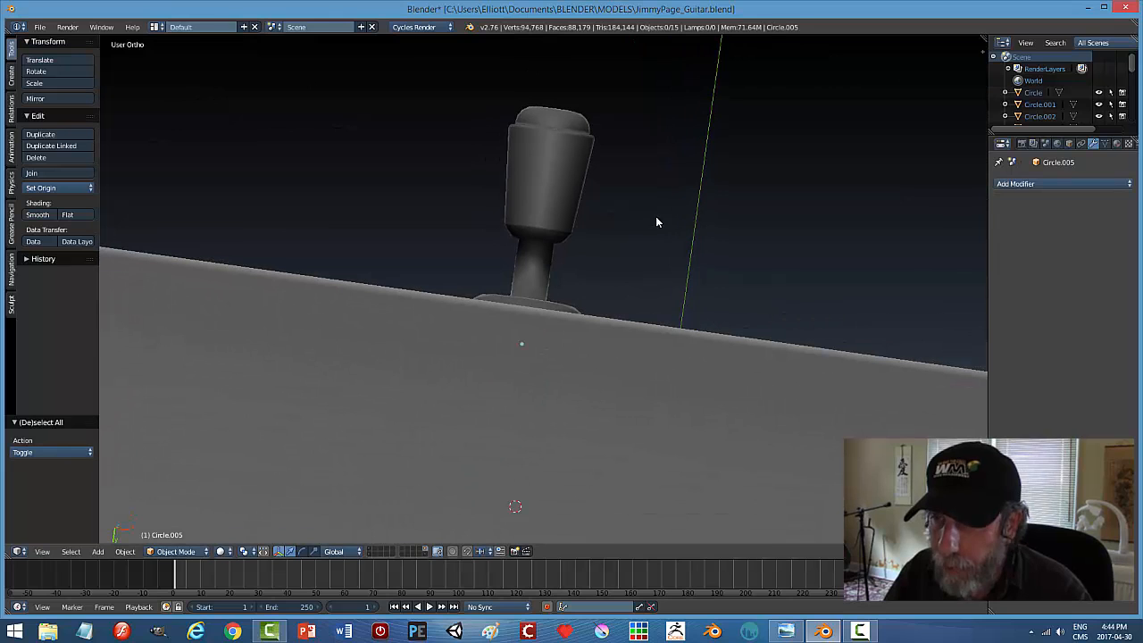
{"action": "right_click", "coordinate": [552, 212]}
{"action": "left_click", "coordinate": [711, 216]}
{"action": "scroll", "coordinate": [543, 270], "scroll_direction": "up", "scroll_amount": 5}
{"action": "middle_click_drag", "start_coordinate": [566, 194], "coordinate": [558, 270], "text": "shift"}
{"action": "scroll", "coordinate": [557, 268], "scroll_direction": "up", "scroll_amount": 4}
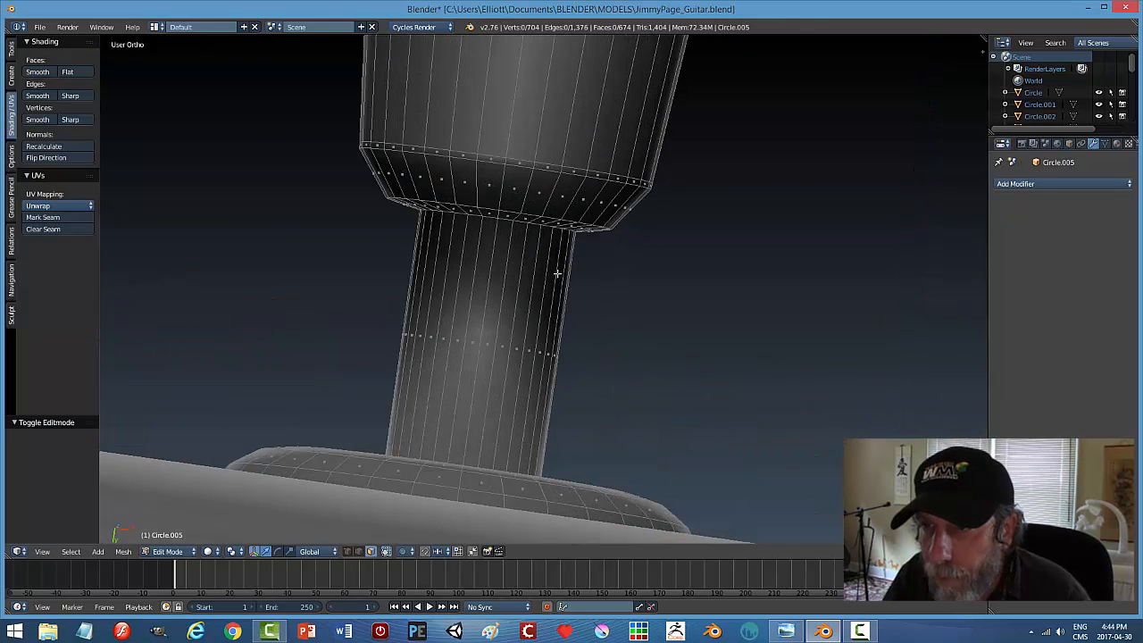
{"action": "key", "text": "ctrl+Tab"}
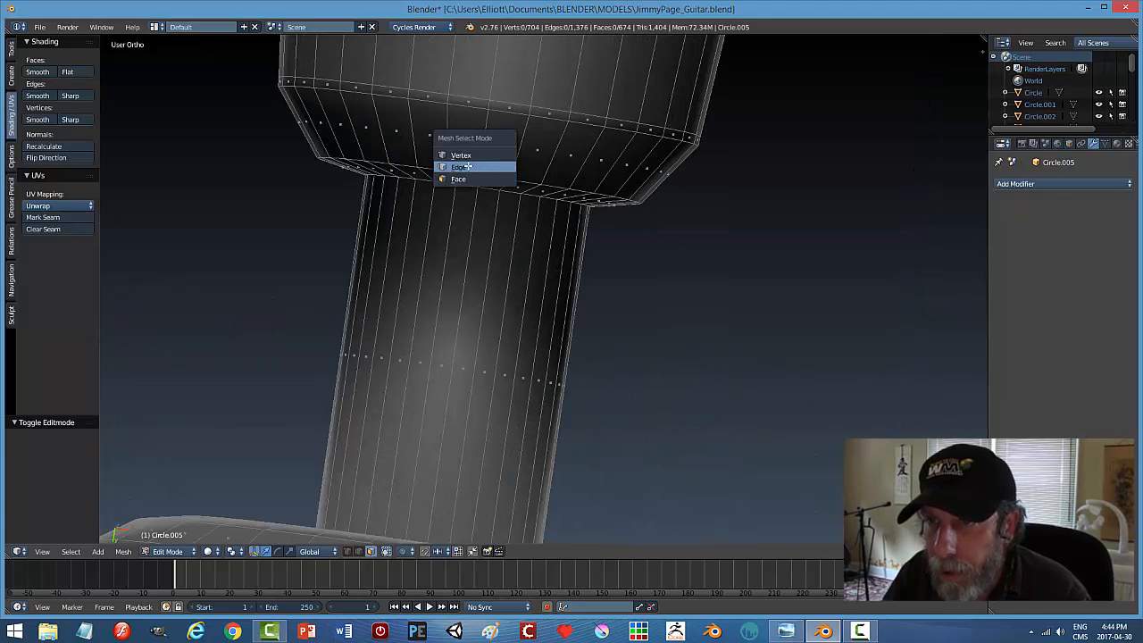
{"action": "left_click", "coordinate": [482, 167]}
{"action": "right_click", "coordinate": [505, 178], "text": "alt"}
{"action": "left_click_drag", "start_coordinate": [477, 217], "coordinate": [482, 205]}
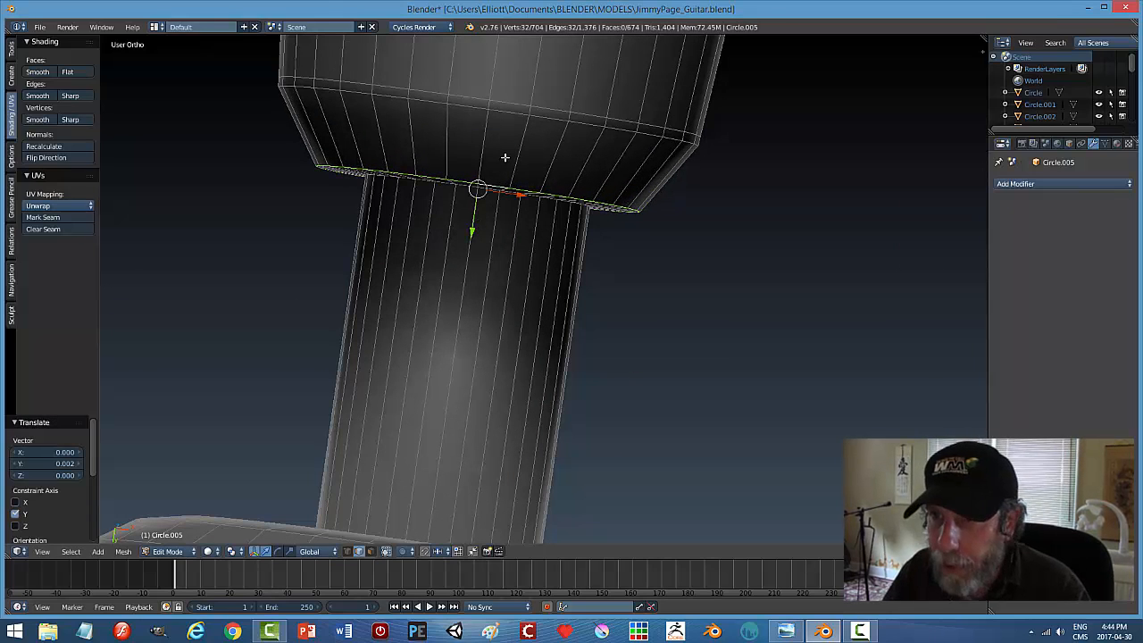
Add a centred edge loop around the narrow band at the handle's lower rim, clear the selection, and return to Object Mode.
{"action": "key", "text": "ctrl+r"}
{"action": "left_click", "coordinate": [513, 194]}
{"action": "right_click", "coordinate": [513, 193]}
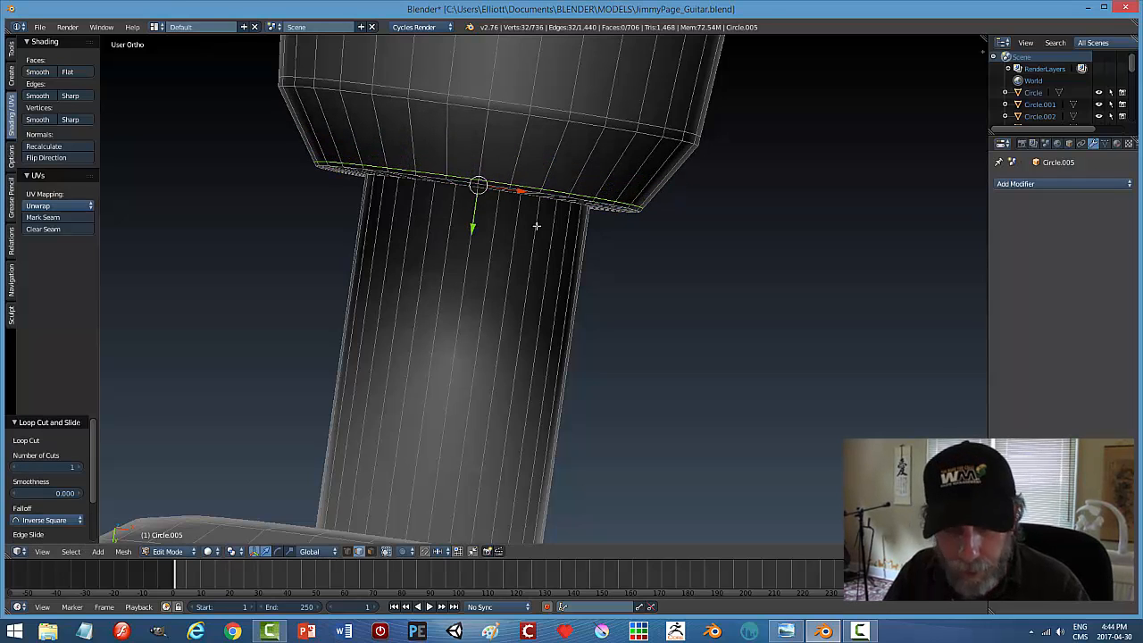
{"action": "key", "text": "a"}
{"action": "key", "text": "Tab"}
{"action": "left_click", "coordinate": [466, 231]}
{"action": "scroll", "coordinate": [545, 234], "scroll_direction": "down", "scroll_amount": 4}
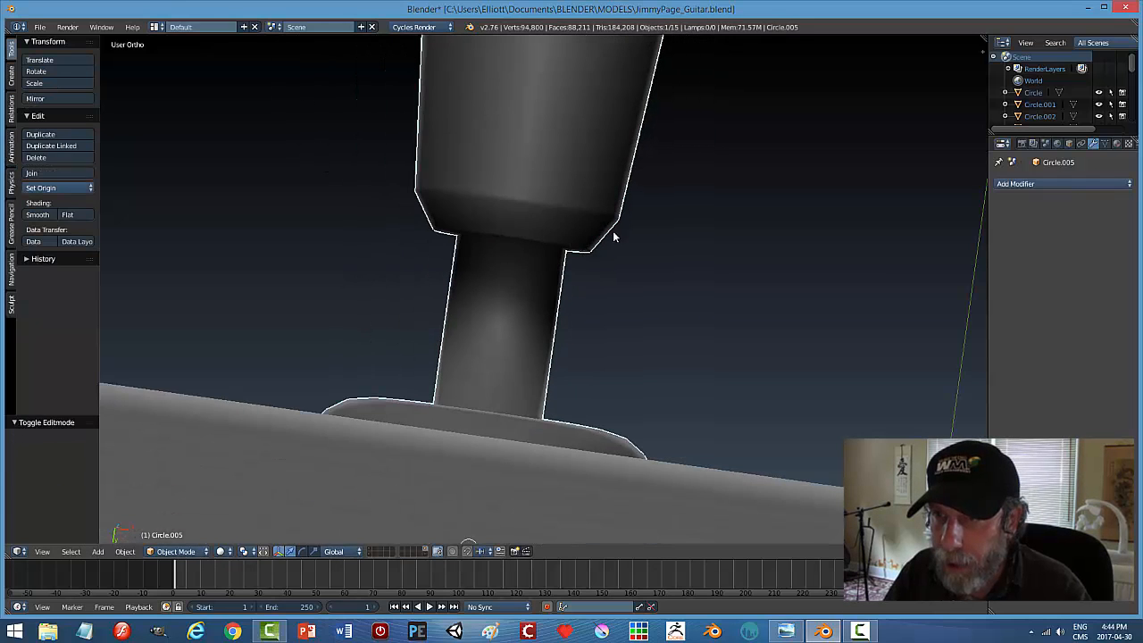
Select the toggle lever and enable Auto Smooth on its normals with an angle of 35°.
{"action": "scroll", "coordinate": [625, 234], "scroll_direction": "down", "scroll_amount": 2}
{"action": "middle_click_drag", "start_coordinate": [636, 234], "coordinate": [712, 247]}
{"action": "right_click", "coordinate": [712, 247]}
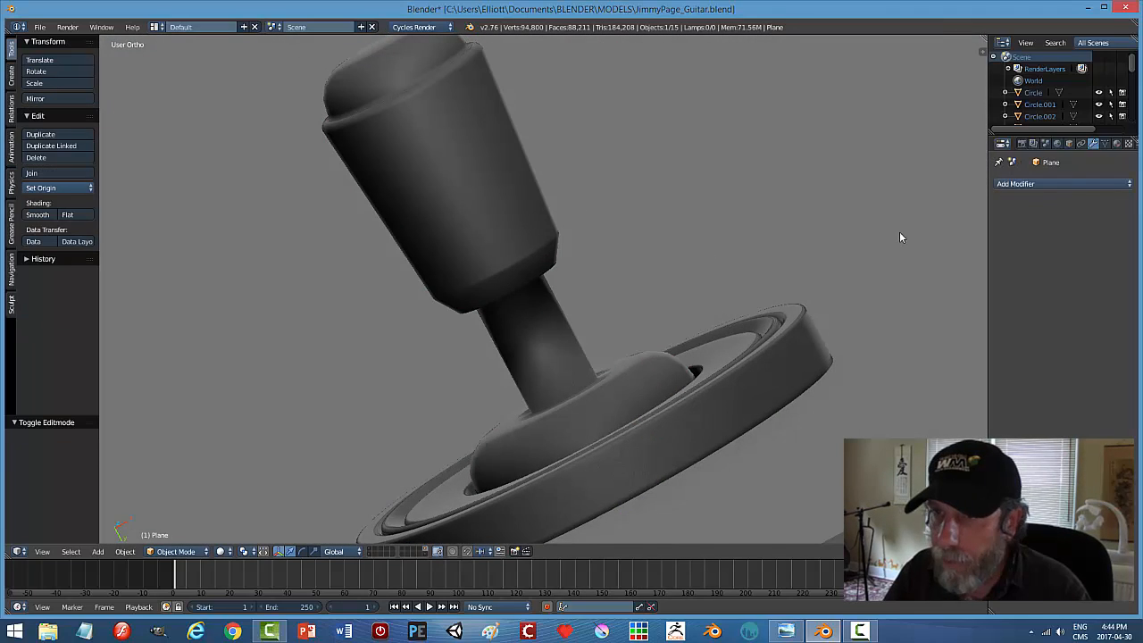
{"action": "right_click", "coordinate": [460, 163]}
{"action": "left_click", "coordinate": [1105, 144]}
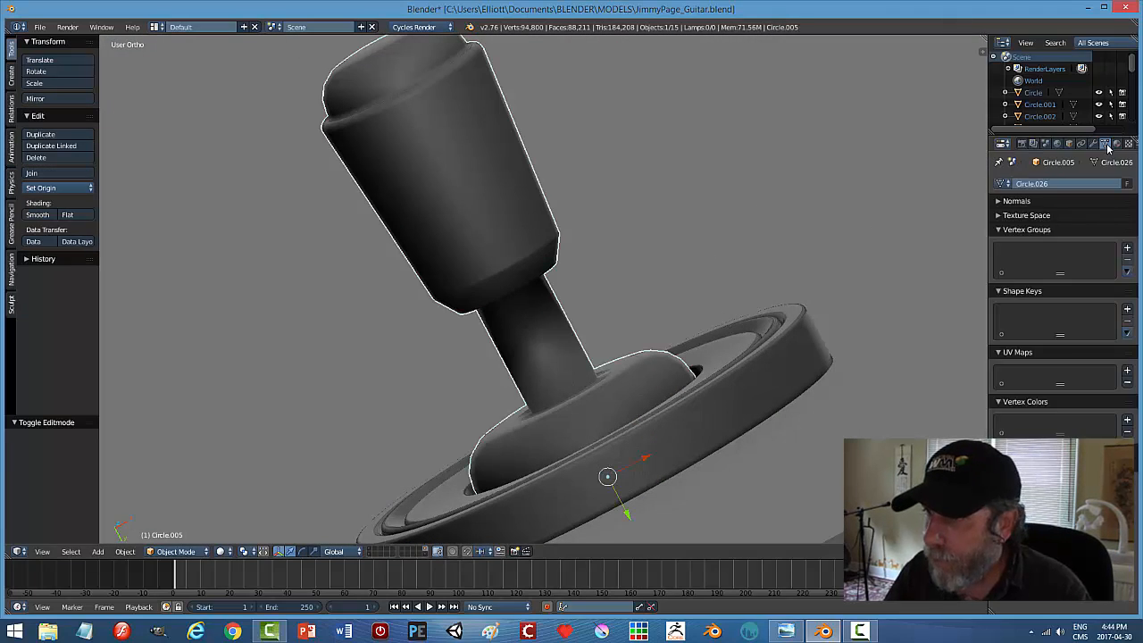
{"action": "left_click", "coordinate": [1009, 201]}
{"action": "left_click", "coordinate": [1051, 231]}
{"action": "type", "text": "35"}
{"action": "key", "text": "Return"}
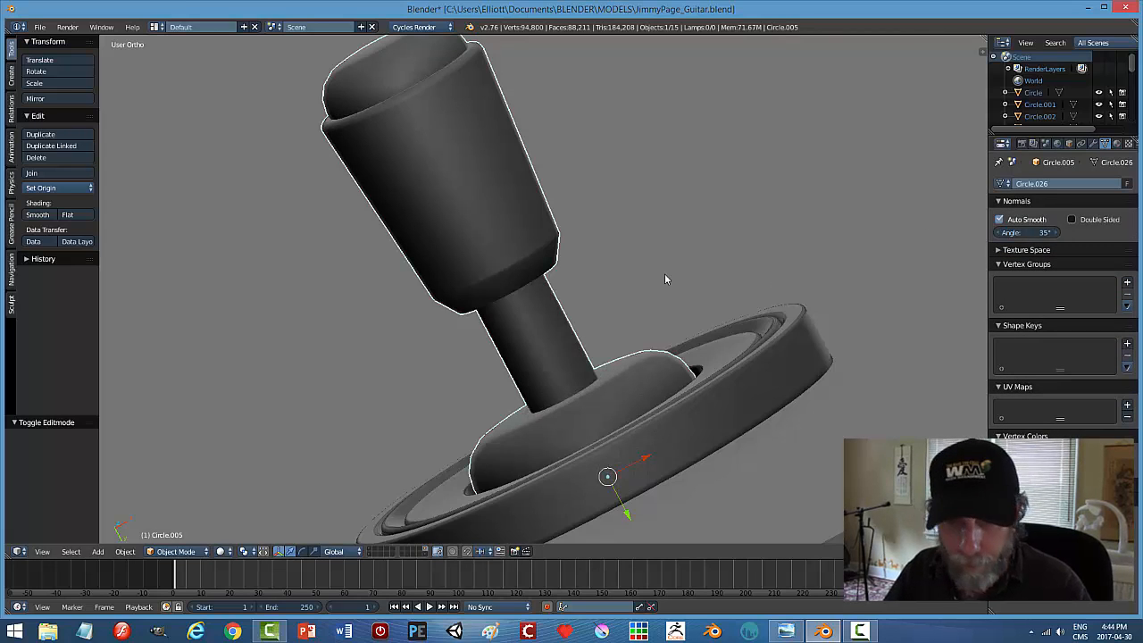
Turn off the viewport display of the toggle base ring's subdivision modifier and shade the ring smooth.
{"action": "key", "text": "a"}
{"action": "scroll", "coordinate": [562, 263], "scroll_direction": "down", "scroll_amount": 6}
{"action": "middle_click_drag", "start_coordinate": [534, 264], "coordinate": [543, 299]}
{"action": "scroll", "coordinate": [616, 328], "scroll_direction": "down", "scroll_amount": 3}
{"action": "scroll", "coordinate": [558, 321], "scroll_direction": "up", "scroll_amount": 8}
{"action": "right_click", "coordinate": [591, 391]}
{"action": "left_click", "coordinate": [1092, 143]}
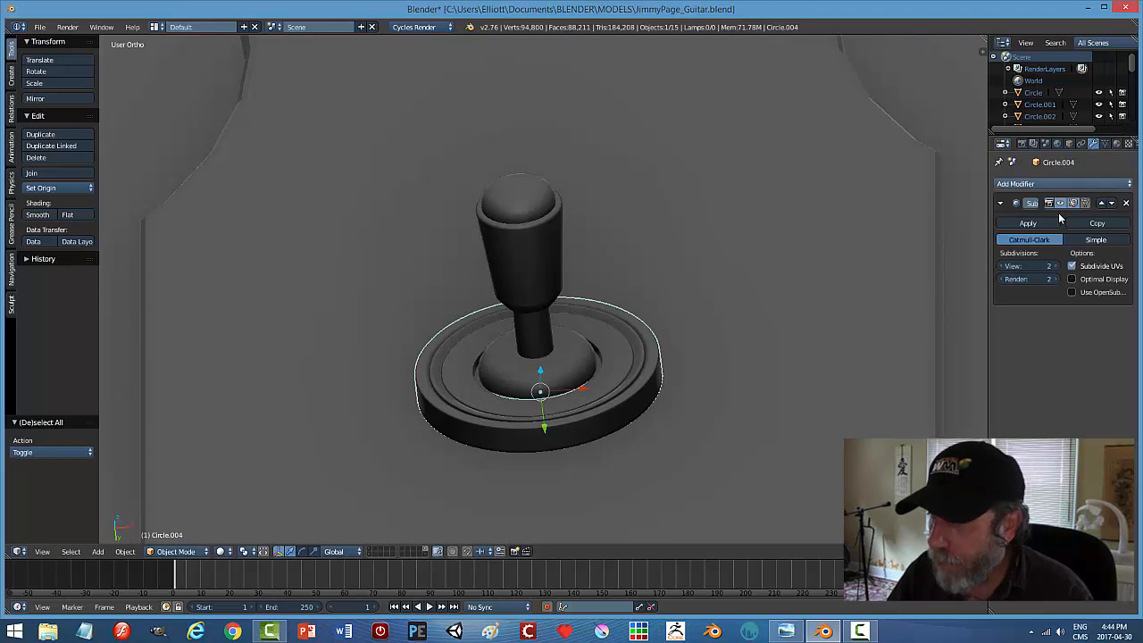
{"action": "left_click", "coordinate": [1060, 203]}
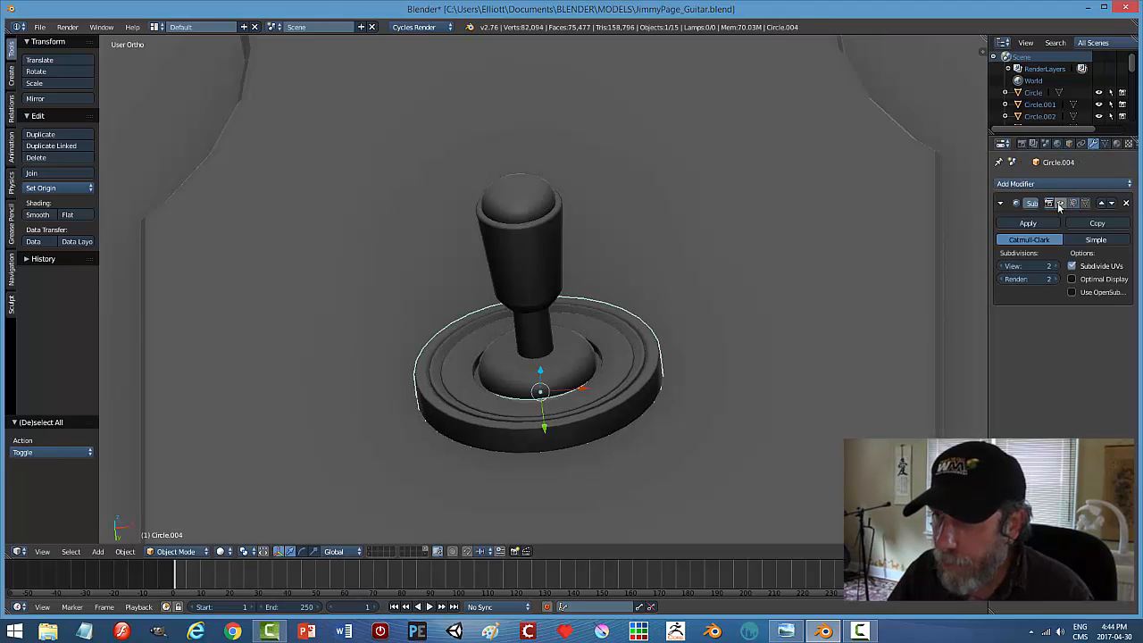
{"action": "right_click", "coordinate": [643, 365]}
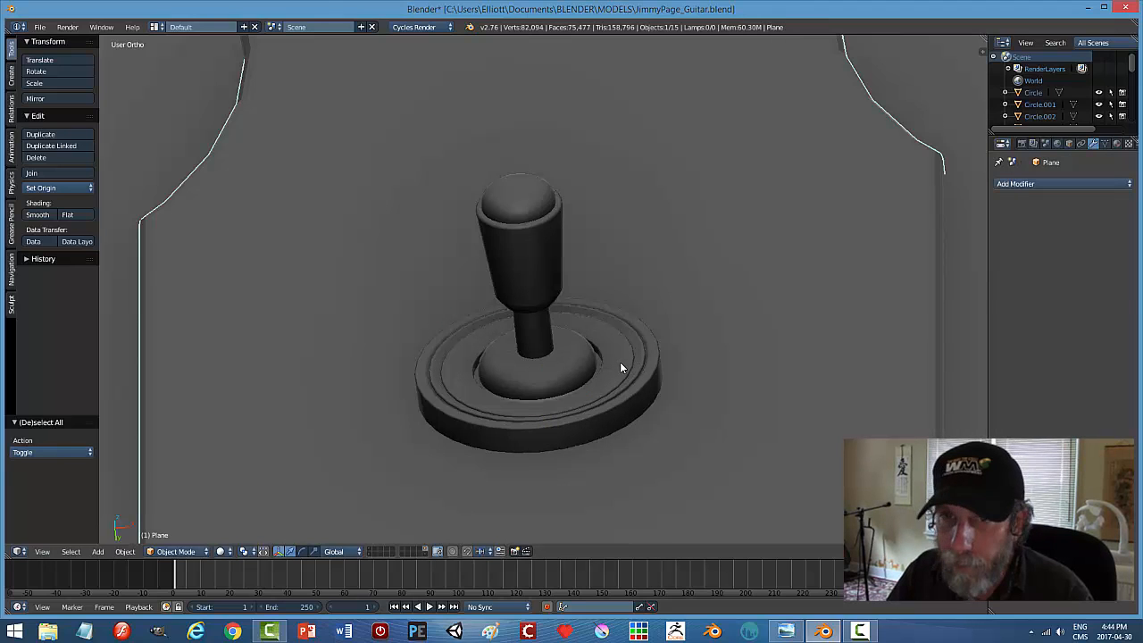
{"action": "right_click", "coordinate": [619, 366]}
{"action": "left_click", "coordinate": [36, 215]}
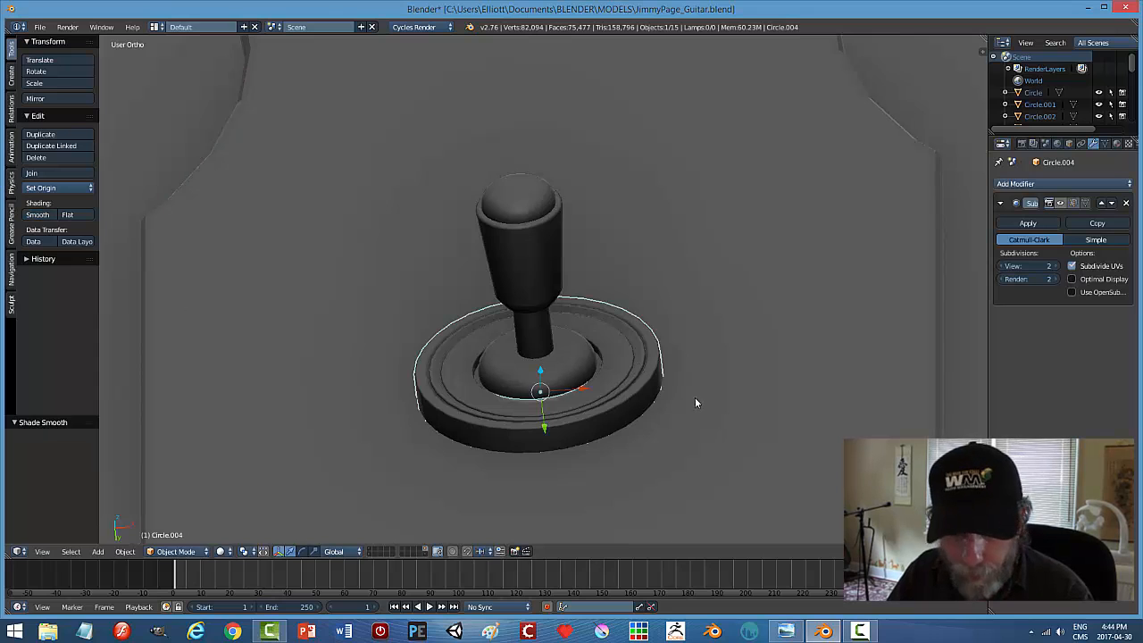
Clear the selection and remove the subdivision modifier from the toggle's base ring.
{"action": "key", "text": "a"}
{"action": "scroll", "coordinate": [688, 393], "scroll_direction": "down", "scroll_amount": 6}
{"action": "scroll", "coordinate": [577, 409], "scroll_direction": "down", "scroll_amount": 2}
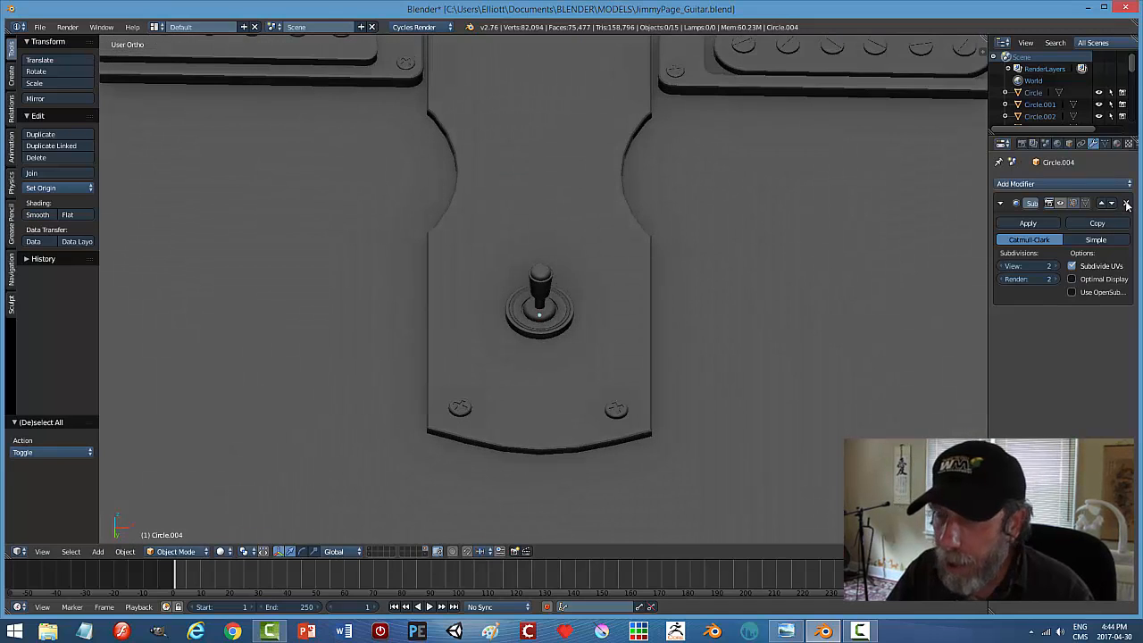
{"action": "left_click", "coordinate": [1126, 205]}
Select the toggle lever together with the base ring and join them into one object.
{"action": "scroll", "coordinate": [674, 361], "scroll_direction": "up", "scroll_amount": 7}
{"action": "right_click", "coordinate": [549, 388]}
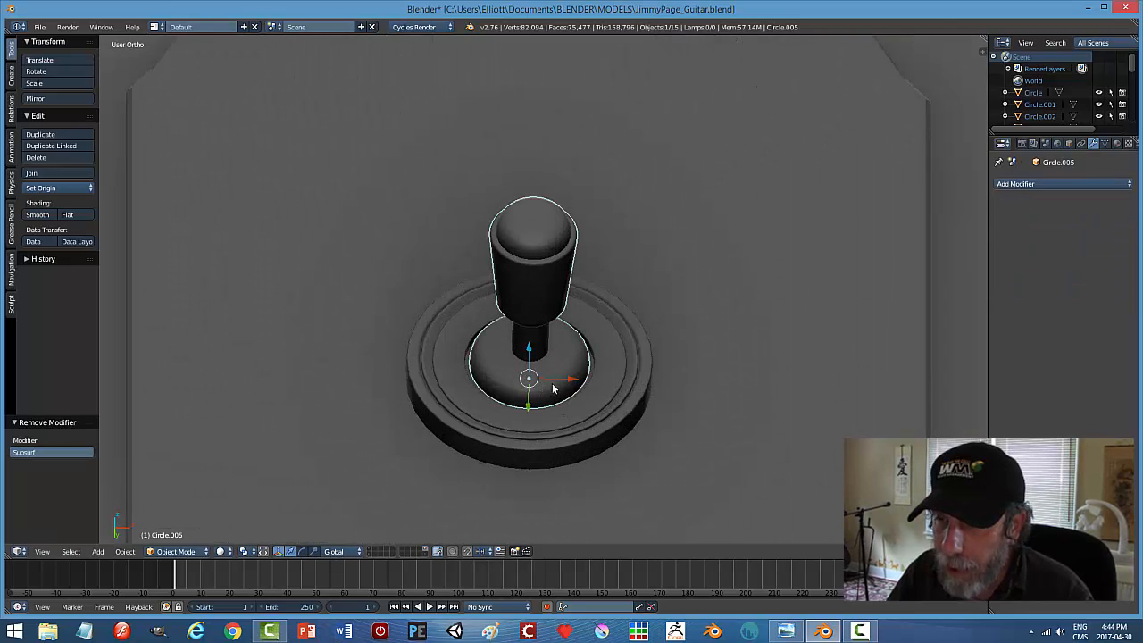
{"action": "right_click", "coordinate": [596, 410], "text": "shift"}
{"action": "key", "text": "ctrl+j"}
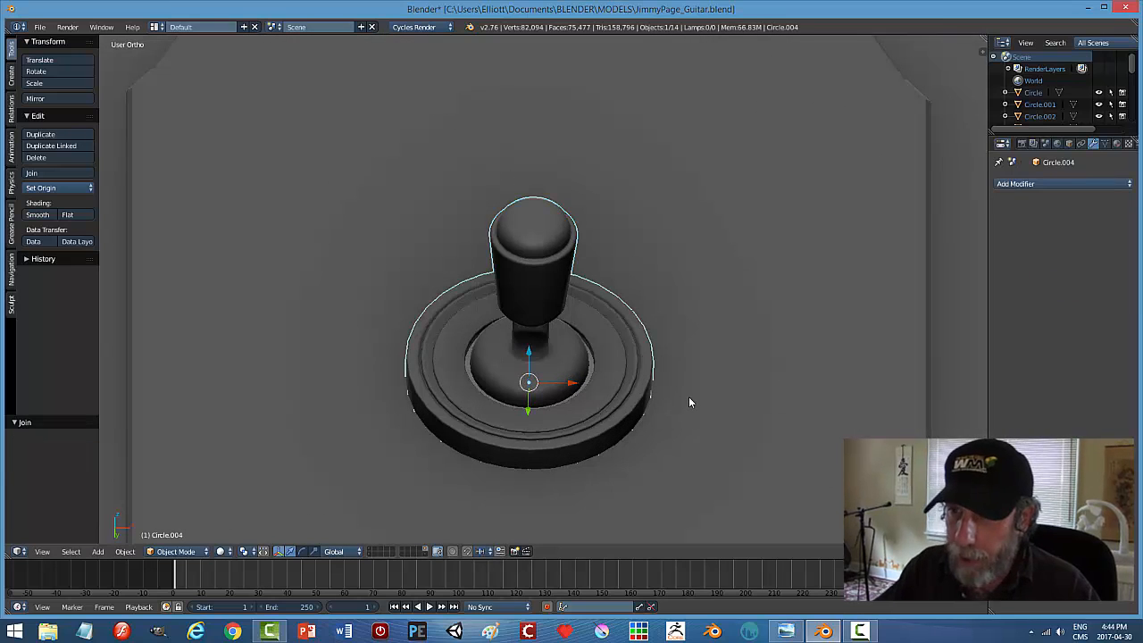
Enable Auto Smooth on the joined toggle switch with an angle of 35°, and clear the selection.
{"action": "scroll", "coordinate": [599, 428], "scroll_direction": "down", "scroll_amount": 2}
{"action": "middle_click_drag", "start_coordinate": [599, 429], "coordinate": [576, 357]}
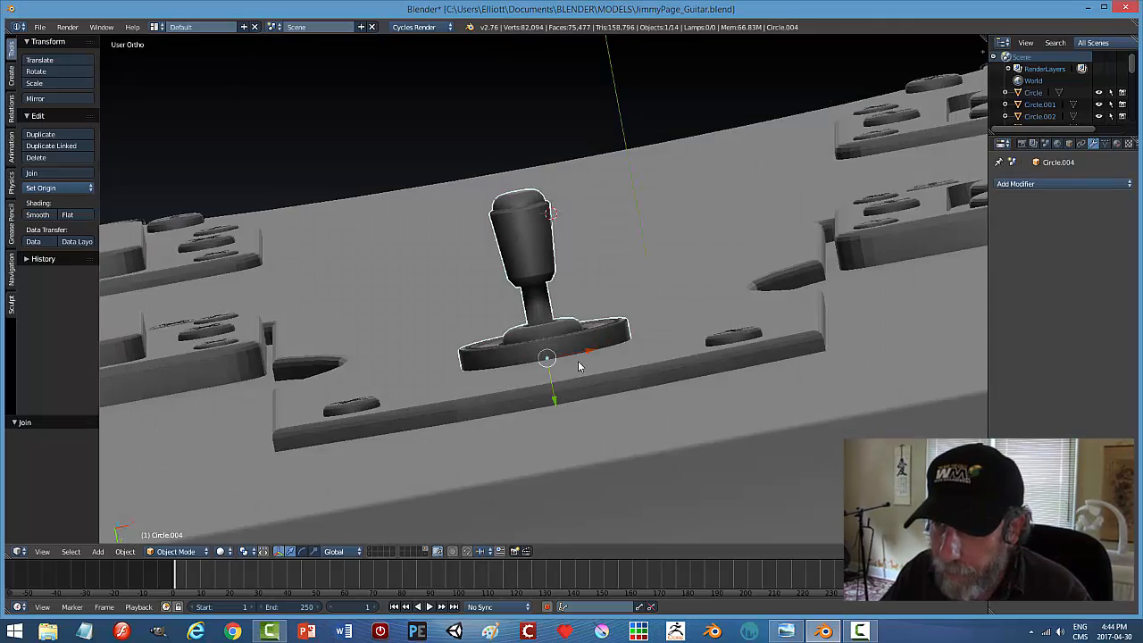
{"action": "scroll", "coordinate": [574, 309], "scroll_direction": "up", "scroll_amount": 4}
{"action": "middle_click_drag", "start_coordinate": [574, 309], "coordinate": [554, 385]}
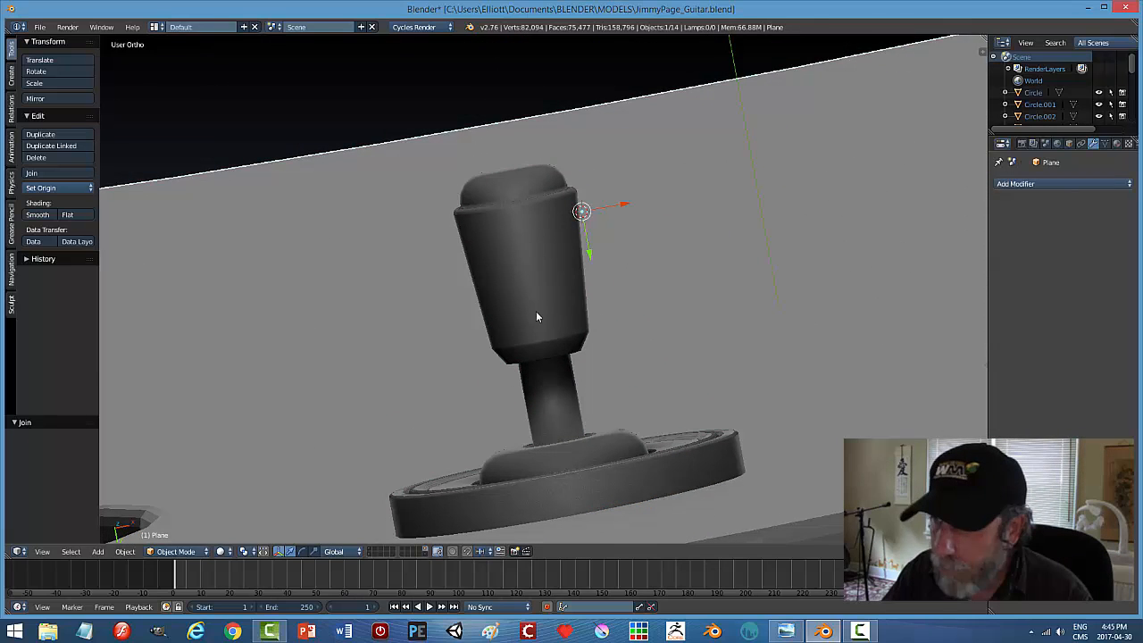
{"action": "left_click", "coordinate": [1104, 144]}
{"action": "left_click", "coordinate": [1001, 219]}
{"action": "left_click", "coordinate": [1023, 232]}
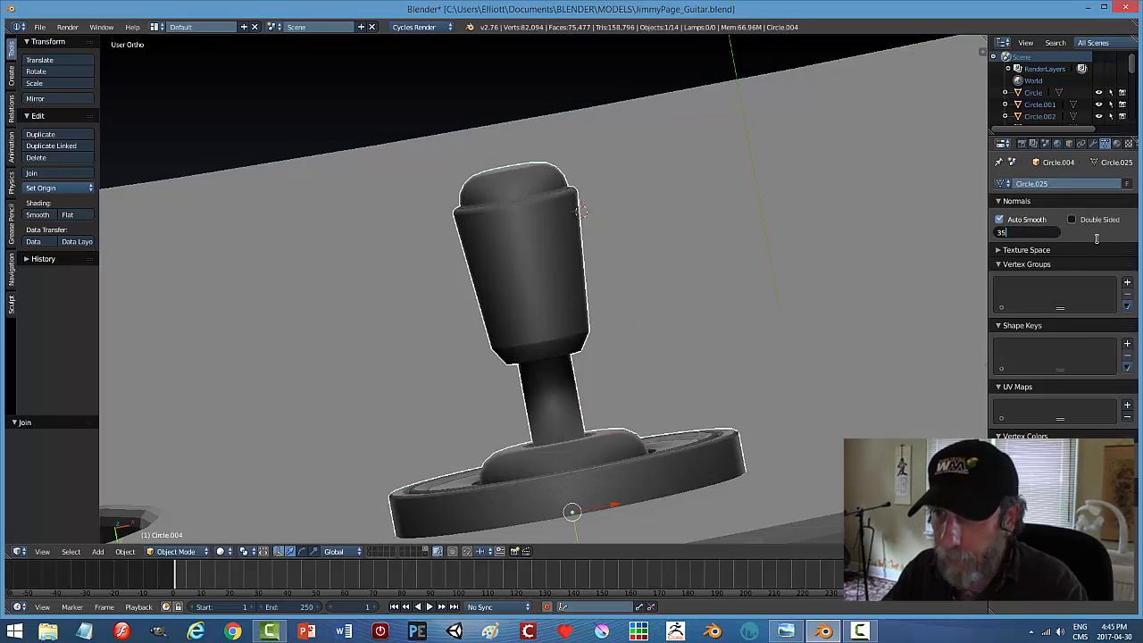
{"action": "key", "text": "Return"}
{"action": "scroll", "coordinate": [641, 352], "scroll_direction": "down", "scroll_amount": 4}
{"action": "middle_click_drag", "start_coordinate": [641, 352], "coordinate": [590, 356]}
{"action": "key", "text": "a"}
{"action": "scroll", "coordinate": [610, 393], "scroll_direction": "down", "scroll_amount": 3}
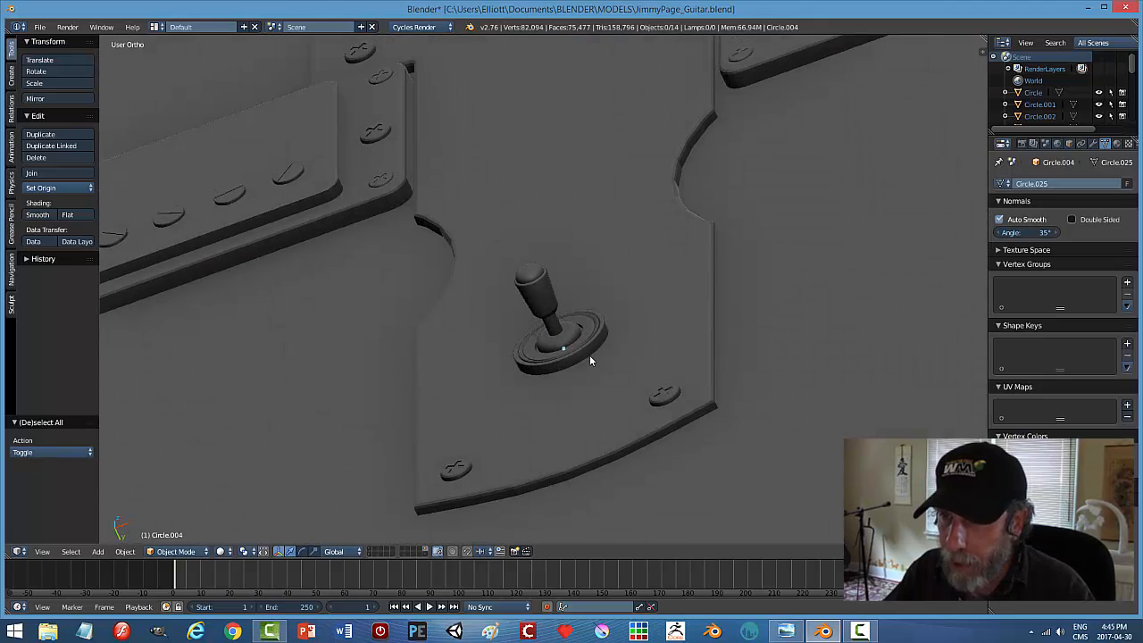
Select the toggle switch, nudge it slightly along the Y axis to adjust its depth on the plate, and deselect it.
{"action": "right_click", "coordinate": [598, 355]}
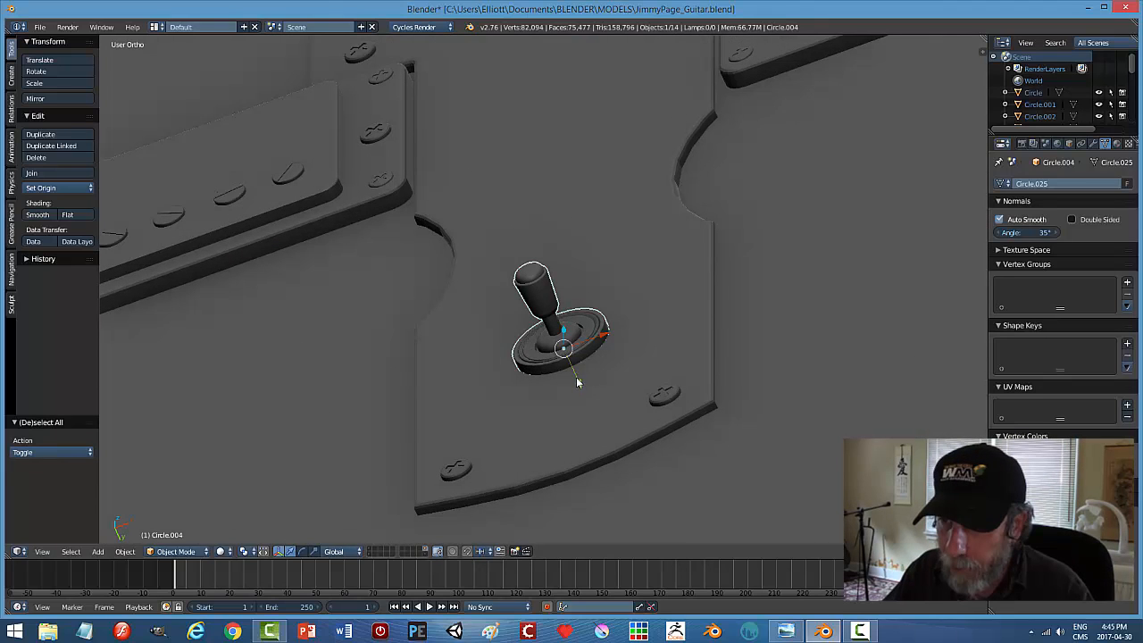
{"action": "key", "text": "g"}
{"action": "key", "text": "z"}
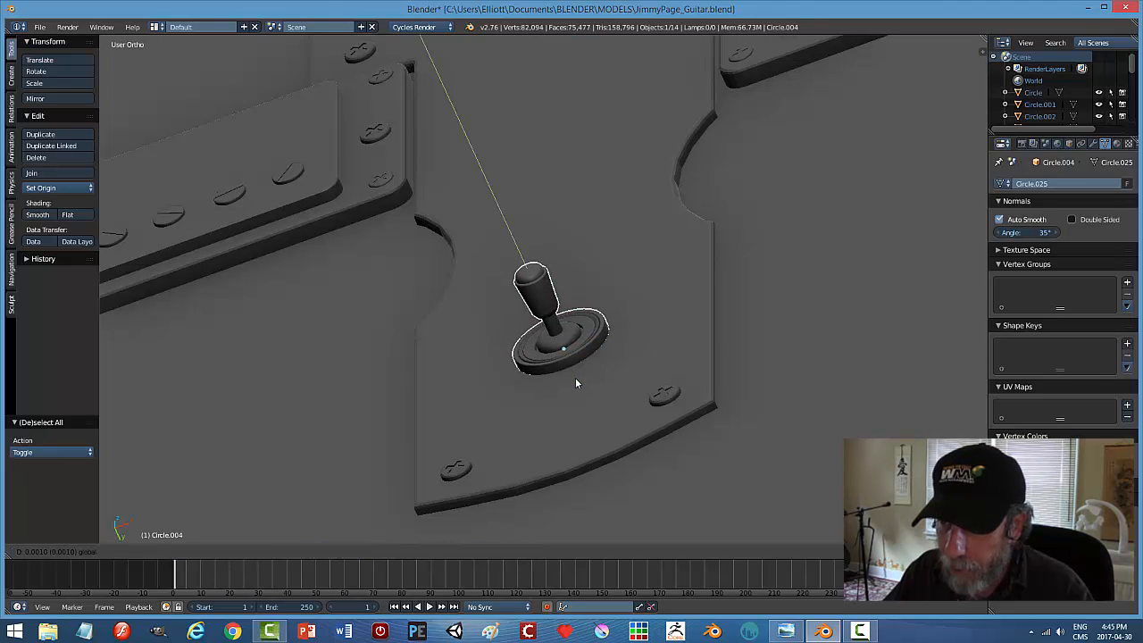
{"action": "left_click", "coordinate": [575, 377]}
{"action": "key", "text": "a"}
{"action": "scroll", "coordinate": [671, 382], "scroll_direction": "down", "scroll_amount": 4}
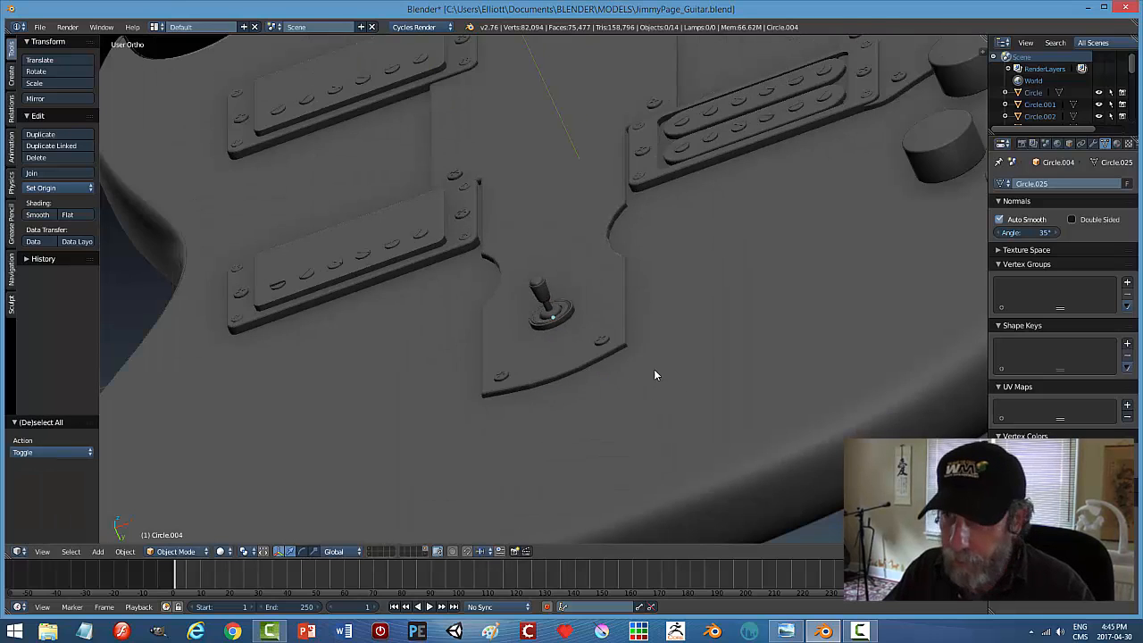
Switch to the front view with wireframe shading to reveal the guitar's reference image.
{"action": "key", "text": "KP_1"}
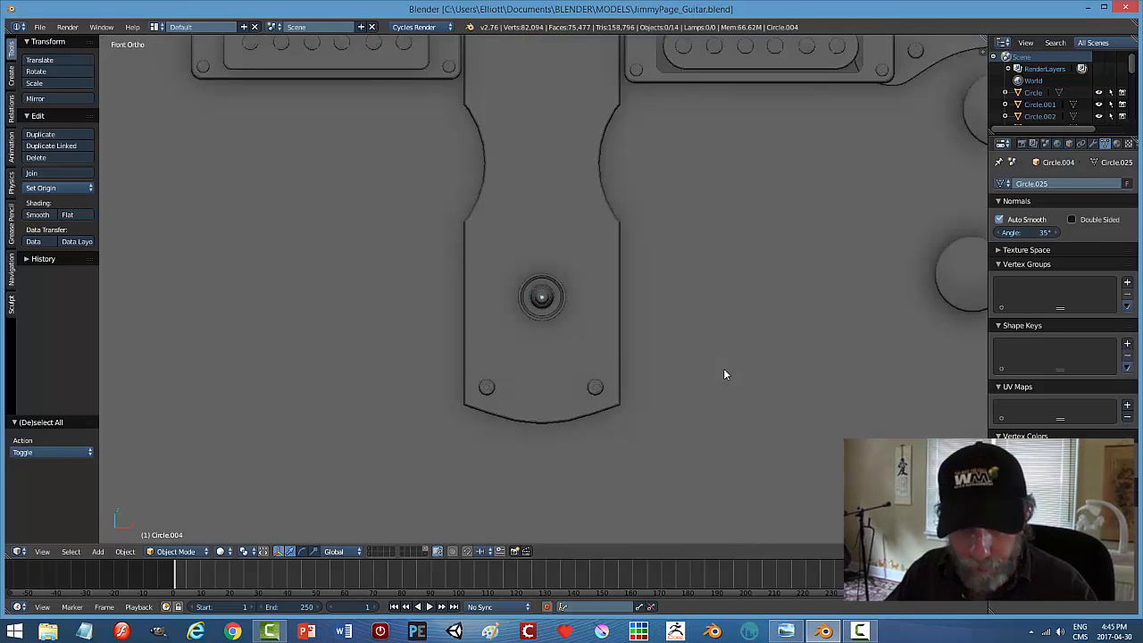
{"action": "key", "text": "z"}
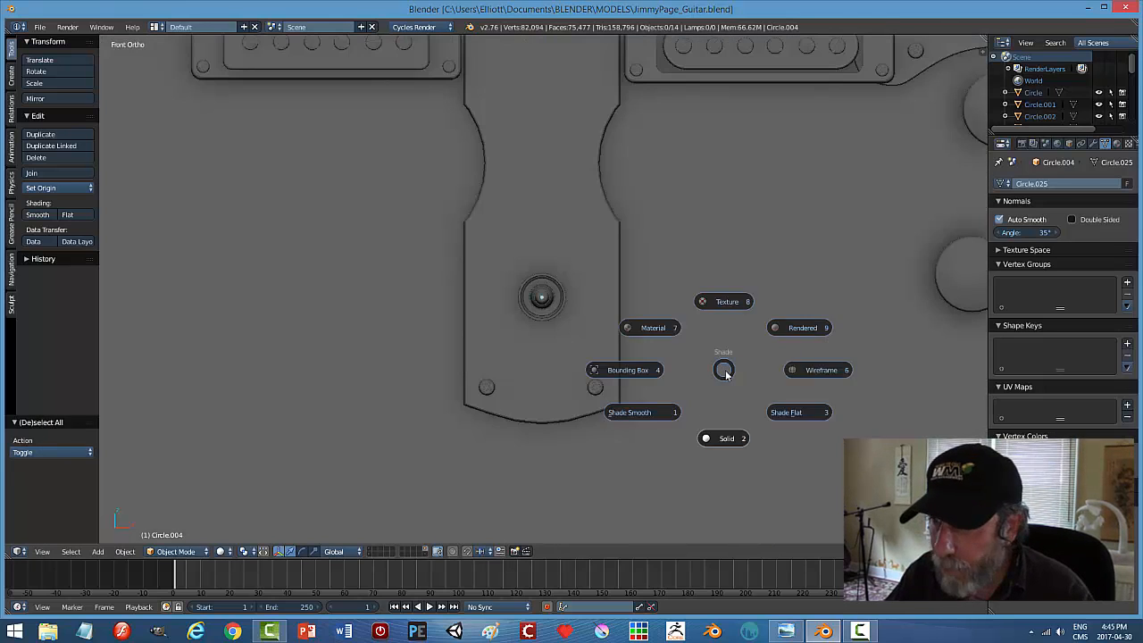
{"action": "left_click", "coordinate": [803, 369]}
{"action": "scroll", "coordinate": [772, 372], "scroll_direction": "down", "scroll_amount": 7}
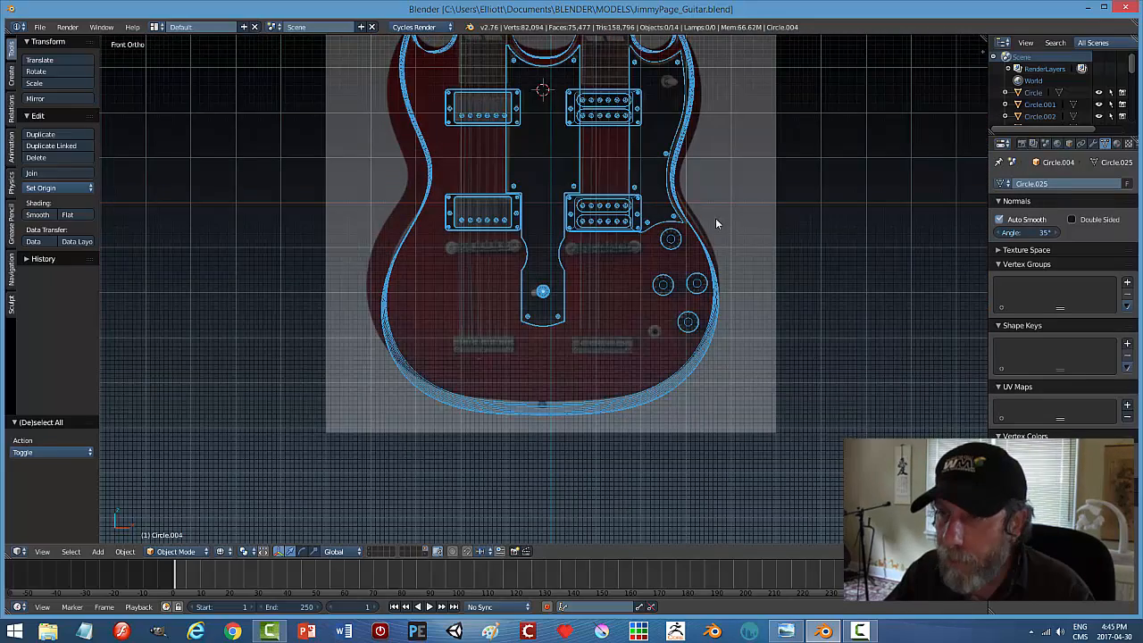
{"action": "middle_click_drag", "start_coordinate": [716, 223], "coordinate": [697, 314], "text": "shift"}
Duplicate the toggle switch and move the copy 4.549 along Z and 2.817 along X onto the upper pickguard.
{"action": "right_click", "coordinate": [526, 385]}
{"action": "key", "text": "shift+d"}
{"action": "right_click", "coordinate": [525, 383]}
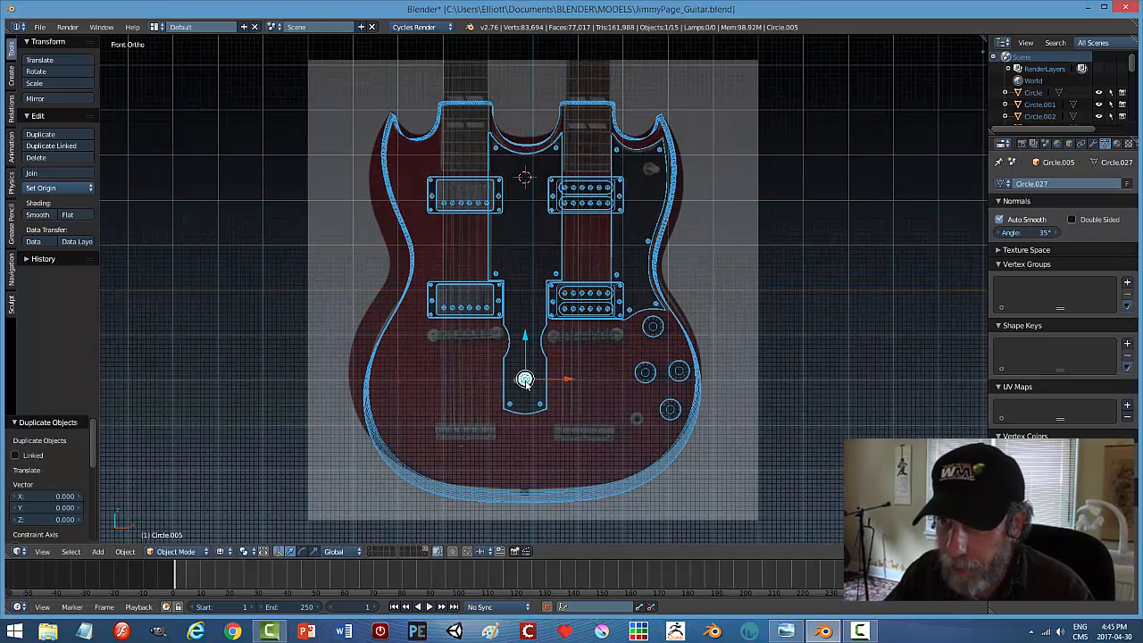
{"action": "left_click_drag", "start_coordinate": [525, 335], "coordinate": [537, 134]}
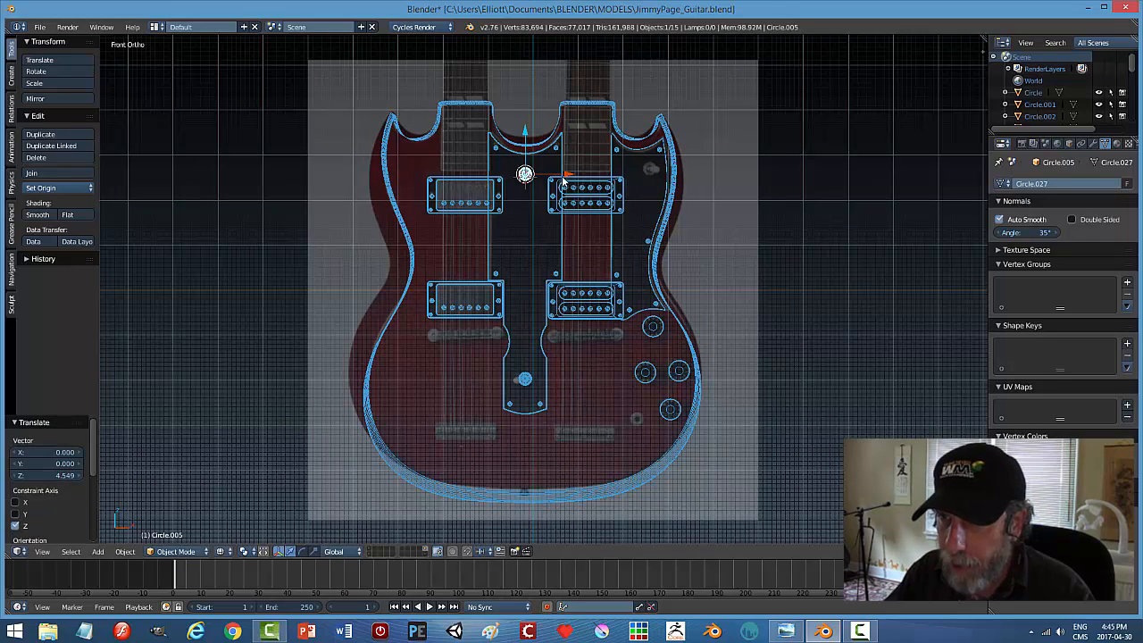
{"action": "key", "text": "g"}
{"action": "key", "text": "x"}
{"action": "left_click", "coordinate": [690, 190]}
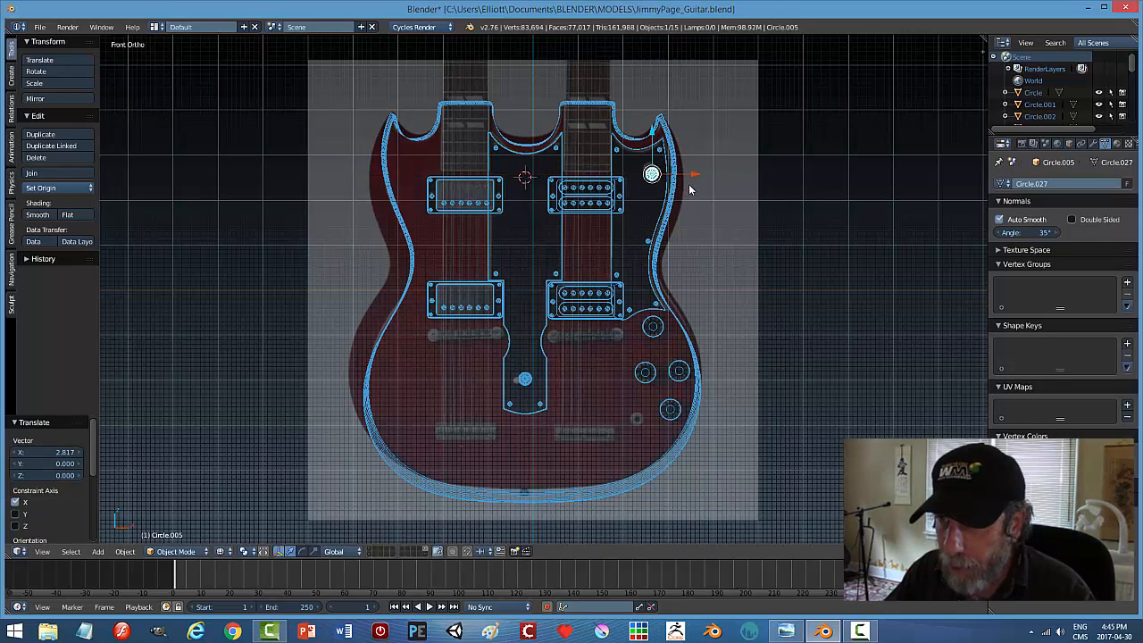
Nudge the toggle switch copy 0.119 along Z and -0.033 along X to match the switch in the reference image.
{"action": "key", "text": "g"}
{"action": "key", "text": "x"}
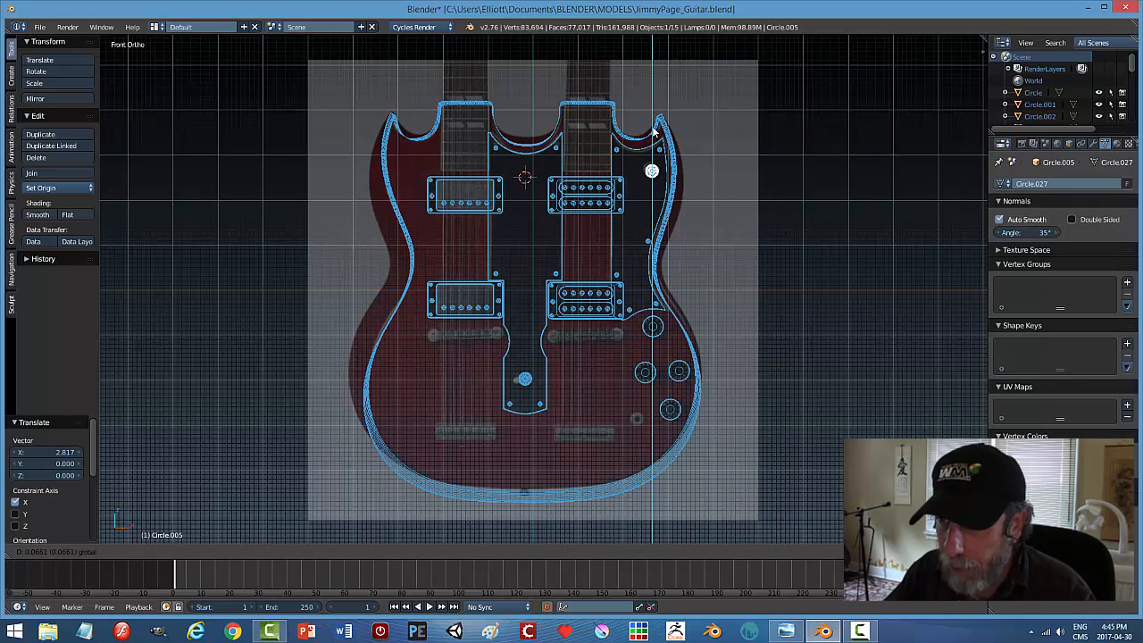
{"action": "left_click", "coordinate": [653, 130]}
{"action": "scroll", "coordinate": [752, 244], "scroll_direction": "up", "scroll_amount": 7}
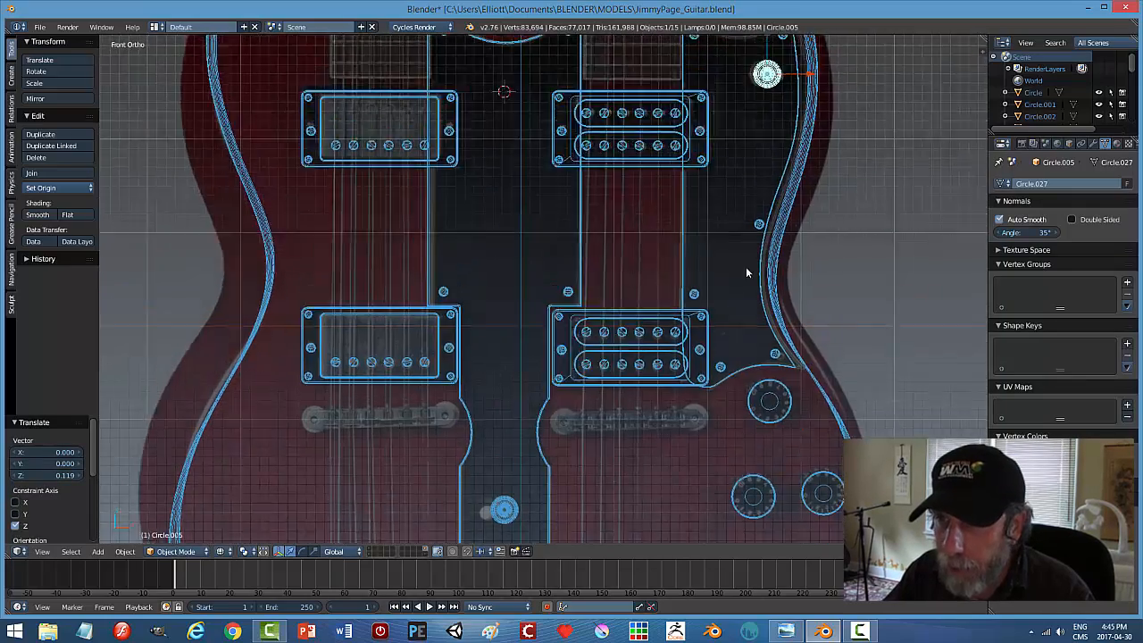
{"action": "left_click_drag", "start_coordinate": [693, 268], "coordinate": [687, 268]}
{"action": "scroll", "coordinate": [690, 351], "scroll_direction": "up", "scroll_amount": 4}
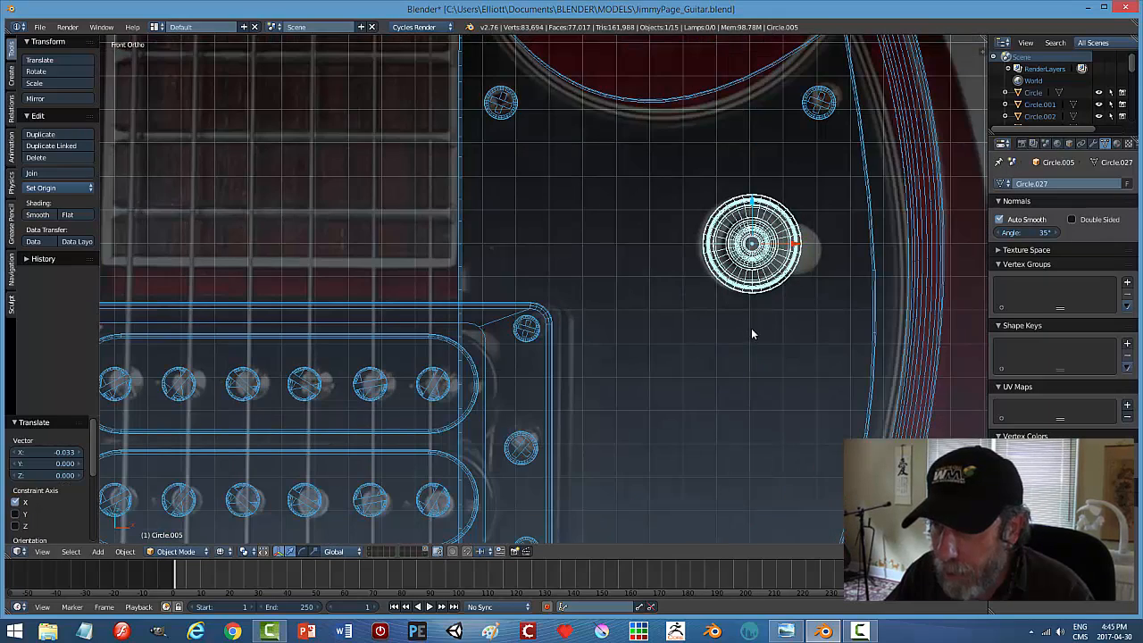
Return to solid shading, orbit around the copied toggle switch and open its mesh in Edit Mode.
{"action": "middle_click_drag", "start_coordinate": [752, 331], "coordinate": [657, 342], "text": "shift"}
{"action": "key", "text": "Tab"}
{"action": "left_click", "coordinate": [577, 343]}
{"action": "key", "text": "Tab"}
{"action": "left_click", "coordinate": [523, 342]}
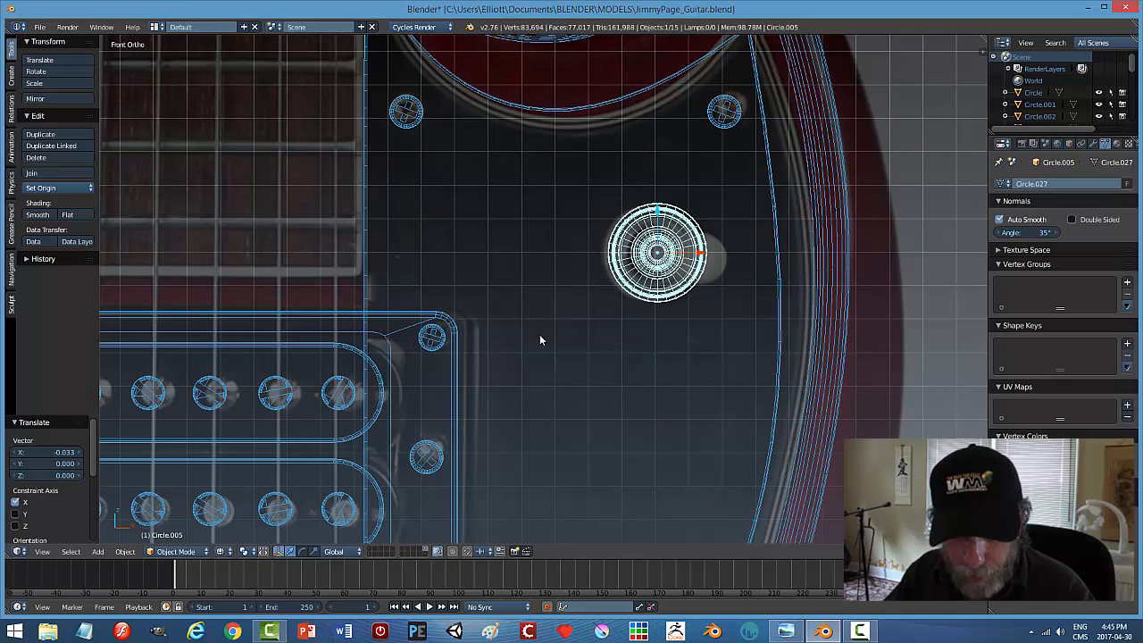
{"action": "key", "text": "z"}
{"action": "left_click", "coordinate": [630, 401]}
{"action": "middle_click_drag", "start_coordinate": [724, 380], "coordinate": [721, 294]}
{"action": "middle_click_drag", "start_coordinate": [695, 399], "coordinate": [696, 412]}
{"action": "scroll", "coordinate": [761, 346], "scroll_direction": "up", "scroll_amount": 3}
{"action": "middle_click_drag", "start_coordinate": [768, 339], "coordinate": [612, 347], "text": "shift"}
{"action": "key", "text": "Tab"}
{"action": "left_click", "coordinate": [729, 344]}
{"action": "middle_click_drag", "start_coordinate": [648, 384], "coordinate": [651, 402]}
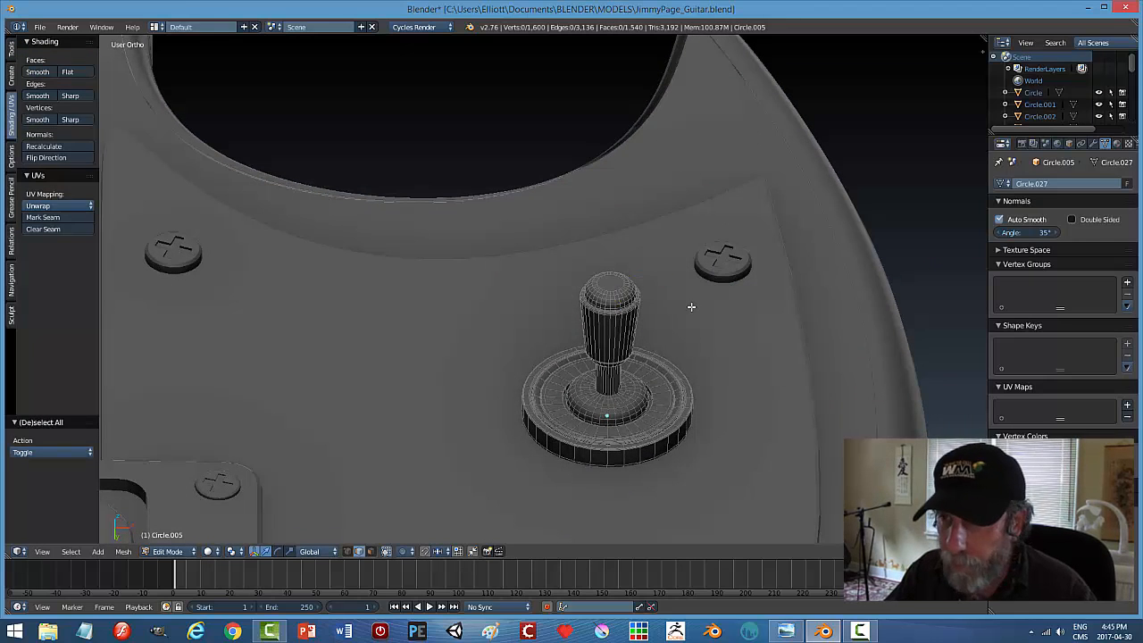
{"action": "key", "text": "ctrl+Tab"}
{"action": "left_click", "coordinate": [663, 314]}
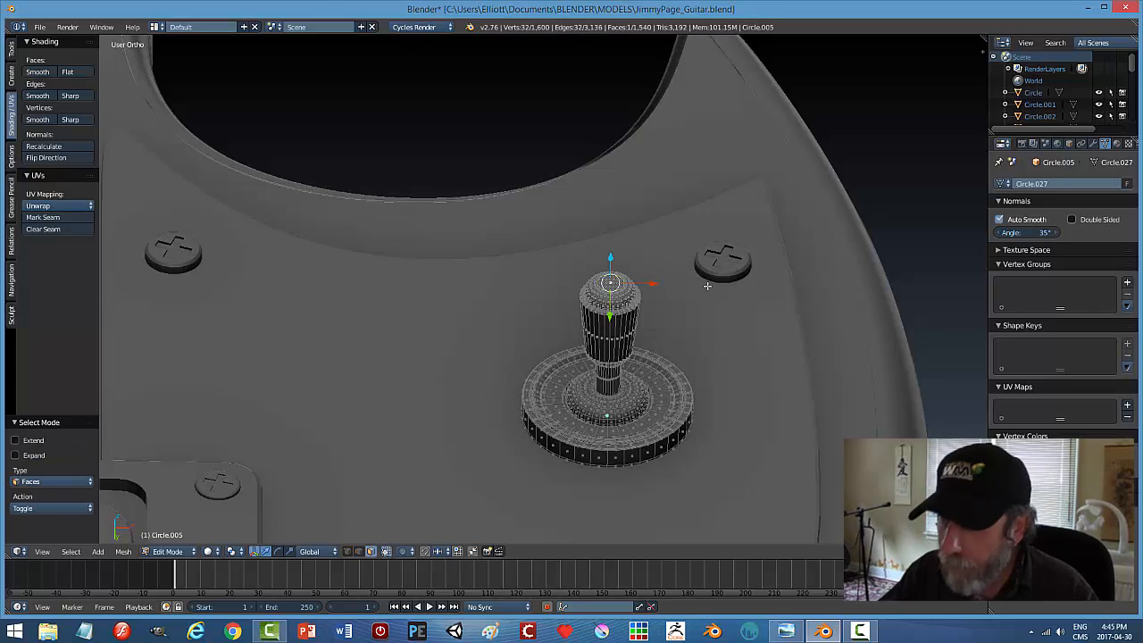
{"action": "key", "text": "ctrl+KP_Add"}
{"action": "key", "text": "ctrl+KP_Add"}
{"action": "key", "text": "ctrl+KP_Add"}
{"action": "key", "text": "ctrl+KP_Add"}
{"action": "key", "text": "ctrl+KP_Add"}
{"action": "key", "text": "ctrl+KP_Add"}
{"action": "key", "text": "ctrl+KP_Add"}
{"action": "key", "text": "ctrl+KP_Add"}
{"action": "key", "text": "ctrl+KP_Add"}
{"action": "key", "text": "ctrl+KP_Add"}
{"action": "key", "text": "ctrl+KP_Add"}
{"action": "key", "text": "ctrl+KP_Add"}
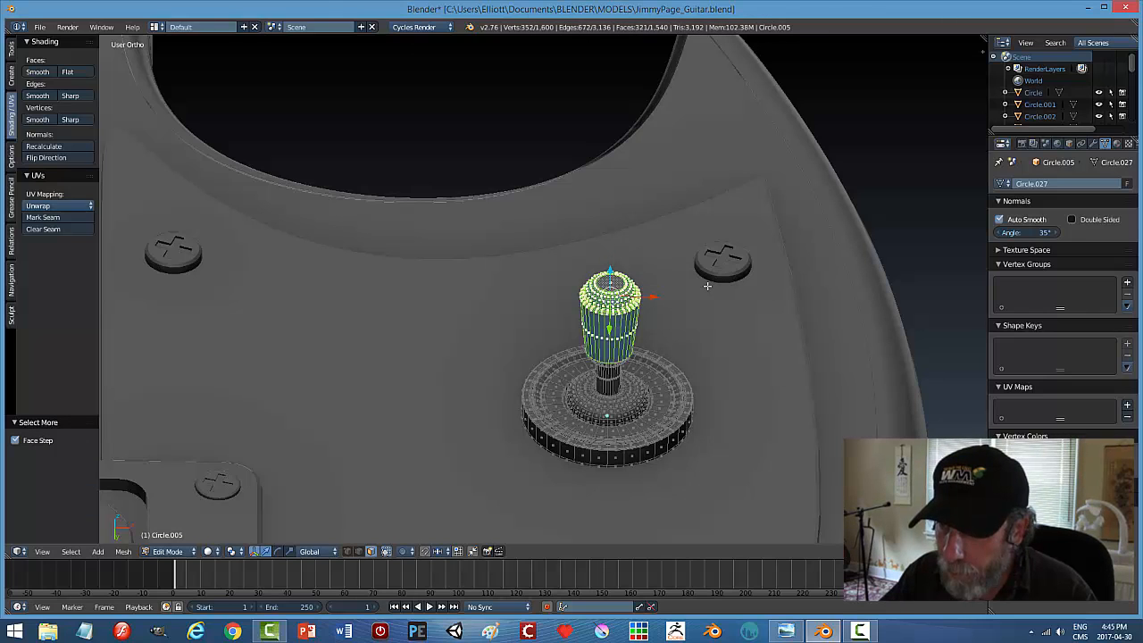
{"action": "key", "text": "ctrl+KP_Add"}
{"action": "key", "text": "ctrl+KP_Add"}
{"action": "key", "text": "ctrl+KP_Add"}
{"action": "key", "text": "ctrl+KP_Add"}
{"action": "key", "text": "ctrl+KP_Subtract"}
{"action": "scroll", "coordinate": [686, 361], "scroll_direction": "up", "scroll_amount": 4}
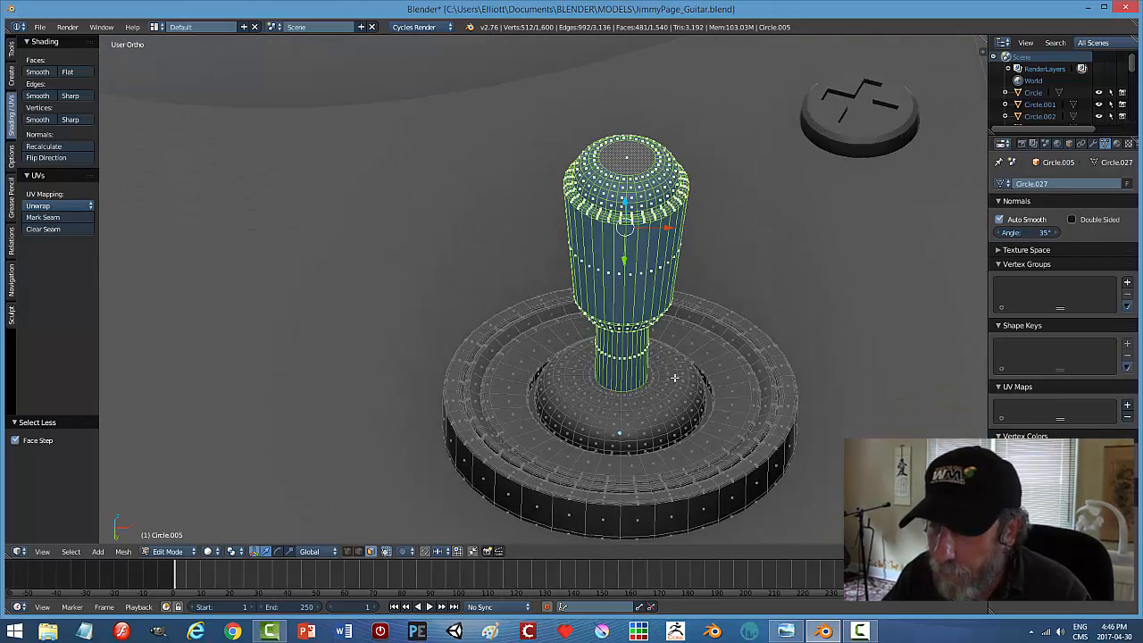
{"action": "mouse_move", "coordinate": [711, 351]}
{"action": "middle_mouse_down"}
{"action": "mouse_move", "coordinate": [694, 377]}
{"action": "mouse_move", "coordinate": [711, 362]}
{"action": "mouse_move", "coordinate": [709, 332]}
{"action": "middle_mouse_up"}
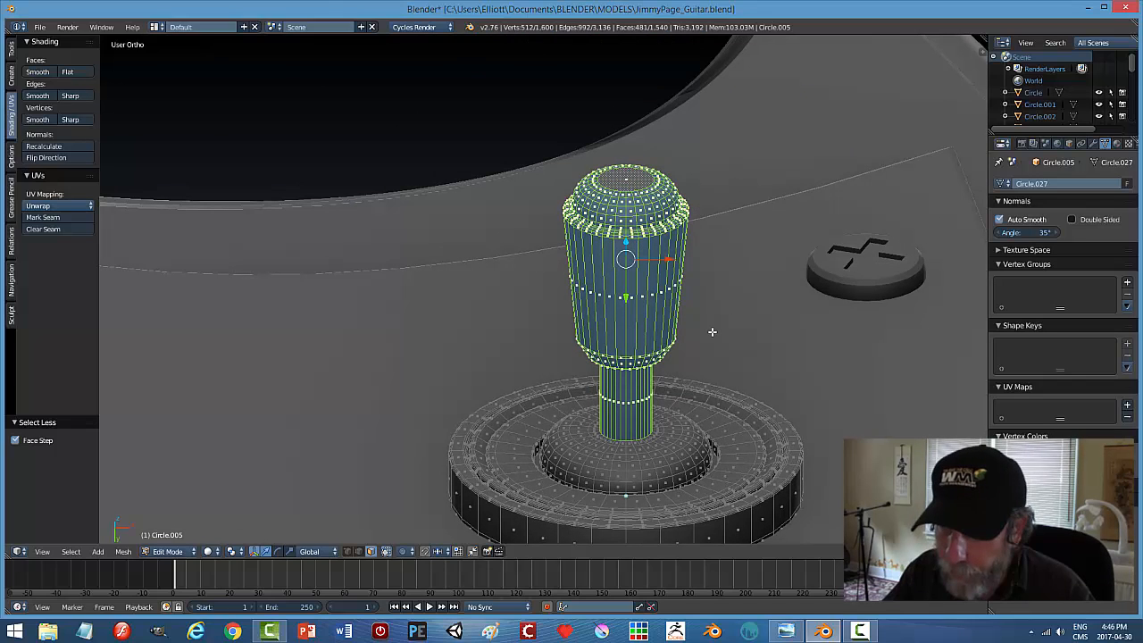
{"action": "key", "text": "a"}
Select the edge loop where the lever's shaft meets the dome and snap the 3D cursor to it.
{"action": "key", "text": "ctrl+Tab"}
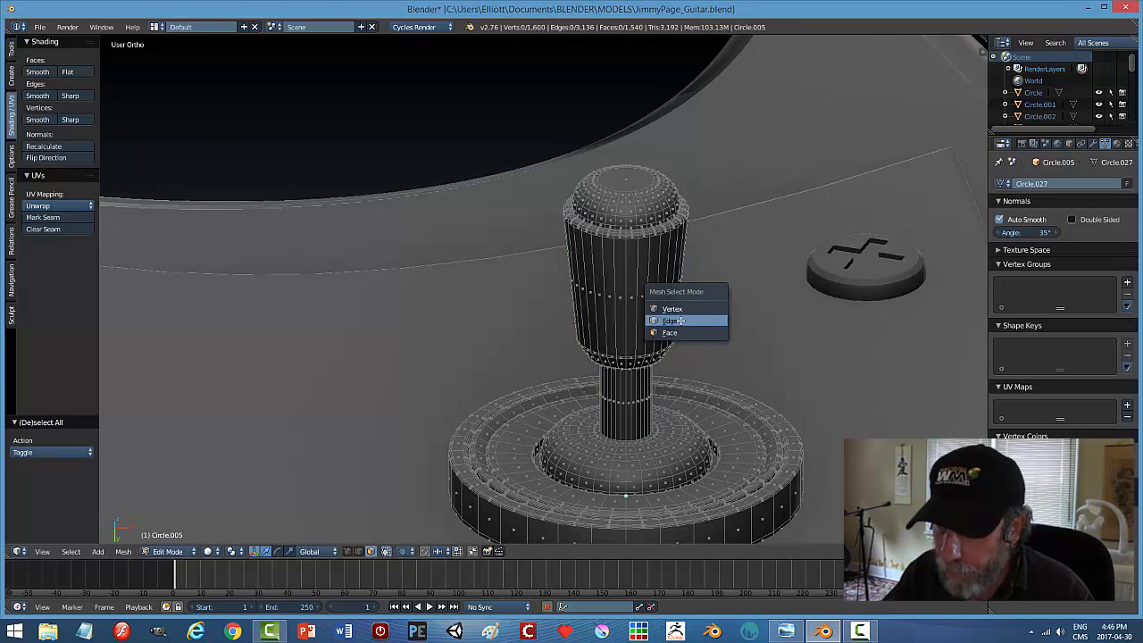
{"action": "left_click", "coordinate": [701, 320]}
{"action": "right_click", "coordinate": [632, 438], "text": "alt"}
{"action": "right_click", "coordinate": [643, 433]}
{"action": "scroll", "coordinate": [647, 435], "scroll_direction": "up", "scroll_amount": 2}
{"action": "right_click", "coordinate": [661, 506], "text": "alt"}
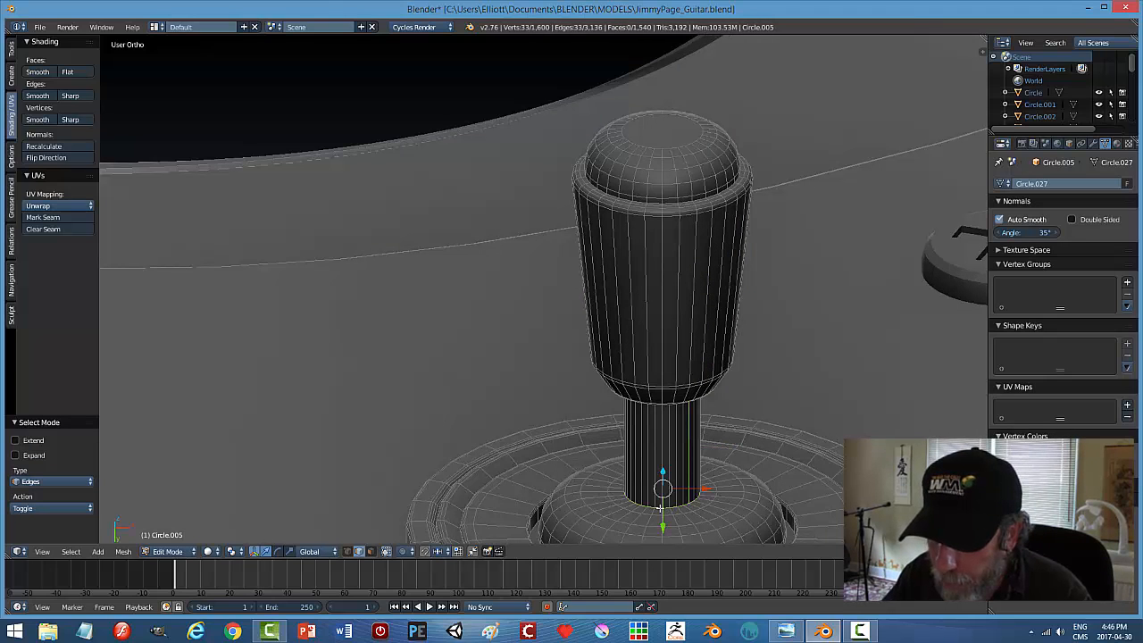
{"action": "key", "text": "a"}
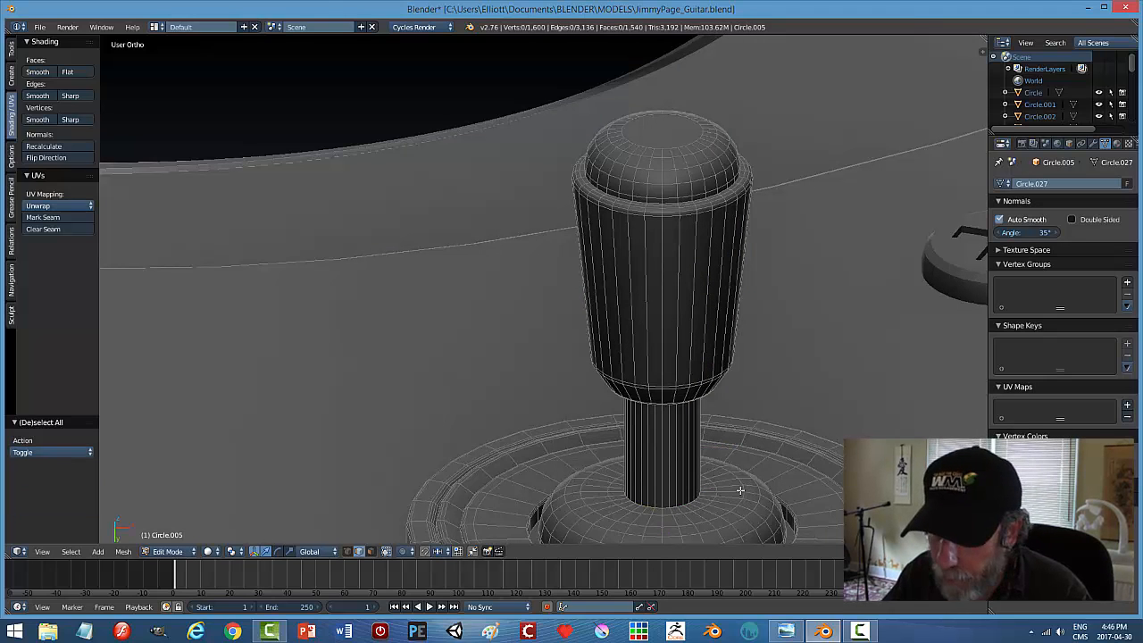
{"action": "right_click", "coordinate": [656, 505], "text": "alt"}
{"action": "key", "text": "a"}
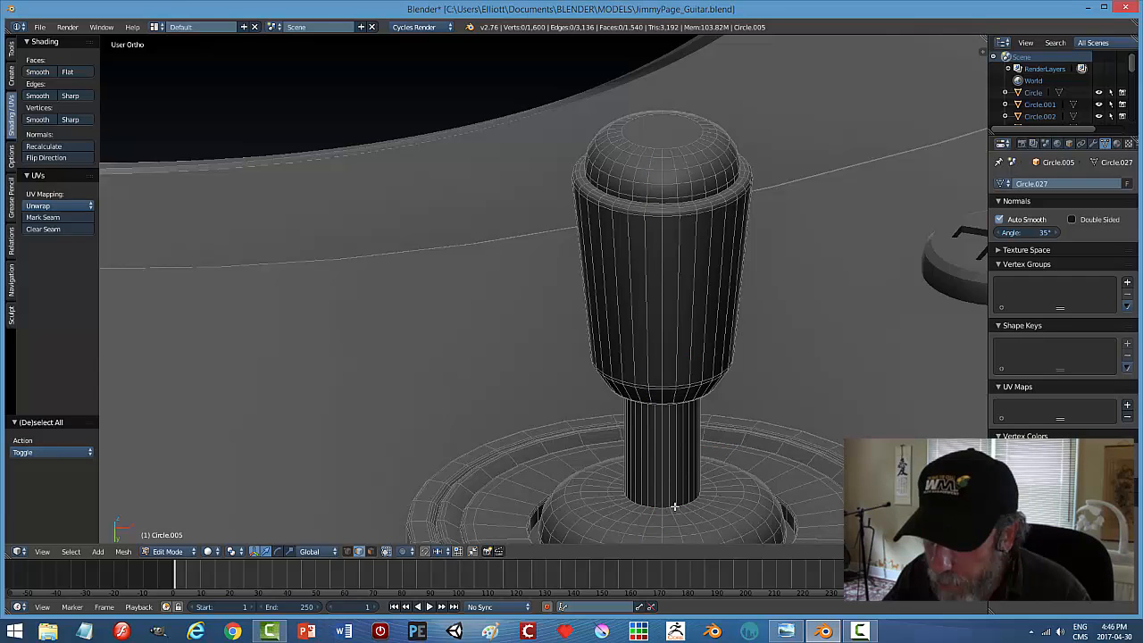
{"action": "scroll", "coordinate": [709, 501], "scroll_direction": "up", "scroll_amount": 2}
{"action": "middle_click_drag", "start_coordinate": [734, 497], "coordinate": [623, 255], "text": "shift"}
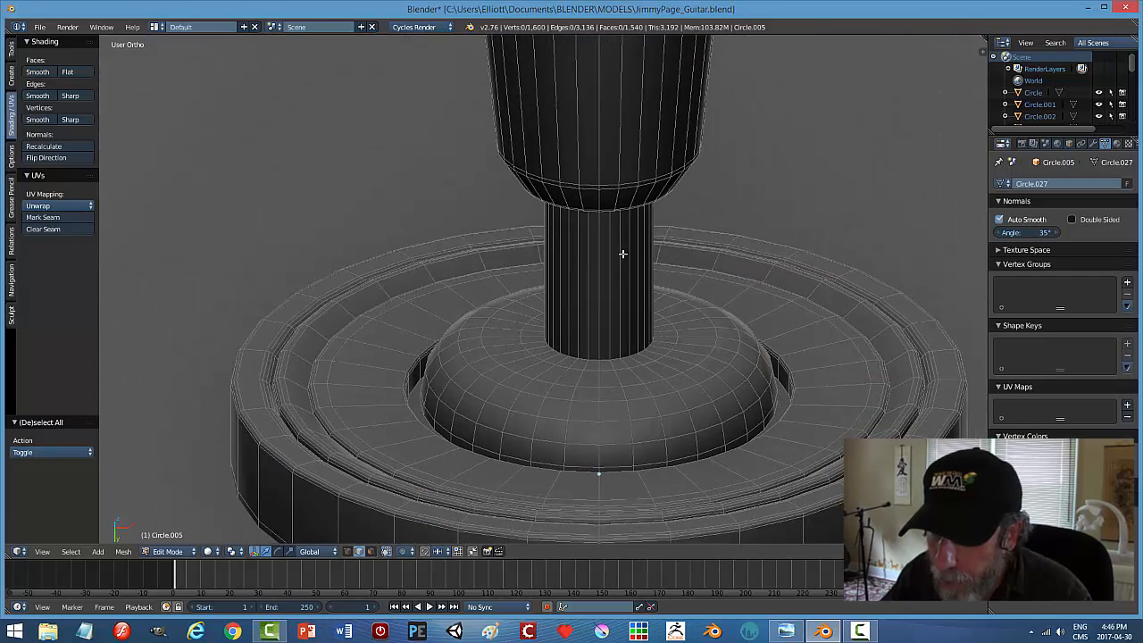
{"action": "right_click", "coordinate": [603, 357], "text": "alt"}
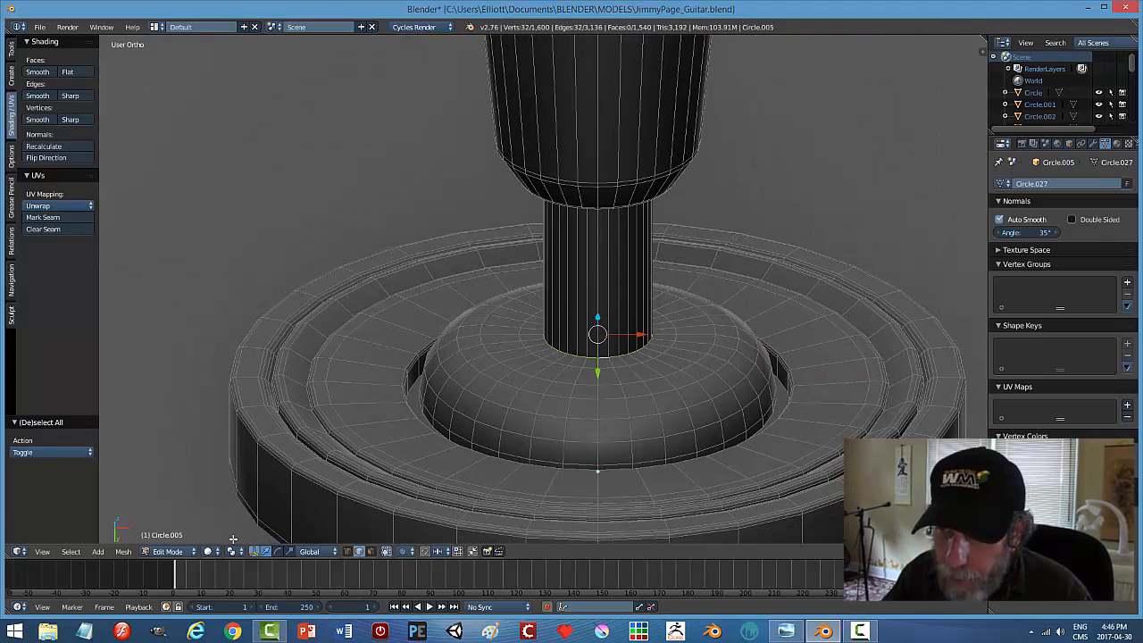
{"action": "key", "text": "shift+s"}
{"action": "left_click", "coordinate": [363, 446]}
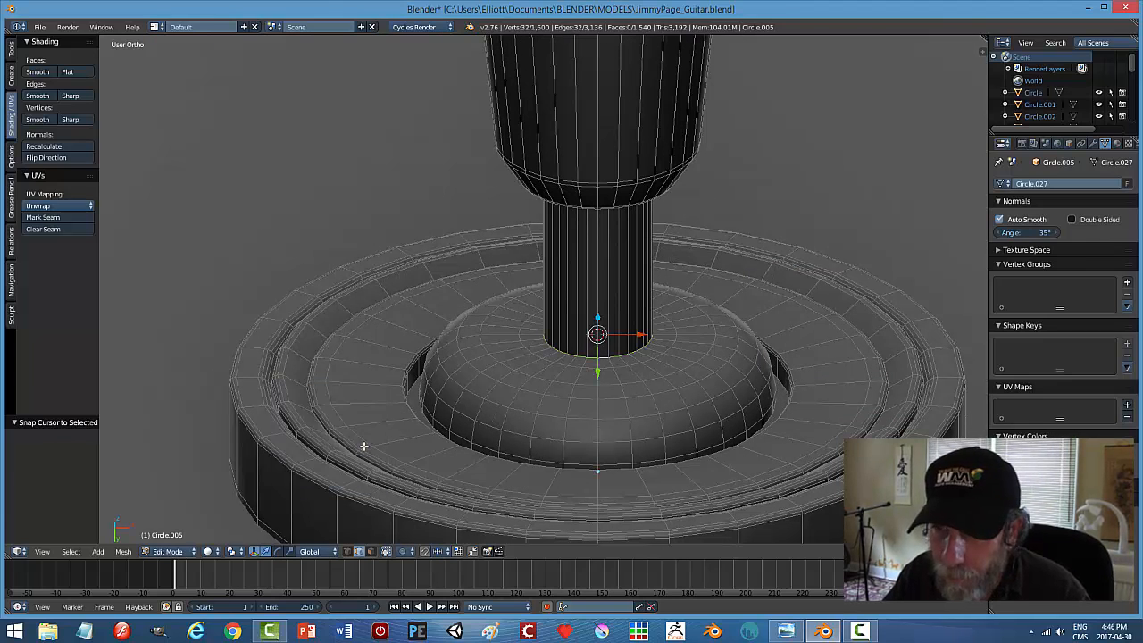
Set the pivot point to 3D Cursor and clear the selection.
{"action": "left_click", "coordinate": [254, 555]}
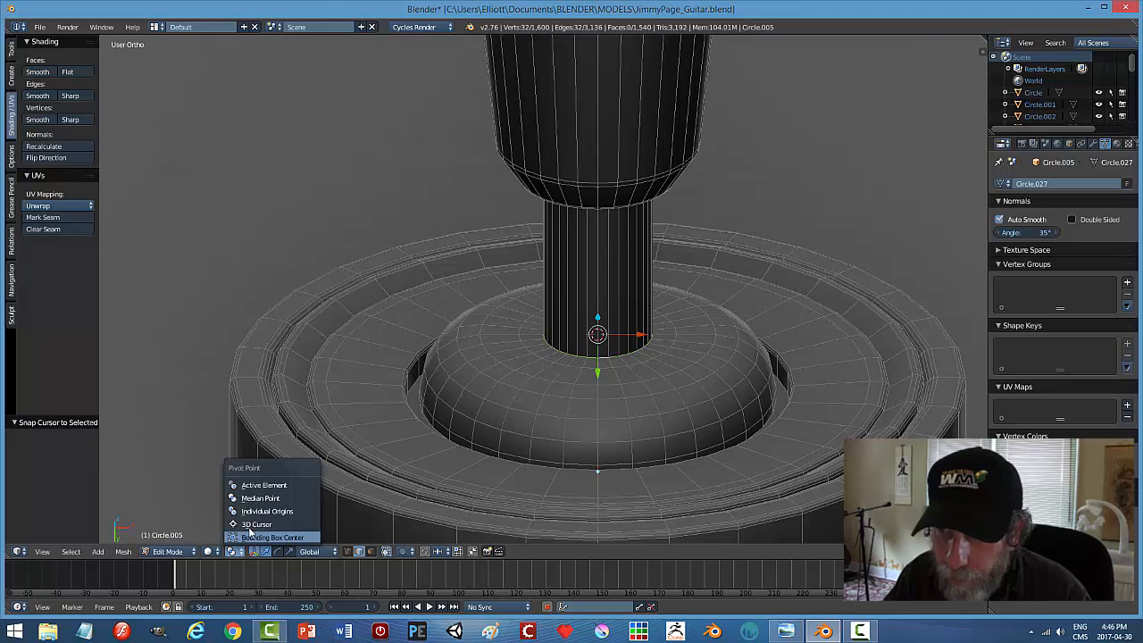
{"action": "left_click", "coordinate": [255, 525]}
{"action": "key", "text": "a"}
{"action": "scroll", "coordinate": [678, 370], "scroll_direction": "down", "scroll_amount": 6}
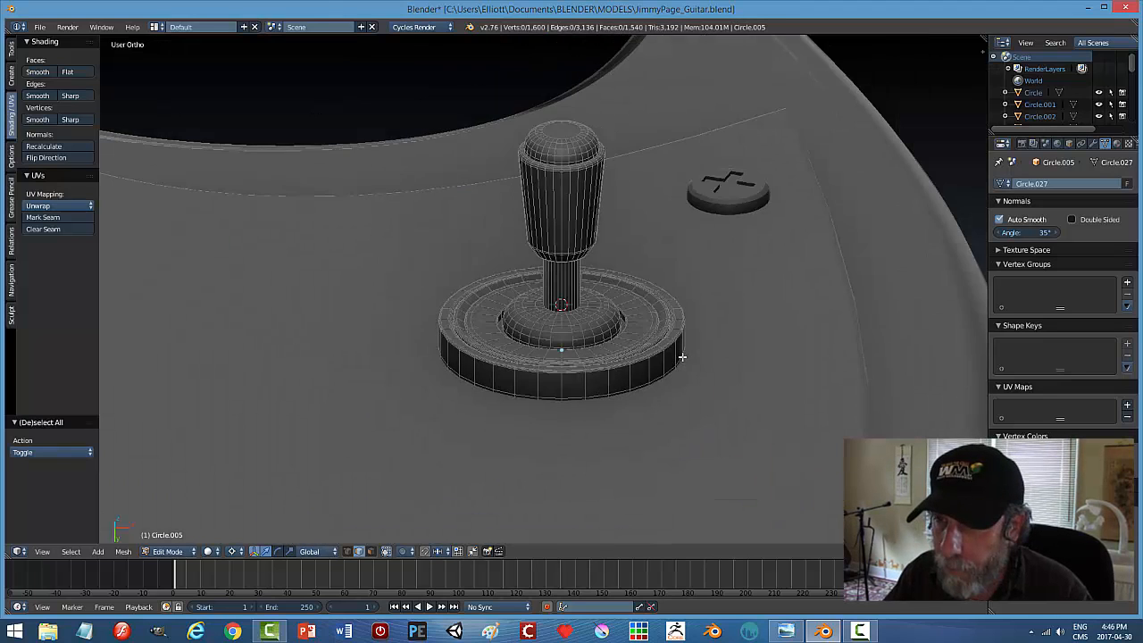
Select the lever's top cap face in face mode and grow the selection to cover the whole lever down to the dome.
{"action": "key", "text": "ctrl+Tab"}
{"action": "left_click", "coordinate": [596, 276]}
{"action": "right_click", "coordinate": [555, 179]}
{"action": "key", "text": "ctrl+KP_Add"}
{"action": "key", "text": "ctrl+KP_Add"}
{"action": "key", "text": "ctrl+KP_Add"}
{"action": "key", "text": "ctrl+KP_Add"}
{"action": "key", "text": "ctrl+KP_Add"}
{"action": "key", "text": "ctrl+KP_Add"}
{"action": "key", "text": "ctrl+KP_Add"}
{"action": "key", "text": "ctrl+KP_Add"}
{"action": "key", "text": "ctrl+KP_Add"}
{"action": "key", "text": "ctrl+KP_Add"}
{"action": "key", "text": "ctrl+KP_Add"}
{"action": "key", "text": "ctrl+KP_Add"}
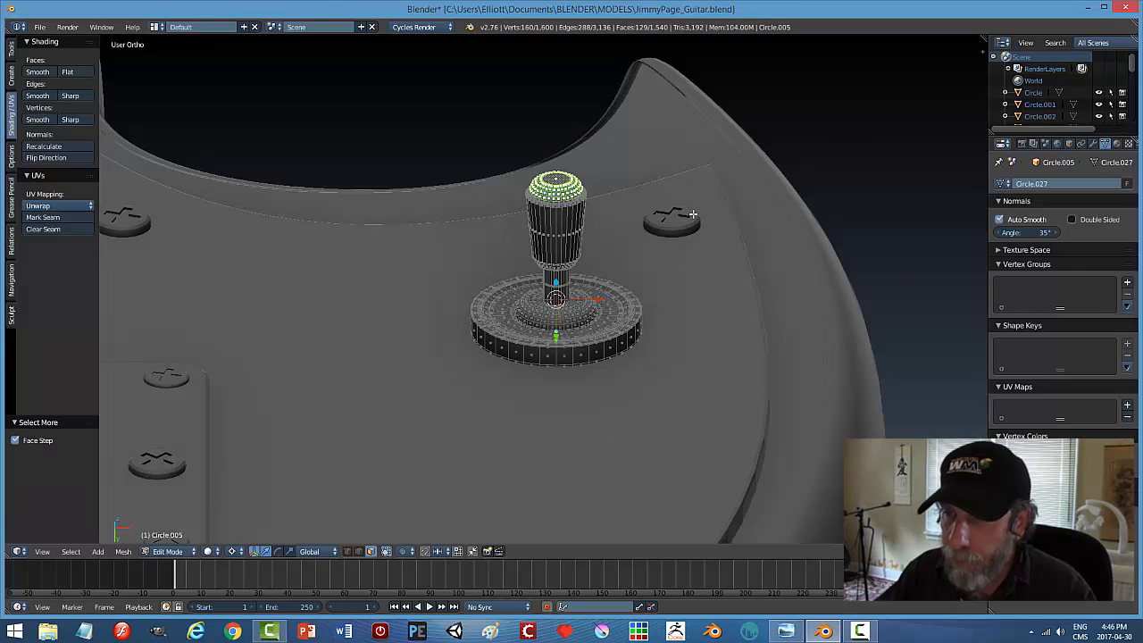
{"action": "key", "text": "ctrl+KP_Add"}
{"action": "key", "text": "ctrl+KP_Add"}
{"action": "key", "text": "ctrl+KP_Add"}
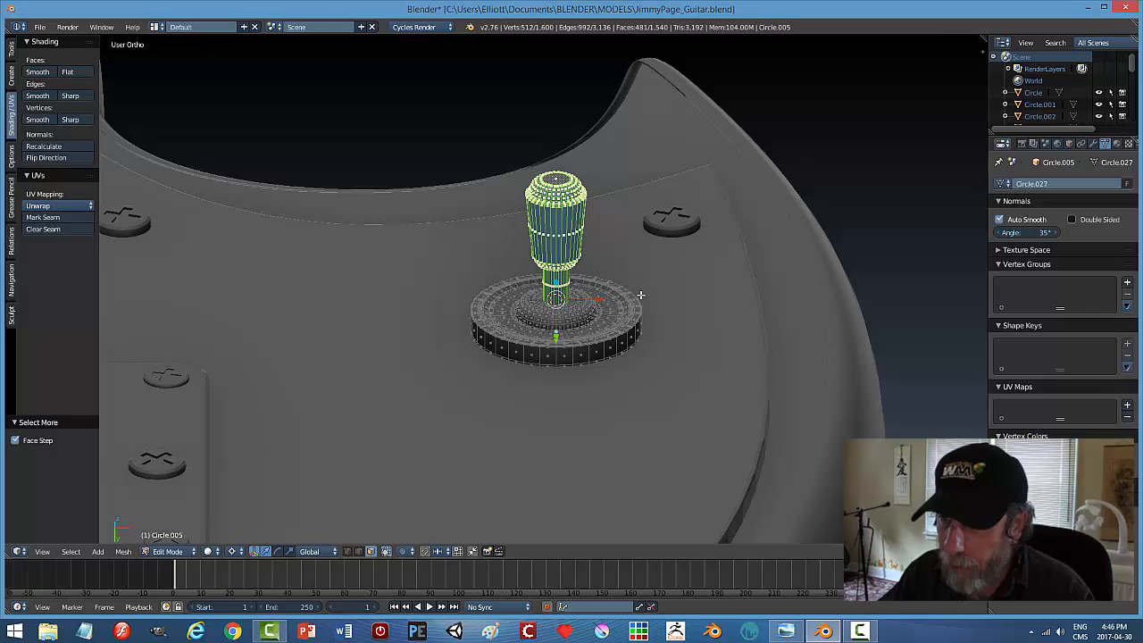
{"action": "mouse_move", "coordinate": [654, 308]}
{"action": "middle_mouse_down"}
{"action": "mouse_move", "coordinate": [671, 307]}
{"action": "mouse_move", "coordinate": [645, 309]}
{"action": "middle_mouse_up"}
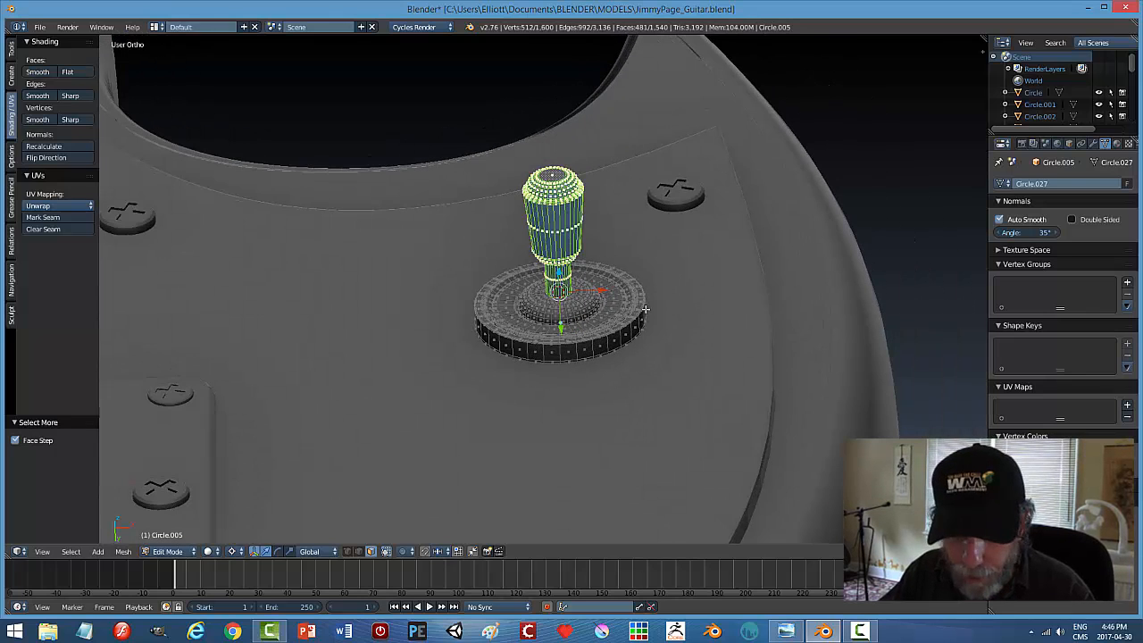
Tilt the lever by rotating it around the global Y and Z axes, and shift it 0.002 along Y.
{"action": "key", "text": "g"}
{"action": "key", "text": "y"}
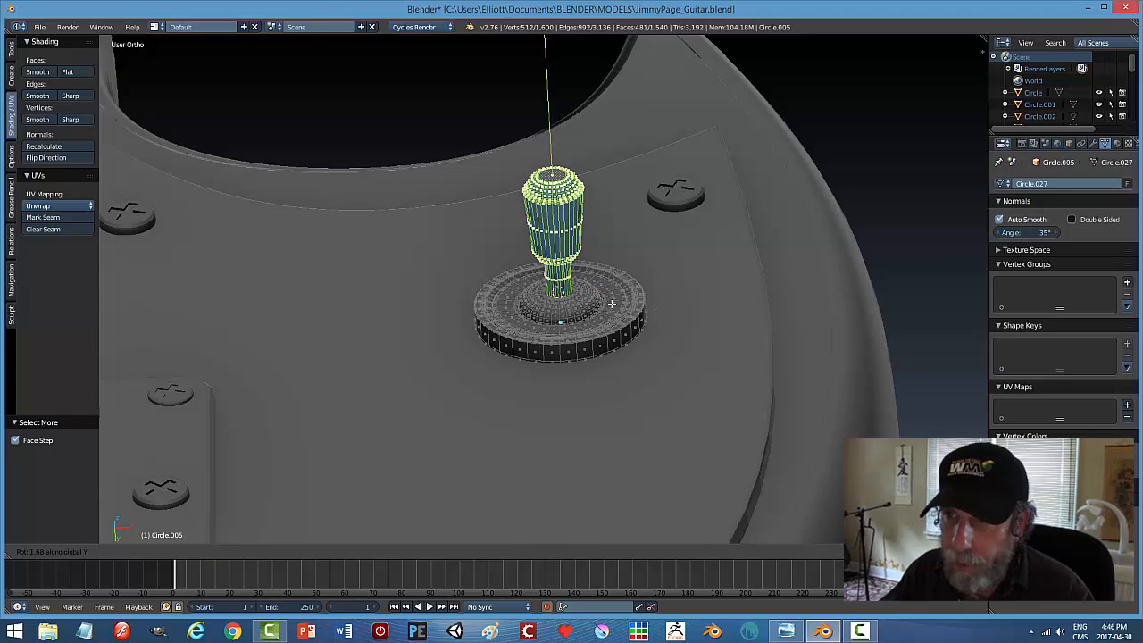
{"action": "left_click", "coordinate": [611, 304]}
{"action": "middle_click_drag", "start_coordinate": [579, 323], "coordinate": [548, 337]}
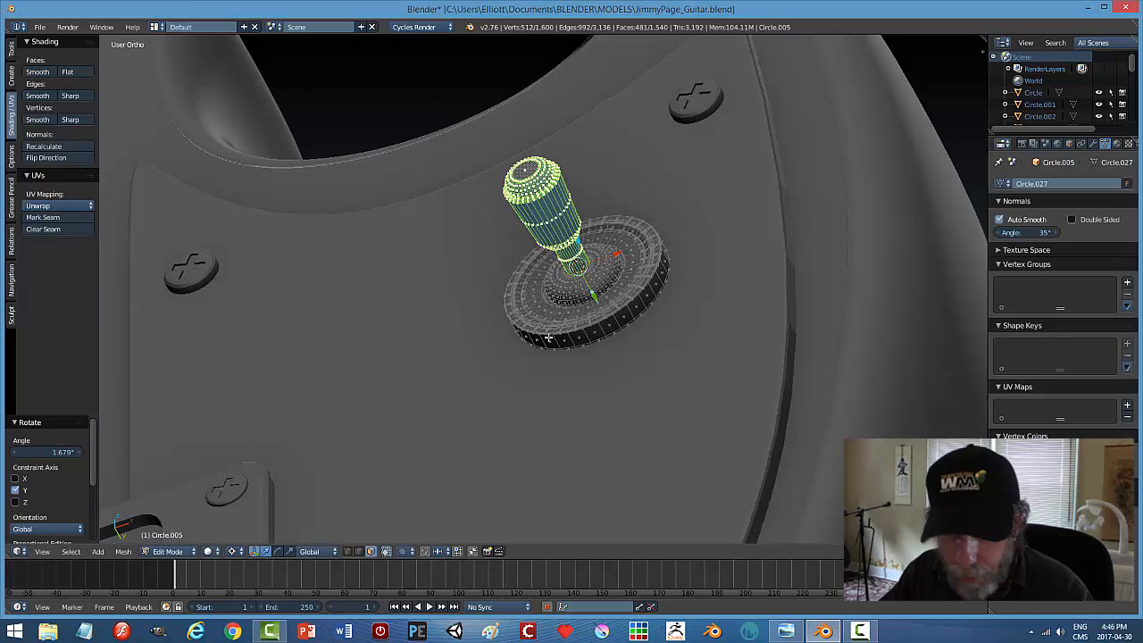
{"action": "key", "text": "r"}
{"action": "key", "text": "z"}
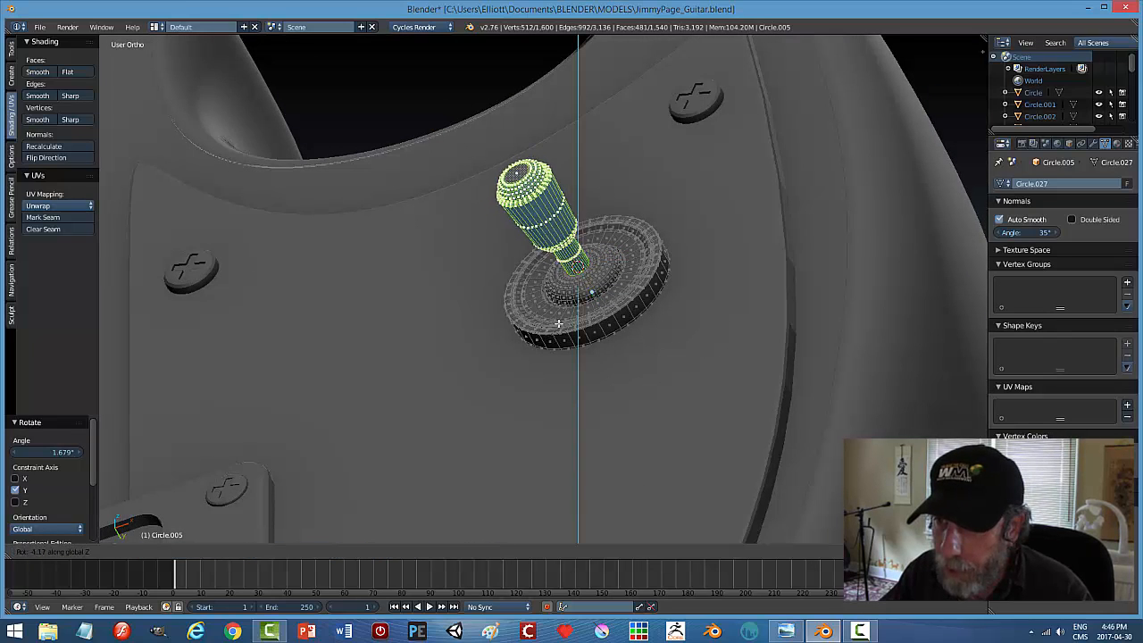
{"action": "left_click", "coordinate": [508, 342]}
{"action": "middle_click_drag", "start_coordinate": [609, 289], "coordinate": [591, 351]}
{"action": "scroll", "coordinate": [591, 351], "scroll_direction": "up", "scroll_amount": 5}
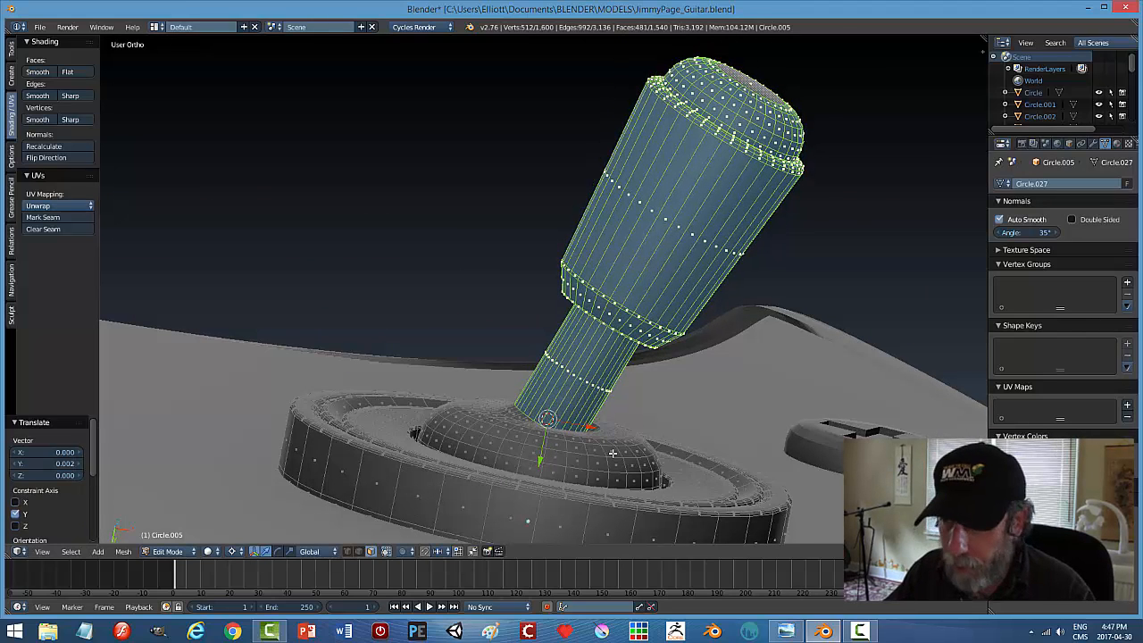
Clear the selection, return to Object Mode and save JimmyPage_Guitar.blend over the existing file.
{"action": "key", "text": "a"}
{"action": "key", "text": "Tab"}
{"action": "left_click", "coordinate": [520, 454]}
{"action": "scroll", "coordinate": [615, 345], "scroll_direction": "down", "scroll_amount": 7}
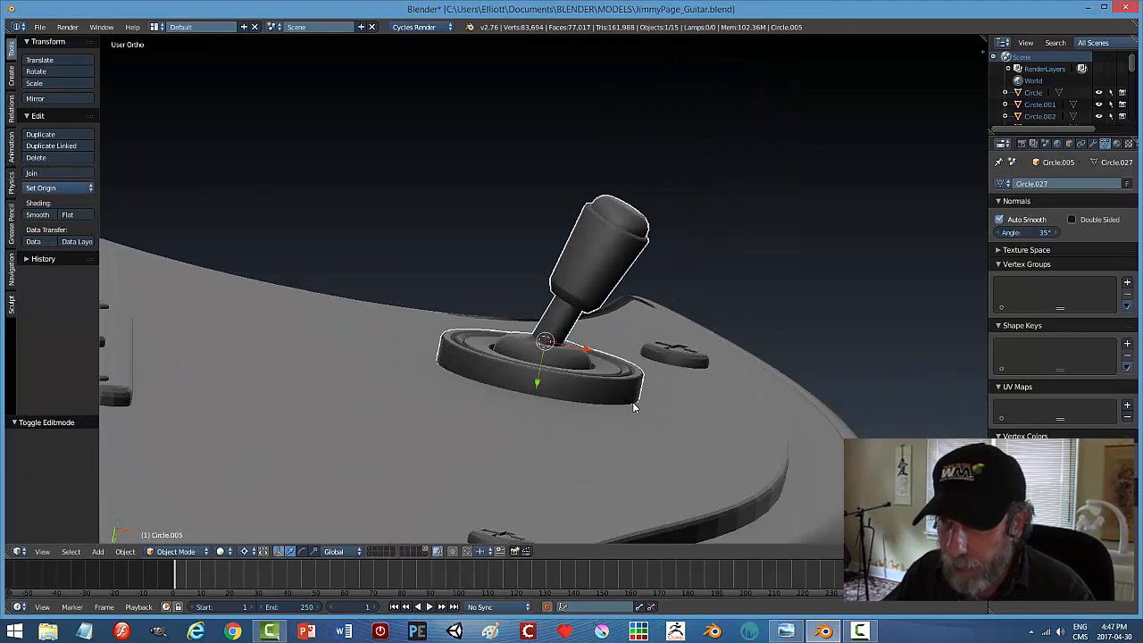
{"action": "mouse_move", "coordinate": [614, 345]}
{"action": "middle_mouse_down"}
{"action": "mouse_move", "coordinate": [610, 425]}
{"action": "mouse_move", "coordinate": [582, 408]}
{"action": "mouse_move", "coordinate": [524, 438]}
{"action": "mouse_move", "coordinate": [503, 425]}
{"action": "mouse_move", "coordinate": [669, 405]}
{"action": "mouse_move", "coordinate": [681, 442]}
{"action": "mouse_move", "coordinate": [580, 401]}
{"action": "mouse_move", "coordinate": [601, 368]}
{"action": "mouse_move", "coordinate": [576, 414]}
{"action": "mouse_move", "coordinate": [561, 398]}
{"action": "mouse_move", "coordinate": [613, 391]}
{"action": "mouse_move", "coordinate": [622, 346]}
{"action": "middle_mouse_up"}
{"action": "key", "text": "ctrl+s"}
{"action": "left_click", "coordinate": [625, 385]}
{"action": "scroll", "coordinate": [629, 379], "scroll_direction": "down", "scroll_amount": 3}
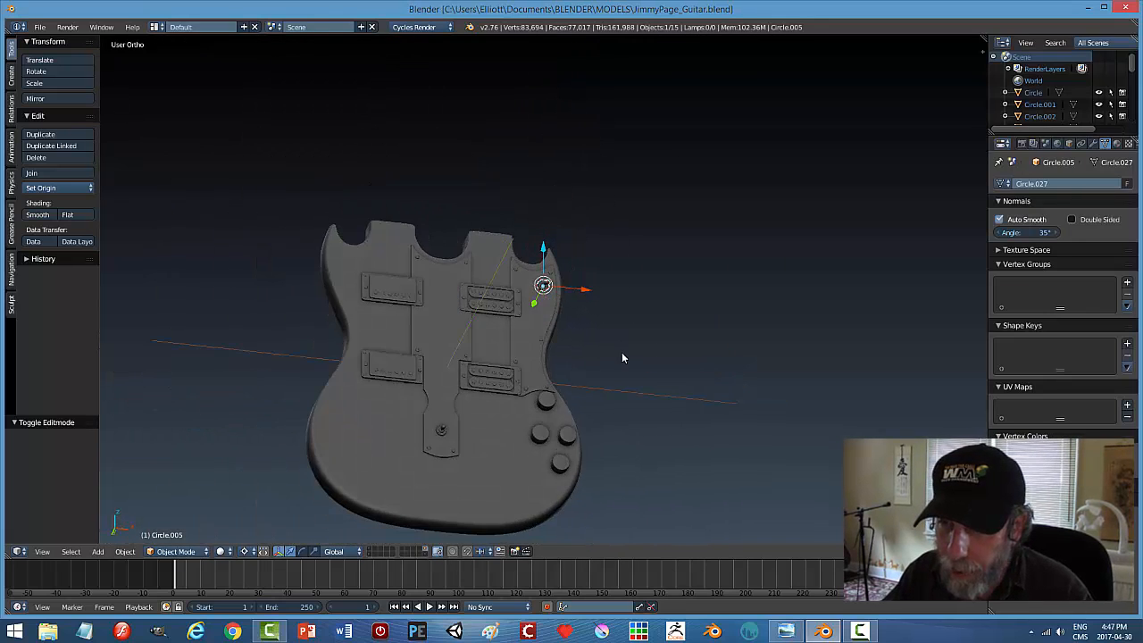
Join the lower toggle switch with the central pickguard into one object.
{"action": "scroll", "coordinate": [568, 407], "scroll_direction": "up", "scroll_amount": 5}
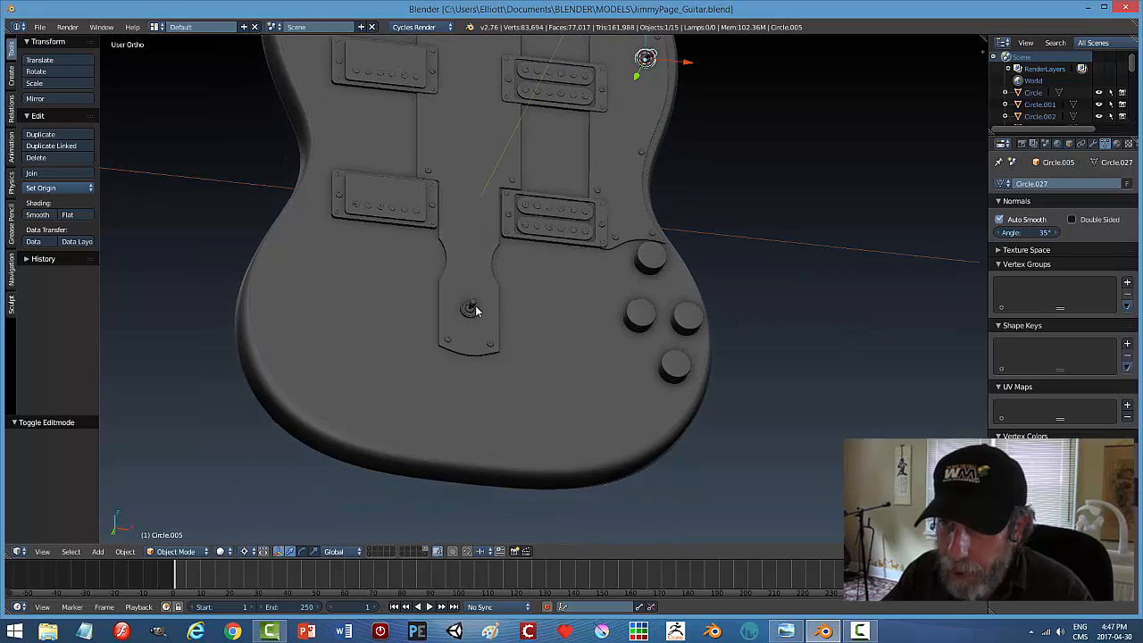
{"action": "right_click", "coordinate": [482, 265]}
{"action": "key", "text": "ctrl+j"}
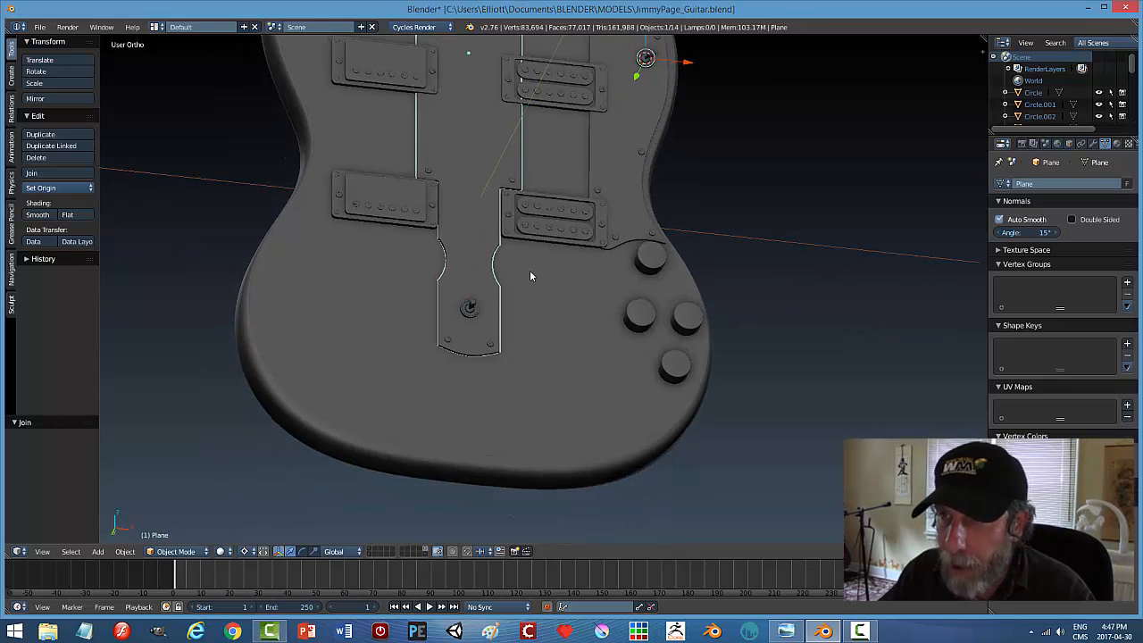
Join the upper toggle switch with the pickguard beneath it, and clear the selection.
{"action": "scroll", "coordinate": [599, 228], "scroll_direction": "up", "scroll_amount": 4}
{"action": "scroll", "coordinate": [564, 330], "scroll_direction": "up", "scroll_amount": 2}
{"action": "middle_click_drag", "start_coordinate": [601, 174], "coordinate": [580, 225], "text": "shift"}
{"action": "right_click", "coordinate": [522, 211], "text": "shift"}
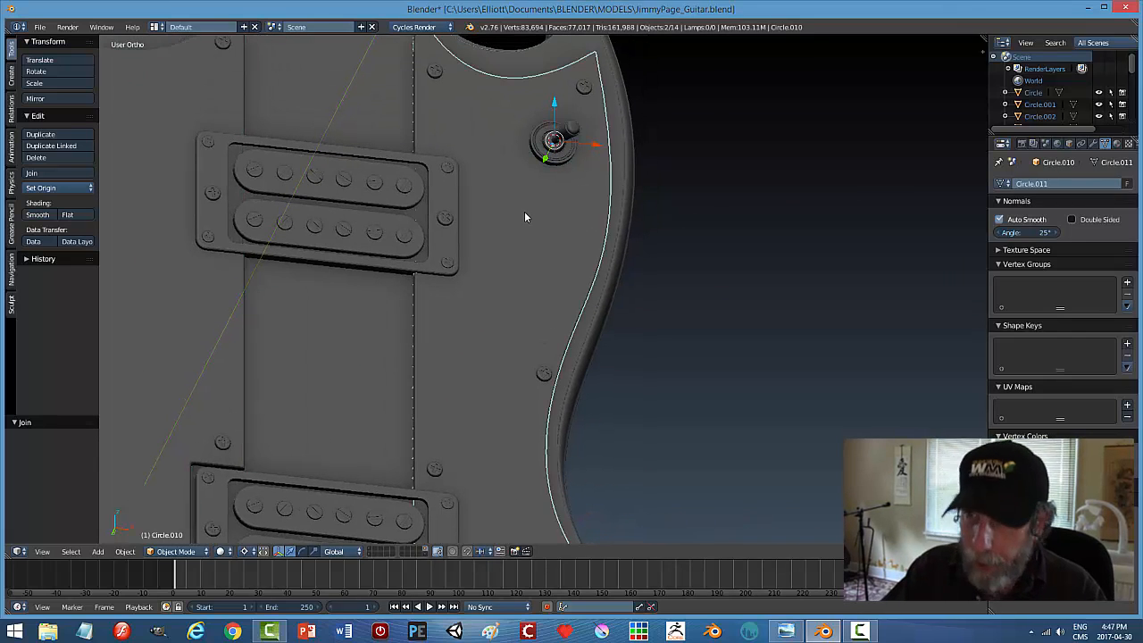
{"action": "key", "text": "a"}
Select the upper pickguard together with the guitar body and join them into one object.
{"action": "right_click", "coordinate": [432, 68]}
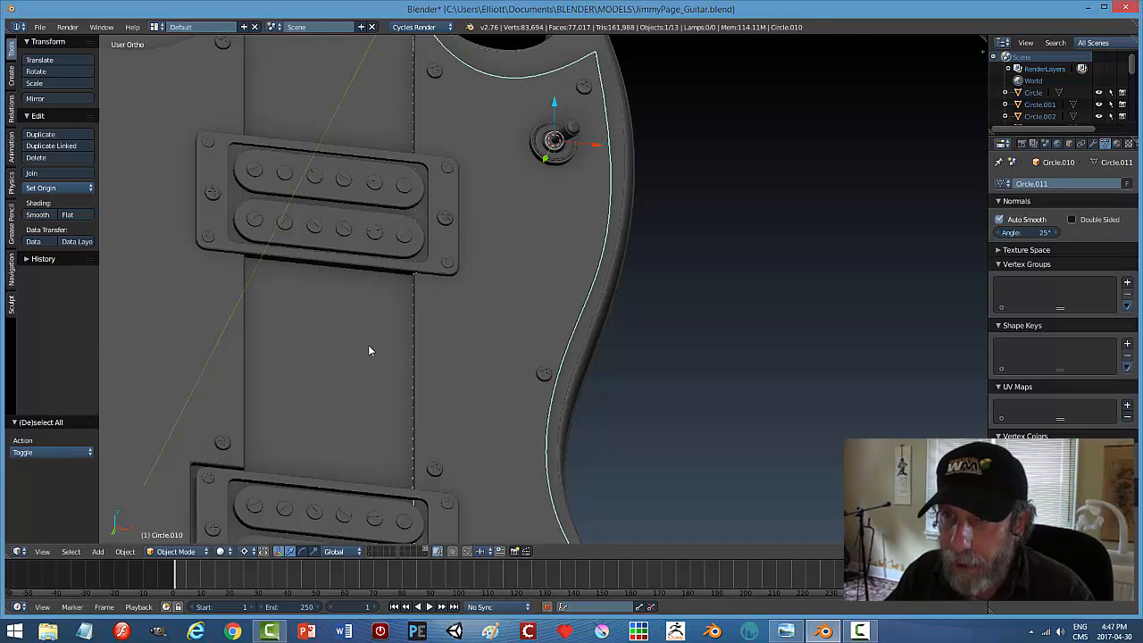
{"action": "right_click", "coordinate": [433, 350], "text": "shift"}
{"action": "key", "text": "ctrl+j"}
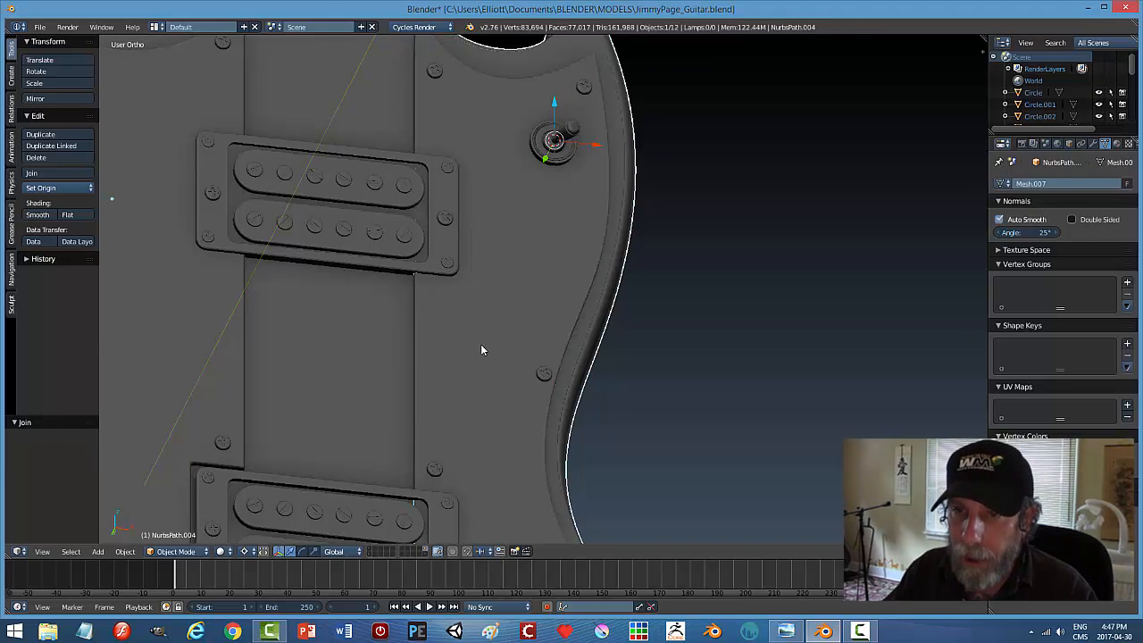
Join the central neck section and the pickup inside the upper frame of the six-string side with the guitar body, clearing the selection.
{"action": "right_click", "coordinate": [310, 323], "text": "shift"}
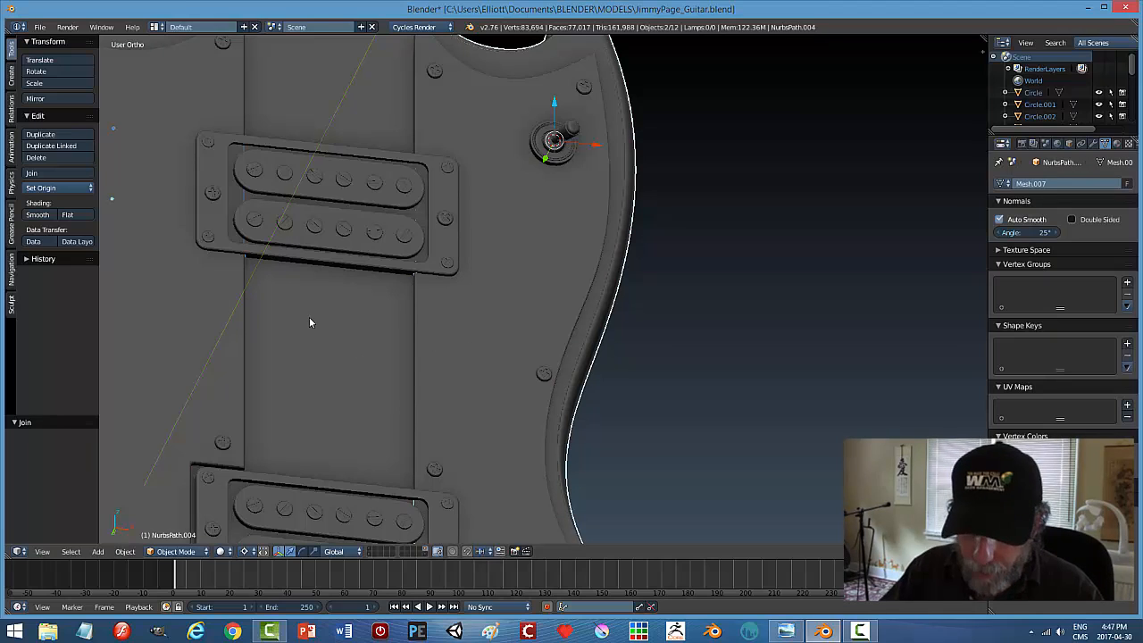
{"action": "right_click", "coordinate": [321, 235]}
{"action": "right_click", "coordinate": [330, 325], "text": "shift"}
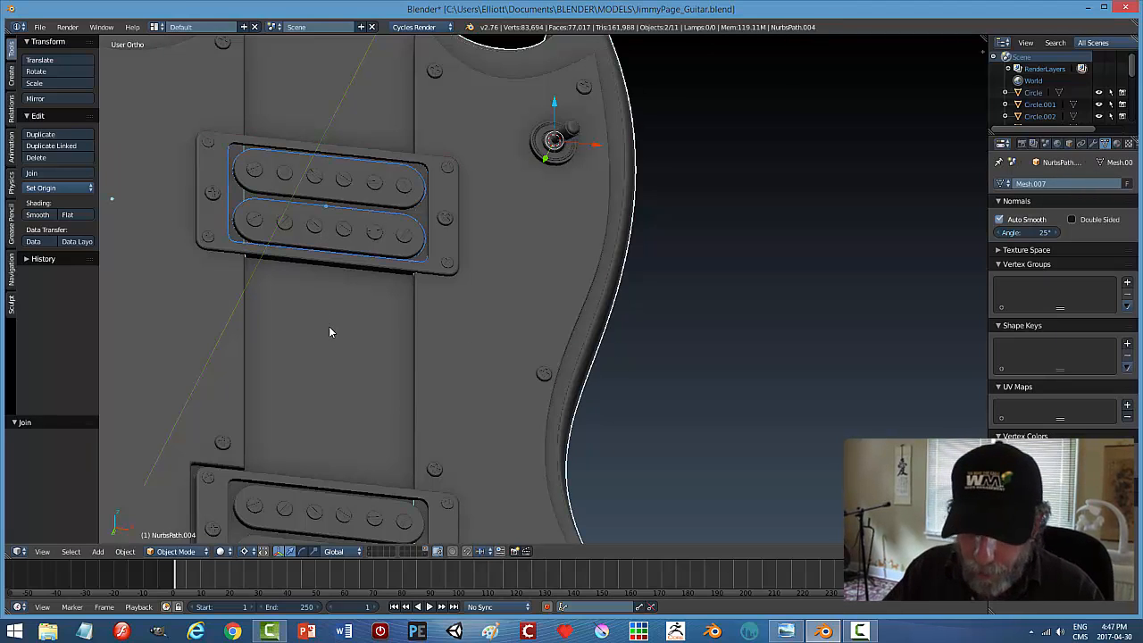
{"action": "key", "text": "ctrl+j"}
{"action": "key", "text": "a"}
Examine the upper six-string pickup to find which of its parts are still separate from the guitar body.
{"action": "right_click", "coordinate": [329, 193]}
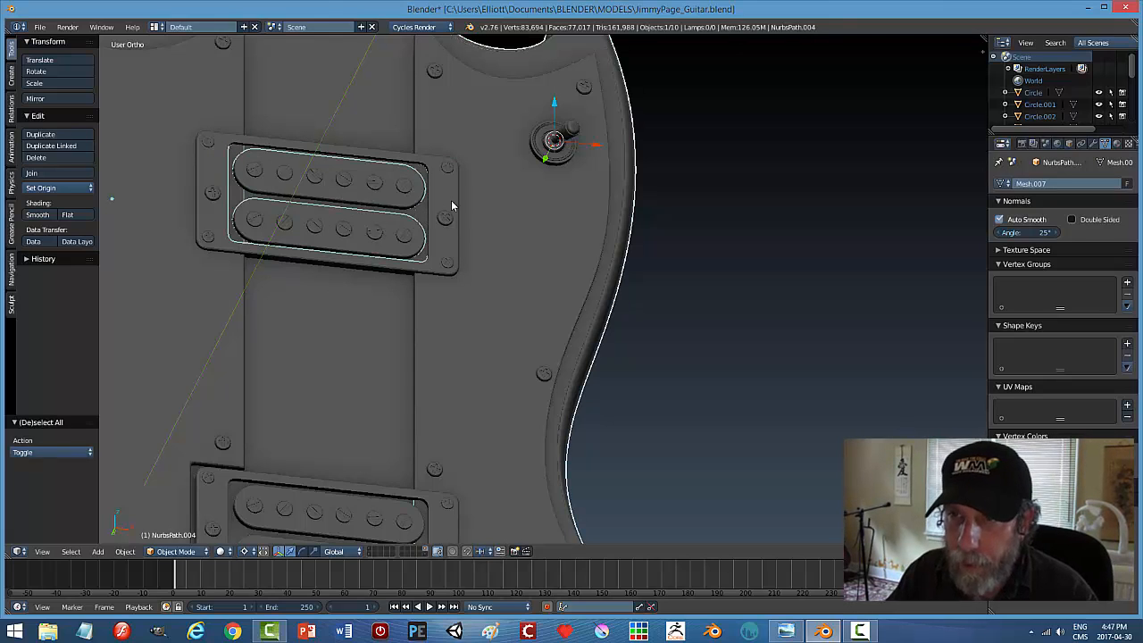
{"action": "key", "text": "a"}
{"action": "key", "text": "ctrl+j"}
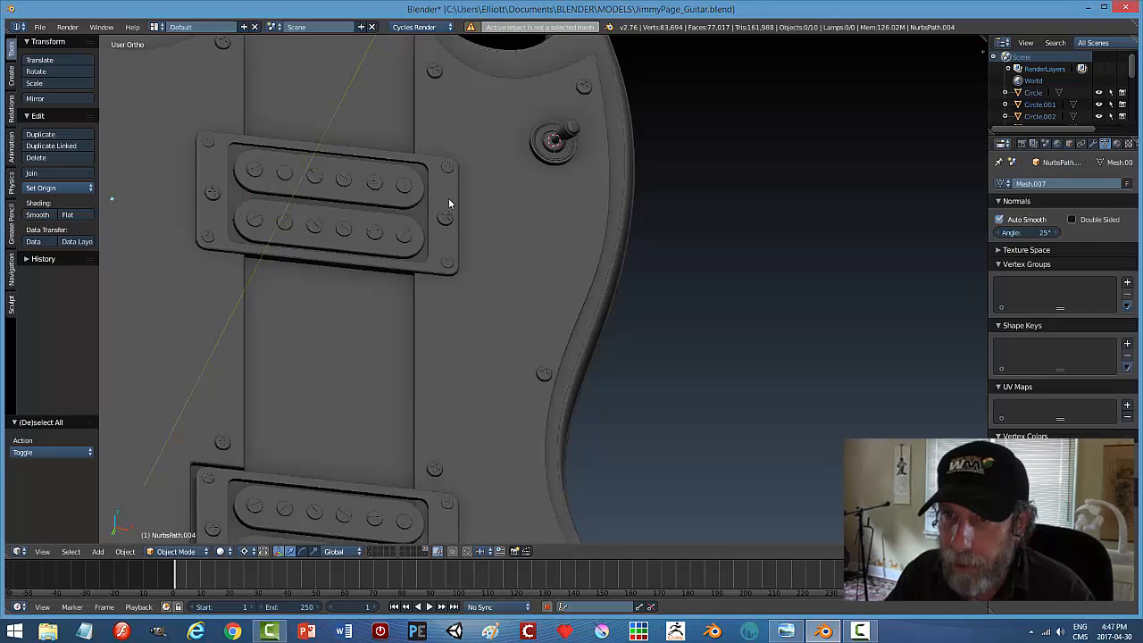
{"action": "right_click", "coordinate": [383, 184]}
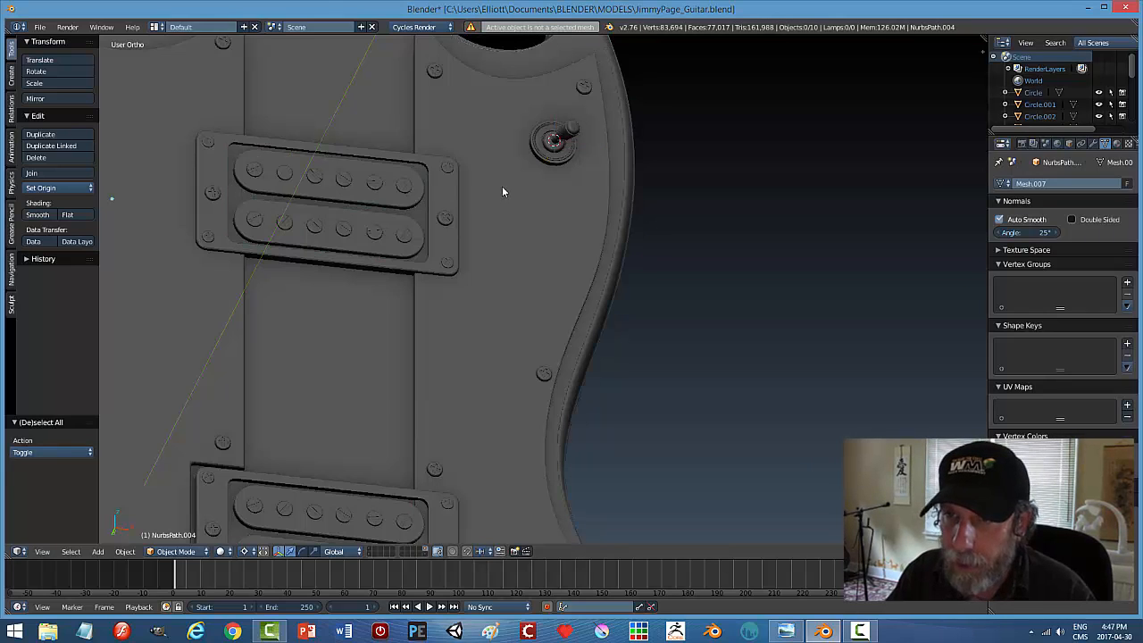
{"action": "key", "text": "a"}
{"action": "right_click", "coordinate": [363, 181]}
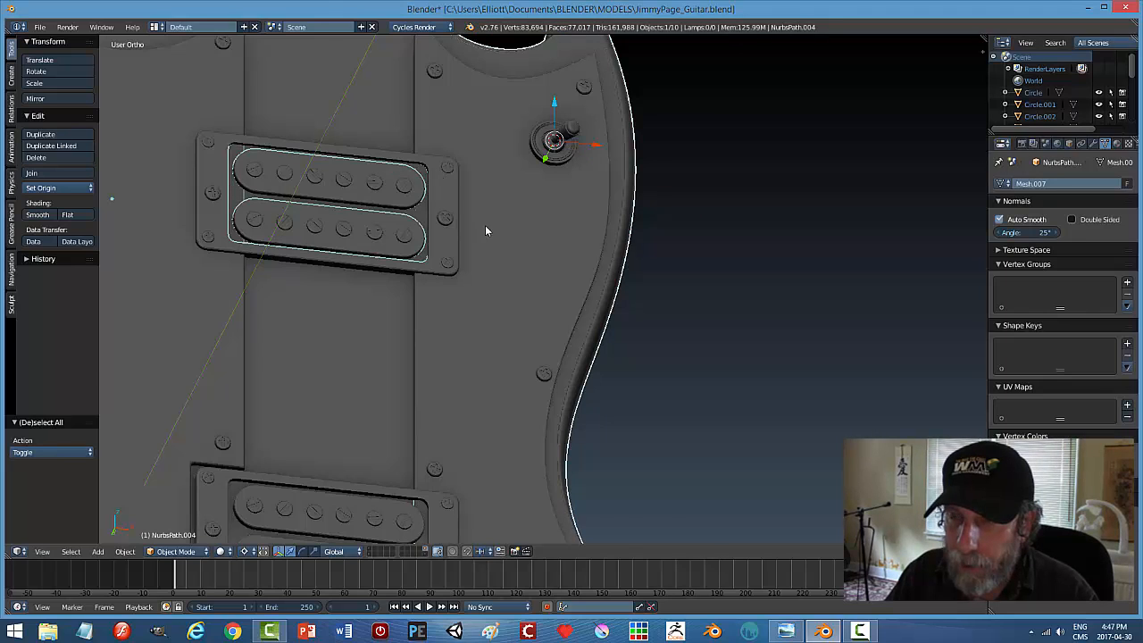
{"action": "scroll", "coordinate": [483, 227], "scroll_direction": "down", "scroll_amount": 5}
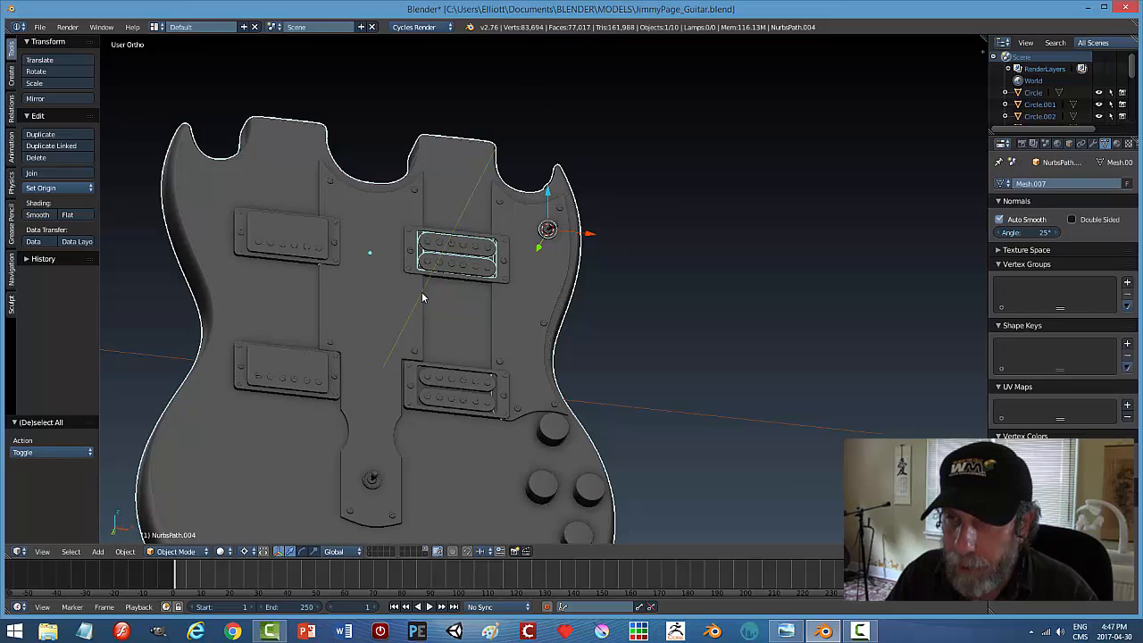
{"action": "key", "text": "a"}
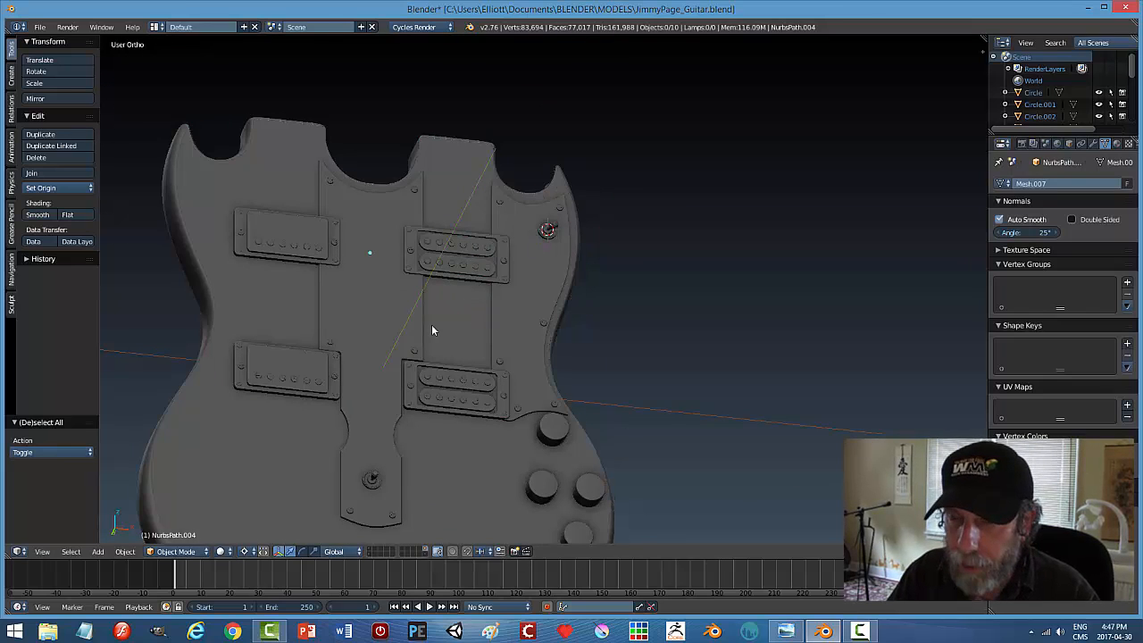
{"action": "scroll", "coordinate": [465, 301], "scroll_direction": "up", "scroll_amount": 6}
{"action": "right_click", "coordinate": [326, 161]}
{"action": "scroll", "coordinate": [358, 274], "scroll_direction": "down", "scroll_amount": 5}
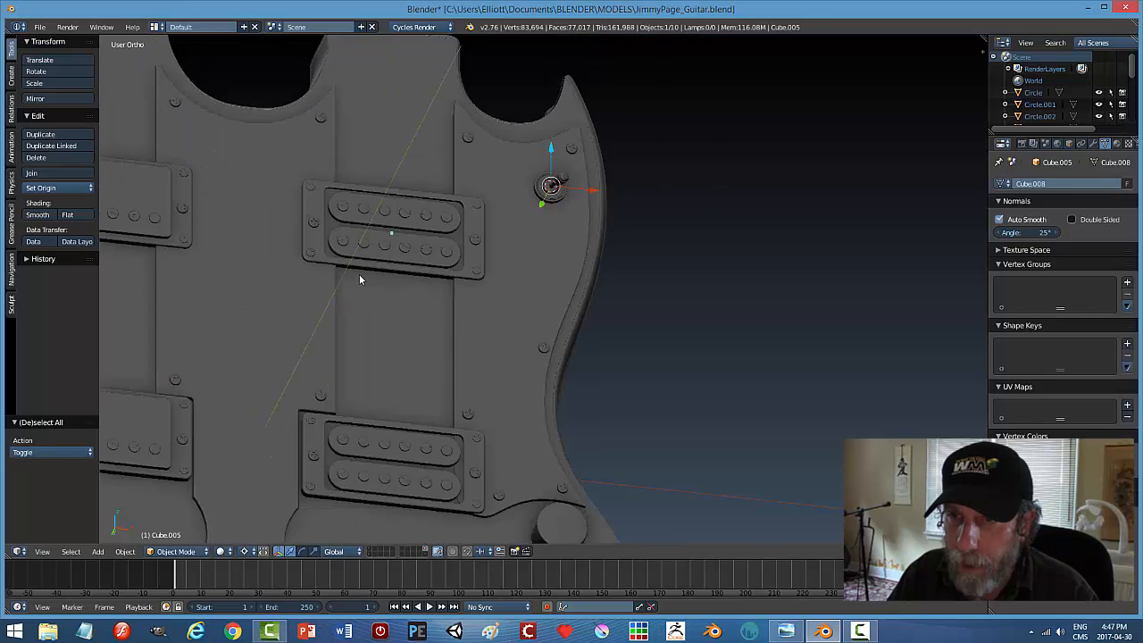
{"action": "right_click", "coordinate": [366, 217]}
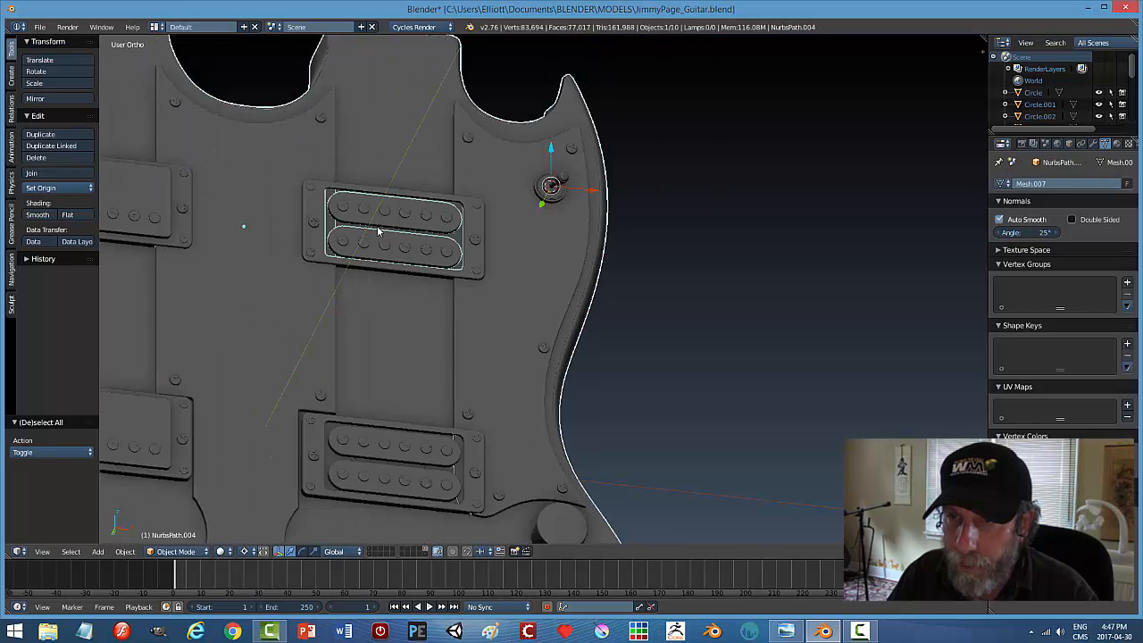
Join the upper and lower twelve-string pickups with the guitar body.
{"action": "scroll", "coordinate": [378, 224], "scroll_direction": "down", "scroll_amount": 6}
{"action": "right_click", "coordinate": [347, 251]}
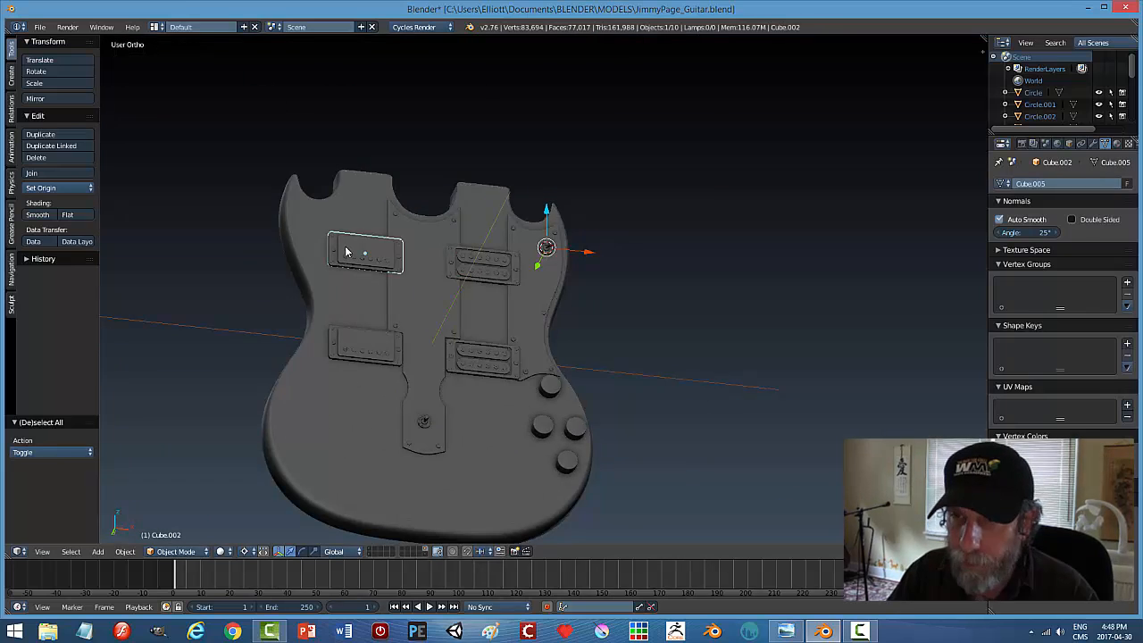
{"action": "right_click", "coordinate": [422, 289]}
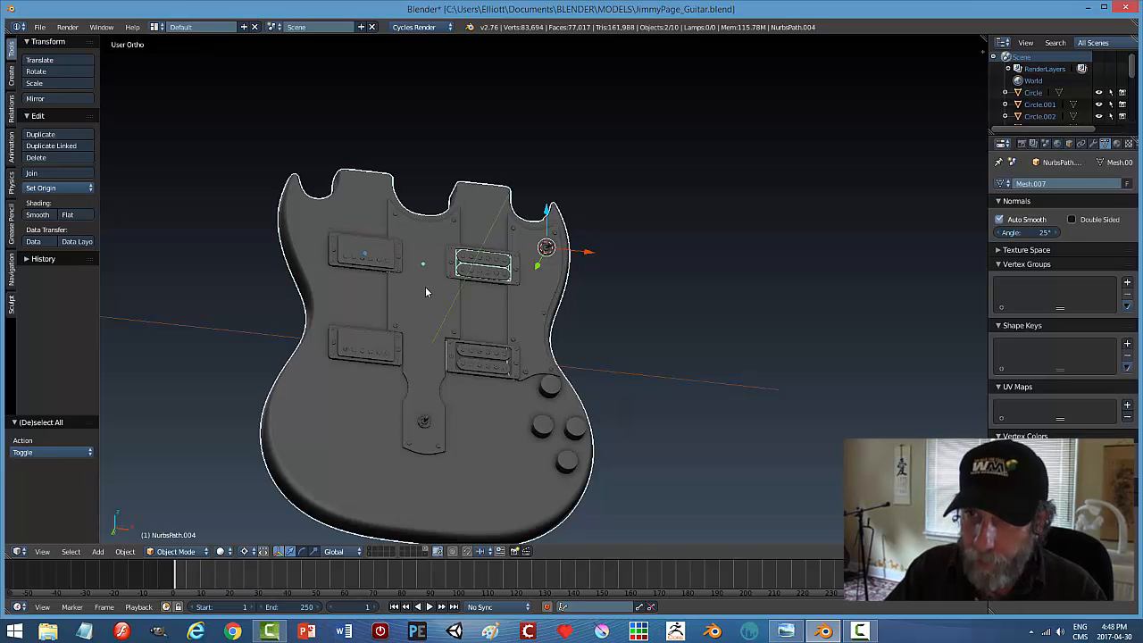
{"action": "key", "text": "ctrl+j"}
{"action": "right_click", "coordinate": [365, 348], "text": "shift"}
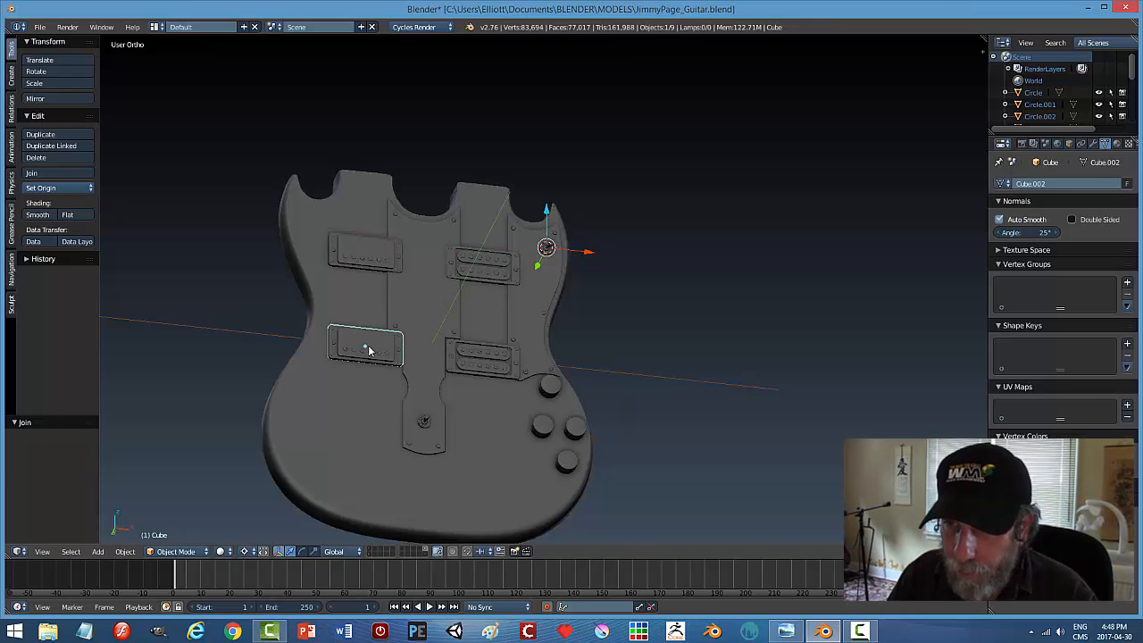
{"action": "key", "text": "ctrl+z"}
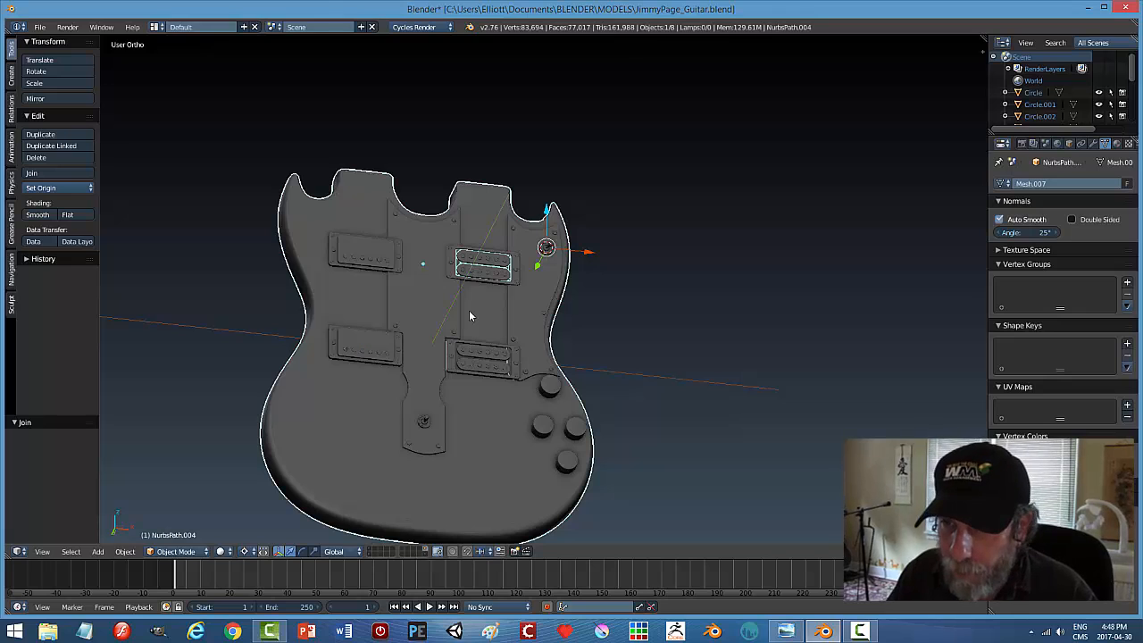
Join the four control knobs with the guitar body into one object.
{"action": "right_click", "coordinate": [549, 386]}
{"action": "right_click", "coordinate": [542, 426], "text": "shift"}
{"action": "right_click", "coordinate": [575, 427], "text": "shift"}
{"action": "right_click", "coordinate": [567, 462], "text": "shift"}
{"action": "right_click", "coordinate": [469, 411], "text": "shift"}
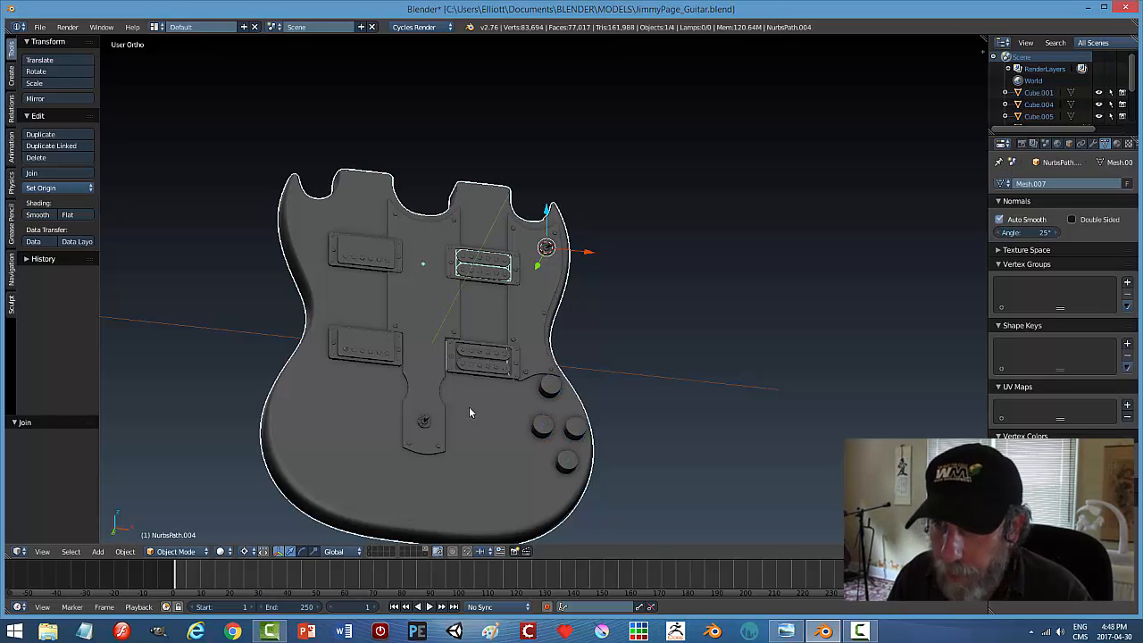
Move the joined guitar aside along the X axis to check for unattached parts, and undo the move.
{"action": "key", "text": "a"}
{"action": "right_click", "coordinate": [500, 322]}
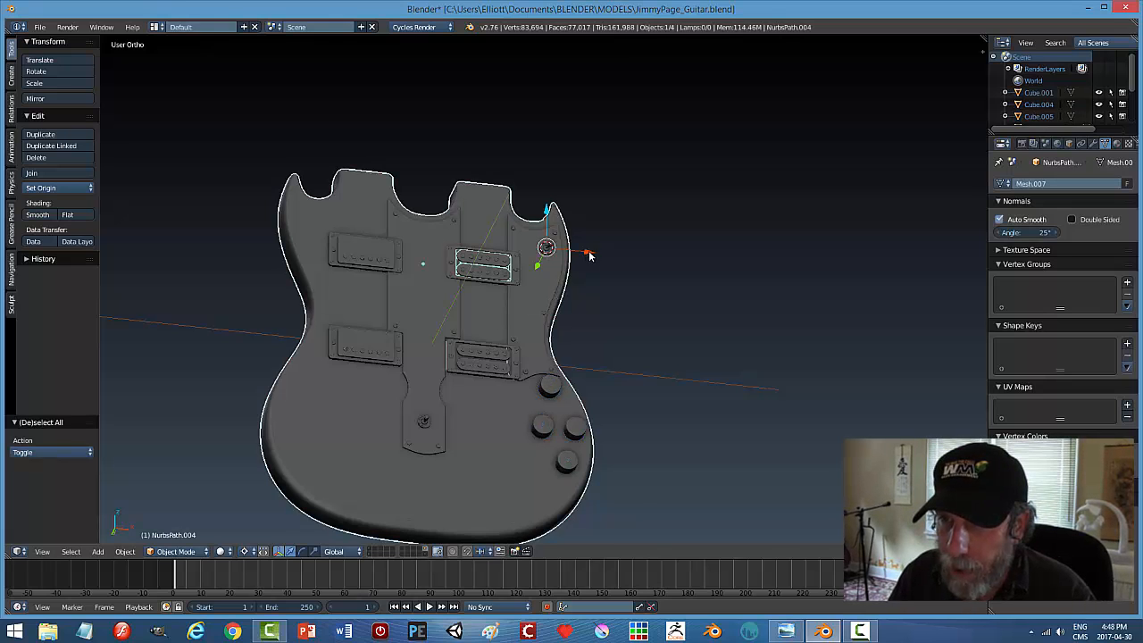
{"action": "key", "text": "g"}
{"action": "key", "text": "x"}
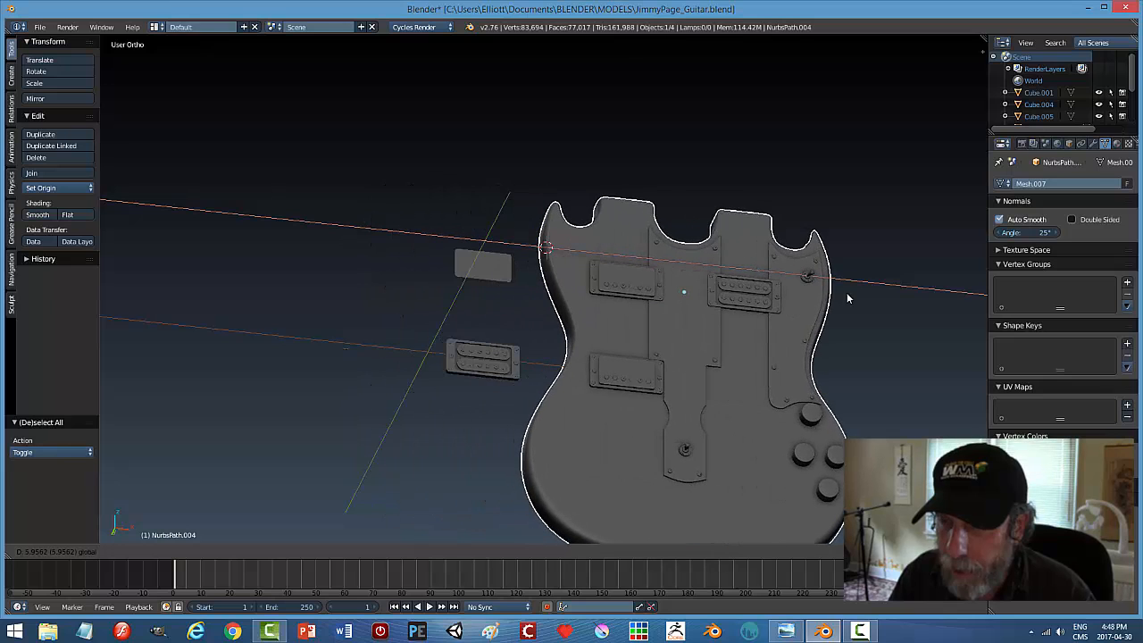
{"action": "left_click", "coordinate": [847, 297]}
{"action": "key", "text": "ctrl+z"}
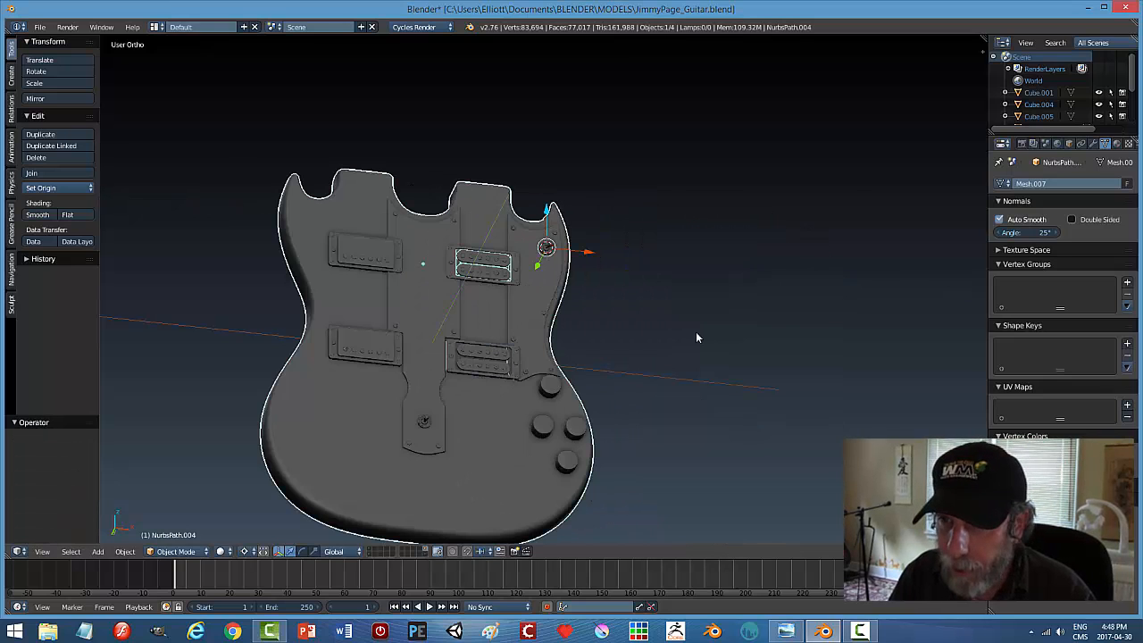
Join the lower six-string pickup with the guitar body.
{"action": "right_click", "coordinate": [486, 375]}
{"action": "right_click", "coordinate": [470, 409], "text": "shift"}
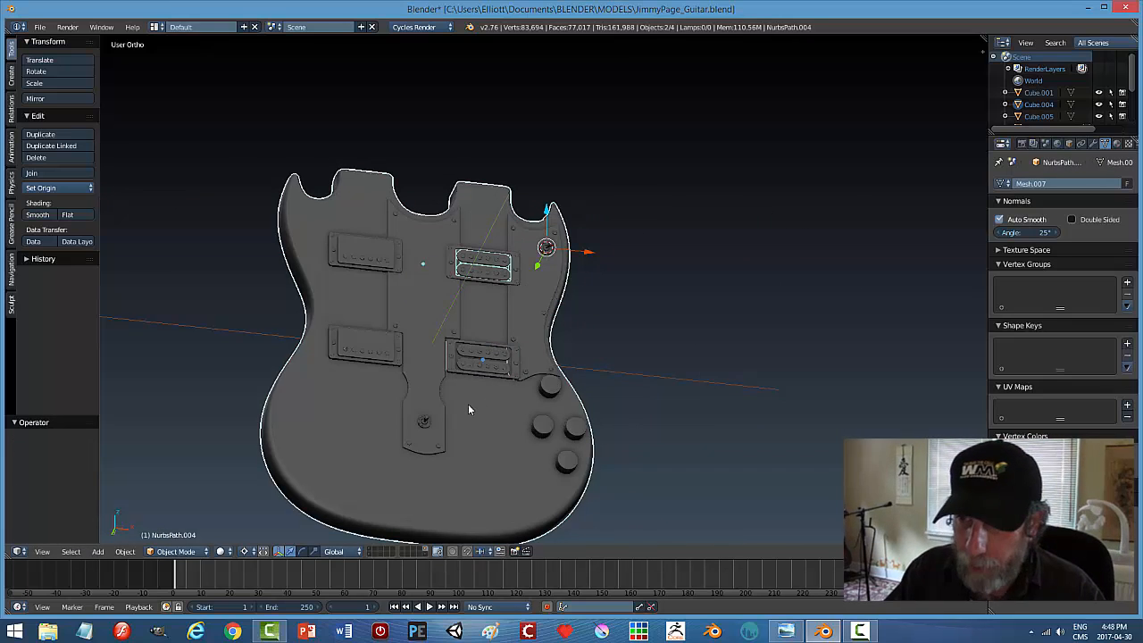
{"action": "key", "text": "ctrl+j"}
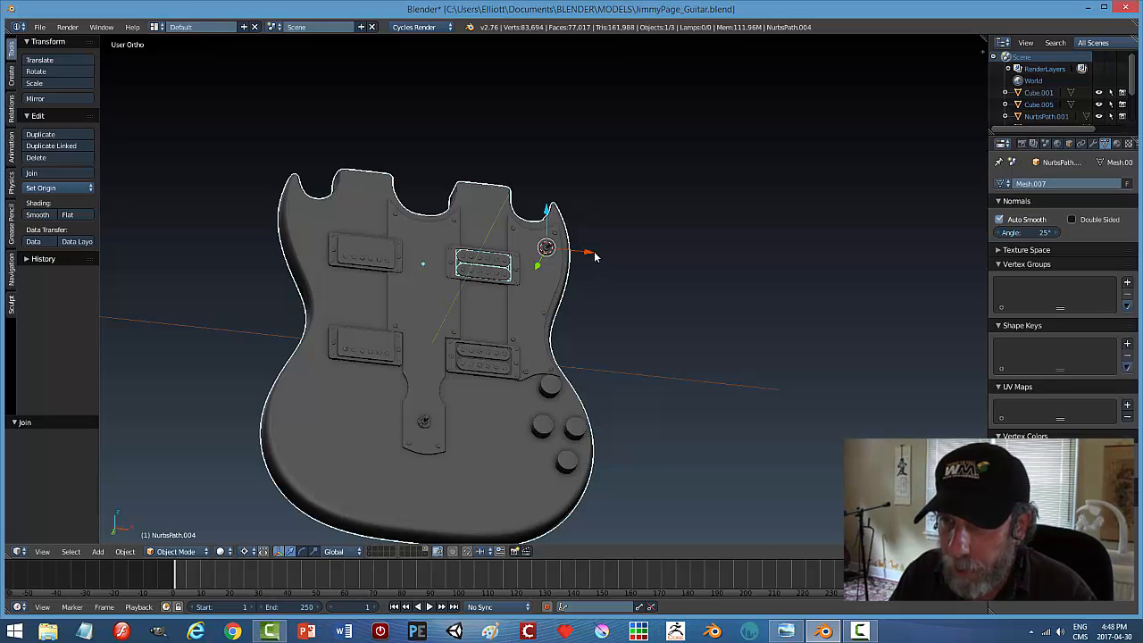
Inspect the flat plate behind the upper six-string pickup in Edit Mode, and return to Object Mode.
{"action": "scroll", "coordinate": [536, 313], "scroll_direction": "up", "scroll_amount": 9}
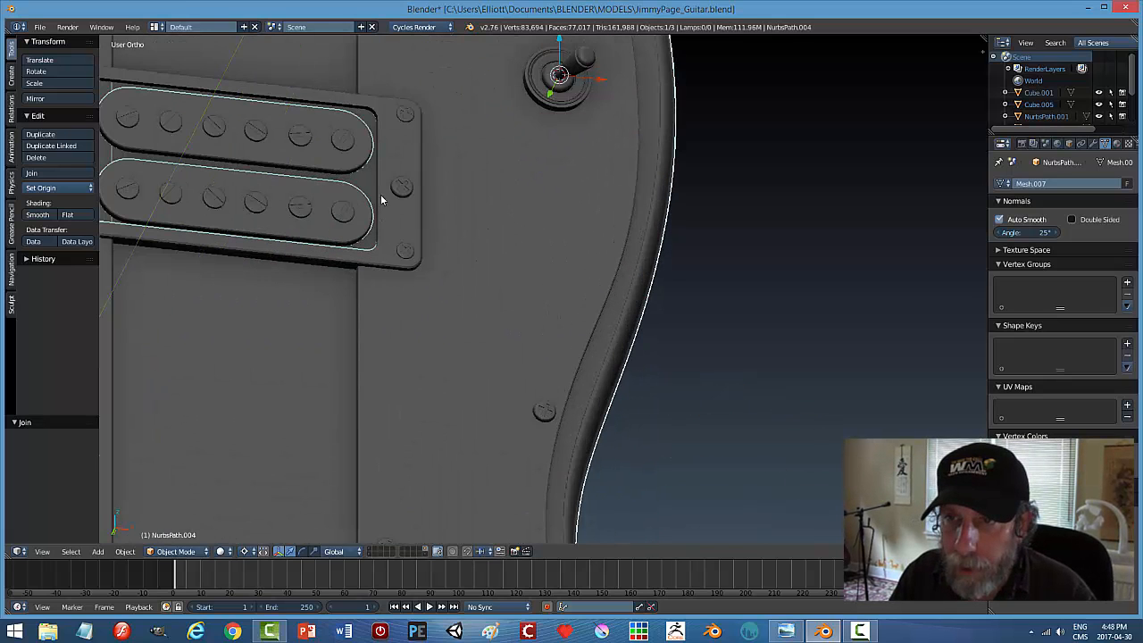
{"action": "key", "text": "a"}
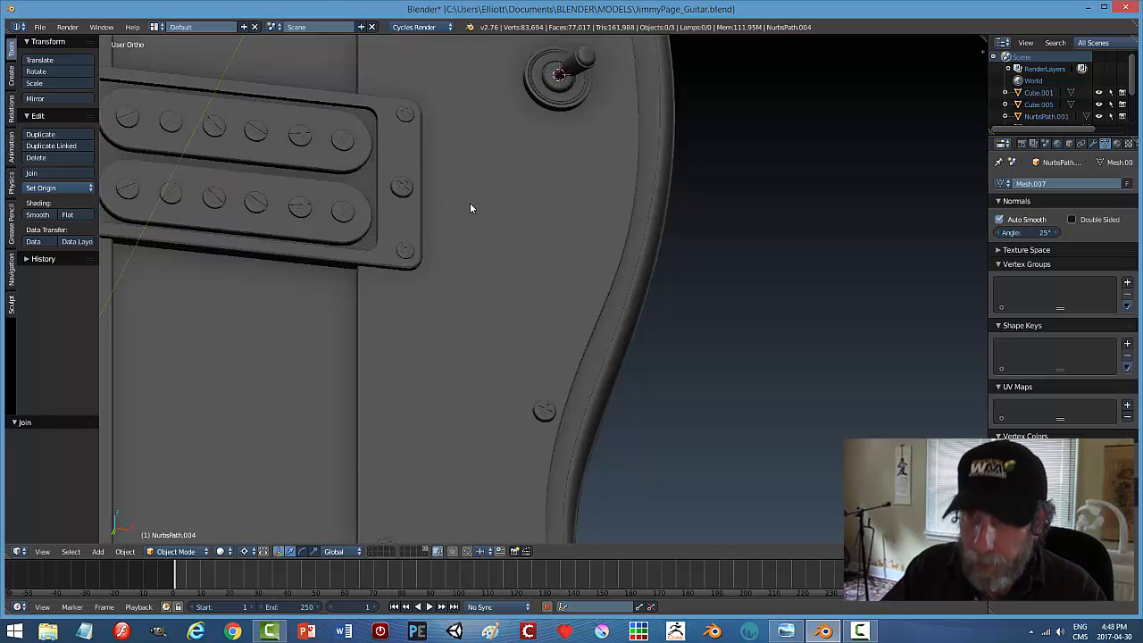
{"action": "key", "text": "ctrl+j"}
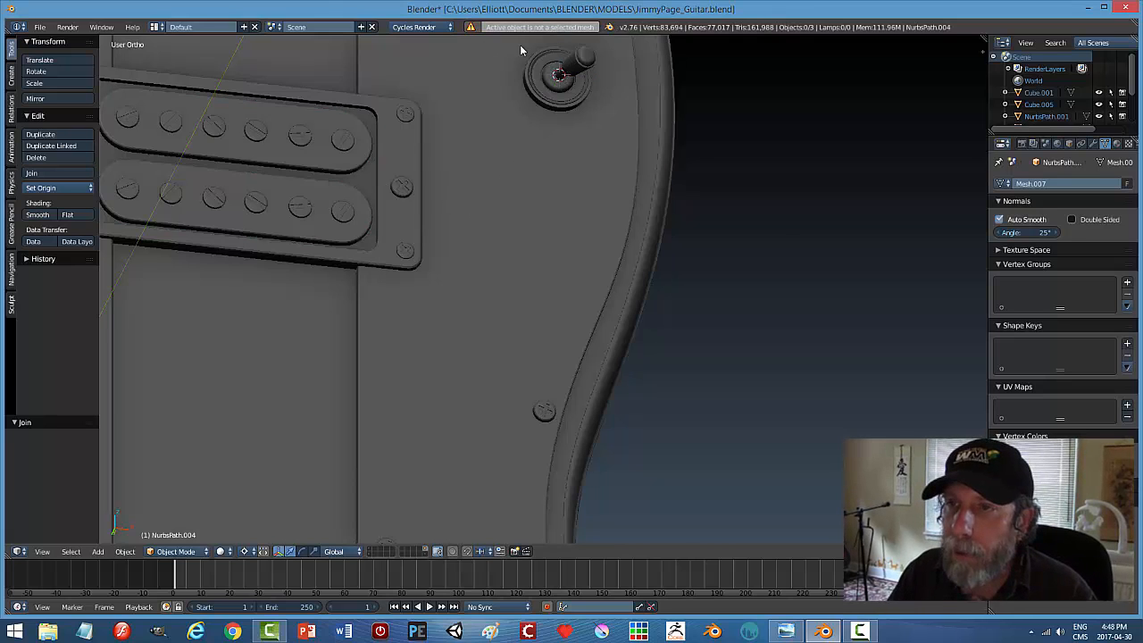
{"action": "right_click", "coordinate": [360, 181]}
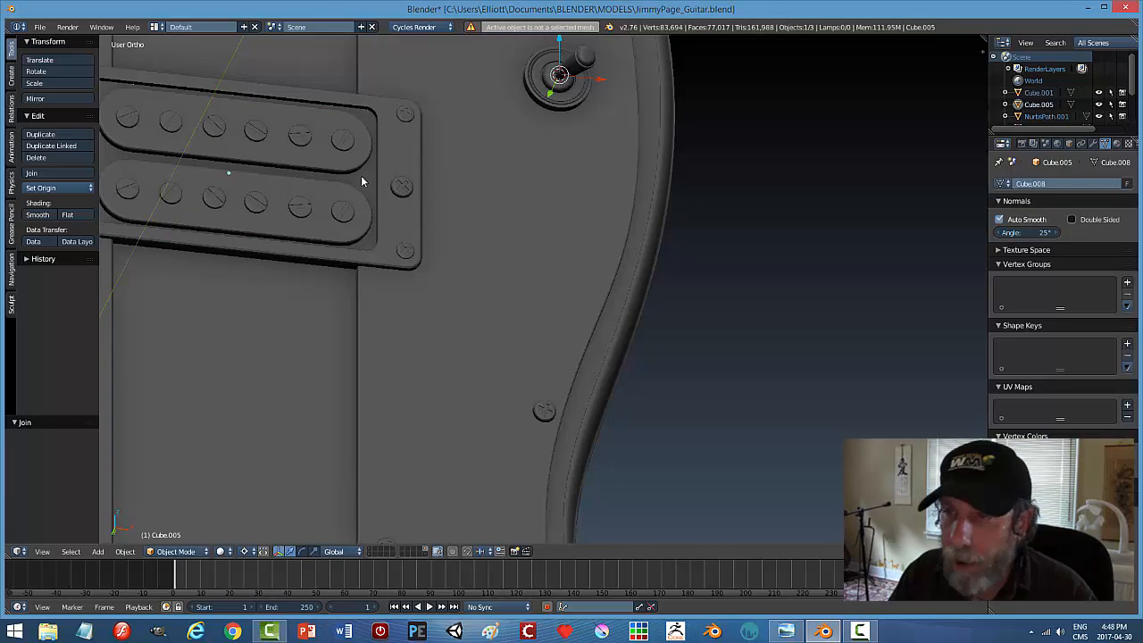
{"action": "key", "text": "Tab"}
{"action": "left_click", "coordinate": [438, 176]}
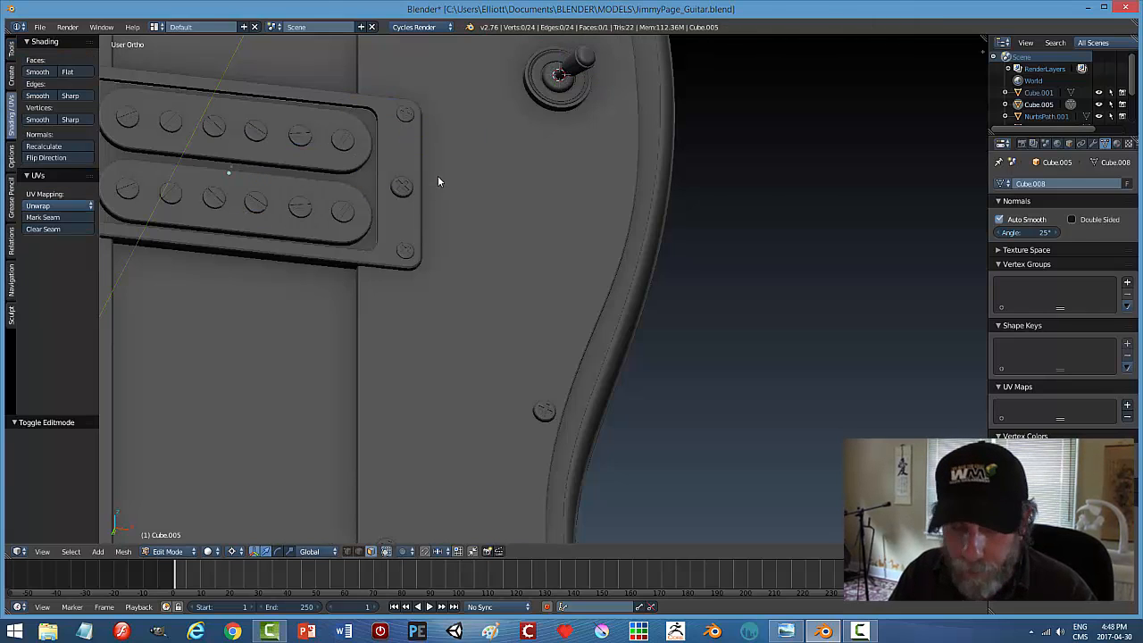
{"action": "key", "text": "Tab"}
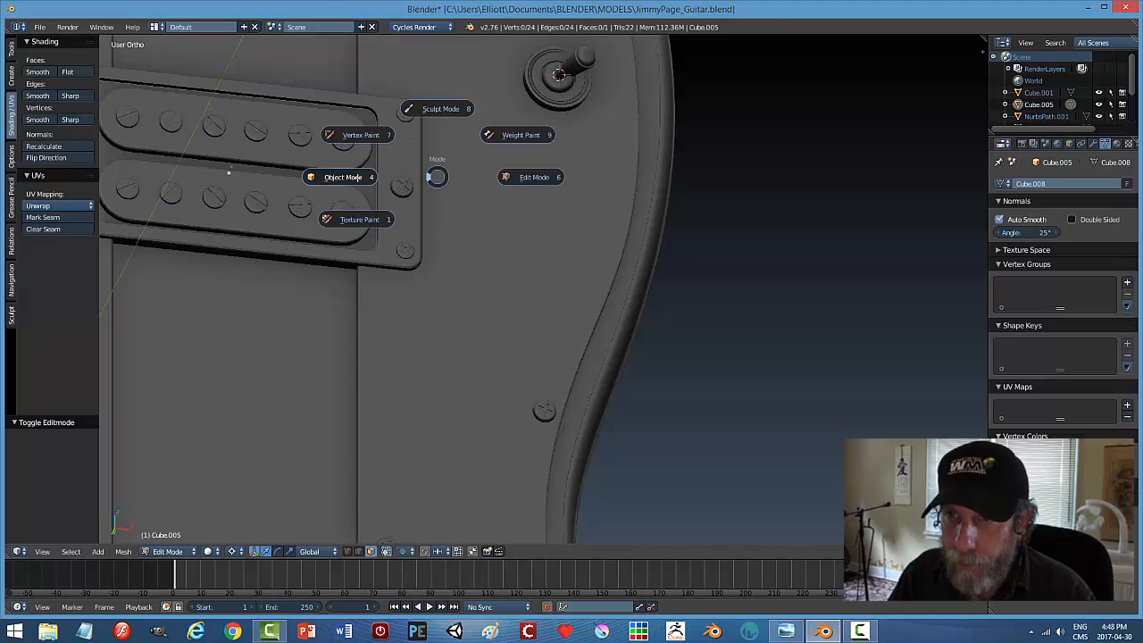
{"action": "left_click", "coordinate": [372, 176]}
Convert the flat plate behind the upper pickup with Mesh from Curve/Meta/Surf/Text, and clear the selection.
{"action": "key", "text": "alt+c"}
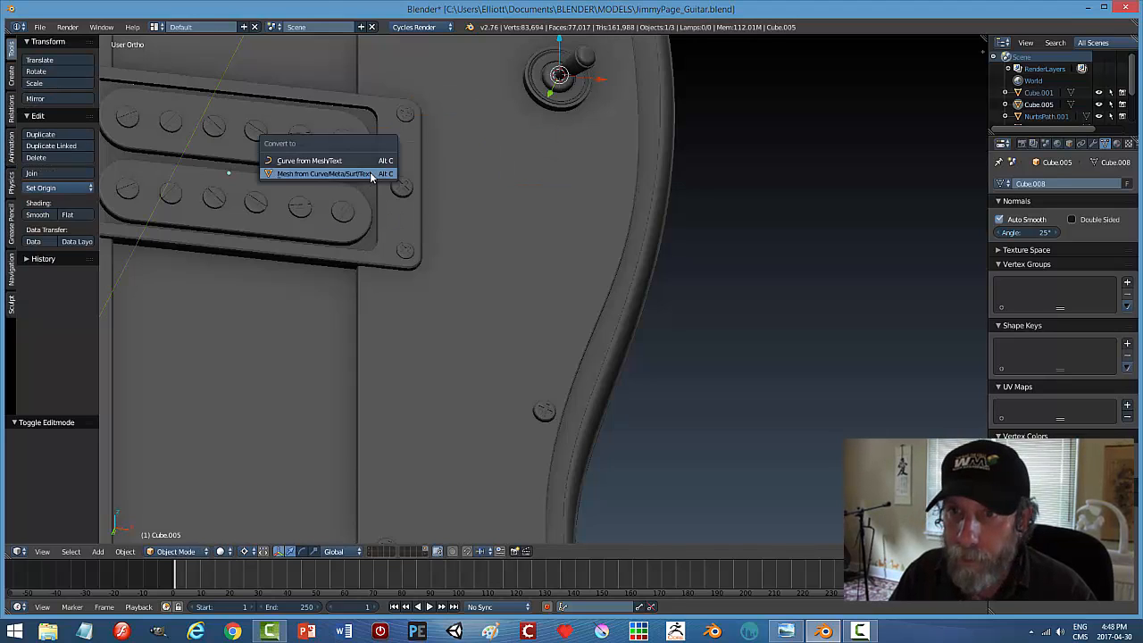
{"action": "left_click", "coordinate": [370, 176]}
{"action": "right_click", "coordinate": [375, 179]}
{"action": "key", "text": "a"}
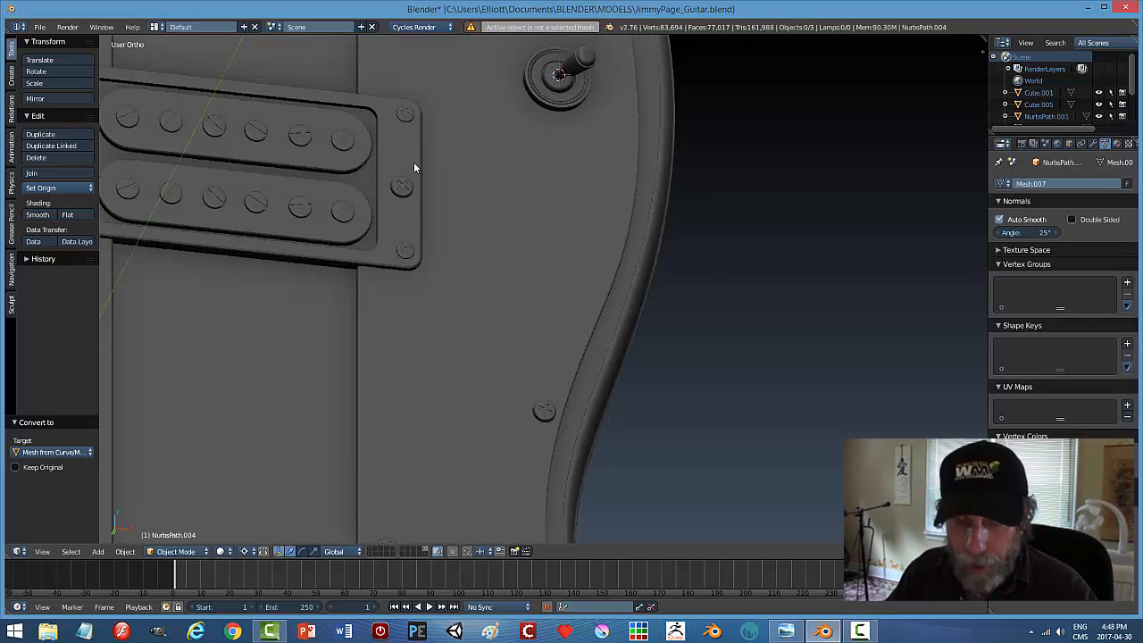
Shift the guitar body along the X axis to look at the plate left behind it, and undo the shift.
{"action": "scroll", "coordinate": [571, 230], "scroll_direction": "down", "scroll_amount": 5}
{"action": "right_click", "coordinate": [526, 259]}
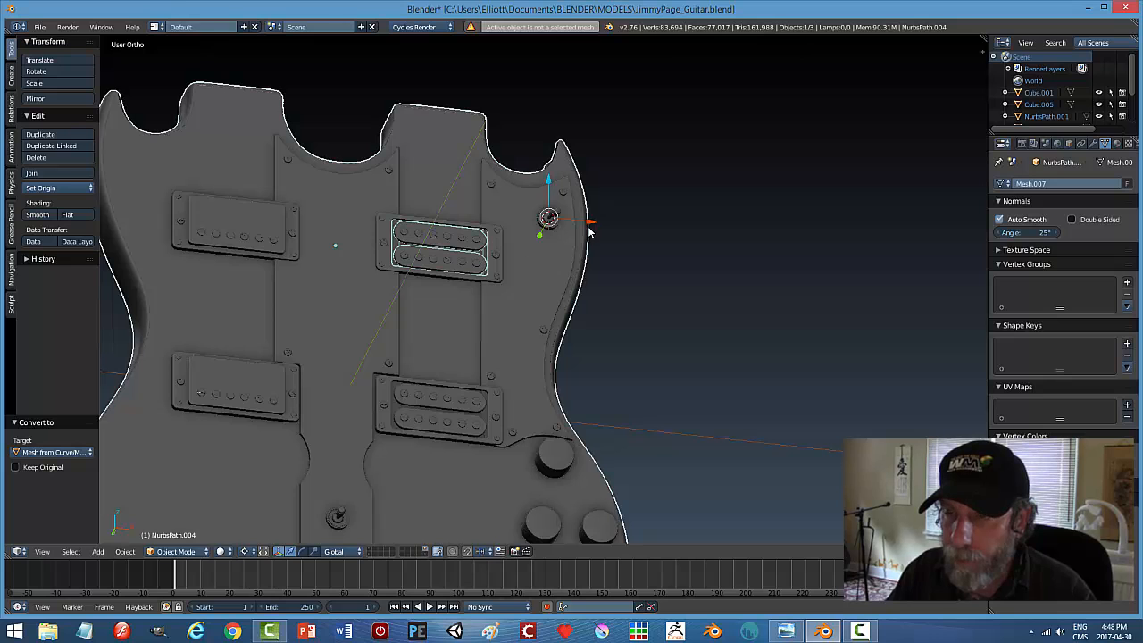
{"action": "left_click_drag", "start_coordinate": [587, 225], "coordinate": [895, 260]}
{"action": "key", "text": "ctrl+z"}
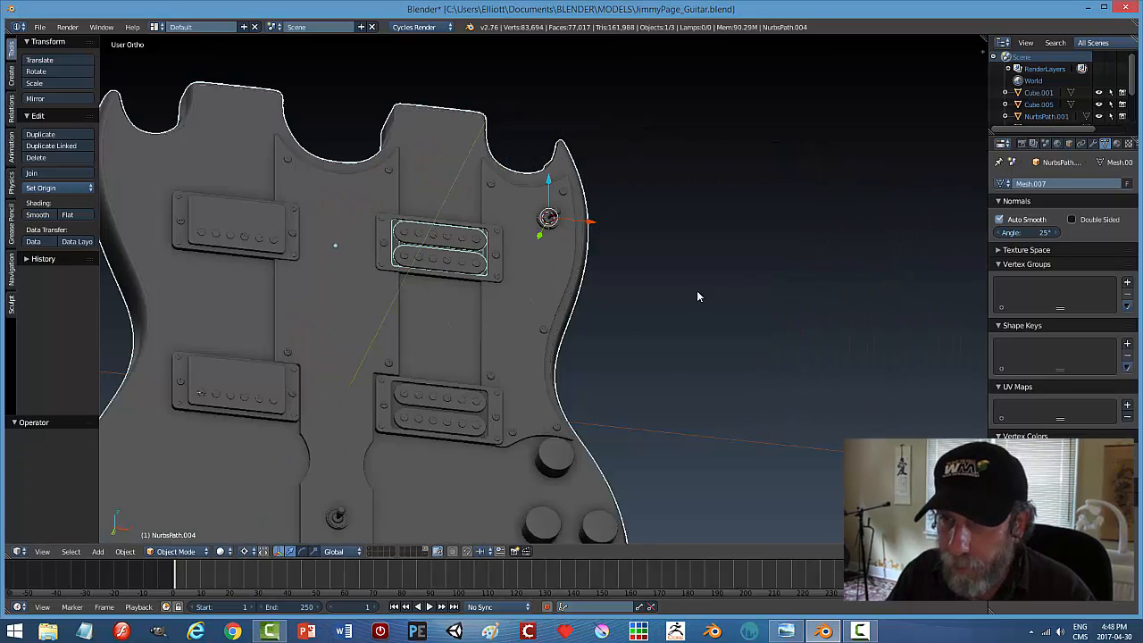
Hide the flat plate behind the upper pickup to check its effect, and restore its visibility.
{"action": "scroll", "coordinate": [532, 304], "scroll_direction": "up", "scroll_amount": 6}
{"action": "key", "text": "h"}
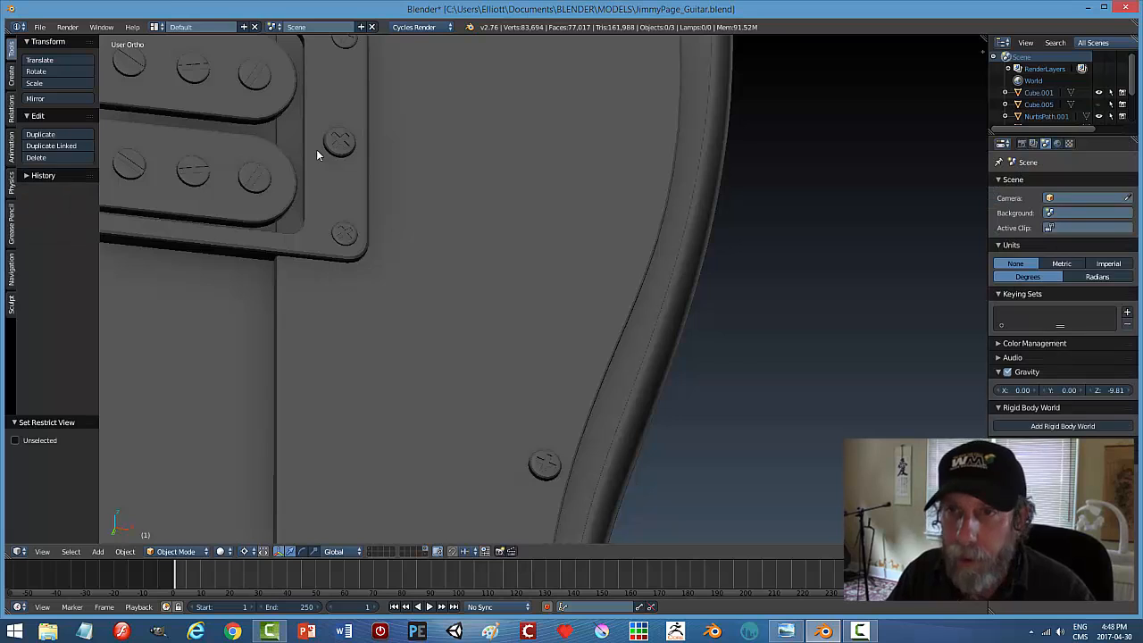
{"action": "key", "text": "alt+h"}
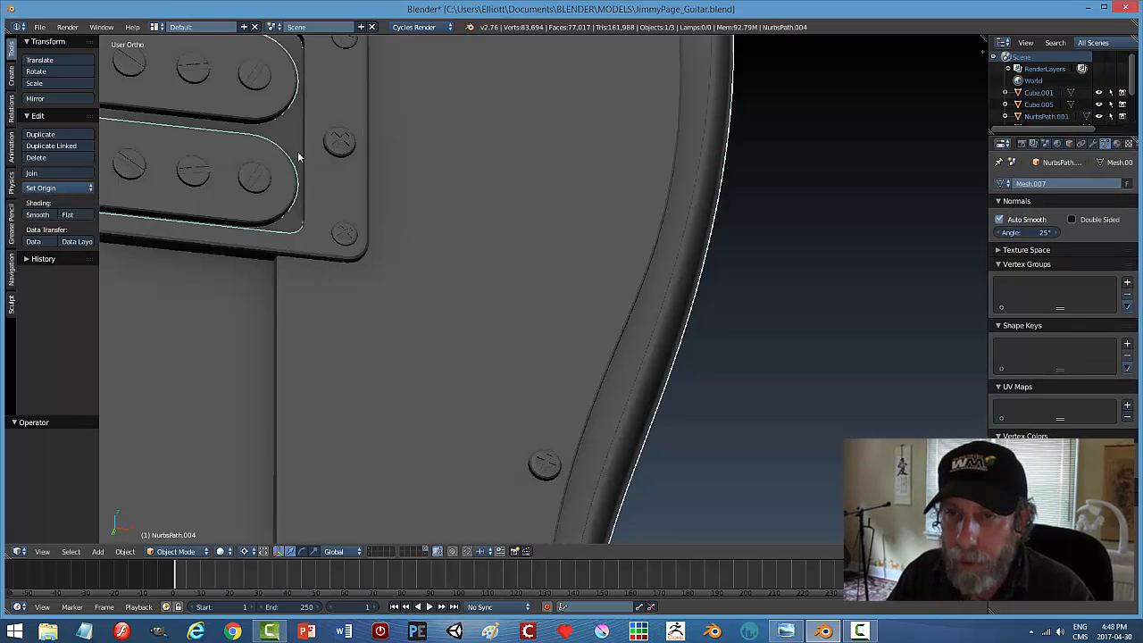
Select the joined guitar body and set its origin with Origin to Geometry.
{"action": "right_click", "coordinate": [285, 129]}
{"action": "right_click", "coordinate": [360, 193]}
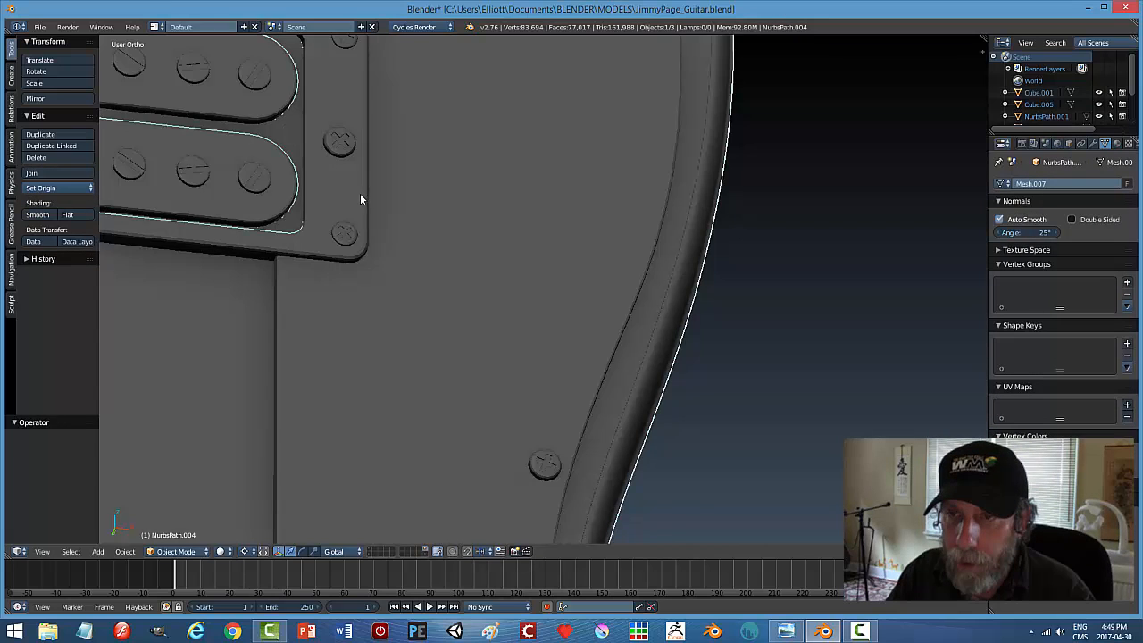
{"action": "scroll", "coordinate": [361, 194], "scroll_direction": "down", "scroll_amount": 5}
{"action": "scroll", "coordinate": [483, 196], "scroll_direction": "up", "scroll_amount": 1}
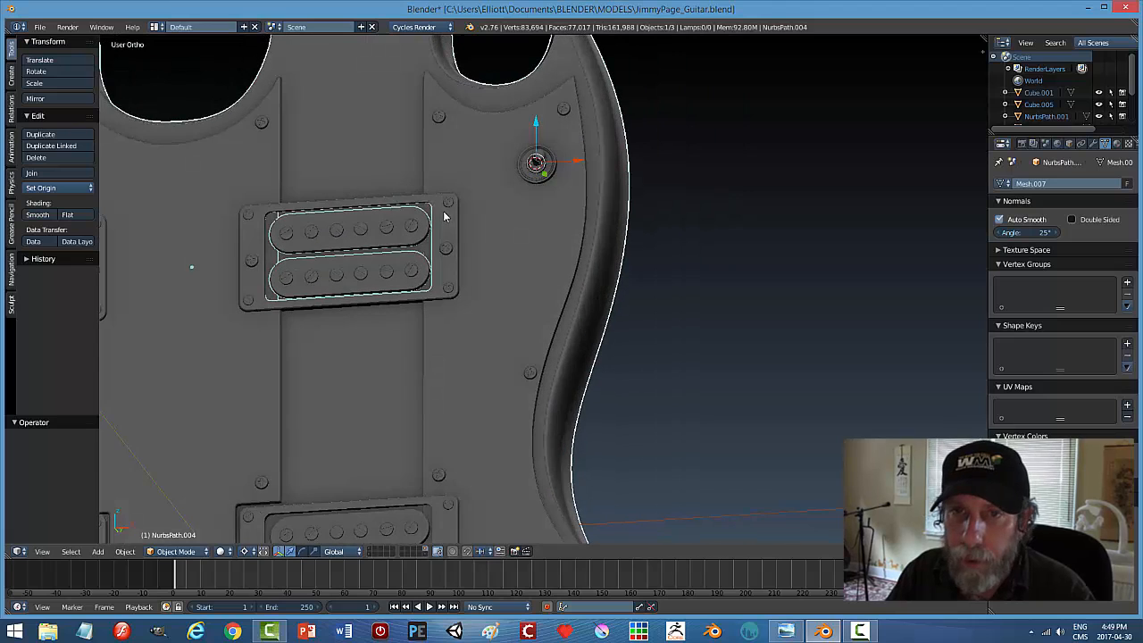
{"action": "left_click", "coordinate": [58, 187]}
{"action": "left_click", "coordinate": [63, 216]}
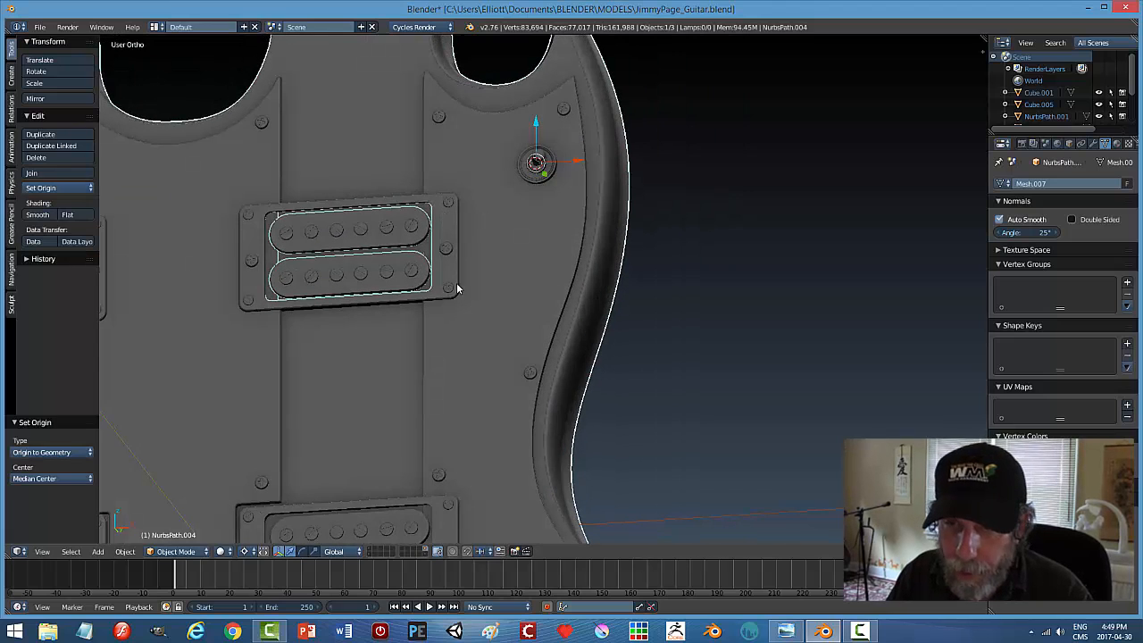
Set the viewport's pivot point to Median Point.
{"action": "left_click", "coordinate": [224, 551]}
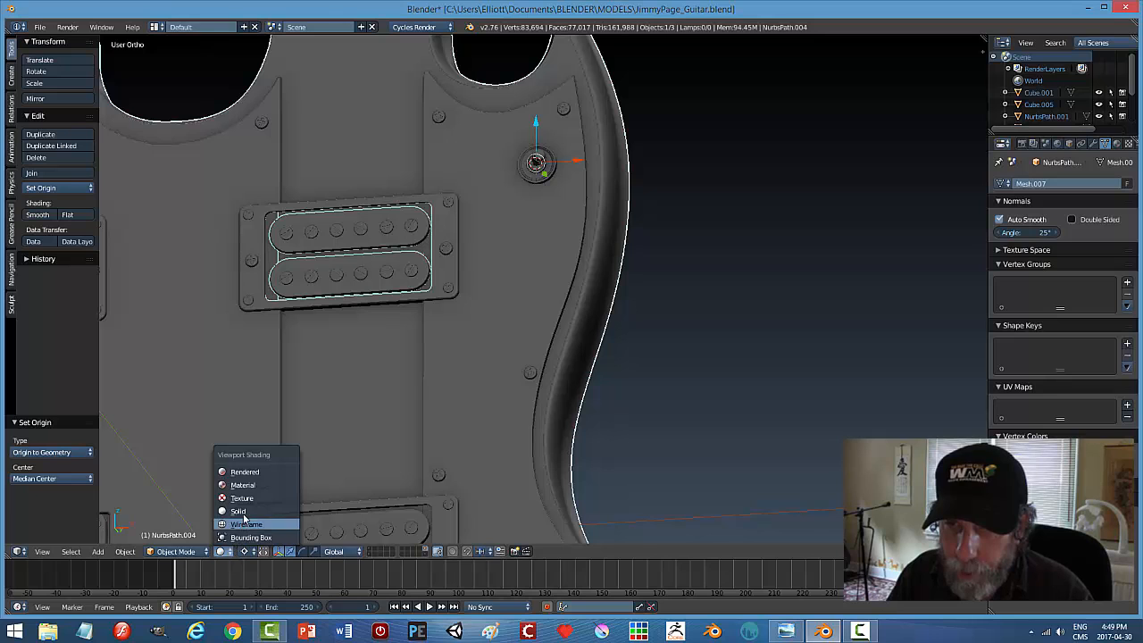
{"action": "left_click", "coordinate": [248, 551]}
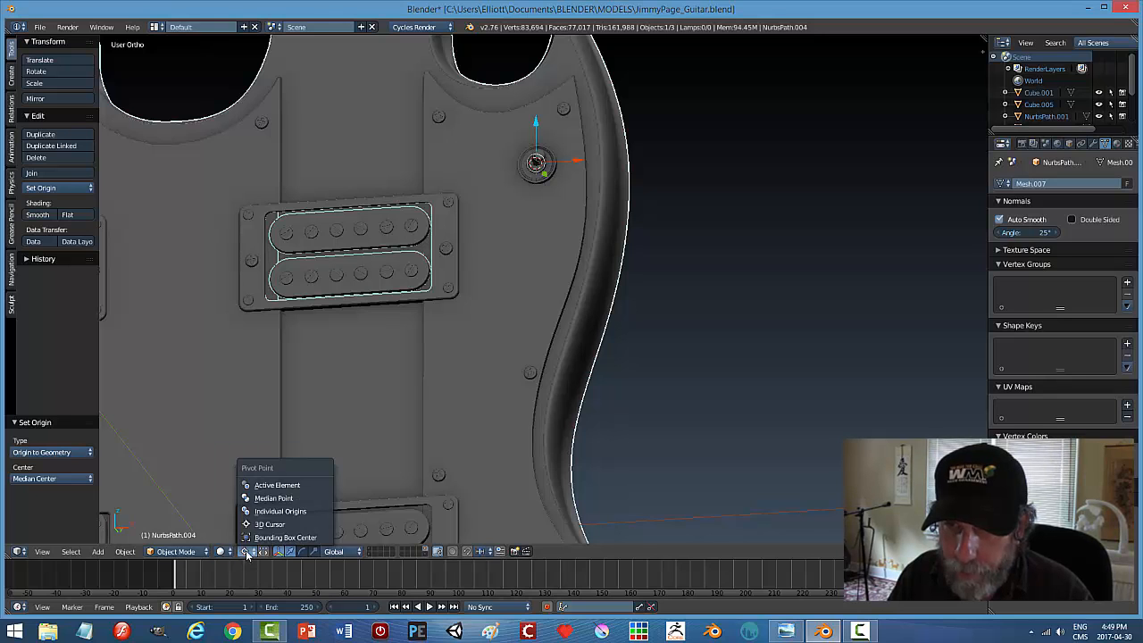
{"action": "left_click", "coordinate": [277, 501]}
Try shifting the guitar body and the flat plate behind the upper pickup separately along the Y axis, undoing each move.
{"action": "middle_click_drag", "start_coordinate": [477, 387], "coordinate": [440, 381]}
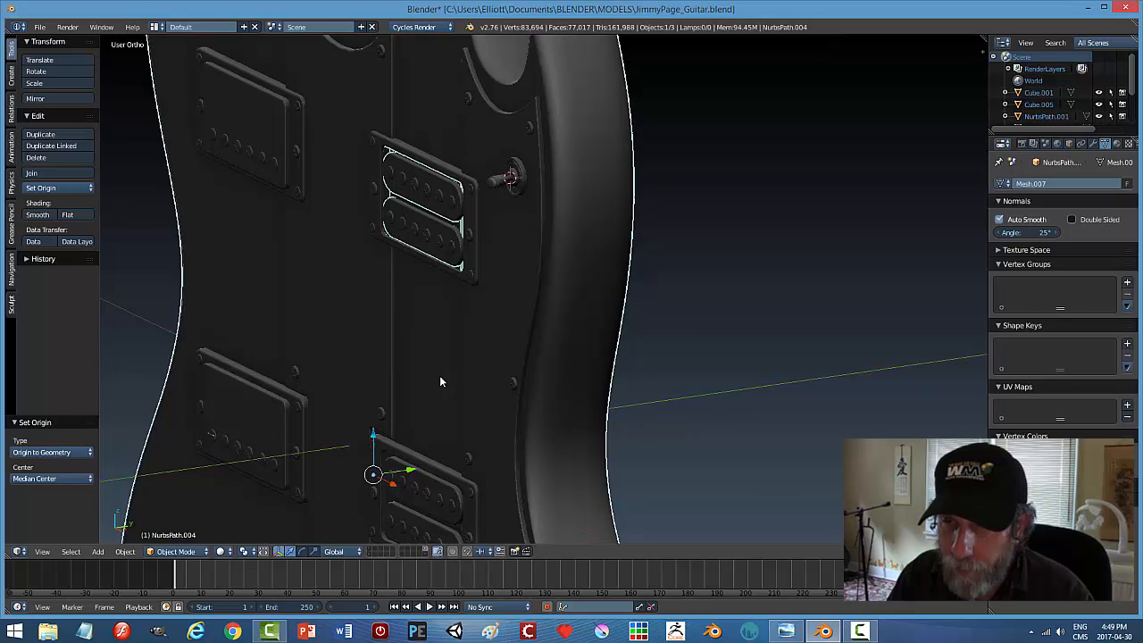
{"action": "left_click_drag", "start_coordinate": [409, 471], "coordinate": [382, 472]}
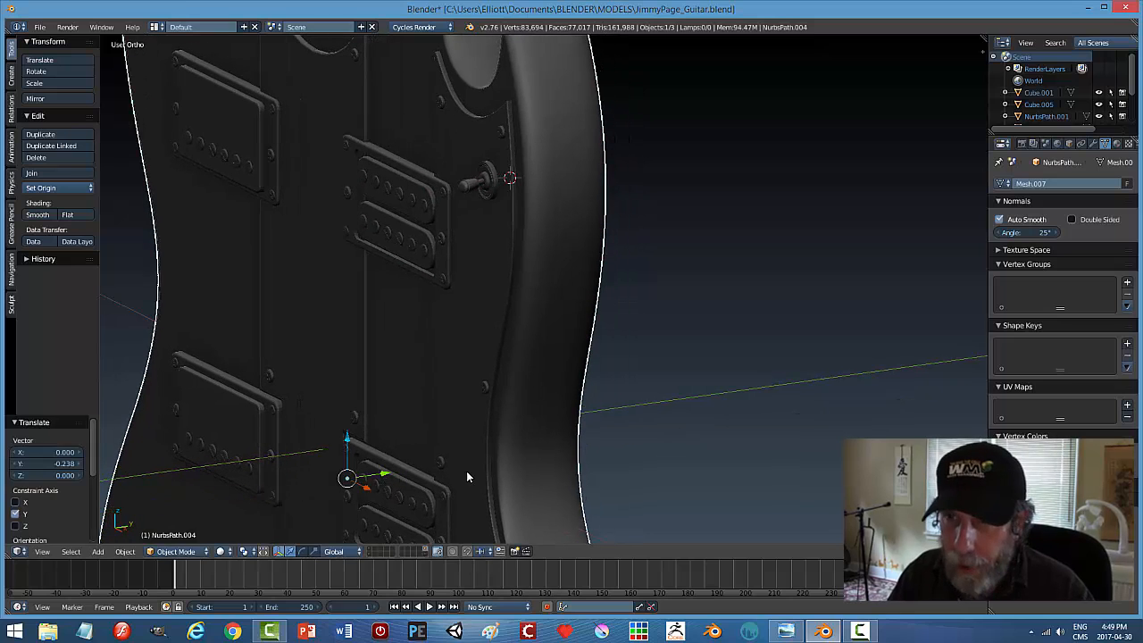
{"action": "key", "text": "ctrl+z"}
{"action": "right_click", "coordinate": [462, 229]}
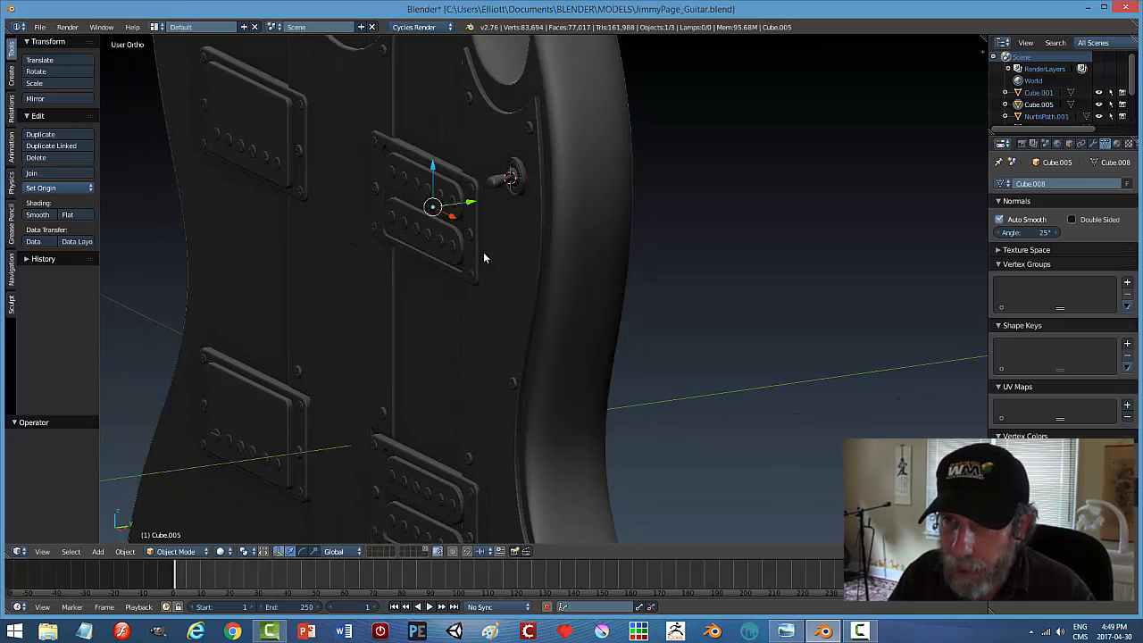
{"action": "left_click_drag", "start_coordinate": [468, 205], "coordinate": [419, 212]}
{"action": "key", "text": "ctrl+z"}
Join the flat plate behind the upper pickup with the guitar body.
{"action": "right_click", "coordinate": [490, 239]}
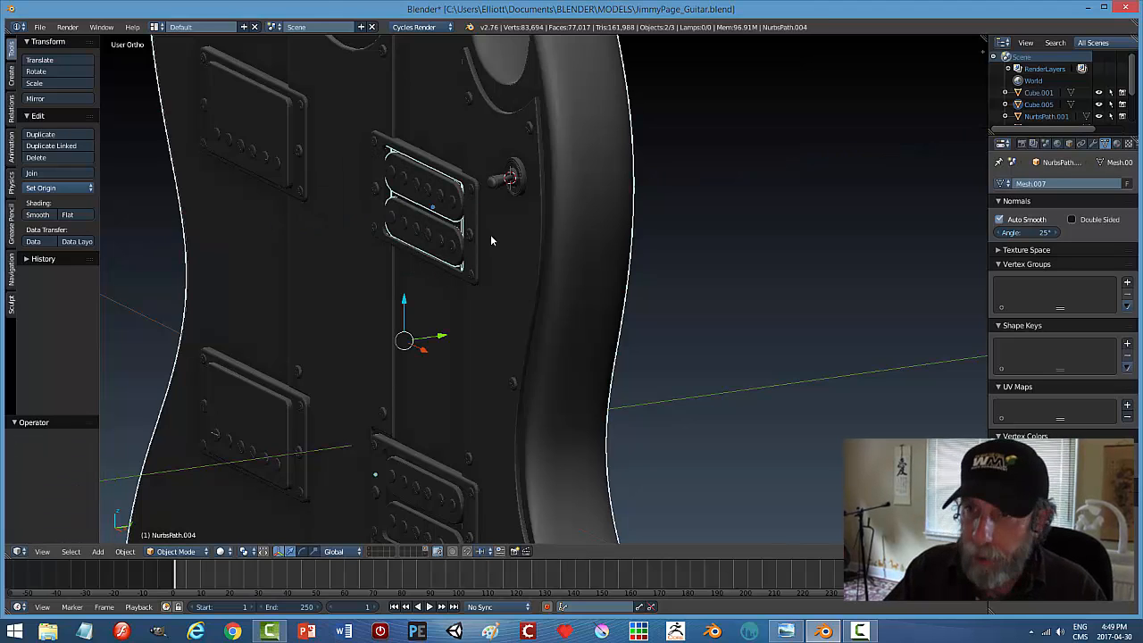
{"action": "key", "text": "ctrl+j"}
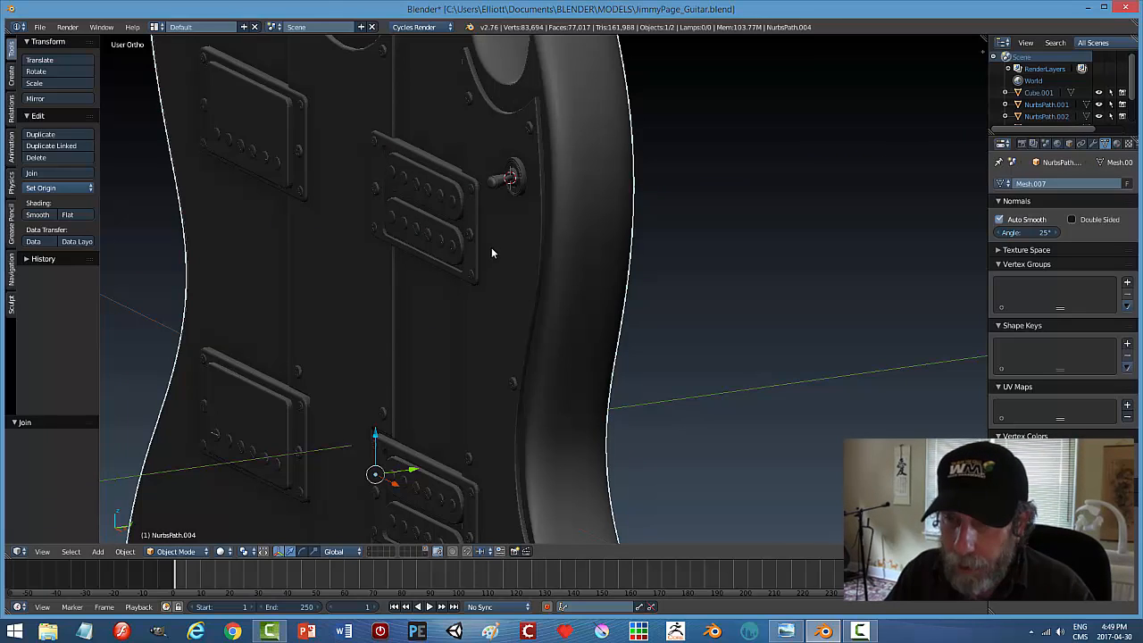
Test the joined guitar body with a shift along the Y axis, undo it, and save over JimmyPage_Guitar.blend.
{"action": "scroll", "coordinate": [471, 334], "scroll_direction": "down", "scroll_amount": 6}
{"action": "key", "text": "g"}
{"action": "left_click", "coordinate": [707, 375]}
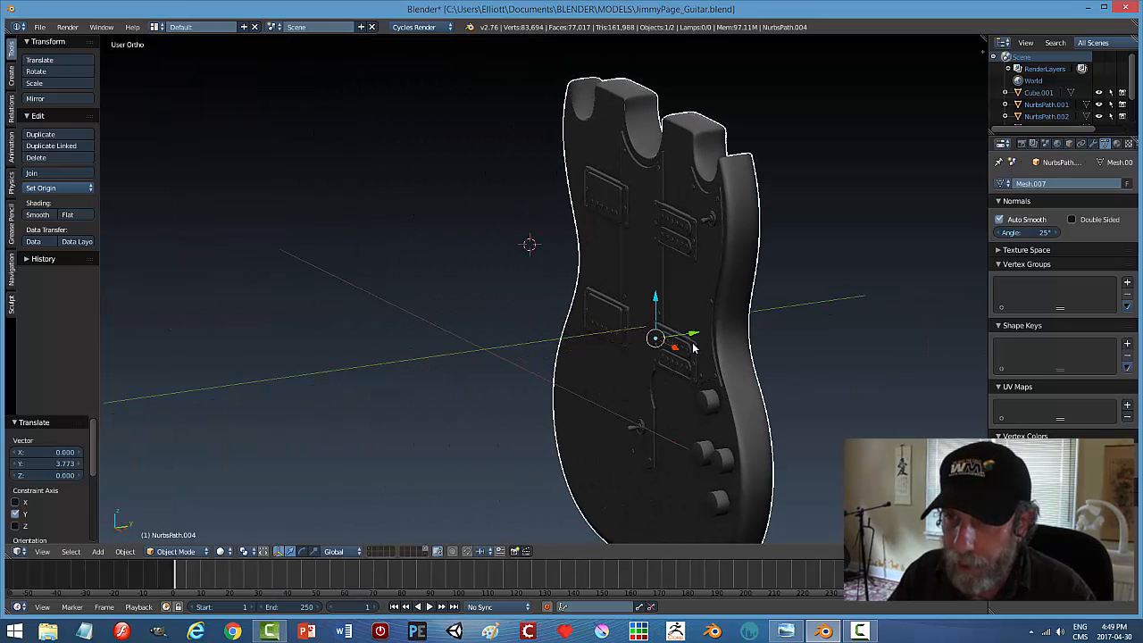
{"action": "key", "text": "ctrl+z"}
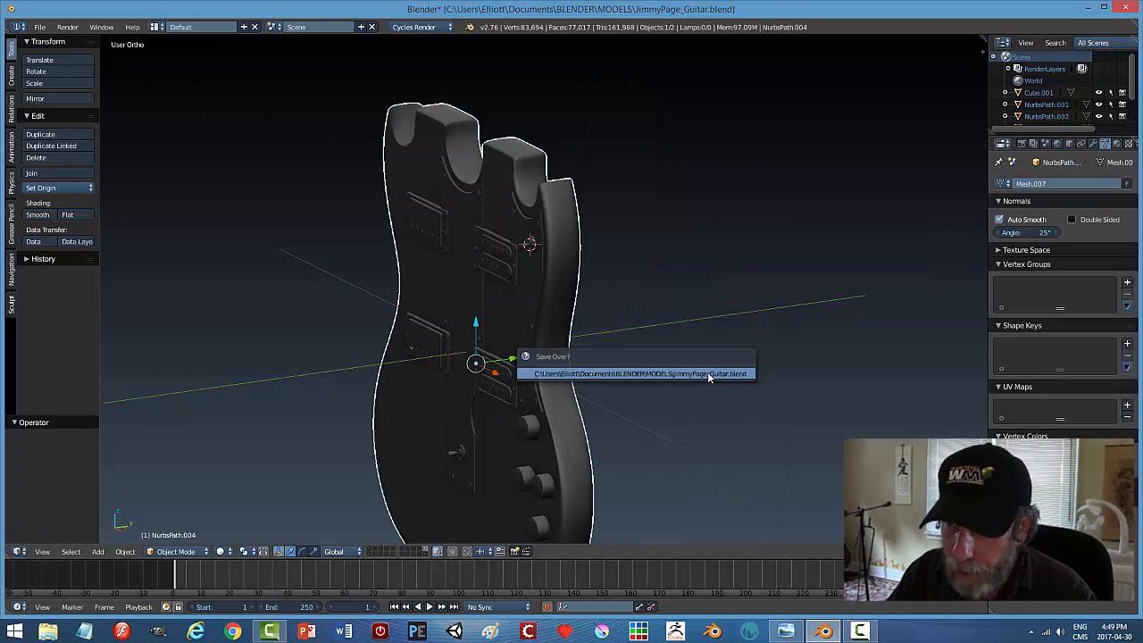
Examine the bridge below the left neck's lower pickup on the reference image in front wireframe view.
{"action": "middle_click_drag", "start_coordinate": [615, 386], "coordinate": [566, 357]}
{"action": "key", "text": "KP_1"}
{"action": "key", "text": "z"}
{"action": "left_click", "coordinate": [670, 361]}
{"action": "scroll", "coordinate": [602, 415], "scroll_direction": "up", "scroll_amount": 4}
{"action": "scroll", "coordinate": [603, 417], "scroll_direction": "up", "scroll_amount": 2}
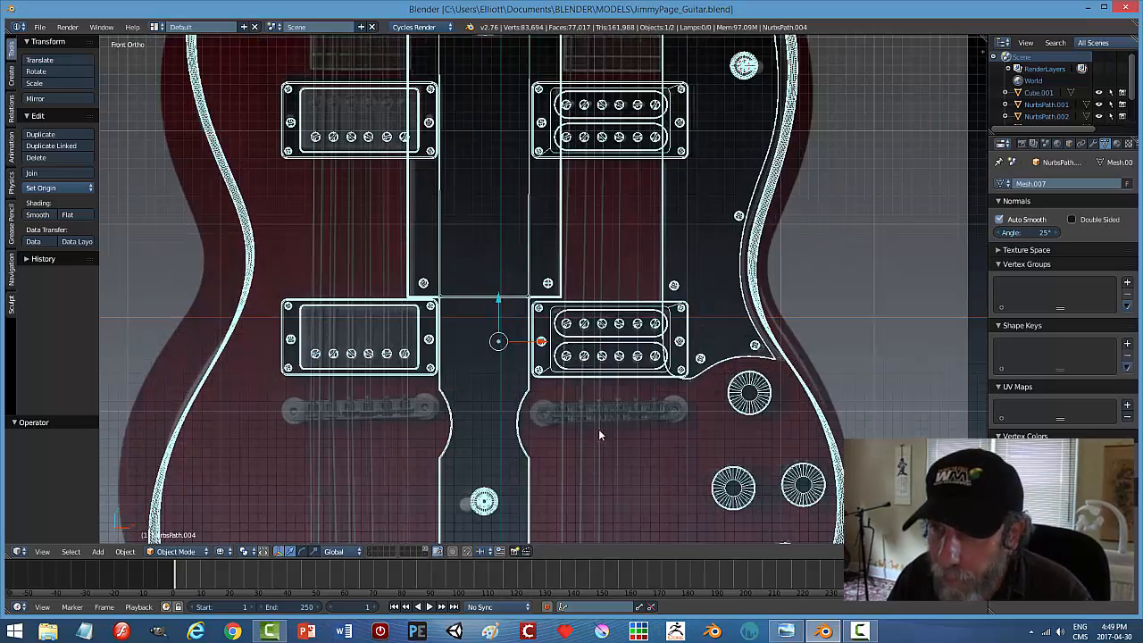
{"action": "middle_click_drag", "start_coordinate": [600, 426], "coordinate": [666, 325], "text": "shift"}
{"action": "scroll", "coordinate": [643, 353], "scroll_direction": "up", "scroll_amount": 3}
{"action": "middle_click_drag", "start_coordinate": [523, 391], "coordinate": [582, 394], "text": "shift"}
{"action": "scroll", "coordinate": [518, 401], "scroll_direction": "up", "scroll_amount": 2}
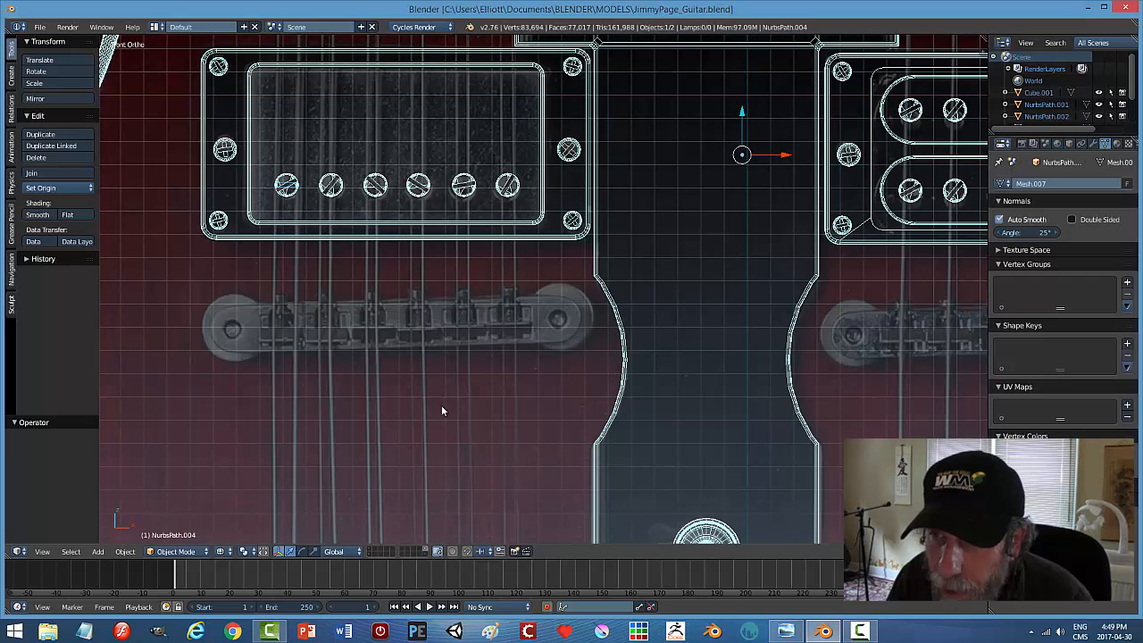
{"action": "middle_click_drag", "start_coordinate": [452, 398], "coordinate": [437, 343], "text": "shift"}
{"action": "scroll", "coordinate": [456, 349], "scroll_direction": "down", "scroll_amount": 1}
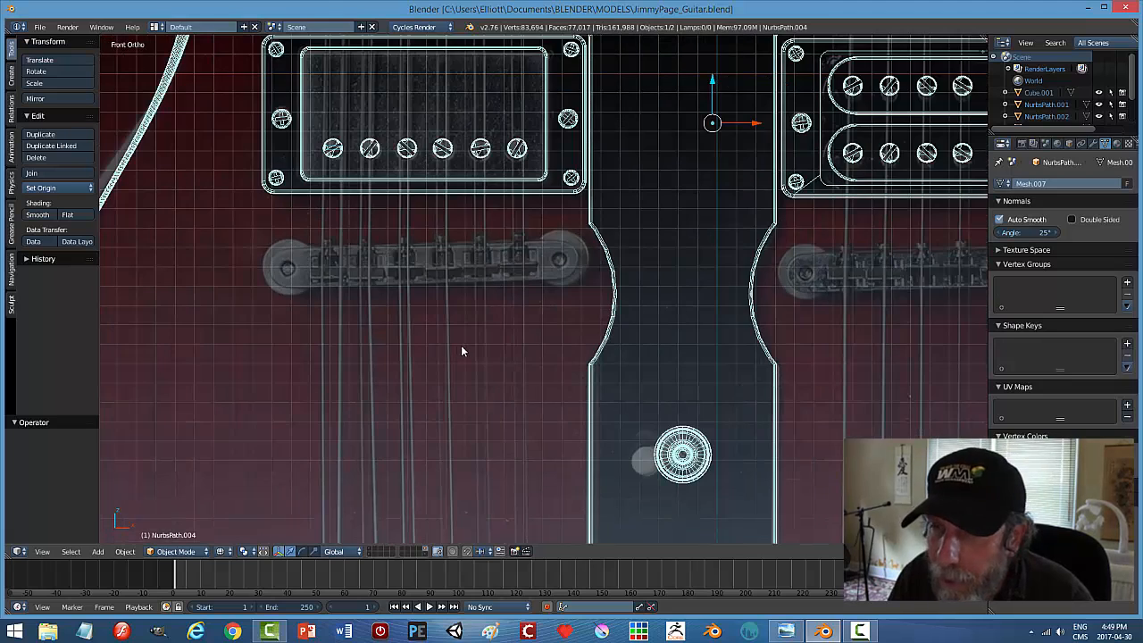
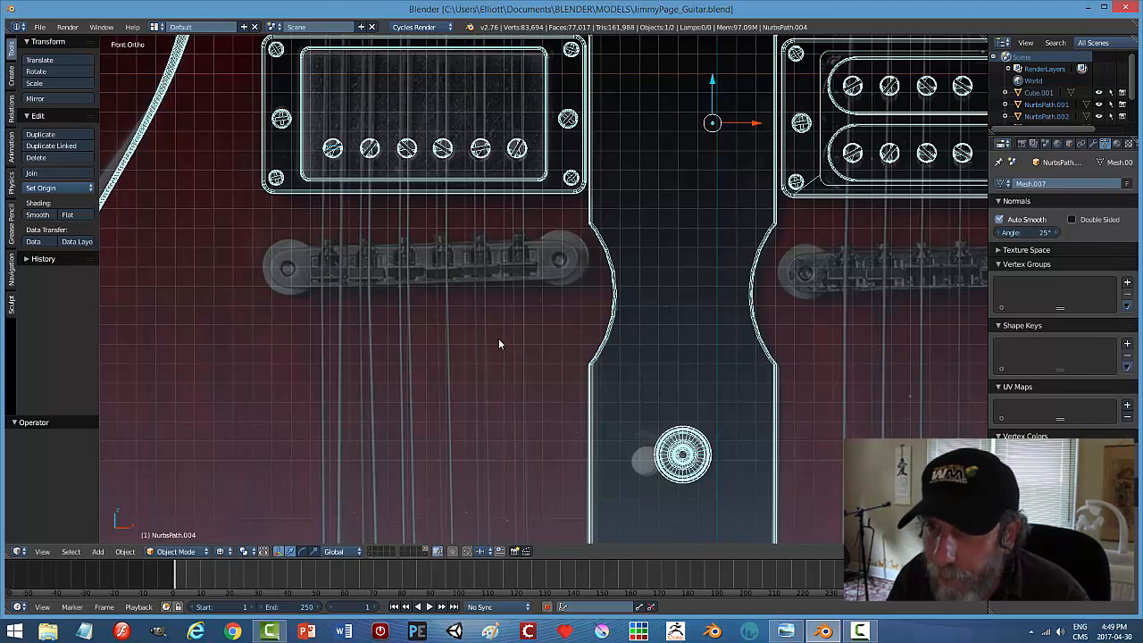
Add a 32-vertex mesh circle of radius 1 and rotate it 90° about the X axis.
{"action": "key", "text": "shift+a"}
{"action": "left_click", "coordinate": [547, 366]}
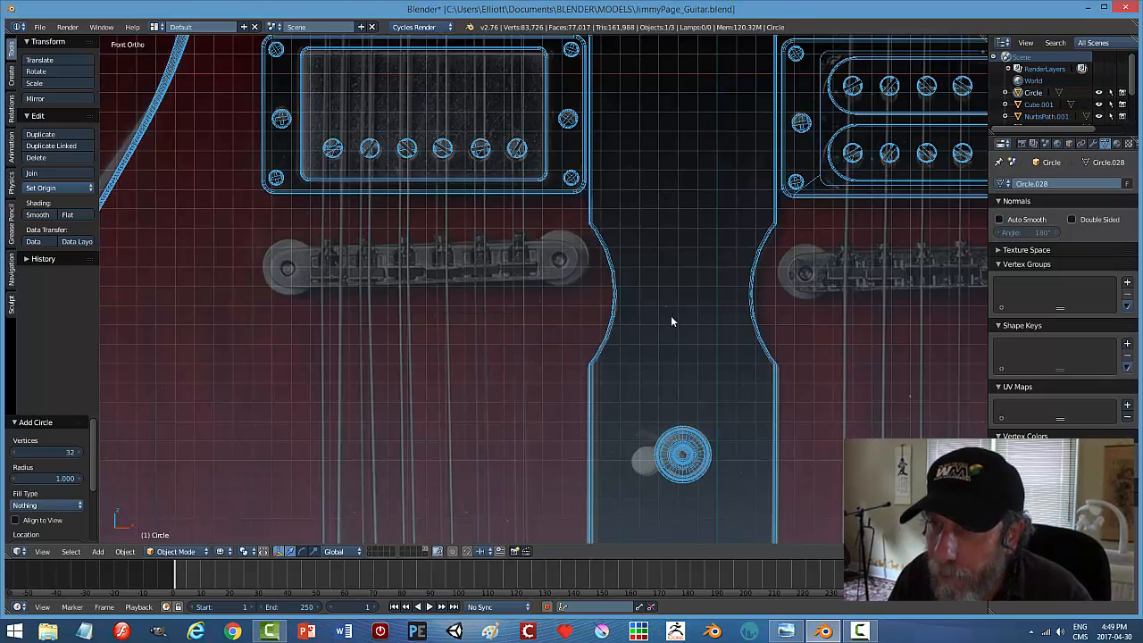
{"action": "scroll", "coordinate": [672, 318], "scroll_direction": "down", "scroll_amount": 4}
{"action": "type", "text": "rx90"}
{"action": "key", "text": "Return"}
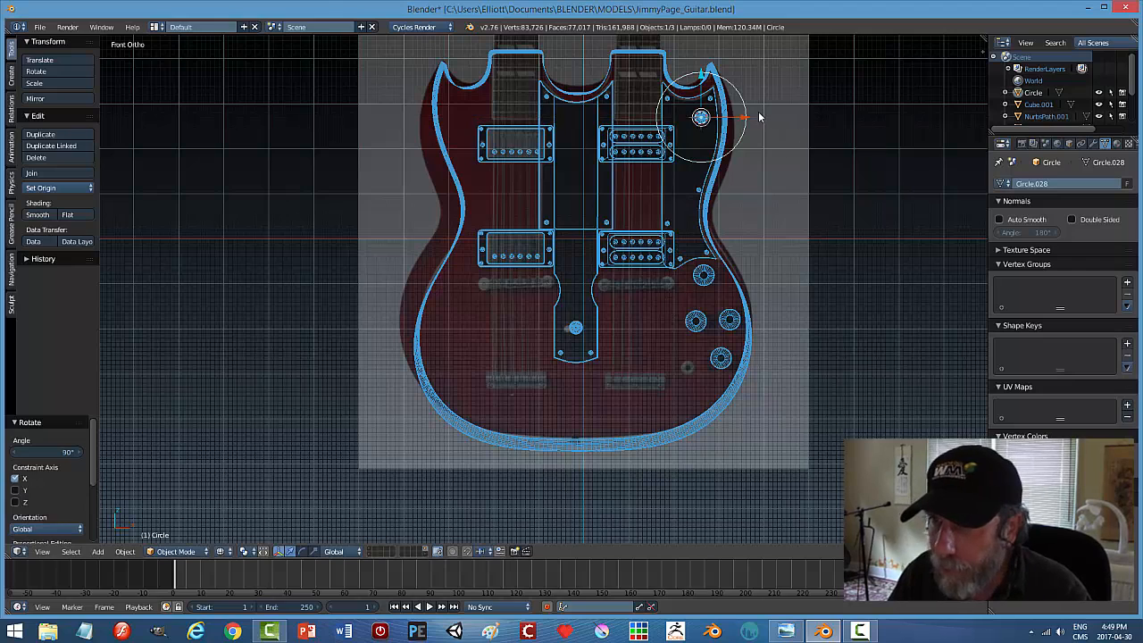
Move the circle onto the round left end of the left neck's bridge in the reference image.
{"action": "key", "text": "g"}
{"action": "key", "text": "x"}
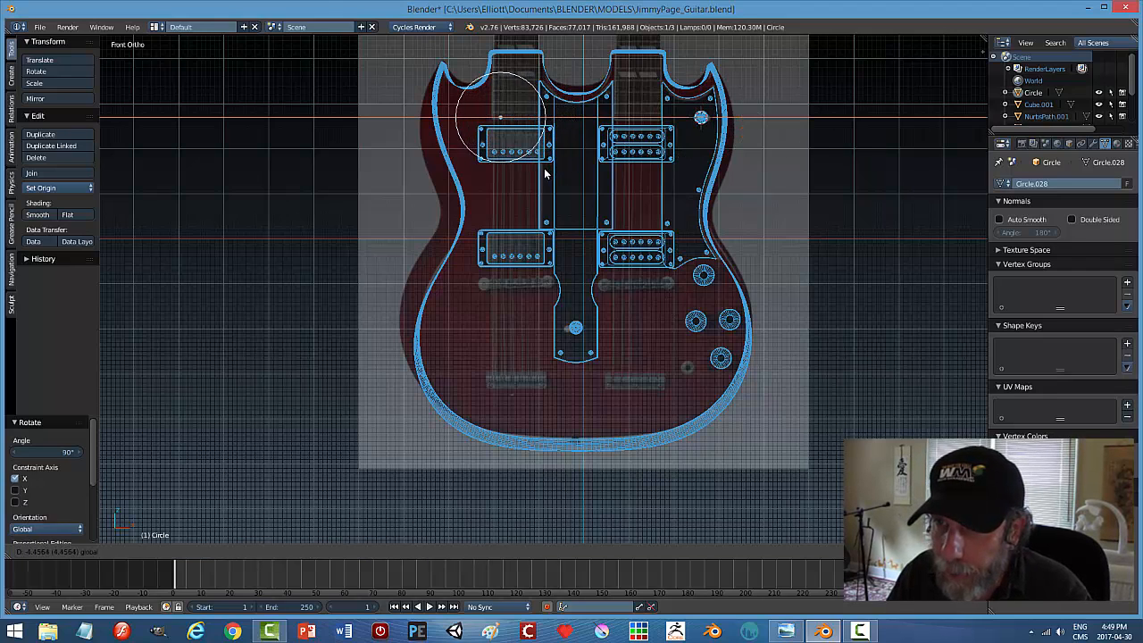
{"action": "left_click", "coordinate": [500, 89]}
{"action": "left_click_drag", "start_coordinate": [482, 232], "coordinate": [482, 245]}
{"action": "left_click_drag", "start_coordinate": [536, 285], "coordinate": [526, 292]}
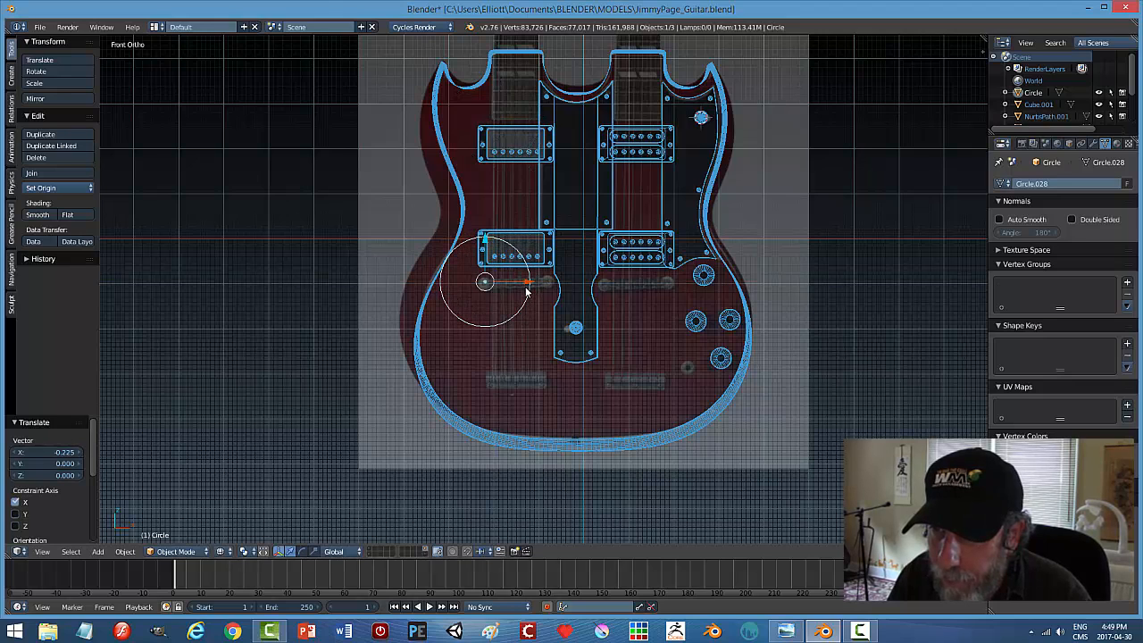
{"action": "left_click_drag", "start_coordinate": [485, 246], "coordinate": [485, 247]}
Scale the circle down and fine-tune its position to match the round post at the bridge's left end.
{"action": "scroll", "coordinate": [576, 301], "scroll_direction": "up", "scroll_amount": 4}
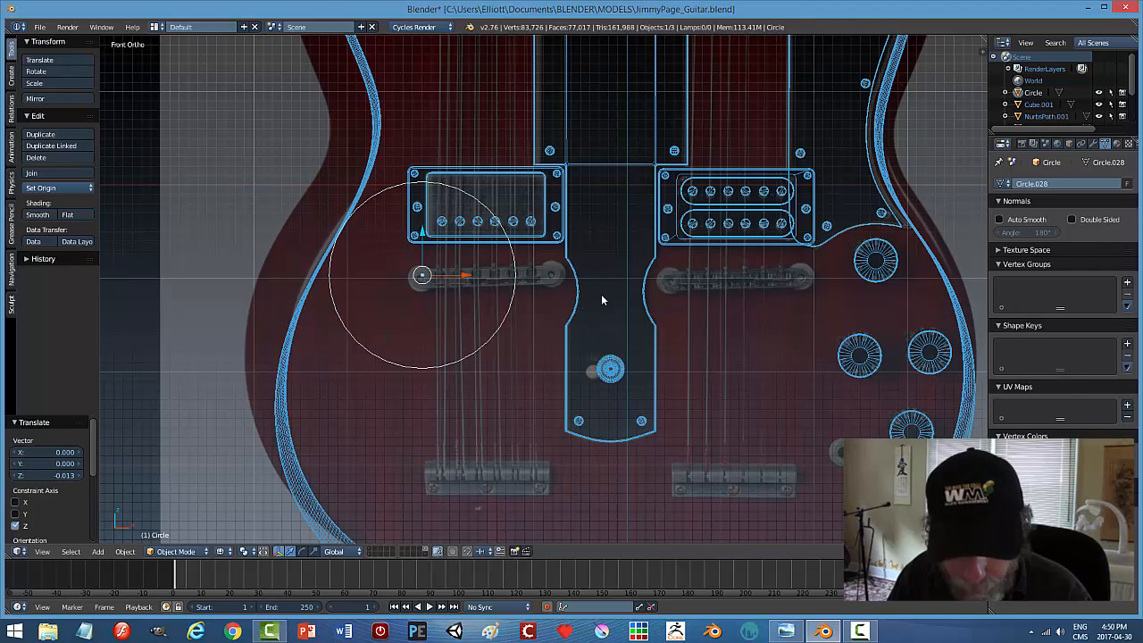
{"action": "key", "text": "s"}
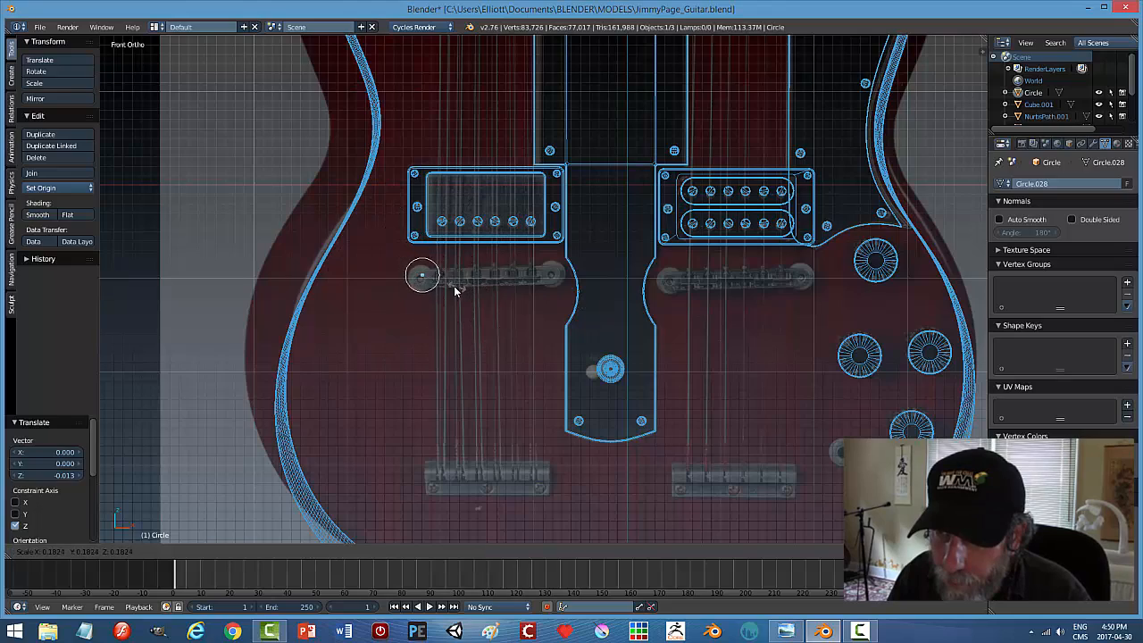
{"action": "left_click", "coordinate": [452, 287]}
{"action": "scroll", "coordinate": [460, 286], "scroll_direction": "up", "scroll_amount": 3}
{"action": "scroll", "coordinate": [468, 284], "scroll_direction": "up", "scroll_amount": 3}
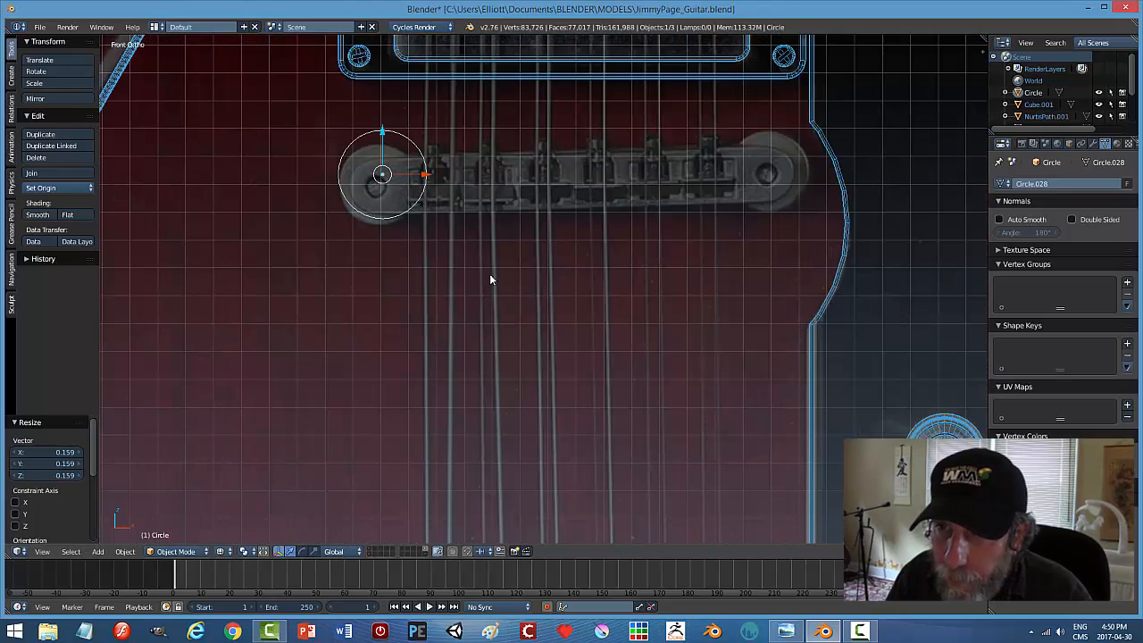
{"action": "left_click_drag", "start_coordinate": [381, 132], "coordinate": [420, 207]}
{"action": "key", "text": "s"}
{"action": "left_click", "coordinate": [486, 200]}
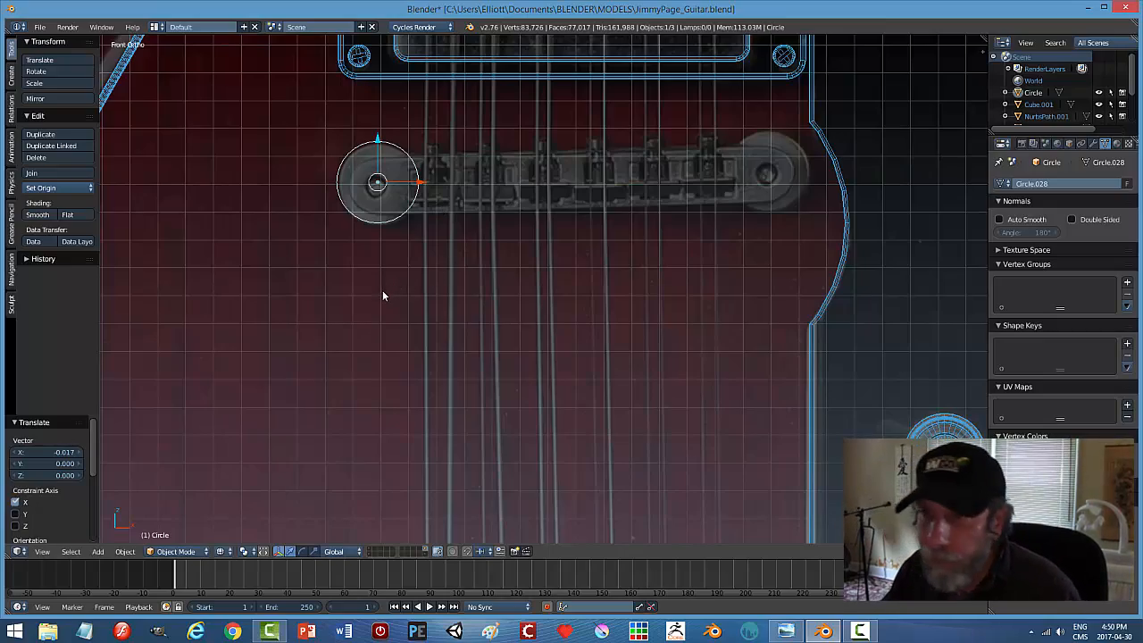
Fill the circle with a face in Edit Mode and extrude it about 0.086 forward along the Y axis.
{"action": "middle_click_drag", "start_coordinate": [348, 302], "coordinate": [437, 322]}
{"action": "key", "text": "Tab"}
{"action": "left_click", "coordinate": [539, 298]}
{"action": "key", "text": "f"}
{"action": "key", "text": "e"}
{"action": "right_click", "coordinate": [484, 308]}
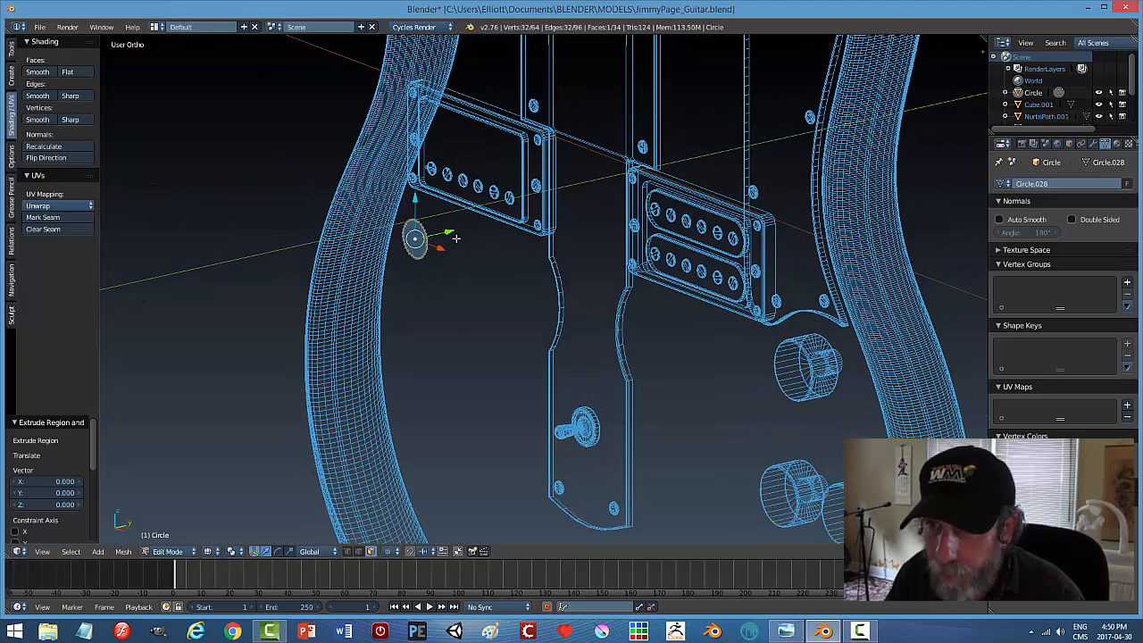
{"action": "left_click_drag", "start_coordinate": [449, 231], "coordinate": [443, 234]}
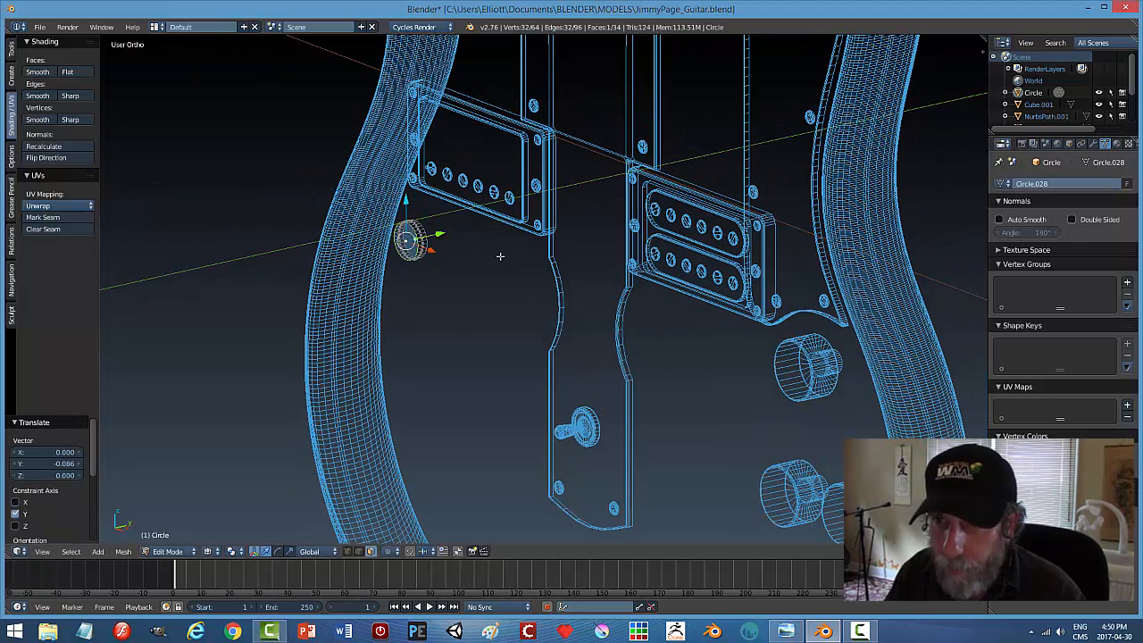
Return to Object Mode with solid shading and move the bridge post disc about 0.098 along Y toward the guitar body.
{"action": "key", "text": "a"}
{"action": "key", "text": "Tab"}
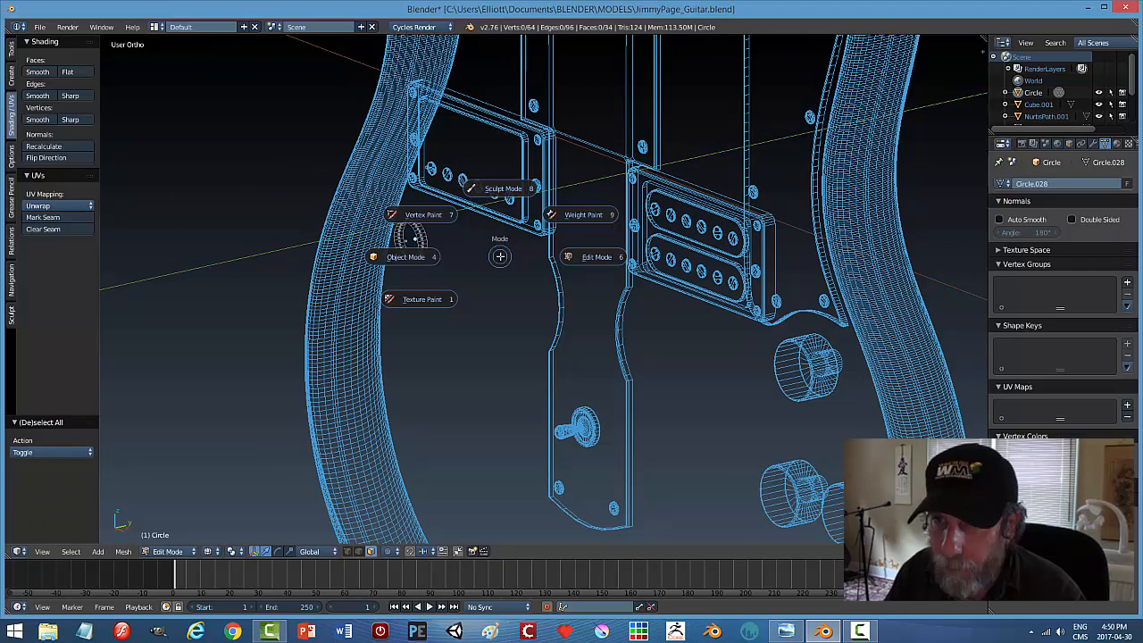
{"action": "left_click", "coordinate": [439, 263]}
{"action": "key", "text": "z"}
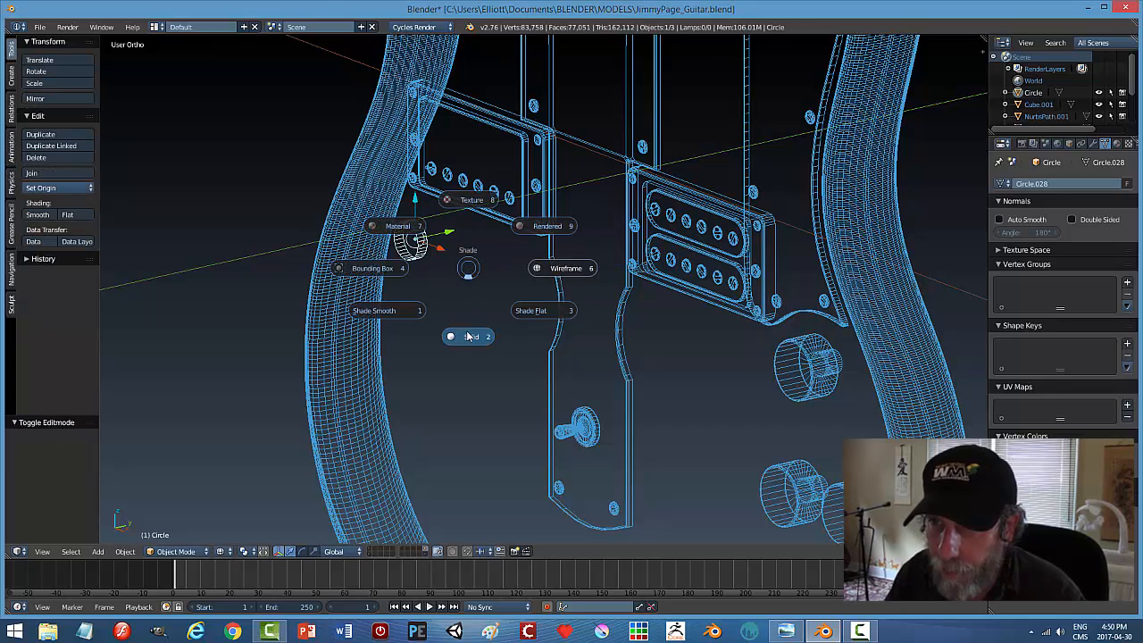
{"action": "left_click", "coordinate": [471, 337]}
{"action": "middle_click_drag", "start_coordinate": [504, 294], "coordinate": [472, 261]}
{"action": "mouse_move", "coordinate": [469, 221]}
{"action": "left_mouse_down"}
{"action": "mouse_move", "coordinate": [484, 220]}
{"action": "mouse_move", "coordinate": [478, 231]}
{"action": "left_mouse_up"}
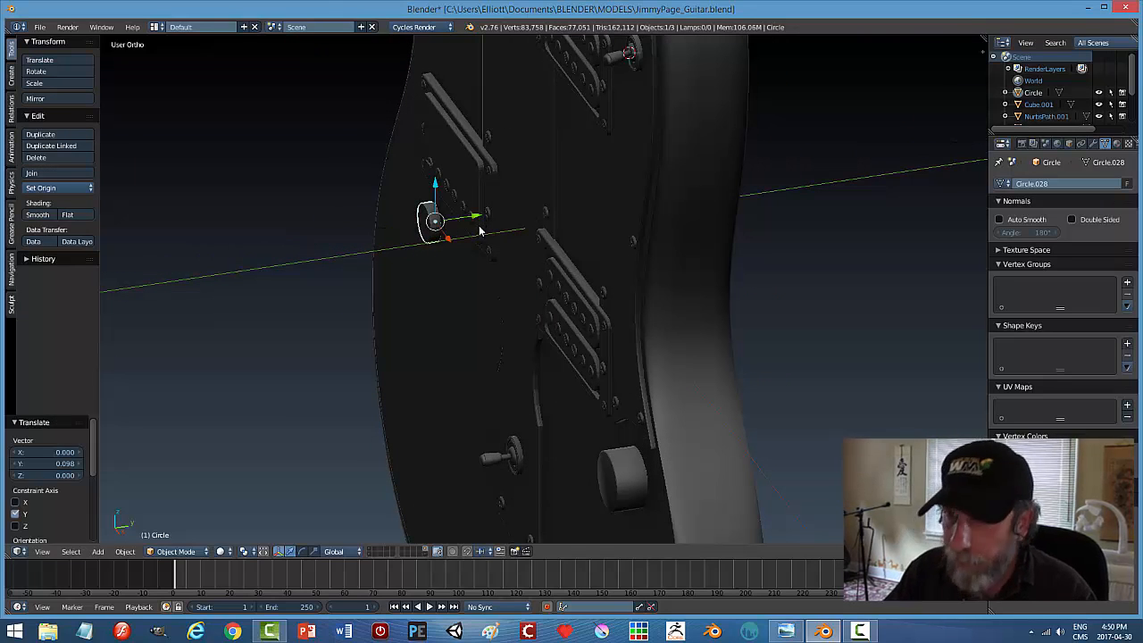
Duplicate the disc in front wireframe view and place the copy about 1.407 along X, on the bridge's right end.
{"action": "key", "text": "KP_1"}
{"action": "key", "text": "z"}
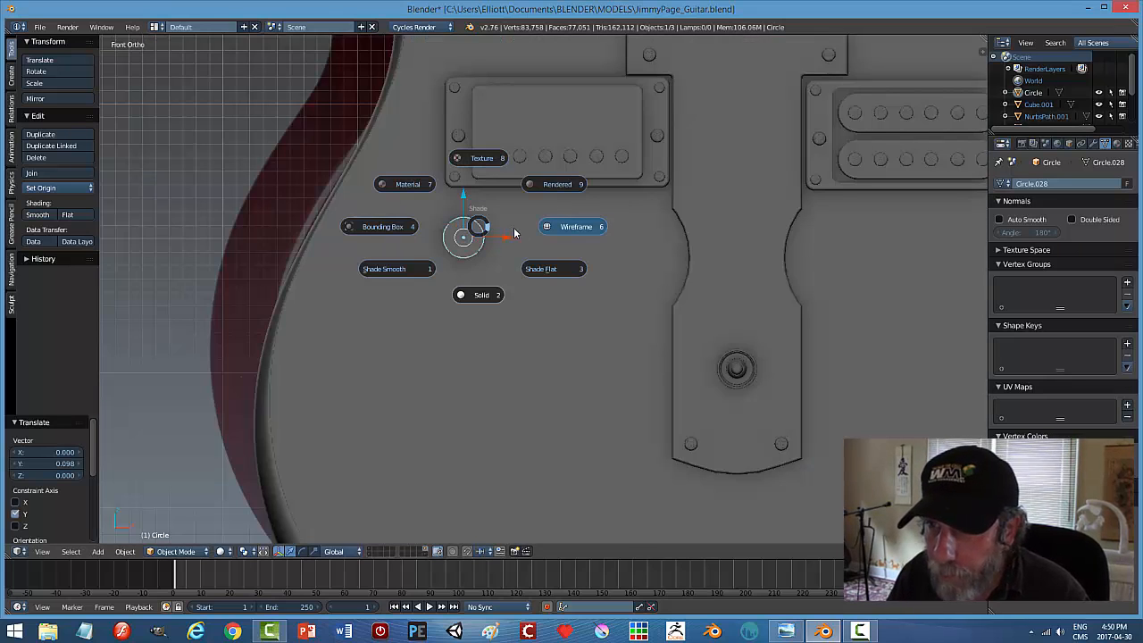
{"action": "left_click", "coordinate": [555, 220]}
{"action": "scroll", "coordinate": [539, 301], "scroll_direction": "up", "scroll_amount": 1}
{"action": "scroll", "coordinate": [539, 304], "scroll_direction": "up", "scroll_amount": 2}
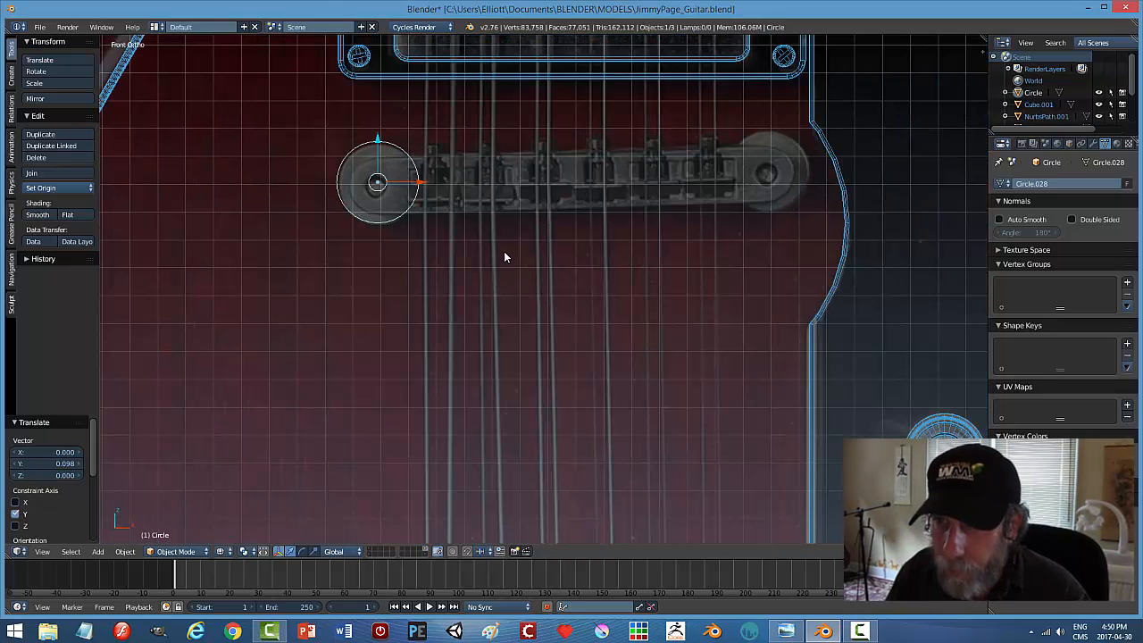
{"action": "key", "text": "shift+d"}
{"action": "key", "text": "x"}
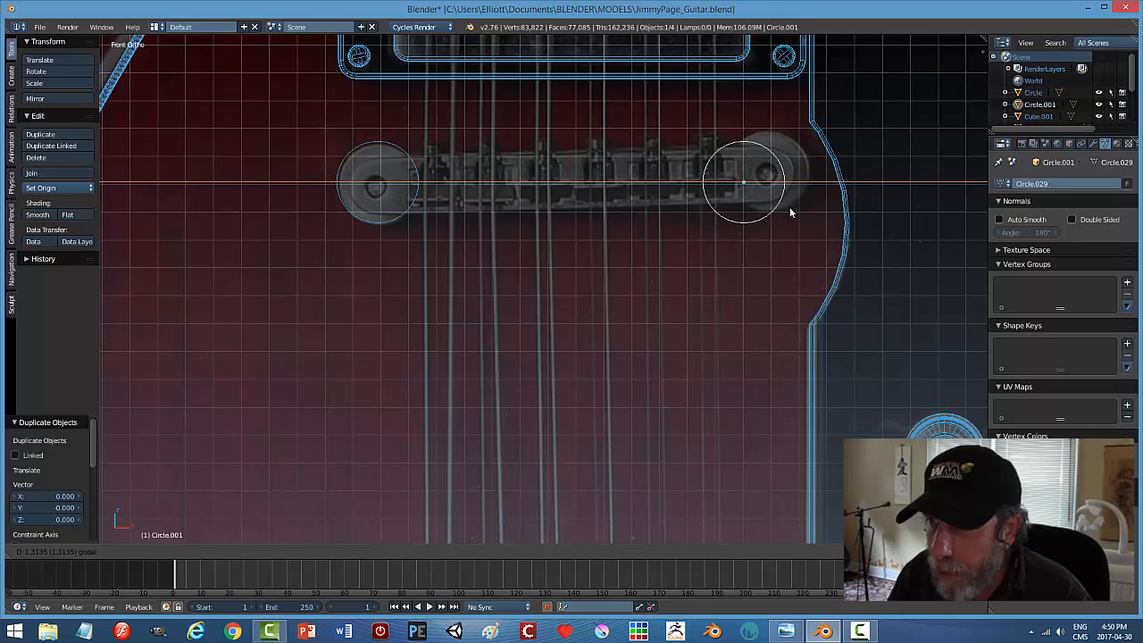
{"action": "left_click", "coordinate": [812, 203]}
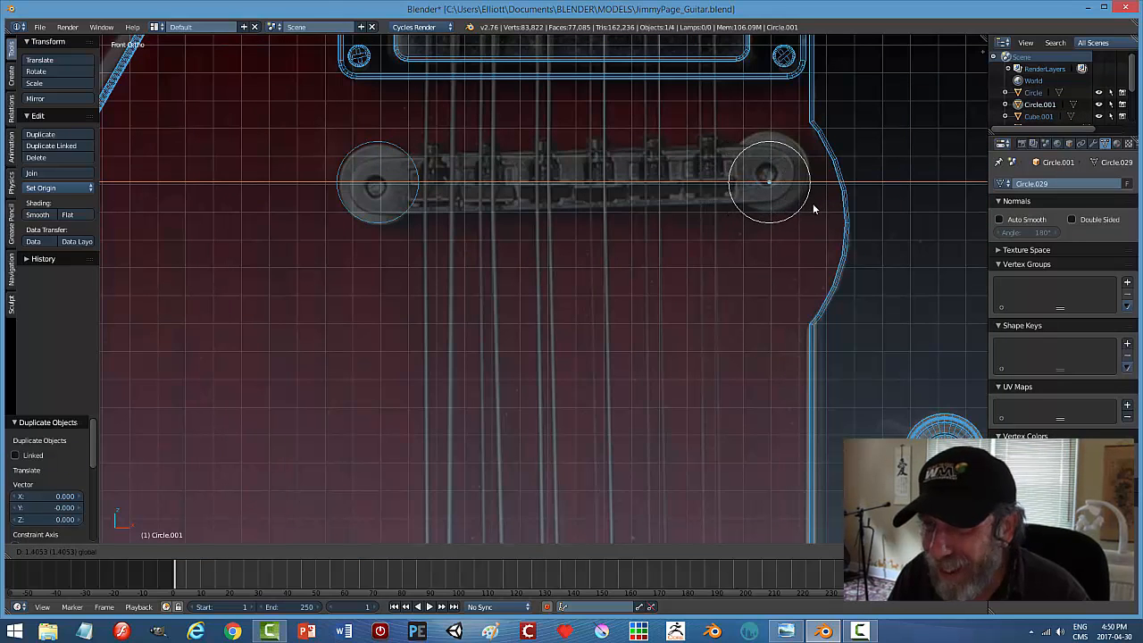
Nudge the duplicated disc about 0.010 along the X axis to align with the bridge's right post.
{"action": "scroll", "coordinate": [812, 202], "scroll_direction": "down", "scroll_amount": 2}
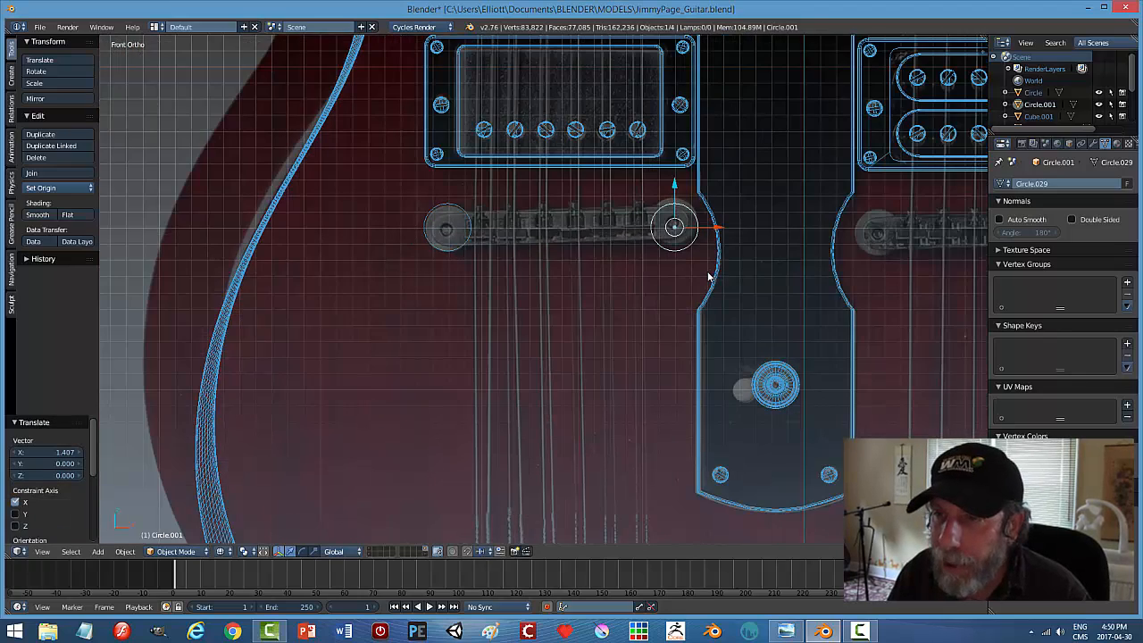
{"action": "scroll", "coordinate": [701, 278], "scroll_direction": "down", "scroll_amount": 1}
{"action": "scroll", "coordinate": [648, 285], "scroll_direction": "up", "scroll_amount": 3}
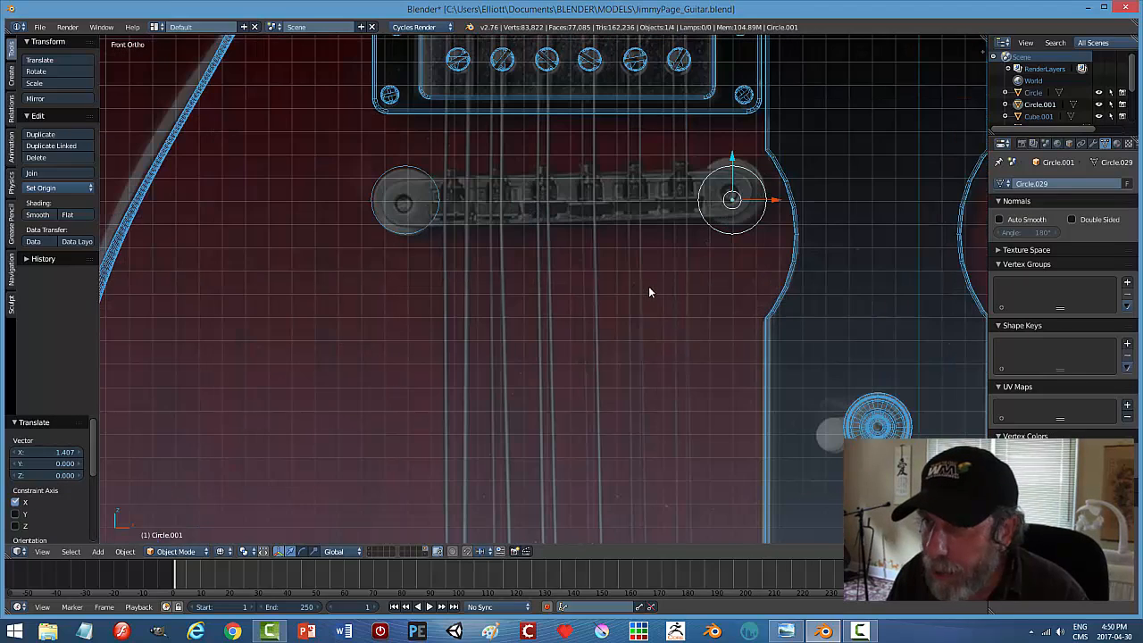
{"action": "key", "text": "g"}
{"action": "key", "text": "x"}
{"action": "left_click", "coordinate": [775, 202]}
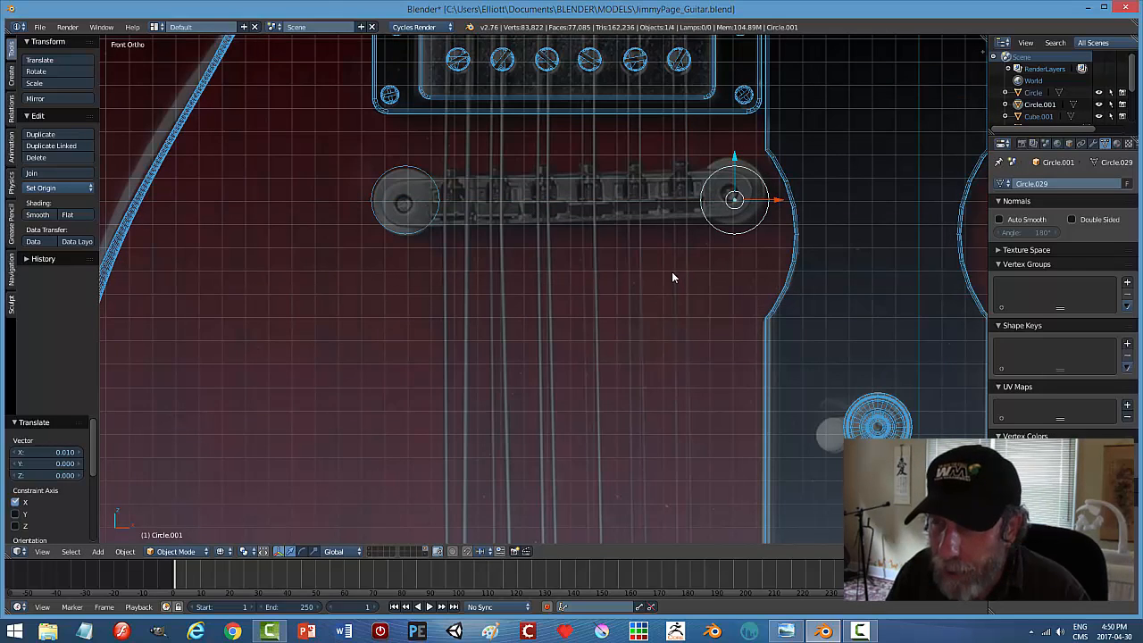
Switch to solid shading, clear the selection and inspect both bridge post discs on the guitar body.
{"action": "middle_click_drag", "start_coordinate": [658, 348], "coordinate": [666, 271]}
{"action": "key", "text": "z"}
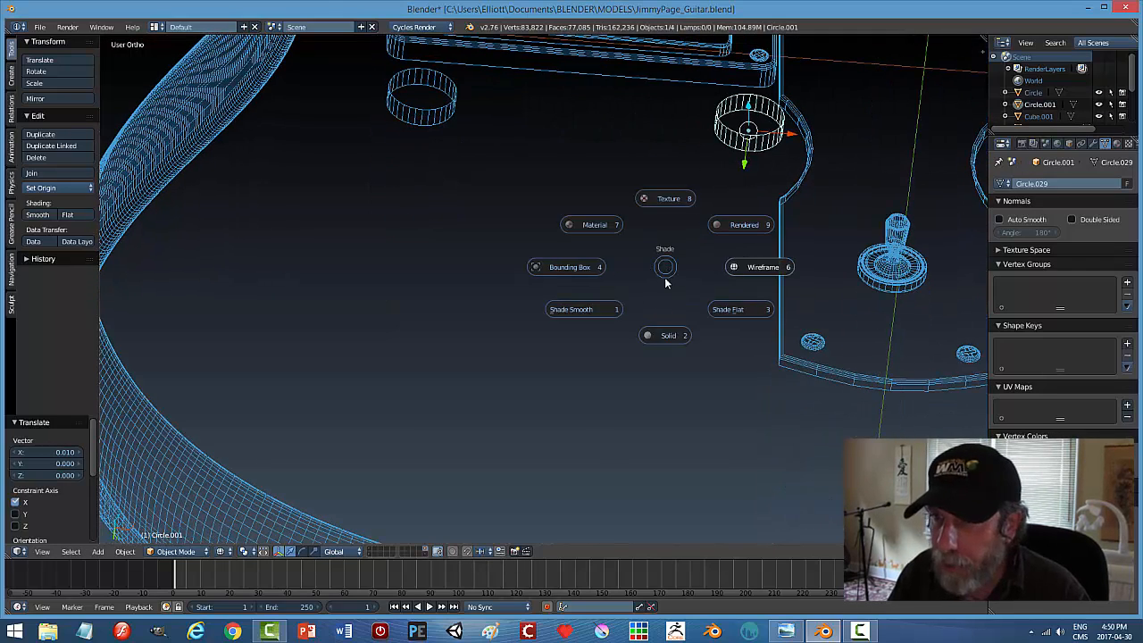
{"action": "left_click", "coordinate": [665, 346]}
{"action": "scroll", "coordinate": [688, 286], "scroll_direction": "down", "scroll_amount": 3}
{"action": "key", "text": "a"}
{"action": "mouse_move", "coordinate": [686, 278]}
{"action": "middle_mouse_down"}
{"action": "mouse_move", "coordinate": [669, 316]}
{"action": "mouse_move", "coordinate": [678, 291]}
{"action": "middle_mouse_up"}
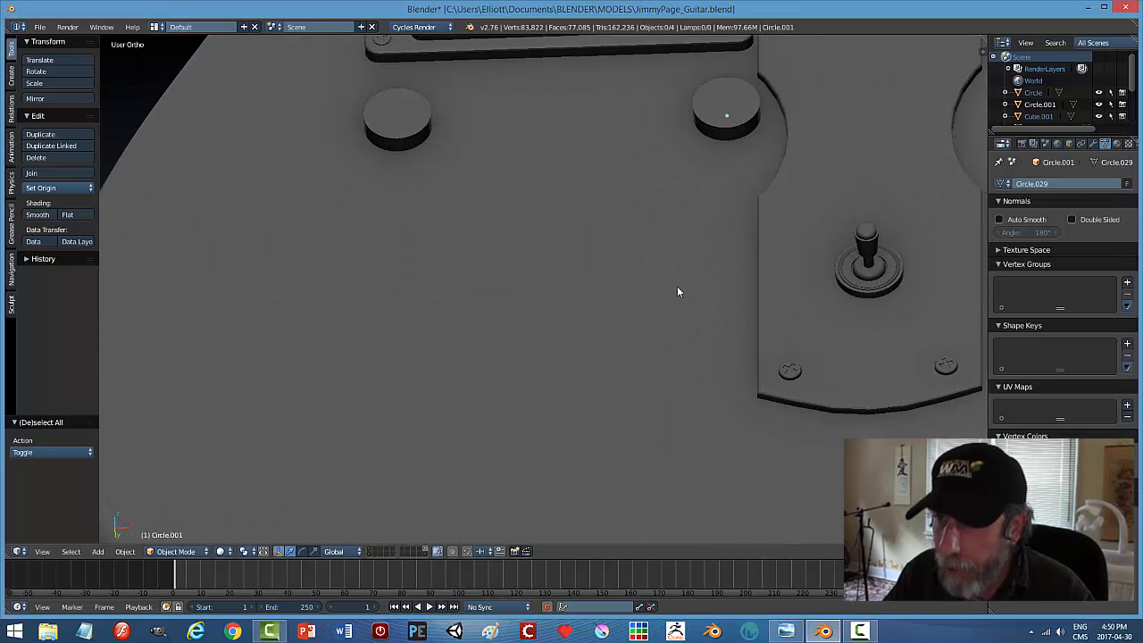
Duplicate the left bridge post disc in place in front wireframe view and scale the copy to about 0.703.
{"action": "key", "text": "KP_1"}
{"action": "key", "text": "z"}
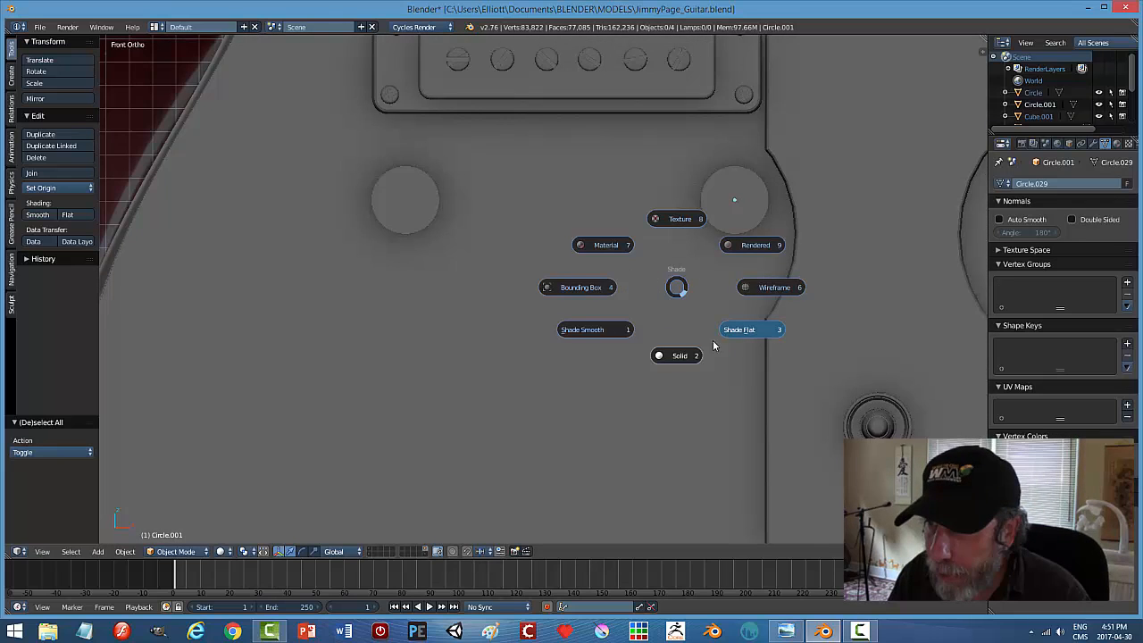
{"action": "left_click", "coordinate": [764, 286]}
{"action": "scroll", "coordinate": [570, 300], "scroll_direction": "up", "scroll_amount": 3}
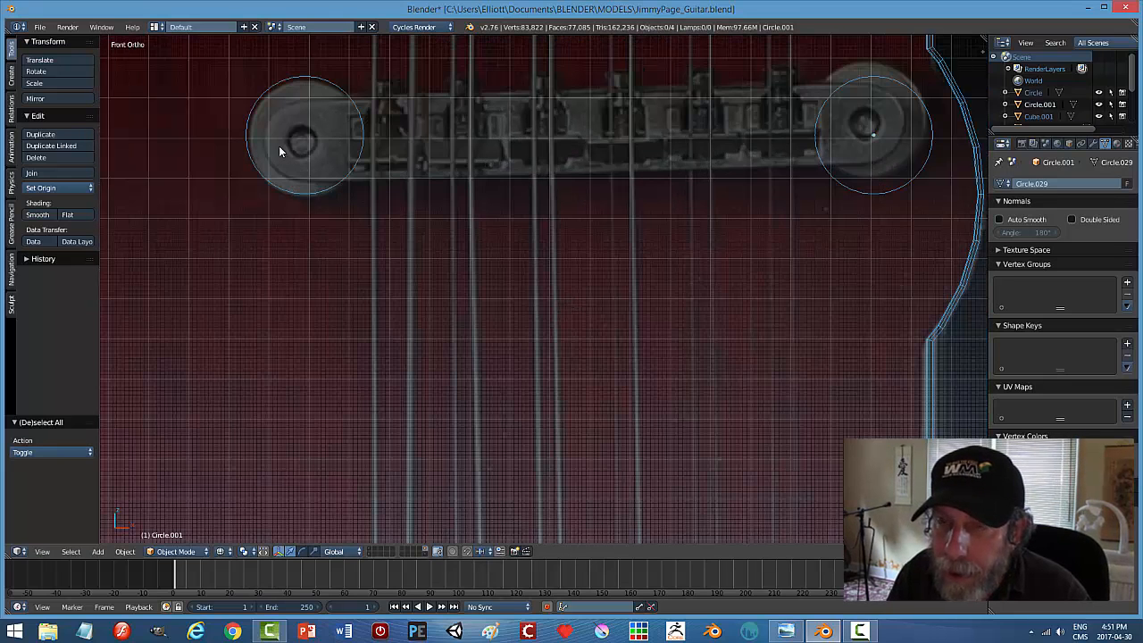
{"action": "right_click", "coordinate": [325, 84]}
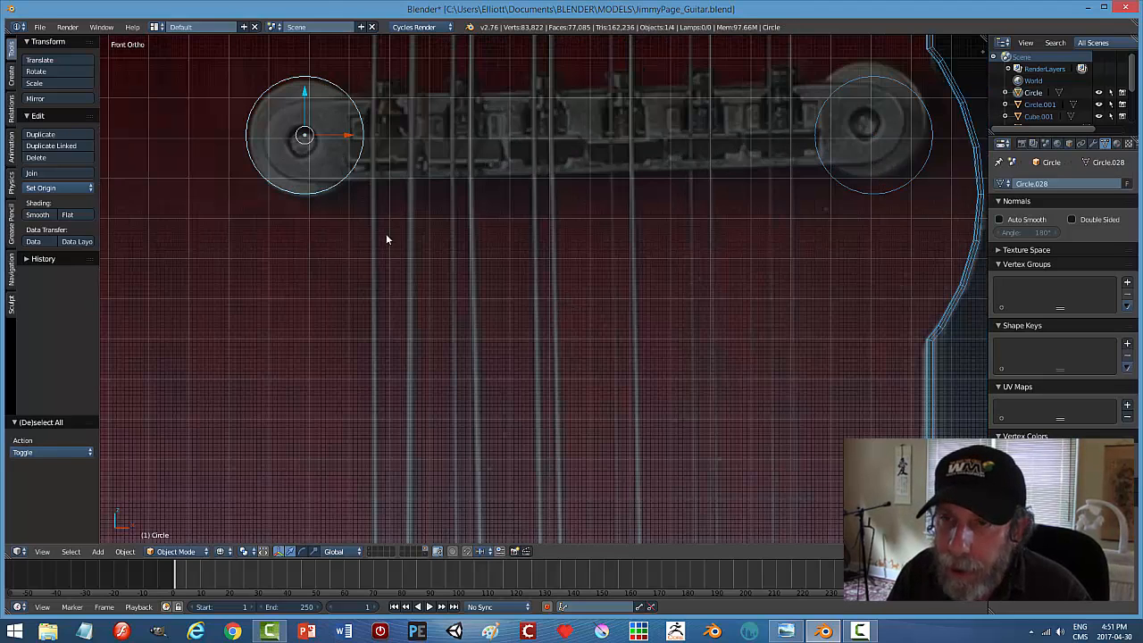
{"action": "middle_click_drag", "start_coordinate": [393, 218], "coordinate": [400, 235]}
{"action": "key", "text": "KP_1"}
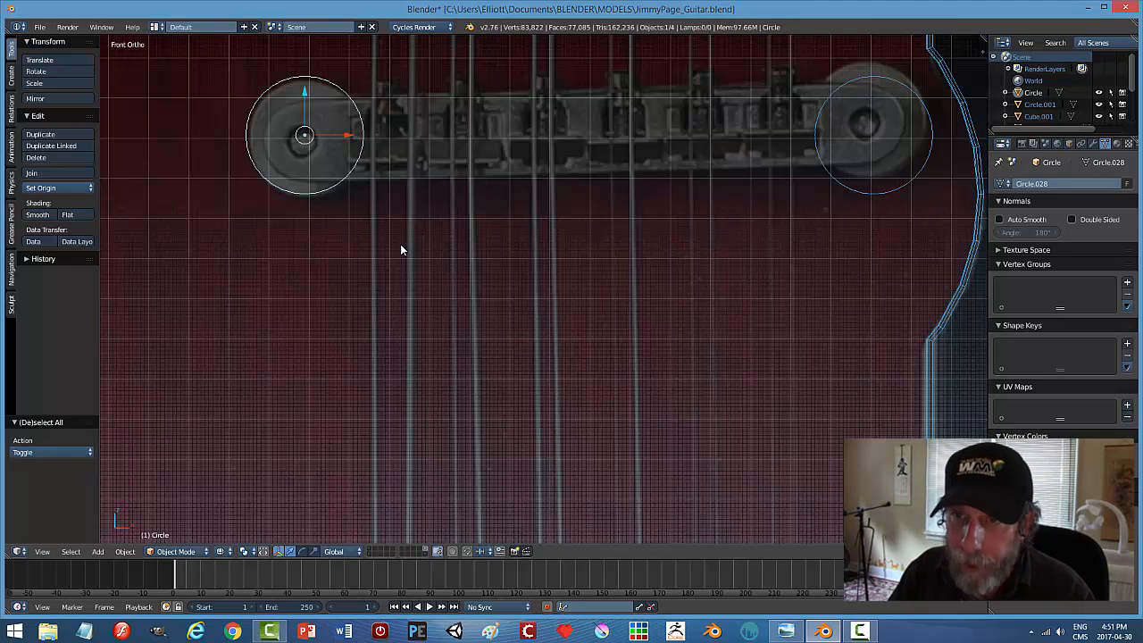
{"action": "key", "text": "shift+d"}
{"action": "right_click", "coordinate": [401, 245]}
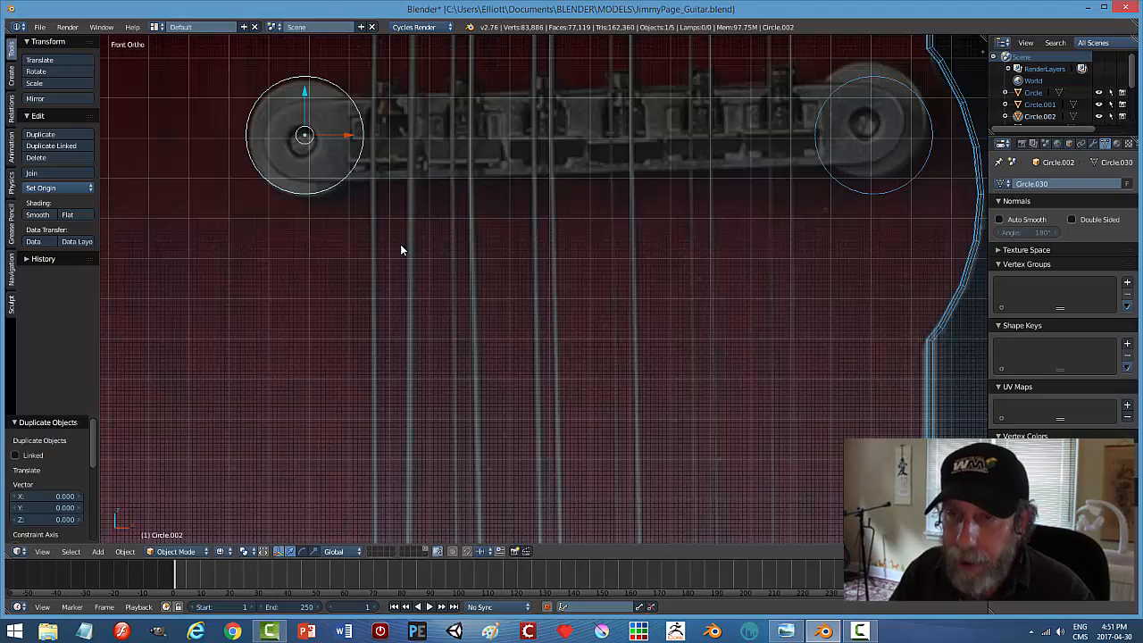
{"action": "key", "text": "s"}
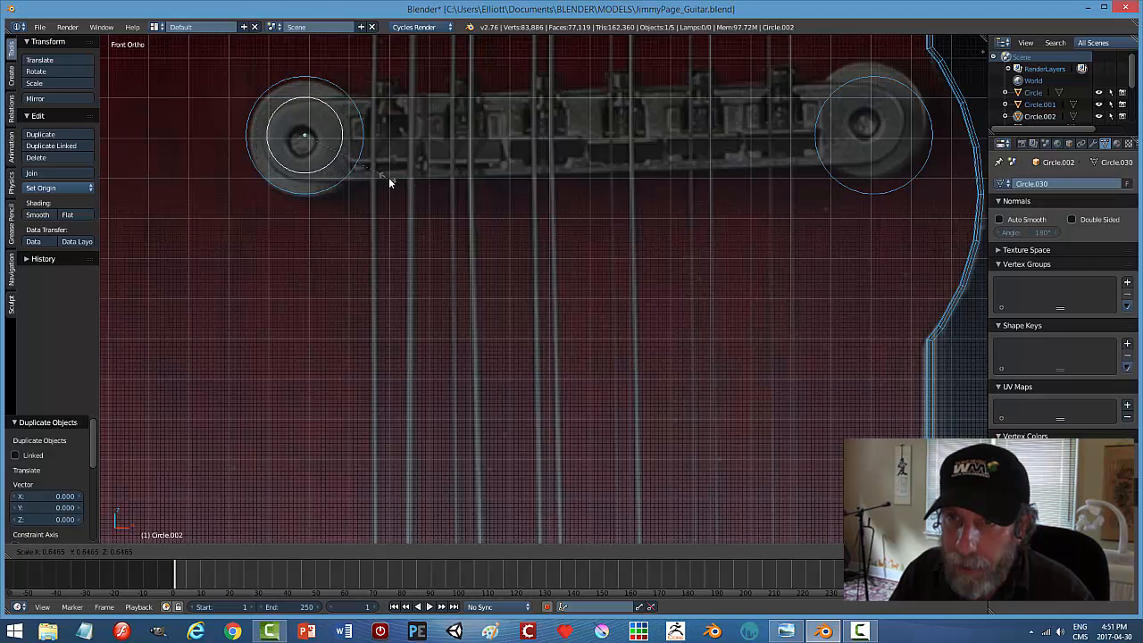
{"action": "left_click", "coordinate": [393, 188]}
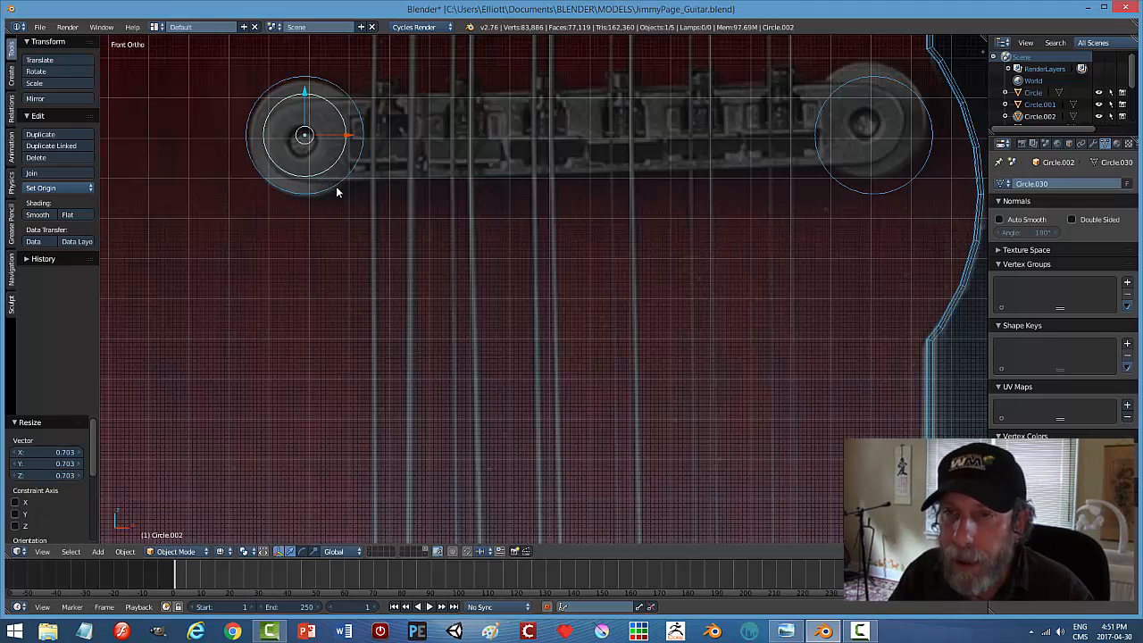
Stretch the smaller disc into a bar by moving its right-half vertices about 1.415 along X, and return to Object Mode.
{"action": "key", "text": "Tab"}
{"action": "left_click", "coordinate": [411, 190]}
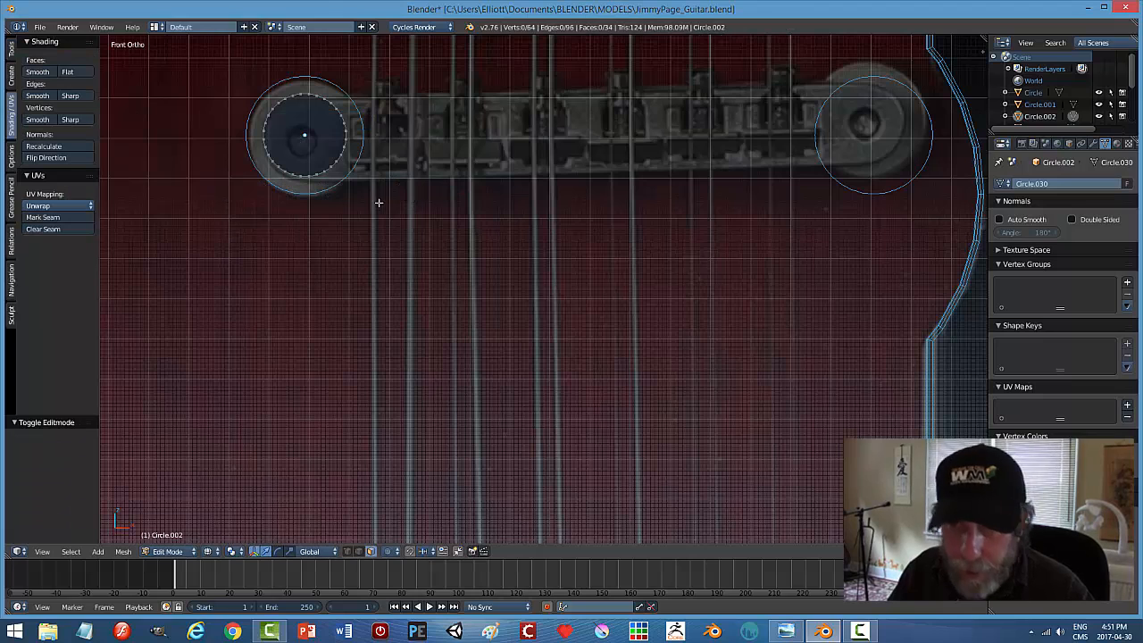
{"action": "left_click", "coordinate": [466, 204]}
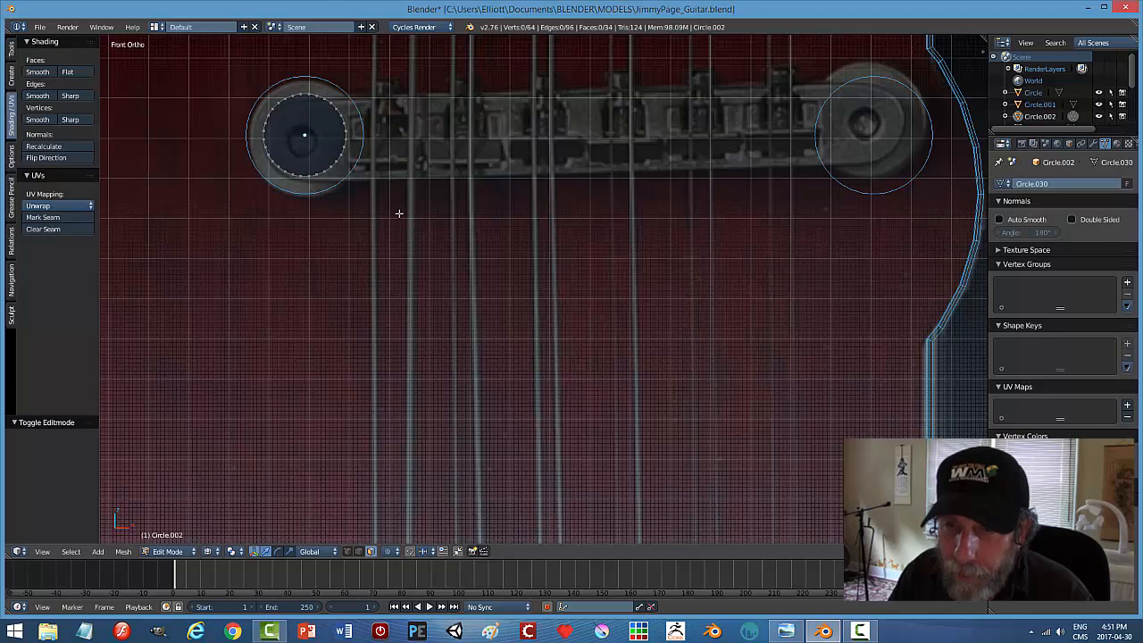
{"action": "left_click_drag", "start_coordinate": [395, 266], "coordinate": [311, 56]}
{"action": "left_click_drag", "start_coordinate": [369, 137], "coordinate": [935, 185]}
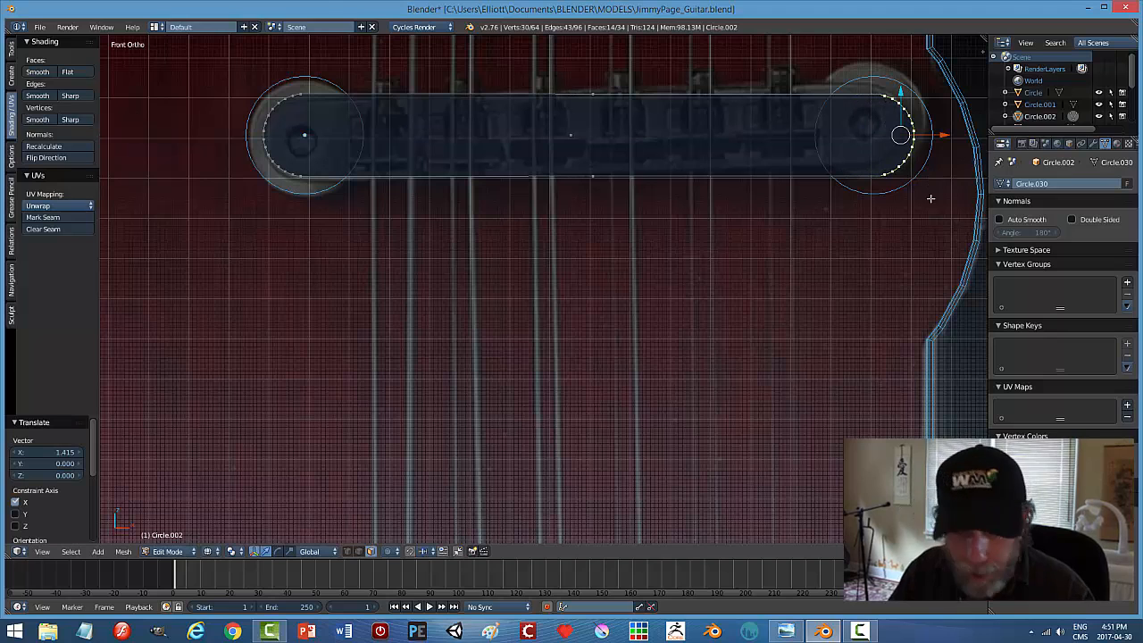
{"action": "key", "text": "Tab"}
{"action": "left_click", "coordinate": [770, 254]}
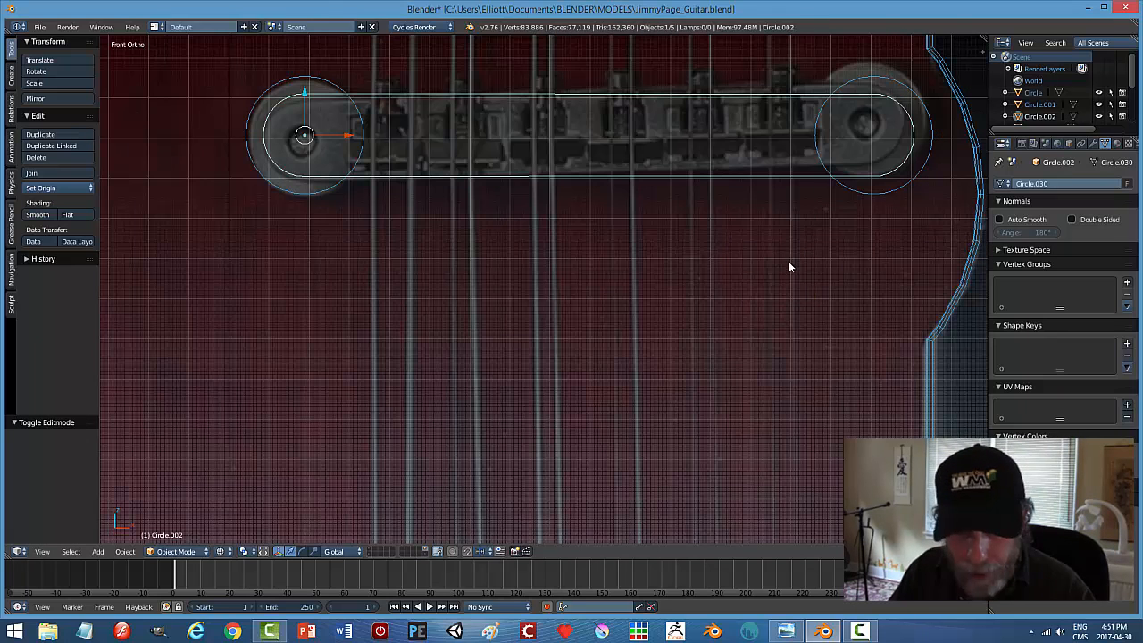
Raise the bridge bar along Y away from the guitar body in solid shading and inspect it against the post discs.
{"action": "key", "text": "z"}
{"action": "left_click", "coordinate": [822, 390]}
{"action": "mouse_move", "coordinate": [795, 388]}
{"action": "middle_mouse_down"}
{"action": "mouse_move", "coordinate": [789, 340]}
{"action": "mouse_move", "coordinate": [785, 388]}
{"action": "middle_mouse_up"}
{"action": "right_click", "coordinate": [544, 135]}
{"action": "right_click", "coordinate": [589, 333]}
{"action": "middle_click_drag", "start_coordinate": [589, 333], "coordinate": [584, 299]}
{"action": "middle_click_drag", "start_coordinate": [500, 174], "coordinate": [585, 429], "text": "shift"}
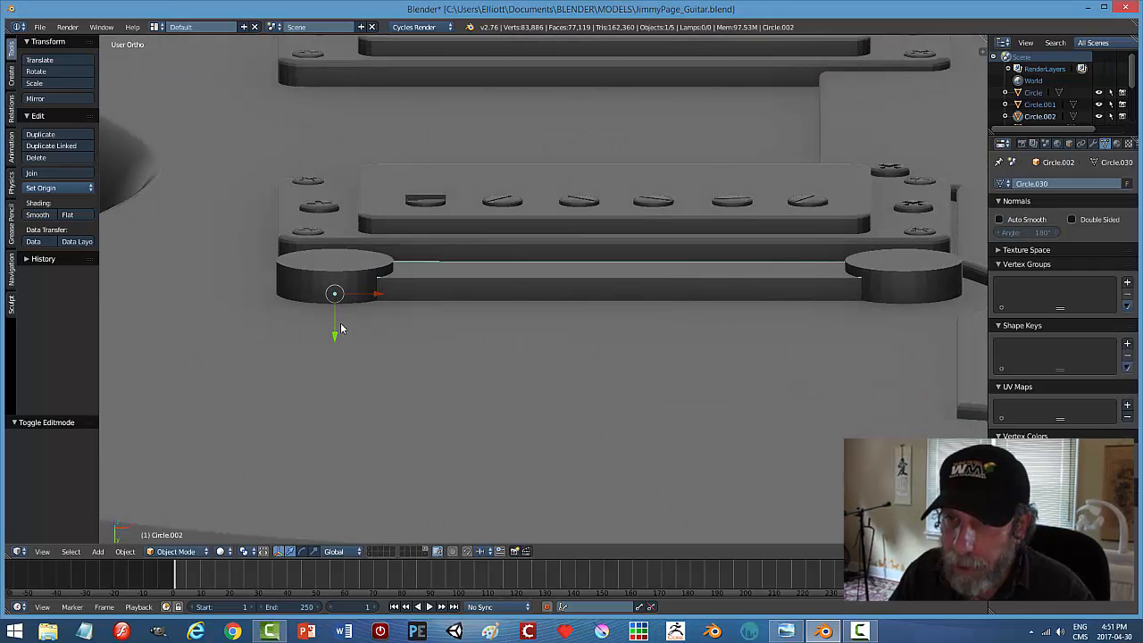
{"action": "left_click_drag", "start_coordinate": [338, 342], "coordinate": [348, 298]}
{"action": "key", "text": "a"}
{"action": "mouse_move", "coordinate": [520, 334]}
{"action": "middle_mouse_down"}
{"action": "mouse_move", "coordinate": [532, 410]}
{"action": "mouse_move", "coordinate": [573, 371]}
{"action": "mouse_move", "coordinate": [587, 382]}
{"action": "mouse_move", "coordinate": [599, 372]}
{"action": "mouse_move", "coordinate": [613, 325]}
{"action": "mouse_move", "coordinate": [612, 340]}
{"action": "mouse_move", "coordinate": [593, 316]}
{"action": "middle_mouse_up"}
{"action": "scroll", "coordinate": [580, 357], "scroll_direction": "down", "scroll_amount": 6}
{"action": "right_click", "coordinate": [594, 308]}
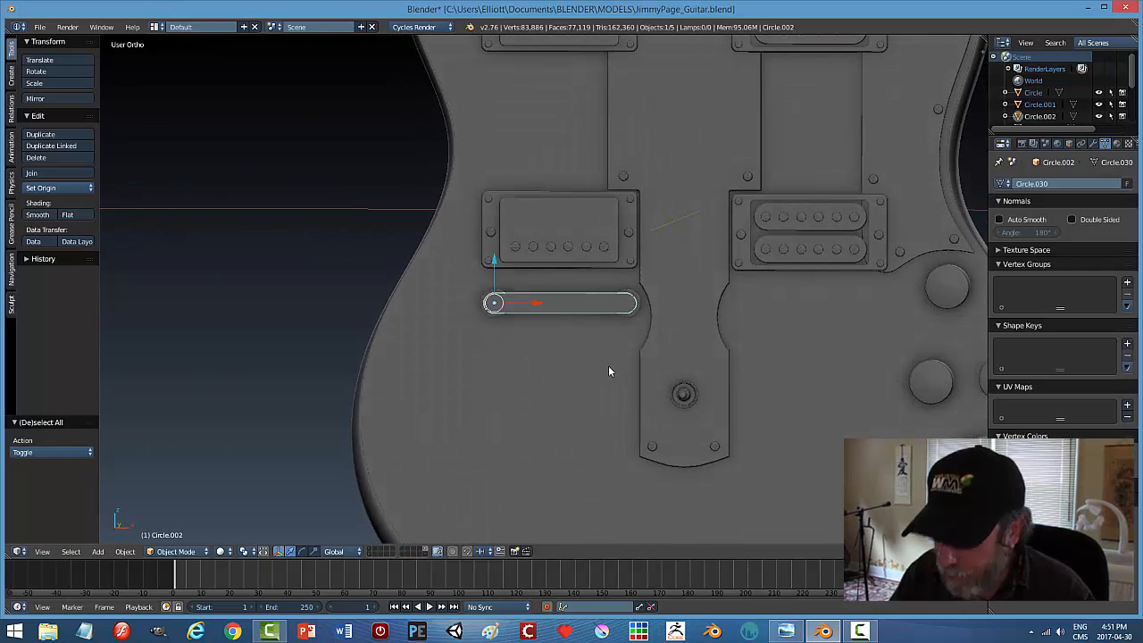
Delete the vertices at the bar's right end in front wireframe view and select the remaining geometry.
{"action": "key", "text": "KP_1"}
{"action": "key", "text": "z"}
{"action": "left_click", "coordinate": [715, 370]}
{"action": "scroll", "coordinate": [667, 388], "scroll_direction": "up", "scroll_amount": 4}
{"action": "key", "text": "ctrl+Tab"}
{"action": "left_click", "coordinate": [738, 391]}
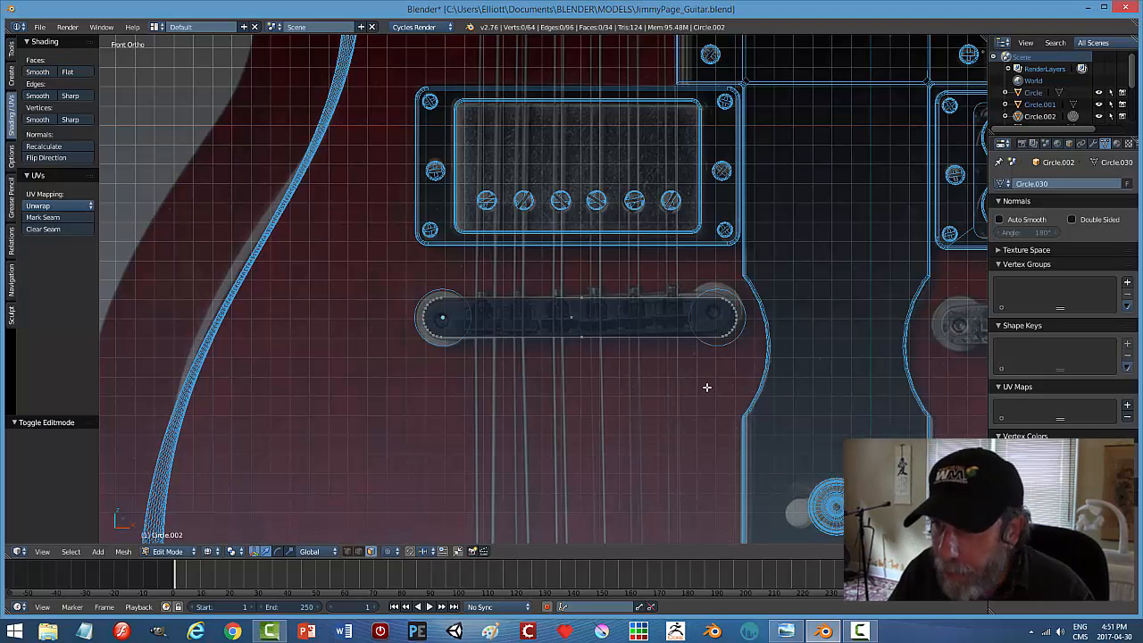
{"action": "left_click_drag", "start_coordinate": [778, 383], "coordinate": [682, 247]}
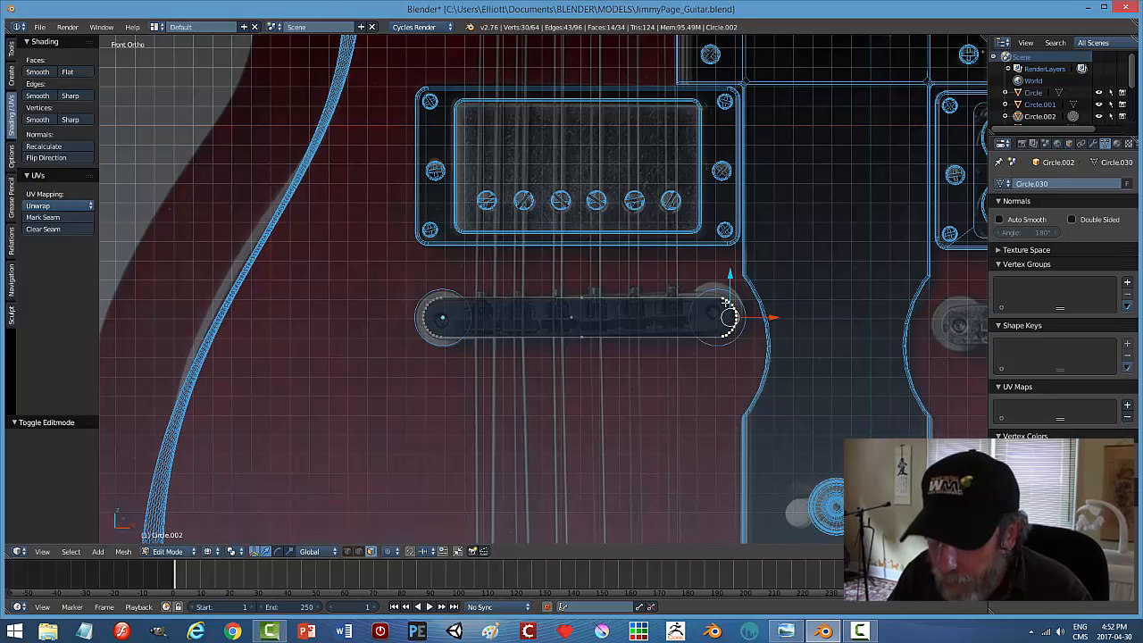
{"action": "key", "text": "x"}
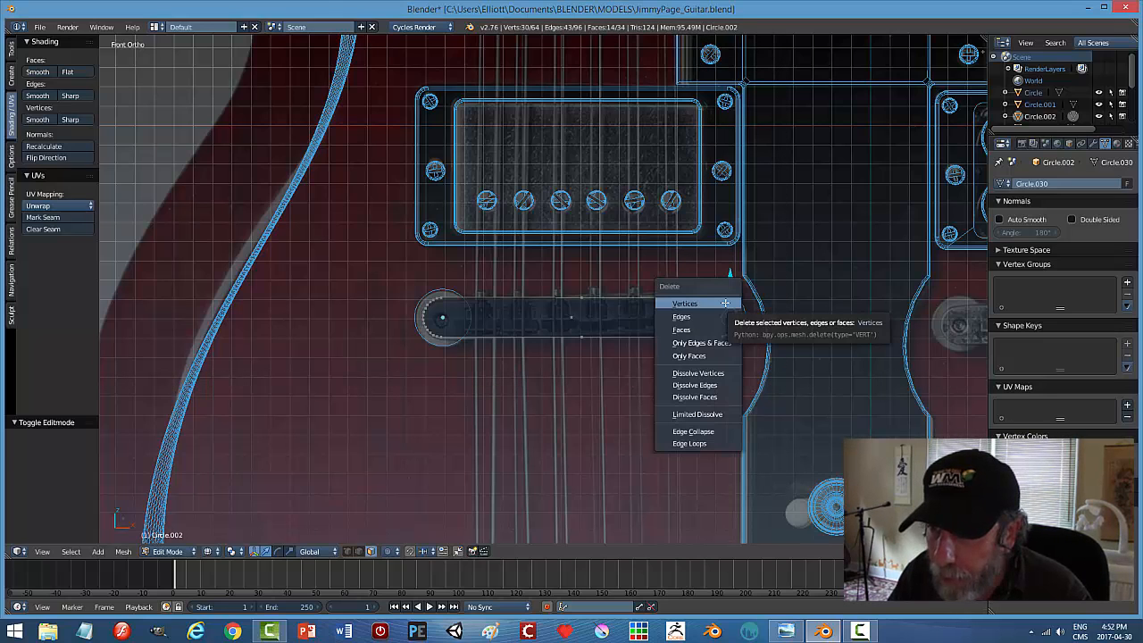
{"action": "left_click", "coordinate": [722, 306]}
{"action": "key", "text": "a"}
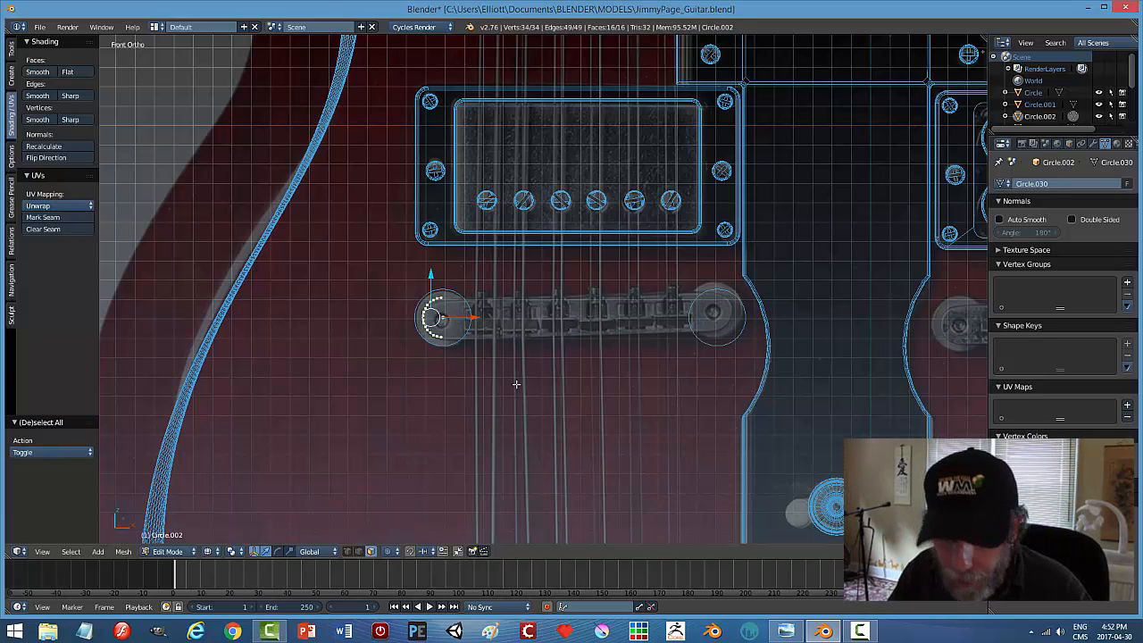
Return to Object Mode and delete the leftover half-round object at the left post.
{"action": "middle_click_drag", "start_coordinate": [526, 390], "coordinate": [491, 343]}
{"action": "scroll", "coordinate": [492, 343], "scroll_direction": "up", "scroll_amount": 3}
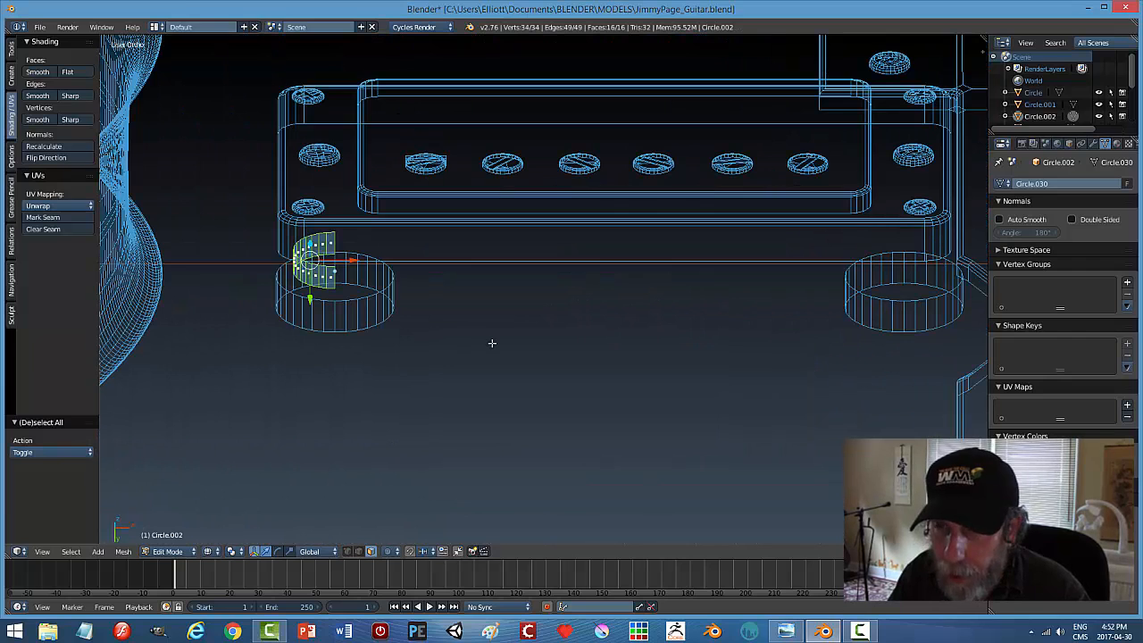
{"action": "key", "text": "Tab"}
{"action": "left_click", "coordinate": [480, 336]}
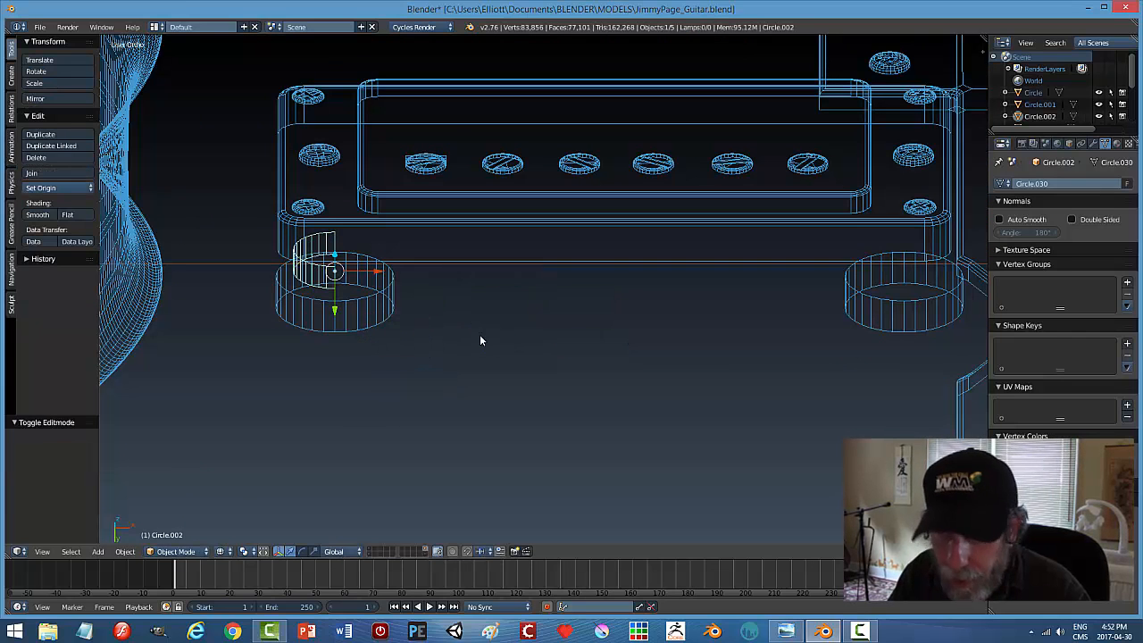
{"action": "key", "text": "x"}
{"action": "left_click", "coordinate": [479, 336]}
Select the left bridge post disc, snap the 3D cursor to it and return to front view.
{"action": "right_click", "coordinate": [387, 304]}
{"action": "middle_click_drag", "start_coordinate": [424, 301], "coordinate": [493, 366]}
{"action": "key", "text": "shift+s"}
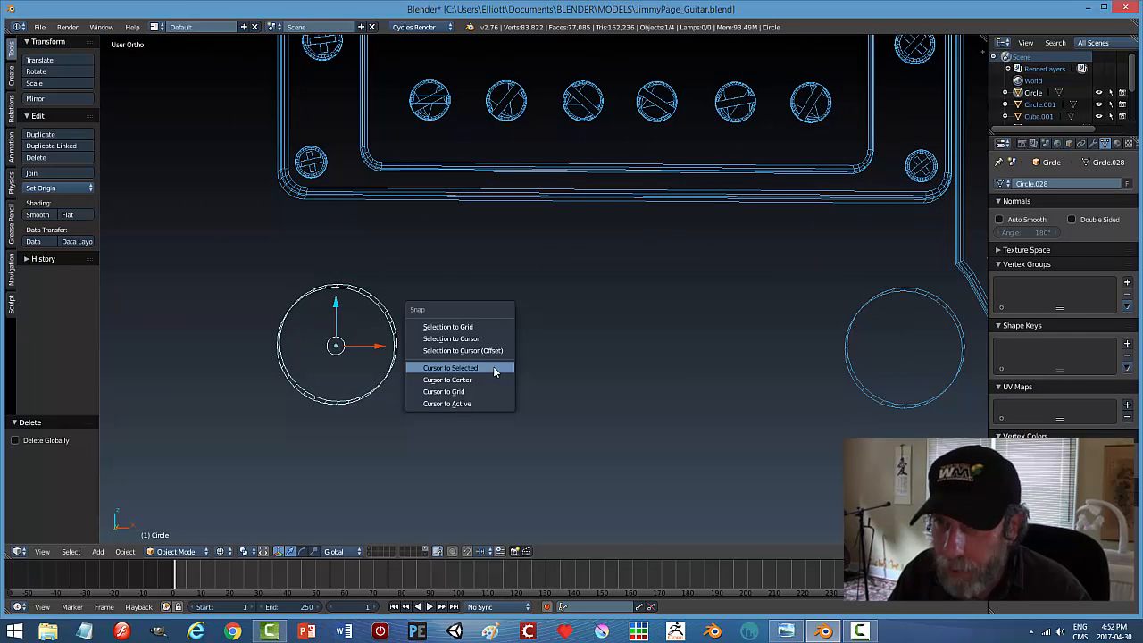
{"action": "left_click", "coordinate": [494, 370]}
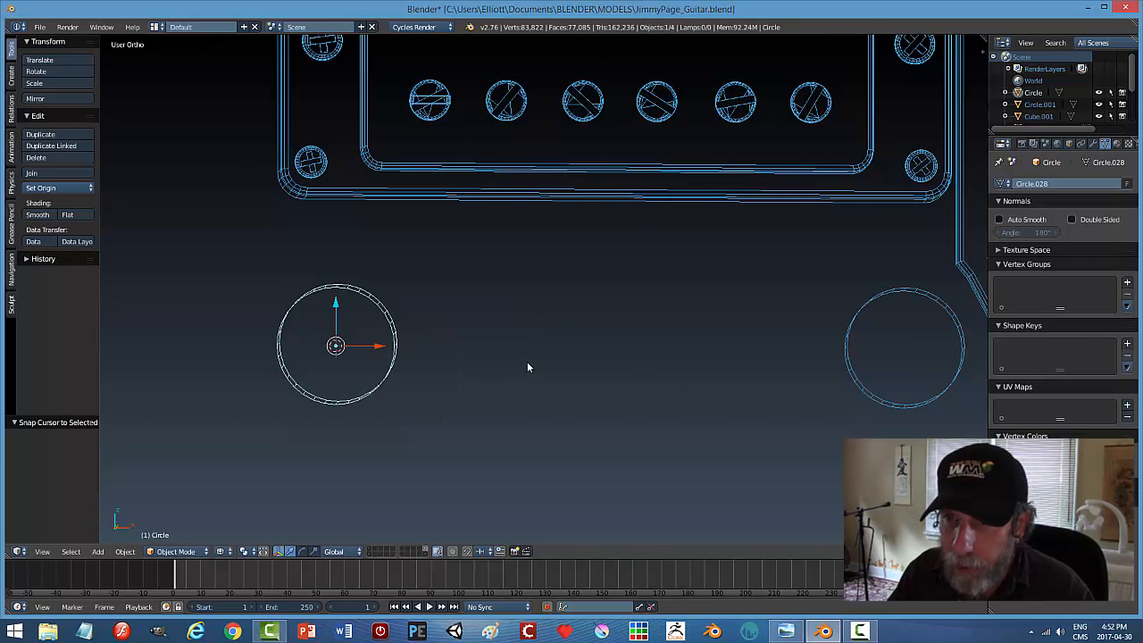
{"action": "key", "text": "KP_1"}
{"action": "key", "text": "shift+s"}
{"action": "left_click", "coordinate": [505, 366]}
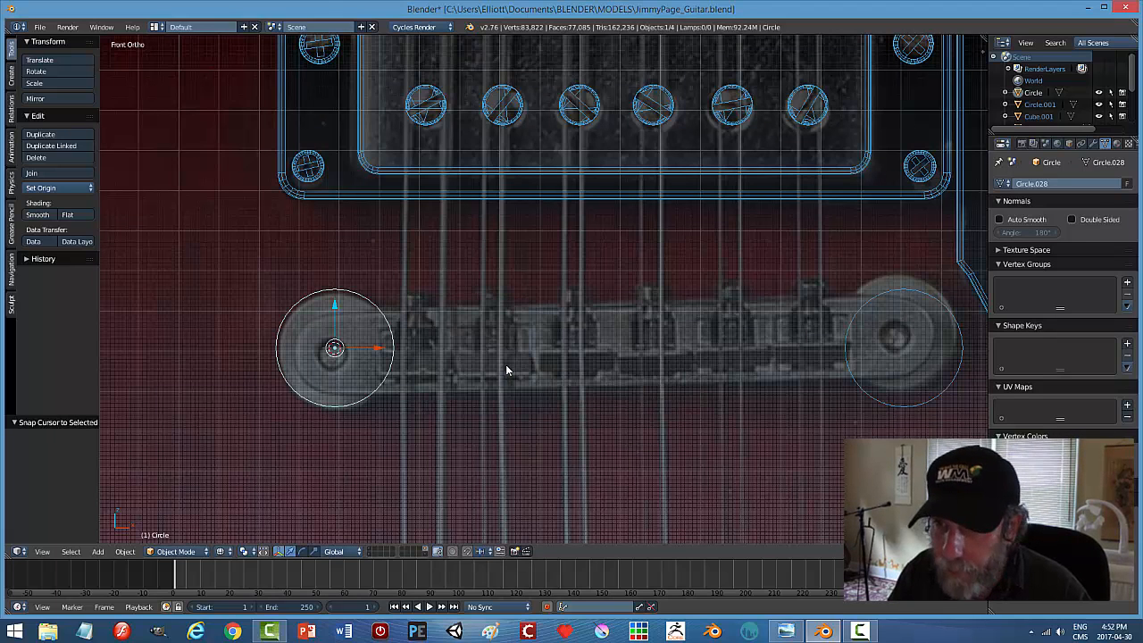
Add a mesh circle at the left post's center, rotated 90° about X and scaled to about 0.106.
{"action": "key", "text": "shift+a"}
{"action": "mouse_move", "coordinate": [507, 370]}
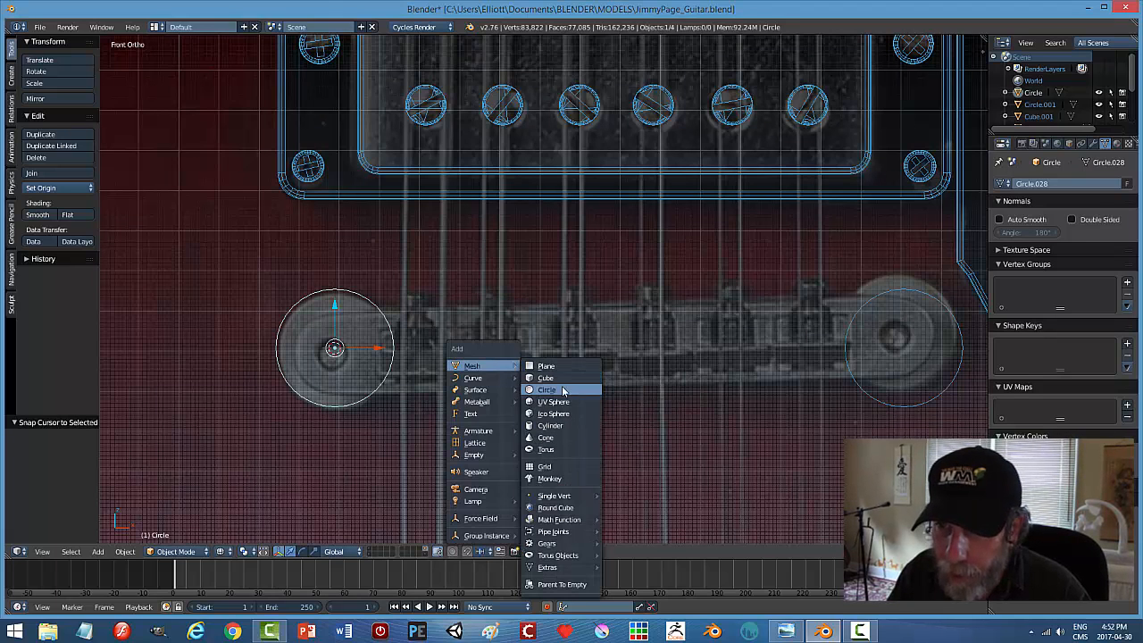
{"action": "left_click", "coordinate": [550, 389]}
{"action": "key", "text": "r"}
{"action": "key", "text": "x"}
{"action": "key", "text": "9"}
{"action": "key", "text": "0"}
{"action": "key", "text": "Return"}
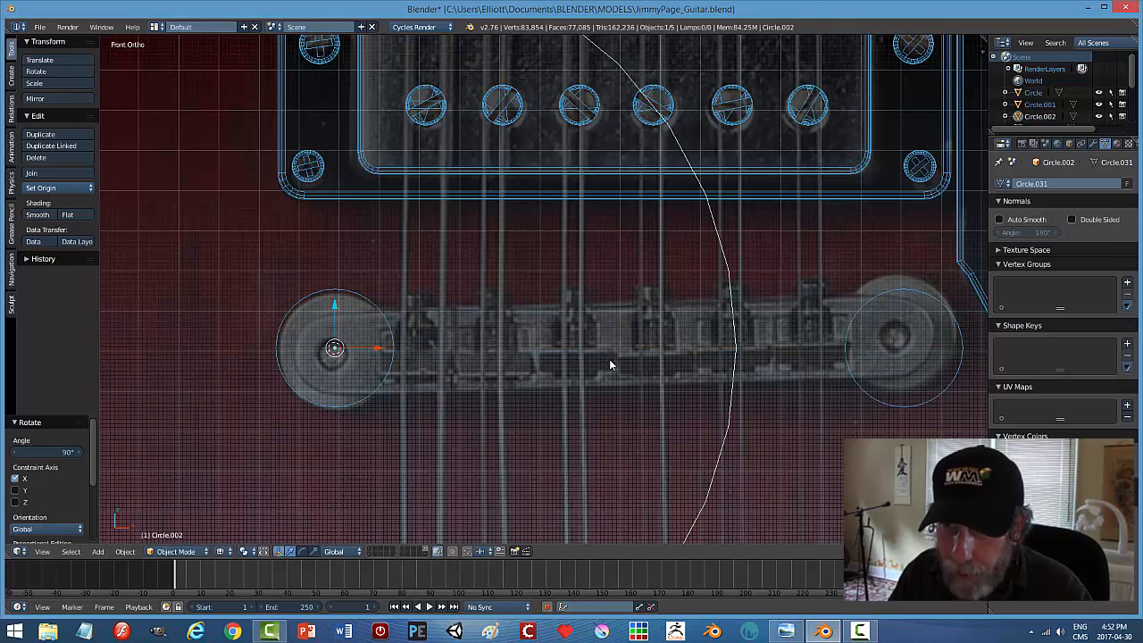
{"action": "key", "text": "s"}
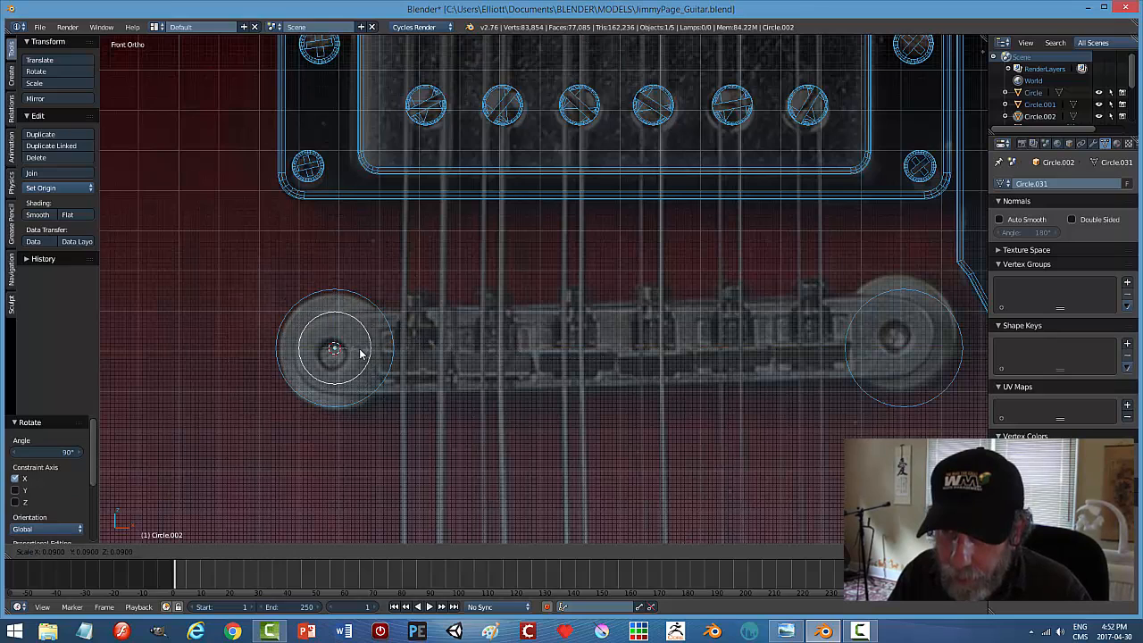
{"action": "left_click", "coordinate": [366, 350]}
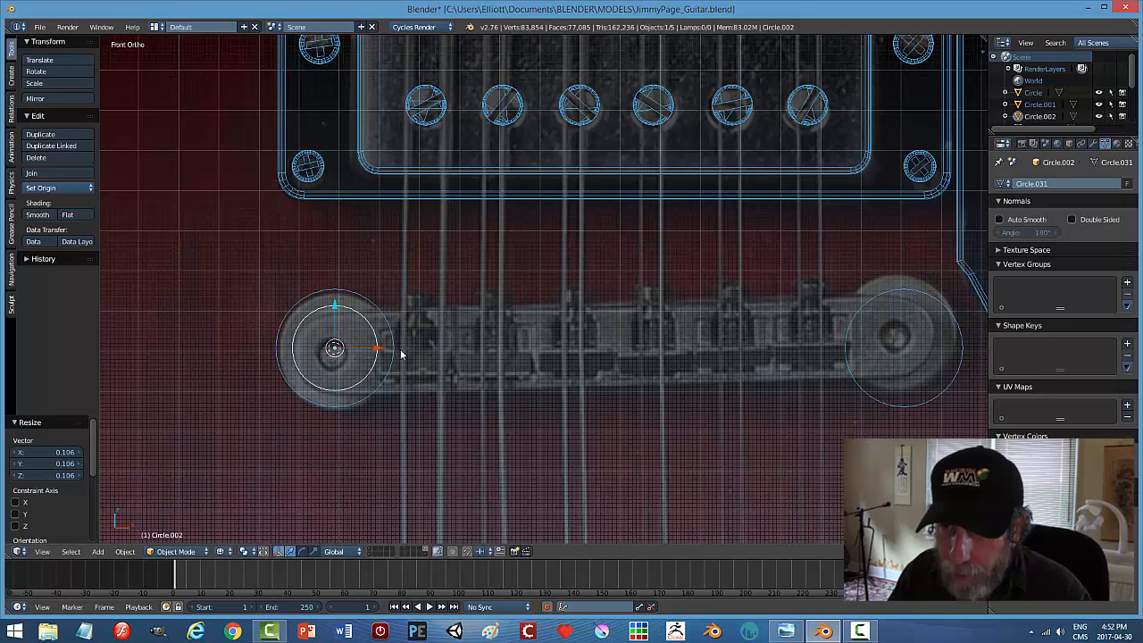
Delete the vertices in the right half of the inner circle at the left bridge post.
{"action": "key", "text": "ctrl+Tab"}
{"action": "left_click", "coordinate": [498, 363]}
{"action": "key", "text": "ctrl+Tab"}
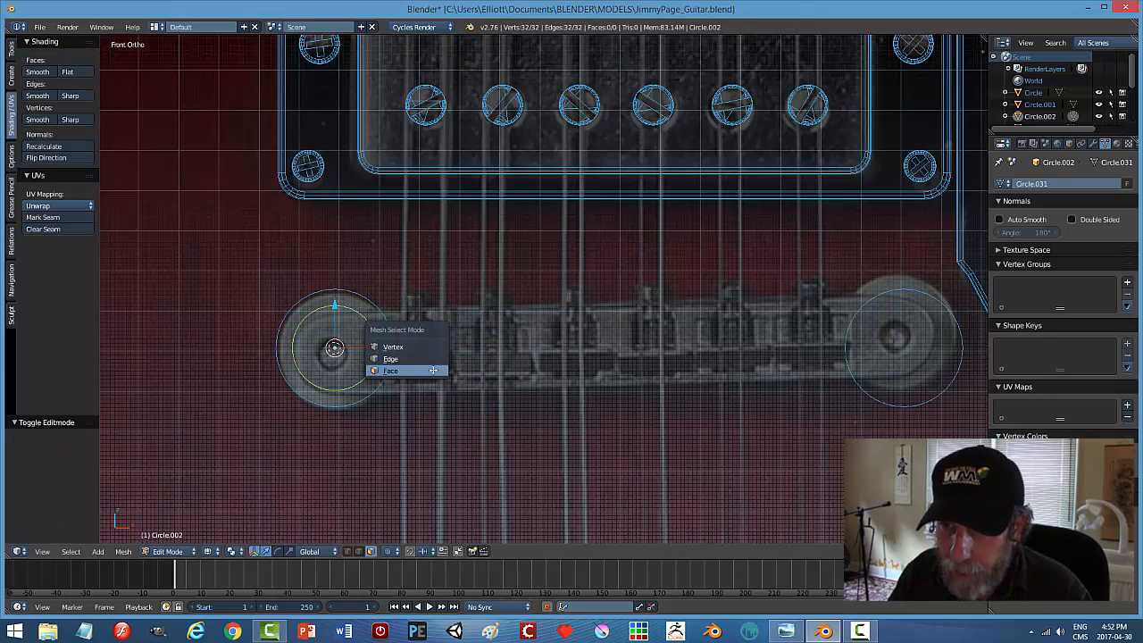
{"action": "left_click", "coordinate": [419, 348]}
{"action": "key", "text": "a"}
{"action": "key", "text": "b"}
{"action": "left_click_drag", "start_coordinate": [441, 442], "coordinate": [337, 263]}
{"action": "key", "text": "x"}
{"action": "left_click", "coordinate": [441, 300]}
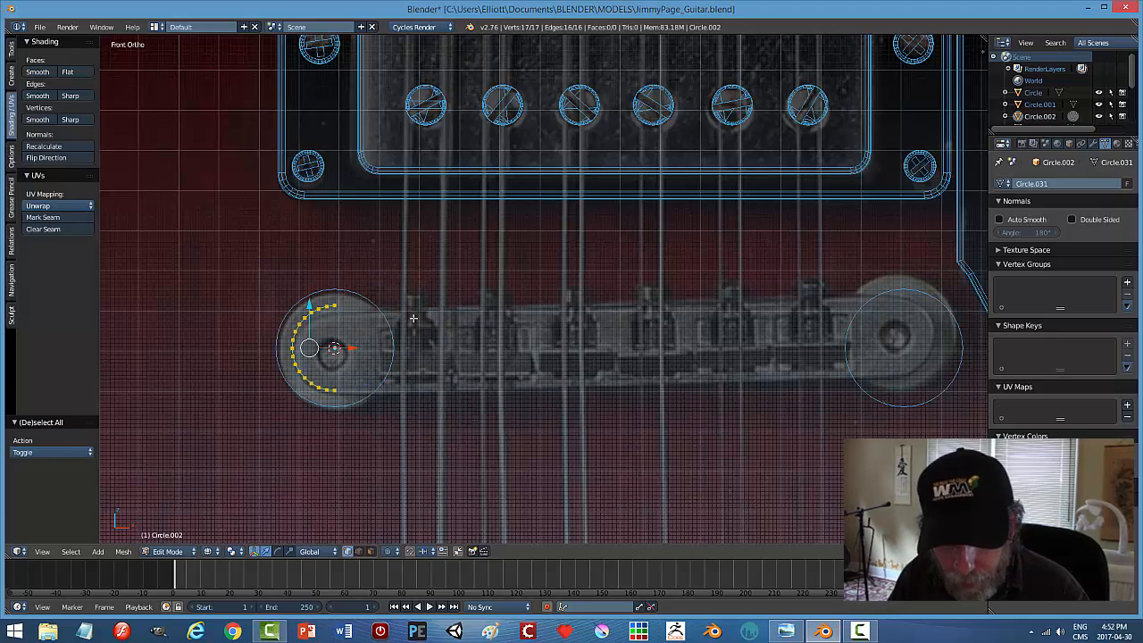
Duplicate the semicircle, rotate the copy 180° about Y, and move it about 1.54 along X to the right bridge post.
{"action": "key", "text": "shift+d"}
{"action": "right_click", "coordinate": [414, 318]}
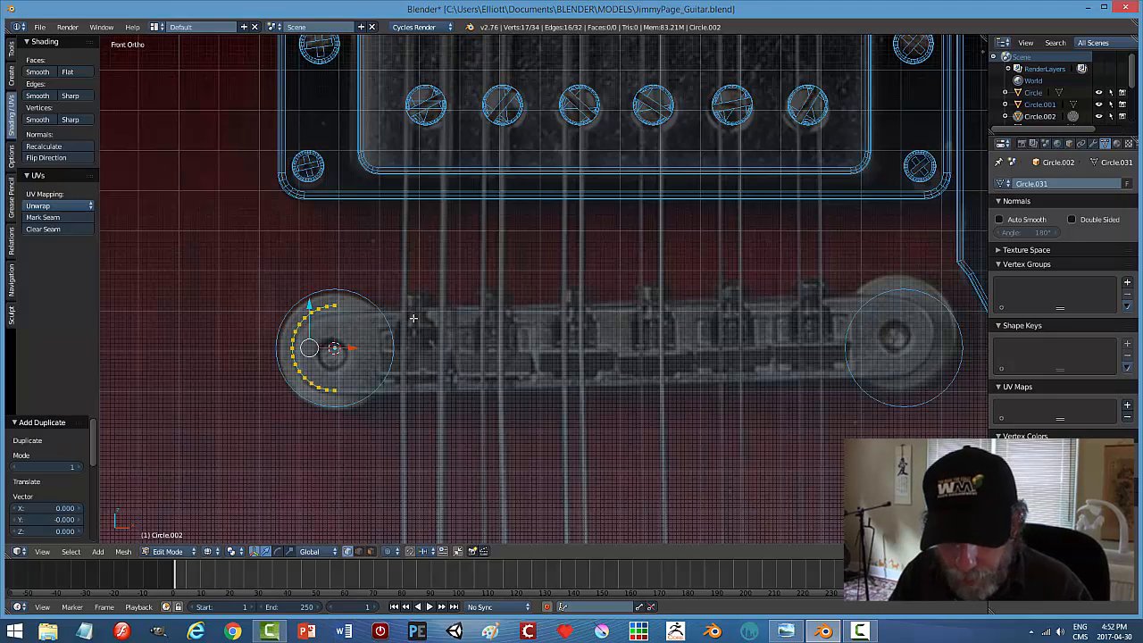
{"action": "type", "text": "ry180"}
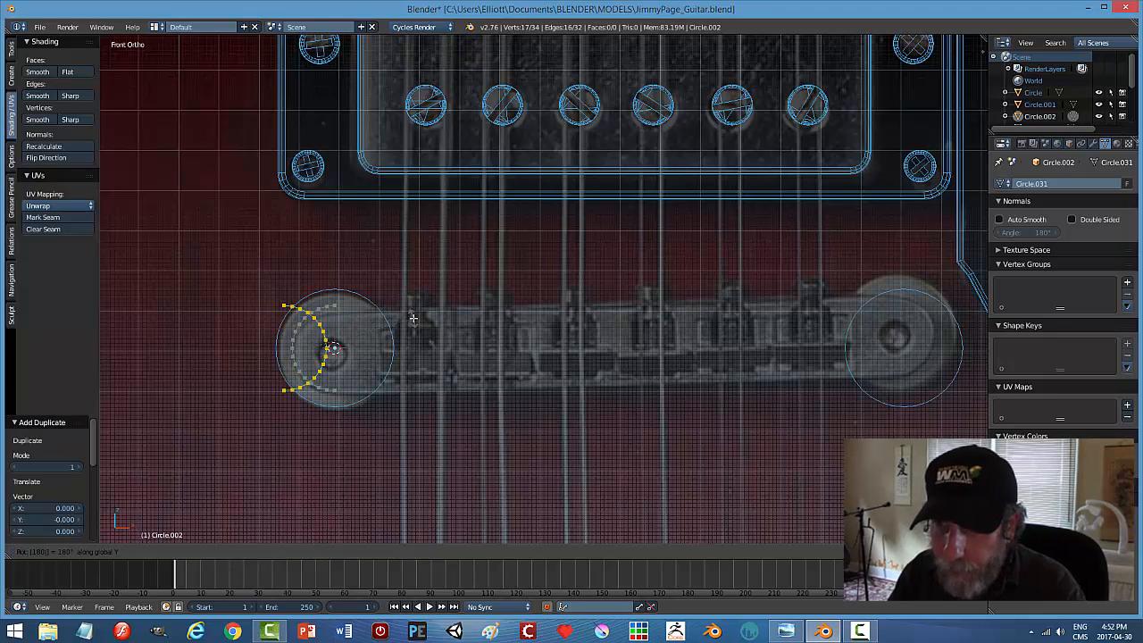
{"action": "key", "text": "Return"}
{"action": "key", "text": "g"}
{"action": "key", "text": "x"}
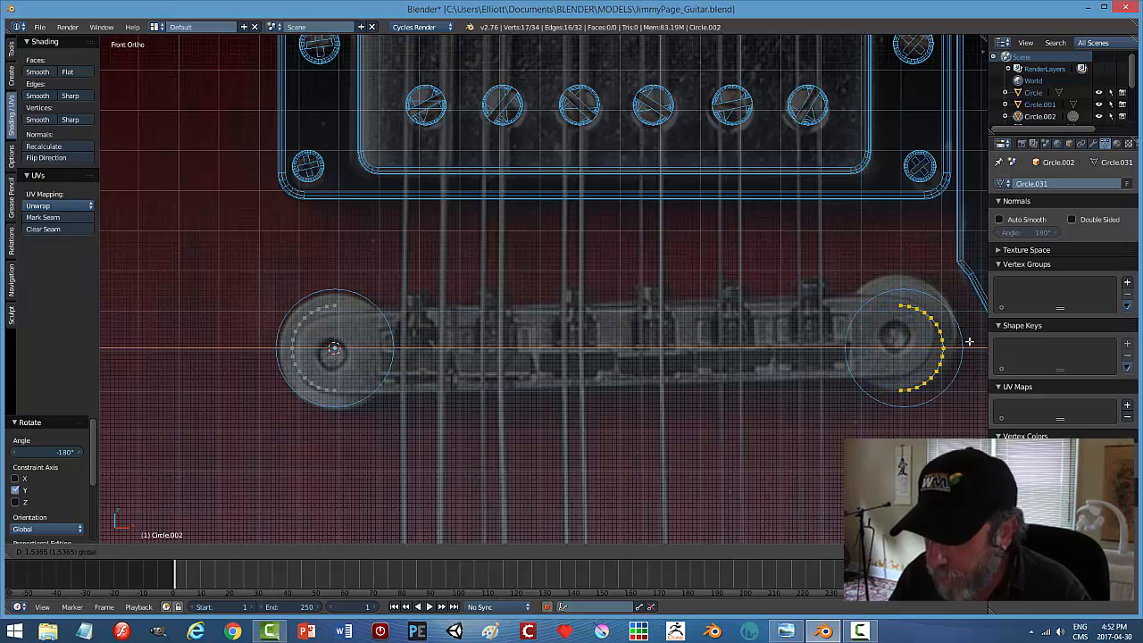
{"action": "left_click", "coordinate": [967, 342]}
Connect the upper and lower endpoints of the two semicircles with straight edges to close the bridge outline.
{"action": "right_click", "coordinate": [899, 306]}
{"action": "right_click", "coordinate": [348, 305], "text": "shift"}
{"action": "key", "text": "f"}
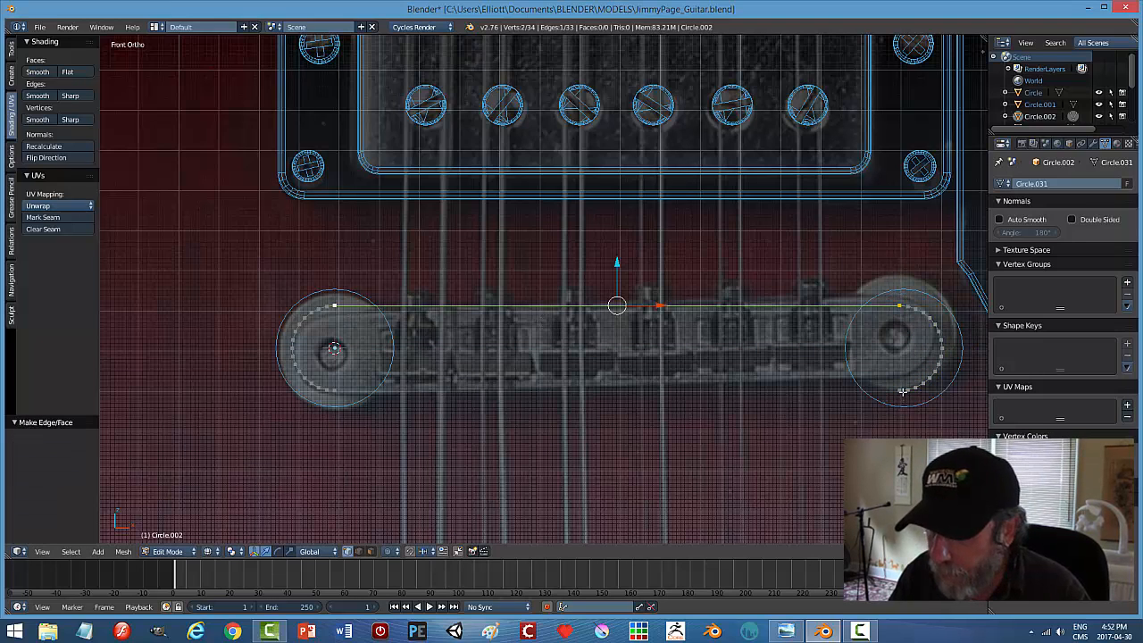
{"action": "right_click", "coordinate": [902, 392]}
{"action": "right_click", "coordinate": [335, 390], "text": "shift"}
{"action": "key", "text": "f"}
Fill the closed bridge outline with a face and extrude it along Y into a thin bar.
{"action": "key", "text": "a"}
{"action": "key", "text": "a"}
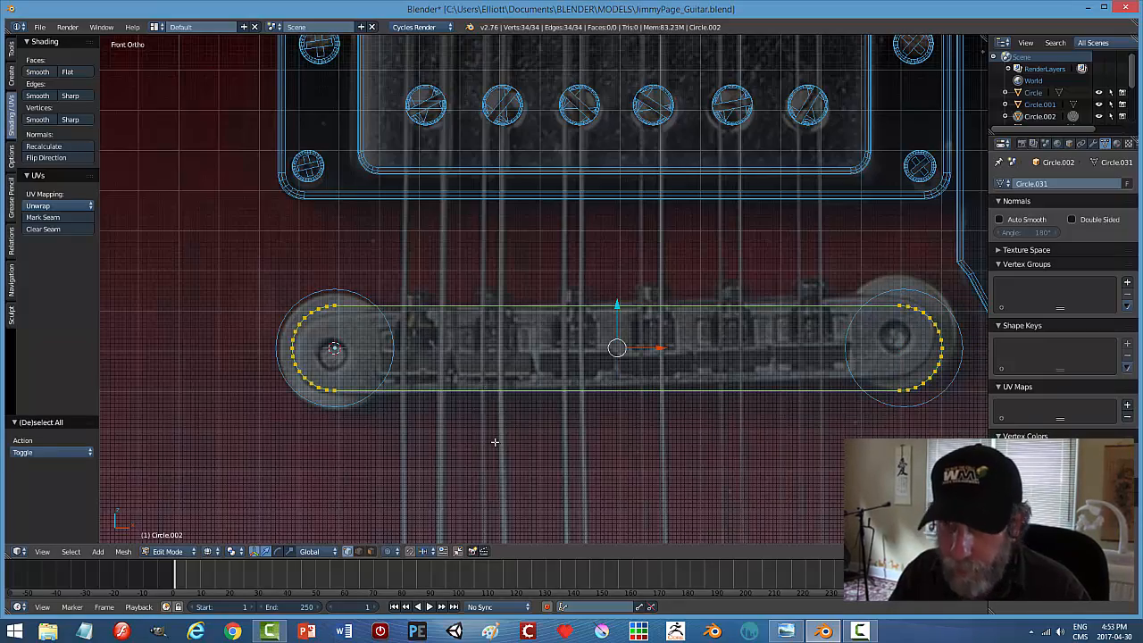
{"action": "key", "text": "f"}
{"action": "middle_click_drag", "start_coordinate": [496, 442], "coordinate": [502, 366]}
{"action": "key", "text": "e"}
{"action": "left_click", "coordinate": [594, 387]}
{"action": "left_click_drag", "start_coordinate": [615, 338], "coordinate": [616, 323]}
Recalculate the normals of the whole bridge bar to the outside and return to Object Mode.
{"action": "key", "text": "a"}
{"action": "key", "text": "a"}
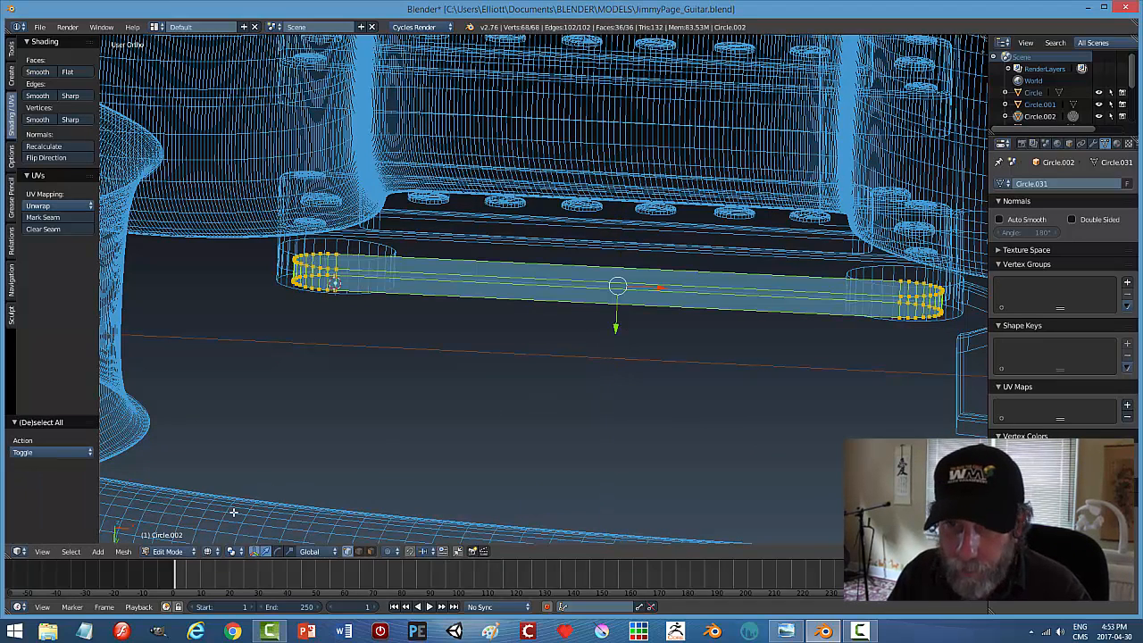
{"action": "left_click", "coordinate": [122, 551]}
{"action": "mouse_move", "coordinate": [132, 359]}
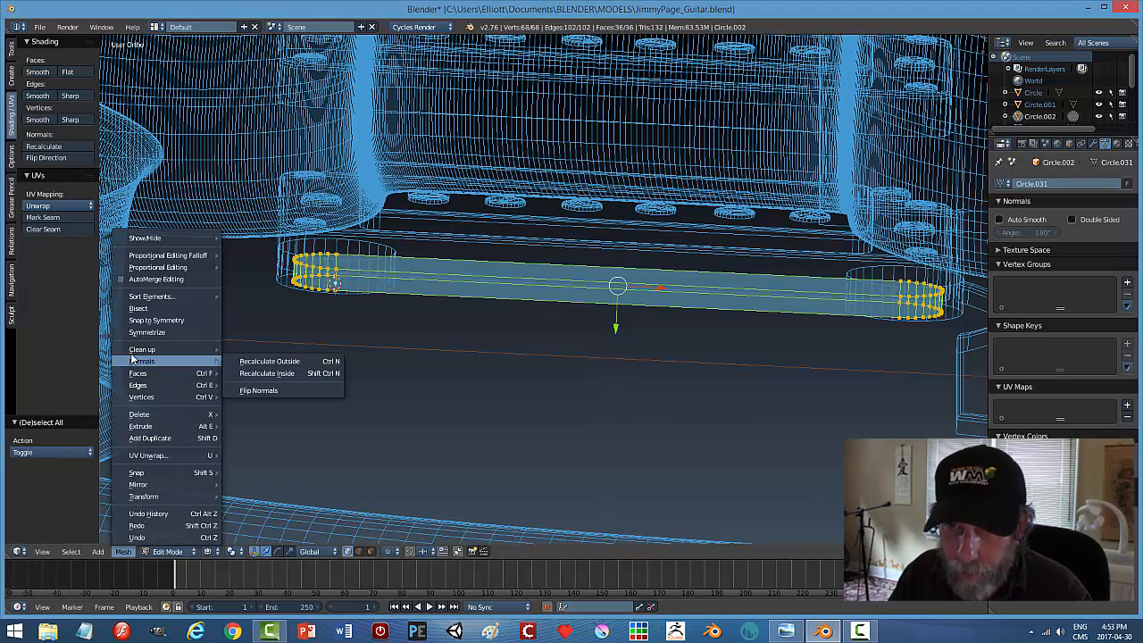
{"action": "left_click", "coordinate": [263, 360]}
{"action": "key", "text": "a"}
{"action": "key", "text": "Tab"}
{"action": "left_click", "coordinate": [454, 376]}
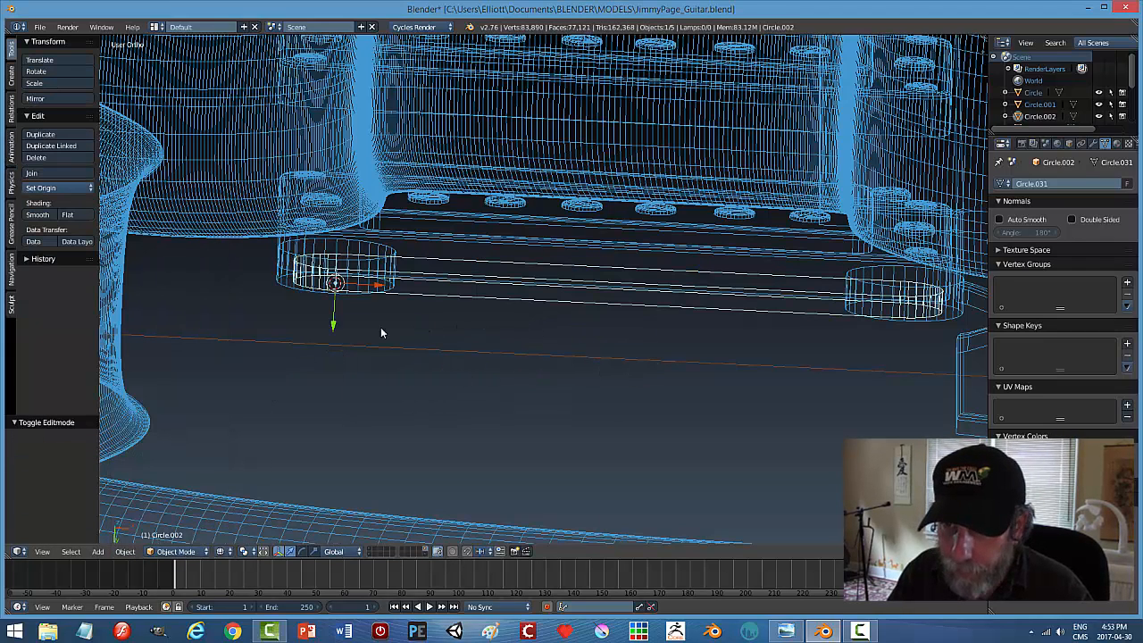
Move the bridge bar -0.080 along Y, then nudge it slightly further along negative Y to sit on the posts.
{"action": "left_click_drag", "start_coordinate": [333, 327], "coordinate": [339, 301]}
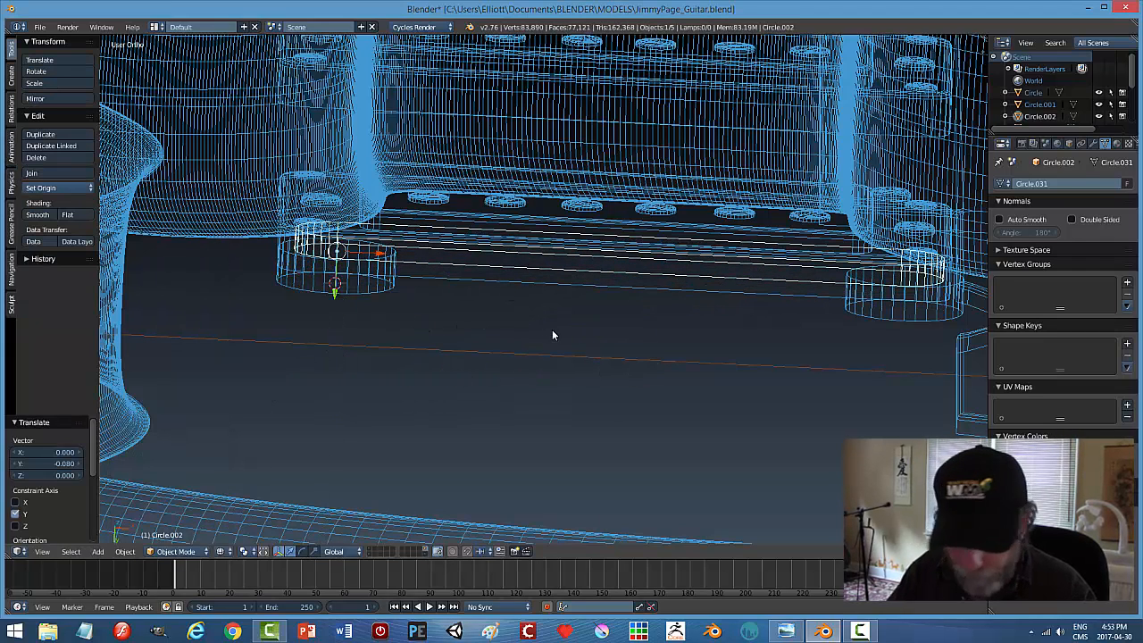
{"action": "key", "text": "z"}
{"action": "left_click", "coordinate": [555, 399]}
{"action": "mouse_move", "coordinate": [583, 289]}
{"action": "middle_mouse_down"}
{"action": "mouse_move", "coordinate": [586, 357]}
{"action": "mouse_move", "coordinate": [578, 293]}
{"action": "middle_mouse_up"}
{"action": "left_click_drag", "start_coordinate": [337, 275], "coordinate": [339, 263]}
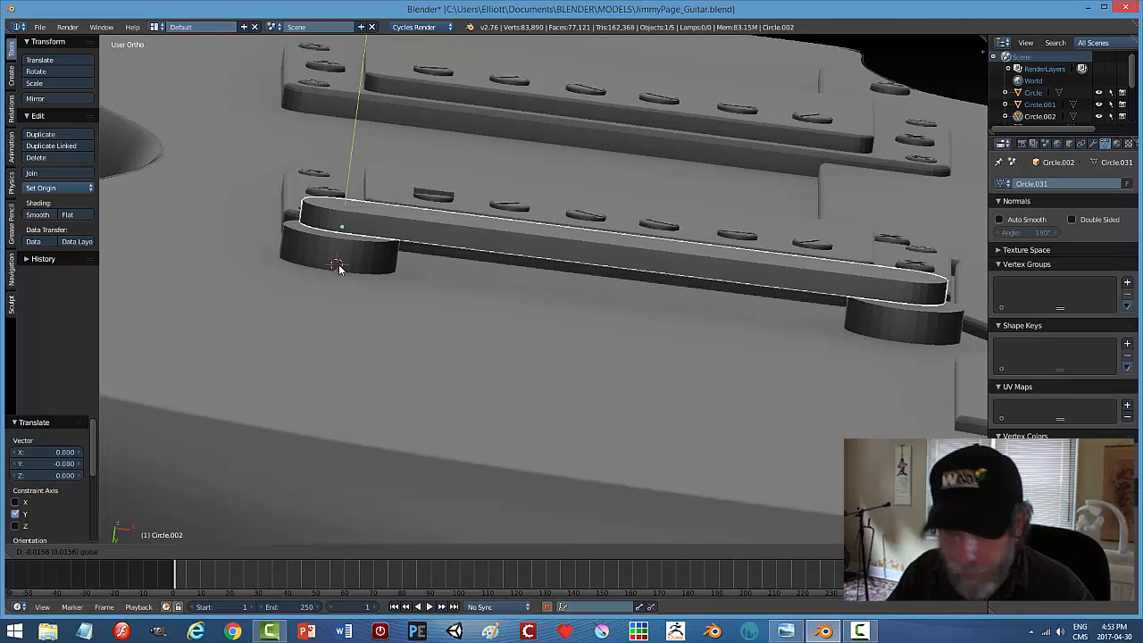
Compare the bridge bar with the reference photo in front wireframe view and examine its seating in solid shading.
{"action": "key", "text": "a"}
{"action": "middle_click_drag", "start_coordinate": [554, 299], "coordinate": [554, 384]}
{"action": "scroll", "coordinate": [562, 389], "scroll_direction": "down", "scroll_amount": 3}
{"action": "middle_click_drag", "start_coordinate": [627, 389], "coordinate": [650, 381]}
{"action": "key", "text": "KP_1"}
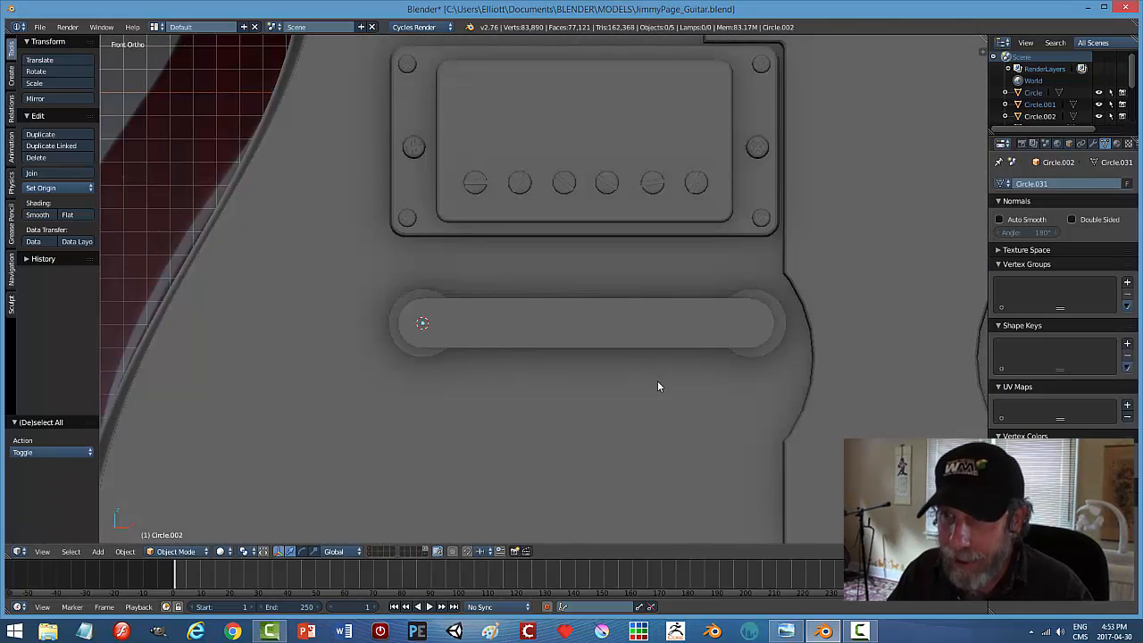
{"action": "key", "text": "z"}
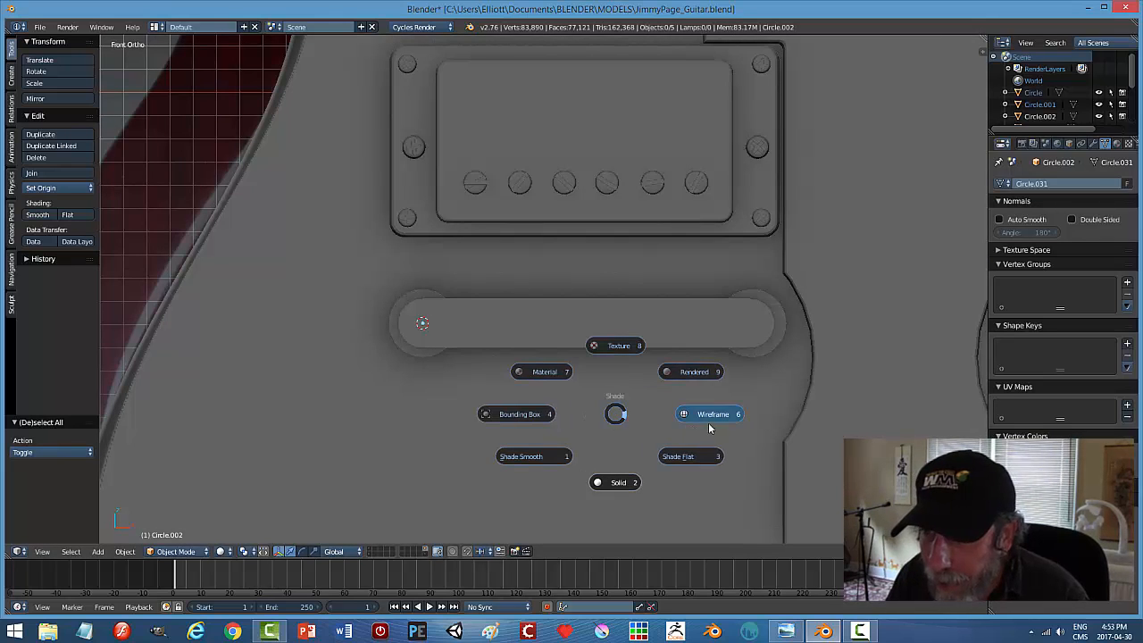
{"action": "left_click", "coordinate": [705, 419]}
{"action": "scroll", "coordinate": [663, 444], "scroll_direction": "up", "scroll_amount": 3}
{"action": "scroll", "coordinate": [663, 443], "scroll_direction": "up", "scroll_amount": 1}
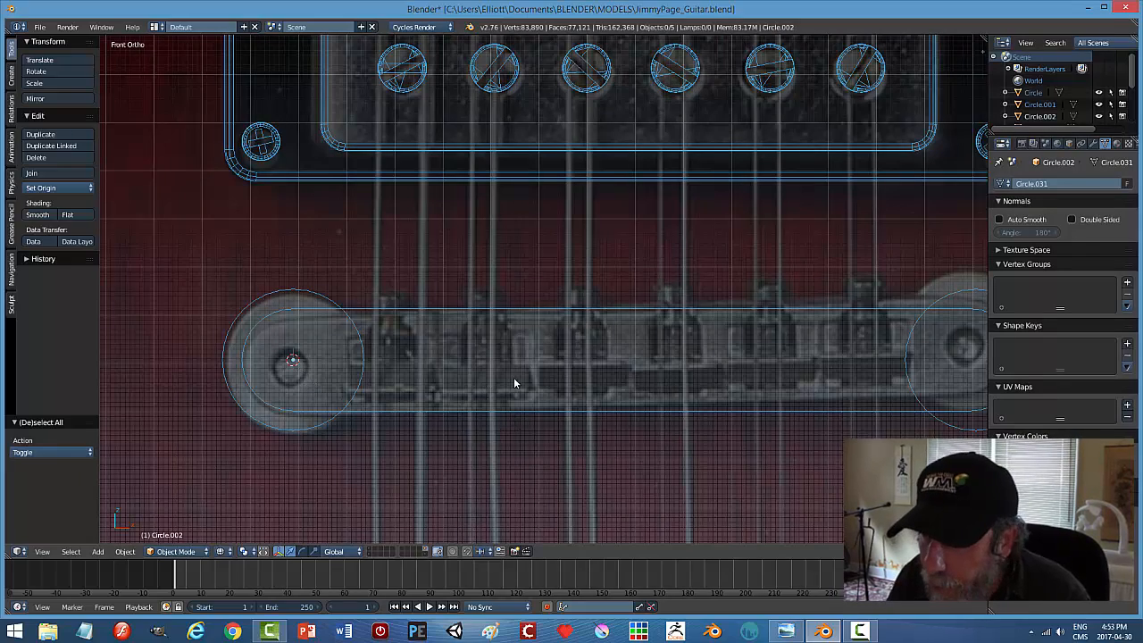
{"action": "scroll", "coordinate": [678, 417], "scroll_direction": "down", "scroll_amount": 2}
{"action": "middle_click_drag", "start_coordinate": [706, 446], "coordinate": [701, 384]}
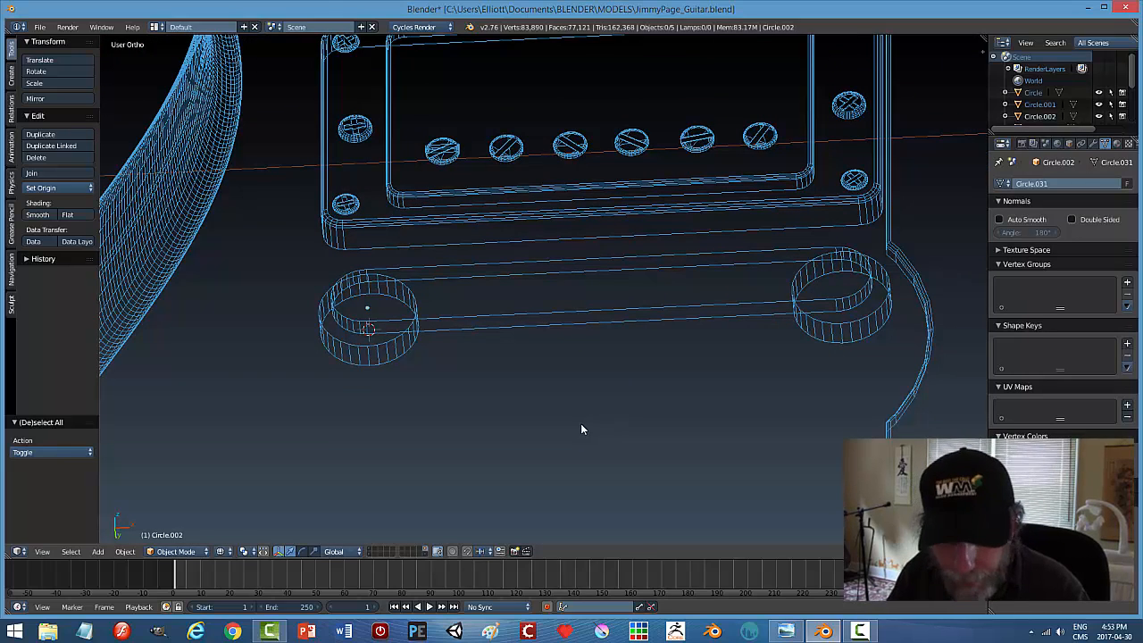
{"action": "key", "text": "z"}
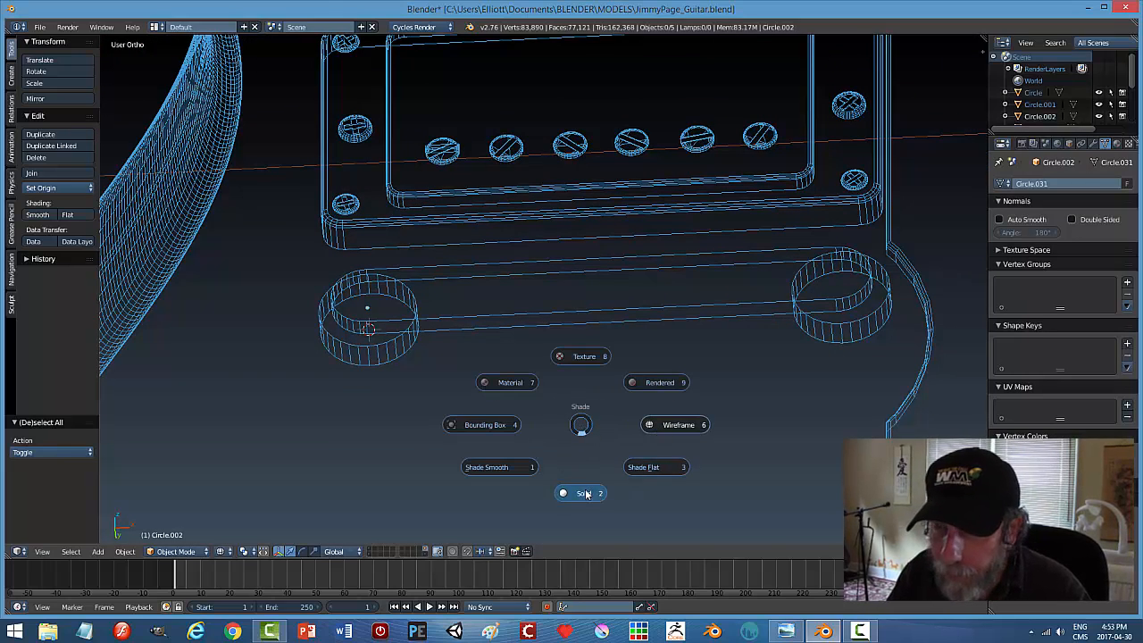
{"action": "left_click", "coordinate": [584, 494]}
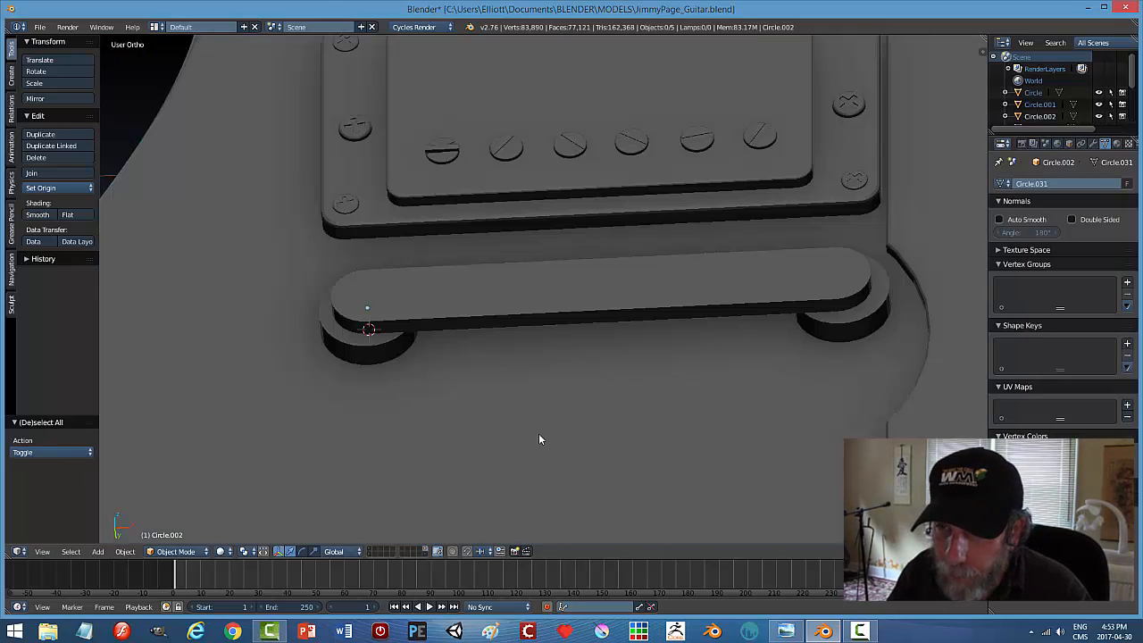
Duplicate the left bridge post disc, move the copy -0.247 along Y, and scale it by 0.379.
{"action": "right_click", "coordinate": [402, 355]}
{"action": "key", "text": "shift+d"}
{"action": "right_click", "coordinate": [493, 405]}
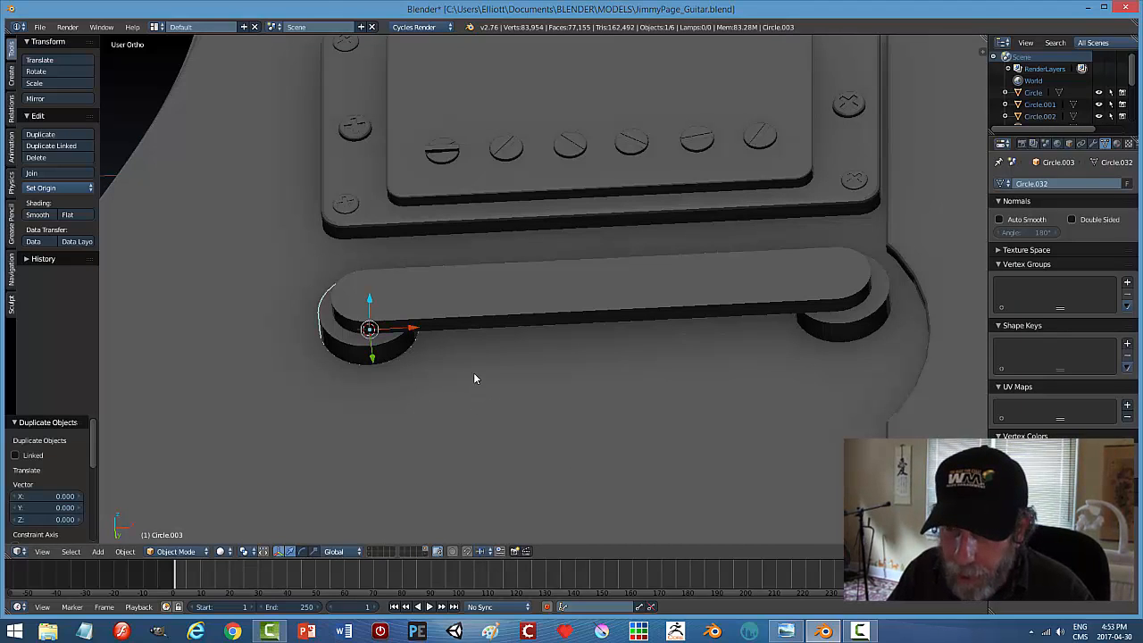
{"action": "middle_click_drag", "start_coordinate": [410, 381], "coordinate": [383, 375]}
{"action": "left_click_drag", "start_coordinate": [380, 373], "coordinate": [384, 310]}
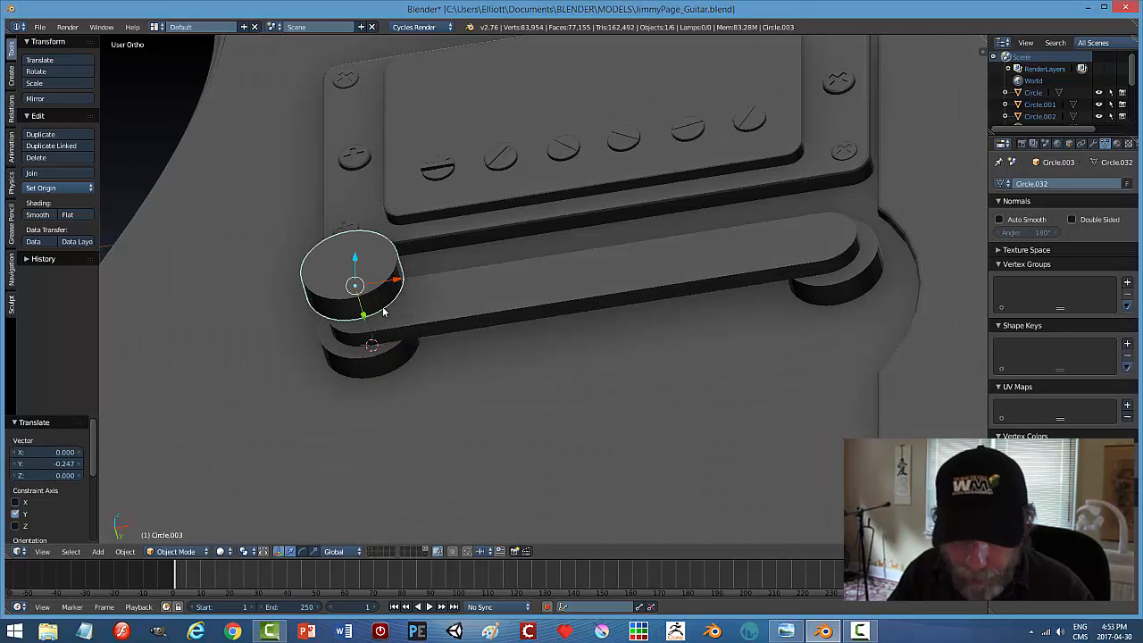
{"action": "key", "text": "s"}
{"action": "left_click", "coordinate": [439, 341]}
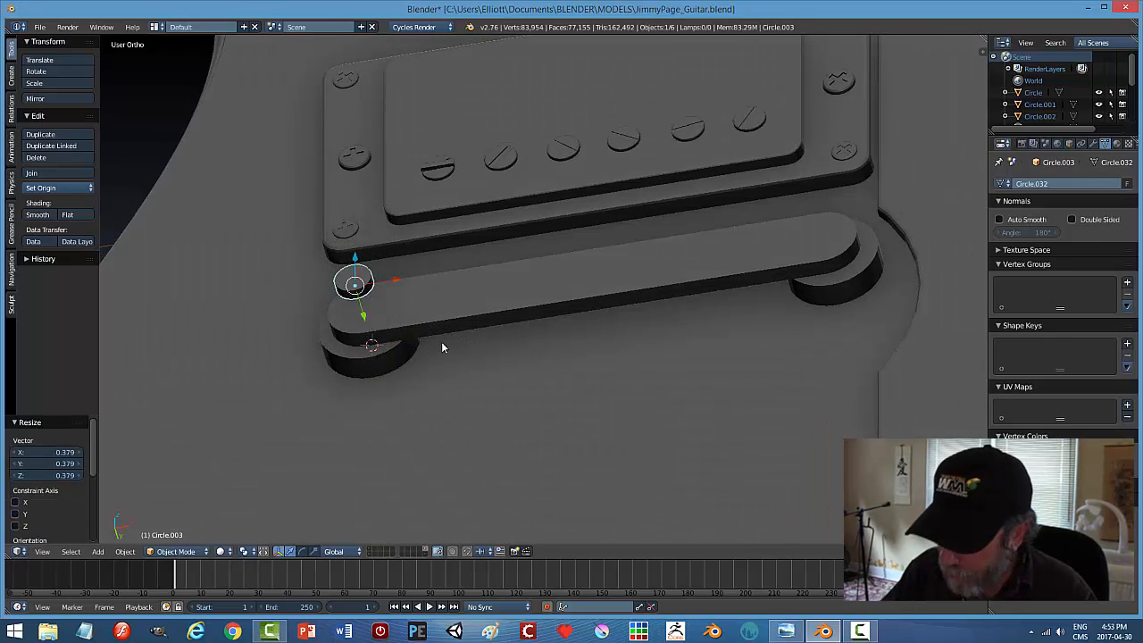
Stretch the small post cylinder by 5.825 along Y and move it 0.224 along Y through the bar.
{"action": "key", "text": "KP_1"}
{"action": "key", "text": "z"}
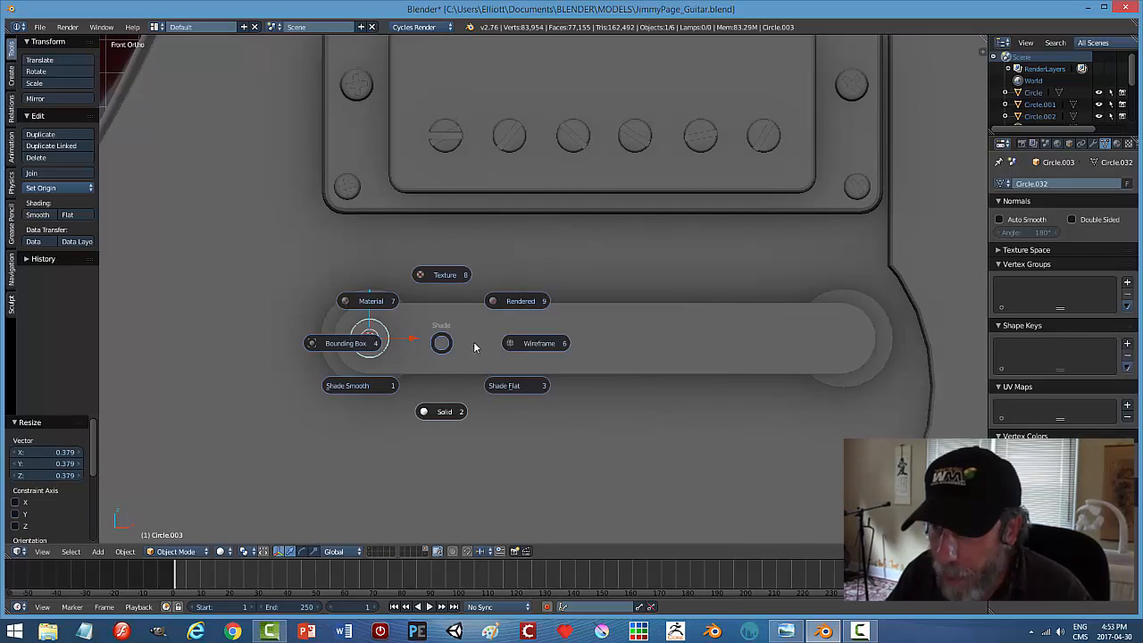
{"action": "left_click", "coordinate": [555, 345]}
{"action": "scroll", "coordinate": [411, 393], "scroll_direction": "up", "scroll_amount": 3}
{"action": "middle_click_drag", "start_coordinate": [313, 393], "coordinate": [518, 237], "text": "shift"}
{"action": "scroll", "coordinate": [475, 406], "scroll_direction": "down", "scroll_amount": 5}
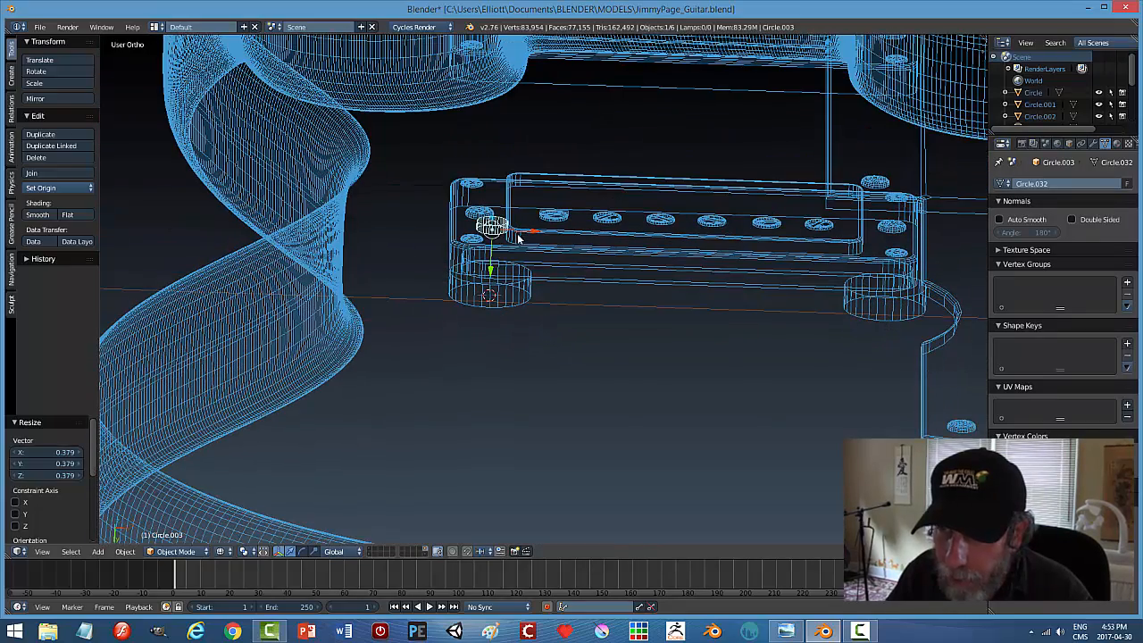
{"action": "key", "text": "s"}
{"action": "key", "text": "z"}
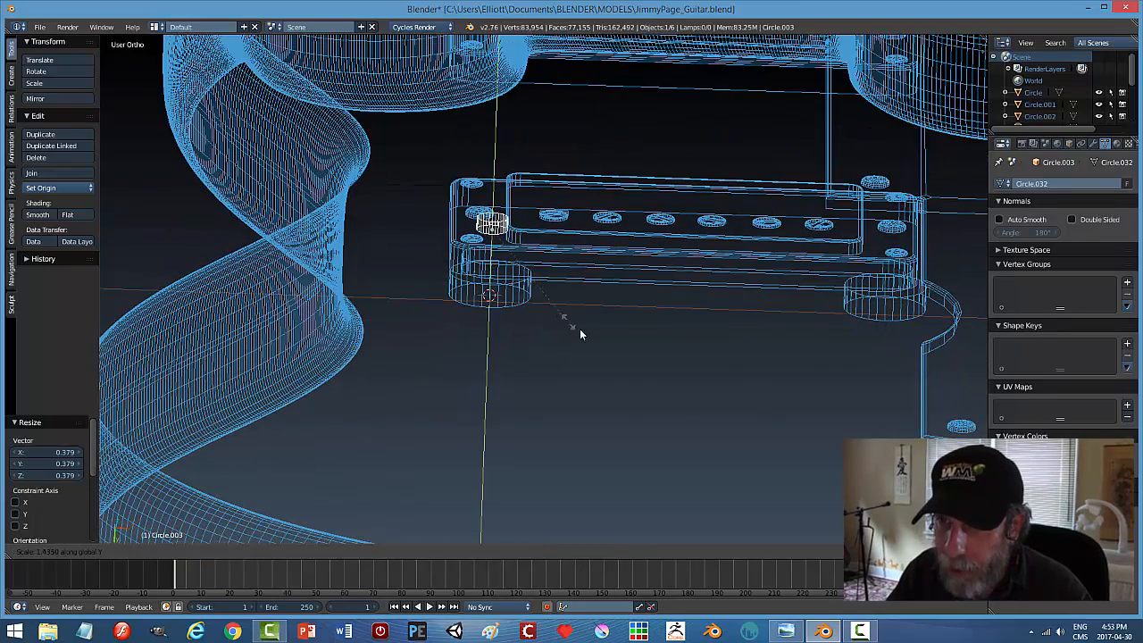
{"action": "left_click", "coordinate": [857, 531]}
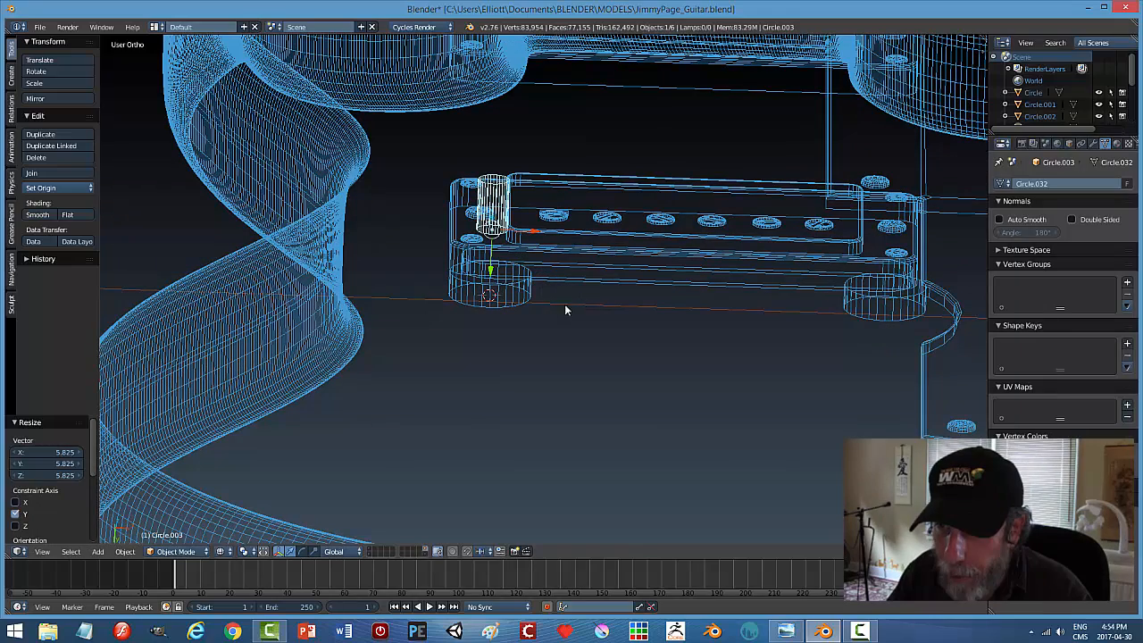
{"action": "left_click_drag", "start_coordinate": [496, 271], "coordinate": [493, 328]}
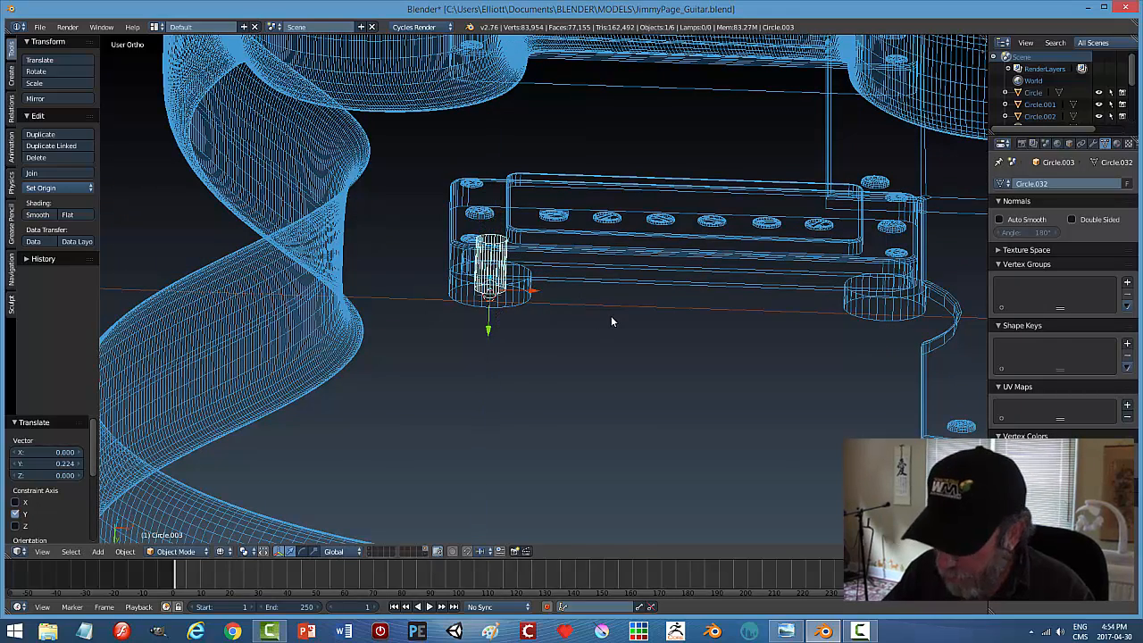
Duplicate the small post cylinder and move the copy about 1.41 along X to the right bridge post.
{"action": "middle_click_drag", "start_coordinate": [611, 315], "coordinate": [612, 320]}
{"action": "key", "text": "KP_1"}
{"action": "key", "text": "z"}
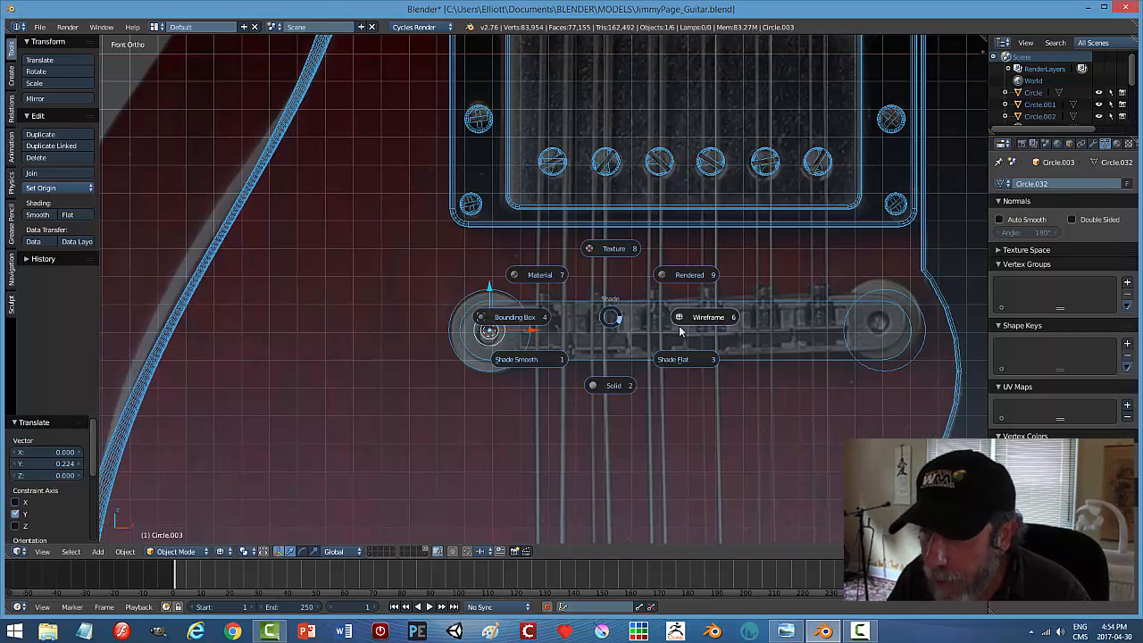
{"action": "left_click", "coordinate": [611, 390]}
{"action": "middle_click_drag", "start_coordinate": [552, 375], "coordinate": [504, 294]}
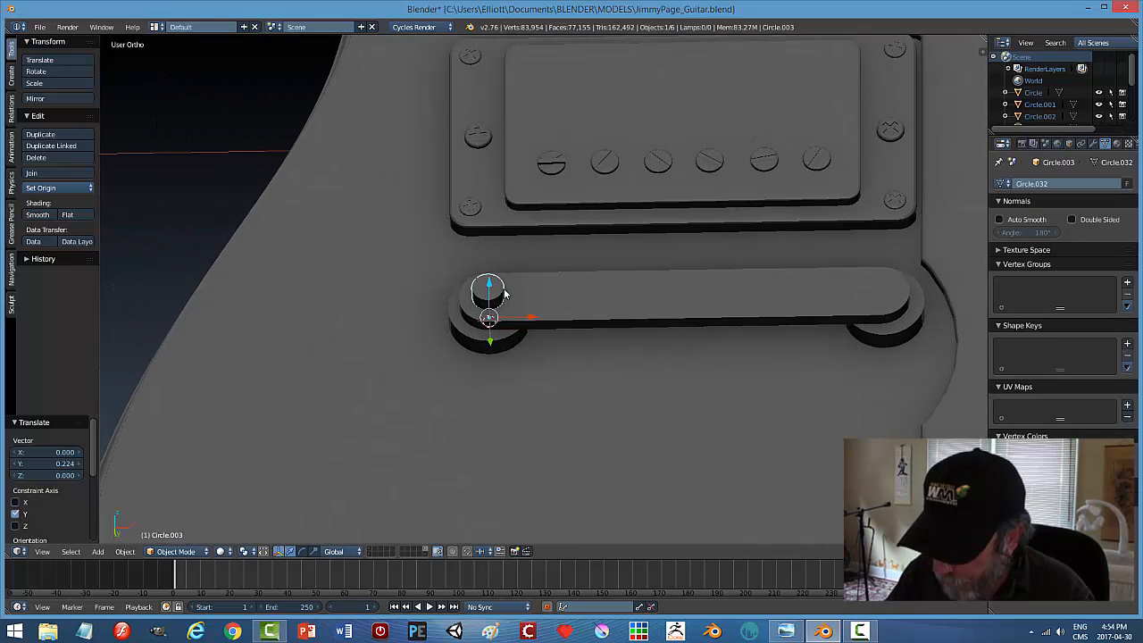
{"action": "key", "text": "KP_1"}
{"action": "key", "text": "z"}
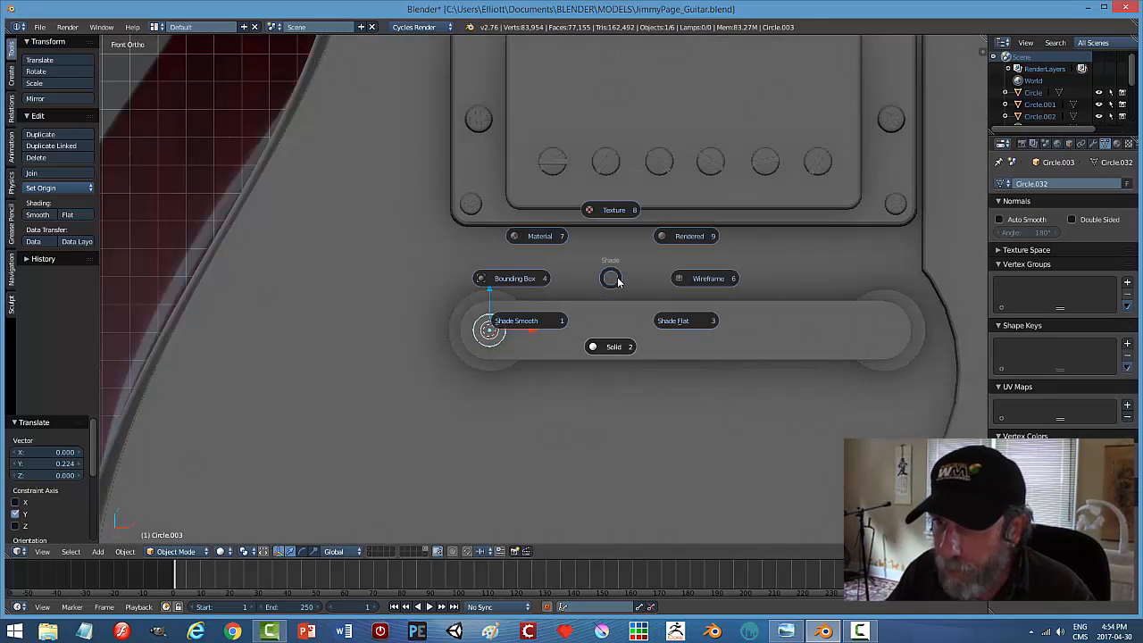
{"action": "left_click", "coordinate": [687, 282]}
{"action": "key", "text": "shift+d"}
{"action": "right_click", "coordinate": [600, 351]}
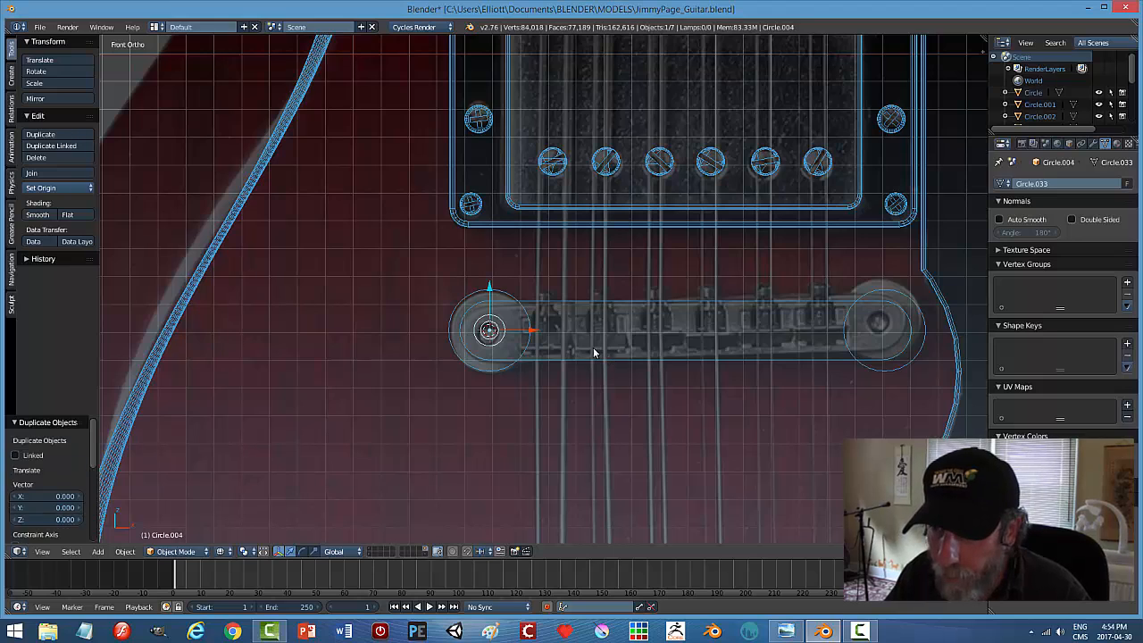
{"action": "key", "text": "g"}
{"action": "key", "text": "x"}
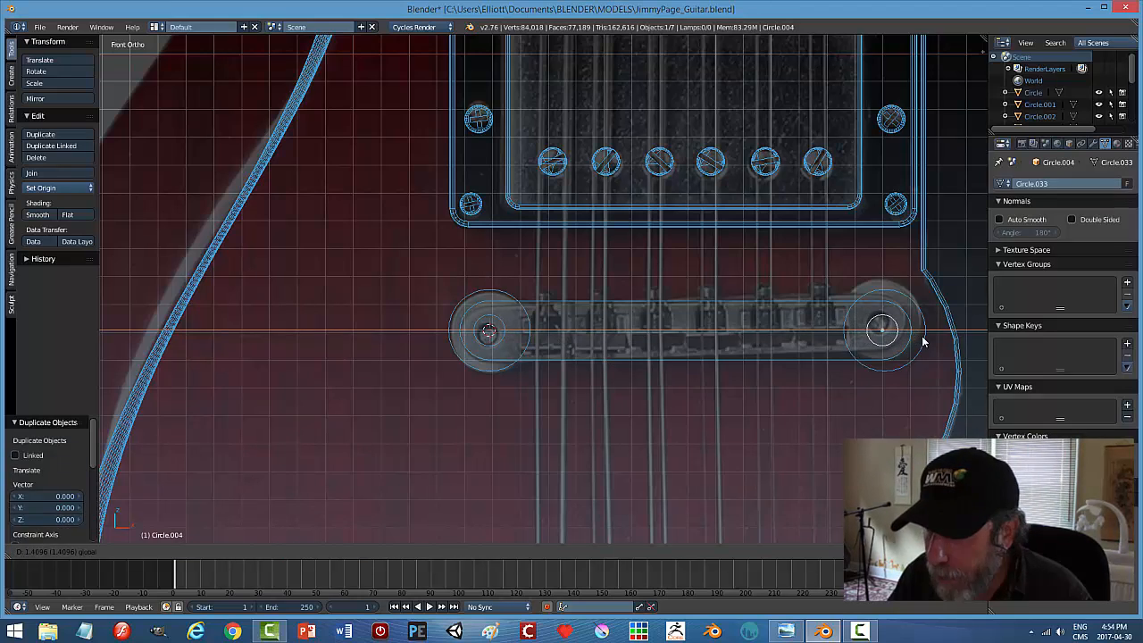
{"action": "left_click", "coordinate": [921, 343]}
Join the two small post cylinders into one object and show the model in solid shading.
{"action": "middle_click_drag", "start_coordinate": [800, 432], "coordinate": [802, 344]}
{"action": "right_click", "coordinate": [497, 297], "text": "shift"}
{"action": "key", "text": "ctrl+j"}
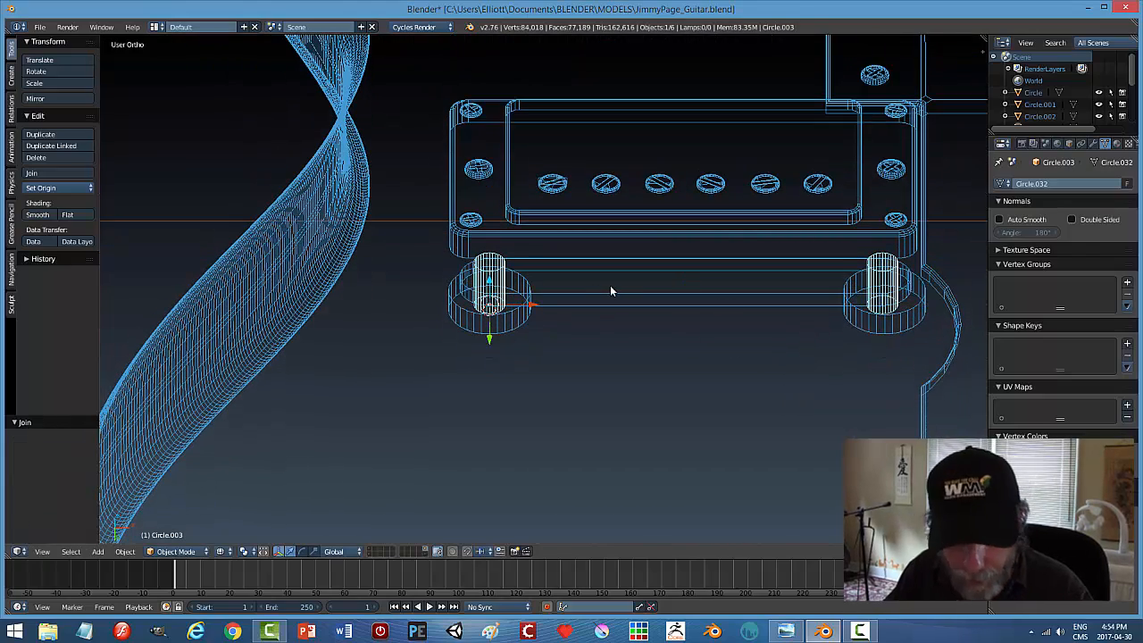
{"action": "key", "text": "z"}
{"action": "left_click", "coordinate": [593, 355]}
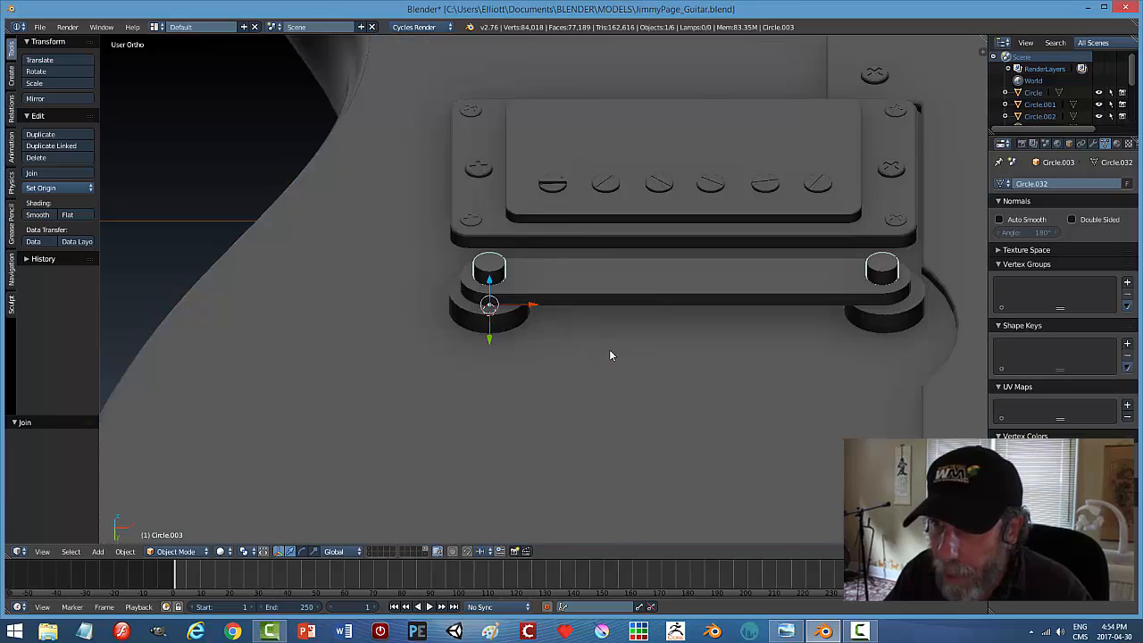
Cut the small post cylinders (Circle.003) out of the bridge bar with a Boolean Difference modifier and apply it.
{"action": "middle_click_drag", "start_coordinate": [665, 317], "coordinate": [666, 275]}
{"action": "right_click", "coordinate": [667, 284]}
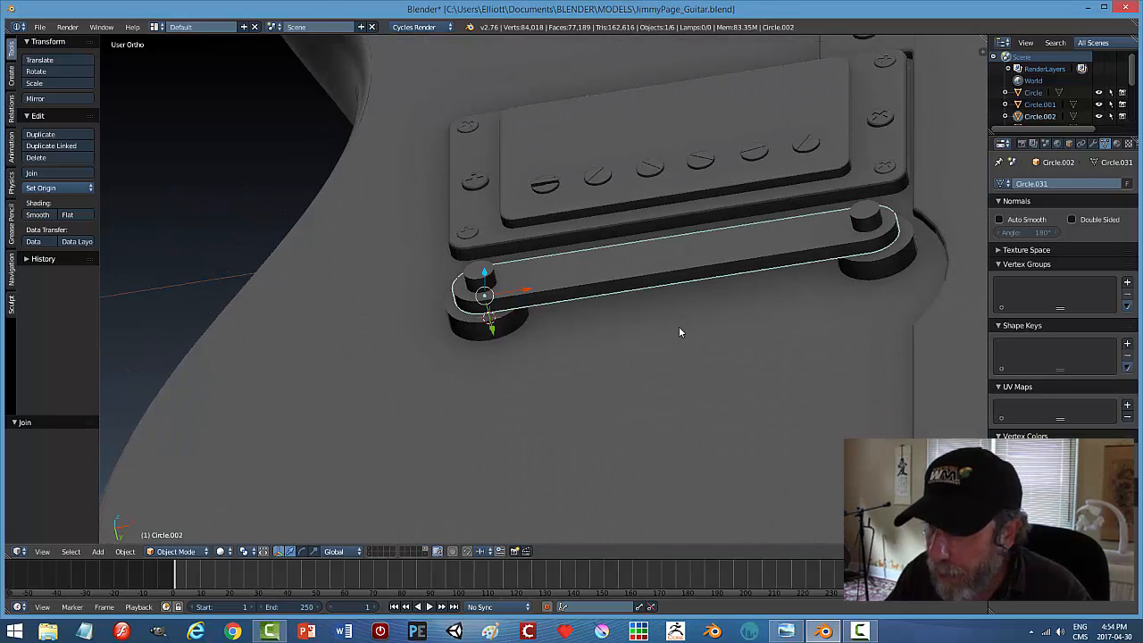
{"action": "middle_click_drag", "start_coordinate": [676, 331], "coordinate": [715, 317]}
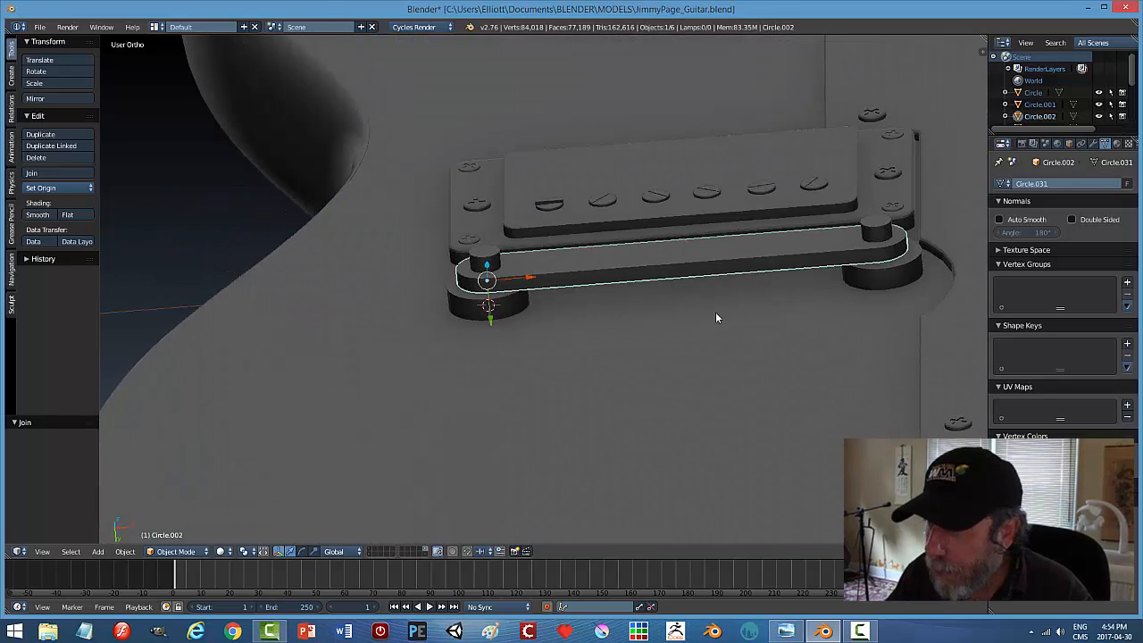
{"action": "left_click", "coordinate": [1093, 143]}
{"action": "left_click", "coordinate": [1027, 184]}
{"action": "left_click", "coordinate": [894, 237]}
{"action": "left_click", "coordinate": [1027, 252]}
{"action": "left_click", "coordinate": [1124, 252]}
{"action": "left_click", "coordinate": [927, 285]}
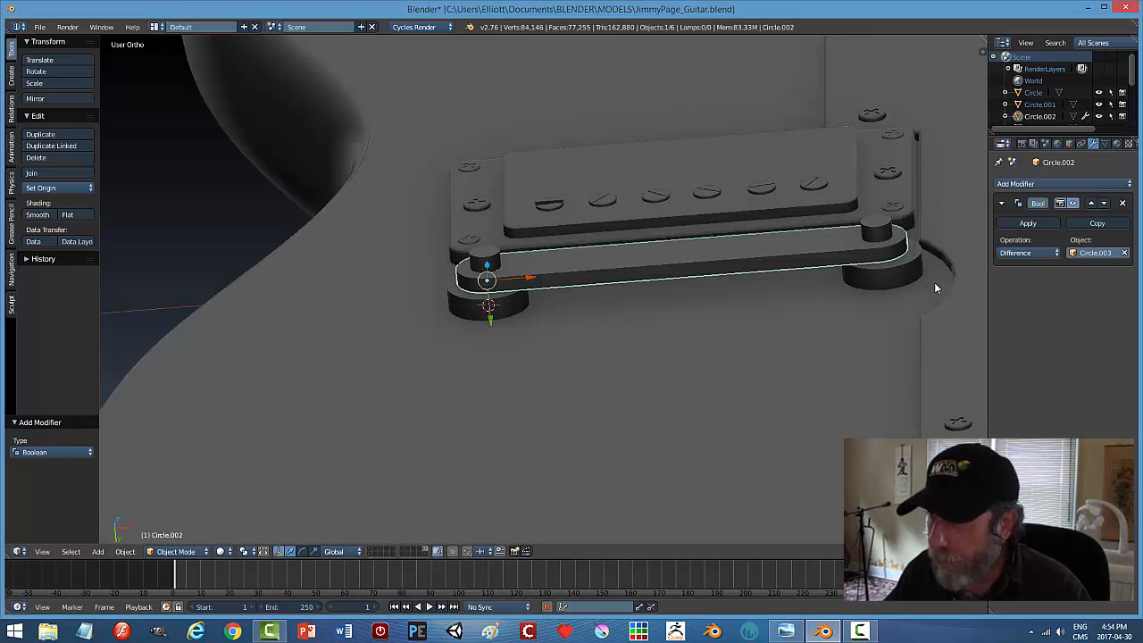
{"action": "left_click", "coordinate": [1028, 224]}
Hide the small post cylinders to expose the holes in the bridge bar, and save the file.
{"action": "right_click", "coordinate": [889, 232]}
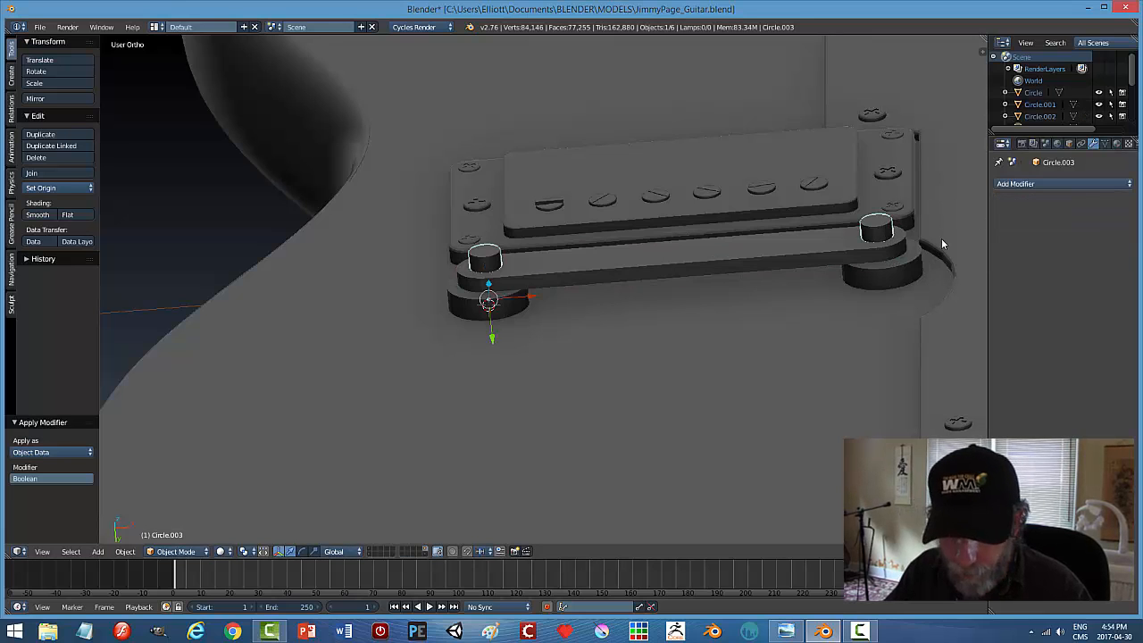
{"action": "key", "text": "h"}
{"action": "middle_click_drag", "start_coordinate": [796, 274], "coordinate": [728, 312]}
{"action": "key", "text": "ctrl+s"}
{"action": "left_click", "coordinate": [750, 334]}
{"action": "scroll", "coordinate": [699, 350], "scroll_direction": "down", "scroll_amount": 3}
{"action": "scroll", "coordinate": [714, 321], "scroll_direction": "up", "scroll_amount": 3}
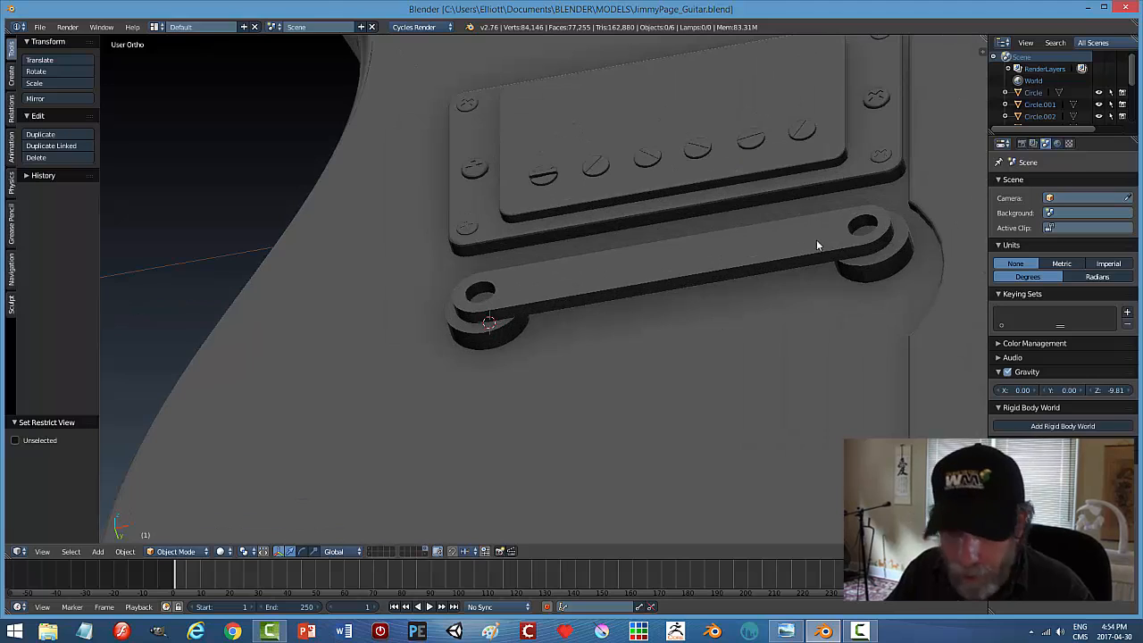
Unhide the small post cylinders and scale their whole mesh down slightly, each about its own centre.
{"action": "key", "text": "alt+h"}
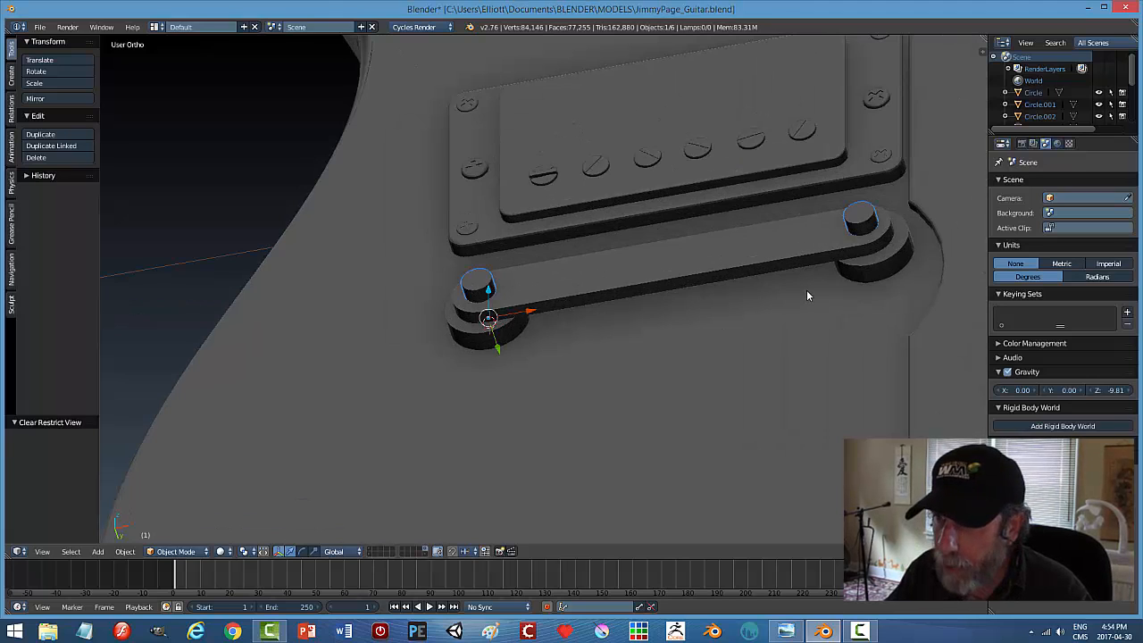
{"action": "left_click", "coordinate": [243, 551]}
{"action": "left_click", "coordinate": [280, 509]}
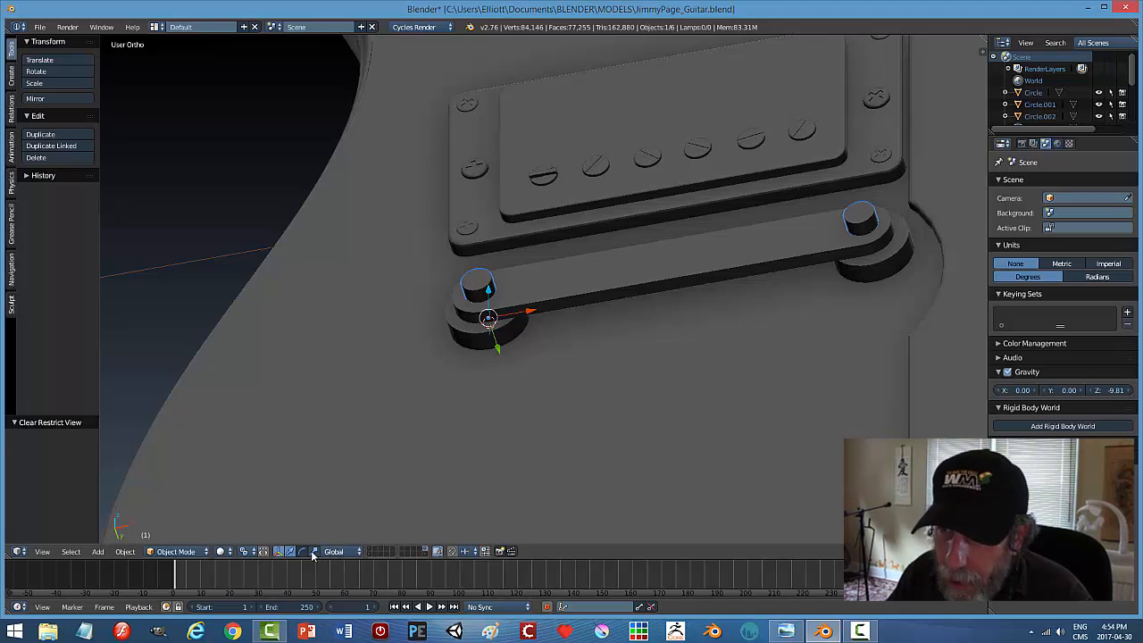
{"action": "key", "text": "Tab"}
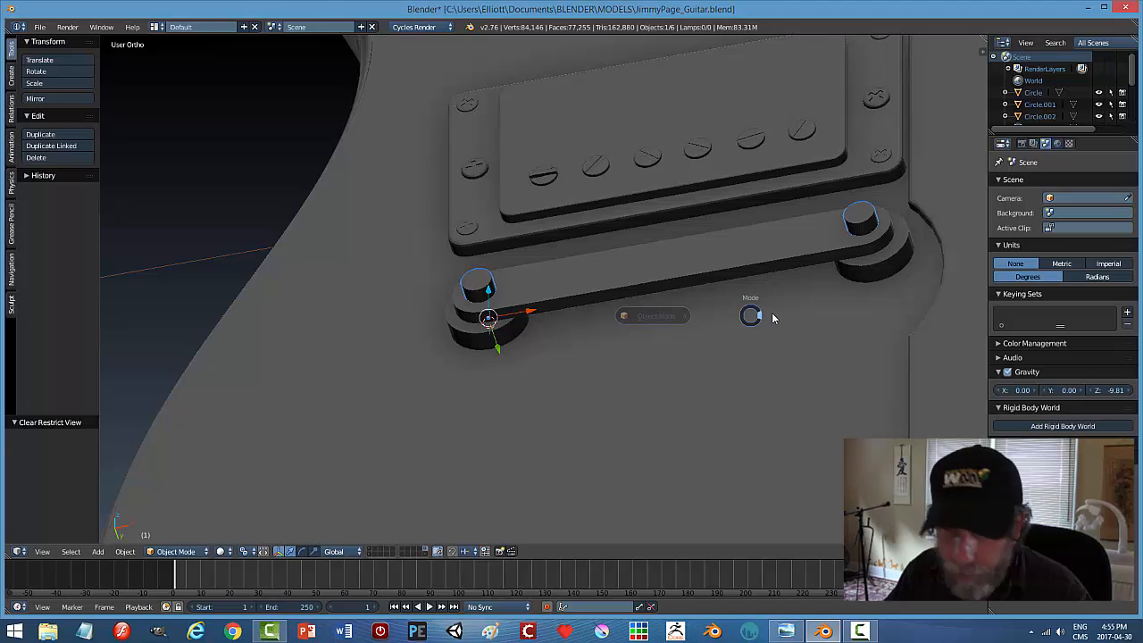
{"action": "left_click", "coordinate": [681, 292]}
{"action": "right_click", "coordinate": [470, 280]}
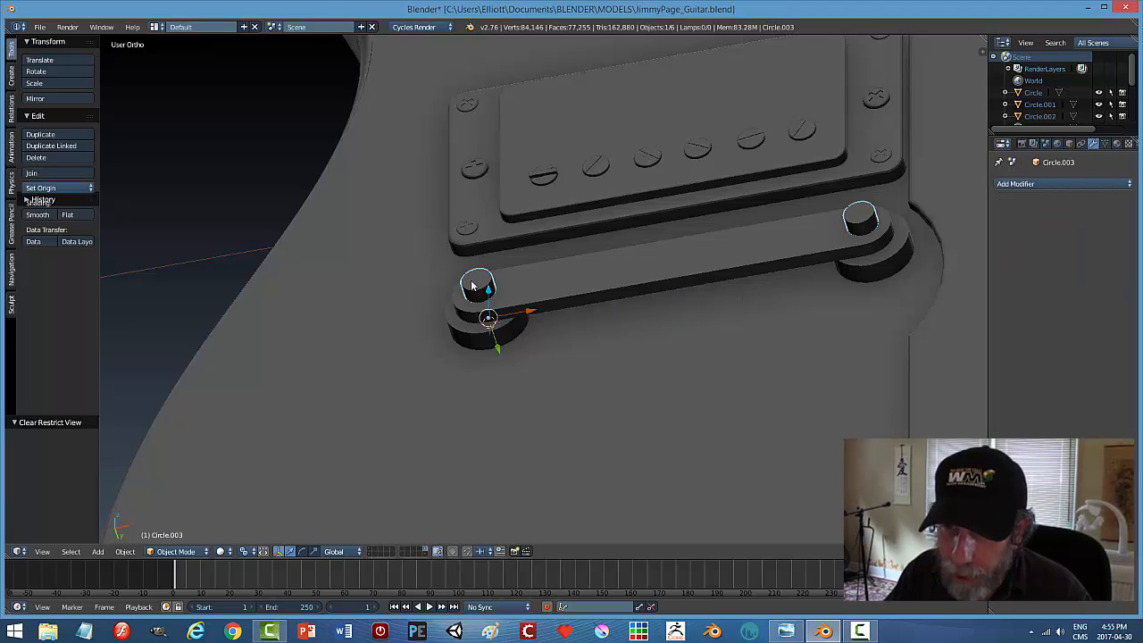
{"action": "key", "text": "Tab"}
{"action": "left_click", "coordinate": [618, 425]}
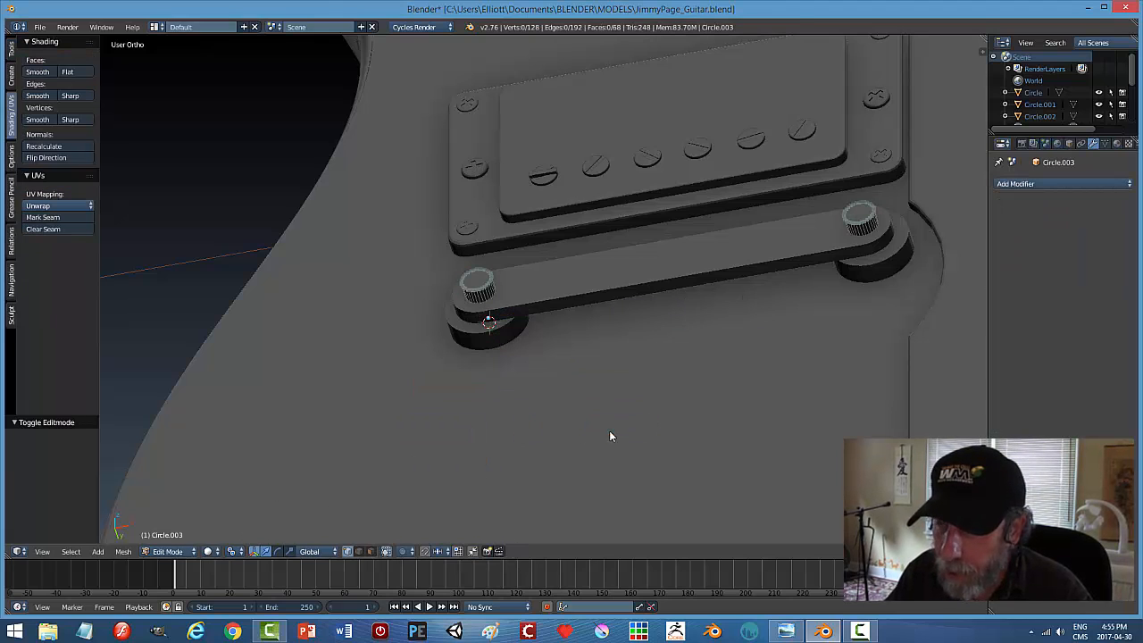
{"action": "key", "text": "a"}
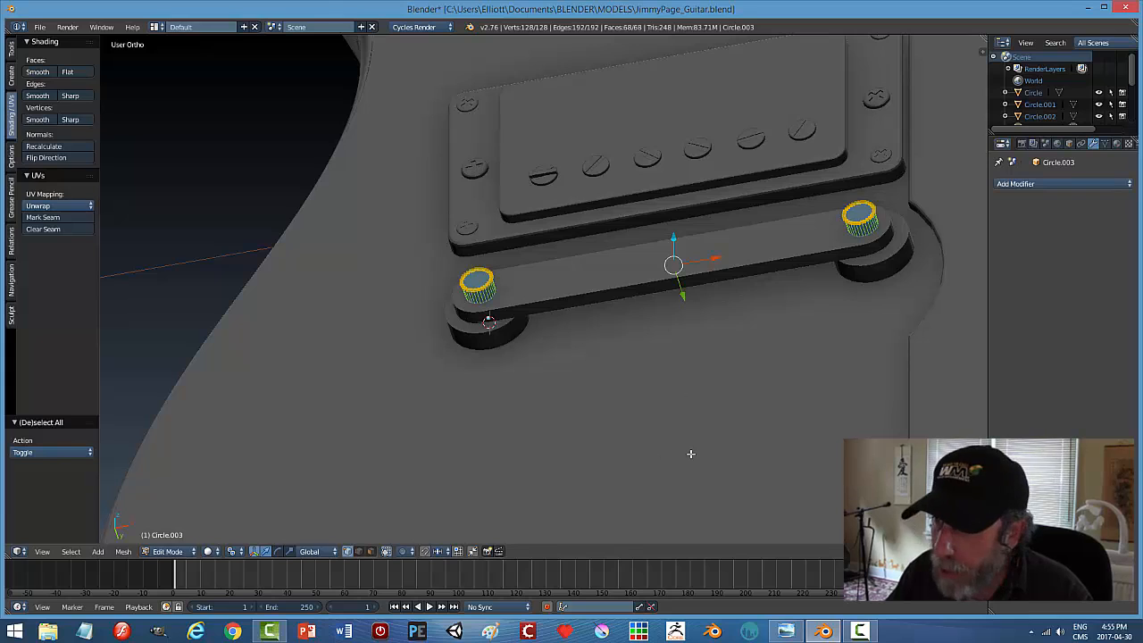
{"action": "key", "text": "s"}
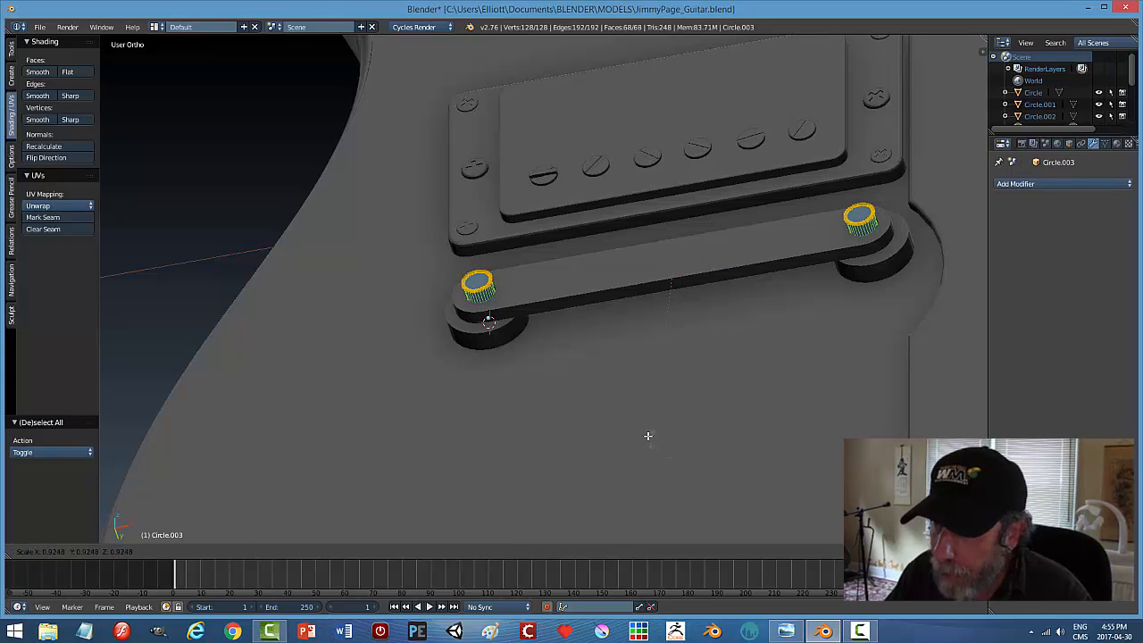
{"action": "left_click", "coordinate": [599, 402]}
{"action": "key", "text": "a"}
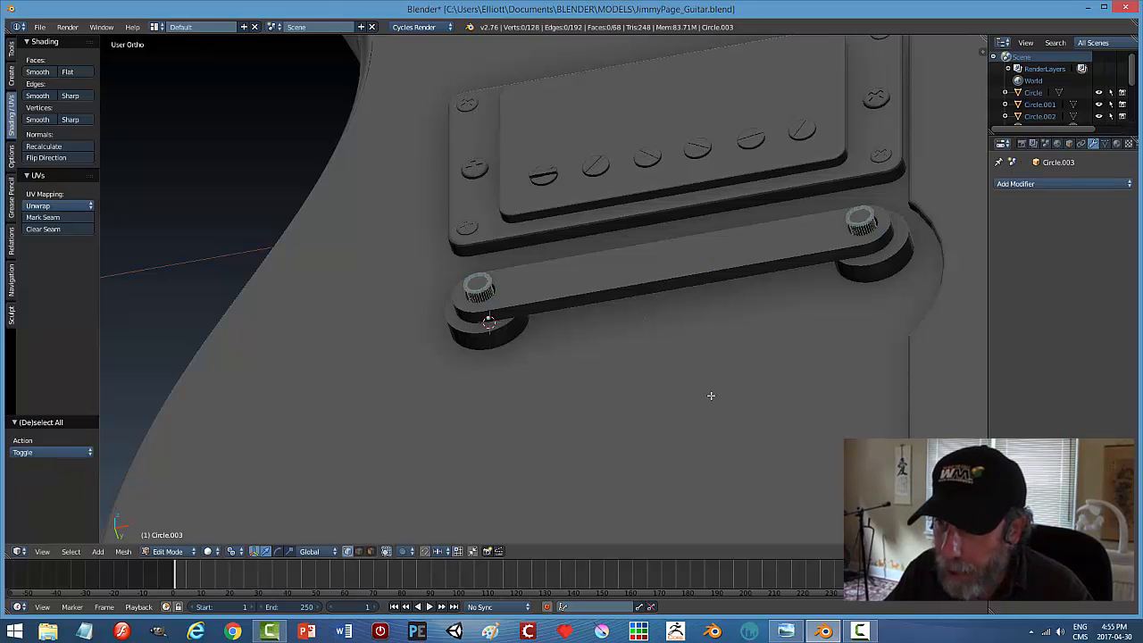
Bevel the top faces of both small post cylinders with 3 segments and an offset of about 0.047.
{"action": "key", "text": "ctrl+Tab"}
{"action": "left_click", "coordinate": [683, 421]}
{"action": "right_click", "coordinate": [474, 284]}
{"action": "right_click", "coordinate": [862, 212], "text": "shift"}
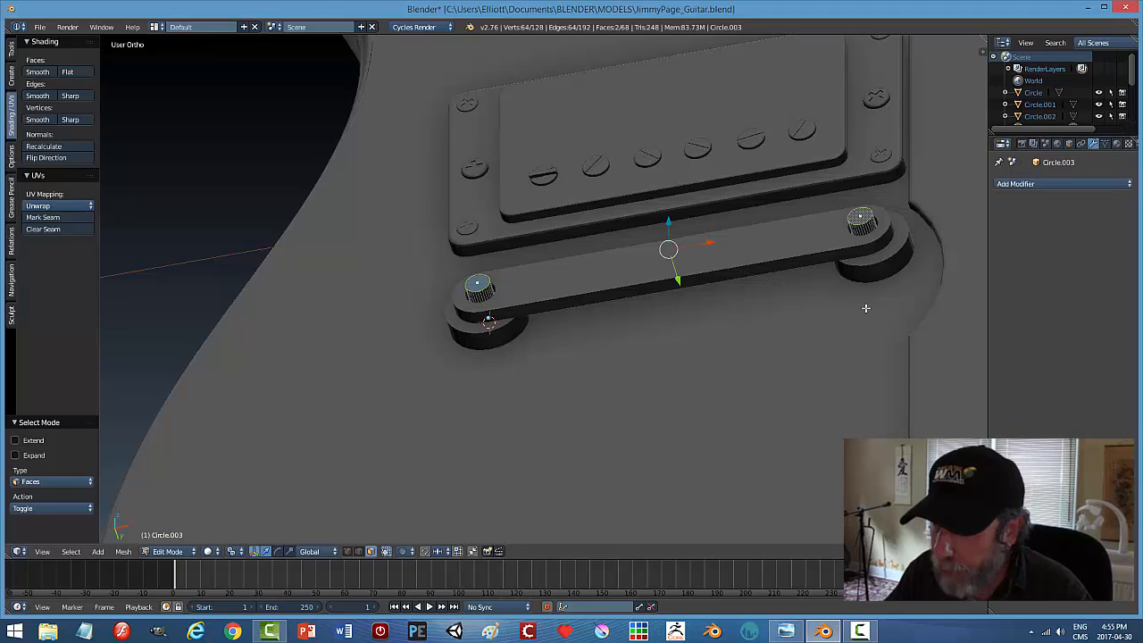
{"action": "key", "text": "ctrl+b"}
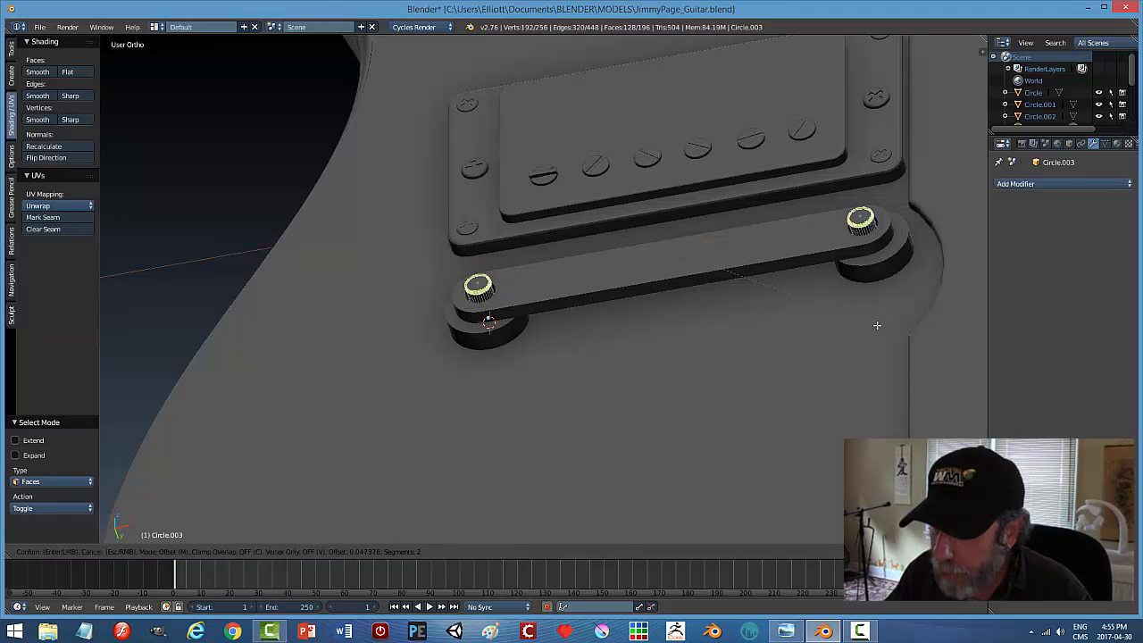
{"action": "scroll", "coordinate": [875, 325], "scroll_direction": "up", "scroll_amount": 1}
{"action": "left_click", "coordinate": [876, 325]}
{"action": "key", "text": "a"}
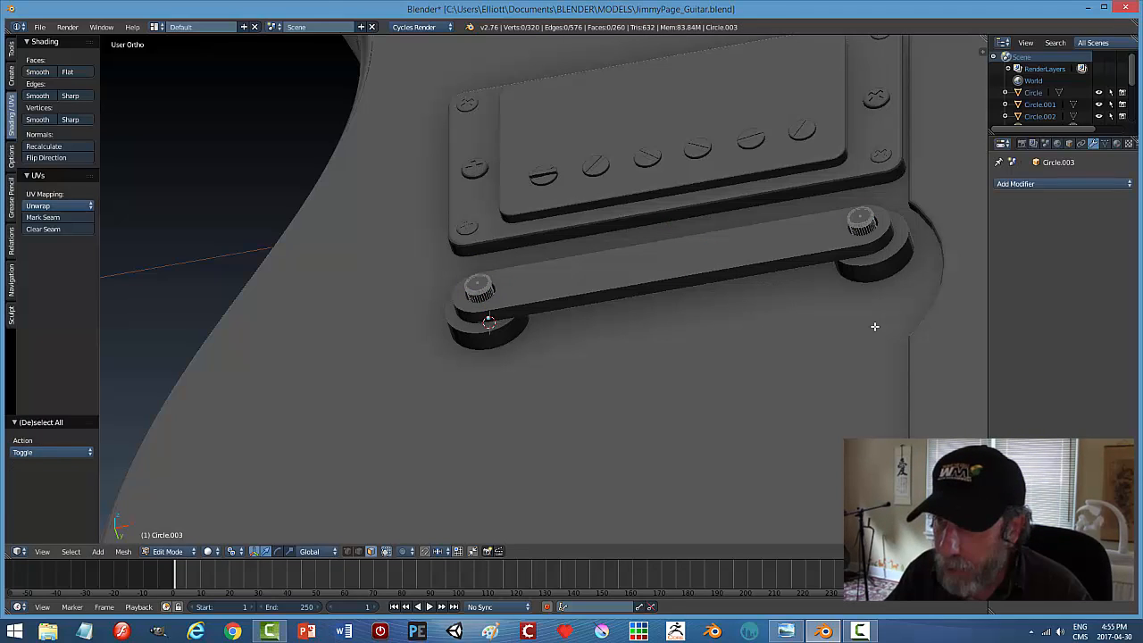
{"action": "key", "text": "Tab"}
{"action": "left_click", "coordinate": [729, 364]}
Scale the small post cylinders by 0.674 along Y and save the file.
{"action": "middle_click_drag", "start_coordinate": [730, 365], "coordinate": [783, 401]}
{"action": "key", "text": "s"}
{"action": "key", "text": "y"}
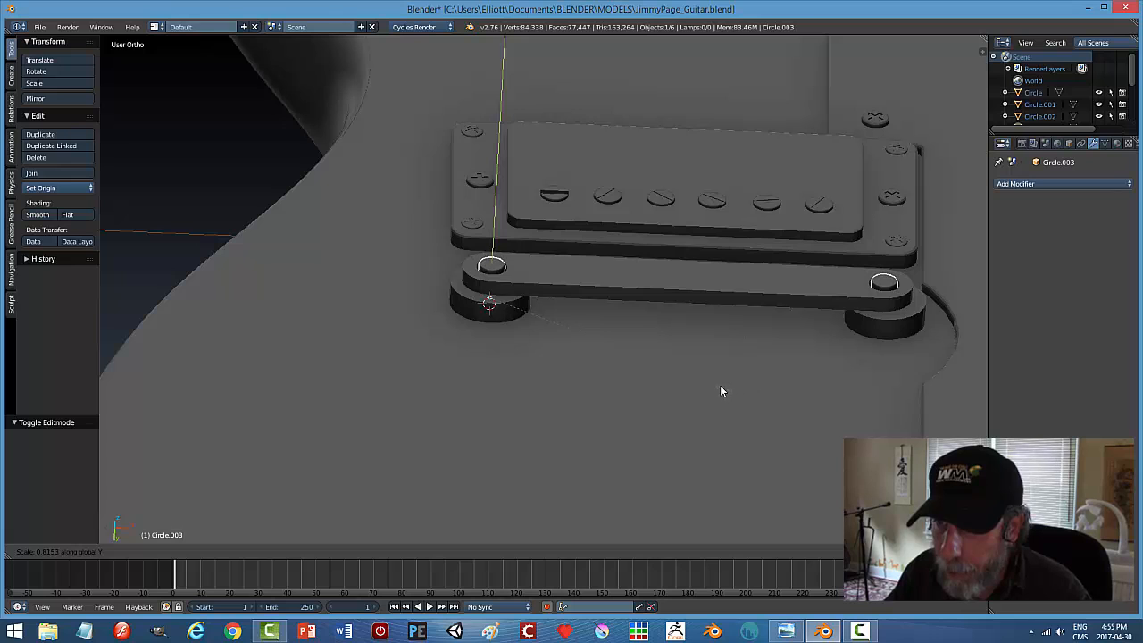
{"action": "left_click", "coordinate": [685, 364]}
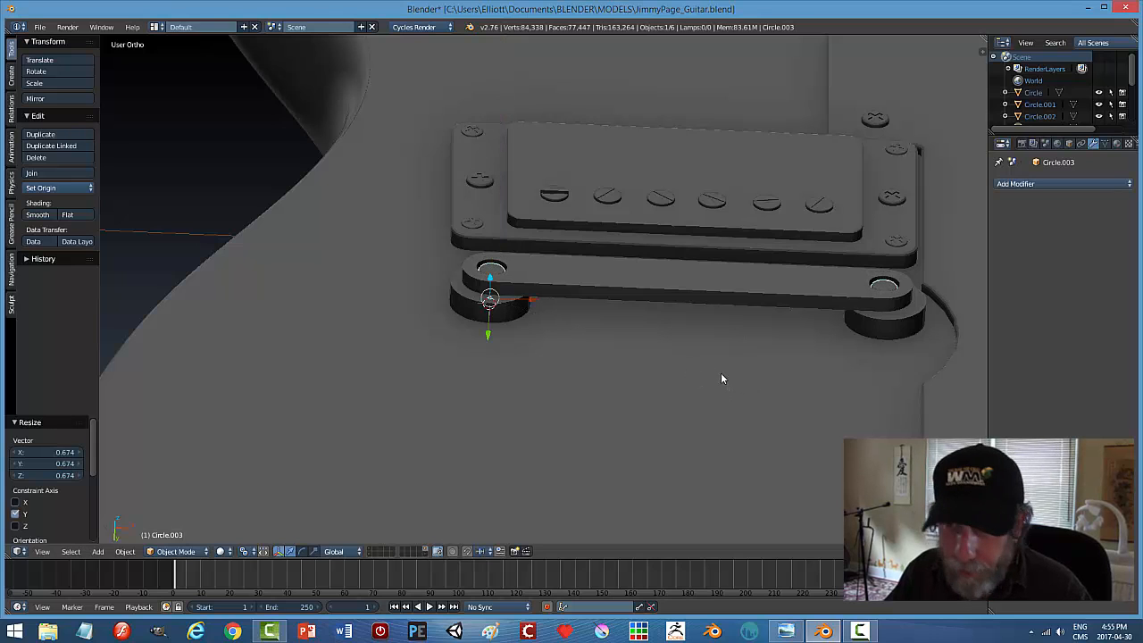
{"action": "key", "text": "a"}
{"action": "key", "text": "Tab"}
{"action": "middle_click_drag", "start_coordinate": [678, 357], "coordinate": [642, 334]}
{"action": "key", "text": "ctrl+s"}
{"action": "left_click", "coordinate": [683, 383]}
Bevel the outer edge loop of the bridge bar's top face with 3 segments and an offset of about 0.091.
{"action": "scroll", "coordinate": [665, 408], "scroll_direction": "up", "scroll_amount": 3}
{"action": "right_click", "coordinate": [735, 286]}
{"action": "key", "text": "Tab"}
{"action": "left_click", "coordinate": [833, 286]}
{"action": "key", "text": "ctrl+Tab"}
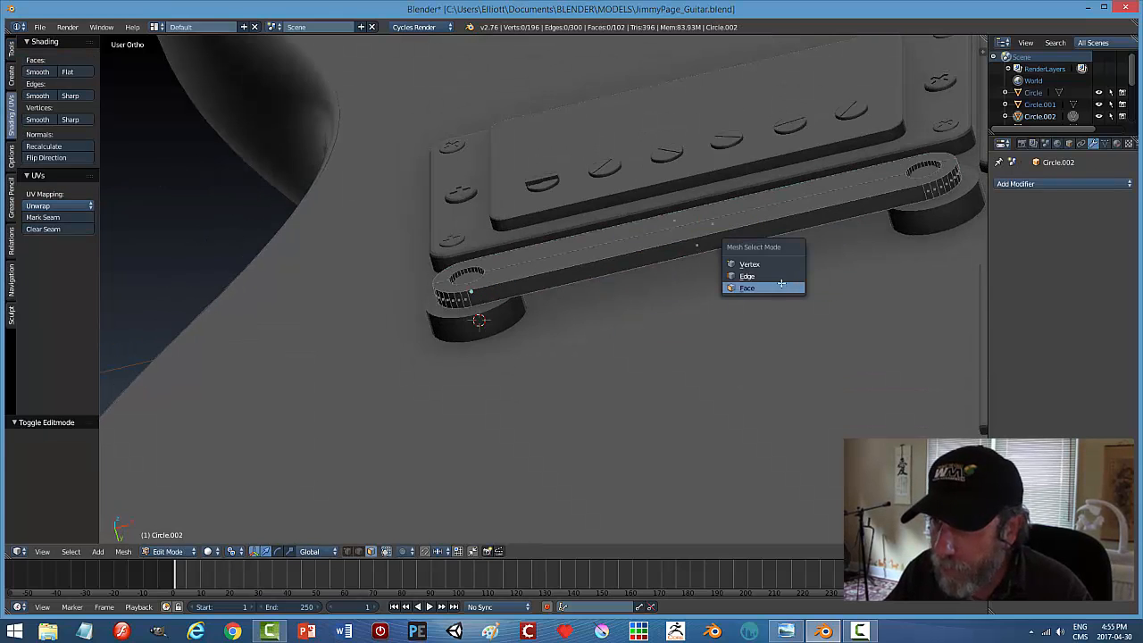
{"action": "left_click", "coordinate": [778, 274]}
{"action": "right_click", "coordinate": [740, 226], "text": "alt"}
{"action": "mouse_move", "coordinate": [831, 264]}
{"action": "middle_mouse_down"}
{"action": "mouse_move", "coordinate": [803, 349]}
{"action": "mouse_move", "coordinate": [844, 281]}
{"action": "middle_mouse_up"}
{"action": "right_click", "coordinate": [846, 278], "text": "alt+shift"}
{"action": "middle_click_drag", "start_coordinate": [793, 369], "coordinate": [868, 270]}
{"action": "key", "text": "ctrl+b"}
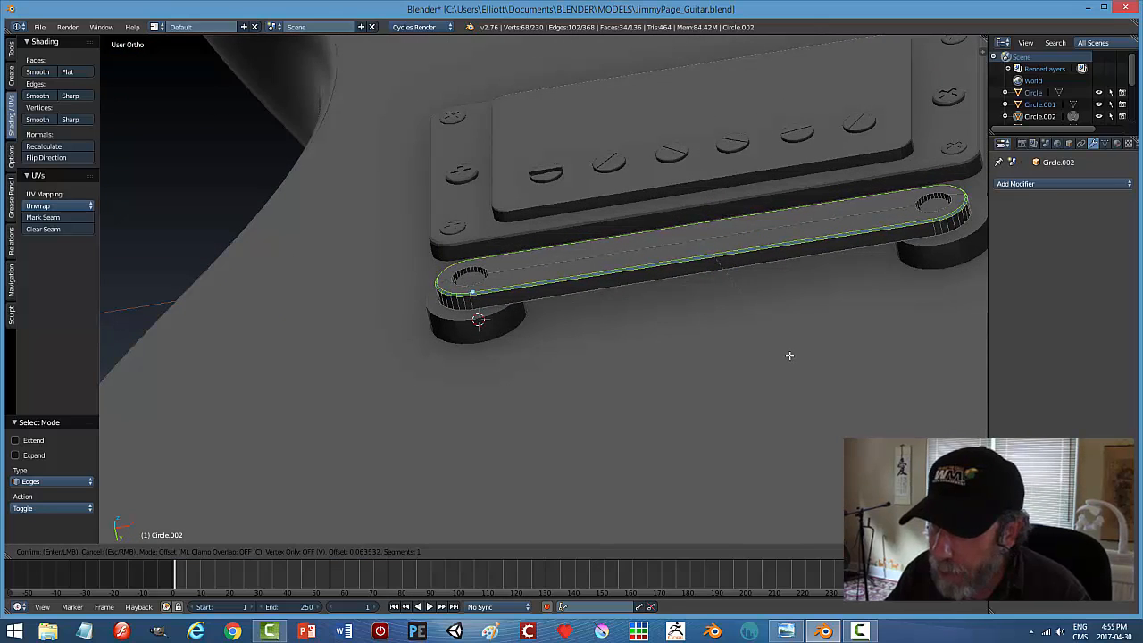
{"action": "scroll", "coordinate": [790, 362], "scroll_direction": "up", "scroll_amount": 2}
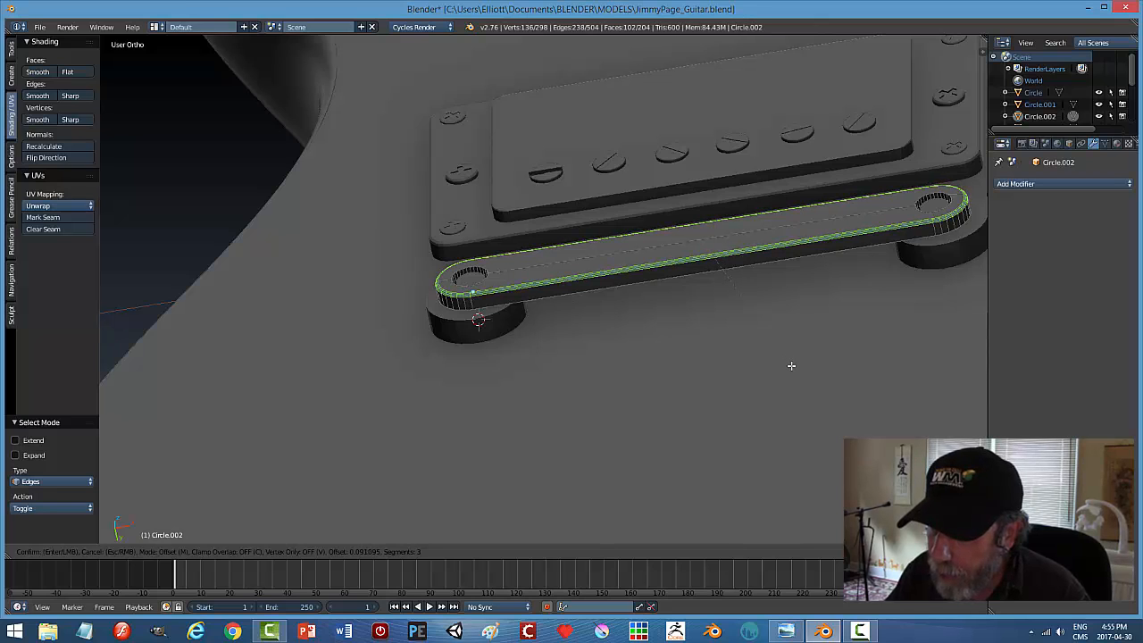
{"action": "left_click", "coordinate": [791, 365]}
{"action": "key", "text": "a"}
{"action": "key", "text": "Tab"}
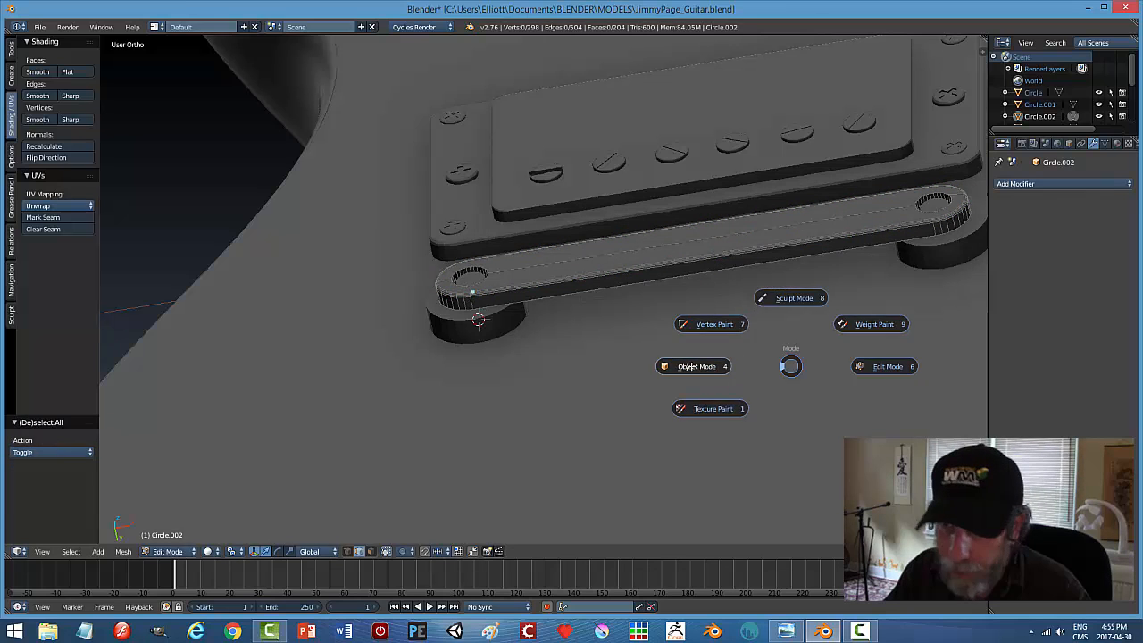
{"action": "key", "text": "a"}
Join the two large bridge post discs into one object and set its origin to the geometry.
{"action": "scroll", "coordinate": [714, 330], "scroll_direction": "down", "scroll_amount": 3}
{"action": "middle_click_drag", "start_coordinate": [713, 331], "coordinate": [352, 502]}
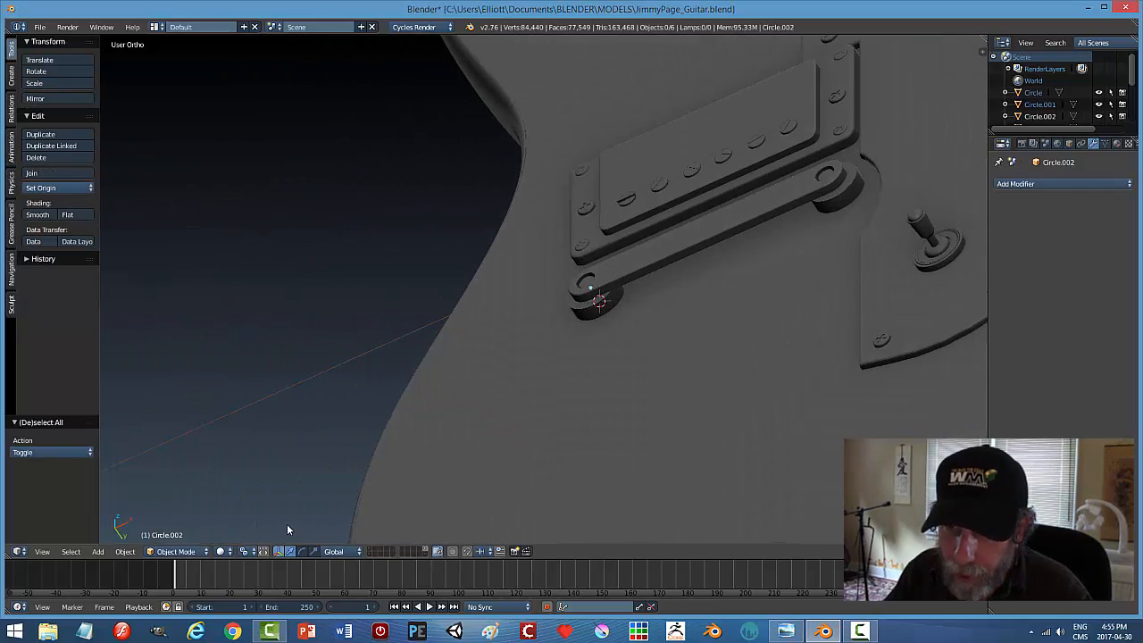
{"action": "left_click", "coordinate": [245, 551]}
{"action": "left_click", "coordinate": [267, 495]}
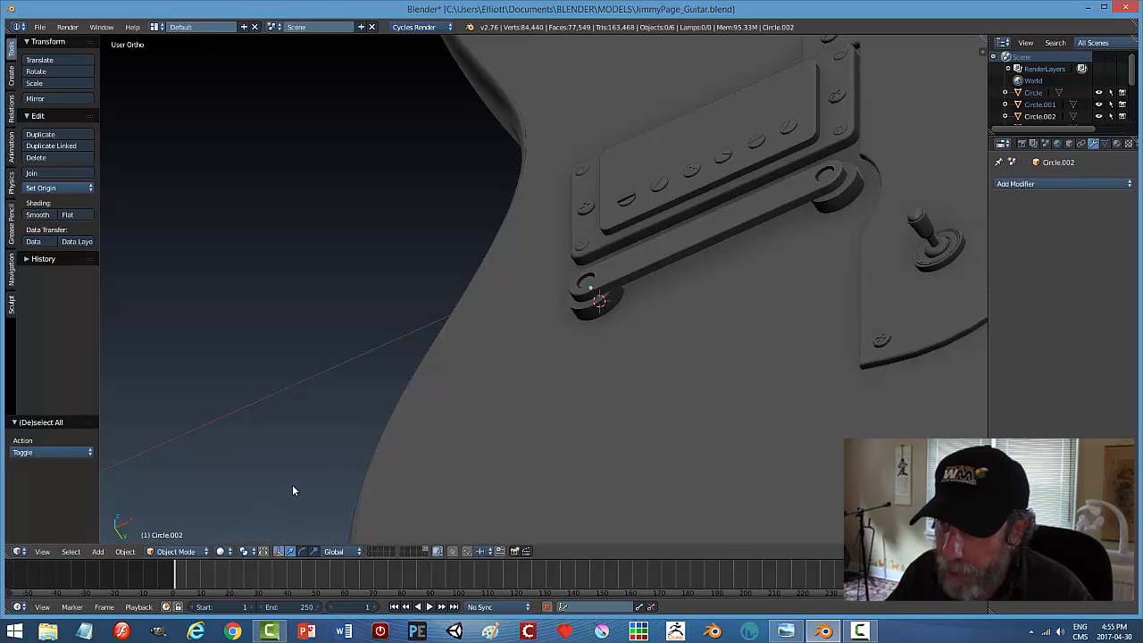
{"action": "right_click", "coordinate": [596, 309]}
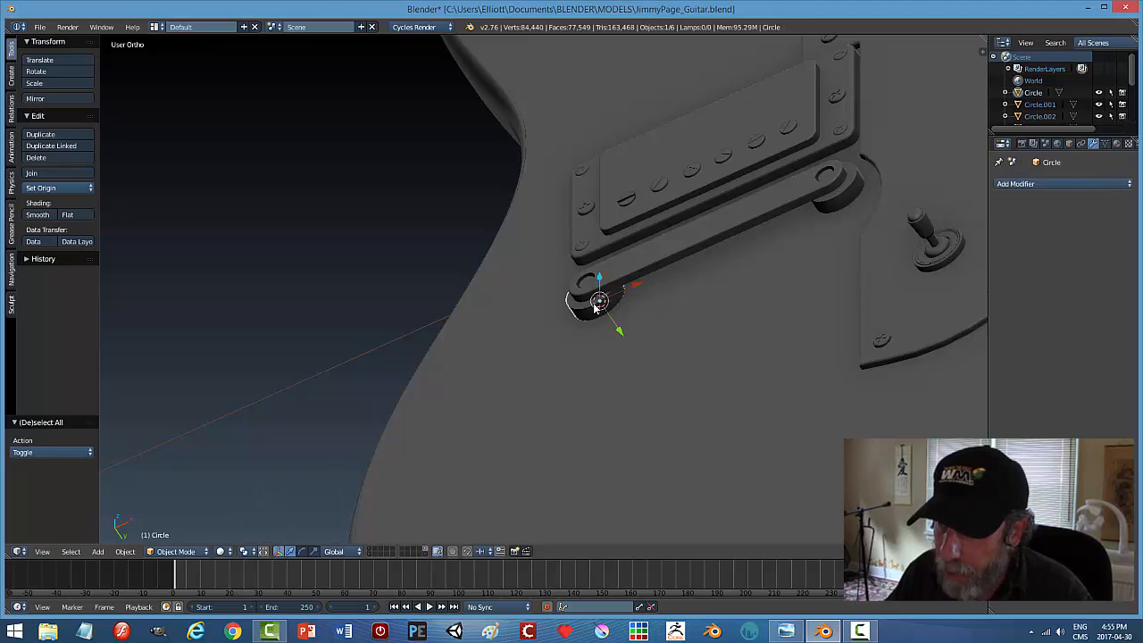
{"action": "right_click", "coordinate": [849, 202], "text": "shift"}
{"action": "key", "text": "ctrl+j"}
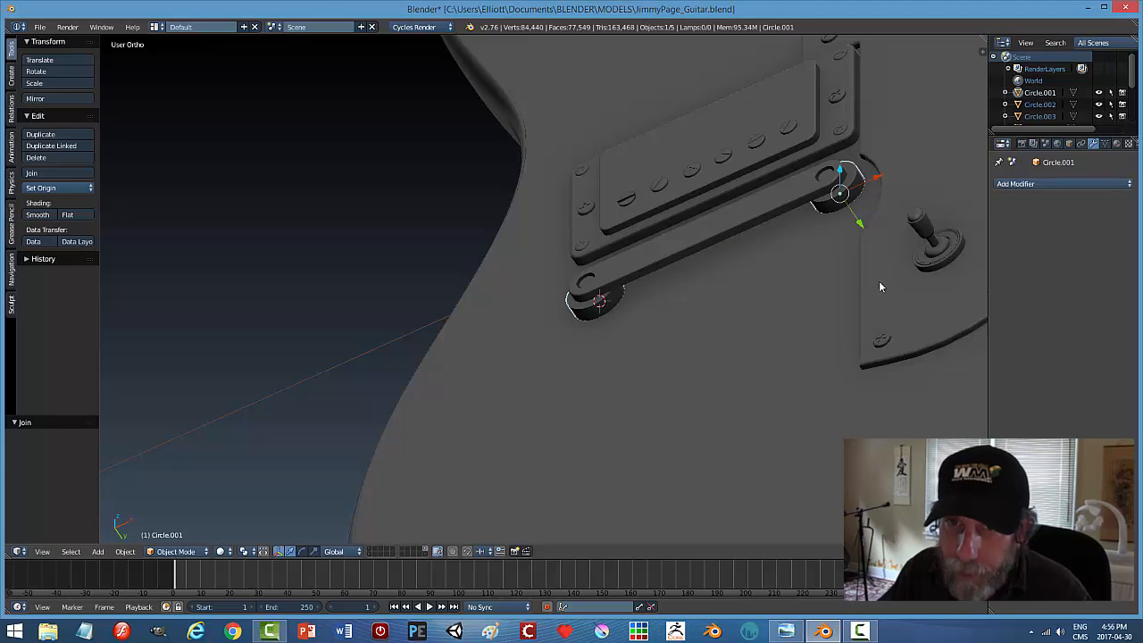
{"action": "left_click", "coordinate": [59, 188]}
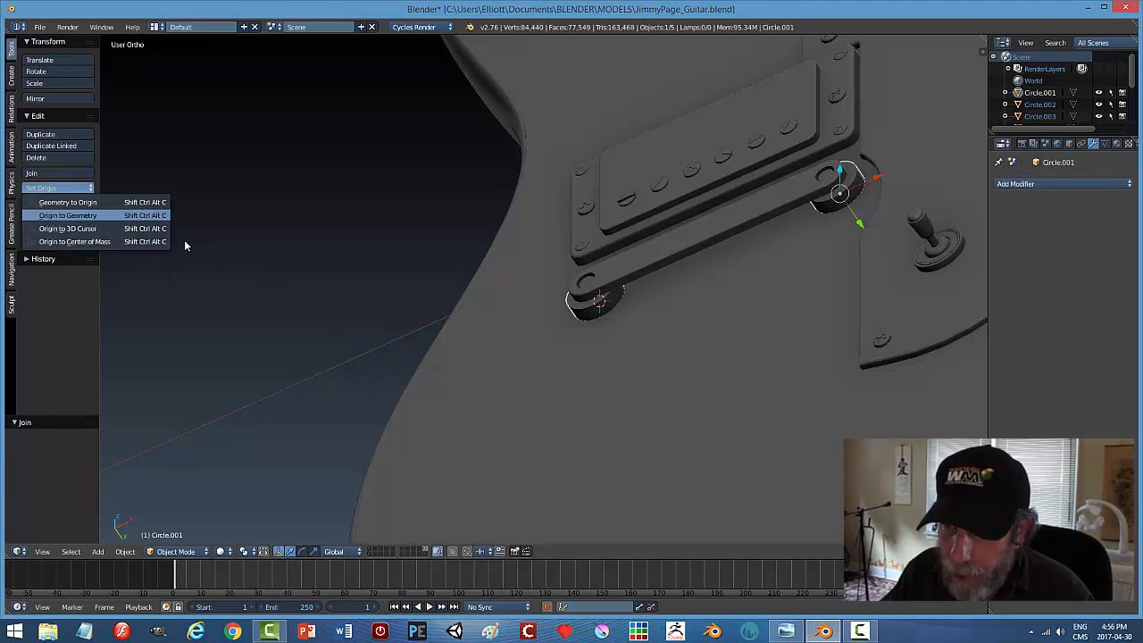
{"action": "left_click", "coordinate": [55, 200]}
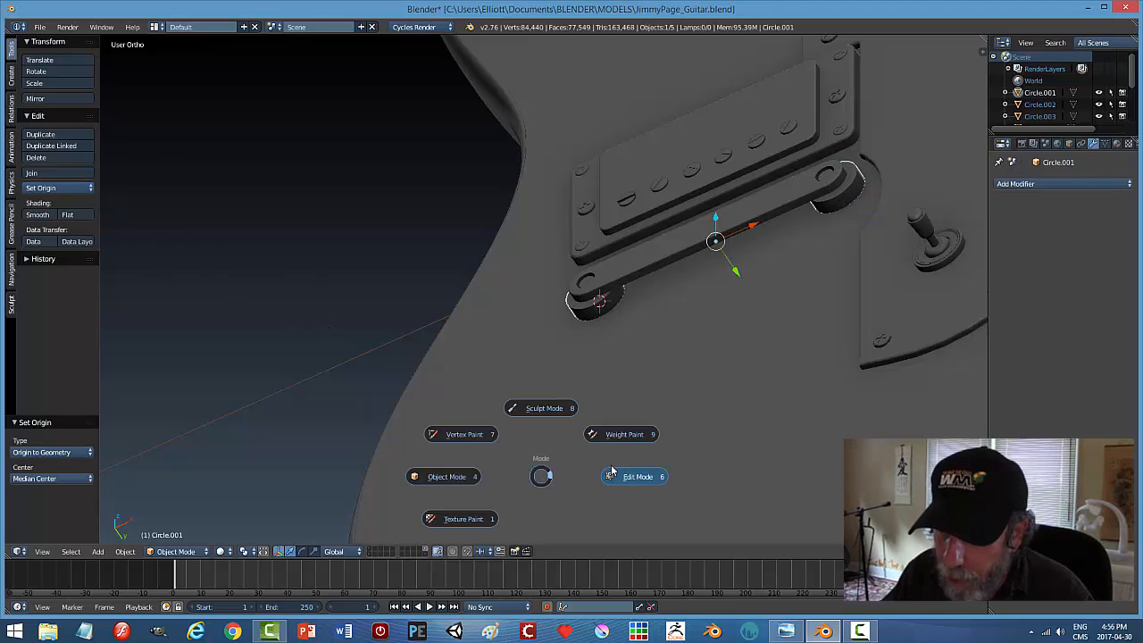
Bevel the top edge loops of both large post discs with 3 segments and an offset of about 0.094.
{"action": "left_click", "coordinate": [636, 480]}
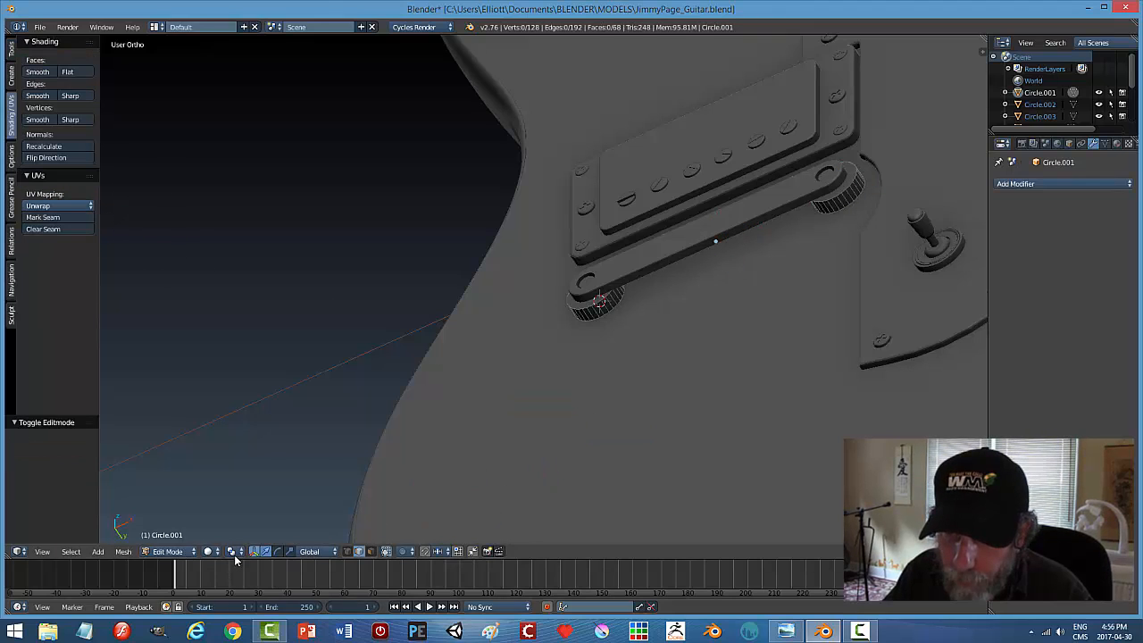
{"action": "left_click", "coordinate": [232, 551]}
{"action": "left_click", "coordinate": [259, 497]}
{"action": "key", "text": "ctrl+Tab"}
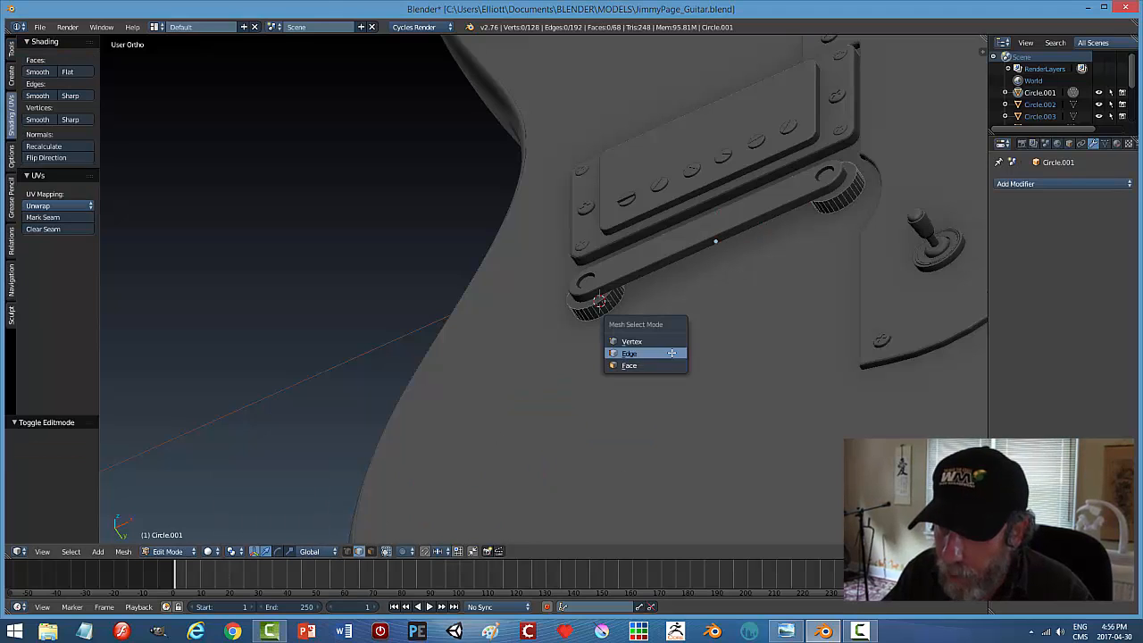
{"action": "left_click", "coordinate": [655, 354]}
{"action": "left_click", "coordinate": [606, 298], "text": "alt"}
{"action": "left_click", "coordinate": [841, 191], "text": "alt+shift"}
{"action": "key", "text": "ctrl+b"}
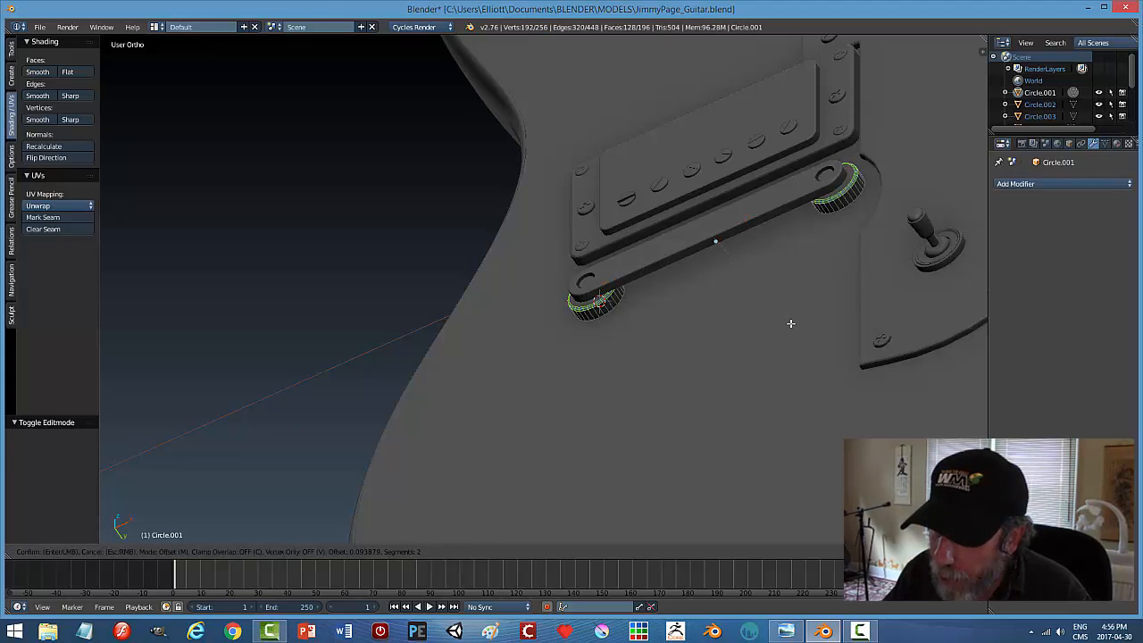
{"action": "left_click", "coordinate": [790, 323]}
{"action": "key", "text": "a"}
{"action": "key", "text": "Tab"}
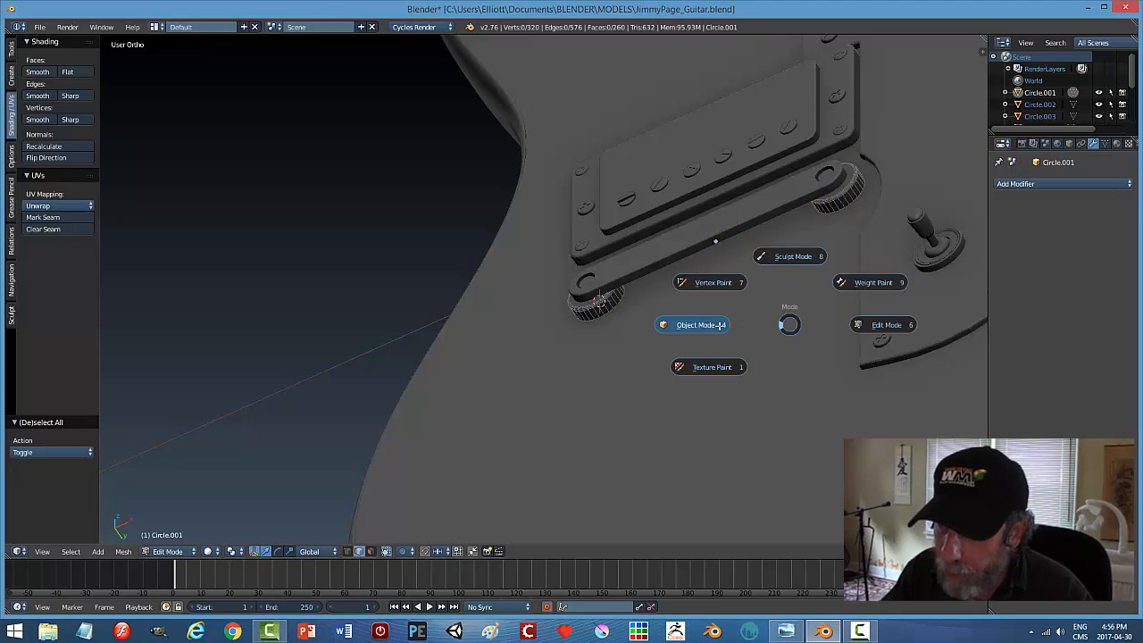
{"action": "left_click", "coordinate": [726, 326]}
Deselect everything and save the guitar file.
{"action": "mouse_move", "coordinate": [721, 383]}
{"action": "middle_mouse_down"}
{"action": "mouse_move", "coordinate": [723, 342]}
{"action": "mouse_move", "coordinate": [700, 371]}
{"action": "mouse_move", "coordinate": [718, 374]}
{"action": "middle_mouse_up"}
{"action": "key", "text": "a"}
{"action": "key", "text": "ctrl+s"}
{"action": "left_click", "coordinate": [718, 375]}
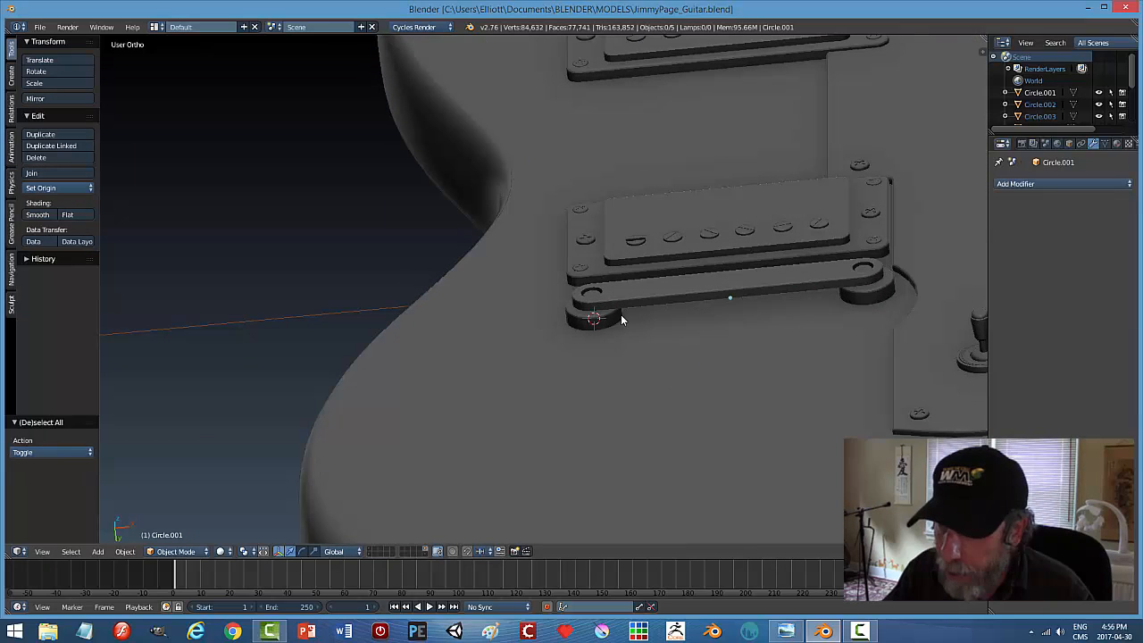
Shade the joined large post discs smooth and turn on Auto Smooth for them.
{"action": "right_click", "coordinate": [850, 311]}
{"action": "left_click", "coordinate": [38, 214]}
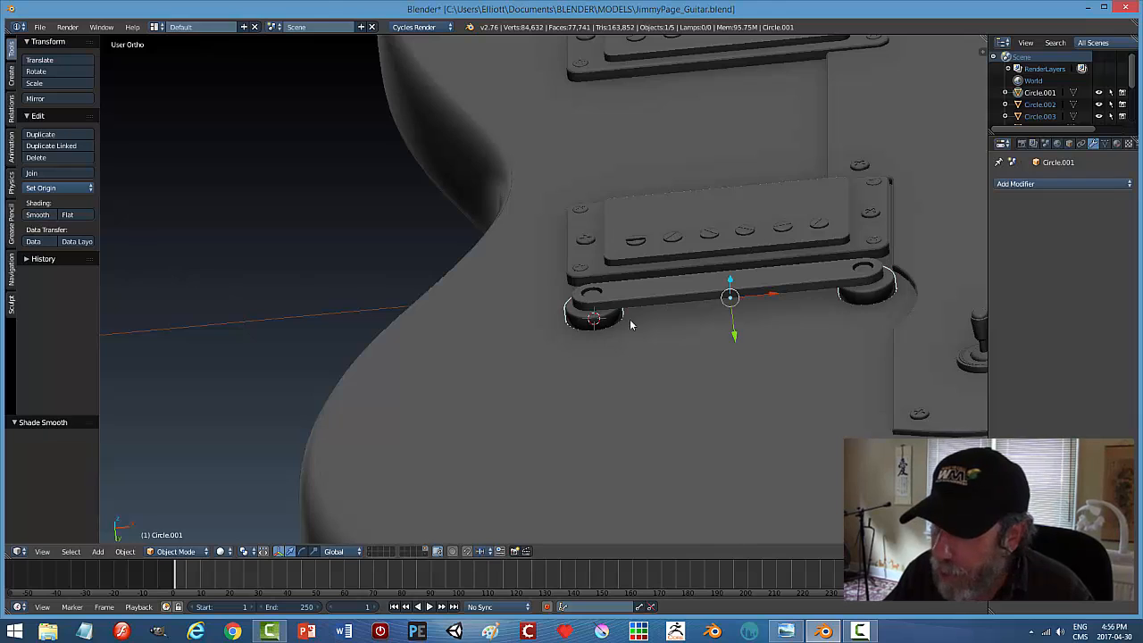
{"action": "left_click", "coordinate": [1104, 144]}
{"action": "left_click", "coordinate": [999, 218]}
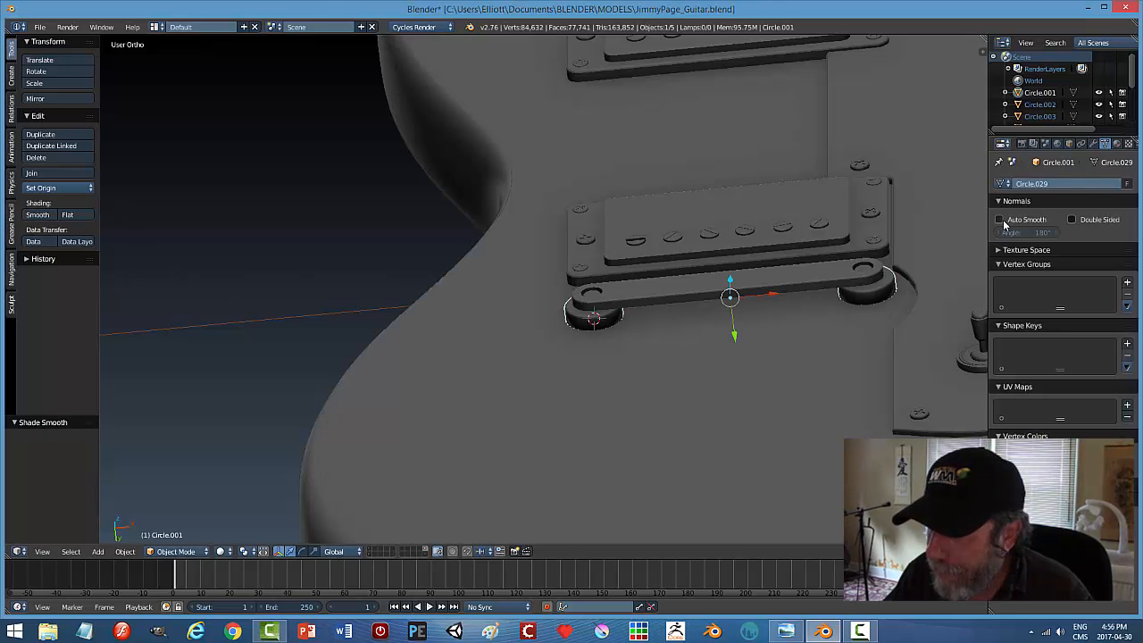
Set the Auto Smooth angle of the joined large post discs to 45°, deselect them, and save the guitar file.
{"action": "left_click", "coordinate": [1027, 233]}
{"action": "type", "text": "45"}
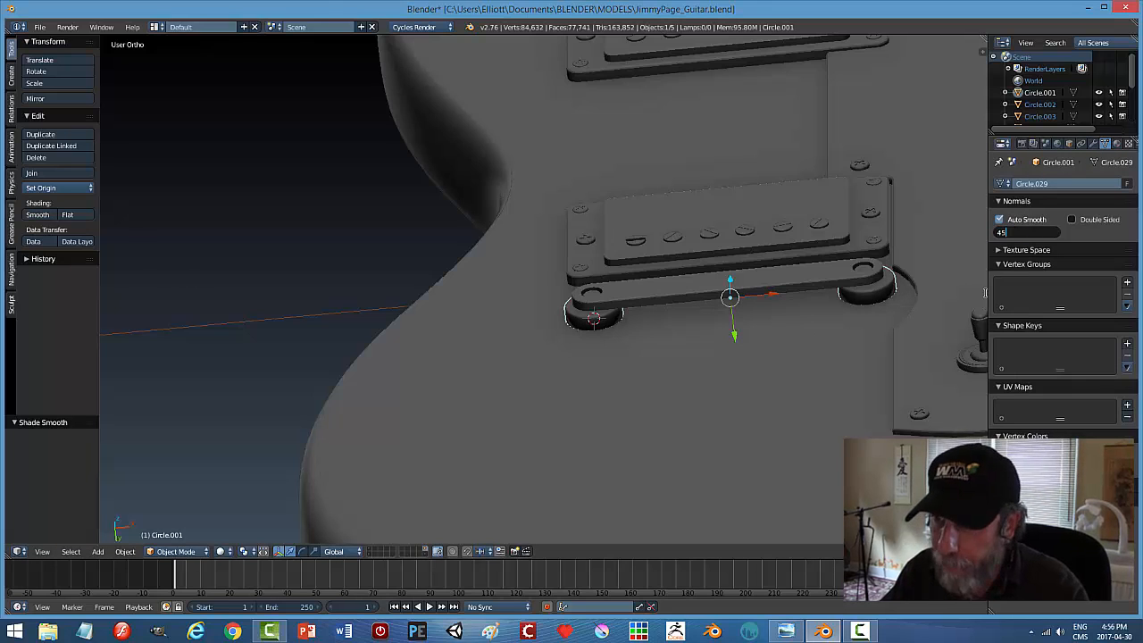
{"action": "key", "text": "Return"}
{"action": "key", "text": "a"}
{"action": "key", "text": "Tab"}
{"action": "left_click", "coordinate": [508, 378]}
{"action": "key", "text": "ctrl+s"}
{"action": "left_click", "coordinate": [658, 379]}
Examine the bridge from a low angle and compare it with the bridges in the guitar reference photo.
{"action": "middle_click_drag", "start_coordinate": [683, 375], "coordinate": [701, 293]}
{"action": "scroll", "coordinate": [688, 335], "scroll_direction": "up", "scroll_amount": 3}
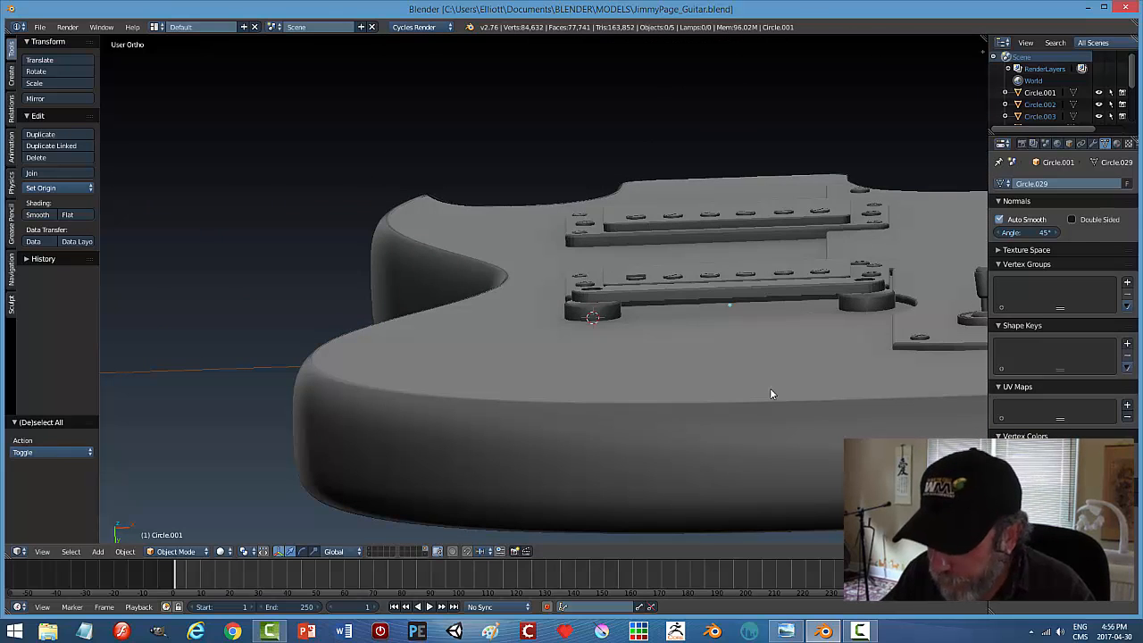
{"action": "left_click", "coordinate": [786, 631]}
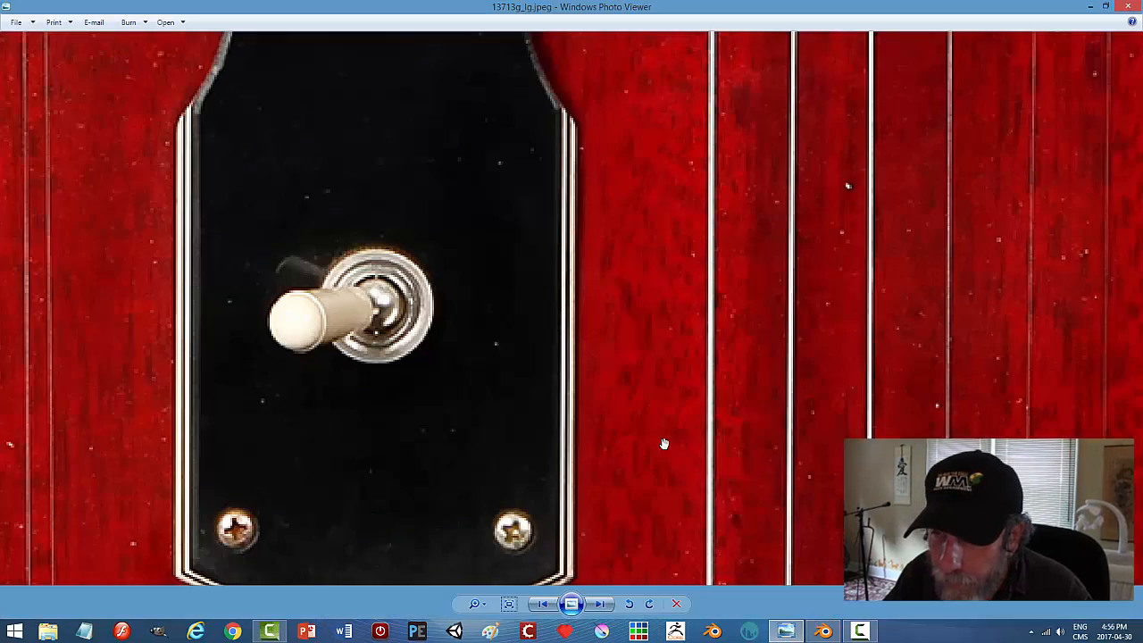
{"action": "scroll", "coordinate": [653, 449], "scroll_direction": "down", "scroll_amount": 3}
{"action": "scroll", "coordinate": [532, 433], "scroll_direction": "up", "scroll_amount": 1}
{"action": "scroll", "coordinate": [532, 433], "scroll_direction": "up", "scroll_amount": 2}
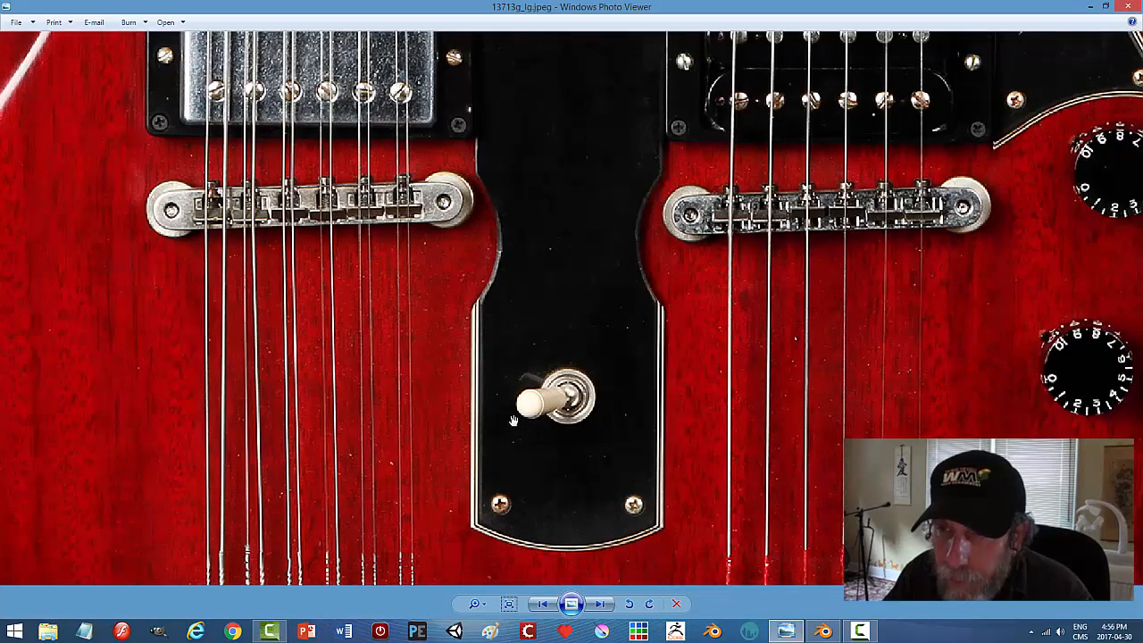
{"action": "left_click", "coordinate": [823, 631]}
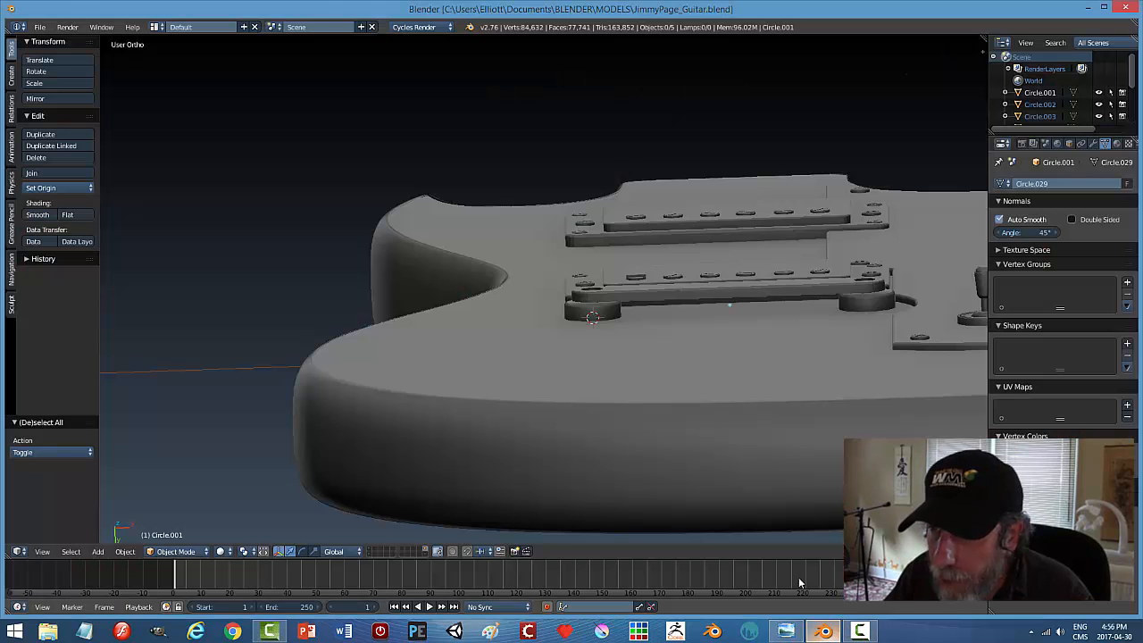
Scale the bridge bar slightly thicker along the Y axis, deselect it, and save the guitar file.
{"action": "middle_click_drag", "start_coordinate": [727, 422], "coordinate": [675, 424]}
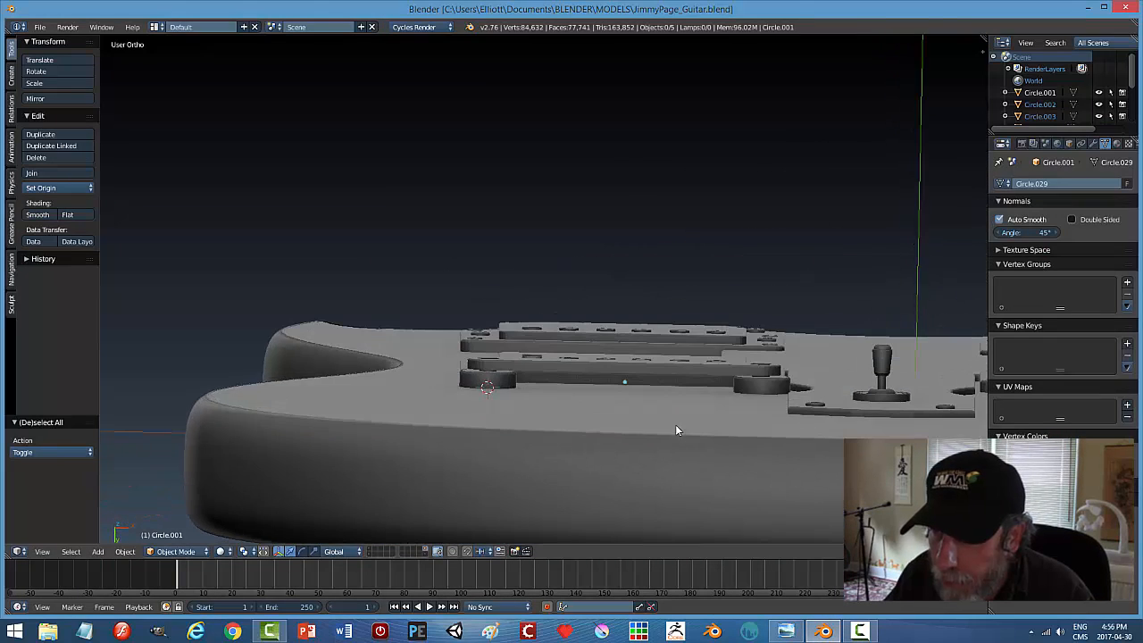
{"action": "right_click", "coordinate": [590, 368]}
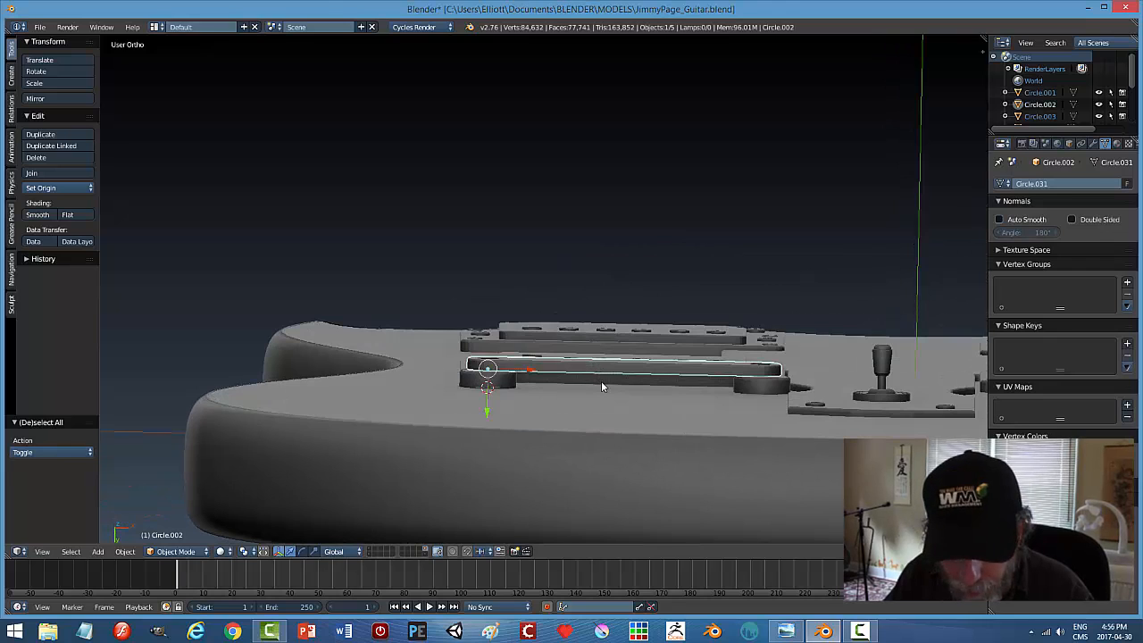
{"action": "key", "text": "s"}
{"action": "key", "text": "y"}
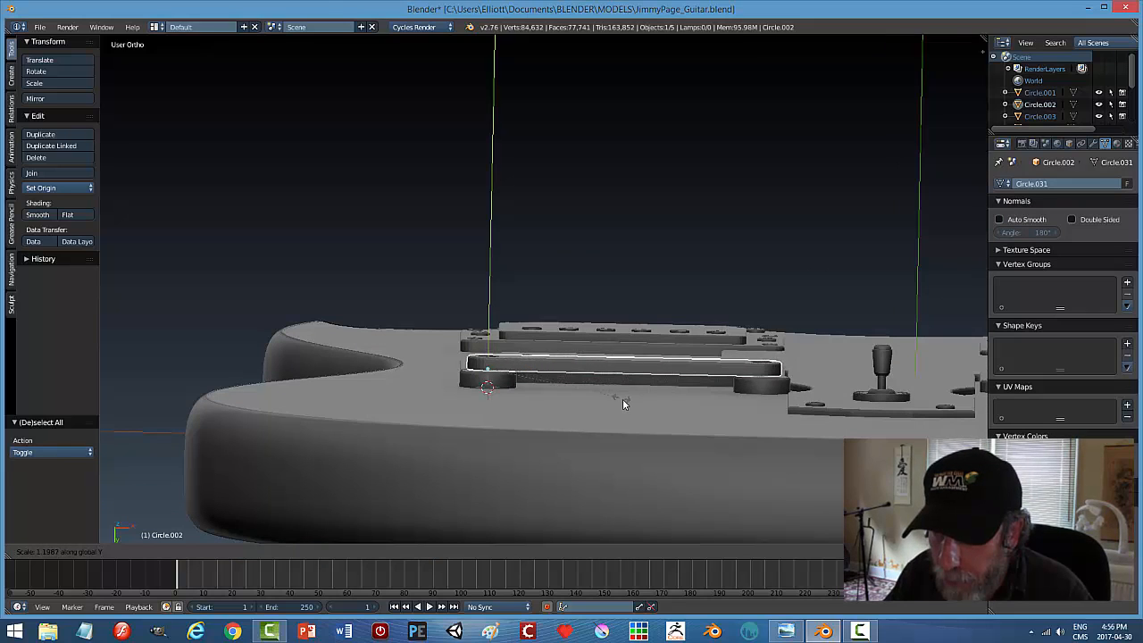
{"action": "left_click", "coordinate": [659, 393]}
{"action": "key", "text": "a"}
{"action": "key", "text": "Tab"}
{"action": "left_click", "coordinate": [599, 393]}
{"action": "middle_click_drag", "start_coordinate": [712, 368], "coordinate": [693, 433]}
{"action": "key", "text": "ctrl+s"}
{"action": "left_click", "coordinate": [694, 432]}
Shift the large discs, the bridge bar and the small posts together slightly along Y, and save the file.
{"action": "middle_click_drag", "start_coordinate": [612, 414], "coordinate": [816, 315]}
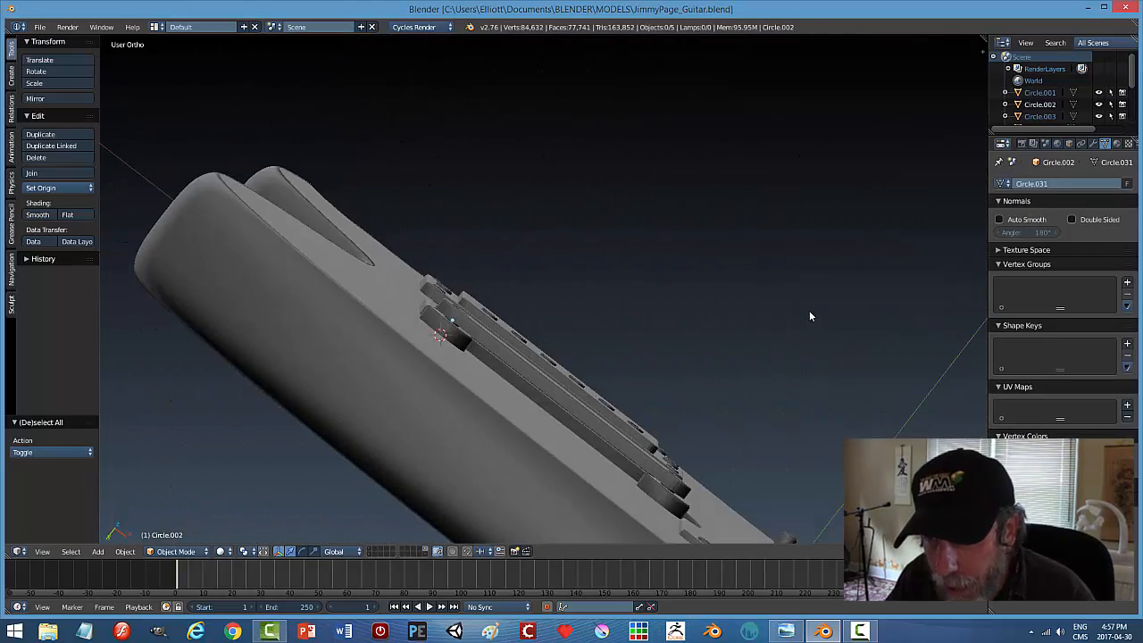
{"action": "right_click", "coordinate": [462, 345]}
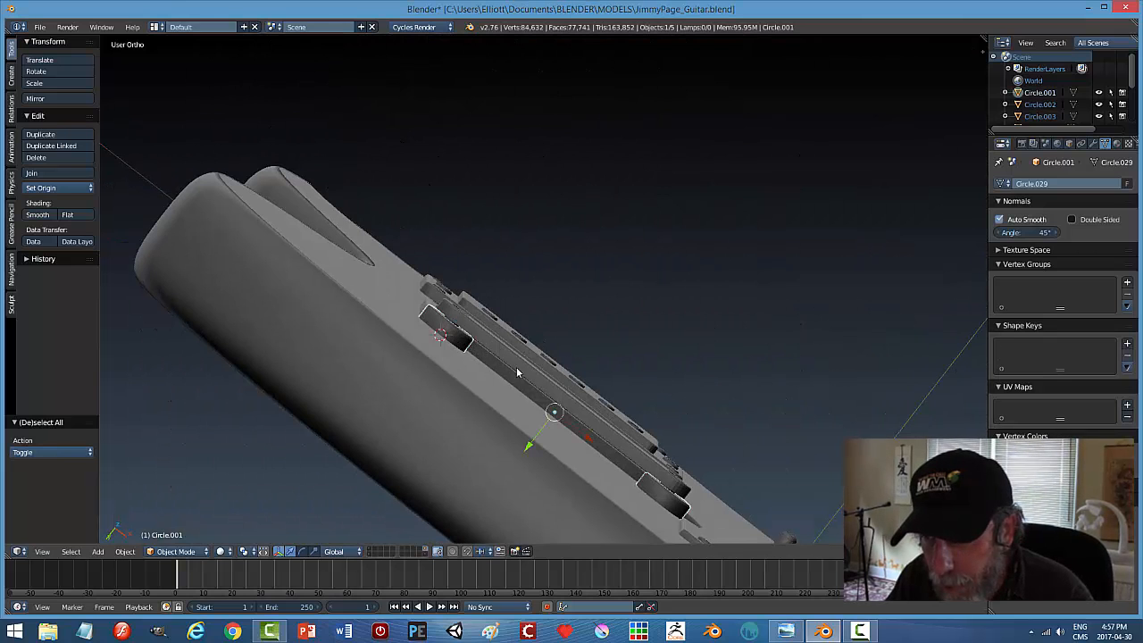
{"action": "right_click", "coordinate": [500, 359], "text": "shift"}
{"action": "middle_click_drag", "start_coordinate": [622, 347], "coordinate": [575, 365]}
{"action": "right_click", "coordinate": [478, 352], "text": "shift"}
{"action": "left_click_drag", "start_coordinate": [508, 419], "coordinate": [508, 422]}
{"action": "key", "text": "a"}
{"action": "key", "text": "ctrl+s"}
{"action": "left_click", "coordinate": [608, 428]}
Show the bridge in wireframe from the front over the reference image and add a cube at its left post.
{"action": "middle_click_drag", "start_coordinate": [664, 407], "coordinate": [654, 491]}
{"action": "key", "text": "KP_1"}
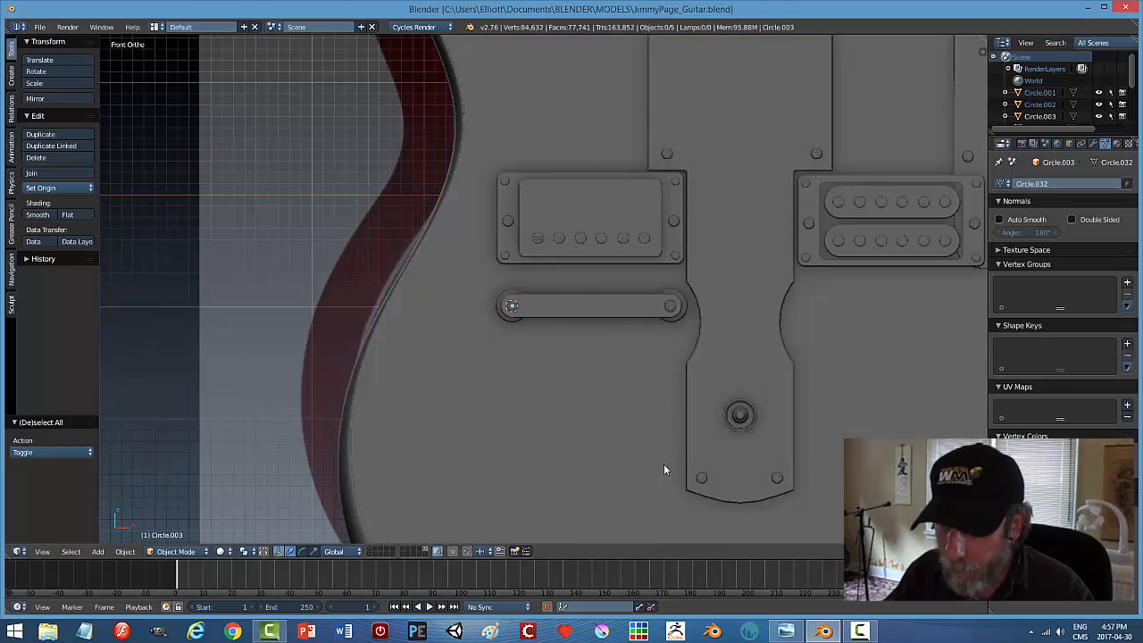
{"action": "key", "text": "z"}
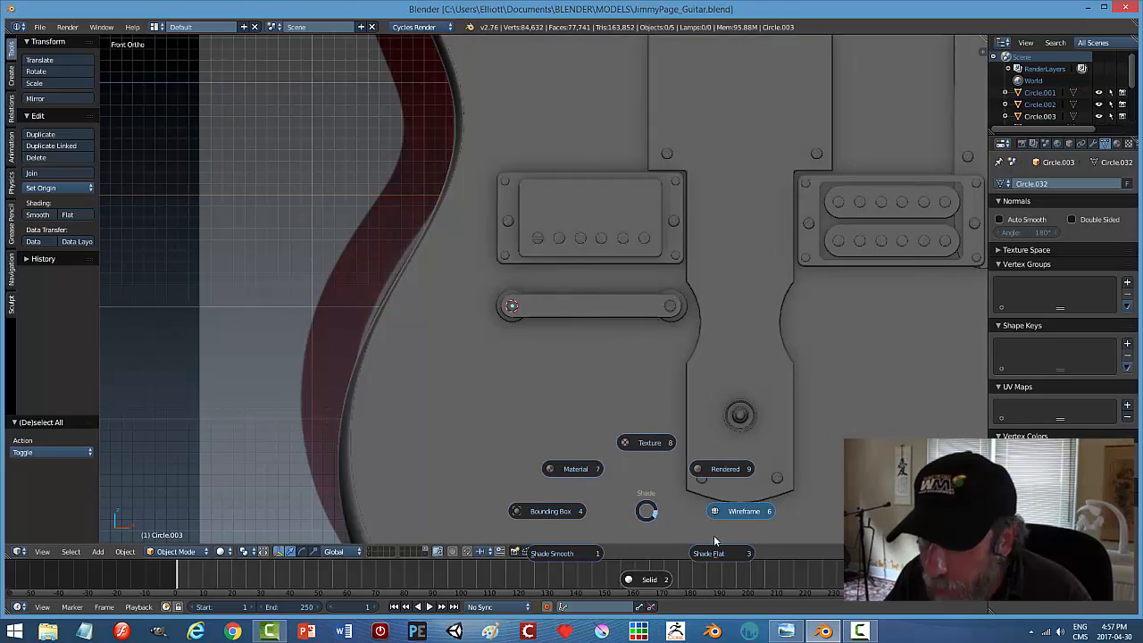
{"action": "left_click", "coordinate": [712, 526]}
{"action": "scroll", "coordinate": [665, 482], "scroll_direction": "up", "scroll_amount": 2}
{"action": "scroll", "coordinate": [627, 457], "scroll_direction": "up", "scroll_amount": 8}
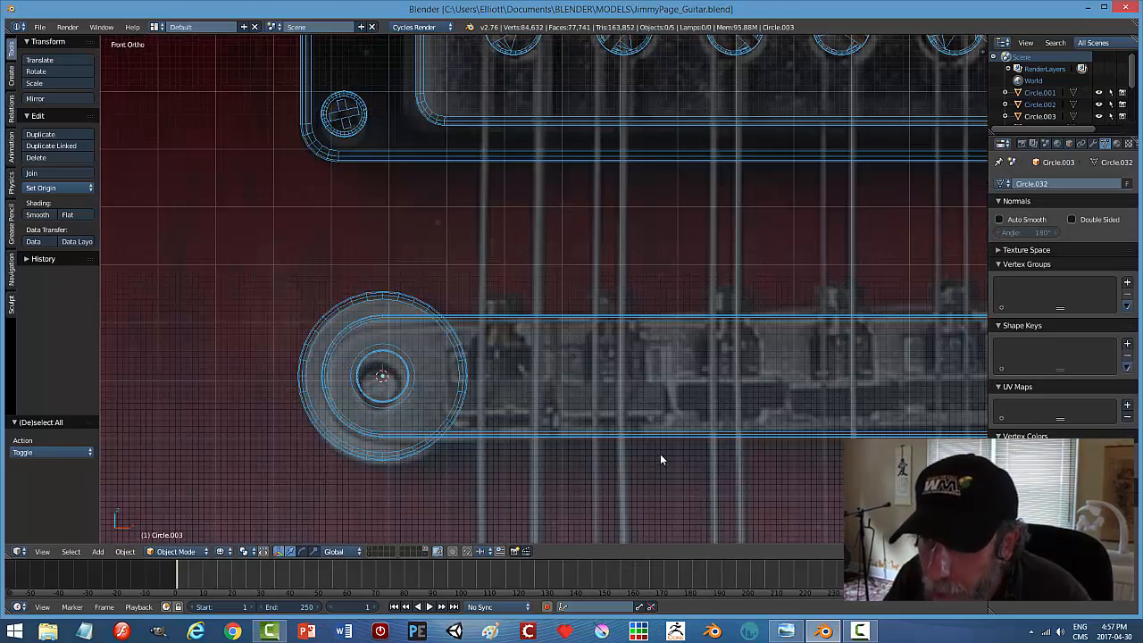
{"action": "scroll", "coordinate": [651, 441], "scroll_direction": "down", "scroll_amount": 1}
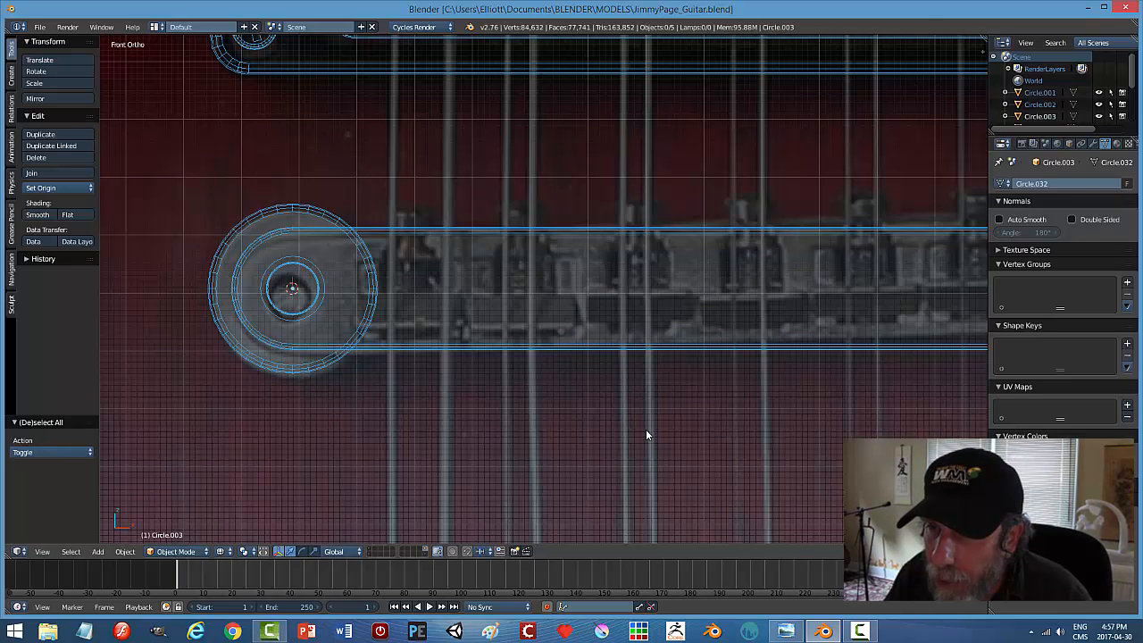
{"action": "scroll", "coordinate": [645, 435], "scroll_direction": "down", "scroll_amount": 2}
{"action": "scroll", "coordinate": [625, 437], "scroll_direction": "up", "scroll_amount": 1}
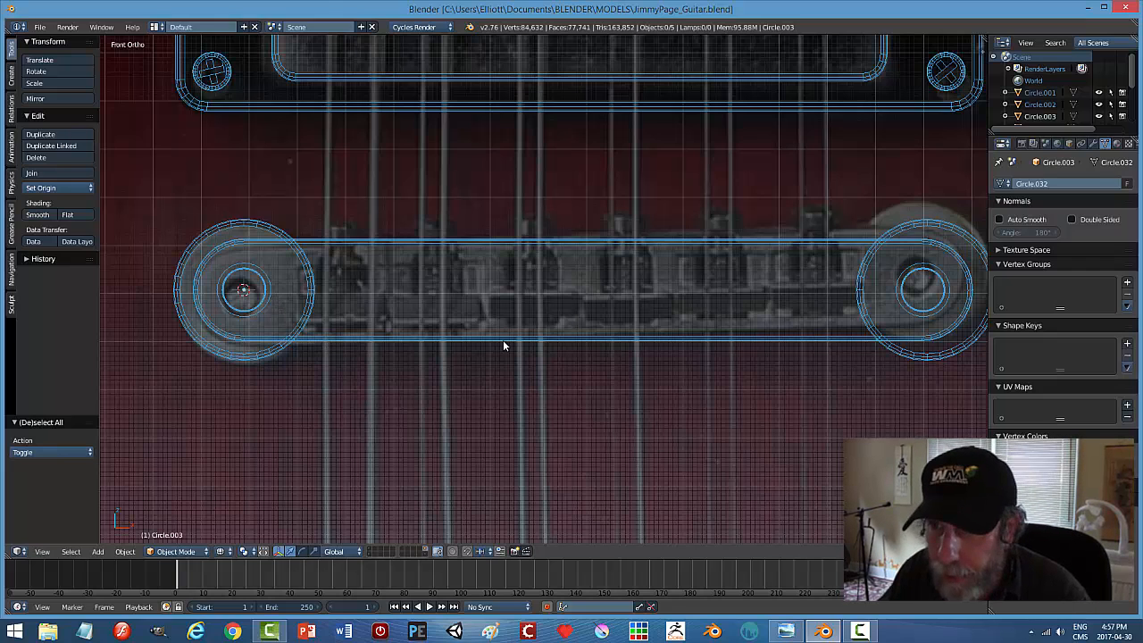
{"action": "key", "text": "shift+a"}
{"action": "mouse_move", "coordinate": [504, 343]}
{"action": "left_click", "coordinate": [553, 354]}
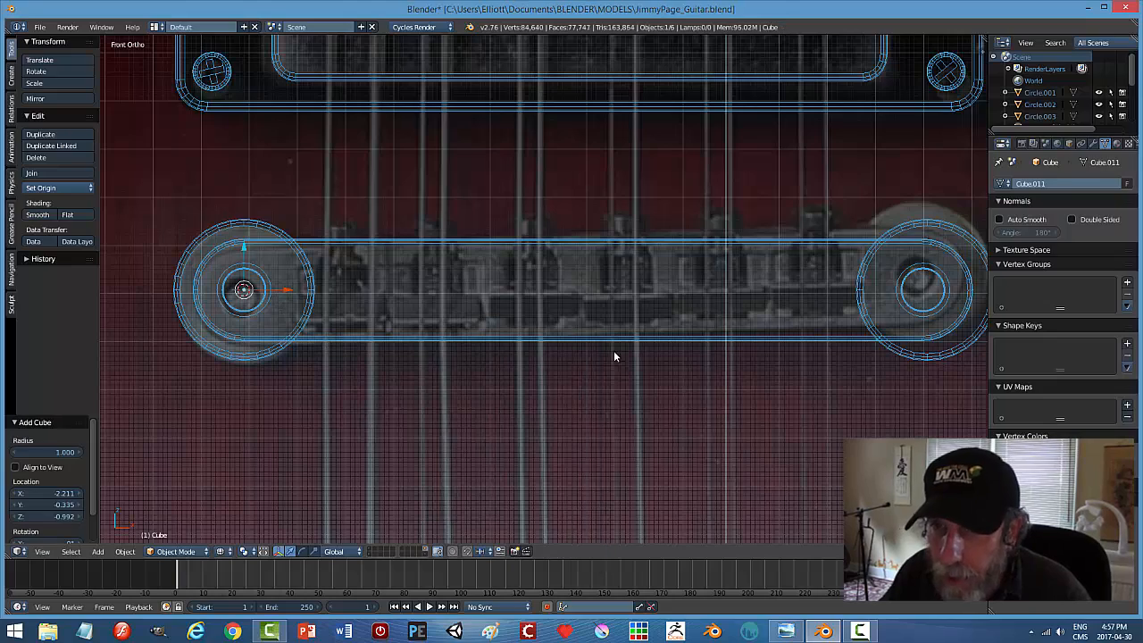
Shrink the cube to fit within the bridge bar's width and move it 0.199 along X beside the left post.
{"action": "scroll", "coordinate": [772, 382], "scroll_direction": "down", "scroll_amount": 7}
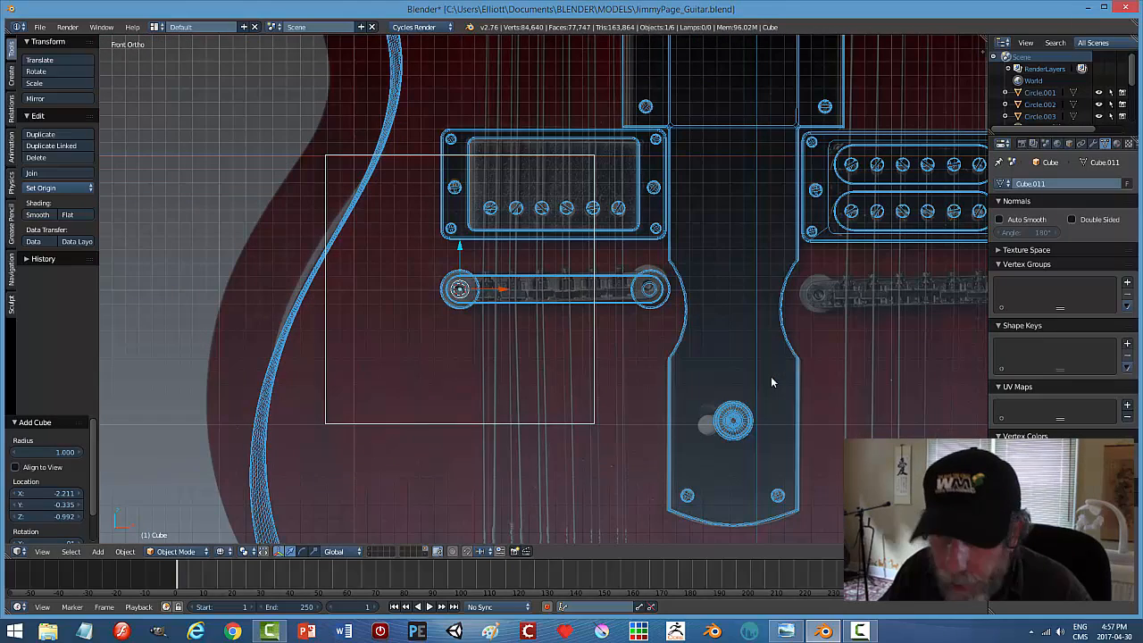
{"action": "key", "text": "s"}
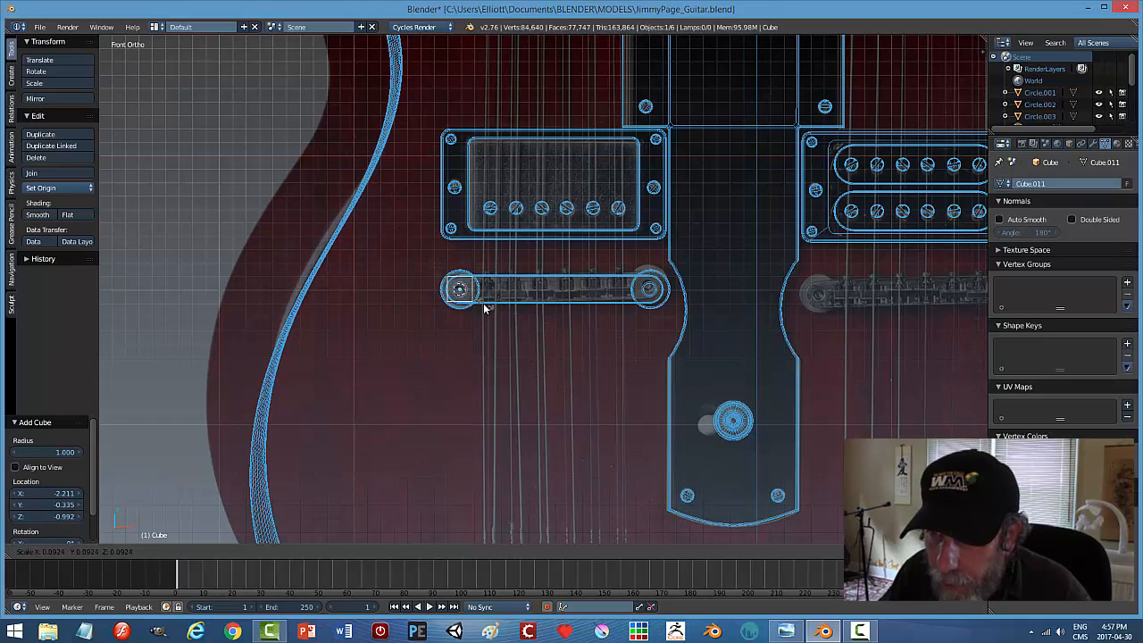
{"action": "left_click", "coordinate": [480, 308]}
{"action": "left_click_drag", "start_coordinate": [493, 287], "coordinate": [520, 300]}
{"action": "scroll", "coordinate": [579, 343], "scroll_direction": "up", "scroll_amount": 7}
{"action": "middle_click_drag", "start_coordinate": [482, 368], "coordinate": [581, 374], "text": "shift"}
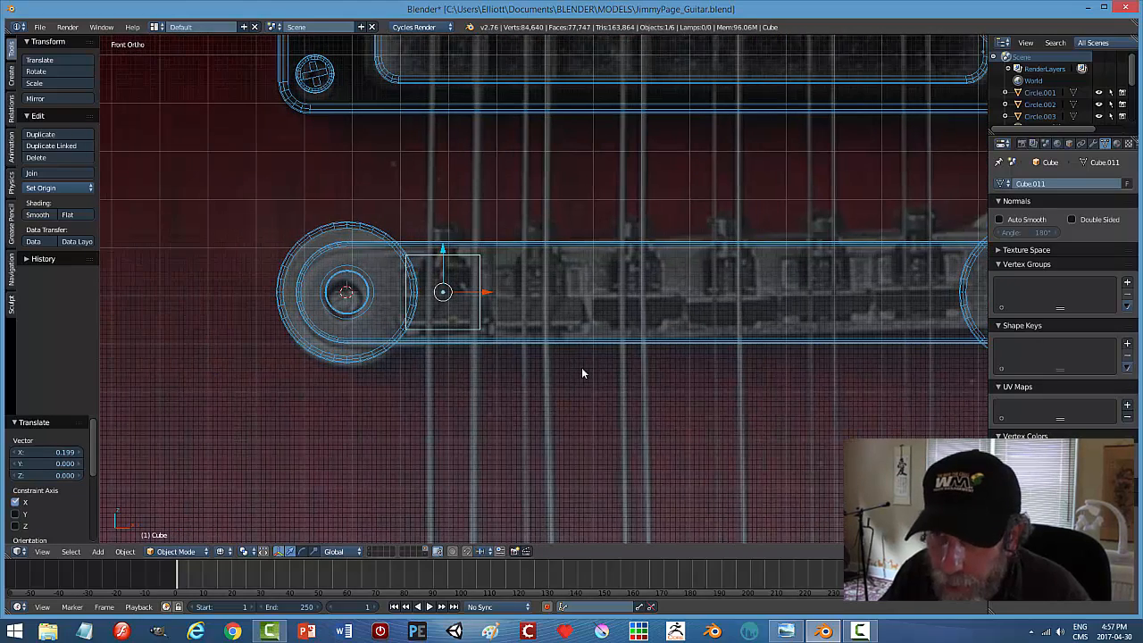
Scale the cube to 0.315 along Z and move it -0.038 along Z toward the bar's lower edge.
{"action": "key", "text": "s"}
{"action": "key", "text": "z"}
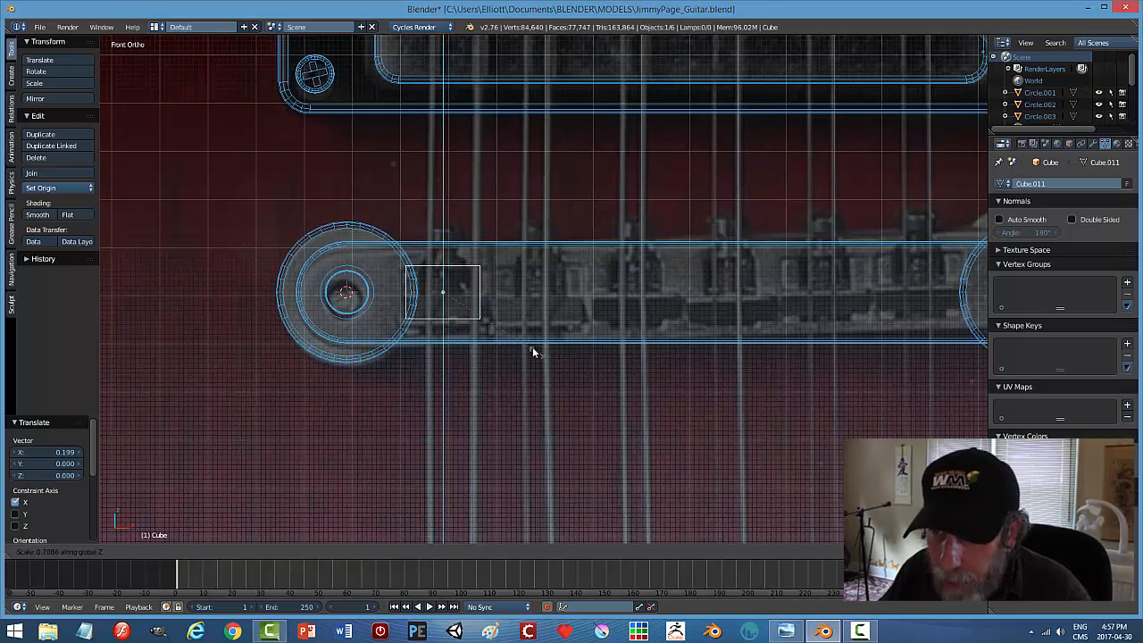
{"action": "left_click", "coordinate": [486, 309]}
{"action": "key", "text": "g"}
{"action": "key", "text": "z"}
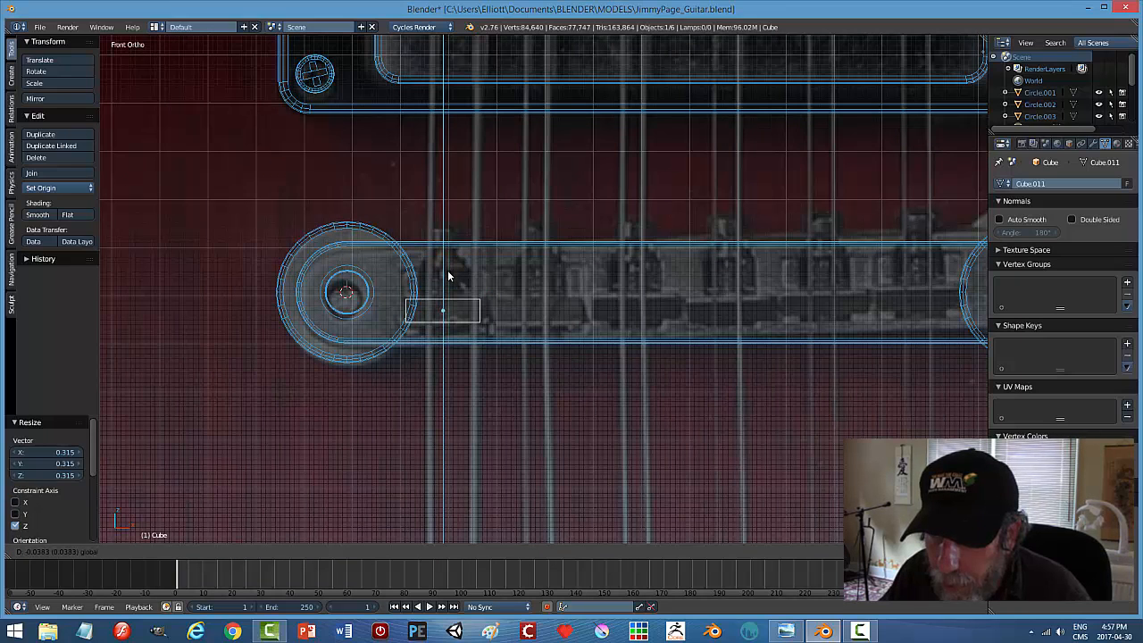
{"action": "left_click", "coordinate": [447, 270]}
Scale the block to 0.362 along Y and move it -0.151 along Y to the front of the bridge bar.
{"action": "middle_click_drag", "start_coordinate": [492, 303], "coordinate": [446, 416]}
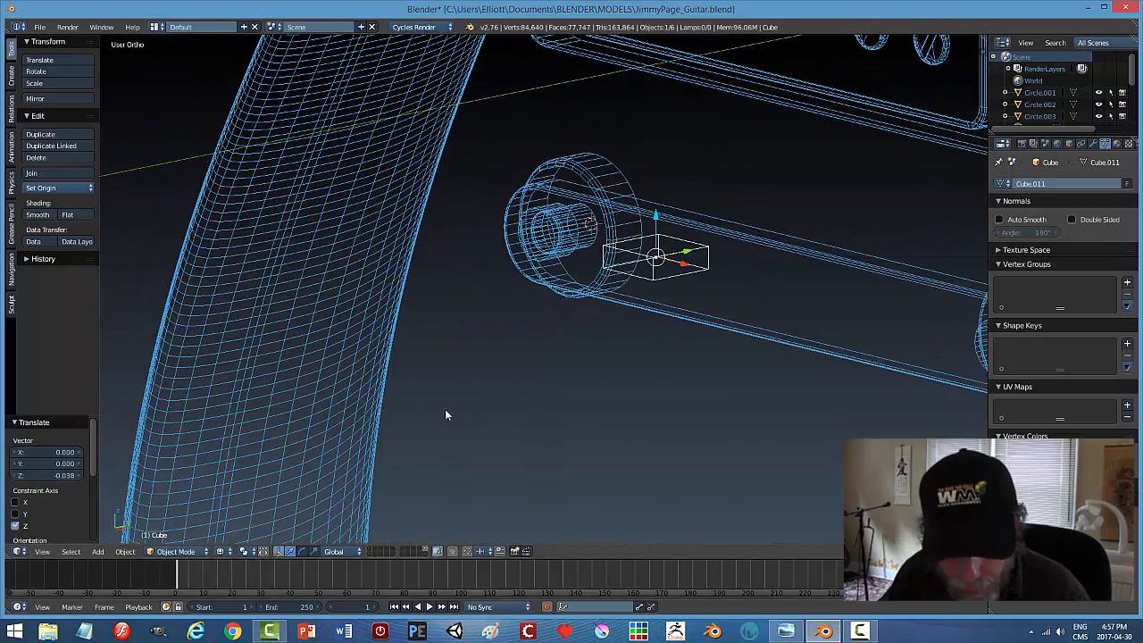
{"action": "key", "text": "s"}
{"action": "key", "text": "y"}
{"action": "left_click", "coordinate": [631, 306]}
{"action": "middle_click_drag", "start_coordinate": [719, 342], "coordinate": [683, 376]}
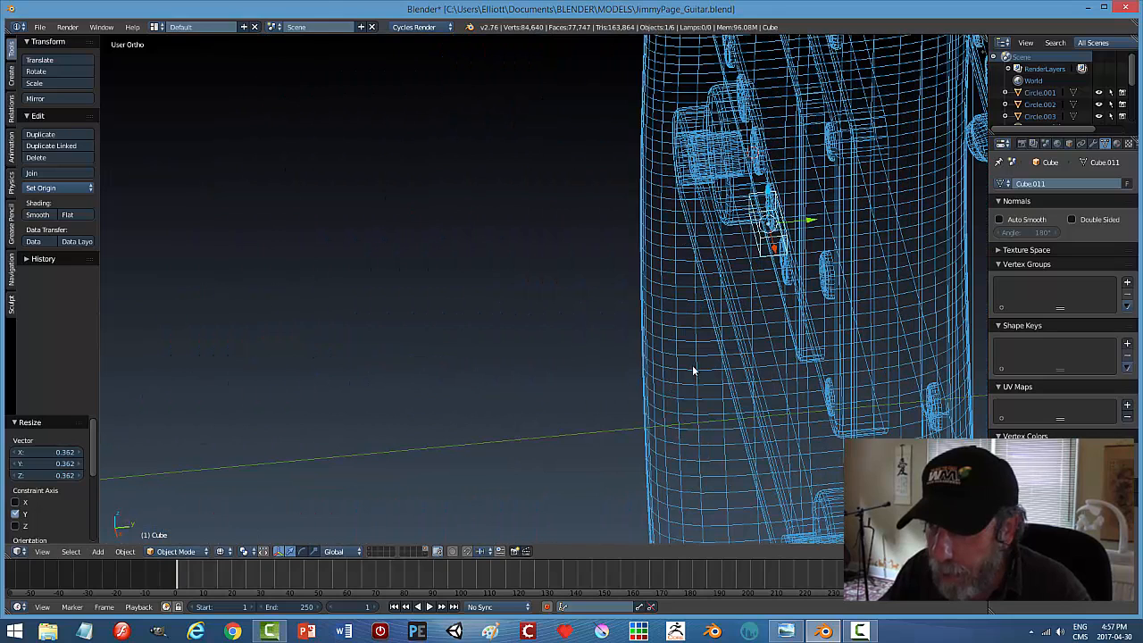
{"action": "key", "text": "g"}
{"action": "key", "text": "y"}
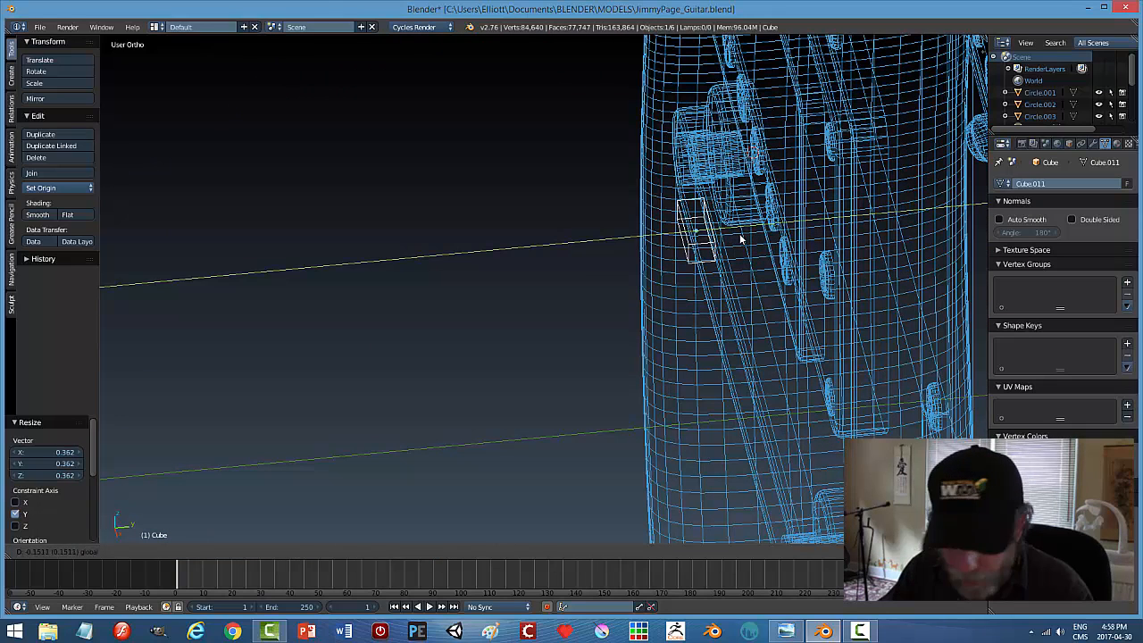
{"action": "left_click", "coordinate": [741, 238]}
In solid shading, nudge the block -0.009 along Y and compare it with the bridge in the reference photo.
{"action": "key", "text": "z"}
{"action": "left_click", "coordinate": [796, 307]}
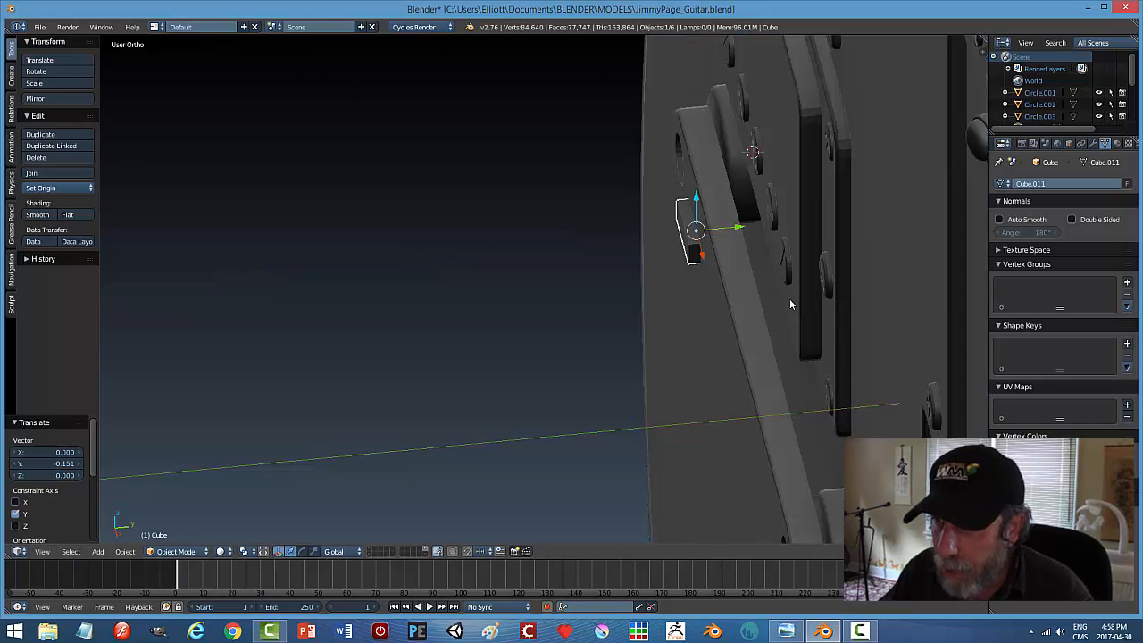
{"action": "middle_click_drag", "start_coordinate": [740, 278], "coordinate": [723, 236]}
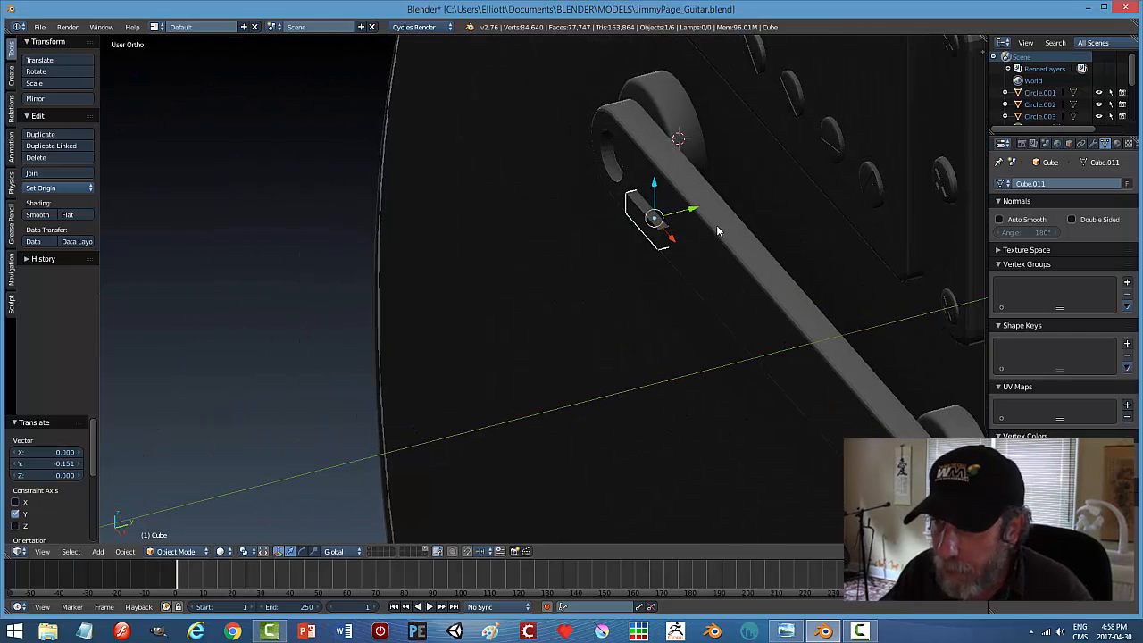
{"action": "left_click_drag", "start_coordinate": [694, 210], "coordinate": [689, 210]}
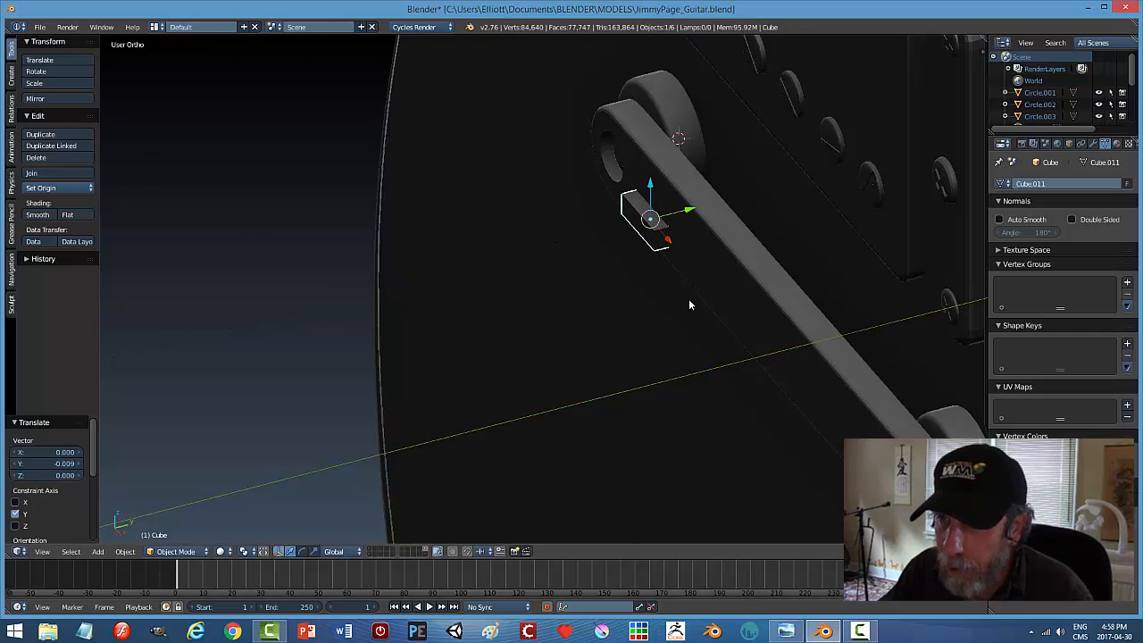
{"action": "middle_click_drag", "start_coordinate": [680, 305], "coordinate": [730, 266]}
{"action": "key", "text": "KP_1"}
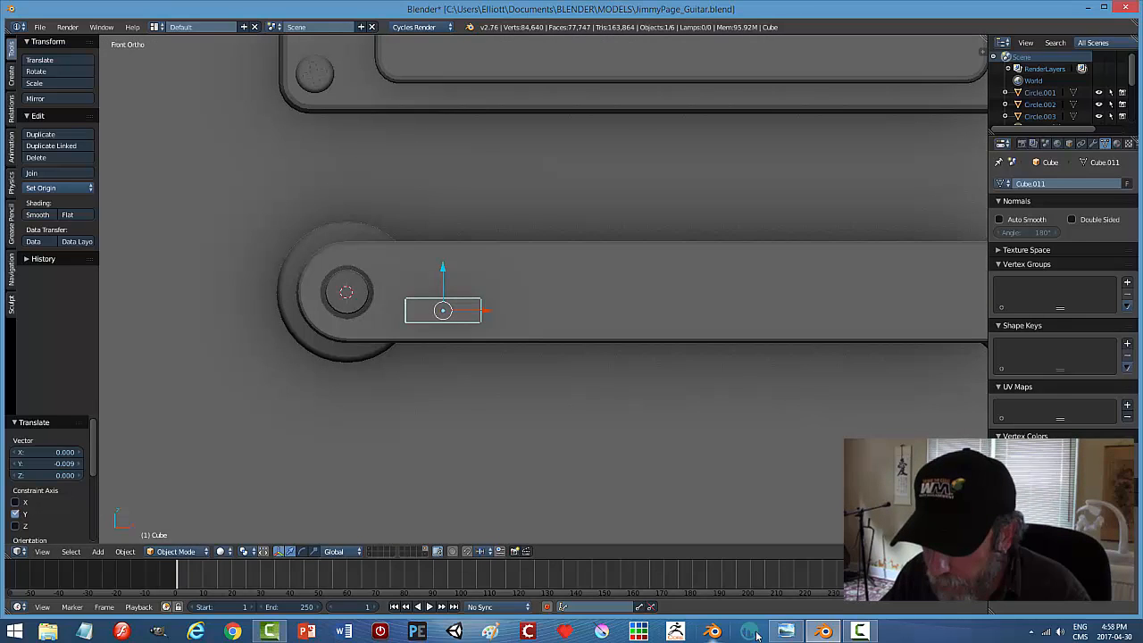
{"action": "left_click", "coordinate": [786, 631]}
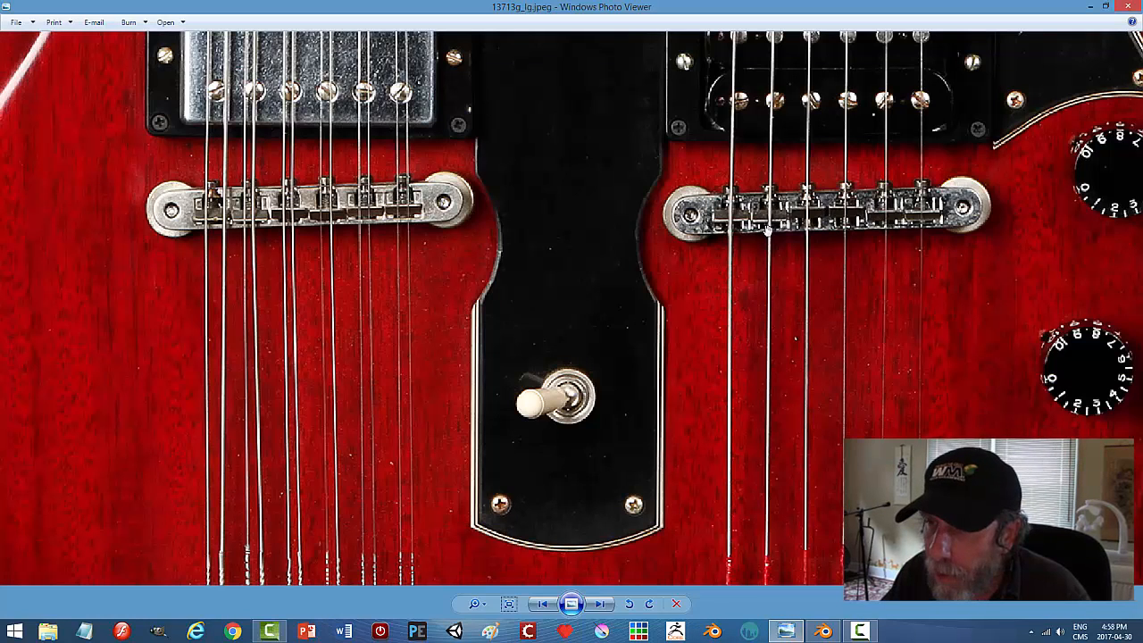
{"action": "left_click", "coordinate": [823, 631]}
Edit the block's mesh in edge select mode, shift its lower front edge slightly, and deselect everything.
{"action": "middle_click_drag", "start_coordinate": [683, 420], "coordinate": [649, 391]}
{"action": "key", "text": "Tab"}
{"action": "left_click", "coordinate": [736, 388]}
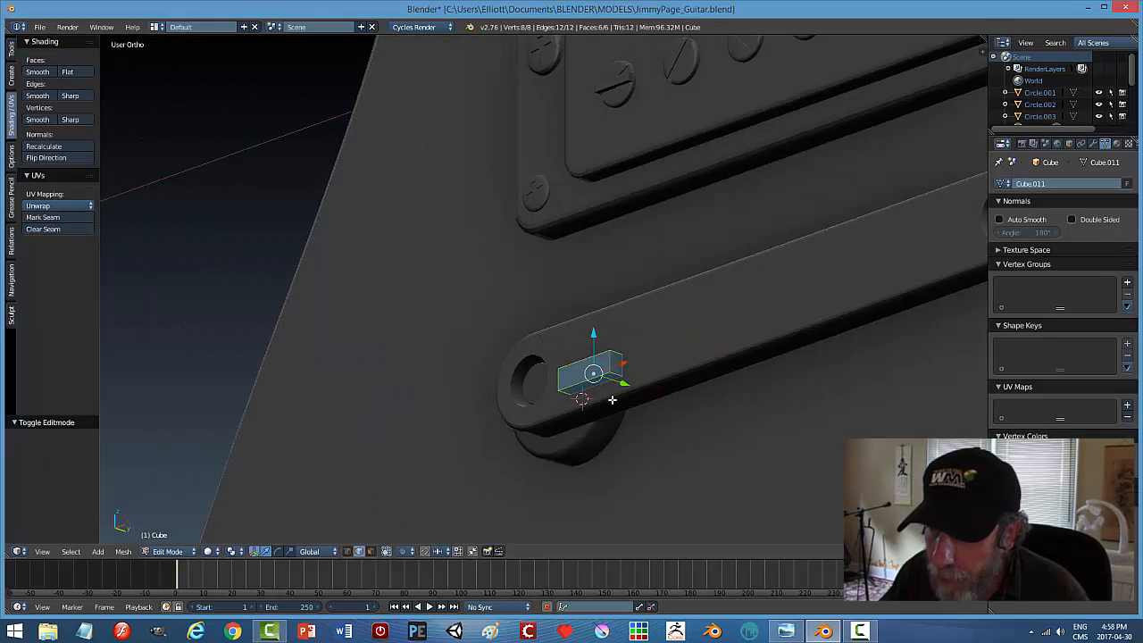
{"action": "key", "text": "ctrl+Tab"}
{"action": "left_click", "coordinate": [584, 402]}
{"action": "left_click", "coordinate": [616, 382]}
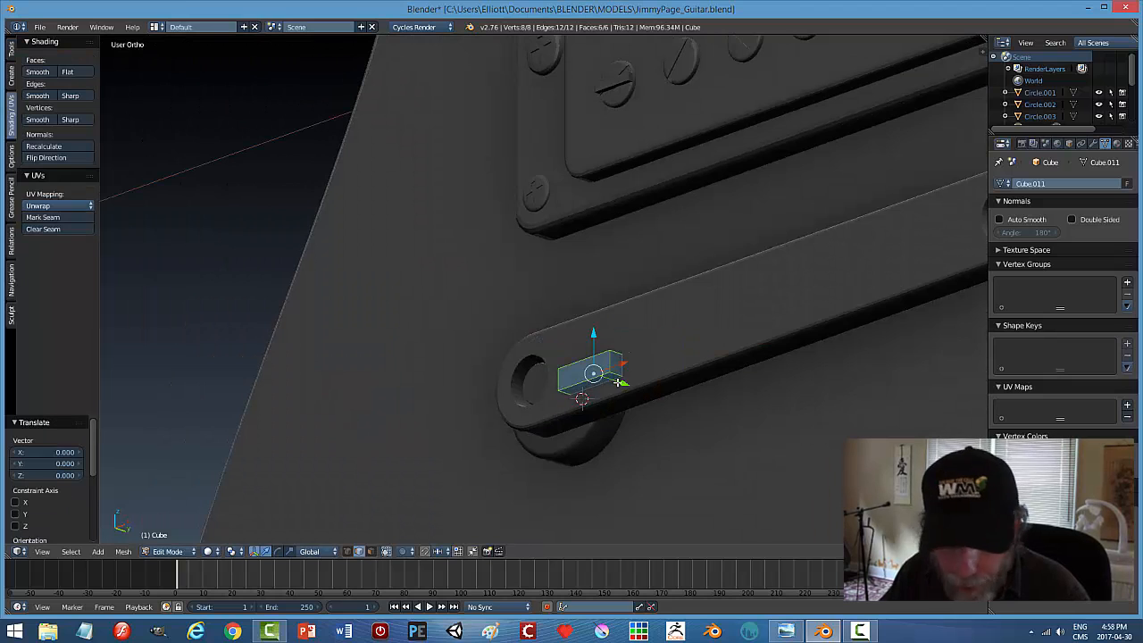
{"action": "key", "text": "a"}
{"action": "right_click", "coordinate": [590, 382]}
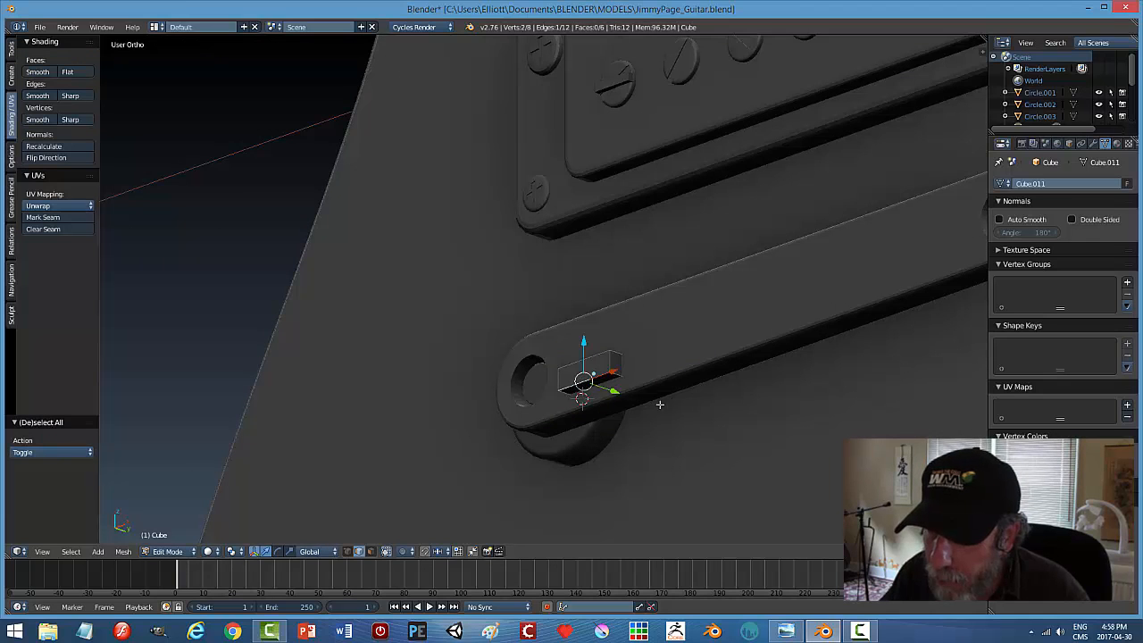
{"action": "middle_click_drag", "start_coordinate": [665, 400], "coordinate": [672, 404]}
{"action": "left_click_drag", "start_coordinate": [680, 339], "coordinate": [671, 341]}
{"action": "middle_click_drag", "start_coordinate": [648, 403], "coordinate": [765, 379]}
{"action": "key", "text": "a"}
Add one centred loop cut across the middle of the small block on the bridge bar.
{"action": "scroll", "coordinate": [661, 395], "scroll_direction": "down", "scroll_amount": 3}
{"action": "middle_click_drag", "start_coordinate": [625, 388], "coordinate": [843, 290]}
{"action": "scroll", "coordinate": [566, 416], "scroll_direction": "up", "scroll_amount": 6}
{"action": "scroll", "coordinate": [581, 464], "scroll_direction": "up", "scroll_amount": 4}
{"action": "middle_click_drag", "start_coordinate": [805, 411], "coordinate": [676, 301]}
{"action": "key", "text": "ctrl+r"}
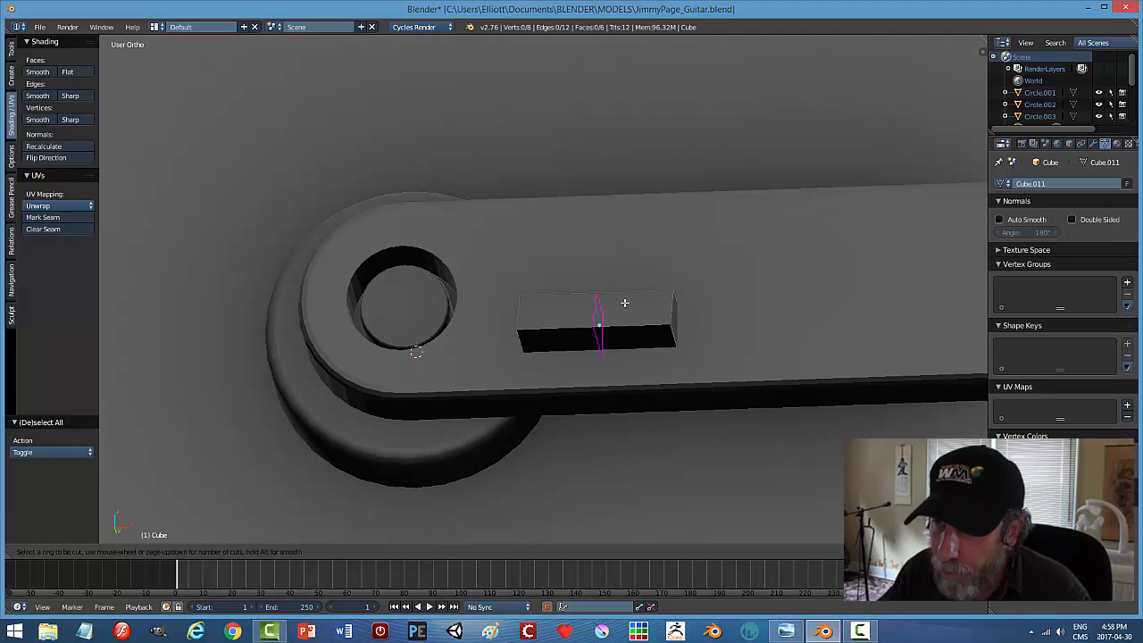
{"action": "left_click", "coordinate": [624, 303]}
{"action": "right_click", "coordinate": [624, 302]}
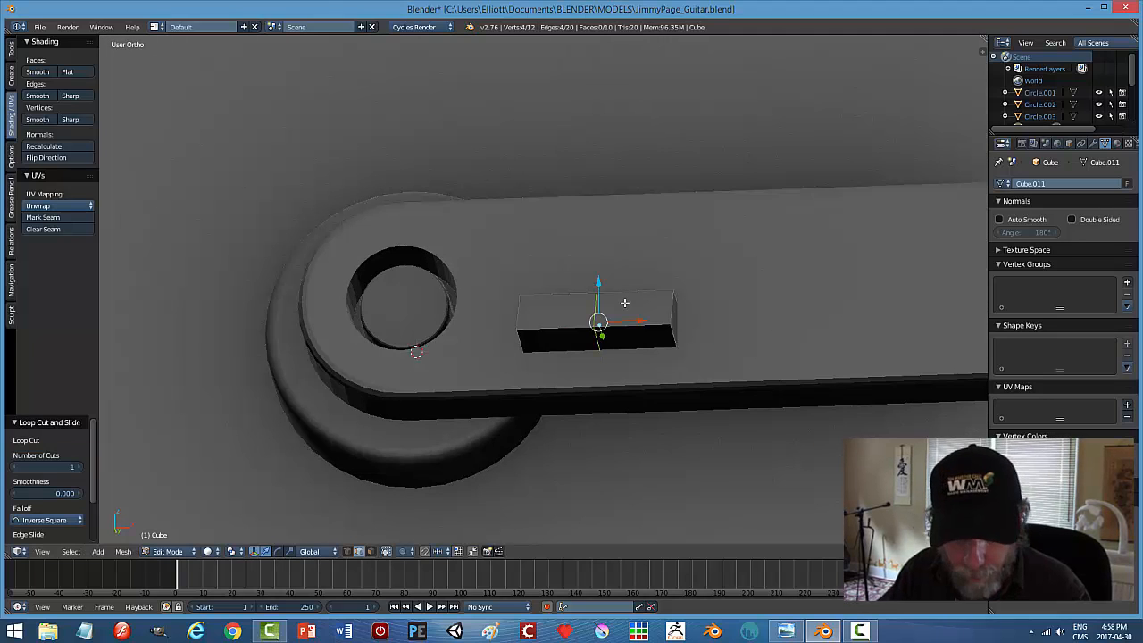
Bevel the block's centre loop with 2 segments and an offset of 0.139.
{"action": "key", "text": "ctrl+r"}
{"action": "left_click", "coordinate": [624, 302]}
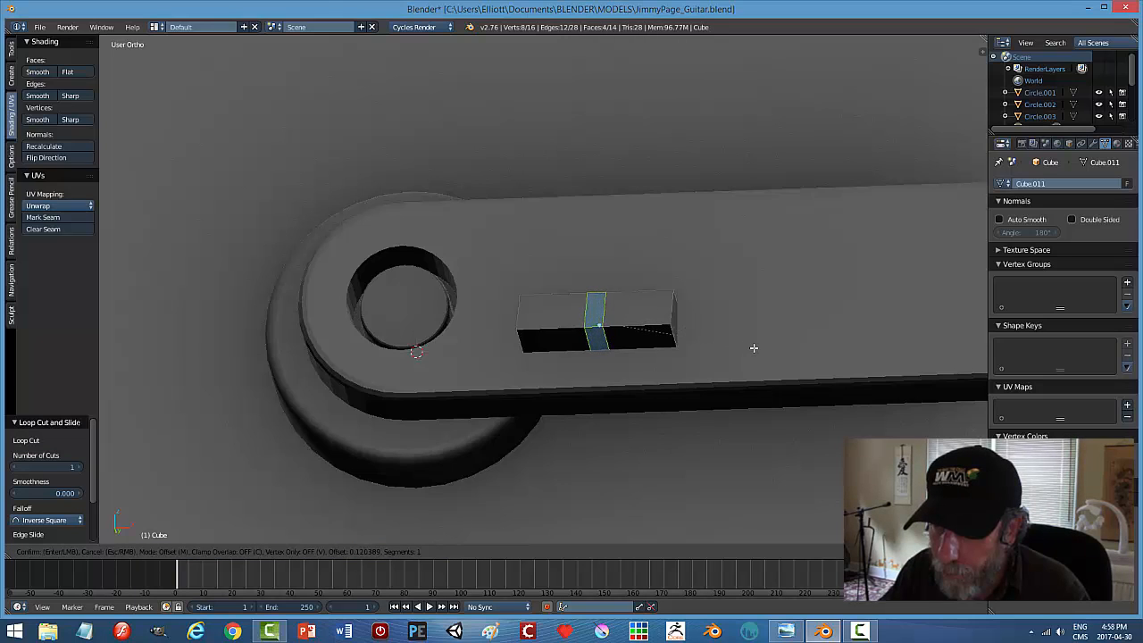
{"action": "scroll", "coordinate": [754, 348], "scroll_direction": "up", "scroll_amount": 1}
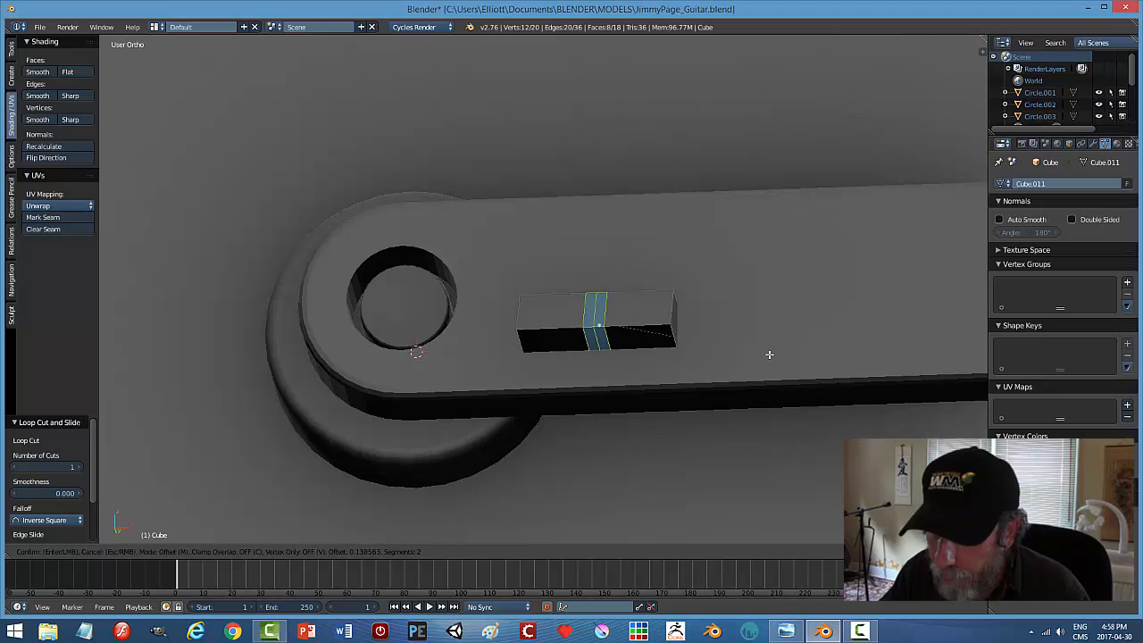
{"action": "left_click", "coordinate": [768, 354]}
Try to lower the middle edge of the beveled strip by -0.018 along Z, and undo the move.
{"action": "right_click", "coordinate": [614, 314]}
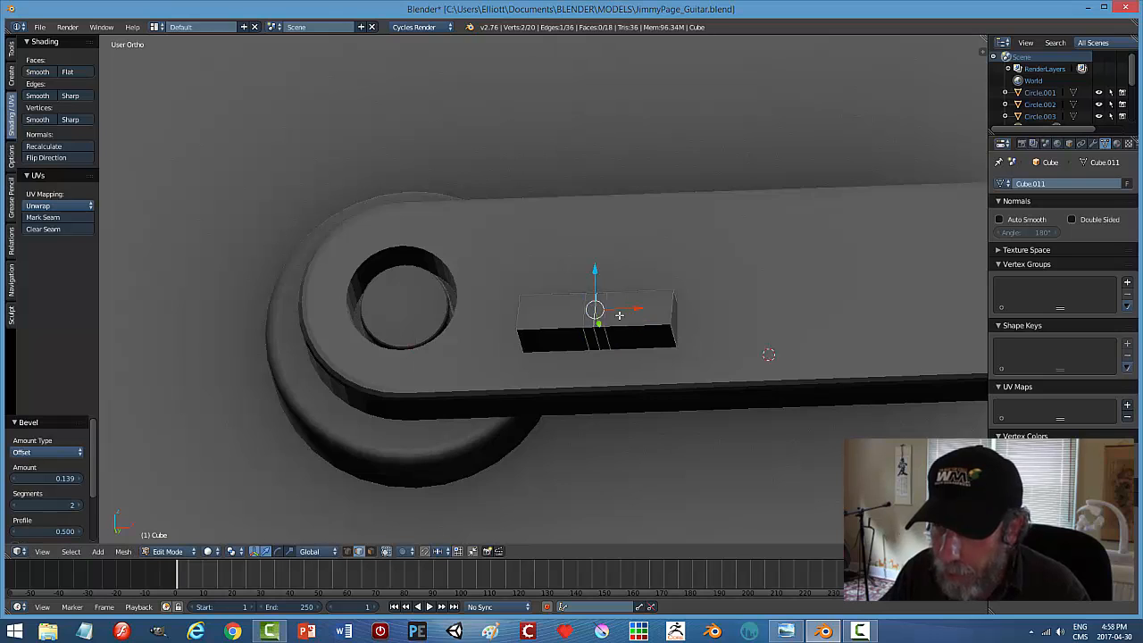
{"action": "middle_click_drag", "start_coordinate": [644, 354], "coordinate": [621, 351]}
{"action": "left_click_drag", "start_coordinate": [589, 351], "coordinate": [591, 367]}
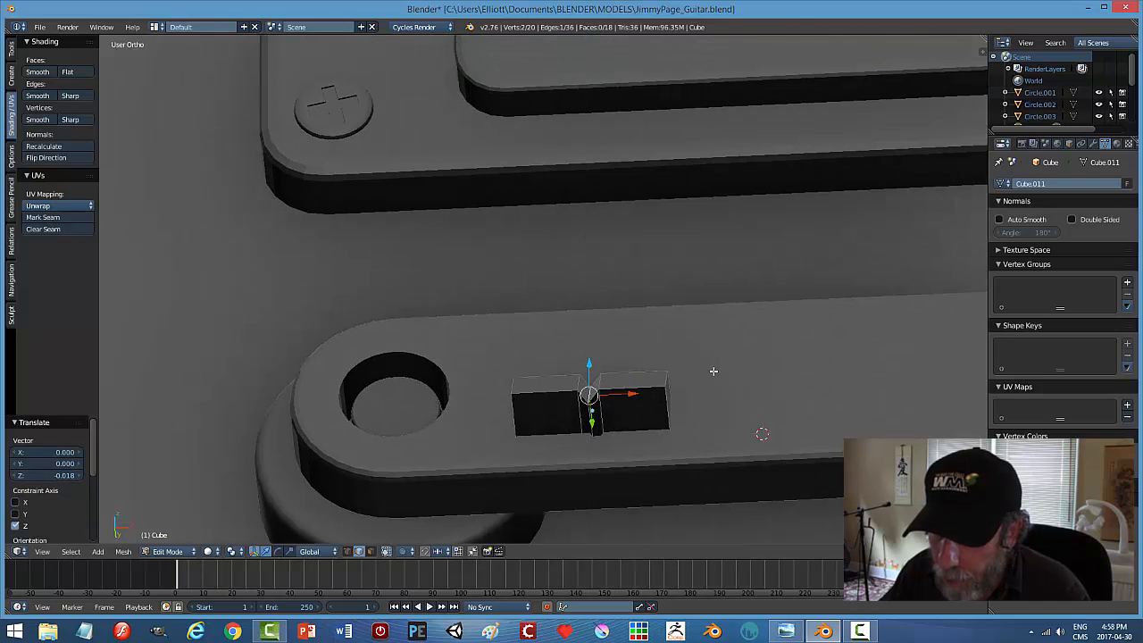
{"action": "middle_click_drag", "start_coordinate": [709, 375], "coordinate": [706, 334]}
{"action": "middle_click_drag", "start_coordinate": [696, 408], "coordinate": [670, 367]}
{"action": "key", "text": "a"}
{"action": "key", "text": "ctrl+z"}
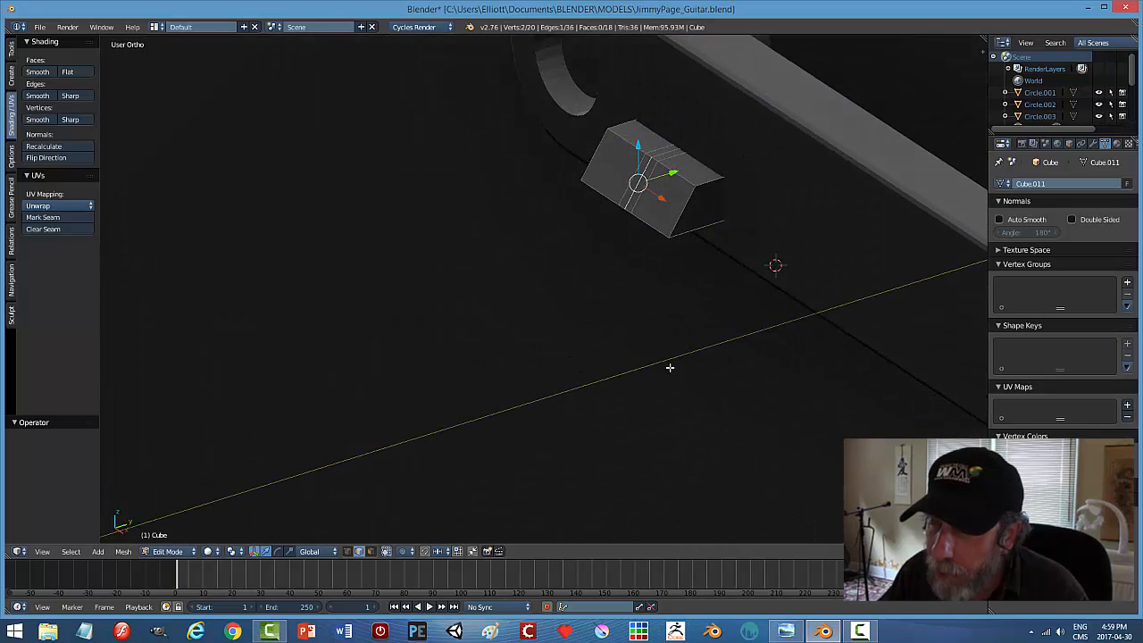
{"action": "middle_click_drag", "start_coordinate": [679, 271], "coordinate": [671, 228]}
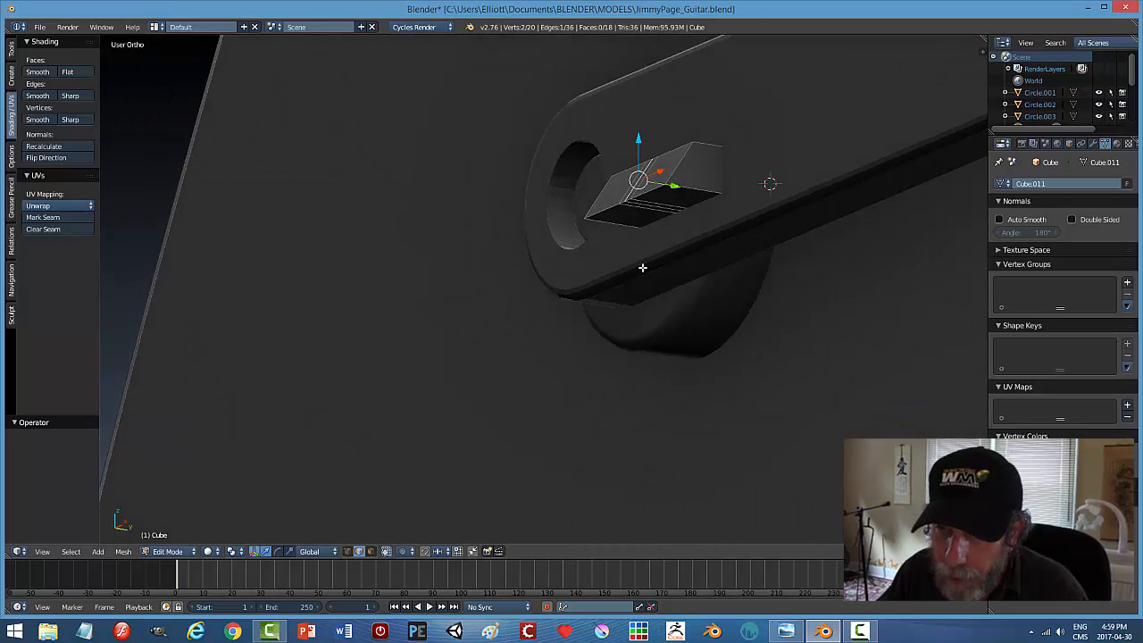
{"action": "left_click", "coordinate": [336, 554]}
{"action": "left_click", "coordinate": [327, 510]}
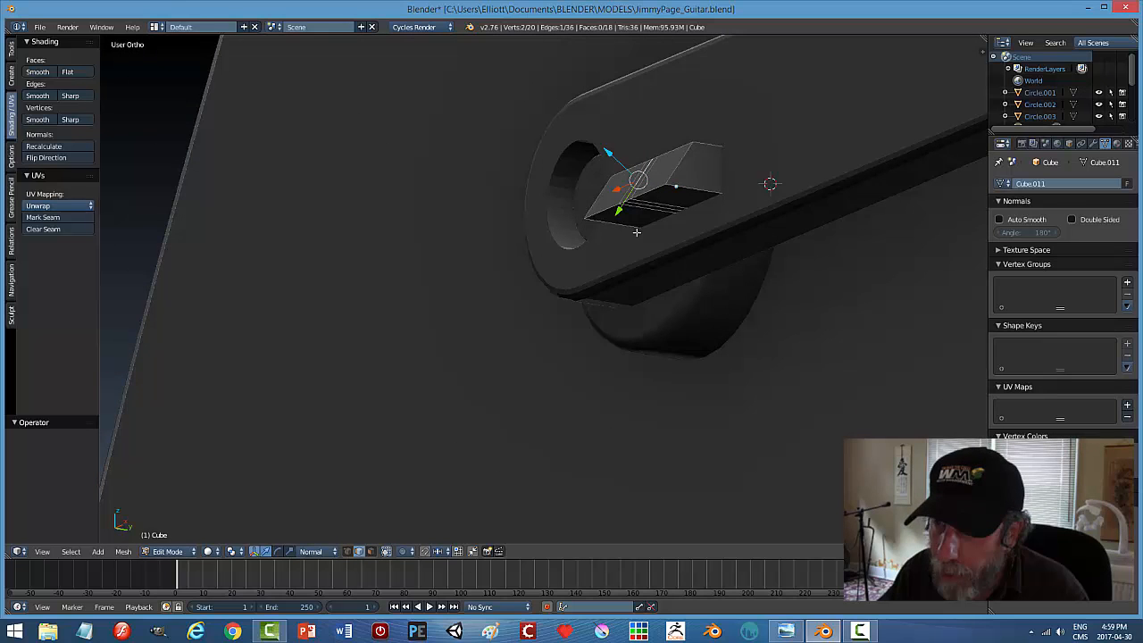
{"action": "middle_click_drag", "start_coordinate": [657, 239], "coordinate": [628, 257]}
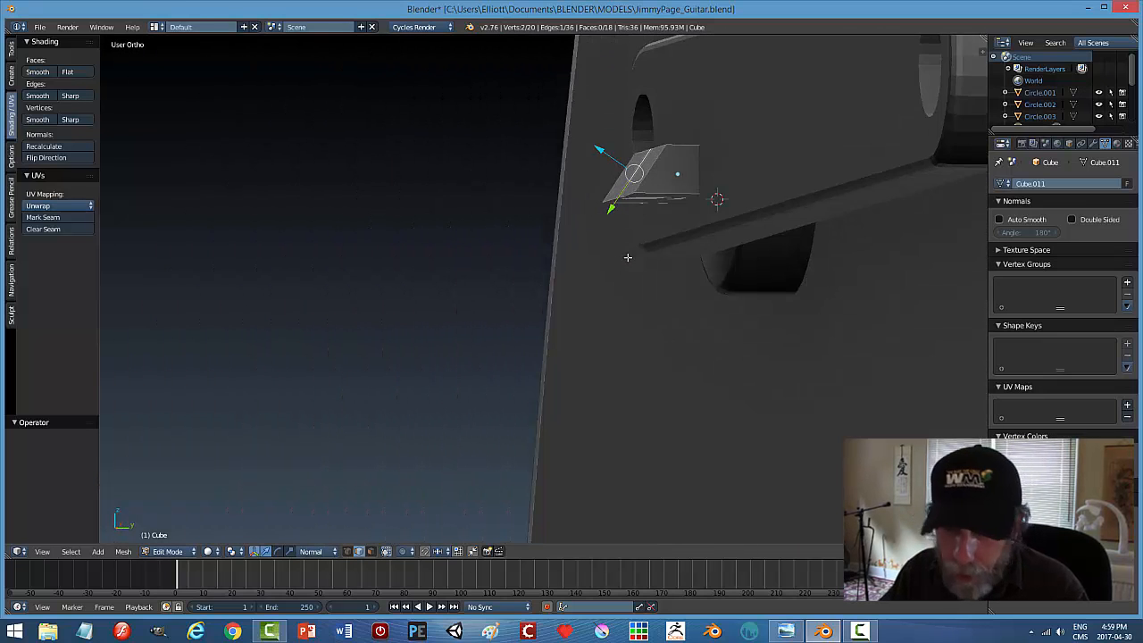
{"action": "left_click", "coordinate": [313, 551]}
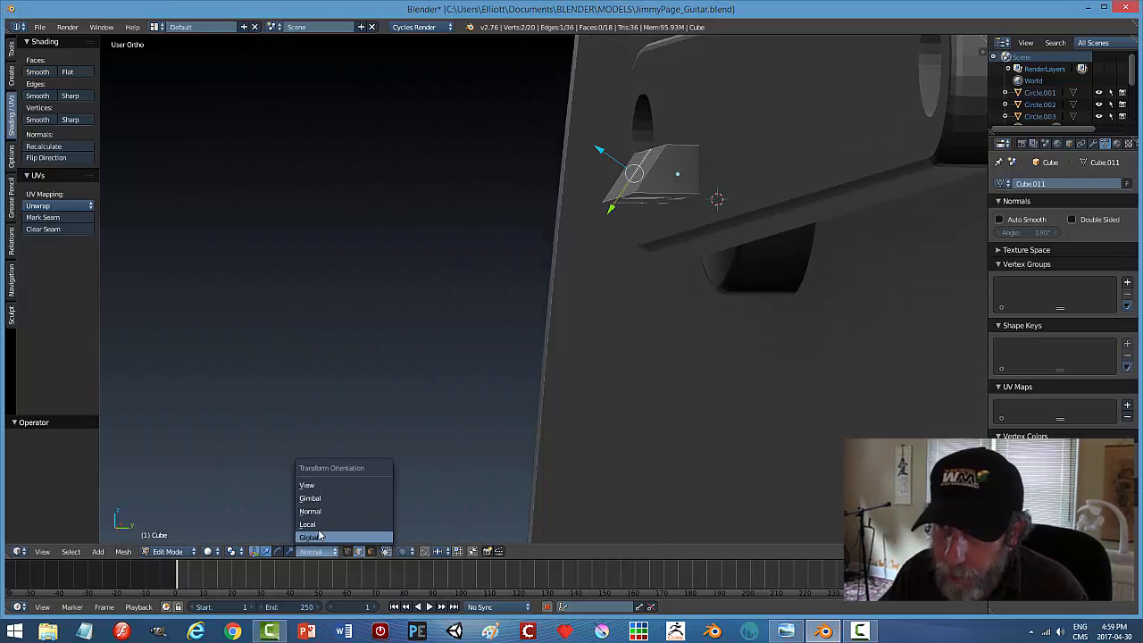
{"action": "left_click", "coordinate": [308, 540]}
Push the middle edge 0.012 along global Y to form a notch in the block and return to Object Mode.
{"action": "middle_click_drag", "start_coordinate": [678, 259], "coordinate": [696, 210]}
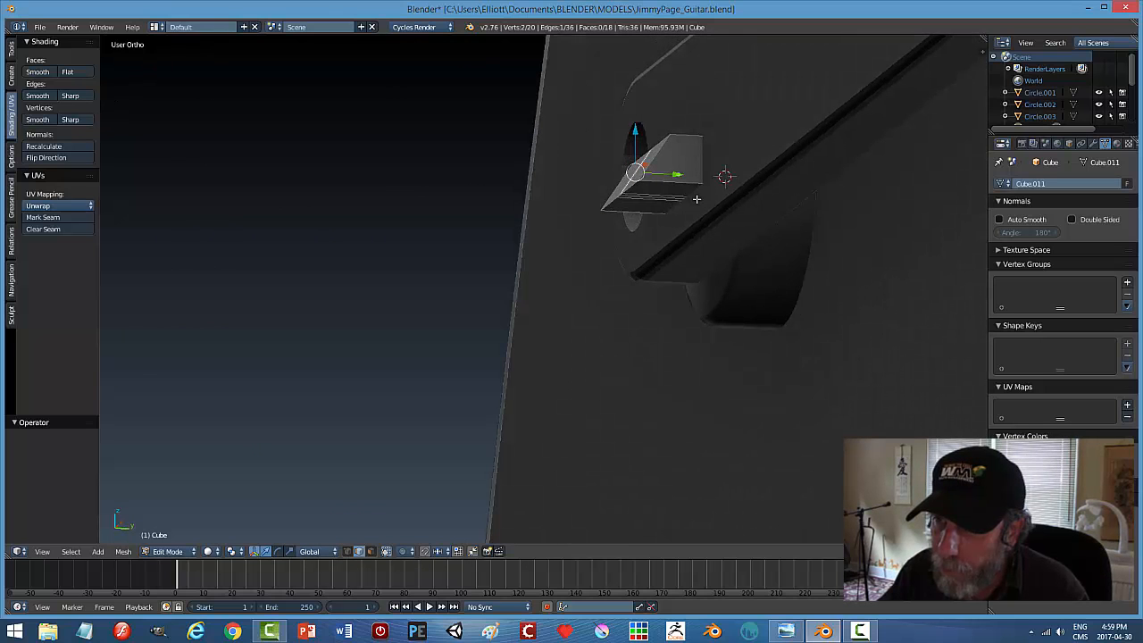
{"action": "left_click_drag", "start_coordinate": [677, 173], "coordinate": [689, 178]}
{"action": "middle_click_drag", "start_coordinate": [689, 177], "coordinate": [755, 241]}
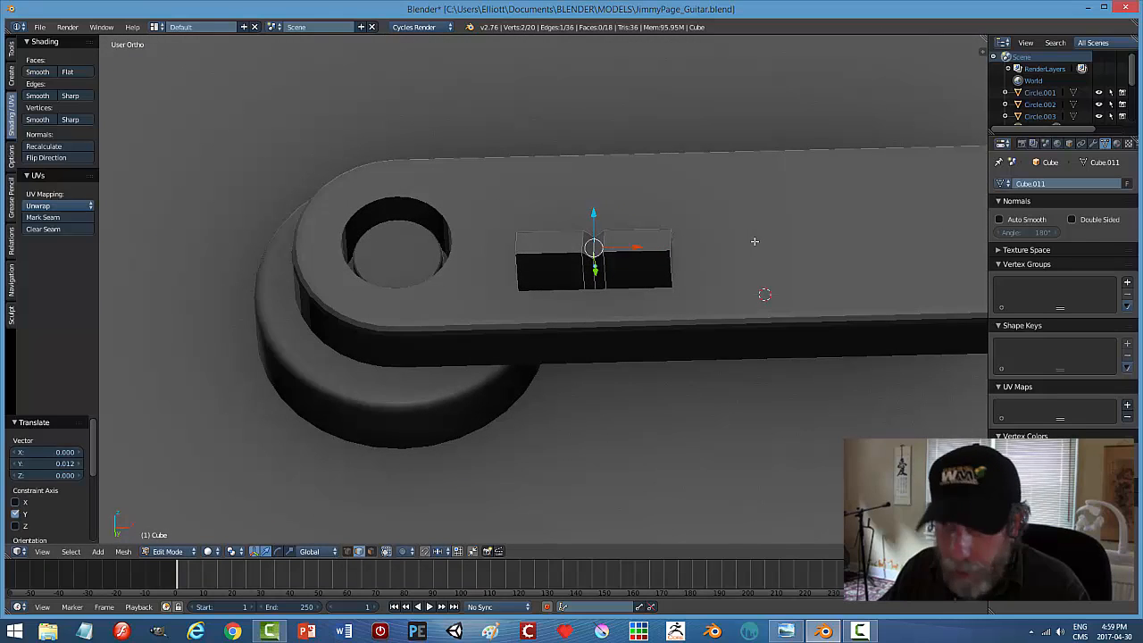
{"action": "key", "text": "a"}
{"action": "scroll", "coordinate": [721, 279], "scroll_direction": "down", "scroll_amount": 4}
{"action": "key", "text": "Tab"}
{"action": "left_click", "coordinate": [650, 283]}
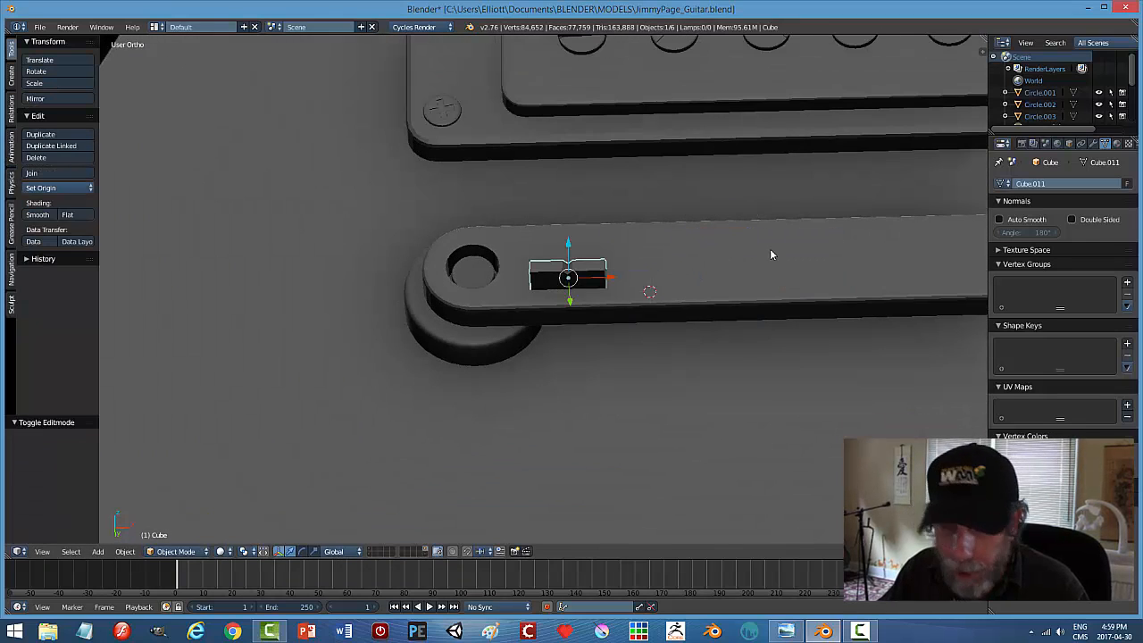
Select the notched block and apply its rotation and scale.
{"action": "key", "text": "a"}
{"action": "mouse_move", "coordinate": [750, 245]}
{"action": "middle_mouse_down"}
{"action": "mouse_move", "coordinate": [711, 322]}
{"action": "mouse_move", "coordinate": [666, 286]}
{"action": "mouse_move", "coordinate": [750, 253]}
{"action": "middle_mouse_up"}
{"action": "right_click", "coordinate": [595, 266]}
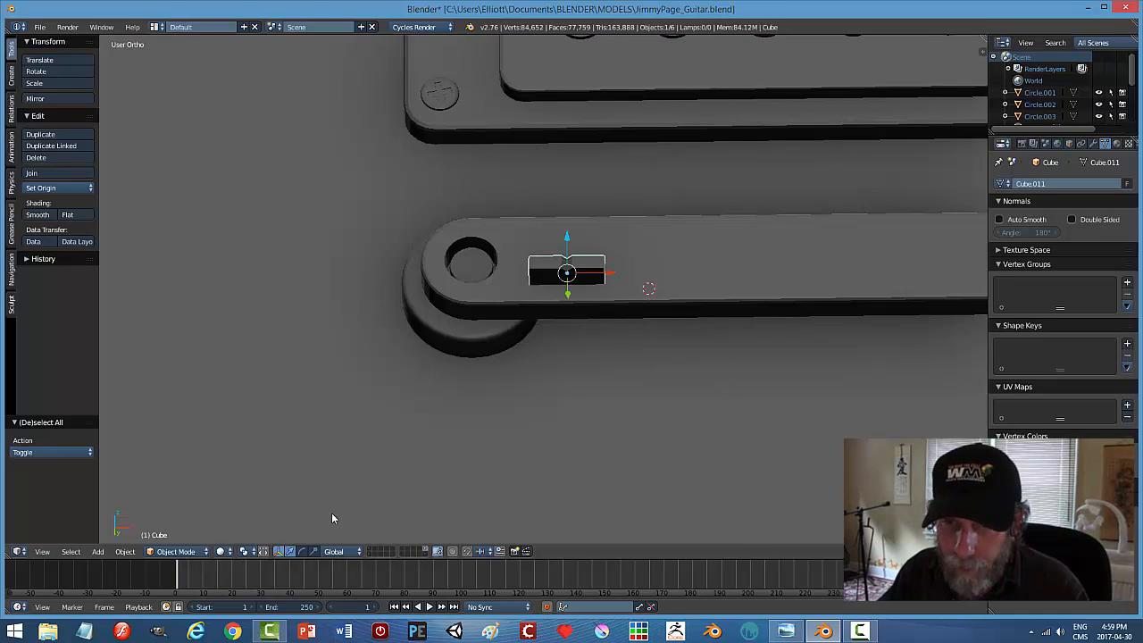
{"action": "left_click", "coordinate": [125, 551]}
{"action": "mouse_move", "coordinate": [147, 471]}
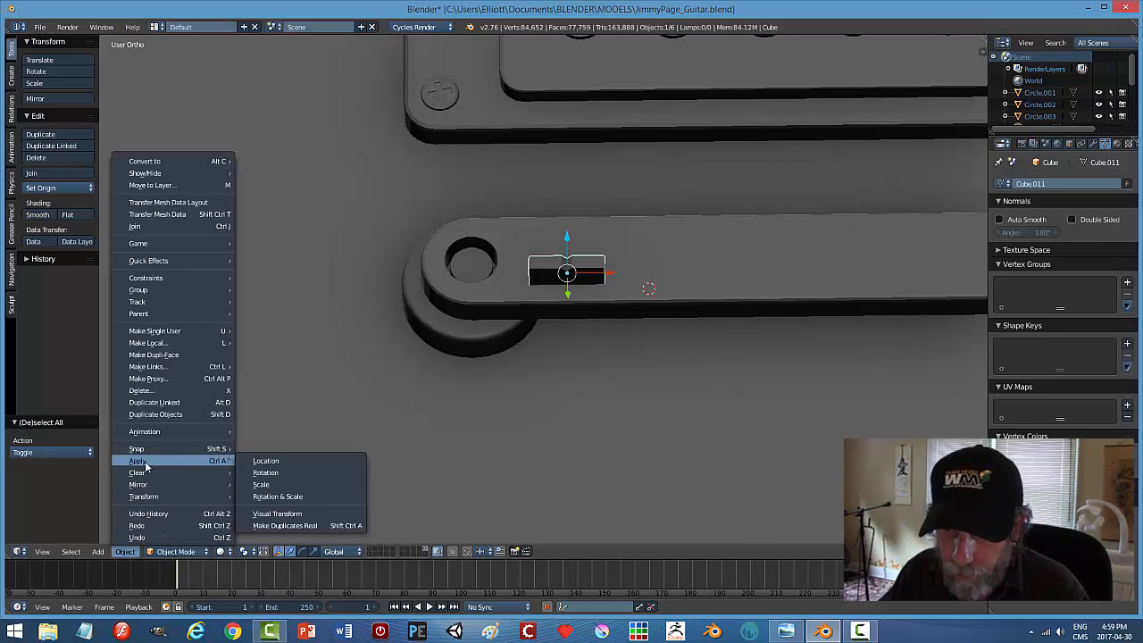
{"action": "left_click", "coordinate": [286, 496]}
Bevel all of the notched block's edges with 2 segments and an offset of about 0.0018, and return to Object Mode.
{"action": "scroll", "coordinate": [644, 331], "scroll_direction": "up", "scroll_amount": 1}
{"action": "key", "text": "Tab"}
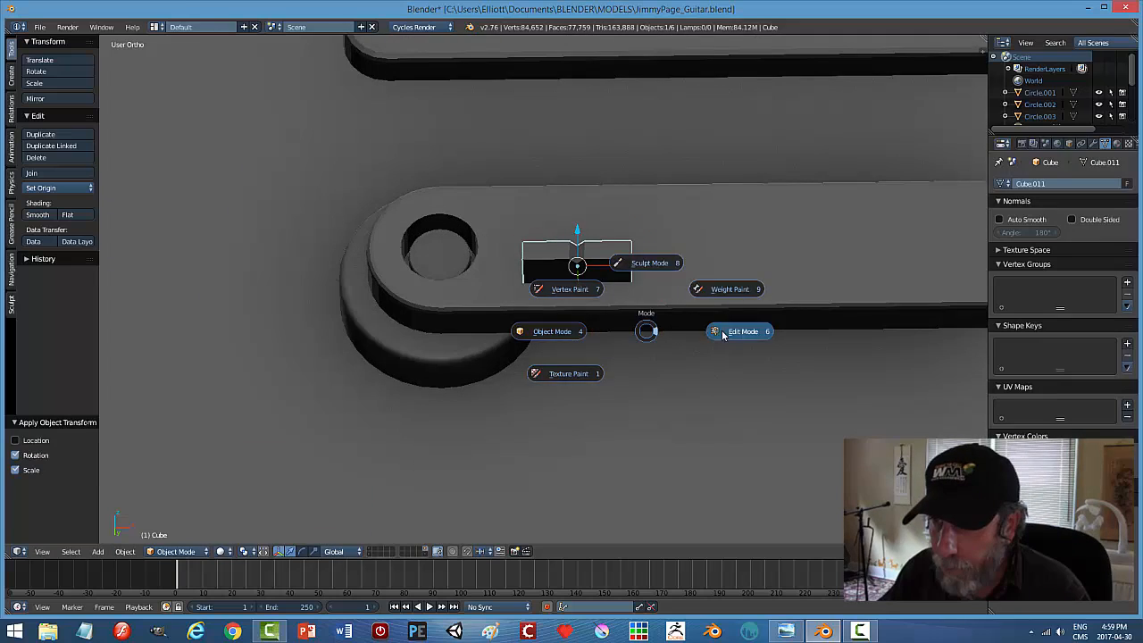
{"action": "left_click", "coordinate": [694, 326]}
{"action": "scroll", "coordinate": [694, 330], "scroll_direction": "up", "scroll_amount": 4}
{"action": "key", "text": "a"}
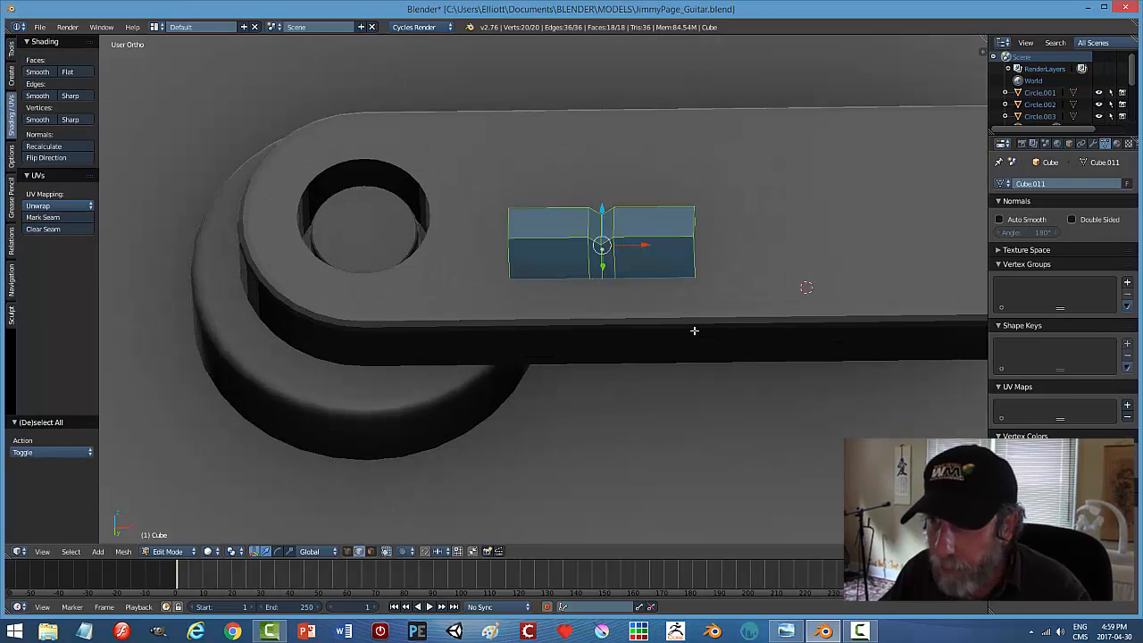
{"action": "key", "text": "ctrl+b"}
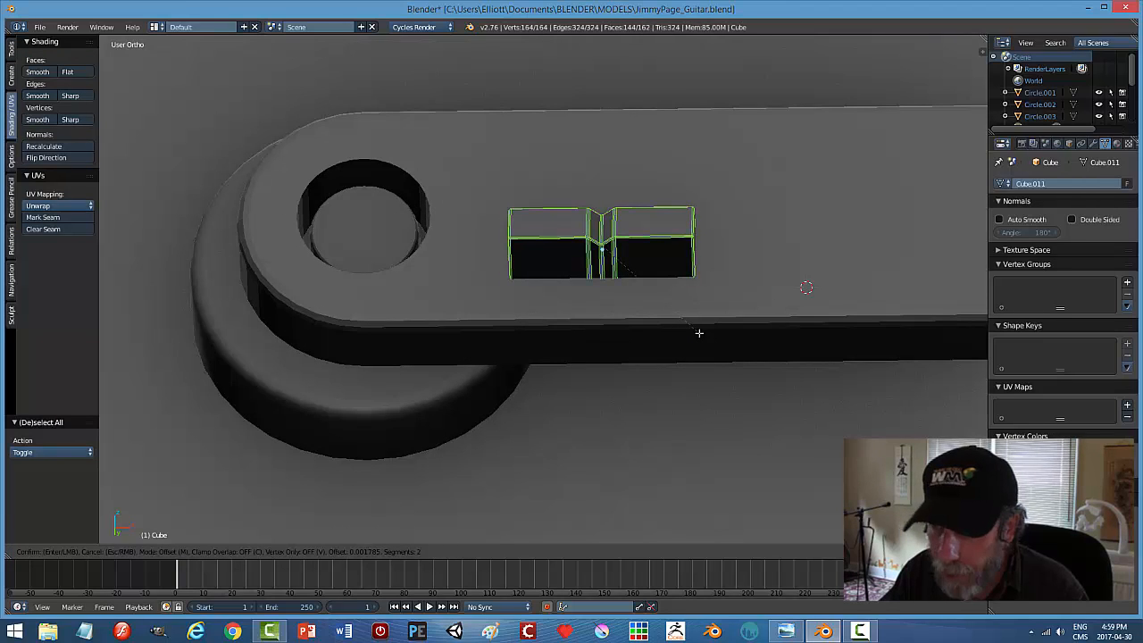
{"action": "left_click", "coordinate": [698, 332]}
{"action": "key", "text": "a"}
{"action": "key", "text": "Tab"}
{"action": "left_click", "coordinate": [617, 335]}
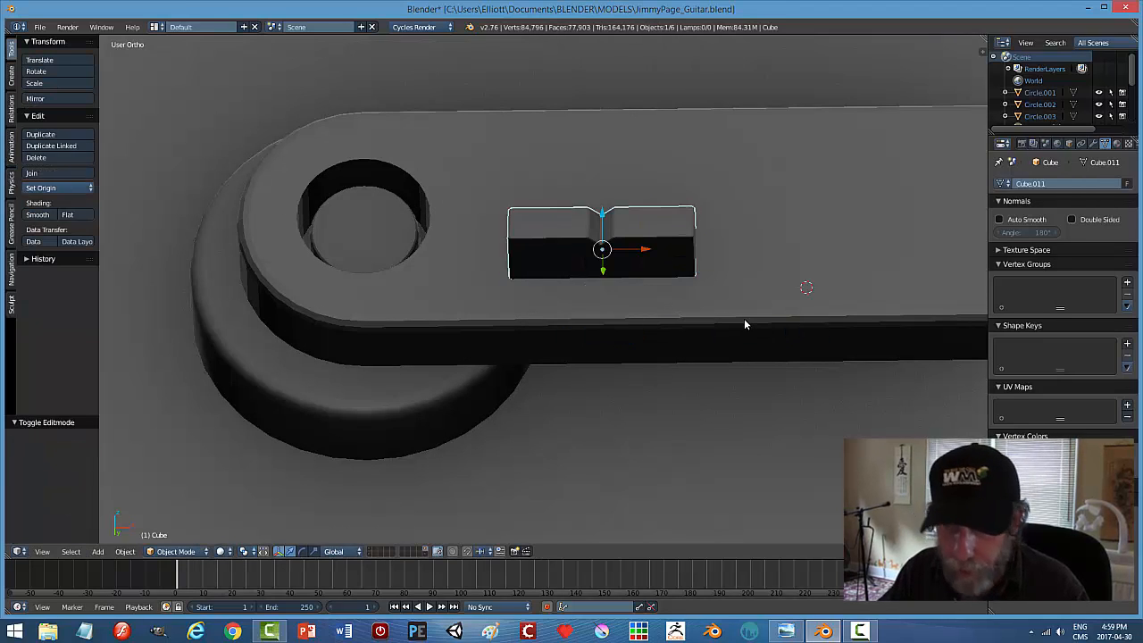
Shift the notched block slightly along Y toward the bridge bar and deselect it.
{"action": "scroll", "coordinate": [743, 318], "scroll_direction": "down", "scroll_amount": 2}
{"action": "middle_click_drag", "start_coordinate": [740, 309], "coordinate": [648, 368]}
{"action": "middle_click_drag", "start_coordinate": [656, 316], "coordinate": [577, 258]}
{"action": "right_click", "coordinate": [599, 260]}
{"action": "left_click_drag", "start_coordinate": [583, 224], "coordinate": [583, 216]}
{"action": "key", "text": "a"}
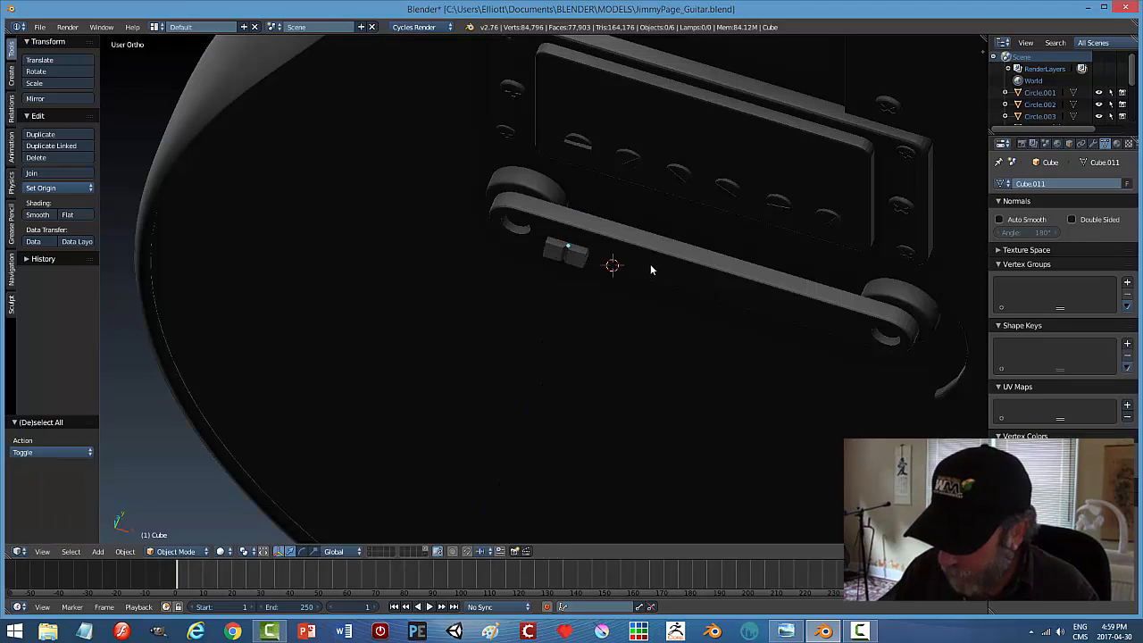
In the front wireframe view, nudge the saddle block slightly along Z to match the reference photo.
{"action": "key", "text": "KP_1"}
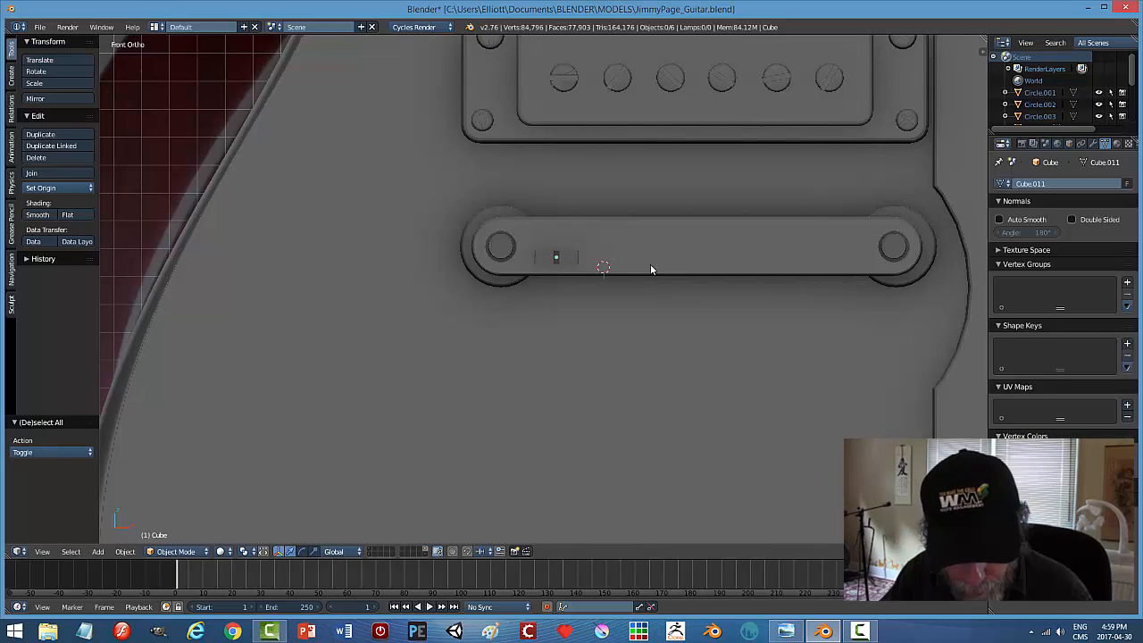
{"action": "key", "text": "z"}
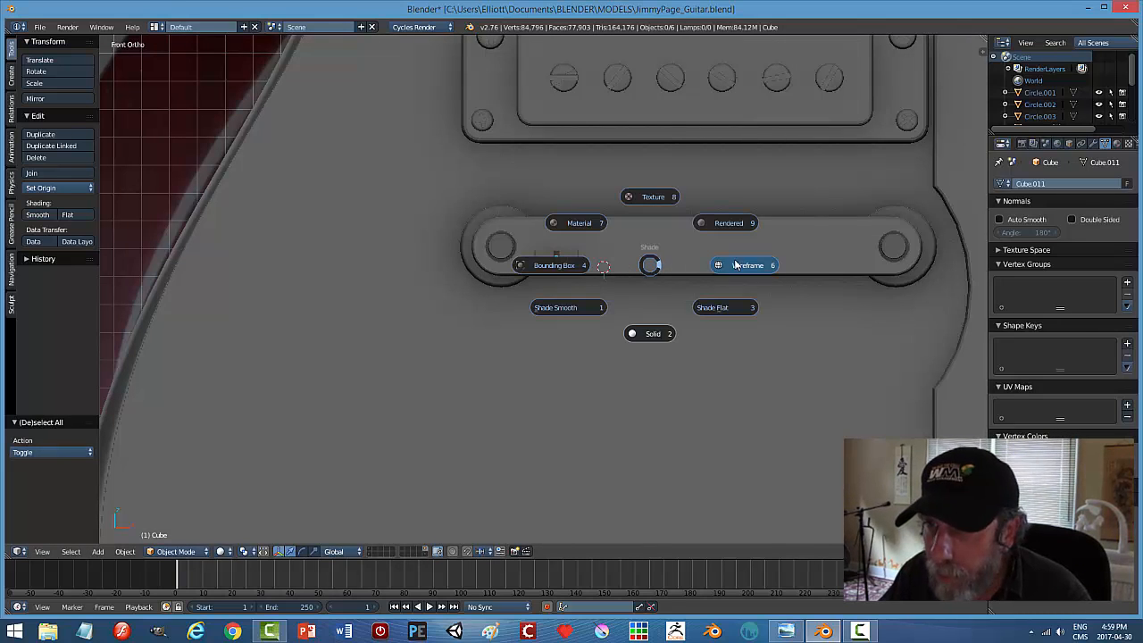
{"action": "left_click", "coordinate": [738, 263]}
{"action": "scroll", "coordinate": [636, 266], "scroll_direction": "up", "scroll_amount": 3}
{"action": "right_click", "coordinate": [585, 246]}
{"action": "left_click_drag", "start_coordinate": [567, 194], "coordinate": [568, 199]}
Duplicate the saddle block three times along X at 0.198 spacing to line up with the strings in the reference photo.
{"action": "key", "text": "shift+d"}
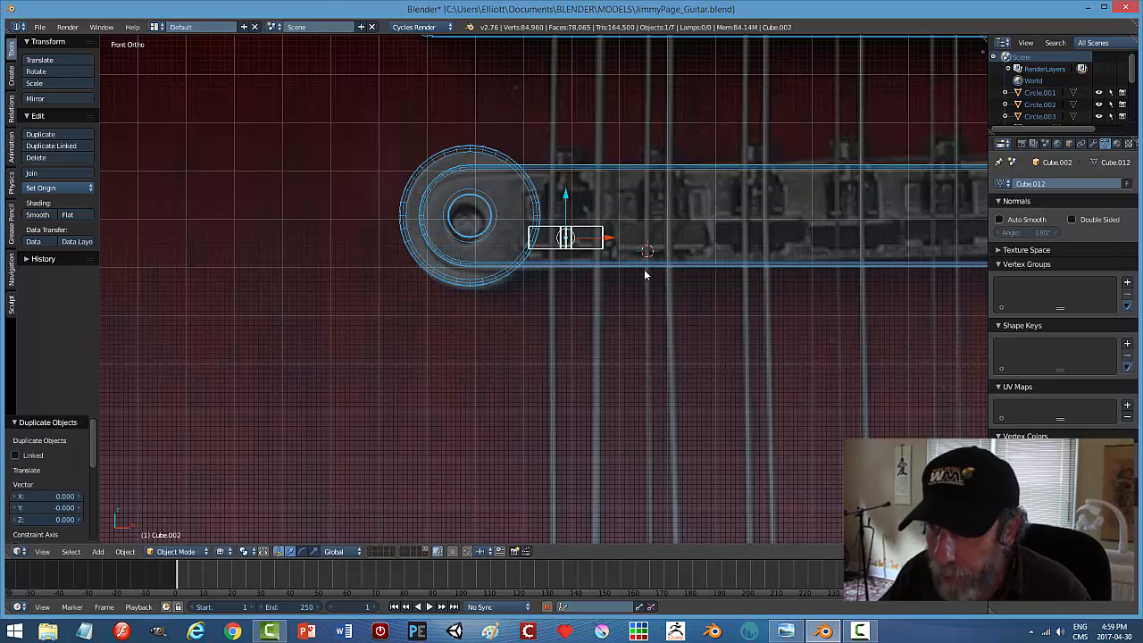
{"action": "left_click_drag", "start_coordinate": [704, 245], "coordinate": [891, 247]}
{"action": "key", "text": "shift+d"}
{"action": "left_click", "coordinate": [744, 268]}
{"action": "key", "text": "shift+d"}
{"action": "left_click", "coordinate": [806, 292]}
{"action": "middle_click_drag", "start_coordinate": [928, 336], "coordinate": [677, 335], "text": "shift"}
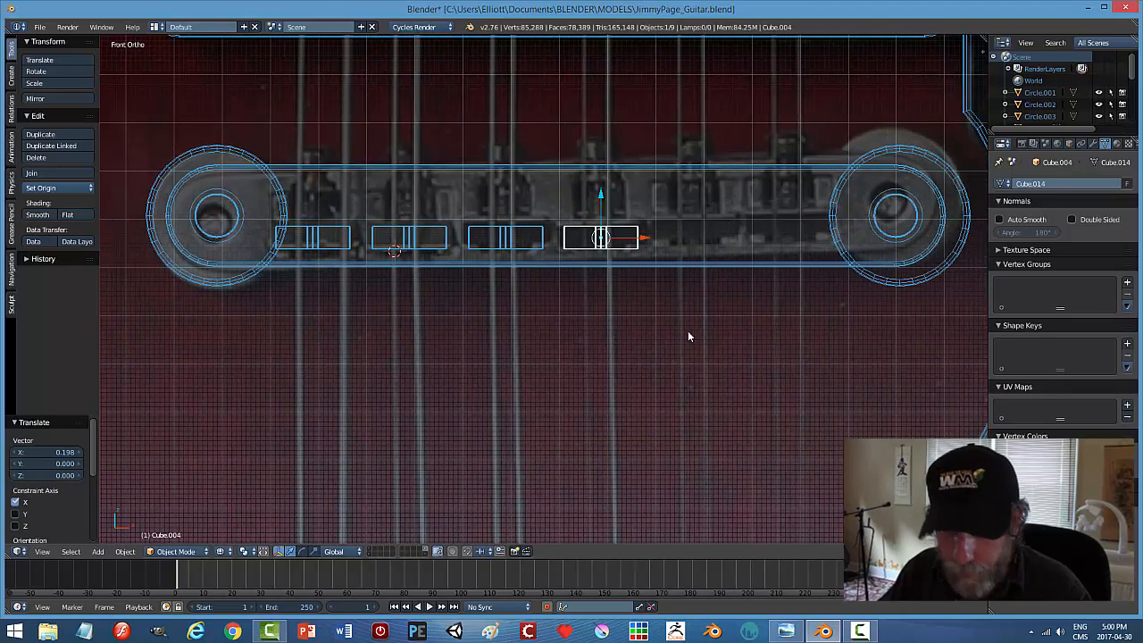
Duplicate a fifth saddle block 0.198 along X and a sixth beside it, raising the sixth 0.011 along Z.
{"action": "key", "text": "shift+d"}
{"action": "left_click", "coordinate": [727, 327]}
{"action": "left_click_drag", "start_coordinate": [655, 239], "coordinate": [746, 241]}
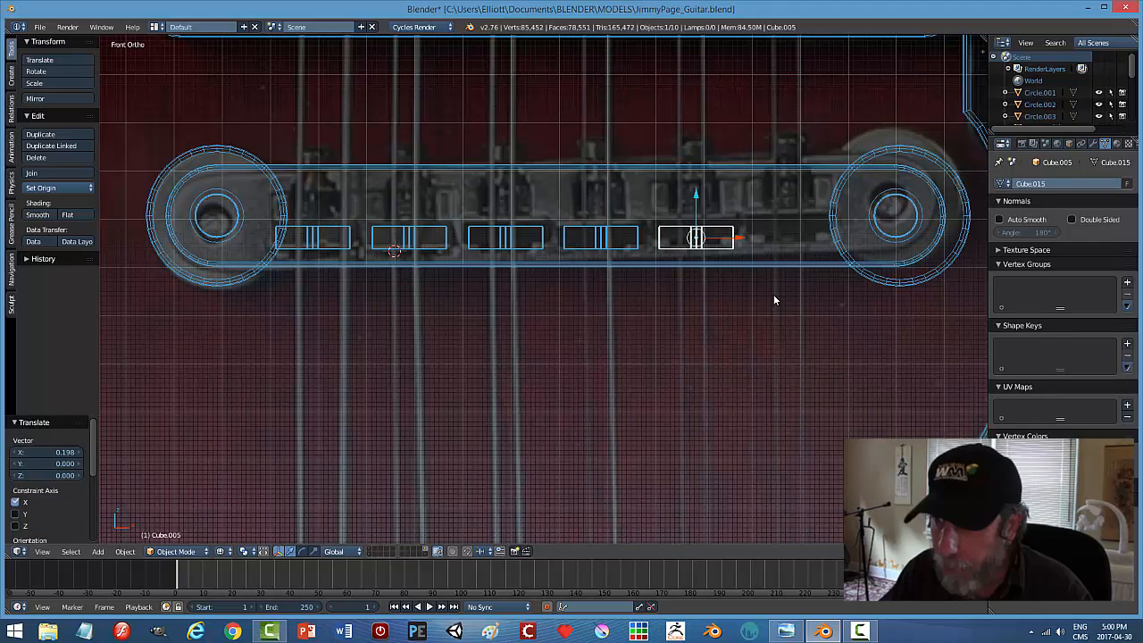
{"action": "key", "text": "shift+d"}
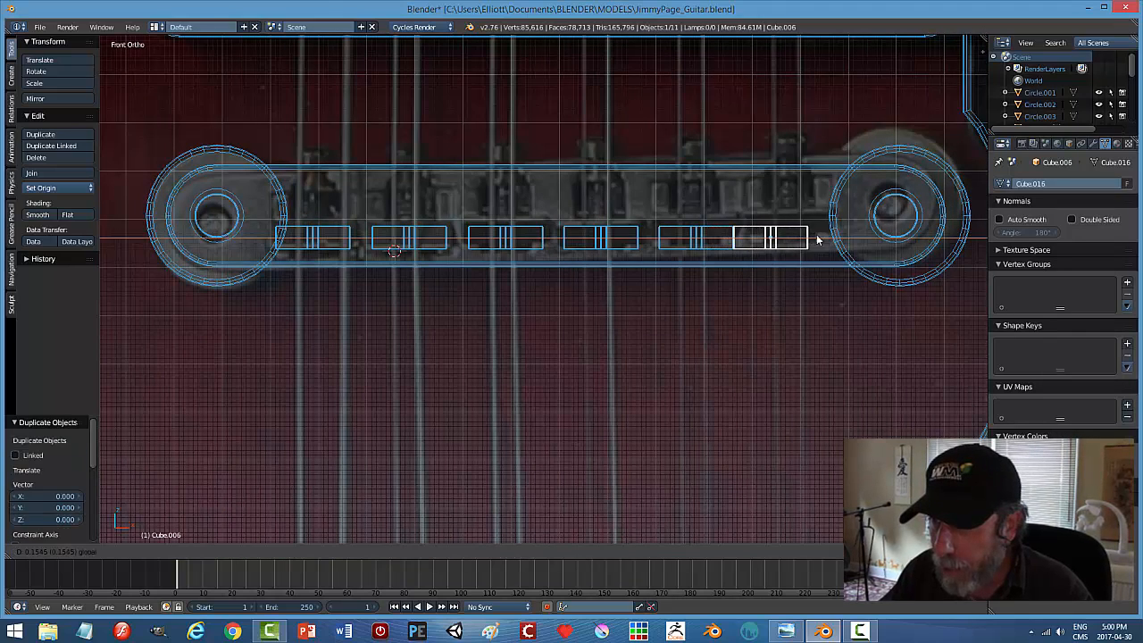
{"action": "left_click_drag", "start_coordinate": [826, 237], "coordinate": [832, 238]}
{"action": "left_click_drag", "start_coordinate": [790, 201], "coordinate": [785, 189]}
Align the saddle blocks vertically with the photo, moving the fifth 0.006 and the fourth -0.007 along Z and raising the second slightly.
{"action": "right_click", "coordinate": [696, 235]}
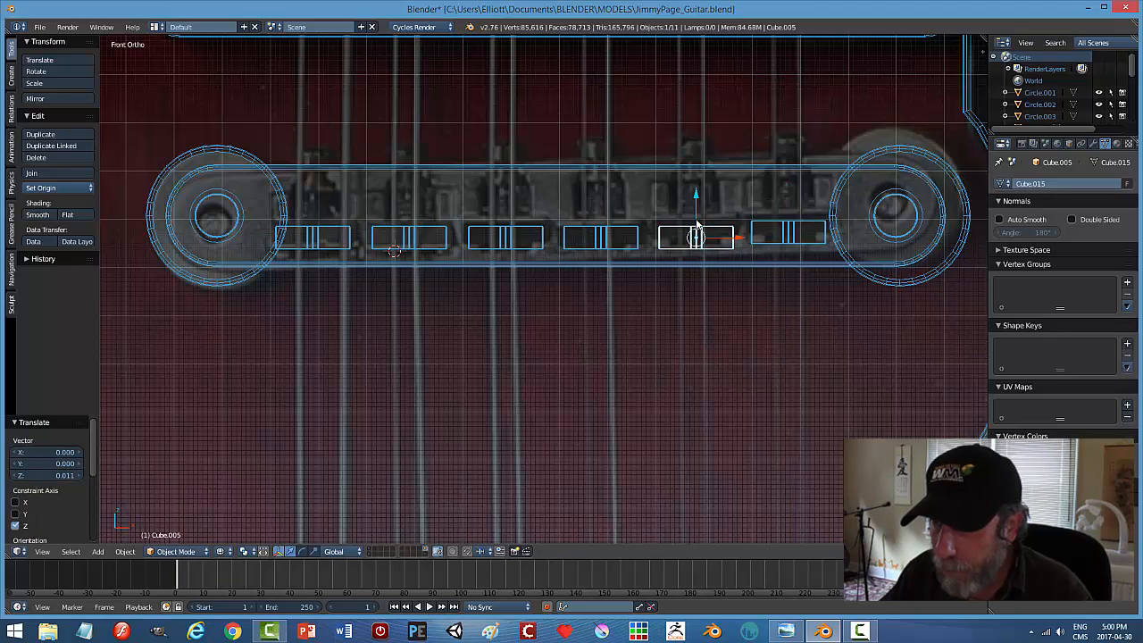
{"action": "right_click", "coordinate": [600, 235]}
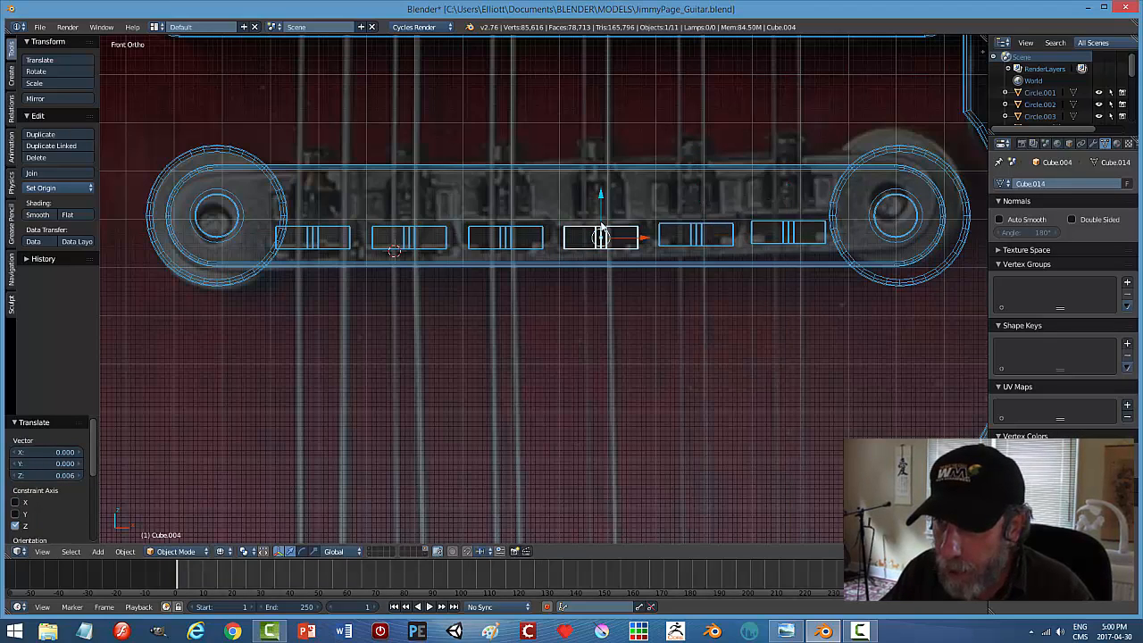
{"action": "left_click_drag", "start_coordinate": [605, 204], "coordinate": [603, 209]}
{"action": "right_click", "coordinate": [419, 238]}
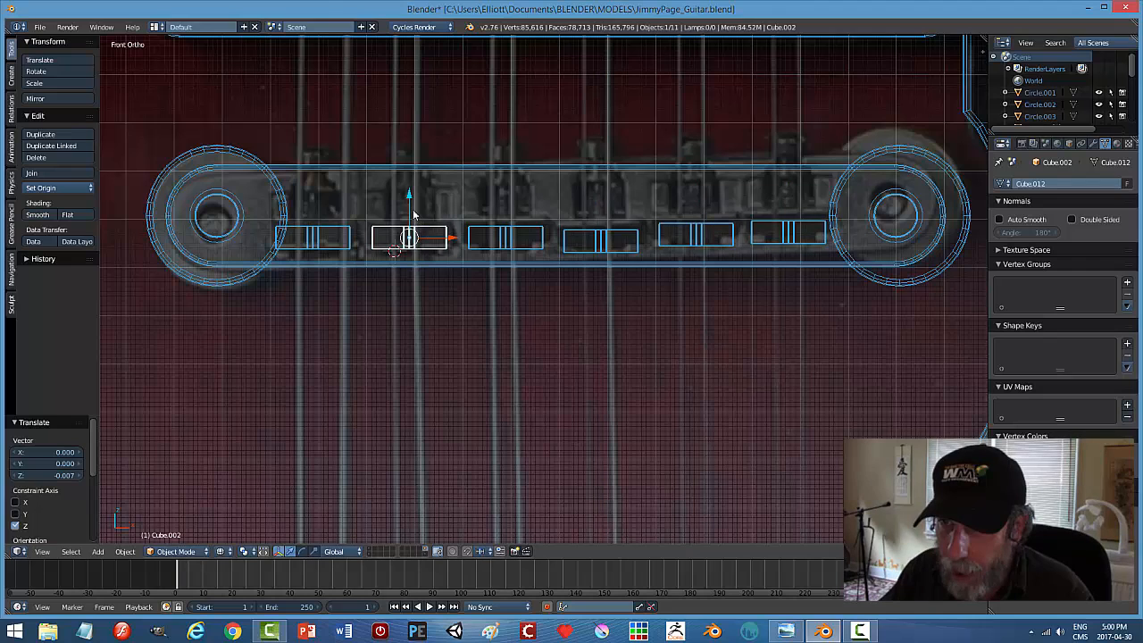
{"action": "left_click_drag", "start_coordinate": [410, 201], "coordinate": [410, 199]}
Deselect everything and examine the row of six saddle blocks on the bar in solid shading.
{"action": "key", "text": "a"}
{"action": "key", "text": "z"}
{"action": "left_click", "coordinate": [665, 382]}
{"action": "middle_click_drag", "start_coordinate": [665, 376], "coordinate": [670, 345]}
{"action": "scroll", "coordinate": [670, 344], "scroll_direction": "down", "scroll_amount": 3}
{"action": "mouse_move", "coordinate": [645, 388]}
{"action": "middle_mouse_down"}
{"action": "mouse_move", "coordinate": [765, 353]}
{"action": "mouse_move", "coordinate": [756, 277]}
{"action": "mouse_move", "coordinate": [637, 384]}
{"action": "mouse_move", "coordinate": [652, 435]}
{"action": "mouse_move", "coordinate": [712, 423]}
{"action": "mouse_move", "coordinate": [684, 450]}
{"action": "mouse_move", "coordinate": [690, 469]}
{"action": "mouse_move", "coordinate": [581, 408]}
{"action": "middle_mouse_up"}
{"action": "scroll", "coordinate": [582, 408], "scroll_direction": "up", "scroll_amount": 4}
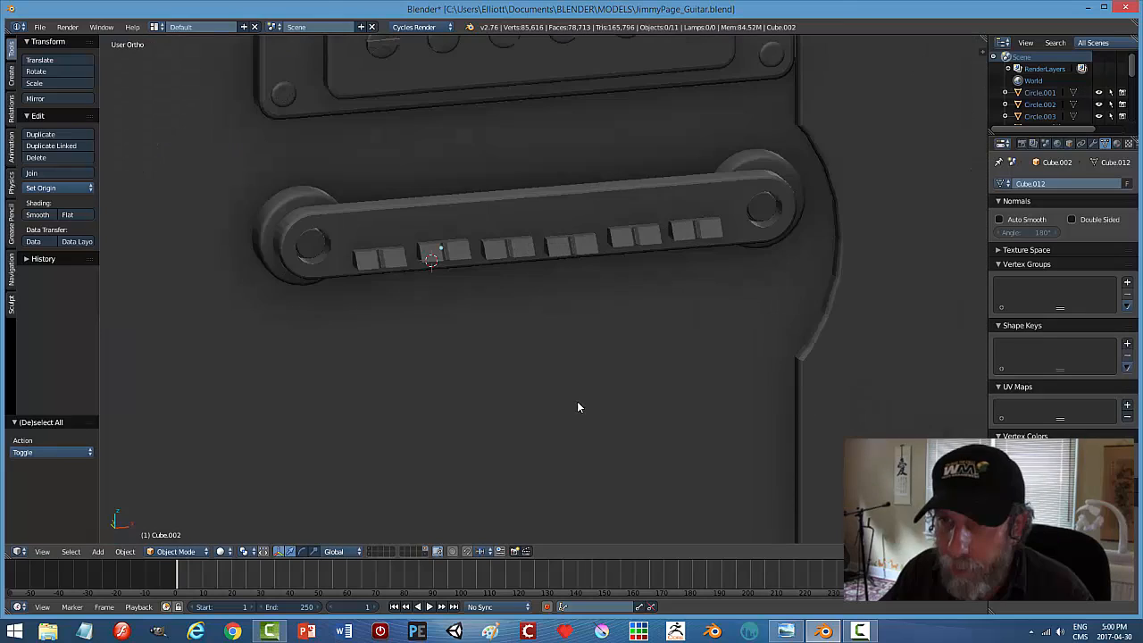
Join the six saddle blocks with the bridge bar into one object.
{"action": "left_click", "coordinate": [379, 257]}
{"action": "left_click", "coordinate": [447, 253], "text": "shift"}
{"action": "left_click", "coordinate": [513, 248], "text": "shift"}
{"action": "left_click", "coordinate": [576, 243], "text": "shift"}
{"action": "left_click", "coordinate": [635, 235], "text": "shift"}
{"action": "left_click", "coordinate": [694, 231], "text": "shift"}
{"action": "left_click", "coordinate": [747, 202], "text": "shift"}
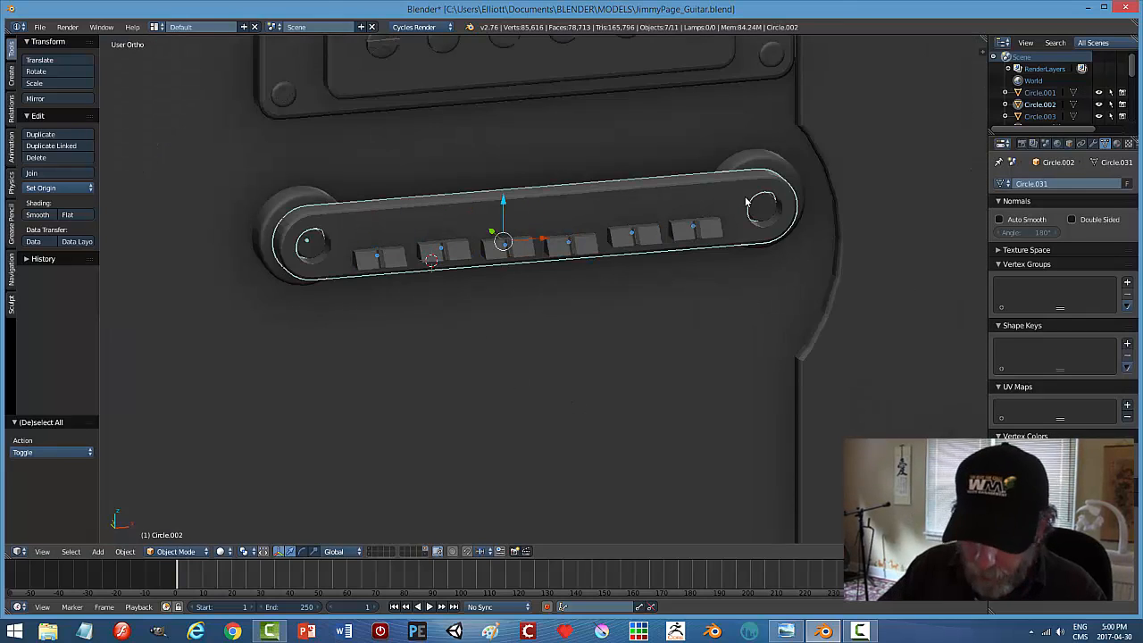
{"action": "key", "text": "ctrl+j"}
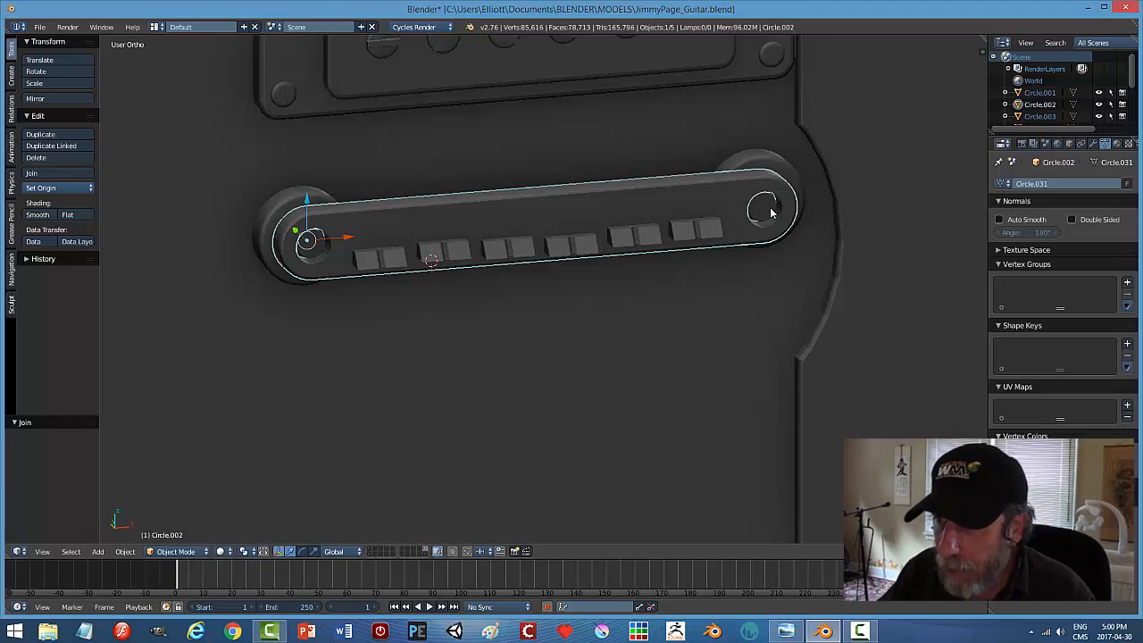
Join the bridge bar with the round post pieces at its ends into a single object.
{"action": "left_click", "coordinate": [772, 213]}
{"action": "right_click", "coordinate": [776, 171], "text": "shift"}
{"action": "right_click", "coordinate": [797, 168], "text": "shift"}
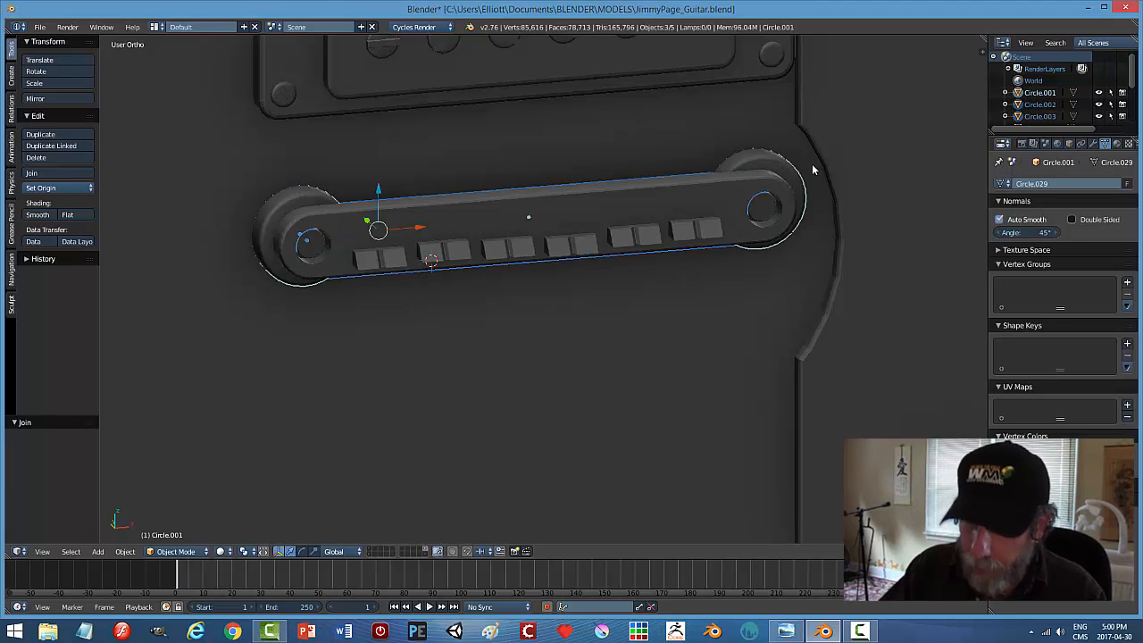
{"action": "key", "text": "ctrl+j"}
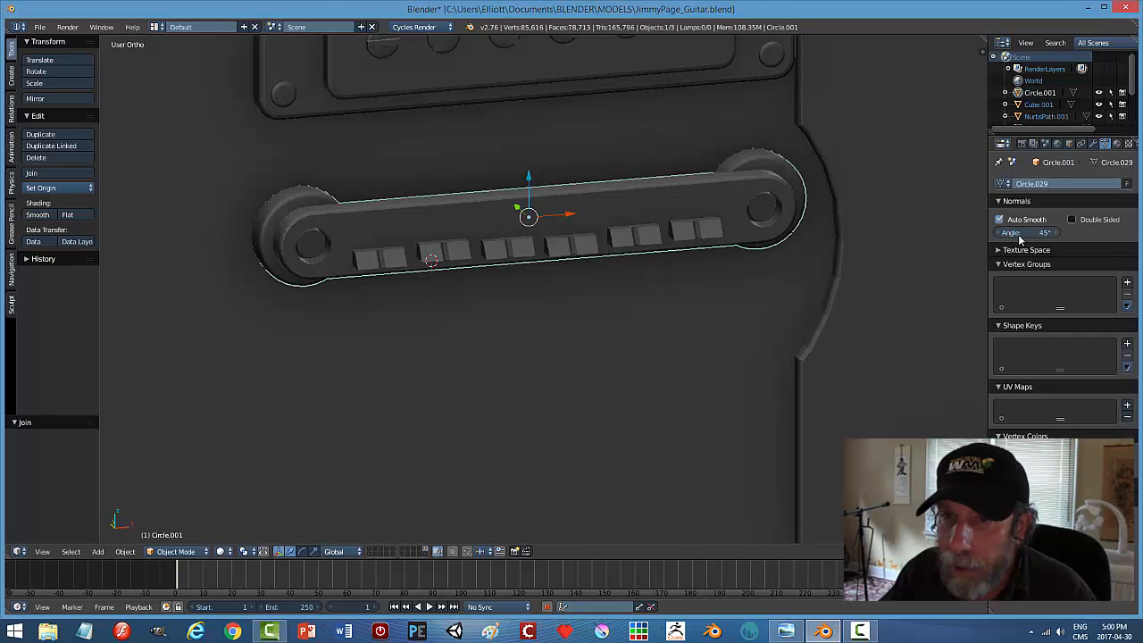
Shade the joined bridge smooth, set its auto smooth angle to 35°, deselect it and save the file over the existing one.
{"action": "left_click", "coordinate": [37, 214]}
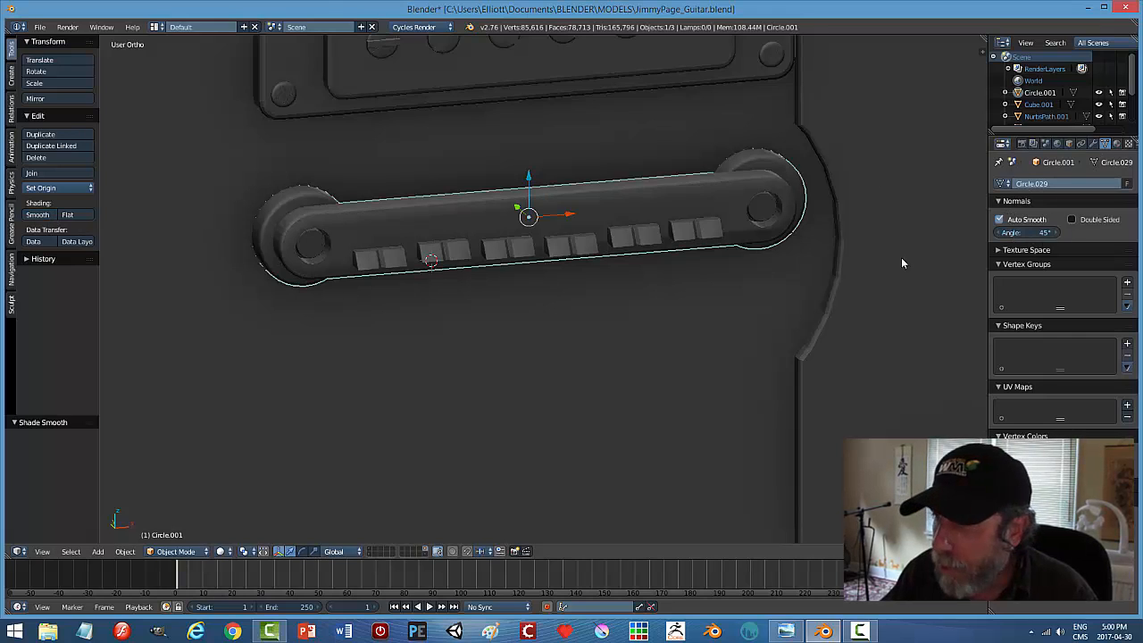
{"action": "left_click", "coordinate": [1034, 234]}
{"action": "type", "text": "35"}
{"action": "key", "text": "Return"}
{"action": "key", "text": "a"}
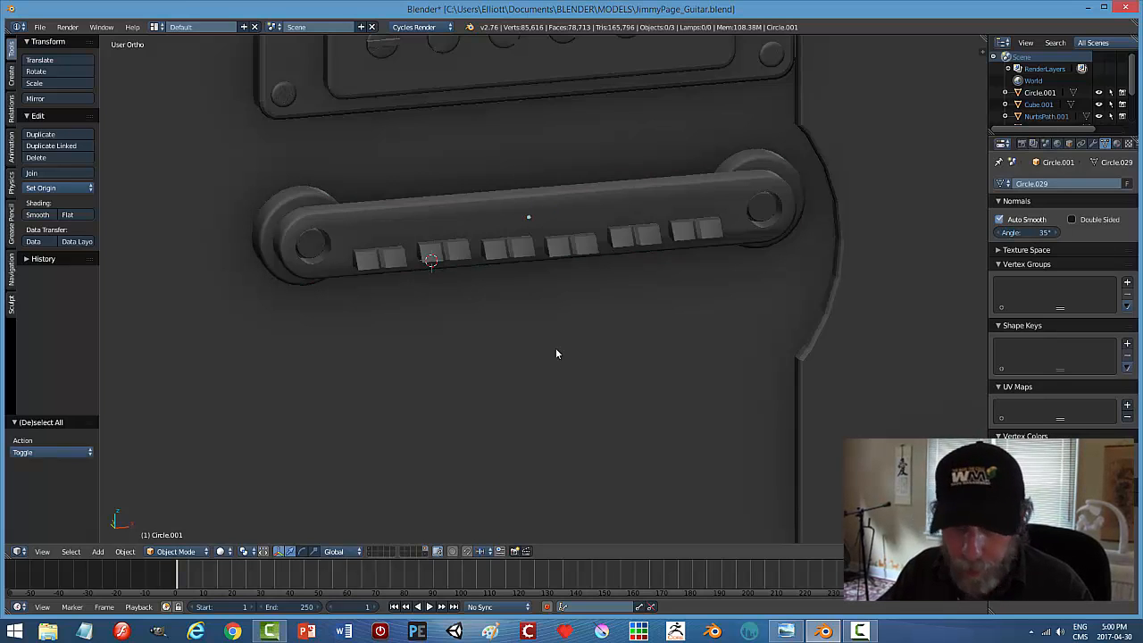
{"action": "key", "text": "ctrl+s"}
{"action": "left_click", "coordinate": [555, 350]}
Examine the bridge on the guitar body in solid shading and compare it with the reference photo in front wireframe view.
{"action": "middle_click_drag", "start_coordinate": [504, 369], "coordinate": [565, 344]}
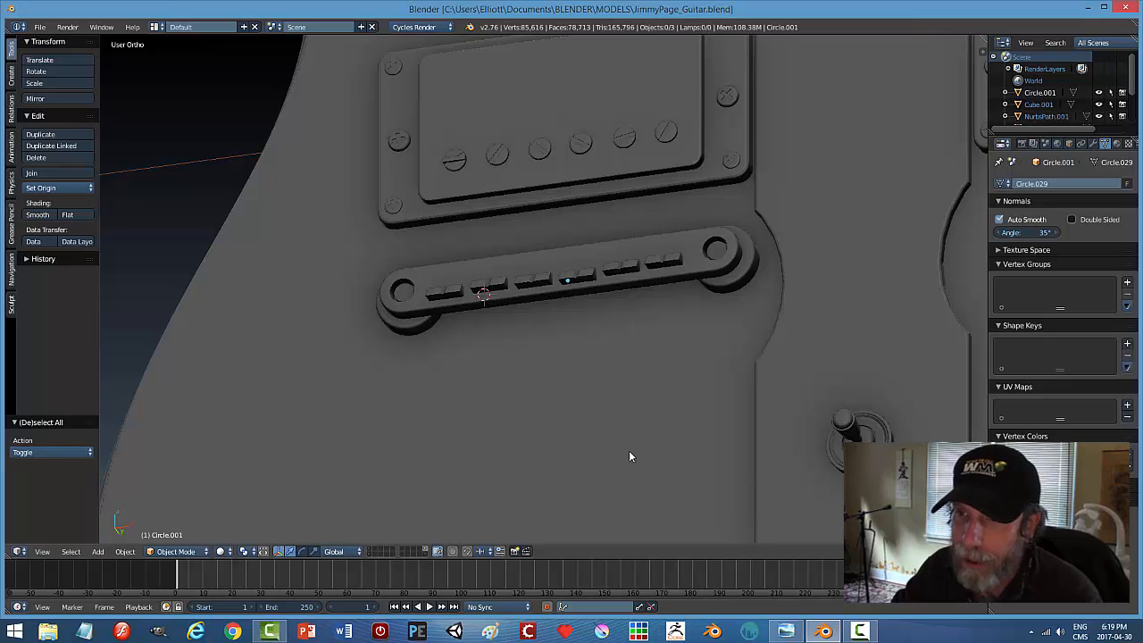
{"action": "scroll", "coordinate": [665, 451], "scroll_direction": "down", "scroll_amount": 6}
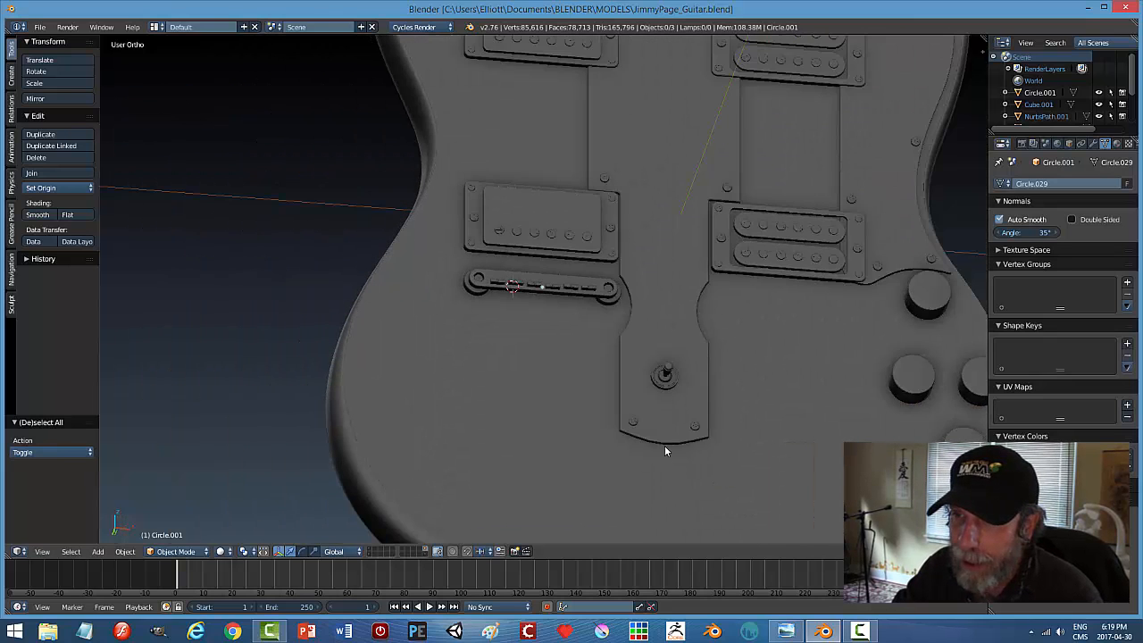
{"action": "scroll", "coordinate": [740, 433], "scroll_direction": "down", "scroll_amount": 1}
{"action": "mouse_move", "coordinate": [740, 433]}
{"action": "middle_mouse_down"}
{"action": "mouse_move", "coordinate": [766, 418]}
{"action": "mouse_move", "coordinate": [720, 432]}
{"action": "mouse_move", "coordinate": [744, 437]}
{"action": "middle_mouse_up"}
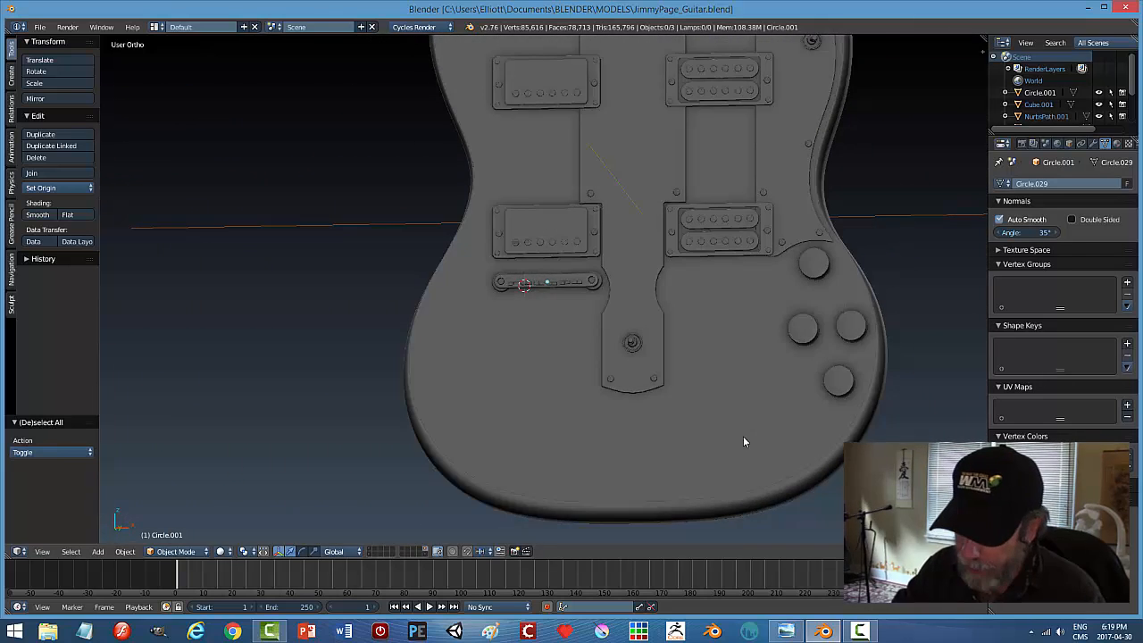
{"action": "key", "text": "KP_1"}
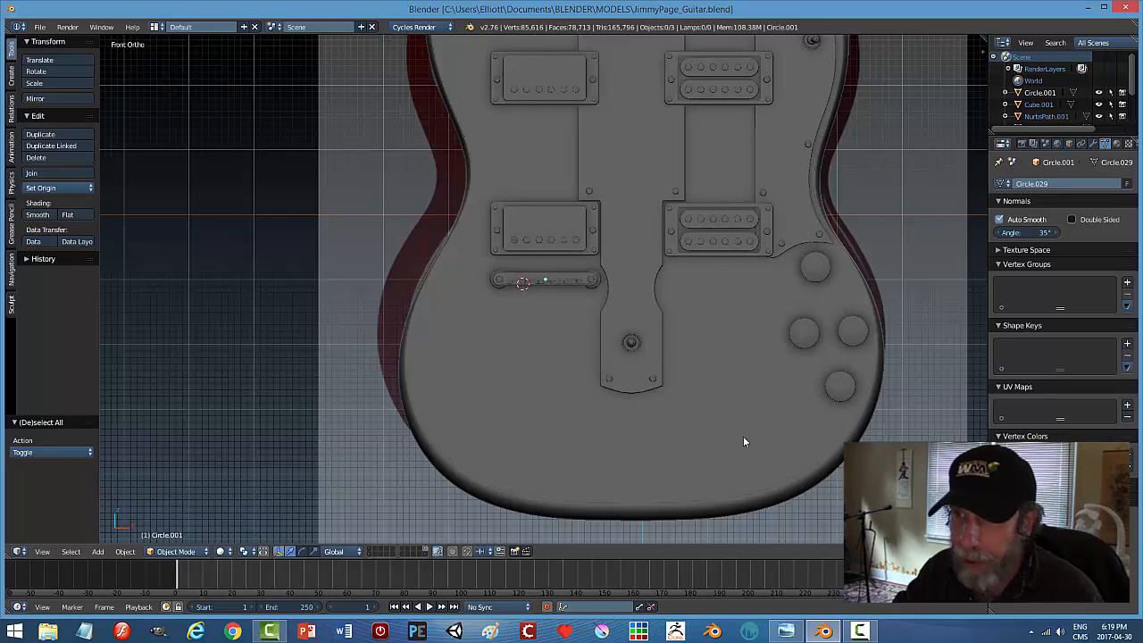
{"action": "key", "text": "z"}
{"action": "left_click", "coordinate": [752, 438]}
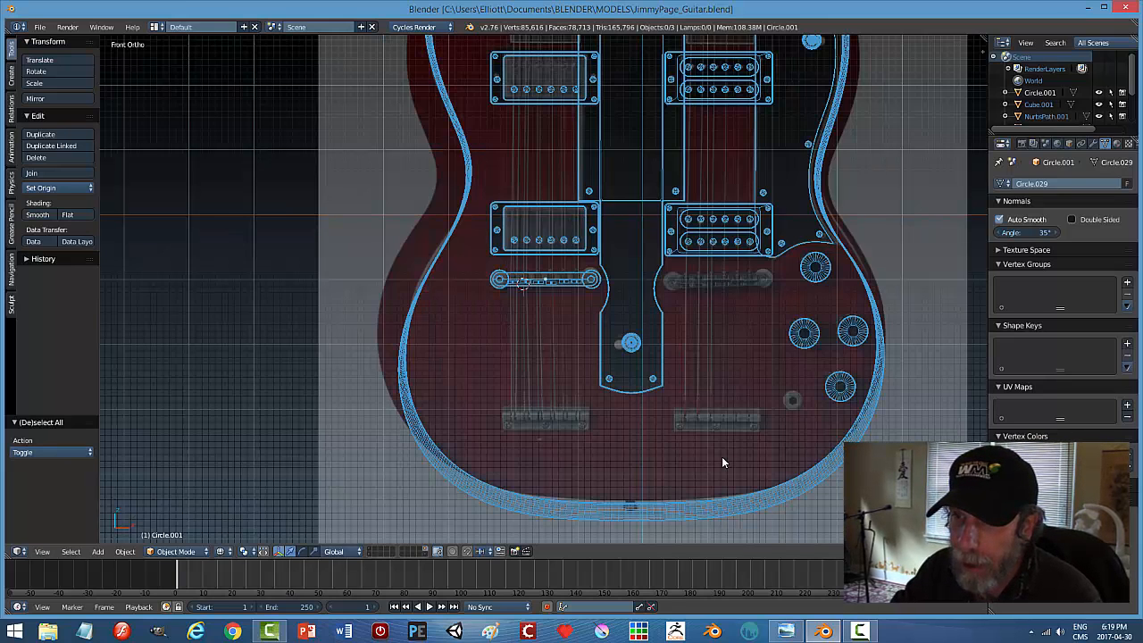
{"action": "scroll", "coordinate": [723, 461], "scroll_direction": "up", "scroll_amount": 3}
{"action": "key", "text": "KP_Decimal"}
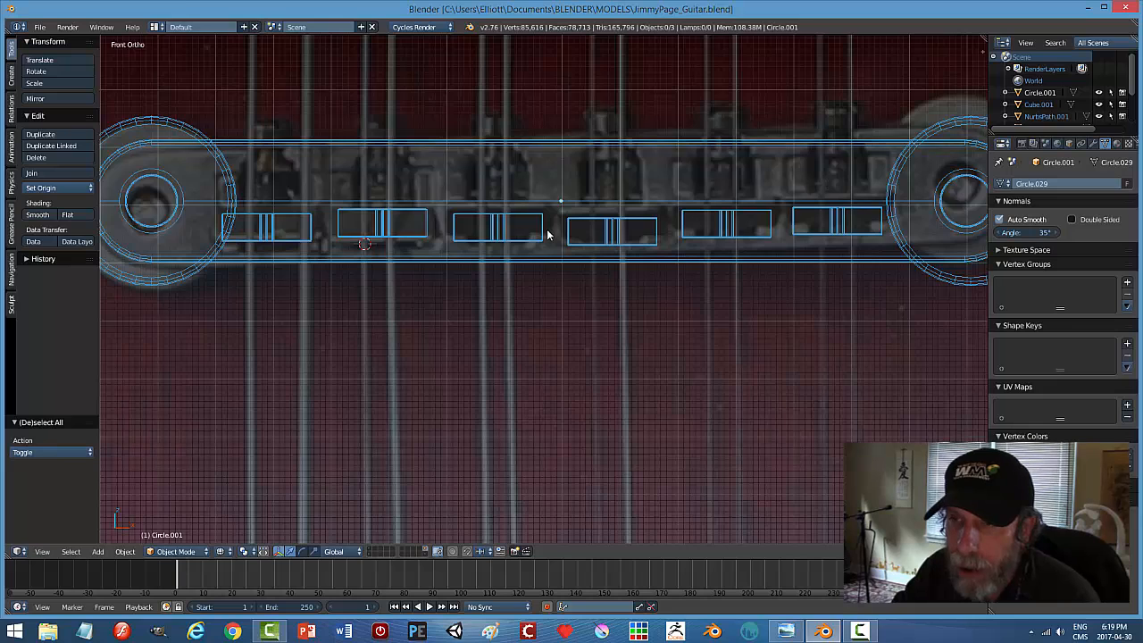
{"action": "scroll", "coordinate": [548, 235], "scroll_direction": "down", "scroll_amount": 3}
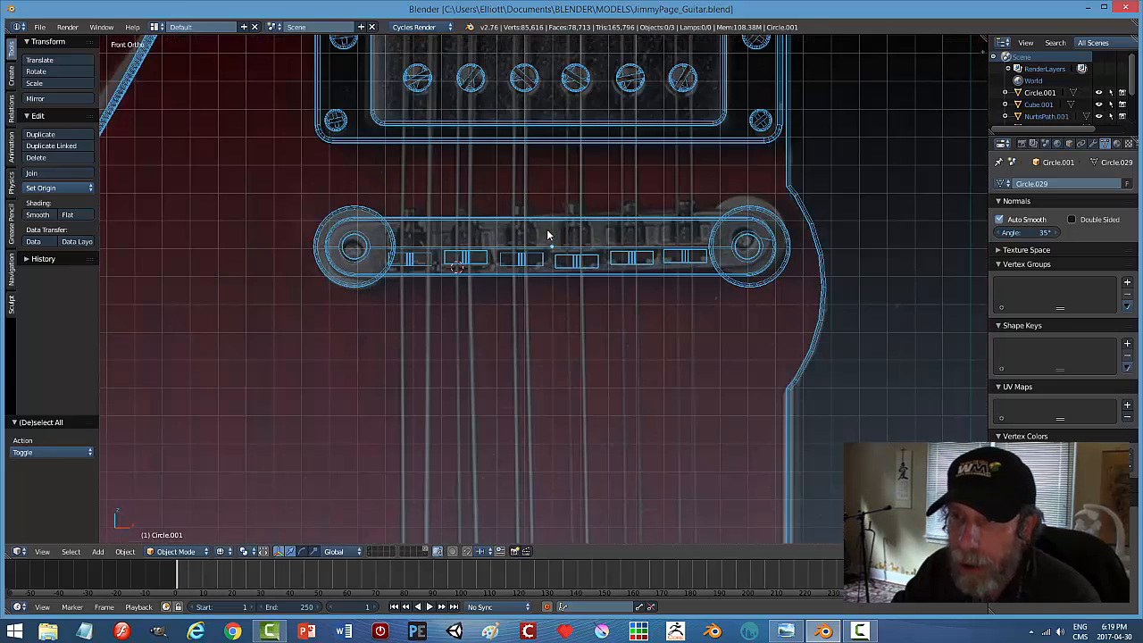
Snap the 3D cursor to the bridge's centre and add a cube there.
{"action": "right_click", "coordinate": [677, 223]}
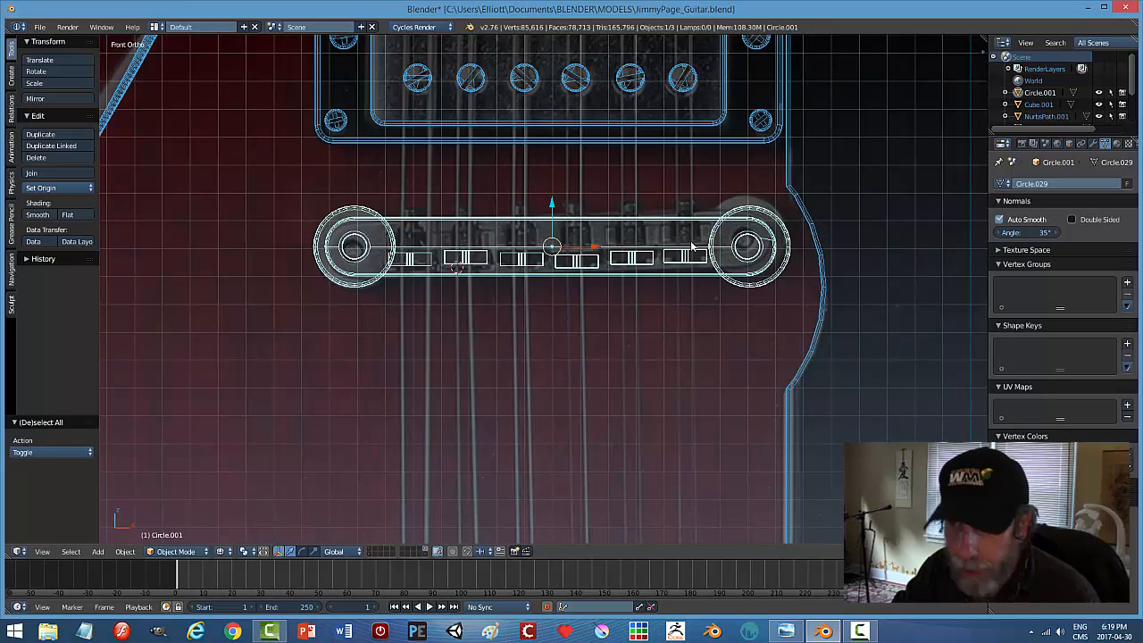
{"action": "key", "text": "z"}
{"action": "left_click", "coordinate": [690, 316]}
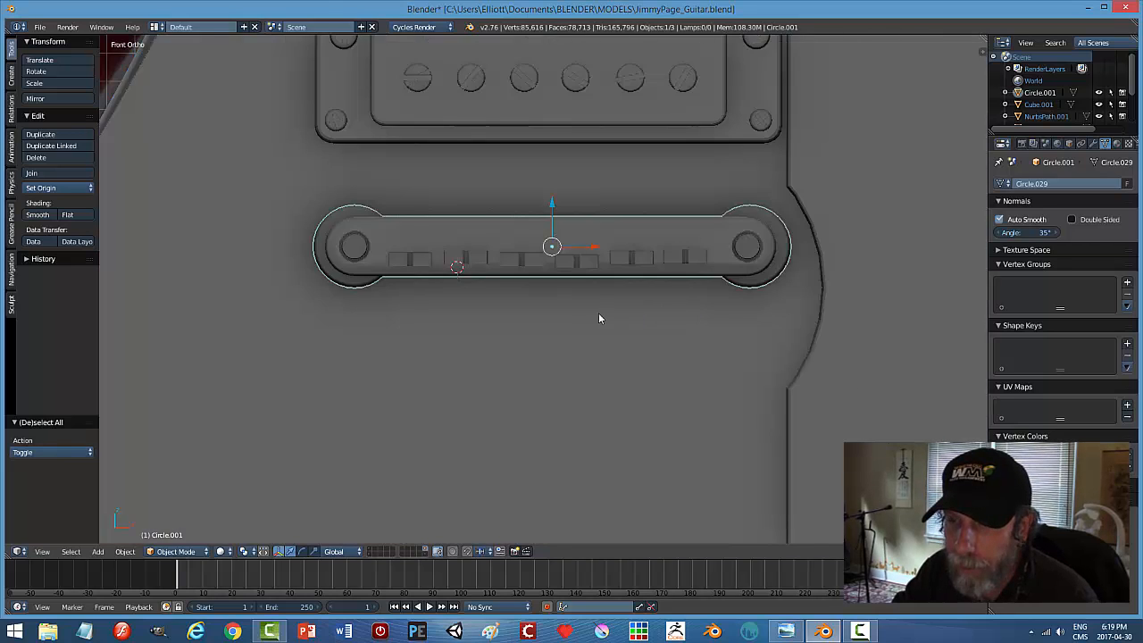
{"action": "scroll", "coordinate": [599, 317], "scroll_direction": "up", "scroll_amount": 3}
{"action": "scroll", "coordinate": [599, 318], "scroll_direction": "down", "scroll_amount": 1}
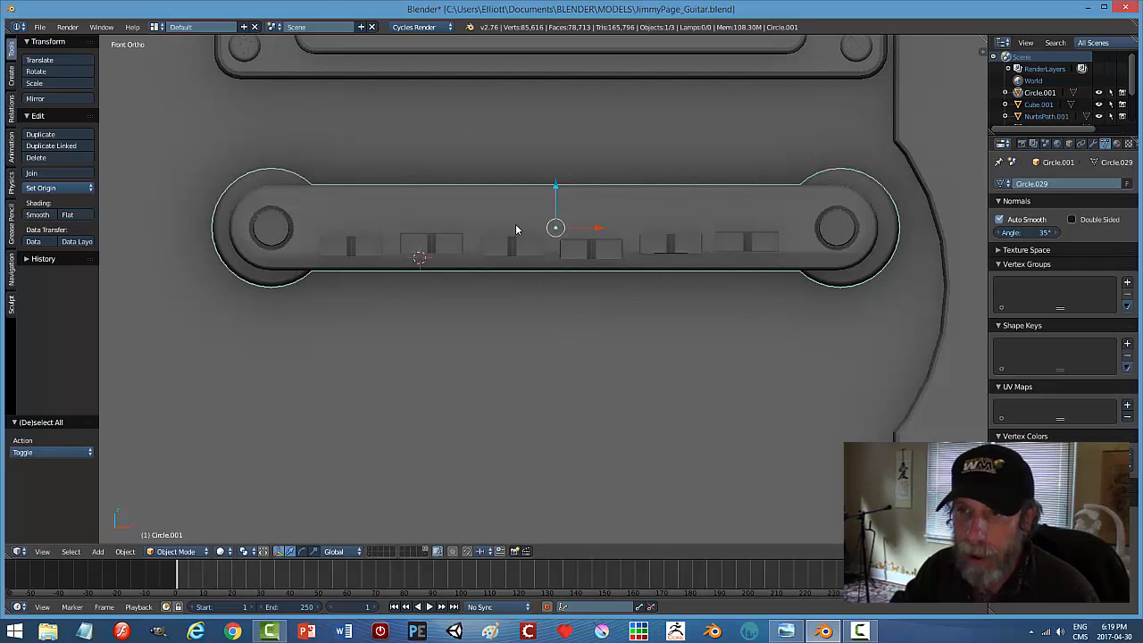
{"action": "key", "text": "shift+s"}
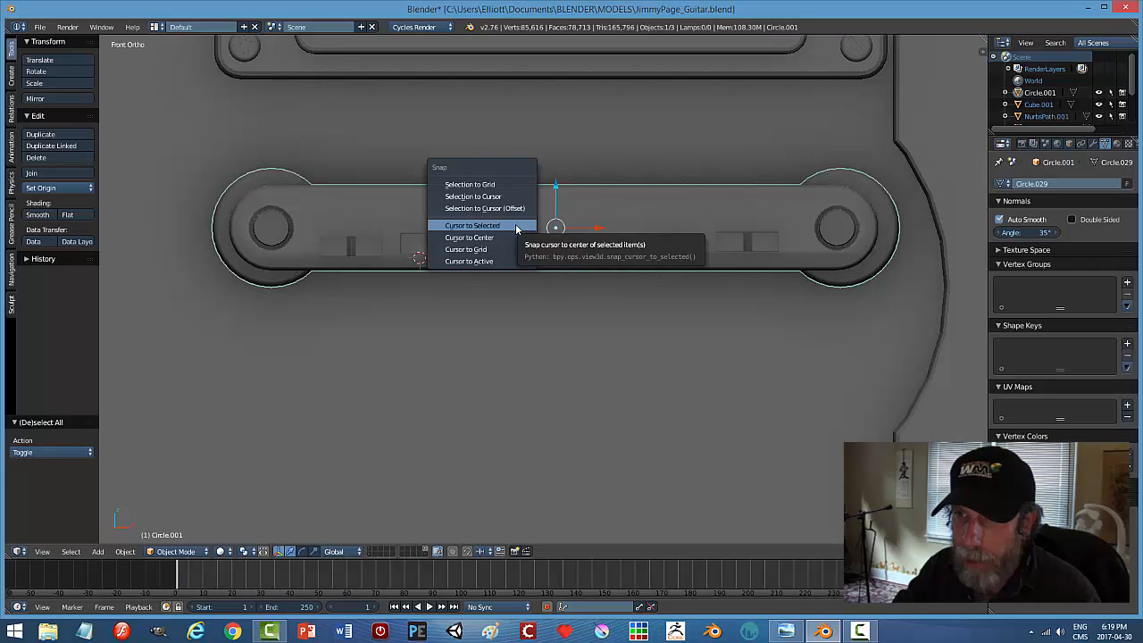
{"action": "left_click", "coordinate": [515, 227]}
{"action": "key", "text": "shift+a"}
{"action": "mouse_move", "coordinate": [583, 281]}
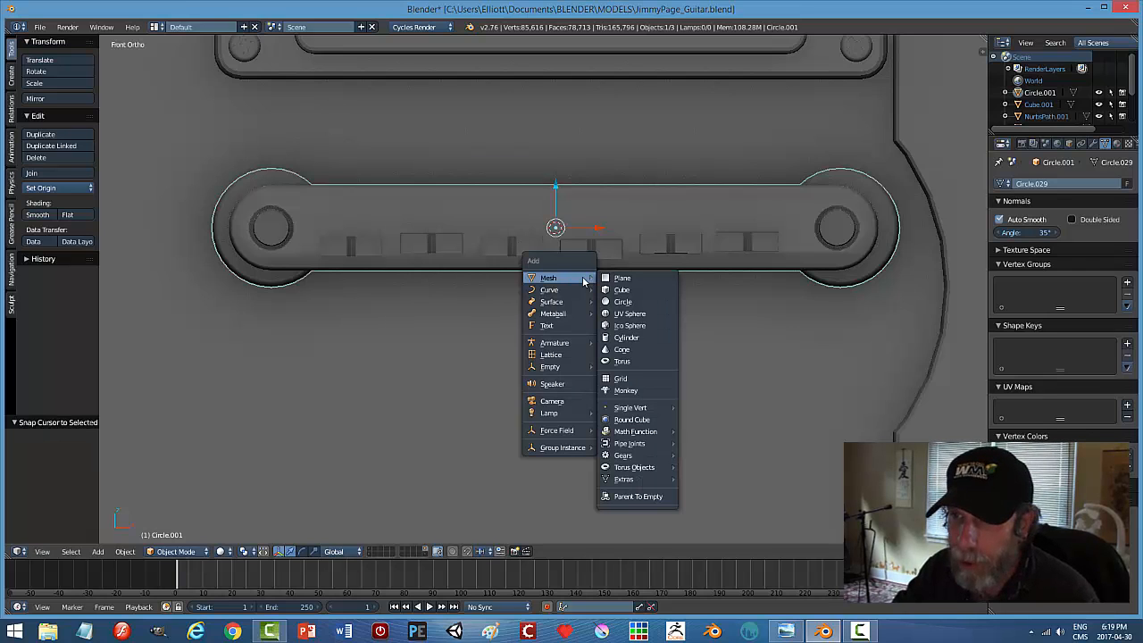
{"action": "left_click", "coordinate": [627, 289]}
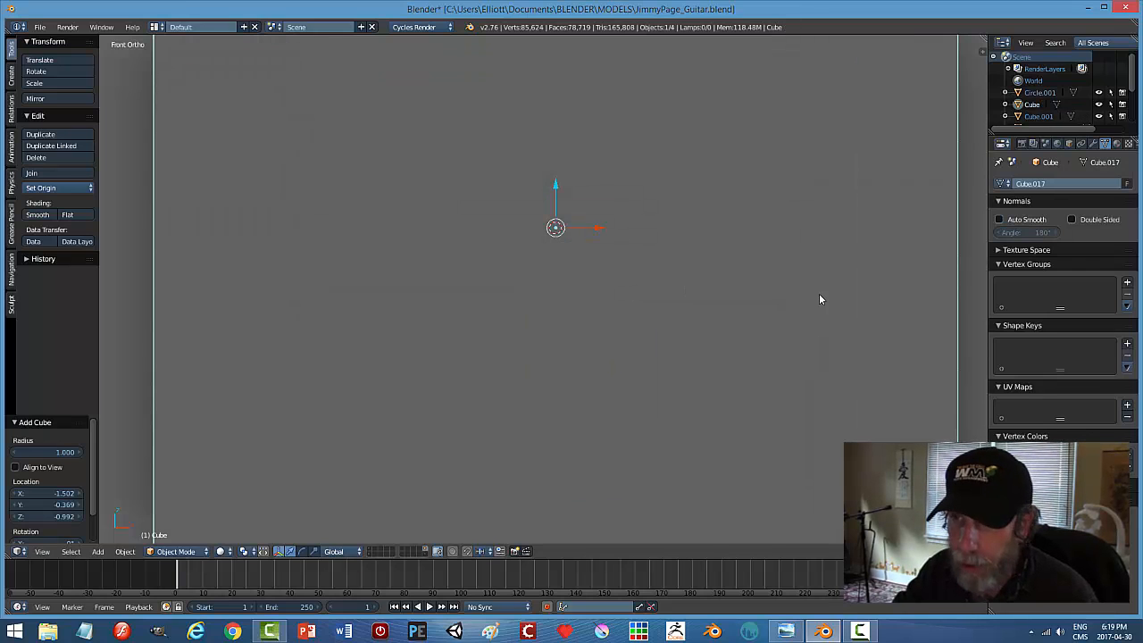
Scale the new cube to 0.088 and move it -0.110 along Y, out in front of the bridge bar.
{"action": "key", "text": "s"}
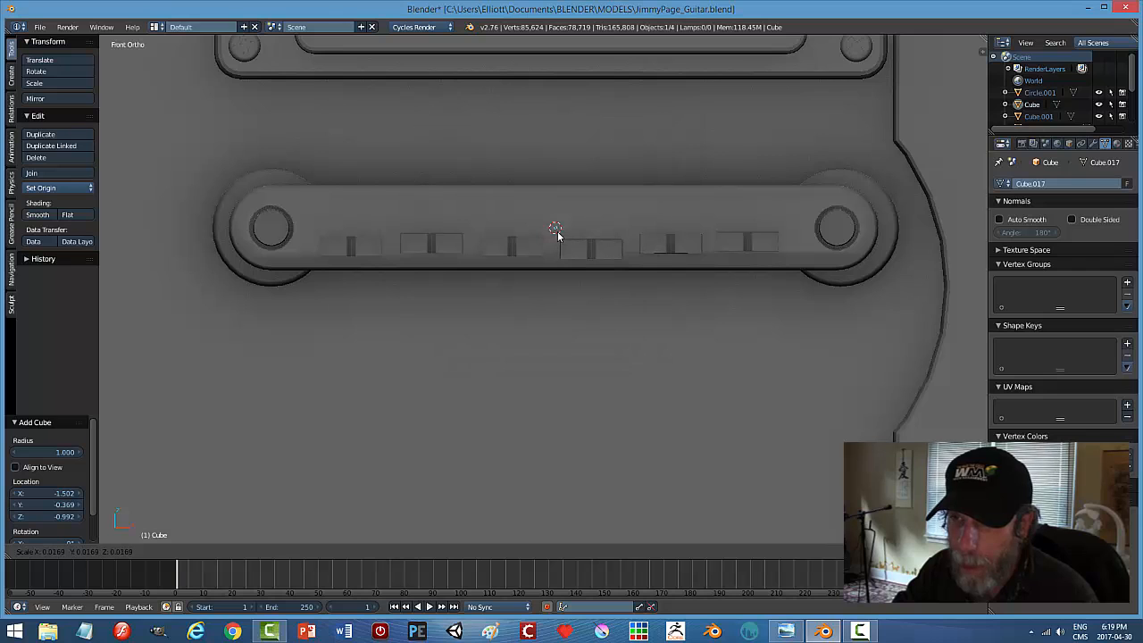
{"action": "left_click", "coordinate": [571, 251]}
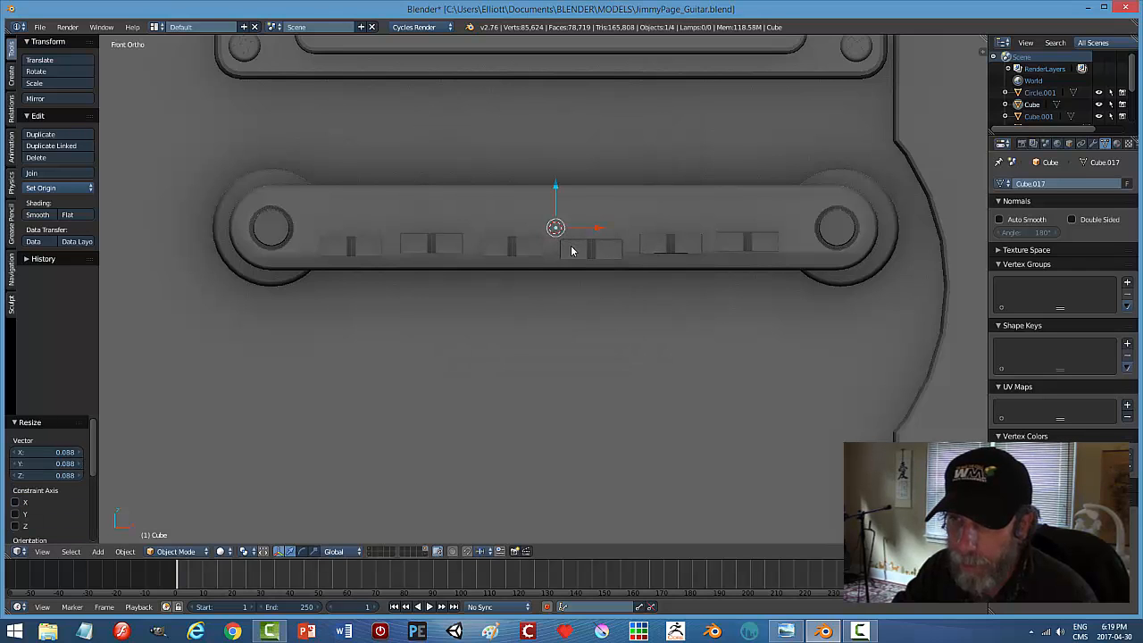
{"action": "middle_click_drag", "start_coordinate": [663, 224], "coordinate": [632, 203]}
{"action": "left_click_drag", "start_coordinate": [642, 189], "coordinate": [607, 248]}
{"action": "middle_click_drag", "start_coordinate": [606, 248], "coordinate": [662, 229]}
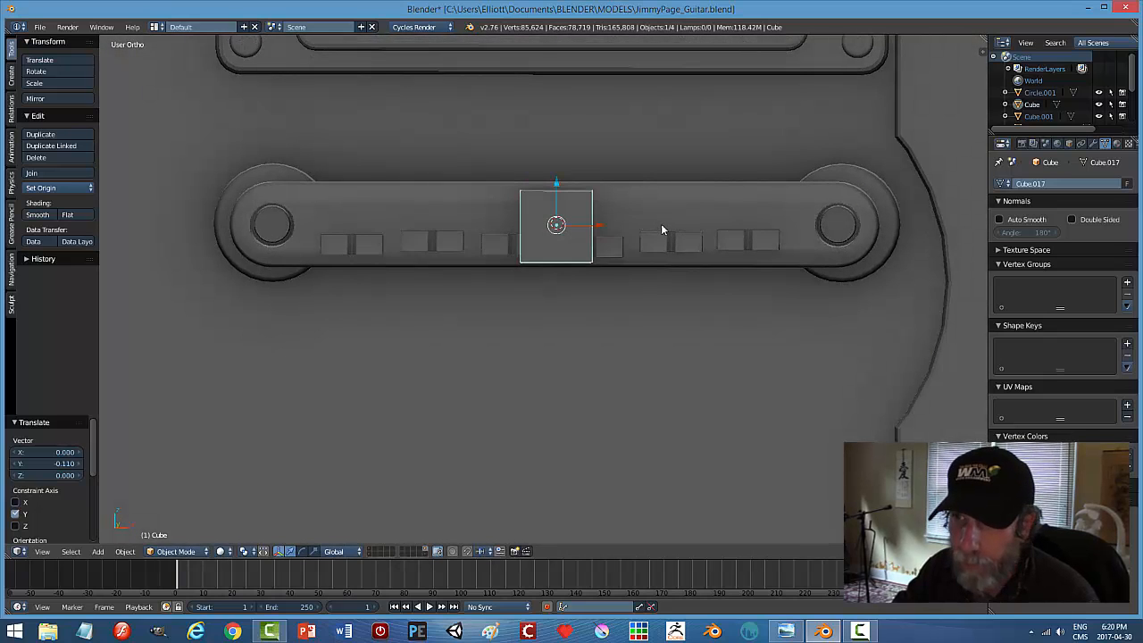
Scale the cube down by 0.490 and raise it slightly along Z above the saddle row.
{"action": "key", "text": "s"}
{"action": "left_click", "coordinate": [607, 226]}
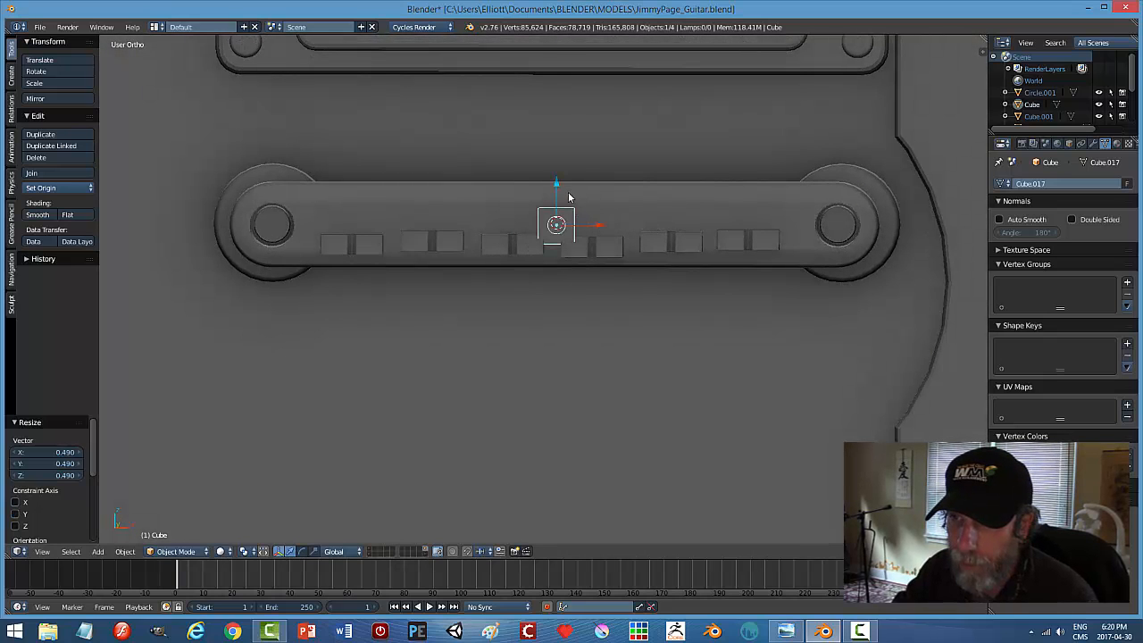
{"action": "left_click_drag", "start_coordinate": [555, 181], "coordinate": [554, 175]}
Thin the cube by 0.544 along Y and move it -0.017 along Y relative to the bar's front face.
{"action": "middle_click_drag", "start_coordinate": [658, 202], "coordinate": [763, 240]}
{"action": "key", "text": "s"}
{"action": "left_click", "coordinate": [689, 242]}
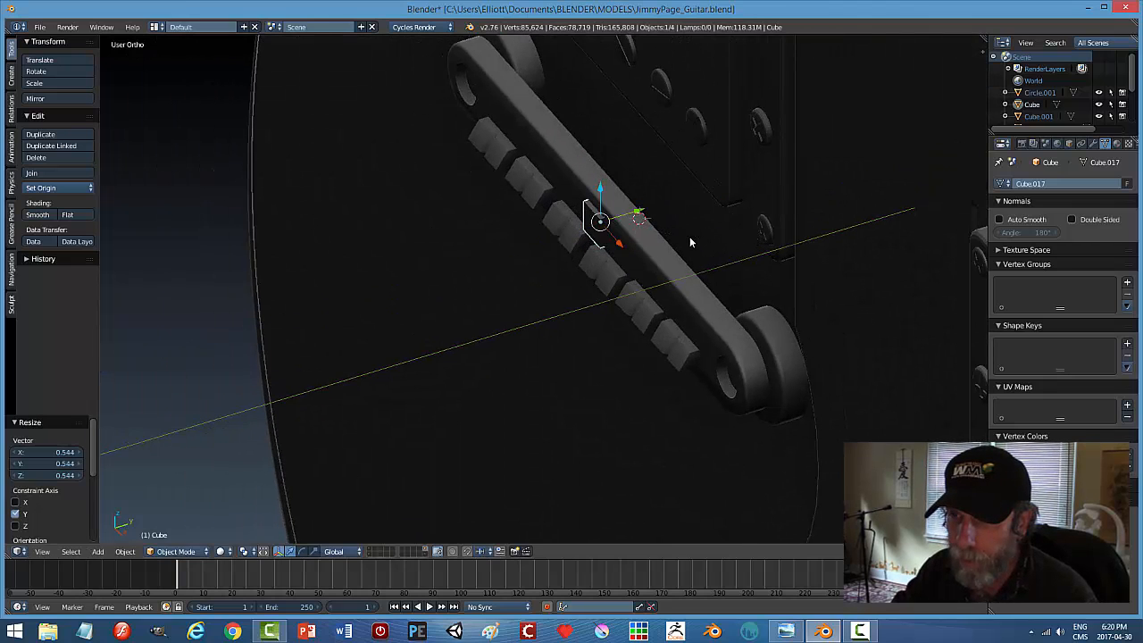
{"action": "key", "text": "g"}
{"action": "key", "text": "y"}
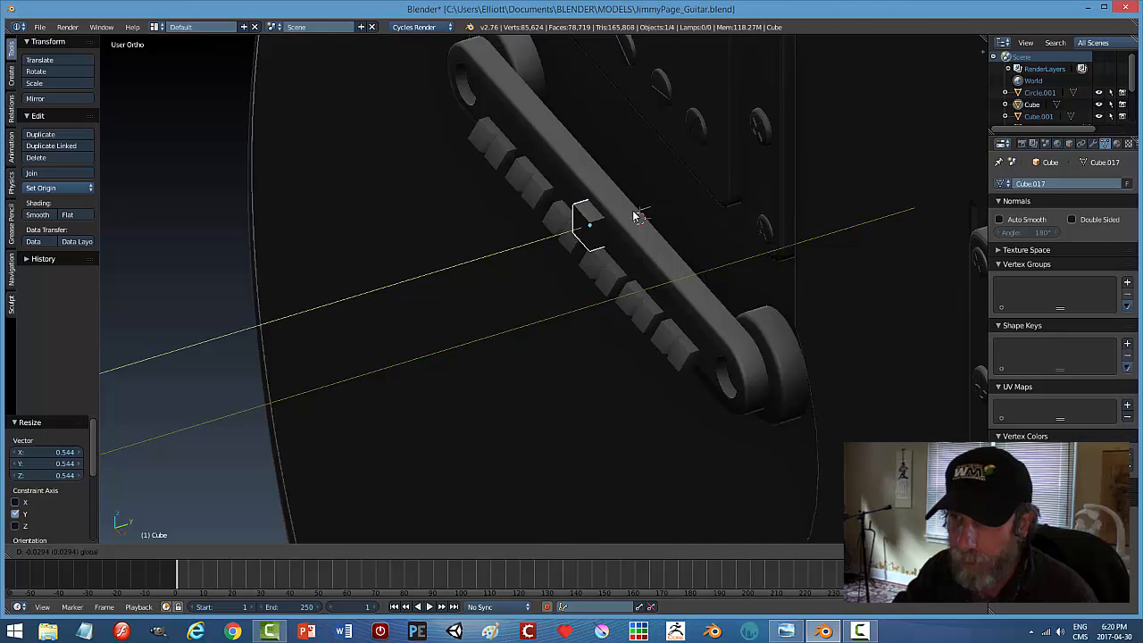
{"action": "left_click", "coordinate": [637, 217]}
Move the cube -0.508 along X to sit above the first saddle block in the front wireframe view.
{"action": "key", "text": "KP_1"}
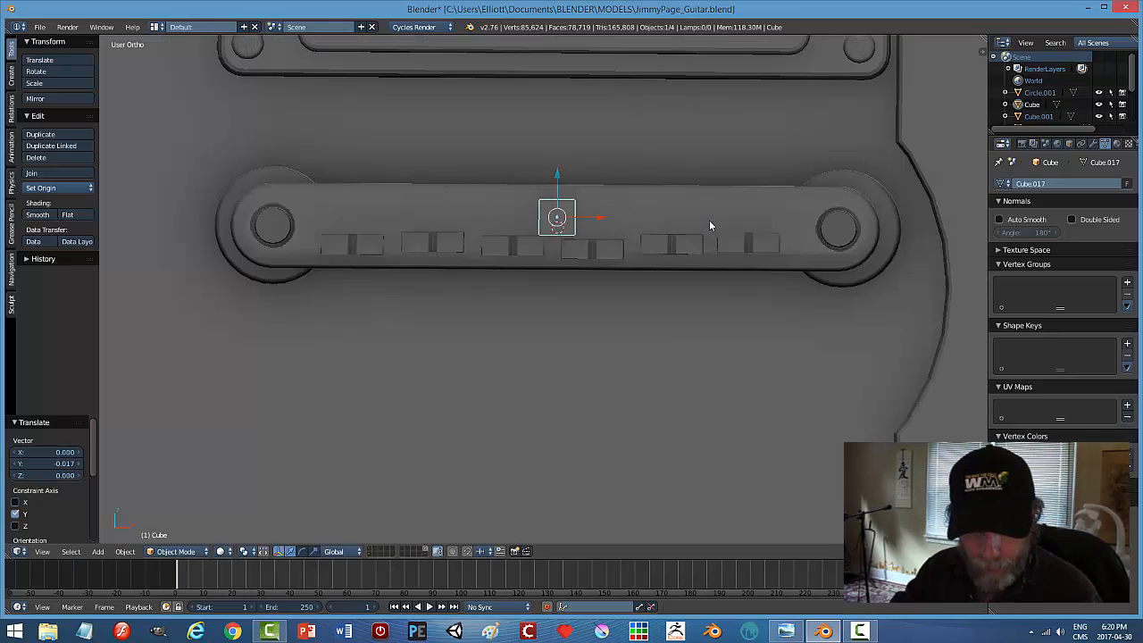
{"action": "key", "text": "z"}
{"action": "left_click", "coordinate": [809, 227]}
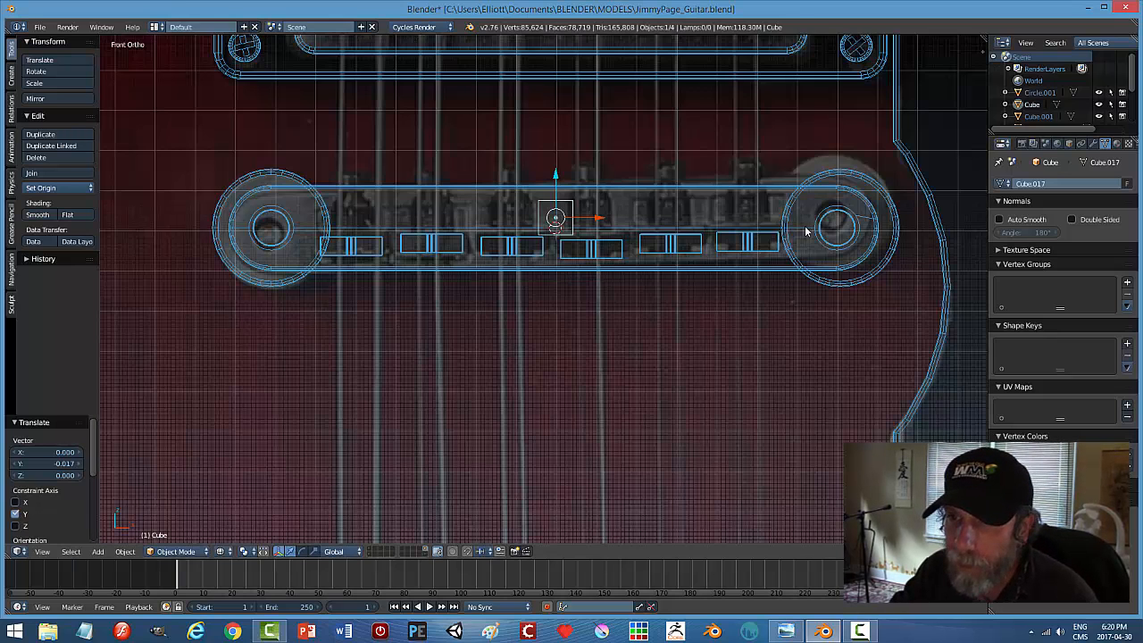
{"action": "scroll", "coordinate": [581, 246], "scroll_direction": "up", "scroll_amount": 2}
{"action": "left_click_drag", "start_coordinate": [576, 188], "coordinate": [300, 187]}
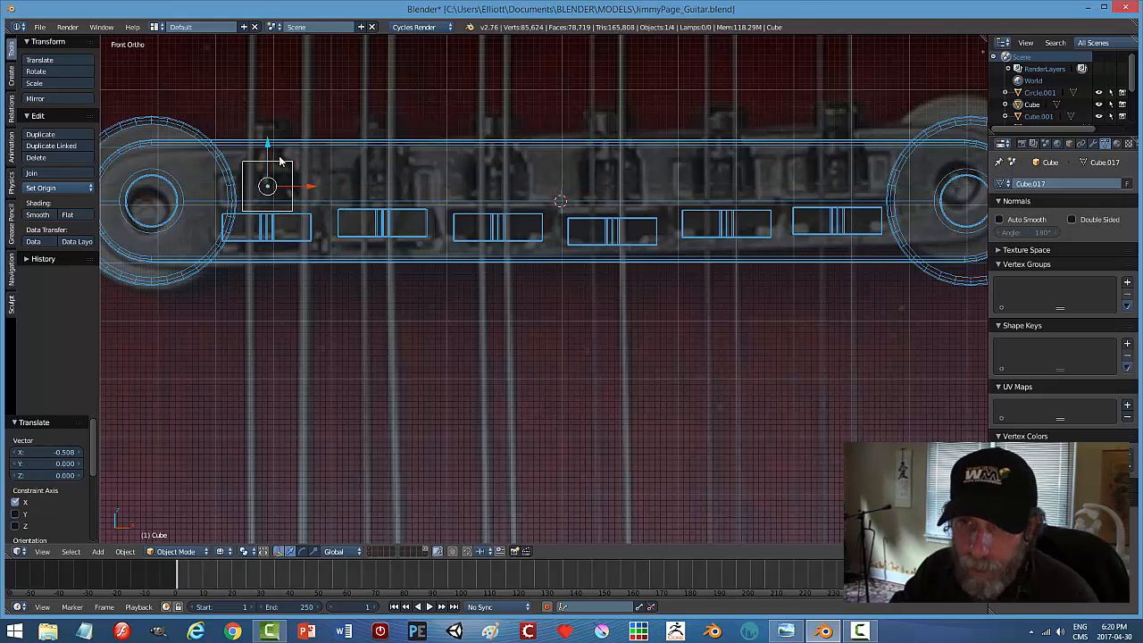
Resize the cube to the saddle part in the photo, scaling it 0.656 along Z and 1.089 along X.
{"action": "key", "text": "s"}
{"action": "key", "text": "z"}
{"action": "left_click", "coordinate": [316, 198]}
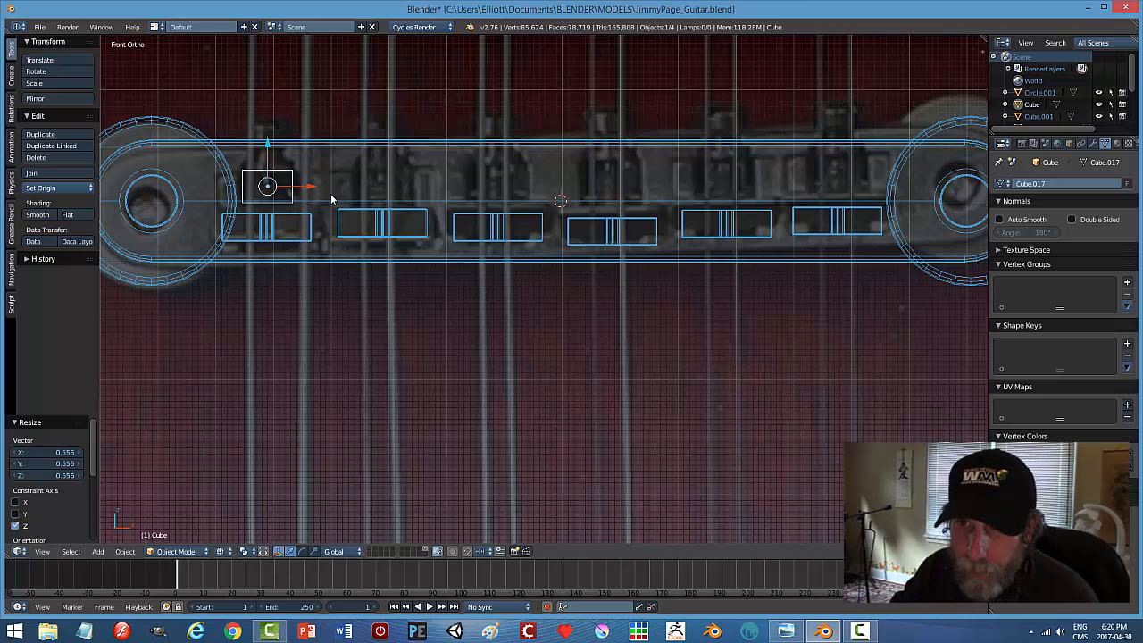
{"action": "key", "text": "s"}
{"action": "key", "text": "x"}
{"action": "left_click", "coordinate": [352, 202]}
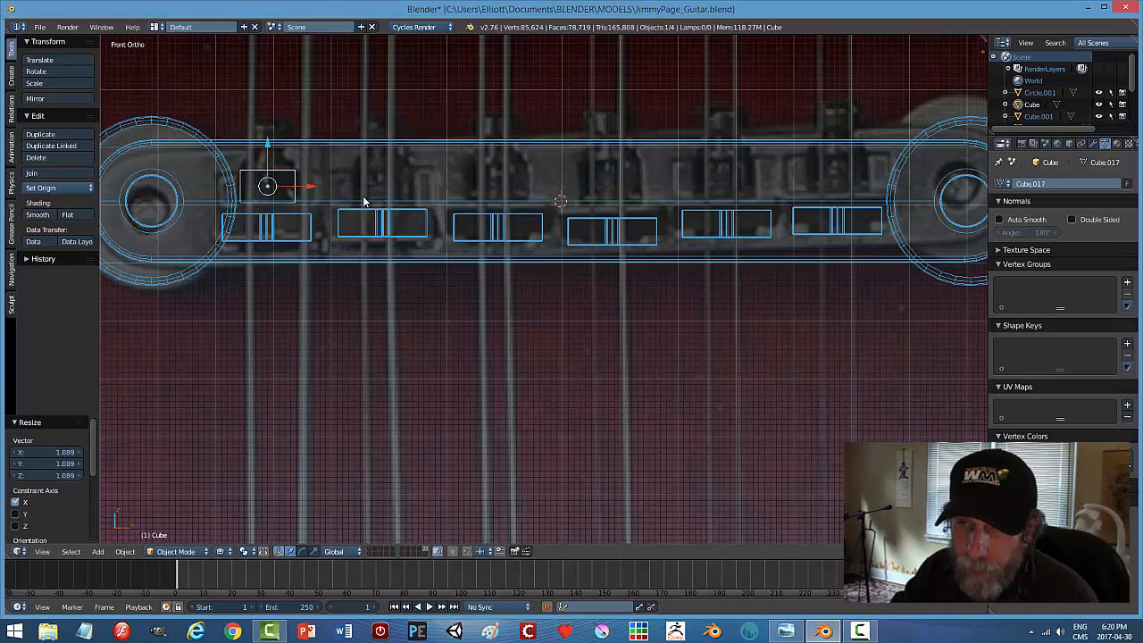
Duplicate the block along X to positions above the second and third saddles, and make another copy in place at the third.
{"action": "key", "text": "z"}
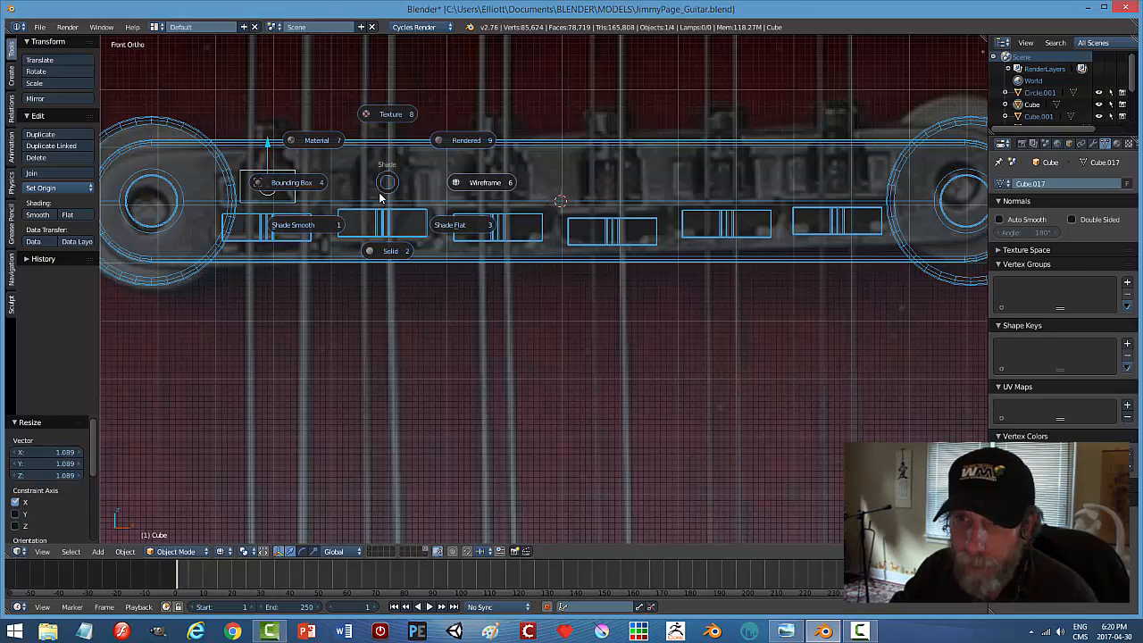
{"action": "left_click", "coordinate": [390, 252]}
{"action": "mouse_move", "coordinate": [386, 176]}
{"action": "middle_mouse_down"}
{"action": "mouse_move", "coordinate": [367, 236]}
{"action": "mouse_move", "coordinate": [386, 185]}
{"action": "middle_mouse_up"}
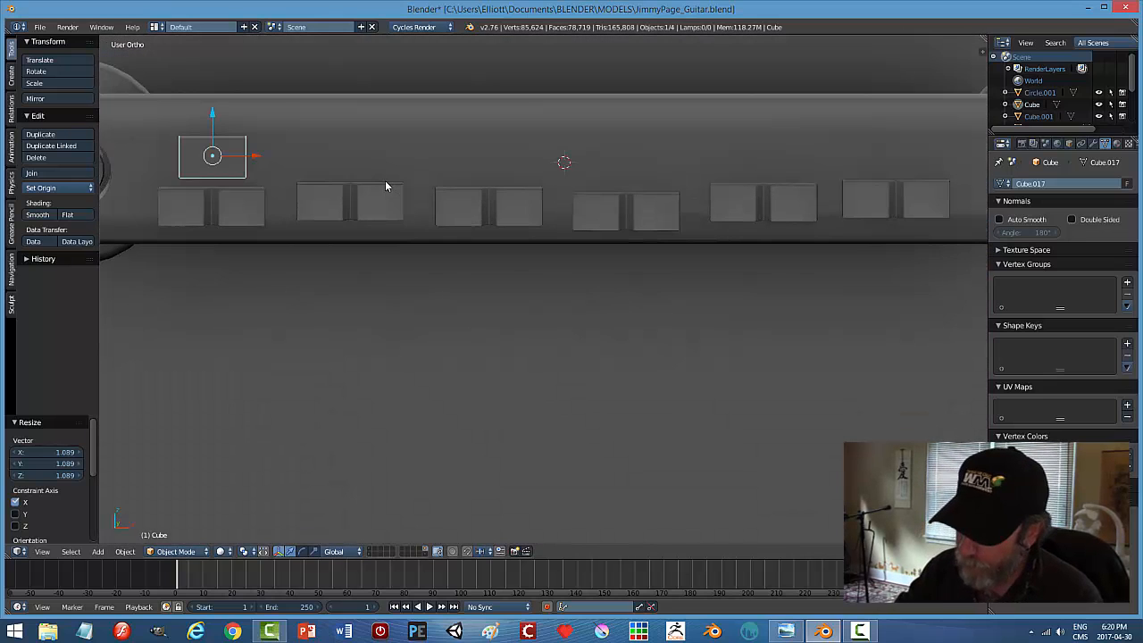
{"action": "key", "text": "KP_1"}
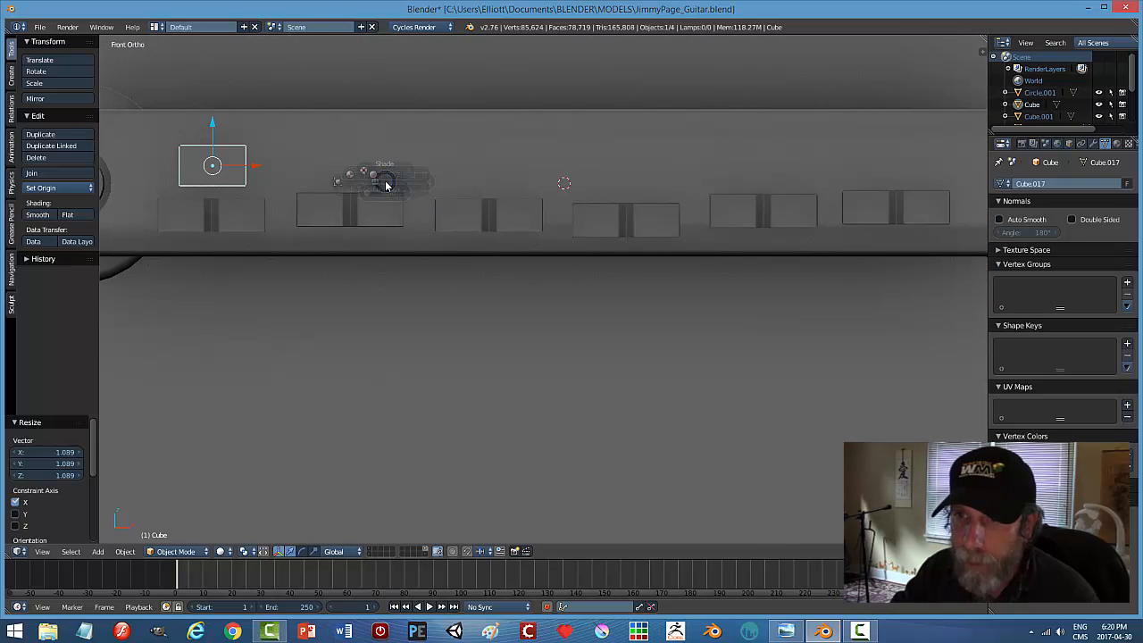
{"action": "key", "text": "z"}
{"action": "left_click", "coordinate": [468, 182]}
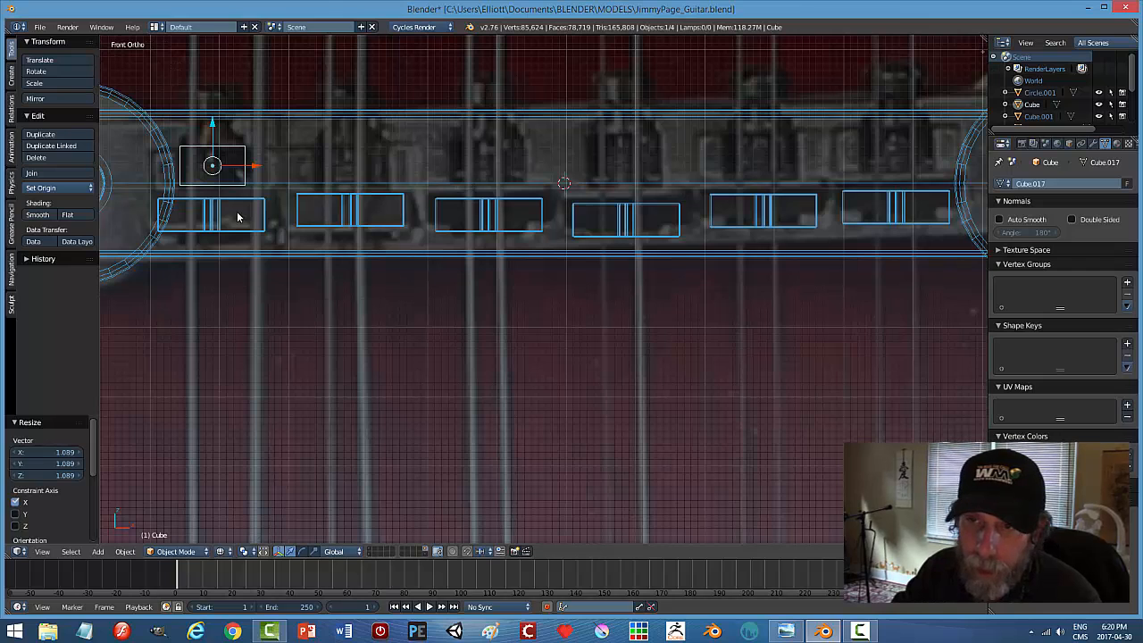
{"action": "key", "text": "shift+d"}
{"action": "right_click", "coordinate": [362, 197]}
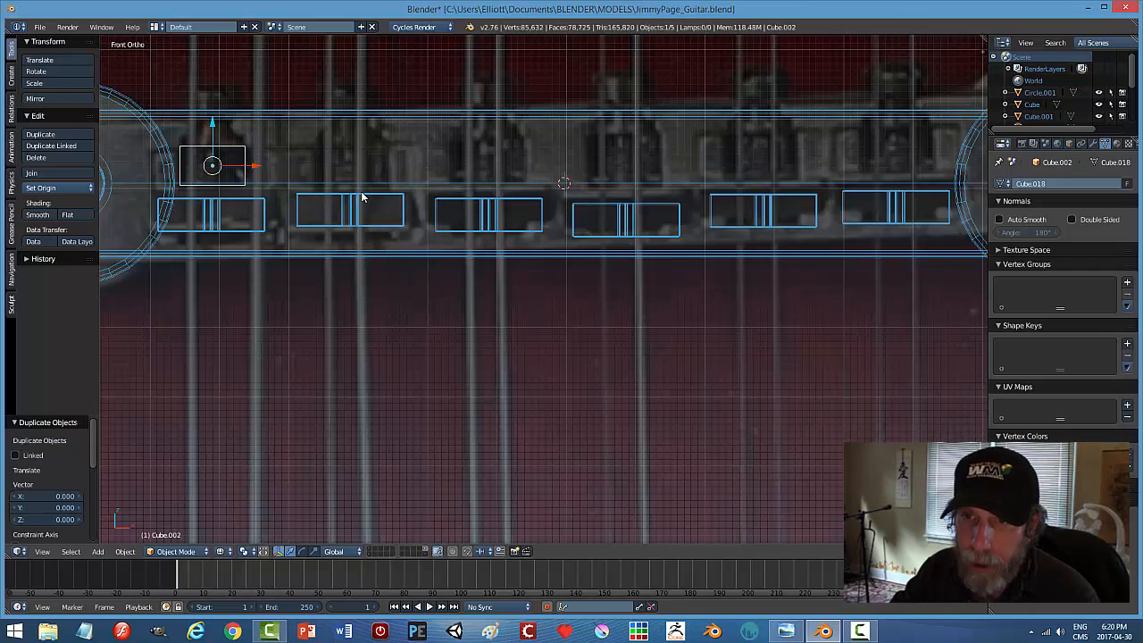
{"action": "left_click_drag", "start_coordinate": [258, 165], "coordinate": [539, 173]}
{"action": "key", "text": "shift+d"}
{"action": "right_click", "coordinate": [456, 205]}
{"action": "key", "text": "shift+d"}
{"action": "right_click", "coordinate": [554, 183]}
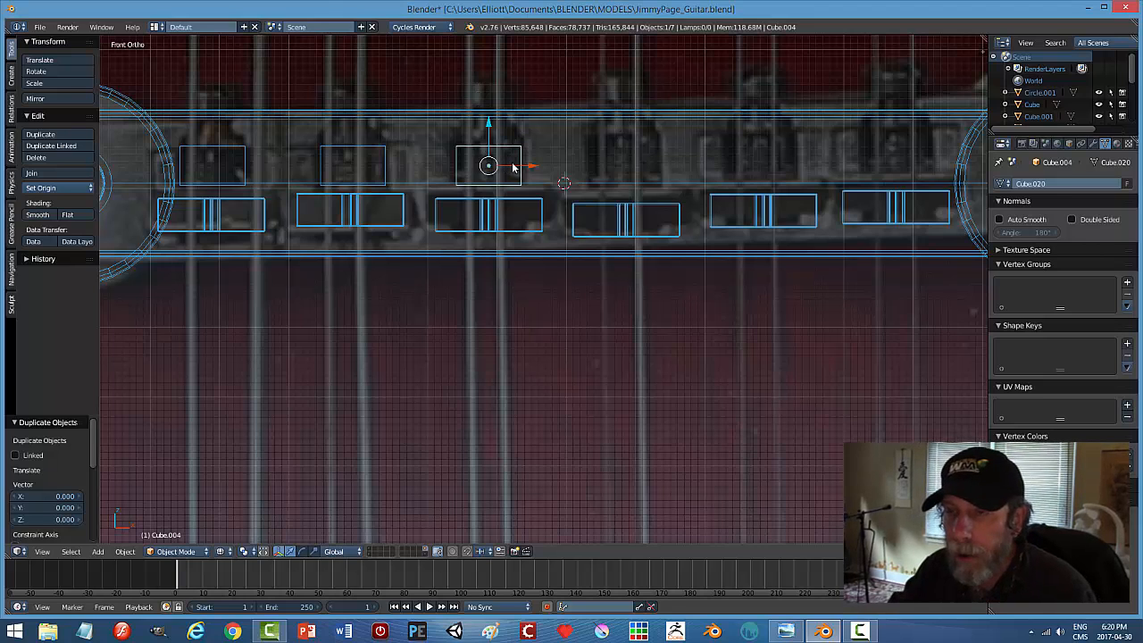
Add two vertical loop cuts to the block above the third saddle and spread them by 1.393 along X.
{"action": "key", "text": "Tab"}
{"action": "left_click", "coordinate": [599, 166]}
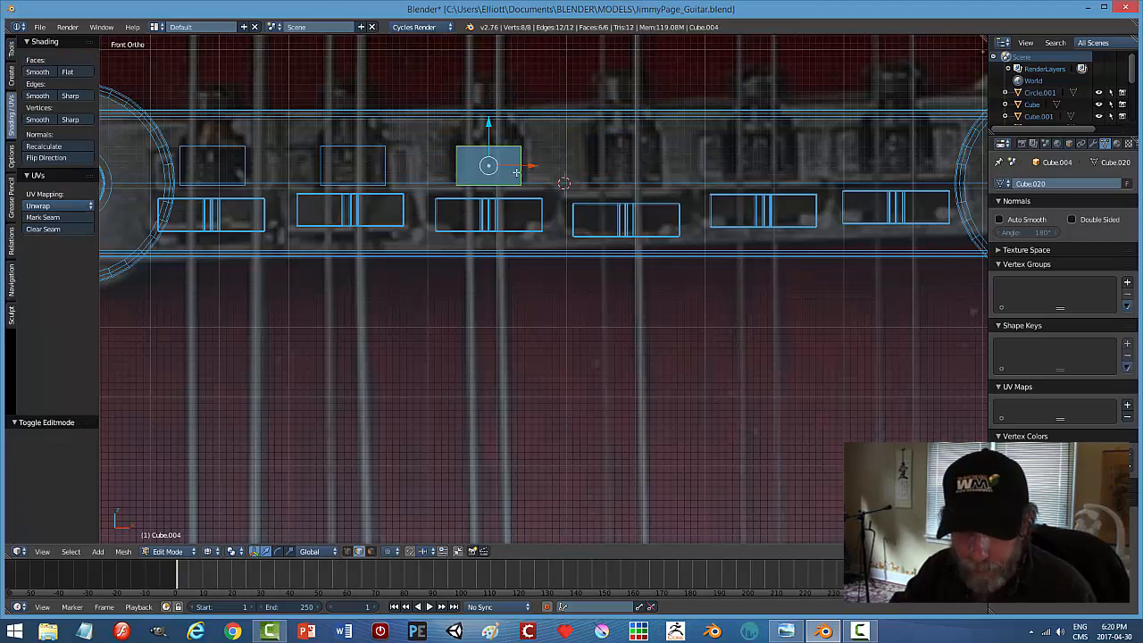
{"action": "key", "text": "ctrl+r"}
{"action": "scroll", "coordinate": [503, 169], "scroll_direction": "up", "scroll_amount": 1}
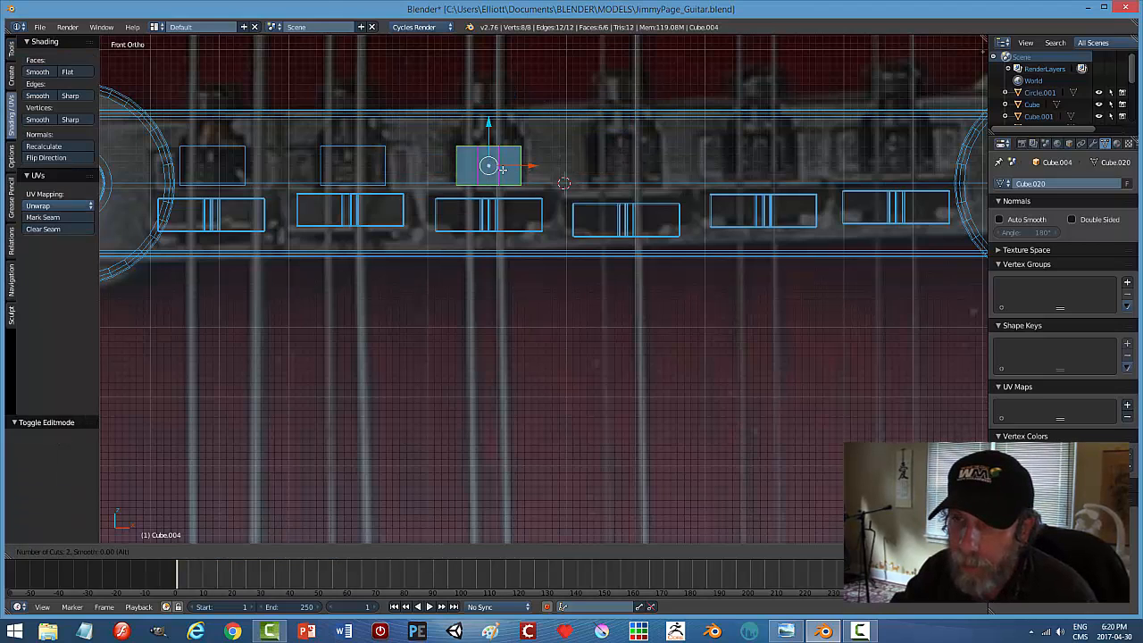
{"action": "left_click", "coordinate": [502, 169]}
{"action": "right_click", "coordinate": [503, 169]}
{"action": "key", "text": "s"}
{"action": "key", "text": "x"}
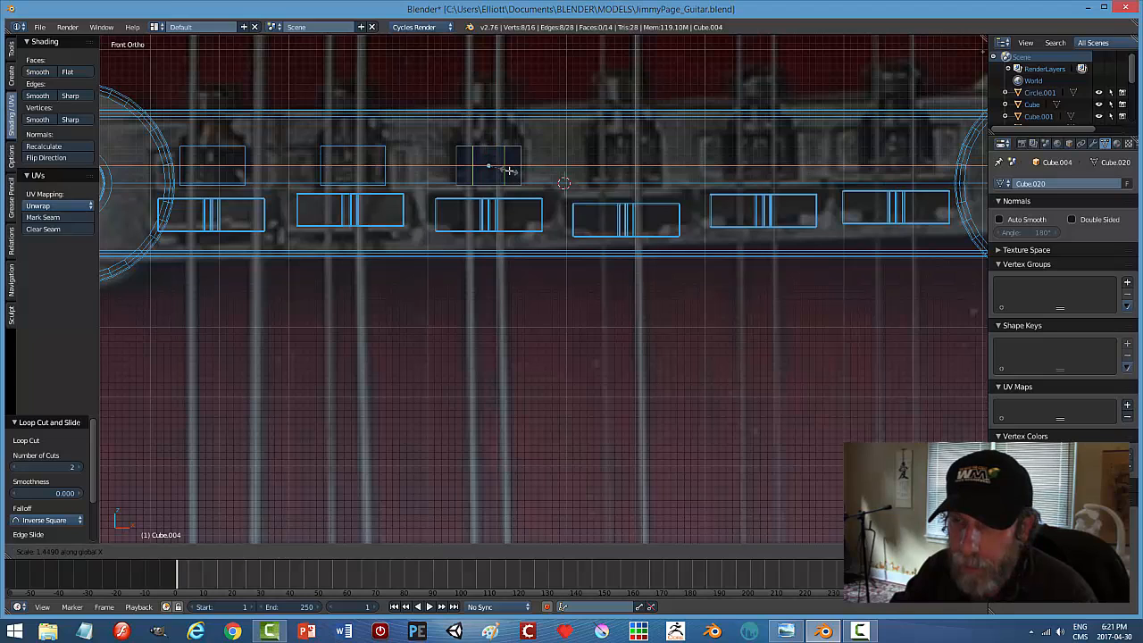
{"action": "left_click", "coordinate": [509, 169]}
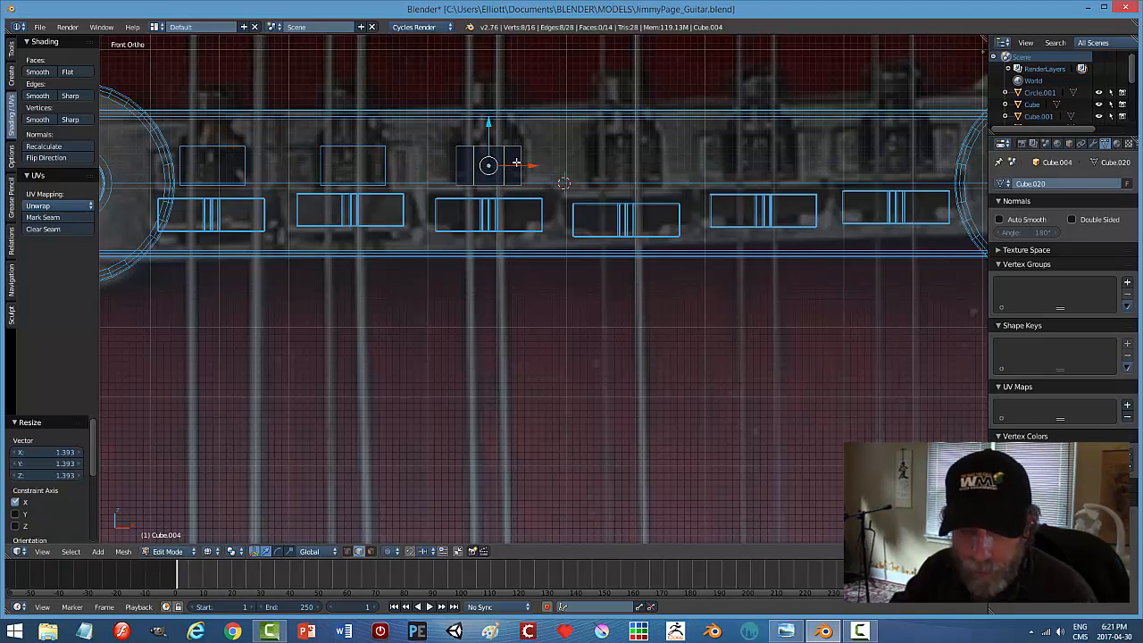
{"action": "key", "text": "s"}
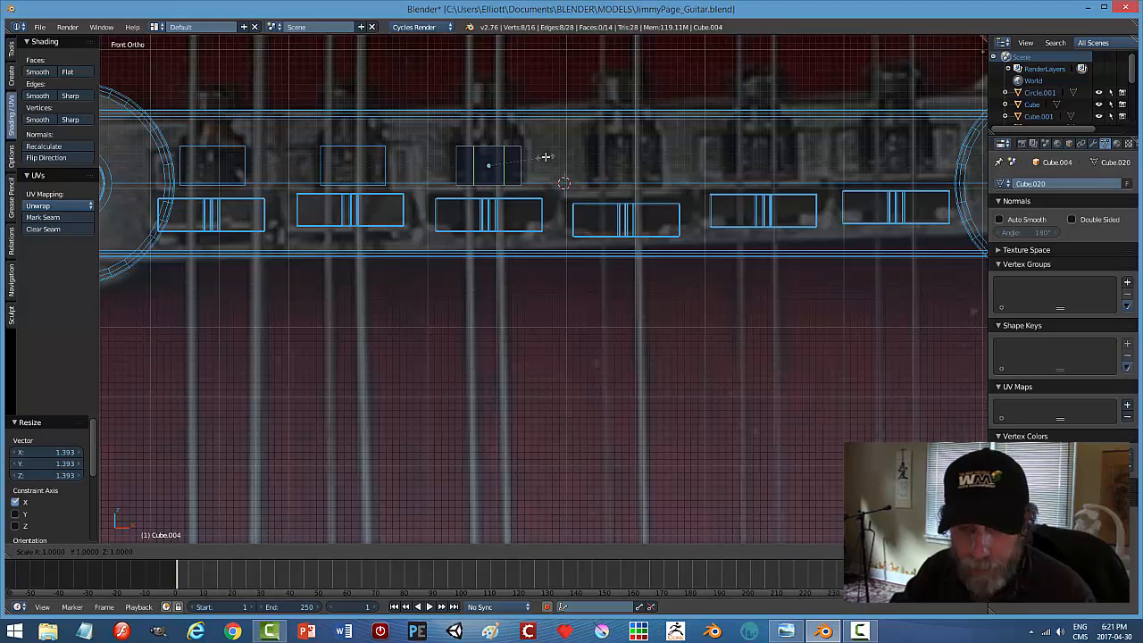
{"action": "key", "text": "Escape"}
Extrude the middle top face of the third block straight up past the bar's upper edge to form a T shape.
{"action": "key", "text": "a"}
{"action": "middle_click_drag", "start_coordinate": [543, 155], "coordinate": [543, 185]}
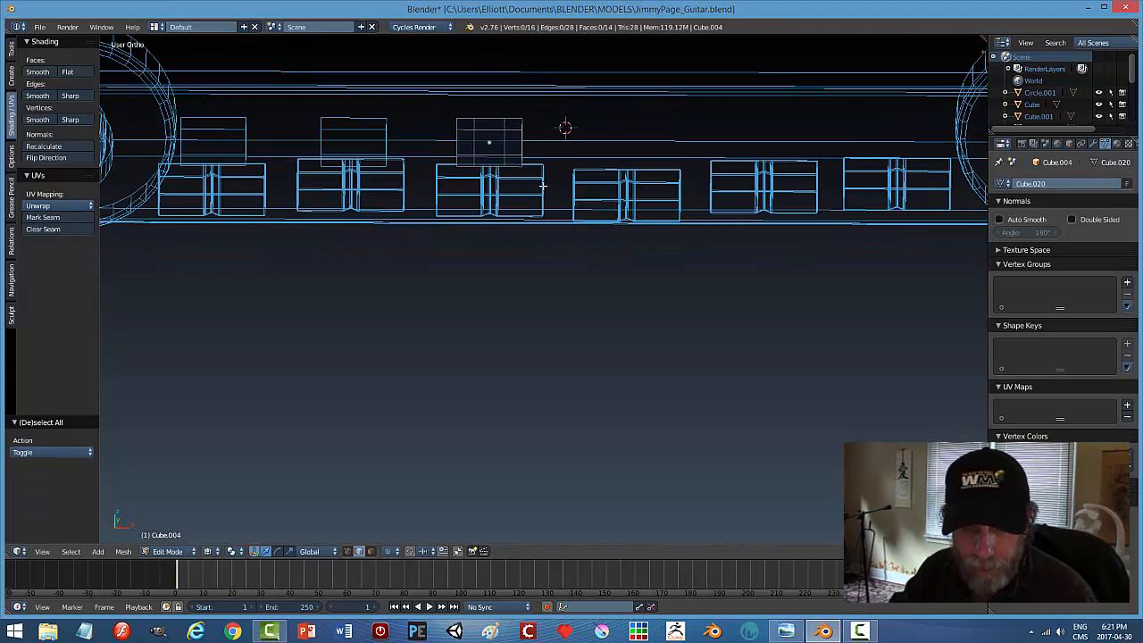
{"action": "key", "text": "z"}
{"action": "left_click", "coordinate": [528, 234]}
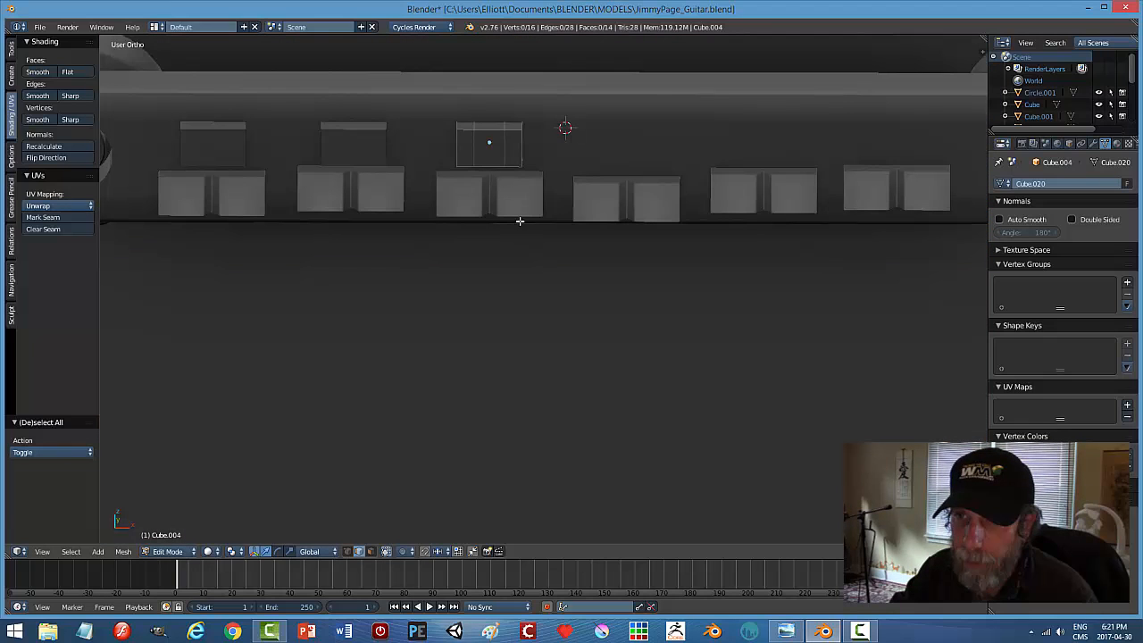
{"action": "key", "text": "ctrl+Tab"}
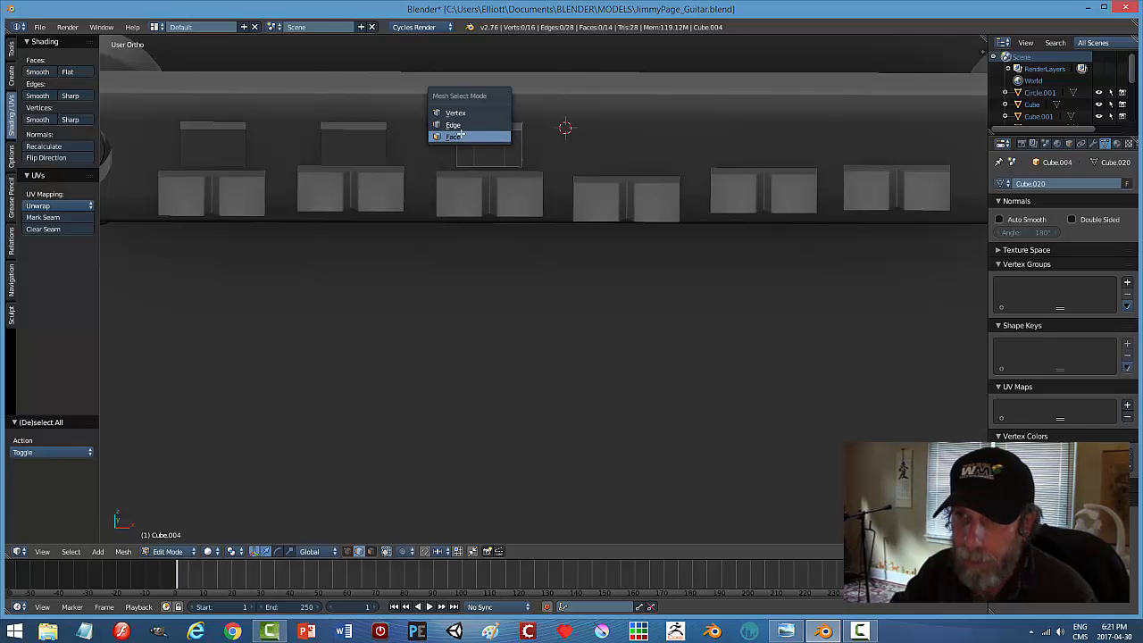
{"action": "left_click", "coordinate": [464, 135]}
{"action": "right_click", "coordinate": [482, 128]}
{"action": "middle_click_drag", "start_coordinate": [546, 180], "coordinate": [547, 149]}
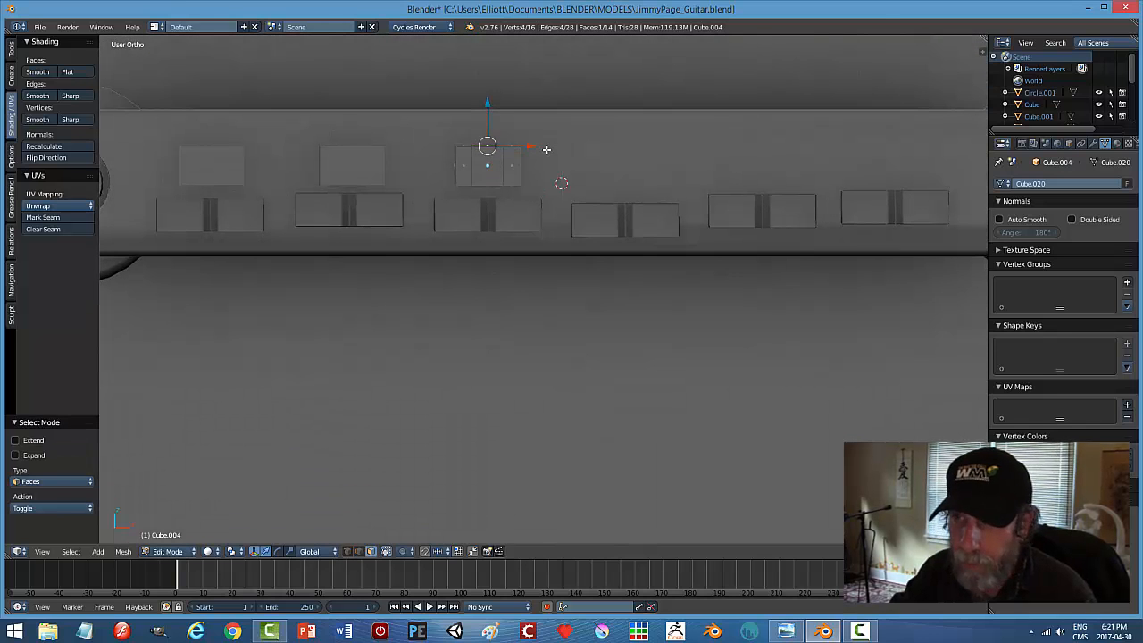
{"action": "key", "text": "e"}
{"action": "right_click", "coordinate": [546, 150]}
{"action": "left_click_drag", "start_coordinate": [490, 105], "coordinate": [490, 49]}
{"action": "key", "text": "a"}
Thicken the T-shaped block by 1.573 along Y and move it 0.011 along Y against the bar.
{"action": "middle_click_drag", "start_coordinate": [565, 143], "coordinate": [658, 173]}
{"action": "key", "text": "Tab"}
{"action": "left_click", "coordinate": [481, 170]}
{"action": "key", "text": "s"}
{"action": "key", "text": "y"}
{"action": "left_click", "coordinate": [694, 167]}
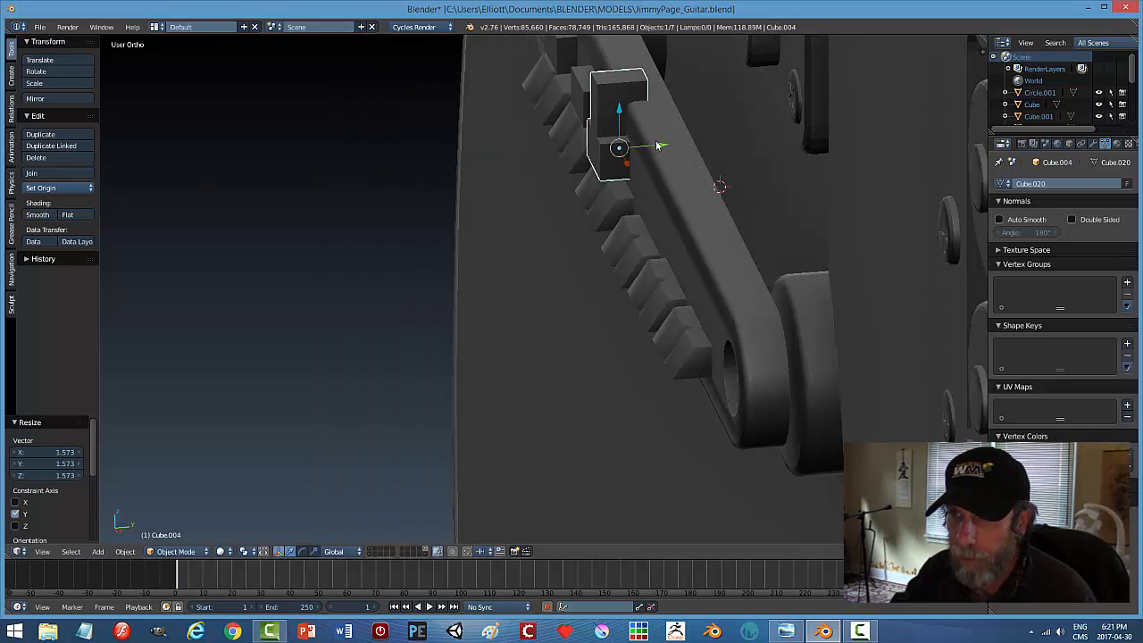
{"action": "key", "text": "g"}
{"action": "key", "text": "y"}
{"action": "left_click", "coordinate": [662, 139]}
Widen the T-shaped block by 1.201 along X.
{"action": "middle_click_drag", "start_coordinate": [662, 140], "coordinate": [754, 138]}
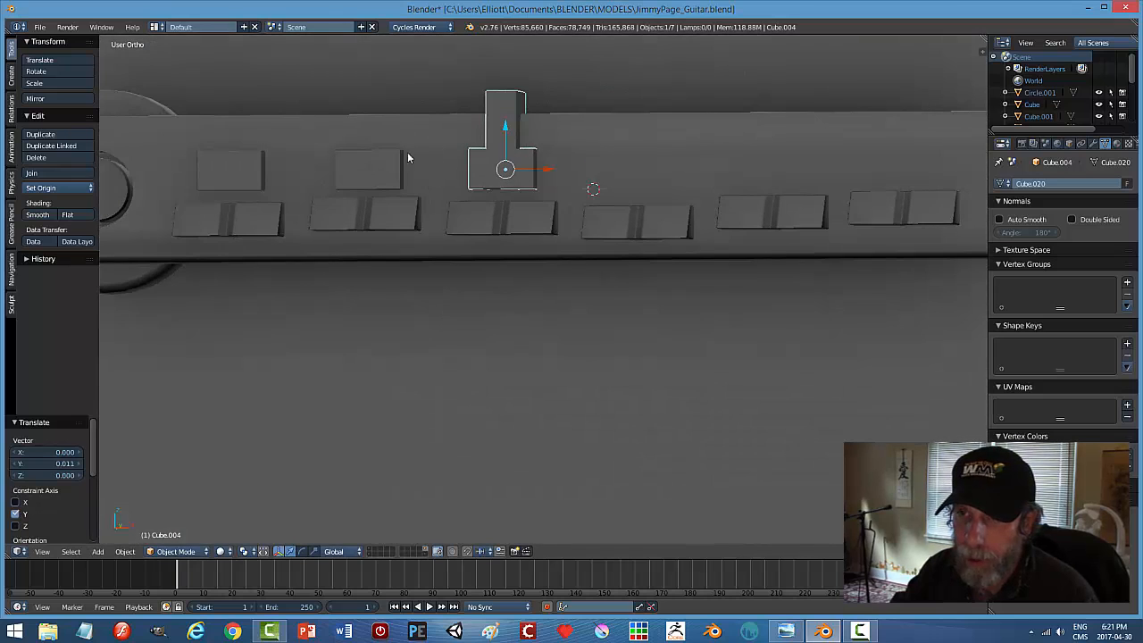
{"action": "middle_click_drag", "start_coordinate": [585, 172], "coordinate": [617, 209]}
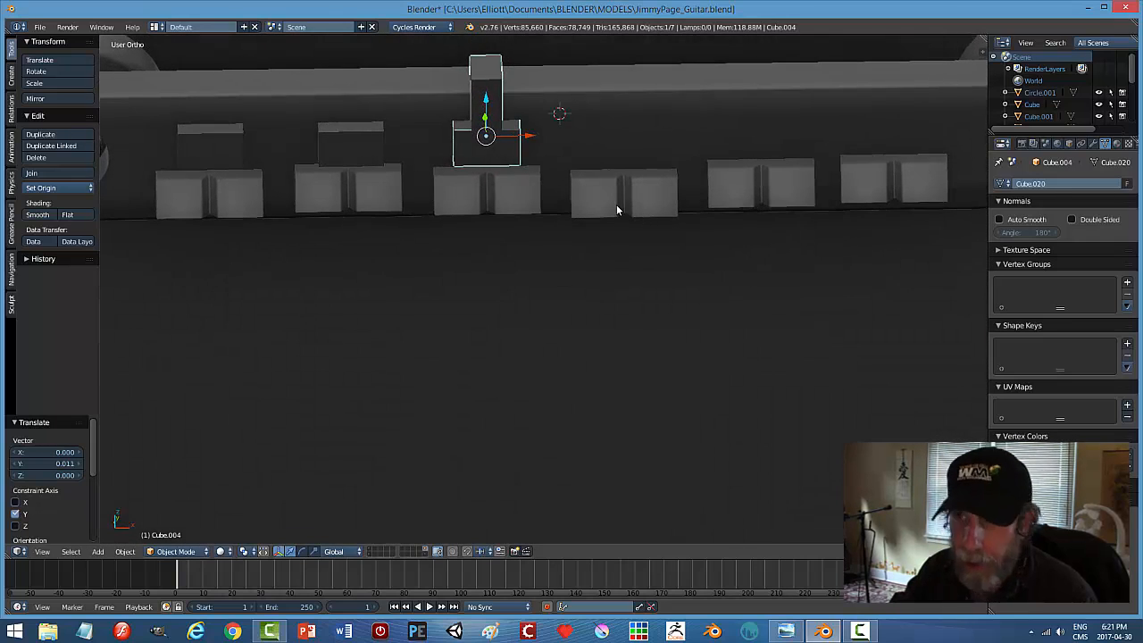
{"action": "key", "text": "s"}
{"action": "key", "text": "x"}
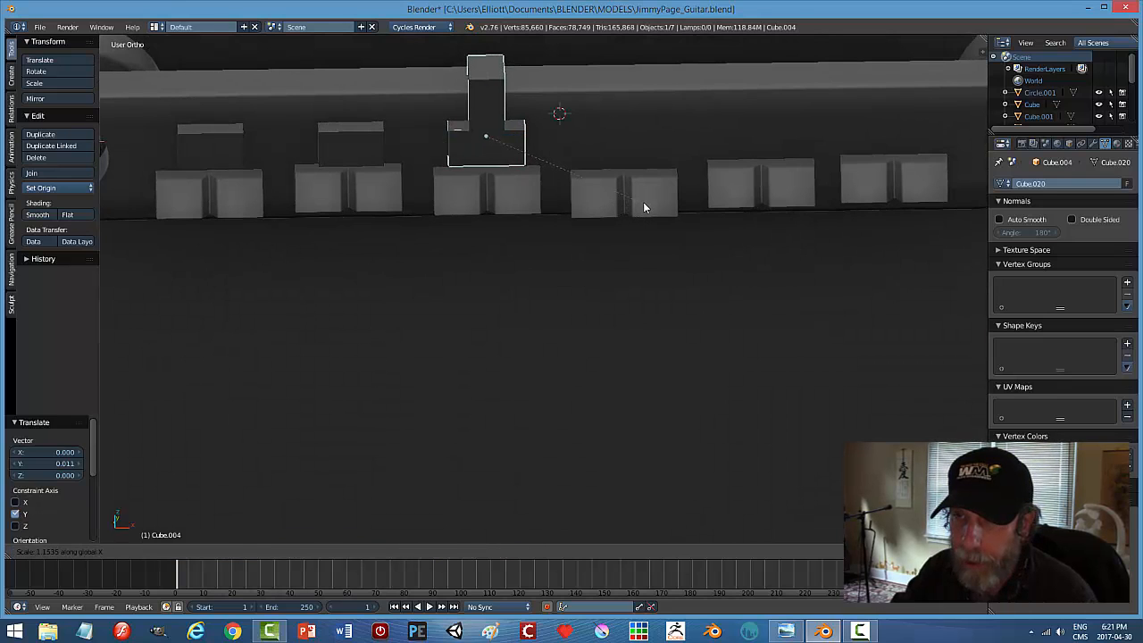
{"action": "left_click", "coordinate": [649, 200]}
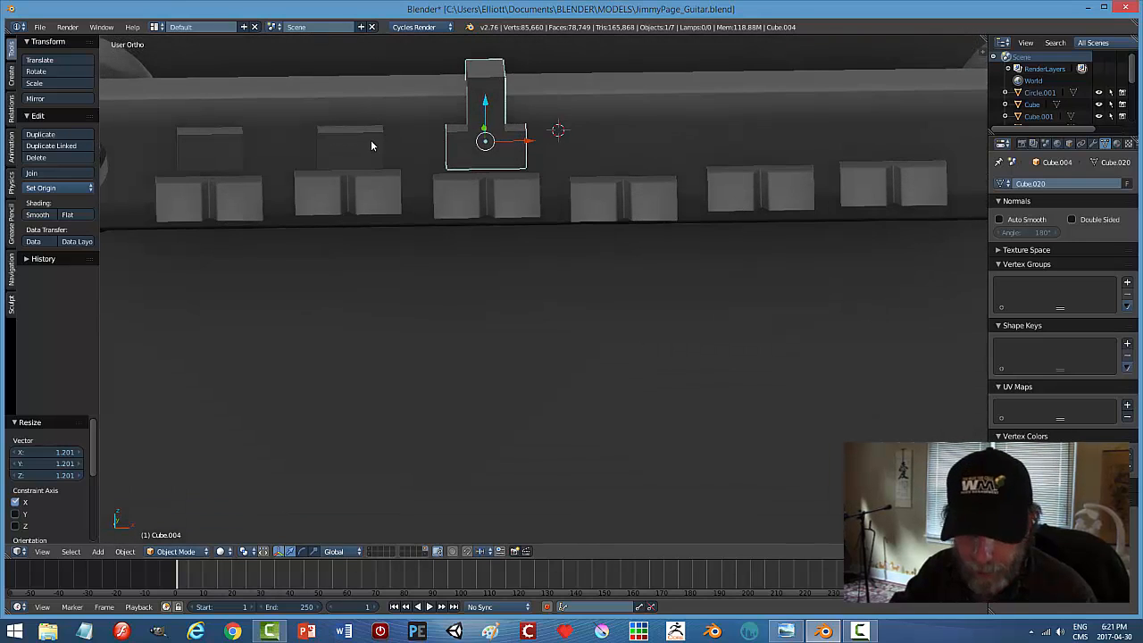
Delete the two plain blocks above the first and second saddles.
{"action": "right_click", "coordinate": [370, 140]}
{"action": "key", "text": "x"}
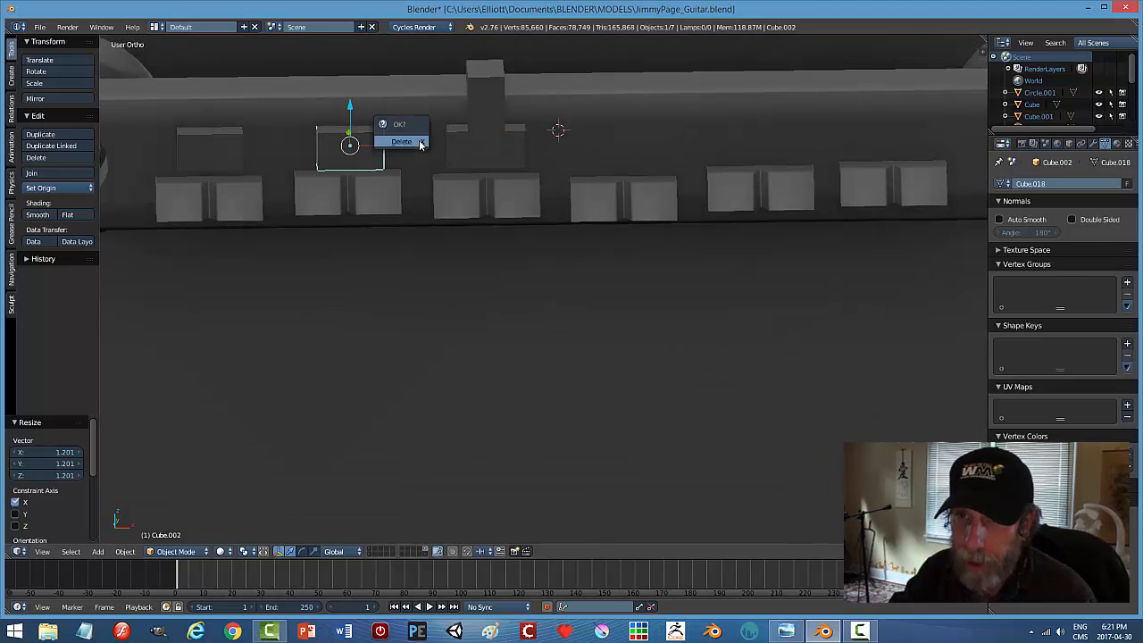
{"action": "left_click", "coordinate": [413, 143]}
{"action": "right_click", "coordinate": [228, 144]}
{"action": "key", "text": "x"}
{"action": "left_click", "coordinate": [227, 147]}
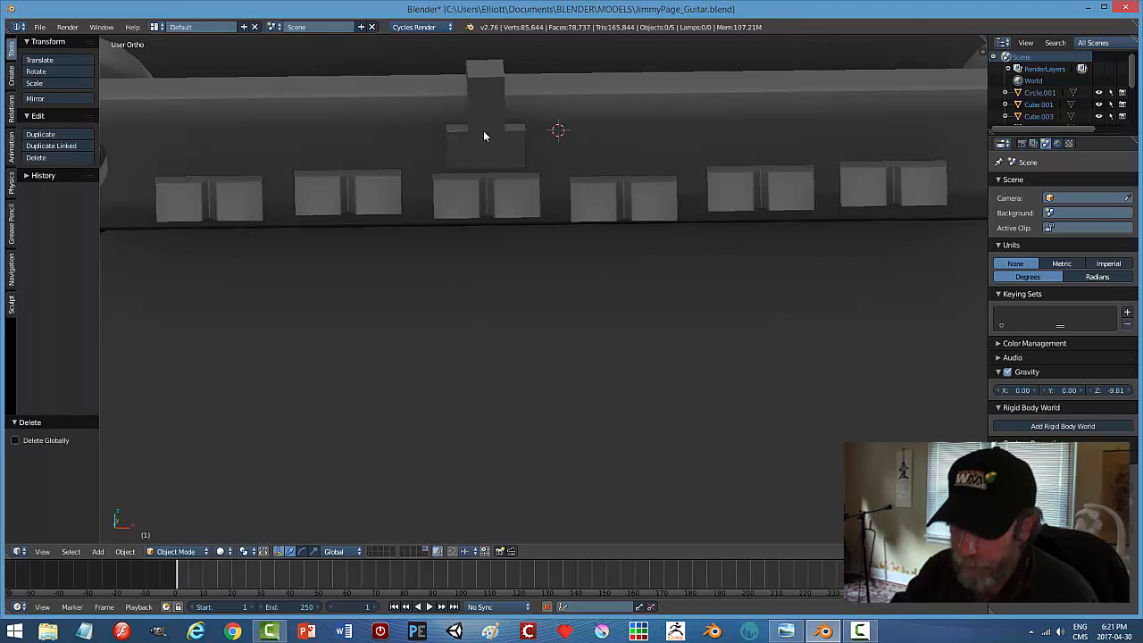
Duplicate the T-shaped block in the front wireframe view and move the copy -0.196 along X above the second saddle.
{"action": "right_click", "coordinate": [475, 129]}
{"action": "key", "text": "KP_1"}
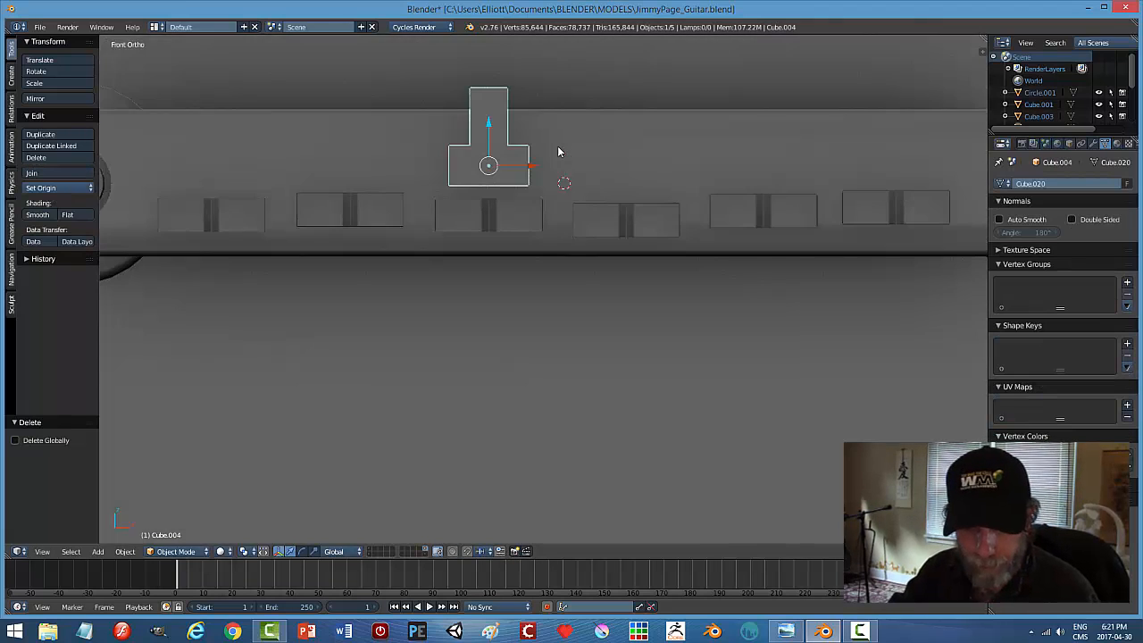
{"action": "key", "text": "z"}
{"action": "left_click", "coordinate": [648, 148]}
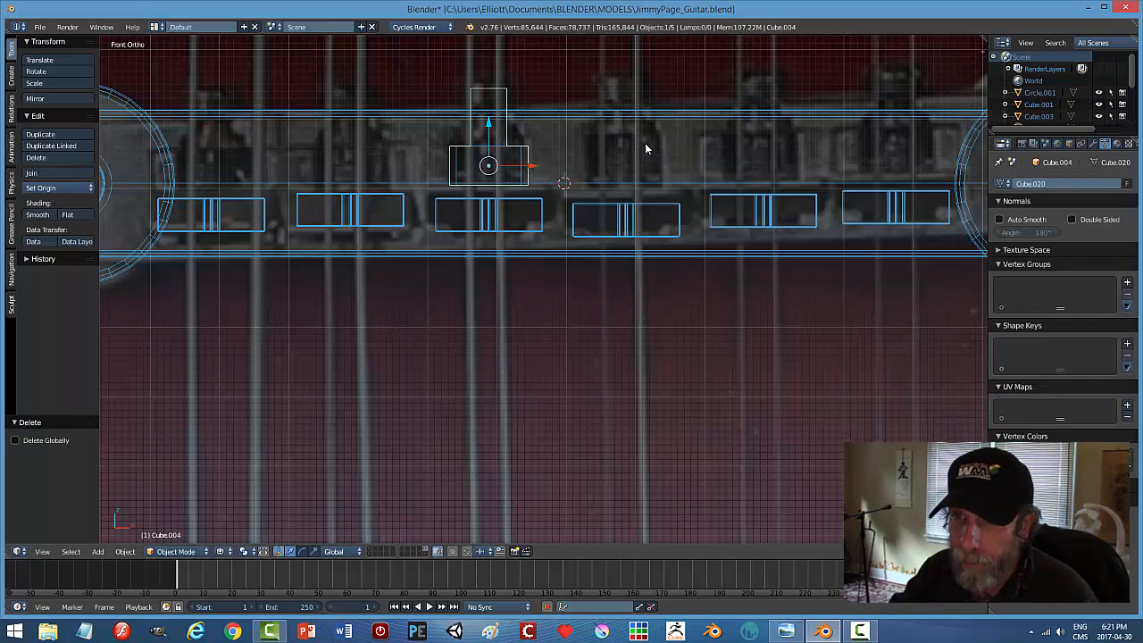
{"action": "key", "text": "shift+d"}
{"action": "right_click", "coordinate": [530, 175]}
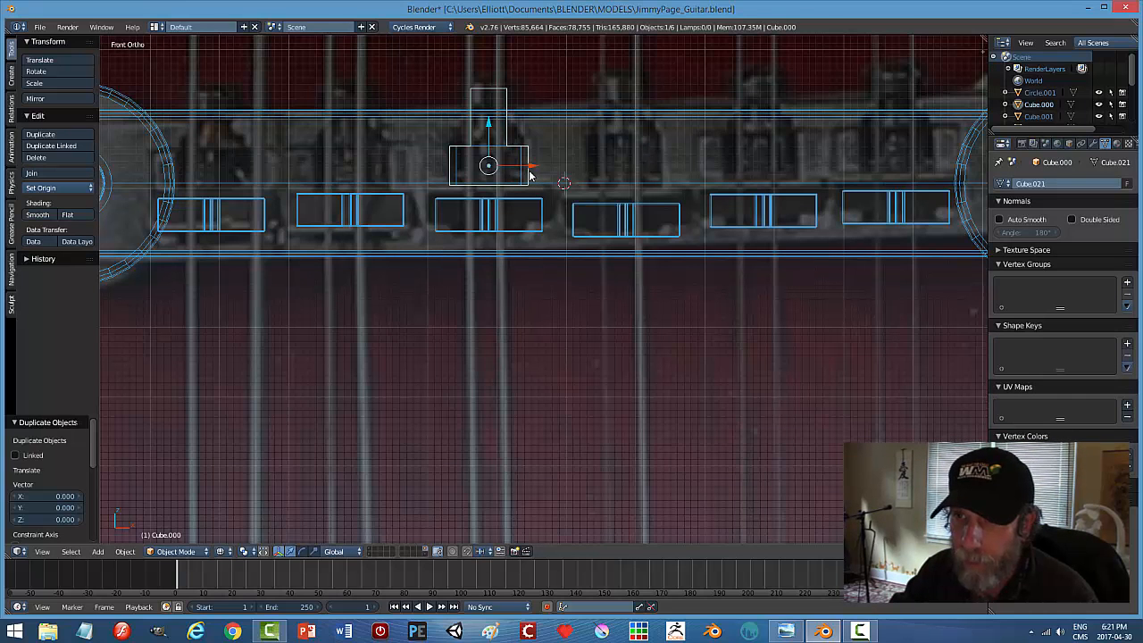
{"action": "left_click_drag", "start_coordinate": [531, 167], "coordinate": [397, 172]}
{"action": "left_click", "coordinate": [398, 173]}
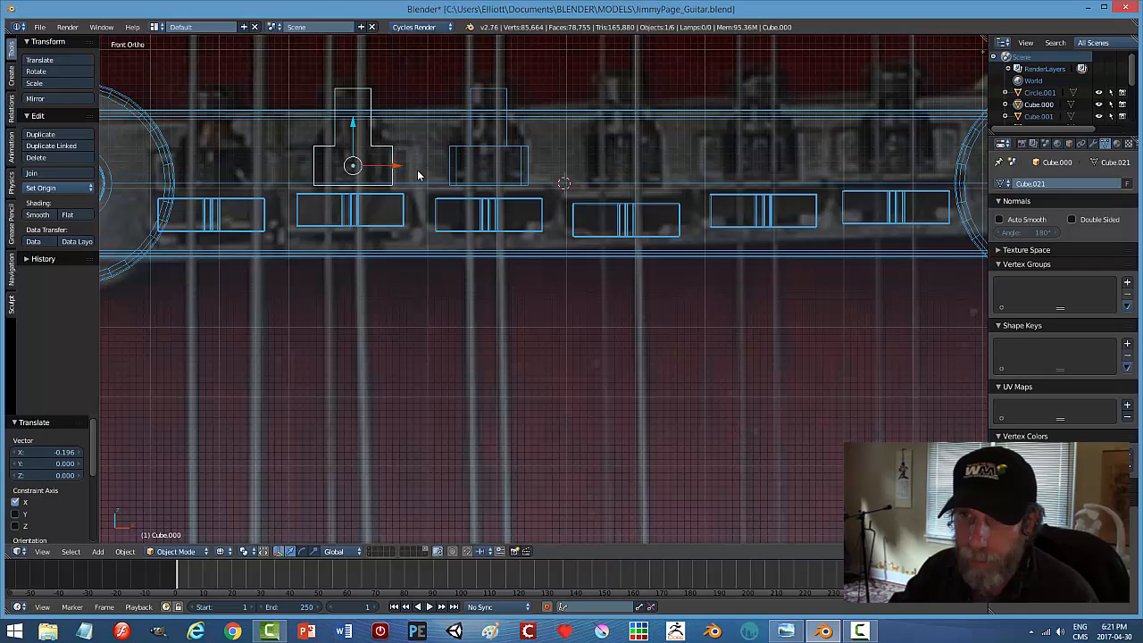
Duplicate the second T-shaped block and move the copy -0.200 along X above the first saddle.
{"action": "key", "text": "shift+d"}
{"action": "right_click", "coordinate": [413, 176]}
{"action": "key", "text": "g"}
{"action": "key", "text": "x"}
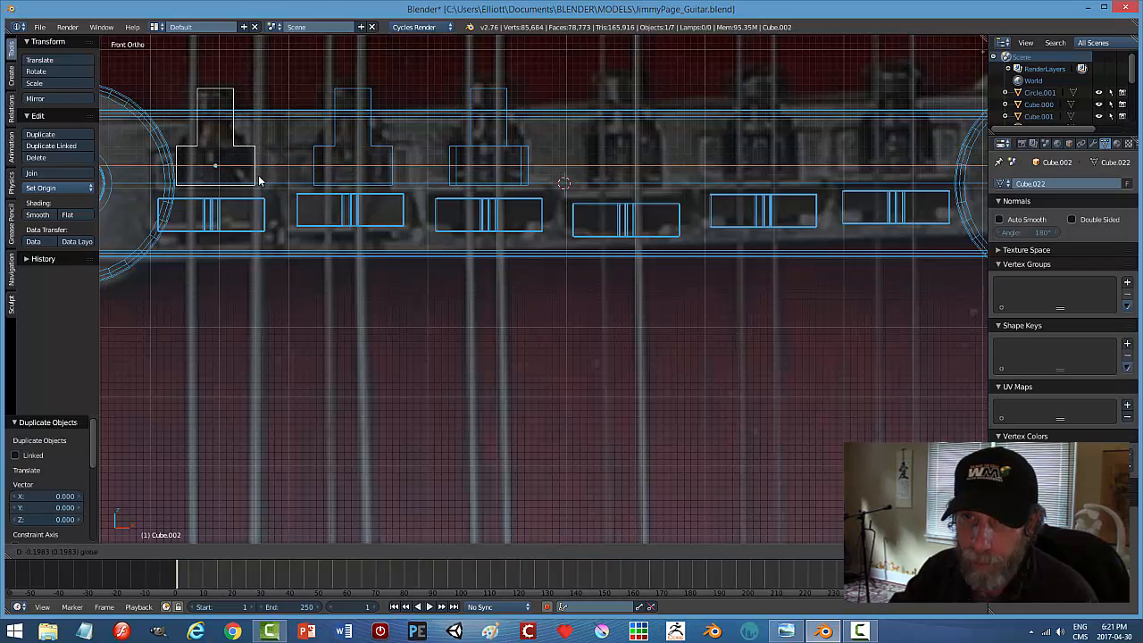
{"action": "key", "text": "Return"}
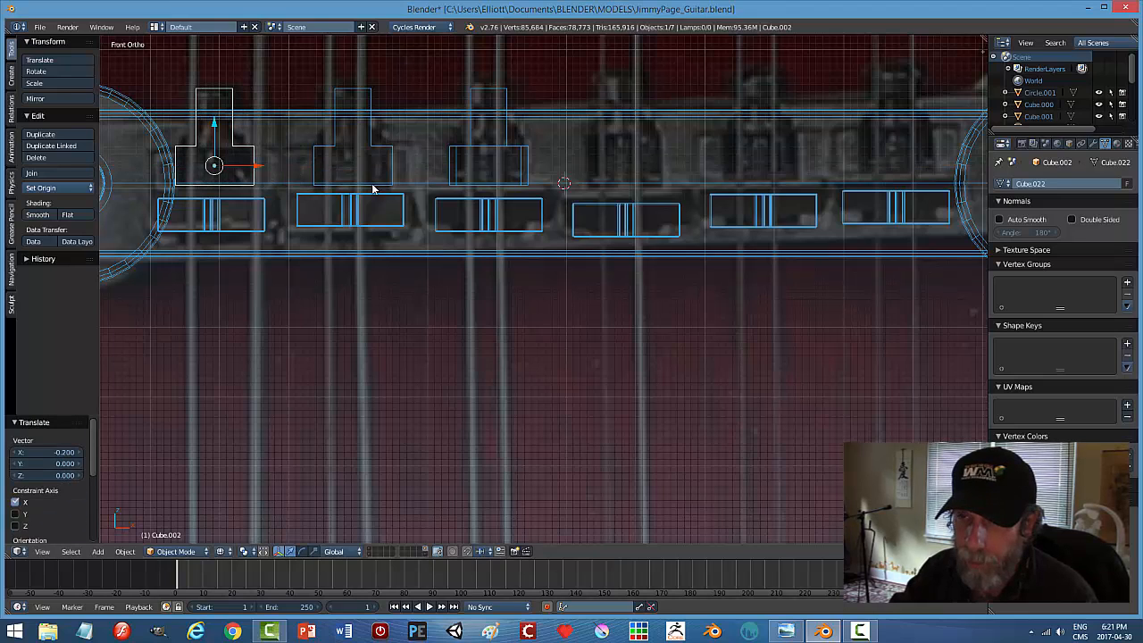
Select the blocks above the first three saddles and duplicate them 0.588 along X over the other three saddles.
{"action": "right_click", "coordinate": [491, 163], "text": "shift"}
{"action": "right_click", "coordinate": [373, 150], "text": "shift"}
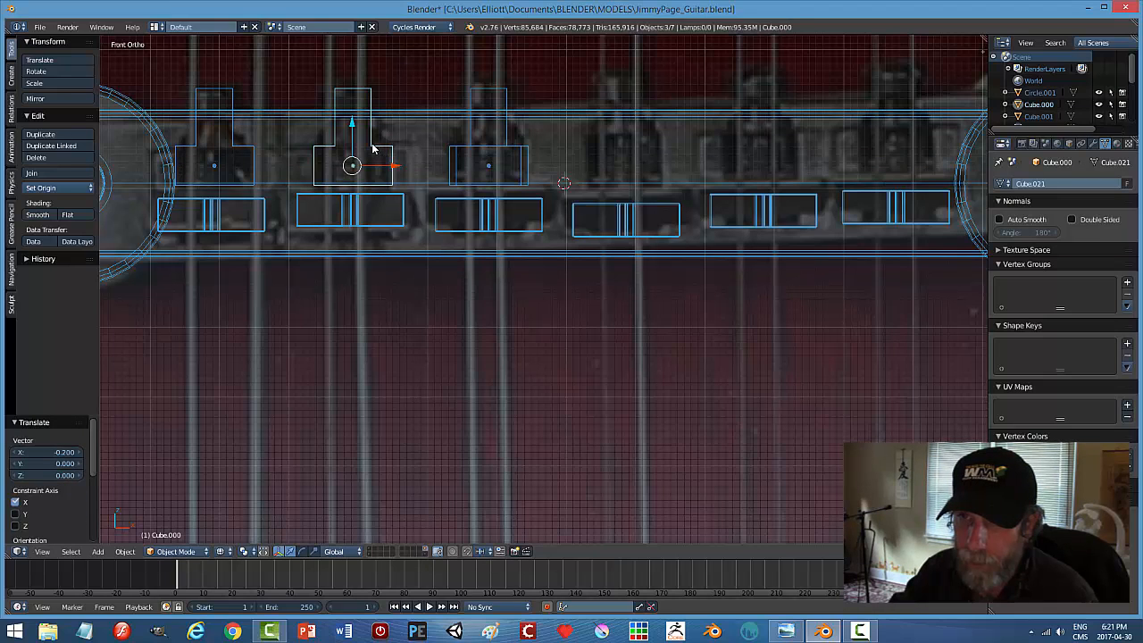
{"action": "right_click", "coordinate": [251, 152], "text": "shift"}
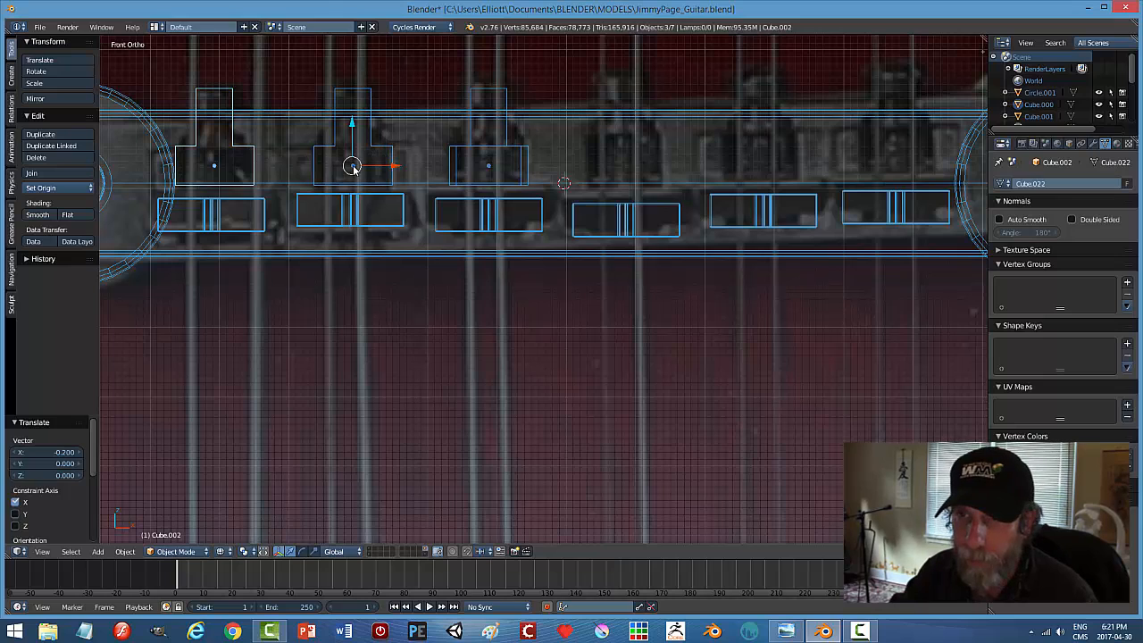
{"action": "key", "text": "shift+d"}
{"action": "key", "text": "x"}
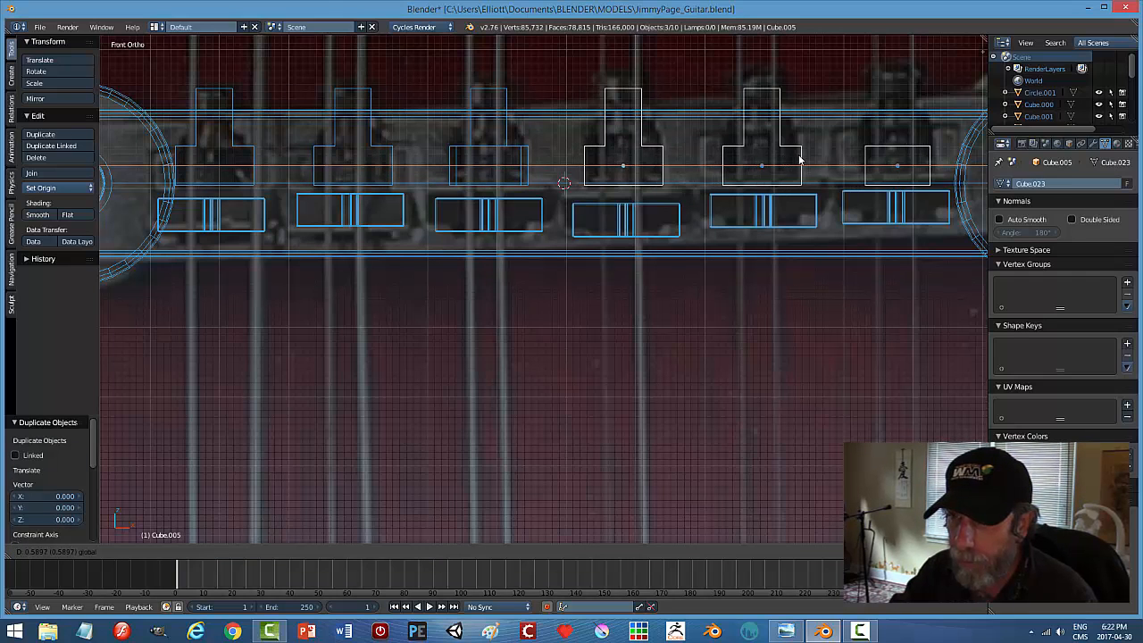
{"action": "left_click", "coordinate": [804, 158]}
Replace the plain block above the sixth saddle with a copy of the fifth T-shaped block moved 0.193 along X.
{"action": "right_click", "coordinate": [893, 154]}
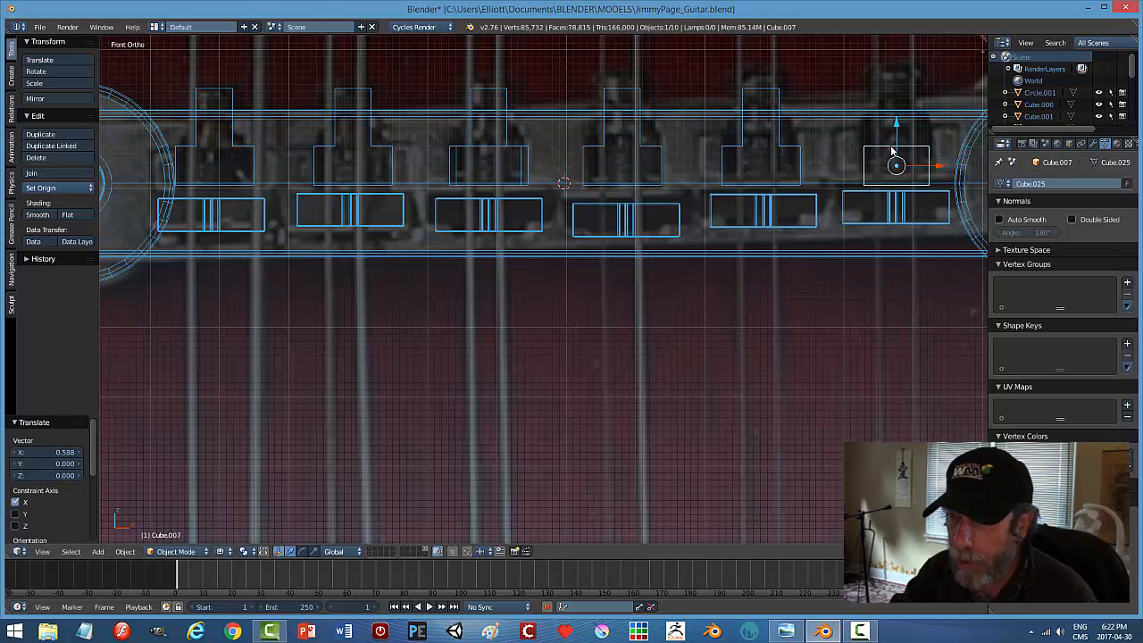
{"action": "key", "text": "x"}
{"action": "left_click", "coordinate": [888, 152]}
{"action": "right_click", "coordinate": [779, 145]}
{"action": "key", "text": "shift+d"}
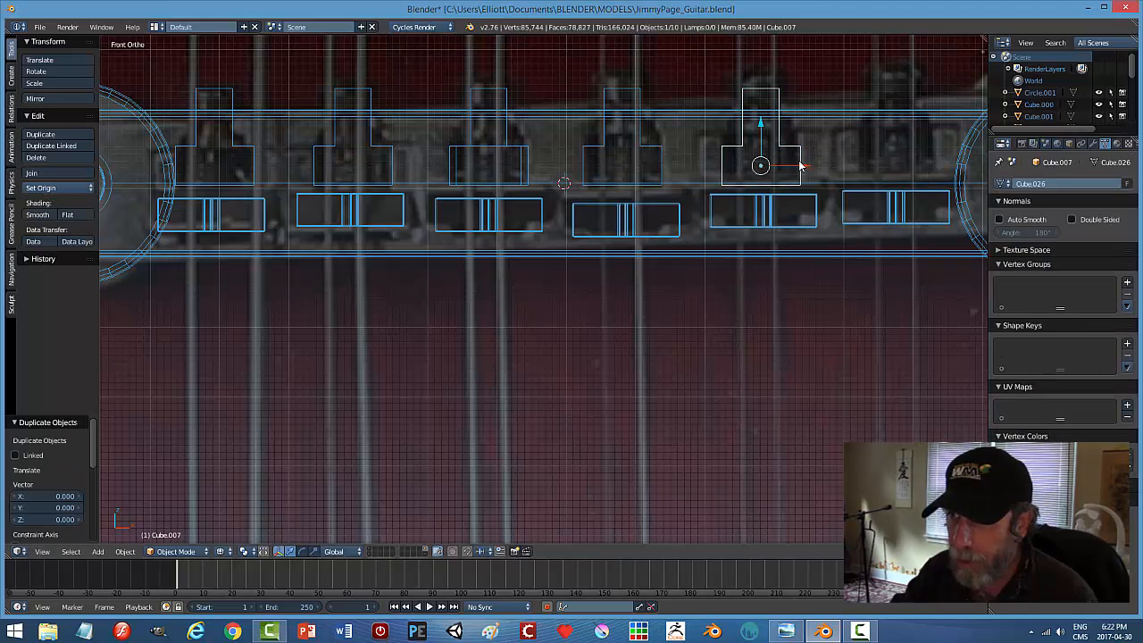
{"action": "key", "text": "x"}
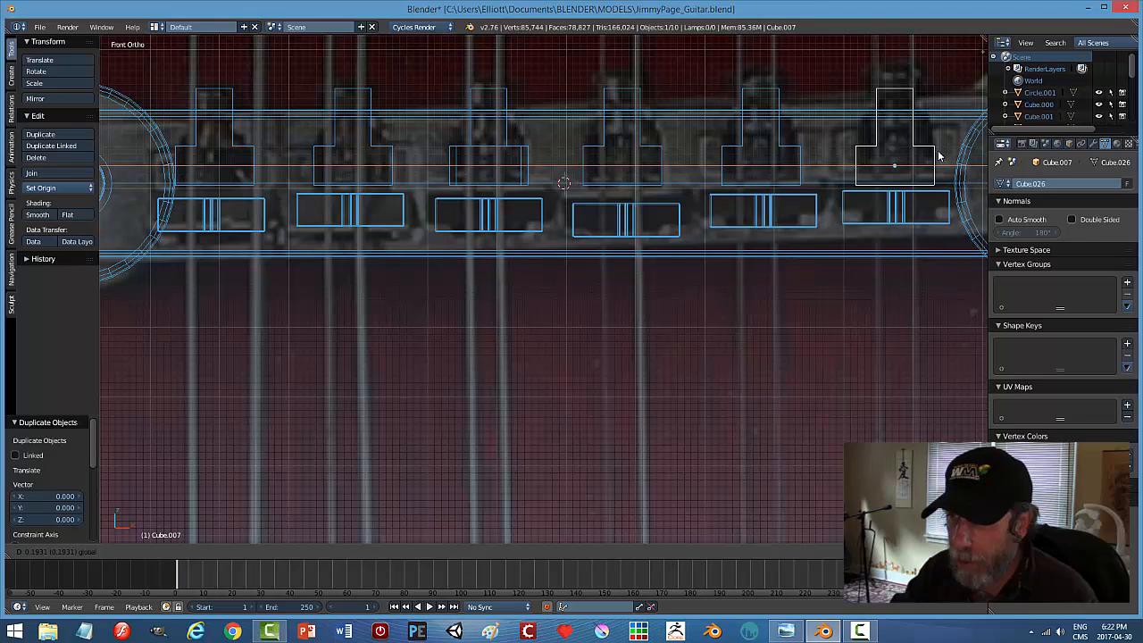
{"action": "left_click", "coordinate": [937, 156]}
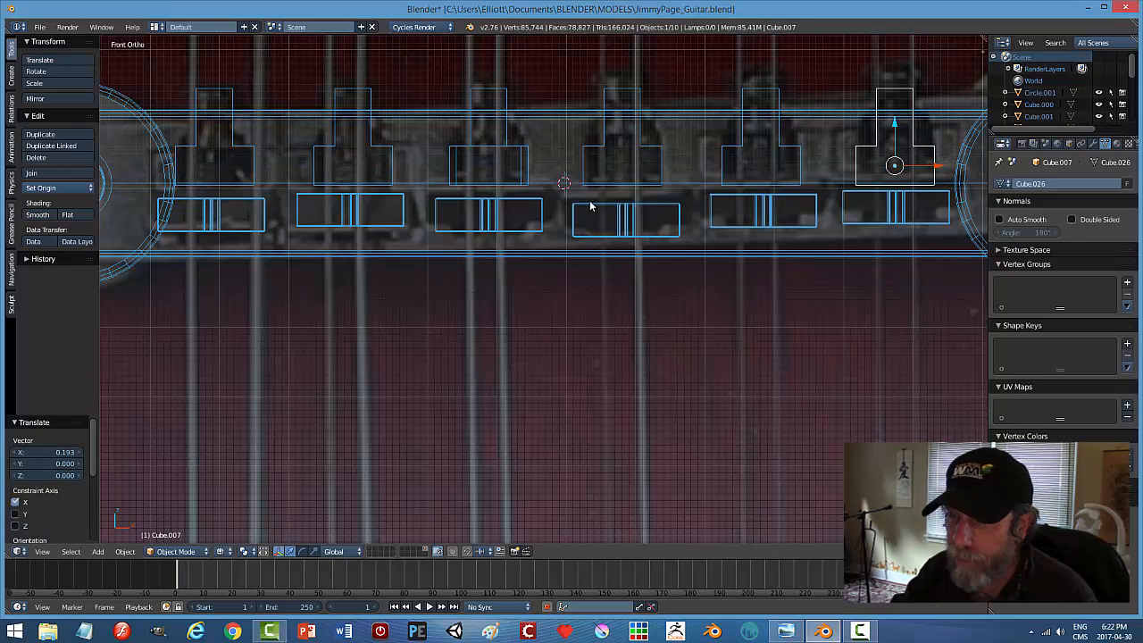
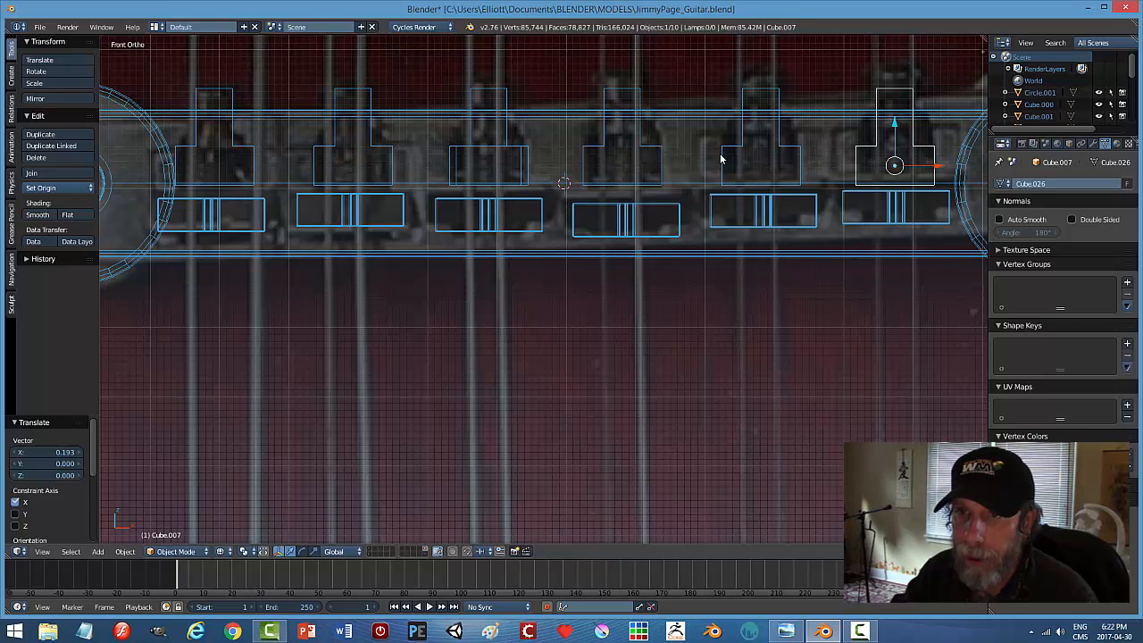
Join the six T-shaped blocks above the saddles into one object.
{"action": "mouse_move", "coordinate": [797, 147]}
{"action": "middle_mouse_down"}
{"action": "mouse_move", "coordinate": [758, 164]}
{"action": "mouse_move", "coordinate": [802, 149]}
{"action": "middle_mouse_up"}
{"action": "right_click", "coordinate": [788, 154], "text": "shift"}
{"action": "right_click", "coordinate": [671, 157], "text": "shift"}
{"action": "right_click", "coordinate": [531, 145], "text": "shift"}
{"action": "right_click", "coordinate": [418, 143], "text": "shift"}
{"action": "right_click", "coordinate": [284, 145], "text": "shift"}
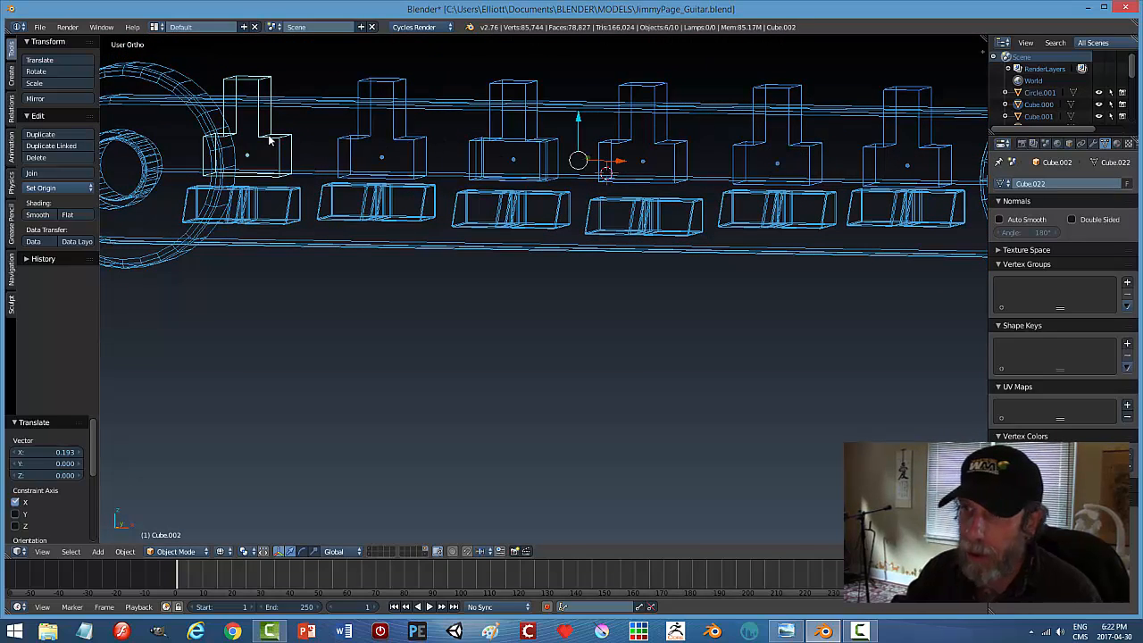
{"action": "key", "text": "ctrl+j"}
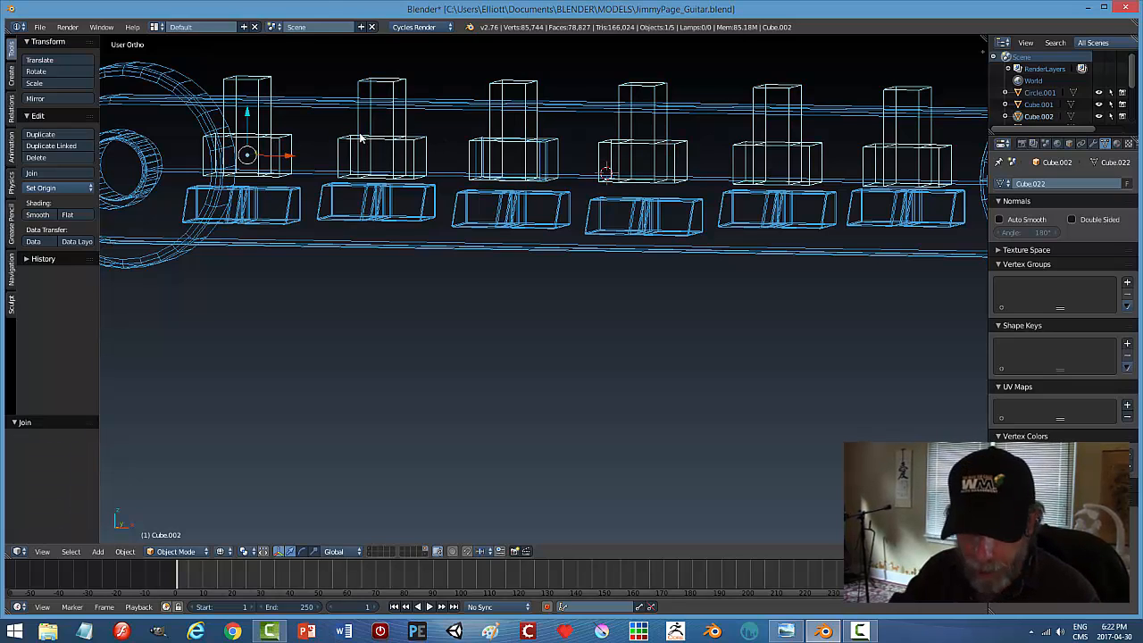
Cut the joined T-shaped blocks out of the bridge bar with a Boolean modifier set to Difference, and apply the modifier.
{"action": "key", "text": "z"}
{"action": "left_click", "coordinate": [359, 205]}
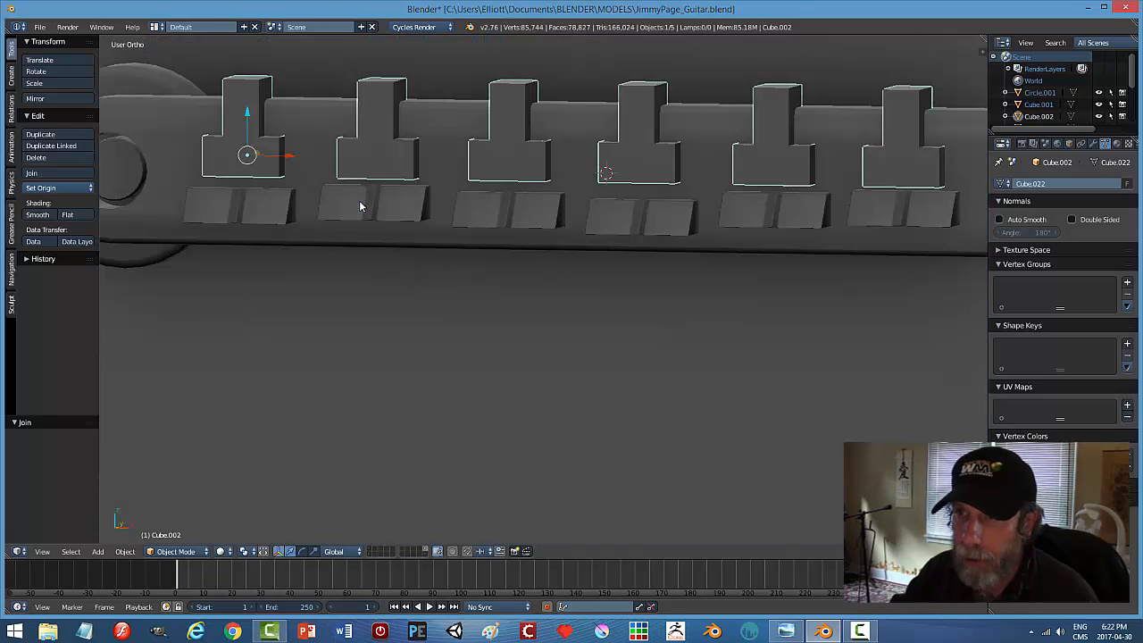
{"action": "mouse_move", "coordinate": [565, 172]}
{"action": "middle_mouse_down"}
{"action": "mouse_move", "coordinate": [502, 210]}
{"action": "mouse_move", "coordinate": [444, 217]}
{"action": "mouse_move", "coordinate": [567, 184]}
{"action": "middle_mouse_up"}
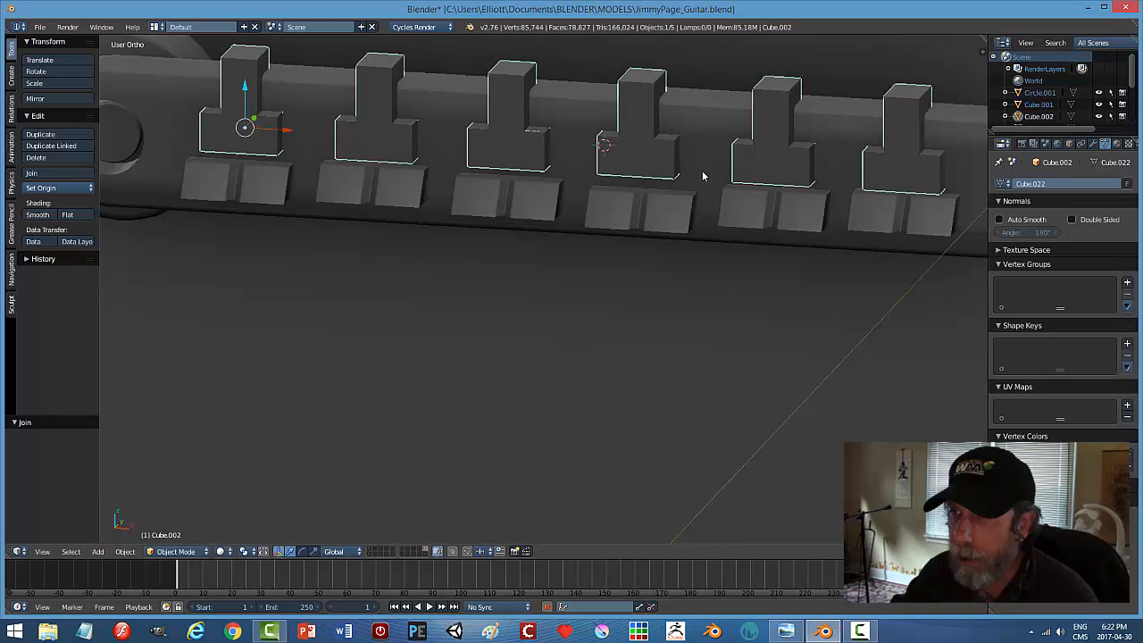
{"action": "right_click", "coordinate": [962, 134]}
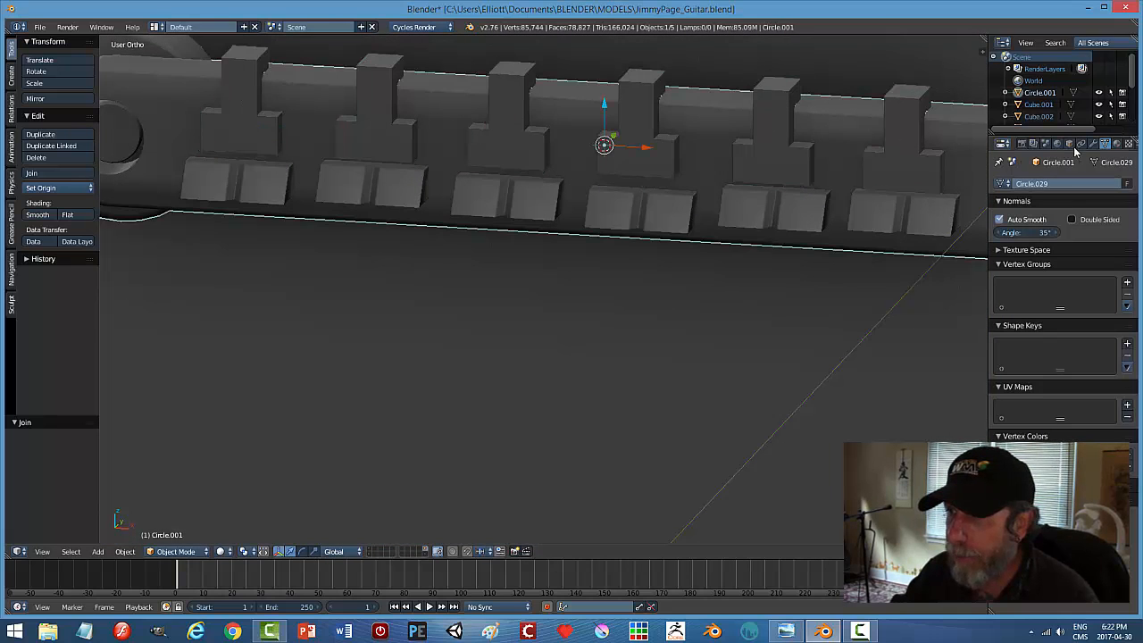
{"action": "left_click", "coordinate": [1093, 144]}
{"action": "left_click", "coordinate": [1025, 187]}
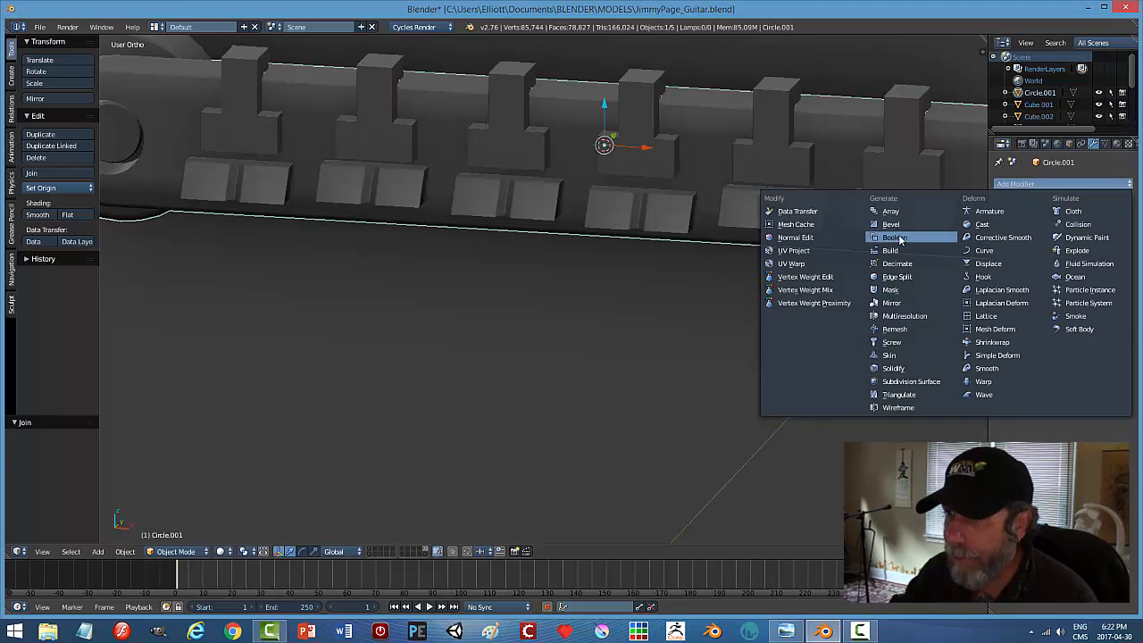
{"action": "left_click", "coordinate": [902, 234]}
{"action": "left_click", "coordinate": [1018, 224]}
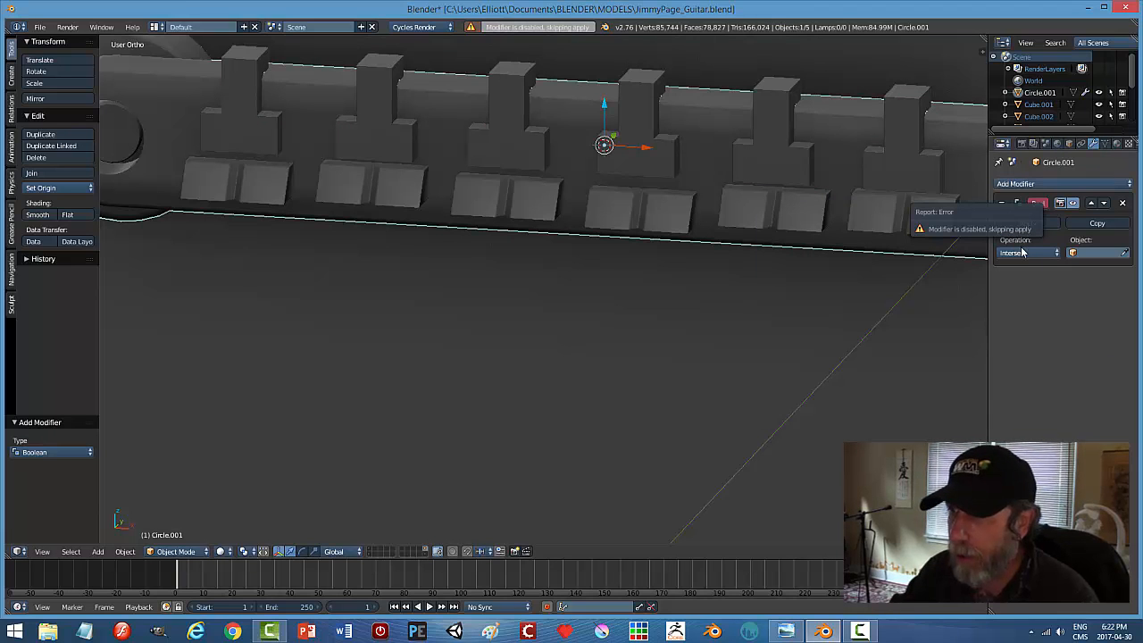
{"action": "left_click", "coordinate": [1023, 253]}
{"action": "left_click", "coordinate": [1027, 217]}
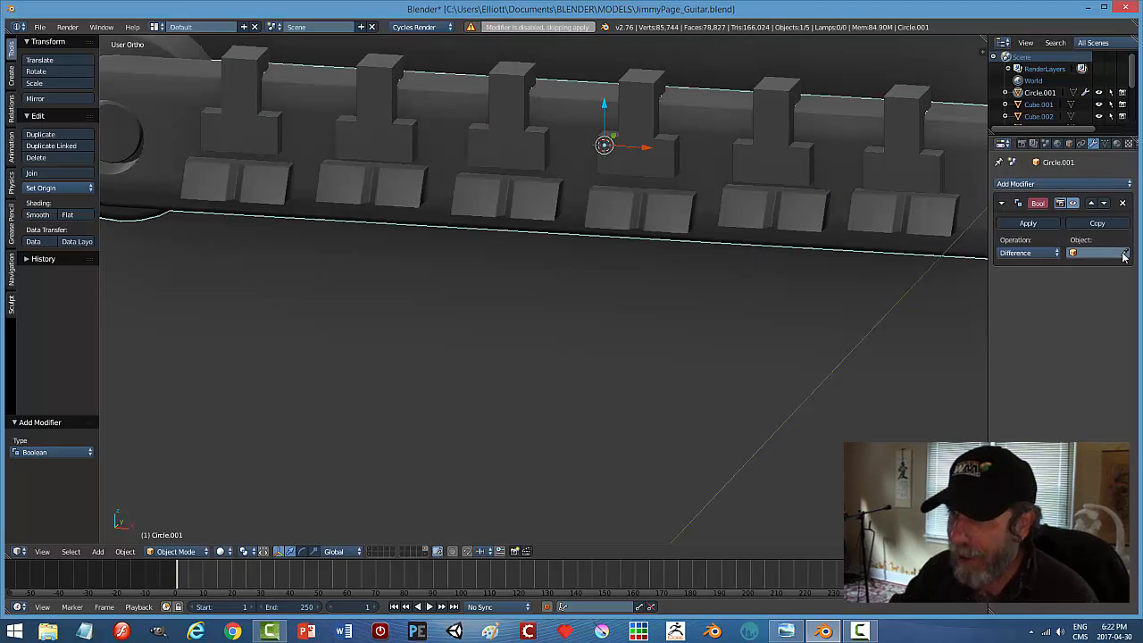
{"action": "left_click", "coordinate": [1027, 223]}
Hide the joined T-shaped blocks and the leftover block above the third saddle, and save the file.
{"action": "right_click", "coordinate": [924, 178]}
{"action": "key", "text": "h"}
{"action": "scroll", "coordinate": [831, 213], "scroll_direction": "down", "scroll_amount": 3}
{"action": "middle_click_drag", "start_coordinate": [778, 223], "coordinate": [808, 208]}
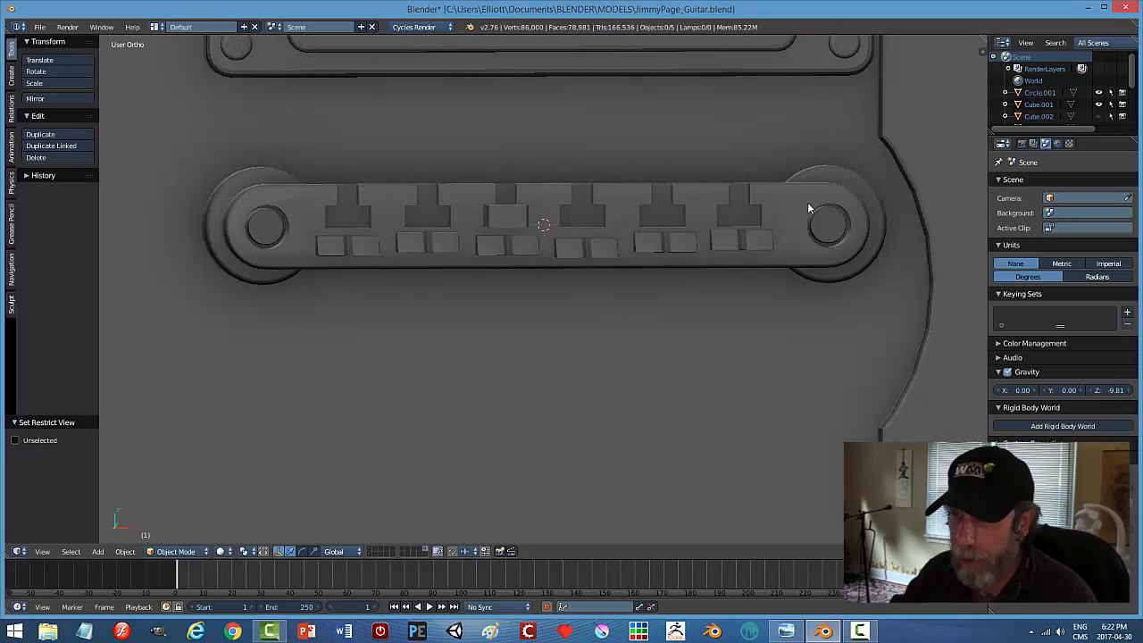
{"action": "right_click", "coordinate": [506, 216]}
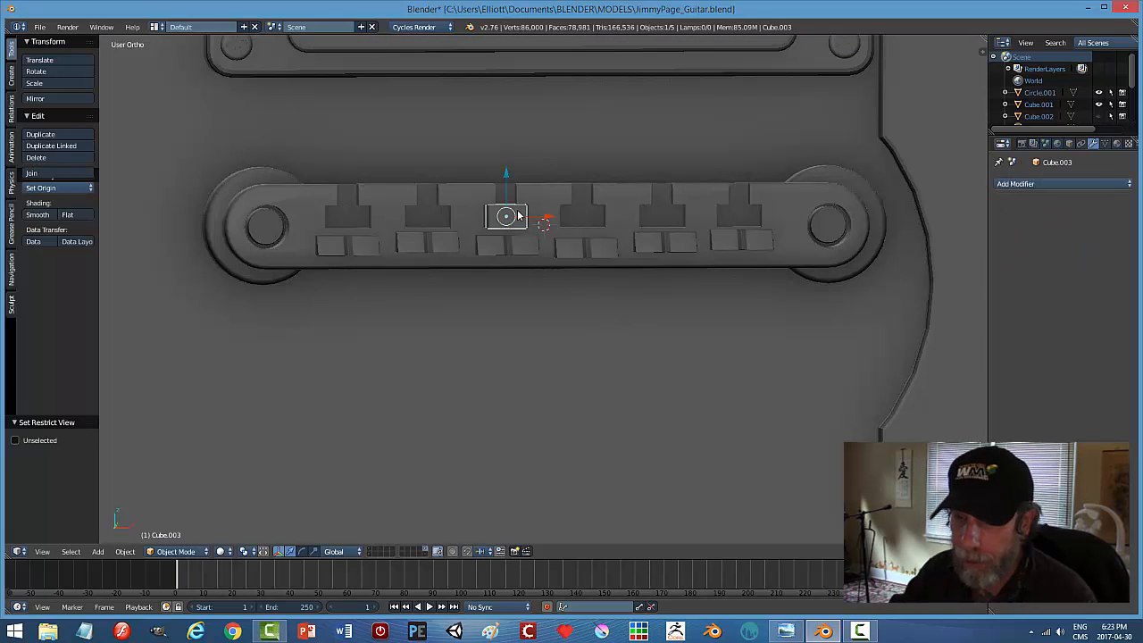
{"action": "key", "text": "h"}
{"action": "mouse_move", "coordinate": [590, 223]}
{"action": "middle_mouse_down"}
{"action": "mouse_move", "coordinate": [552, 259]}
{"action": "mouse_move", "coordinate": [606, 242]}
{"action": "mouse_move", "coordinate": [572, 221]}
{"action": "middle_mouse_up"}
{"action": "key", "text": "ctrl+s"}
{"action": "left_click", "coordinate": [572, 221]}
Unhide the T-shaped cutter blocks and the leftover block in front view and delete them.
{"action": "scroll", "coordinate": [688, 232], "scroll_direction": "down", "scroll_amount": 3}
{"action": "middle_click_drag", "start_coordinate": [699, 264], "coordinate": [723, 257]}
{"action": "key", "text": "KP_1"}
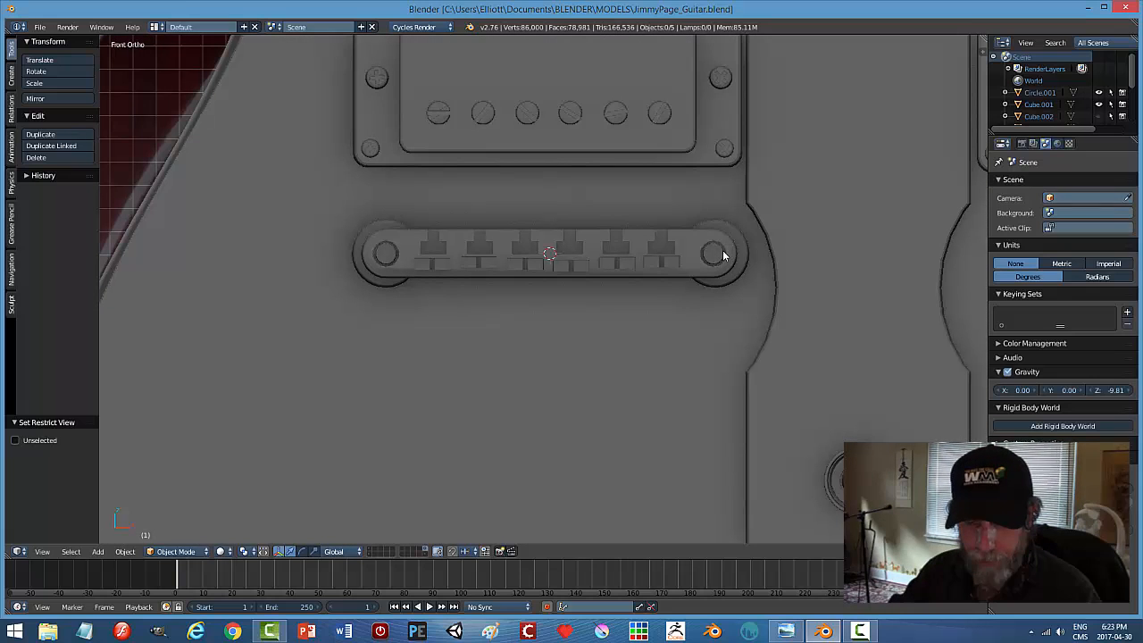
{"action": "key", "text": "alt+h"}
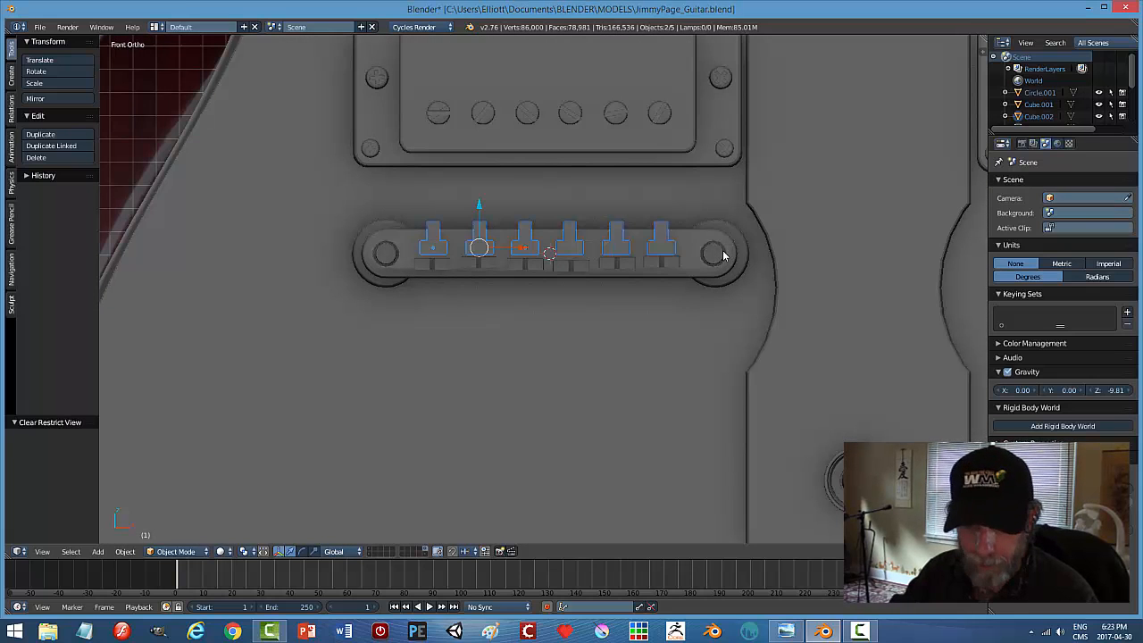
{"action": "key", "text": "x"}
{"action": "left_click", "coordinate": [714, 253]}
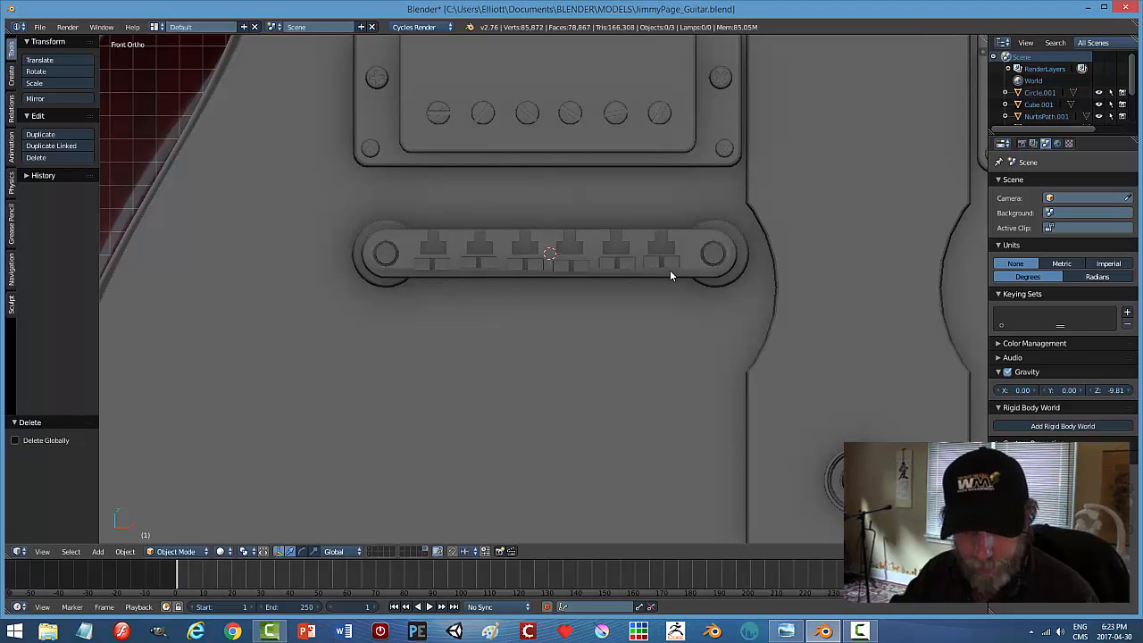
Add a 32-vertex mesh circle at the middle of the bridge and scale it by 0.054.
{"action": "key", "text": "z"}
{"action": "left_click", "coordinate": [737, 268]}
{"action": "scroll", "coordinate": [622, 280], "scroll_direction": "up", "scroll_amount": 4}
{"action": "scroll", "coordinate": [566, 248], "scroll_direction": "up", "scroll_amount": 1}
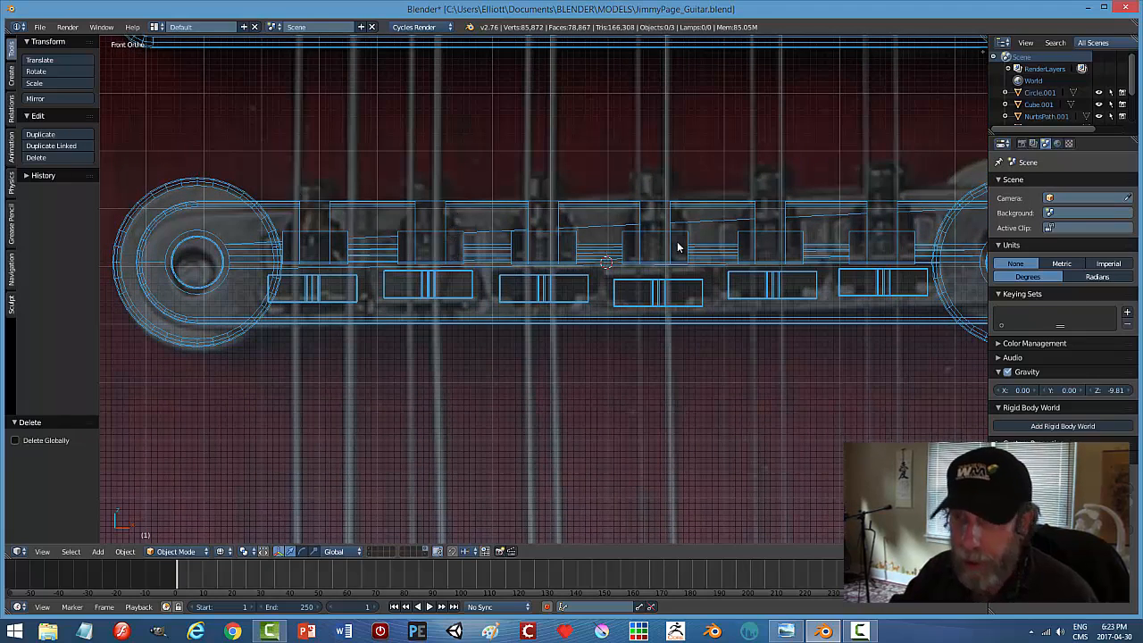
{"action": "key", "text": "shift+a"}
{"action": "mouse_move", "coordinate": [678, 246]}
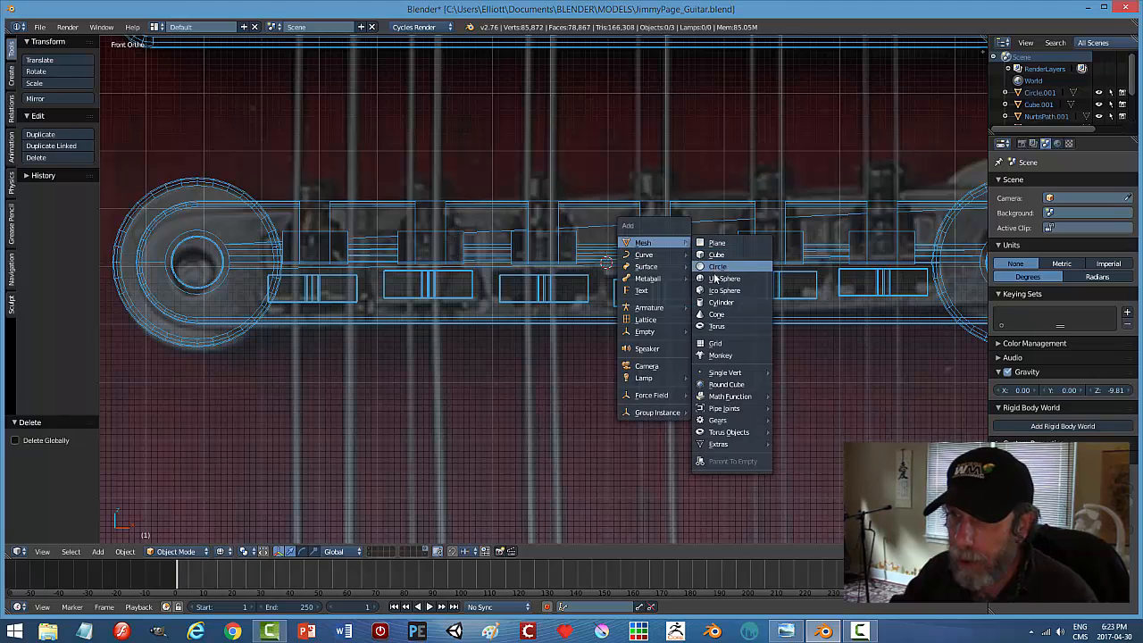
{"action": "left_click", "coordinate": [717, 266]}
{"action": "scroll", "coordinate": [757, 277], "scroll_direction": "down", "scroll_amount": 3}
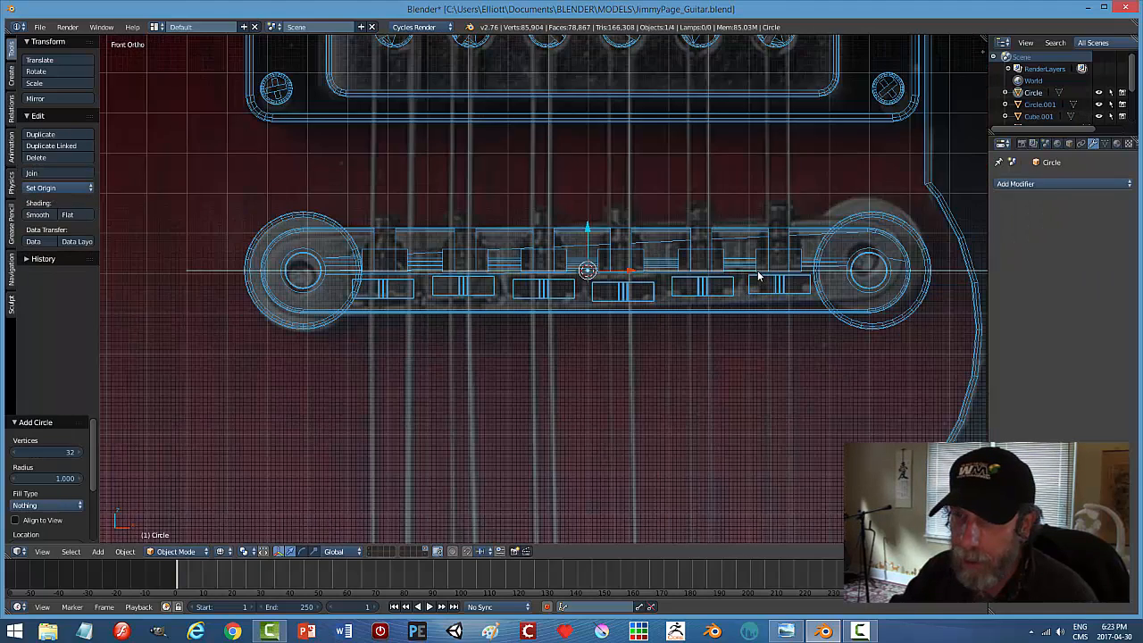
{"action": "scroll", "coordinate": [762, 273], "scroll_direction": "down", "scroll_amount": 2}
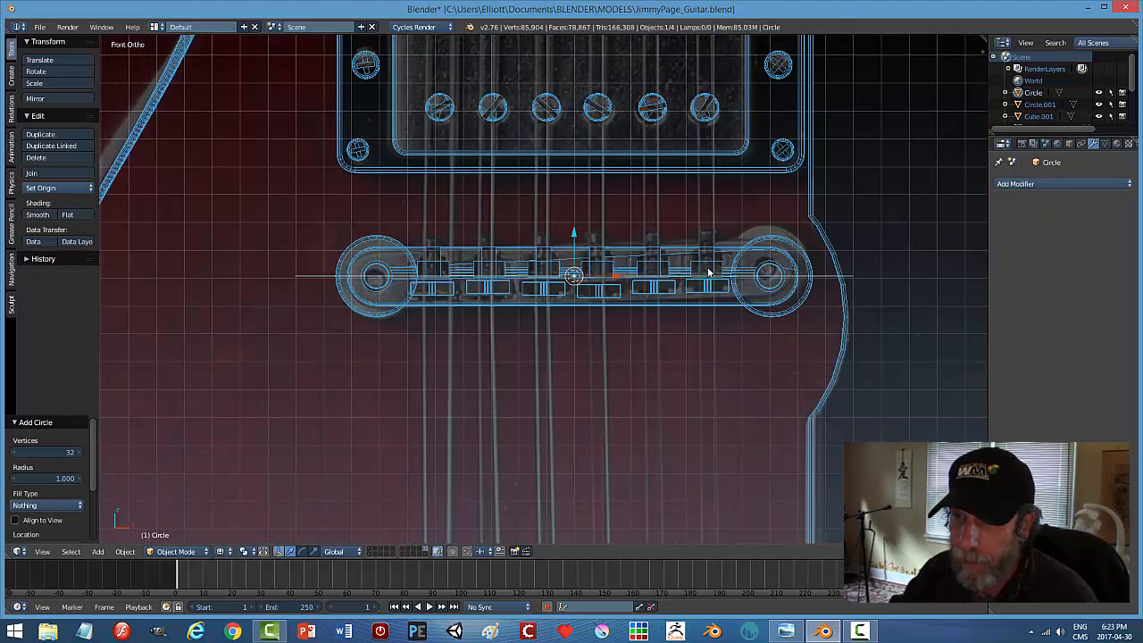
{"action": "middle_click_drag", "start_coordinate": [710, 274], "coordinate": [707, 291]}
{"action": "key", "text": "s"}
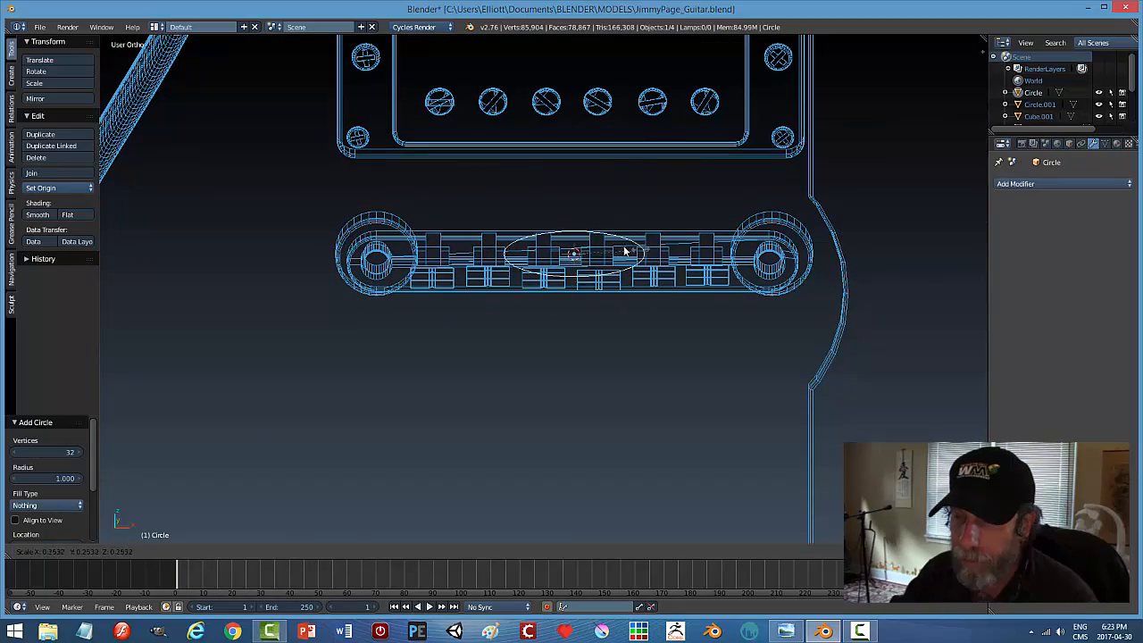
{"action": "left_click", "coordinate": [632, 242]}
Move the circle along Y to the bridge bar and scale it by 0.806.
{"action": "middle_click_drag", "start_coordinate": [632, 242], "coordinate": [611, 289]}
{"action": "middle_click_drag", "start_coordinate": [616, 236], "coordinate": [621, 215]}
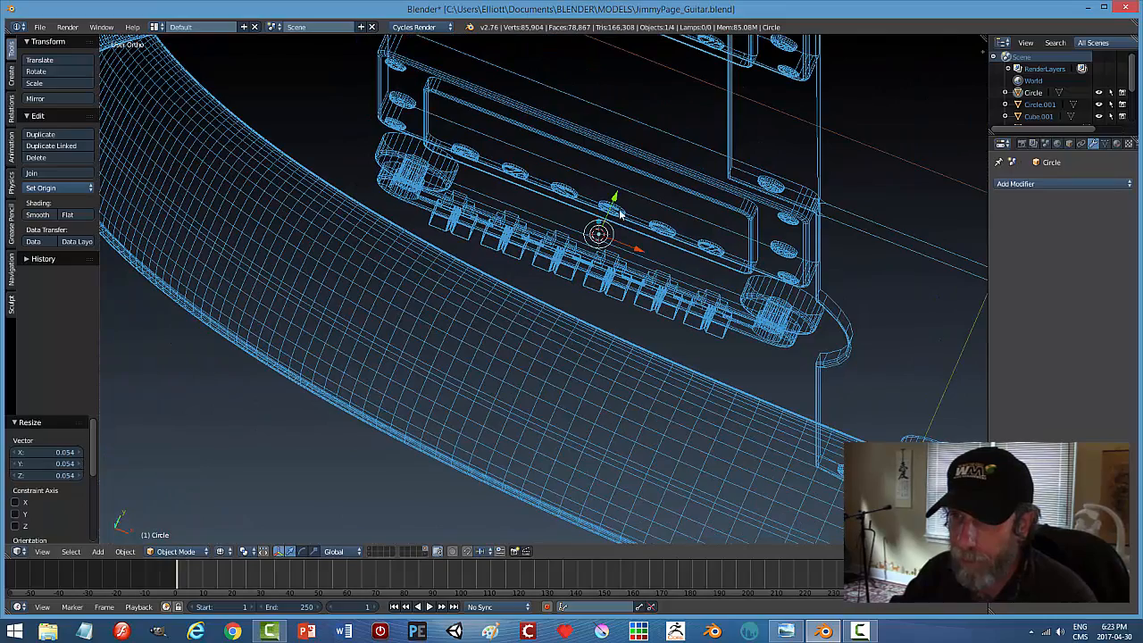
{"action": "left_click_drag", "start_coordinate": [616, 205], "coordinate": [596, 234]}
{"action": "middle_click_drag", "start_coordinate": [597, 234], "coordinate": [689, 230]}
{"action": "key", "text": "s"}
{"action": "left_click", "coordinate": [607, 285]}
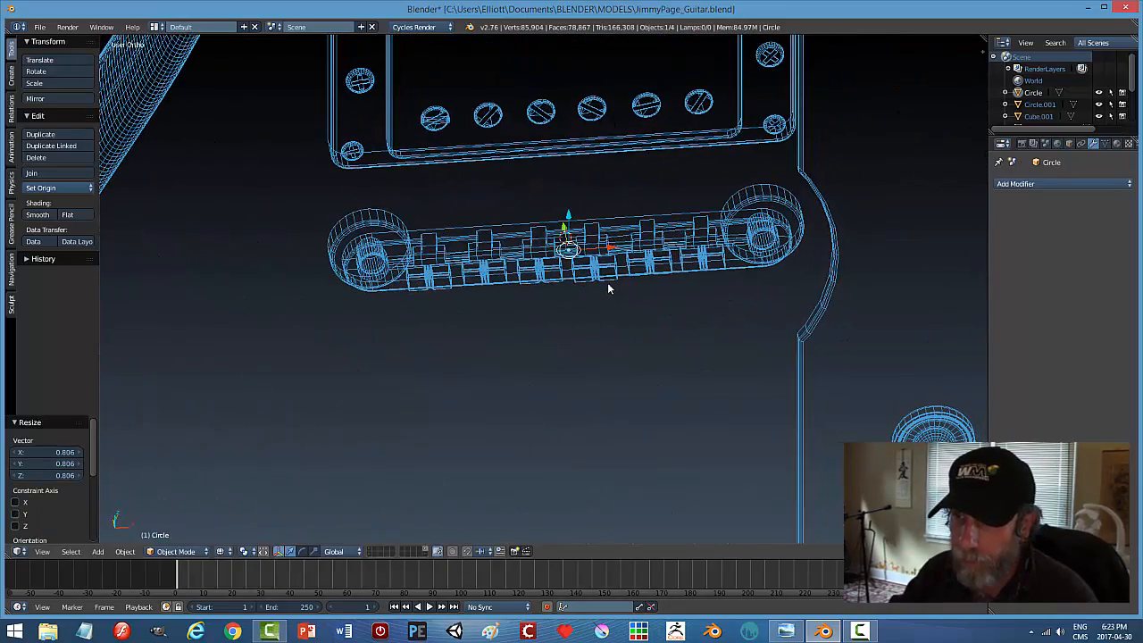
Fill the circle with a face and extrude it 0.117 up along Z into a cylinder.
{"action": "scroll", "coordinate": [608, 285], "scroll_direction": "up", "scroll_amount": 5}
{"action": "key", "text": "Tab"}
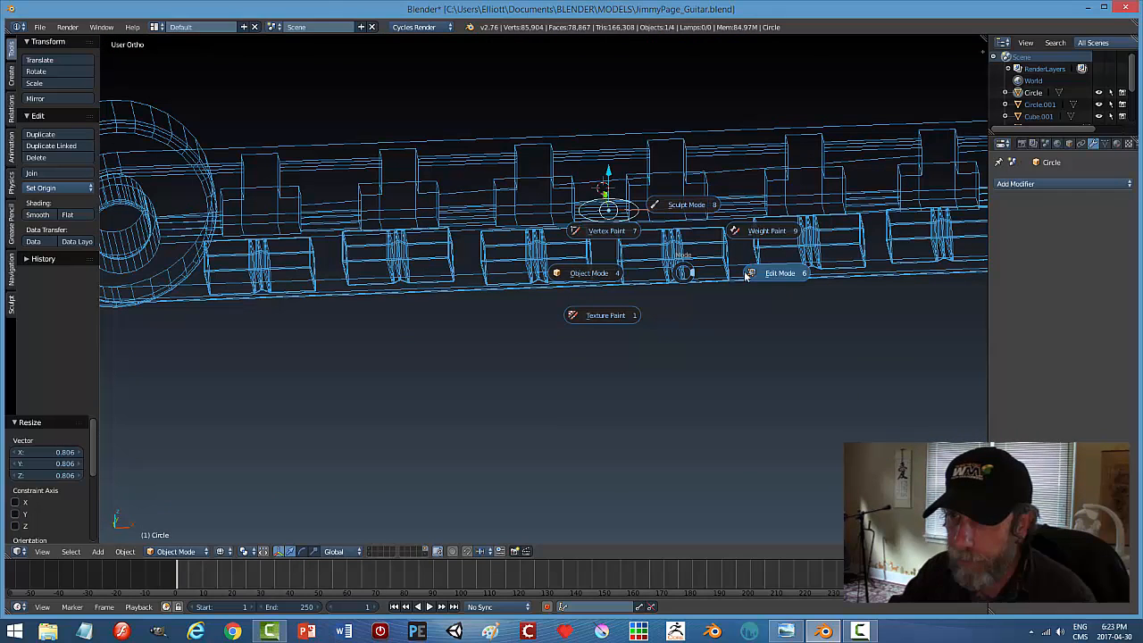
{"action": "left_click", "coordinate": [777, 272]}
{"action": "key", "text": "f"}
{"action": "key", "text": "e"}
{"action": "right_click", "coordinate": [715, 304]}
{"action": "left_click_drag", "start_coordinate": [611, 166], "coordinate": [614, 99]}
{"action": "middle_click_drag", "start_coordinate": [692, 261], "coordinate": [690, 225]}
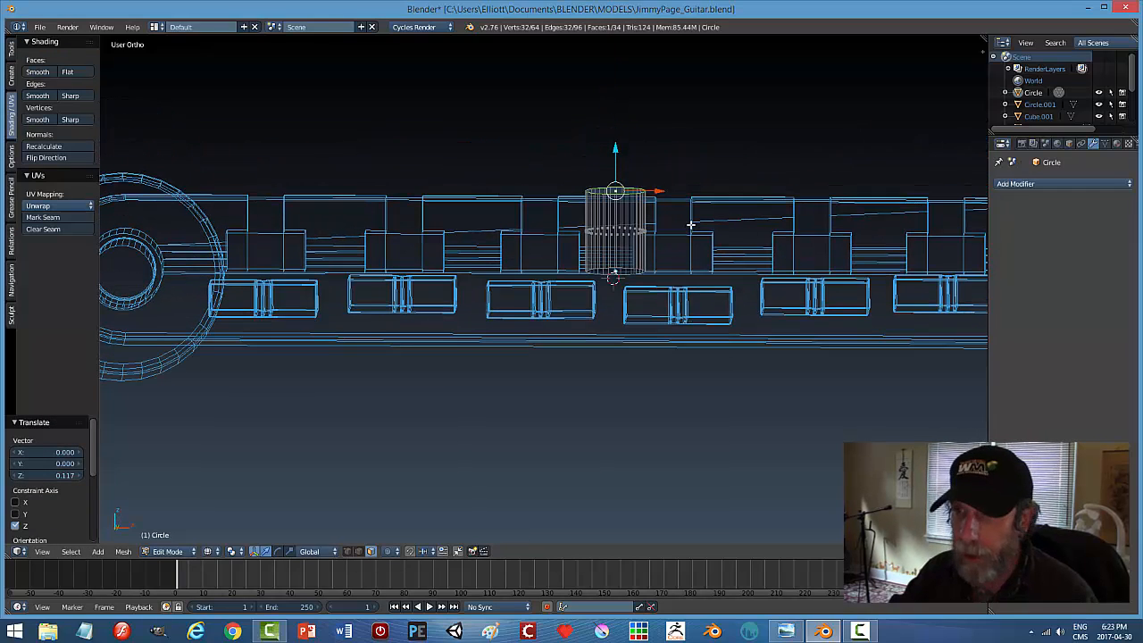
{"action": "key", "text": "a"}
{"action": "key", "text": "Tab"}
{"action": "left_click", "coordinate": [595, 224]}
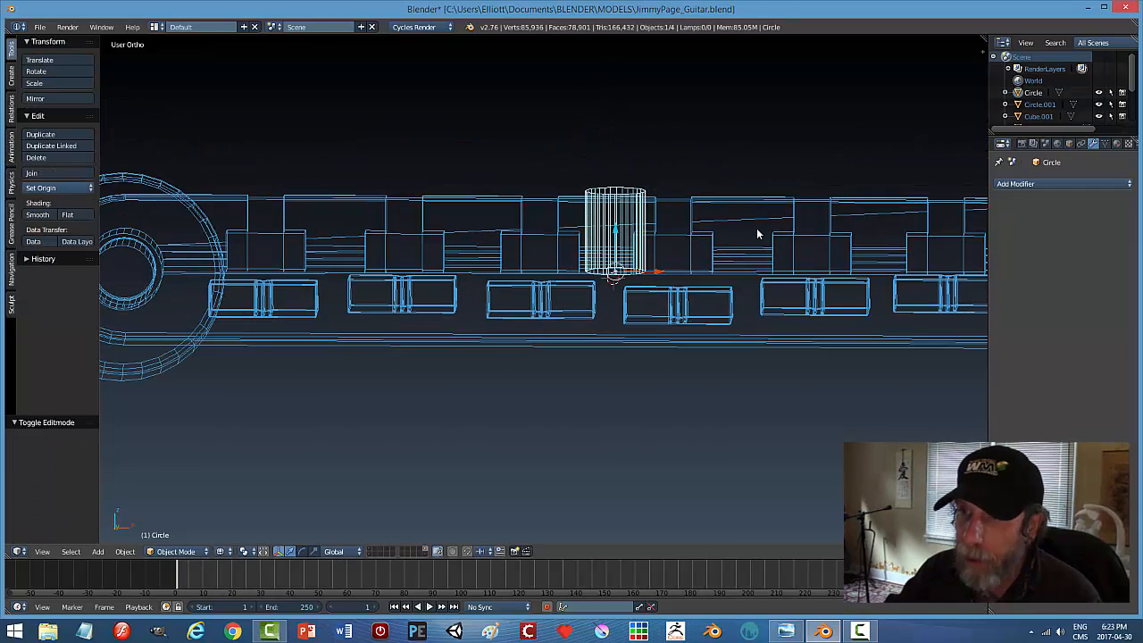
Scale the cylinder down to about the width of a recess's upper slot and set its origin to its centre.
{"action": "key", "text": "KP_1"}
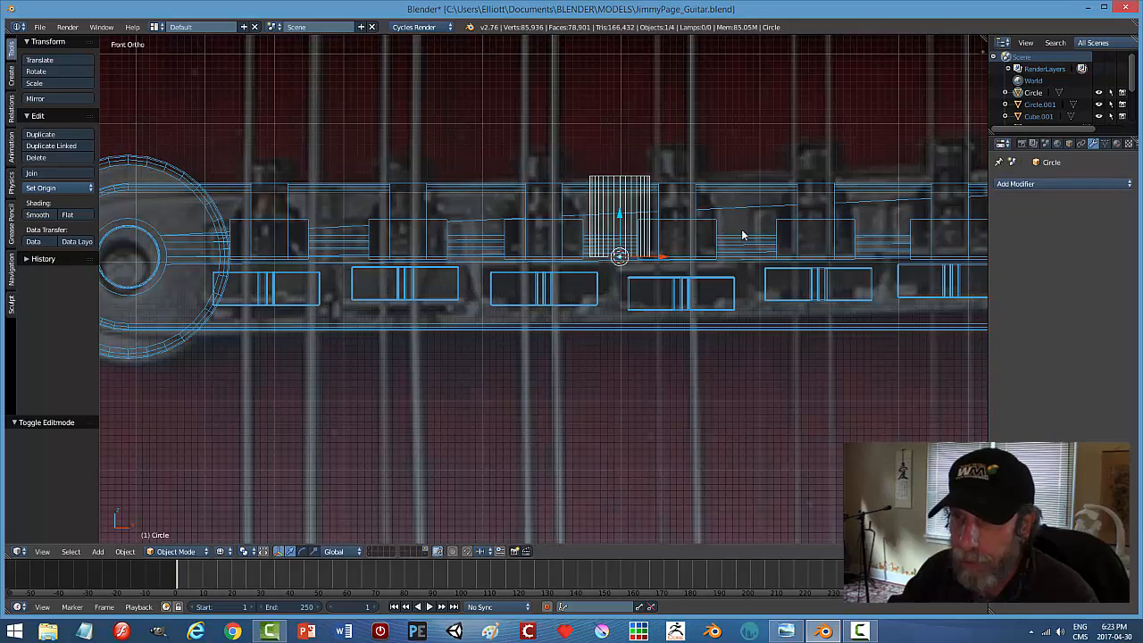
{"action": "key", "text": "s"}
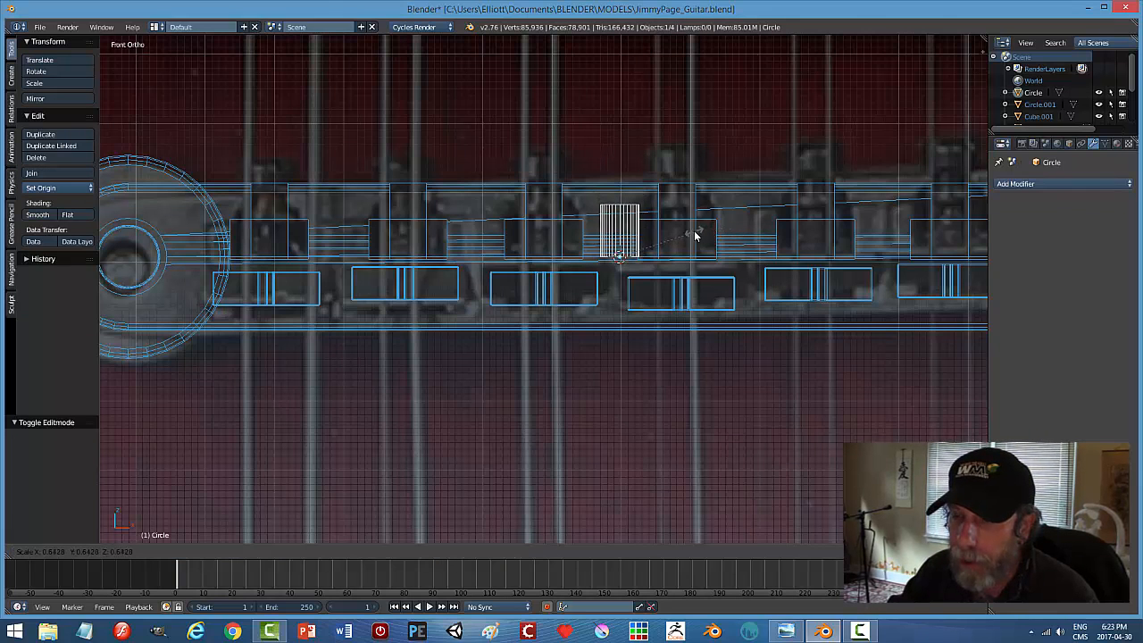
{"action": "left_click", "coordinate": [664, 238]}
{"action": "left_click", "coordinate": [58, 187]}
{"action": "left_click", "coordinate": [89, 212]}
Move the cylinder -0.506 along X and 0.054 along Z over the upper slot of the first recess.
{"action": "left_click_drag", "start_coordinate": [662, 238], "coordinate": [311, 231]}
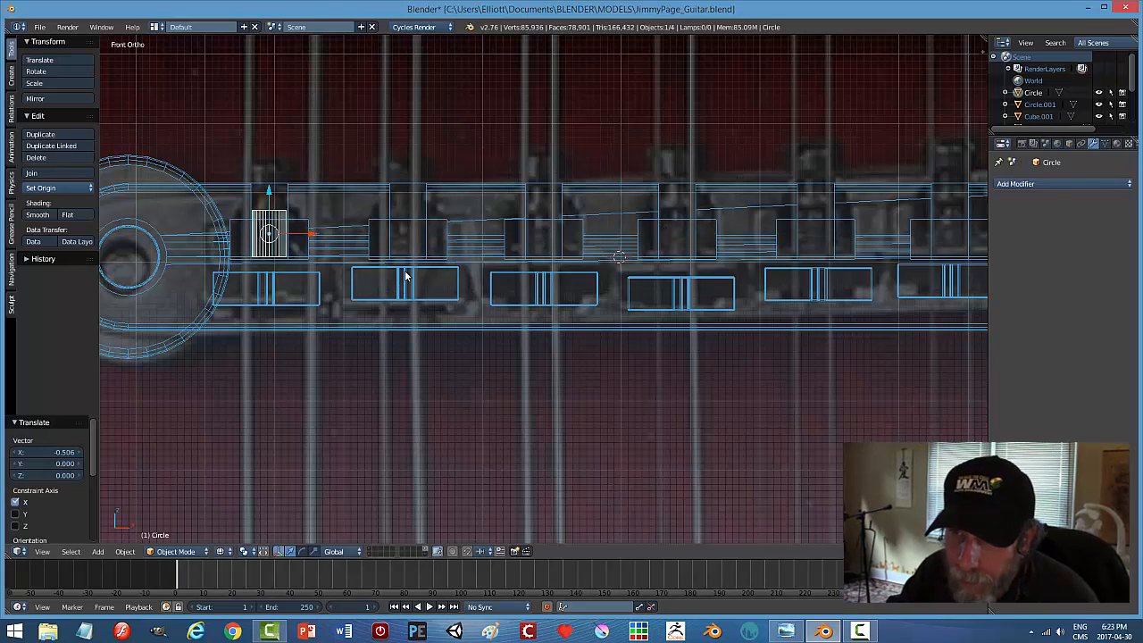
{"action": "left_click_drag", "start_coordinate": [269, 193], "coordinate": [275, 160]}
{"action": "key", "text": "z"}
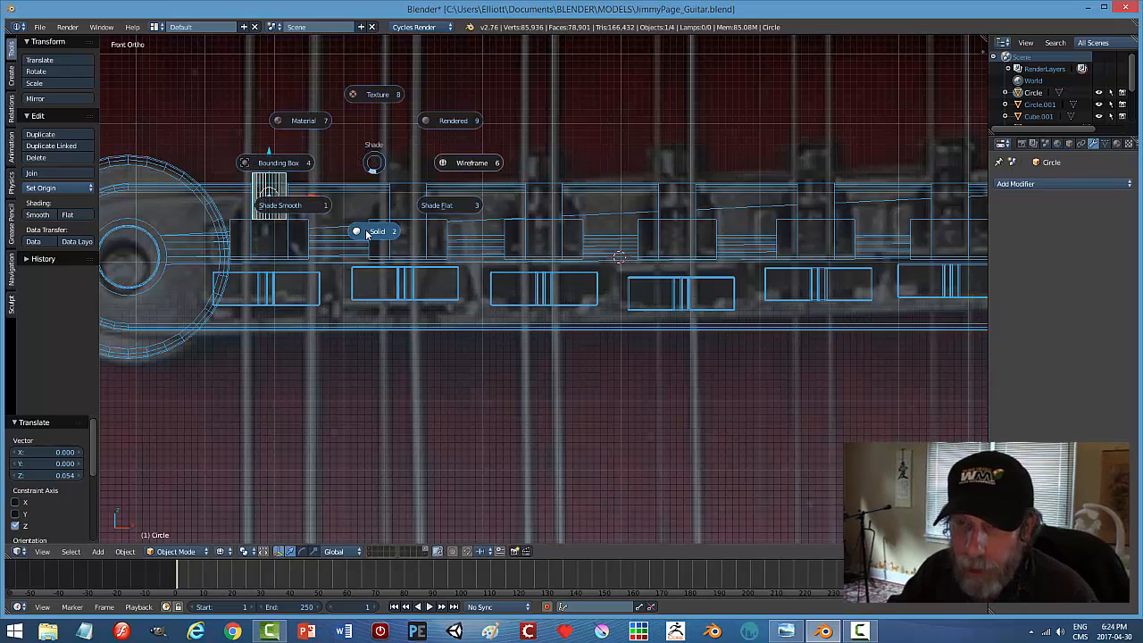
{"action": "left_click", "coordinate": [368, 231]}
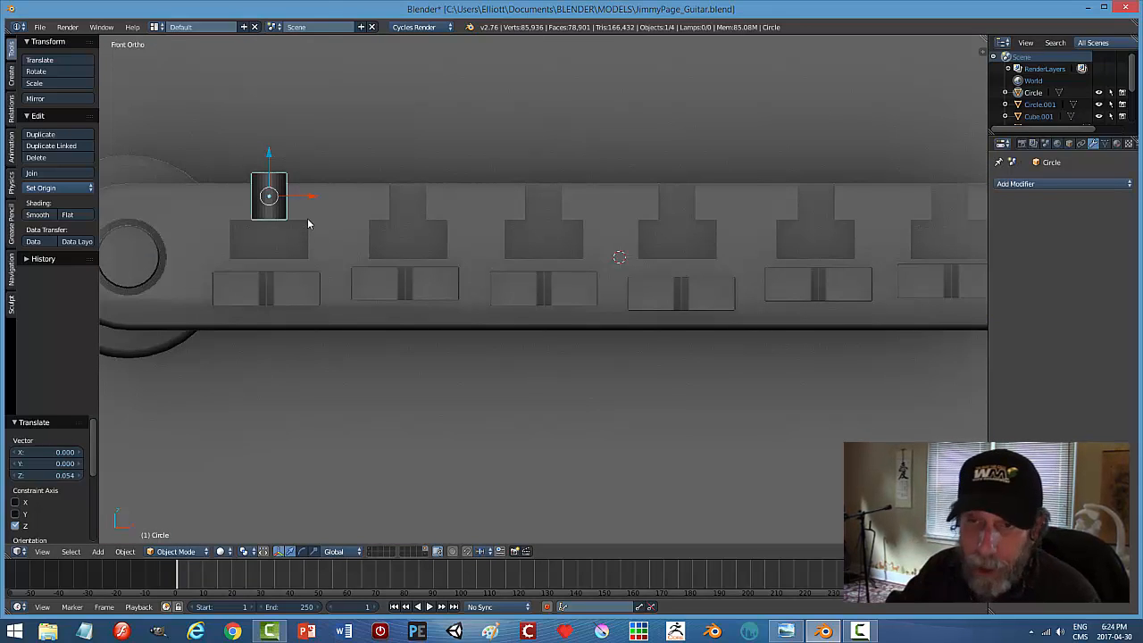
Stretch the cylinder about 2.5 times along Z, then reposition and rescale it to stand inside the first recess.
{"action": "key", "text": "s"}
{"action": "key", "text": "z"}
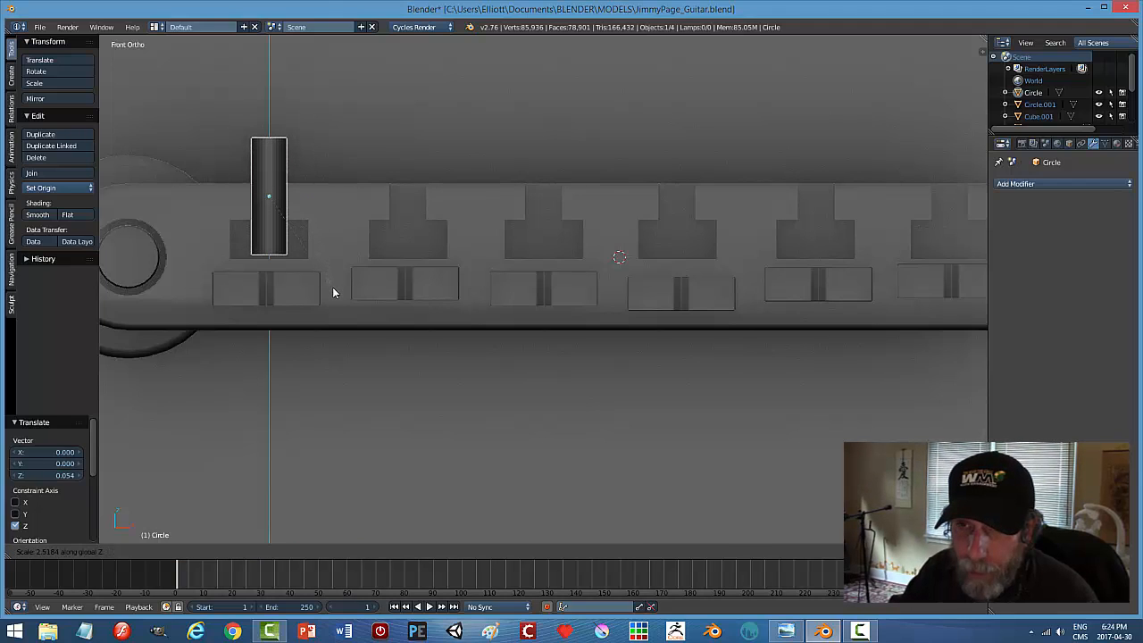
{"action": "left_click", "coordinate": [332, 288]}
{"action": "left_click_drag", "start_coordinate": [272, 161], "coordinate": [394, 233]}
{"action": "middle_click_drag", "start_coordinate": [353, 249], "coordinate": [368, 283]}
{"action": "key", "text": "s"}
{"action": "left_click", "coordinate": [382, 258]}
{"action": "left_click_drag", "start_coordinate": [263, 139], "coordinate": [263, 144]}
{"action": "middle_click_drag", "start_coordinate": [262, 147], "coordinate": [317, 185]}
Switch the cylinder to Edit Mode and select its top face.
{"action": "key", "text": "Tab"}
{"action": "left_click", "coordinate": [382, 172]}
{"action": "right_click", "coordinate": [259, 144]}
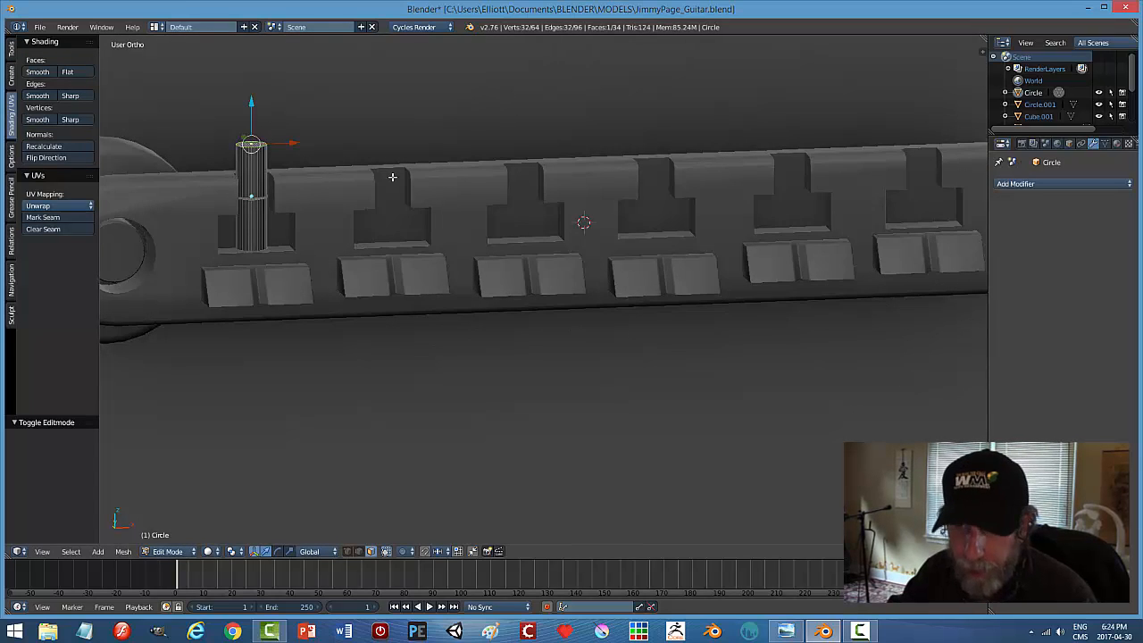
{"action": "key", "text": "ctrl+b"}
{"action": "scroll", "coordinate": [505, 290], "scroll_direction": "up", "scroll_amount": 1}
{"action": "key", "text": "Escape"}
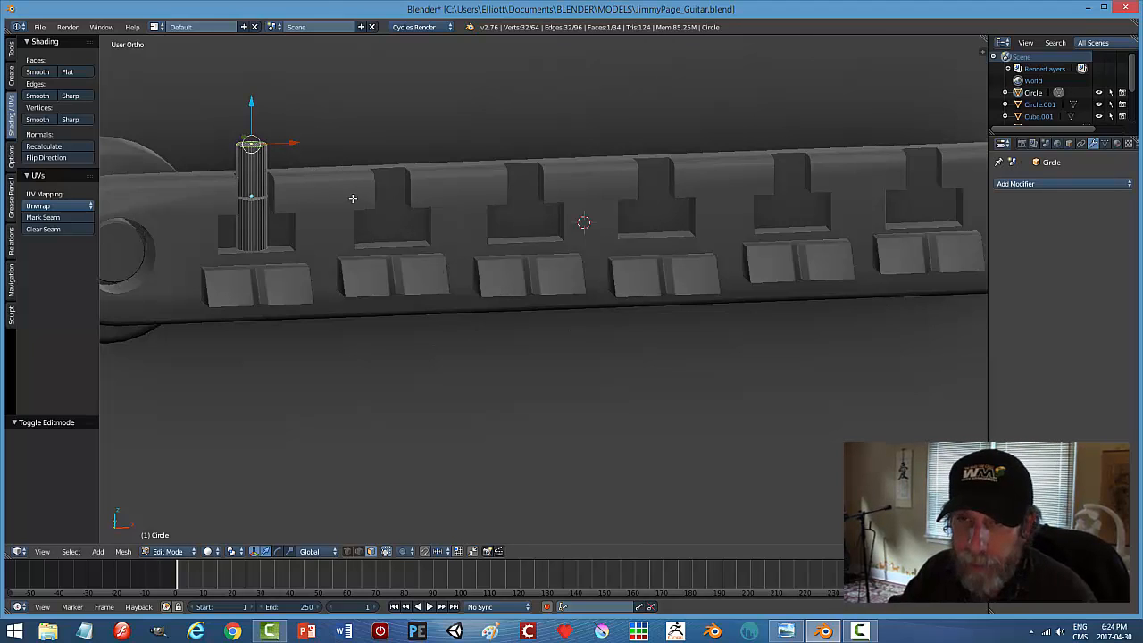
Add one loop cut around the cylinder and slide it close to the top.
{"action": "key", "text": "ctrl+r"}
{"action": "left_click", "coordinate": [267, 168]}
{"action": "left_click", "coordinate": [277, 135]}
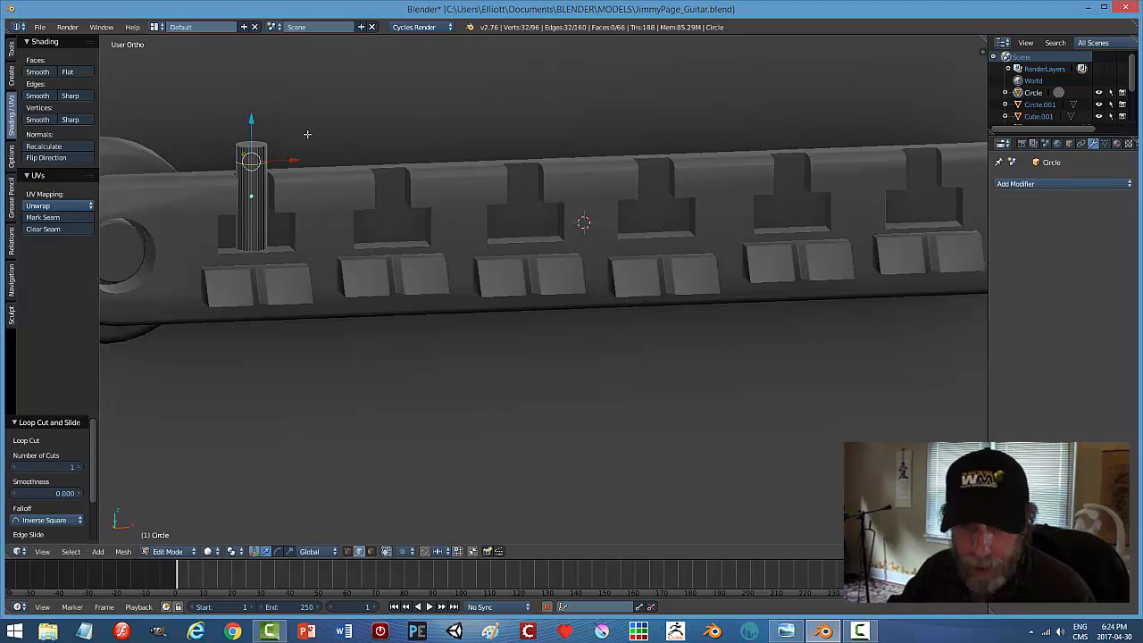
Extrude the ring of faces above the loop cut and scale it about 1.33 without Z to form a wider head.
{"action": "key", "text": "a"}
{"action": "key", "text": "ctrl+Tab"}
{"action": "left_click", "coordinate": [314, 144]}
{"action": "right_click", "coordinate": [251, 154], "text": "alt"}
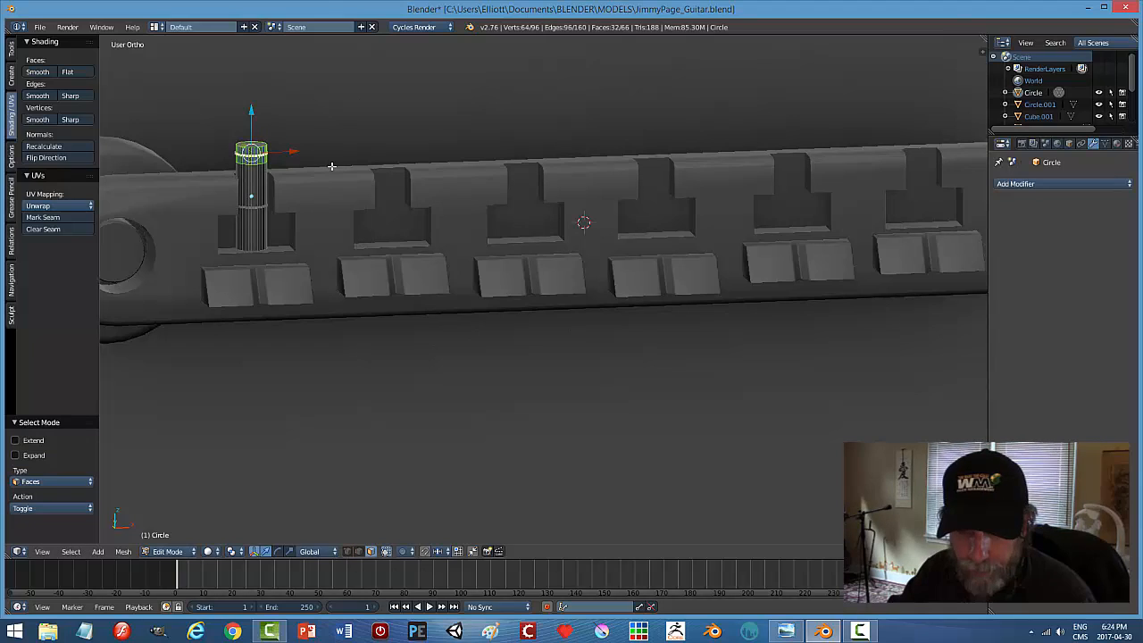
{"action": "key", "text": "e"}
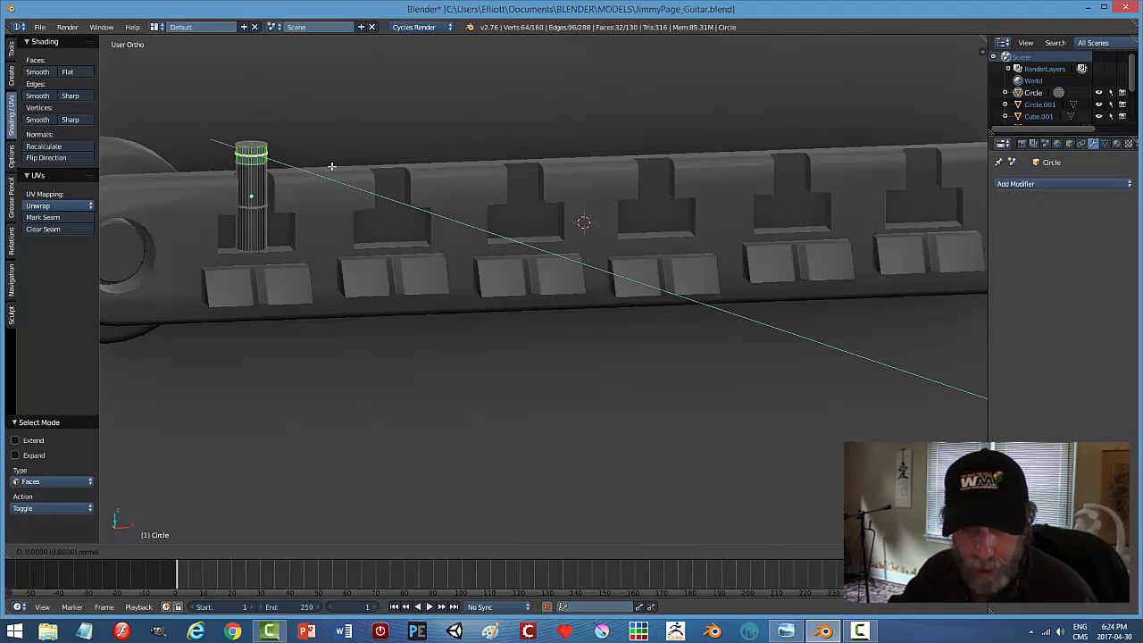
{"action": "right_click", "coordinate": [332, 166]}
{"action": "key", "text": "s"}
{"action": "key", "text": "shift+z"}
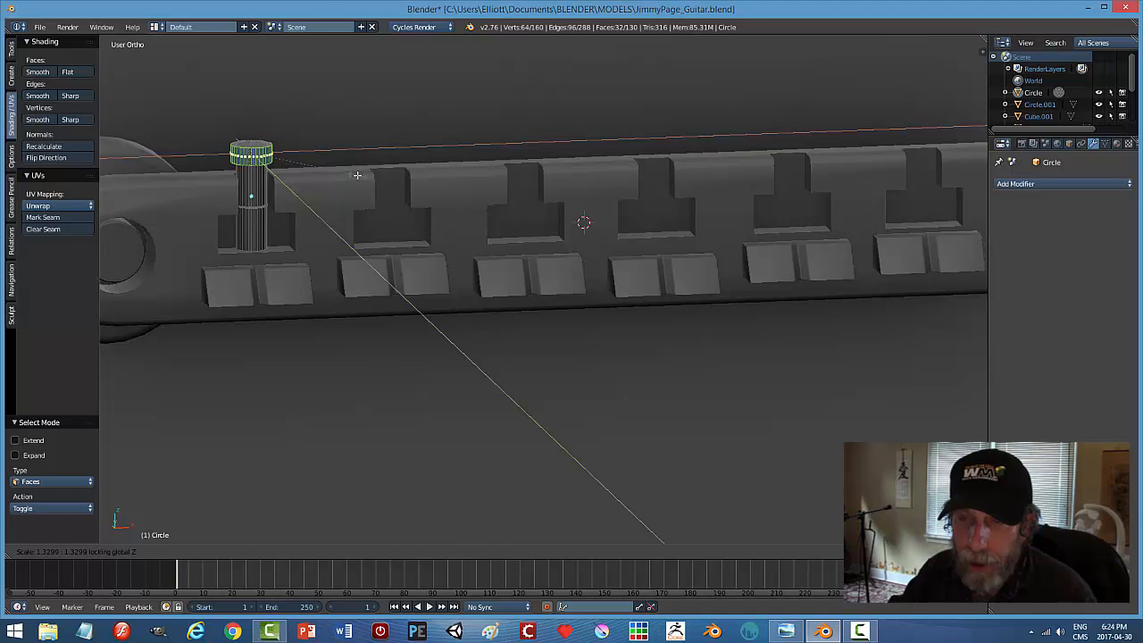
{"action": "left_click", "coordinate": [357, 175]}
{"action": "left_click", "coordinate": [260, 143]}
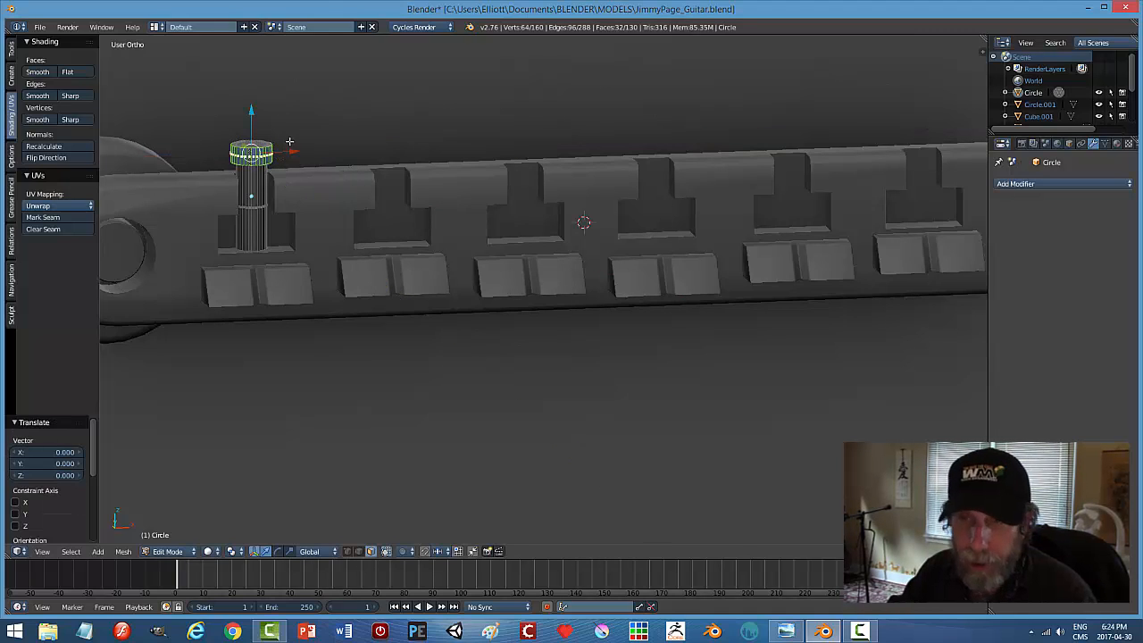
Bevel the outer edge loop on top of the screw head with 5 segments to round it over.
{"action": "key", "text": "a"}
{"action": "right_click", "coordinate": [263, 143]}
{"action": "scroll", "coordinate": [327, 166], "scroll_direction": "up", "scroll_amount": 3}
{"action": "middle_click_drag", "start_coordinate": [472, 216], "coordinate": [576, 313], "text": "shift"}
{"action": "key", "text": "a"}
{"action": "key", "text": "ctrl+Tab"}
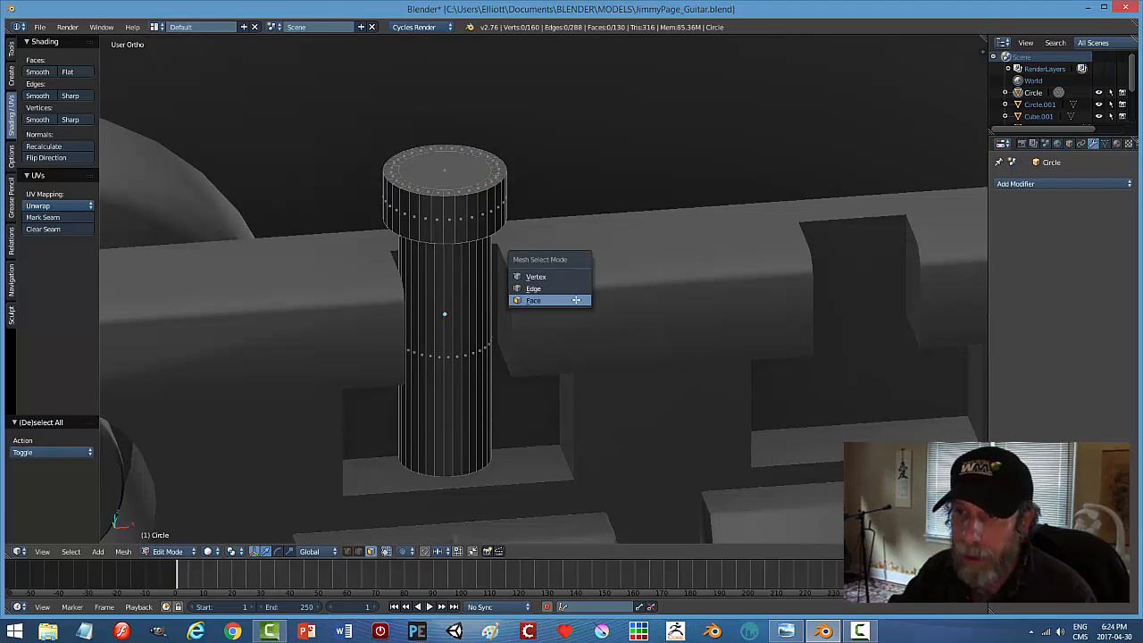
{"action": "left_click", "coordinate": [538, 288]}
{"action": "right_click", "coordinate": [482, 191], "text": "alt"}
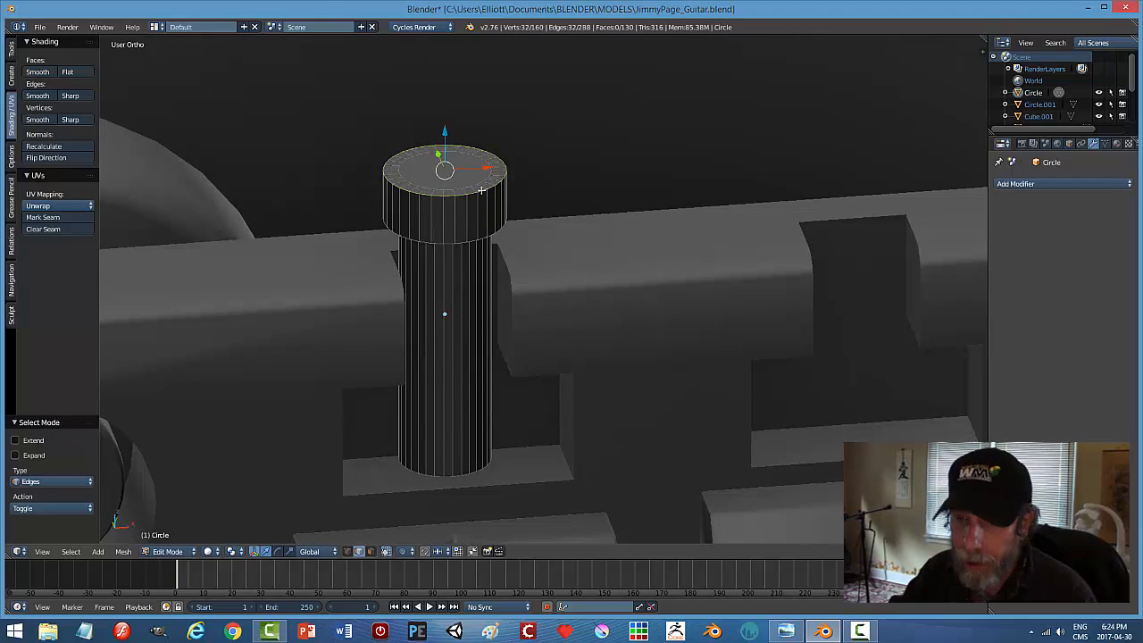
{"action": "key", "text": "ctrl+b"}
{"action": "scroll", "coordinate": [801, 420], "scroll_direction": "up", "scroll_amount": 1}
{"action": "scroll", "coordinate": [835, 444], "scroll_direction": "up", "scroll_amount": 3}
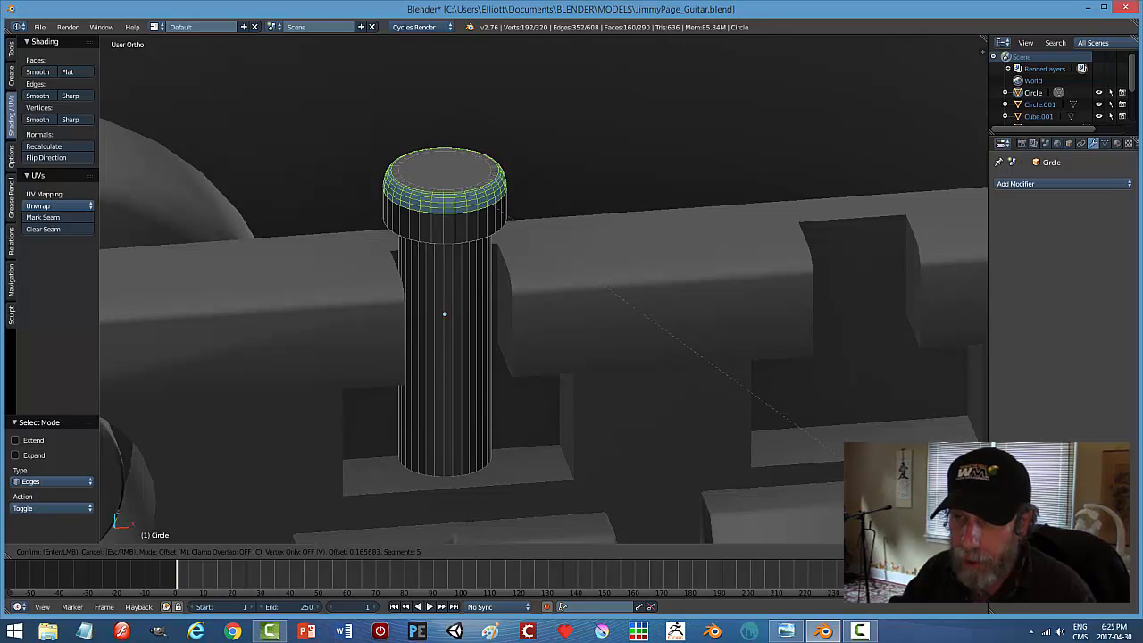
{"action": "left_click", "coordinate": [641, 378]}
{"action": "key", "text": "a"}
Return the screw to Object Mode and apply smooth shading to it.
{"action": "middle_click_drag", "start_coordinate": [537, 324], "coordinate": [537, 277]}
{"action": "key", "text": "Tab"}
{"action": "left_click", "coordinate": [514, 281]}
{"action": "scroll", "coordinate": [579, 283], "scroll_direction": "down", "scroll_amount": 2}
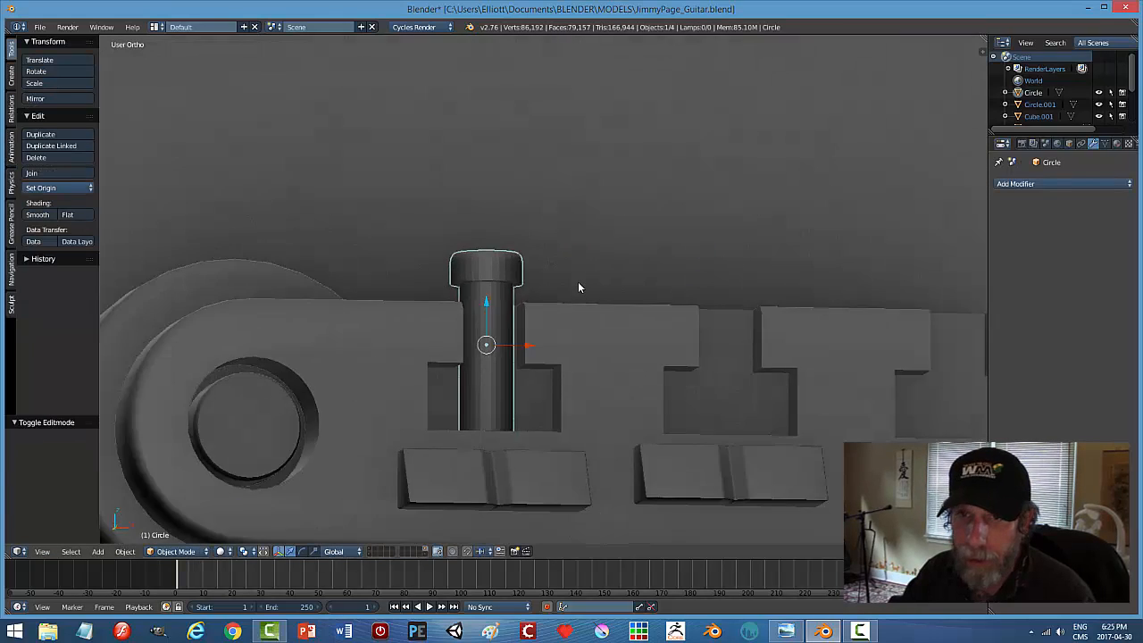
{"action": "scroll", "coordinate": [577, 287], "scroll_direction": "down", "scroll_amount": 3}
{"action": "left_click", "coordinate": [36, 217]}
Scale the screw to about 0.928 and lower it about 0.004 along Z within the first recess.
{"action": "key", "text": "s"}
{"action": "left_click", "coordinate": [626, 319]}
{"action": "middle_click_drag", "start_coordinate": [628, 321], "coordinate": [555, 308]}
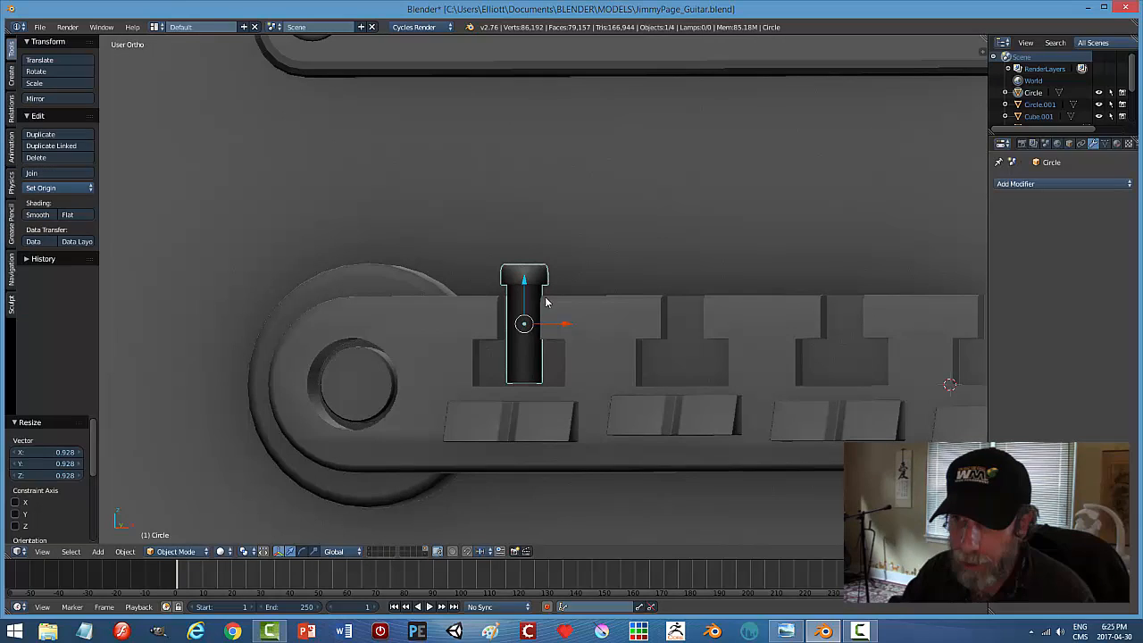
{"action": "left_click_drag", "start_coordinate": [526, 287], "coordinate": [587, 315]}
{"action": "middle_click_drag", "start_coordinate": [587, 315], "coordinate": [605, 325]}
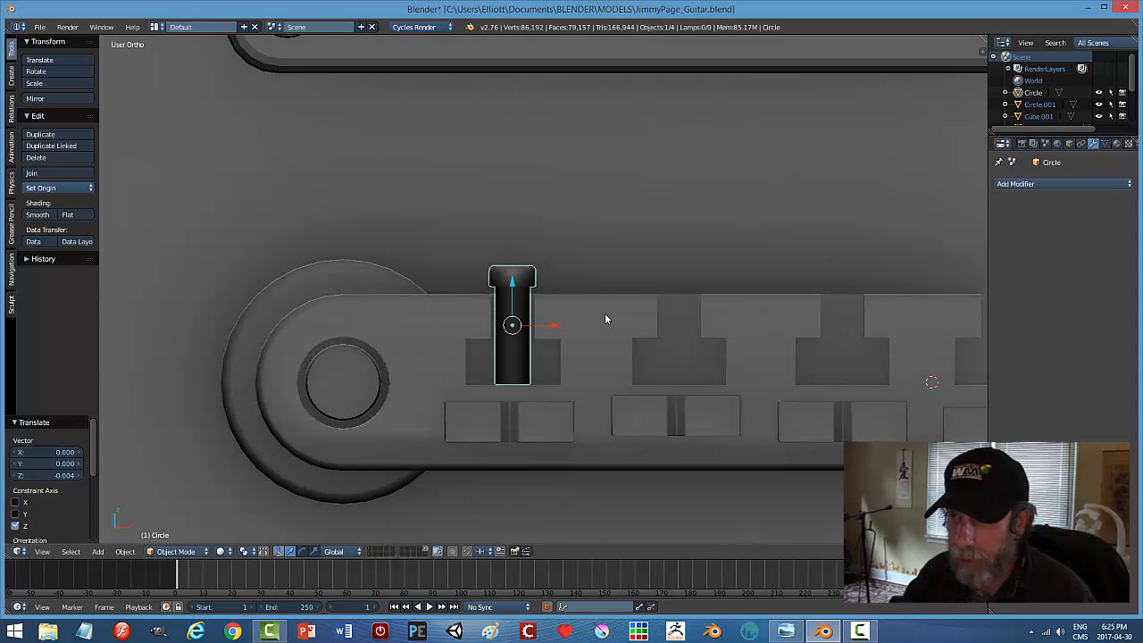
In Edit Mode, add two loop cuts around the screw's shaft, one just under the head and one near the bottom end.
{"action": "key", "text": "Tab"}
{"action": "left_click", "coordinate": [706, 318]}
{"action": "scroll", "coordinate": [502, 331], "scroll_direction": "up", "scroll_amount": 4}
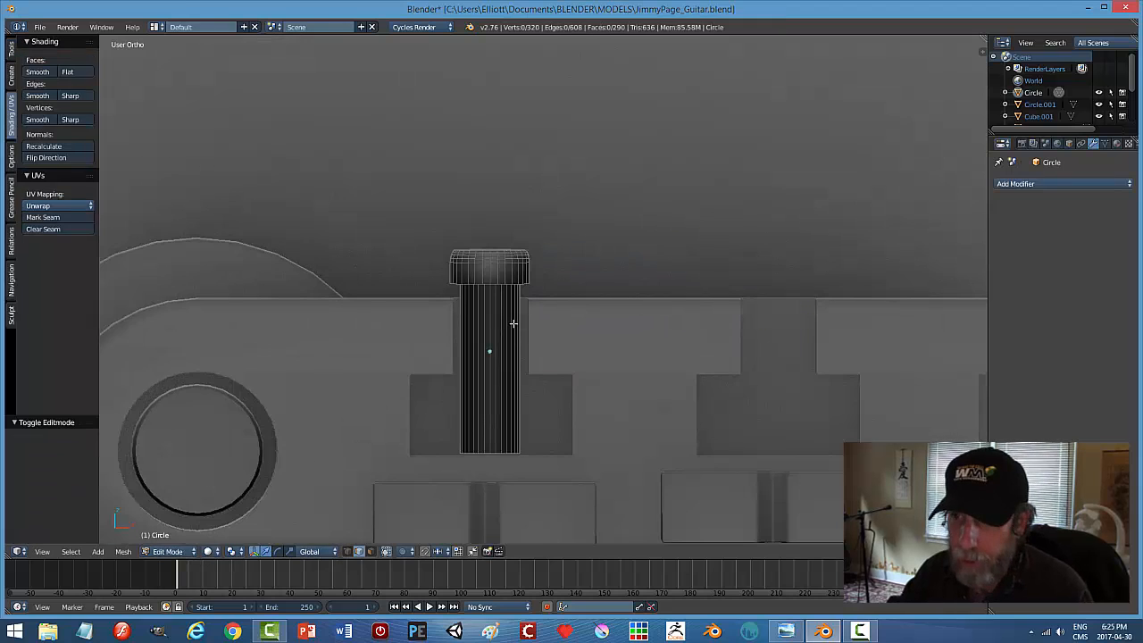
{"action": "key", "text": "ctrl+r"}
{"action": "left_click", "coordinate": [513, 319]}
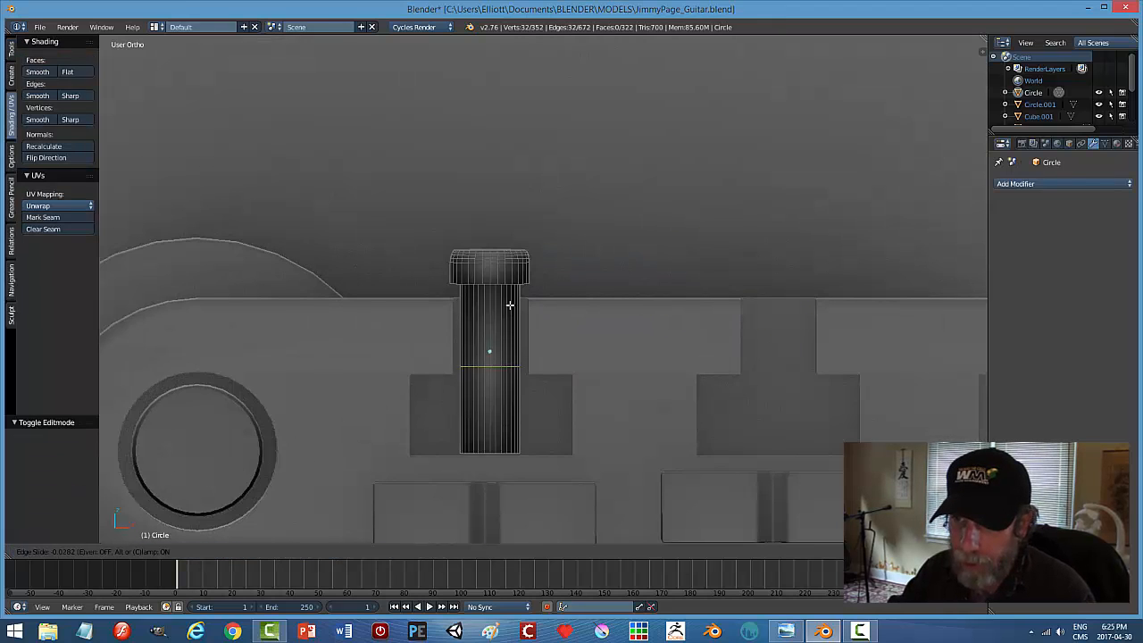
{"action": "left_click", "coordinate": [515, 241]}
{"action": "key", "text": "ctrl+r"}
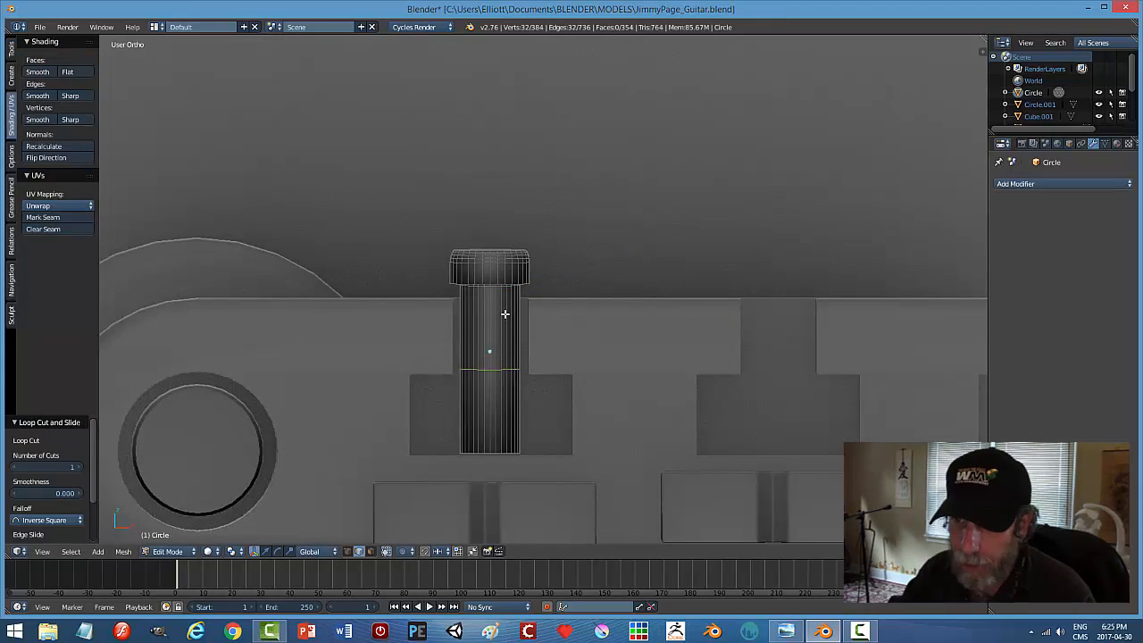
{"action": "left_click", "coordinate": [506, 314]}
{"action": "left_click", "coordinate": [504, 393]}
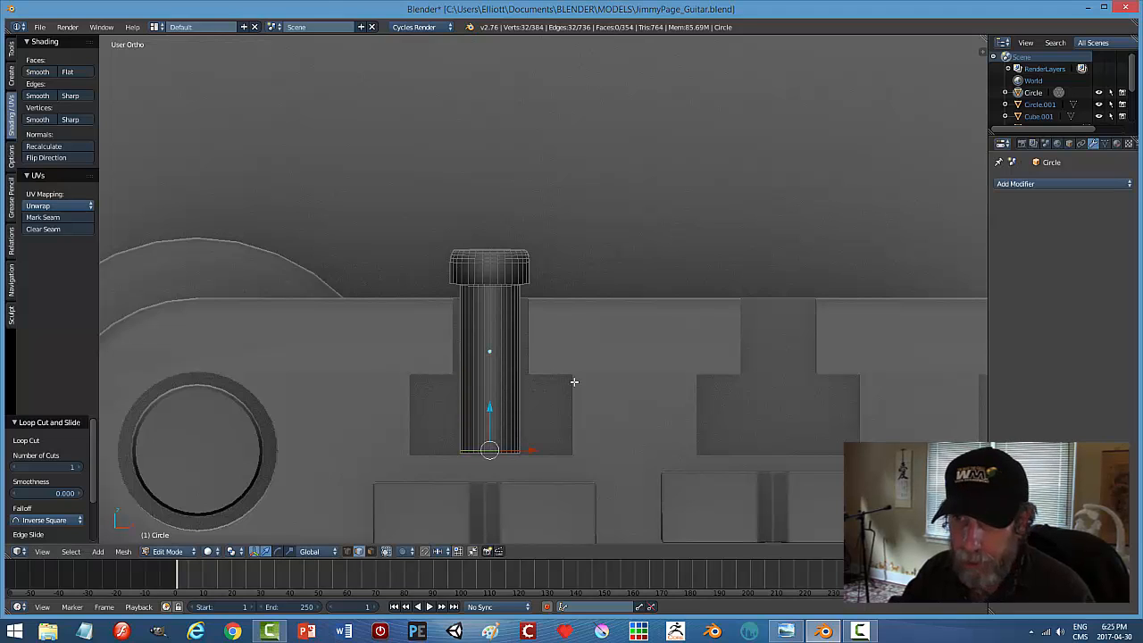
Add a loop cut around the screw head close to its lower edge and return to Object Mode.
{"action": "key", "text": "ctrl+r"}
{"action": "left_click", "coordinate": [515, 279]}
{"action": "left_click", "coordinate": [538, 290]}
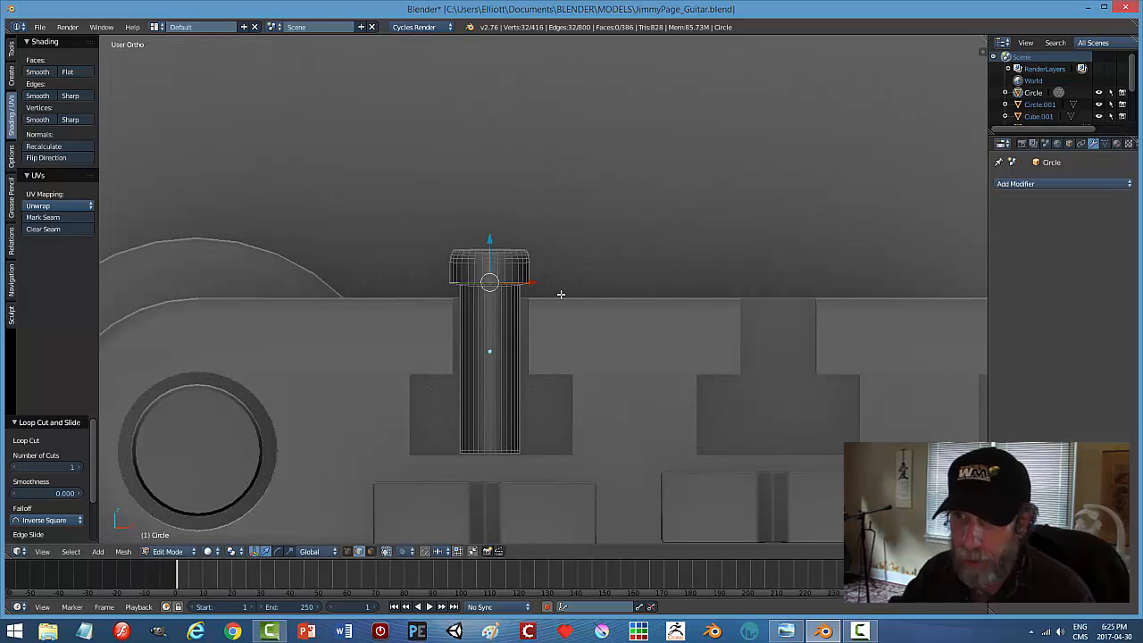
{"action": "key", "text": "a"}
{"action": "key", "text": "Tab"}
{"action": "left_click", "coordinate": [520, 299]}
{"action": "scroll", "coordinate": [607, 335], "scroll_direction": "down", "scroll_amount": 4}
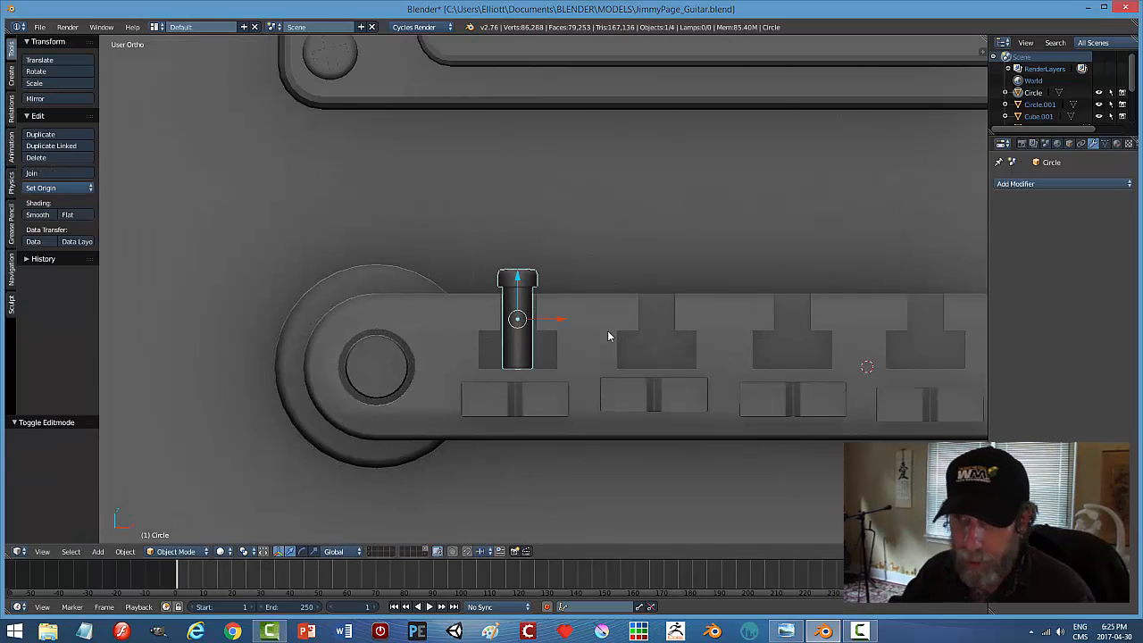
Shift the screw about -0.004 along Y to adjust its depth in the recess.
{"action": "scroll", "coordinate": [638, 329], "scroll_direction": "down", "scroll_amount": 2}
{"action": "key", "text": "a"}
{"action": "middle_click_drag", "start_coordinate": [638, 332], "coordinate": [576, 305]}
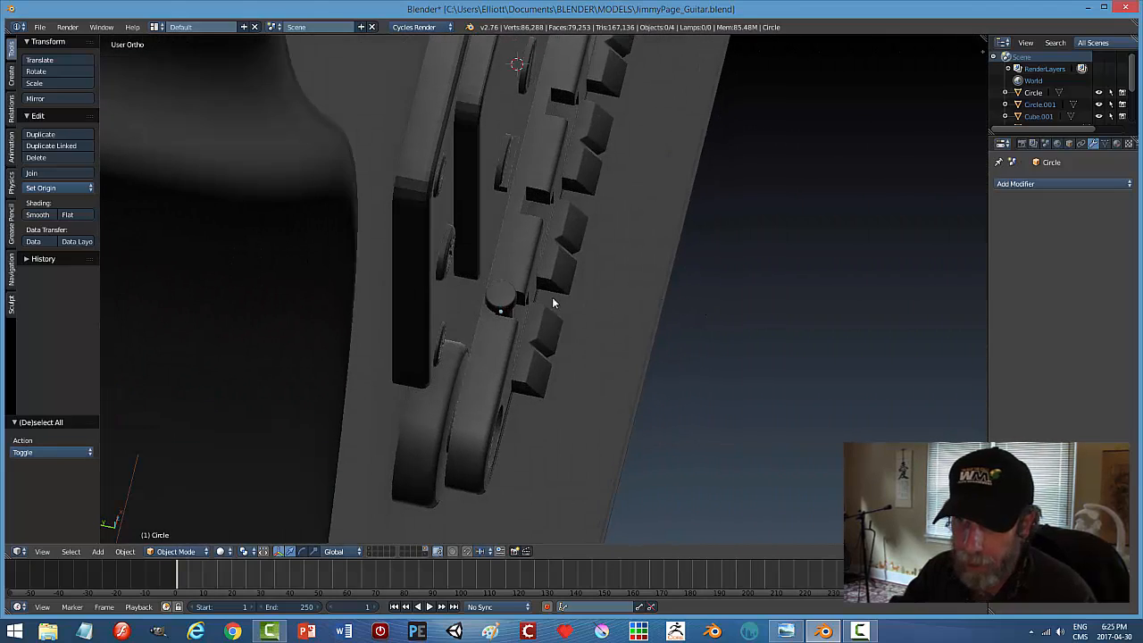
{"action": "right_click", "coordinate": [529, 302]}
{"action": "left_click_drag", "start_coordinate": [467, 304], "coordinate": [480, 306]}
{"action": "middle_click_drag", "start_coordinate": [479, 306], "coordinate": [610, 244]}
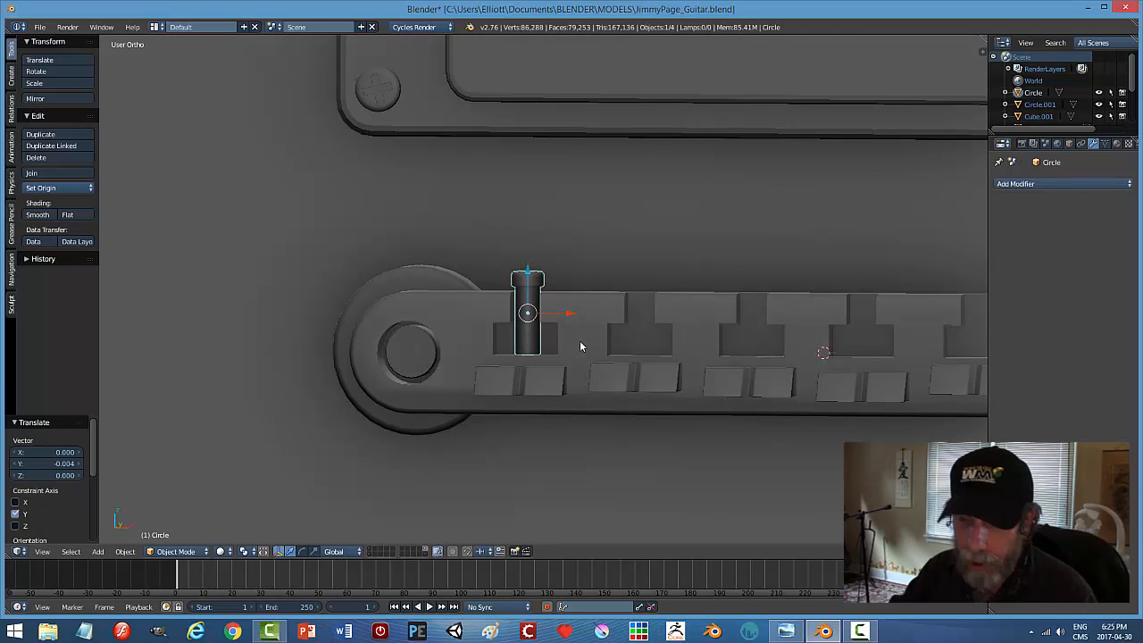
{"action": "scroll", "coordinate": [713, 336], "scroll_direction": "down", "scroll_amount": 3}
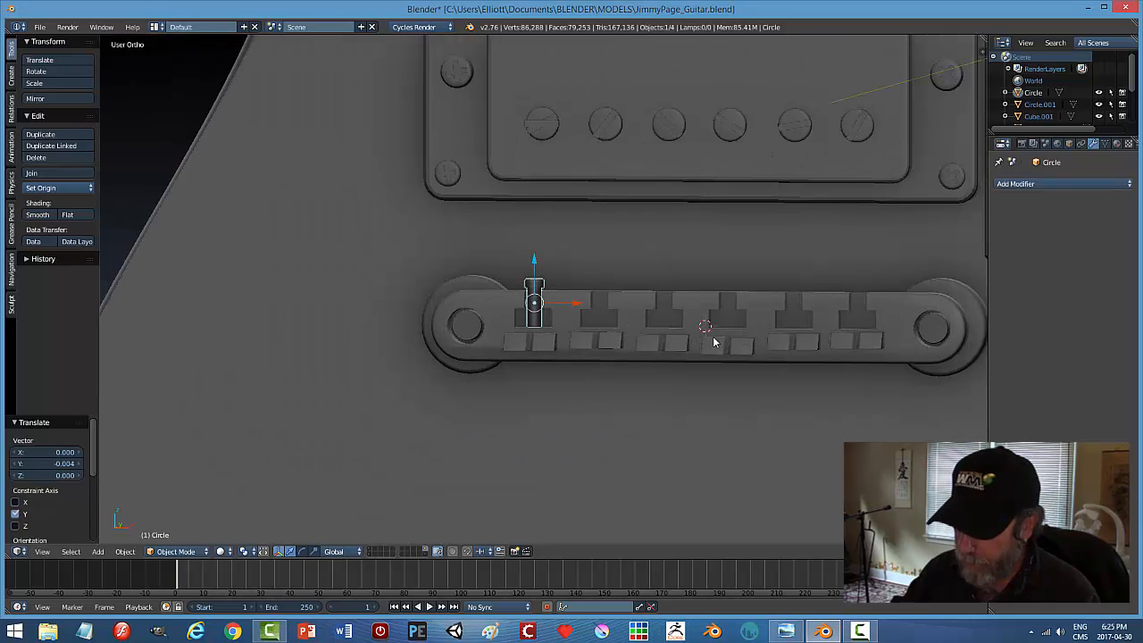
In front view, duplicate the screw and move the copy along X into the second recess.
{"action": "key", "text": "KP_1"}
{"action": "scroll", "coordinate": [683, 350], "scroll_direction": "up", "scroll_amount": 3}
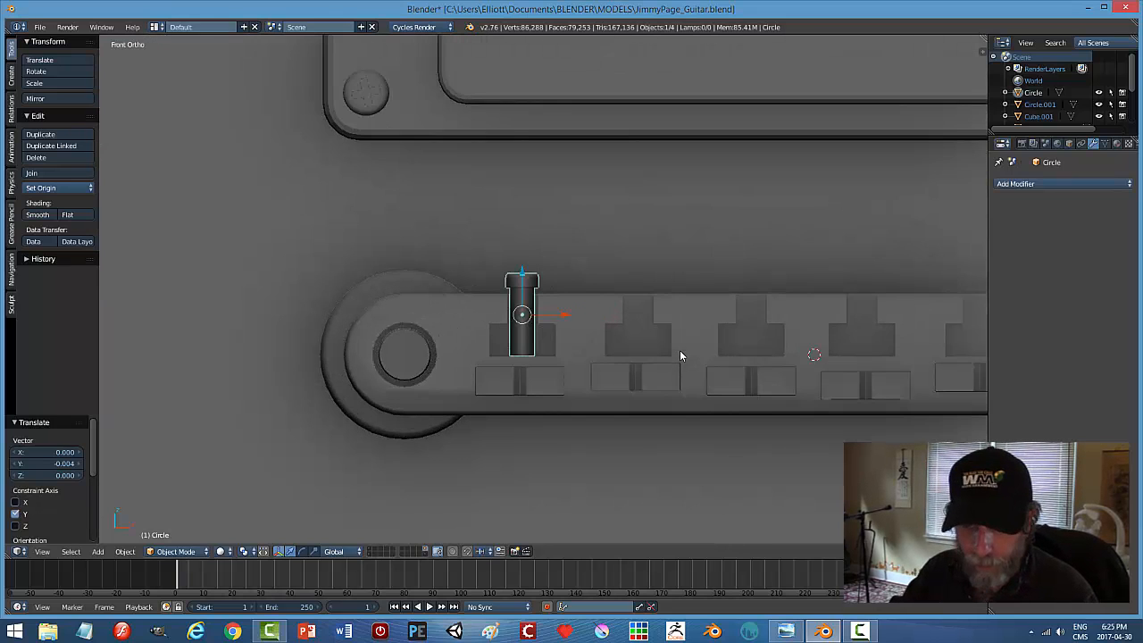
{"action": "key", "text": "shift+d"}
{"action": "right_click", "coordinate": [590, 323]}
{"action": "left_click_drag", "start_coordinate": [576, 318], "coordinate": [790, 324]}
{"action": "left_click", "coordinate": [687, 327]}
Duplicate the second screw and move the copy about 0.196 along X into the third recess.
{"action": "key", "text": "shift+d"}
{"action": "right_click", "coordinate": [671, 319]}
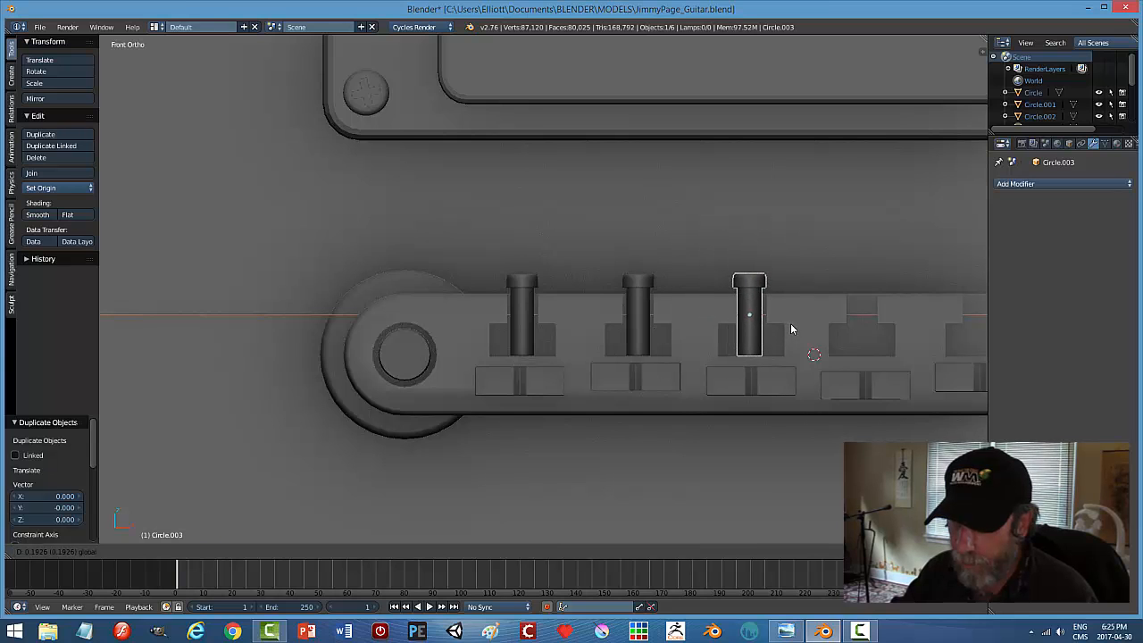
{"action": "left_click", "coordinate": [795, 331]}
{"action": "middle_click_drag", "start_coordinate": [795, 331], "coordinate": [571, 351], "text": "shift"}
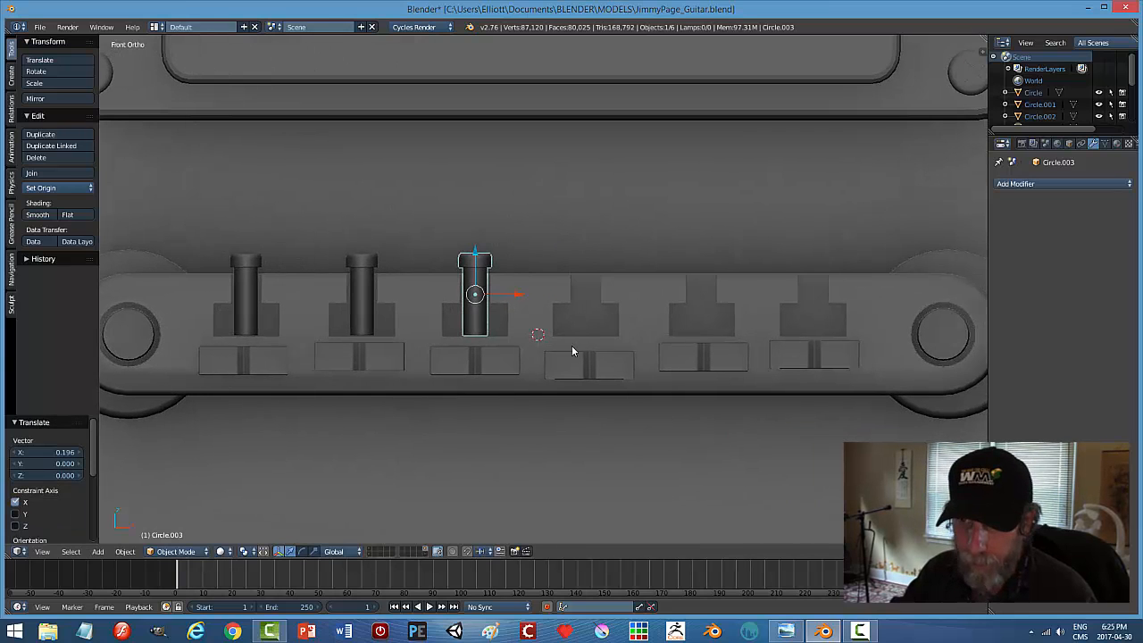
Duplicate the three screws together and move the copies about 0.59 along X into the remaining three recesses.
{"action": "right_click", "coordinate": [372, 308], "text": "shift"}
{"action": "right_click", "coordinate": [247, 314], "text": "shift"}
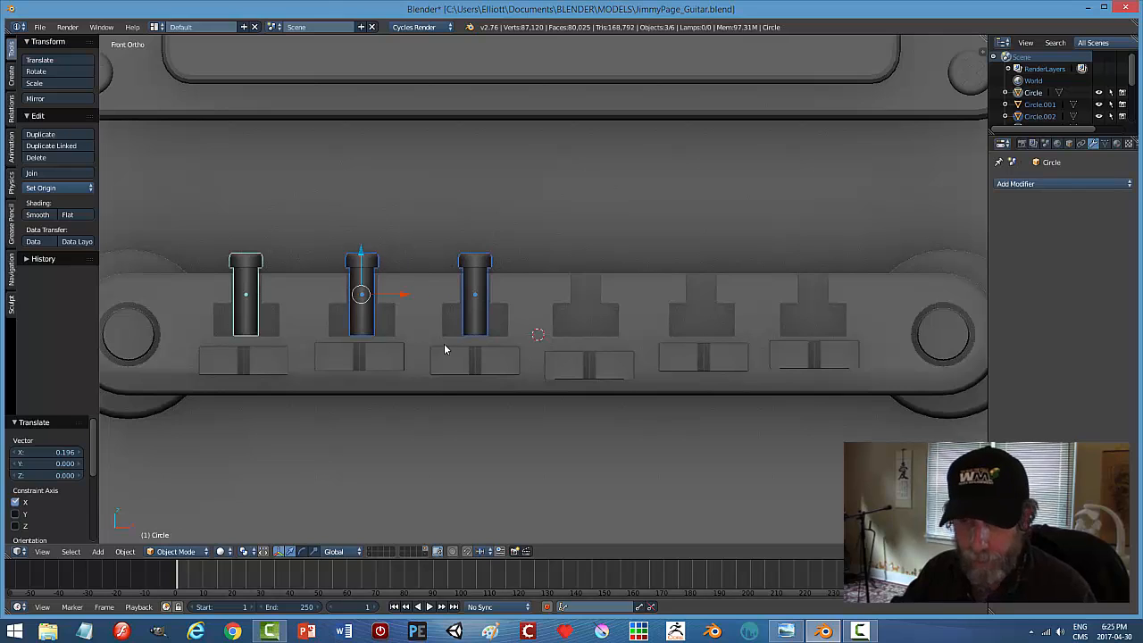
{"action": "key", "text": "shift+d"}
{"action": "right_click", "coordinate": [445, 348]}
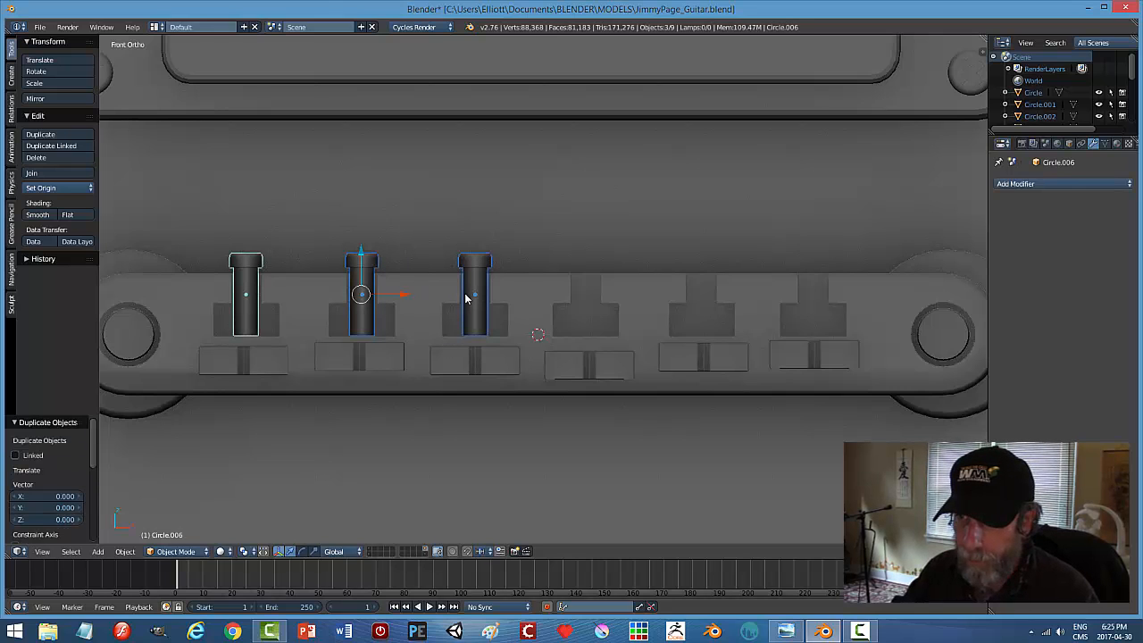
{"action": "key", "text": "g"}
{"action": "key", "text": "x"}
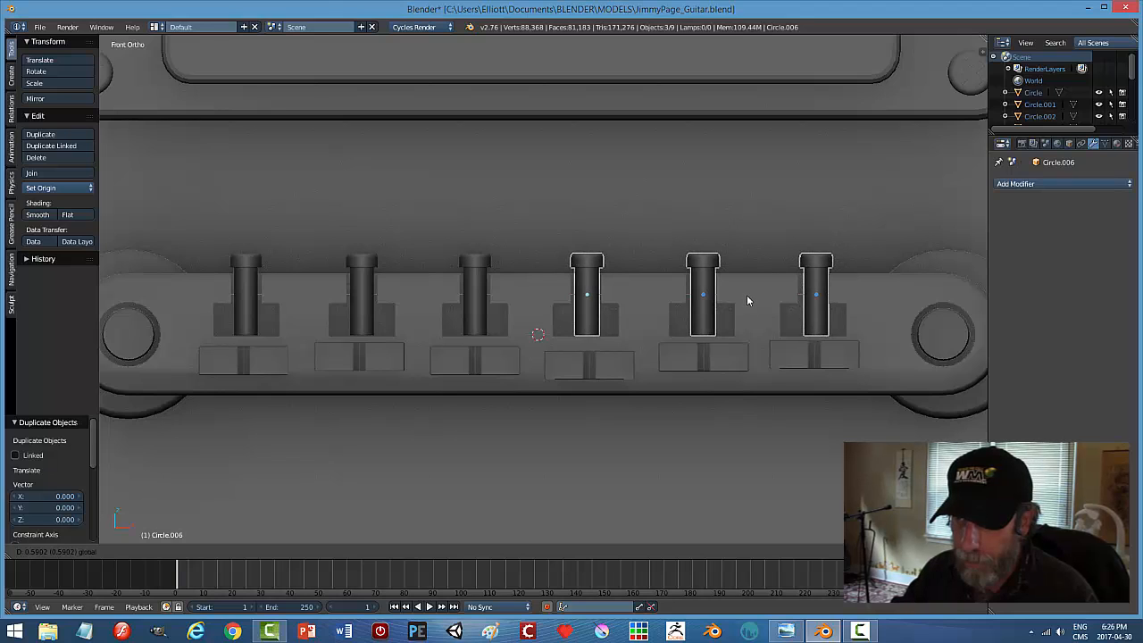
{"action": "left_click", "coordinate": [745, 295]}
Nudge the sixth screw slightly along X to centre it in its recess, then deselect everything.
{"action": "right_click", "coordinate": [820, 302]}
{"action": "left_click_drag", "start_coordinate": [851, 298], "coordinate": [846, 294]}
{"action": "key", "text": "a"}
{"action": "scroll", "coordinate": [762, 339], "scroll_direction": "down", "scroll_amount": 7}
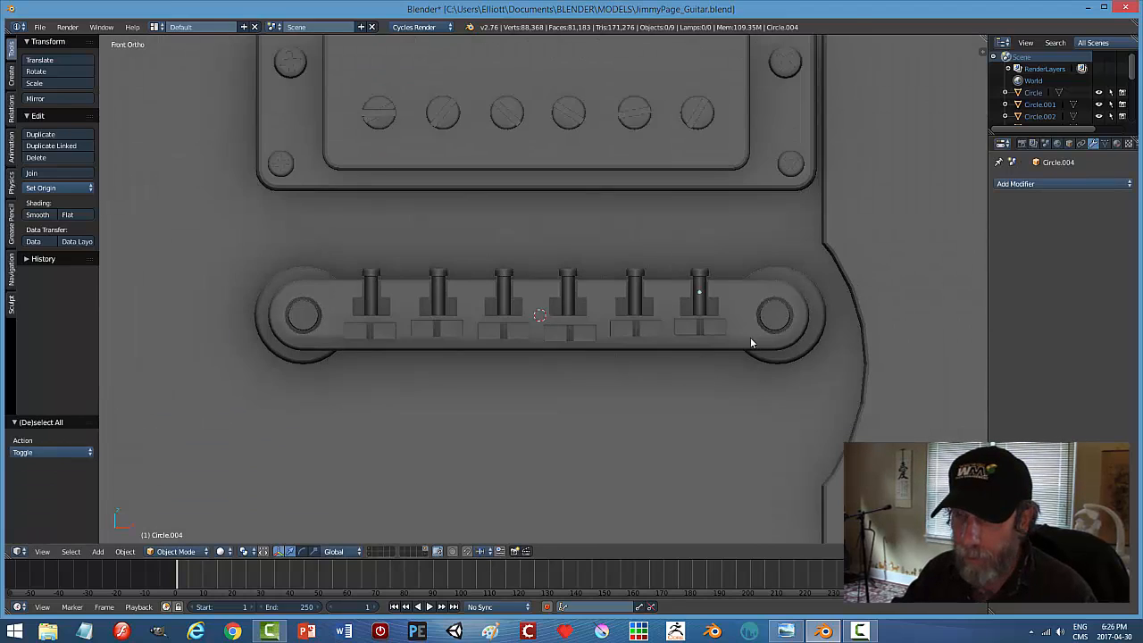
{"action": "middle_click_drag", "start_coordinate": [632, 341], "coordinate": [607, 347]}
Select all six screws together with the bridge and join them into one object.
{"action": "scroll", "coordinate": [524, 357], "scroll_direction": "up", "scroll_amount": 5}
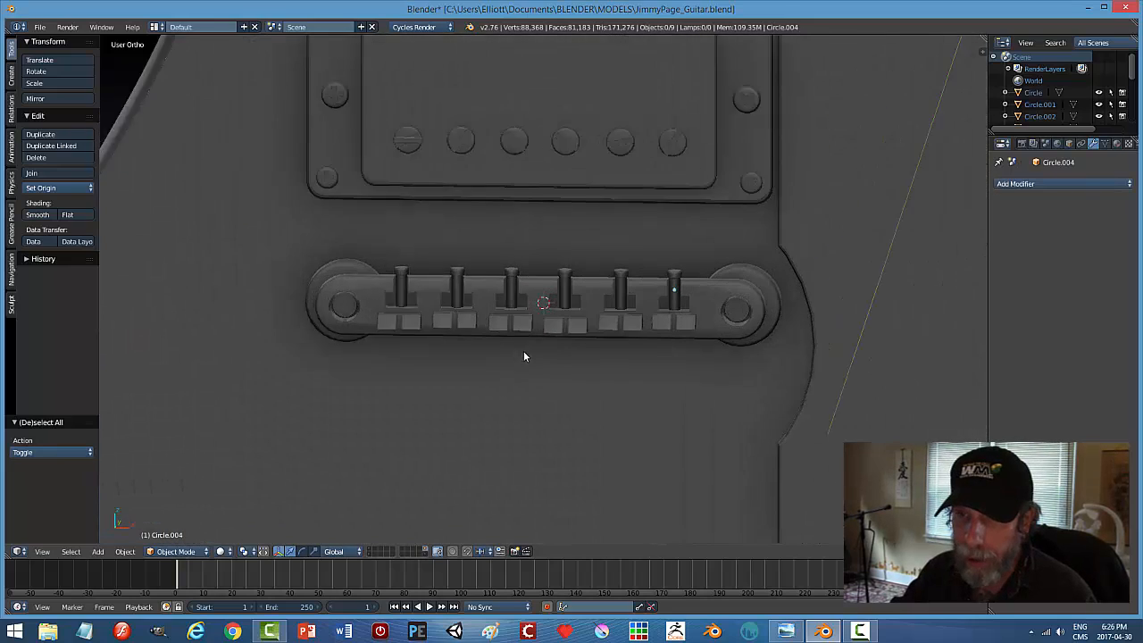
{"action": "right_click", "coordinate": [373, 288]}
{"action": "right_click", "coordinate": [439, 284], "text": "shift"}
{"action": "right_click", "coordinate": [504, 284], "text": "shift"}
{"action": "right_click", "coordinate": [569, 284], "text": "shift"}
{"action": "right_click", "coordinate": [636, 284], "text": "shift"}
{"action": "right_click", "coordinate": [700, 284], "text": "shift"}
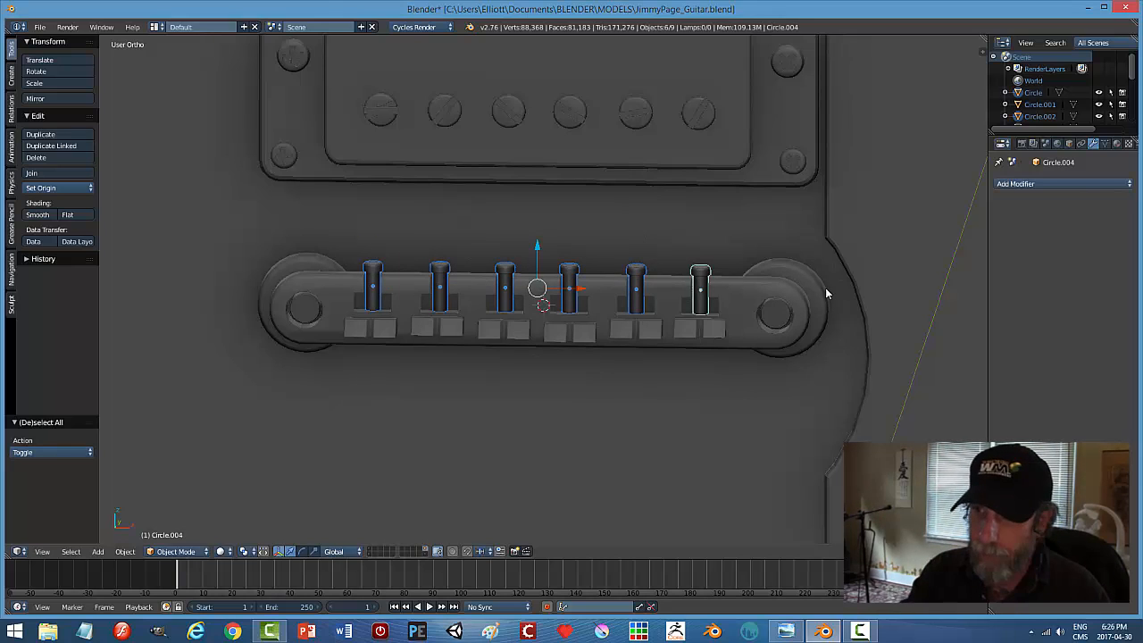
{"action": "key", "text": "ctrl+j"}
{"action": "right_click", "coordinate": [776, 285]}
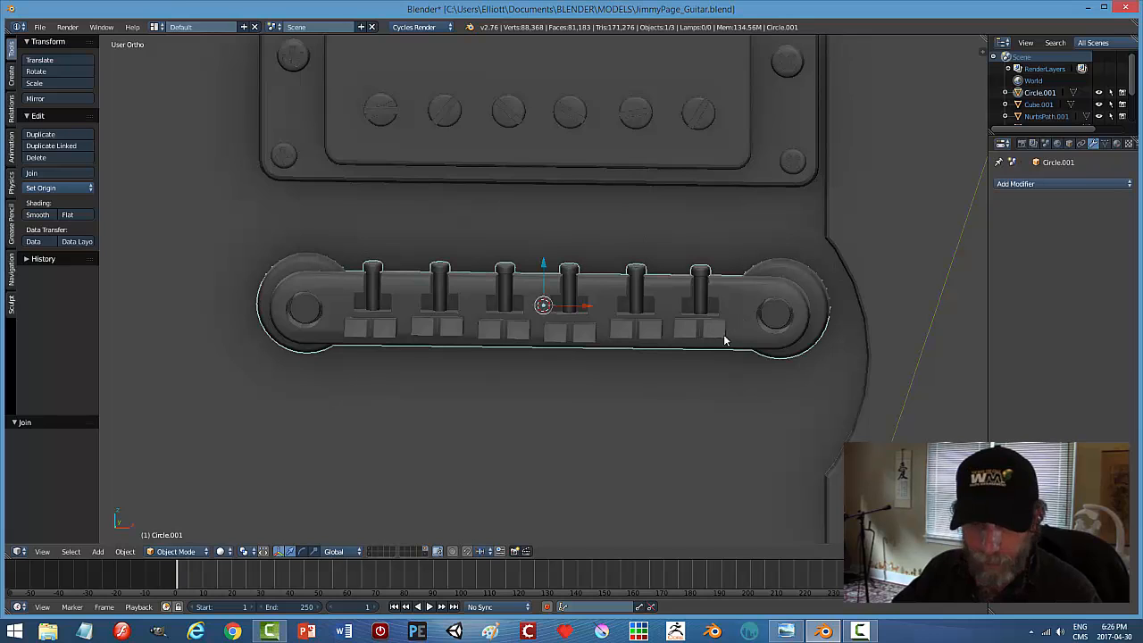
Deselect everything and save over the existing JimmyPage_Guitar.blend file.
{"action": "key", "text": "a"}
{"action": "key", "text": "ctrl+s"}
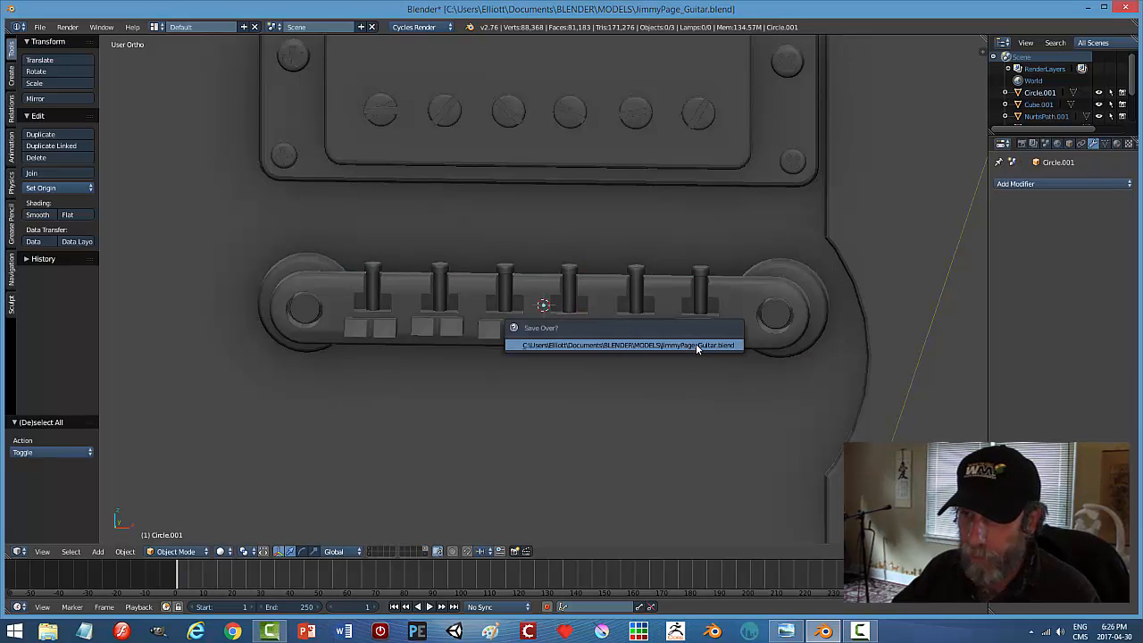
{"action": "left_click", "coordinate": [697, 344]}
Compare the finished bridge with the reference photo in front wireframe view.
{"action": "scroll", "coordinate": [677, 361], "scroll_direction": "down", "scroll_amount": 5}
{"action": "scroll", "coordinate": [642, 364], "scroll_direction": "down", "scroll_amount": 3}
{"action": "mouse_move", "coordinate": [625, 357]}
{"action": "middle_mouse_down"}
{"action": "mouse_move", "coordinate": [559, 399]}
{"action": "mouse_move", "coordinate": [605, 347]}
{"action": "mouse_move", "coordinate": [646, 361]}
{"action": "middle_mouse_up"}
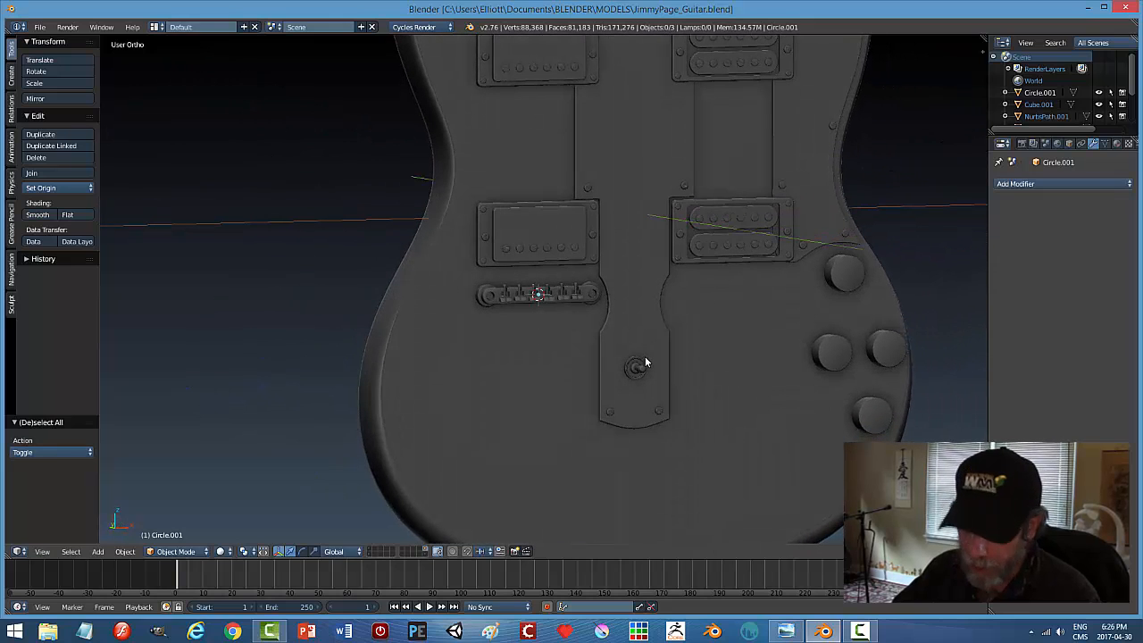
{"action": "key", "text": "KP_1"}
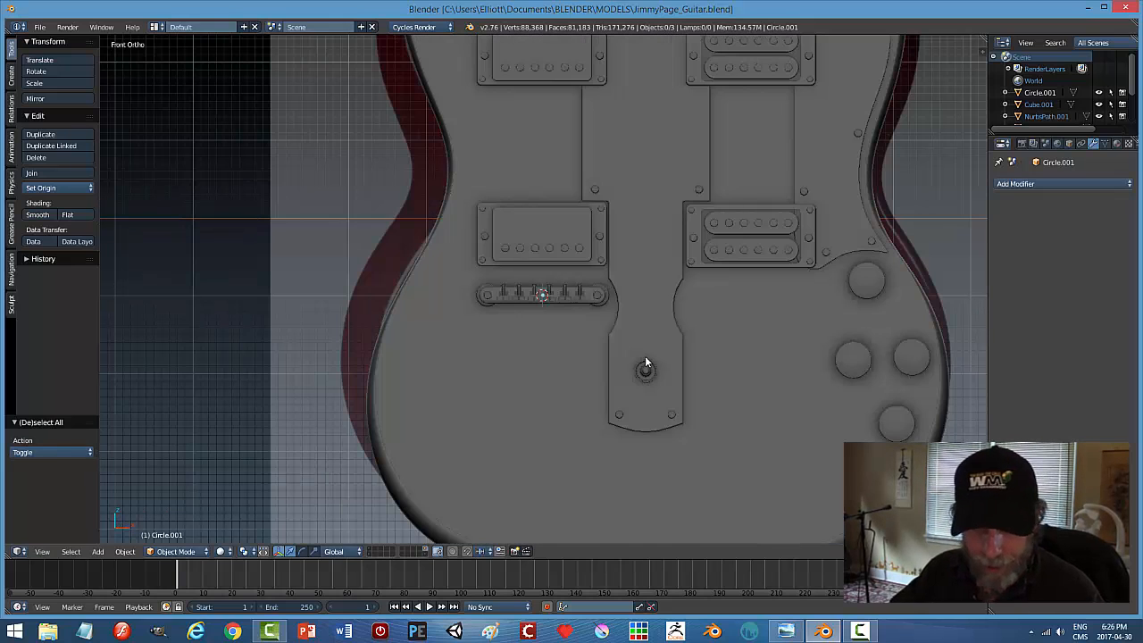
{"action": "key", "text": "z"}
{"action": "left_click", "coordinate": [680, 366]}
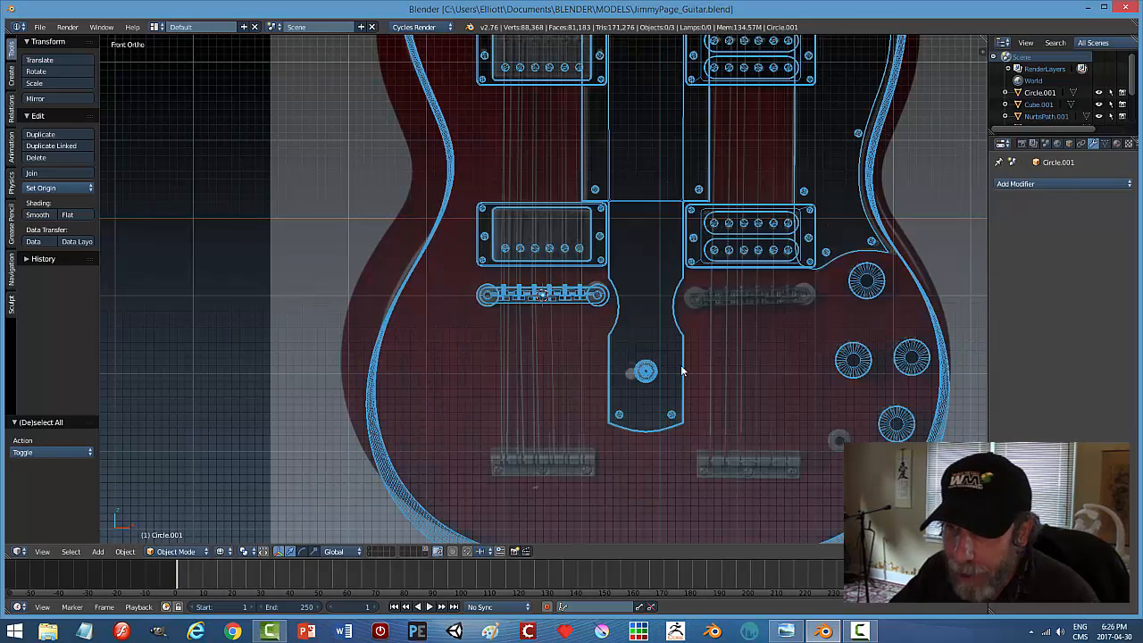
{"action": "scroll", "coordinate": [675, 366], "scroll_direction": "up", "scroll_amount": 5}
{"action": "scroll", "coordinate": [675, 366], "scroll_direction": "up", "scroll_amount": 7}
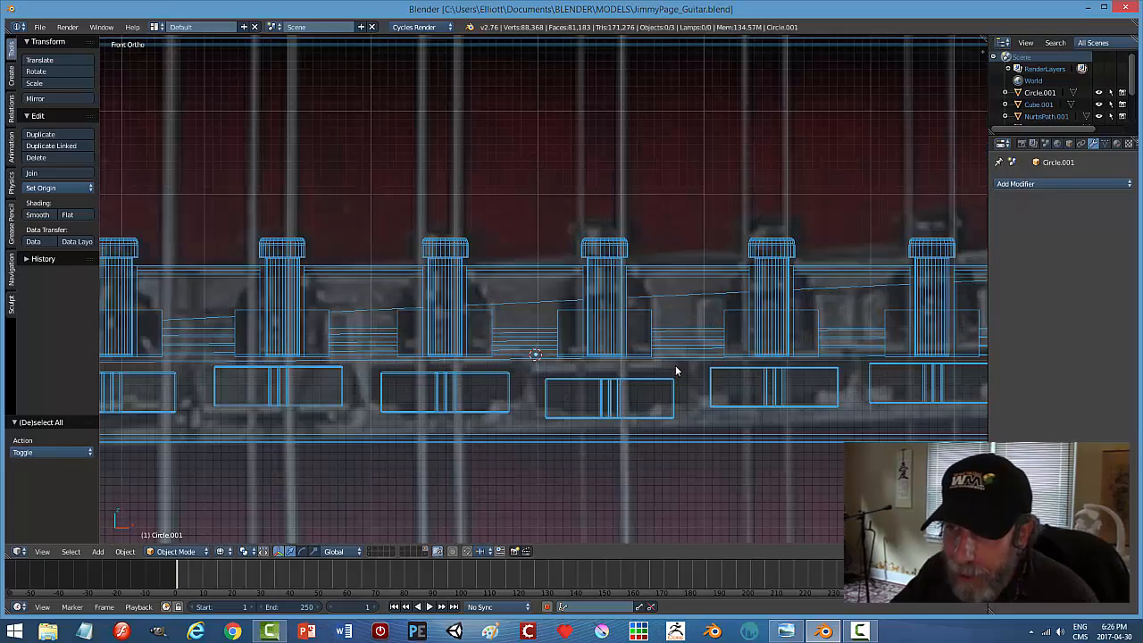
{"action": "scroll", "coordinate": [674, 366], "scroll_direction": "down", "scroll_amount": 2}
{"action": "scroll", "coordinate": [676, 371], "scroll_direction": "down", "scroll_amount": 4}
{"action": "scroll", "coordinate": [675, 371], "scroll_direction": "down", "scroll_amount": 7}
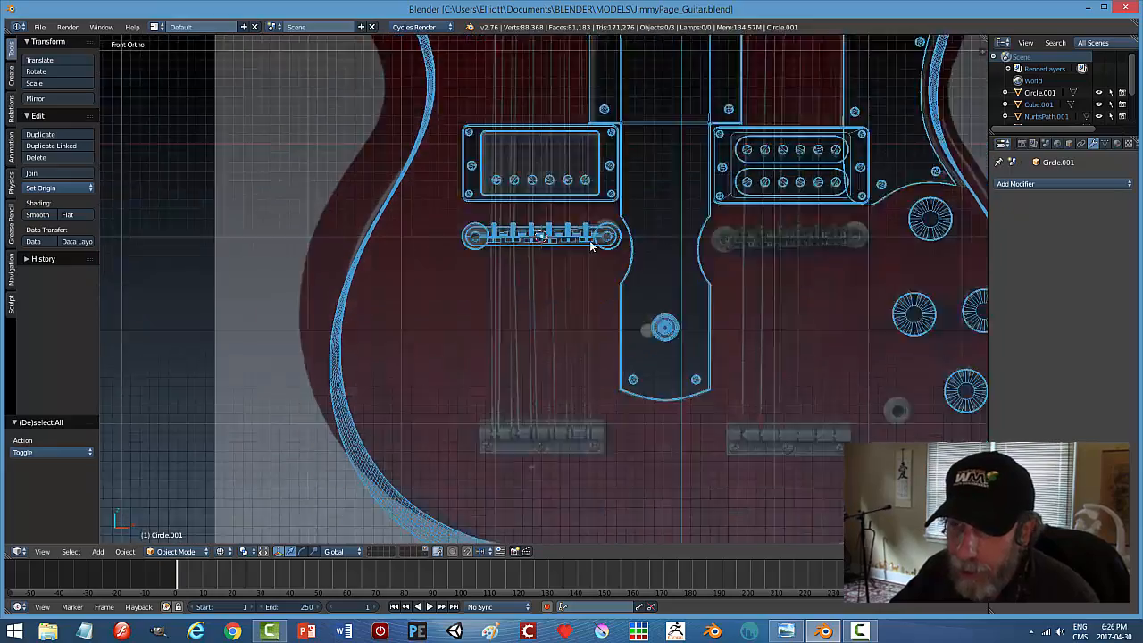
Examine the shape, string slots and screws of the tailpiece below the bridge in the reference photo.
{"action": "middle_click_drag", "start_coordinate": [598, 429], "coordinate": [598, 305], "text": "shift"}
{"action": "scroll", "coordinate": [587, 332], "scroll_direction": "up", "scroll_amount": 4}
{"action": "middle_click_drag", "start_coordinate": [590, 460], "coordinate": [578, 293], "text": "shift"}
{"action": "scroll", "coordinate": [576, 291], "scroll_direction": "up", "scroll_amount": 1}
{"action": "scroll", "coordinate": [559, 312], "scroll_direction": "down", "scroll_amount": 2}
{"action": "scroll", "coordinate": [561, 308], "scroll_direction": "down", "scroll_amount": 4}
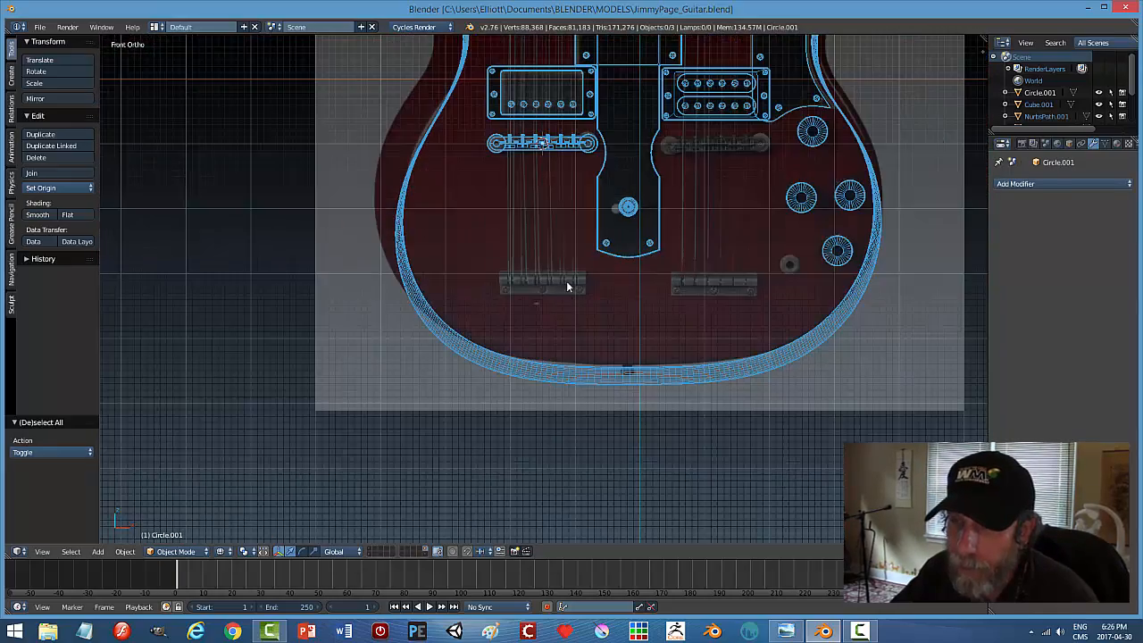
{"action": "scroll", "coordinate": [569, 273], "scroll_direction": "up", "scroll_amount": 6}
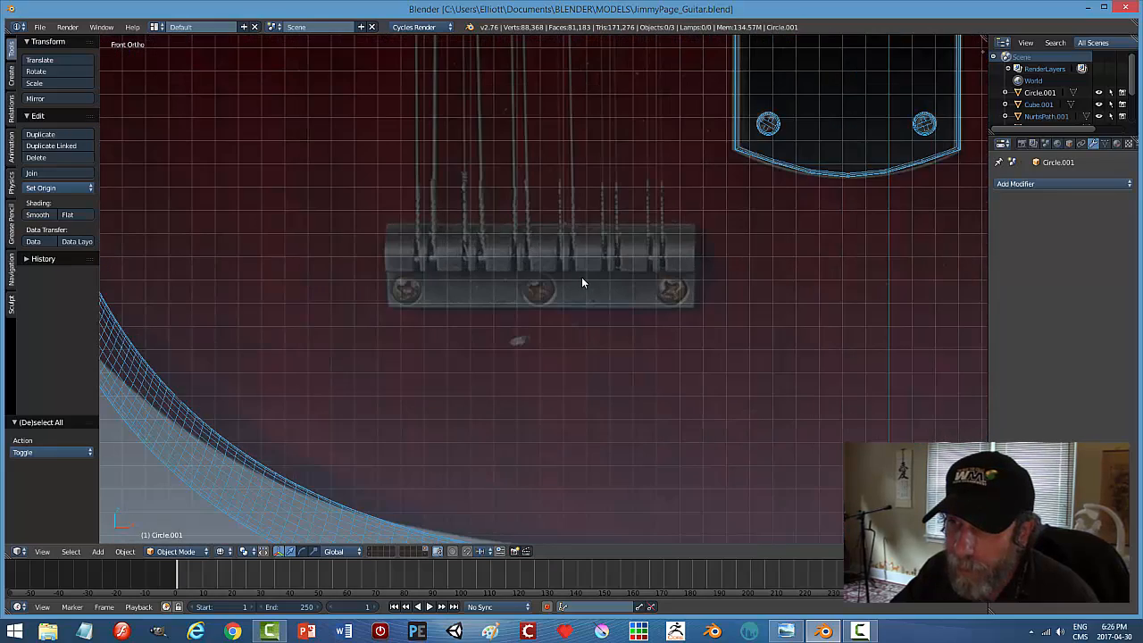
{"action": "scroll", "coordinate": [576, 282], "scroll_direction": "up", "scroll_amount": 1}
{"action": "scroll", "coordinate": [660, 251], "scroll_direction": "down", "scroll_amount": 1}
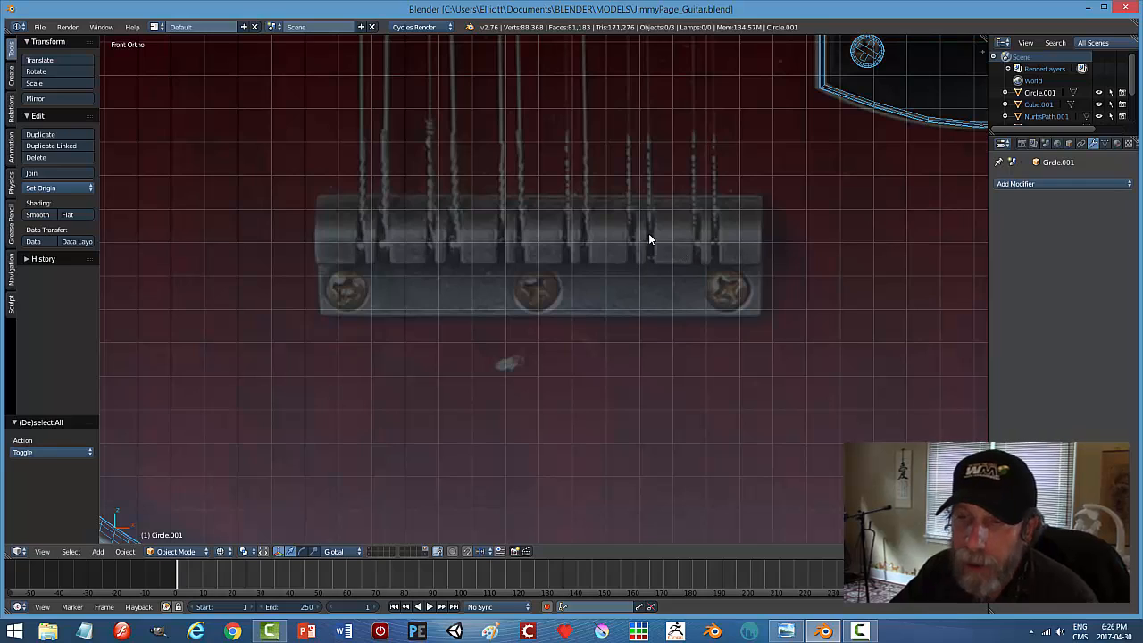
{"action": "scroll", "coordinate": [646, 233], "scroll_direction": "down", "scroll_amount": 2}
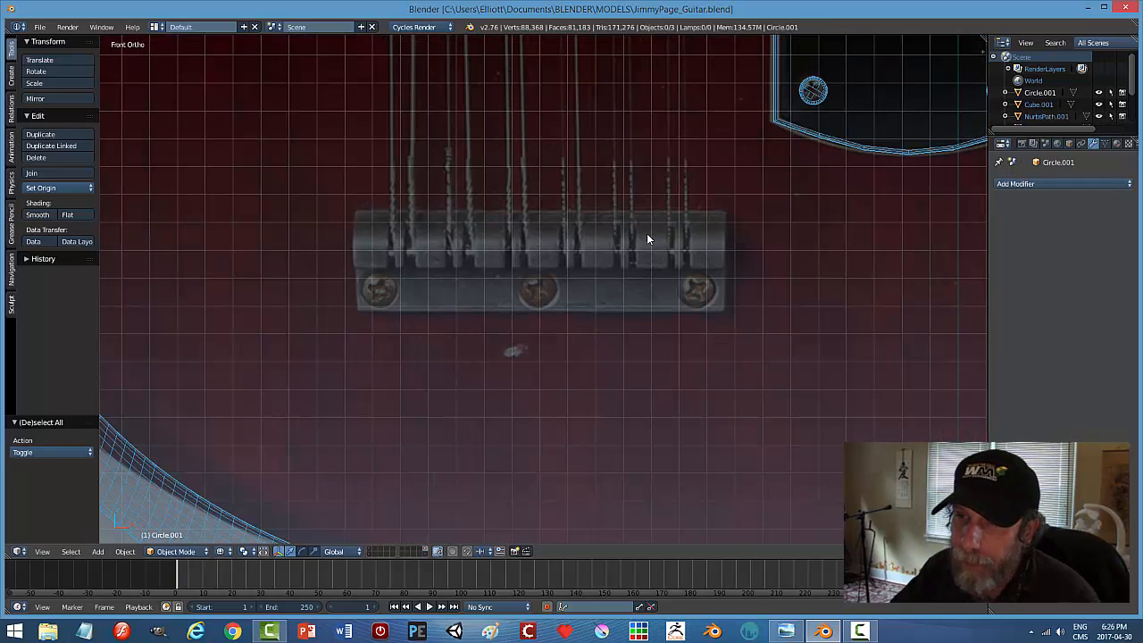
Add a cylinder for the tailpiece beneath the bridge and rotate it 90° around the Y axis.
{"action": "scroll", "coordinate": [621, 292], "scroll_direction": "down", "scroll_amount": 3}
{"action": "scroll", "coordinate": [620, 296], "scroll_direction": "down", "scroll_amount": 3}
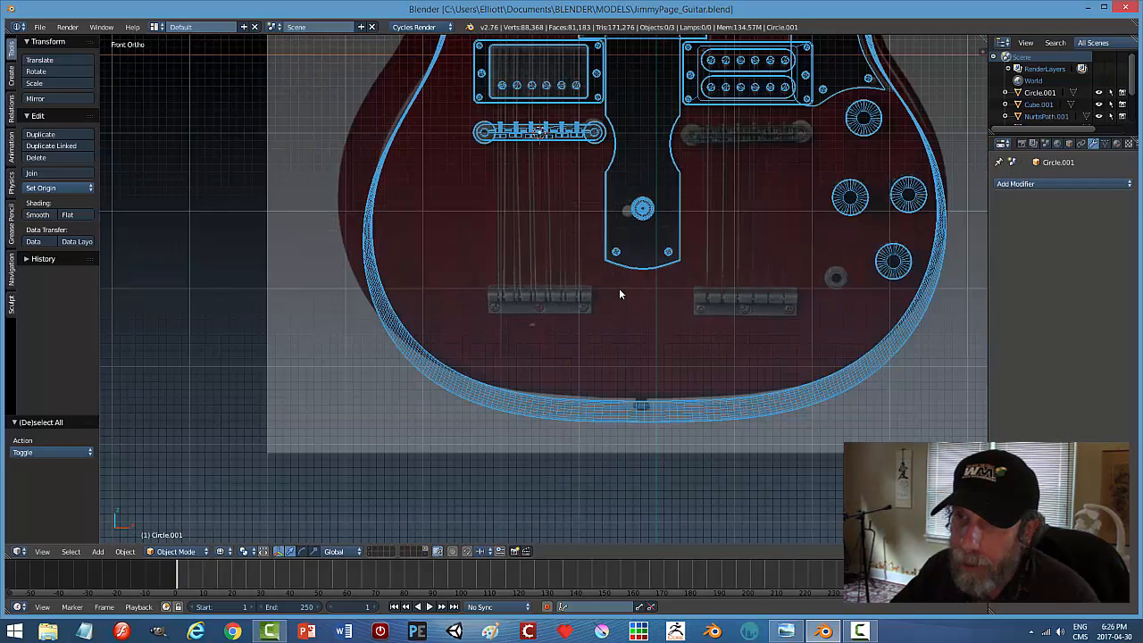
{"action": "scroll", "coordinate": [620, 294], "scroll_direction": "up", "scroll_amount": 2}
{"action": "scroll", "coordinate": [619, 294], "scroll_direction": "down", "scroll_amount": 3}
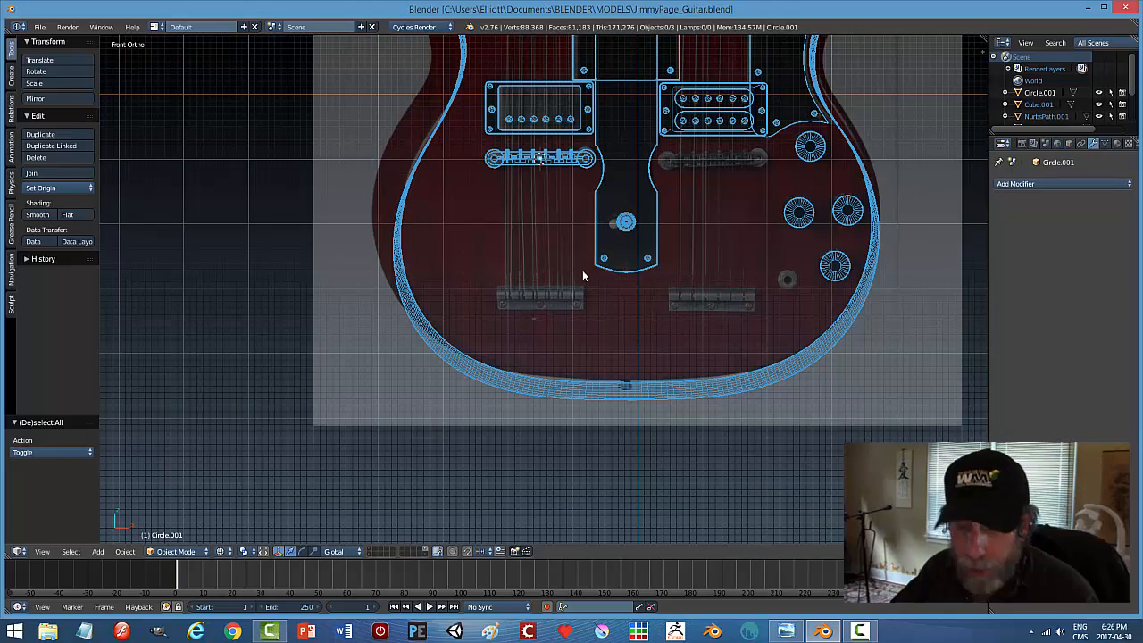
{"action": "scroll", "coordinate": [550, 288], "scroll_direction": "up", "scroll_amount": 4}
{"action": "scroll", "coordinate": [563, 310], "scroll_direction": "up", "scroll_amount": 5}
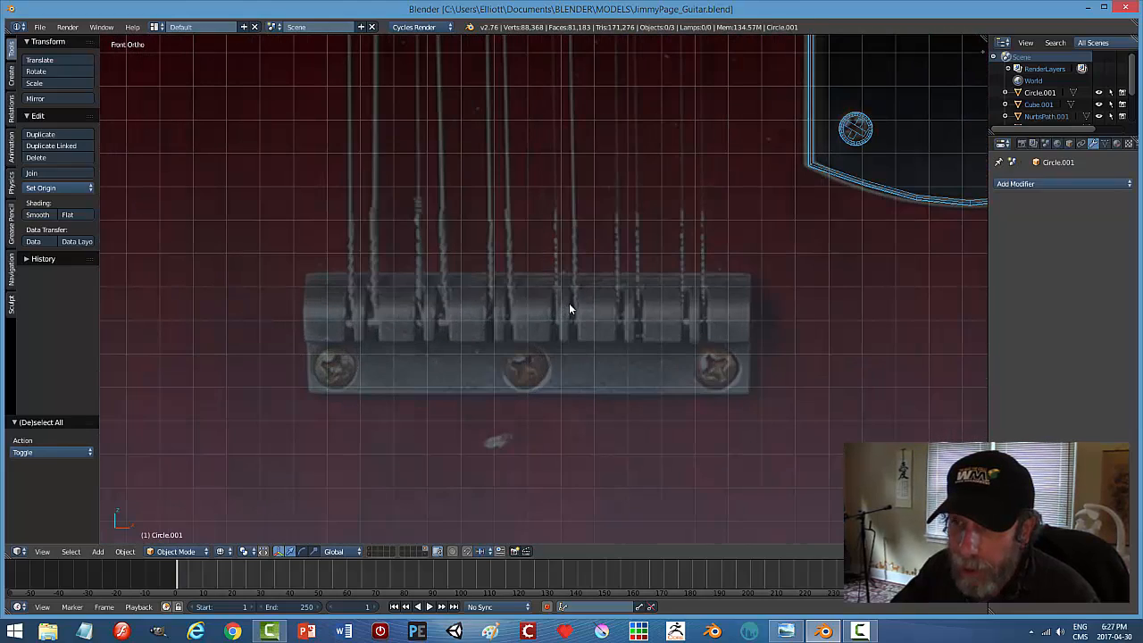
{"action": "scroll", "coordinate": [569, 303], "scroll_direction": "down", "scroll_amount": 6}
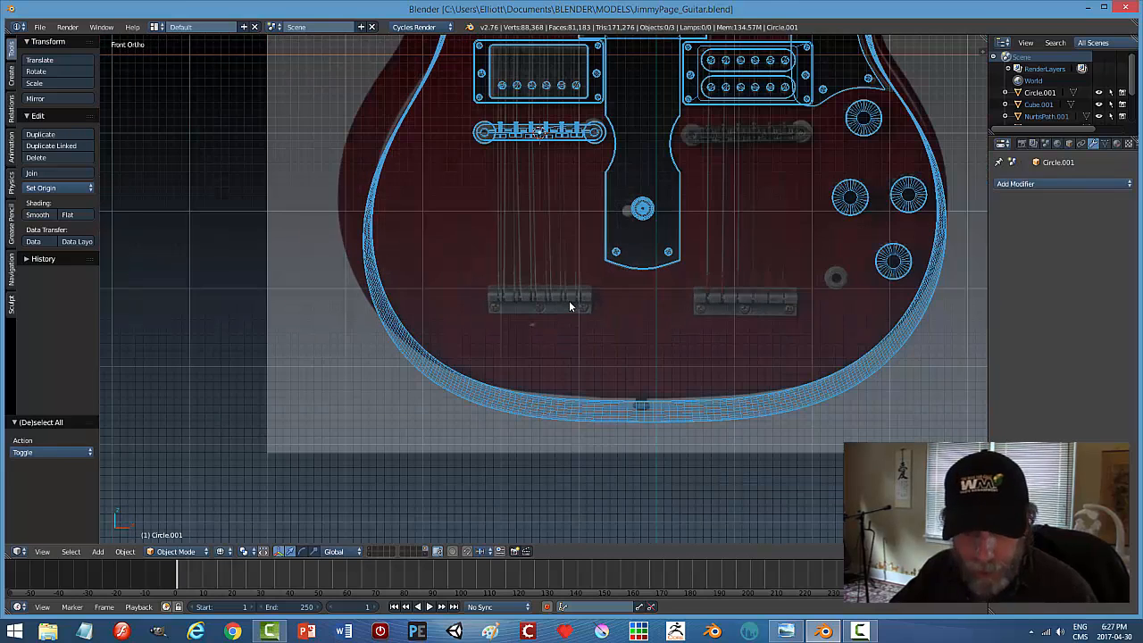
{"action": "key", "text": "shift+a"}
{"action": "left_click", "coordinate": [625, 345]}
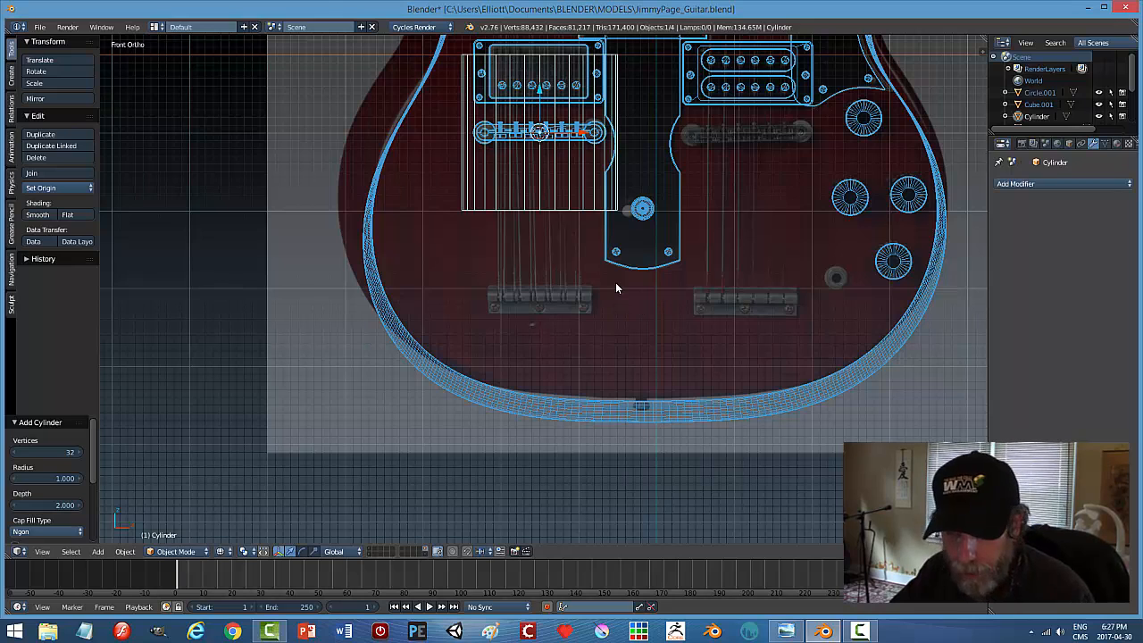
{"action": "type", "text": "ry"}
{"action": "type", "text": "90"}
{"action": "key", "text": "Return"}
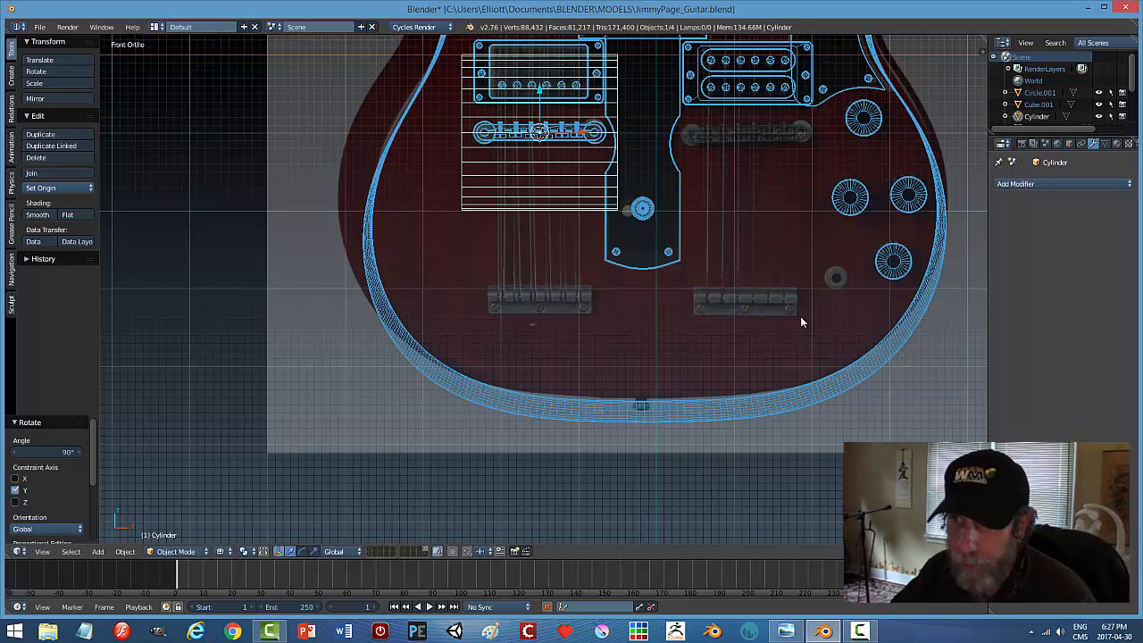
Scale the cylinder down to about 0.091 and move it about -2.097 along Z onto the tailpiece in the photo.
{"action": "key", "text": "s"}
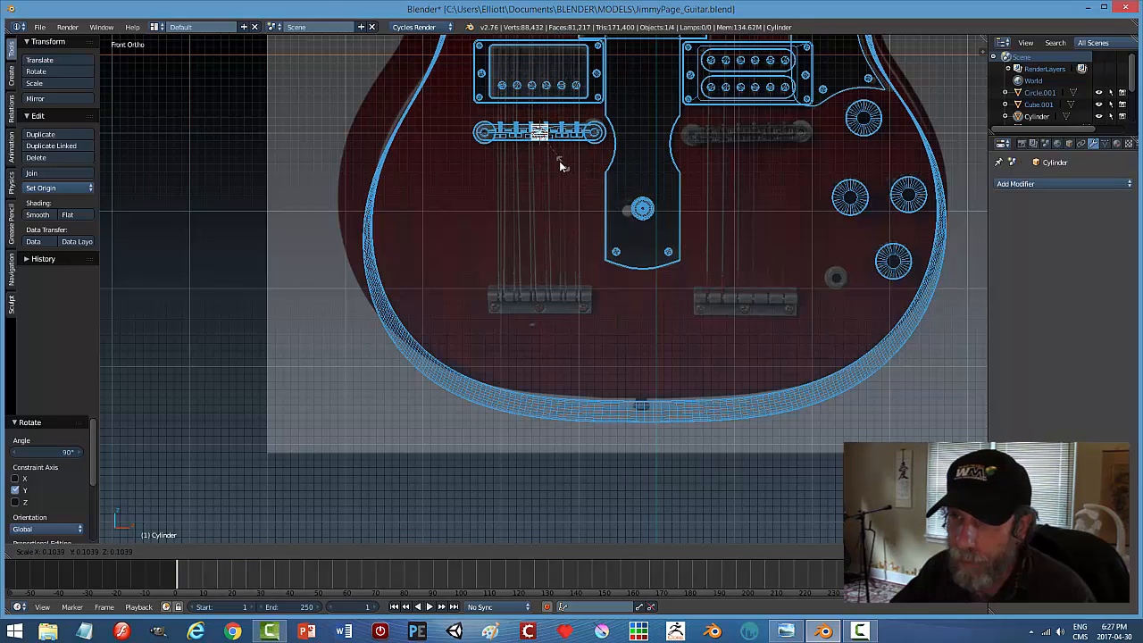
{"action": "left_click", "coordinate": [558, 160]}
{"action": "key", "text": "g"}
{"action": "key", "text": "z"}
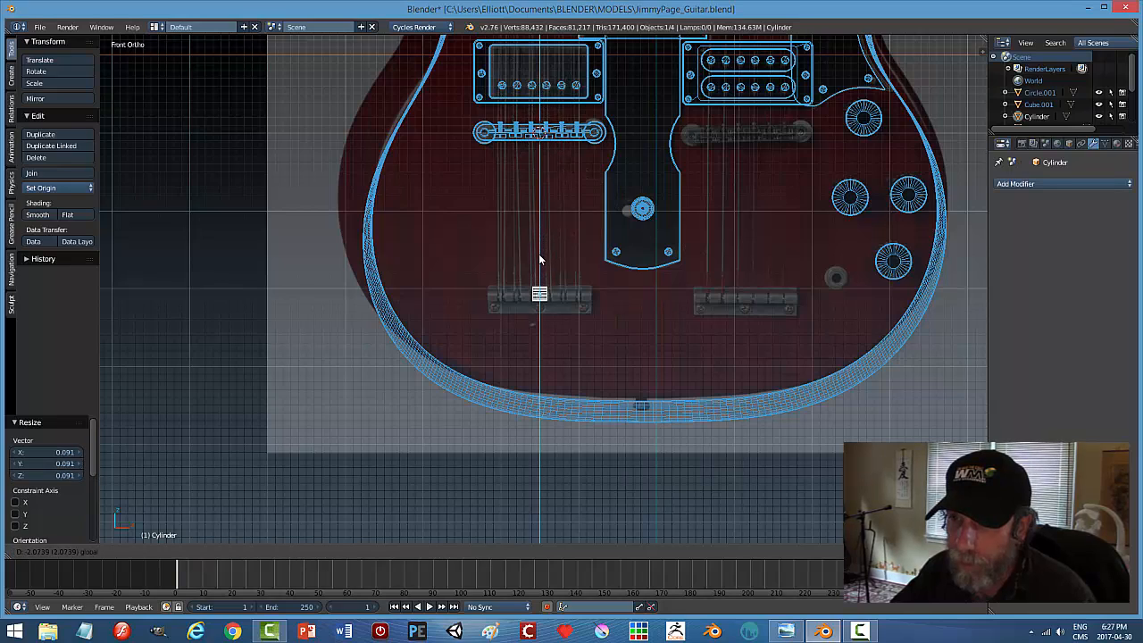
{"action": "left_click", "coordinate": [538, 254]}
{"action": "scroll", "coordinate": [658, 325], "scroll_direction": "up", "scroll_amount": 6}
{"action": "scroll", "coordinate": [658, 327], "scroll_direction": "up", "scroll_amount": 3}
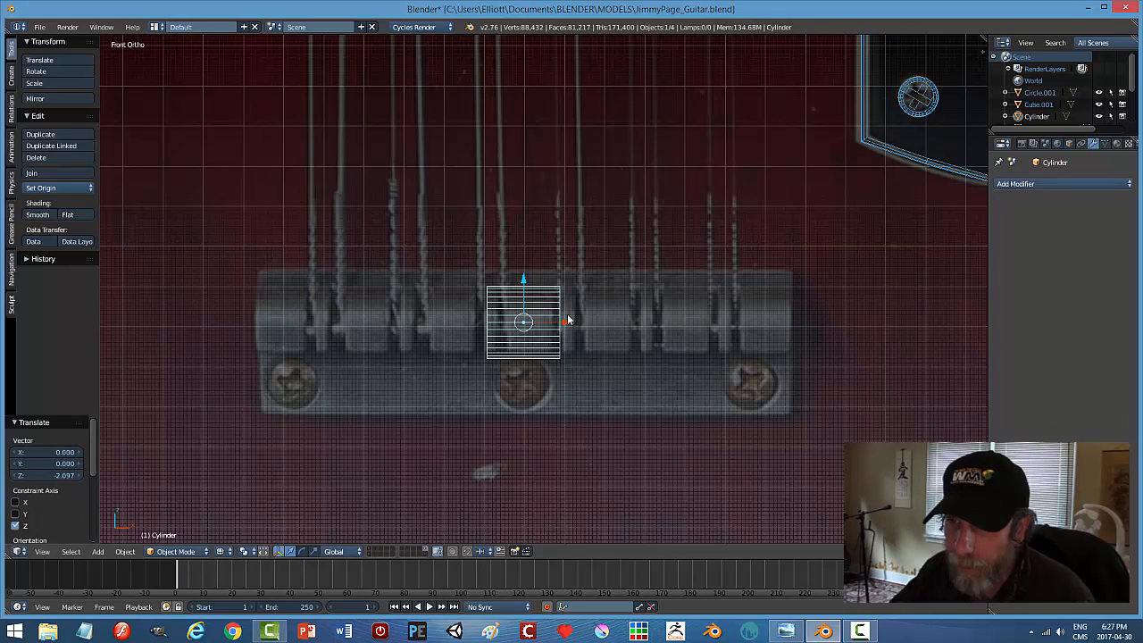
Align the cylinder vertically with the tailpiece's rounded part and stretch it along X by about 7.3 to match the full width.
{"action": "key", "text": "g"}
{"action": "key", "text": "z"}
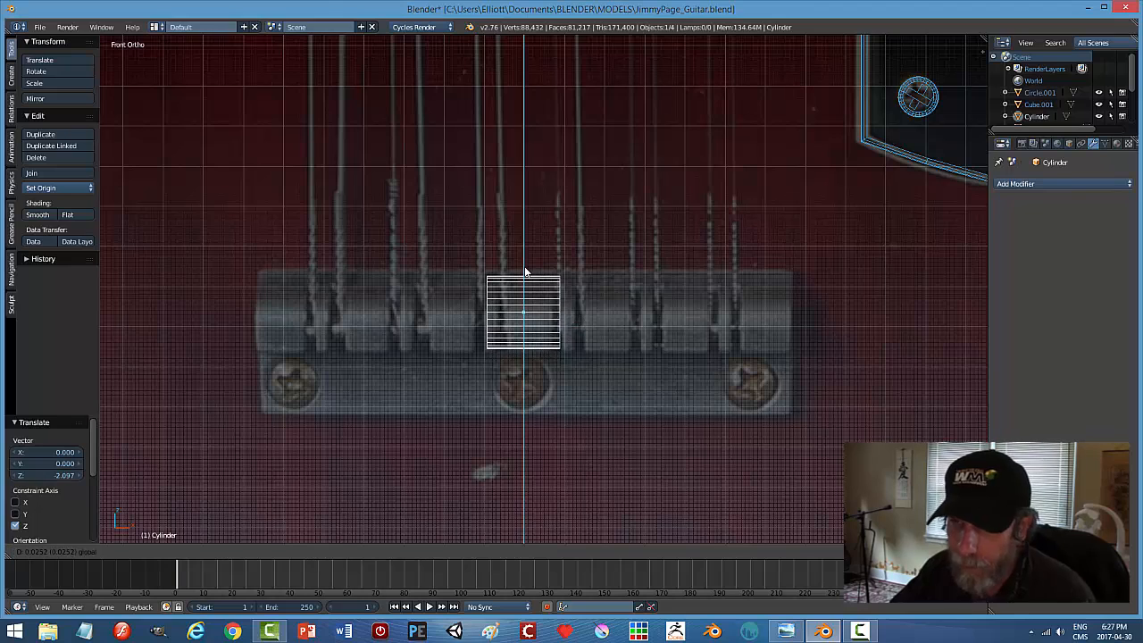
{"action": "left_click", "coordinate": [525, 270]}
{"action": "key", "text": "s"}
{"action": "key", "text": "x"}
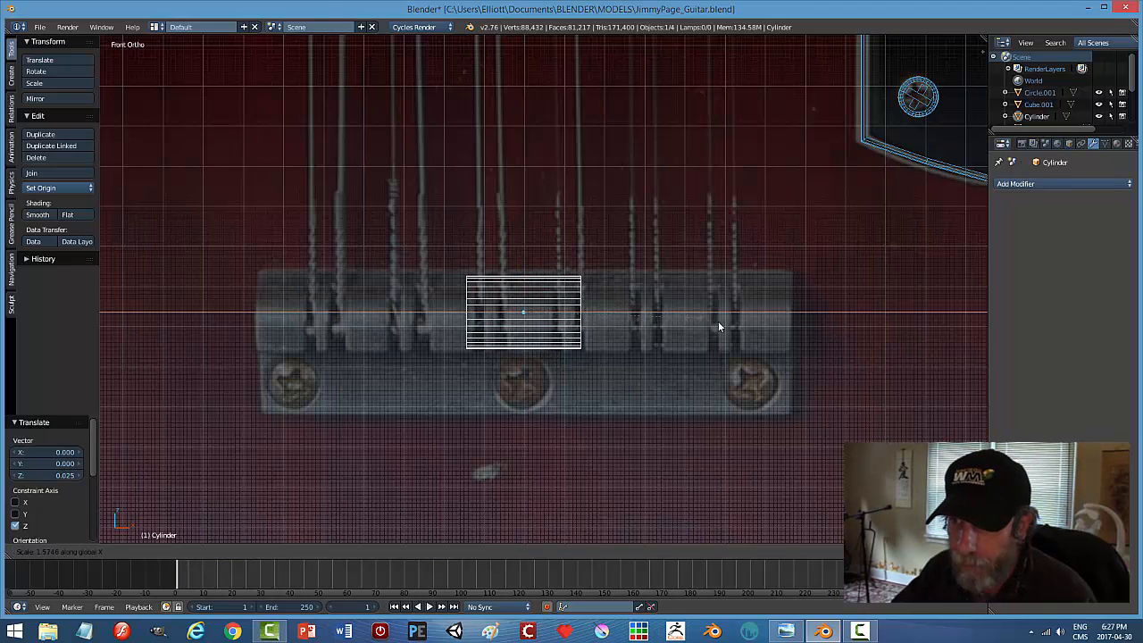
{"action": "left_click", "coordinate": [399, 351]}
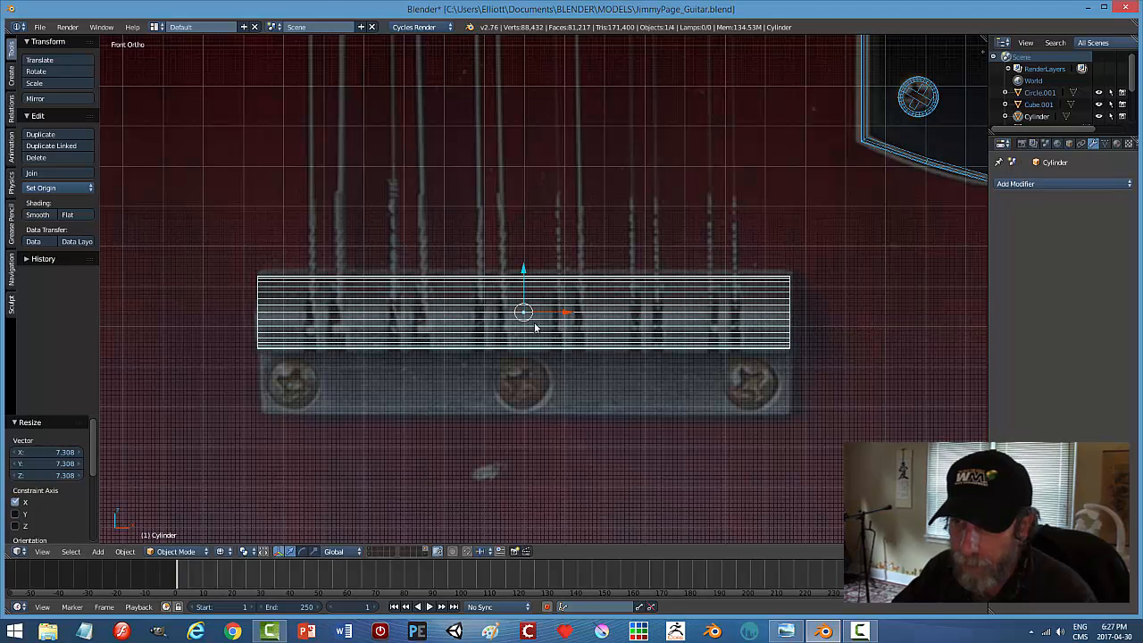
{"action": "left_click_drag", "start_coordinate": [524, 268], "coordinate": [525, 266]}
Display the model in solid shading and enter edit mode on the cylinder with nothing selected.
{"action": "key", "text": "z"}
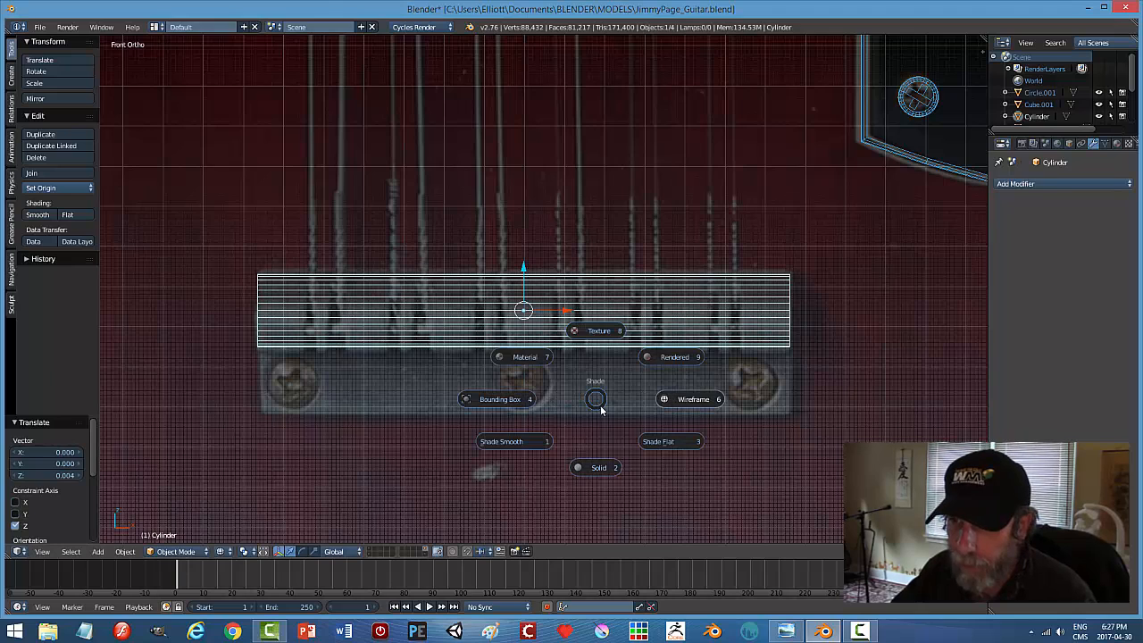
{"action": "left_click", "coordinate": [596, 466]}
{"action": "middle_click_drag", "start_coordinate": [579, 450], "coordinate": [571, 371]}
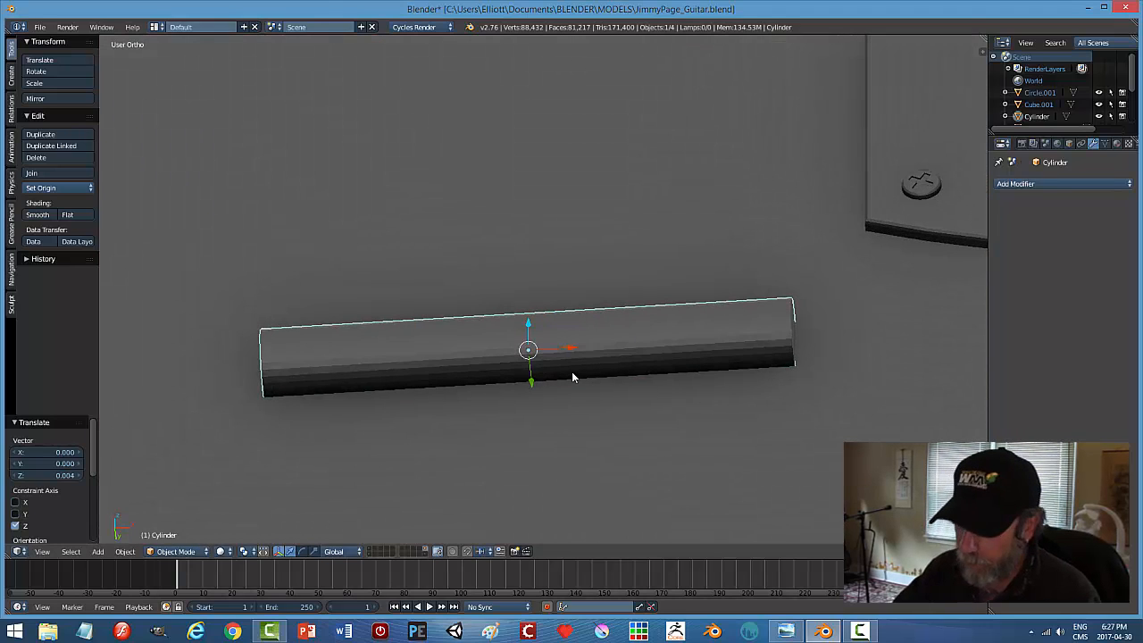
{"action": "key", "text": "KP_1"}
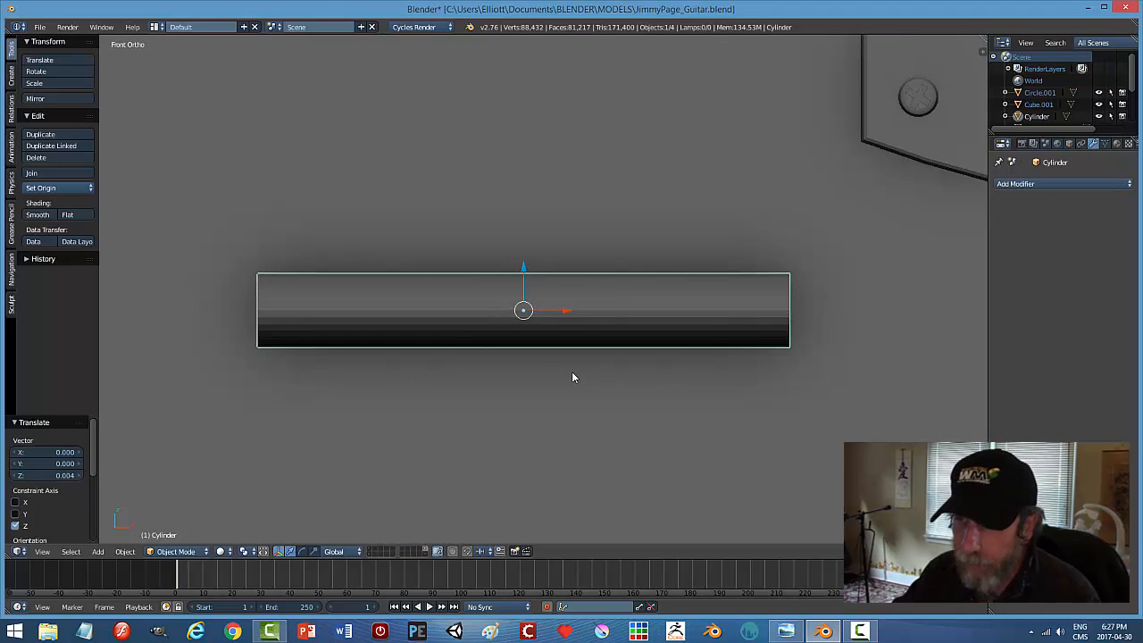
{"action": "scroll", "coordinate": [572, 376], "scroll_direction": "down", "scroll_amount": 4}
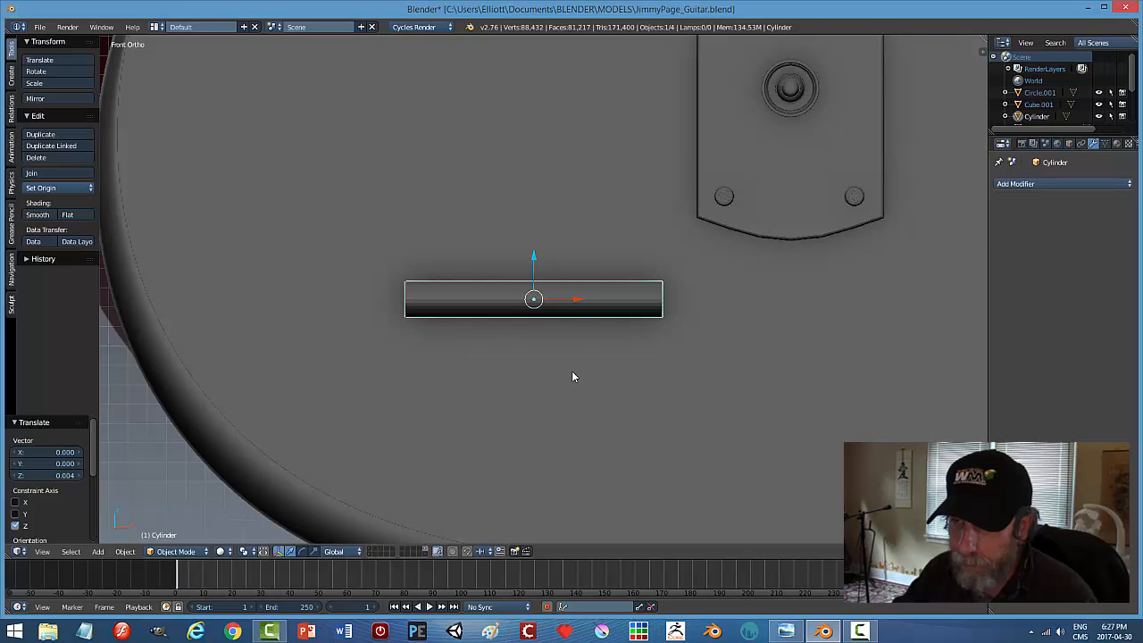
{"action": "key", "text": "Tab"}
{"action": "left_click", "coordinate": [578, 372]}
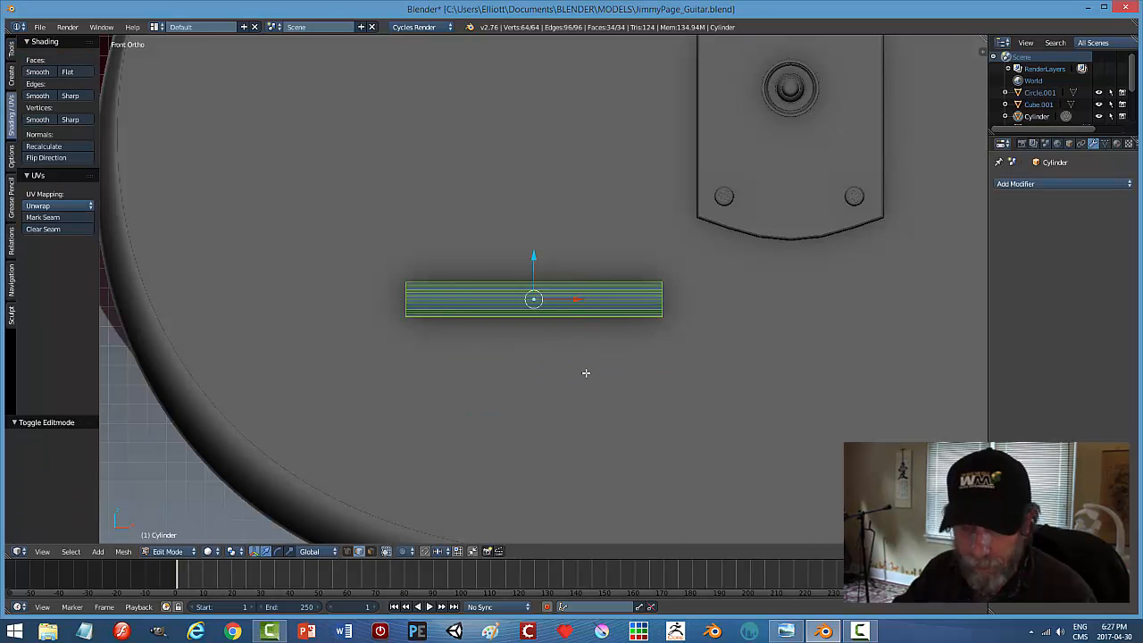
{"action": "key", "text": "a"}
{"action": "middle_click_drag", "start_coordinate": [576, 366], "coordinate": [581, 252]}
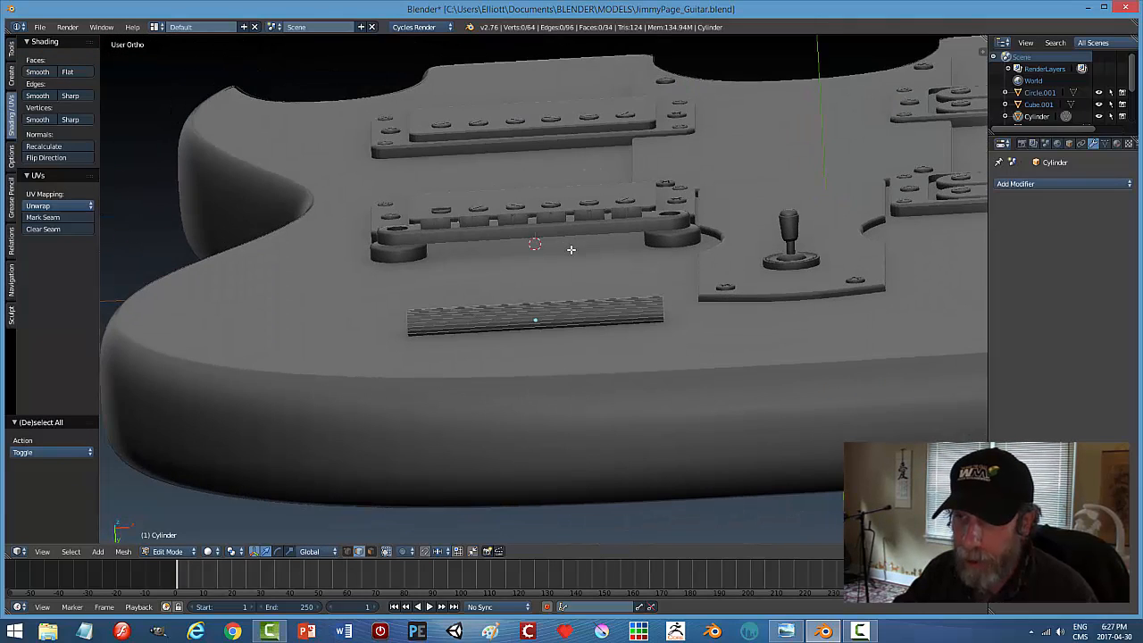
Extrude one long, narrow face near the cylinder's underside about 0.237 down along Z to form the tailpiece's mounting plate.
{"action": "key", "text": "ctrl+Tab"}
{"action": "left_click", "coordinate": [553, 262]}
{"action": "scroll", "coordinate": [563, 409], "scroll_direction": "up", "scroll_amount": 5}
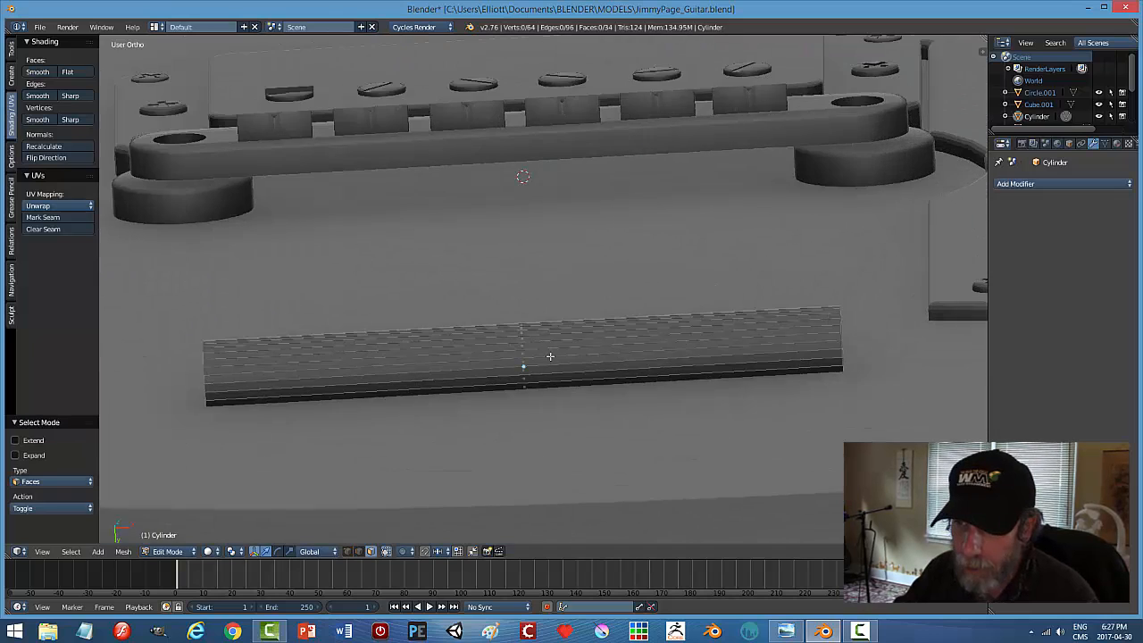
{"action": "middle_click_drag", "start_coordinate": [565, 402], "coordinate": [547, 409]}
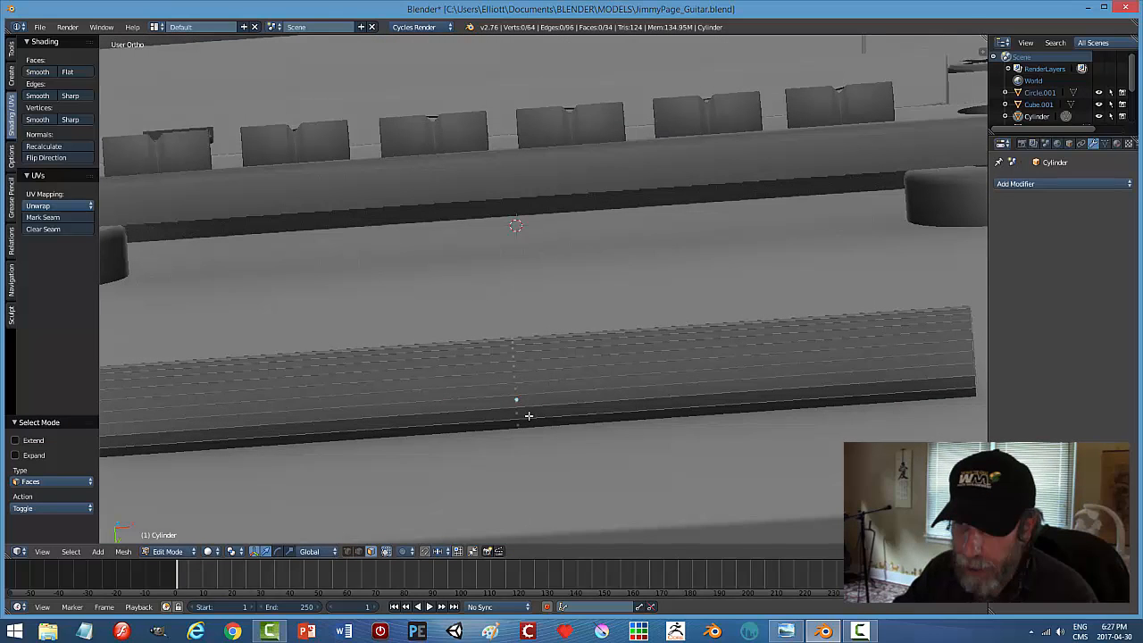
{"action": "right_click", "coordinate": [528, 413]}
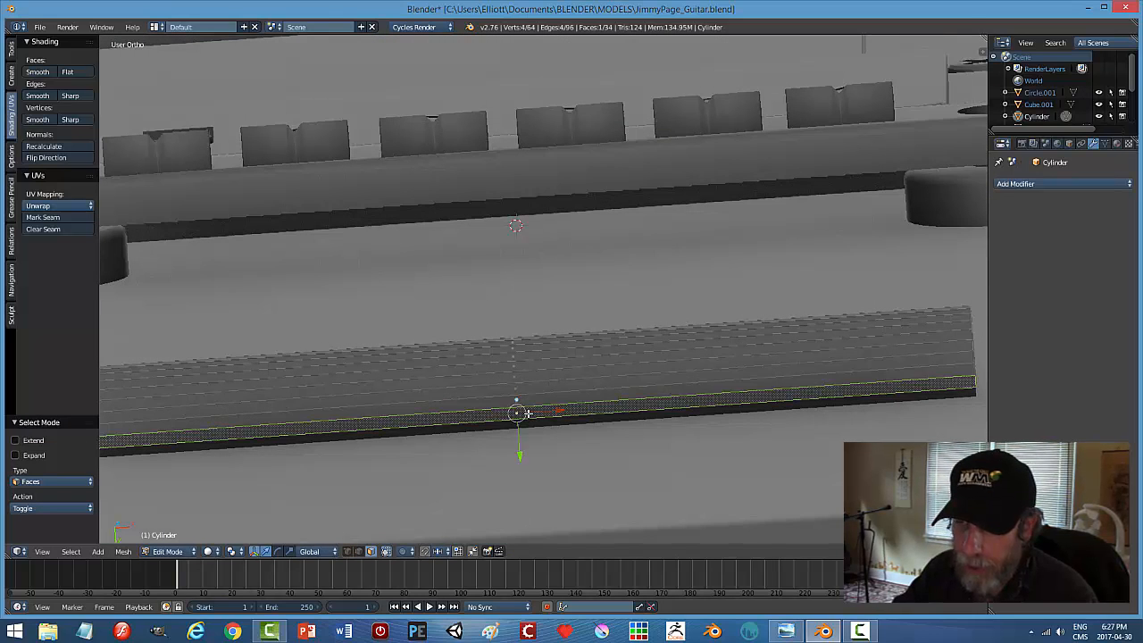
{"action": "middle_click_drag", "start_coordinate": [618, 380], "coordinate": [600, 487]}
{"action": "scroll", "coordinate": [595, 460], "scroll_direction": "down", "scroll_amount": 4}
{"action": "middle_click_drag", "start_coordinate": [592, 434], "coordinate": [559, 398]}
{"action": "key", "text": "e"}
{"action": "key", "text": "Escape"}
{"action": "left_click_drag", "start_coordinate": [568, 304], "coordinate": [568, 378]}
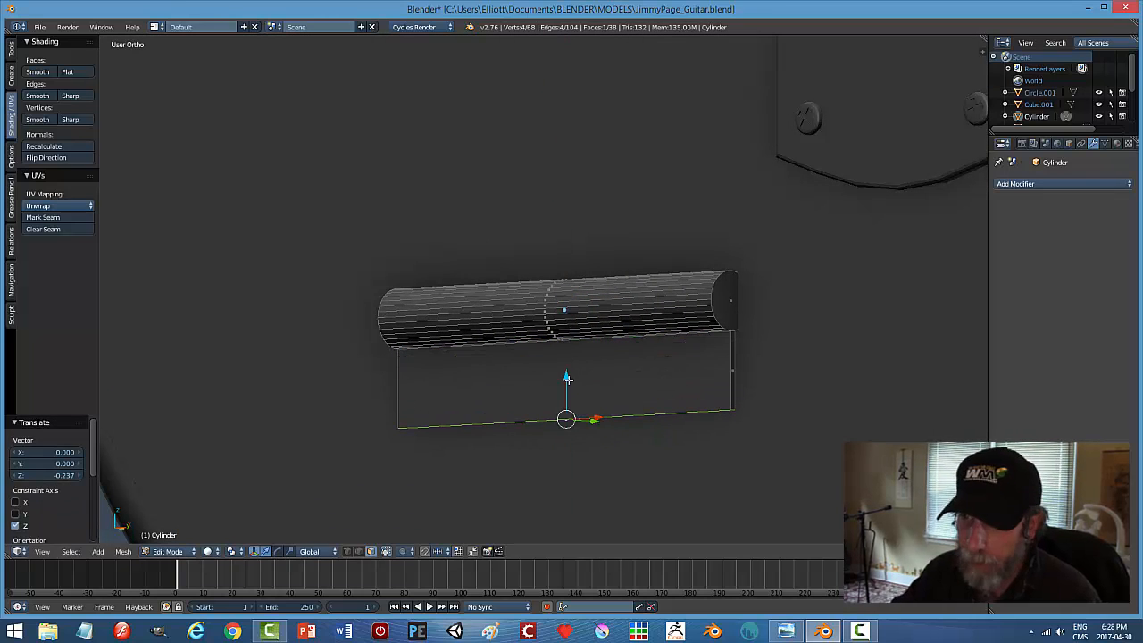
Raise the plate's lower edge to match the tailpiece's bottom edge in the front reference photo, and deselect everything.
{"action": "key", "text": "KP_1"}
{"action": "key", "text": "z"}
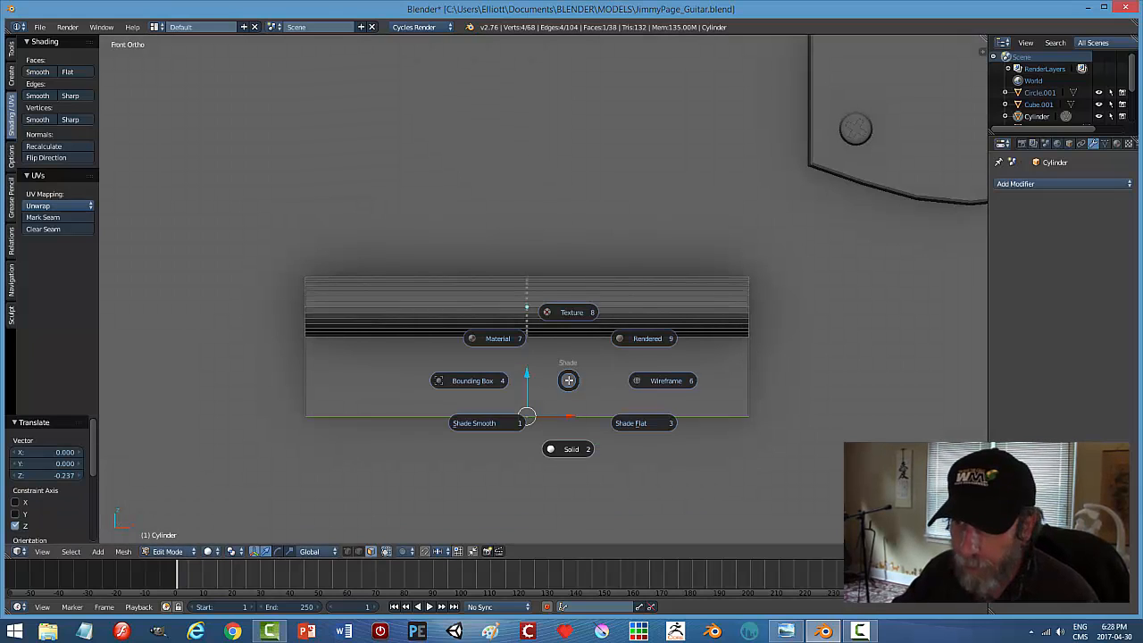
{"action": "left_click", "coordinate": [632, 373]}
{"action": "scroll", "coordinate": [524, 417], "scroll_direction": "up", "scroll_amount": 2}
{"action": "left_click_drag", "start_coordinate": [521, 426], "coordinate": [521, 394]}
{"action": "middle_click_drag", "start_coordinate": [654, 455], "coordinate": [666, 359]}
{"action": "key", "text": "a"}
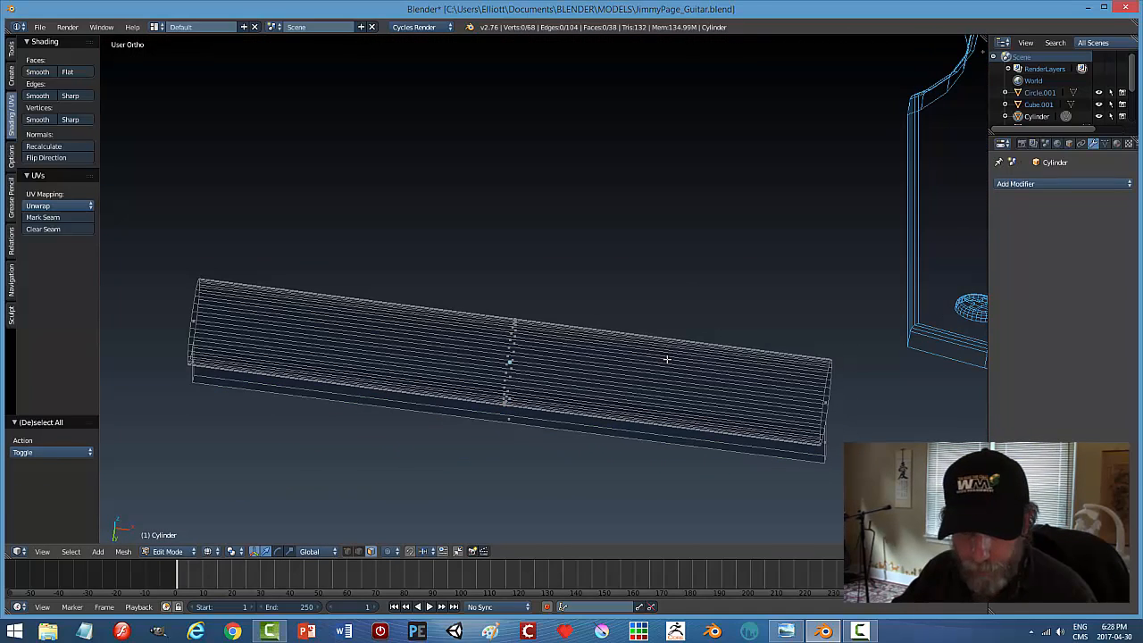
Return to object mode in solid shading and move the tailpiece about 0.017 along Y.
{"action": "key", "text": "z"}
{"action": "left_click", "coordinate": [660, 438]}
{"action": "middle_click_drag", "start_coordinate": [685, 389], "coordinate": [653, 391]}
{"action": "key", "text": "Tab"}
{"action": "left_click", "coordinate": [596, 384]}
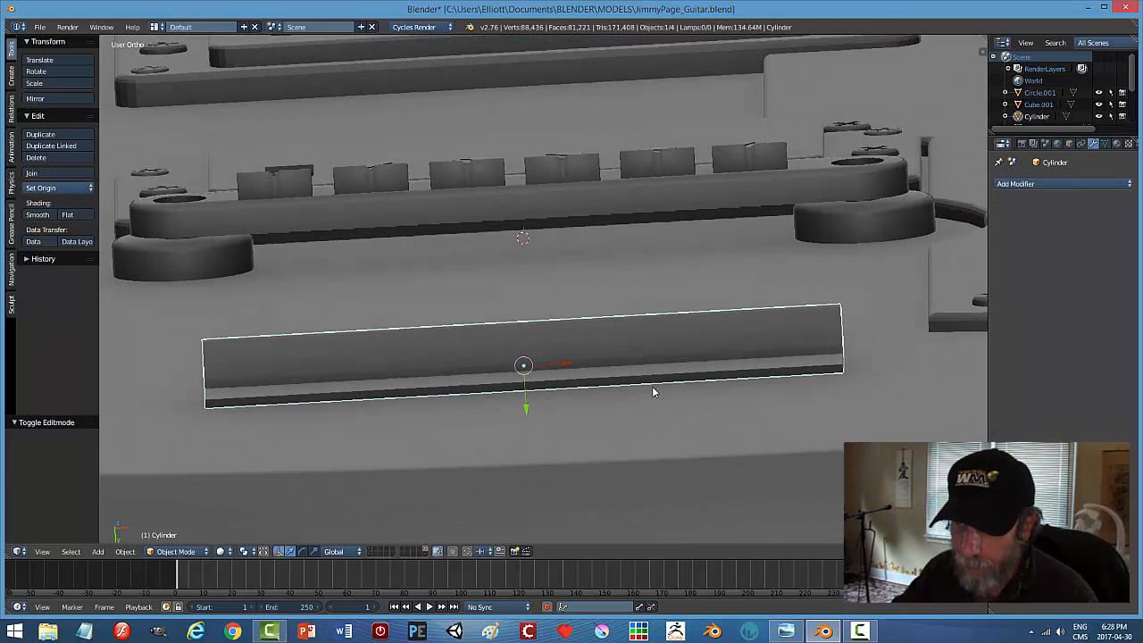
{"action": "left_click", "coordinate": [529, 415]}
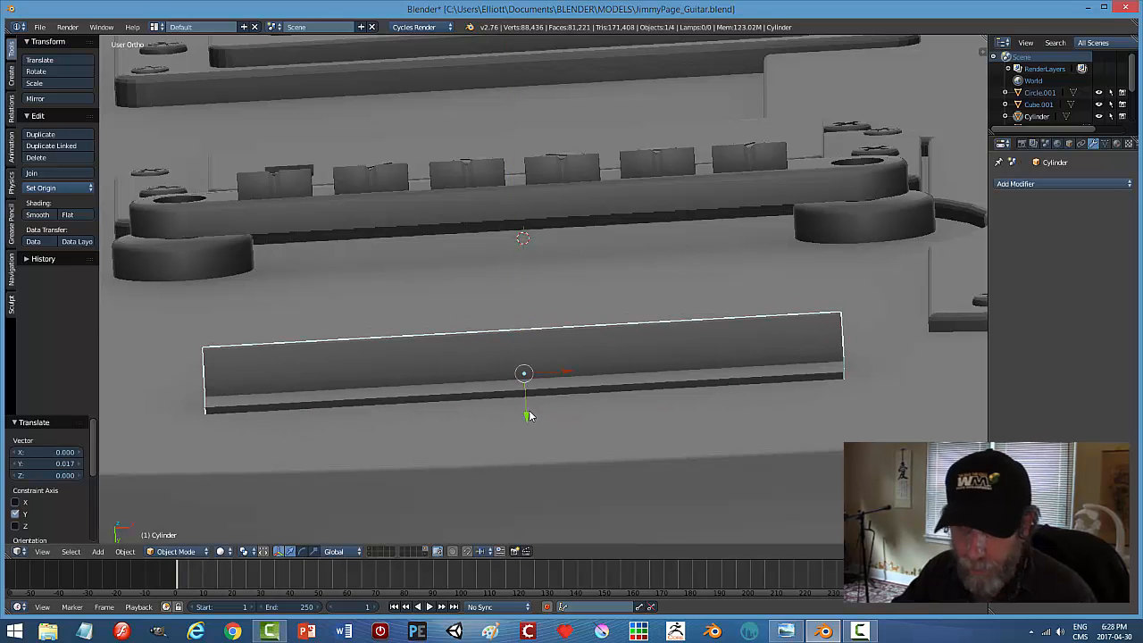
Deselect the tailpiece and compare its outline with the reference photo in front wireframe view.
{"action": "key", "text": "a"}
{"action": "middle_click_drag", "start_coordinate": [682, 401], "coordinate": [681, 482]}
{"action": "key", "text": "KP_1"}
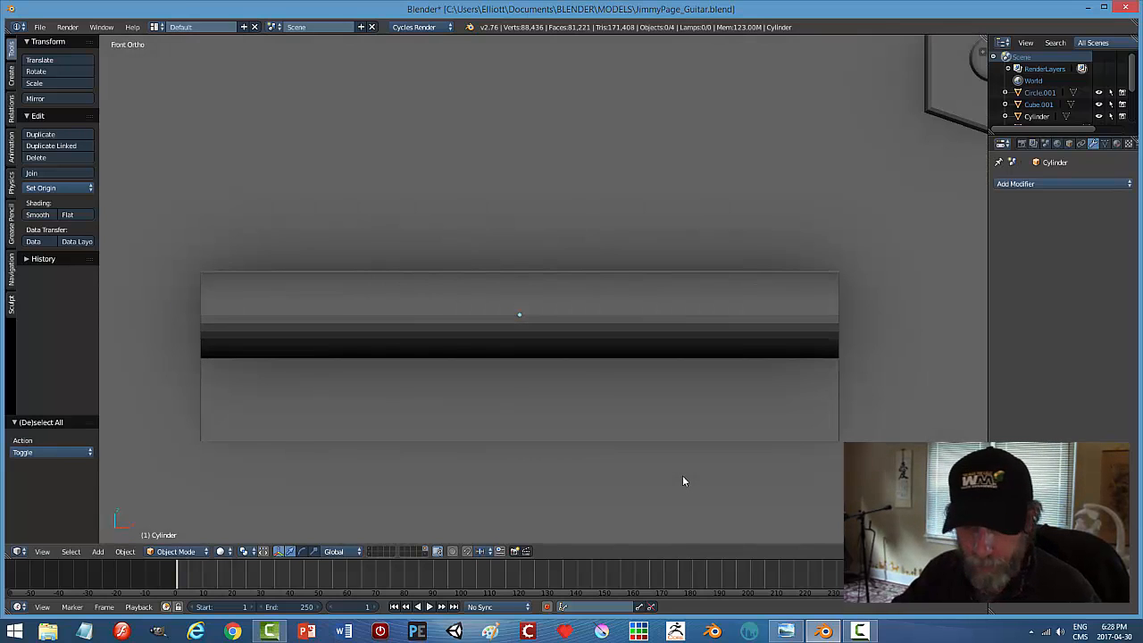
{"action": "key", "text": "z"}
{"action": "left_click", "coordinate": [686, 545]}
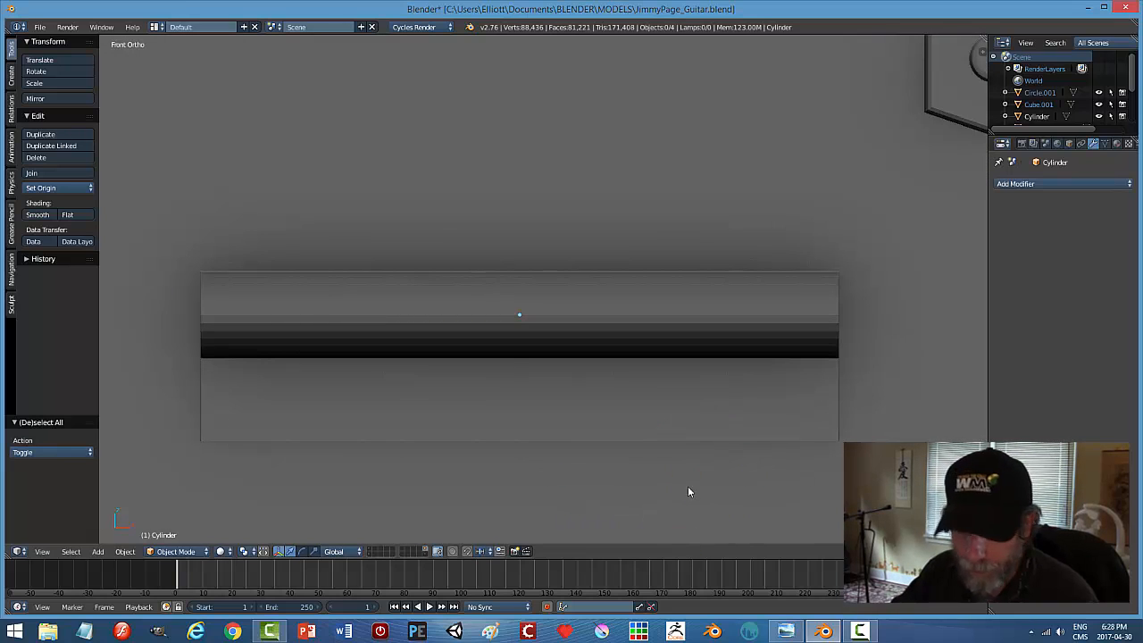
{"action": "key", "text": "z"}
{"action": "left_click", "coordinate": [776, 491]}
{"action": "middle_click_drag", "start_coordinate": [676, 470], "coordinate": [675, 478]}
{"action": "key", "text": "KP_1"}
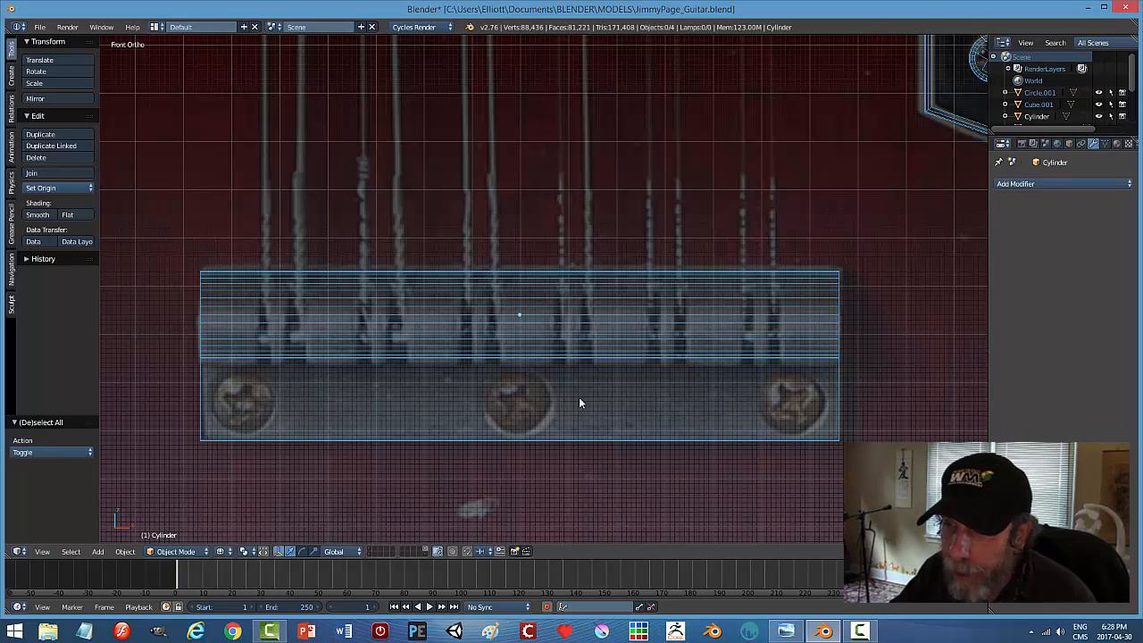
Flatten the tailpiece along Y to about 0.705 of its depth and show it in solid shading.
{"action": "middle_click_drag", "start_coordinate": [594, 445], "coordinate": [589, 329]}
{"action": "right_click", "coordinate": [621, 358]}
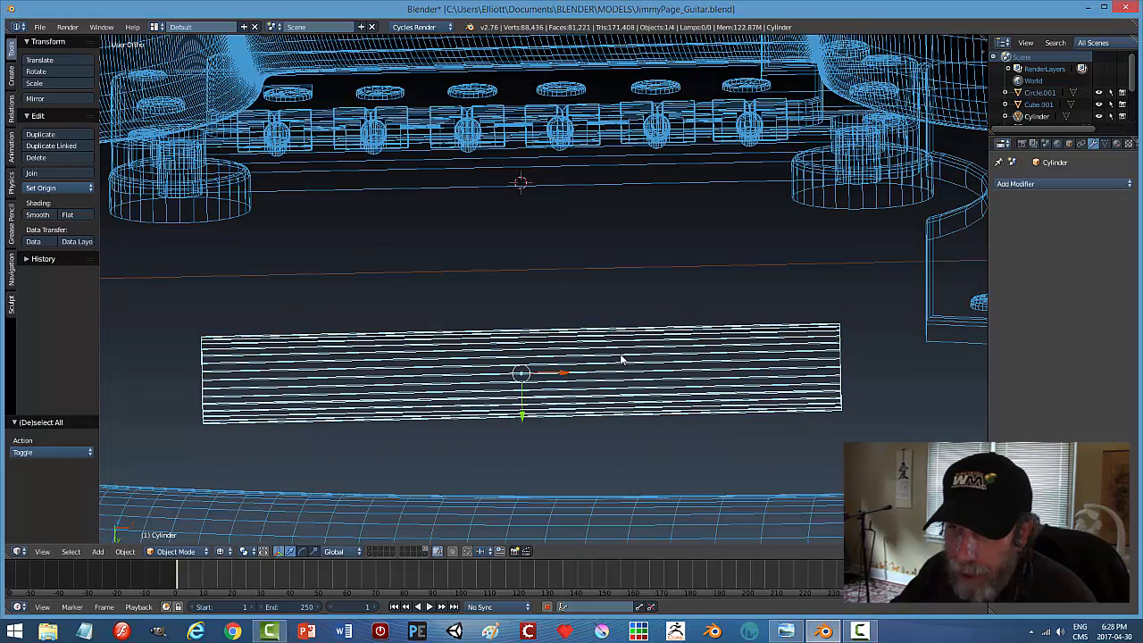
{"action": "key", "text": "s"}
{"action": "key", "text": "y"}
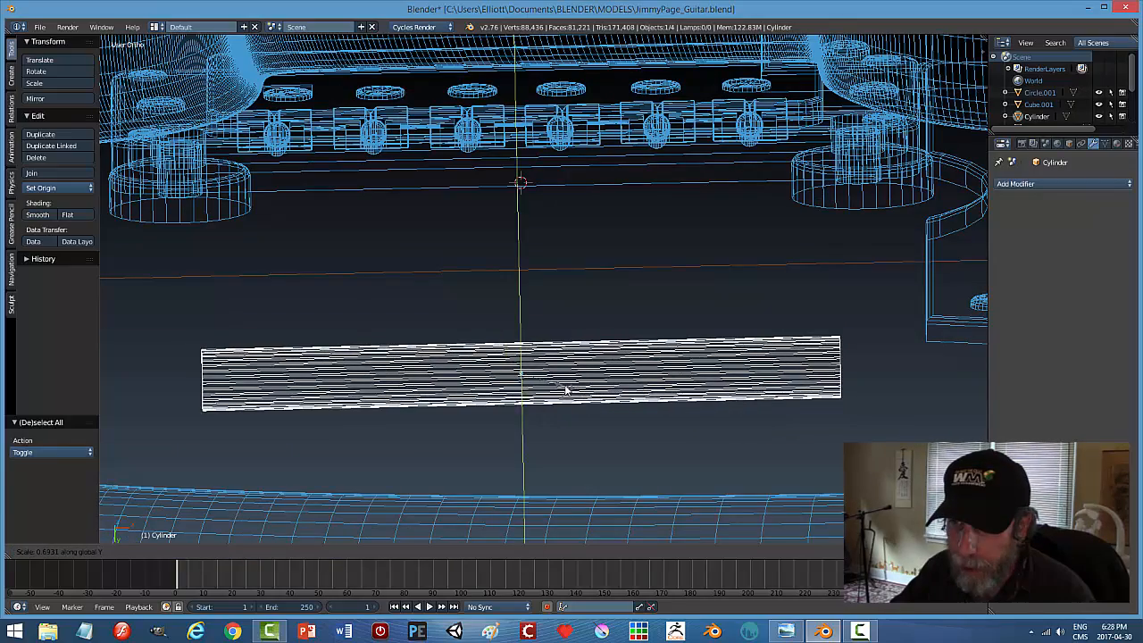
{"action": "left_click", "coordinate": [564, 389]}
{"action": "middle_click_drag", "start_coordinate": [564, 390], "coordinate": [599, 438]}
{"action": "key", "text": "z"}
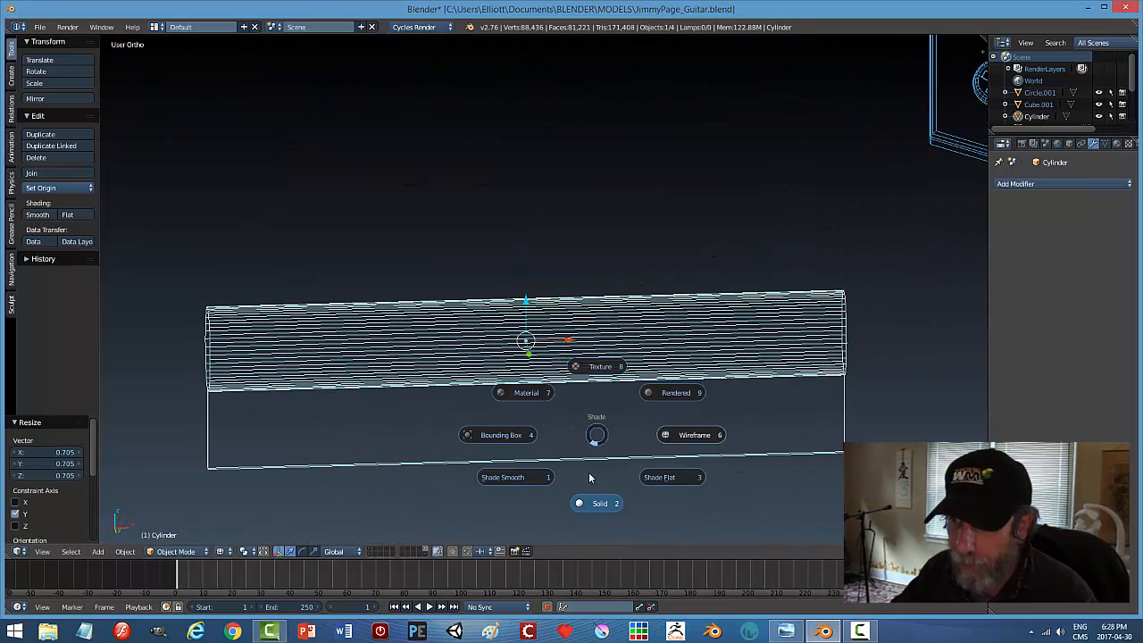
{"action": "left_click", "coordinate": [603, 505]}
Enter edit mode on the tailpiece with edge selection and select the mounting plate's lower front edge.
{"action": "mouse_move", "coordinate": [765, 433]}
{"action": "middle_mouse_down"}
{"action": "mouse_move", "coordinate": [711, 470]}
{"action": "mouse_move", "coordinate": [668, 452]}
{"action": "mouse_move", "coordinate": [794, 405]}
{"action": "middle_mouse_up"}
{"action": "middle_click_drag", "start_coordinate": [612, 417], "coordinate": [610, 326], "text": "shift"}
{"action": "scroll", "coordinate": [613, 389], "scroll_direction": "up", "scroll_amount": 2}
{"action": "scroll", "coordinate": [641, 357], "scroll_direction": "down", "scroll_amount": 4}
{"action": "key", "text": "Tab"}
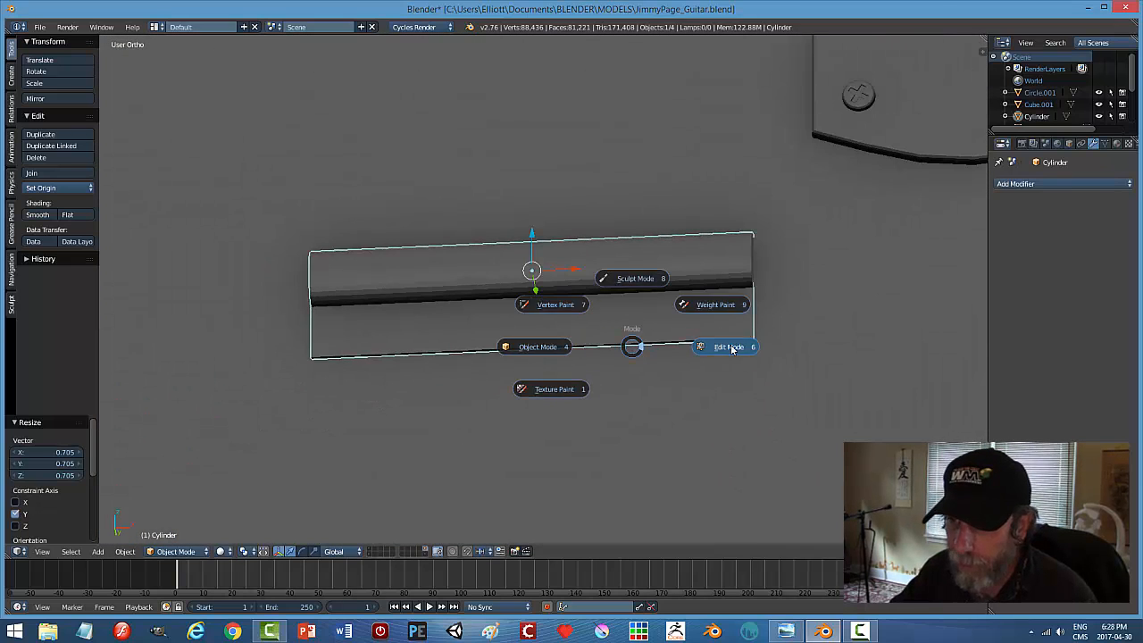
{"action": "left_click", "coordinate": [729, 348]}
{"action": "key", "text": "ctrl+Tab"}
{"action": "left_click", "coordinate": [668, 368]}
{"action": "right_click", "coordinate": [665, 340]}
{"action": "middle_click_drag", "start_coordinate": [798, 378], "coordinate": [770, 386]}
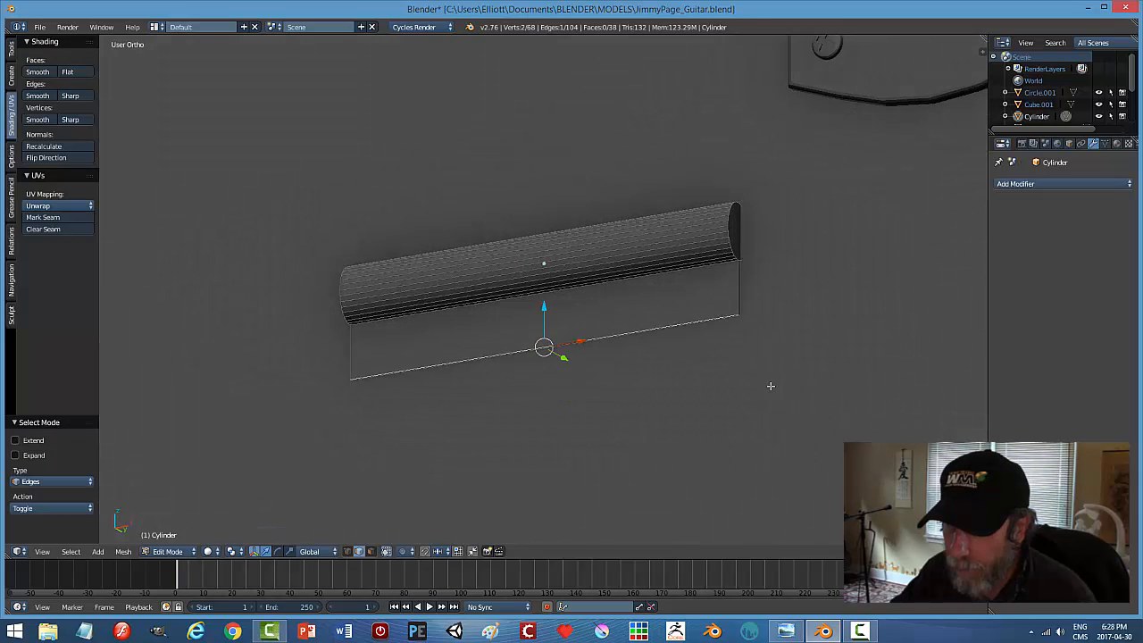
Add the plate's two side edges and the edge loops around both cylinder ends to the selection.
{"action": "right_click", "coordinate": [738, 284], "text": "shift"}
{"action": "right_click", "coordinate": [351, 342], "text": "shift"}
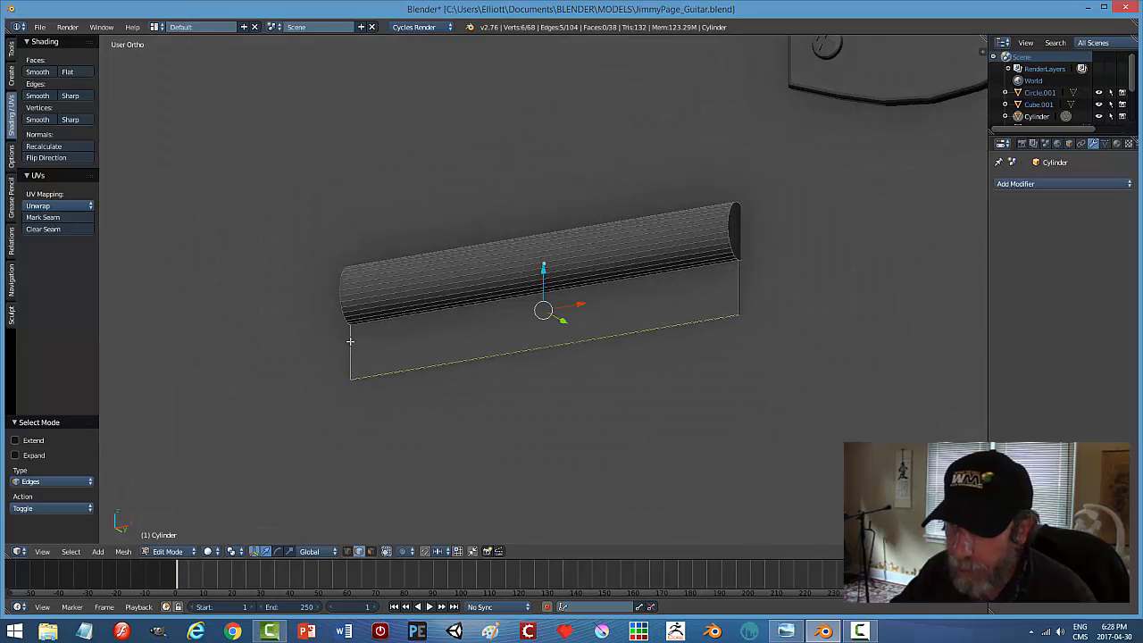
{"action": "right_click", "coordinate": [728, 235], "text": "alt+shift"}
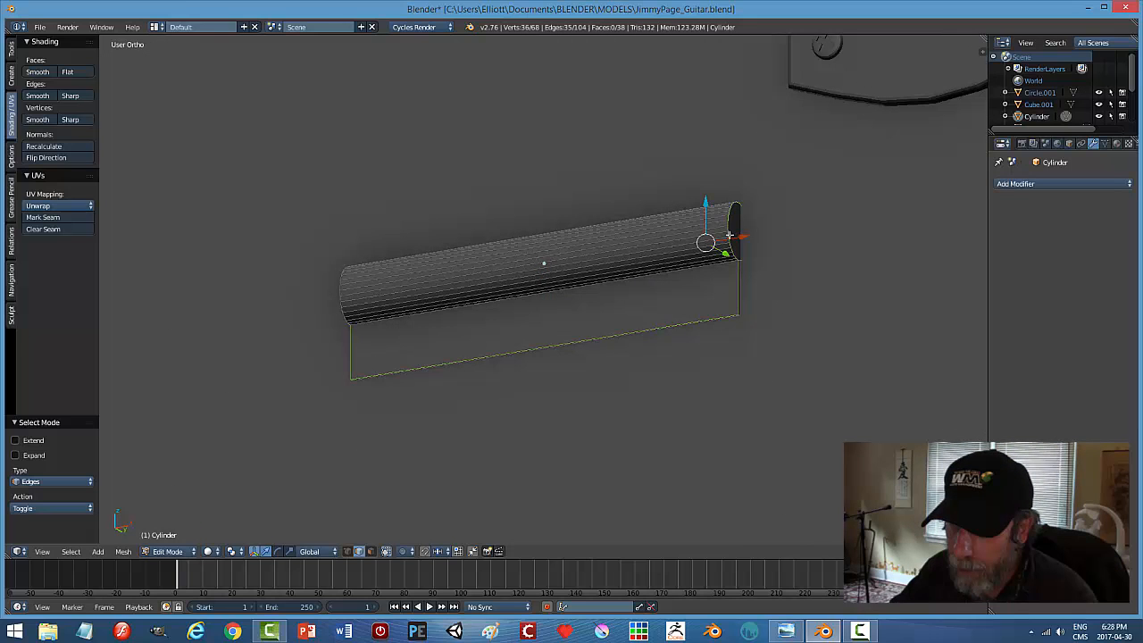
{"action": "right_click", "coordinate": [339, 294], "text": "alt+shift"}
{"action": "middle_click_drag", "start_coordinate": [670, 391], "coordinate": [681, 369]}
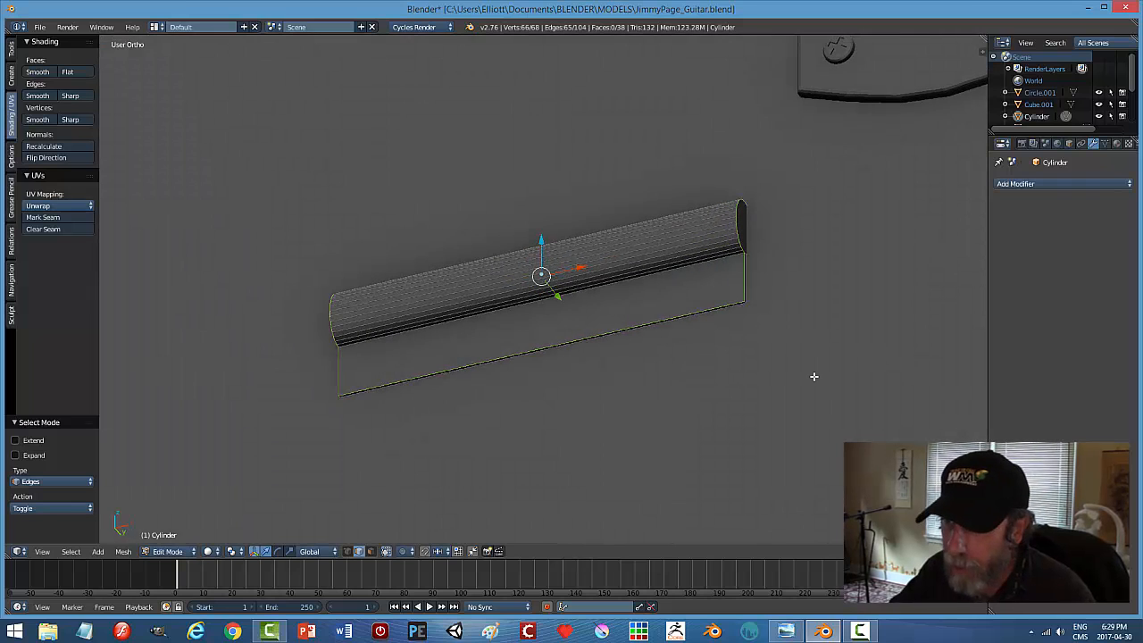
Try a two-segment bevel of about 0.012 on the selected tailpiece edges, and undo it.
{"action": "key", "text": "ctrl+b"}
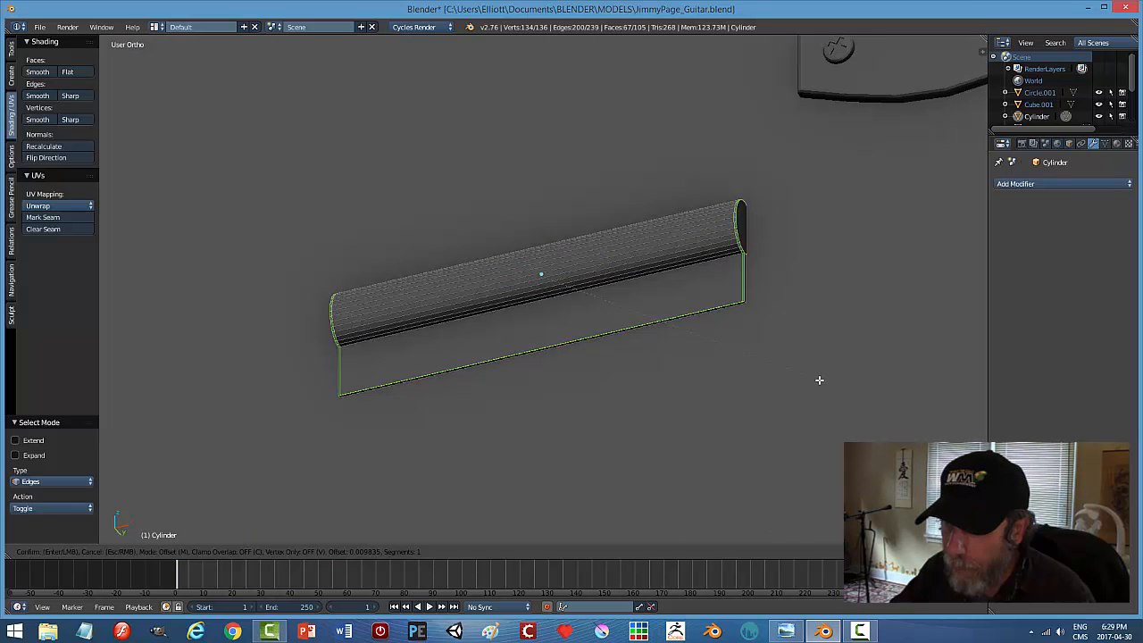
{"action": "scroll", "coordinate": [819, 380], "scroll_direction": "up", "scroll_amount": 1}
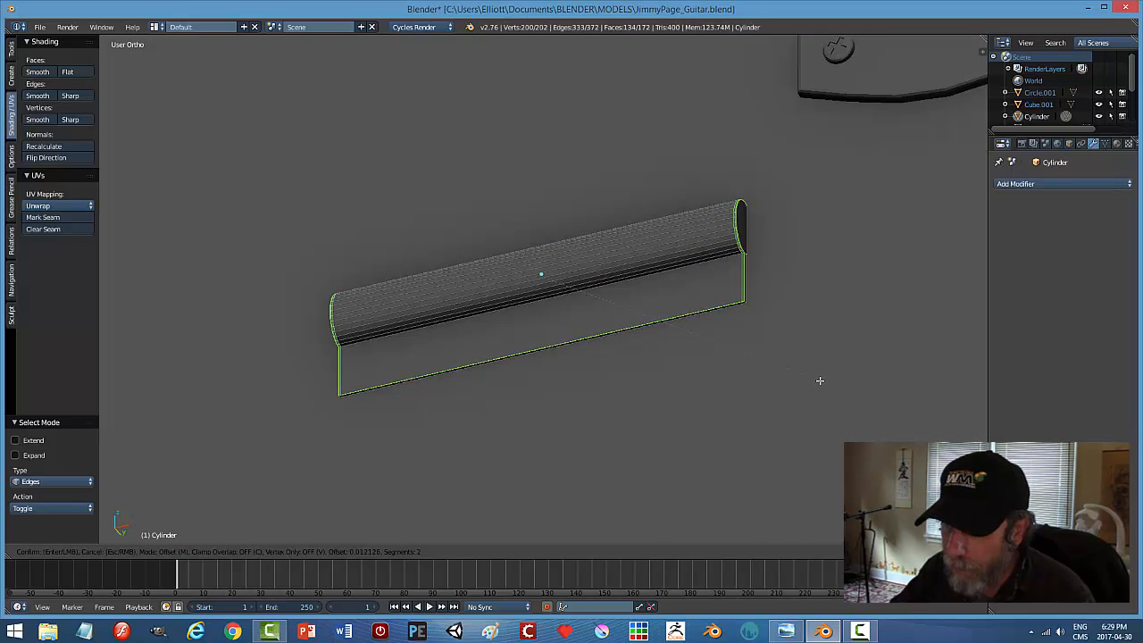
{"action": "left_click", "coordinate": [820, 380]}
{"action": "scroll", "coordinate": [816, 321], "scroll_direction": "up", "scroll_amount": 5}
{"action": "middle_click_drag", "start_coordinate": [849, 306], "coordinate": [497, 459], "text": "shift"}
{"action": "middle_click_drag", "start_coordinate": [623, 458], "coordinate": [627, 387]}
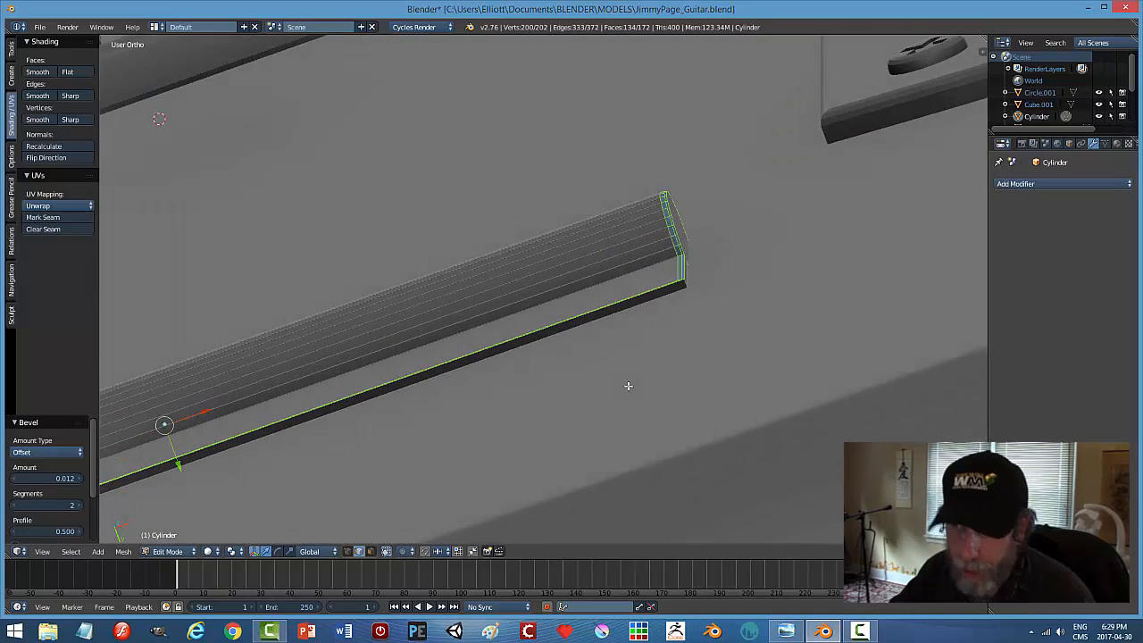
{"action": "key", "text": "ctrl+z"}
Return to object mode and apply the tailpiece's rotation and scale.
{"action": "key", "text": "Tab"}
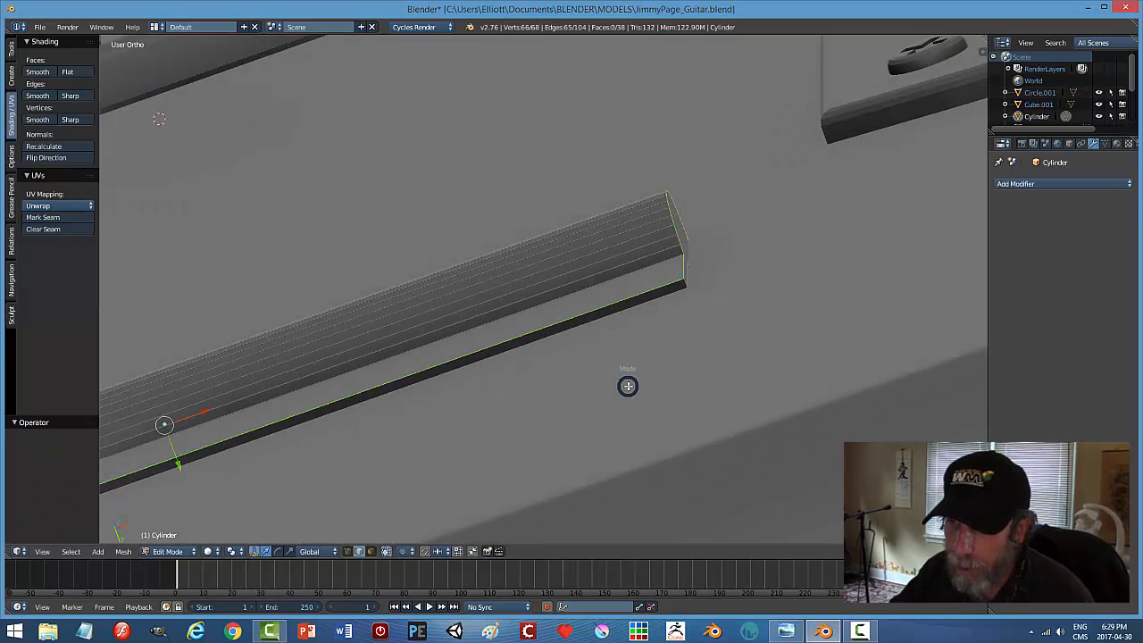
{"action": "left_click", "coordinate": [554, 394]}
{"action": "left_click", "coordinate": [125, 551]}
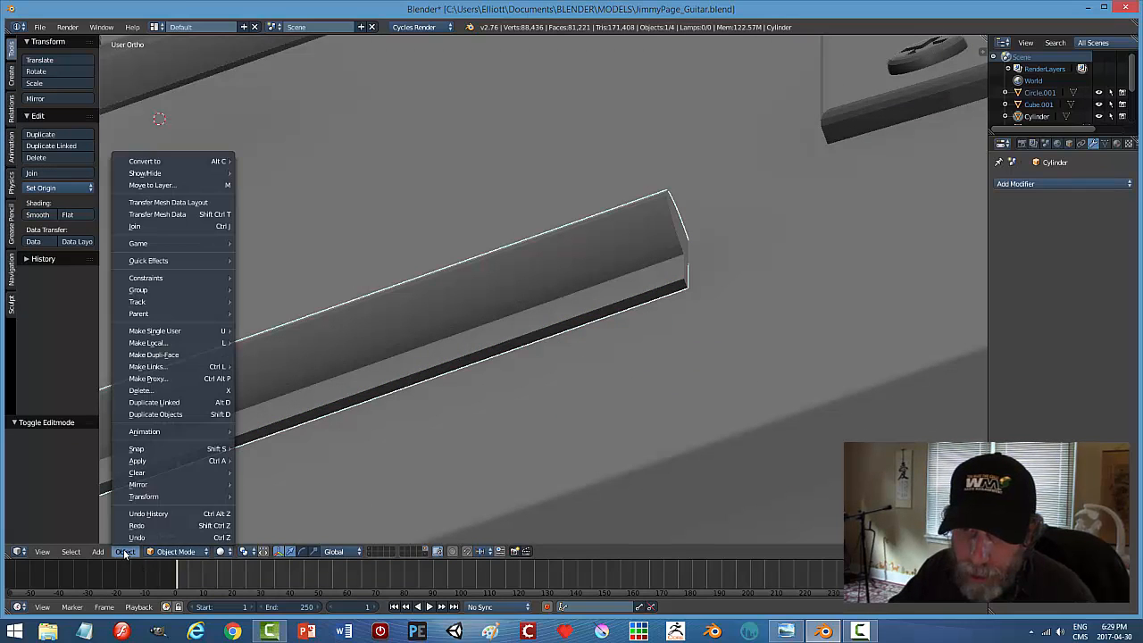
{"action": "mouse_move", "coordinate": [161, 465]}
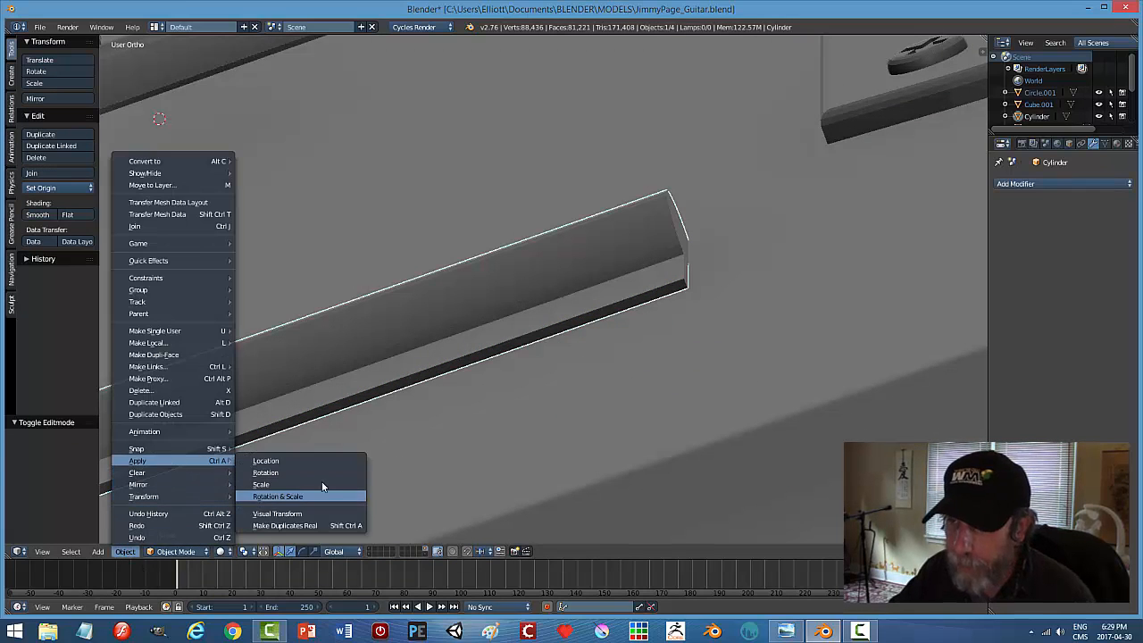
{"action": "left_click", "coordinate": [294, 496]}
Bevel the selected tailpiece edges by about 0.004 with two segments, deselect the mesh and return to object mode.
{"action": "key", "text": "Tab"}
{"action": "left_click", "coordinate": [848, 370]}
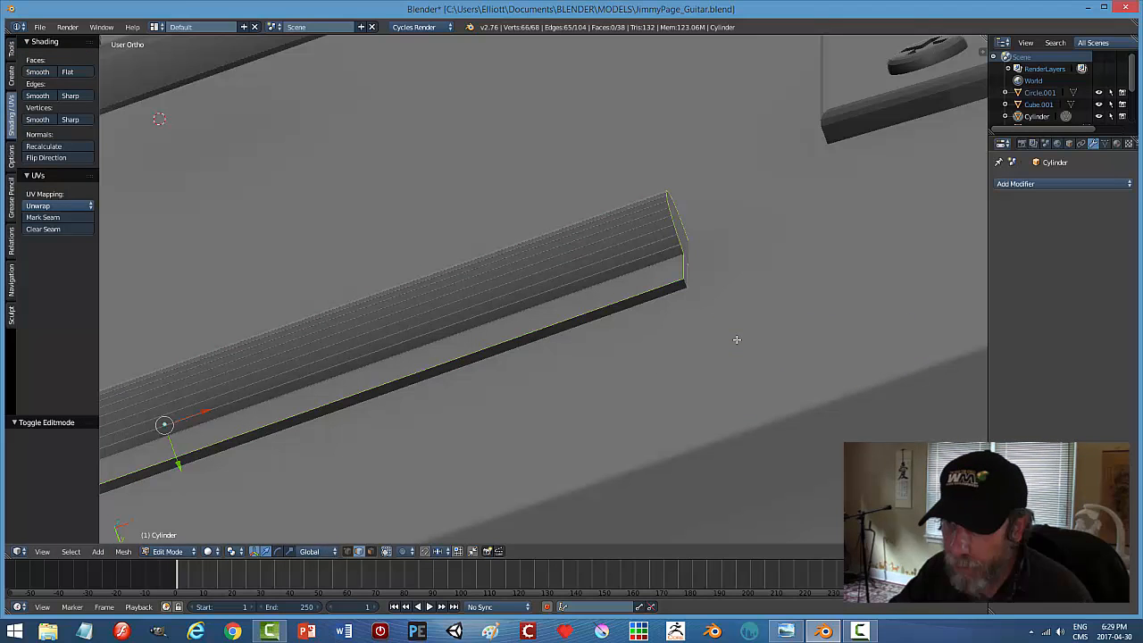
{"action": "key", "text": "ctrl+b"}
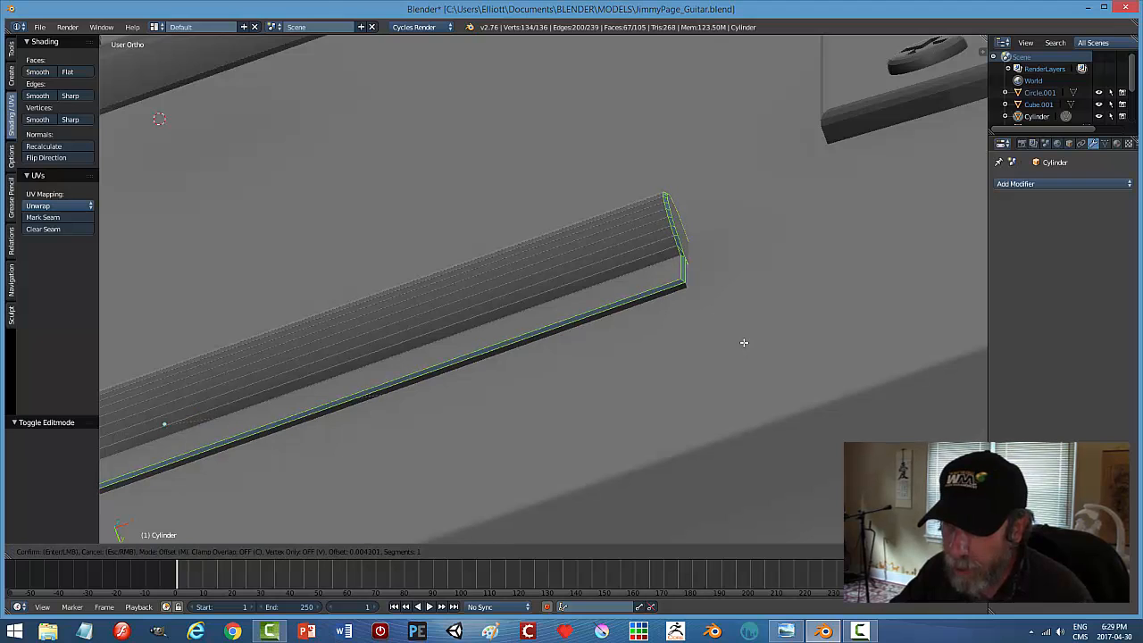
{"action": "scroll", "coordinate": [743, 338], "scroll_direction": "up", "scroll_amount": 1}
{"action": "left_click", "coordinate": [742, 338]}
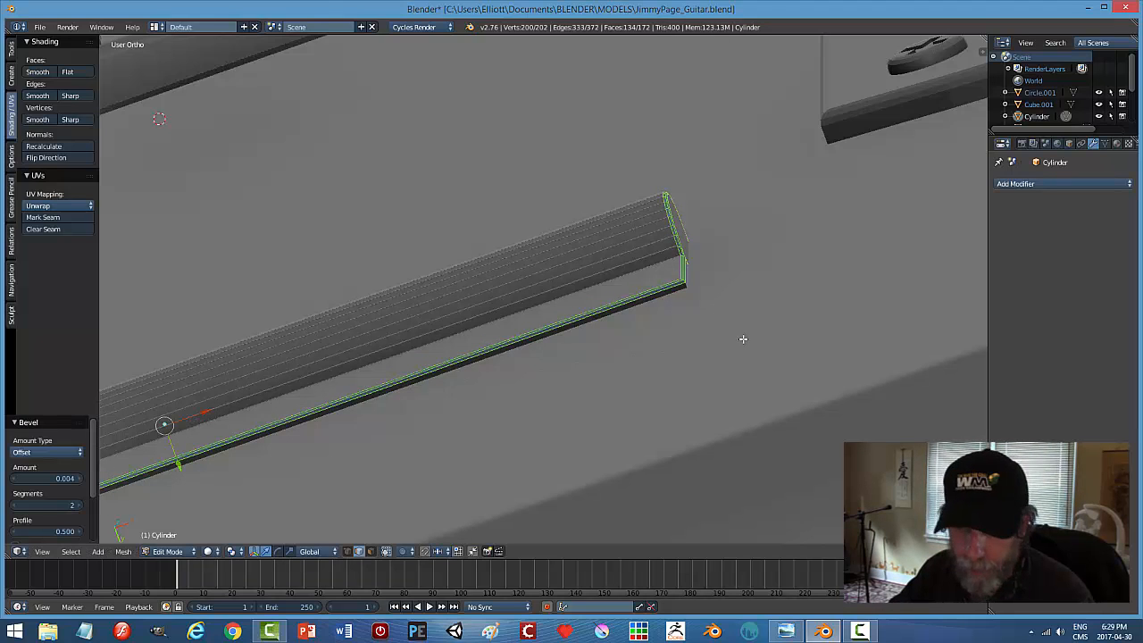
{"action": "key", "text": "a"}
{"action": "key", "text": "Tab"}
{"action": "left_click", "coordinate": [673, 339]}
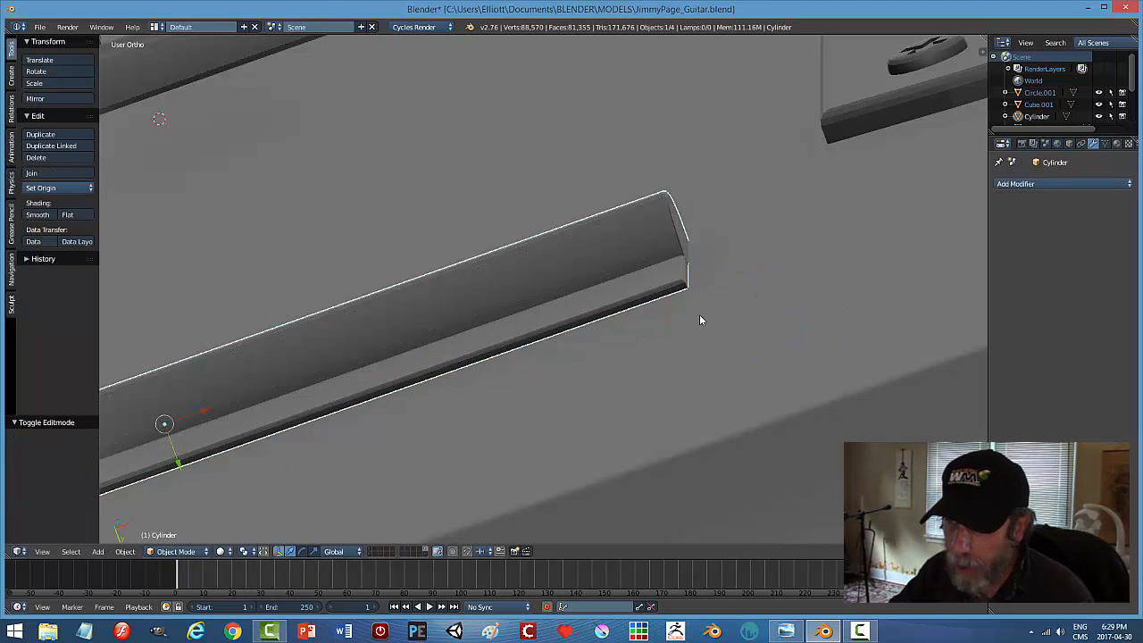
Shade the tailpiece smooth with Auto Smooth at an angle of 25°, and deselect it.
{"action": "scroll", "coordinate": [620, 343], "scroll_direction": "down", "scroll_amount": 2}
{"action": "mouse_move", "coordinate": [620, 348]}
{"action": "middle_mouse_down"}
{"action": "mouse_move", "coordinate": [721, 360]}
{"action": "mouse_move", "coordinate": [721, 428]}
{"action": "mouse_move", "coordinate": [536, 418]}
{"action": "middle_mouse_up"}
{"action": "scroll", "coordinate": [679, 424], "scroll_direction": "down", "scroll_amount": 3}
{"action": "left_click", "coordinate": [38, 214]}
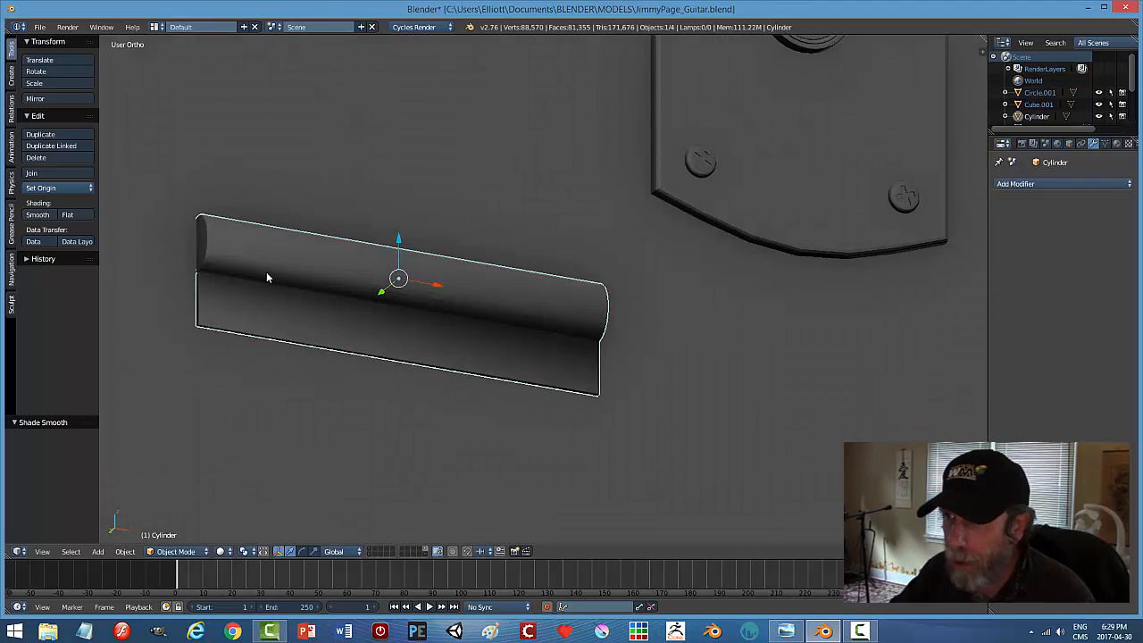
{"action": "left_click", "coordinate": [1105, 142]}
{"action": "left_click", "coordinate": [999, 220]}
{"action": "left_click", "coordinate": [1035, 232]}
{"action": "type", "text": "25"}
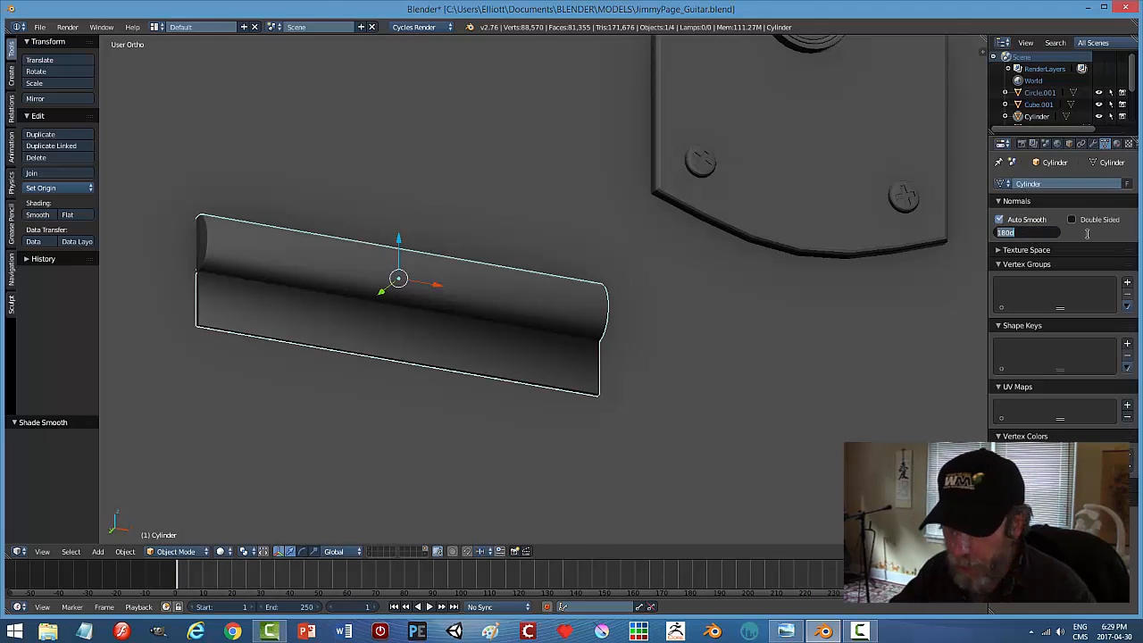
{"action": "key", "text": "Return"}
{"action": "key", "text": "a"}
{"action": "scroll", "coordinate": [650, 313], "scroll_direction": "down", "scroll_amount": 3}
{"action": "middle_click_drag", "start_coordinate": [651, 315], "coordinate": [587, 309]}
{"action": "scroll", "coordinate": [564, 327], "scroll_direction": "down", "scroll_amount": 5}
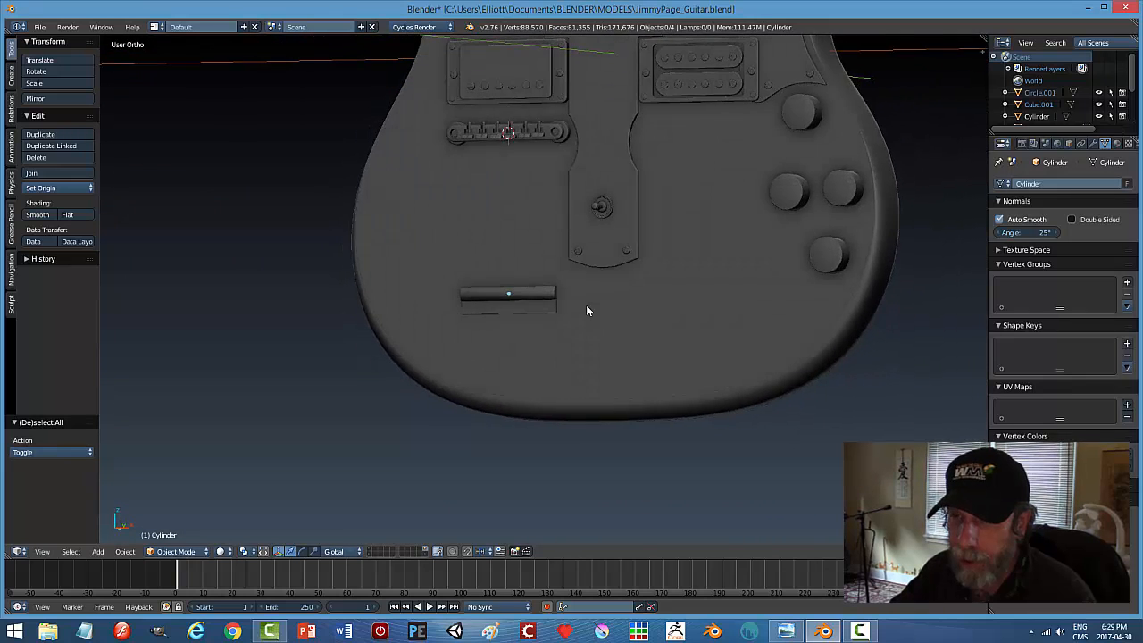
Select the tailpiece, enter edit mode and show it in front wireframe view over the reference photo.
{"action": "scroll", "coordinate": [587, 321], "scroll_direction": "up", "scroll_amount": 4}
{"action": "right_click", "coordinate": [531, 308]}
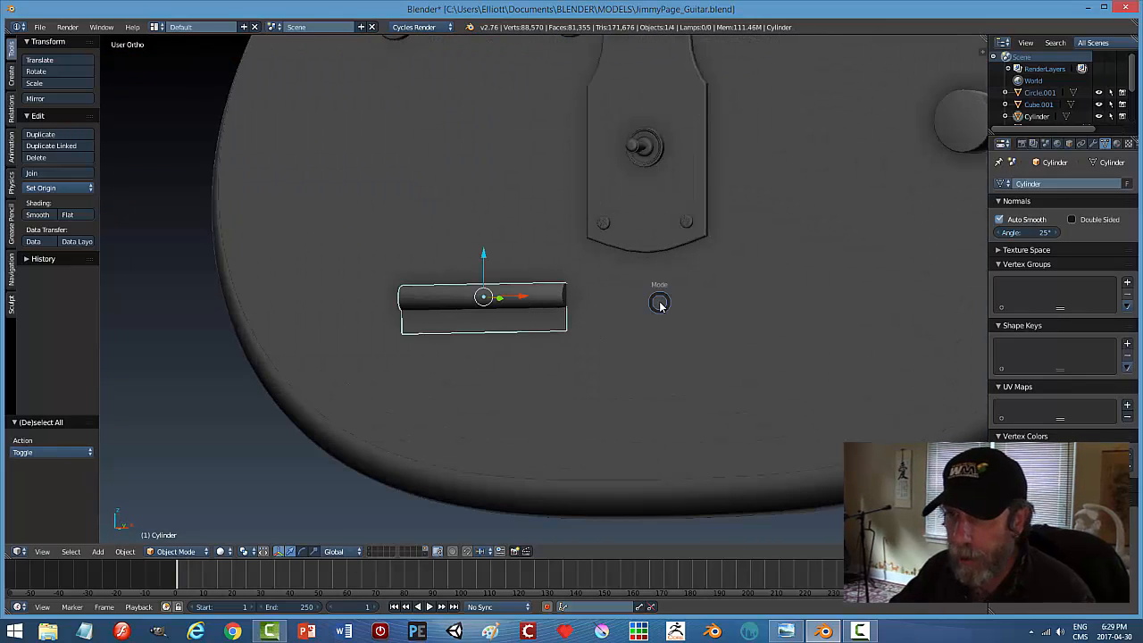
{"action": "key", "text": "Tab"}
{"action": "left_click", "coordinate": [786, 295]}
{"action": "key", "text": "KP_1"}
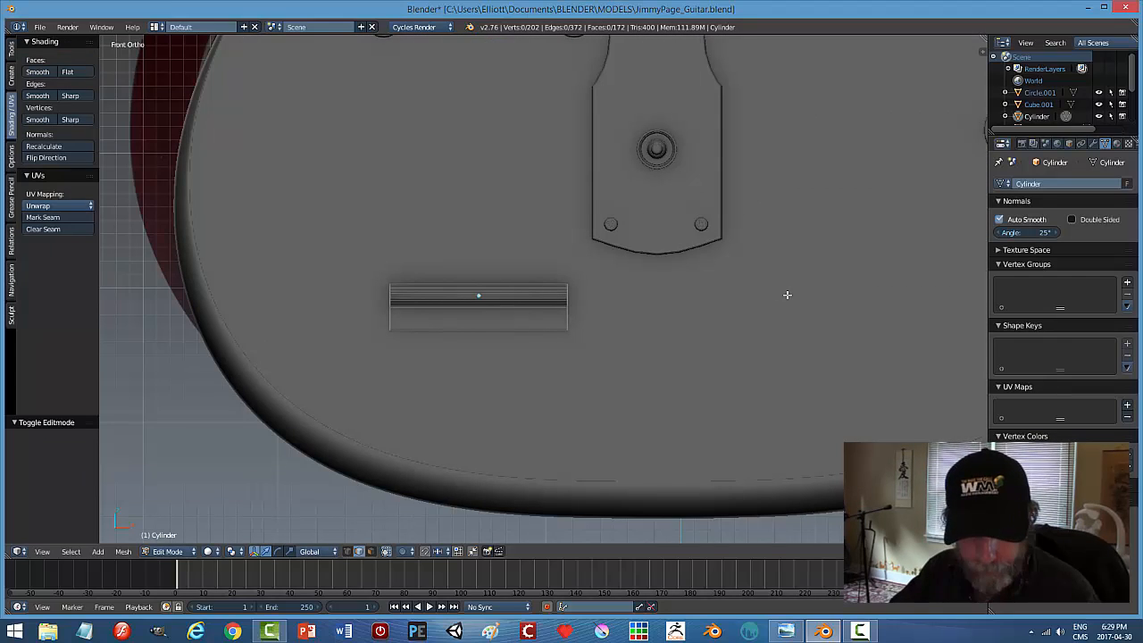
{"action": "key", "text": "z"}
{"action": "left_click", "coordinate": [870, 296]}
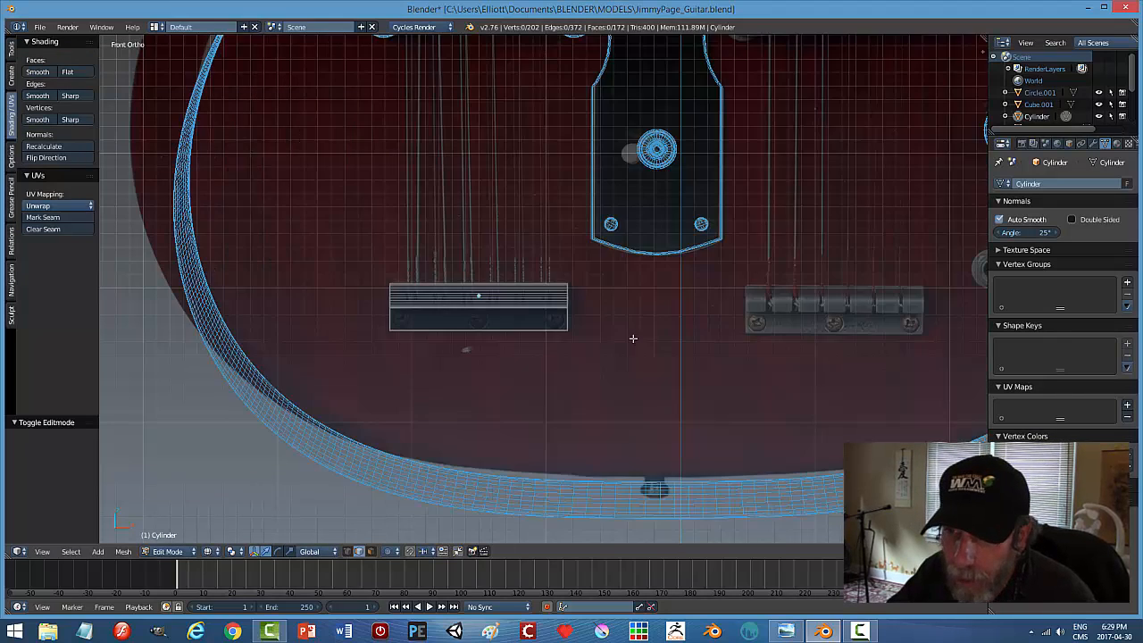
Compare the tailpiece's string slots and screws with the second tailpiece in the reference photo.
{"action": "scroll", "coordinate": [590, 348], "scroll_direction": "up", "scroll_amount": 4}
{"action": "middle_click_drag", "start_coordinate": [547, 347], "coordinate": [700, 313], "text": "shift"}
{"action": "scroll", "coordinate": [590, 333], "scroll_direction": "up", "scroll_amount": 2}
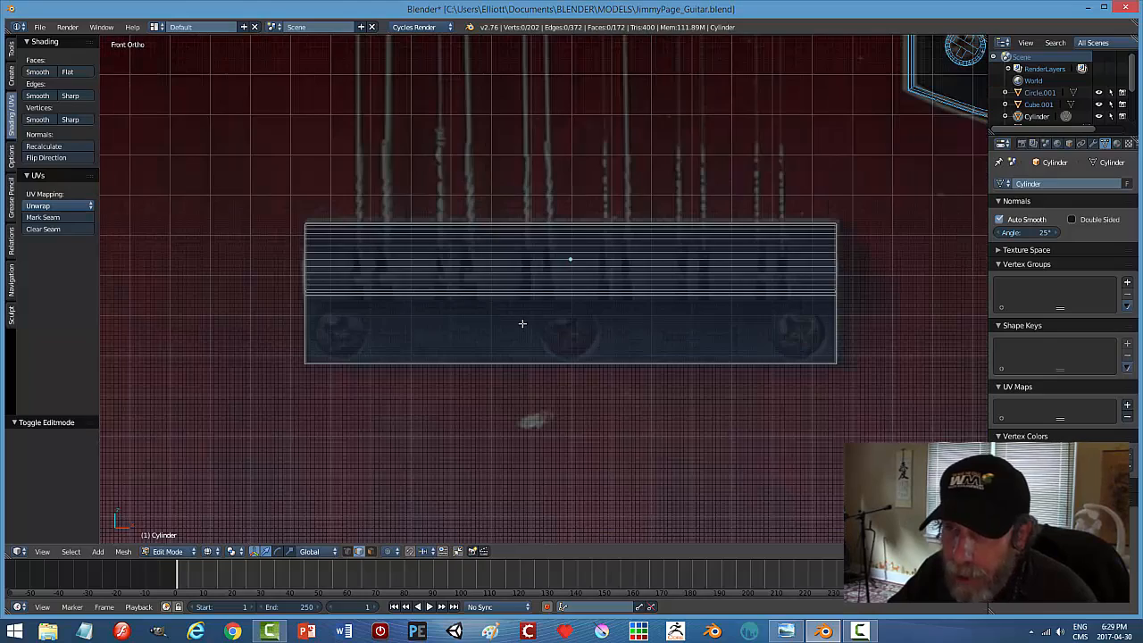
{"action": "scroll", "coordinate": [523, 324], "scroll_direction": "down", "scroll_amount": 2}
{"action": "scroll", "coordinate": [660, 277], "scroll_direction": "down", "scroll_amount": 3}
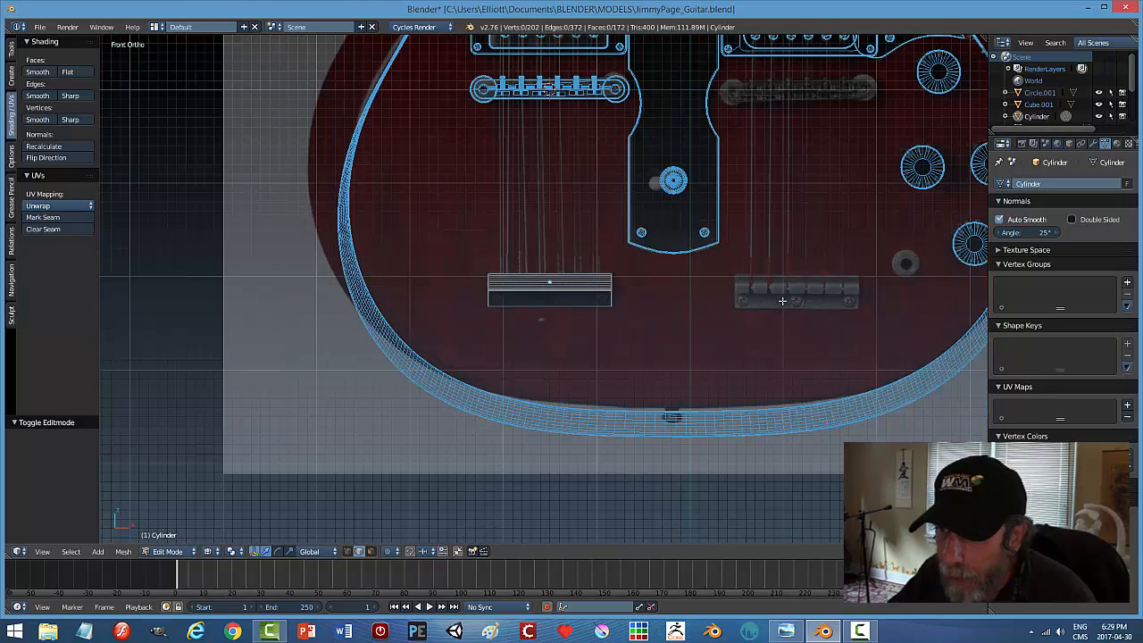
{"action": "scroll", "coordinate": [779, 301], "scroll_direction": "up", "scroll_amount": 2}
{"action": "scroll", "coordinate": [780, 301], "scroll_direction": "down", "scroll_amount": 1}
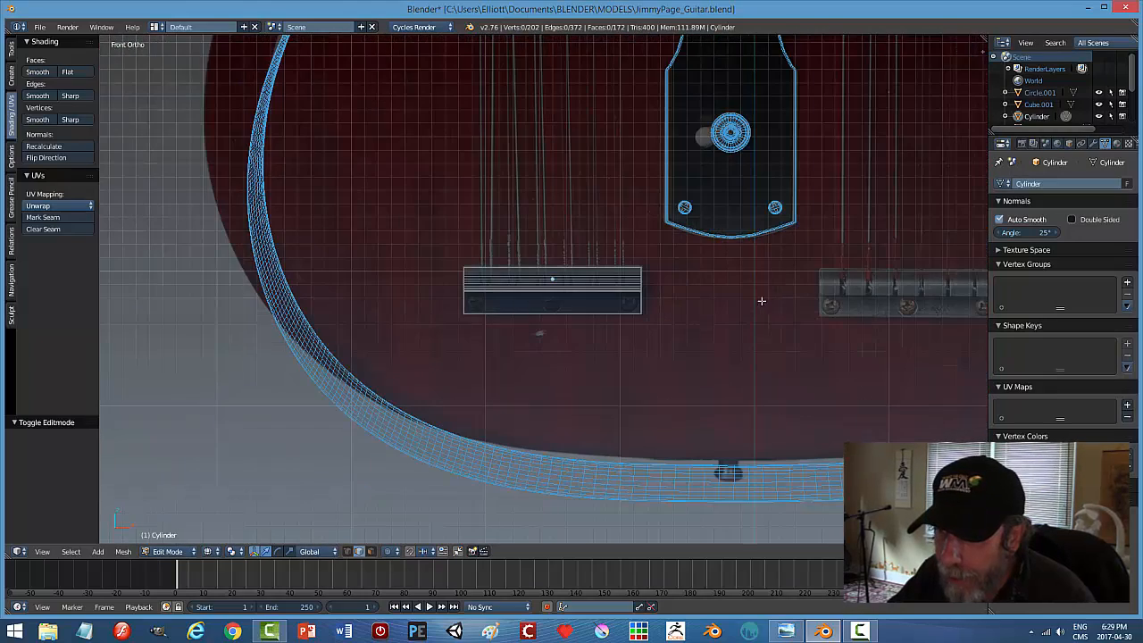
{"action": "scroll", "coordinate": [765, 298], "scroll_direction": "down", "scroll_amount": 1}
Duplicate the tailpiece in object mode and move the copy about 2.641 along X onto the photo's second tailpiece.
{"action": "key", "text": "Tab"}
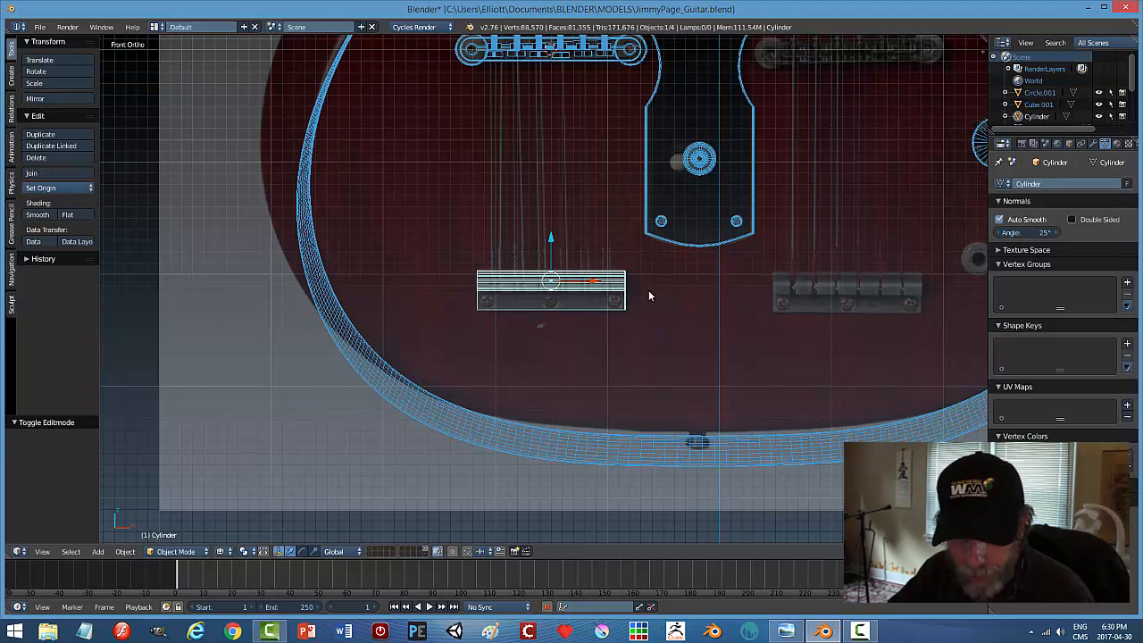
{"action": "key", "text": "shift+d"}
{"action": "key", "text": "x"}
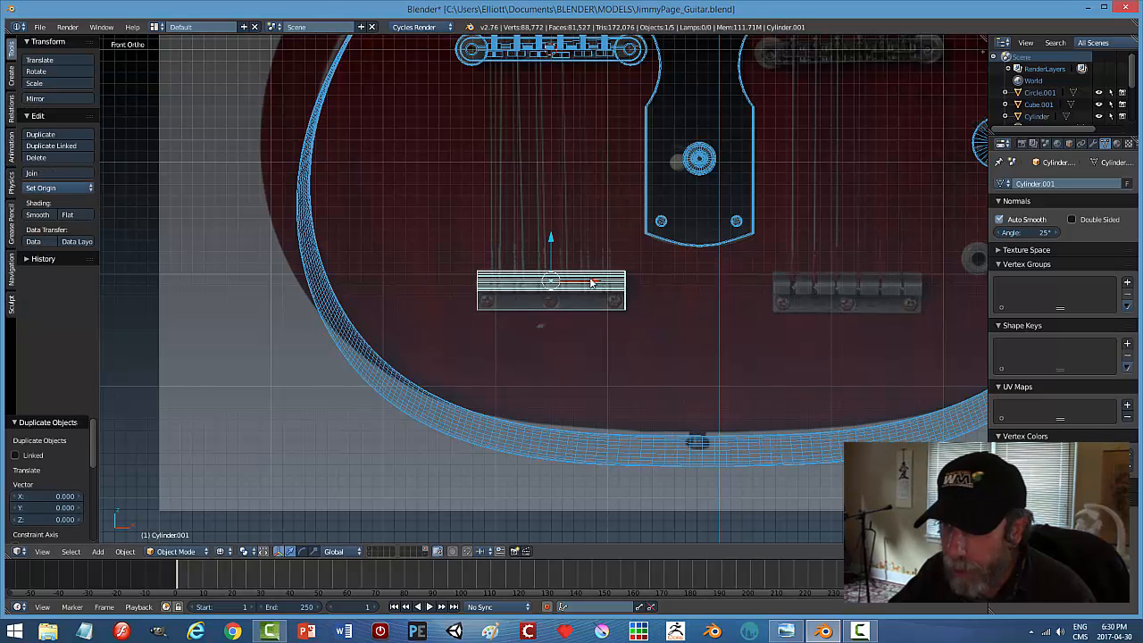
{"action": "left_click", "coordinate": [887, 284]}
Cut 12 evenly spaced vertical edge loops across the original tailpiece, without sliding them.
{"action": "right_click", "coordinate": [521, 296]}
{"action": "scroll", "coordinate": [573, 307], "scroll_direction": "up", "scroll_amount": 6}
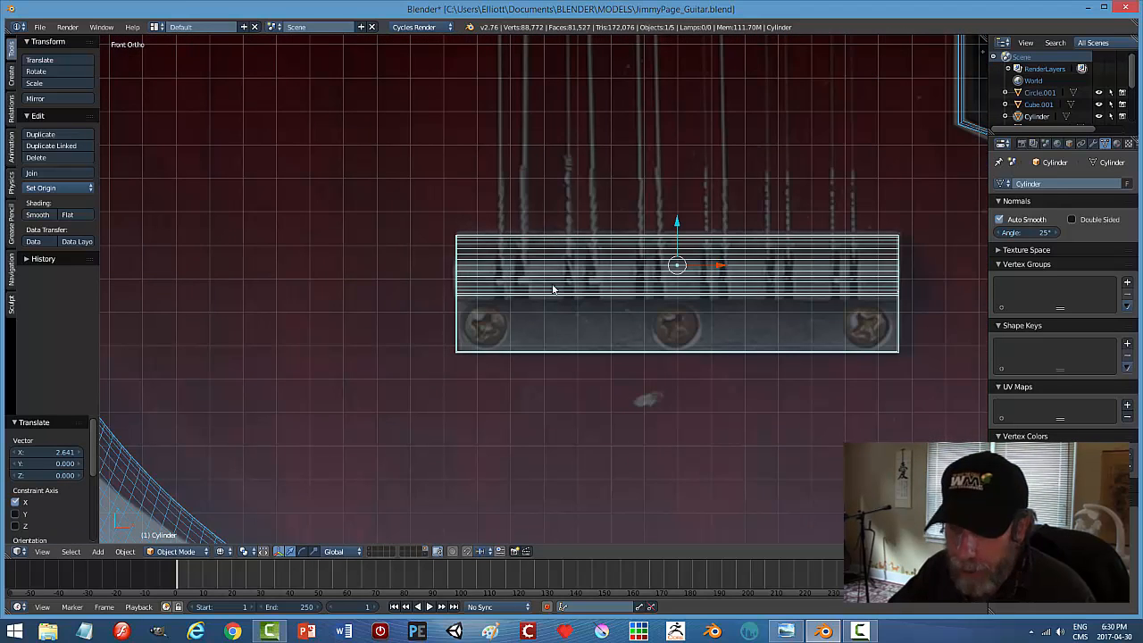
{"action": "key", "text": "Tab"}
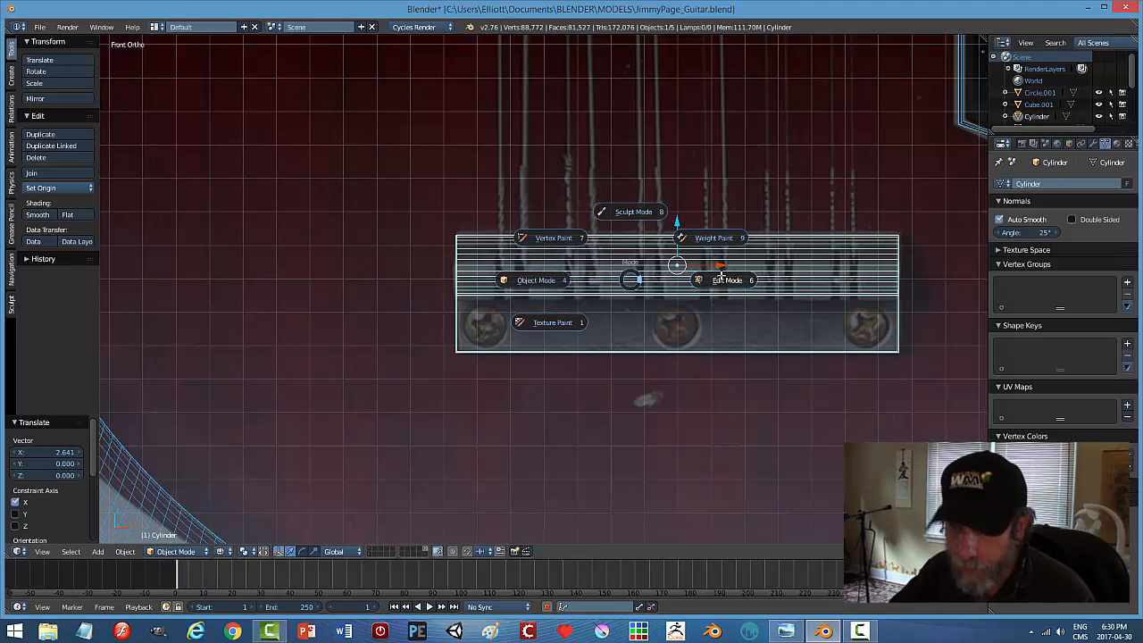
{"action": "left_click", "coordinate": [641, 281]}
{"action": "key", "text": "ctrl+r"}
{"action": "scroll", "coordinate": [641, 281], "scroll_direction": "up", "scroll_amount": 4}
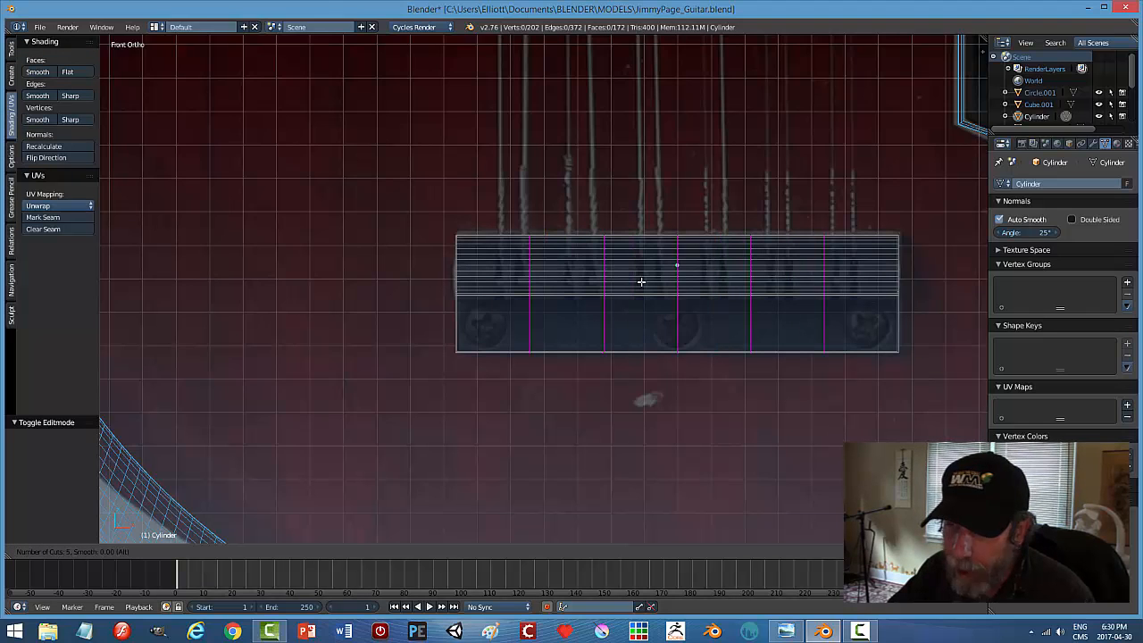
{"action": "scroll", "coordinate": [641, 281], "scroll_direction": "up", "scroll_amount": 1}
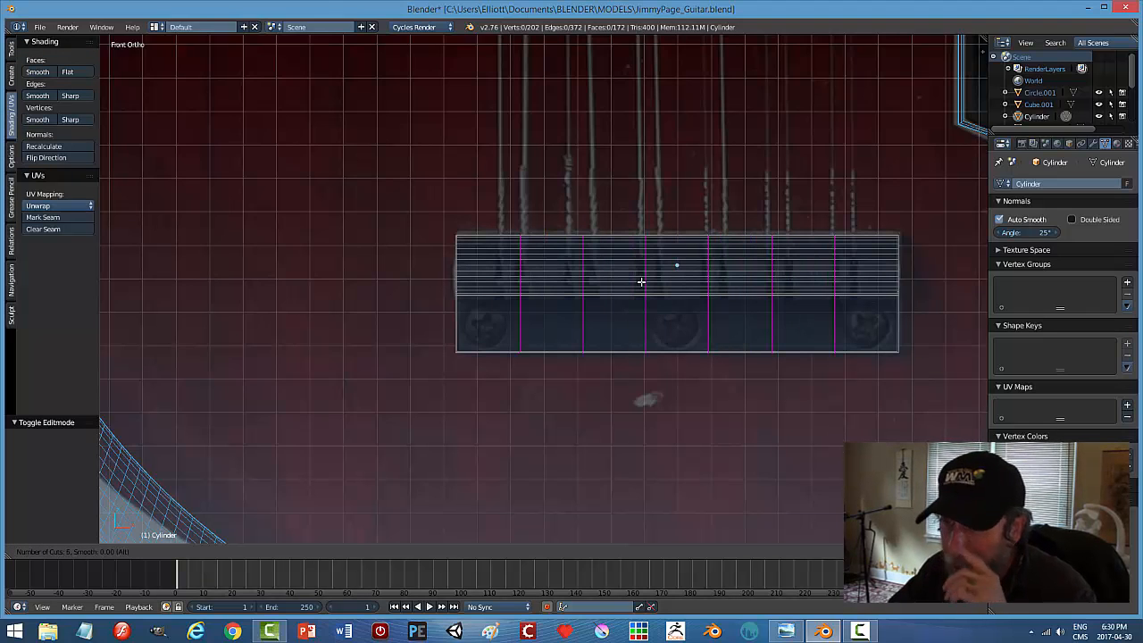
{"action": "scroll", "coordinate": [641, 281], "scroll_direction": "up", "scroll_amount": 5}
{"action": "scroll", "coordinate": [642, 281], "scroll_direction": "up", "scroll_amount": 1}
{"action": "left_click", "coordinate": [641, 281]}
{"action": "right_click", "coordinate": [641, 281]}
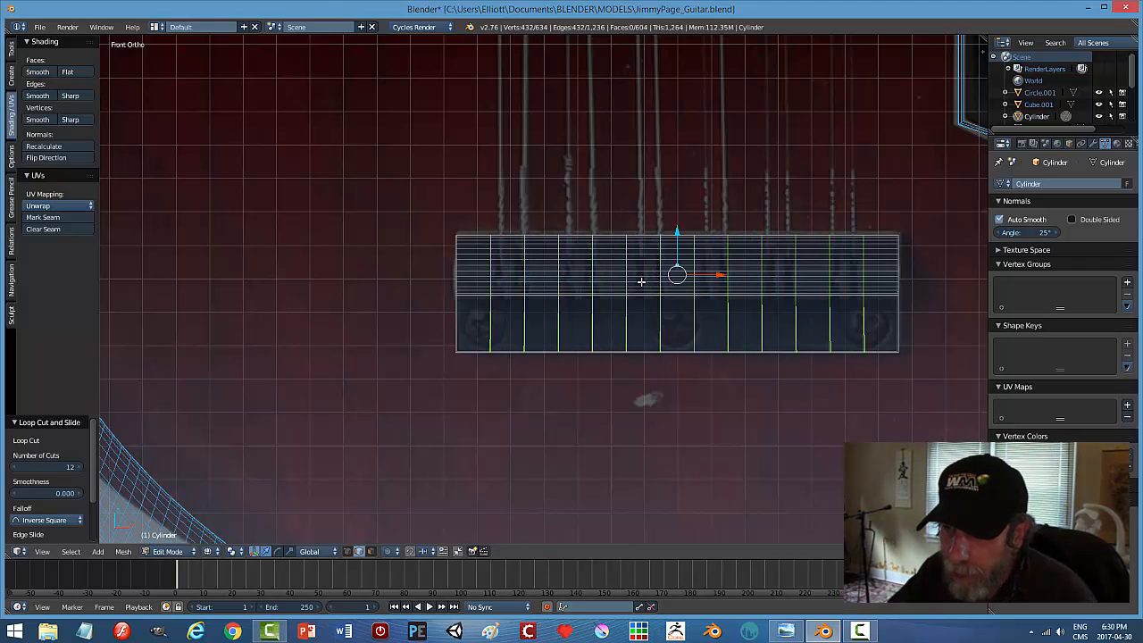
Select the tailpiece's first two vertical edge loops and scale them together along X by 0.622.
{"action": "right_click", "coordinate": [526, 282]}
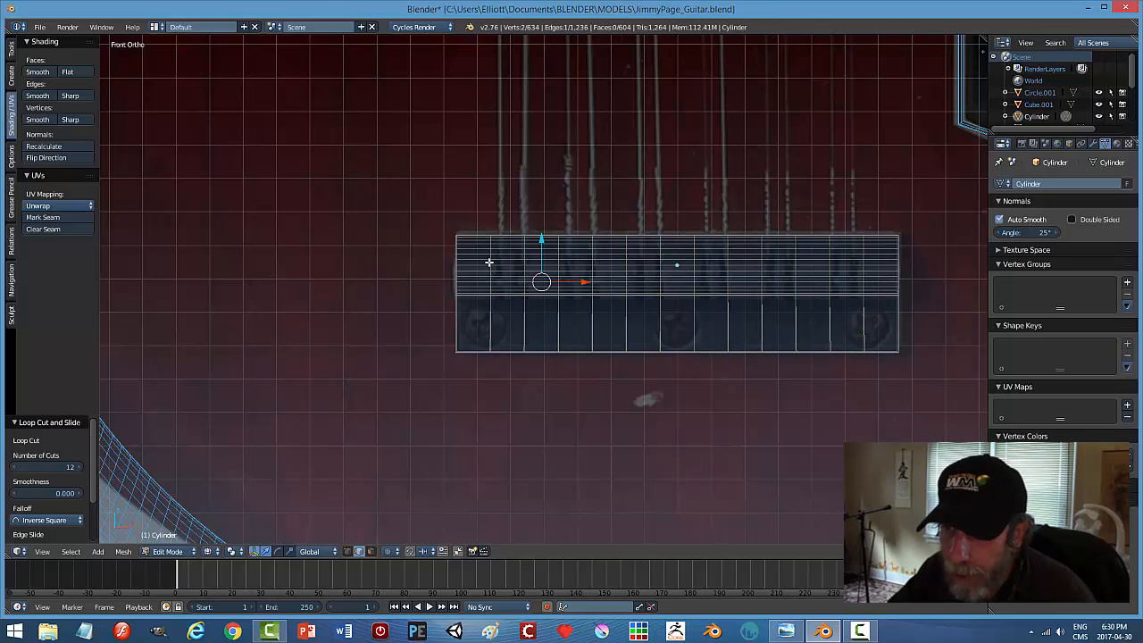
{"action": "right_click", "coordinate": [488, 262], "text": "shift"}
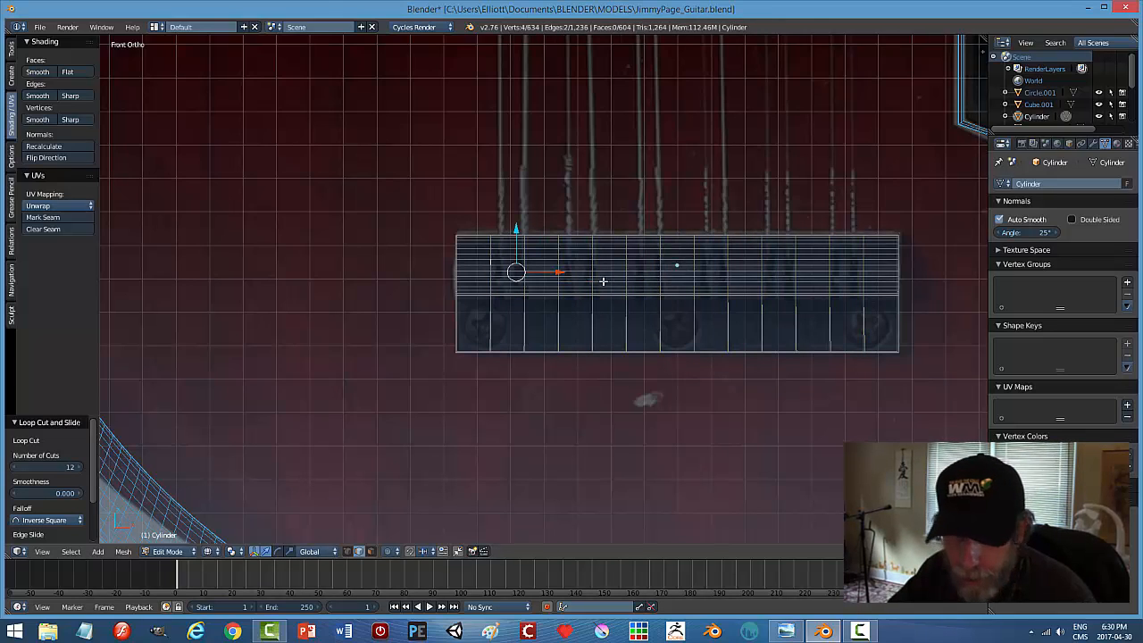
{"action": "right_click", "coordinate": [492, 288], "text": "alt"}
{"action": "right_click", "coordinate": [524, 295], "text": "alt+shift"}
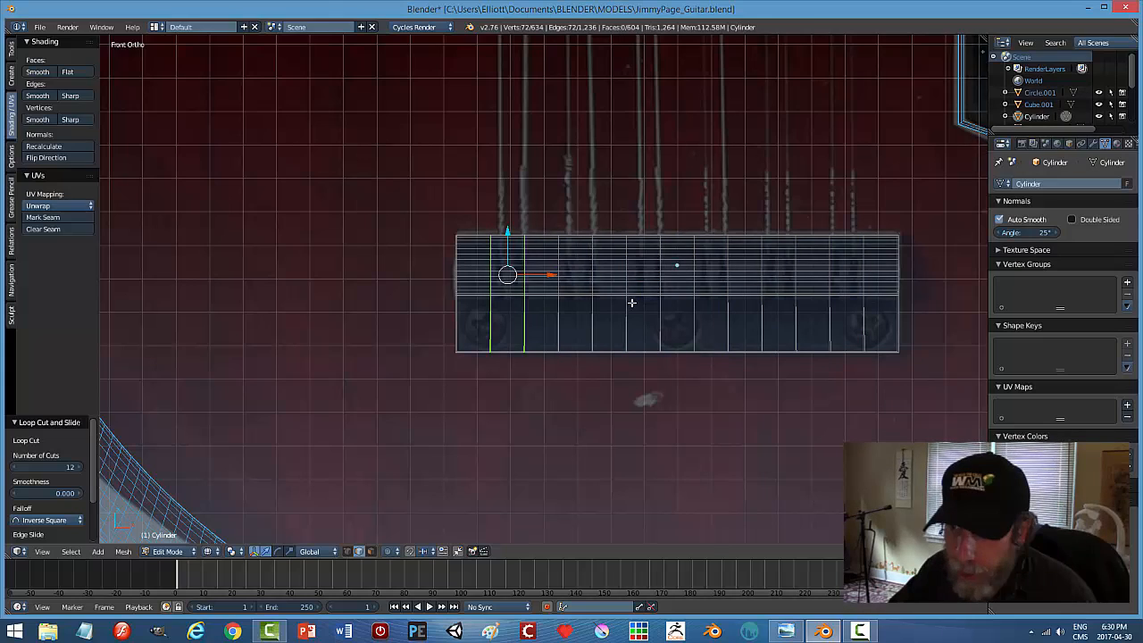
{"action": "key", "text": "s"}
{"action": "key", "text": "x"}
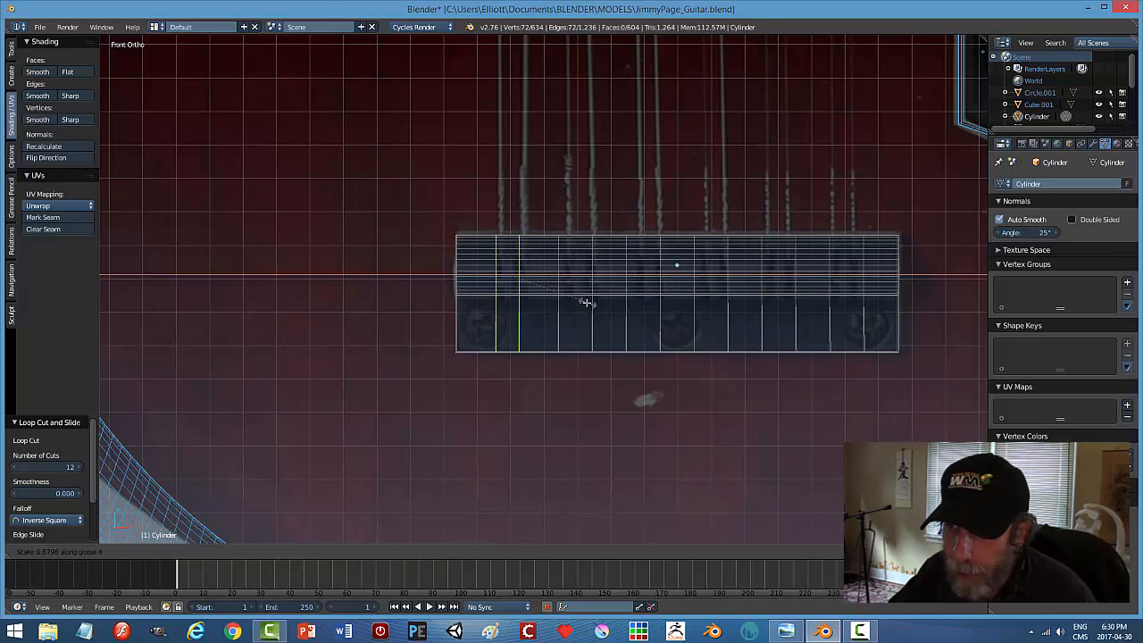
{"action": "left_click", "coordinate": [581, 303]}
{"action": "right_click", "coordinate": [560, 264]}
{"action": "right_click", "coordinate": [591, 251], "text": "shift"}
{"action": "right_click", "coordinate": [558, 290], "text": "alt"}
{"action": "right_click", "coordinate": [591, 287], "text": "alt+shift"}
{"action": "key", "text": "s"}
{"action": "key", "text": "x"}
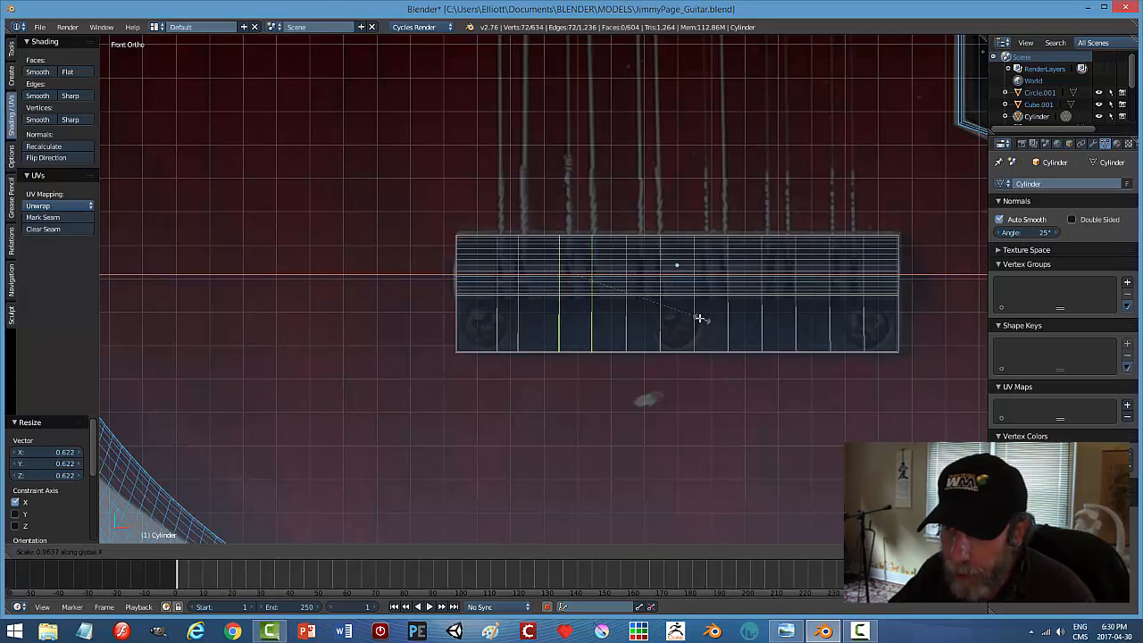
{"action": "key", "text": "Escape"}
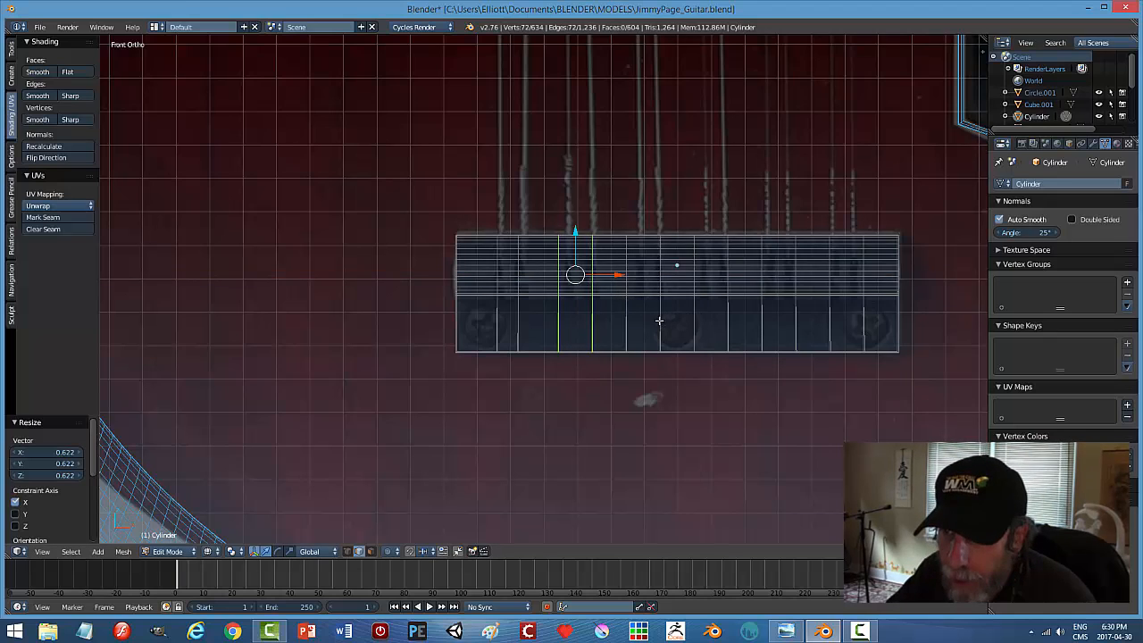
Move the first three vertical edge loops individually along X to line up with the matching strings in the photo.
{"action": "right_click", "coordinate": [496, 270]}
{"action": "right_click", "coordinate": [497, 259], "text": "alt"}
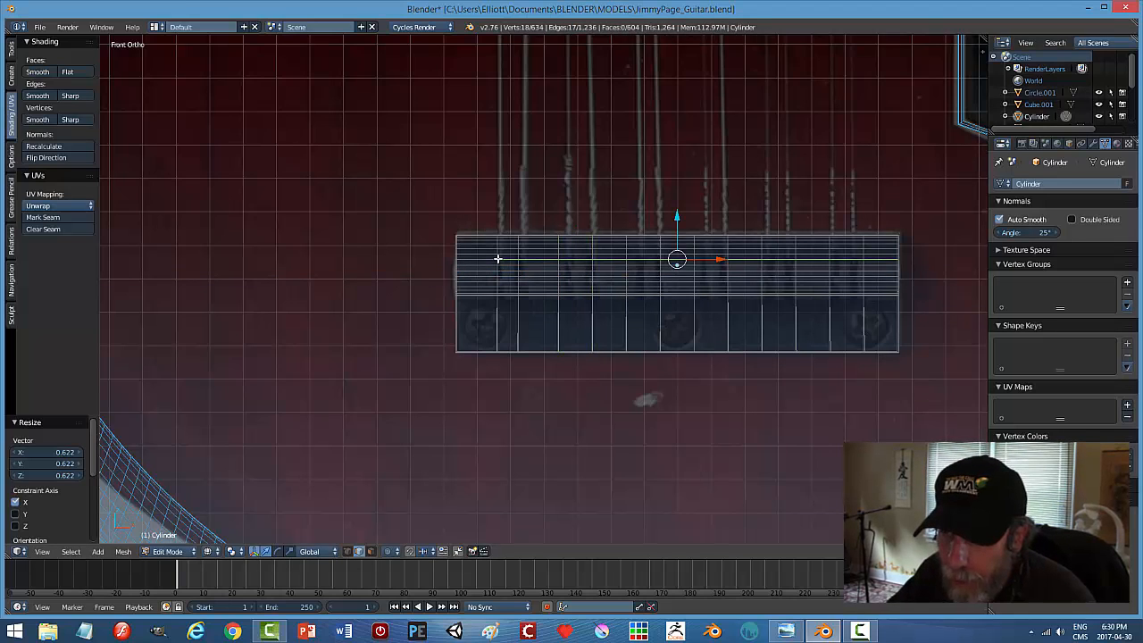
{"action": "scroll", "coordinate": [527, 286], "scroll_direction": "up", "scroll_amount": 2}
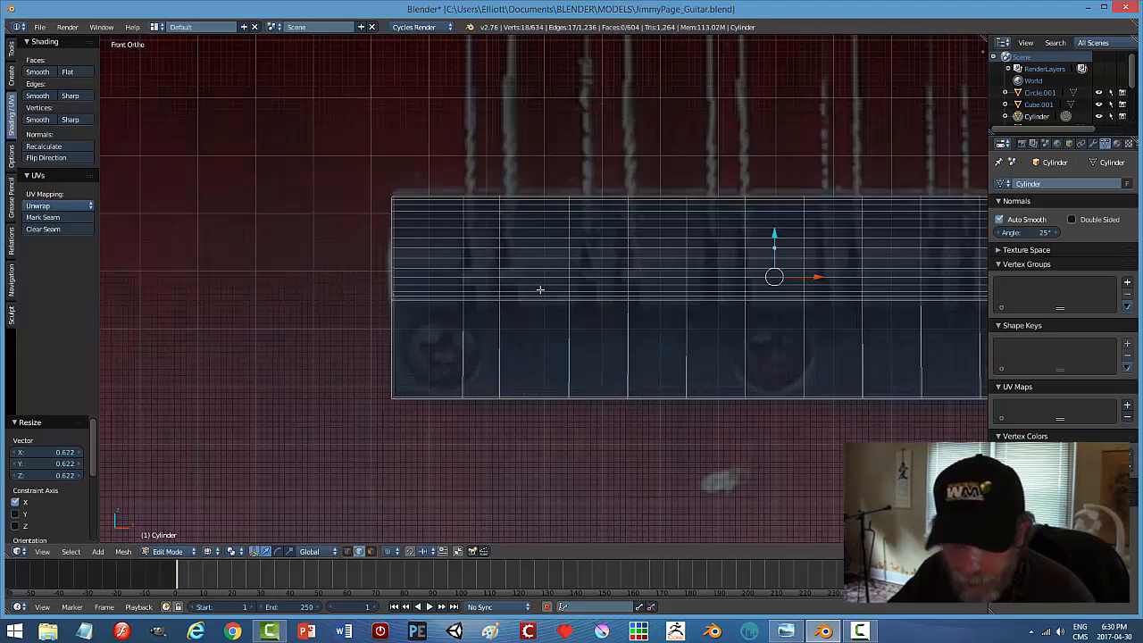
{"action": "right_click", "coordinate": [464, 230], "text": "alt+shift"}
{"action": "left_click_drag", "start_coordinate": [505, 263], "coordinate": [545, 265]}
{"action": "right_click", "coordinate": [569, 254], "text": "alt"}
{"action": "left_click_drag", "start_coordinate": [615, 261], "coordinate": [746, 260]}
Align the fourth through seventh vertical edge loops with their strings, shifting the seventh about 0.036 along X.
{"action": "right_click", "coordinate": [627, 252], "text": "alt"}
{"action": "right_click", "coordinate": [686, 256], "text": "alt"}
{"action": "right_click", "coordinate": [812, 246], "text": "alt"}
{"action": "left_click_drag", "start_coordinate": [842, 264], "coordinate": [863, 265]}
{"action": "middle_click_drag", "start_coordinate": [915, 306], "coordinate": [736, 296], "text": "shift"}
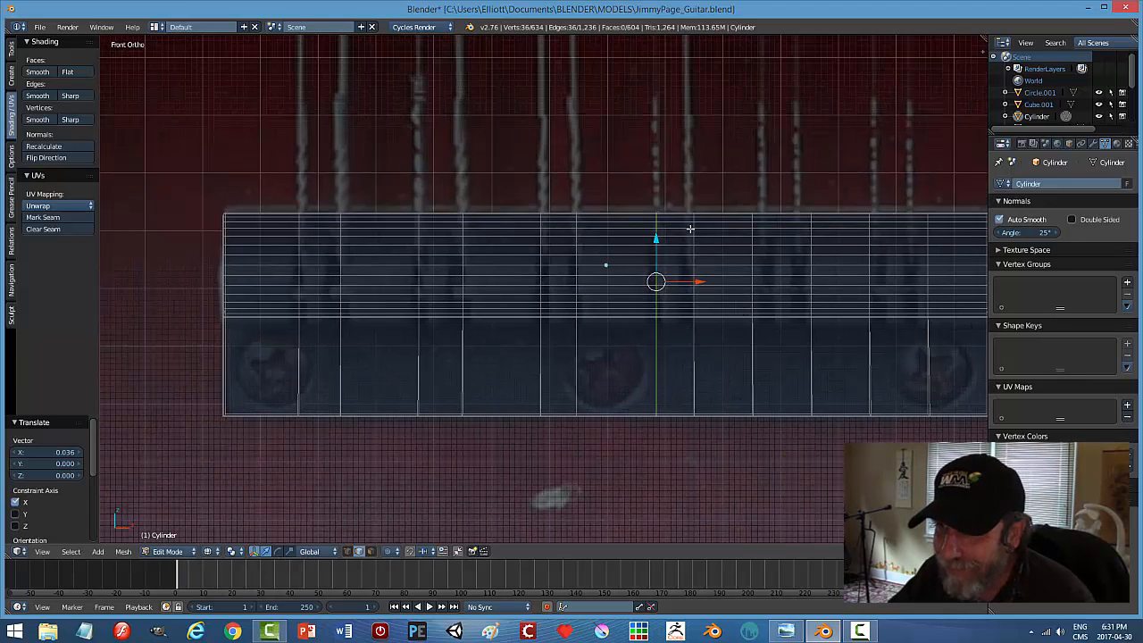
Move the last five vertical edge loops along X onto their strings, shifting the final one about -0.027.
{"action": "right_click", "coordinate": [694, 235], "text": "alt"}
{"action": "left_click_drag", "start_coordinate": [738, 281], "coordinate": [898, 281]}
{"action": "right_click", "coordinate": [755, 268], "text": "alt"}
{"action": "right_click", "coordinate": [811, 268], "text": "alt"}
{"action": "right_click", "coordinate": [877, 270], "text": "alt"}
{"action": "right_click", "coordinate": [866, 268], "text": "alt"}
{"action": "middle_click_drag", "start_coordinate": [925, 312], "coordinate": [829, 270], "text": "shift"}
{"action": "right_click", "coordinate": [829, 271], "text": "alt"}
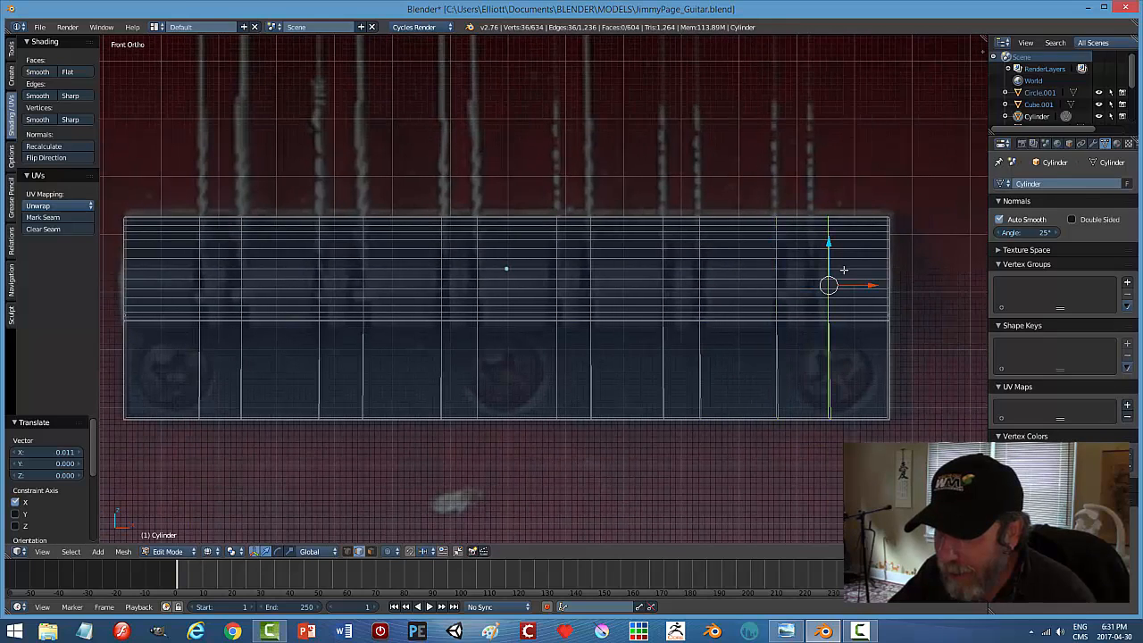
{"action": "left_click_drag", "start_coordinate": [861, 286], "coordinate": [849, 286]}
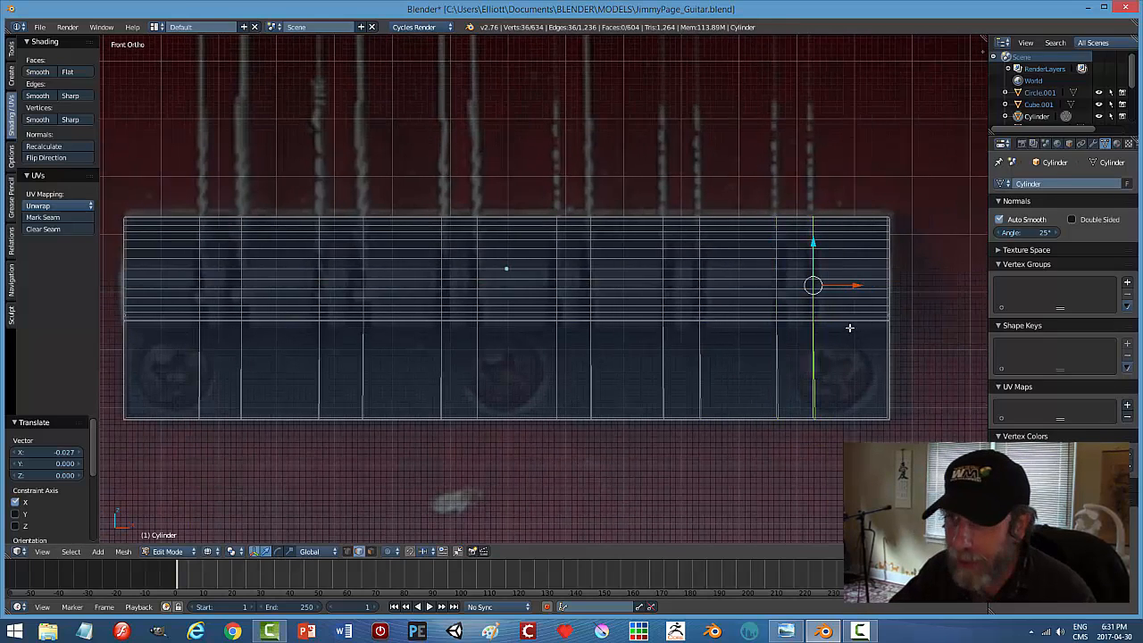
Select all twelve vertical edge loops at the string positions, working from the last string back to the first.
{"action": "key", "text": "a"}
{"action": "scroll", "coordinate": [831, 343], "scroll_direction": "down", "scroll_amount": 1}
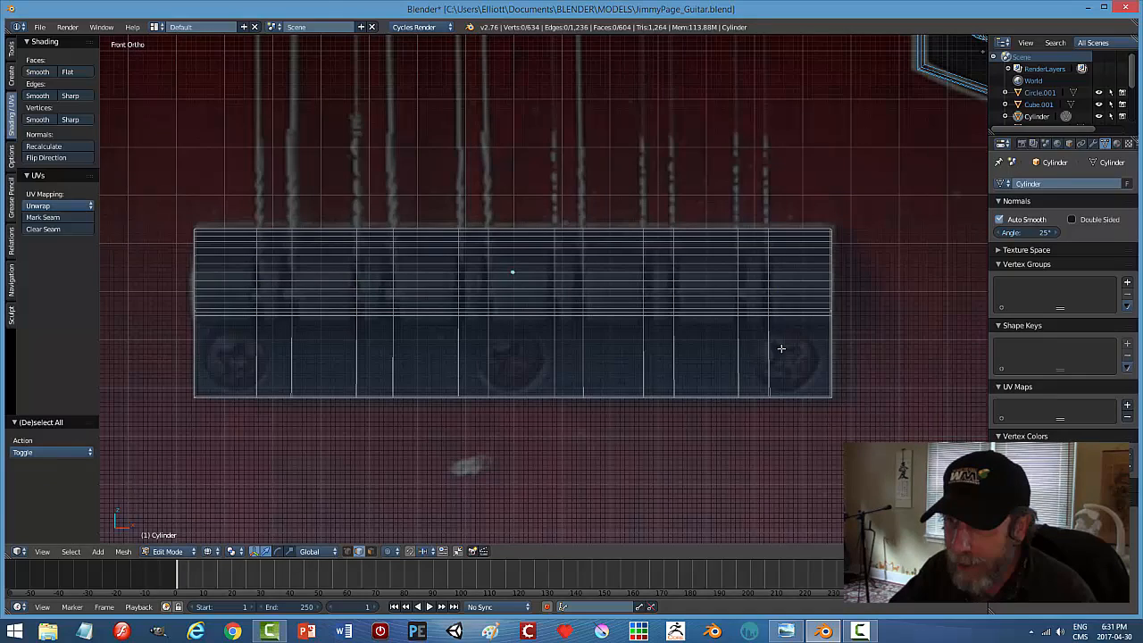
{"action": "right_click", "coordinate": [770, 265]}
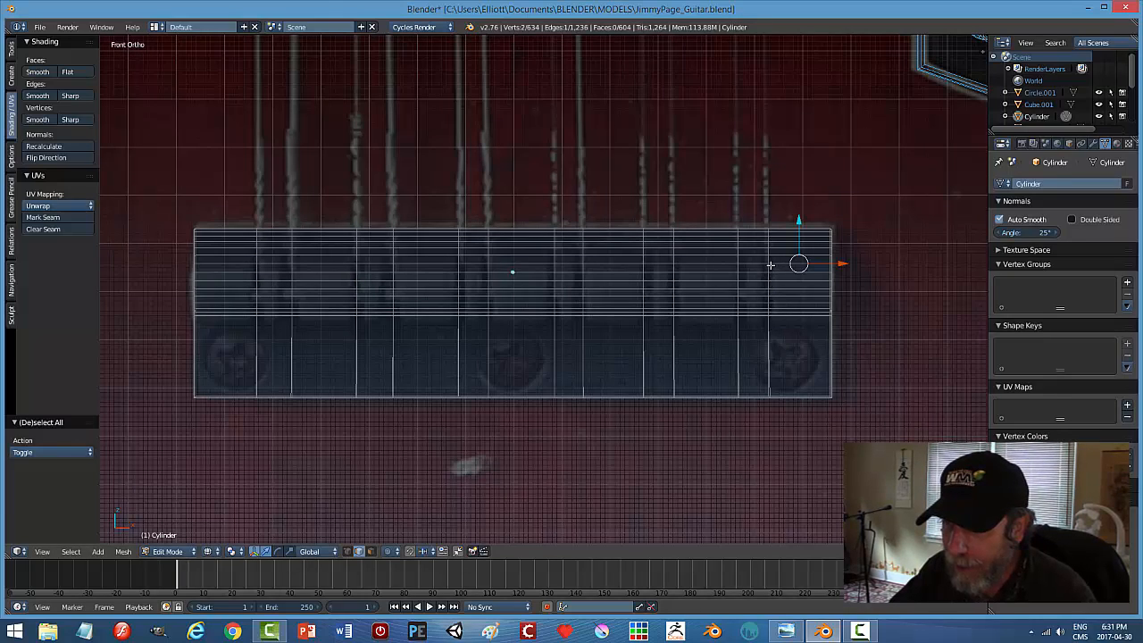
{"action": "right_click", "coordinate": [767, 257], "text": "alt"}
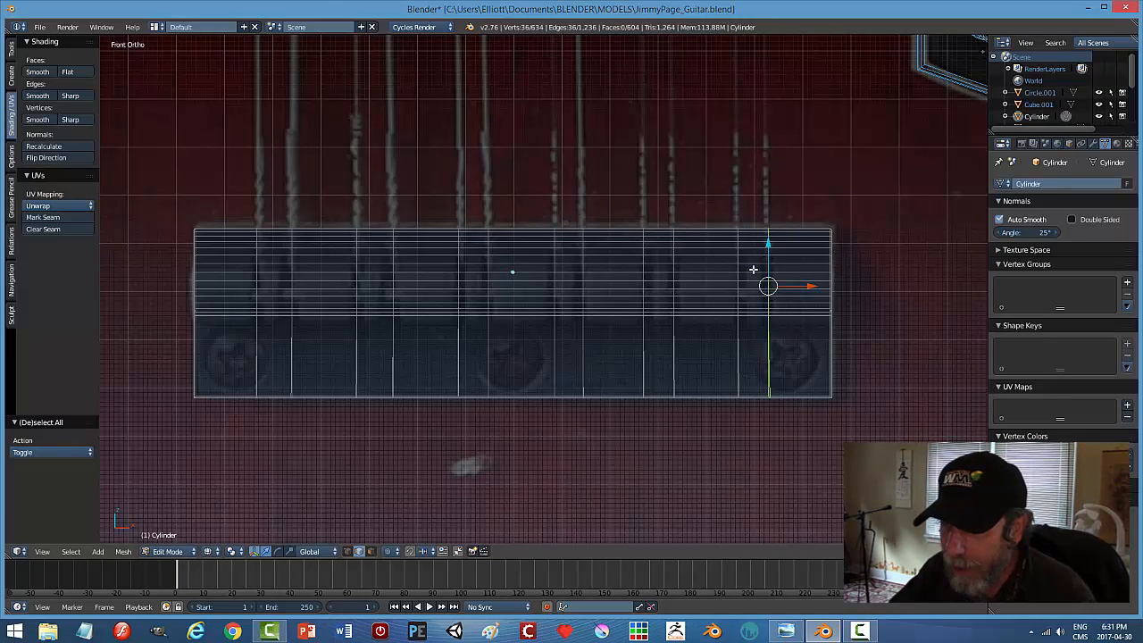
{"action": "right_click", "coordinate": [737, 256], "text": "alt+shift"}
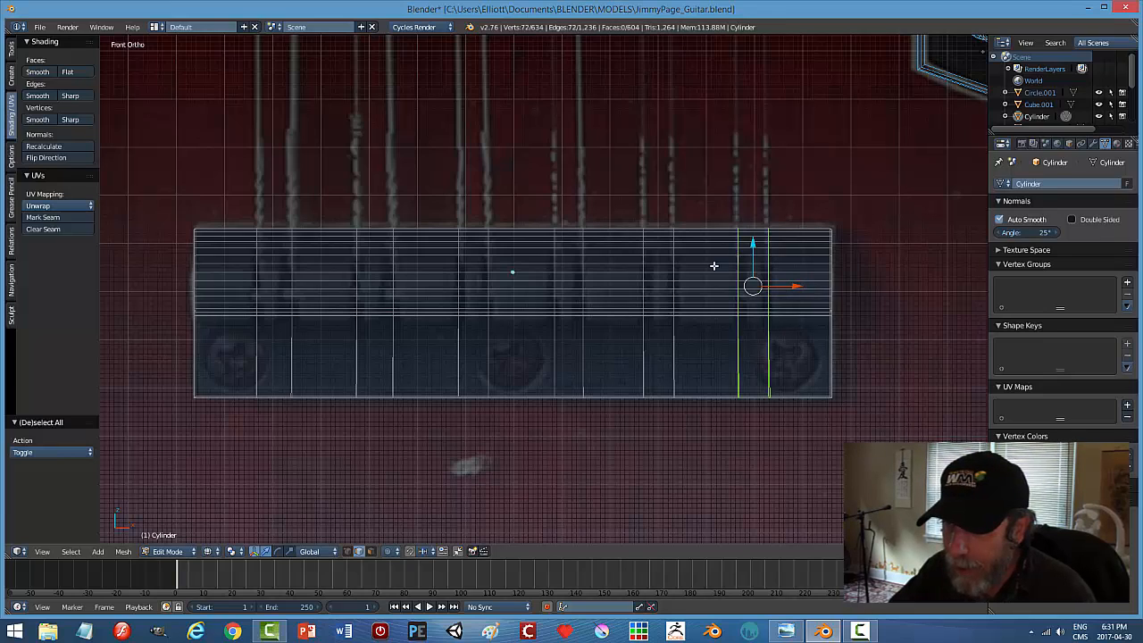
{"action": "right_click", "coordinate": [671, 256], "text": "alt+shift"}
{"action": "right_click", "coordinate": [674, 260], "text": "alt+shift"}
{"action": "right_click", "coordinate": [643, 256], "text": "alt+shift"}
{"action": "right_click", "coordinate": [583, 258], "text": "alt+shift"}
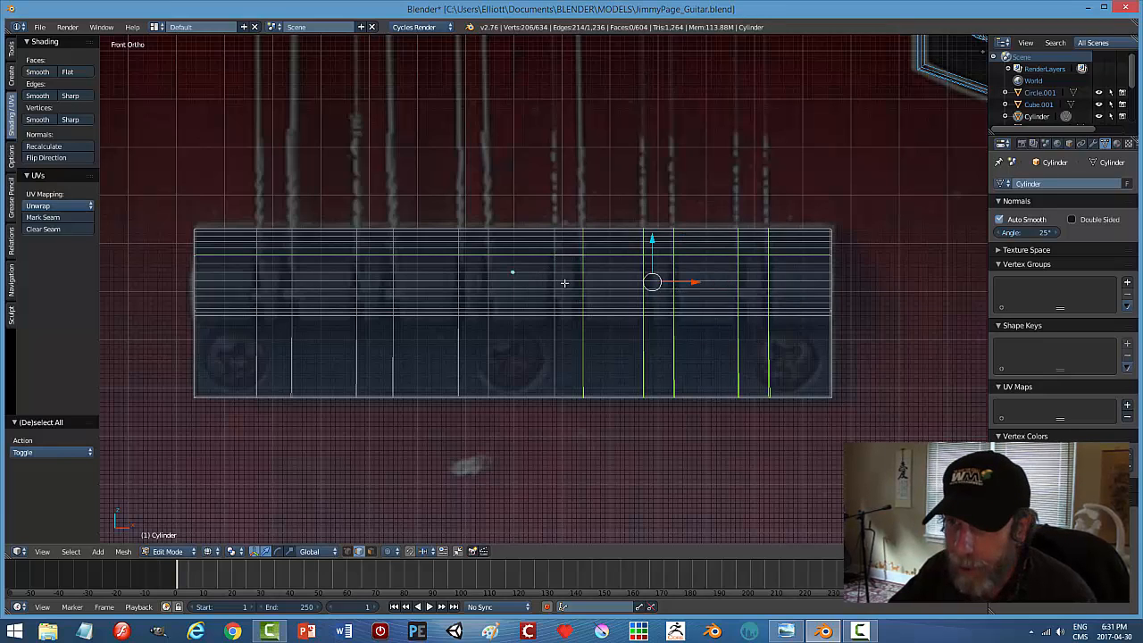
{"action": "right_click", "coordinate": [554, 254], "text": "alt+shift"}
{"action": "right_click", "coordinate": [487, 259], "text": "alt+shift"}
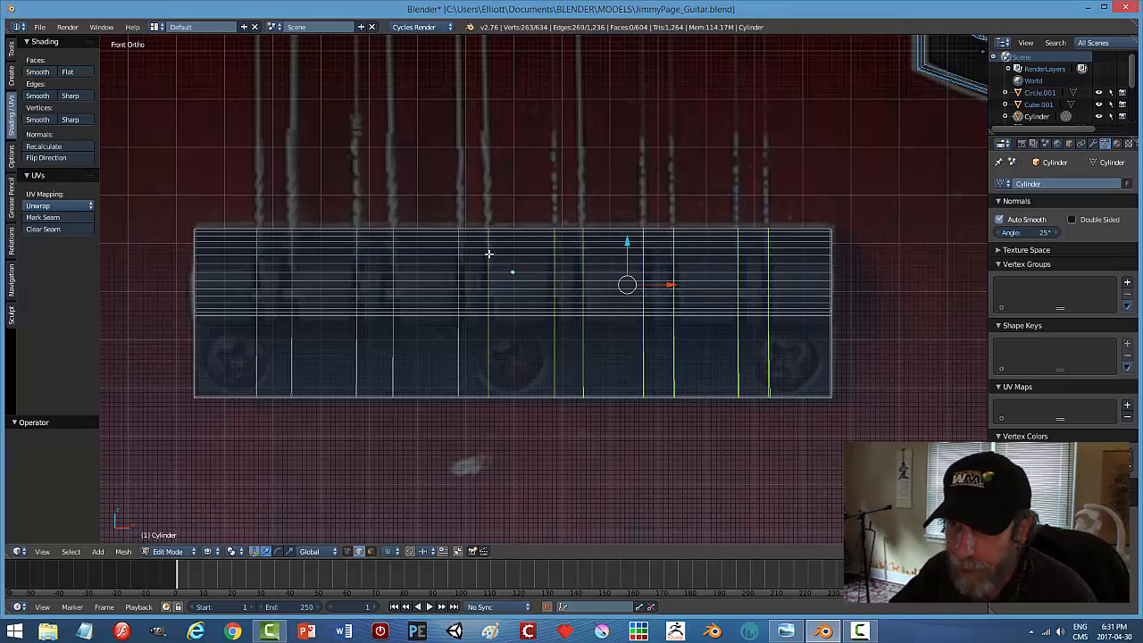
{"action": "right_click", "coordinate": [459, 272], "text": "alt+shift"}
{"action": "right_click", "coordinate": [393, 261], "text": "alt+shift"}
{"action": "right_click", "coordinate": [356, 259], "text": "alt+shift"}
{"action": "right_click", "coordinate": [291, 257], "text": "alt+shift"}
{"action": "right_click", "coordinate": [256, 254], "text": "alt+shift"}
Cancel a trial bevel and remove the stray lengthwise edge loop along the cylinder from the selection.
{"action": "key", "text": "ctrl+b"}
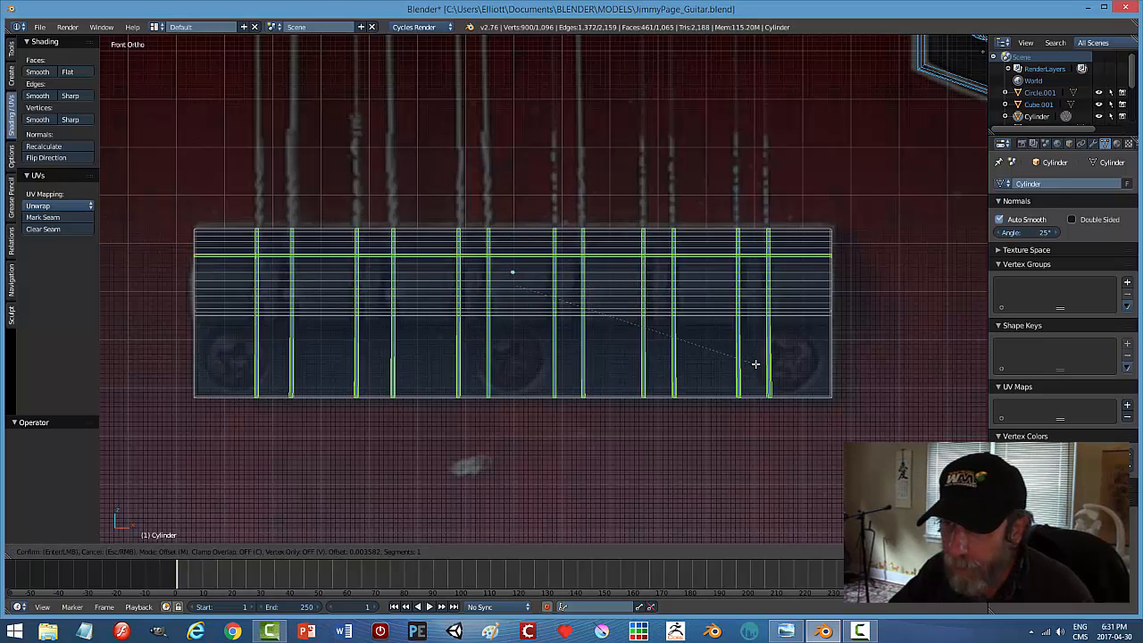
{"action": "key", "text": "Escape"}
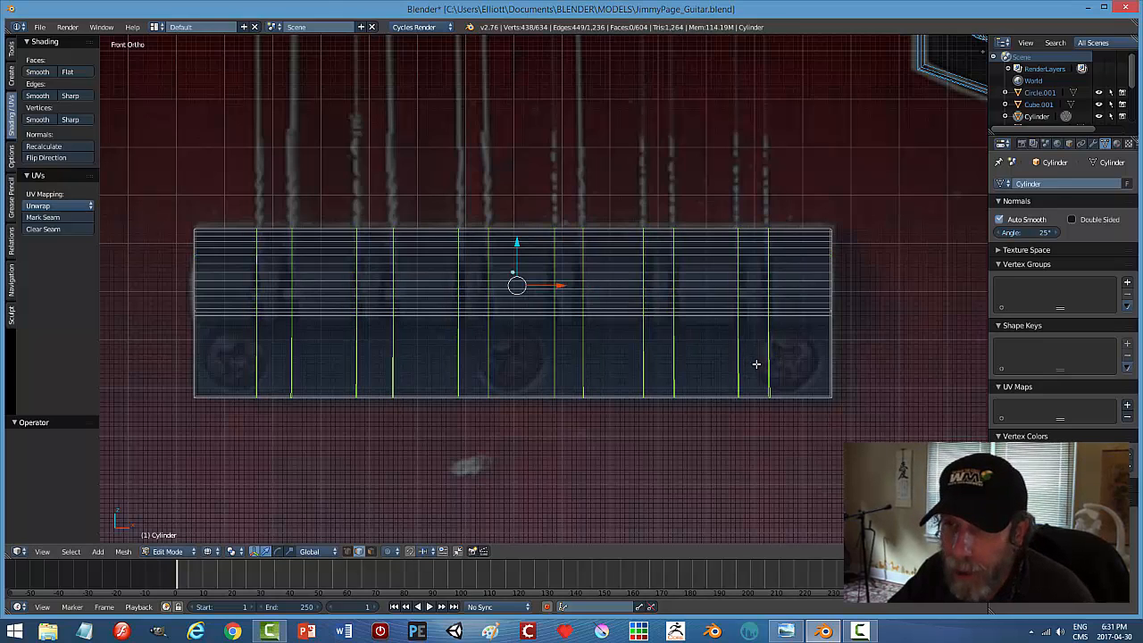
{"action": "middle_click_drag", "start_coordinate": [765, 360], "coordinate": [746, 375]}
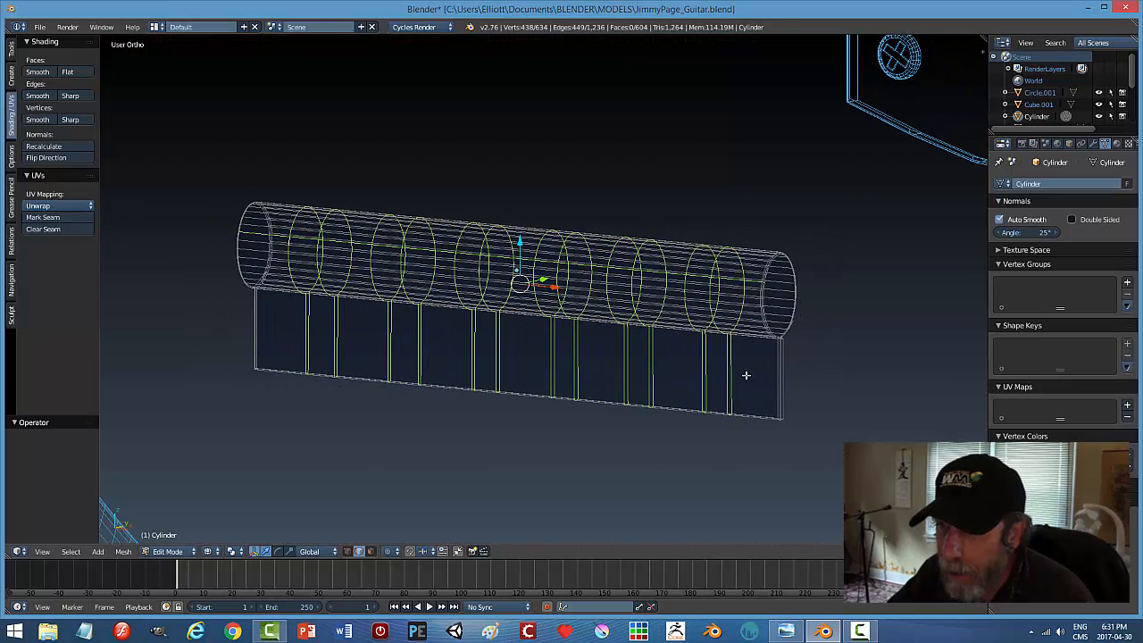
{"action": "right_click", "coordinate": [736, 280], "text": "alt+shift"}
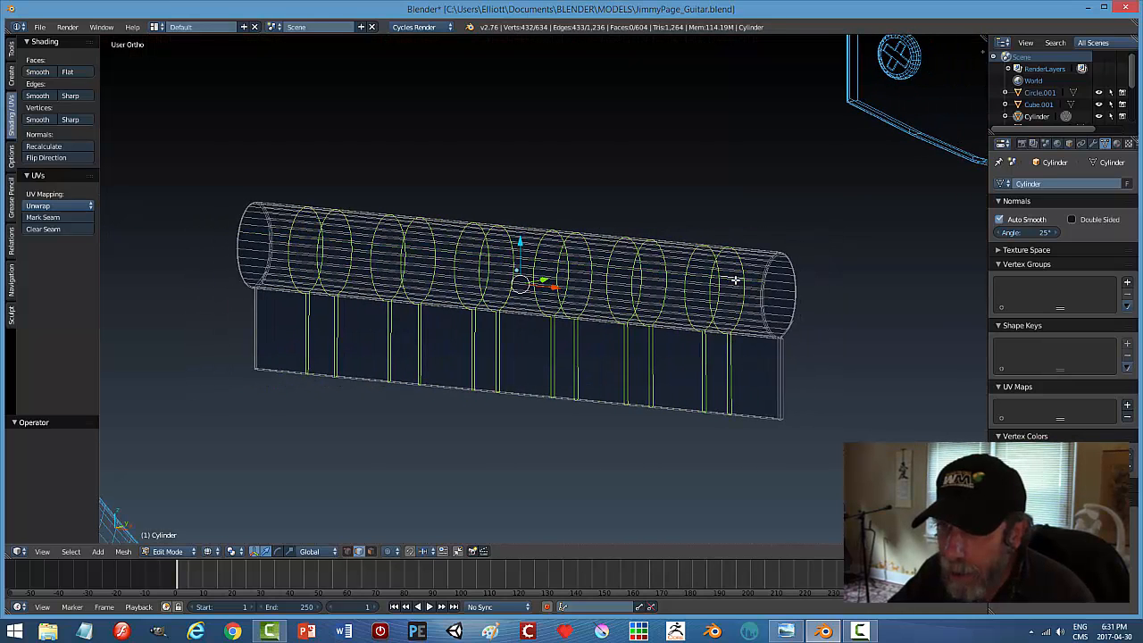
{"action": "middle_click_drag", "start_coordinate": [701, 346], "coordinate": [726, 346]}
{"action": "key", "text": "KP_1"}
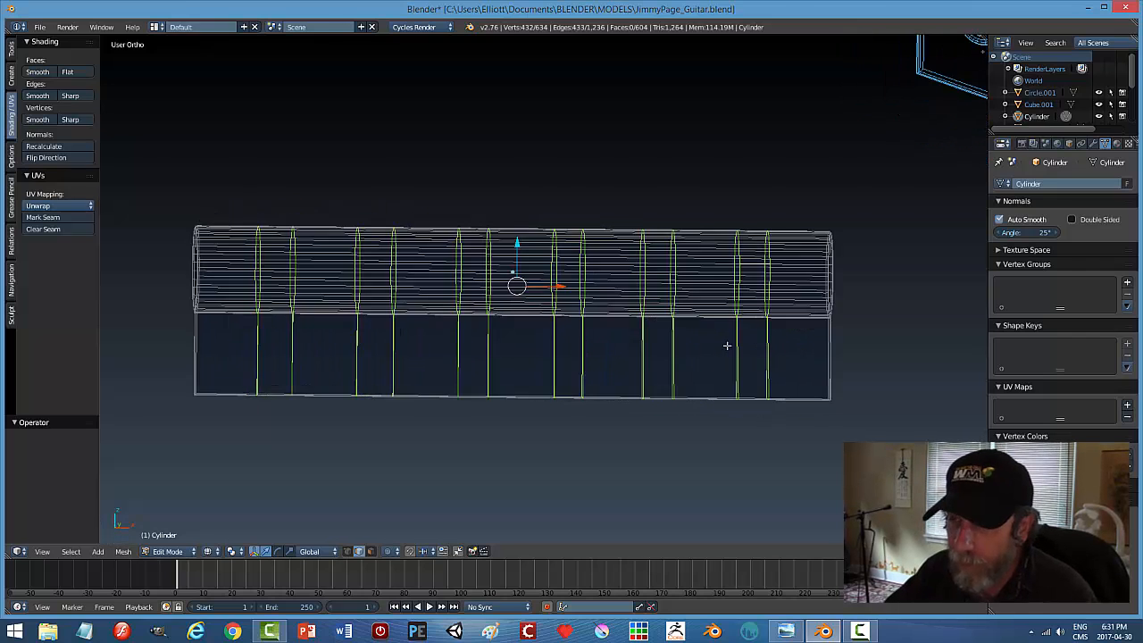
{"action": "key", "text": "ctrl+b"}
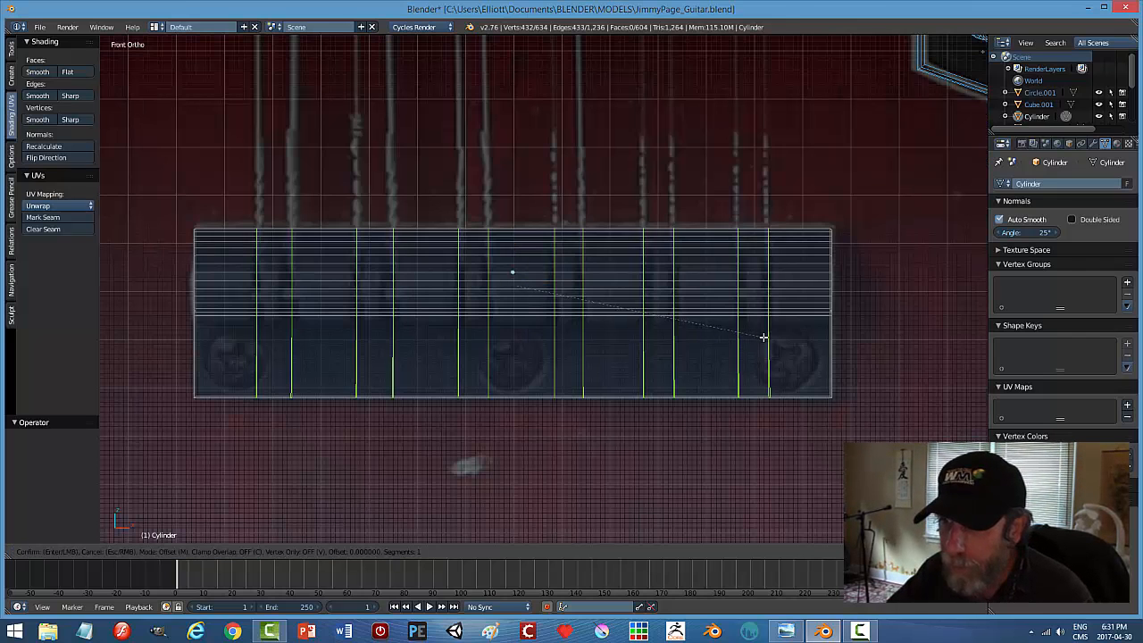
{"action": "right_click", "coordinate": [767, 340]}
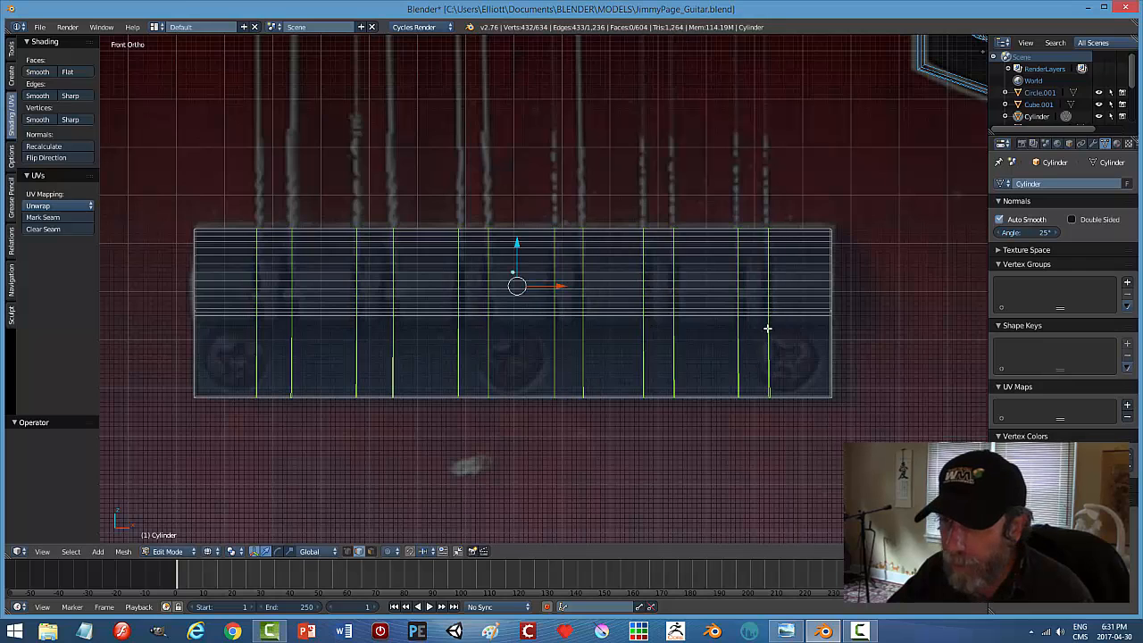
{"action": "middle_click_drag", "start_coordinate": [758, 265], "coordinate": [769, 305]}
{"action": "right_click", "coordinate": [744, 265], "text": "shift"}
{"action": "right_click", "coordinate": [756, 258], "text": "alt+shift"}
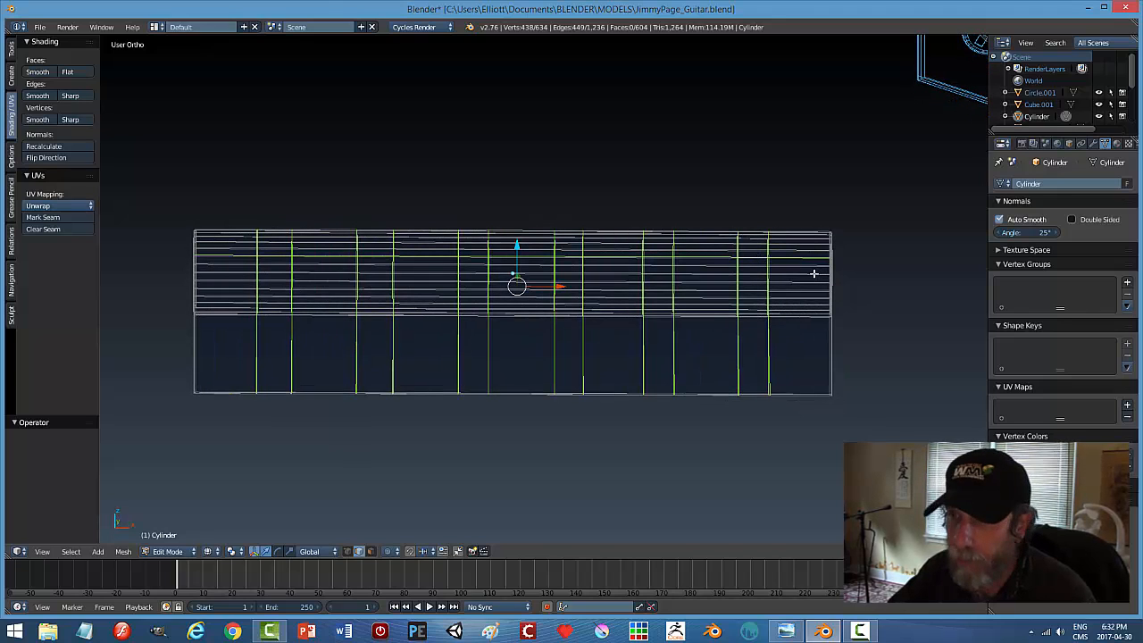
{"action": "key", "text": "ctrl+z"}
{"action": "key", "text": "ctrl+z"}
Deselect the remaining stray edge and bevel the twelve vertical loops by 0.016 with 2 segments.
{"action": "middle_click_drag", "start_coordinate": [814, 273], "coordinate": [566, 316]}
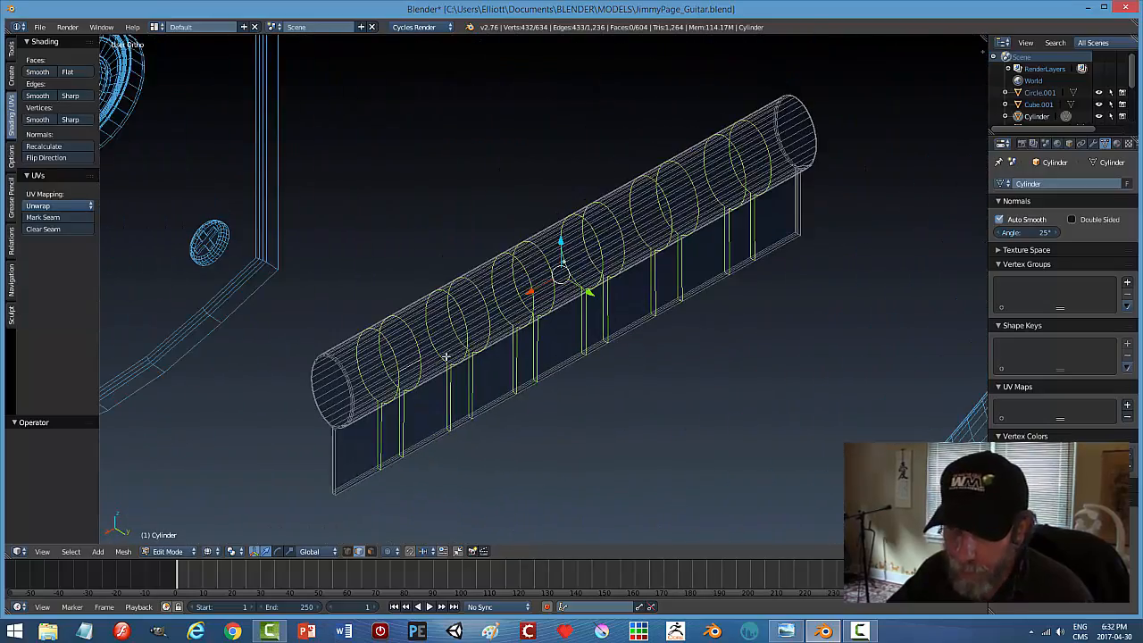
{"action": "scroll", "coordinate": [417, 381], "scroll_direction": "up", "scroll_amount": 3}
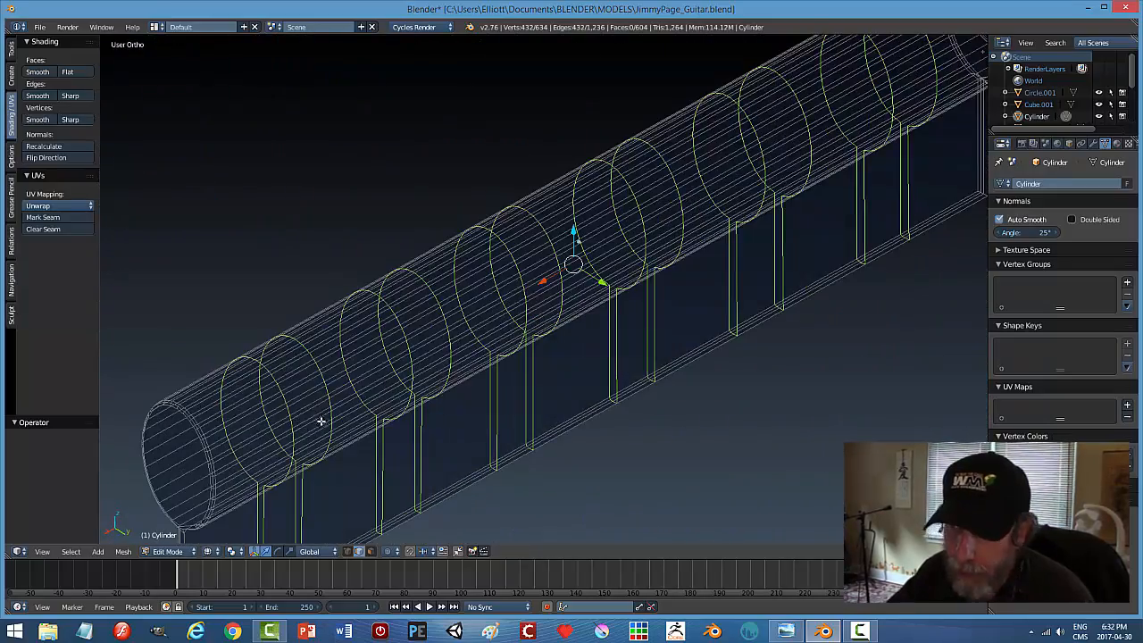
{"action": "middle_click_drag", "start_coordinate": [528, 378], "coordinate": [712, 336]}
{"action": "key", "text": "KP_1"}
{"action": "scroll", "coordinate": [707, 326], "scroll_direction": "down", "scroll_amount": 2}
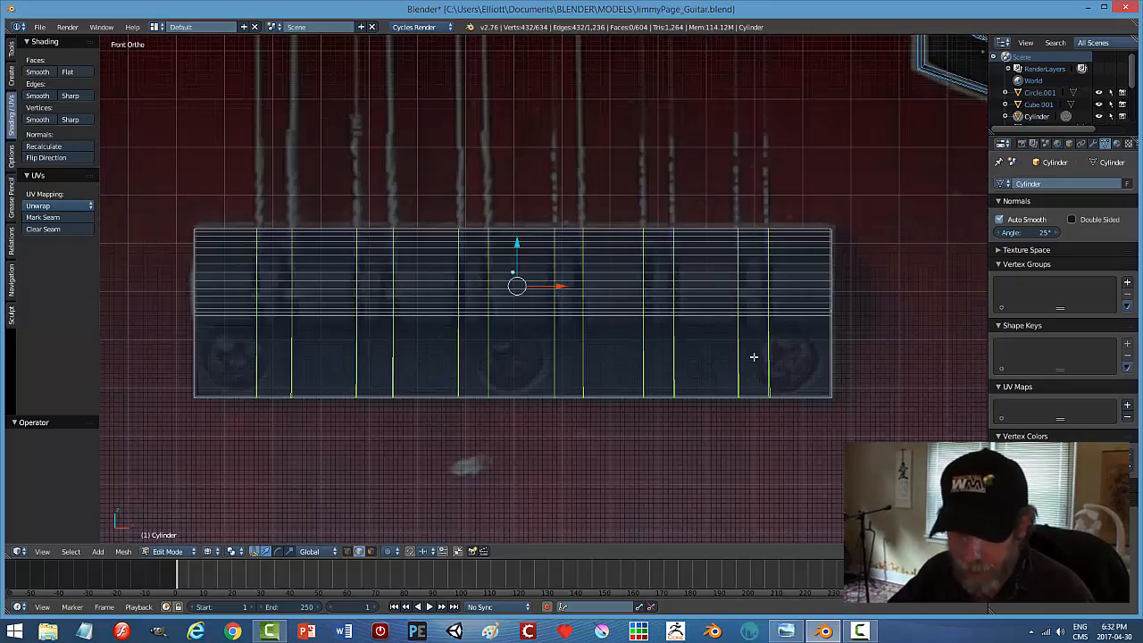
{"action": "key", "text": "ctrl+b"}
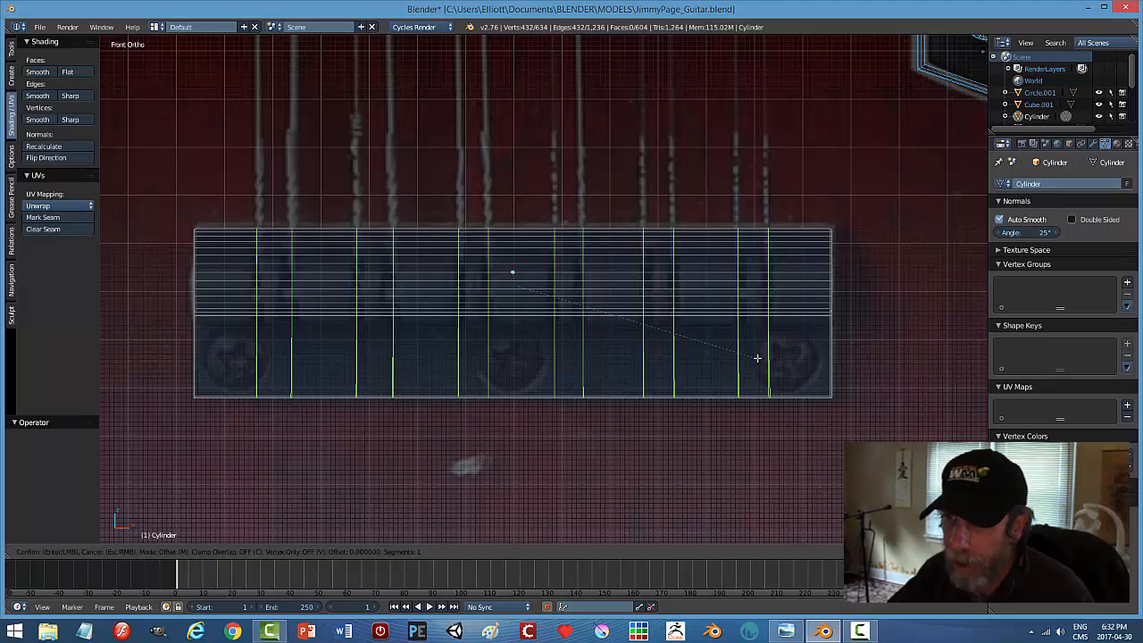
{"action": "scroll", "coordinate": [763, 361], "scroll_direction": "up", "scroll_amount": 1}
{"action": "left_click", "coordinate": [763, 362]}
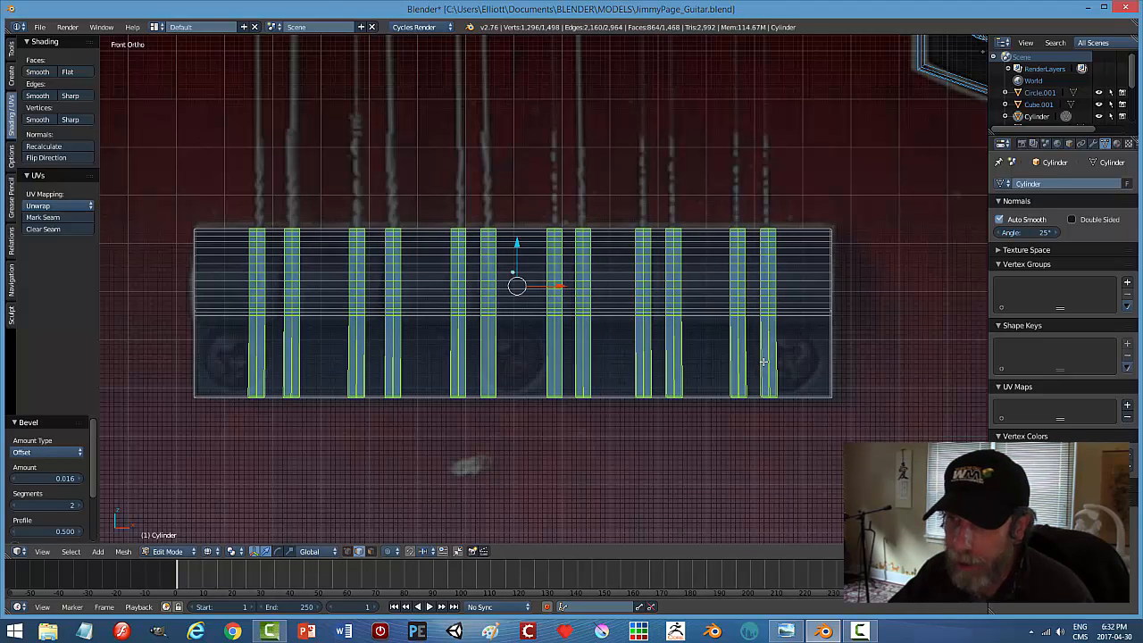
Clear the selection and select the center edge loops of the bevels at the twelfth, tenth and ninth strings.
{"action": "key", "text": "a"}
{"action": "mouse_move", "coordinate": [814, 405]}
{"action": "middle_mouse_down"}
{"action": "mouse_move", "coordinate": [803, 408]}
{"action": "mouse_move", "coordinate": [786, 360]}
{"action": "mouse_move", "coordinate": [799, 397]}
{"action": "middle_mouse_up"}
{"action": "middle_click_drag", "start_coordinate": [773, 337], "coordinate": [775, 304]}
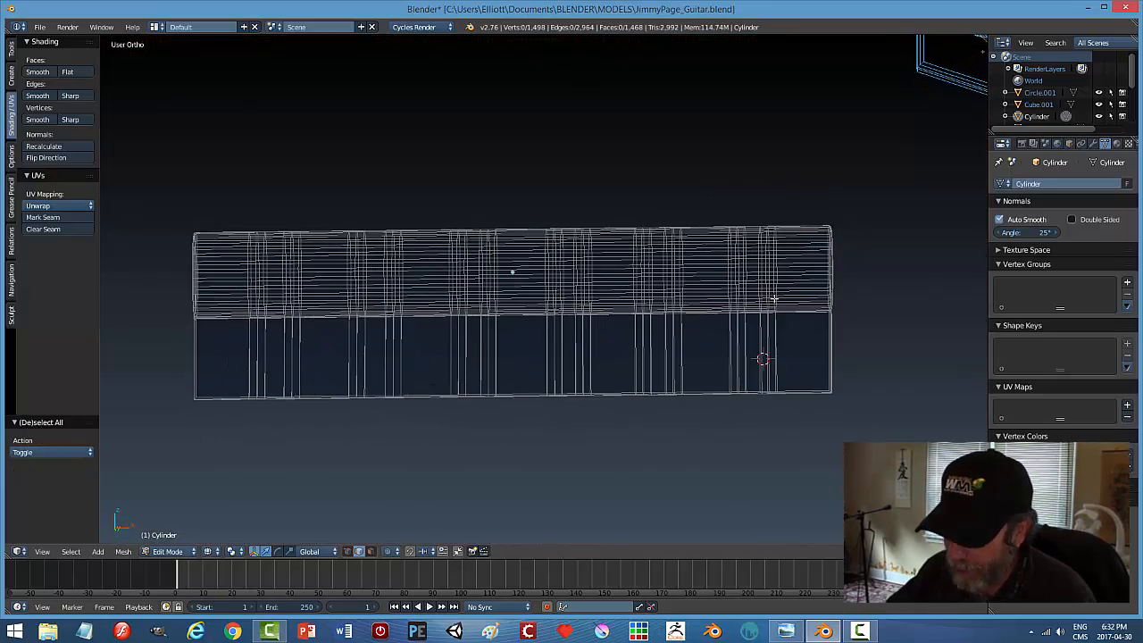
{"action": "key", "text": "KP_1"}
{"action": "scroll", "coordinate": [804, 295], "scroll_direction": "up", "scroll_amount": 2}
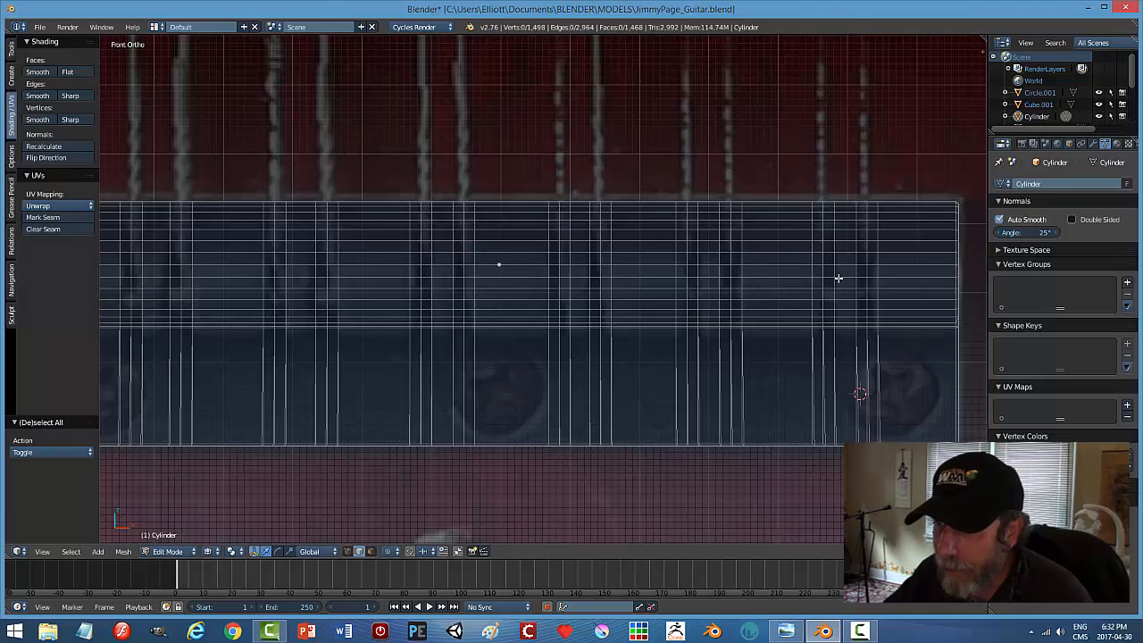
{"action": "right_click", "coordinate": [865, 230], "text": "alt"}
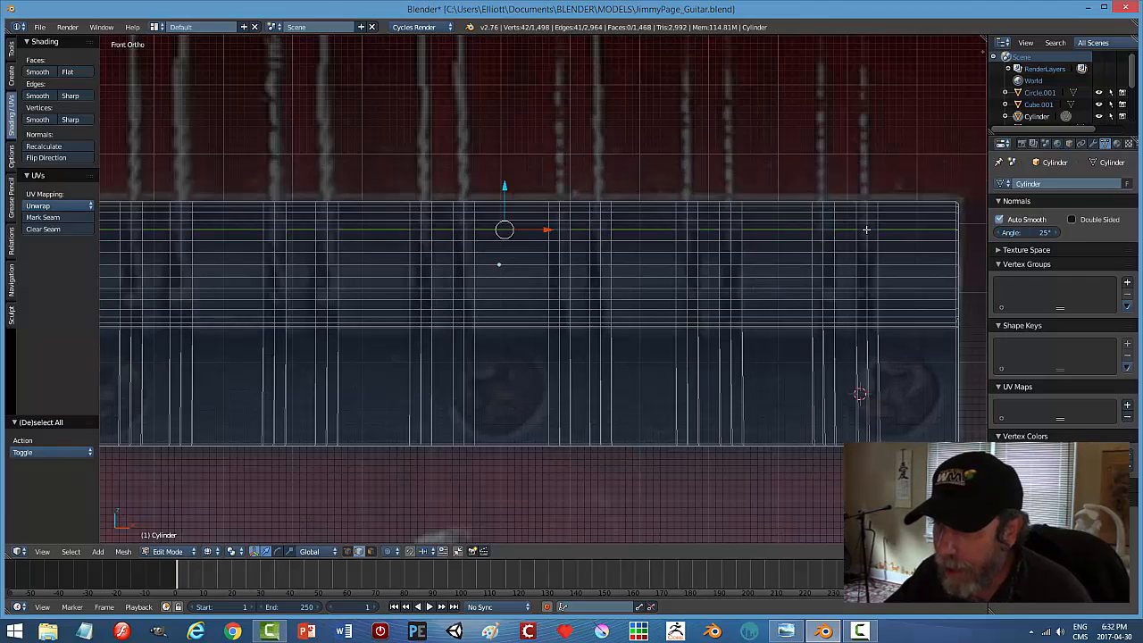
{"action": "right_click", "coordinate": [866, 221]}
{"action": "right_click", "coordinate": [865, 239], "text": "alt"}
{"action": "middle_click_drag", "start_coordinate": [889, 302], "coordinate": [887, 281]}
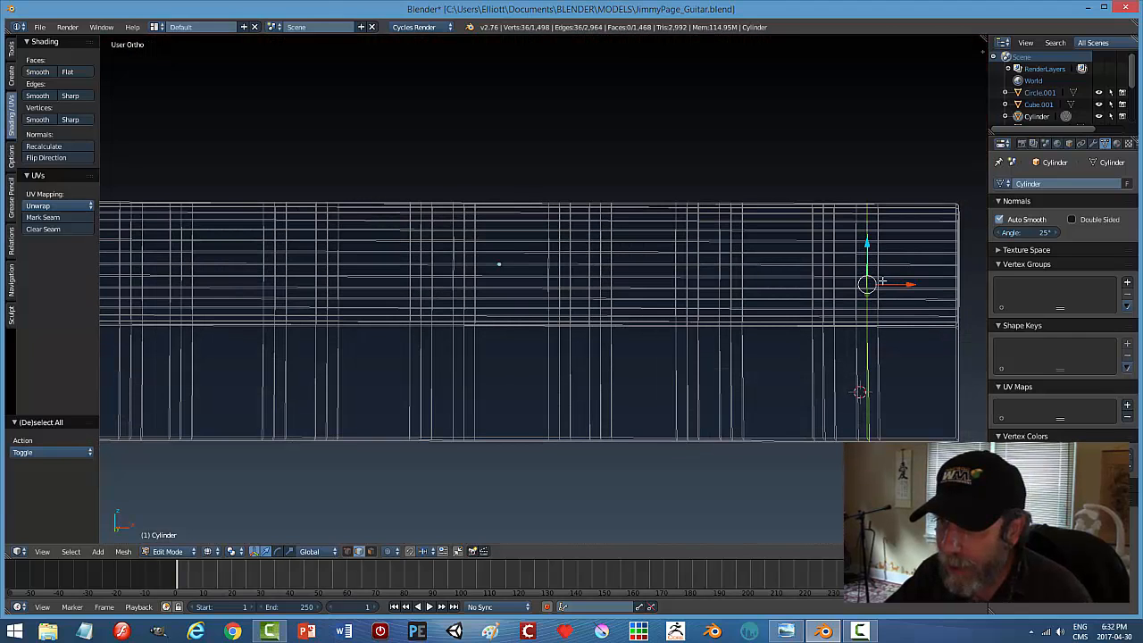
{"action": "right_click", "coordinate": [729, 245], "text": "alt+shift"}
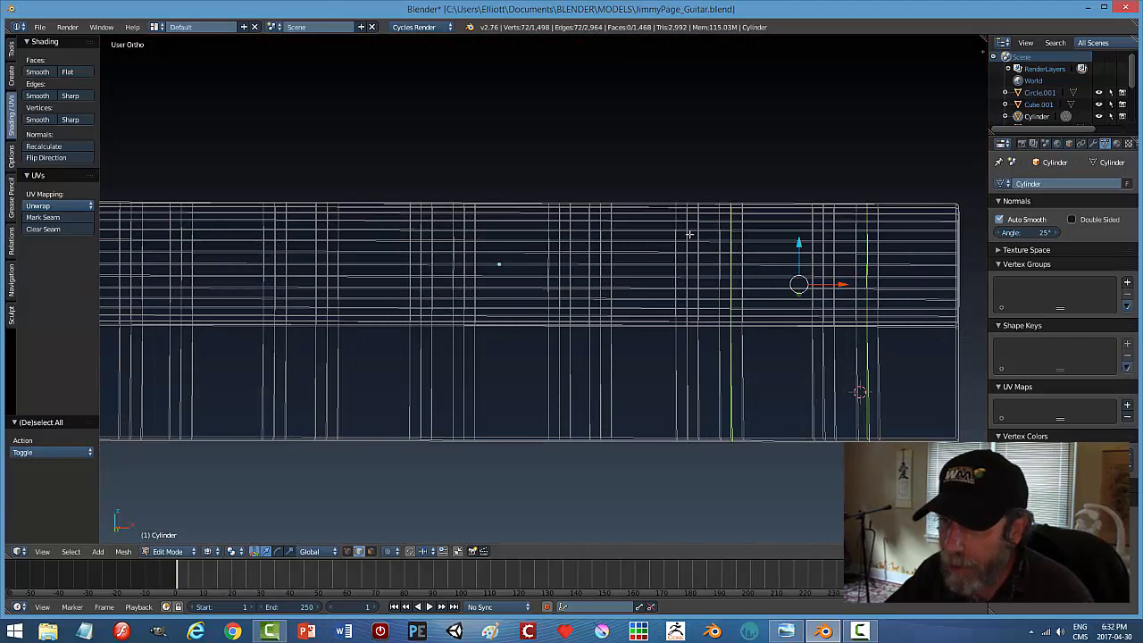
{"action": "right_click", "coordinate": [686, 235], "text": "alt+shift"}
{"action": "right_click", "coordinate": [600, 231], "text": "alt+shift"}
{"action": "key", "text": "ctrl+z"}
{"action": "right_click", "coordinate": [599, 233], "text": "alt+shift"}
{"action": "key", "text": "ctrl+z"}
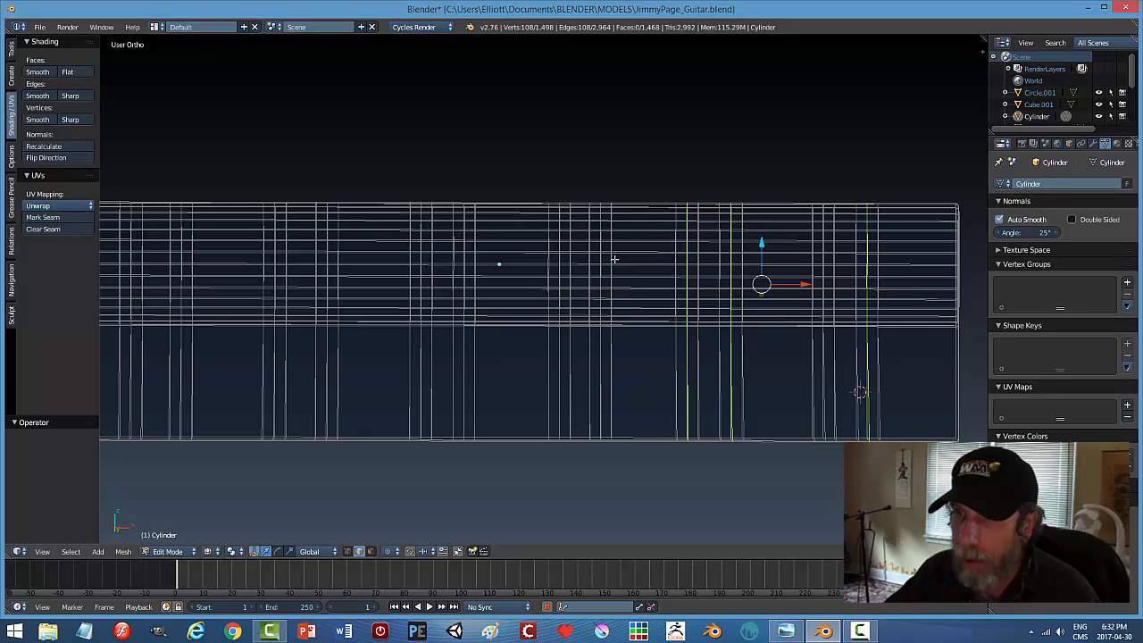
Add the center edge loops of the bevels at the eighth, seventh, sixth and fifth strings to the selection.
{"action": "key", "text": "KP_1"}
{"action": "scroll", "coordinate": [613, 259], "scroll_direction": "up", "scroll_amount": 2}
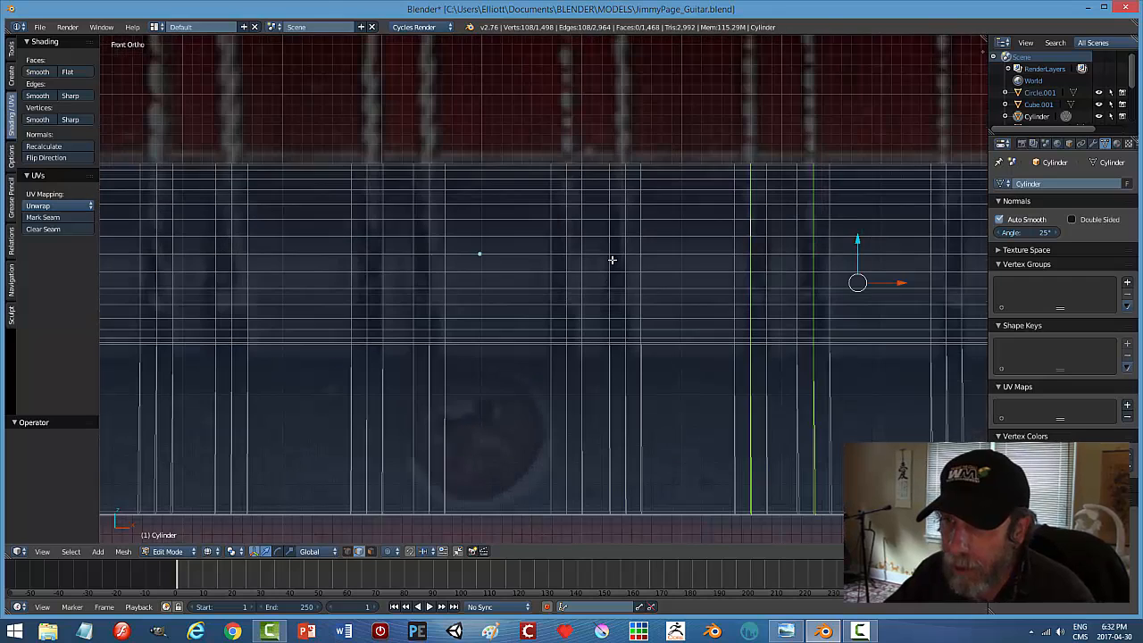
{"action": "right_click", "coordinate": [626, 212], "text": "alt+shift"}
{"action": "right_click", "coordinate": [565, 212], "text": "alt+shift"}
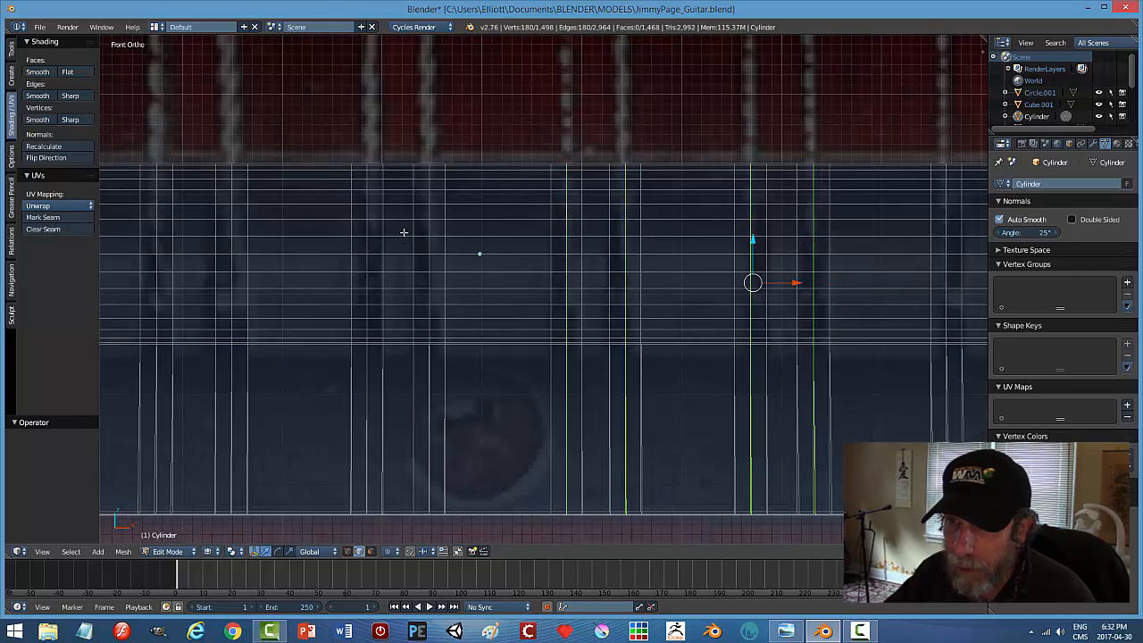
{"action": "right_click", "coordinate": [428, 212], "text": "alt+shift"}
{"action": "right_click", "coordinate": [371, 212], "text": "alt+shift"}
{"action": "scroll", "coordinate": [323, 309], "scroll_direction": "down", "scroll_amount": 2}
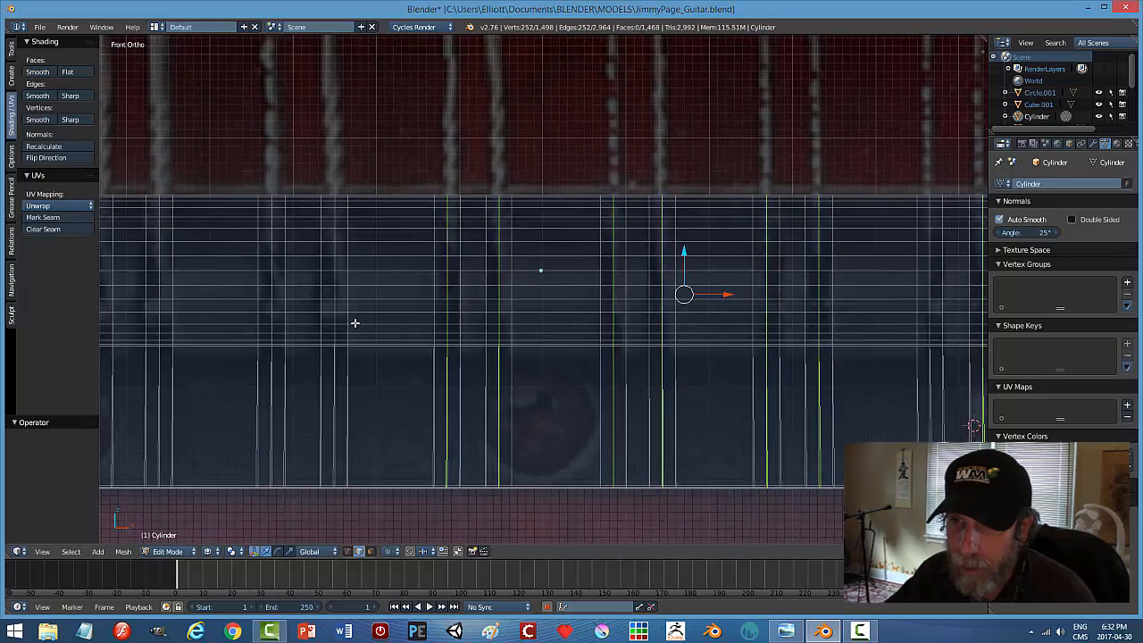
Add the center edge loops at the fourth through first strings to the selection and undo the stray edge toggle at the first.
{"action": "middle_click_drag", "start_coordinate": [348, 322], "coordinate": [373, 323], "text": "shift"}
{"action": "right_click", "coordinate": [359, 246], "text": "alt+shift"}
{"action": "right_click", "coordinate": [296, 234], "text": "alt+shift"}
{"action": "middle_click_drag", "start_coordinate": [291, 304], "coordinate": [473, 354]}
{"action": "key", "text": "KP_1"}
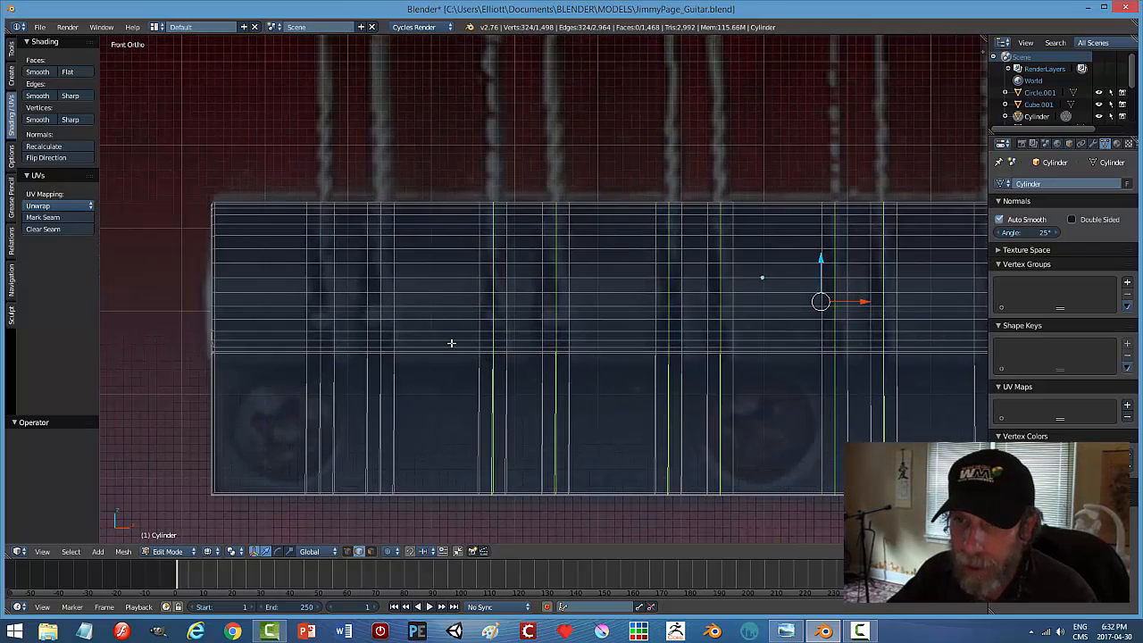
{"action": "right_click", "coordinate": [378, 257], "text": "alt+shift"}
{"action": "right_click", "coordinate": [321, 244], "text": "alt+shift"}
{"action": "right_click", "coordinate": [321, 393], "text": "shift"}
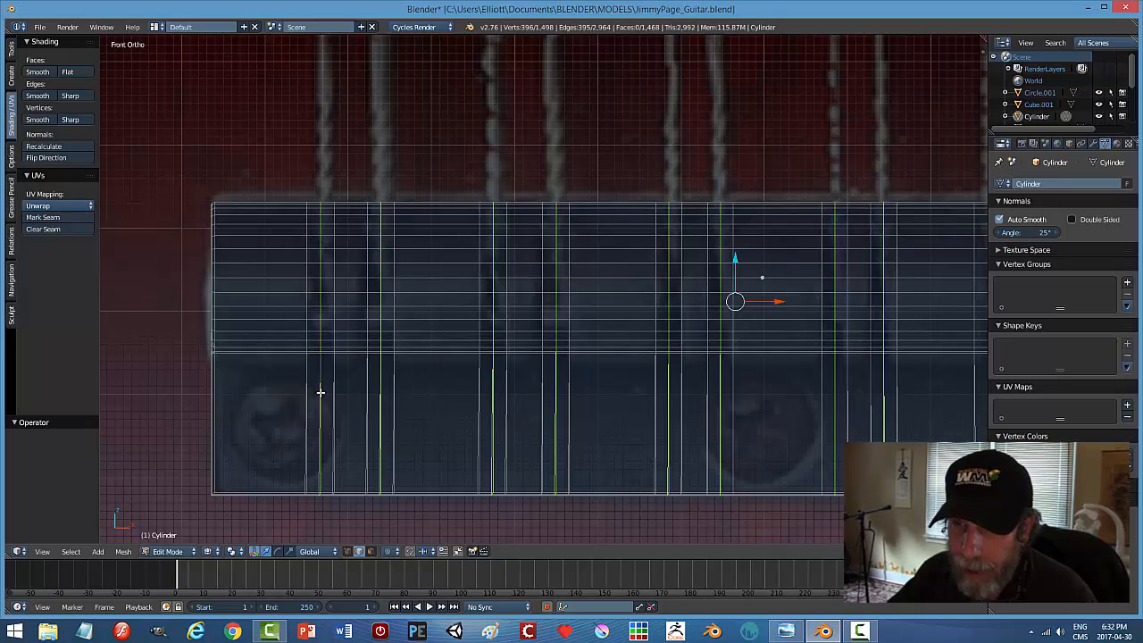
{"action": "mouse_move", "coordinate": [366, 433]}
{"action": "middle_mouse_down"}
{"action": "mouse_move", "coordinate": [339, 439]}
{"action": "mouse_move", "coordinate": [361, 430]}
{"action": "middle_mouse_up"}
{"action": "key", "text": "ctrl+z"}
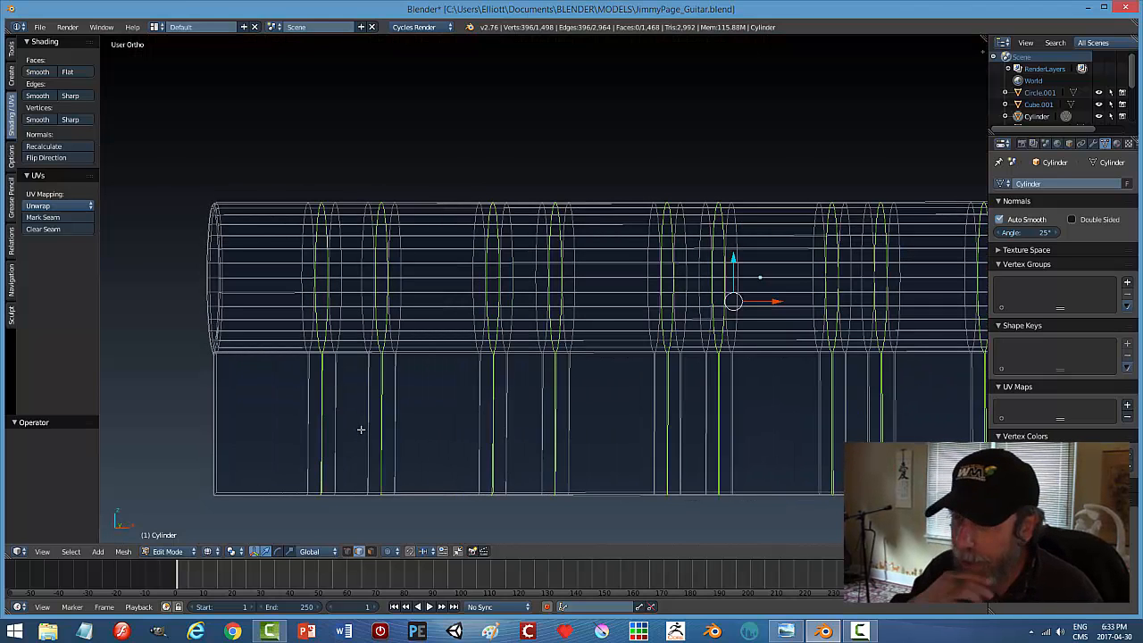
Try to move the selected center loops 0.017 along Y to sink the string slots.
{"action": "key", "text": "KP_1"}
{"action": "middle_click_drag", "start_coordinate": [515, 467], "coordinate": [520, 378]}
{"action": "middle_click_drag", "start_coordinate": [711, 412], "coordinate": [694, 408]}
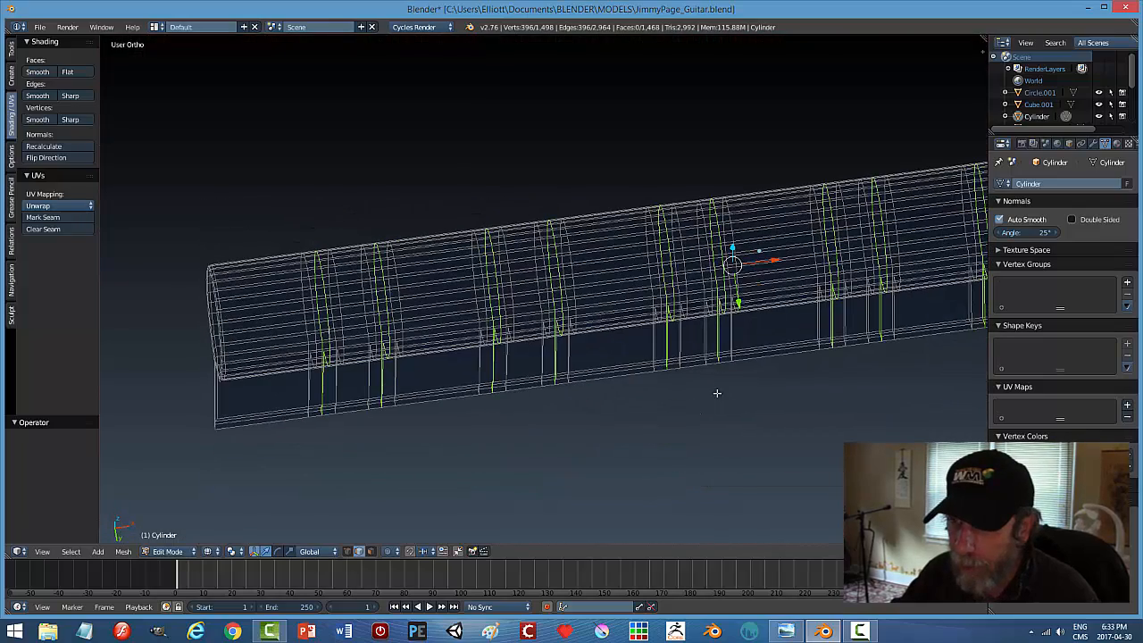
{"action": "left_click_drag", "start_coordinate": [738, 303], "coordinate": [740, 316]}
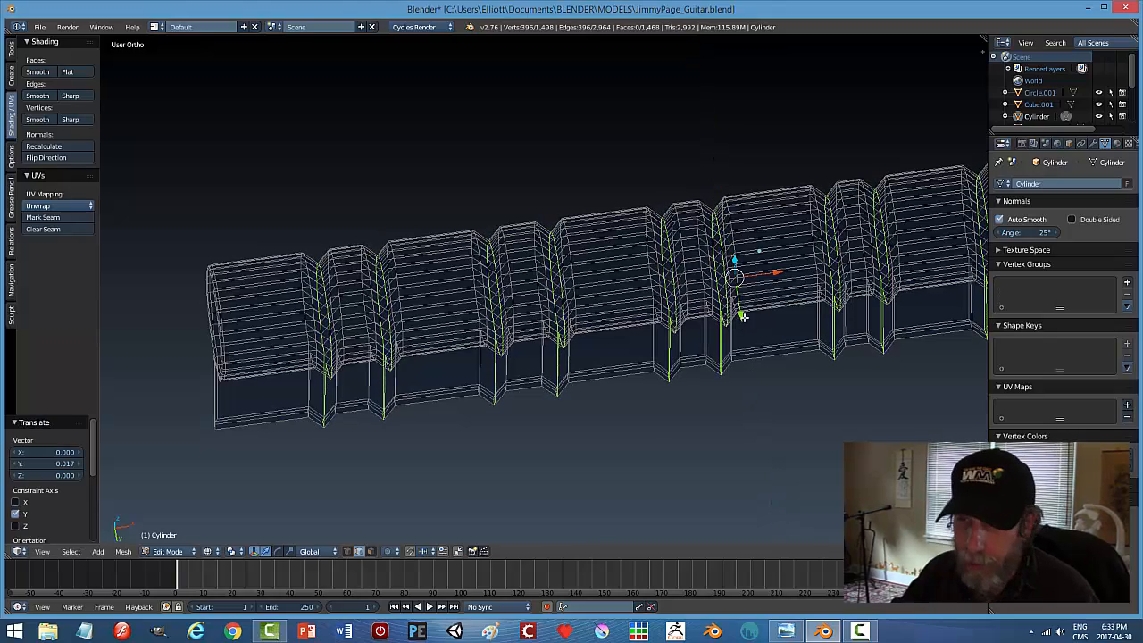
{"action": "middle_click_drag", "start_coordinate": [760, 351], "coordinate": [744, 416]}
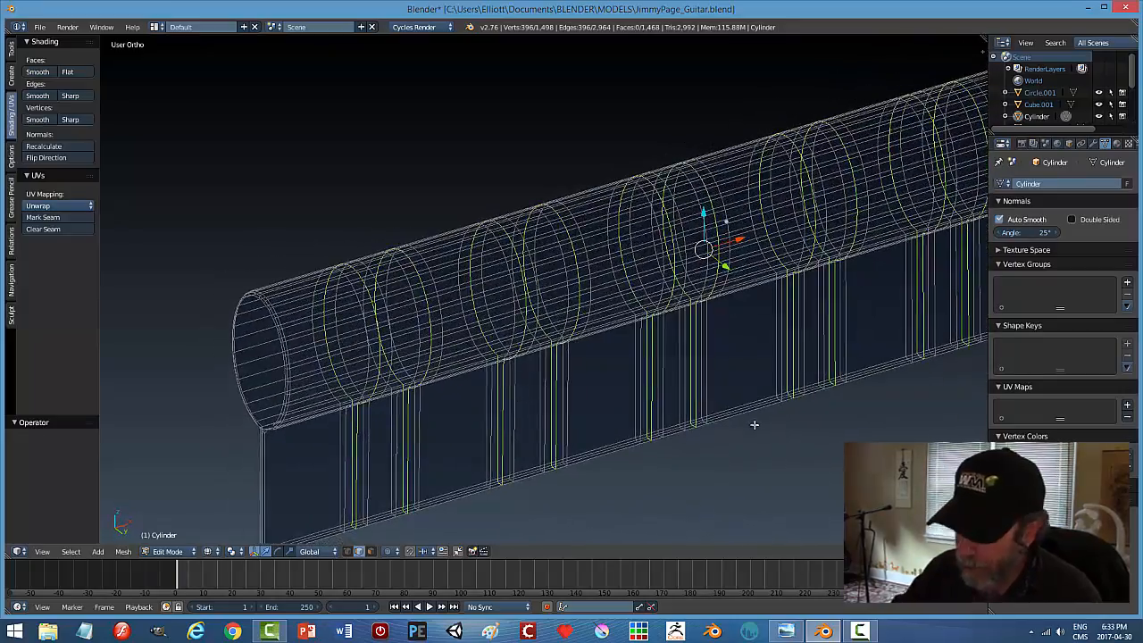
Try to remove the lower plate's edges from the loop selection with border select, and clear the whole selection.
{"action": "key", "text": "KP_1"}
{"action": "middle_click_drag", "start_coordinate": [817, 435], "coordinate": [614, 359], "text": "shift"}
{"action": "scroll", "coordinate": [619, 371], "scroll_direction": "down", "scroll_amount": 1}
{"action": "scroll", "coordinate": [691, 369], "scroll_direction": "down", "scroll_amount": 2}
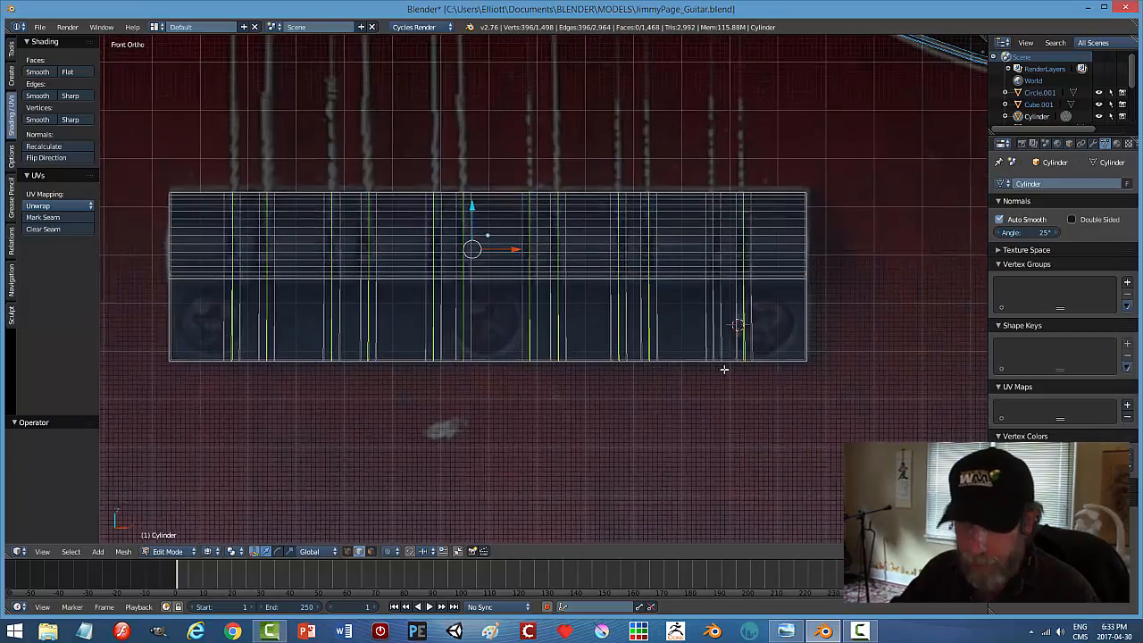
{"action": "key", "text": "b"}
{"action": "mouse_move", "coordinate": [866, 388]}
{"action": "left_mouse_down"}
{"action": "mouse_move", "coordinate": [658, 348]}
{"action": "mouse_move", "coordinate": [166, 316]}
{"action": "mouse_move", "coordinate": [131, 281]}
{"action": "left_mouse_up"}
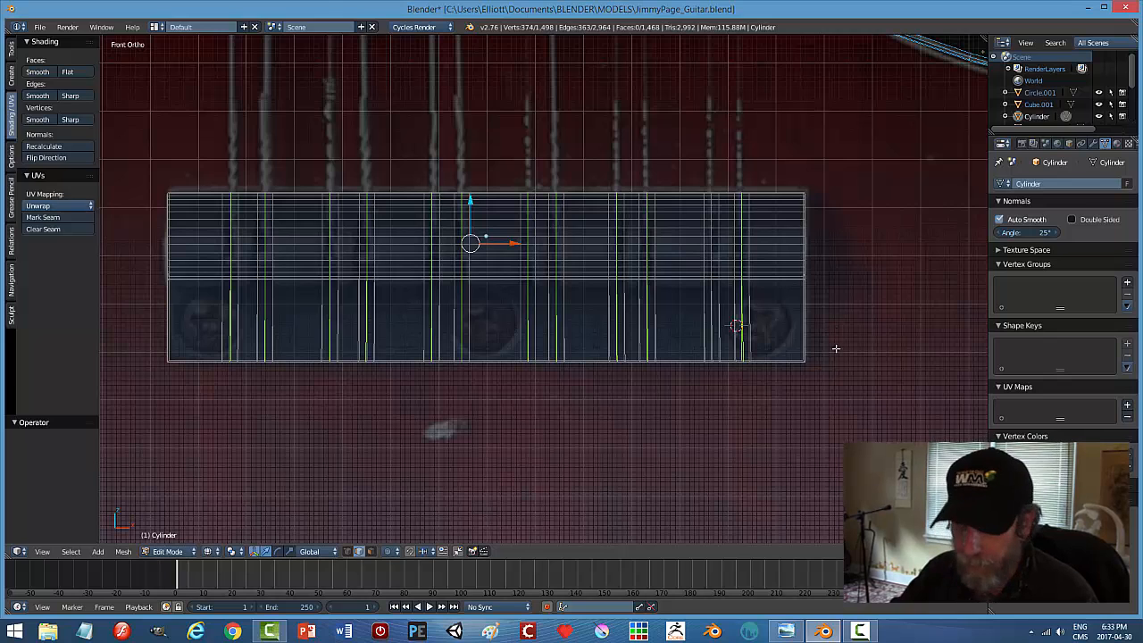
{"action": "key", "text": "b"}
{"action": "left_click_drag", "start_coordinate": [853, 379], "coordinate": [138, 282]}
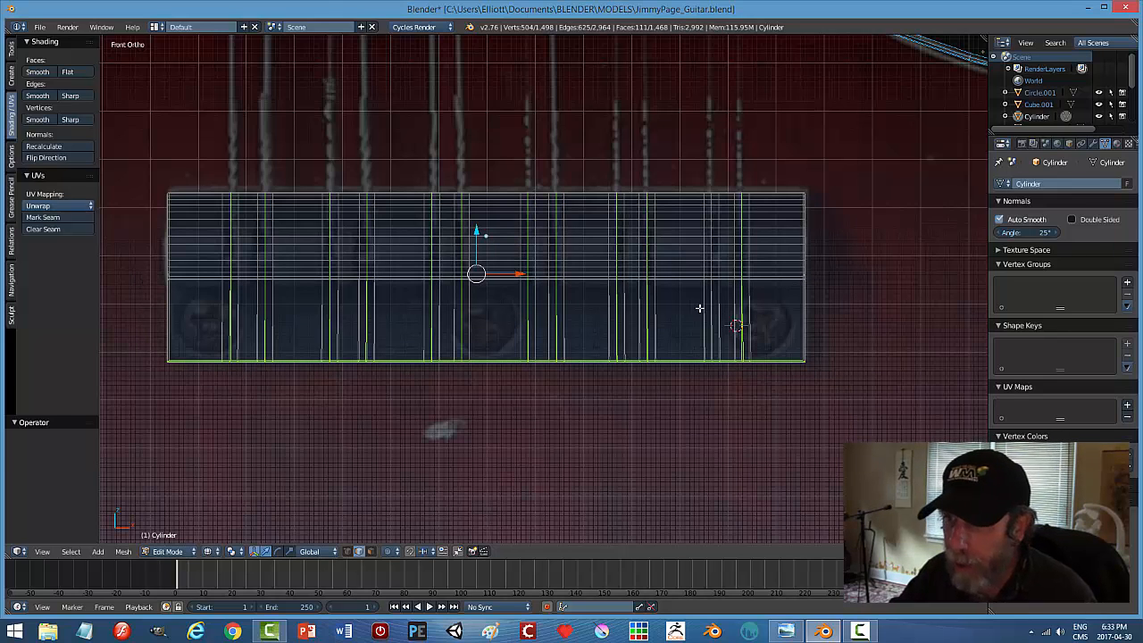
{"action": "key", "text": "a"}
{"action": "scroll", "coordinate": [864, 264], "scroll_direction": "up", "scroll_amount": 3}
{"action": "key", "text": "ctrl+Tab"}
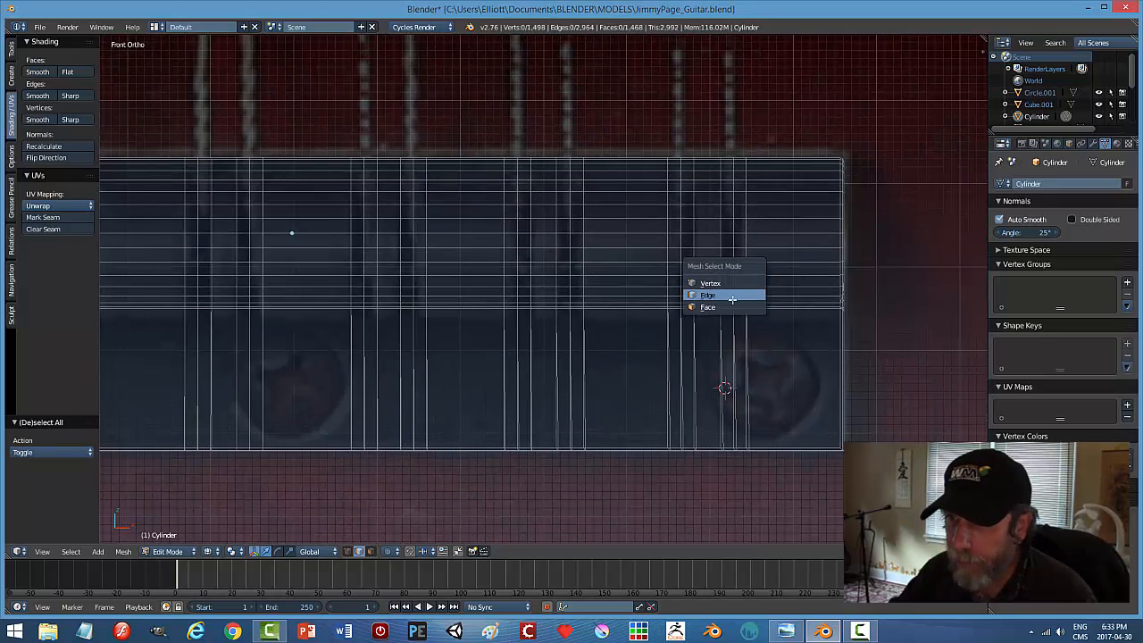
{"action": "left_click", "coordinate": [734, 306]}
{"action": "scroll", "coordinate": [745, 233], "scroll_direction": "up", "scroll_amount": 2}
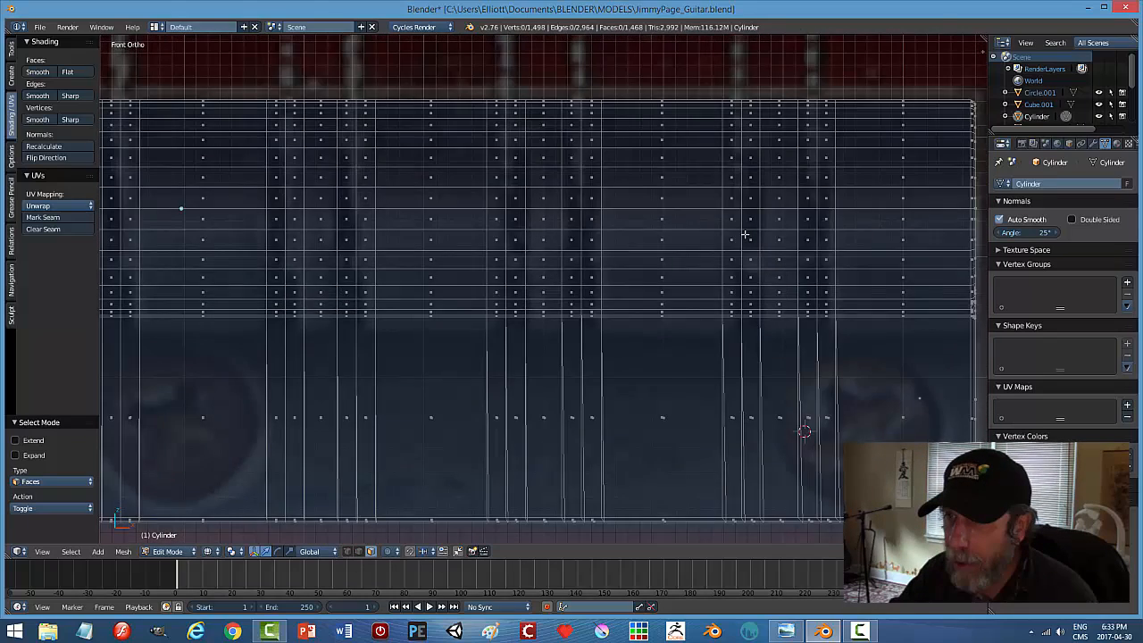
{"action": "right_click", "coordinate": [779, 267], "text": "alt"}
{"action": "right_click", "coordinate": [780, 330], "text": "shift"}
{"action": "right_click", "coordinate": [781, 147], "text": "shift"}
{"action": "key", "text": "a"}
In solid shading and edge mode, select the twelfth string's center loop on the cylinder, leaving out its edge on the lower plate.
{"action": "middle_click_drag", "start_coordinate": [809, 209], "coordinate": [833, 259]}
{"action": "key", "text": "z"}
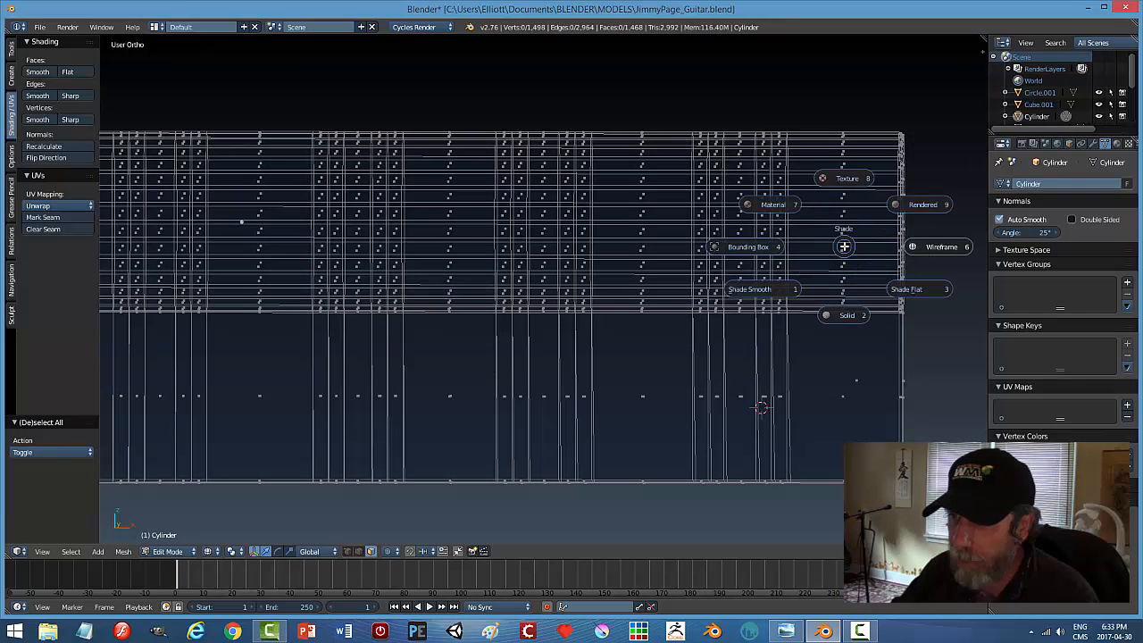
{"action": "left_click", "coordinate": [843, 318]}
{"action": "mouse_move", "coordinate": [826, 283]}
{"action": "middle_mouse_down"}
{"action": "mouse_move", "coordinate": [777, 348]}
{"action": "mouse_move", "coordinate": [824, 269]}
{"action": "middle_mouse_up"}
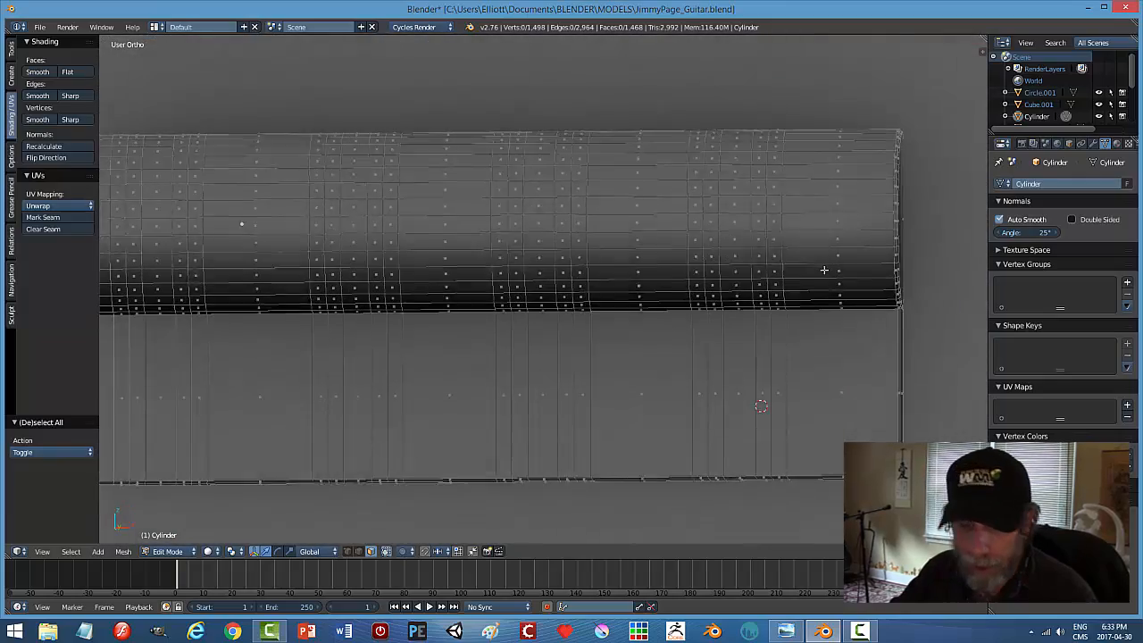
{"action": "key", "text": "ctrl+Tab"}
{"action": "left_click", "coordinate": [806, 257]}
{"action": "right_click", "coordinate": [771, 183], "text": "alt"}
{"action": "right_click", "coordinate": [771, 336], "text": "shift"}
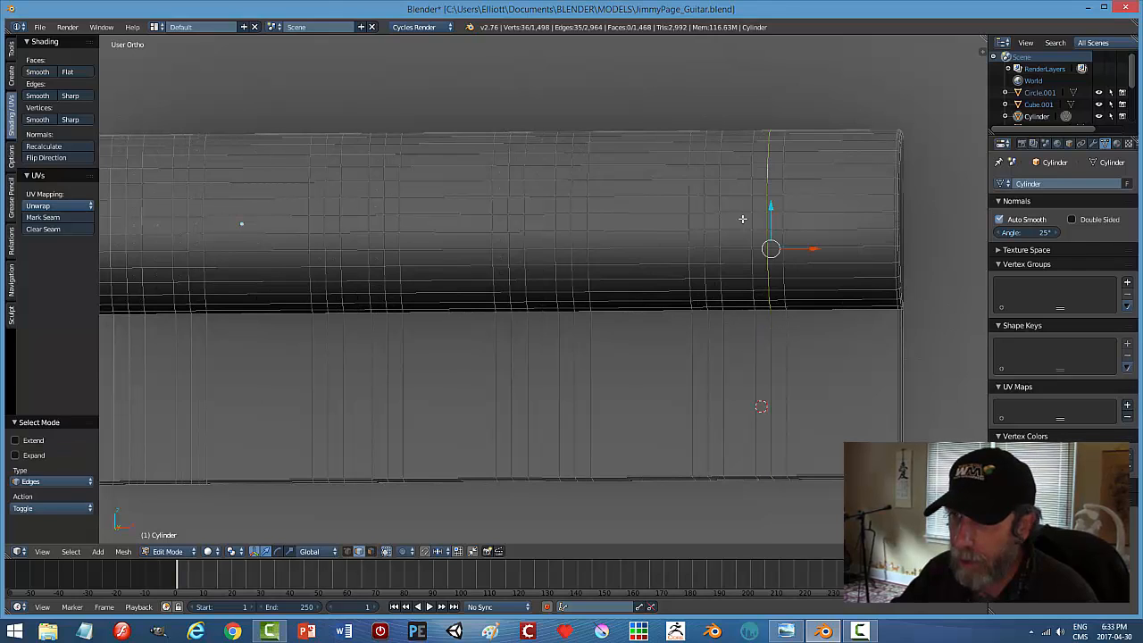
Add the center loops at the eleventh, tenth and ninth strings to the selection, without their edges on the lower plate.
{"action": "right_click", "coordinate": [705, 153], "text": "alt+shift"}
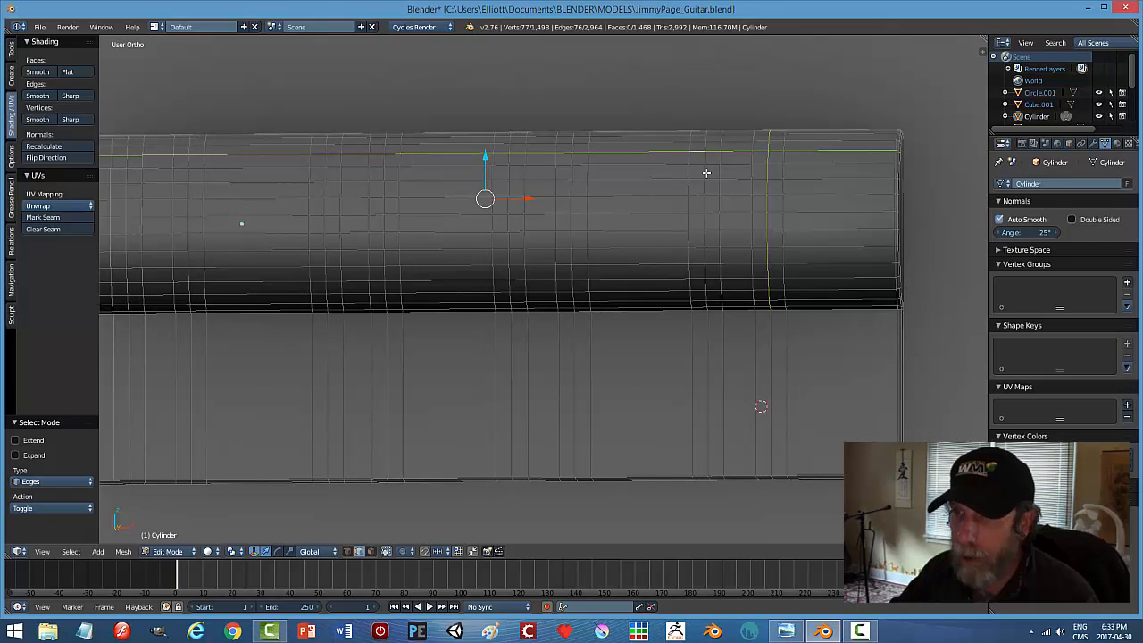
{"action": "key", "text": "ctrl+z"}
{"action": "right_click", "coordinate": [706, 166], "text": "alt+shift"}
{"action": "right_click", "coordinate": [705, 327], "text": "alt+shift"}
{"action": "right_click", "coordinate": [704, 186], "text": "alt+shift"}
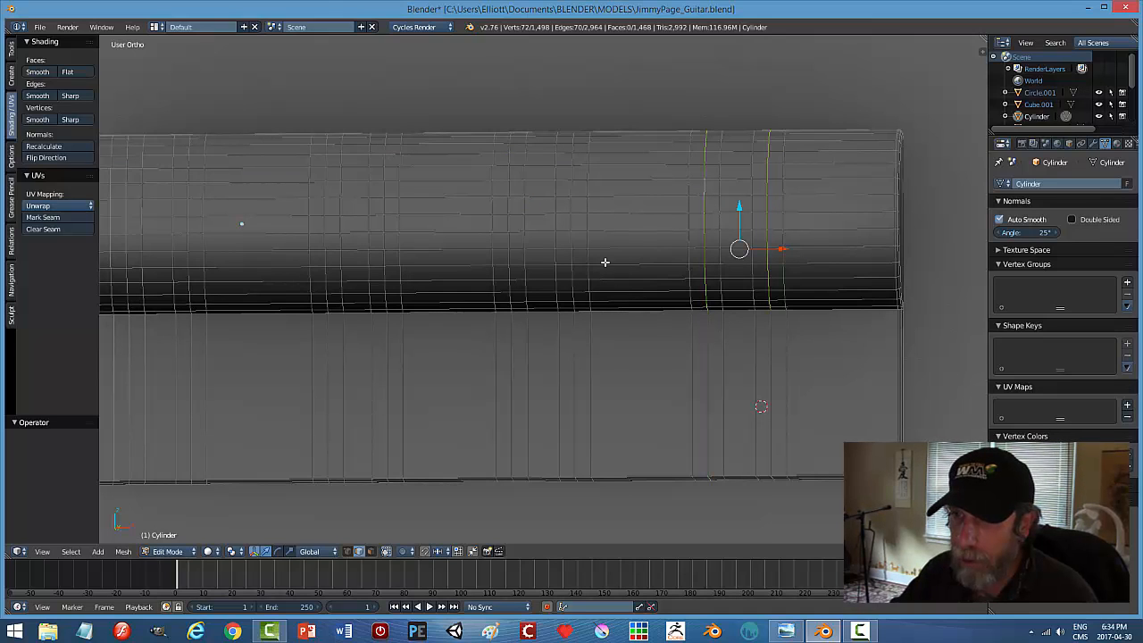
{"action": "right_click", "coordinate": [577, 209], "text": "alt+shift"}
{"action": "right_click", "coordinate": [574, 336], "text": "shift"}
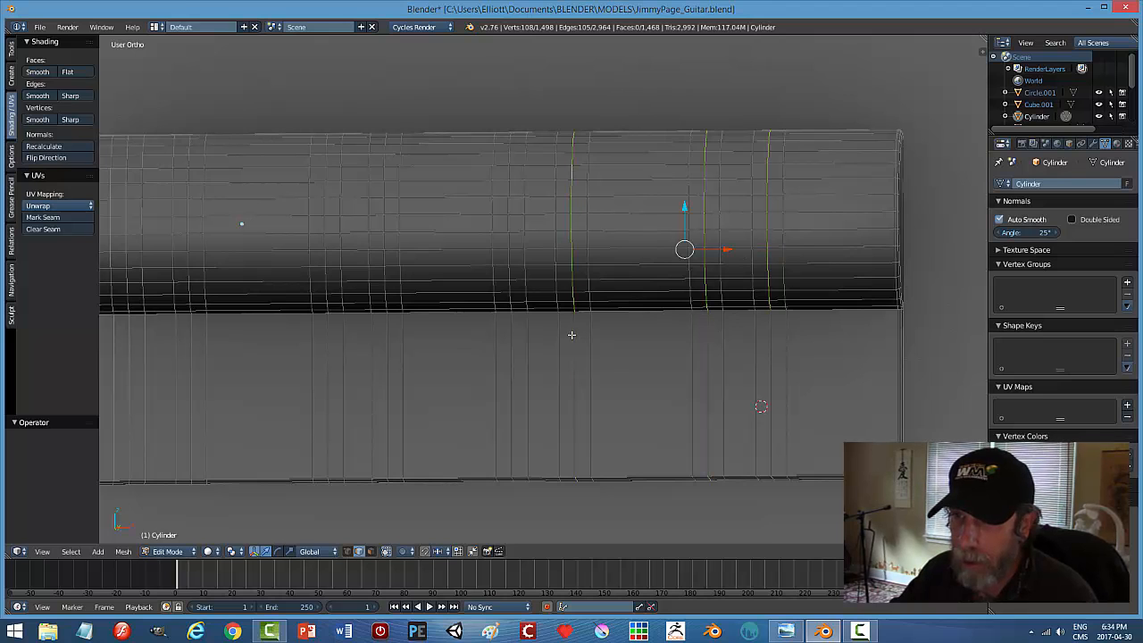
{"action": "right_click", "coordinate": [505, 196], "text": "alt+shift"}
{"action": "right_click", "coordinate": [512, 327], "text": "shift"}
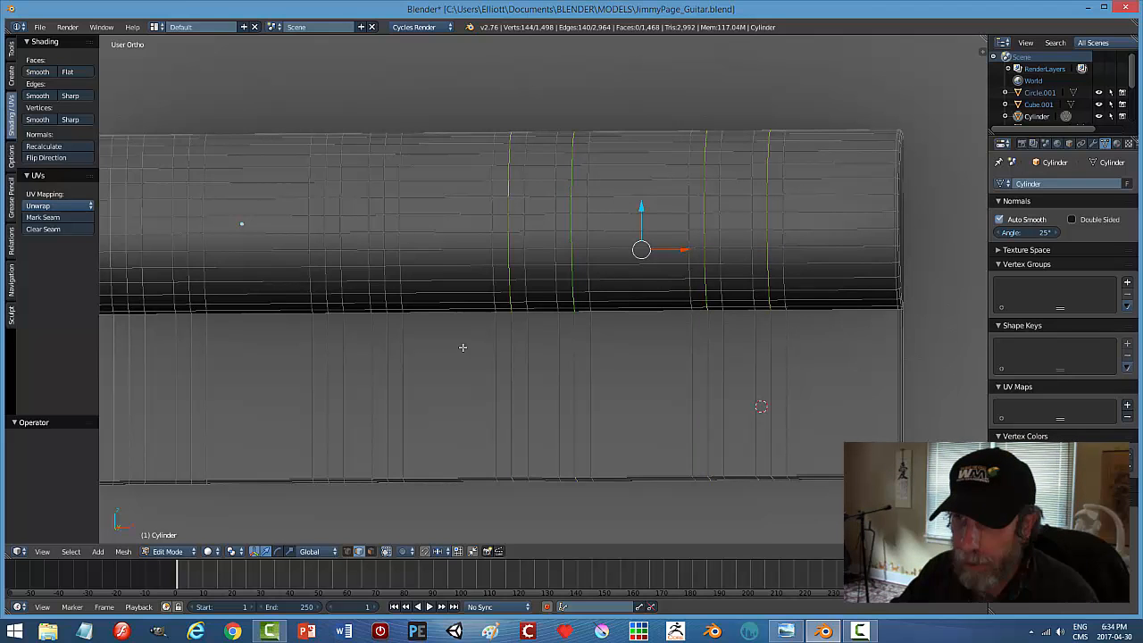
Add the center loops at the eighth and seventh strings, leaving out their vertical edges on the lower plate.
{"action": "middle_click_drag", "start_coordinate": [462, 347], "coordinate": [503, 352]}
{"action": "right_click", "coordinate": [419, 191], "text": "alt+shift"}
{"action": "right_click", "coordinate": [401, 333], "text": "shift"}
{"action": "right_click", "coordinate": [372, 184], "text": "alt+shift"}
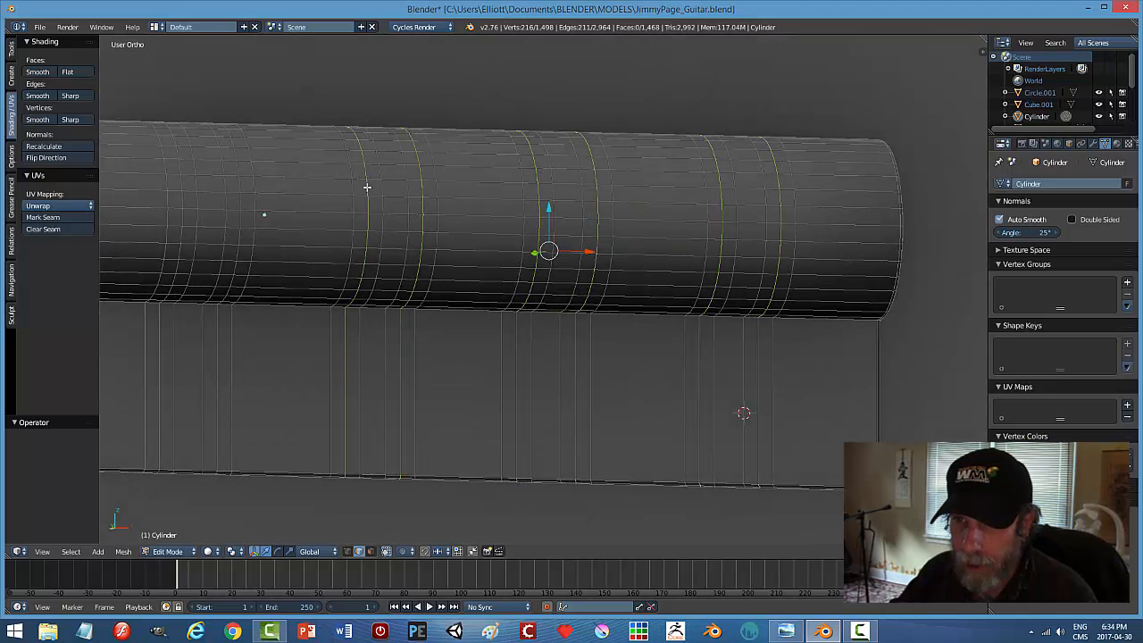
{"action": "right_click", "coordinate": [350, 316], "text": "shift"}
Add the center loops at the sixth through third strings to the selection, excluding their edges on the lower plate.
{"action": "middle_click_drag", "start_coordinate": [356, 352], "coordinate": [536, 321]}
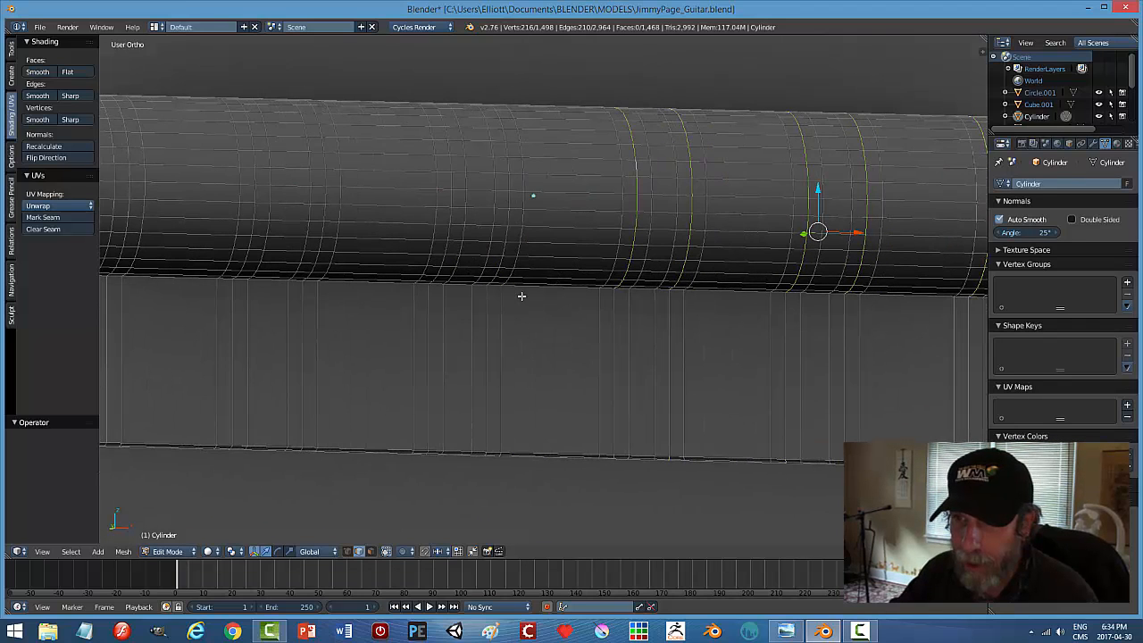
{"action": "right_click", "coordinate": [506, 236], "text": "alt+shift"}
{"action": "right_click", "coordinate": [484, 313], "text": "shift"}
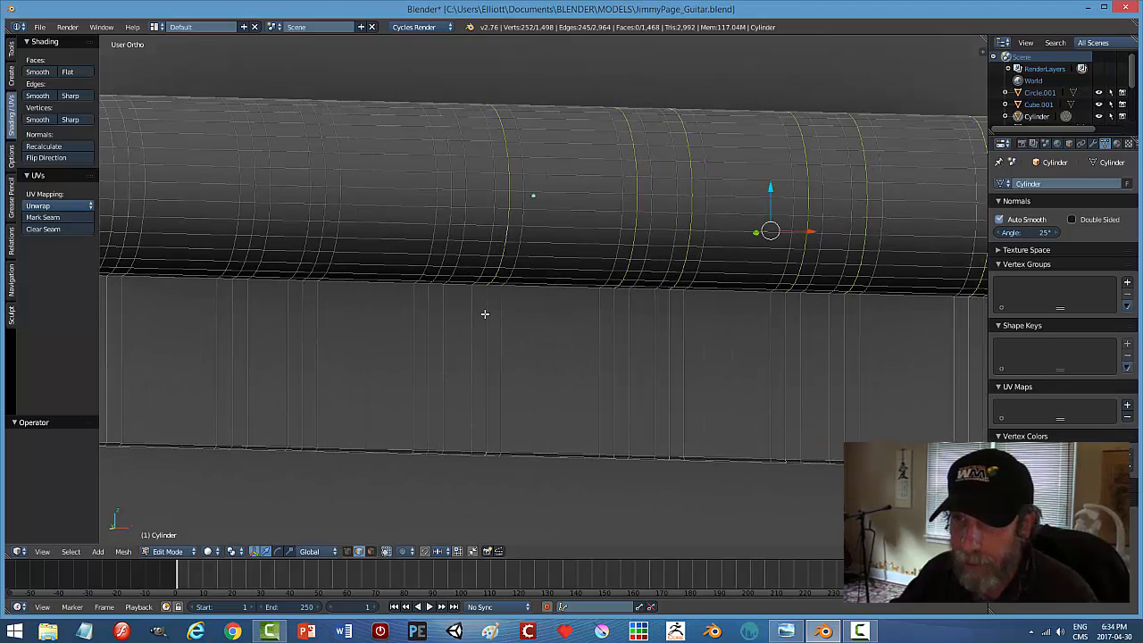
{"action": "right_click", "coordinate": [454, 168], "text": "alt+shift"}
{"action": "right_click", "coordinate": [427, 316], "text": "shift"}
{"action": "right_click", "coordinate": [323, 162], "text": "alt+shift"}
{"action": "right_click", "coordinate": [303, 285], "text": "shift"}
{"action": "right_click", "coordinate": [257, 178], "text": "alt+shift"}
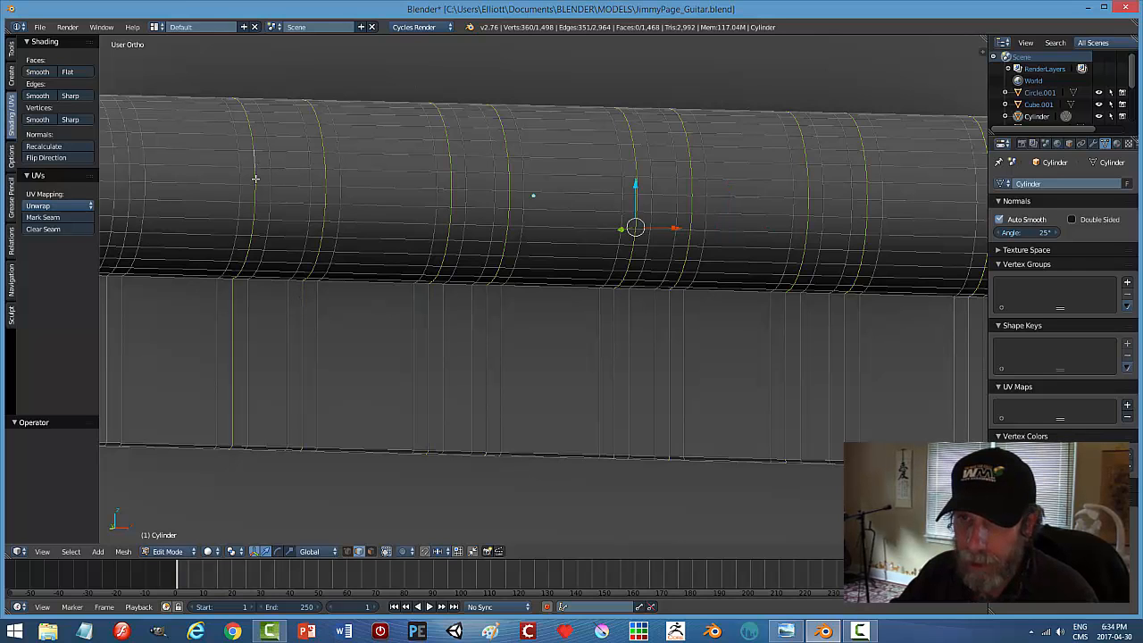
{"action": "right_click", "coordinate": [234, 297], "text": "shift"}
Add the center loops at the second and first strings, leaving out their lower-plate edges.
{"action": "middle_click_drag", "start_coordinate": [255, 306], "coordinate": [527, 331], "text": "shift"}
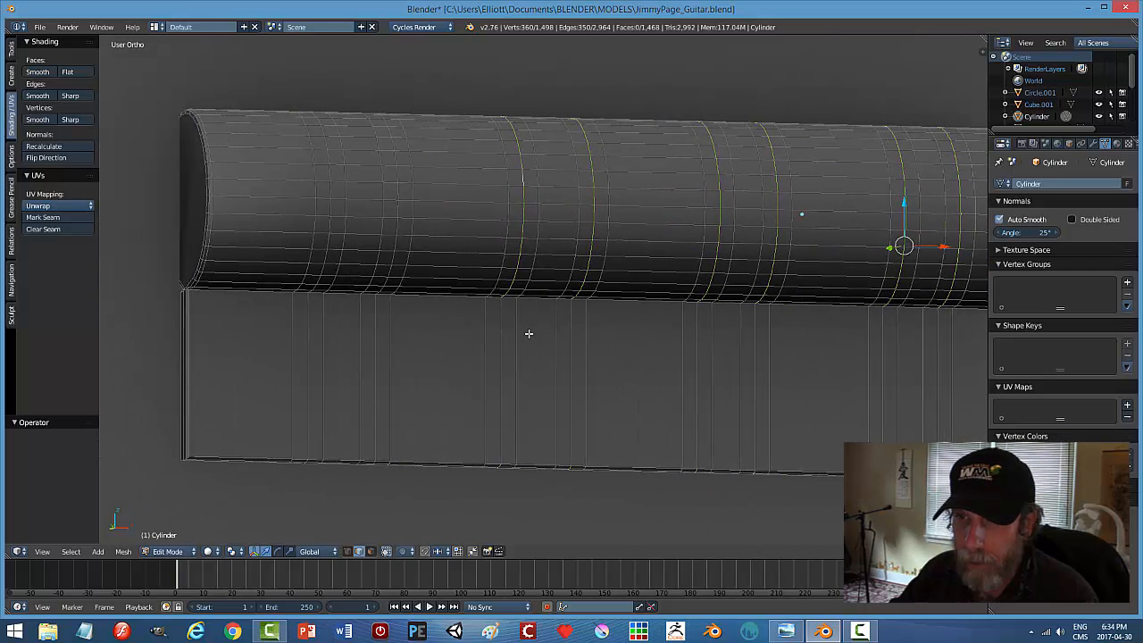
{"action": "right_click", "coordinate": [397, 194], "text": "alt+shift"}
{"action": "right_click", "coordinate": [375, 305], "text": "shift"}
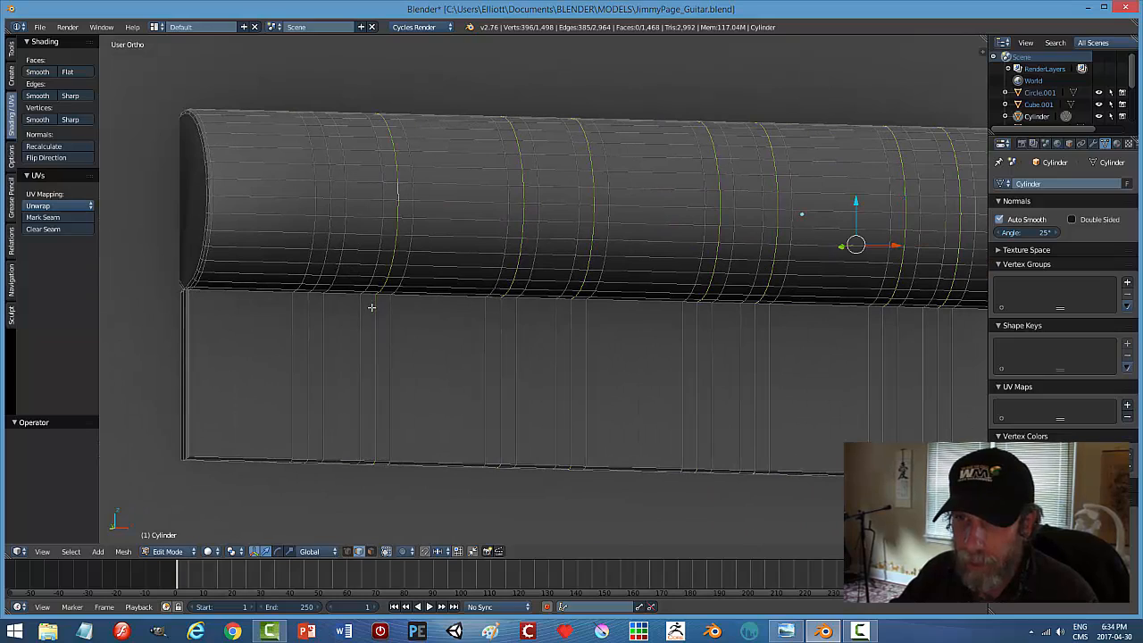
{"action": "right_click", "coordinate": [335, 201], "text": "alt+shift"}
{"action": "right_click", "coordinate": [307, 315], "text": "shift"}
Move the selected center loops along Y to sink the twelve string slots into the cylinder, and deselect everything.
{"action": "middle_click_drag", "start_coordinate": [555, 355], "coordinate": [698, 372]}
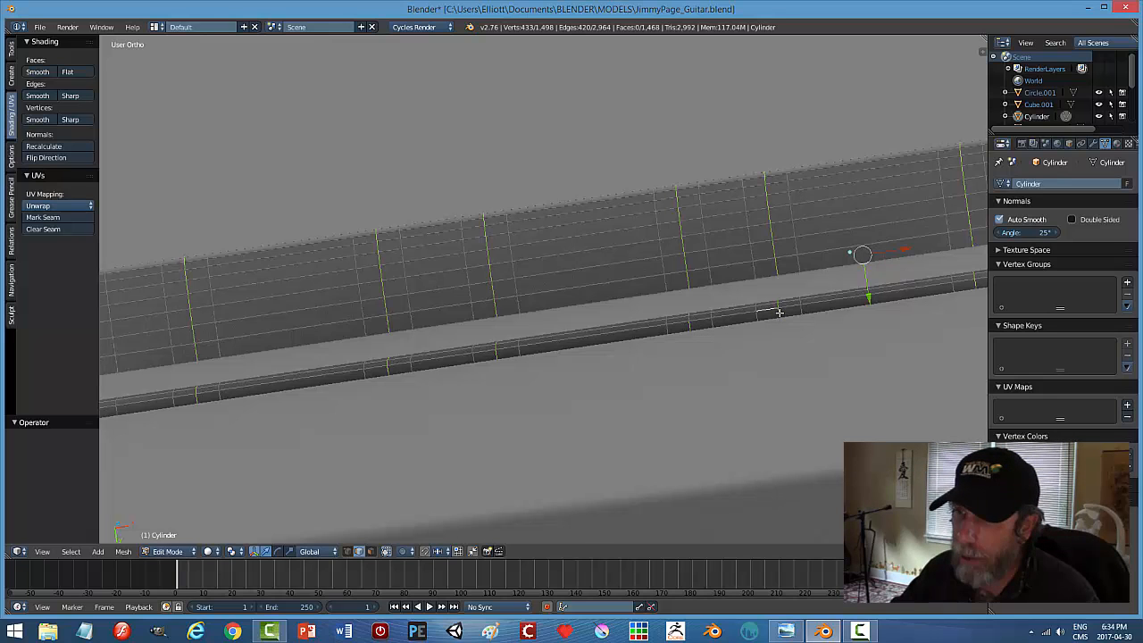
{"action": "mouse_move", "coordinate": [778, 315]}
{"action": "middle_mouse_down"}
{"action": "mouse_move", "coordinate": [758, 349]}
{"action": "mouse_move", "coordinate": [778, 311]}
{"action": "mouse_move", "coordinate": [784, 332]}
{"action": "middle_mouse_up"}
{"action": "left_click_drag", "start_coordinate": [770, 313], "coordinate": [771, 332]}
{"action": "middle_click_drag", "start_coordinate": [763, 340], "coordinate": [819, 413]}
{"action": "key", "text": "a"}
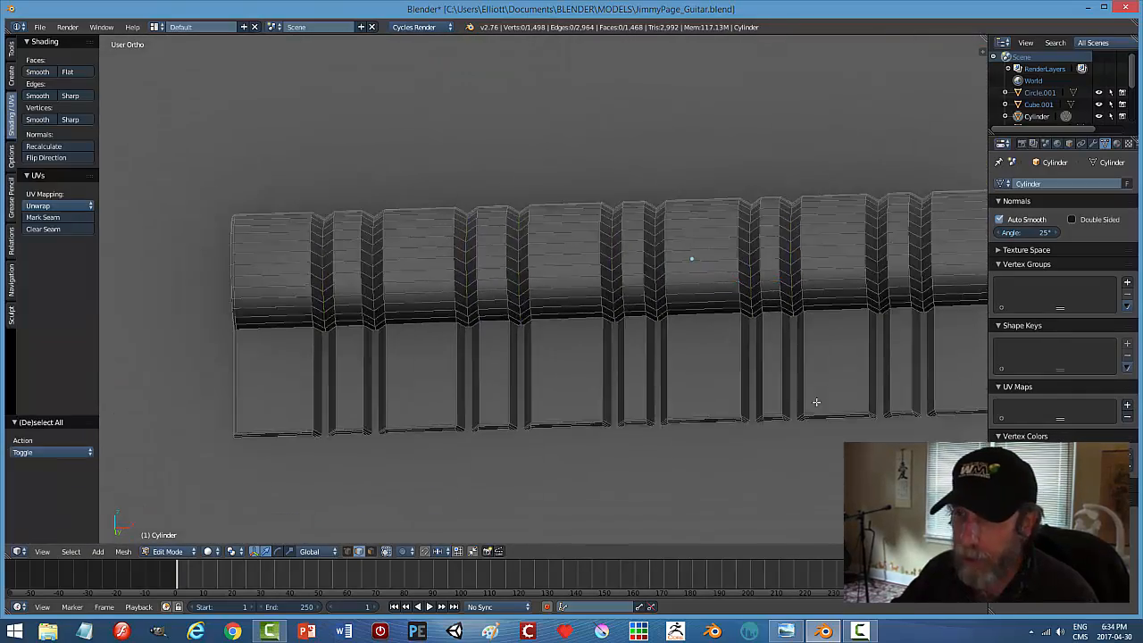
Leave Edit Mode and undo the grooves cut across the Cylinder object, back to its plain profile.
{"action": "scroll", "coordinate": [792, 406], "scroll_direction": "down", "scroll_amount": 3}
{"action": "key", "text": "Tab"}
{"action": "left_click", "coordinate": [672, 399]}
{"action": "middle_click_drag", "start_coordinate": [758, 414], "coordinate": [710, 394]}
{"action": "middle_click_drag", "start_coordinate": [750, 348], "coordinate": [759, 336]}
{"action": "key", "text": "ctrl+z"}
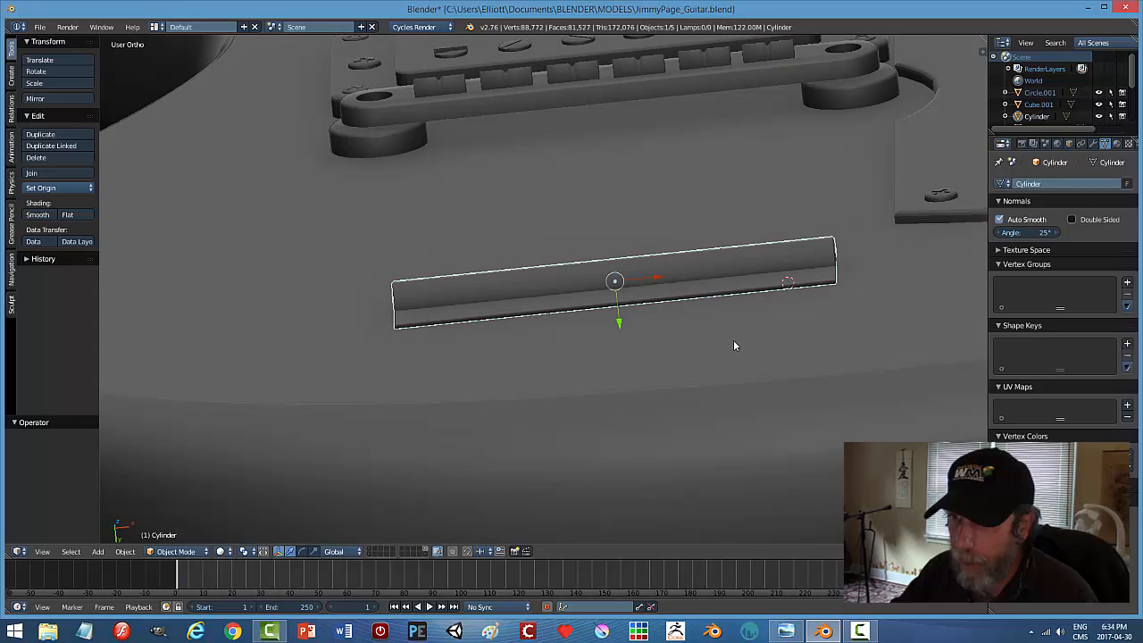
{"action": "key", "text": "Tab"}
{"action": "left_click", "coordinate": [820, 340]}
{"action": "scroll", "coordinate": [762, 321], "scroll_direction": "up", "scroll_amount": 1}
{"action": "scroll", "coordinate": [763, 317], "scroll_direction": "up", "scroll_amount": 2}
{"action": "middle_click_drag", "start_coordinate": [762, 311], "coordinate": [727, 346]}
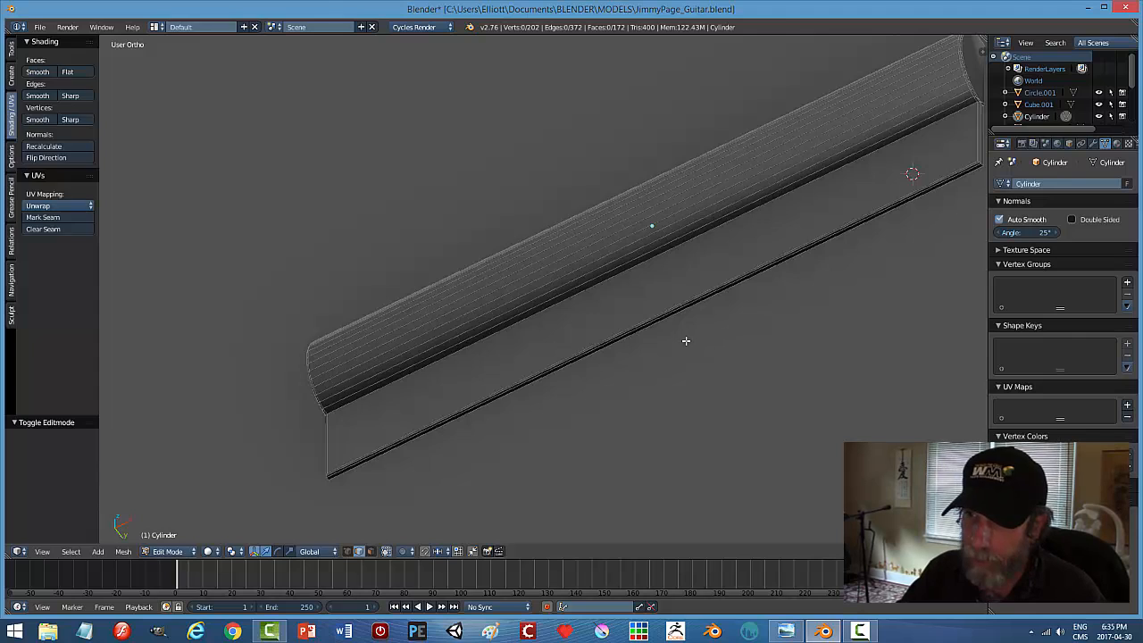
{"action": "key", "text": "Tab"}
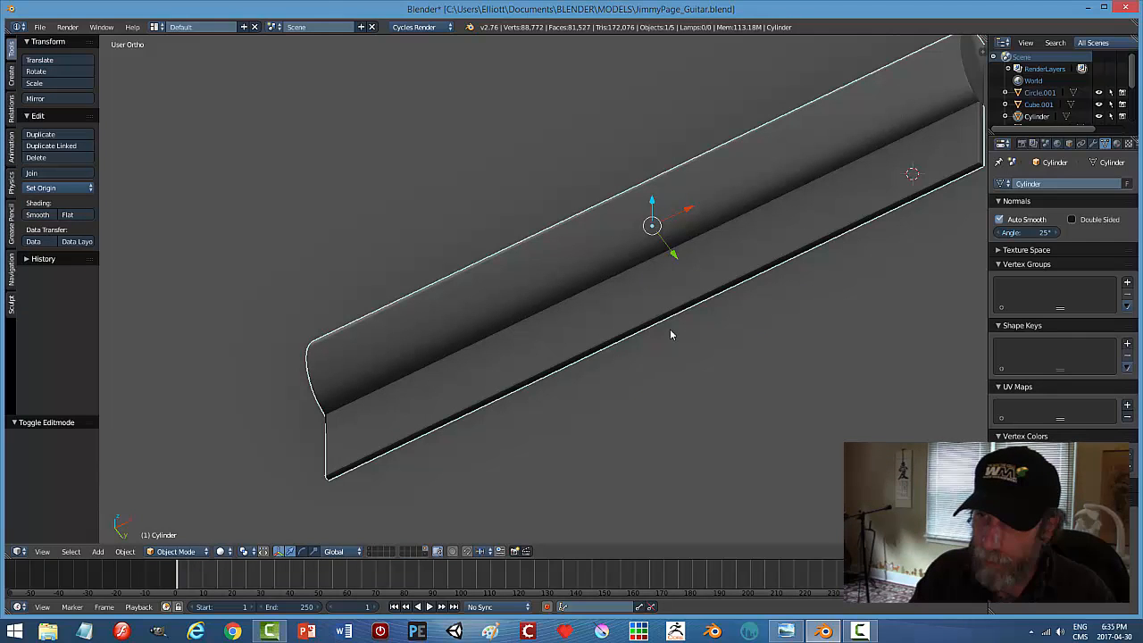
{"action": "key", "text": "ctrl+shift+alt+c"}
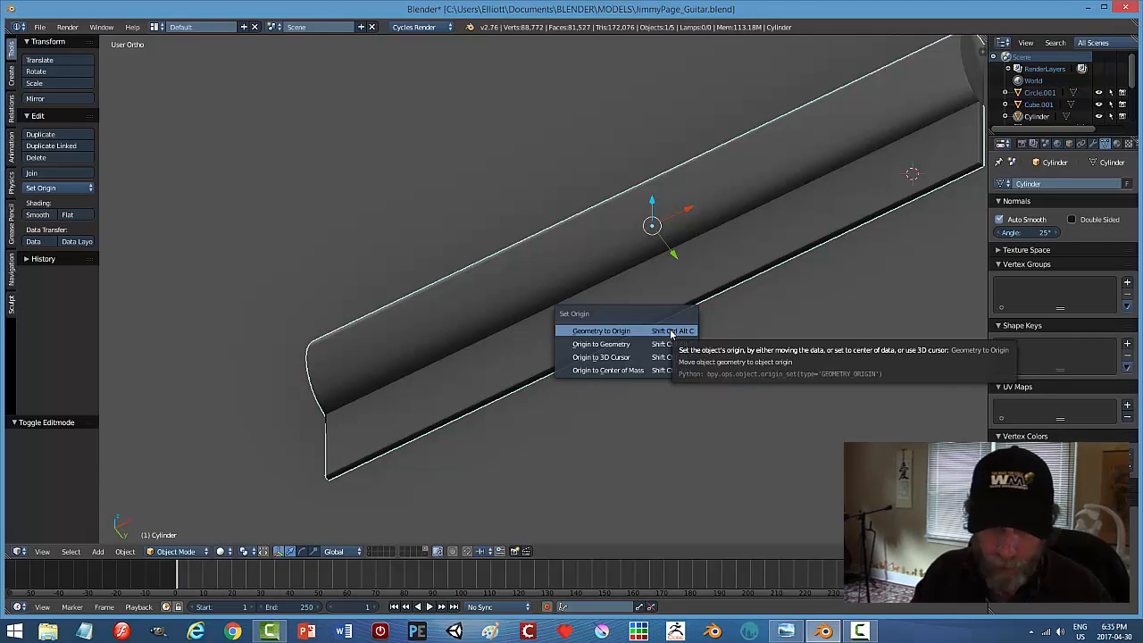
{"action": "left_click", "coordinate": [672, 333]}
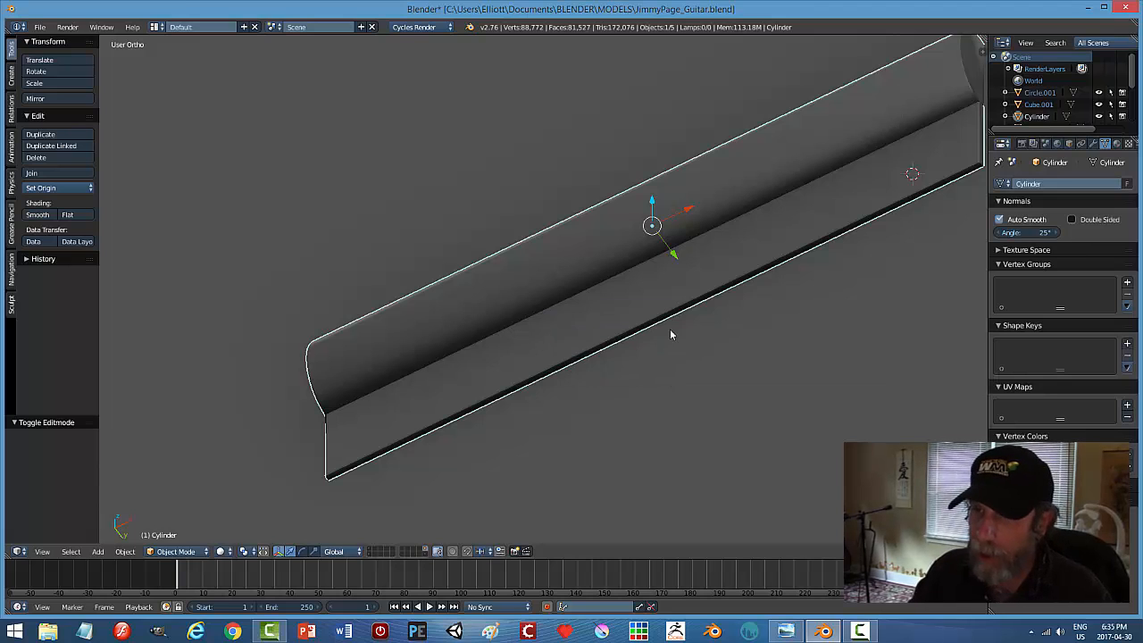
Switch the plain Cylinder object to Edit Mode.
{"action": "key", "text": "ctrl+Tab"}
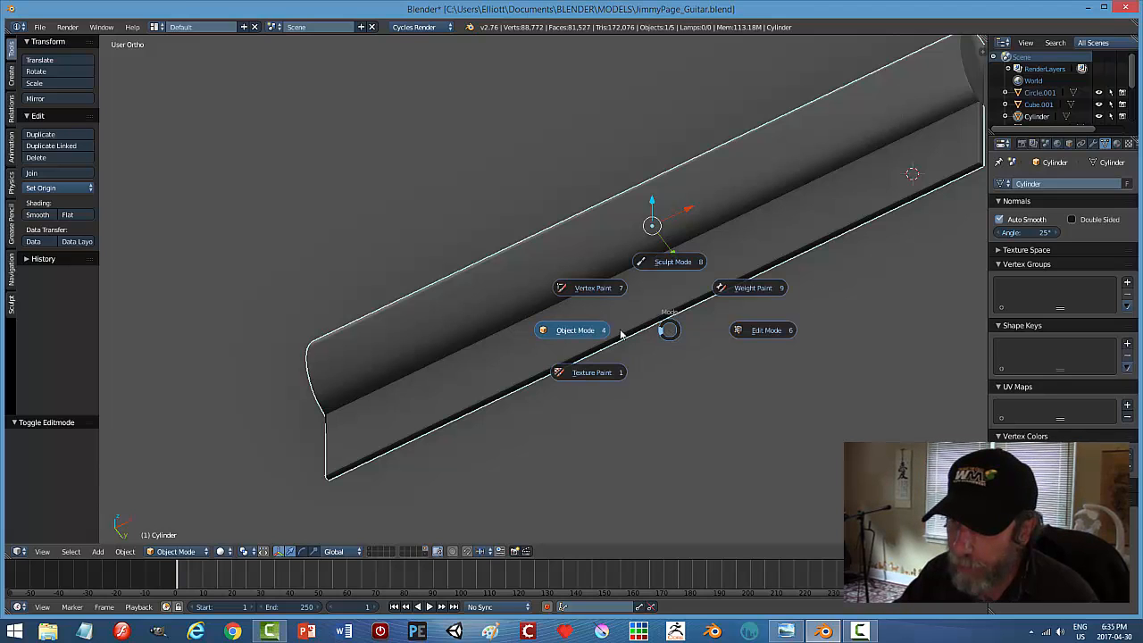
{"action": "left_click", "coordinate": [779, 334]}
{"action": "middle_click_drag", "start_coordinate": [755, 333], "coordinate": [773, 363]}
{"action": "scroll", "coordinate": [789, 349], "scroll_direction": "down", "scroll_amount": 1}
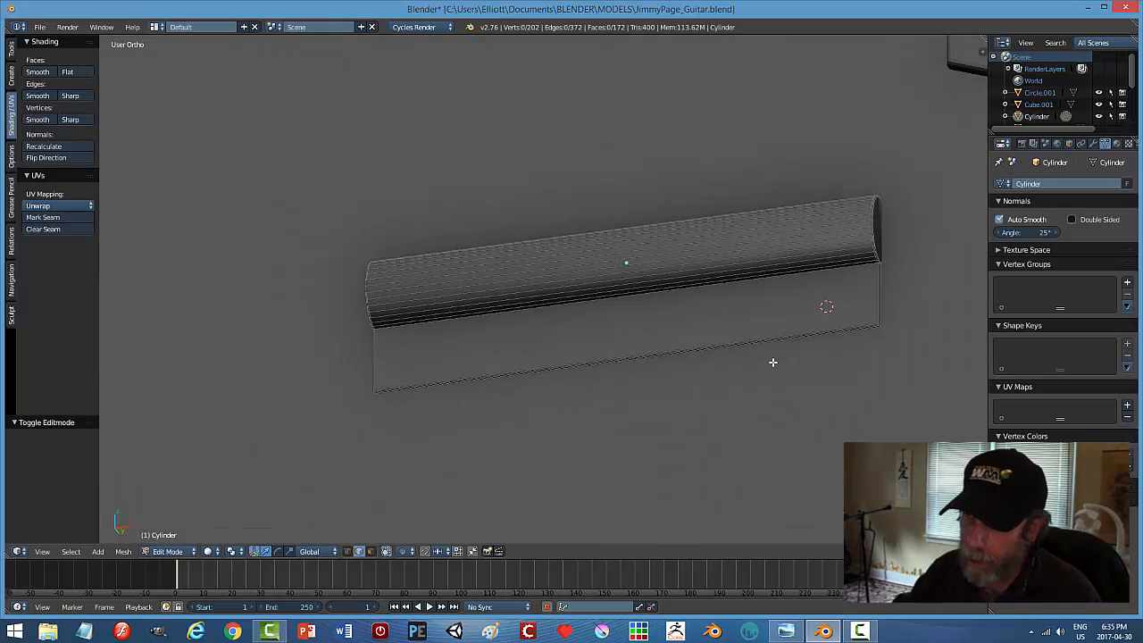
{"action": "middle_click_drag", "start_coordinate": [697, 412], "coordinate": [737, 403]}
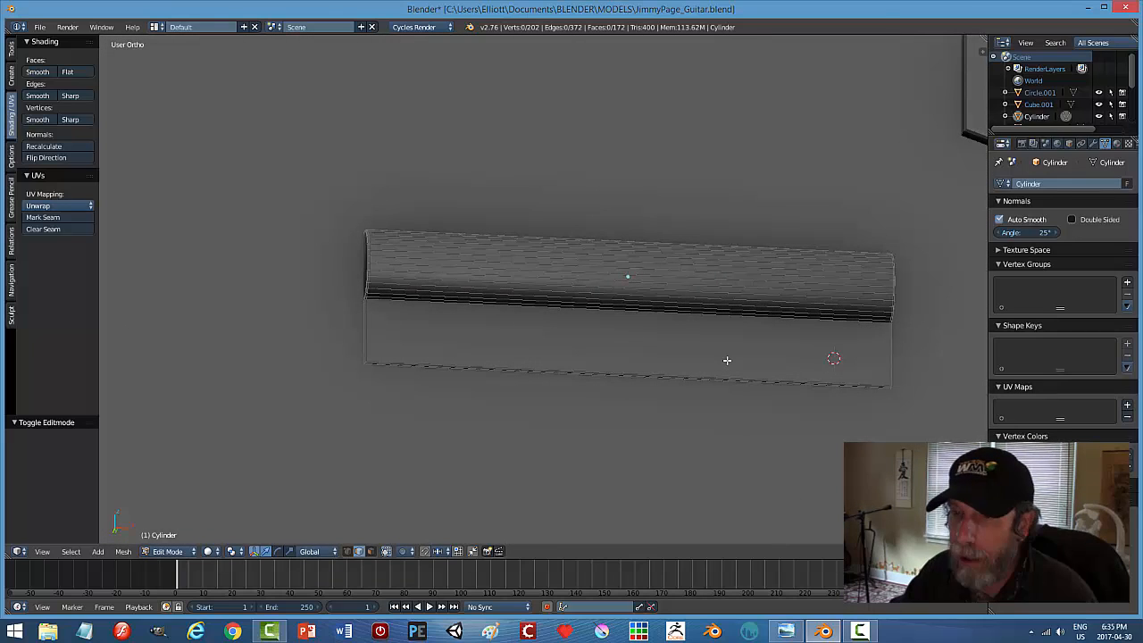
Try a single lengthwise loop cut slid to the upper edge of the flange, then undo it and deselect everything.
{"action": "key", "text": "ctrl+r"}
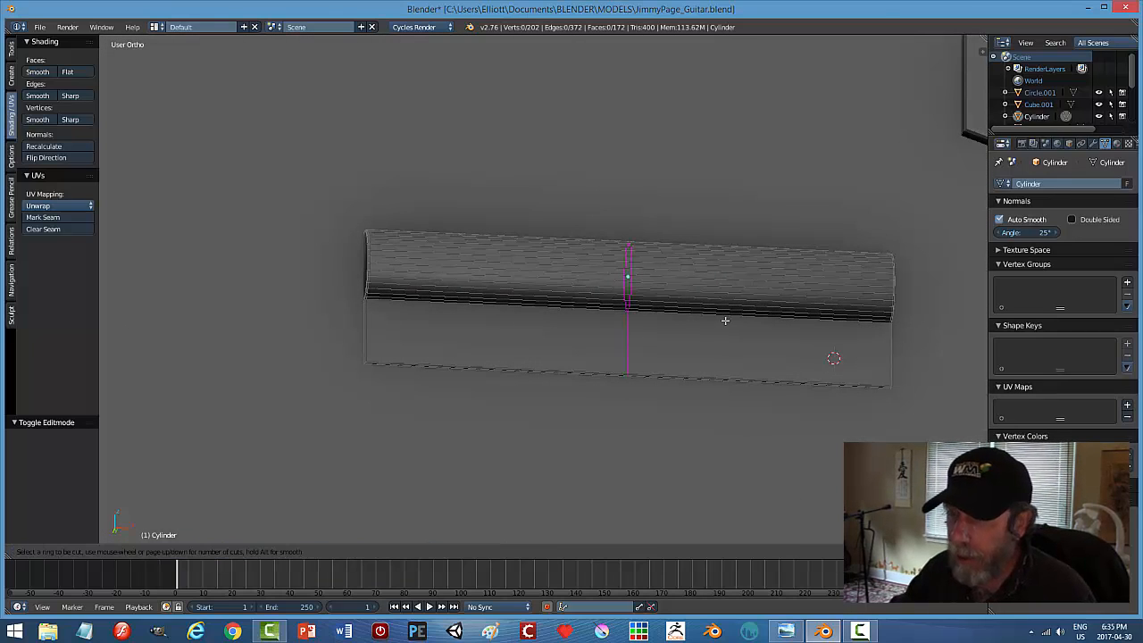
{"action": "key", "text": "Escape"}
{"action": "middle_click_drag", "start_coordinate": [898, 306], "coordinate": [822, 331]}
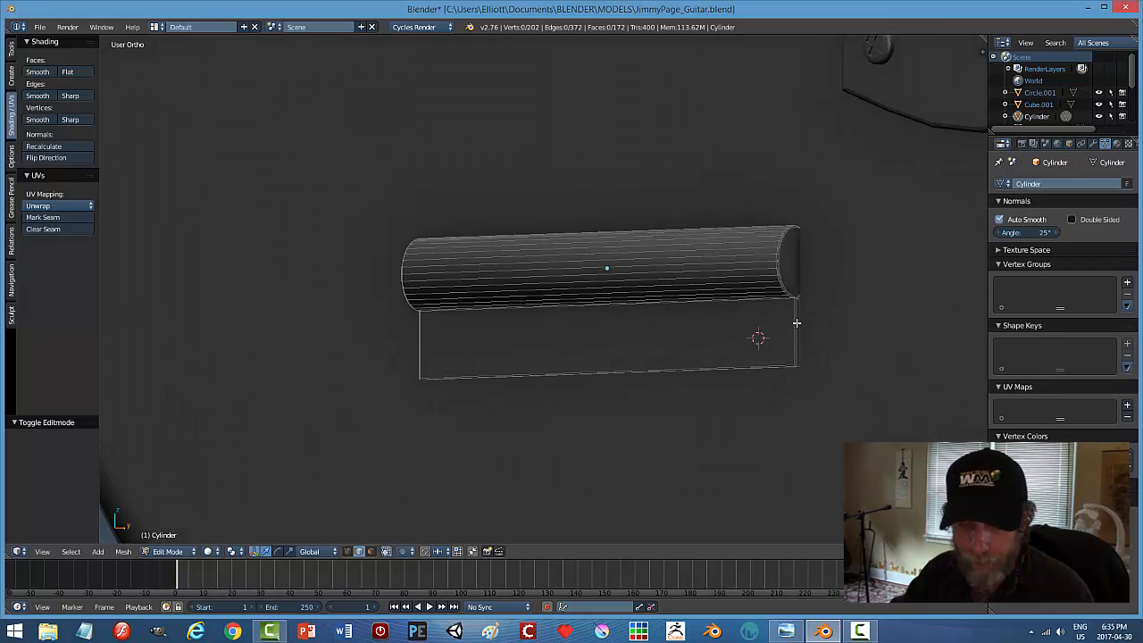
{"action": "key", "text": "ctrl+r"}
{"action": "left_click", "coordinate": [794, 315]}
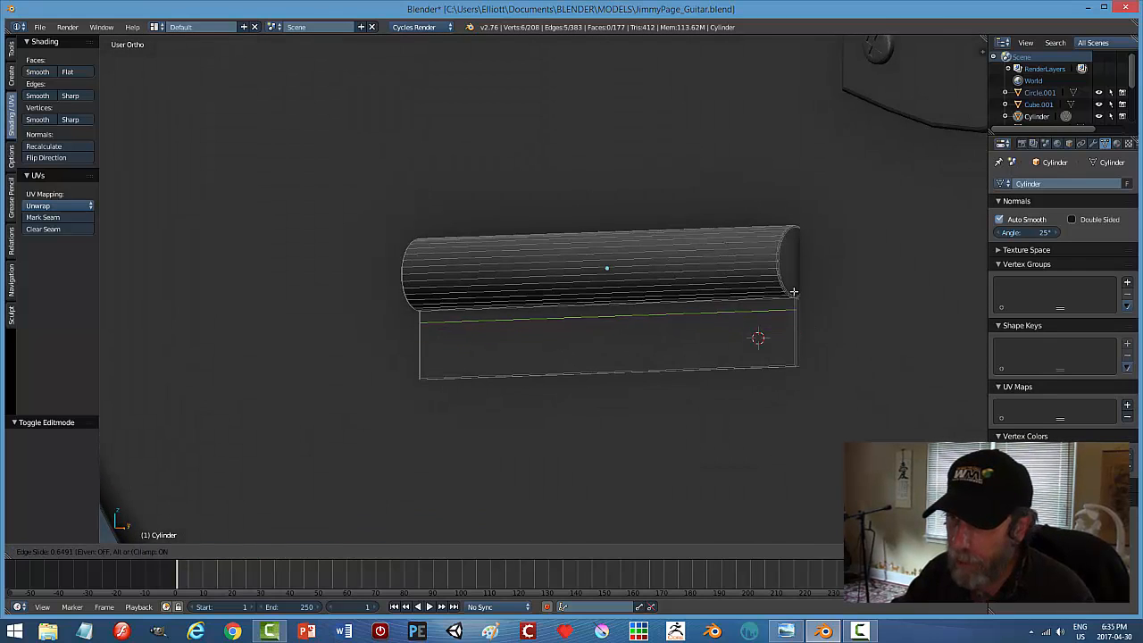
{"action": "left_click", "coordinate": [794, 283]}
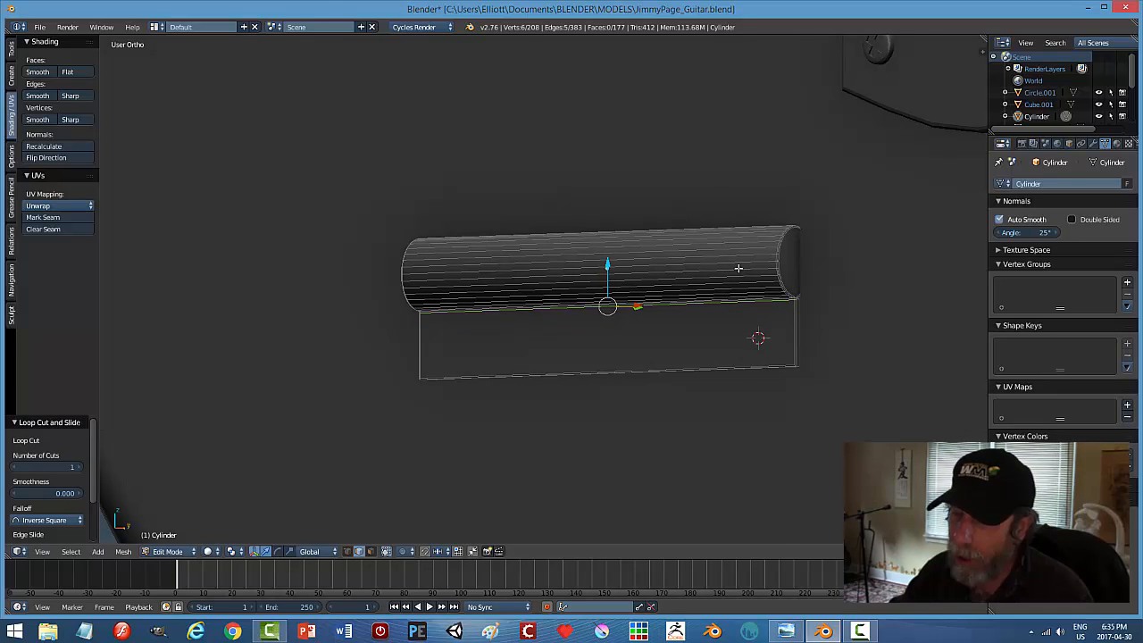
{"action": "key", "text": "ctrl+r"}
{"action": "key", "text": "Escape"}
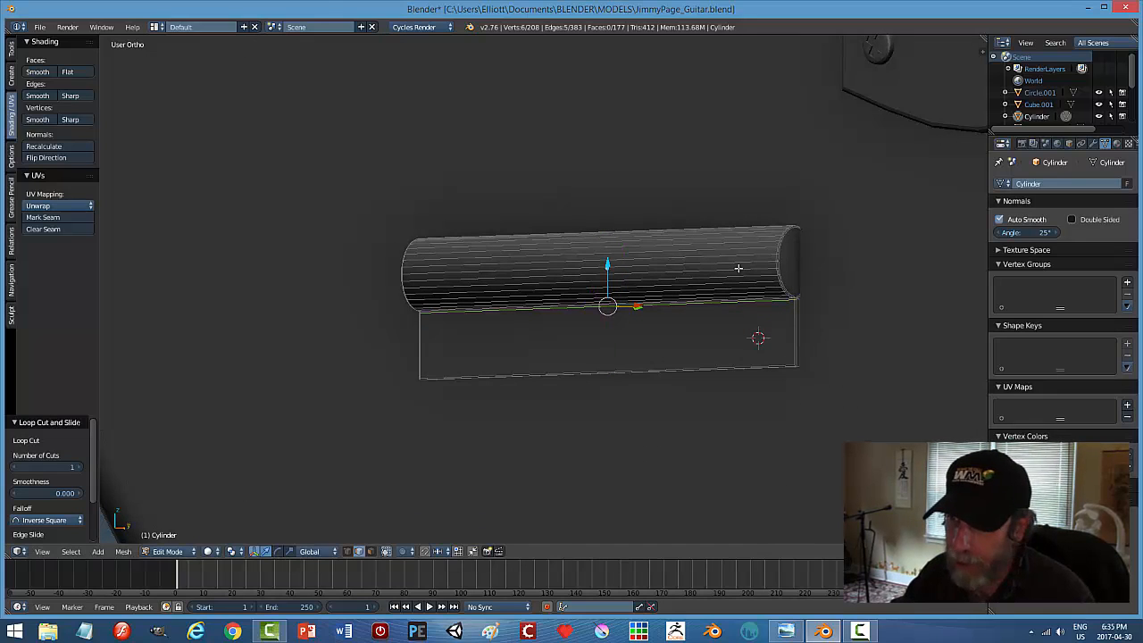
{"action": "key", "text": "ctrl+z"}
{"action": "key", "text": "ctrl+z"}
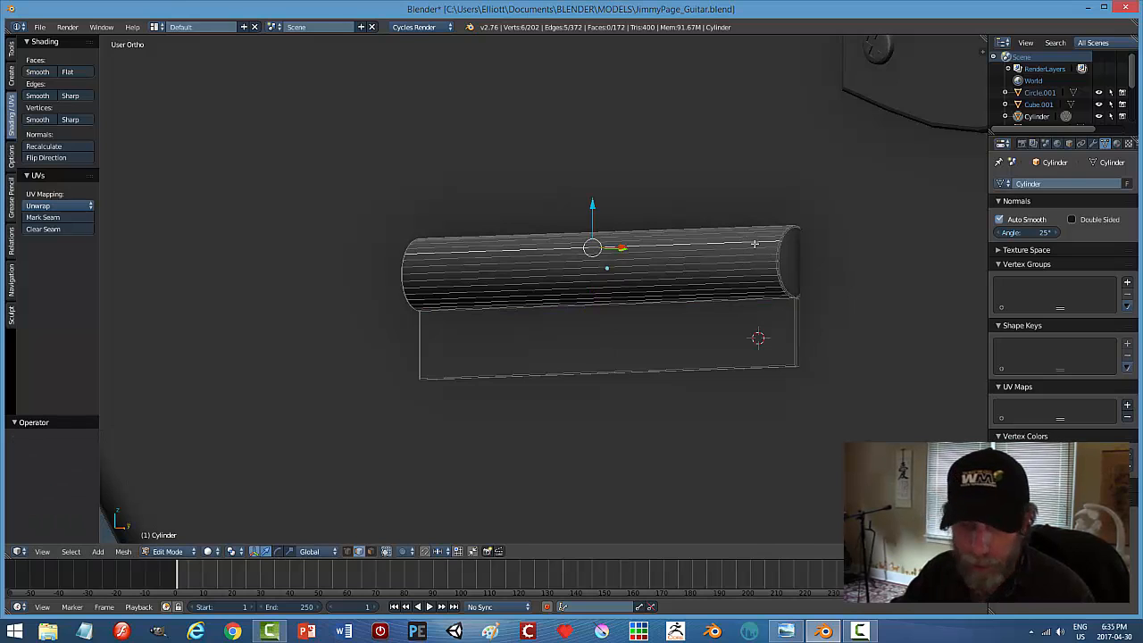
{"action": "key", "text": "a"}
{"action": "scroll", "coordinate": [750, 309], "scroll_direction": "up", "scroll_amount": 2}
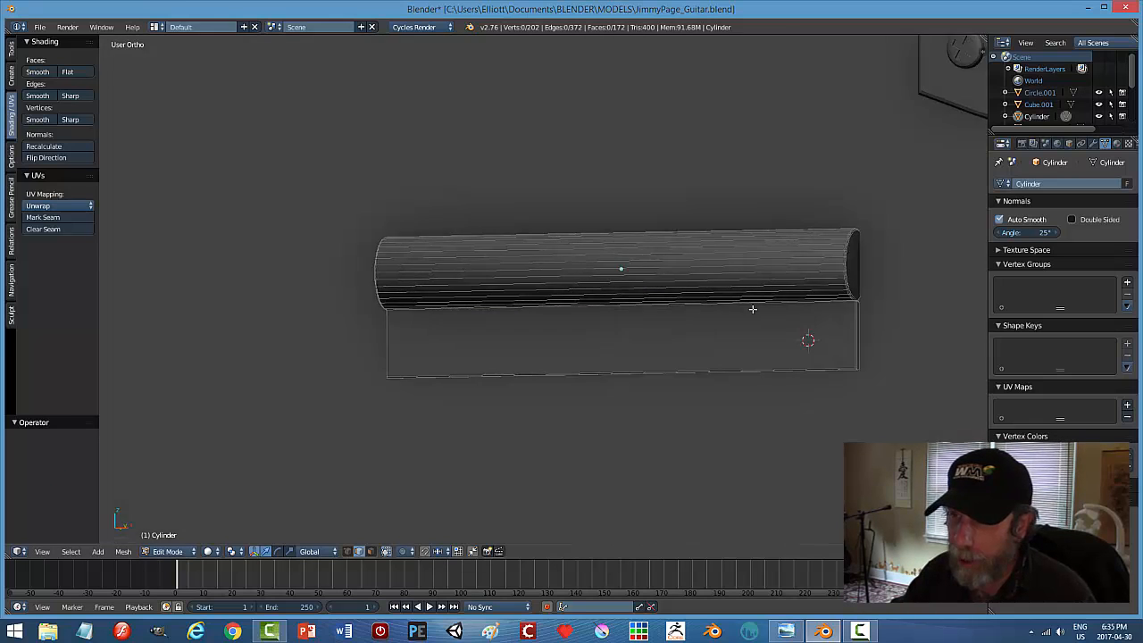
Add 12 evenly spaced crosswise loop cuts along the length of the cylinder and flange, without sliding them.
{"action": "middle_click_drag", "start_coordinate": [748, 285], "coordinate": [754, 289]}
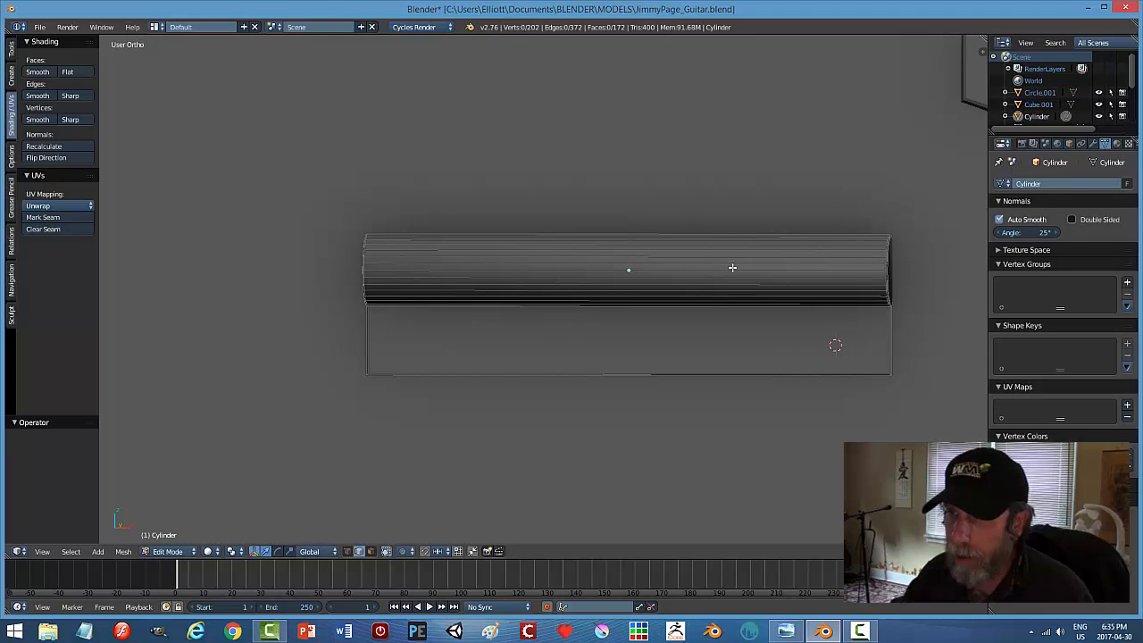
{"action": "key", "text": "ctrl+r"}
{"action": "scroll", "coordinate": [733, 268], "scroll_direction": "up", "scroll_amount": 1}
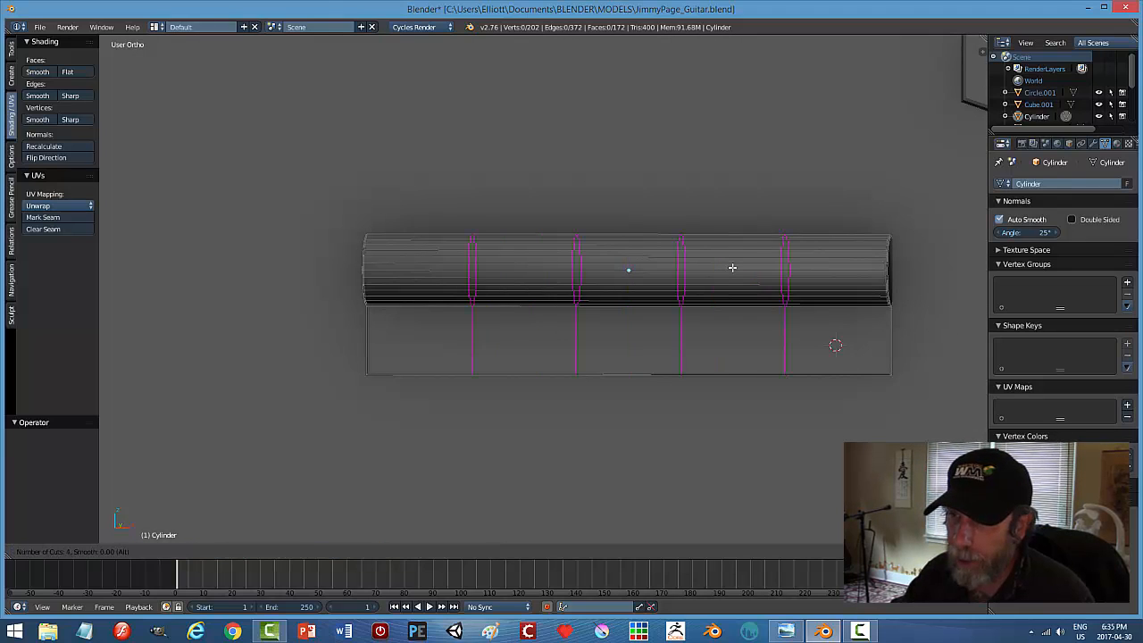
{"action": "scroll", "coordinate": [732, 268], "scroll_direction": "up", "scroll_amount": 5}
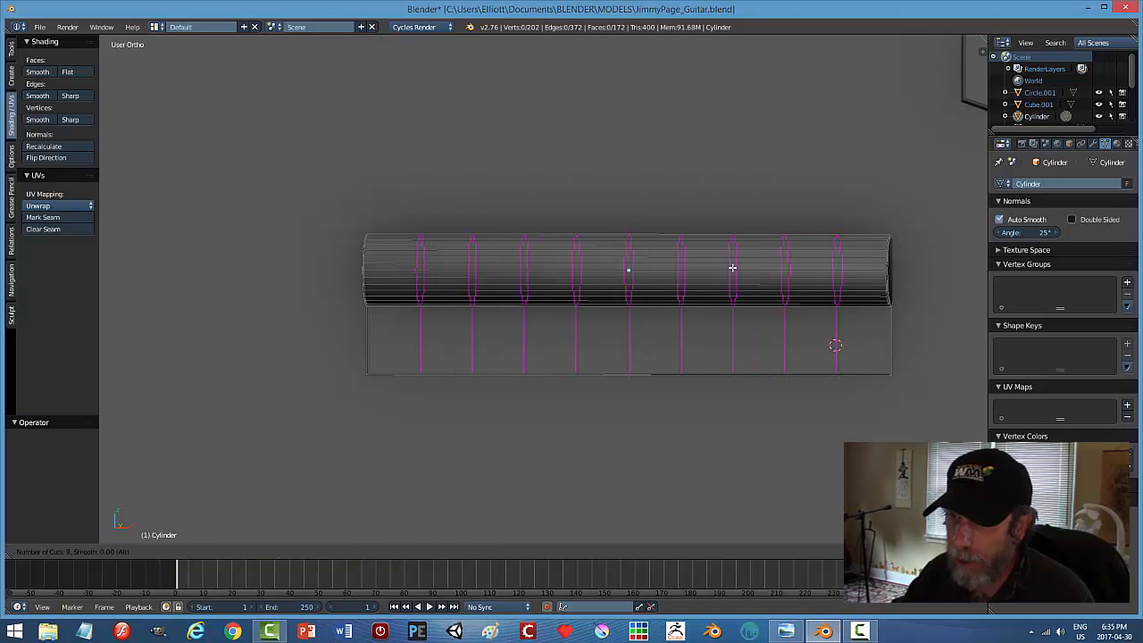
{"action": "left_click", "coordinate": [732, 268]}
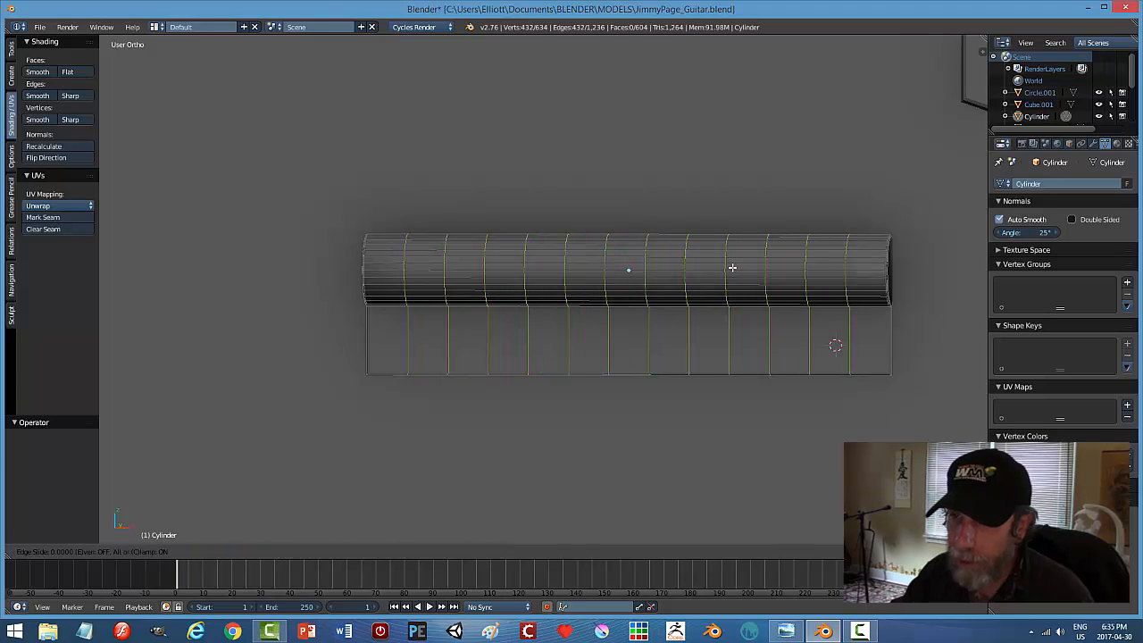
{"action": "right_click", "coordinate": [732, 267]}
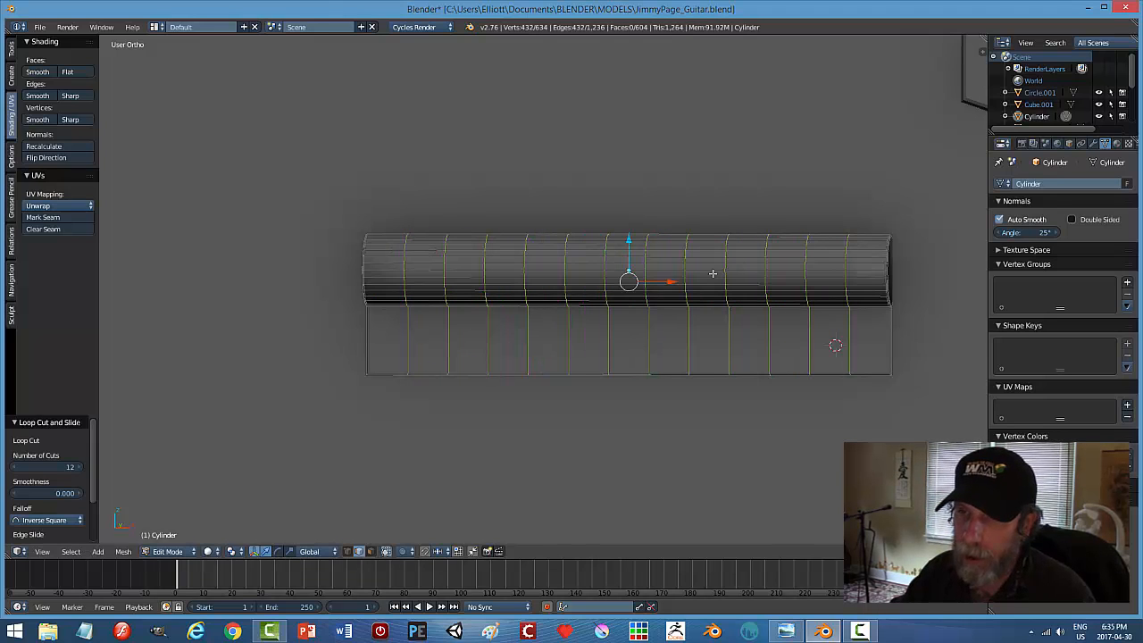
Try moving the second and fourth crosswise loops along X towards their neighbours, then undo both moves.
{"action": "right_click", "coordinate": [444, 261], "text": "alt"}
{"action": "key", "text": "g"}
{"action": "key", "text": "x"}
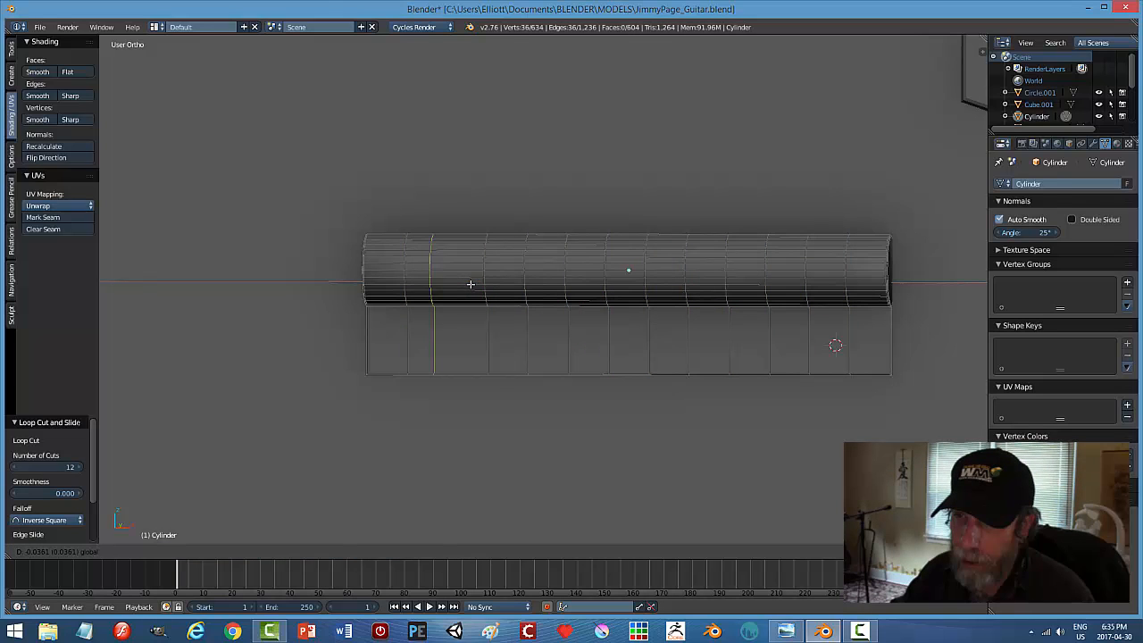
{"action": "left_click", "coordinate": [456, 285]}
{"action": "right_click", "coordinate": [524, 266], "text": "alt"}
{"action": "left_click_drag", "start_coordinate": [573, 281], "coordinate": [546, 282]}
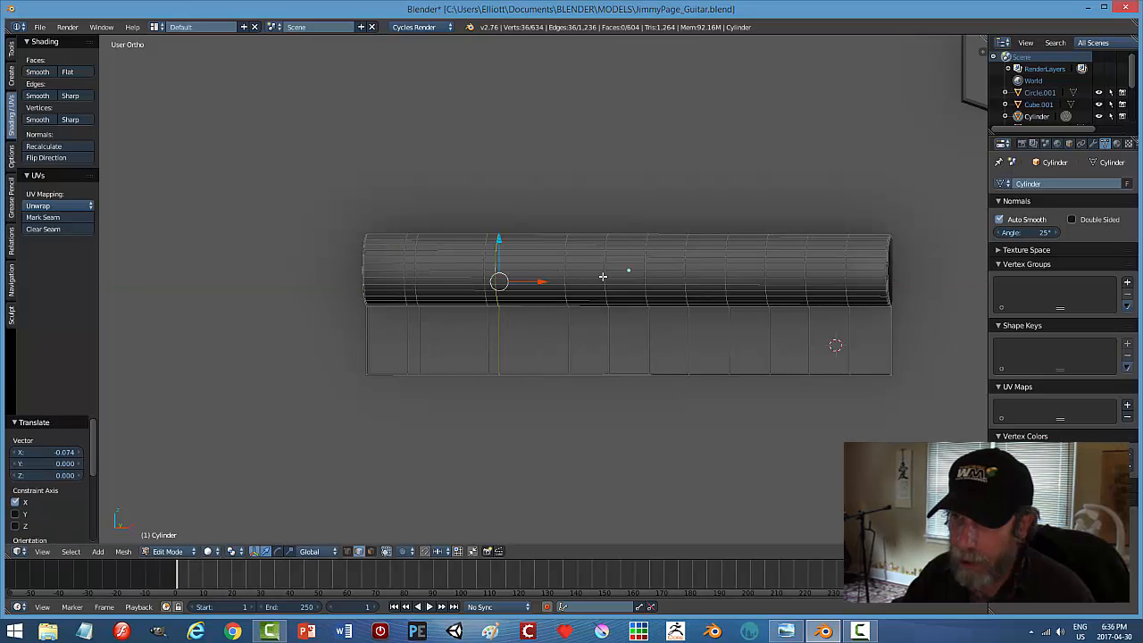
{"action": "right_click", "coordinate": [632, 275], "text": "alt"}
{"action": "key", "text": "ctrl+z"}
{"action": "key", "text": "ctrl+z"}
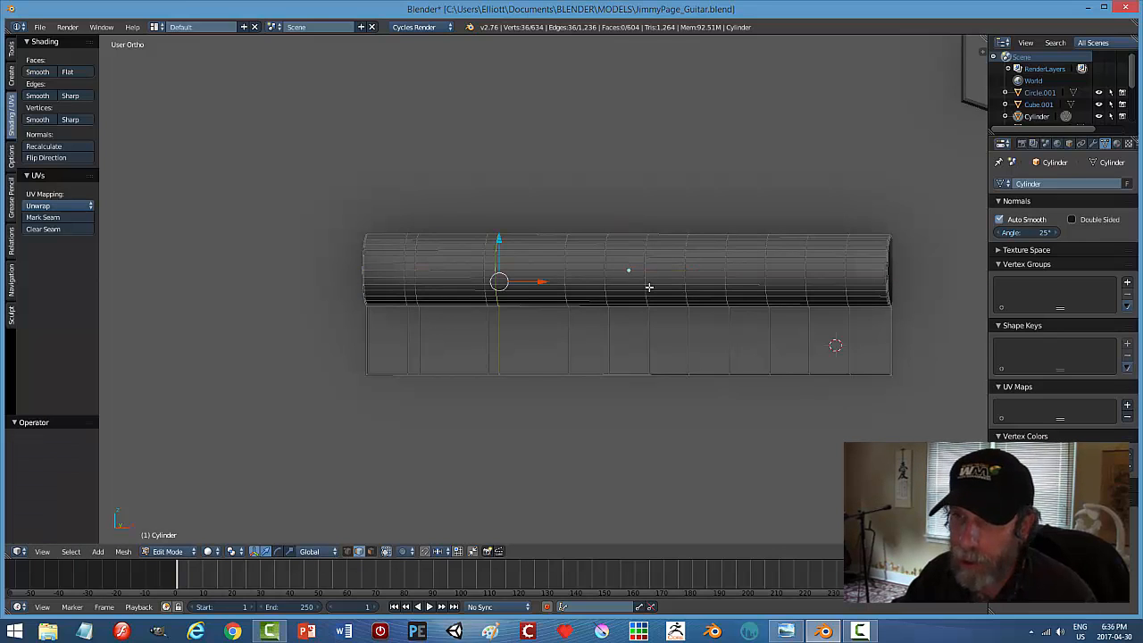
{"action": "key", "text": "ctrl+z"}
{"action": "key", "text": "ctrl+z"}
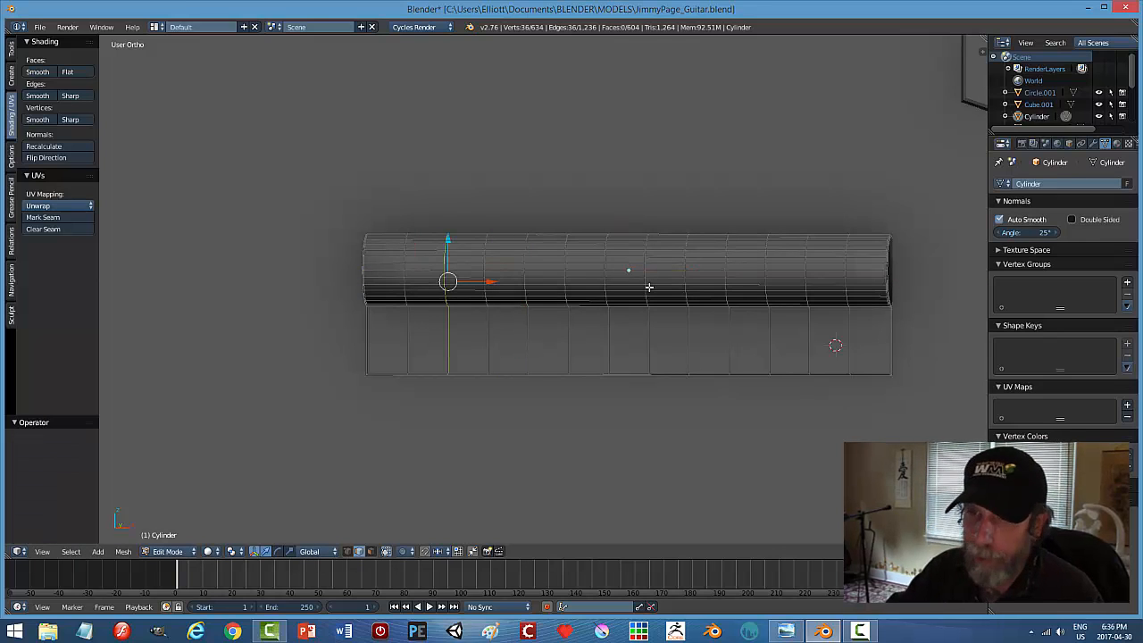
In the front wireframe view, move the first crosswise loop 0.025 along X to line up with the reference string.
{"action": "key", "text": "KP_1"}
{"action": "key", "text": "z"}
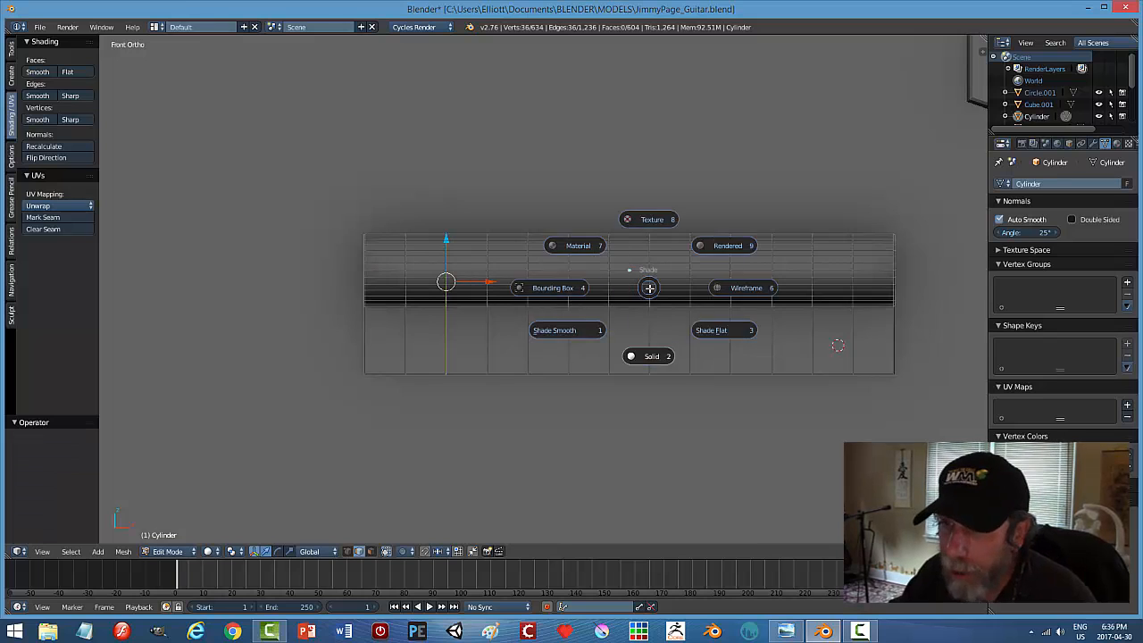
{"action": "left_click", "coordinate": [725, 291]}
{"action": "key", "text": "ctrl+z"}
{"action": "right_click", "coordinate": [408, 247], "text": "alt"}
{"action": "left_click_drag", "start_coordinate": [441, 280], "coordinate": [451, 280]}
Move the third loop 0.031 along X and shift the fourth along X to match the second pair of reference strings.
{"action": "right_click", "coordinate": [487, 258], "text": "alt"}
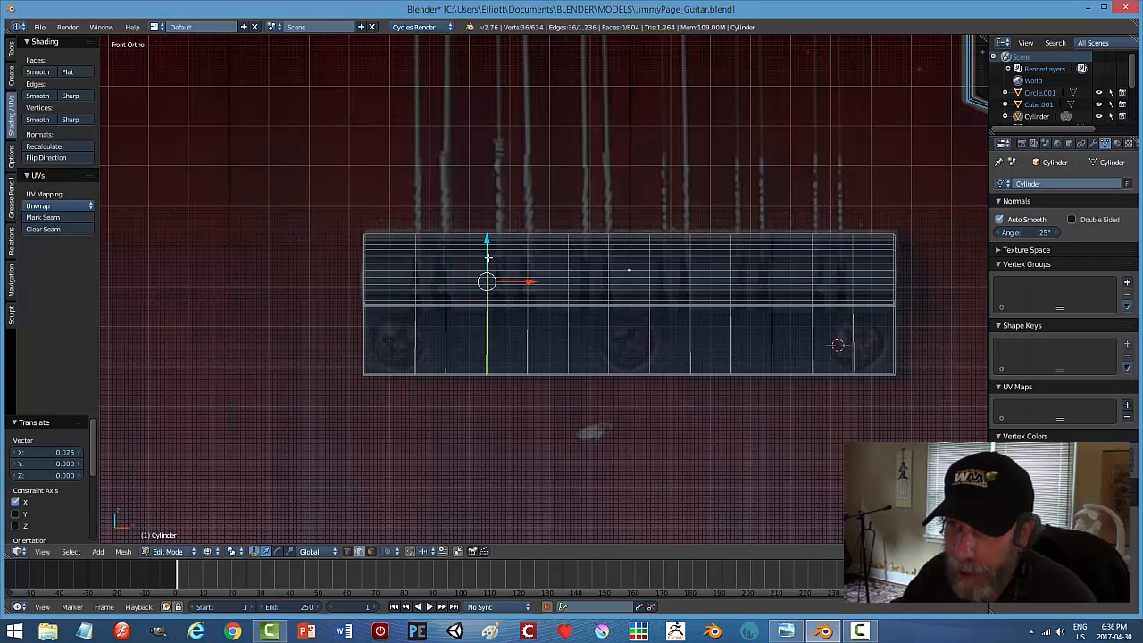
{"action": "key", "text": "g"}
{"action": "key", "text": "x"}
{"action": "left_click", "coordinate": [538, 282]}
{"action": "right_click", "coordinate": [527, 258], "text": "alt"}
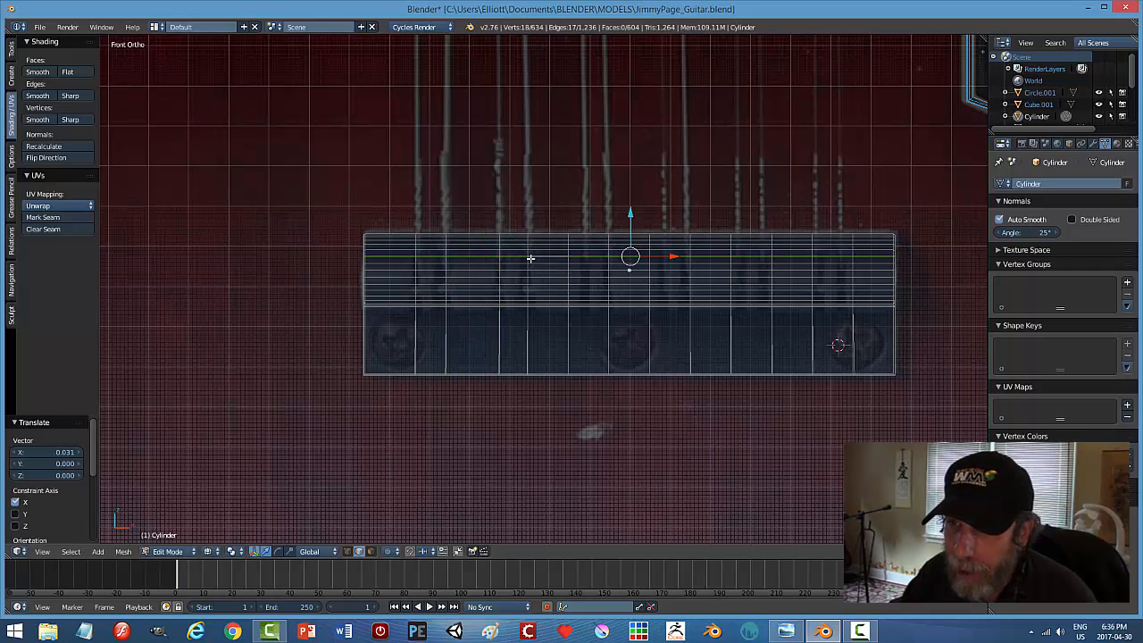
{"action": "right_click", "coordinate": [525, 245], "text": "alt"}
{"action": "right_click", "coordinate": [526, 279], "text": "alt+shift"}
{"action": "key", "text": "g"}
{"action": "key", "text": "x"}
{"action": "left_click", "coordinate": [569, 282]}
Move the remaining crosswise loops along X to match the other reference string pairs, then deselect everything.
{"action": "right_click", "coordinate": [572, 271], "text": "alt"}
{"action": "right_click", "coordinate": [567, 264], "text": "alt"}
{"action": "right_click", "coordinate": [568, 260], "text": "alt"}
{"action": "left_click_drag", "start_coordinate": [601, 282], "coordinate": [796, 279]}
{"action": "right_click", "coordinate": [611, 266], "text": "alt"}
{"action": "right_click", "coordinate": [814, 265], "text": "alt"}
{"action": "right_click", "coordinate": [836, 277]}
{"action": "key", "text": "ctrl+z"}
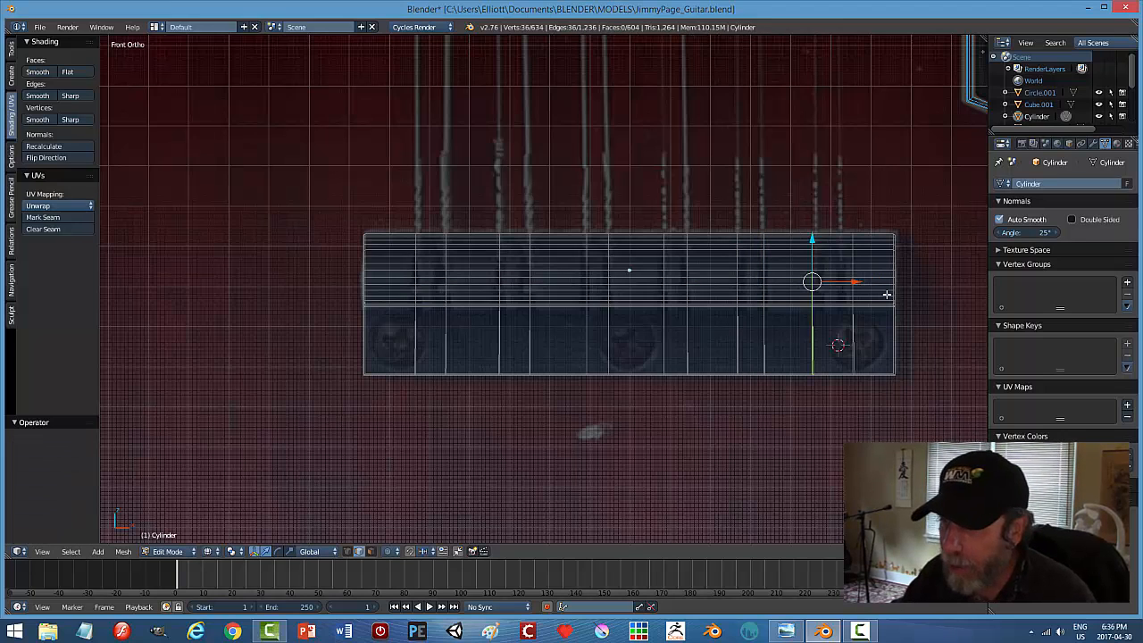
{"action": "left_click_drag", "start_coordinate": [852, 281], "coordinate": [867, 281]}
{"action": "key", "text": "a"}
Switch the mesh to face selection and return to a closer front view of the part.
{"action": "mouse_move", "coordinate": [854, 346]}
{"action": "middle_mouse_down"}
{"action": "mouse_move", "coordinate": [804, 358]}
{"action": "mouse_move", "coordinate": [819, 336]}
{"action": "mouse_move", "coordinate": [853, 341]}
{"action": "middle_mouse_up"}
{"action": "key", "text": "ctrl+Tab"}
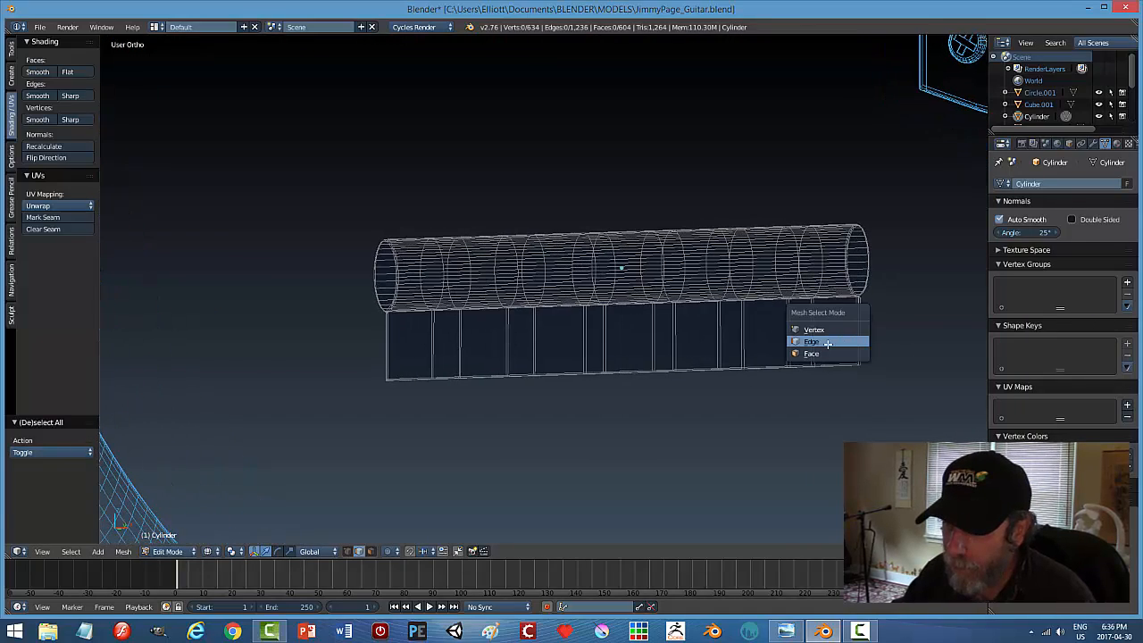
{"action": "left_click", "coordinate": [823, 354]}
{"action": "middle_click_drag", "start_coordinate": [808, 332], "coordinate": [743, 368]}
{"action": "scroll", "coordinate": [732, 382], "scroll_direction": "up", "scroll_amount": 3}
{"action": "key", "text": "KP_1"}
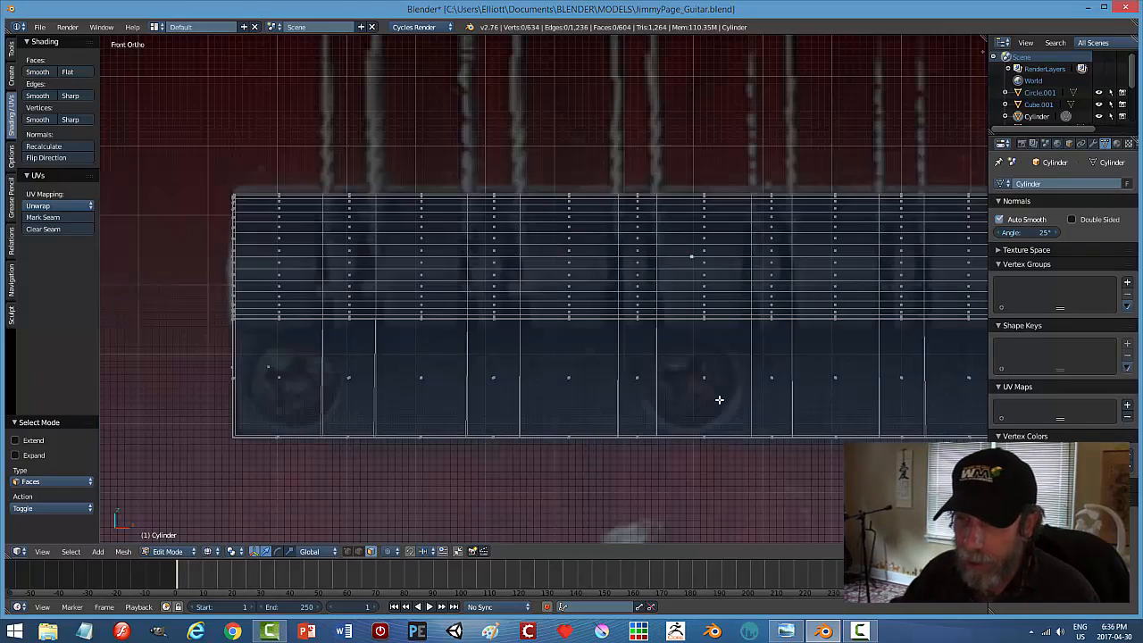
{"action": "middle_click_drag", "start_coordinate": [813, 420], "coordinate": [591, 402], "text": "shift"}
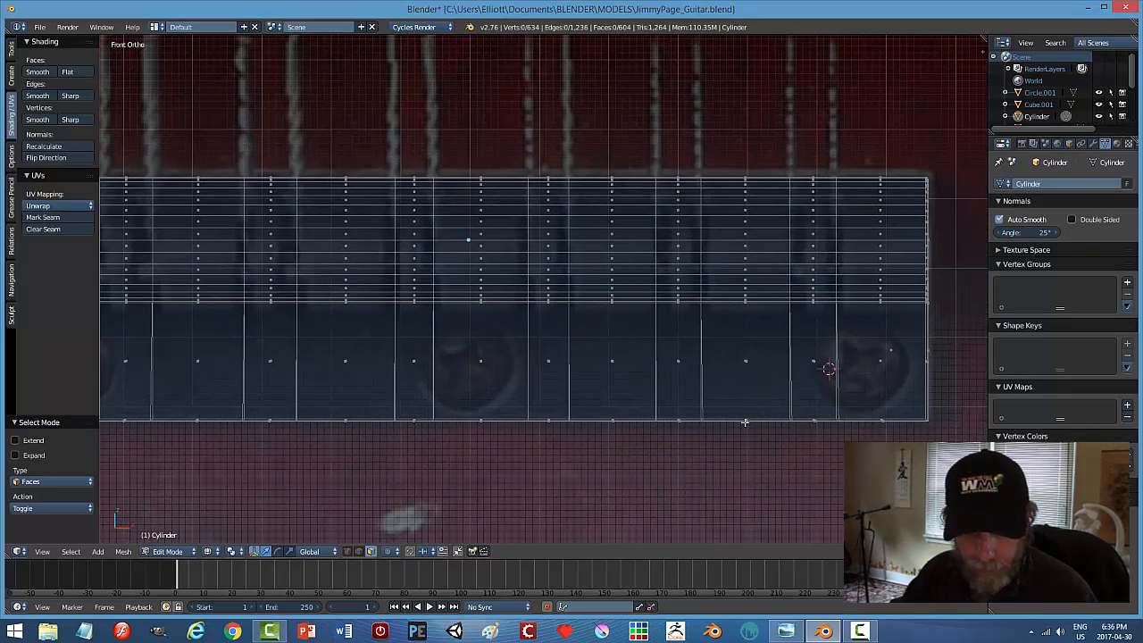
Switch to vertex selection, box-select the vertices along the flange's lower edge, and clear the selection.
{"action": "key", "text": "ctrl+Tab"}
{"action": "left_click", "coordinate": [727, 394]}
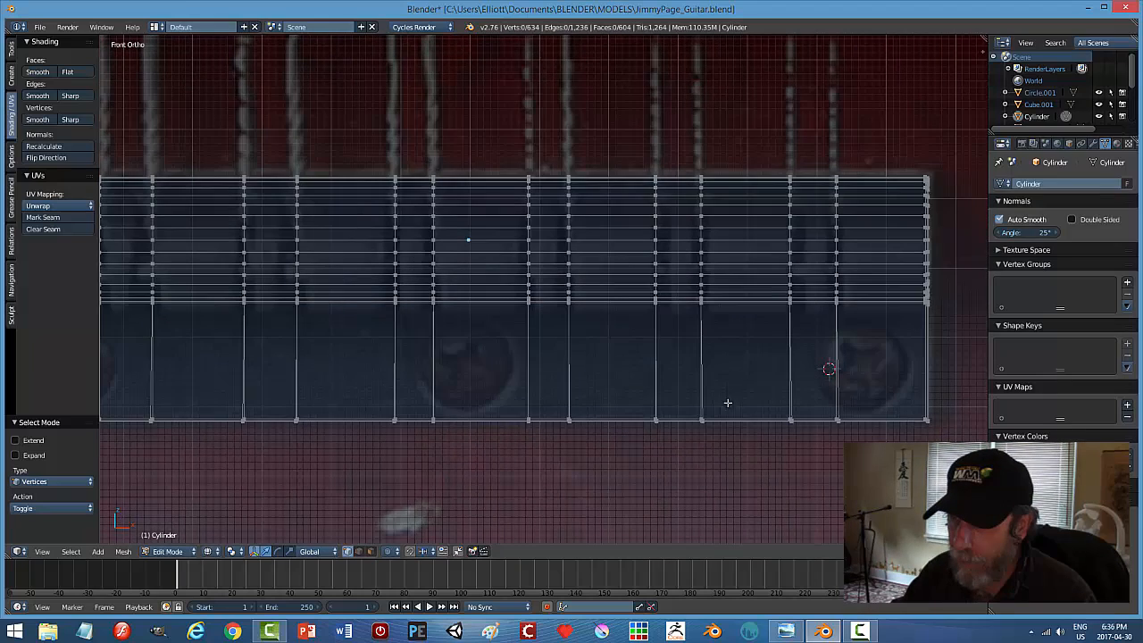
{"action": "scroll", "coordinate": [543, 289], "scroll_direction": "down", "scroll_amount": 2}
{"action": "key", "text": "b"}
{"action": "left_click_drag", "start_coordinate": [871, 430], "coordinate": [192, 303]}
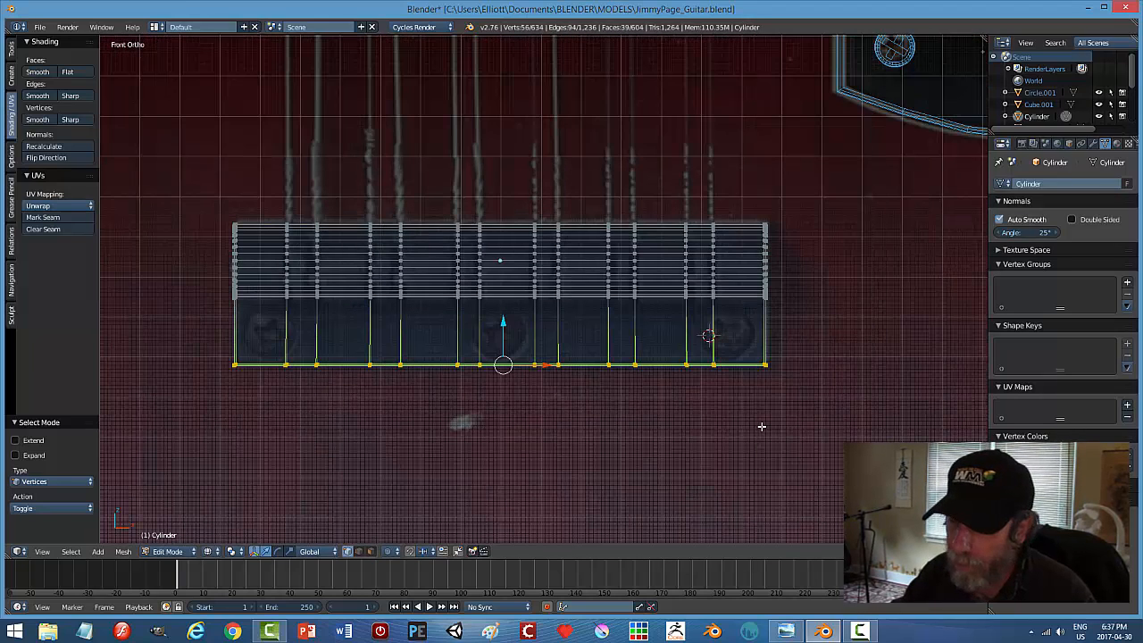
{"action": "key", "text": "a"}
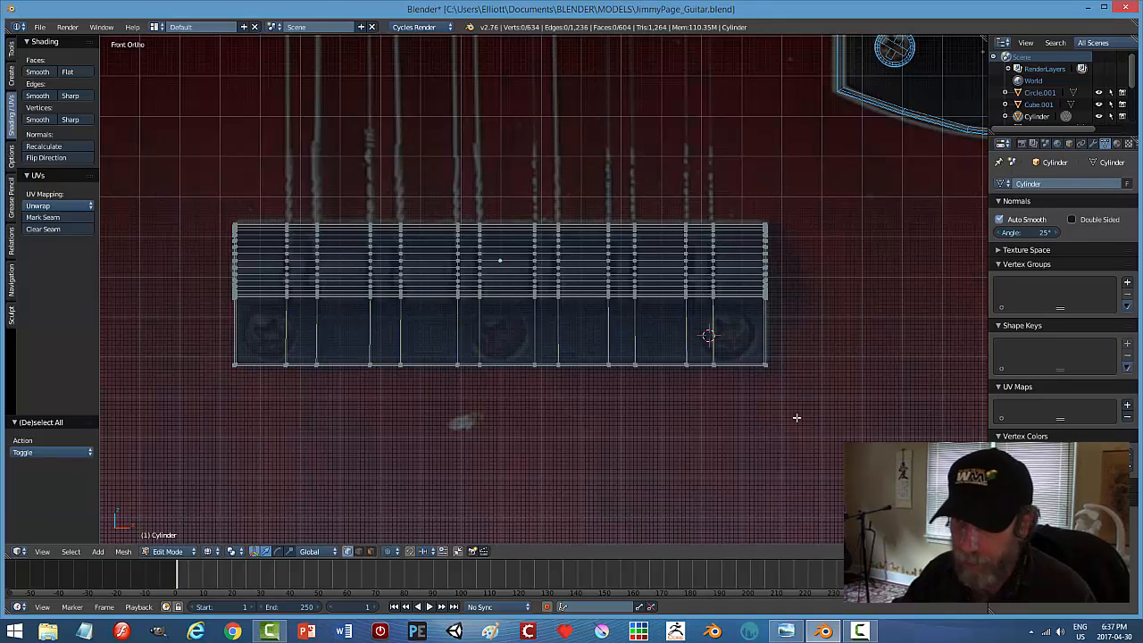
Switch to face selection, box-select the flat flange faces below the cylinder, and hide them.
{"action": "key", "text": "ctrl+Tab"}
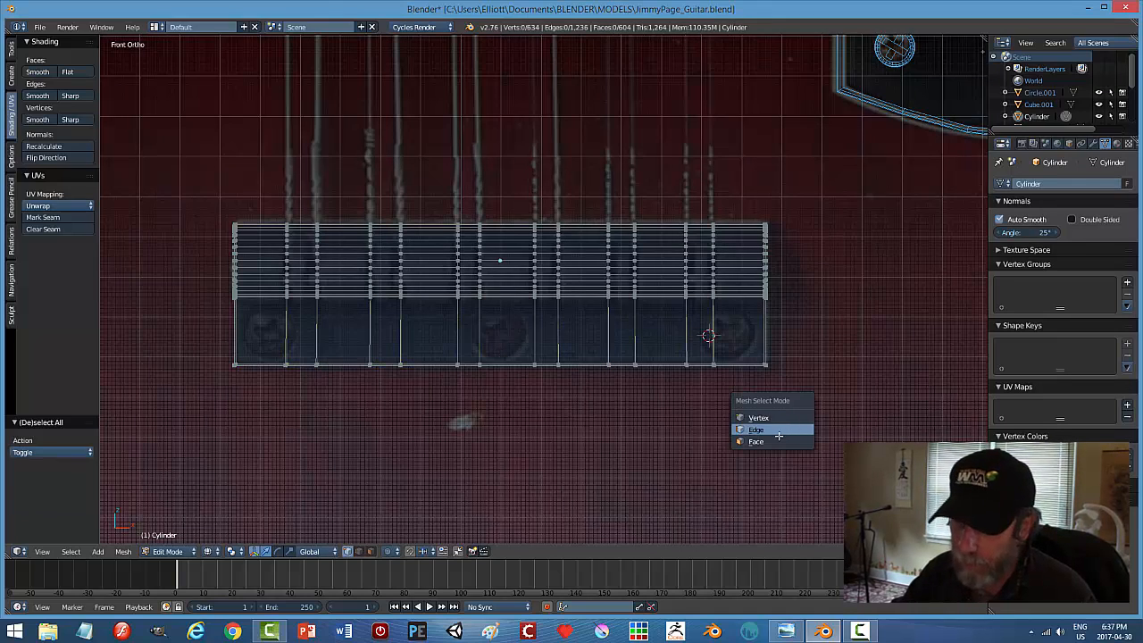
{"action": "left_click", "coordinate": [777, 440]}
{"action": "left_click_drag", "start_coordinate": [853, 386], "coordinate": [151, 299]}
{"action": "key", "text": "h"}
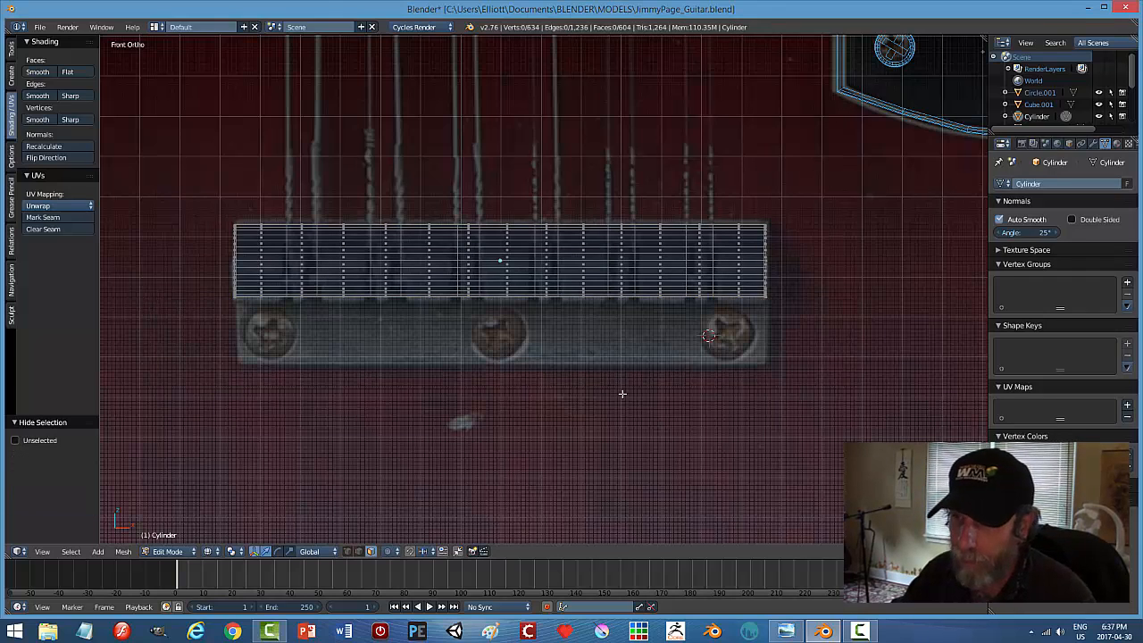
Switch the mesh to edge selection, try selecting the two crosswise loops nearest the cylinder's +X end, and clear the selection.
{"action": "key", "text": "ctrl+Tab"}
{"action": "left_click", "coordinate": [693, 285]}
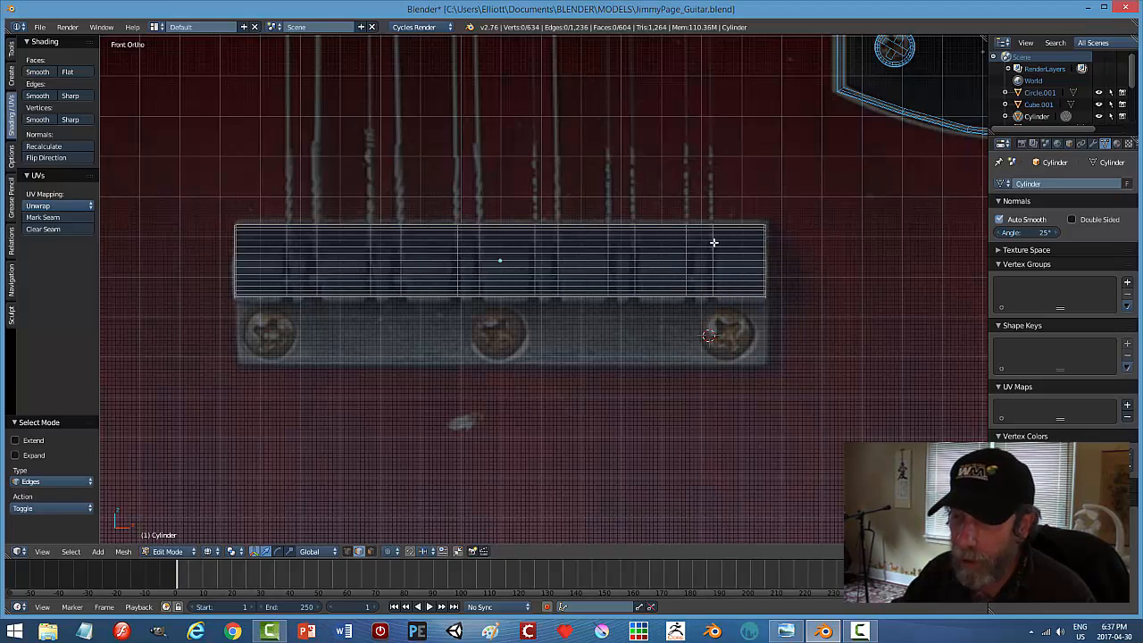
{"action": "key", "text": "ctrl+r"}
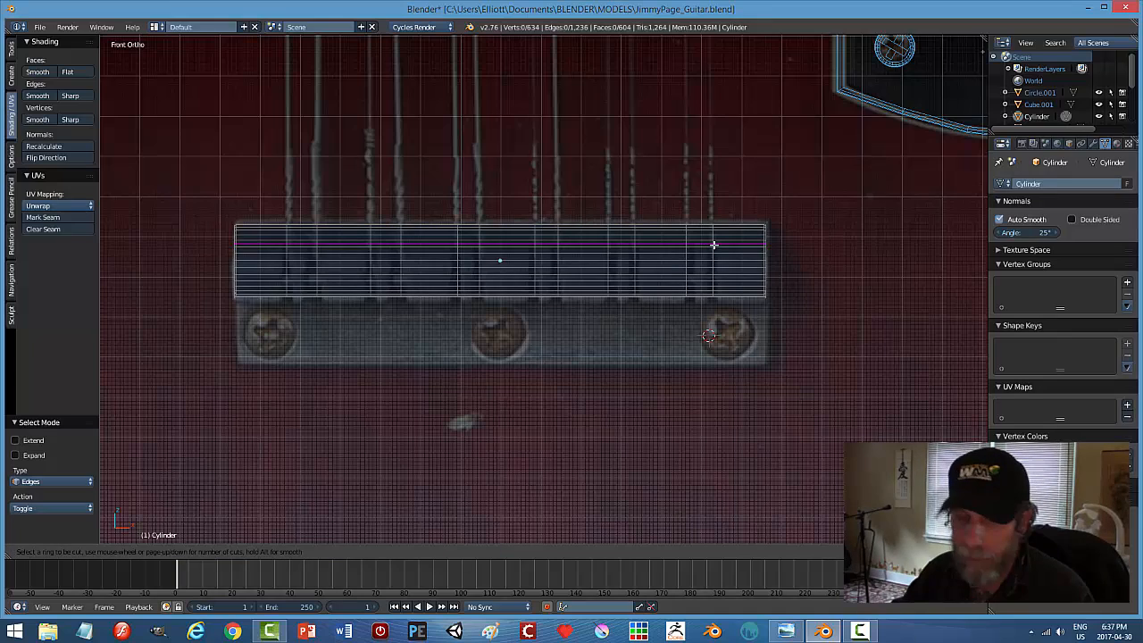
{"action": "key", "text": "Escape"}
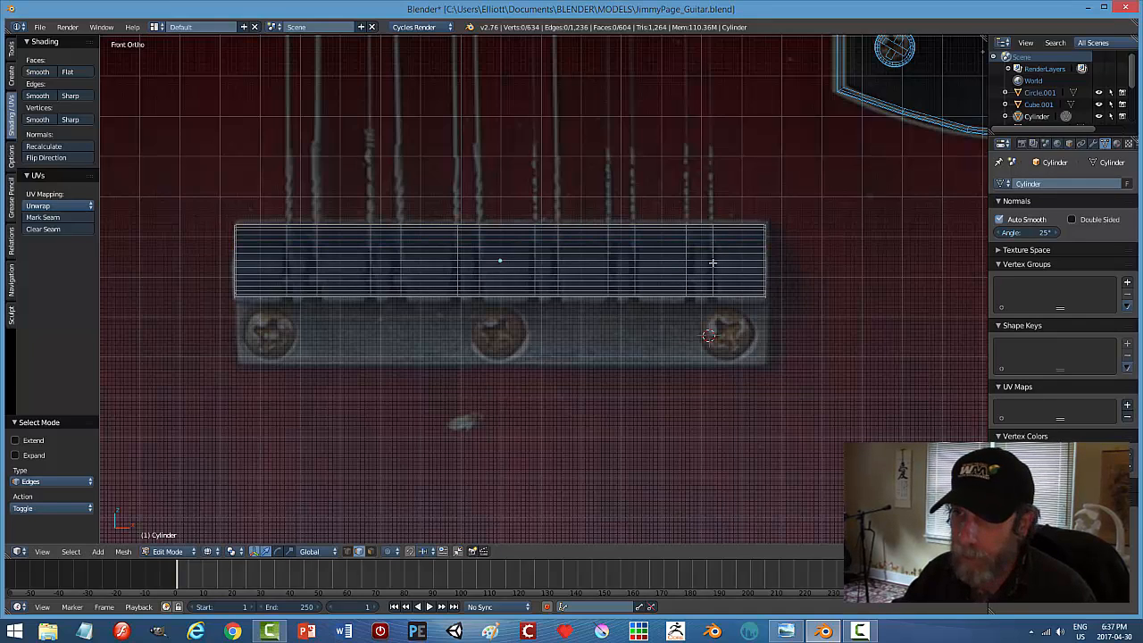
{"action": "left_click", "coordinate": [713, 258], "text": "alt"}
{"action": "left_click", "coordinate": [687, 239], "text": "alt"}
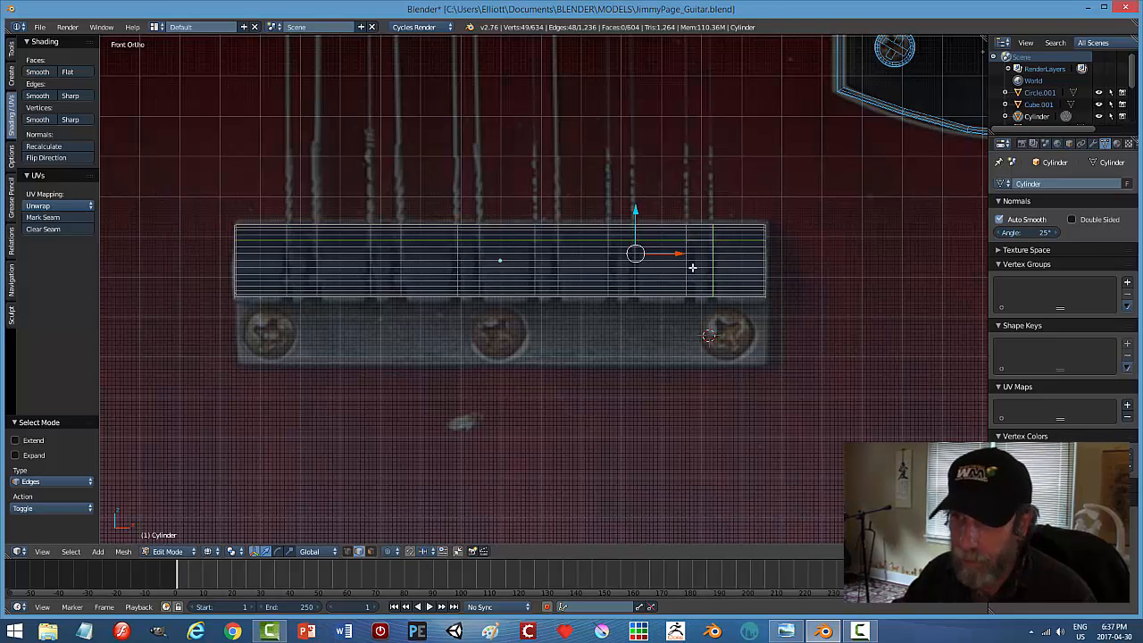
{"action": "key", "text": "a"}
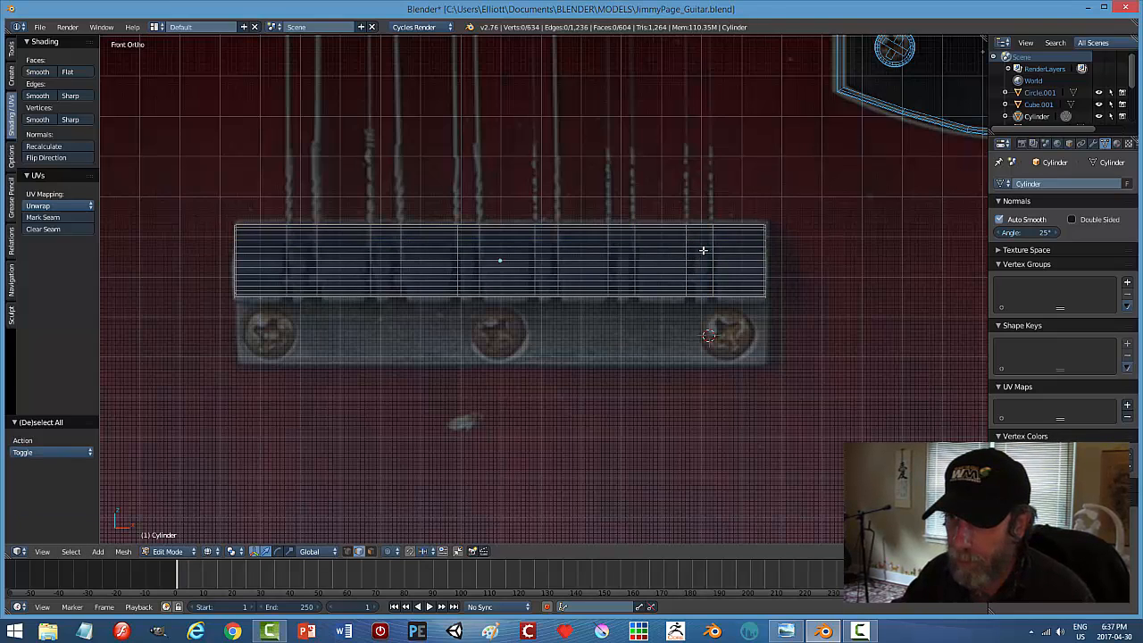
Select the four crosswise edge loops nearest the cylinder's +X end.
{"action": "left_click", "coordinate": [712, 242], "text": "alt"}
{"action": "right_click", "coordinate": [688, 244], "text": "alt+shift"}
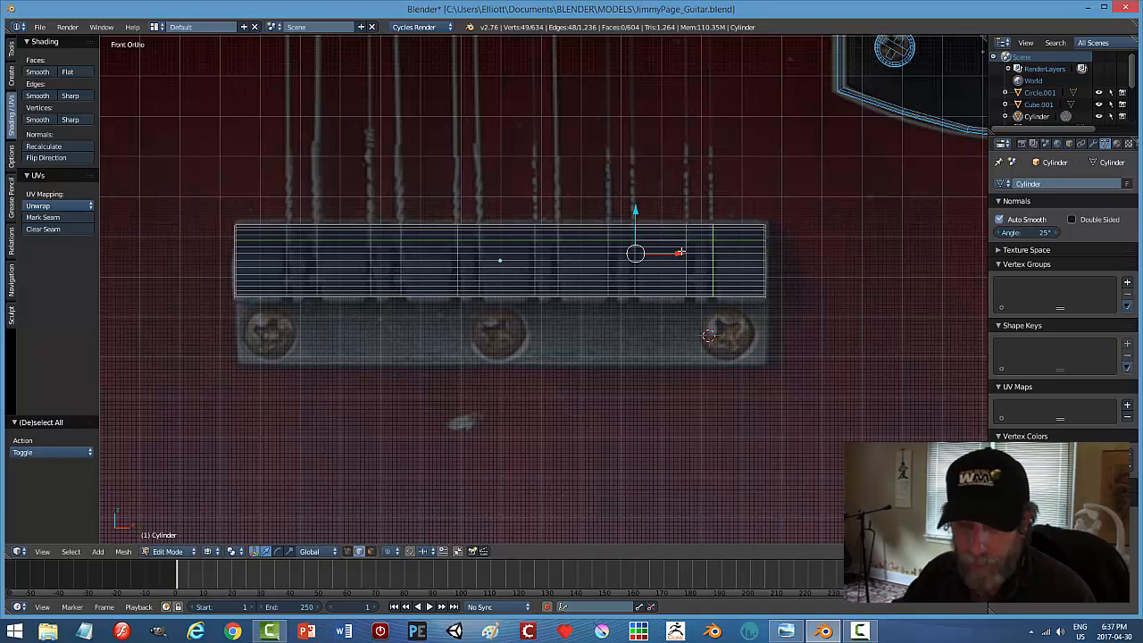
{"action": "key", "text": "ctrl+z"}
{"action": "scroll", "coordinate": [726, 278], "scroll_direction": "up", "scroll_amount": 2}
{"action": "right_click", "coordinate": [787, 223], "text": "alt+shift"}
{"action": "right_click", "coordinate": [705, 215], "text": "alt+shift"}
{"action": "right_click", "coordinate": [702, 226], "text": "alt+shift"}
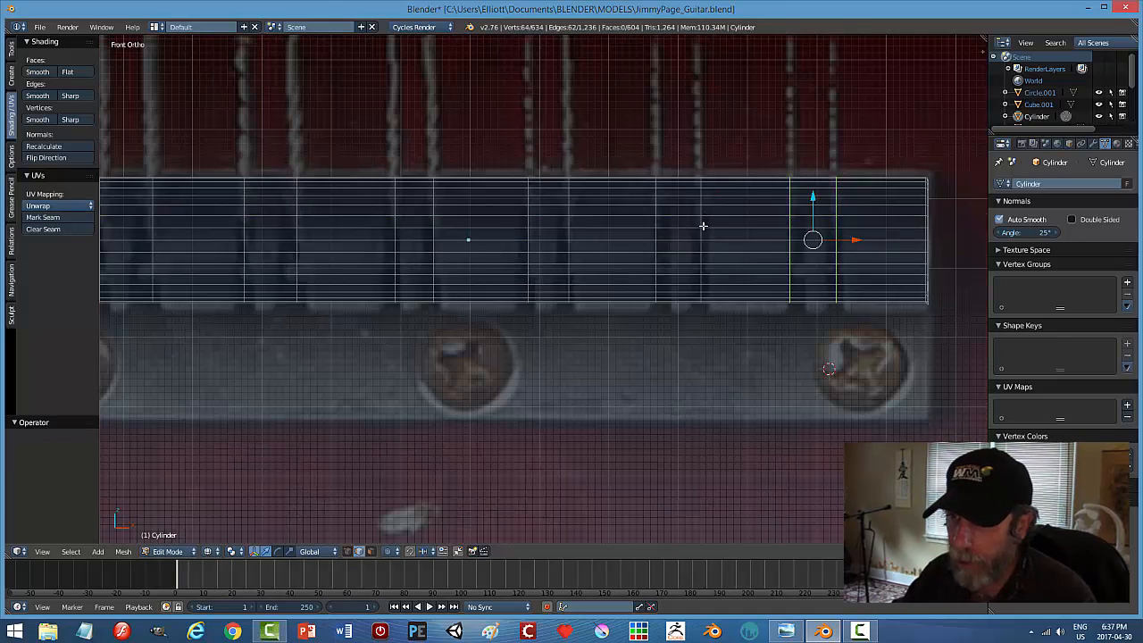
{"action": "right_click", "coordinate": [700, 222], "text": "alt+shift"}
{"action": "right_click", "coordinate": [657, 223], "text": "alt+shift"}
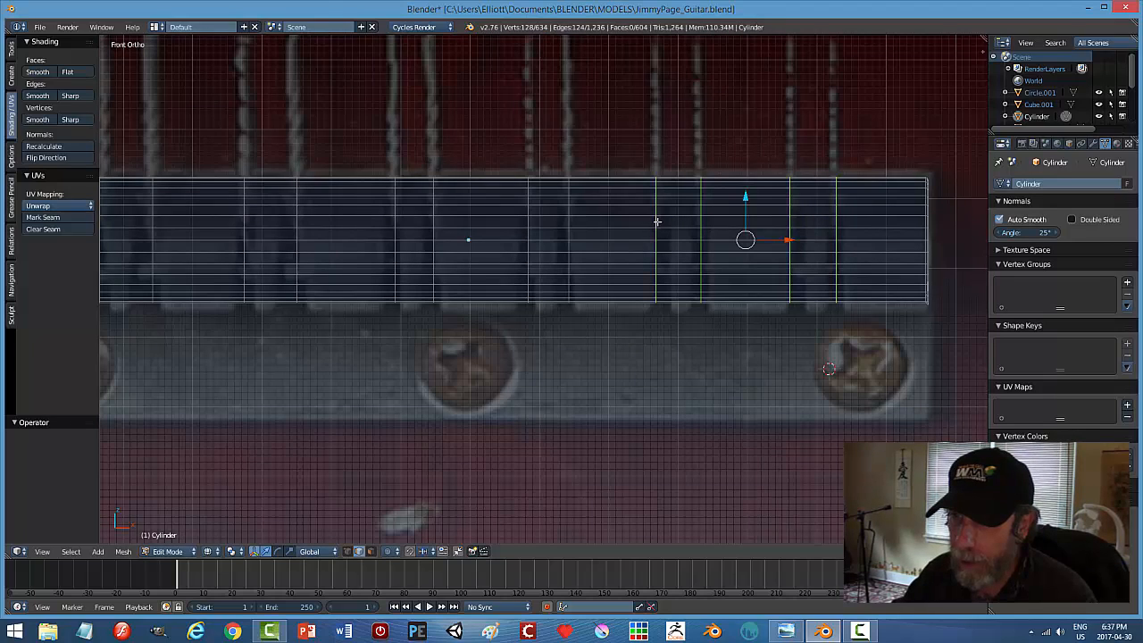
Add the remaining eight crosswise edge loops to the selection, working towards the cylinder's -X end.
{"action": "right_click", "coordinate": [569, 225], "text": "alt+shift"}
{"action": "right_click", "coordinate": [529, 227], "text": "alt+shift"}
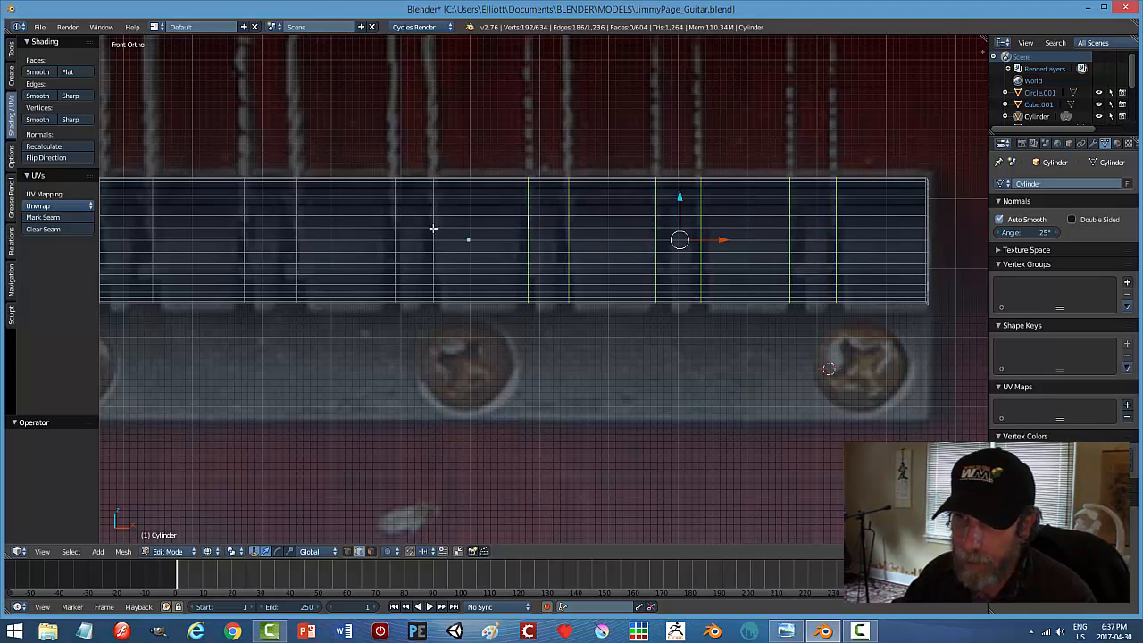
{"action": "right_click", "coordinate": [434, 223], "text": "alt+shift"}
{"action": "right_click", "coordinate": [399, 222], "text": "alt+shift"}
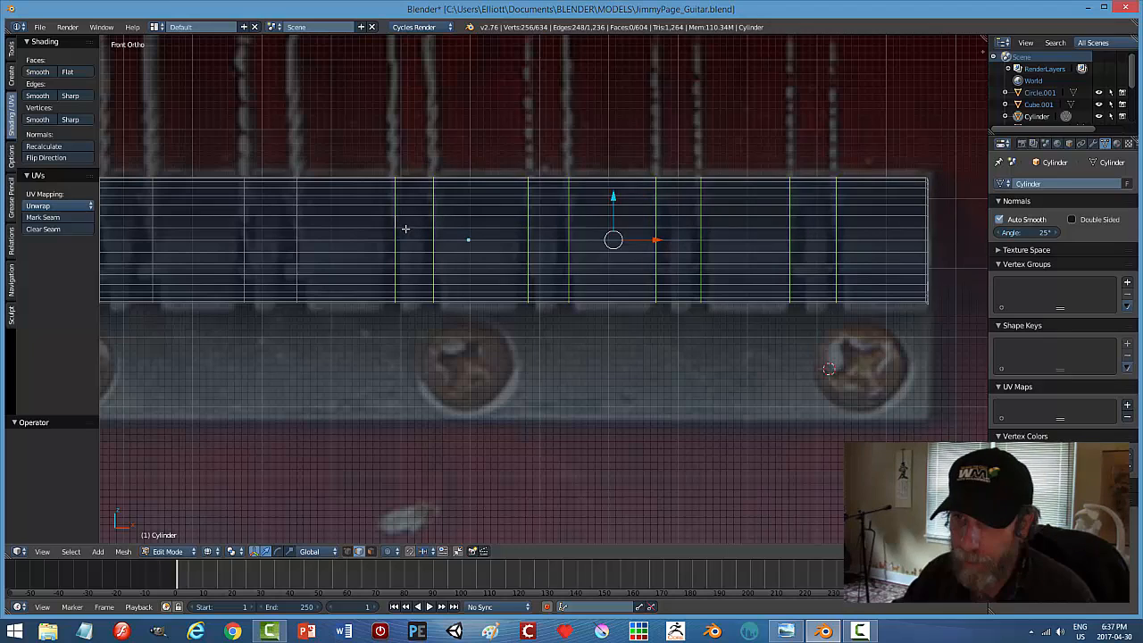
{"action": "middle_click_drag", "start_coordinate": [300, 320], "coordinate": [644, 290], "text": "shift"}
{"action": "right_click", "coordinate": [638, 255], "text": "alt+shift"}
{"action": "right_click", "coordinate": [588, 257], "text": "alt+shift"}
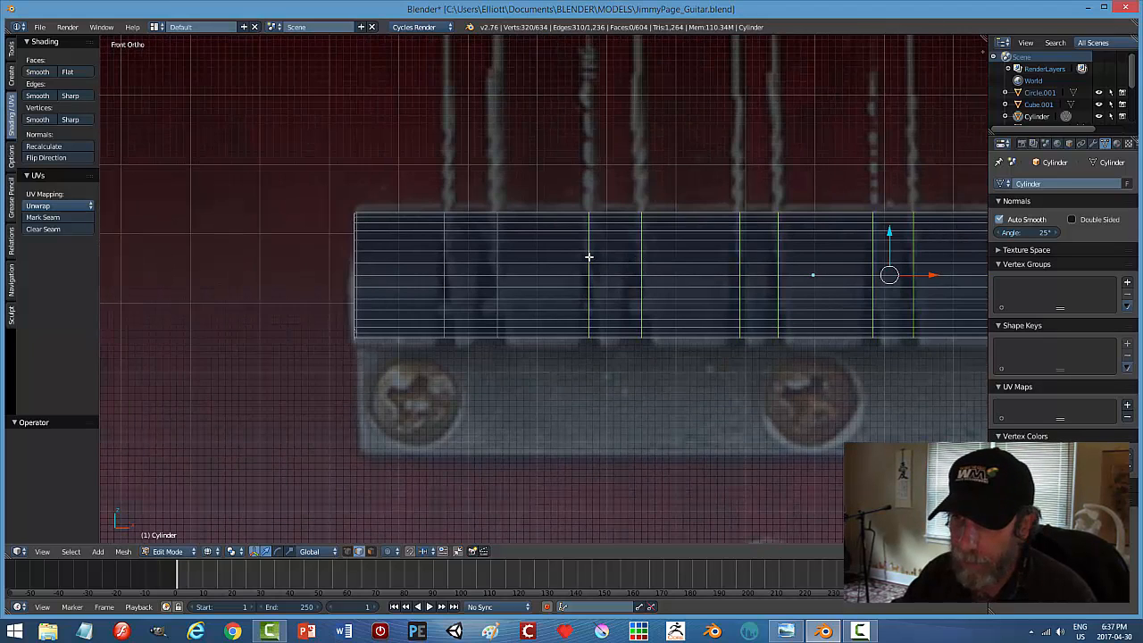
{"action": "right_click", "coordinate": [484, 258], "text": "alt+shift"}
{"action": "right_click", "coordinate": [445, 258], "text": "alt+shift"}
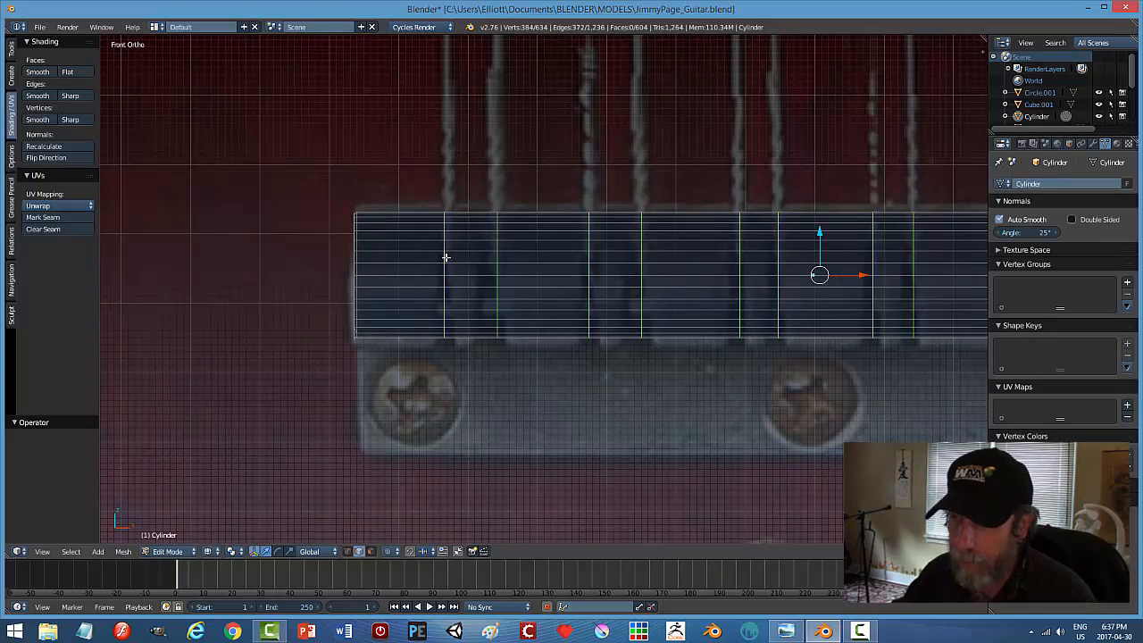
Bevel the twelve selected crosswise loops with an offset of 0.009 and 2 segments.
{"action": "scroll", "coordinate": [718, 371], "scroll_direction": "down", "scroll_amount": 2}
{"action": "middle_click_drag", "start_coordinate": [760, 390], "coordinate": [783, 345]}
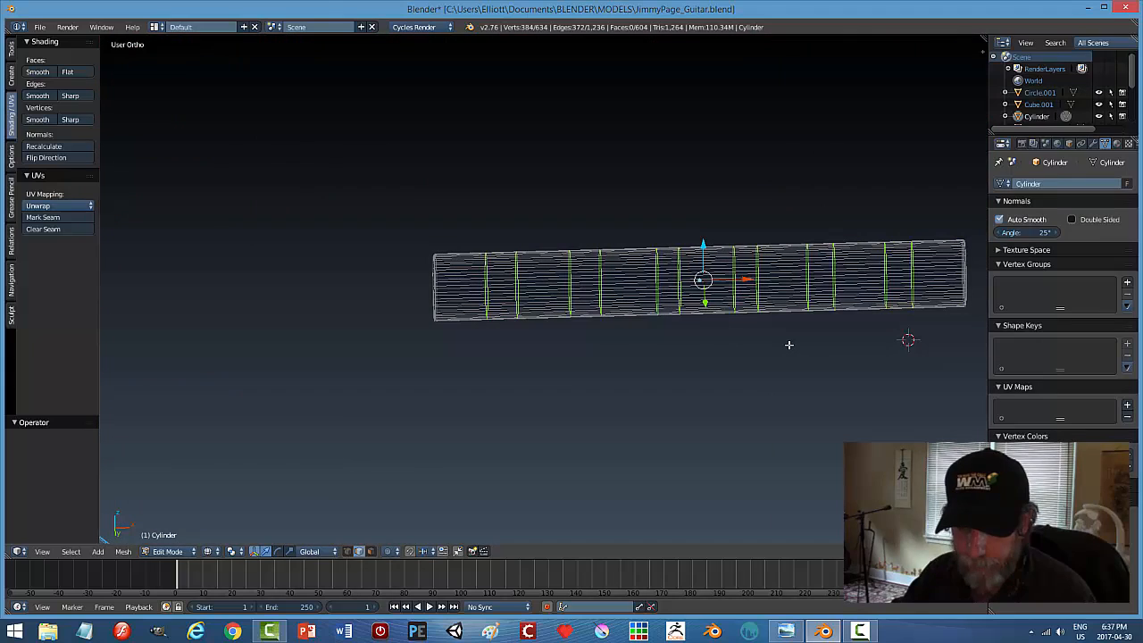
{"action": "key", "text": "ctrl+b"}
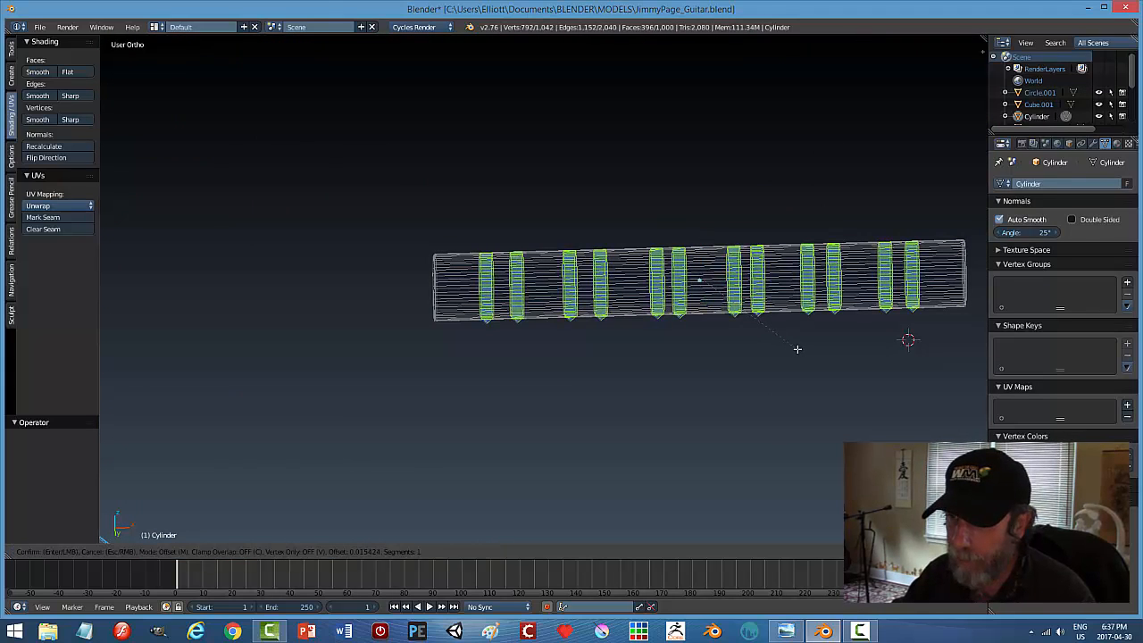
{"action": "scroll", "coordinate": [797, 344], "scroll_direction": "up", "scroll_amount": 1}
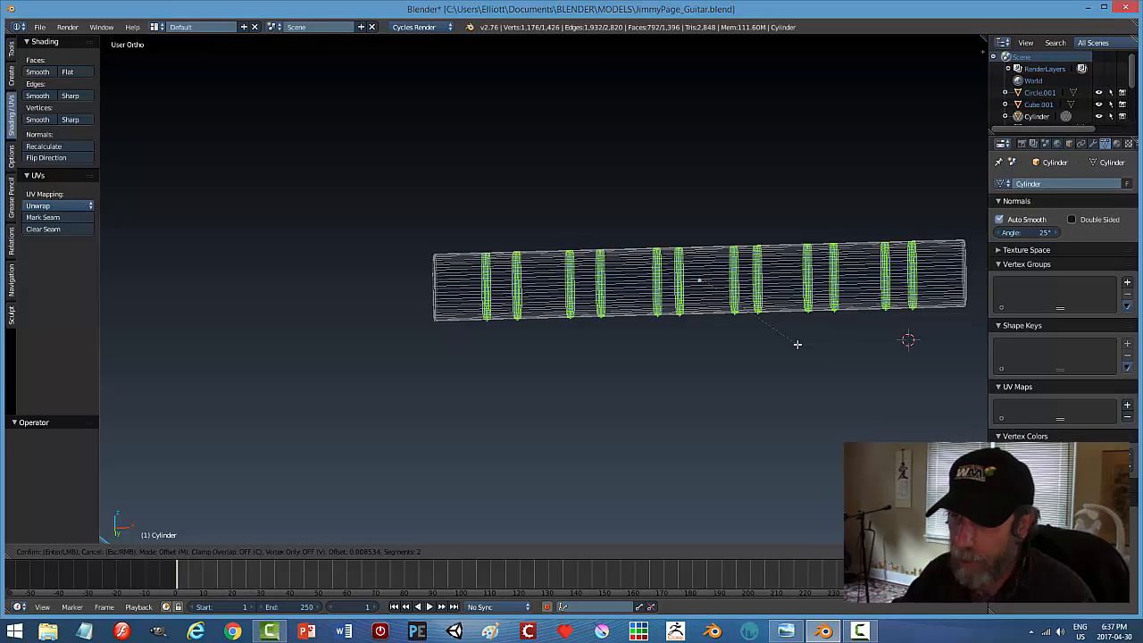
{"action": "left_click", "coordinate": [798, 344]}
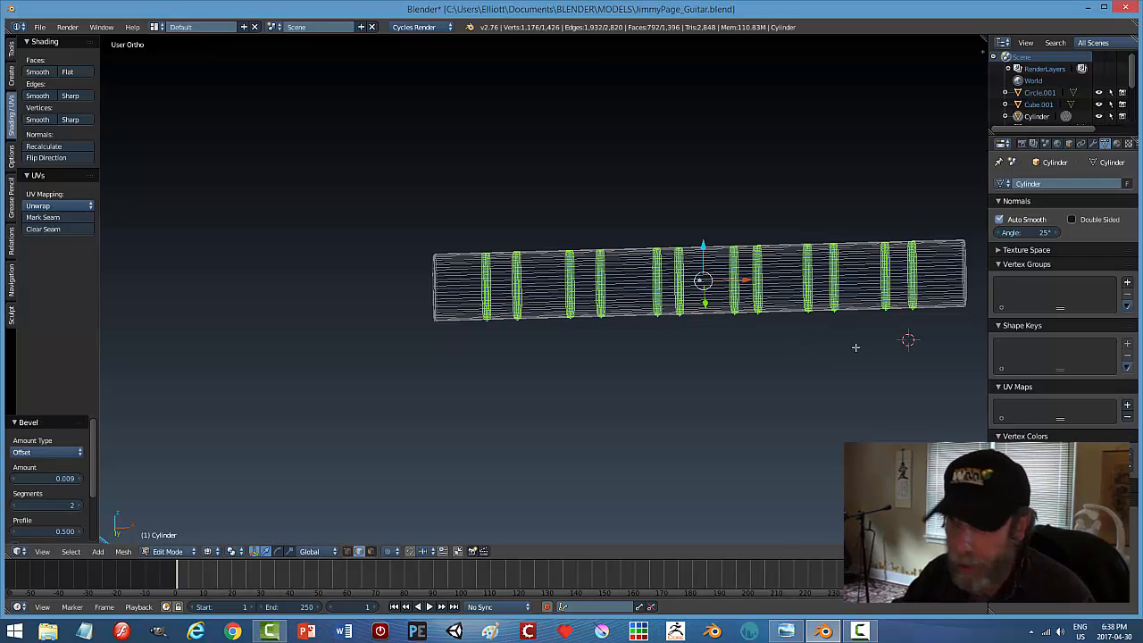
Compare the bevelled bands with the reference image in front view, then undo the bevel with the twelve loops still selected.
{"action": "key", "text": "a"}
{"action": "scroll", "coordinate": [905, 367], "scroll_direction": "up", "scroll_amount": 2}
{"action": "middle_click_drag", "start_coordinate": [918, 355], "coordinate": [564, 390]}
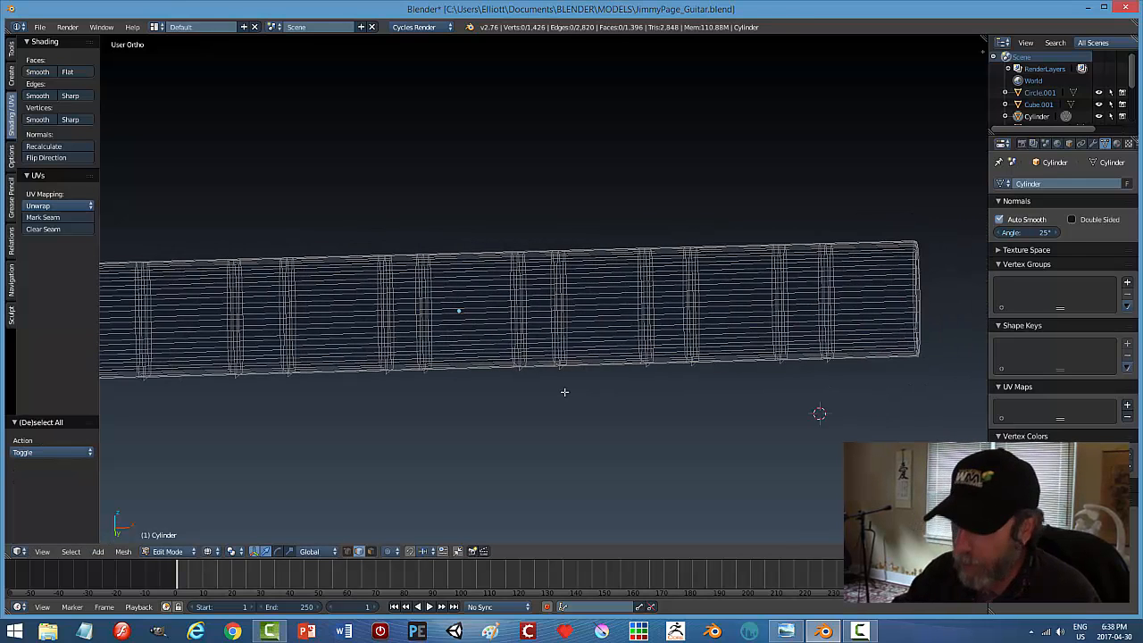
{"action": "key", "text": "KP_1"}
{"action": "scroll", "coordinate": [565, 388], "scroll_direction": "up", "scroll_amount": 2}
{"action": "middle_click_drag", "start_coordinate": [734, 335], "coordinate": [393, 336], "text": "shift"}
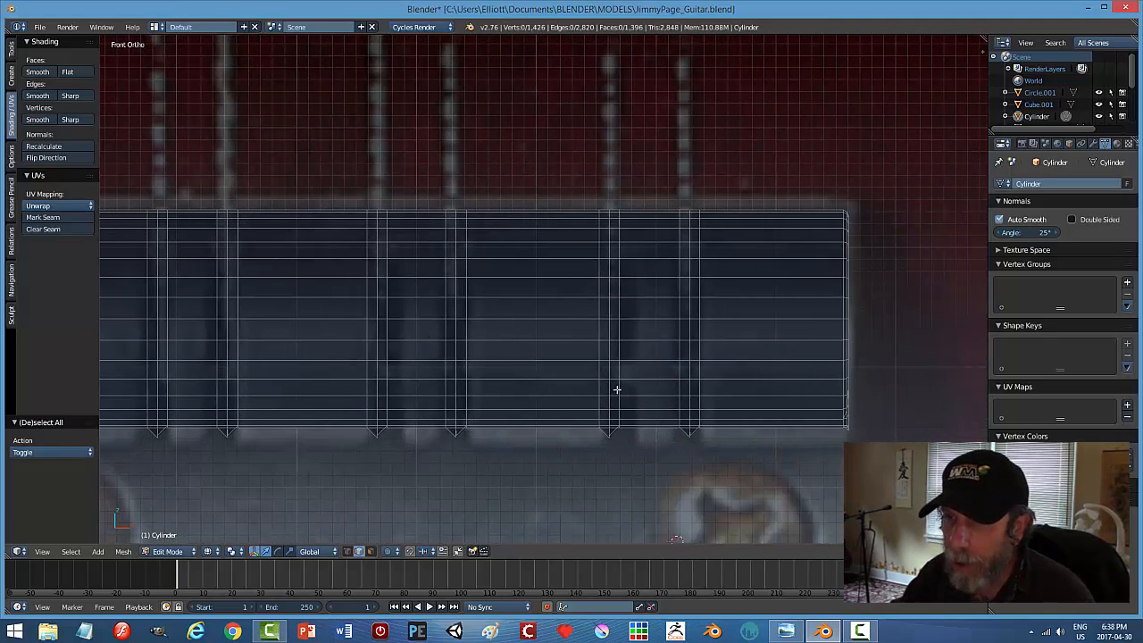
{"action": "key", "text": "ctrl+z"}
{"action": "key", "text": "ctrl+z"}
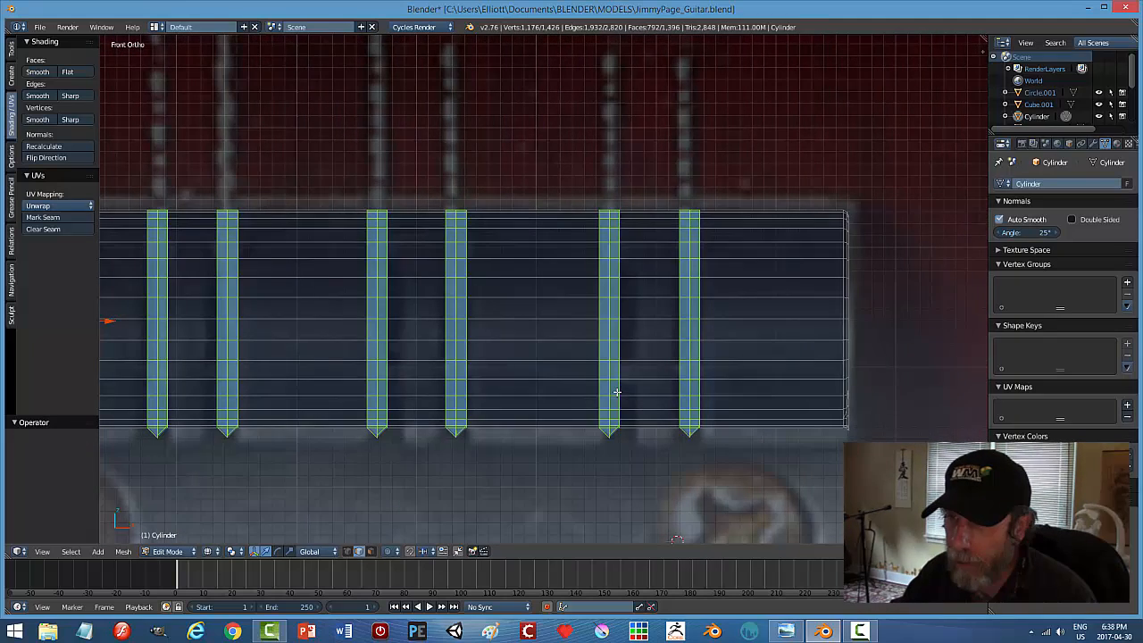
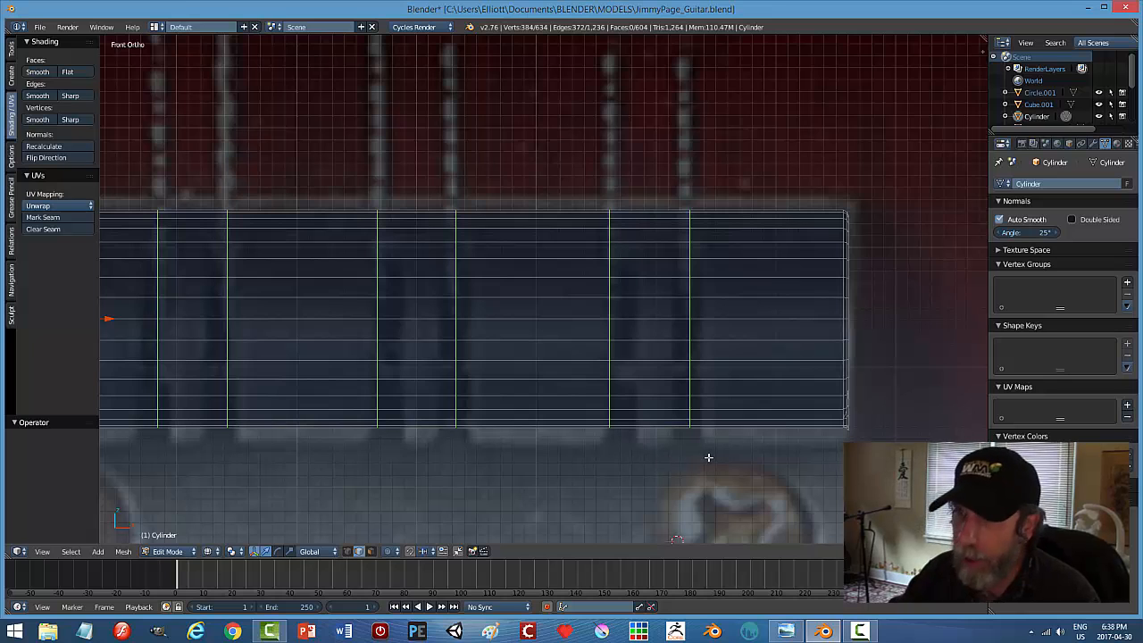
Try to move the twelve selected crosswise loops 0.010 along Y from the side view.
{"action": "key", "text": "KP_3"}
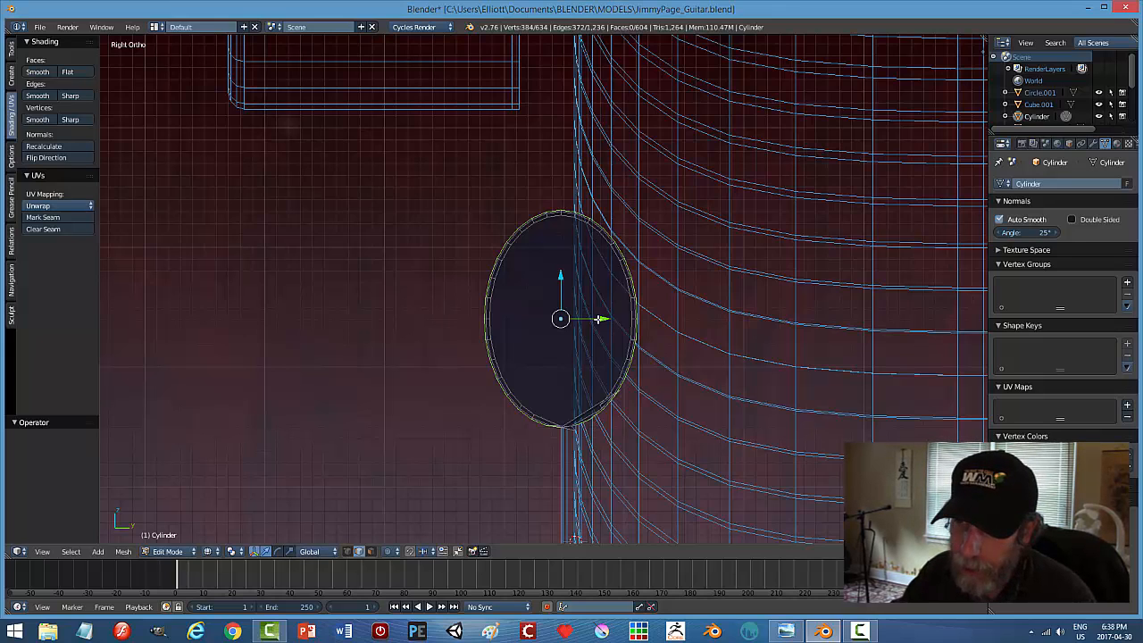
{"action": "left_click_drag", "start_coordinate": [604, 319], "coordinate": [616, 322]}
{"action": "middle_click_drag", "start_coordinate": [457, 350], "coordinate": [598, 294]}
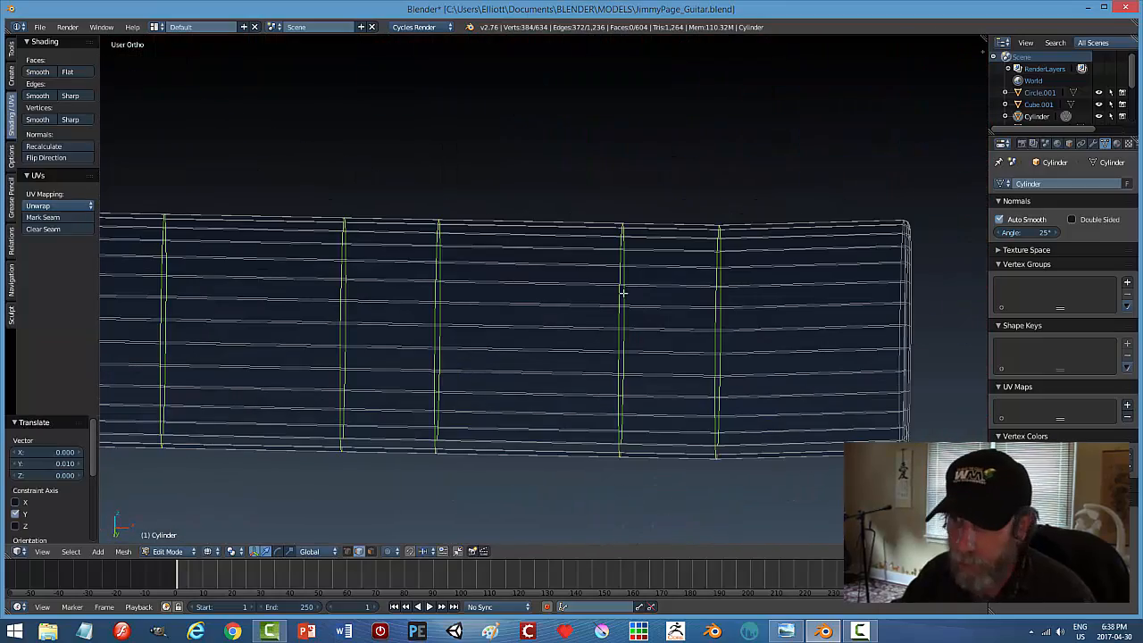
{"action": "middle_click_drag", "start_coordinate": [676, 293], "coordinate": [728, 327]}
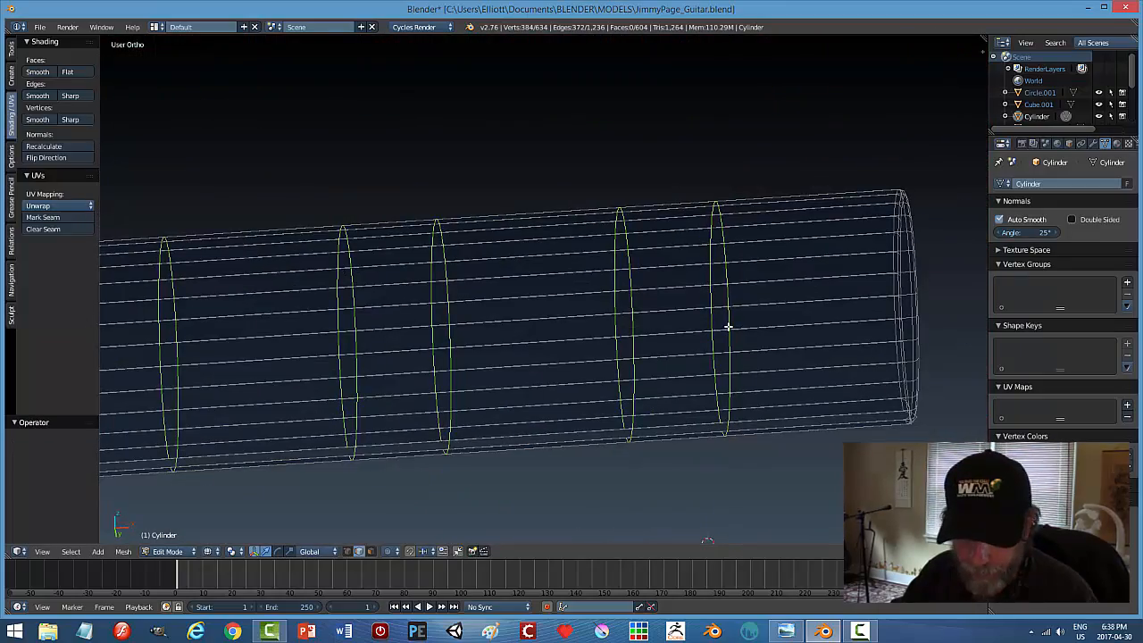
Bevel the twelve crosswise loops with 2 segments into narrow bands and clear the selection.
{"action": "key", "text": "ctrl+b"}
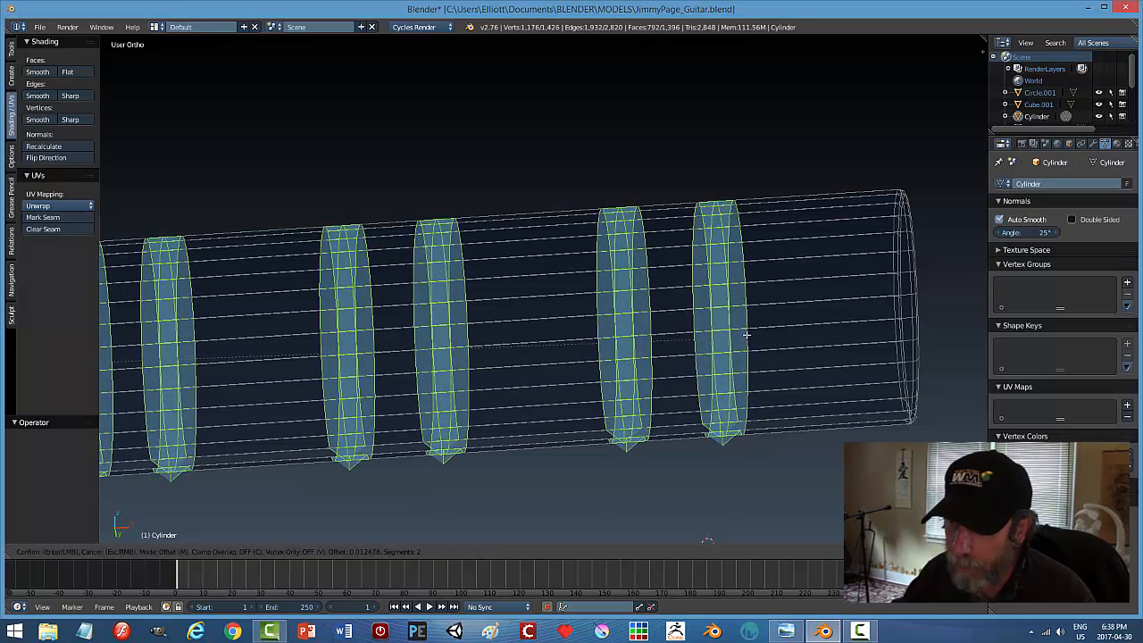
{"action": "left_click", "coordinate": [742, 333]}
{"action": "key", "text": "a"}
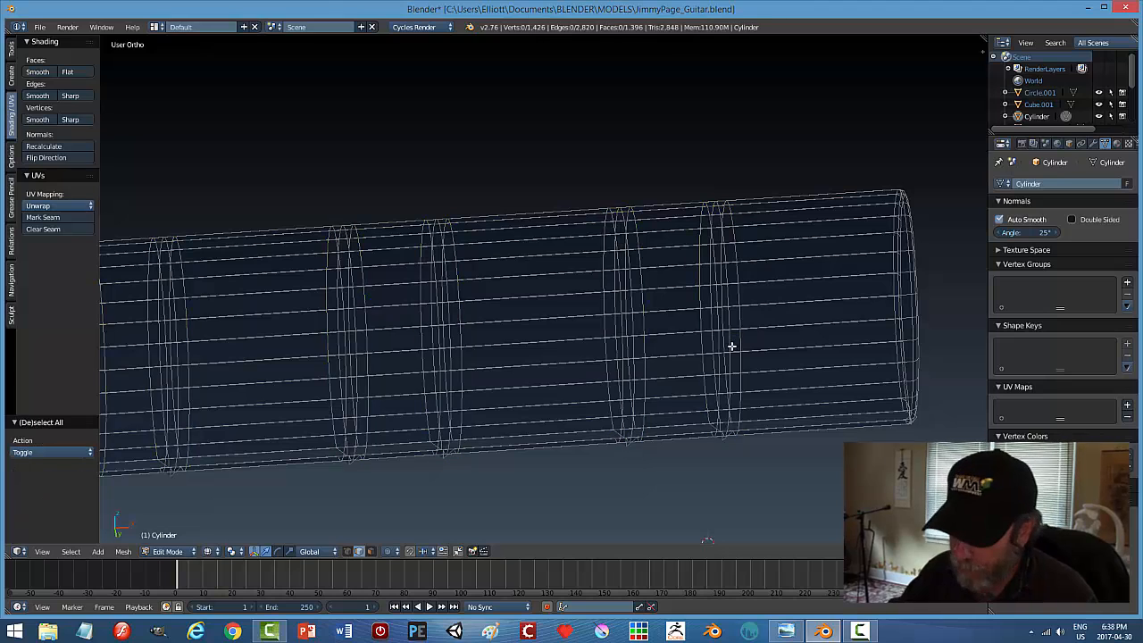
Select the centre edge loops of the four bevelled bands nearest the cylinder's +X end.
{"action": "key", "text": "KP_1"}
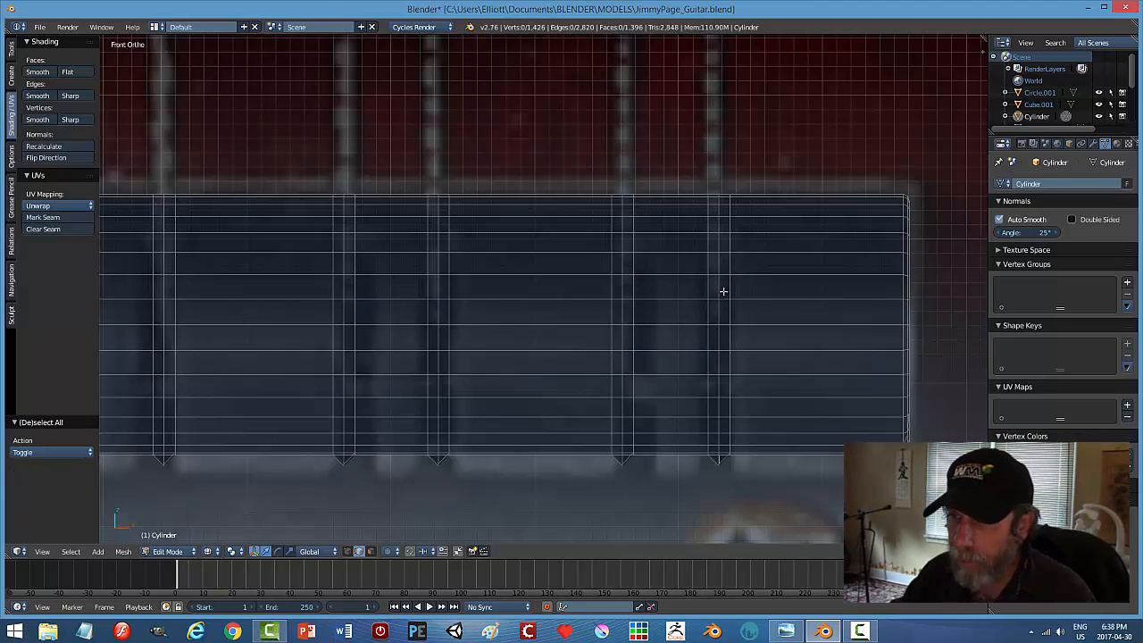
{"action": "right_click", "coordinate": [716, 244], "text": "alt"}
{"action": "right_click", "coordinate": [614, 244], "text": "alt+shift"}
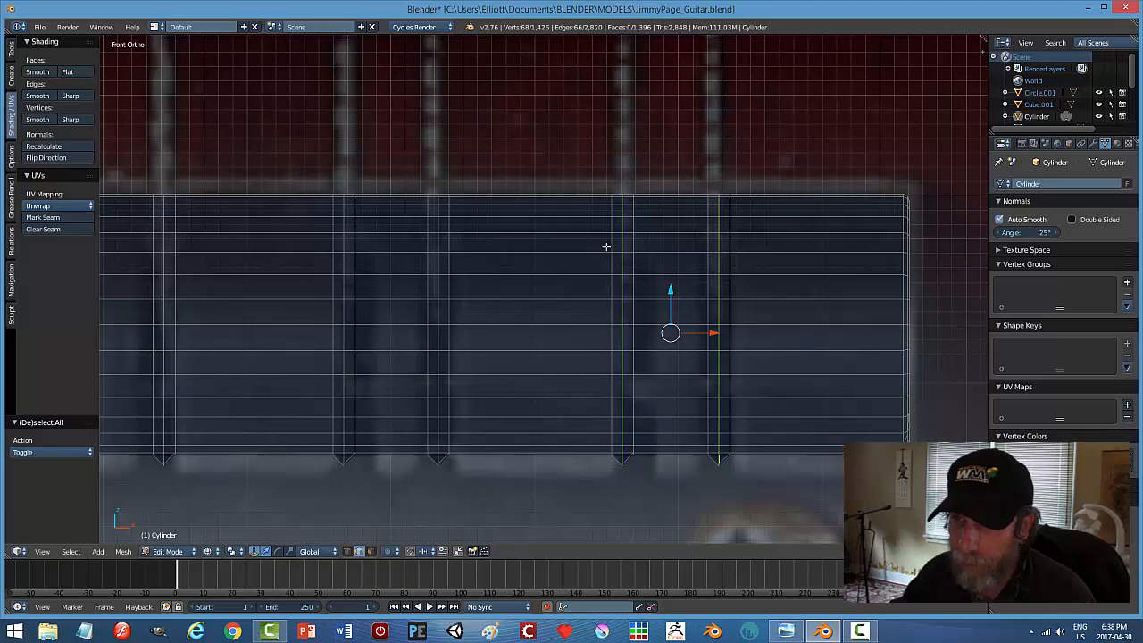
{"action": "right_click", "coordinate": [441, 244], "text": "alt+shift"}
{"action": "right_click", "coordinate": [343, 243], "text": "alt+shift"}
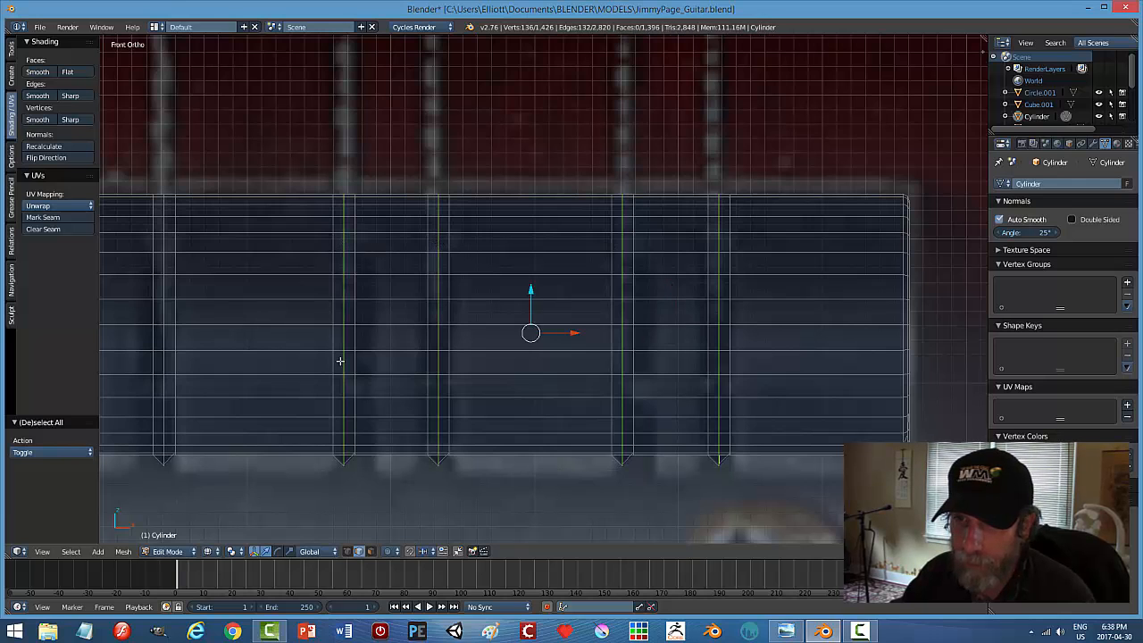
Add the centre edge loops of the four middle bevelled bands to the selection.
{"action": "scroll", "coordinate": [339, 361], "scroll_direction": "down", "scroll_amount": 2}
{"action": "middle_click_drag", "start_coordinate": [339, 361], "coordinate": [497, 372], "text": "shift"}
{"action": "right_click", "coordinate": [435, 285], "text": "alt+shift"}
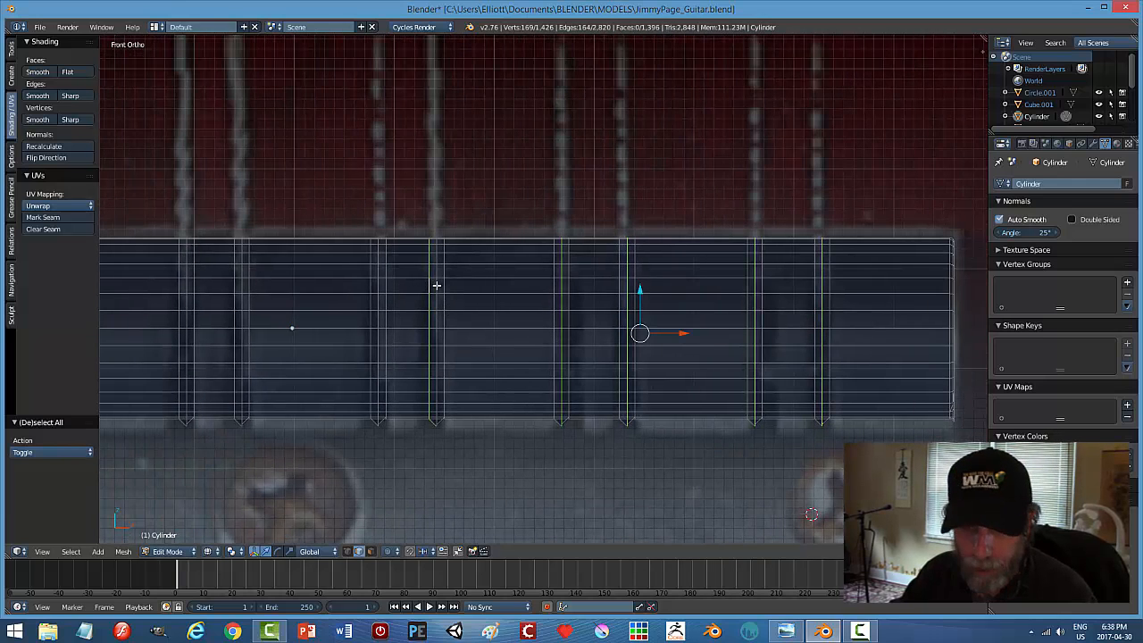
{"action": "key", "text": "ctrl+z"}
{"action": "right_click", "coordinate": [435, 287], "text": "alt+shift"}
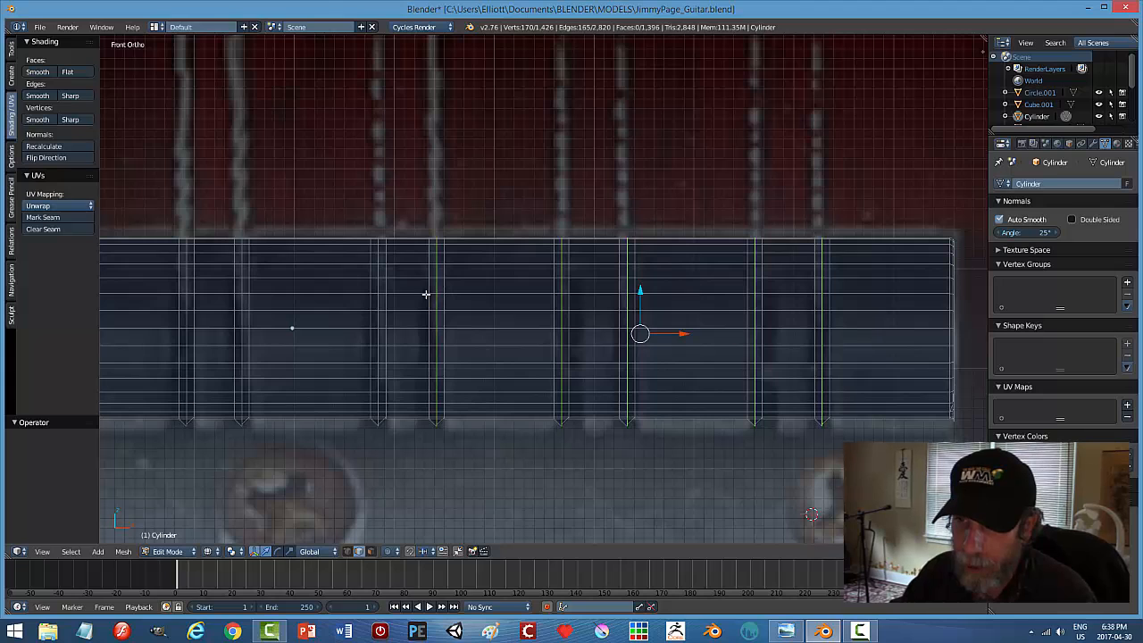
{"action": "right_click", "coordinate": [375, 284], "text": "alt+shift"}
{"action": "right_click", "coordinate": [241, 283], "text": "alt+shift"}
{"action": "right_click", "coordinate": [188, 289], "text": "alt+shift"}
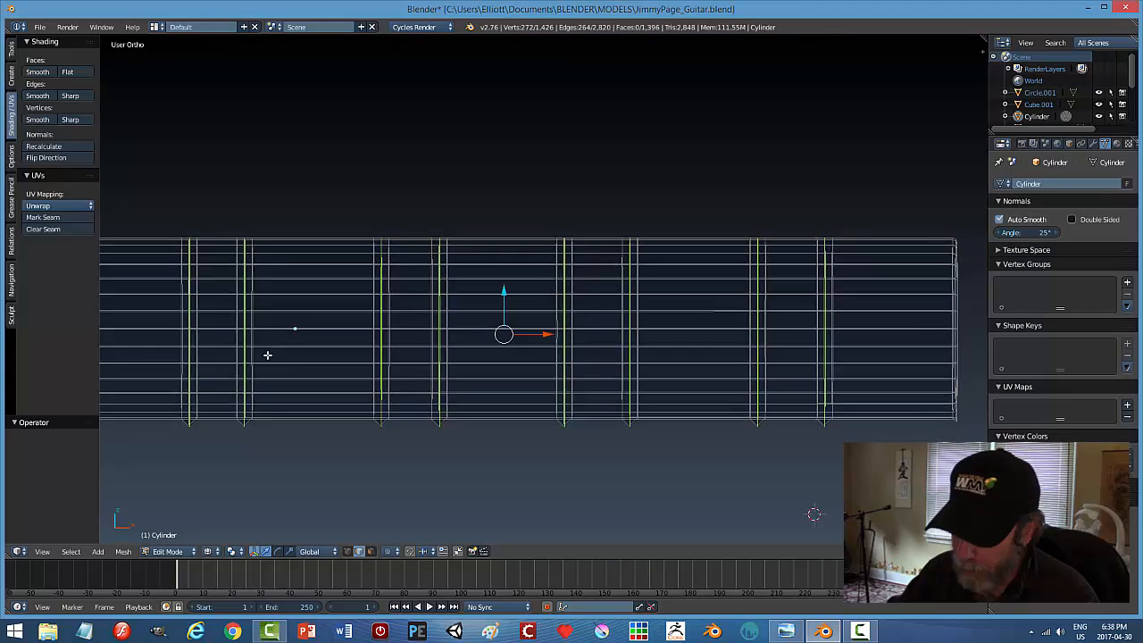
Add the centre edge loops of the last four bevelled bands, towards the cylinder's -X end, to the selection.
{"action": "middle_click_drag", "start_coordinate": [230, 342], "coordinate": [512, 377], "text": "shift"}
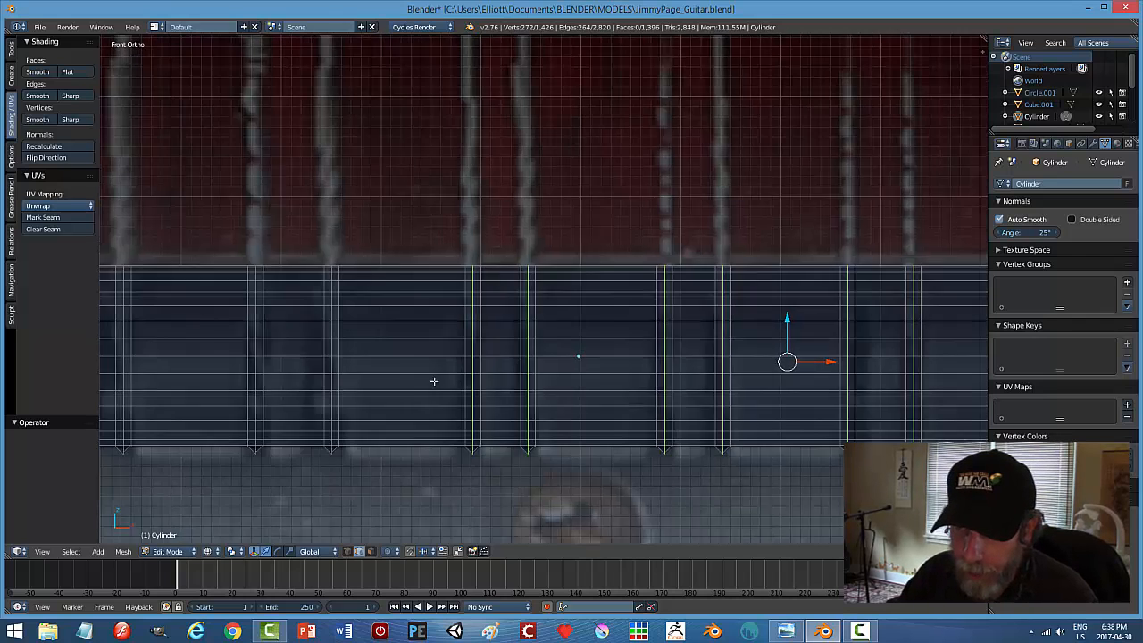
{"action": "middle_click_drag", "start_coordinate": [421, 381], "coordinate": [539, 386], "text": "shift"}
{"action": "right_click", "coordinate": [444, 313], "text": "alt+shift"}
{"action": "right_click", "coordinate": [369, 319], "text": "alt+shift"}
{"action": "right_click", "coordinate": [236, 319], "text": "alt+shift"}
{"action": "right_click", "coordinate": [163, 319], "text": "alt+shift"}
{"action": "middle_click_drag", "start_coordinate": [286, 371], "coordinate": [536, 406]}
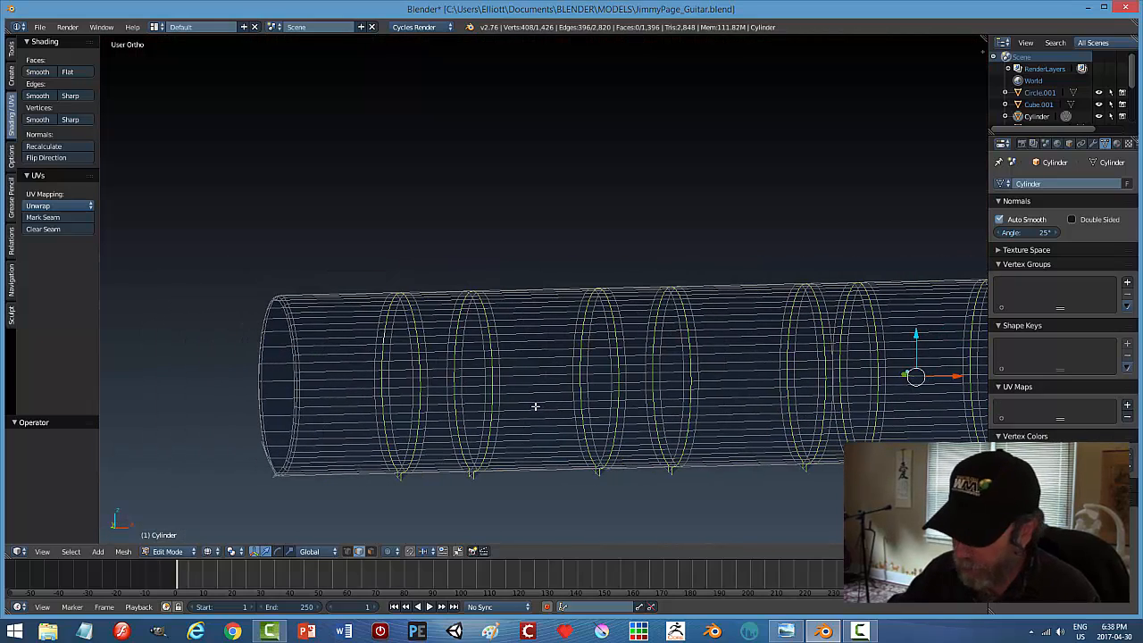
Move the twelve selected centre edge loops 0.010 along Y and display the mesh in solid shading.
{"action": "key", "text": "KP_1"}
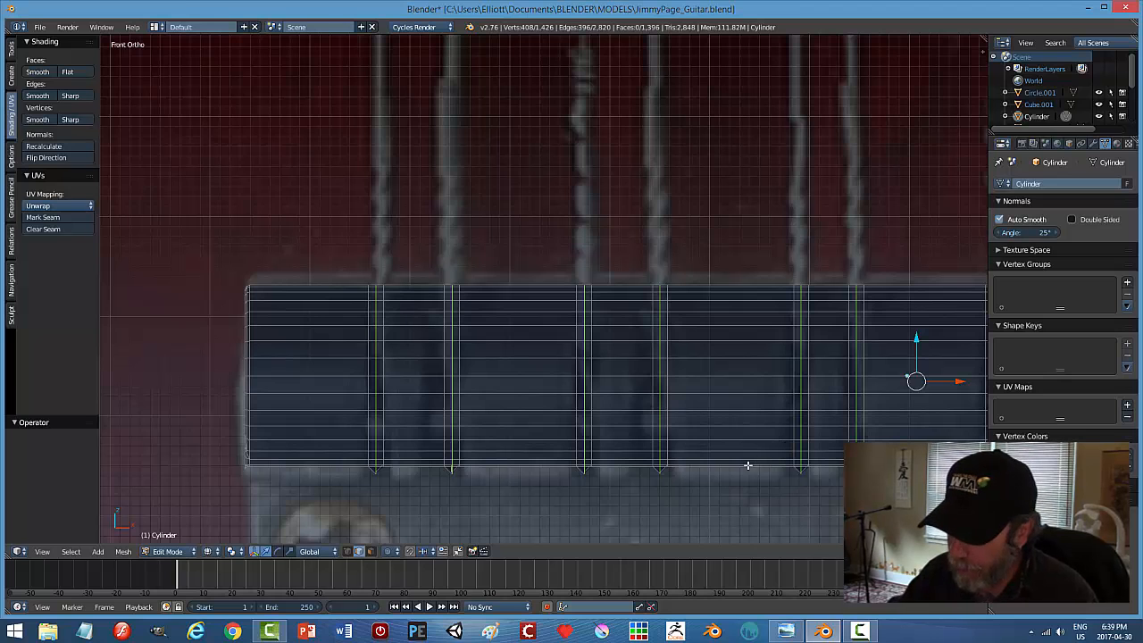
{"action": "key", "text": "KP_3"}
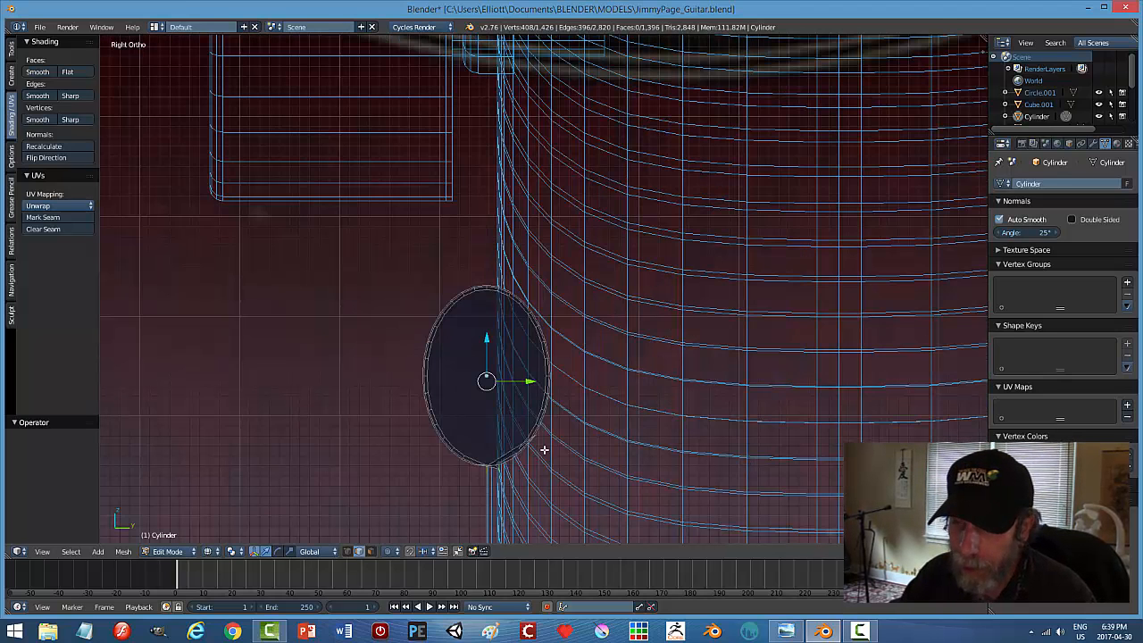
{"action": "left_click_drag", "start_coordinate": [529, 382], "coordinate": [539, 382]}
{"action": "middle_click_drag", "start_coordinate": [413, 458], "coordinate": [560, 392]}
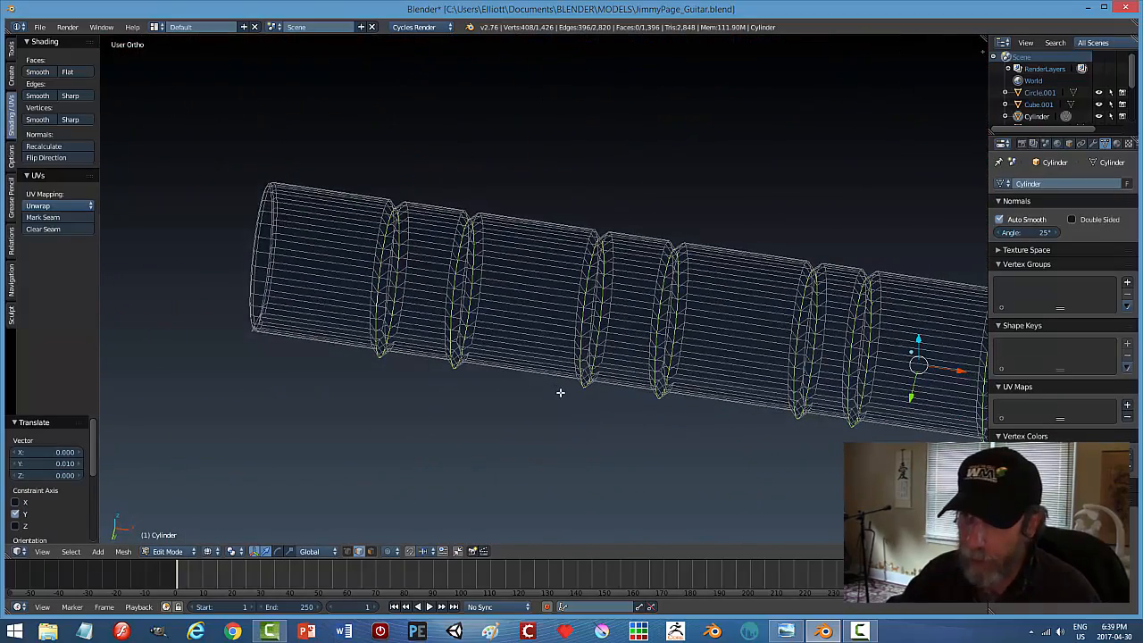
{"action": "key", "text": "KP_1"}
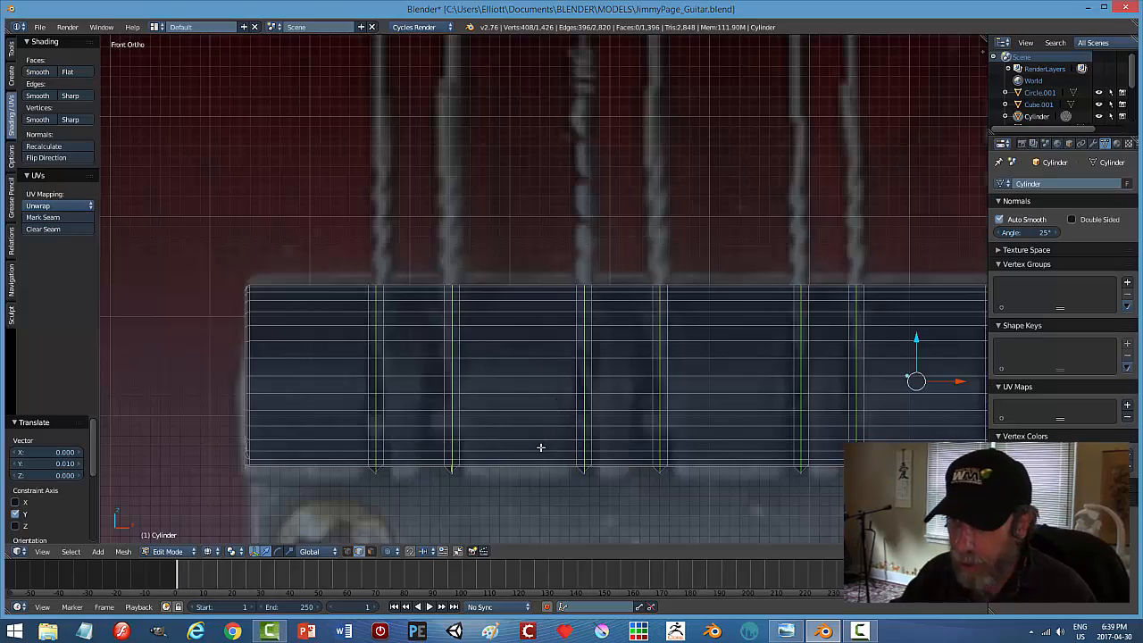
{"action": "key", "text": "q"}
{"action": "left_click", "coordinate": [541, 518]}
{"action": "middle_click_drag", "start_coordinate": [637, 464], "coordinate": [614, 429]}
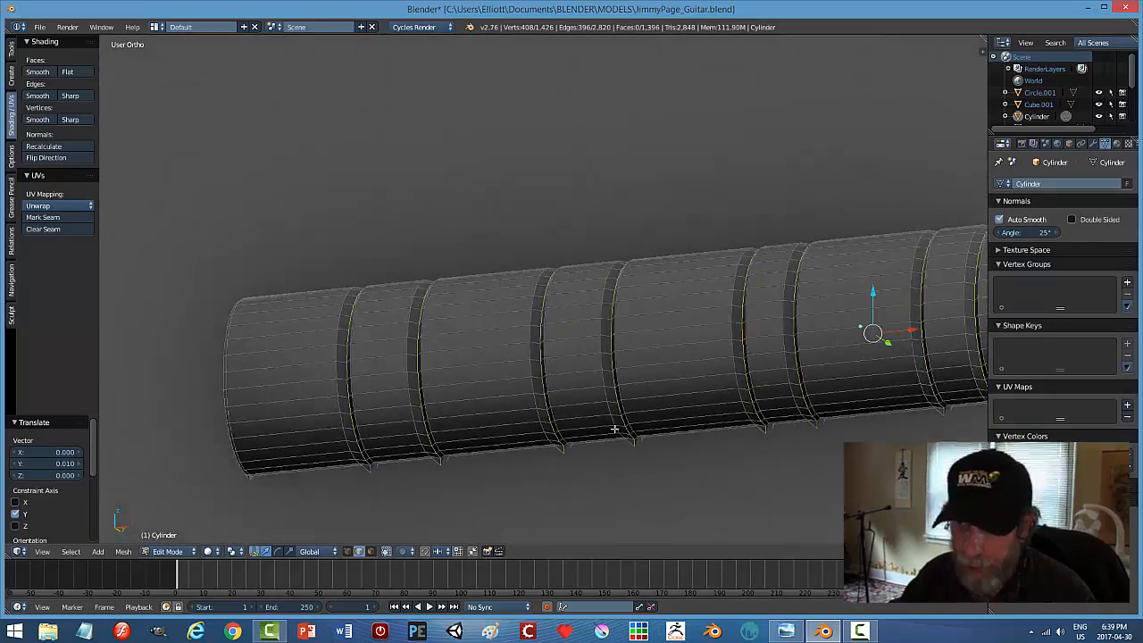
Reveal the tailpiece's hidden flange geometry and clear the mesh selection.
{"action": "key", "text": "a"}
{"action": "key", "text": "alt+h"}
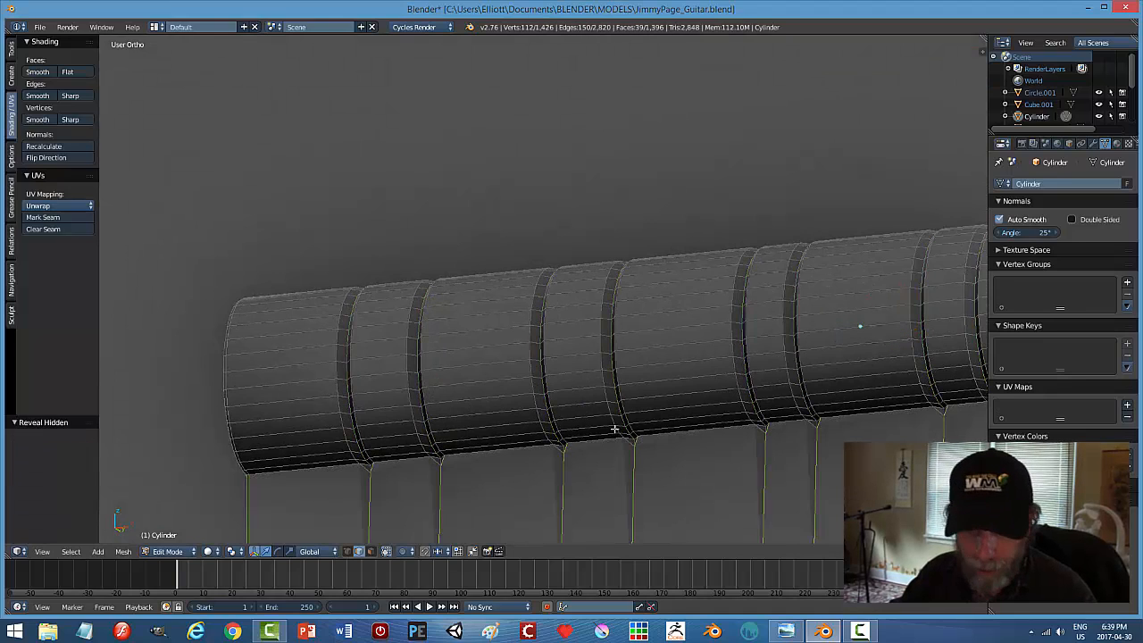
{"action": "key", "text": "a"}
{"action": "scroll", "coordinate": [676, 428], "scroll_direction": "down", "scroll_amount": 5}
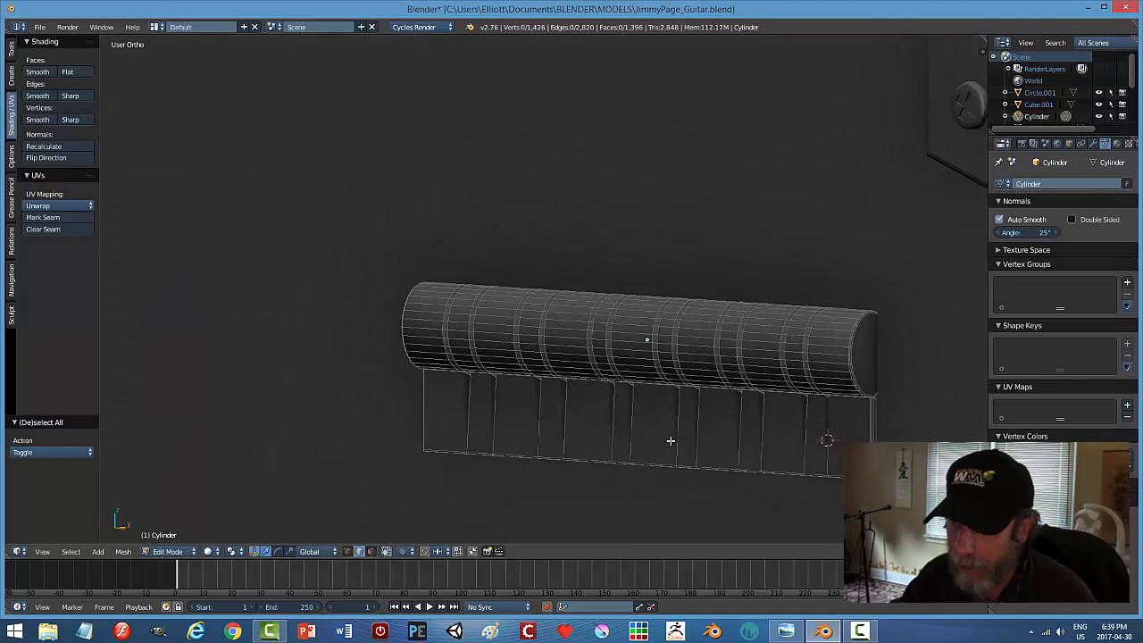
Return to Object Mode and deselect the tailpiece to view its grooves unobstructed.
{"action": "middle_click_drag", "start_coordinate": [671, 441], "coordinate": [735, 408]}
{"action": "key", "text": "Tab"}
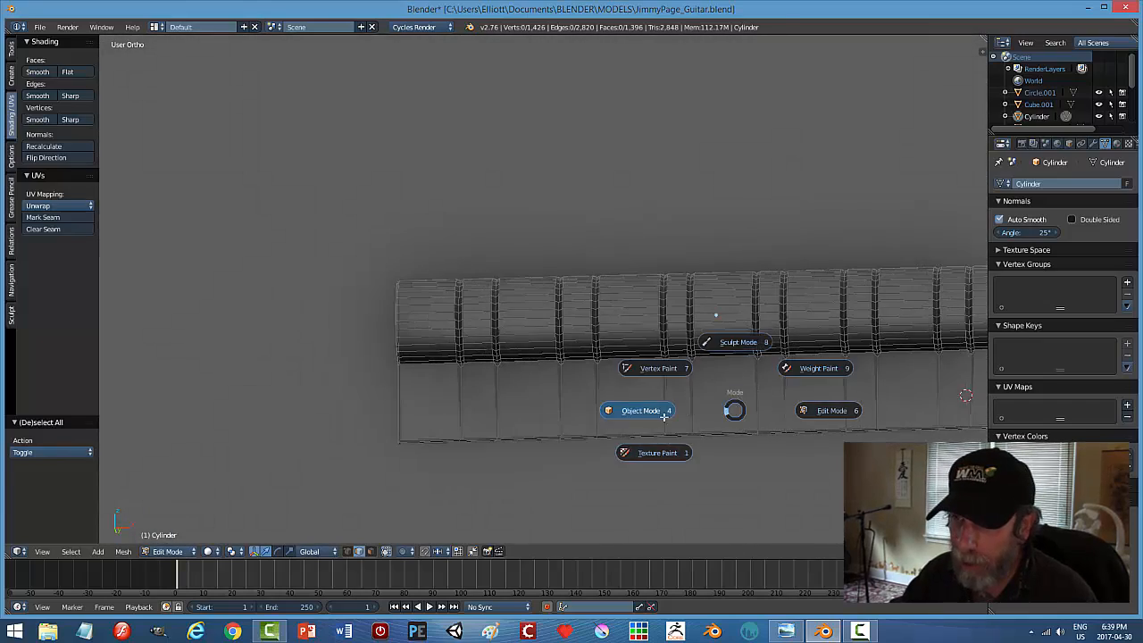
{"action": "scroll", "coordinate": [786, 397], "scroll_direction": "down", "scroll_amount": 3}
{"action": "key", "text": "a"}
{"action": "scroll", "coordinate": [755, 395], "scroll_direction": "down", "scroll_amount": 3}
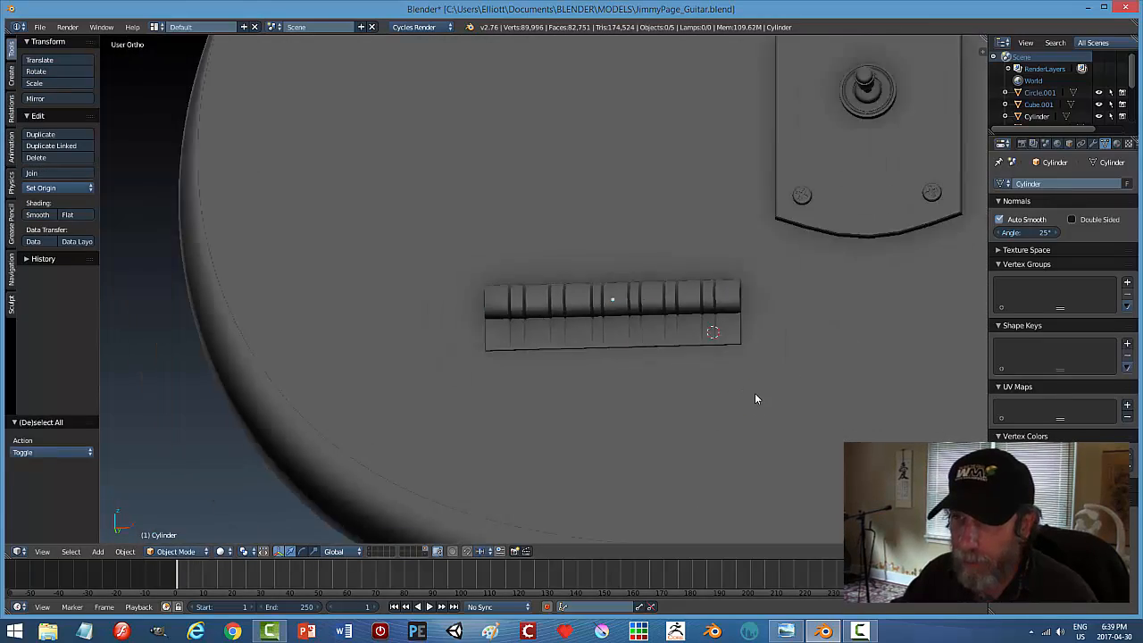
{"action": "middle_click_drag", "start_coordinate": [723, 374], "coordinate": [798, 390]}
{"action": "scroll", "coordinate": [658, 406], "scroll_direction": "up", "scroll_amount": 4}
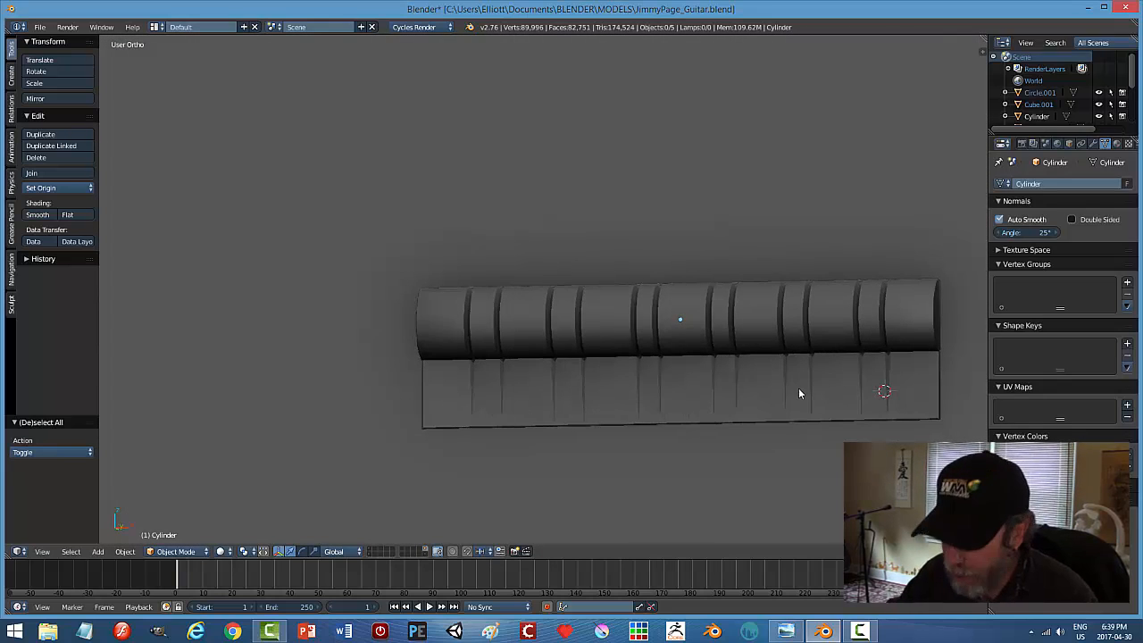
Compare the tailpiece's grooves and flange with the reference photo in front wireframe view.
{"action": "key", "text": "KP_1"}
{"action": "key", "text": "z"}
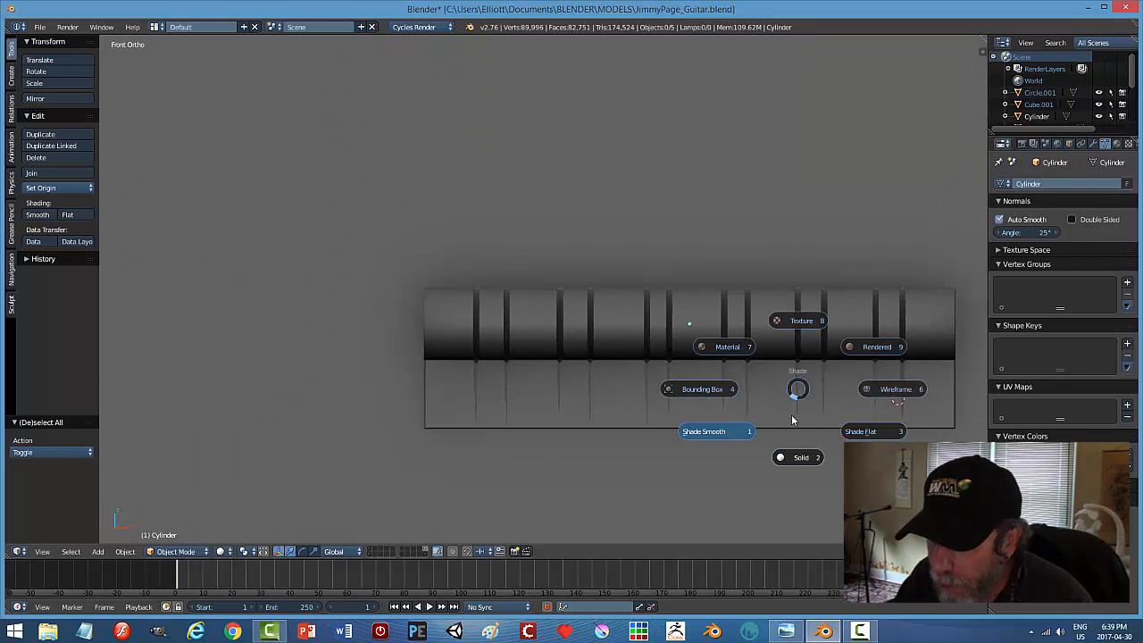
{"action": "left_click", "coordinate": [896, 389]}
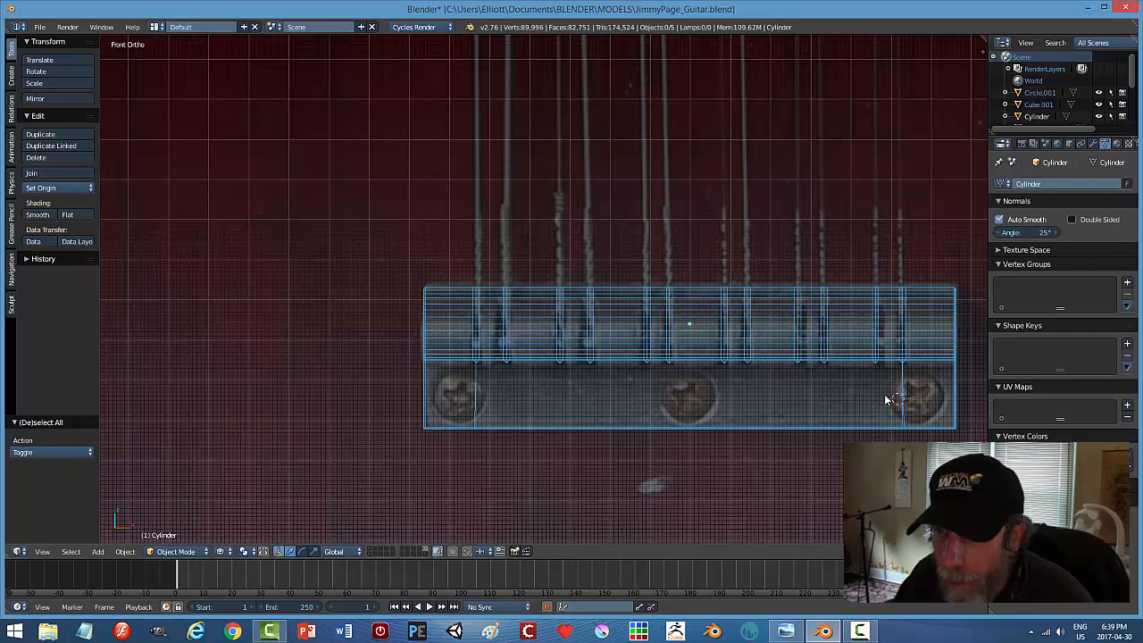
{"action": "scroll", "coordinate": [556, 410], "scroll_direction": "up", "scroll_amount": 2}
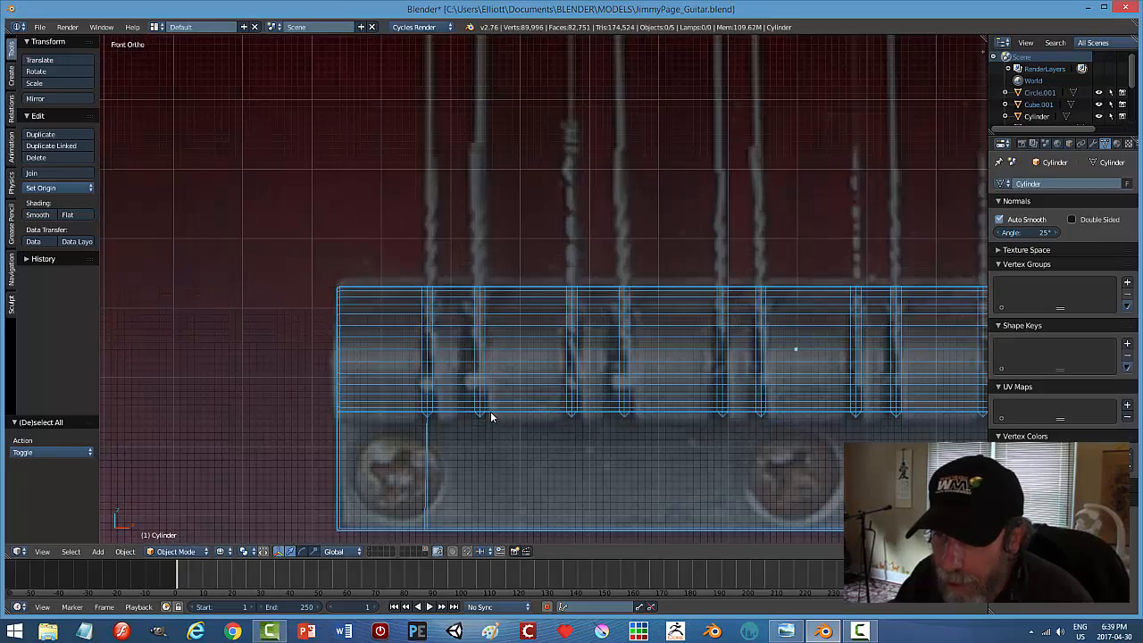
{"action": "scroll", "coordinate": [479, 434], "scroll_direction": "down", "scroll_amount": 3}
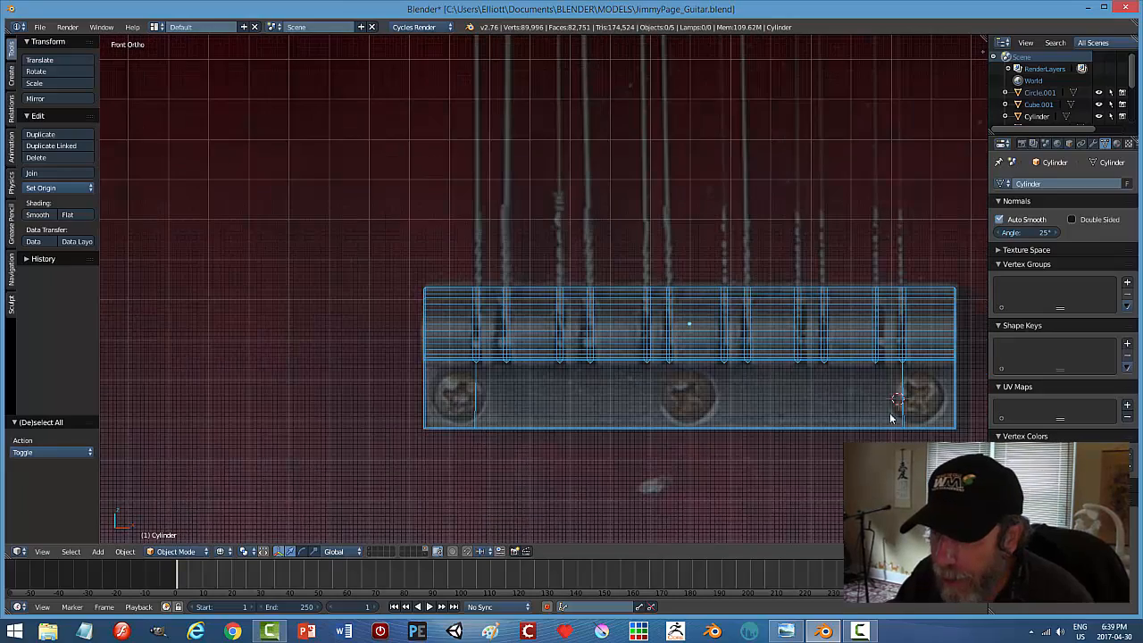
{"action": "middle_click_drag", "start_coordinate": [933, 409], "coordinate": [847, 408]}
{"action": "middle_click_drag", "start_coordinate": [750, 414], "coordinate": [800, 405]}
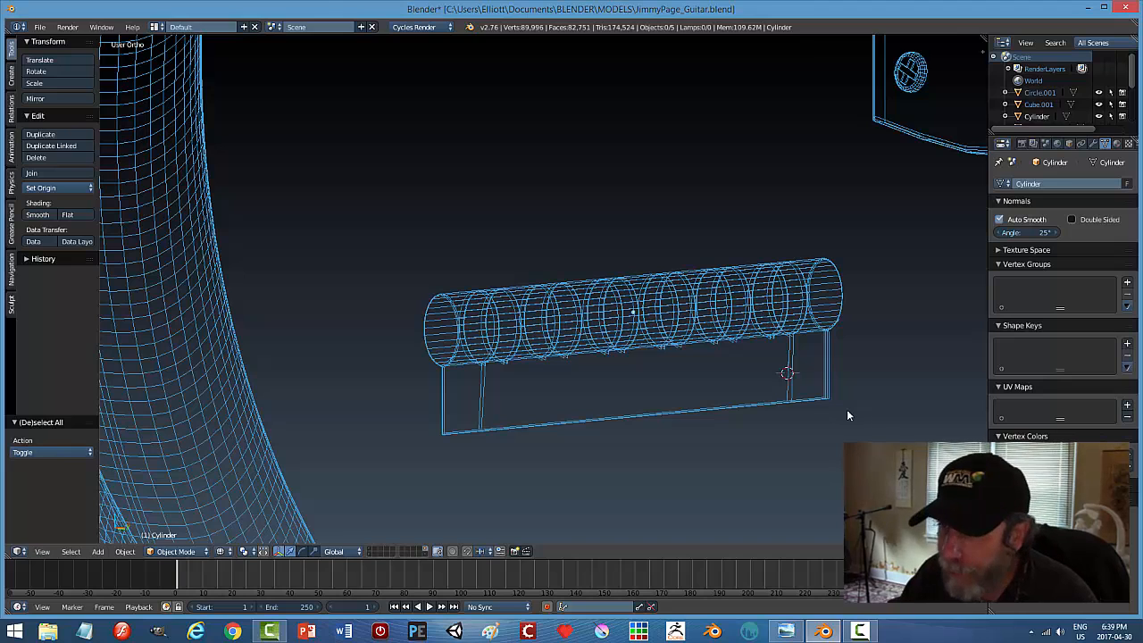
Switch back to solid shading, select the tailpiece cylinder and enter Edit Mode on it.
{"action": "key", "text": "z"}
{"action": "left_click", "coordinate": [831, 476]}
{"action": "middle_click_drag", "start_coordinate": [798, 424], "coordinate": [822, 378]}
{"action": "right_click", "coordinate": [821, 376]}
{"action": "key", "text": "Tab"}
{"action": "left_click", "coordinate": [947, 373]}
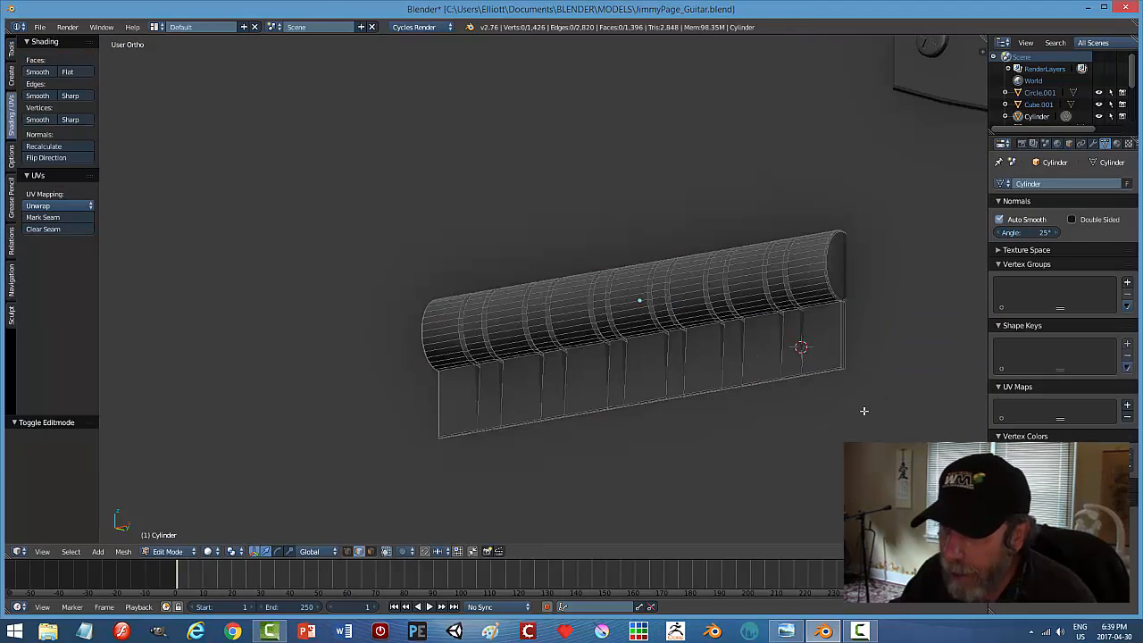
Select the vertices along the flange's lower edge in front wireframe view and delete them to remove the flange.
{"action": "scroll", "coordinate": [861, 420], "scroll_direction": "up", "scroll_amount": 1}
{"action": "scroll", "coordinate": [862, 419], "scroll_direction": "up", "scroll_amount": 2}
{"action": "key", "text": "KP_7"}
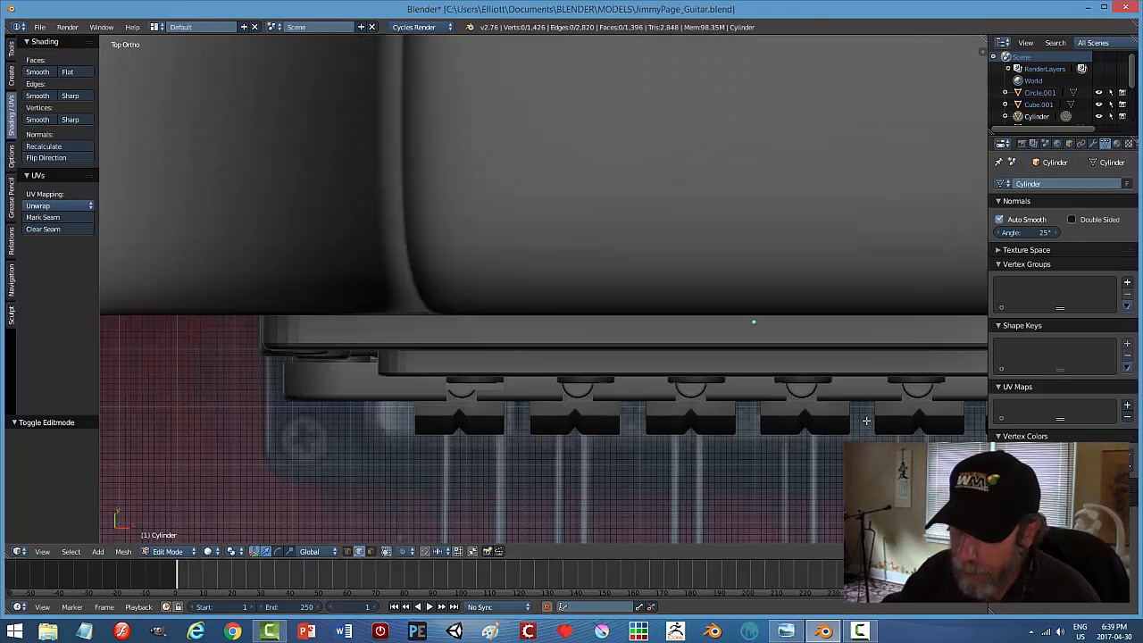
{"action": "key", "text": "KP_1"}
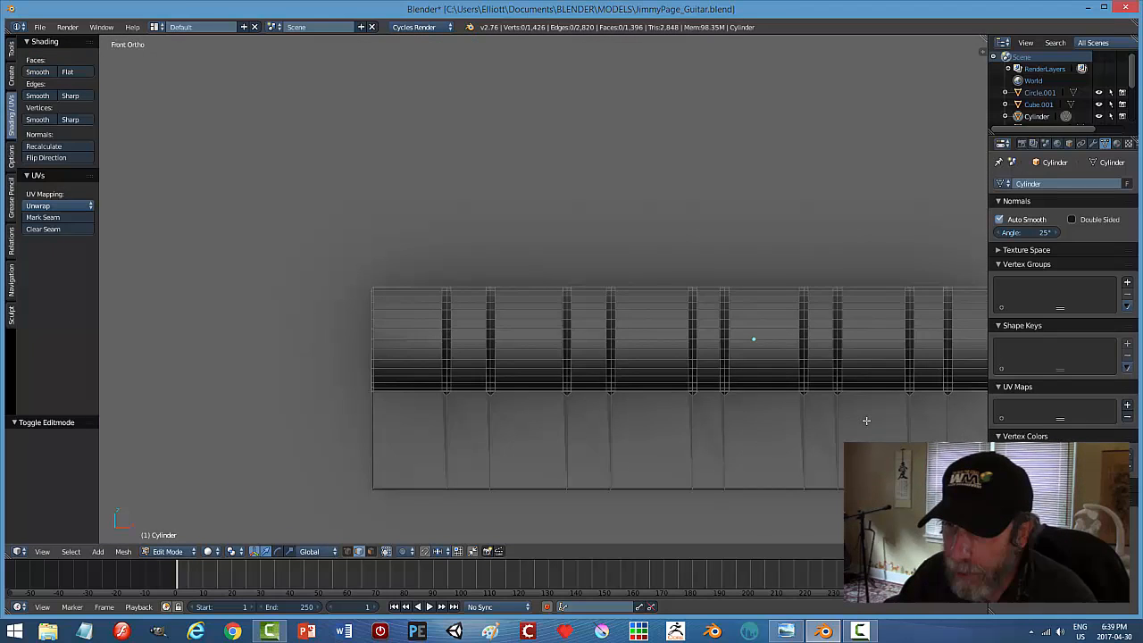
{"action": "middle_click_drag", "start_coordinate": [806, 427], "coordinate": [543, 362], "text": "shift"}
{"action": "scroll", "coordinate": [503, 349], "scroll_direction": "down", "scroll_amount": 2}
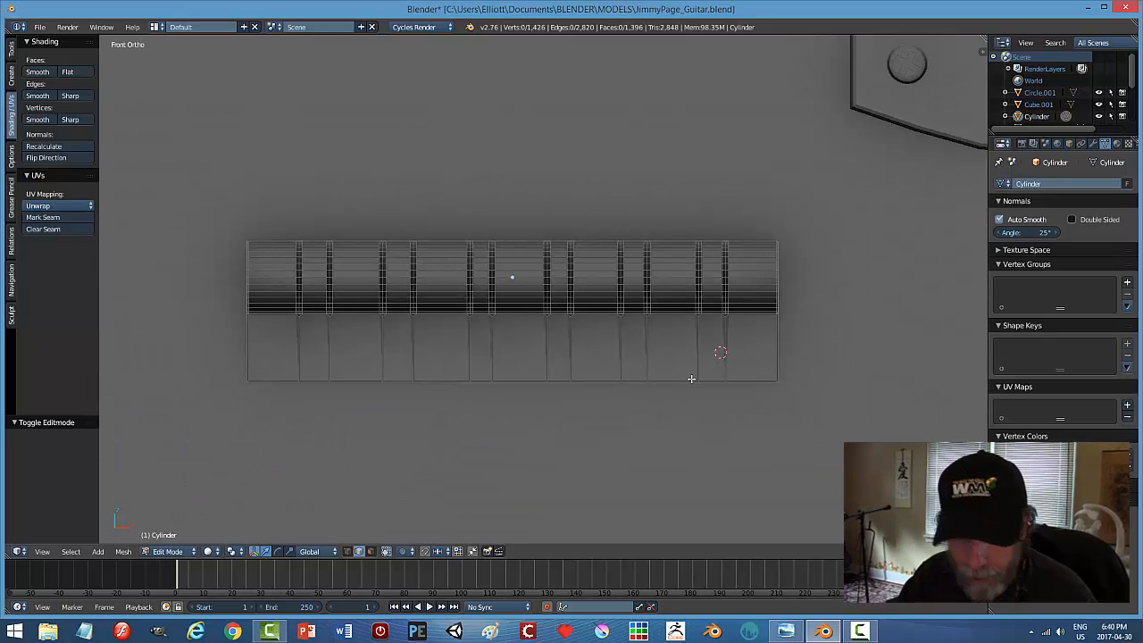
{"action": "key", "text": "z"}
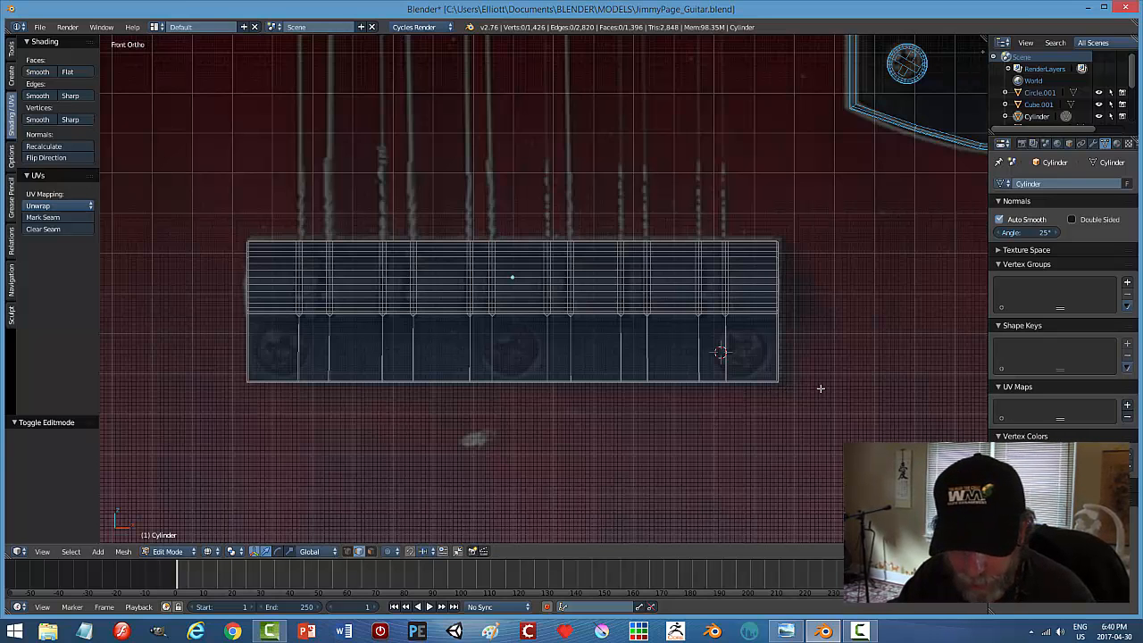
{"action": "key", "text": "ctrl+Tab"}
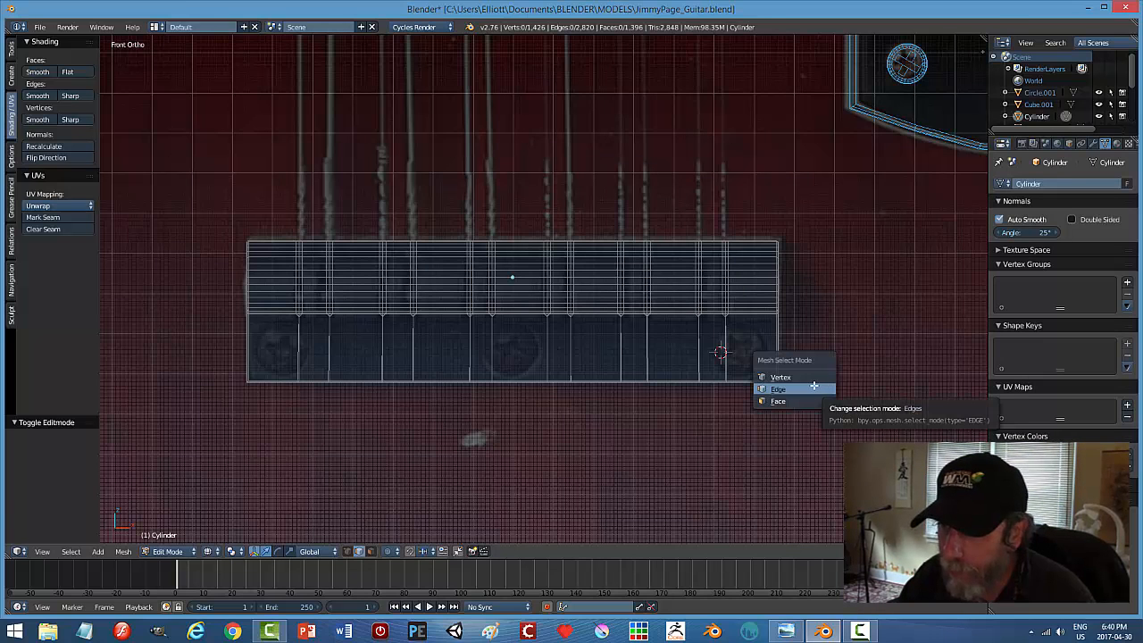
{"action": "left_click", "coordinate": [806, 379]}
{"action": "left_click_drag", "start_coordinate": [877, 393], "coordinate": [150, 353]}
{"action": "key", "text": "x"}
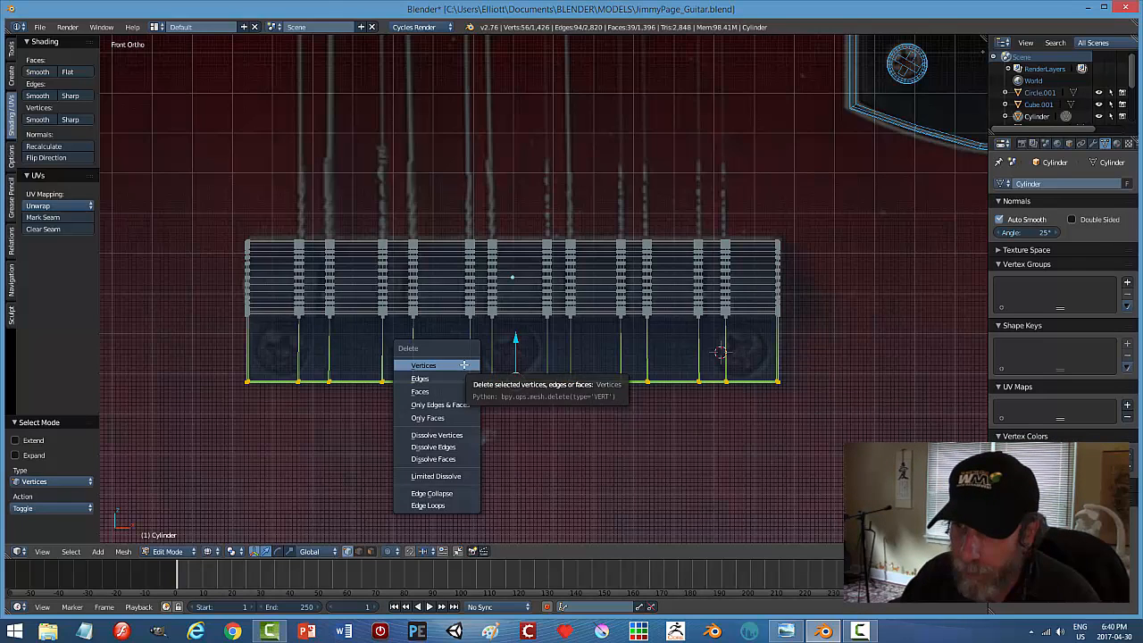
{"action": "left_click", "coordinate": [464, 364]}
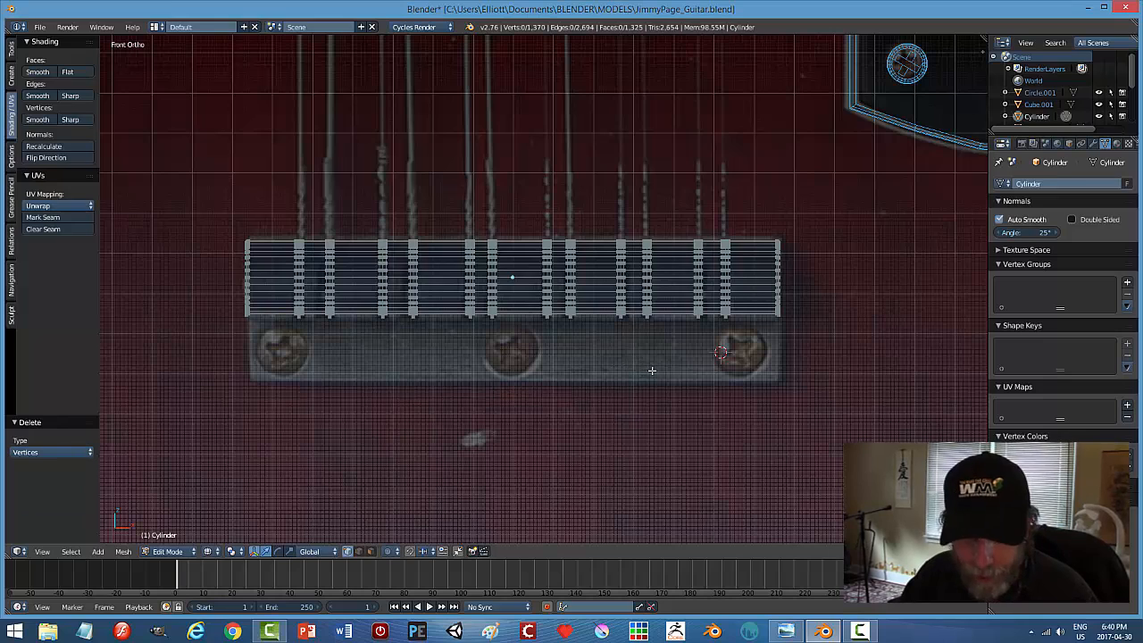
{"action": "key", "text": "shift+a"}
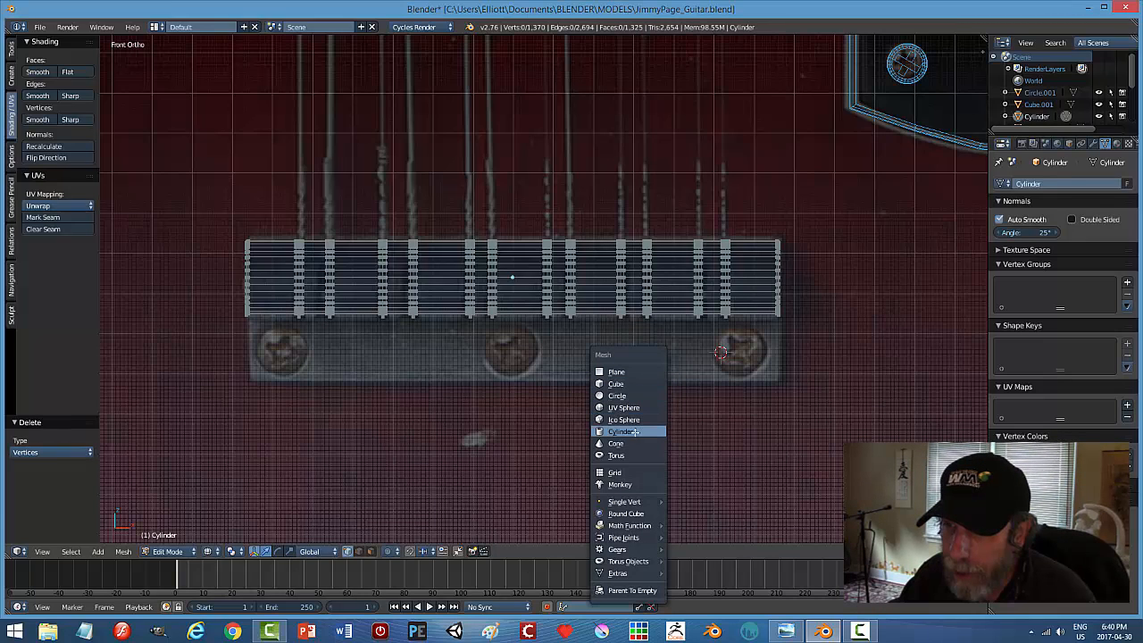
{"action": "left_click", "coordinate": [633, 382]}
{"action": "scroll", "coordinate": [773, 376], "scroll_direction": "down", "scroll_amount": 6}
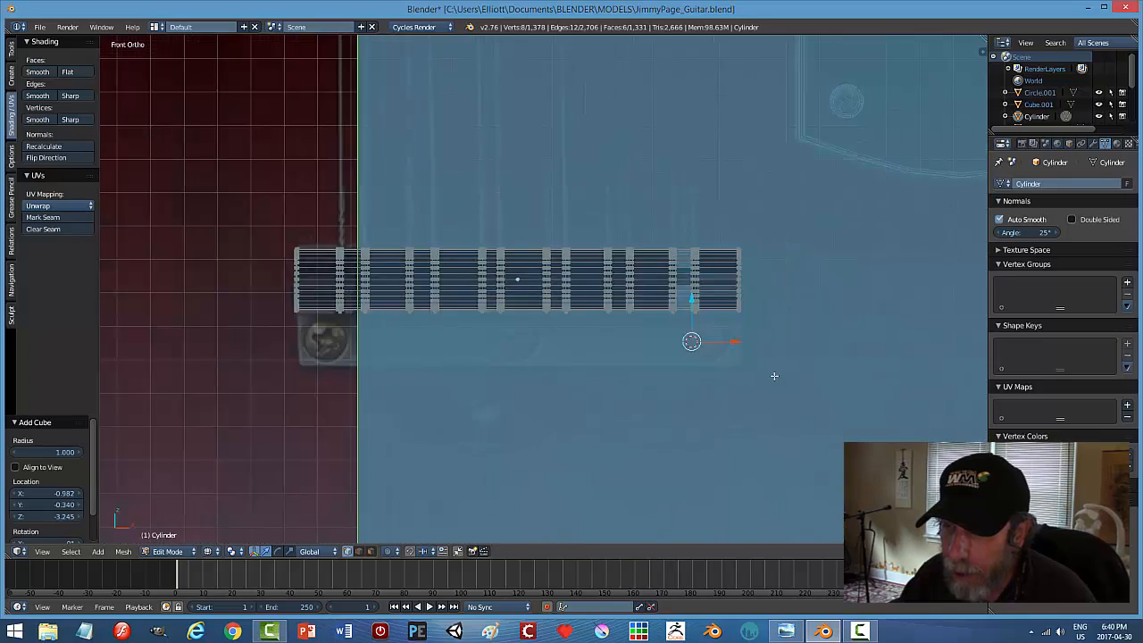
{"action": "key", "text": "ctrl+z"}
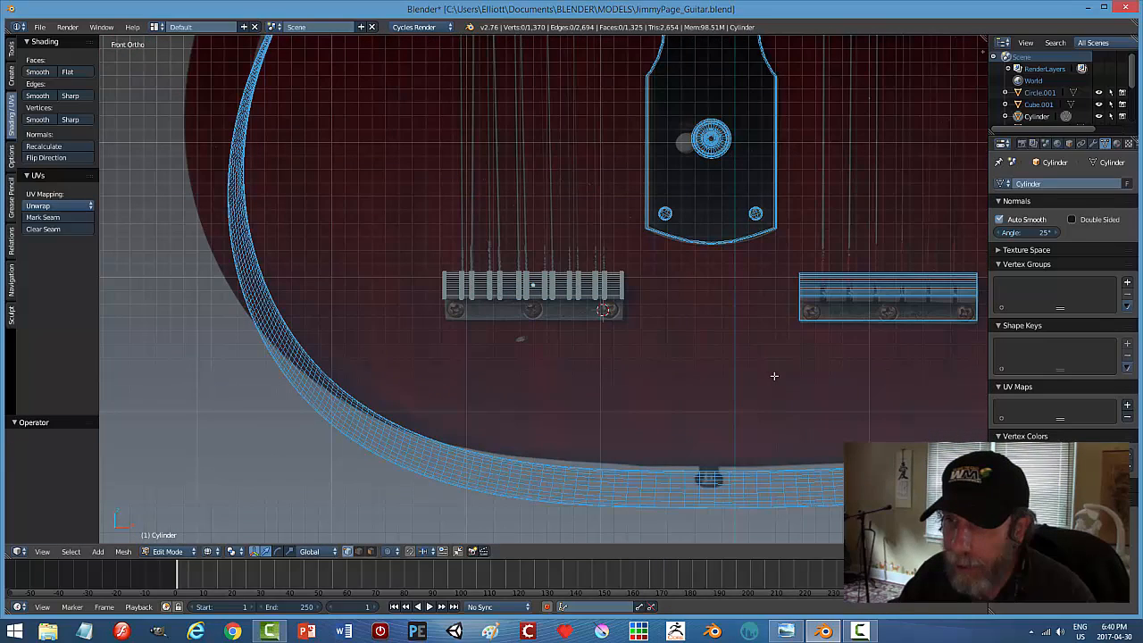
Return to Object Mode and snap the 3D cursor to the tailpiece cylinder.
{"action": "key", "text": "Tab"}
{"action": "left_click", "coordinate": [639, 394]}
{"action": "scroll", "coordinate": [639, 394], "scroll_direction": "up", "scroll_amount": 4}
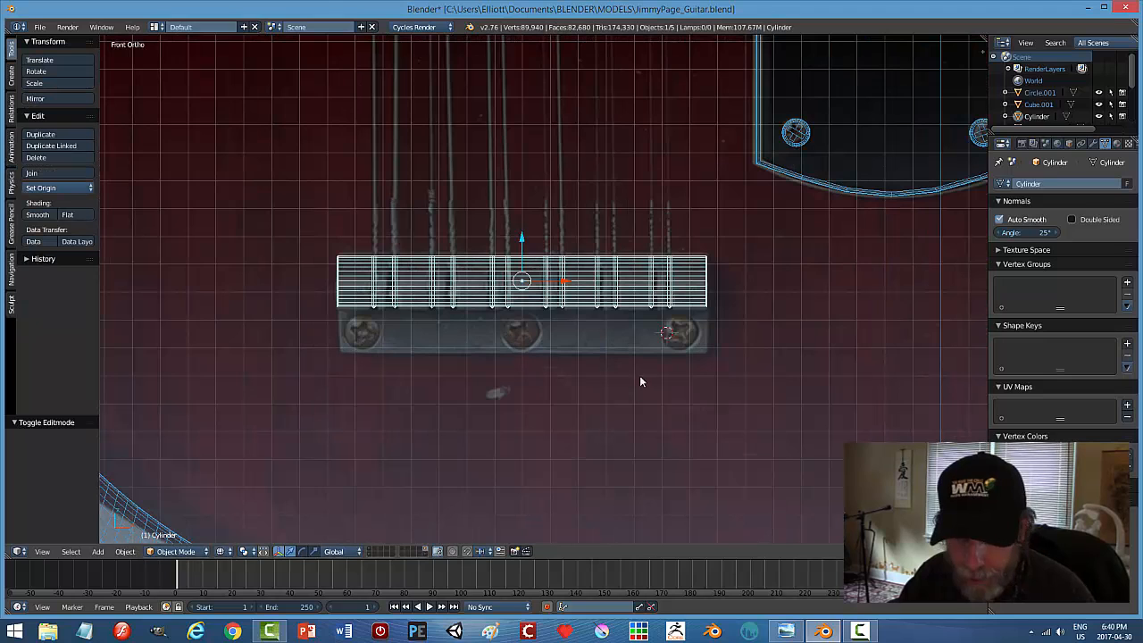
{"action": "key", "text": "shift+s"}
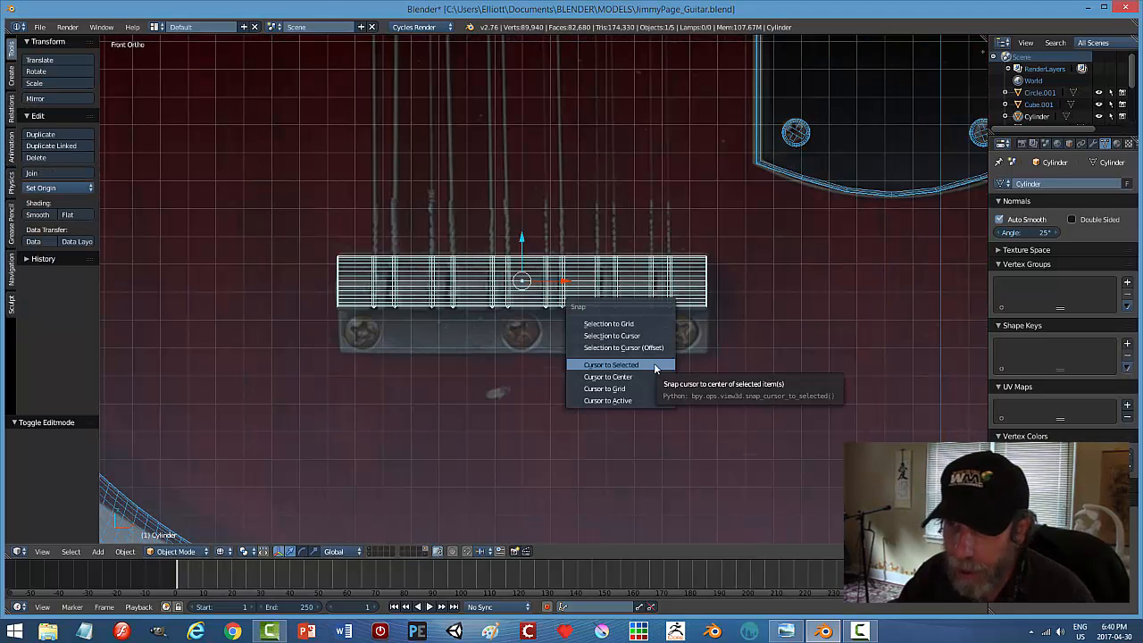
{"action": "left_click", "coordinate": [658, 370]}
Add a separate cube at the 3D cursor and scale it to 0.659 to match the cylinder's width.
{"action": "key", "text": "shift+a"}
{"action": "mouse_move", "coordinate": [748, 371]}
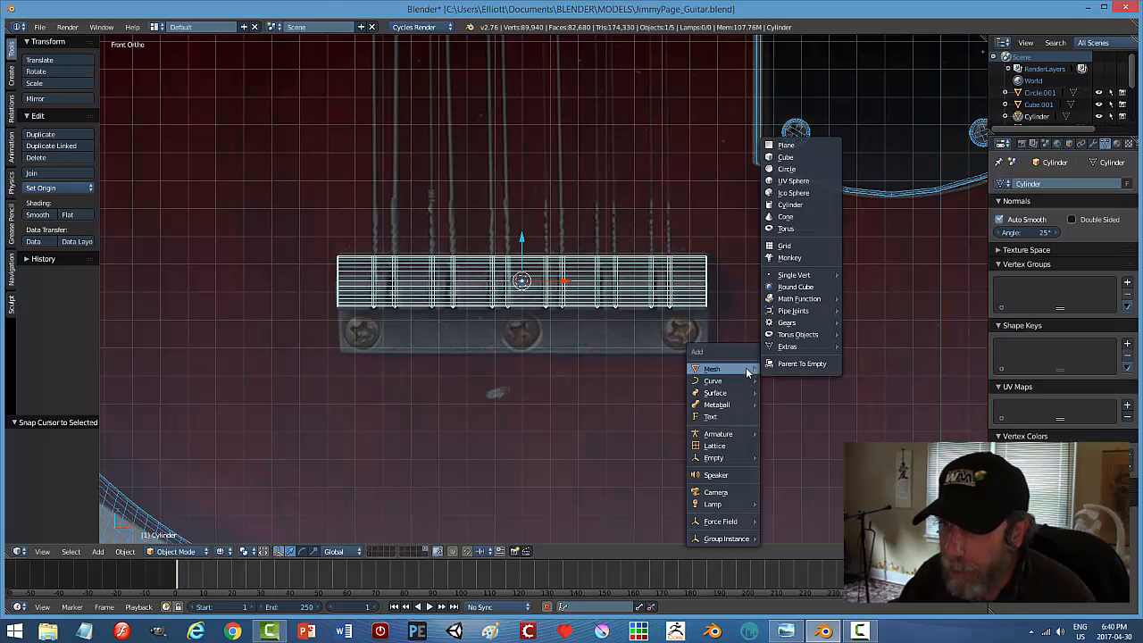
{"action": "left_click", "coordinate": [785, 158]}
{"action": "key", "text": "s"}
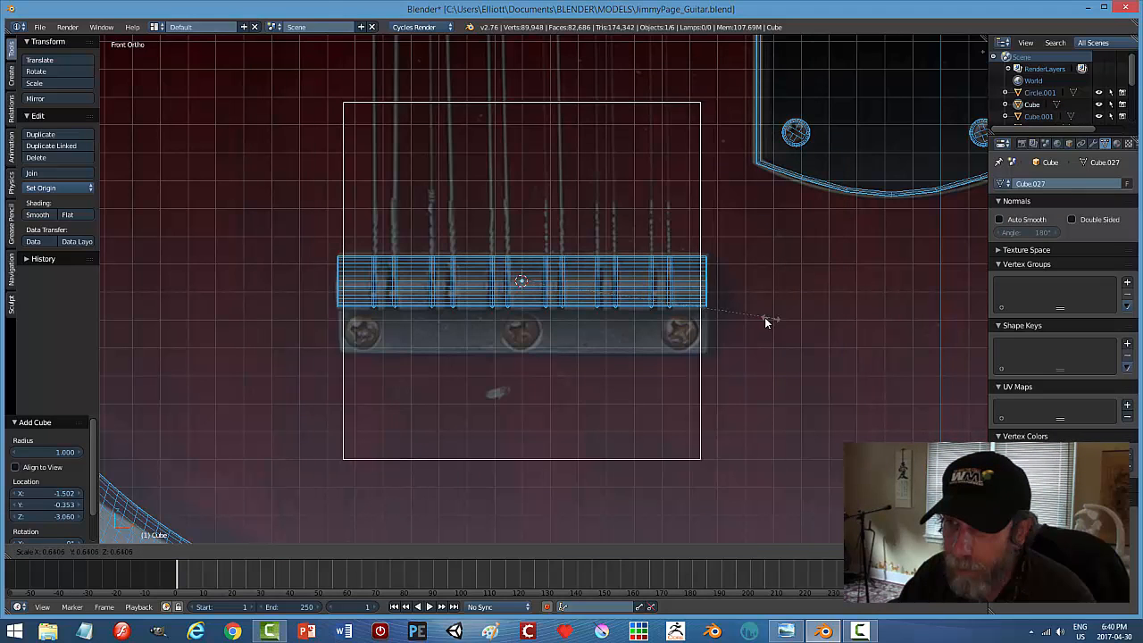
{"action": "left_click", "coordinate": [782, 319]}
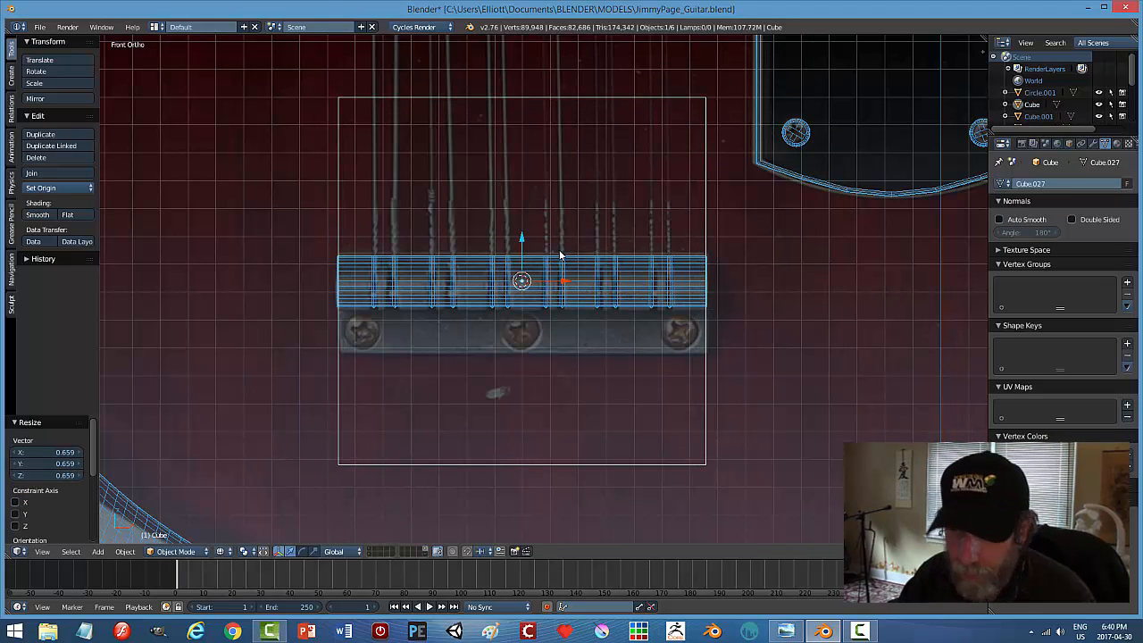
Scale the cube to 0.142 along Z and move it -0.169 along Z over the screw plate in the photo.
{"action": "key", "text": "s"}
{"action": "key", "text": "z"}
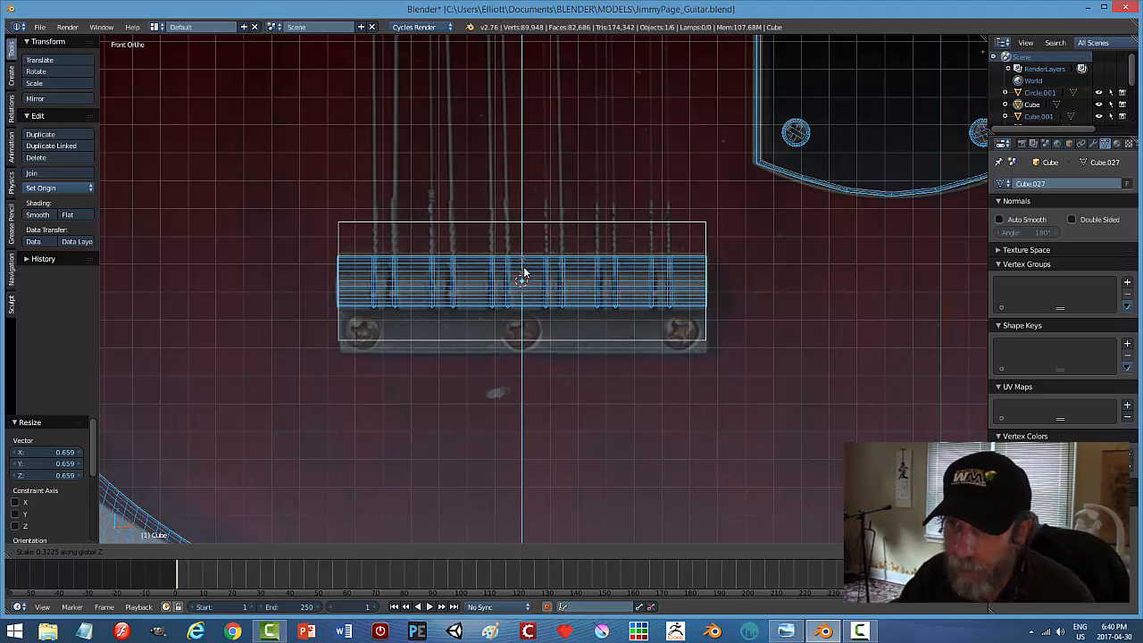
{"action": "left_click", "coordinate": [528, 254]}
{"action": "key", "text": "g"}
{"action": "key", "text": "z"}
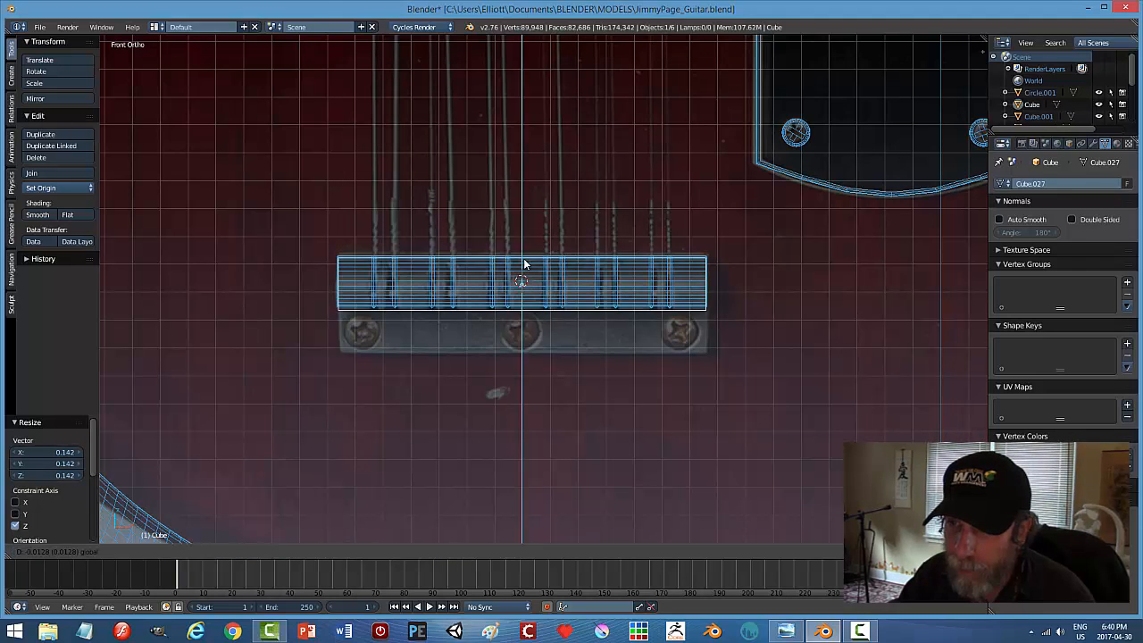
{"action": "left_click", "coordinate": [524, 296]}
Scale the cube to -0.018 along Y to form a thin plate and return to solid shading.
{"action": "middle_click_drag", "start_coordinate": [523, 296], "coordinate": [765, 363]}
{"action": "key", "text": "s"}
{"action": "key", "text": "y"}
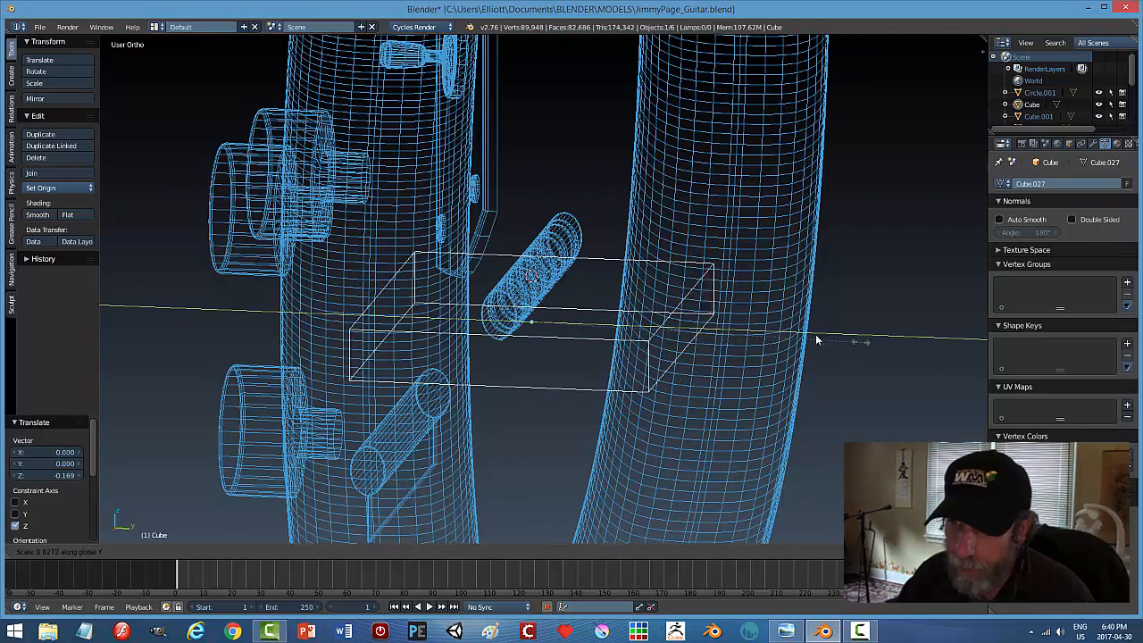
{"action": "left_click", "coordinate": [530, 317]}
{"action": "mouse_move", "coordinate": [605, 329]}
{"action": "middle_mouse_down"}
{"action": "mouse_move", "coordinate": [658, 331]}
{"action": "mouse_move", "coordinate": [590, 335]}
{"action": "middle_mouse_up"}
{"action": "key", "text": "z"}
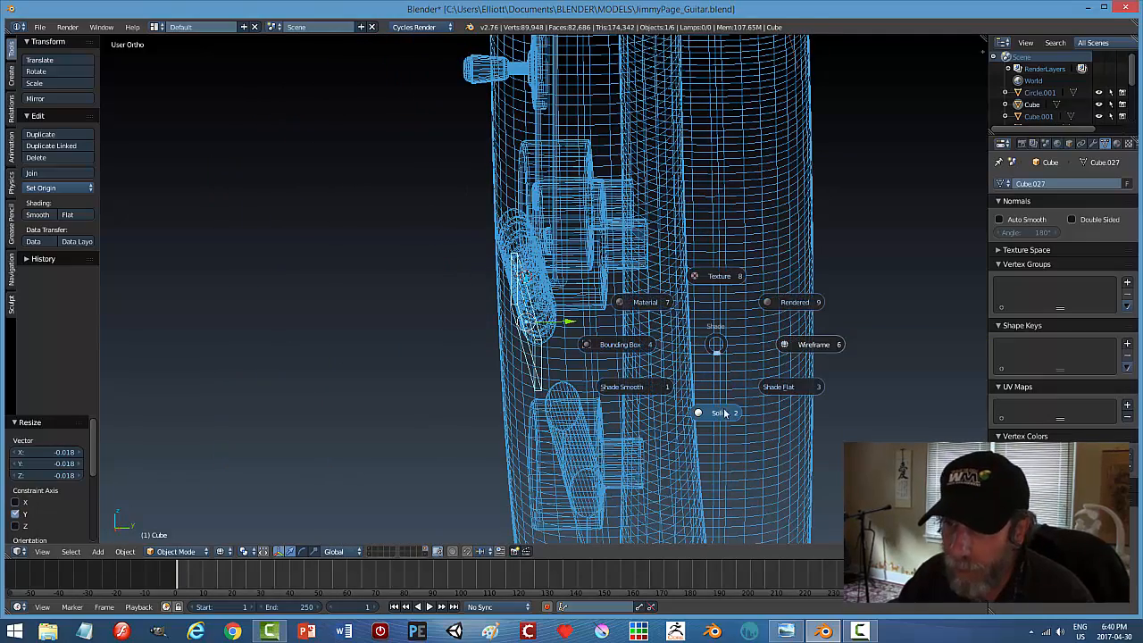
{"action": "left_click", "coordinate": [724, 411]}
{"action": "mouse_move", "coordinate": [675, 378]}
{"action": "middle_mouse_down"}
{"action": "mouse_move", "coordinate": [745, 342]}
{"action": "mouse_move", "coordinate": [740, 319]}
{"action": "mouse_move", "coordinate": [773, 258]}
{"action": "mouse_move", "coordinate": [798, 248]}
{"action": "mouse_move", "coordinate": [632, 313]}
{"action": "middle_mouse_up"}
{"action": "key", "text": "Tab"}
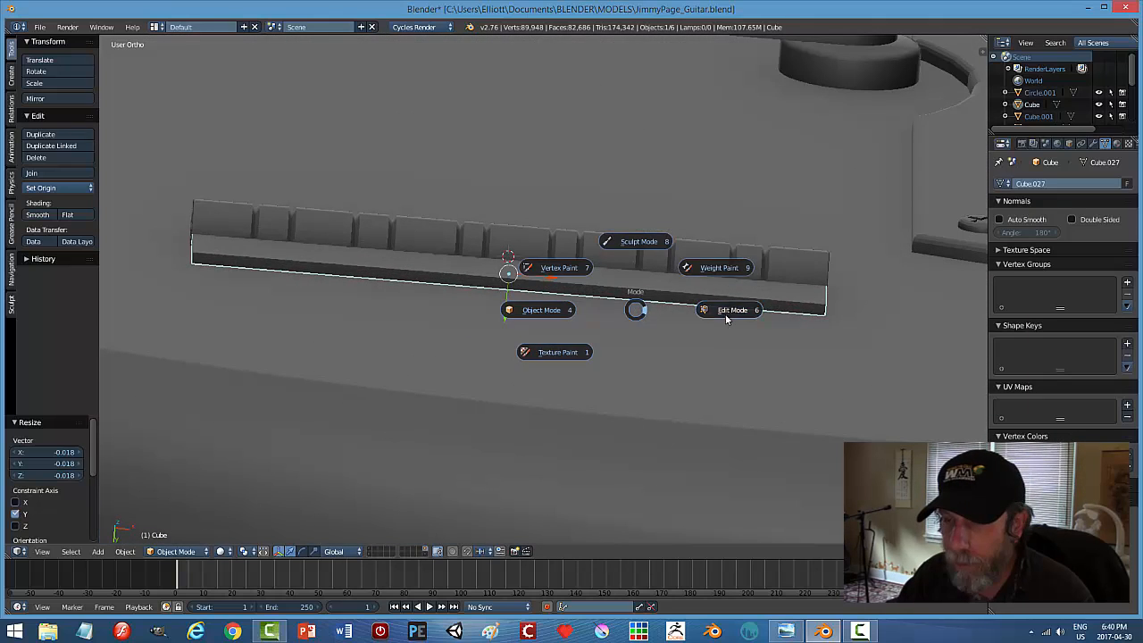
{"action": "left_click", "coordinate": [723, 310]}
{"action": "key", "text": "a"}
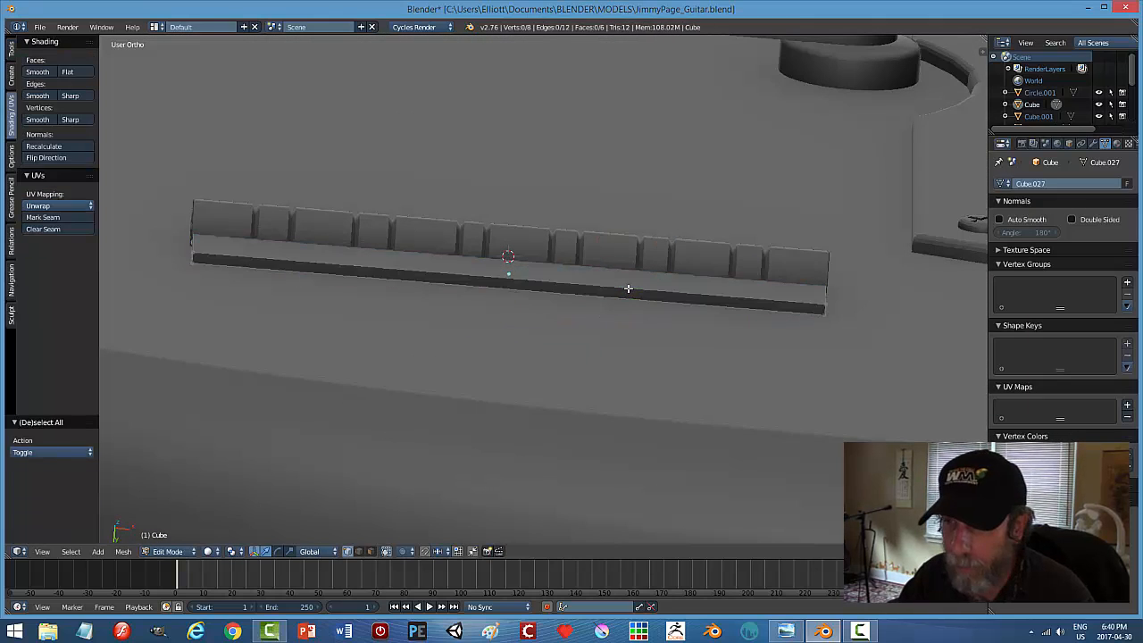
{"action": "right_click", "coordinate": [627, 289]}
{"action": "right_click", "coordinate": [821, 290], "text": "shift"}
{"action": "right_click", "coordinate": [201, 241], "text": "shift"}
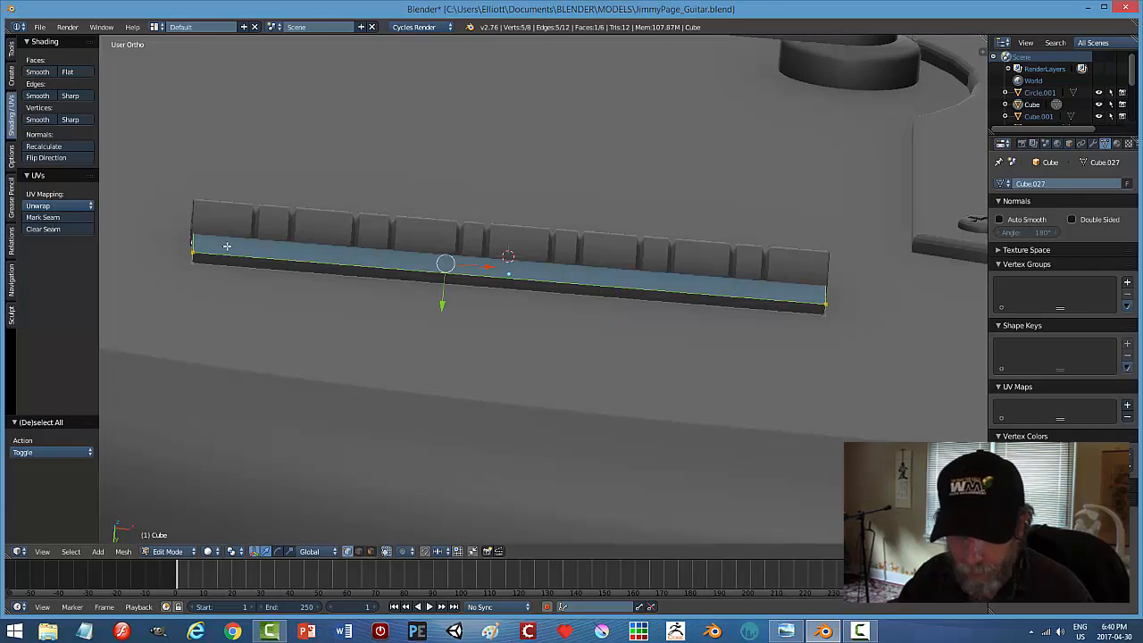
{"action": "key", "text": "ctrl+b"}
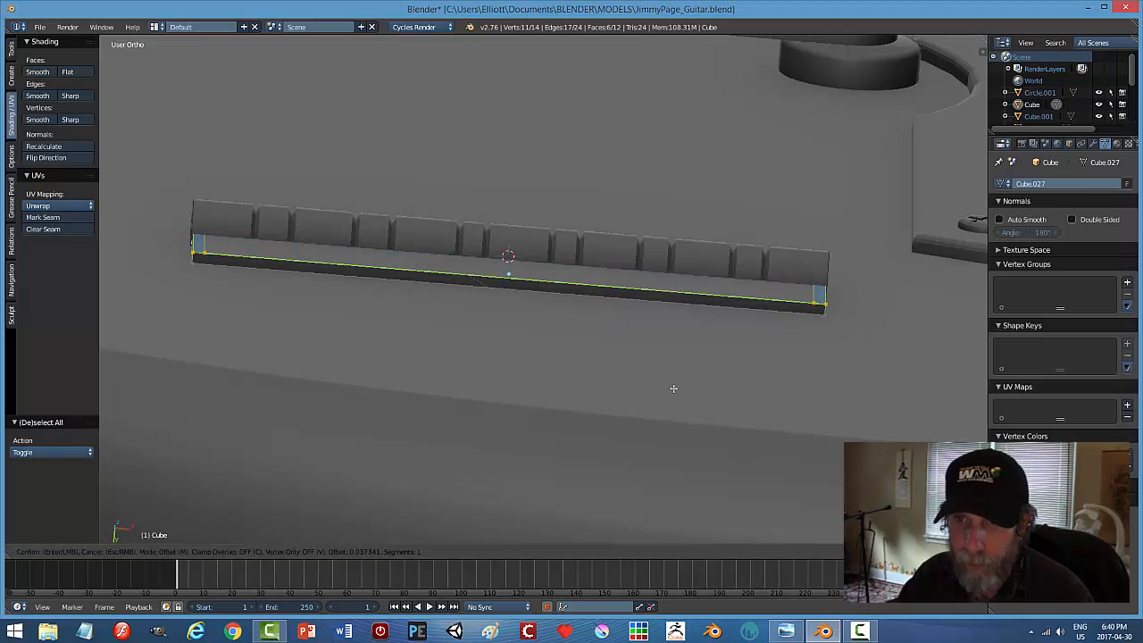
{"action": "key", "text": "Escape"}
{"action": "key", "text": "a"}
{"action": "key", "text": "Tab"}
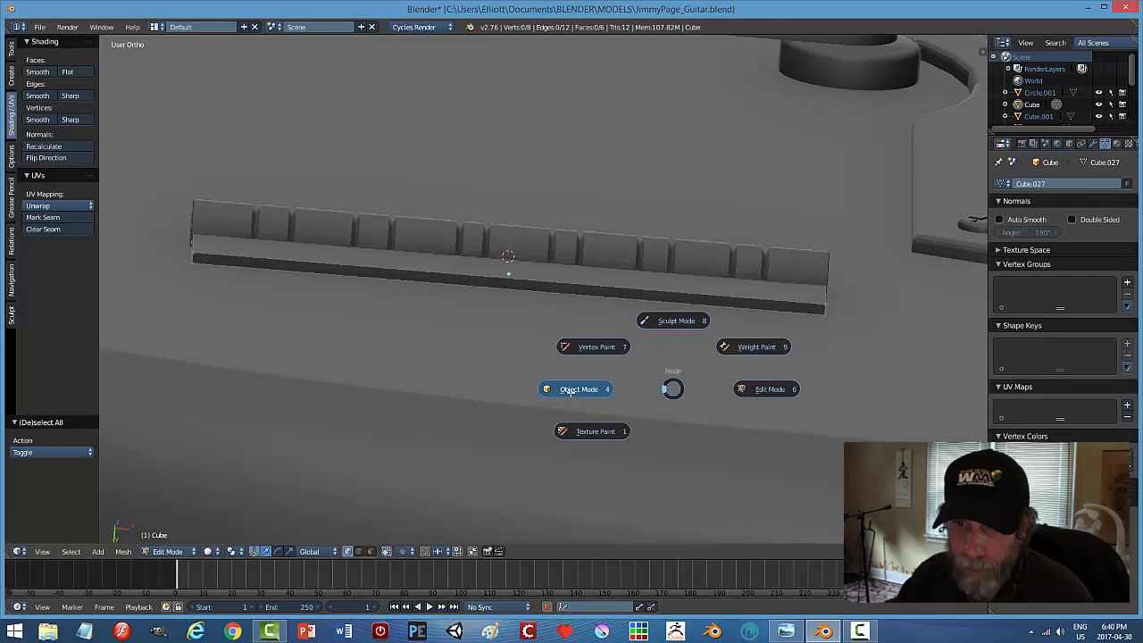
{"action": "left_click", "coordinate": [574, 390]}
Apply the rotation and scale of the thin mounting plate.
{"action": "left_click", "coordinate": [116, 551]}
{"action": "mouse_move", "coordinate": [143, 460]}
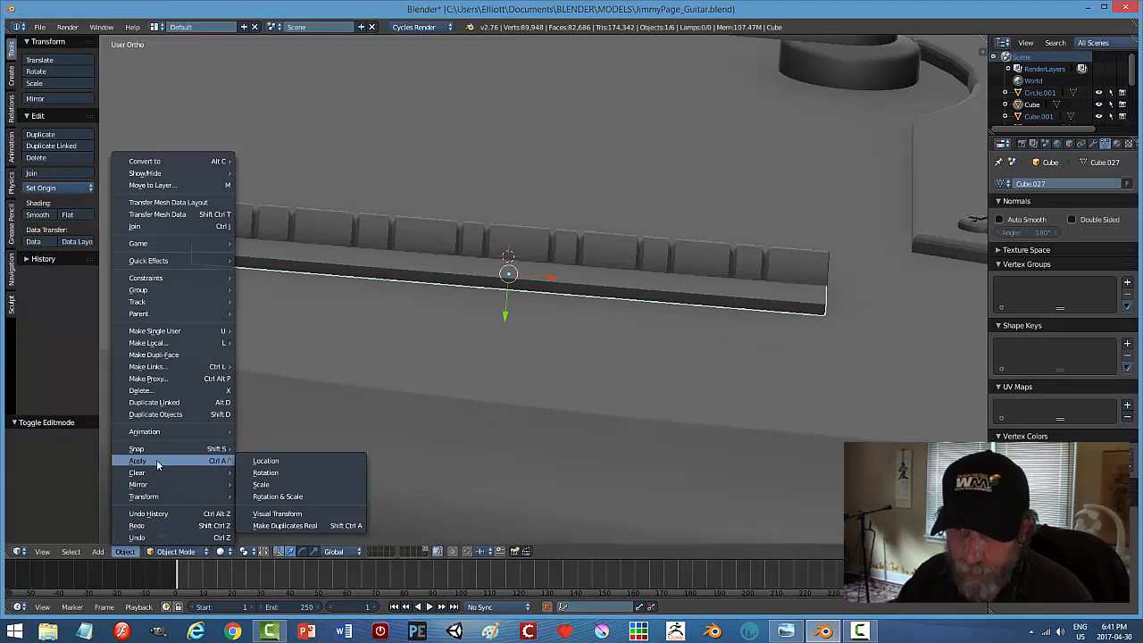
{"action": "left_click", "coordinate": [299, 495]}
Select all of the plate's geometry in Edit Mode and recalculate its normals to face outside.
{"action": "key", "text": "Tab"}
{"action": "left_click", "coordinate": [760, 390]}
{"action": "key", "text": "a"}
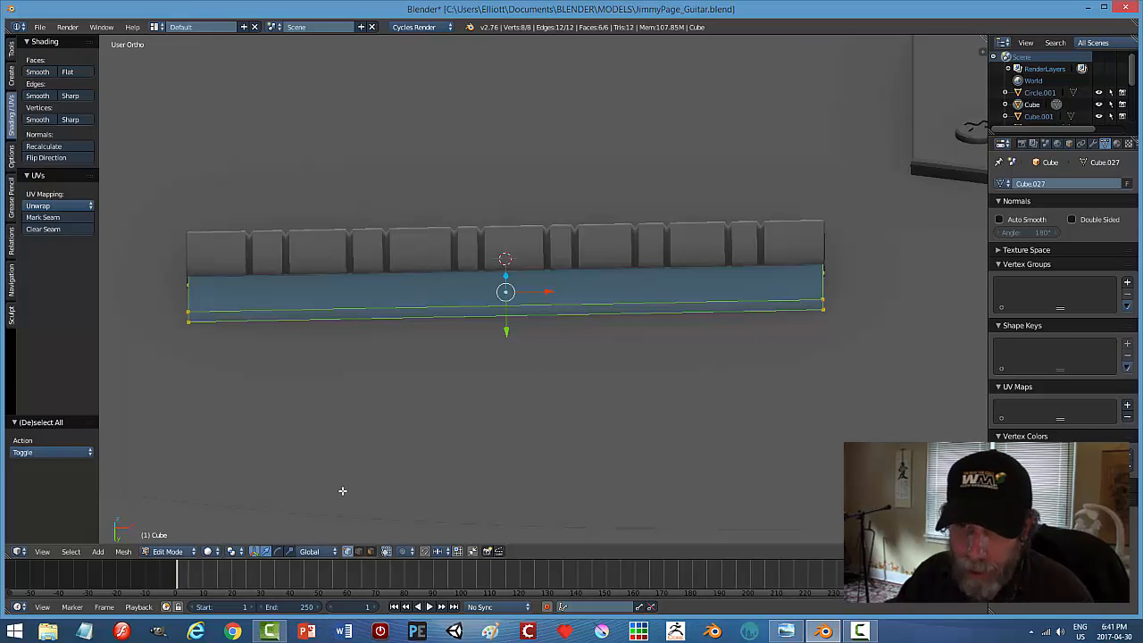
{"action": "left_click", "coordinate": [122, 551]}
{"action": "mouse_move", "coordinate": [154, 363]}
{"action": "left_click", "coordinate": [265, 364]}
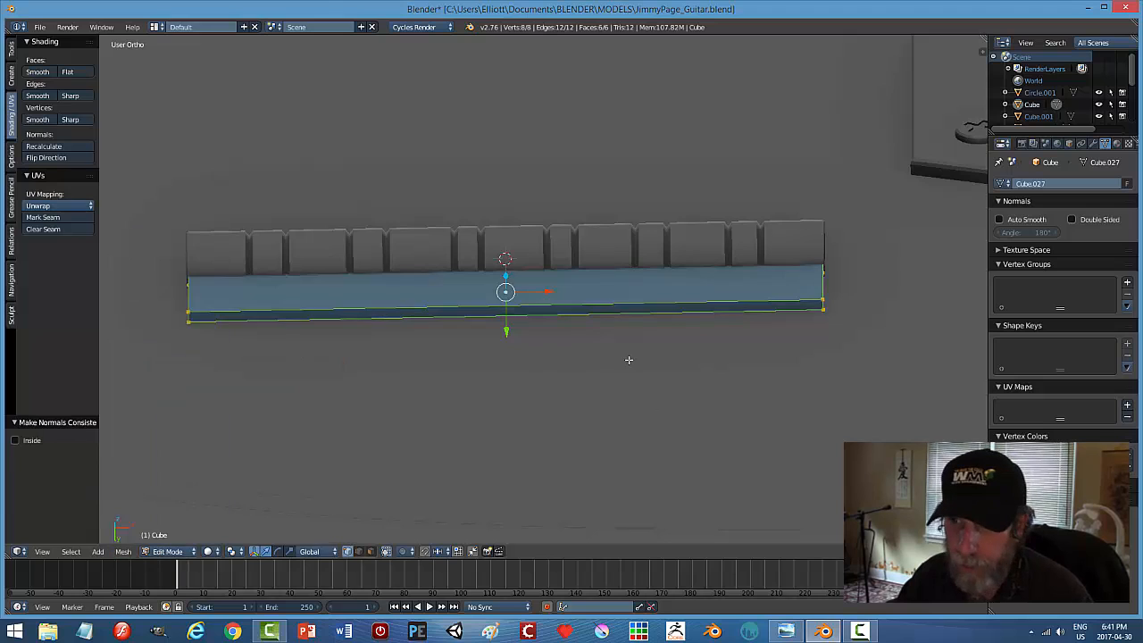
Bevel the plate's long front edge and two end edges by about 0.009 with 3 segments, and return to Object Mode.
{"action": "key", "text": "a"}
{"action": "key", "text": "ctrl+Tab"}
{"action": "left_click", "coordinate": [602, 371]}
{"action": "right_click", "coordinate": [762, 303]}
{"action": "right_click", "coordinate": [816, 282], "text": "shift"}
{"action": "right_click", "coordinate": [192, 291], "text": "shift"}
{"action": "key", "text": "ctrl+b"}
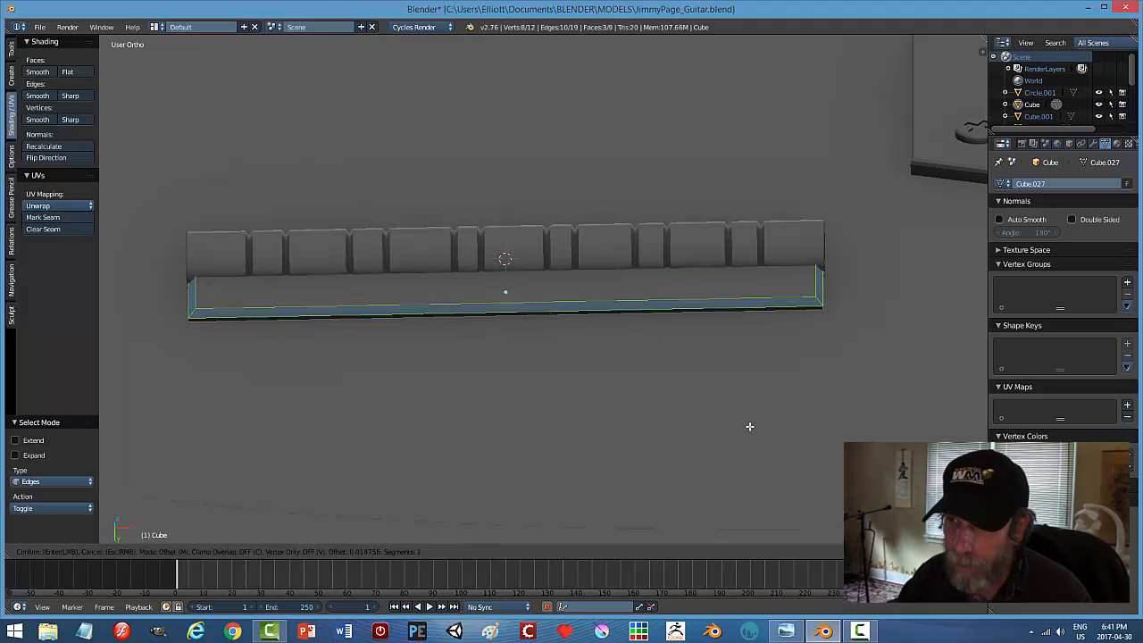
{"action": "scroll", "coordinate": [749, 426], "scroll_direction": "up", "scroll_amount": 2}
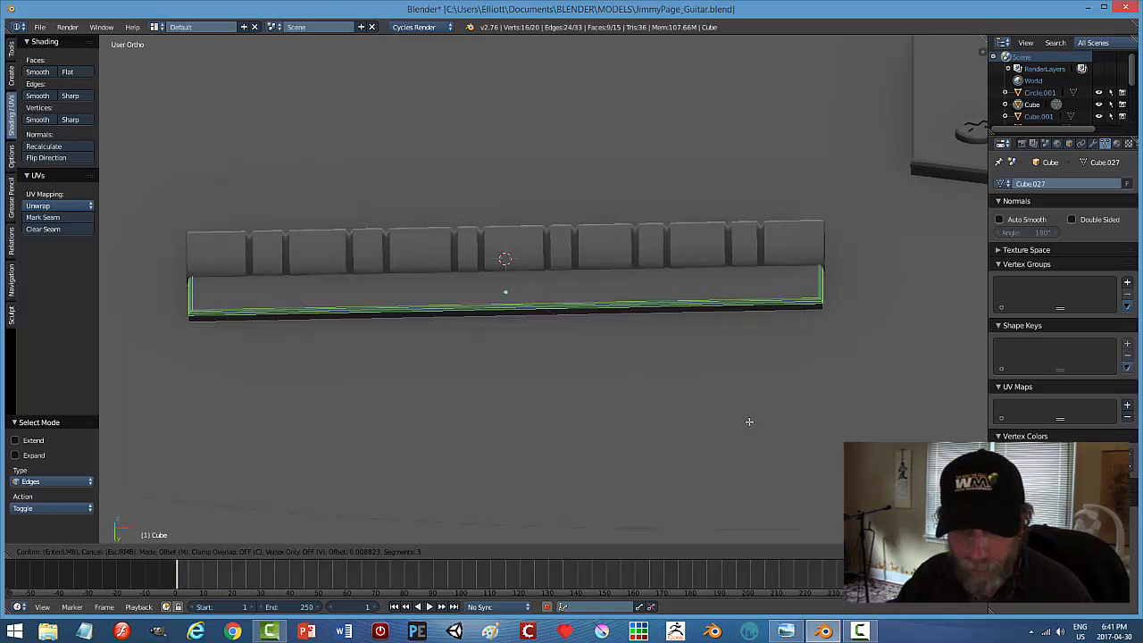
{"action": "left_click", "coordinate": [749, 422]}
{"action": "key", "text": "a"}
{"action": "key", "text": "Tab"}
{"action": "left_click", "coordinate": [680, 422]}
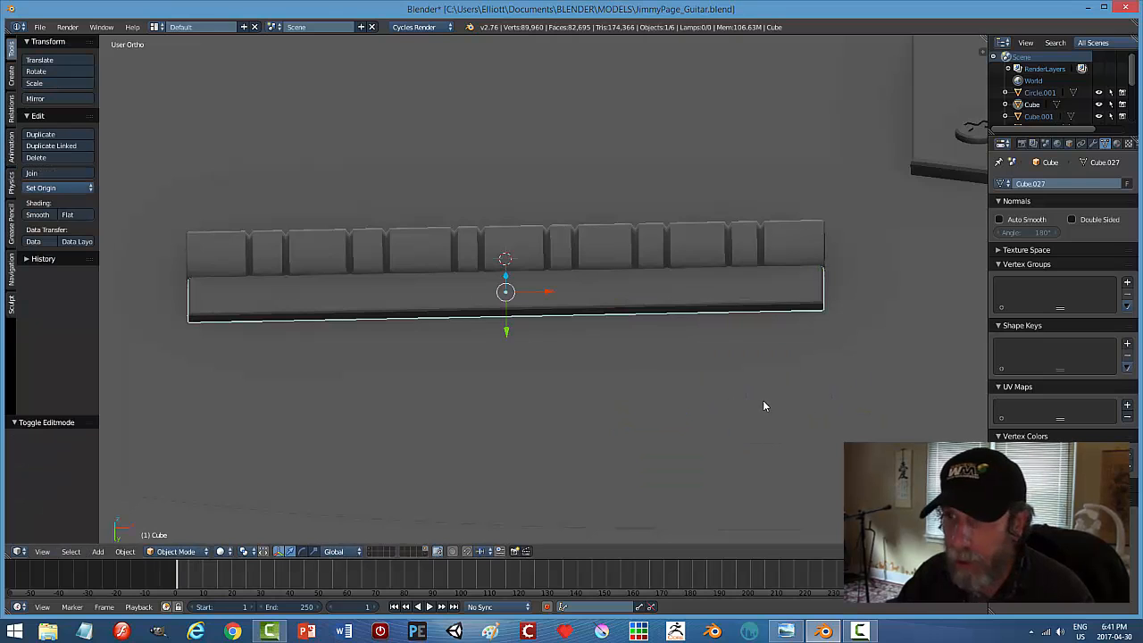
Move the mounting plate 0.009 along Y beneath the grooved cylinder.
{"action": "key", "text": "a"}
{"action": "scroll", "coordinate": [808, 389], "scroll_direction": "down", "scroll_amount": 1}
{"action": "middle_click_drag", "start_coordinate": [809, 387], "coordinate": [604, 308]}
{"action": "right_click", "coordinate": [605, 308]}
{"action": "left_click_drag", "start_coordinate": [547, 344], "coordinate": [546, 342]}
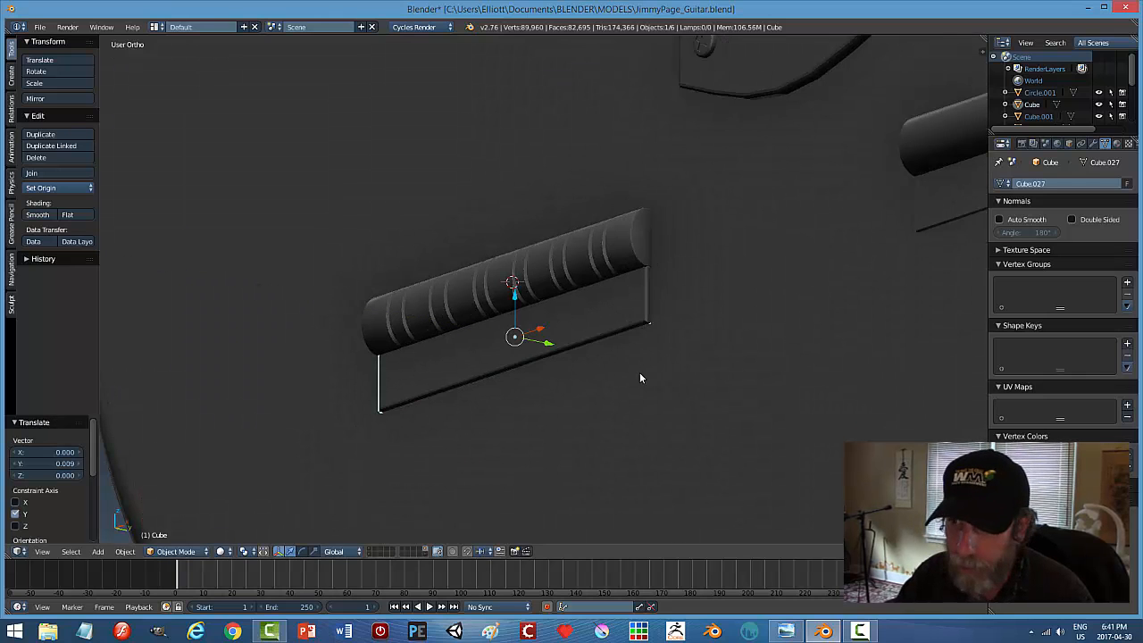
Join the mounting plate to the grooved tailpiece cylinder as one object.
{"action": "key", "text": "a"}
{"action": "scroll", "coordinate": [627, 379], "scroll_direction": "down", "scroll_amount": 2}
{"action": "middle_click_drag", "start_coordinate": [626, 378], "coordinate": [808, 398]}
{"action": "right_click", "coordinate": [545, 289]}
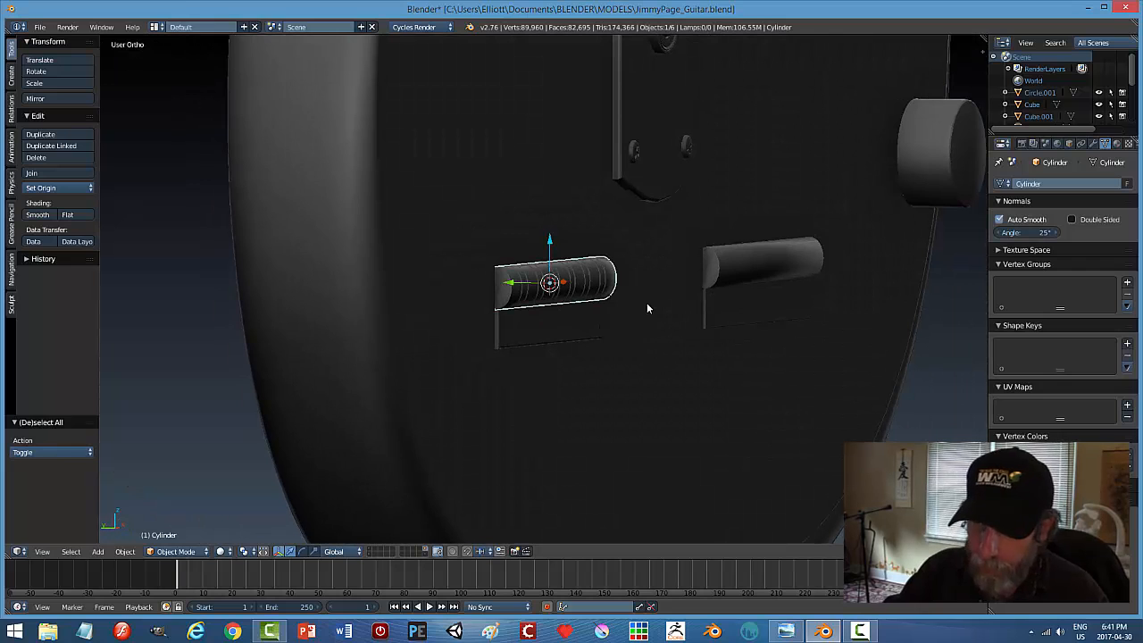
{"action": "right_click", "coordinate": [523, 338]}
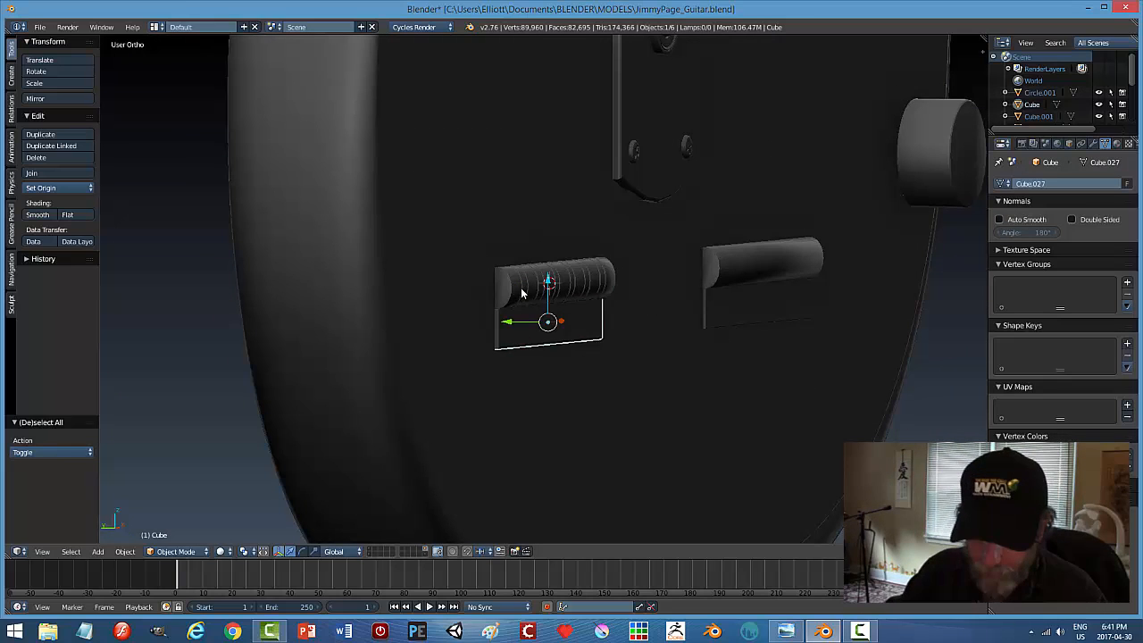
{"action": "right_click", "coordinate": [523, 293], "text": "shift"}
{"action": "key", "text": "ctrl+j"}
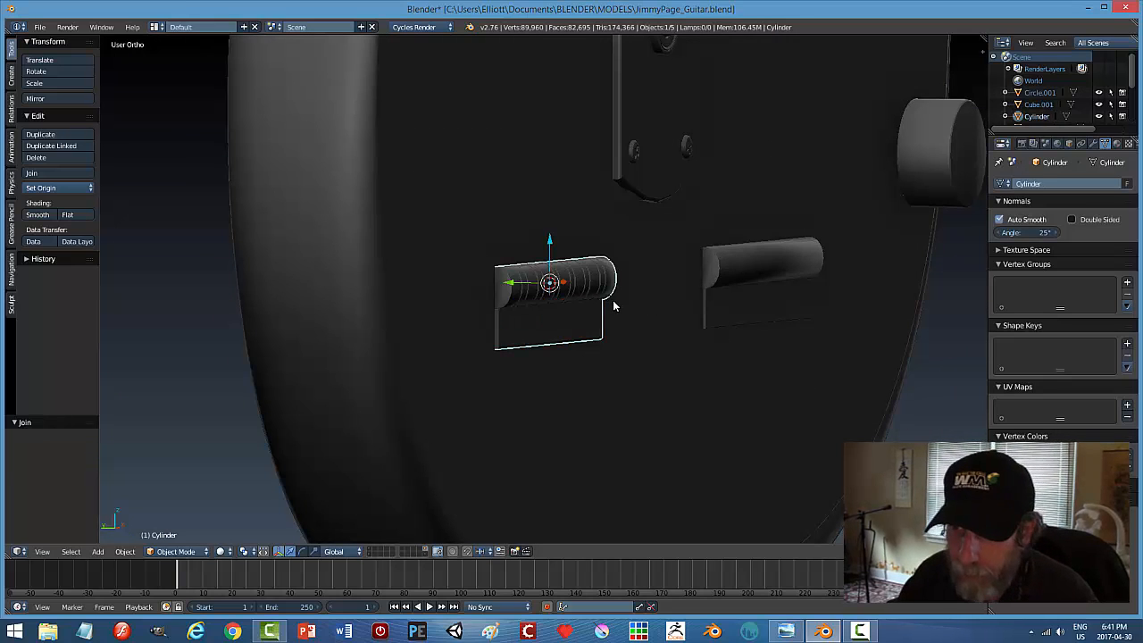
Duplicate the pickguard's lower-left screw in place, separate the copy into its own object and return to Object Mode.
{"action": "scroll", "coordinate": [574, 325], "scroll_direction": "up", "scroll_amount": 3}
{"action": "scroll", "coordinate": [572, 325], "scroll_direction": "down", "scroll_amount": 3}
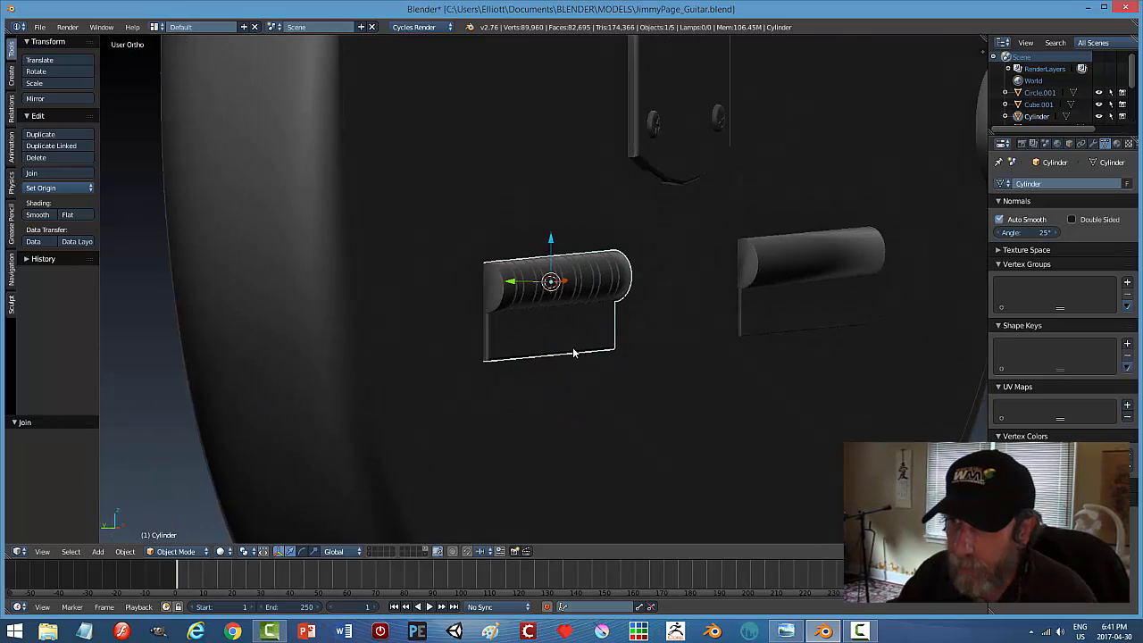
{"action": "middle_click_drag", "start_coordinate": [579, 347], "coordinate": [569, 337]}
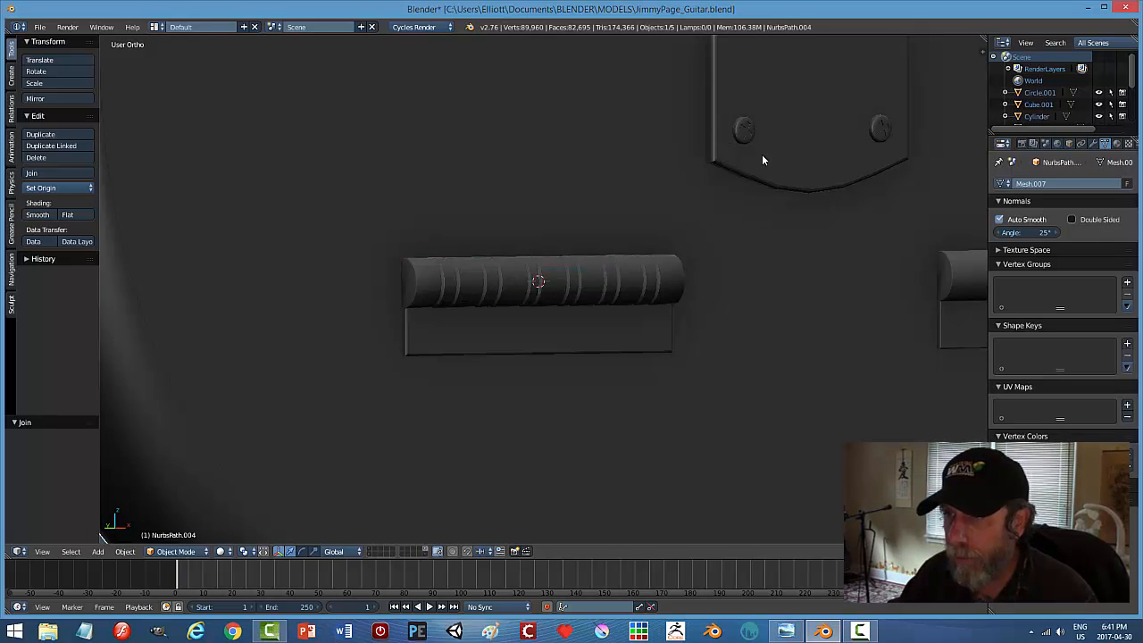
{"action": "left_click", "coordinate": [805, 143]}
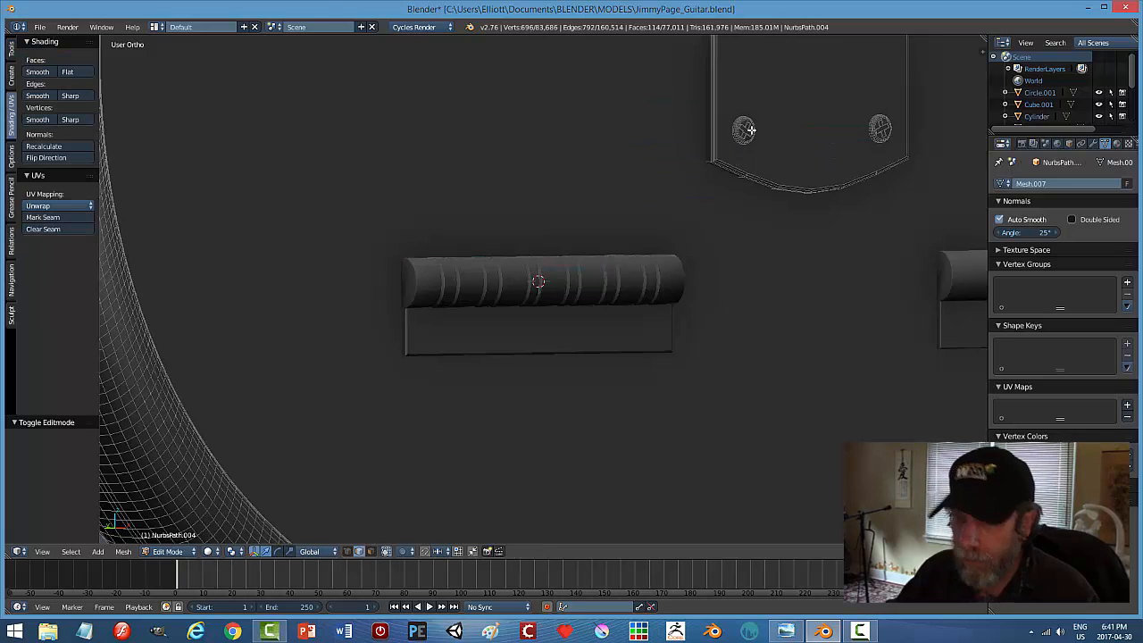
{"action": "key", "text": "ctrl+l"}
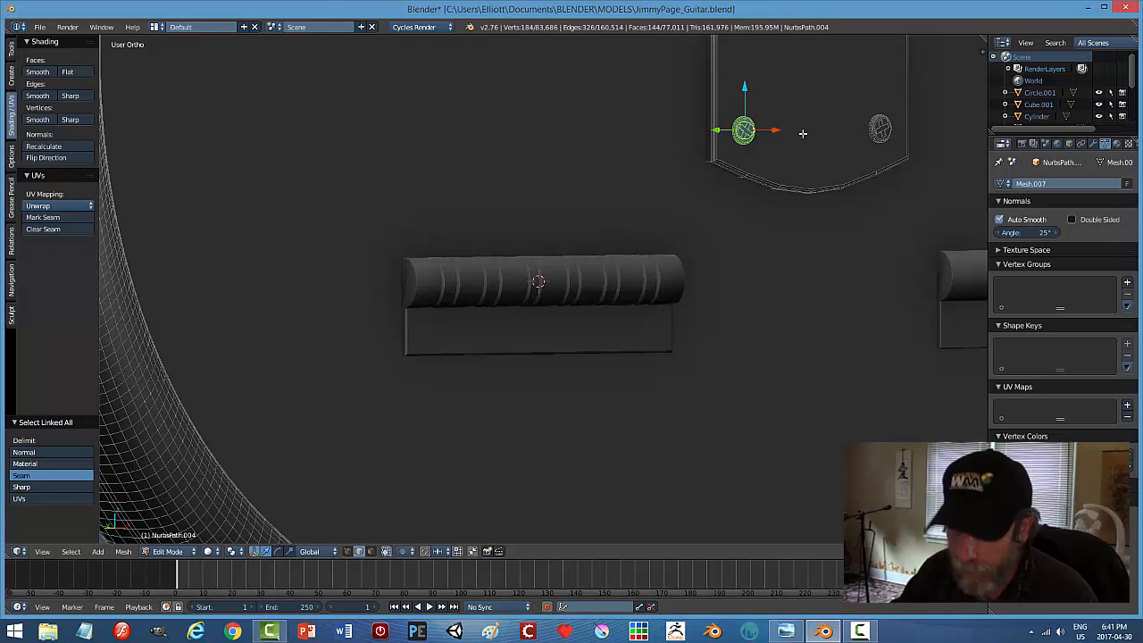
{"action": "key", "text": "shift+d"}
{"action": "key", "text": "Escape"}
{"action": "key", "text": "p"}
{"action": "left_click", "coordinate": [802, 133]}
{"action": "key", "text": "Tab"}
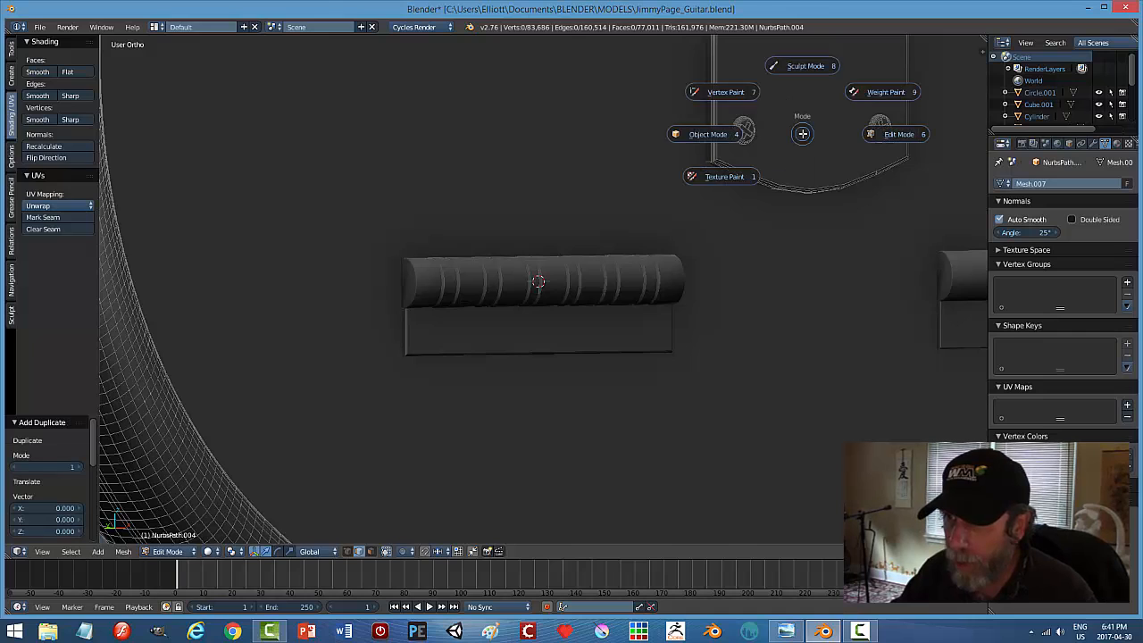
{"action": "left_click", "coordinate": [741, 134]}
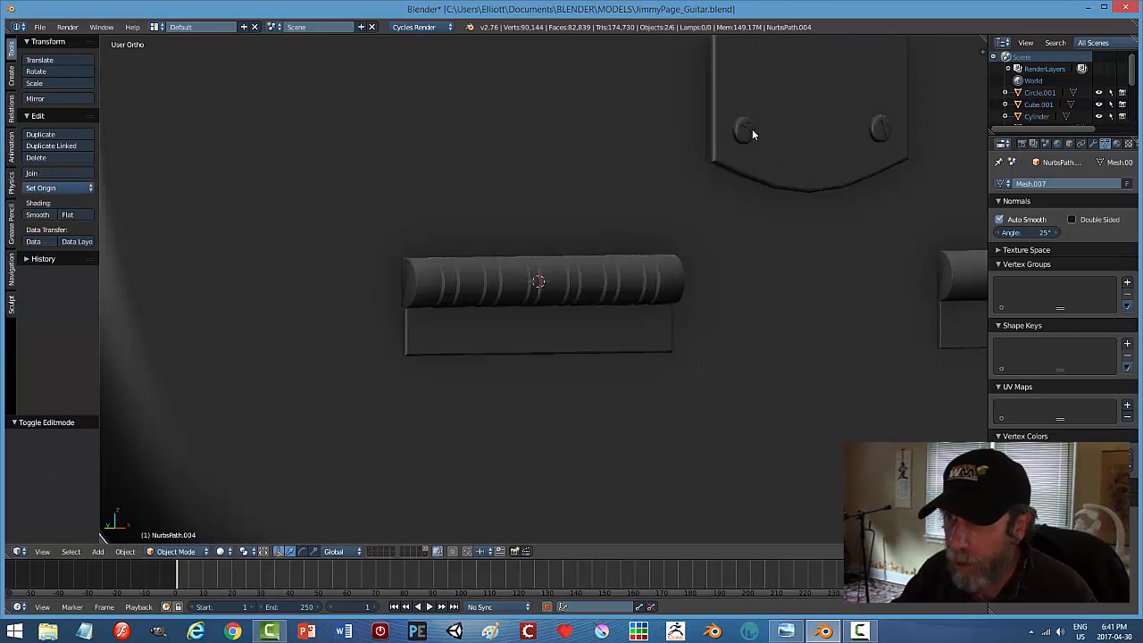
Set the copied screw's origin to its geometry and move it down and -1.262 along X onto the mounting plate.
{"action": "left_click", "coordinate": [92, 189]}
{"action": "left_click", "coordinate": [89, 210]}
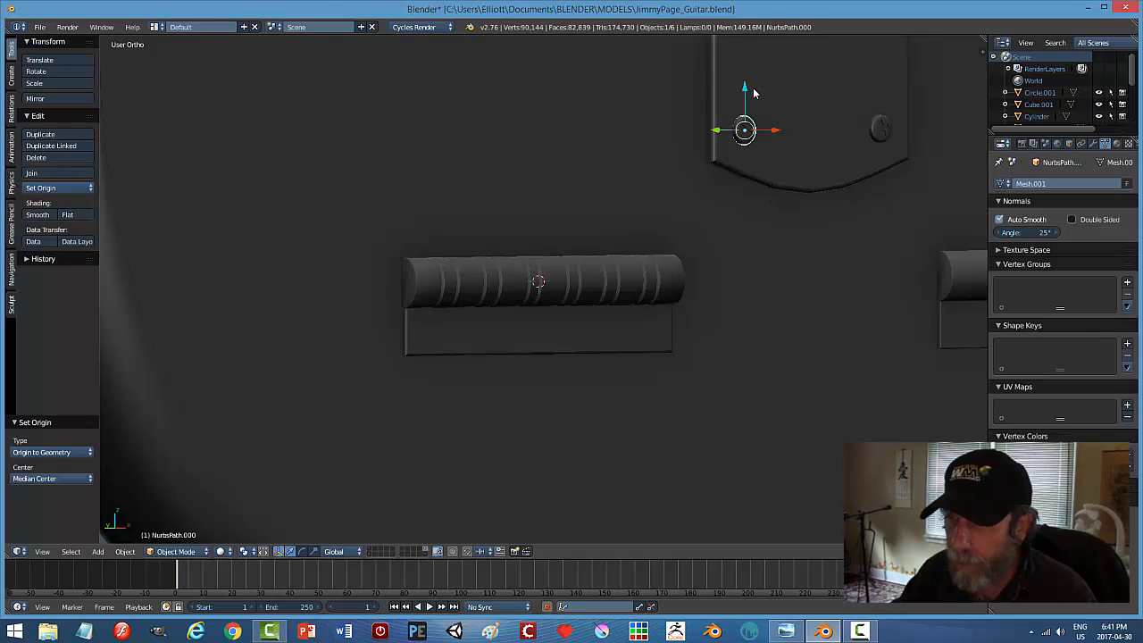
{"action": "left_click_drag", "start_coordinate": [745, 89], "coordinate": [745, 297]}
{"action": "left_click_drag", "start_coordinate": [774, 336], "coordinate": [465, 340]}
Align the screw with the photo's left tailpiece screw in front wireframe view and scale it up by about 1.19.
{"action": "key", "text": "KP_1"}
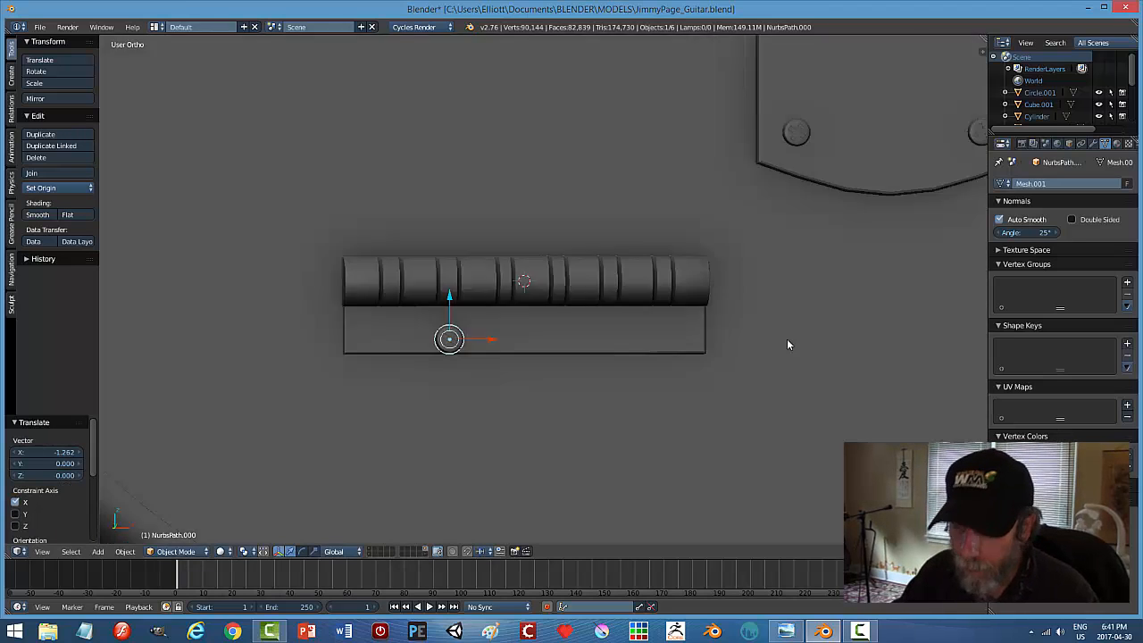
{"action": "key", "text": "z"}
{"action": "left_click", "coordinate": [874, 348]}
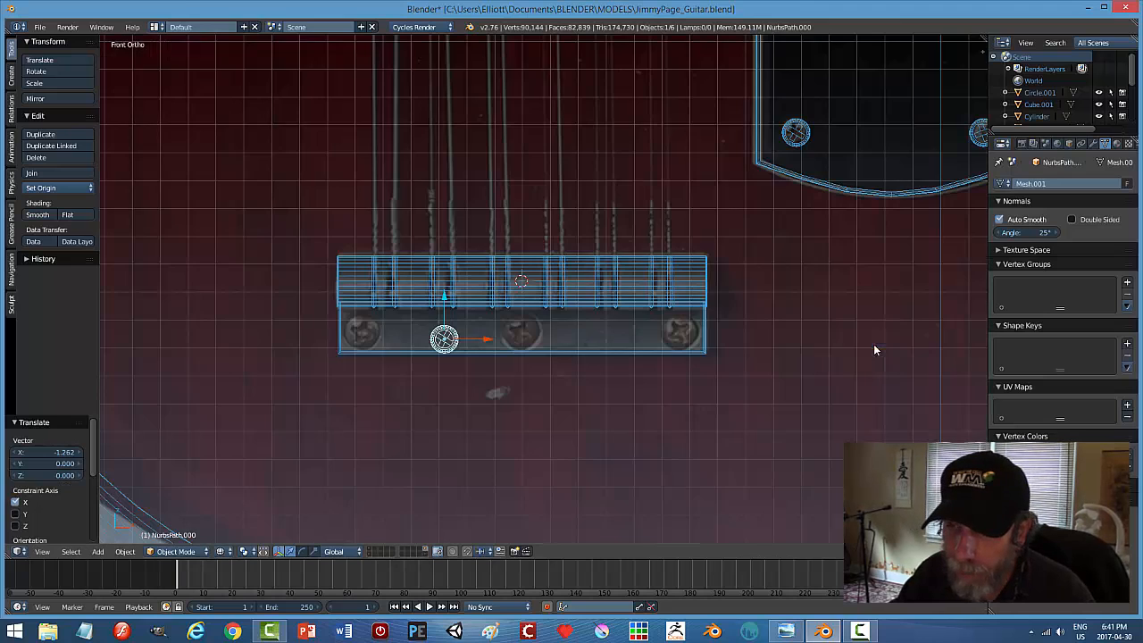
{"action": "left_click_drag", "start_coordinate": [486, 342], "coordinate": [366, 295]}
{"action": "key", "text": "s"}
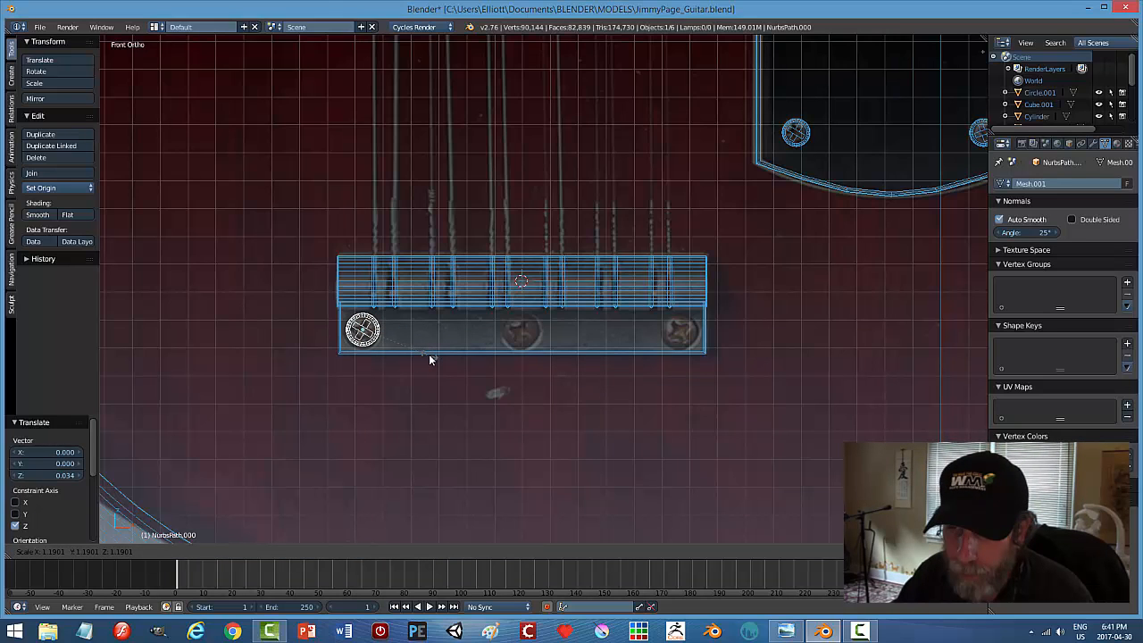
{"action": "left_click", "coordinate": [429, 354]}
{"action": "left_click_drag", "start_coordinate": [364, 291], "coordinate": [363, 295]}
Duplicate the screw, move the copy 0.577 along X onto the middle screw in the photo and rotate it about Y.
{"action": "key", "text": "shift+d"}
{"action": "right_click", "coordinate": [500, 370]}
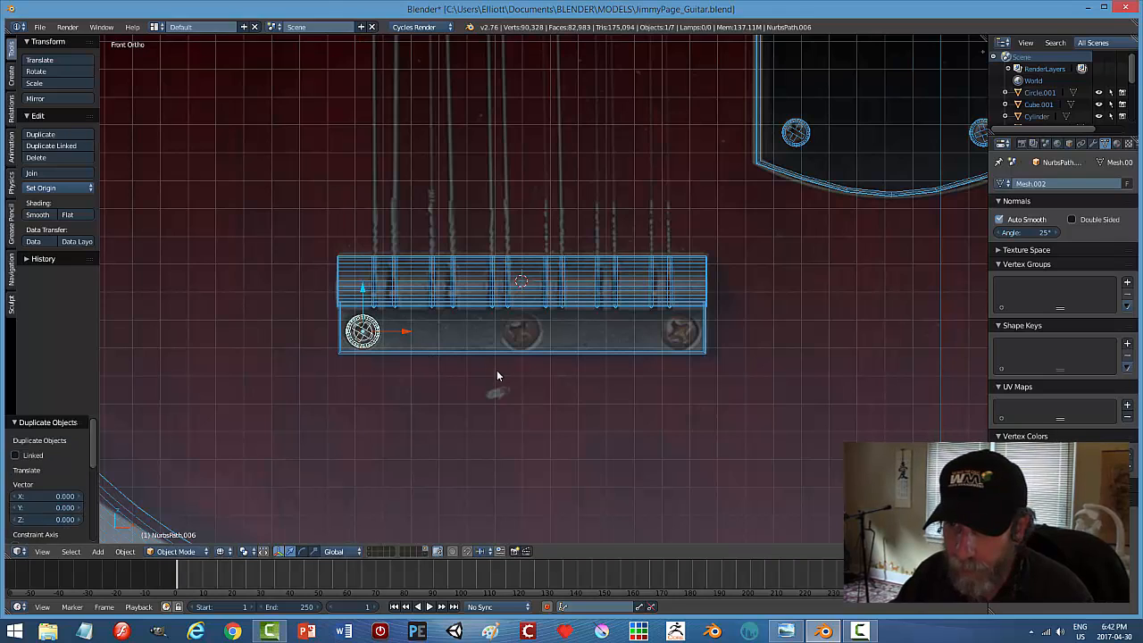
{"action": "left_click_drag", "start_coordinate": [407, 333], "coordinate": [569, 331]}
{"action": "key", "text": "r"}
{"action": "key", "text": "y"}
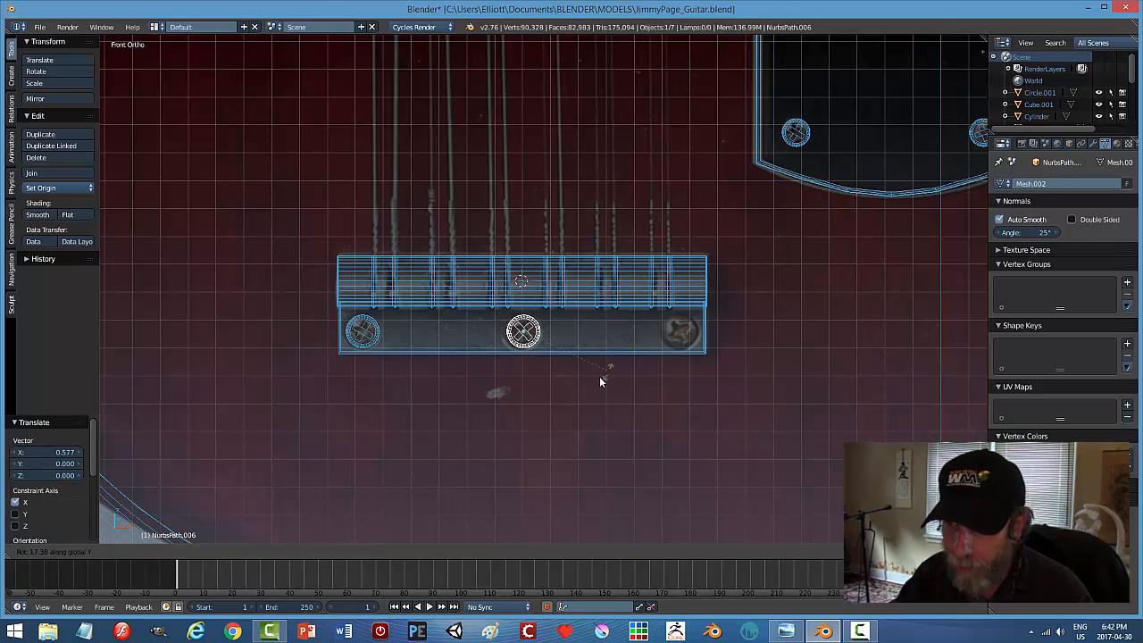
{"action": "left_click", "coordinate": [559, 389]}
Duplicate the middle screw, move the copy 0.557 along X onto the right screw and rotate it 46.921° about Y.
{"action": "key", "text": "shift+d"}
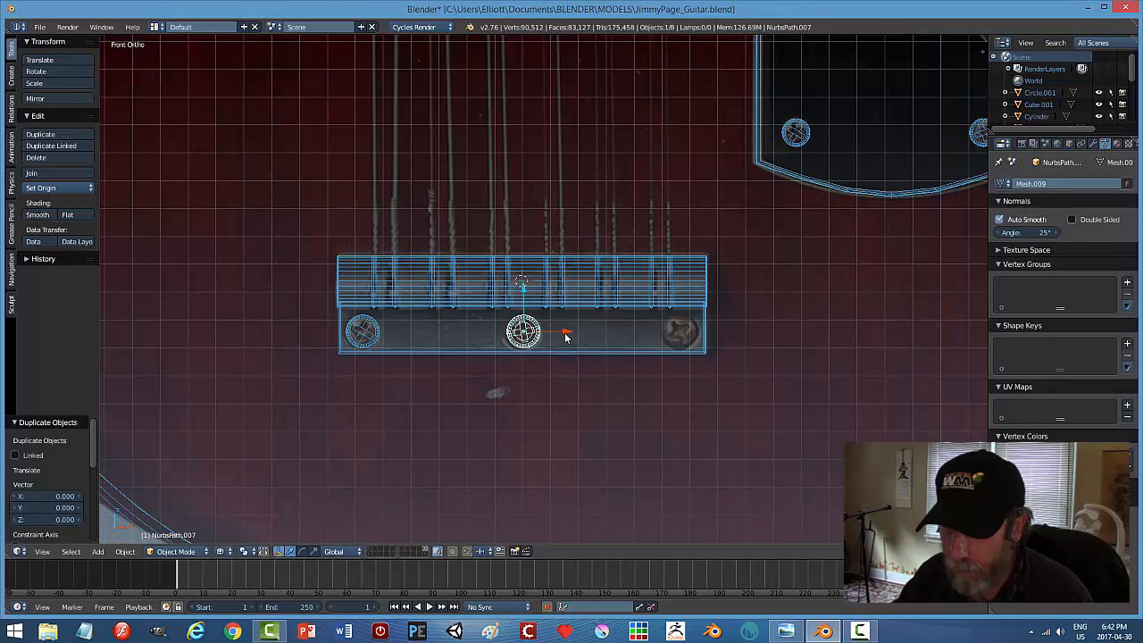
{"action": "key", "text": "x"}
{"action": "left_click", "coordinate": [719, 342]}
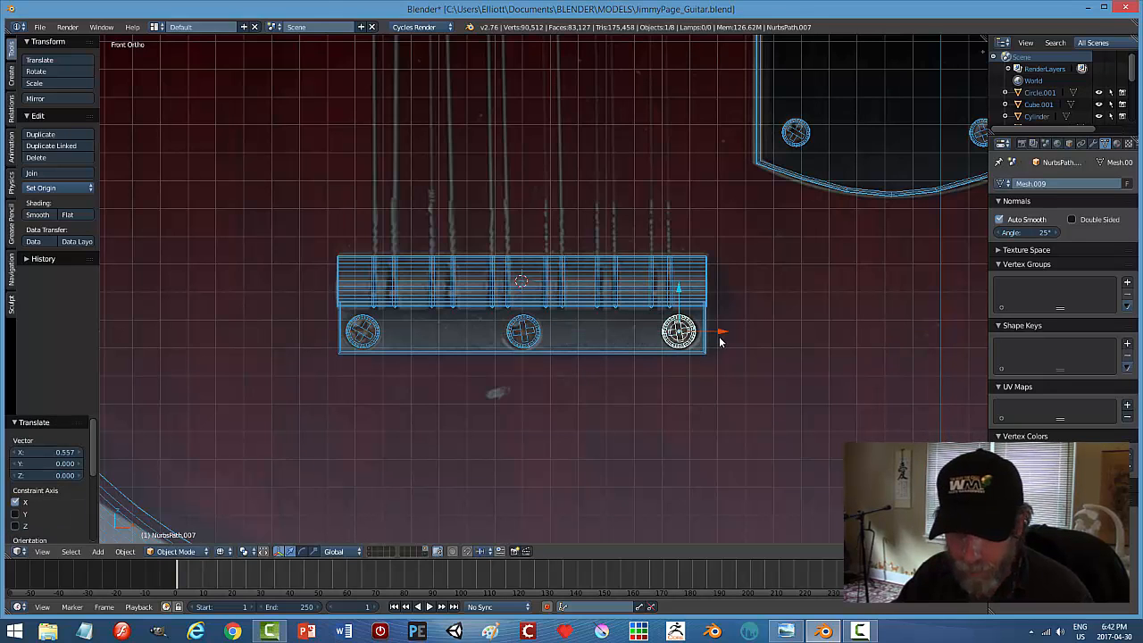
{"action": "key", "text": "r"}
{"action": "key", "text": "y"}
{"action": "left_click", "coordinate": [700, 367]}
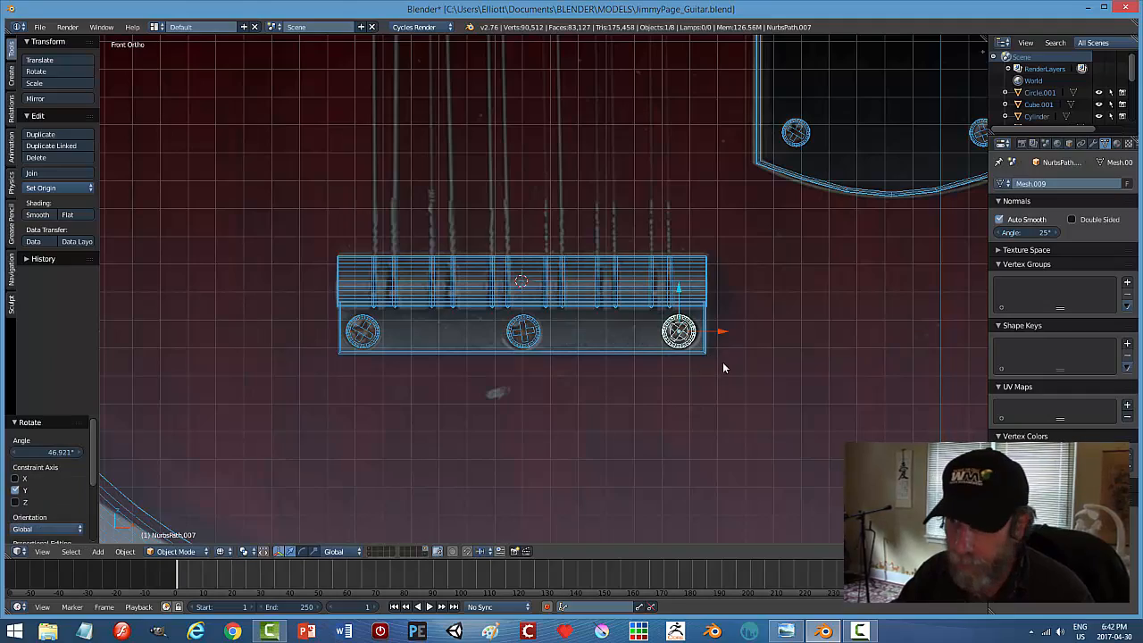
{"action": "key", "text": "a"}
Select the three tailpiece screws in solid view and move them 0.02 along Y down onto the mounting plate.
{"action": "middle_click_drag", "start_coordinate": [717, 379], "coordinate": [684, 266]}
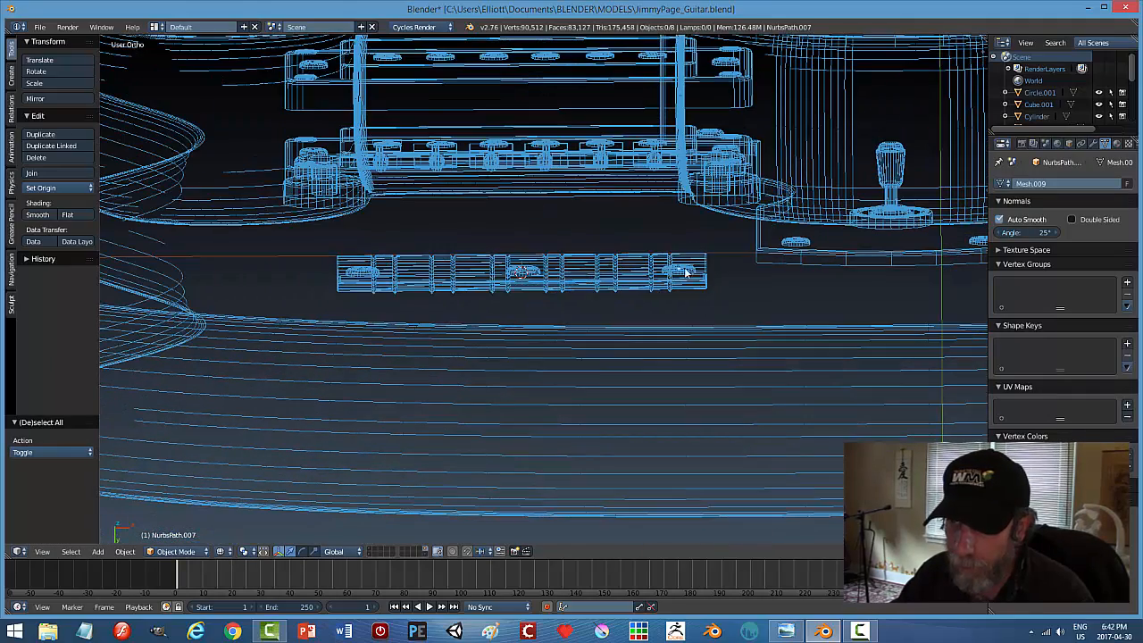
{"action": "right_click", "coordinate": [684, 268]}
{"action": "key", "text": "z"}
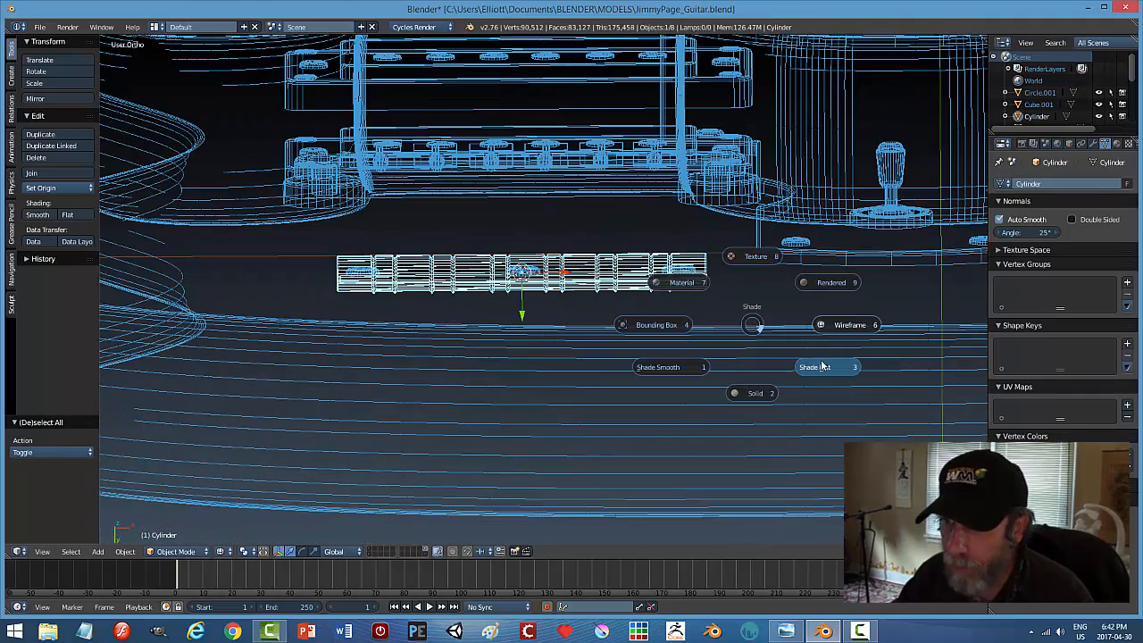
{"action": "left_click", "coordinate": [753, 390]}
{"action": "scroll", "coordinate": [693, 362], "scroll_direction": "up", "scroll_amount": 3}
{"action": "right_click", "coordinate": [786, 260]}
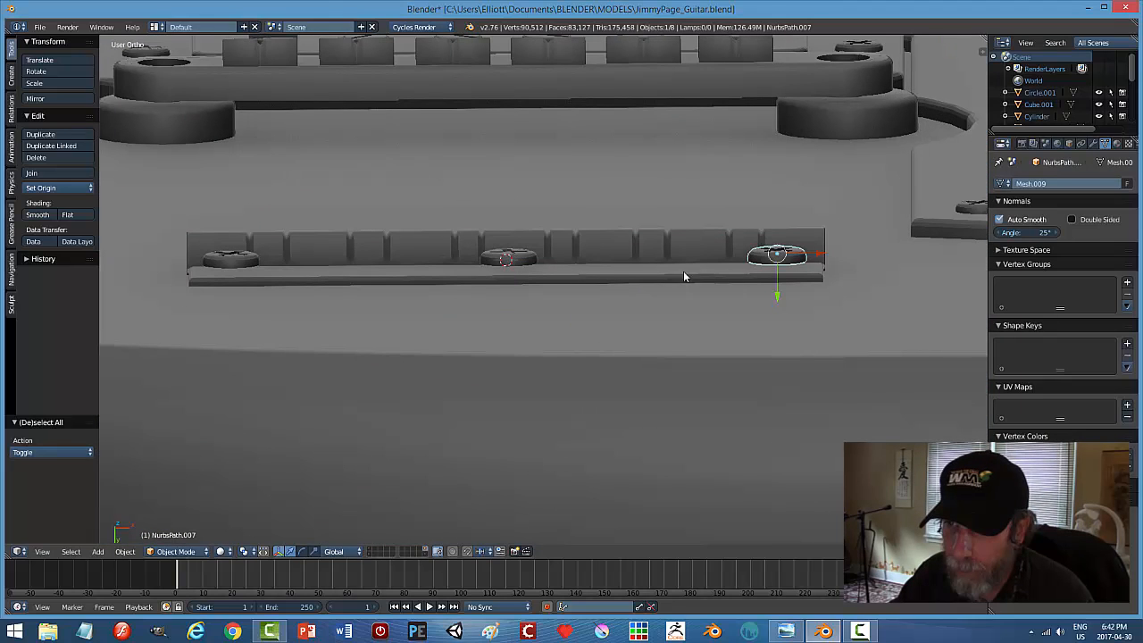
{"action": "right_click", "coordinate": [535, 261], "text": "shift"}
{"action": "right_click", "coordinate": [230, 259], "text": "shift"}
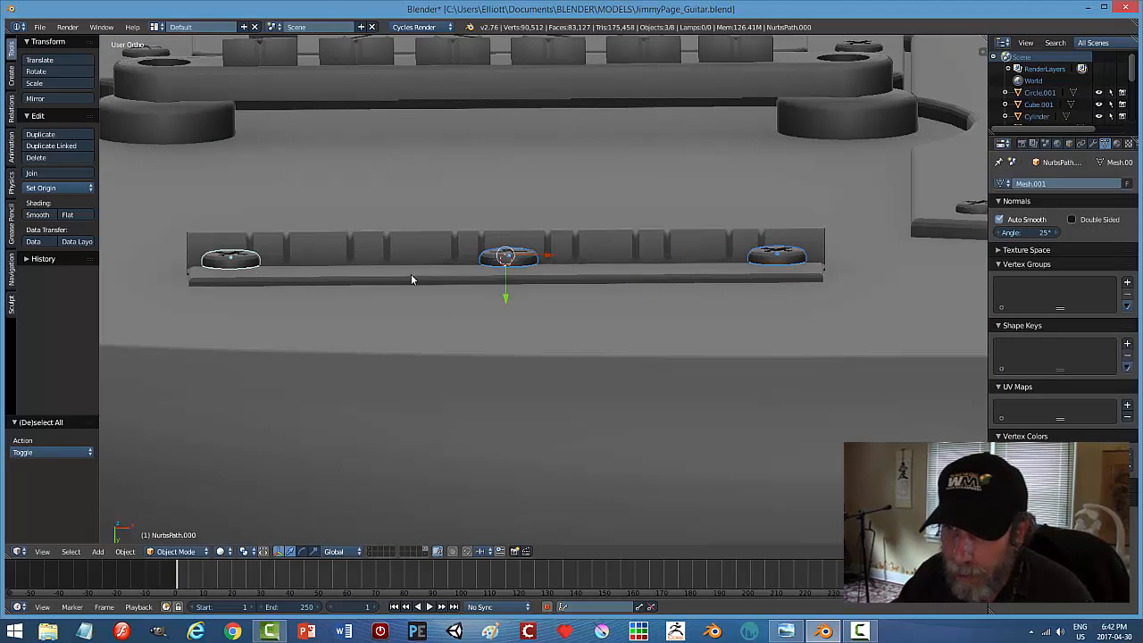
{"action": "key", "text": "g"}
{"action": "key", "text": "z"}
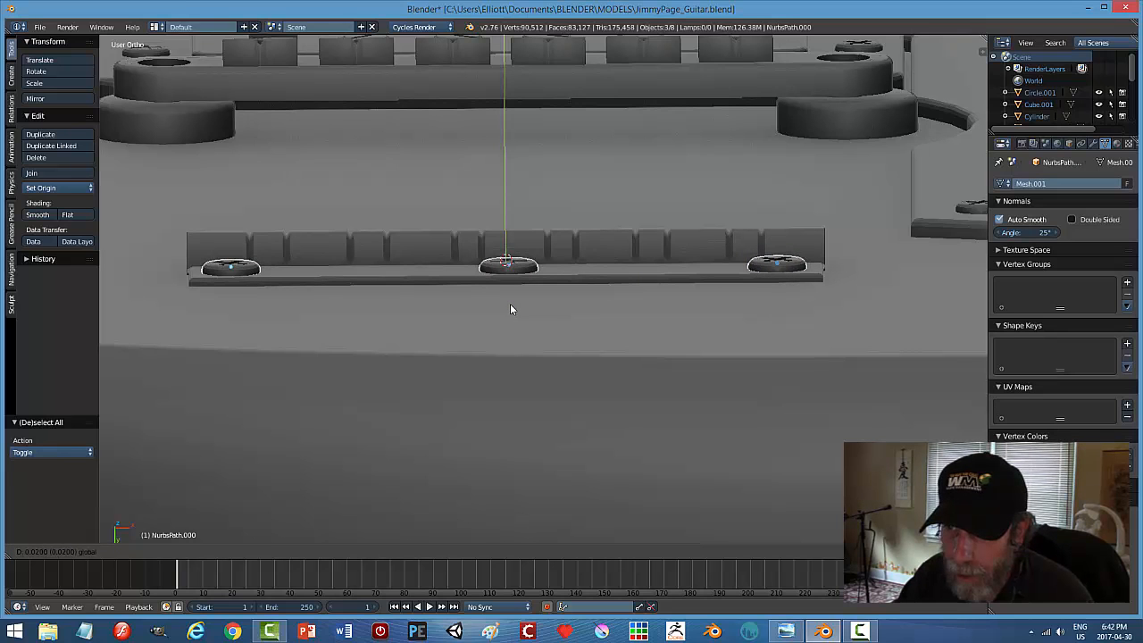
{"action": "left_click", "coordinate": [510, 305]}
Join the three screws with the grooved tailpiece and save over JimmyPage_Guitar.blend.
{"action": "middle_click_drag", "start_coordinate": [594, 291], "coordinate": [649, 365]}
{"action": "left_click", "coordinate": [576, 329], "text": "shift"}
{"action": "key", "text": "ctrl+j"}
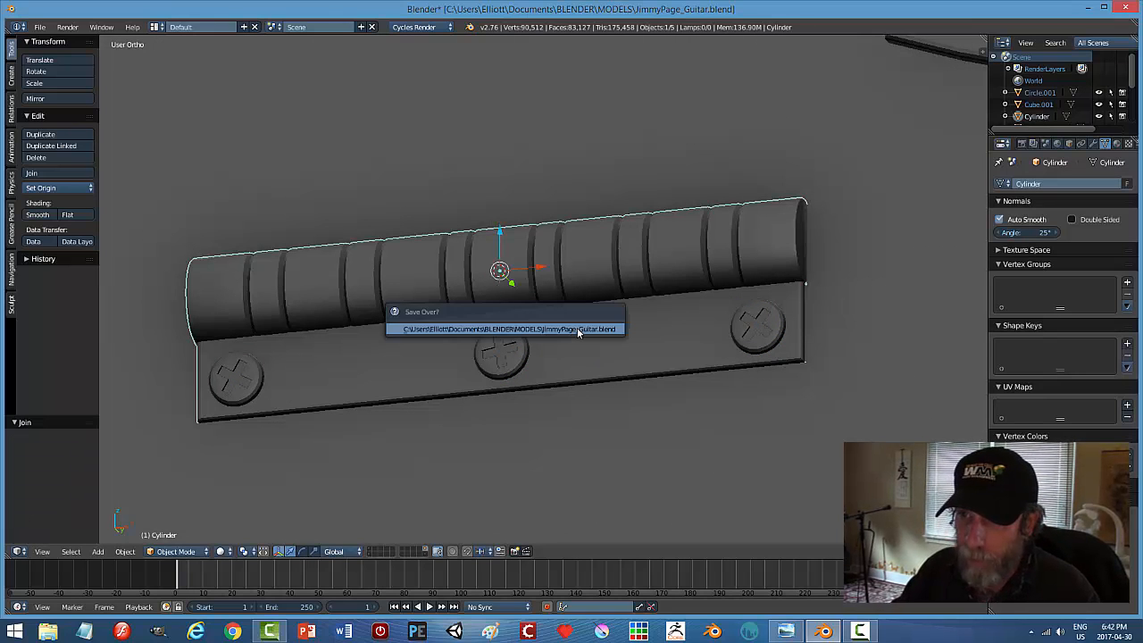
{"action": "scroll", "coordinate": [577, 327], "scroll_direction": "down", "scroll_amount": 6}
{"action": "middle_click_drag", "start_coordinate": [560, 343], "coordinate": [619, 348]}
{"action": "key", "text": "a"}
{"action": "scroll", "coordinate": [631, 361], "scroll_direction": "up", "scroll_amount": 7}
{"action": "scroll", "coordinate": [590, 336], "scroll_direction": "down", "scroll_amount": 5}
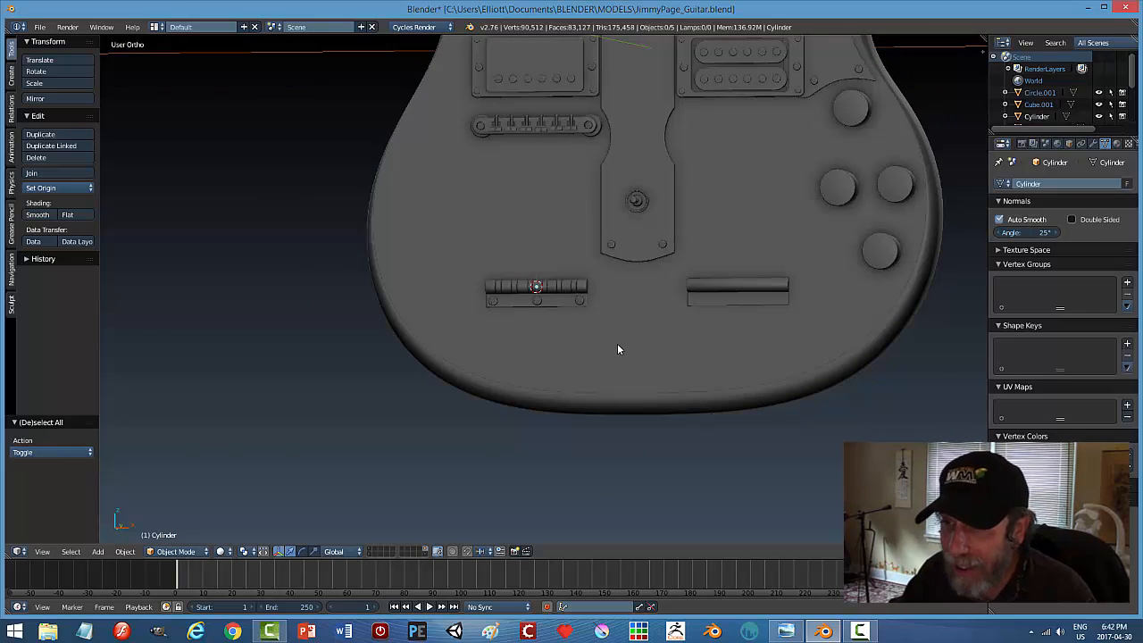
Add six evenly spaced vertical loop cuts to the second, ungrooved tailpiece in front wireframe view.
{"action": "right_click", "coordinate": [734, 299]}
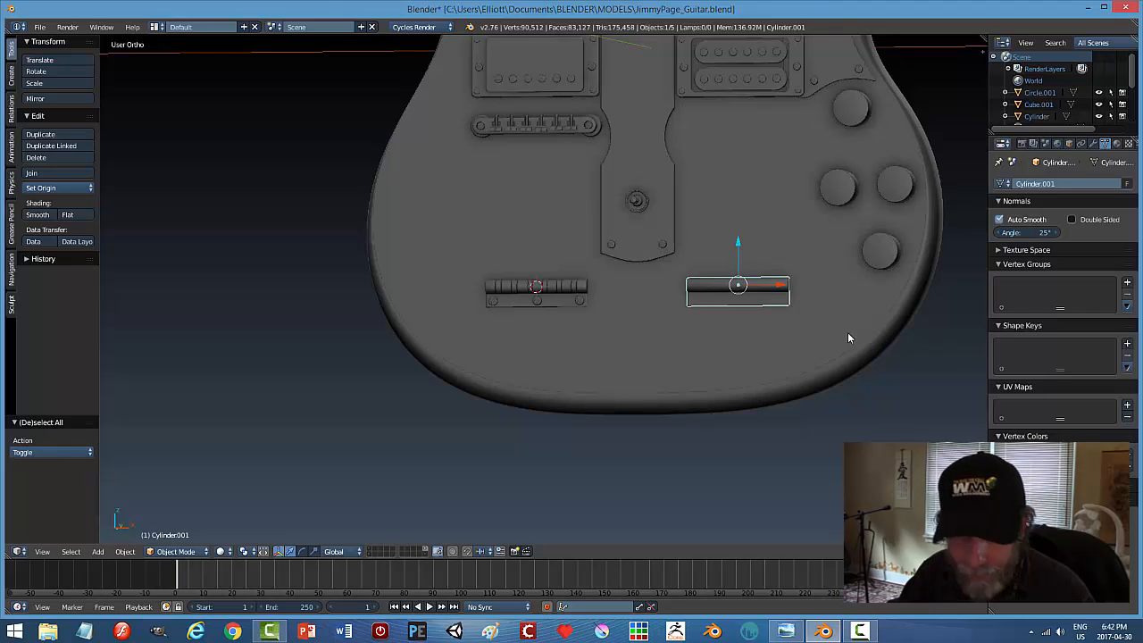
{"action": "key", "text": "z"}
{"action": "left_click", "coordinate": [799, 334]}
{"action": "scroll", "coordinate": [848, 339], "scroll_direction": "up", "scroll_amount": 3}
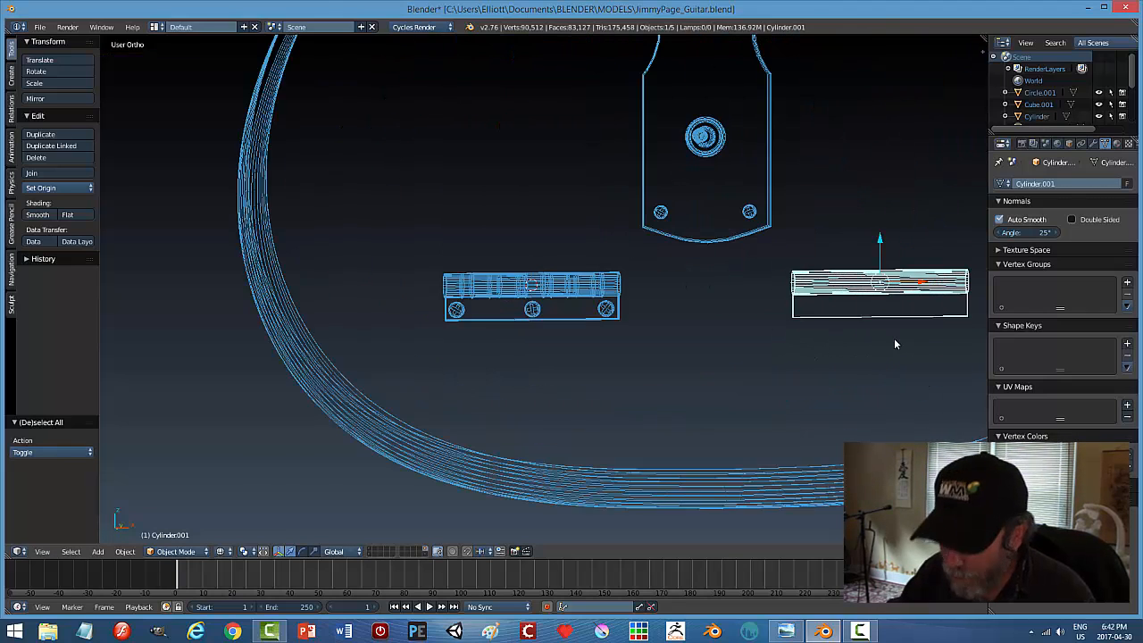
{"action": "middle_click_drag", "start_coordinate": [890, 337], "coordinate": [675, 346], "text": "shift"}
{"action": "key", "text": "KP_1"}
{"action": "scroll", "coordinate": [678, 344], "scroll_direction": "up", "scroll_amount": 5}
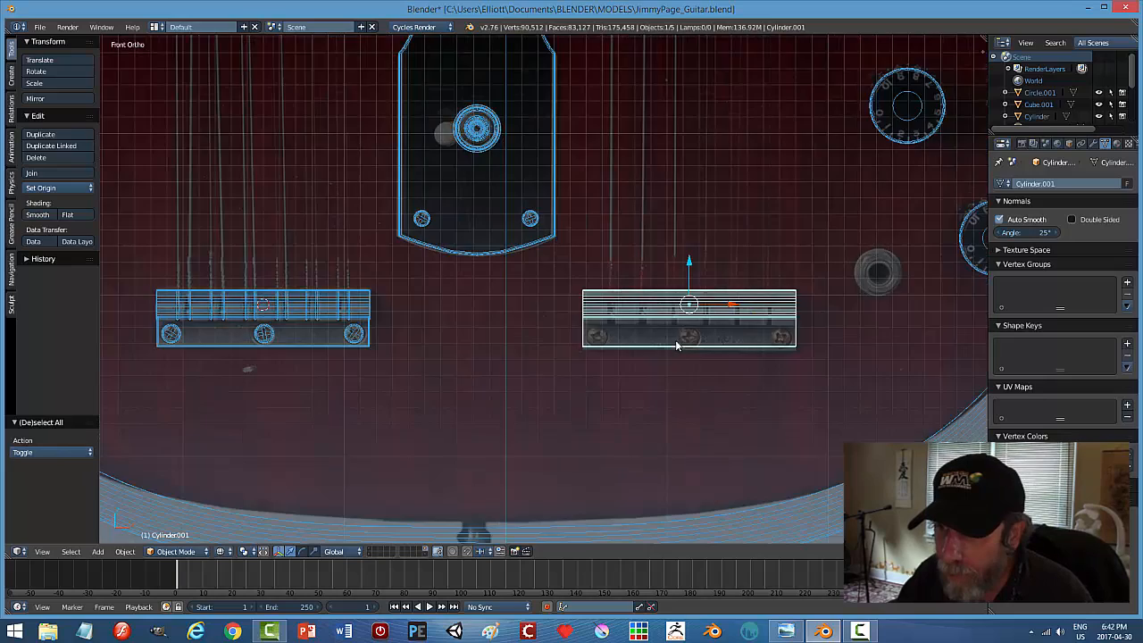
{"action": "middle_click_drag", "start_coordinate": [698, 364], "coordinate": [584, 358], "text": "shift"}
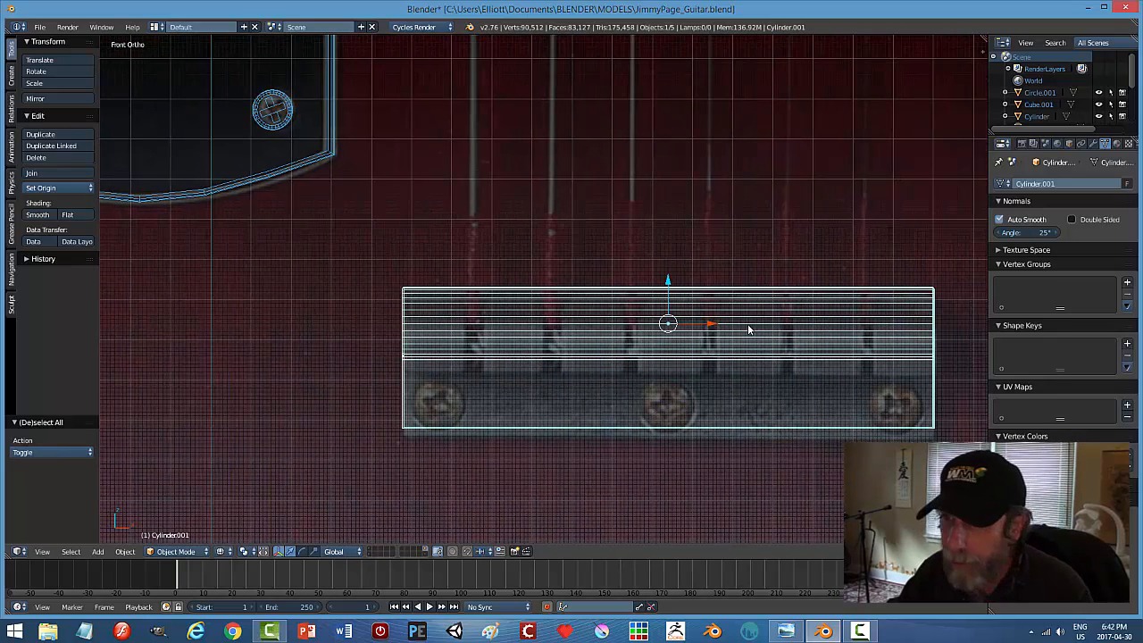
{"action": "key", "text": "Tab"}
{"action": "key", "text": "ctrl+r"}
{"action": "scroll", "coordinate": [737, 313], "scroll_direction": "up", "scroll_amount": 3}
{"action": "scroll", "coordinate": [737, 313], "scroll_direction": "up", "scroll_amount": 2}
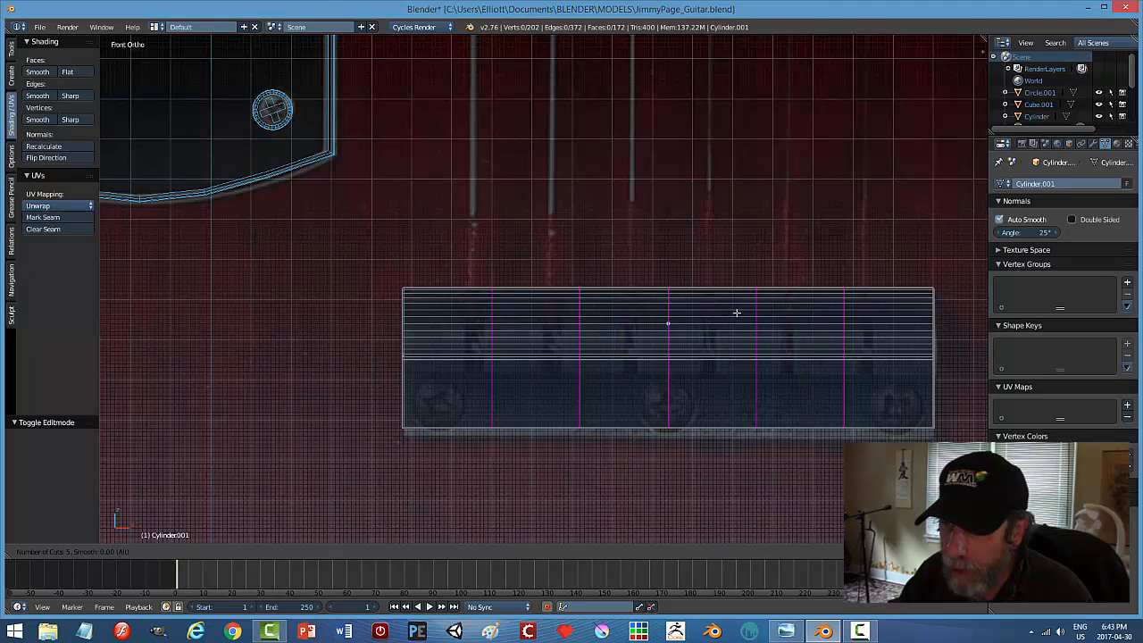
{"action": "left_click", "coordinate": [737, 312]}
{"action": "right_click", "coordinate": [737, 313]}
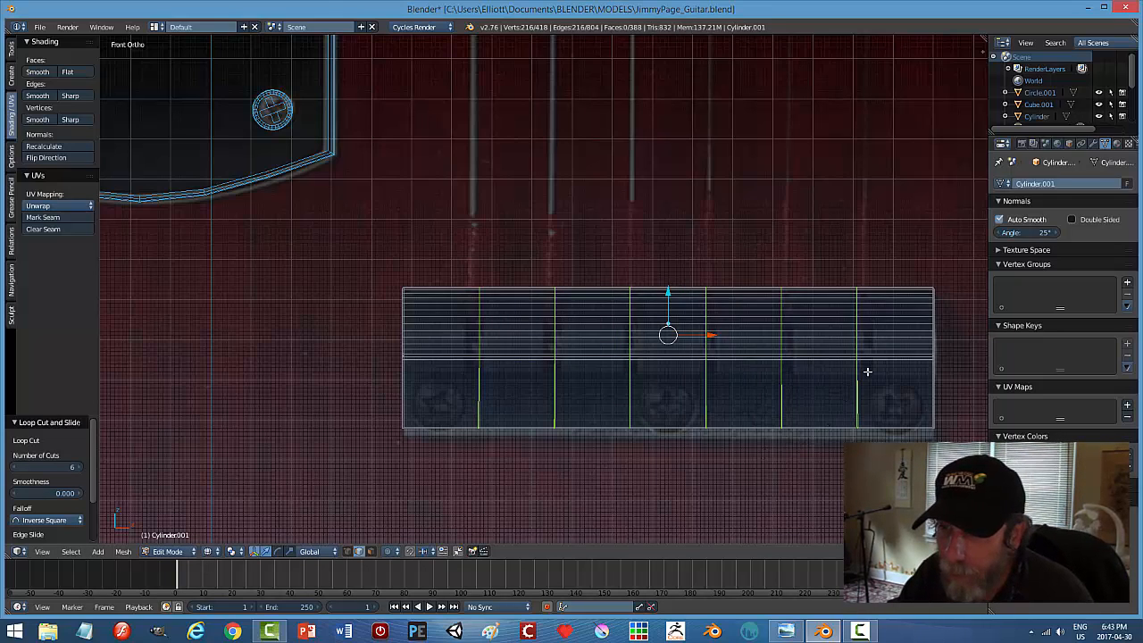
Align the first three loops with the photo's string slots, moving the first -0.016 and the third 0.003 along X.
{"action": "right_click", "coordinate": [482, 372], "text": "alt"}
{"action": "left_click_drag", "start_coordinate": [518, 336], "coordinate": [512, 337]}
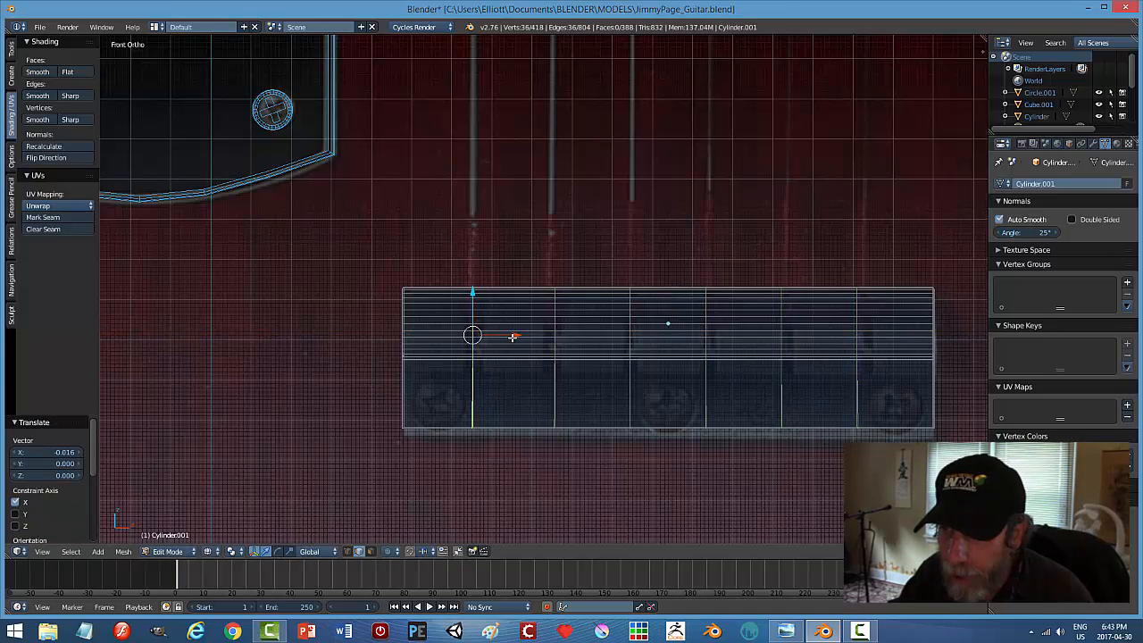
{"action": "right_click", "coordinate": [557, 315], "text": "alt"}
{"action": "left_click_drag", "start_coordinate": [587, 334], "coordinate": [585, 334]}
{"action": "right_click", "coordinate": [630, 328], "text": "alt"}
{"action": "left_click_drag", "start_coordinate": [656, 334], "coordinate": [658, 334]}
Move the remaining three loops along X to line up with the photo's other string slots.
{"action": "right_click", "coordinate": [711, 330], "text": "alt"}
{"action": "right_click", "coordinate": [705, 316], "text": "alt"}
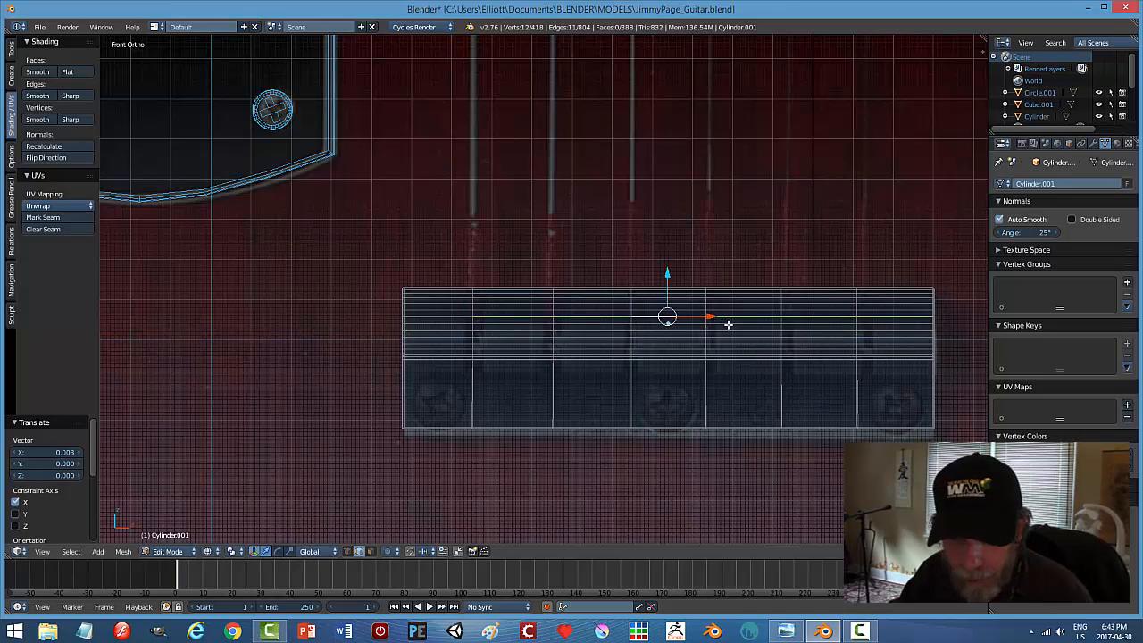
{"action": "key", "text": "a"}
{"action": "right_click", "coordinate": [709, 345], "text": "alt"}
{"action": "left_click_drag", "start_coordinate": [730, 335], "coordinate": [733, 334]}
{"action": "right_click", "coordinate": [781, 315], "text": "alt"}
{"action": "left_click_drag", "start_coordinate": [808, 337], "coordinate": [893, 334]}
{"action": "right_click", "coordinate": [856, 323], "text": "alt"}
{"action": "key", "text": "a"}
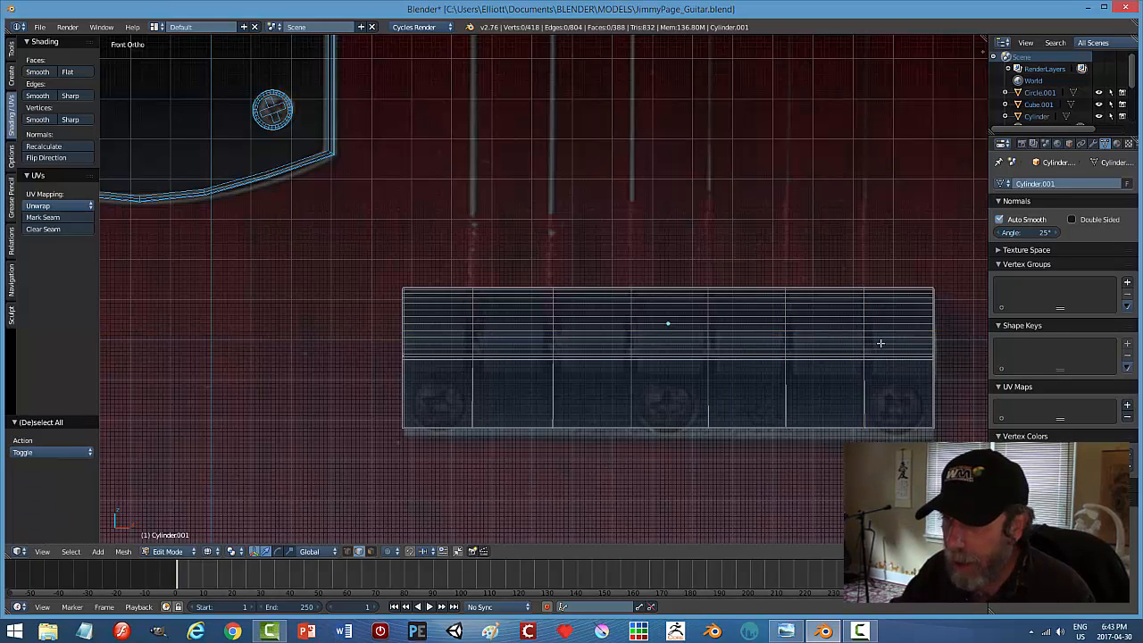
{"action": "right_click", "coordinate": [866, 314], "text": "alt"}
{"action": "right_click", "coordinate": [782, 310], "text": "alt+shift"}
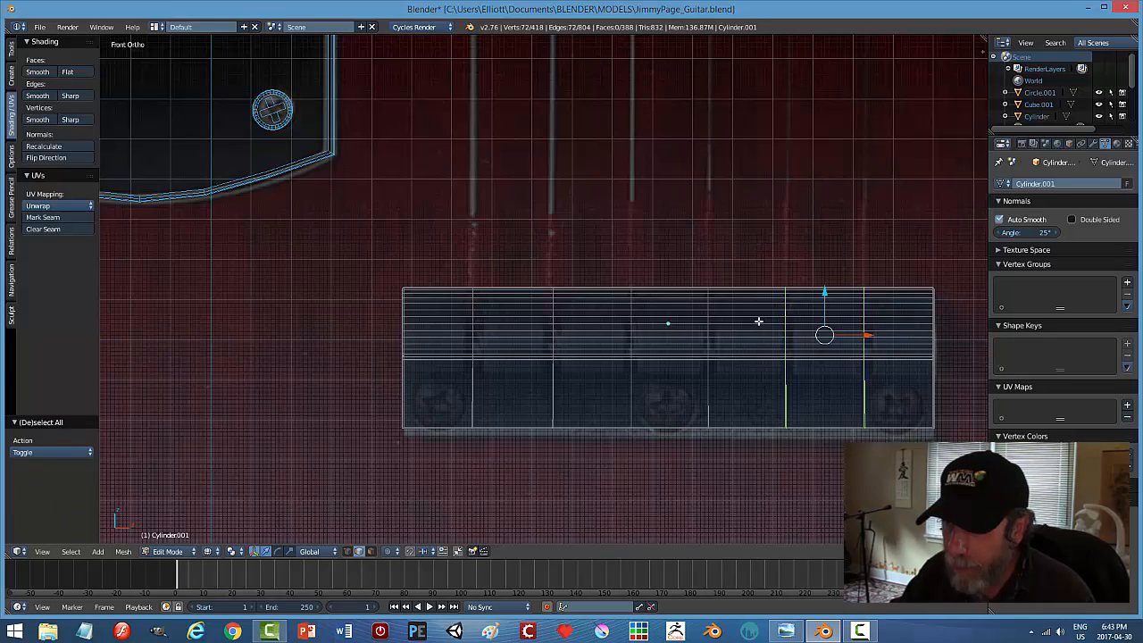
{"action": "right_click", "coordinate": [700, 309], "text": "alt+shift"}
{"action": "right_click", "coordinate": [706, 302], "text": "alt+shift"}
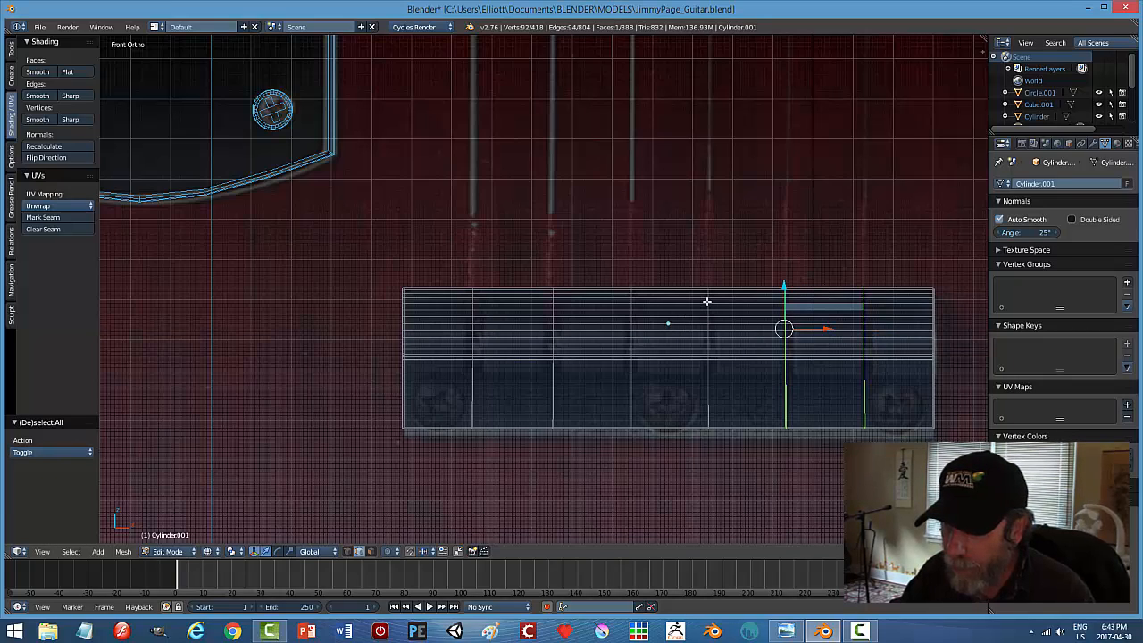
{"action": "key", "text": "a"}
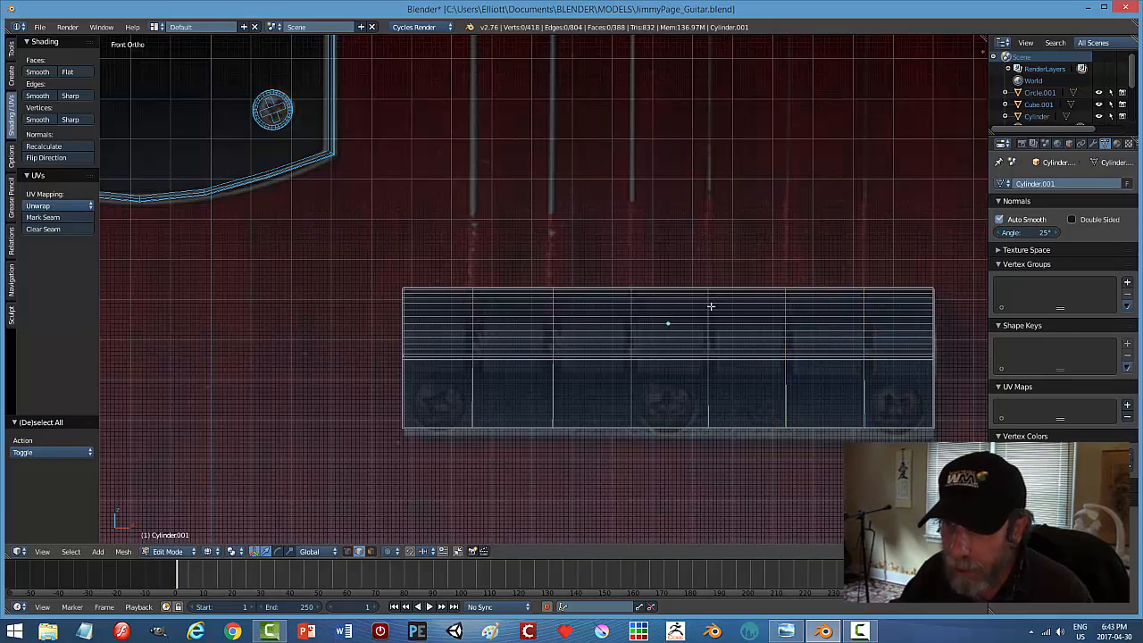
Select all six vertical loops and bevel them with two segments to the width of the string grooves.
{"action": "right_click", "coordinate": [474, 374], "text": "alt"}
{"action": "right_click", "coordinate": [552, 382], "text": "alt+shift"}
{"action": "right_click", "coordinate": [633, 385], "text": "alt+shift"}
{"action": "right_click", "coordinate": [708, 382], "text": "alt+shift"}
{"action": "right_click", "coordinate": [786, 383], "text": "alt+shift"}
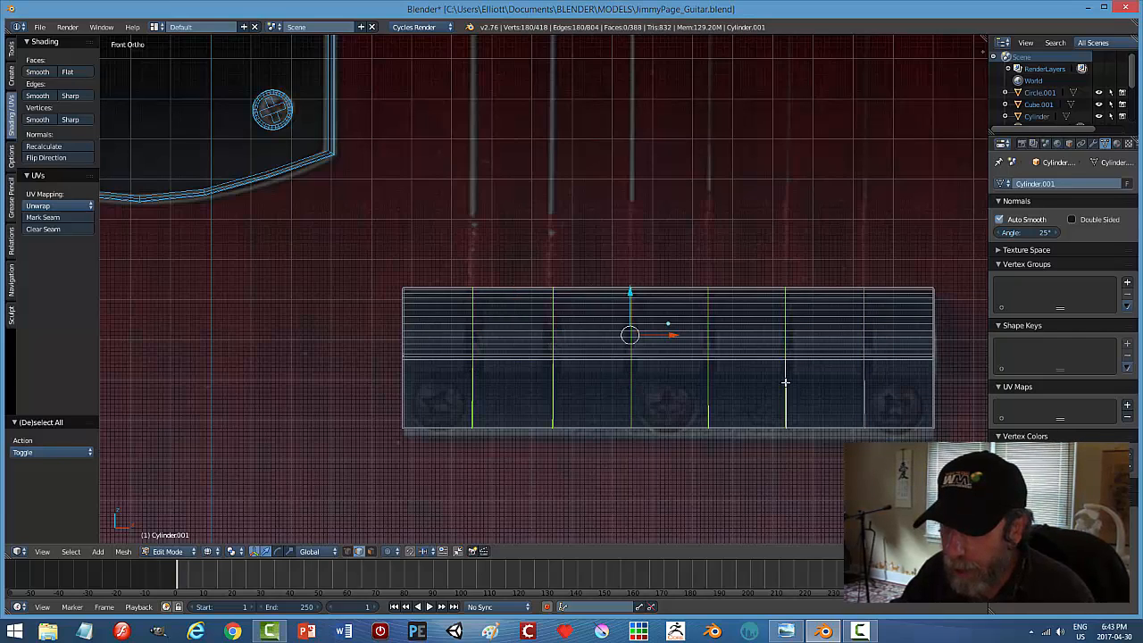
{"action": "right_click", "coordinate": [864, 382], "text": "alt+shift"}
{"action": "key", "text": "ctrl+b"}
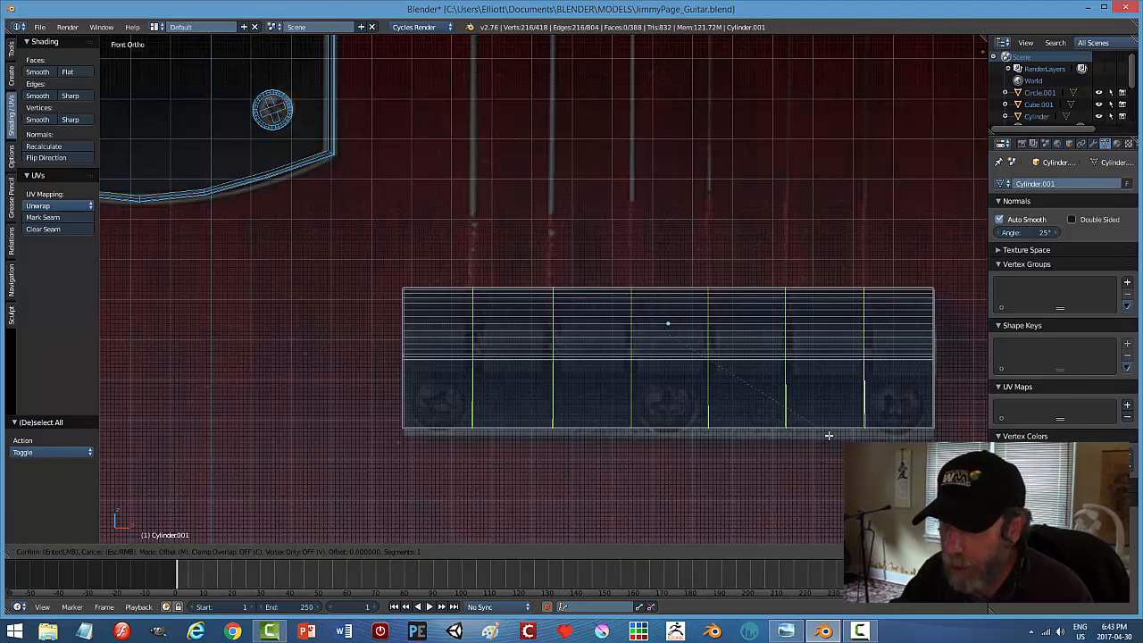
{"action": "scroll", "coordinate": [833, 439], "scroll_direction": "up", "scroll_amount": 1}
{"action": "left_click", "coordinate": [833, 438]}
{"action": "key", "text": "a"}
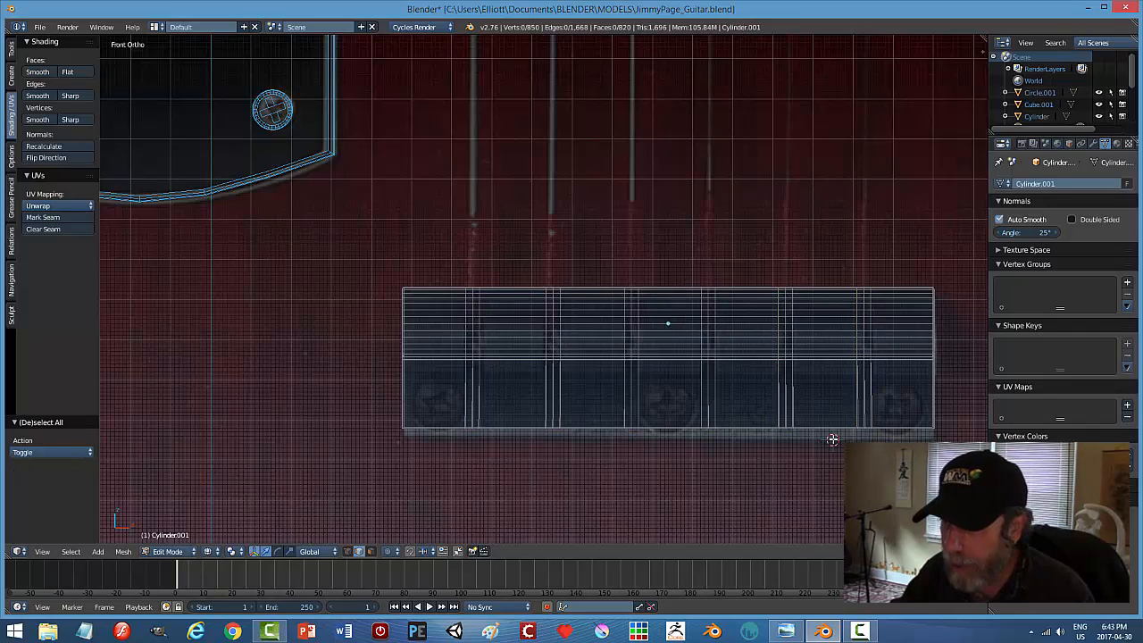
Push the center loop of each of the six bevels slightly inward along Y to form string grooves, and check them in solid shading.
{"action": "right_click", "coordinate": [865, 381]}
{"action": "key", "text": "ctrl+Up"}
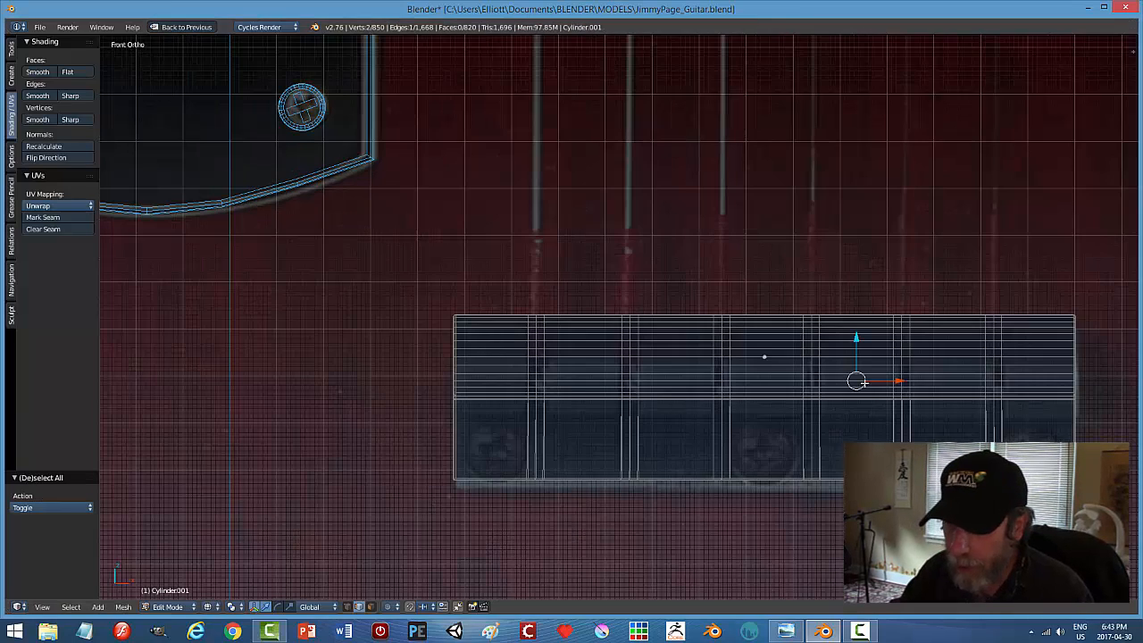
{"action": "middle_click_drag", "start_coordinate": [873, 474], "coordinate": [741, 416], "text": "shift"}
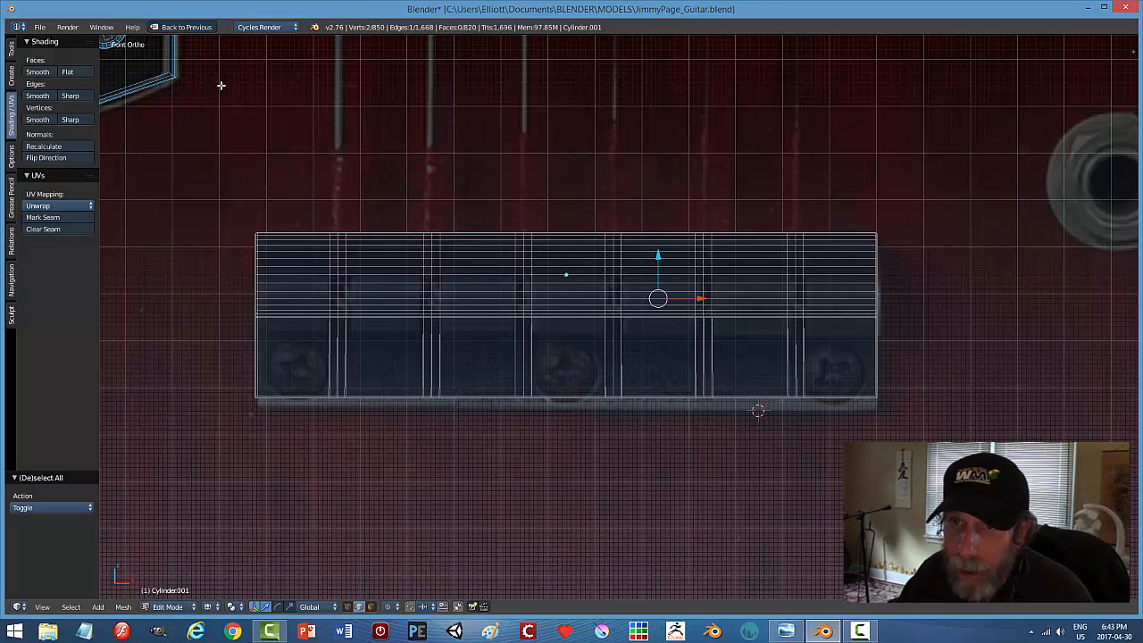
{"action": "left_click", "coordinate": [198, 30]}
{"action": "left_click", "coordinate": [697, 323], "text": "alt+shift"}
{"action": "left_click", "coordinate": [615, 310], "text": "alt+shift"}
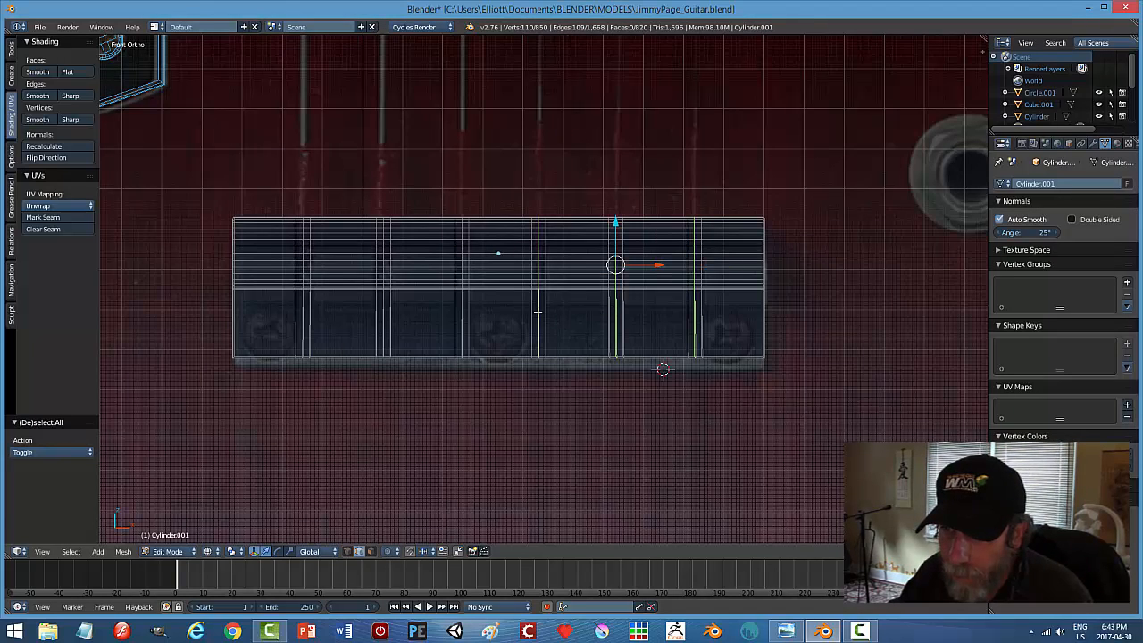
{"action": "left_click", "coordinate": [465, 317], "text": "alt+shift"}
{"action": "left_click", "coordinate": [384, 311], "text": "alt+shift"}
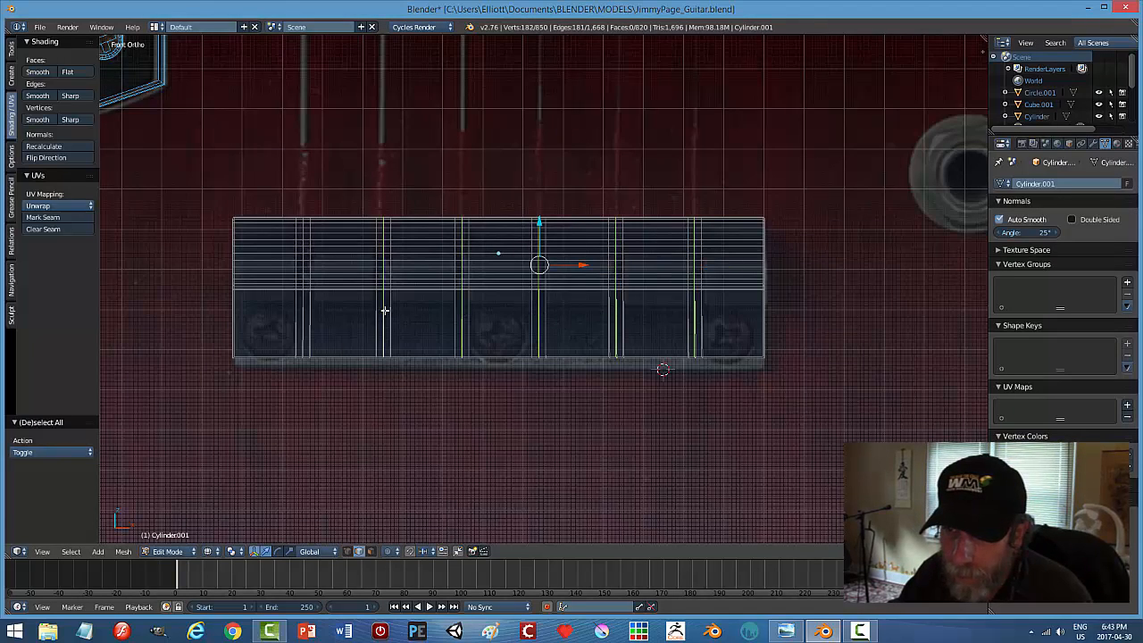
{"action": "left_click", "coordinate": [304, 311], "text": "alt+shift"}
{"action": "middle_click_drag", "start_coordinate": [475, 415], "coordinate": [653, 293]}
{"action": "key", "text": "KP_3"}
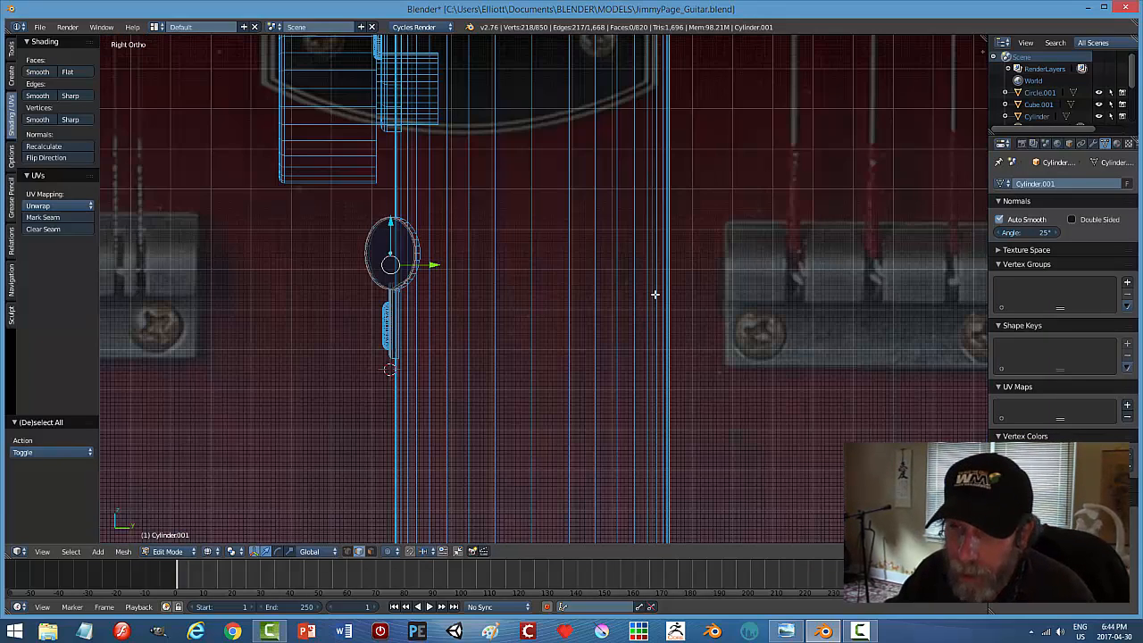
{"action": "key", "text": "g"}
{"action": "key", "text": "y"}
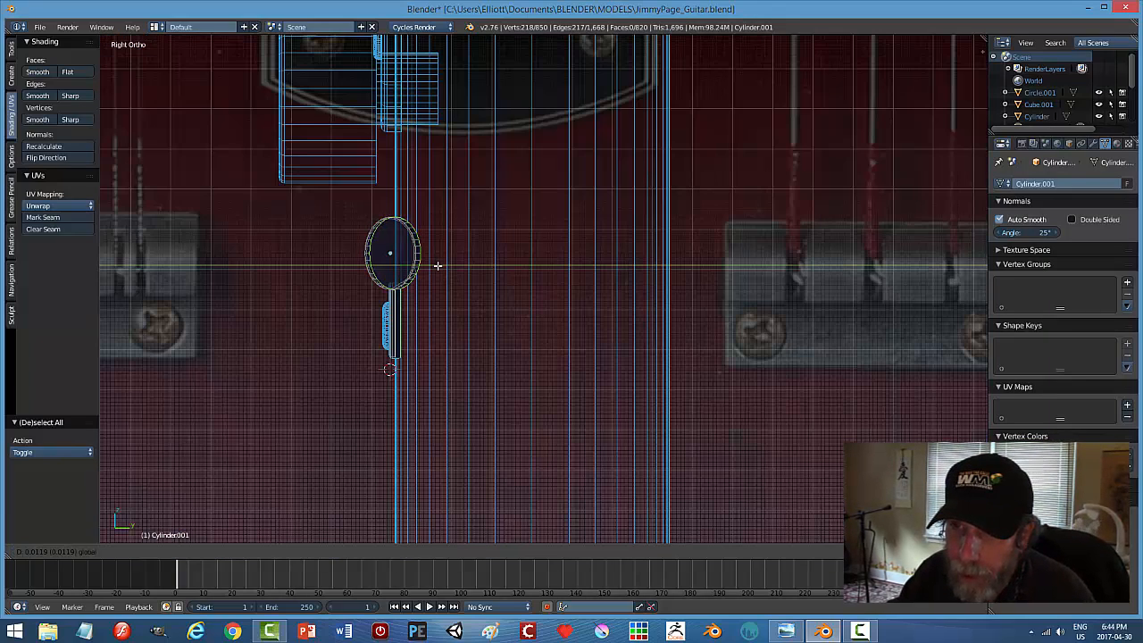
{"action": "left_click", "coordinate": [441, 266]}
{"action": "key", "text": "a"}
{"action": "mouse_move", "coordinate": [503, 316]}
{"action": "middle_mouse_down"}
{"action": "mouse_move", "coordinate": [586, 341]}
{"action": "mouse_move", "coordinate": [599, 319]}
{"action": "middle_mouse_up"}
{"action": "key", "text": "z"}
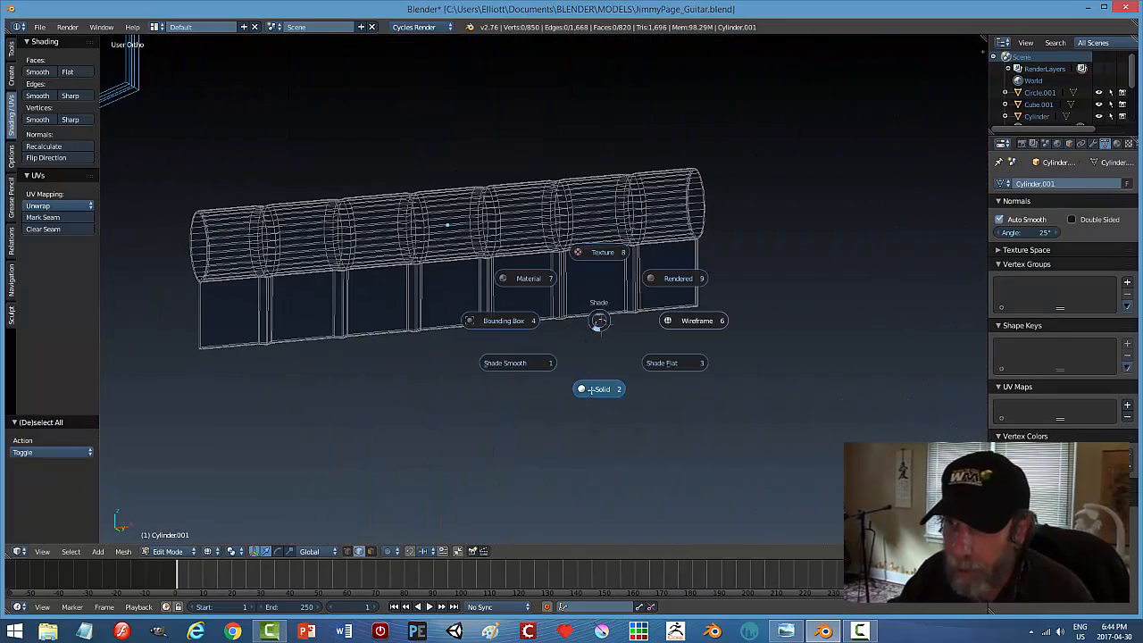
{"action": "left_click", "coordinate": [629, 384]}
{"action": "mouse_move", "coordinate": [630, 384]}
{"action": "middle_mouse_down"}
{"action": "mouse_move", "coordinate": [646, 349]}
{"action": "mouse_move", "coordinate": [656, 378]}
{"action": "mouse_move", "coordinate": [620, 395]}
{"action": "middle_mouse_up"}
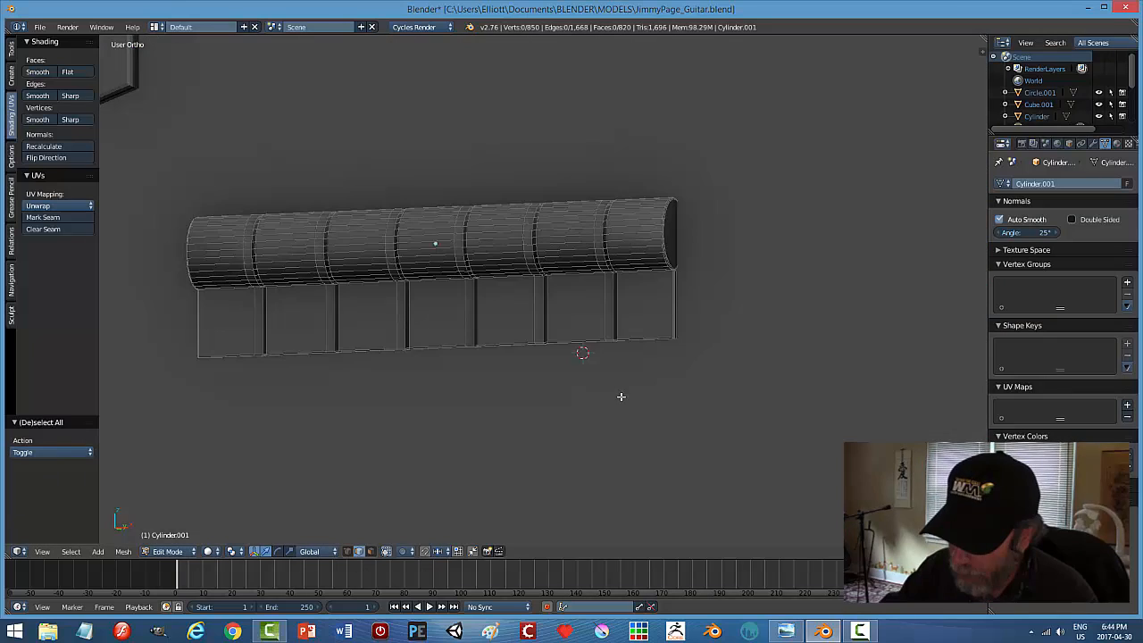
Delete the bottom-edge vertices of the second tailpiece to remove its flat plate, and return to Object Mode.
{"action": "key", "text": "KP_1"}
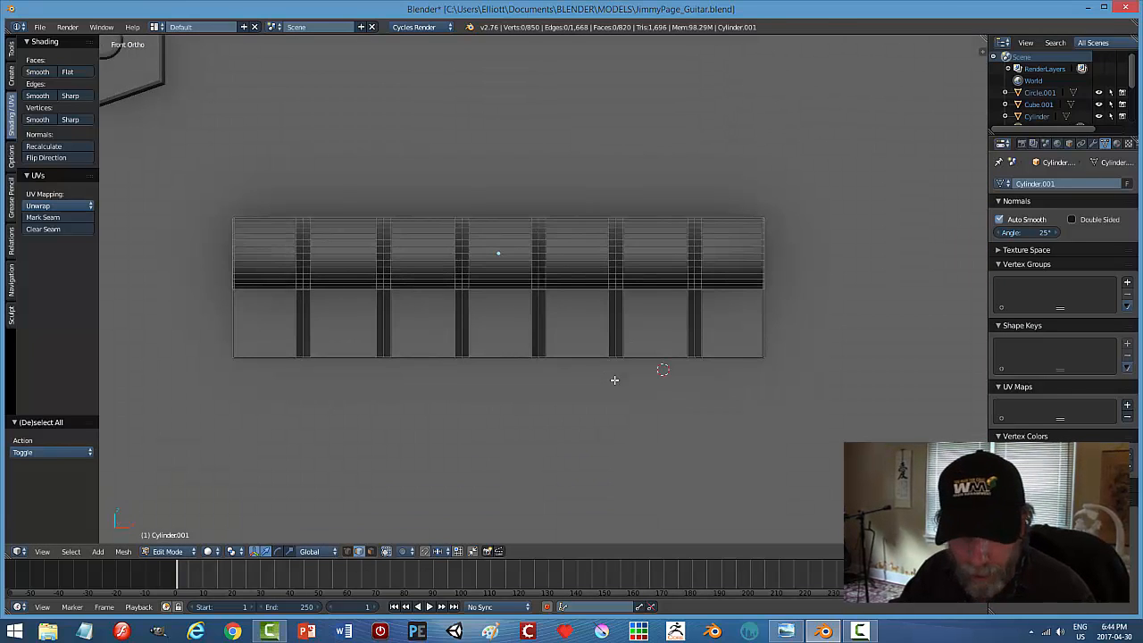
{"action": "key", "text": "z"}
{"action": "left_click", "coordinate": [768, 380]}
{"action": "key", "text": "ctrl+Tab"}
{"action": "left_click", "coordinate": [785, 373]}
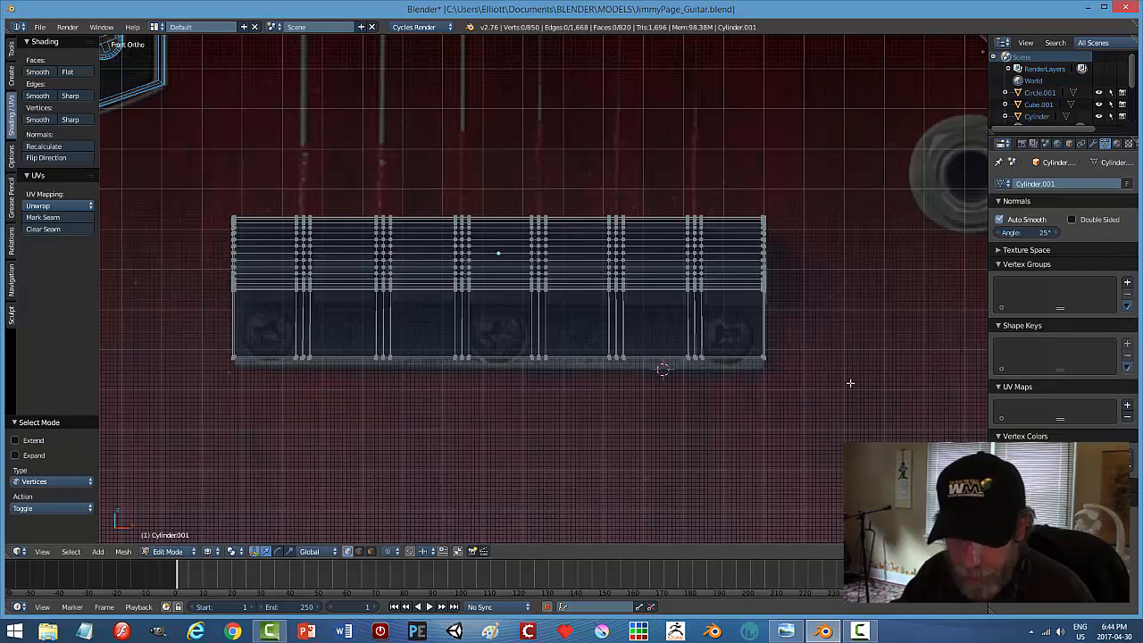
{"action": "left_click_drag", "start_coordinate": [755, 382], "coordinate": [178, 314]}
{"action": "key", "text": "x"}
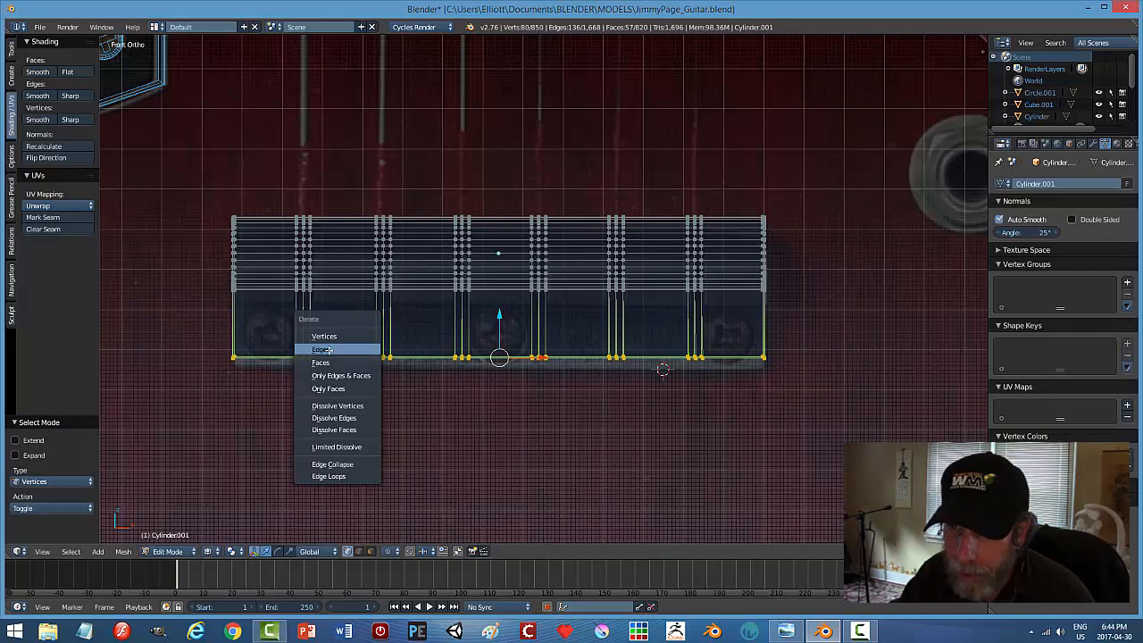
{"action": "left_click", "coordinate": [325, 337]}
{"action": "key", "text": "Tab"}
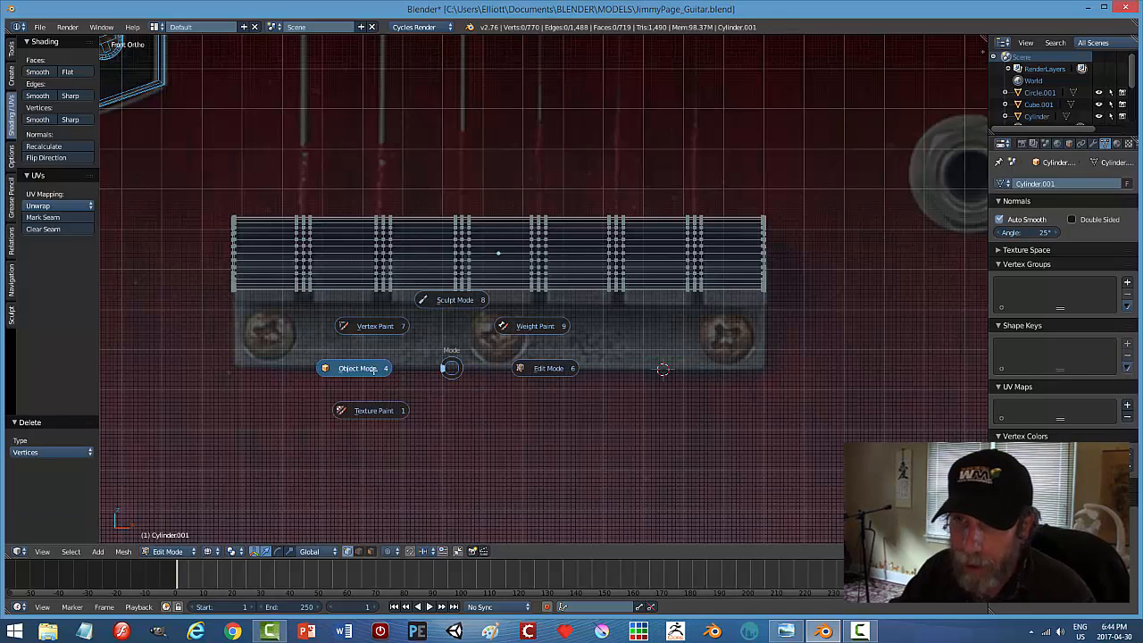
Open the 12-string tailpiece in Edit Mode and switch to face selection.
{"action": "scroll", "coordinate": [413, 368], "scroll_direction": "down", "scroll_amount": 7}
{"action": "right_click", "coordinate": [276, 289]}
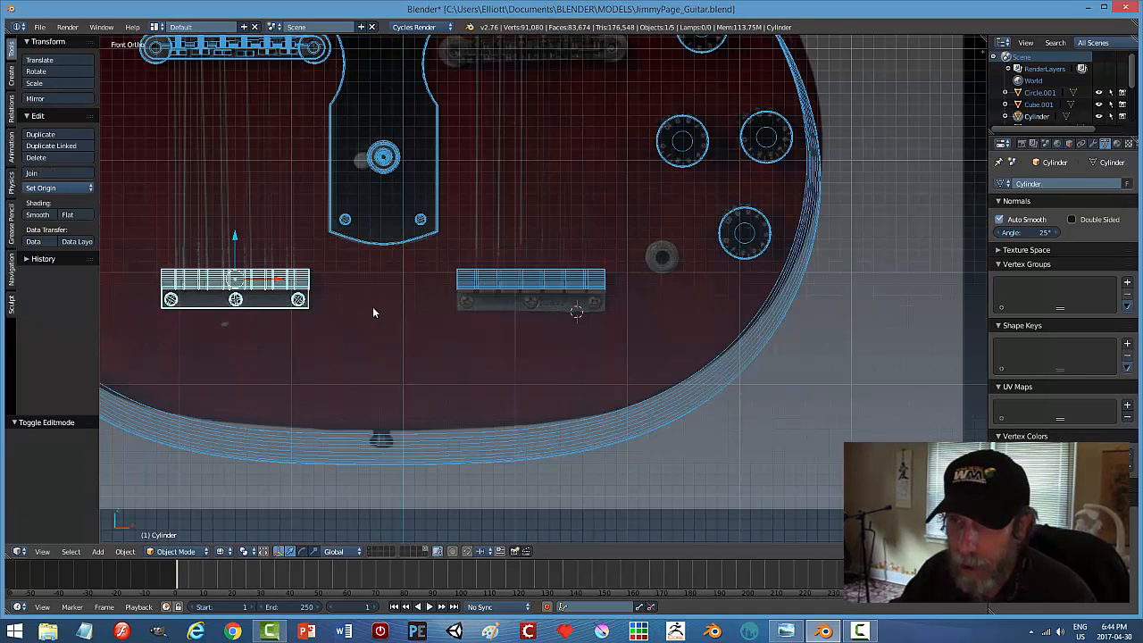
{"action": "left_click", "coordinate": [478, 313]}
{"action": "scroll", "coordinate": [319, 345], "scroll_direction": "up", "scroll_amount": 3}
{"action": "middle_click_drag", "start_coordinate": [274, 349], "coordinate": [720, 365], "text": "shift"}
{"action": "middle_click_drag", "start_coordinate": [587, 366], "coordinate": [593, 325]}
{"action": "key", "text": "ctrl+Tab"}
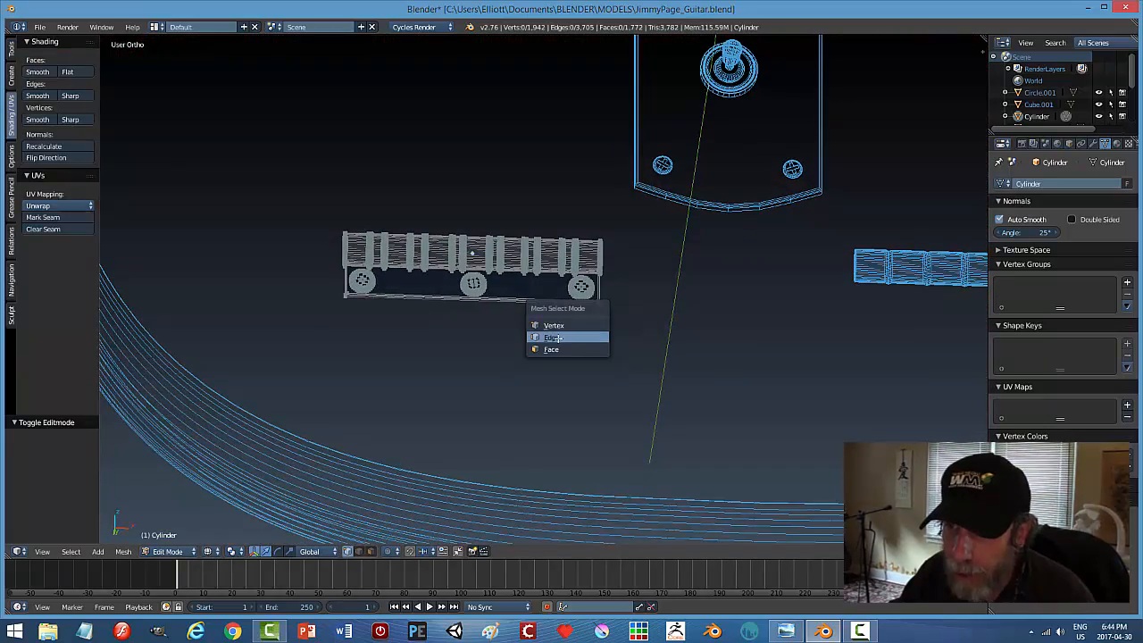
{"action": "left_click", "coordinate": [554, 349]}
Set solid shading, select the front face of the tailpiece's flat plate, and grow the selection to cover the whole plate.
{"action": "right_click", "coordinate": [527, 285]}
{"action": "scroll", "coordinate": [632, 337], "scroll_direction": "up", "scroll_amount": 2}
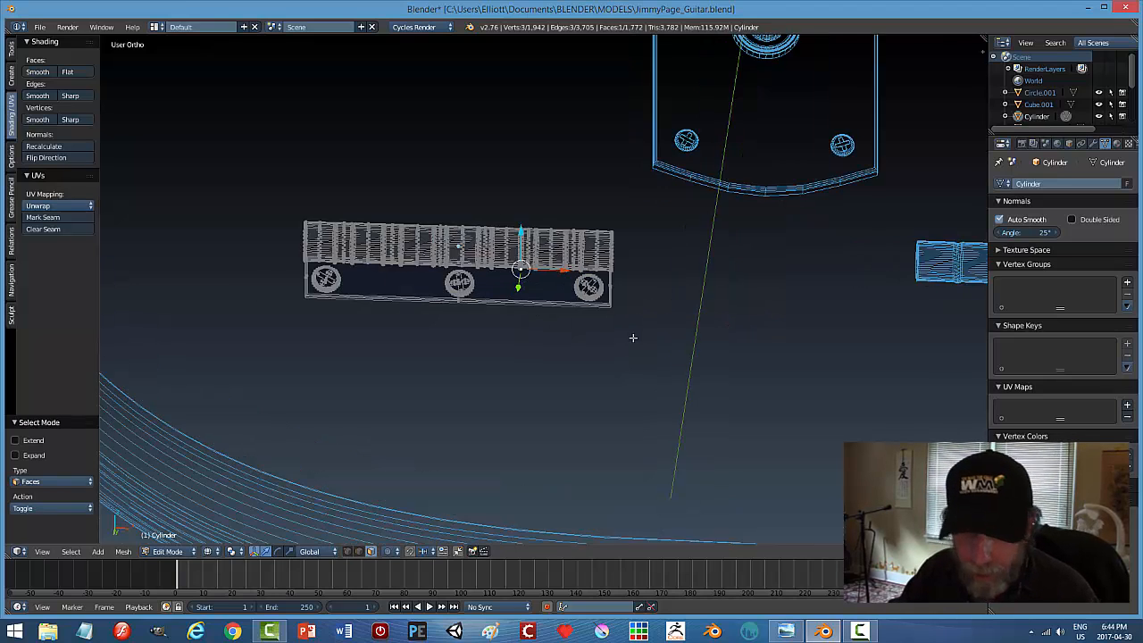
{"action": "key", "text": "ctrl+Tab"}
{"action": "left_click", "coordinate": [593, 346]}
{"action": "middle_click_drag", "start_coordinate": [573, 330], "coordinate": [585, 351]}
{"action": "right_click", "coordinate": [617, 328]}
{"action": "key", "text": "z"}
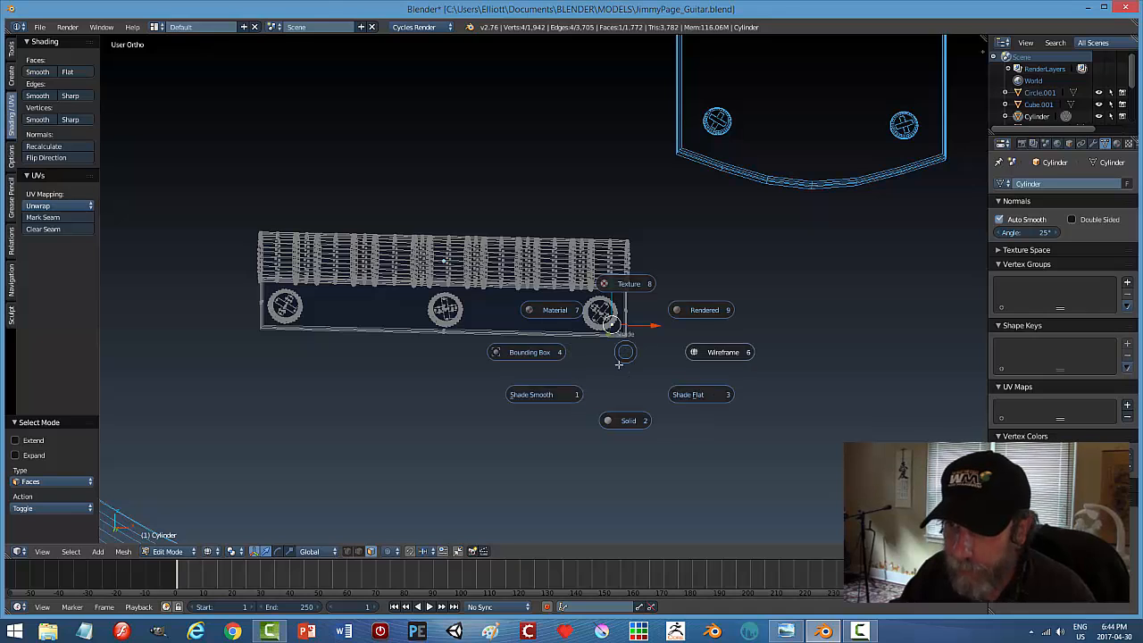
{"action": "left_click", "coordinate": [619, 419]}
{"action": "right_click", "coordinate": [542, 301]}
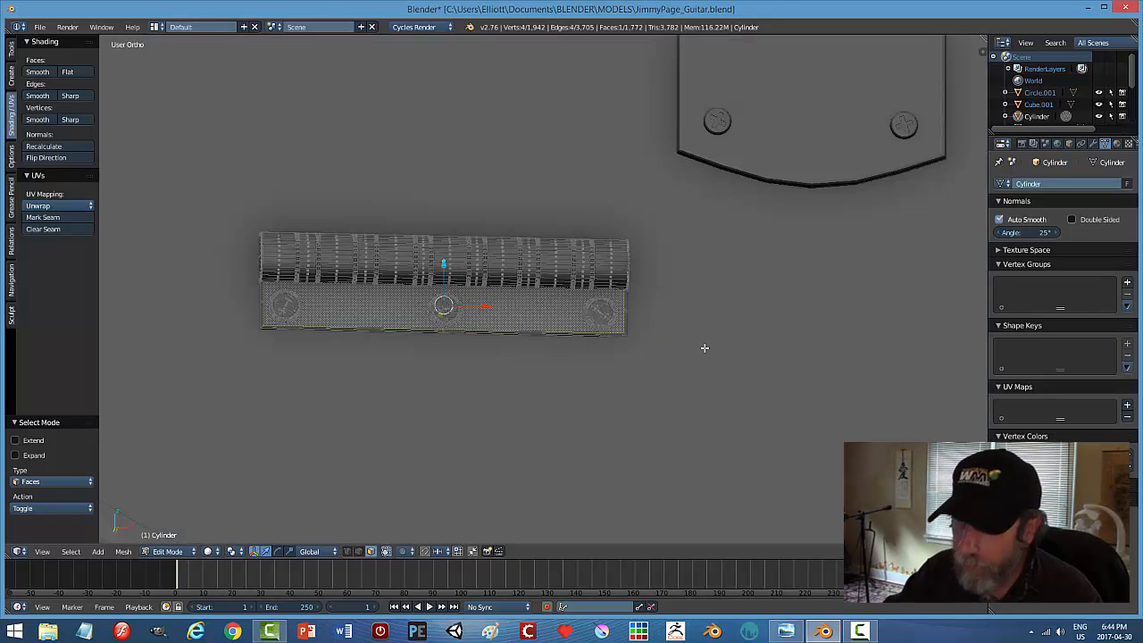
{"action": "key", "text": "ctrl+KP_Add"}
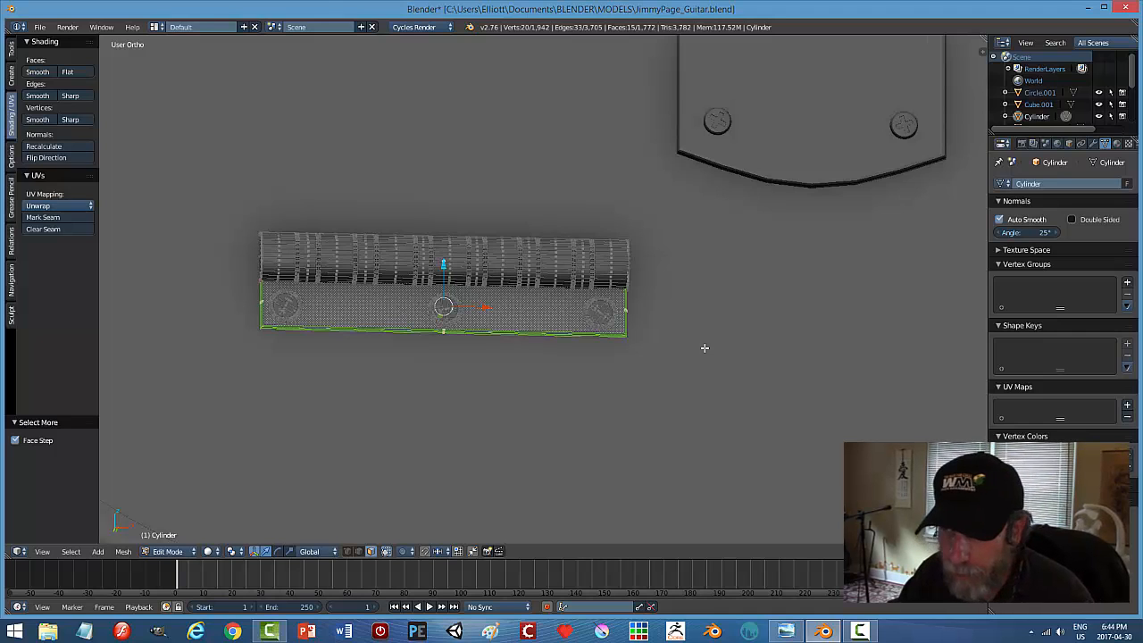
Duplicate the selected plate in place, separate the copy into its own object, and return to Object Mode.
{"action": "key", "text": "shift+d"}
{"action": "right_click", "coordinate": [704, 347]}
{"action": "key", "text": "p"}
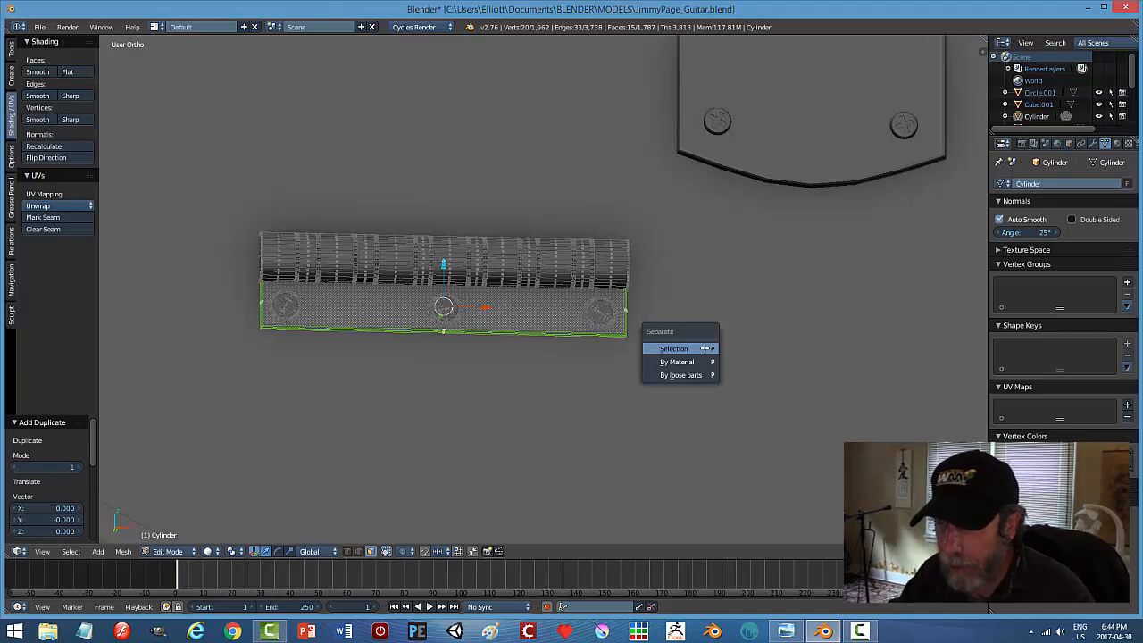
{"action": "left_click", "coordinate": [705, 347]}
{"action": "key", "text": "Tab"}
{"action": "scroll", "coordinate": [701, 352], "scroll_direction": "down", "scroll_amount": 4}
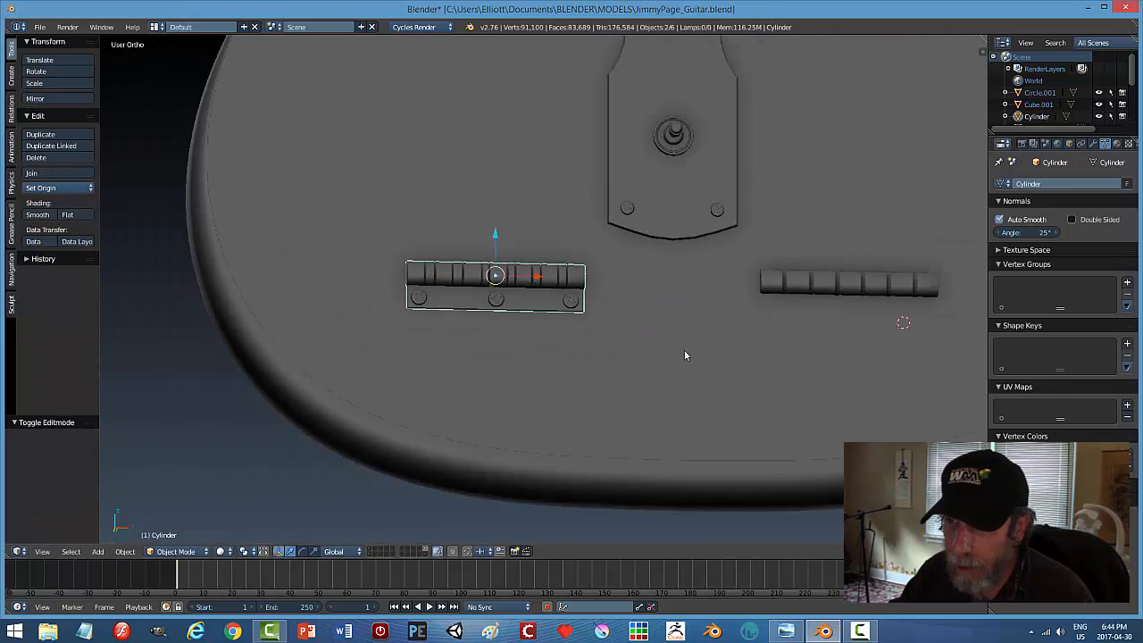
Move the copied plate about 2.647 along X to the second tailpiece, and nudge it about -0.007 along X in front view.
{"action": "right_click", "coordinate": [539, 305]}
{"action": "key", "text": "g"}
{"action": "key", "text": "x"}
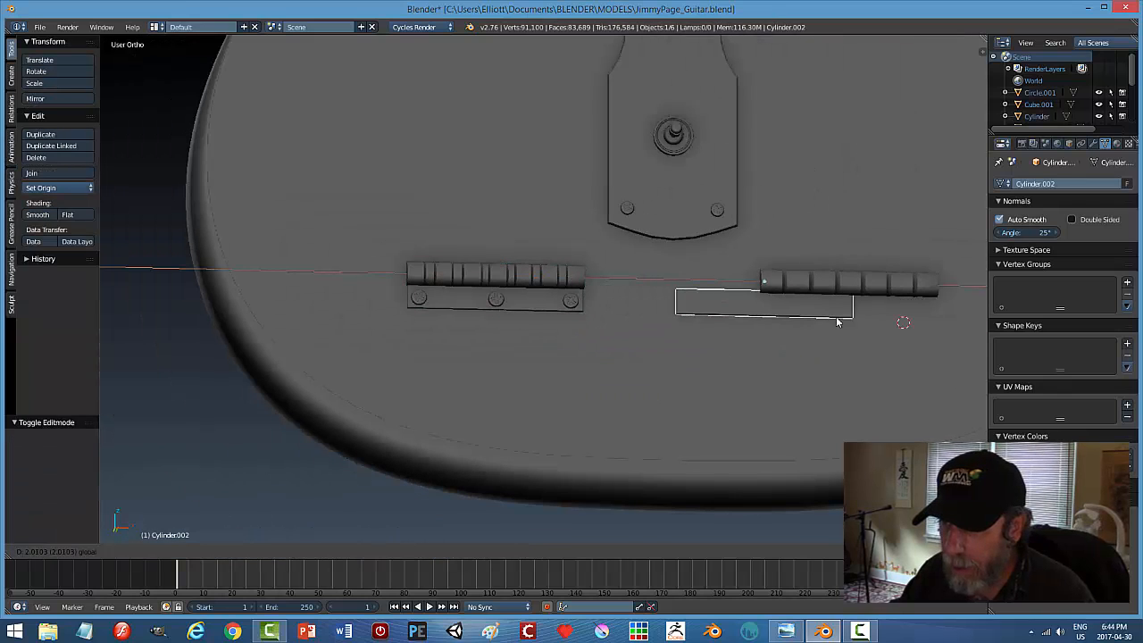
{"action": "left_click", "coordinate": [898, 327]}
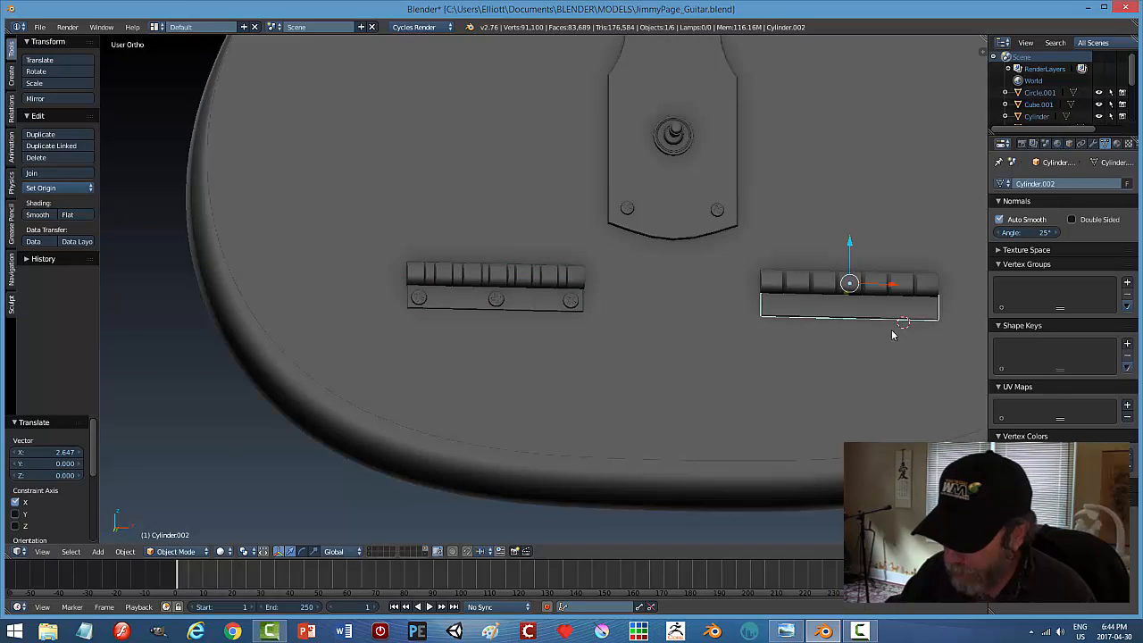
{"action": "key", "text": "KP_1"}
{"action": "key", "text": "KP_Decimal"}
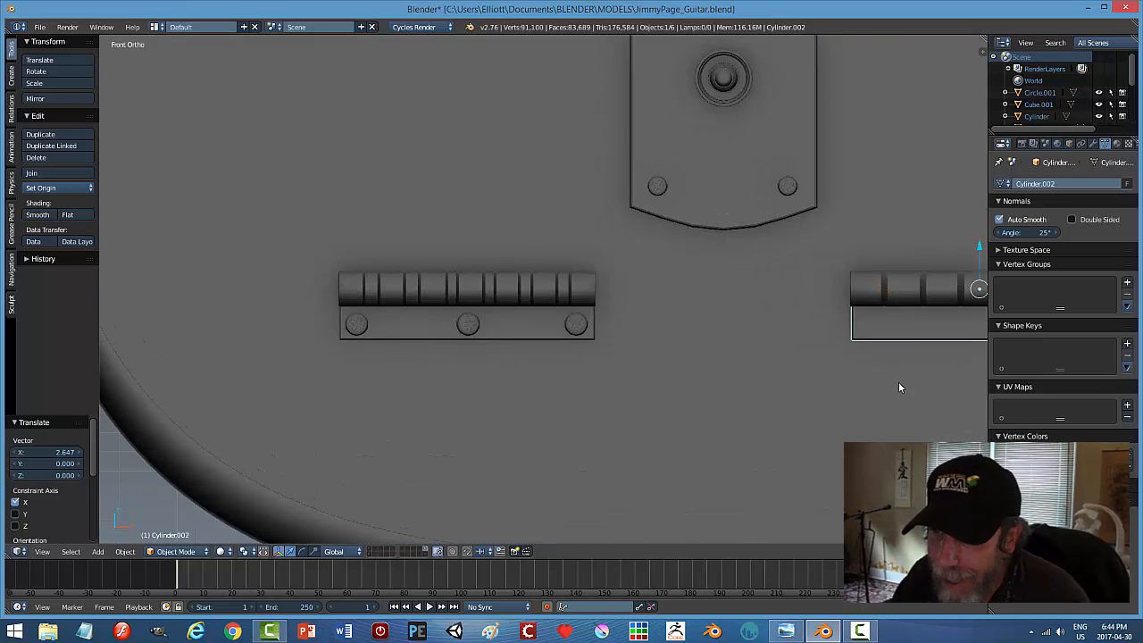
{"action": "scroll", "coordinate": [568, 380], "scroll_direction": "up", "scroll_amount": 3}
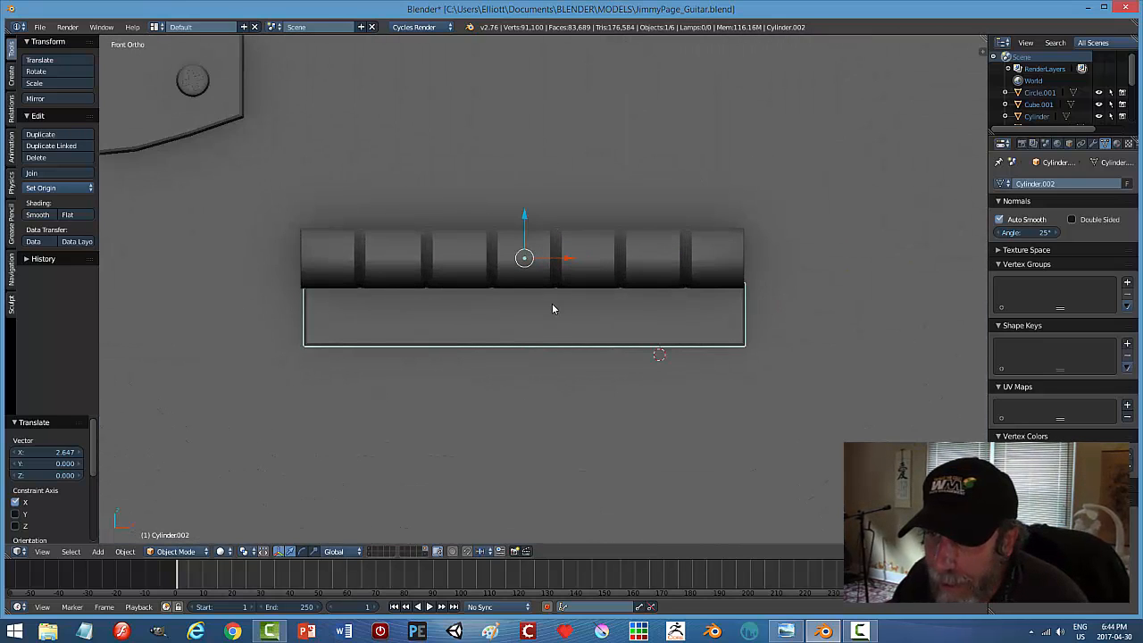
{"action": "left_click", "coordinate": [566, 260]}
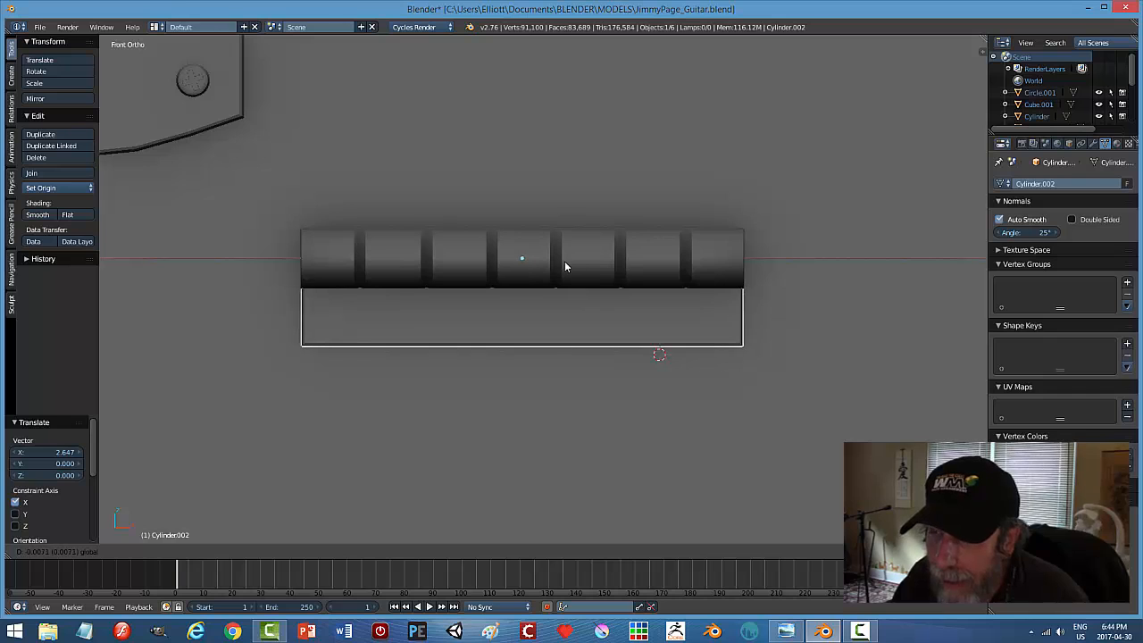
{"action": "left_click", "coordinate": [564, 266]}
Join the copied plate to the second tailpiece's grooved cylinder and clear the selection.
{"action": "right_click", "coordinate": [745, 270], "text": "shift"}
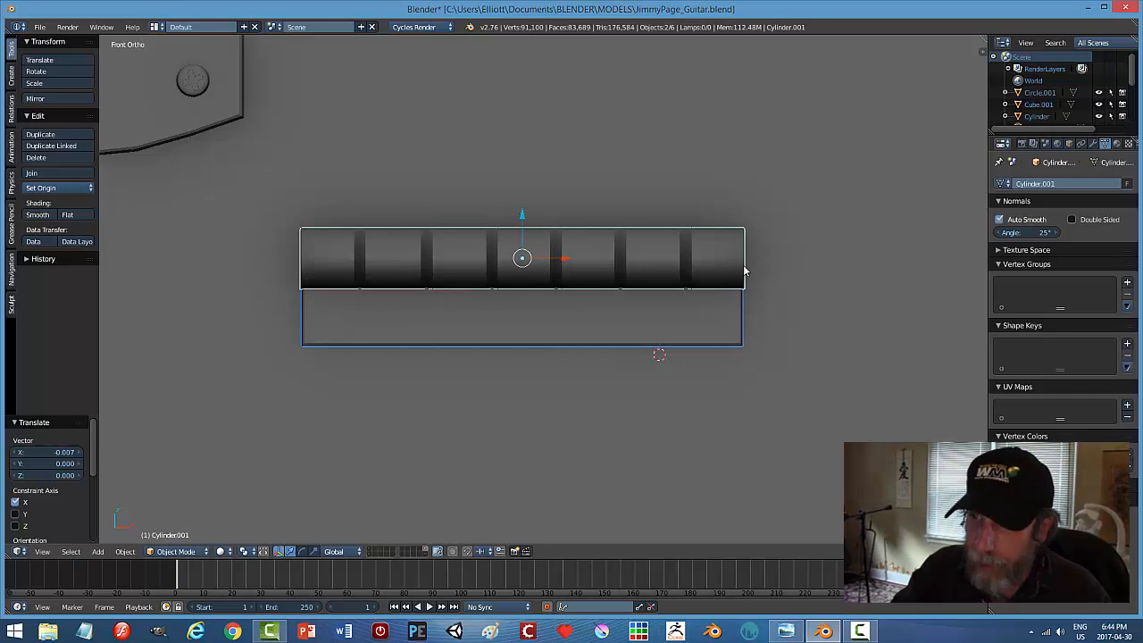
{"action": "key", "text": "ctrl+j"}
{"action": "key", "text": "a"}
{"action": "scroll", "coordinate": [590, 416], "scroll_direction": "down", "scroll_amount": 6}
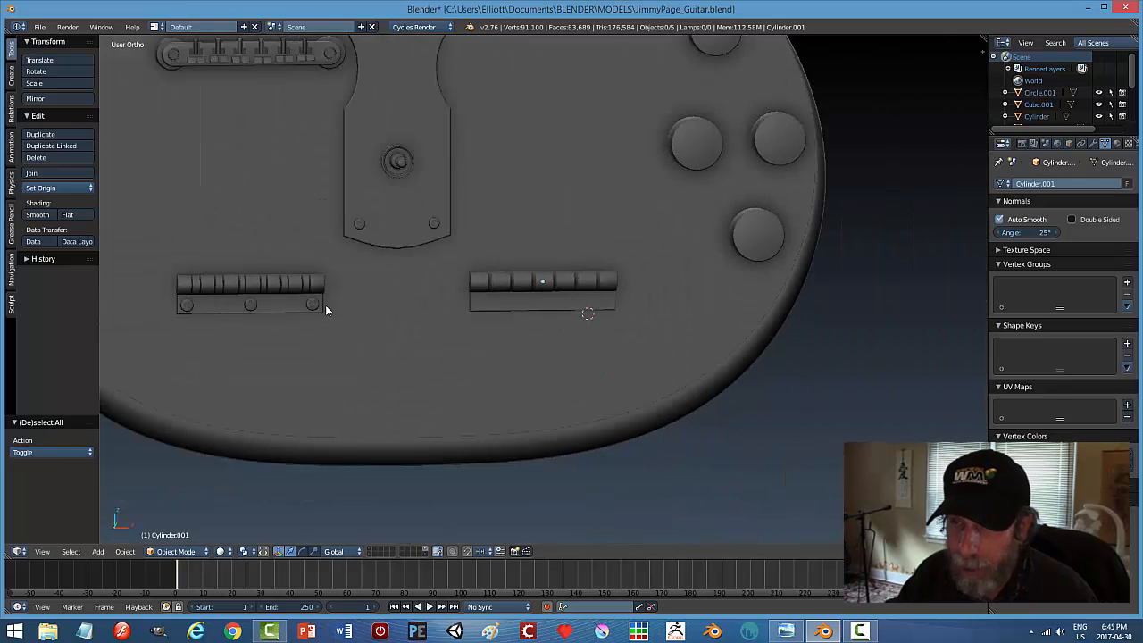
Edit the 12-string tailpiece and select all linked geometry of its three screws.
{"action": "right_click", "coordinate": [323, 306]}
{"action": "key", "text": "Tab"}
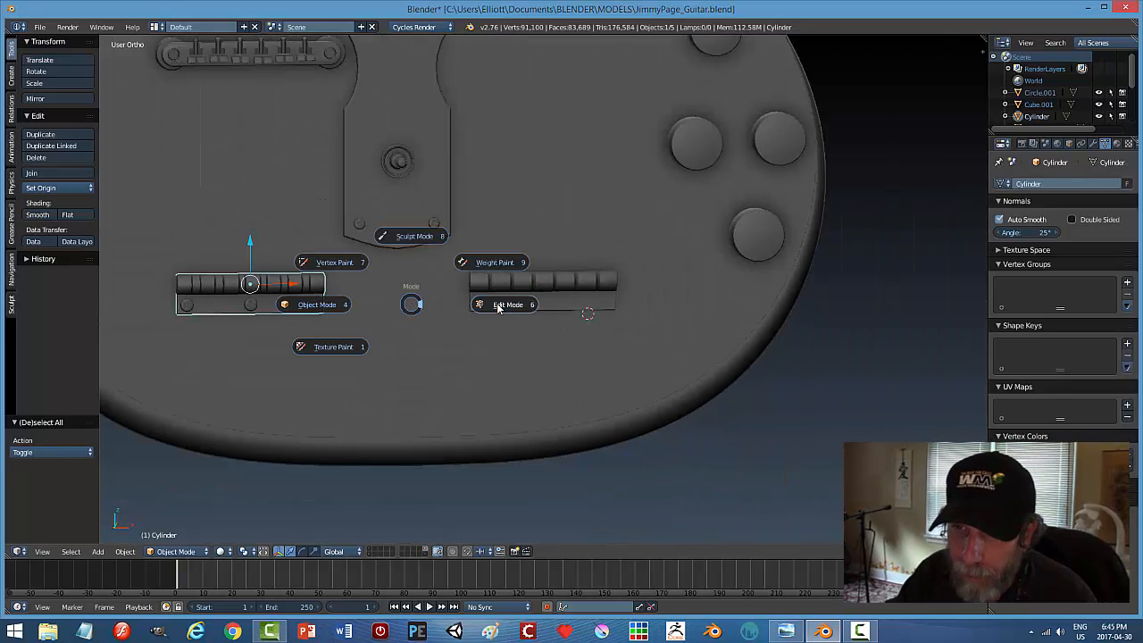
{"action": "scroll", "coordinate": [367, 331], "scroll_direction": "up", "scroll_amount": 3}
{"action": "middle_click_drag", "start_coordinate": [597, 373], "coordinate": [693, 371], "text": "shift"}
{"action": "right_click", "coordinate": [578, 338]}
{"action": "right_click", "coordinate": [481, 338], "text": "shift"}
{"action": "right_click", "coordinate": [385, 336], "text": "shift"}
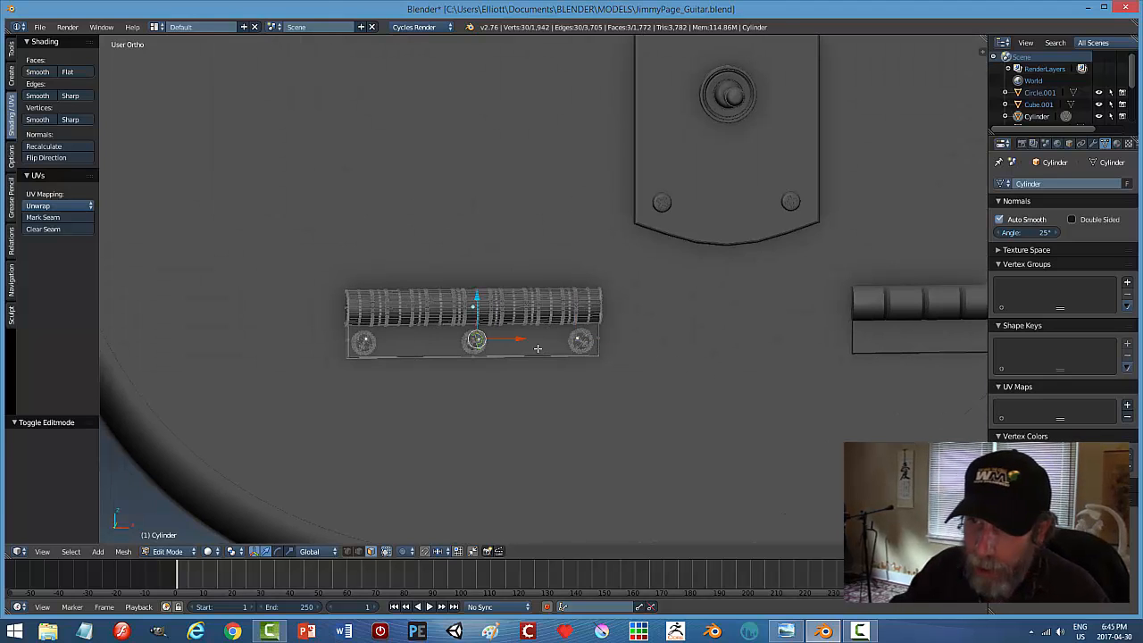
{"action": "key", "text": "ctrl+l"}
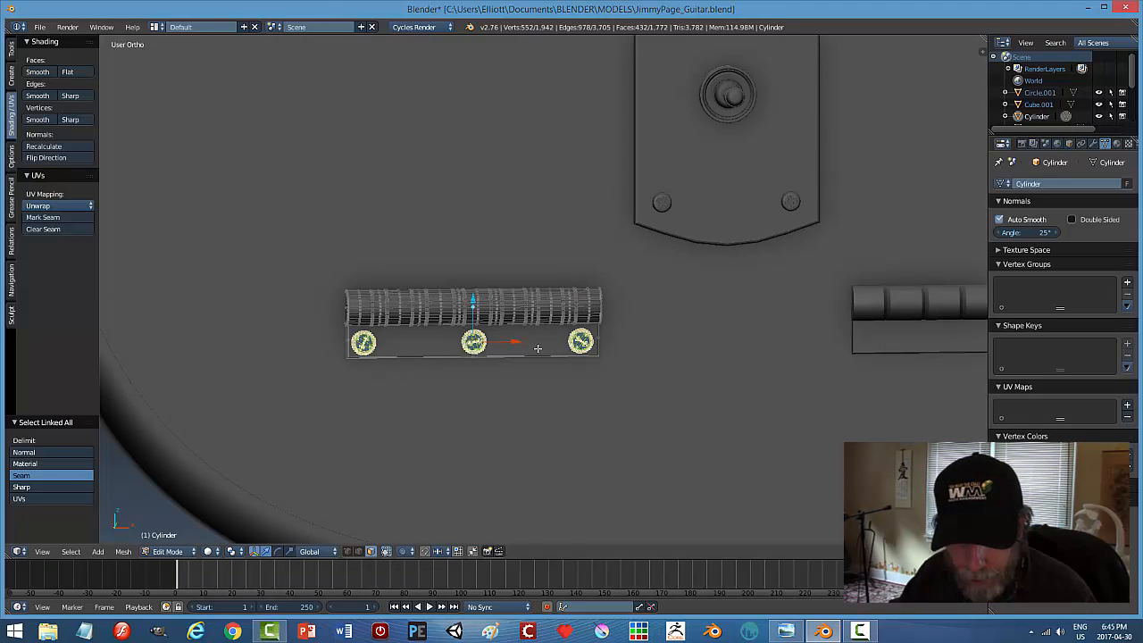
Duplicate the three screws in place, separate the copies into a new object, and select it in Object Mode.
{"action": "key", "text": "shift+d"}
{"action": "right_click", "coordinate": [537, 347]}
{"action": "key", "text": "p"}
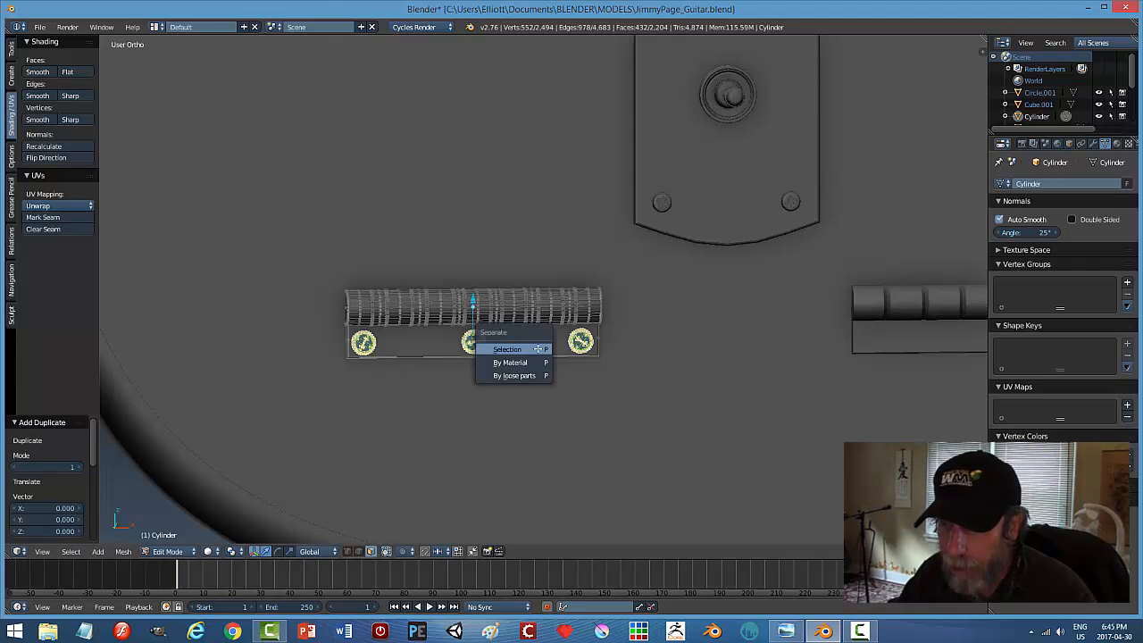
{"action": "left_click", "coordinate": [534, 349]}
{"action": "key", "text": "Tab"}
{"action": "left_click", "coordinate": [592, 351]}
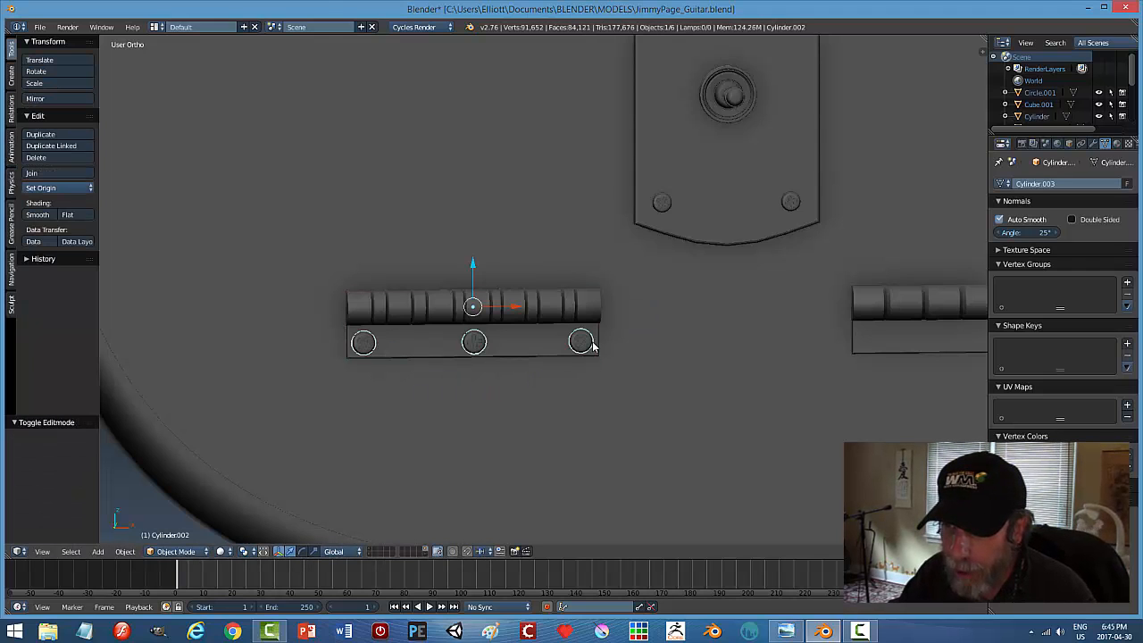
Move the copied screws along X onto the second tailpiece's plate, by about 1.816 and another 0.830.
{"action": "left_click_drag", "start_coordinate": [514, 319], "coordinate": [860, 313]}
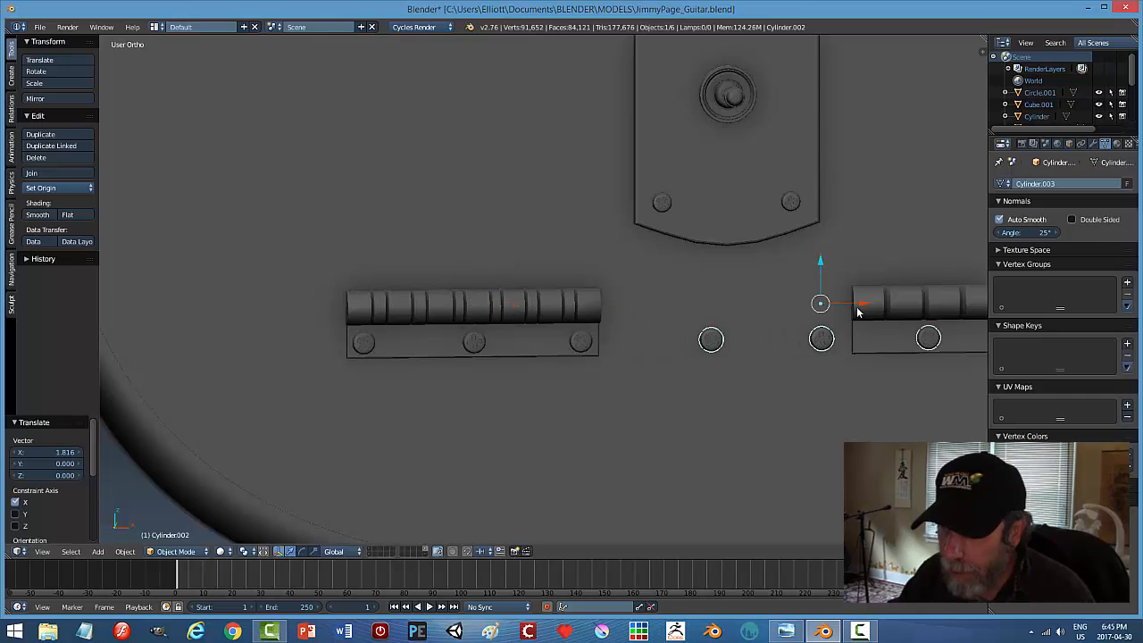
{"action": "middle_click_drag", "start_coordinate": [819, 431], "coordinate": [464, 380], "text": "shift"}
{"action": "left_click_drag", "start_coordinate": [505, 318], "coordinate": [665, 319]}
{"action": "mouse_move", "coordinate": [698, 405]}
{"action": "middle_mouse_down"}
{"action": "mouse_move", "coordinate": [686, 419]}
{"action": "mouse_move", "coordinate": [685, 404]}
{"action": "middle_mouse_up"}
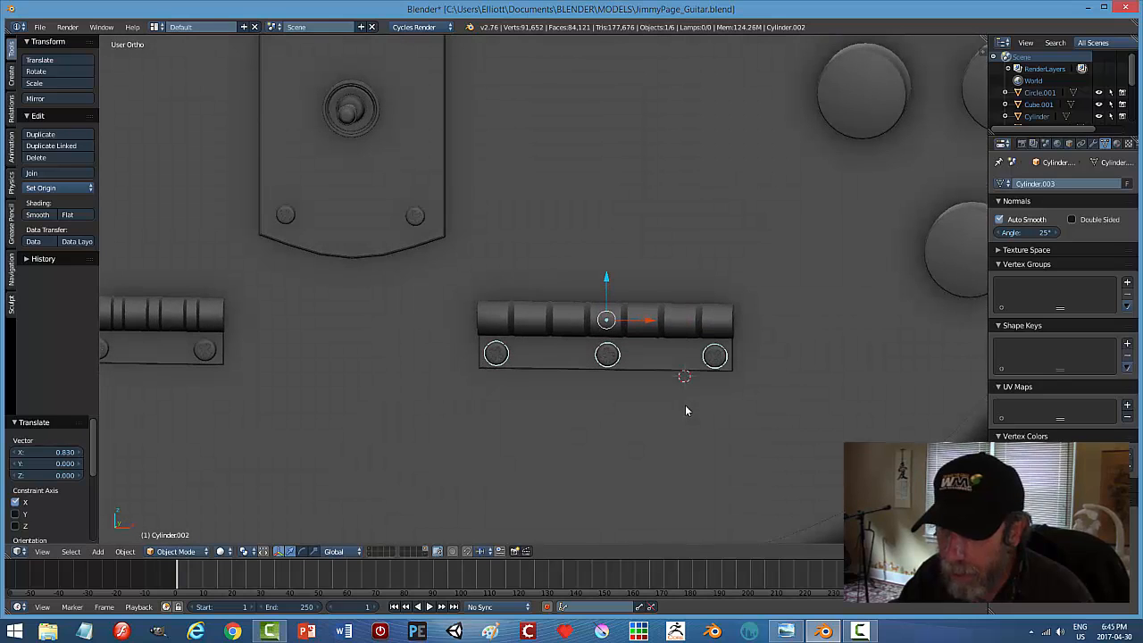
Join the copied screws to the second tailpiece, save the file, and clear the selection.
{"action": "right_click", "coordinate": [679, 354], "text": "shift"}
{"action": "key", "text": "ctrl+j"}
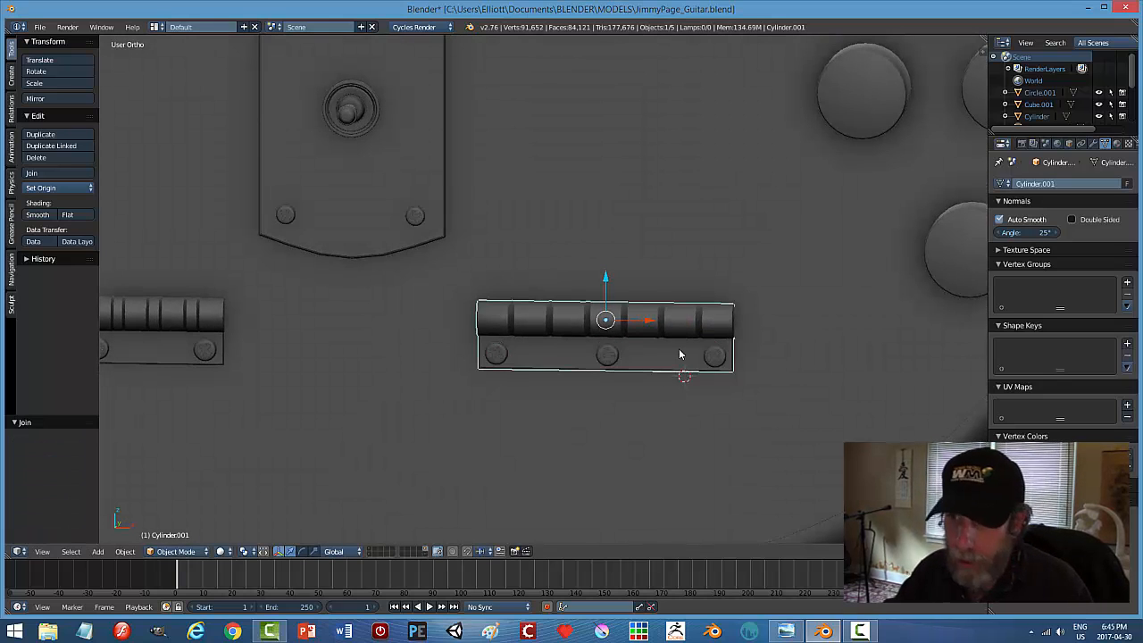
{"action": "scroll", "coordinate": [590, 406], "scroll_direction": "down", "scroll_amount": 3}
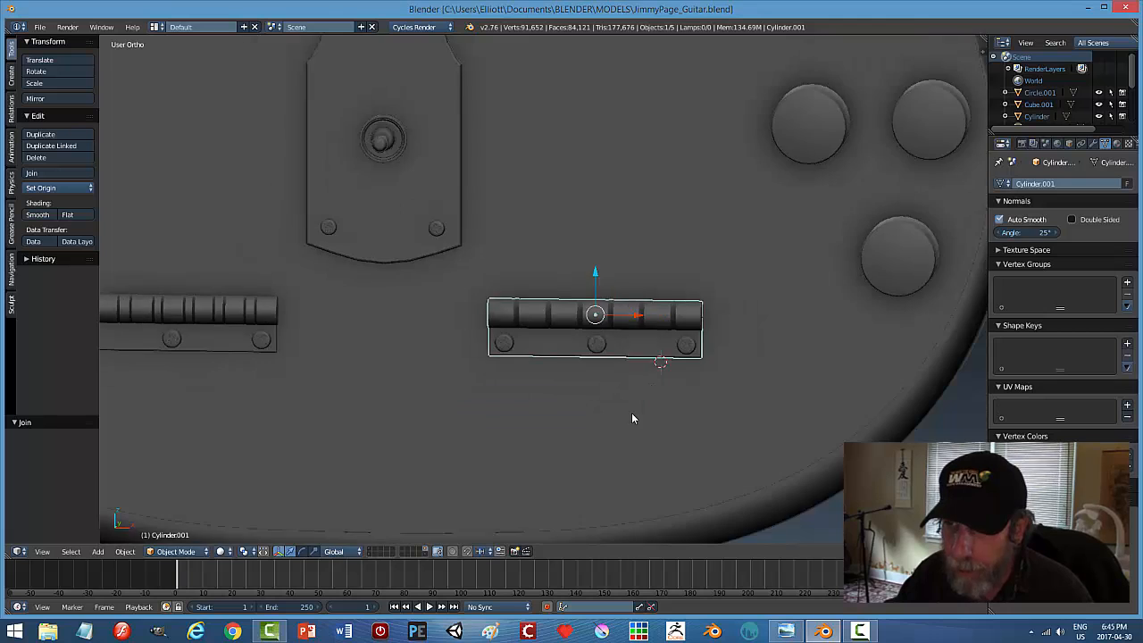
{"action": "key", "text": "a"}
Examine the whole guitar body from several angles and compare its bridges with the reference photo.
{"action": "scroll", "coordinate": [585, 404], "scroll_direction": "down", "scroll_amount": 3}
{"action": "middle_click_drag", "start_coordinate": [585, 401], "coordinate": [717, 400]}
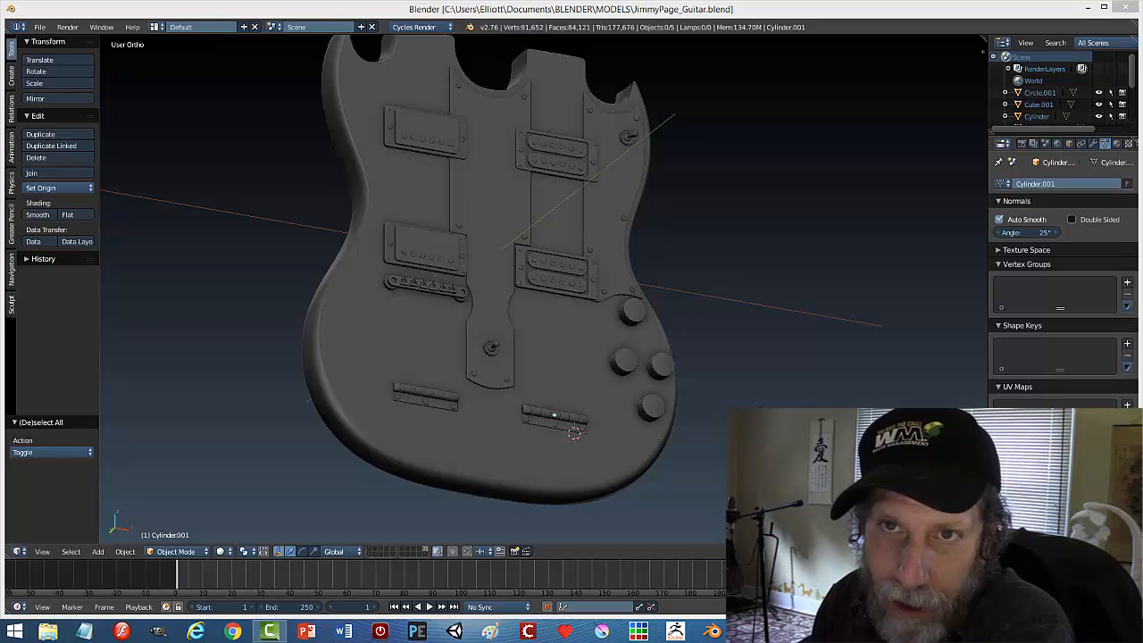
{"action": "middle_click_drag", "start_coordinate": [688, 425], "coordinate": [724, 455]}
{"action": "scroll", "coordinate": [724, 455], "scroll_direction": "down", "scroll_amount": 3}
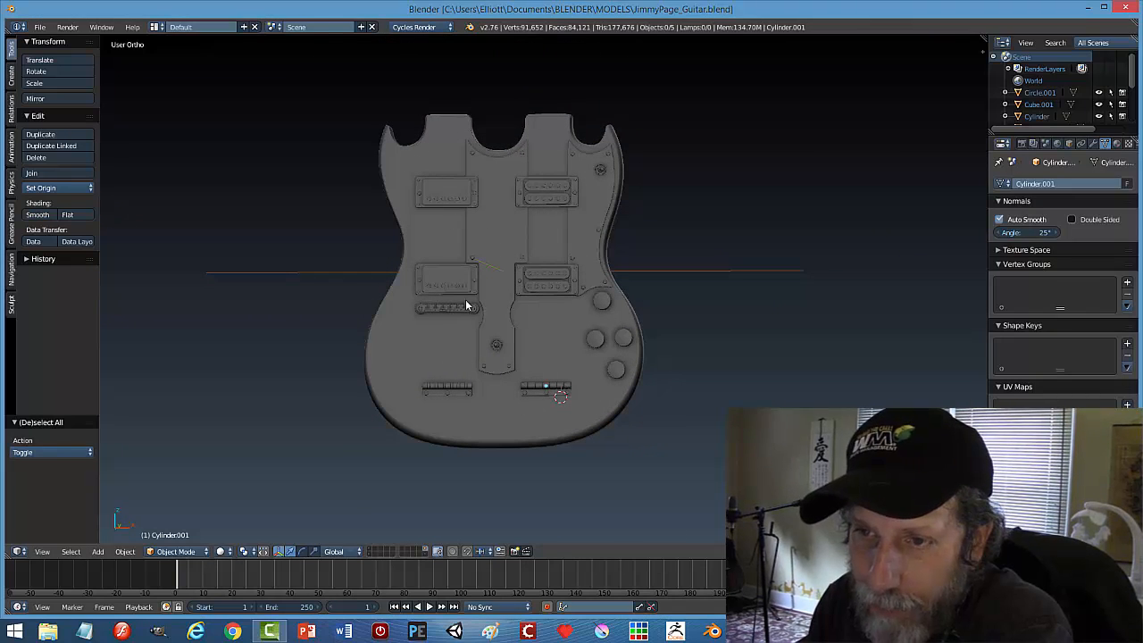
{"action": "key", "text": "alt+Tab"}
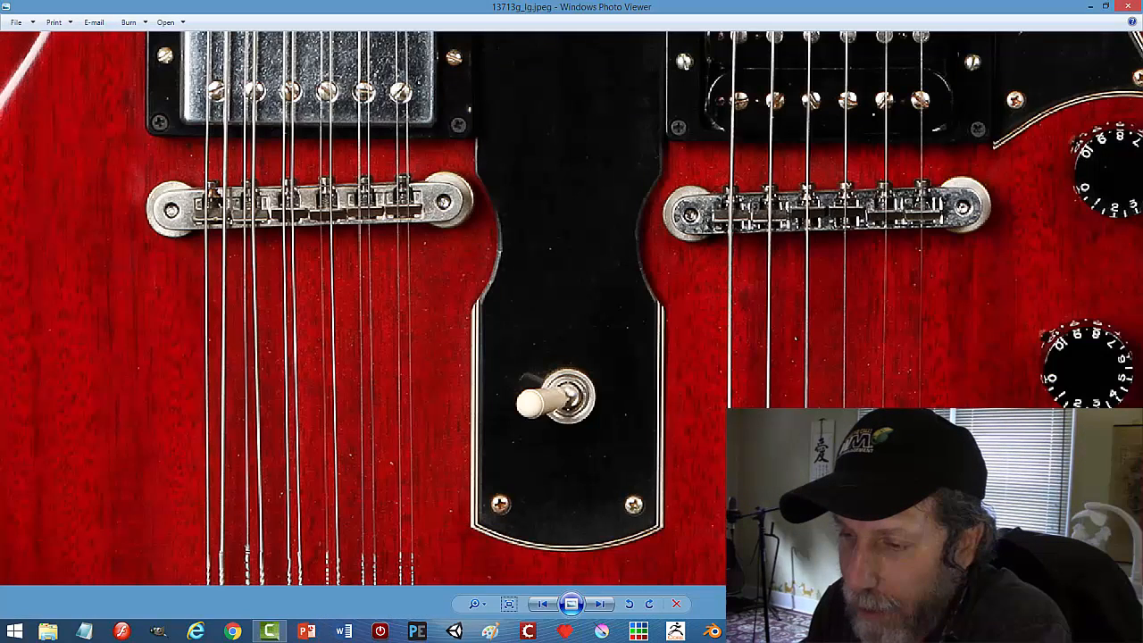
{"action": "key", "text": "alt+Tab"}
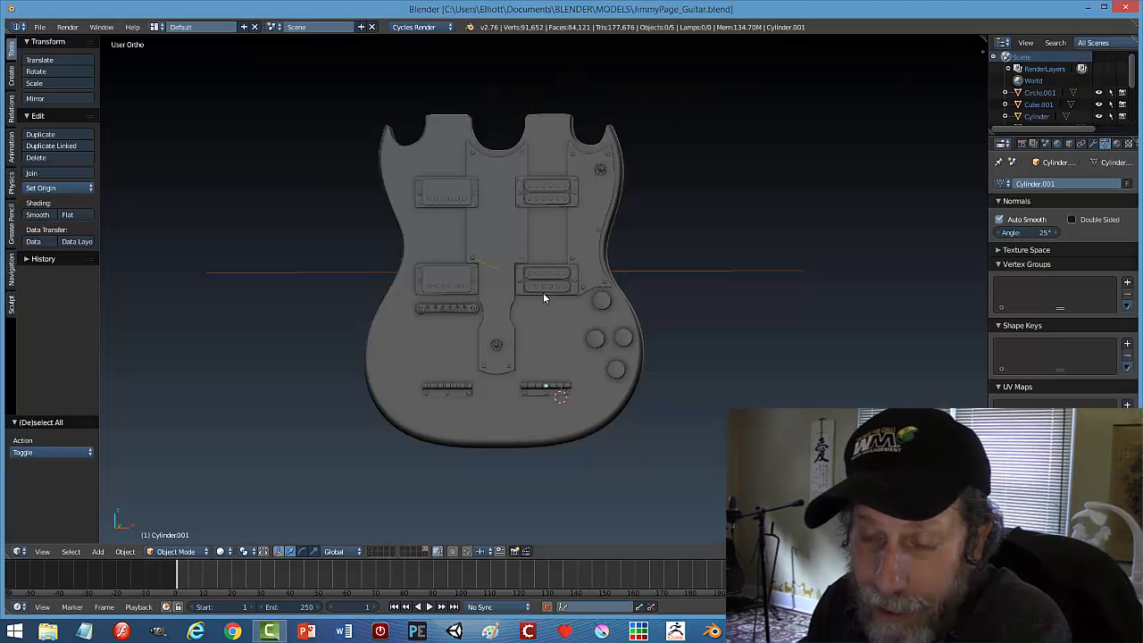
Duplicate the finished 12-string bridge in place.
{"action": "scroll", "coordinate": [443, 313], "scroll_direction": "up", "scroll_amount": 5}
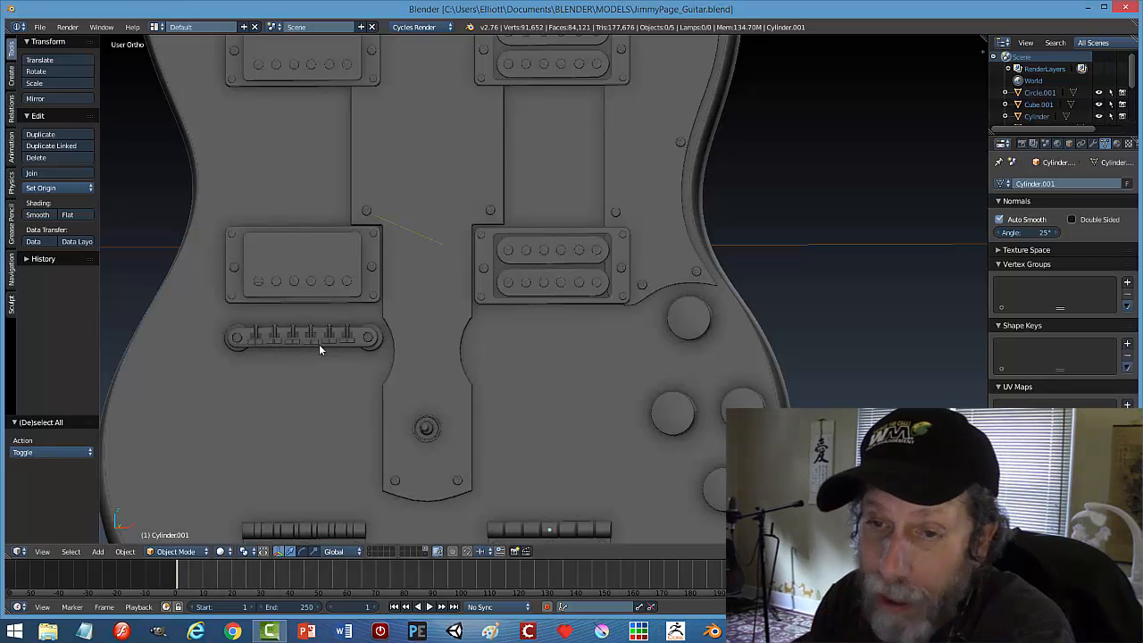
{"action": "right_click", "coordinate": [357, 343]}
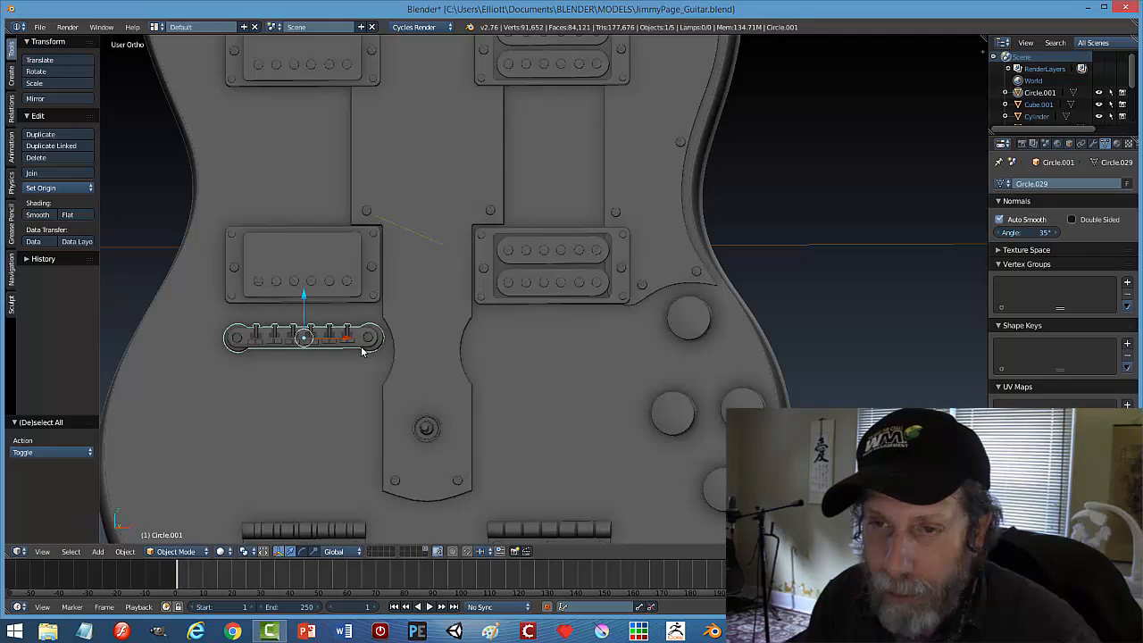
{"action": "key", "text": "shift+d"}
{"action": "right_click", "coordinate": [361, 351]}
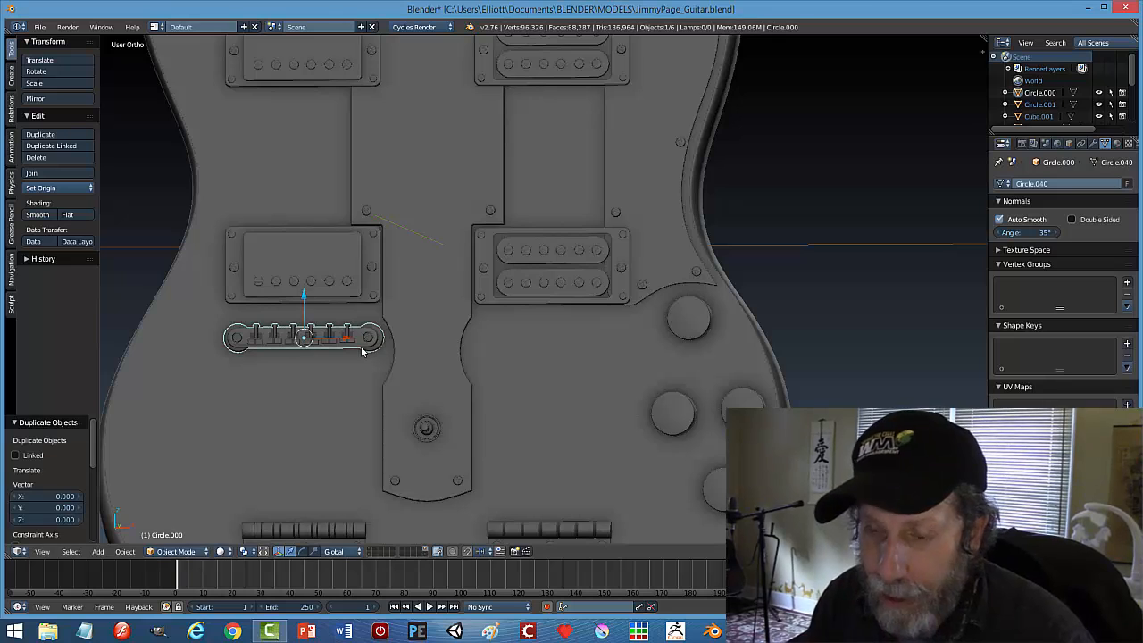
Move the duplicated bridge about 2.672 along X in wireframe front view to match the photo's second bridge.
{"action": "key", "text": "KP_1"}
{"action": "key", "text": "z"}
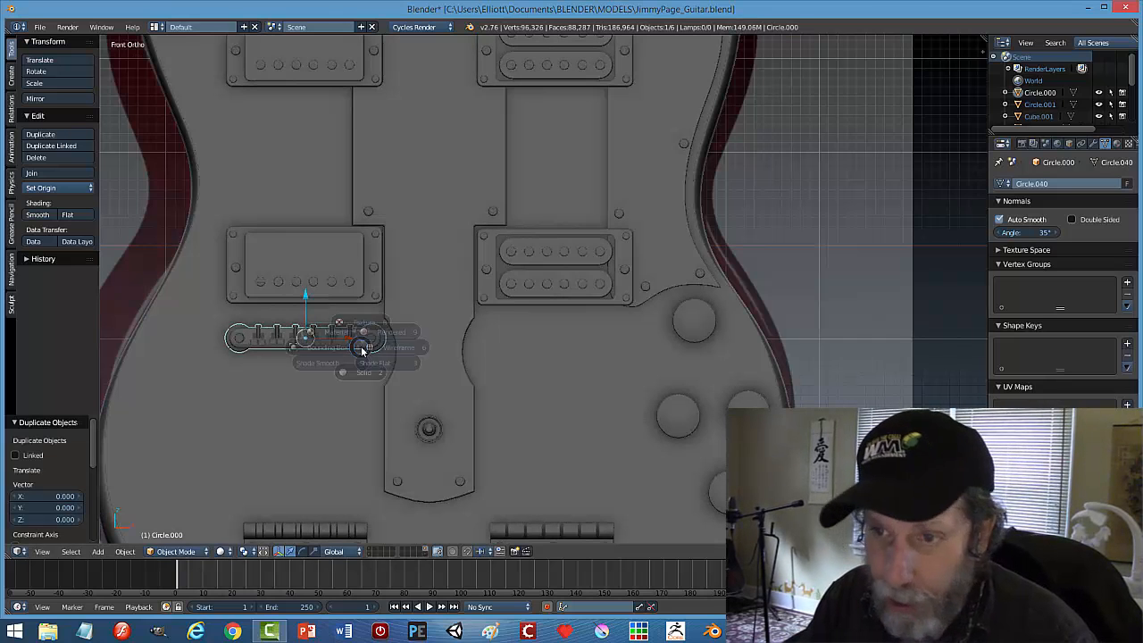
{"action": "left_click", "coordinate": [436, 350]}
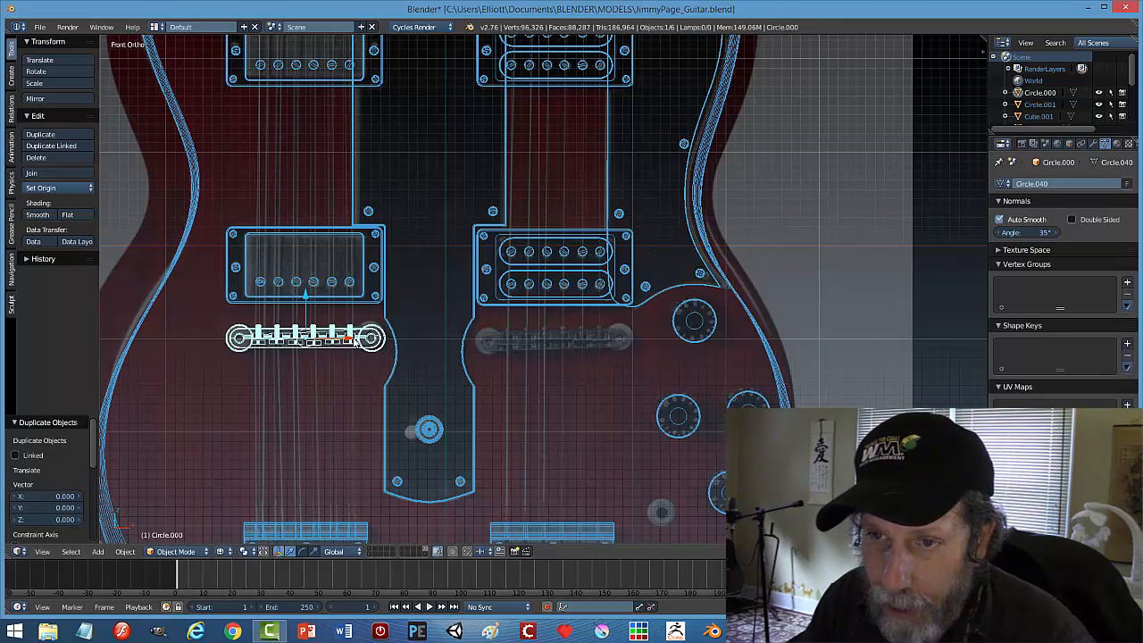
{"action": "key", "text": "g"}
{"action": "key", "text": "x"}
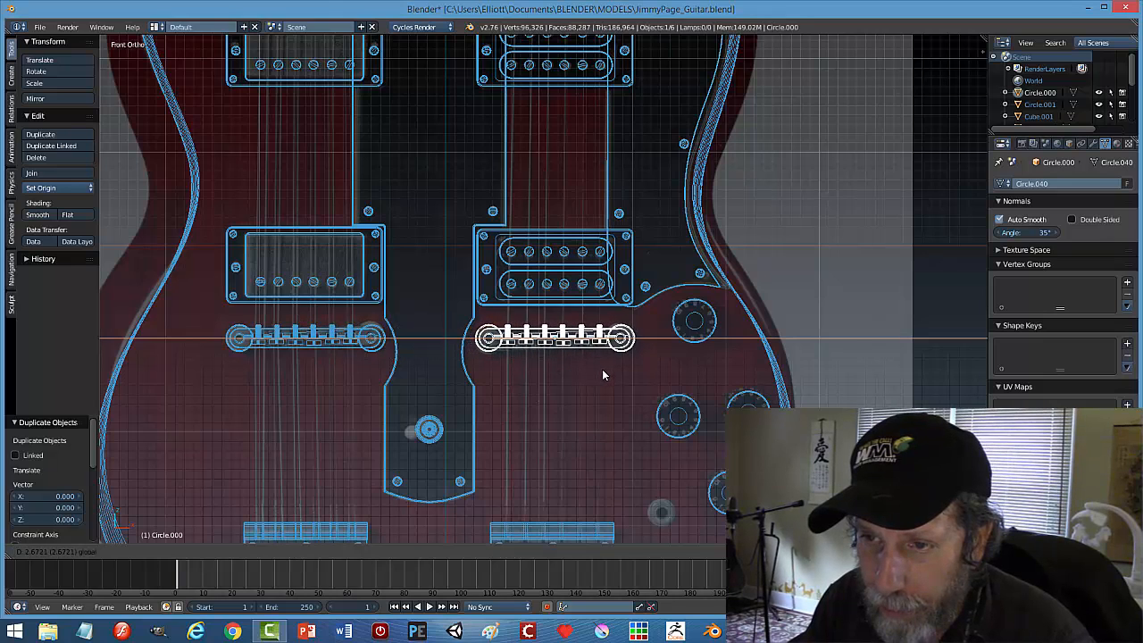
{"action": "left_click", "coordinate": [603, 372]}
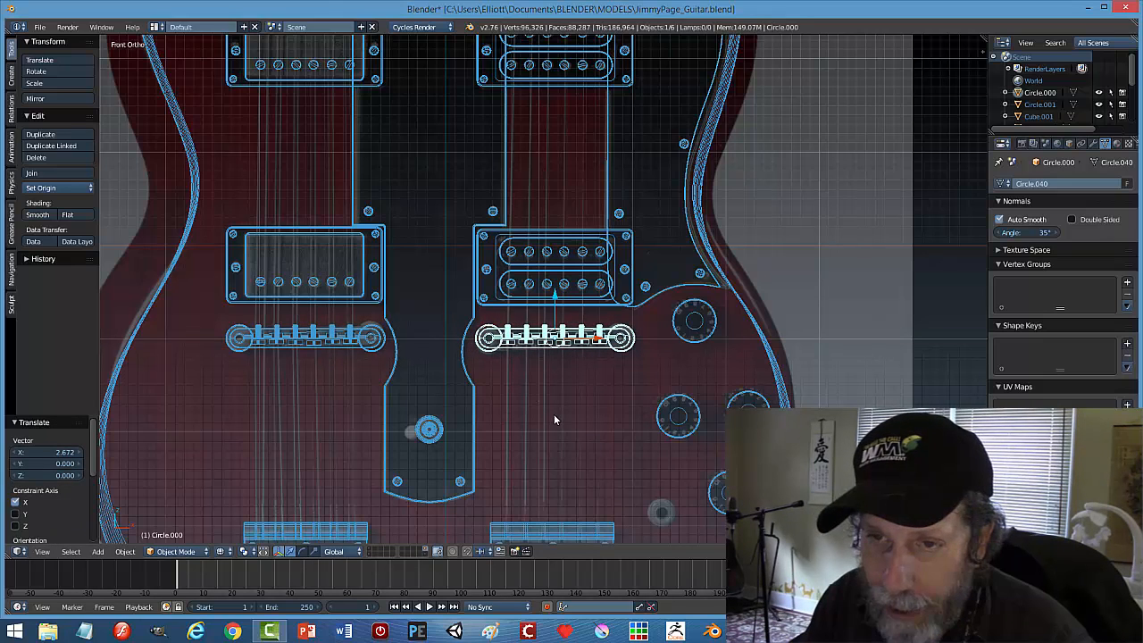
Deselect the placed bridge, save over the guitar file, and return the view to solid shading.
{"action": "key", "text": "a"}
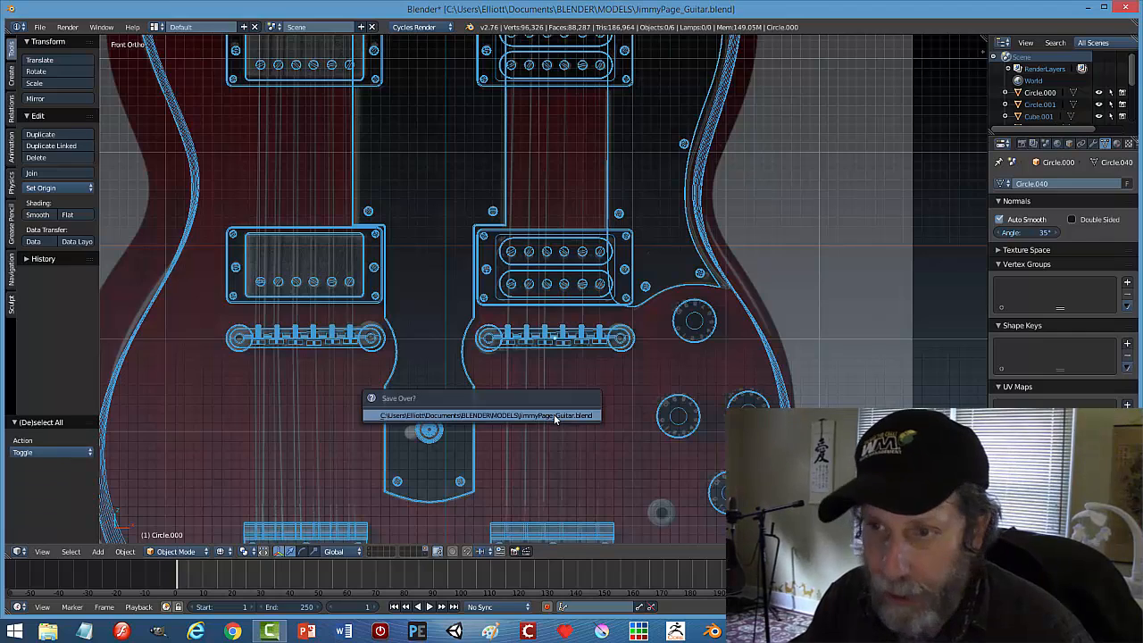
{"action": "key", "text": "z"}
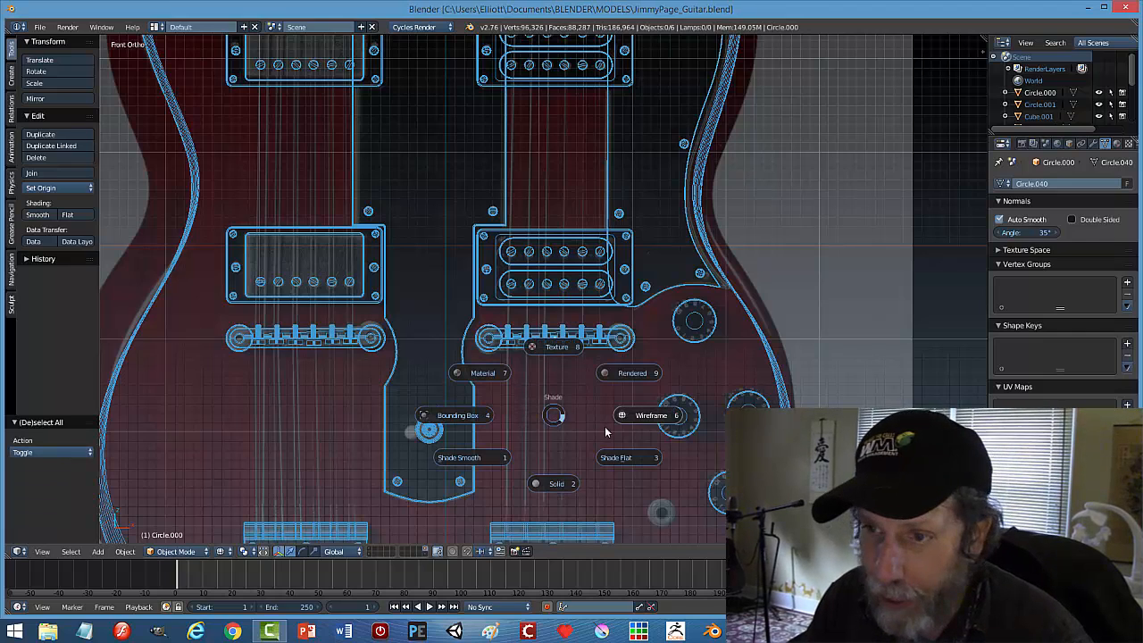
{"action": "left_click", "coordinate": [554, 479]}
Examine the two bridges up close and the whole guitar body in solid shading.
{"action": "scroll", "coordinate": [607, 438], "scroll_direction": "down", "scroll_amount": 2}
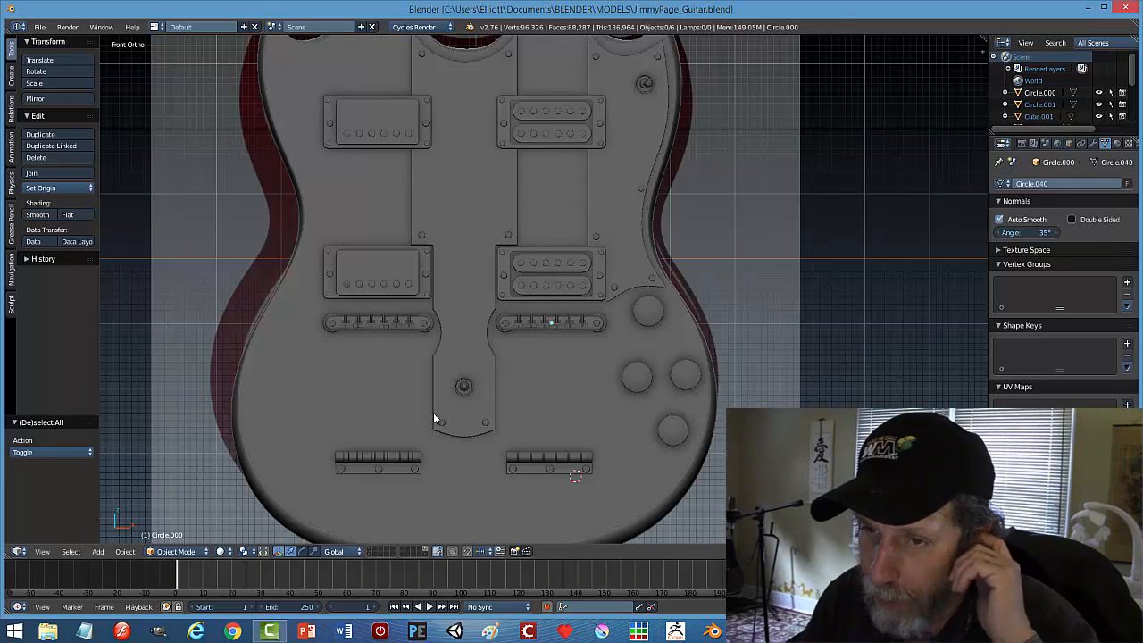
{"action": "scroll", "coordinate": [449, 414], "scroll_direction": "up", "scroll_amount": 6}
{"action": "middle_click_drag", "start_coordinate": [196, 439], "coordinate": [613, 437], "text": "shift"}
{"action": "scroll", "coordinate": [577, 444], "scroll_direction": "up", "scroll_amount": 2}
{"action": "middle_click_drag", "start_coordinate": [492, 467], "coordinate": [618, 398], "text": "shift"}
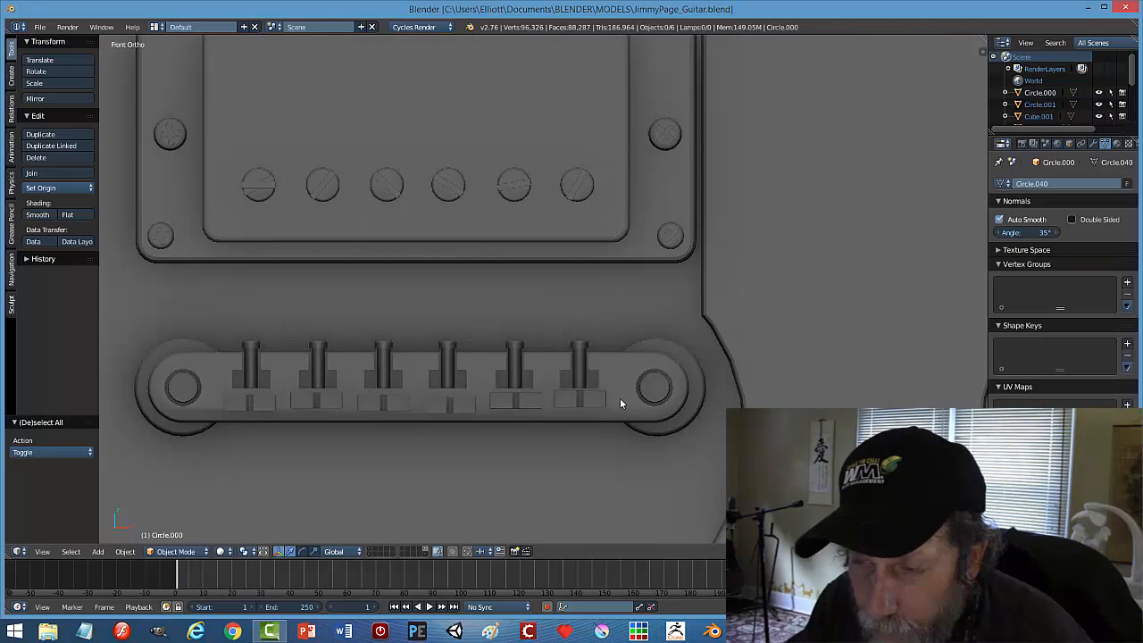
{"action": "scroll", "coordinate": [598, 434], "scroll_direction": "up", "scroll_amount": 2}
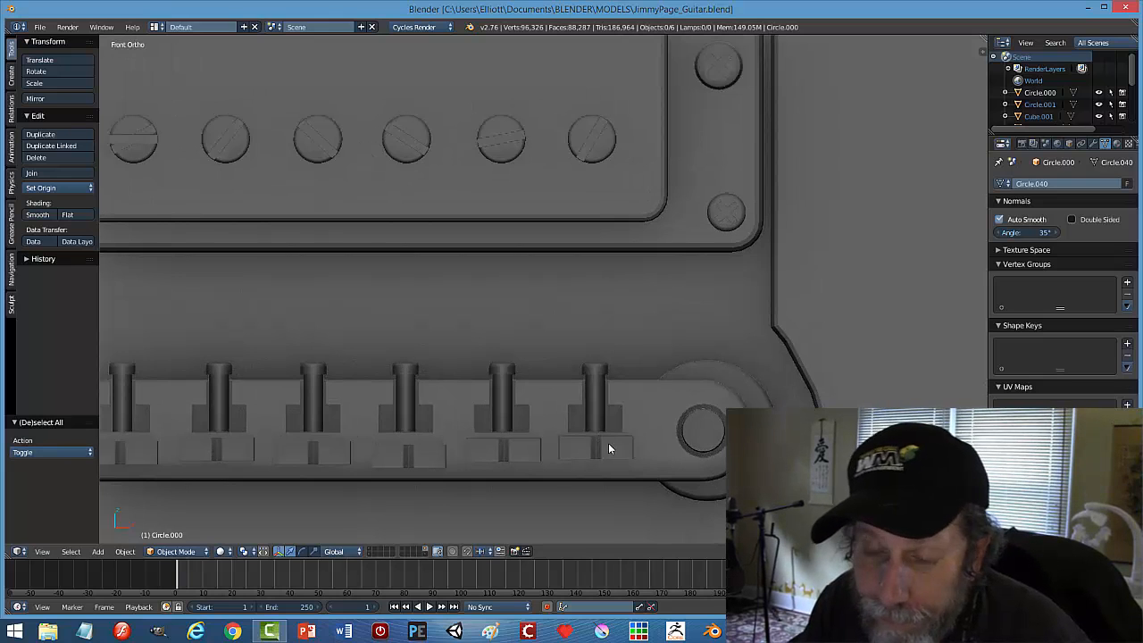
{"action": "scroll", "coordinate": [657, 445], "scroll_direction": "down", "scroll_amount": 8}
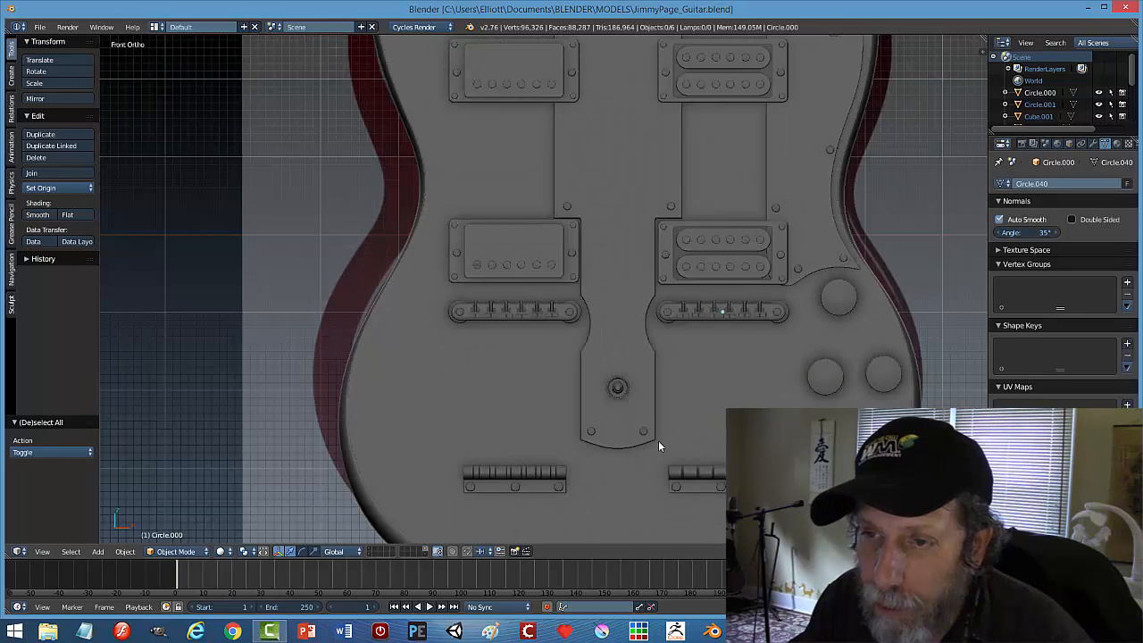
{"action": "scroll", "coordinate": [658, 444], "scroll_direction": "down", "scroll_amount": 3}
{"action": "middle_click_drag", "start_coordinate": [668, 471], "coordinate": [660, 448]}
{"action": "scroll", "coordinate": [665, 446], "scroll_direction": "down", "scroll_amount": 3}
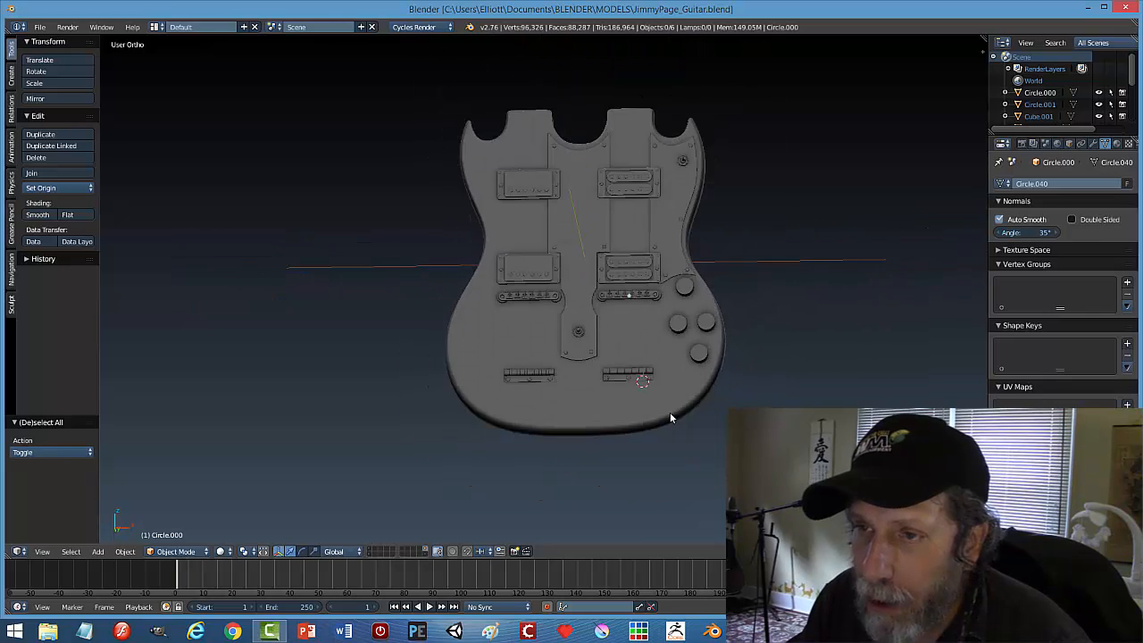
{"action": "middle_click_drag", "start_coordinate": [657, 396], "coordinate": [679, 392]}
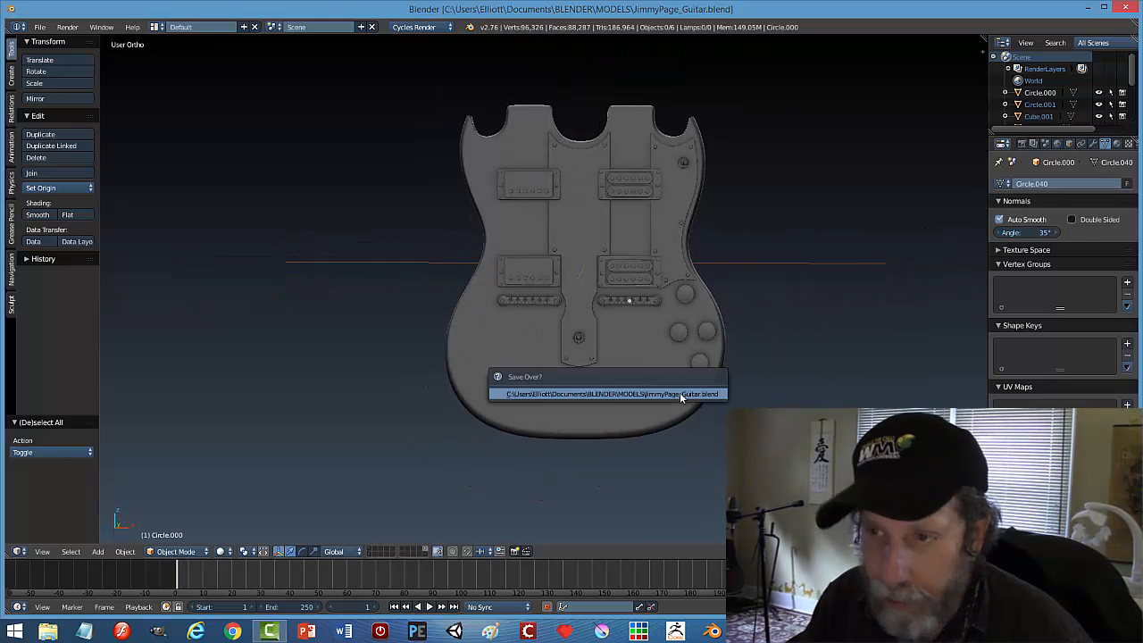
Compare the lower body with the reference photo in wireframe front view, and inspect the photo's output jack near the lowest knob.
{"action": "key", "text": "KP_1"}
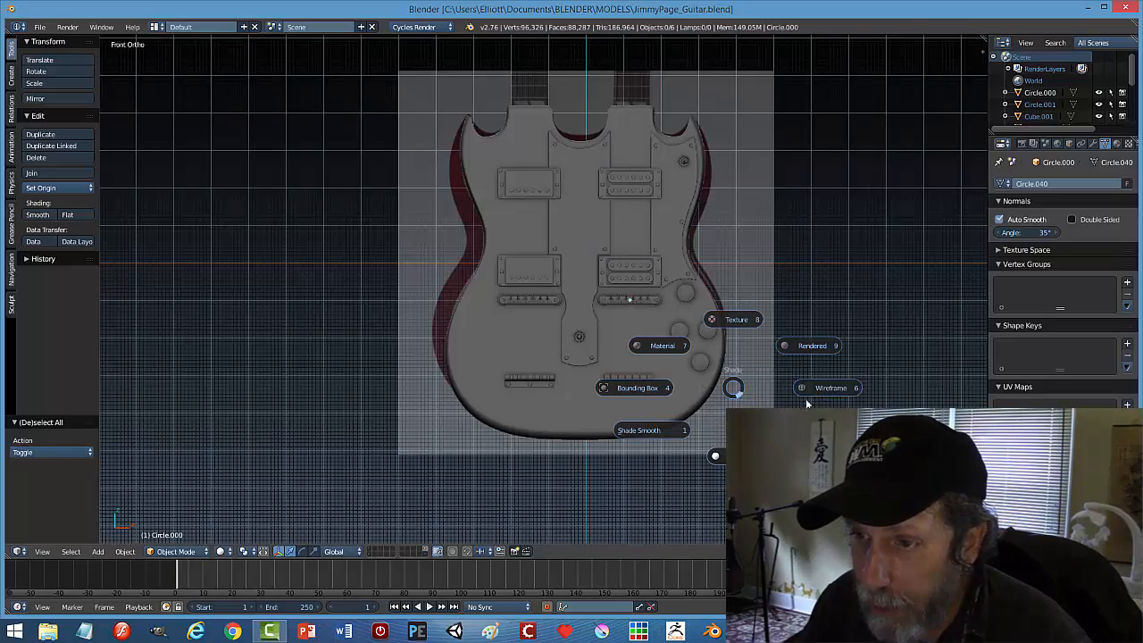
{"action": "left_click", "coordinate": [775, 402]}
{"action": "scroll", "coordinate": [775, 403], "scroll_direction": "up", "scroll_amount": 3}
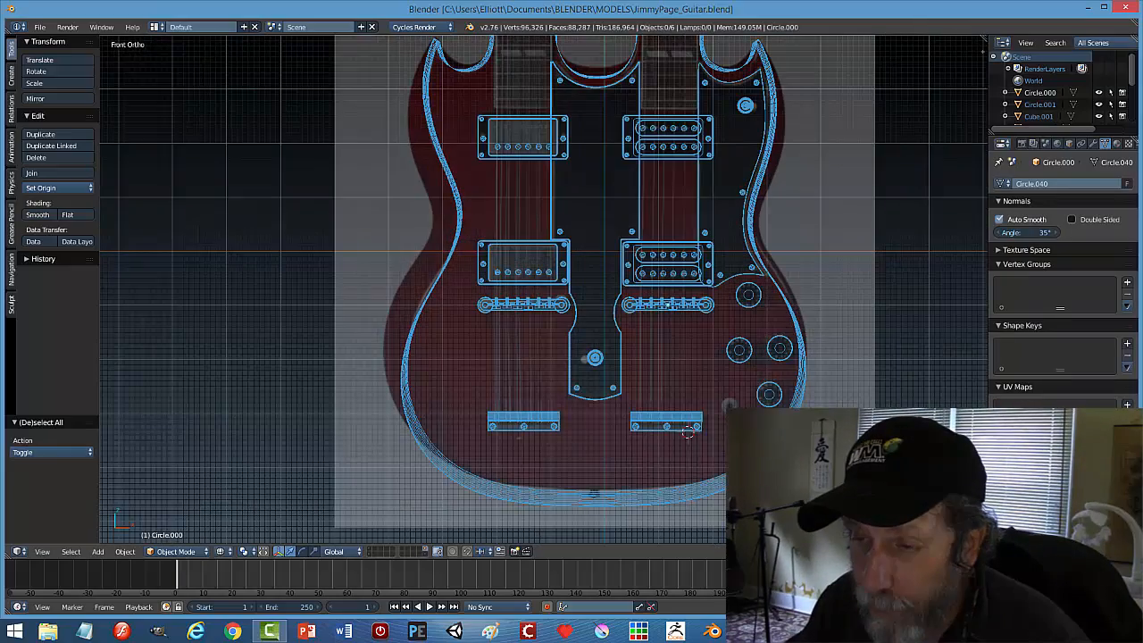
{"action": "scroll", "coordinate": [775, 402], "scroll_direction": "up", "scroll_amount": 1}
{"action": "middle_click_drag", "start_coordinate": [815, 523], "coordinate": [632, 368], "text": "shift"}
{"action": "scroll", "coordinate": [633, 367], "scroll_direction": "up", "scroll_amount": 2}
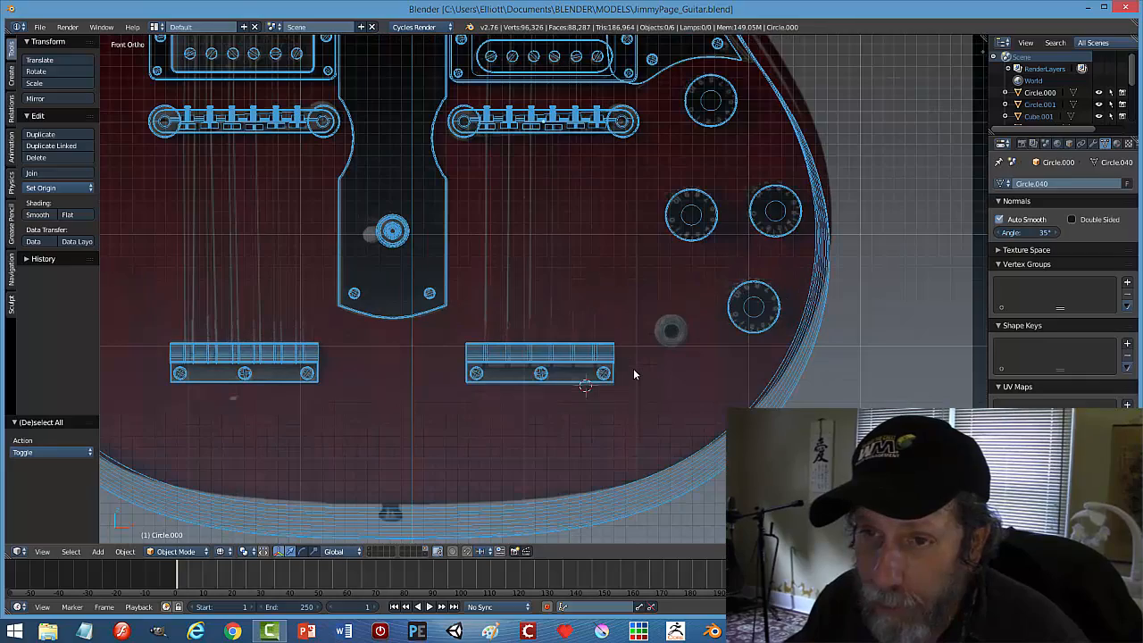
{"action": "scroll", "coordinate": [467, 324], "scroll_direction": "down", "scroll_amount": 1}
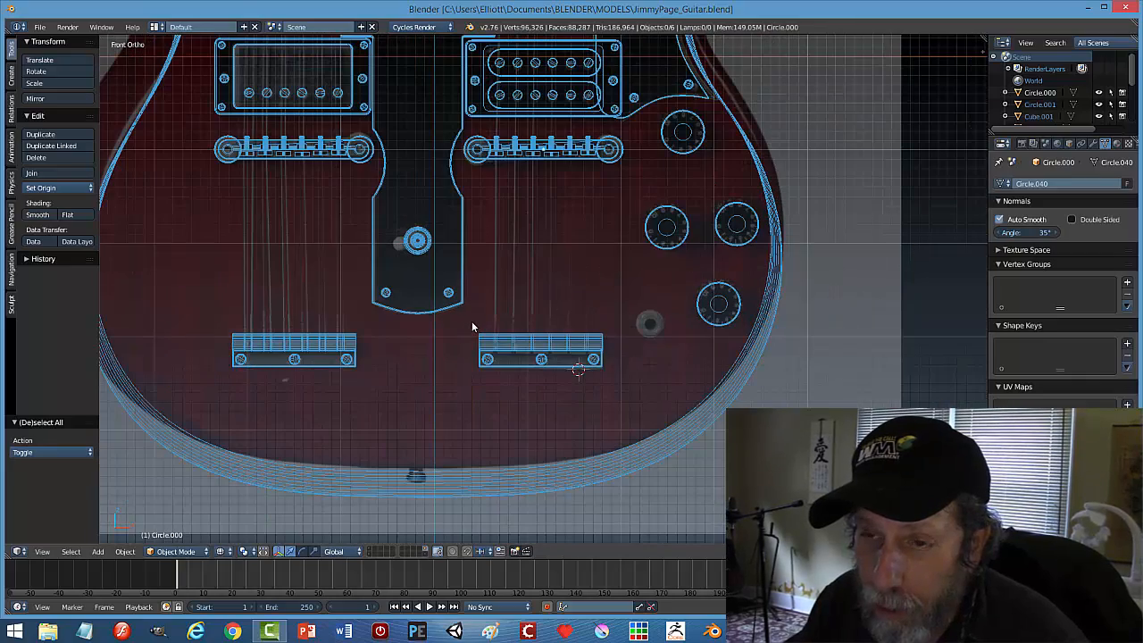
{"action": "scroll", "coordinate": [678, 372], "scroll_direction": "up", "scroll_amount": 5}
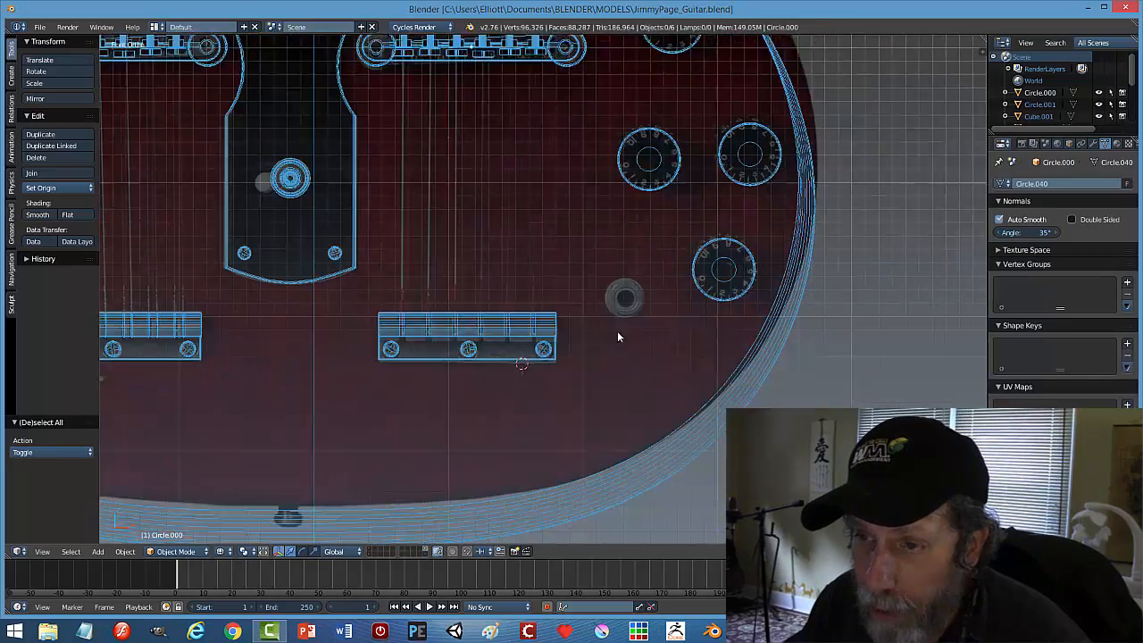
{"action": "scroll", "coordinate": [625, 335], "scroll_direction": "up", "scroll_amount": 3}
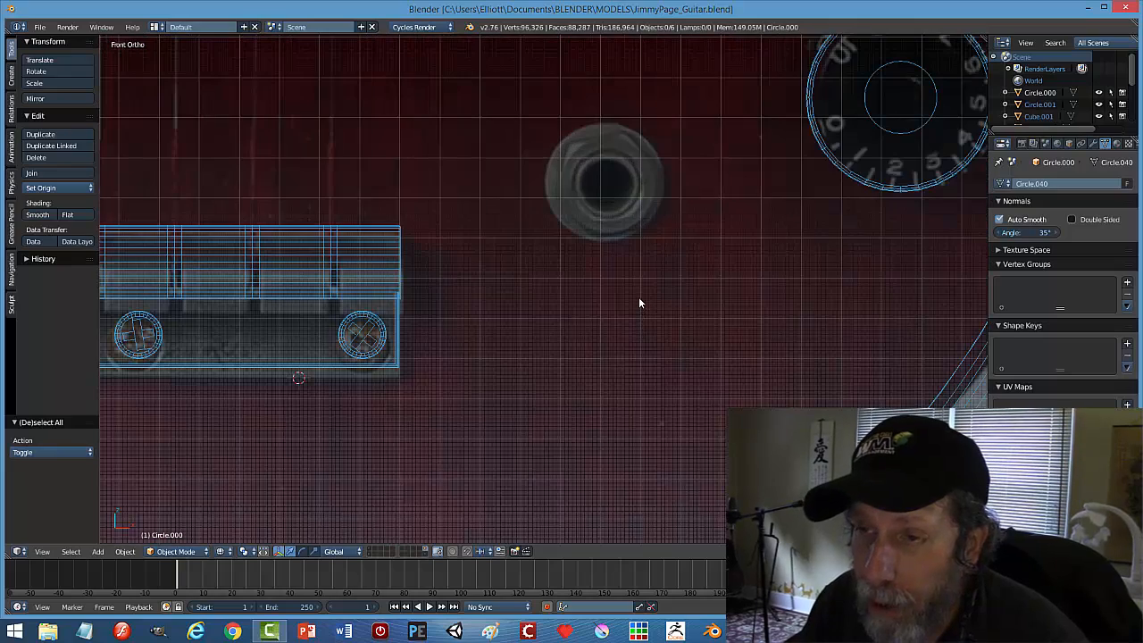
{"action": "middle_click_drag", "start_coordinate": [622, 120], "coordinate": [587, 250], "text": "shift"}
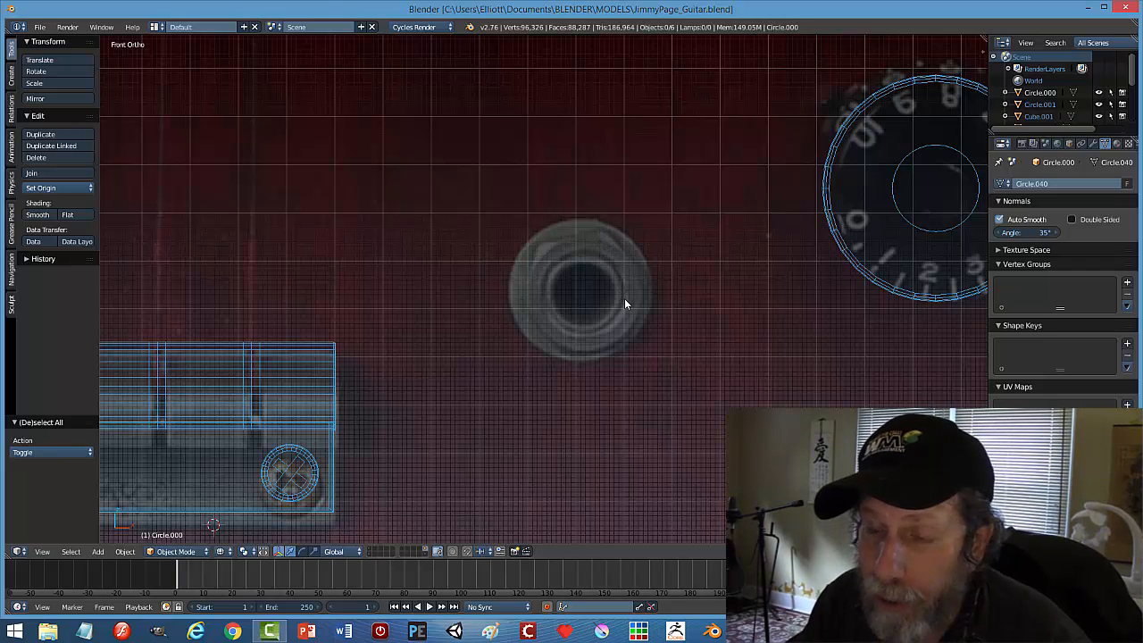
Snap the 3D cursor to the scene center.
{"action": "scroll", "coordinate": [620, 308], "scroll_direction": "down", "scroll_amount": 4}
{"action": "right_click", "coordinate": [744, 264]}
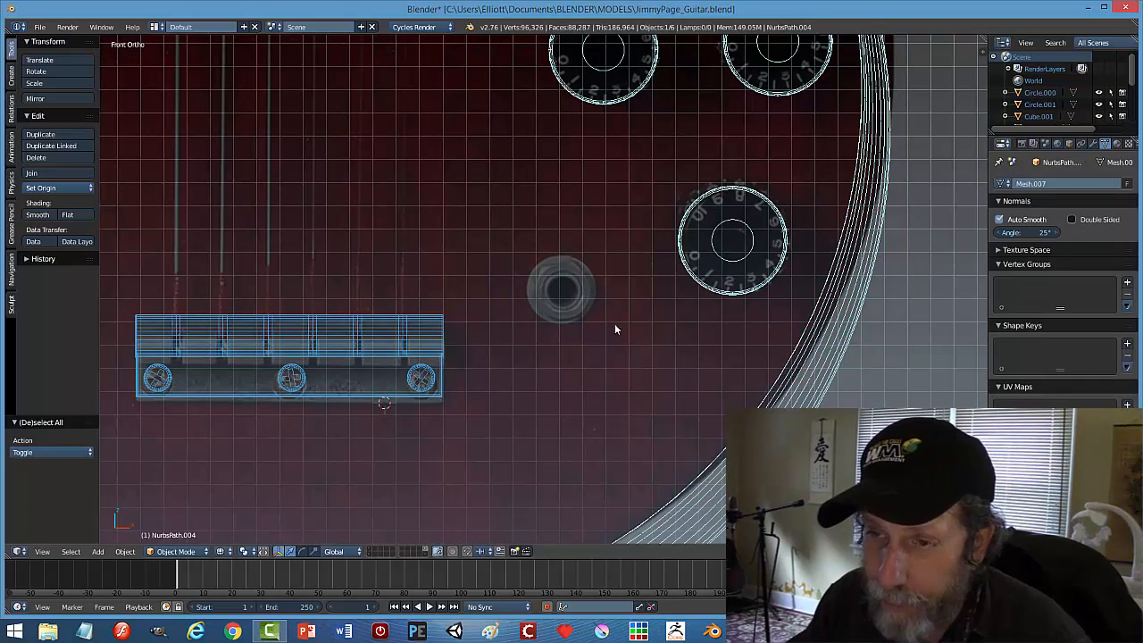
{"action": "scroll", "coordinate": [581, 301], "scroll_direction": "down", "scroll_amount": 3}
{"action": "scroll", "coordinate": [581, 302], "scroll_direction": "down", "scroll_amount": 4}
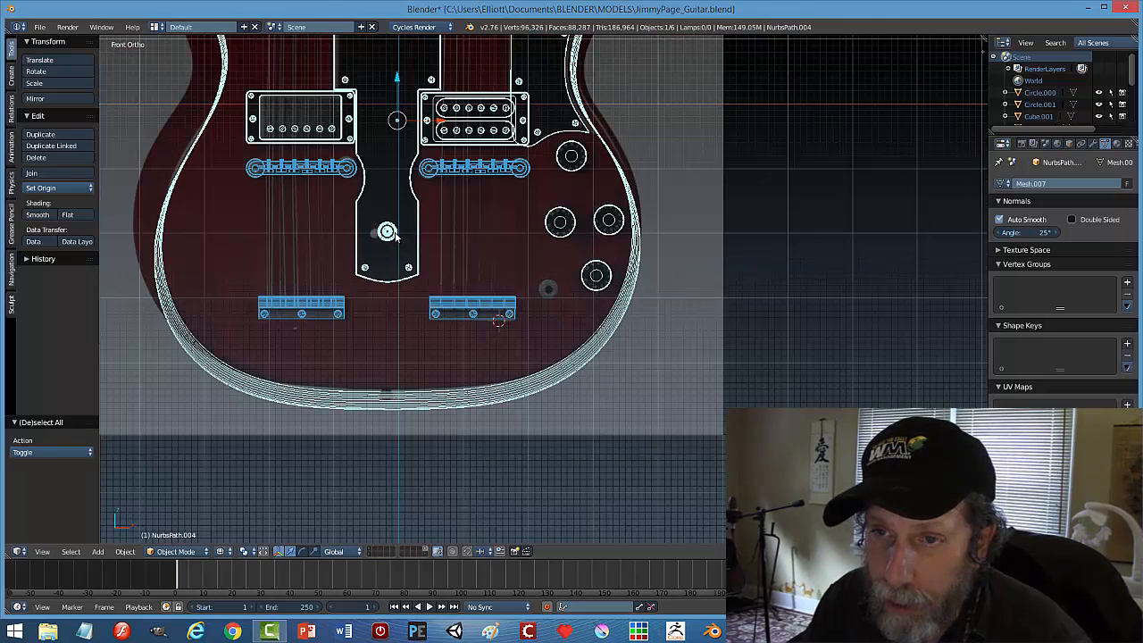
{"action": "key", "text": "shift+s"}
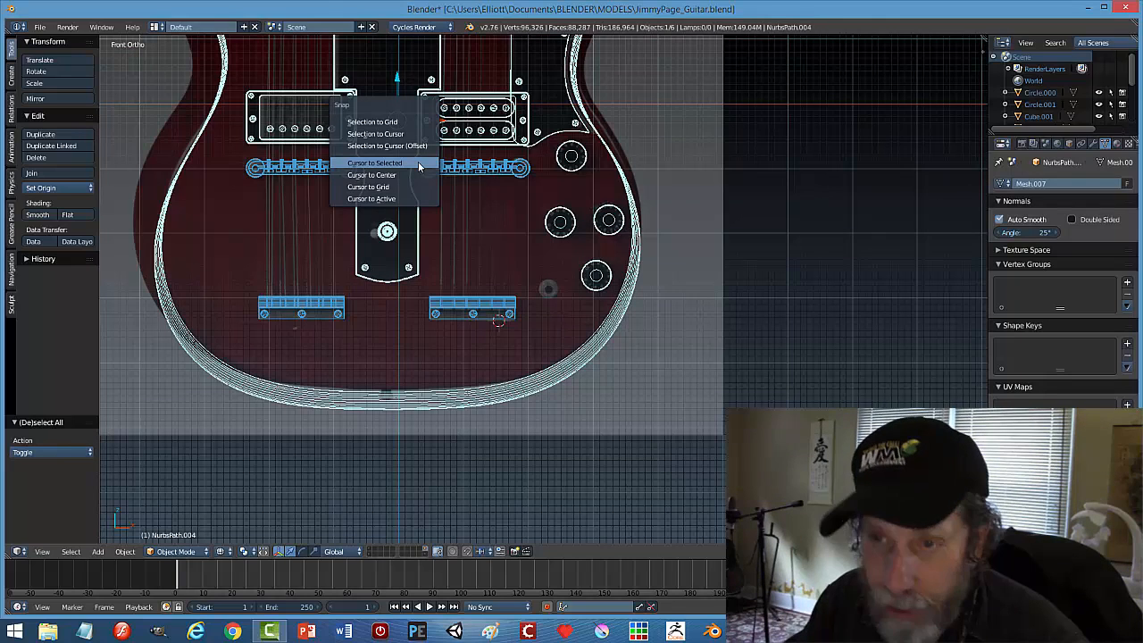
{"action": "left_click", "coordinate": [412, 175]}
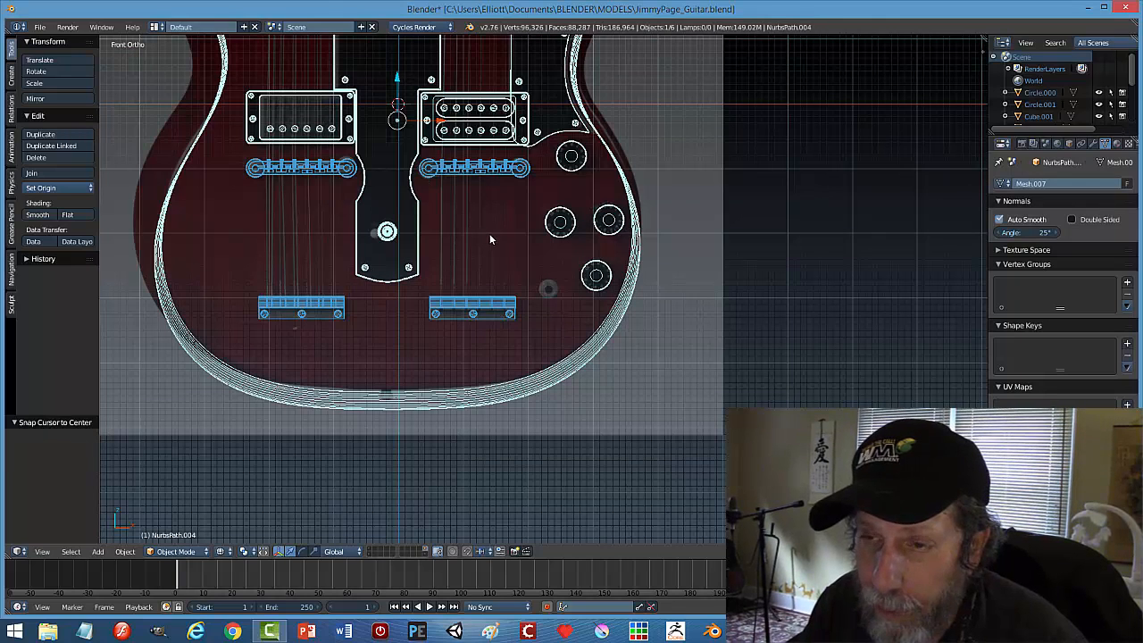
Add a 32-vertex mesh circle with radius 1 and rotate it 90° around X to face the front view.
{"action": "key", "text": "shift+a"}
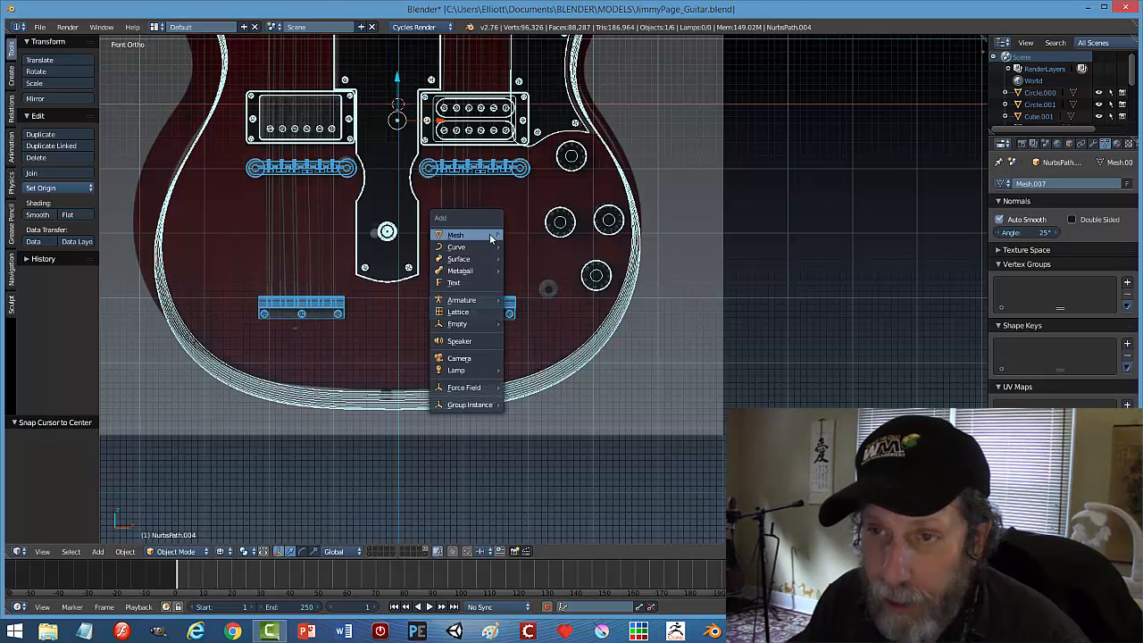
{"action": "mouse_move", "coordinate": [489, 235]}
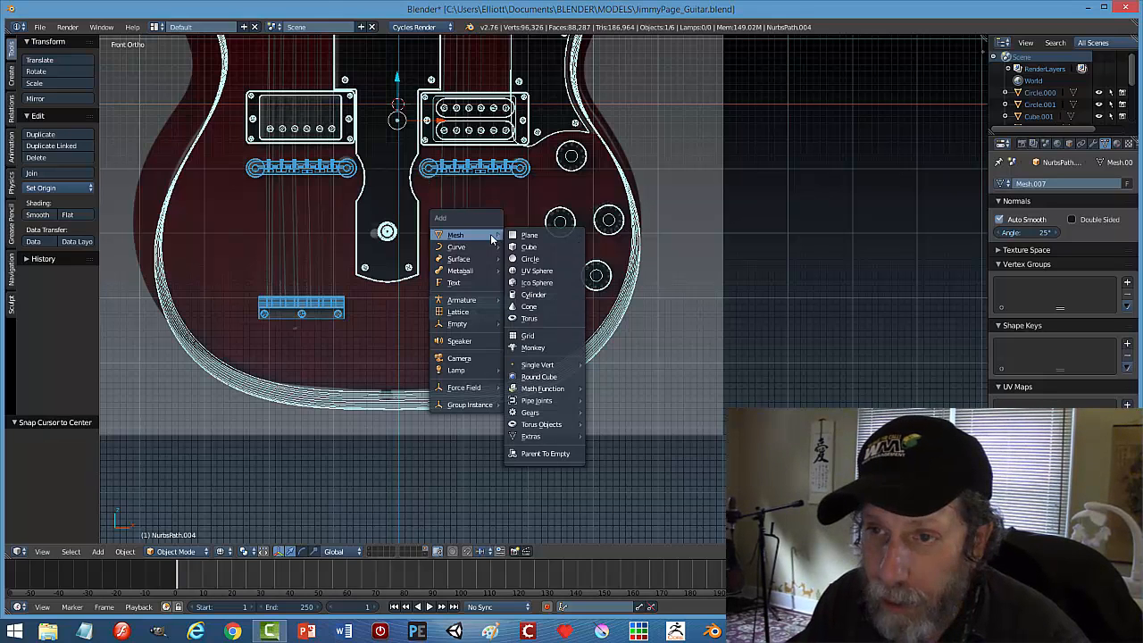
{"action": "left_click", "coordinate": [531, 258]}
{"action": "key", "text": "r"}
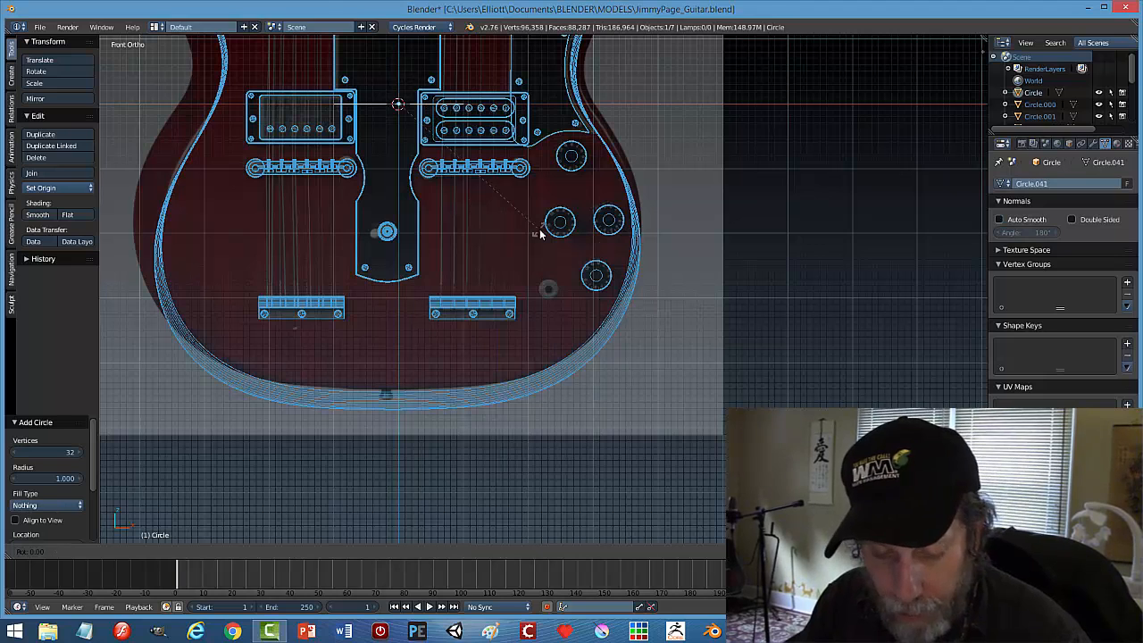
{"action": "key", "text": "x"}
{"action": "key", "text": "9"}
{"action": "key", "text": "0"}
{"action": "key", "text": "Return"}
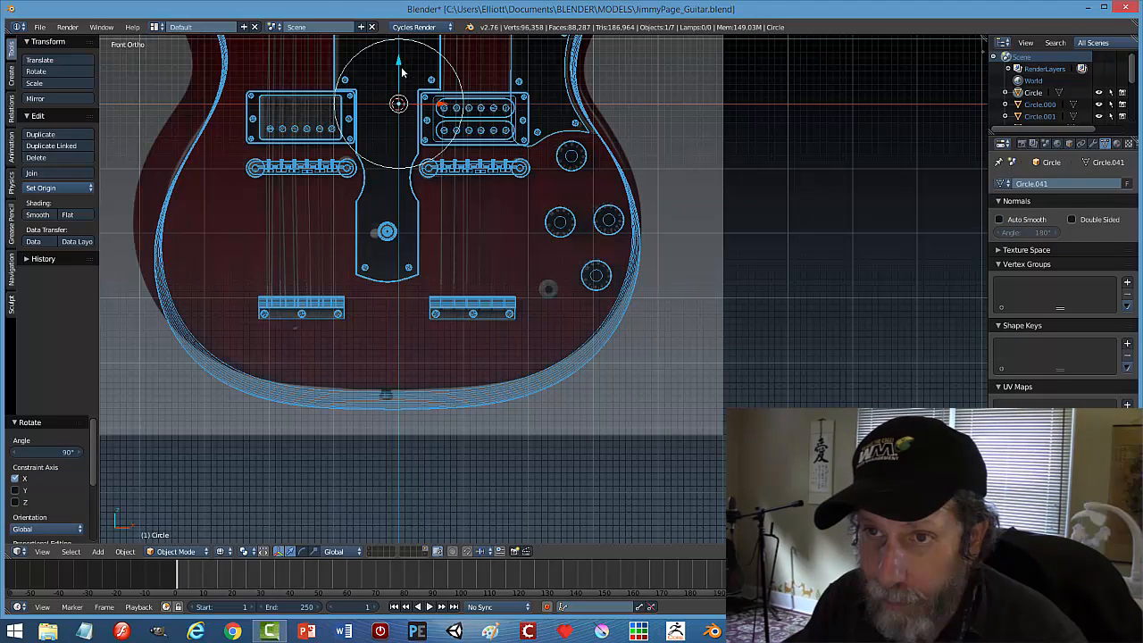
Move the circle about -3.02 along Z and 2.25 along X, and nudge it onto the photo's output jack.
{"action": "key", "text": "g"}
{"action": "key", "text": "z"}
{"action": "left_click", "coordinate": [444, 299]}
{"action": "key", "text": "g"}
{"action": "key", "text": "x"}
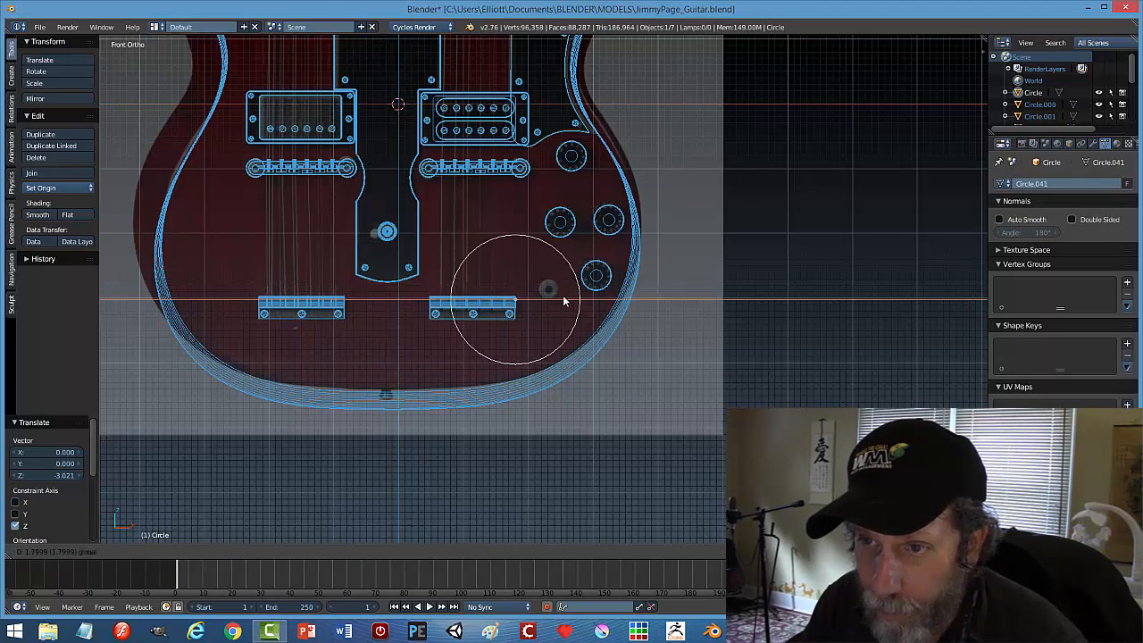
{"action": "left_click", "coordinate": [551, 258]}
{"action": "key", "text": "g"}
{"action": "key", "text": "z"}
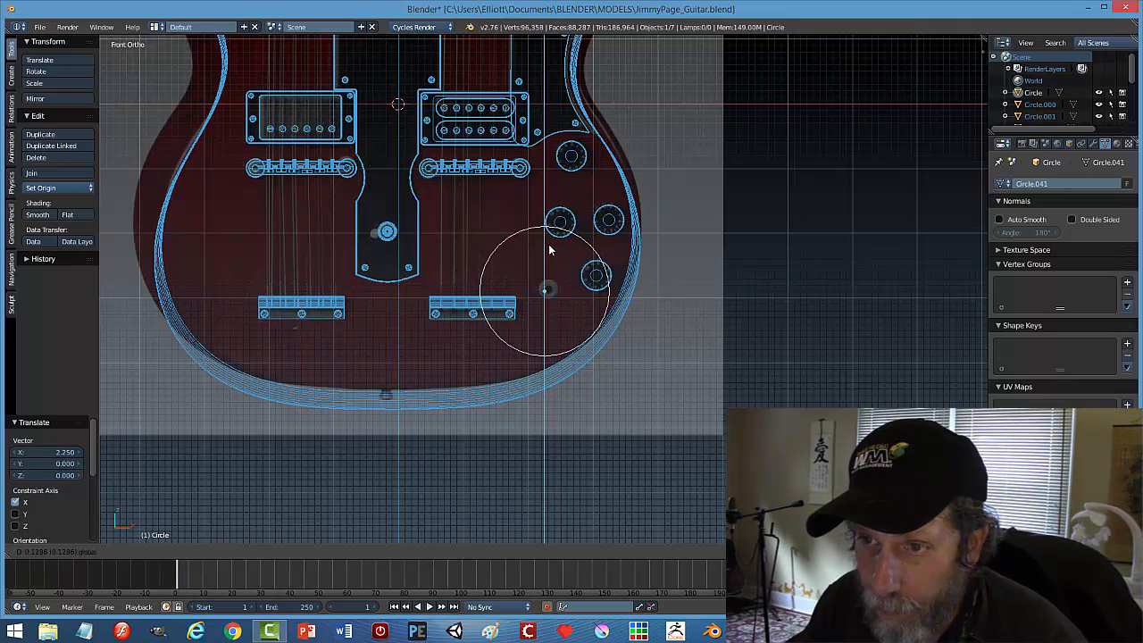
{"action": "key", "text": "x"}
{"action": "left_click", "coordinate": [551, 250]}
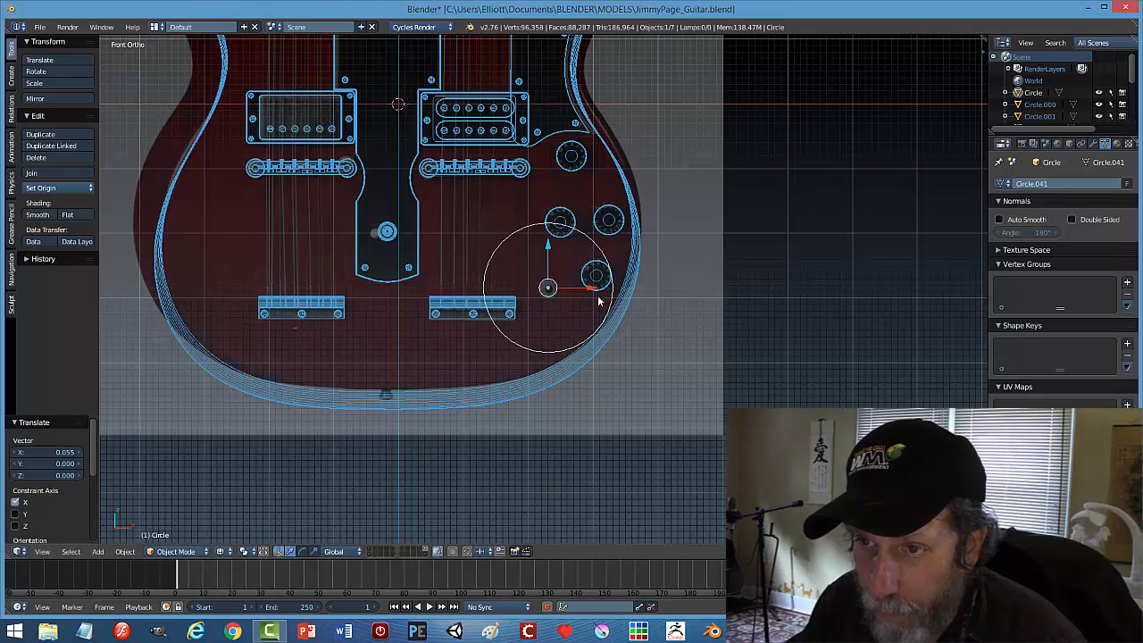
Center the circle precisely on the output jack and scale it by about 0.163 and 0.959 to match the jack's outer edge.
{"action": "scroll", "coordinate": [597, 300], "scroll_direction": "up", "scroll_amount": 9}
{"action": "left_click_drag", "start_coordinate": [570, 235], "coordinate": [572, 246]}
{"action": "left_click_drag", "start_coordinate": [607, 291], "coordinate": [612, 290]}
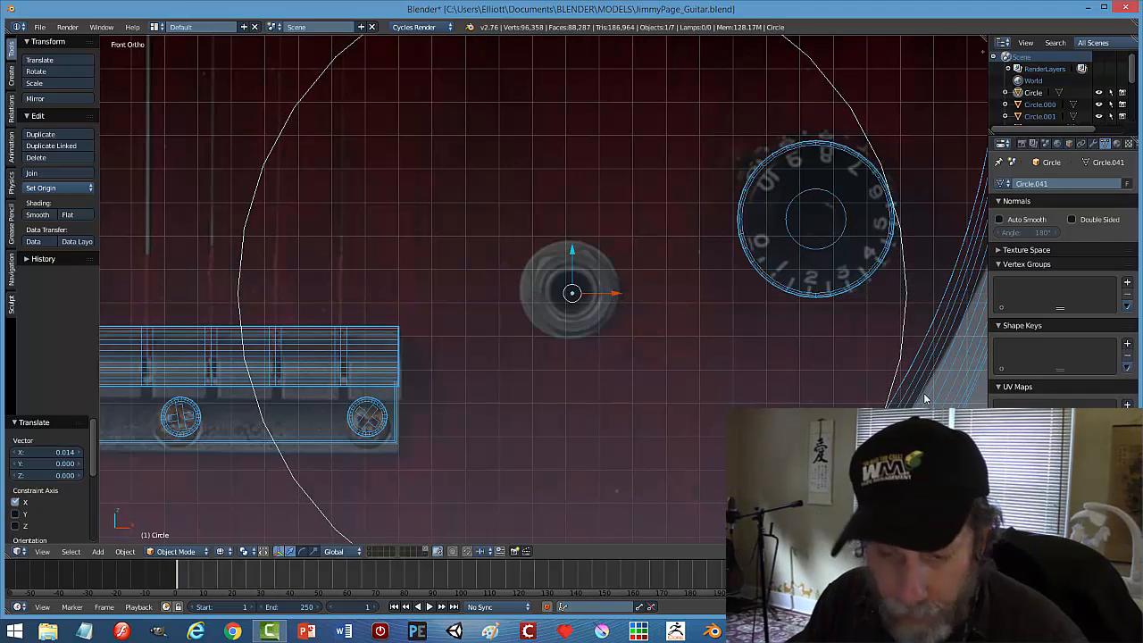
{"action": "key", "text": "s"}
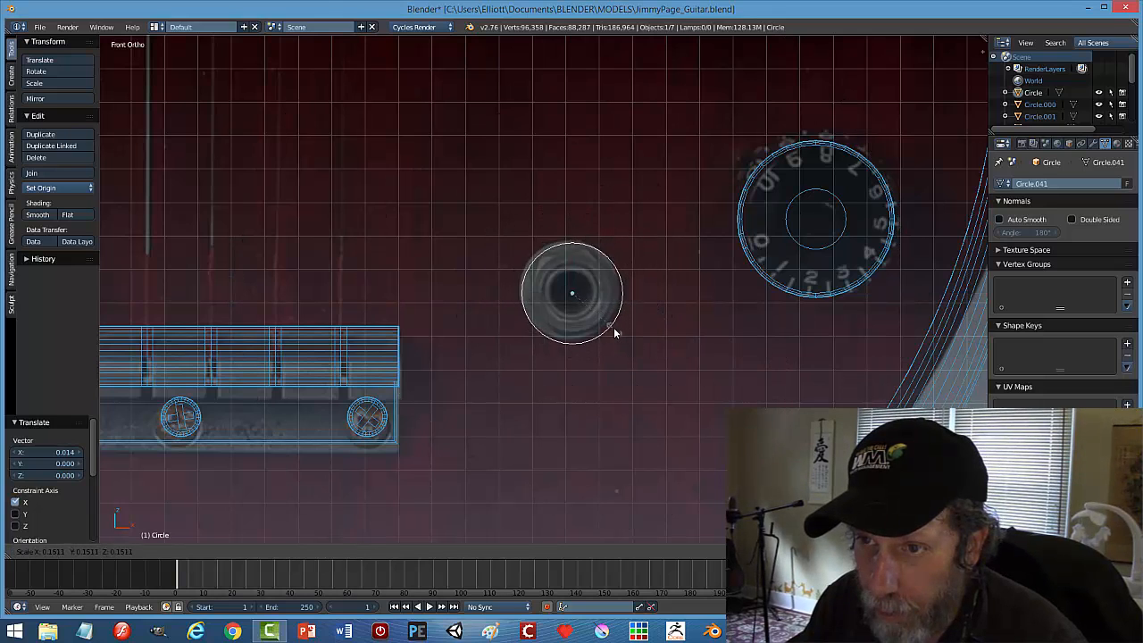
{"action": "left_click", "coordinate": [618, 330]}
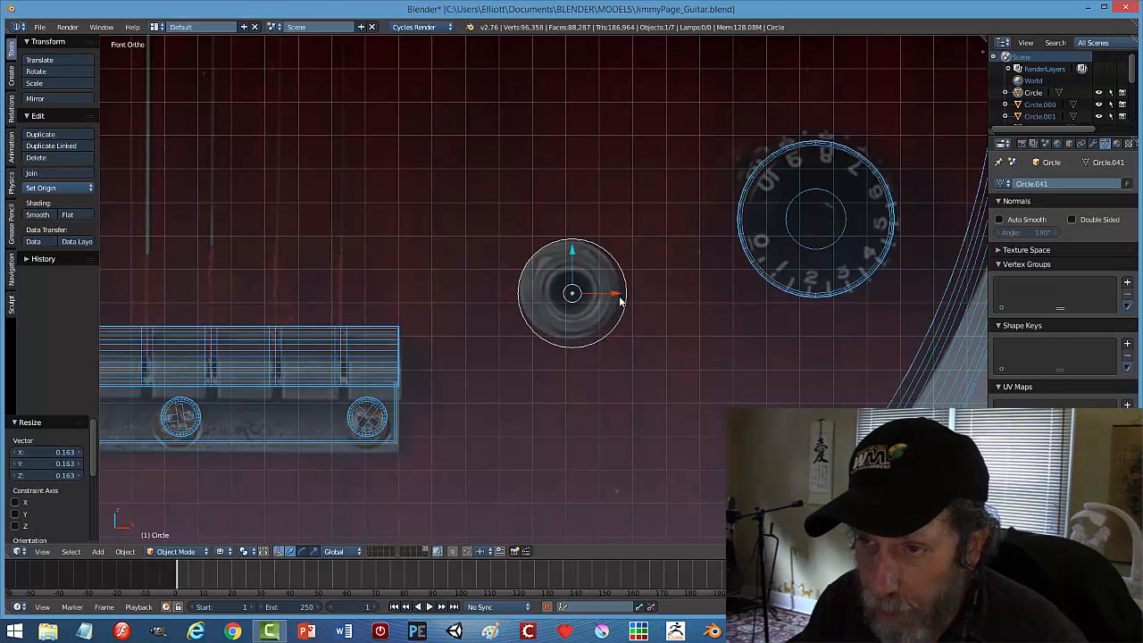
{"action": "left_click_drag", "start_coordinate": [572, 253], "coordinate": [602, 283]}
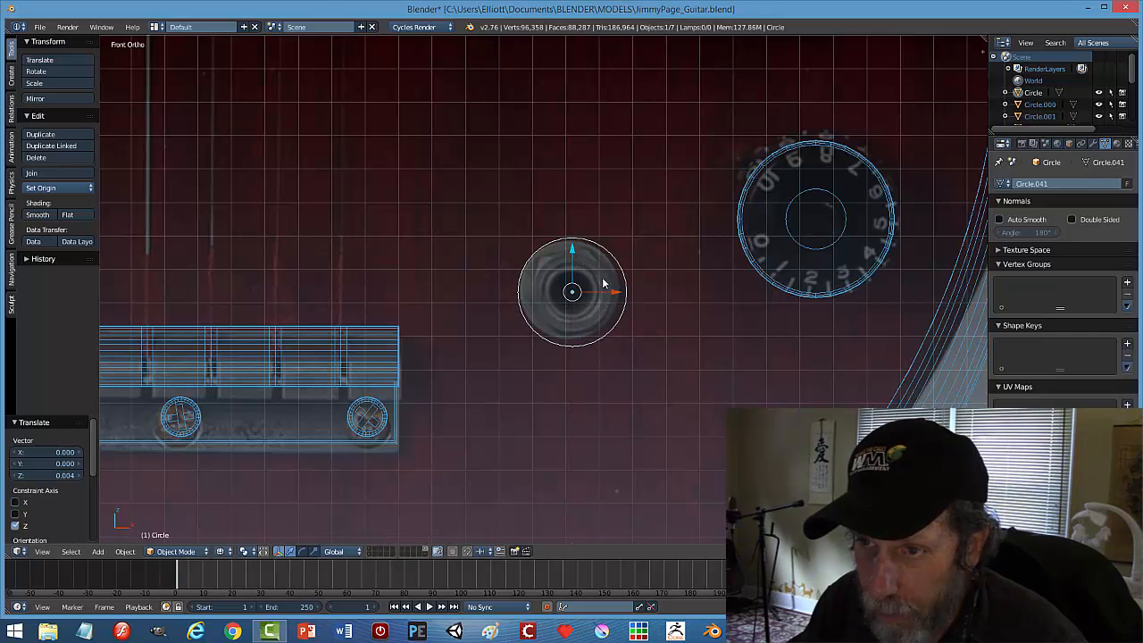
{"action": "key", "text": "s"}
{"action": "left_click", "coordinate": [653, 304]}
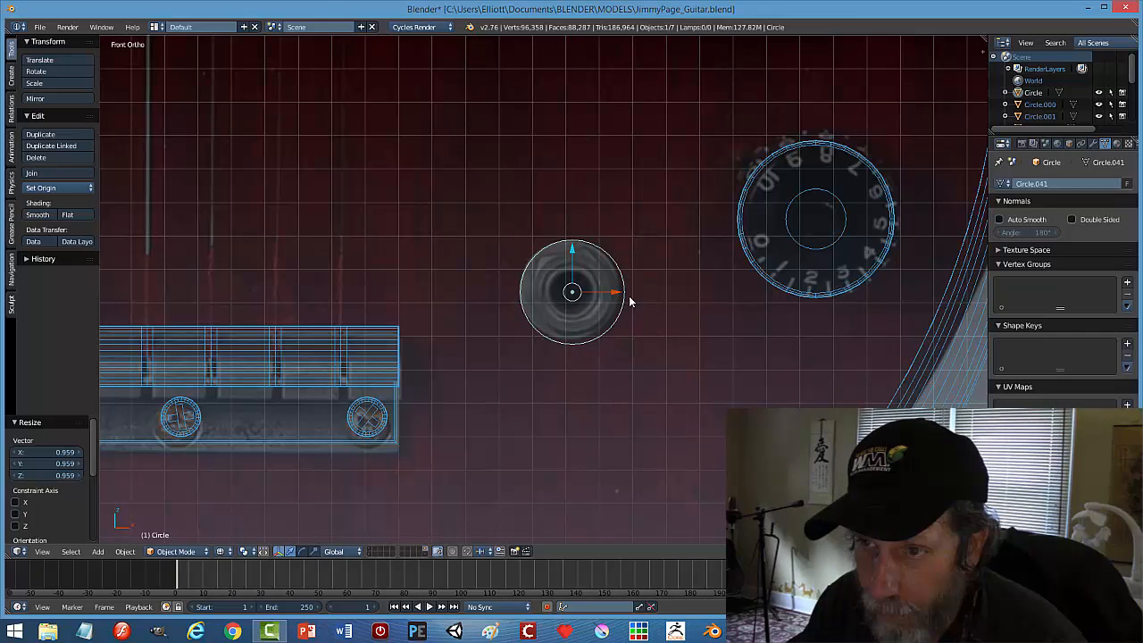
{"action": "left_click_drag", "start_coordinate": [617, 296], "coordinate": [627, 357]}
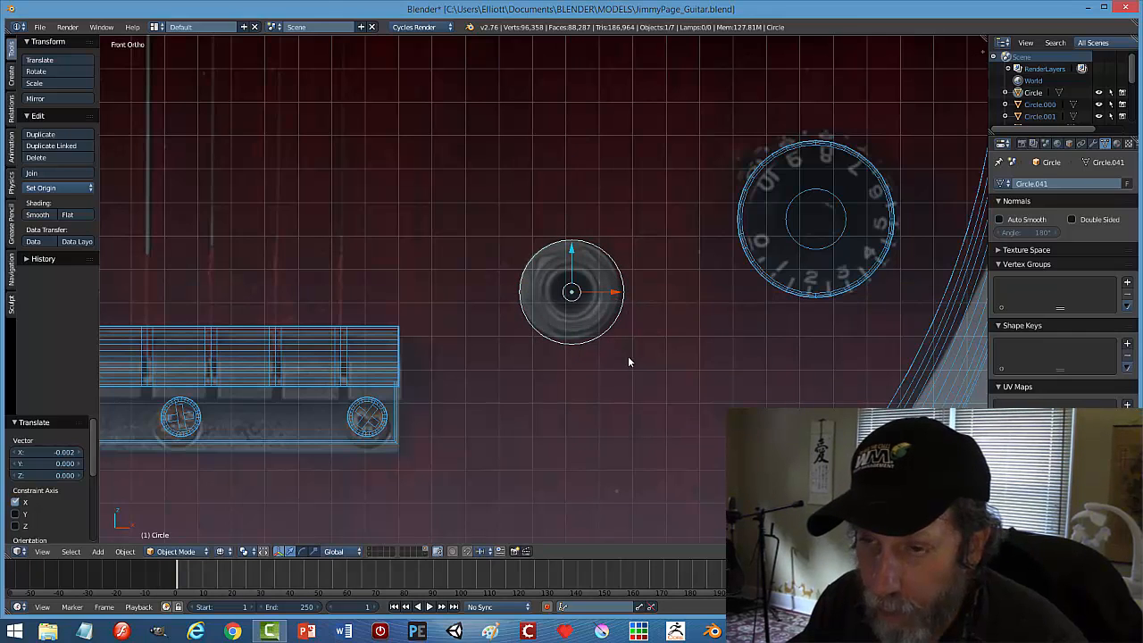
Fill the jack circle with a single face in Edit Mode.
{"action": "key", "text": "Tab"}
{"action": "left_click", "coordinate": [701, 361]}
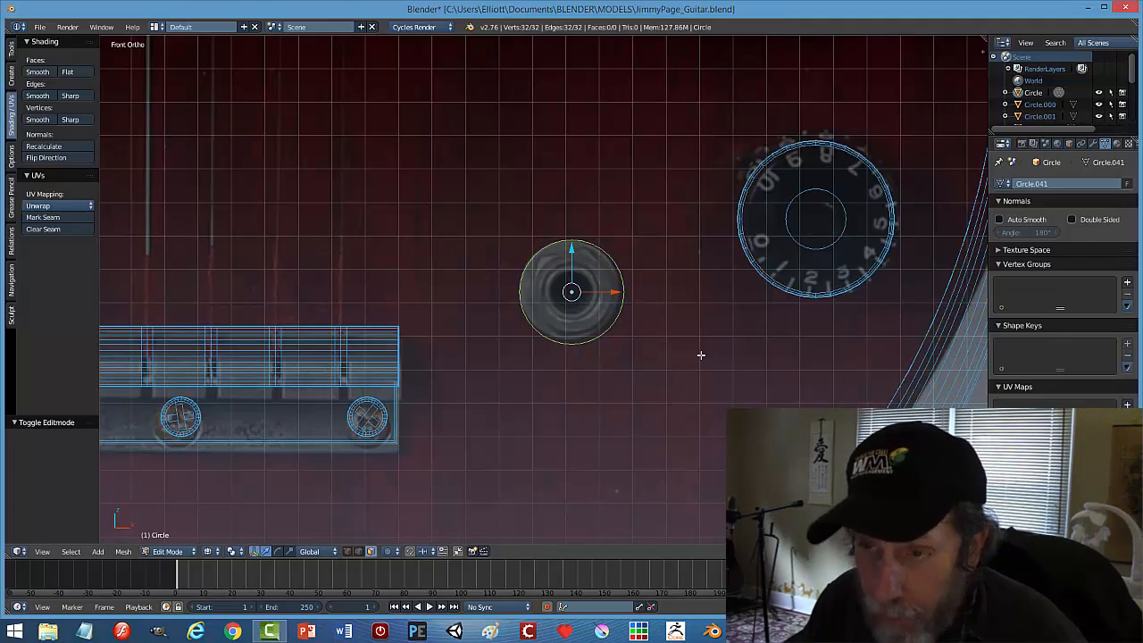
{"action": "key", "text": "f"}
{"action": "middle_click_drag", "start_coordinate": [699, 357], "coordinate": [661, 326]}
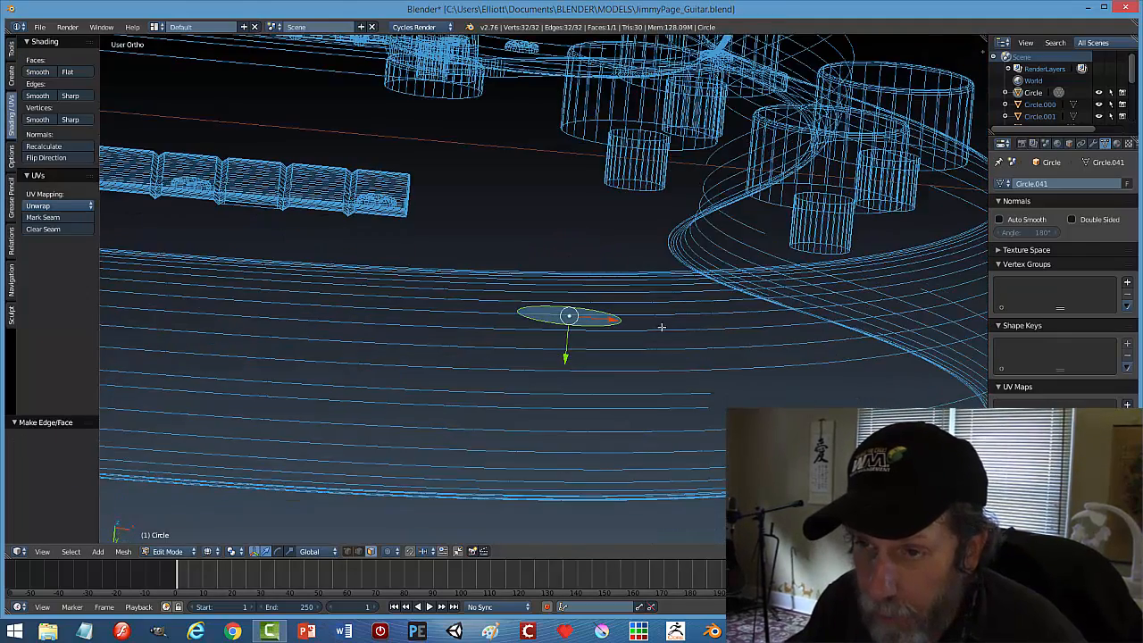
Extrude the jack face along Y into a thin disc and move the whole object about -0.207 along Y.
{"action": "key", "text": "e"}
{"action": "right_click", "coordinate": [583, 374]}
{"action": "left_click_drag", "start_coordinate": [568, 359], "coordinate": [575, 283]}
{"action": "key", "text": "a"}
{"action": "key", "text": "Tab"}
{"action": "left_click", "coordinate": [574, 357]}
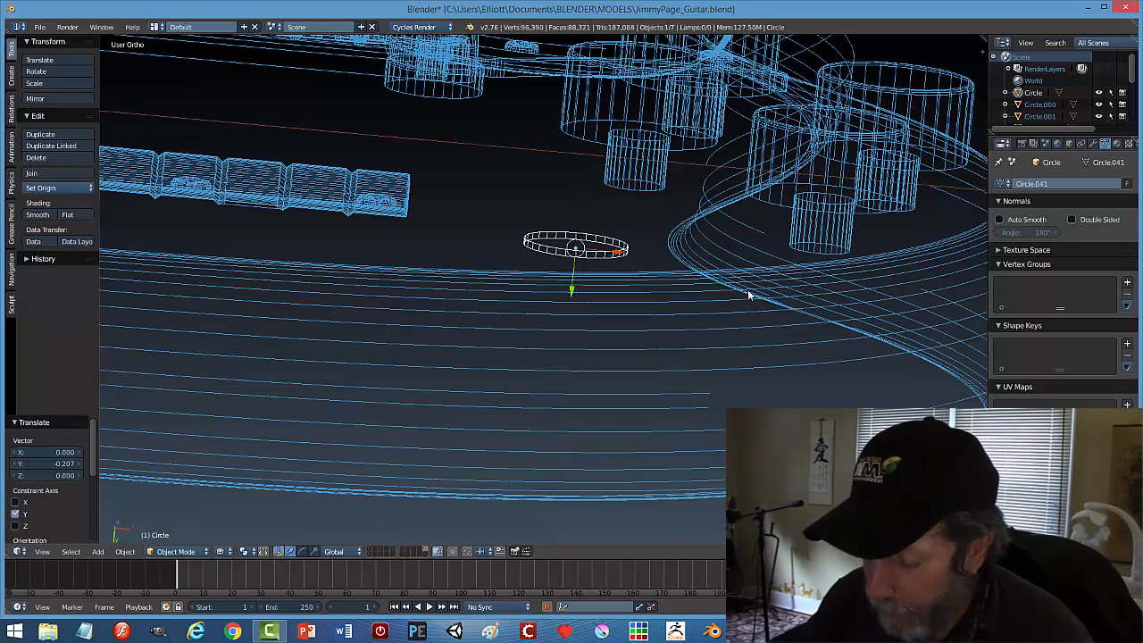
Put the jack disc in Edit Mode with face selection and display it with solid shading.
{"action": "key", "text": "KP_1"}
{"action": "scroll", "coordinate": [658, 320], "scroll_direction": "up", "scroll_amount": 3}
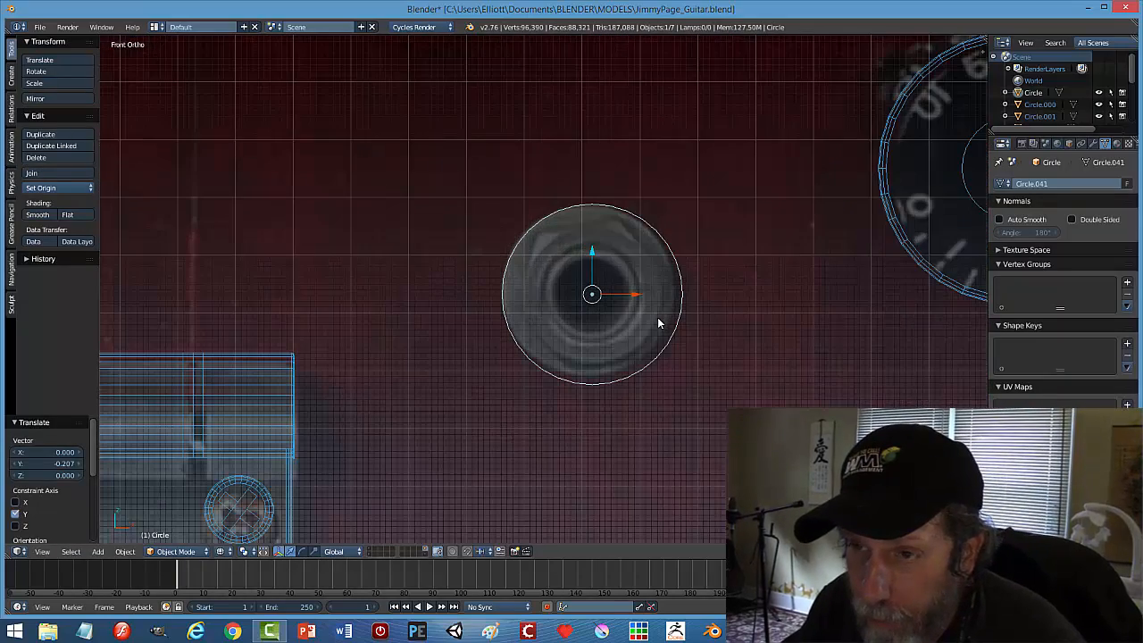
{"action": "middle_click_drag", "start_coordinate": [681, 343], "coordinate": [680, 319]}
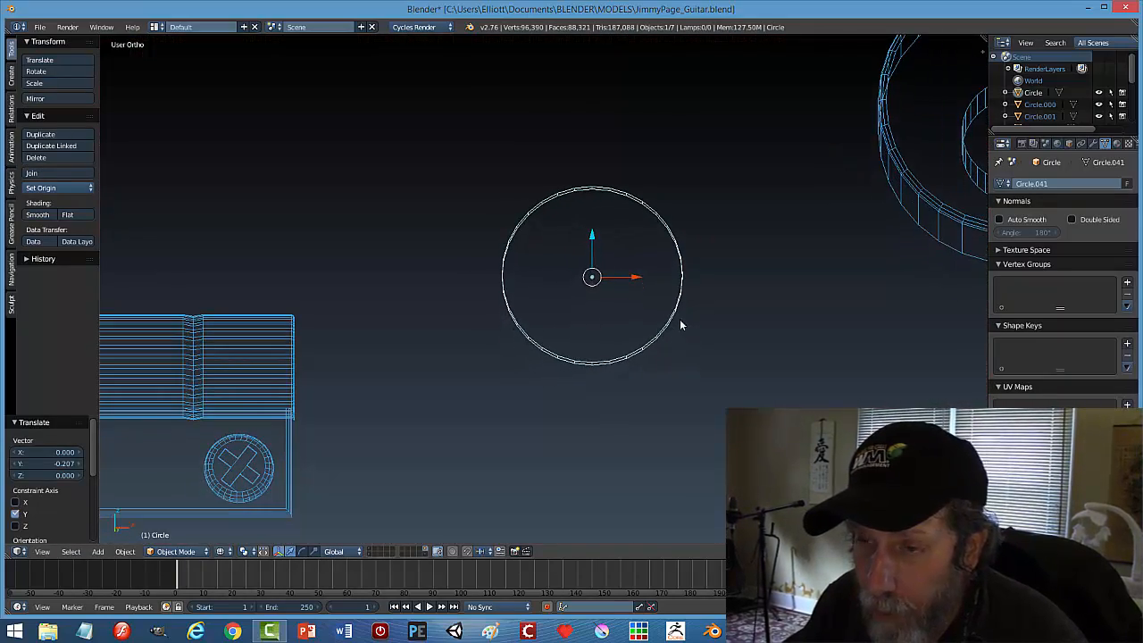
{"action": "key", "text": "Tab"}
{"action": "left_click", "coordinate": [703, 321]}
{"action": "key", "text": "ctrl+Tab"}
{"action": "left_click", "coordinate": [647, 290]}
{"action": "key", "text": "z"}
{"action": "left_click", "coordinate": [722, 386]}
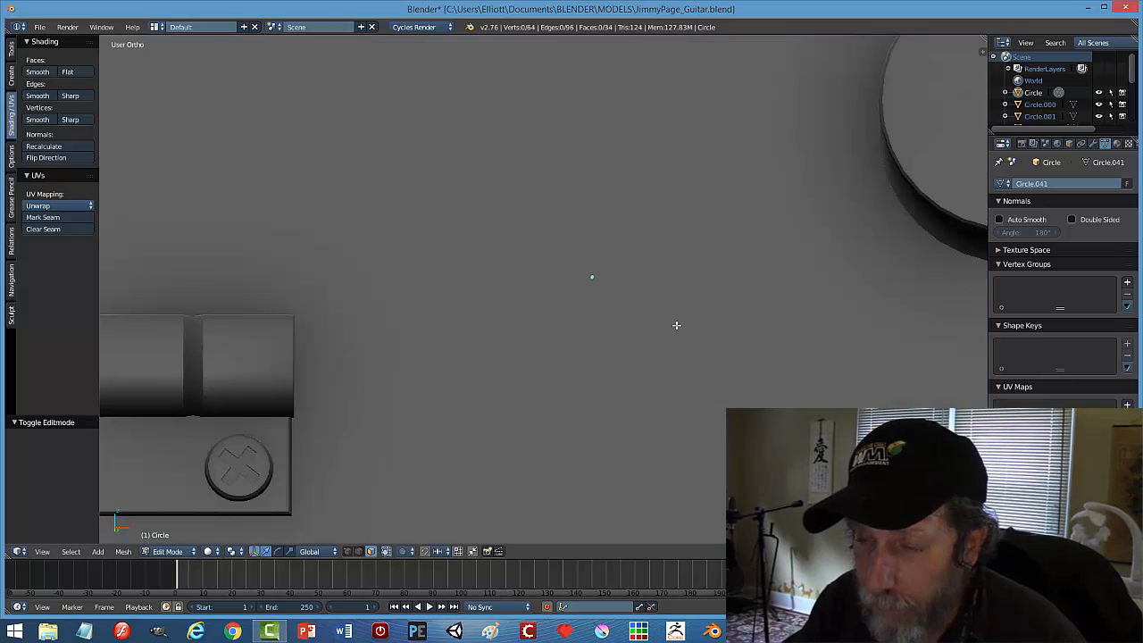
Back in Object Mode, move the jack disc about -0.146 along Y to bring it out of the guitar body.
{"action": "scroll", "coordinate": [676, 324], "scroll_direction": "down", "scroll_amount": 4}
{"action": "key", "text": "Tab"}
{"action": "left_click", "coordinate": [587, 325]}
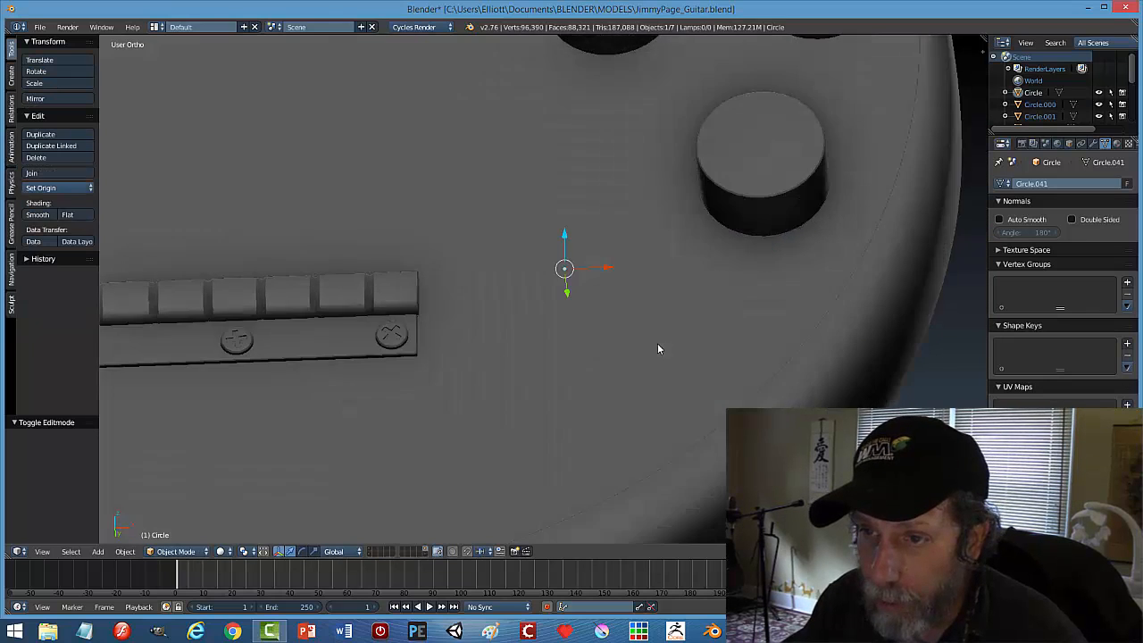
{"action": "middle_click_drag", "start_coordinate": [658, 349], "coordinate": [648, 296]}
{"action": "left_click_drag", "start_coordinate": [570, 295], "coordinate": [570, 248]}
{"action": "middle_click_drag", "start_coordinate": [570, 248], "coordinate": [654, 322]}
{"action": "key", "text": "KP_1"}
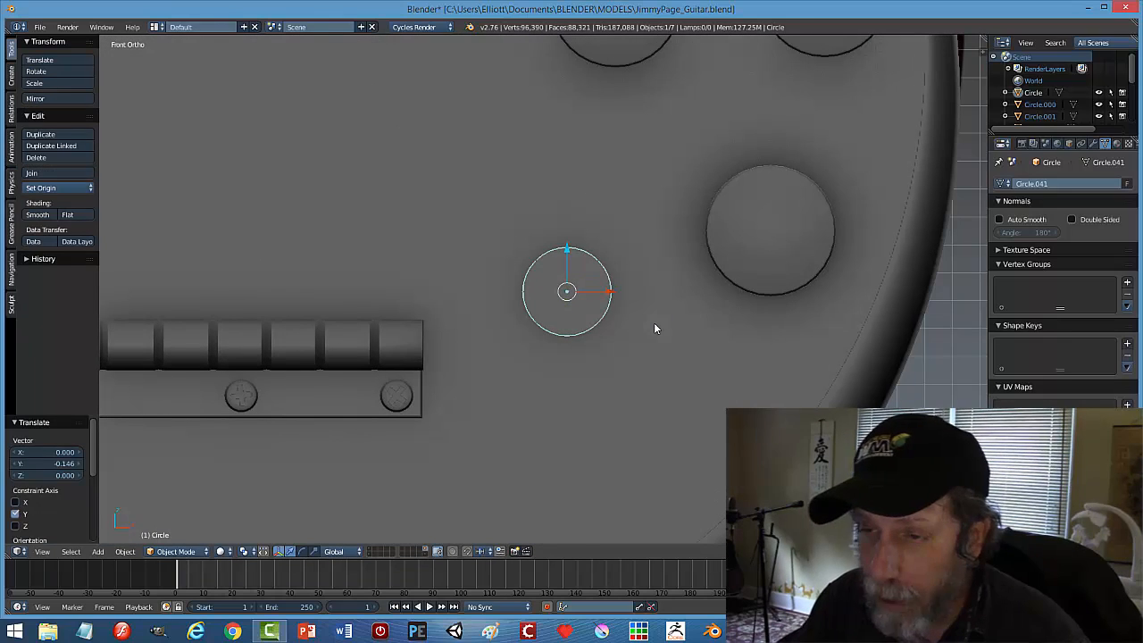
Select the jack disc's front face in Edit Mode and show it in wireframe over the reference photo.
{"action": "key", "text": "Tab"}
{"action": "left_click", "coordinate": [738, 325]}
{"action": "right_click", "coordinate": [590, 291]}
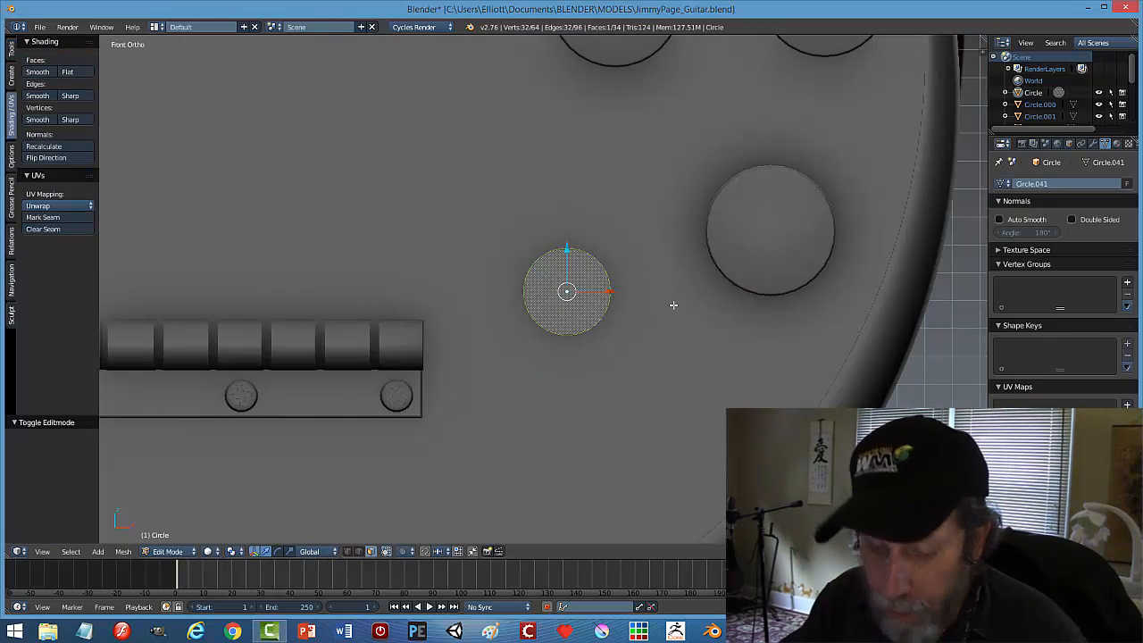
{"action": "key", "text": "z"}
{"action": "scroll", "coordinate": [681, 331], "scroll_direction": "up", "scroll_amount": 6}
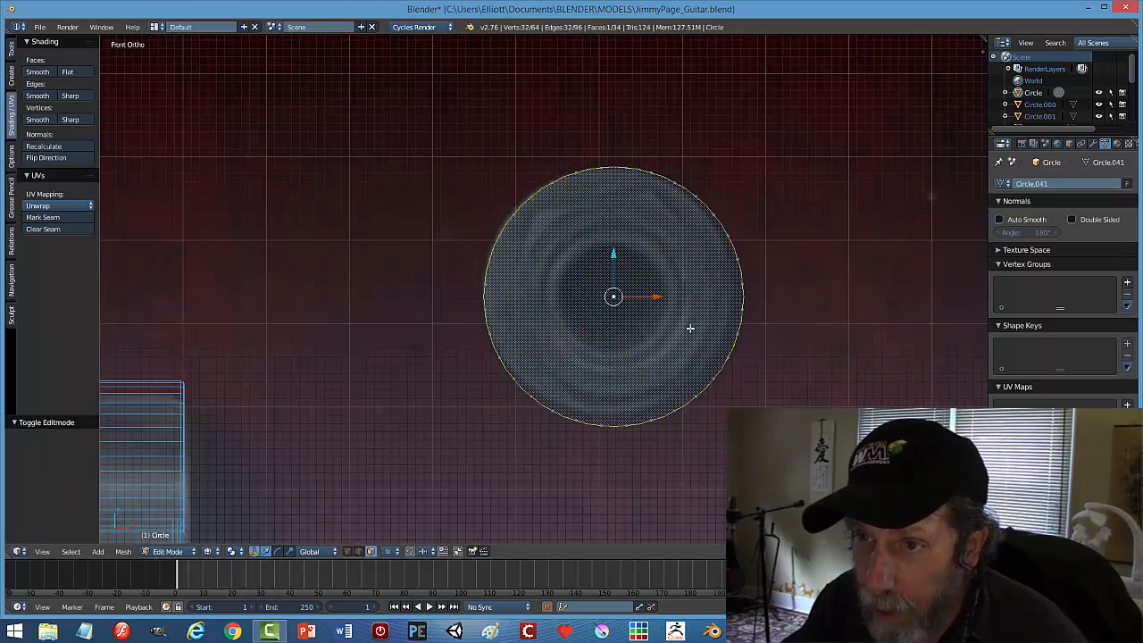
Try an inset on the disc's front face, and try extruding that face scaled to about 0.605.
{"action": "key", "text": "i"}
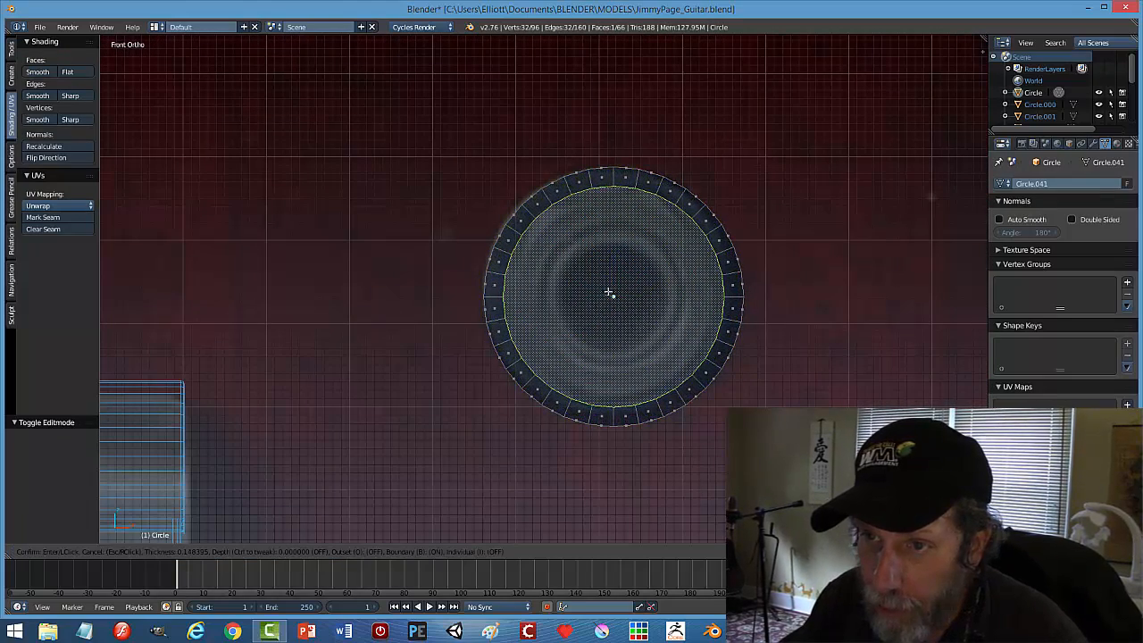
{"action": "key", "text": "Escape"}
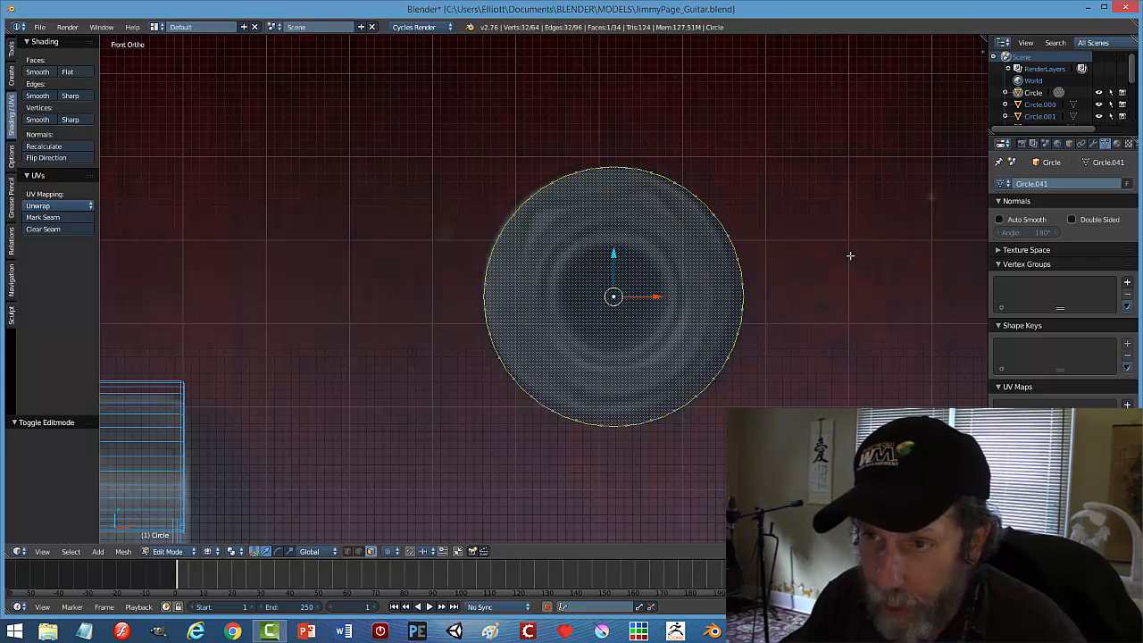
{"action": "key", "text": "e"}
{"action": "key", "text": "s"}
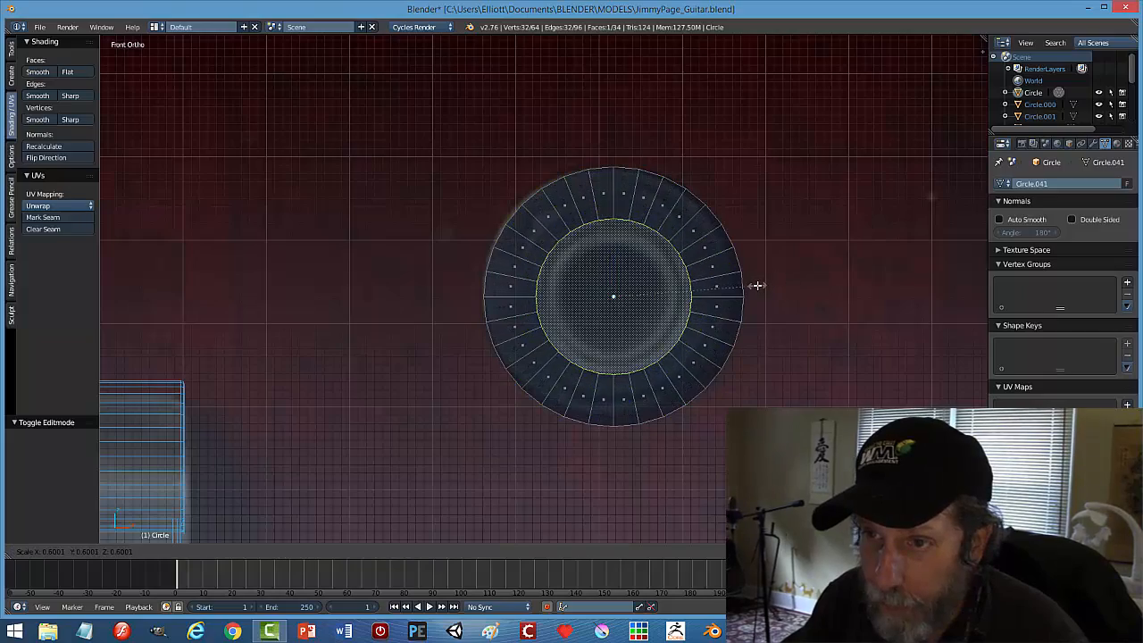
{"action": "left_click", "coordinate": [758, 289]}
{"action": "middle_click_drag", "start_coordinate": [758, 288], "coordinate": [777, 228]}
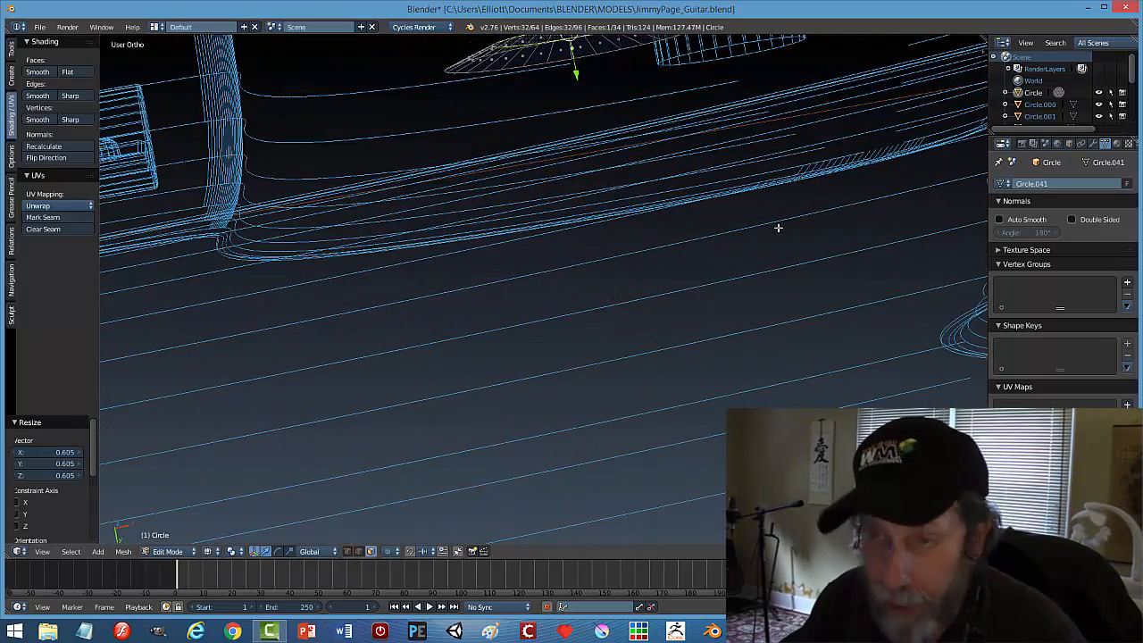
{"action": "middle_click_drag", "start_coordinate": [707, 191], "coordinate": [737, 316], "text": "shift"}
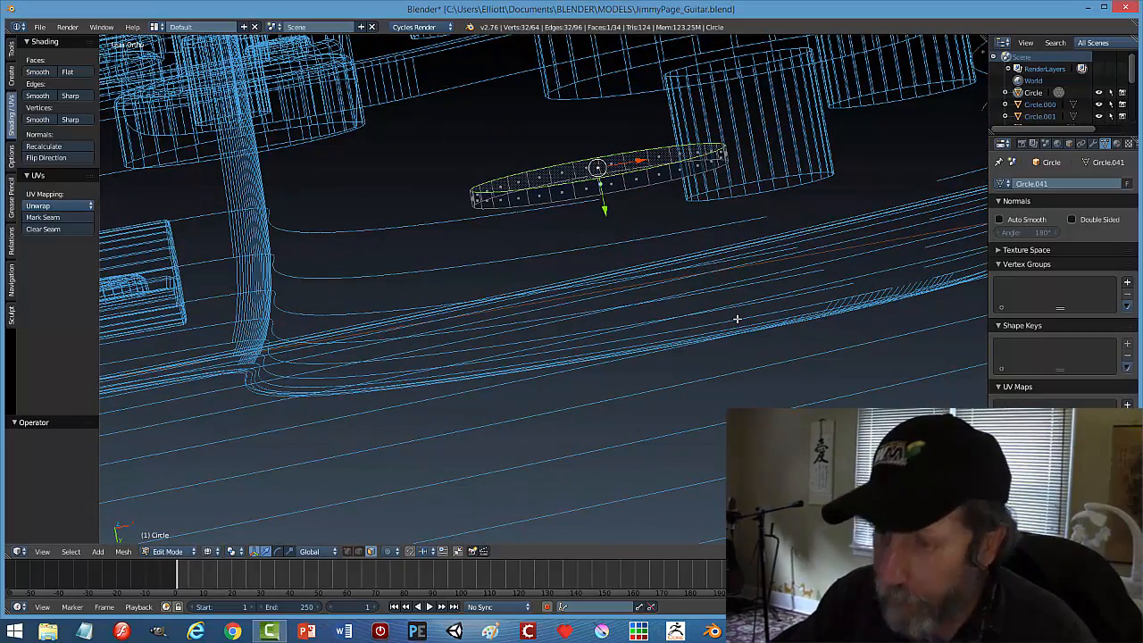
Try scaling the front face to about 0.587 in X and Z only and moving it about 0.018 along Y.
{"action": "key", "text": "KP_1"}
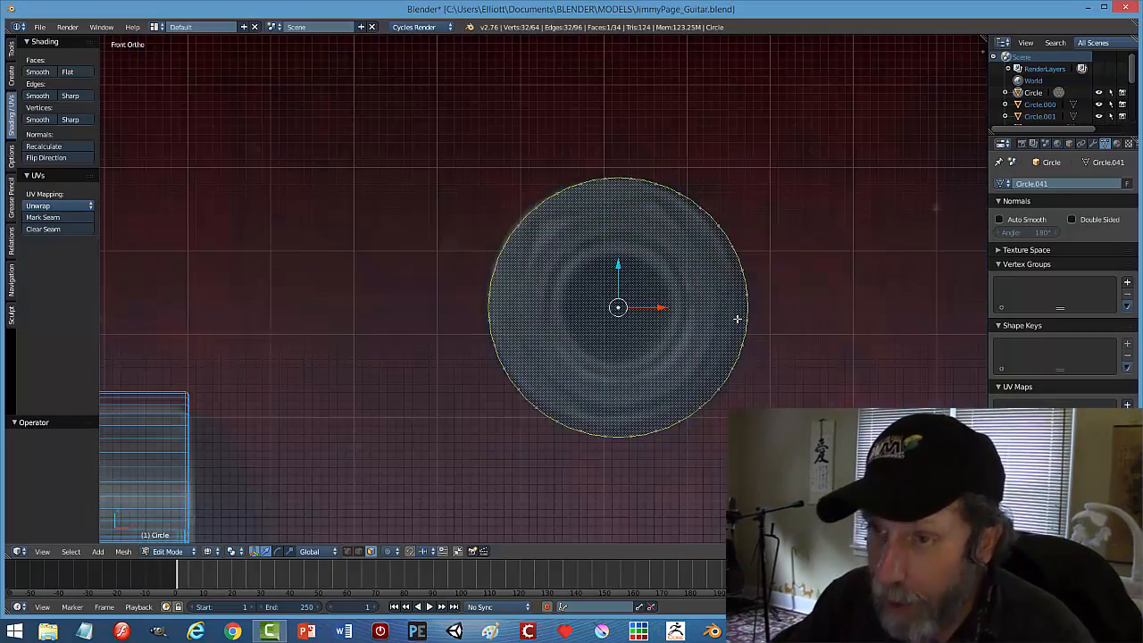
{"action": "key", "text": "s"}
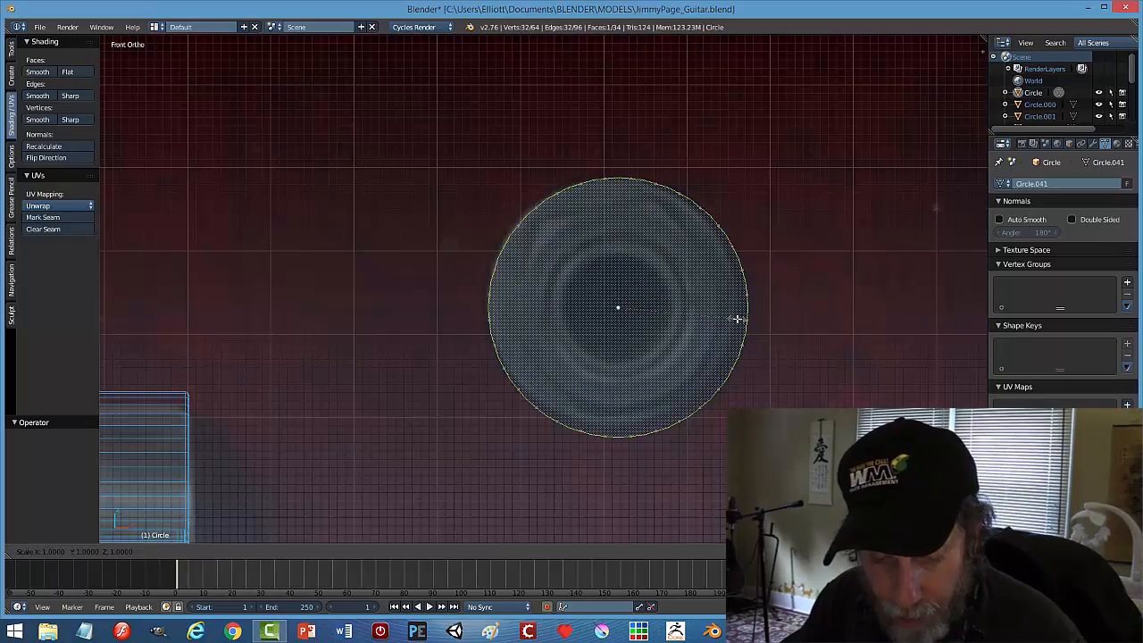
{"action": "key", "text": "shift+y"}
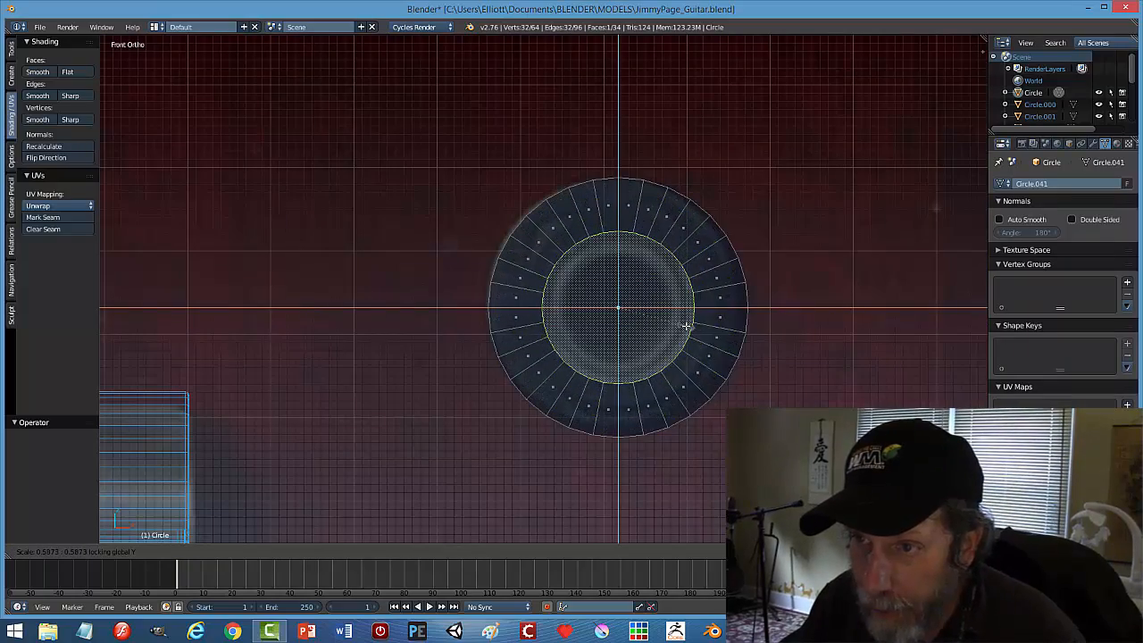
{"action": "left_click", "coordinate": [686, 327]}
{"action": "middle_click_drag", "start_coordinate": [688, 327], "coordinate": [726, 243]}
{"action": "left_click_drag", "start_coordinate": [627, 233], "coordinate": [625, 246]}
{"action": "middle_click_drag", "start_coordinate": [684, 250], "coordinate": [649, 255]}
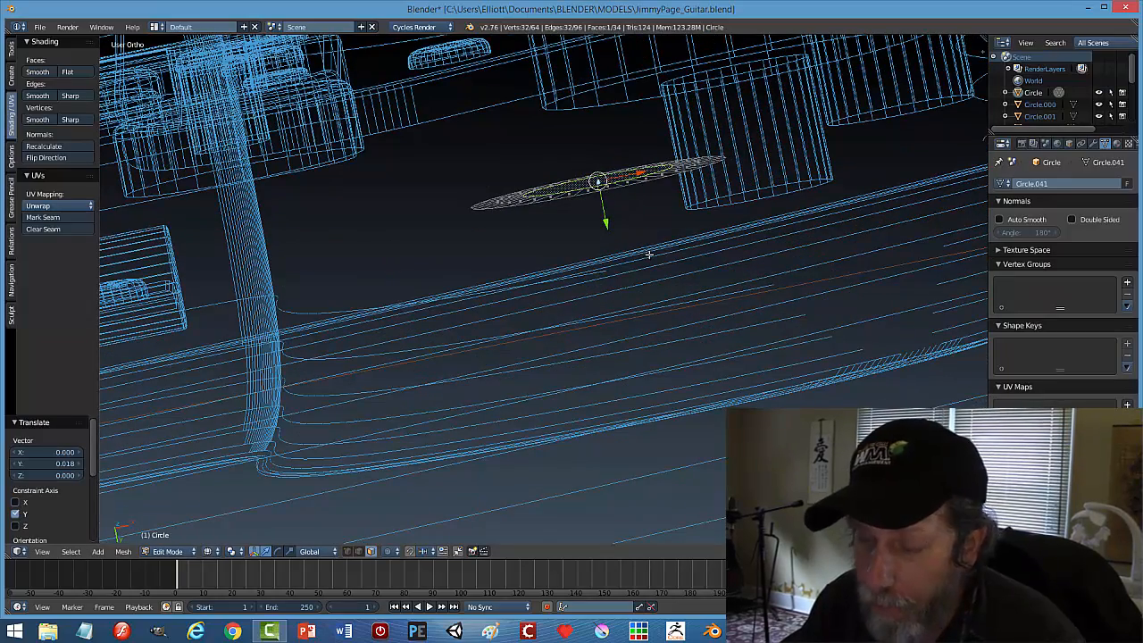
Inset the front face by about 0.077 and again by about 0.122 to follow the rings in the jack photo.
{"action": "key", "text": "KP_1"}
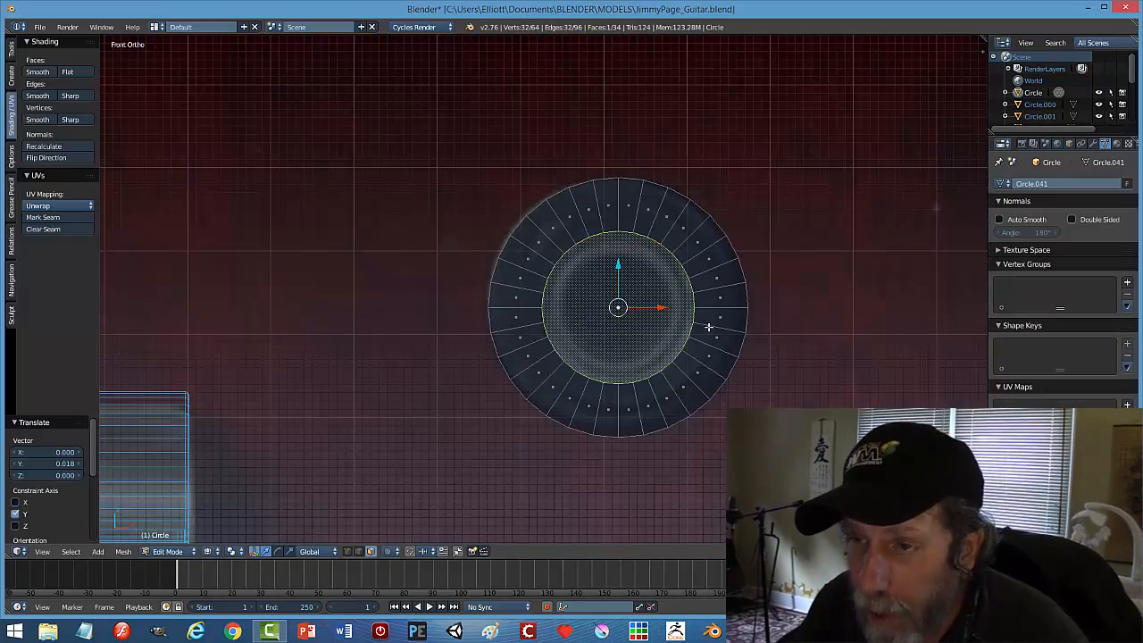
{"action": "scroll", "coordinate": [708, 327], "scroll_direction": "up", "scroll_amount": 3}
{"action": "key", "text": "i"}
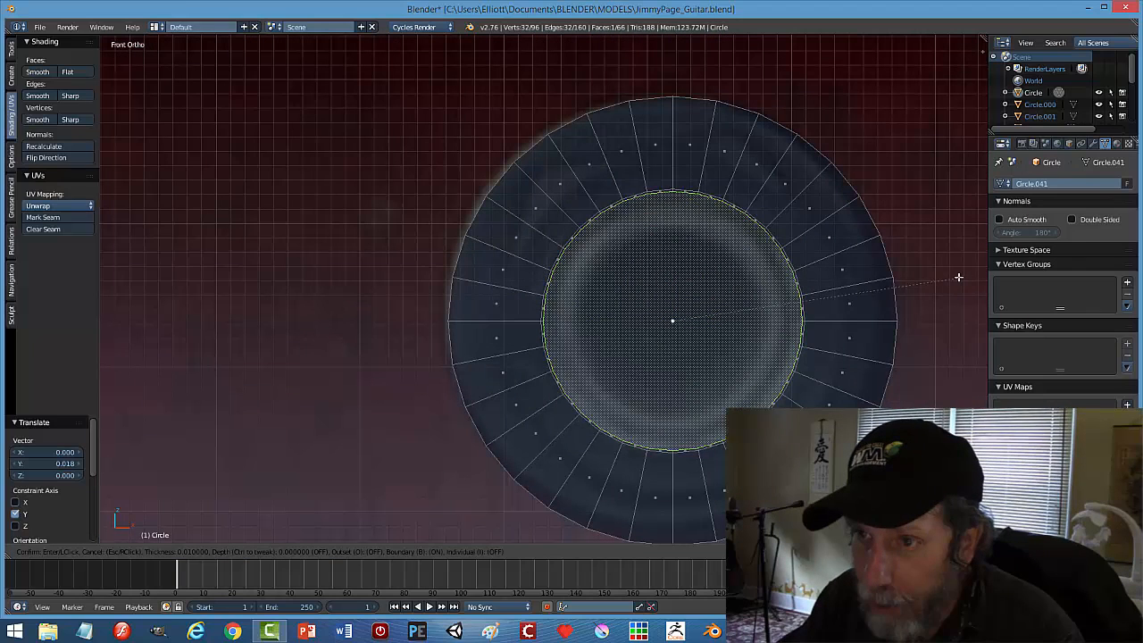
{"action": "left_click", "coordinate": [870, 294]}
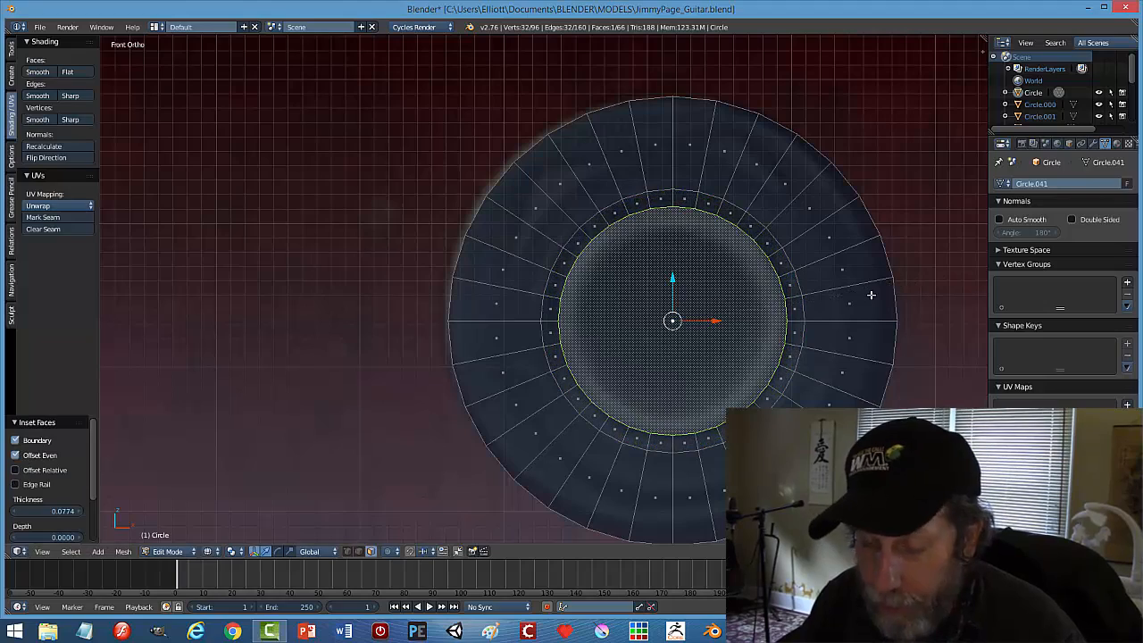
{"action": "key", "text": "i"}
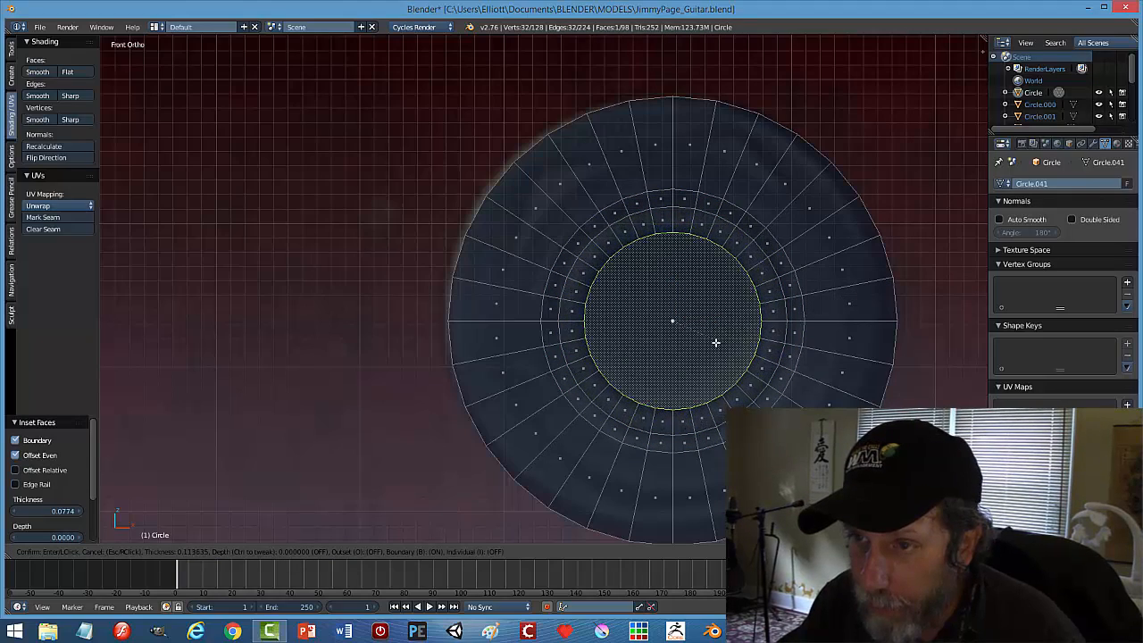
{"action": "left_click", "coordinate": [727, 349]}
Try extruding the whole jack mesh and moving it about 0.037 along Y.
{"action": "middle_click_drag", "start_coordinate": [742, 383], "coordinate": [738, 289]}
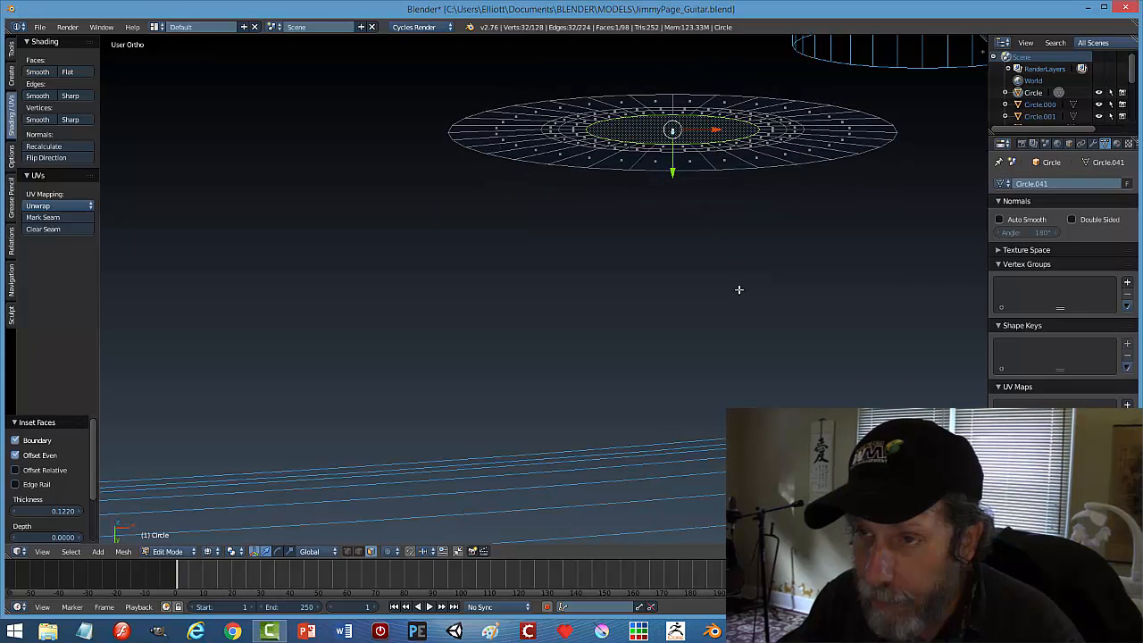
{"action": "key", "text": "a"}
{"action": "key", "text": "a"}
{"action": "key", "text": "e"}
{"action": "right_click", "coordinate": [721, 214]}
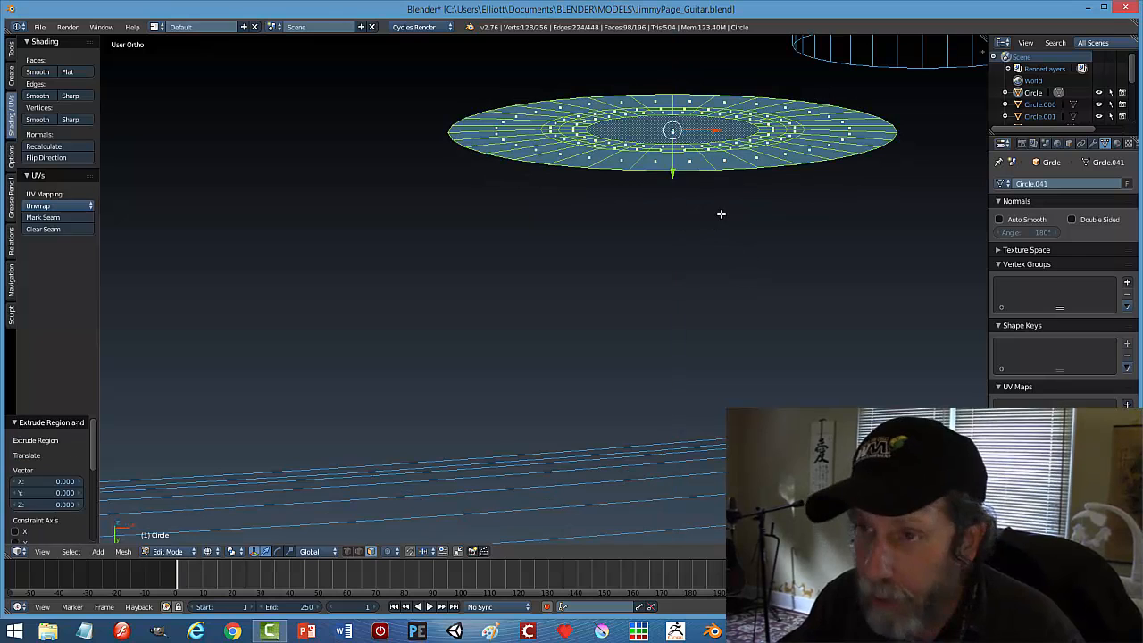
{"action": "left_click_drag", "start_coordinate": [673, 171], "coordinate": [673, 224]}
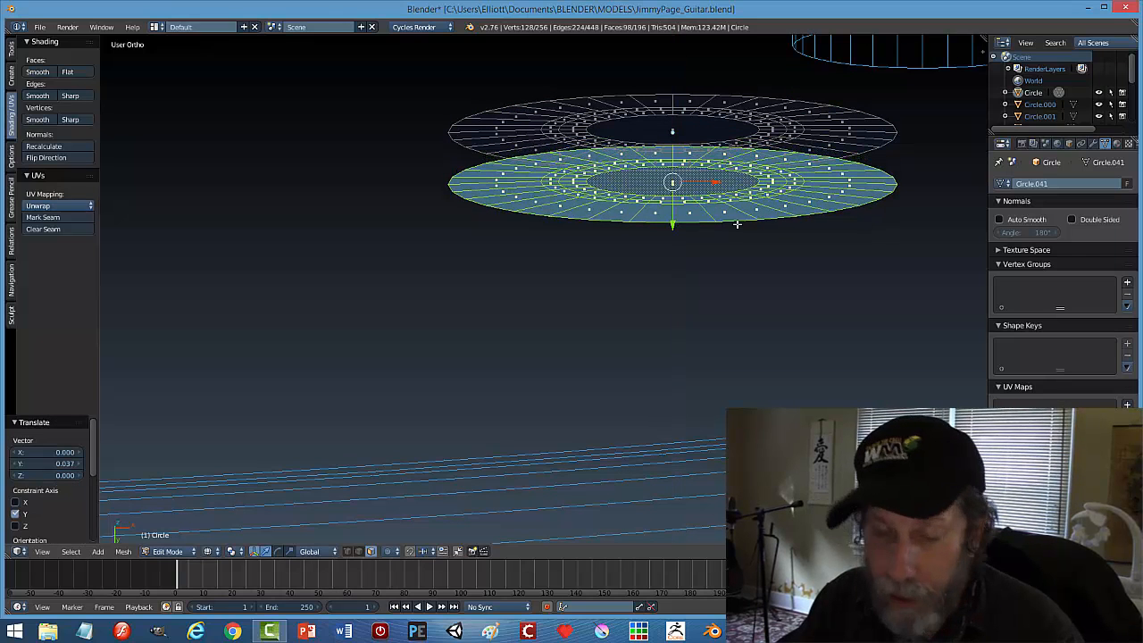
{"action": "key", "text": "ctrl+z"}
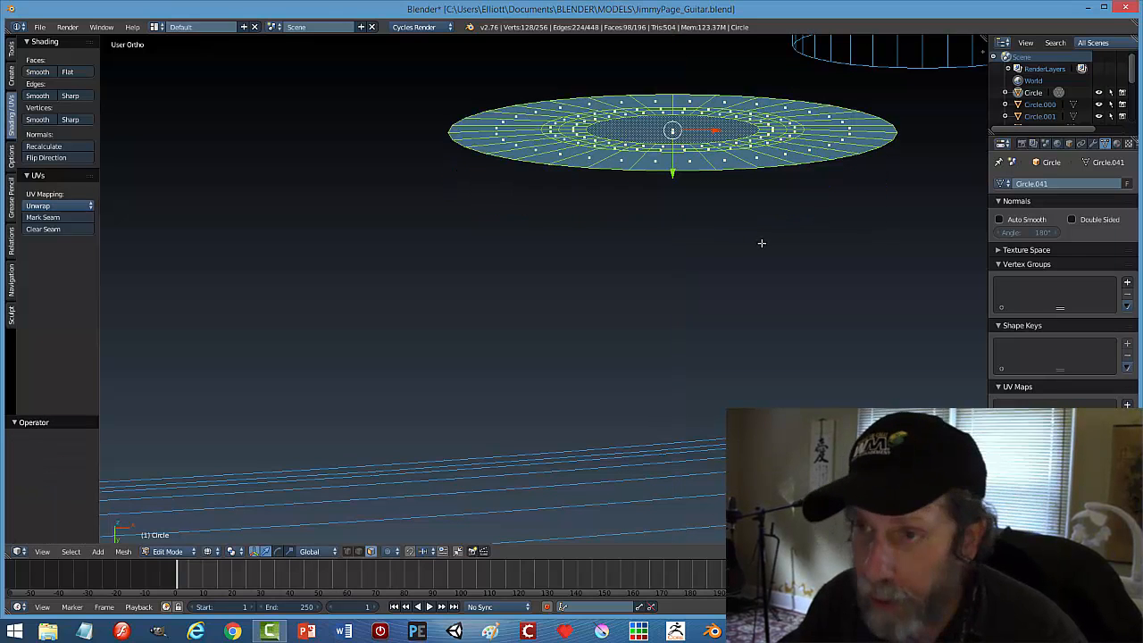
Switch to edge selection and try selecting the jack mesh's outer edge loop from different angles.
{"action": "middle_click_drag", "start_coordinate": [761, 251], "coordinate": [760, 265]}
{"action": "key", "text": "a"}
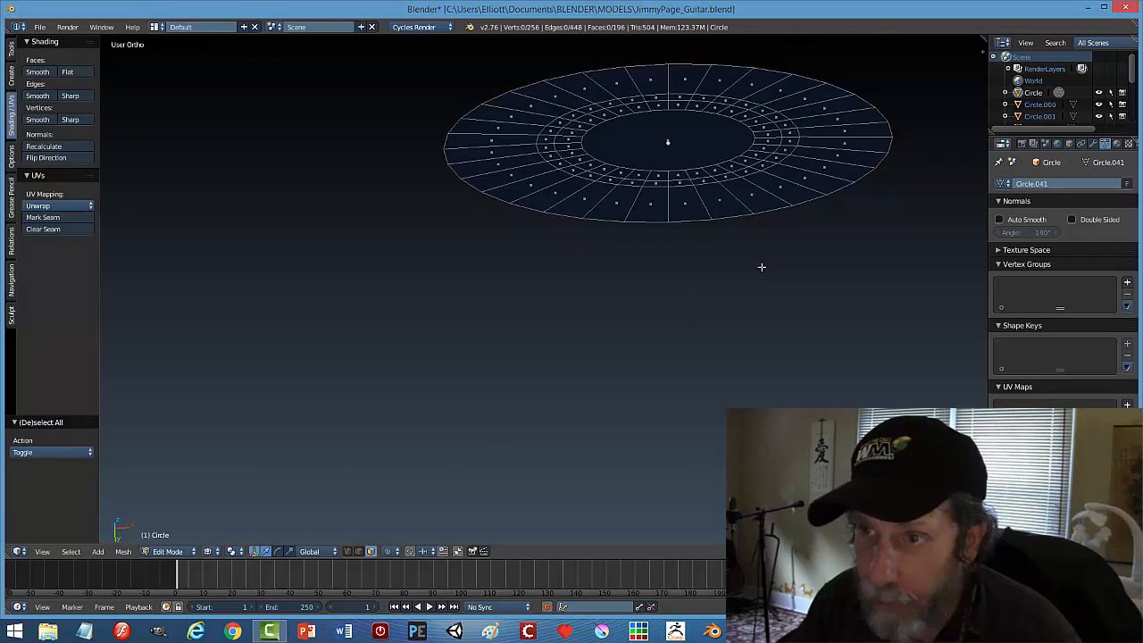
{"action": "key", "text": "ctrl+Tab"}
{"action": "left_click", "coordinate": [732, 257]}
{"action": "right_click", "coordinate": [745, 215], "text": "alt"}
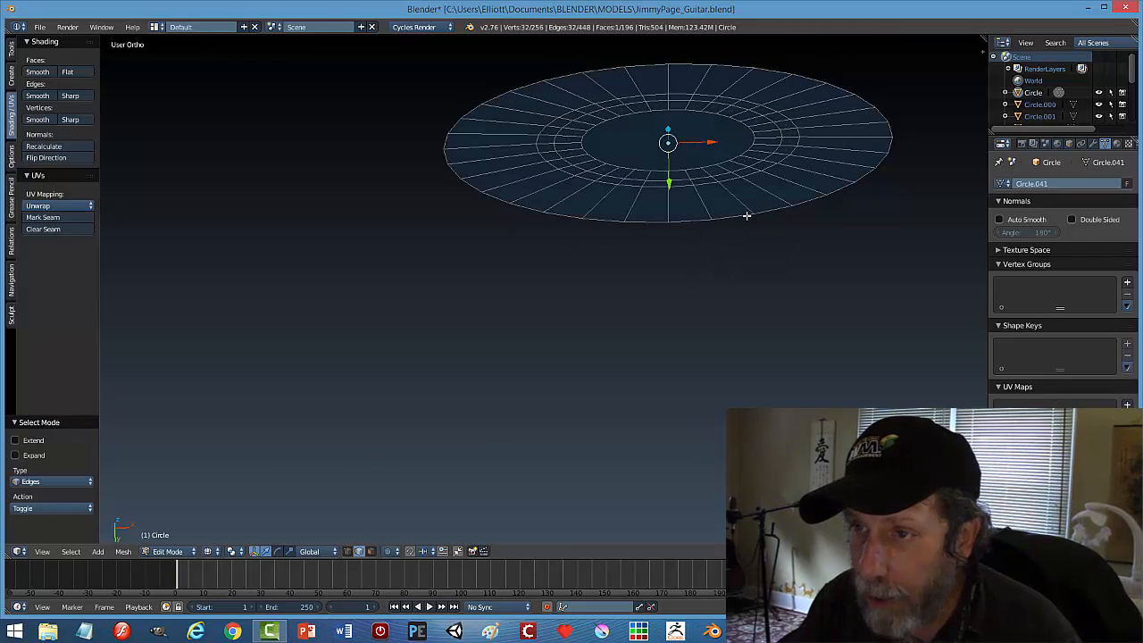
{"action": "key", "text": "a"}
{"action": "middle_click_drag", "start_coordinate": [773, 290], "coordinate": [768, 261]}
{"action": "middle_click_drag", "start_coordinate": [741, 185], "coordinate": [744, 234]}
{"action": "right_click", "coordinate": [769, 300], "text": "alt"}
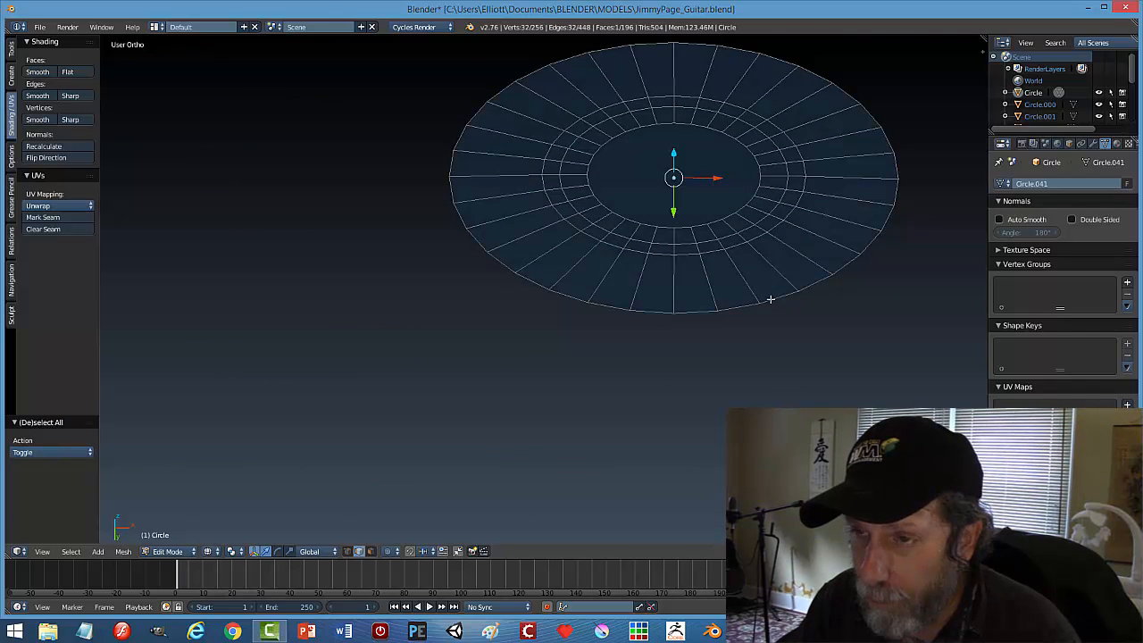
{"action": "middle_click_drag", "start_coordinate": [759, 309], "coordinate": [756, 277]}
{"action": "key", "text": "a"}
{"action": "key", "text": "a"}
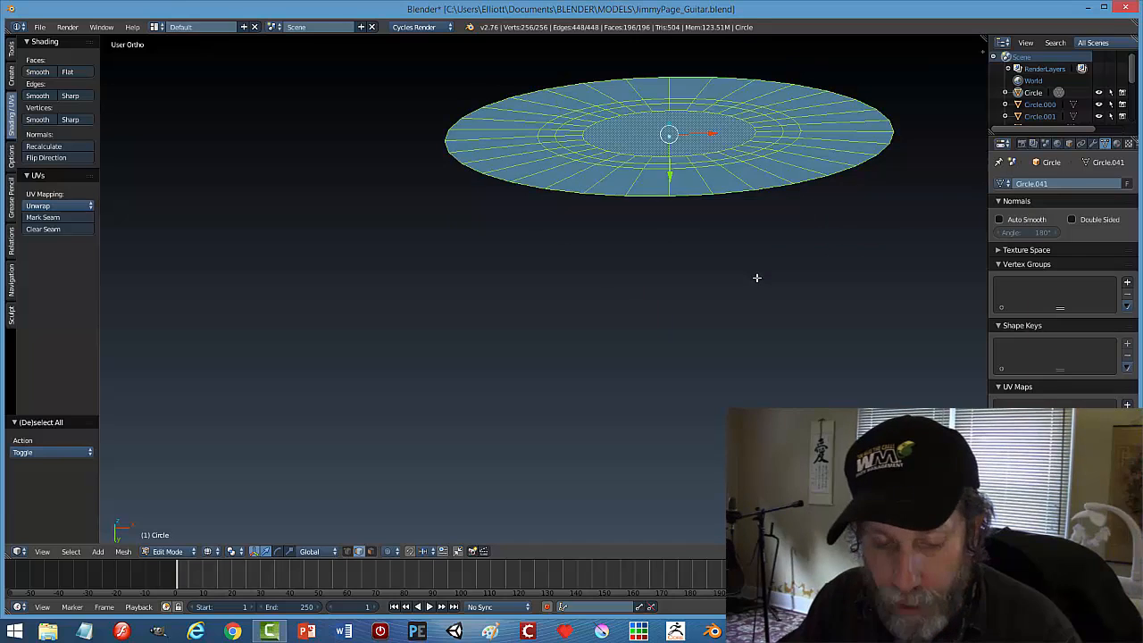
In solid shading, shift the whole jack mesh along Y and try extruding it about -0.028 along Y.
{"action": "key", "text": "a"}
{"action": "key", "text": "z"}
{"action": "left_click", "coordinate": [754, 326]}
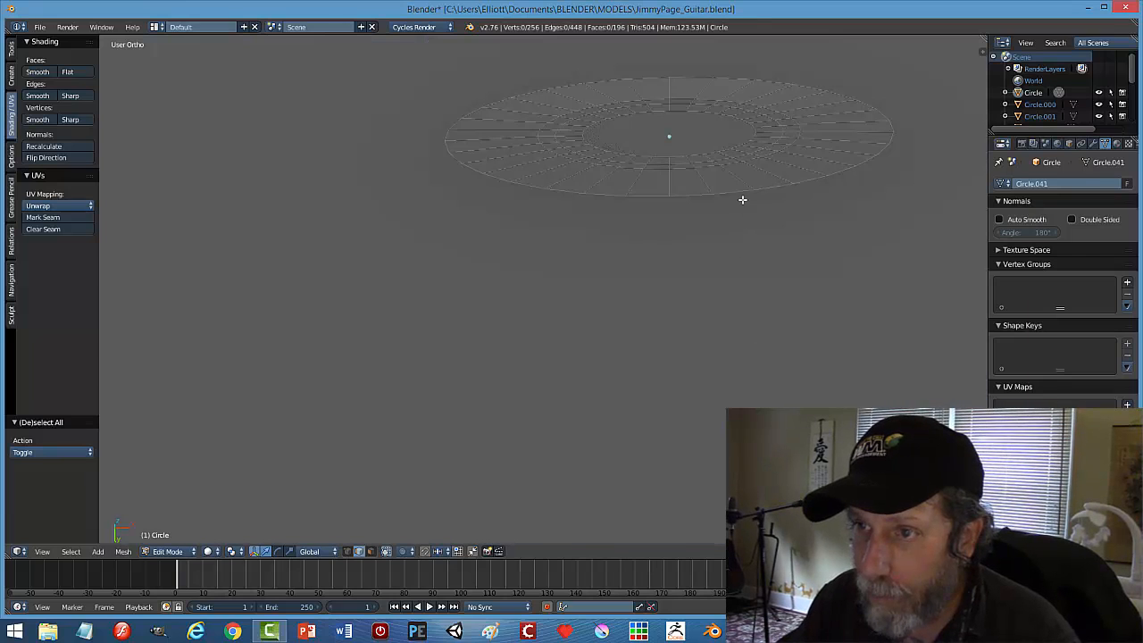
{"action": "key", "text": "a"}
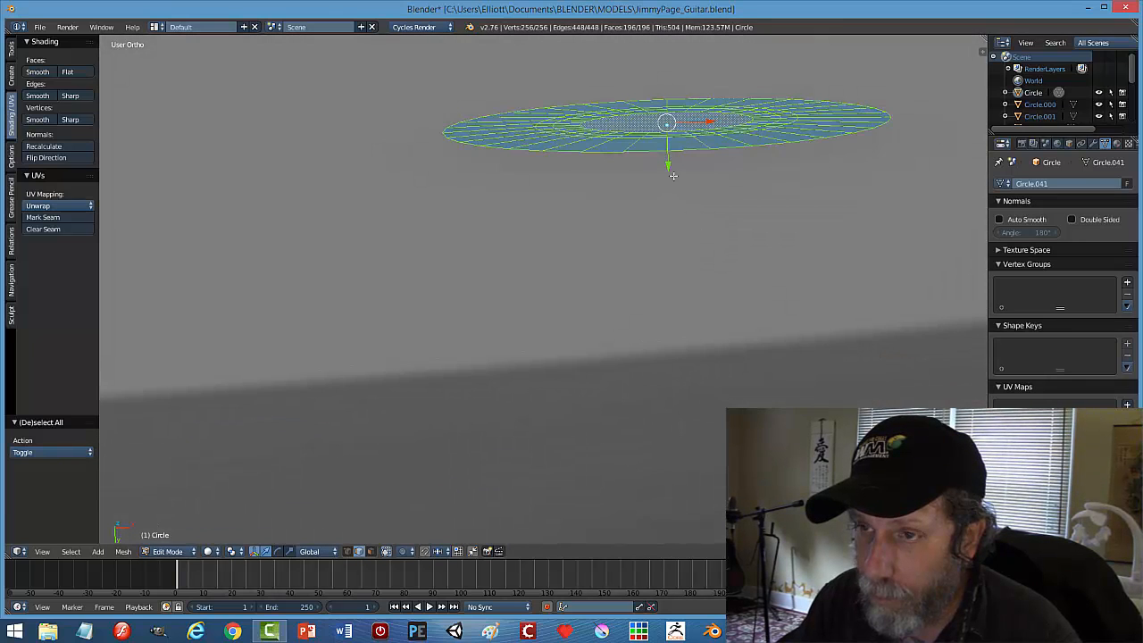
{"action": "left_click_drag", "start_coordinate": [673, 176], "coordinate": [674, 149]}
{"action": "key", "text": "e"}
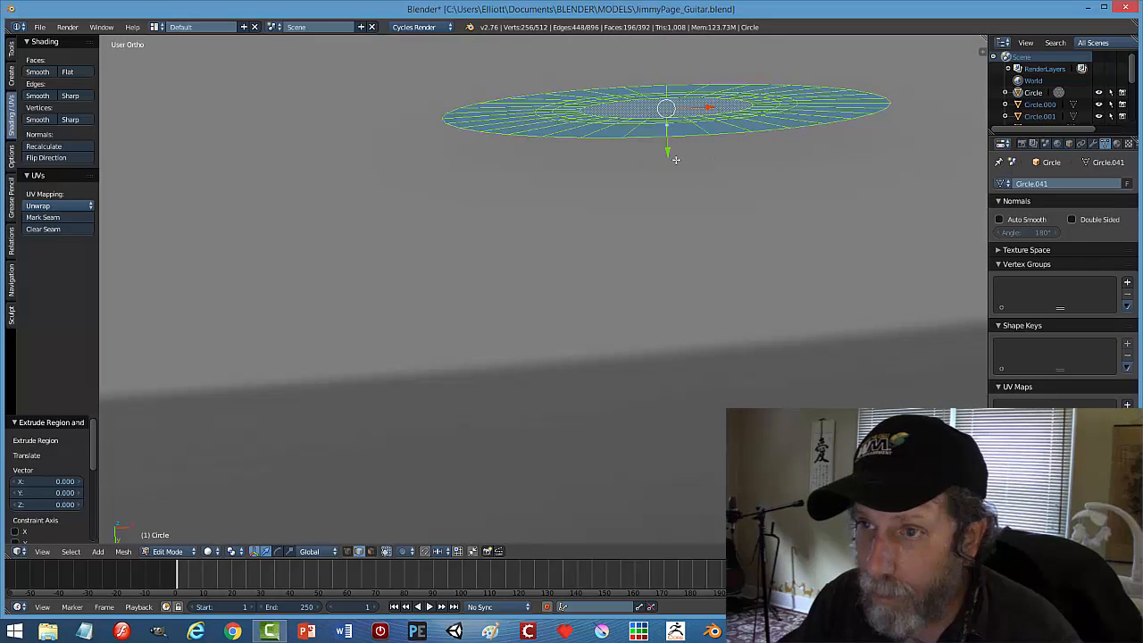
{"action": "left_click", "coordinate": [676, 117]}
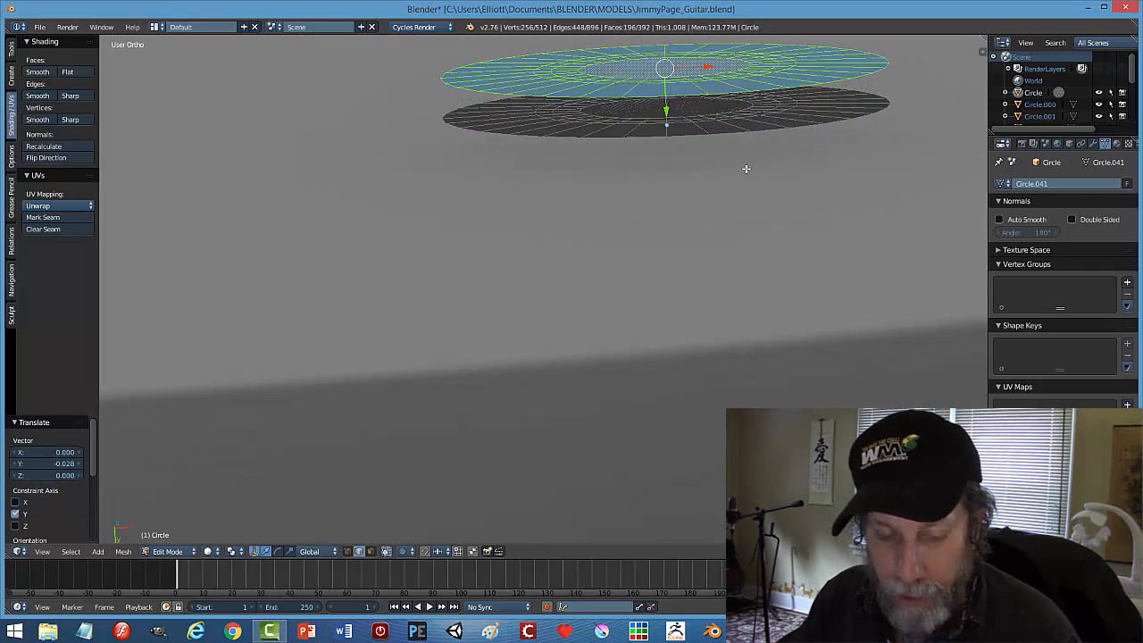
Undo the extrusions, insets and front-face changes back to the plain thin disc with its front face selected.
{"action": "key", "text": "ctrl+z"}
{"action": "key", "text": "ctrl+z"}
{"action": "key", "text": "ctrl+z"}
{"action": "key", "text": "ctrl+z"}
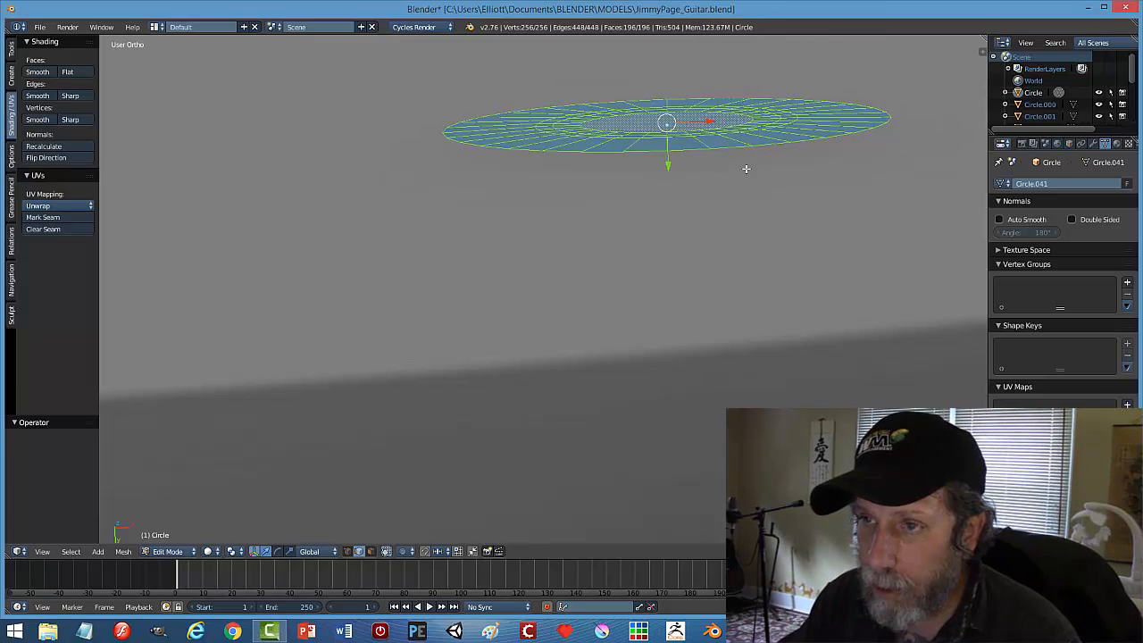
{"action": "key", "text": "ctrl+z"}
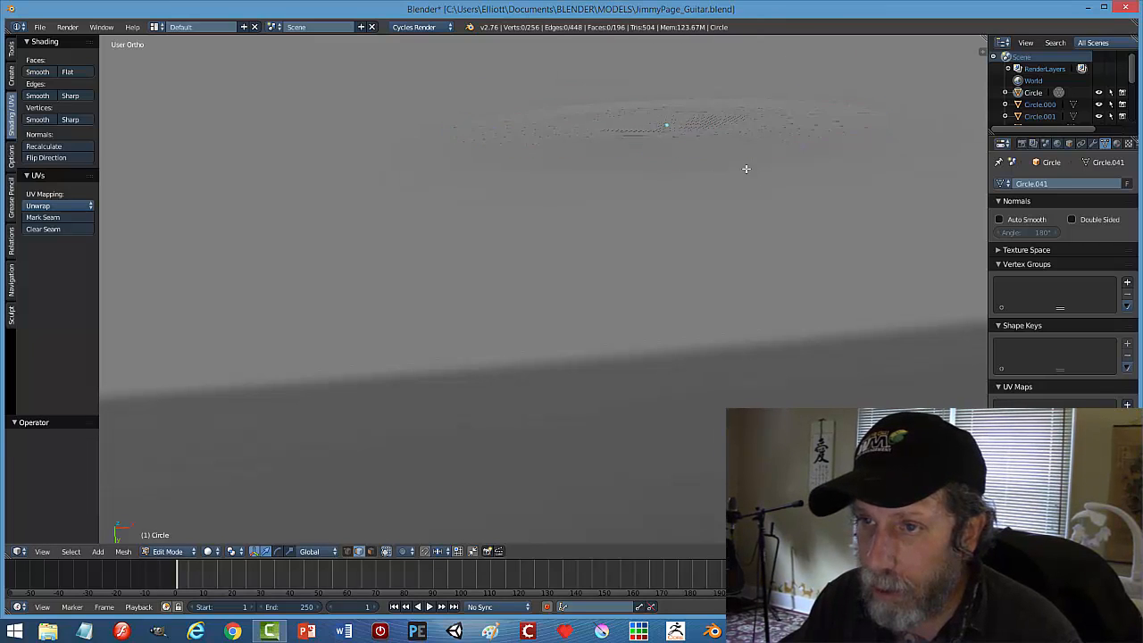
{"action": "key", "text": "ctrl+z"}
{"action": "key", "text": "ctrl+z"}
{"action": "key", "text": "ctrl+z"}
{"action": "key", "text": "ctrl+z"}
{"action": "key", "text": "ctrl+z"}
{"action": "key", "text": "ctrl+z"}
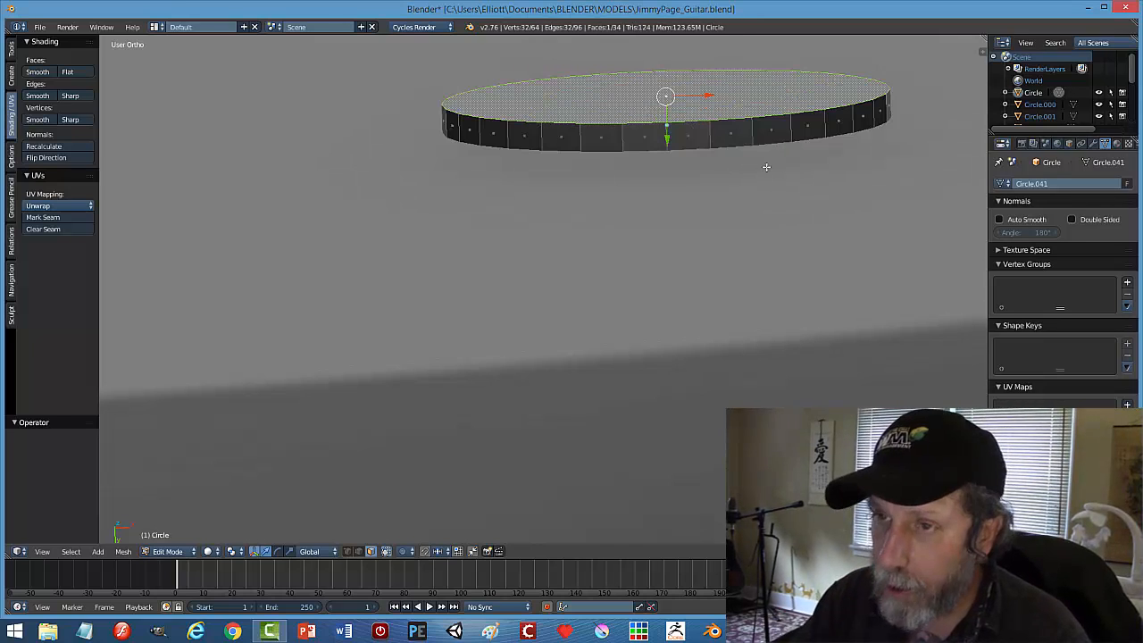
Select the whole jack mesh and recalculate its normals to face outward.
{"action": "key", "text": "a"}
{"action": "key", "text": "a"}
{"action": "left_click", "coordinate": [123, 550]}
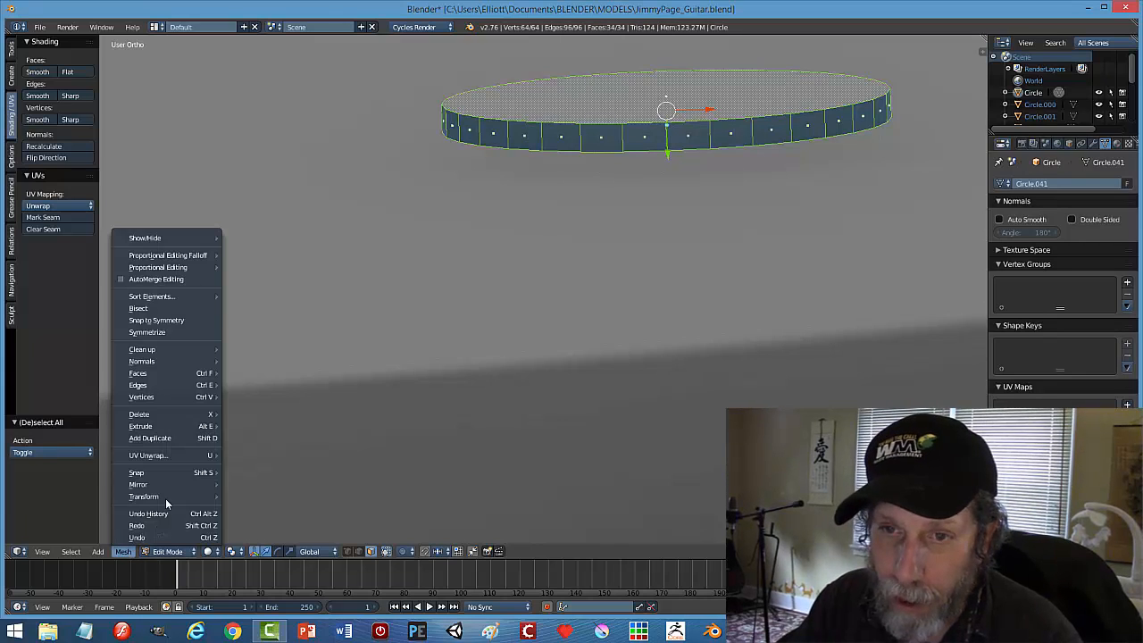
{"action": "mouse_move", "coordinate": [205, 367]}
{"action": "left_click", "coordinate": [268, 360]}
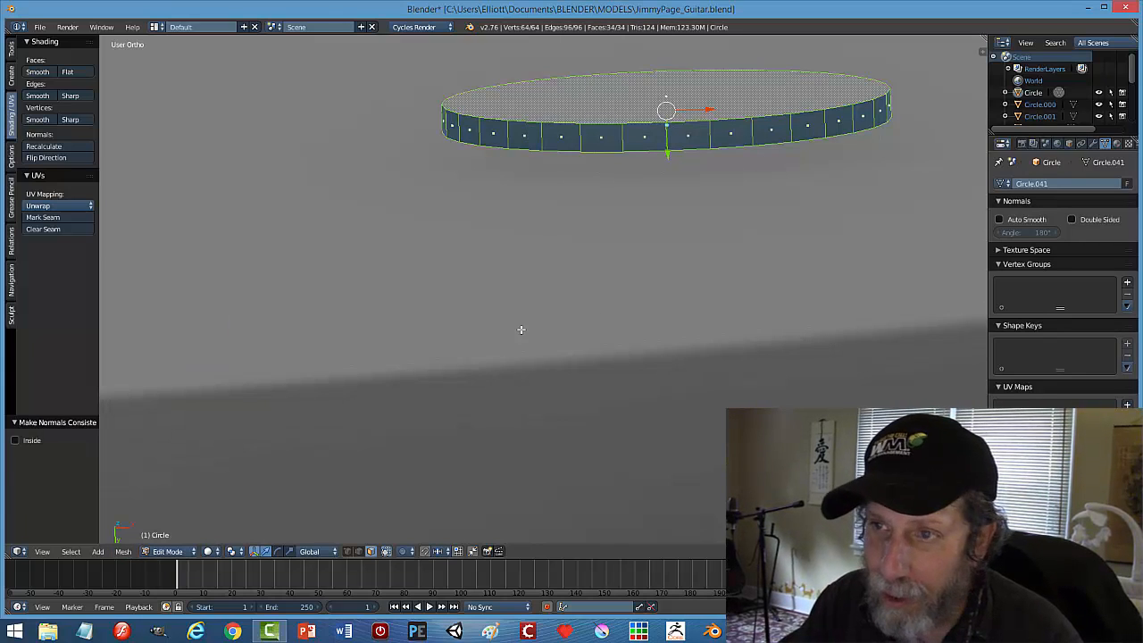
{"action": "middle_click_drag", "start_coordinate": [671, 322], "coordinate": [669, 336]}
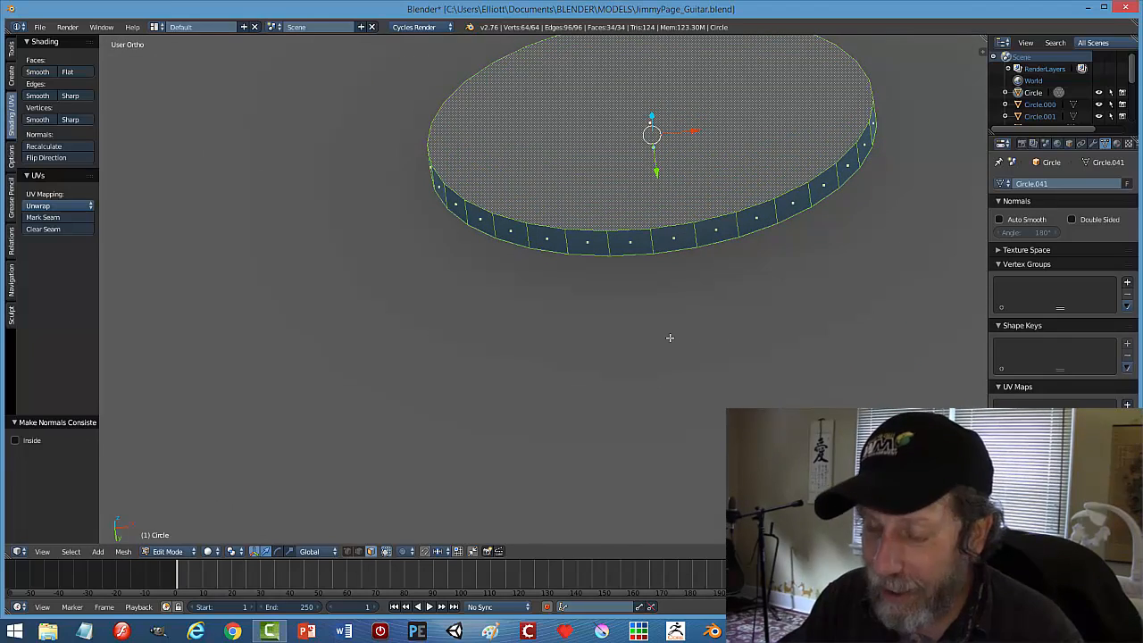
{"action": "key", "text": "KP_1"}
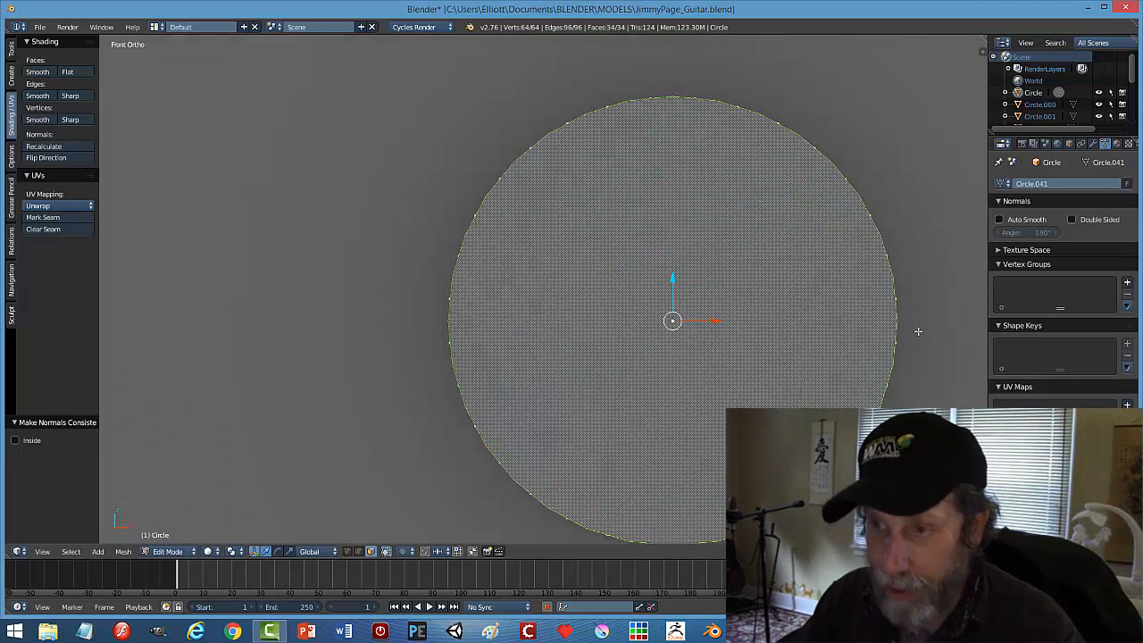
{"action": "key", "text": "i"}
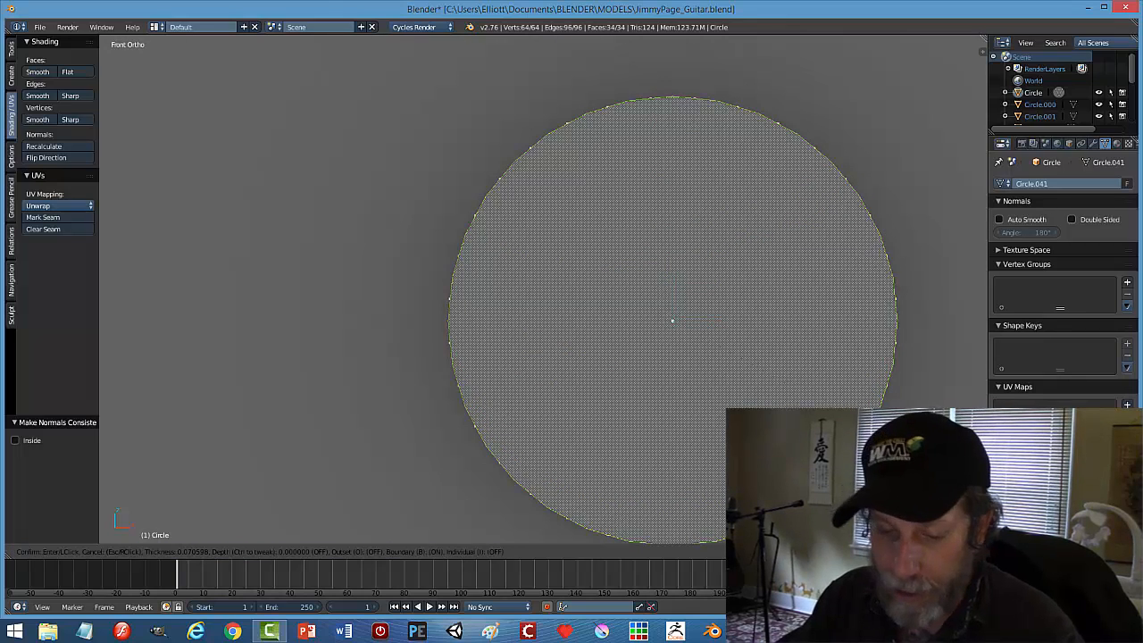
{"action": "key", "text": "i"}
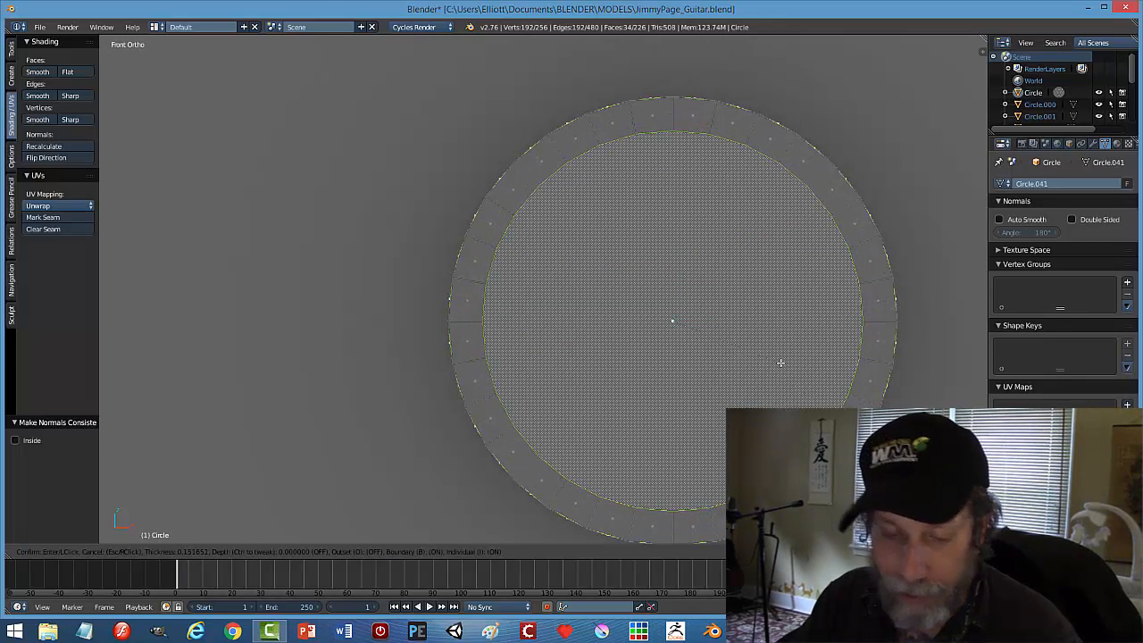
{"action": "key", "text": "Escape"}
Reselect the entire jack mesh and remove its doubled vertices with a merge distance of 0.0001.
{"action": "key", "text": "a"}
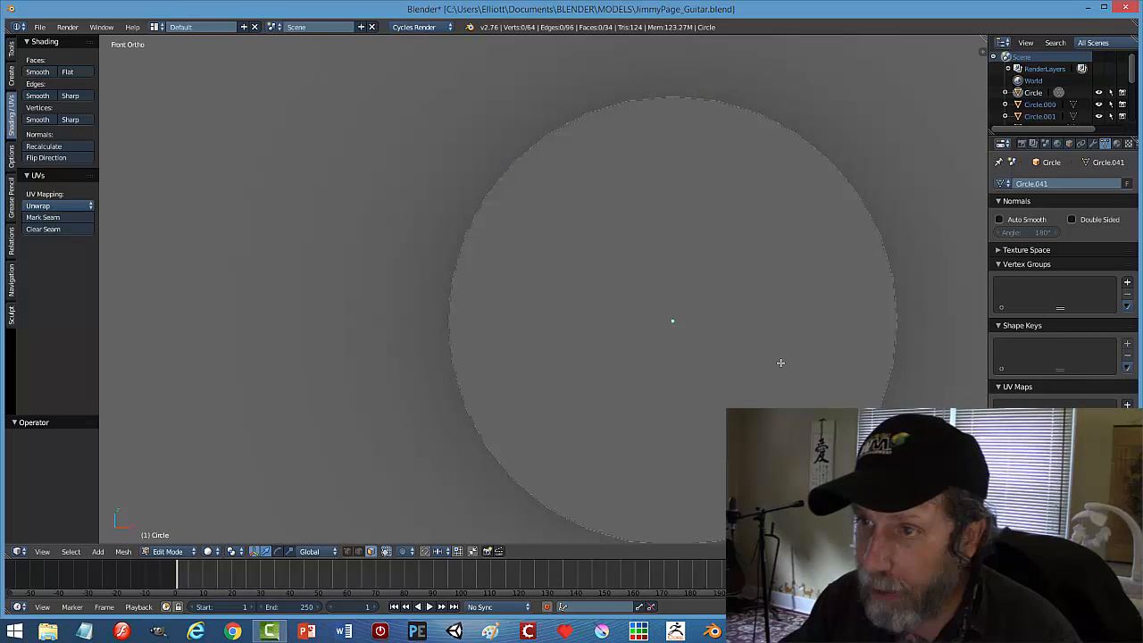
{"action": "key", "text": "a"}
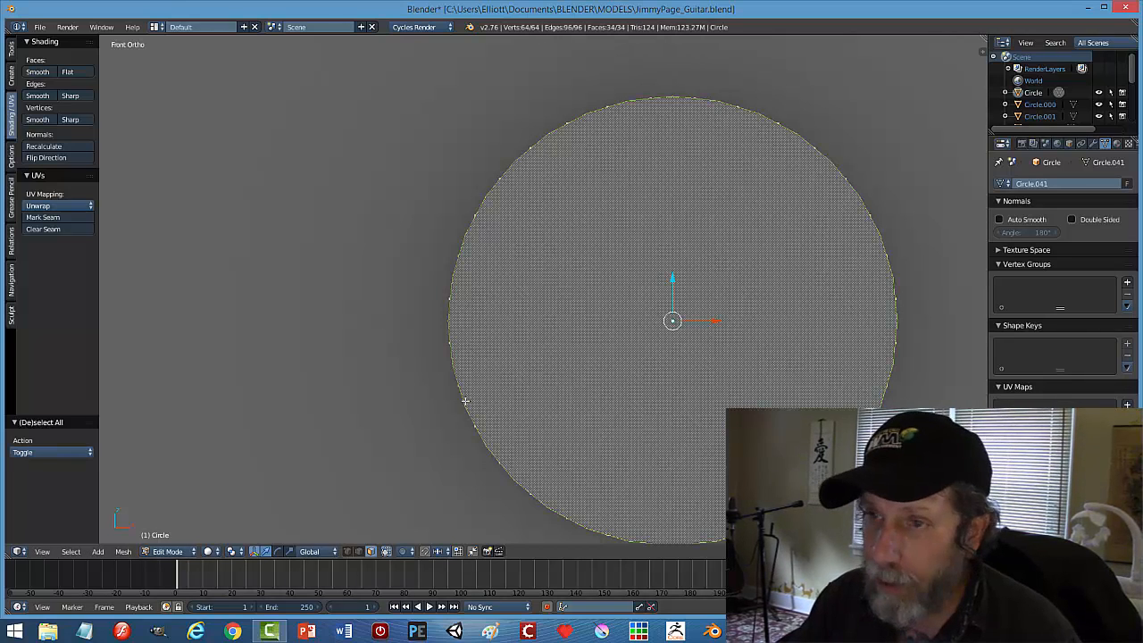
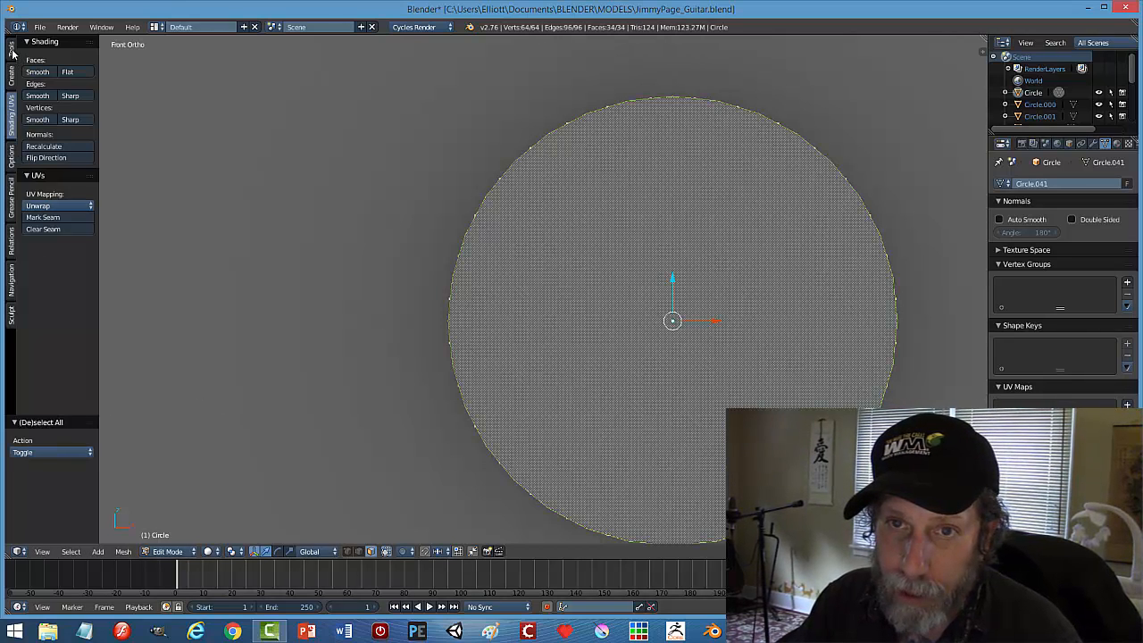
{"action": "left_click", "coordinate": [11, 51]}
{"action": "left_click", "coordinate": [51, 410]}
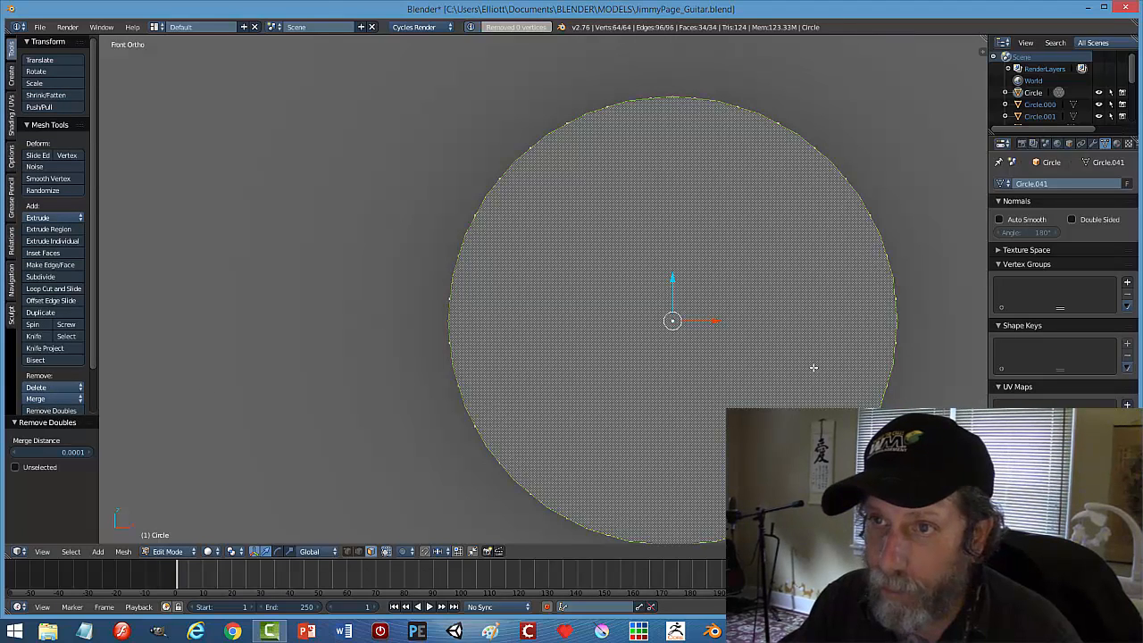
Try scaling the disc down with Y locked, first the whole mesh and then only the front face, and undo it.
{"action": "key", "text": "s"}
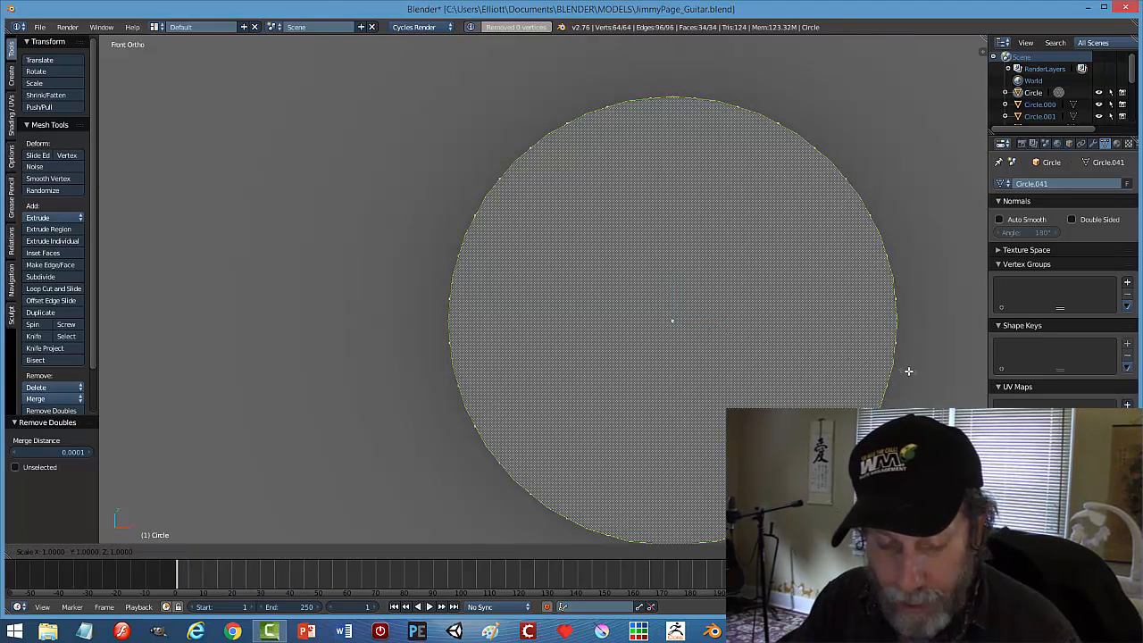
{"action": "key", "text": "shift+y"}
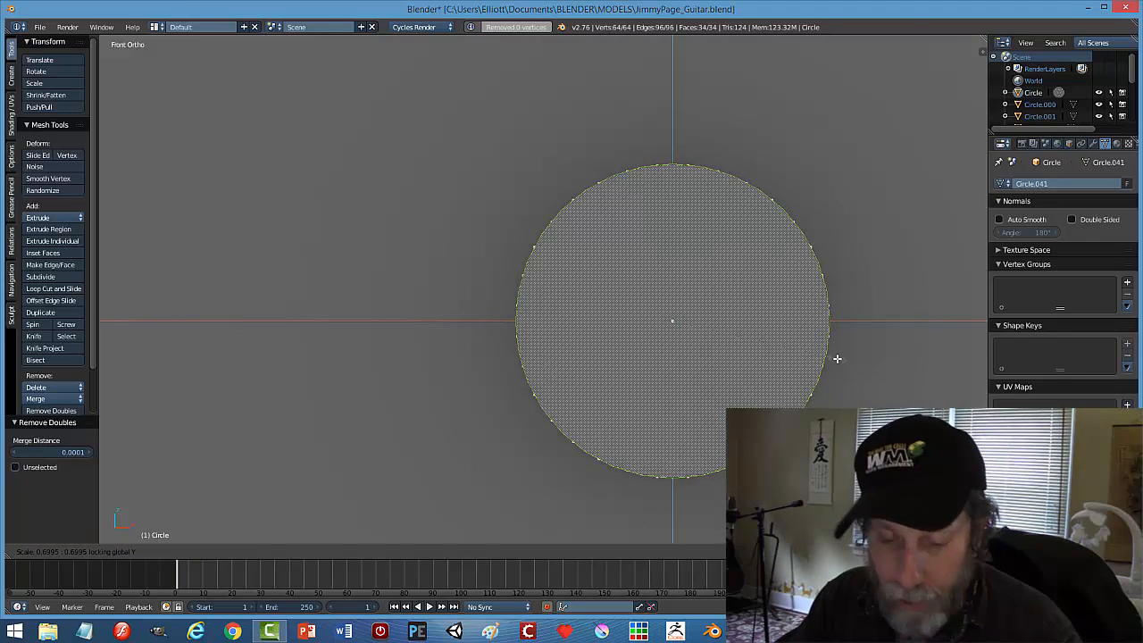
{"action": "key", "text": "Escape"}
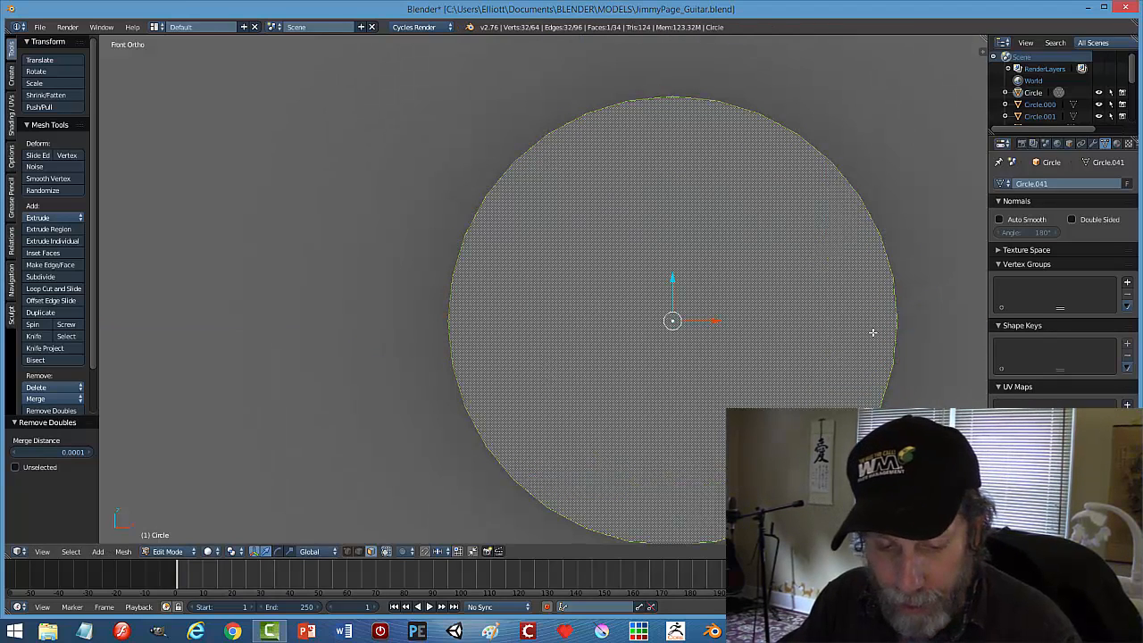
{"action": "key", "text": "s"}
{"action": "key", "text": "shift+y"}
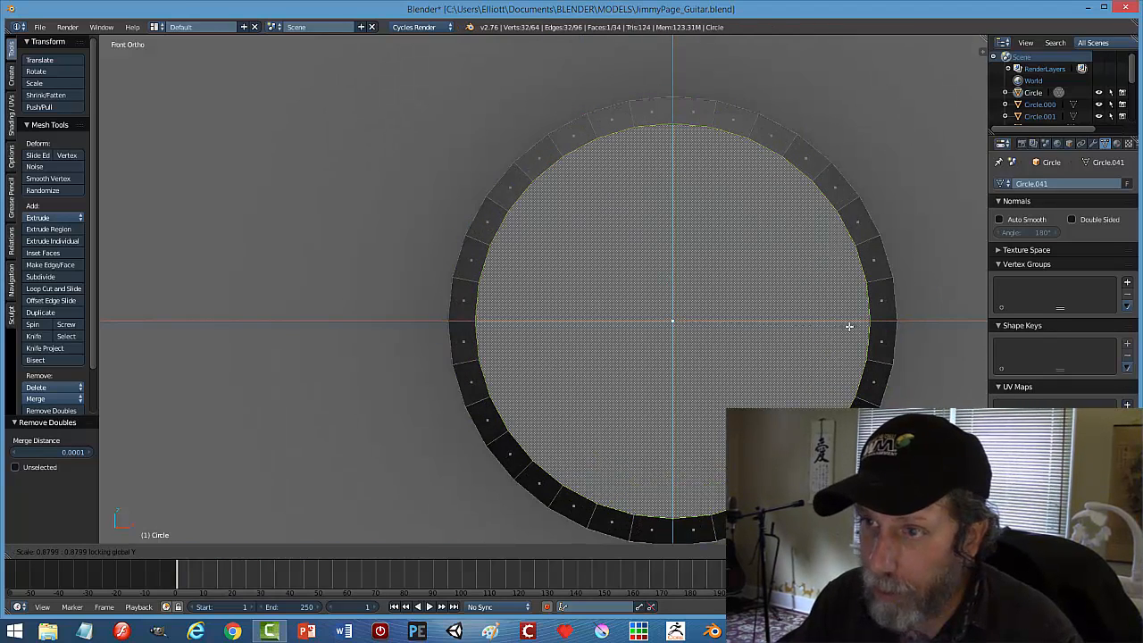
{"action": "left_click", "coordinate": [807, 327]}
{"action": "middle_click_drag", "start_coordinate": [802, 439], "coordinate": [797, 316]}
{"action": "key", "text": "ctrl+z"}
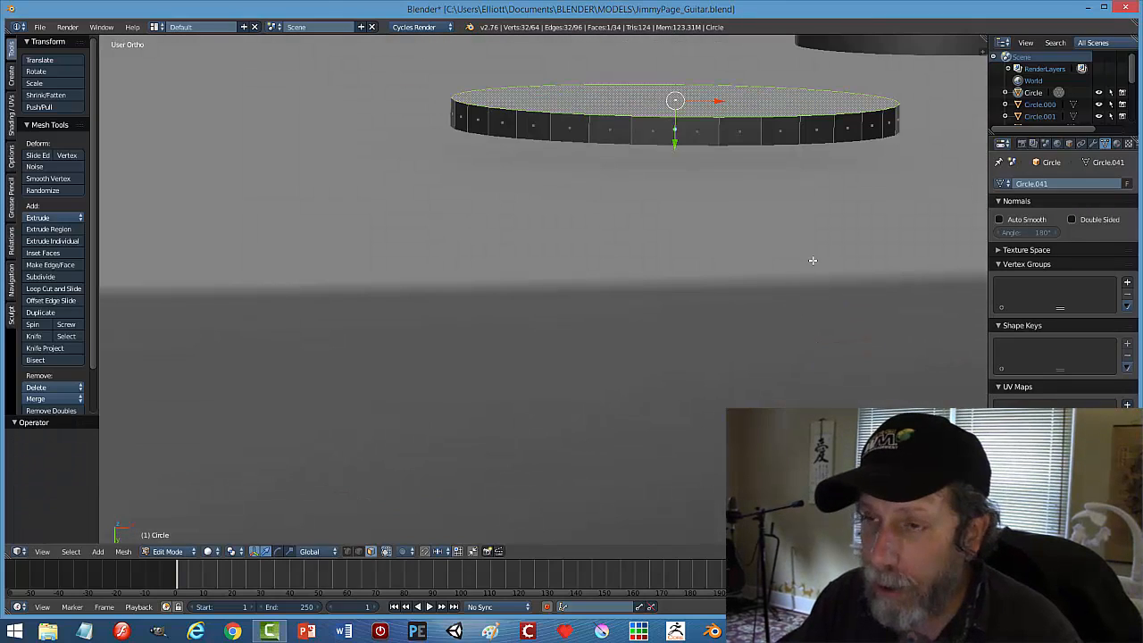
{"action": "middle_click_drag", "start_coordinate": [800, 192], "coordinate": [781, 211]}
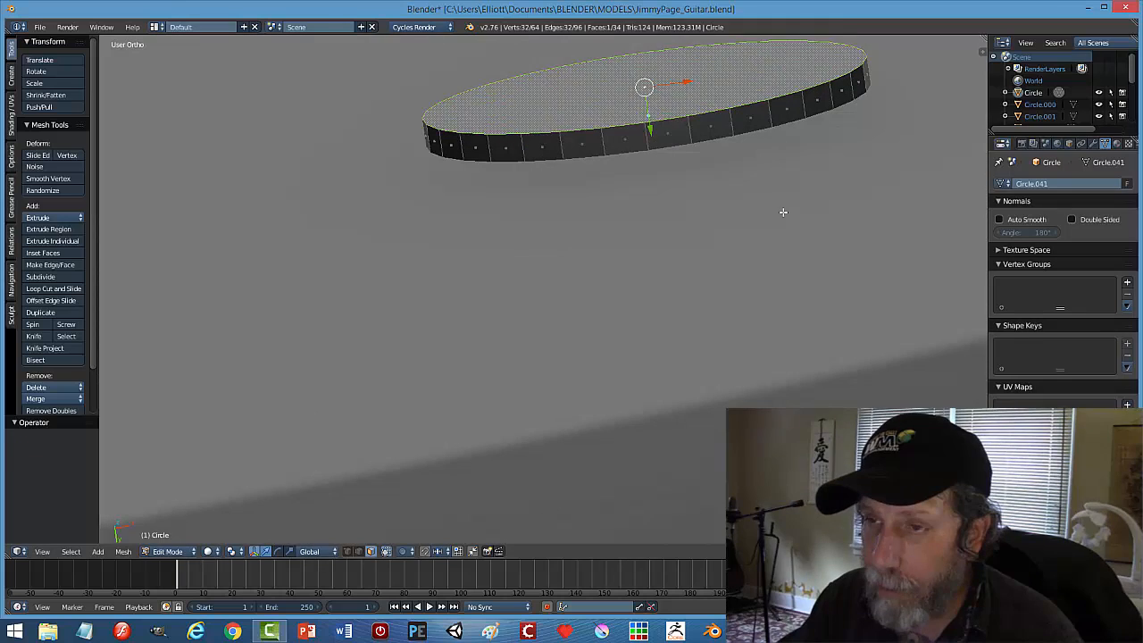
Leave mesh editing and move the jack disc about -0.017 along Y.
{"action": "key", "text": "a"}
{"action": "key", "text": "Tab"}
{"action": "left_click", "coordinate": [701, 214]}
{"action": "left_click_drag", "start_coordinate": [655, 156], "coordinate": [660, 133]}
{"action": "middle_click_drag", "start_coordinate": [722, 152], "coordinate": [747, 123]}
Select the jack disc as the active object and reopen its mesh for editing.
{"action": "right_click", "coordinate": [823, 133]}
{"action": "key", "text": "Tab"}
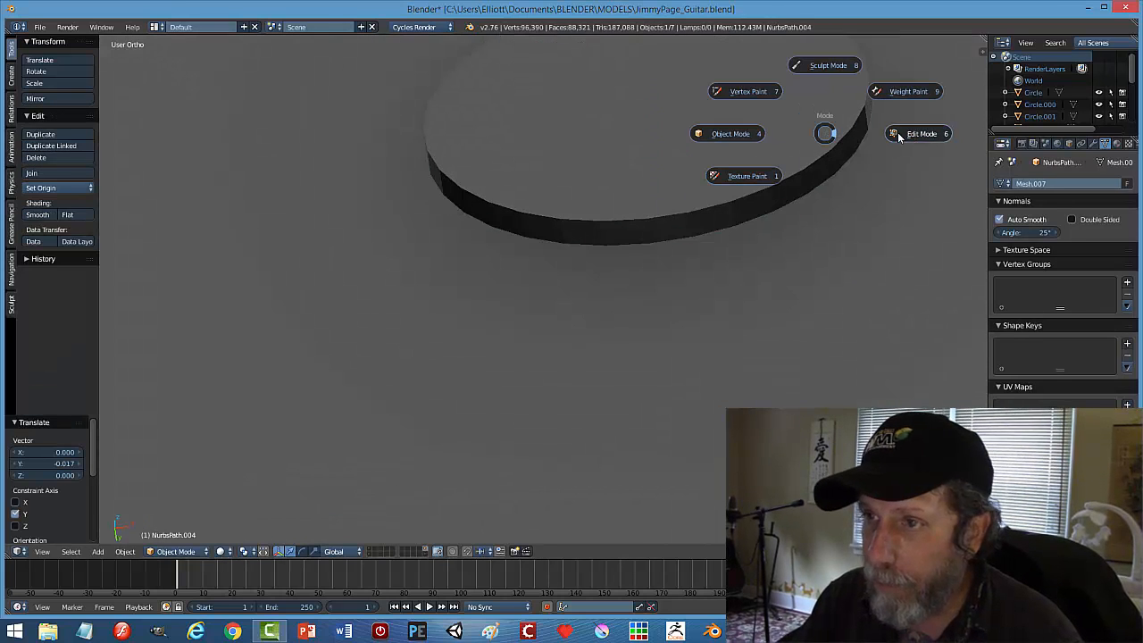
{"action": "left_click", "coordinate": [898, 135]}
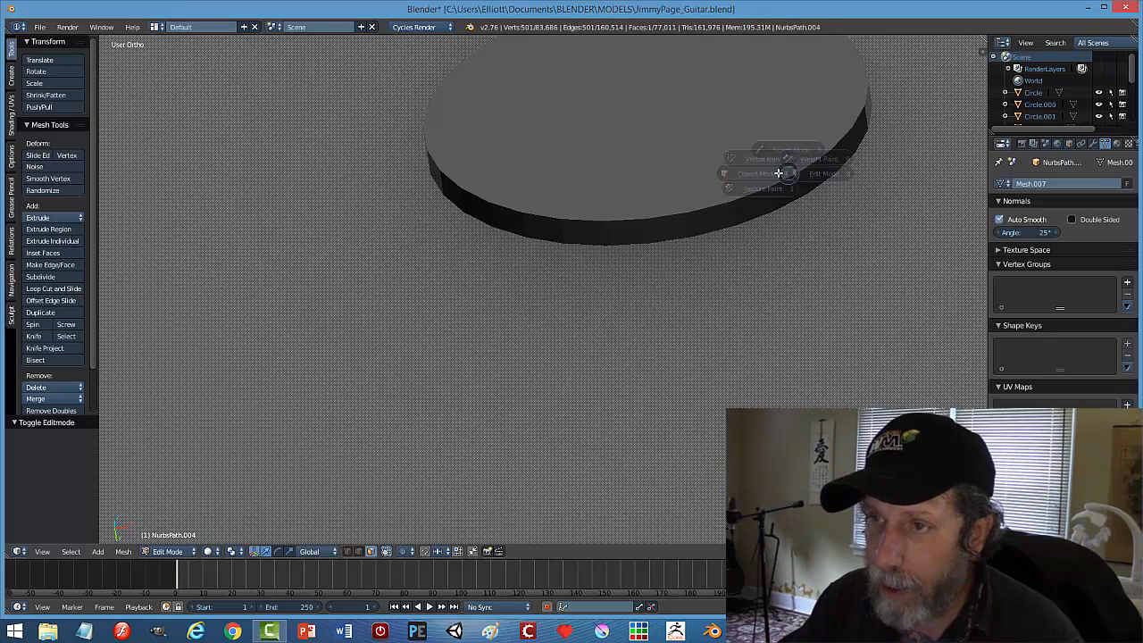
{"action": "key", "text": "Tab"}
{"action": "left_click", "coordinate": [696, 173]}
{"action": "right_click", "coordinate": [698, 174]}
{"action": "key", "text": "Tab"}
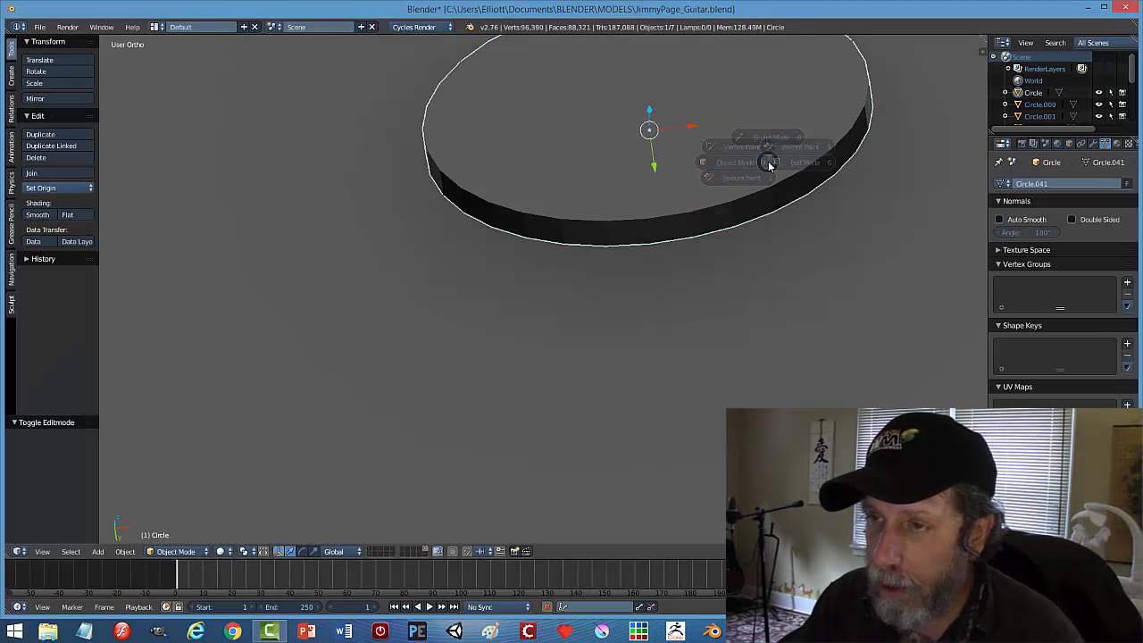
{"action": "left_click", "coordinate": [839, 159]}
Inset the disc's front face by about 0.13 and scale the inner face to about 0.651 in X and Z only.
{"action": "key", "text": "i"}
{"action": "left_click", "coordinate": [756, 150]}
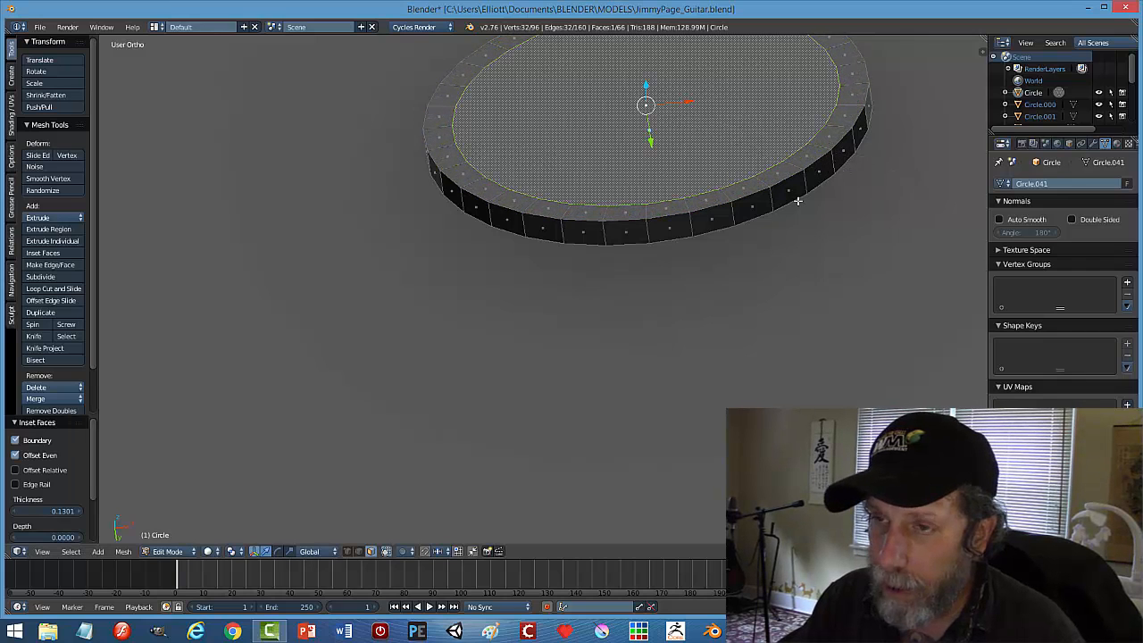
{"action": "key", "text": "s"}
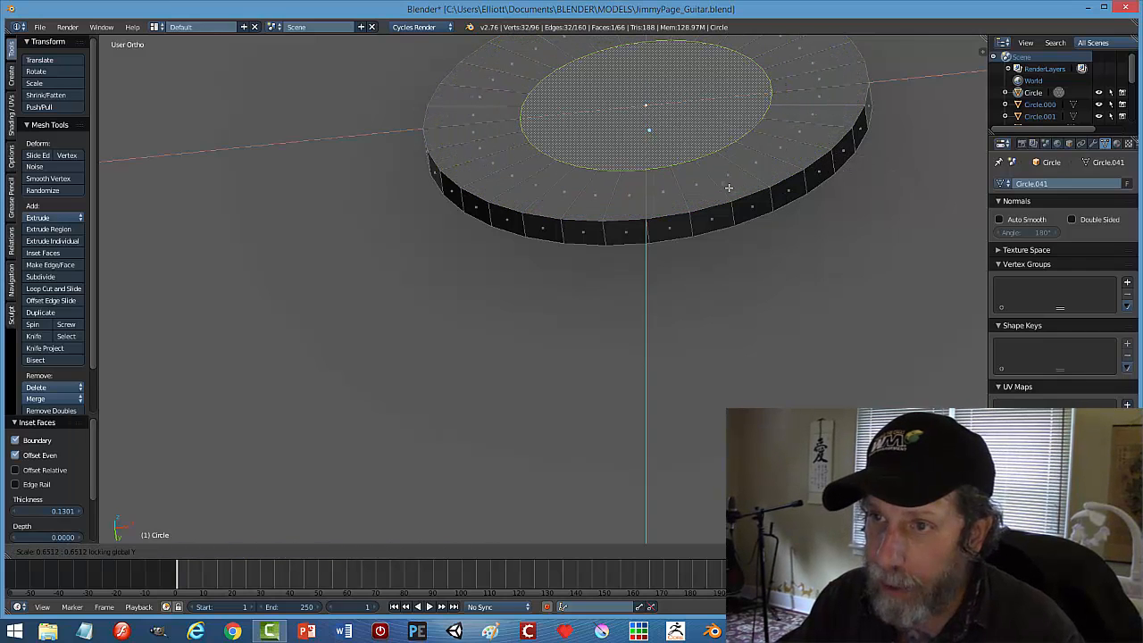
{"action": "left_click", "coordinate": [728, 188]}
In front wireframe view, scale the inner face by about 1.189 in X and Z to match the reference photo's ring.
{"action": "key", "text": "KP_1"}
{"action": "key", "text": "z"}
{"action": "left_click", "coordinate": [876, 240]}
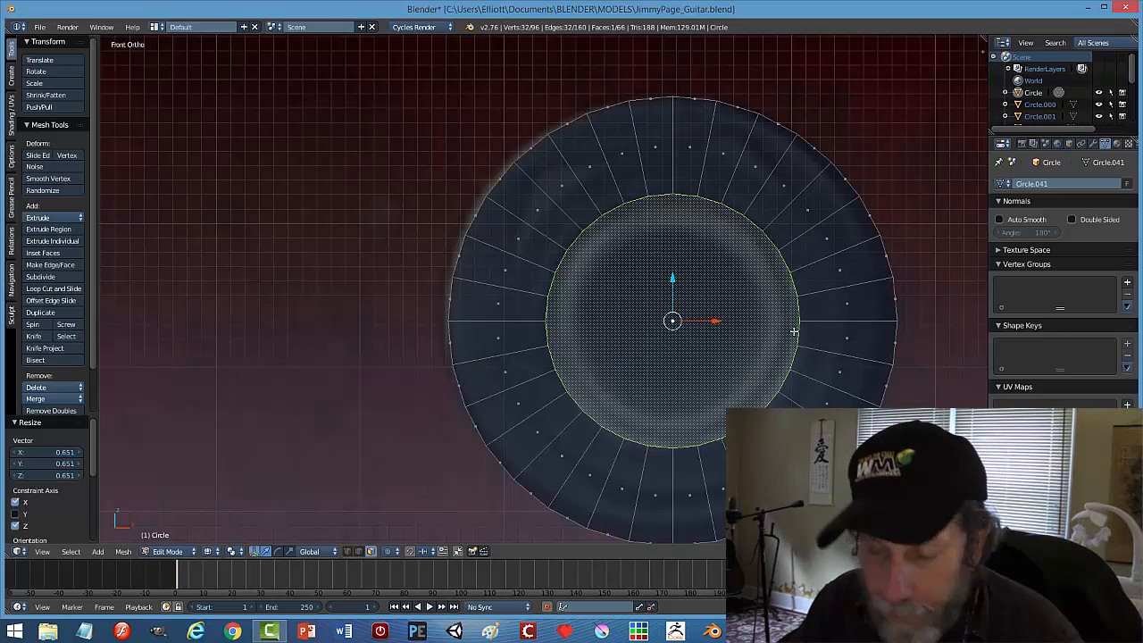
{"action": "key", "text": "s"}
{"action": "key", "text": "shift+y"}
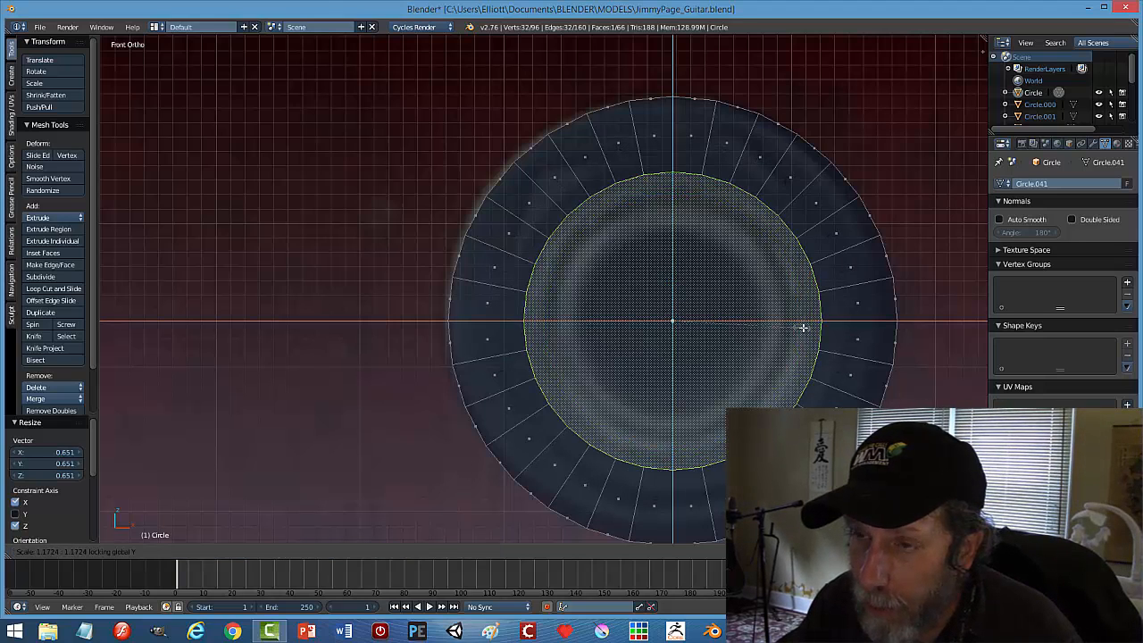
{"action": "left_click", "coordinate": [803, 328]}
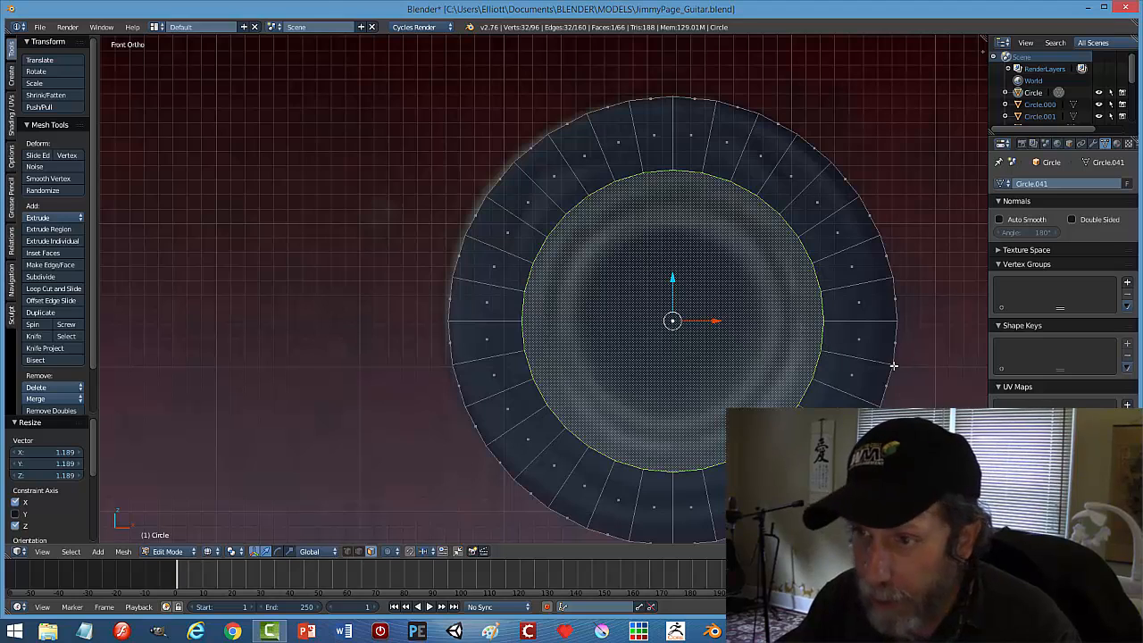
Inset the inner face twice more, by about 0.152 and 0.123, to follow the smaller rings of the reference jack.
{"action": "key", "text": "i"}
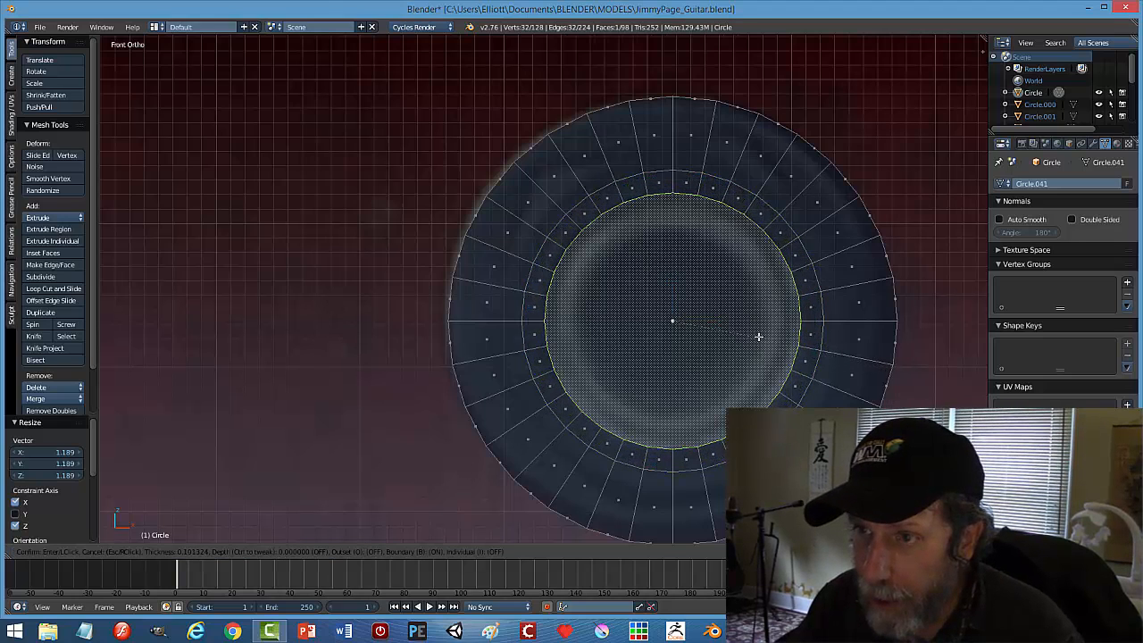
{"action": "left_click", "coordinate": [706, 326]}
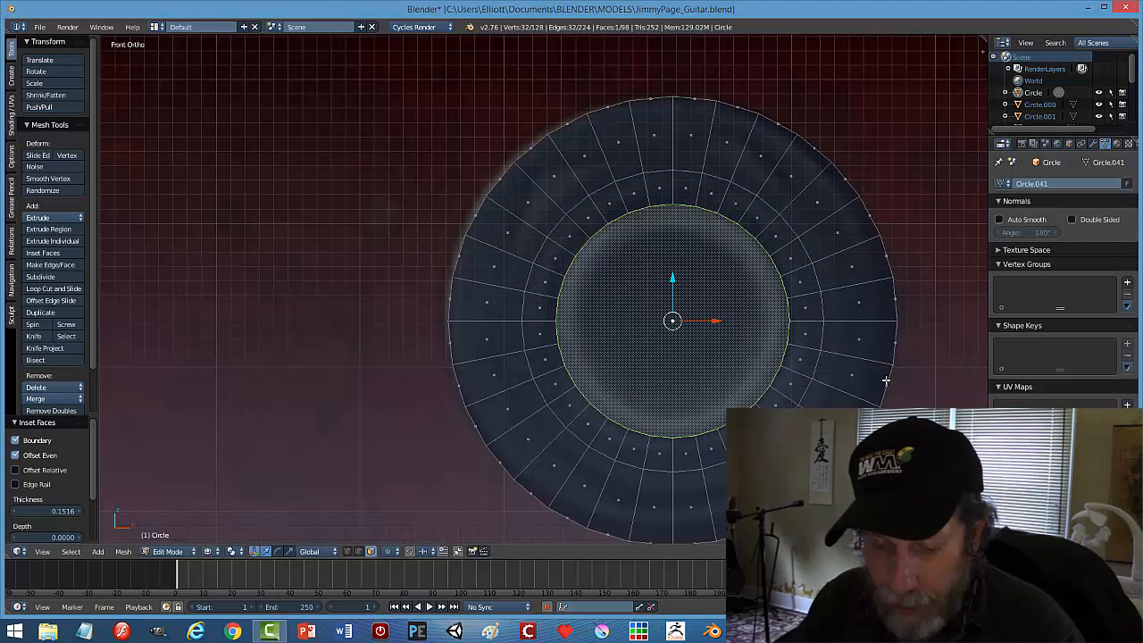
{"action": "key", "text": "i"}
{"action": "left_click", "coordinate": [776, 374]}
Extrude the innermost face inward along Y to recess the centre of the jack.
{"action": "middle_click_drag", "start_coordinate": [769, 368], "coordinate": [789, 291]}
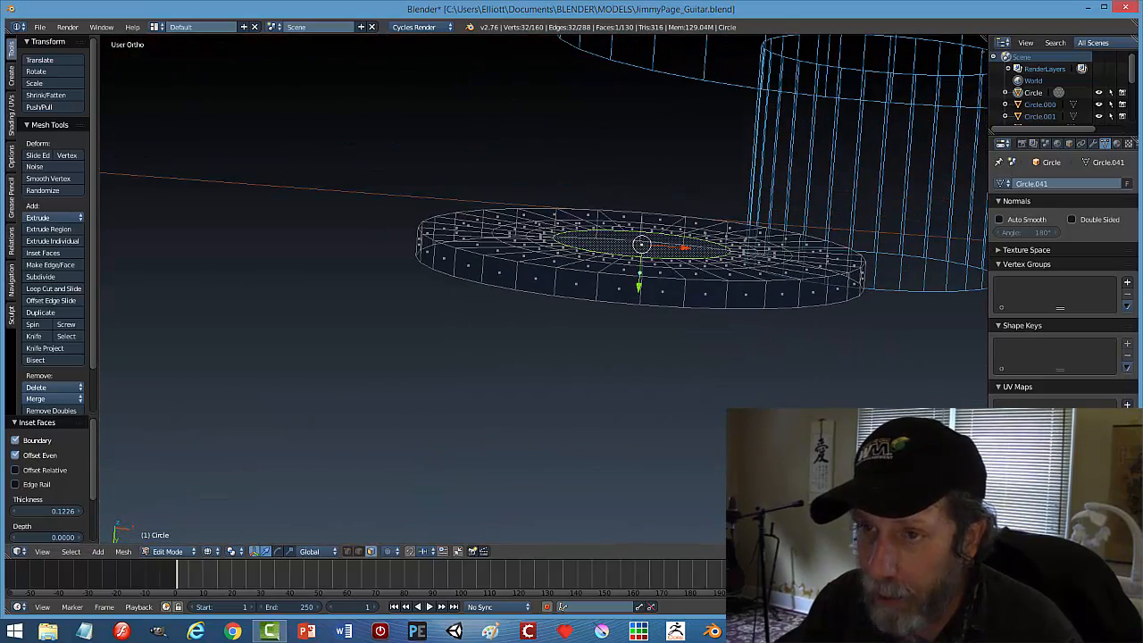
{"action": "key", "text": "e"}
{"action": "right_click", "coordinate": [706, 386]}
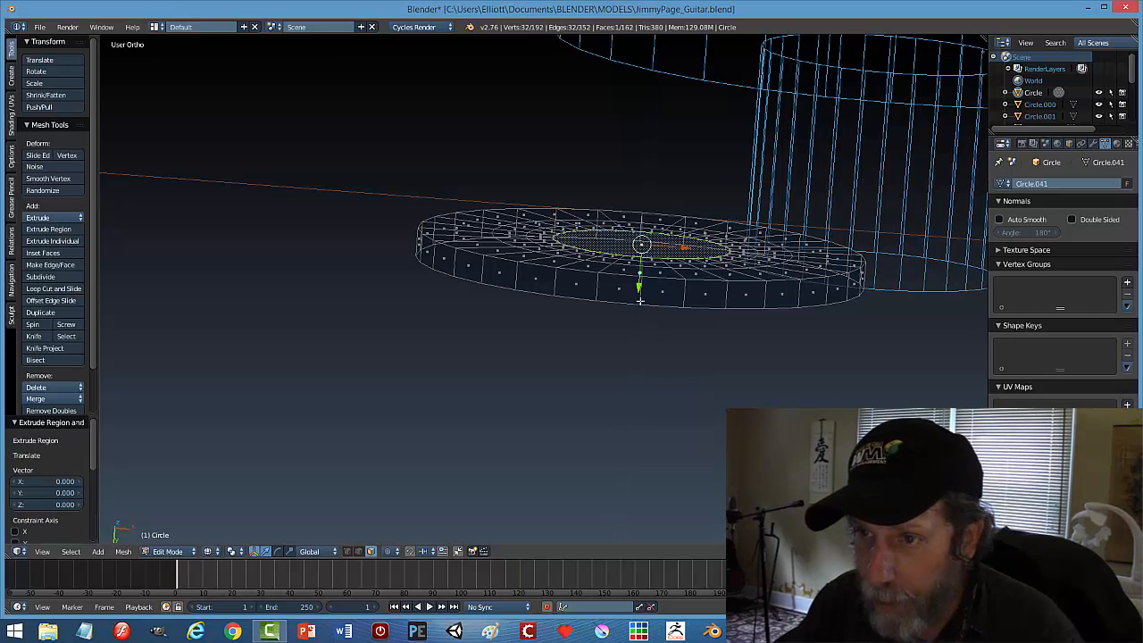
{"action": "left_click_drag", "start_coordinate": [639, 287], "coordinate": [635, 305]}
{"action": "key", "text": "a"}
{"action": "middle_click_drag", "start_coordinate": [760, 331], "coordinate": [760, 376]}
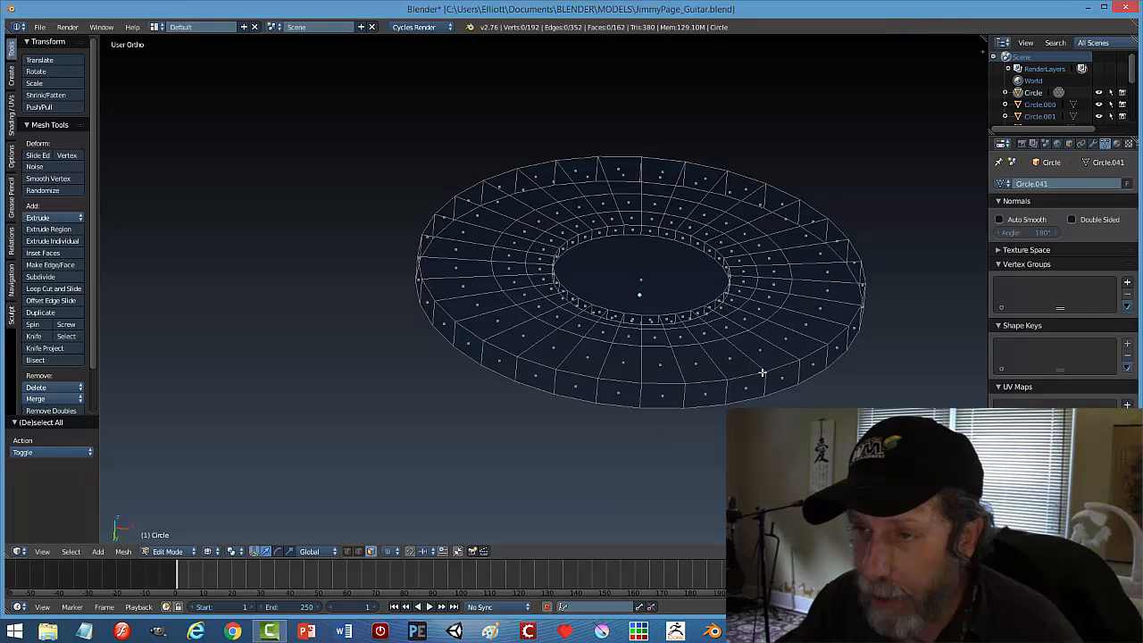
Switch to solid shading and select the full ring of faces surrounding the jack's central recess.
{"action": "right_click", "coordinate": [740, 292]}
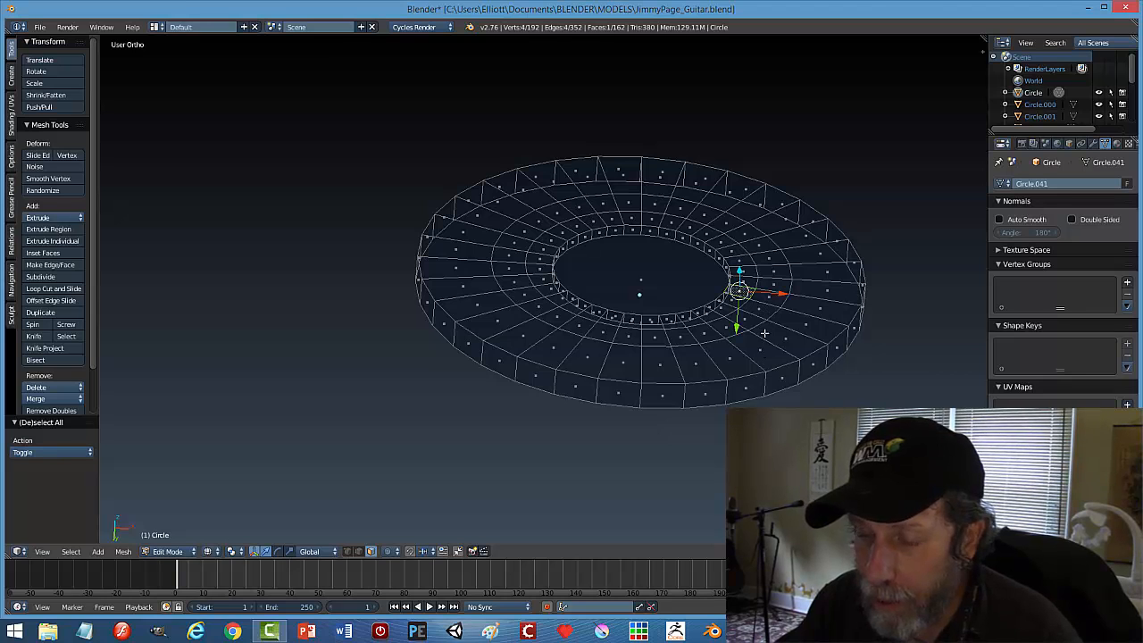
{"action": "key", "text": "a"}
{"action": "key", "text": "z"}
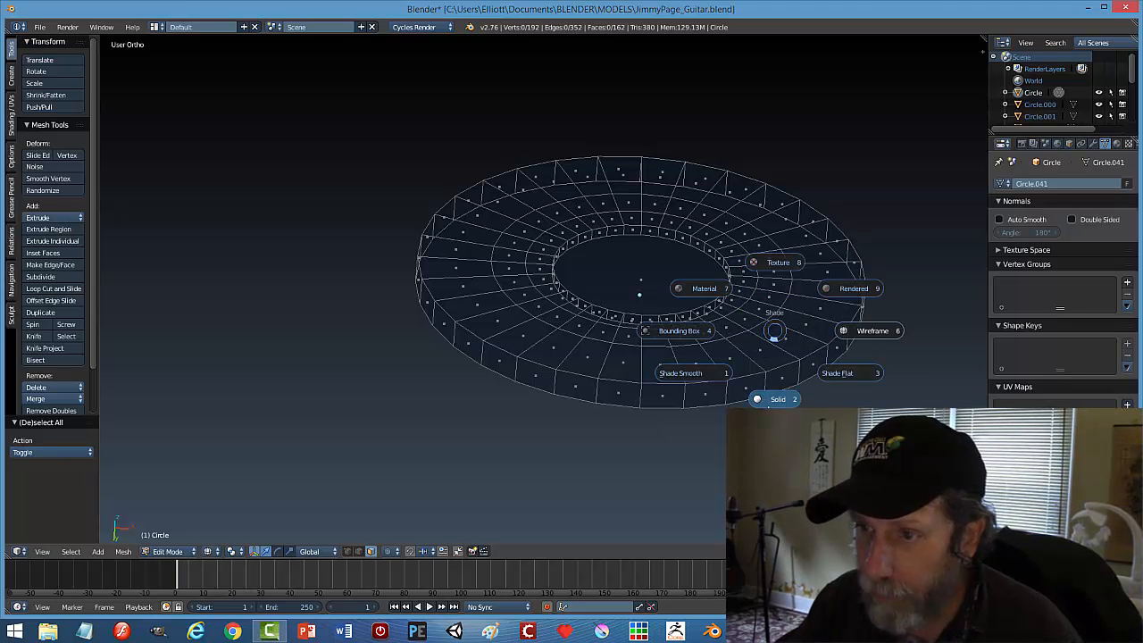
{"action": "left_click", "coordinate": [764, 367]}
{"action": "right_click", "coordinate": [743, 289], "text": "alt"}
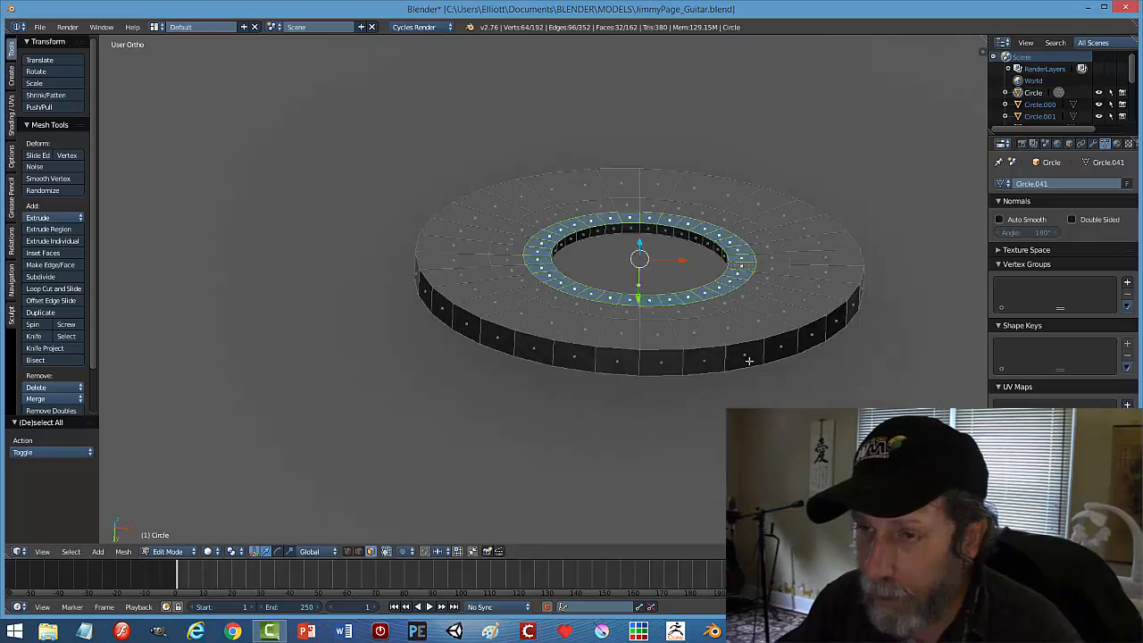
{"action": "middle_click_drag", "start_coordinate": [758, 381], "coordinate": [747, 362]}
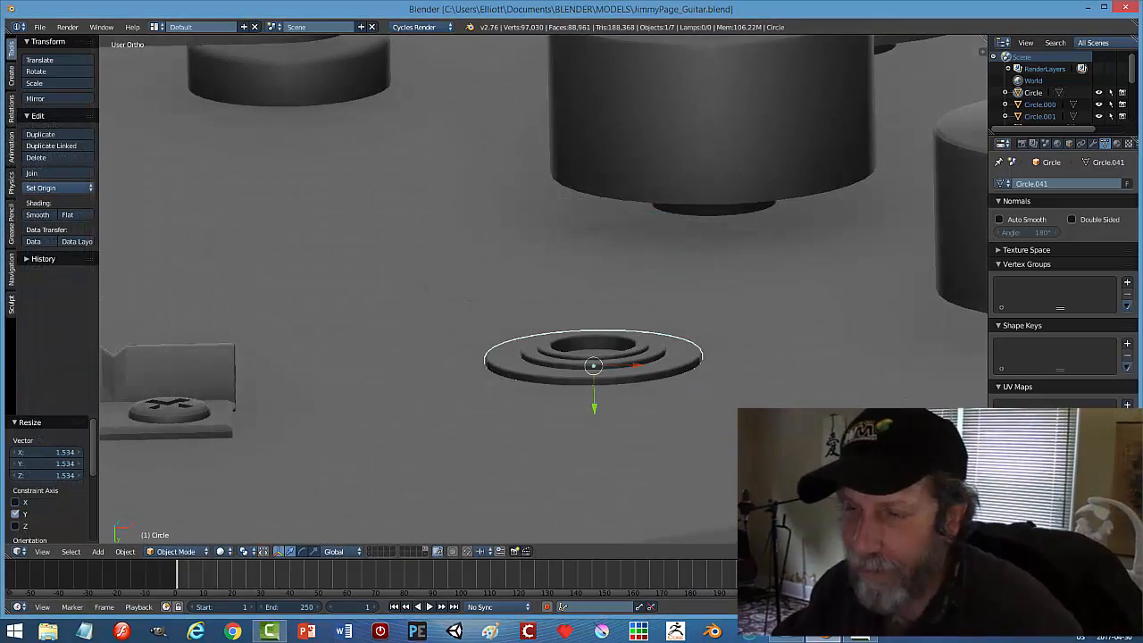
Snap the 3D cursor to the centre of the selected stepped jack.
{"action": "middle_click_drag", "start_coordinate": [748, 446], "coordinate": [736, 468]}
{"action": "scroll", "coordinate": [720, 463], "scroll_direction": "up", "scroll_amount": 4}
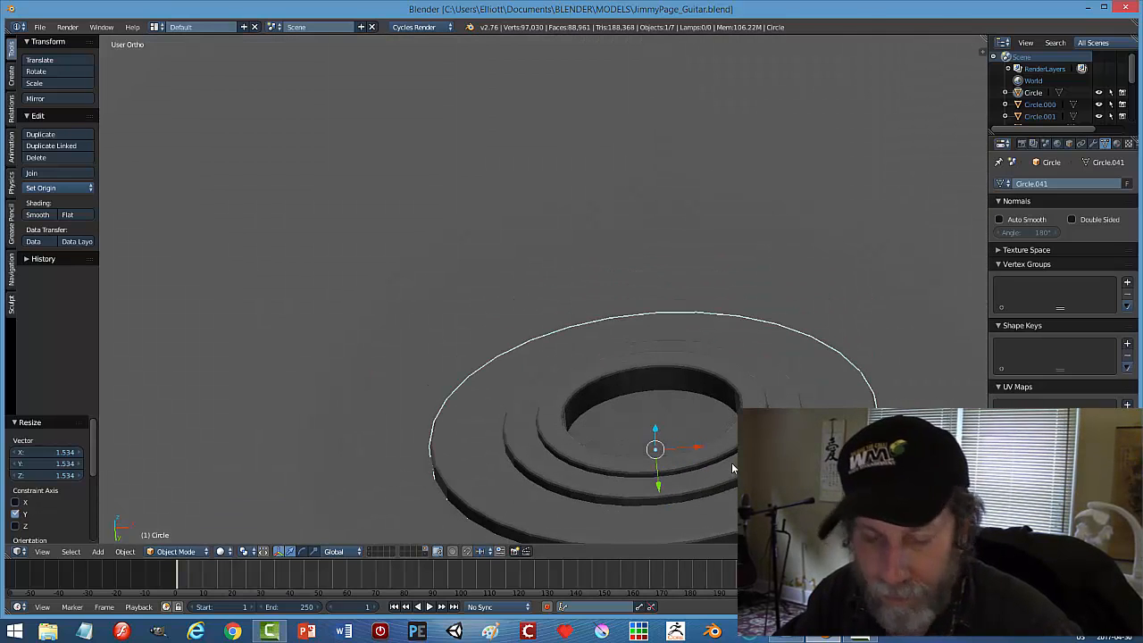
{"action": "key", "text": "shift+s"}
{"action": "left_click", "coordinate": [714, 453]}
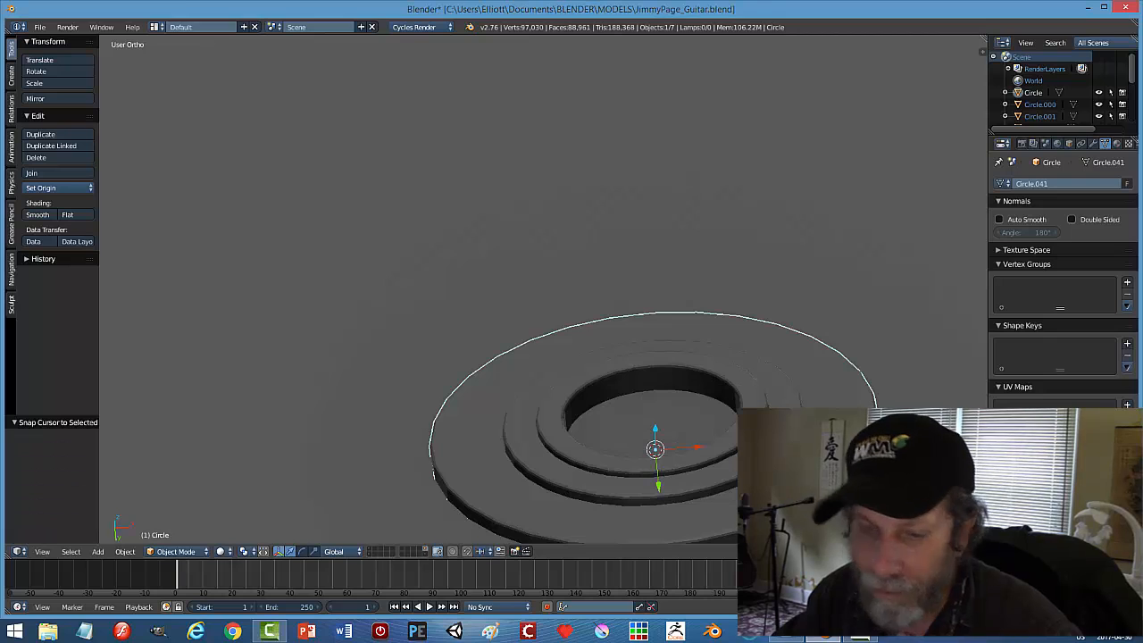
Add a cylinder mesh with 6 vertices at the 3D cursor in the jack's centre.
{"action": "key", "text": "shift+a"}
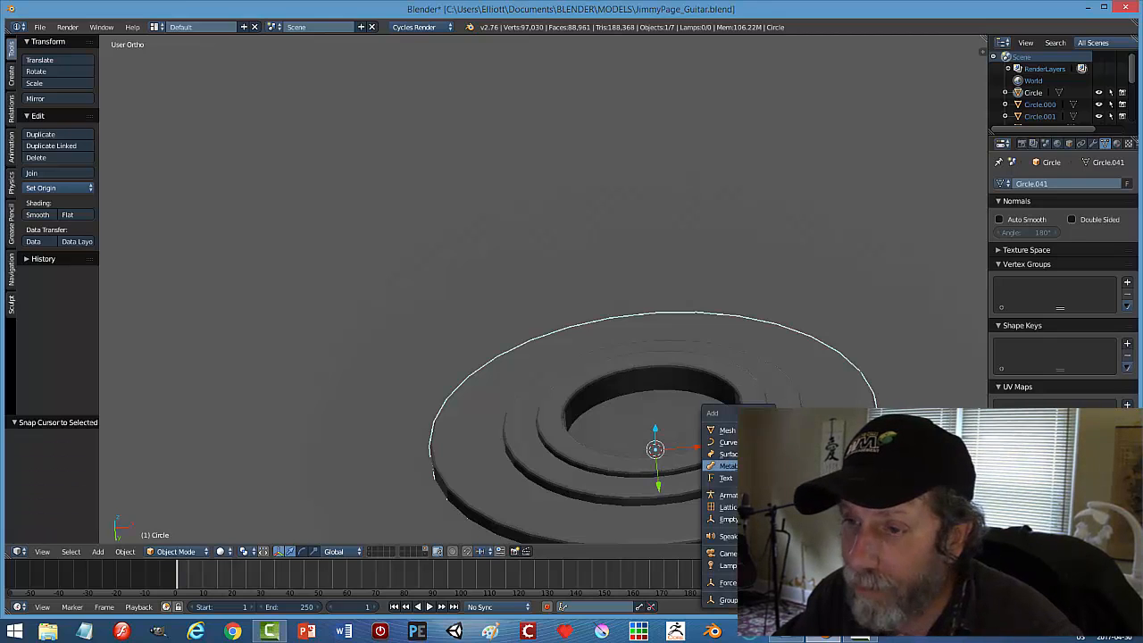
{"action": "mouse_move", "coordinate": [725, 430]}
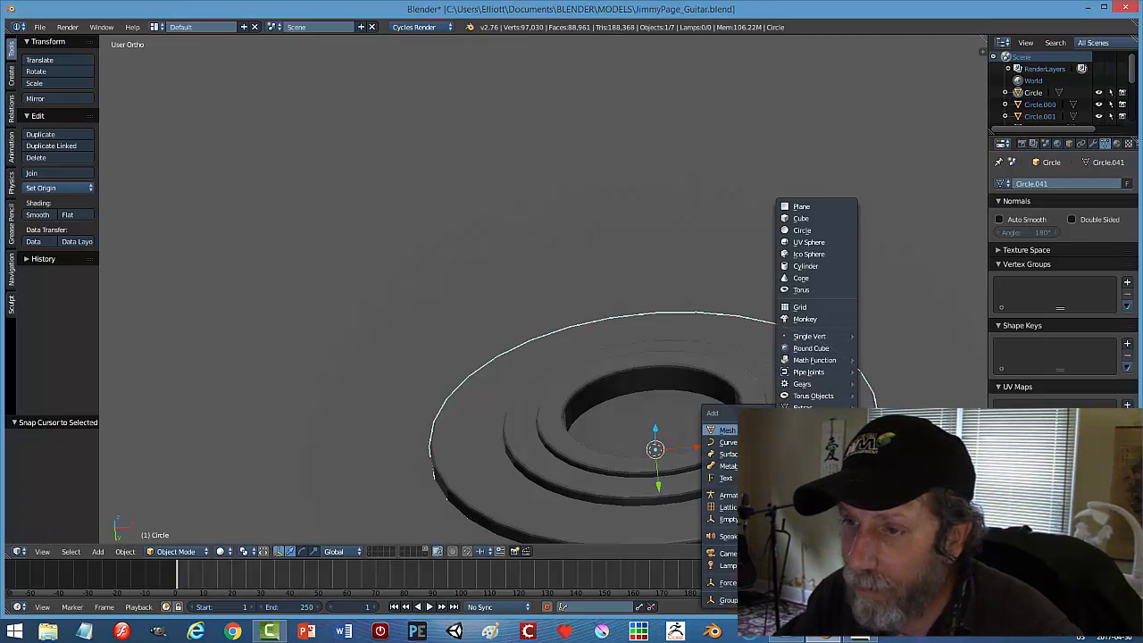
{"action": "left_click", "coordinate": [805, 266]}
{"action": "left_click", "coordinate": [49, 452]}
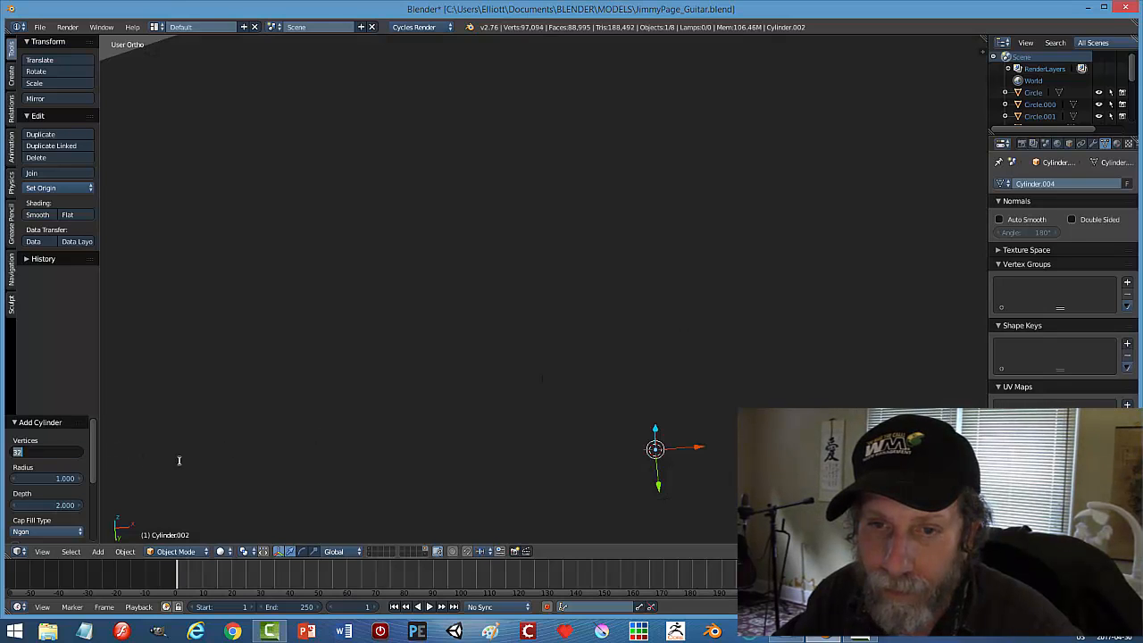
{"action": "type", "text": "6"}
{"action": "key", "text": "Return"}
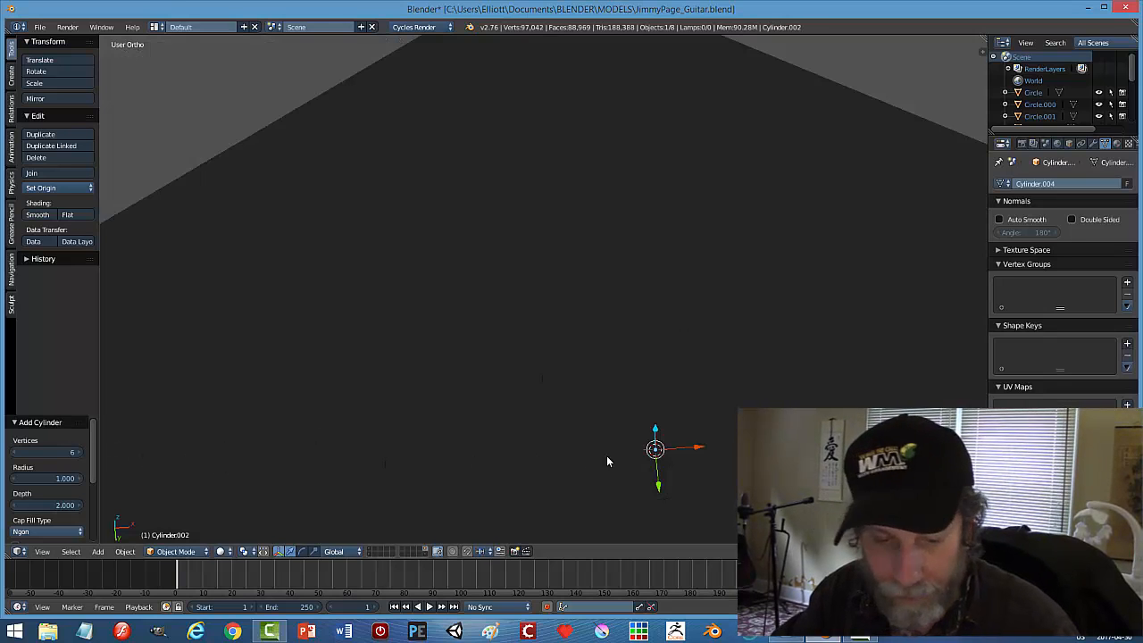
Select the jack disc beneath the hexagonal cylinder and scale it uniformly to 0.107.
{"action": "key", "text": "a"}
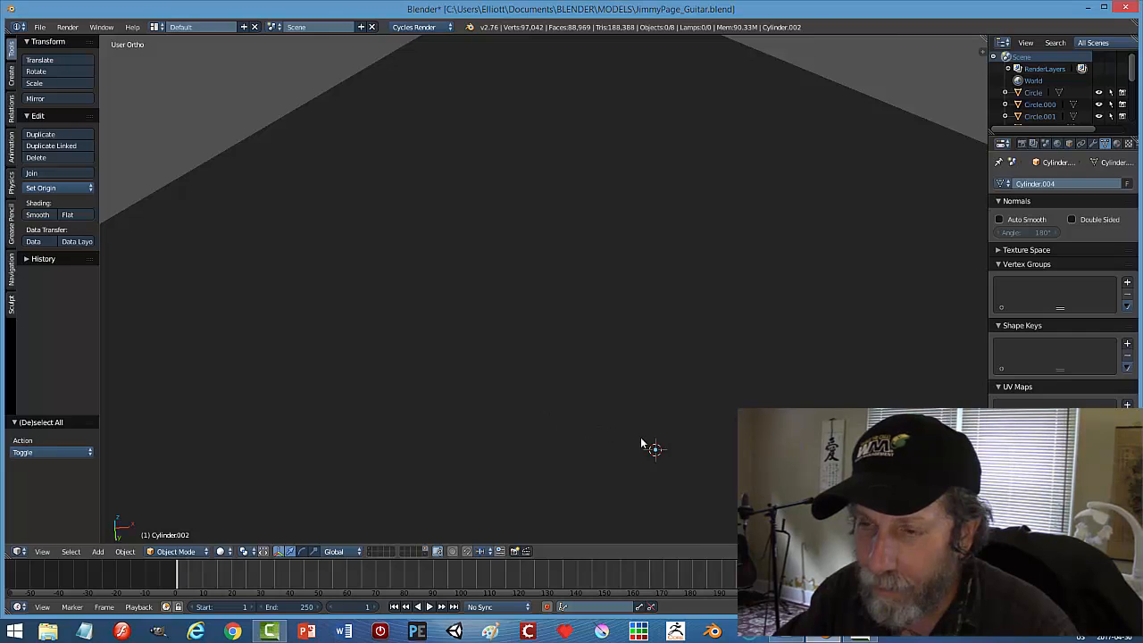
{"action": "right_click", "coordinate": [668, 420]}
{"action": "right_click", "coordinate": [837, 399]}
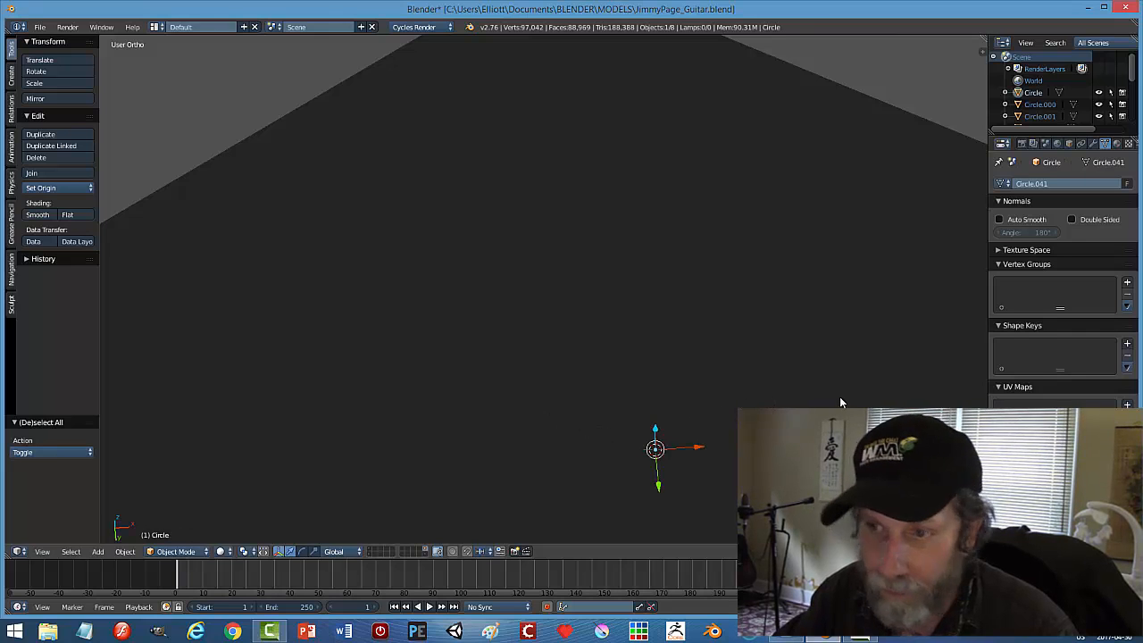
{"action": "key", "text": "s"}
{"action": "left_click", "coordinate": [672, 435]}
{"action": "scroll", "coordinate": [730, 410], "scroll_direction": "down", "scroll_amount": 10}
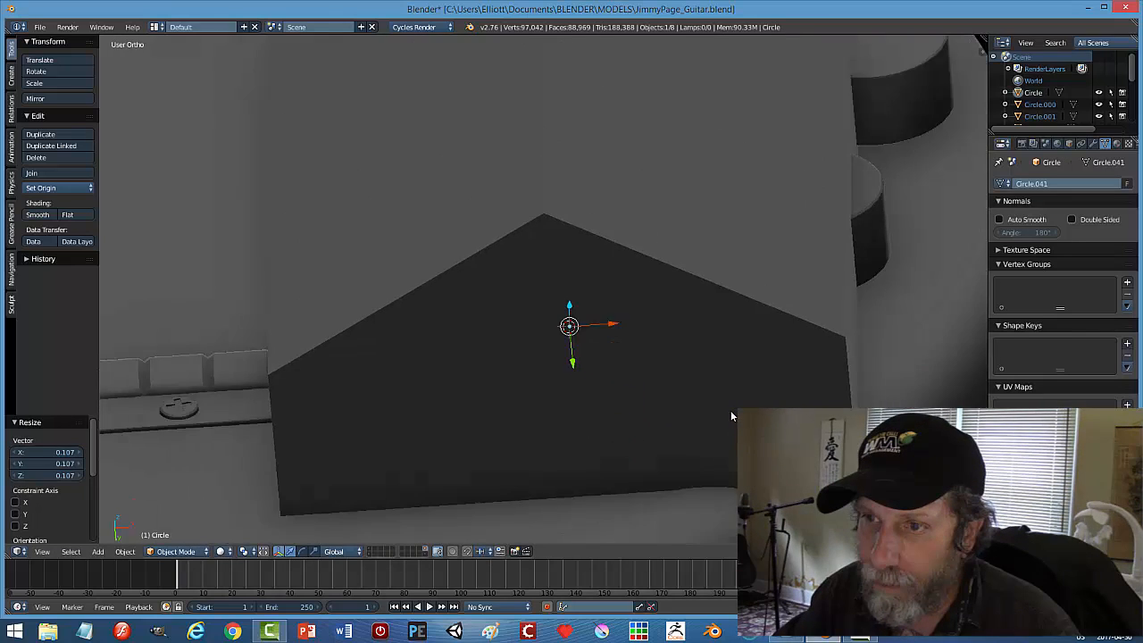
Scale the hexagonal cylinder uniformly to 0.069, hiding and restoring it to look for the jack underneath.
{"action": "right_click", "coordinate": [735, 304]}
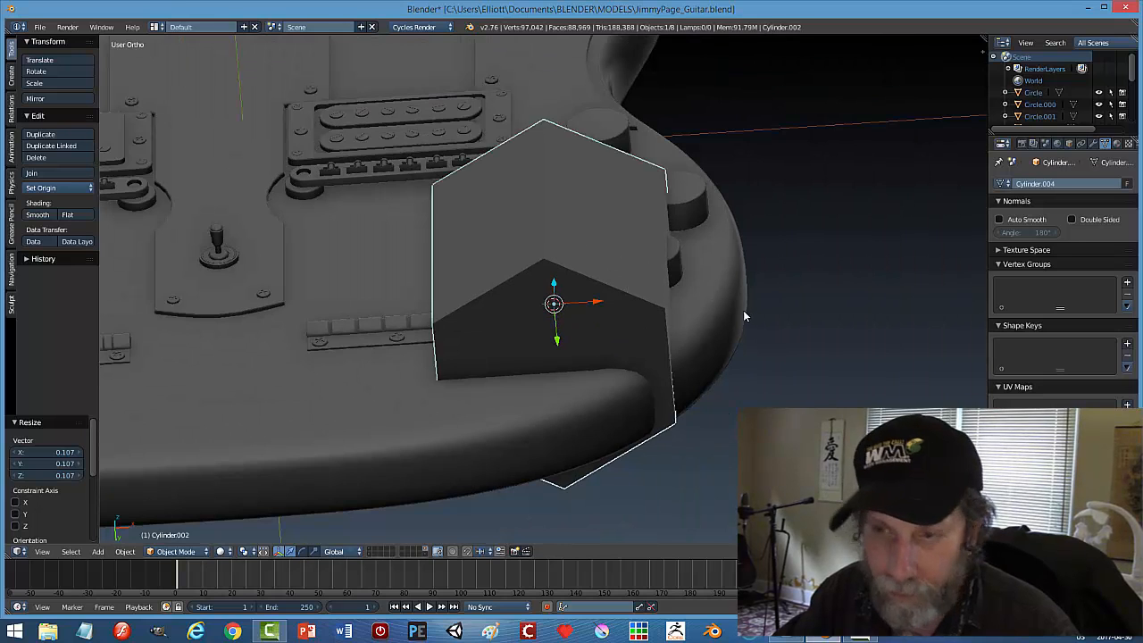
{"action": "key", "text": "s"}
{"action": "left_click", "coordinate": [567, 308]}
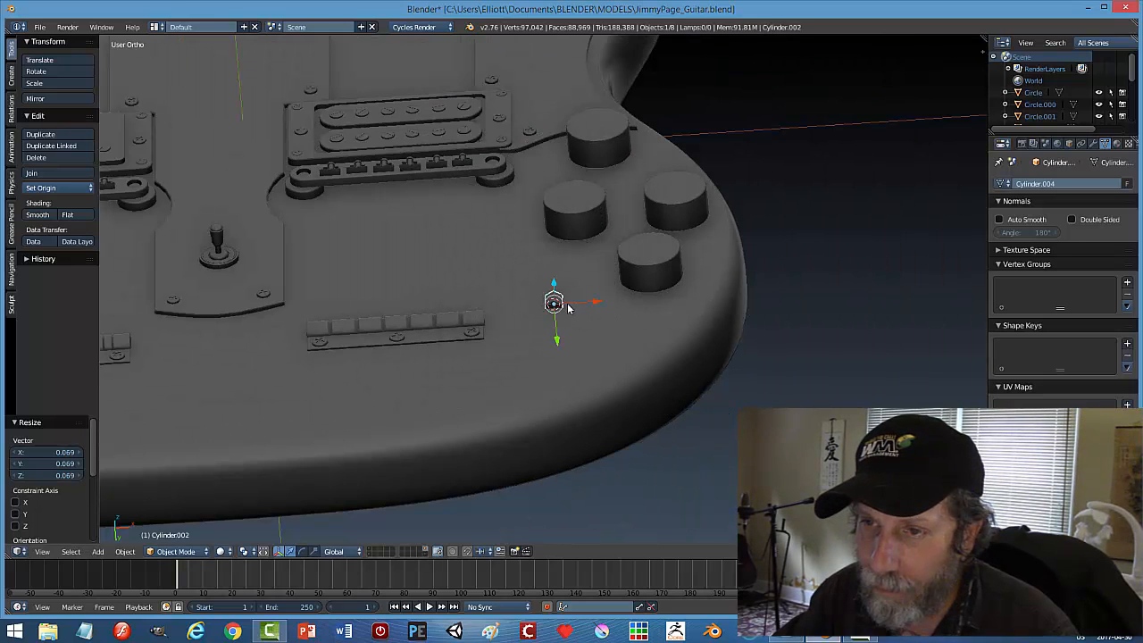
{"action": "scroll", "coordinate": [580, 357], "scroll_direction": "up", "scroll_amount": 5}
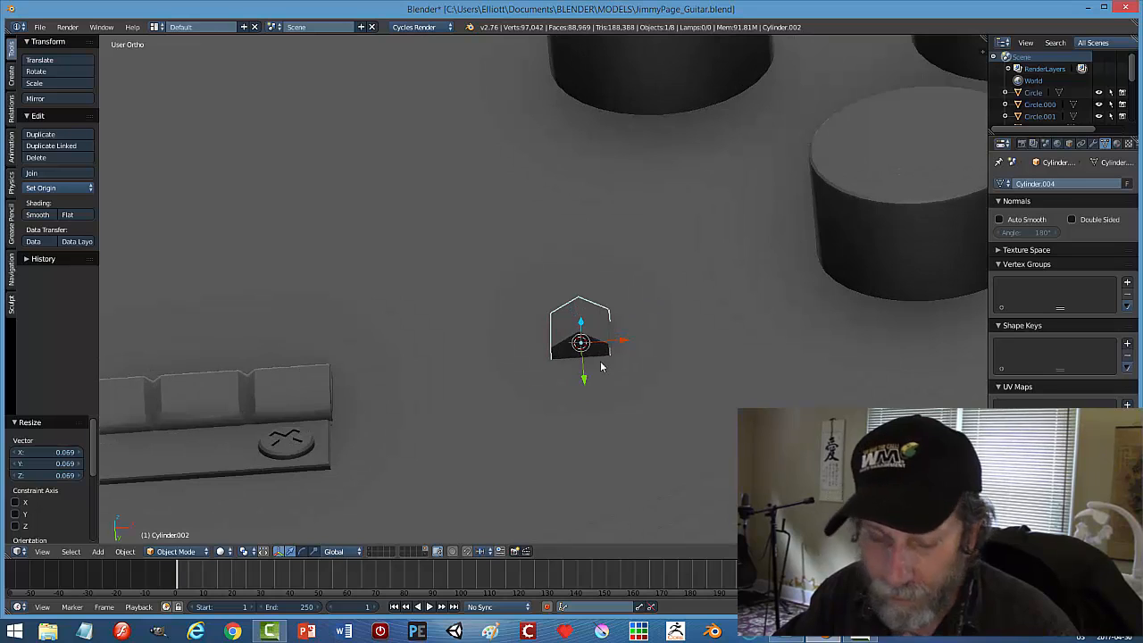
{"action": "key", "text": "h"}
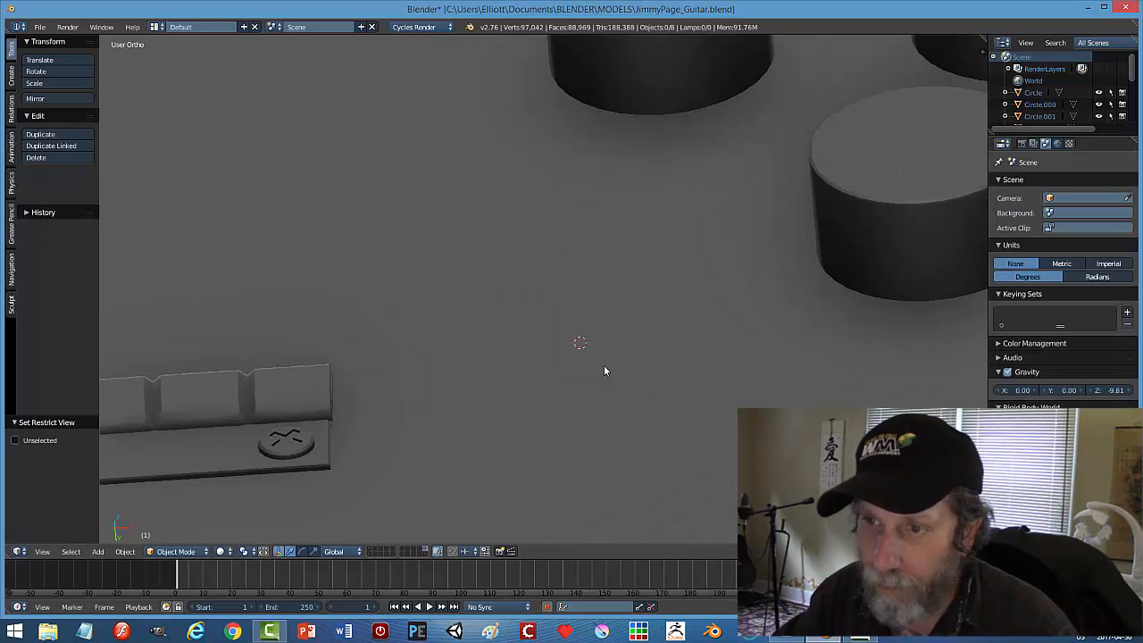
{"action": "scroll", "coordinate": [604, 369], "scroll_direction": "down", "scroll_amount": 4}
{"action": "key", "text": "alt+h"}
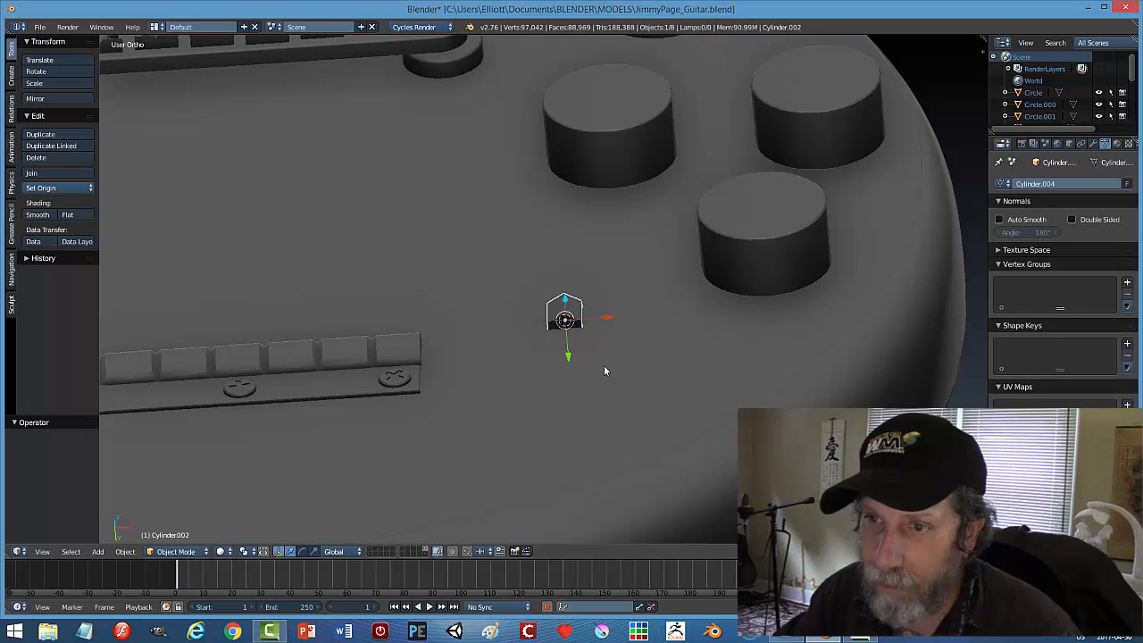
{"action": "key", "text": "KP_Decimal"}
{"action": "right_click", "coordinate": [604, 368]}
Undo the resizing of the jack and the hexagonal cylinder, along with the cylinder's creation.
{"action": "key", "text": "ctrl+z"}
{"action": "key", "text": "ctrl+z"}
{"action": "key", "text": "ctrl+z"}
{"action": "key", "text": "ctrl+z"}
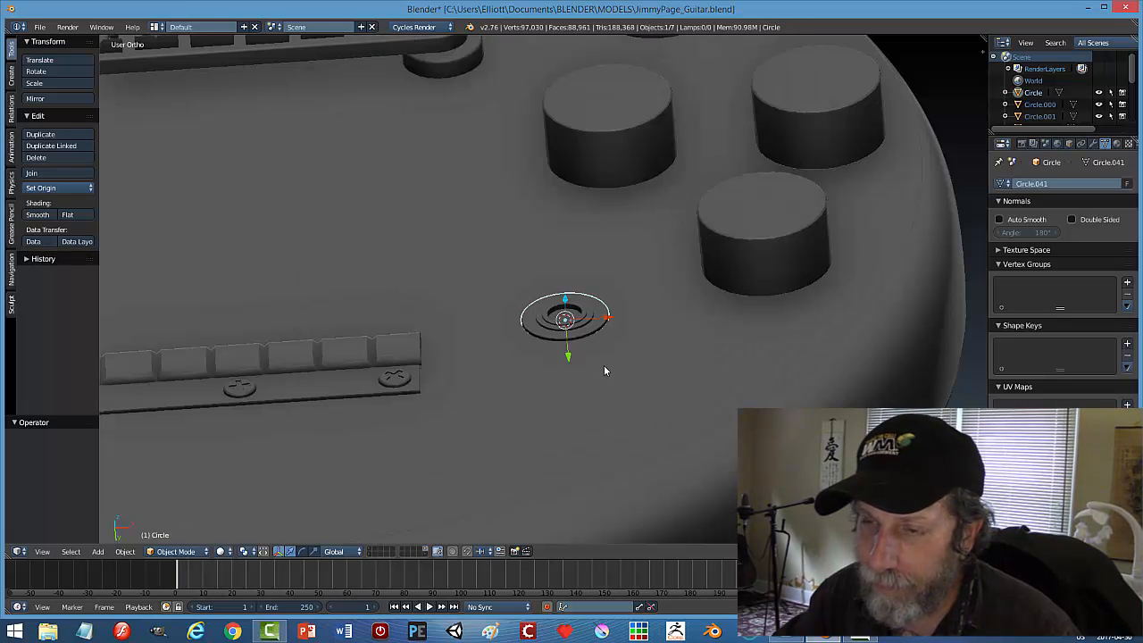
Add a six-sided cylinder at the jack's centre and scale it uniformly to 0.093.
{"action": "key", "text": "shift+a"}
{"action": "mouse_move", "coordinate": [606, 364]}
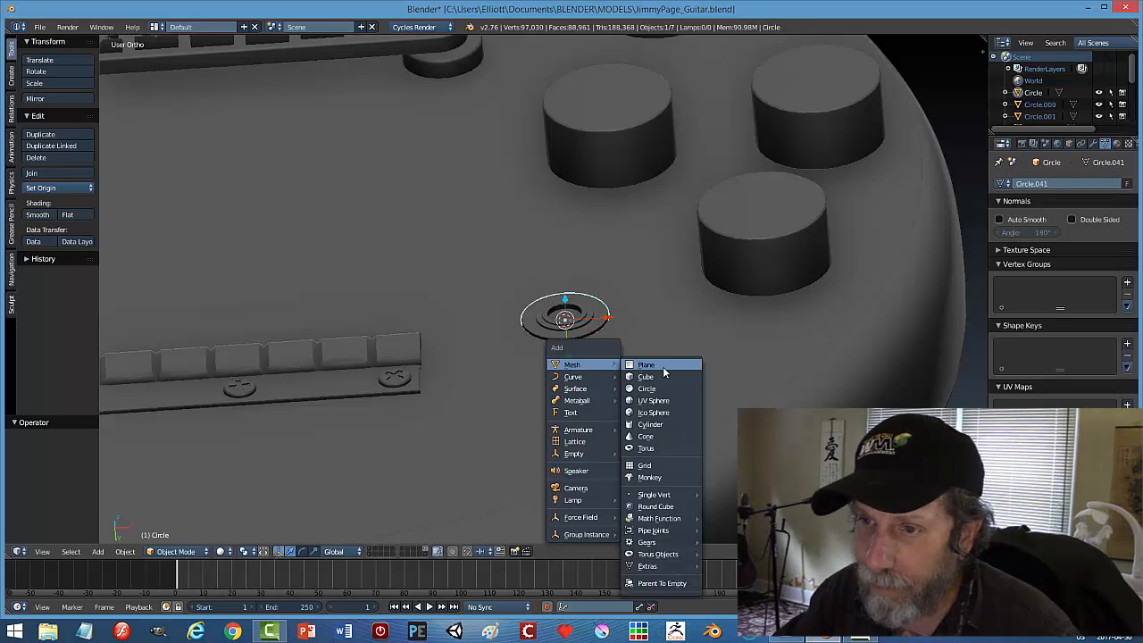
{"action": "left_click", "coordinate": [664, 423]}
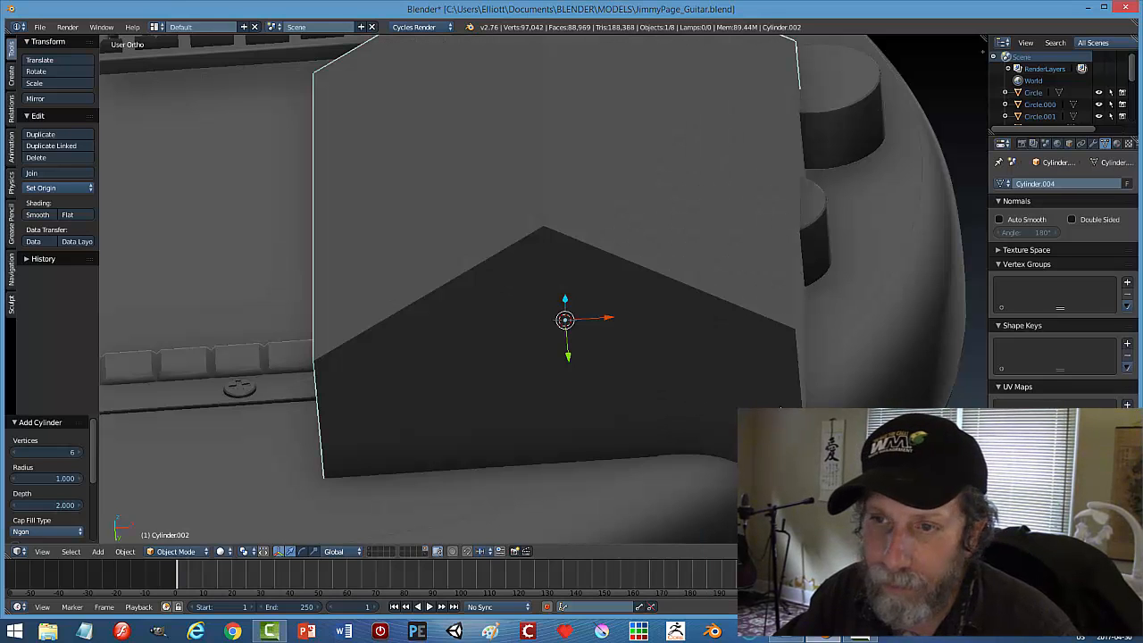
{"action": "key", "text": "s"}
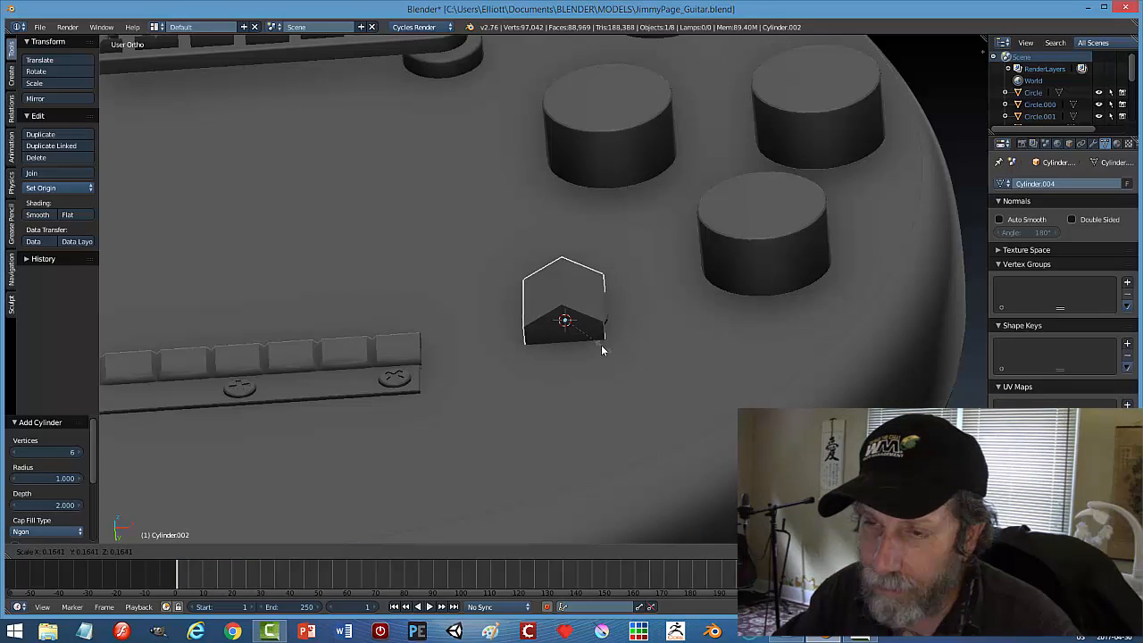
{"action": "left_click", "coordinate": [594, 343]}
Rotate the hexagonal cylinder 90 degrees about the X axis to align it with the jack.
{"action": "middle_click_drag", "start_coordinate": [610, 387], "coordinate": [554, 407]}
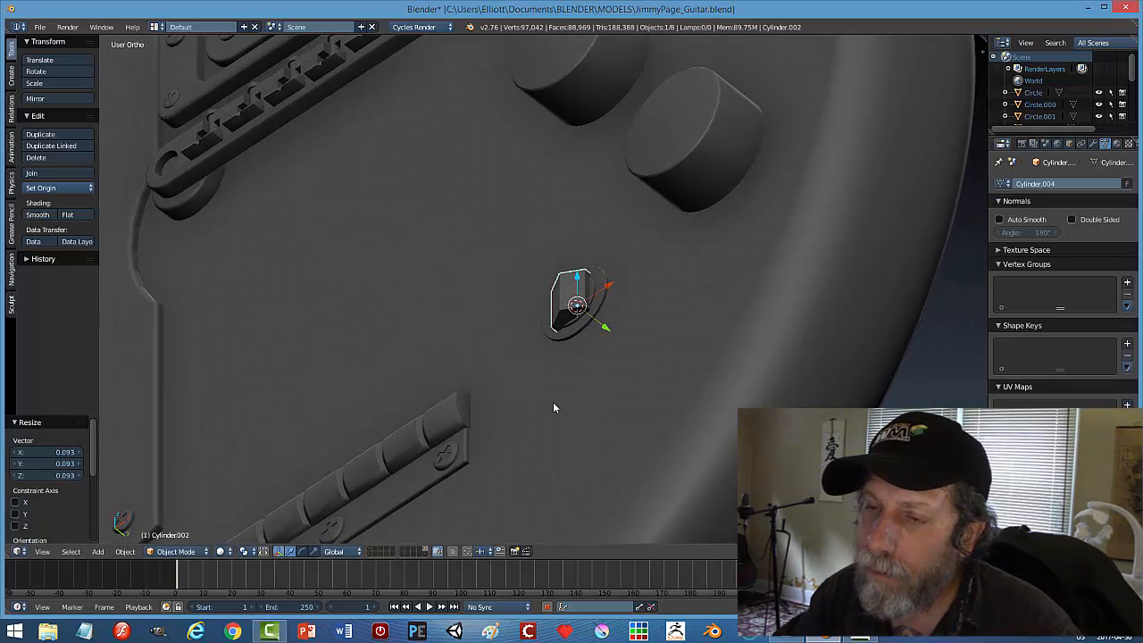
{"action": "type", "text": "rx90"}
{"action": "key", "text": "Return"}
{"action": "scroll", "coordinate": [596, 382], "scroll_direction": "up", "scroll_amount": 3}
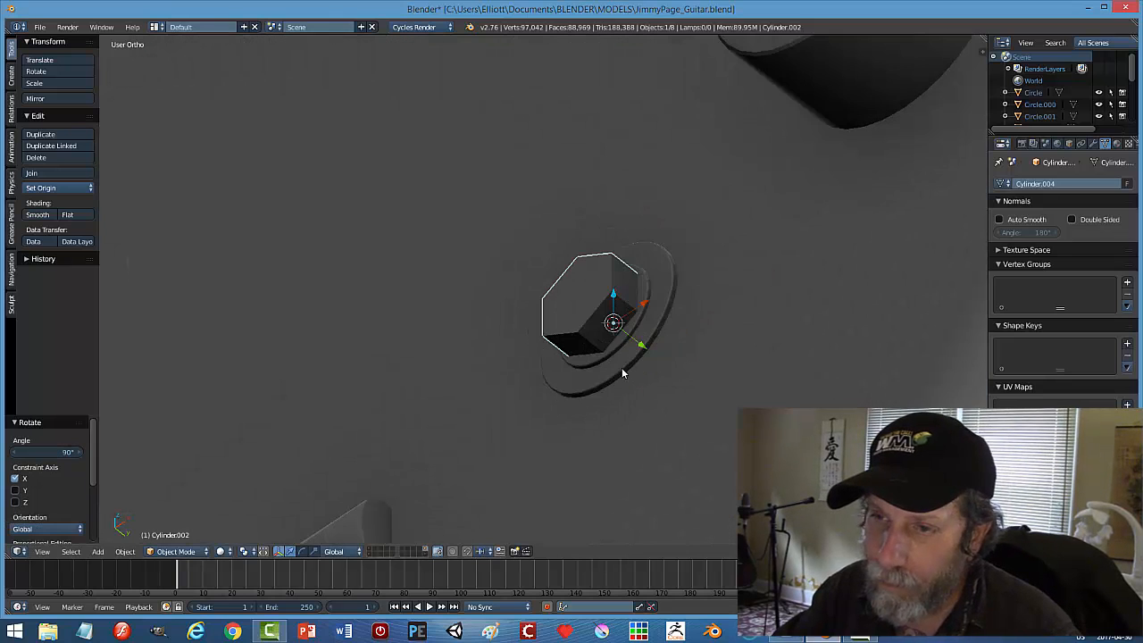
{"action": "middle_click_drag", "start_coordinate": [618, 368], "coordinate": [709, 403]}
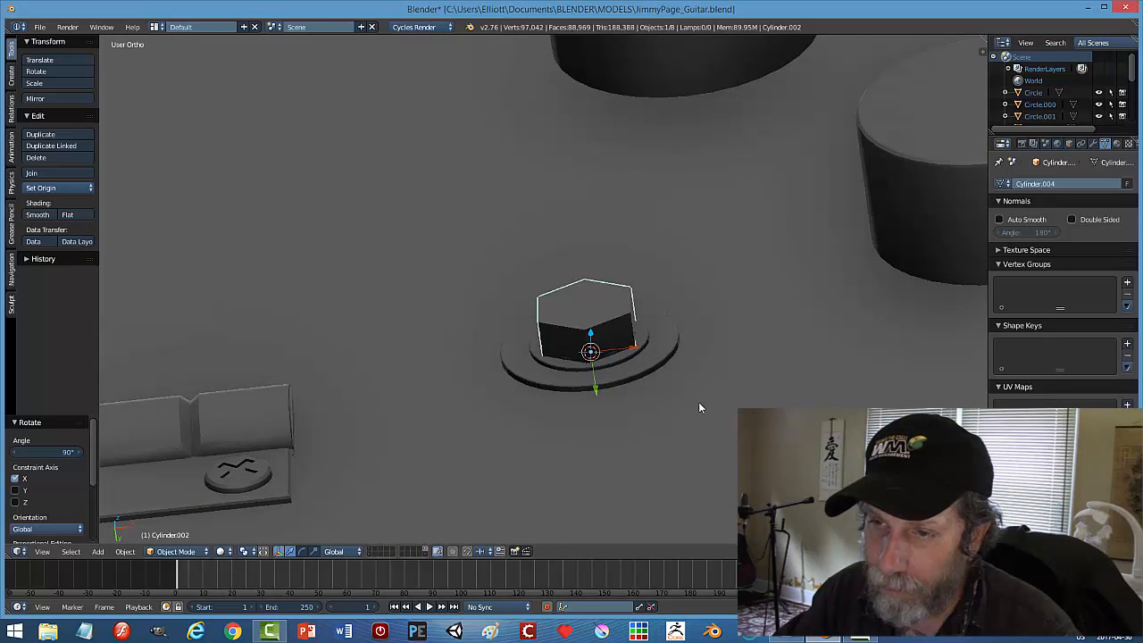
Flatten the hexagonal cylinder along Y and move it 0.006 along Y into the jack.
{"action": "key", "text": "s"}
{"action": "key", "text": "y"}
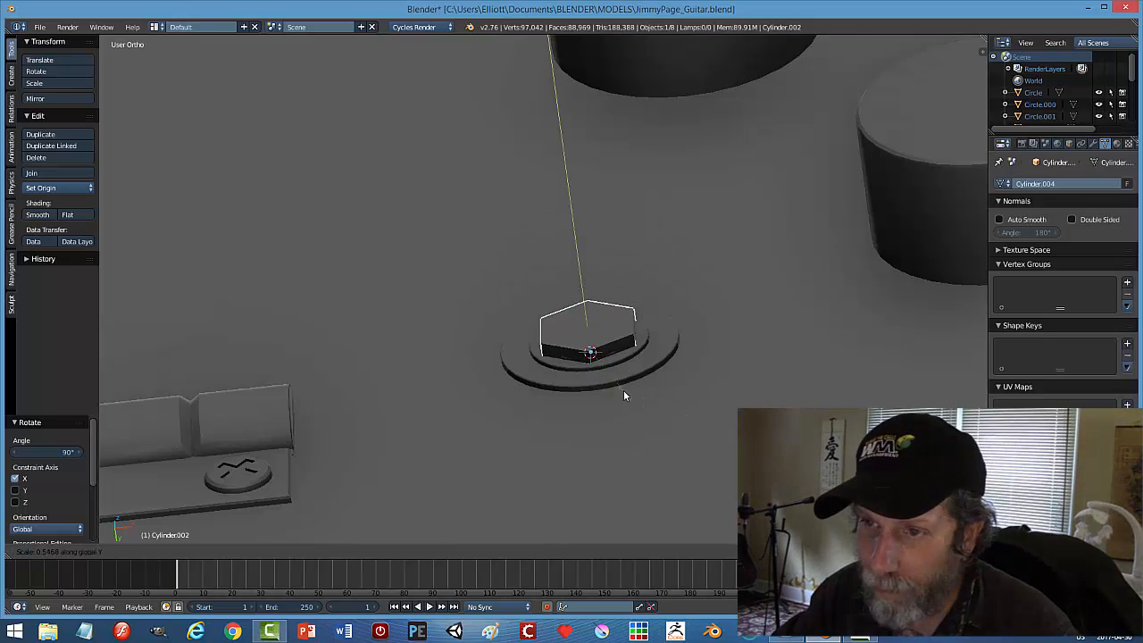
{"action": "left_click", "coordinate": [612, 379]}
{"action": "left_click_drag", "start_coordinate": [596, 383], "coordinate": [594, 384]}
{"action": "scroll", "coordinate": [589, 393], "scroll_direction": "up", "scroll_amount": 3}
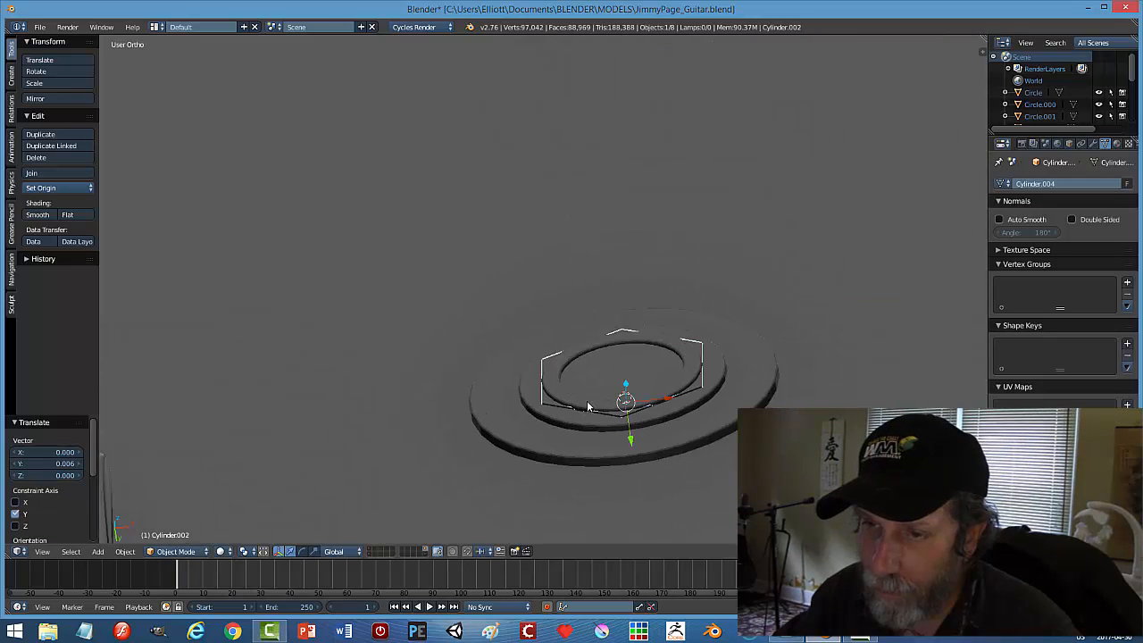
Put the jack disc into edit mode and switch the mesh selection to faces.
{"action": "right_click", "coordinate": [730, 444]}
{"action": "key", "text": "Tab"}
{"action": "left_click", "coordinate": [741, 446]}
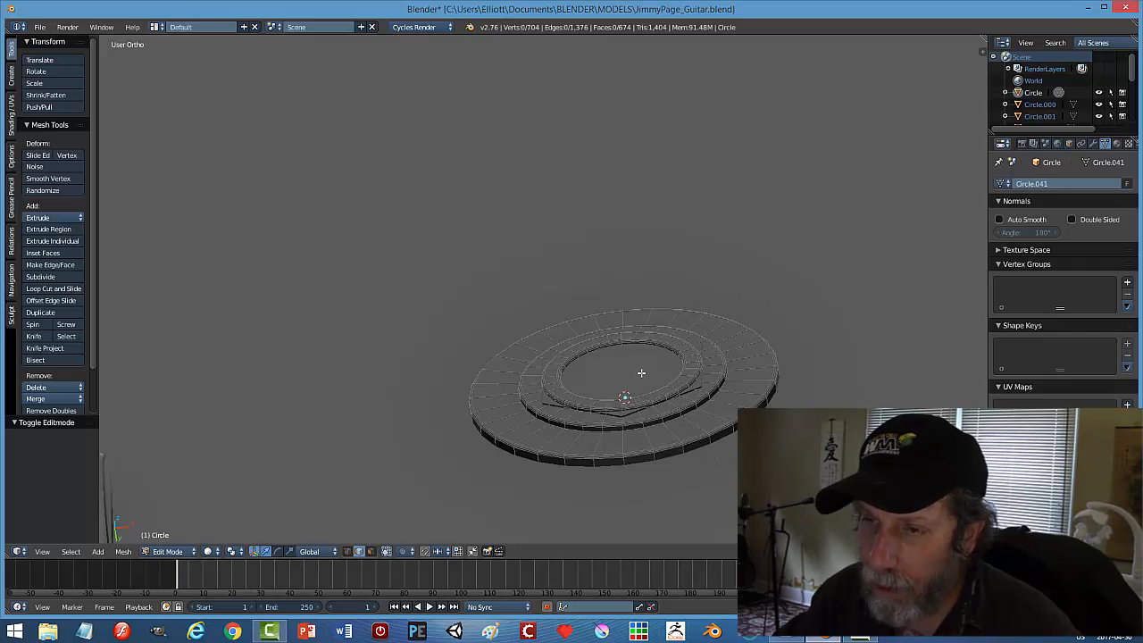
{"action": "key", "text": "a"}
{"action": "key", "text": "ctrl+Tab"}
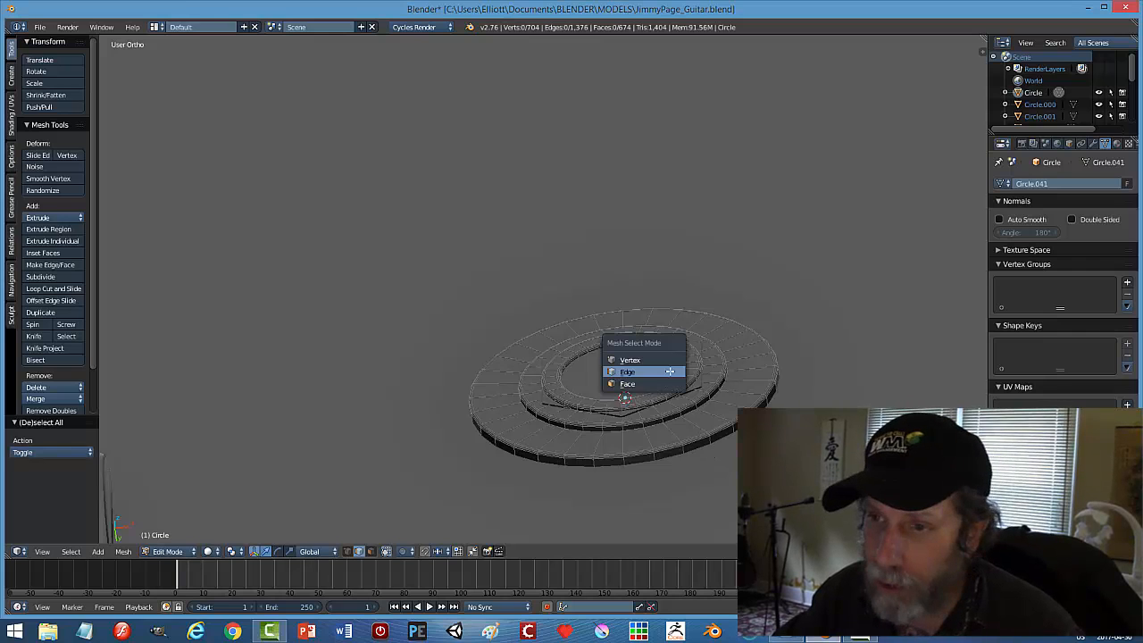
{"action": "left_click", "coordinate": [628, 384]}
{"action": "right_click", "coordinate": [675, 364]}
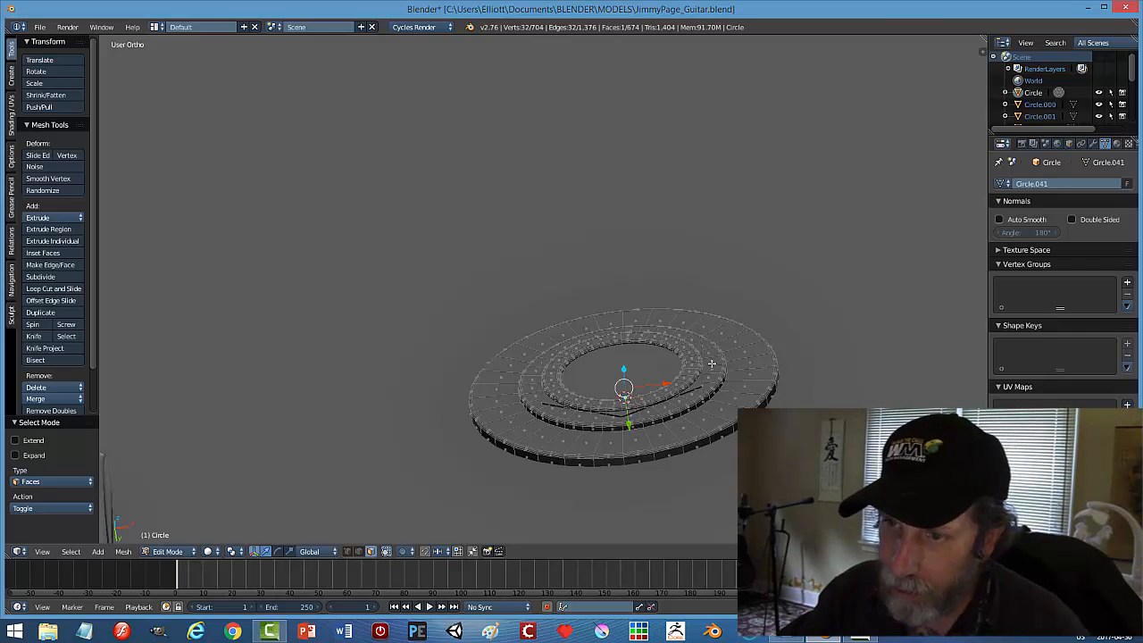
{"action": "key", "text": "a"}
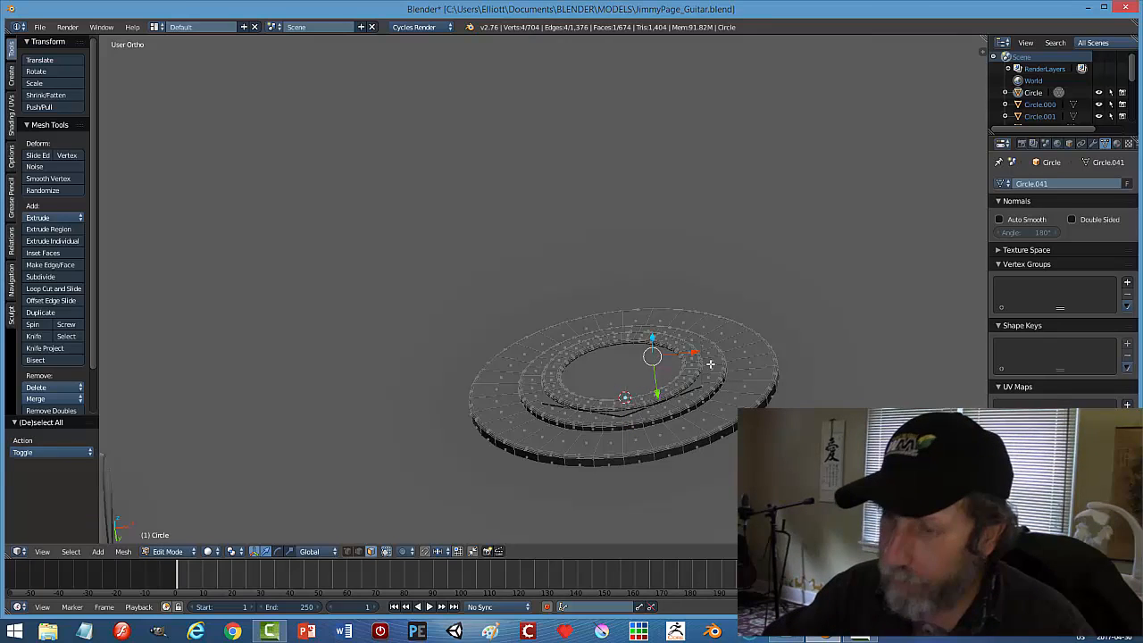
Try to select the jack's stepped rings by repeatedly growing a face selection outward, then clear the selection.
{"action": "key", "text": "ctrl+KP_Add"}
{"action": "key", "text": "ctrl+KP_Add"}
{"action": "key", "text": "ctrl+KP_Add"}
{"action": "key", "text": "ctrl+KP_Add"}
{"action": "key", "text": "ctrl+KP_Add"}
{"action": "key", "text": "ctrl+KP_Add"}
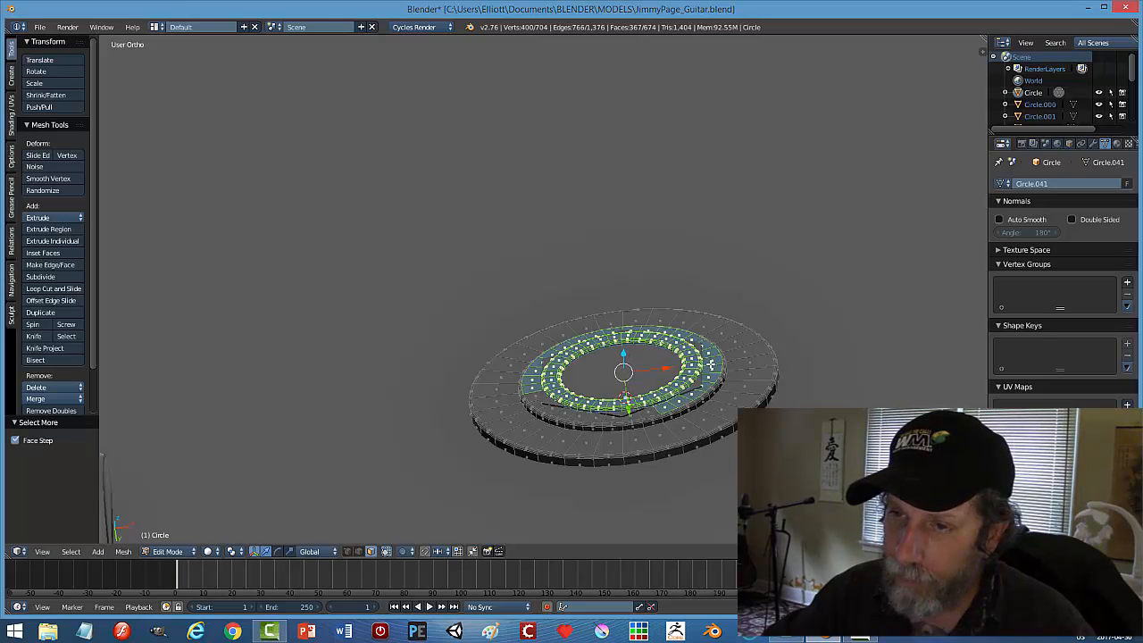
{"action": "key", "text": "ctrl+KP_Add"}
{"action": "key", "text": "a"}
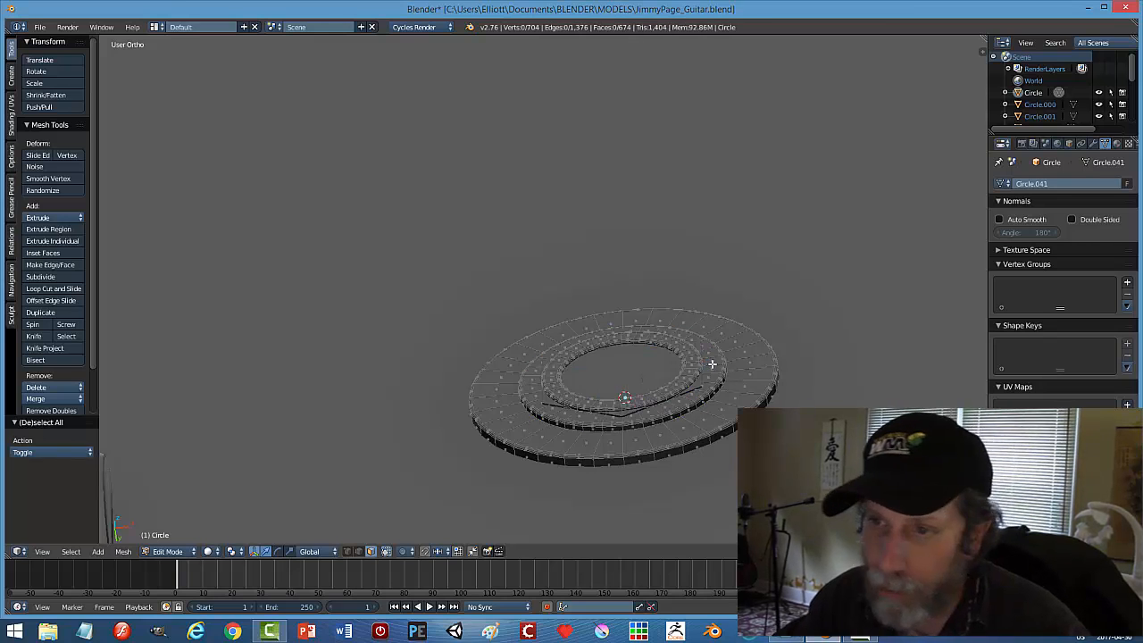
Return to object mode and hide the guitar body to expose the underside of the jack.
{"action": "scroll", "coordinate": [629, 444], "scroll_direction": "up", "scroll_amount": 3}
{"action": "scroll", "coordinate": [662, 473], "scroll_direction": "down", "scroll_amount": 2}
{"action": "middle_click_drag", "start_coordinate": [677, 495], "coordinate": [674, 428]}
{"action": "key", "text": "Tab"}
{"action": "left_click", "coordinate": [566, 474]}
{"action": "key", "text": "h"}
{"action": "middle_click_drag", "start_coordinate": [725, 470], "coordinate": [724, 442]}
{"action": "key", "text": "Tab"}
{"action": "left_click", "coordinate": [704, 442]}
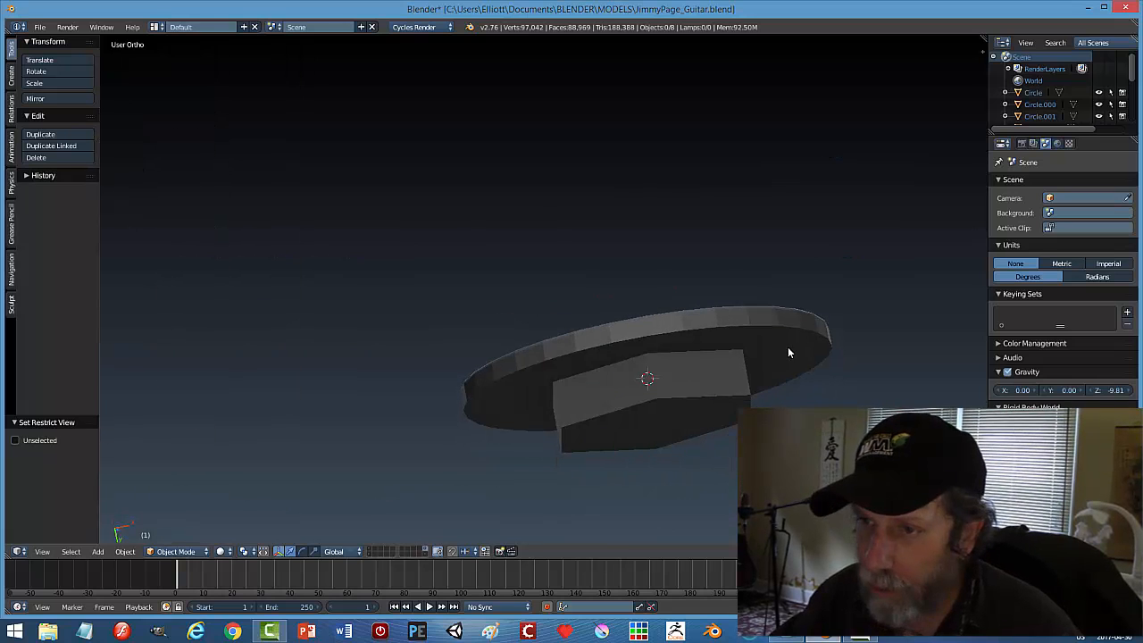
In the jack's mesh, select the underside face and grow the selection to cover the entire outer flange.
{"action": "right_click", "coordinate": [789, 348]}
{"action": "key", "text": "Tab"}
{"action": "left_click", "coordinate": [842, 399]}
{"action": "middle_click_drag", "start_coordinate": [804, 392], "coordinate": [750, 404]}
{"action": "key", "text": "a"}
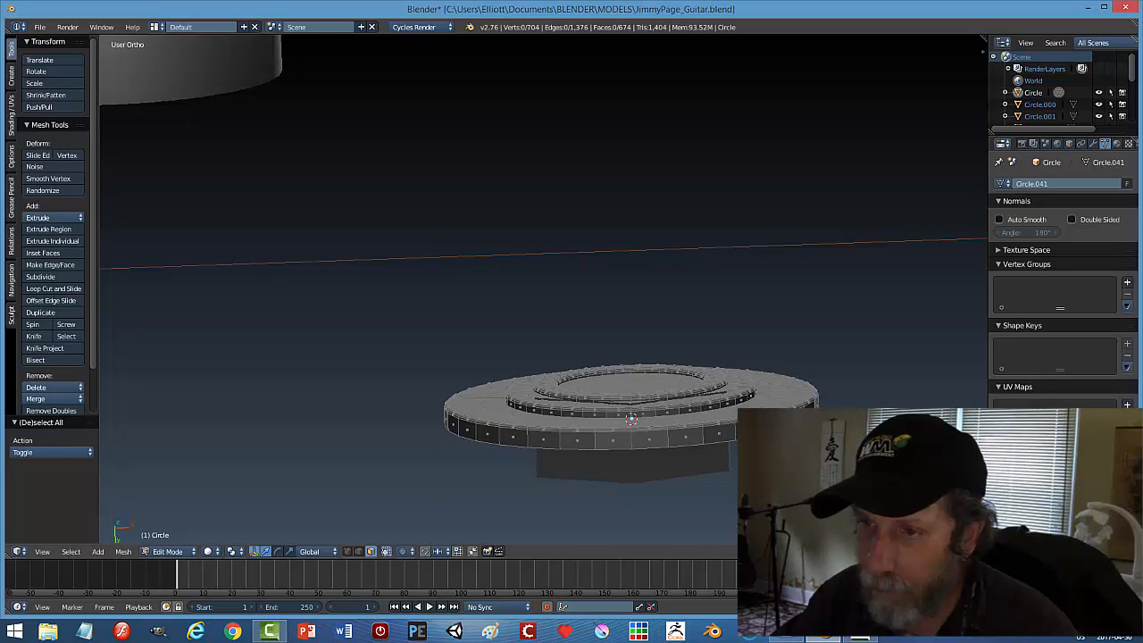
{"action": "middle_click_drag", "start_coordinate": [667, 381], "coordinate": [692, 303]}
{"action": "right_click", "coordinate": [784, 360]}
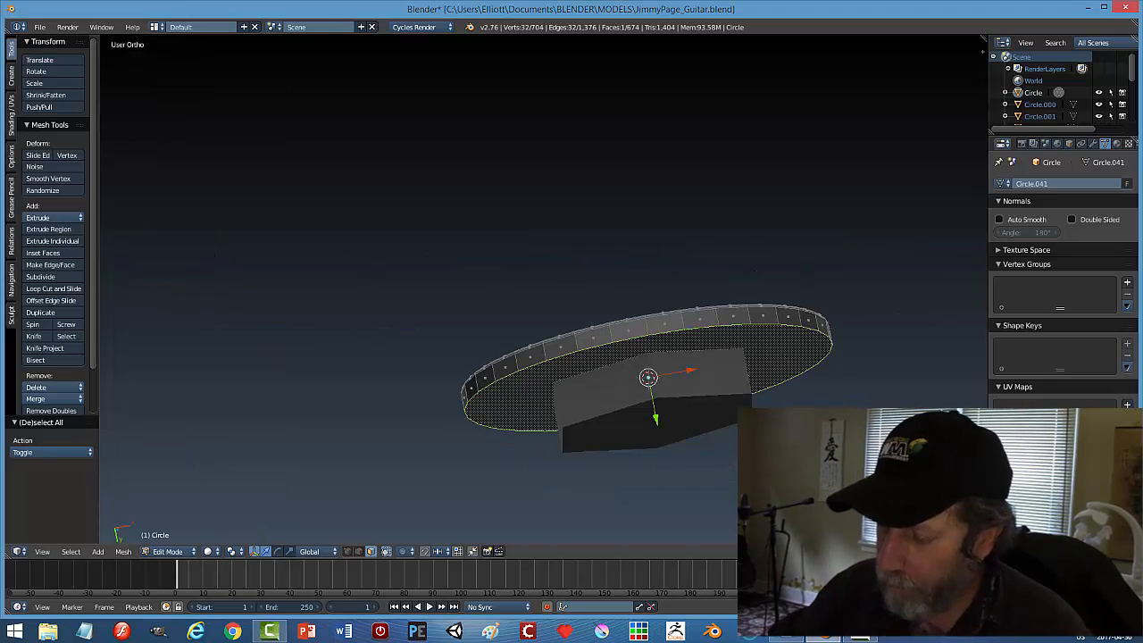
{"action": "key", "text": "ctrl+KP_Add"}
{"action": "scroll", "coordinate": [647, 371], "scroll_direction": "down", "scroll_amount": 3}
{"action": "middle_click_drag", "start_coordinate": [679, 330], "coordinate": [675, 415]}
{"action": "key", "text": "ctrl+KP_Add"}
{"action": "key", "text": "ctrl+KP_Add"}
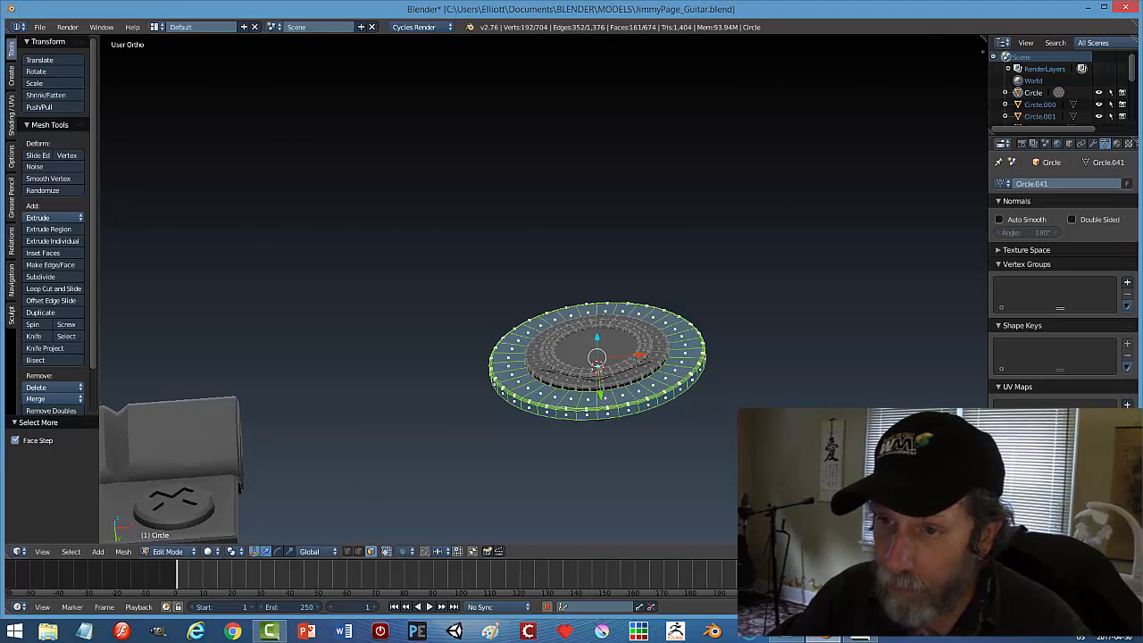
Move the selected outer flange about 0.015 along Y away from the inner rings and leave edit mode.
{"action": "scroll", "coordinate": [704, 485], "scroll_direction": "up", "scroll_amount": 3}
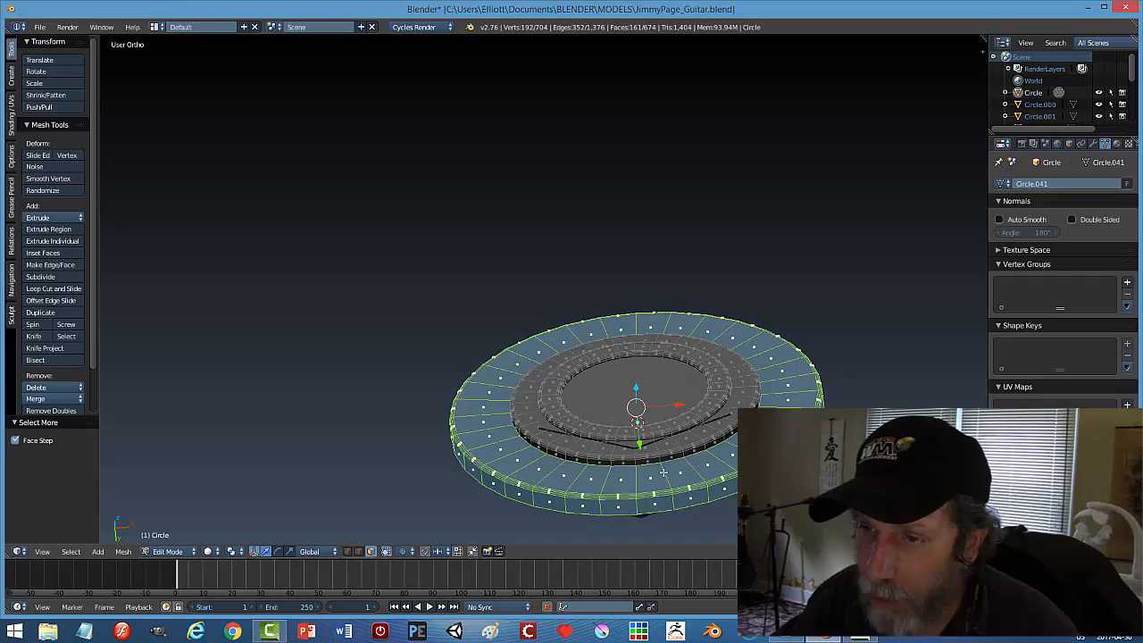
{"action": "middle_click_drag", "start_coordinate": [662, 473], "coordinate": [655, 455]}
{"action": "key", "text": "g"}
{"action": "key", "text": "z"}
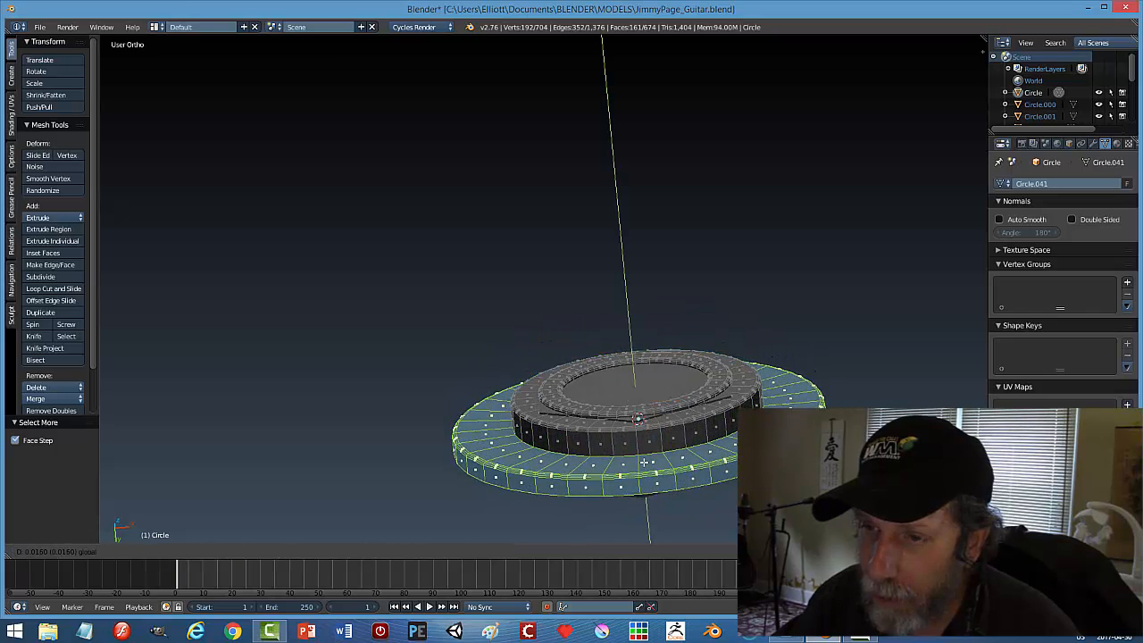
{"action": "left_click", "coordinate": [643, 465]}
{"action": "key", "text": "Tab"}
Scale the hexagonal nut uniformly by about 1.496, and flatten it by about 0.321 along Y between the flange and inner rings.
{"action": "left_click", "coordinate": [731, 420]}
{"action": "right_click", "coordinate": [727, 399]}
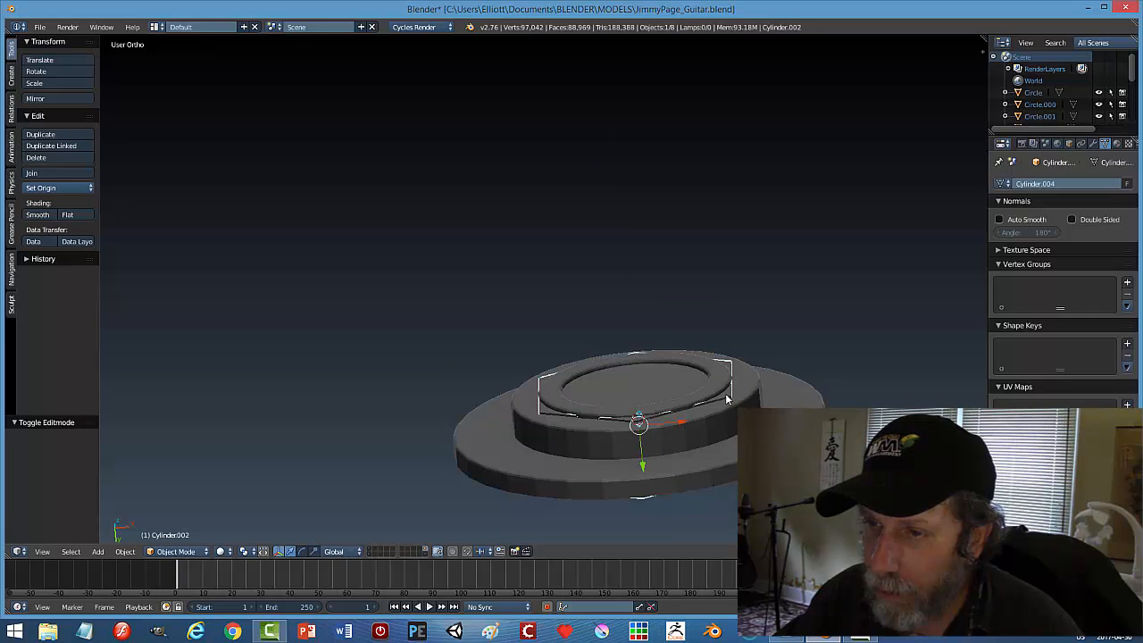
{"action": "key", "text": "s"}
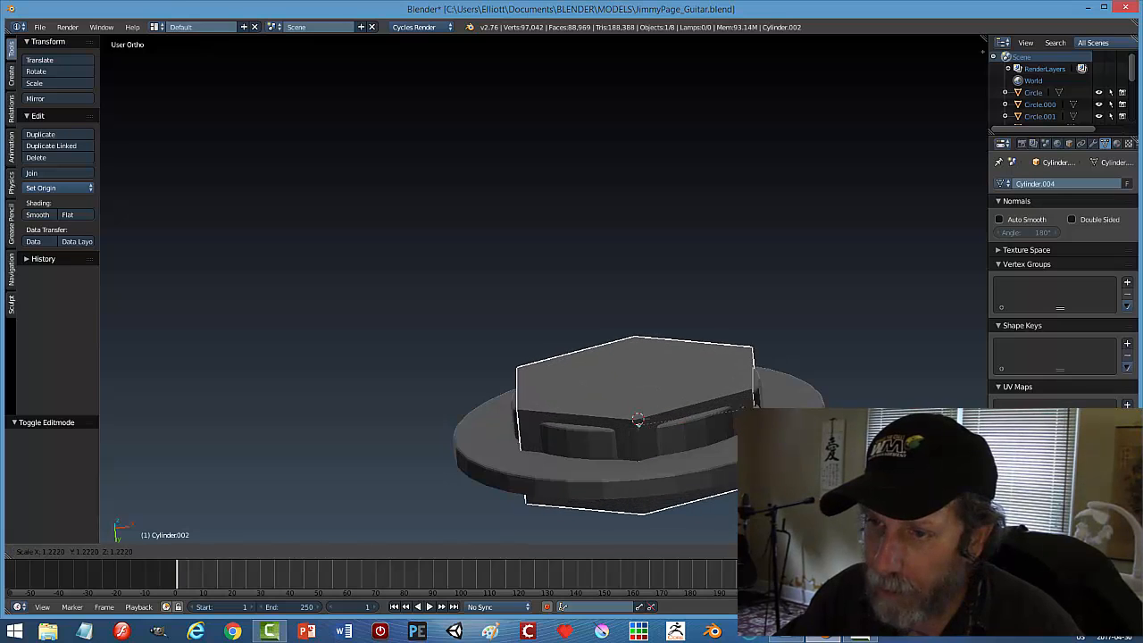
{"action": "left_click", "coordinate": [776, 410]}
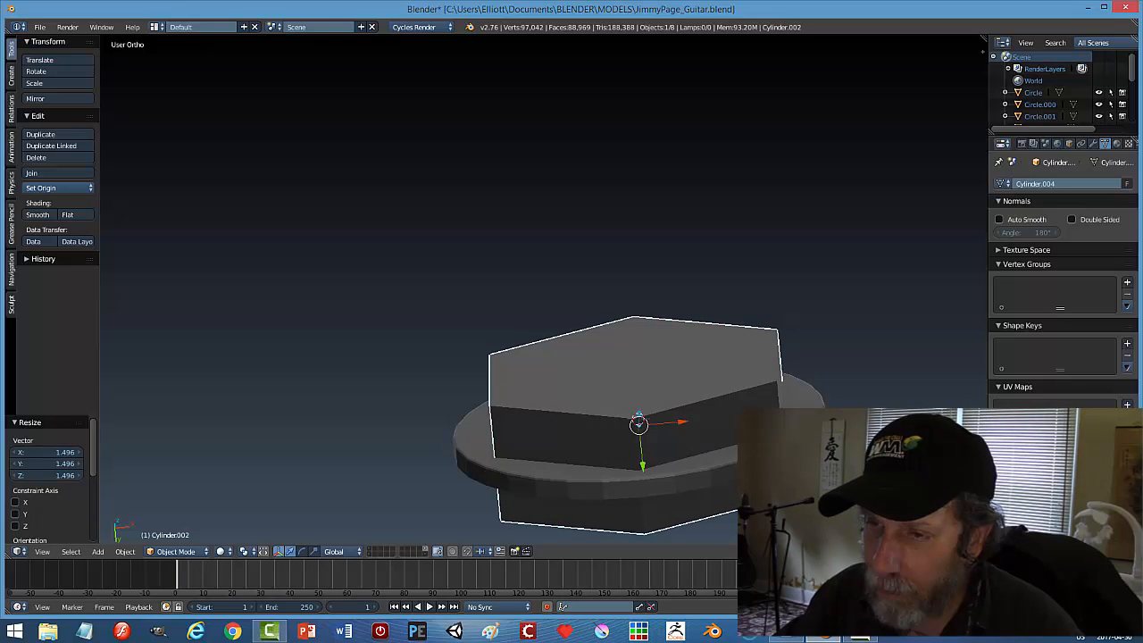
{"action": "key", "text": "s"}
{"action": "key", "text": "y"}
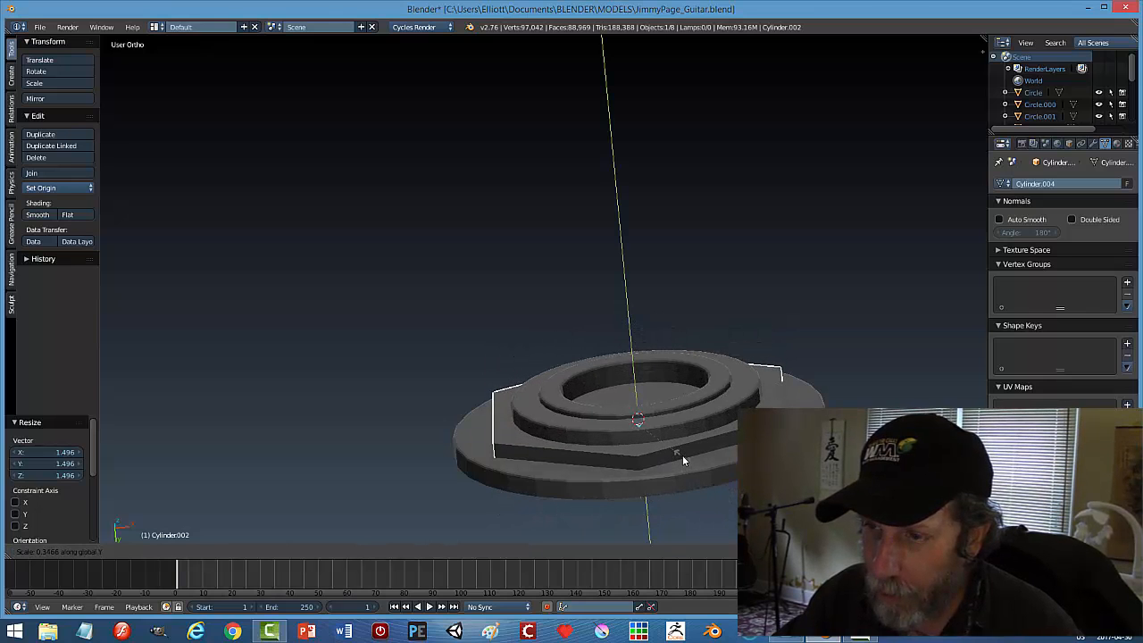
{"action": "left_click", "coordinate": [679, 451]}
{"action": "middle_click_drag", "start_coordinate": [680, 451], "coordinate": [750, 482]}
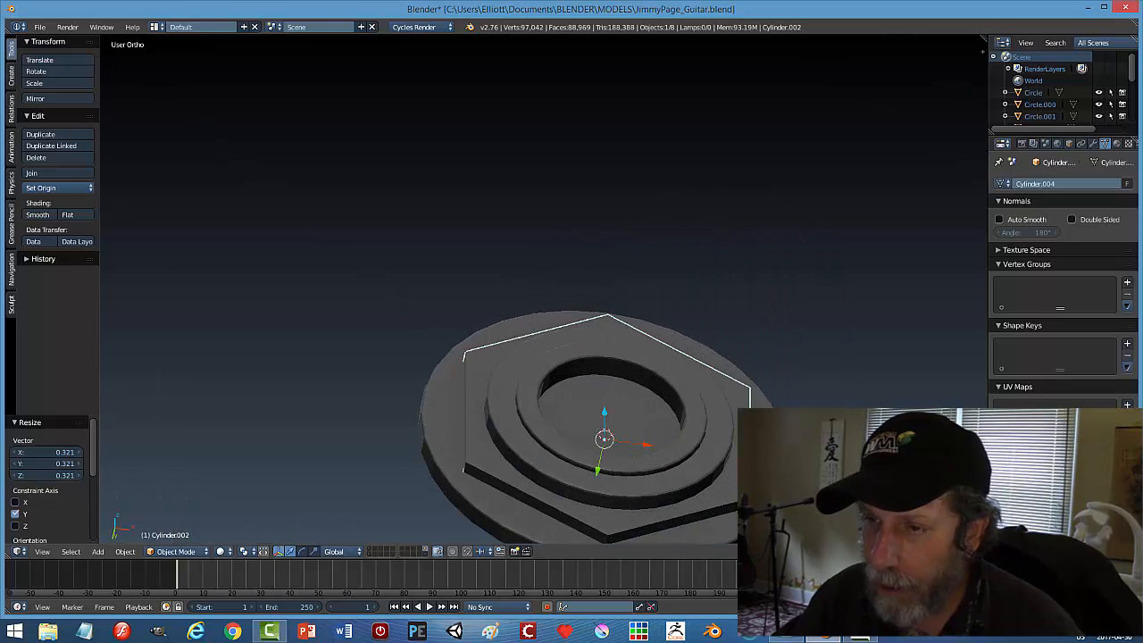
Apply the rotation and scale of the hexagonal nut.
{"action": "left_click", "coordinate": [125, 552]}
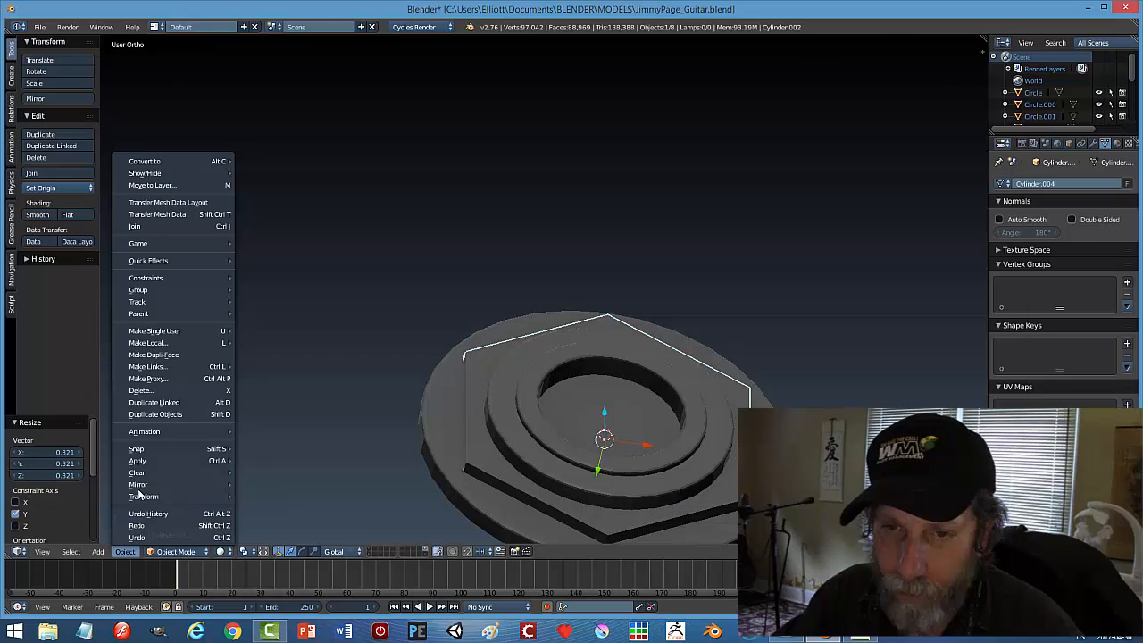
{"action": "mouse_move", "coordinate": [150, 461]}
{"action": "left_click", "coordinate": [284, 500]}
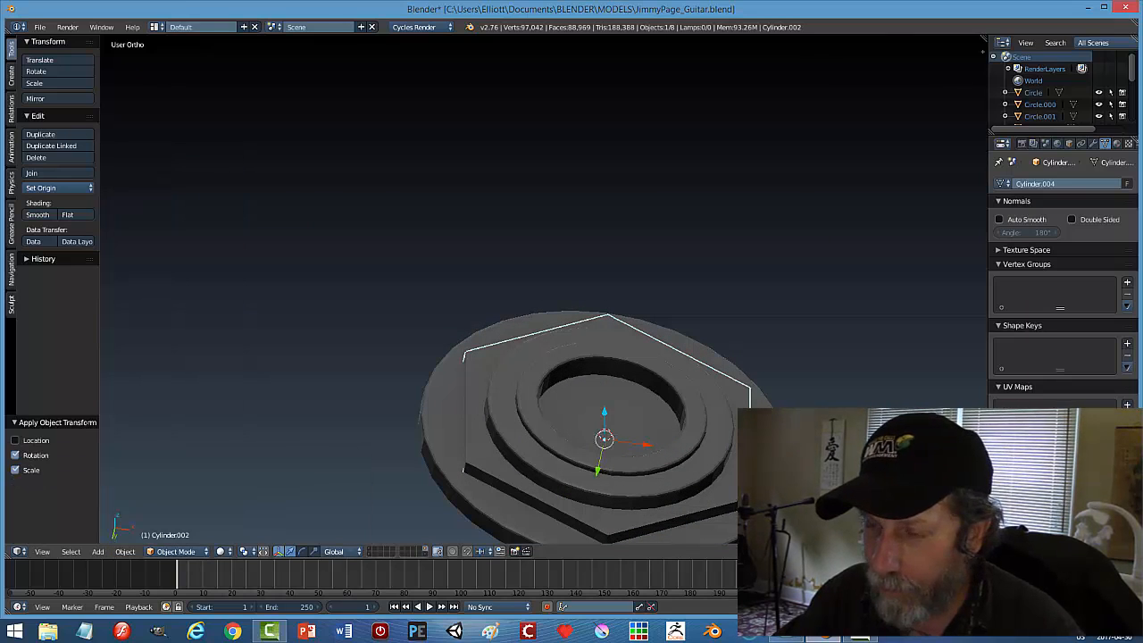
Bevel the nut's upper hexagonal edge loop by about 0.005 with 3 segments, and return to object mode.
{"action": "key", "text": "Tab"}
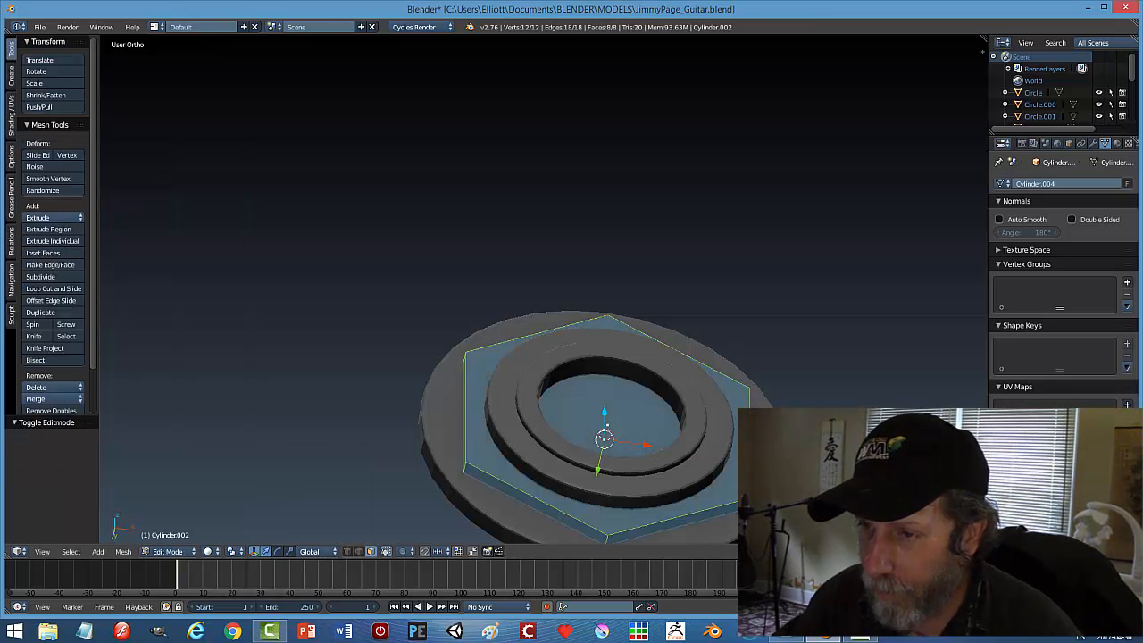
{"action": "key", "text": "2"}
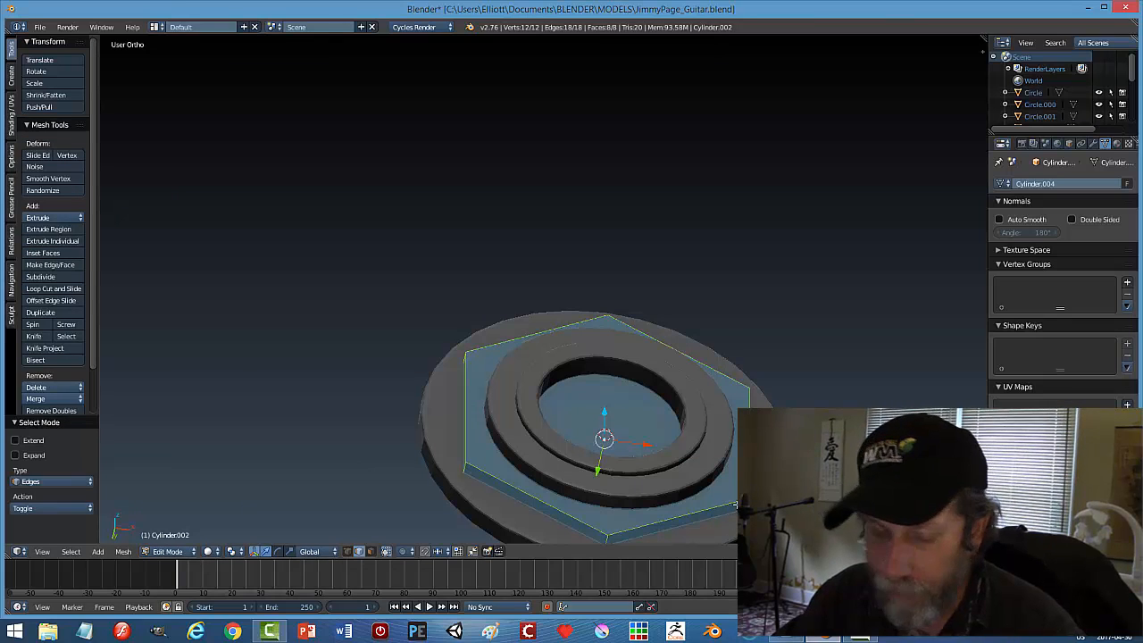
{"action": "key", "text": "a"}
{"action": "right_click", "coordinate": [671, 522], "text": "alt"}
{"action": "middle_click_drag", "start_coordinate": [672, 521], "coordinate": [675, 486]}
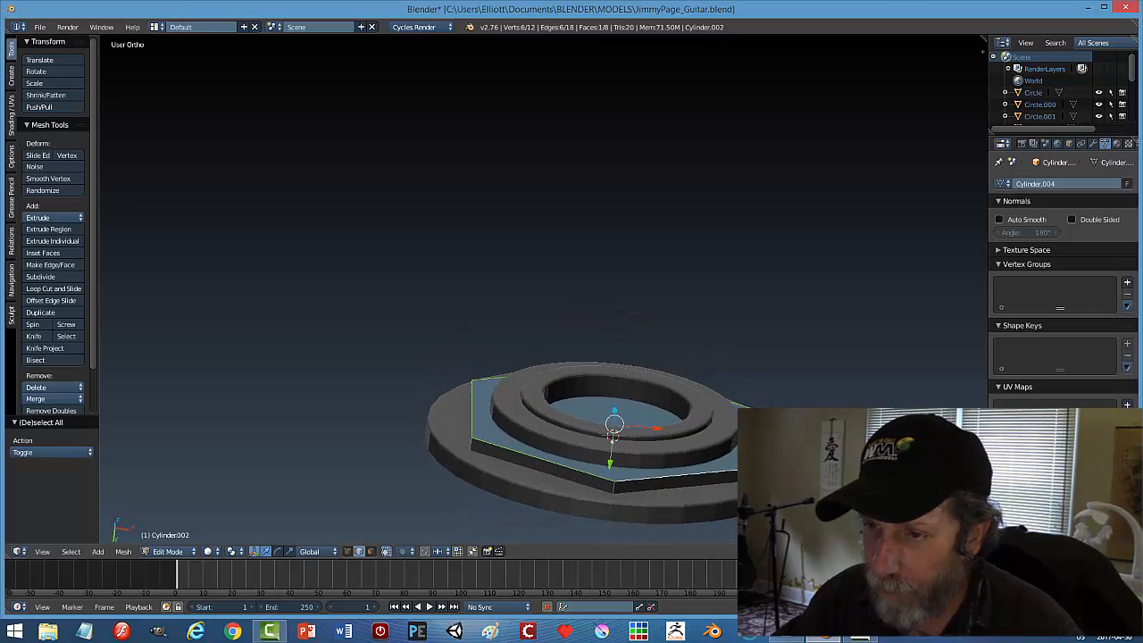
{"action": "key", "text": "ctrl+b"}
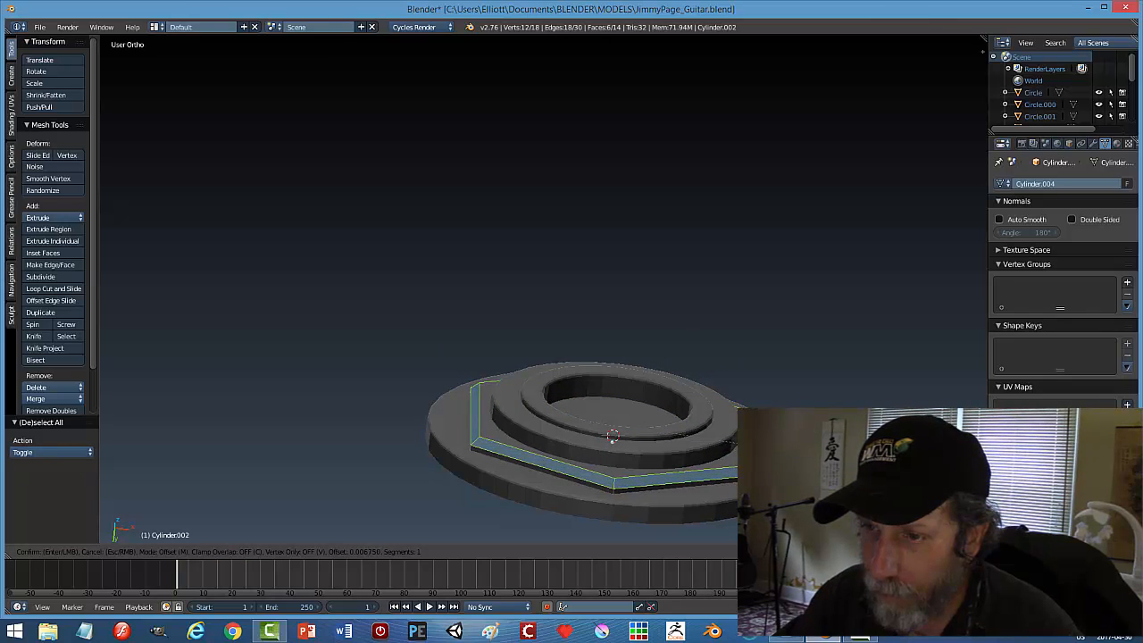
{"action": "scroll", "coordinate": [613, 436], "scroll_direction": "up", "scroll_amount": 2}
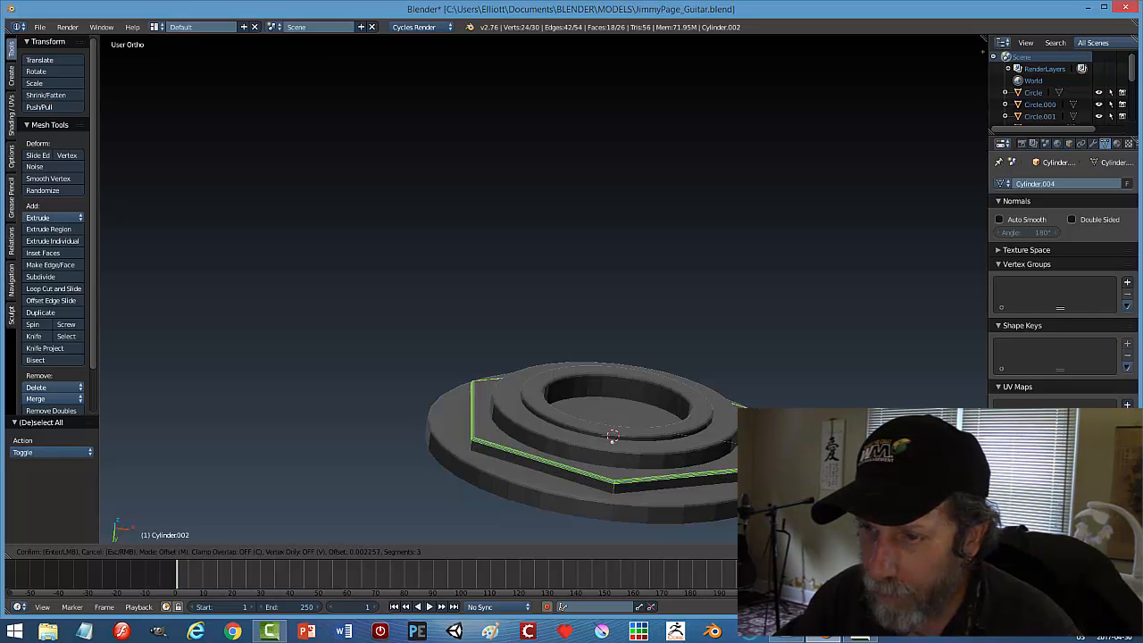
{"action": "left_click", "coordinate": [613, 436]}
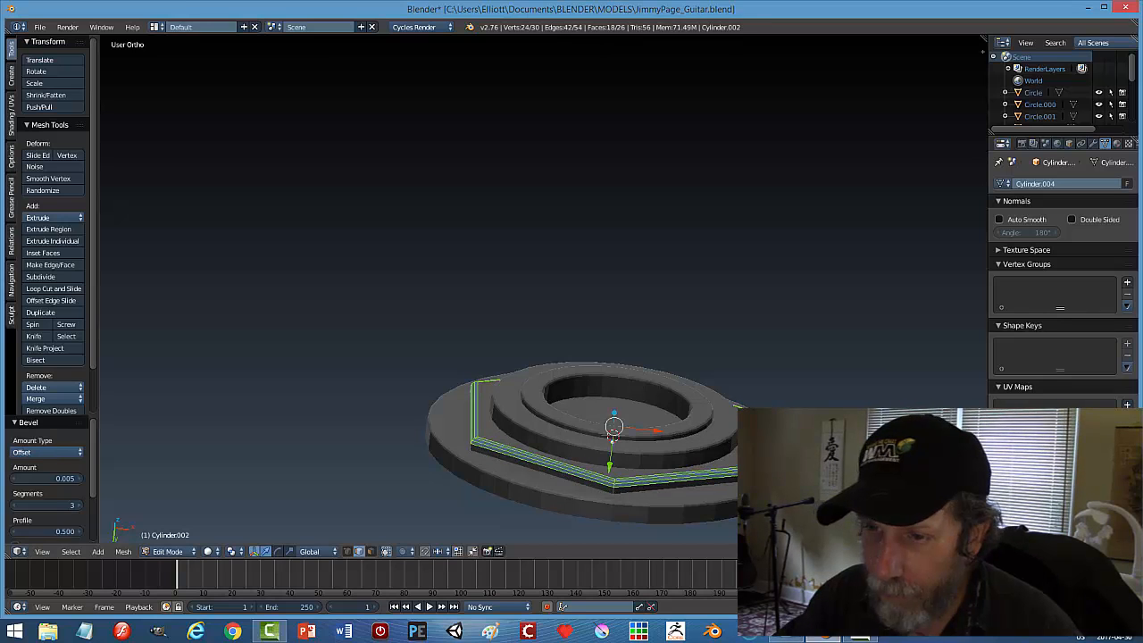
{"action": "key", "text": "a"}
{"action": "key", "text": "Tab"}
Join the jack's rings with the hexagonal nut and shade the result smooth with Auto Smooth at 45°.
{"action": "middle_click_drag", "start_coordinate": [613, 436], "coordinate": [735, 469]}
{"action": "right_click", "coordinate": [655, 376]}
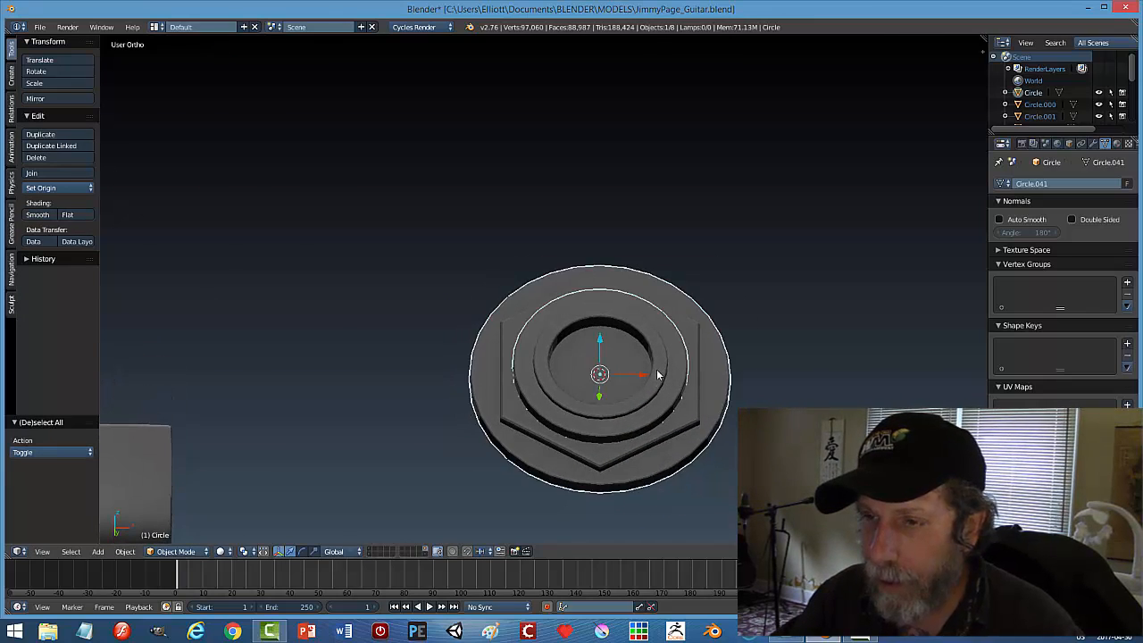
{"action": "right_click", "coordinate": [685, 416], "text": "shift"}
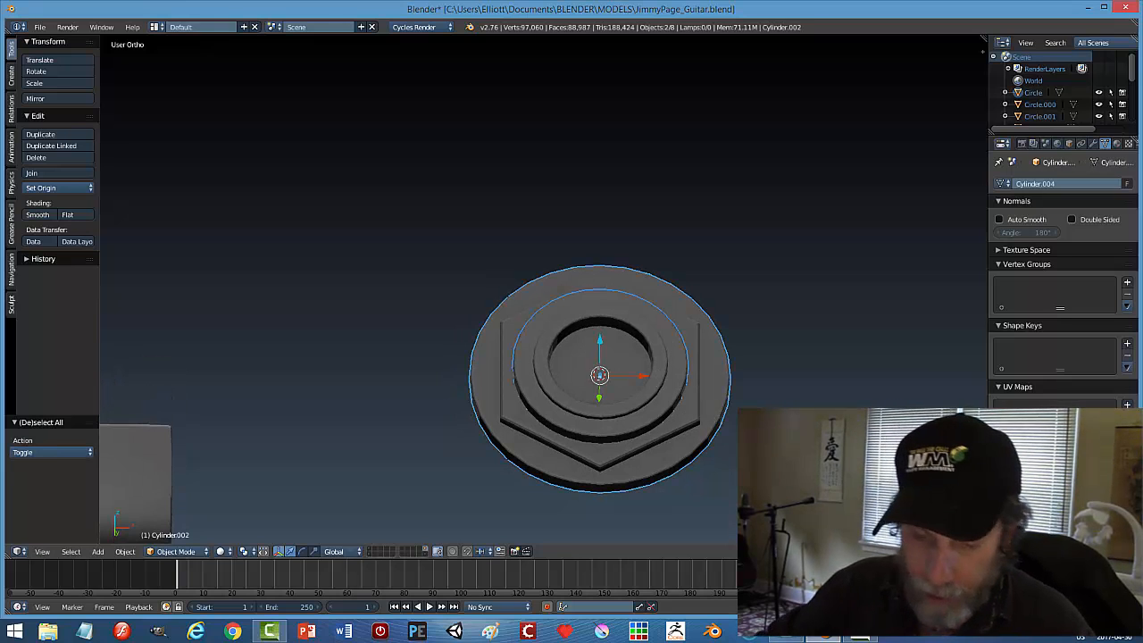
{"action": "key", "text": "ctrl+j"}
{"action": "left_click", "coordinate": [37, 215]}
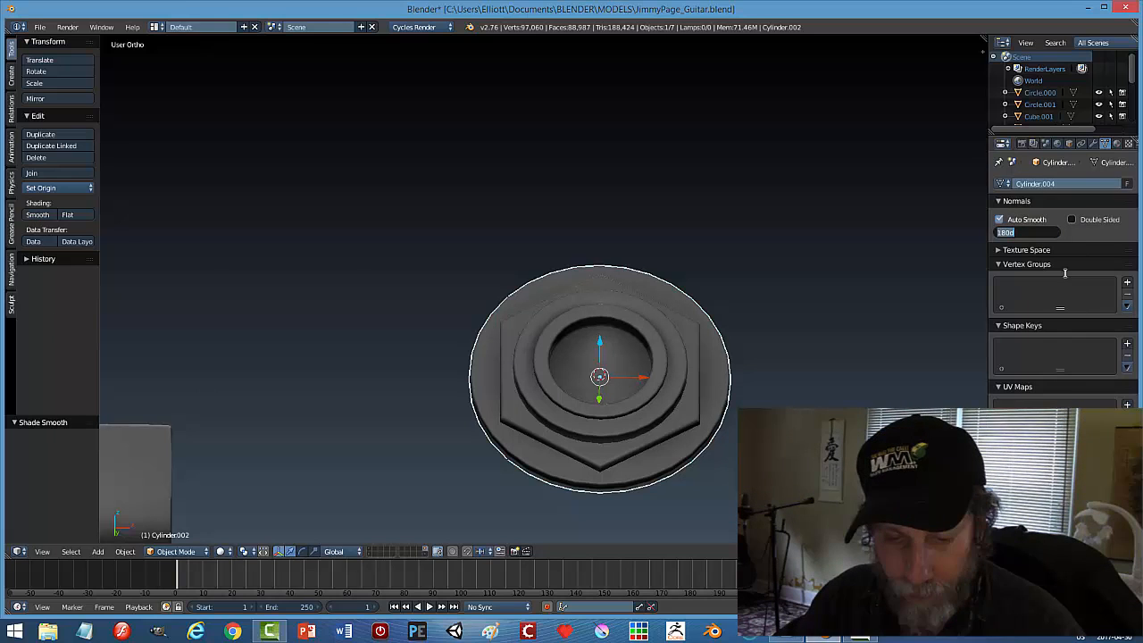
{"action": "key", "text": "Return"}
{"action": "key", "text": "a"}
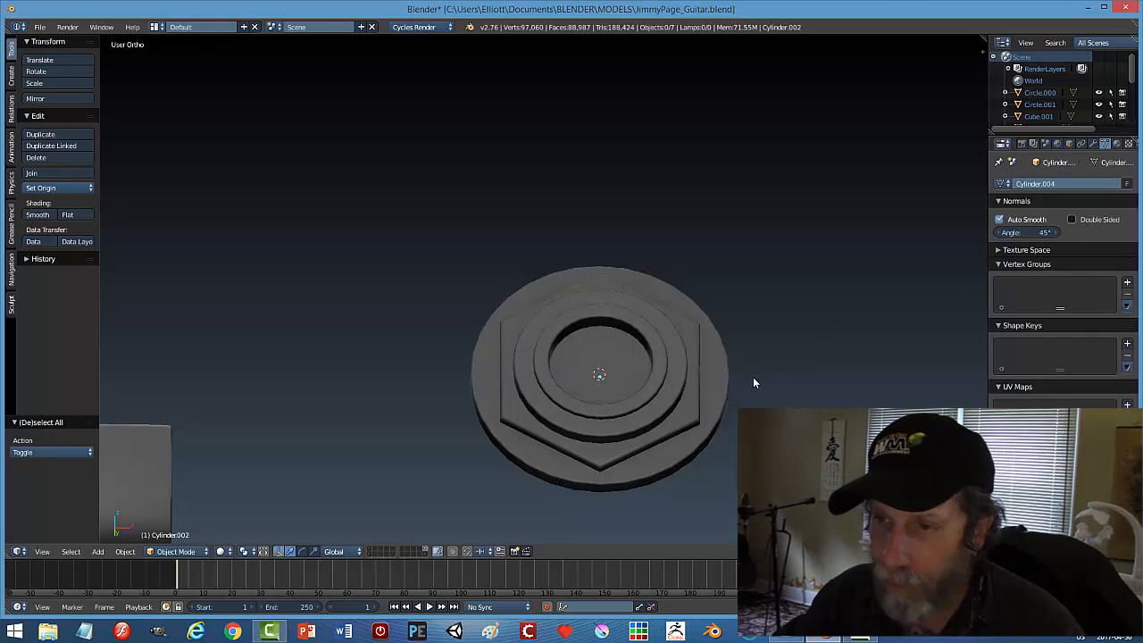
Unhide the guitar body and raise the jack slightly along Y so its outer flange clears the body's surface.
{"action": "scroll", "coordinate": [752, 381], "scroll_direction": "down", "scroll_amount": 2}
{"action": "key", "text": "alt+h"}
{"action": "scroll", "coordinate": [749, 377], "scroll_direction": "down", "scroll_amount": 1}
{"action": "scroll", "coordinate": [696, 384], "scroll_direction": "down", "scroll_amount": 2}
{"action": "middle_click_drag", "start_coordinate": [668, 381], "coordinate": [602, 355]}
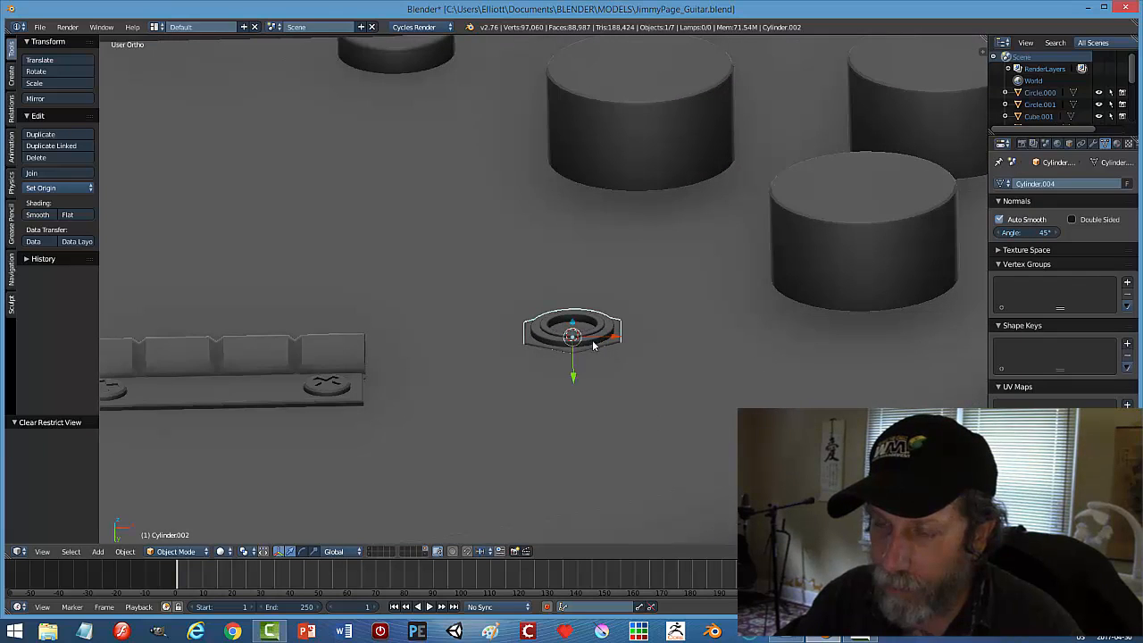
{"action": "left_click_drag", "start_coordinate": [573, 377], "coordinate": [578, 369]}
{"action": "key", "text": "a"}
Join the output jack to the guitar body object.
{"action": "scroll", "coordinate": [680, 378], "scroll_direction": "down", "scroll_amount": 3}
{"action": "middle_click_drag", "start_coordinate": [670, 361], "coordinate": [591, 338]}
{"action": "scroll", "coordinate": [667, 399], "scroll_direction": "down", "scroll_amount": 5}
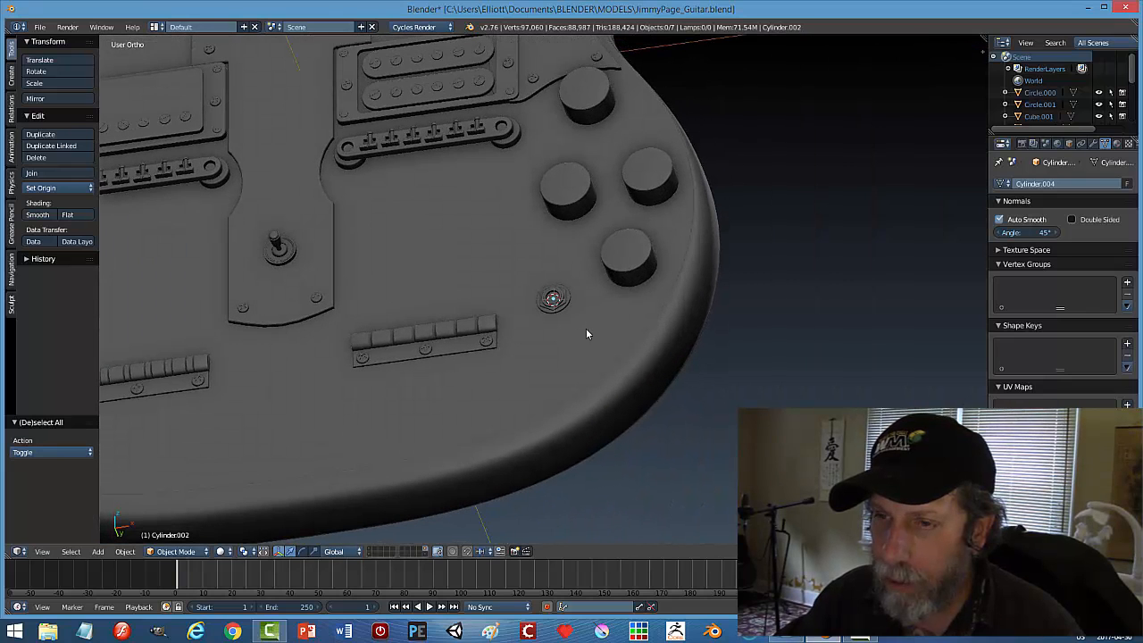
{"action": "right_click", "coordinate": [628, 332]}
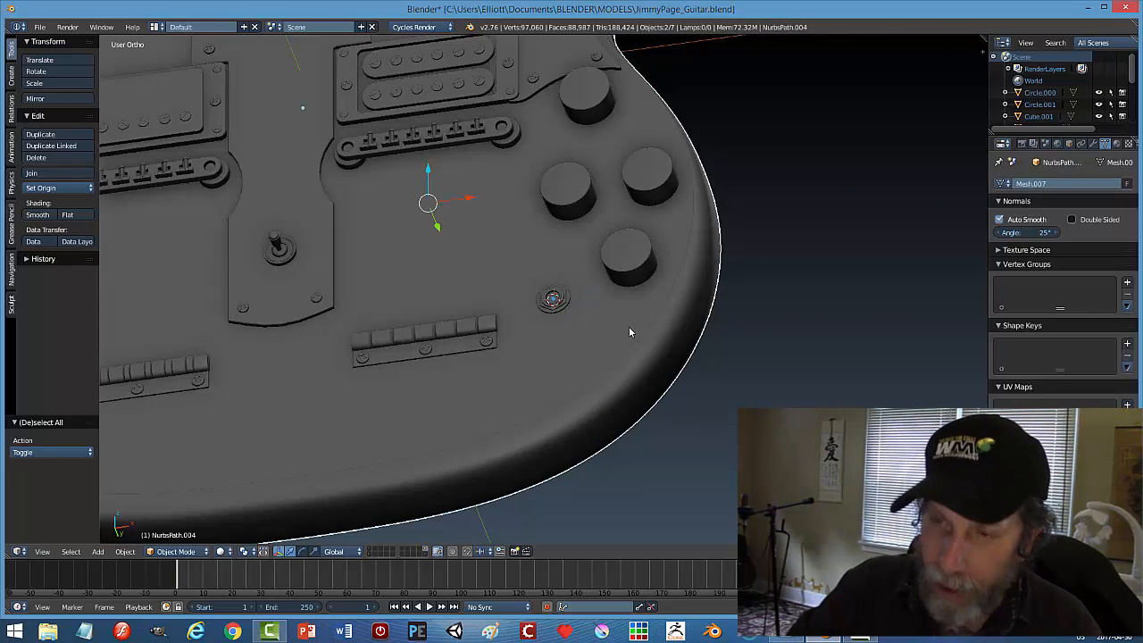
{"action": "key", "text": "ctrl+j"}
Examine the joined jack and the neighbouring control knobs on the guitar's lower body from several distances and angles.
{"action": "scroll", "coordinate": [629, 332], "scroll_direction": "down", "scroll_amount": 2}
{"action": "scroll", "coordinate": [629, 333], "scroll_direction": "down", "scroll_amount": 3}
{"action": "middle_click_drag", "start_coordinate": [629, 332], "coordinate": [630, 268]}
{"action": "scroll", "coordinate": [661, 349], "scroll_direction": "up", "scroll_amount": 6}
{"action": "scroll", "coordinate": [746, 289], "scroll_direction": "down", "scroll_amount": 3}
{"action": "middle_click_drag", "start_coordinate": [663, 332], "coordinate": [676, 364]}
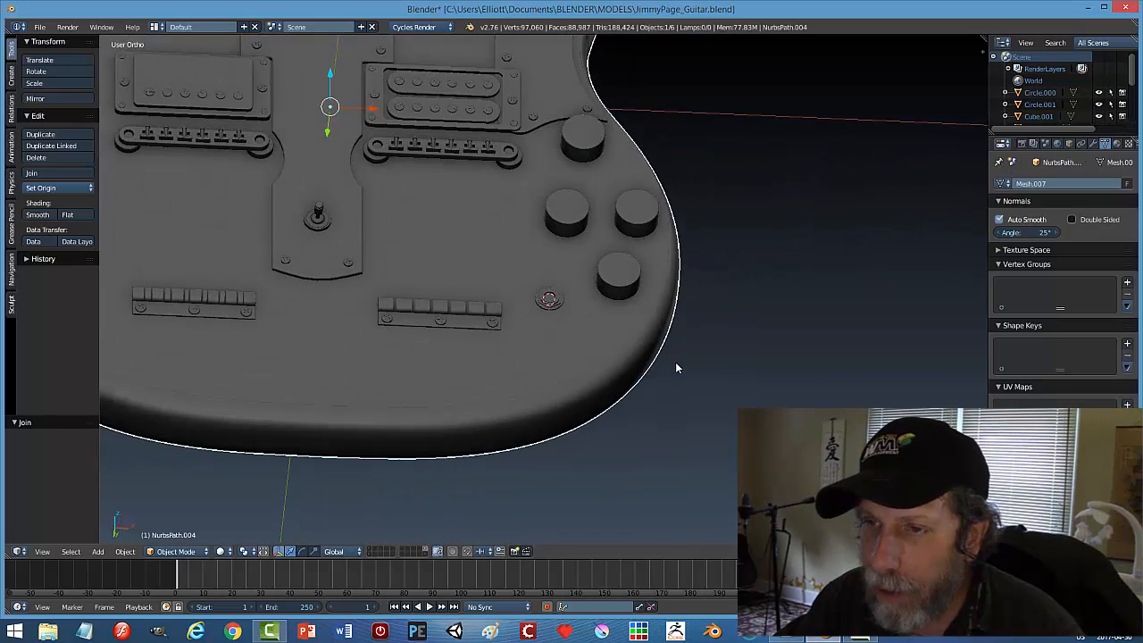
{"action": "scroll", "coordinate": [657, 308], "scroll_direction": "up", "scroll_amount": 3}
{"action": "scroll", "coordinate": [679, 271], "scroll_direction": "down", "scroll_amount": 3}
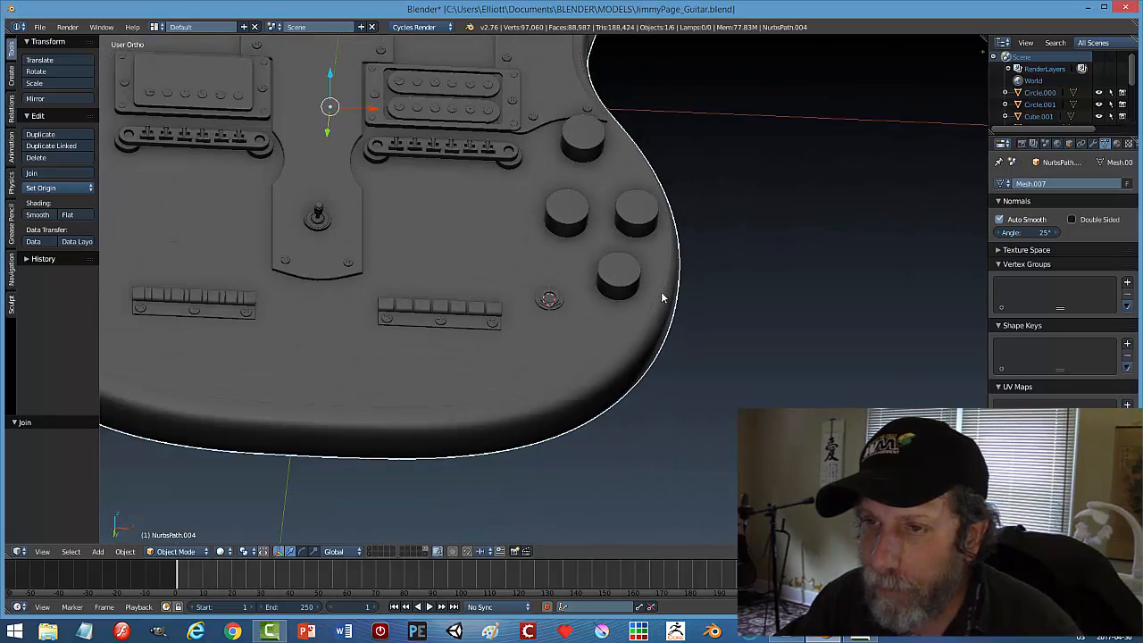
In the body's mesh, switch to face selection and select the top faces of all four control knobs.
{"action": "key", "text": "Tab"}
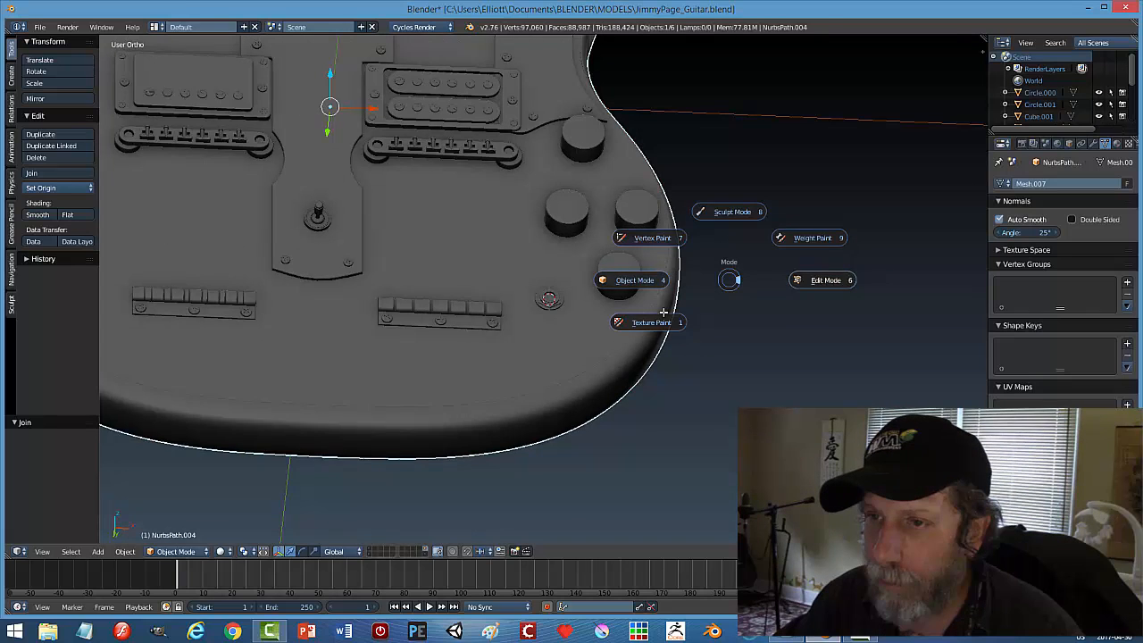
{"action": "scroll", "coordinate": [642, 277], "scroll_direction": "up", "scroll_amount": 3}
{"action": "right_click", "coordinate": [670, 256]}
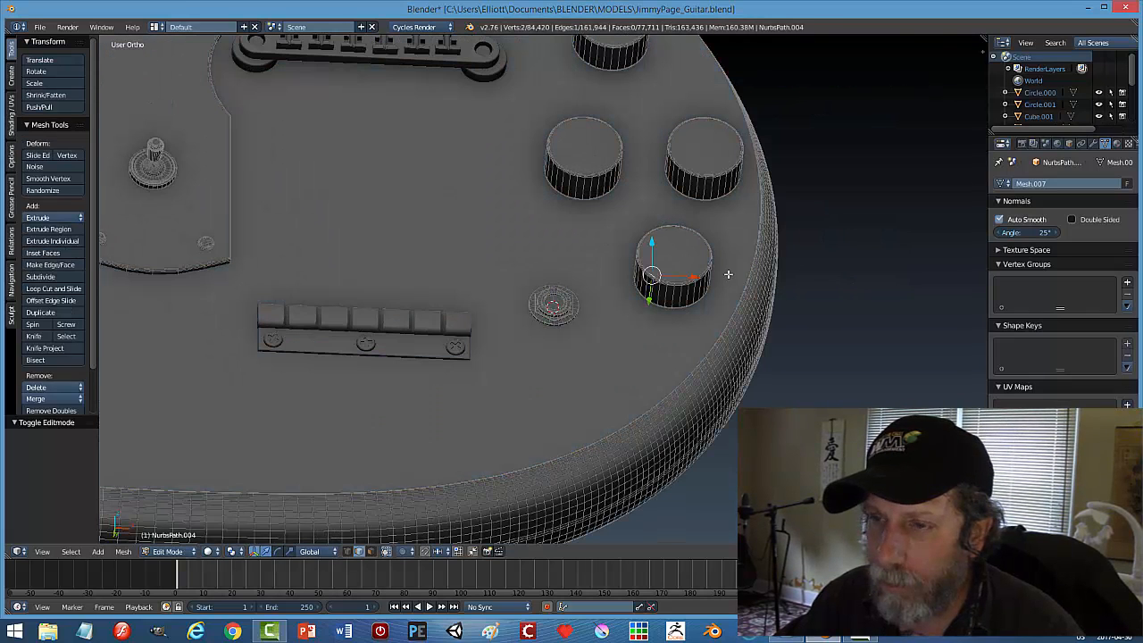
{"action": "key", "text": "ctrl+Tab"}
{"action": "left_click", "coordinate": [676, 288]}
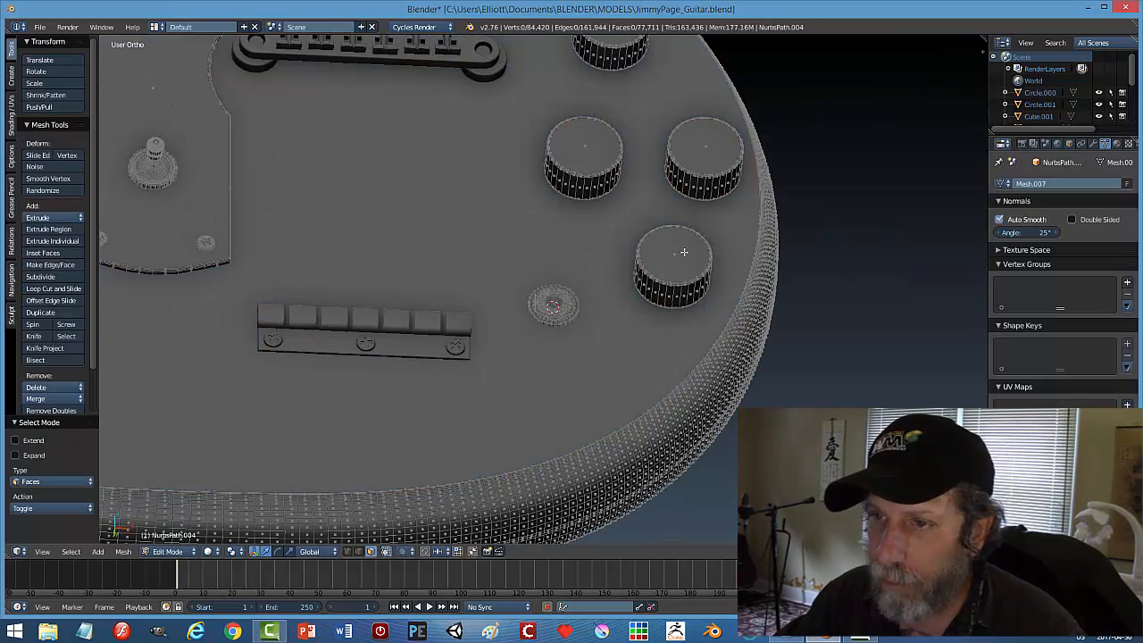
{"action": "right_click", "coordinate": [608, 144], "text": "shift"}
{"action": "right_click", "coordinate": [708, 147], "text": "shift"}
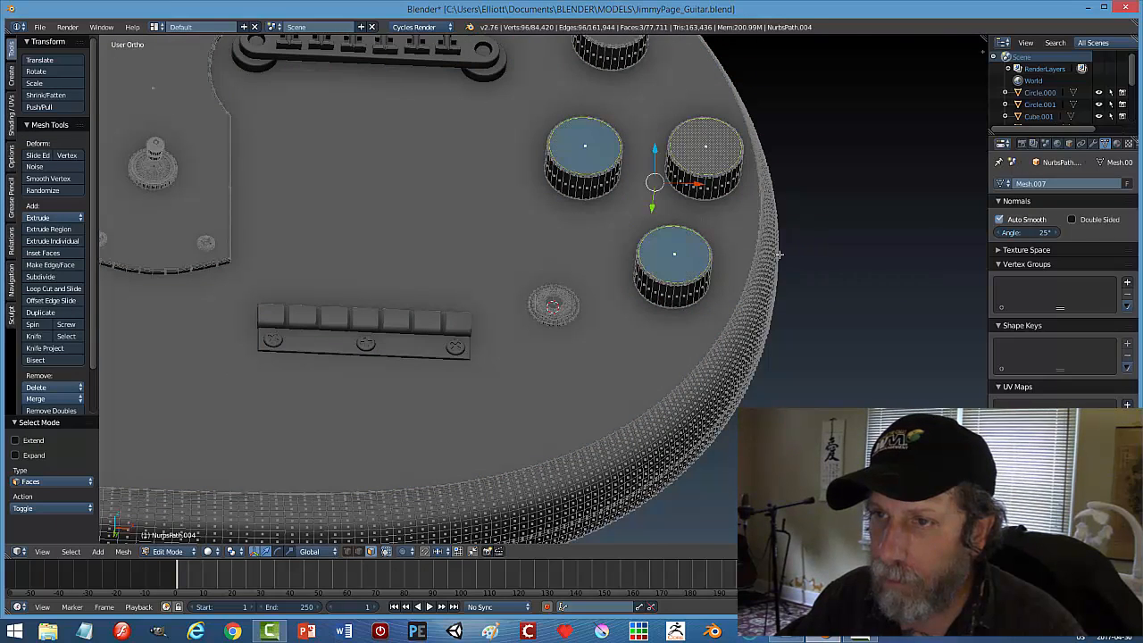
{"action": "scroll", "coordinate": [782, 255], "scroll_direction": "down", "scroll_amount": 2}
{"action": "right_click", "coordinate": [610, 108], "text": "shift"}
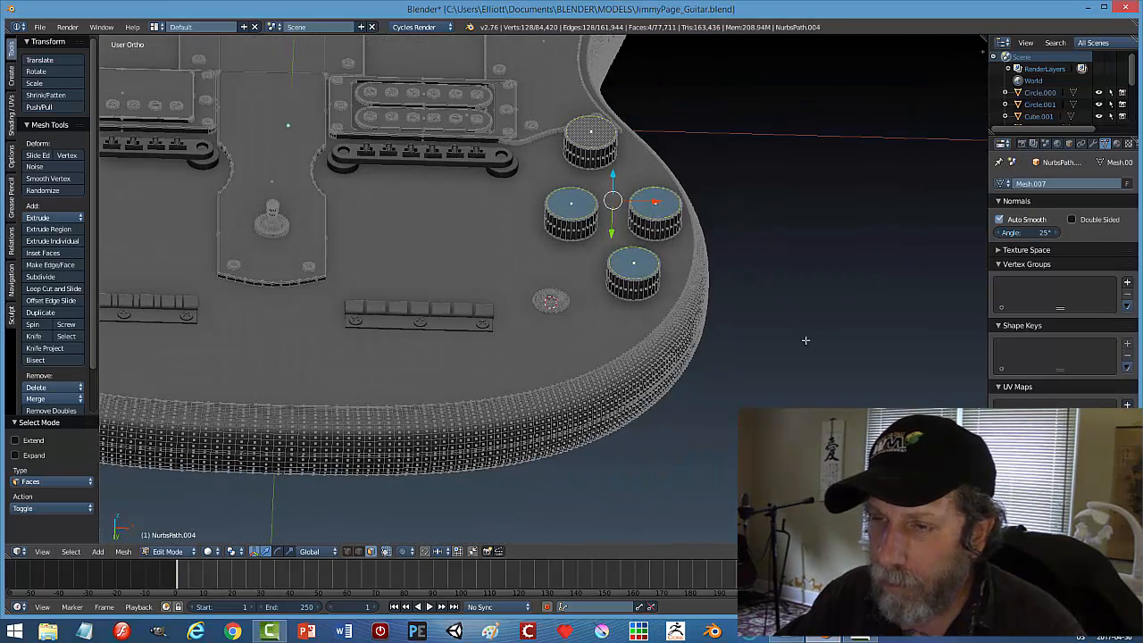
Inset the four knob top faces with a thickness of about 0.0279.
{"action": "scroll", "coordinate": [804, 339], "scroll_direction": "up", "scroll_amount": 3}
{"action": "scroll", "coordinate": [862, 339], "scroll_direction": "up", "scroll_amount": 2}
{"action": "scroll", "coordinate": [543, 288], "scroll_direction": "up", "scroll_amount": 3}
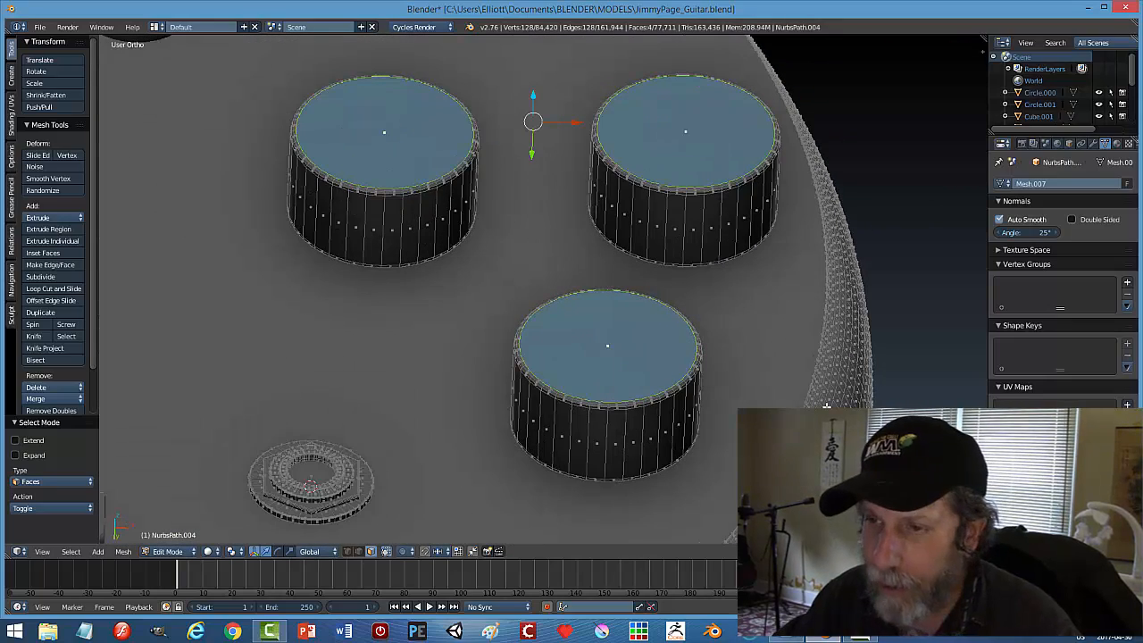
{"action": "key", "text": "i"}
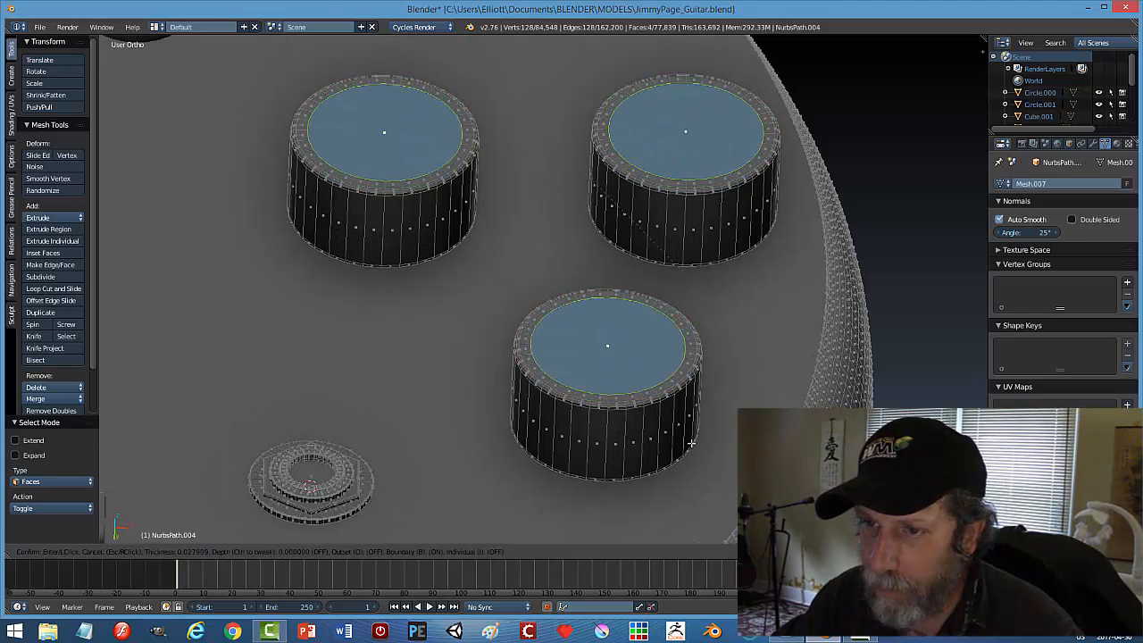
{"action": "left_click", "coordinate": [692, 434]}
Extrude the inset knob faces, sink them about 0.003 along Y, and return to object mode.
{"action": "middle_click_drag", "start_coordinate": [692, 435], "coordinate": [692, 411]}
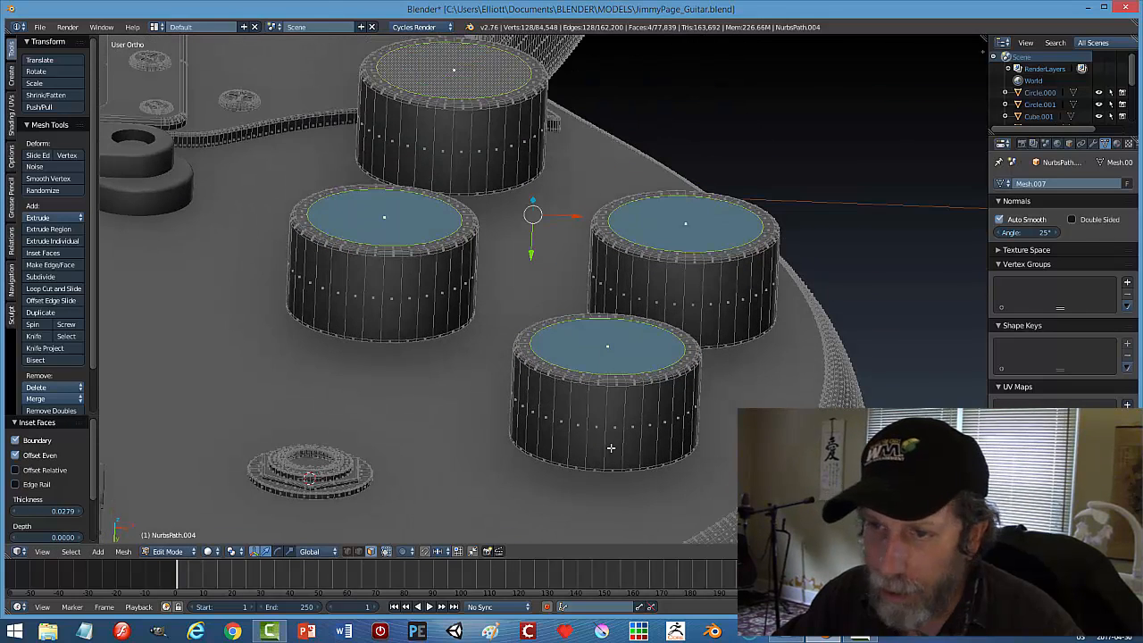
{"action": "key", "text": "e"}
{"action": "right_click", "coordinate": [531, 268]}
{"action": "left_click_drag", "start_coordinate": [531, 255], "coordinate": [537, 259]}
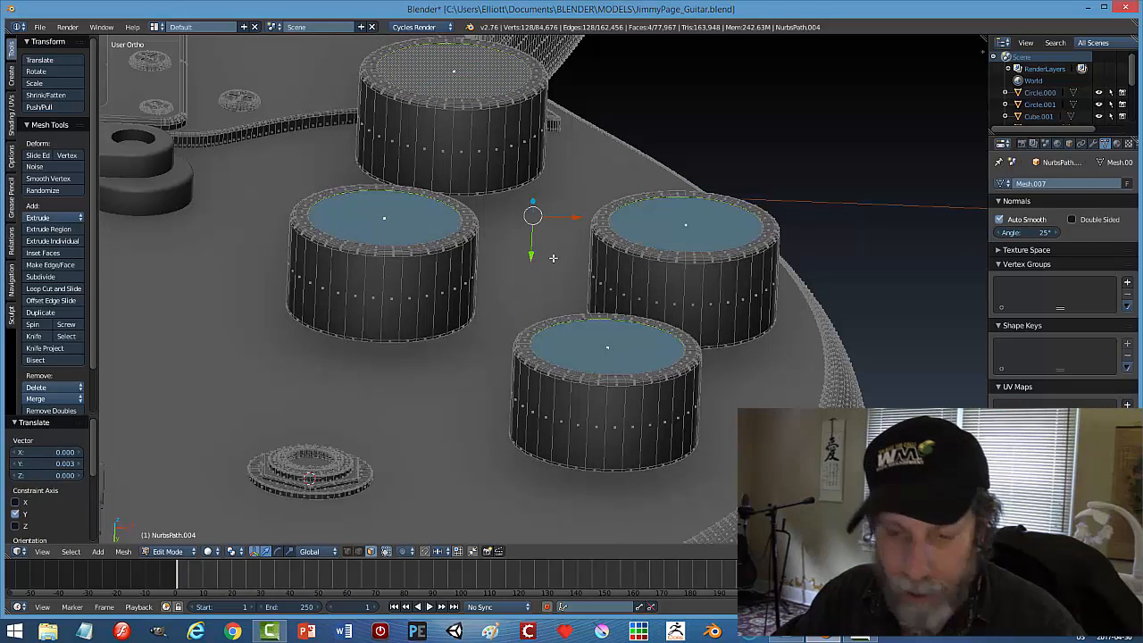
{"action": "key", "text": "a"}
{"action": "key", "text": "Tab"}
{"action": "left_click", "coordinate": [454, 259]}
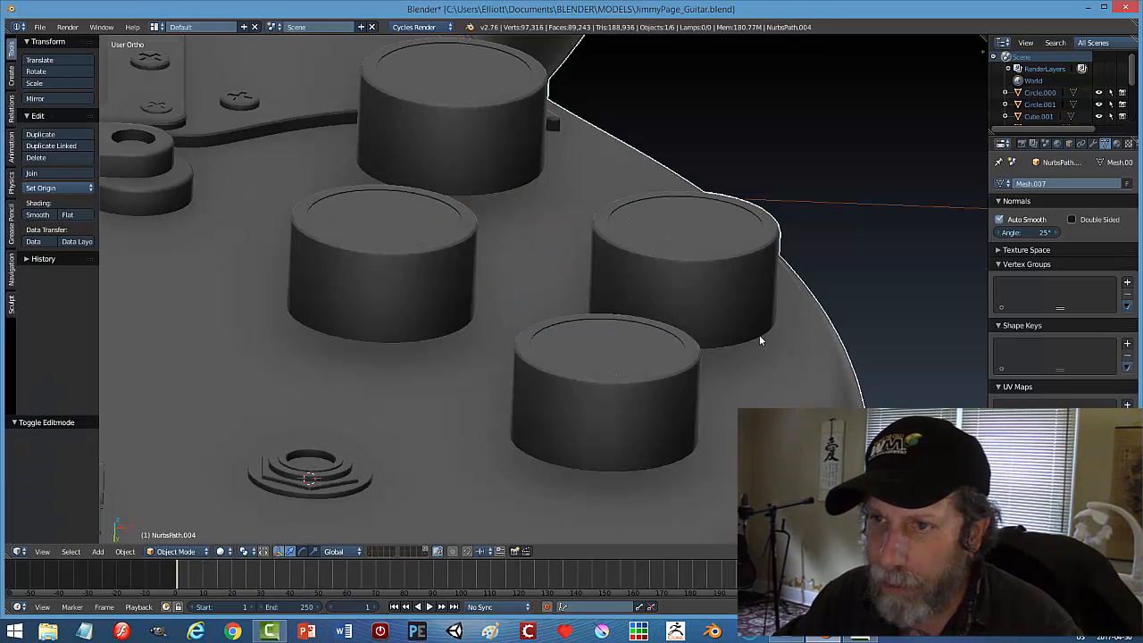
Deselect the guitar and set the viewport matcap to the satin silver metal sphere.
{"action": "scroll", "coordinate": [758, 335], "scroll_direction": "down", "scroll_amount": 5}
{"action": "middle_click_drag", "start_coordinate": [672, 373], "coordinate": [694, 405]}
{"action": "scroll", "coordinate": [721, 379], "scroll_direction": "down", "scroll_amount": 5}
{"action": "key", "text": "a"}
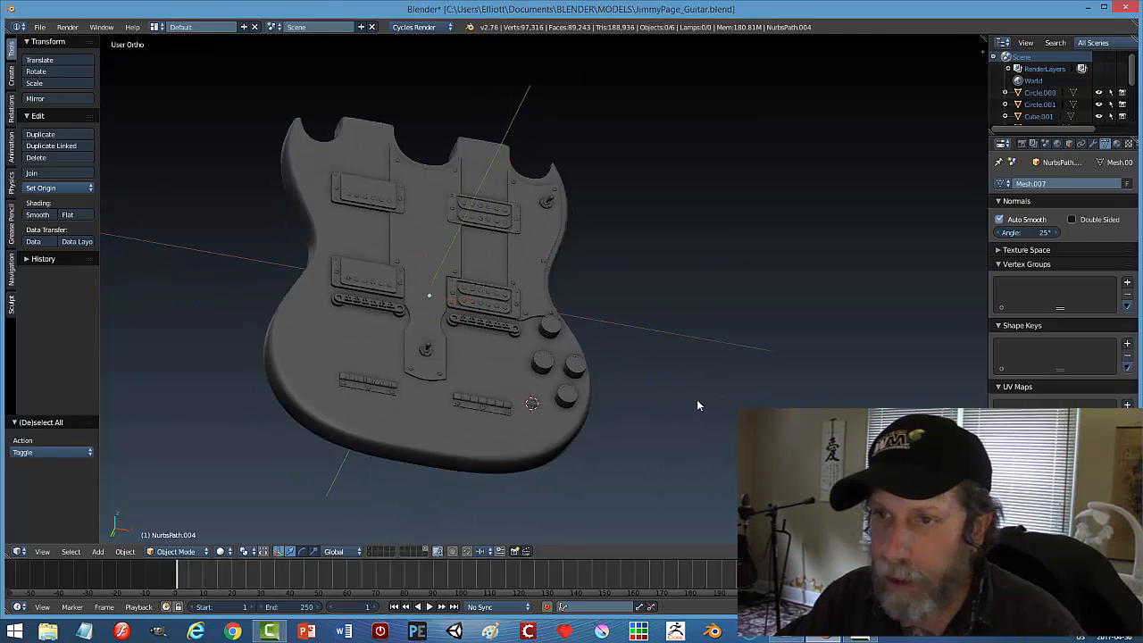
{"action": "key", "text": "n"}
{"action": "left_click", "coordinate": [933, 383]}
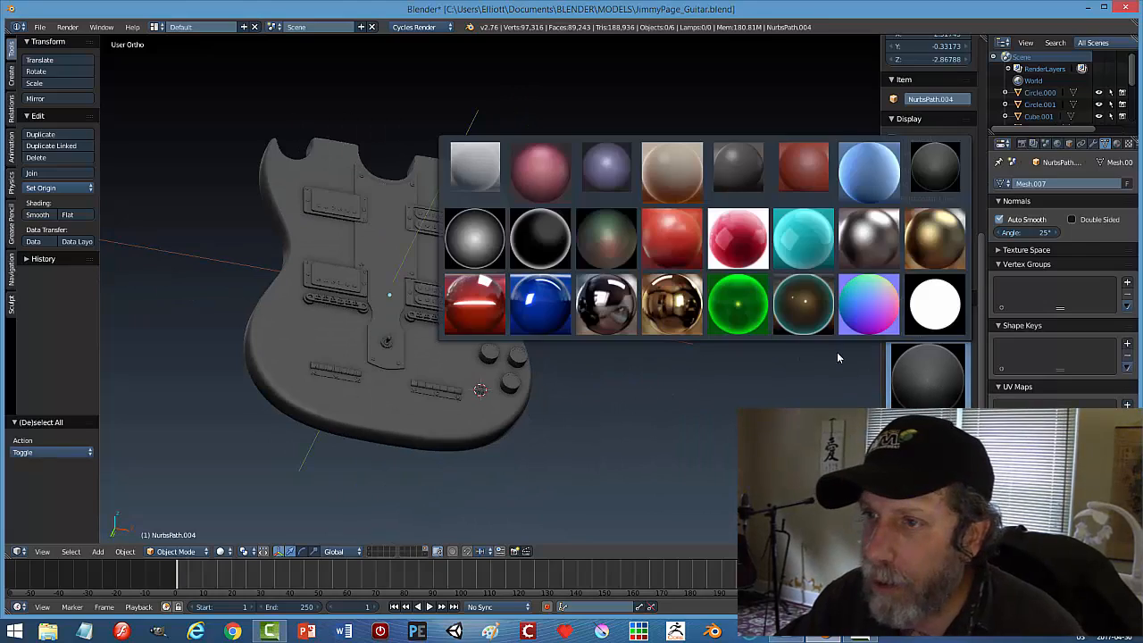
{"action": "left_click", "coordinate": [869, 239]}
Inspect the guitar in the silver metal matcap and preview it with the polished gold sphere matcap.
{"action": "key", "text": "n"}
{"action": "mouse_move", "coordinate": [706, 358]}
{"action": "middle_mouse_down"}
{"action": "mouse_move", "coordinate": [694, 333]}
{"action": "mouse_move", "coordinate": [616, 390]}
{"action": "mouse_move", "coordinate": [700, 348]}
{"action": "mouse_move", "coordinate": [723, 349]}
{"action": "mouse_move", "coordinate": [721, 329]}
{"action": "mouse_move", "coordinate": [724, 352]}
{"action": "mouse_move", "coordinate": [686, 373]}
{"action": "mouse_move", "coordinate": [625, 362]}
{"action": "mouse_move", "coordinate": [646, 325]}
{"action": "mouse_move", "coordinate": [696, 330]}
{"action": "mouse_move", "coordinate": [658, 347]}
{"action": "mouse_move", "coordinate": [705, 369]}
{"action": "mouse_move", "coordinate": [877, 373]}
{"action": "mouse_move", "coordinate": [890, 322]}
{"action": "mouse_move", "coordinate": [763, 408]}
{"action": "mouse_move", "coordinate": [670, 431]}
{"action": "mouse_move", "coordinate": [654, 363]}
{"action": "mouse_move", "coordinate": [684, 364]}
{"action": "mouse_move", "coordinate": [668, 349]}
{"action": "mouse_move", "coordinate": [640, 379]}
{"action": "mouse_move", "coordinate": [657, 329]}
{"action": "mouse_move", "coordinate": [661, 353]}
{"action": "mouse_move", "coordinate": [668, 343]}
{"action": "mouse_move", "coordinate": [813, 327]}
{"action": "middle_mouse_up"}
{"action": "key", "text": "n"}
{"action": "left_click", "coordinate": [928, 375]}
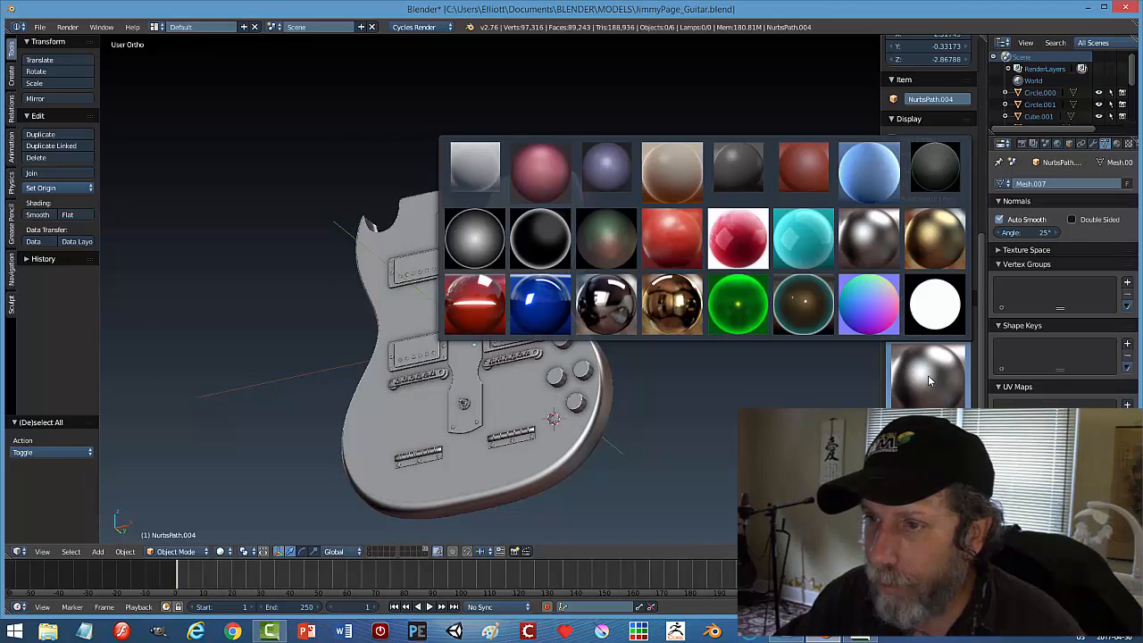
{"action": "left_click", "coordinate": [677, 308]}
{"action": "mouse_move", "coordinate": [678, 348]}
{"action": "middle_mouse_down"}
{"action": "mouse_move", "coordinate": [658, 375]}
{"action": "mouse_move", "coordinate": [729, 361]}
{"action": "mouse_move", "coordinate": [730, 346]}
{"action": "middle_mouse_up"}
Preview the guitar with the glossy red sphere matcap and with the multicoloured normal-map sphere matcap.
{"action": "left_click", "coordinate": [917, 380]}
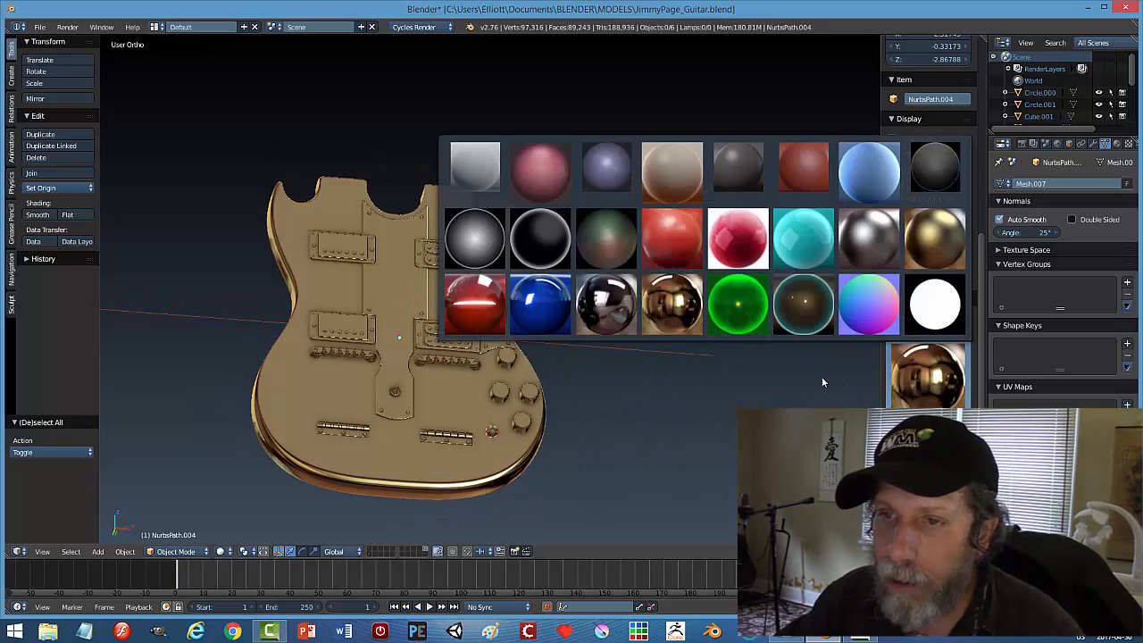
{"action": "left_click", "coordinate": [474, 306]}
{"action": "middle_click_drag", "start_coordinate": [602, 345], "coordinate": [694, 355]}
{"action": "left_click", "coordinate": [909, 379]}
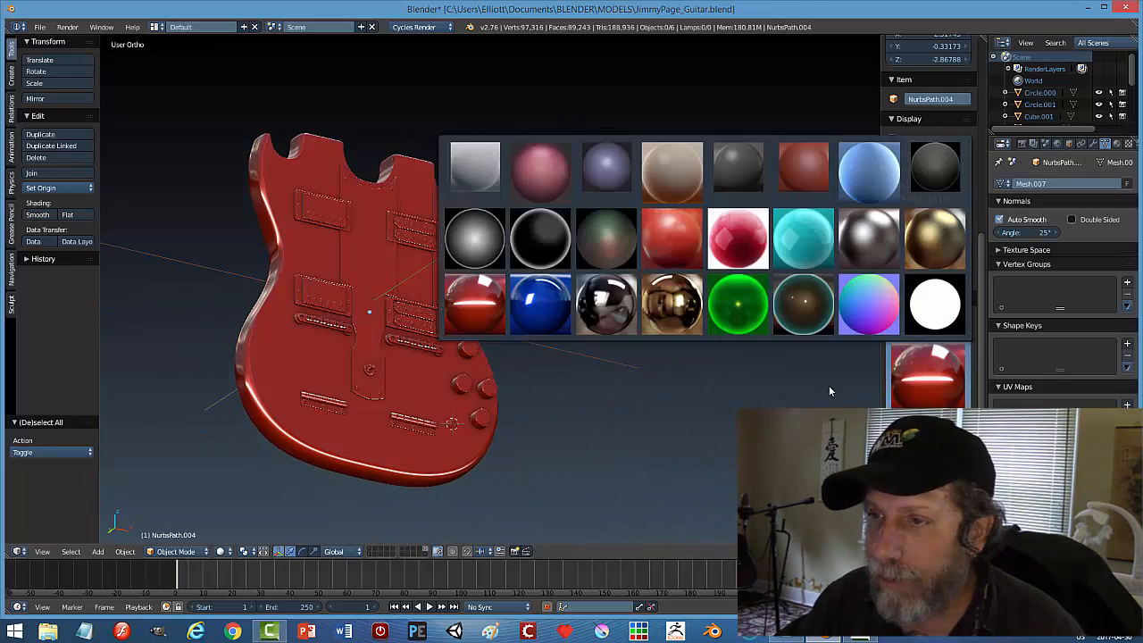
{"action": "left_click", "coordinate": [866, 306]}
{"action": "middle_click_drag", "start_coordinate": [857, 314], "coordinate": [762, 378]}
Set the viewport matcap to the dark grey sphere and compare the body with the reference image in front view.
{"action": "left_click", "coordinate": [925, 373]}
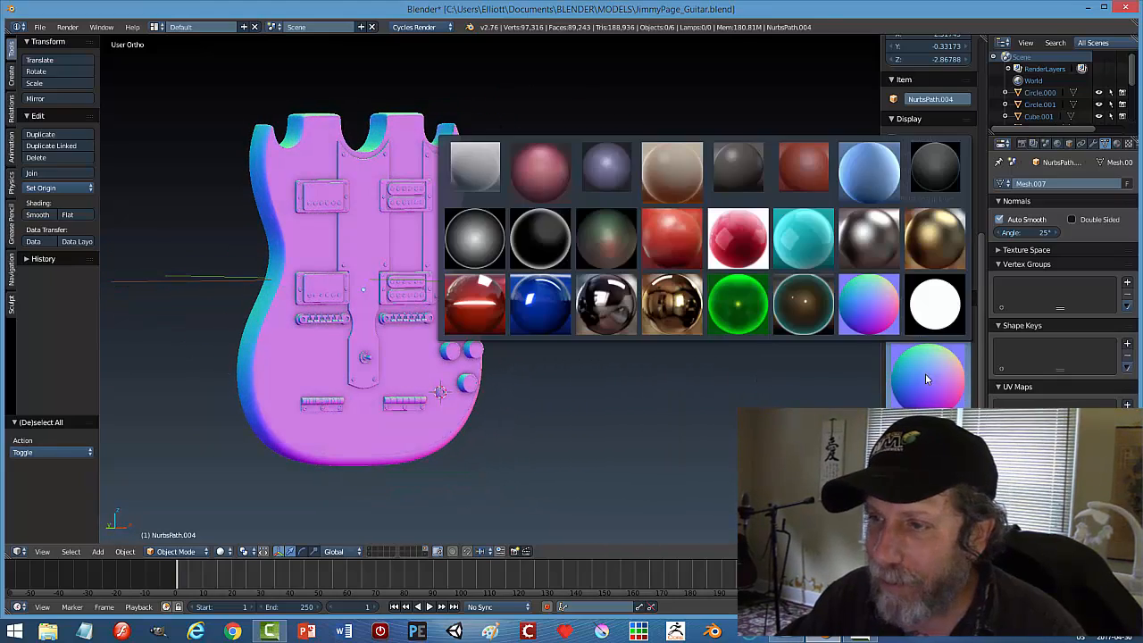
{"action": "left_click", "coordinate": [934, 172]}
{"action": "key", "text": "KP_1"}
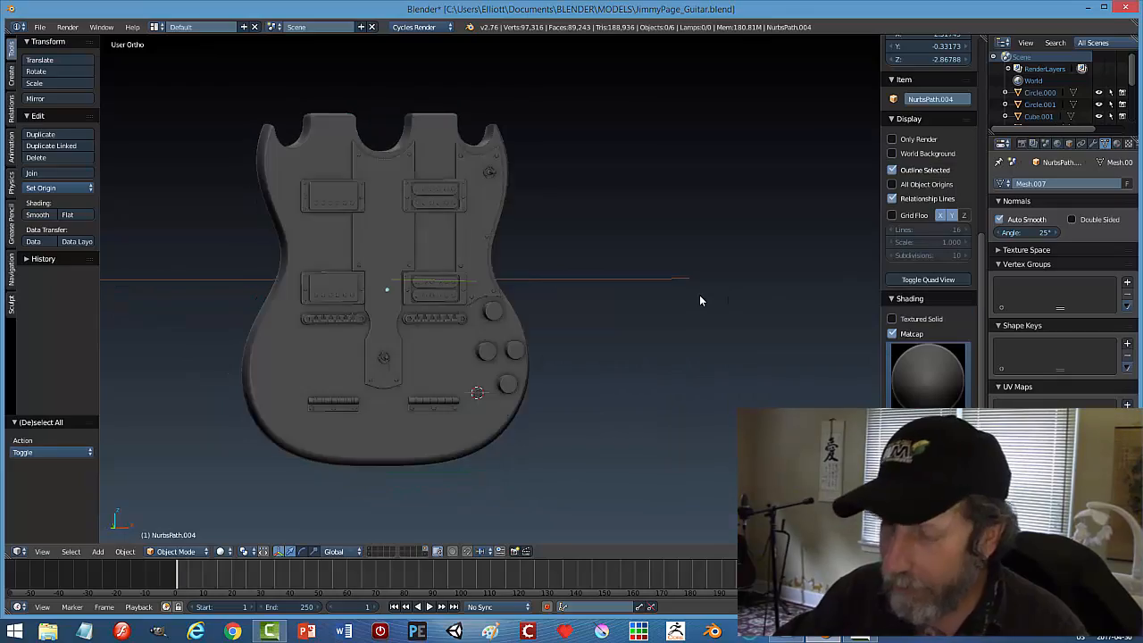
{"action": "middle_click_drag", "start_coordinate": [627, 278], "coordinate": [680, 339], "text": "shift"}
{"action": "scroll", "coordinate": [639, 382], "scroll_direction": "up", "scroll_amount": 2}
{"action": "scroll", "coordinate": [639, 382], "scroll_direction": "down", "scroll_amount": 2}
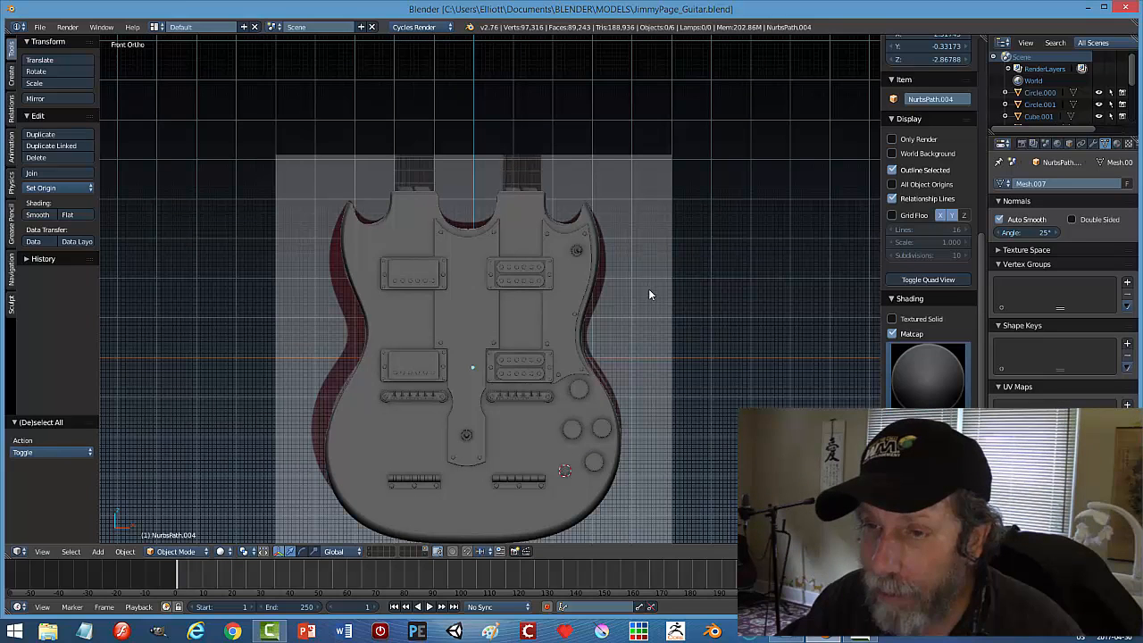
{"action": "scroll", "coordinate": [647, 311], "scroll_direction": "up", "scroll_amount": 3}
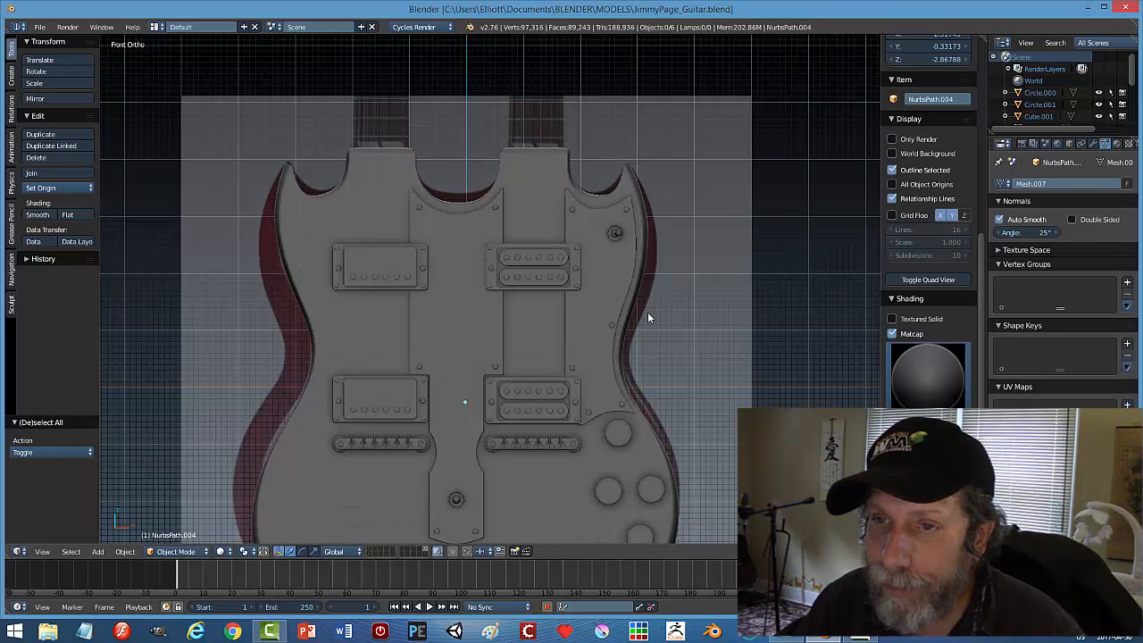
{"action": "scroll", "coordinate": [648, 317], "scroll_direction": "down", "scroll_amount": 1}
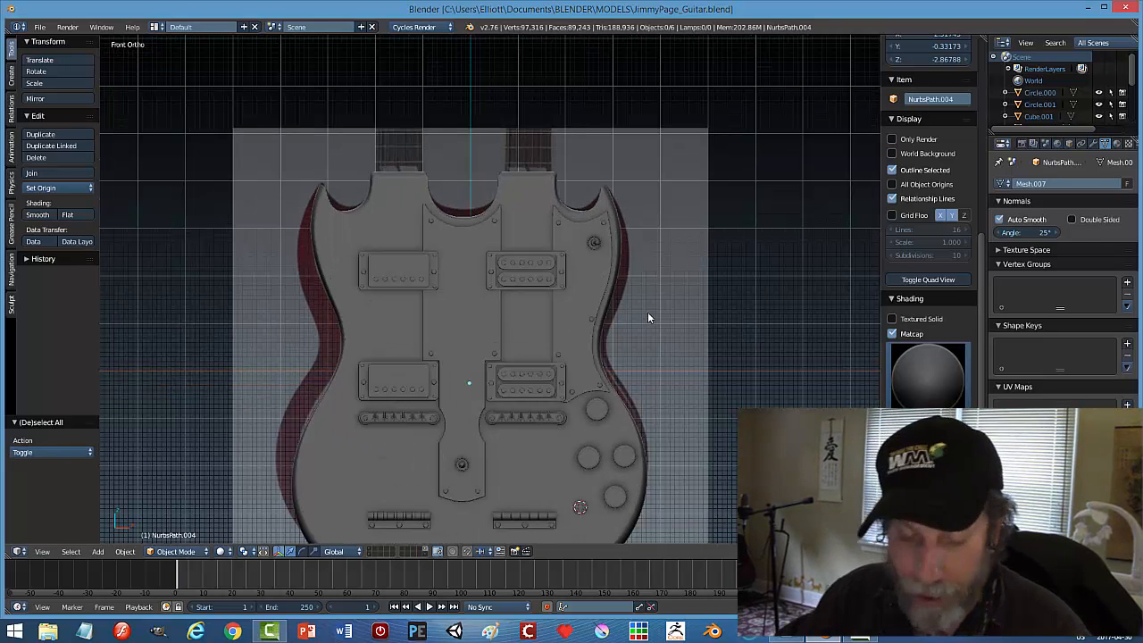
In wireframe shading, examine how the right bridge's saddles and adjustment screws line up with the strings in the reference photo.
{"action": "key", "text": "z"}
{"action": "scroll", "coordinate": [665, 360], "scroll_direction": "up", "scroll_amount": 1}
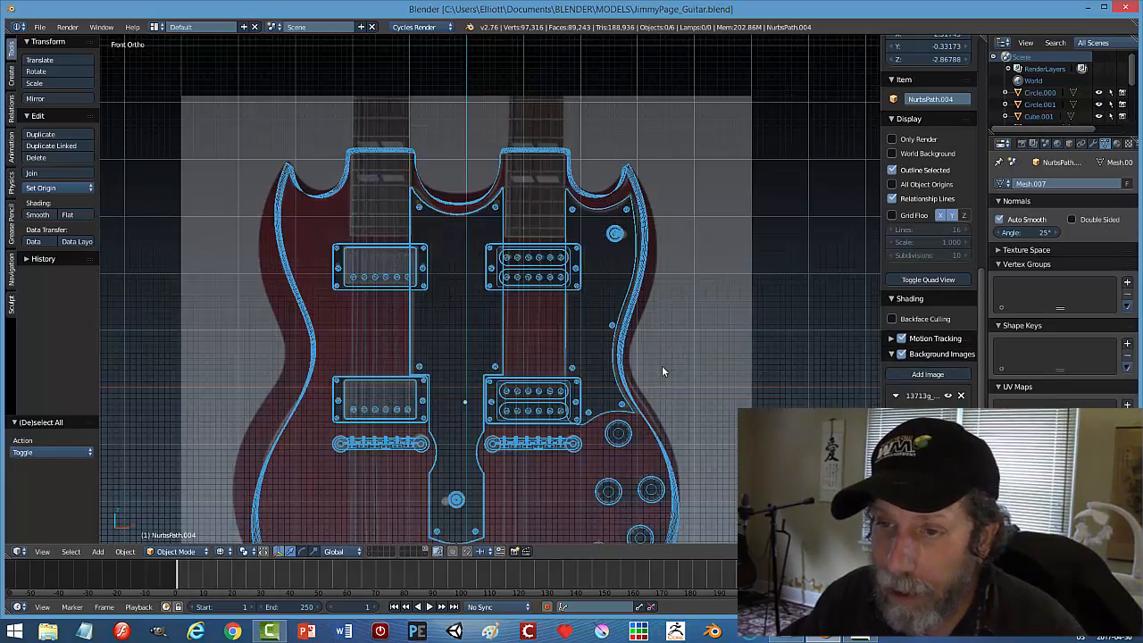
{"action": "scroll", "coordinate": [643, 379], "scroll_direction": "down", "scroll_amount": 1}
{"action": "scroll", "coordinate": [623, 394], "scroll_direction": "up", "scroll_amount": 4}
{"action": "scroll", "coordinate": [556, 337], "scroll_direction": "up", "scroll_amount": 3}
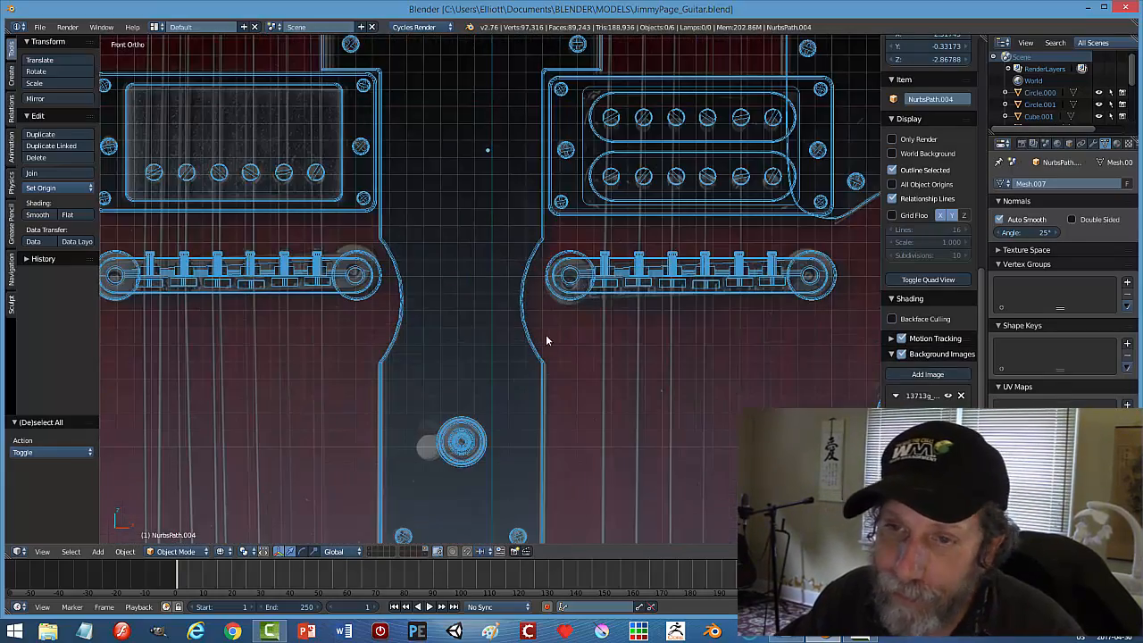
{"action": "scroll", "coordinate": [535, 366], "scroll_direction": "up", "scroll_amount": 5}
{"action": "scroll", "coordinate": [475, 380], "scroll_direction": "up", "scroll_amount": 1}
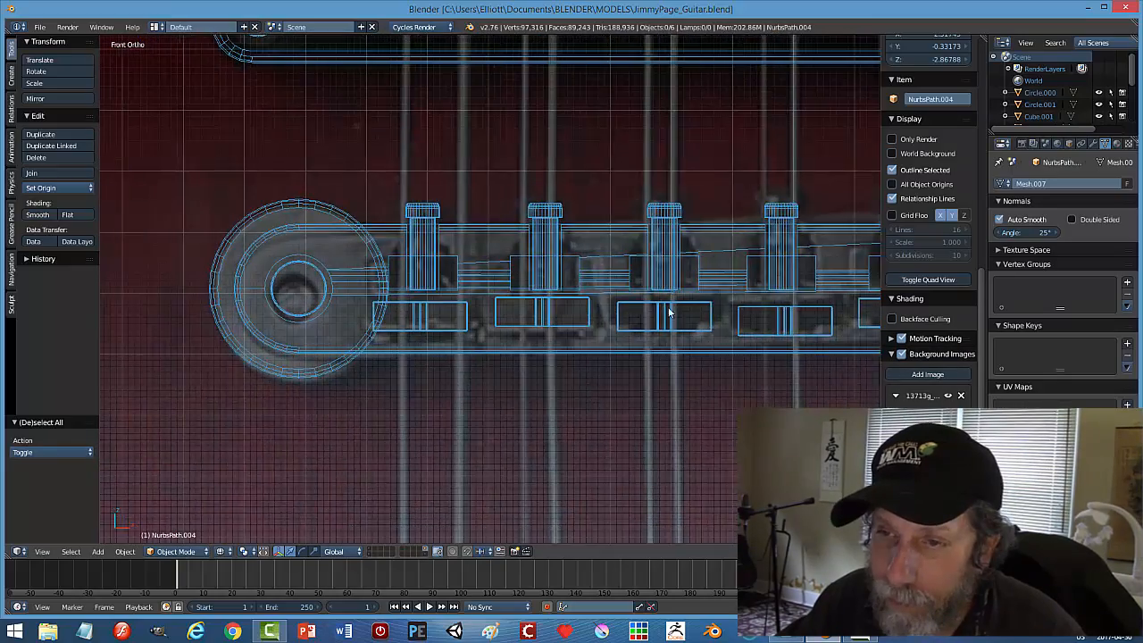
{"action": "scroll", "coordinate": [616, 324], "scroll_direction": "up", "scroll_amount": 1}
{"action": "scroll", "coordinate": [529, 346], "scroll_direction": "up", "scroll_amount": 1}
{"action": "scroll", "coordinate": [416, 348], "scroll_direction": "up", "scroll_amount": 2}
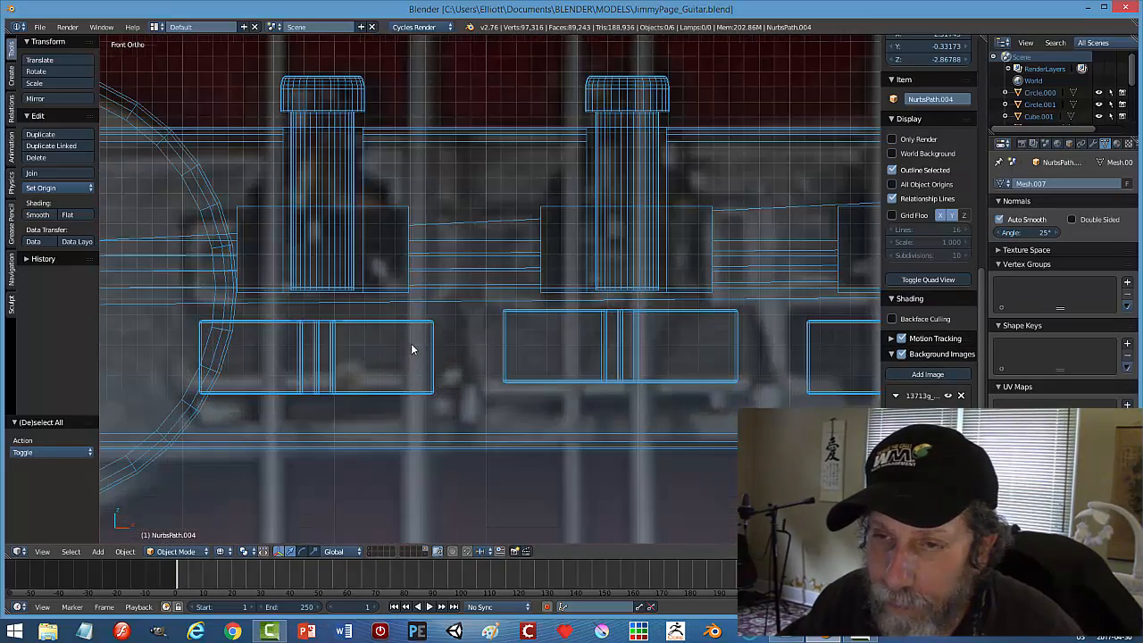
{"action": "middle_click_drag", "start_coordinate": [418, 342], "coordinate": [424, 346]}
{"action": "key", "text": "KP_1"}
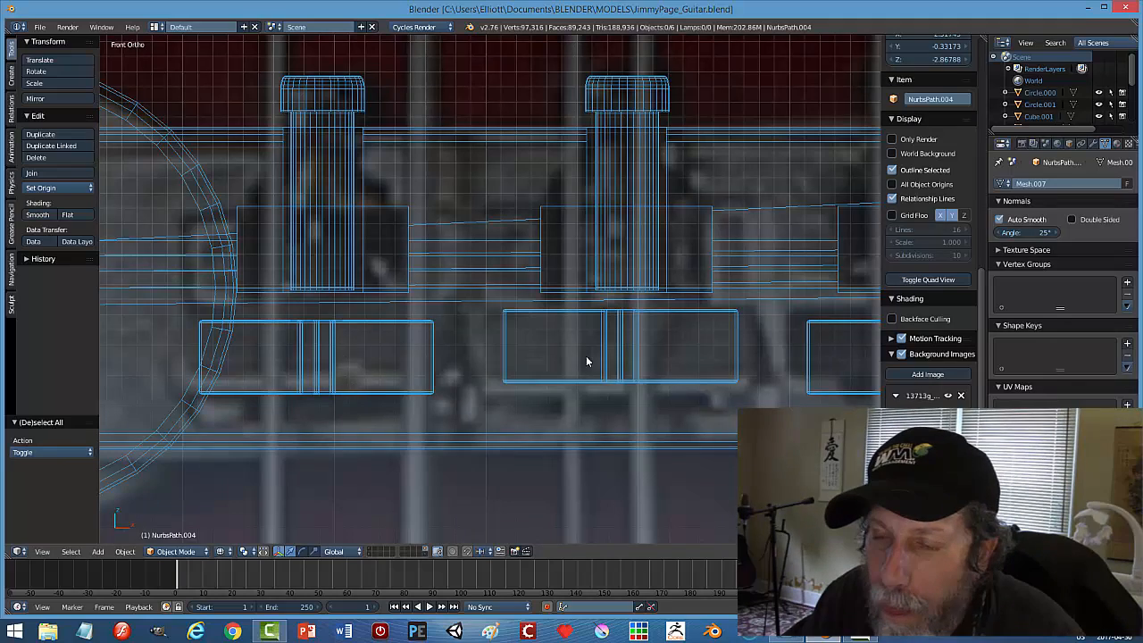
{"action": "scroll", "coordinate": [586, 360], "scroll_direction": "down", "scroll_amount": 4}
{"action": "scroll", "coordinate": [587, 366], "scroll_direction": "down", "scroll_amount": 2}
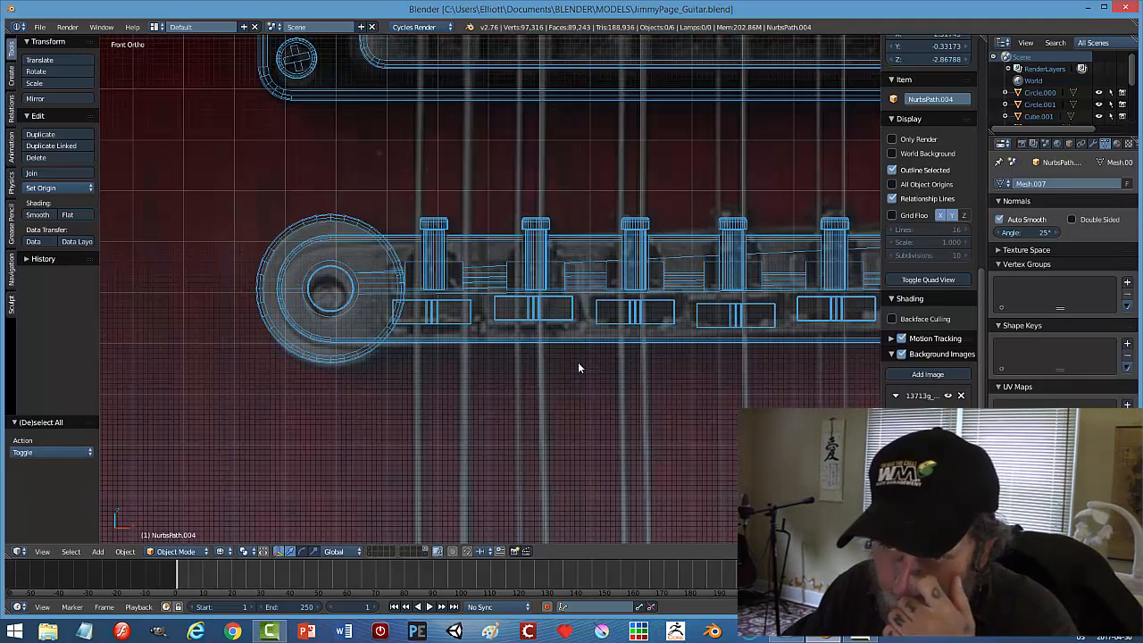
{"action": "scroll", "coordinate": [497, 382], "scroll_direction": "up", "scroll_amount": 1}
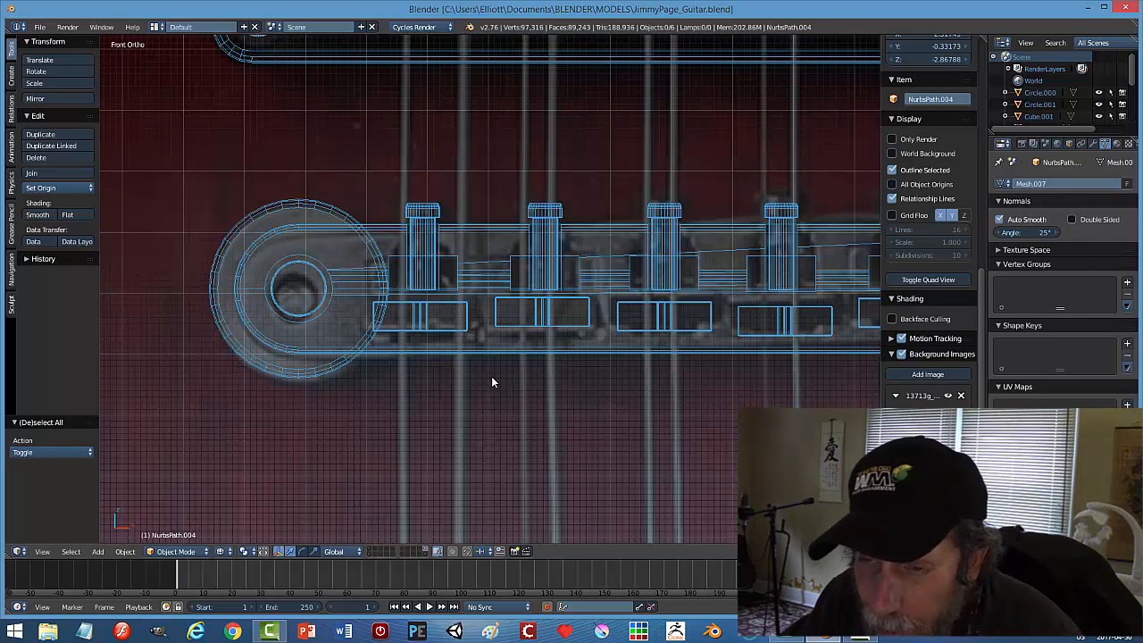
Return to solid shading and examine the bridge saddles, their string grooves and the adjustment screws up close.
{"action": "right_click", "coordinate": [446, 320]}
{"action": "key", "text": "z"}
{"action": "left_click", "coordinate": [477, 381]}
{"action": "scroll", "coordinate": [456, 370], "scroll_direction": "up", "scroll_amount": 3}
{"action": "middle_click_drag", "start_coordinate": [456, 365], "coordinate": [434, 376]}
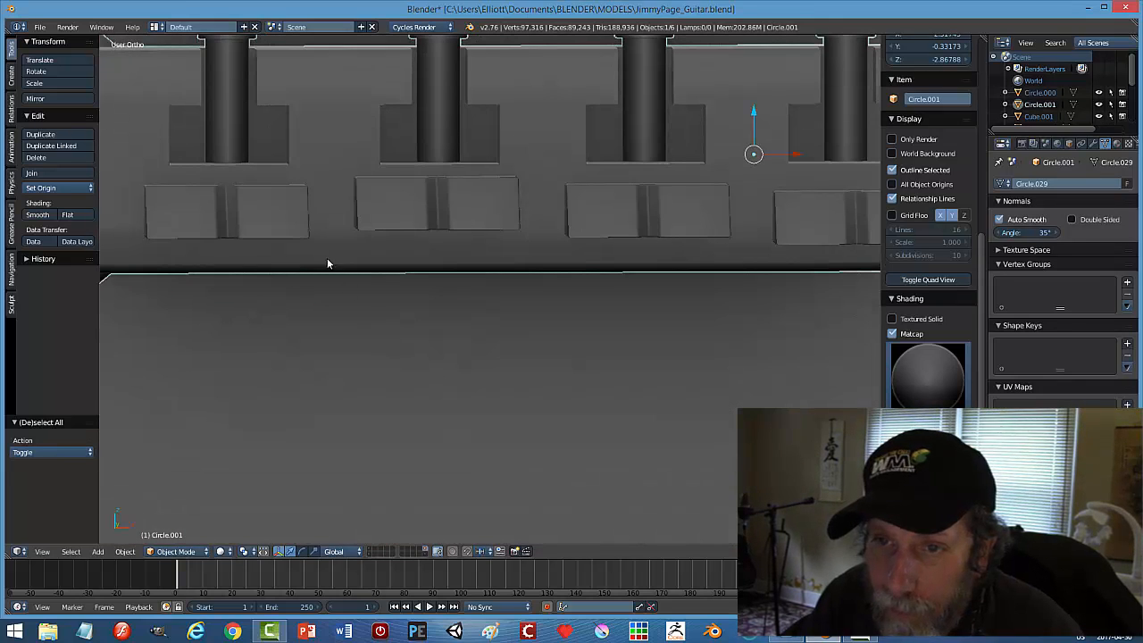
{"action": "right_click", "coordinate": [462, 241]}
{"action": "scroll", "coordinate": [358, 268], "scroll_direction": "down", "scroll_amount": 4}
{"action": "middle_click_drag", "start_coordinate": [372, 307], "coordinate": [375, 290]}
{"action": "middle_click_drag", "start_coordinate": [405, 332], "coordinate": [435, 151]}
{"action": "scroll", "coordinate": [415, 353], "scroll_direction": "up", "scroll_amount": 2}
{"action": "middle_click_drag", "start_coordinate": [423, 310], "coordinate": [463, 143], "text": "shift"}
{"action": "middle_click_drag", "start_coordinate": [415, 252], "coordinate": [411, 294]}
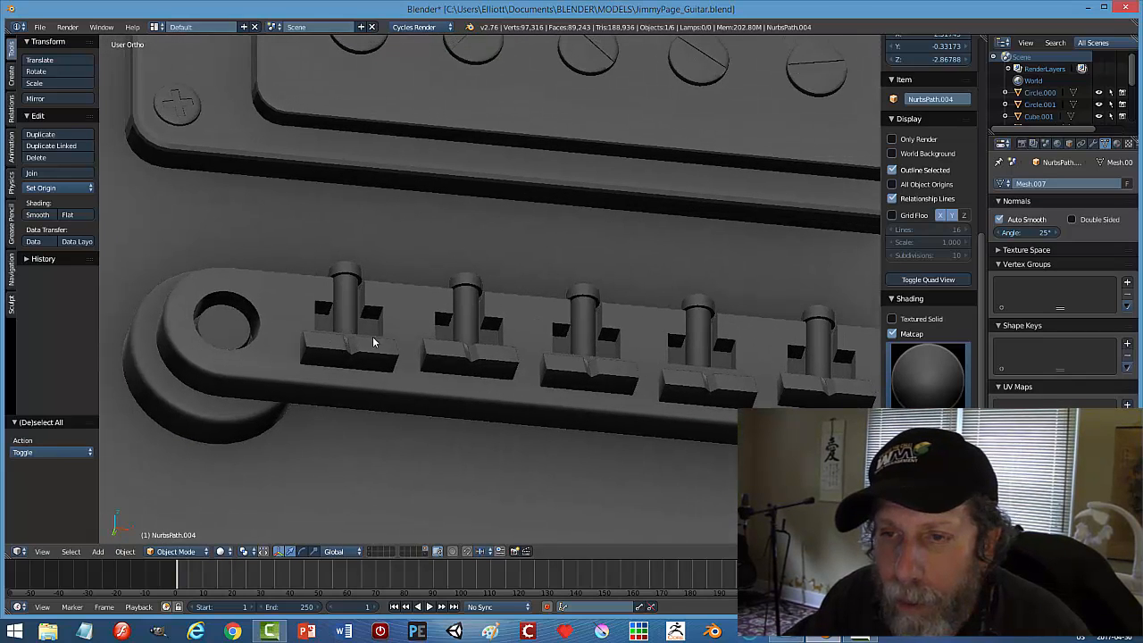
{"action": "scroll", "coordinate": [390, 339], "scroll_direction": "down", "scroll_amount": 3}
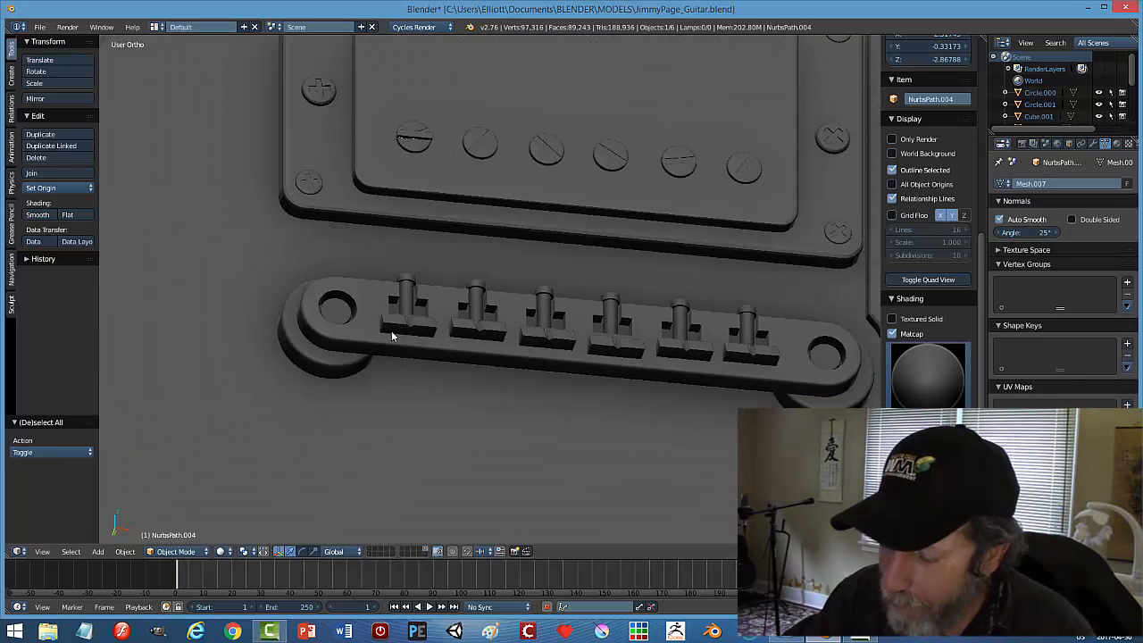
{"action": "scroll", "coordinate": [391, 336], "scroll_direction": "down", "scroll_amount": 10}
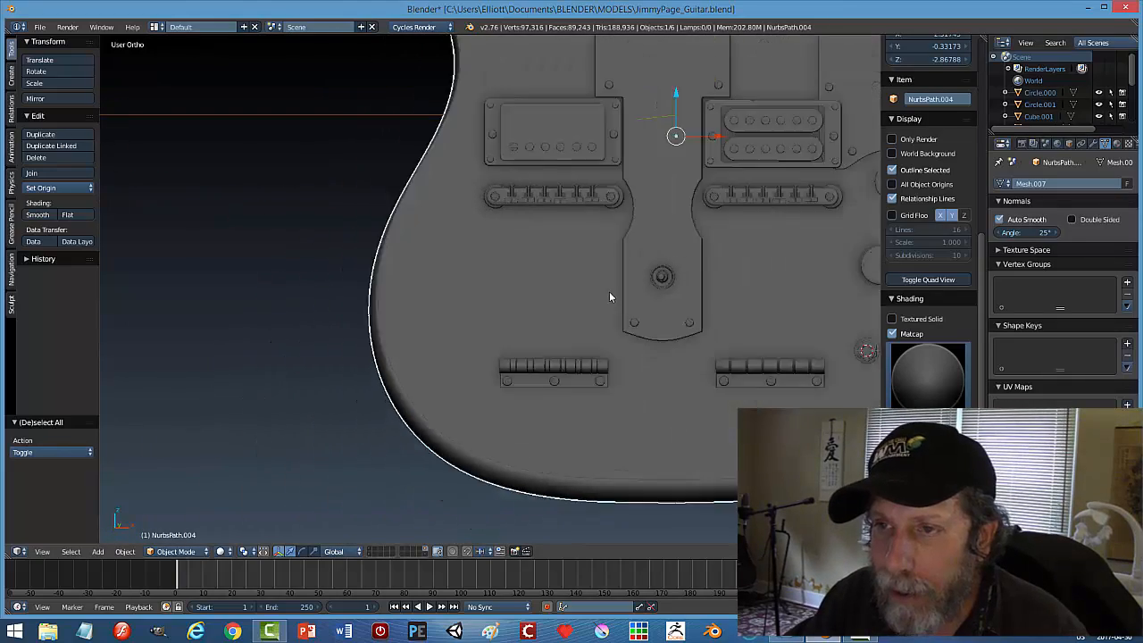
Save the guitar file over the existing one and hide the viewport's properties sidebar.
{"action": "mouse_move", "coordinate": [649, 287]}
{"action": "middle_mouse_down"}
{"action": "mouse_move", "coordinate": [581, 301]}
{"action": "mouse_move", "coordinate": [632, 302]}
{"action": "mouse_move", "coordinate": [625, 332]}
{"action": "mouse_move", "coordinate": [477, 316]}
{"action": "mouse_move", "coordinate": [449, 338]}
{"action": "mouse_move", "coordinate": [640, 331]}
{"action": "mouse_move", "coordinate": [581, 350]}
{"action": "mouse_move", "coordinate": [508, 324]}
{"action": "mouse_move", "coordinate": [508, 309]}
{"action": "mouse_move", "coordinate": [631, 309]}
{"action": "mouse_move", "coordinate": [604, 255]}
{"action": "mouse_move", "coordinate": [628, 290]}
{"action": "mouse_move", "coordinate": [770, 259]}
{"action": "mouse_move", "coordinate": [700, 286]}
{"action": "mouse_move", "coordinate": [600, 234]}
{"action": "mouse_move", "coordinate": [648, 197]}
{"action": "mouse_move", "coordinate": [626, 216]}
{"action": "middle_mouse_up"}
{"action": "scroll", "coordinate": [572, 314], "scroll_direction": "down", "scroll_amount": 2}
{"action": "key", "text": "KP_1"}
{"action": "key", "text": "ctrl+s"}
{"action": "left_click", "coordinate": [617, 280]}
{"action": "key", "text": "n"}
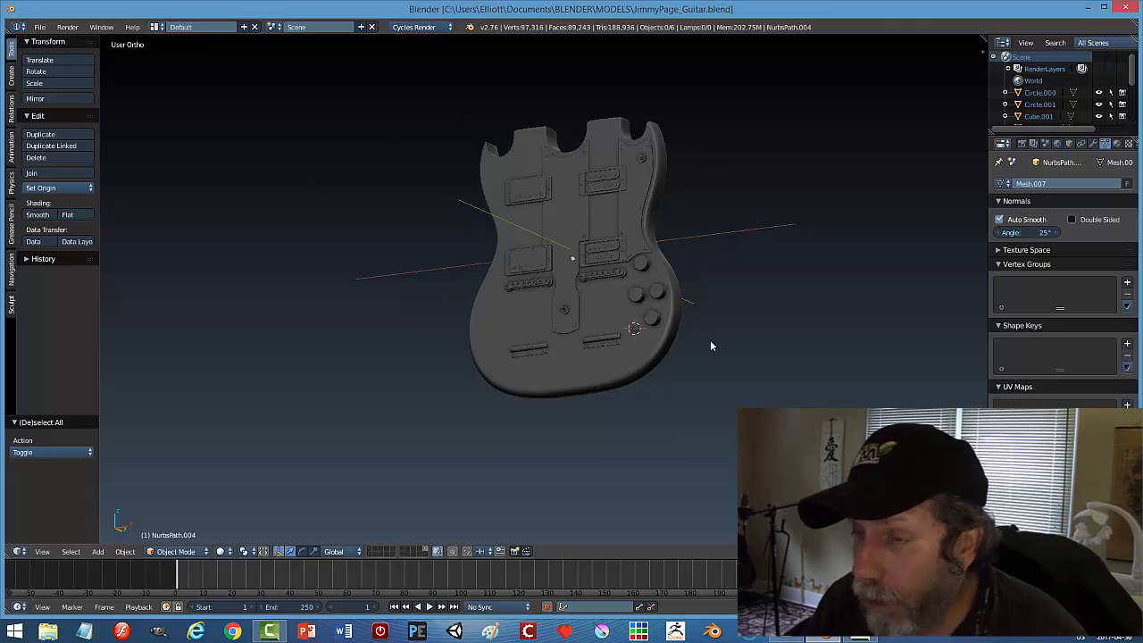
{"action": "middle_click_drag", "start_coordinate": [700, 338], "coordinate": [675, 365]}
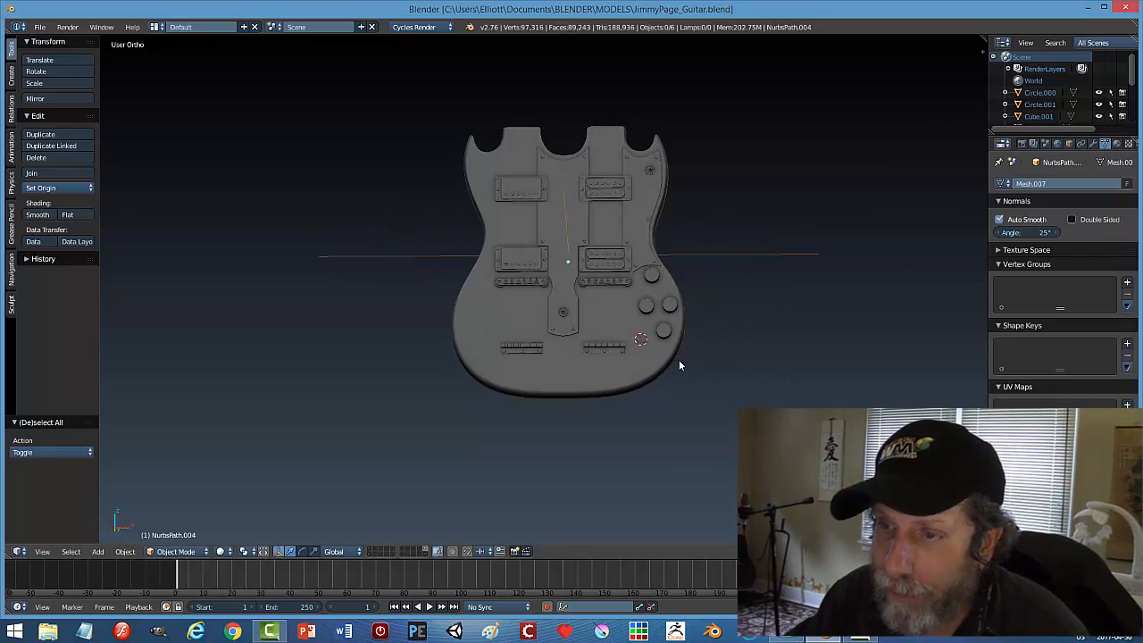